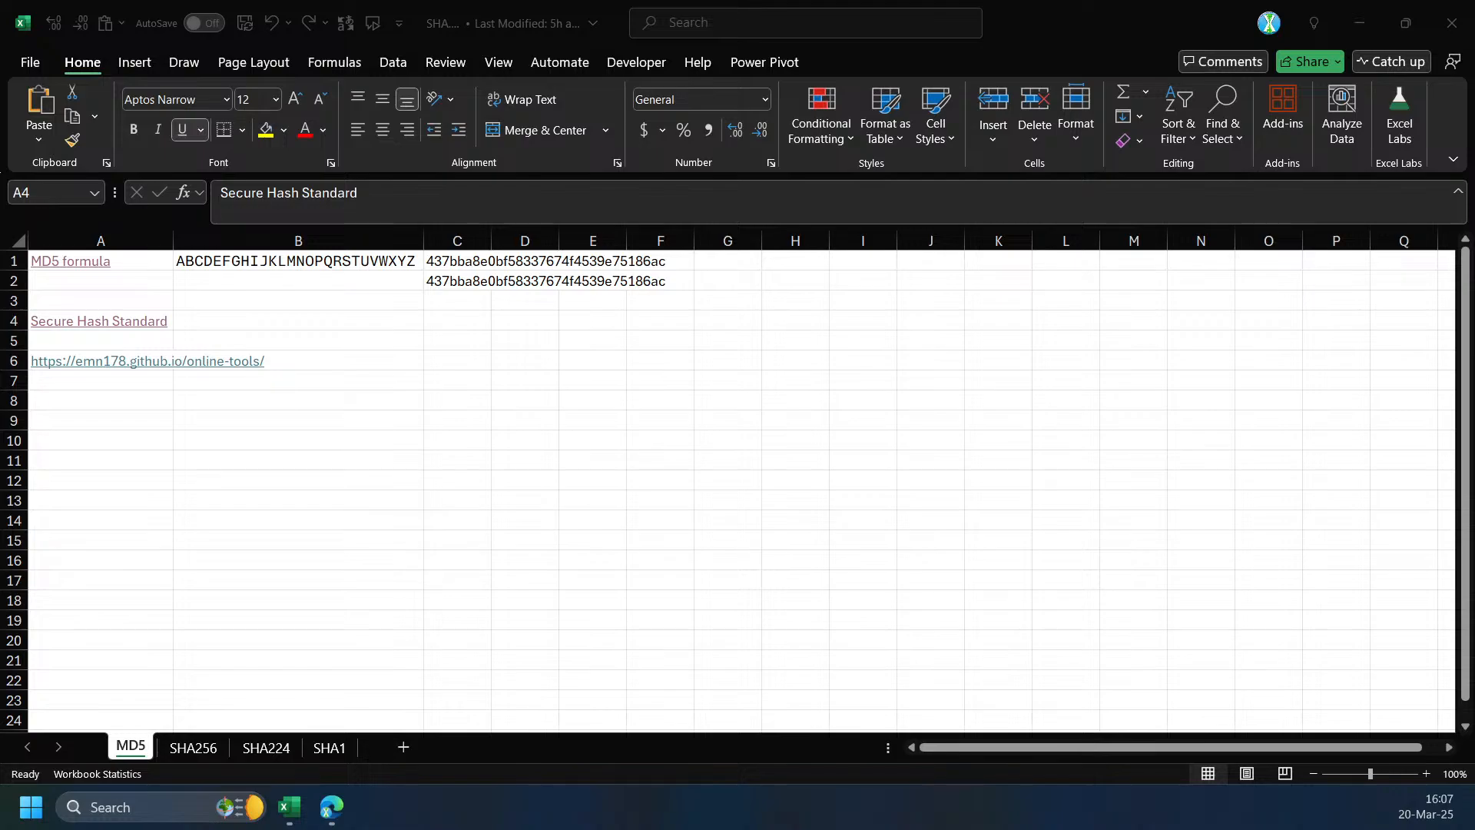
# - View the Secure Hash Standard PDF in the browser and switch to the FPS Challenge Done workbook in Excel
pyautogui.click(328, 813)
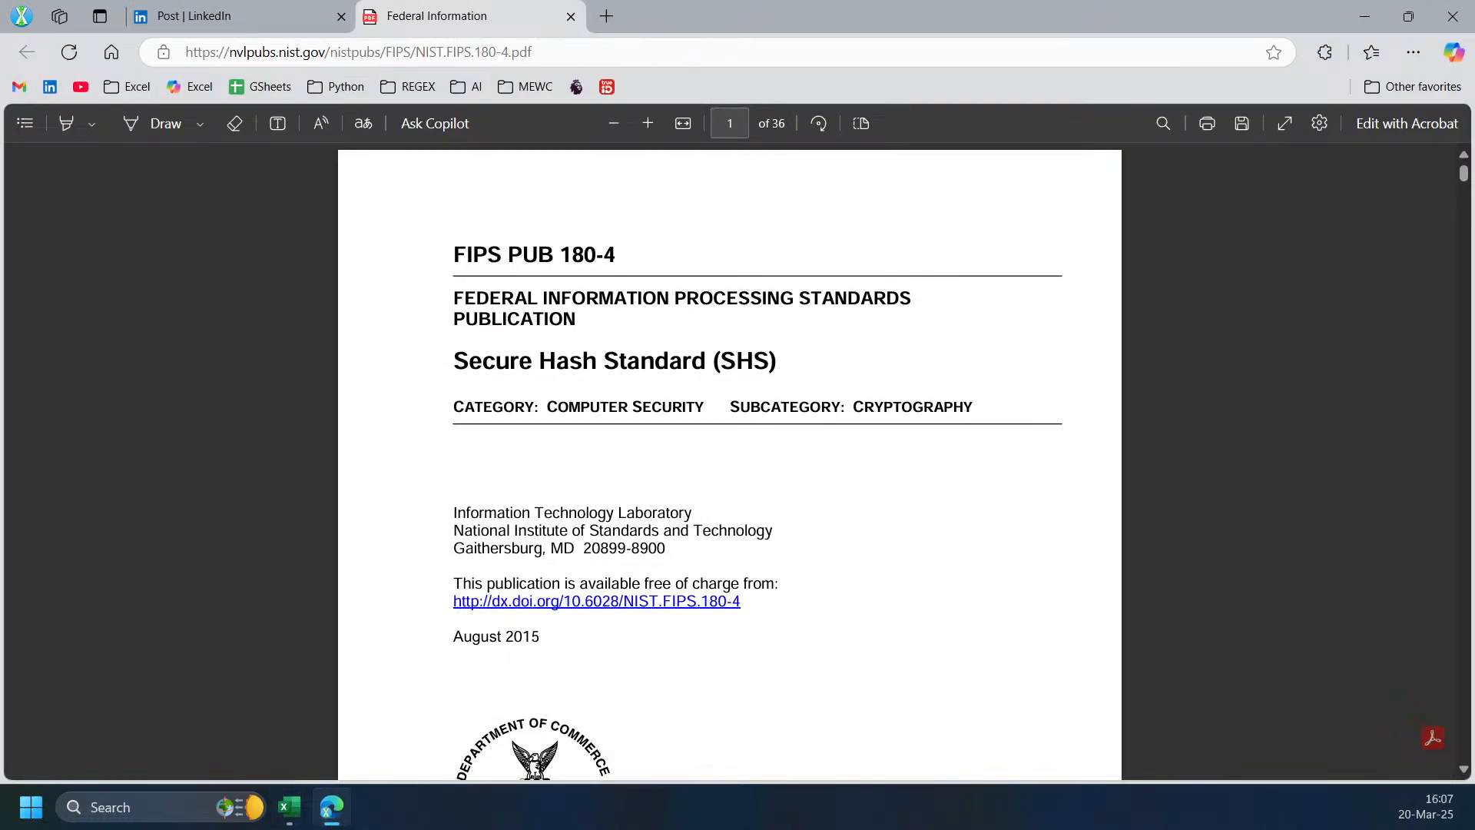
pyautogui.hotkey('alt', 'Tab')
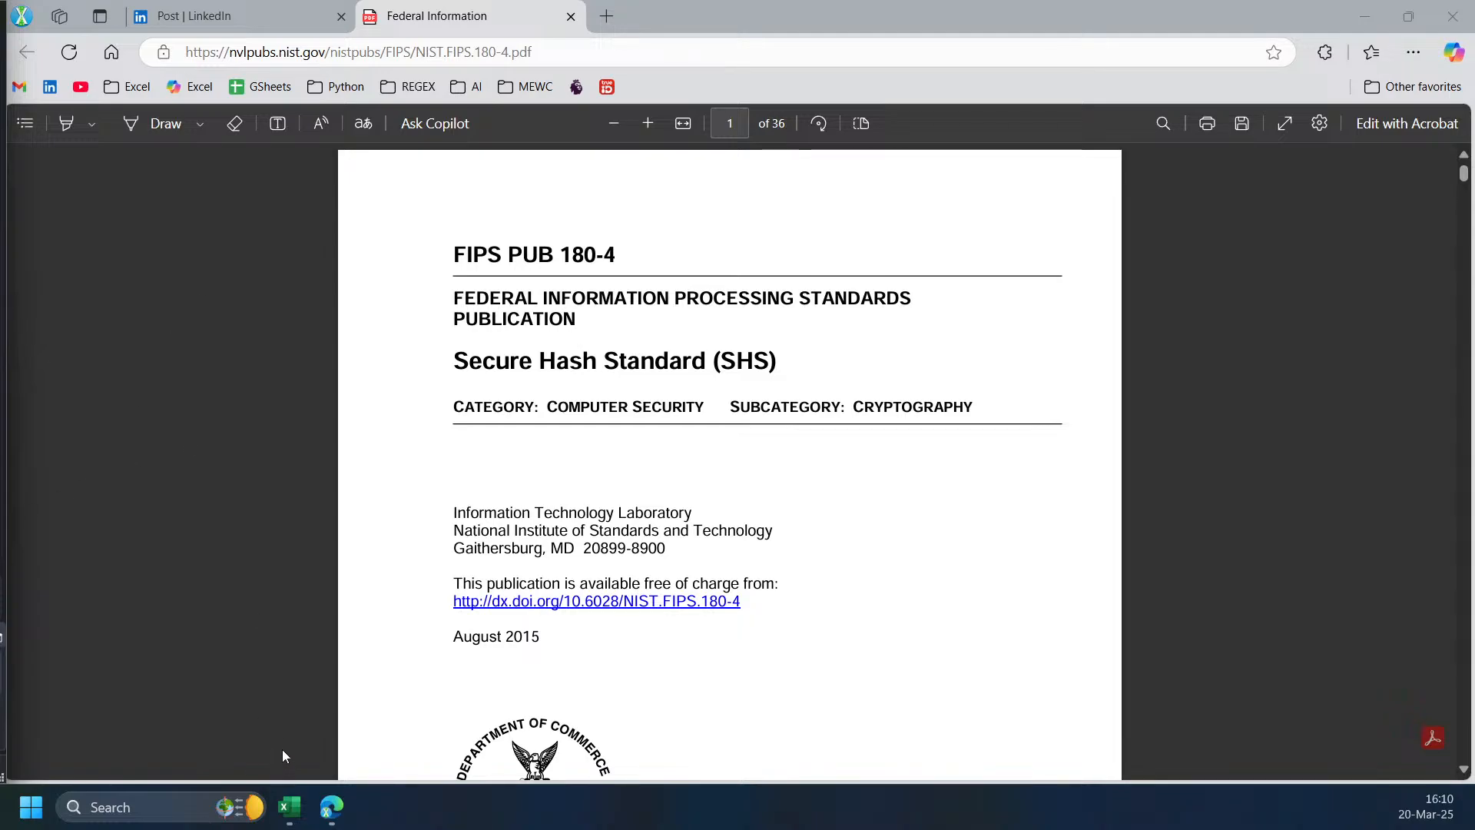
pyautogui.moveTo(293, 814)
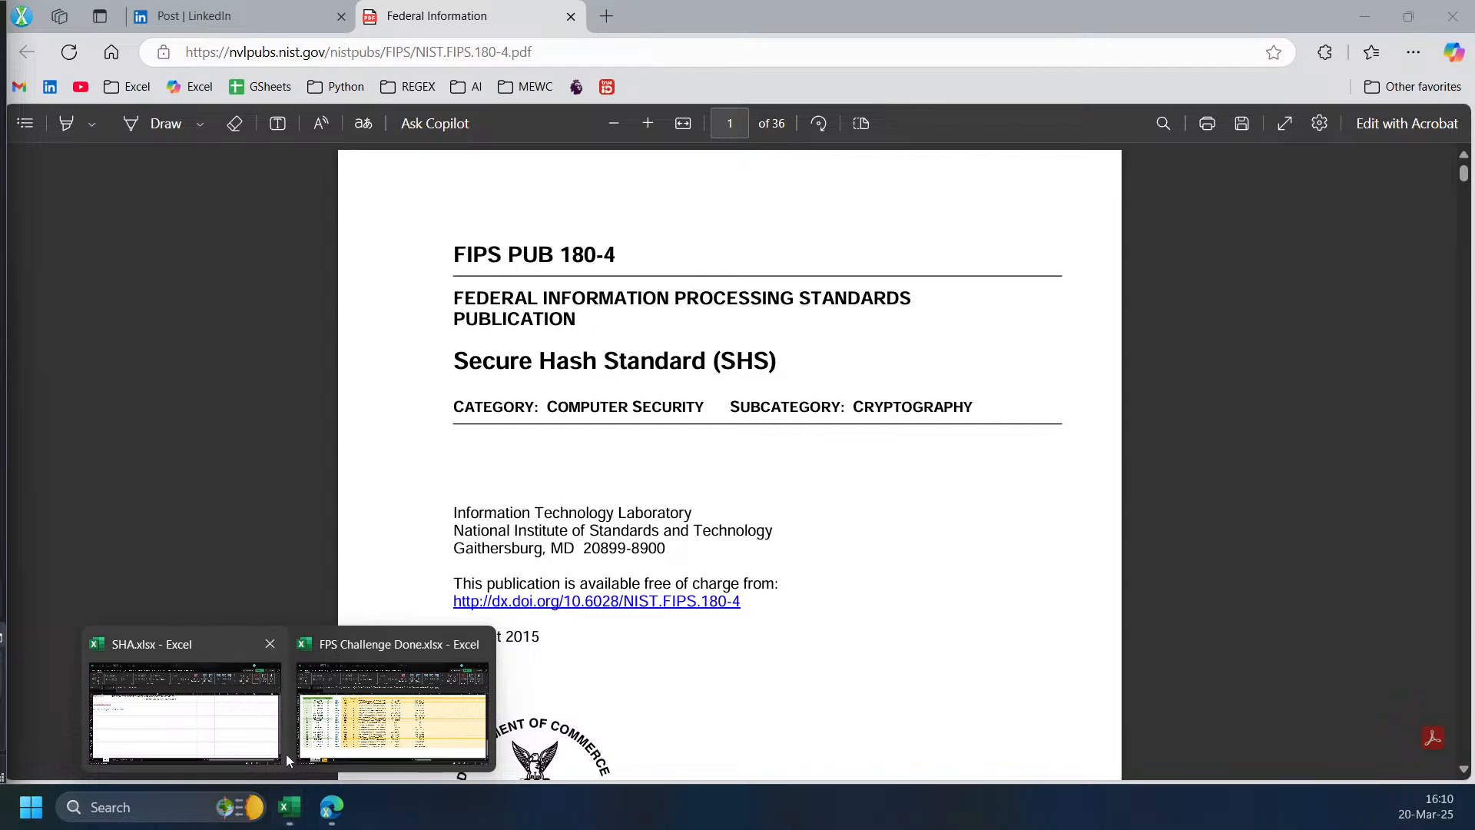
pyautogui.moveTo(392, 714)
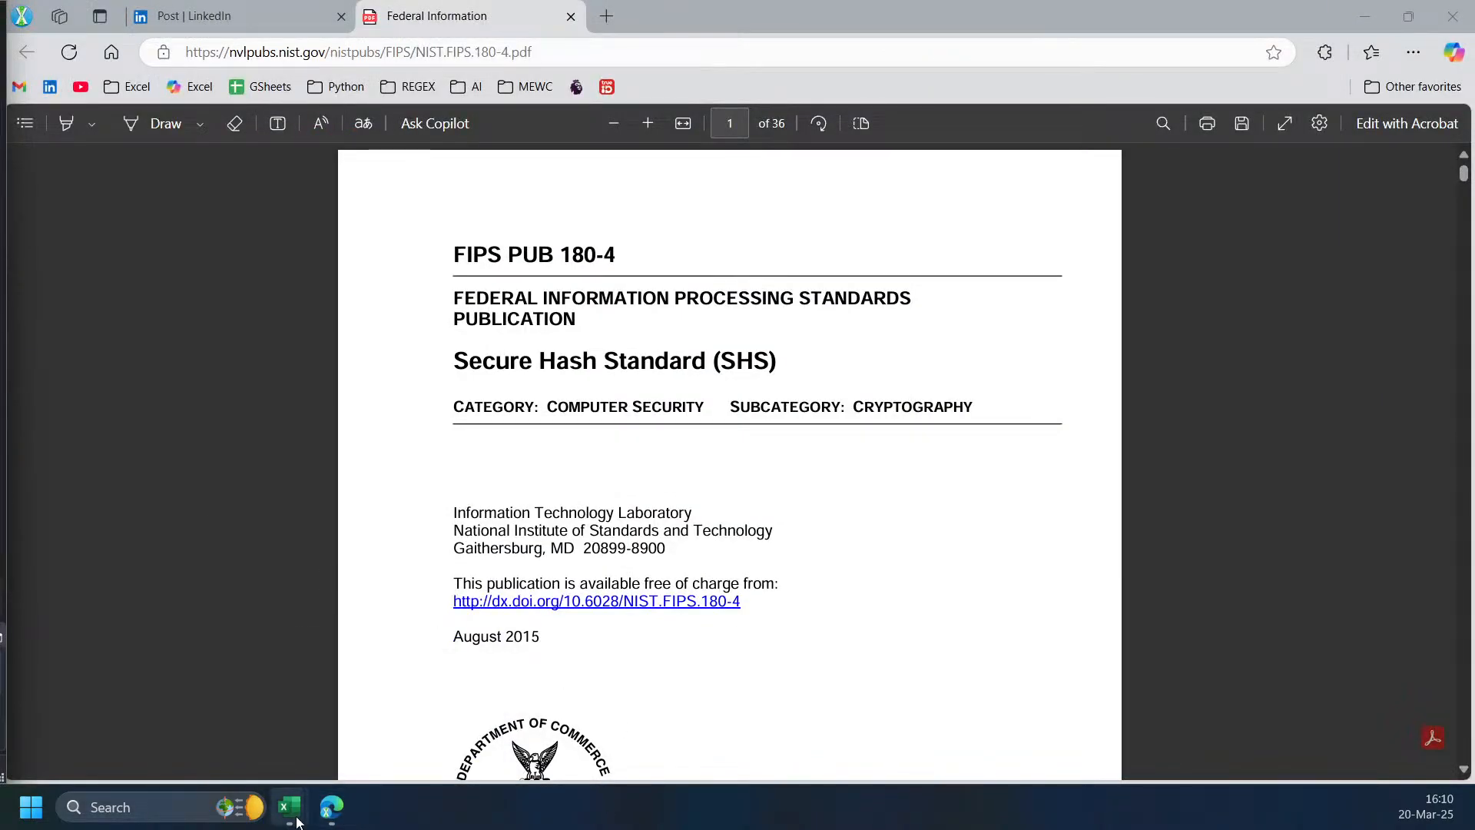
pyautogui.click(386, 716)
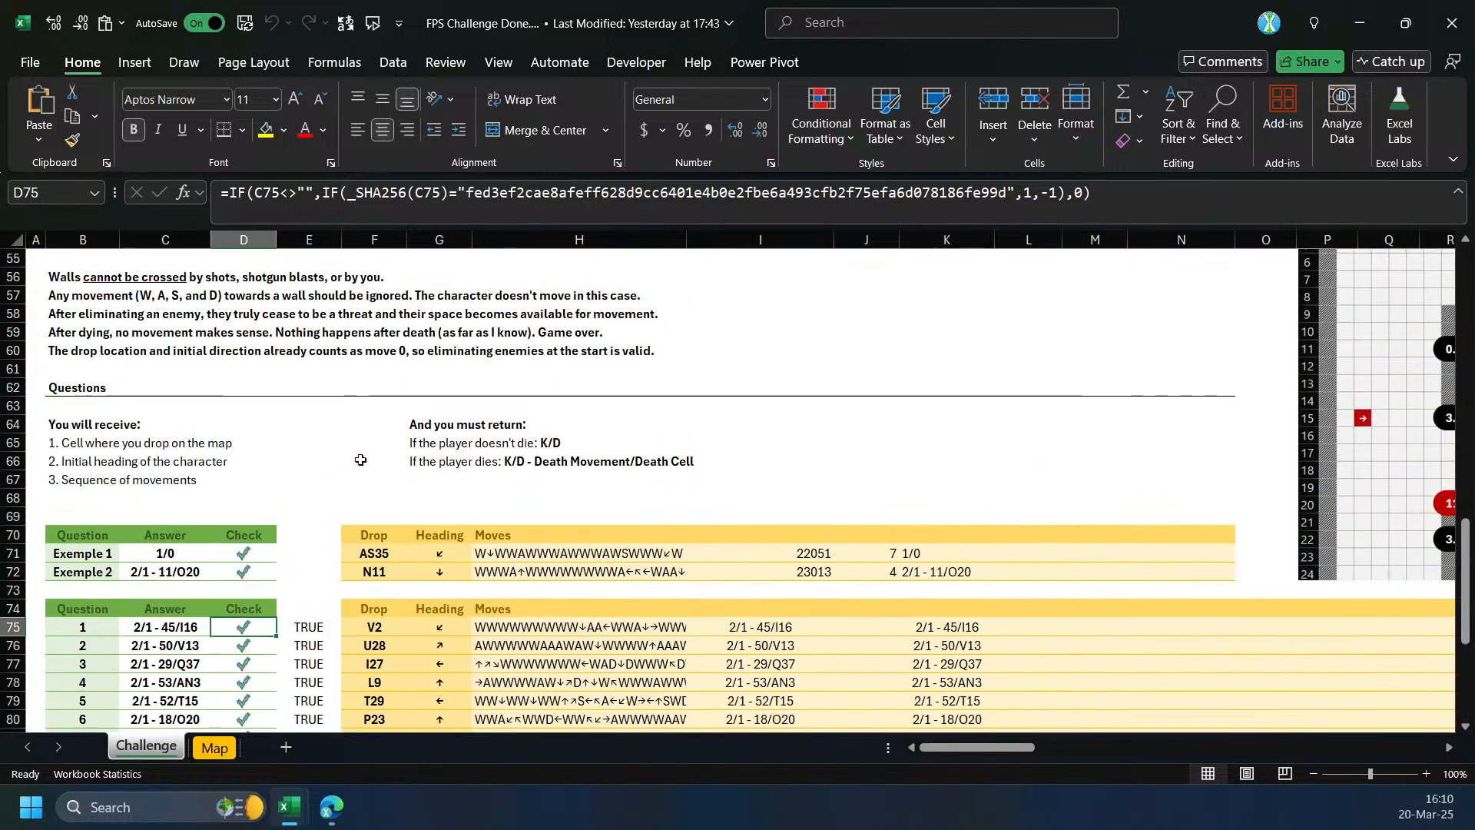
# - Examine the _SHA256 answer-check formula in cell D75 of the Challenge sheet, leave it unchanged and minimize the workbook
pyautogui.scroll(18, 357, 459)
pyautogui.scroll(-20, 359, 398)
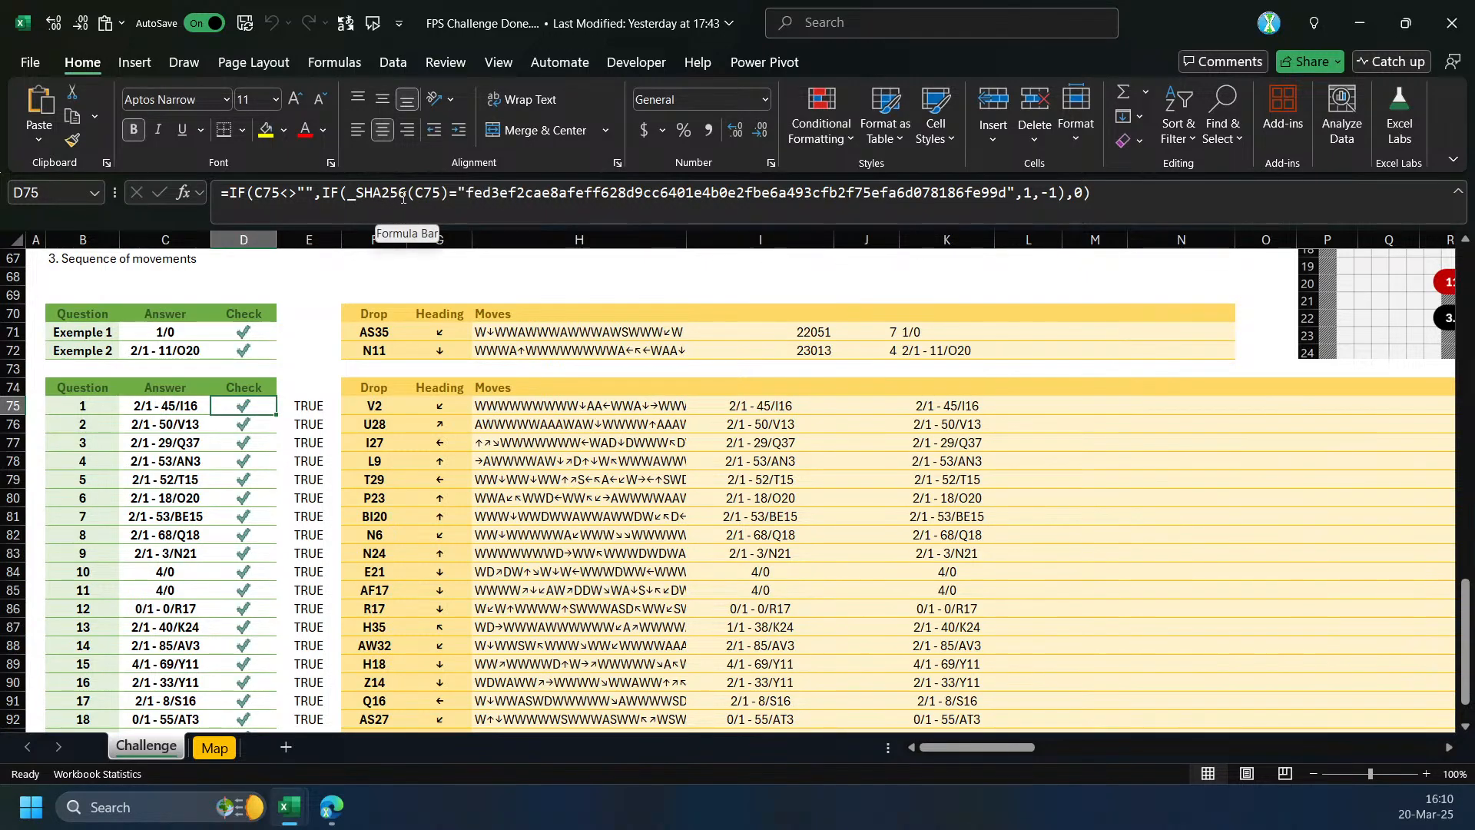
pyautogui.click(160, 405)
pyautogui.click(257, 400)
pyautogui.click(501, 196)
pyautogui.click(364, 242)
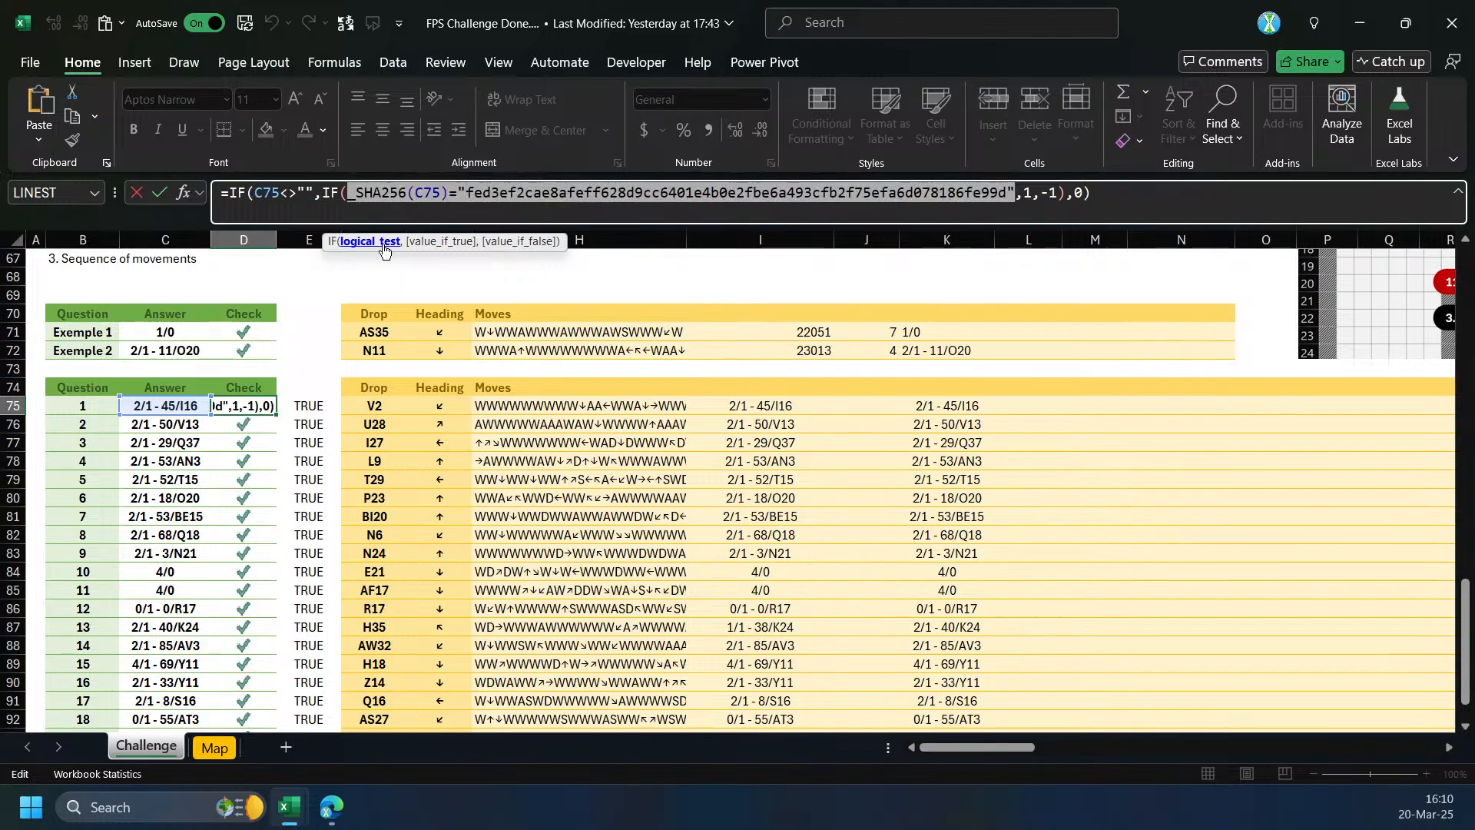
pyautogui.press('Escape')
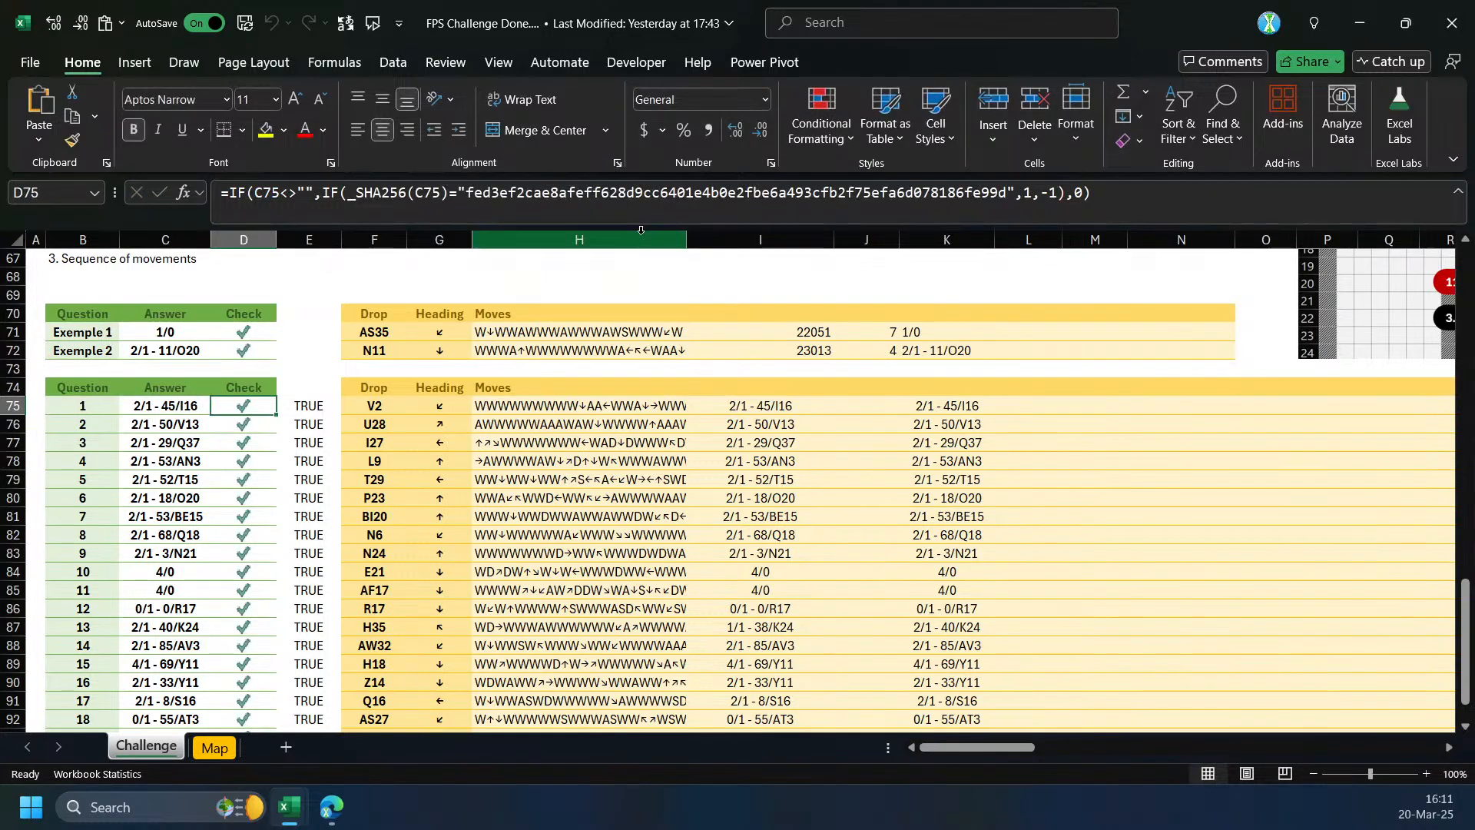
pyautogui.click(1356, 25)
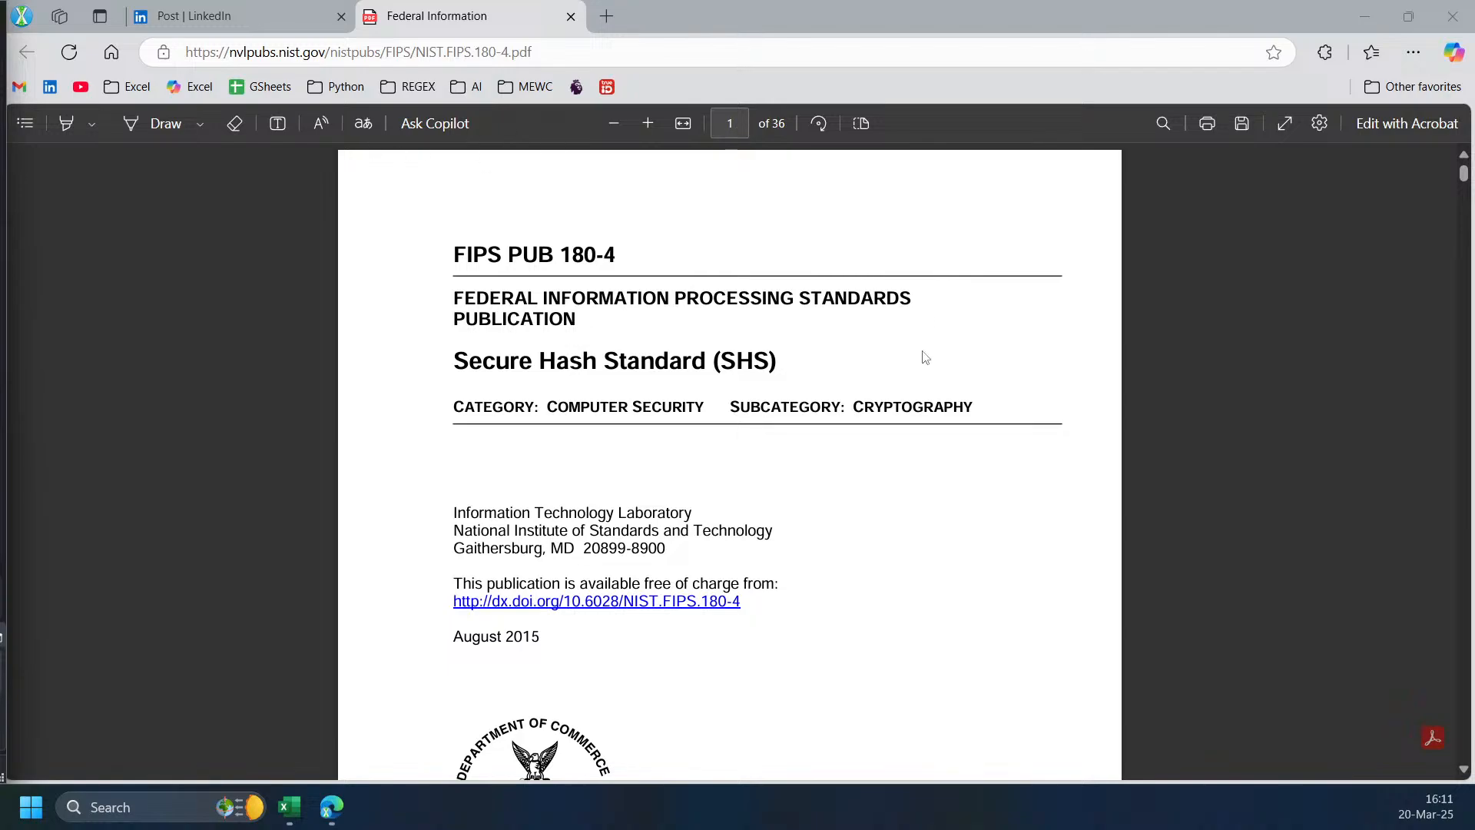
# - View the LinkedIn post about the MD5 hash formula in the browser, enlarging its formula image and closing it again
pyautogui.scroll(-1, 726, 285)
pyautogui.scroll(1, 692, 330)
pyautogui.click(262, 16)
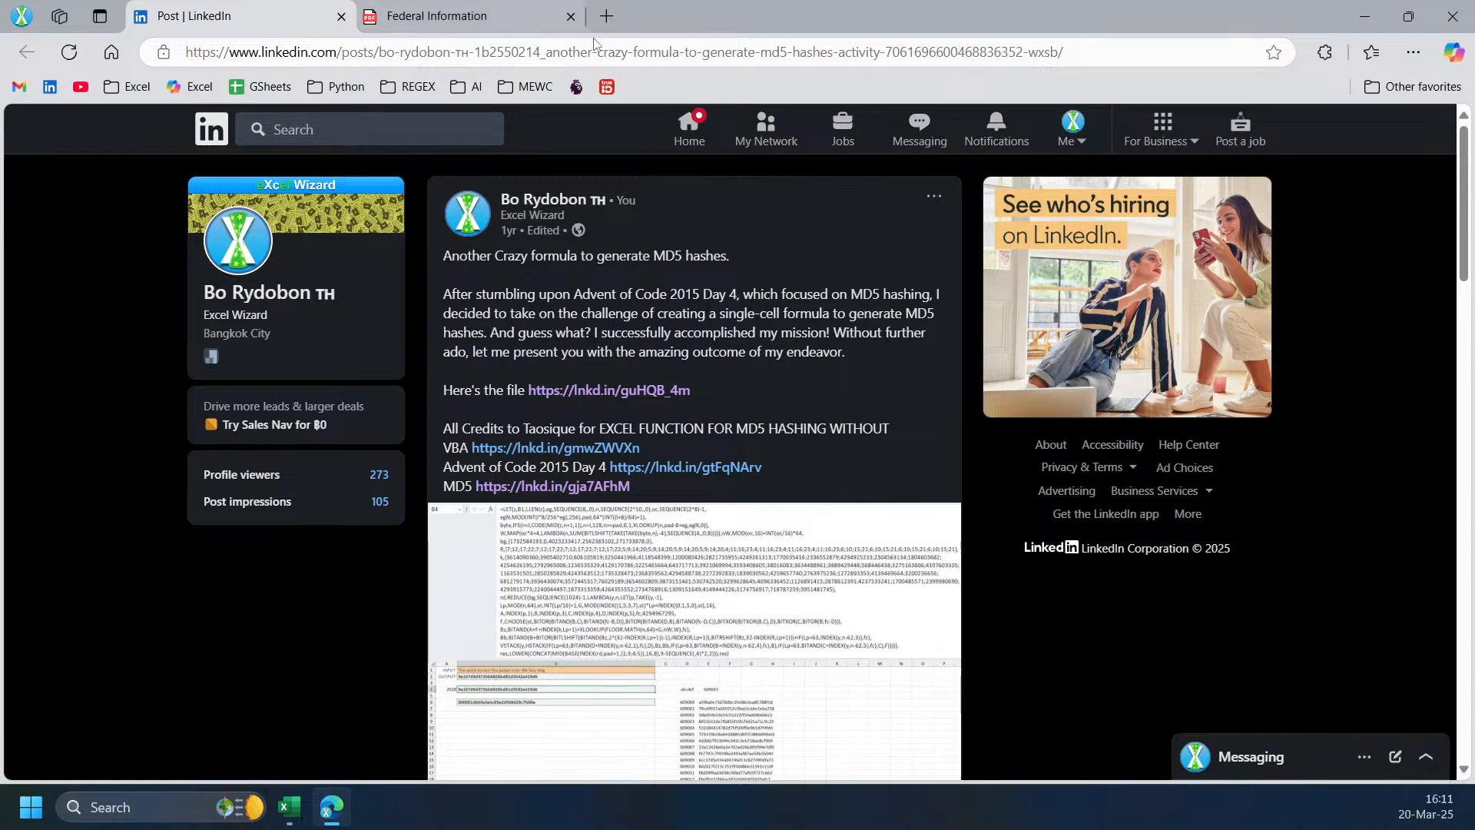
pyautogui.scroll(-1, 642, 482)
pyautogui.click(642, 481)
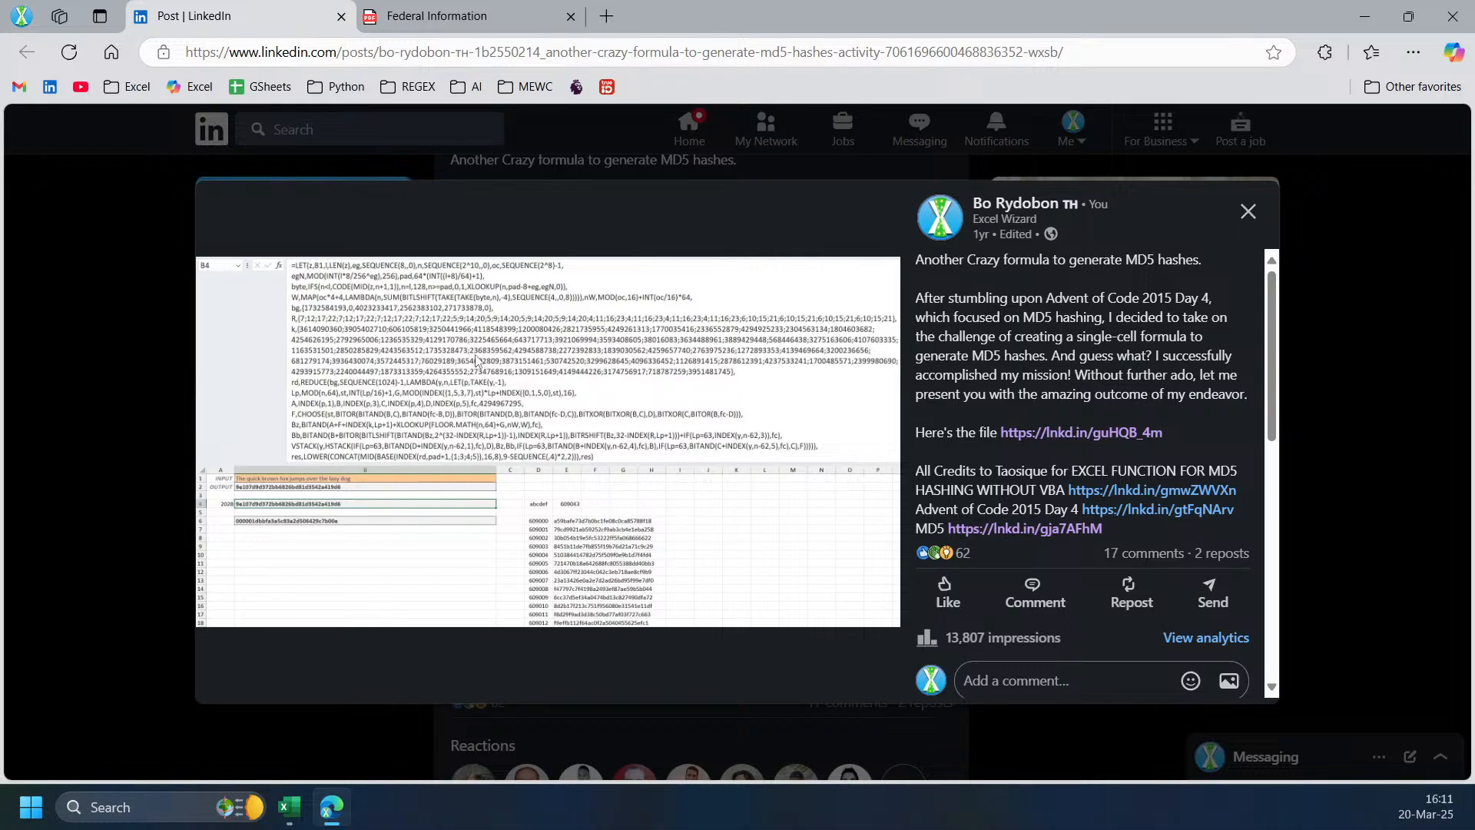
pyautogui.click(115, 470)
# - Return to the Secure Hash Standard PDF and look over its FIPS PUB 180-4 cover page
pyautogui.click(512, 16)
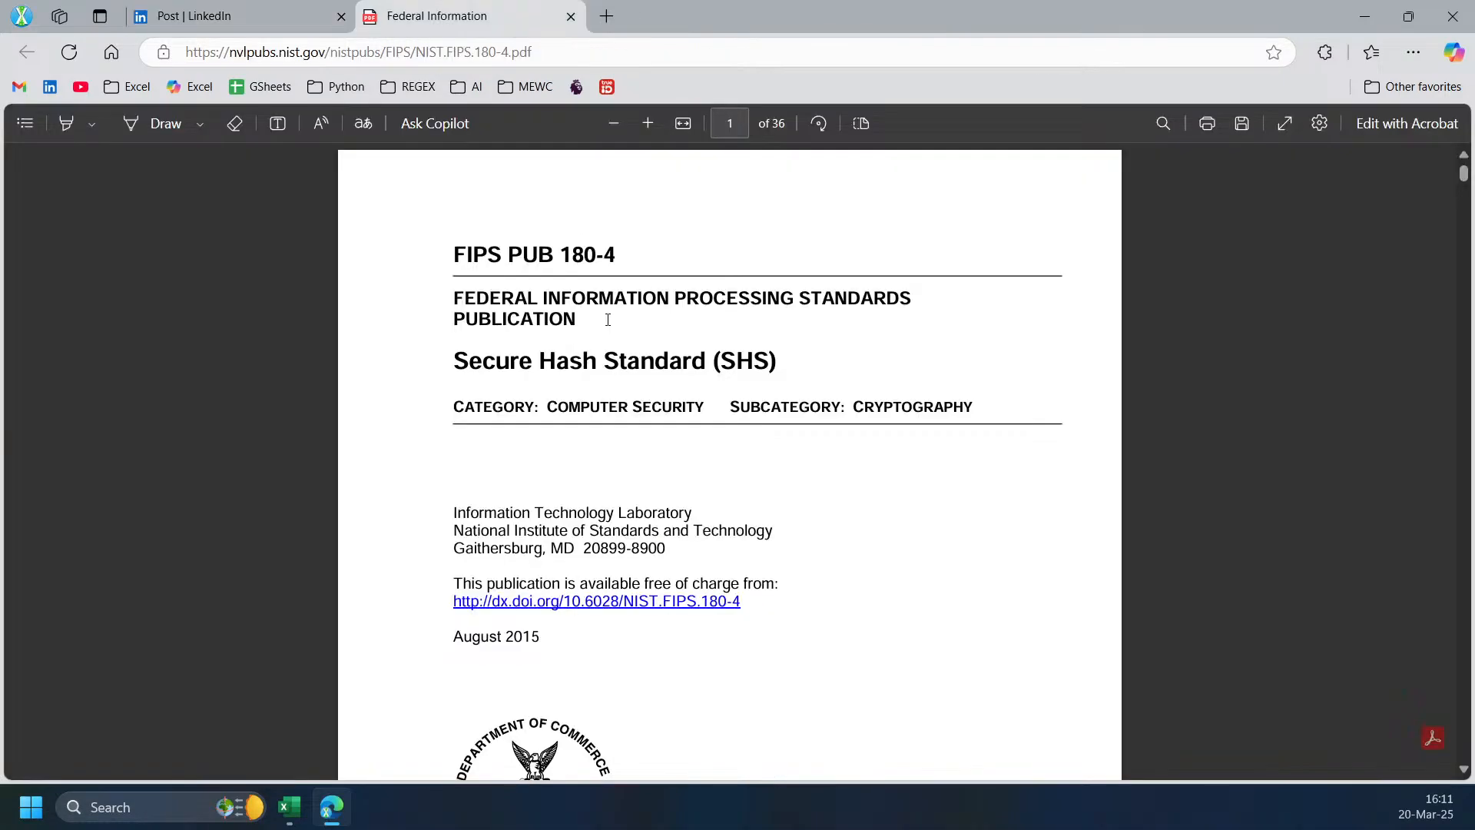
pyautogui.scroll(-4, 758, 394)
pyautogui.scroll(4, 792, 415)
pyautogui.scroll(-5, 816, 471)
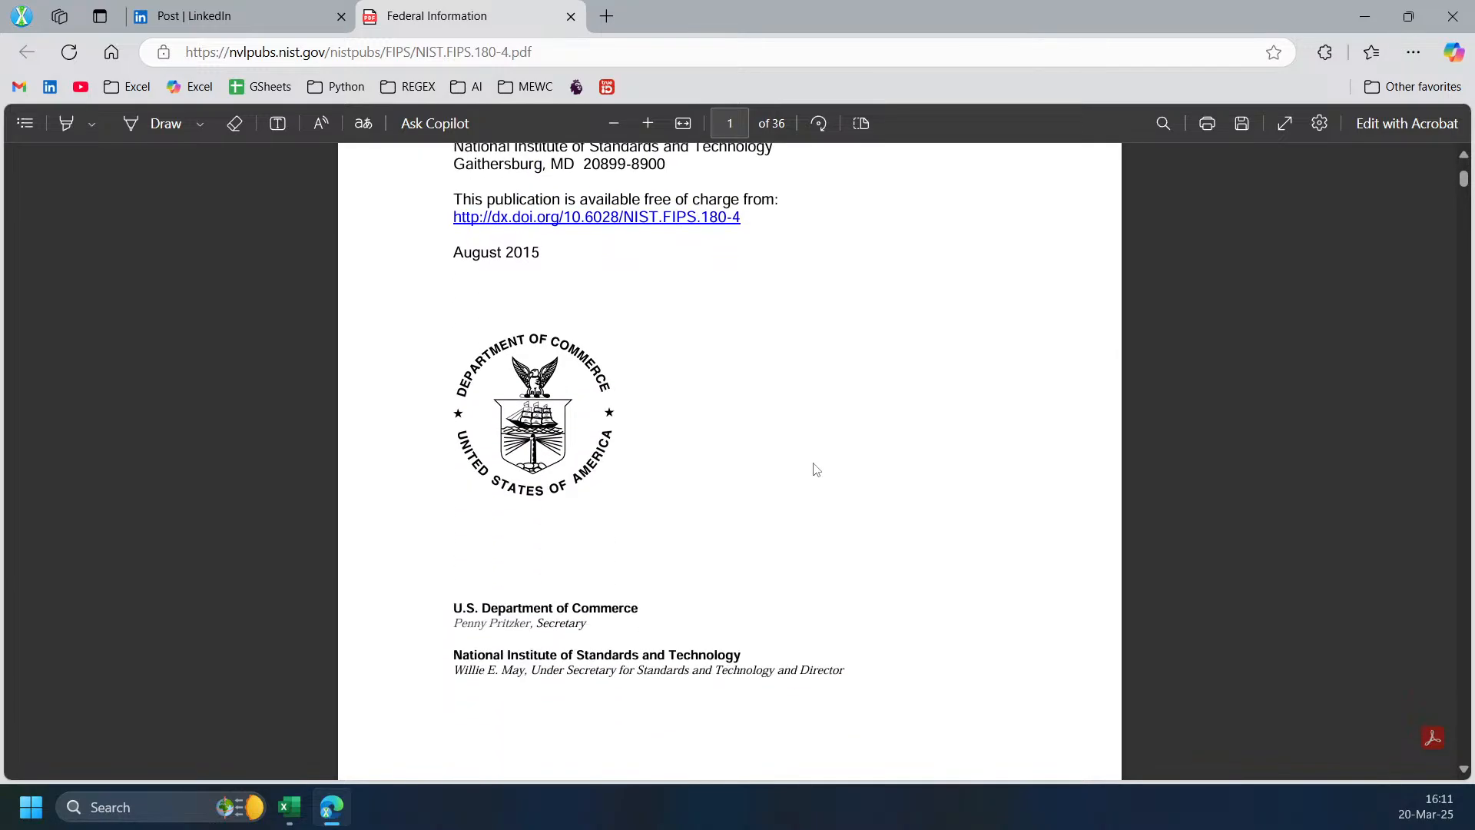
pyautogui.scroll(4, 820, 472)
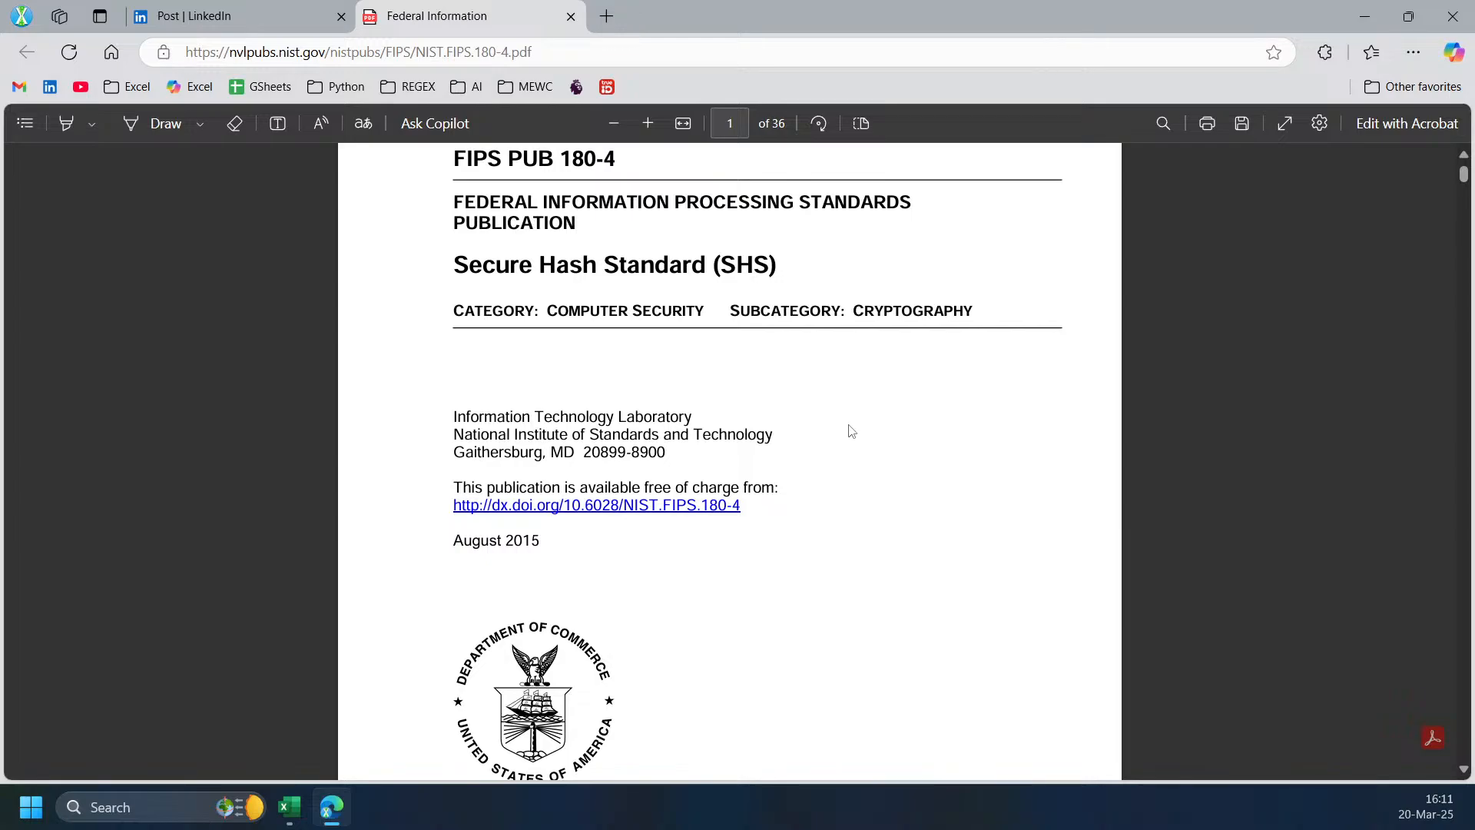
pyautogui.scroll(-1, 846, 428)
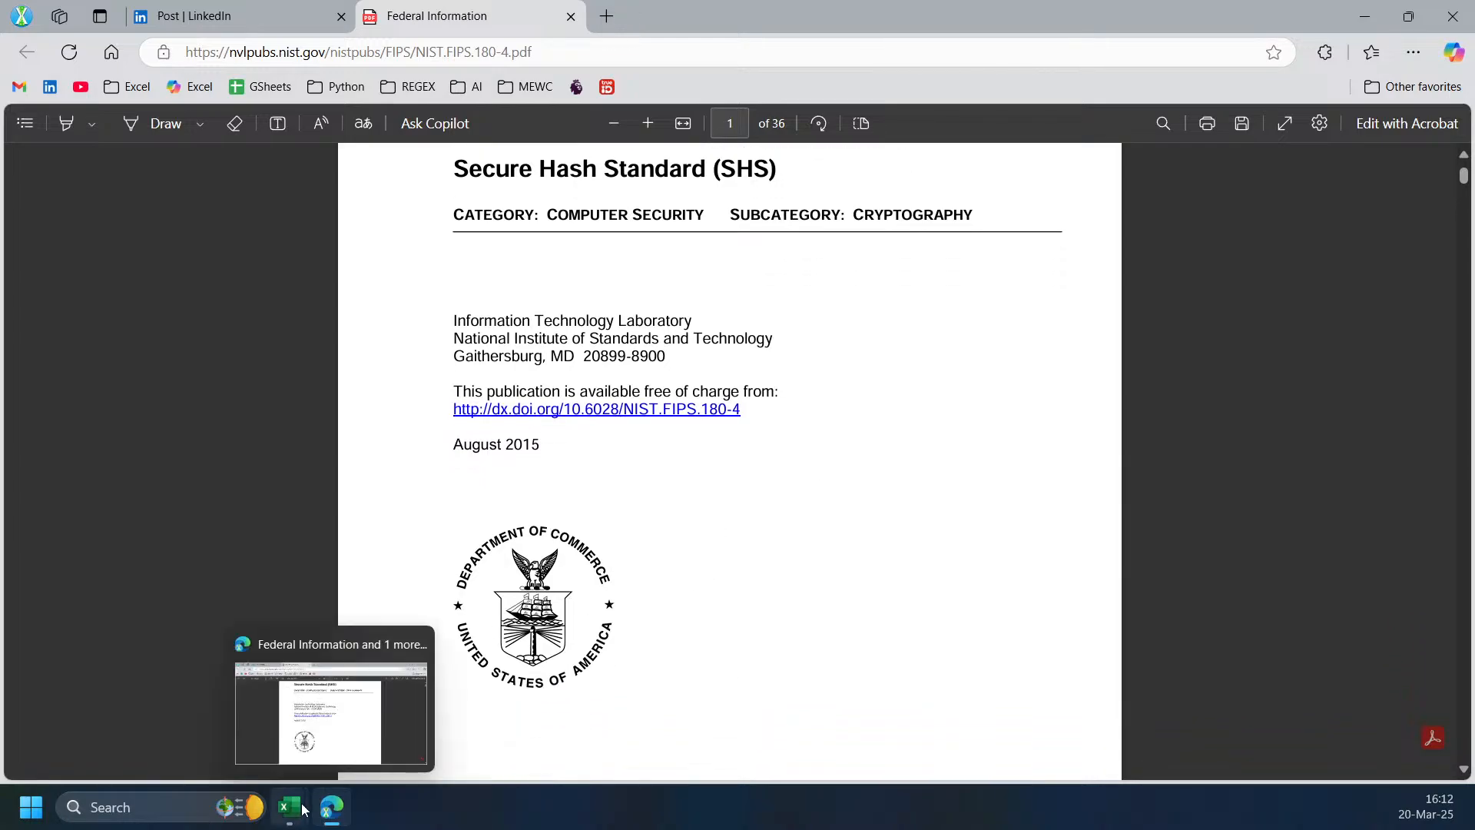
# - Arrange the SHA.xlsx workbook and the browser's Secure Hash Standard PDF side by side, with the PDF on the left half
pyautogui.click(404, 726)
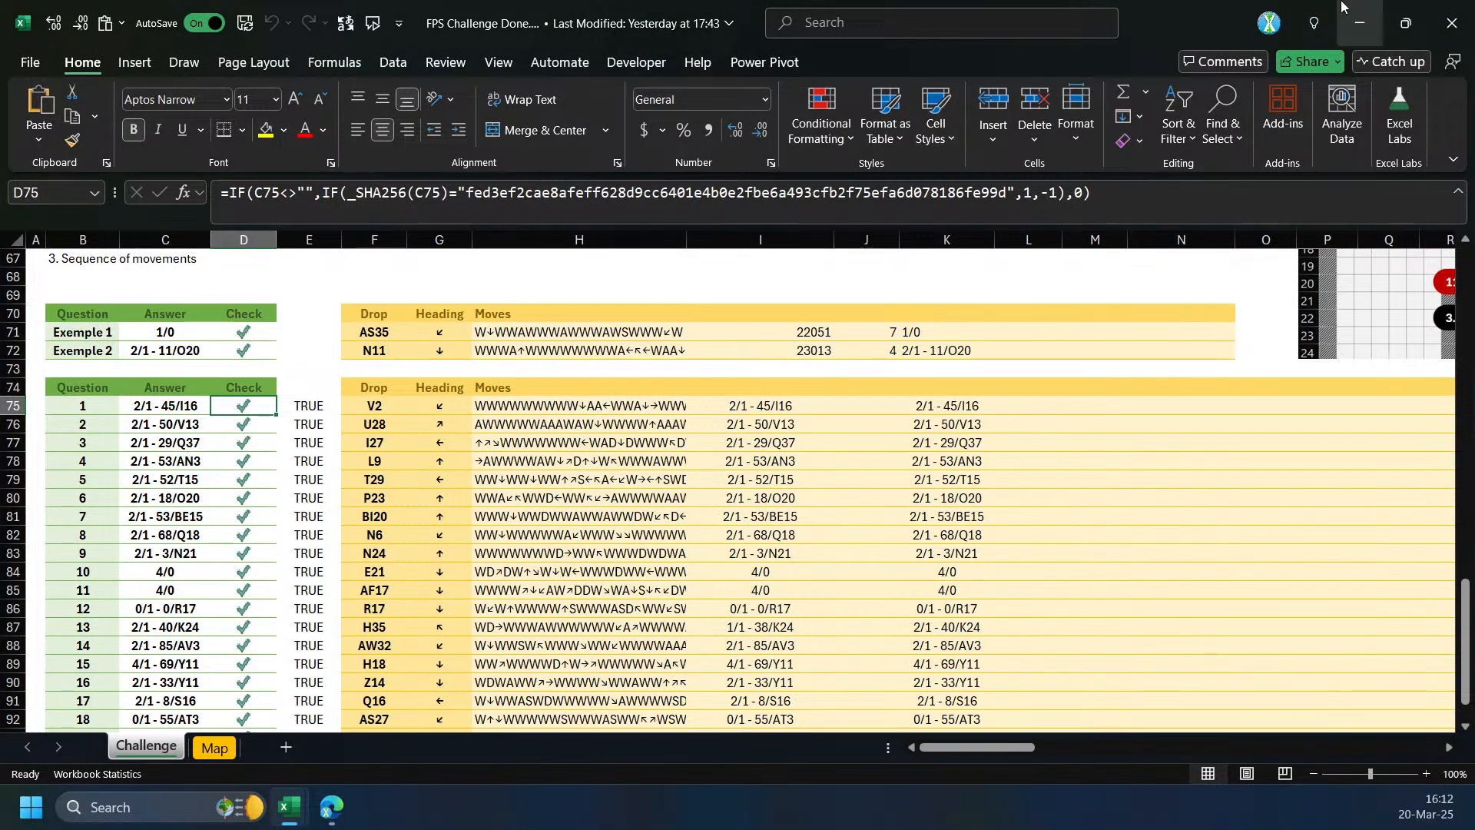
pyautogui.click(1359, 23)
pyautogui.moveTo(288, 821)
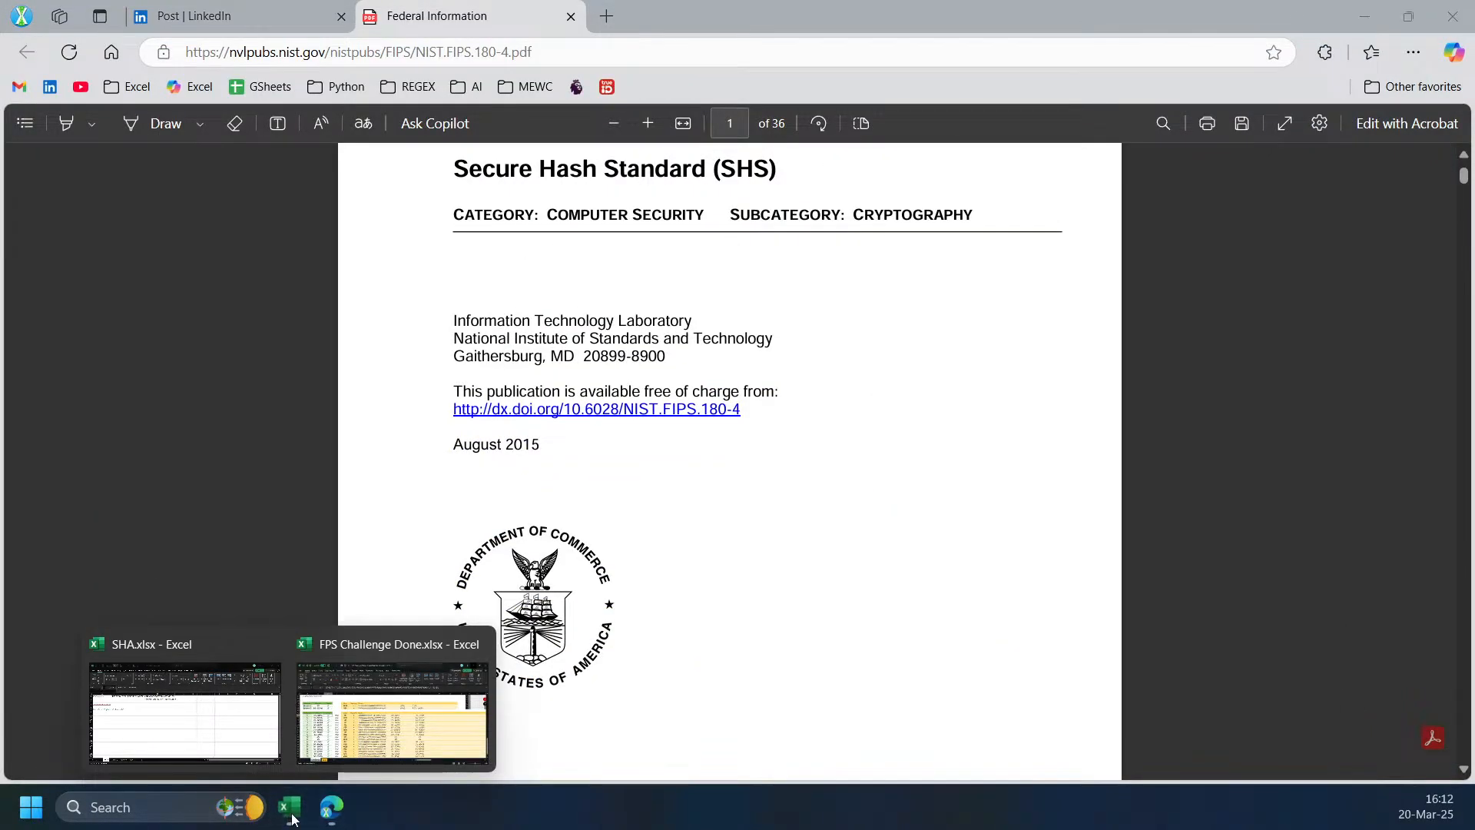
pyautogui.click(184, 692)
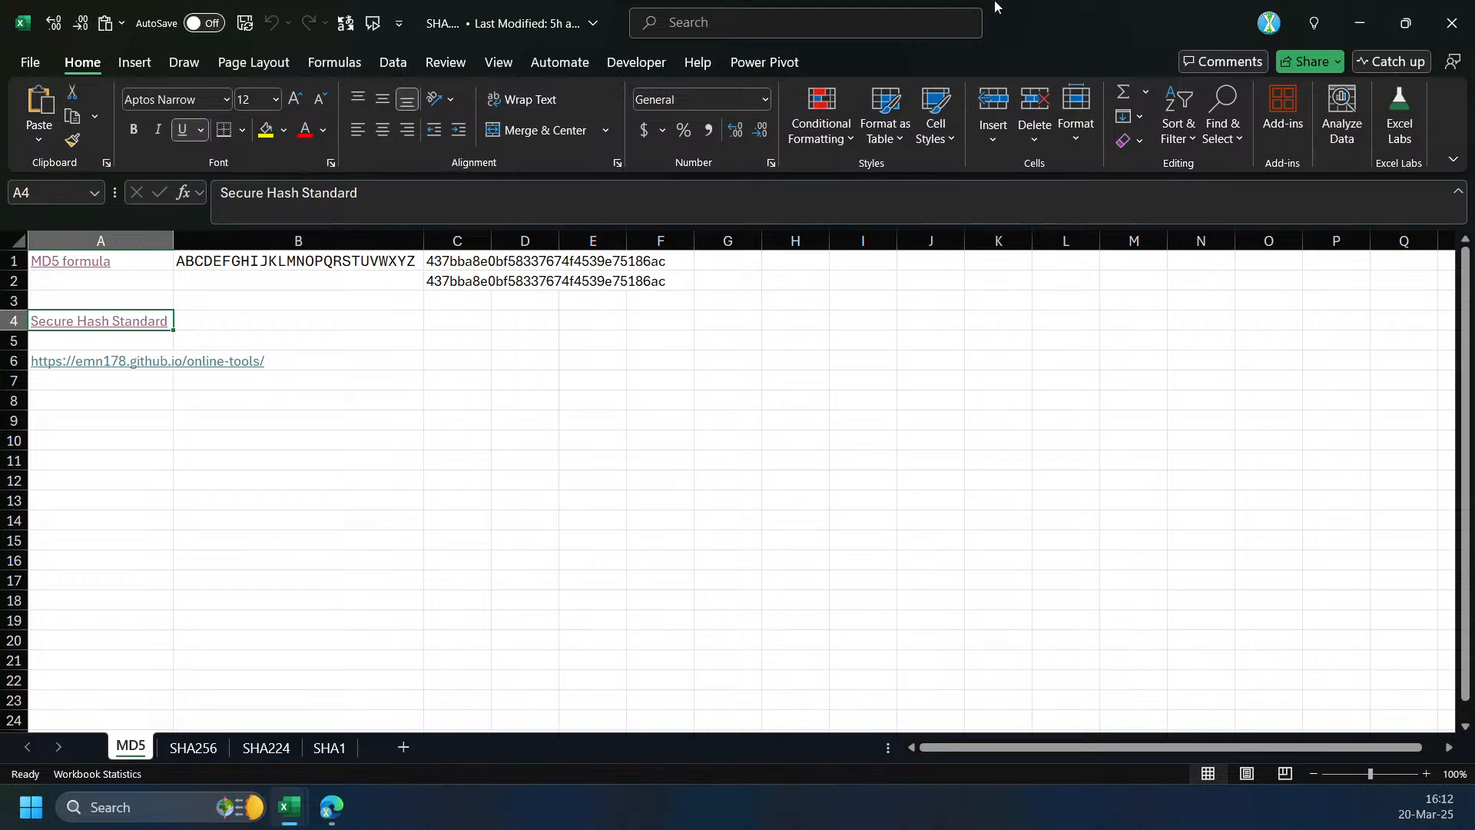
pyautogui.moveTo(1016, 17); pyautogui.dragTo(1471, 230)
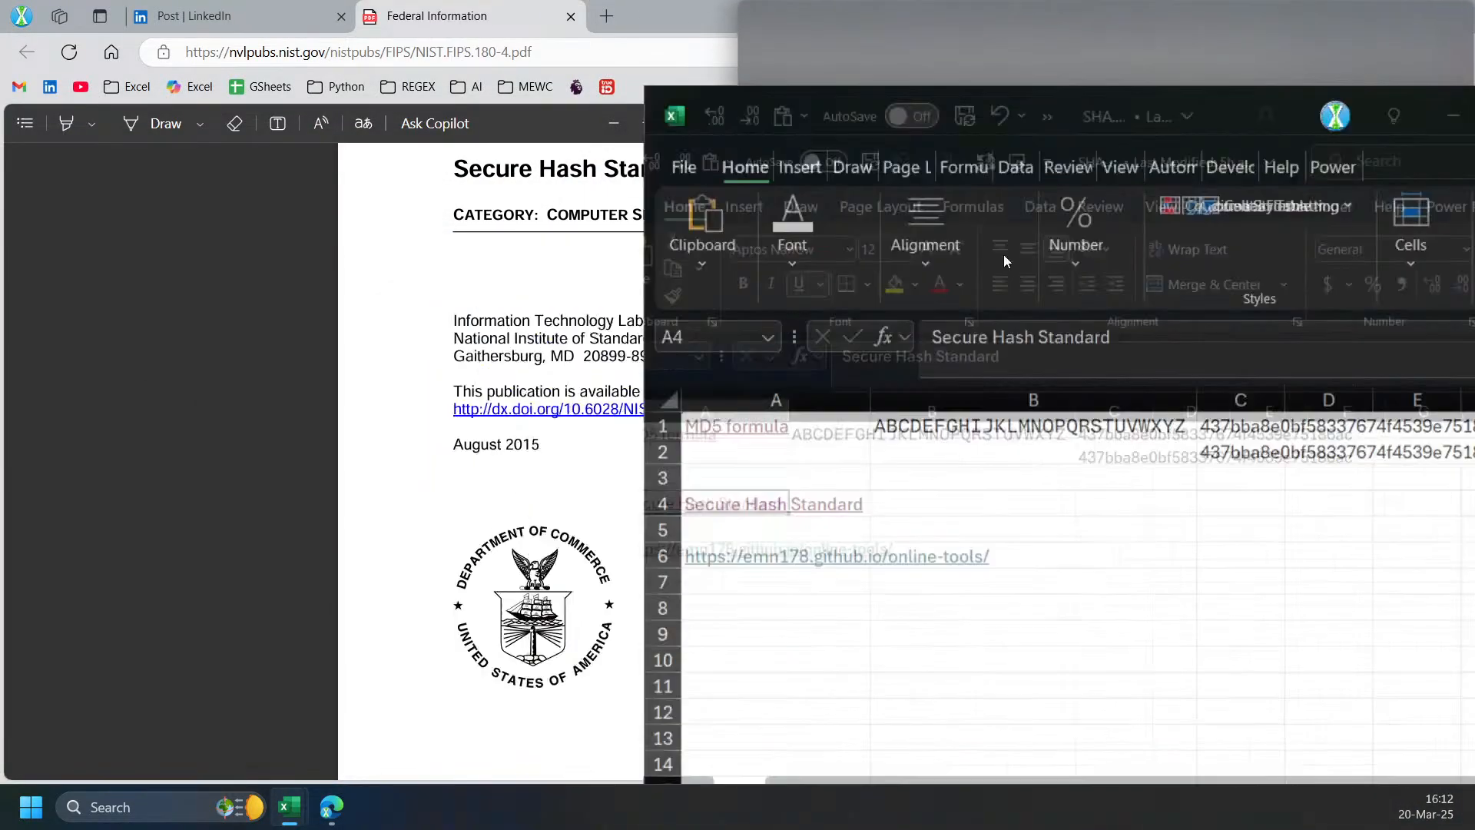
pyautogui.click(293, 214)
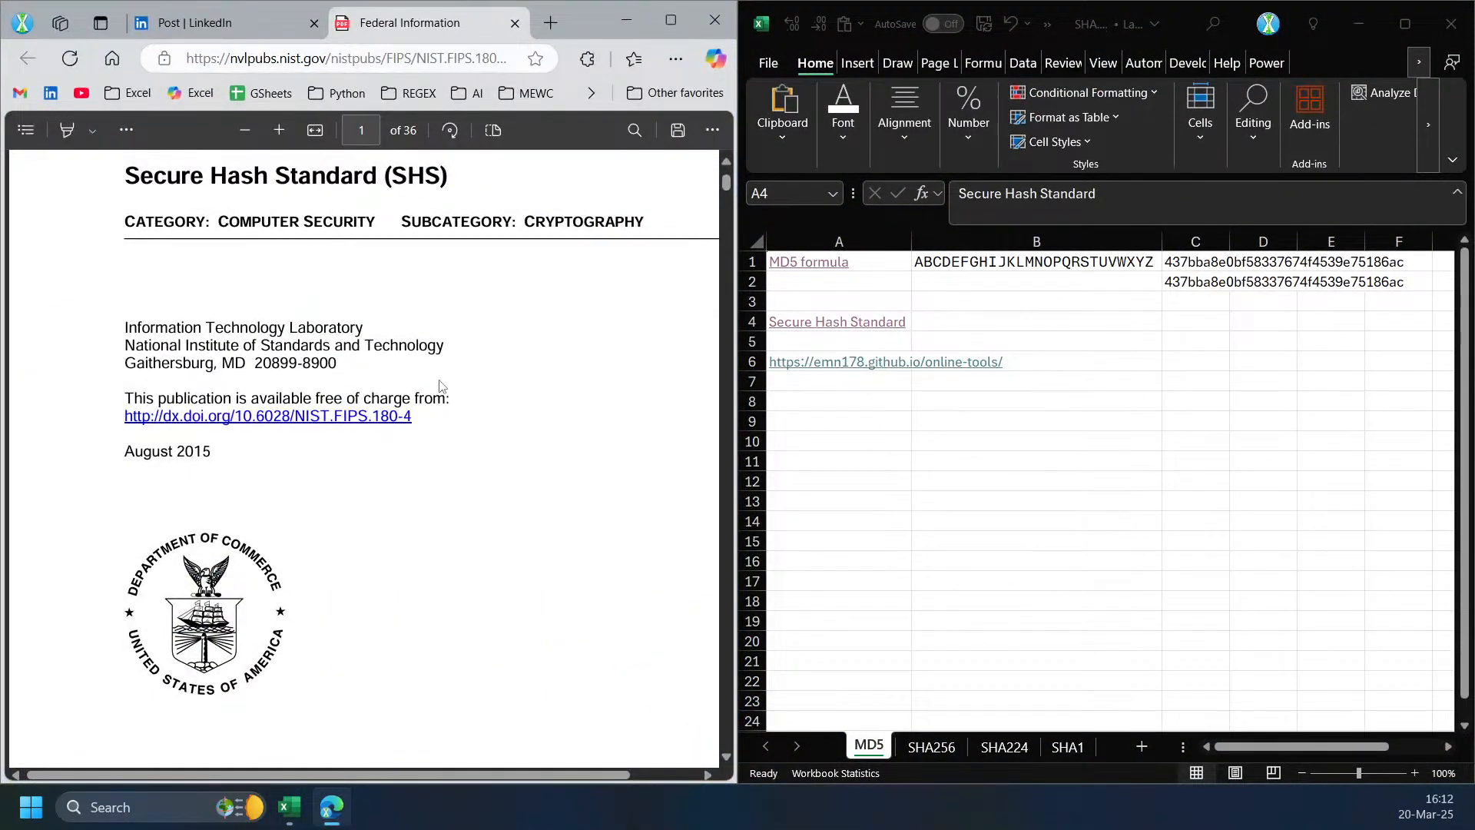
# - Look through the SHA256, SHA224 and SHA1 sheets, checking the formulas in C5 and C7 of the SHA256 sheet
pyautogui.click(946, 753)
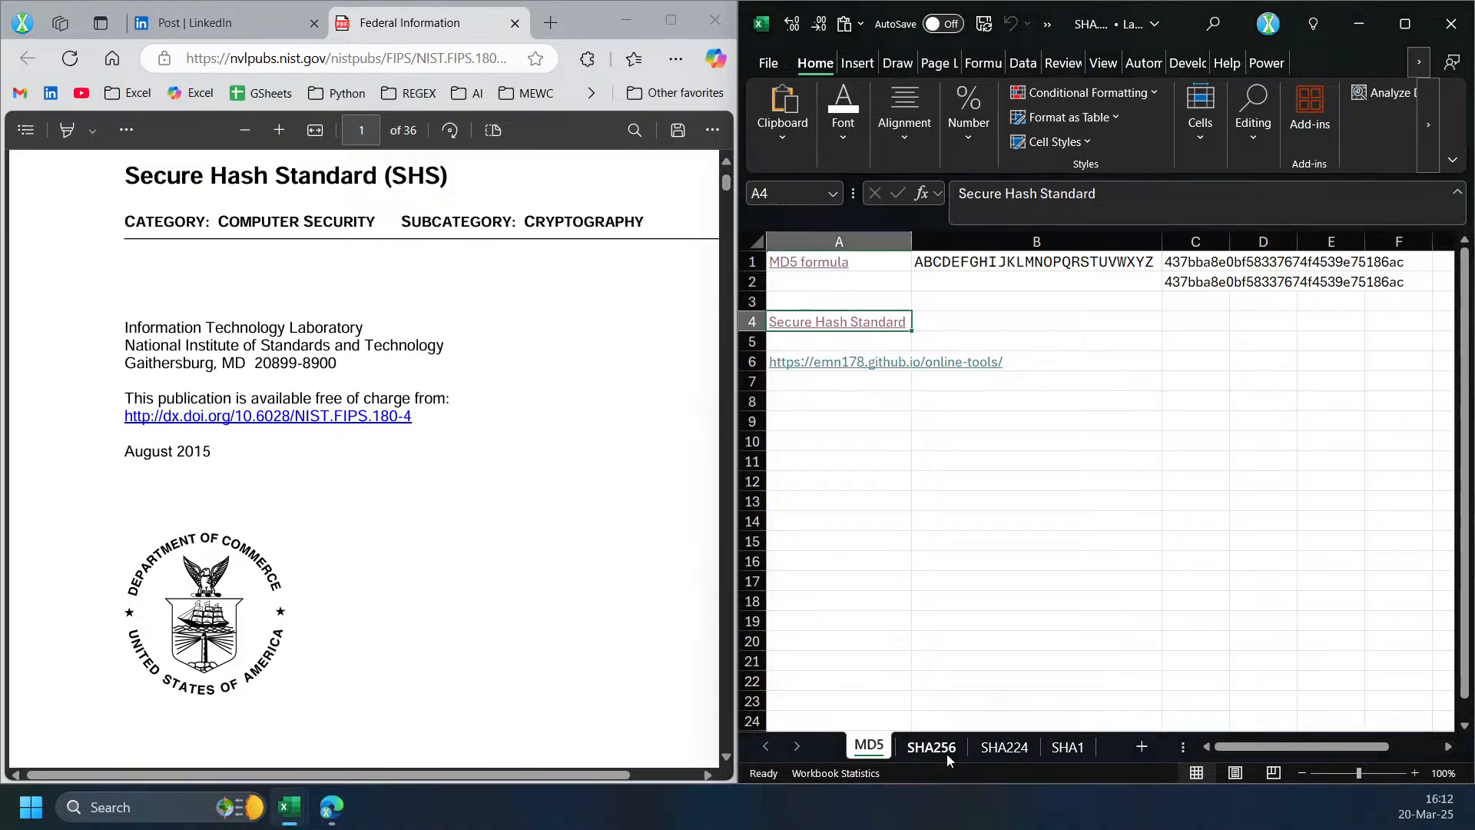
pyautogui.click(1145, 341)
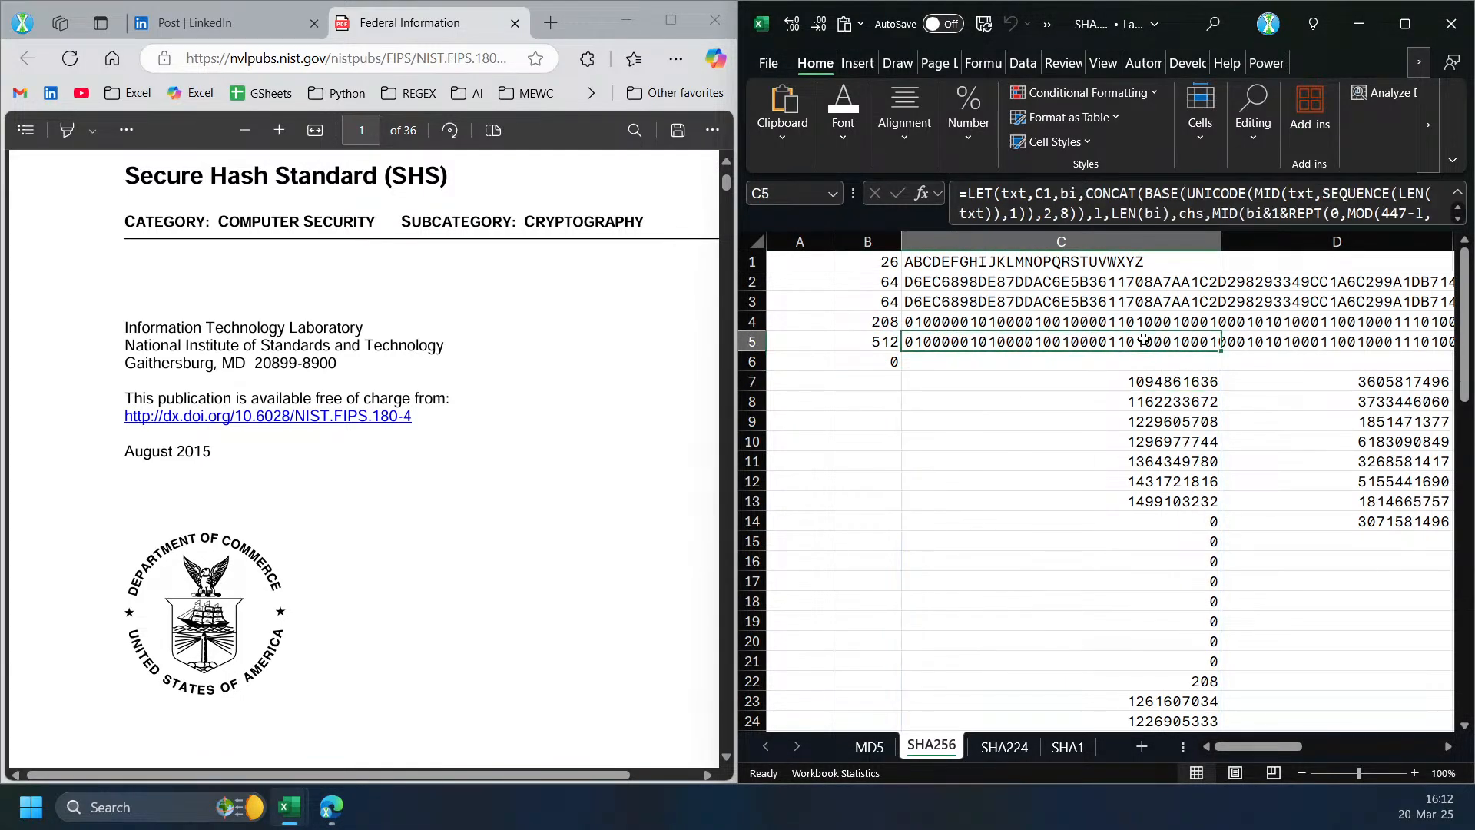
pyautogui.click(1001, 746)
pyautogui.click(932, 747)
pyautogui.click(1118, 379)
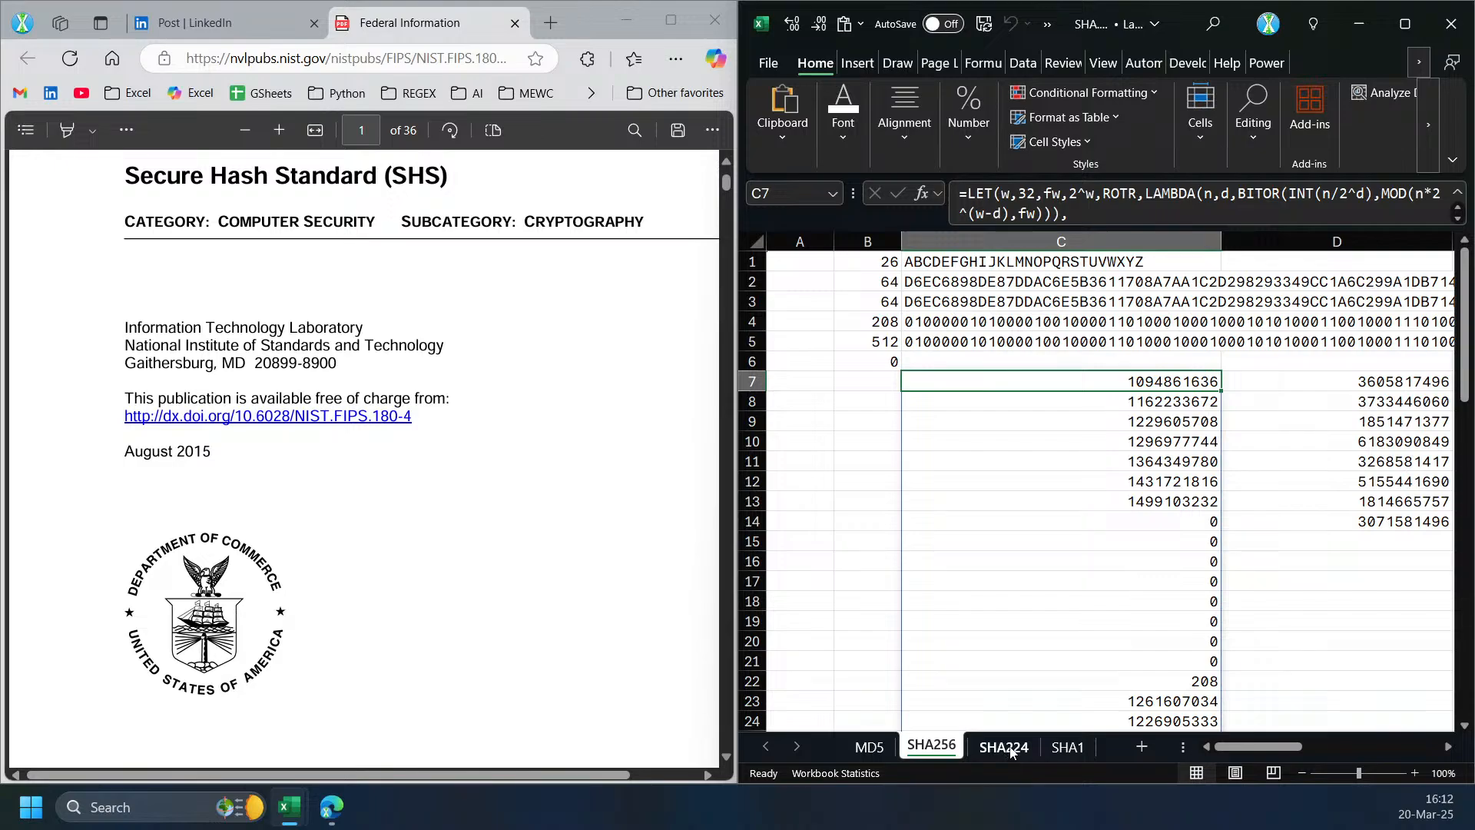
pyautogui.click(1067, 747)
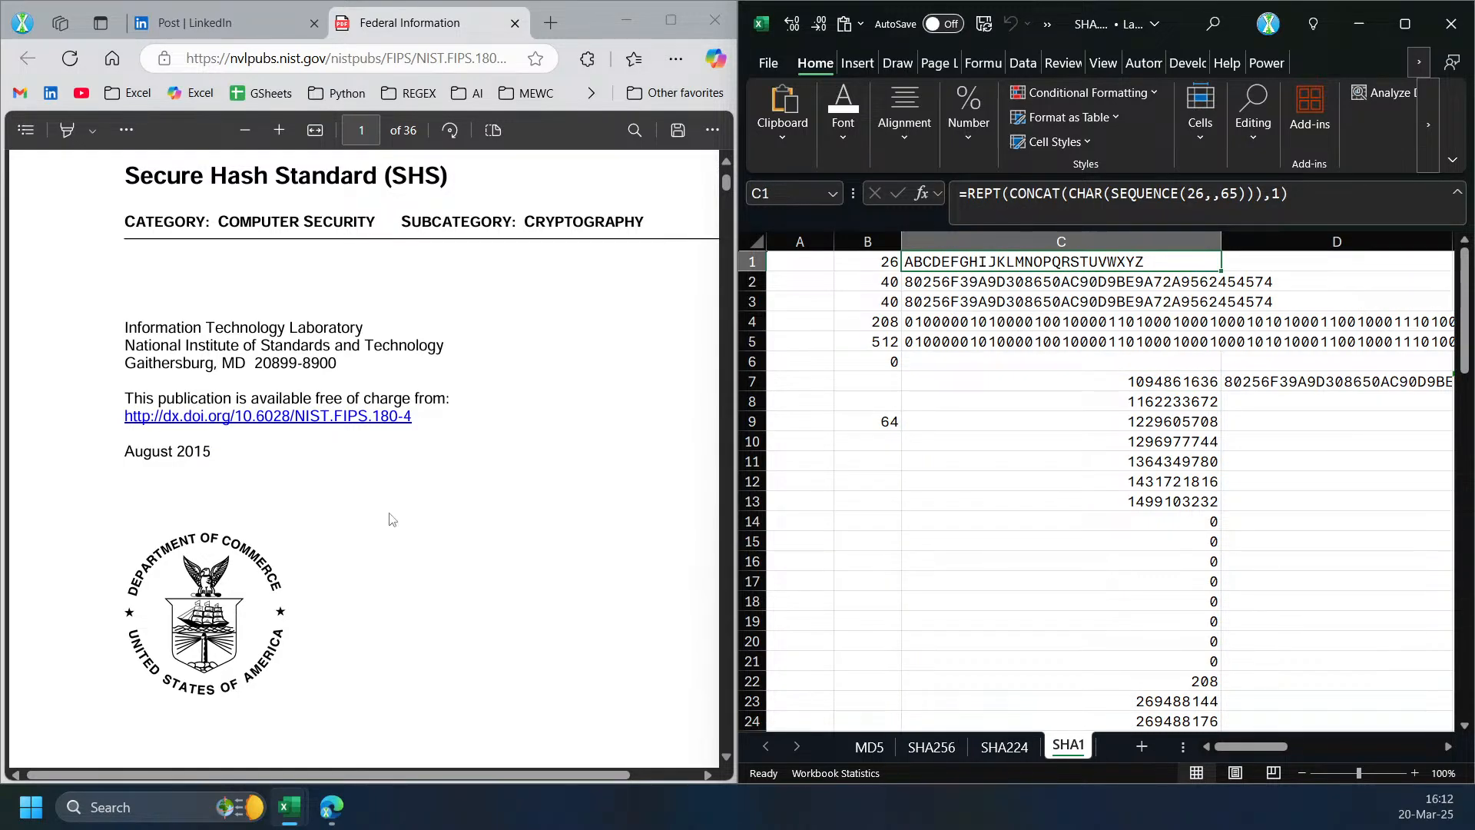
# - Find the Figure 1 table of Secure Hash Algorithm properties in the PDF and highlight the SHA-1 to SHA-256 word sizes
pyautogui.scroll(-15, 392, 521)
pyautogui.scroll(-10, 410, 525)
pyautogui.scroll(-10, 389, 524)
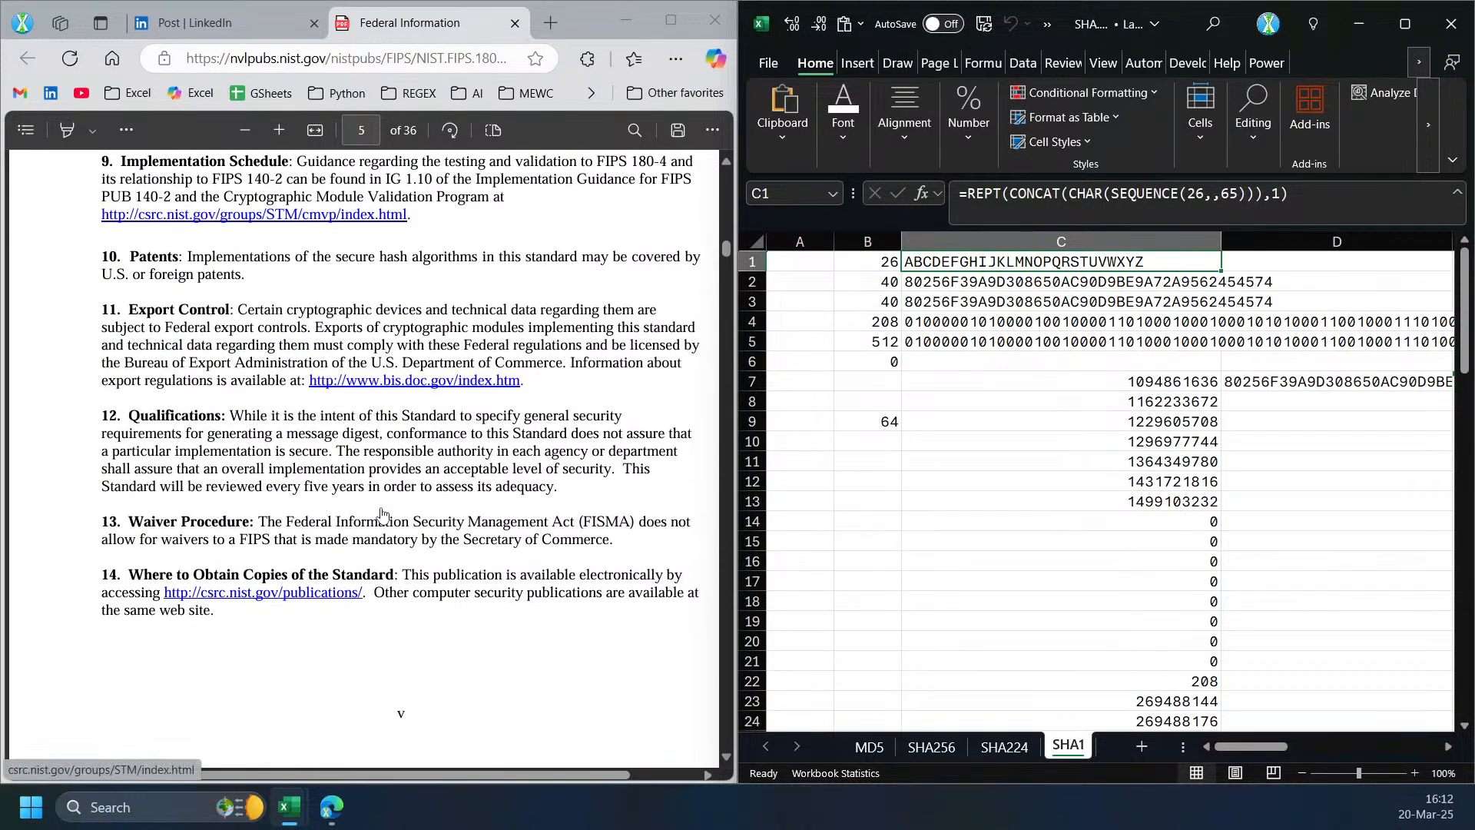
pyautogui.scroll(-4, 382, 513)
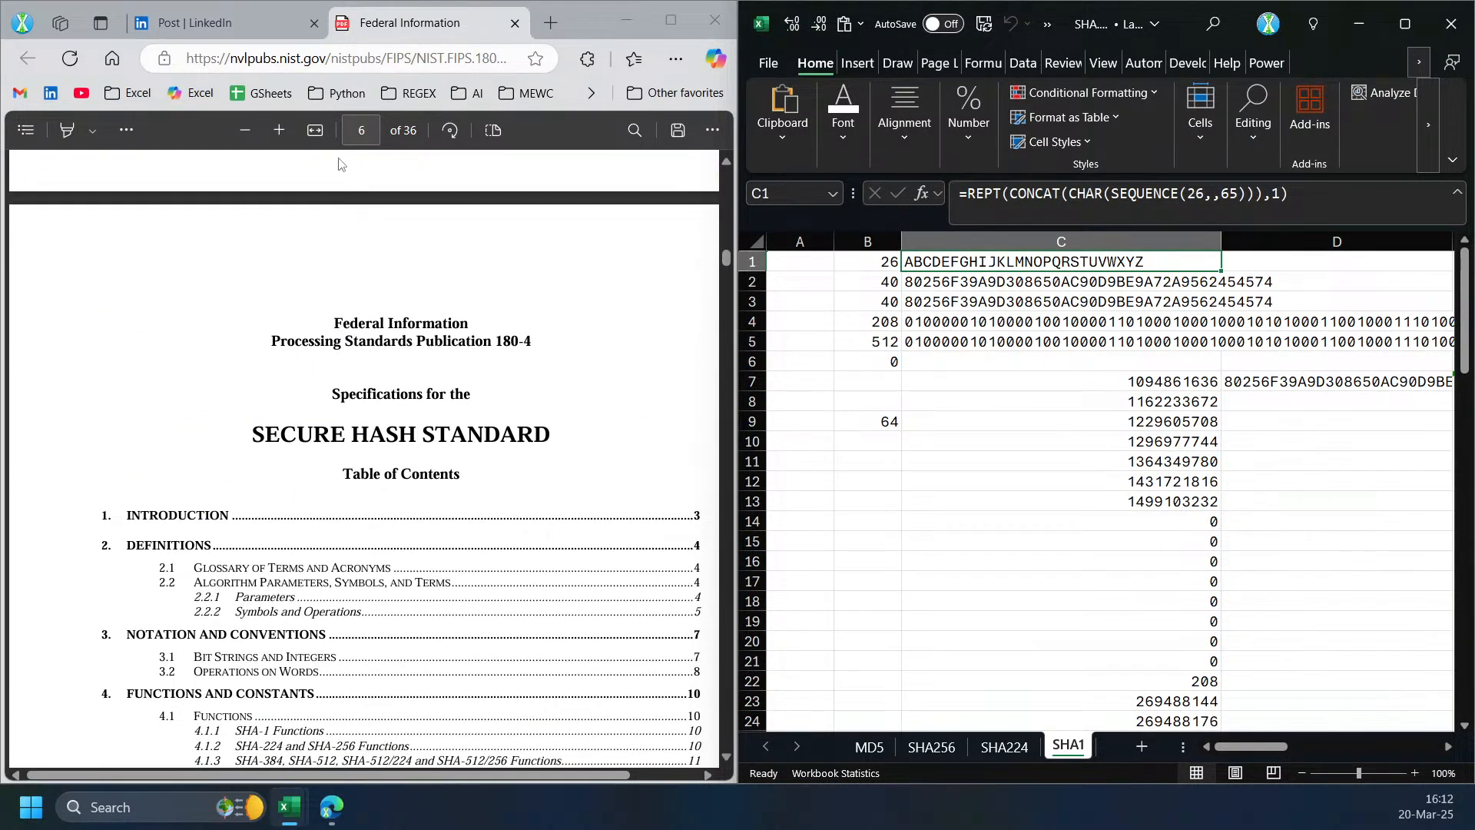
pyautogui.scroll(-15, 385, 380)
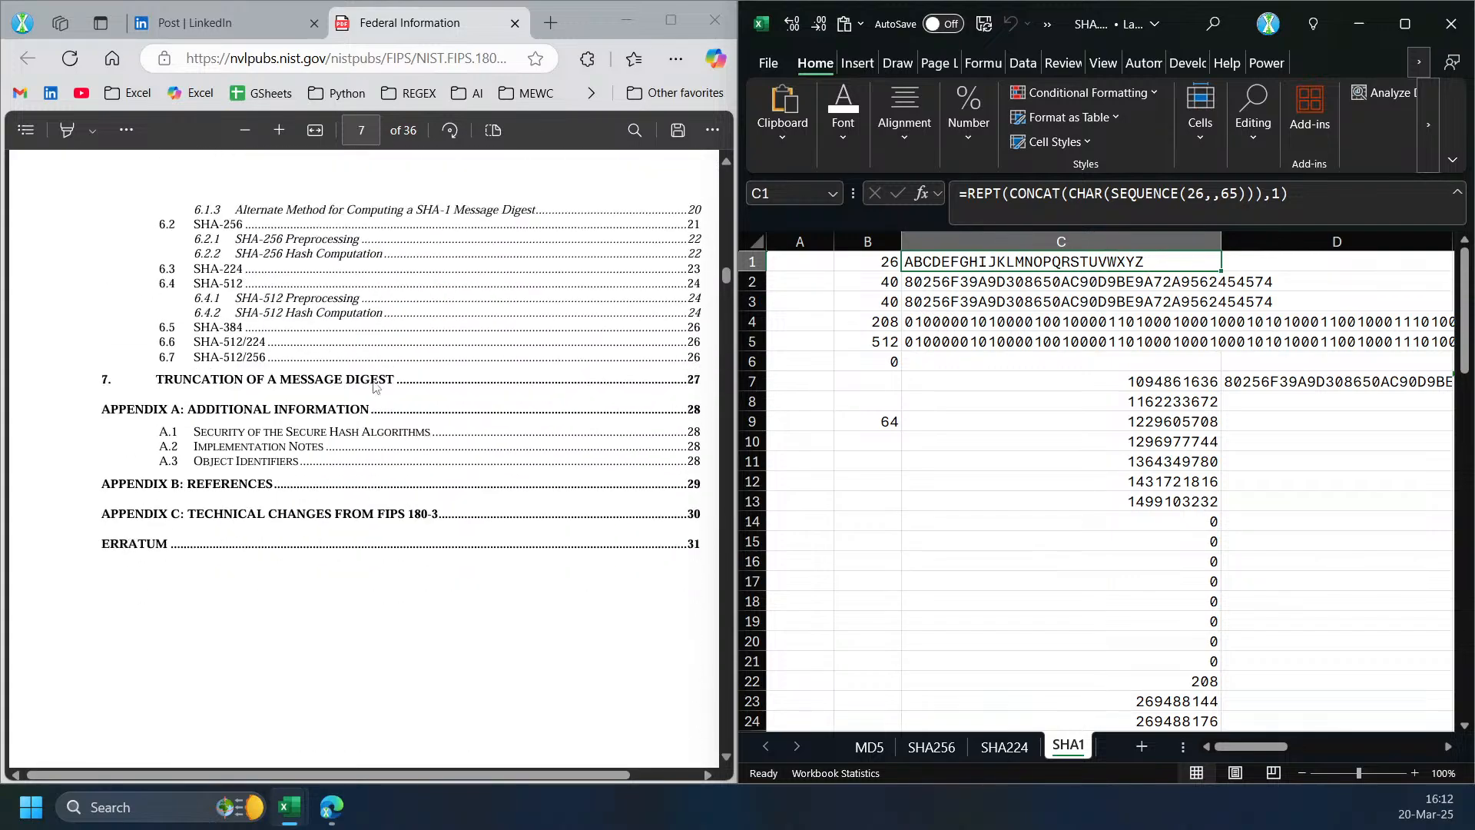
pyautogui.scroll(-6, 369, 392)
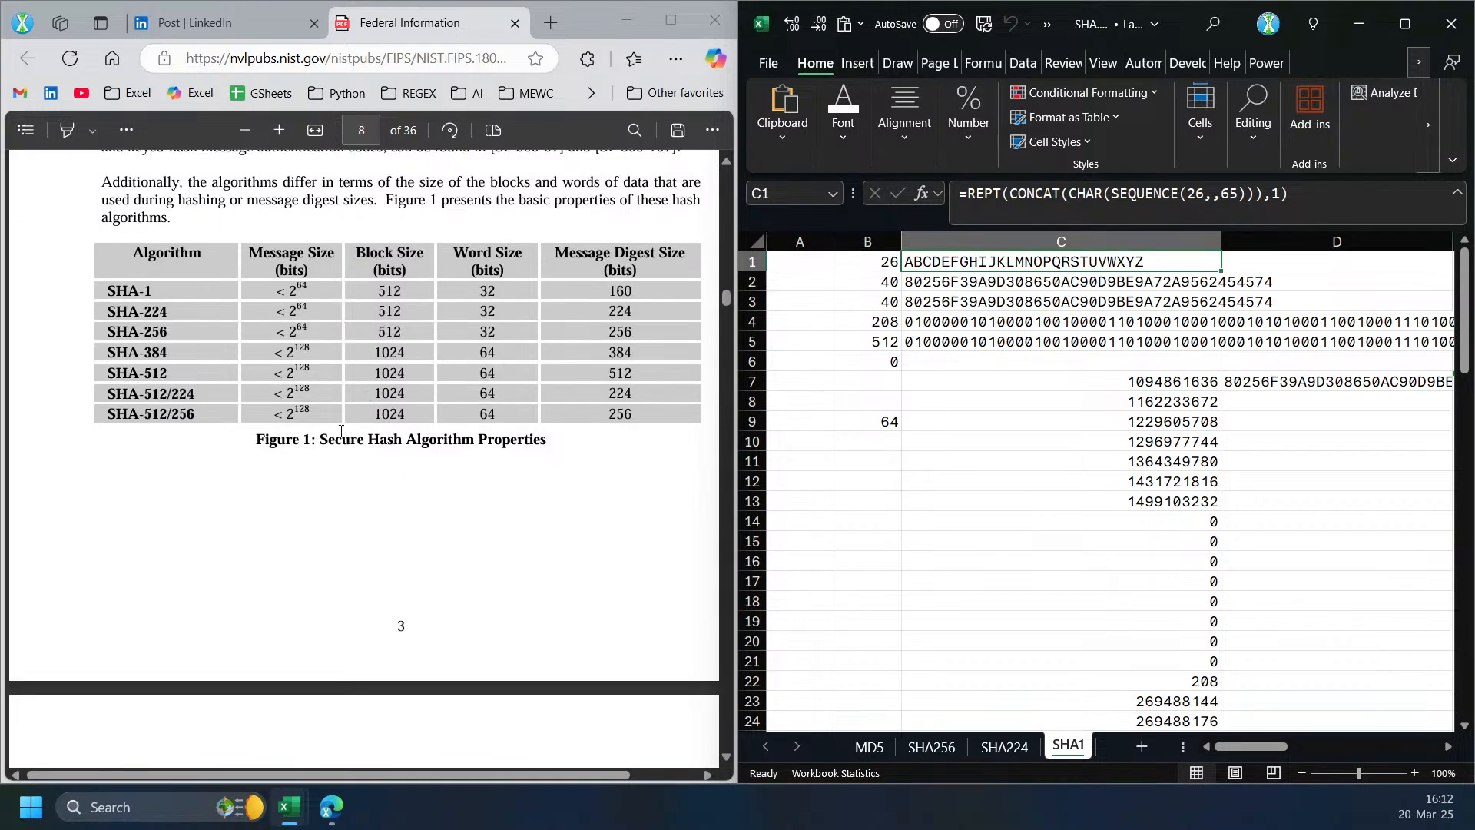
pyautogui.scroll(1, 258, 392)
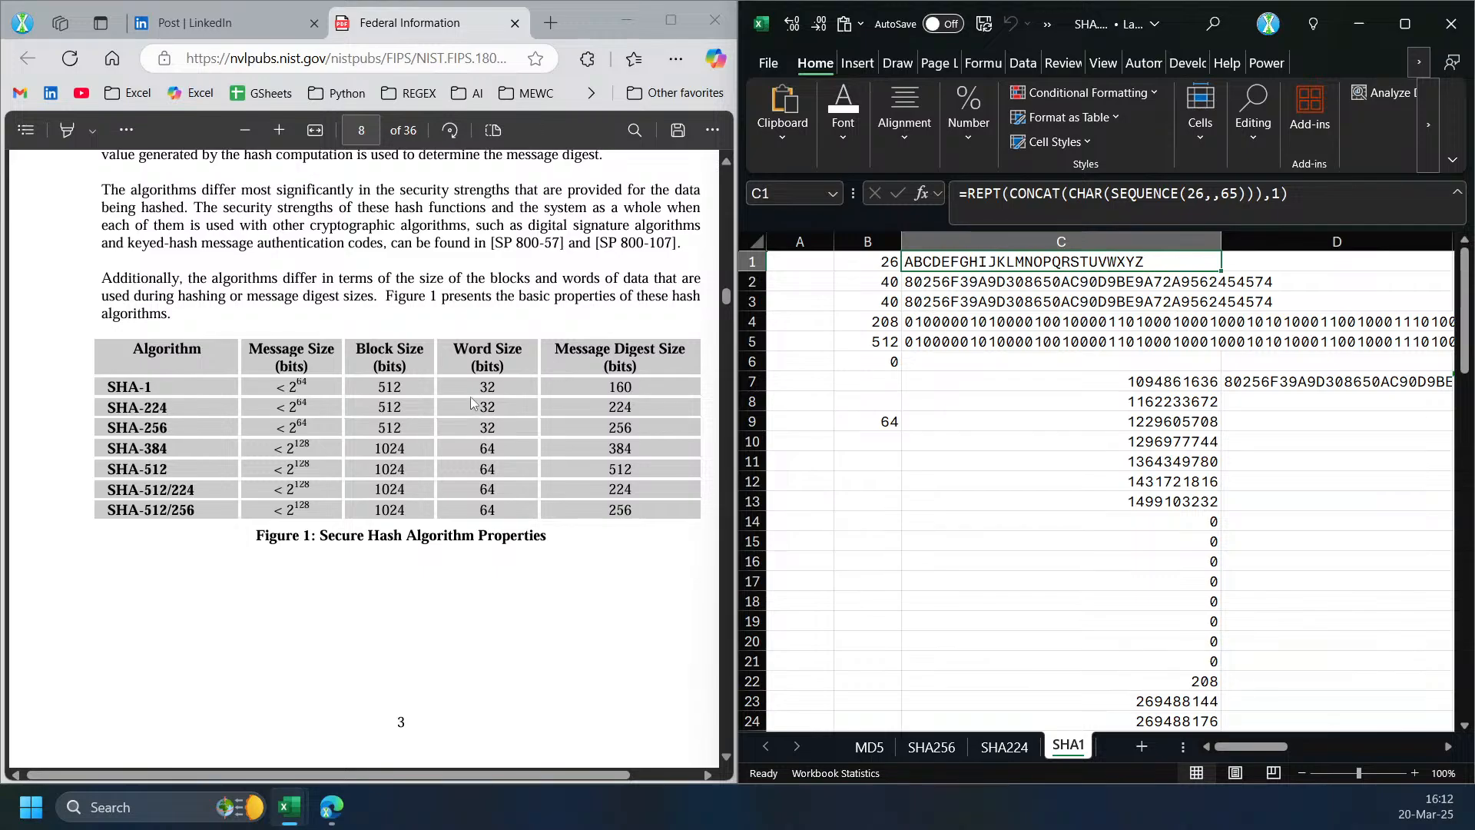
pyautogui.moveTo(474, 387); pyautogui.dragTo(500, 443)
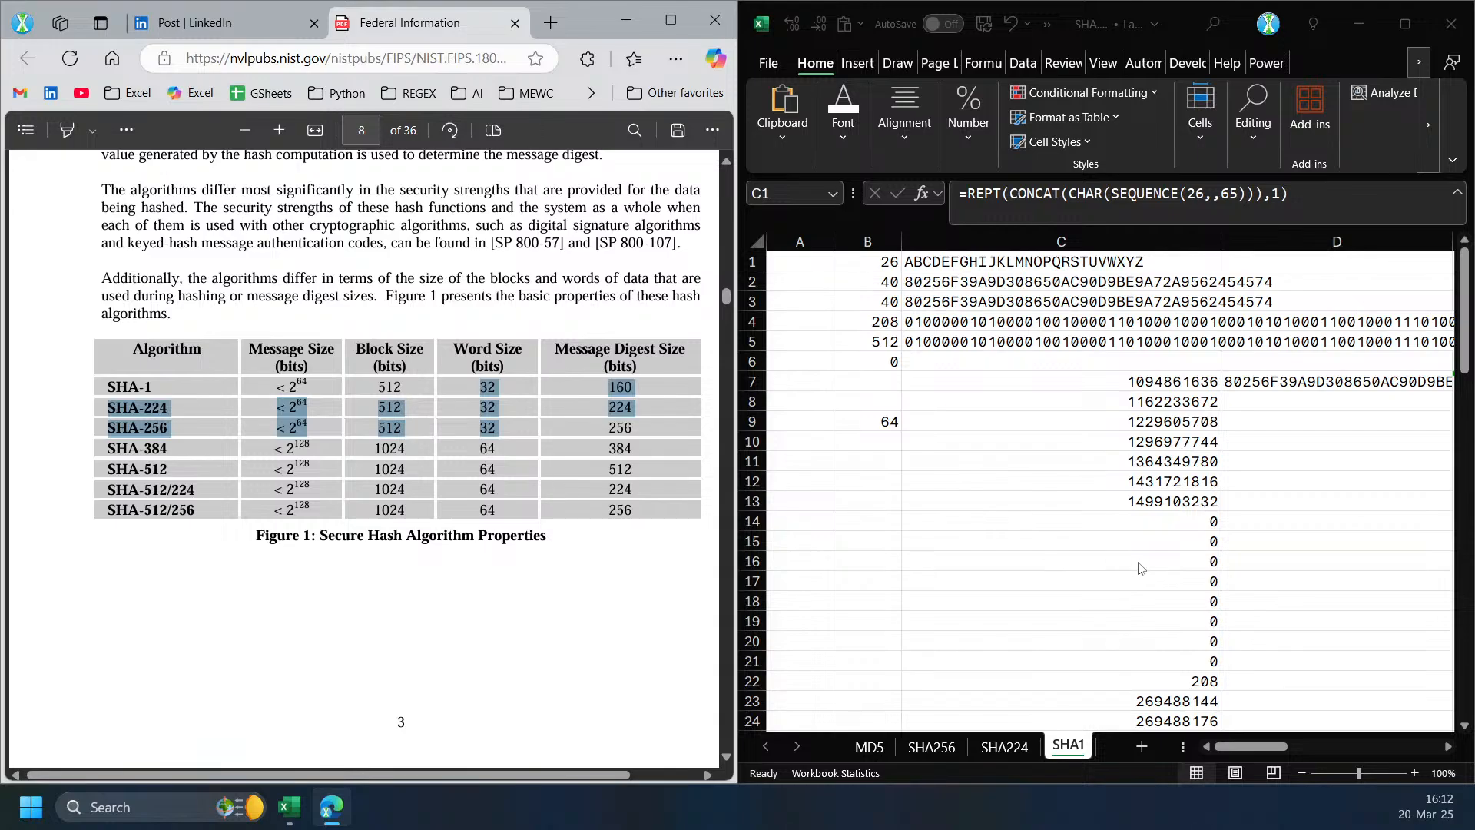
# - Add a new worksheet to the SHA workbook, enter =2^32 in cell B2 and widen column B
pyautogui.click(846, 542)
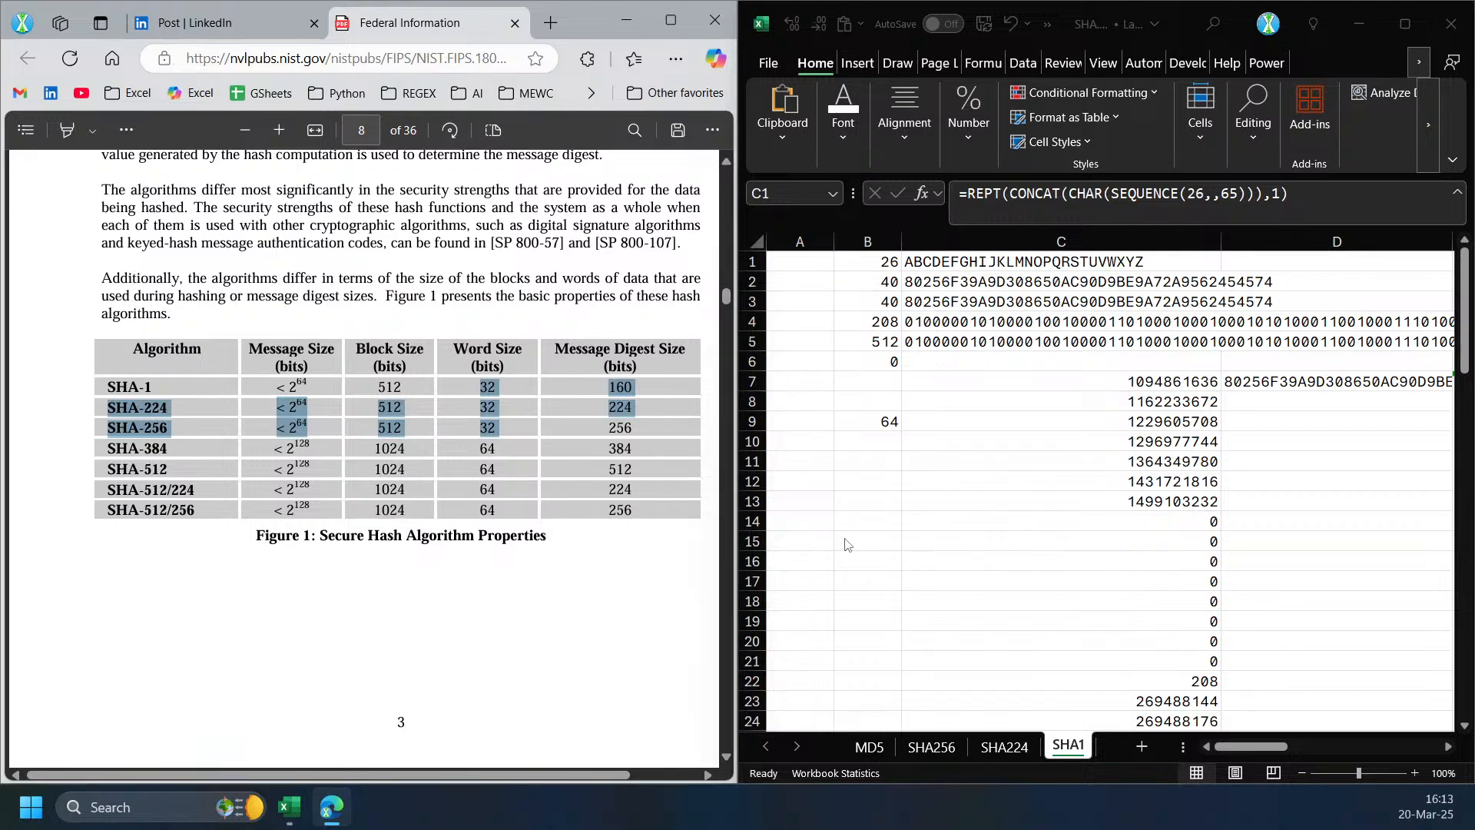
pyautogui.click(1141, 746)
pyautogui.click(897, 285)
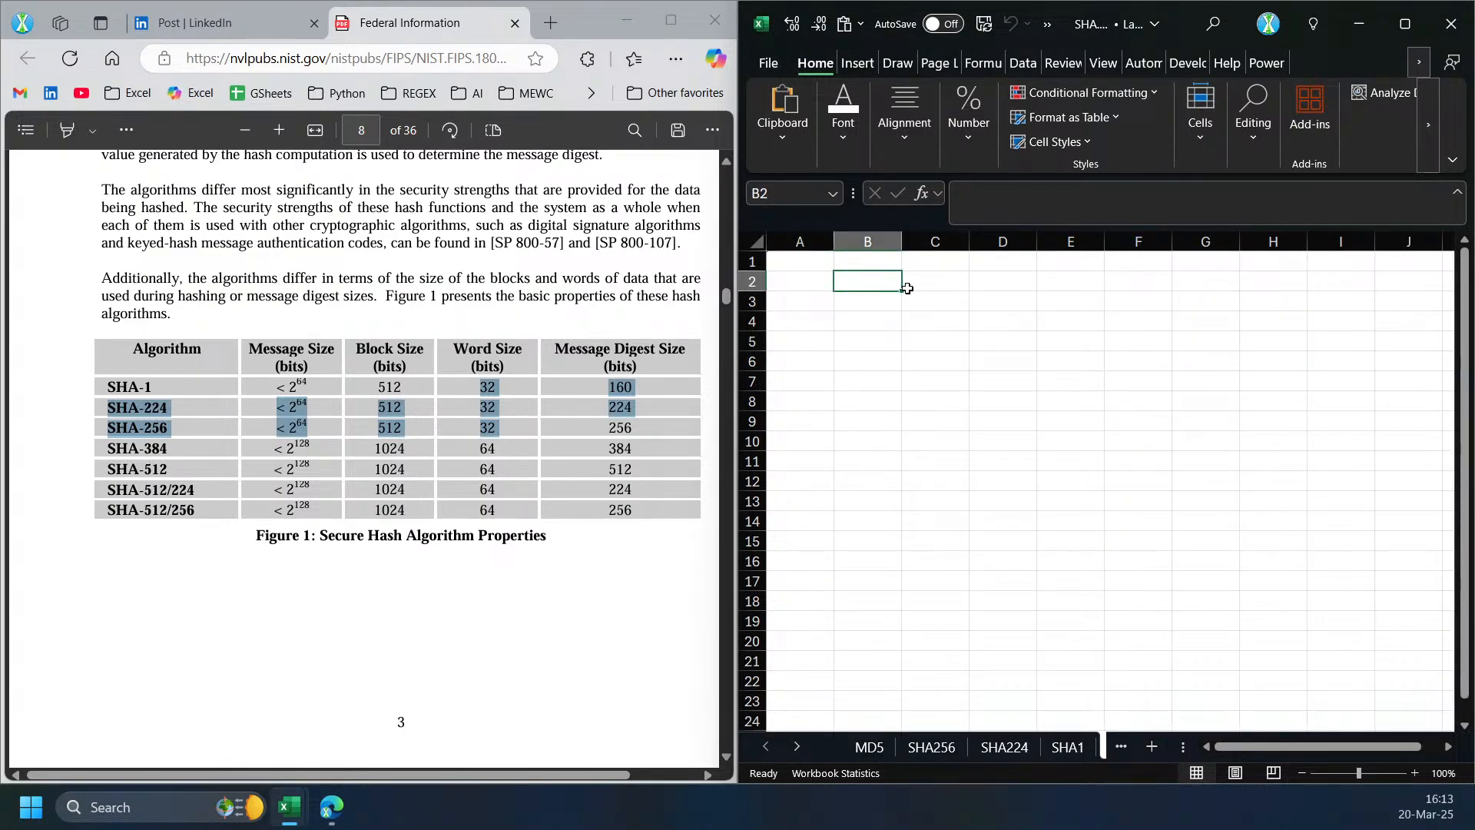
pyautogui.write('=2^32')
pyautogui.press('Return')
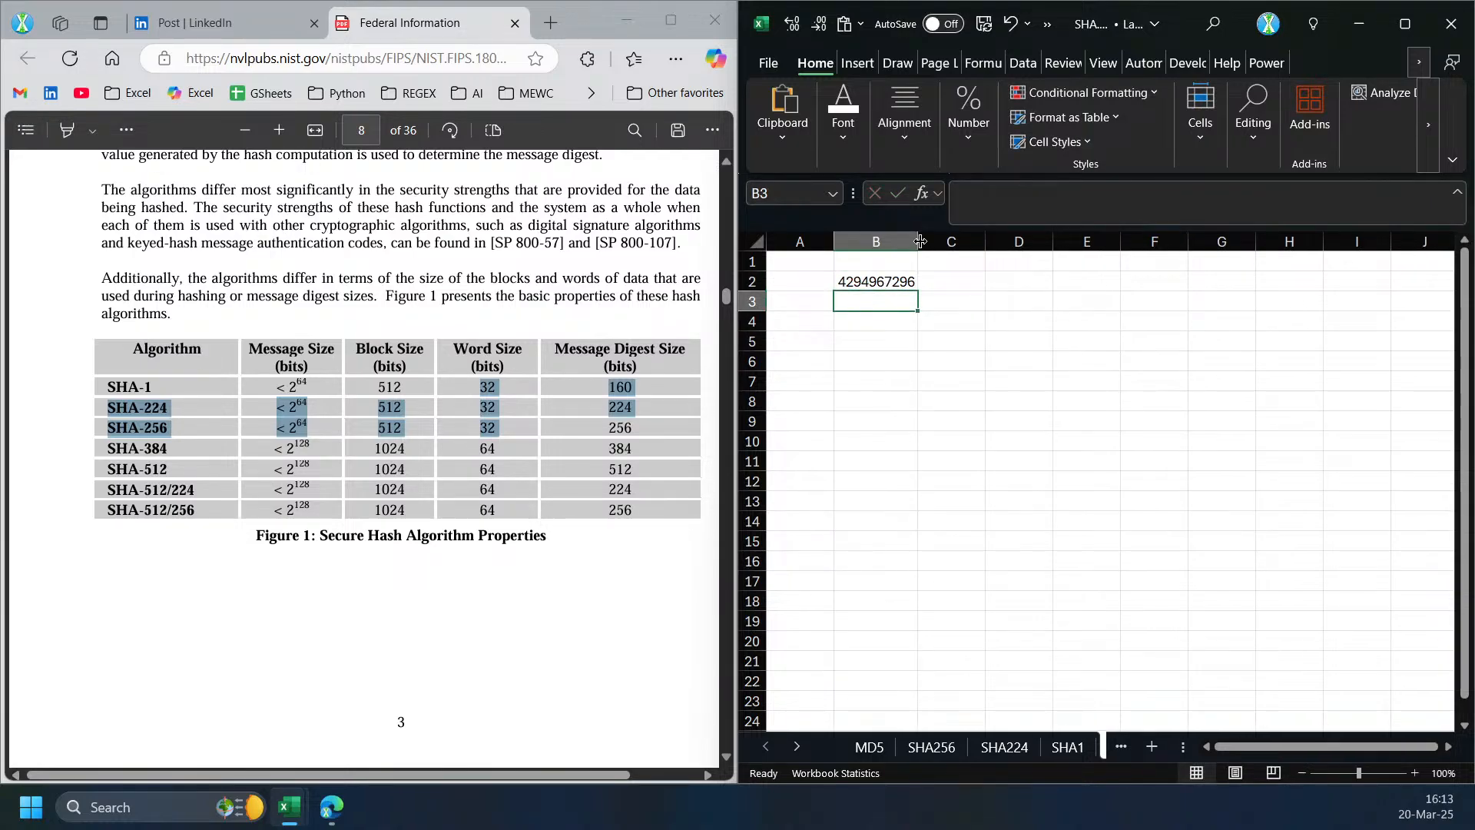
pyautogui.moveTo(918, 241); pyautogui.dragTo(952, 242)
pyautogui.click(888, 281)
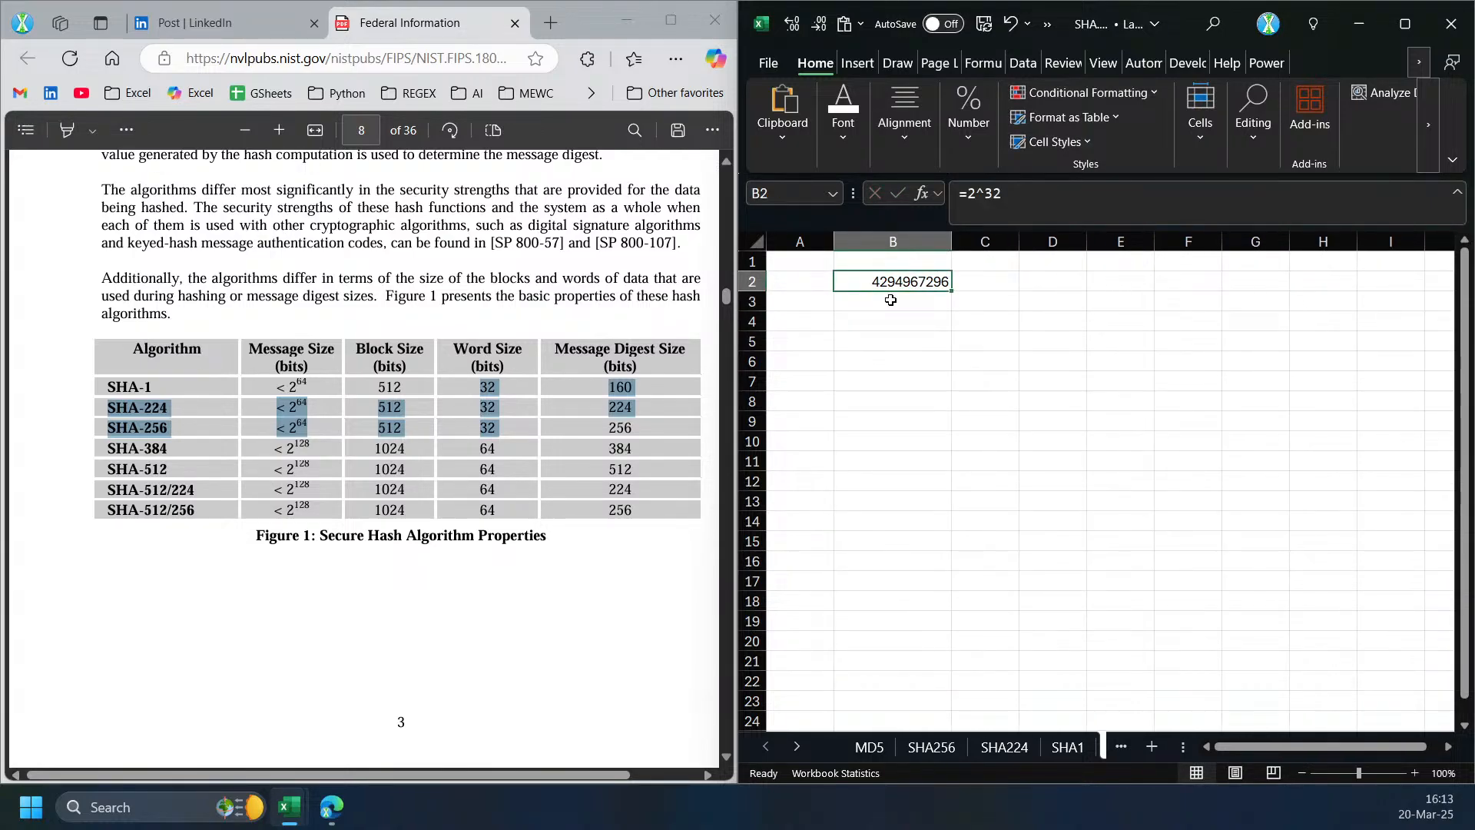
# - Enter =LEN(B2) in cell C2 to count the digits of the 2^32 value
pyautogui.click(992, 274)
pyautogui.write('=log(b2')
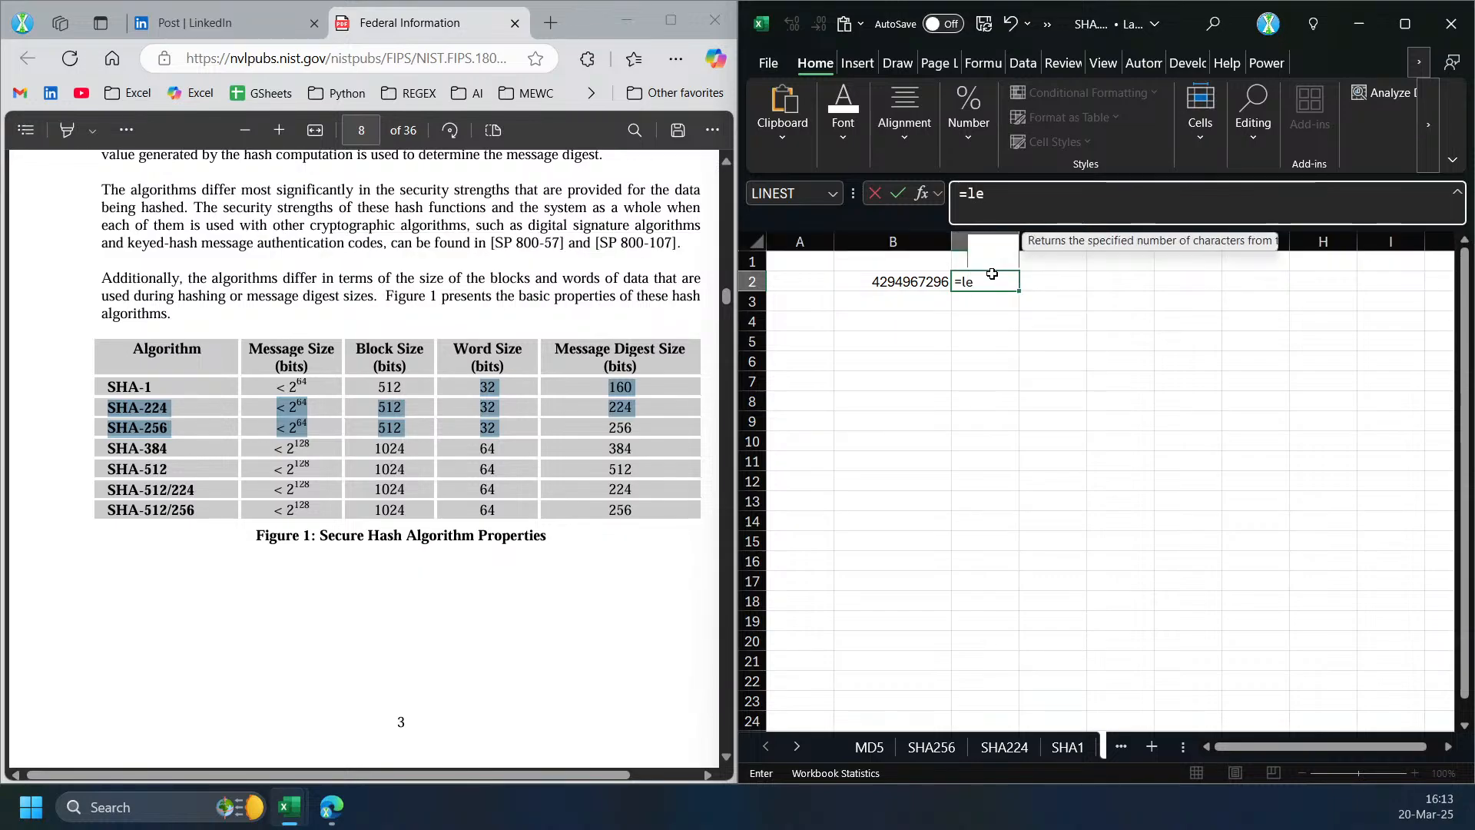
pyautogui.press('Return')
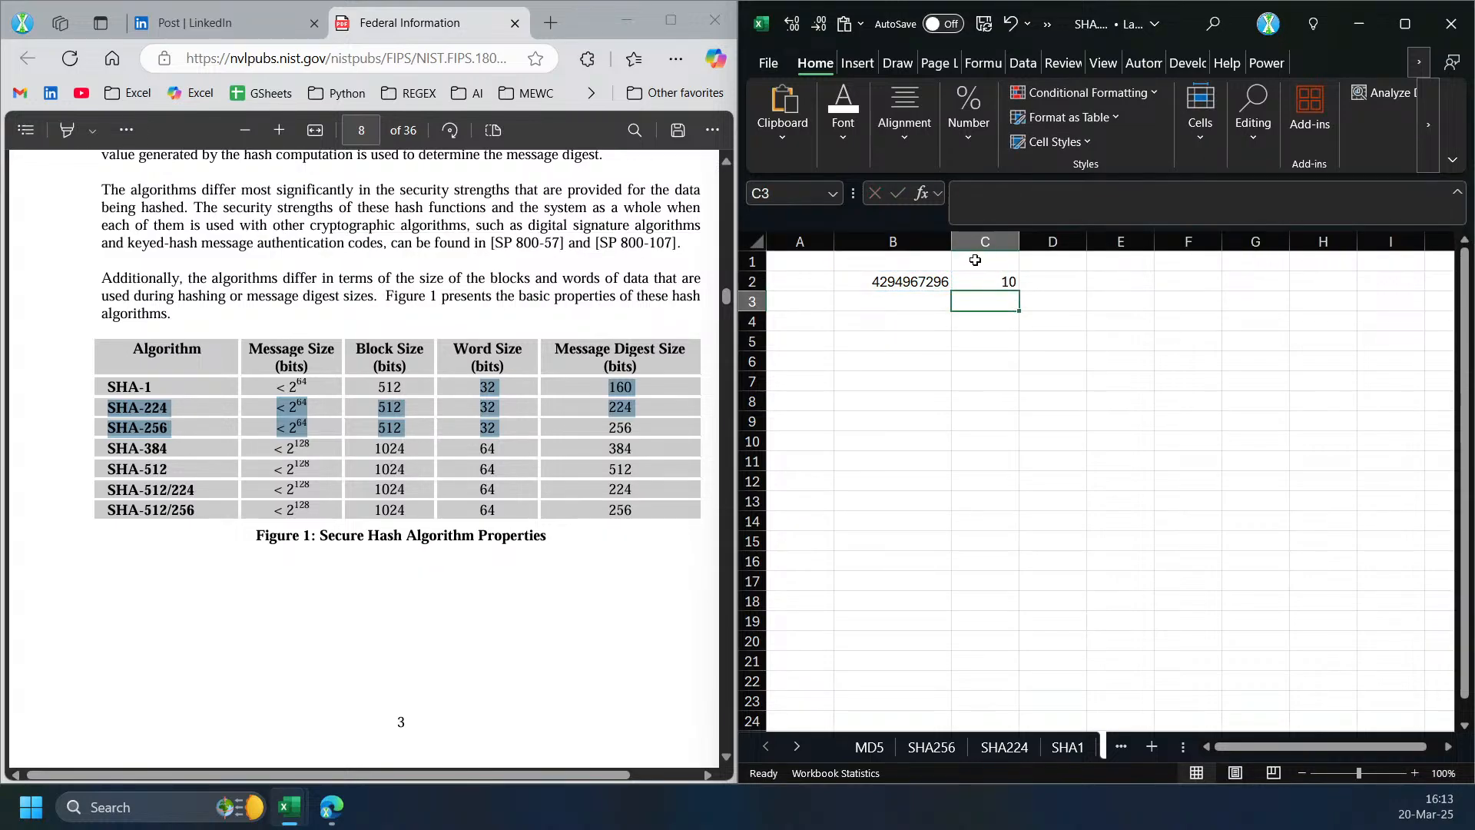
# - Enter =2^64 in cell B3 and fill the LEN formula from C2 down to C3
pyautogui.click(926, 296)
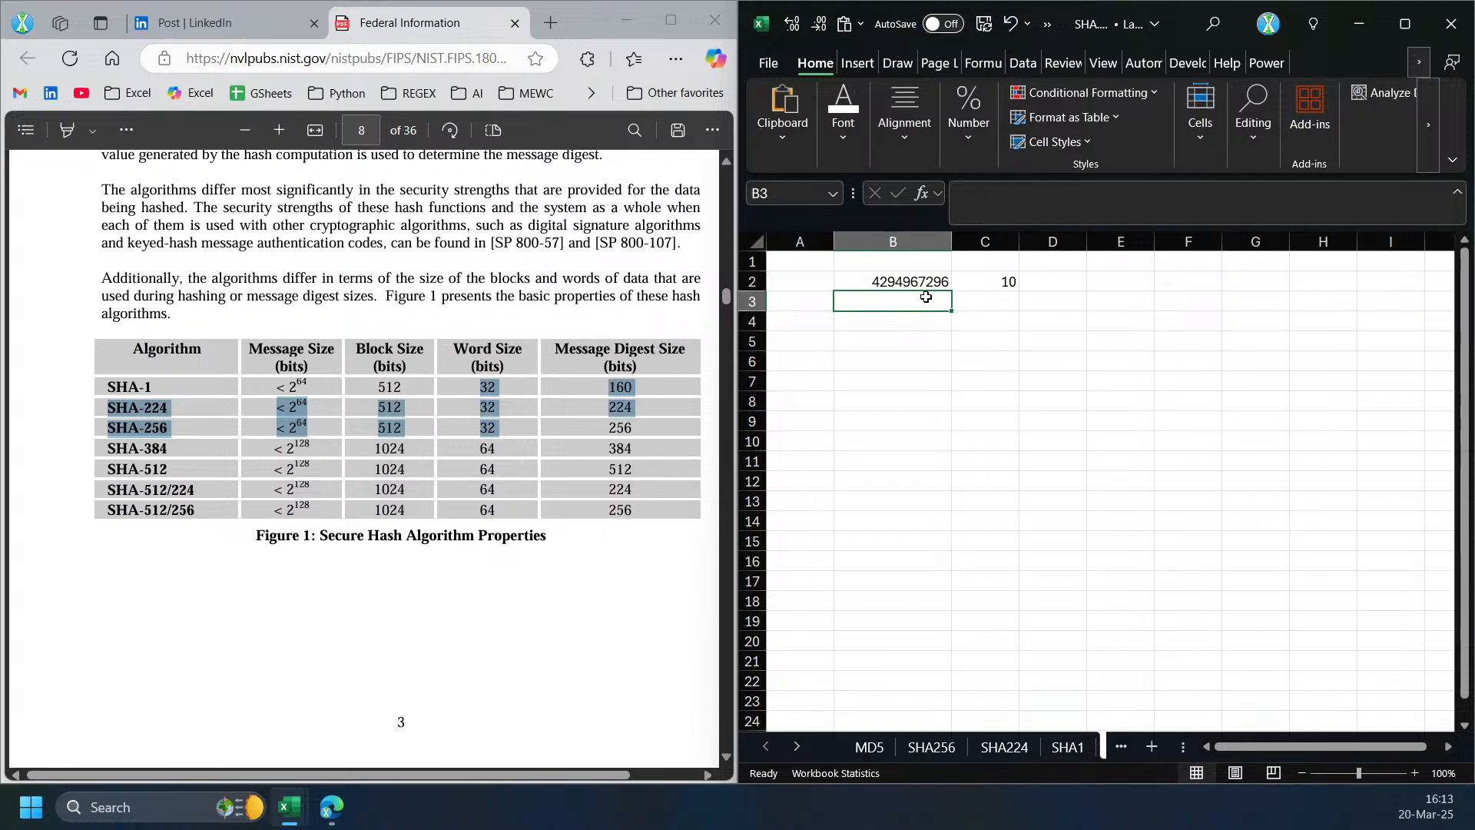
pyautogui.write('=2^64')
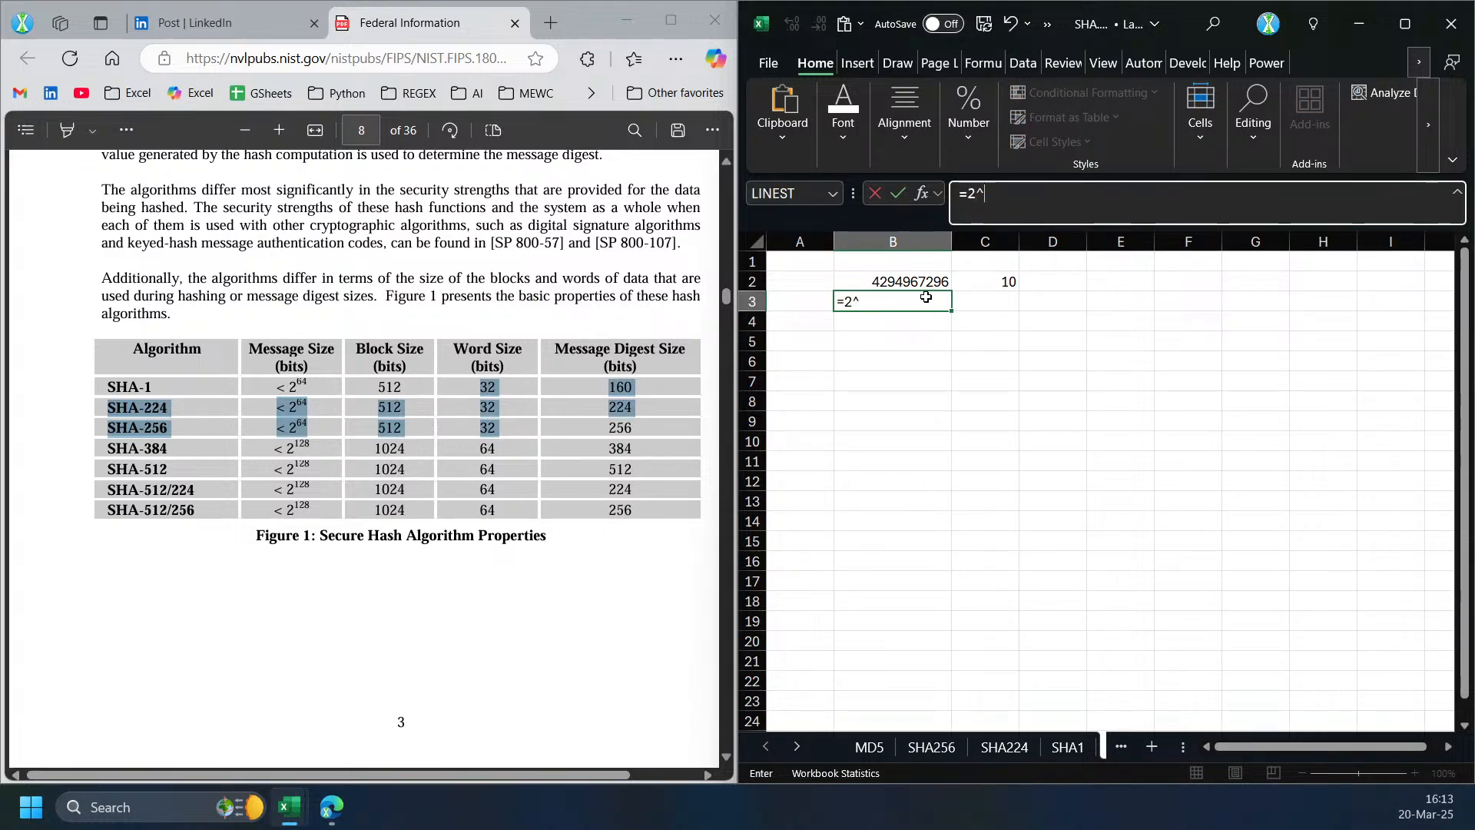
pyautogui.press('Return')
pyautogui.click(933, 303)
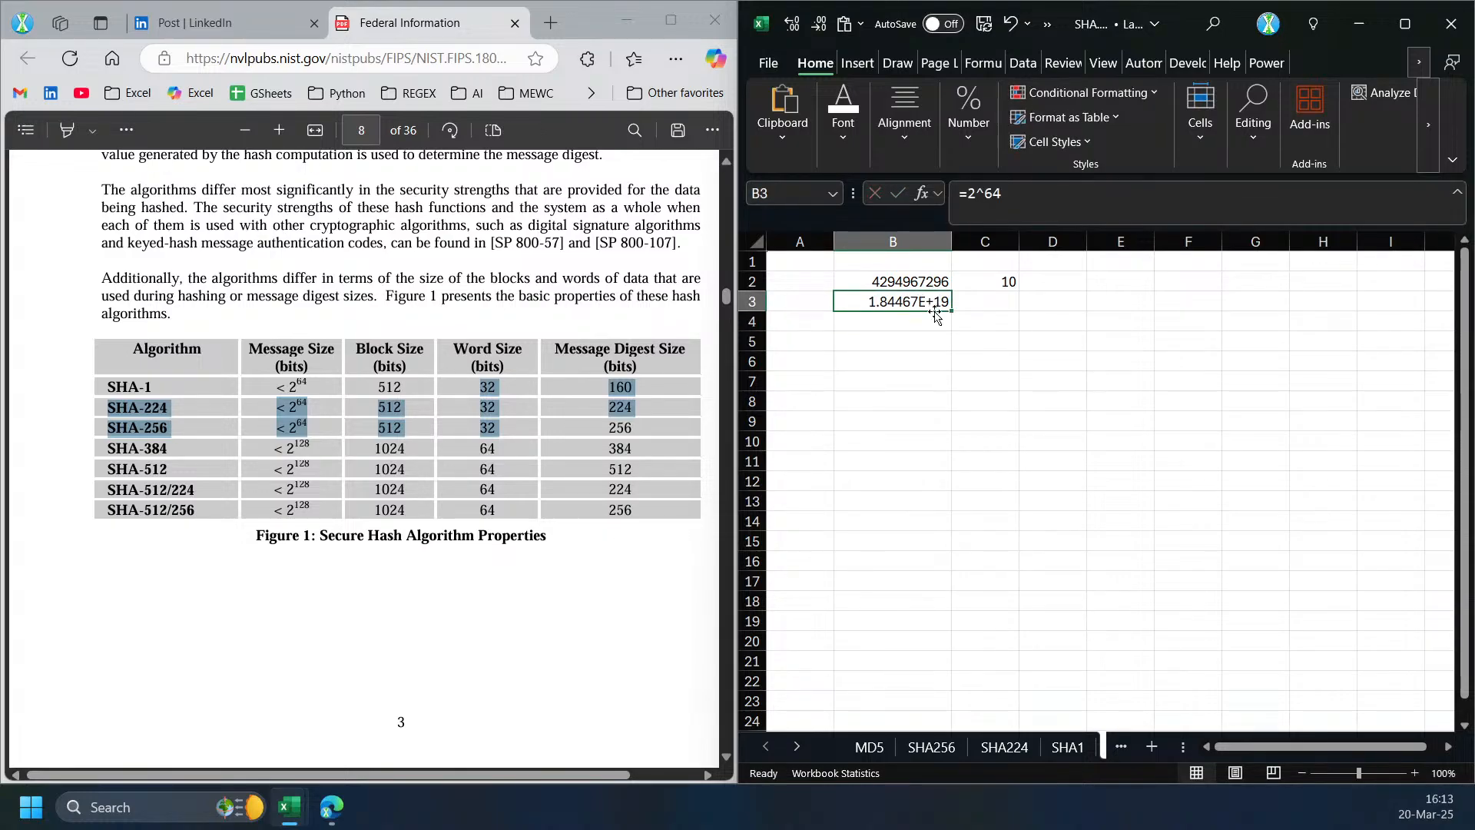
pyautogui.click(999, 282)
pyautogui.moveTo(1019, 292); pyautogui.dragTo(1000, 323)
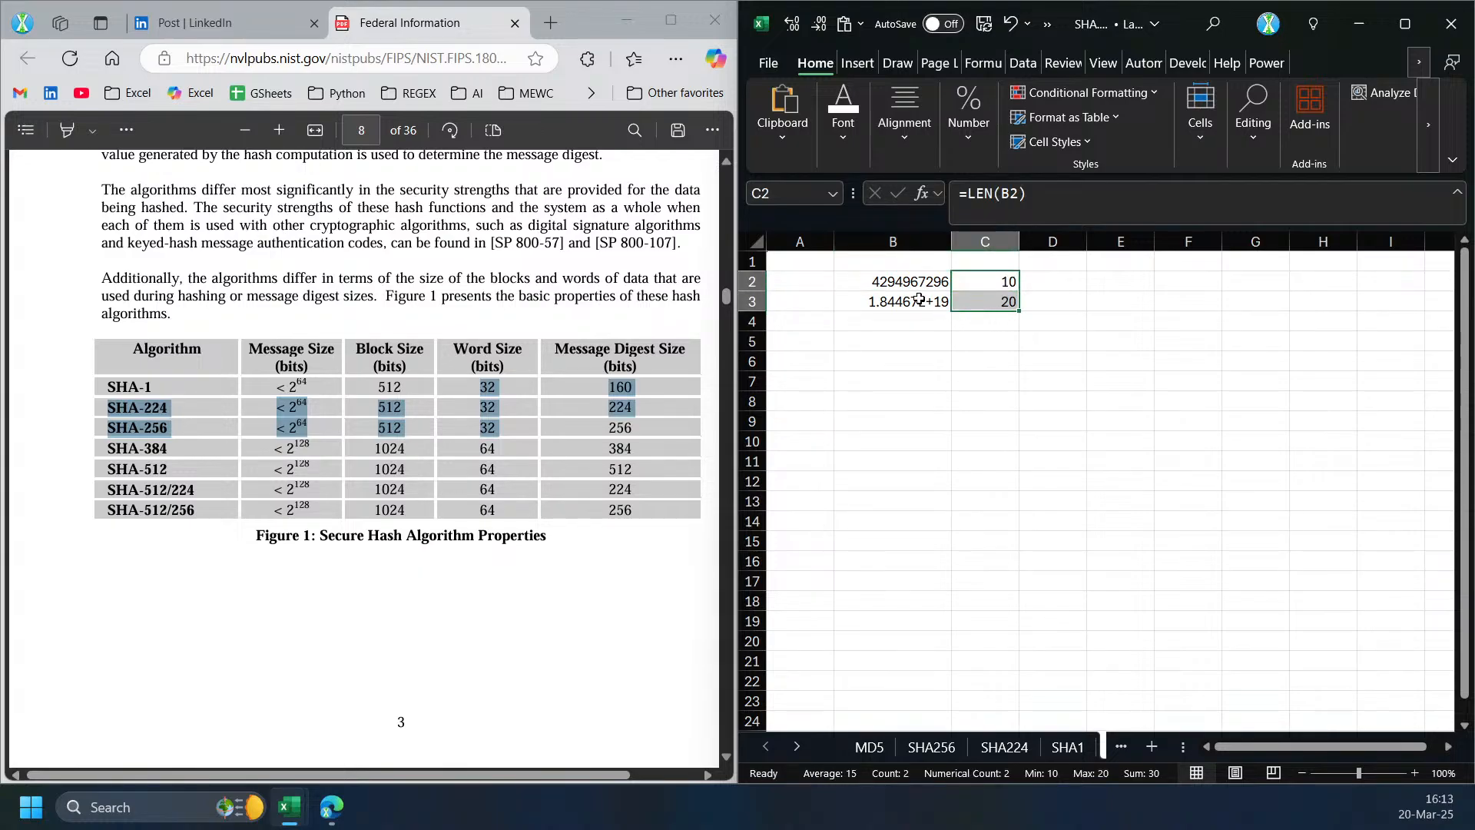
# - Widen column B and format cell B3 as Number with no decimal places
pyautogui.click(919, 299)
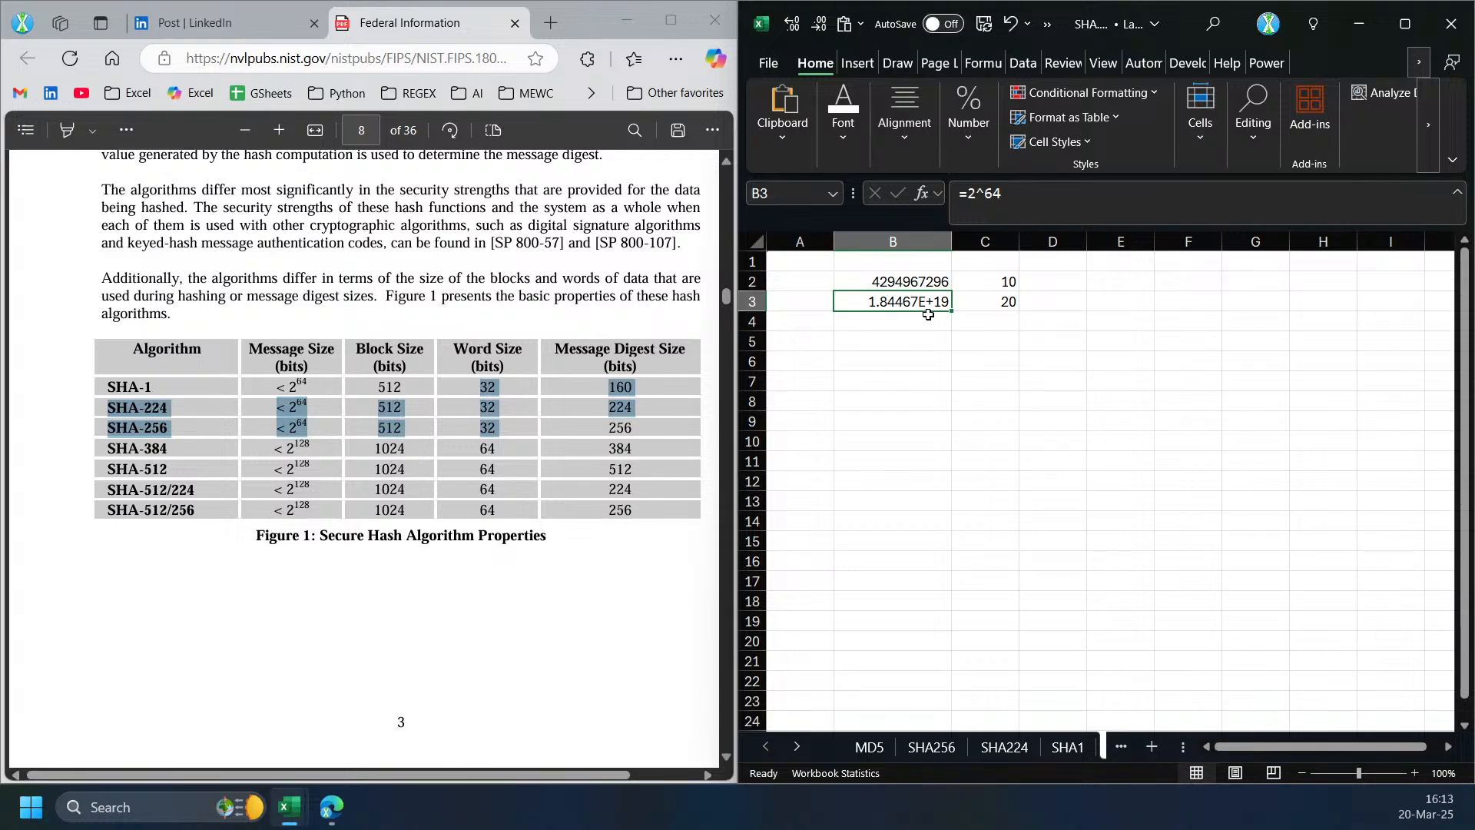
pyautogui.moveTo(951, 242); pyautogui.dragTo(1048, 241)
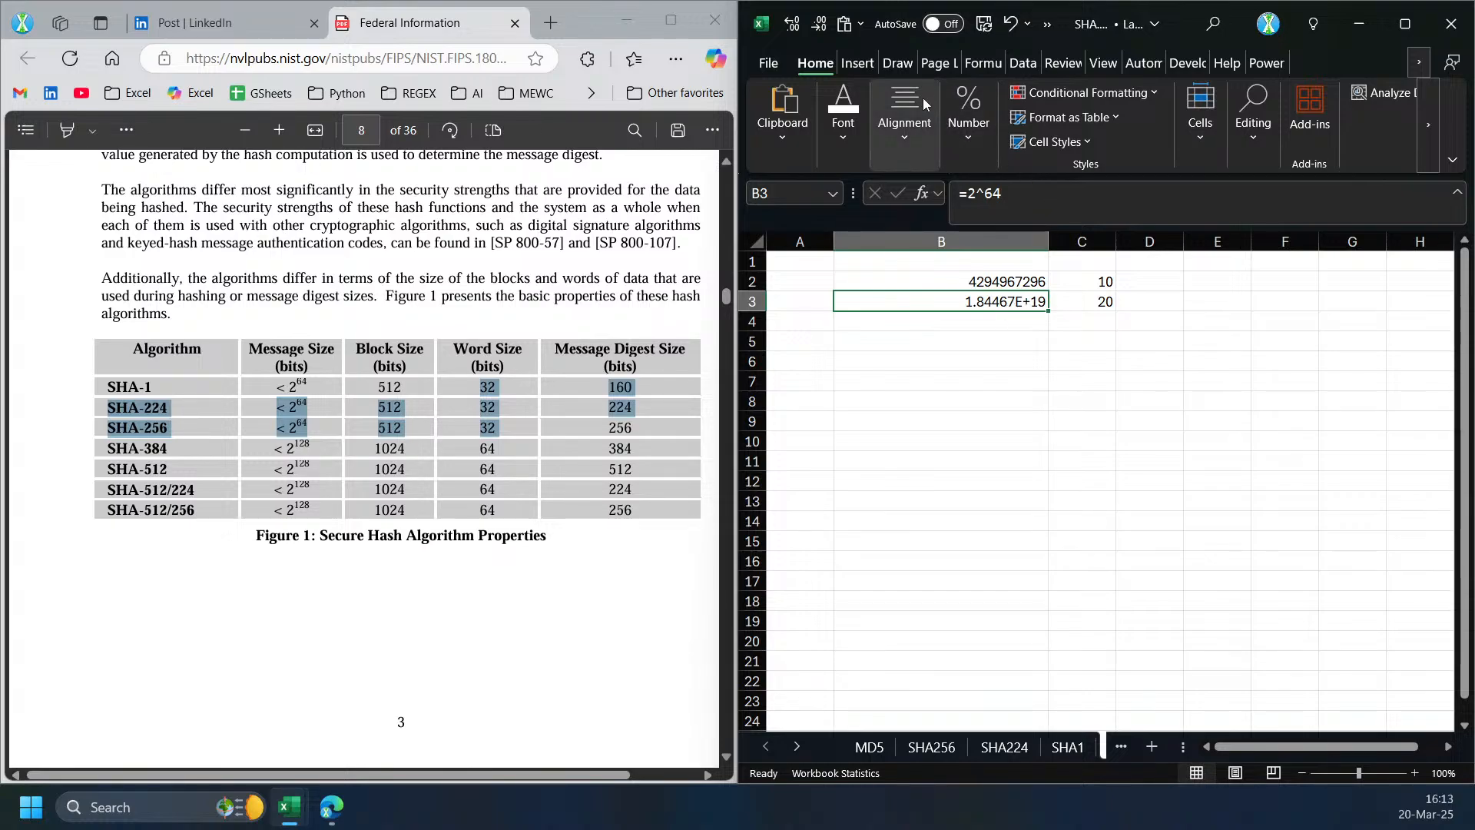
pyautogui.click(971, 134)
pyautogui.click(1079, 191)
pyautogui.click(998, 269)
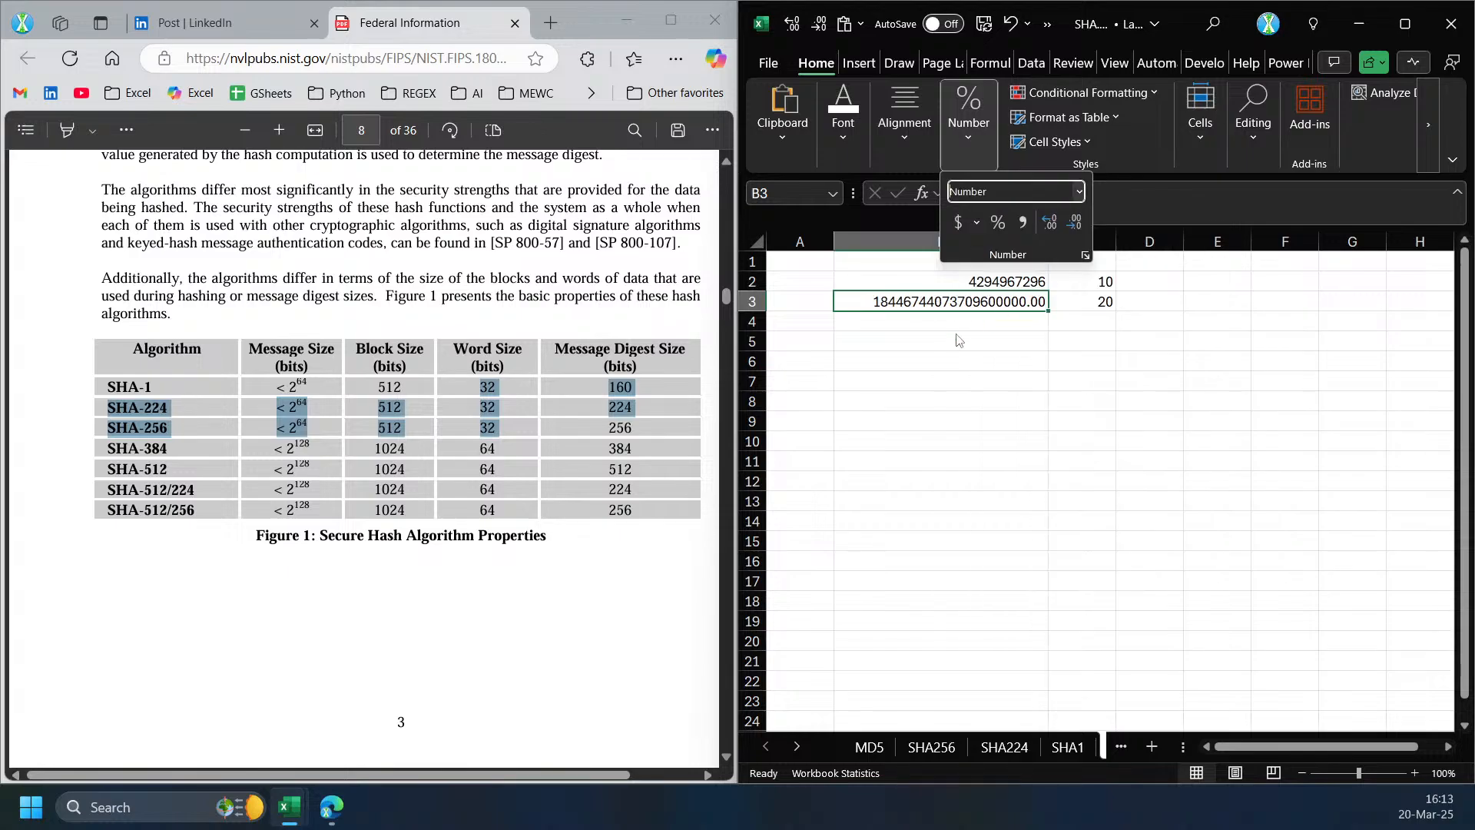
pyautogui.write('2')
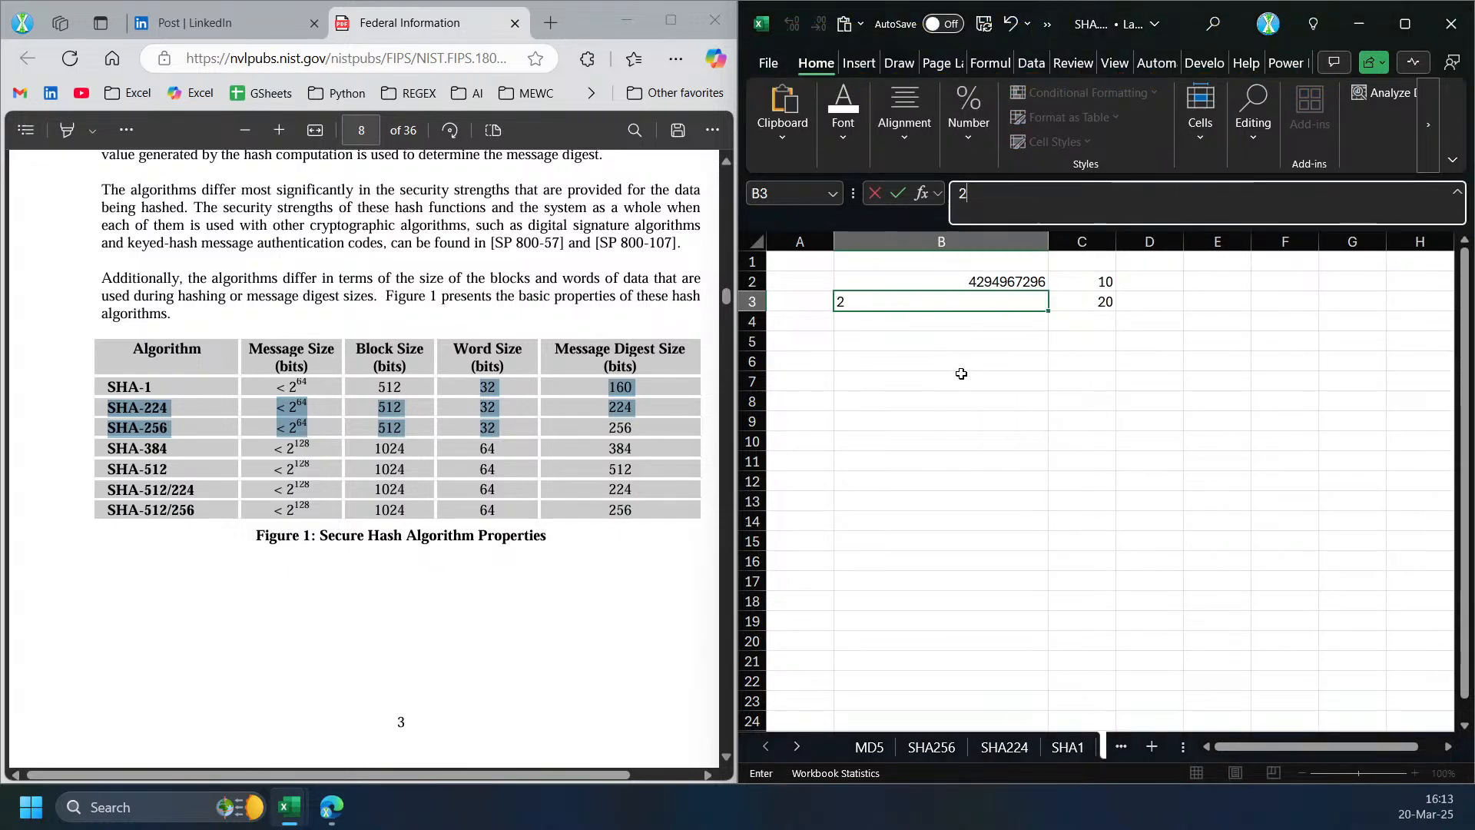
pyautogui.press('Escape')
pyautogui.hotkey('alt', '2')
pyautogui.hotkey('alt', '2')
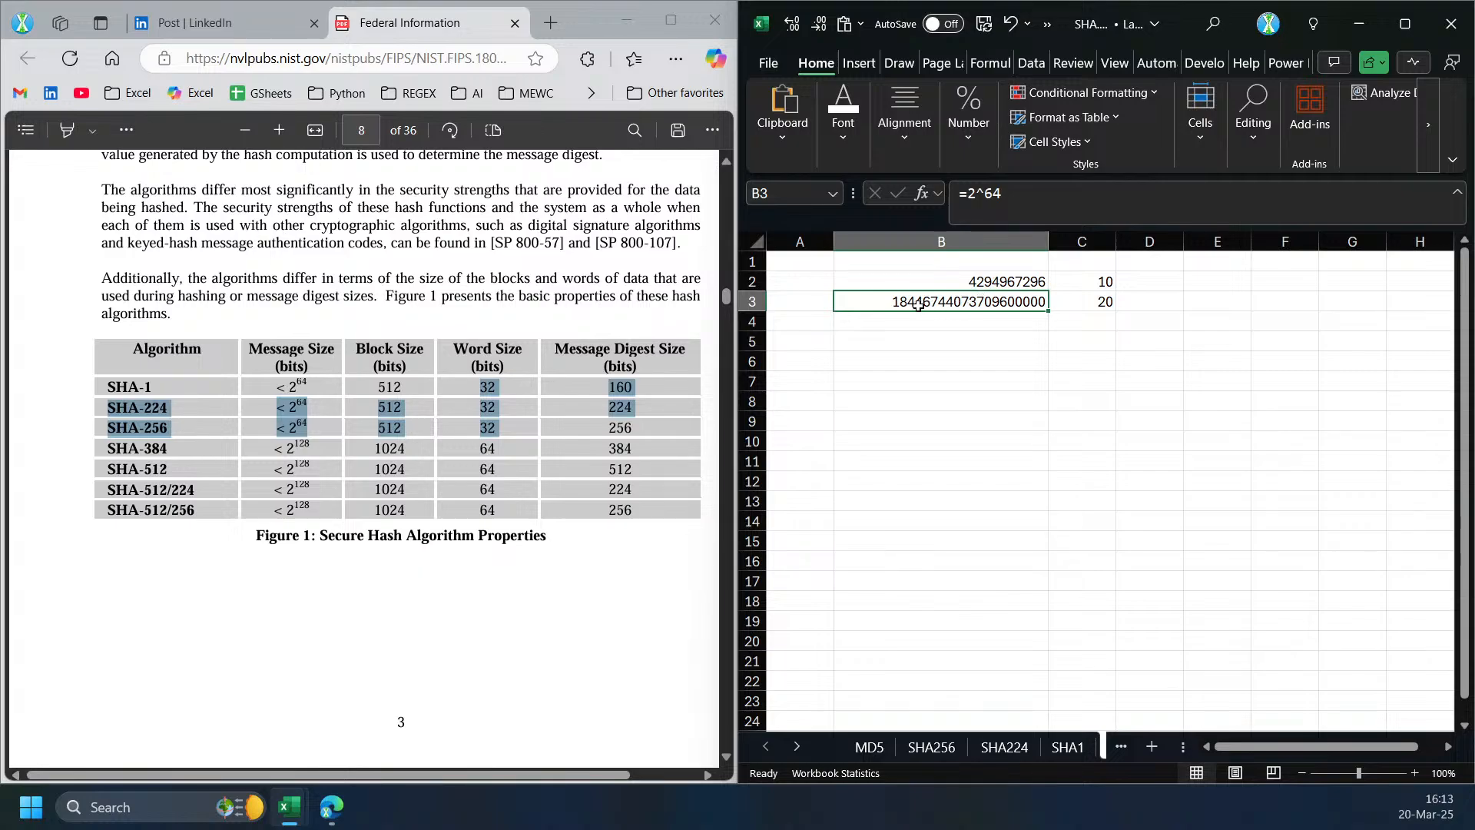
# - Clear the 2^64 value and its length formula from cells B3:C3
pyautogui.moveTo(921, 306); pyautogui.dragTo(1106, 303)
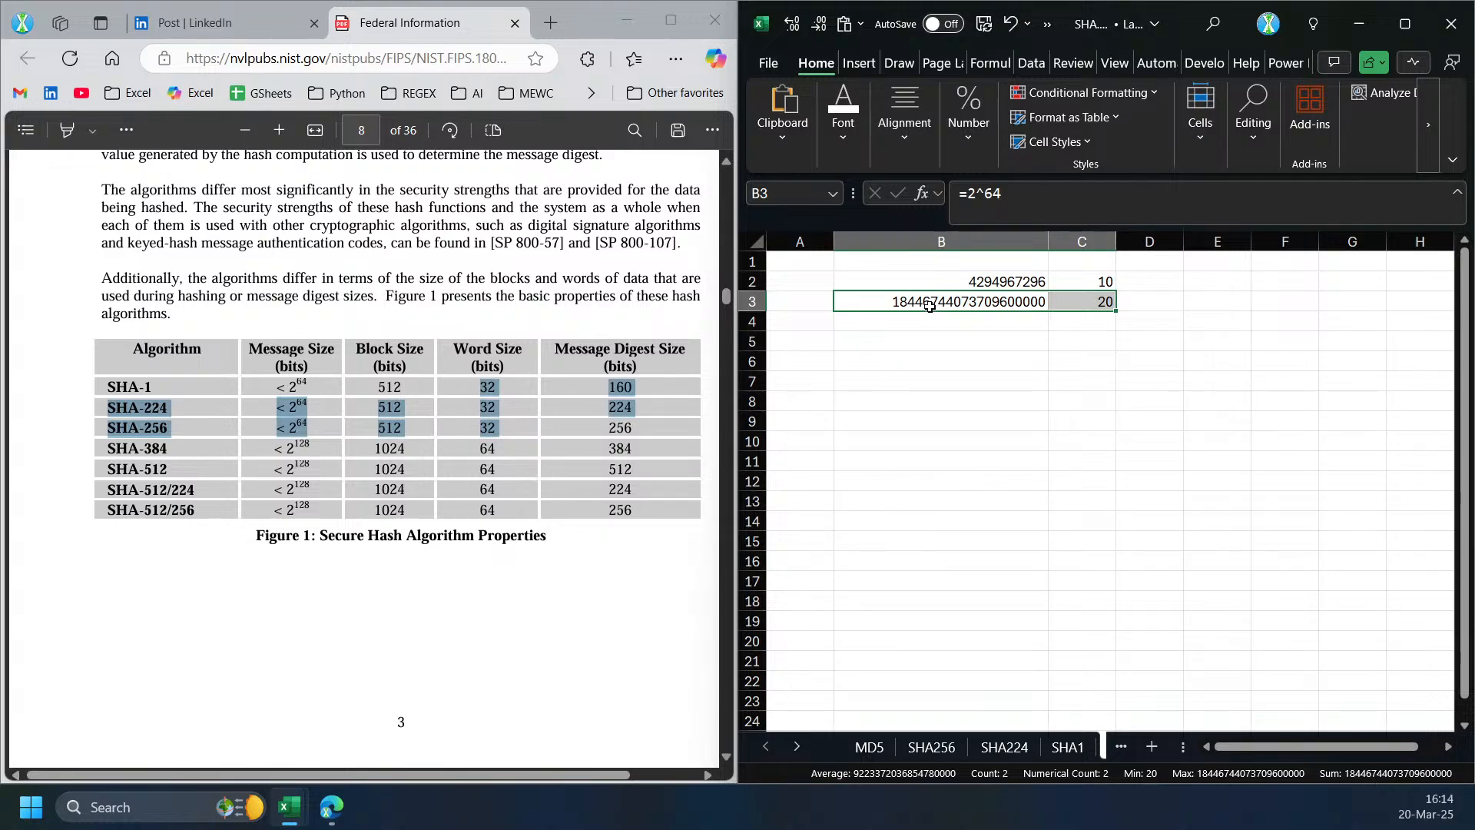
pyautogui.click(1011, 305)
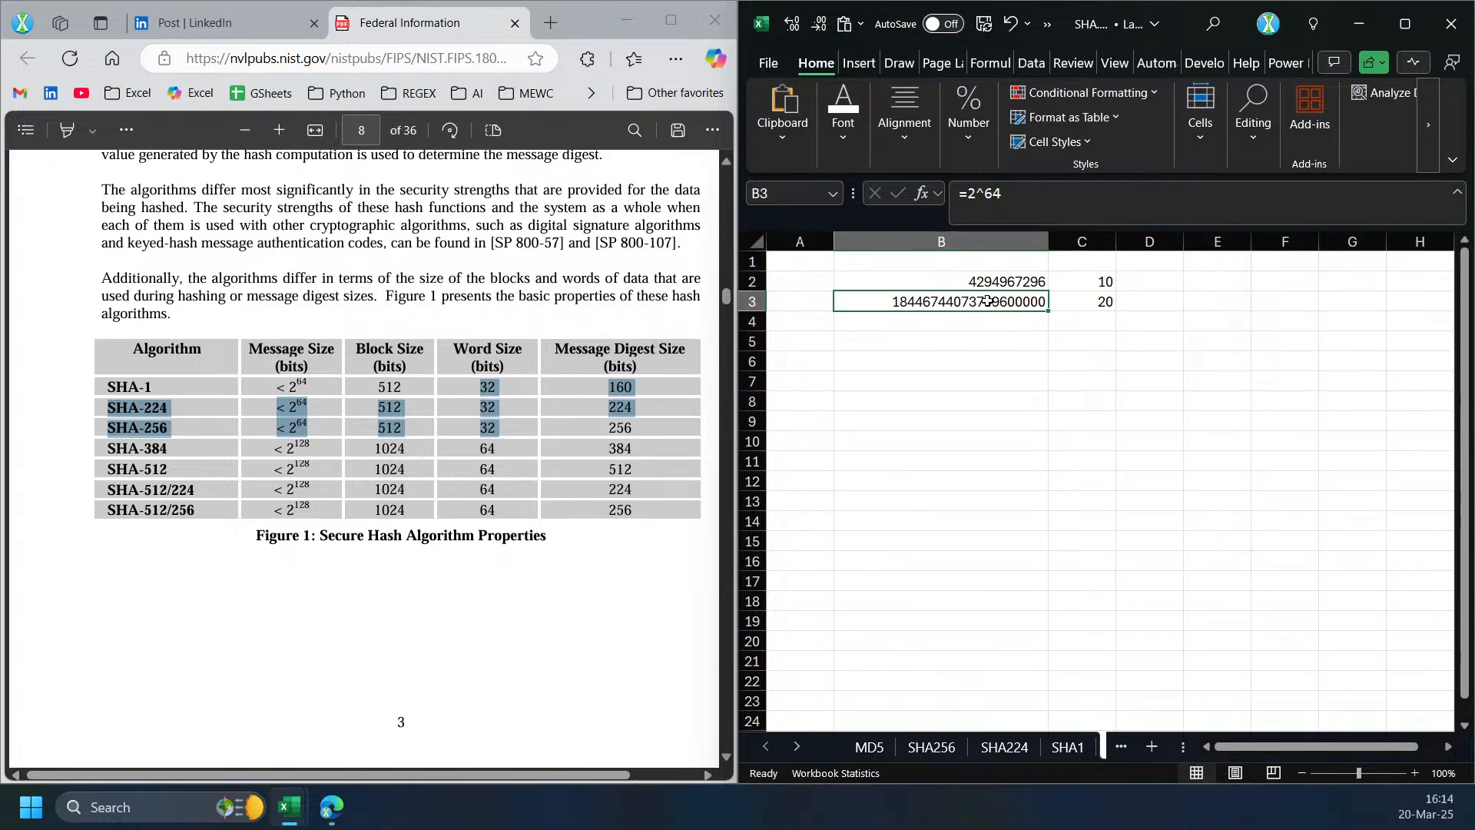
pyautogui.keyDown('shift'); pyautogui.click(1087, 302); pyautogui.keyUp('shift')
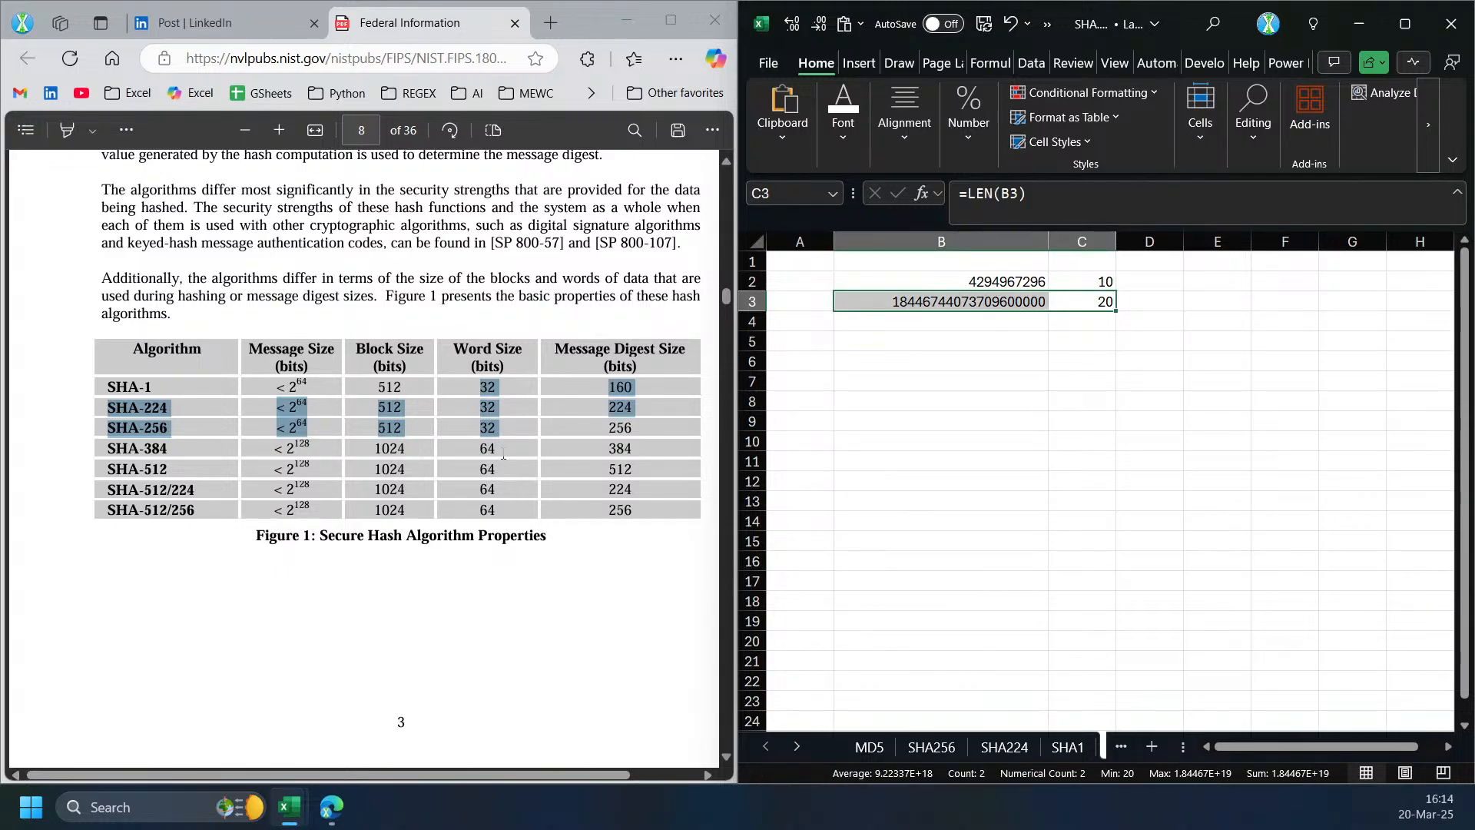
pyautogui.click(866, 437)
pyautogui.moveTo(932, 316); pyautogui.dragTo(1007, 305)
pyautogui.press('Delete')
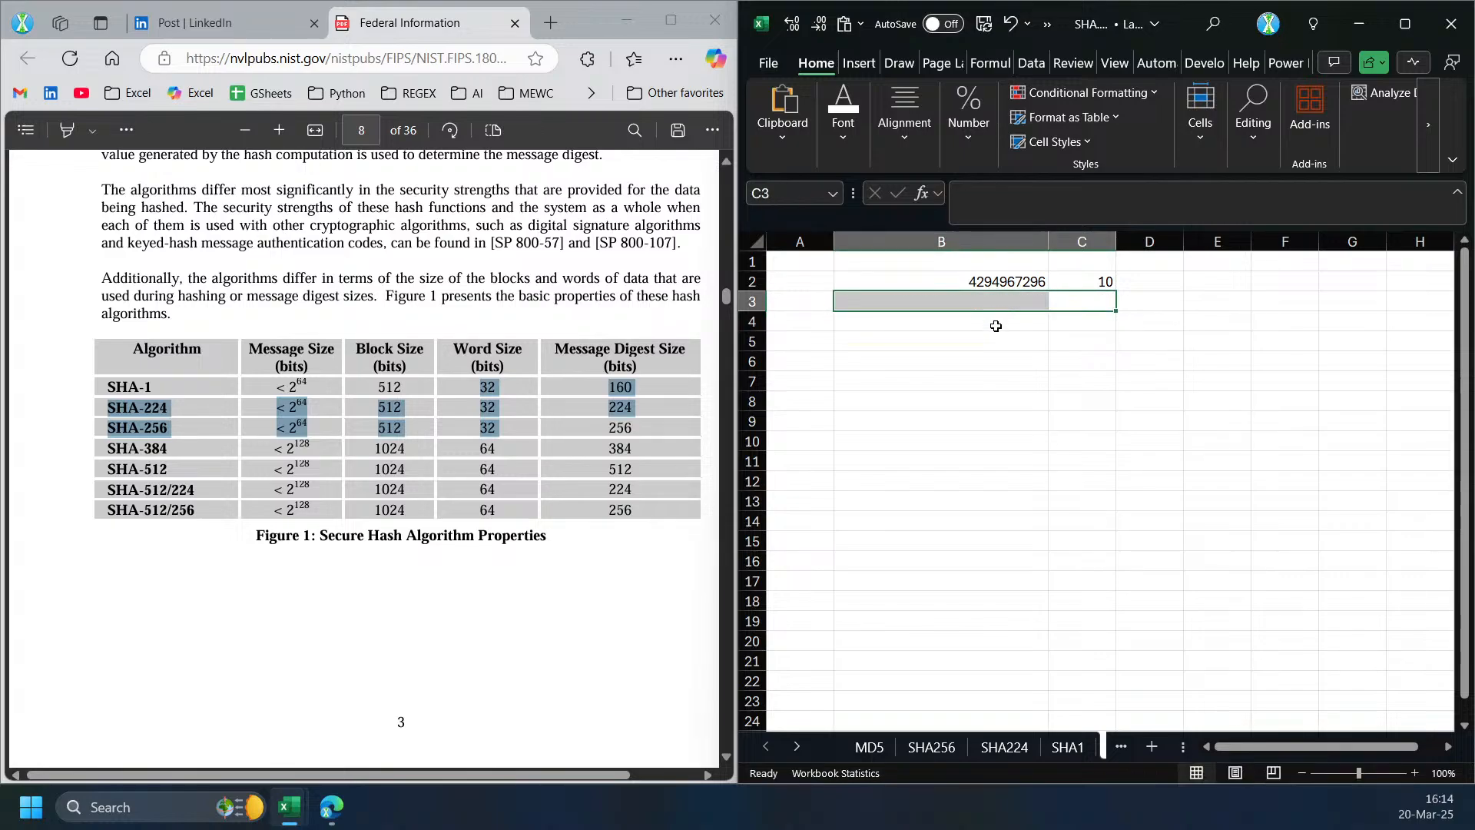
# - Examine the definitions of Bit, Byte and Word in section 2.1 Glossary of Terms and Acronyms of the PDF
pyautogui.click(566, 584)
pyautogui.scroll(-10, 576, 538)
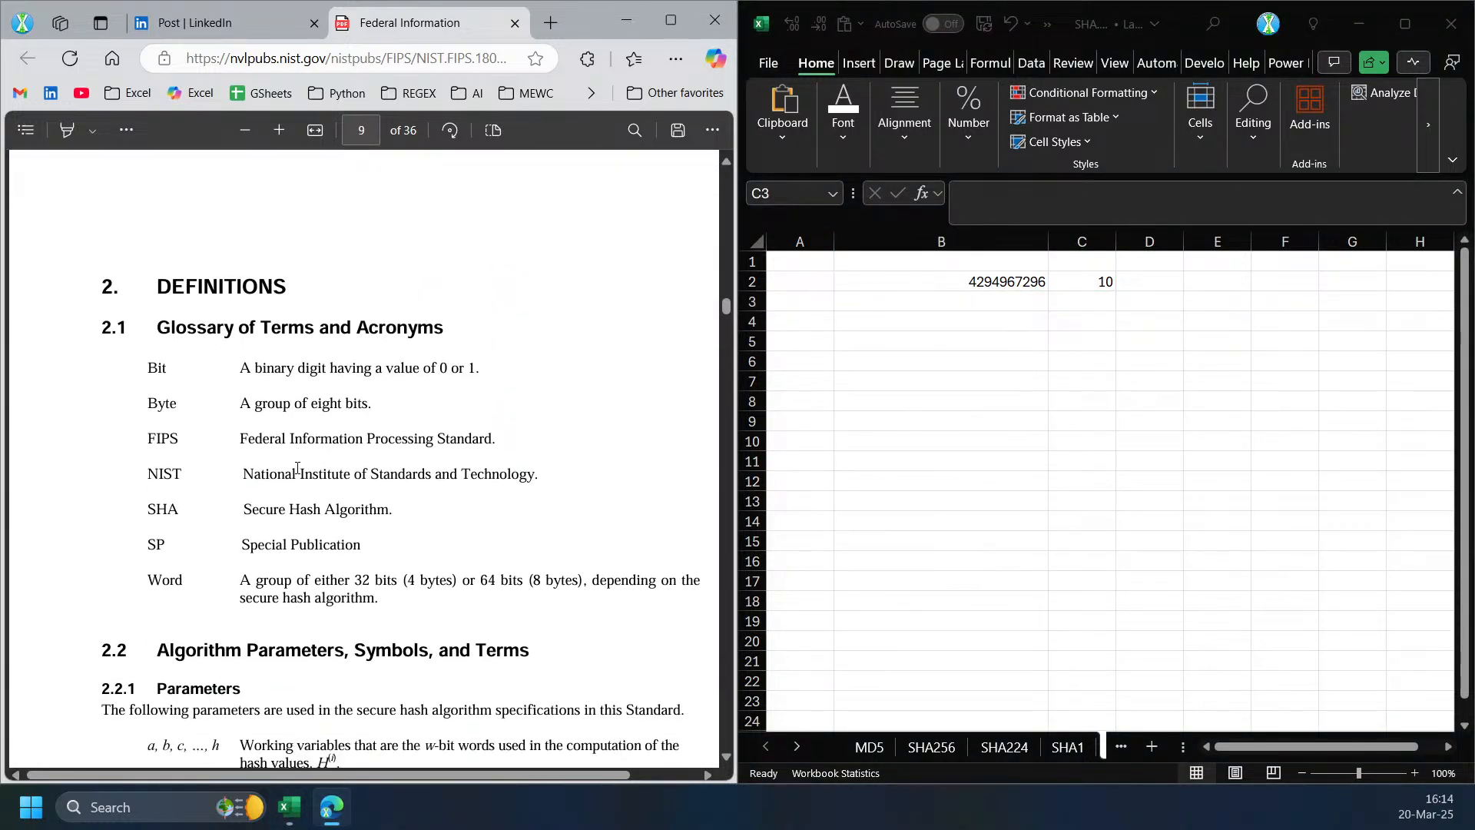
pyautogui.scroll(-1, 298, 469)
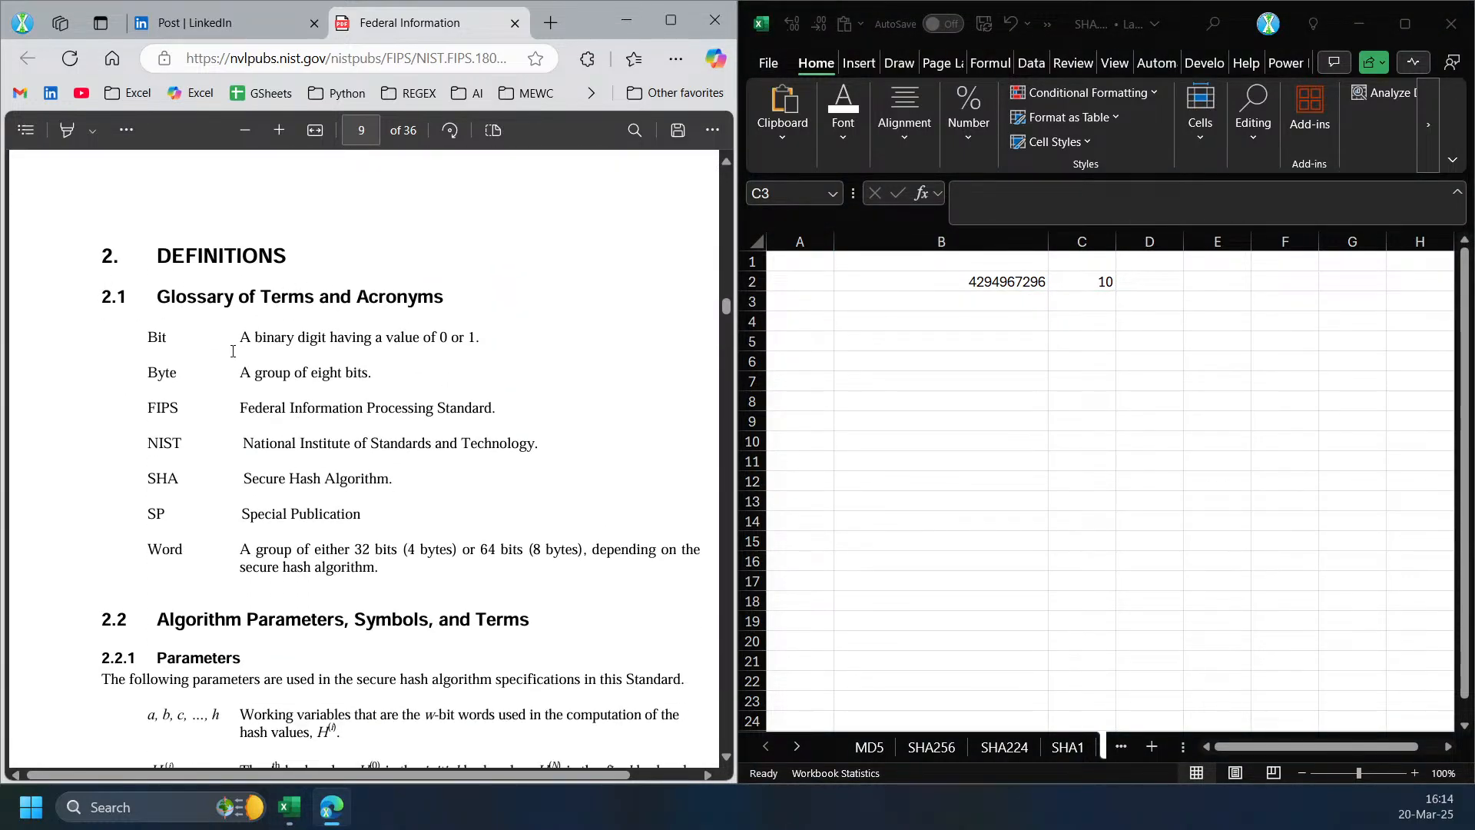
pyautogui.scroll(-2, 243, 342)
pyautogui.moveTo(172, 258); pyautogui.dragTo(146, 242)
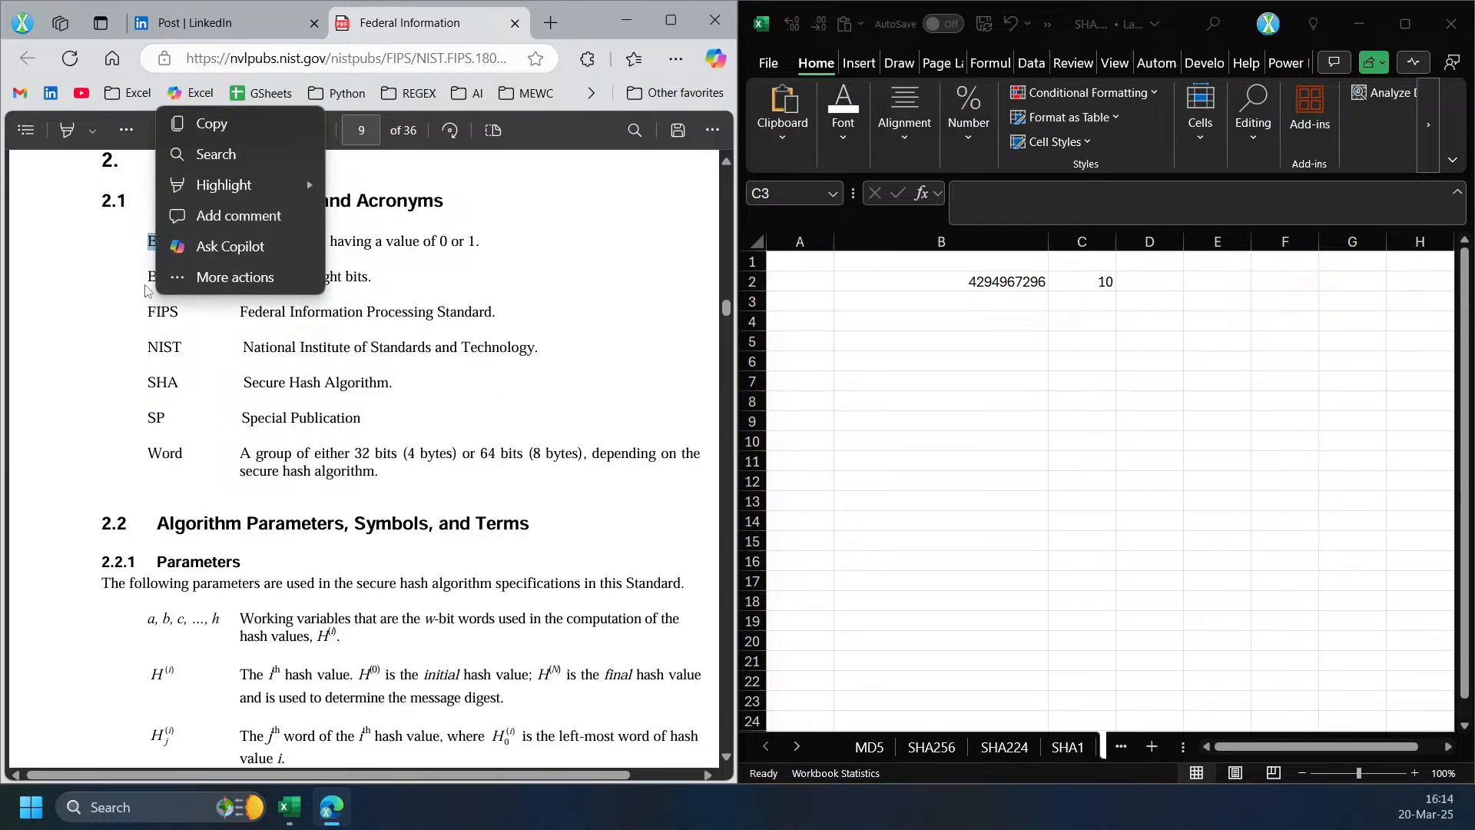
pyautogui.click(279, 282)
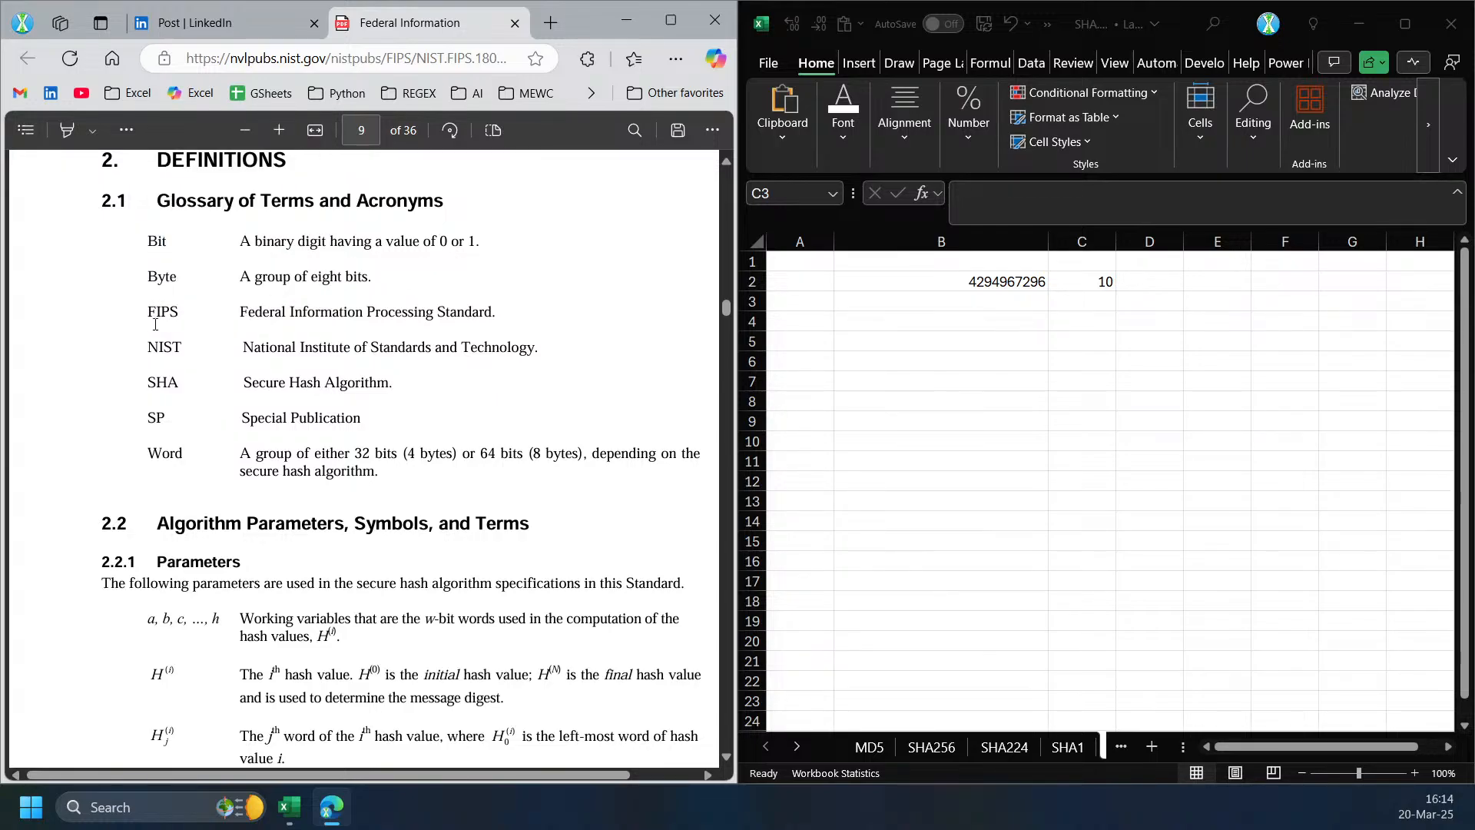
# - Read through the PDF's section 2.2.1 Parameters and section 2.2.2 Symbols and Operations
pyautogui.scroll(-5, 154, 472)
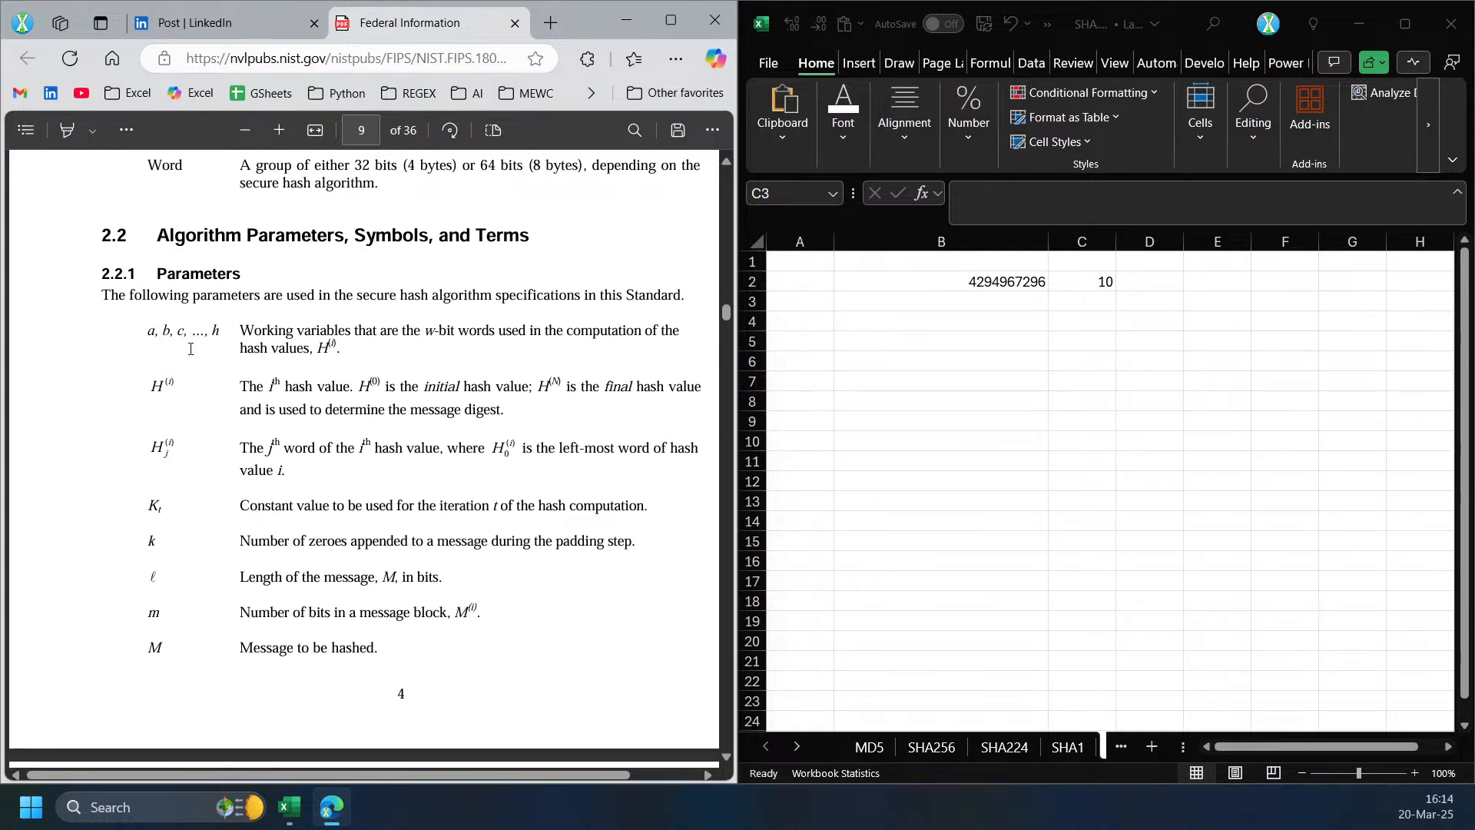
pyautogui.scroll(-3, 232, 376)
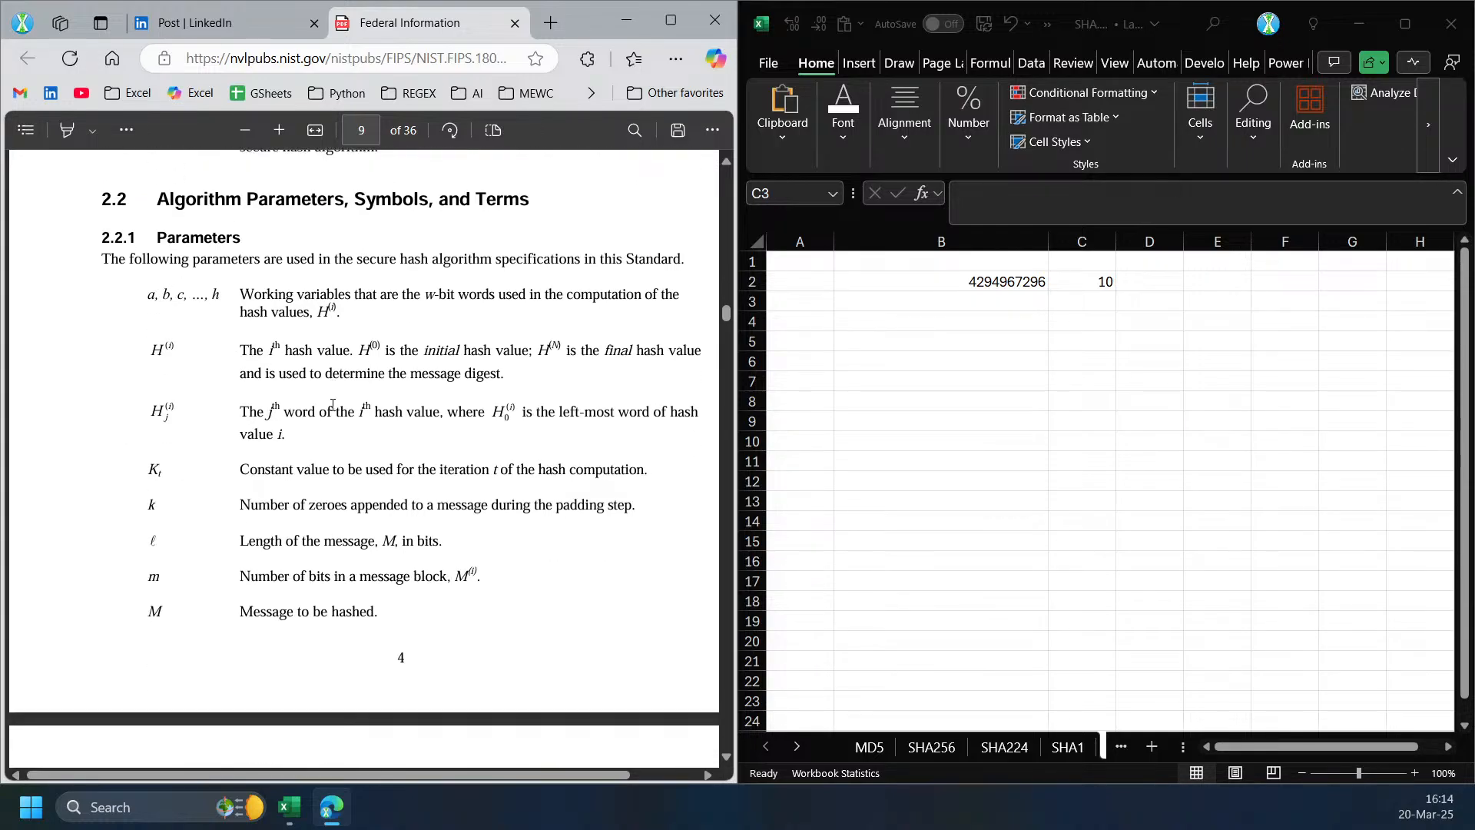
pyautogui.scroll(3, 308, 399)
pyautogui.scroll(-3, 351, 415)
pyautogui.scroll(-5, 352, 415)
pyautogui.scroll(5, 330, 418)
pyautogui.scroll(-3, 310, 422)
pyautogui.scroll(-5, 309, 422)
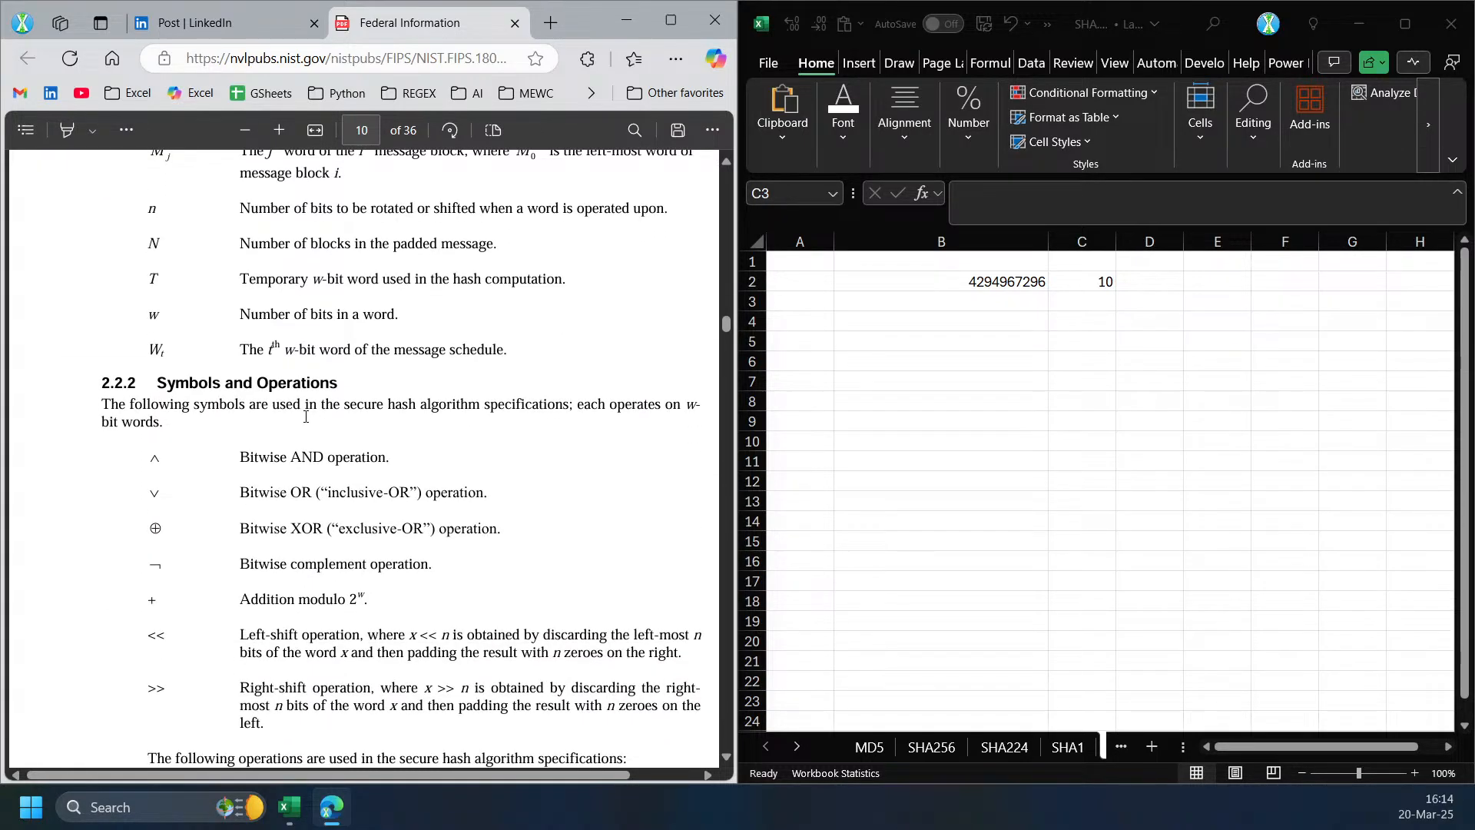
pyautogui.scroll(6, 306, 416)
pyautogui.scroll(-2, 202, 437)
pyautogui.scroll(5, 237, 453)
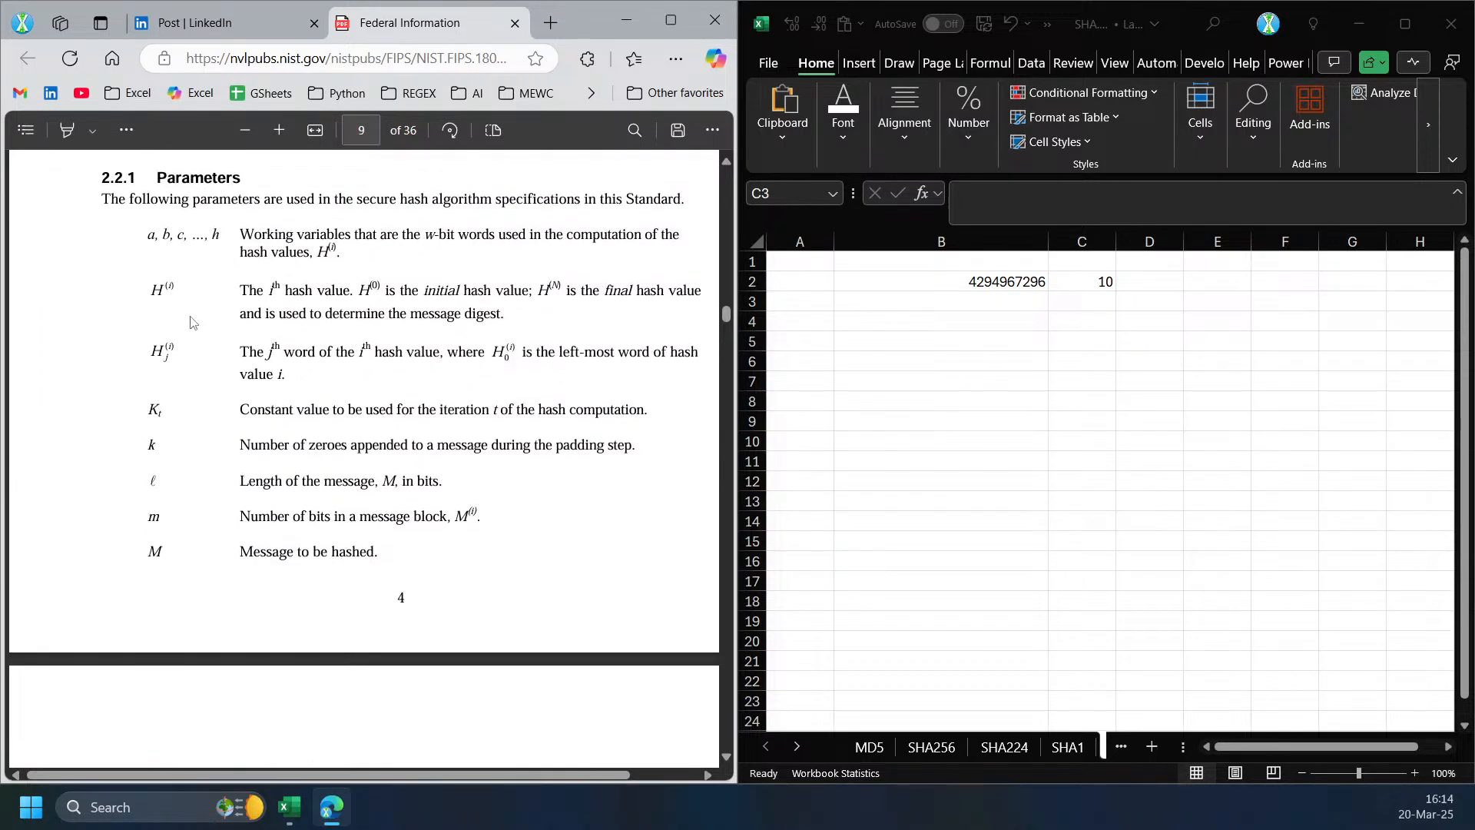
pyautogui.scroll(-10, 205, 213)
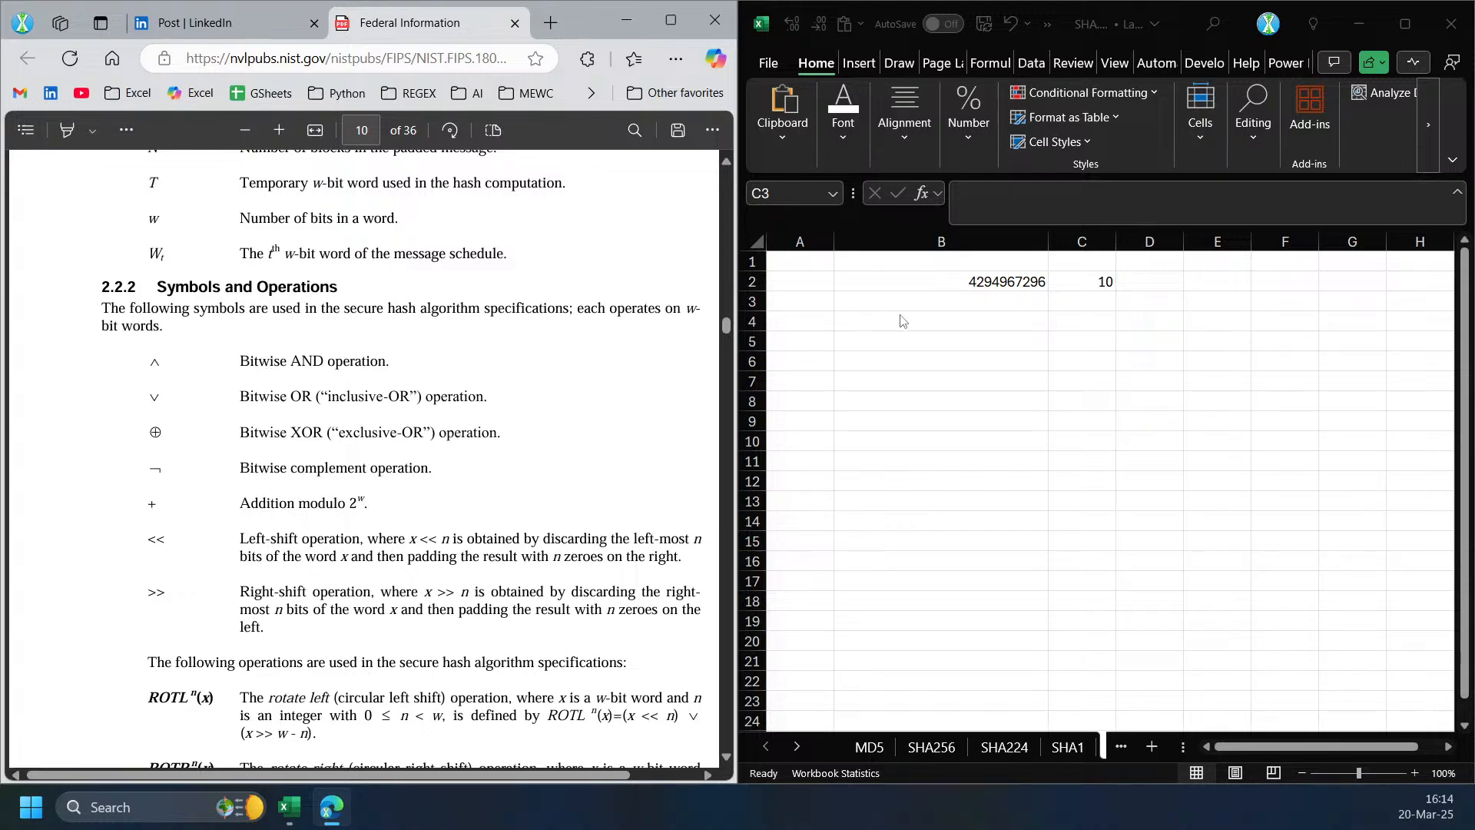
# - Copy the hex constant words from PDF section 4.2.2 SHA-224 and SHA-256 Constants and paste them into cell F3 of the new sheet
pyautogui.scroll(-10, 569, 461)
pyautogui.scroll(-20, 558, 491)
pyautogui.scroll(-20, 528, 504)
pyautogui.scroll(-15, 455, 508)
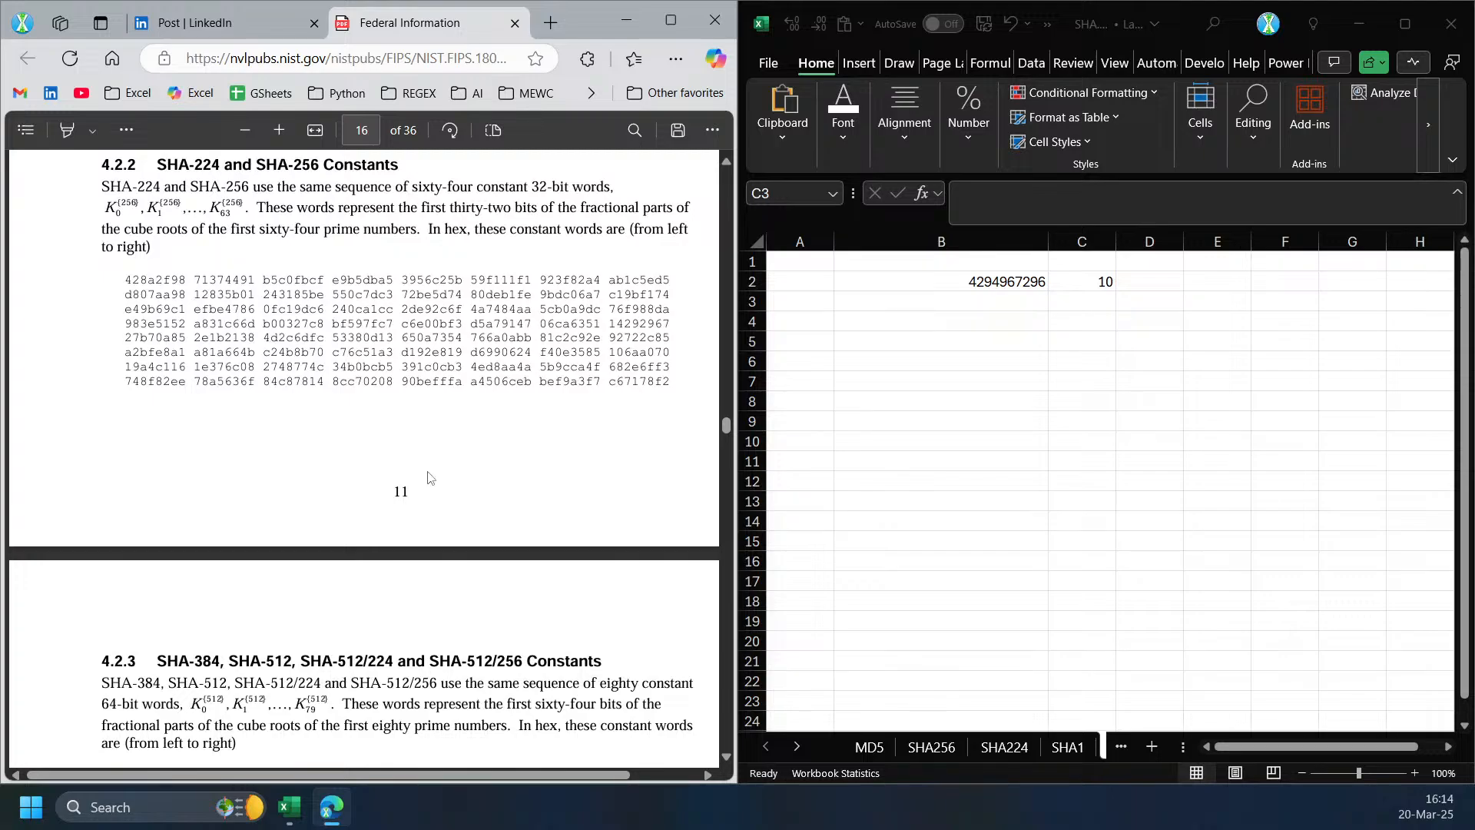
pyautogui.scroll(4, 426, 479)
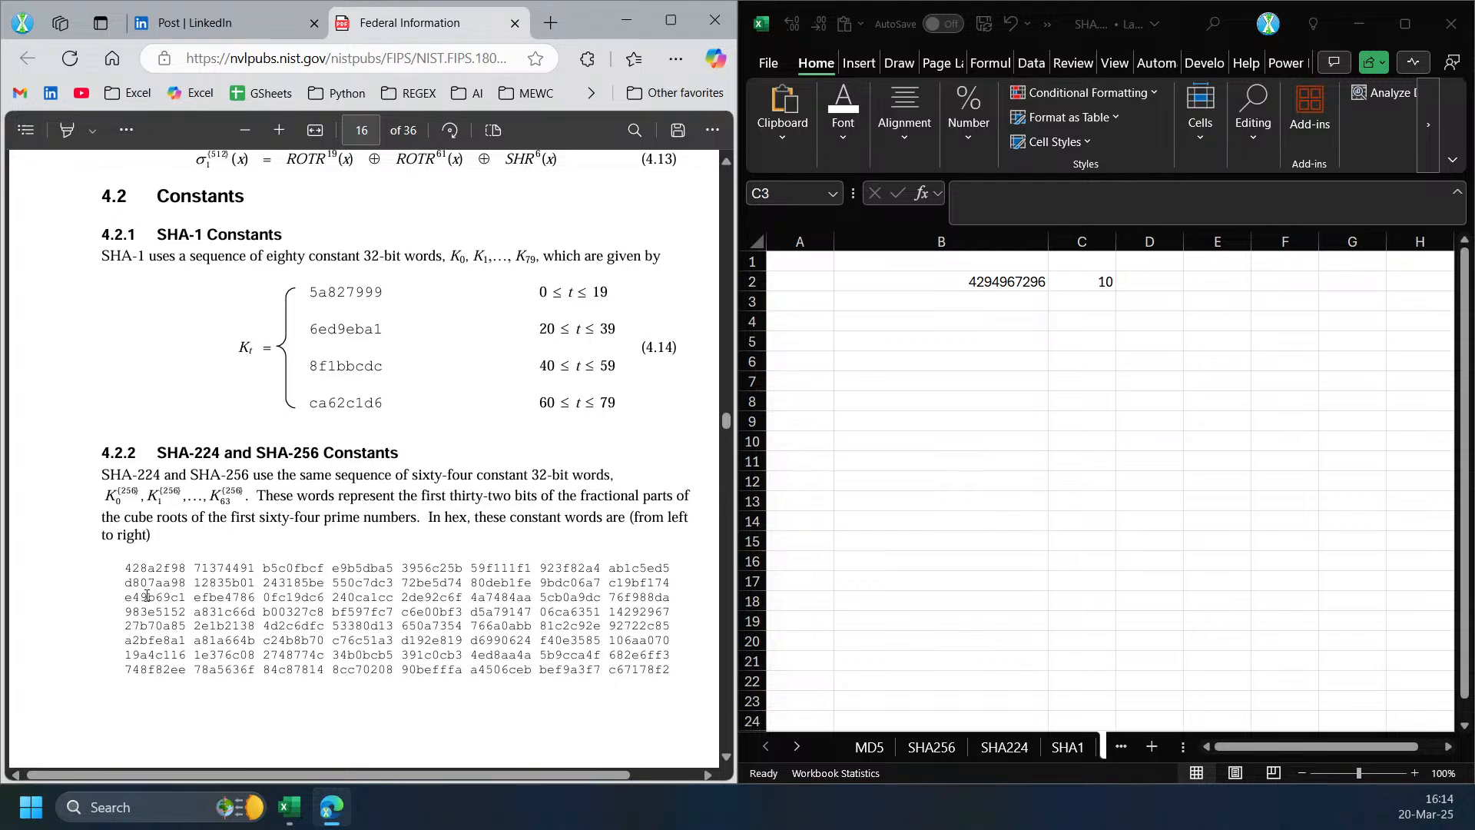
pyautogui.moveTo(129, 571); pyautogui.dragTo(676, 672)
pyautogui.hotkey('ctrl', 'c')
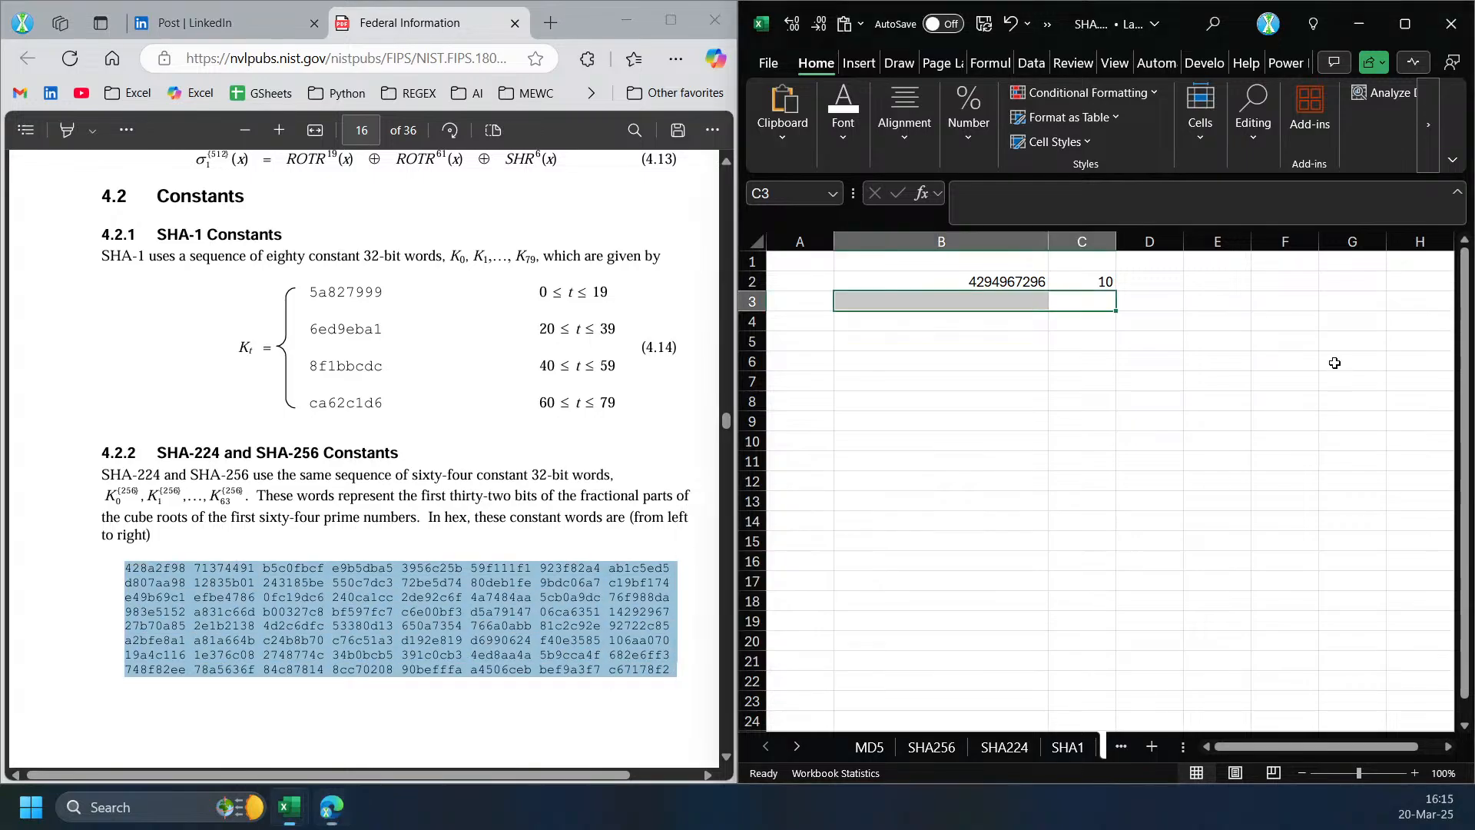
pyautogui.click(1266, 305)
pyautogui.hotkey('ctrl', 'v')
pyautogui.press('Return')
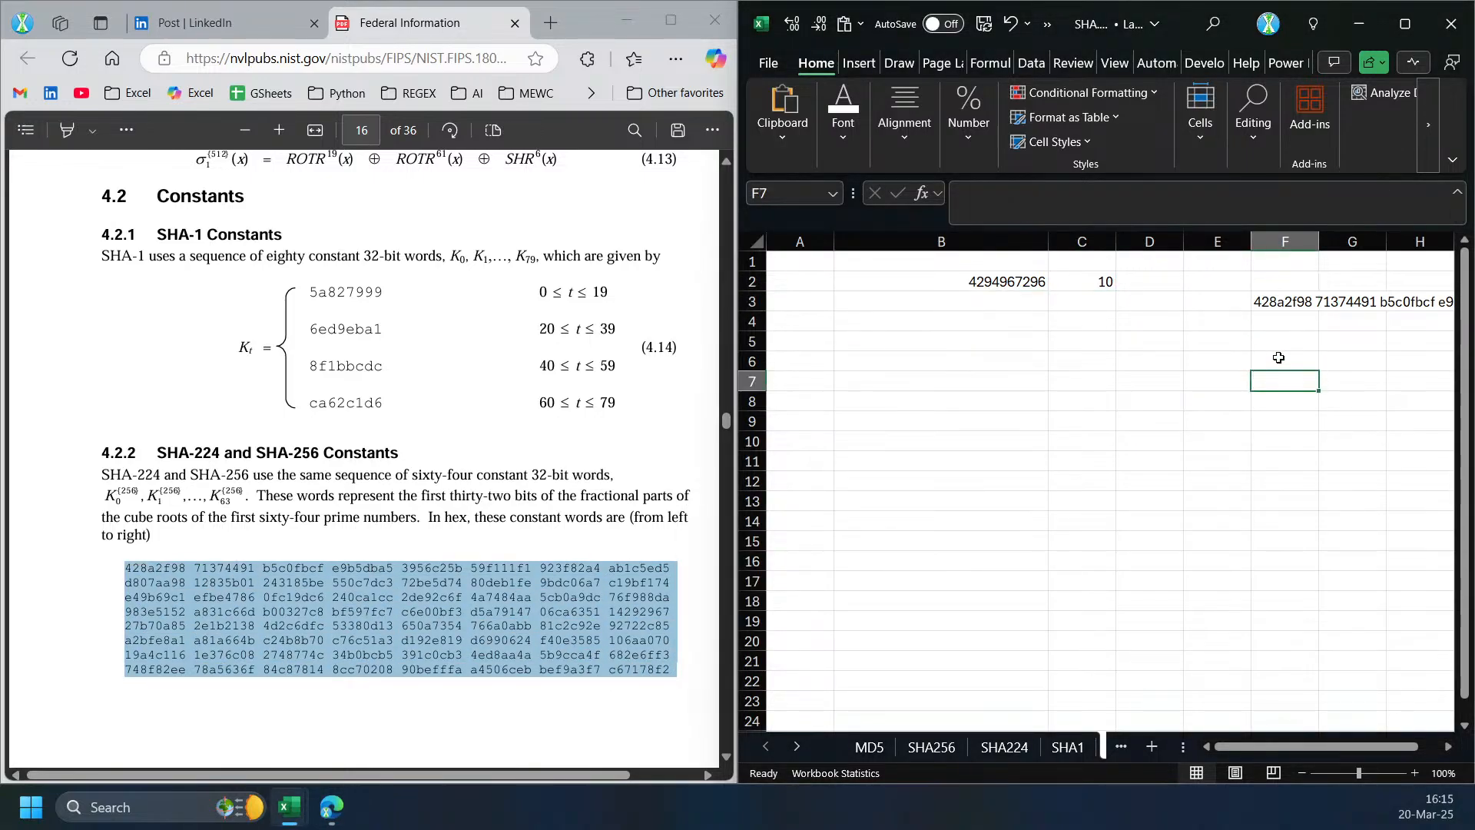
# - Enter =REGEXEXTRACT(F2,"\w+",1) in cell F4 to try to split the pasted constants into separate words
pyautogui.hscroll(1, 1199, 719)
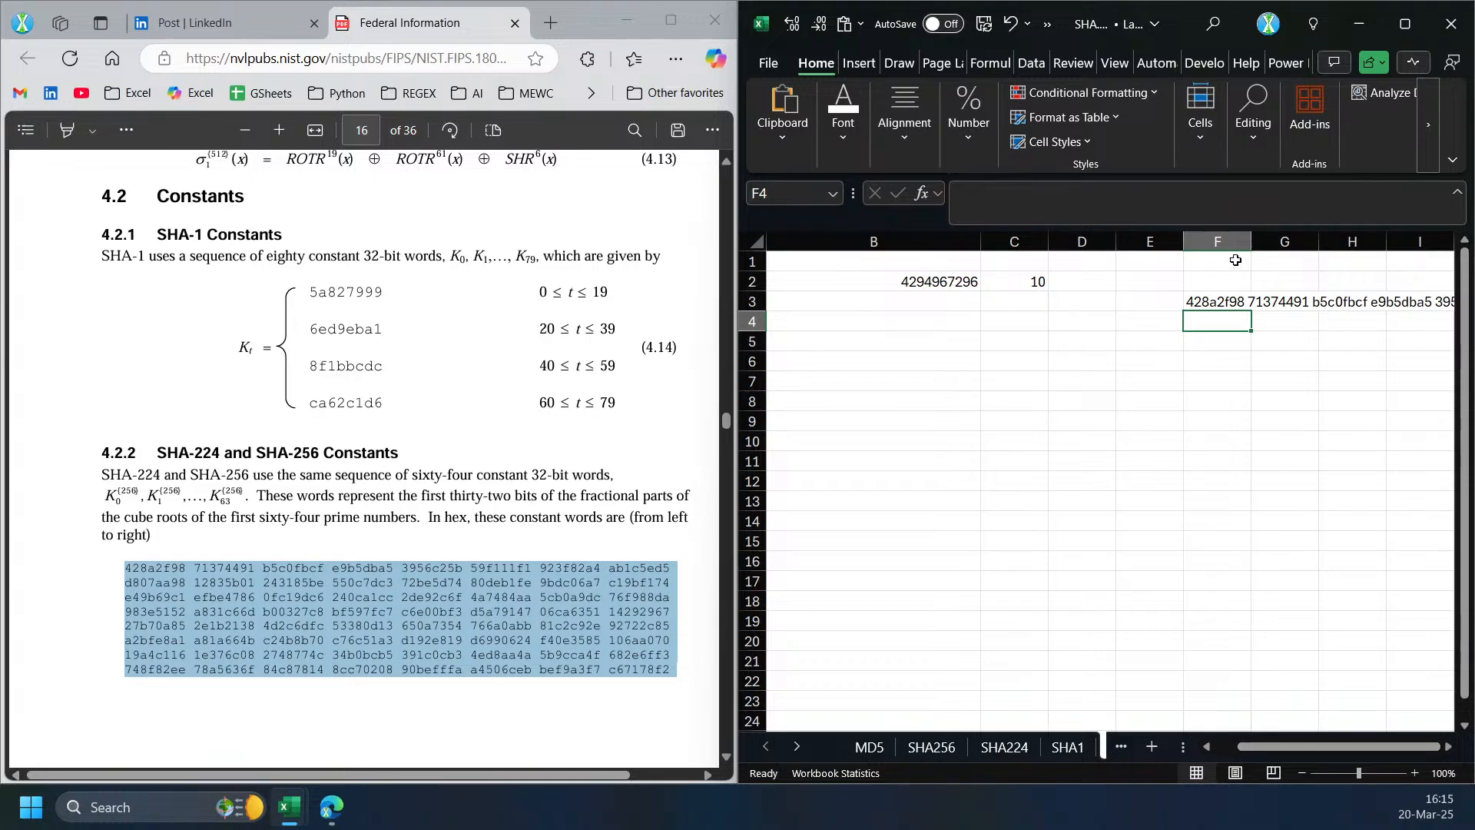
pyautogui.write('=')
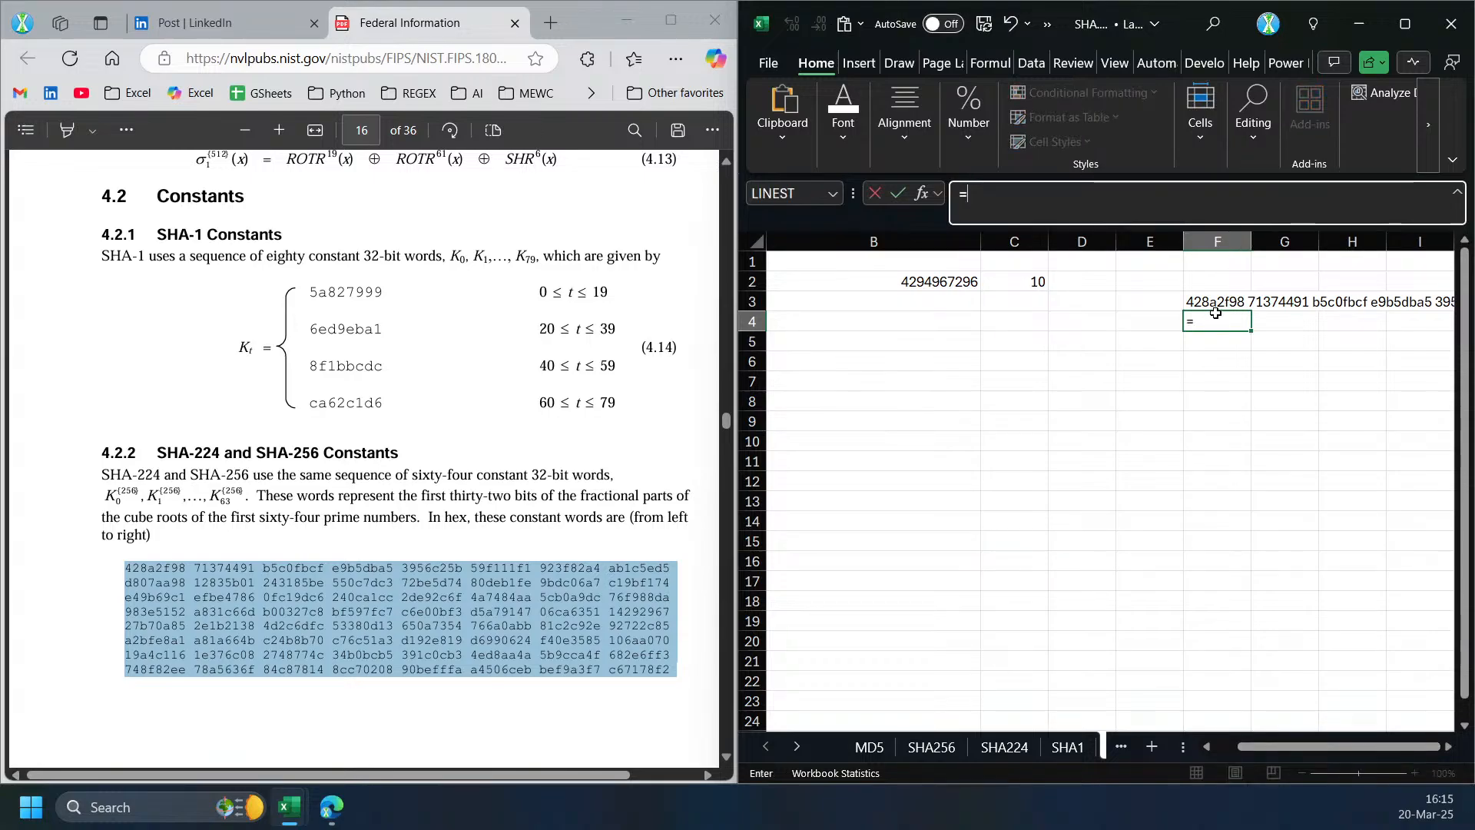
pyautogui.write('reg')
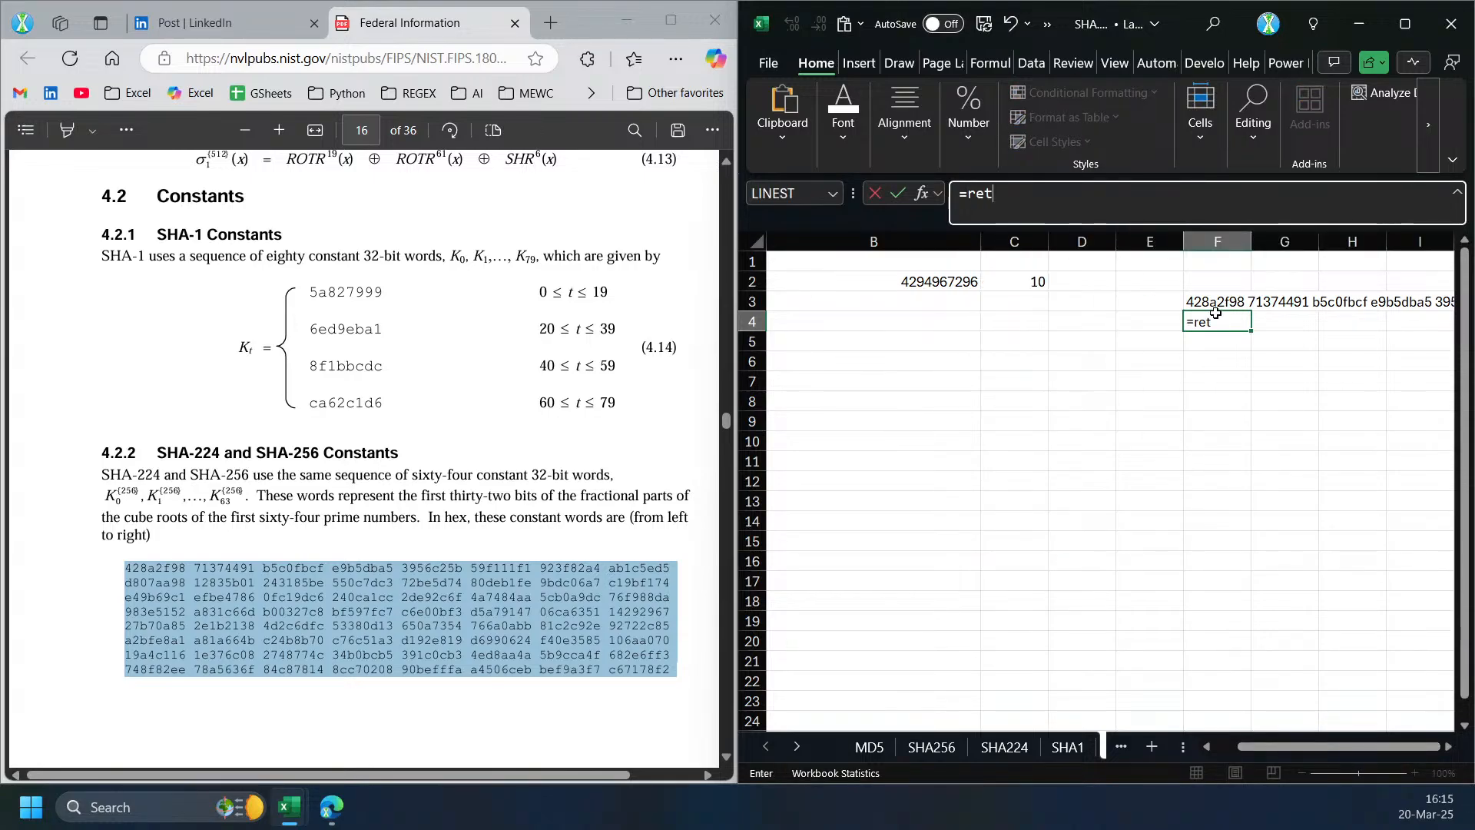
pyautogui.press('Down')
pyautogui.press('Down')
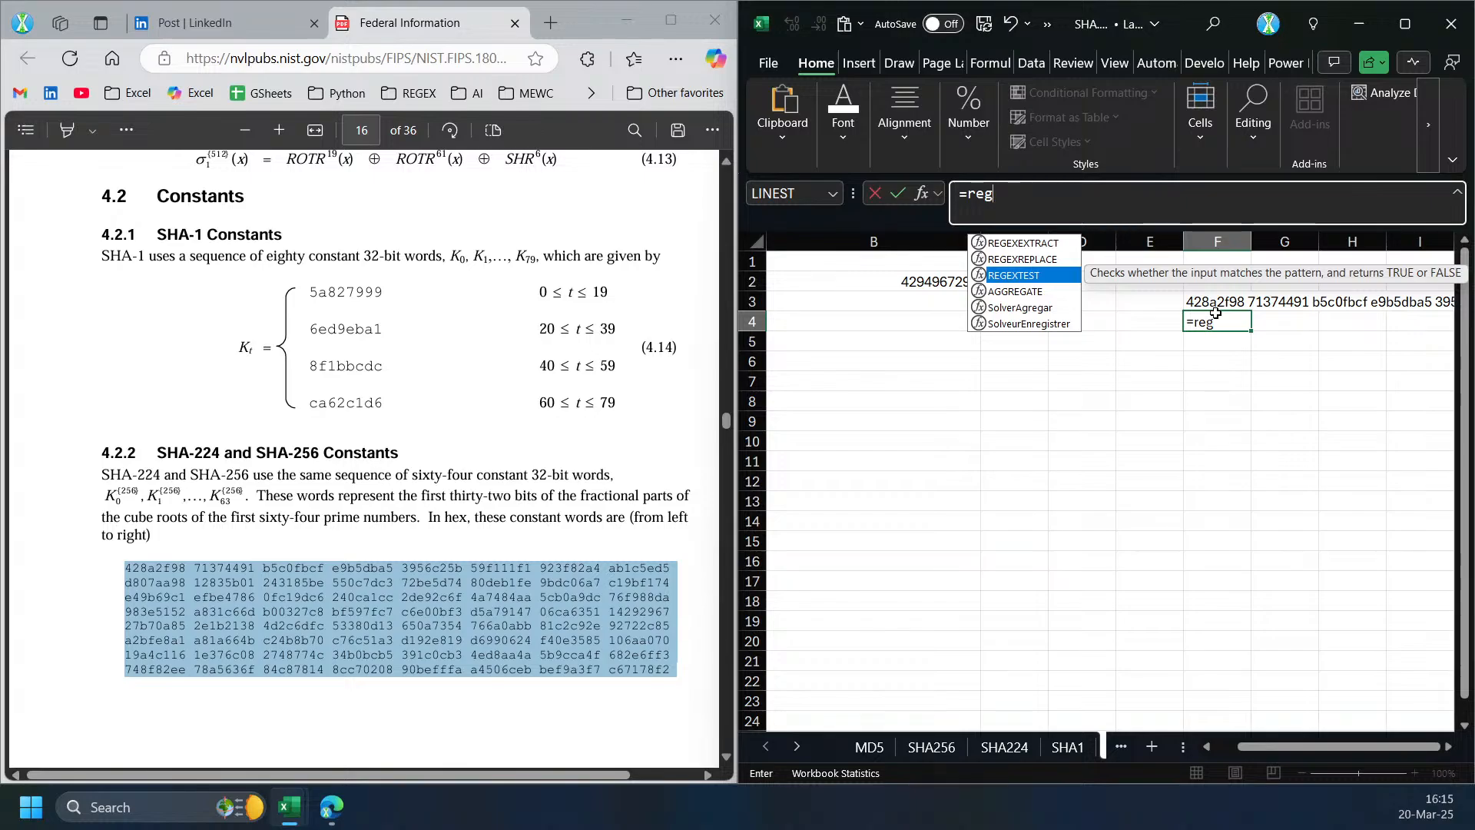
pyautogui.press('Up')
pyautogui.press('Up')
pyautogui.press('Tab')
pyautogui.press('Up')
pyautogui.press('Up')
pyautogui.write(',"\\w+"')
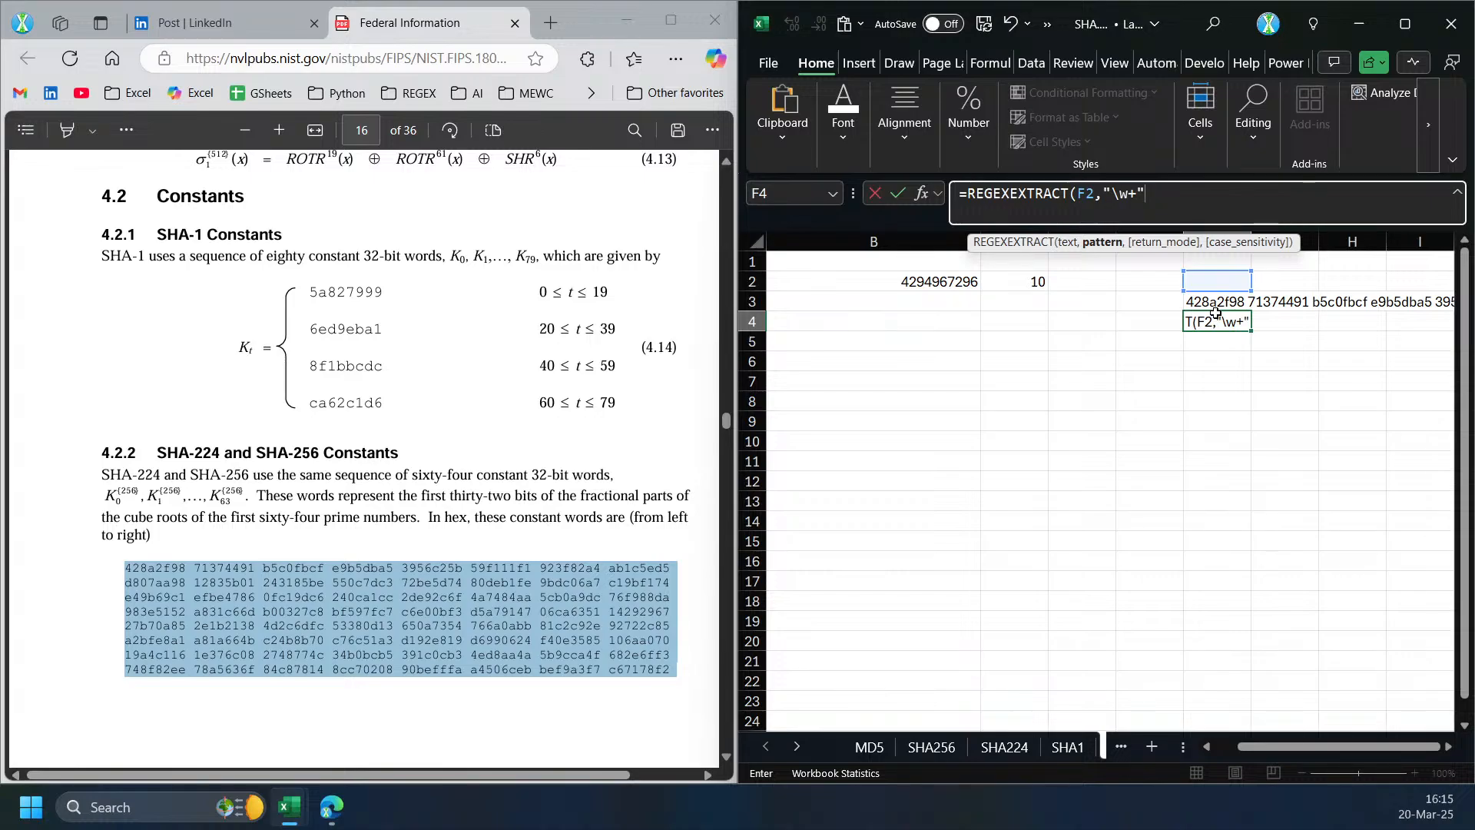
pyautogui.write(',')
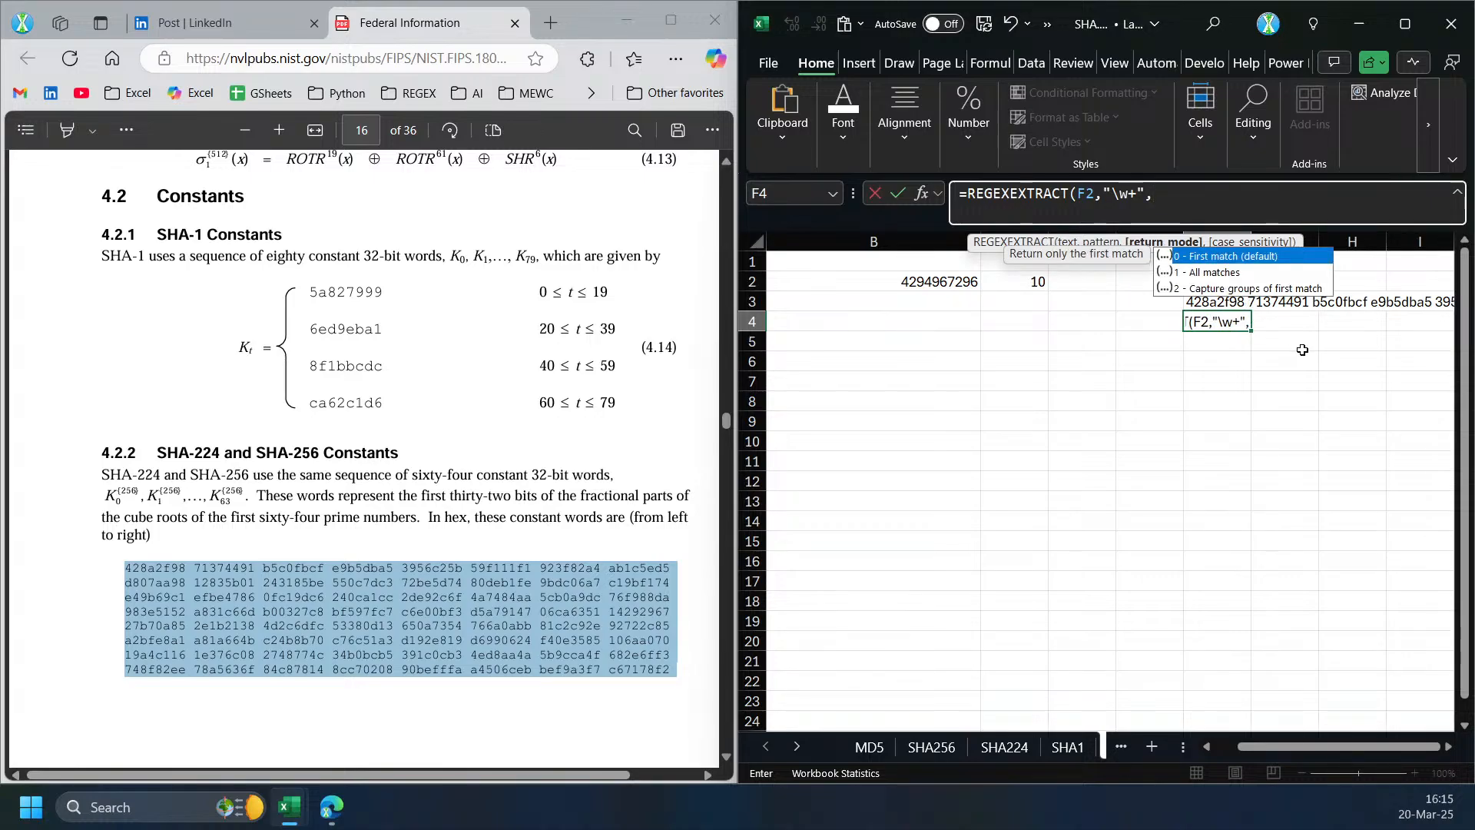
pyautogui.write('1)')
pyautogui.hotkey('ctrl', 'Return')
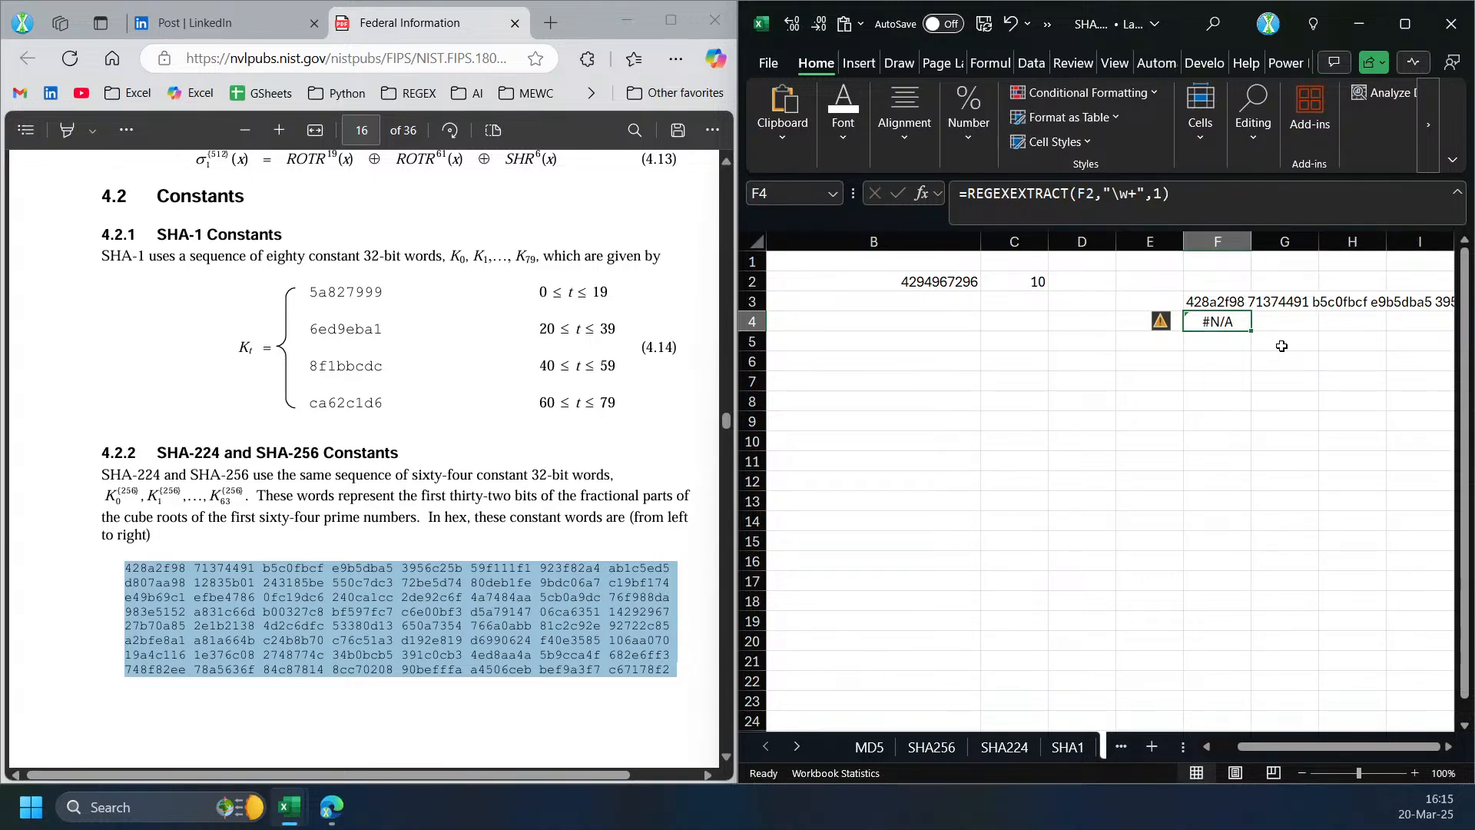
# - Correct the F4 formula to reference F3 and wrap it in TOCOL, making it =TOCOL(REGEXEXTRACT(F3,"\w+",1))
pyautogui.click(1138, 192)
pyautogui.moveTo(1211, 293); pyautogui.dragTo(1212, 311)
pyautogui.hotkey('ctrl', 'Return')
pyautogui.click(964, 198)
pyautogui.write('TOCOL(')
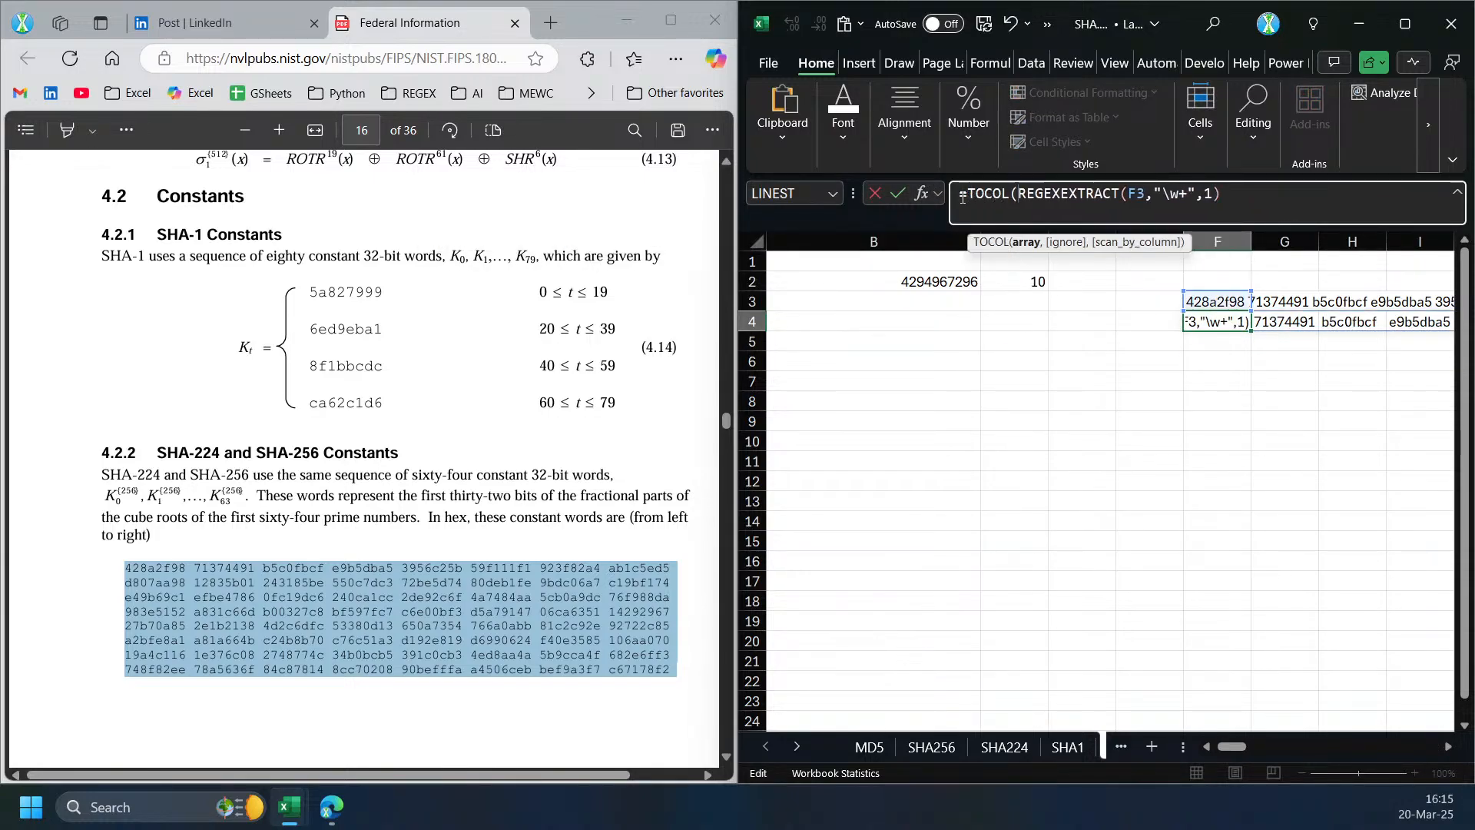
pyautogui.write(')')
pyautogui.press('Return')
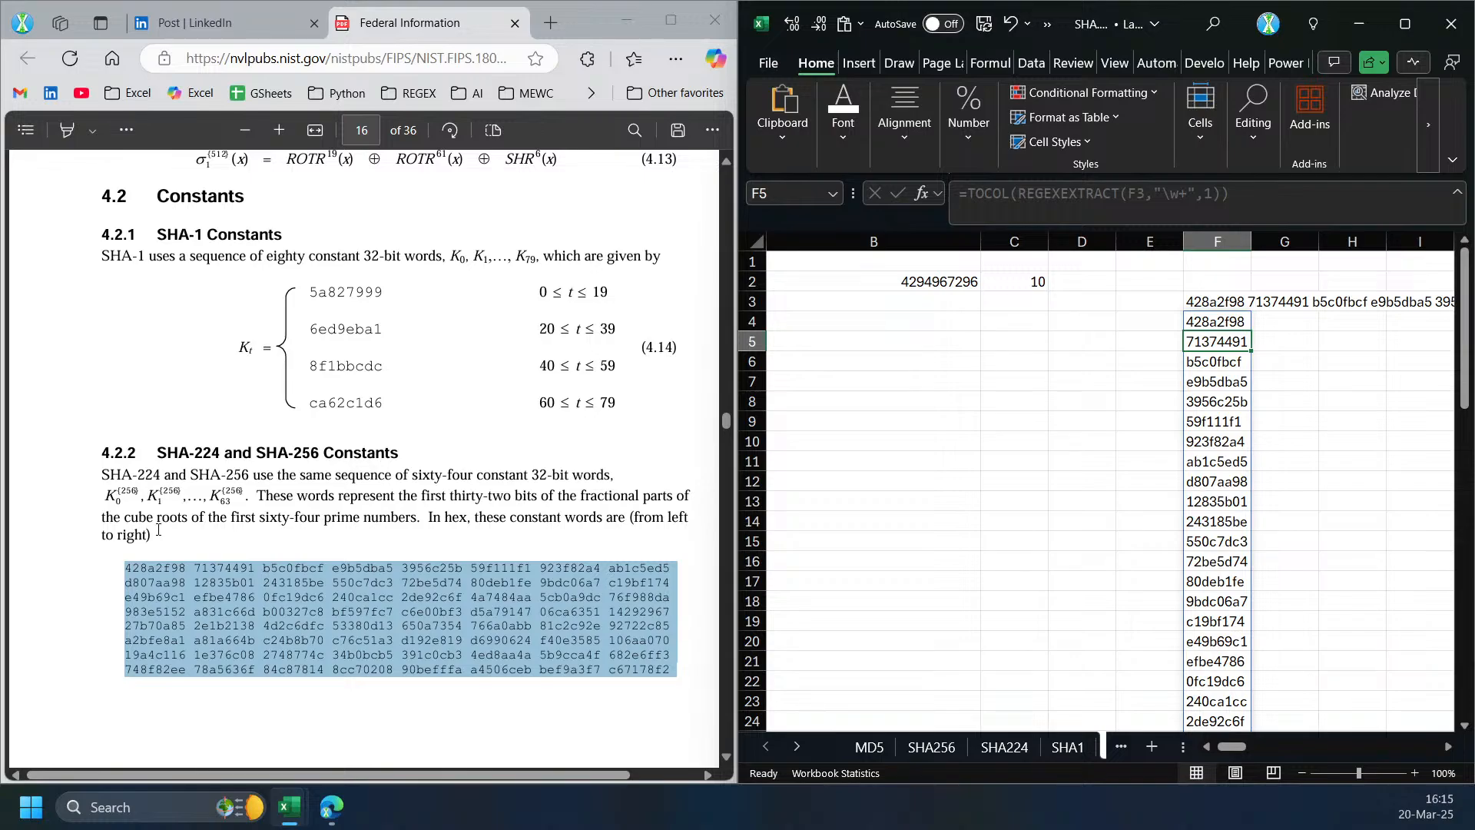
pyautogui.click(1241, 322)
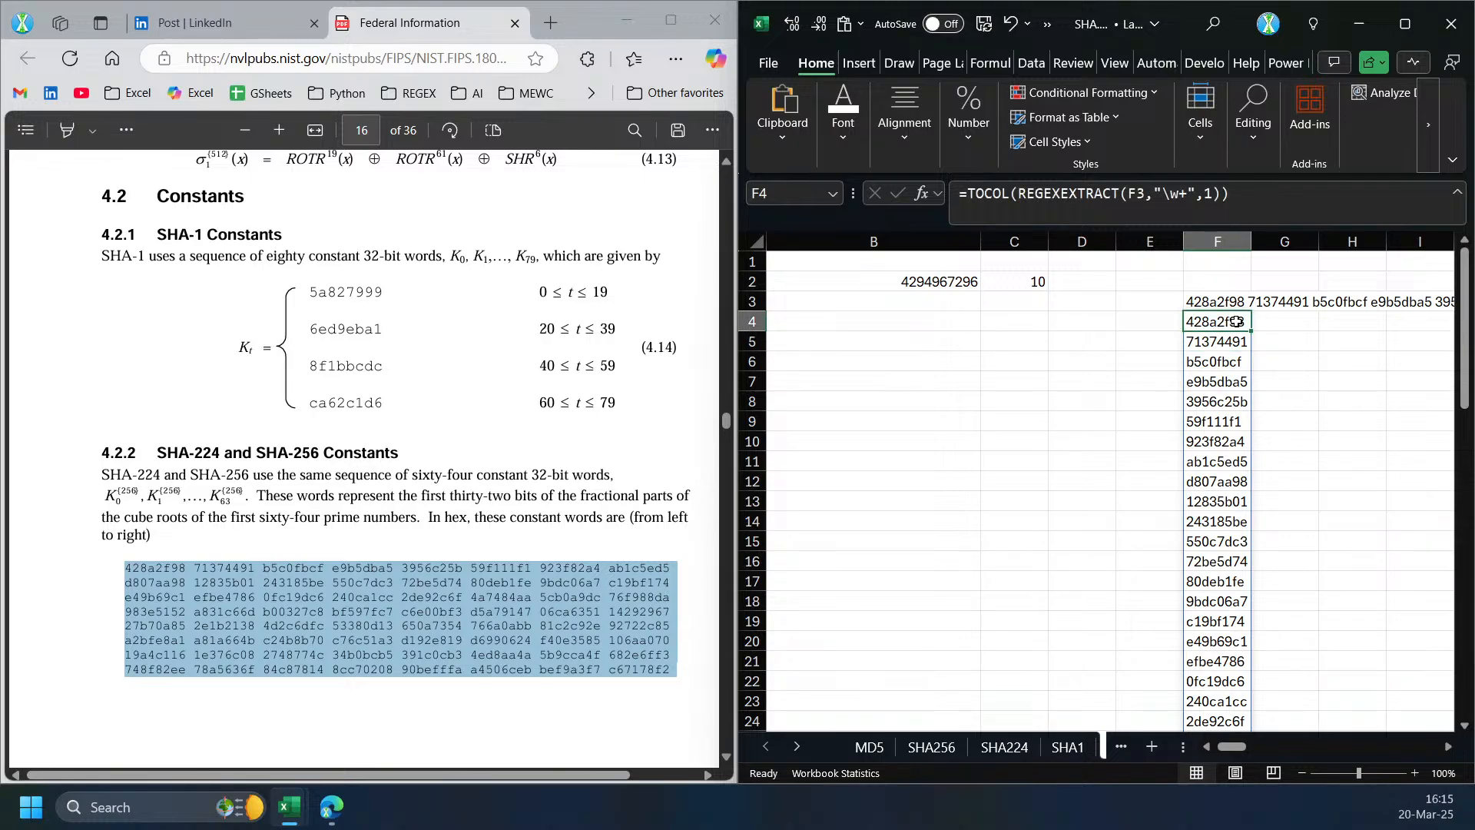
# - Convert the spilled hex words to decimal by entering =HEX2DEC(+F4#) in cell G4
pyautogui.click(1269, 326)
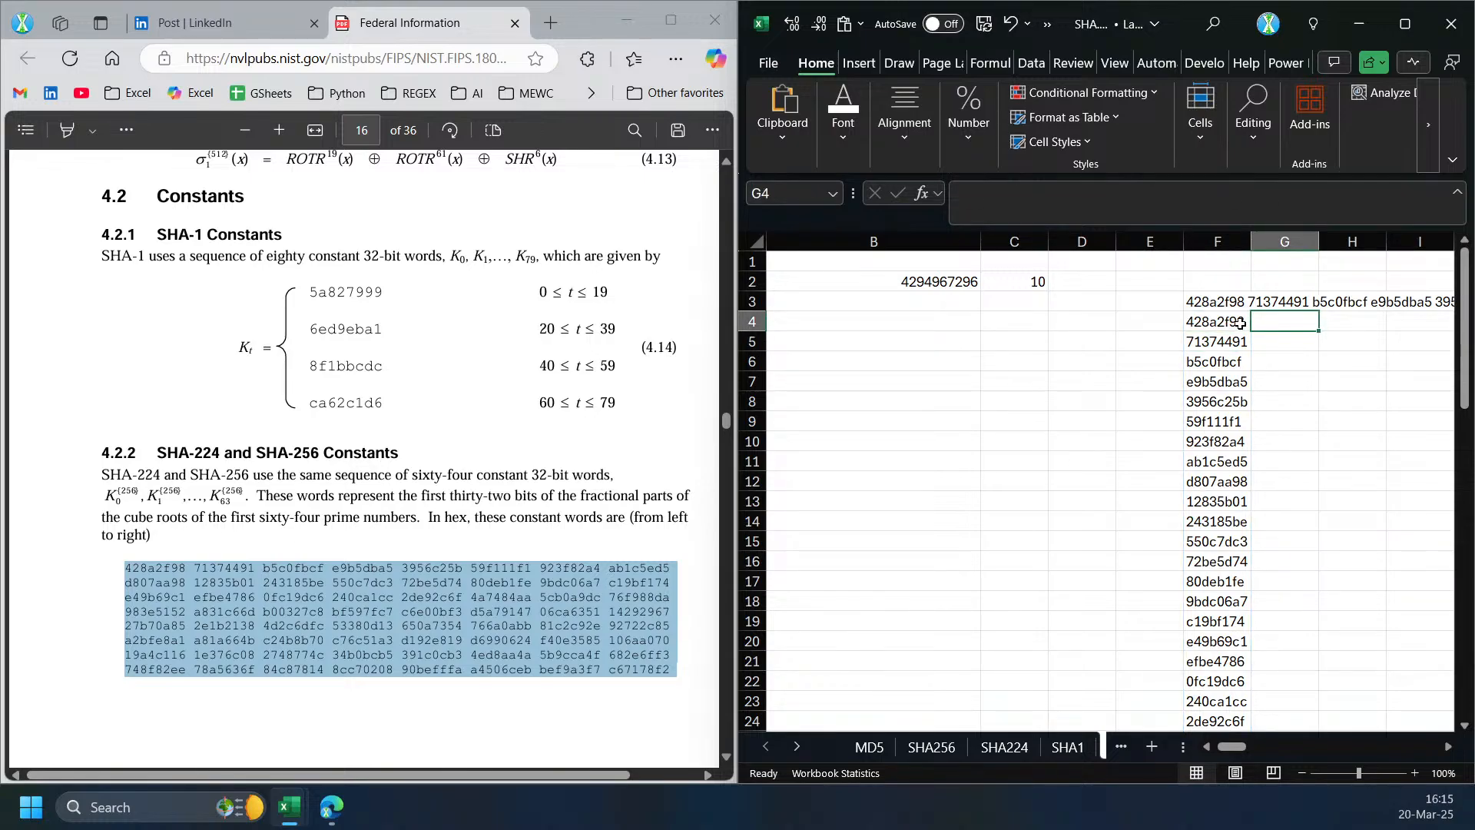
pyautogui.write('=')
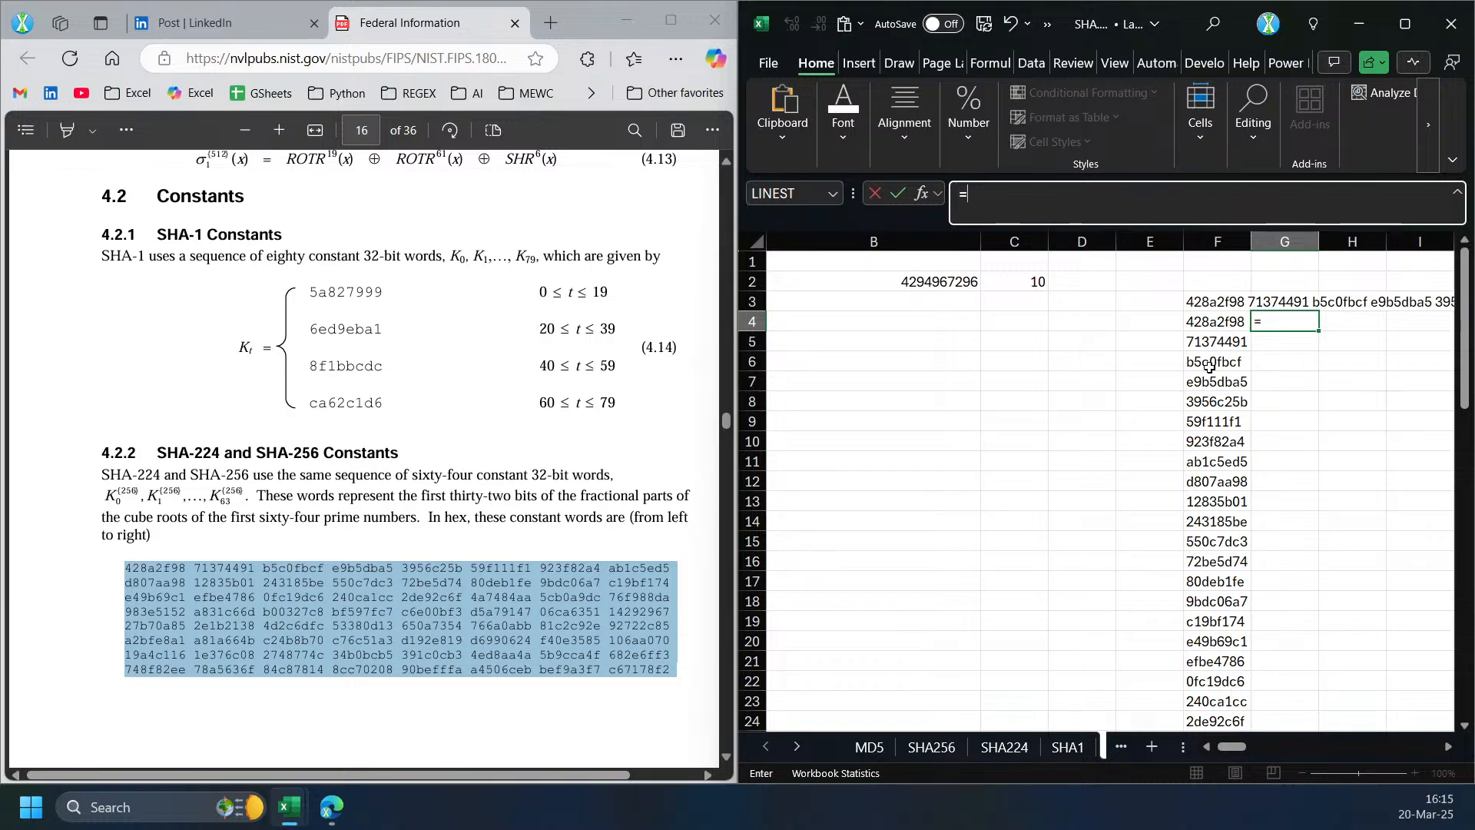
pyautogui.write('hex')
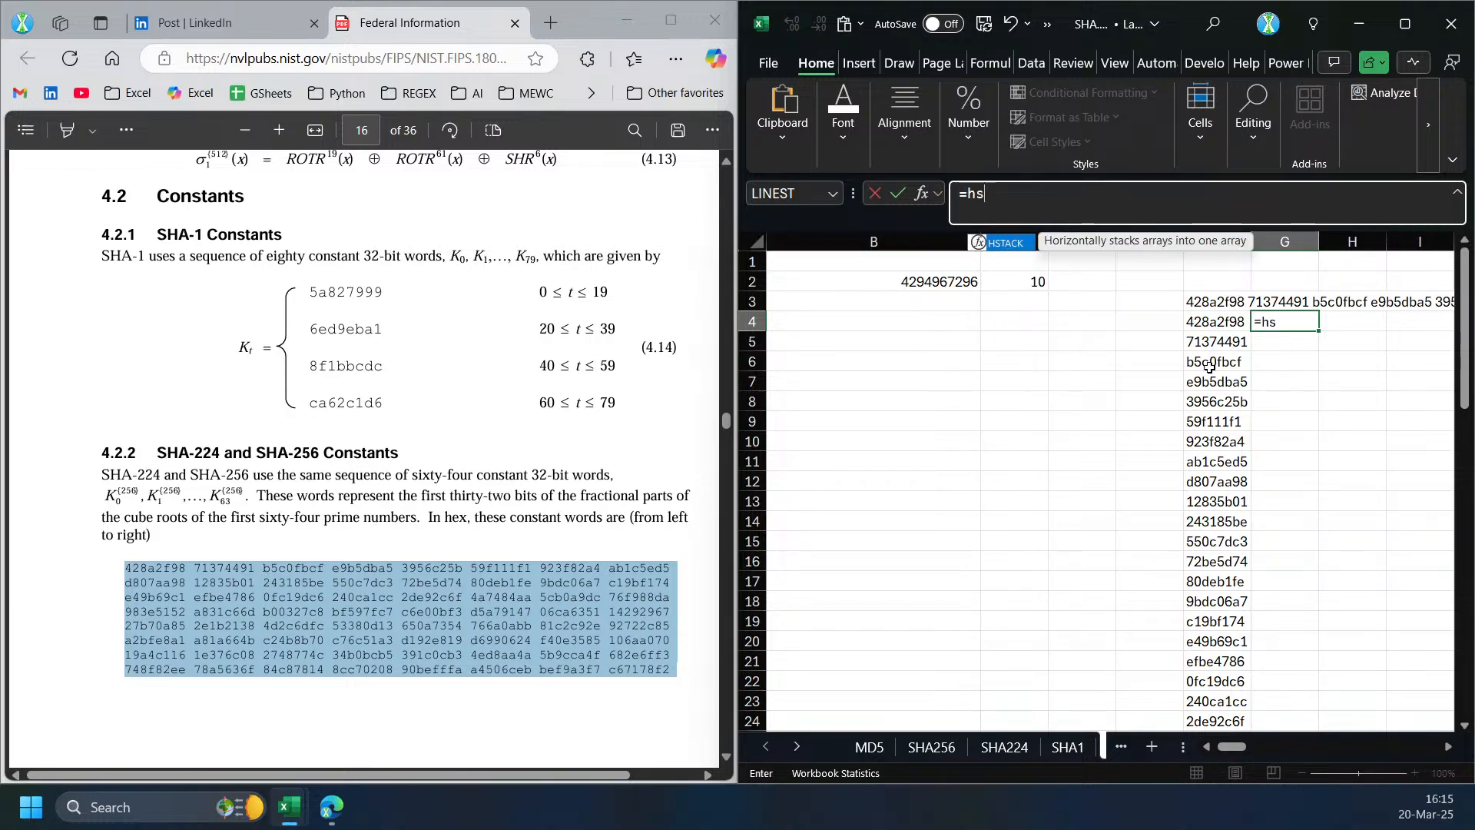
pyautogui.press('Down')
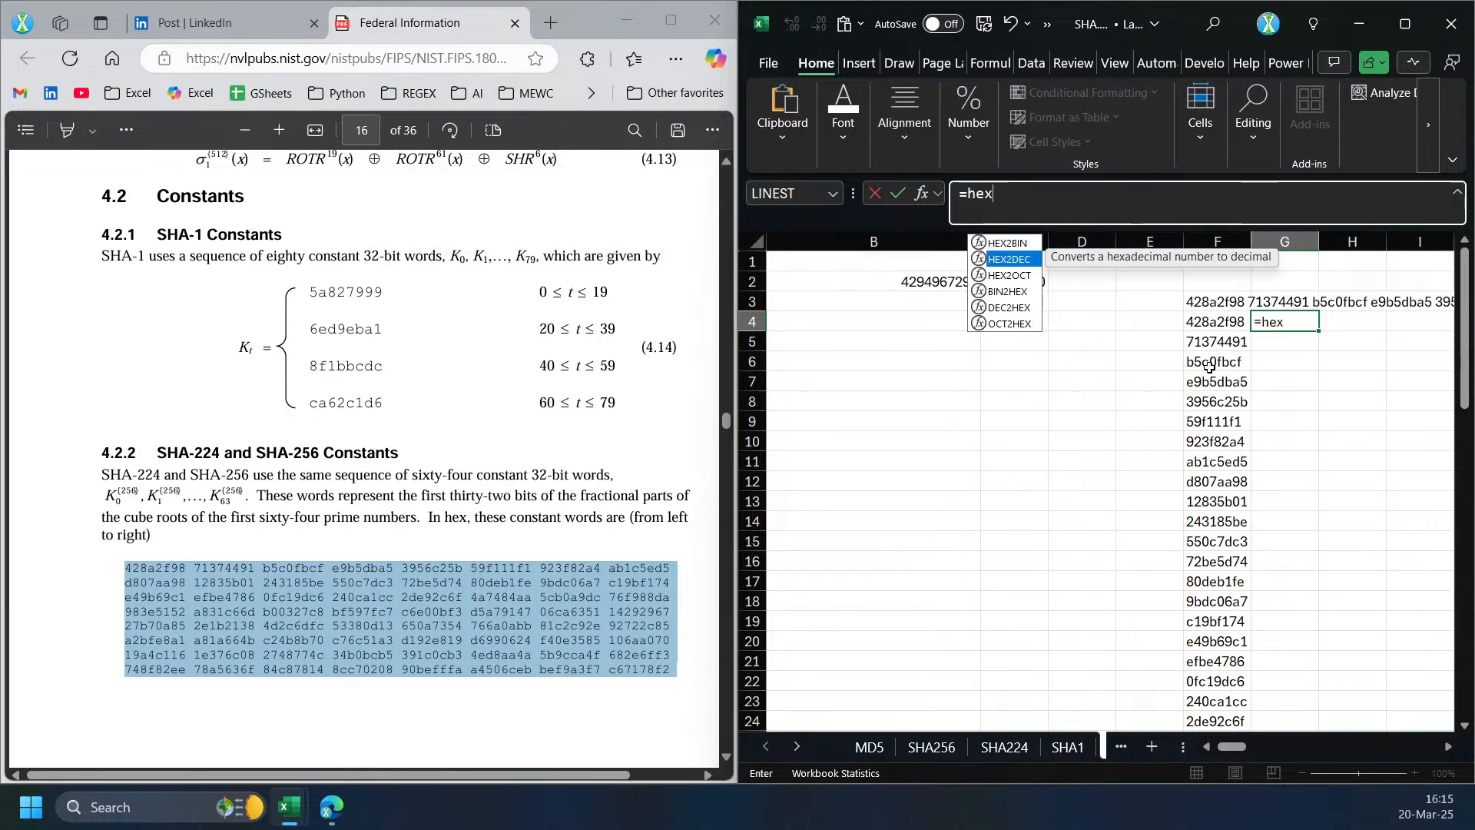
pyautogui.press('Tab')
pyautogui.write('+')
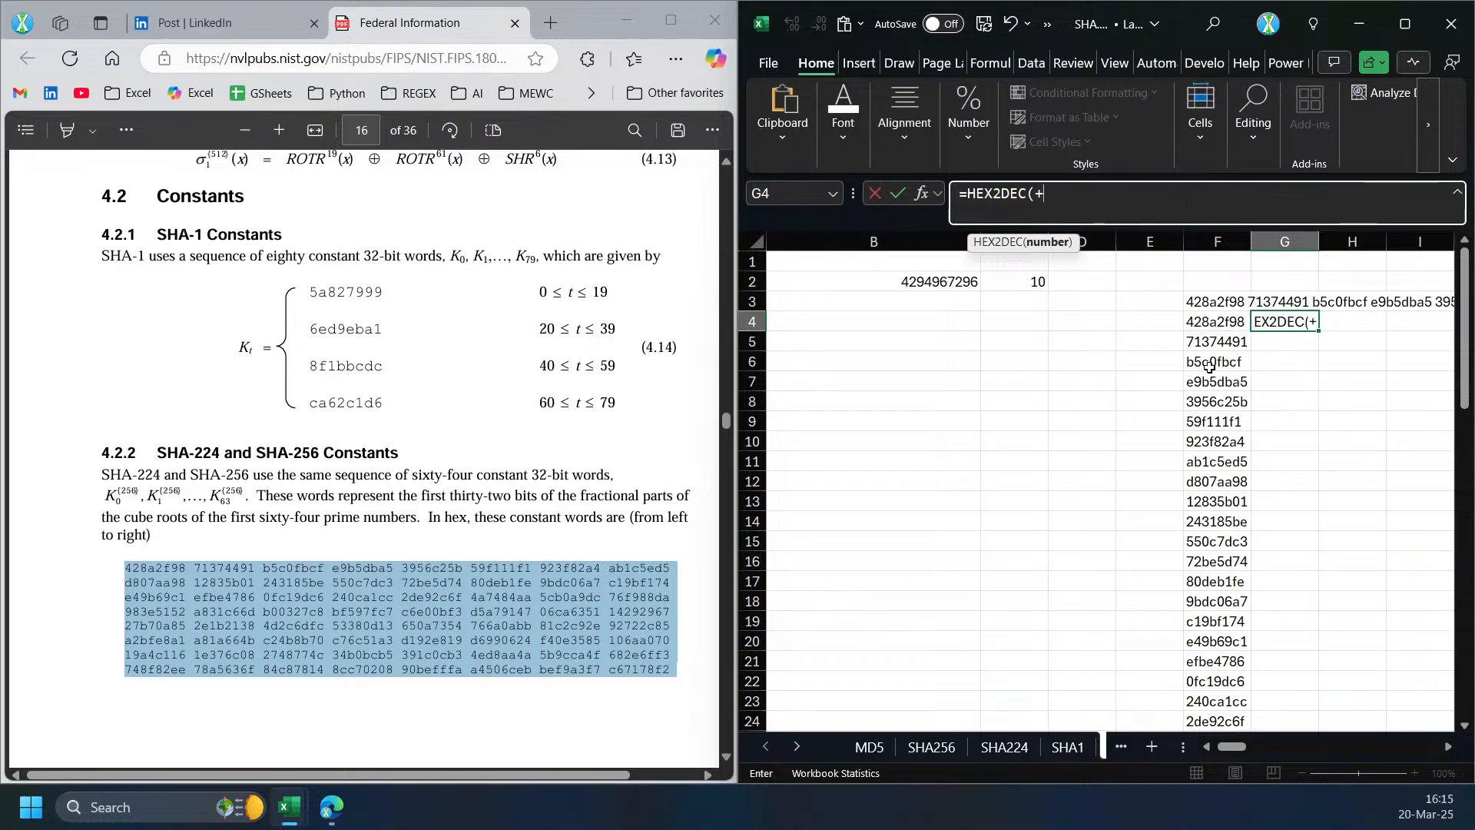
pyautogui.press('Left')
pyautogui.write('#)')
pyautogui.hotkey('ctrl', 'Return')
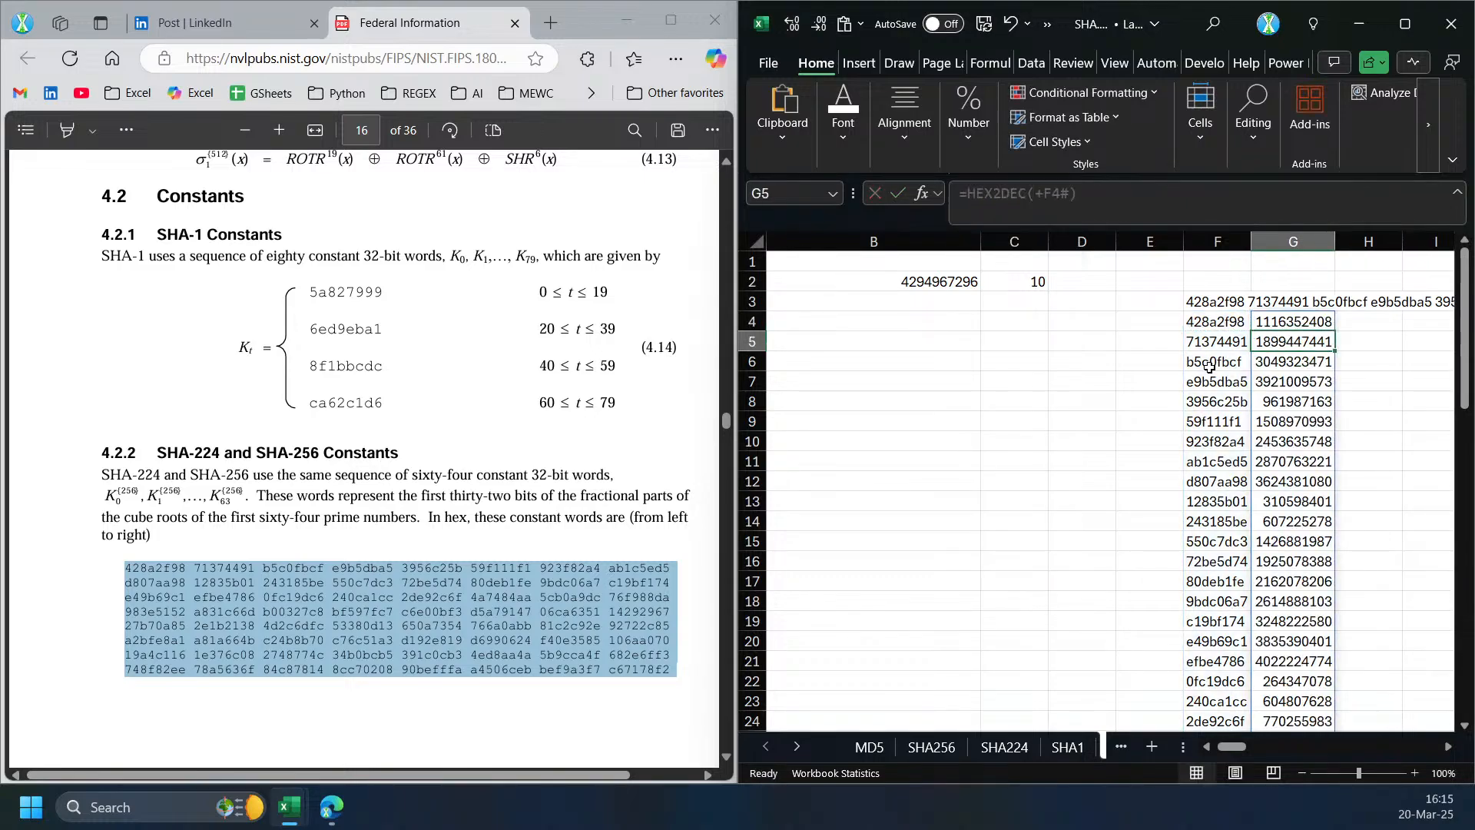
# - Enter =DECIMAL(F4#,16) in cell H4 as an alternative conversion of the hex words to decimal
pyautogui.click(1362, 328)
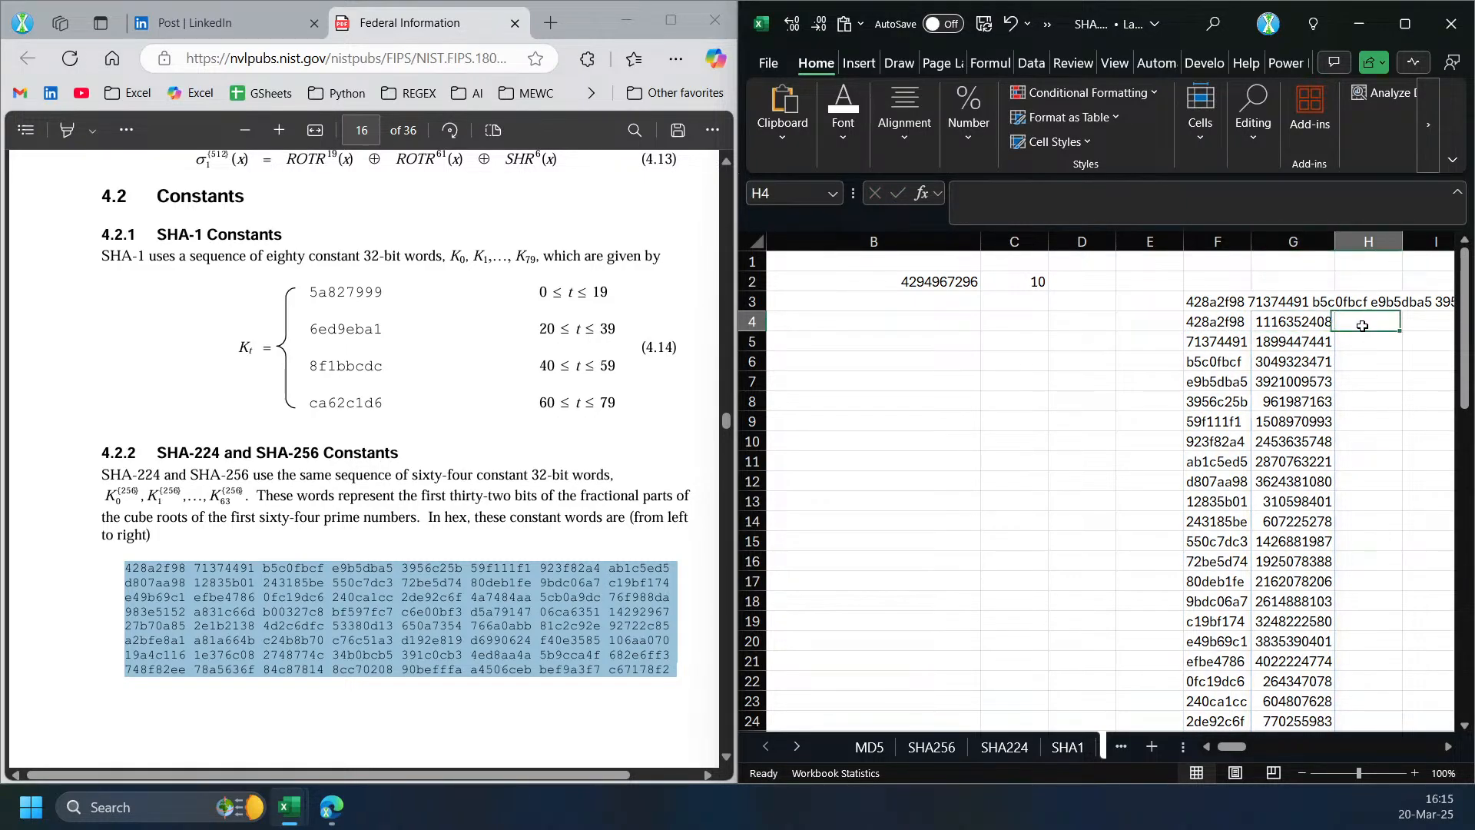
pyautogui.write('=d')
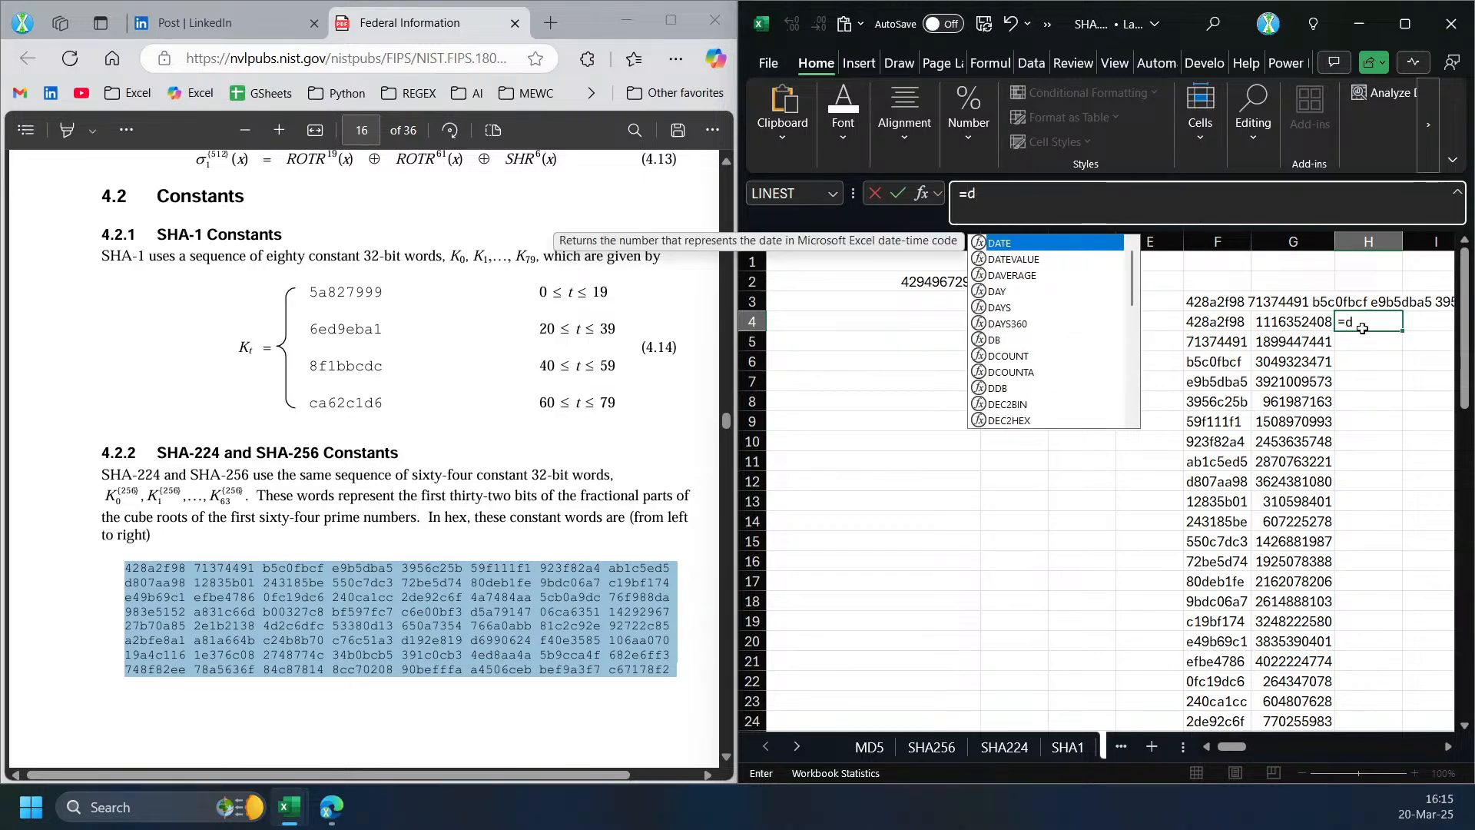
pyautogui.write('ecim')
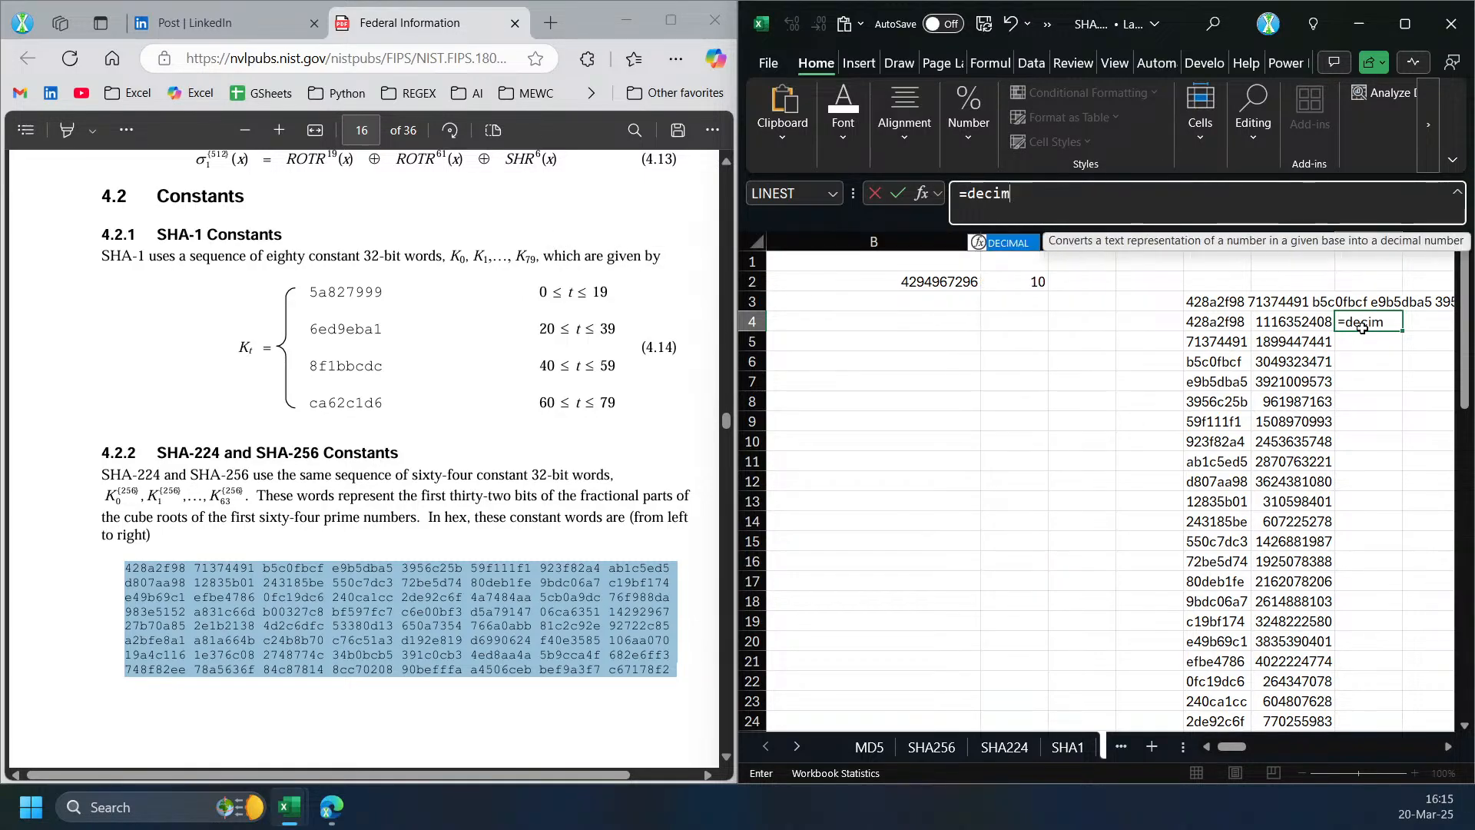
pyautogui.press('Tab')
pyautogui.press('Left')
pyautogui.press('Left')
pyautogui.write(',')
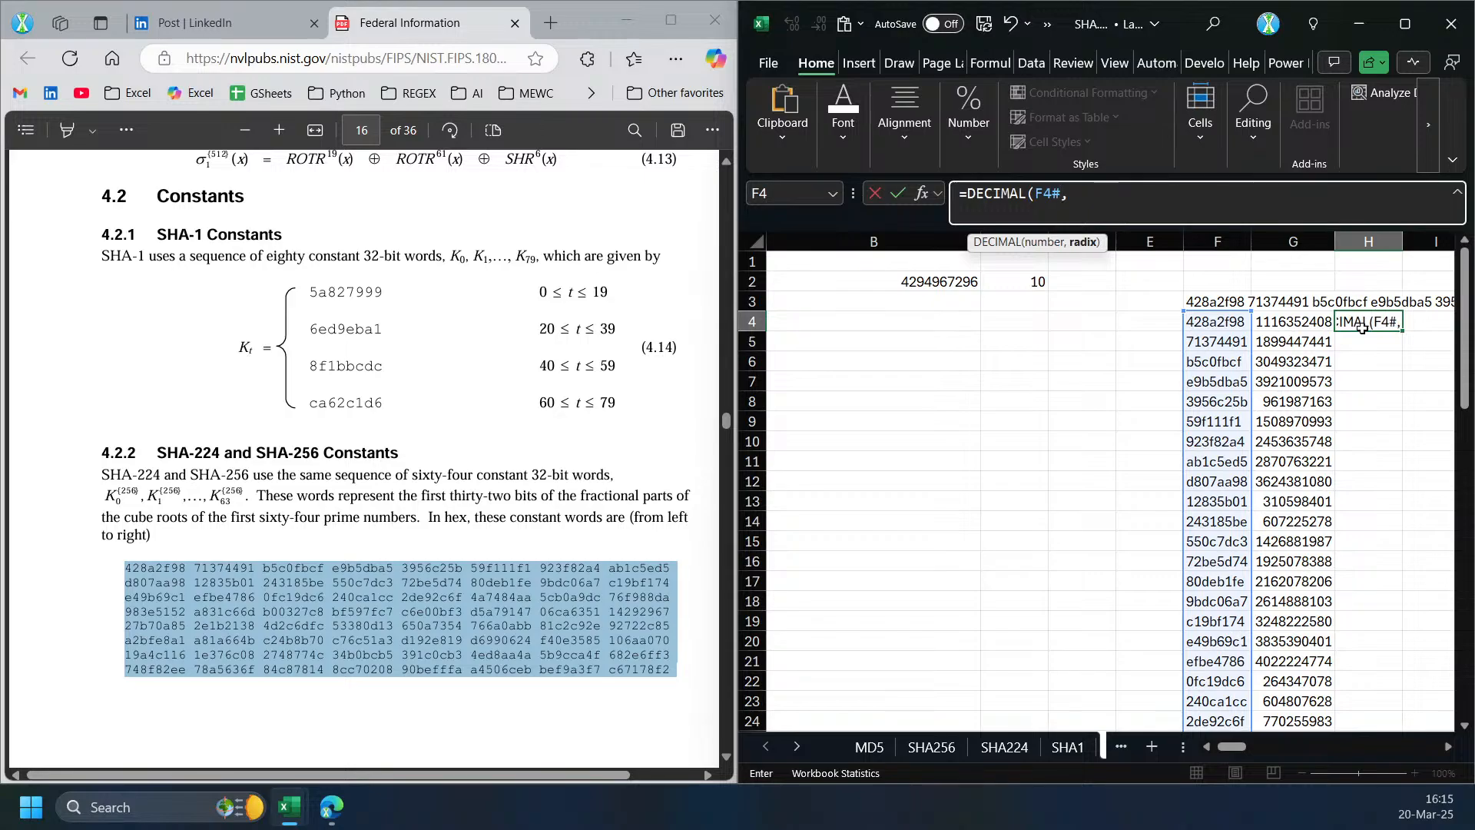
pyautogui.write('16)')
pyautogui.press('Return')
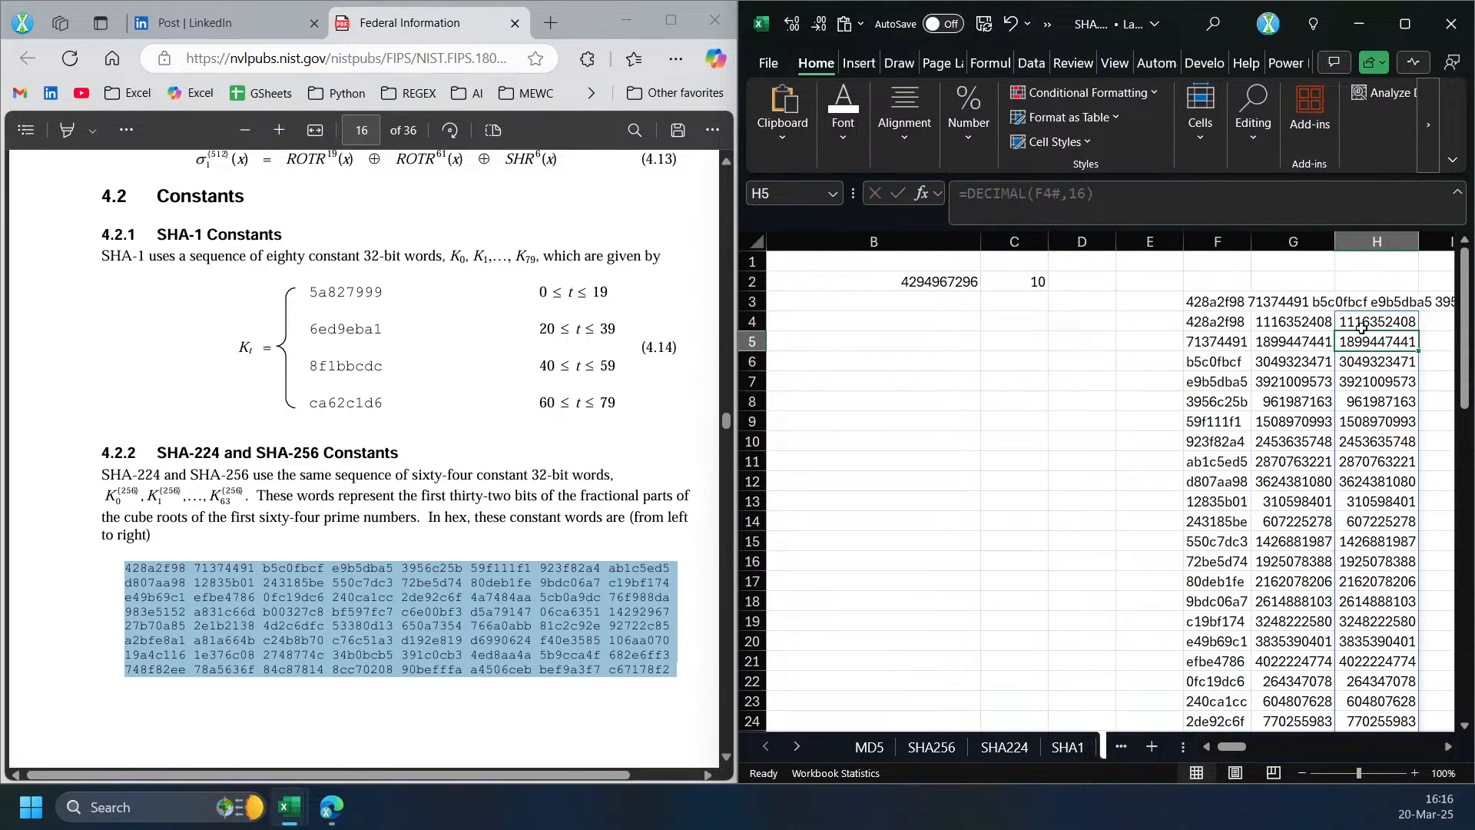
# - Return to the title page of the Secure Hash Standard PDF
pyautogui.click(1285, 329)
pyautogui.click(930, 307)
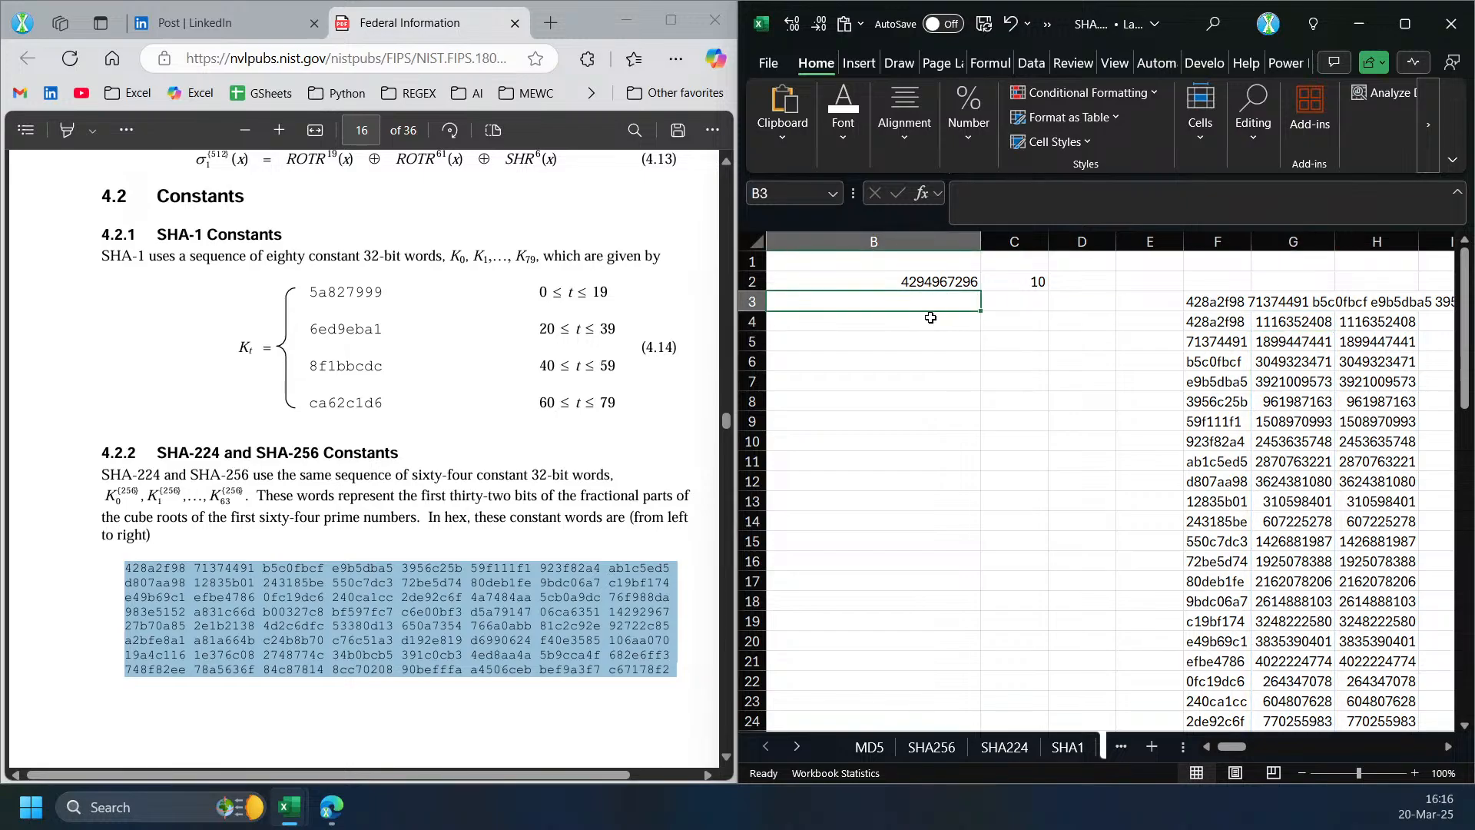
pyautogui.press('Down')
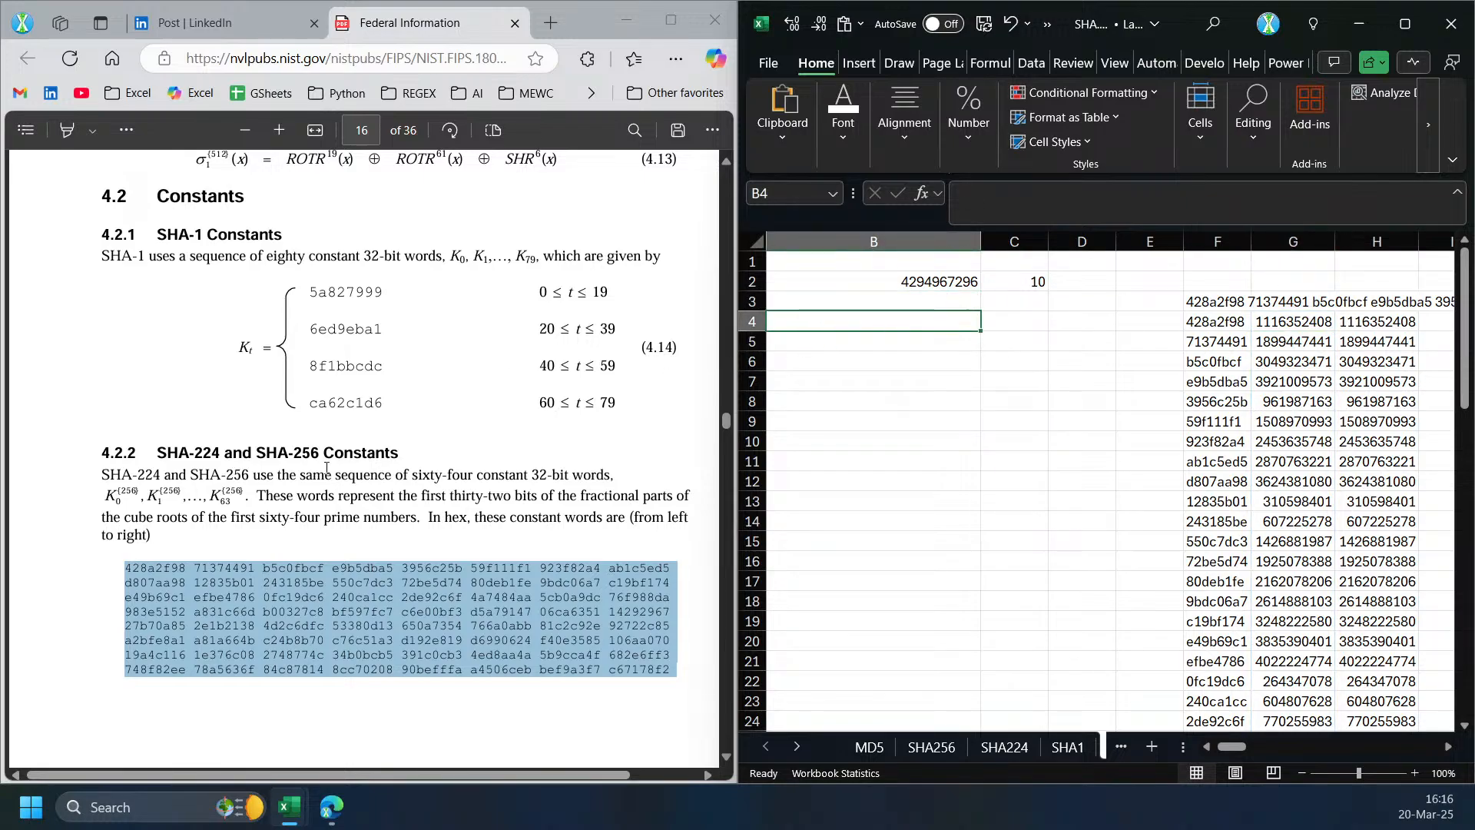
pyautogui.scroll(4, 460, 525)
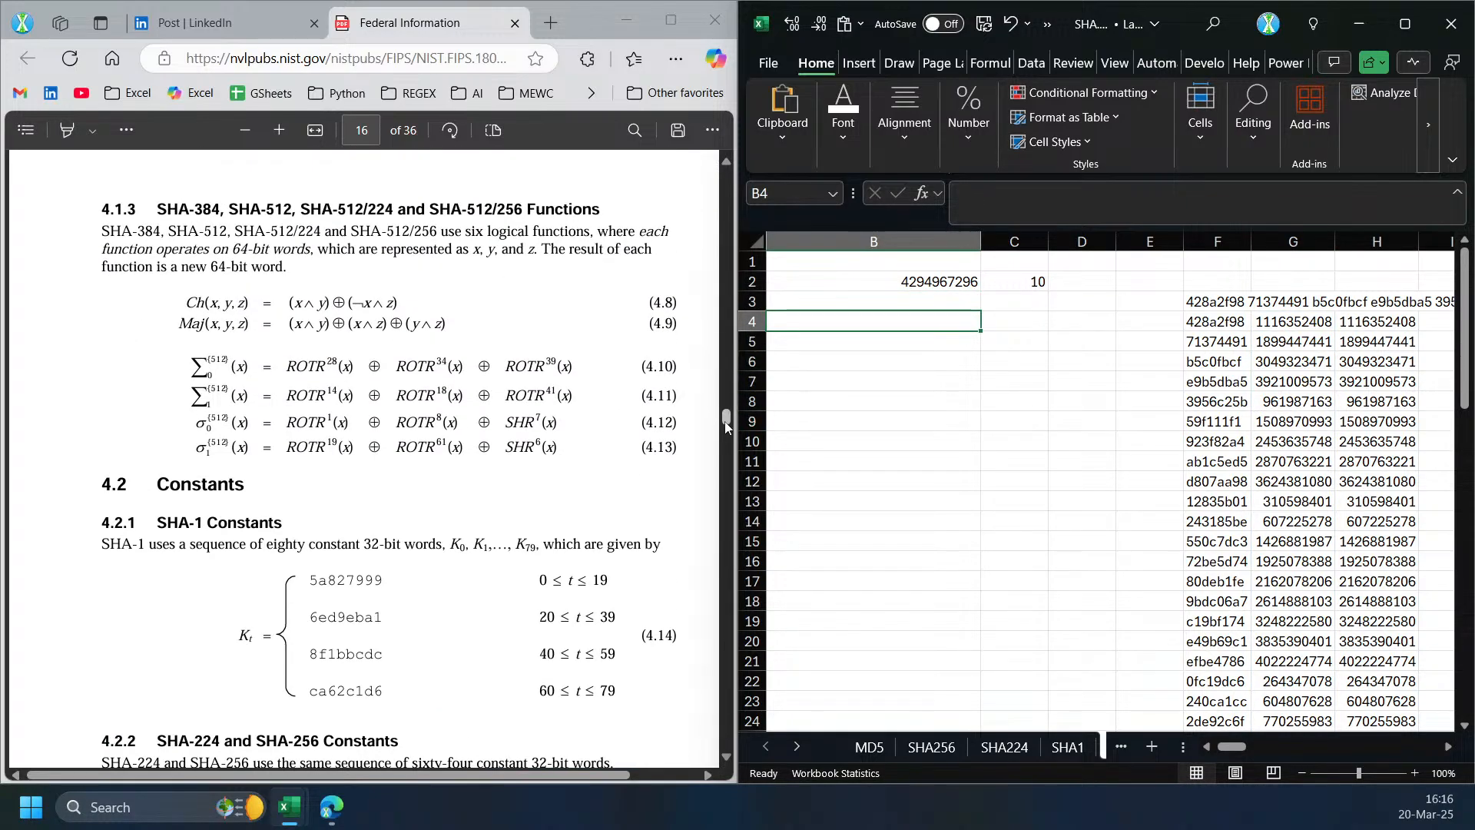
pyautogui.moveTo(726, 421); pyautogui.dragTo(725, 175)
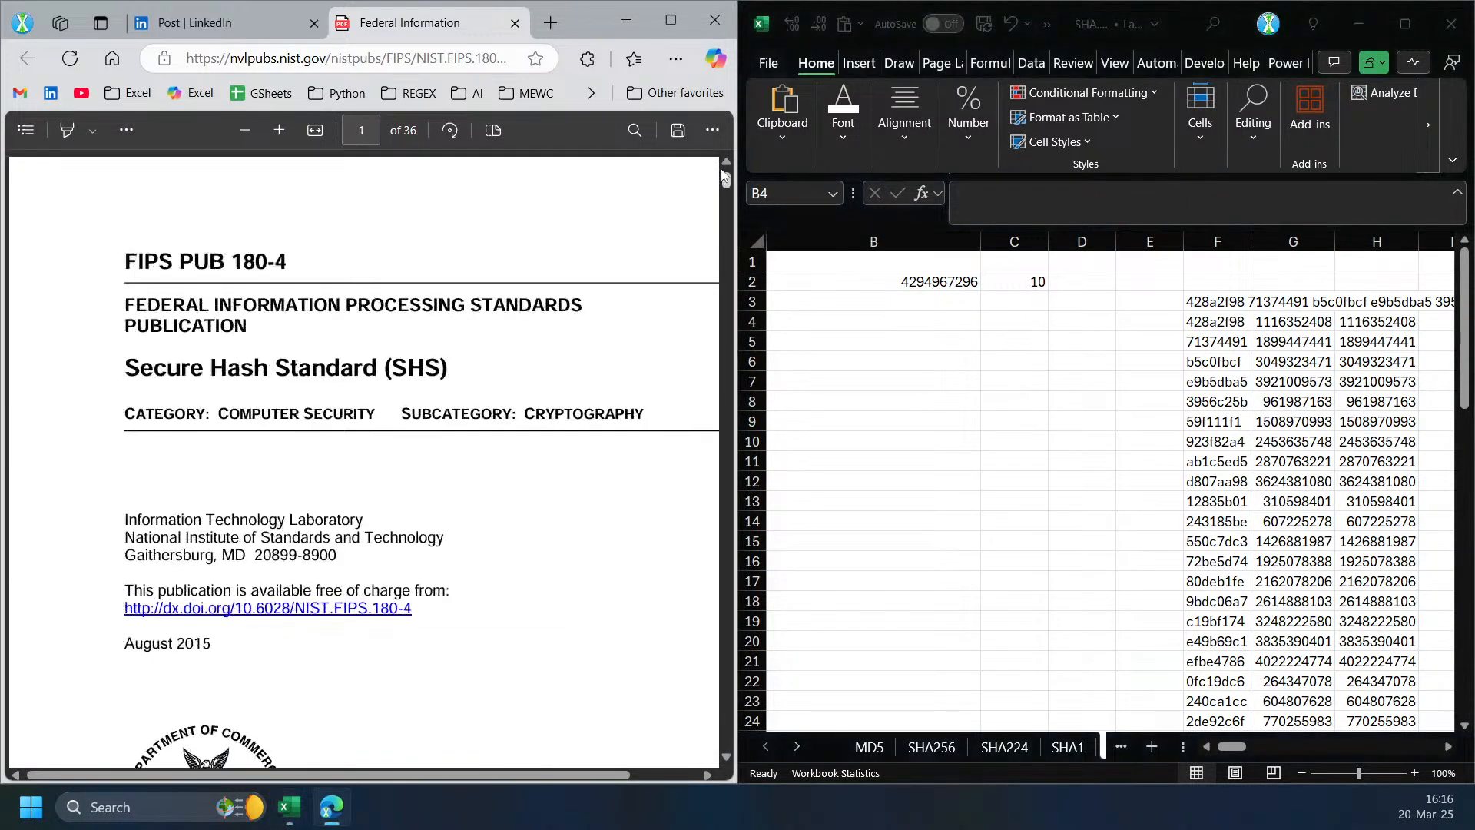
# - Try to convert the decimal value in G4 to binary by entering =DEC2BIN(G4) in cell B4
pyautogui.click(932, 320)
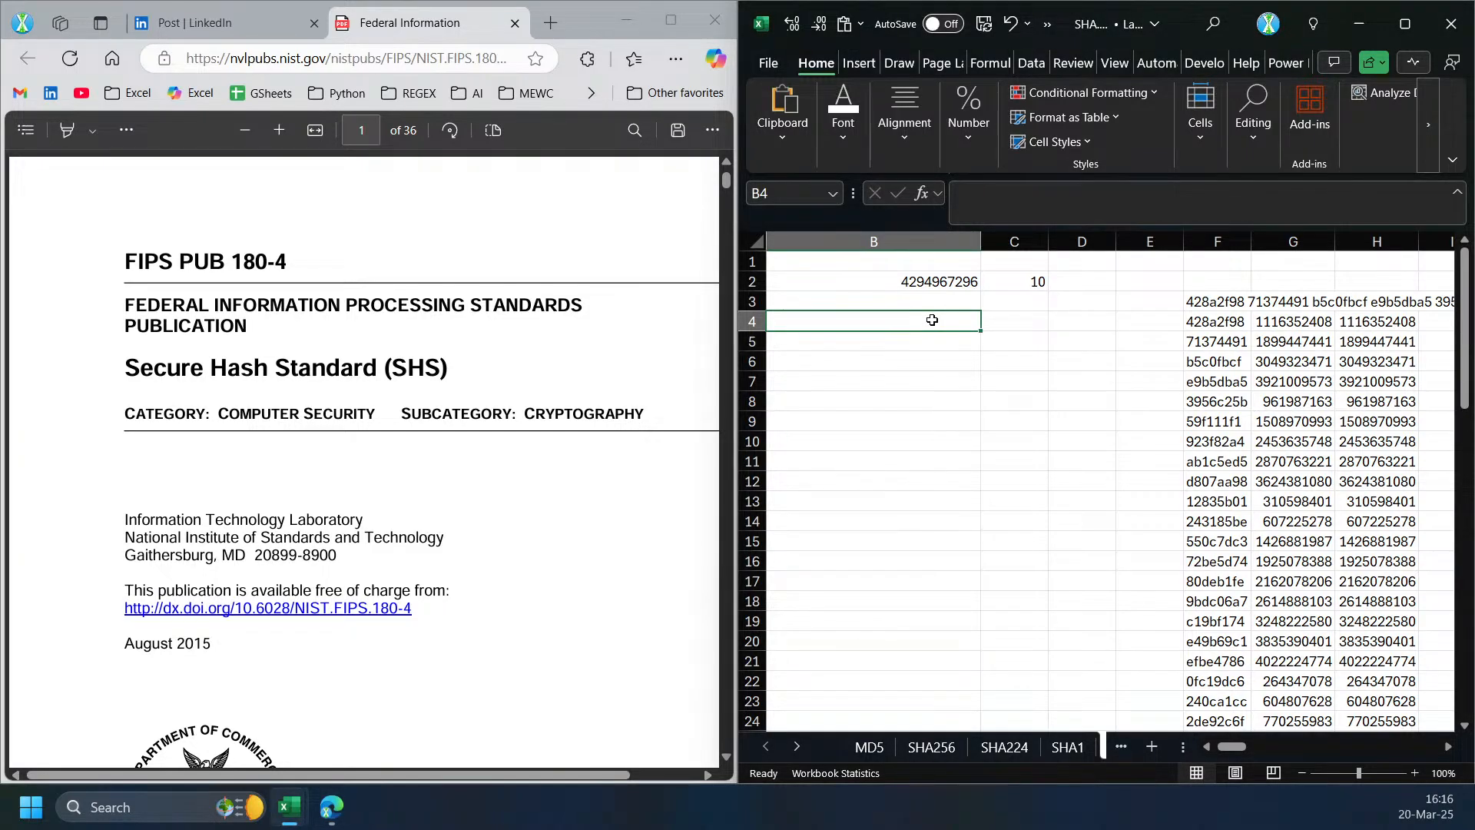
pyautogui.write('=')
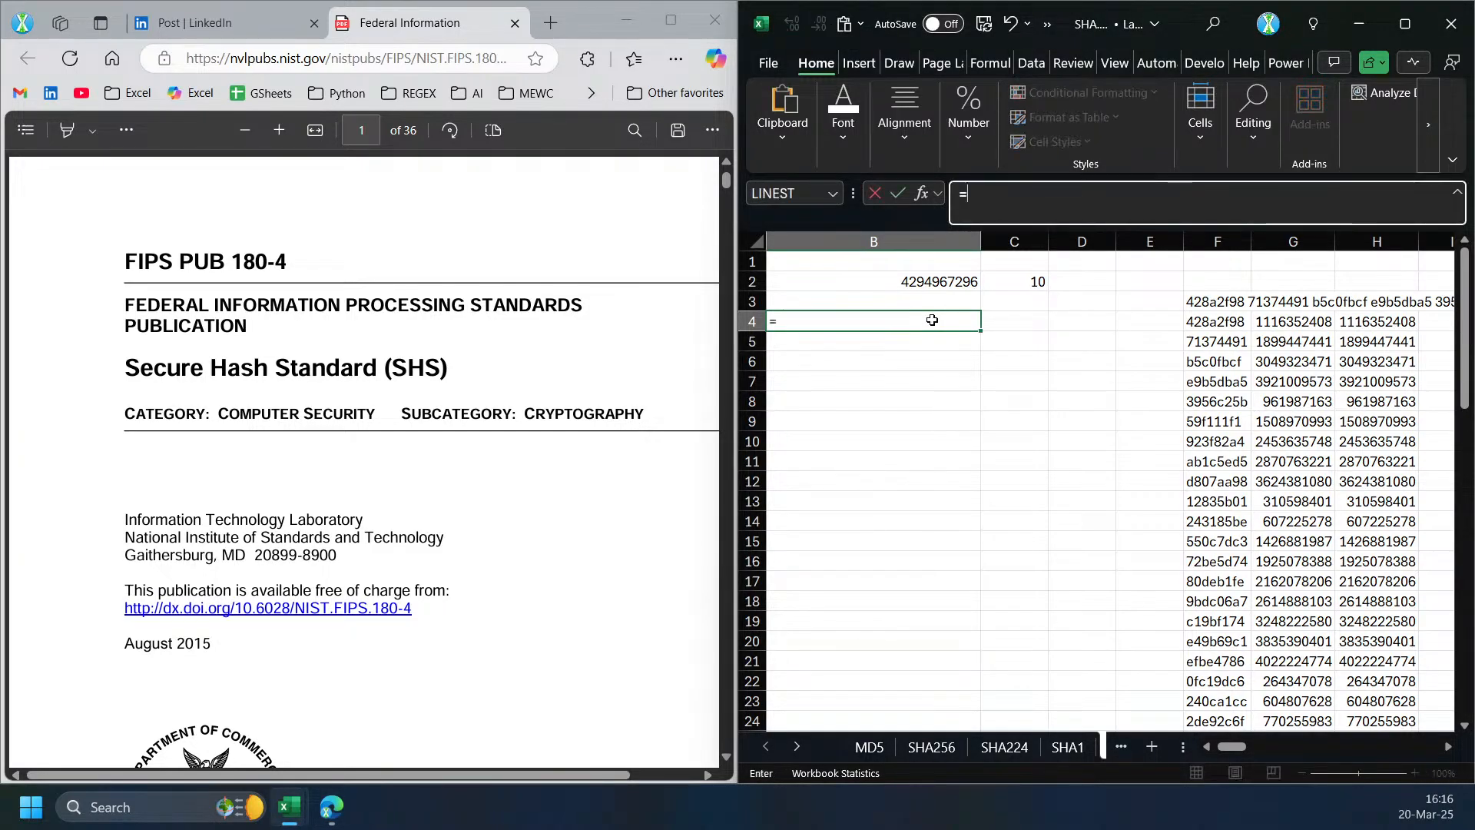
pyautogui.click(1287, 325)
pyautogui.press('BackSpace')
pyautogui.press('BackSpace')
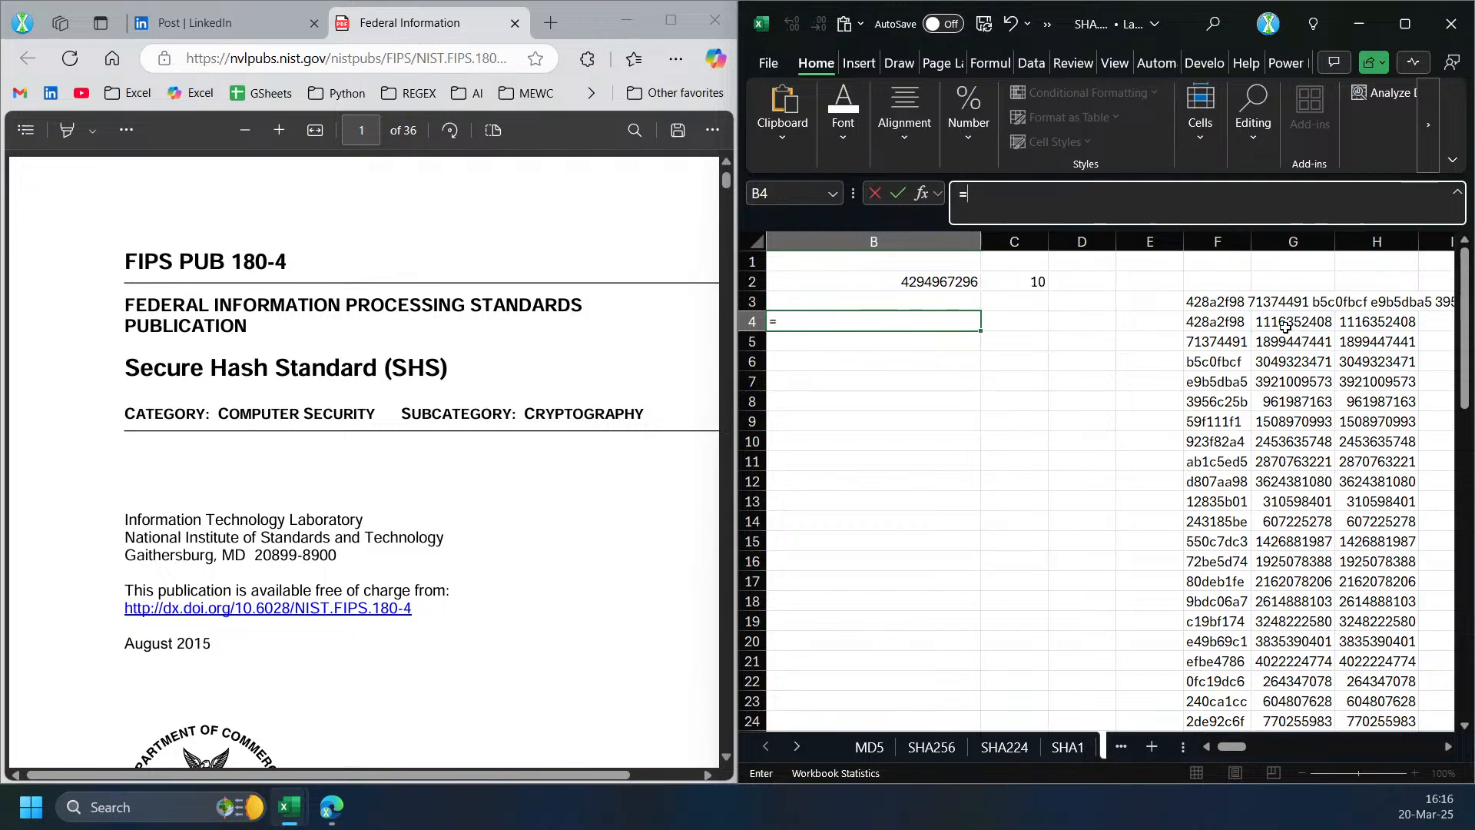
pyautogui.write('b')
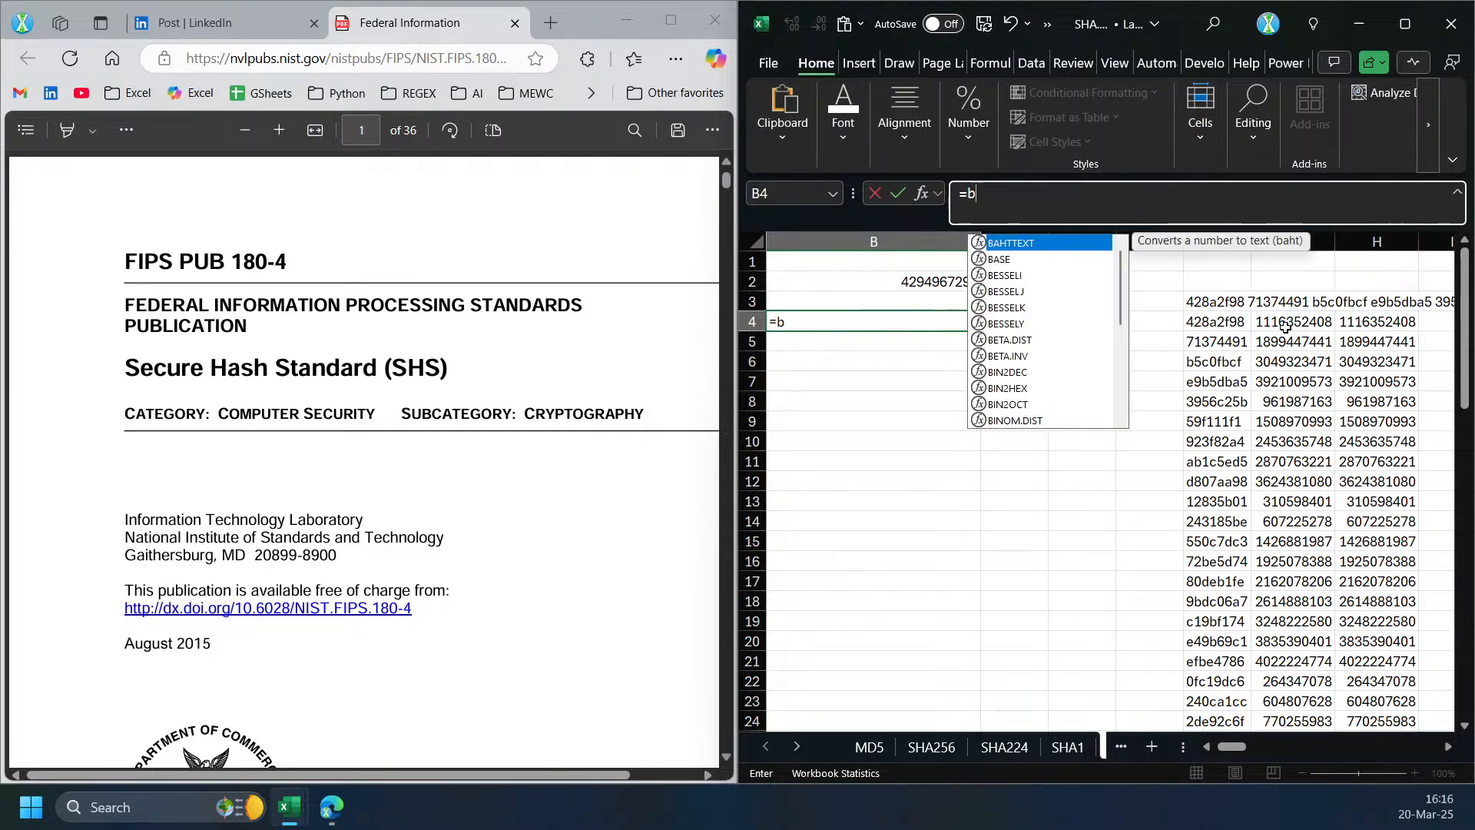
pyautogui.press('BackSpace')
pyautogui.write('bi')
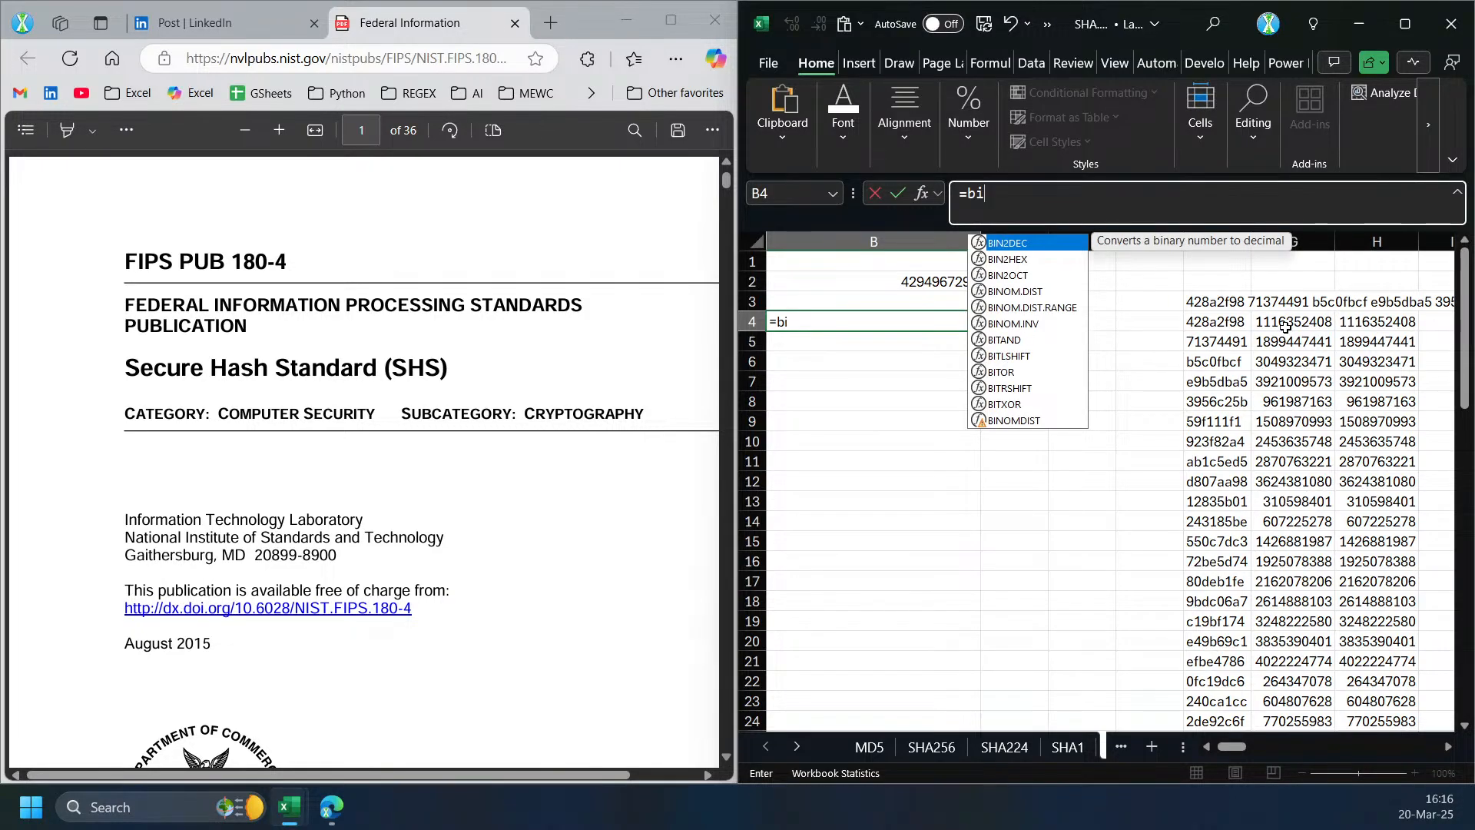
pyautogui.press('BackSpace')
pyautogui.press('BackSpace')
pyautogui.write('d')
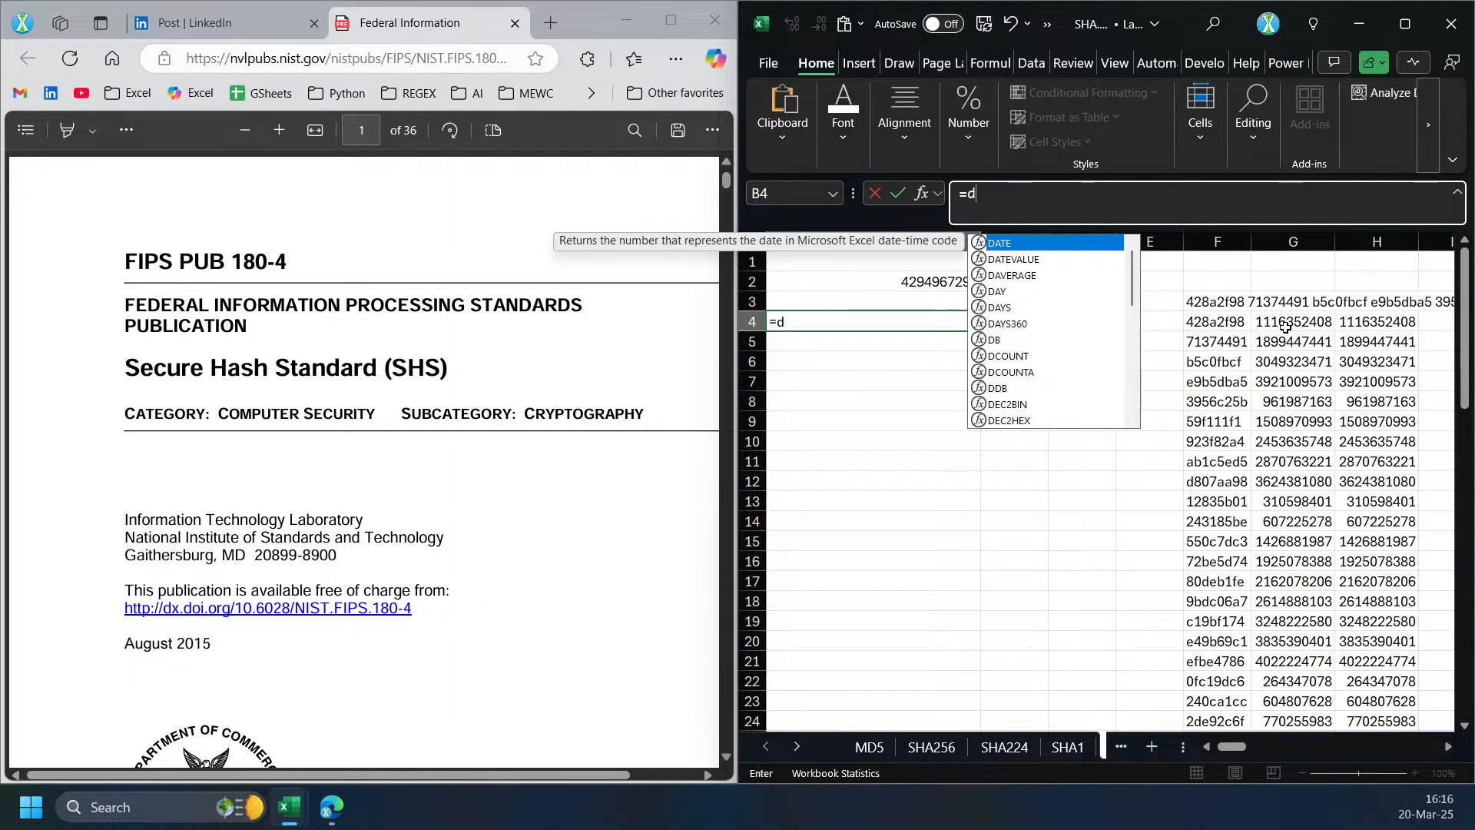
pyautogui.press('BackSpace')
pyautogui.write('bi')
pyautogui.press('BackSpace')
pyautogui.press('BackSpace')
pyautogui.write('de')
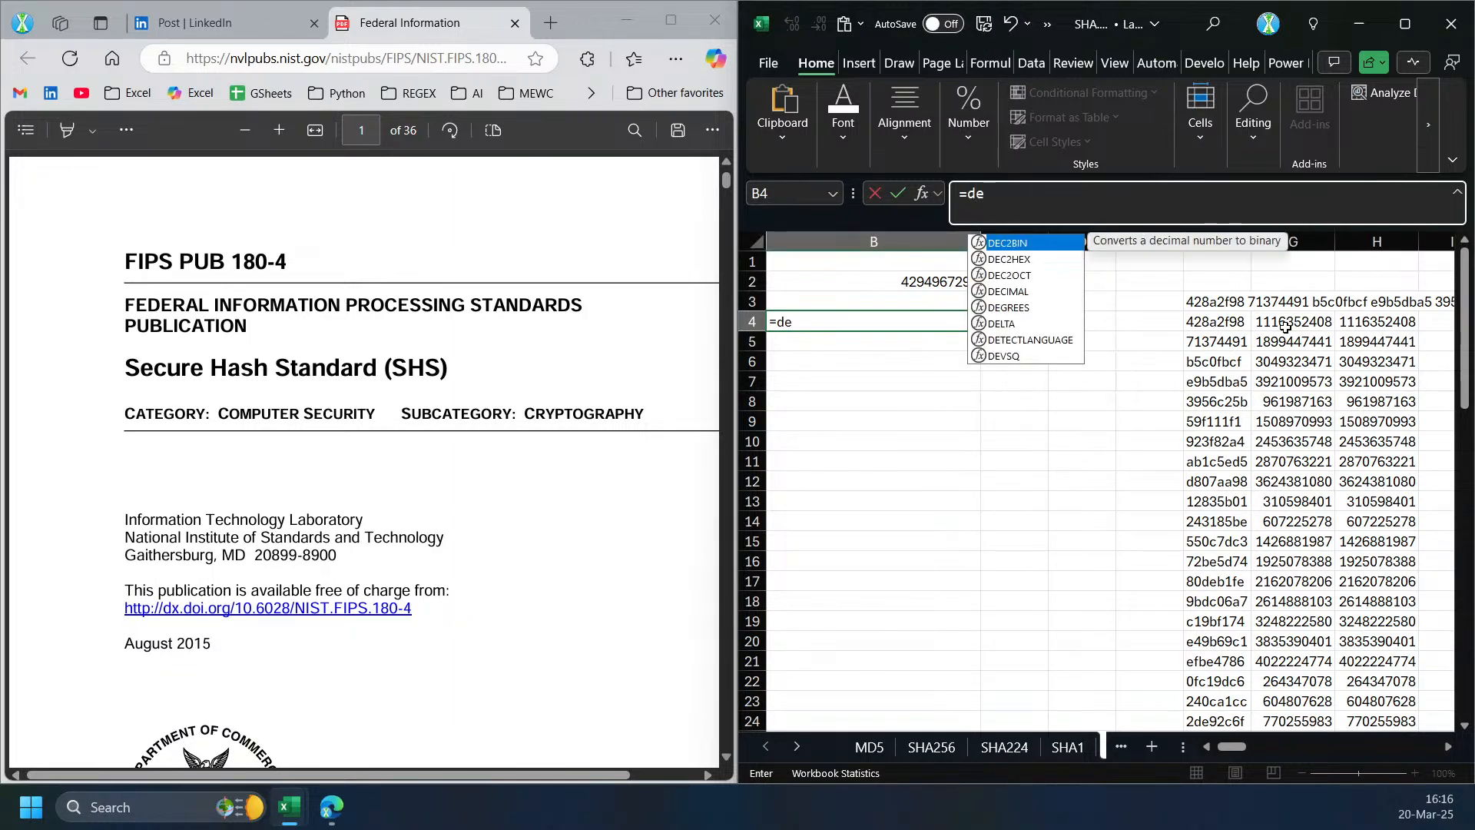
pyautogui.press('Tab')
pyautogui.press('Right')
pyautogui.press('Right')
pyautogui.press('Right')
pyautogui.press('Right')
pyautogui.press('Right')
pyautogui.write(')')
pyautogui.press('Return')
pyautogui.click(927, 324)
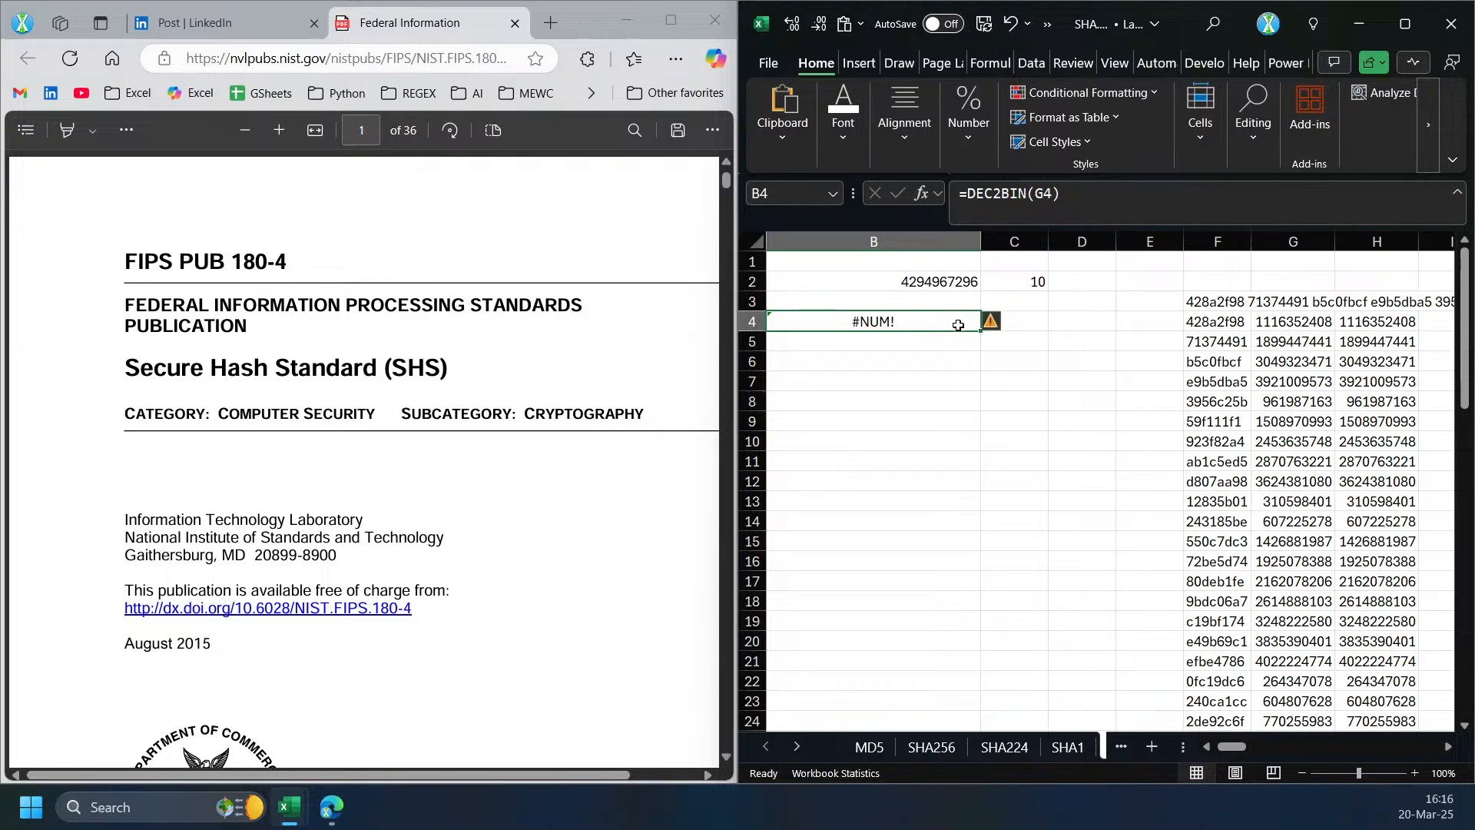
pyautogui.click(1046, 191)
pyautogui.doubleClick(1019, 192)
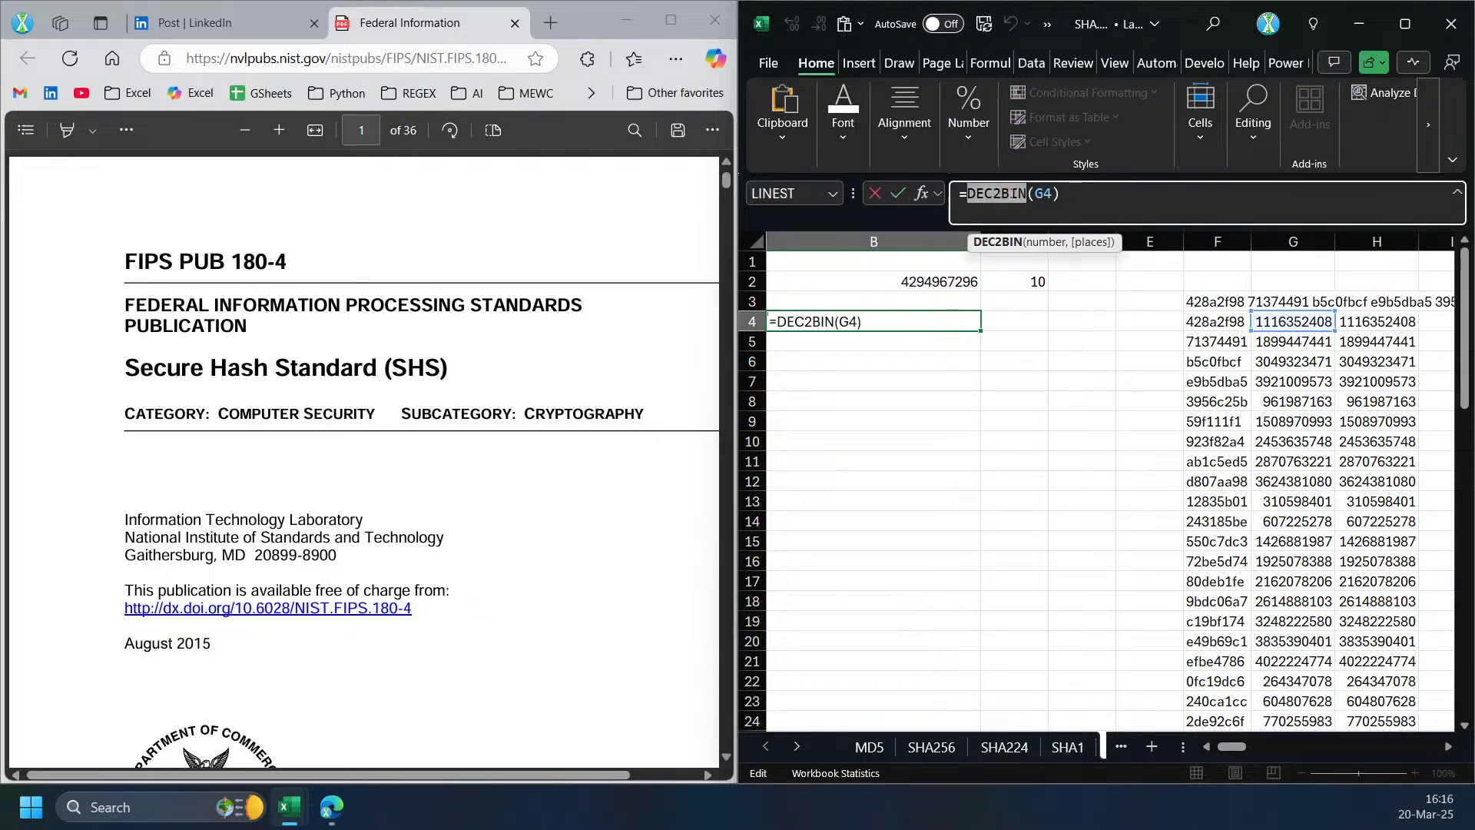
pyautogui.write('de')
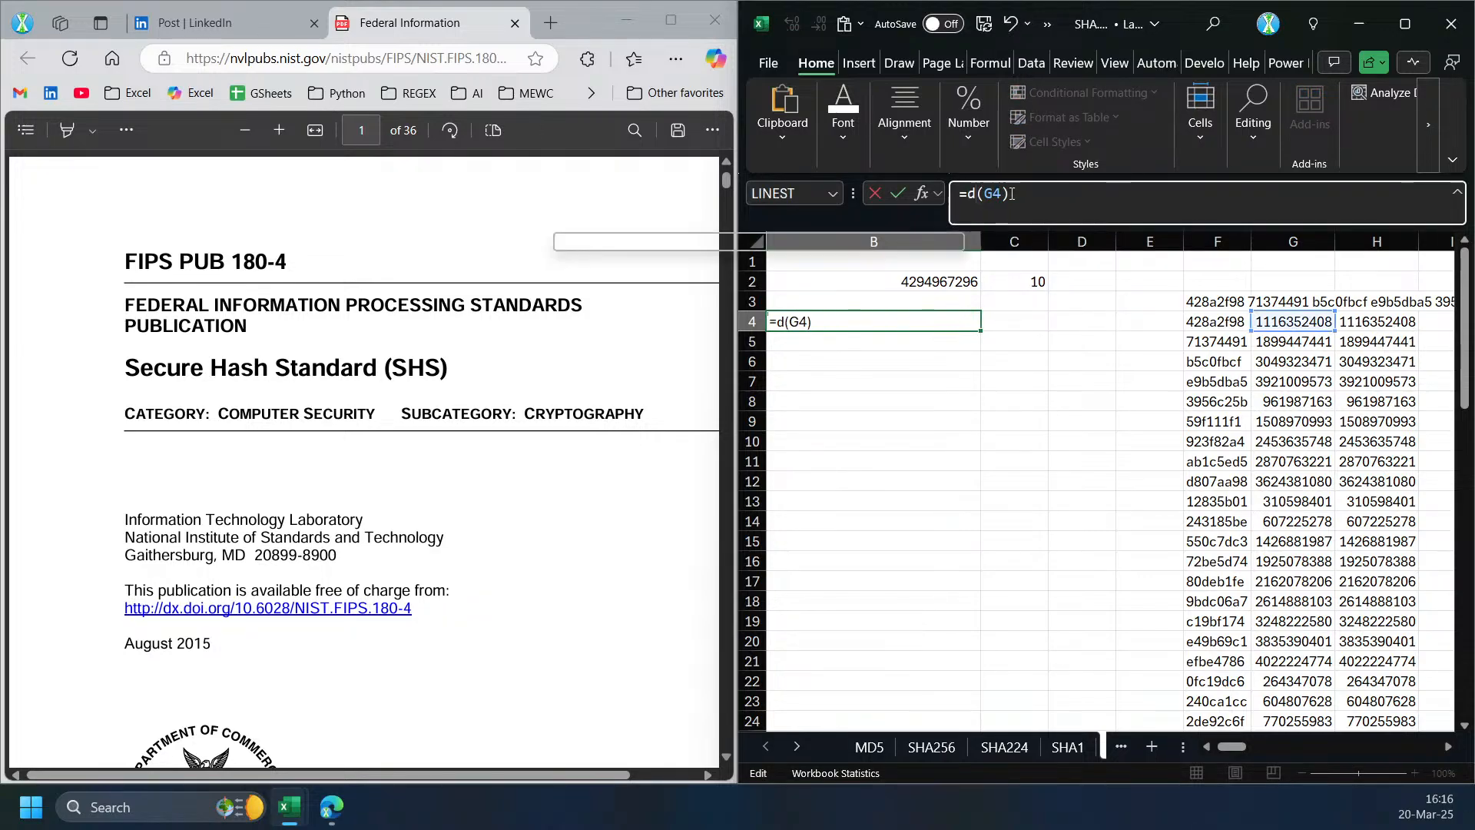
pyautogui.press('BackSpace')
pyautogui.press('BackSpace')
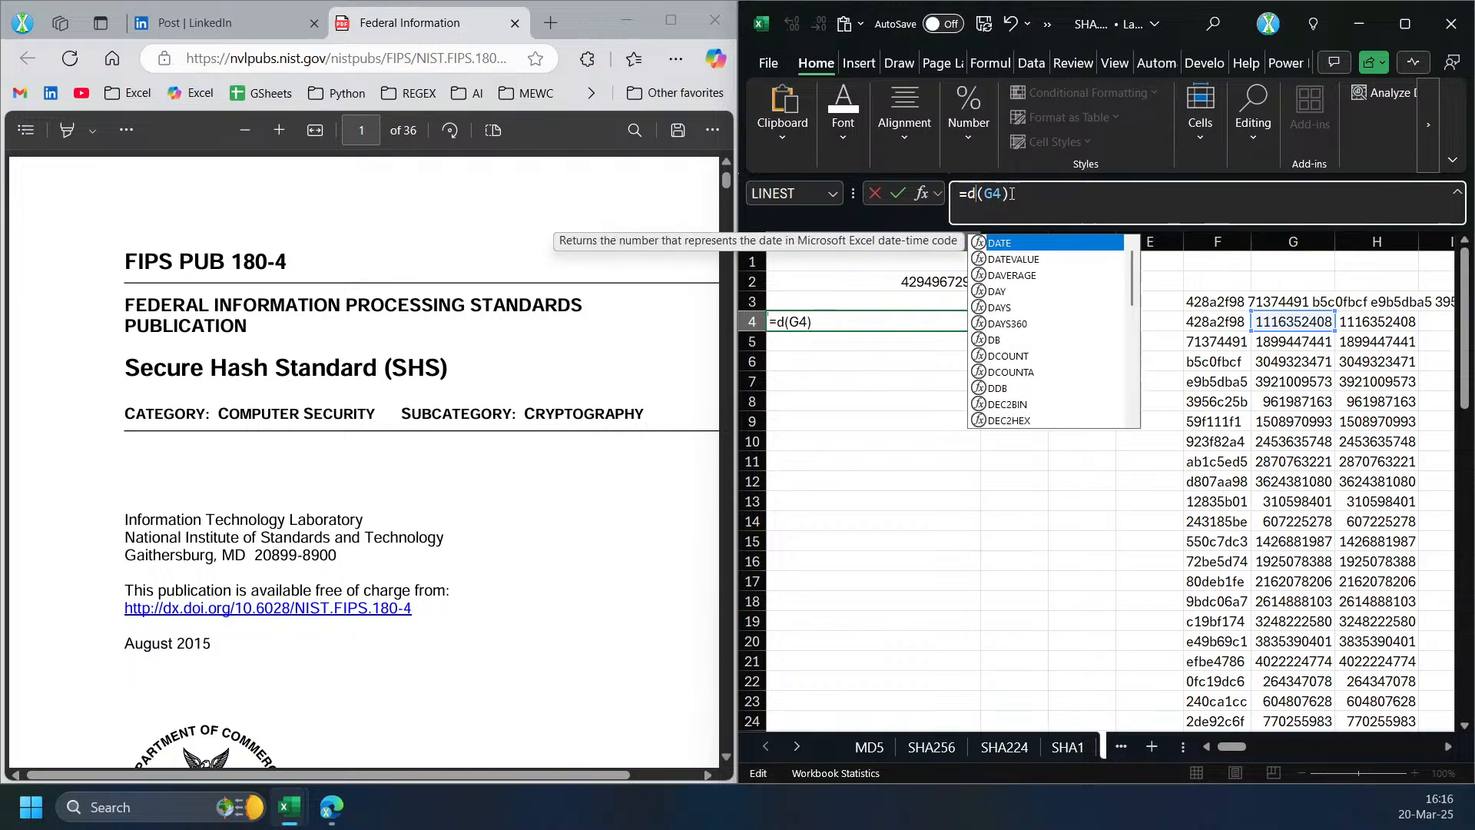
pyautogui.write('bi')
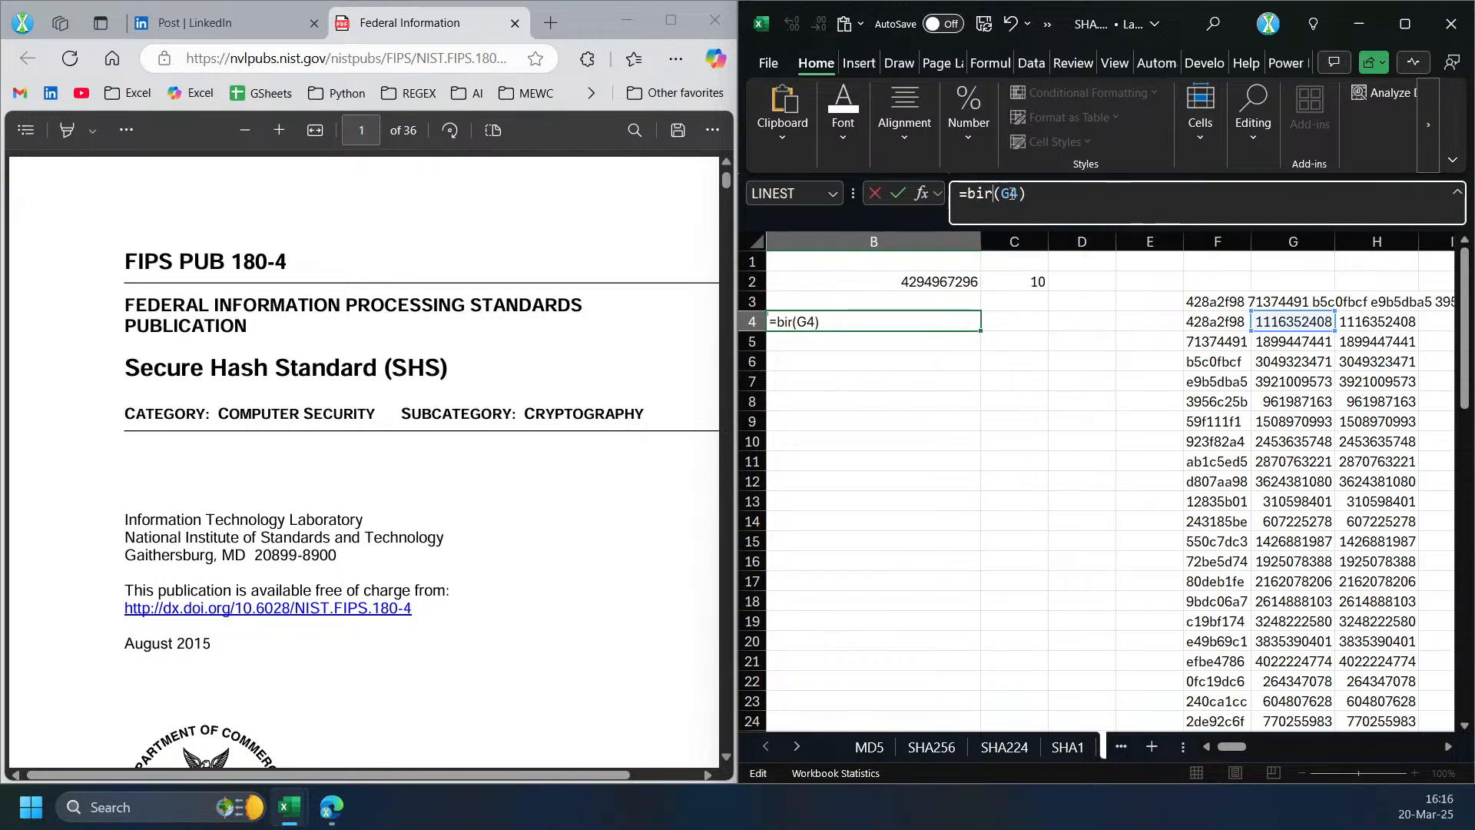
pyautogui.write('n')
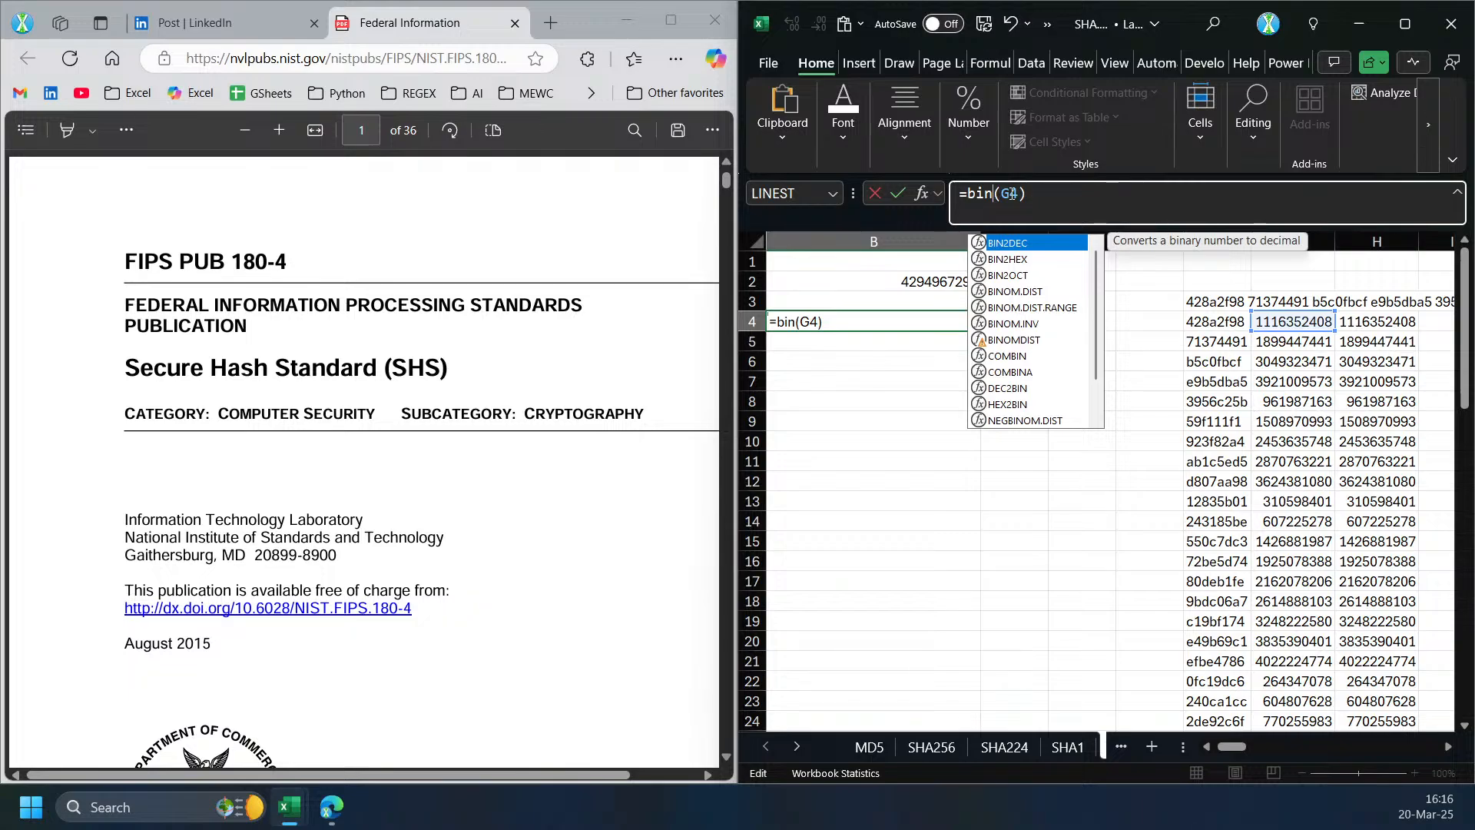
pyautogui.moveTo(986, 193); pyautogui.dragTo(1135, 182)
pyautogui.press('BackSpace')
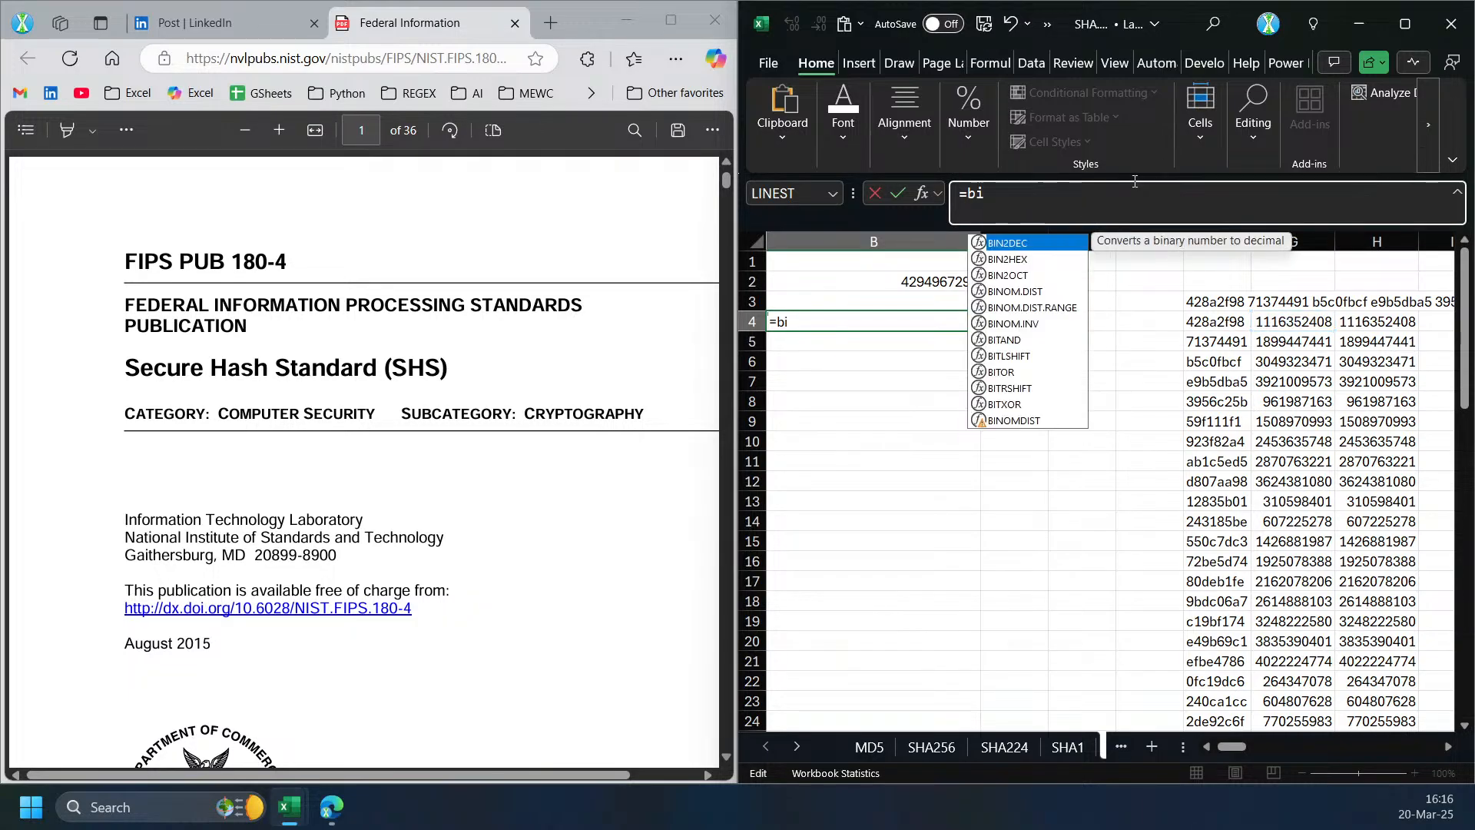
pyautogui.write('nar')
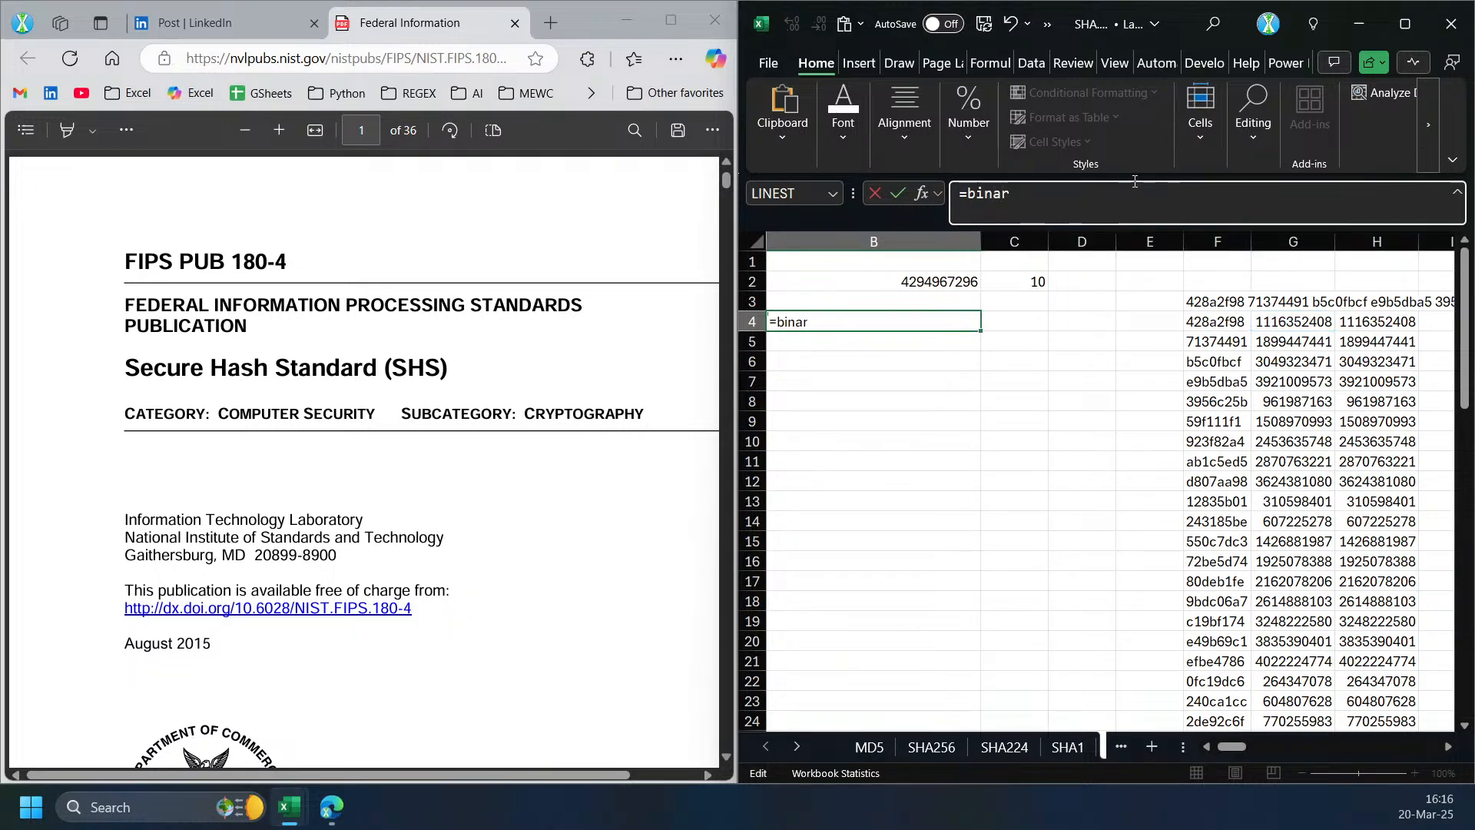
pyautogui.press('BackSpace')
pyautogui.press('BackSpace')
pyautogui.press('BackSpace')
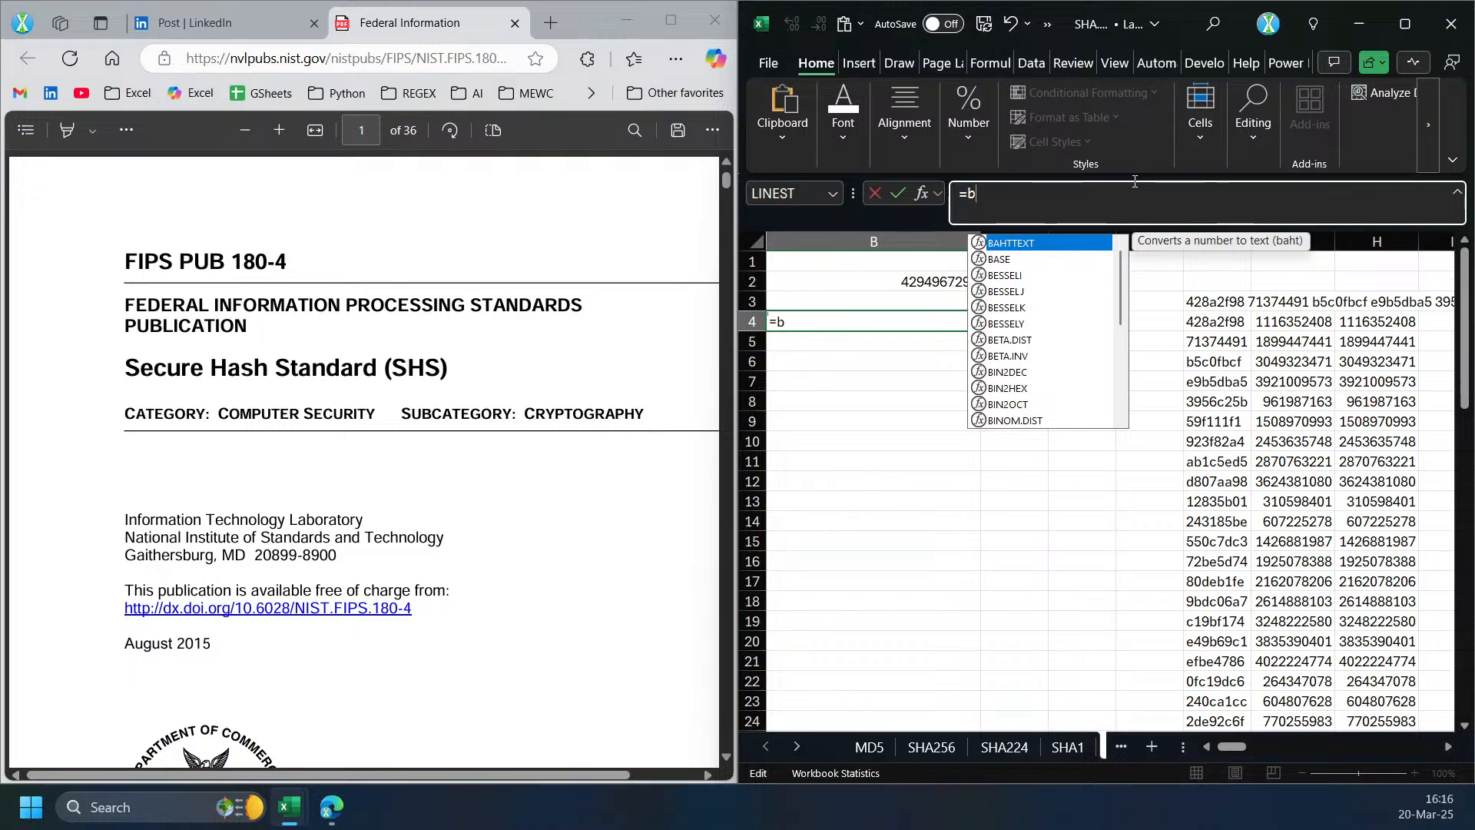
# - Convert the decimal value in G4 to binary by entering =BASE(G4,2,8) in cell B4
pyautogui.write('as')
pyautogui.press('Tab')
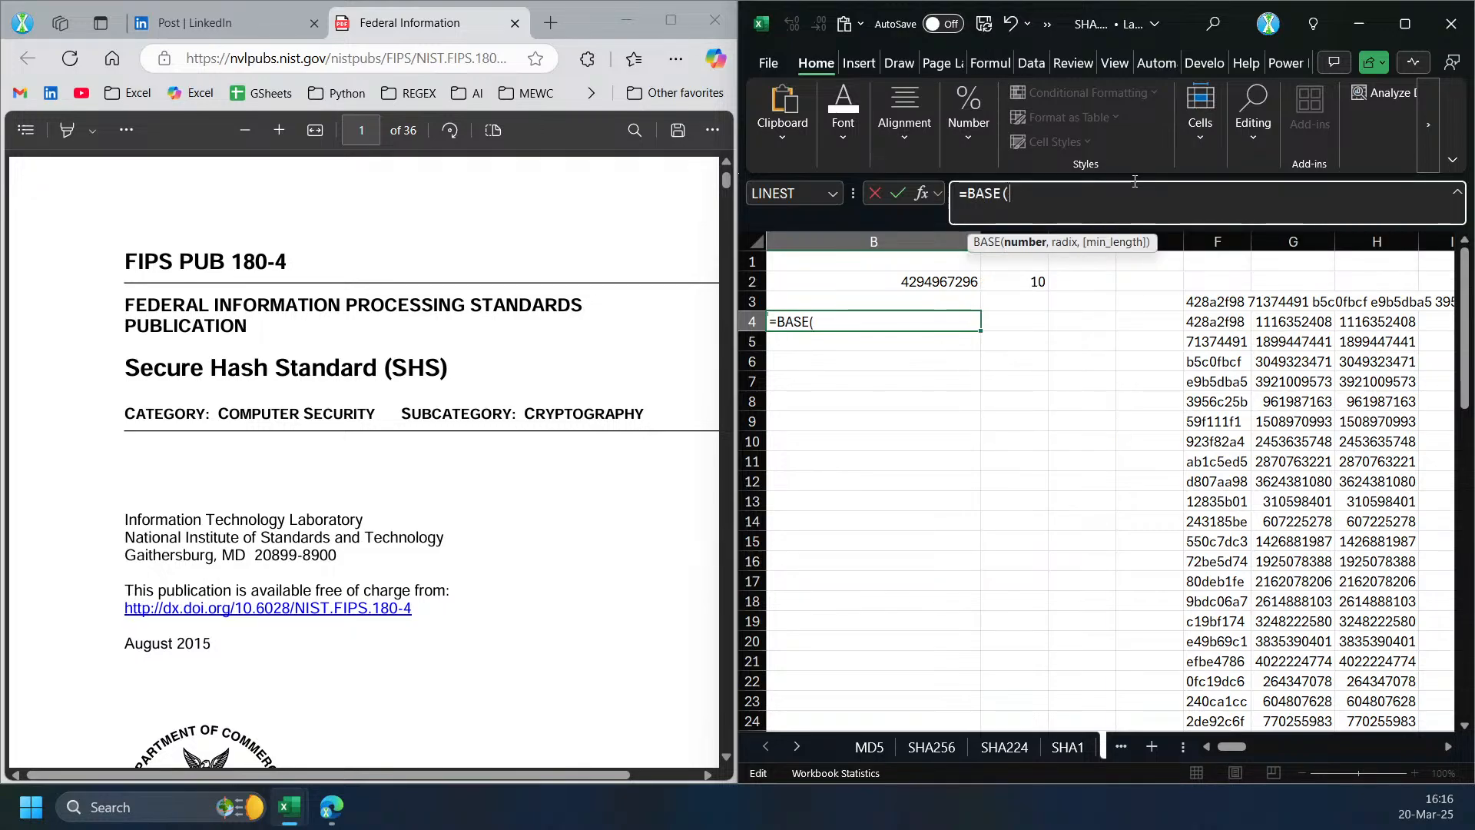
pyautogui.click(1282, 316)
pyautogui.write(',2,8')
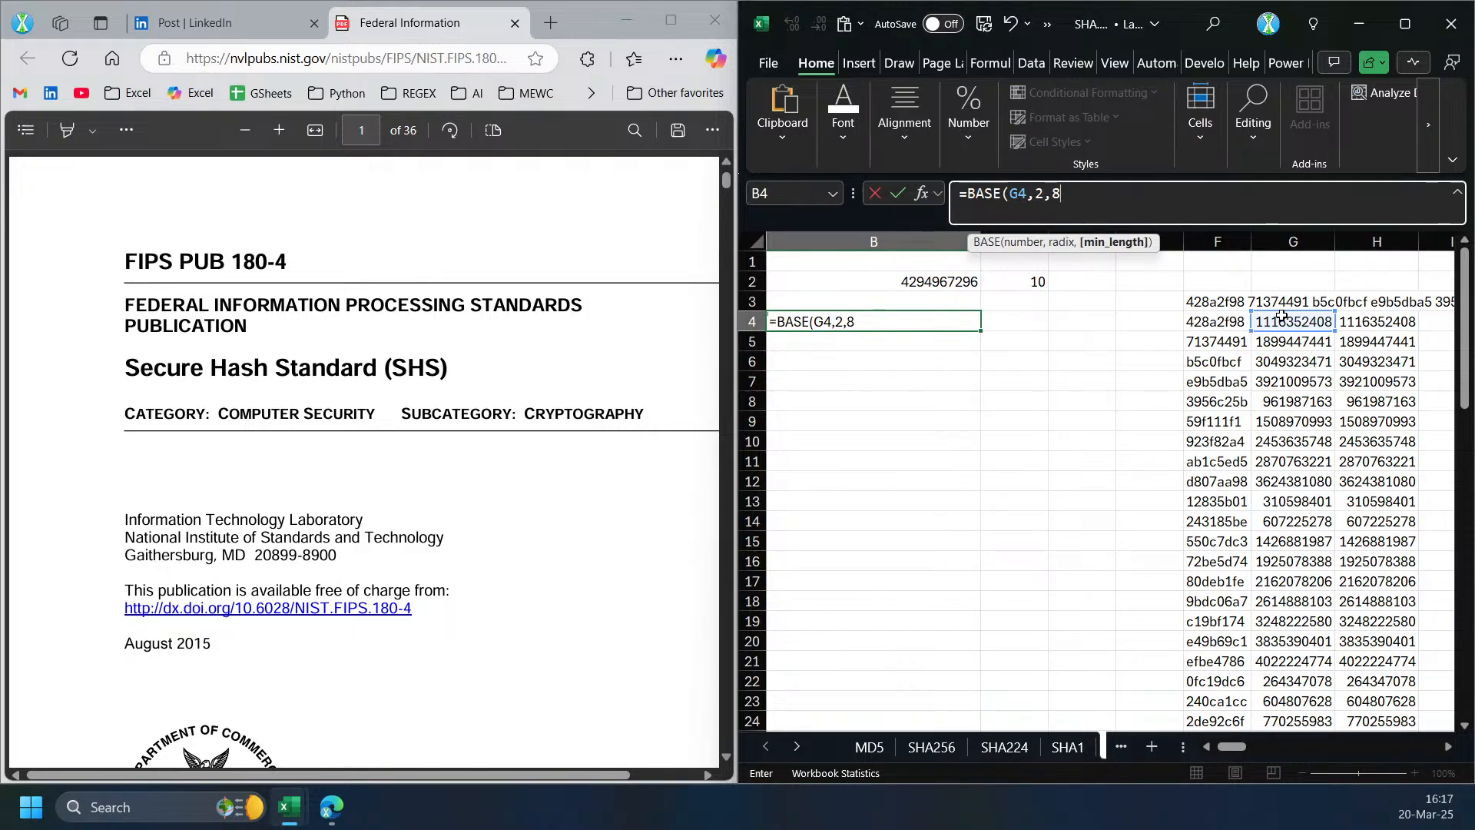
pyautogui.press('Return')
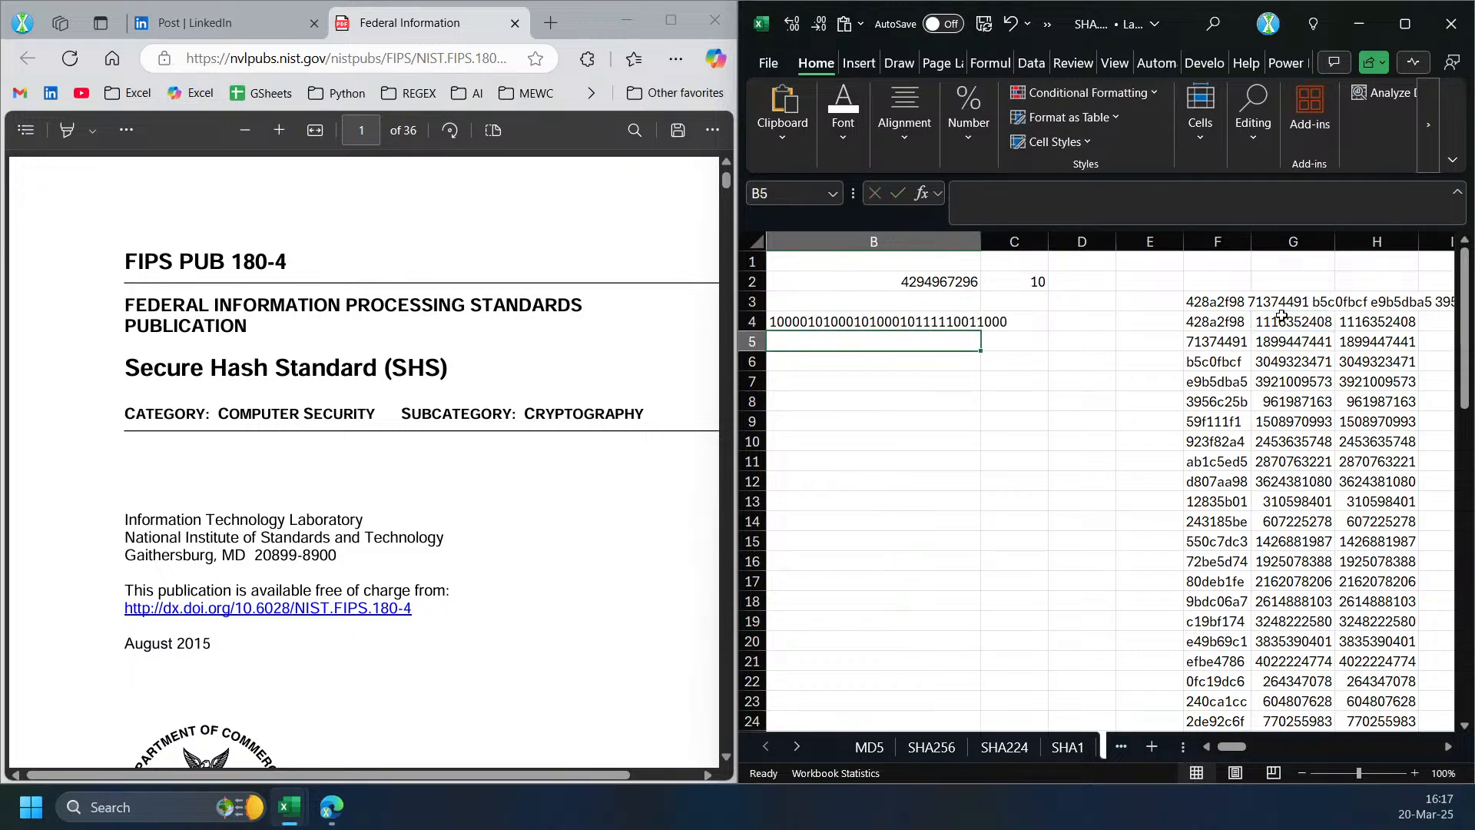
pyautogui.click(936, 323)
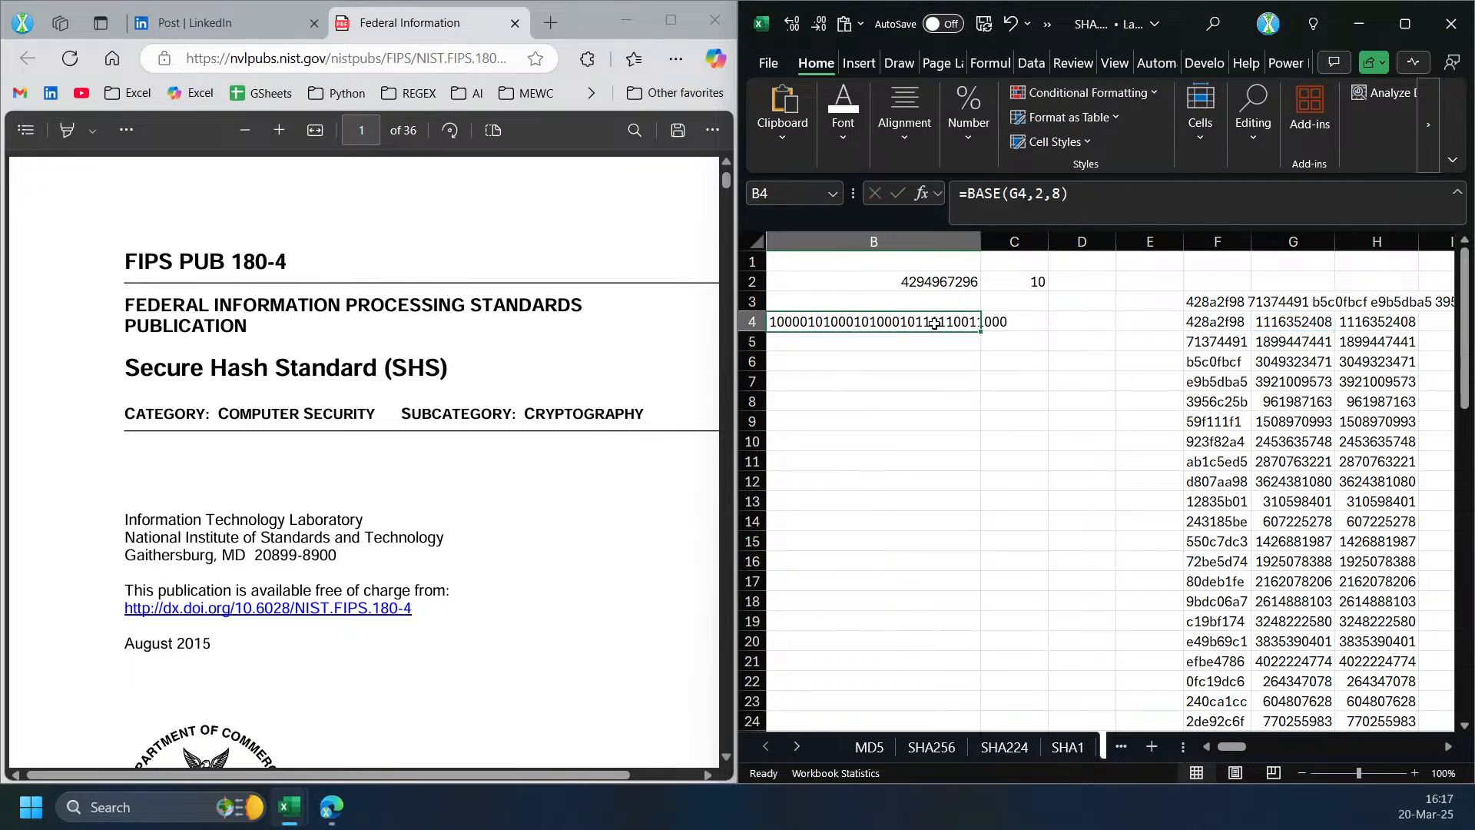
# - Count the characters of the first hex word by entering =LEN(F4) in cell E4
pyautogui.click(1203, 323)
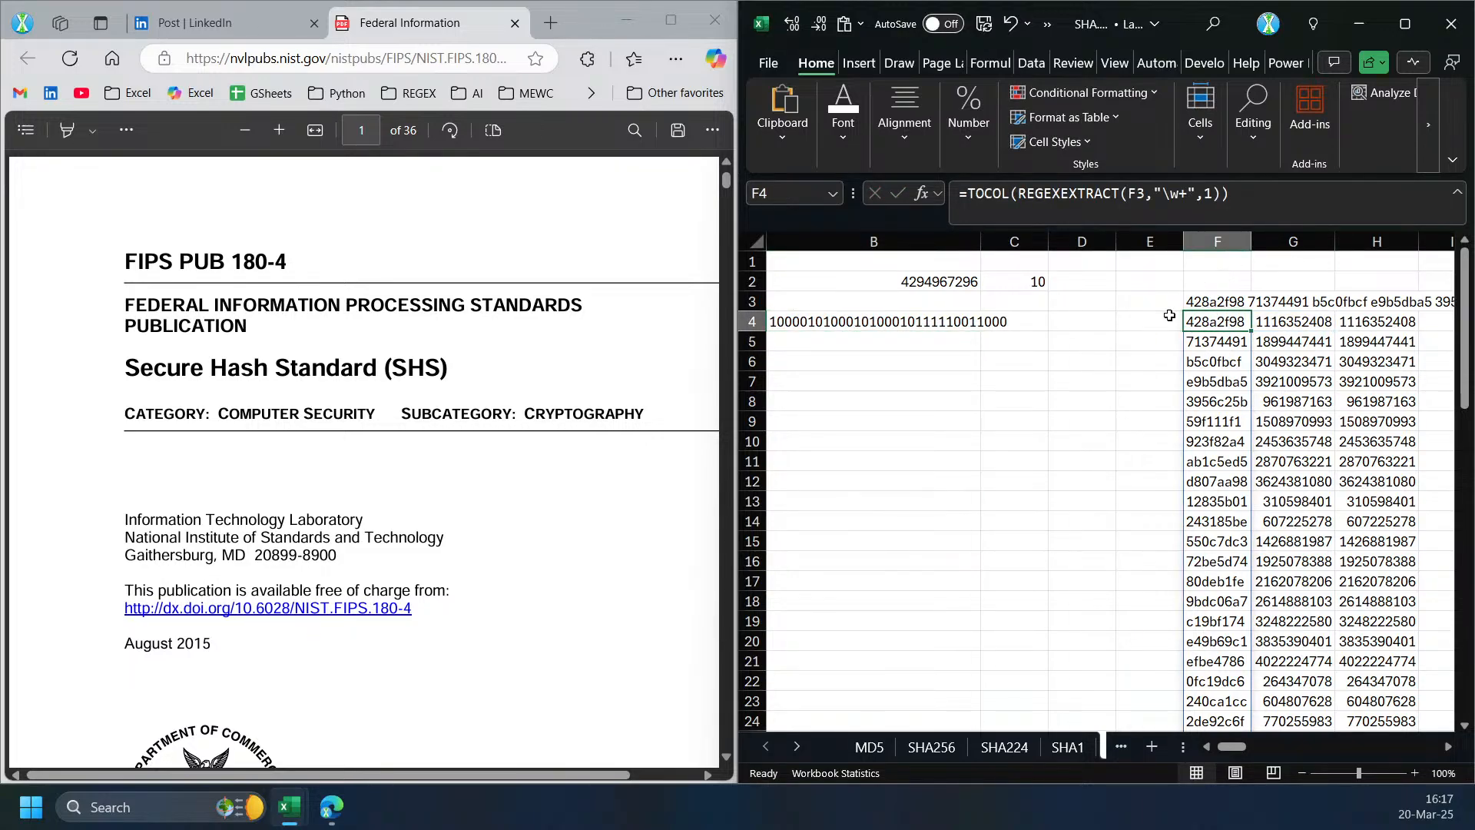
pyautogui.click(1146, 322)
pyautogui.write('=')
pyautogui.write('n(f4)')
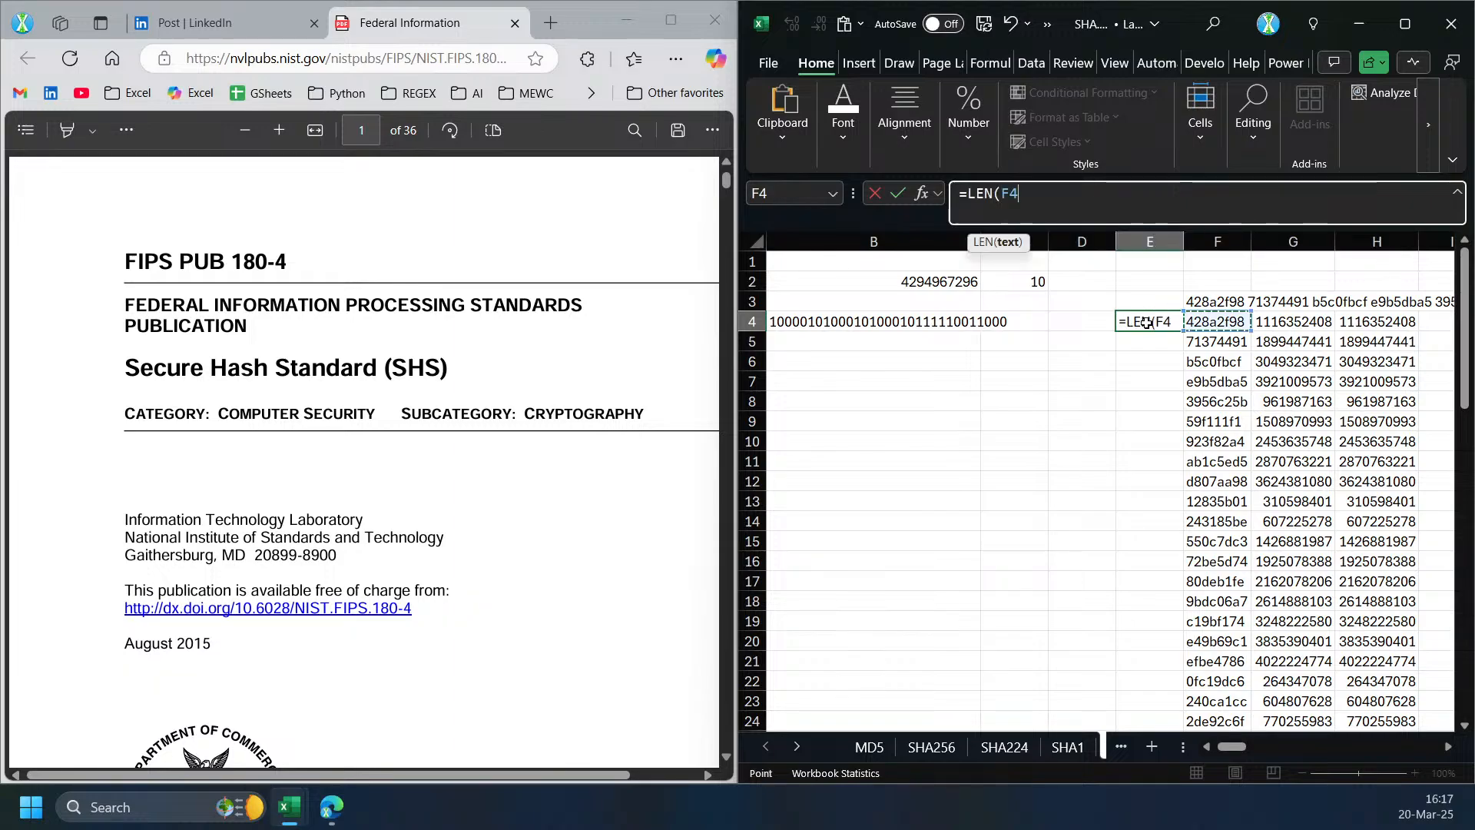
pyautogui.press('Return')
pyautogui.click(1161, 318)
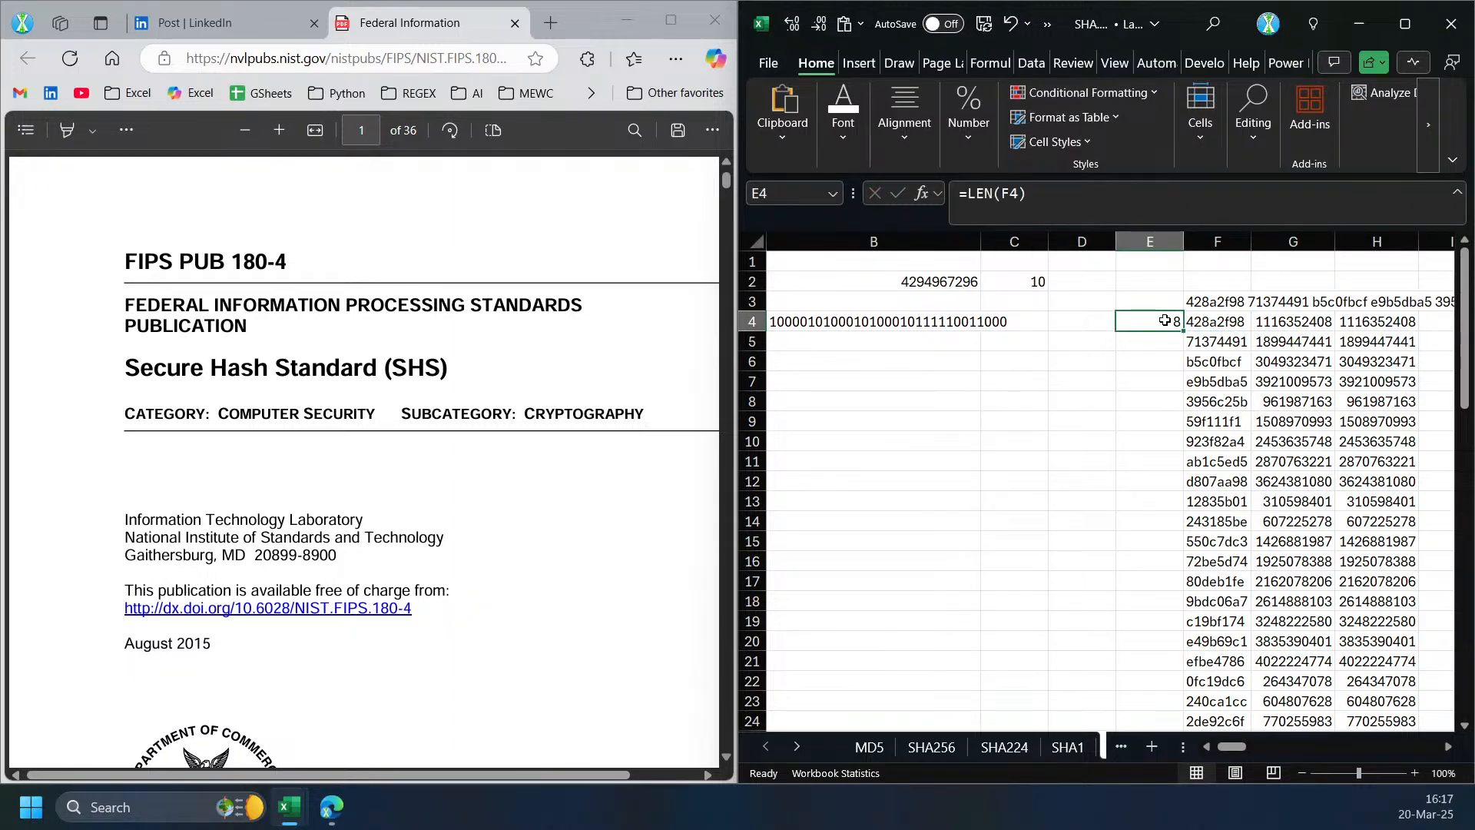
# - Enter the value 16 in cell E2
pyautogui.click(1165, 277)
pyautogui.write('16')
pyautogui.press('Tab')
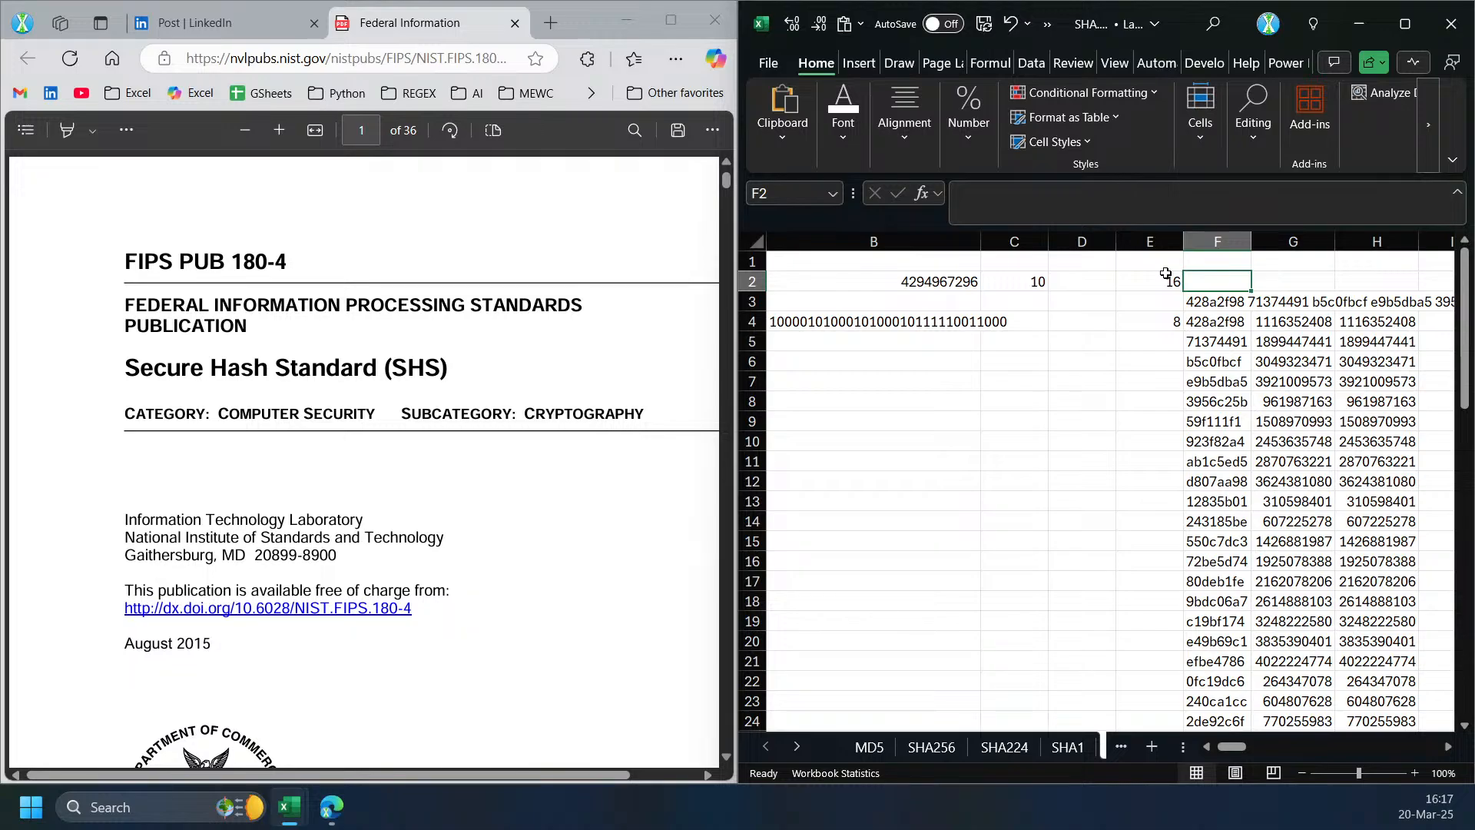
# - Set the minimum length in the B4 formula to 64, making it =BASE(G4,2,64), and keep column B's original width
pyautogui.click(897, 329)
pyautogui.click(1055, 194)
pyautogui.press('BackSpace')
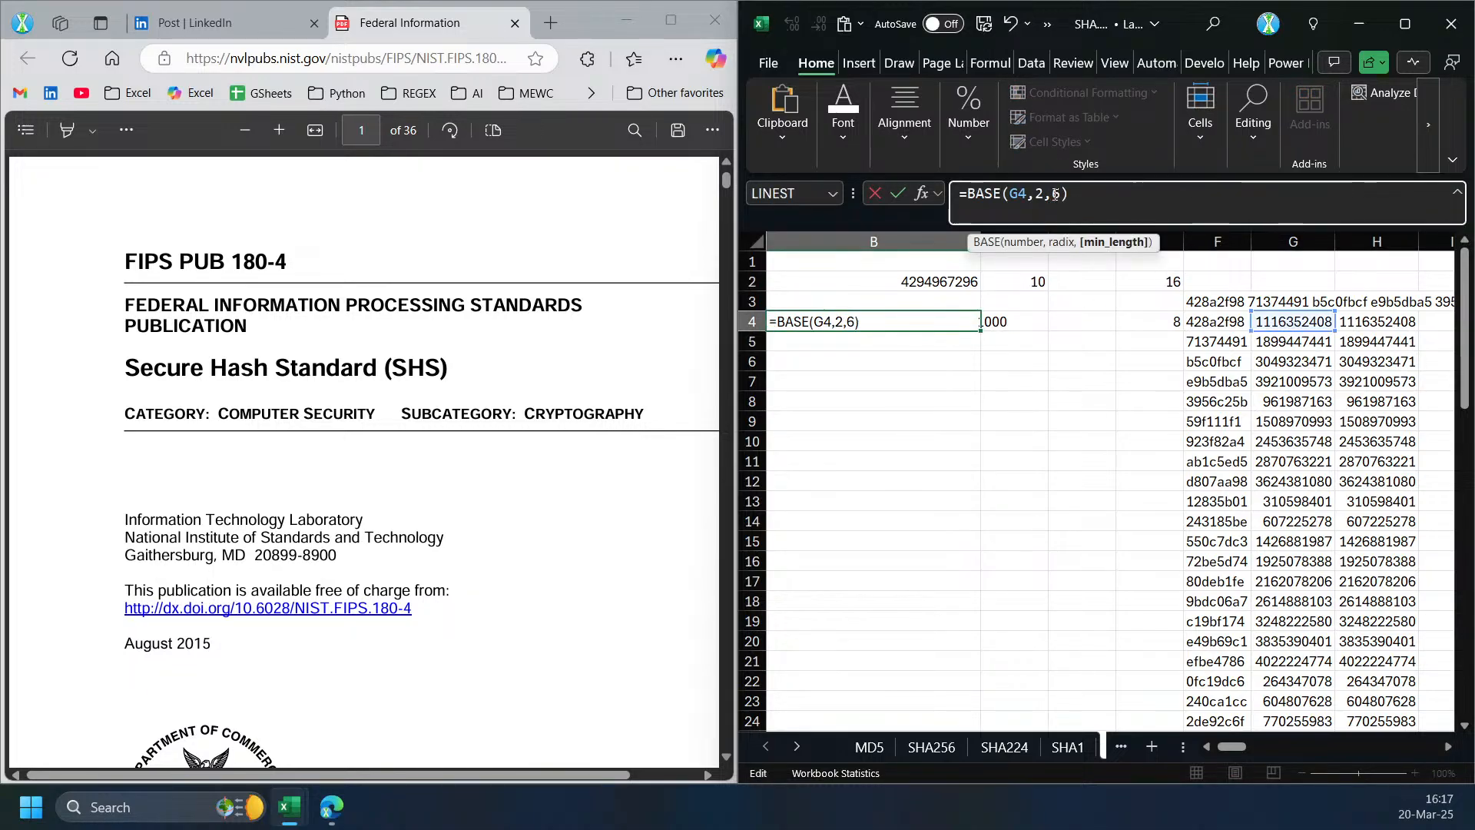
pyautogui.write('64')
pyautogui.press('Return')
pyautogui.press('Up')
pyautogui.moveTo(981, 241); pyautogui.dragTo(1053, 242)
pyautogui.hotkey('ctrl', 'z')
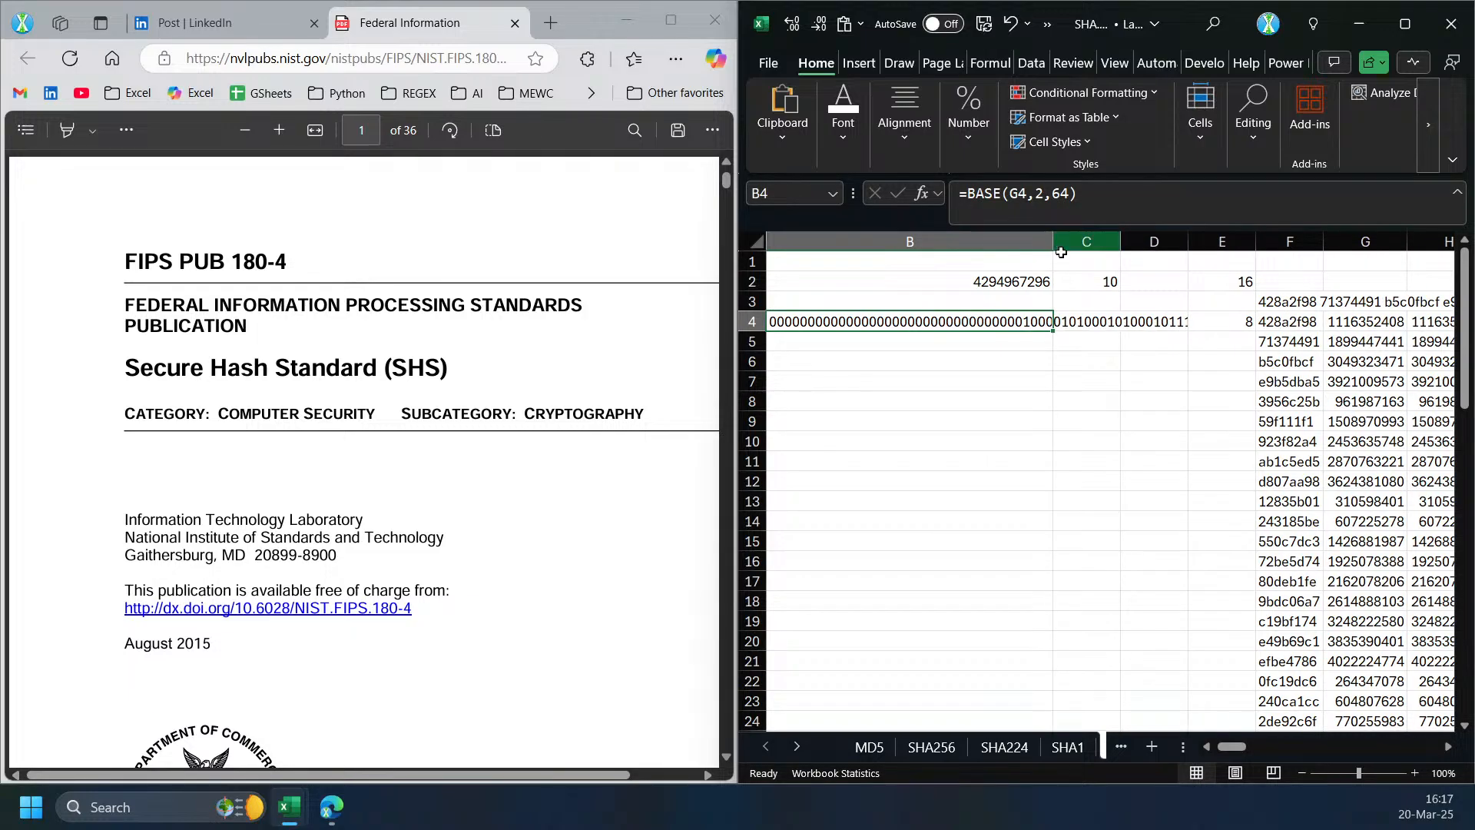
# - Remove the minimum length argument from the BASE formula in cell B4
pyautogui.click(1064, 194)
pyautogui.press('BackSpace')
pyautogui.press('BackSpace')
pyautogui.press('BackSpace')
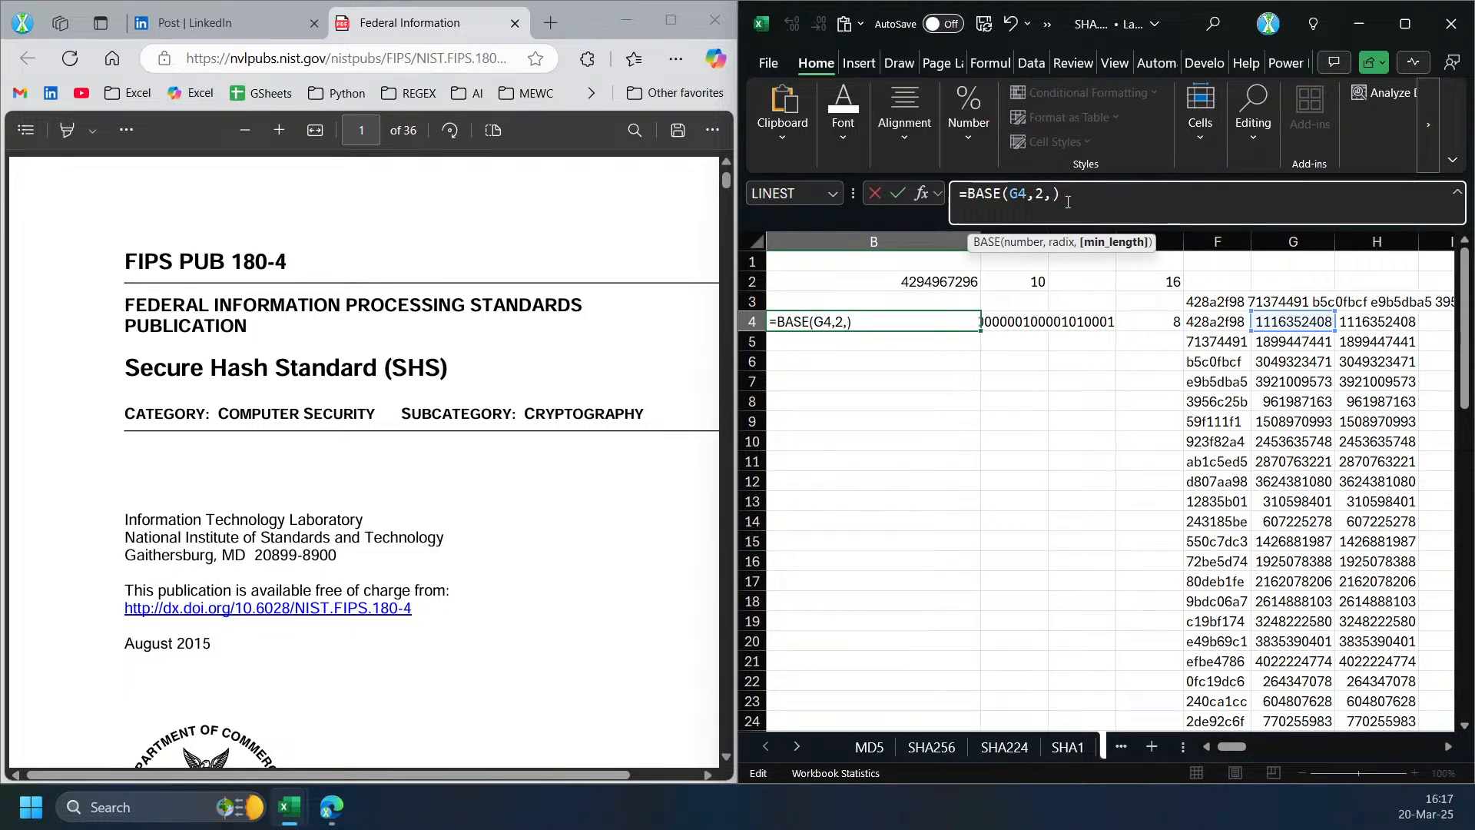
pyautogui.press('Return')
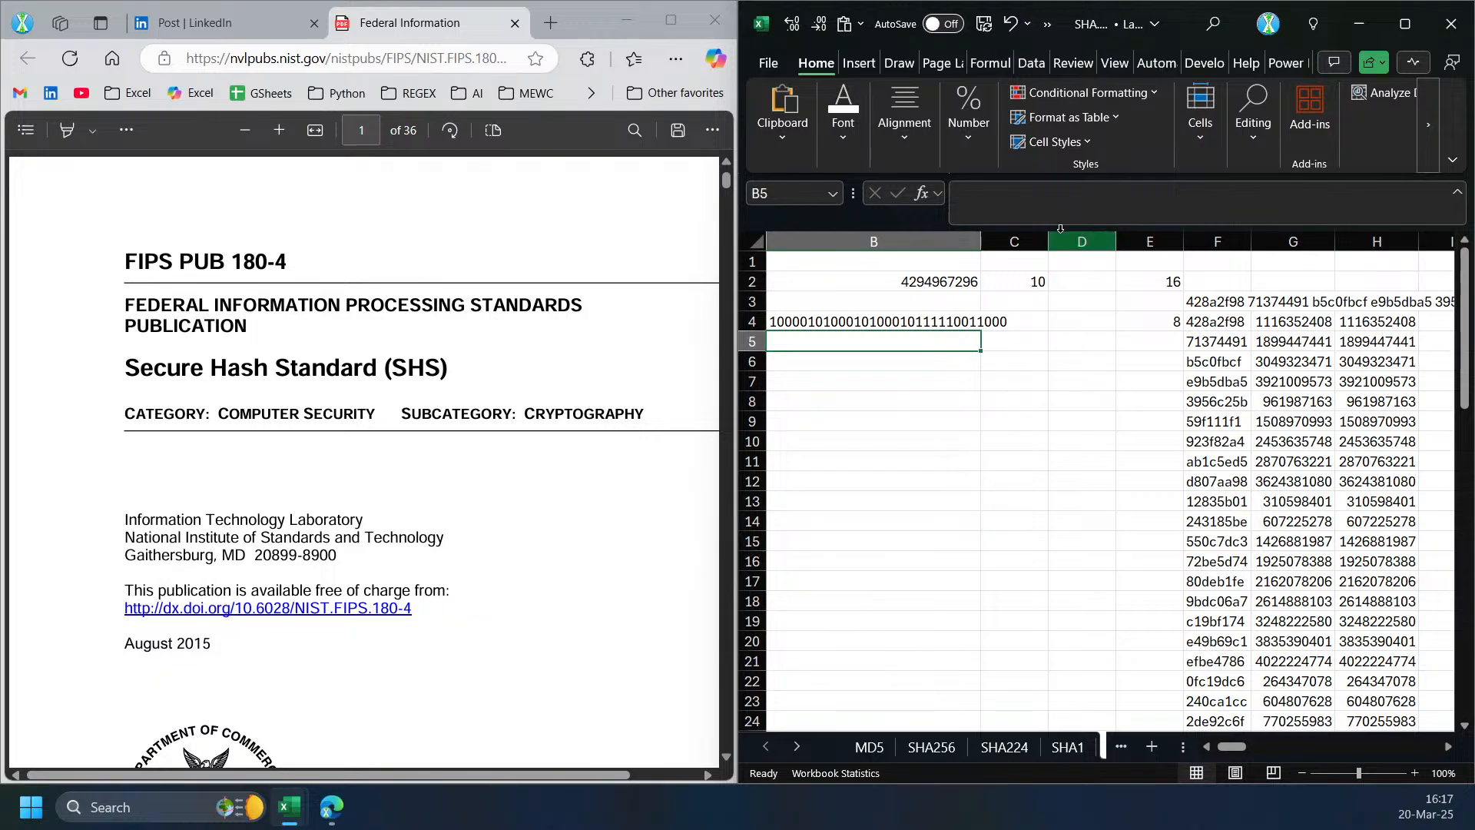
pyautogui.press('Up')
# - Enter the sample numbers 123 in cell C4 and 1234 in cell C5
pyautogui.click(1023, 322)
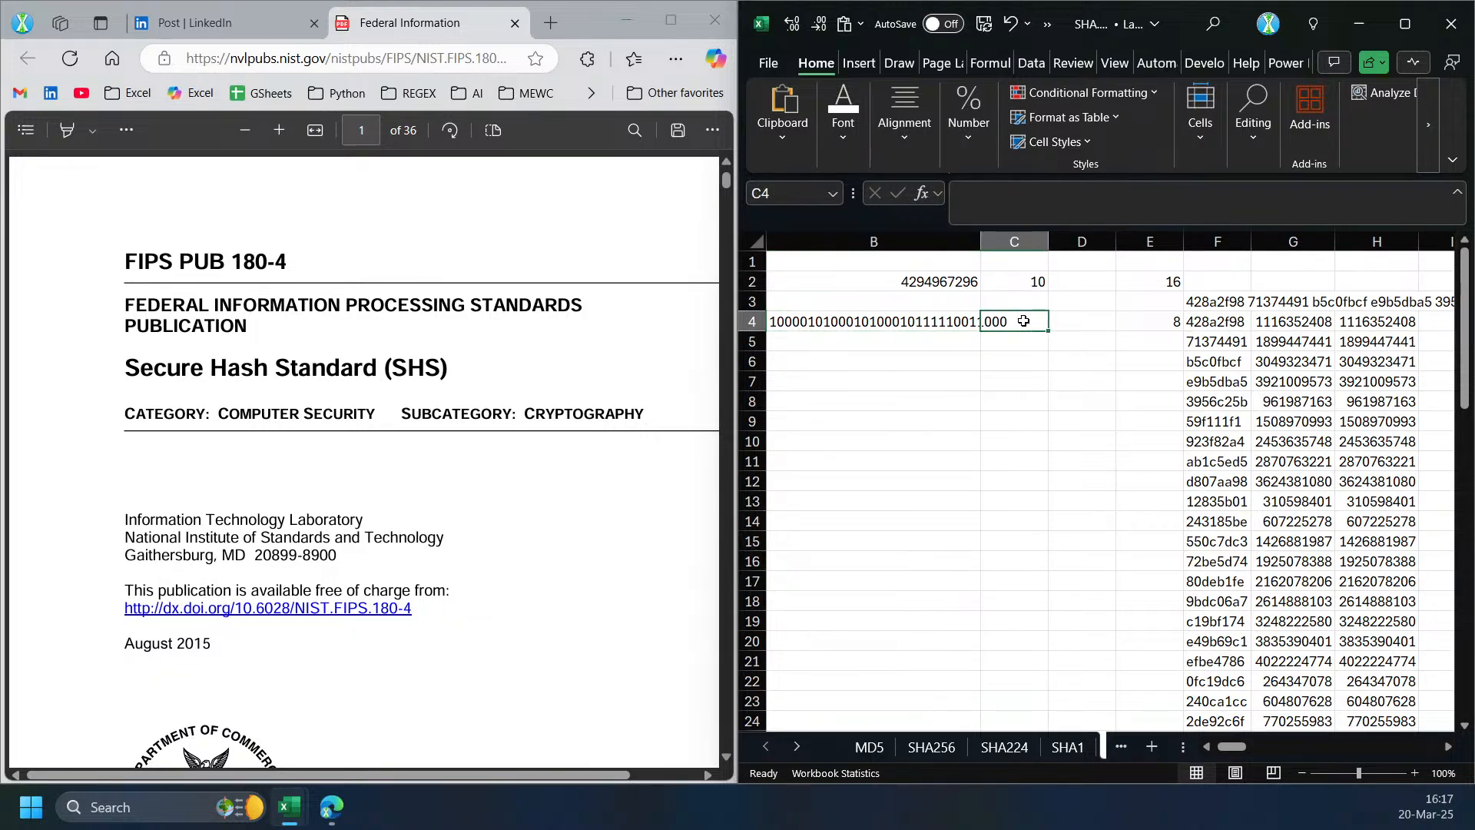
pyautogui.click(942, 324)
pyautogui.click(1031, 320)
pyautogui.write('123')
pyautogui.press('Return')
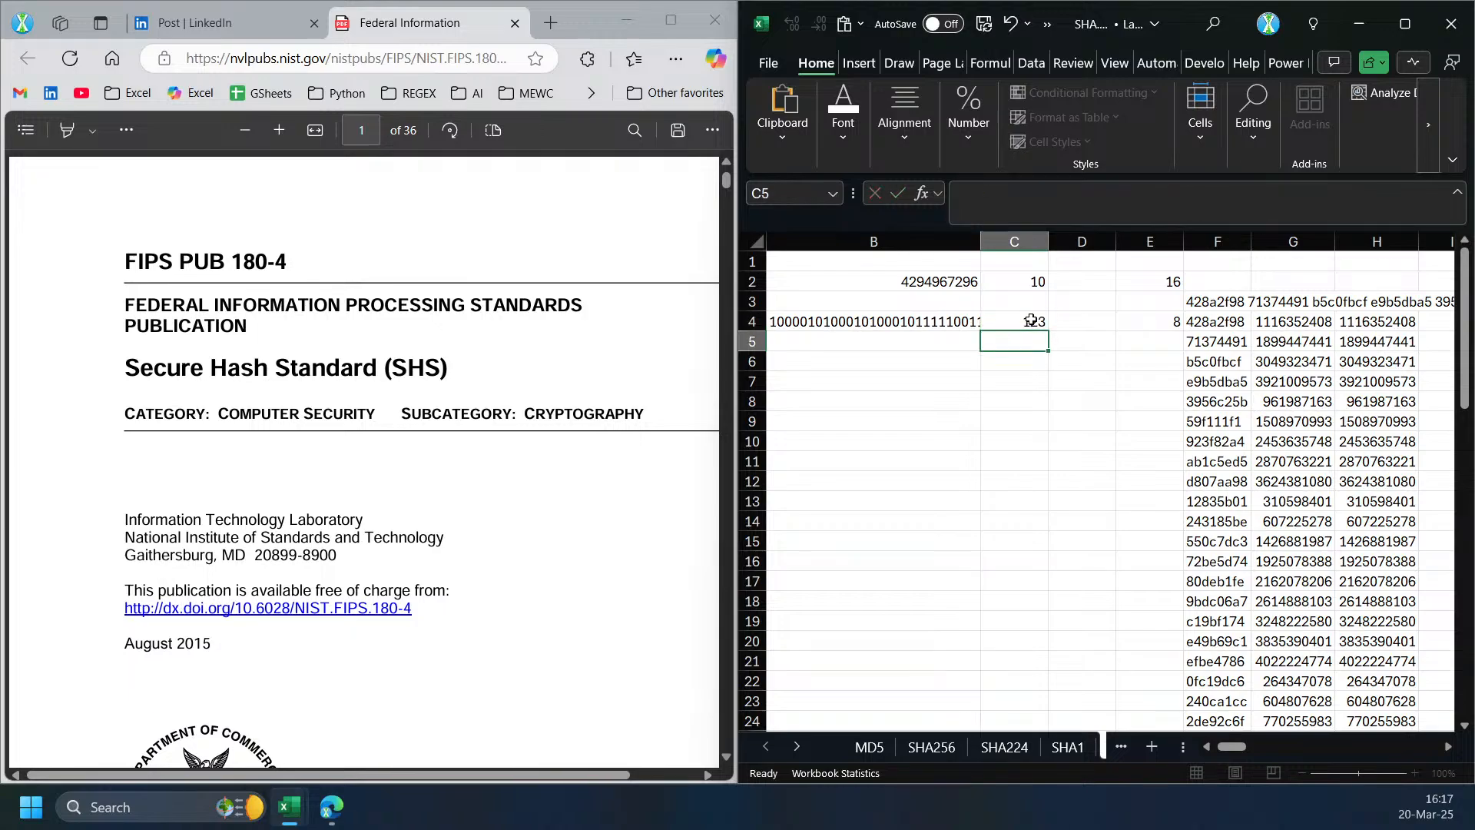
pyautogui.write('1234')
pyautogui.press('Return')
pyautogui.press('Up')
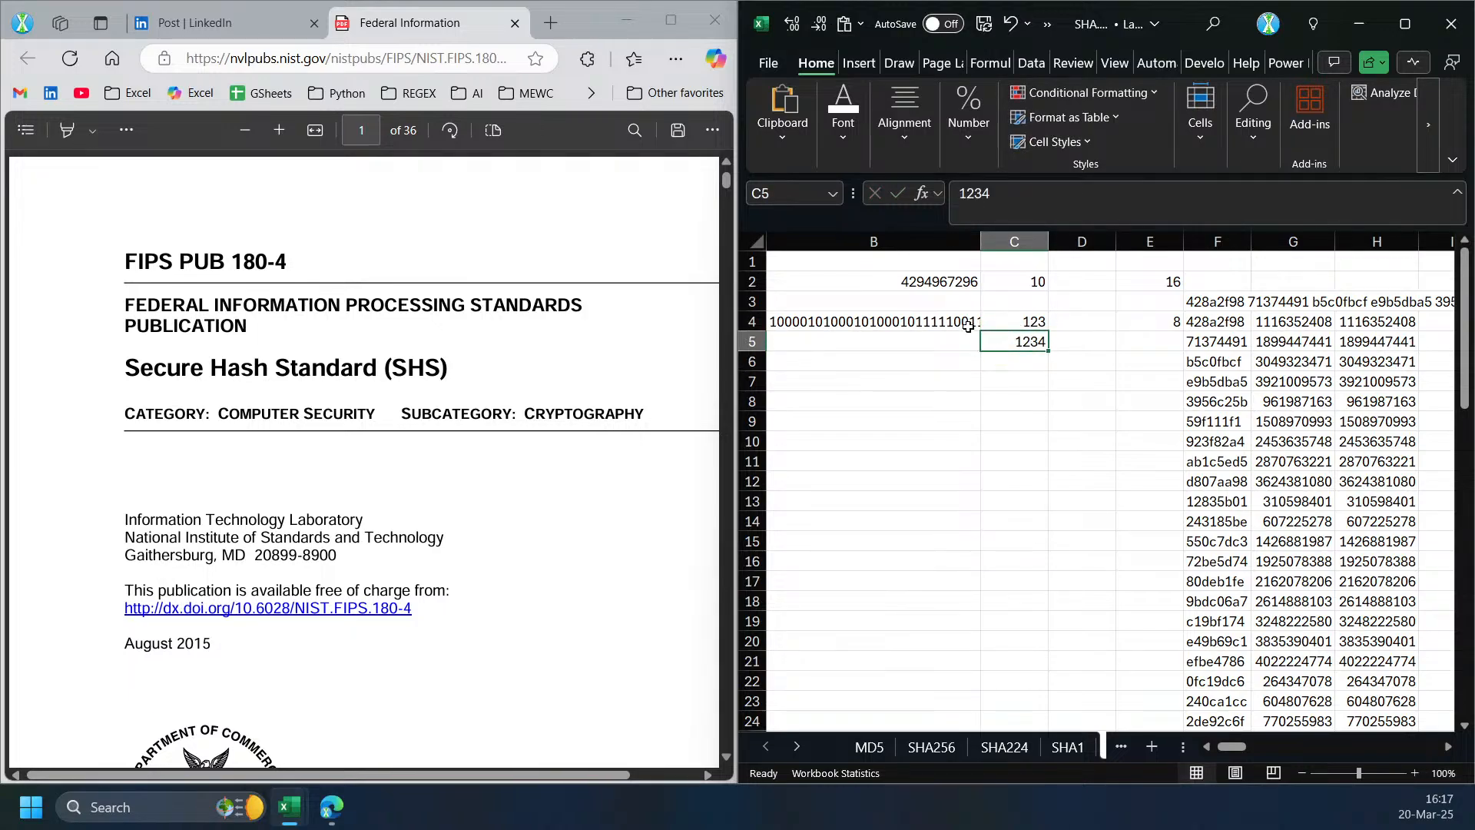
# - Point the B4 formula at the first sample number, as =BASE(C4,2), and fill it down to B5
pyautogui.click(971, 324)
pyautogui.doubleClick(1016, 193)
pyautogui.click(1018, 333)
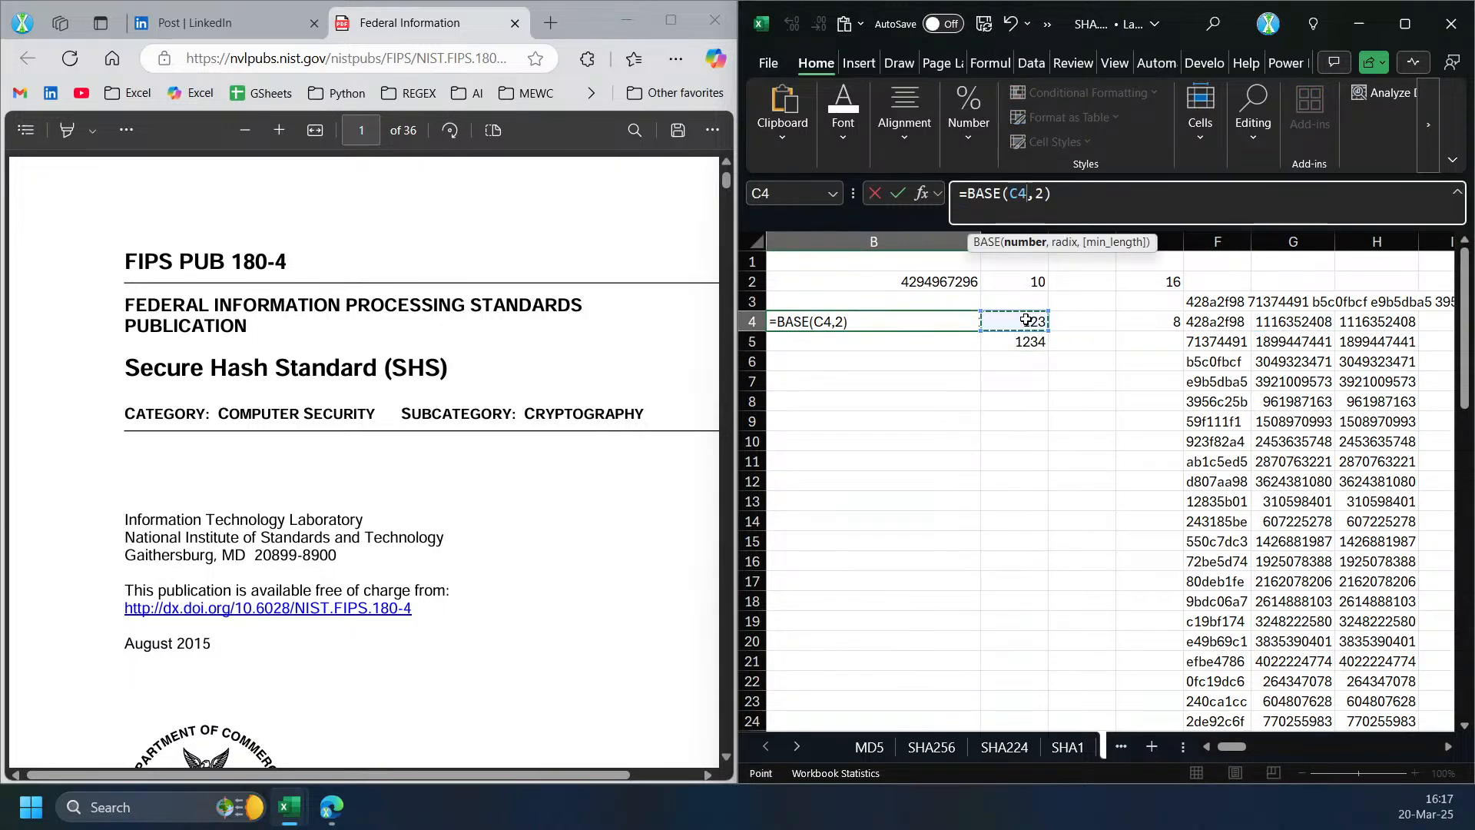
pyautogui.press('Return')
pyautogui.click(974, 328)
pyautogui.moveTo(974, 328); pyautogui.dragTo(975, 352)
# - Pad the binary numbers to 16 digits by changing B4 to =BASE(C4,2,16) and filling it down to B5
pyautogui.click(895, 321)
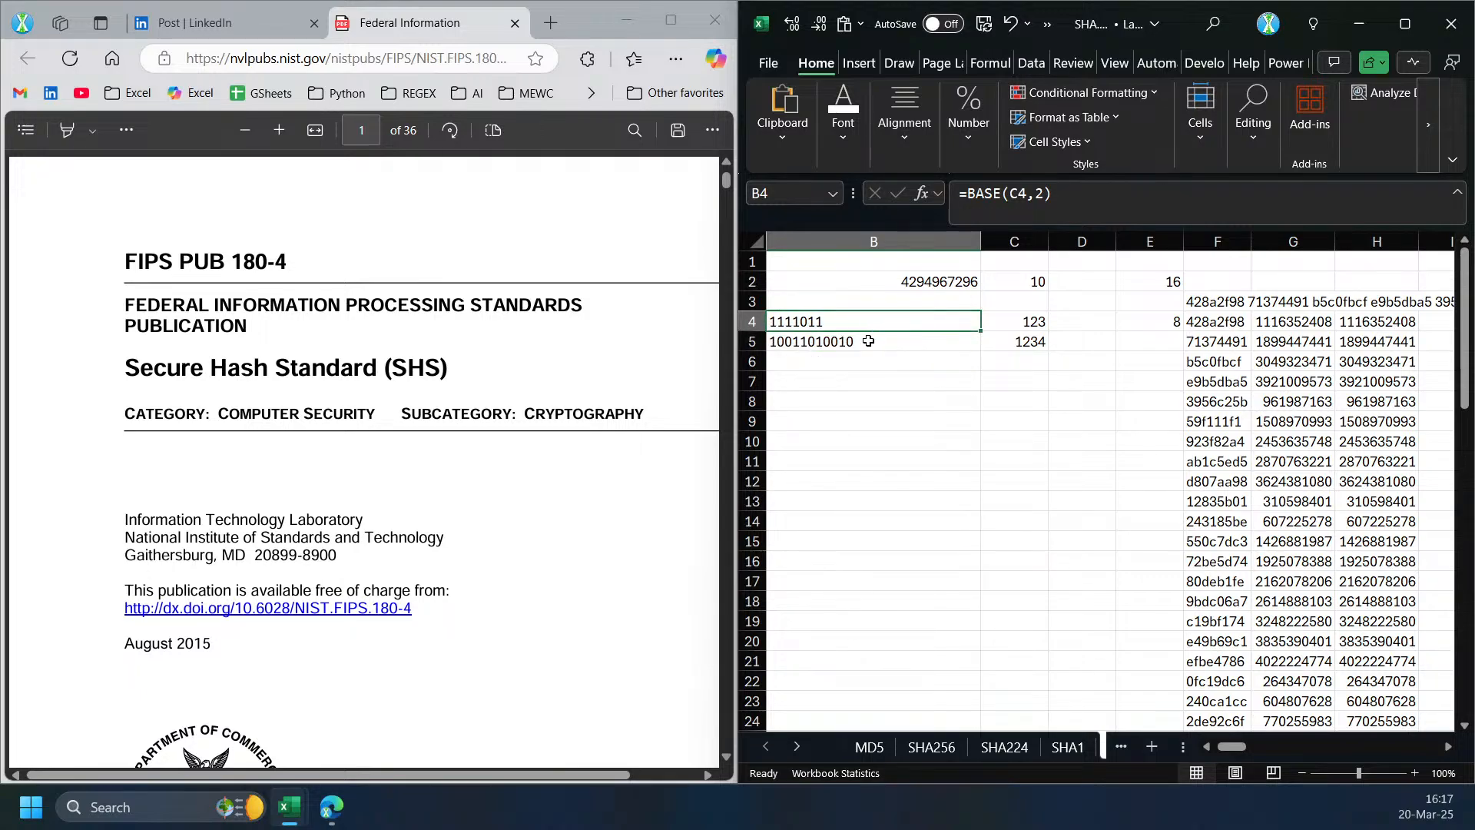
pyautogui.click(1047, 203)
pyautogui.write(',1')
pyautogui.write('6')
pyautogui.press('Return')
pyautogui.press('Up')
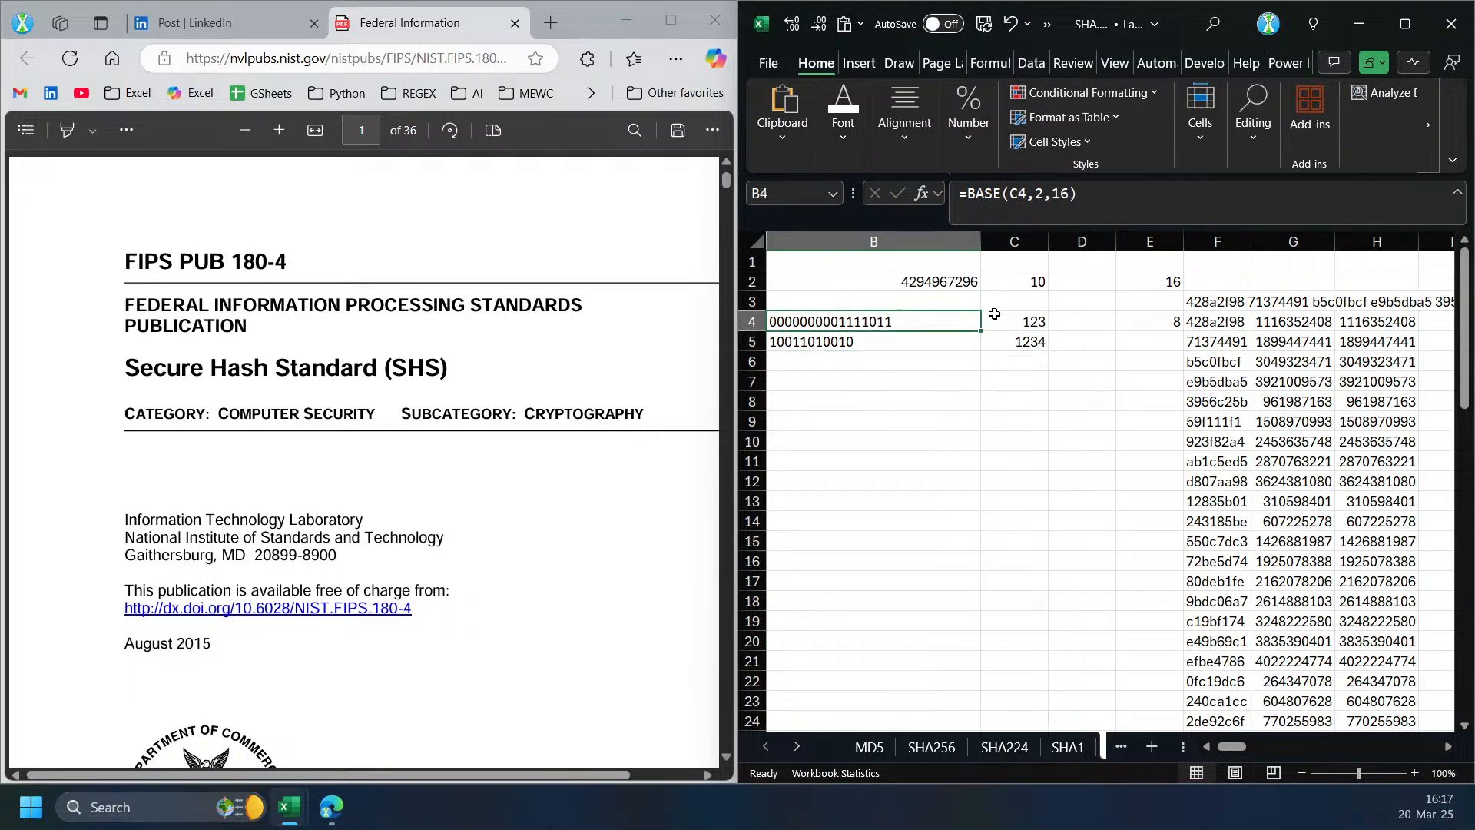
pyautogui.moveTo(983, 330); pyautogui.dragTo(983, 350)
pyautogui.click(955, 343)
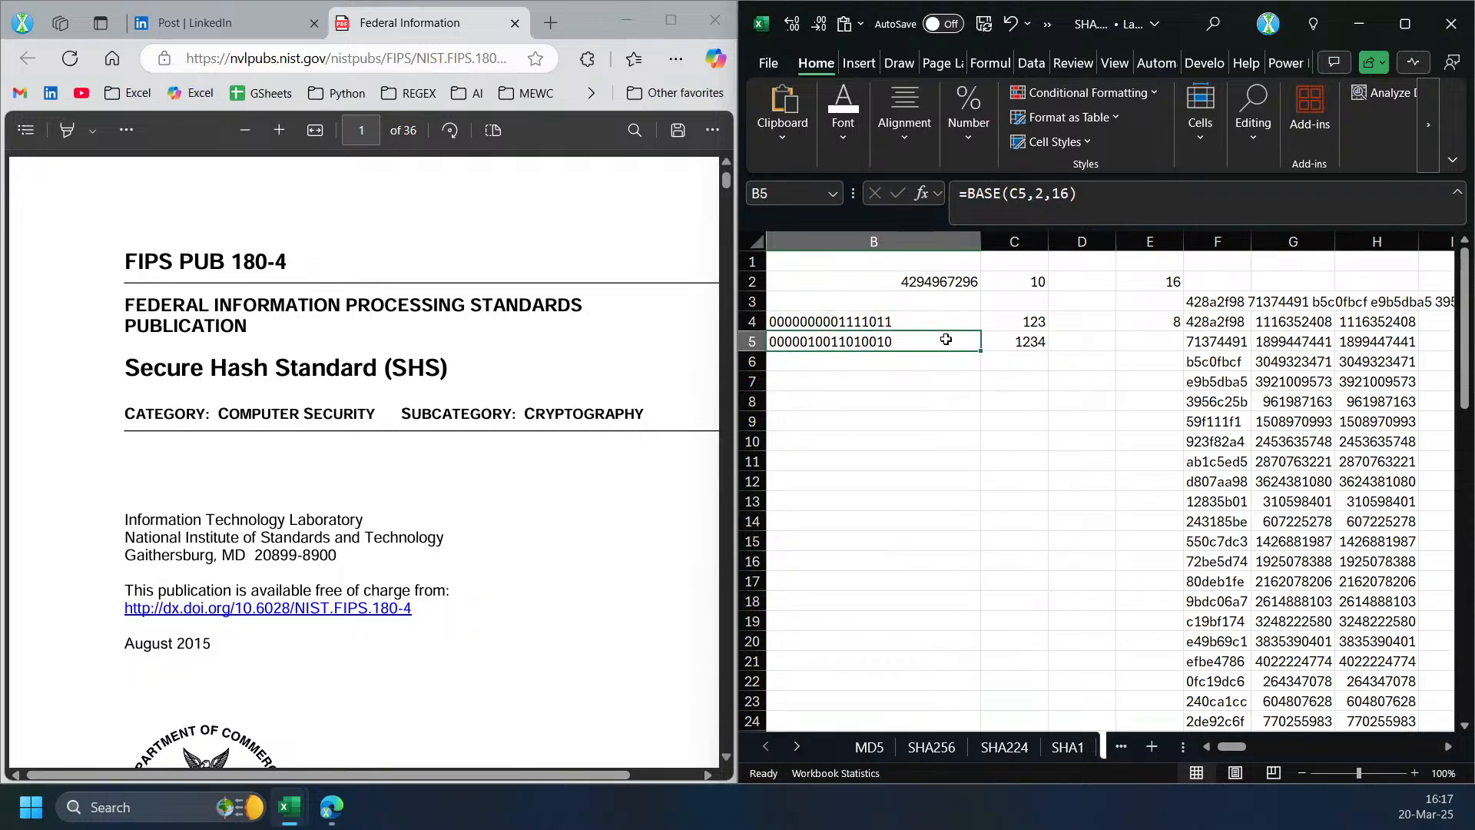
# - Find the bitwise operators and the shift, ROTL and ROTR definitions on page 10 of the Secure Hash Standard PDF
pyautogui.moveTo(725, 178); pyautogui.dragTo(722, 367)
pyautogui.scroll(-10, 507, 459)
pyautogui.scroll(-15, 481, 461)
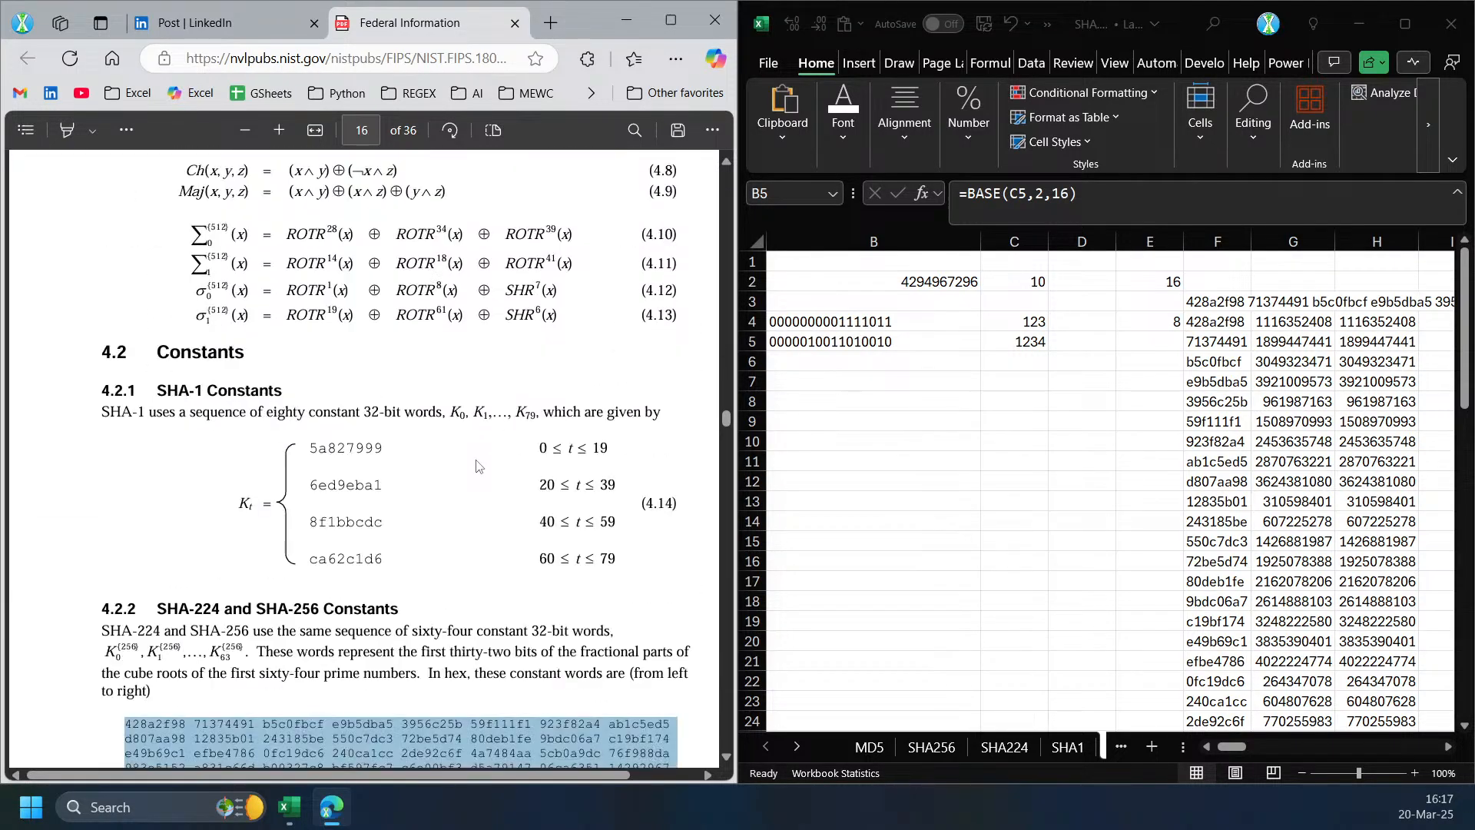
pyautogui.scroll(20, 474, 461)
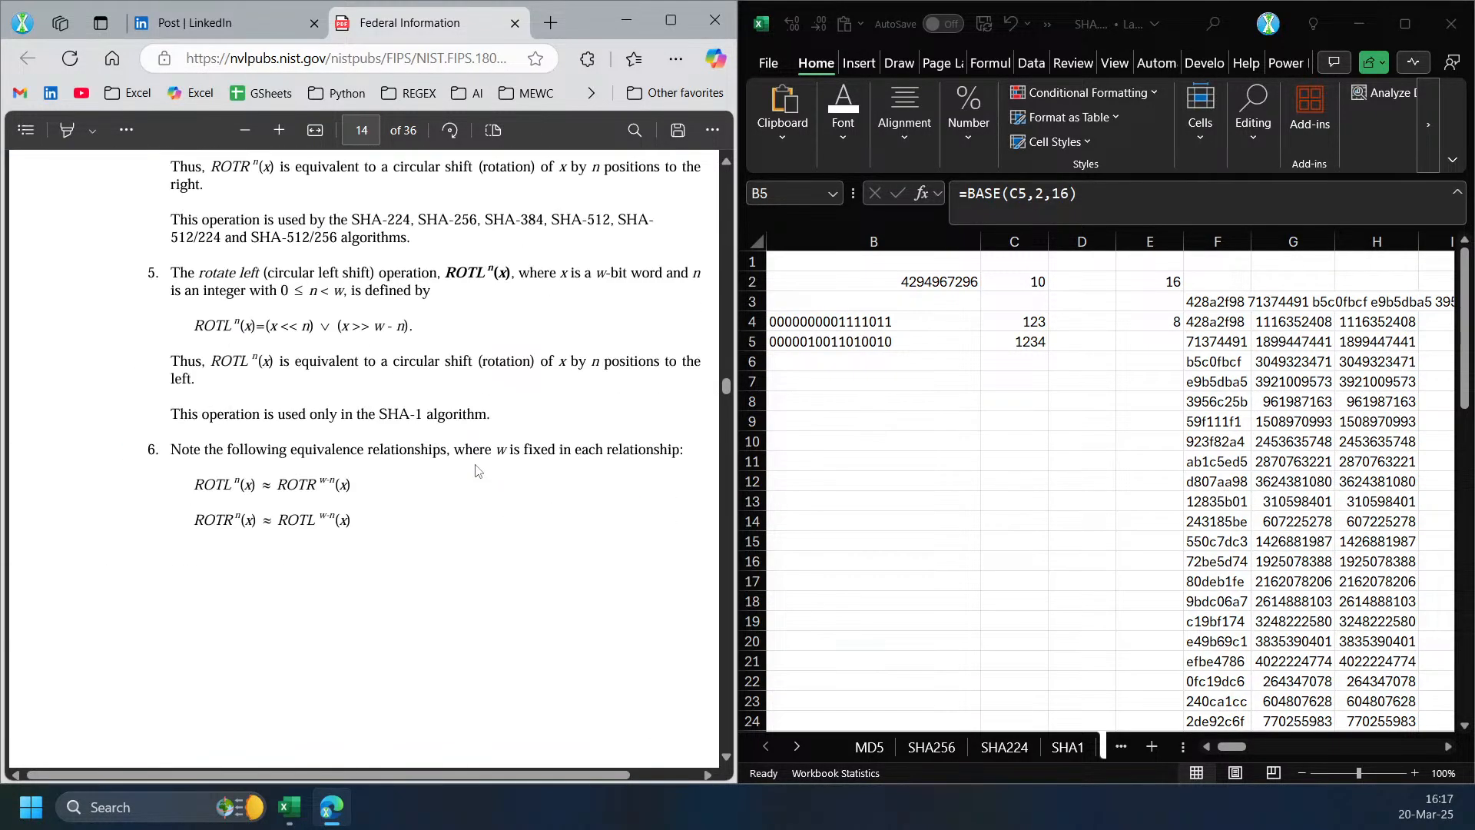
pyautogui.scroll(-5, 475, 470)
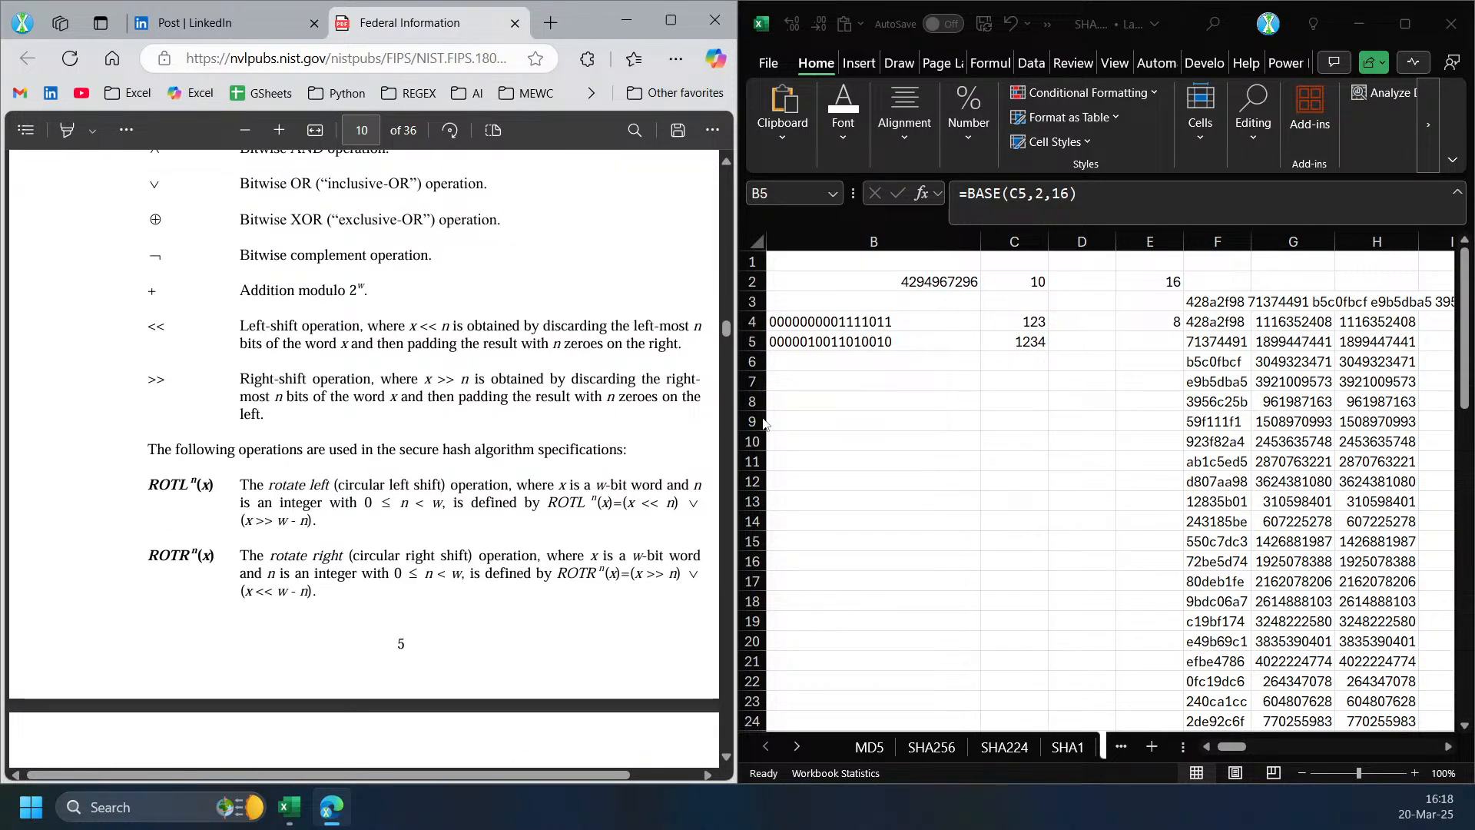
# - Enter the bitwise AND of the two sample numbers in cell C6 as =BITAND(C4,C5)
pyautogui.click(834, 346)
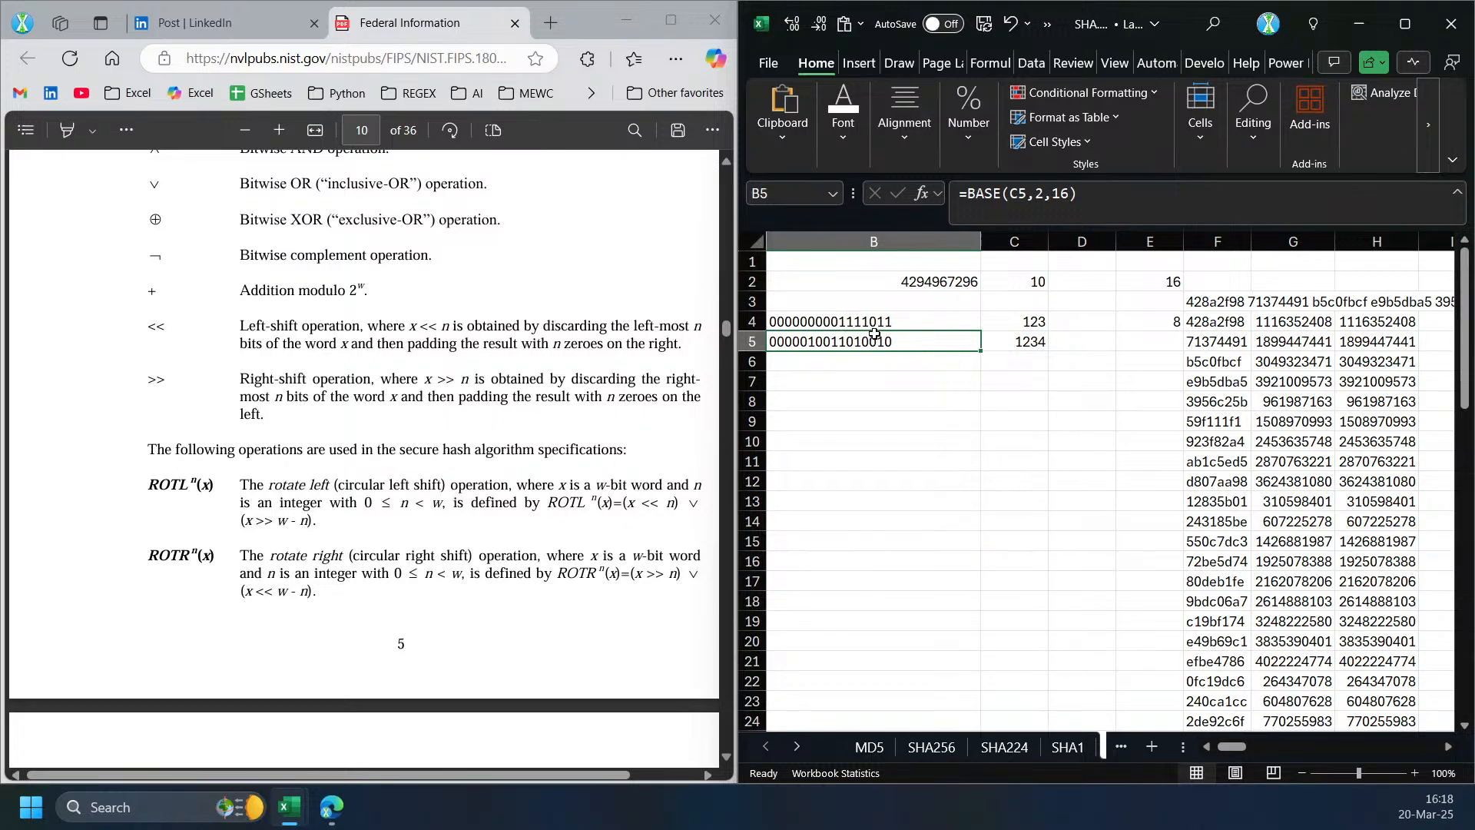
pyautogui.click(1030, 363)
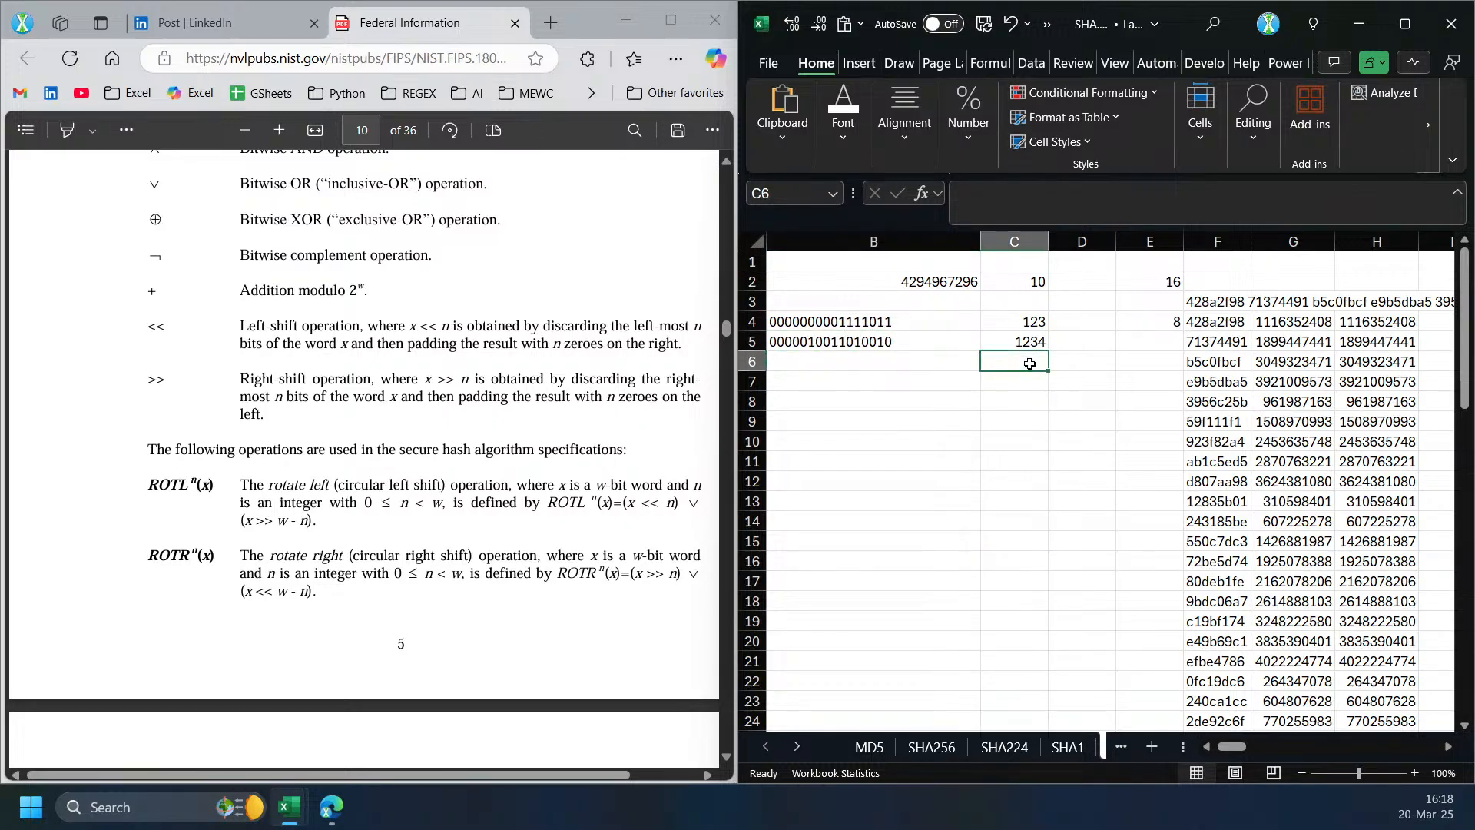
pyautogui.write('=')
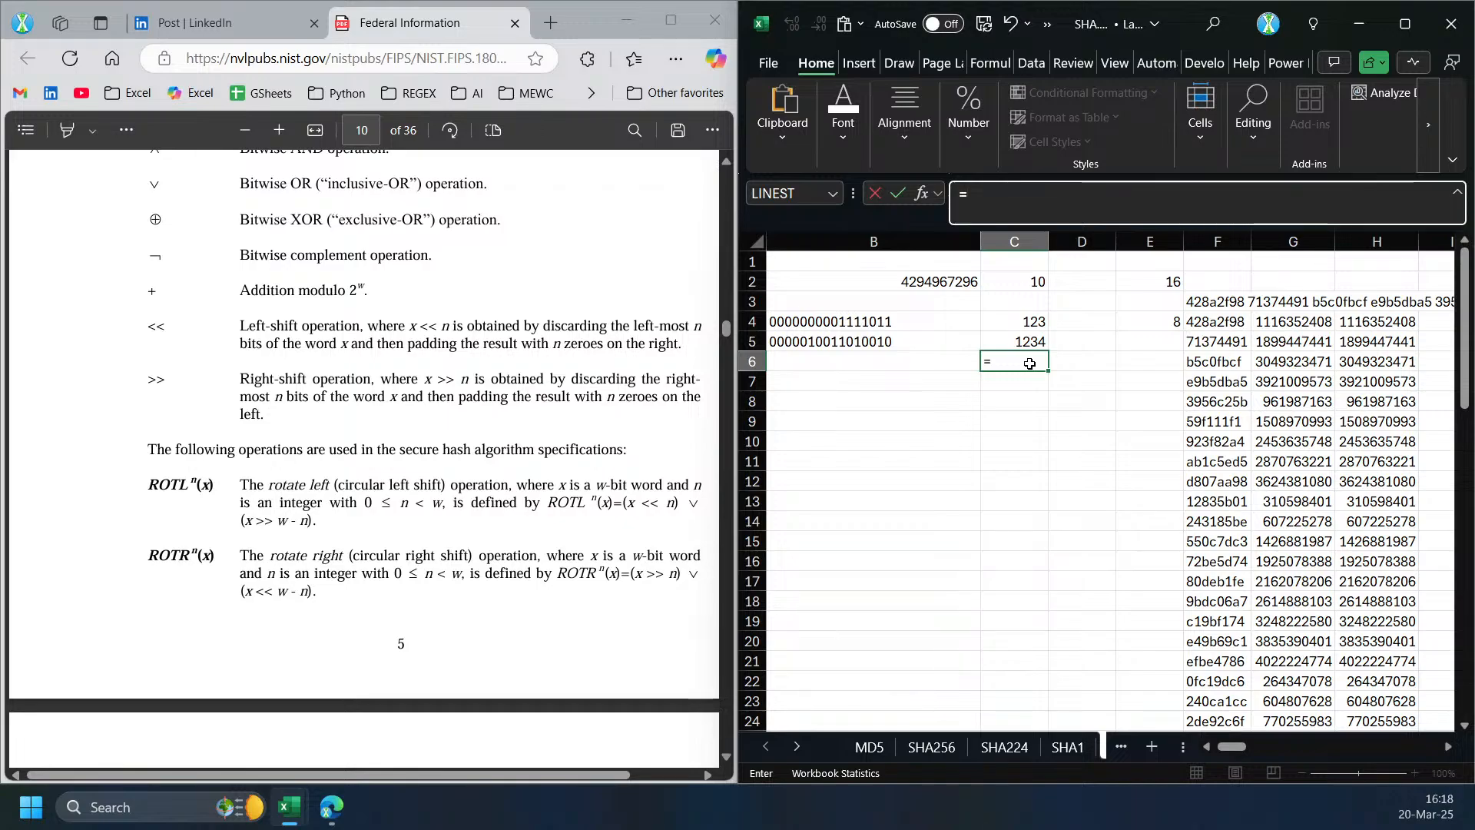
pyautogui.write('bit')
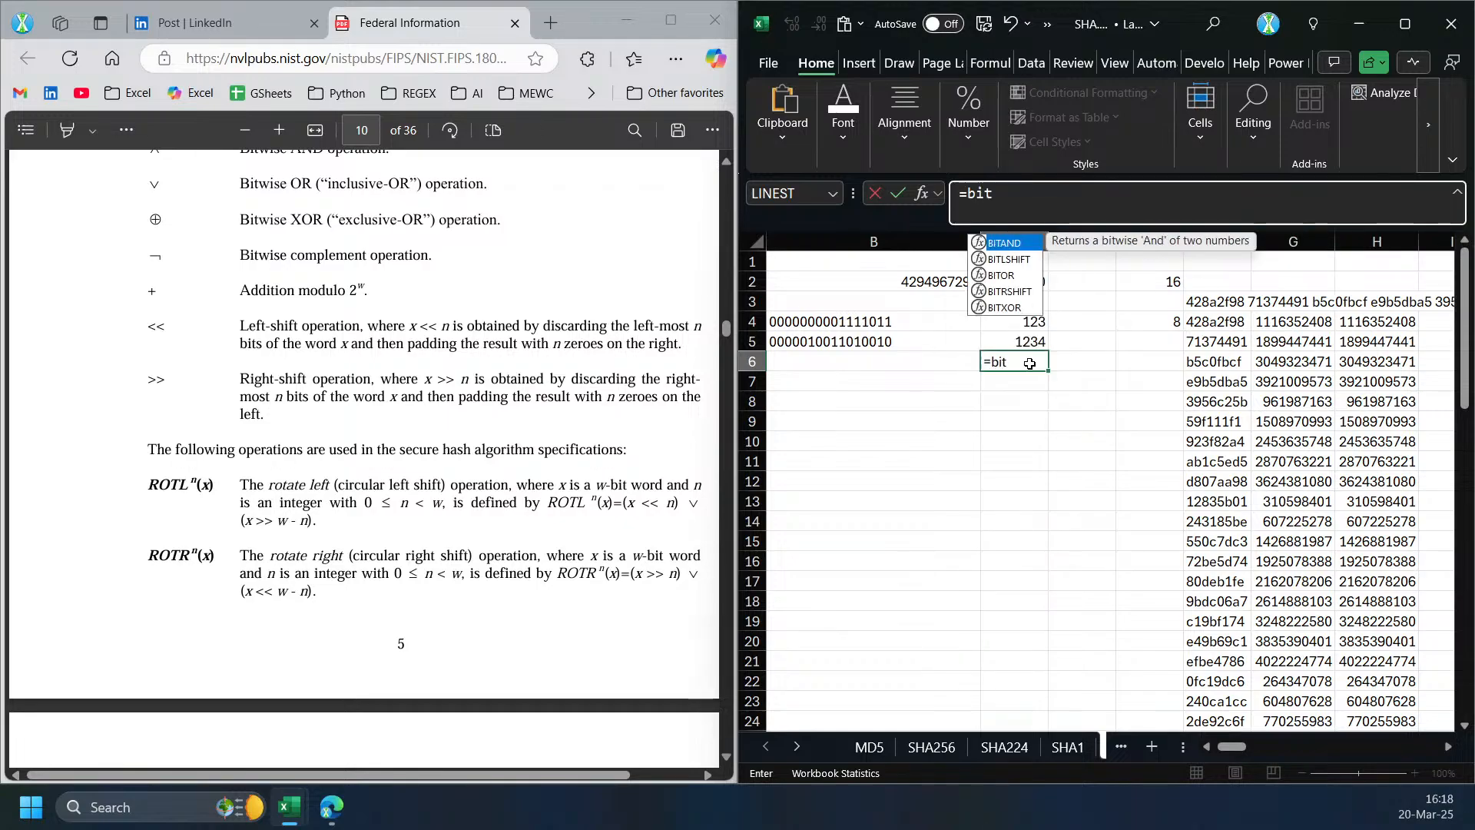
pyautogui.press('Tab')
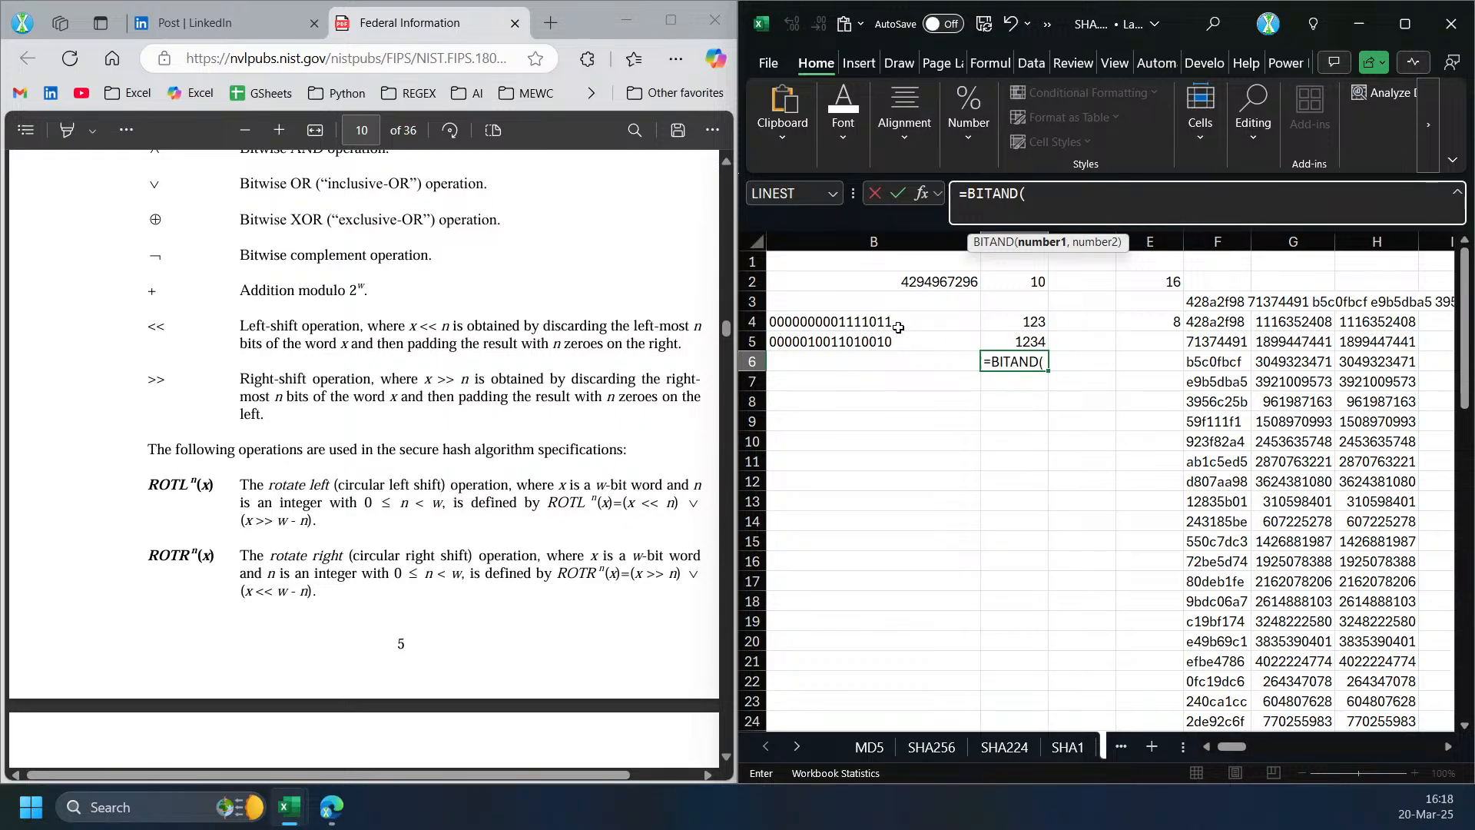
pyautogui.click(1032, 323)
pyautogui.write(',')
pyautogui.click(1030, 339)
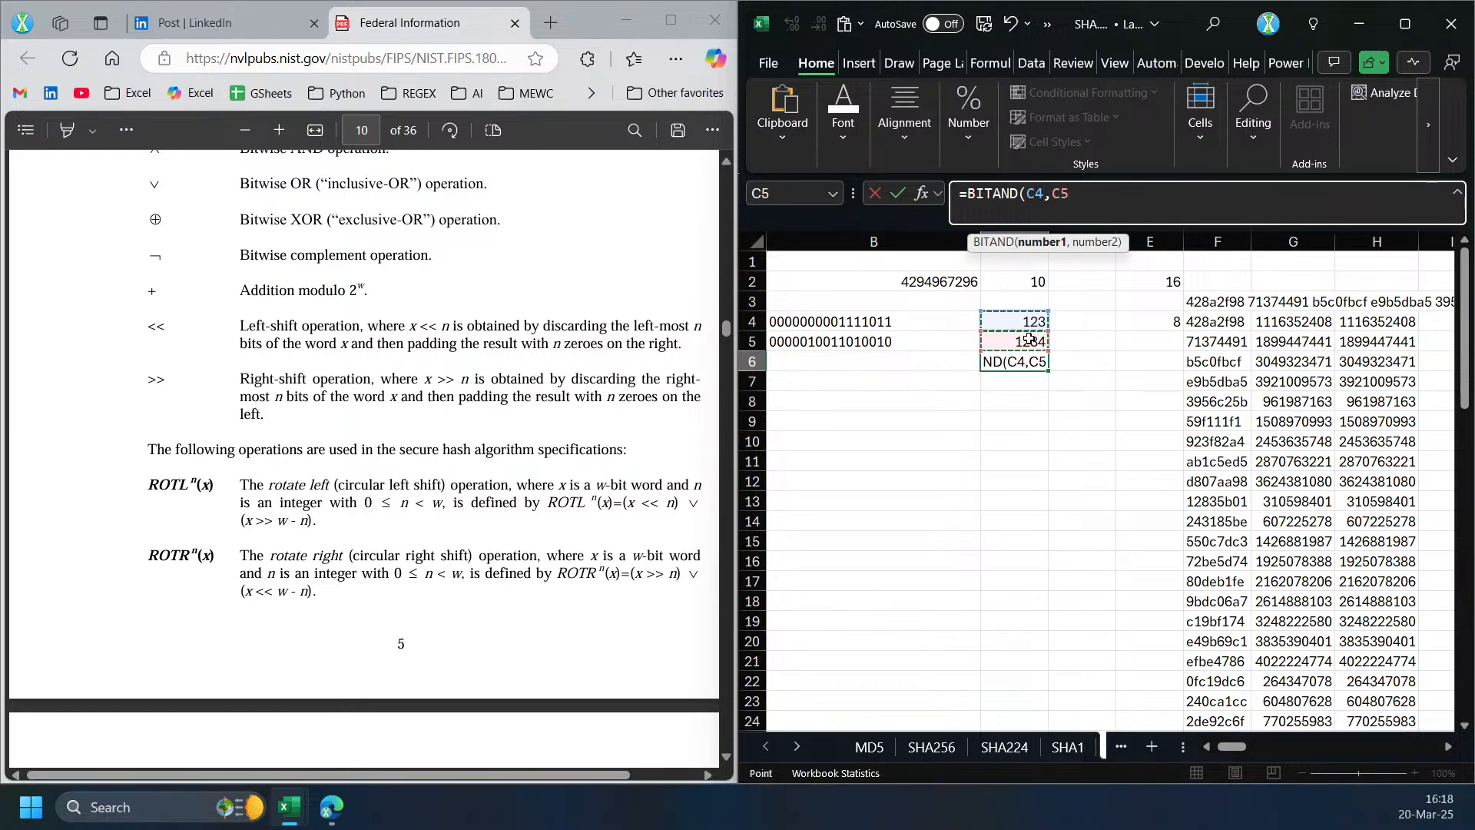
pyautogui.write(')')
pyautogui.press('Return')
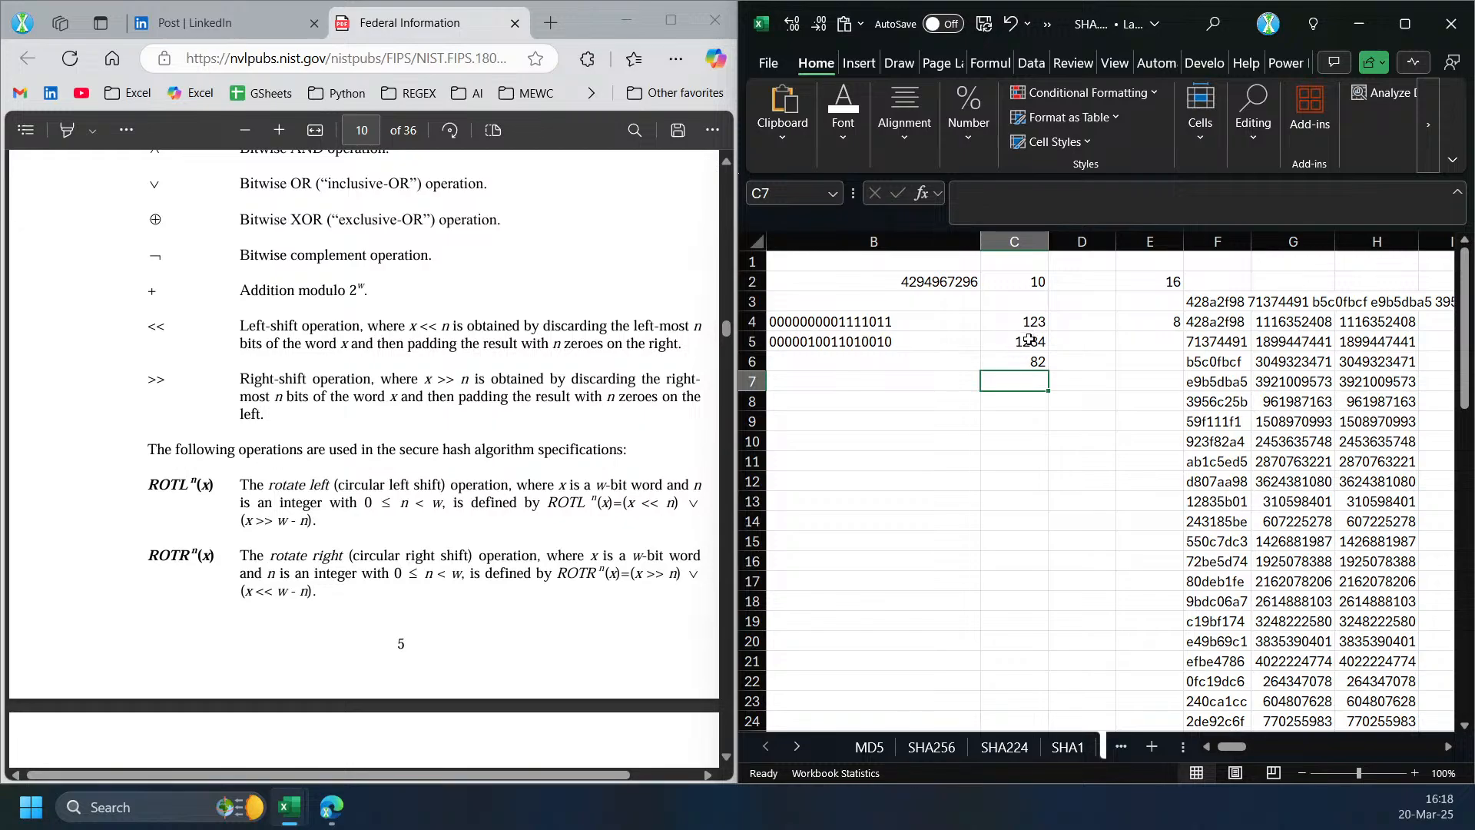
# - Fill the 16-digit binary conversion formula from B5 down to B6
pyautogui.click(1030, 361)
pyautogui.click(964, 345)
pyautogui.moveTo(973, 353); pyautogui.dragTo(938, 369)
pyautogui.click(938, 369)
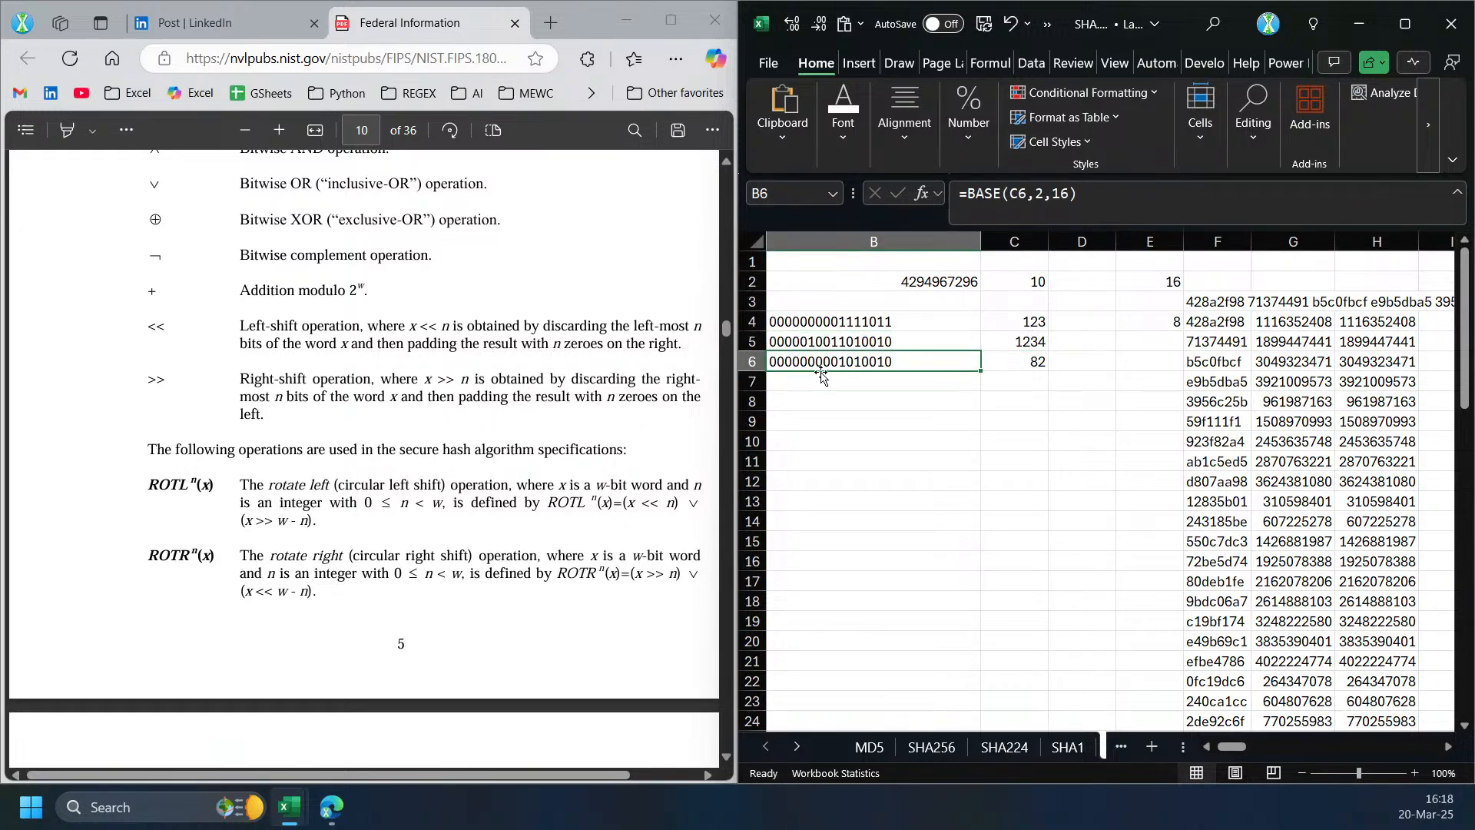
# - Change the font of the entire sheet to Aptos Mono so the binary digits line up
pyautogui.click(757, 242)
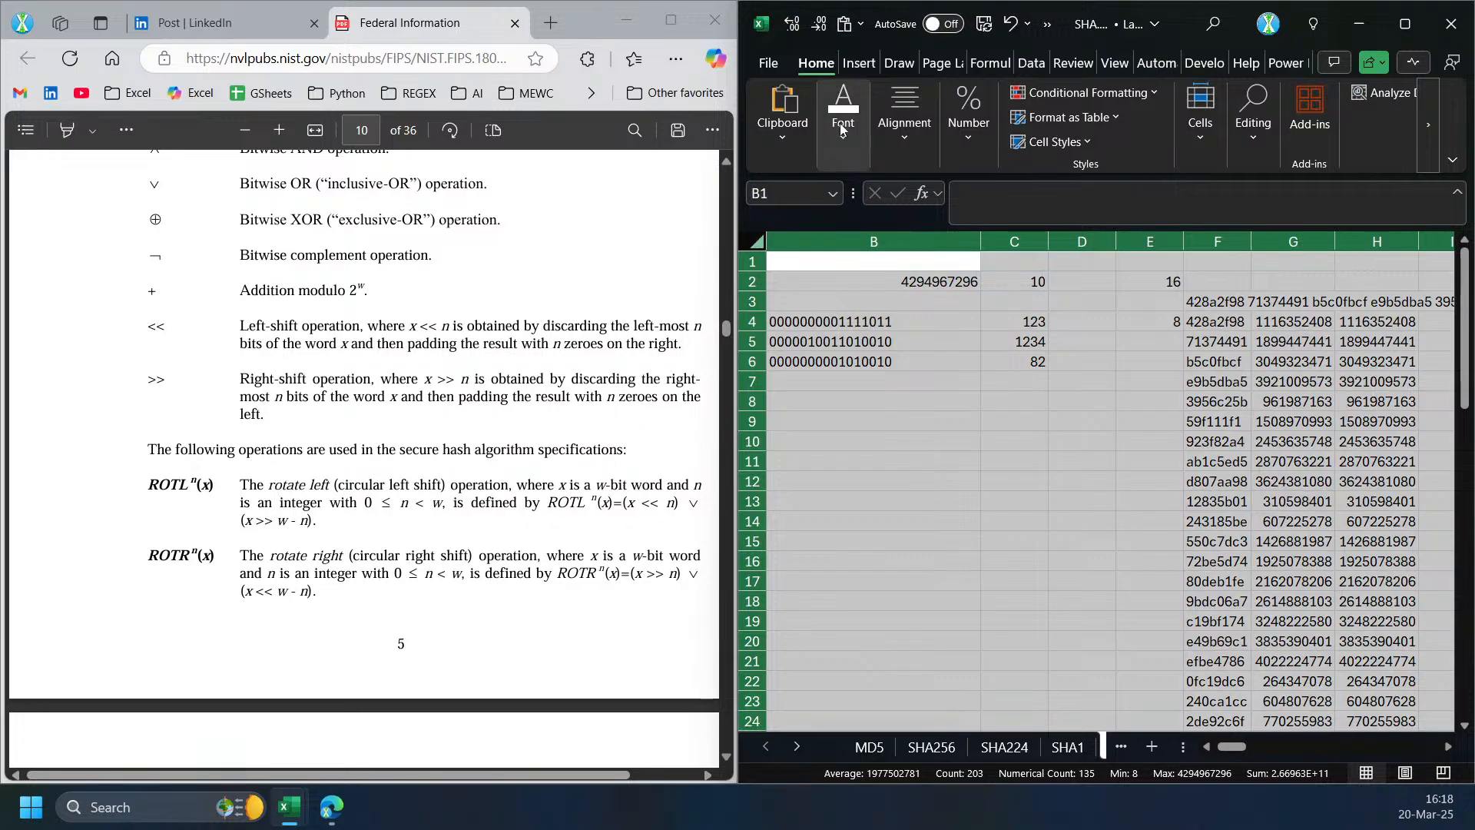
pyautogui.click(1405, 23)
pyautogui.moveTo(163, 99); pyautogui.dragTo(198, 98)
pyautogui.press('BackSpace')
pyautogui.press('BackSpace')
pyautogui.write('Mono')
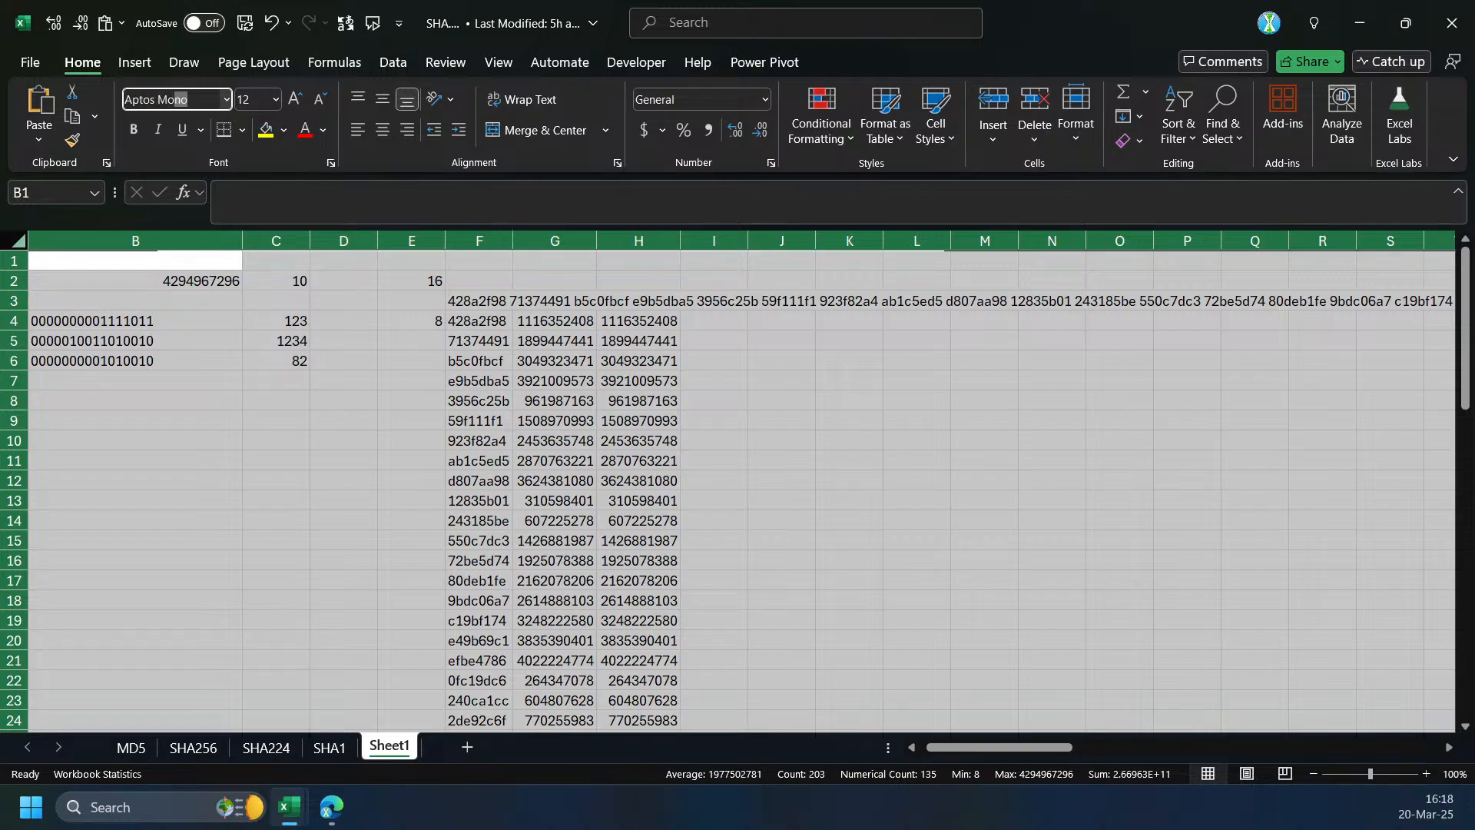
pyautogui.press('Return')
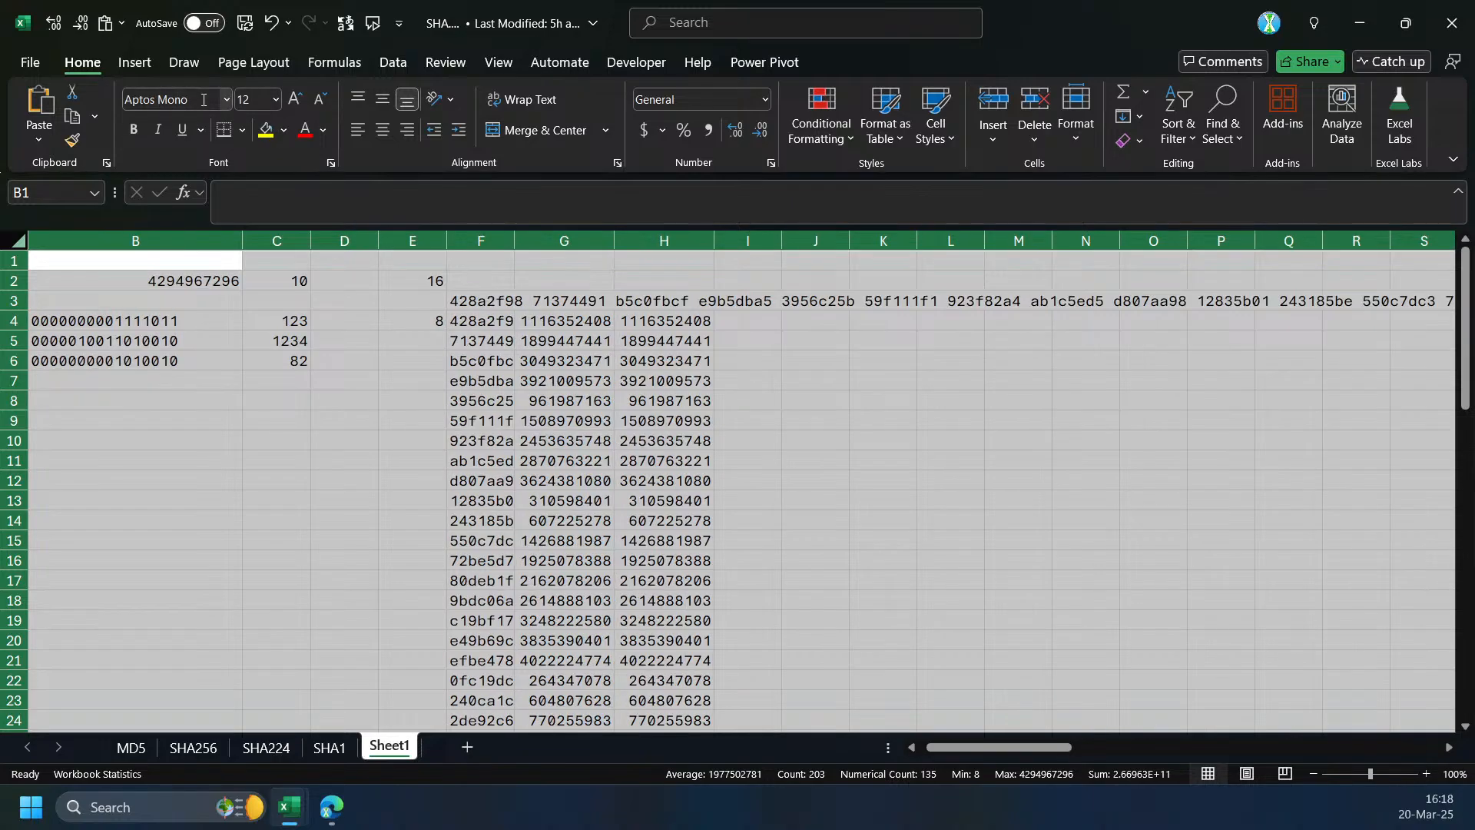
# - Restore the workbook to a smaller window beside the PDF and compare the binary digits in B4 to B6
pyautogui.click(316, 420)
pyautogui.moveTo(619, 33); pyautogui.dragTo(1138, 81)
pyautogui.click(596, 411)
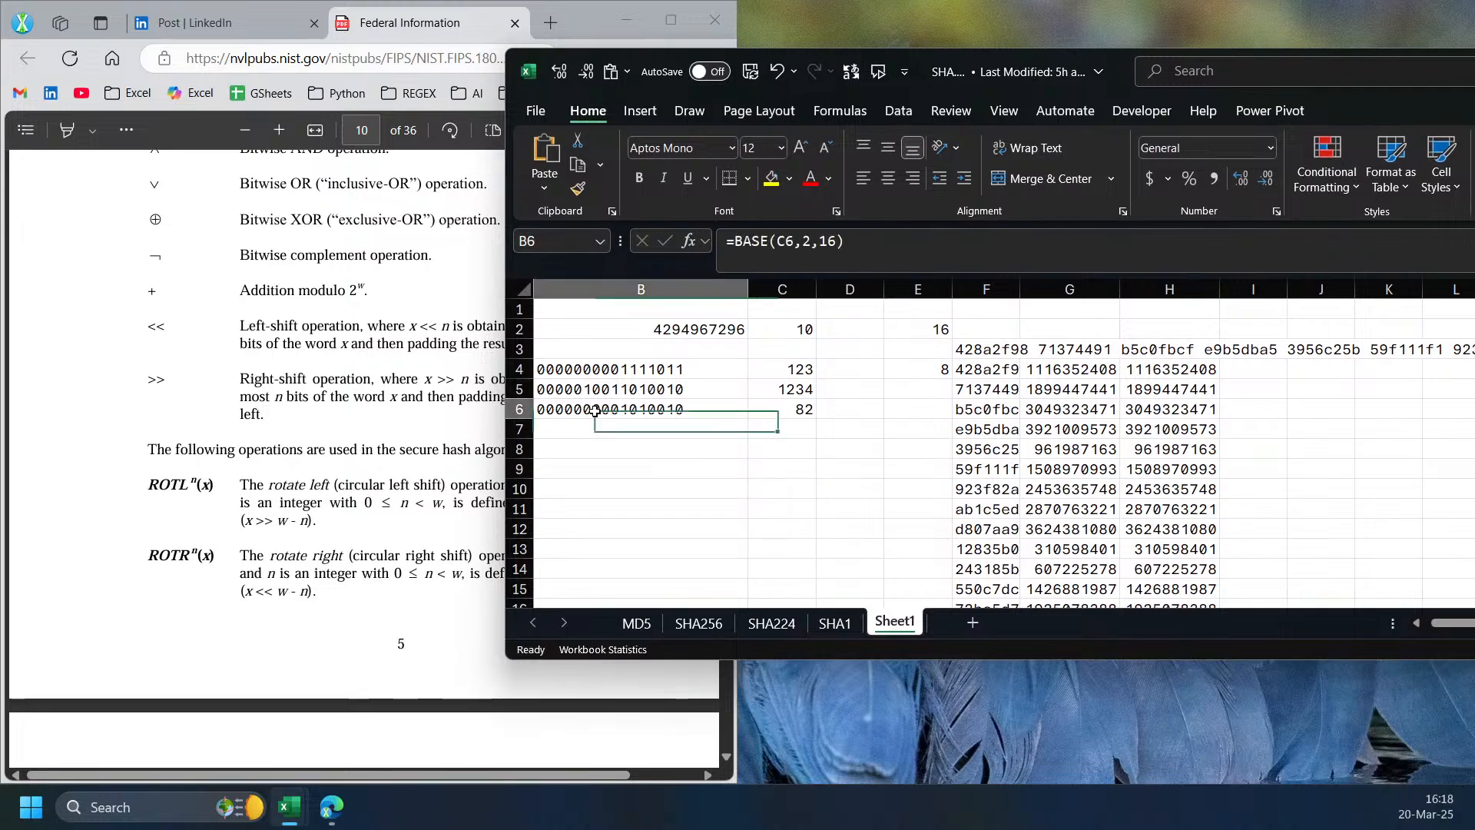
pyautogui.click(585, 375)
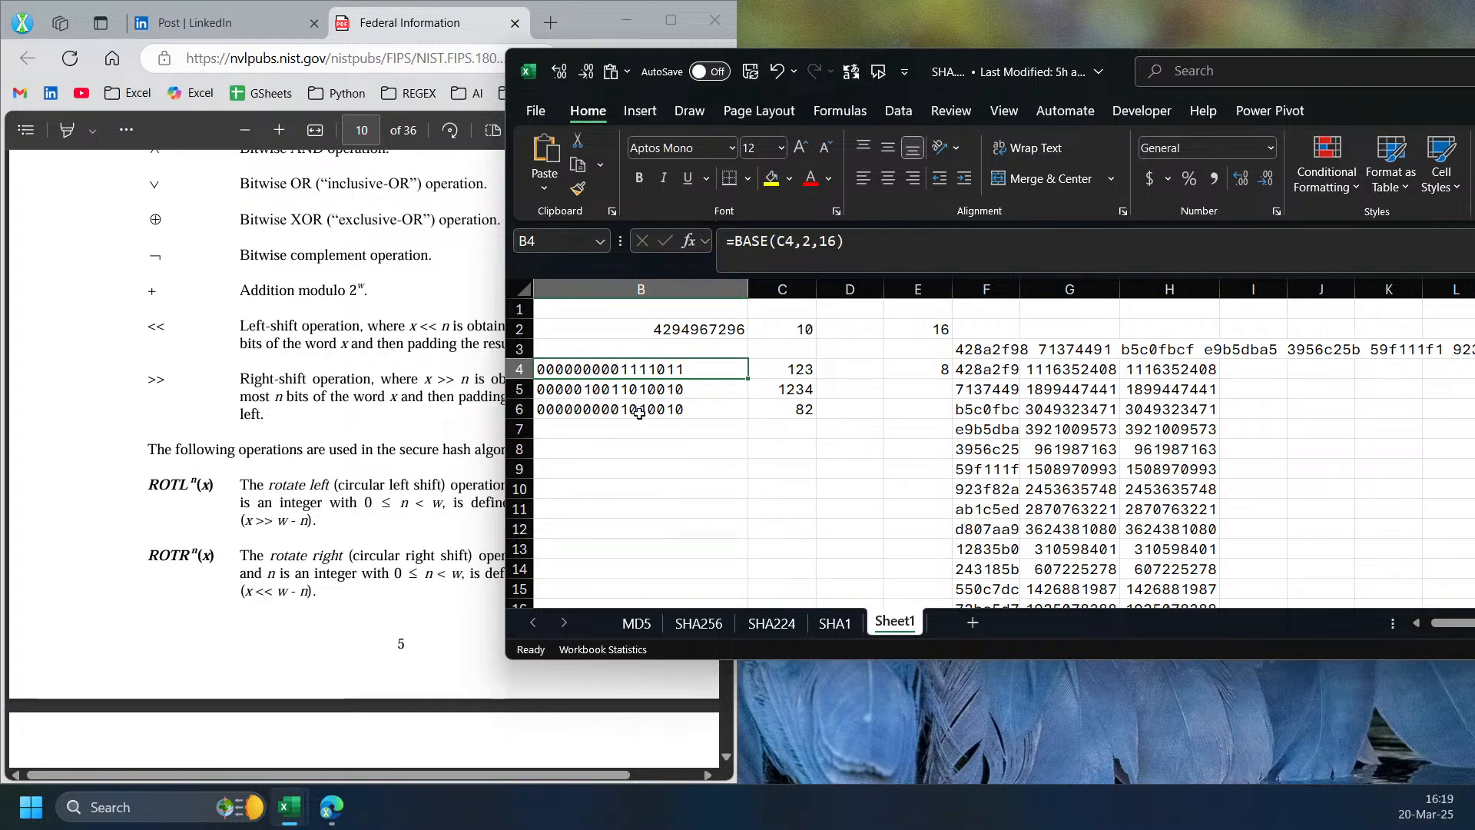
pyautogui.click(681, 411)
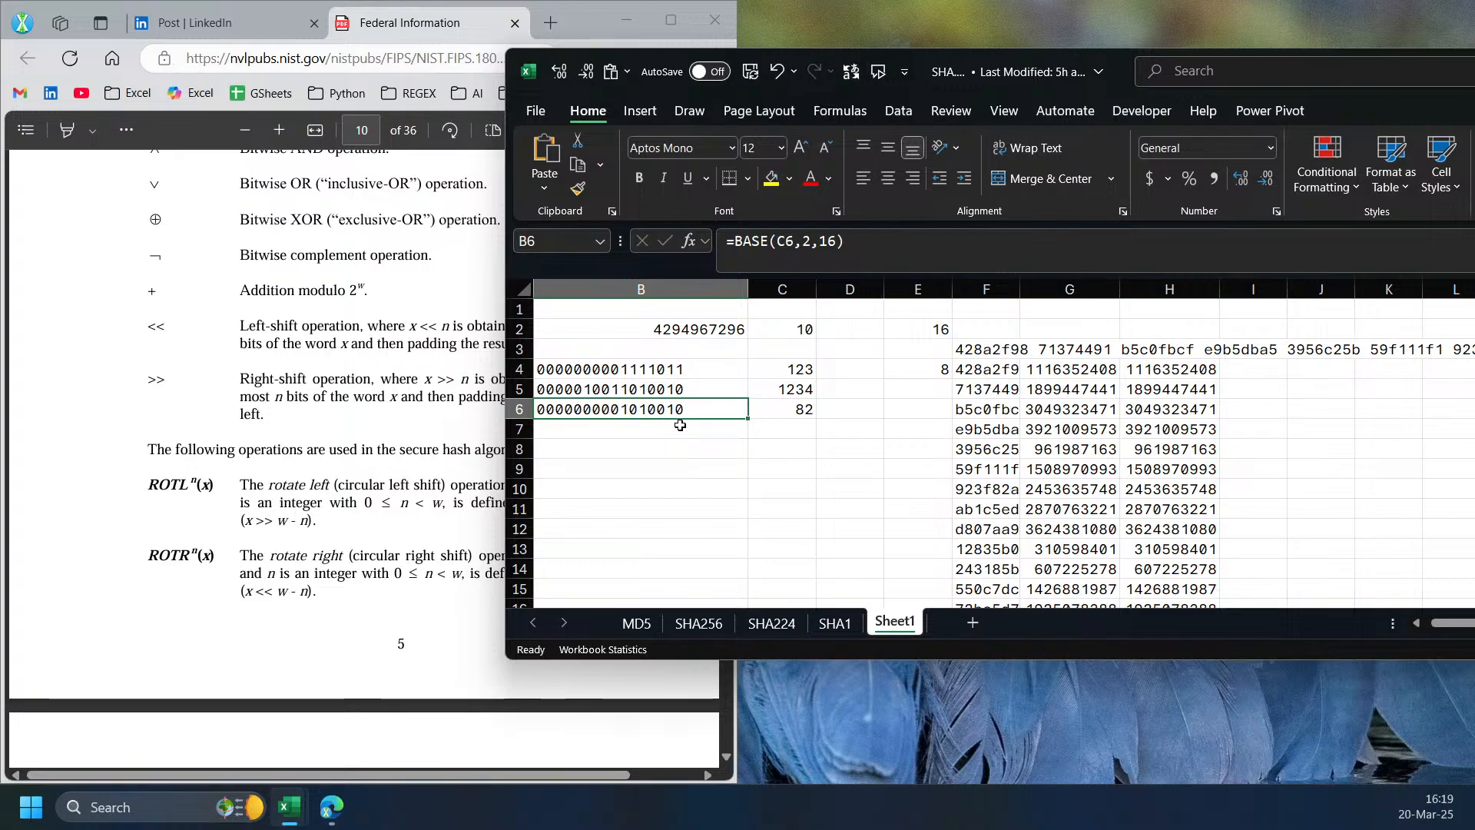
# - Review the BITAND formula in C6 and label its result with the AND symbol ^ in cell D6
pyautogui.click(793, 408)
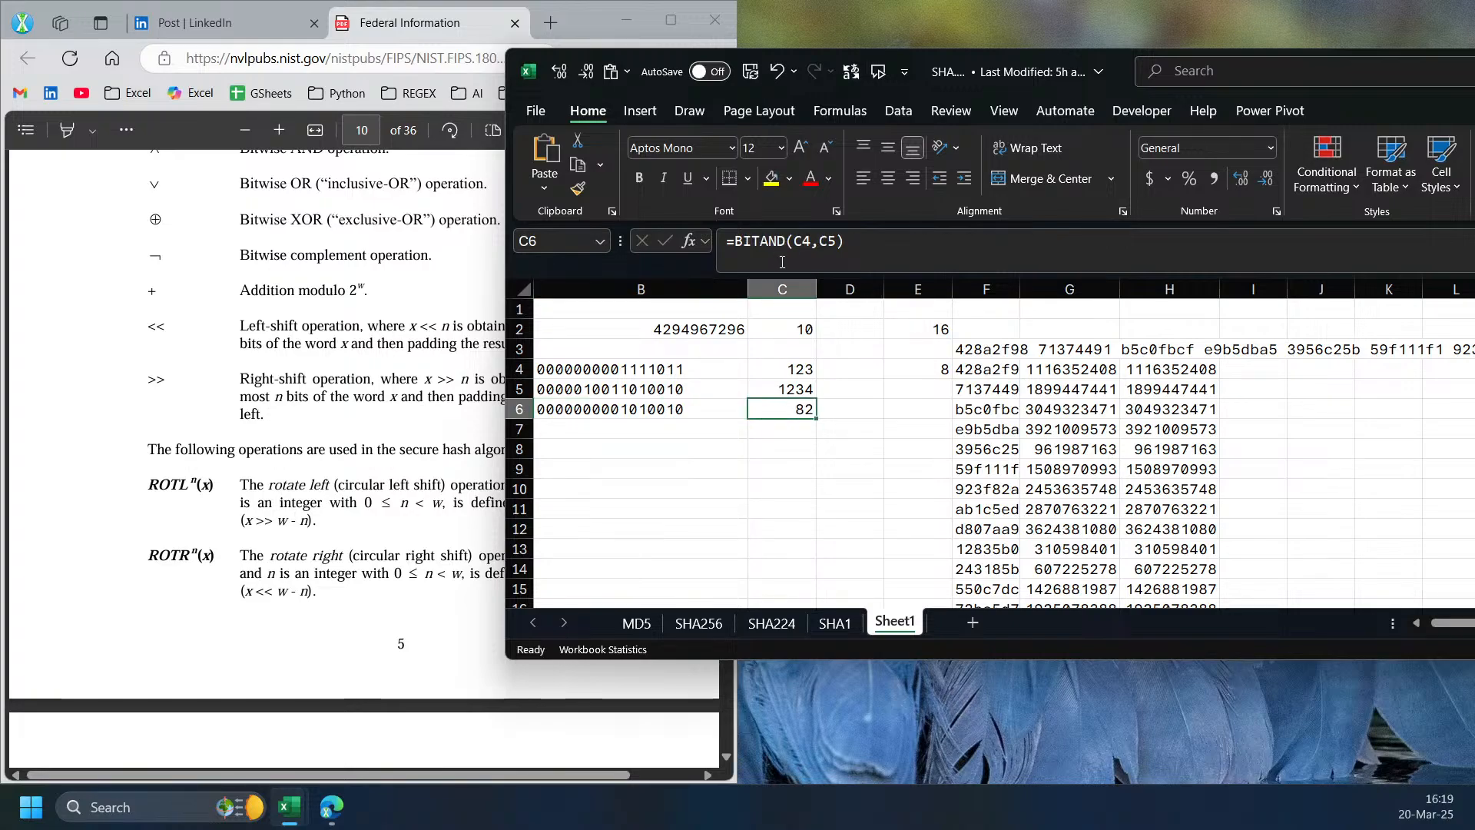
pyautogui.click(747, 244)
pyautogui.click(780, 409)
pyautogui.click(792, 430)
pyautogui.click(846, 413)
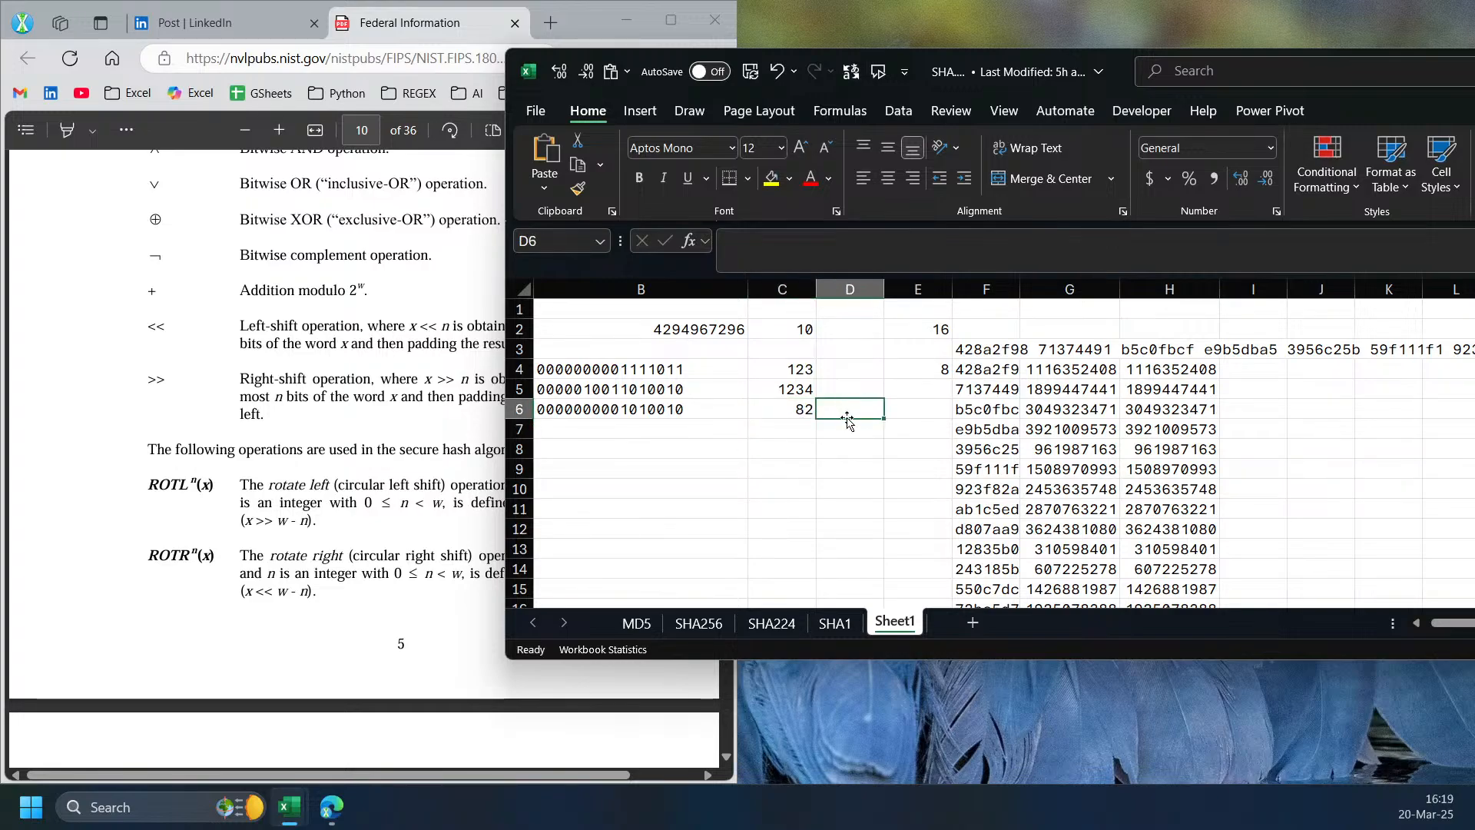
pyautogui.write('^')
pyautogui.press('Return')
# - Enter the OR symbol v as a label in cell D7, following the standard's symbol list
pyautogui.scroll(3, 385, 378)
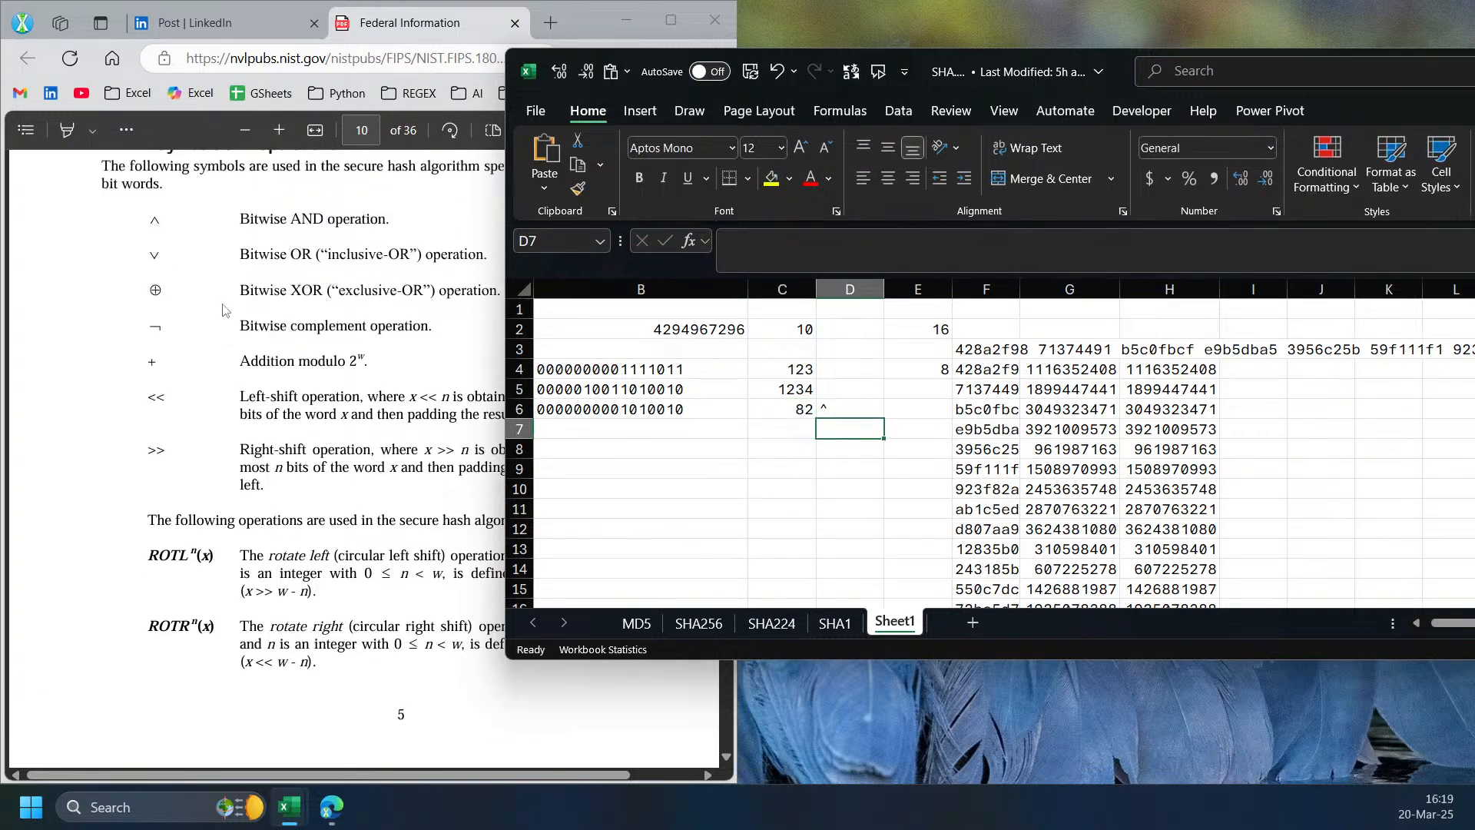
pyautogui.write('V')
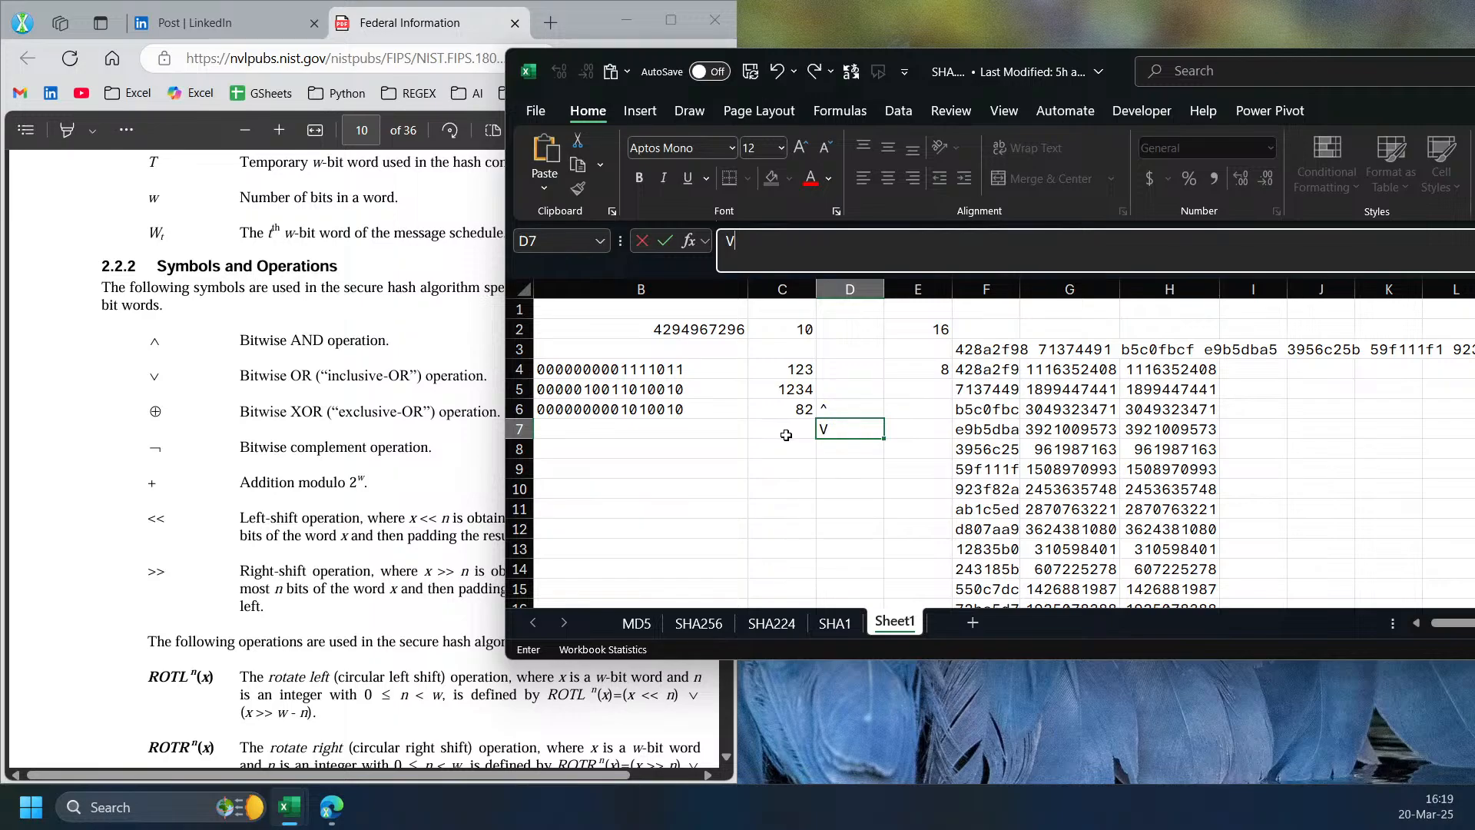
pyautogui.click(851, 438)
pyautogui.write('v')
pyautogui.press('Return')
# - Enter the bitwise OR of the two sample numbers in cell C7 as =BITOR(C4,C5)
pyautogui.click(792, 431)
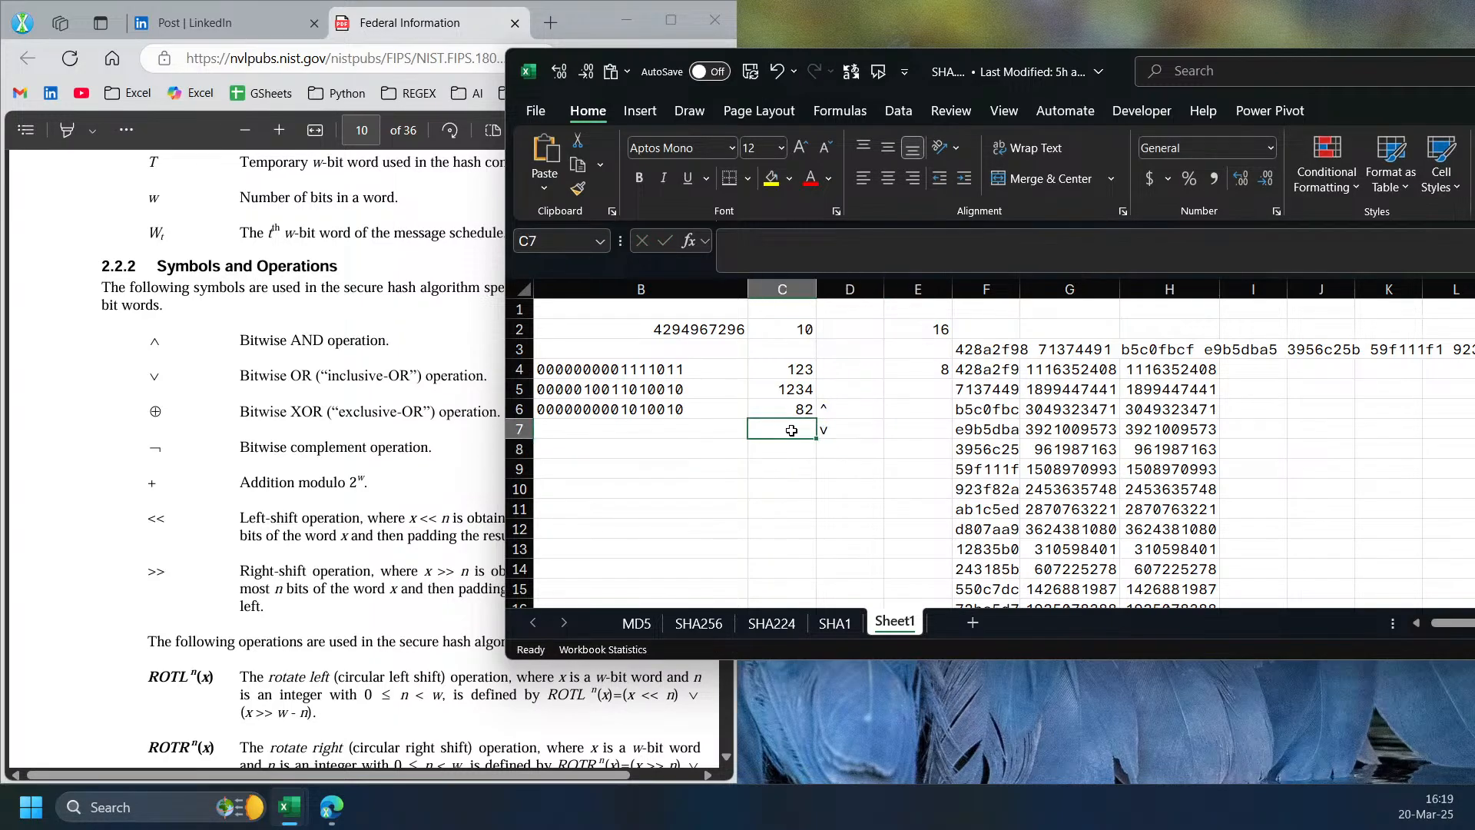
pyautogui.write('-b')
pyautogui.press('BackSpace')
pyautogui.press('BackSpace')
pyautogui.write('==b')
pyautogui.press('BackSpace')
pyautogui.press('BackSpace')
pyautogui.write('b')
pyautogui.press('BackSpace')
pyautogui.write('bit')
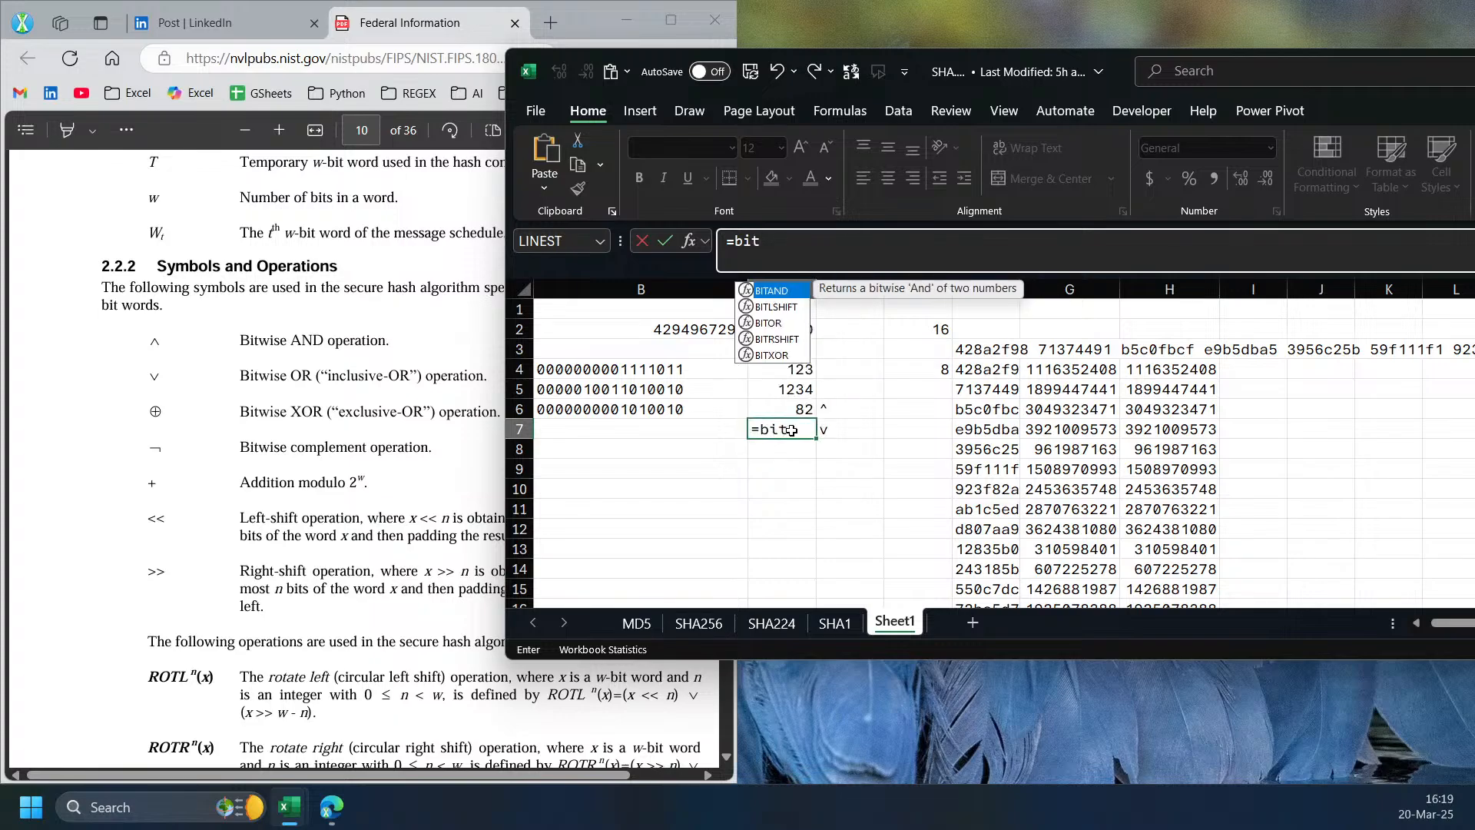
pyautogui.write('or')
pyautogui.press('Tab')
pyautogui.click(785, 371)
pyautogui.write(',')
pyautogui.click(787, 390)
pyautogui.press('Return')
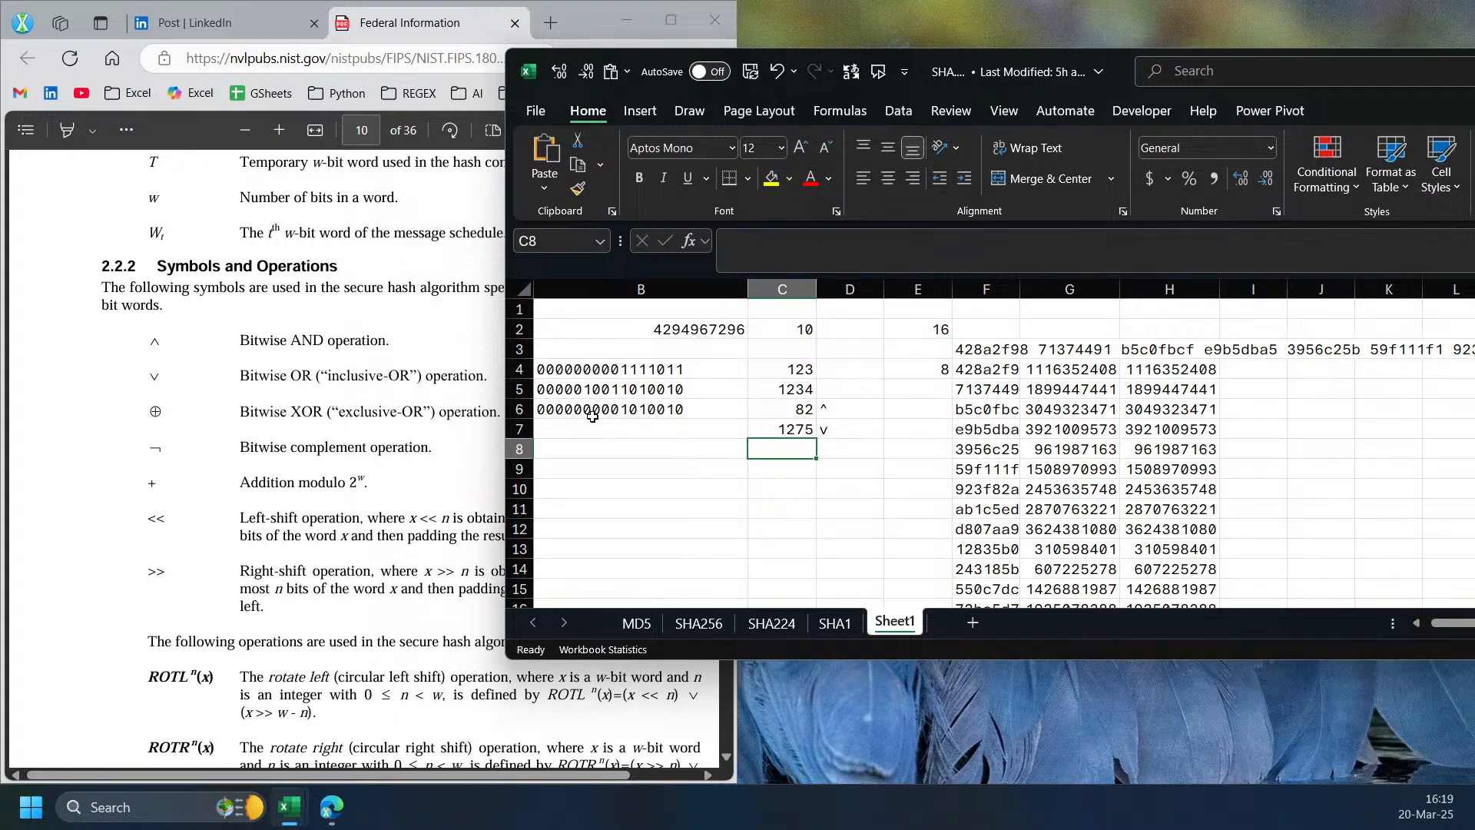
# - Fill the binary conversion formula from B6 down to B7 and compare the OR result's digits with the sample rows
pyautogui.click(639, 430)
pyautogui.click(725, 409)
pyautogui.moveTo(748, 418); pyautogui.dragTo(739, 442)
pyautogui.click(702, 438)
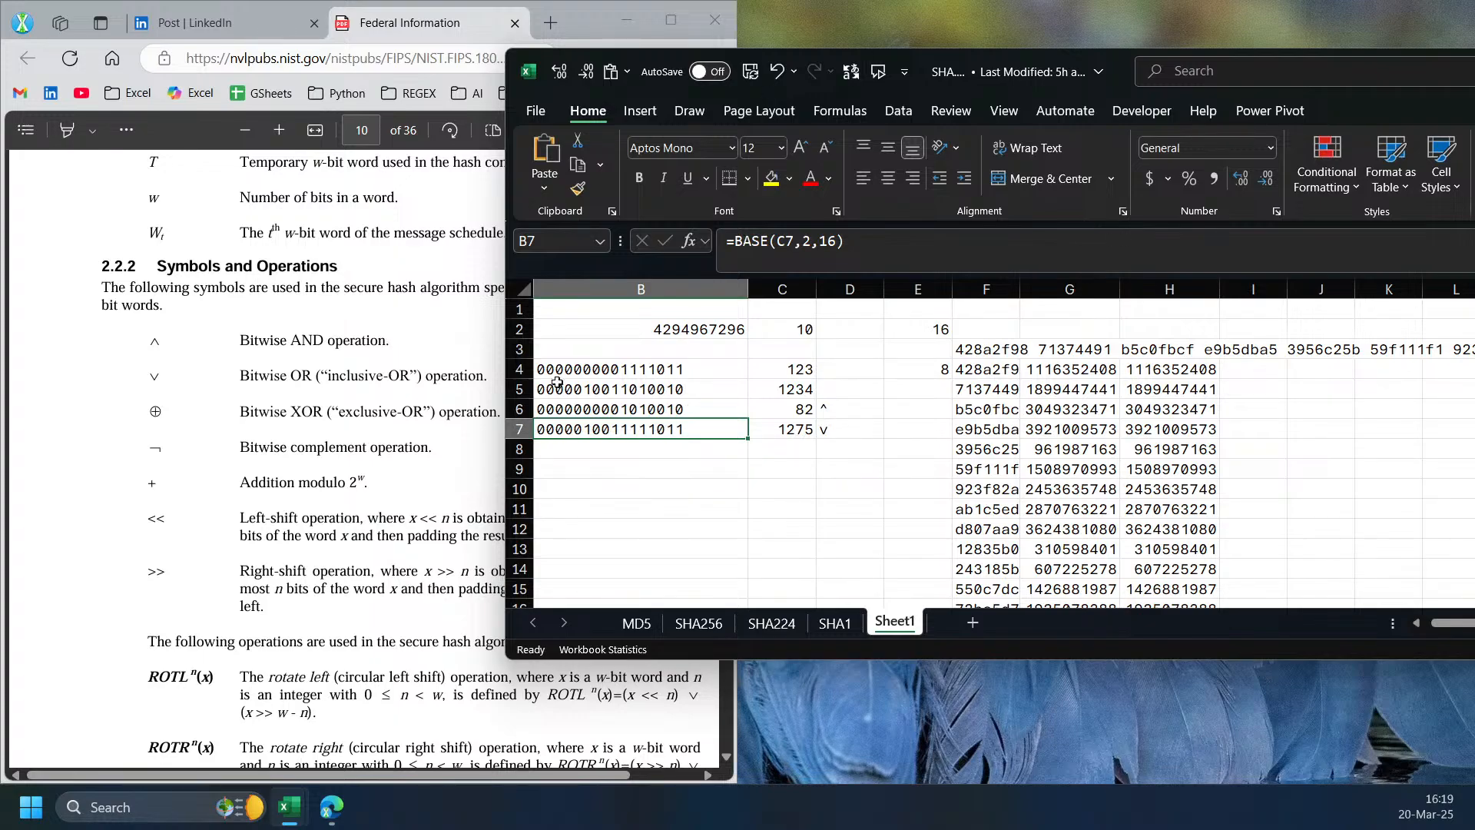
pyautogui.click(834, 432)
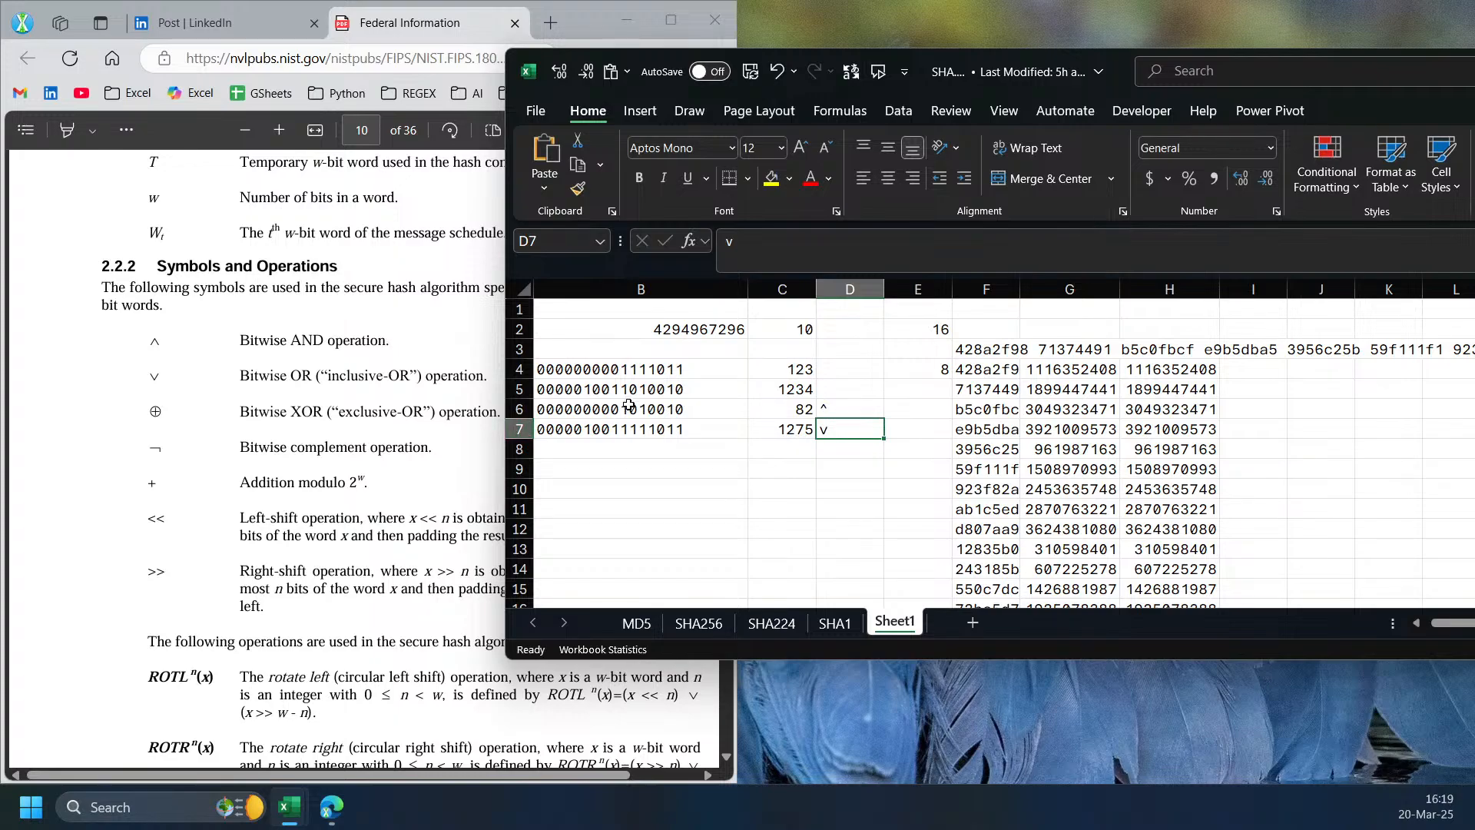
pyautogui.click(587, 395)
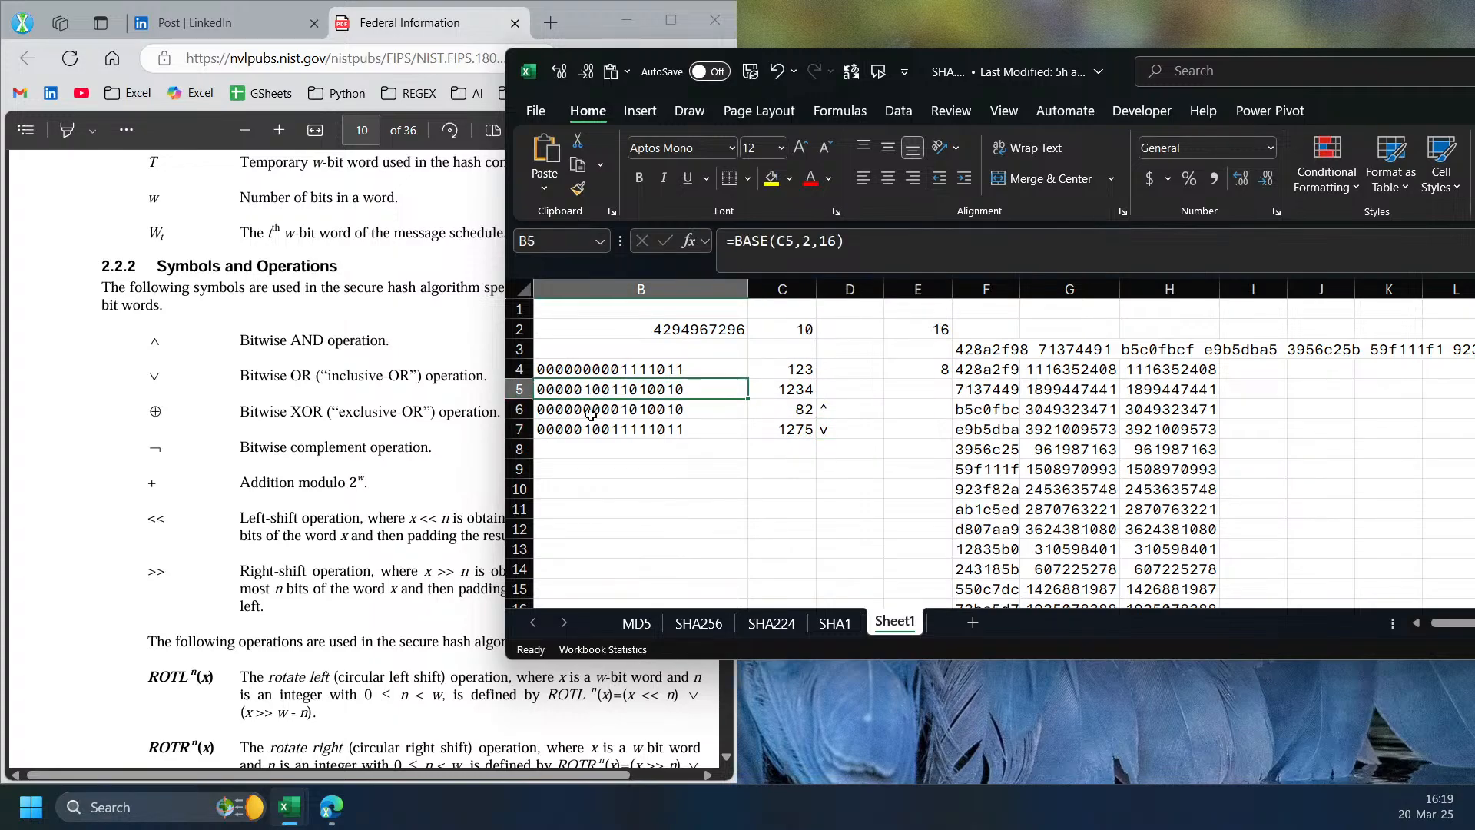
pyautogui.click(590, 447)
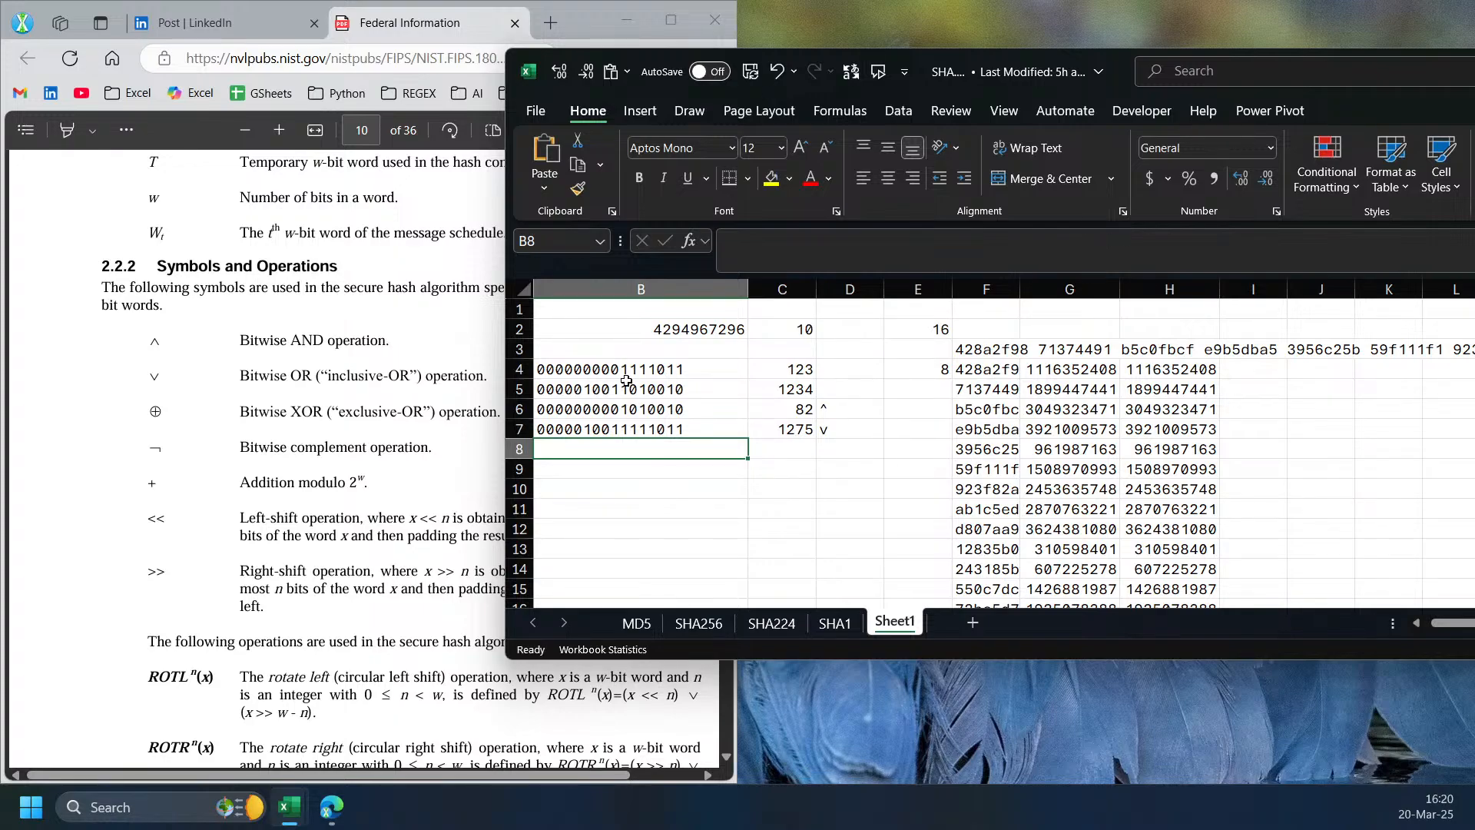
# - Enter the bitwise XOR of the two sample numbers in cell C8 as =BITXOR(C4,C5)
pyautogui.click(795, 446)
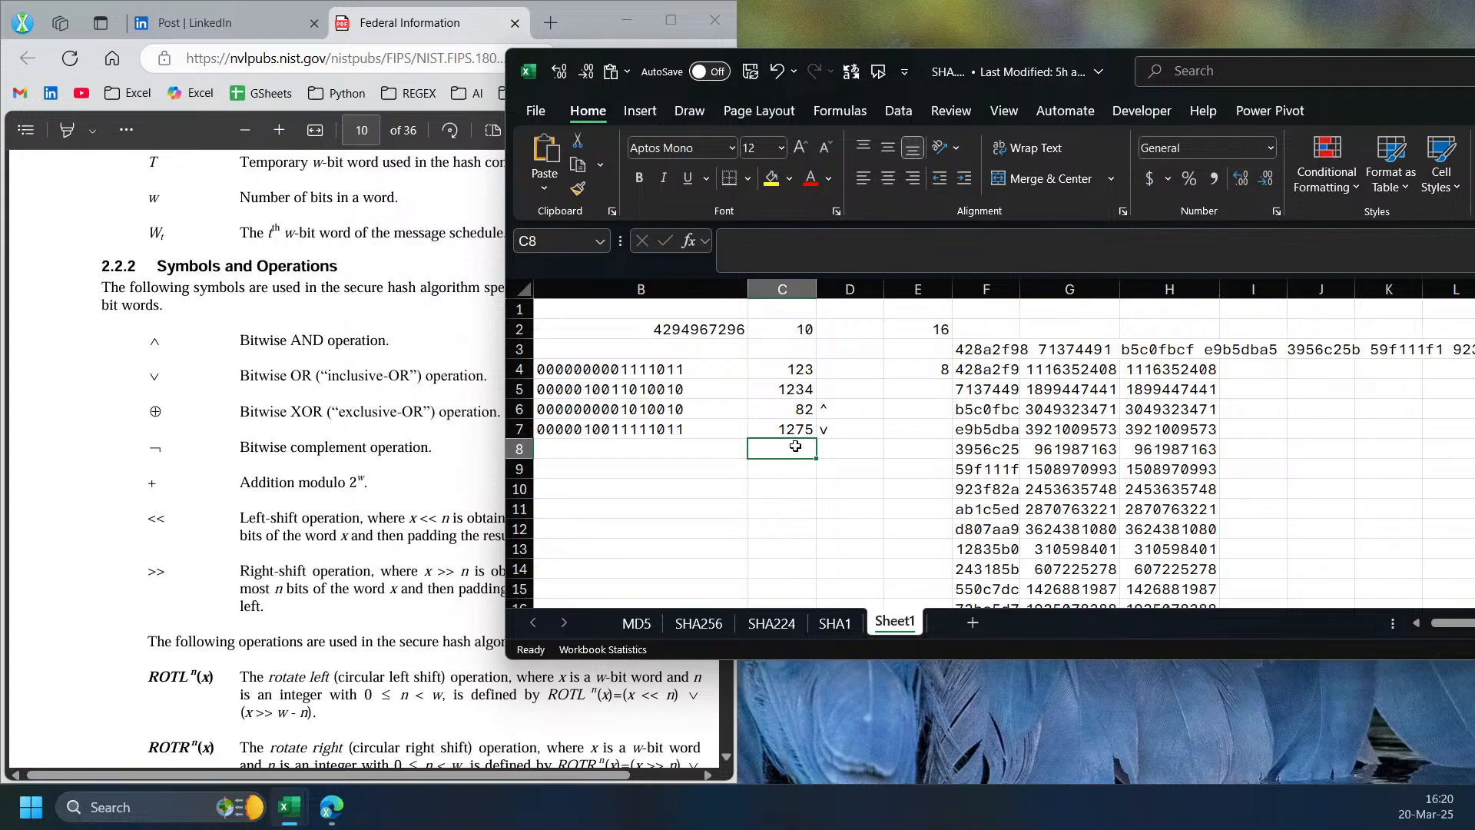
pyautogui.write('=bi')
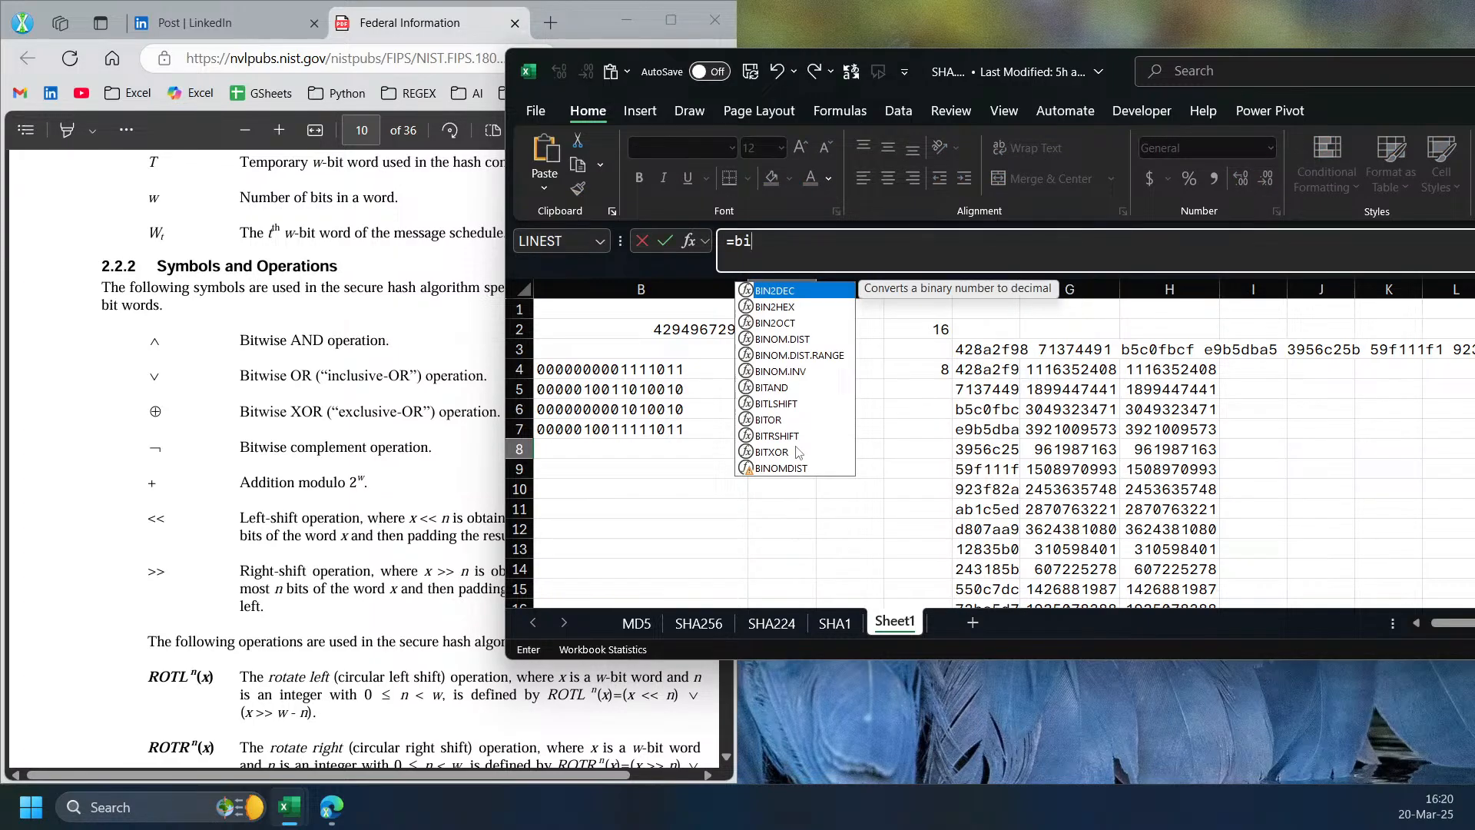
pyautogui.doubleClick(798, 452)
pyautogui.click(802, 369)
pyautogui.write(',')
pyautogui.click(797, 390)
pyautogui.press('Return')
# - Fill the binary conversion formula from B7 down to B8 for the XOR result
pyautogui.click(734, 433)
pyautogui.moveTo(748, 438); pyautogui.dragTo(747, 460)
pyautogui.click(596, 453)
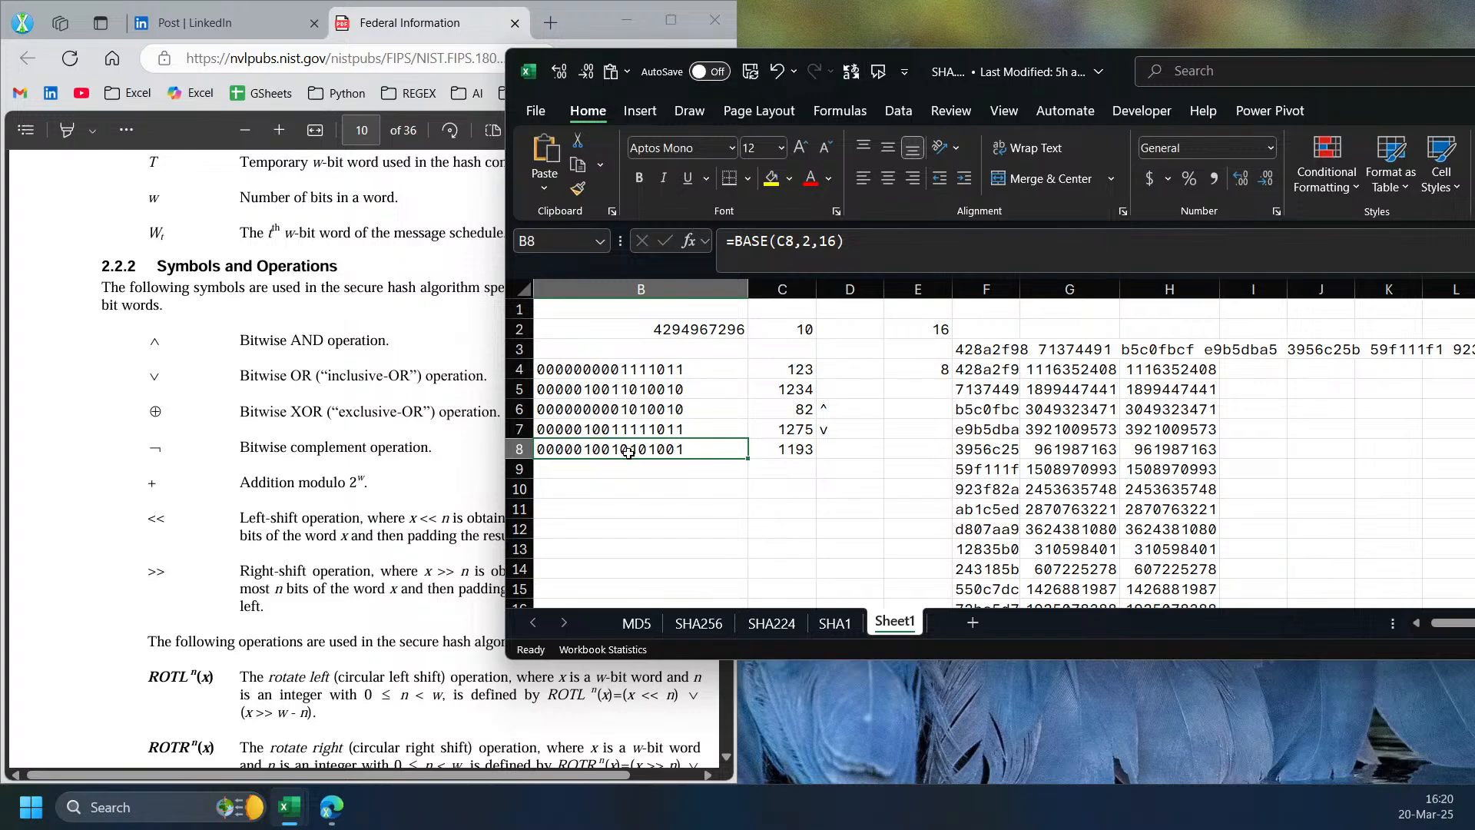
# - Locate the bitwise complement operation in the standard's list of symbols and operations
pyautogui.click(281, 467)
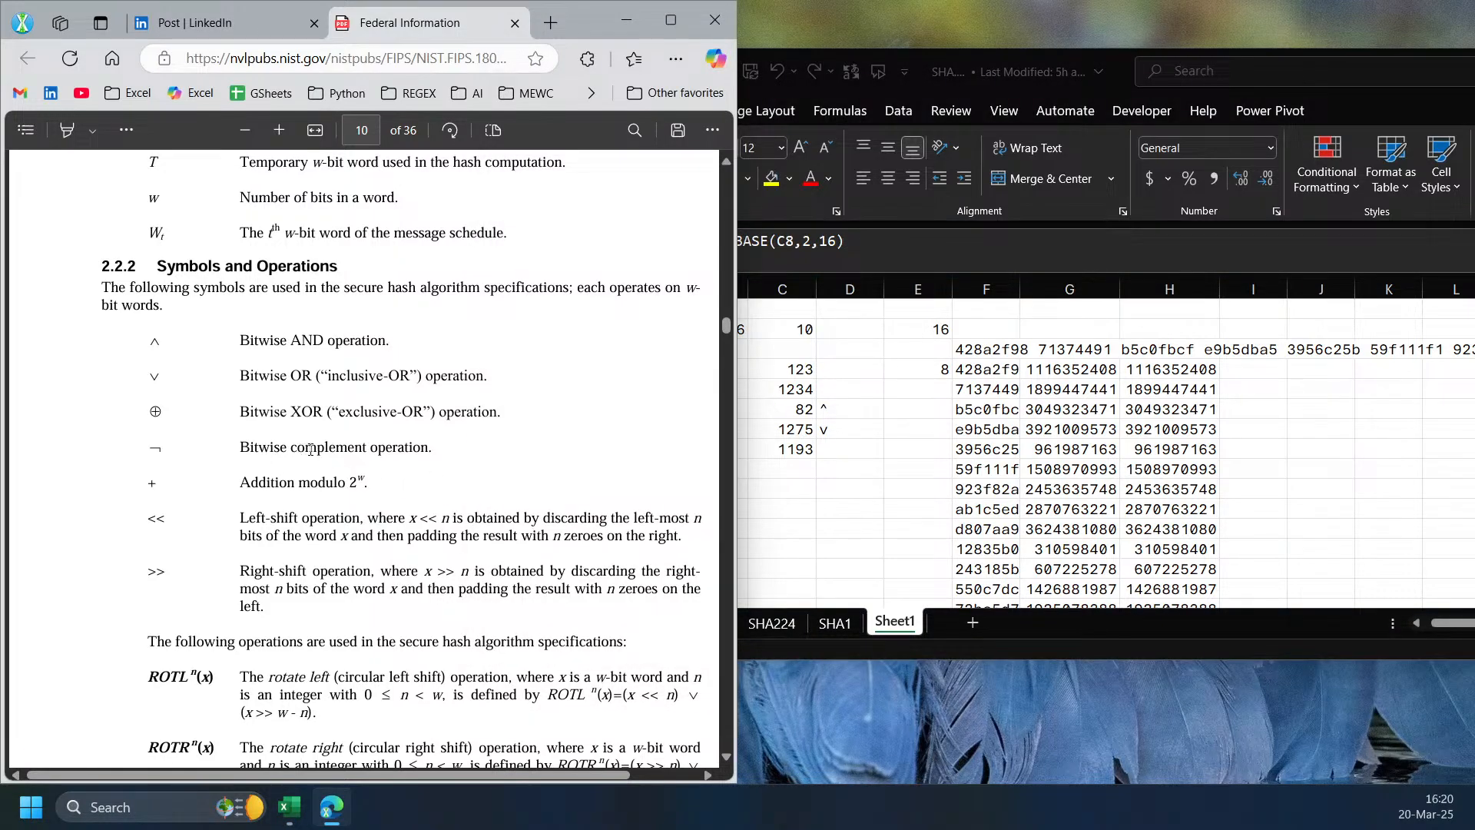
pyautogui.moveTo(306, 449); pyautogui.dragTo(367, 449)
pyautogui.click(489, 451)
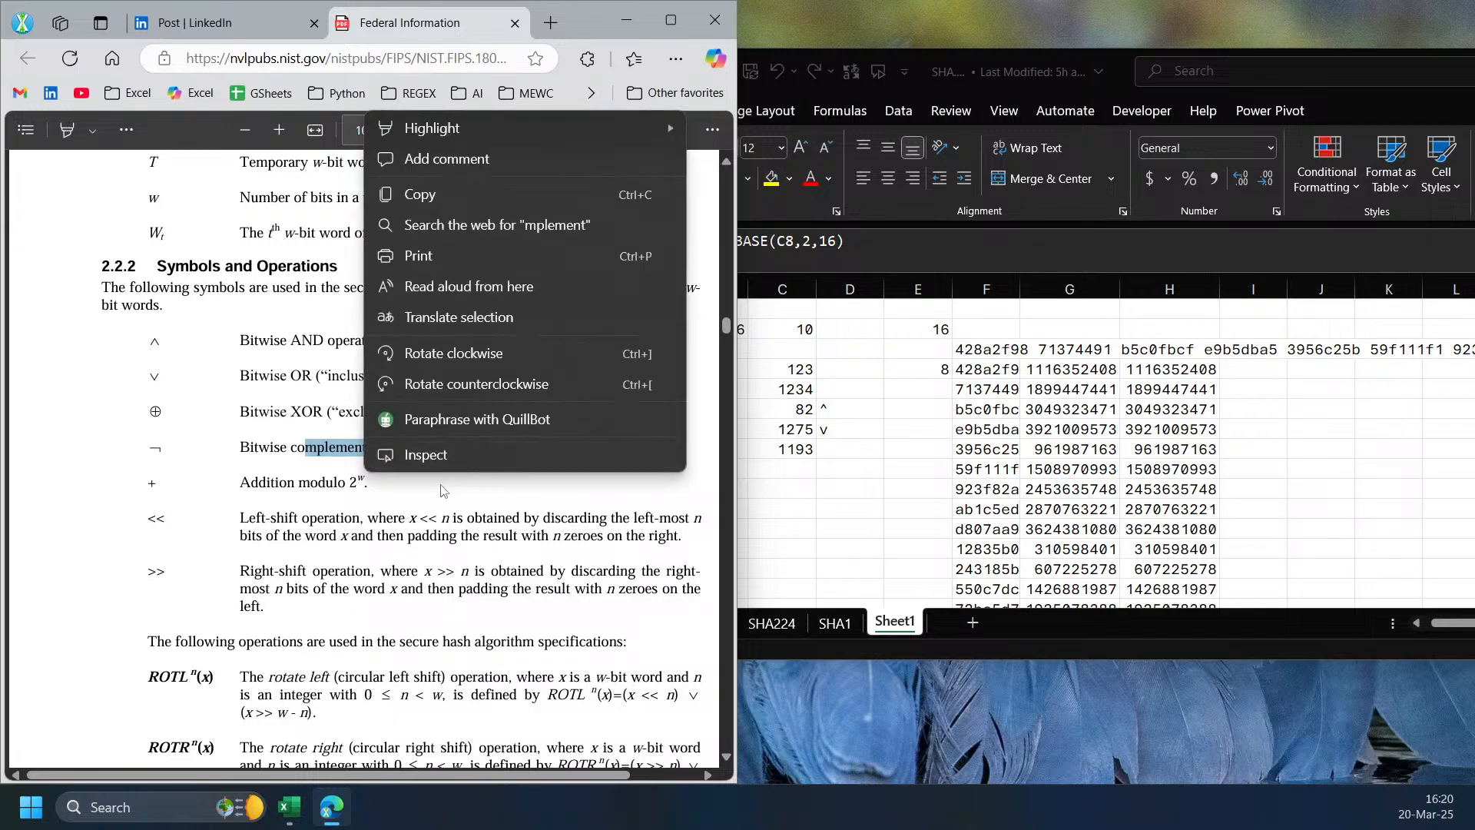
pyautogui.click(451, 489)
pyautogui.click(808, 489)
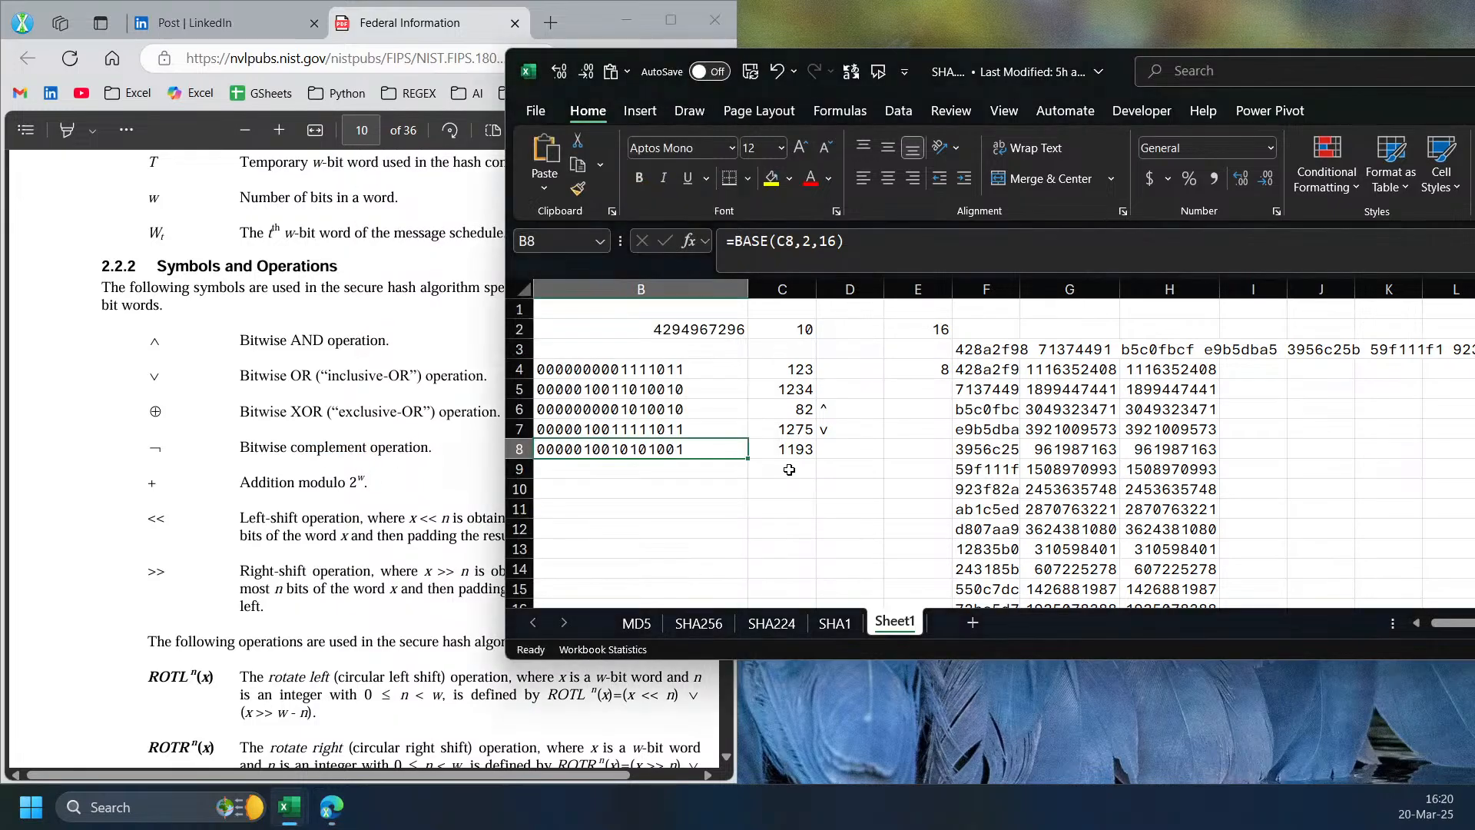
pyautogui.click(799, 452)
pyautogui.click(798, 471)
pyautogui.write('=')
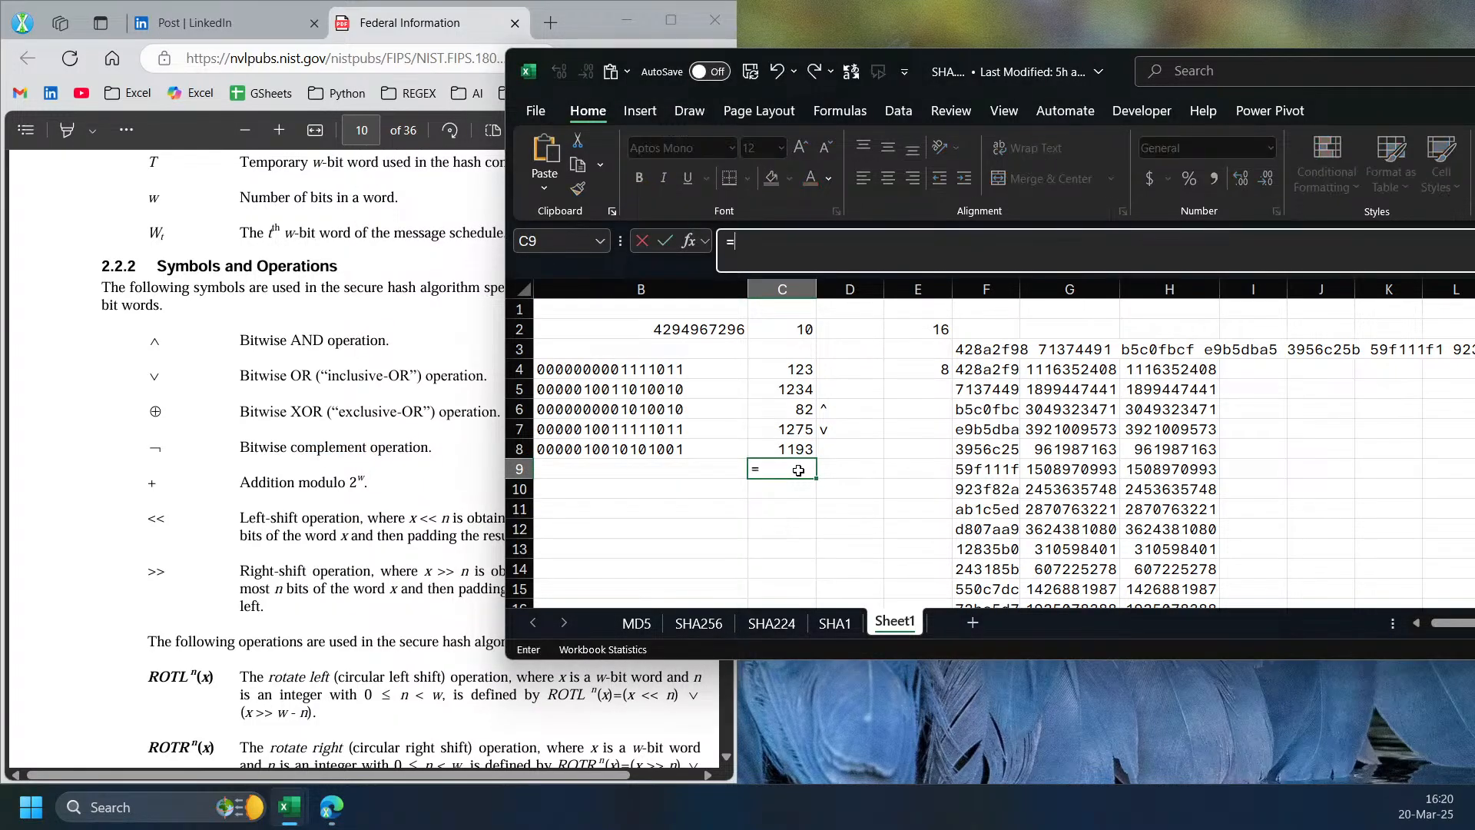
pyautogui.write('bit')
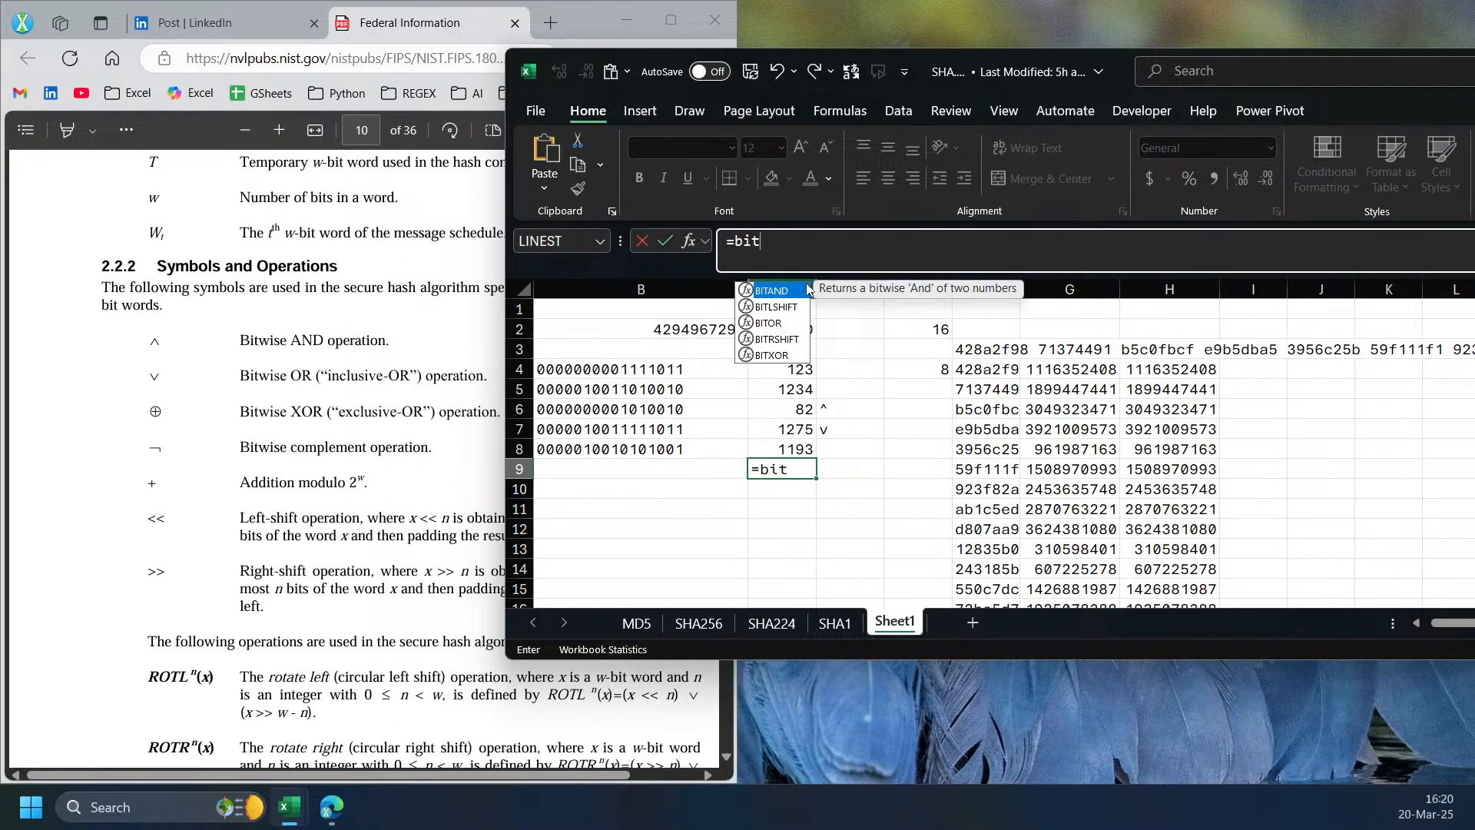
pyautogui.press('Escape')
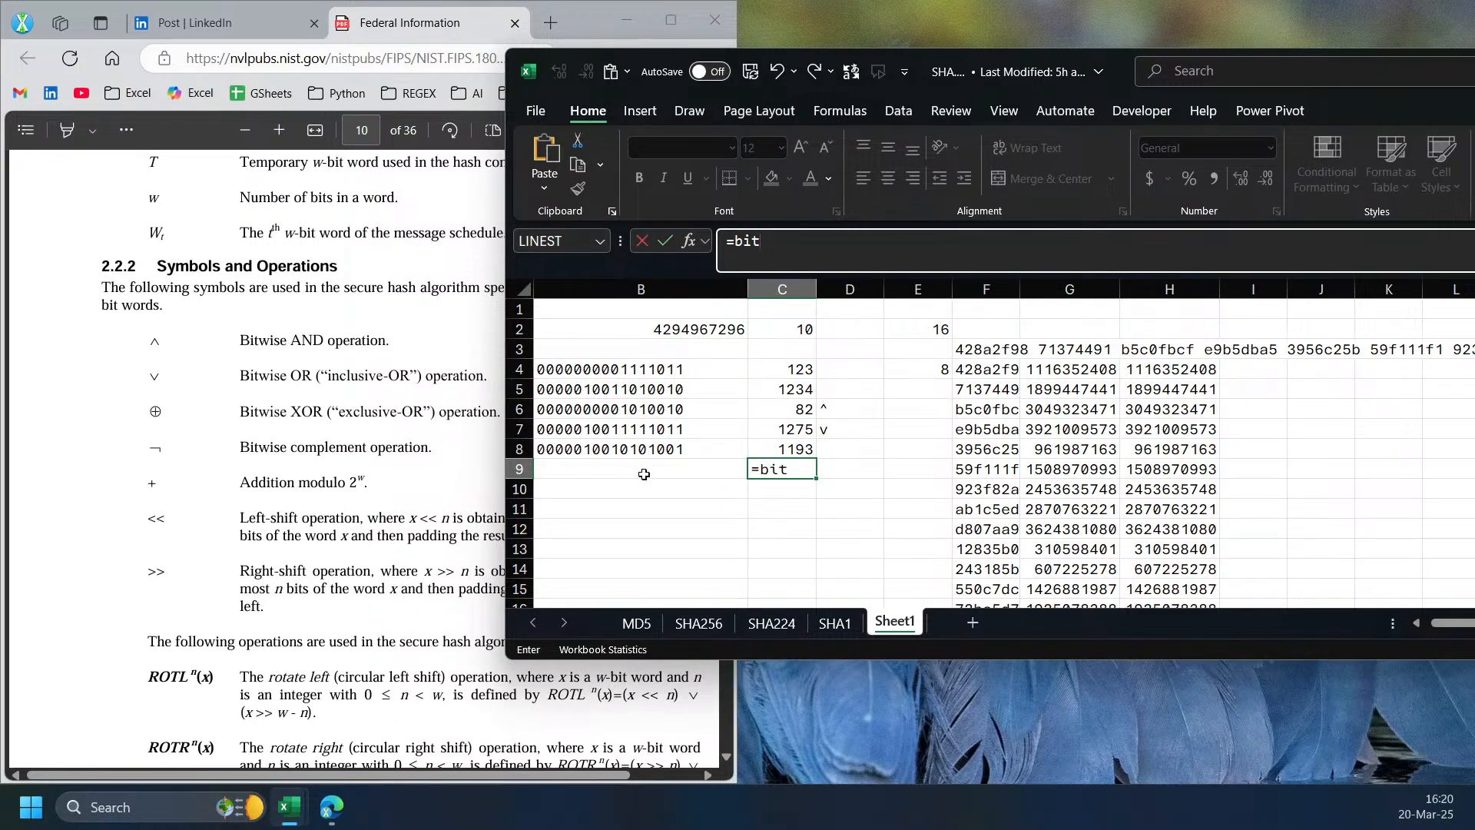
pyautogui.press('Return')
pyautogui.click(772, 472)
pyautogui.press('Delete')
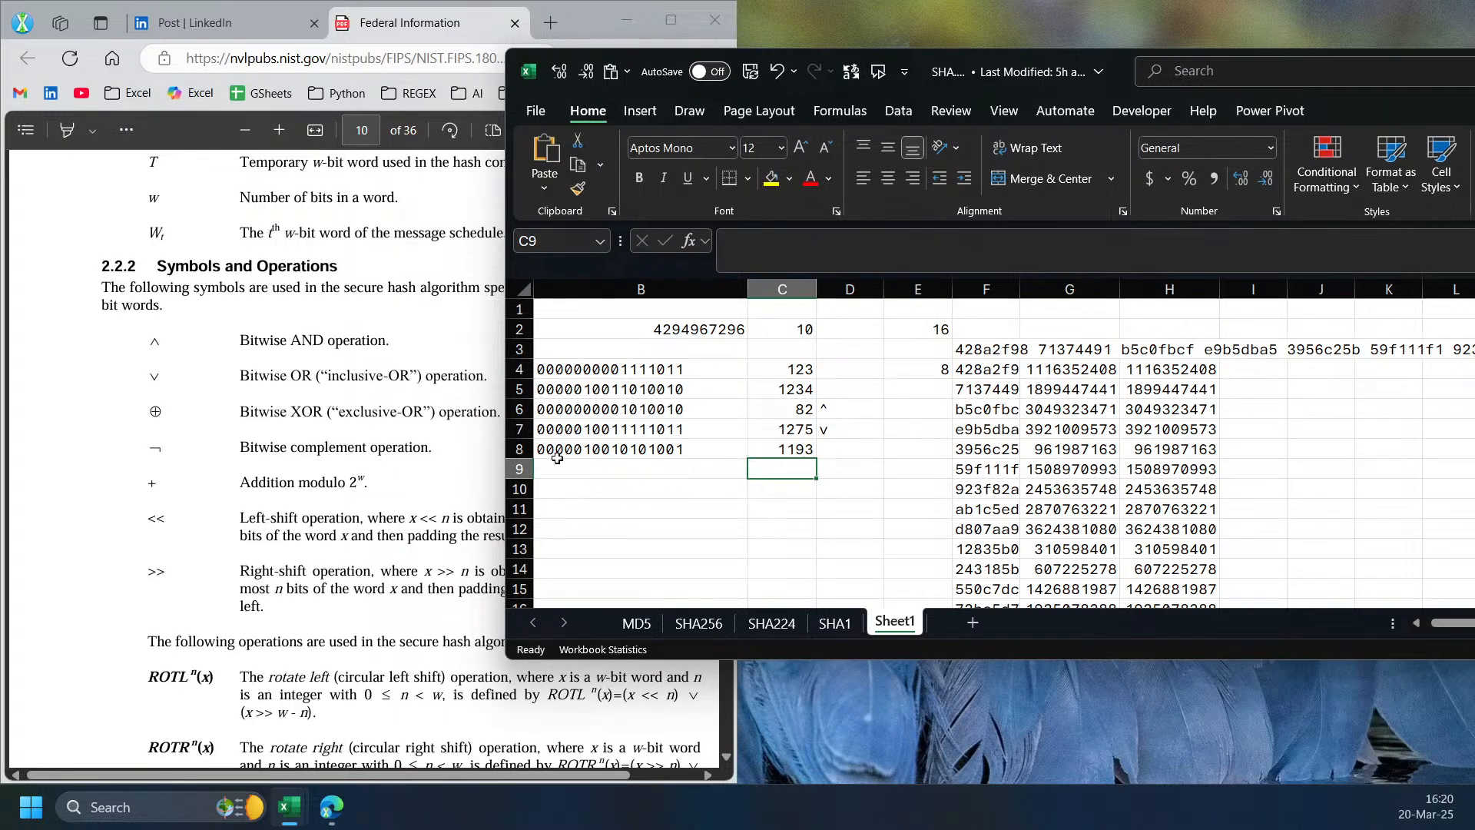
pyautogui.click(557, 474)
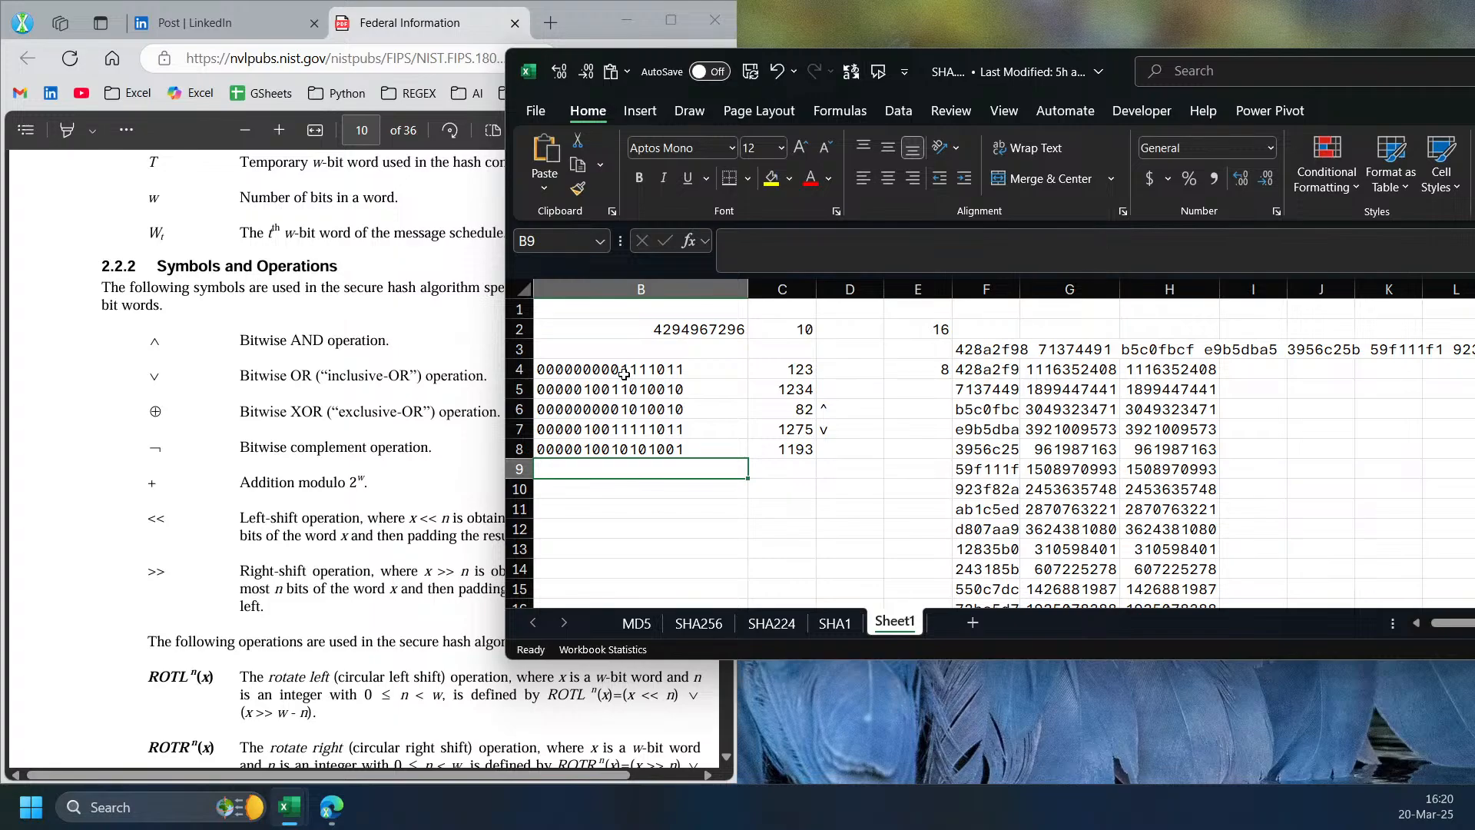
pyautogui.write('1')
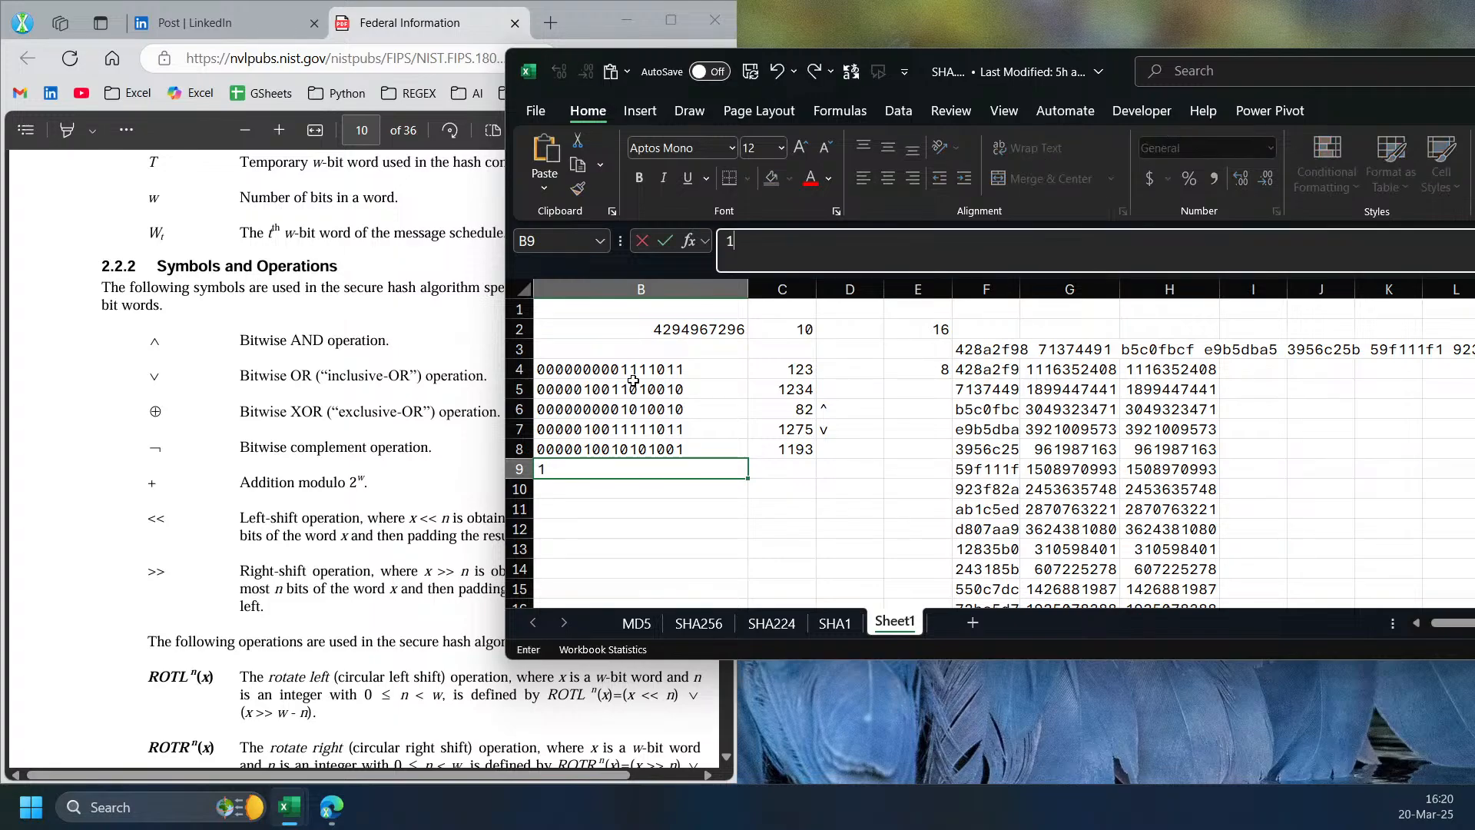
pyautogui.press('Escape')
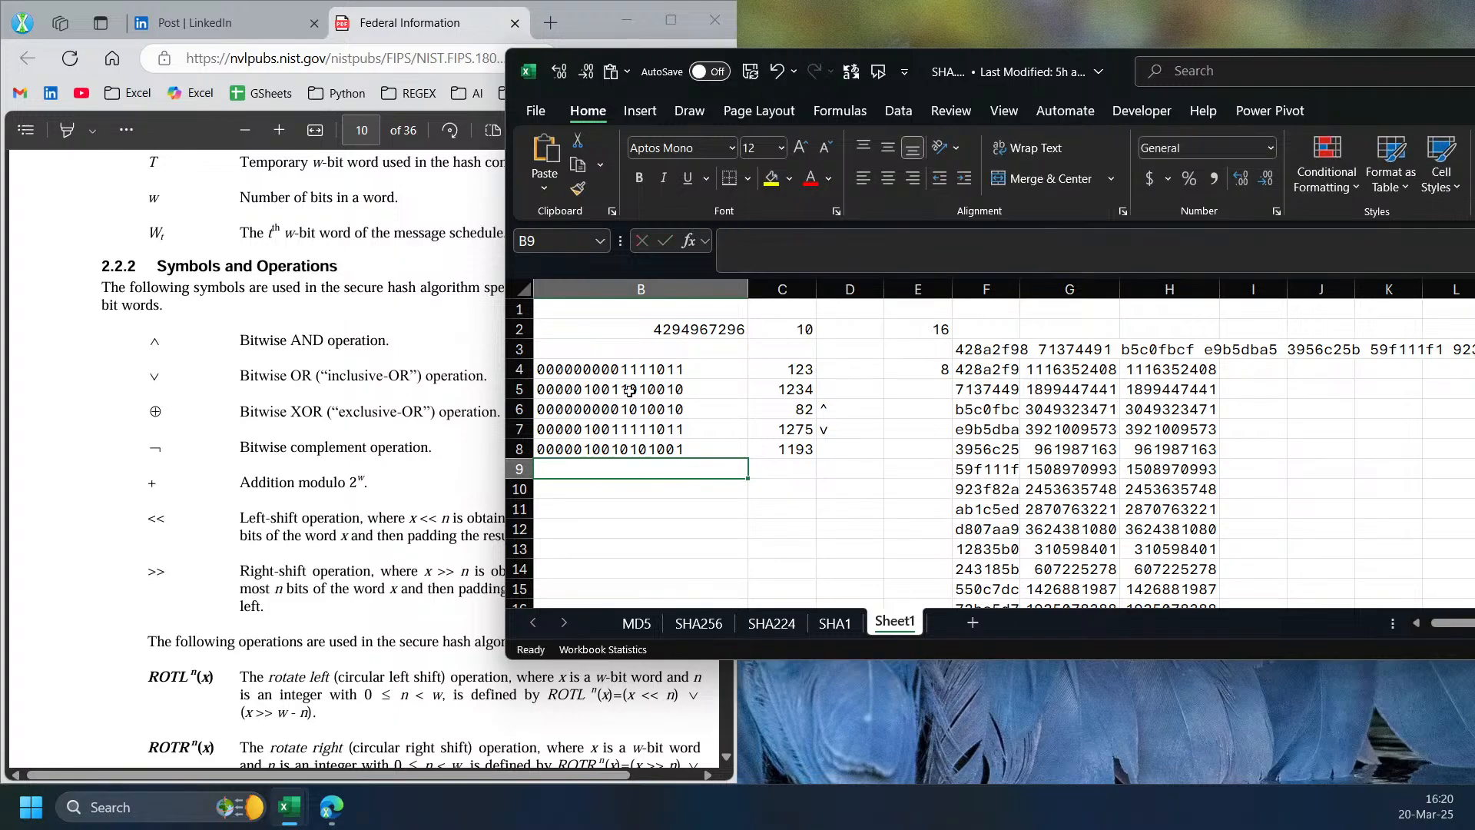
# - Check the length of the binary string in B4 with a temporary =LEN(B4) formula in B3 and clear it
pyautogui.click(669, 357)
pyautogui.write('=')
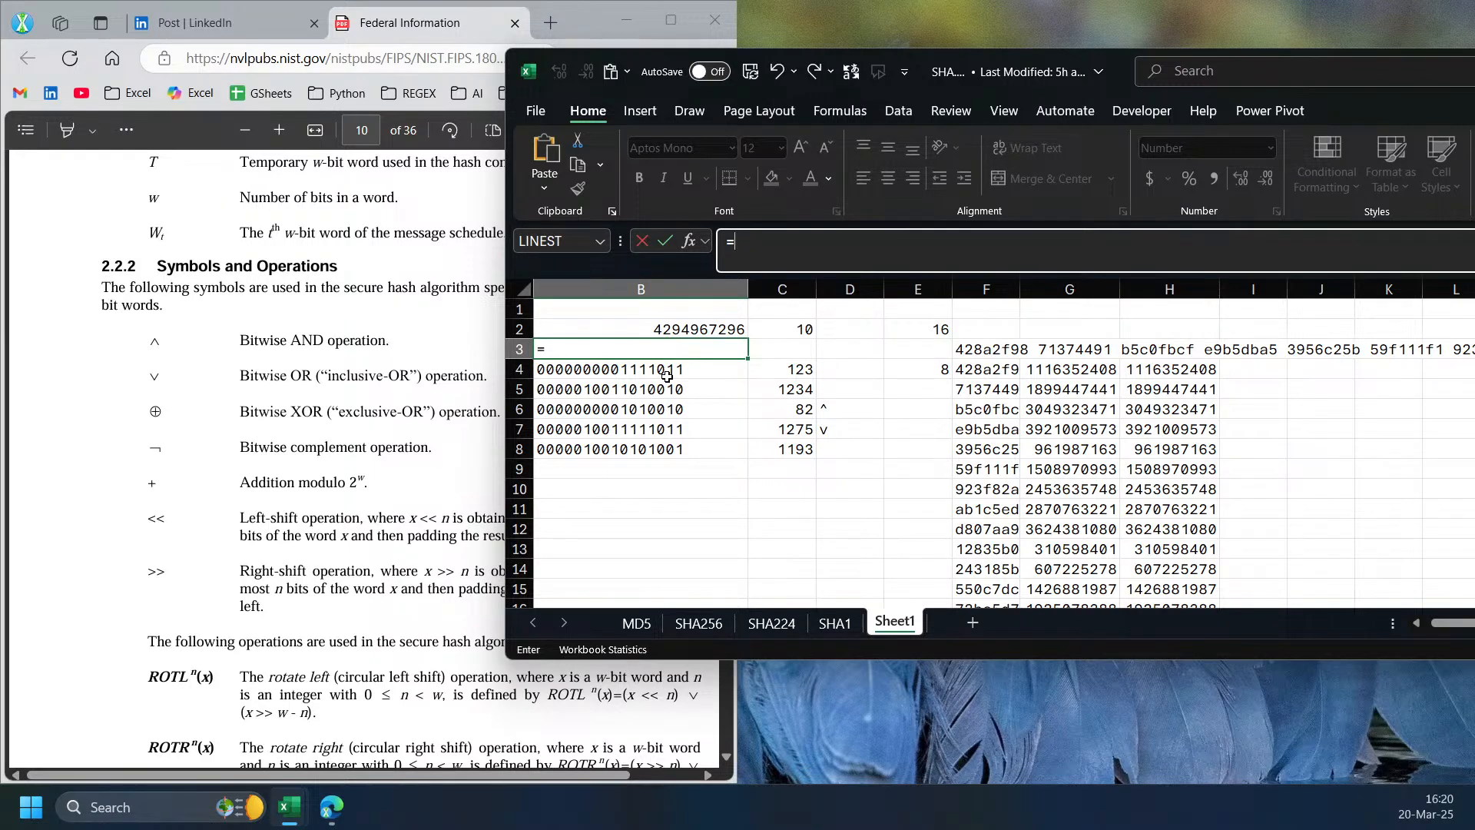
pyautogui.write('len')
pyautogui.press('Tab')
pyautogui.click(667, 376)
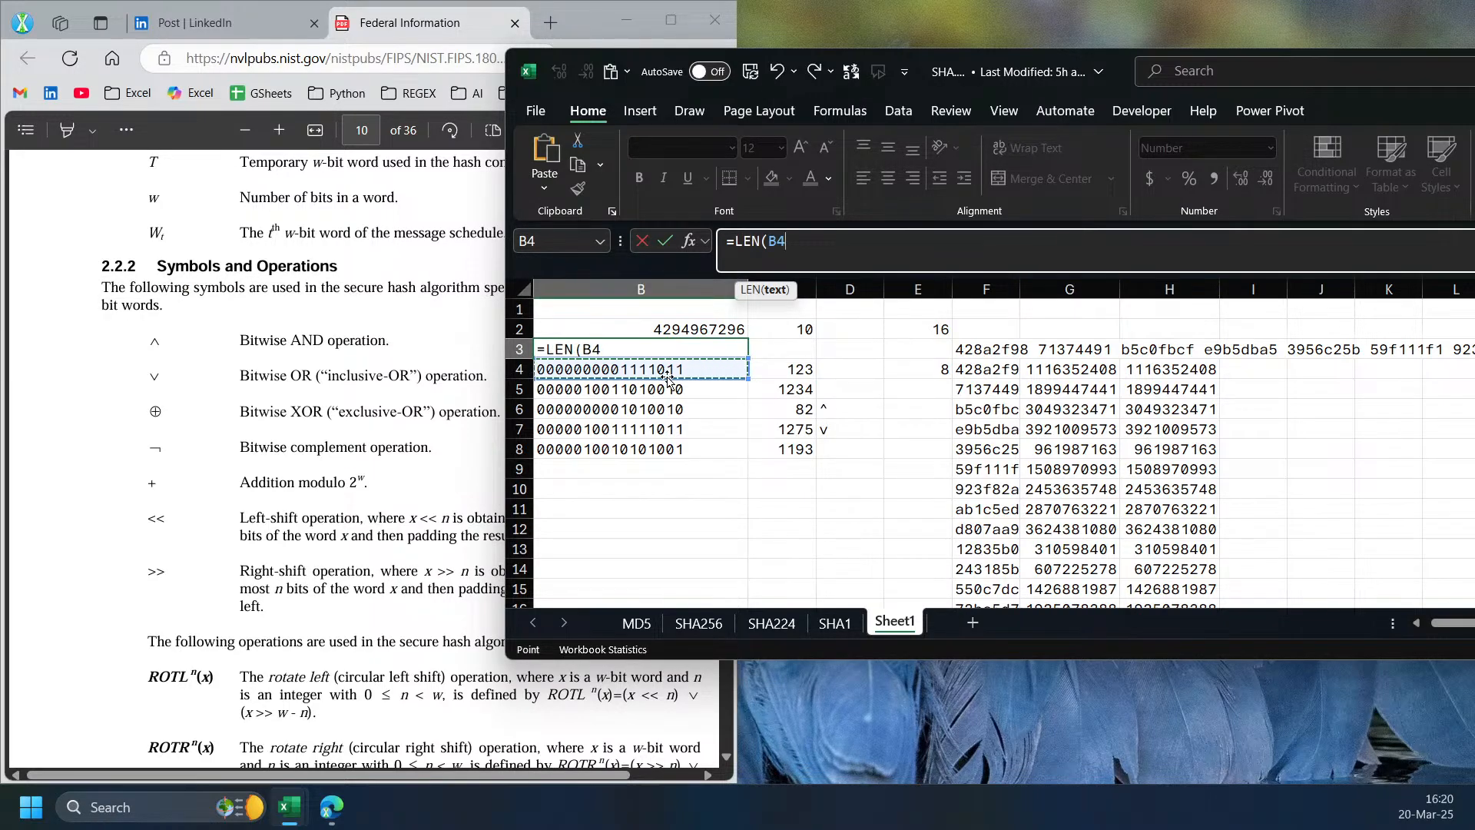
pyautogui.press('Return')
pyautogui.click(680, 355)
pyautogui.press('Delete')
pyautogui.click(645, 466)
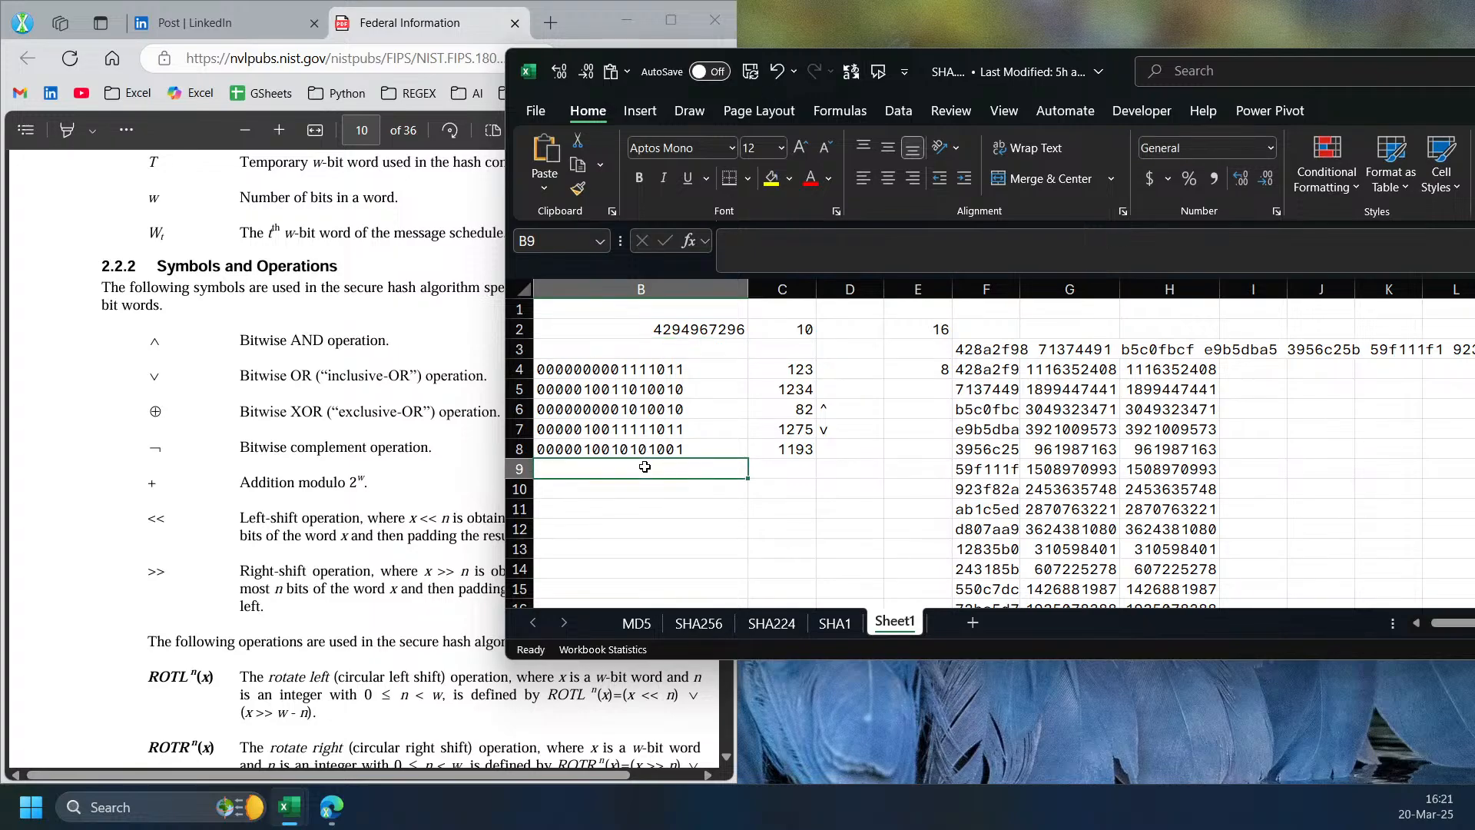
pyautogui.write('111111')
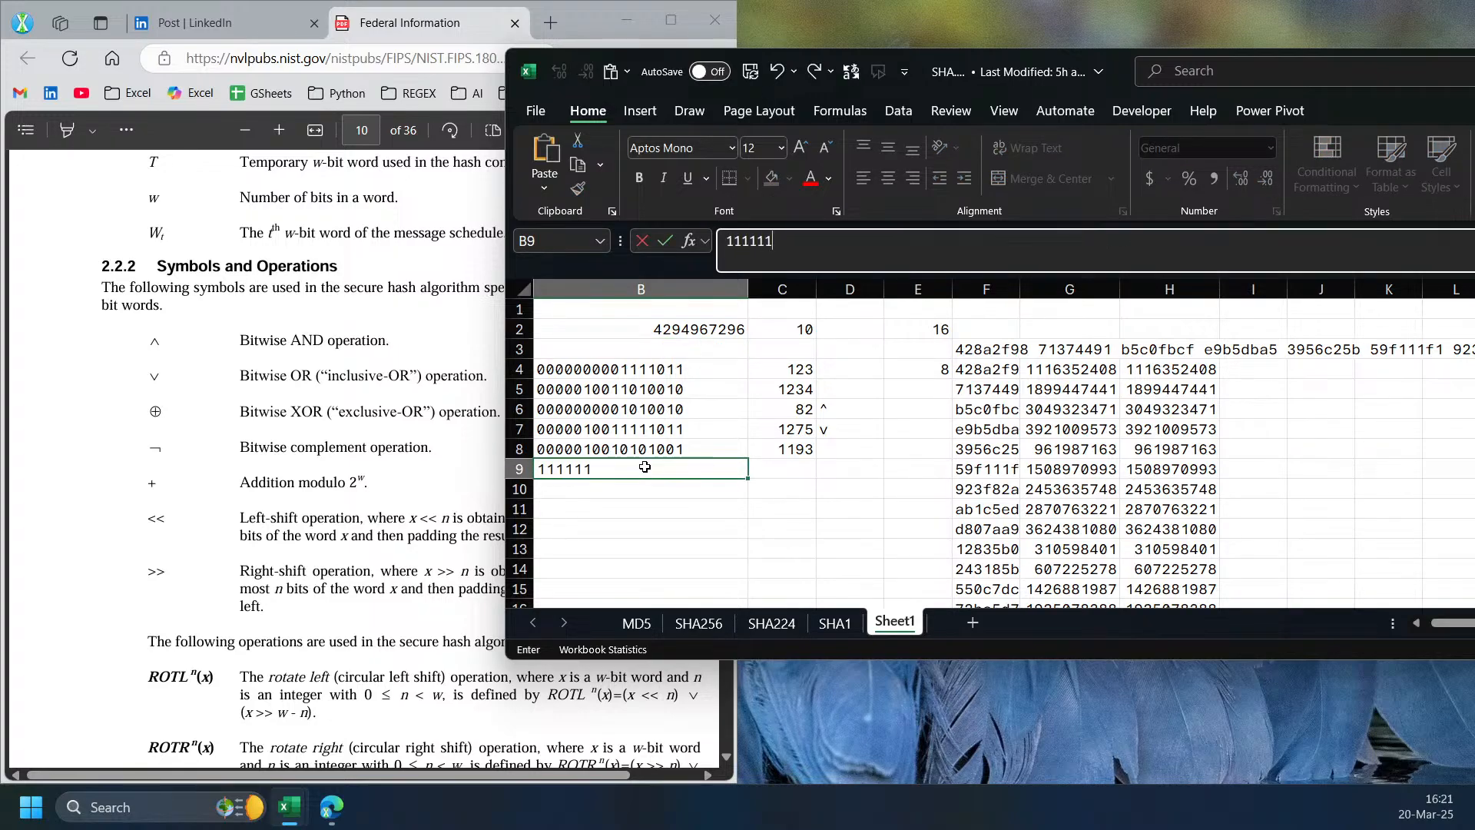
pyautogui.write('1110000100')
pyautogui.press('Return')
pyautogui.click(650, 470)
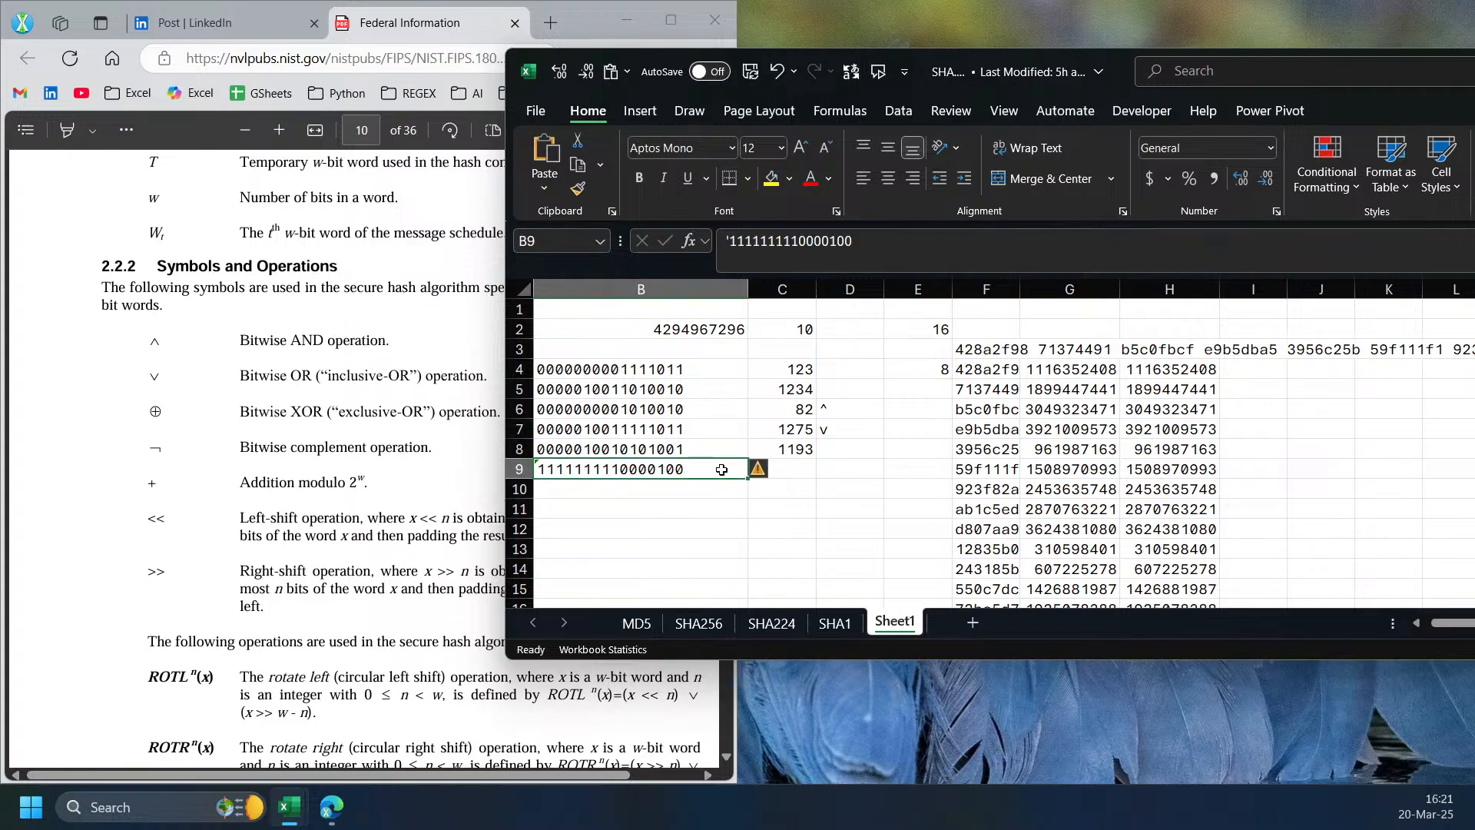
# - Convert the inverted binary string in B9 to a decimal number in cell D9 with =DECIMAL(B9,2)
pyautogui.click(797, 467)
pyautogui.write('=')
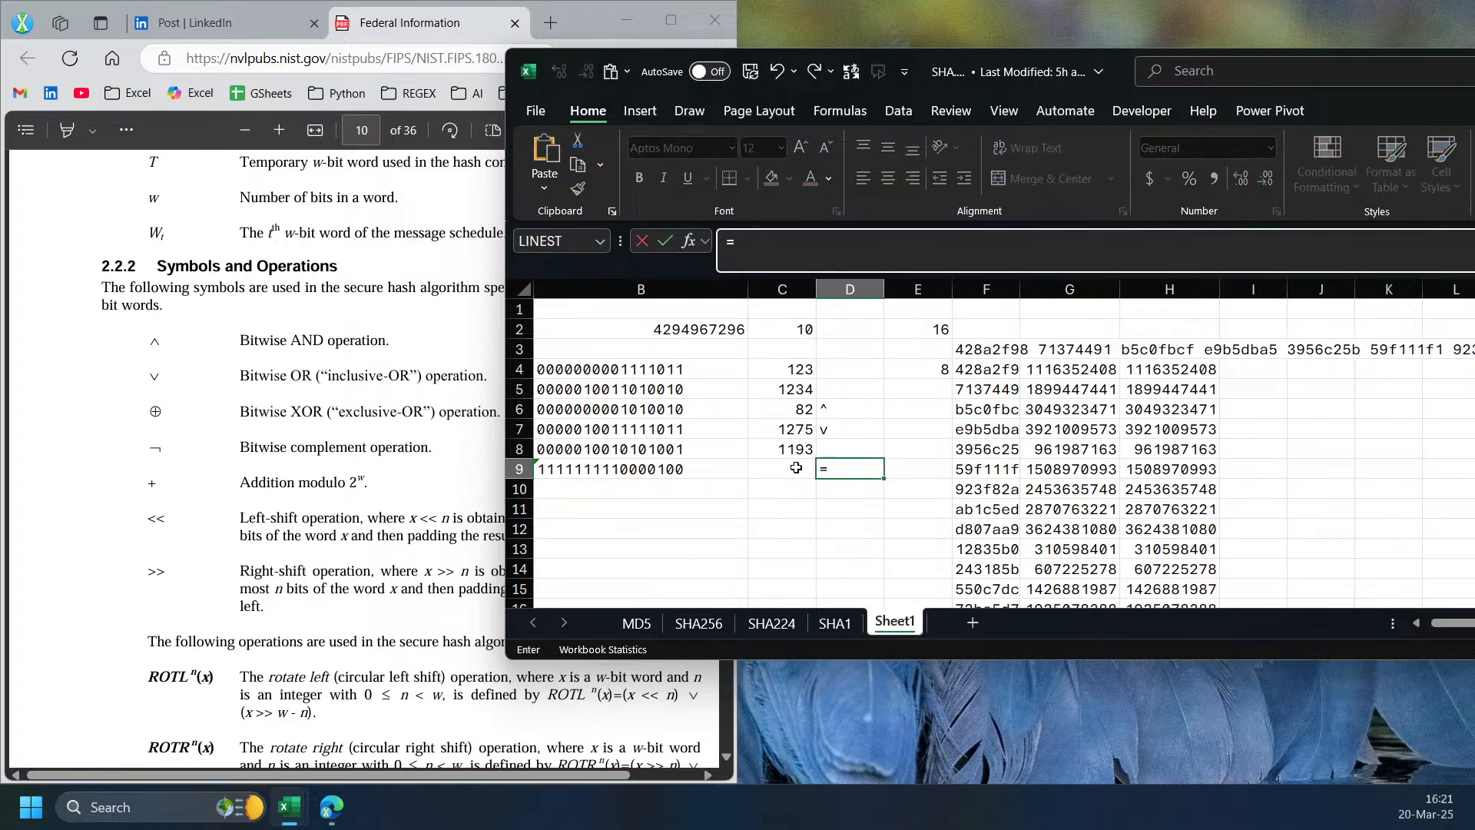
pyautogui.write('de')
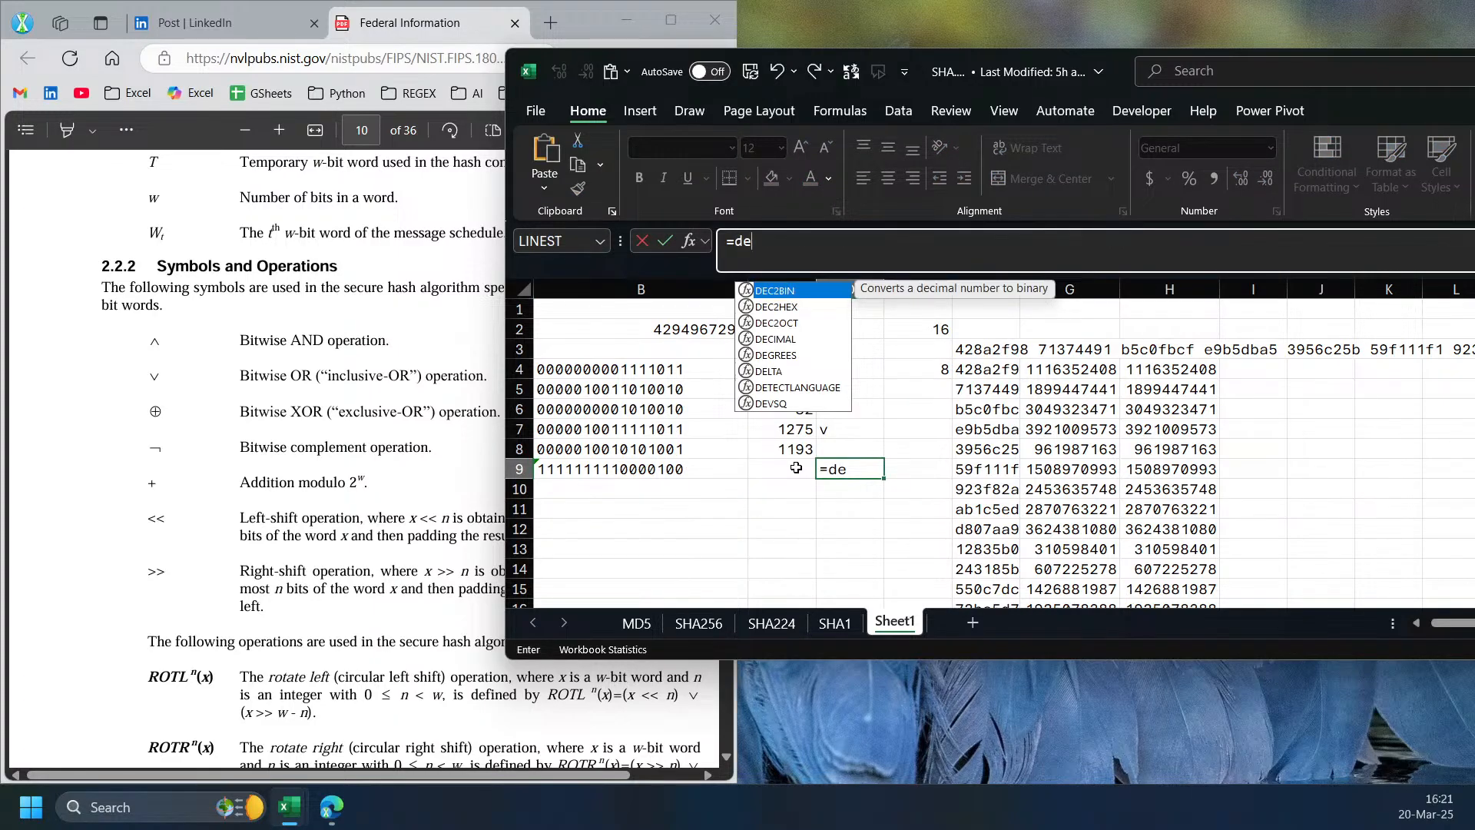
pyautogui.write('cmi')
pyautogui.press('BackSpace')
pyautogui.press('BackSpace')
pyautogui.write('i')
pyautogui.press('Tab')
pyautogui.press('Left')
pyautogui.press('Left')
pyautogui.press('Left')
pyautogui.press('Right')
pyautogui.write(',2)')
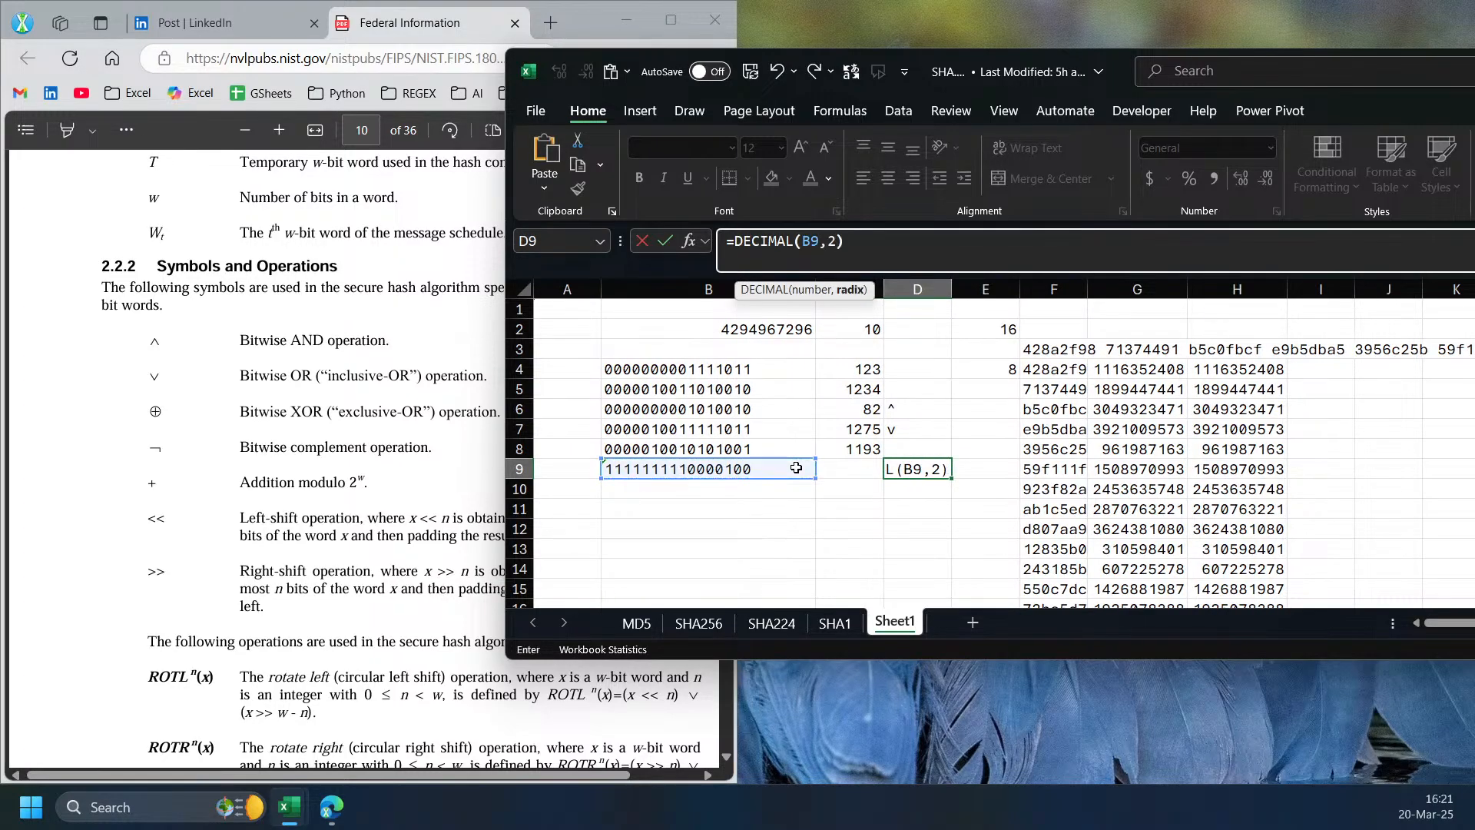
pyautogui.press('Return')
pyautogui.click(877, 467)
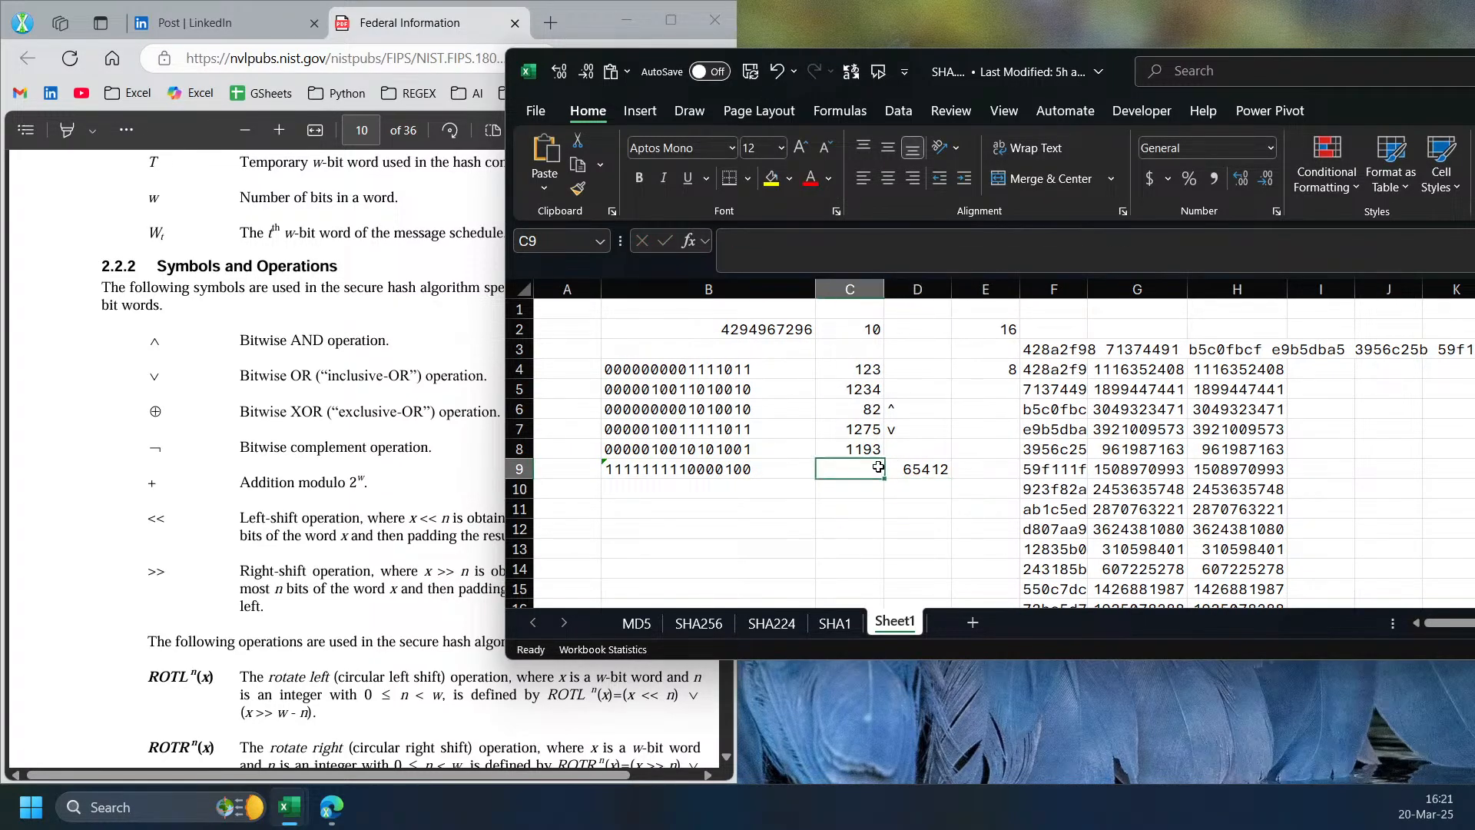
pyautogui.click(910, 463)
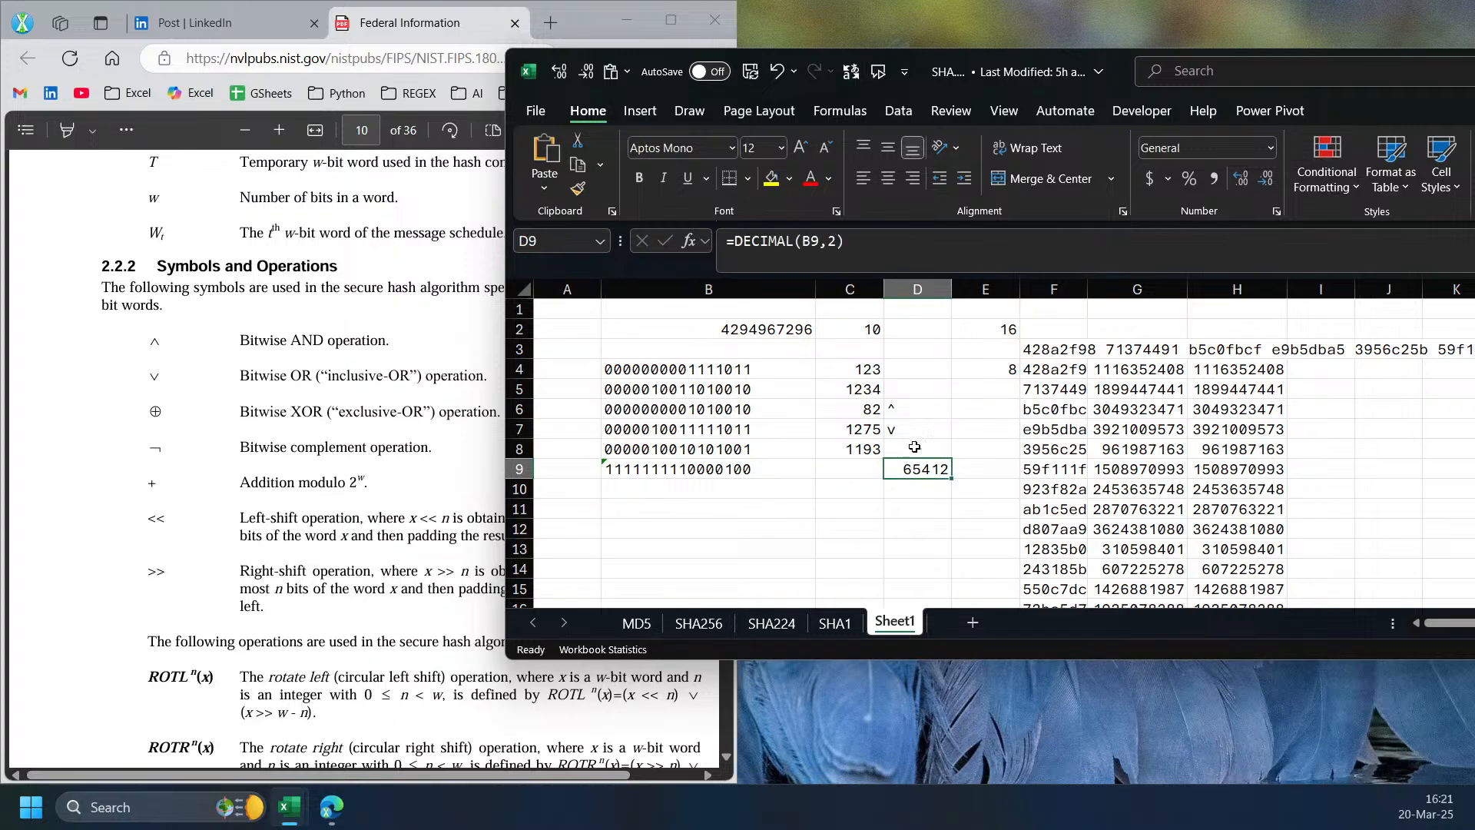
# - Add the original number and its decimal complement in cell D8 as =C4+D9
pyautogui.click(869, 370)
pyautogui.click(921, 465)
pyautogui.click(922, 448)
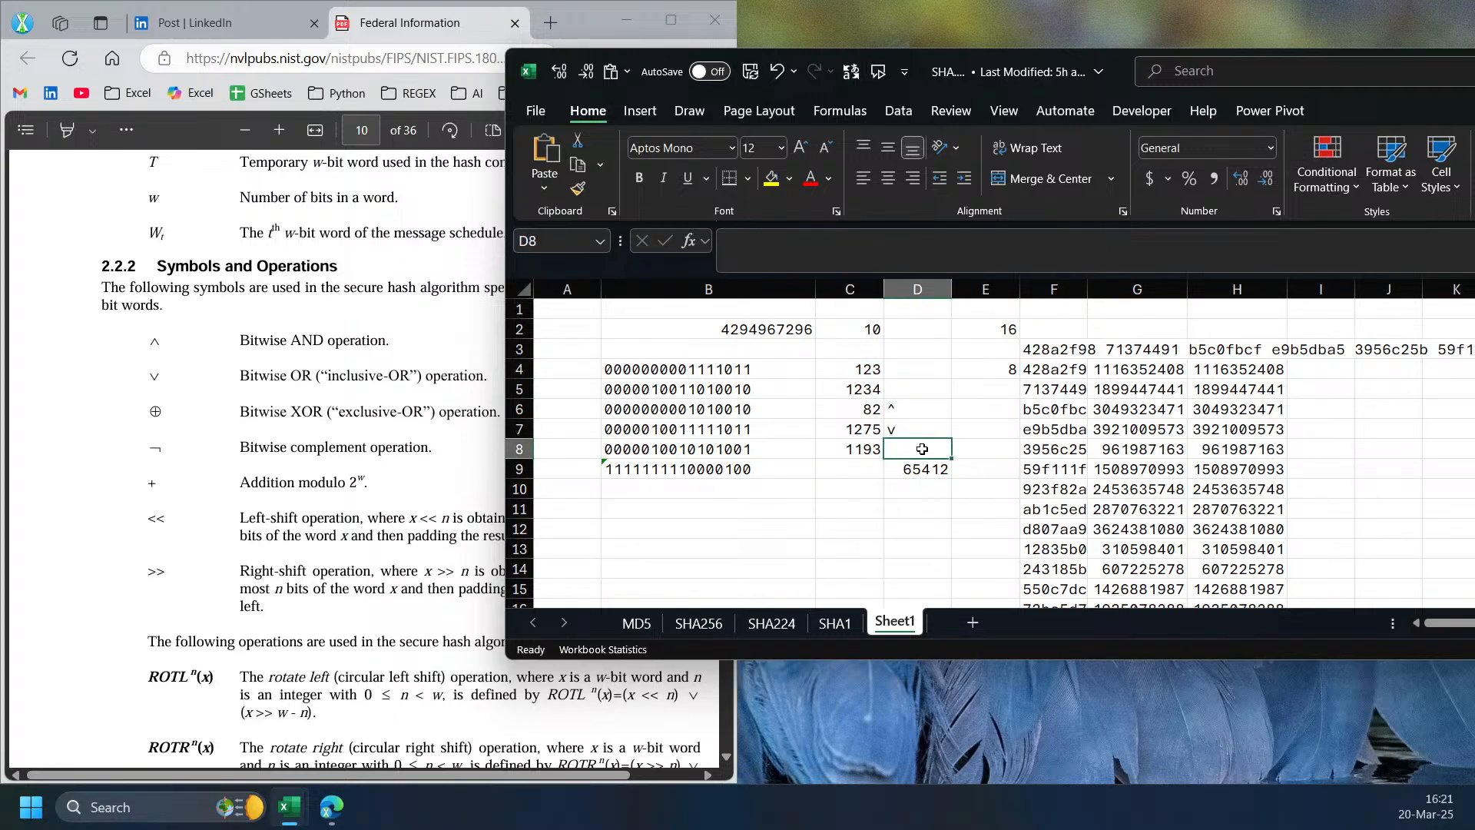
pyautogui.write('=')
pyautogui.click(864, 370)
pyautogui.write('+')
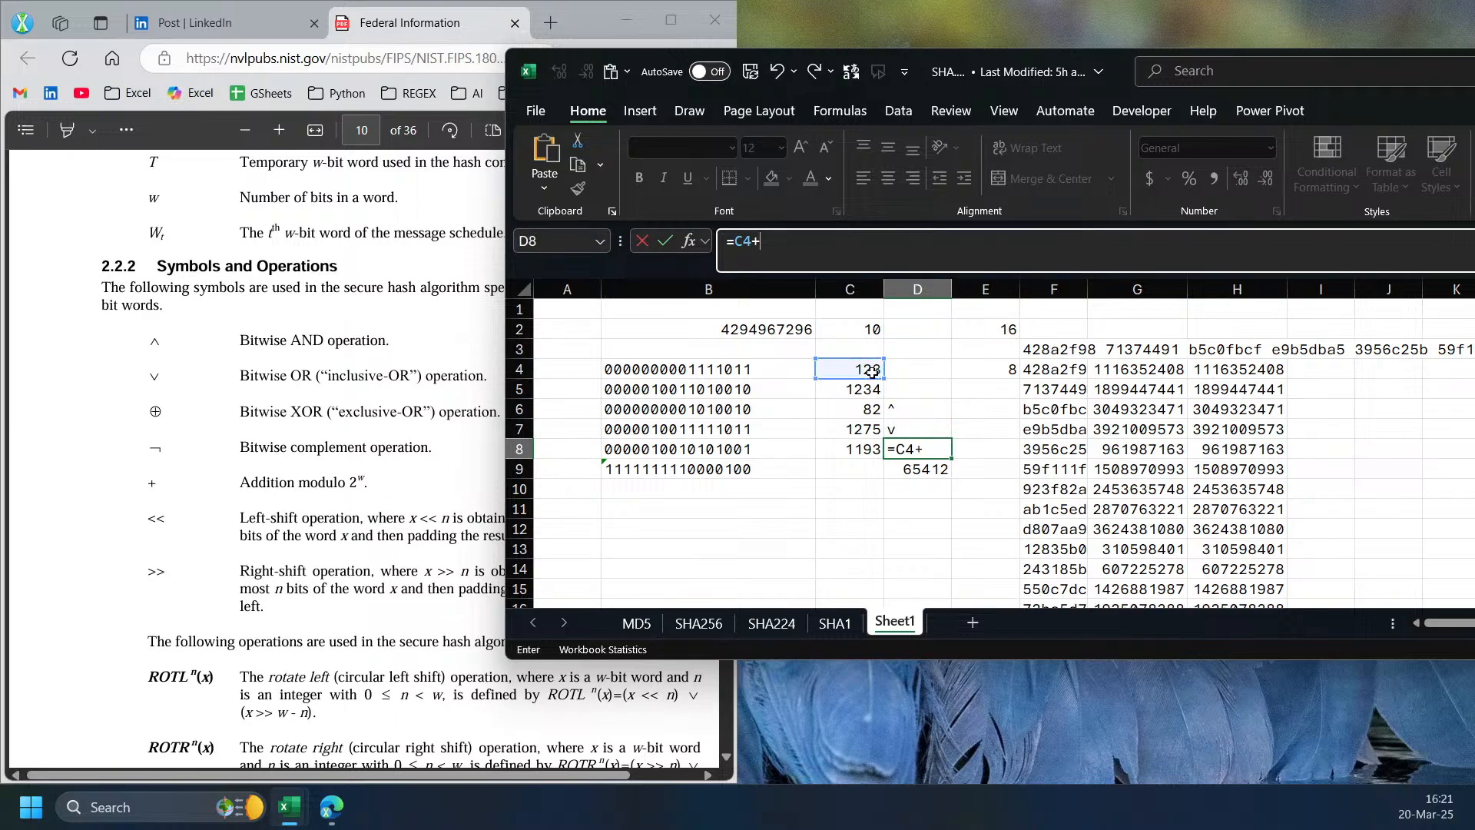
pyautogui.click(920, 468)
pyautogui.press('Return')
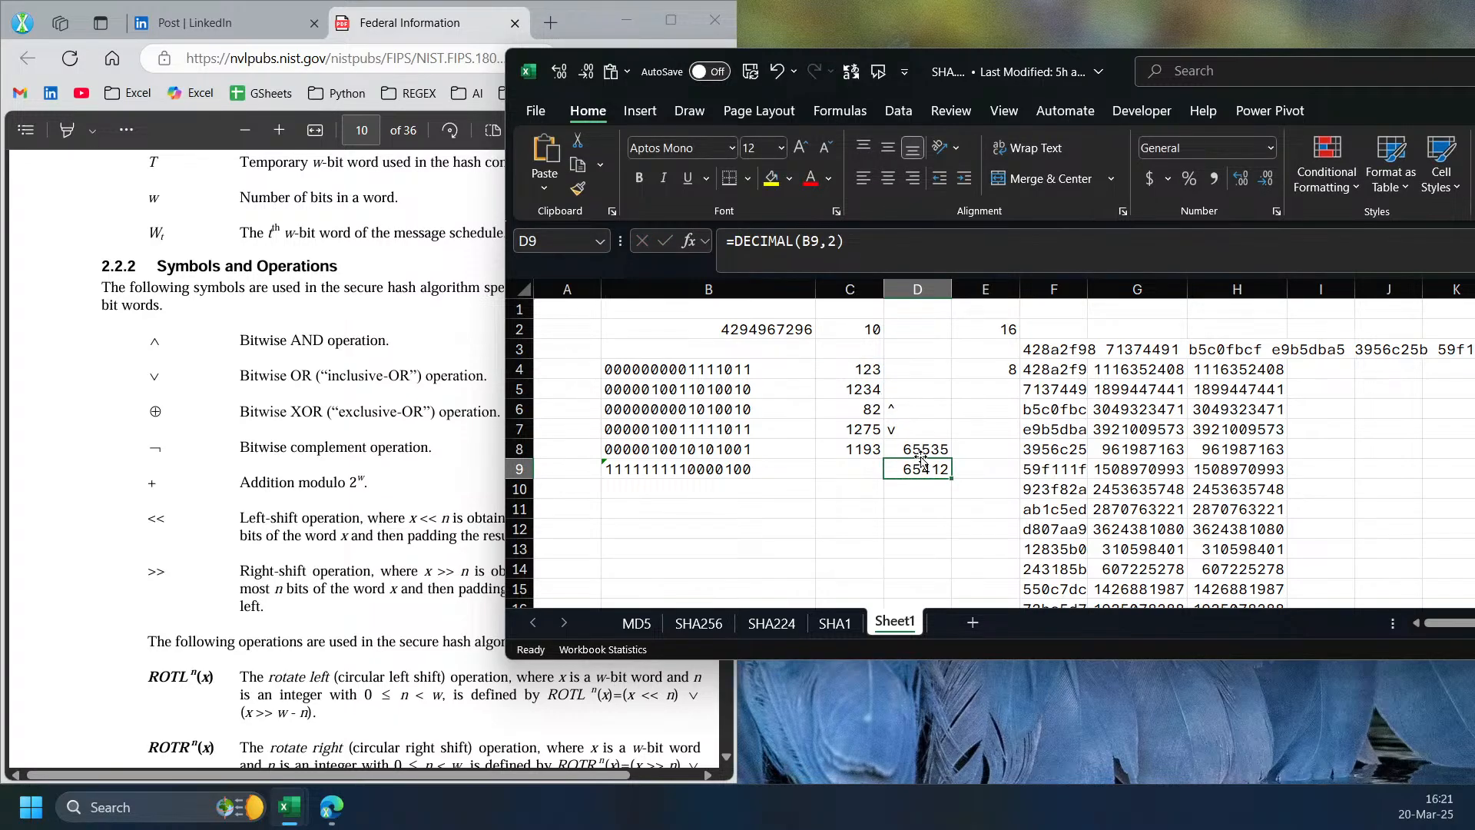
pyautogui.click(921, 449)
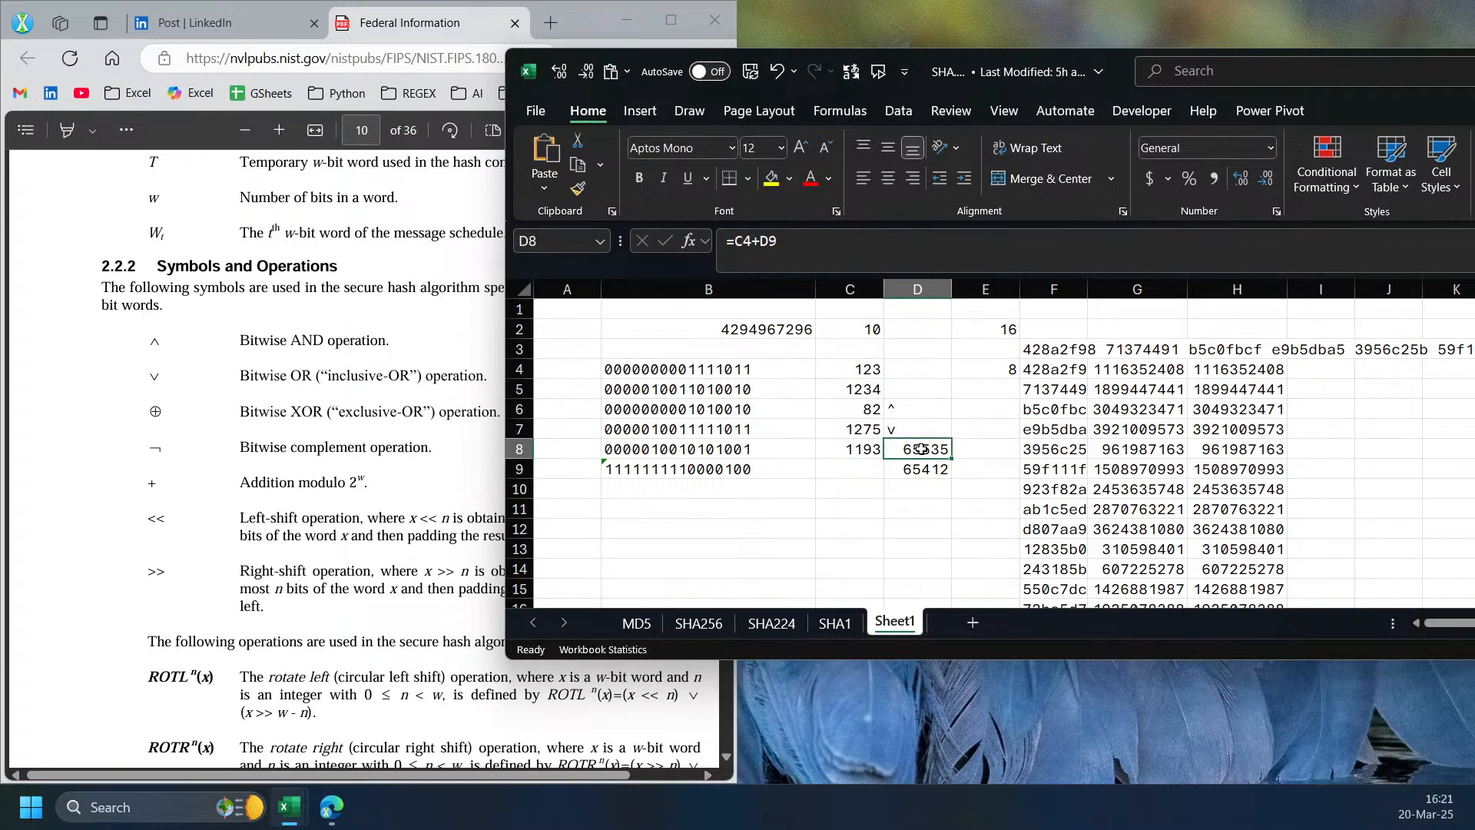
# - Try to copy the bitwise complement symbol from the standard into cell E8
pyautogui.click(861, 470)
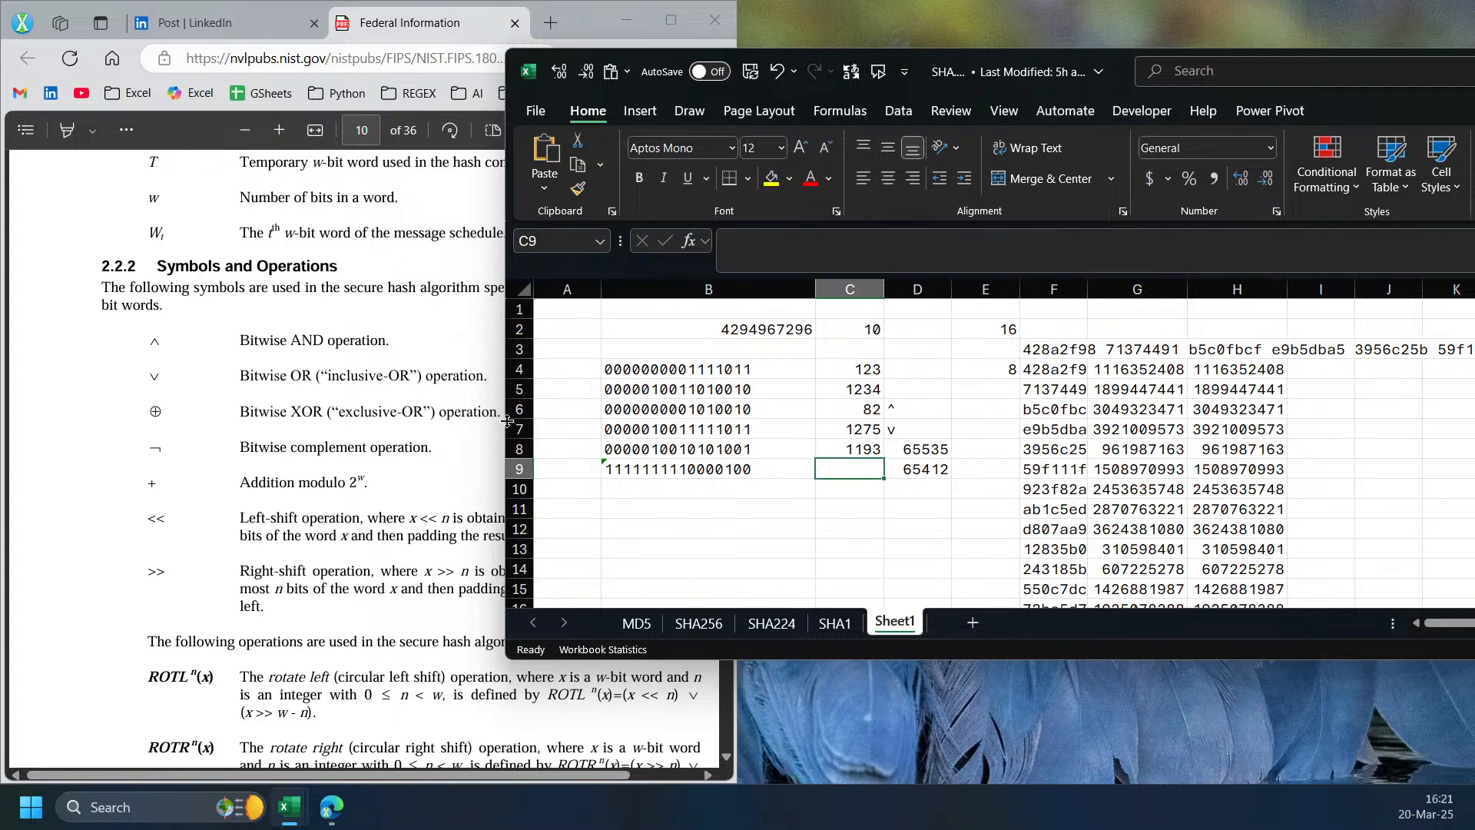
pyautogui.moveTo(161, 449); pyautogui.dragTo(150, 448)
pyautogui.hotkey('ctrl', 'c')
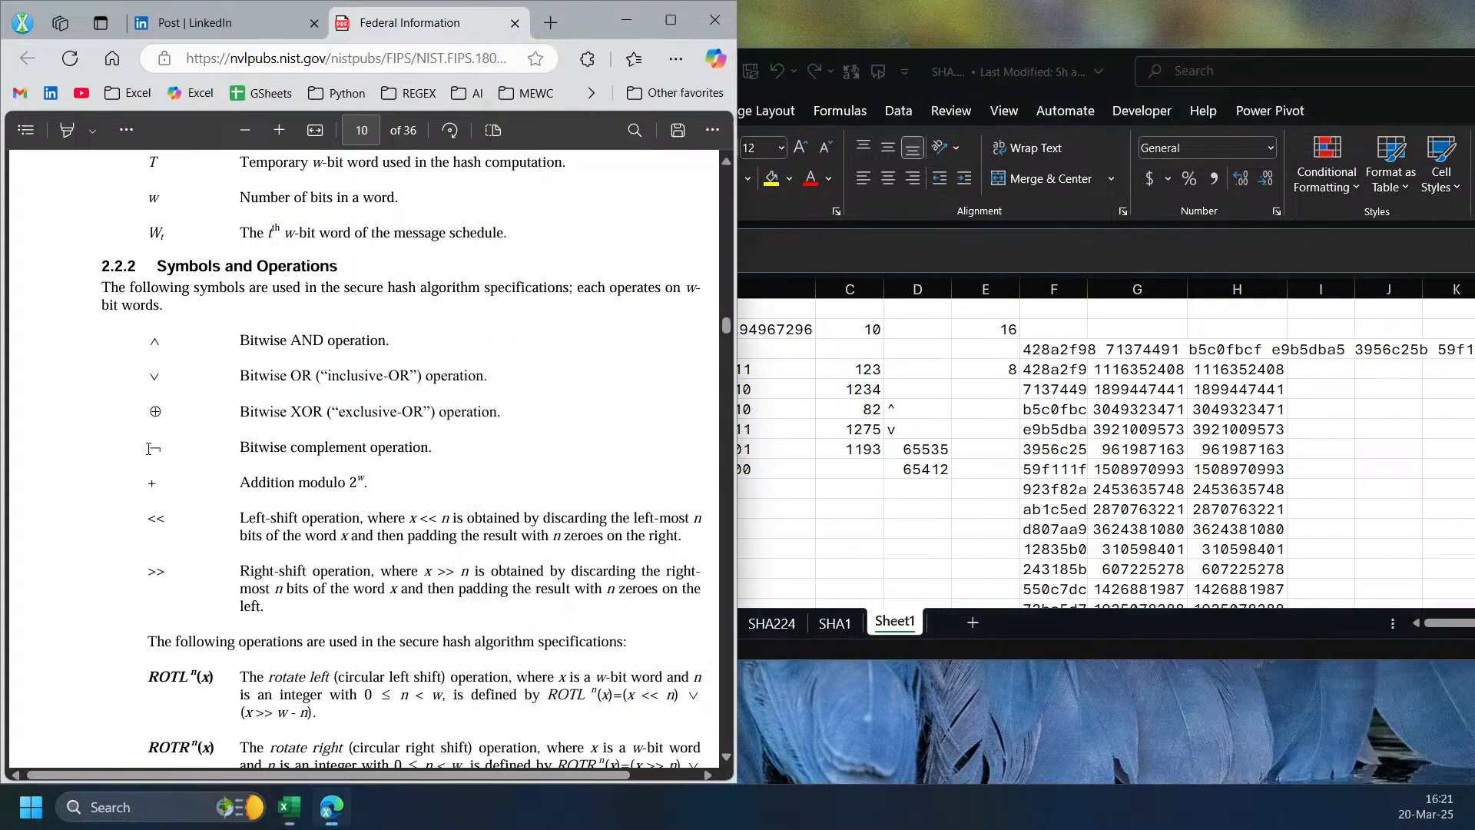
pyautogui.click(996, 451)
pyautogui.hotkey('ctrl', 'v')
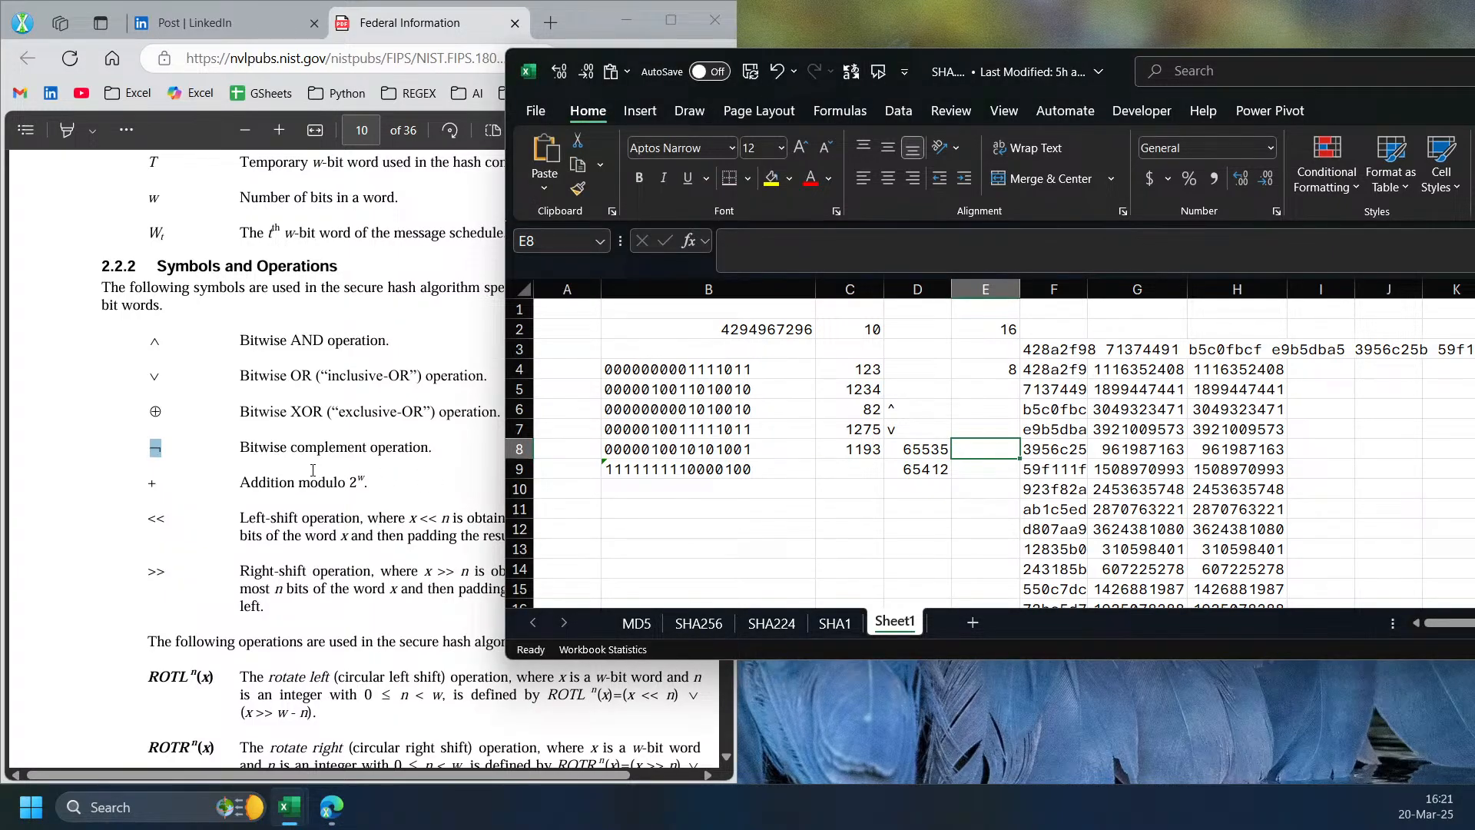
pyautogui.click(878, 470)
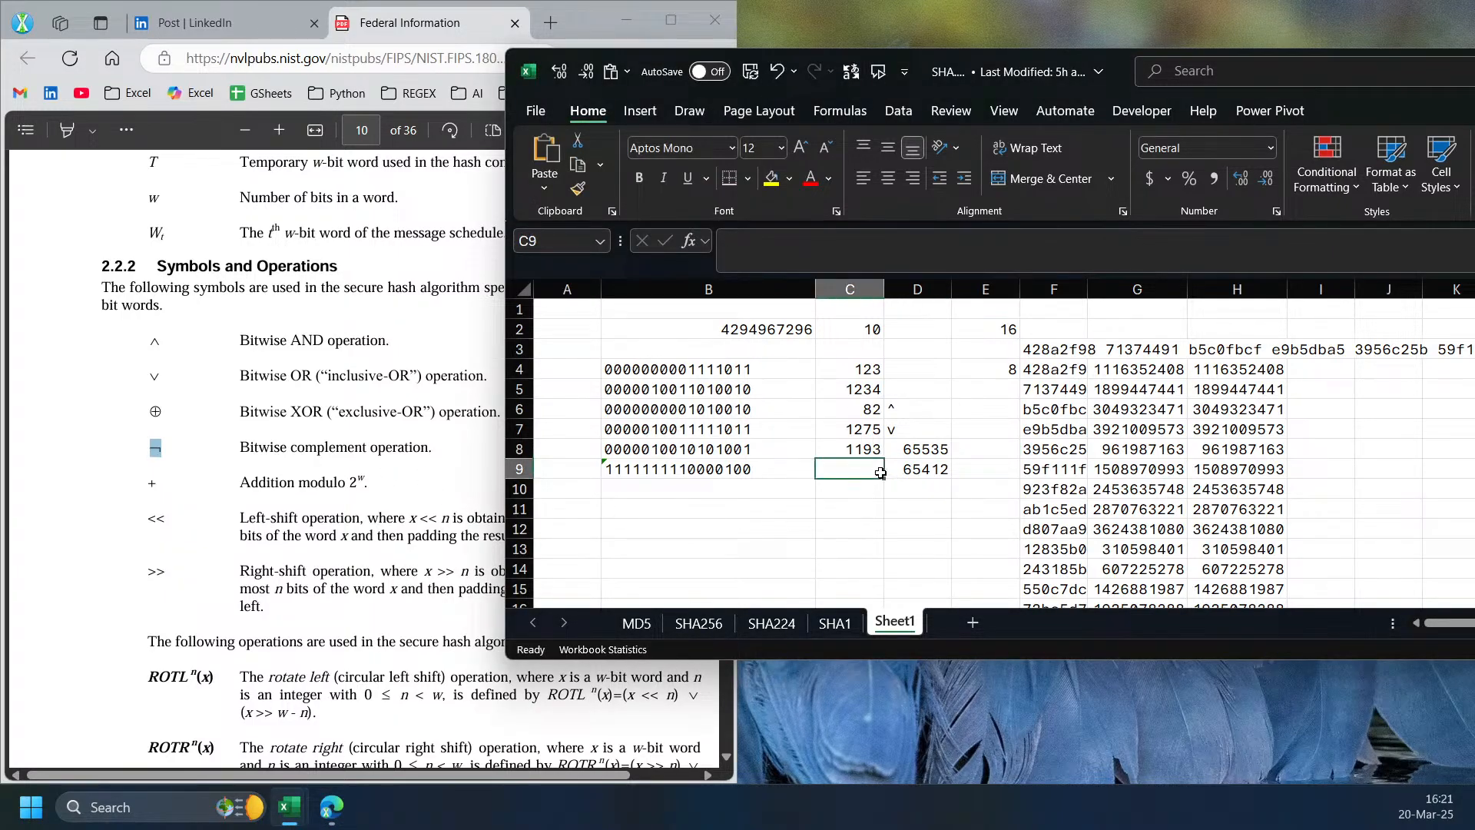
pyautogui.click(977, 451)
pyautogui.click(973, 466)
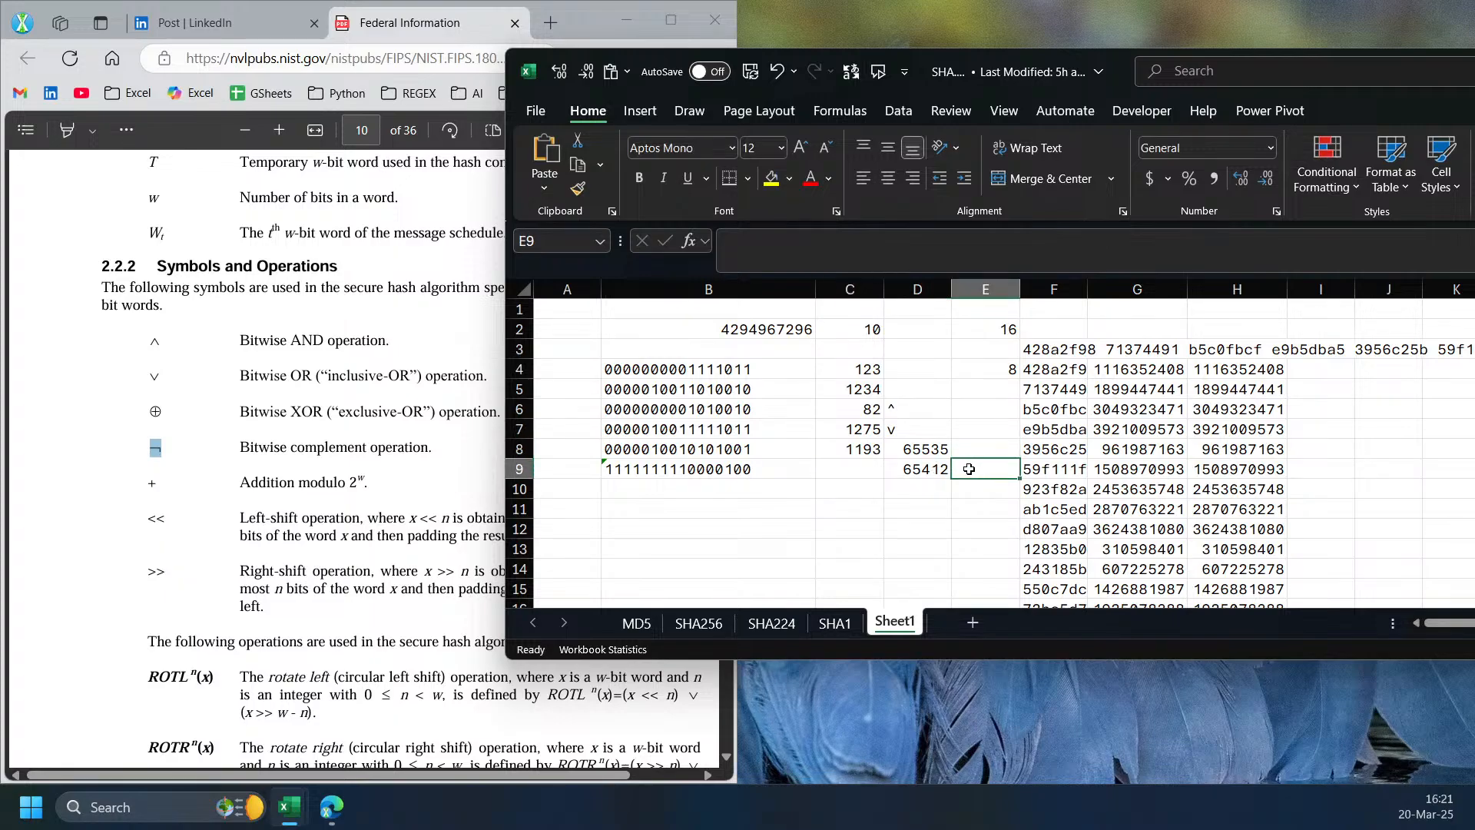
# - Try to copy the bitwise XOR symbol from the standard into cell D8, and undo the paste
pyautogui.click(918, 447)
pyautogui.moveTo(148, 411); pyautogui.dragTo(161, 413)
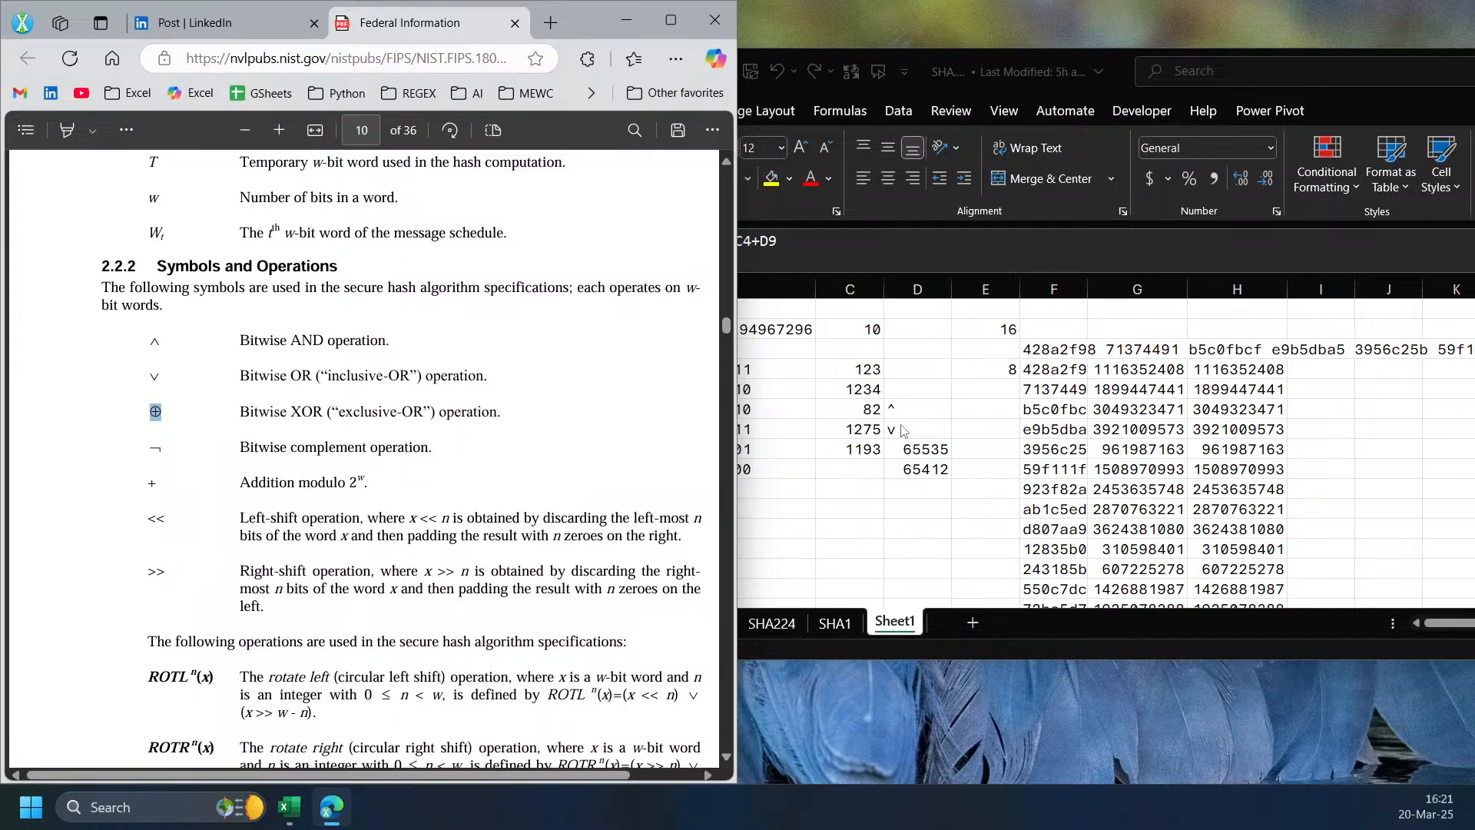
pyautogui.hotkey('ctrl', 'c')
pyautogui.hotkey('alt', 'Tab')
pyautogui.hotkey('ctrl', 'v')
pyautogui.hotkey('ctrl', 'z')
# - Label the complement row "bitnot" in cell E9 and the XOR row "XOR" in cell E8
pyautogui.click(960, 469)
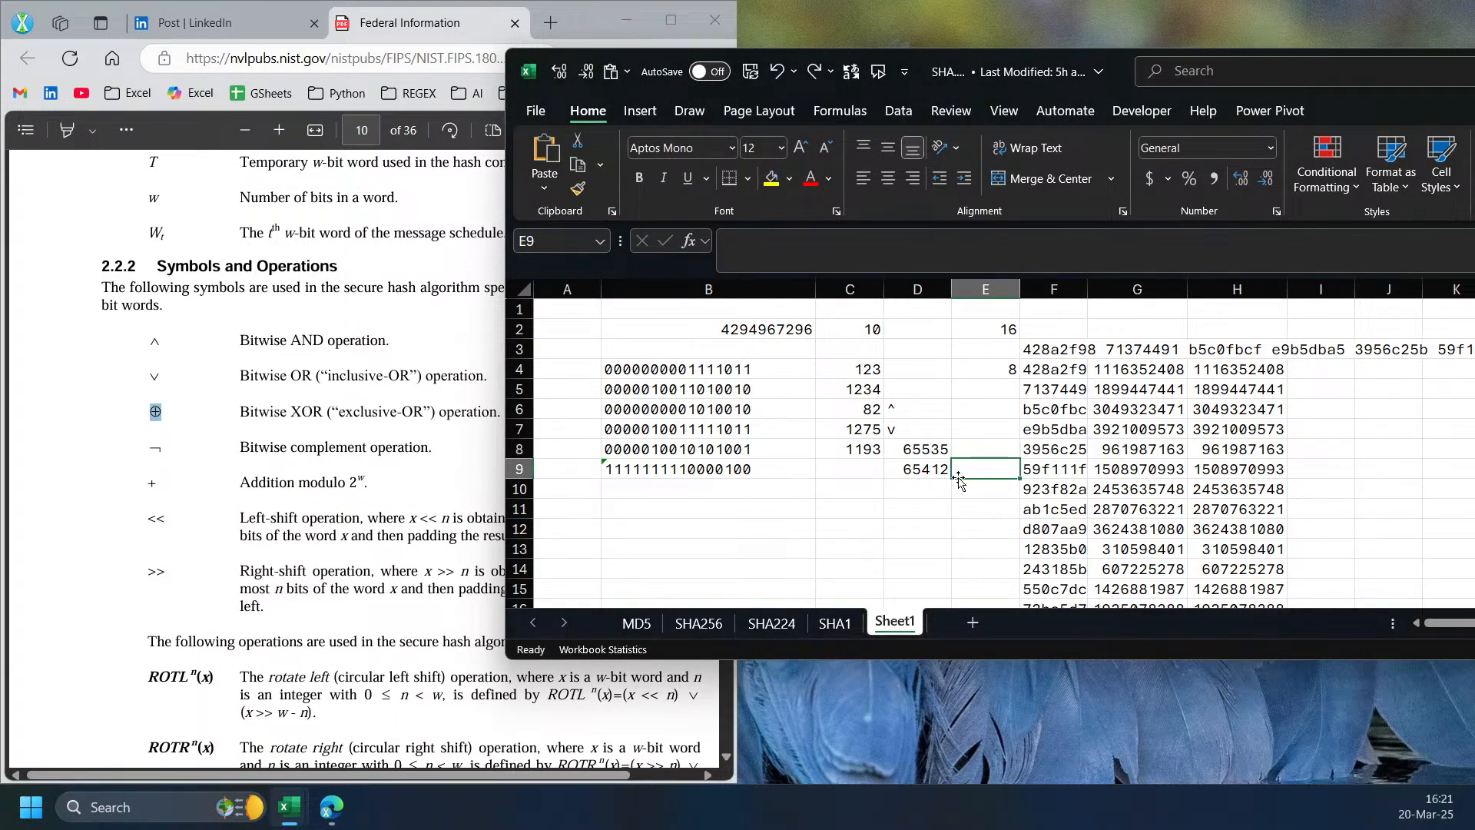
pyautogui.write('bit')
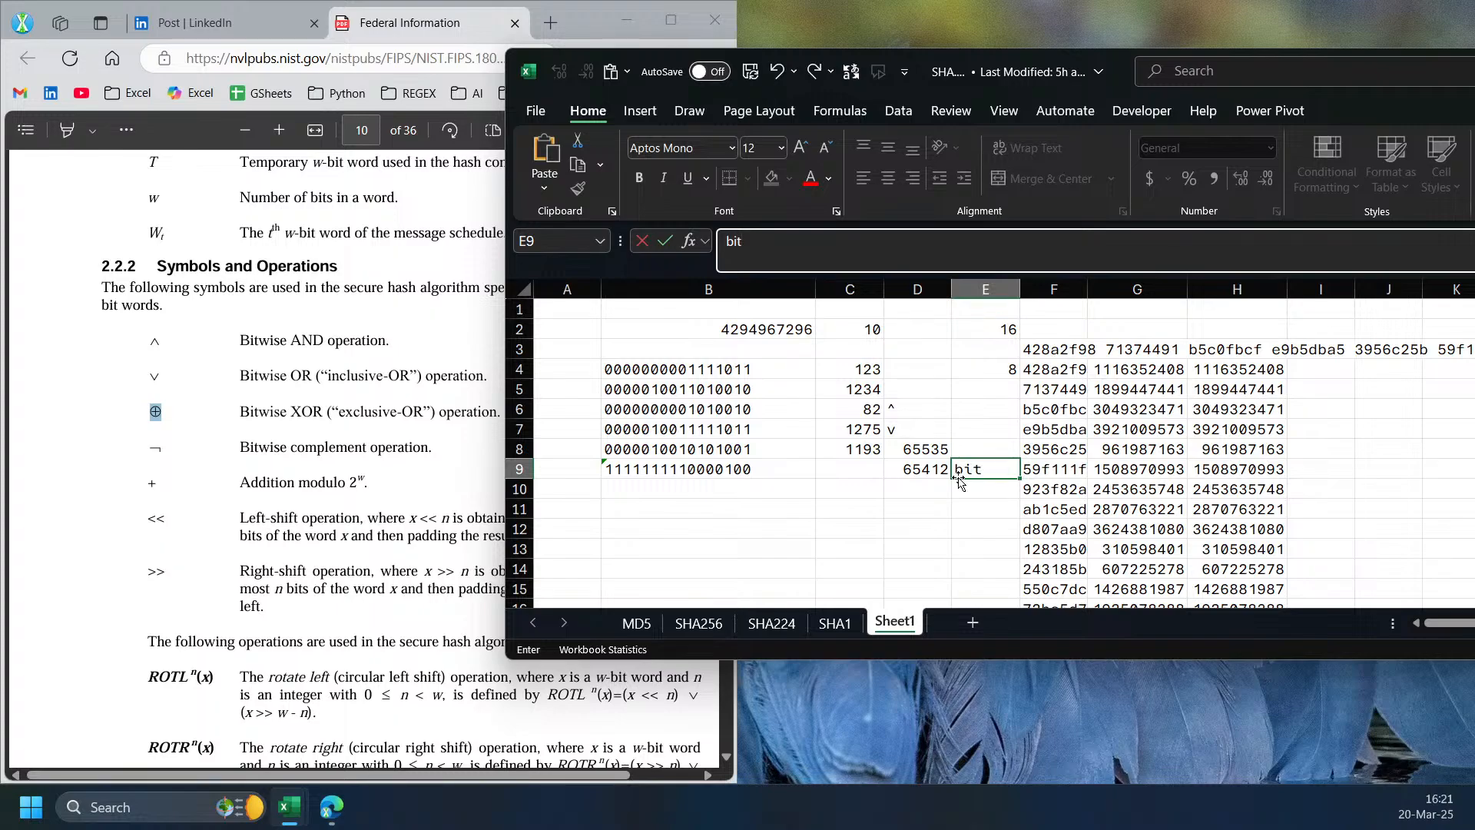
pyautogui.press('Up')
pyautogui.write('XOR')
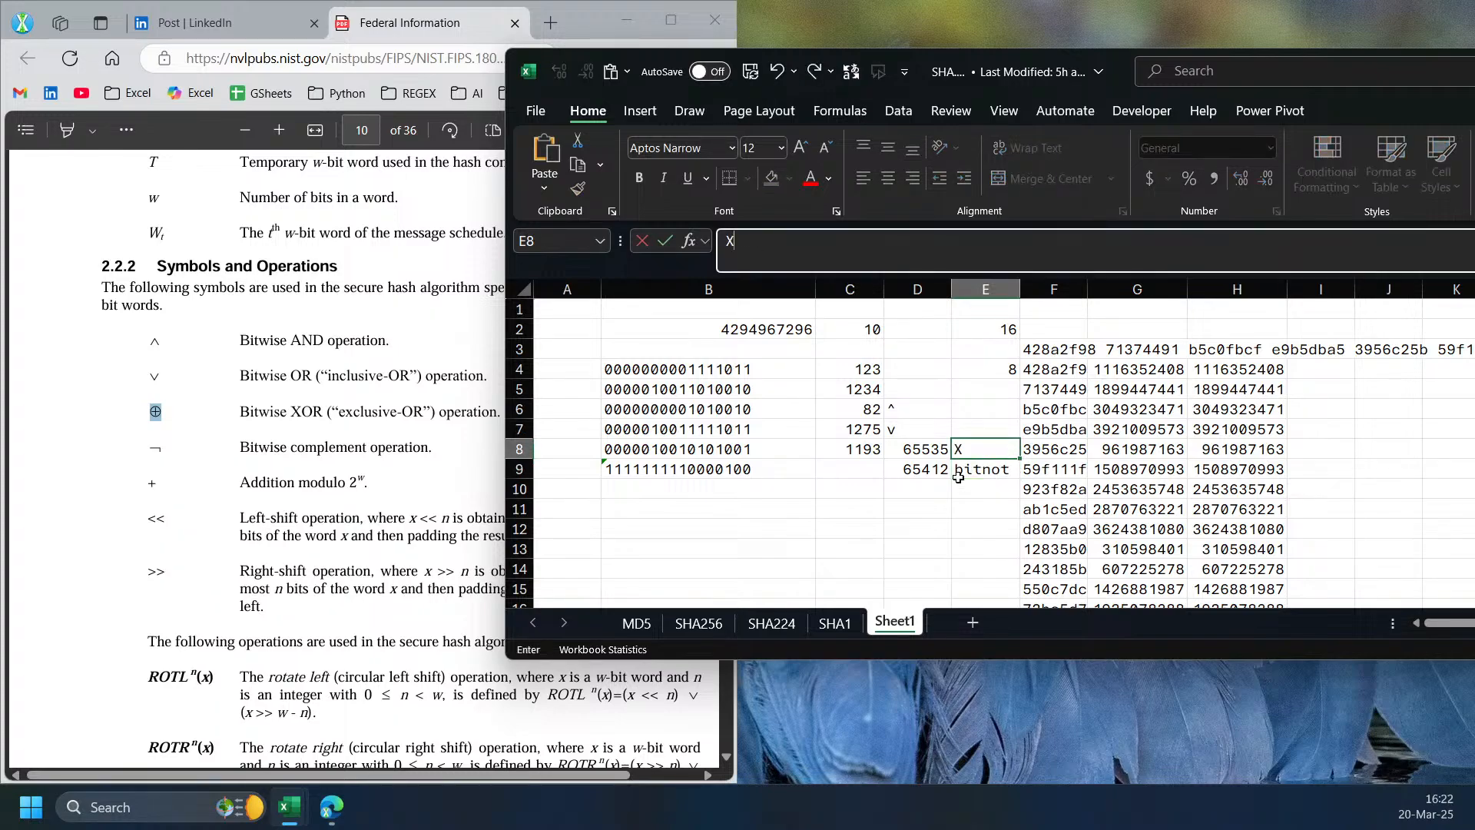
pyautogui.press('Return')
# - Calculate the 16-bit complement of C4 in cell C9 as =2^16-1-C4 and compare it with D9
pyautogui.click(874, 467)
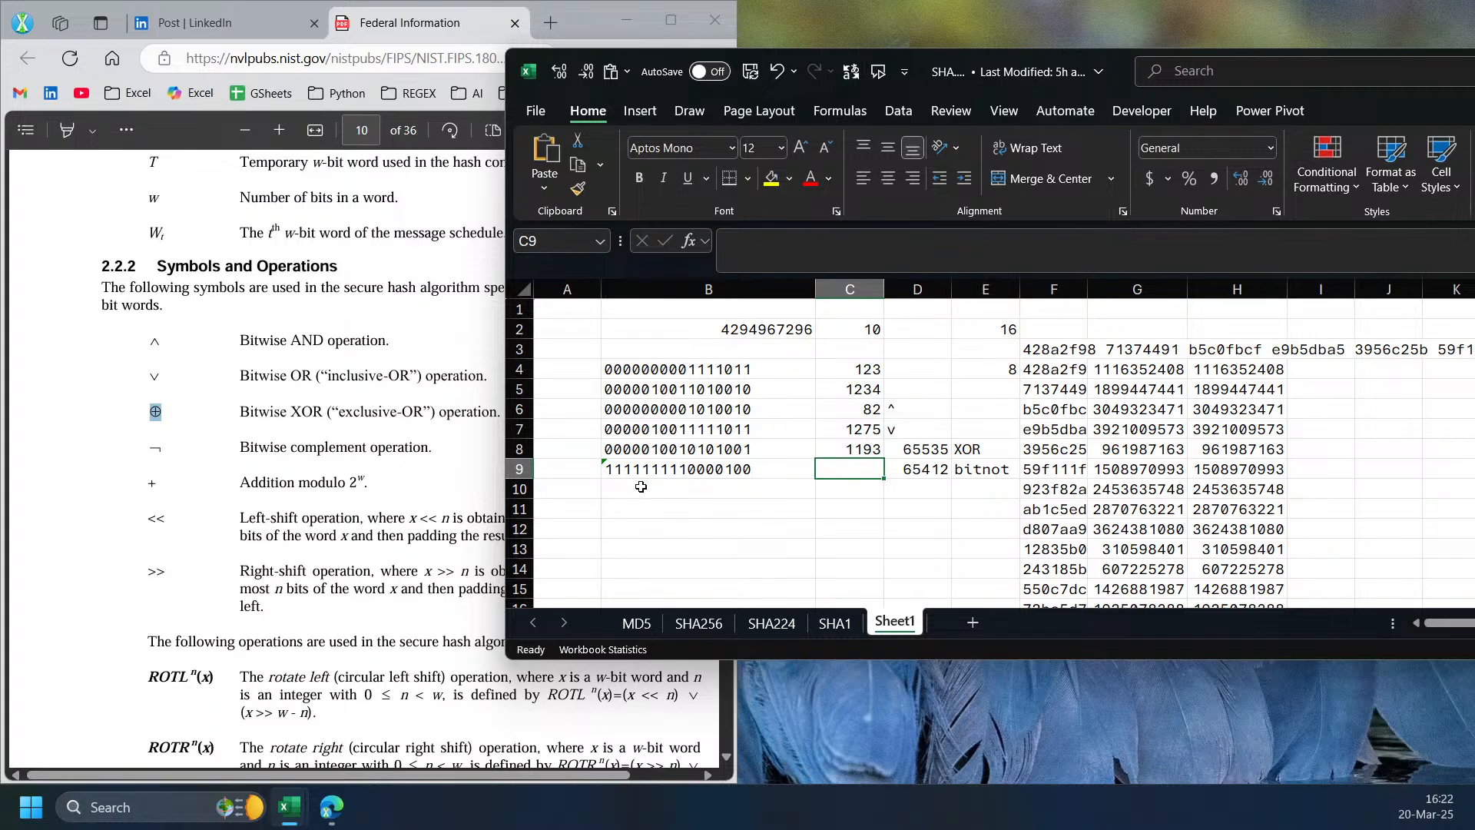
pyautogui.write('=2^16')
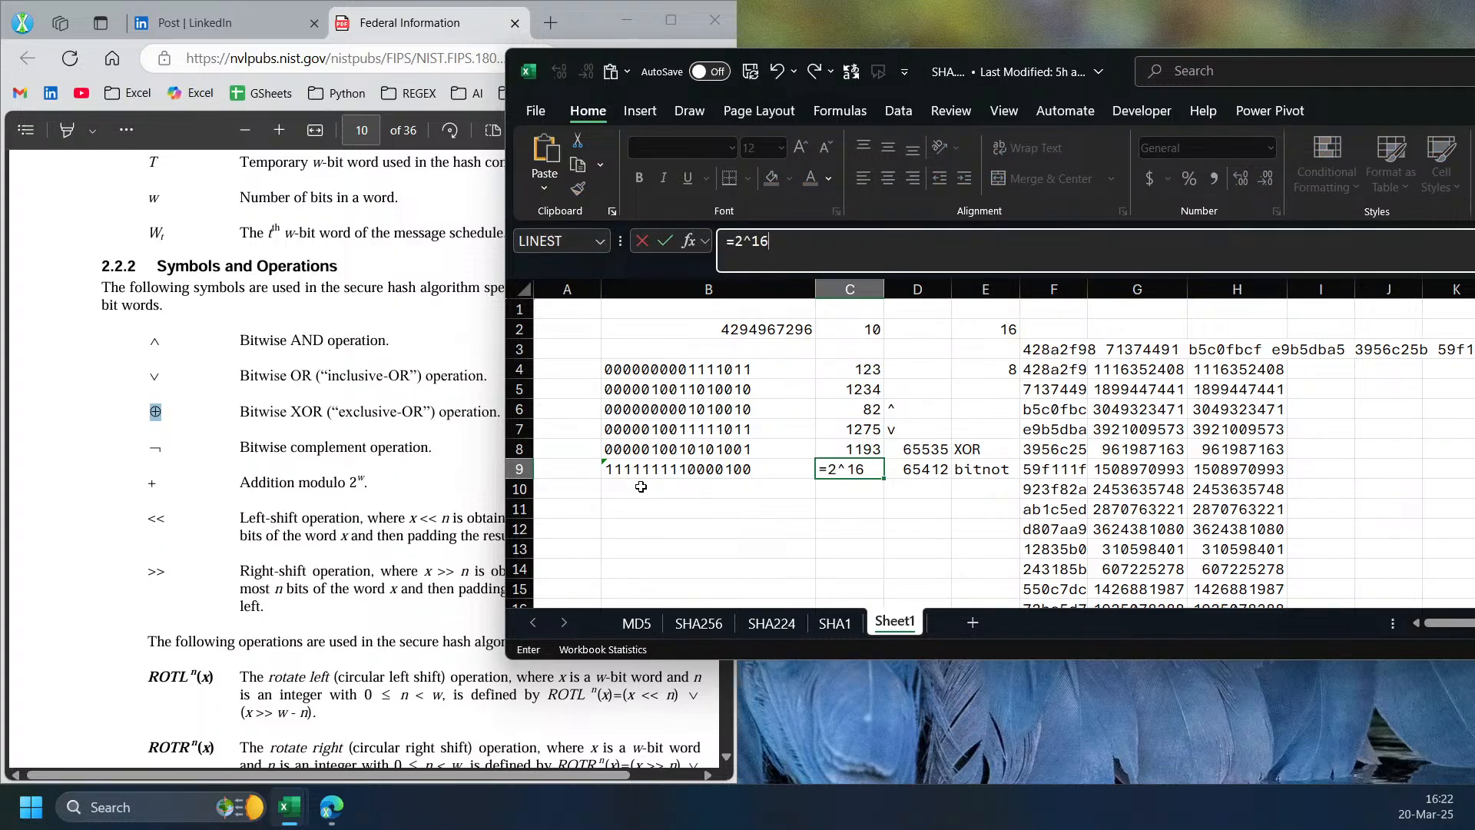
pyautogui.press('Return')
pyautogui.click(917, 447)
pyautogui.click(867, 470)
pyautogui.press('F2')
pyautogui.write('-')
pyautogui.click(861, 368)
pyautogui.press('Return')
pyautogui.click(908, 465)
pyautogui.click(832, 476)
pyautogui.click(681, 484)
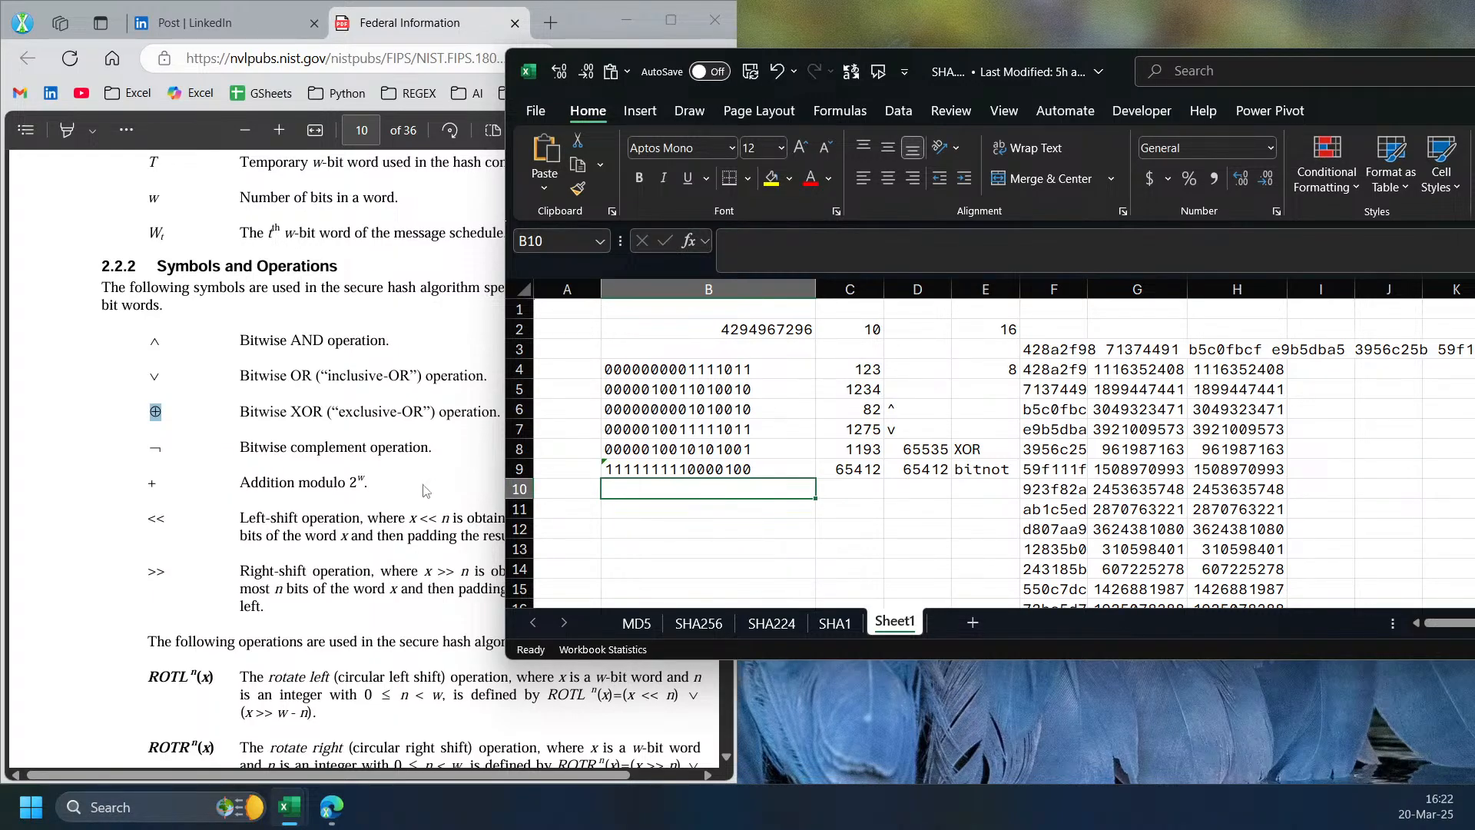
# - Shift the number in C4 left by 2 bits in cell C10 with =BITLSHIFT(C4,2)
pyautogui.click(387, 484)
pyautogui.scroll(-1, 342, 490)
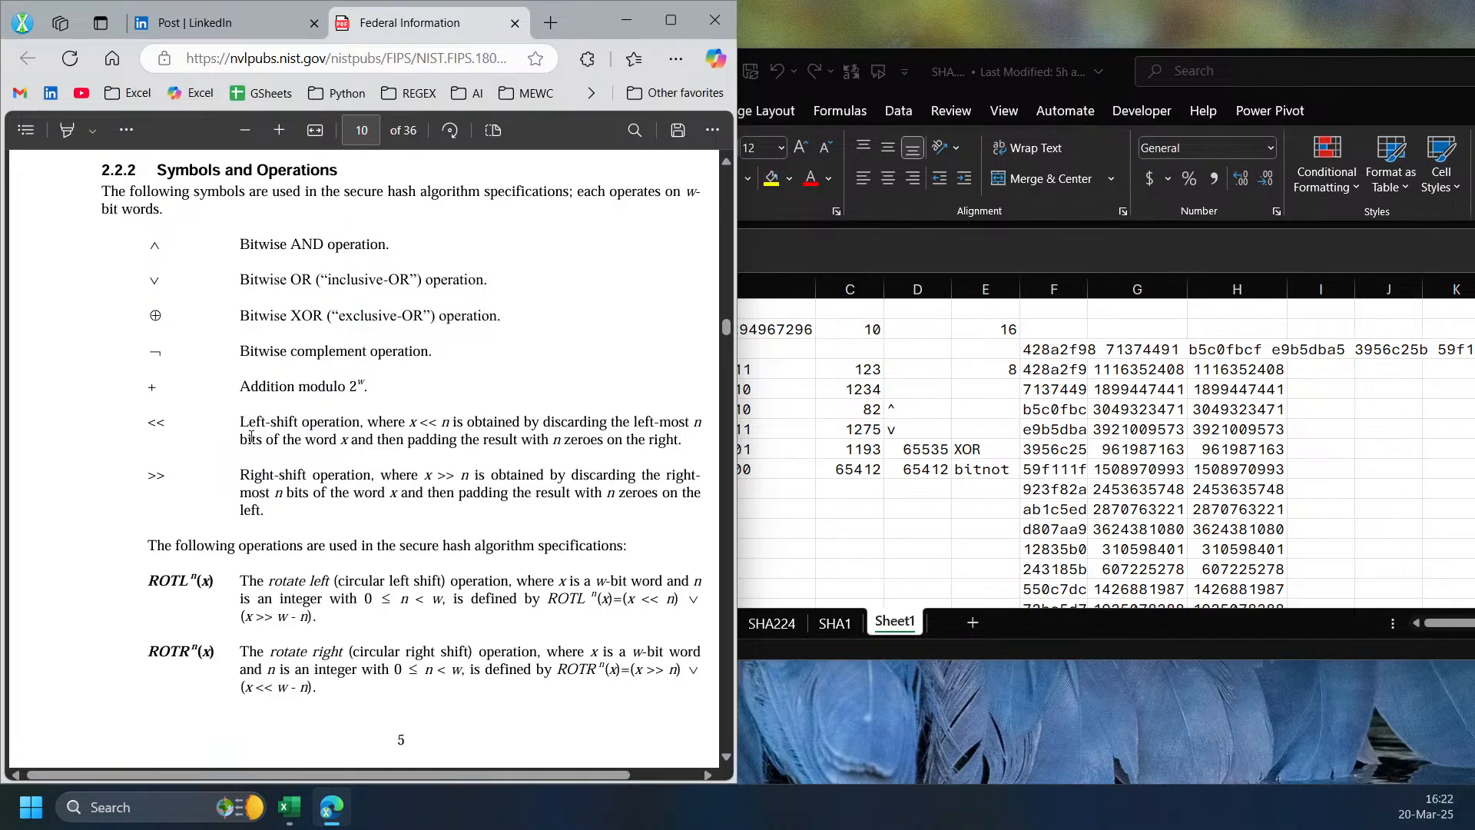
pyautogui.click(875, 485)
pyautogui.click(875, 484)
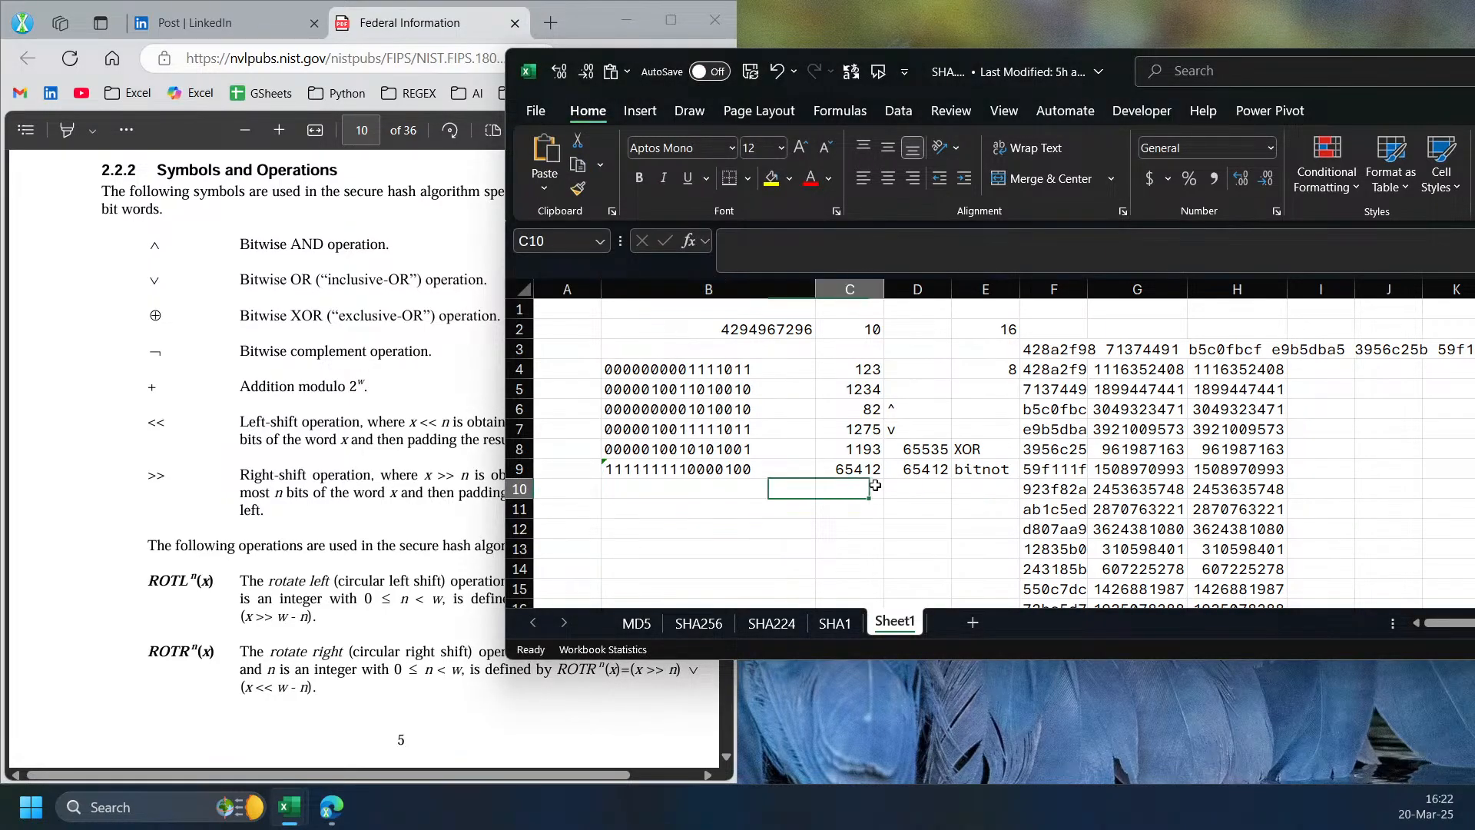
pyautogui.write('=bit')
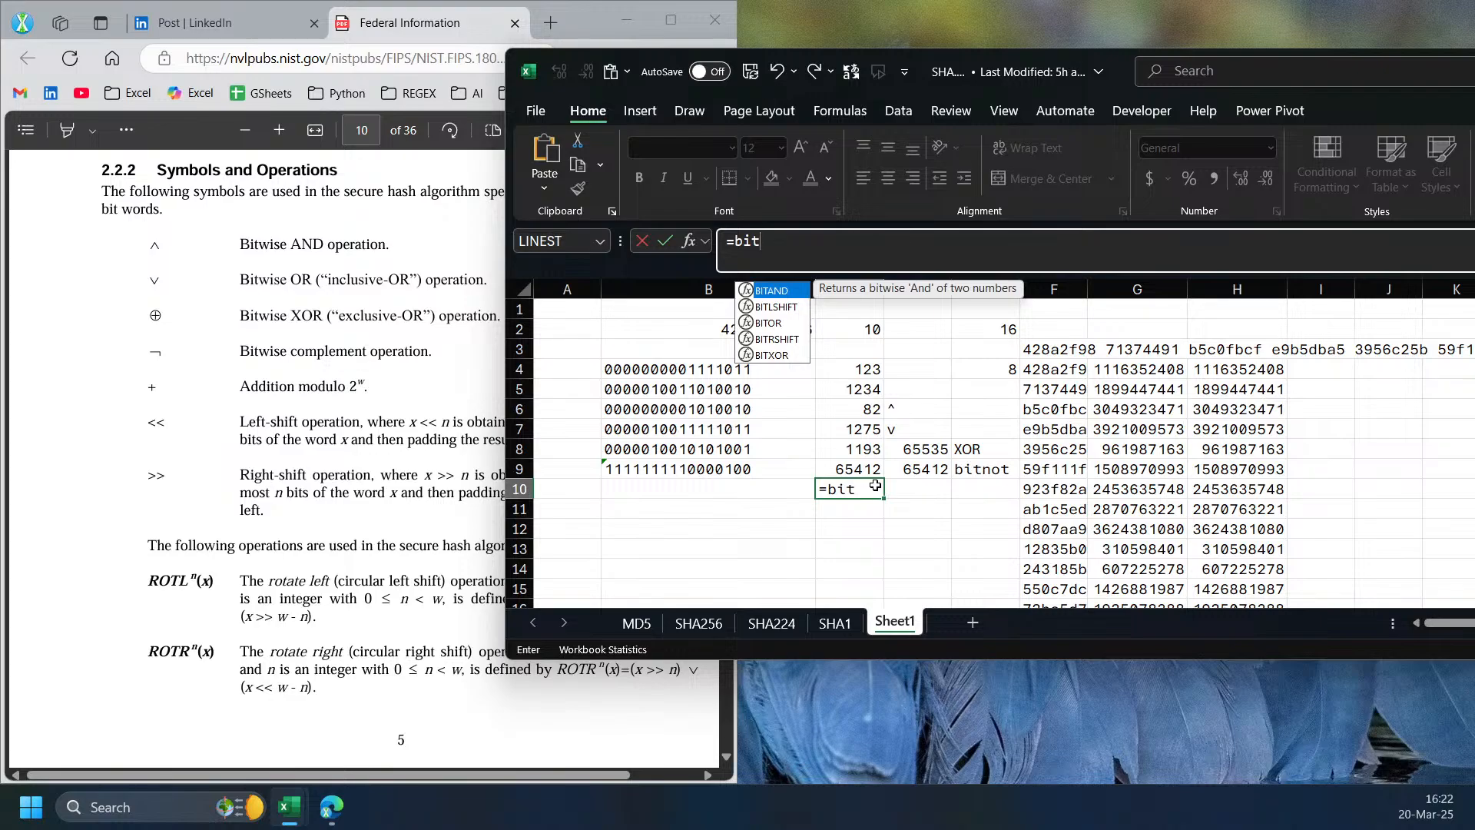
pyautogui.write('l')
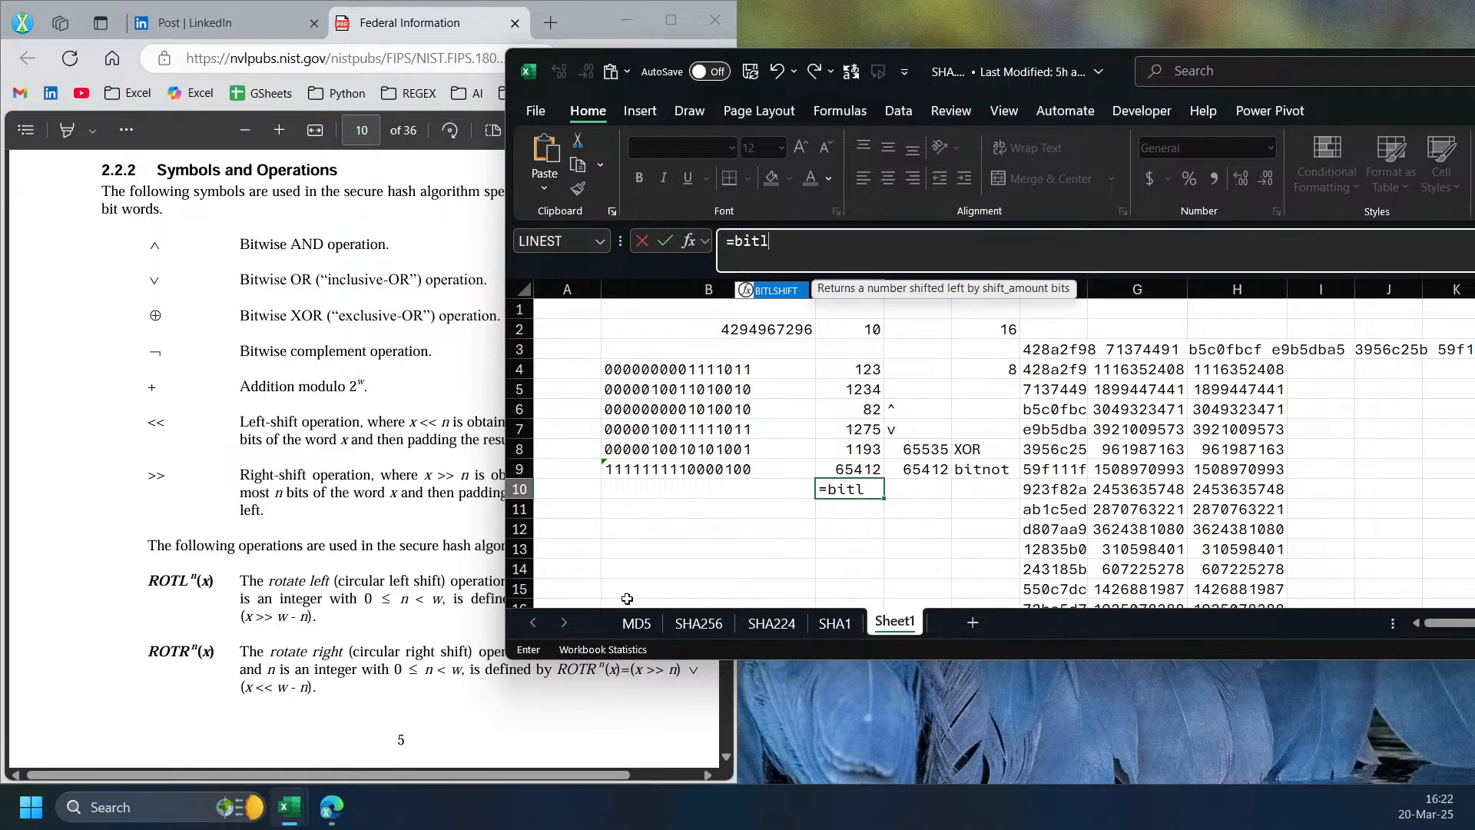
pyautogui.press('Tab')
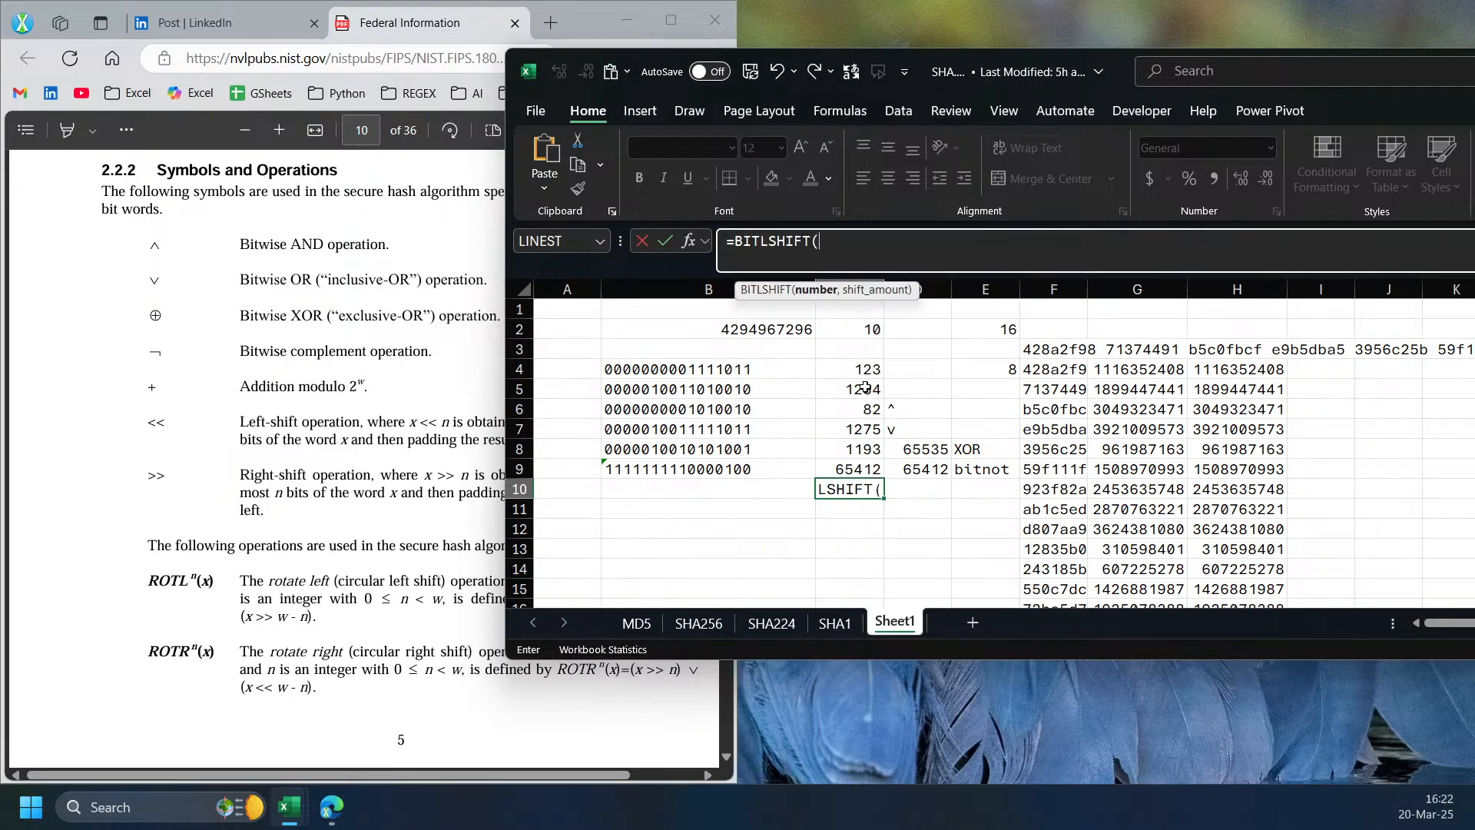
pyautogui.click(863, 372)
pyautogui.write(',')
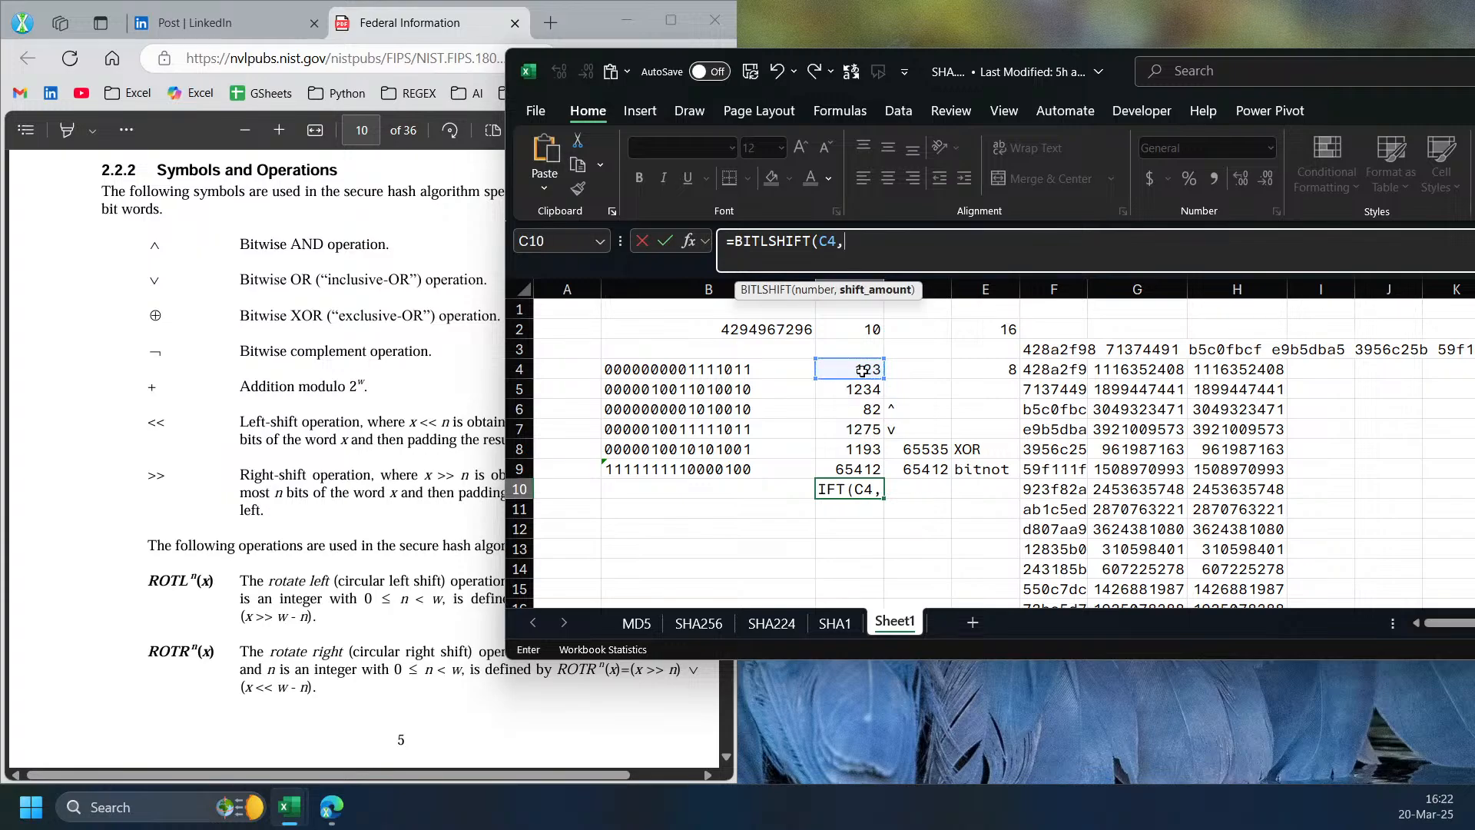
pyautogui.write('2)')
pyautogui.press('Return')
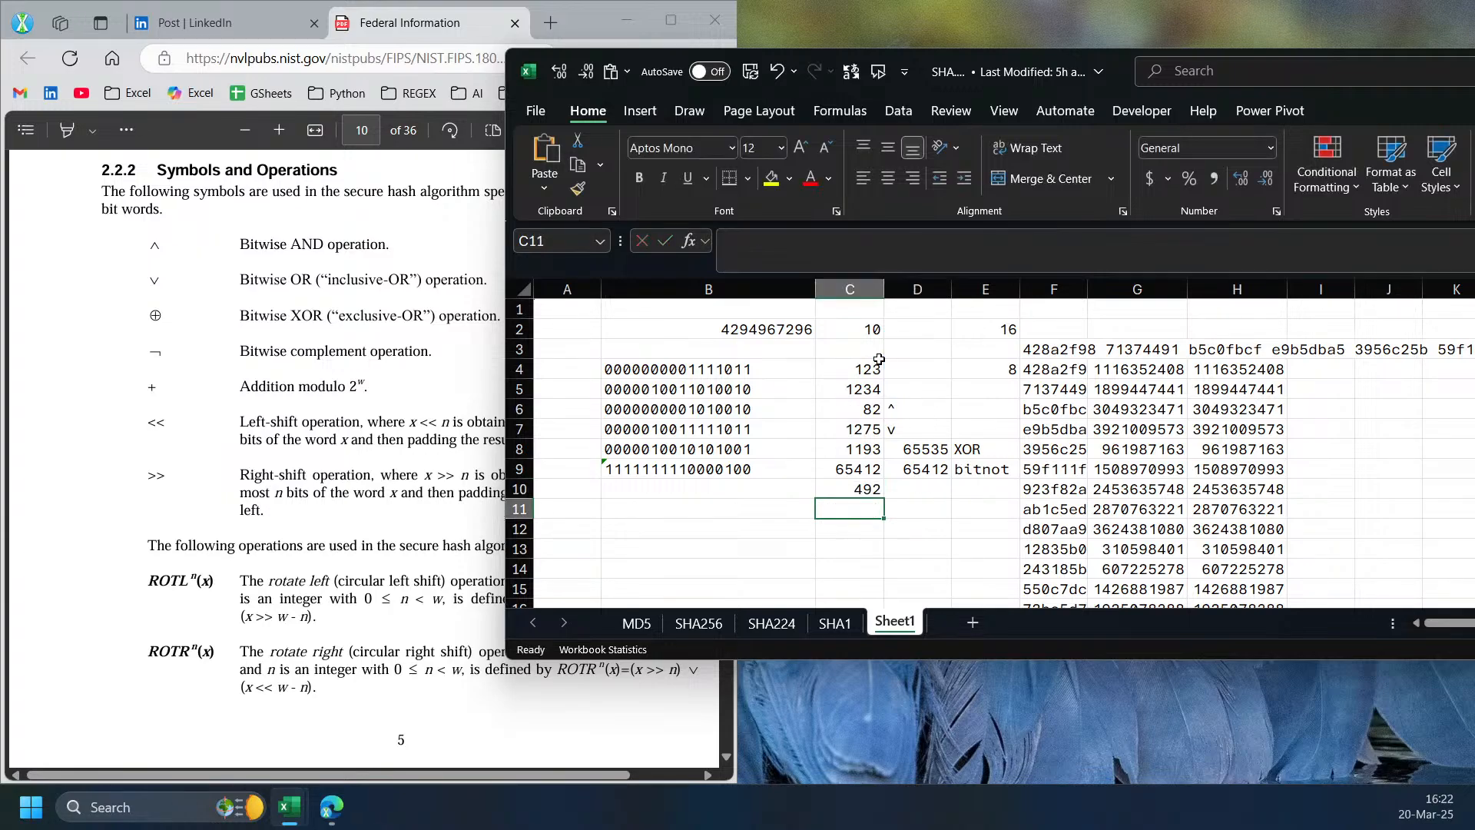
# - Fill the binary text in B9 down into B10
pyautogui.click(794, 478)
pyautogui.moveTo(816, 478); pyautogui.dragTo(780, 491)
pyautogui.click(769, 488)
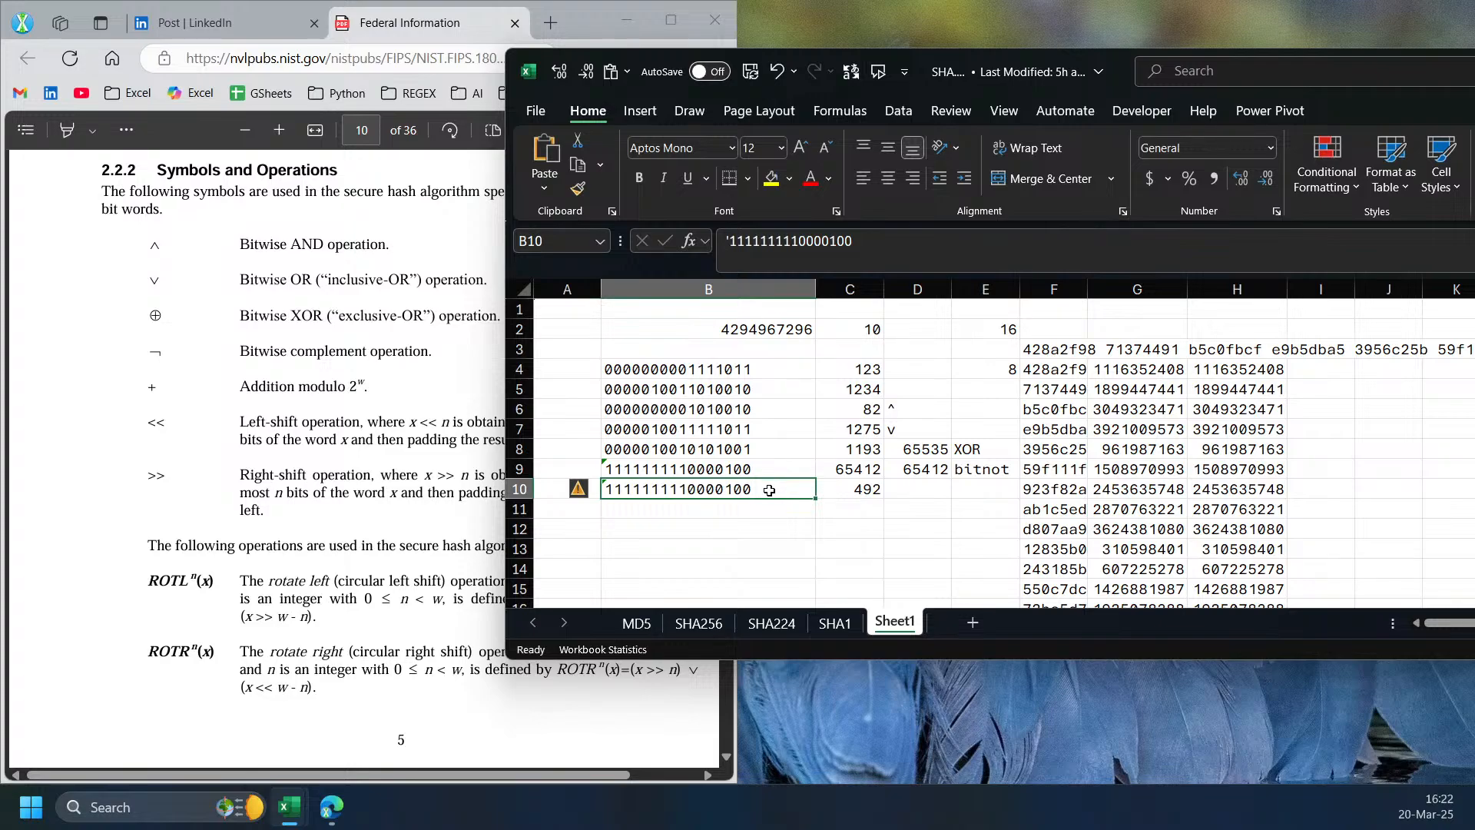
# - Copy the 16-digit binary conversion formula from B8 into B10 for the shifted number
pyautogui.click(753, 453)
pyautogui.hotkey('ctrl', 'c')
pyautogui.click(757, 487)
pyautogui.hotkey('ctrl', 'v')
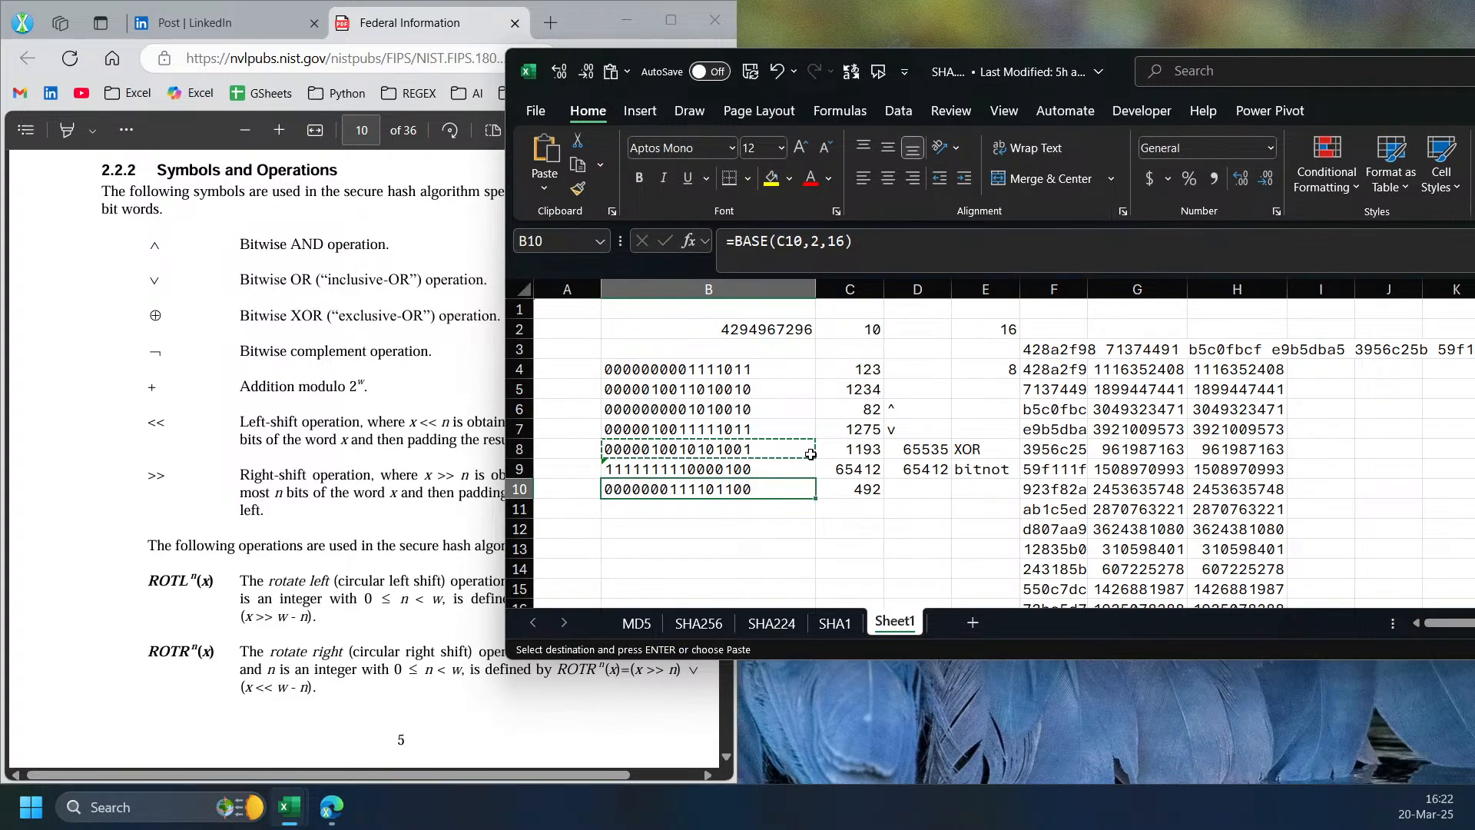
pyautogui.moveTo(808, 453); pyautogui.dragTo(794, 490)
pyautogui.press('Escape')
pyautogui.click(794, 490)
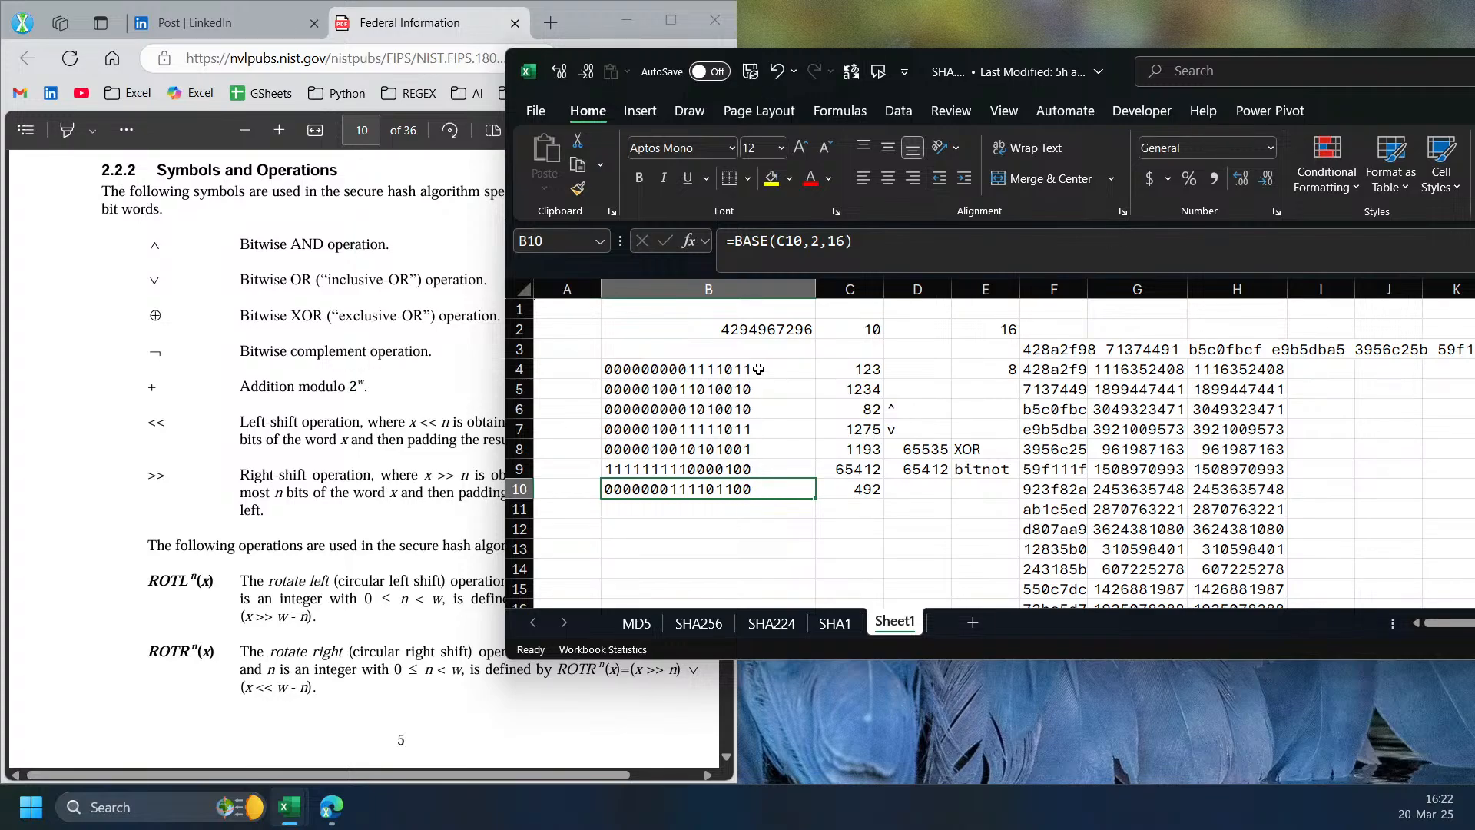
# - Fill the left-shift formula in C10 down to C13 and check the formula in C11
pyautogui.click(864, 495)
pyautogui.moveTo(884, 498); pyautogui.dragTo(873, 560)
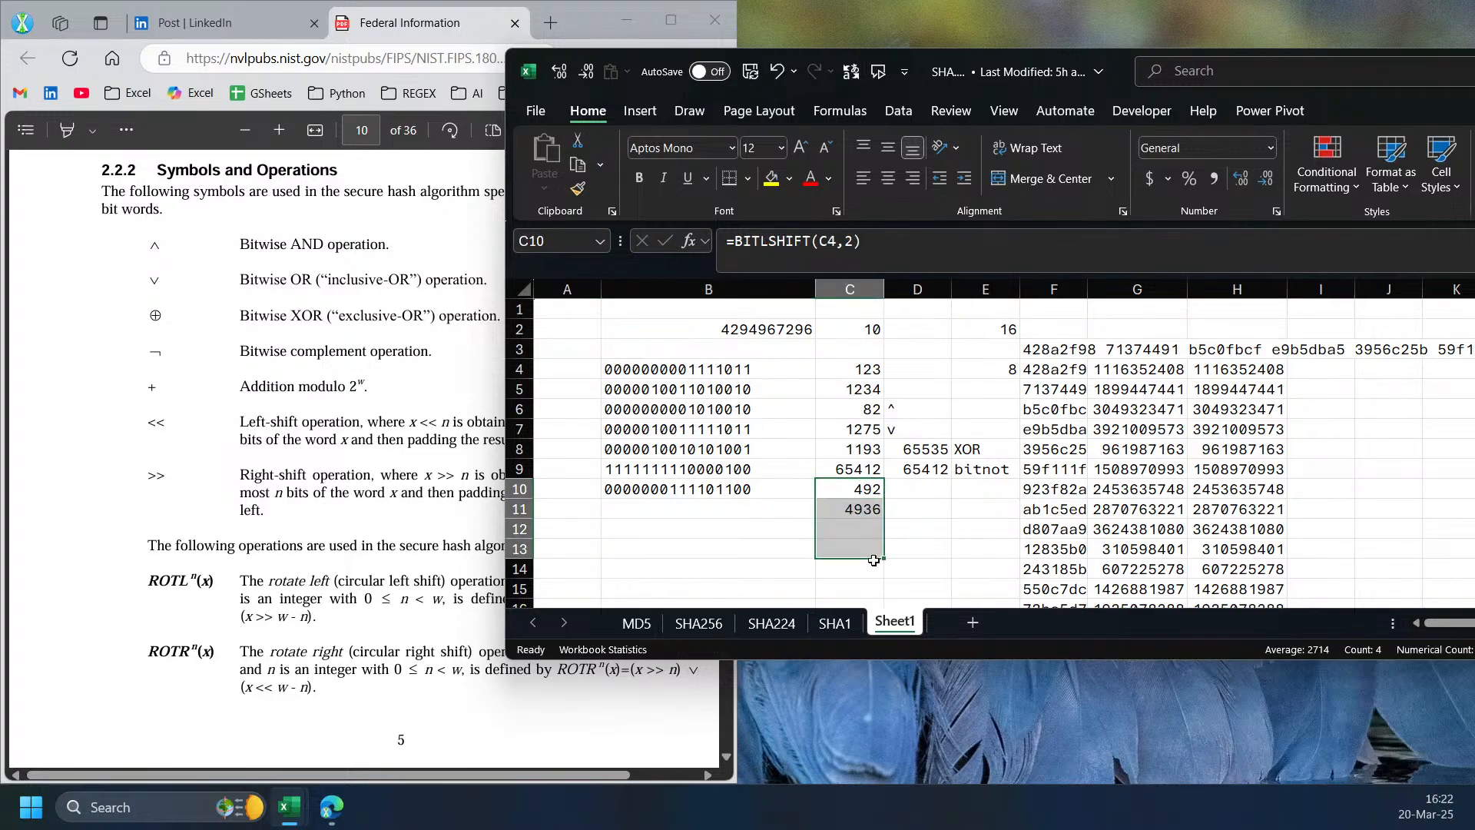
pyautogui.click(866, 511)
pyautogui.doubleClick(870, 509)
pyautogui.press('Escape')
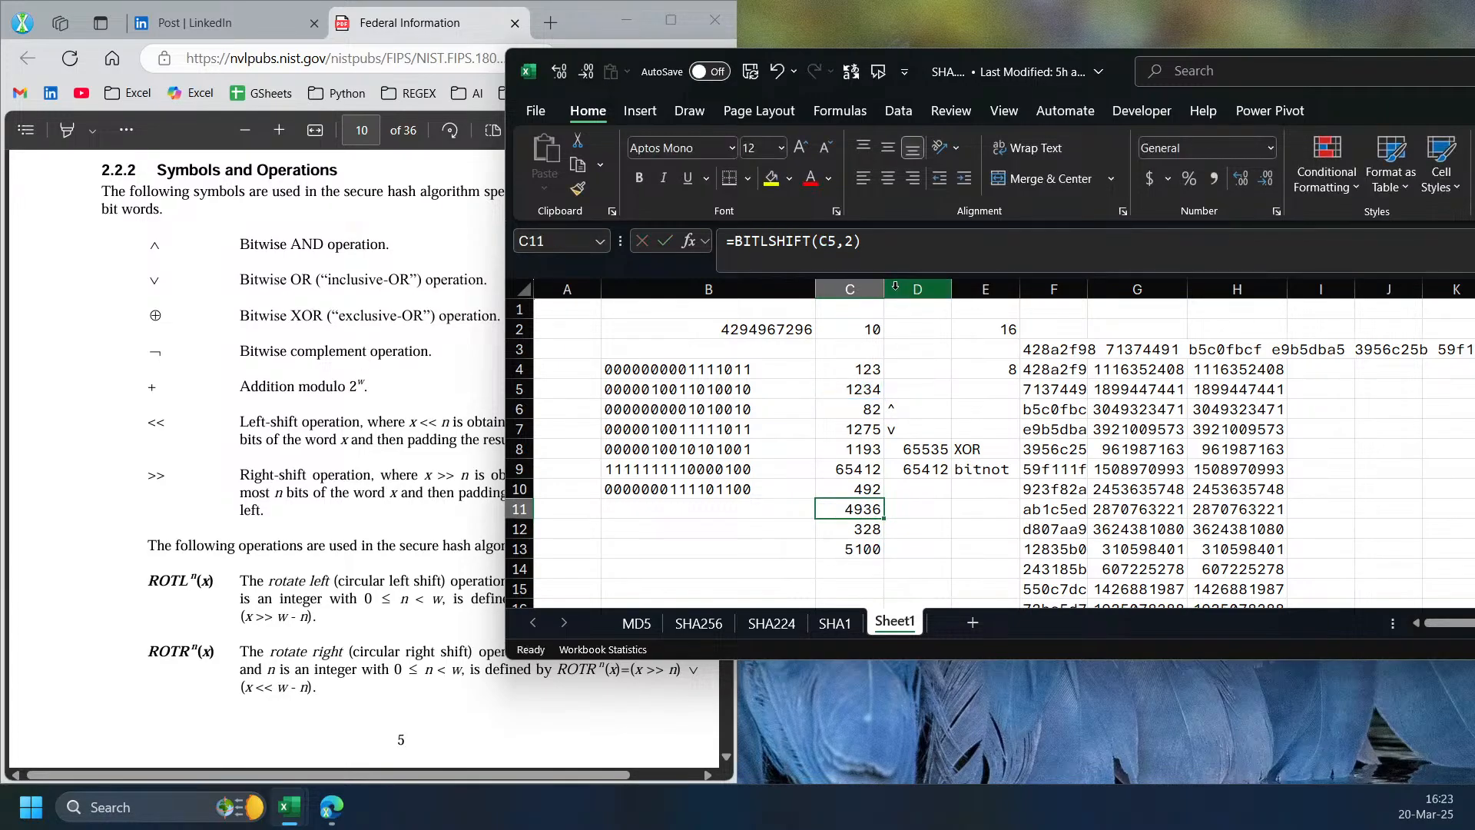
# - Point the C11 left-shift formula at C10 and fill it down to C14
pyautogui.doubleClick(870, 509)
pyautogui.click(876, 488)
pyautogui.press('Return')
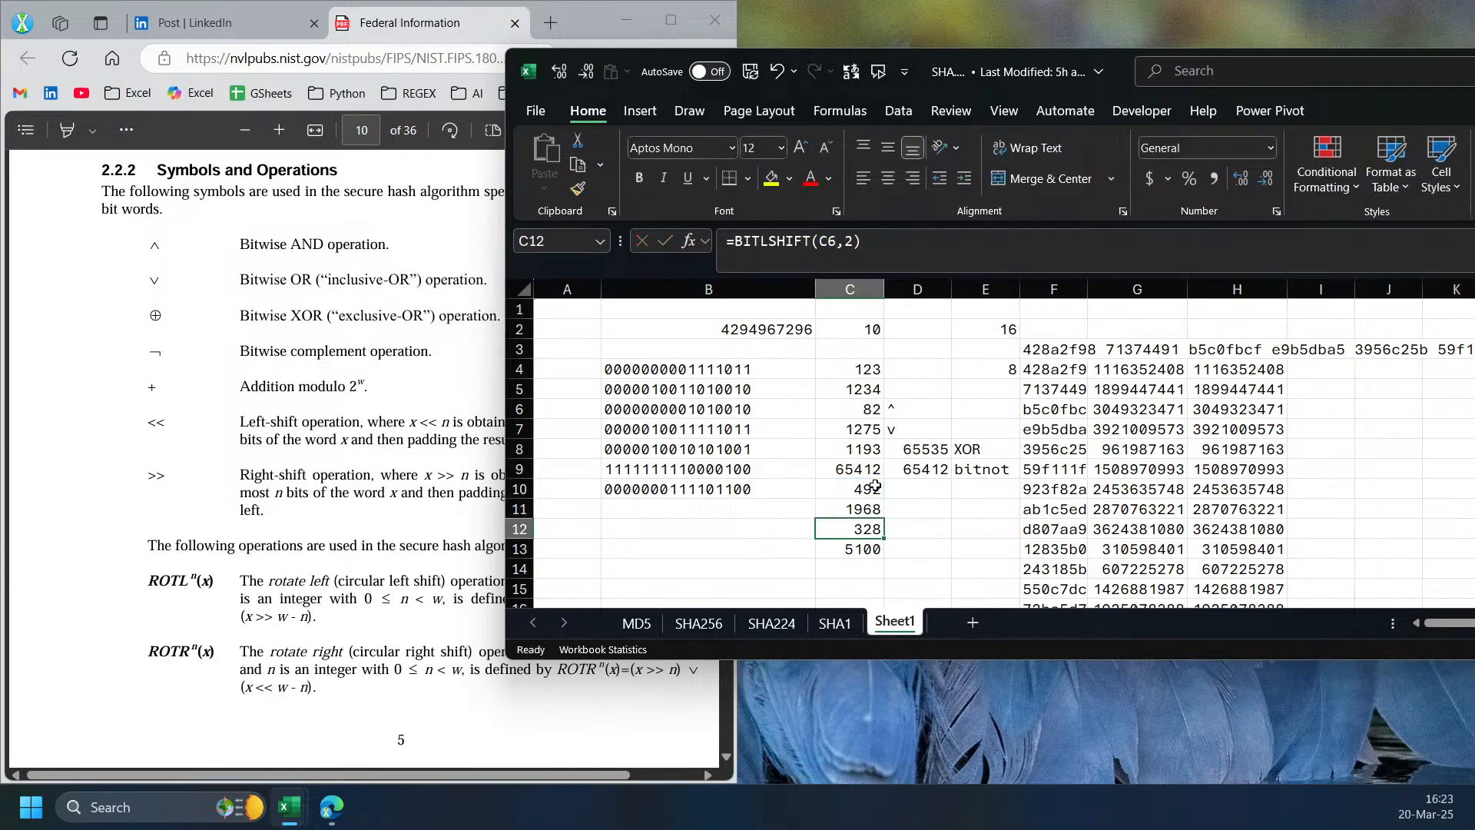
pyautogui.click(871, 509)
pyautogui.moveTo(885, 517); pyautogui.dragTo(883, 572)
# - Calculate the equivalent multiplication in D11 as =C10*2^2 and fill it down to D14
pyautogui.click(907, 508)
pyautogui.write('=')
pyautogui.press('Up')
pyautogui.press('Left')
pyautogui.write('*2^2')
pyautogui.press('Return')
pyautogui.click(941, 512)
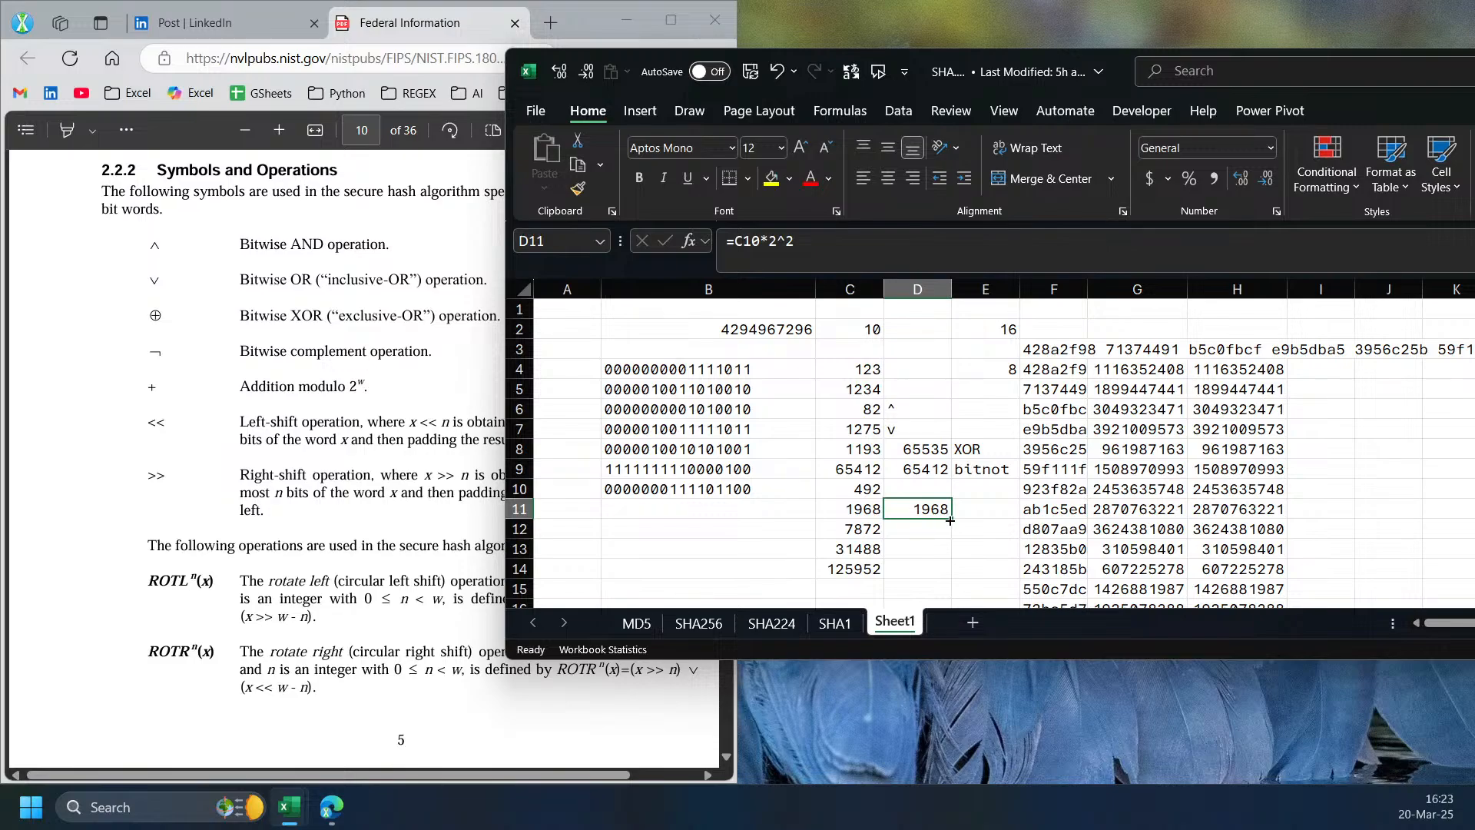
pyautogui.doubleClick(951, 520)
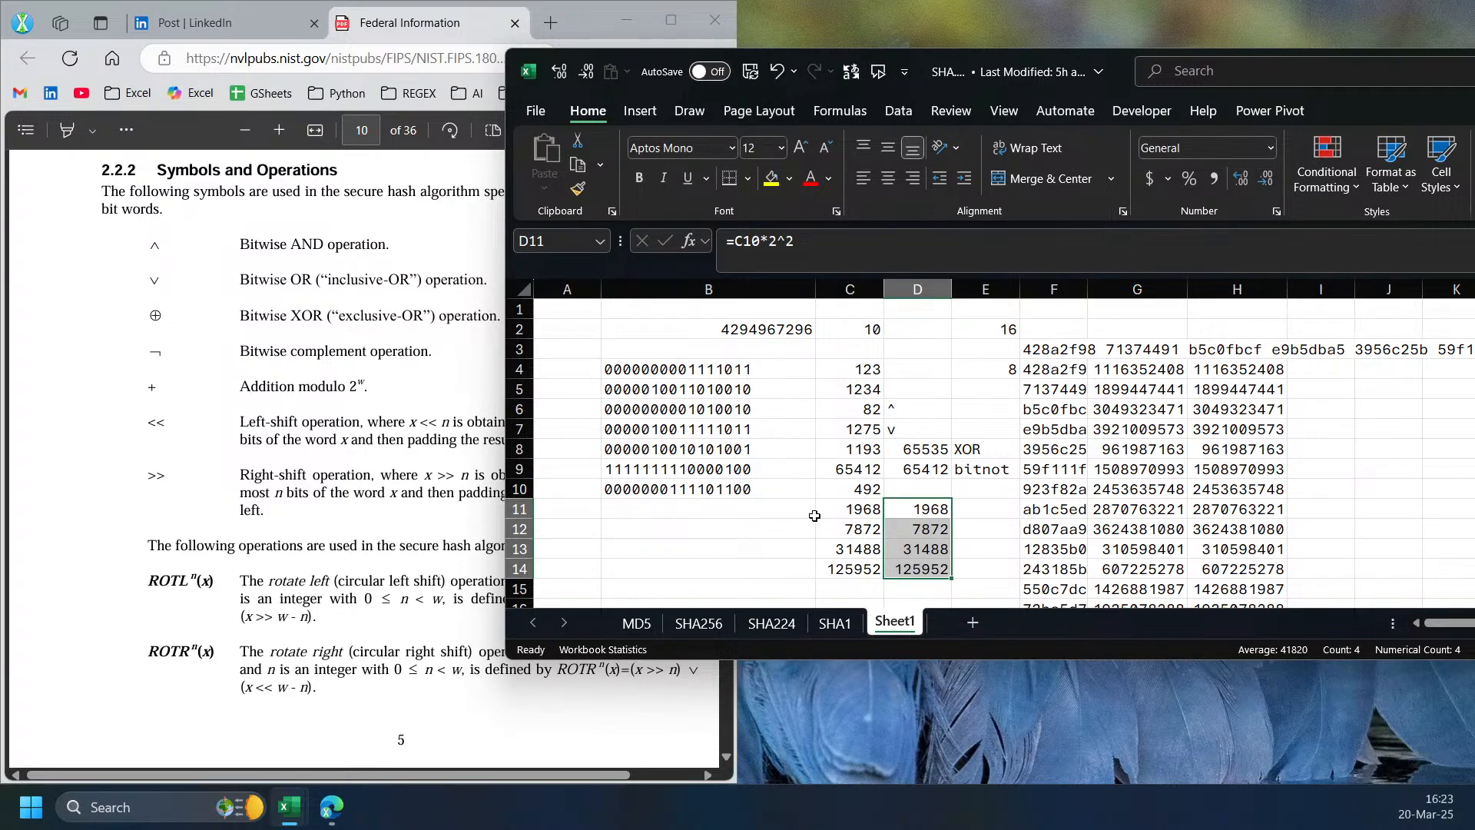
# - Compare the shift formula in C10 with the 2^2 multiplication in D11 and the binary conversion in B10
pyautogui.click(861, 489)
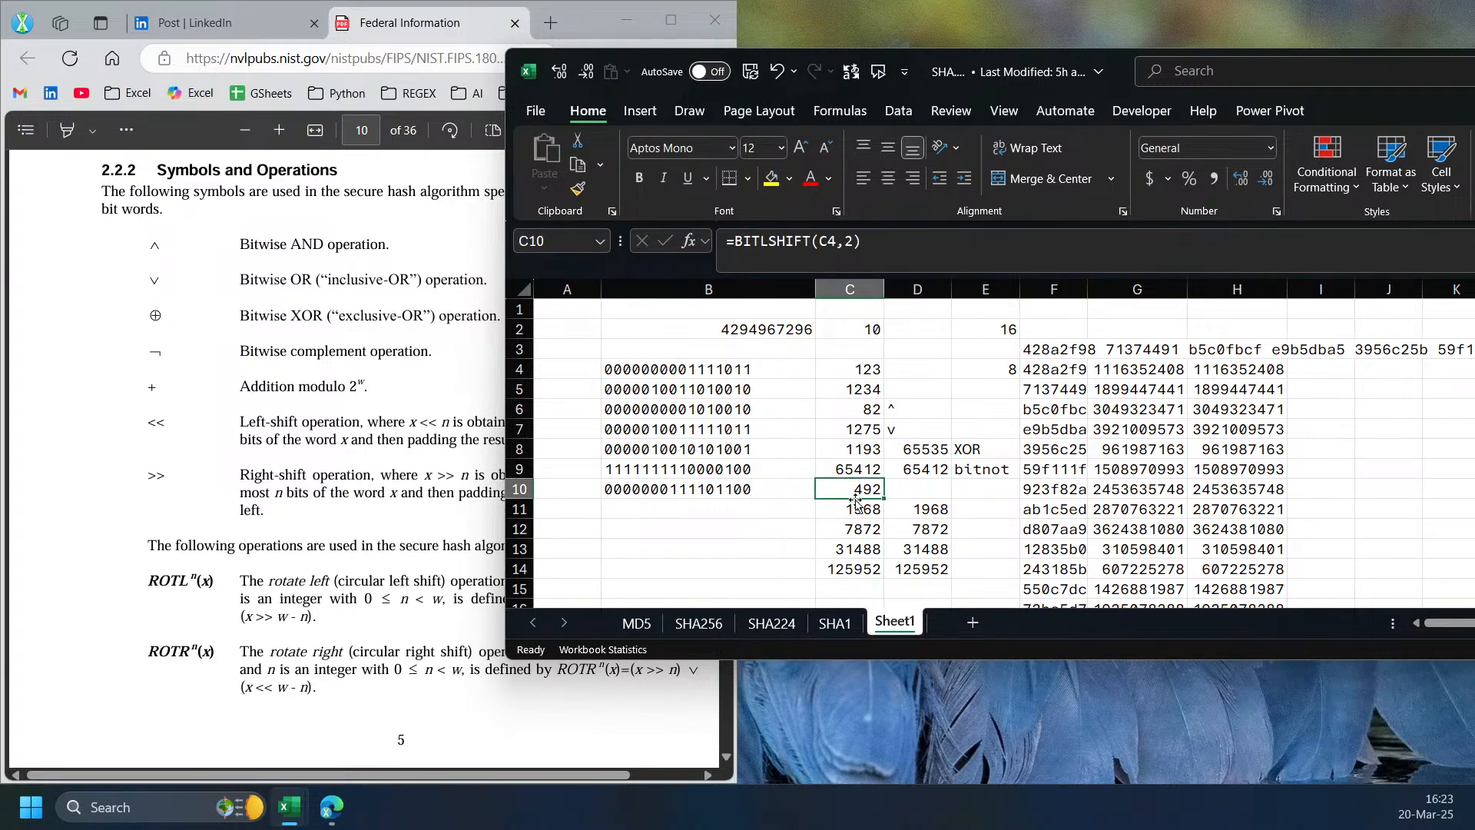
pyautogui.click(919, 508)
pyautogui.doubleClick(771, 241)
pyautogui.moveTo(792, 242); pyautogui.dragTo(805, 242)
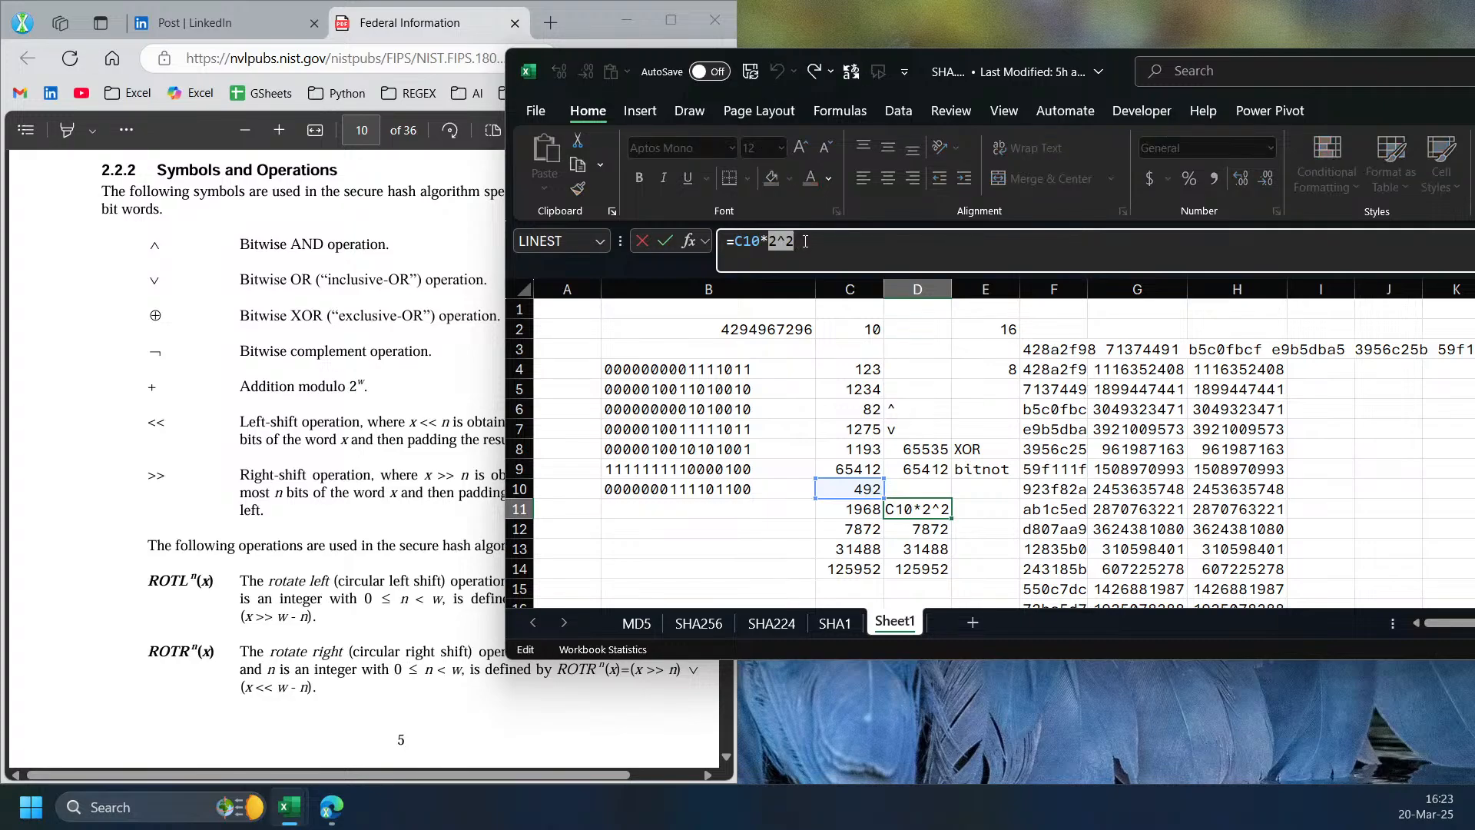
pyautogui.click(792, 243)
pyautogui.press('Escape')
pyautogui.click(707, 489)
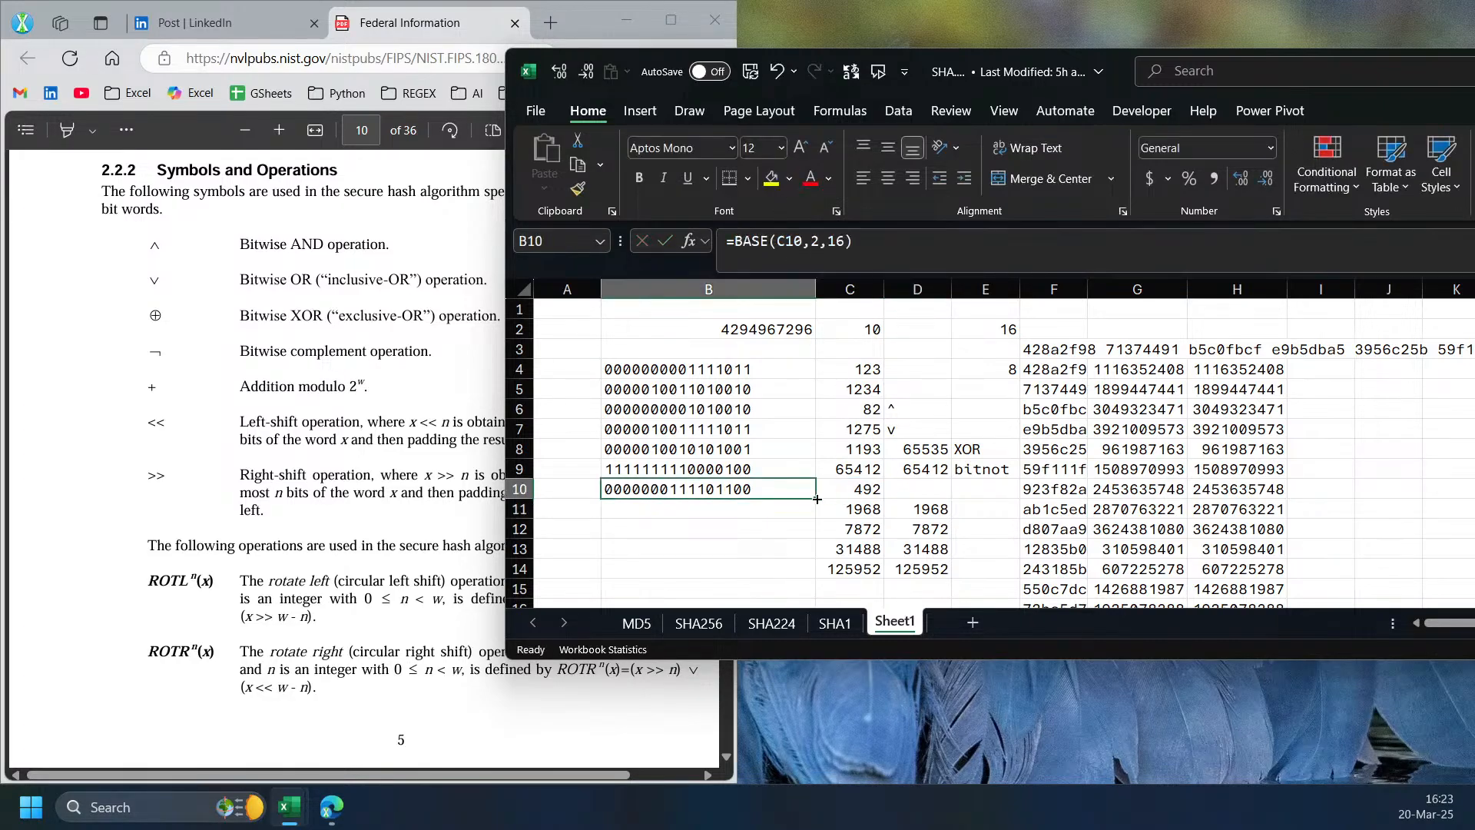
# - Extend the left-shift formula further down column C, and clear C14:C21
pyautogui.click(921, 568)
pyautogui.scroll(-1, 929, 554)
pyautogui.click(869, 514)
pyautogui.moveTo(883, 519); pyautogui.dragTo(882, 598)
pyautogui.scroll(-1, 883, 599)
pyautogui.moveTo(883, 540); pyautogui.dragTo(873, 572)
pyautogui.moveTo(855, 432); pyautogui.dragTo(854, 572)
pyautogui.press('Delete')
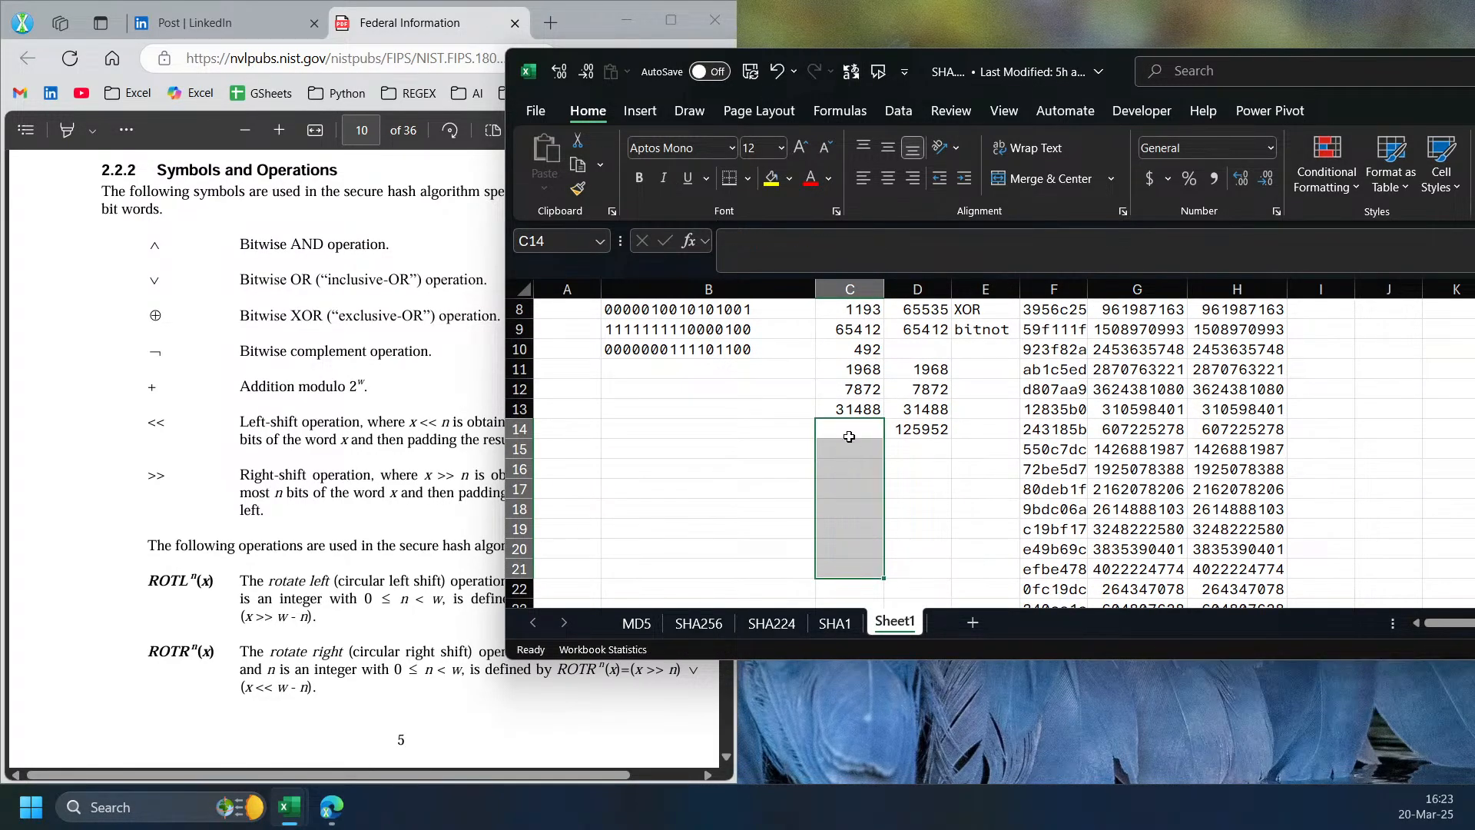
pyautogui.click(851, 427)
pyautogui.write('=')
pyautogui.click(864, 405)
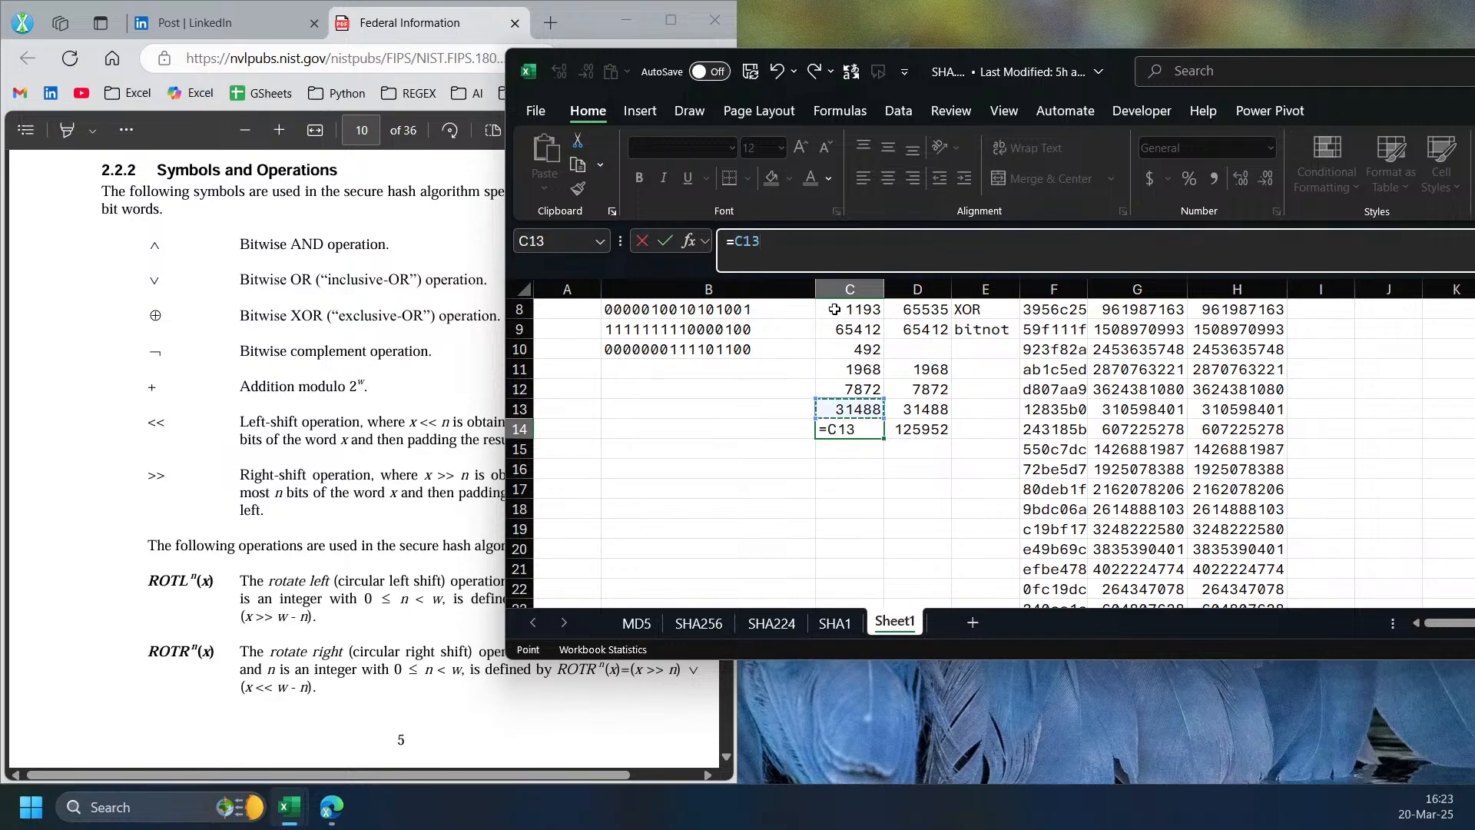
pyautogui.press('BackSpace')
pyautogui.press('BackSpace')
pyautogui.press('BackSpace')
pyautogui.press('BackSpace')
# - Fill BITLSHIFT formulas with a shift amount of 8 through C12:C18, each shifting the cell above
pyautogui.click(877, 415)
pyautogui.moveTo(884, 419); pyautogui.dragTo(884, 450)
pyautogui.click(850, 429)
pyautogui.click(864, 255)
pyautogui.press('BackSpace')
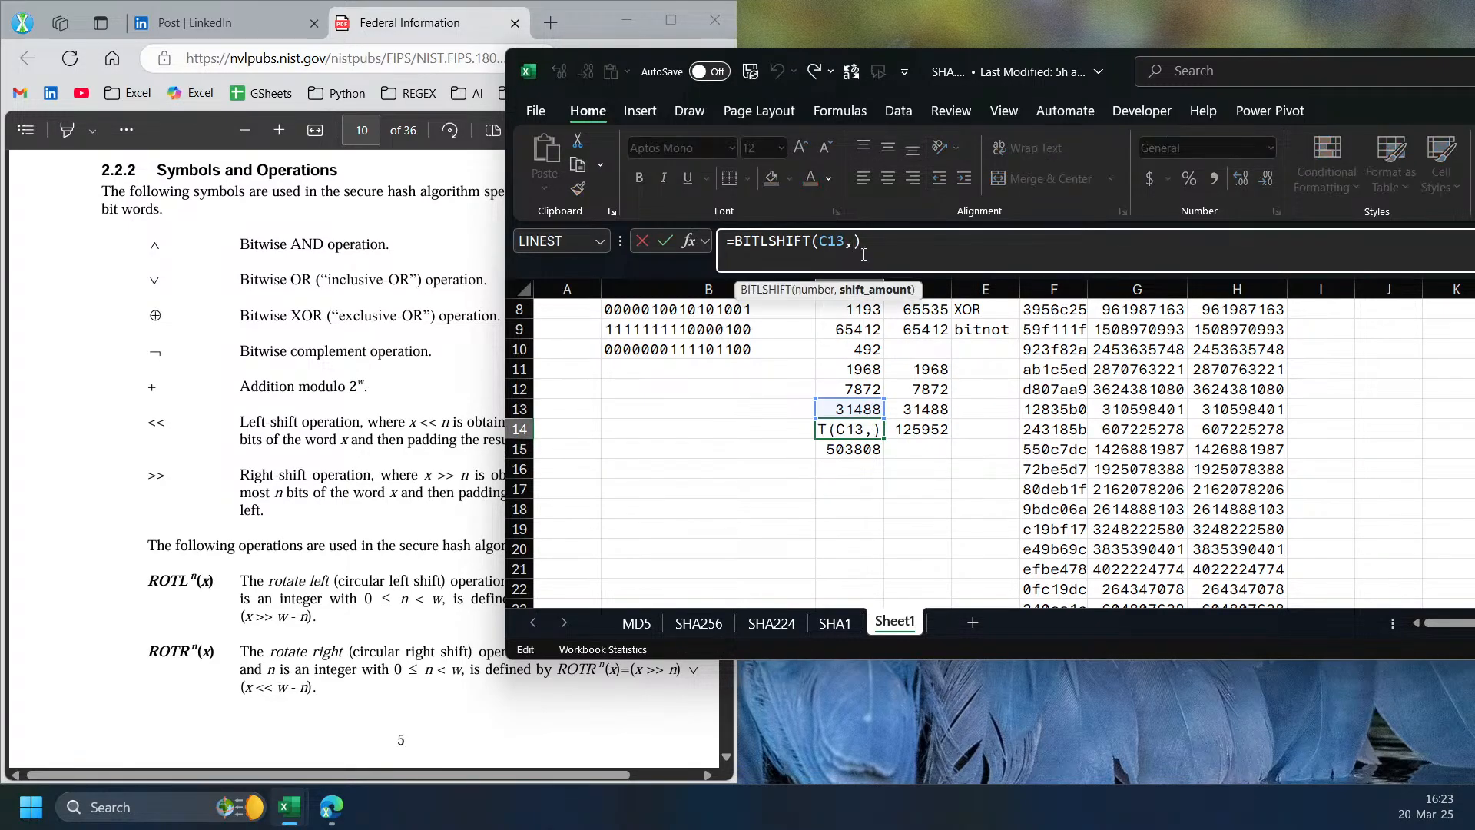
pyautogui.write('8')
pyautogui.hotkey('ctrl', 'Return')
pyautogui.moveTo(886, 438); pyautogui.dragTo(880, 511)
pyautogui.click(873, 395)
pyautogui.click(874, 431)
pyautogui.click(843, 470)
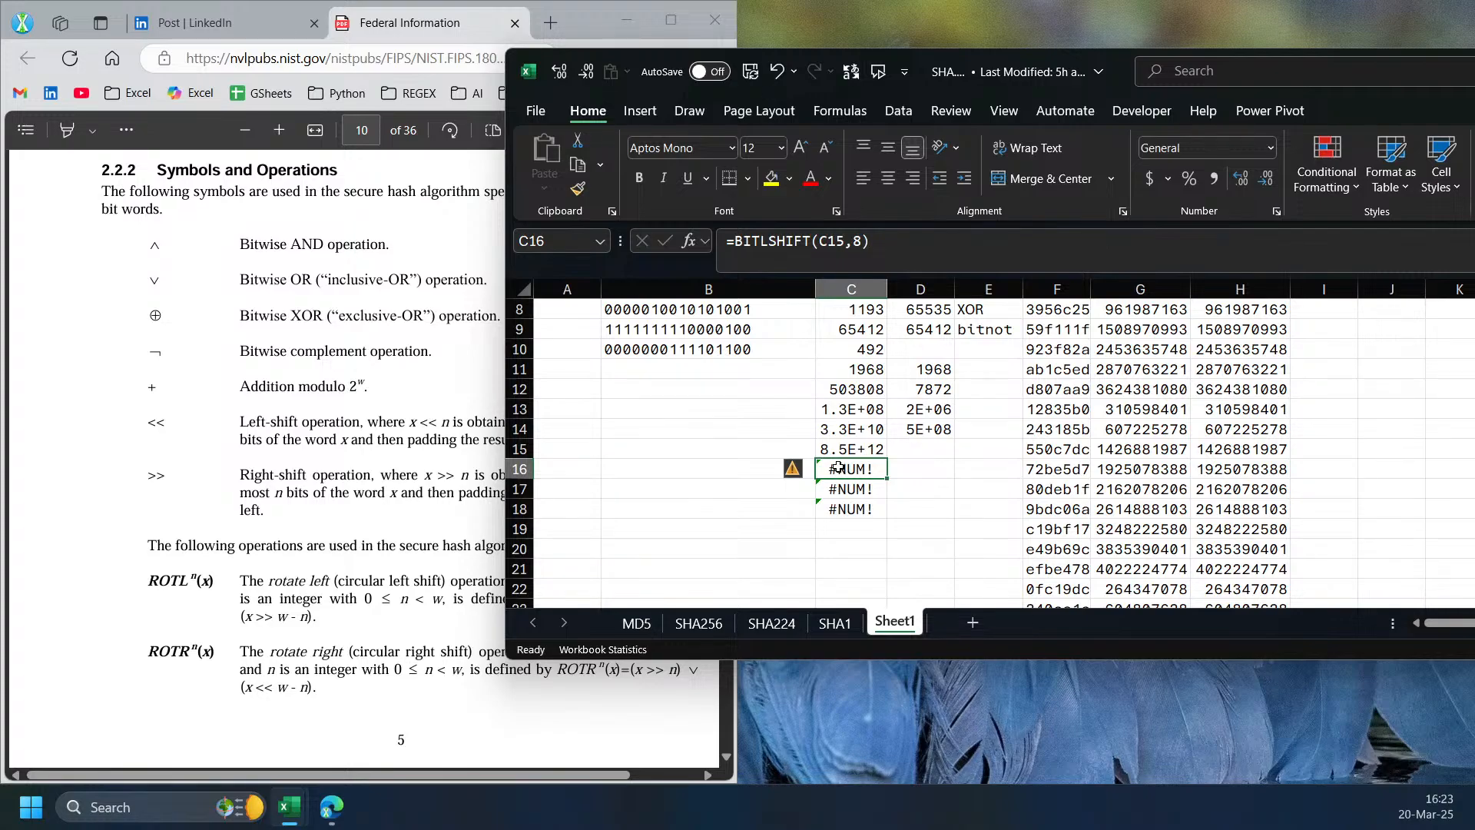
# - Widen column C to show more digits of the shifted numbers, and check the multiplication formula in D13
pyautogui.moveTo(887, 288); pyautogui.dragTo(907, 289)
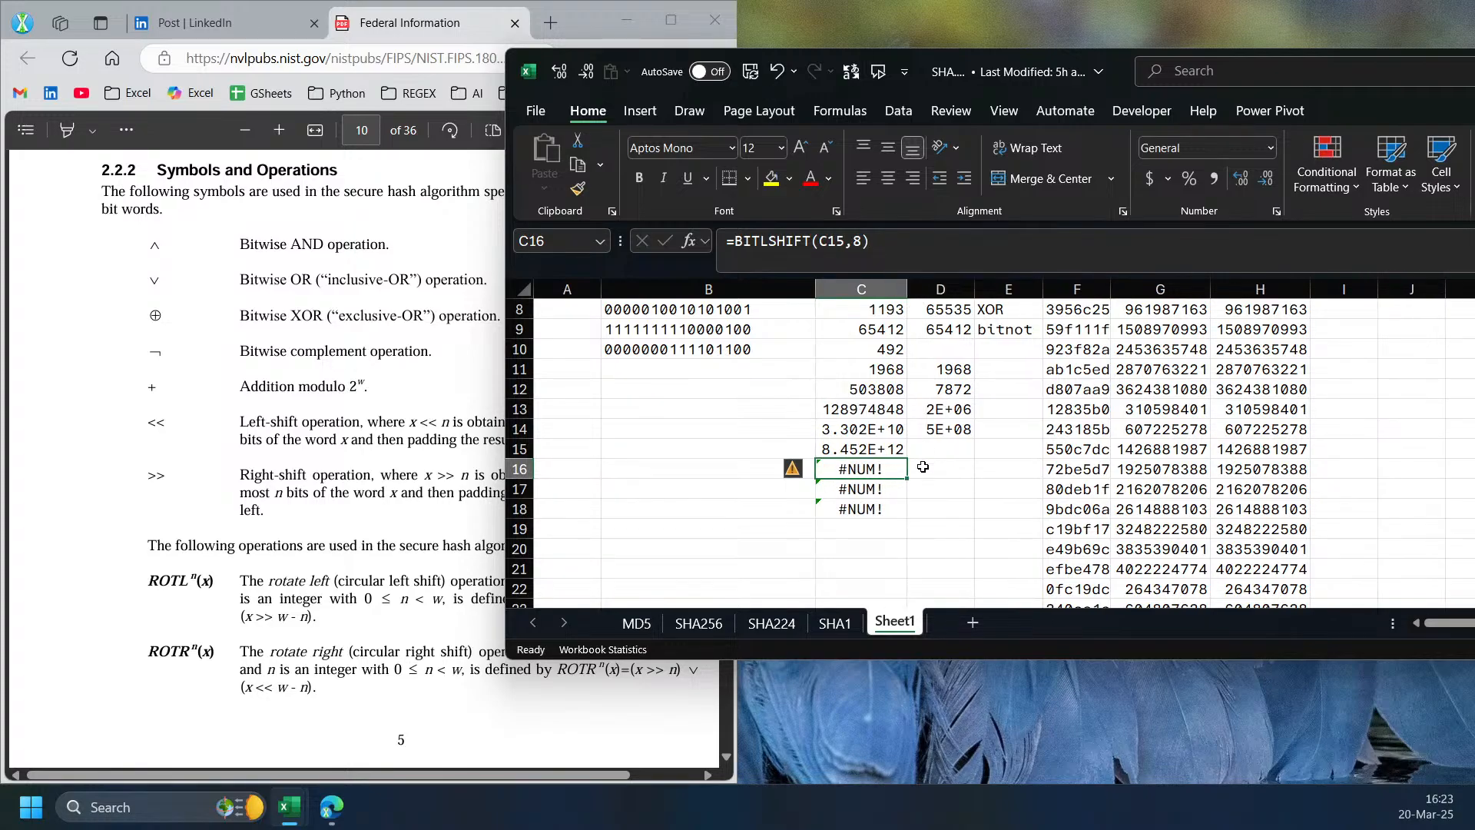
pyautogui.click(932, 446)
pyautogui.write('=')
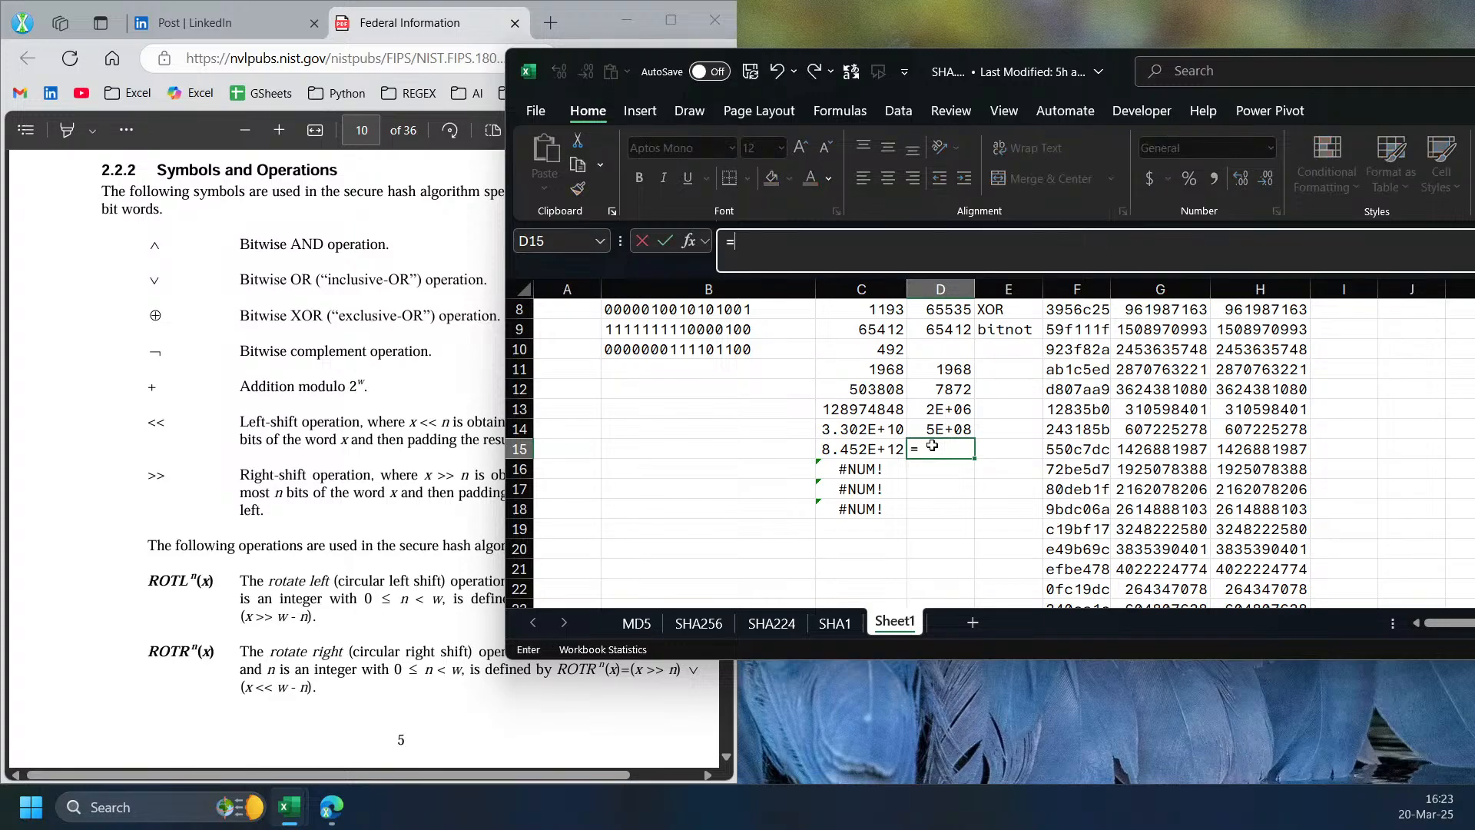
pyautogui.press('BackSpace')
pyautogui.click(953, 409)
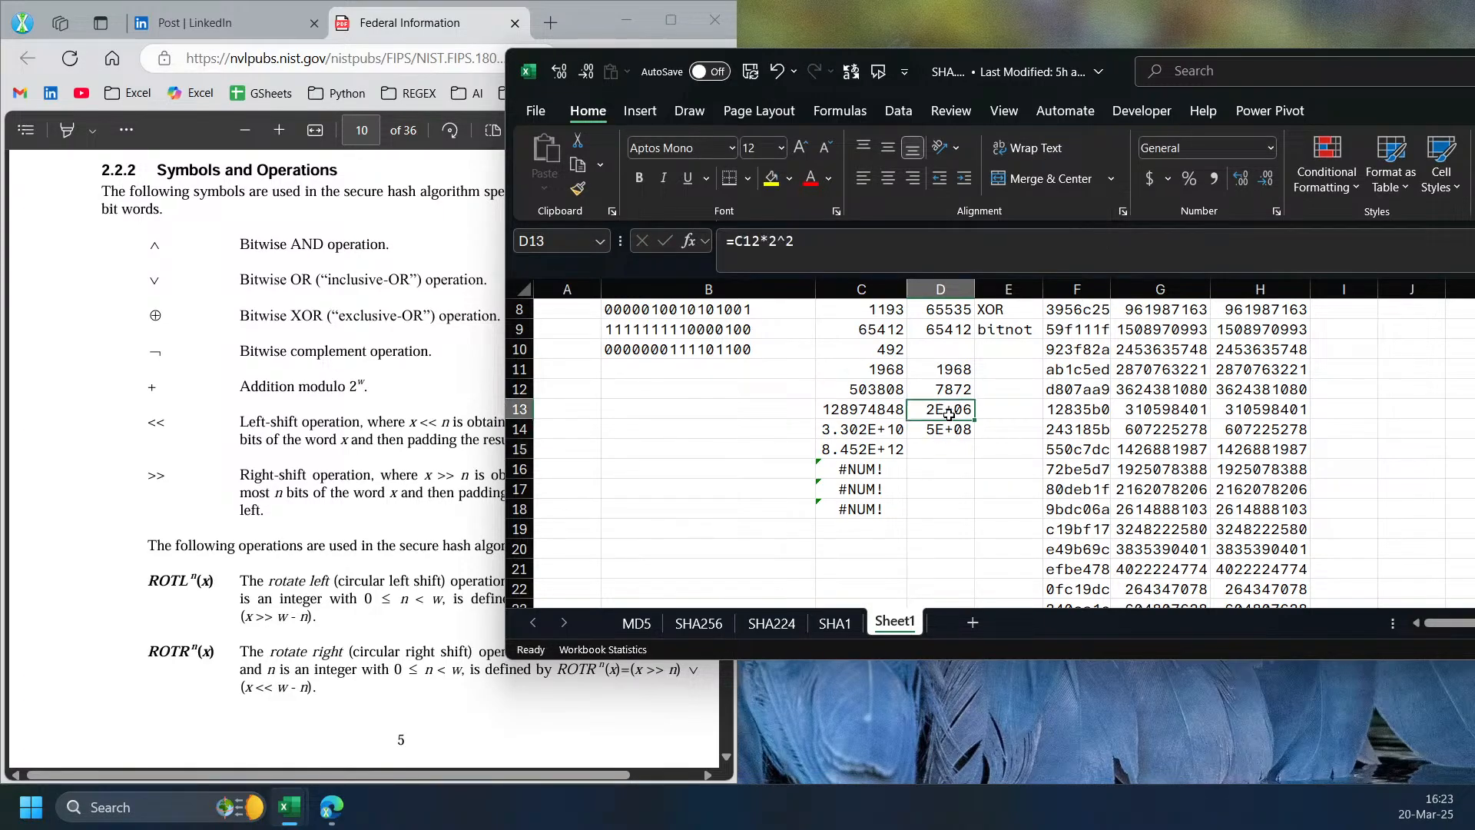
# - Change the multiplication in D12 to =C11*2^8 and fill it down to D17
pyautogui.click(876, 395)
pyautogui.click(925, 391)
pyautogui.click(813, 246)
pyautogui.press('BackSpace')
pyautogui.write('8')
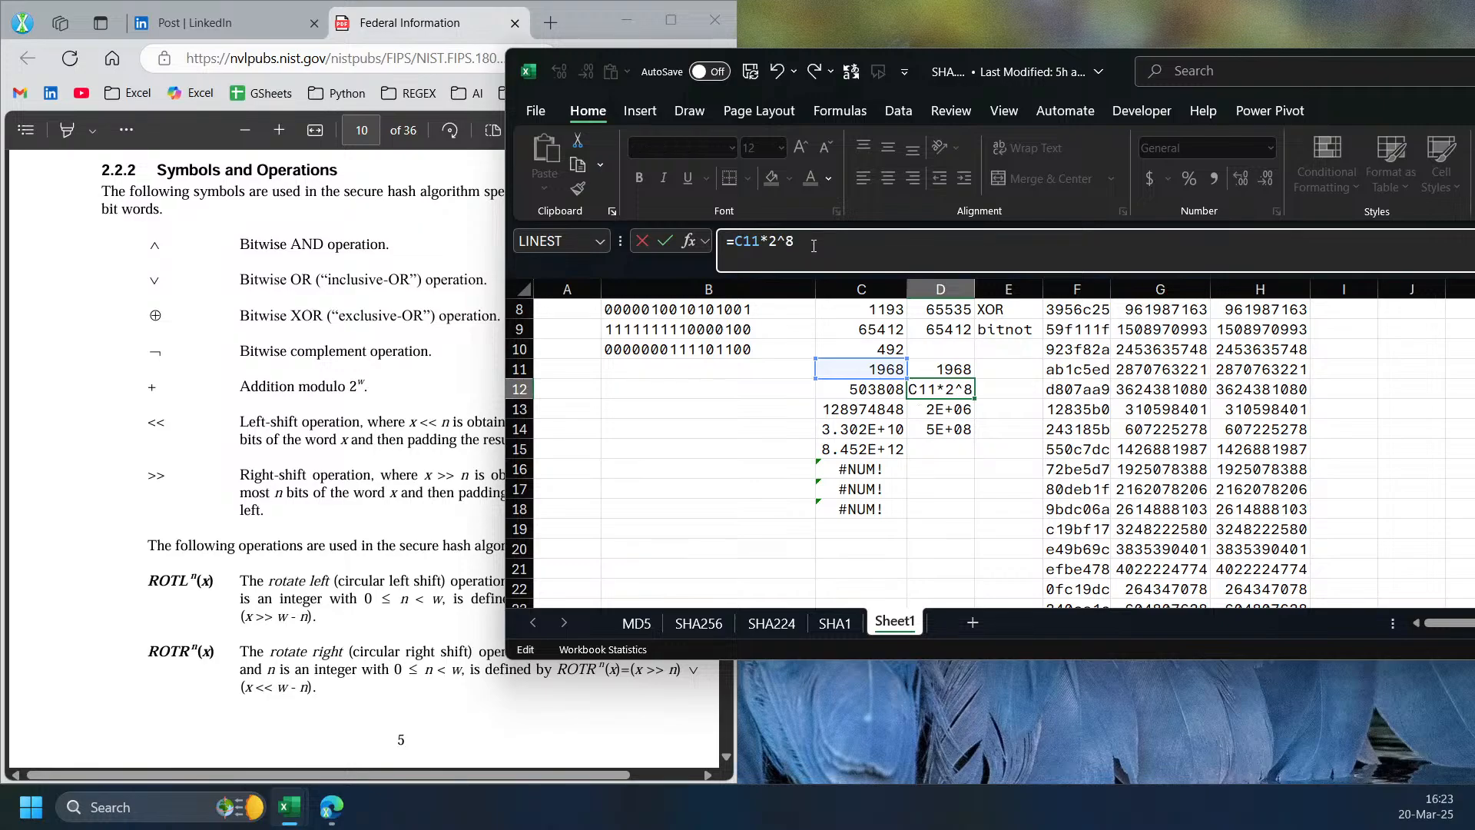
pyautogui.press('Return')
pyautogui.press('Up')
pyautogui.press('F2')
pyautogui.press('Escape')
pyautogui.moveTo(974, 399); pyautogui.dragTo(972, 493)
# - Examine the multiplication formulas in D16 and D17 against the shift results they reference in column C
pyautogui.click(967, 472)
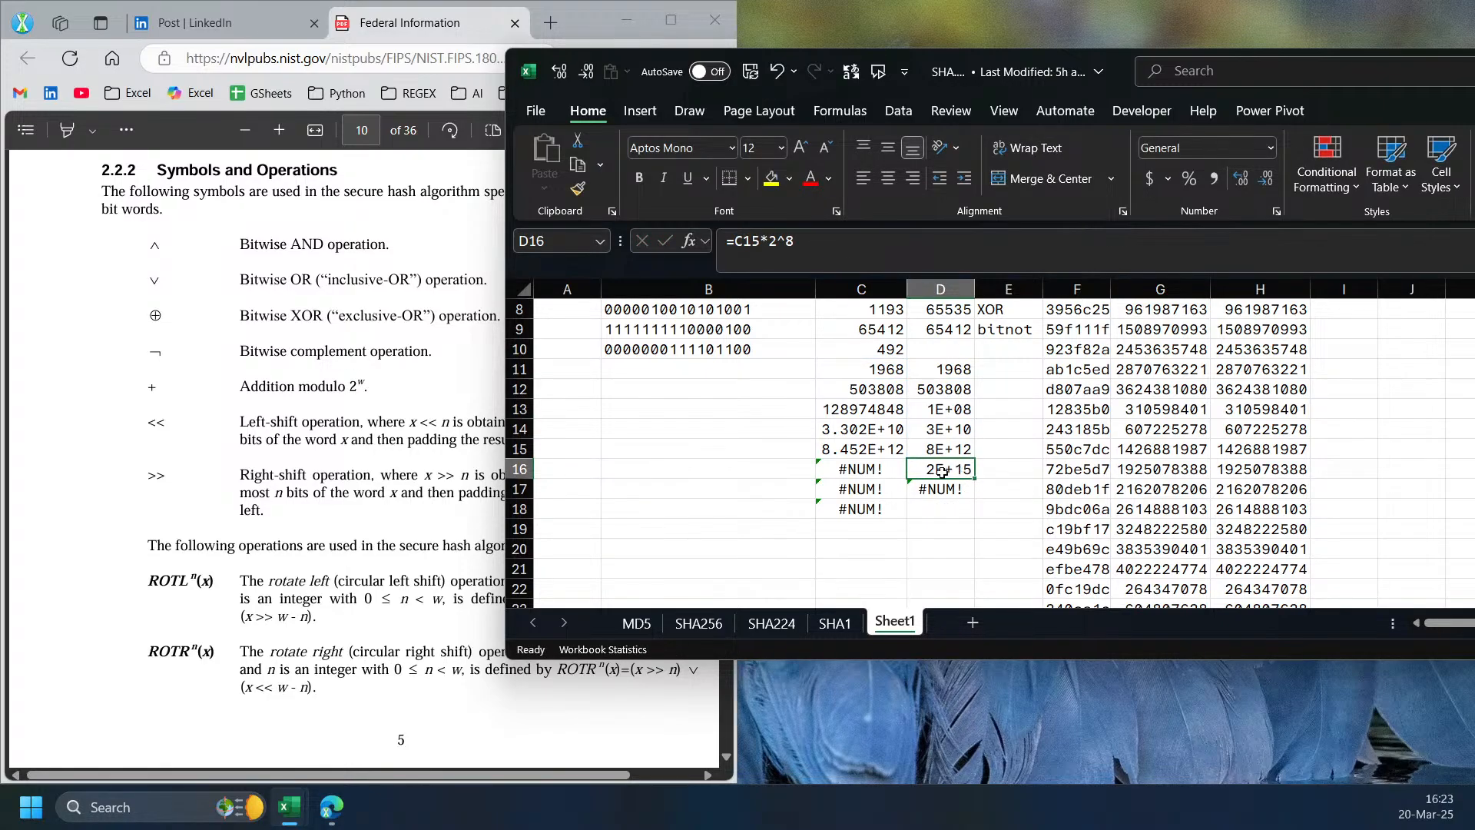
pyautogui.click(885, 456)
pyautogui.click(948, 475)
pyautogui.click(958, 487)
pyautogui.doubleClick(940, 486)
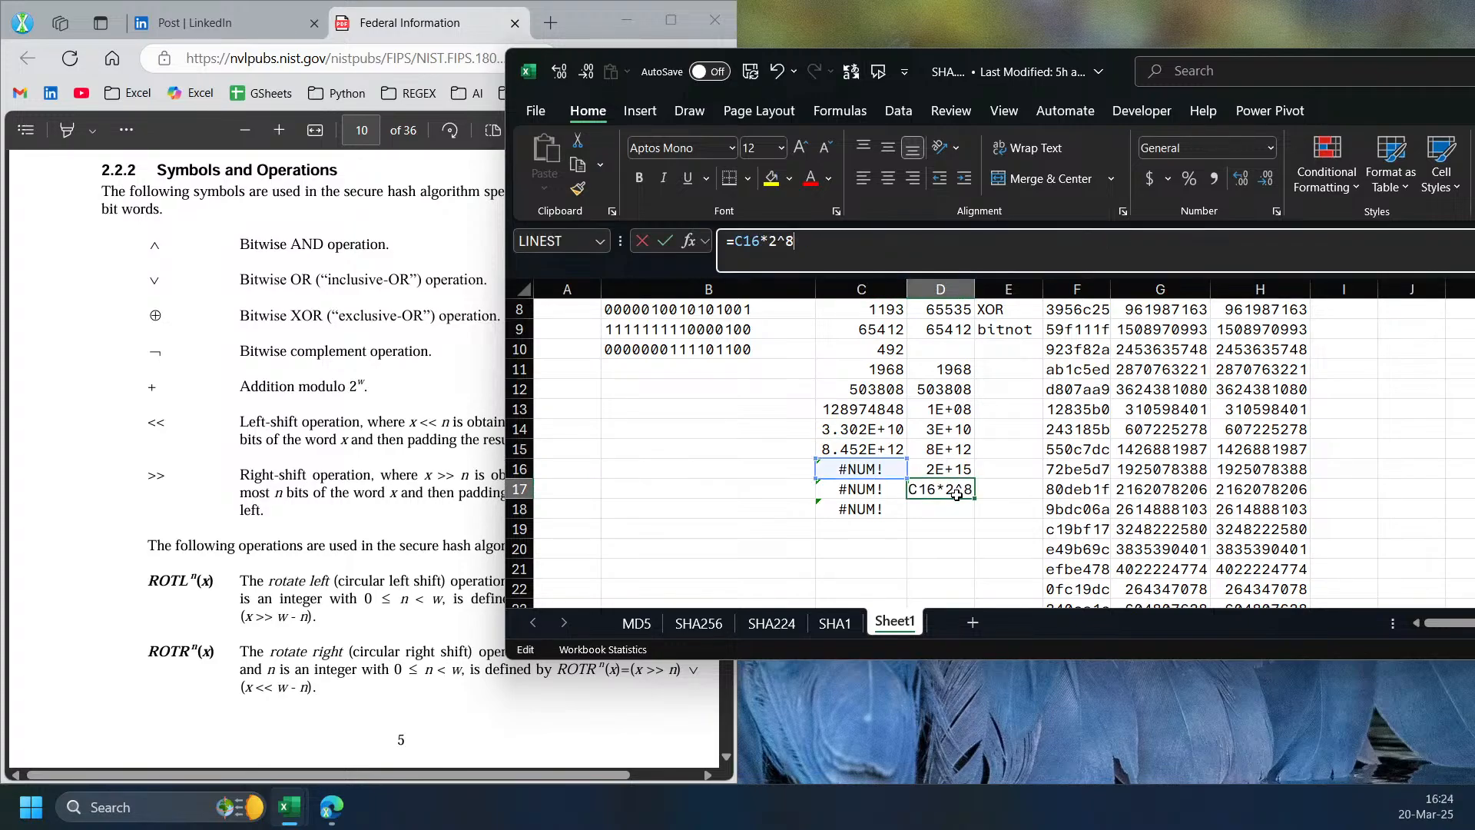
pyautogui.press('Escape')
pyautogui.click(891, 463)
pyautogui.click(945, 473)
pyautogui.click(952, 493)
# - Change D16 to =D15*2^8, fill it down to D17, and widen column D to show the large numbers
pyautogui.doubleClick(962, 467)
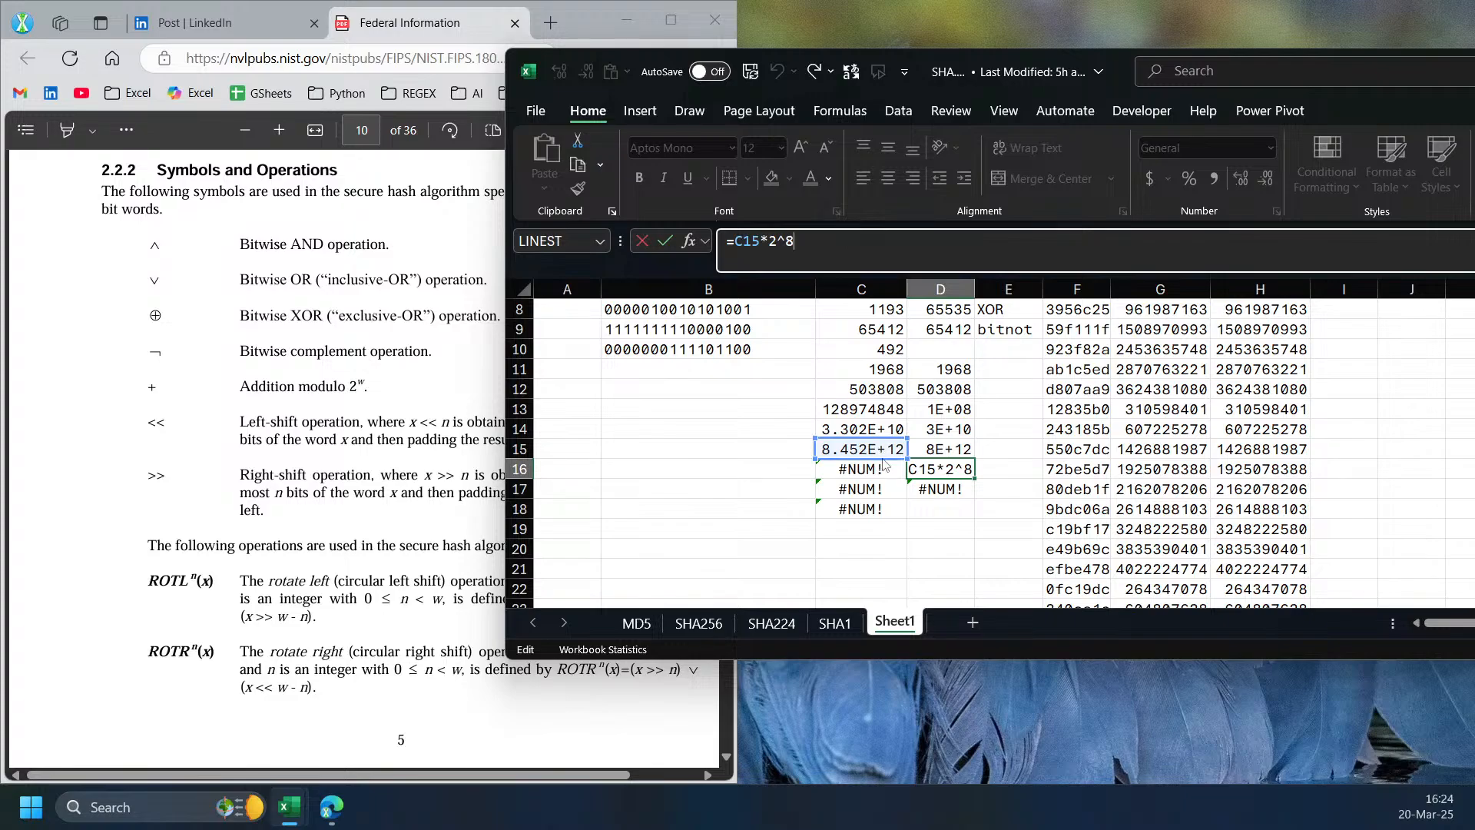
pyautogui.press('Return')
pyautogui.click(992, 471)
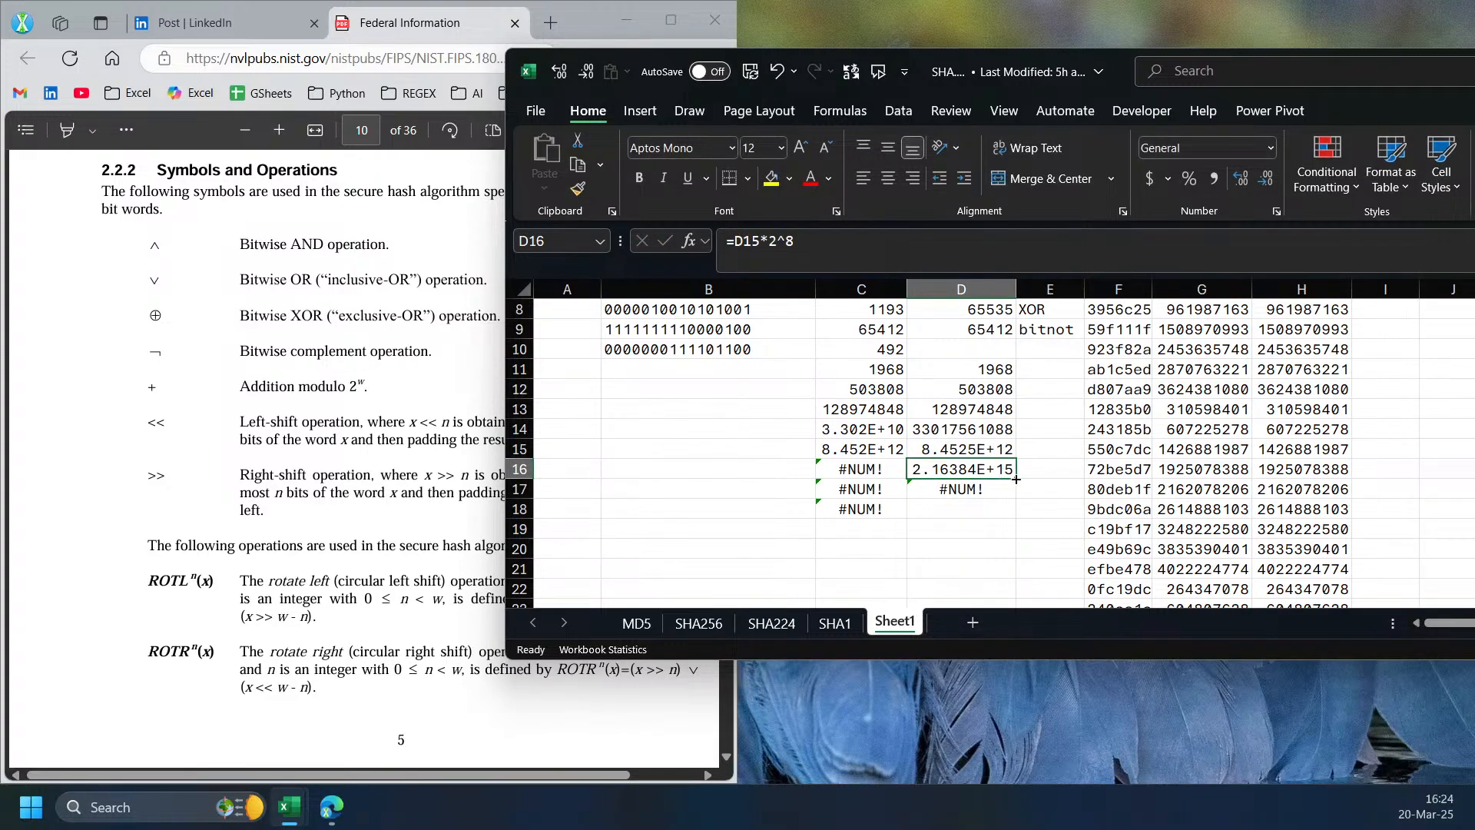
pyautogui.moveTo(1014, 479); pyautogui.dragTo(1003, 490)
pyautogui.click(993, 491)
pyautogui.moveTo(1020, 299); pyautogui.dragTo(1120, 300)
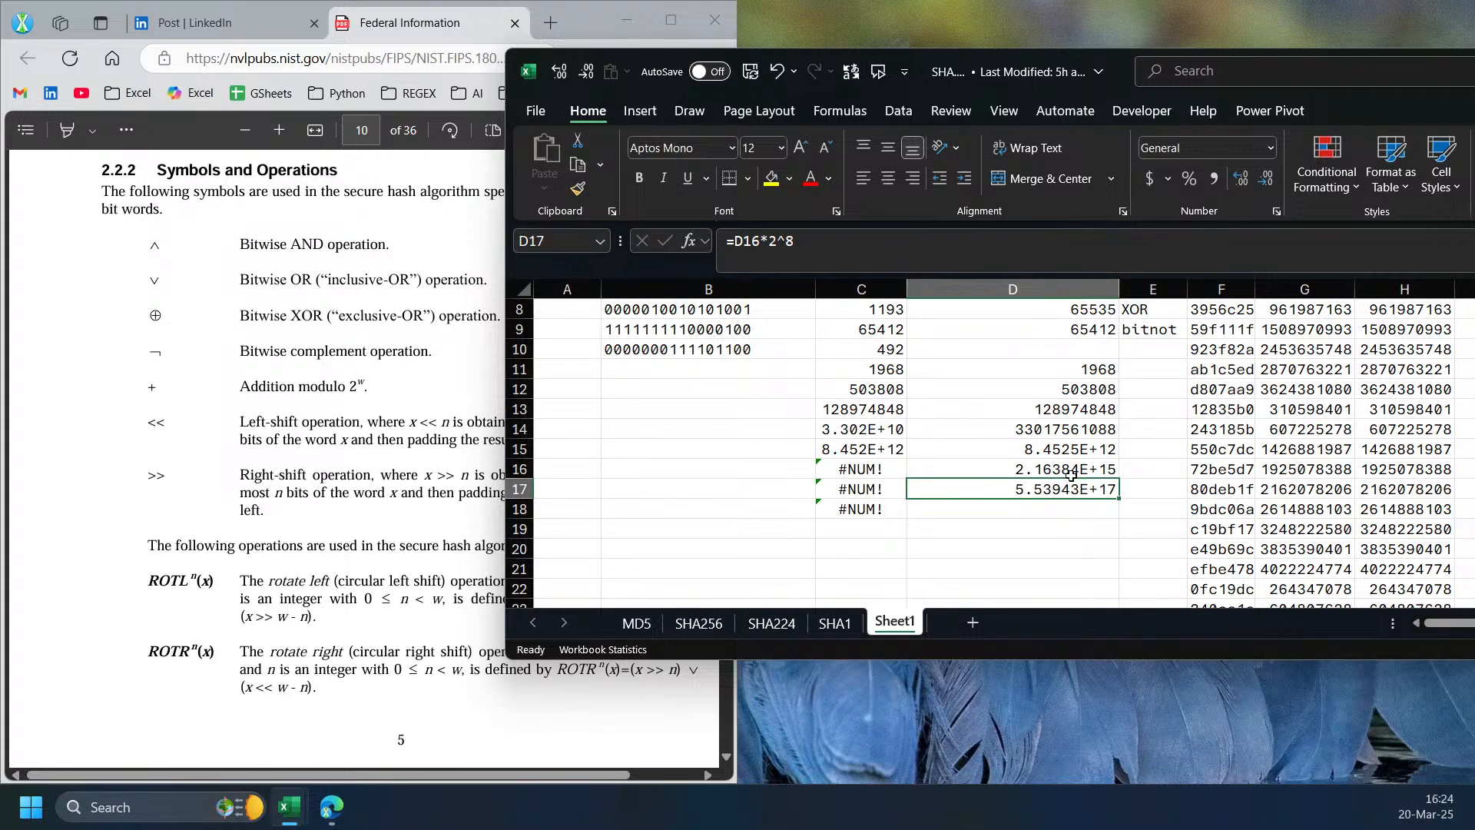
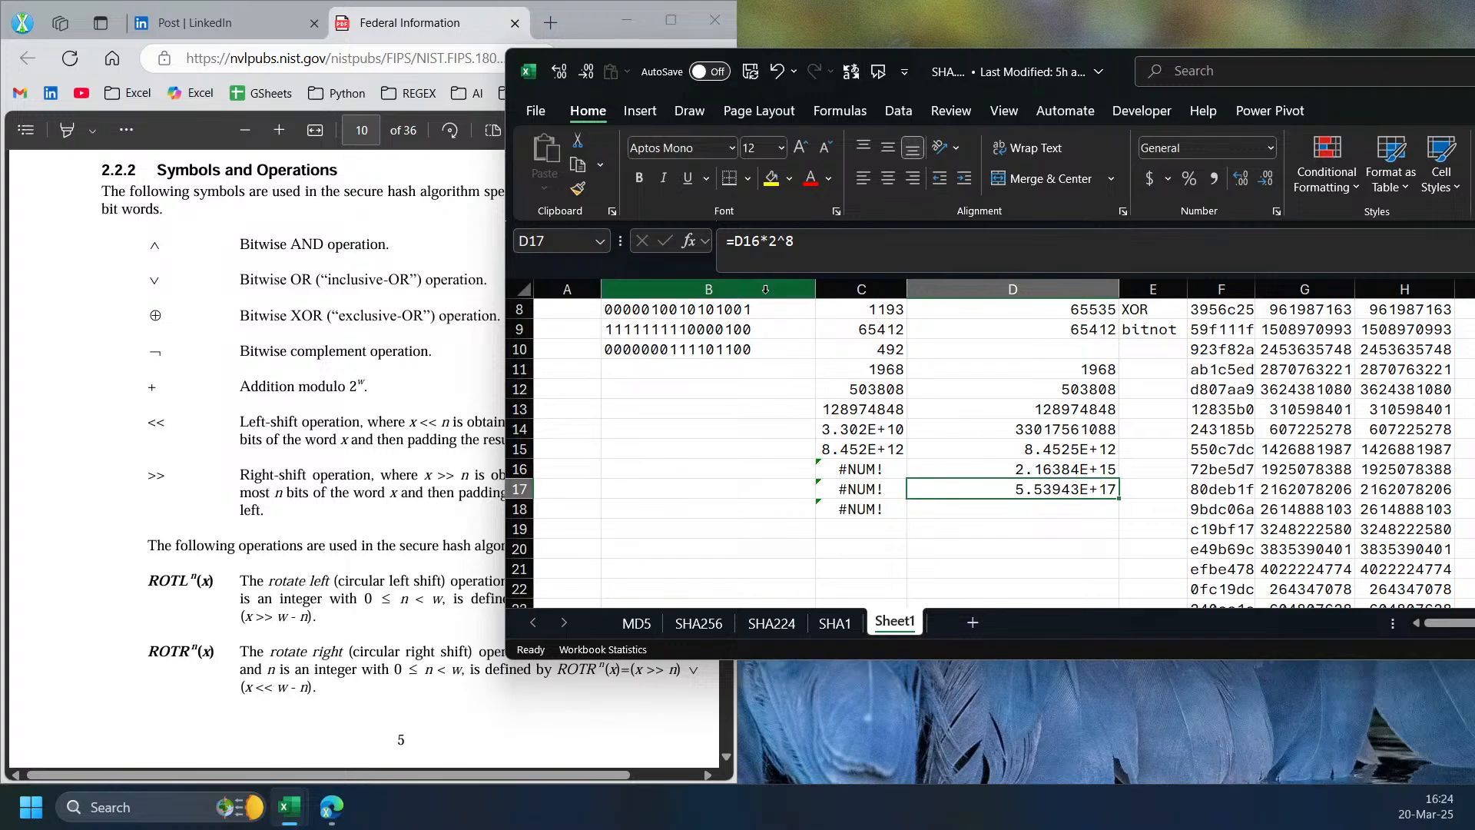
# - Wrap the D16*2^8 product in D17 in a modulo function, and check the formulas in B10 and D16
pyautogui.click(735, 246)
pyautogui.write('m')
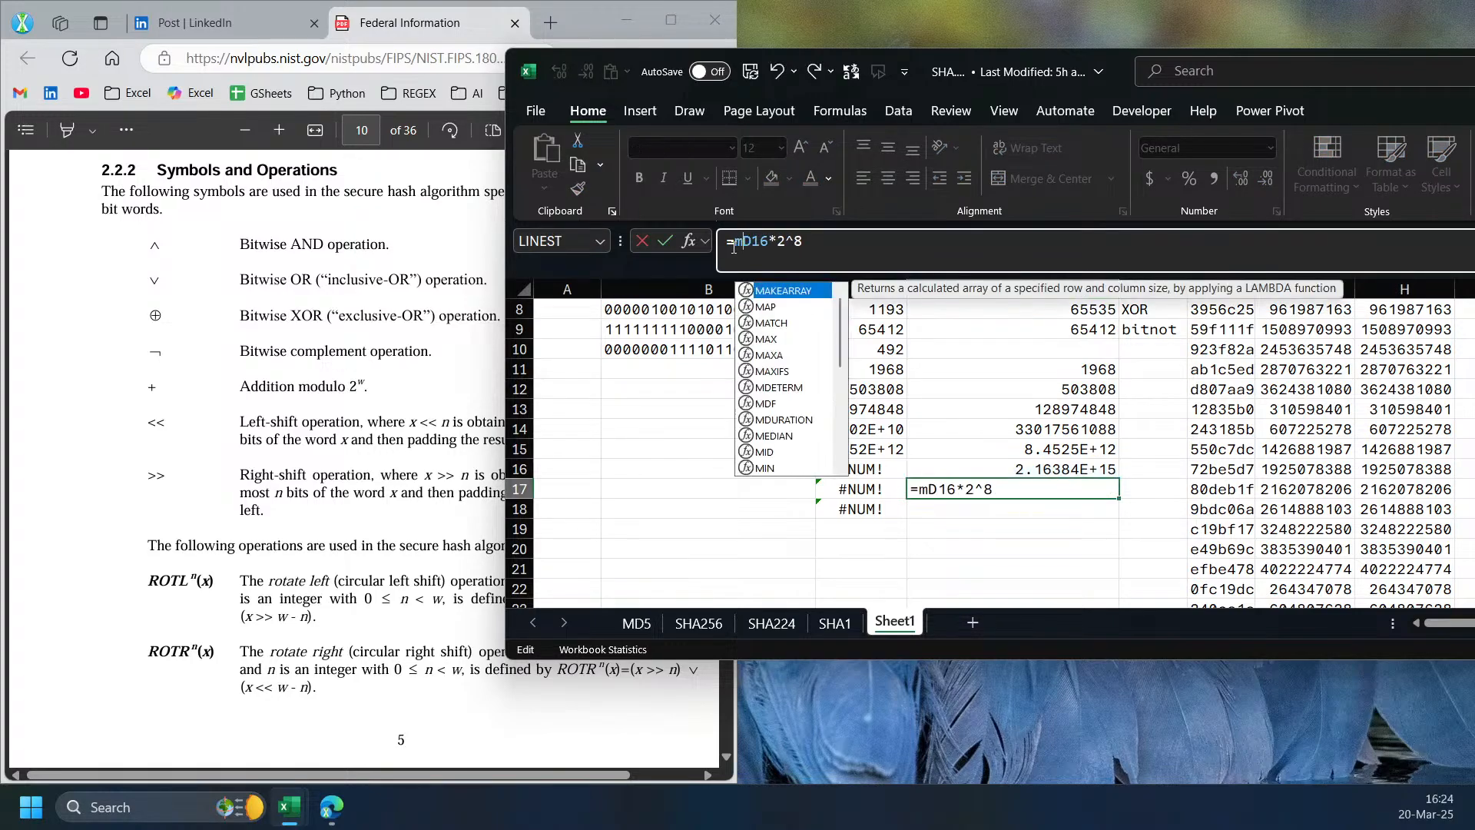
pyautogui.press('Escape')
pyautogui.click(650, 362)
pyautogui.click(676, 347)
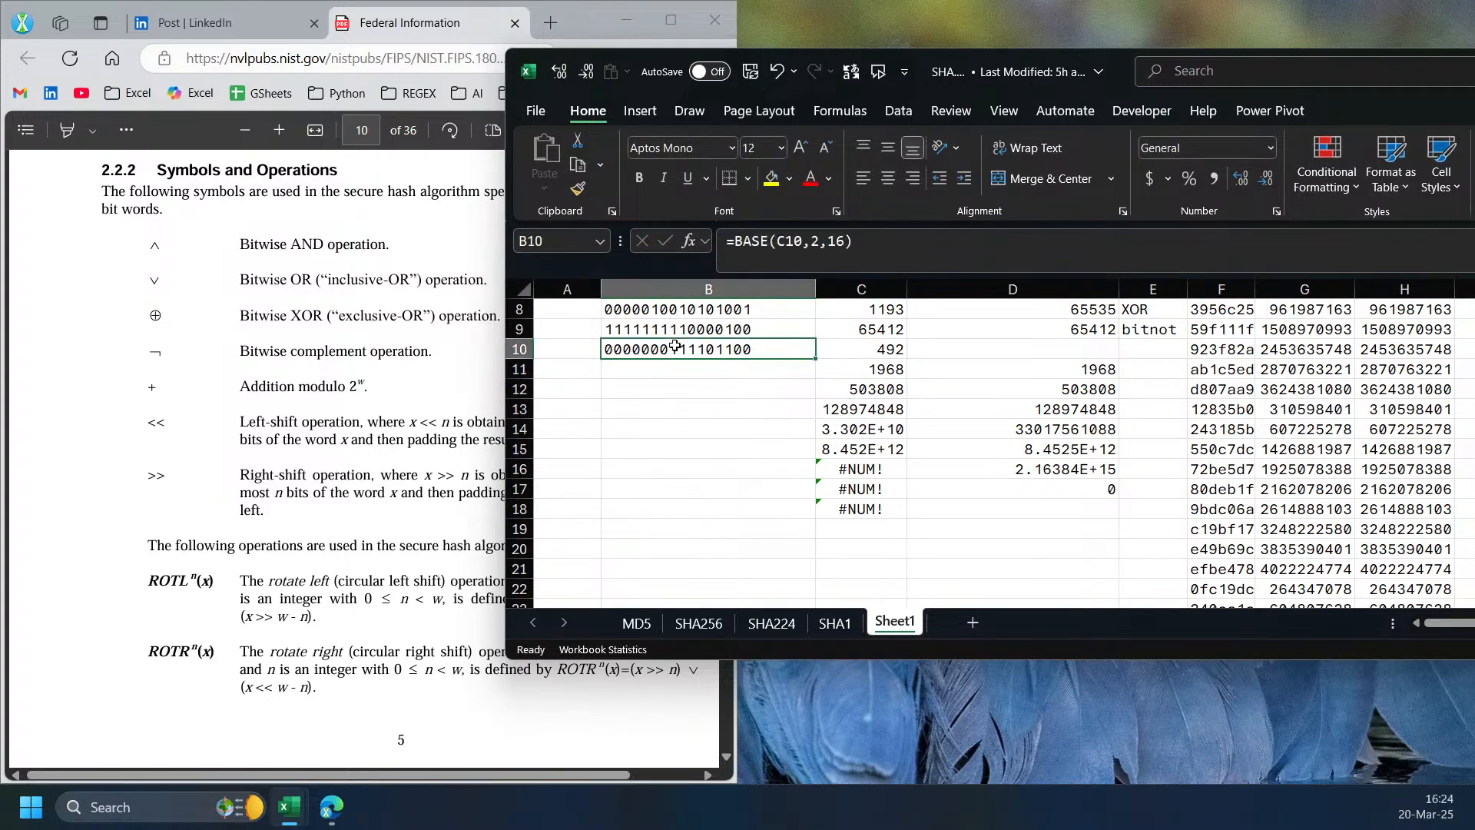
pyautogui.click(1044, 474)
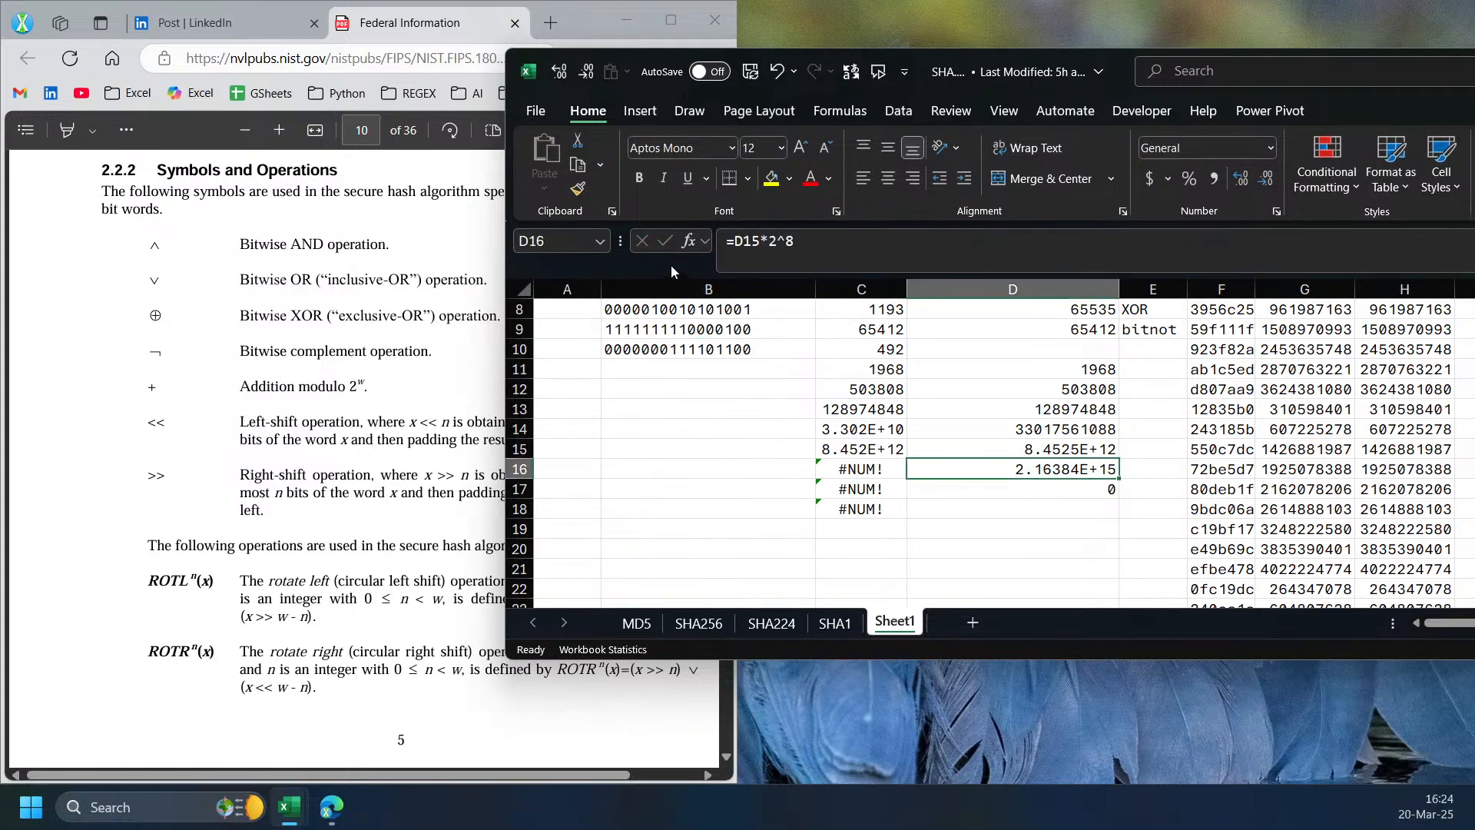
# - Wrap the D15*2^8 product in D16 in a MOD function with divisor 2^16
pyautogui.click(730, 240)
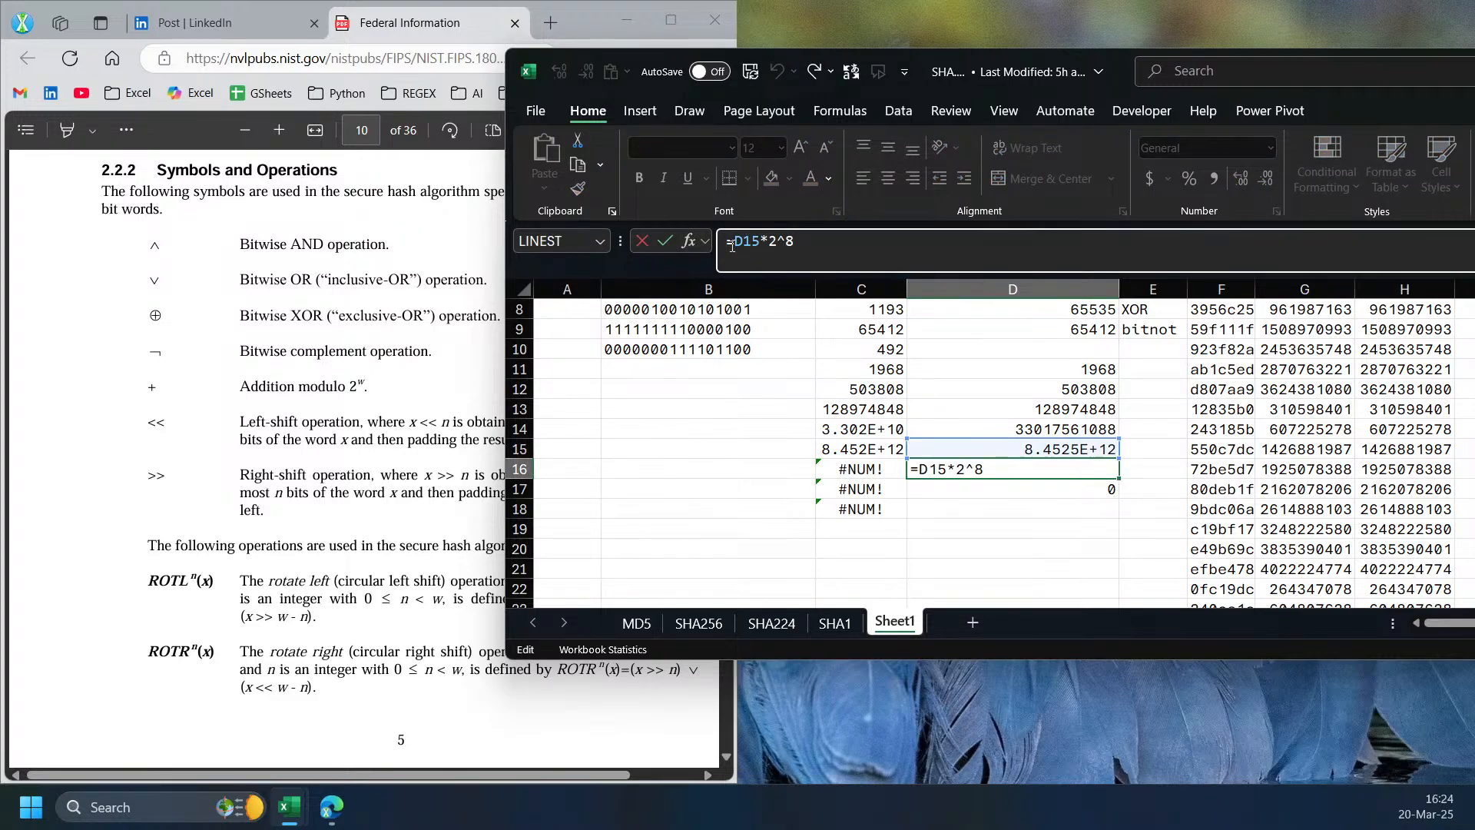
pyautogui.write('mod(')
pyautogui.press('End')
pyautogui.write(',2^16)')
pyautogui.press('Return')
pyautogui.click(1102, 466)
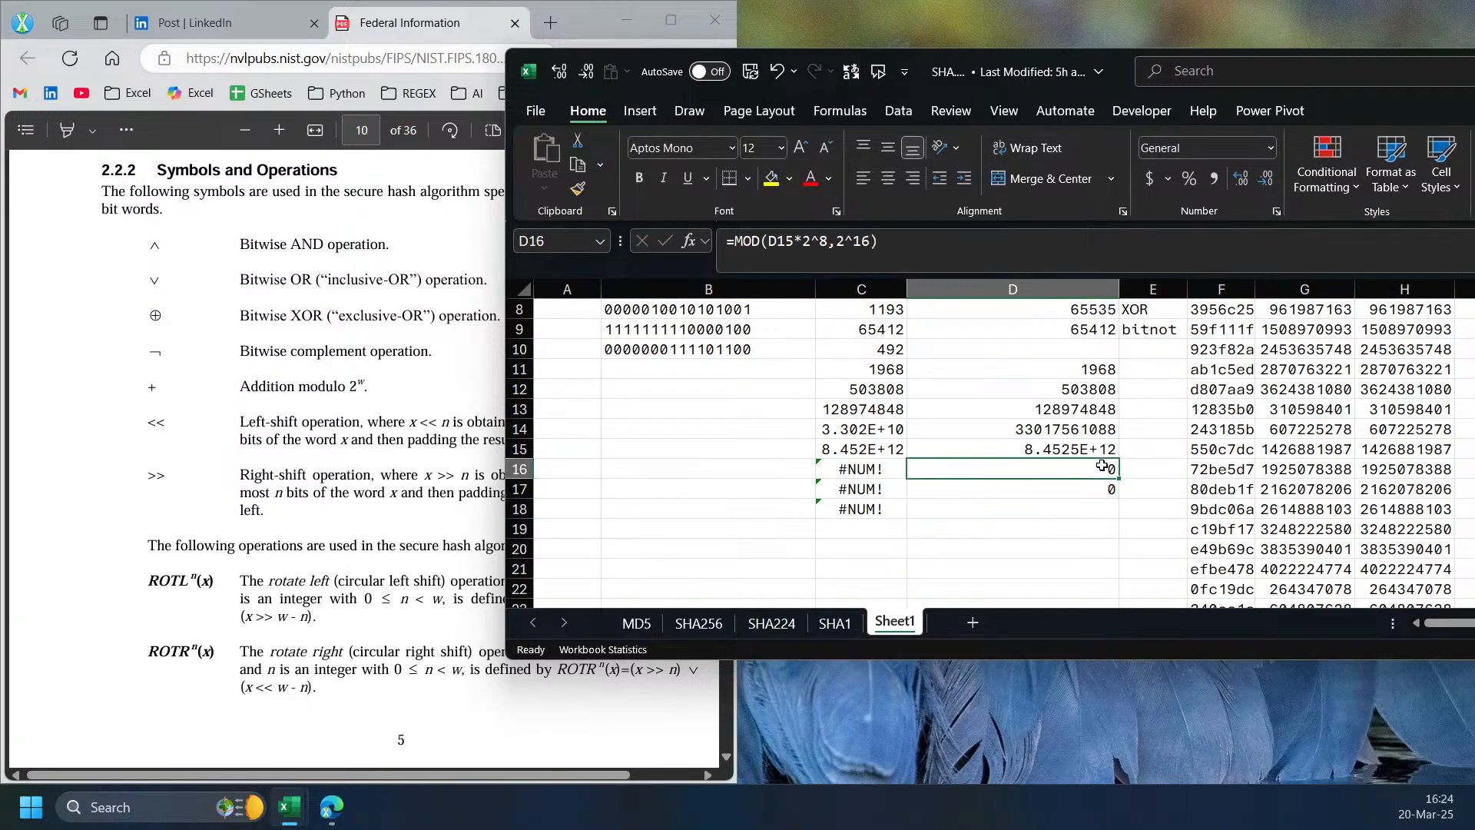
# - Copy the decimal value in H13 into C11 as the new starting number for the shifts
pyautogui.click(1099, 450)
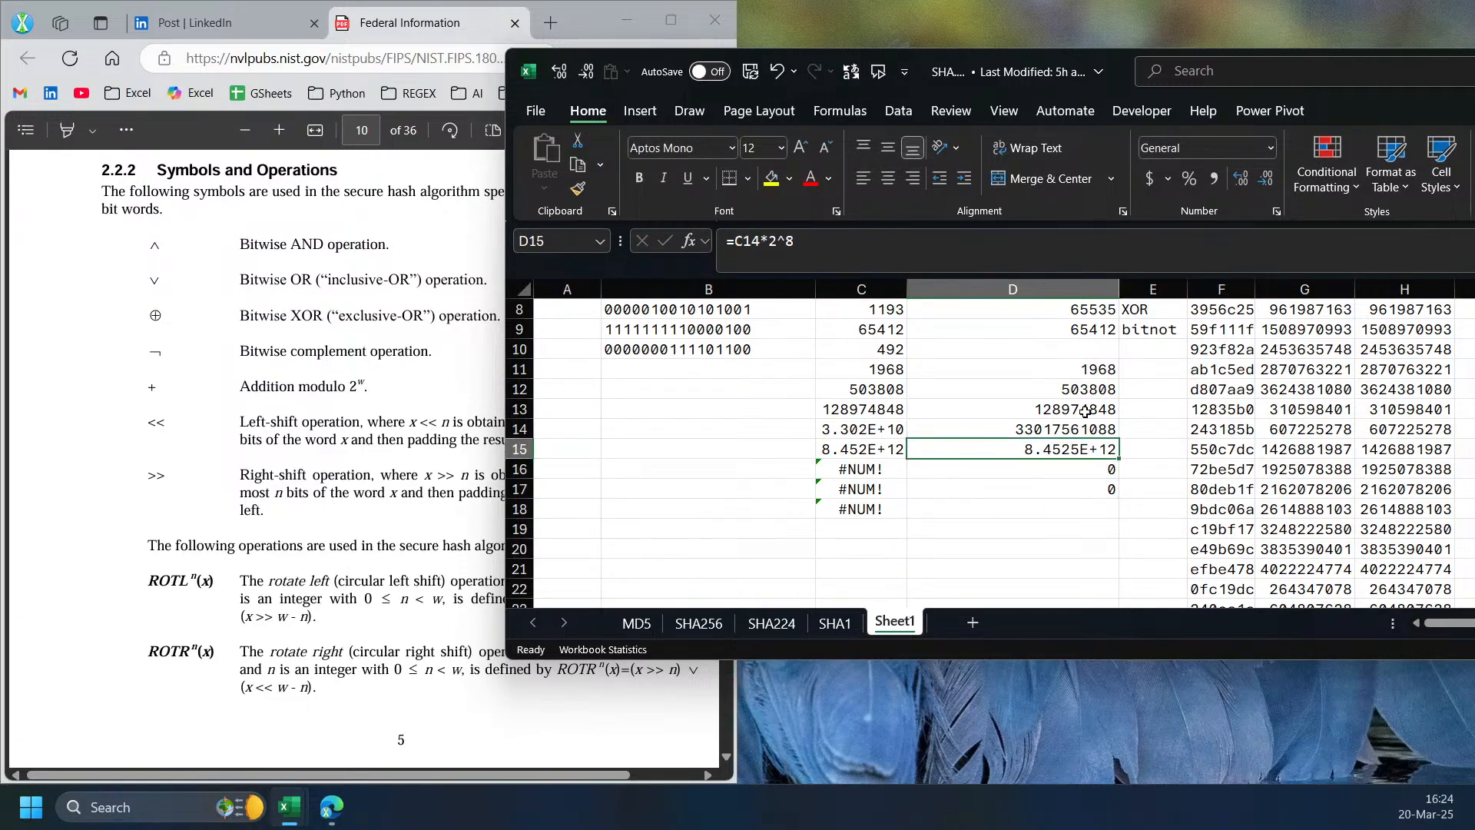
pyautogui.click(1229, 409)
pyautogui.click(1387, 410)
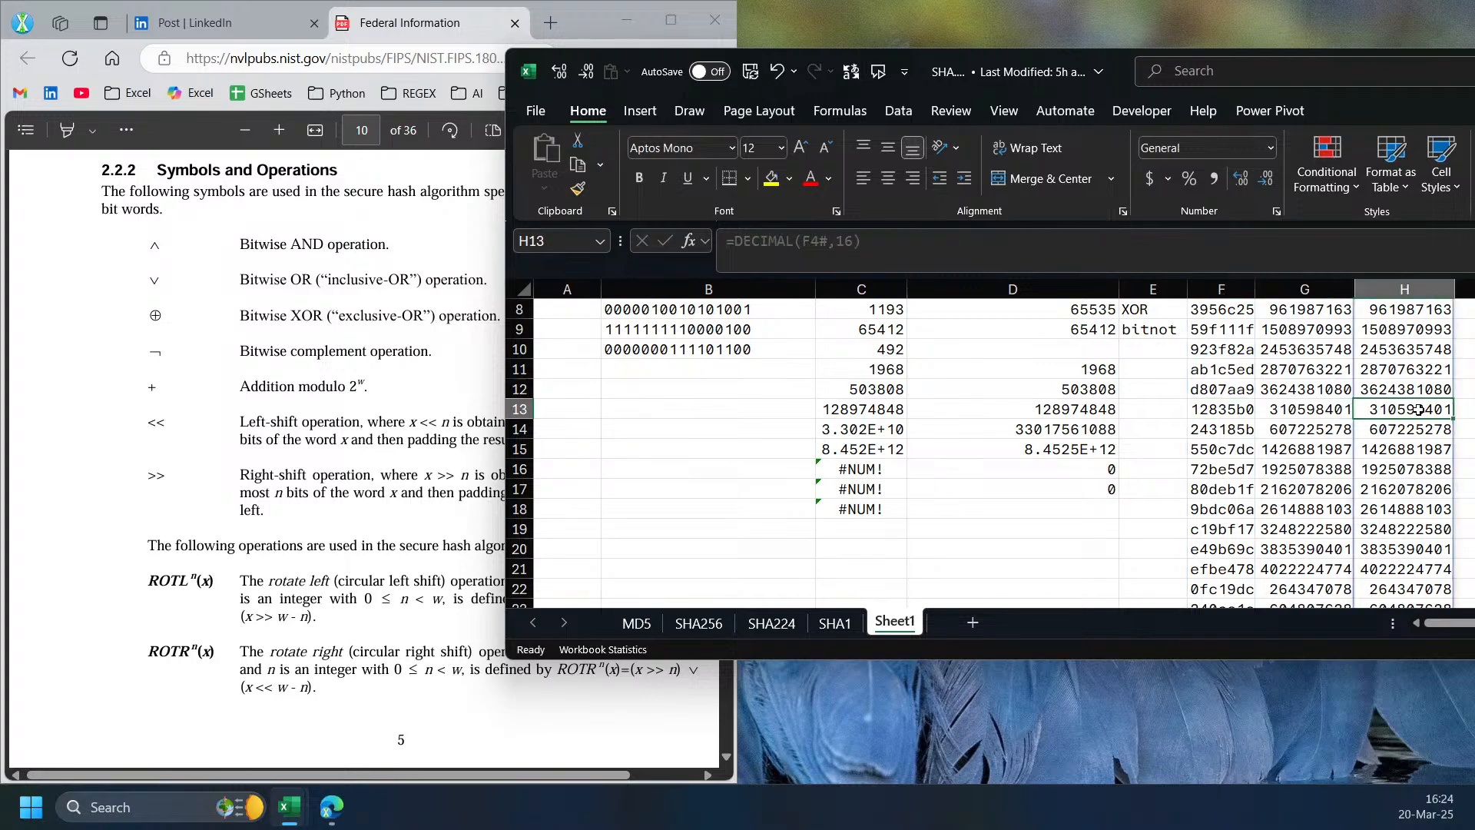
pyautogui.hotkey('ctrl', 'c')
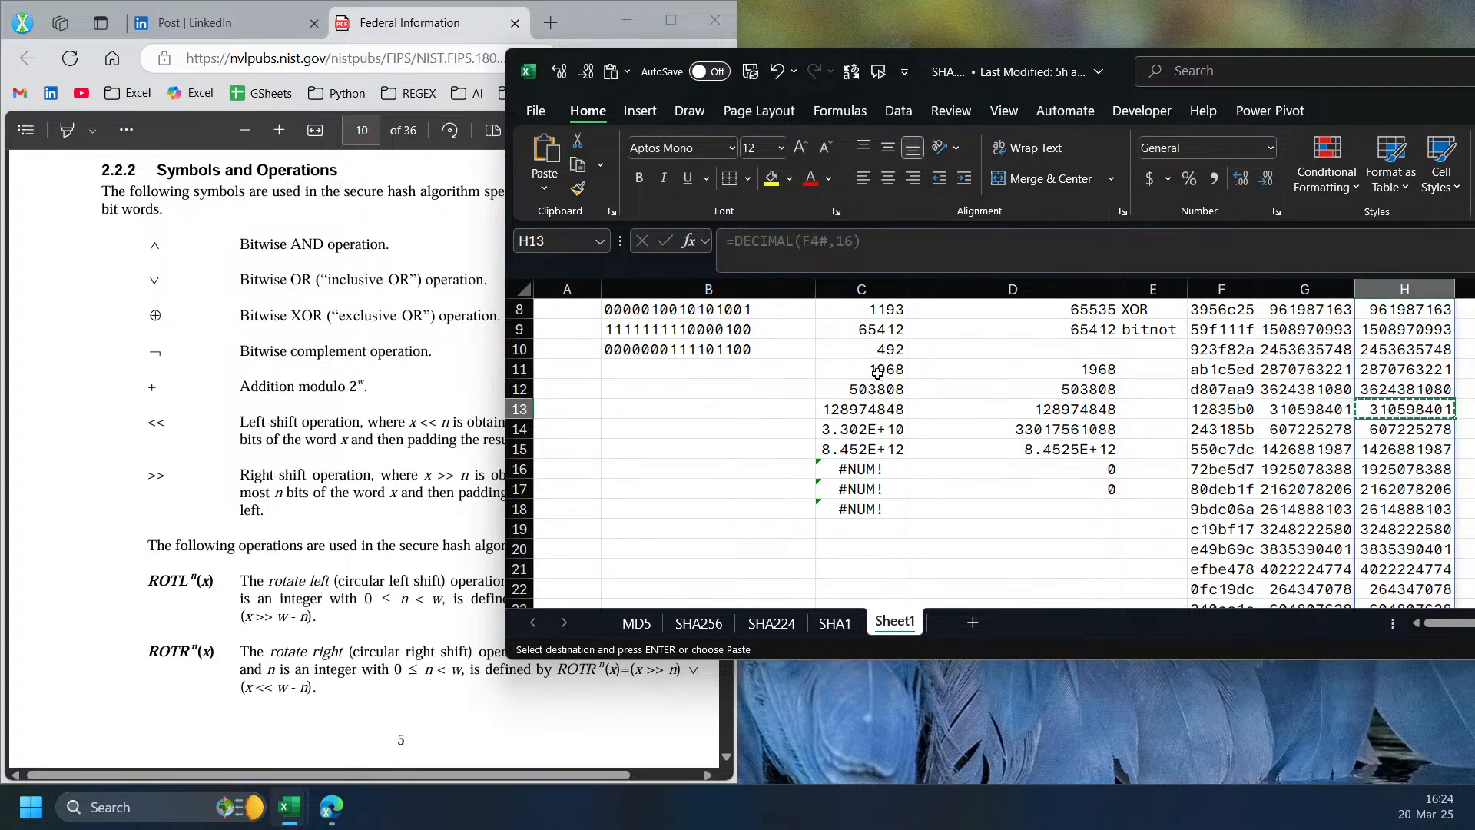
pyautogui.click(875, 371)
pyautogui.hotkey('ctrl', 'v')
# - Change the multiplication in D14 to =D13*2^8 and fill it down to D15
pyautogui.click(1104, 429)
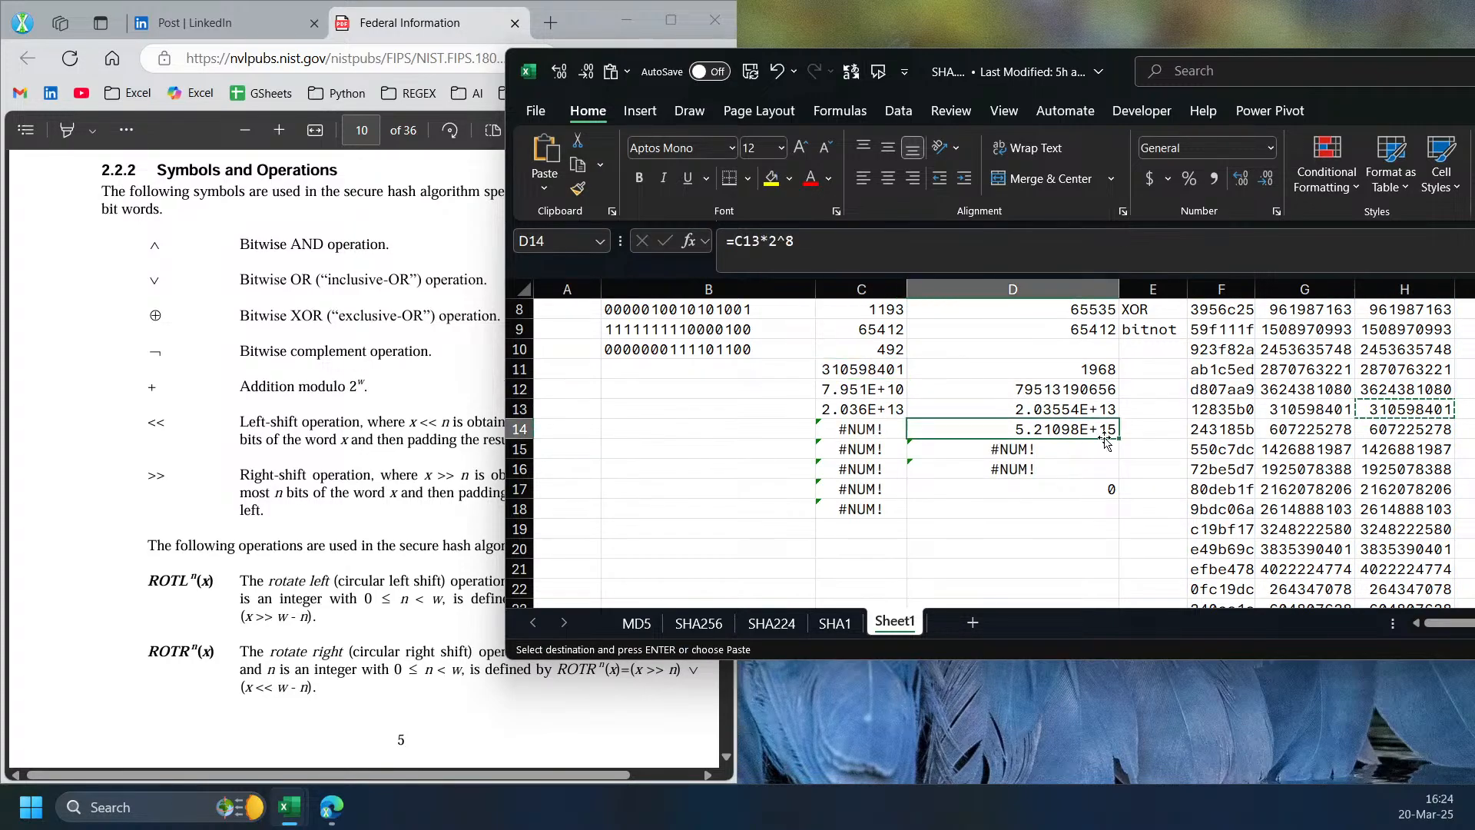
pyautogui.doubleClick(1104, 428)
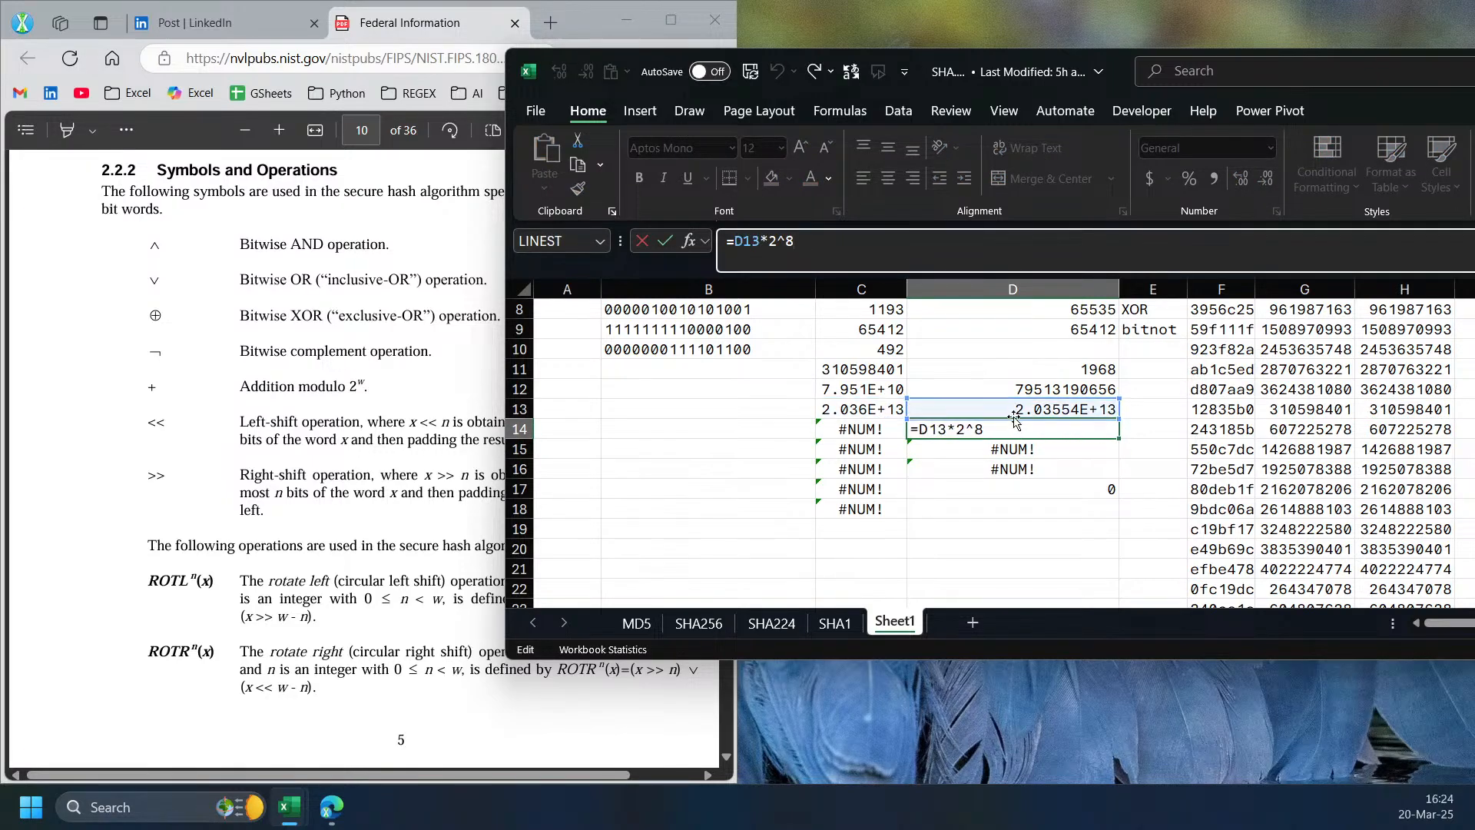
pyautogui.press('Return')
pyautogui.click(1080, 431)
pyautogui.moveTo(1118, 438); pyautogui.dragTo(1114, 455)
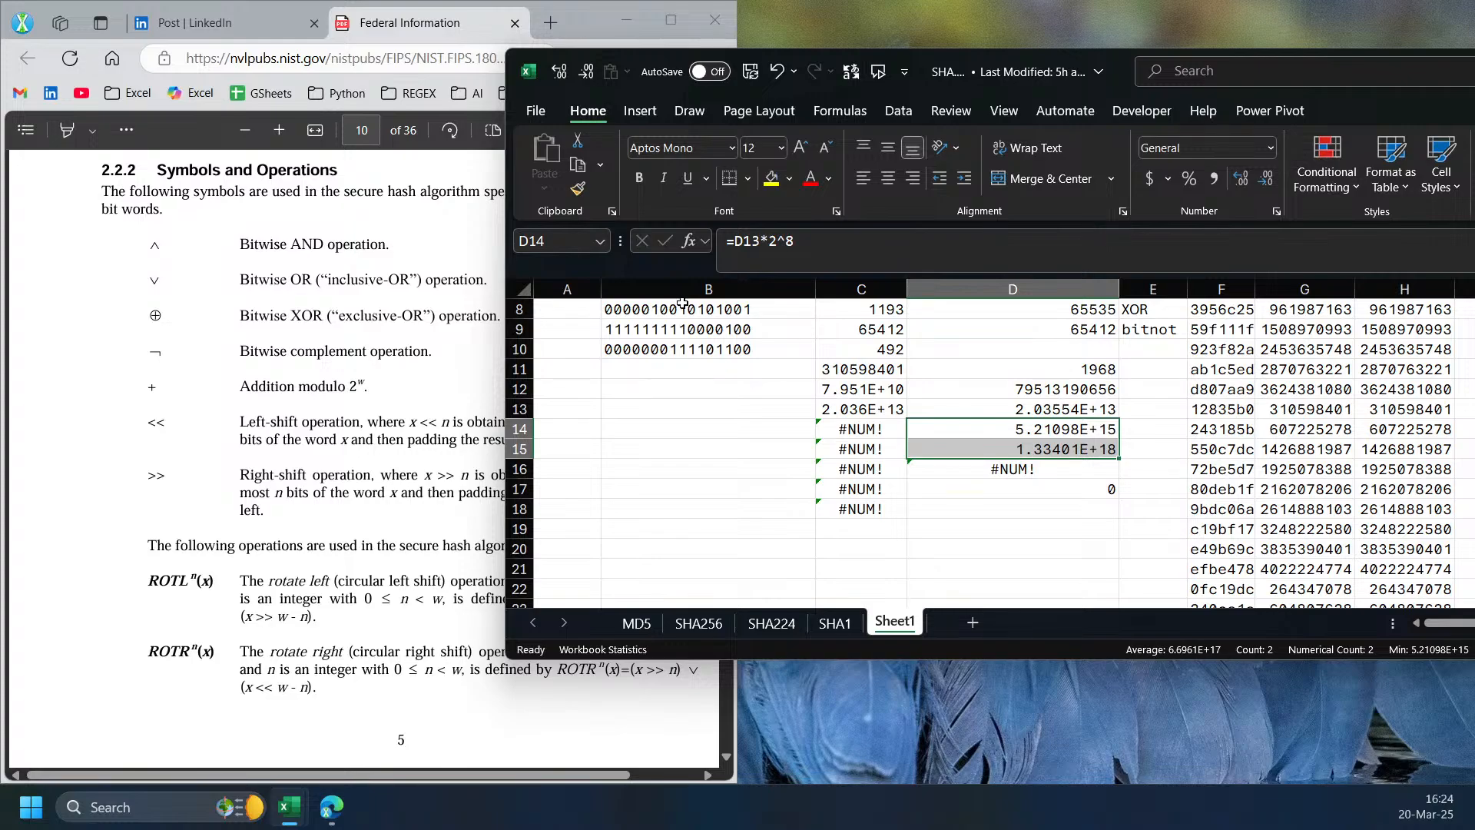
# - Wrap the product in D15 in a modulo function, making it =MOD(D14*2^8,2^16)
pyautogui.click(1026, 447)
pyautogui.click(733, 243)
pyautogui.write('mo')
pyautogui.press('Tab')
pyautogui.press('End')
pyautogui.write(',')
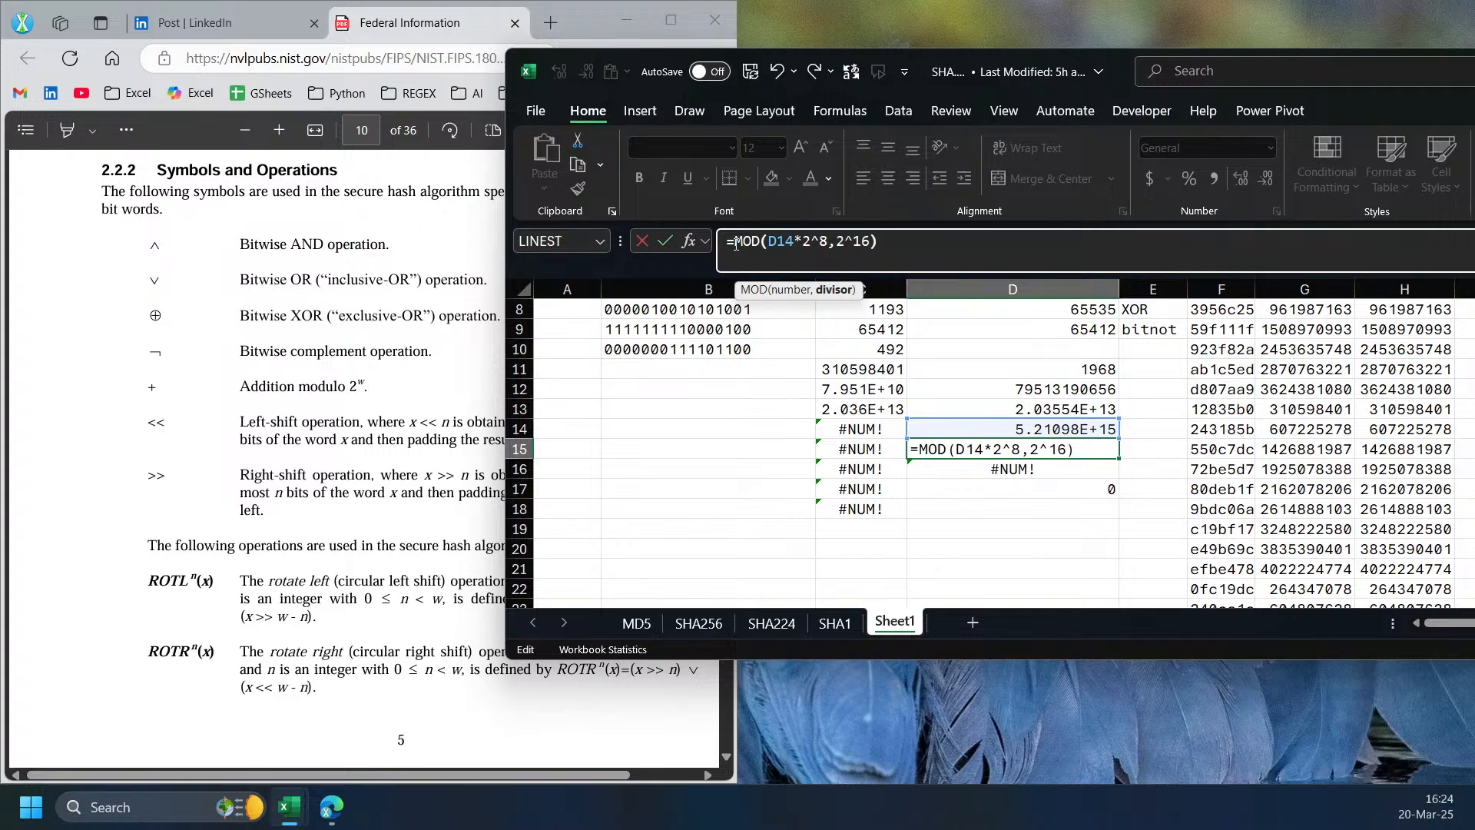
pyautogui.press('Return')
pyautogui.click(1039, 447)
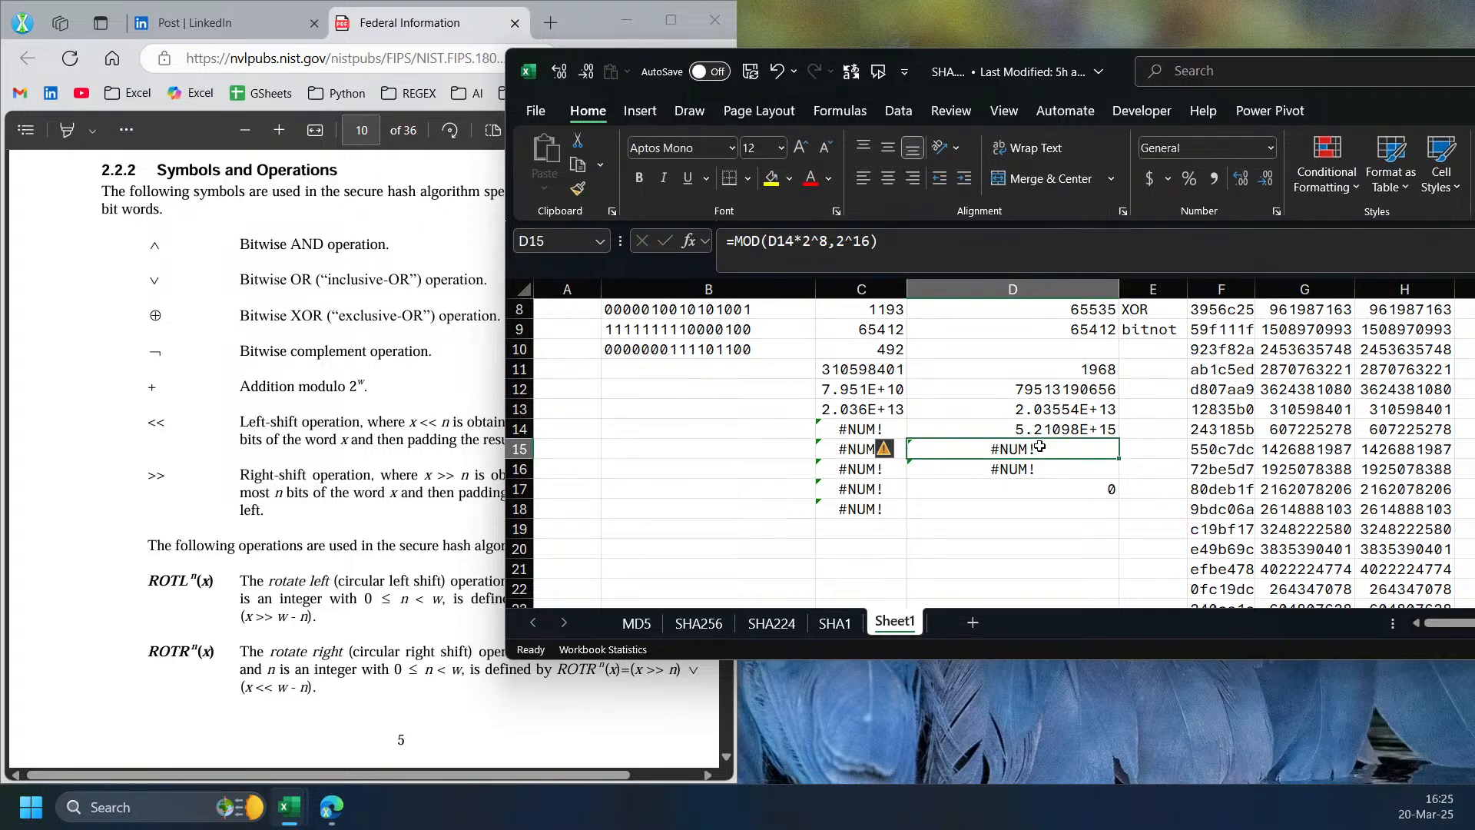
# - Check the formula in D15 and the products above it, and change its modulo divisor to 2^32
pyautogui.doubleClick(1039, 447)
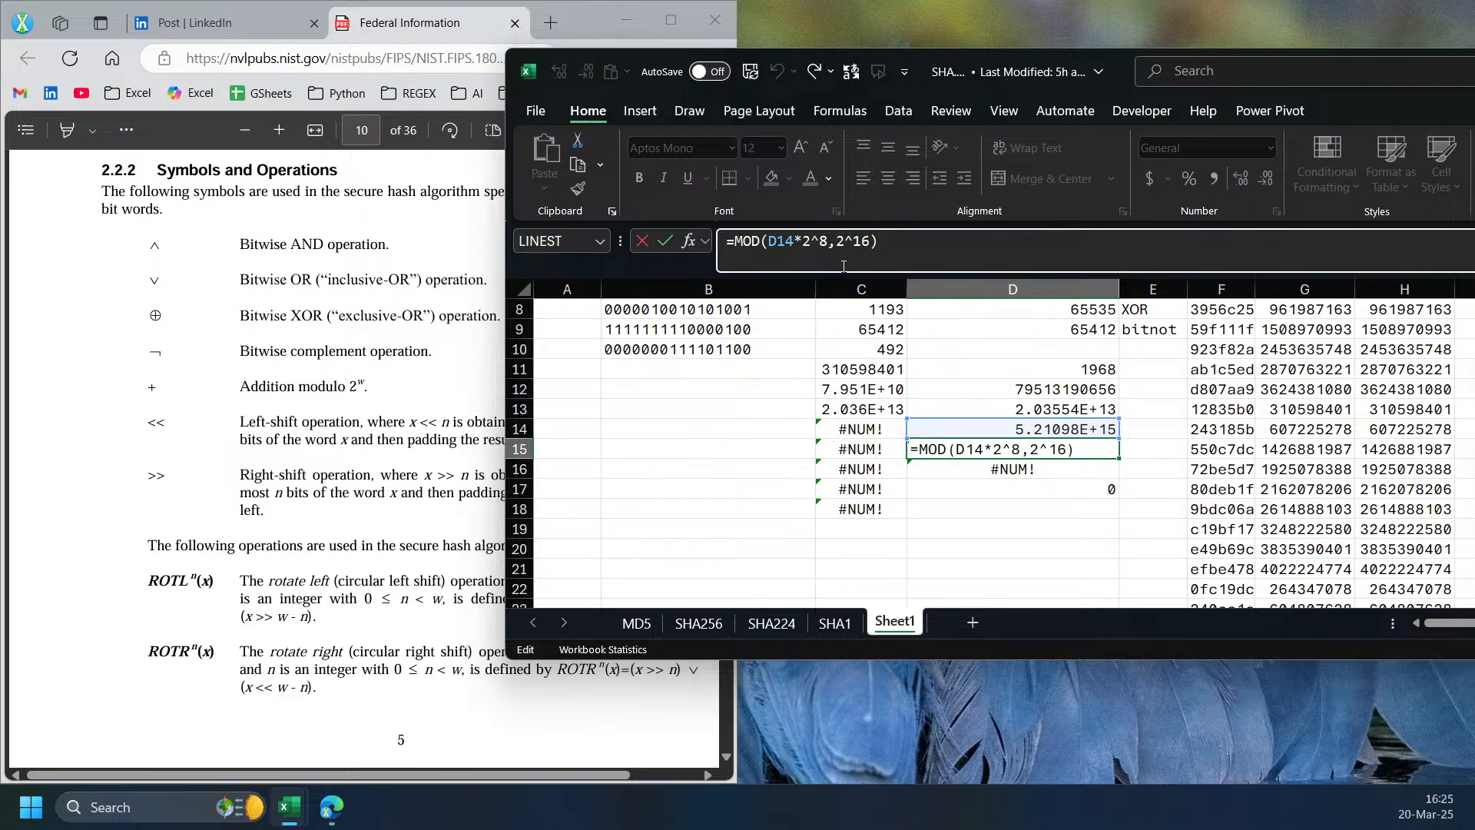
pyautogui.press('Escape')
pyautogui.doubleClick(860, 242)
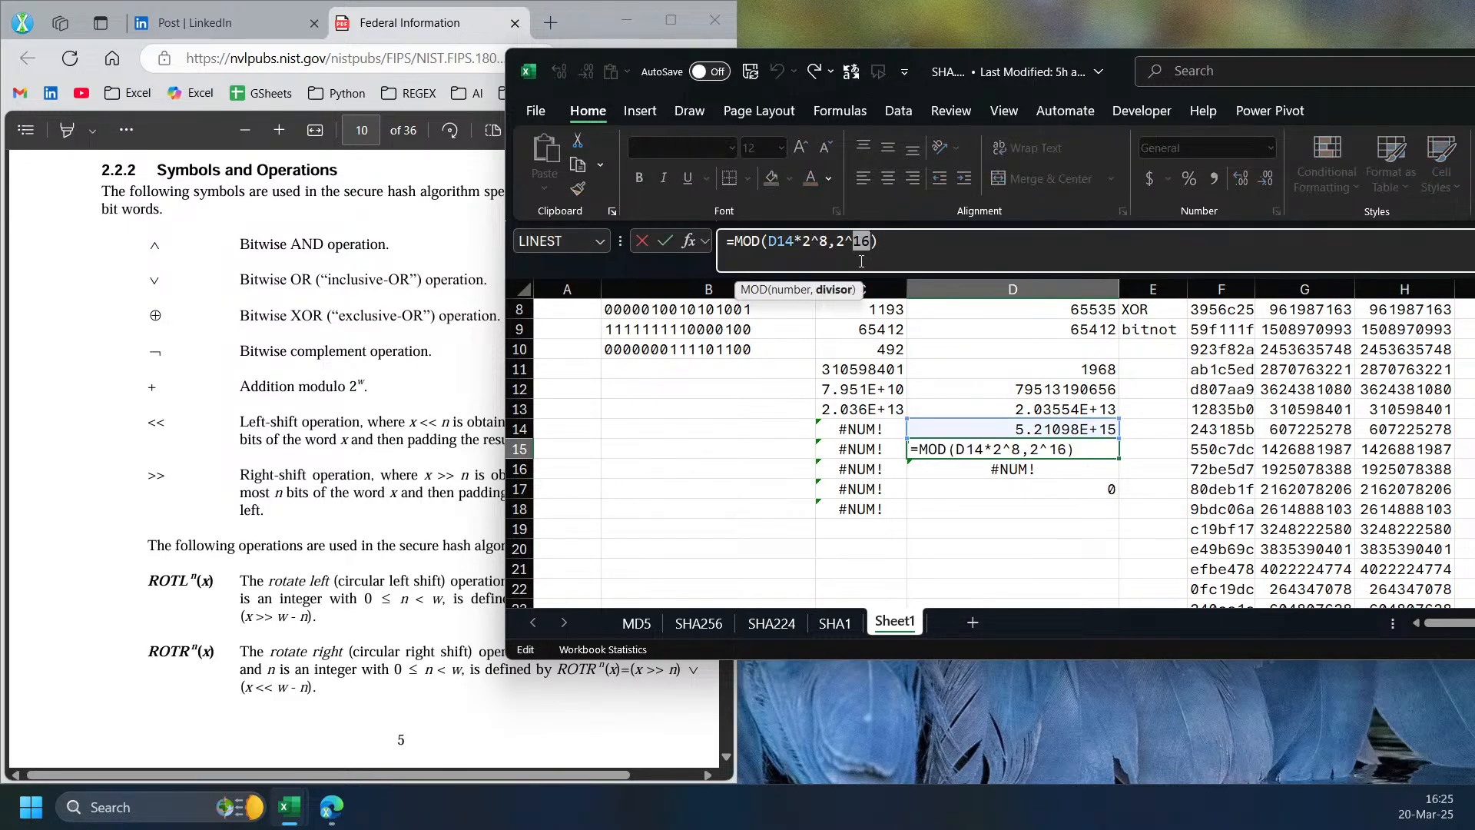
pyautogui.press('Escape')
pyautogui.click(1103, 406)
pyautogui.click(1107, 435)
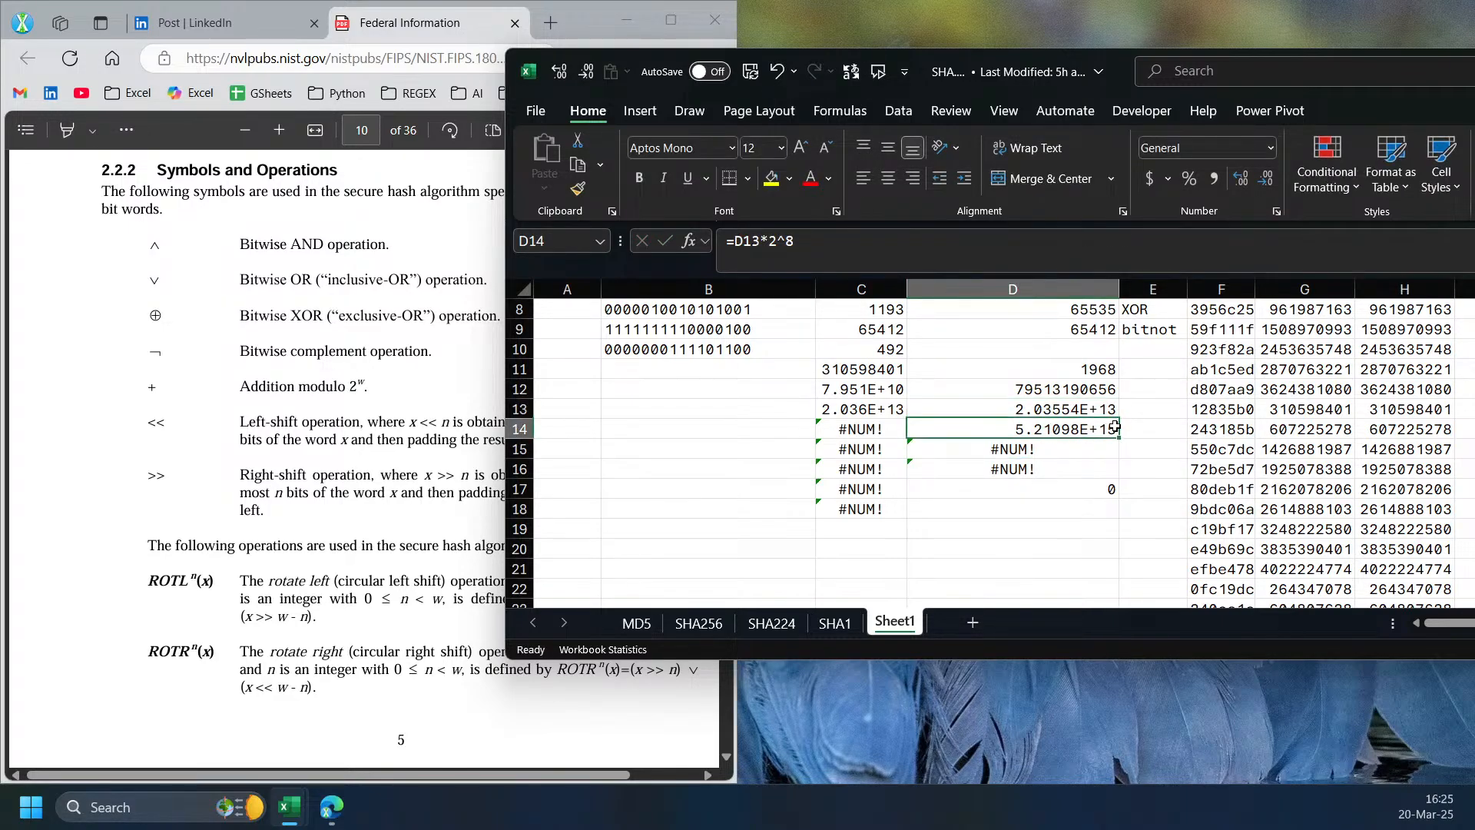
pyautogui.click(1105, 449)
pyautogui.doubleClick(869, 243)
pyautogui.write('32')
pyautogui.hotkey('ctrl', 'Return')
pyautogui.click(1080, 427)
pyautogui.click(1085, 445)
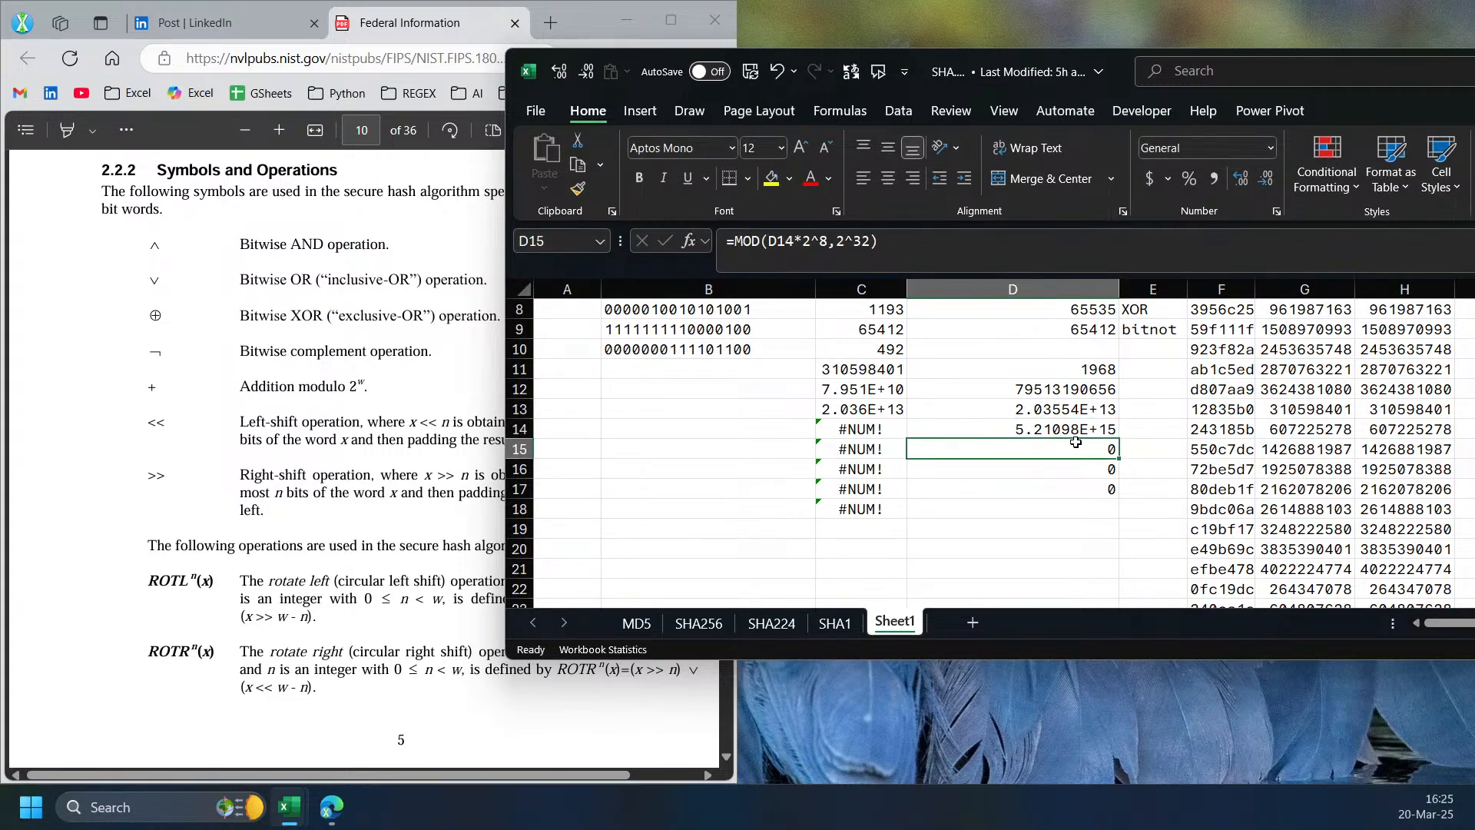
# - Check the formula in D14 and replace D15 with =MOD(D14,2^16)
pyautogui.click(1078, 430)
pyautogui.click(800, 248)
pyautogui.press('Escape')
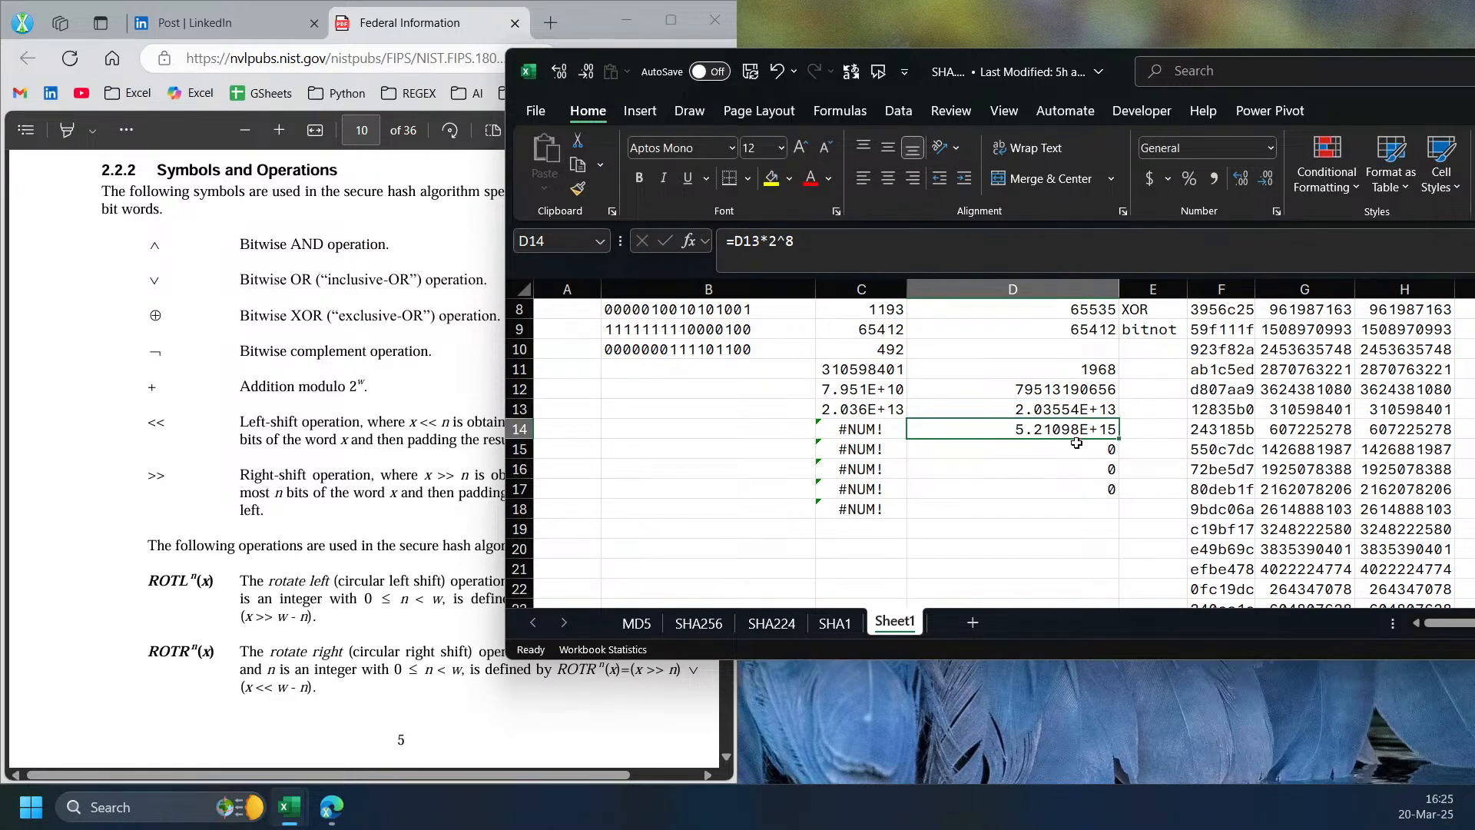
pyautogui.click(1076, 443)
pyautogui.write('=mod')
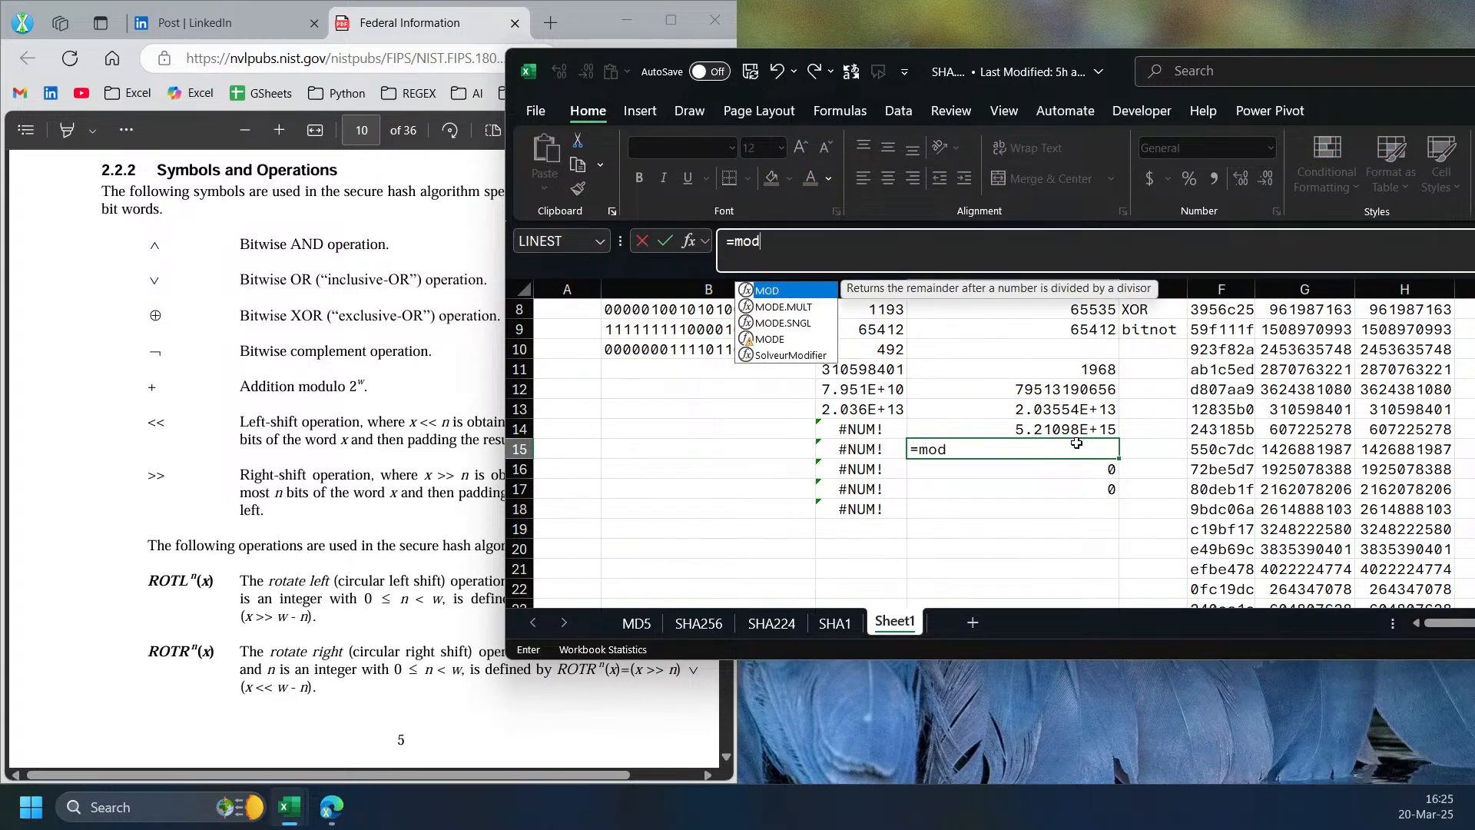
pyautogui.press('Tab')
pyautogui.click(1107, 428)
pyautogui.write(',')
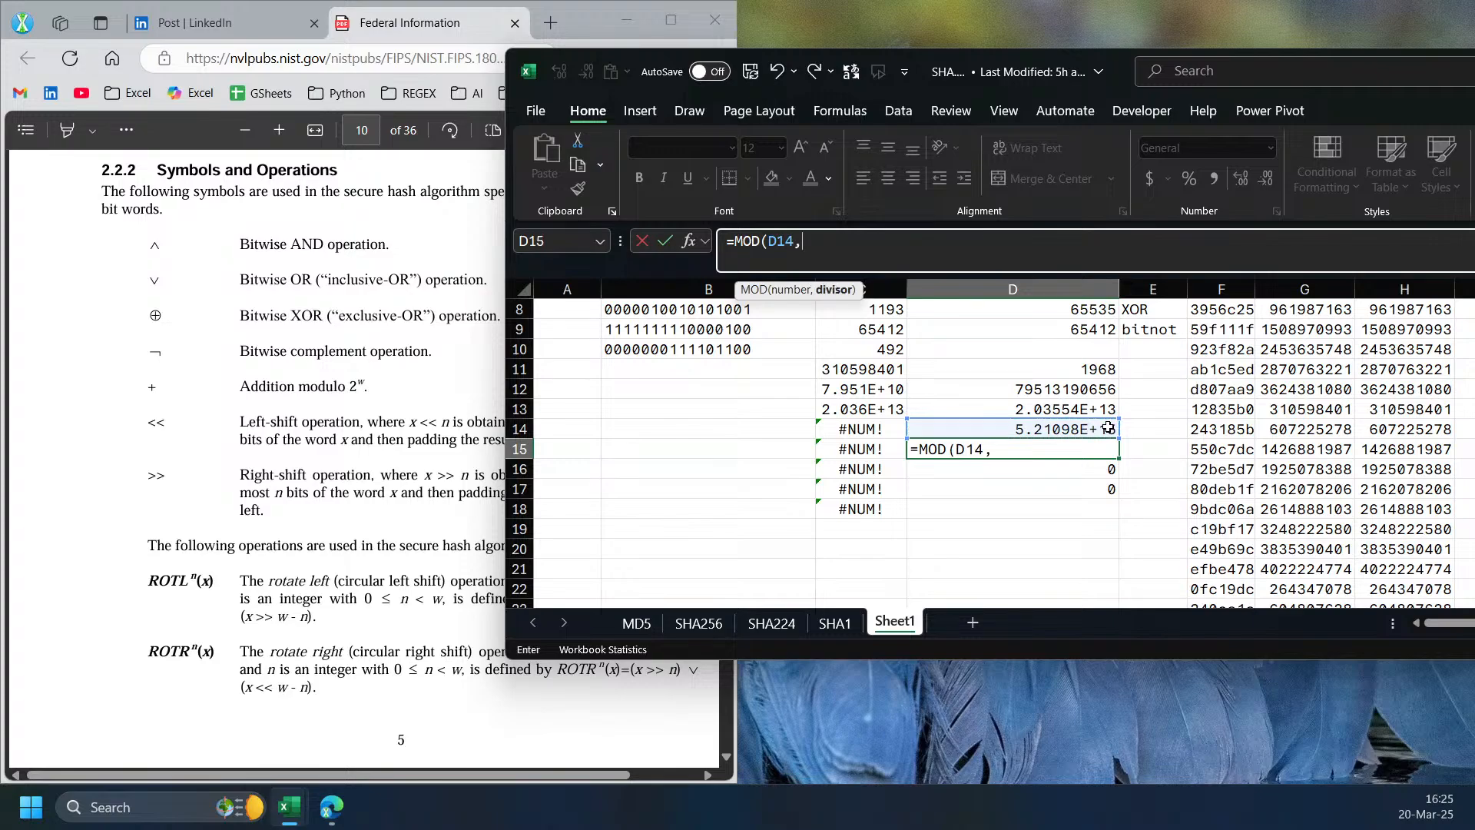
pyautogui.write('2^16)')
pyautogui.press('Return')
pyautogui.click(1110, 448)
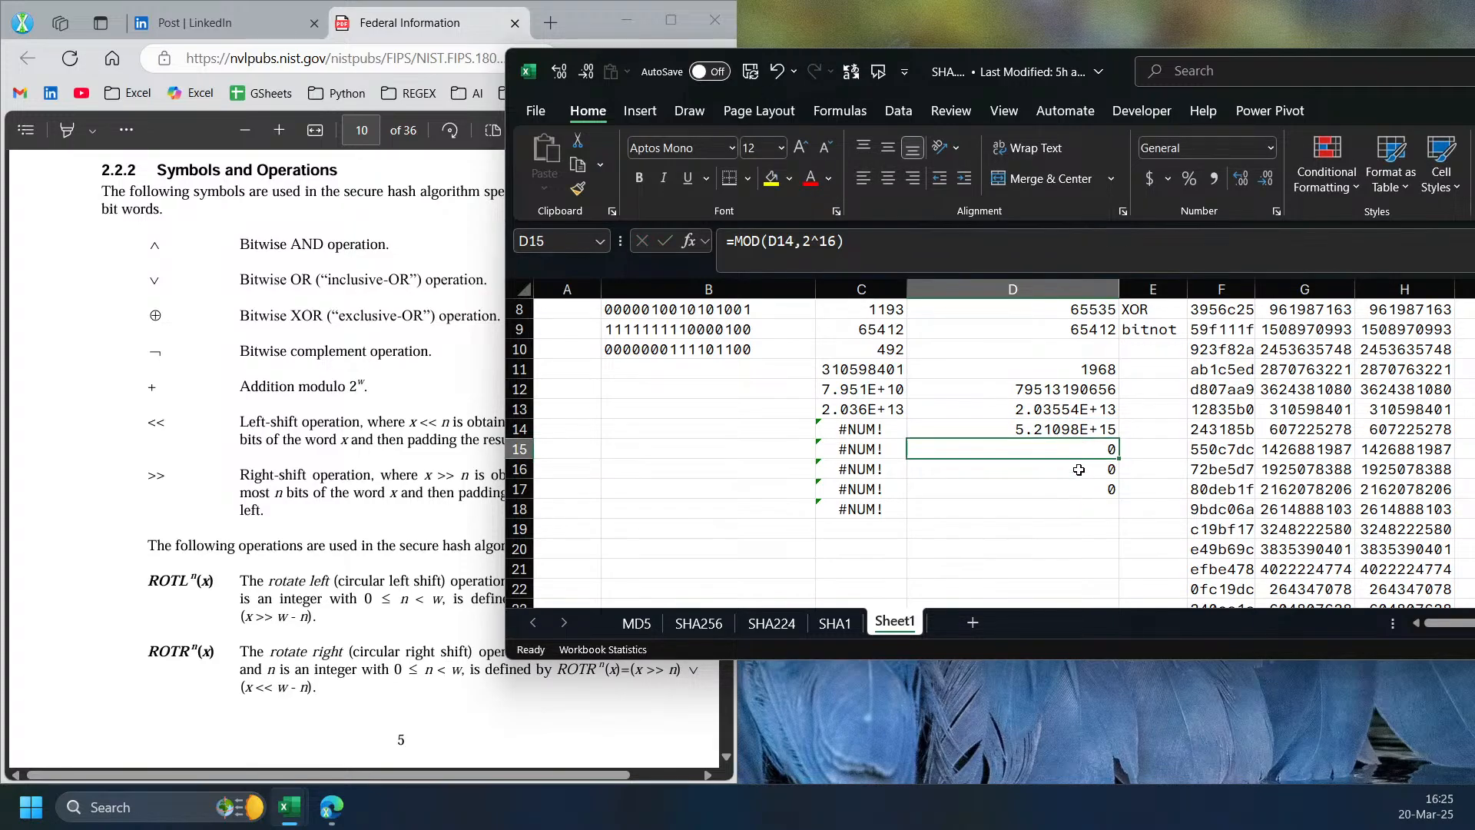
# - Examine the 2^8 multiplications in D12 to D14 and the modulo formula in D15
pyautogui.click(1088, 409)
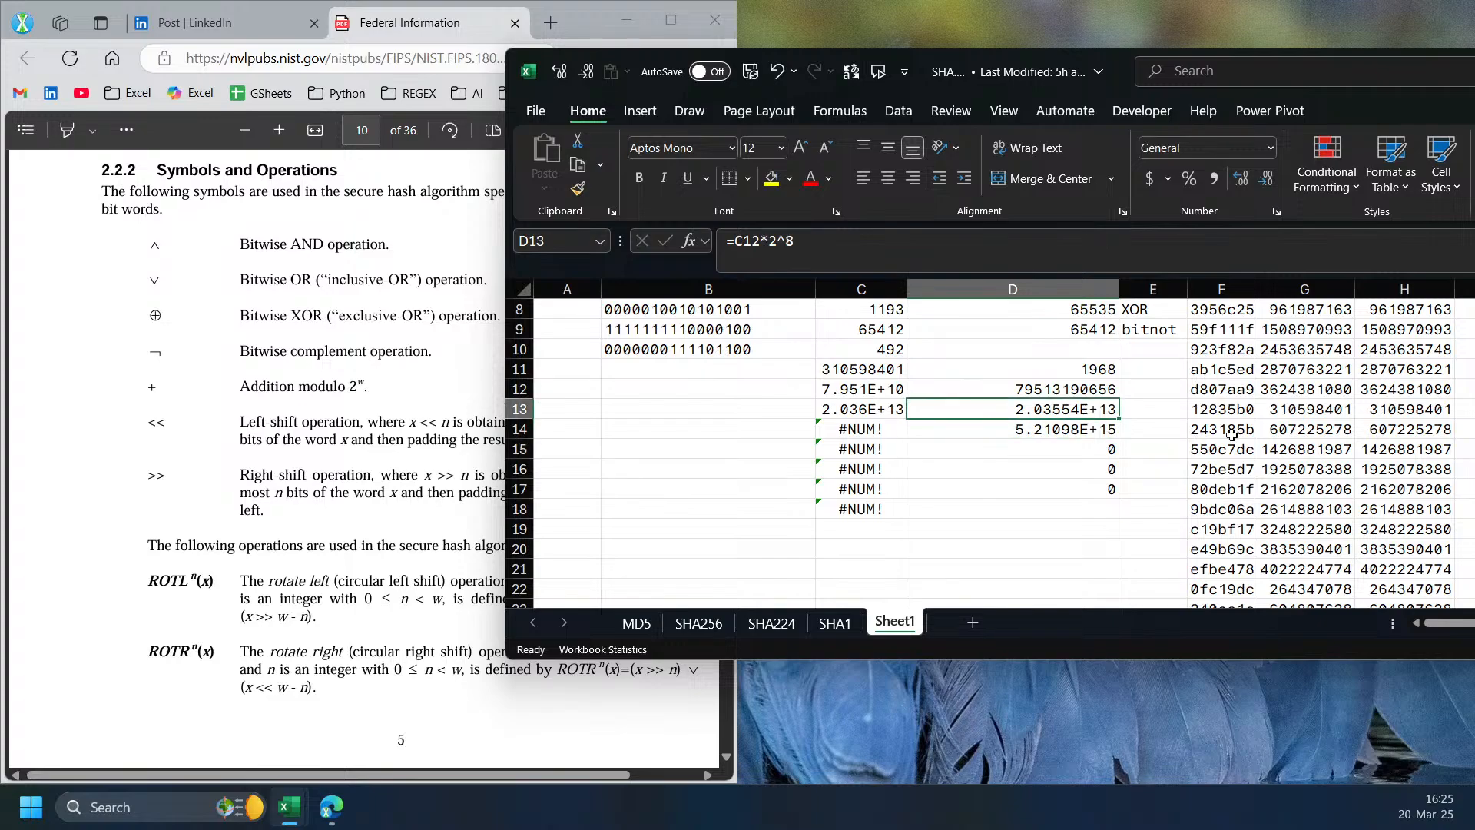
pyautogui.click(801, 244)
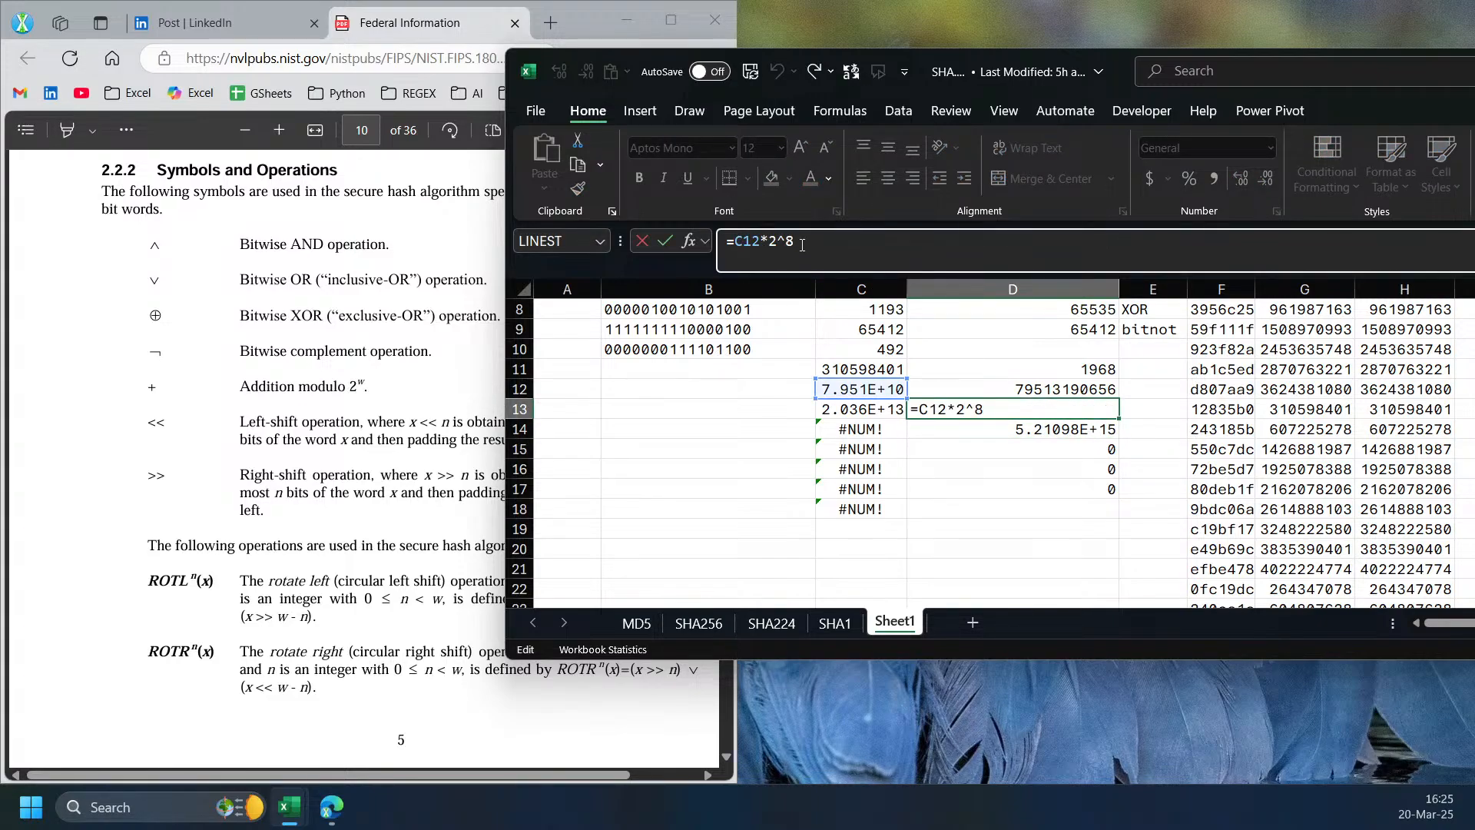
pyautogui.press('Escape')
pyautogui.moveTo(771, 245); pyautogui.dragTo(796, 245)
pyautogui.press('Escape')
pyautogui.click(1096, 449)
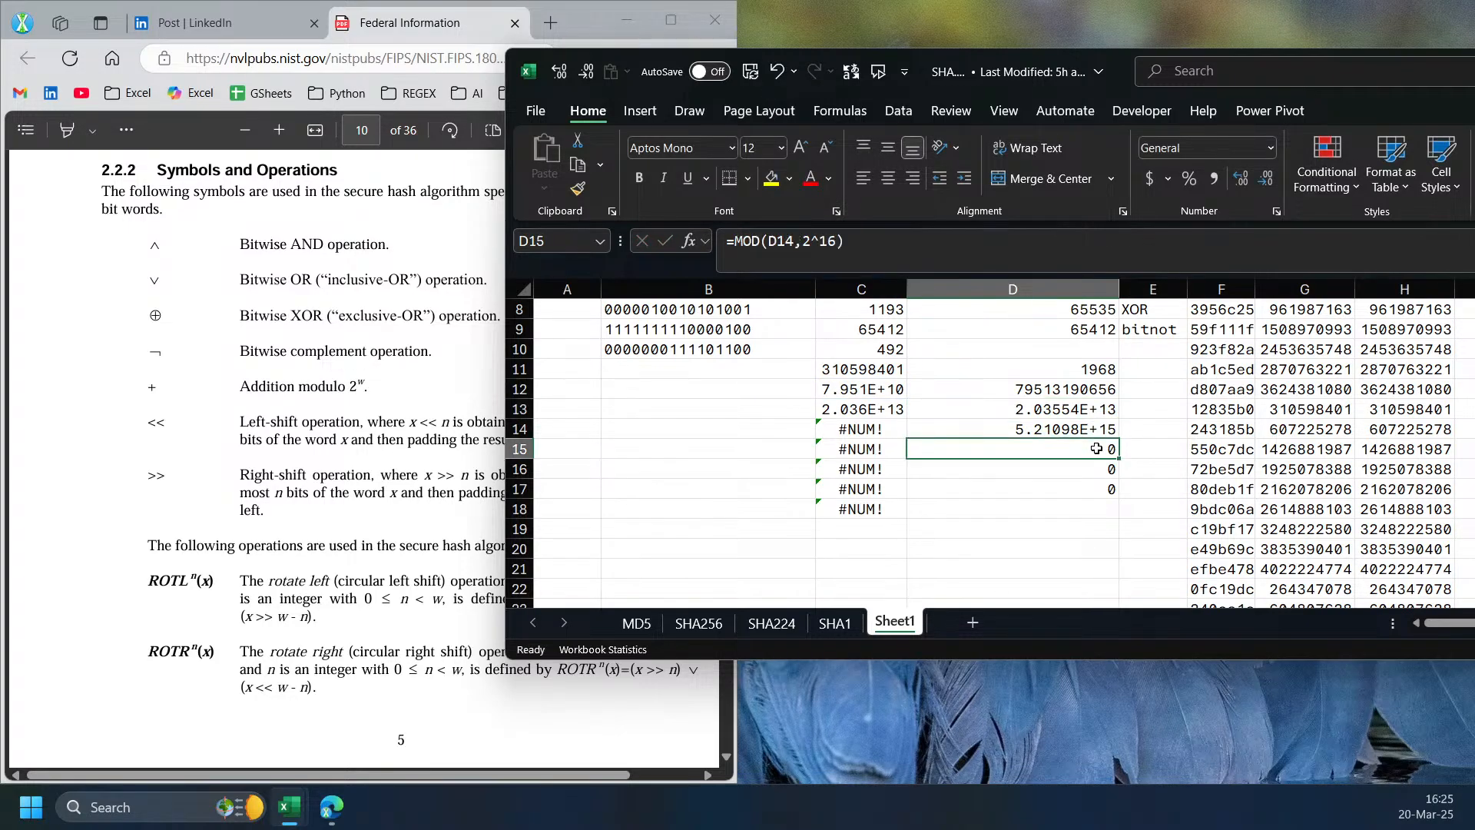
pyautogui.click(1100, 433)
pyautogui.click(1069, 411)
pyautogui.click(1068, 394)
# - Wrap the product in D13 in a modulo function, making it =MOD(C12*2^8,2^16)
pyautogui.click(1068, 406)
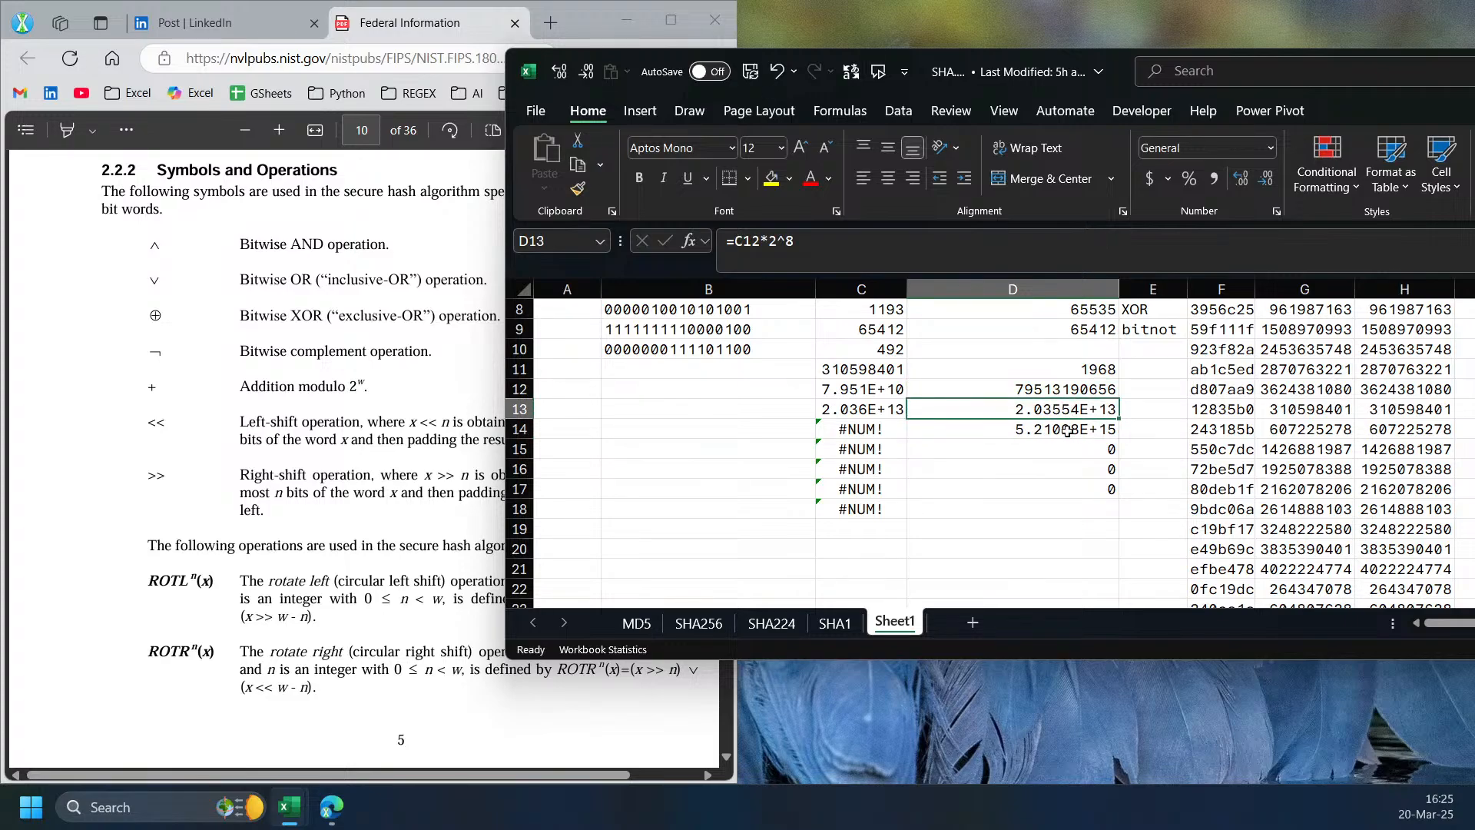
pyautogui.click(737, 242)
pyautogui.write('mod')
pyautogui.press('Tab')
pyautogui.press('End')
pyautogui.write(',')
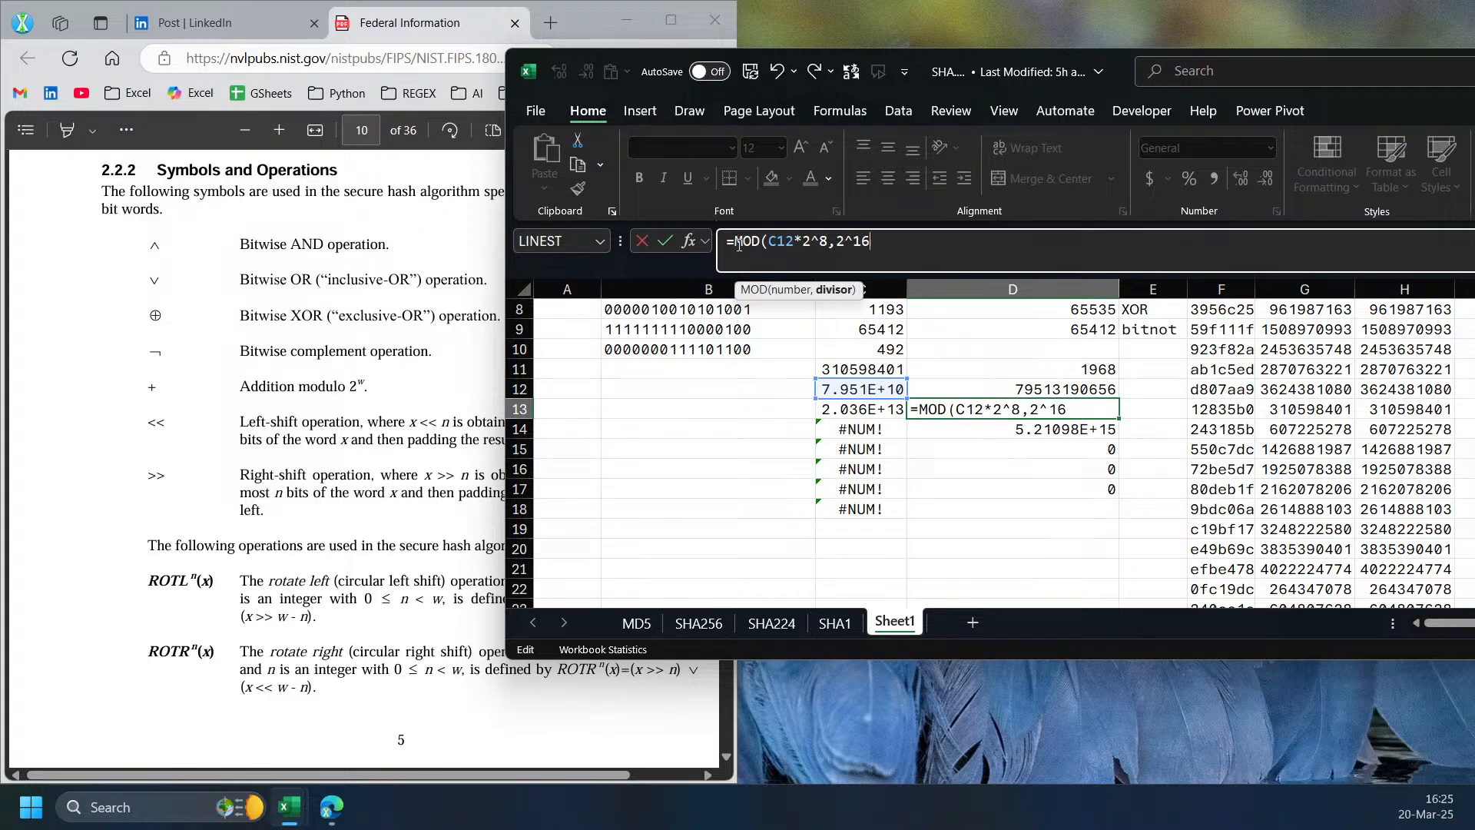
pyautogui.write('2^16')
pyautogui.press('Return')
pyautogui.click(989, 423)
# - Change the multiplication in D12 to =C11*2^15
pyautogui.click(1090, 391)
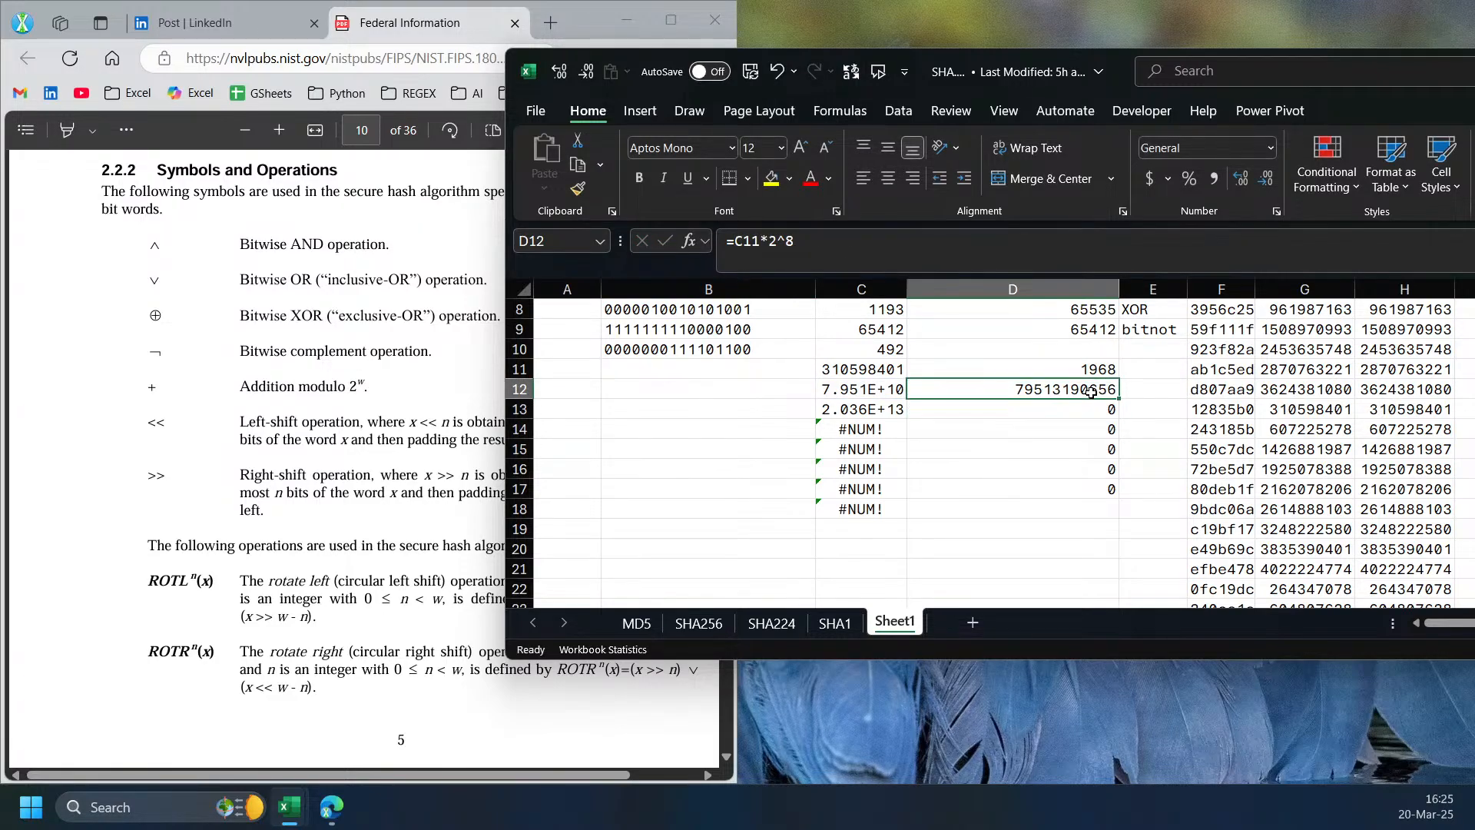
pyautogui.click(858, 248)
pyautogui.press('BackSpace')
pyautogui.write('1')
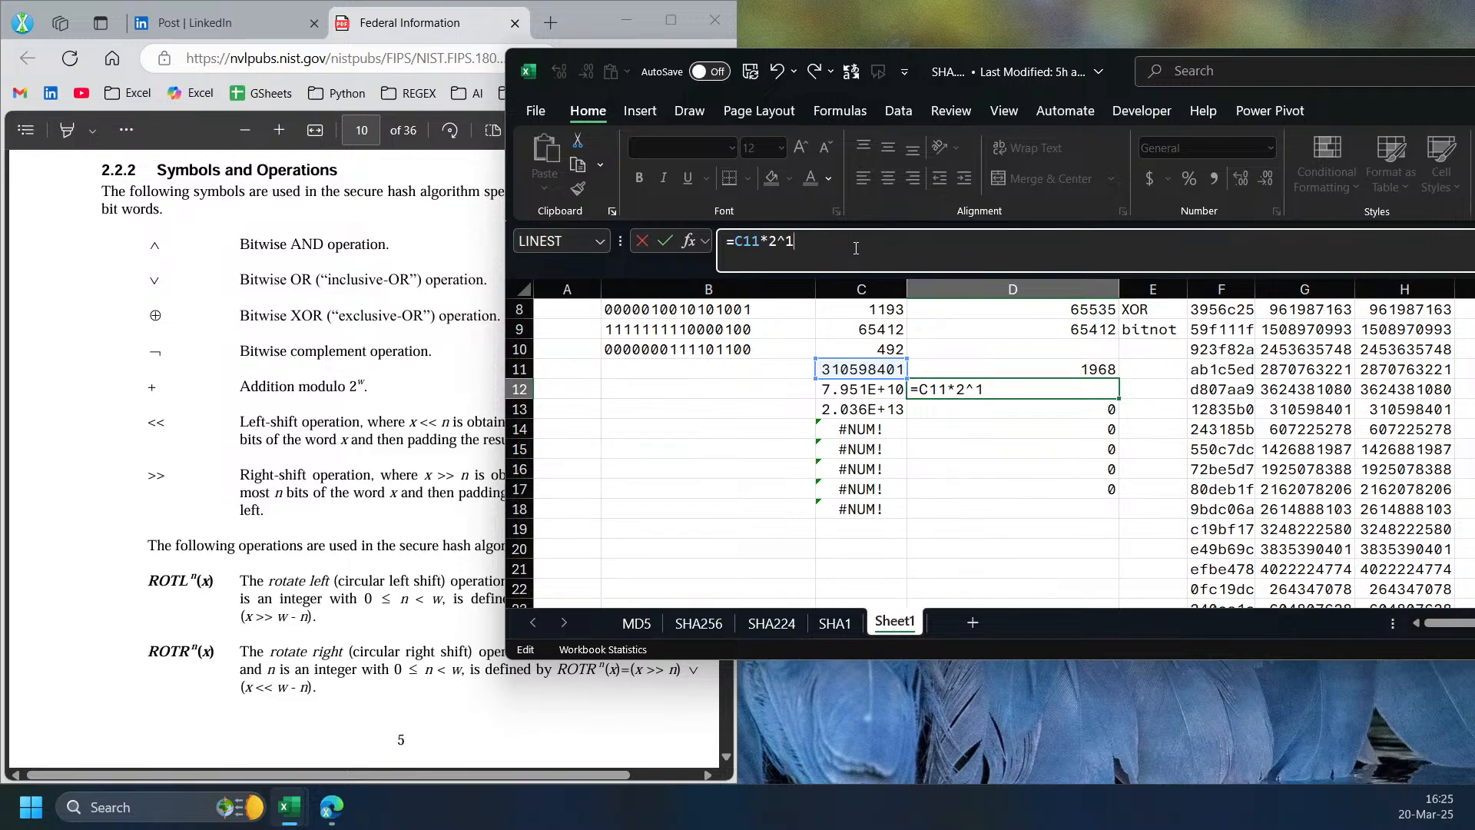
pyautogui.write('5')
pyautogui.press('Return')
pyautogui.press('Up')
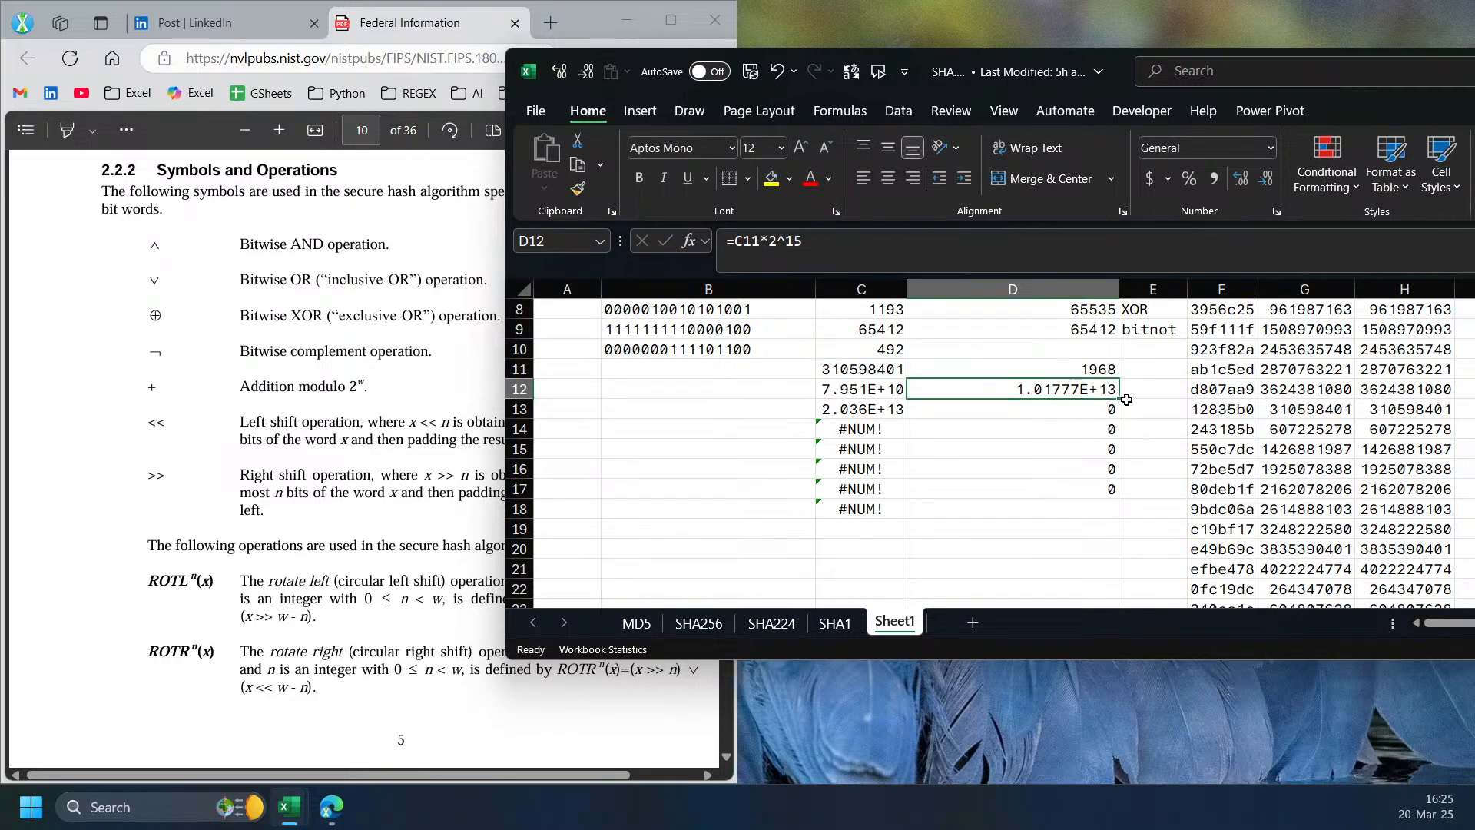
# - Repoint the modulo formula in D13 from C12 to D12, making it =MOD(D12*2^8,2^16)
pyautogui.click(1114, 408)
pyautogui.doubleClick(1026, 410)
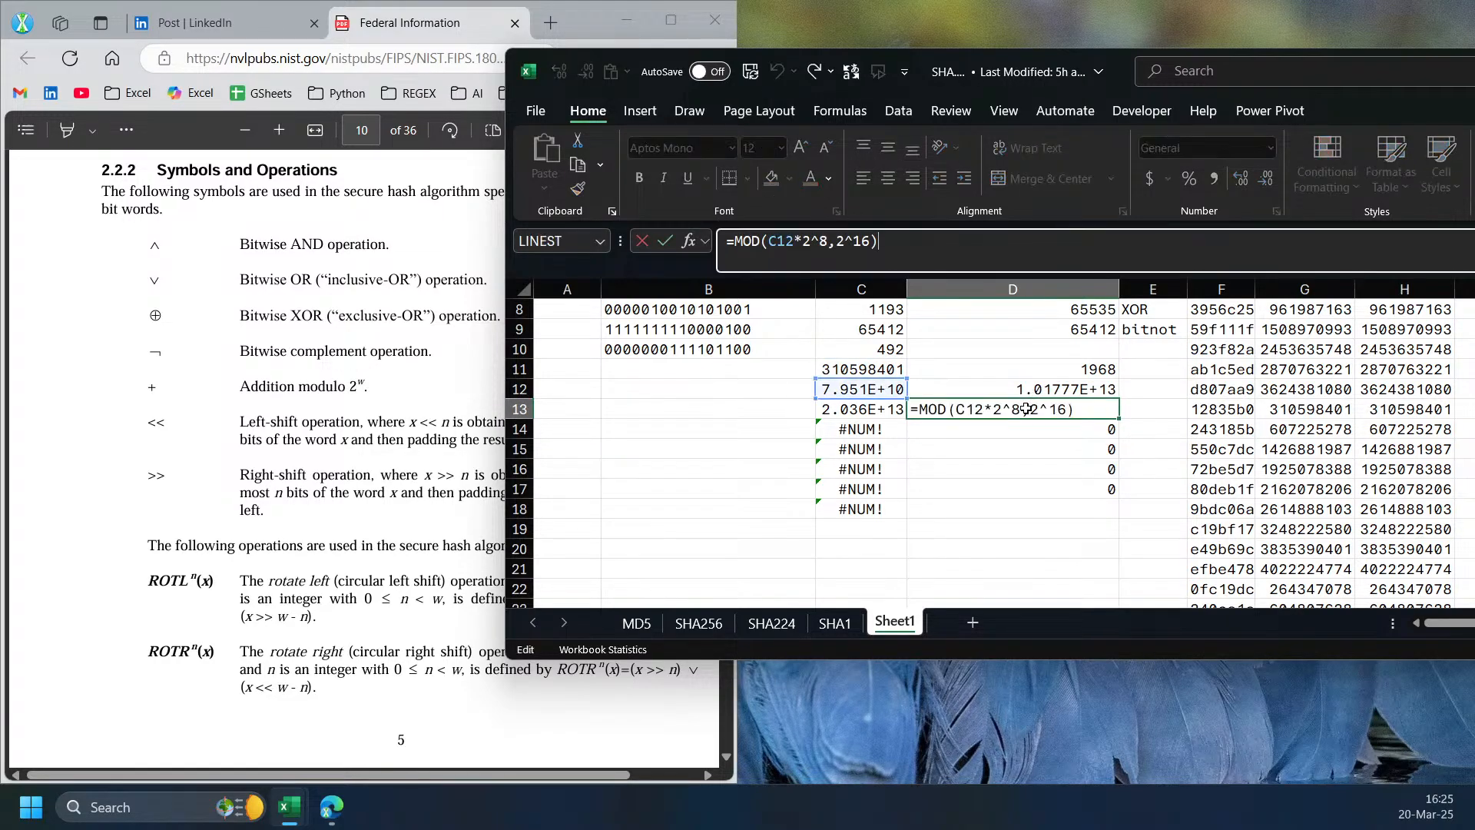
pyautogui.moveTo(837, 390); pyautogui.dragTo(1022, 389)
pyautogui.press('Return')
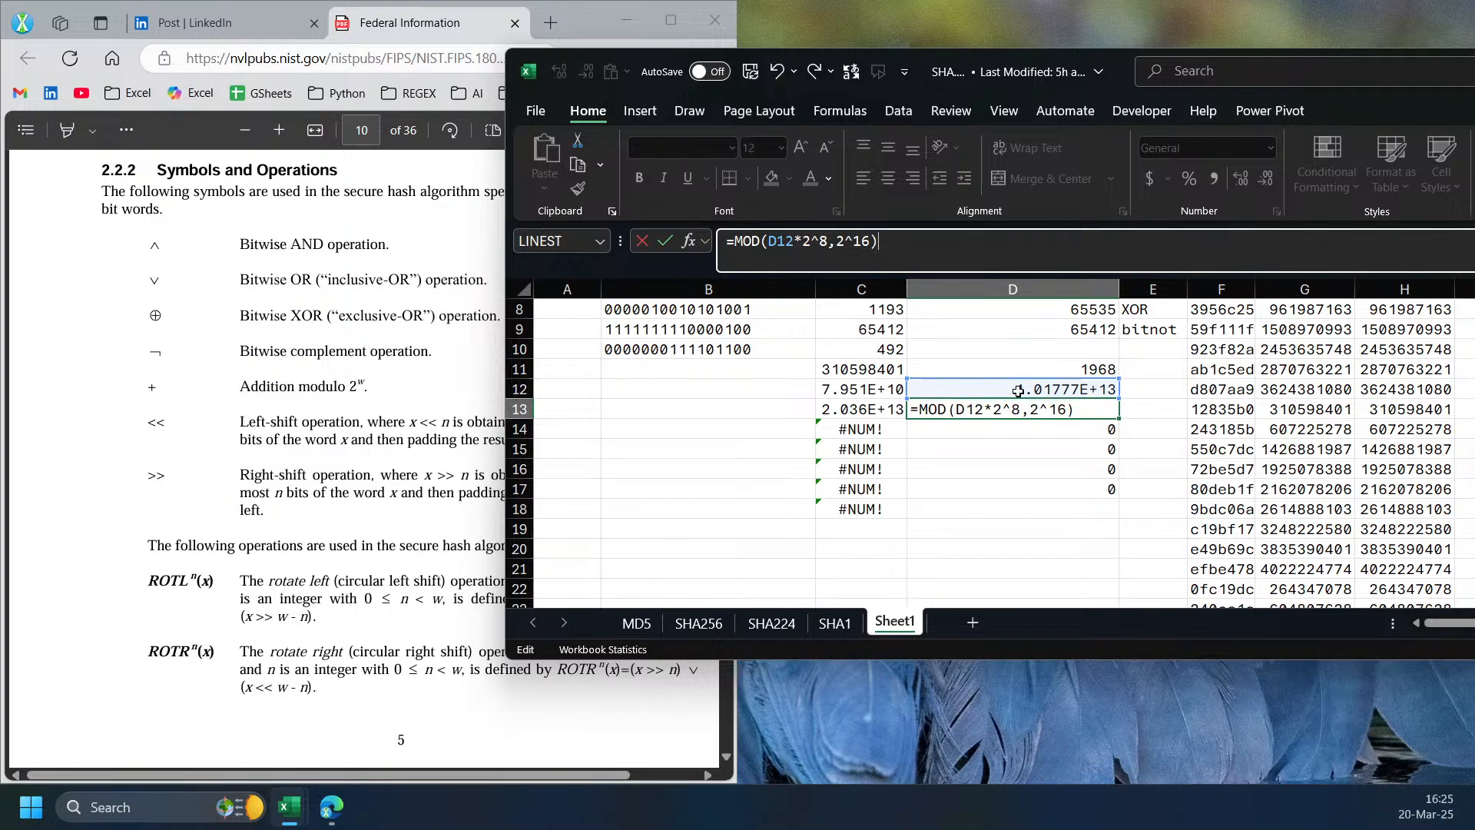
# - Raise the power in the D12 multiplication so the formula is =C11*2^20
pyautogui.click(1022, 389)
pyautogui.click(827, 247)
pyautogui.press('BackSpace')
pyautogui.press('BackSpace')
pyautogui.write('20')
pyautogui.press('Return')
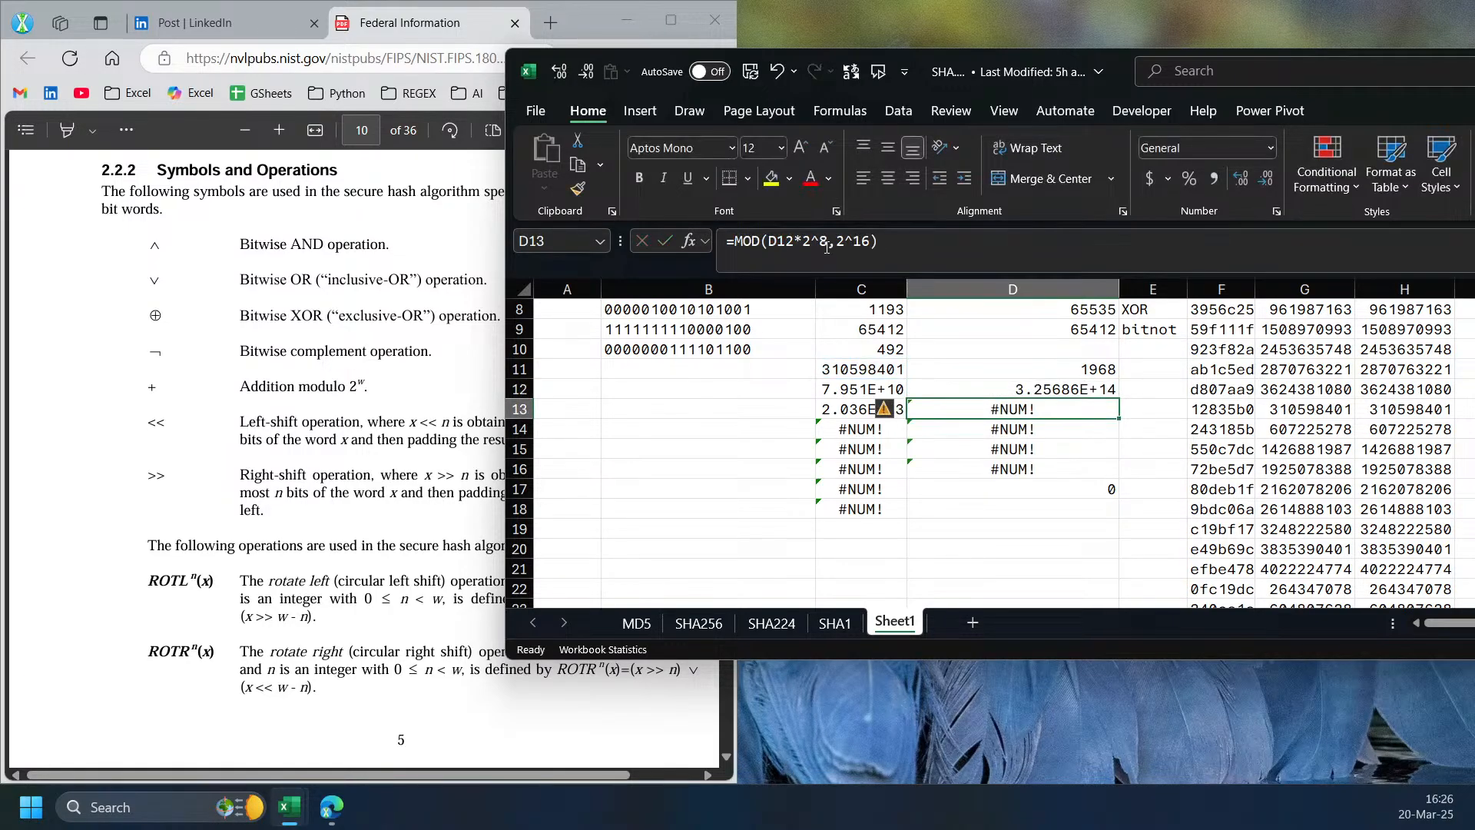
# - Change the modulo divisor in D13 to 2^32 and clear cell D14
pyautogui.click(945, 264)
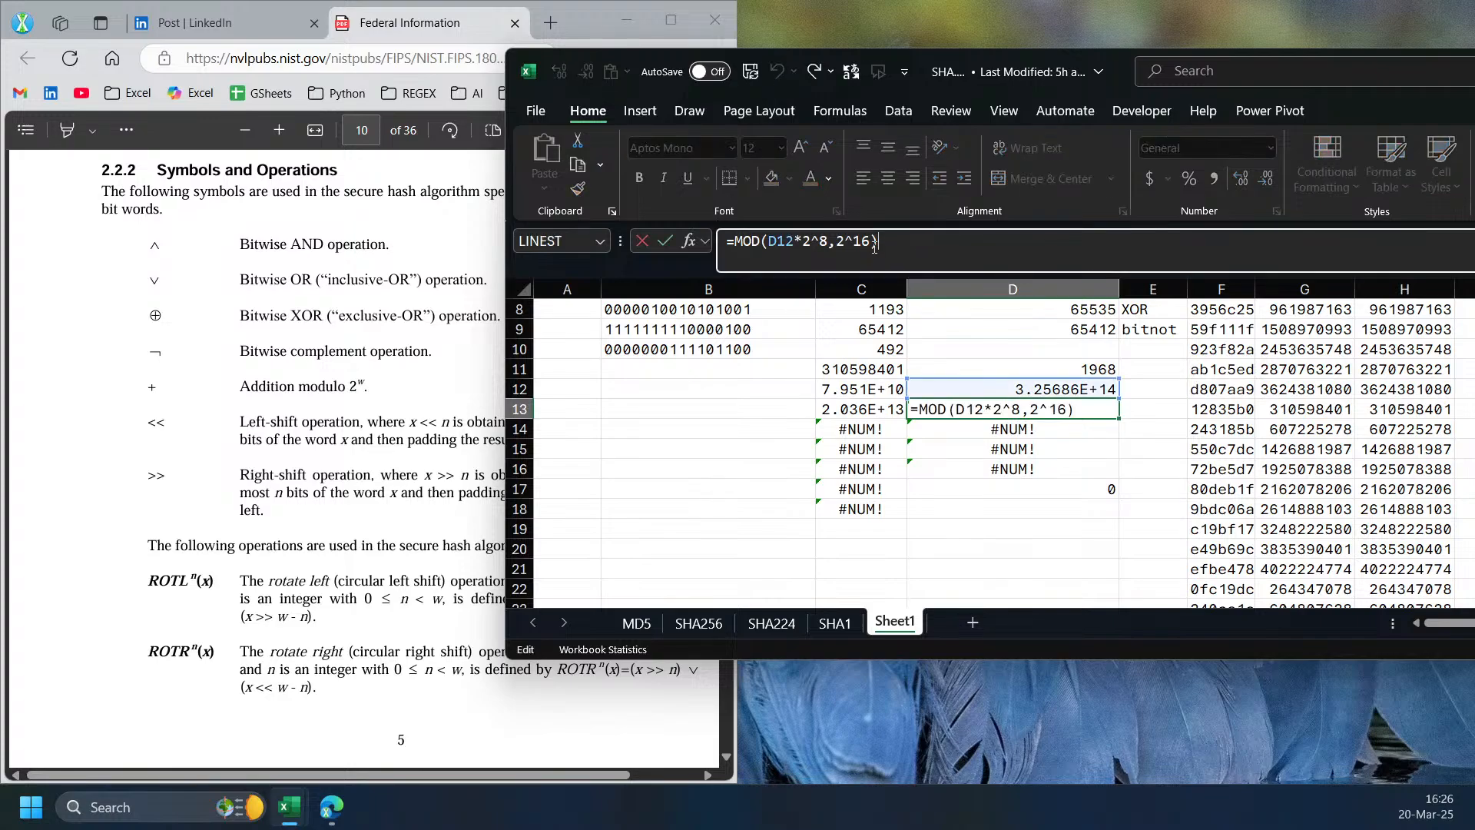
pyautogui.doubleClick(866, 243)
pyautogui.write('32')
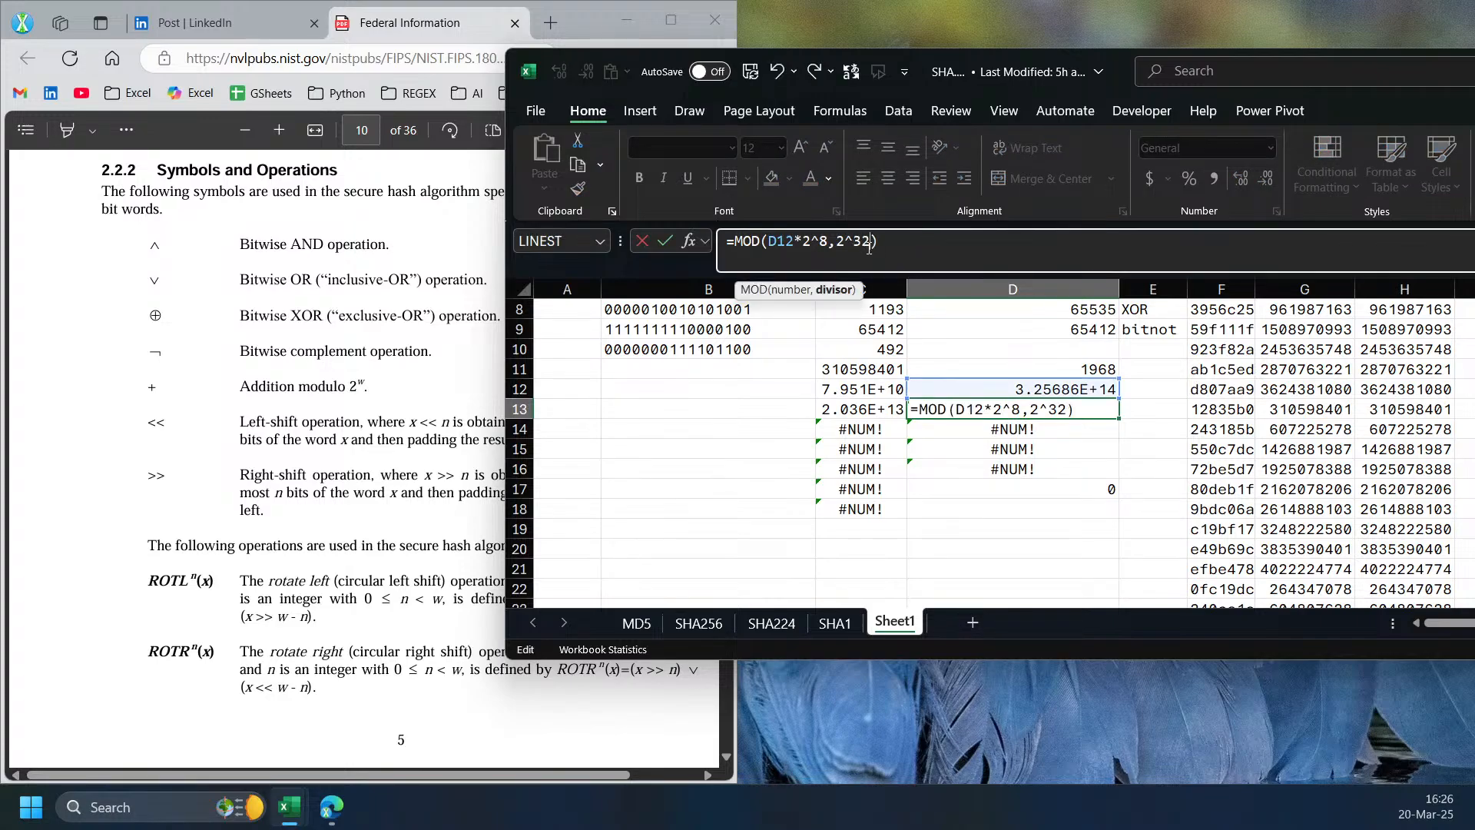
pyautogui.press('Return')
pyautogui.press('Delete')
pyautogui.click(1094, 414)
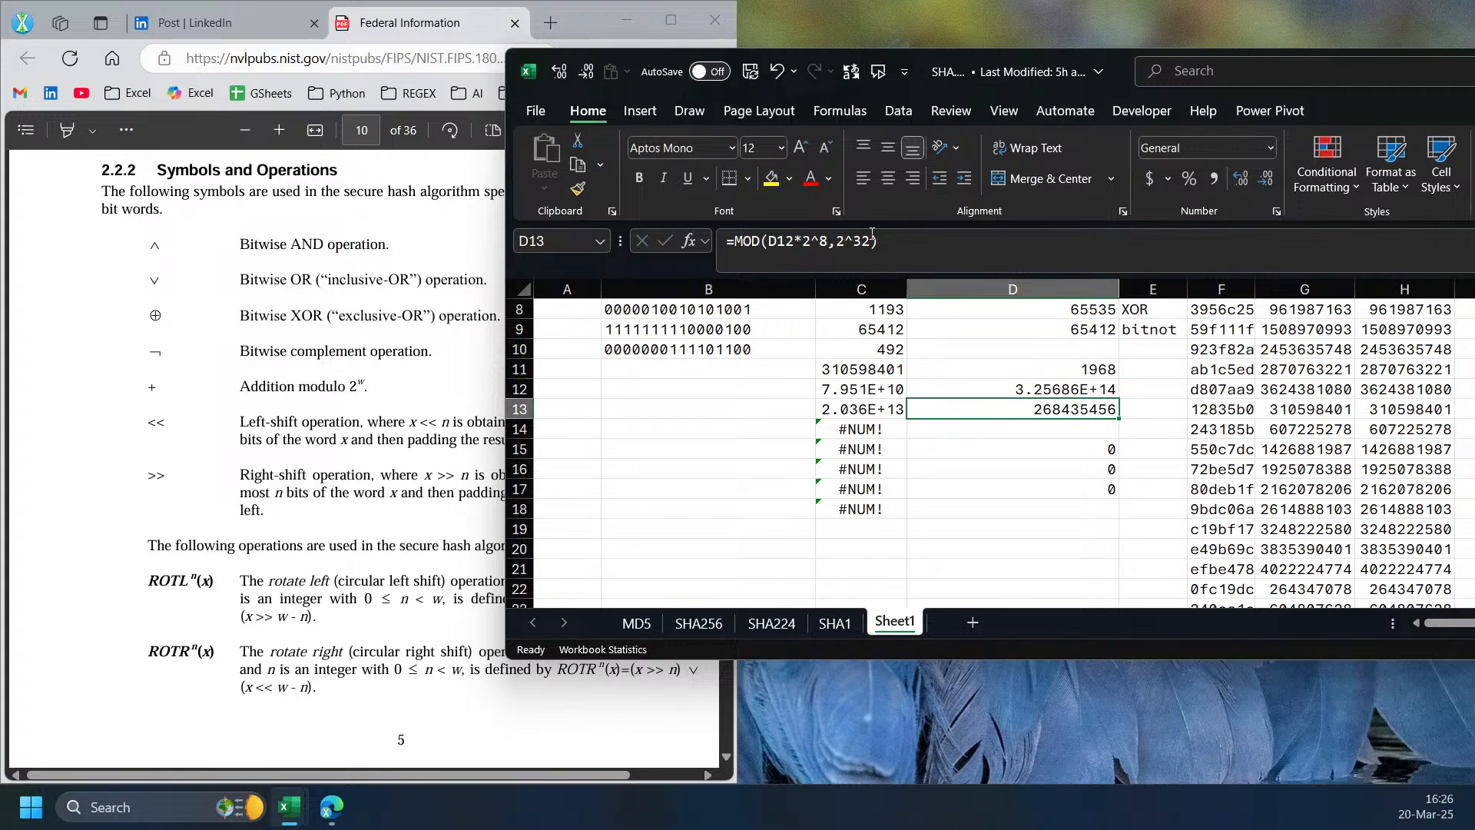
# - Review the 2^32 divisor in D13 and compare it with the left-shift formulas in C13 and C14
pyautogui.moveTo(871, 243); pyautogui.dragTo(831, 243)
pyautogui.click(839, 243)
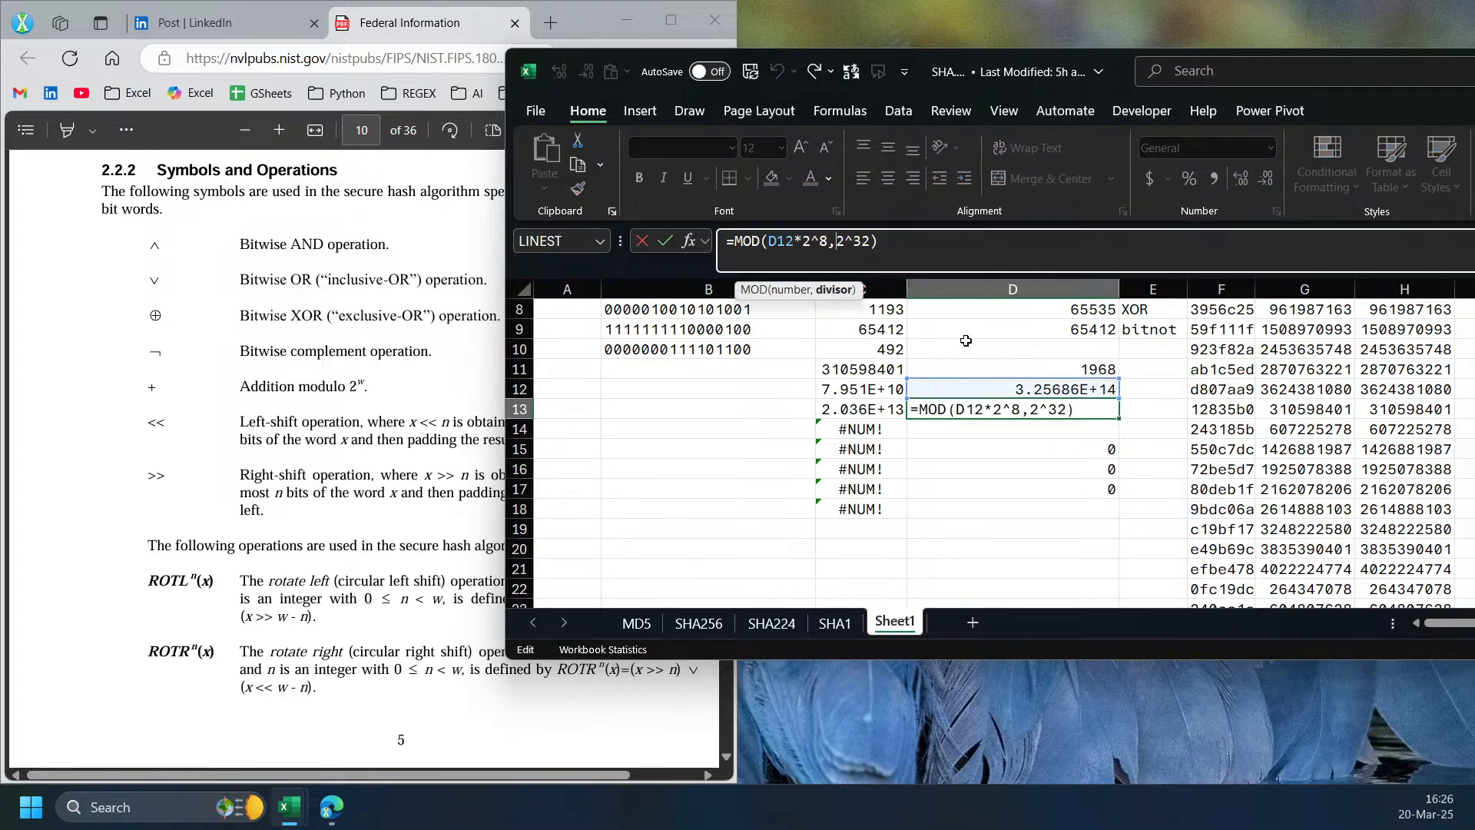
pyautogui.hotkey('ctrl', 'Return')
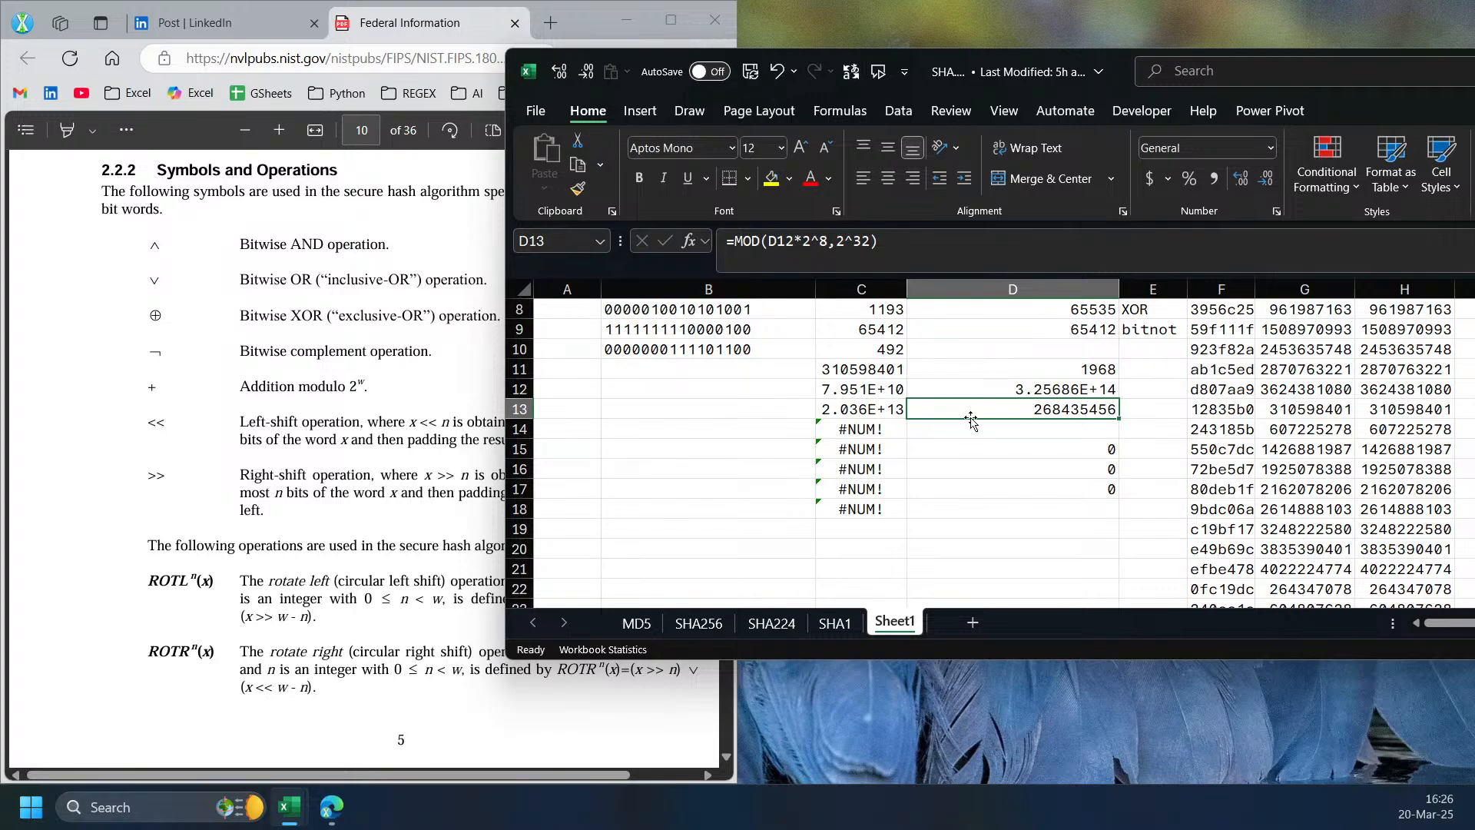
pyautogui.click(869, 415)
pyautogui.click(1081, 413)
pyautogui.click(882, 428)
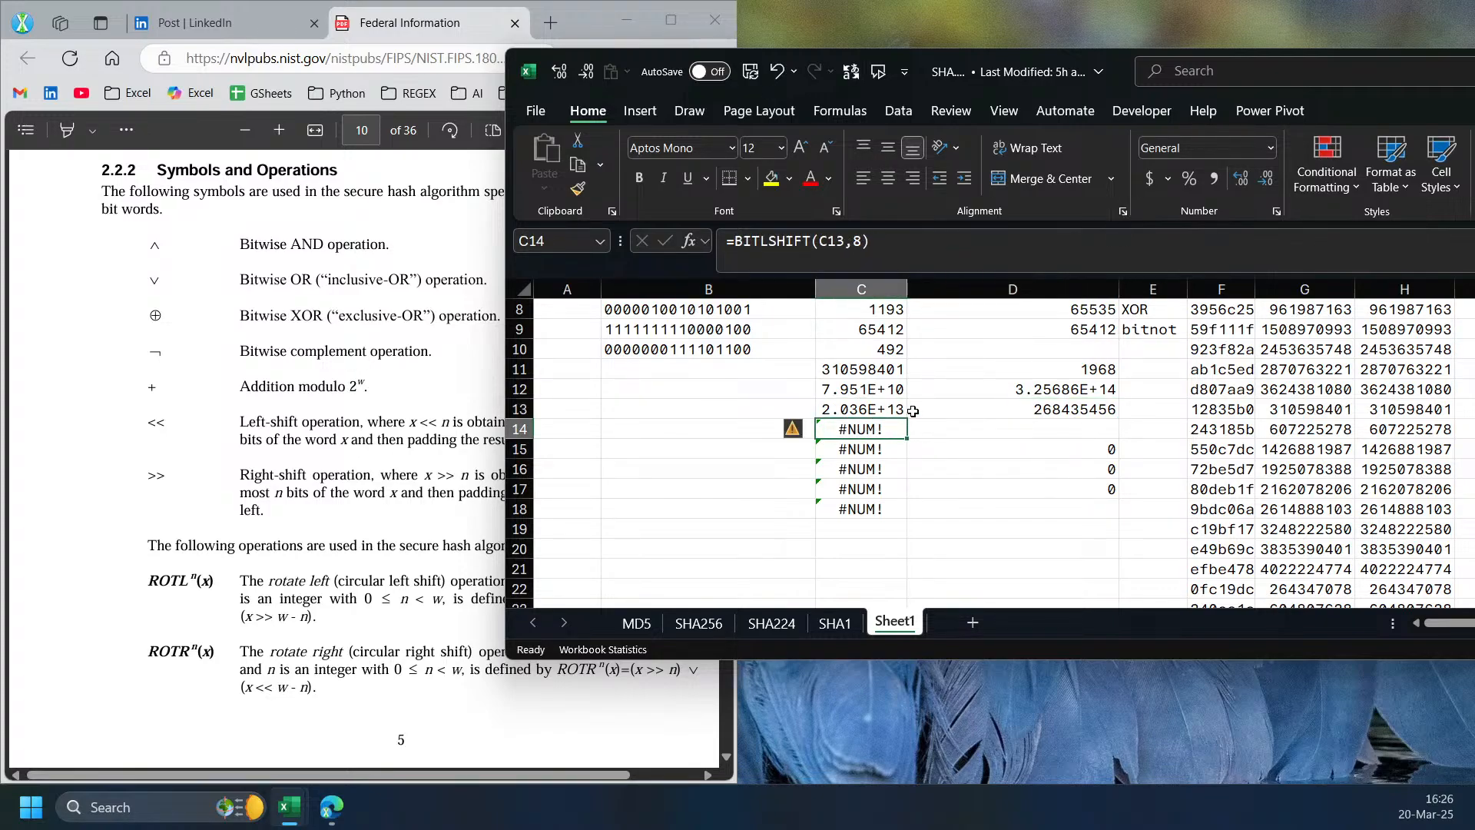
# - Fill the modulo formula from D13 down to D19 and compare it with the left-shift formulas in C14 and C17
pyautogui.click(1064, 415)
pyautogui.moveTo(1118, 417); pyautogui.dragTo(1116, 531)
pyautogui.click(1108, 427)
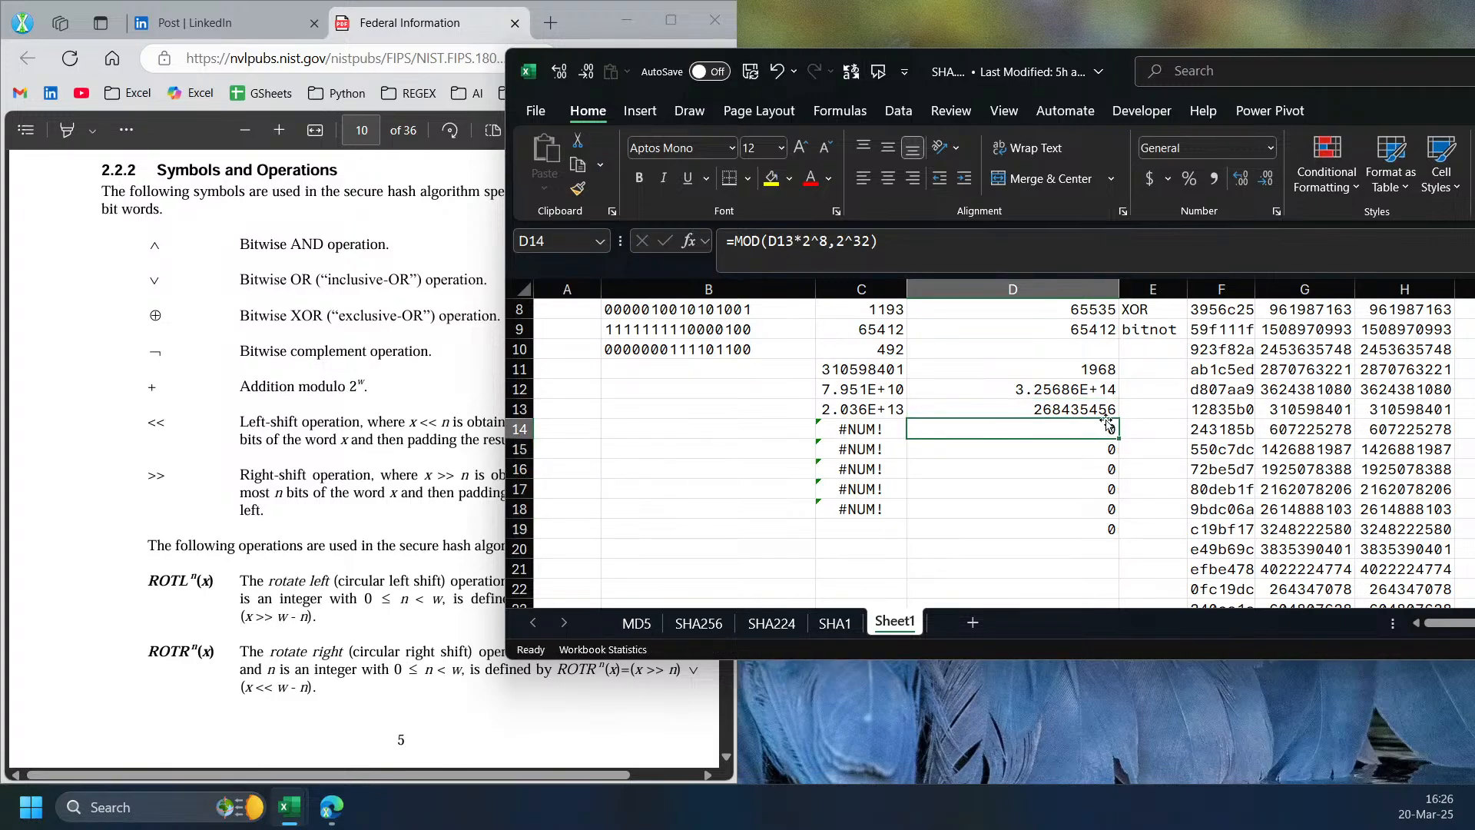
pyautogui.click(1089, 401)
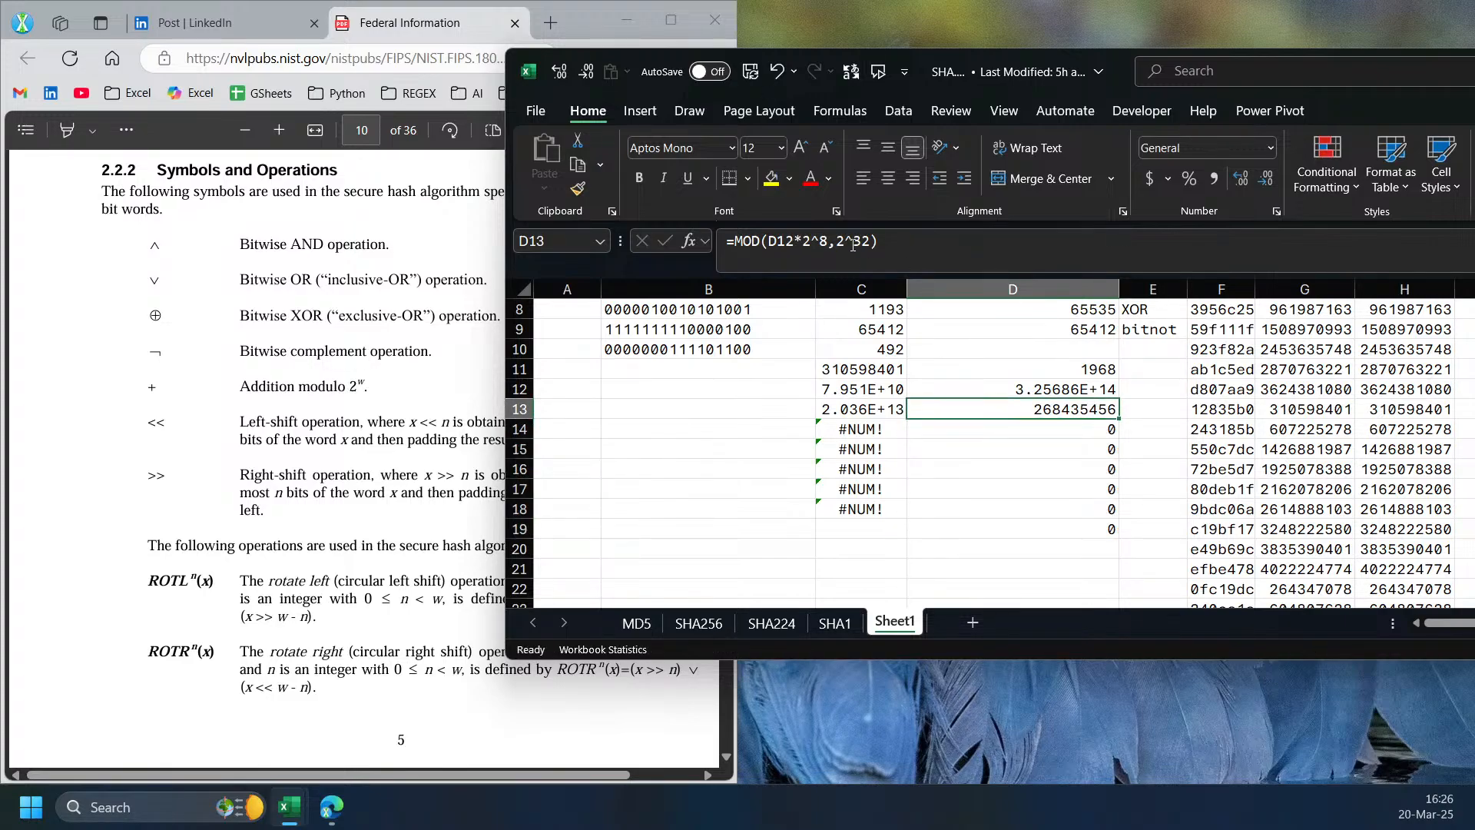
pyautogui.click(854, 248)
pyautogui.press('Return')
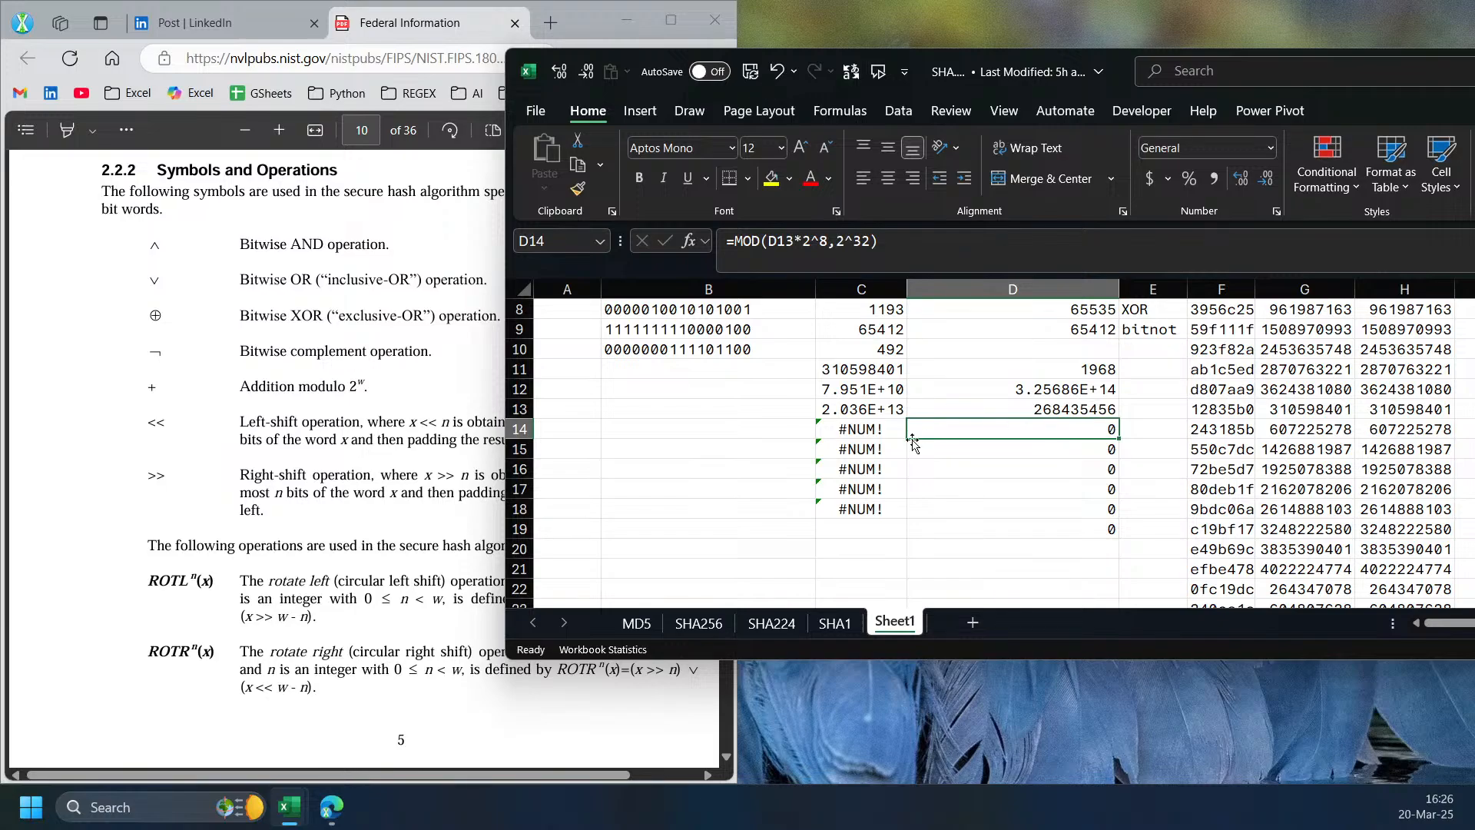
pyautogui.click(879, 427)
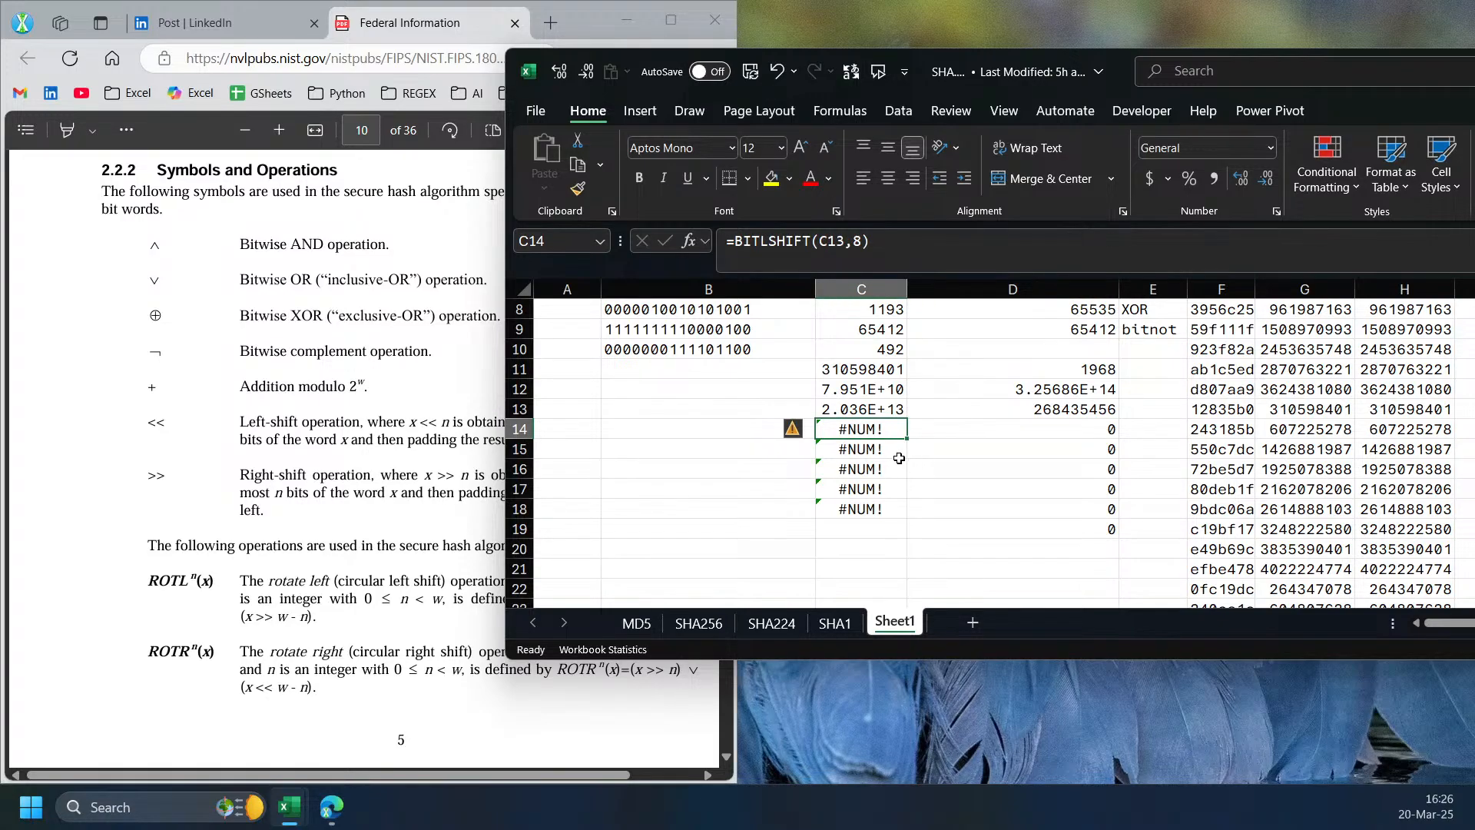
pyautogui.click(901, 482)
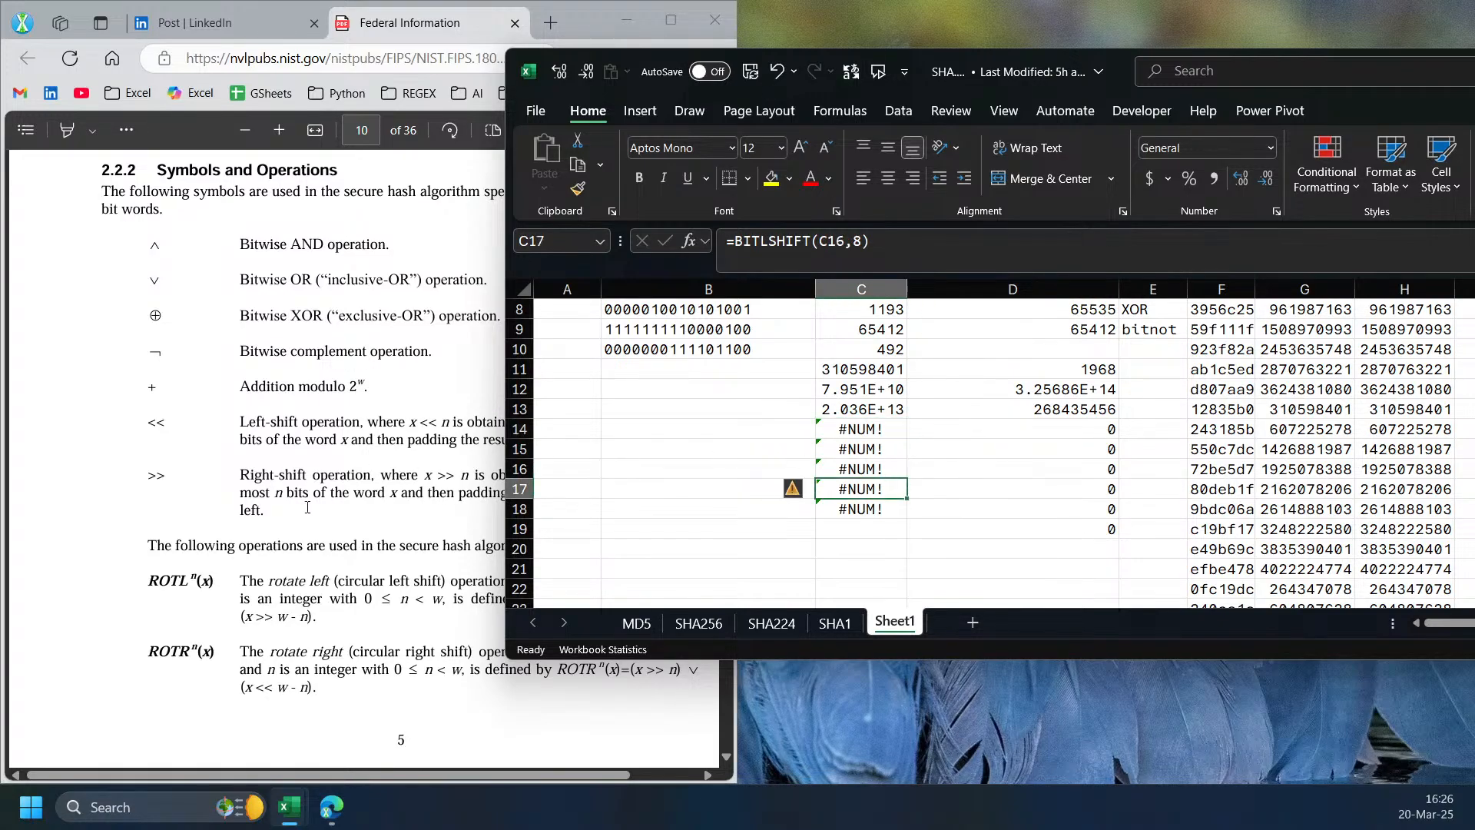
# - Label the left-shift row by entering << in D10
pyautogui.click(1063, 353)
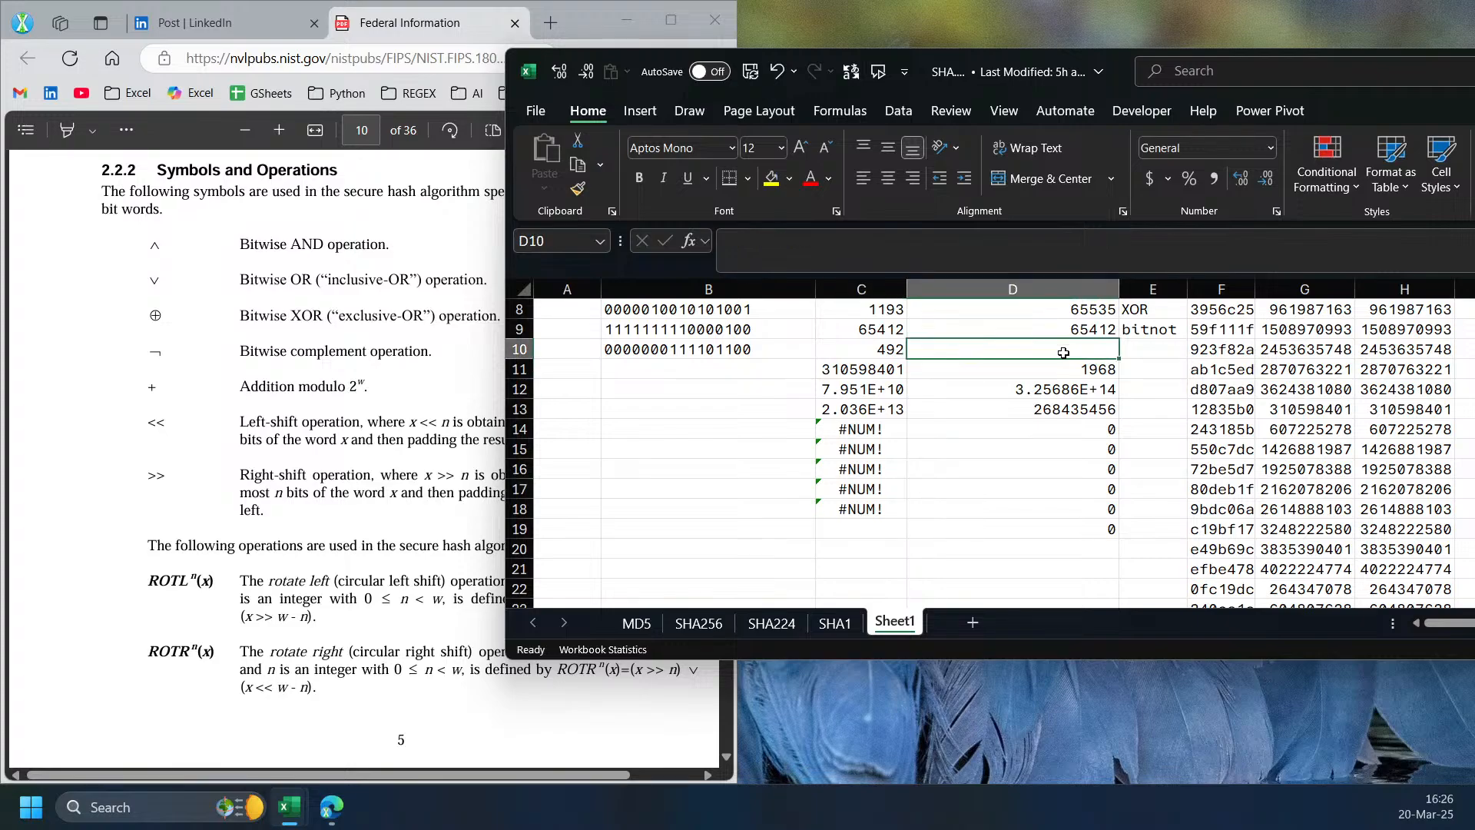
pyautogui.write('<<')
pyautogui.press('Return')
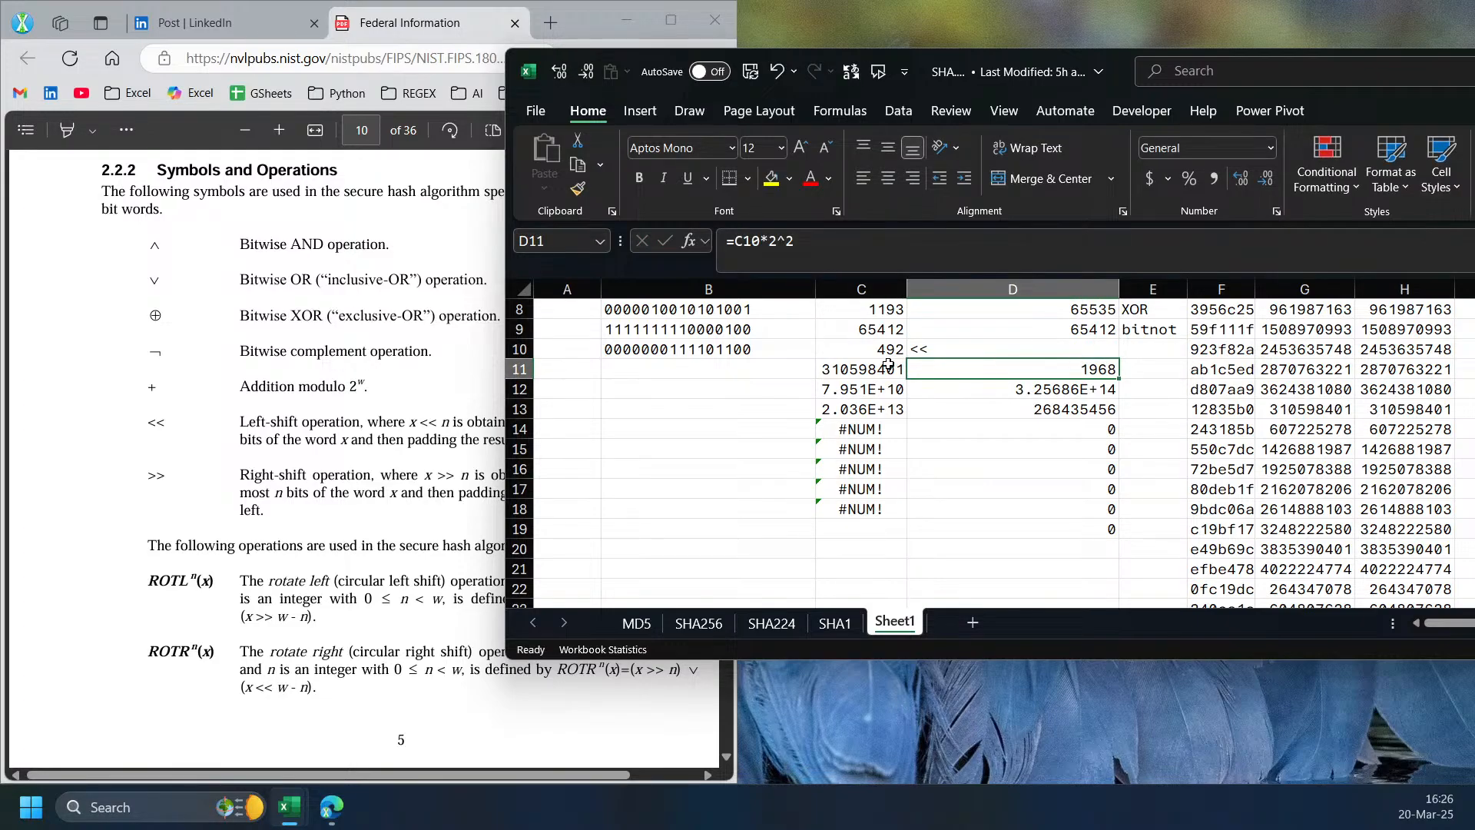
# - Replace the C11 value with a two-bit right shift of C10, using =BITRSHIFT(C10,2)
pyautogui.click(786, 370)
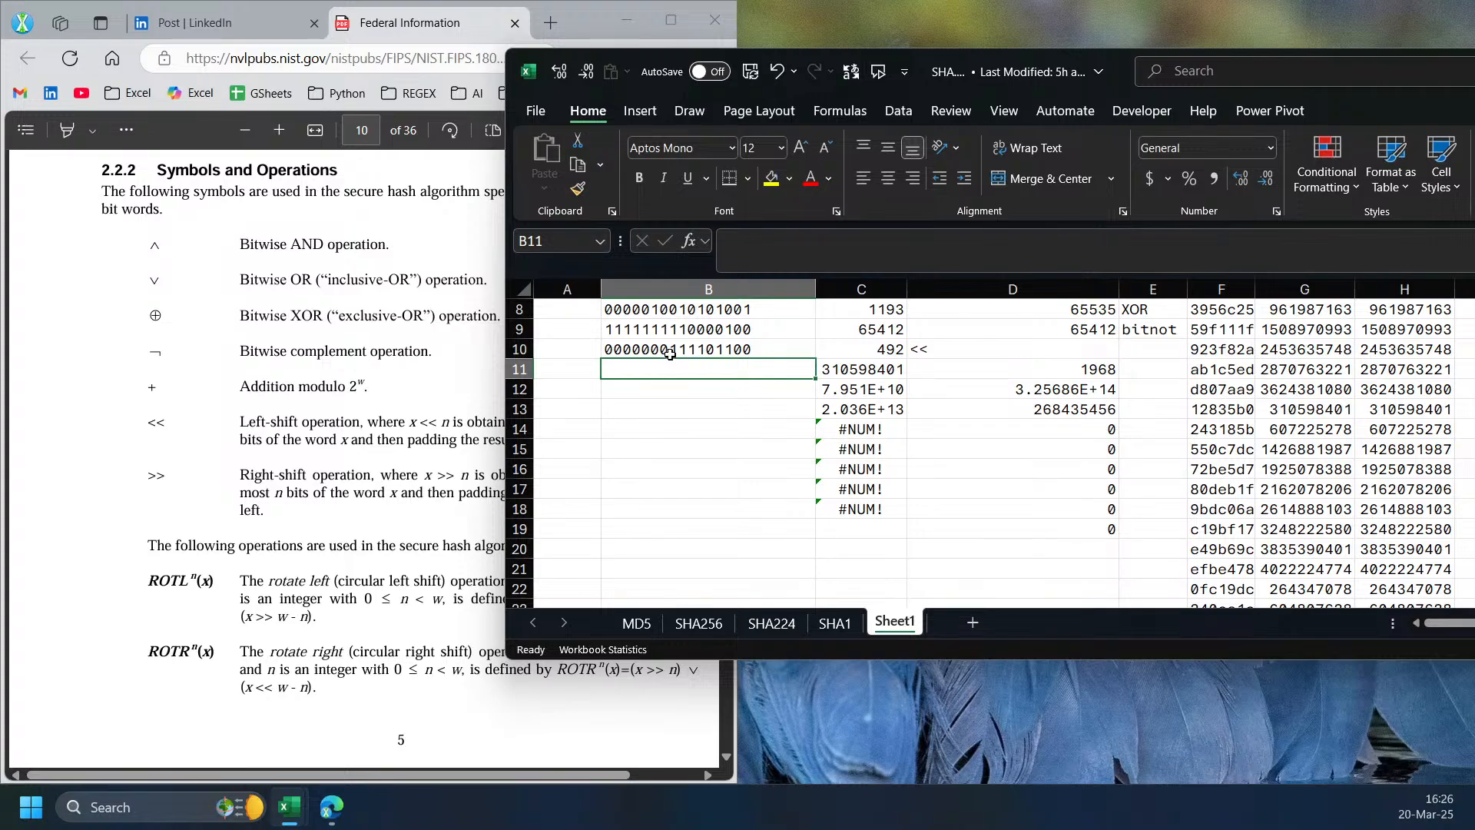
pyautogui.click(890, 384)
pyautogui.click(873, 372)
pyautogui.write('=')
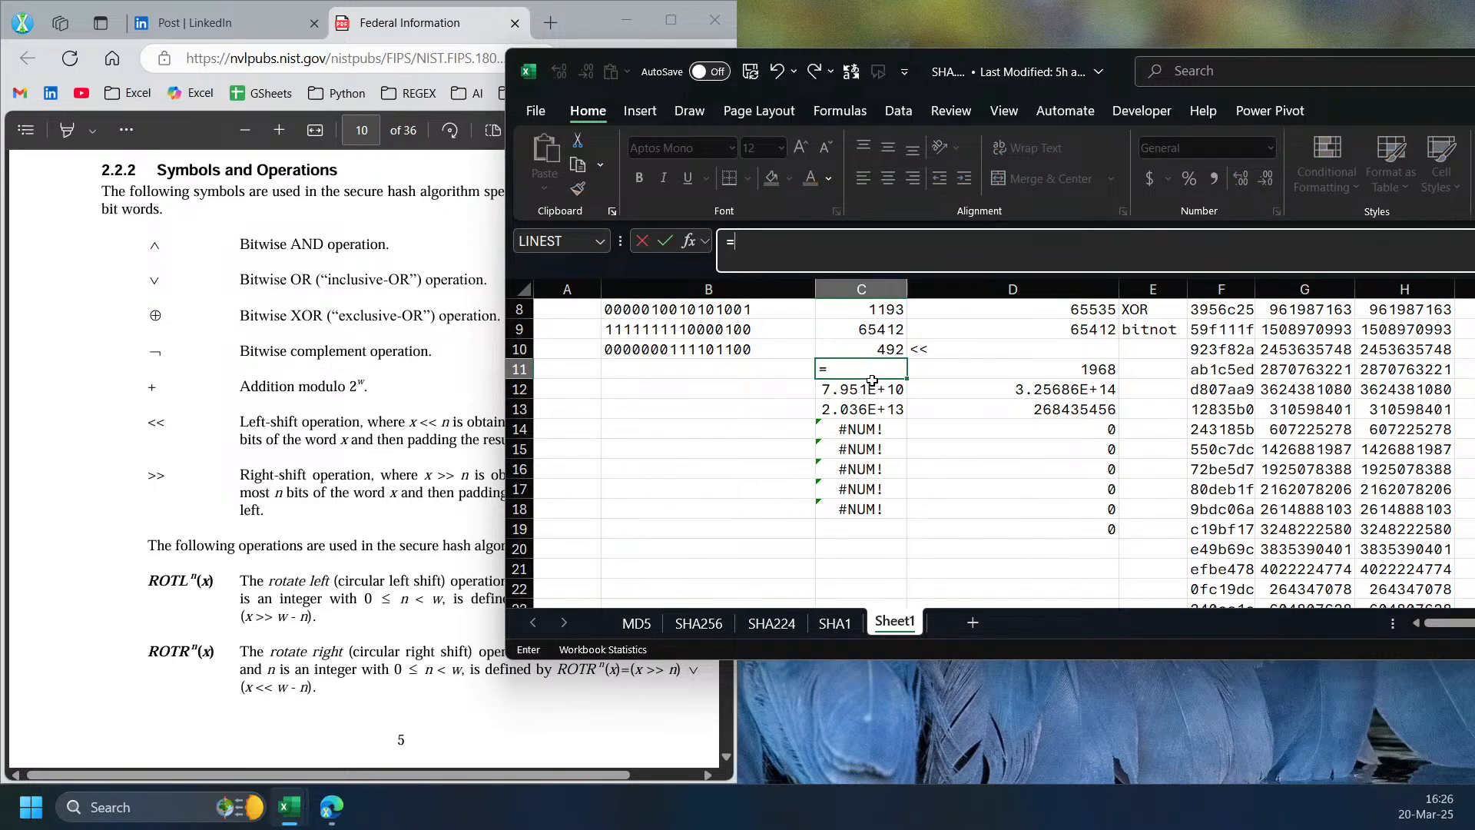
pyautogui.click(888, 350)
pyautogui.press('BackSpace')
pyautogui.write('bitr')
pyautogui.press('Tab')
pyautogui.click(887, 352)
pyautogui.write(',2)')
pyautogui.press('Return')
# - Fill the binary conversion formula from B10 into B11 and the right-shift formula from C11 down to C16
pyautogui.click(752, 357)
pyautogui.moveTo(810, 361); pyautogui.dragTo(811, 380)
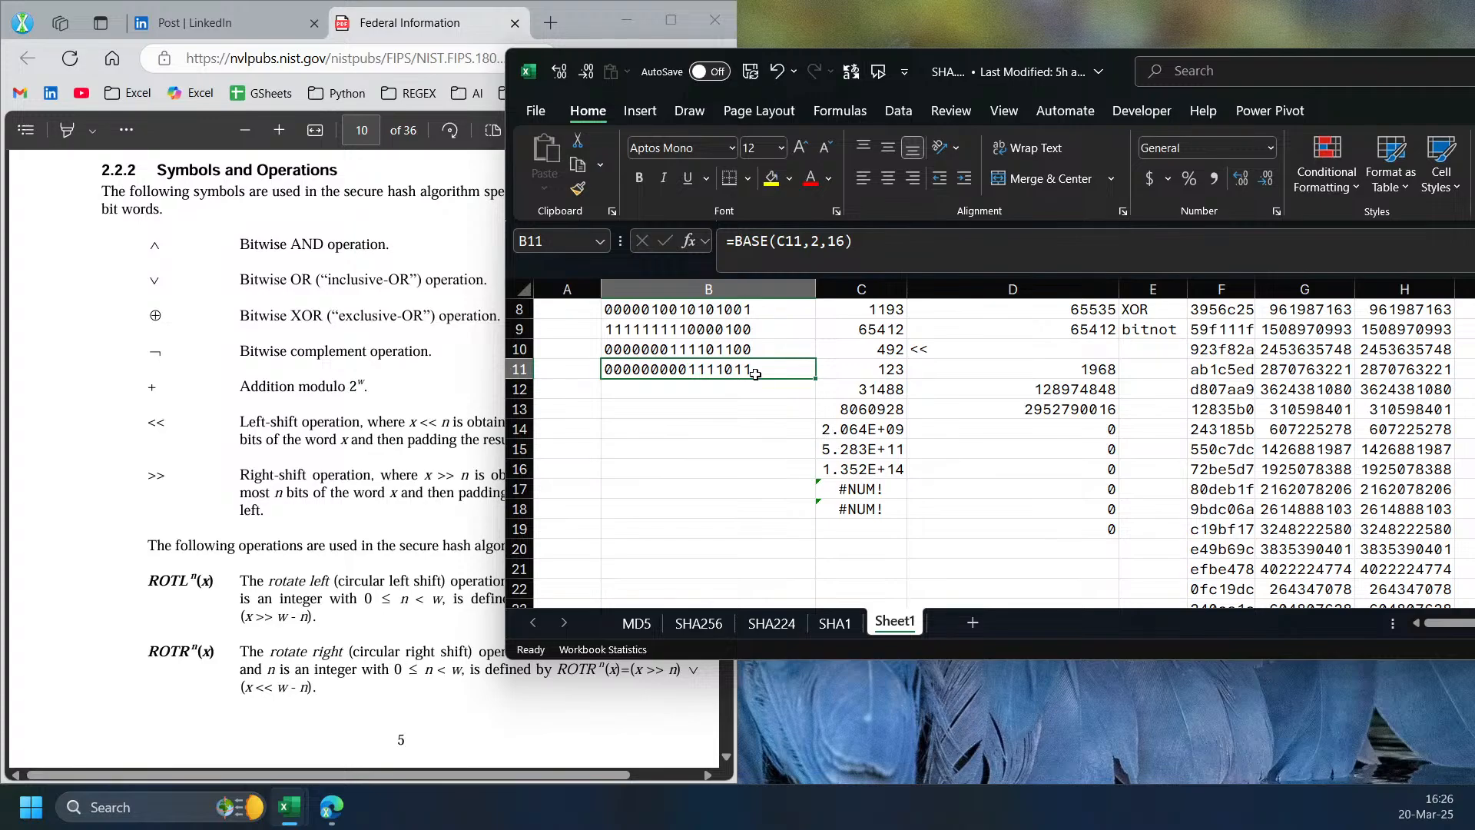
pyautogui.click(895, 371)
pyautogui.moveTo(906, 379); pyautogui.dragTo(901, 468)
pyautogui.click(898, 448)
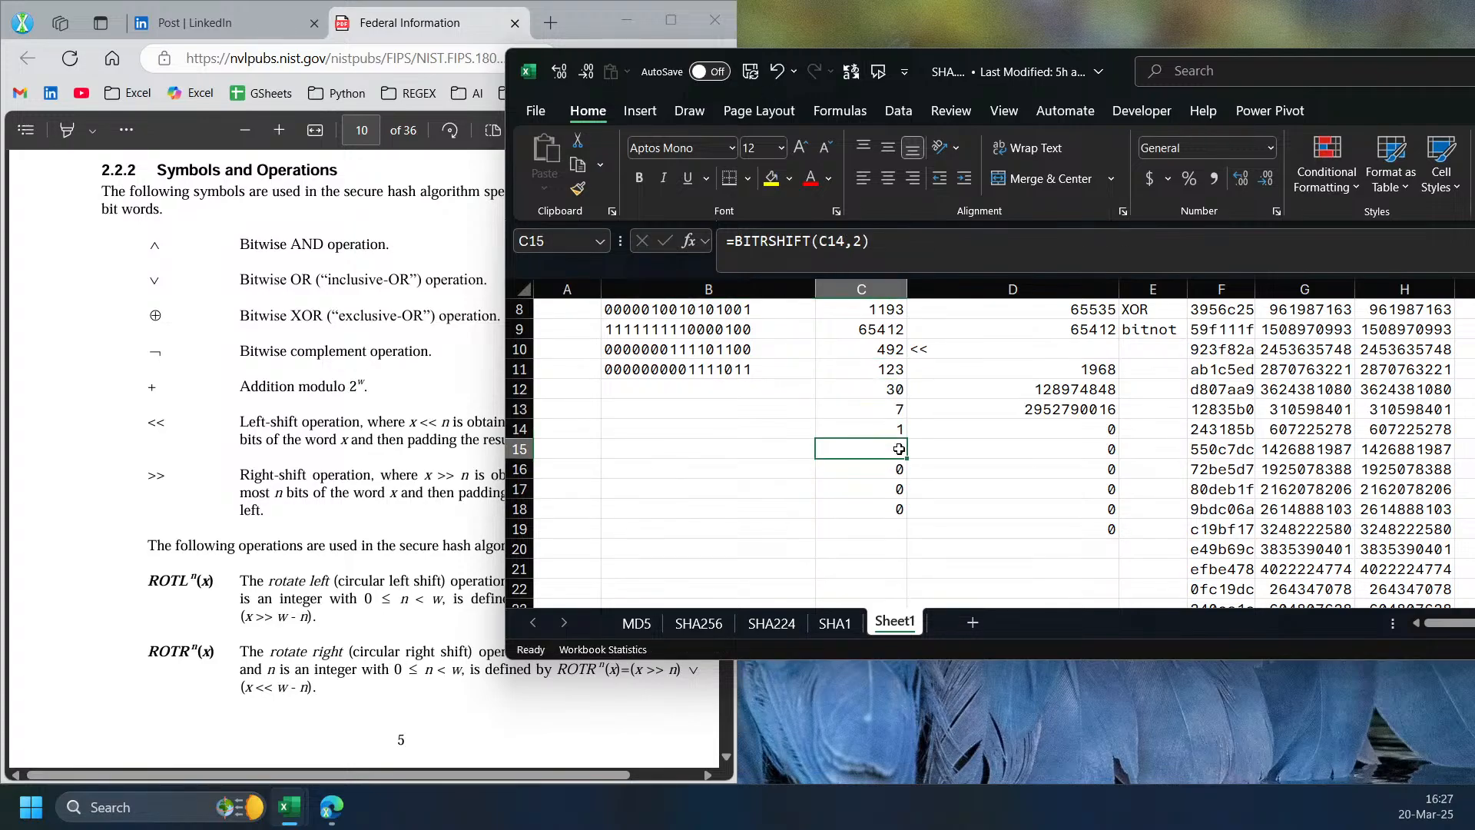
pyautogui.click(1059, 373)
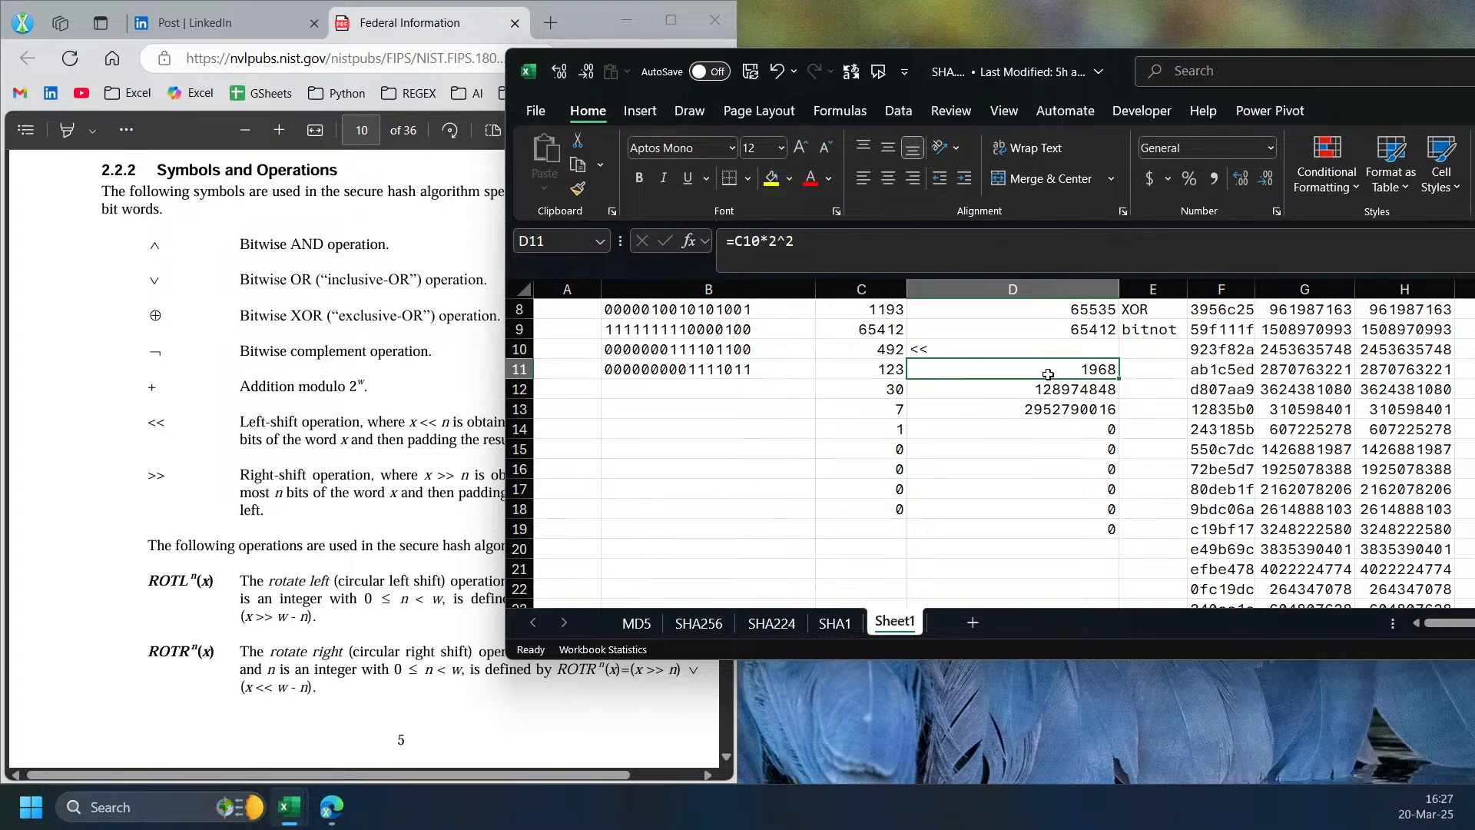
pyautogui.click(953, 391)
pyautogui.click(1008, 368)
pyautogui.write('=')
pyautogui.press('Escape')
# - Enter the right shift as the division =C10/2^2 in D12 and fill it down to D13
pyautogui.click(1052, 392)
pyautogui.write('=')
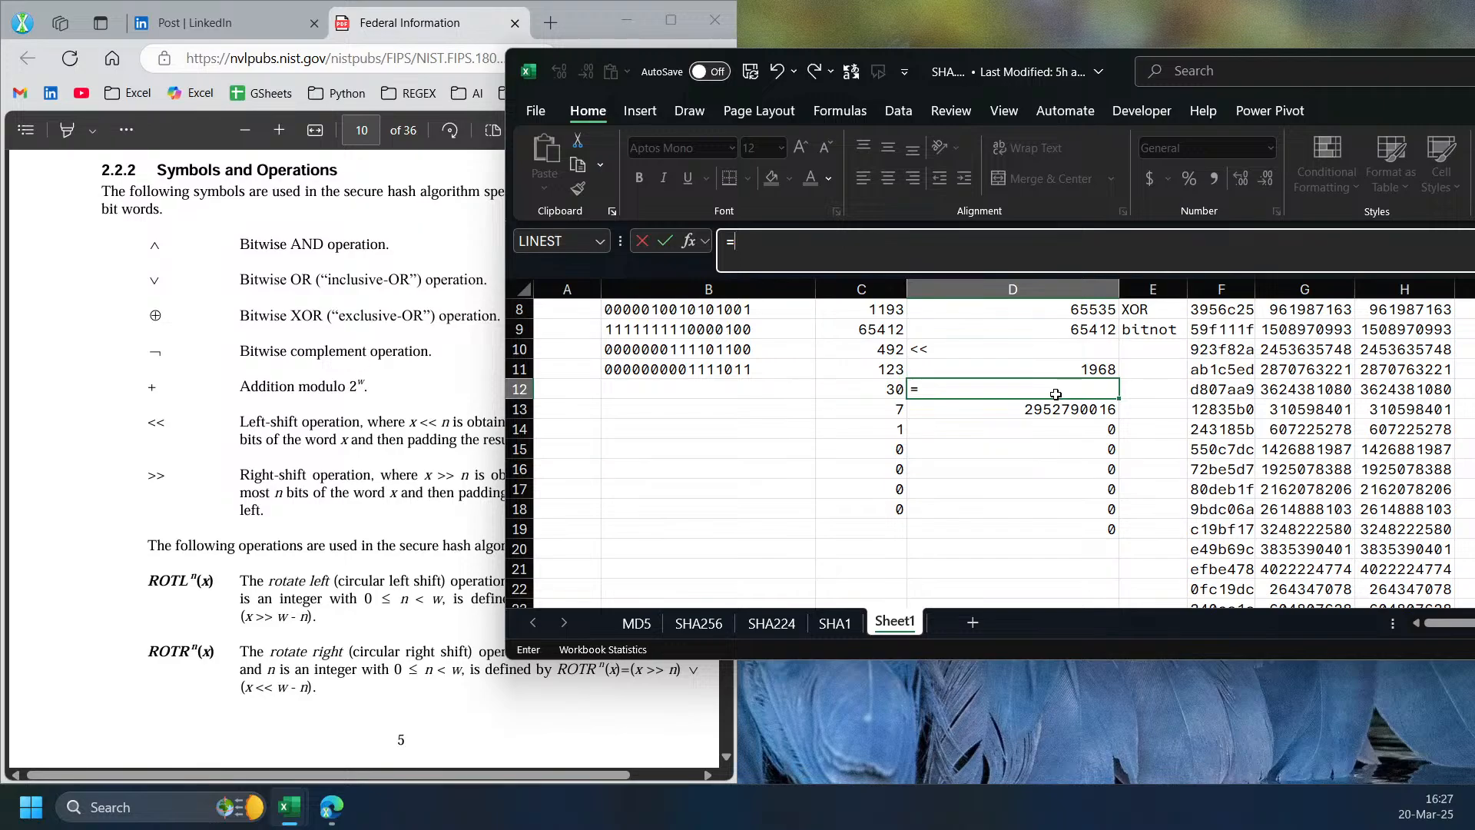
pyautogui.click(877, 347)
pyautogui.write('/2^2')
pyautogui.press('Return')
pyautogui.press('Up')
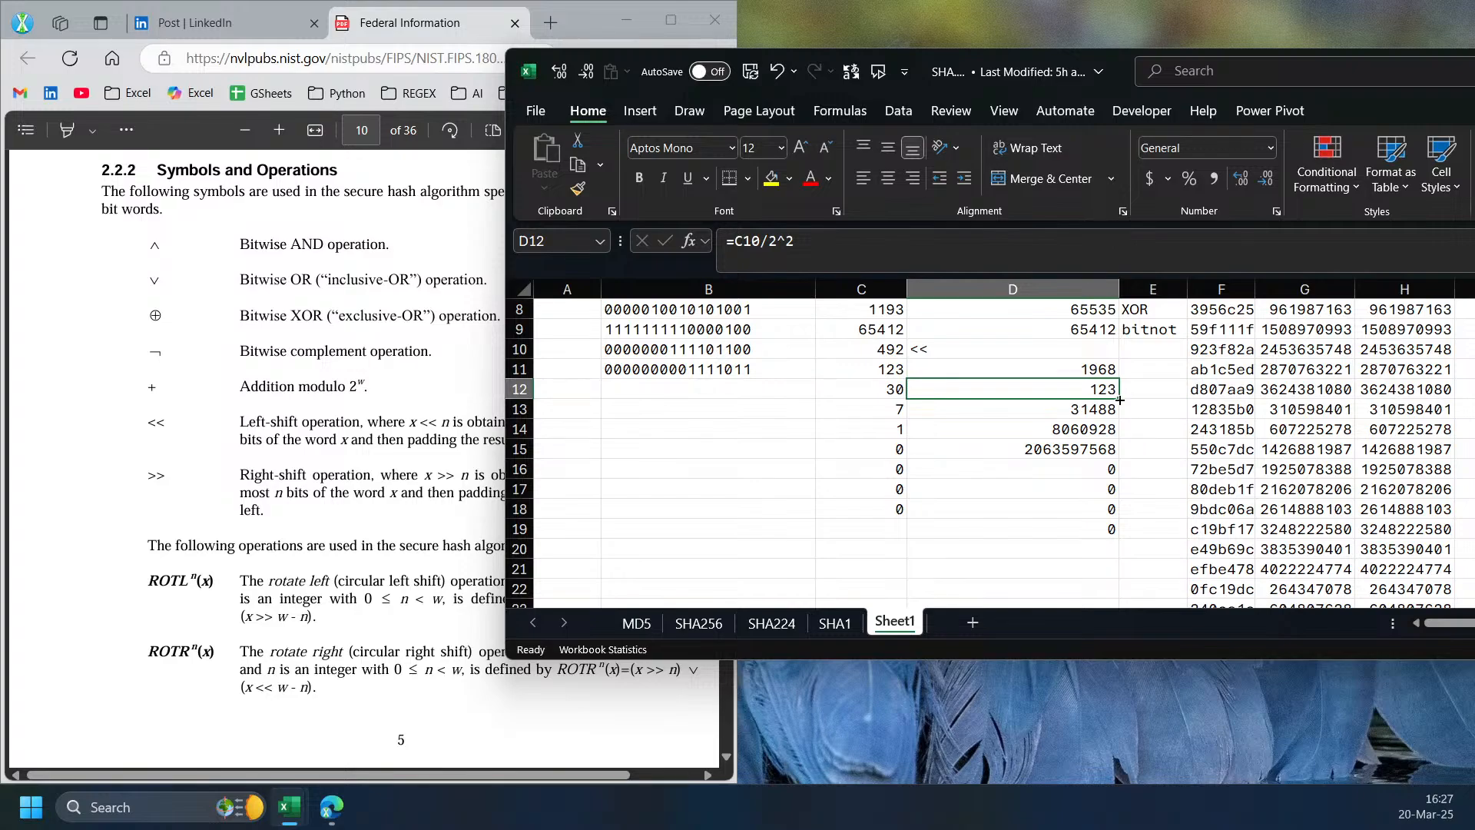
pyautogui.moveTo(1118, 400); pyautogui.dragTo(1120, 418)
pyautogui.click(1098, 411)
# - Wrap the D12 division in INT, making it =INT(C10/2^2), and fill it down to D17
pyautogui.click(1092, 390)
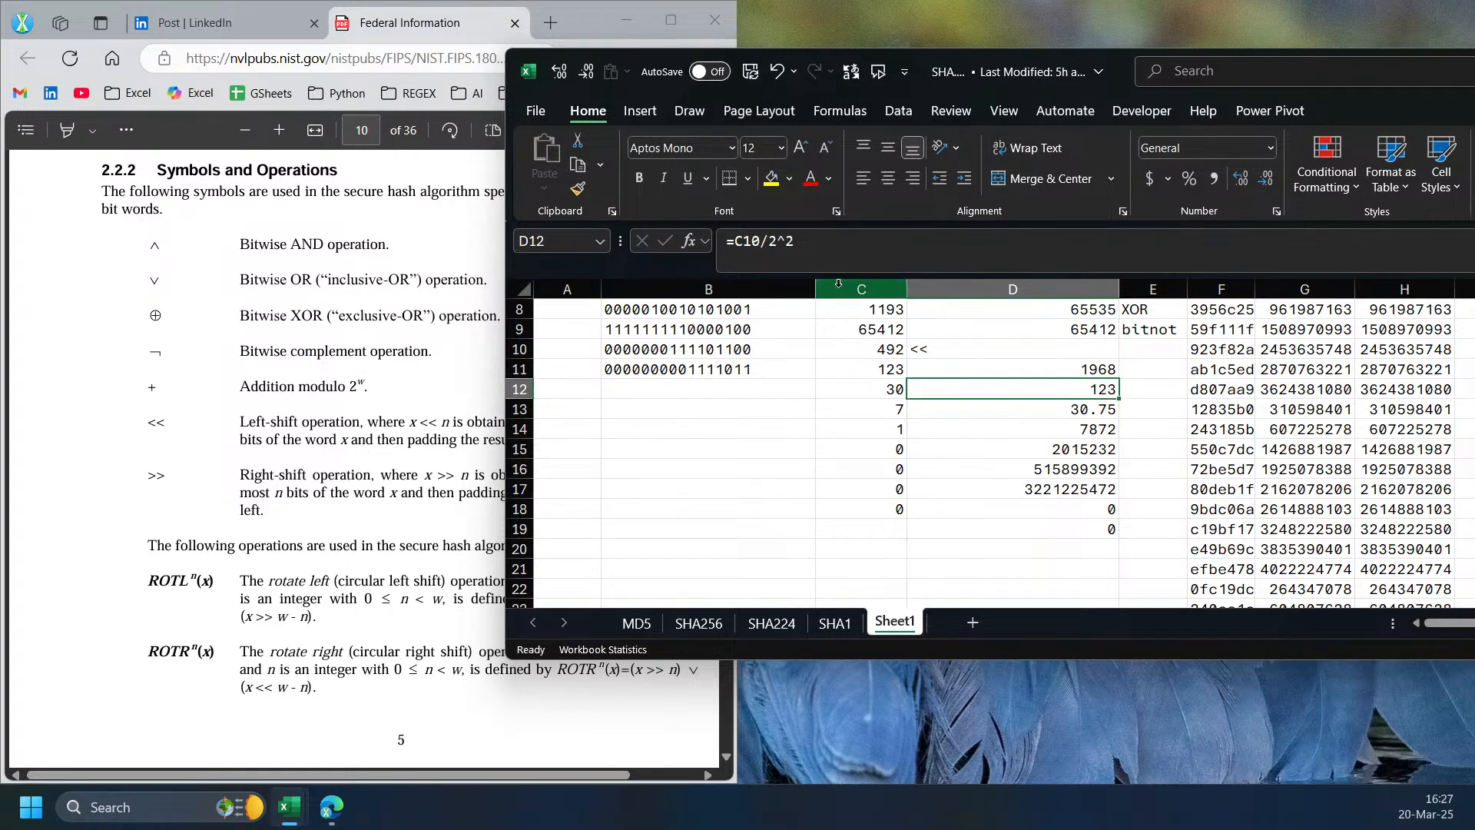
pyautogui.click(736, 242)
pyautogui.write('int')
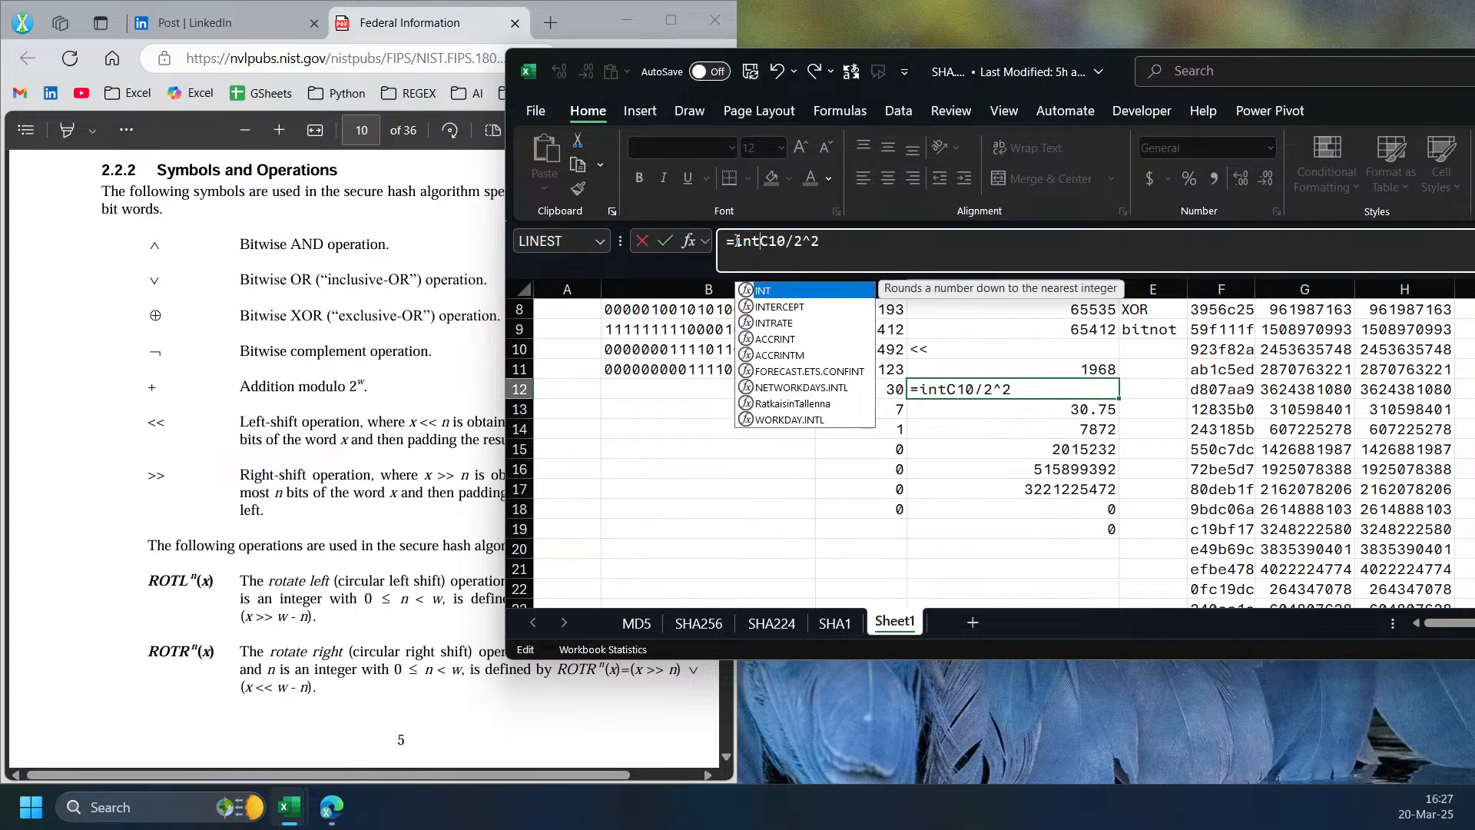
pyautogui.press('Tab')
pyautogui.press('Return')
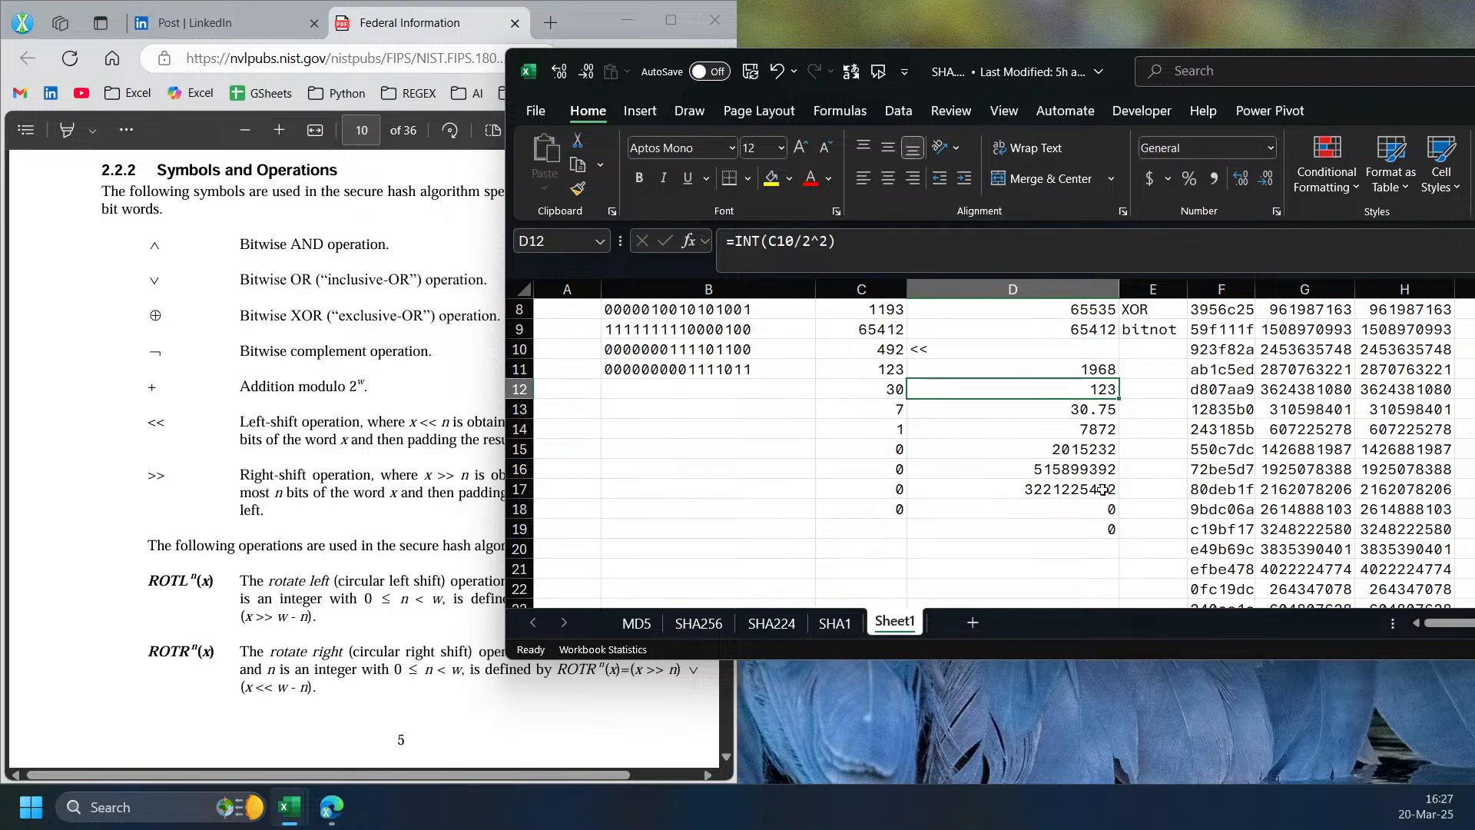
pyautogui.moveTo(1118, 399); pyautogui.dragTo(1113, 492)
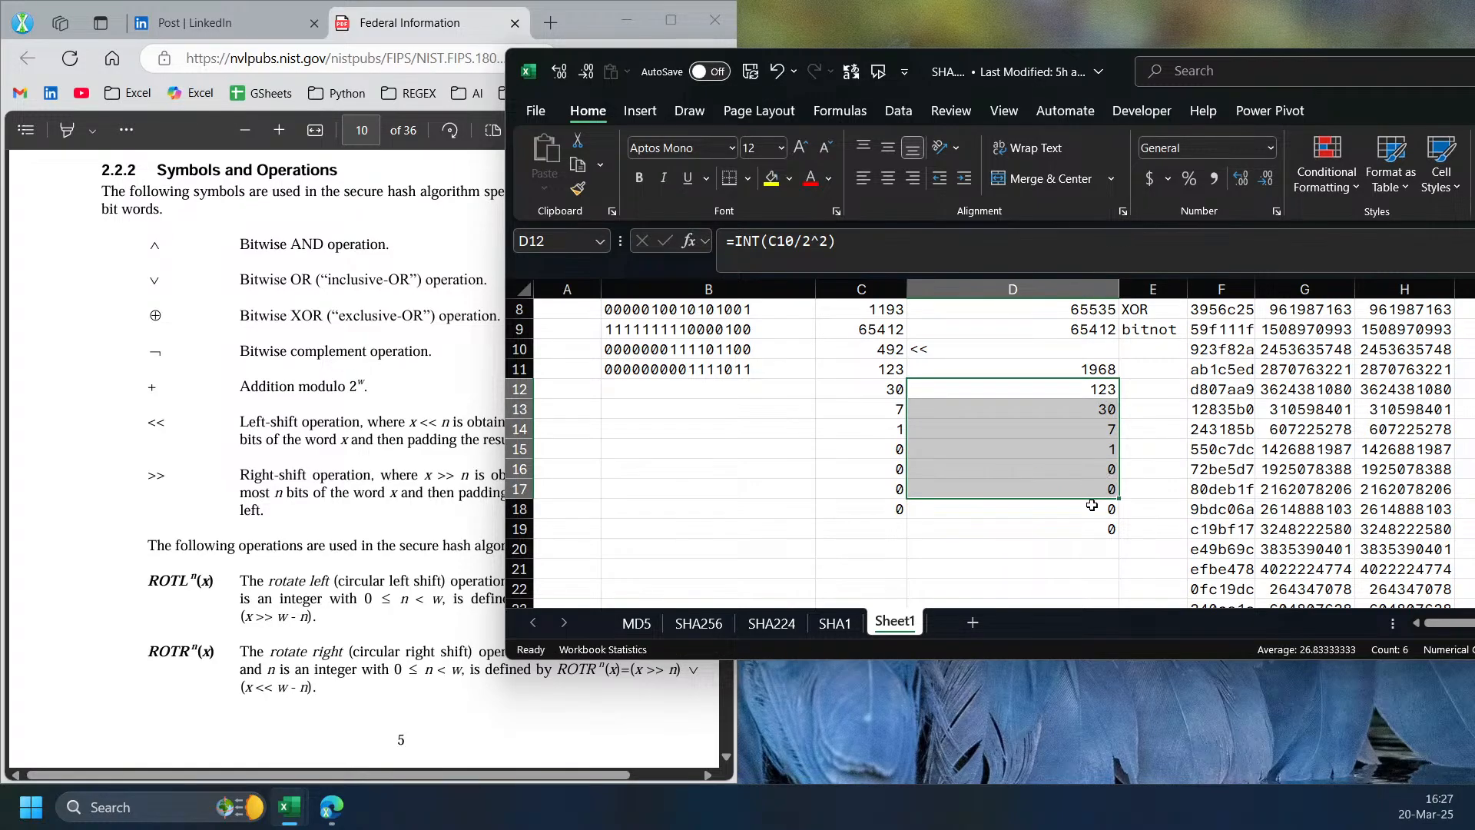
pyautogui.click(1051, 409)
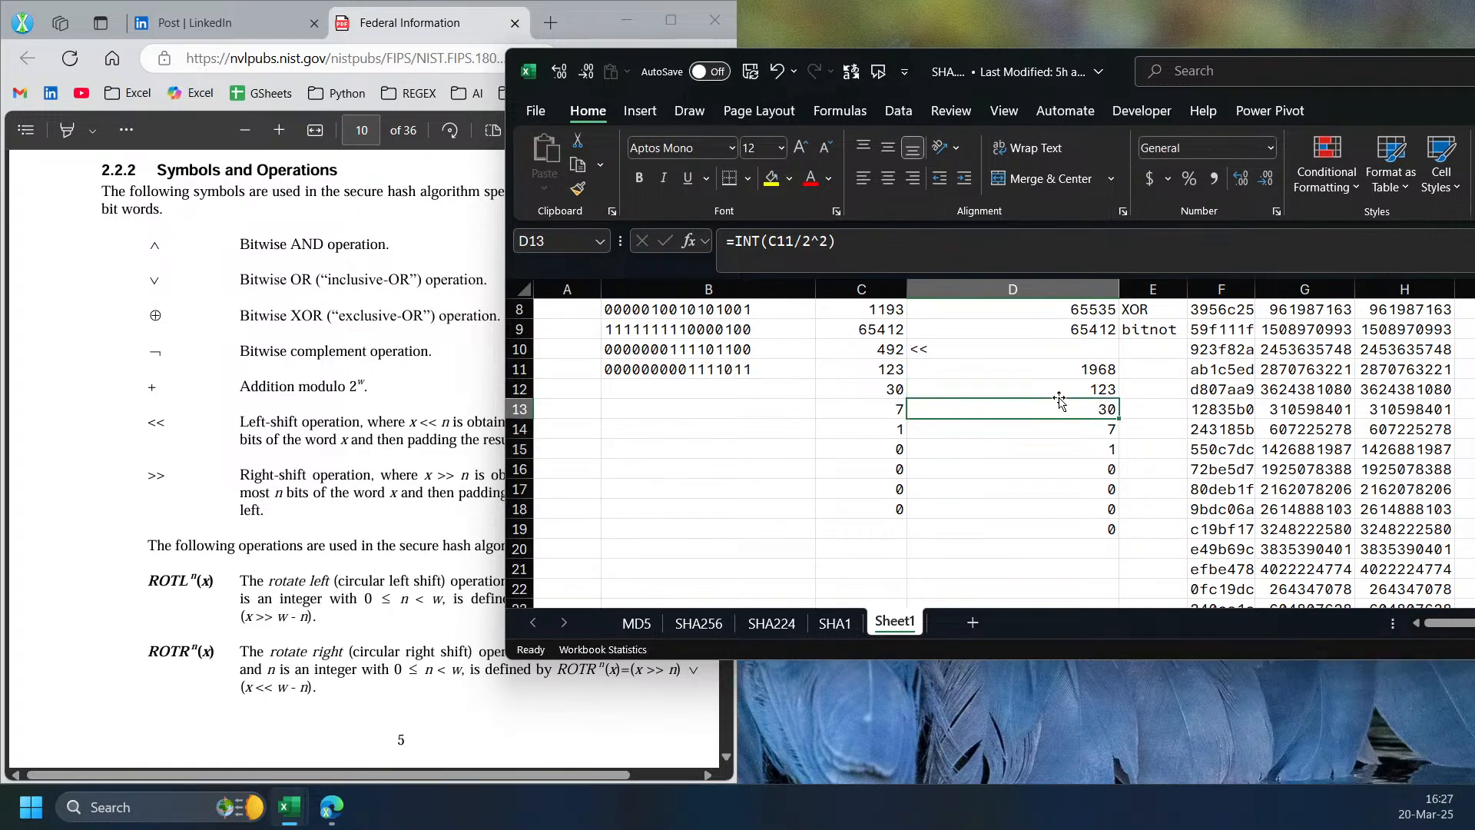
# - Switch to the FIPS 180-4 PDF, widen its window, and highlight (x << n) in the ROTL definition
pyautogui.click(218, 491)
pyautogui.scroll(-5, 307, 469)
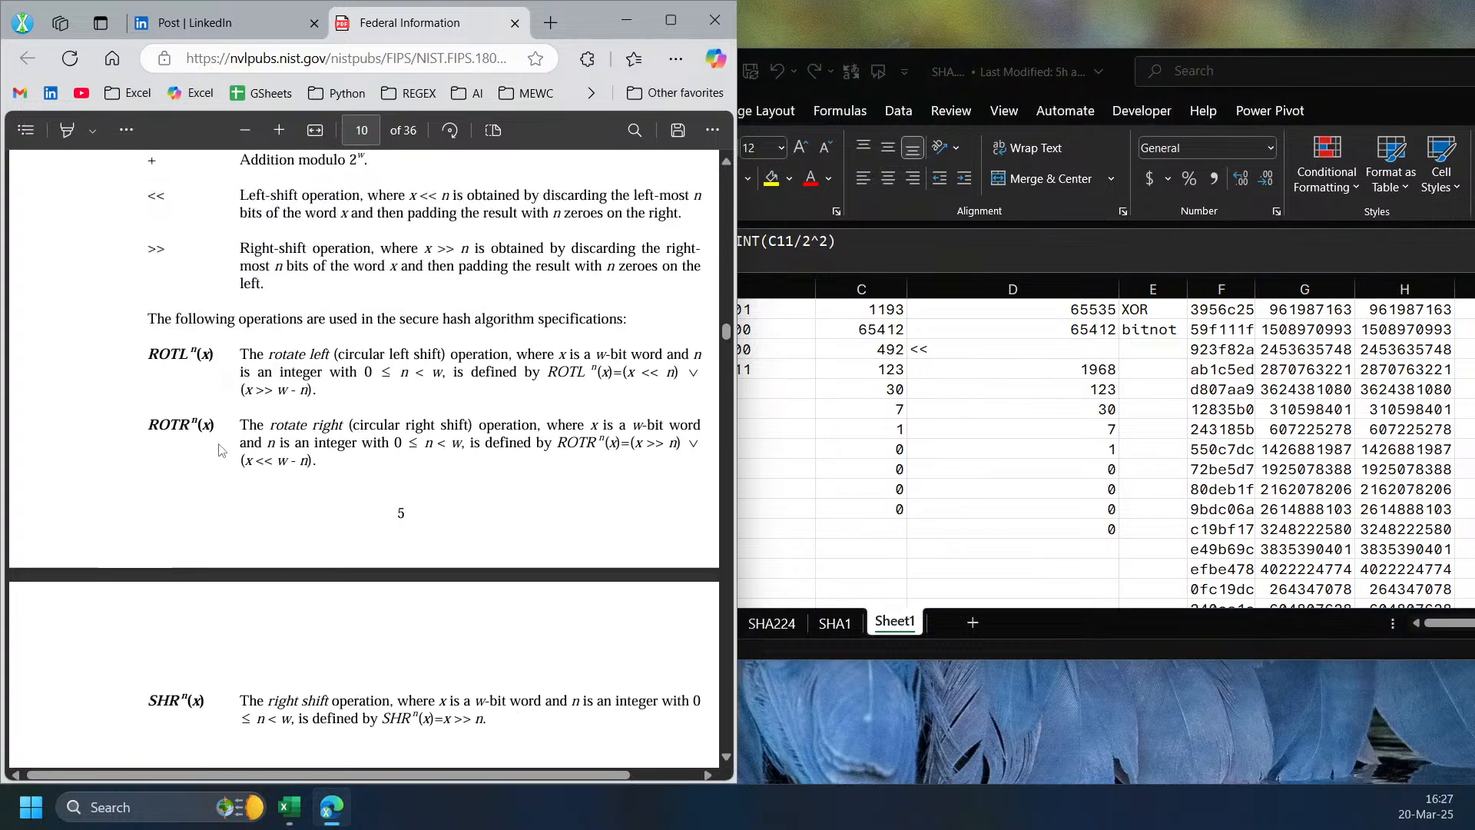
pyautogui.scroll(4, 176, 461)
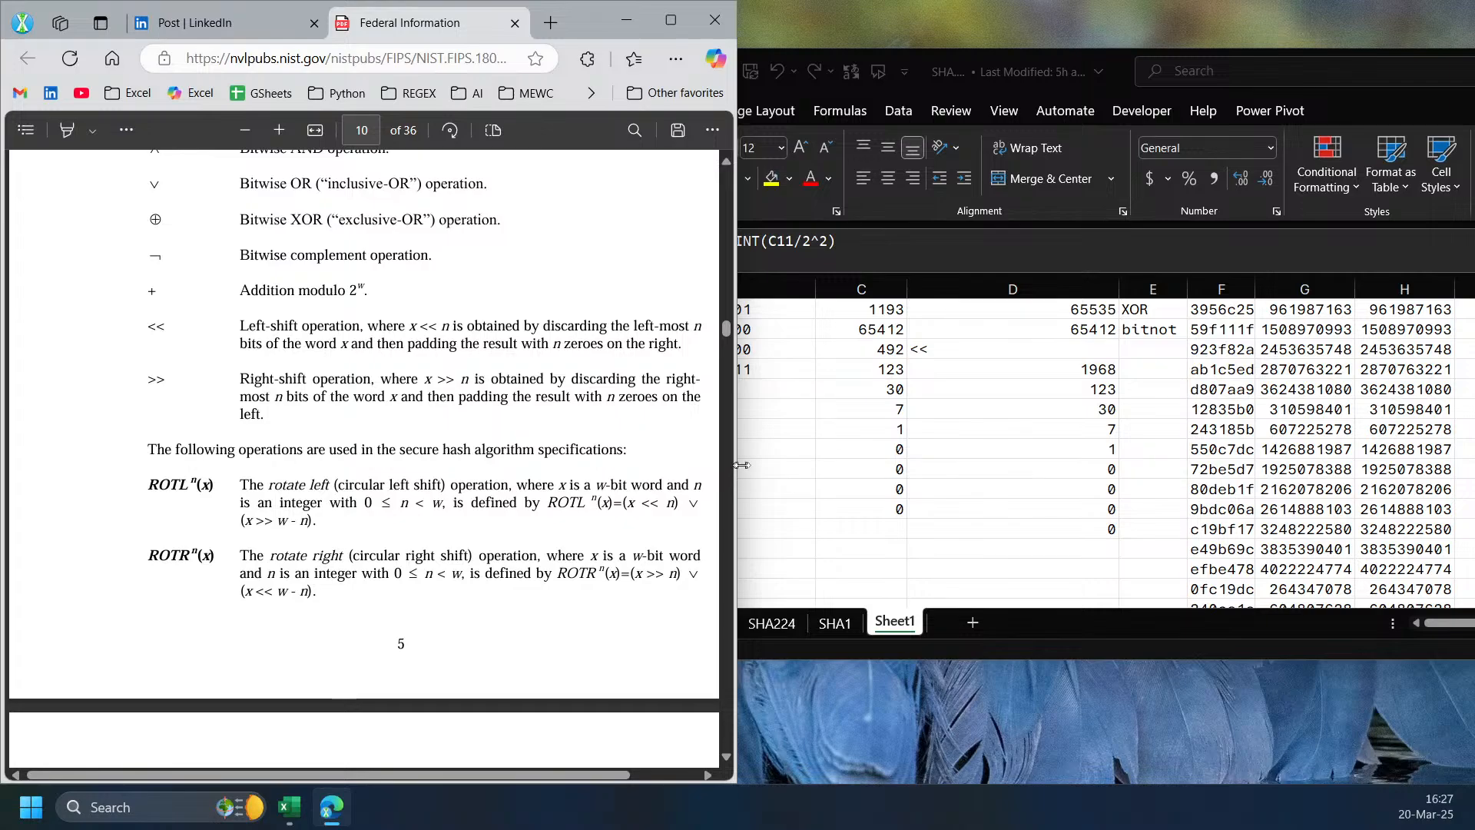
pyautogui.moveTo(736, 466); pyautogui.dragTo(903, 457)
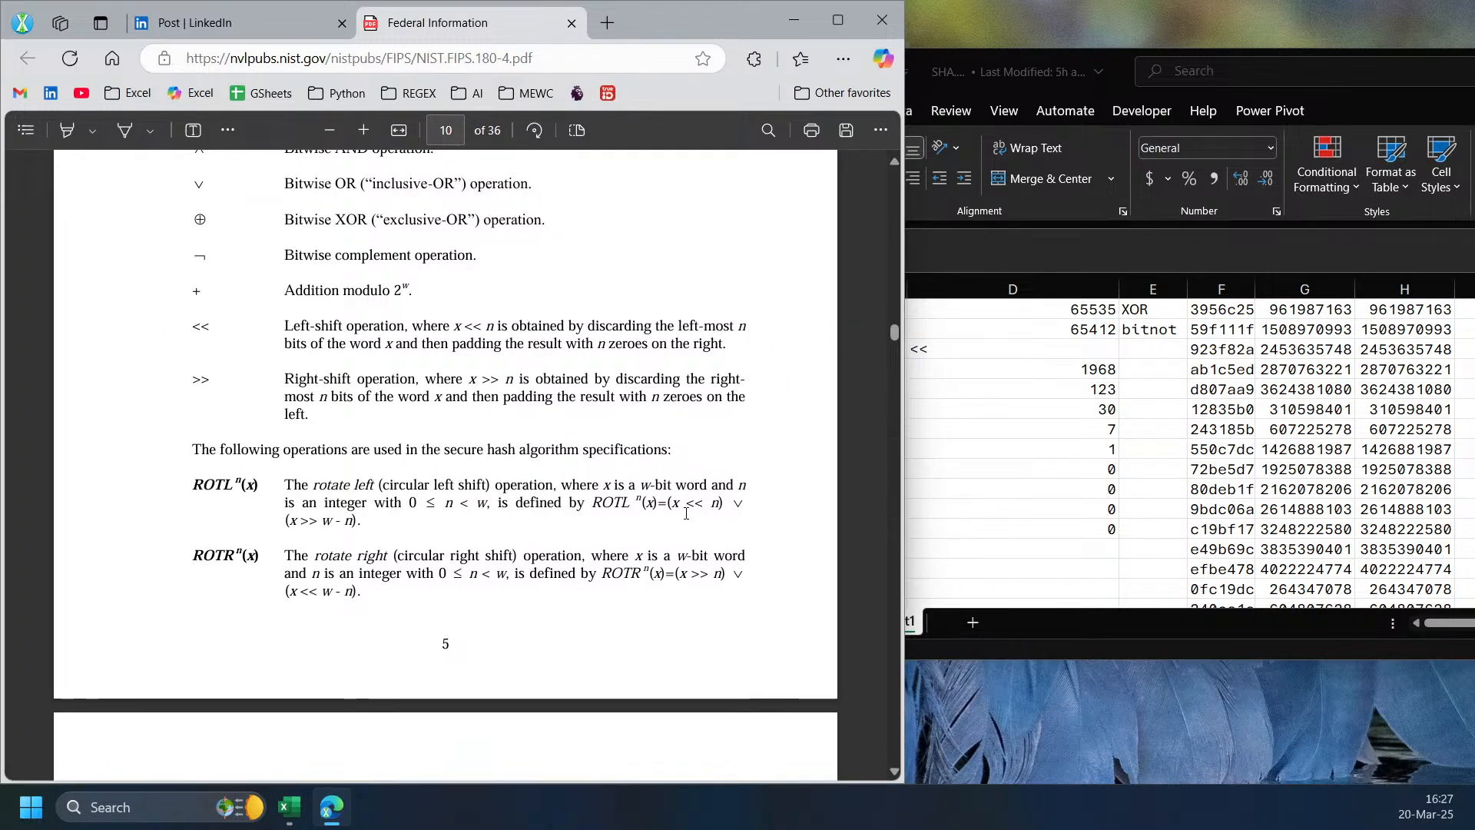
pyautogui.moveTo(724, 503); pyautogui.dragTo(665, 507)
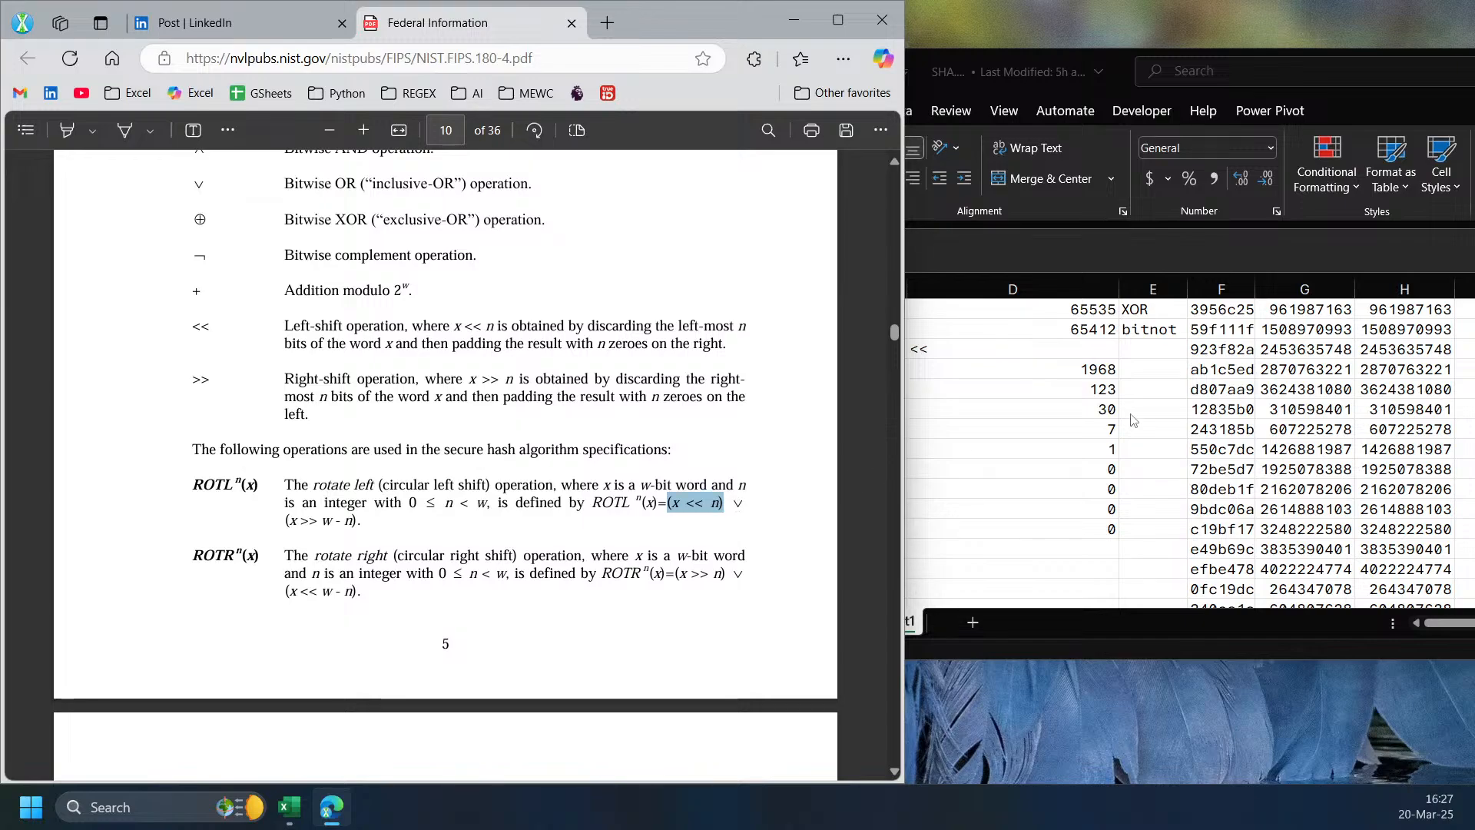
# - Check the OR formula in C7, then examine the (x >> w - n) term of the ROTL definition in the PDF
pyautogui.scroll(3, 1050, 591)
pyautogui.click(1027, 548)
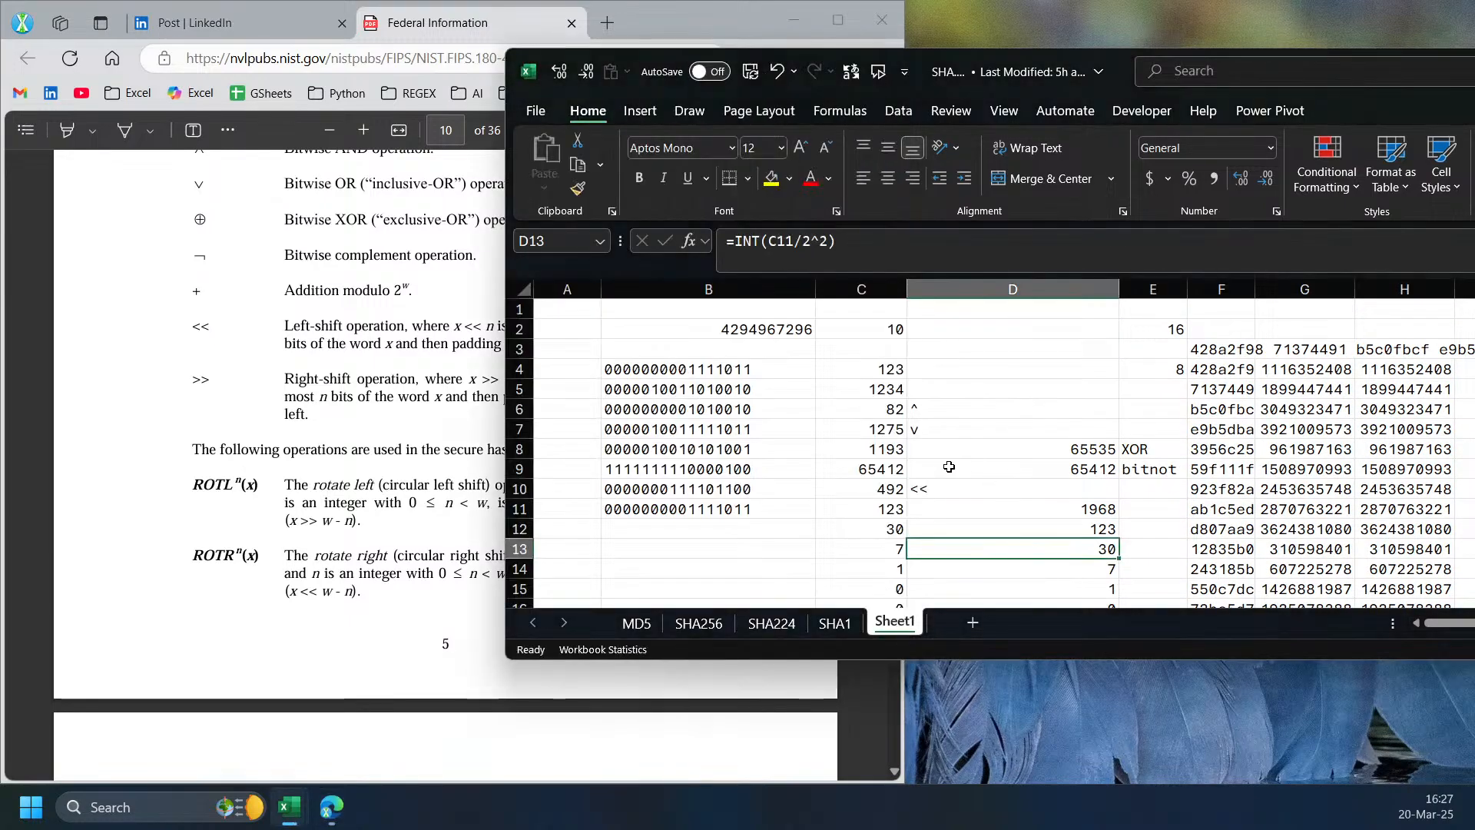
pyautogui.click(896, 432)
pyautogui.hotkey('alt', 'Tab')
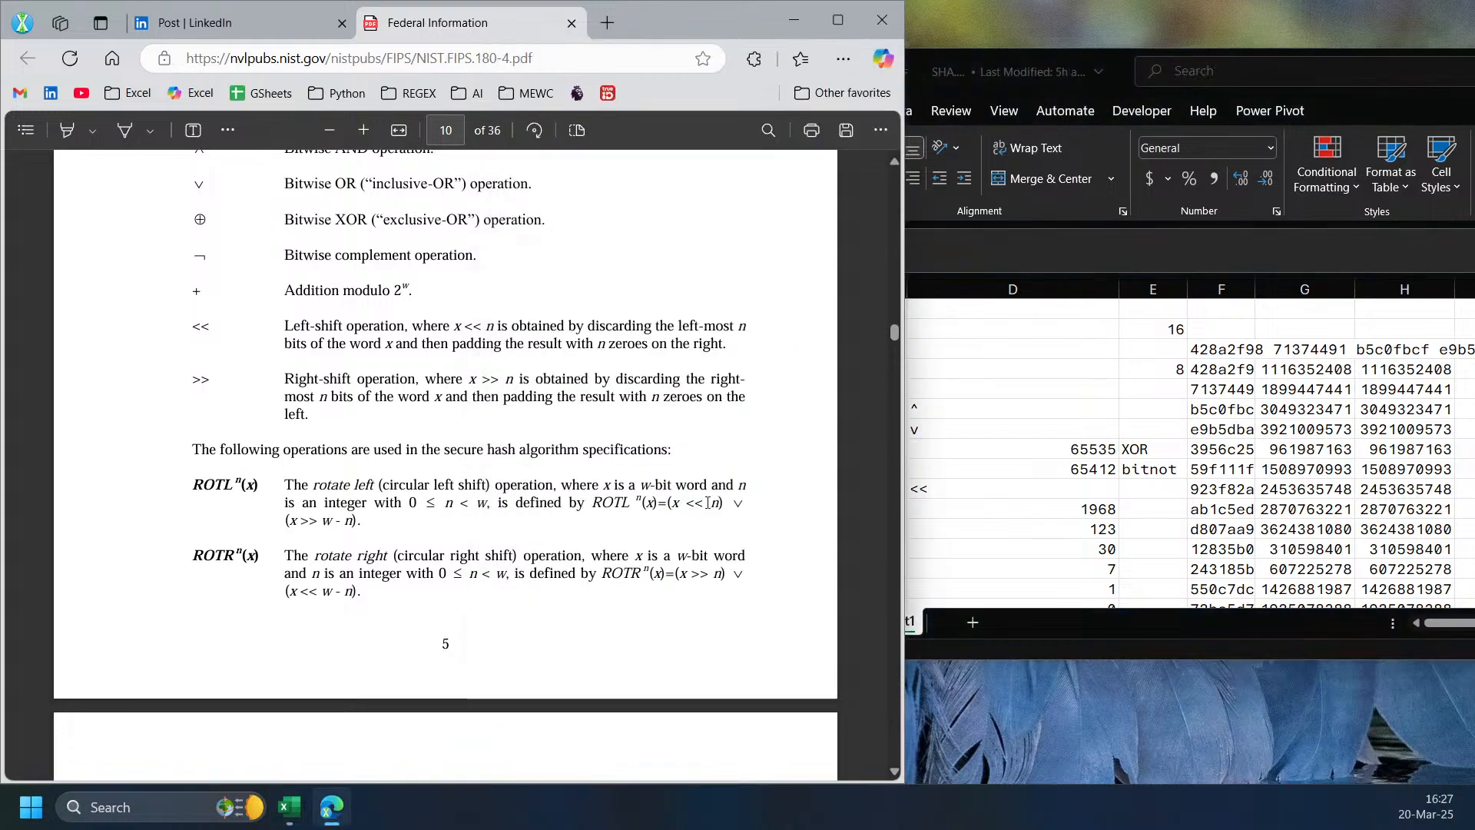
pyautogui.moveTo(358, 528); pyautogui.dragTo(285, 523)
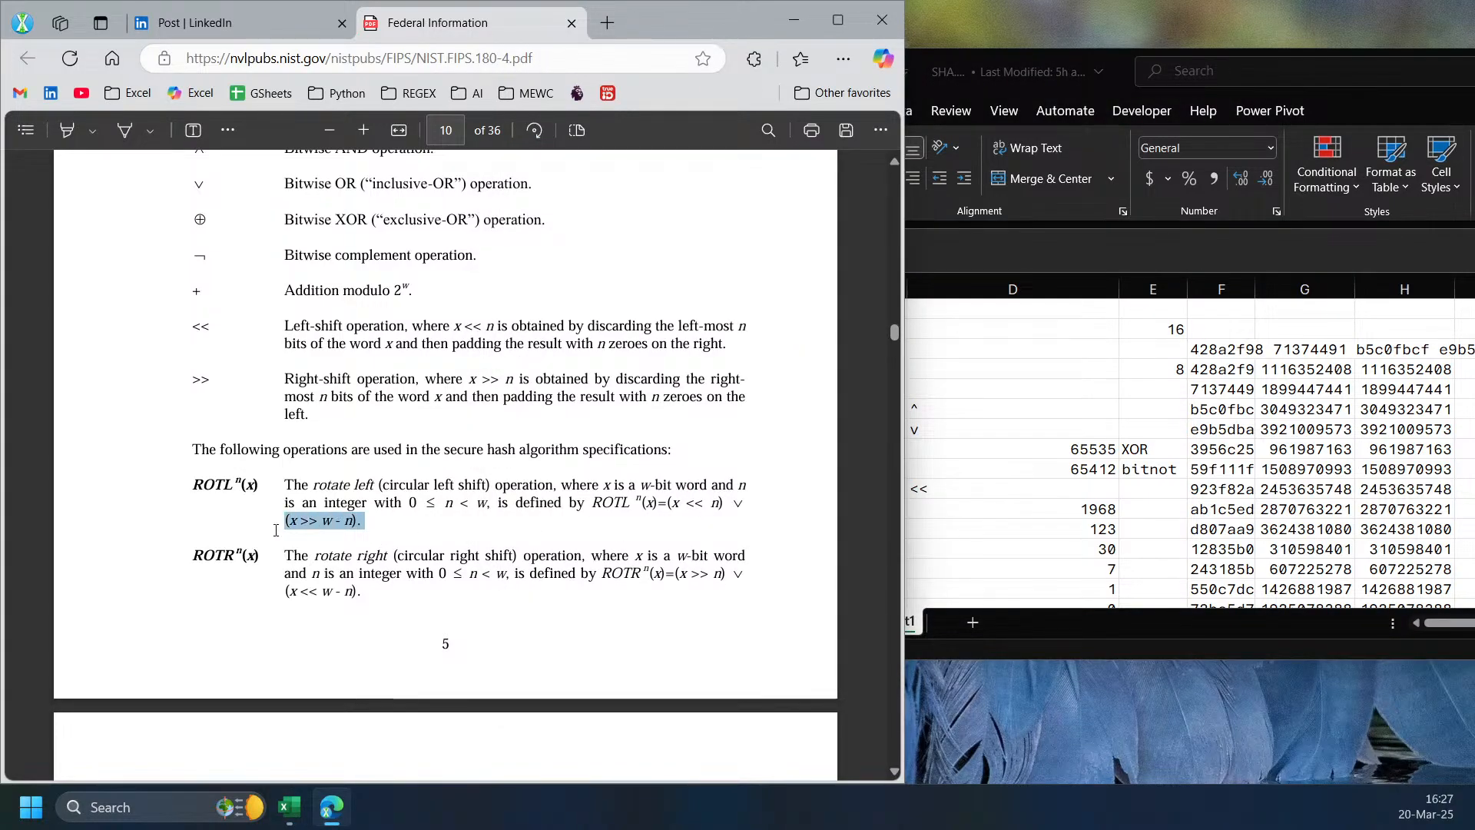
pyautogui.rightClick(285, 523)
pyautogui.click(223, 540)
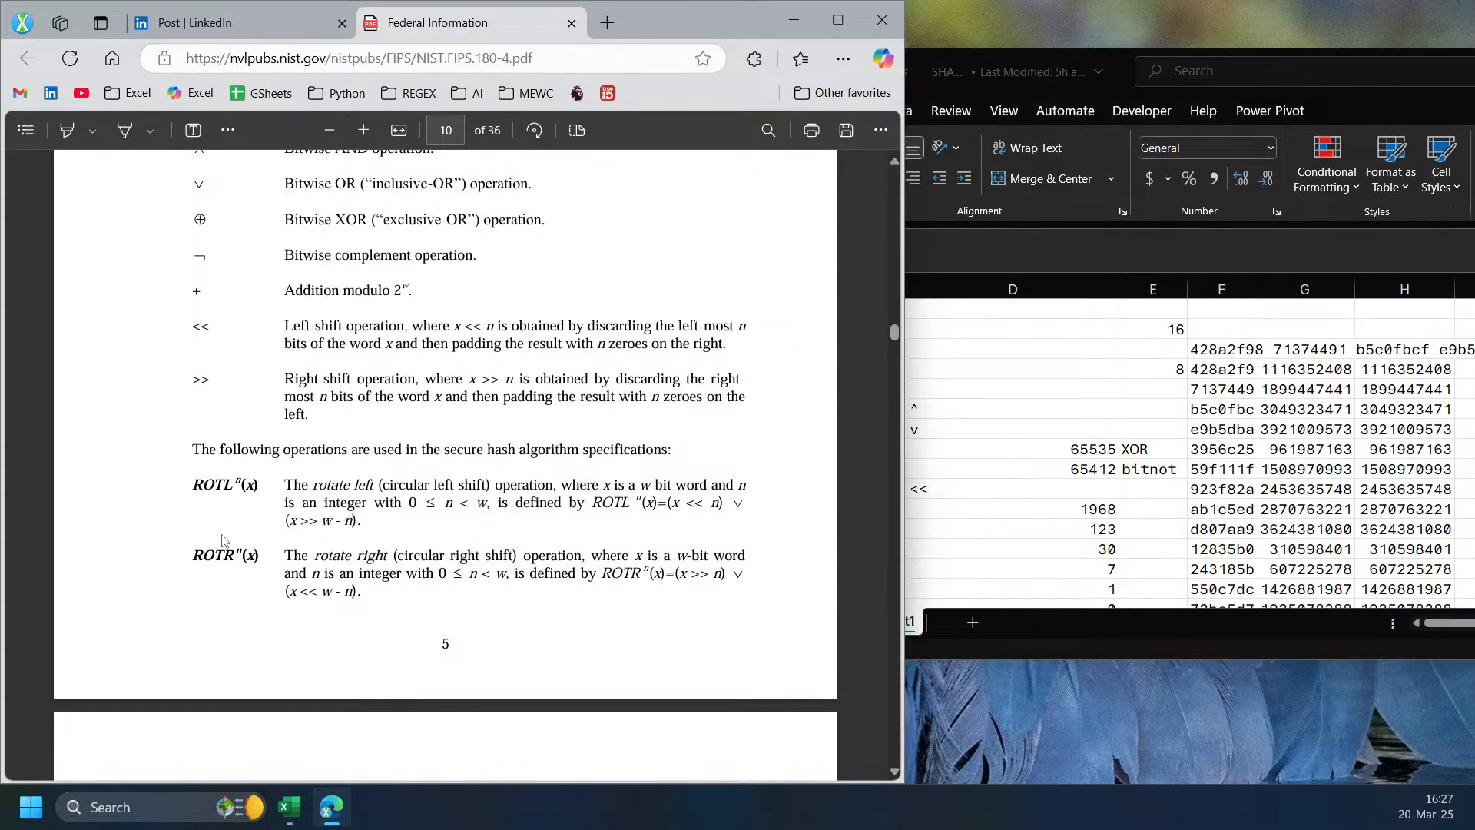
pyautogui.doubleClick(333, 521)
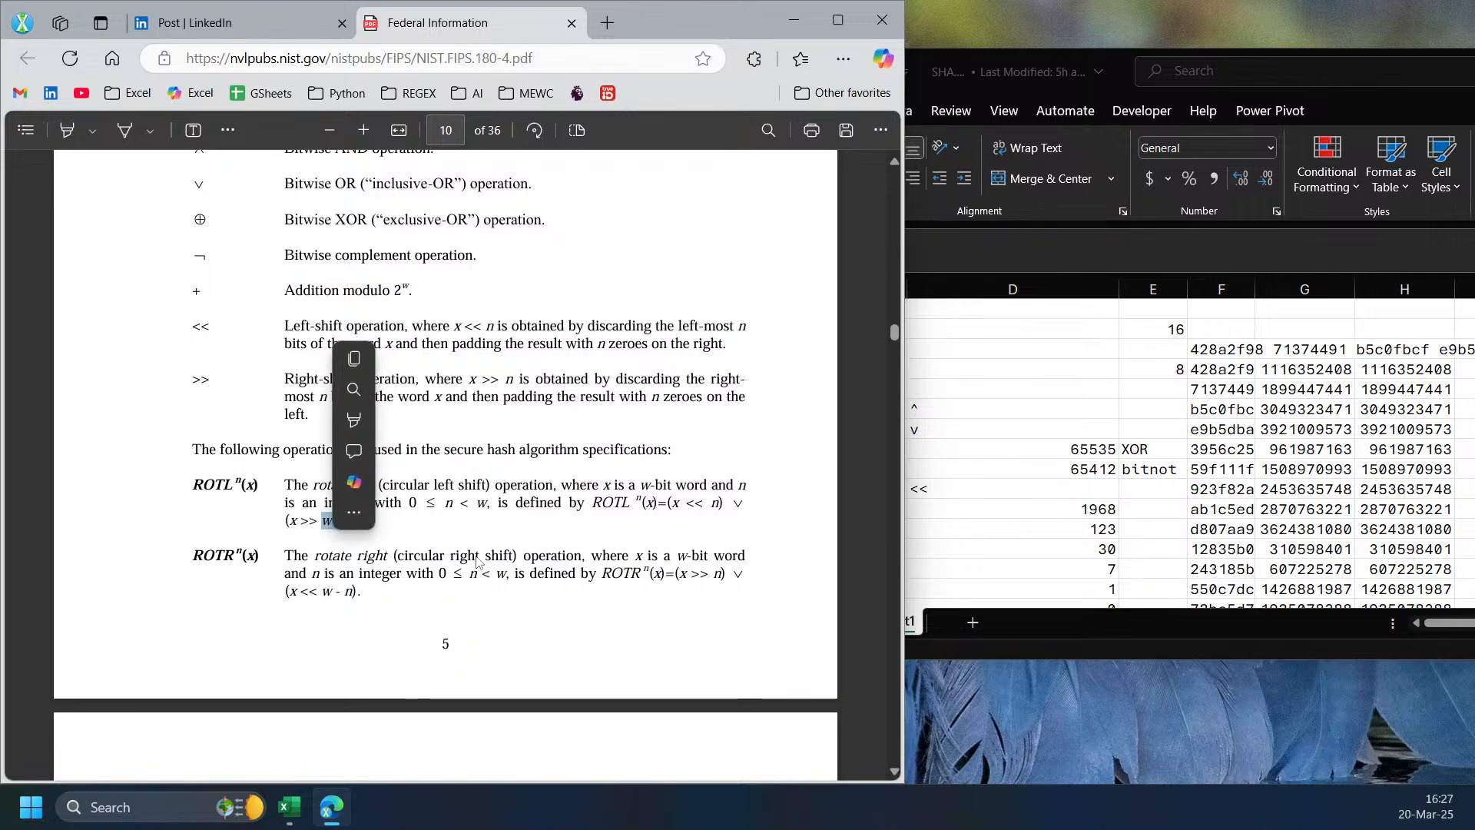
# - Examine the ROTR rotate-right and SHR right-shift definitions in the PDF
pyautogui.click(393, 567)
pyautogui.moveTo(265, 555); pyautogui.dragTo(192, 556)
pyautogui.rightClick(196, 567)
pyautogui.click(390, 581)
pyautogui.click(433, 604)
pyautogui.scroll(-3, 507, 602)
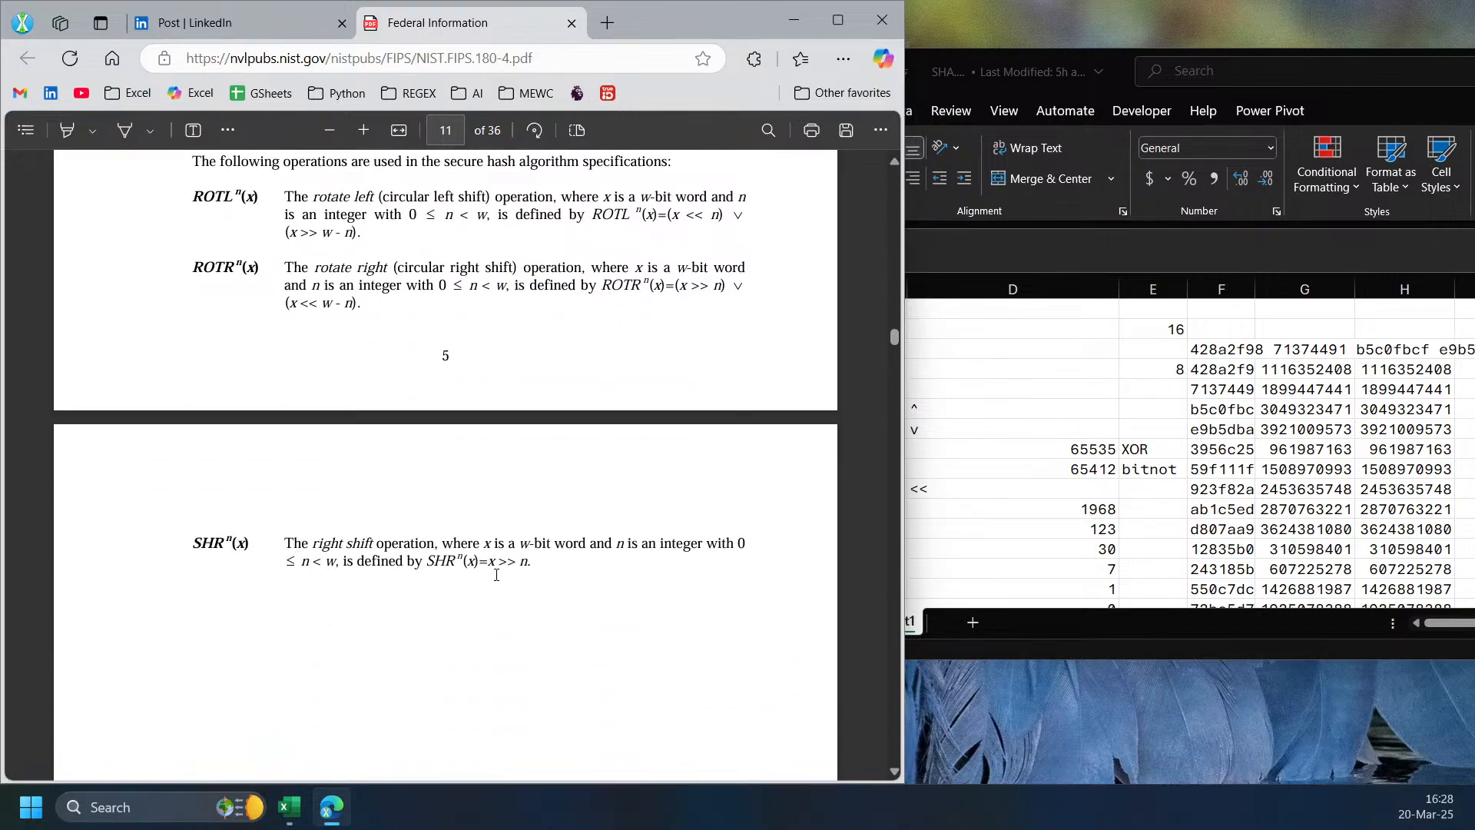
pyautogui.tripleClick(486, 560)
pyautogui.click(540, 604)
# - Move on to section 3.1, Bit Strings and Integers, in the PDF and read how words are represented as hex digits
pyautogui.click(972, 507)
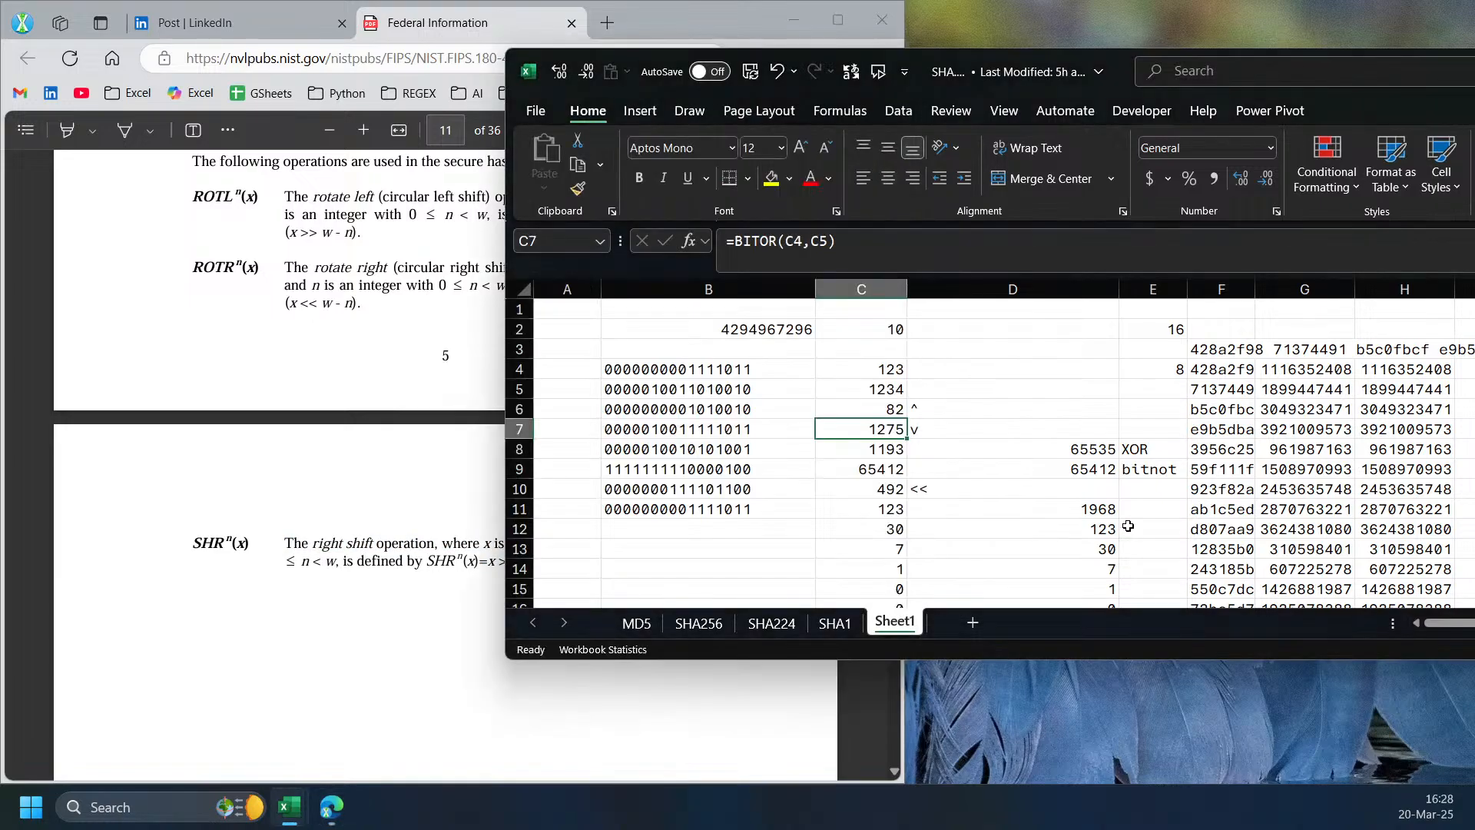
pyautogui.click(426, 524)
pyautogui.scroll(-1, 438, 522)
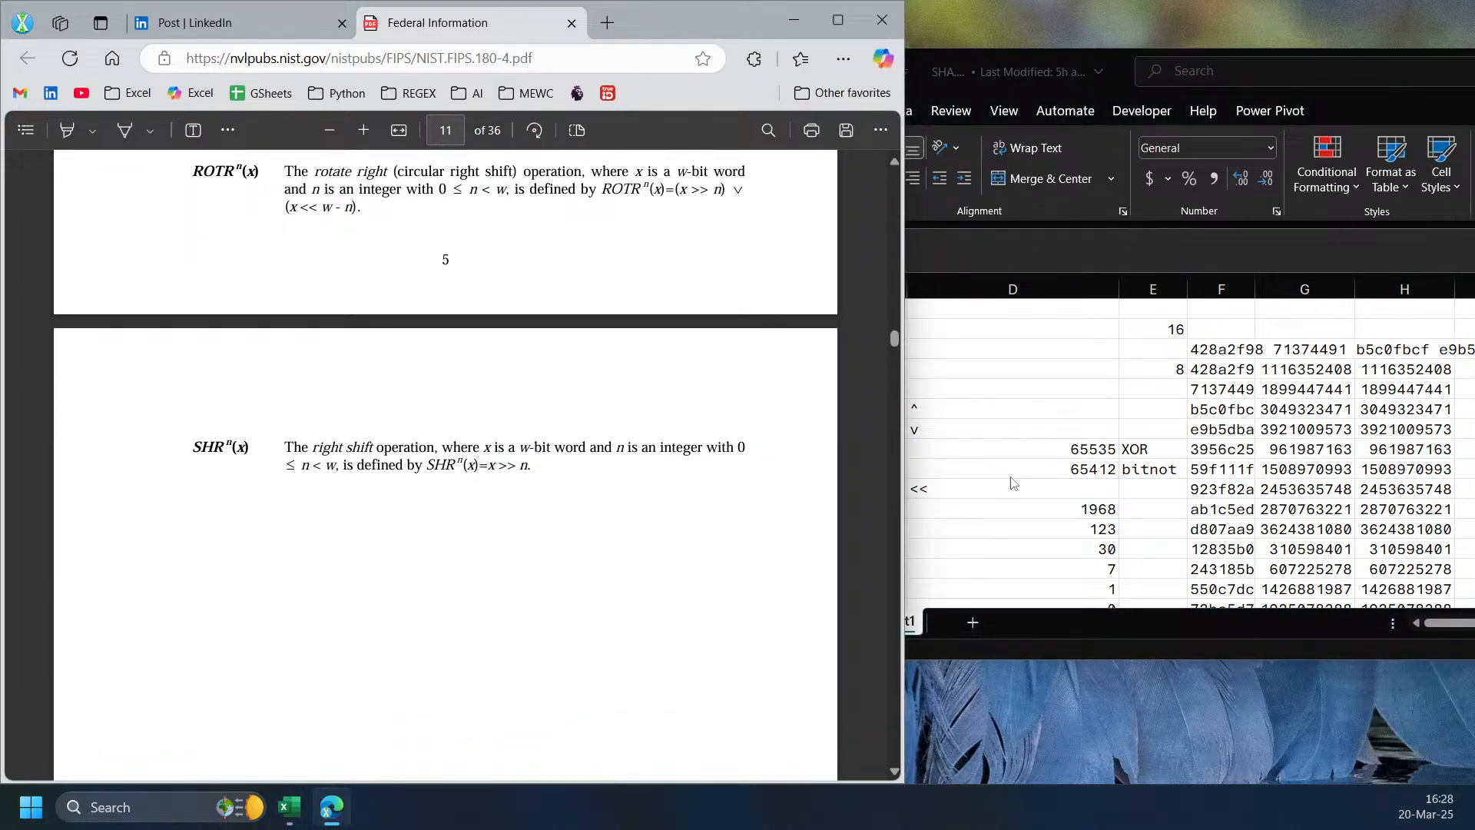
pyautogui.scroll(-3, 461, 534)
pyautogui.scroll(7, 451, 546)
pyautogui.scroll(-9, 457, 546)
pyautogui.scroll(-5, 457, 545)
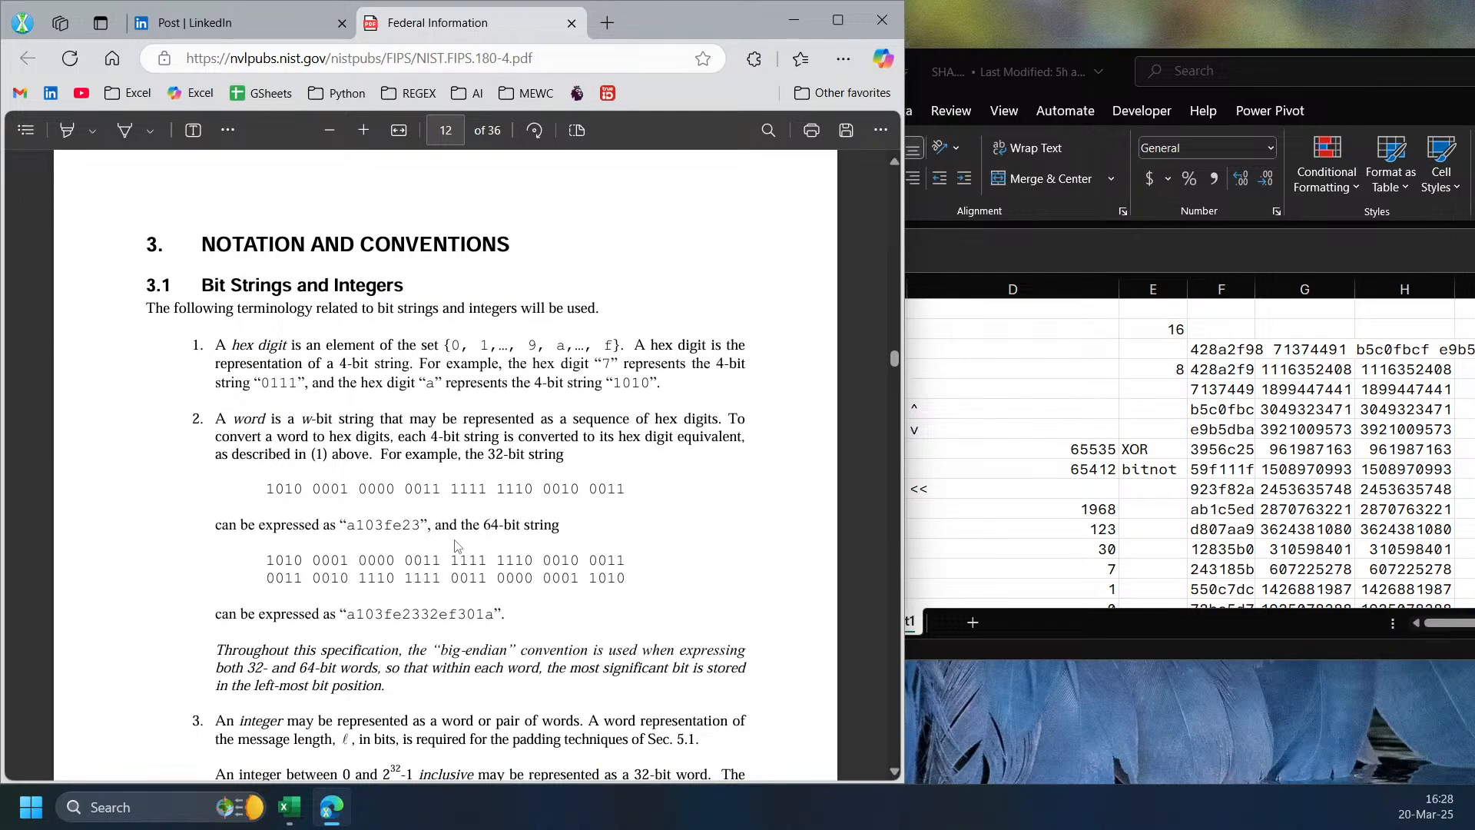
pyautogui.click(980, 450)
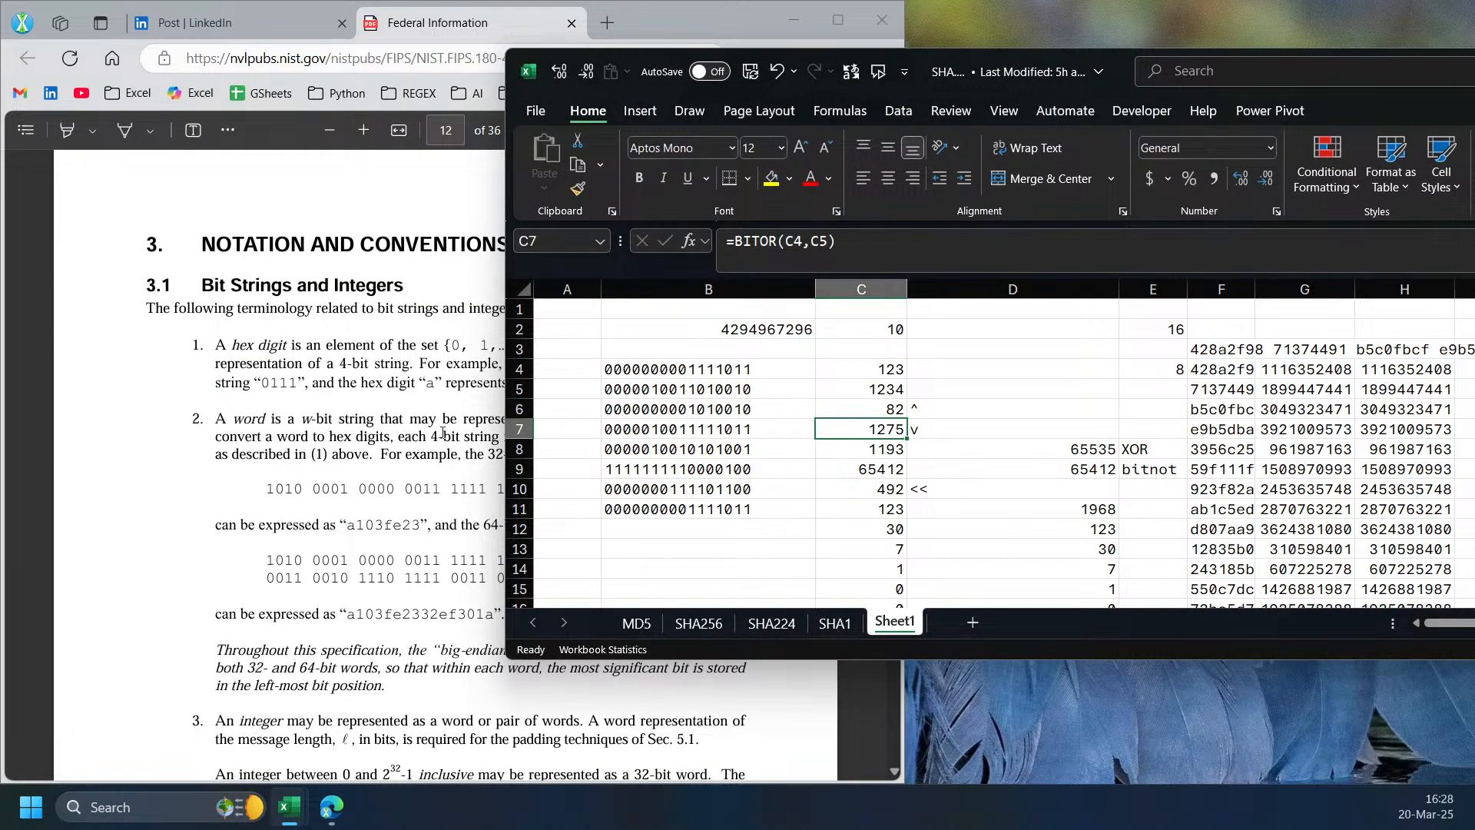
pyautogui.click(399, 450)
pyautogui.scroll(-2, 419, 414)
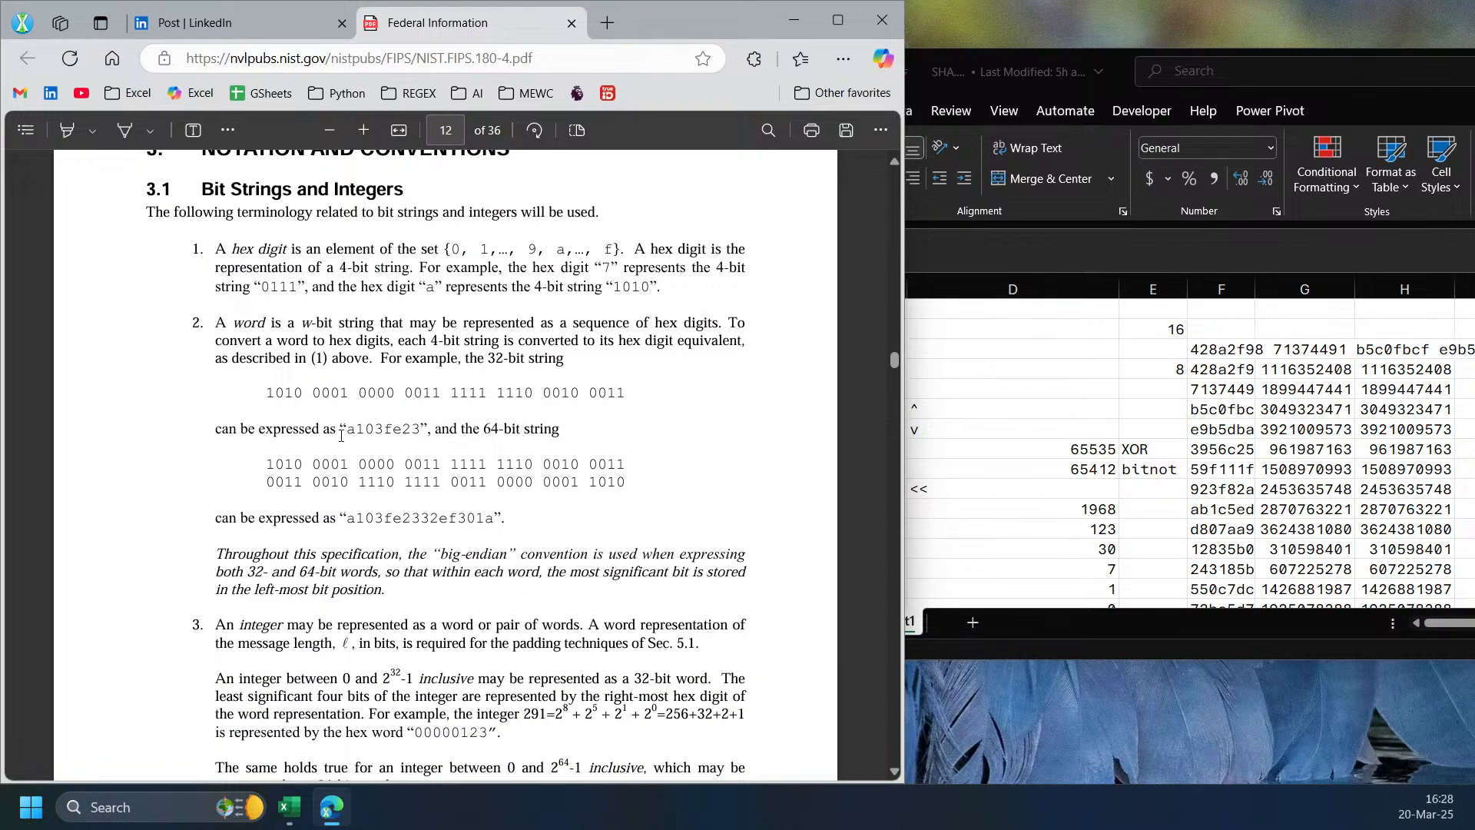
pyautogui.scroll(2, 433, 403)
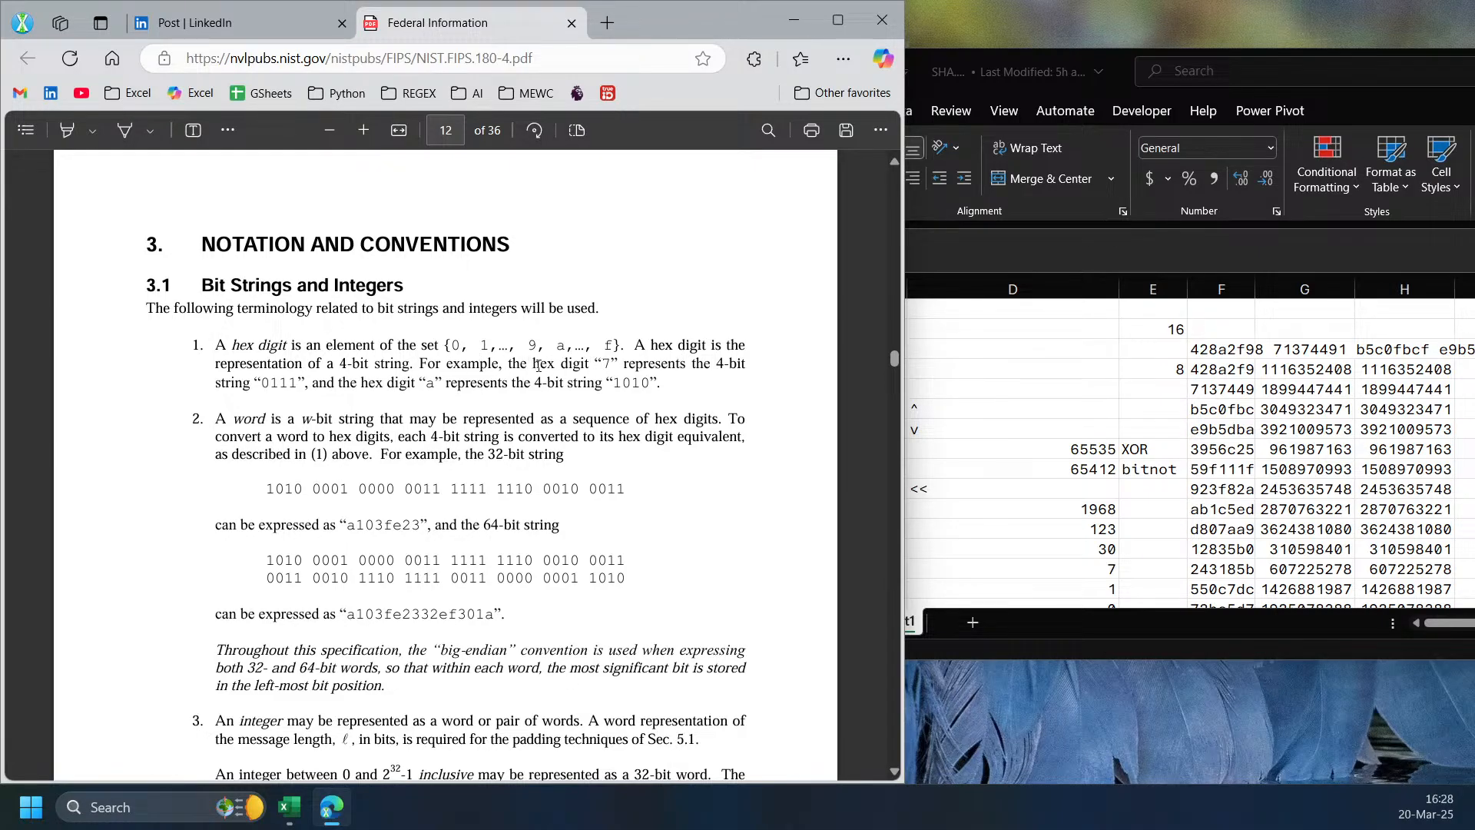
# - Highlight the hex word a103fe23 in section 3.1 and compare it with its 32-bit binary string
pyautogui.scroll(-2, 365, 397)
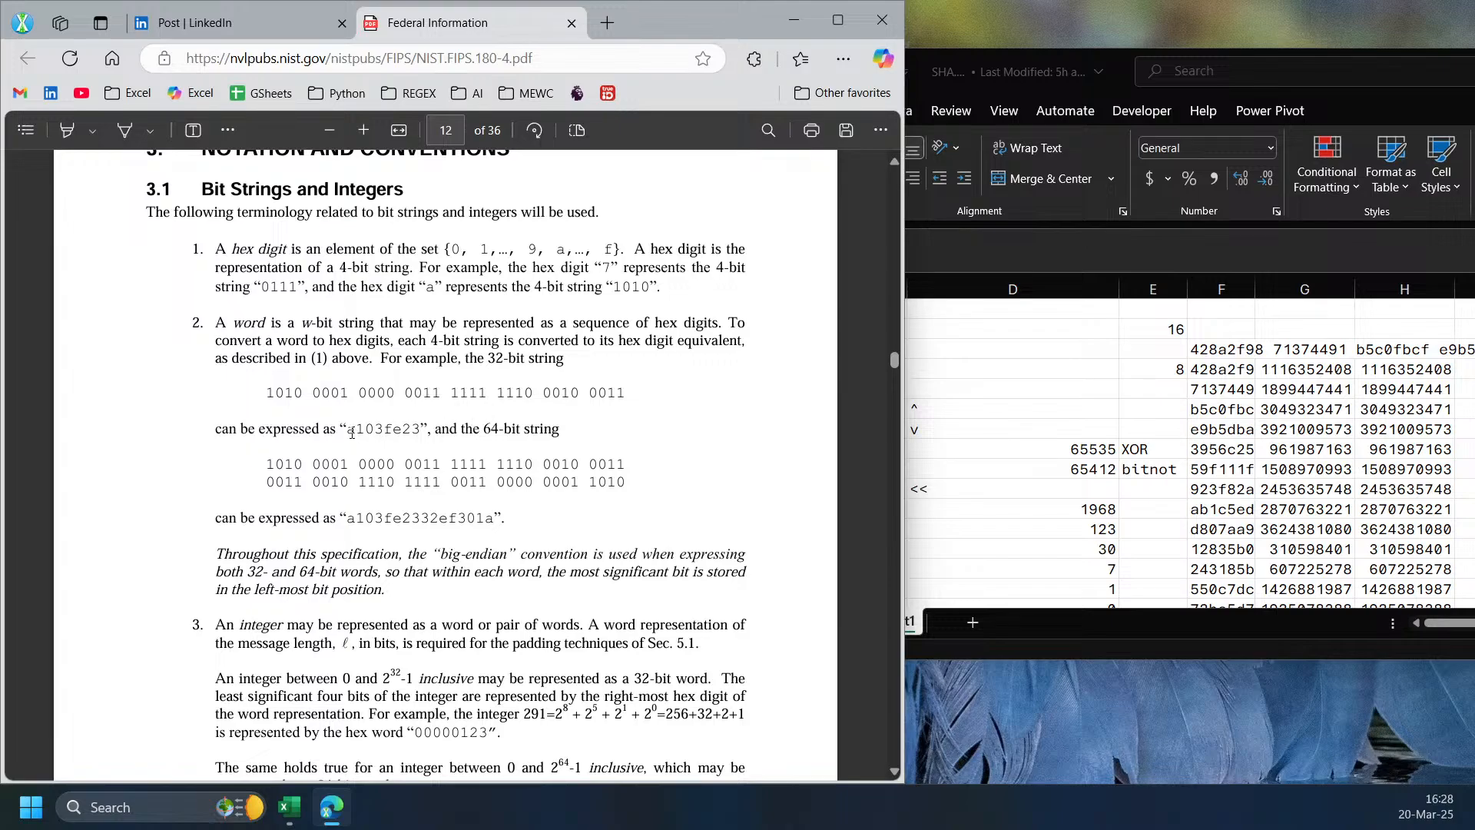
pyautogui.doubleClick(349, 431)
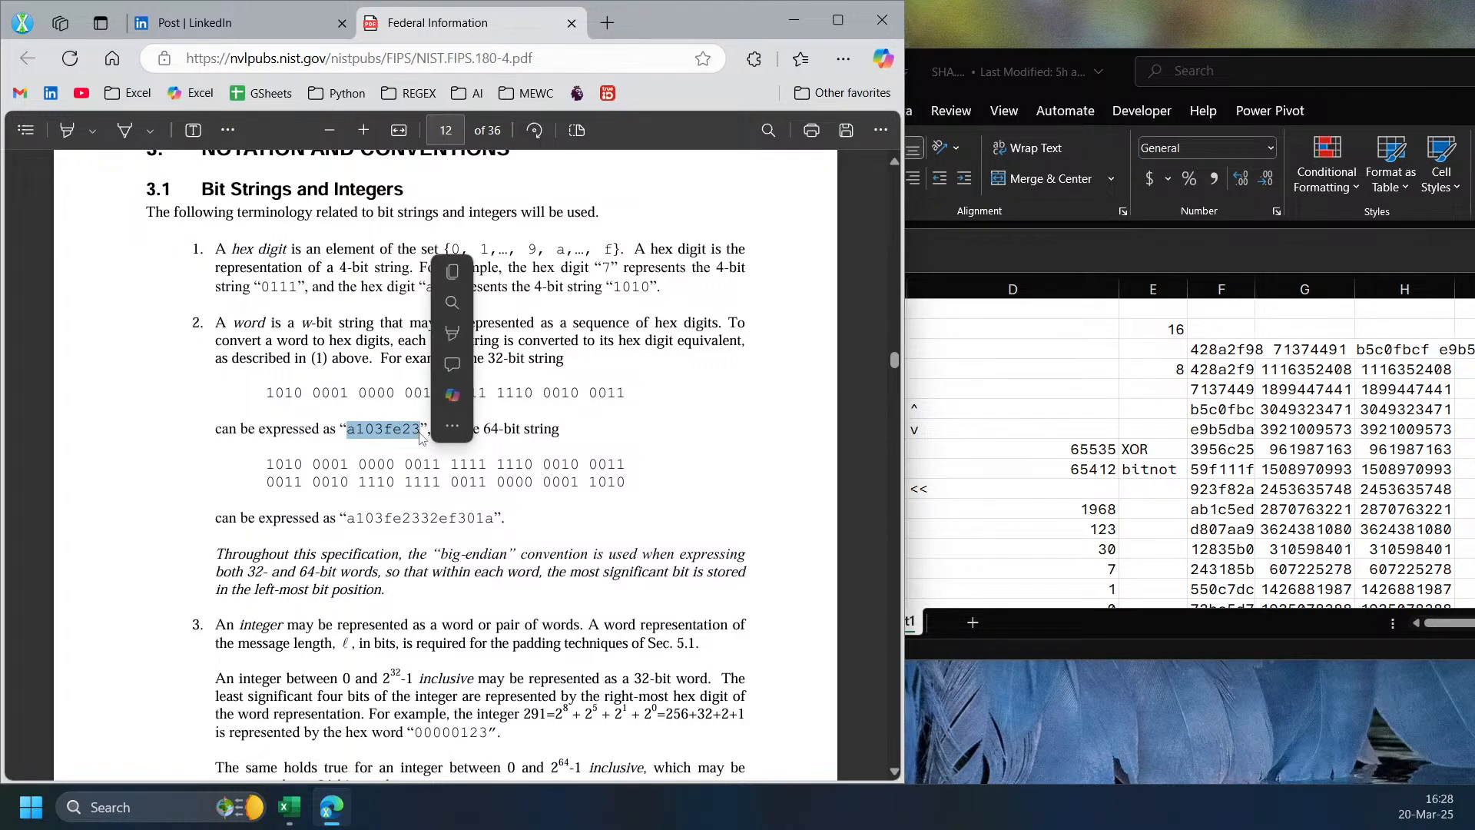
pyautogui.click(374, 521)
pyautogui.click(1418, 367)
pyautogui.click(418, 397)
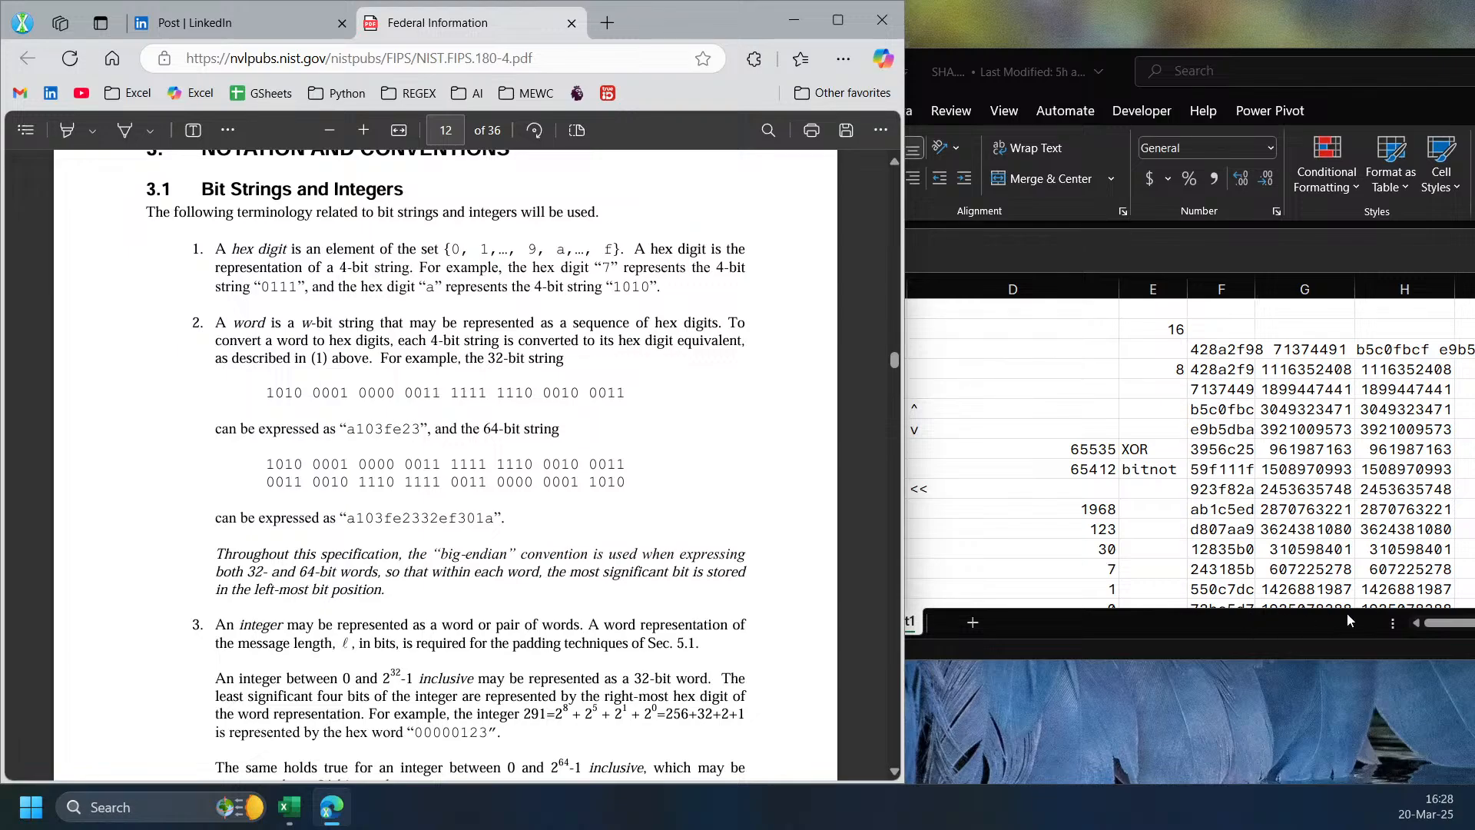
# - Check the DECIMAL formula in H4 of the workbook, then highlight a103fe23 and the start of the 64-bit string in the PDF
pyautogui.click(1432, 629)
pyautogui.click(1383, 370)
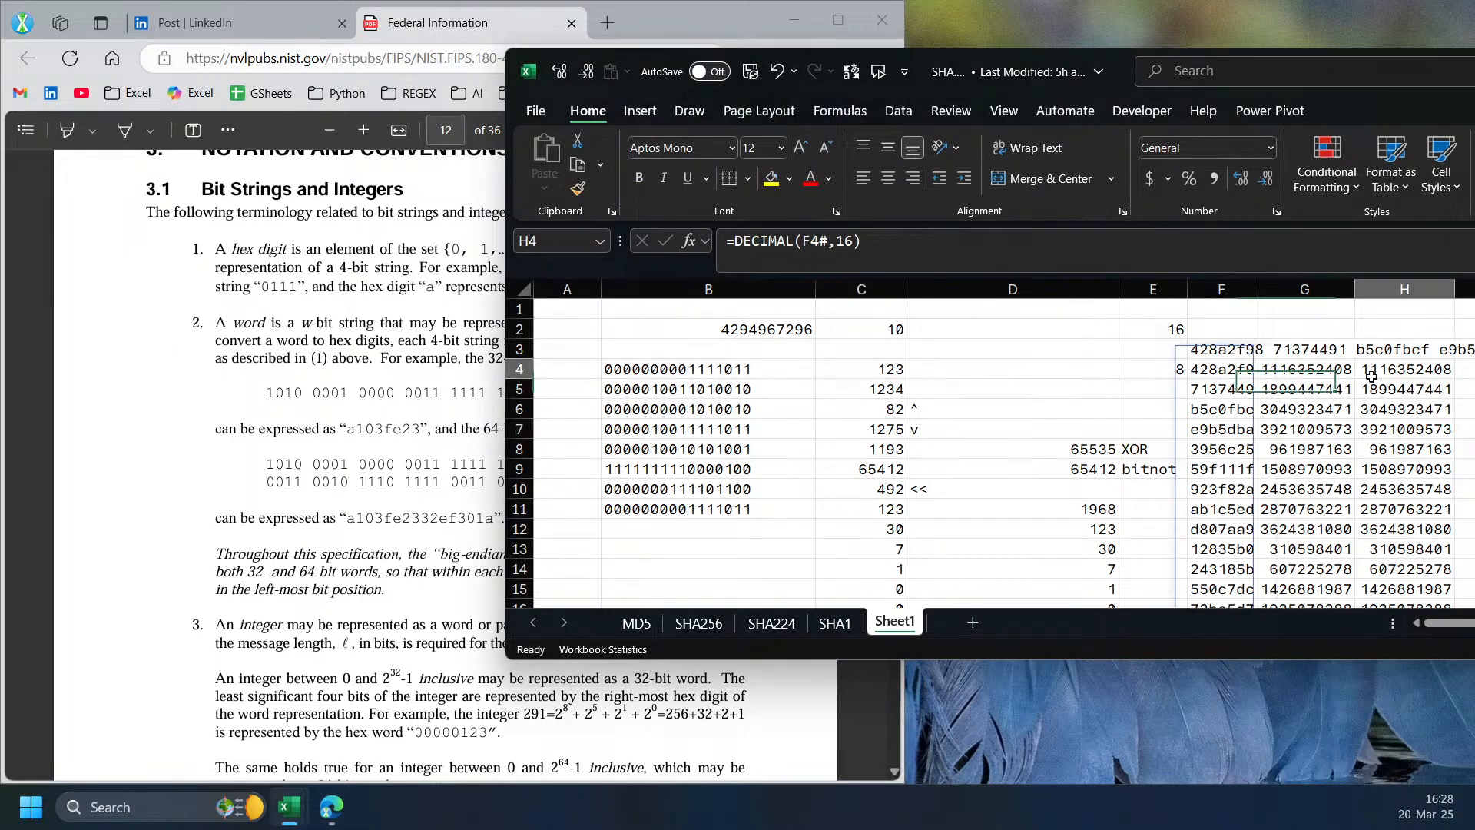
pyautogui.click(305, 466)
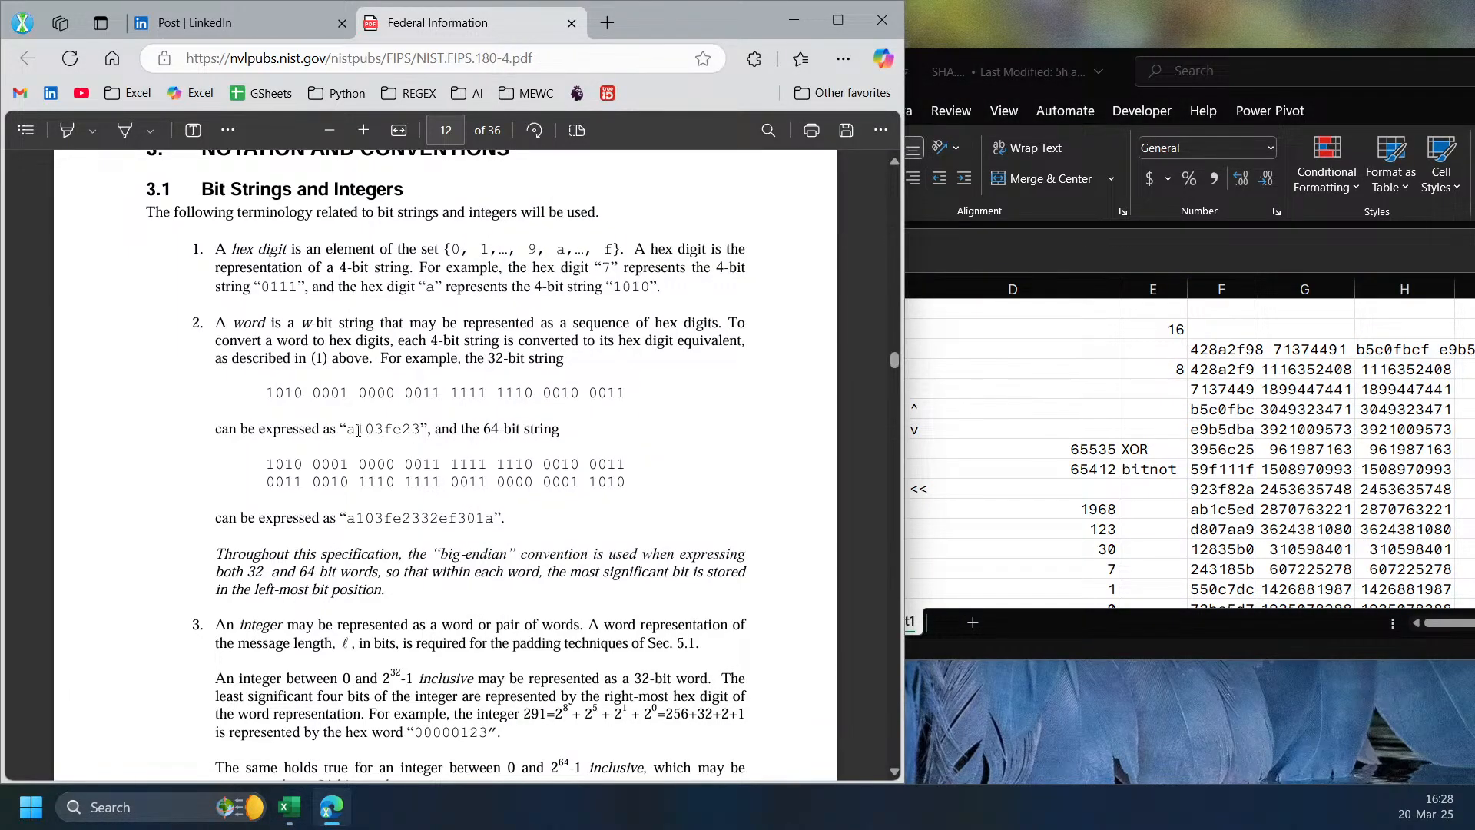
pyautogui.moveTo(349, 425); pyautogui.dragTo(416, 426)
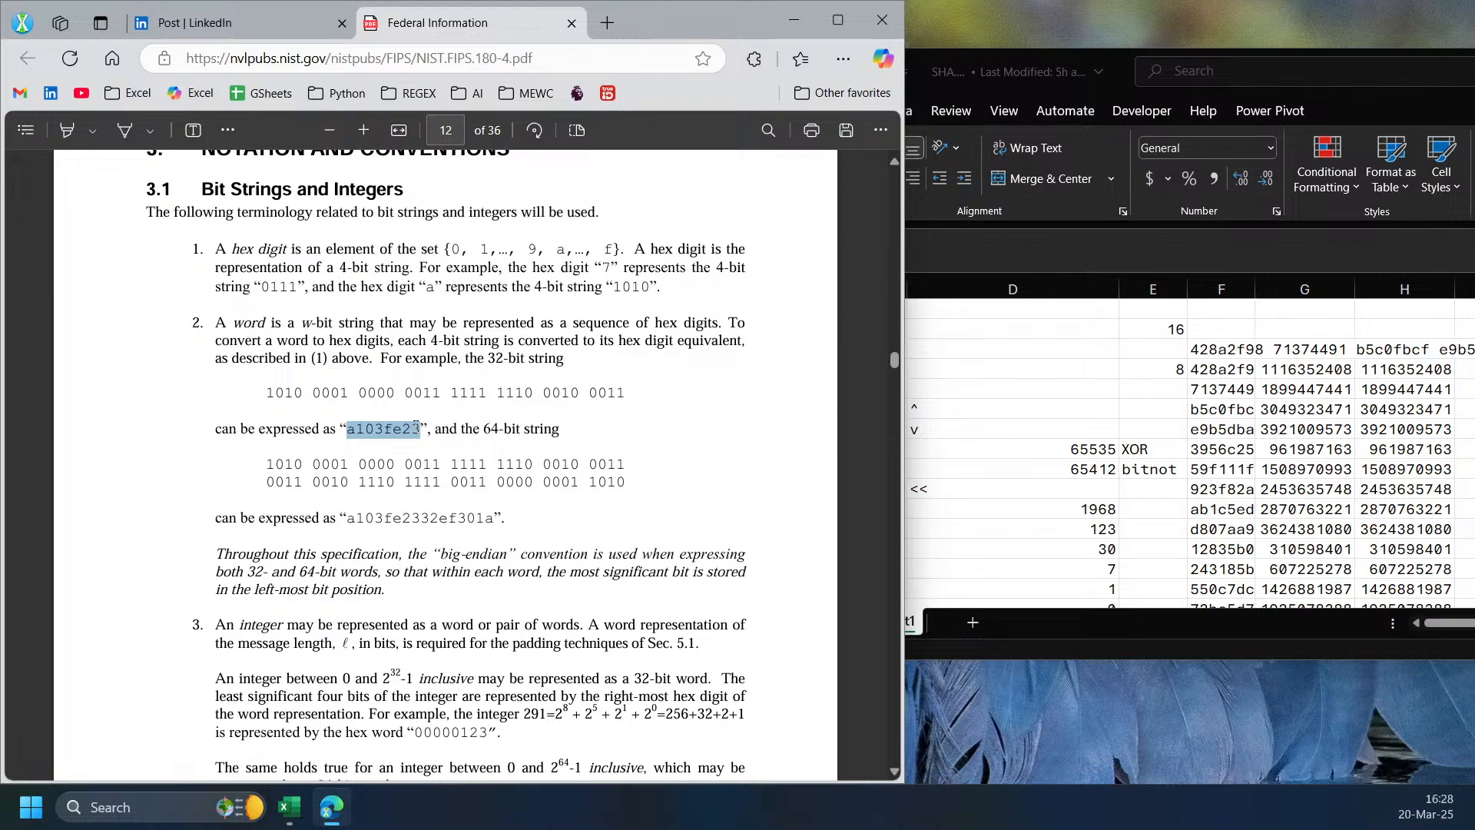
pyautogui.moveTo(266, 464); pyautogui.dragTo(307, 466)
pyautogui.click(495, 455)
# - Read how integers are represented as words and how large message blocks are, continuing to section 3.2, Operations on Words
pyautogui.scroll(-5, 435, 453)
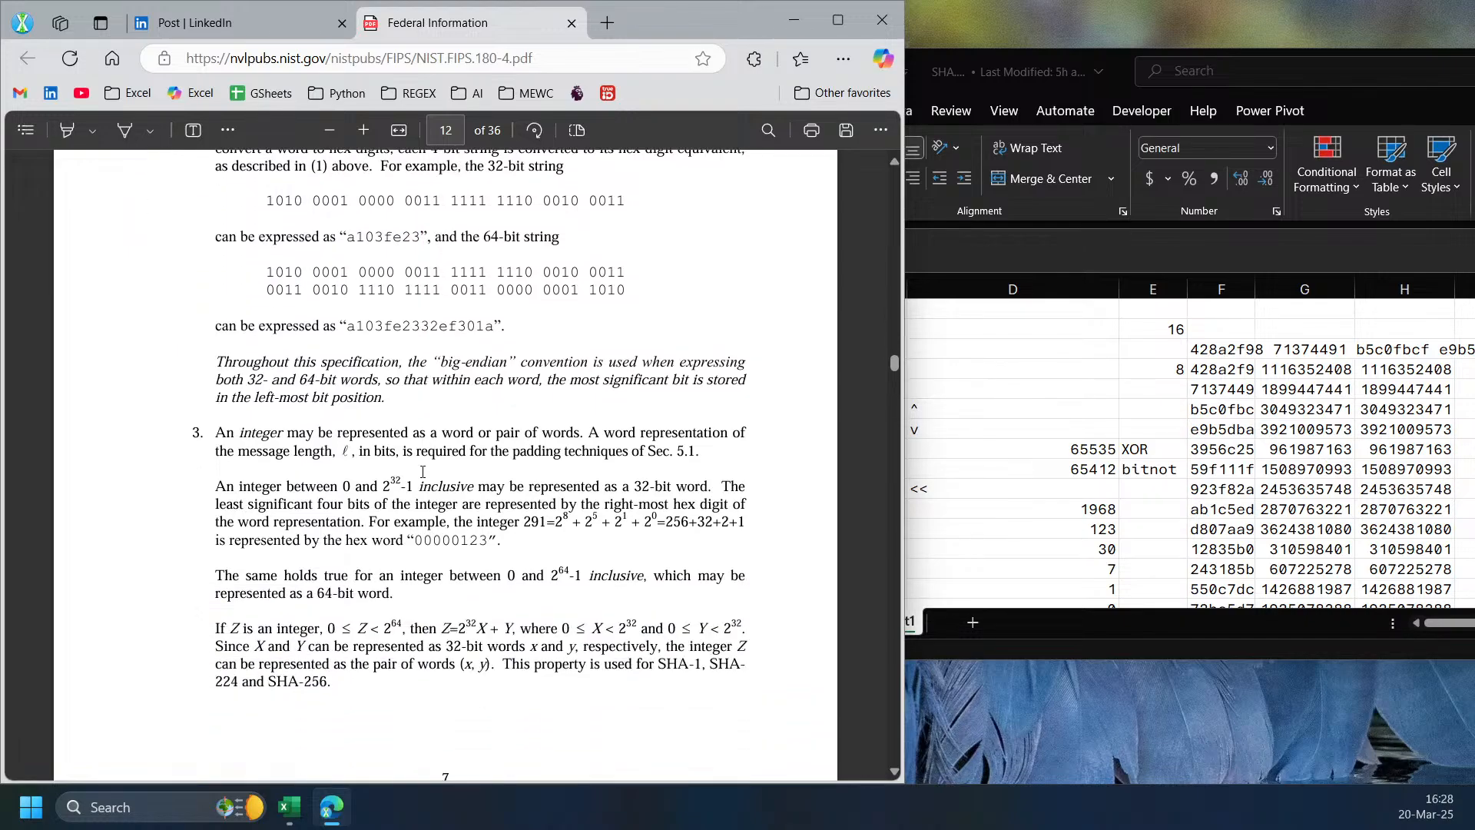
pyautogui.scroll(1, 438, 457)
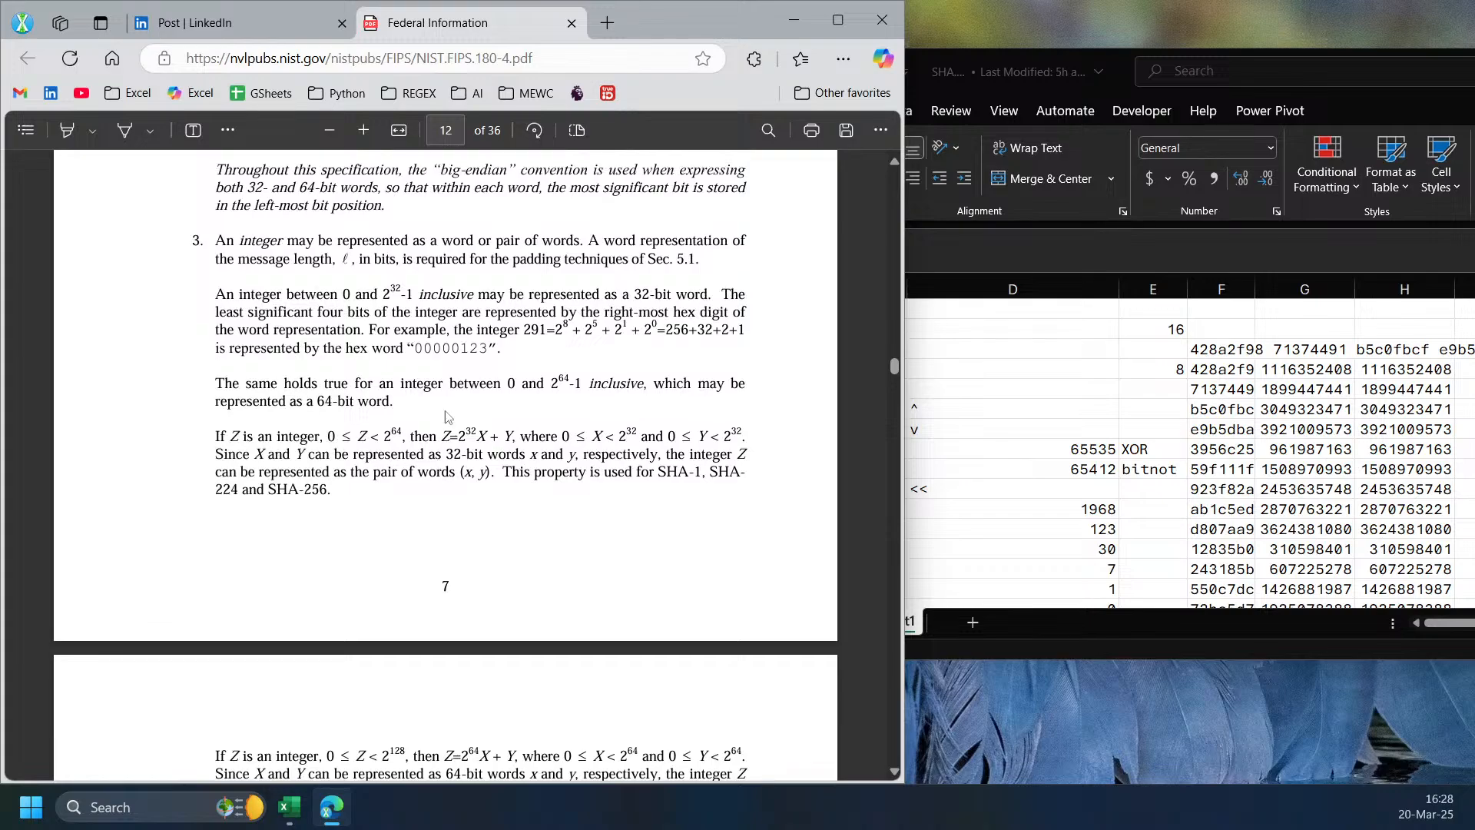
pyautogui.scroll(-8, 400, 338)
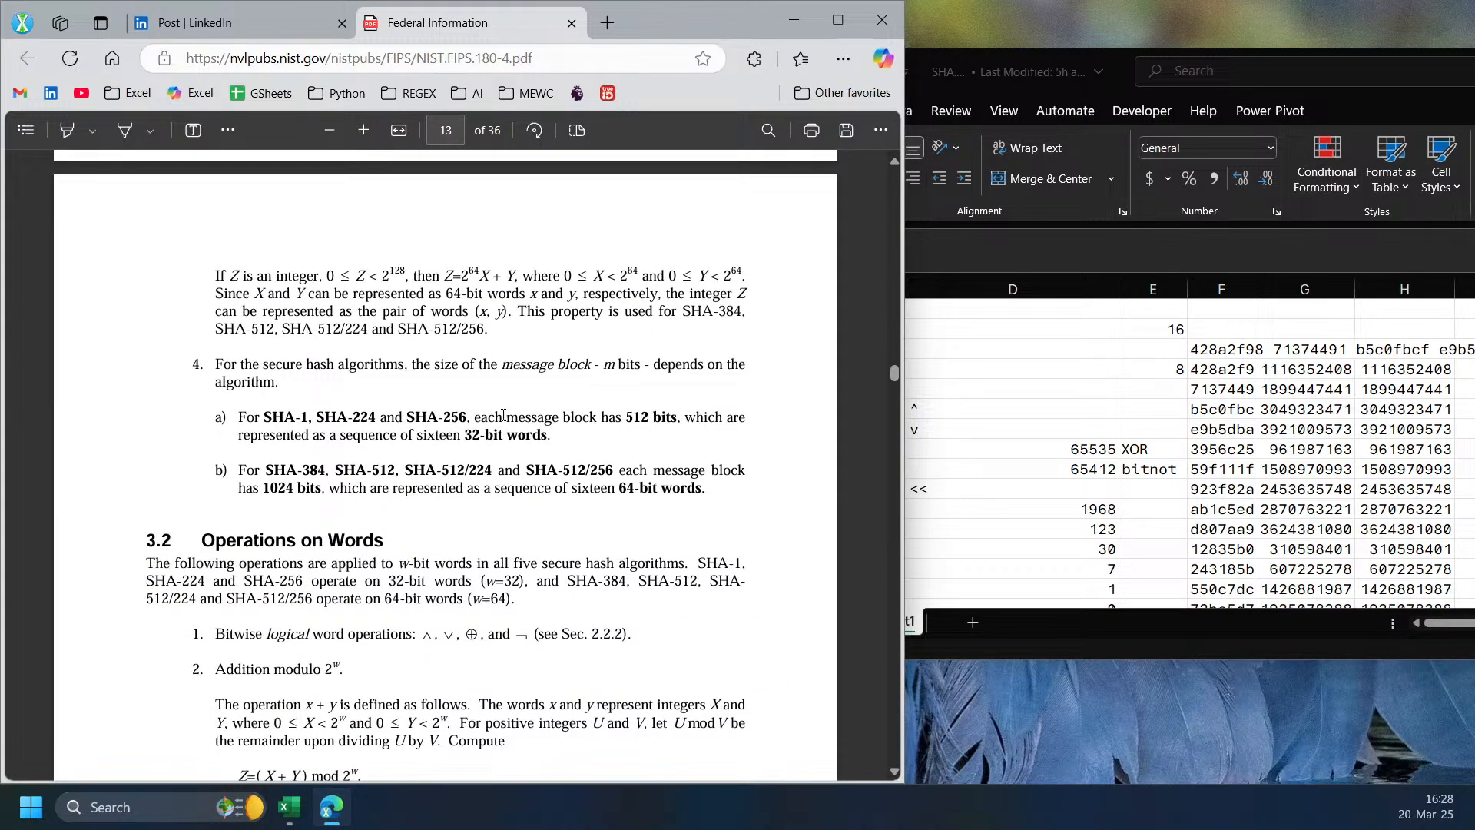
pyautogui.scroll(1, 503, 415)
pyautogui.scroll(-3, 503, 416)
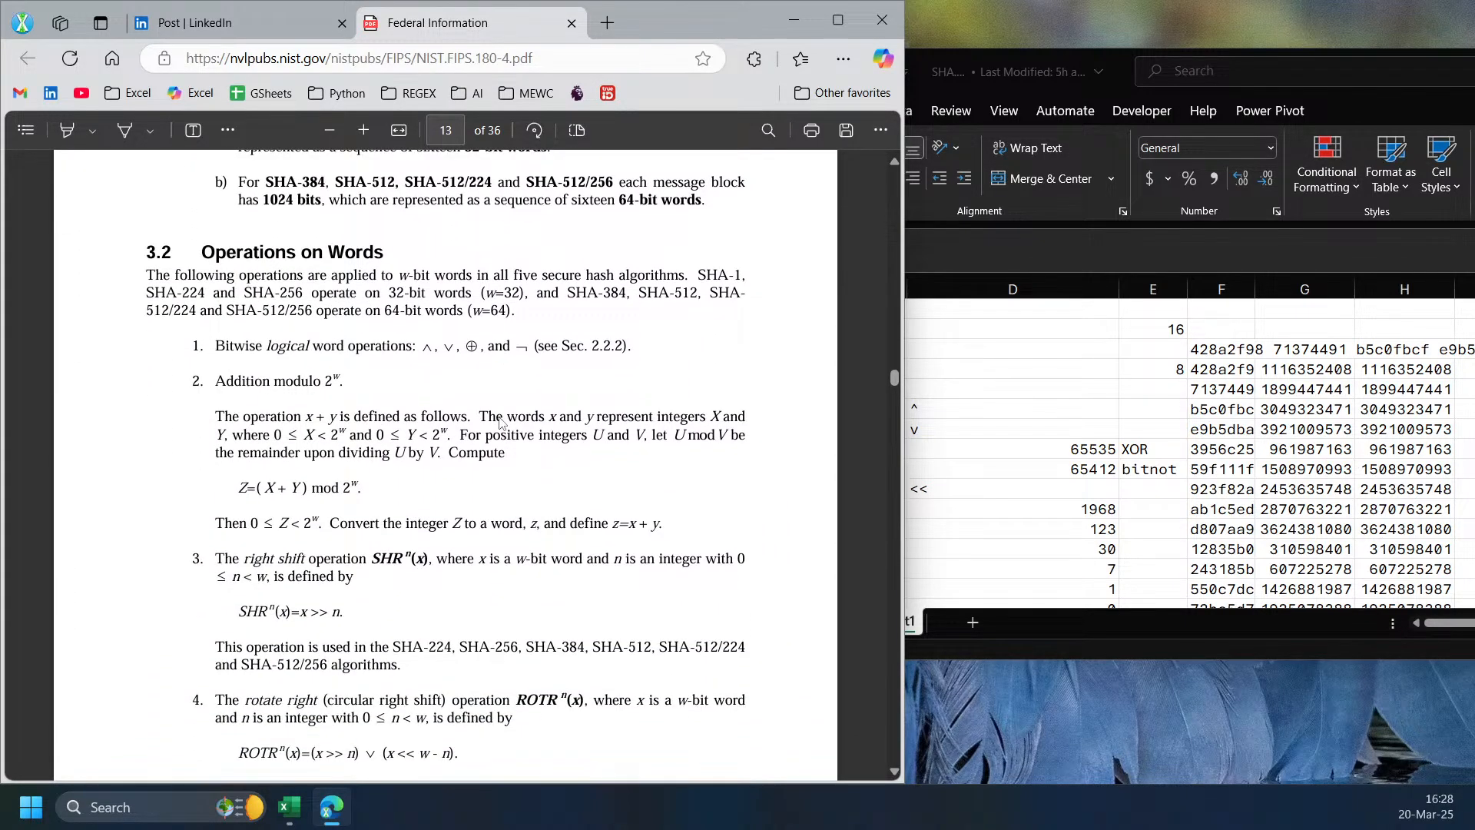
pyautogui.scroll(-2, 500, 422)
pyautogui.scroll(2, 270, 317)
# - Highlight the bitwise logical operations and the addition modulo 2^w definition in section 3.2
pyautogui.moveTo(216, 346); pyautogui.dragTo(632, 347)
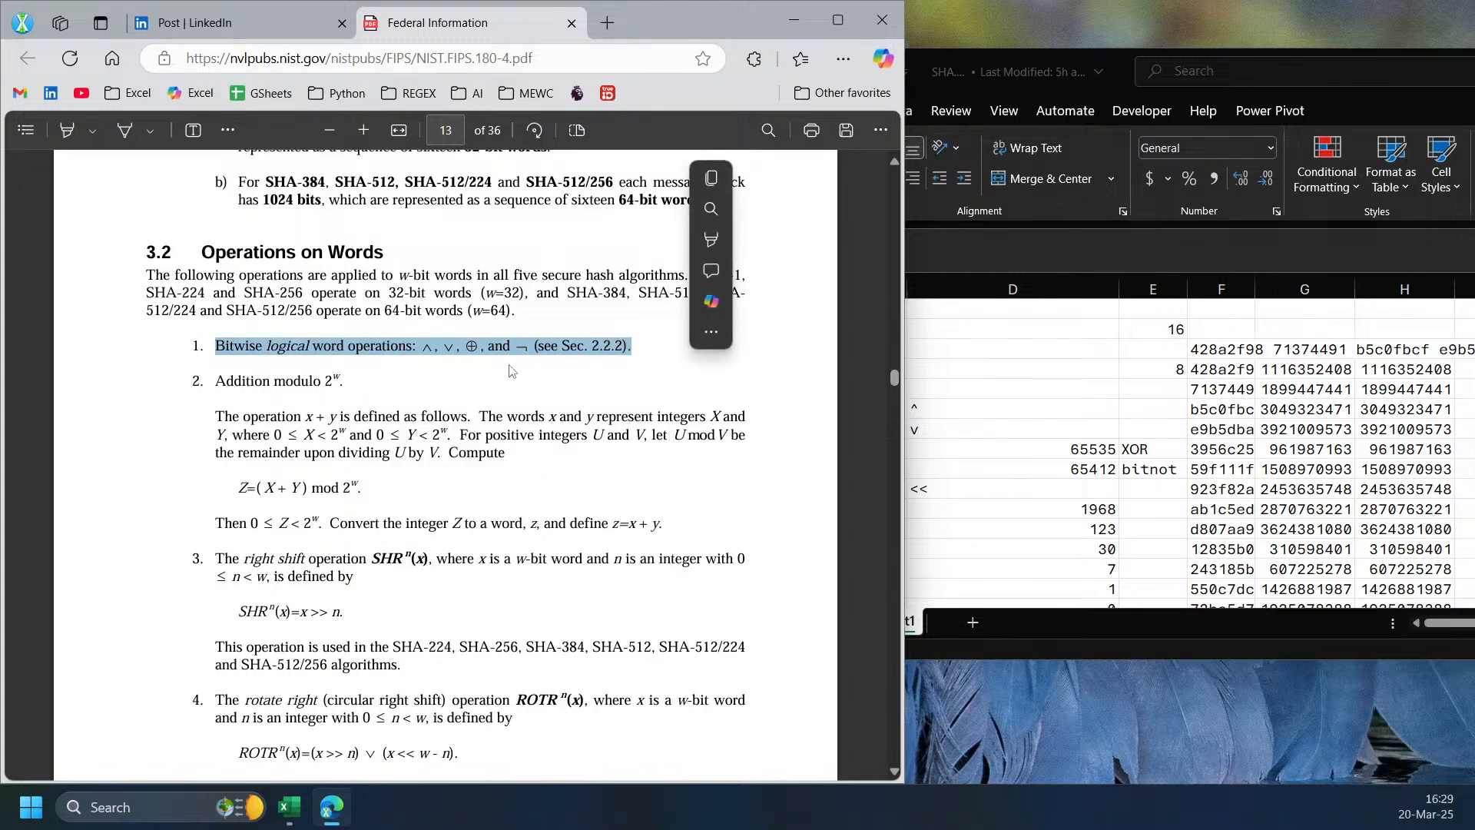
pyautogui.click(427, 353)
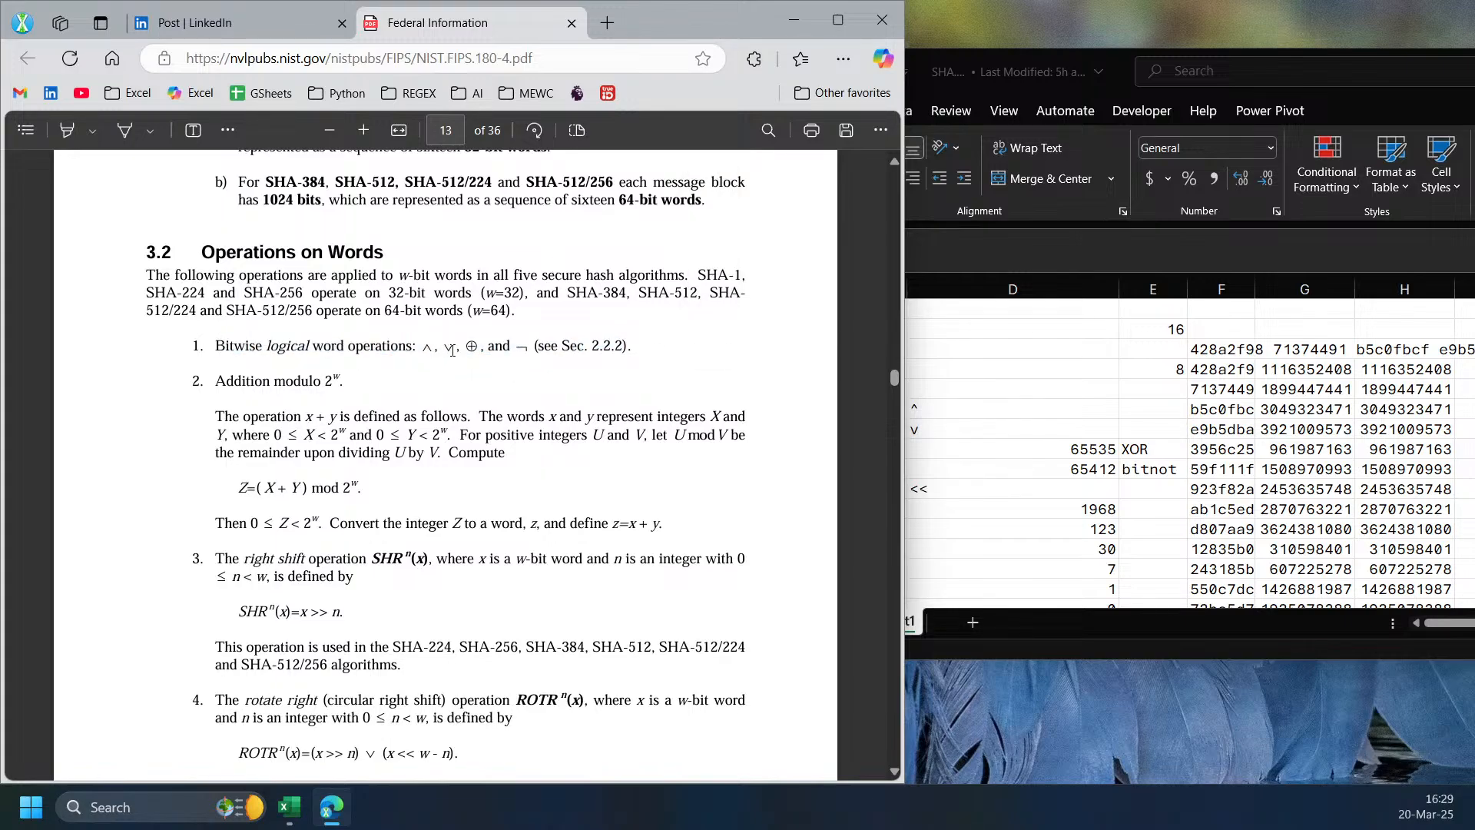
pyautogui.moveTo(217, 382); pyautogui.dragTo(339, 383)
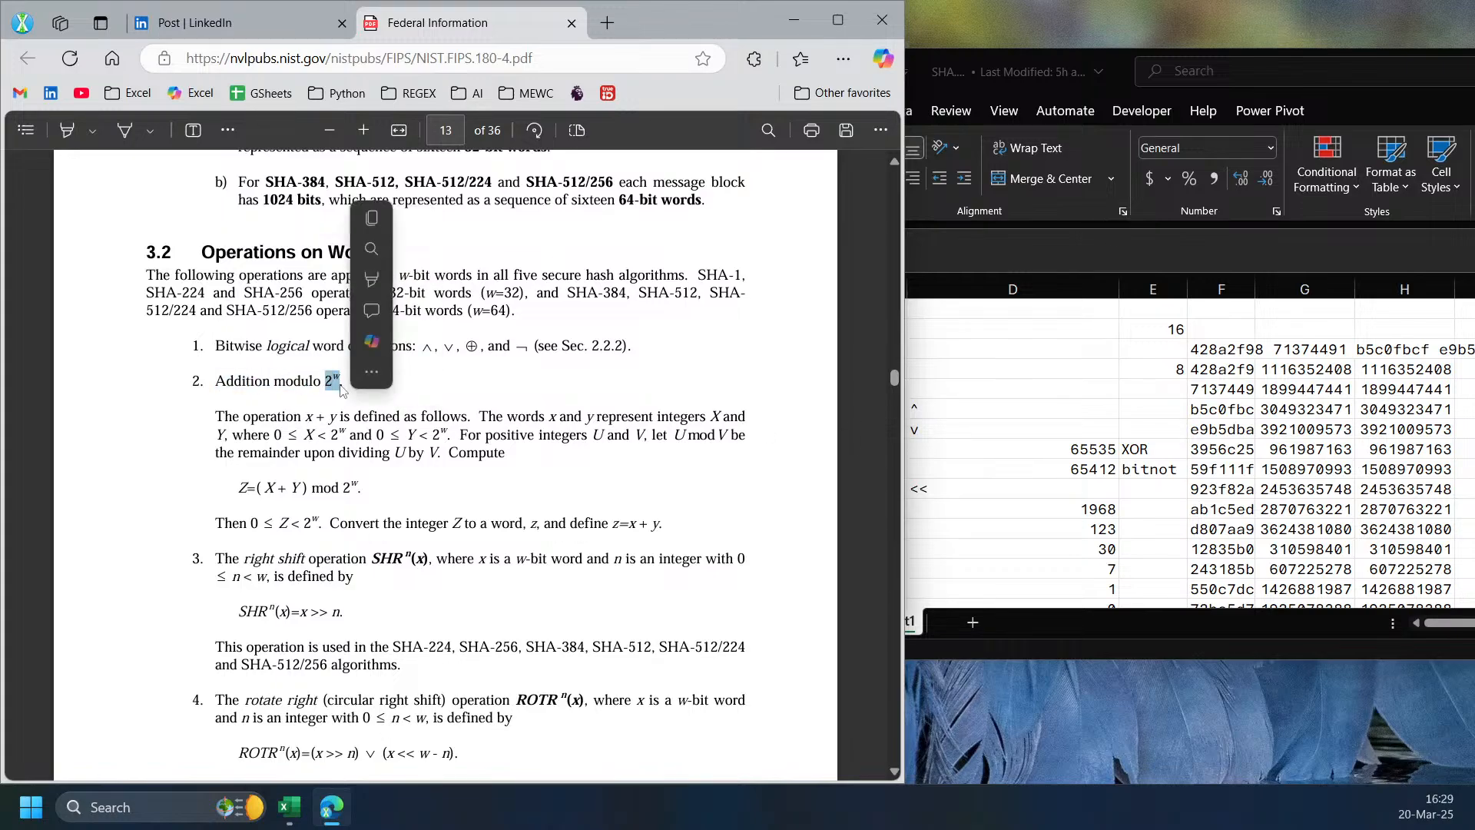
pyautogui.click(273, 415)
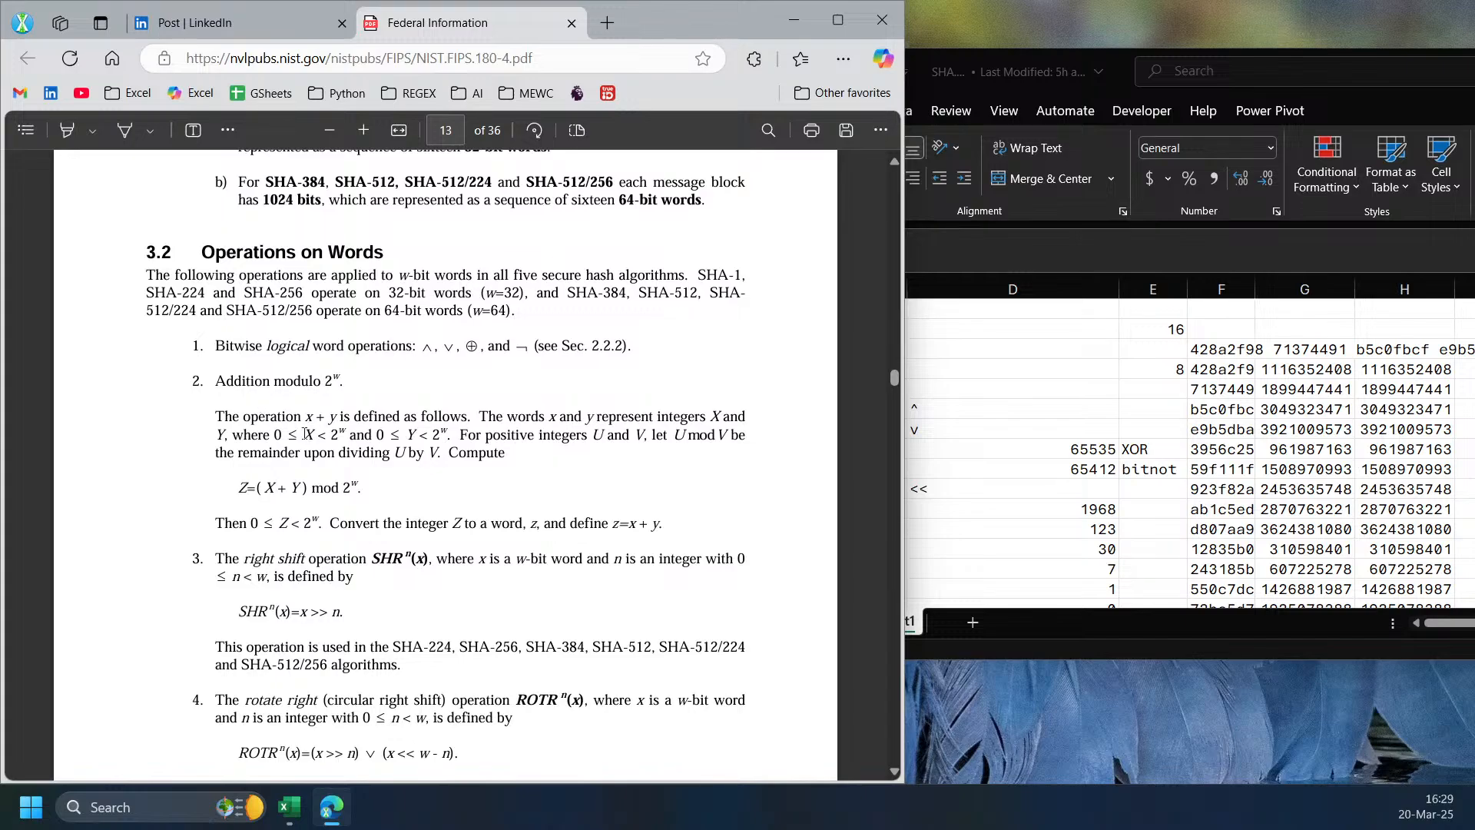
pyautogui.scroll(-1, 308, 438)
pyautogui.moveTo(237, 292); pyautogui.dragTo(427, 389)
pyautogui.click(291, 474)
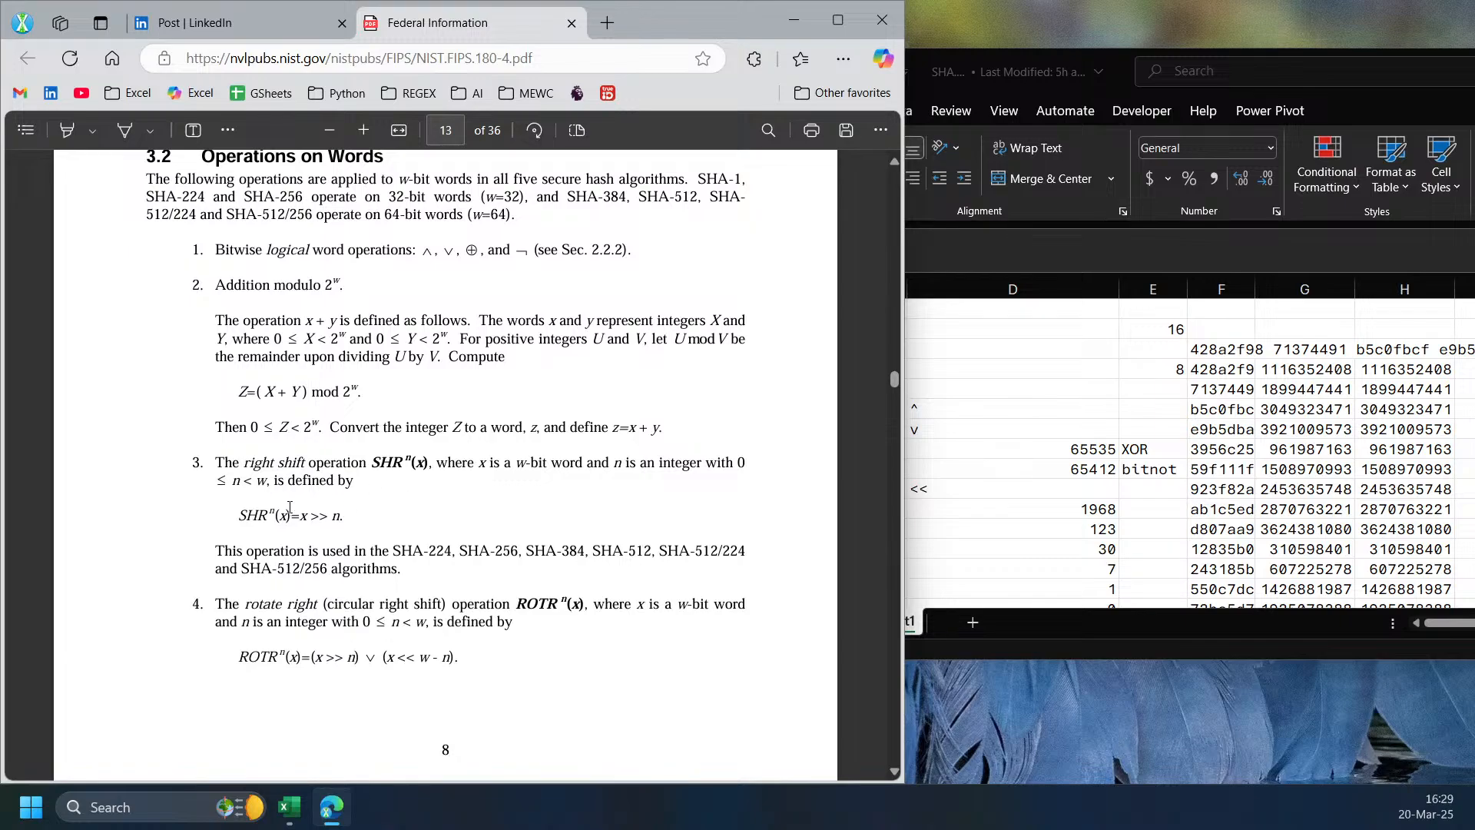
# - Examine the SHR right-shift, ROTR and ROTL rotation definitions and their equivalence relationships in section 3.2
pyautogui.moveTo(291, 515); pyautogui.dragTo(343, 514)
pyautogui.scroll(-1, 343, 515)
pyautogui.click(520, 503)
pyautogui.moveTo(520, 503); pyautogui.dragTo(585, 510)
pyautogui.moveTo(321, 565); pyautogui.dragTo(570, 565)
pyautogui.scroll(-5, 363, 544)
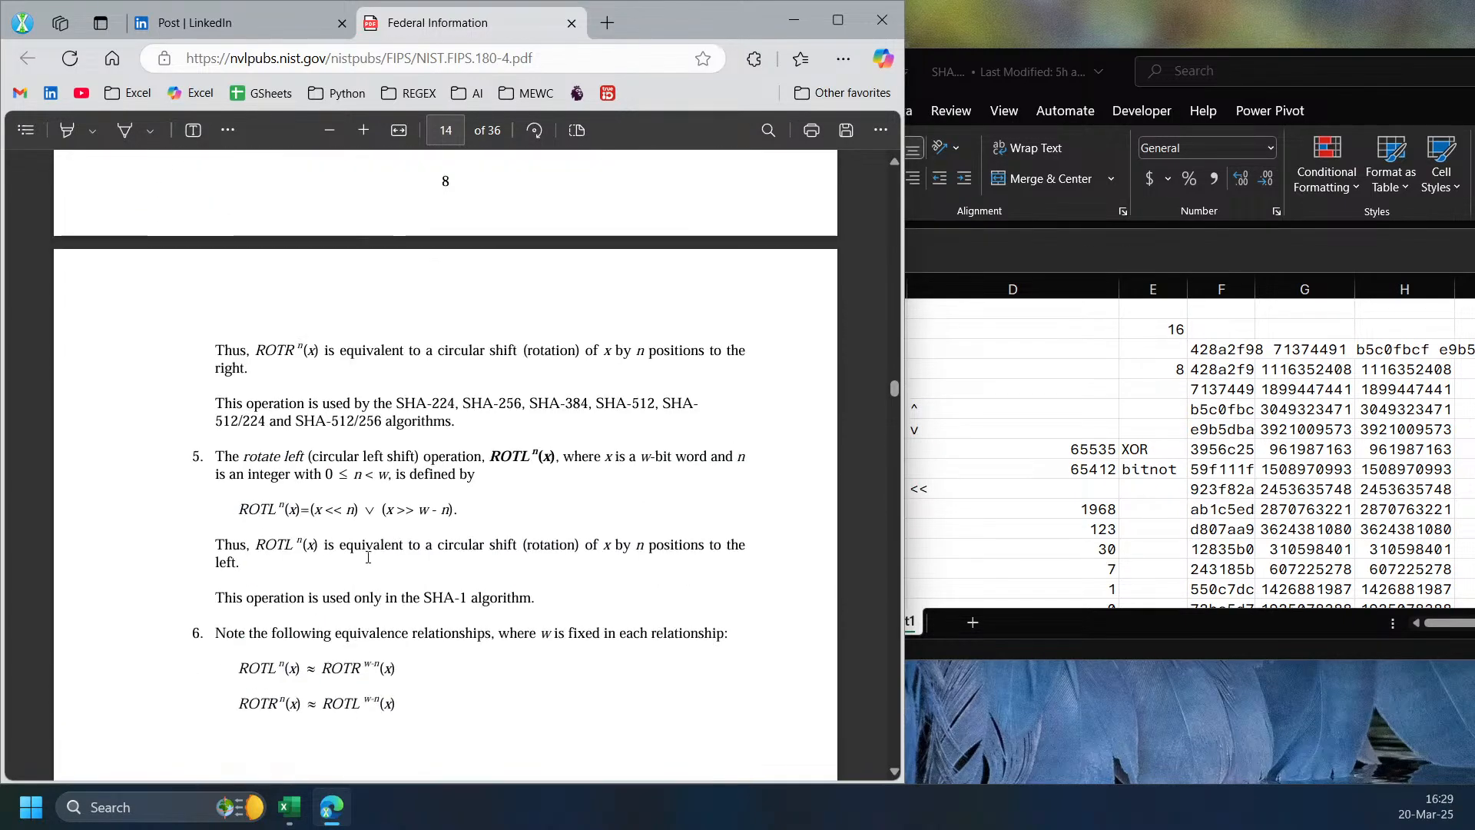
pyautogui.scroll(-3, 367, 461)
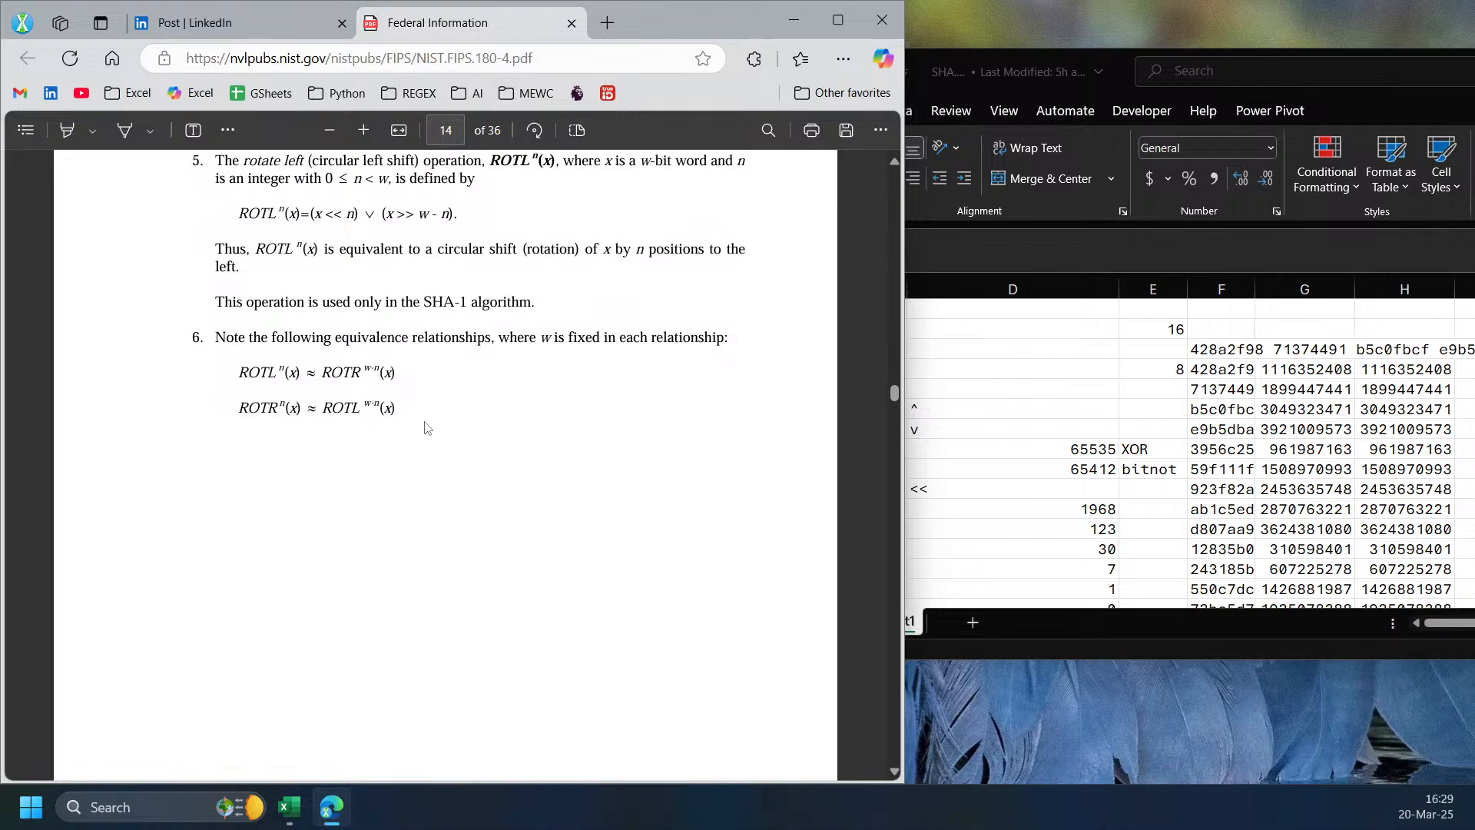
# - Go to section 4.1.2, SHA-224 and SHA-256 Functions, and glance over the SHA-512 functions in section 4.1.3
pyautogui.scroll(-8, 438, 465)
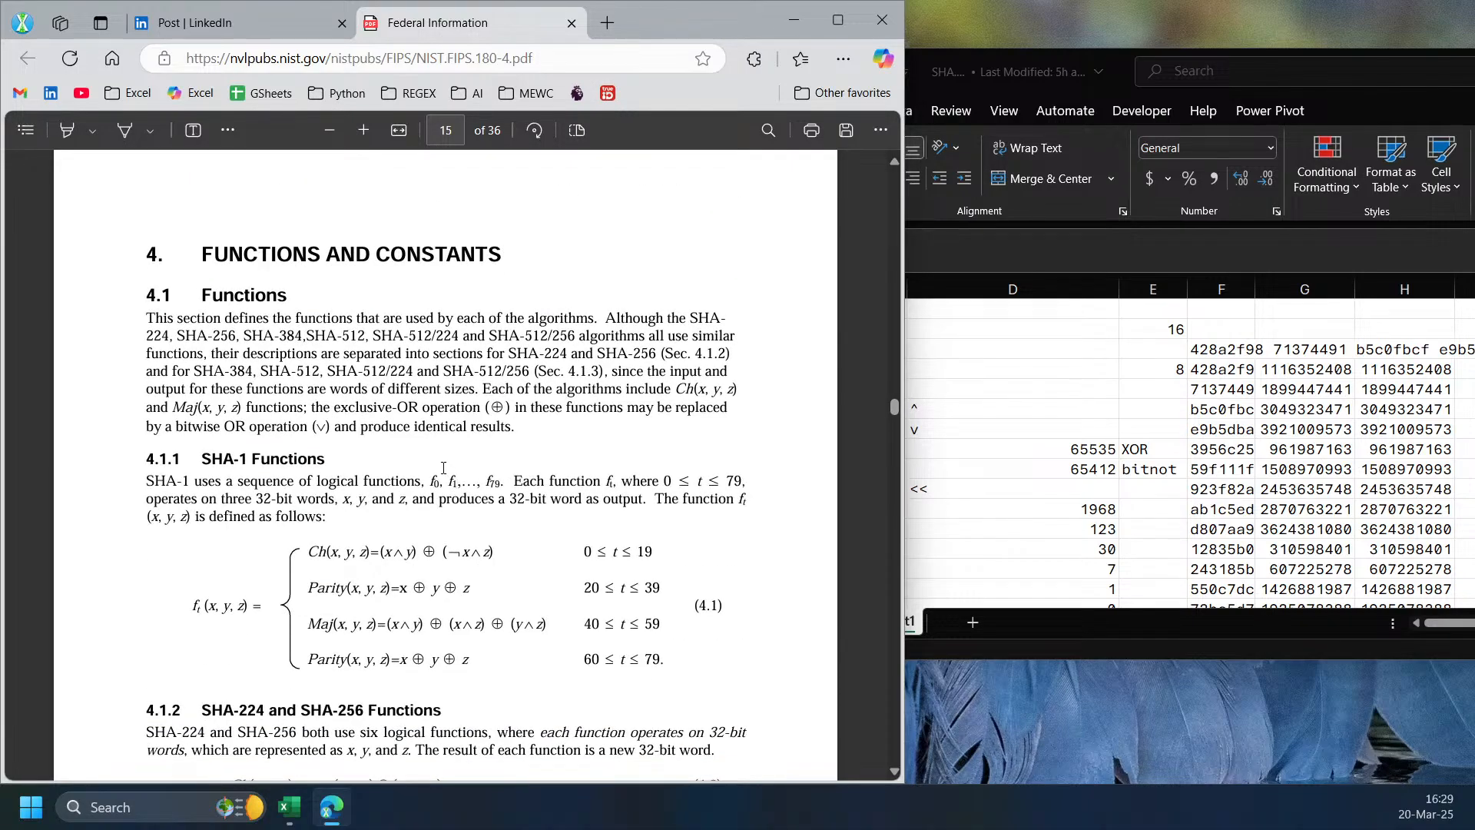
pyautogui.scroll(-2, 376, 377)
pyautogui.scroll(-2, 375, 379)
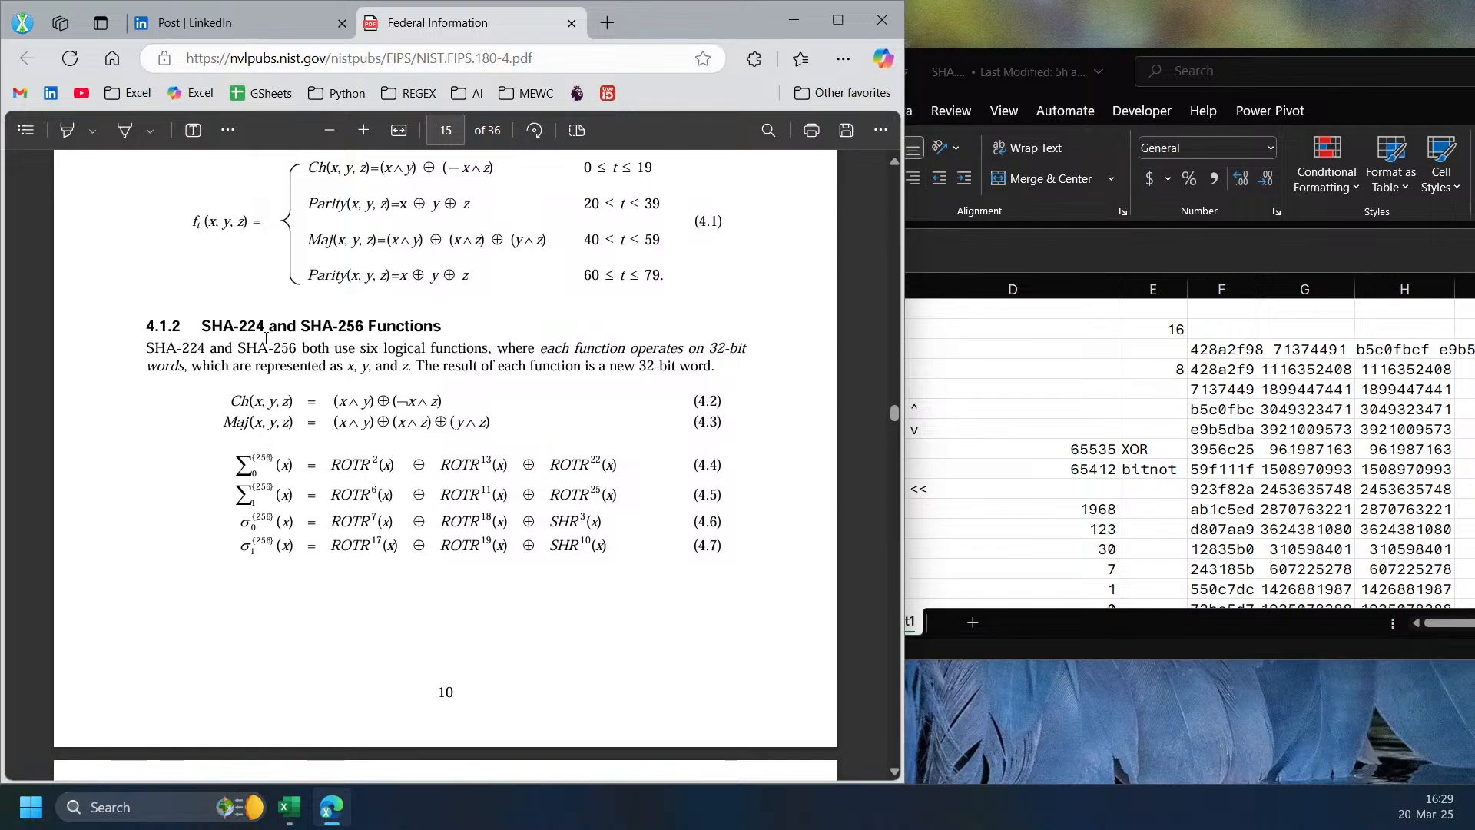
pyautogui.moveTo(342, 325); pyautogui.dragTo(372, 329)
pyautogui.scroll(-5, 477, 507)
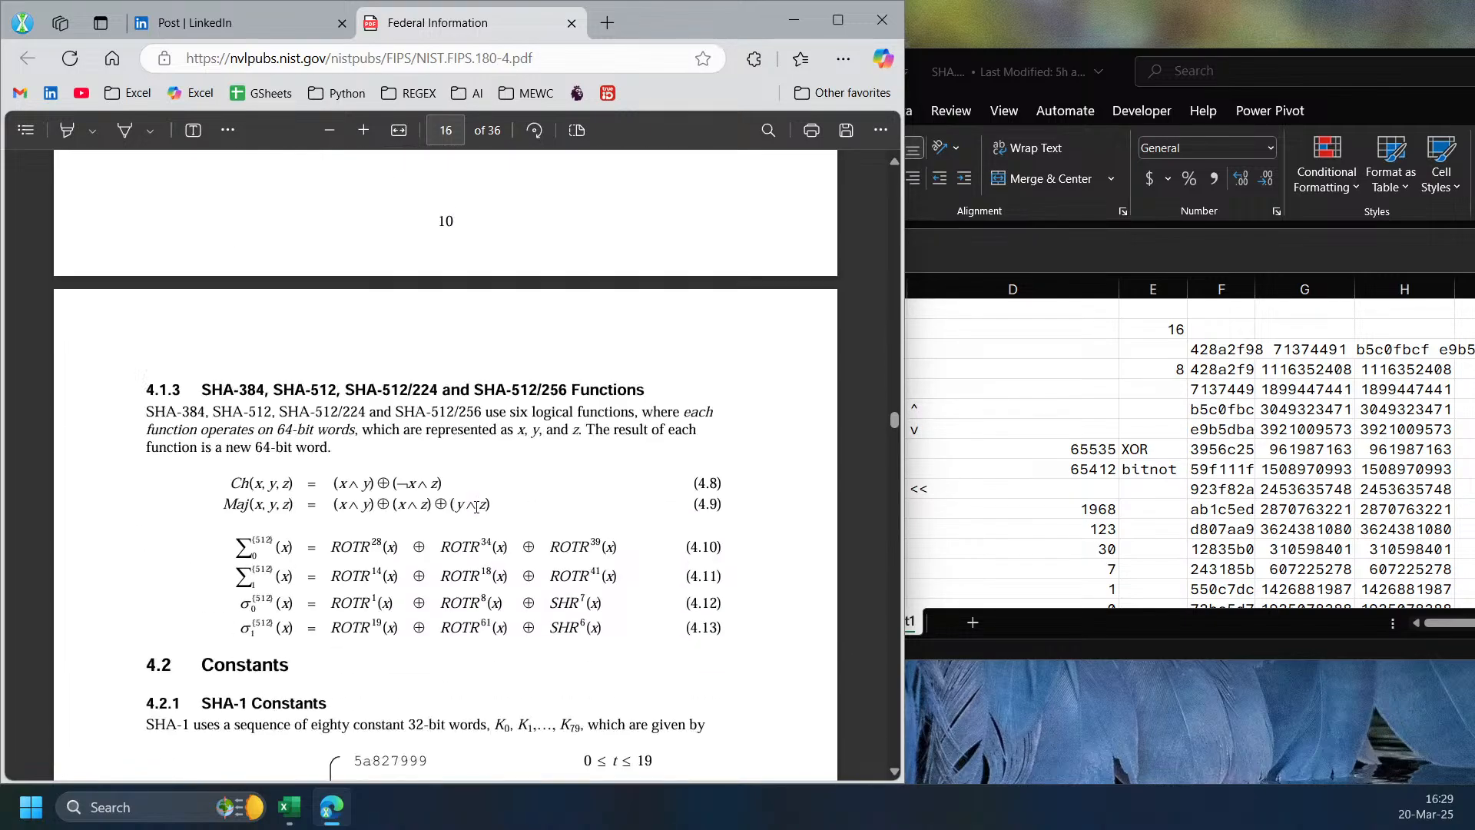
pyautogui.scroll(5, 479, 512)
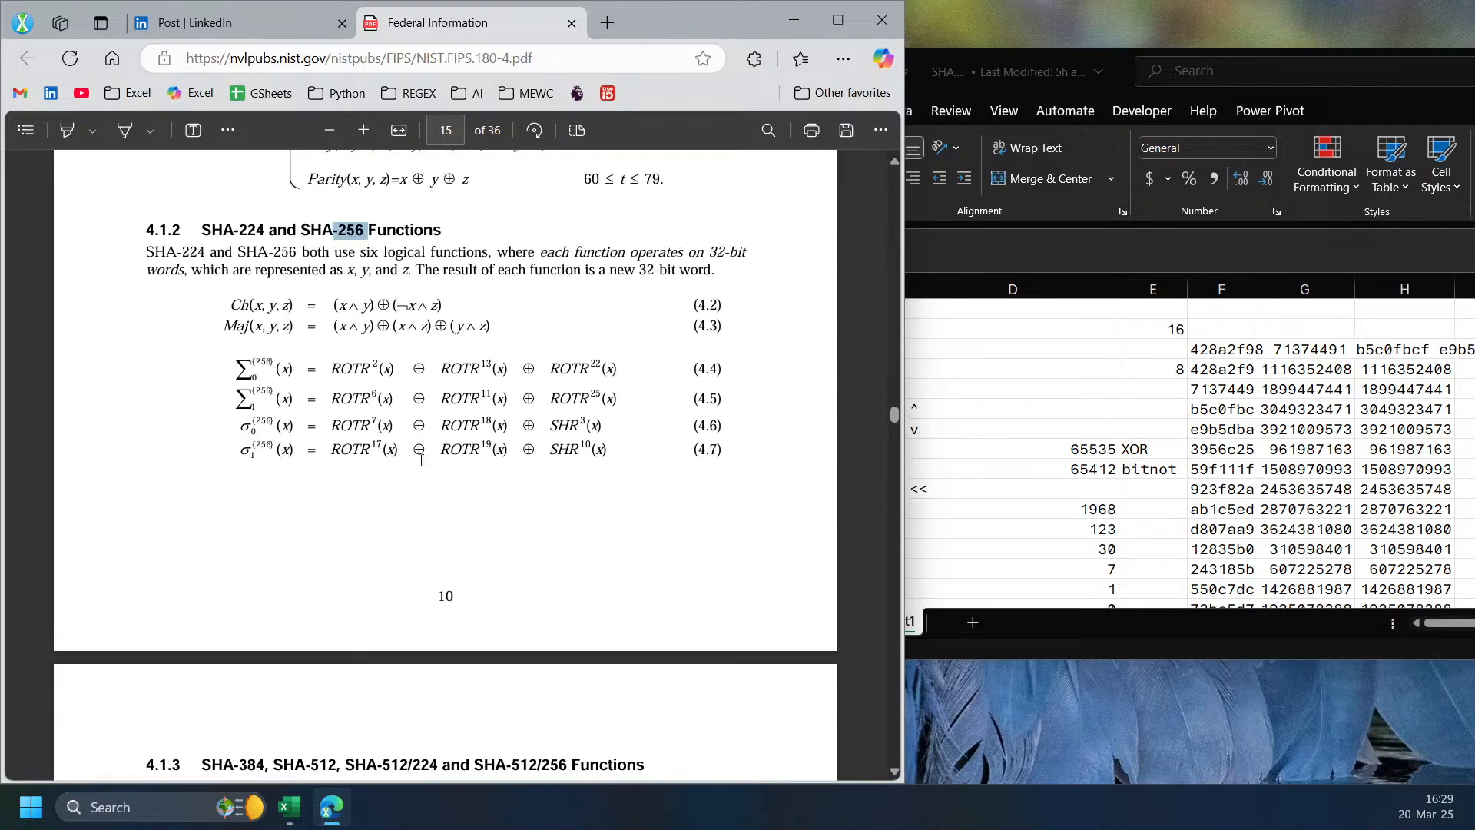
# - Highlight the six SHA-256 functions in section 4.1.2, focusing on the ROTR terms of the two capital sigma functions
pyautogui.moveTo(238, 308); pyautogui.dragTo(509, 447)
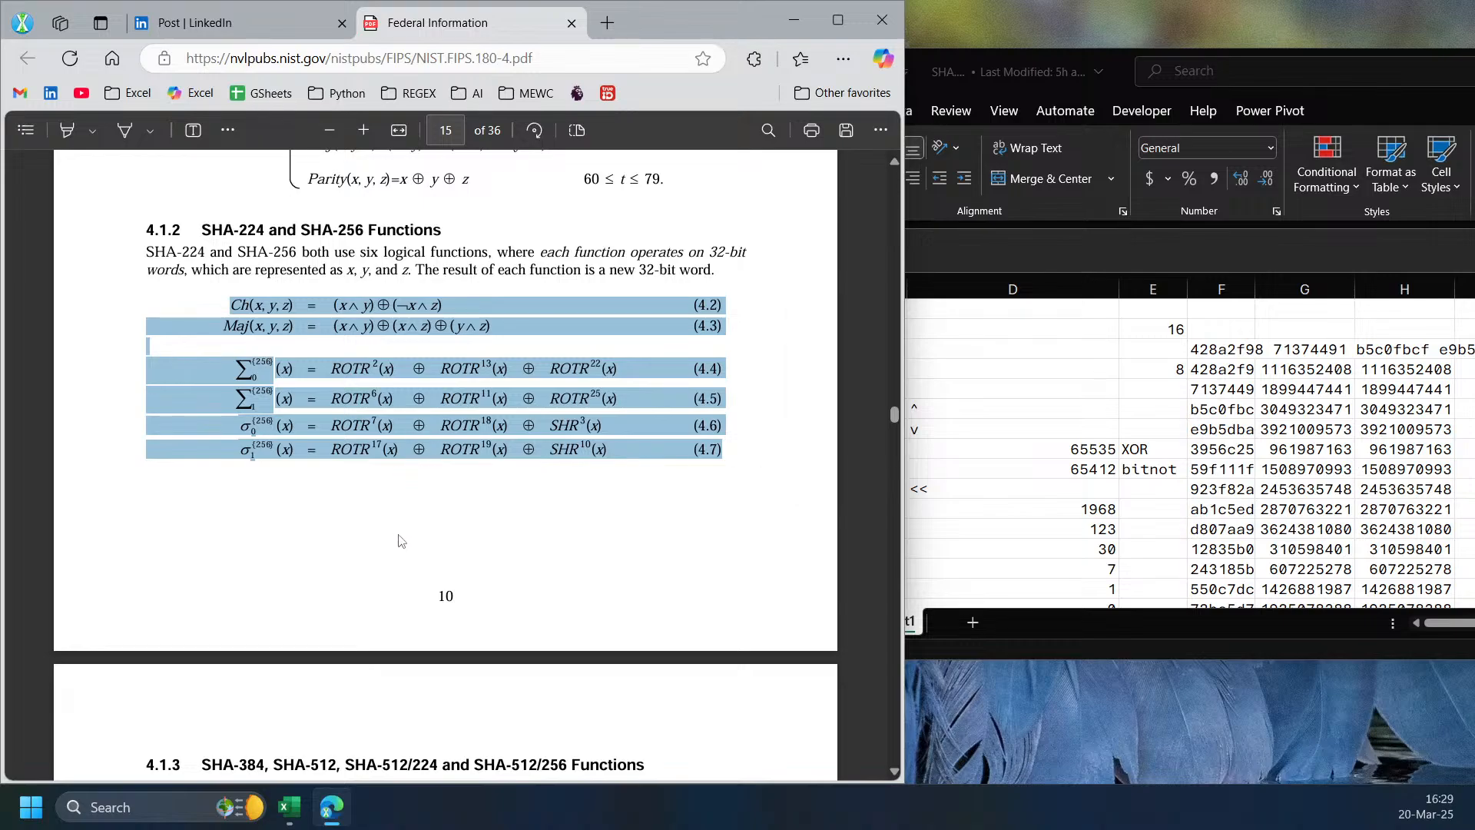
pyautogui.click(327, 338)
pyautogui.moveTo(341, 232); pyautogui.dragTo(366, 231)
pyautogui.click(273, 390)
pyautogui.moveTo(330, 368); pyautogui.dragTo(556, 405)
pyautogui.click(374, 449)
pyautogui.click(363, 438)
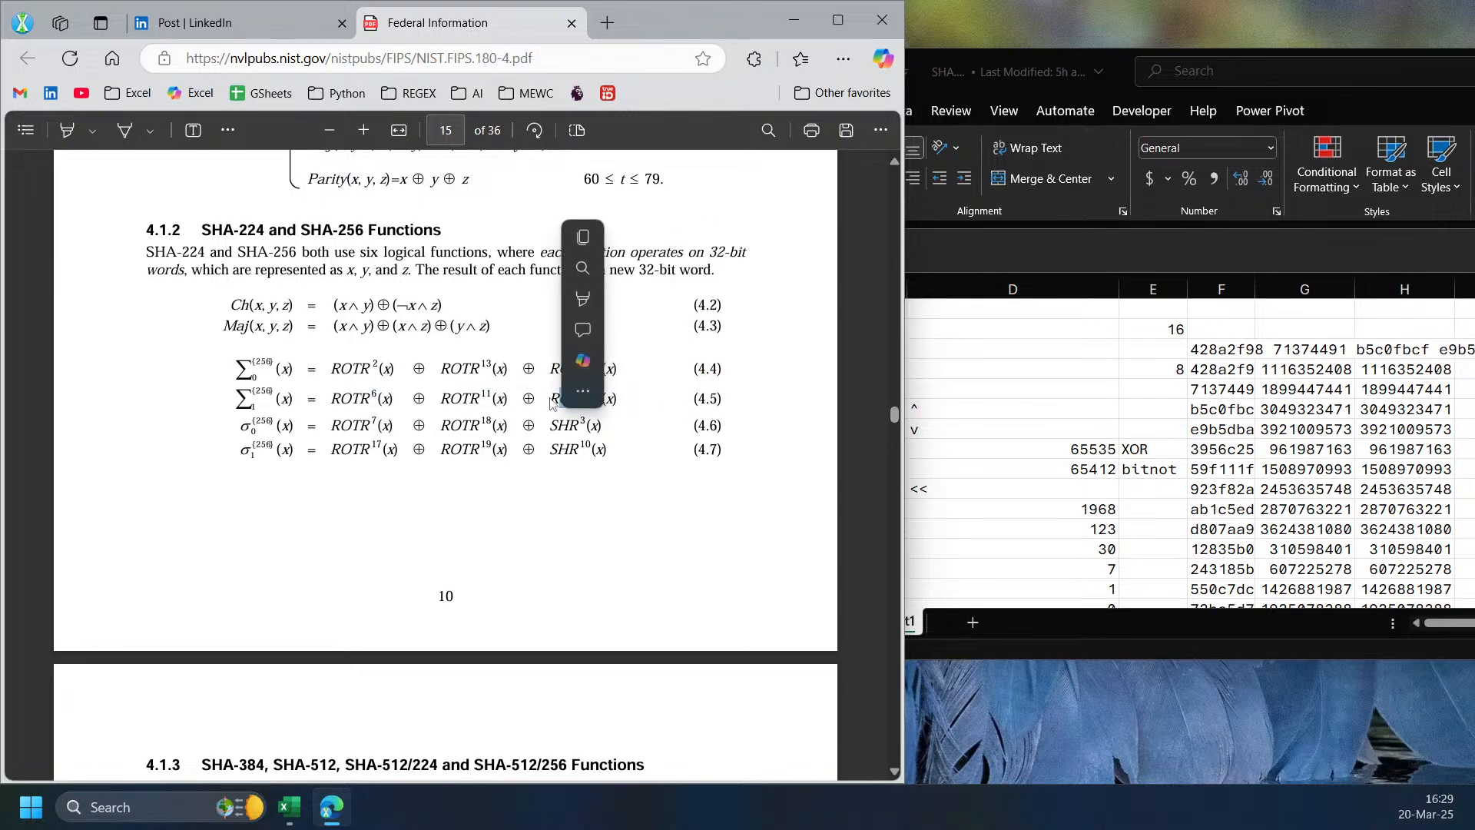
# - Examine the Ch(x, y, z) and Maj(x, y, z) definitions by highlighting their AND, NOT and XOR expressions
pyautogui.click(283, 332)
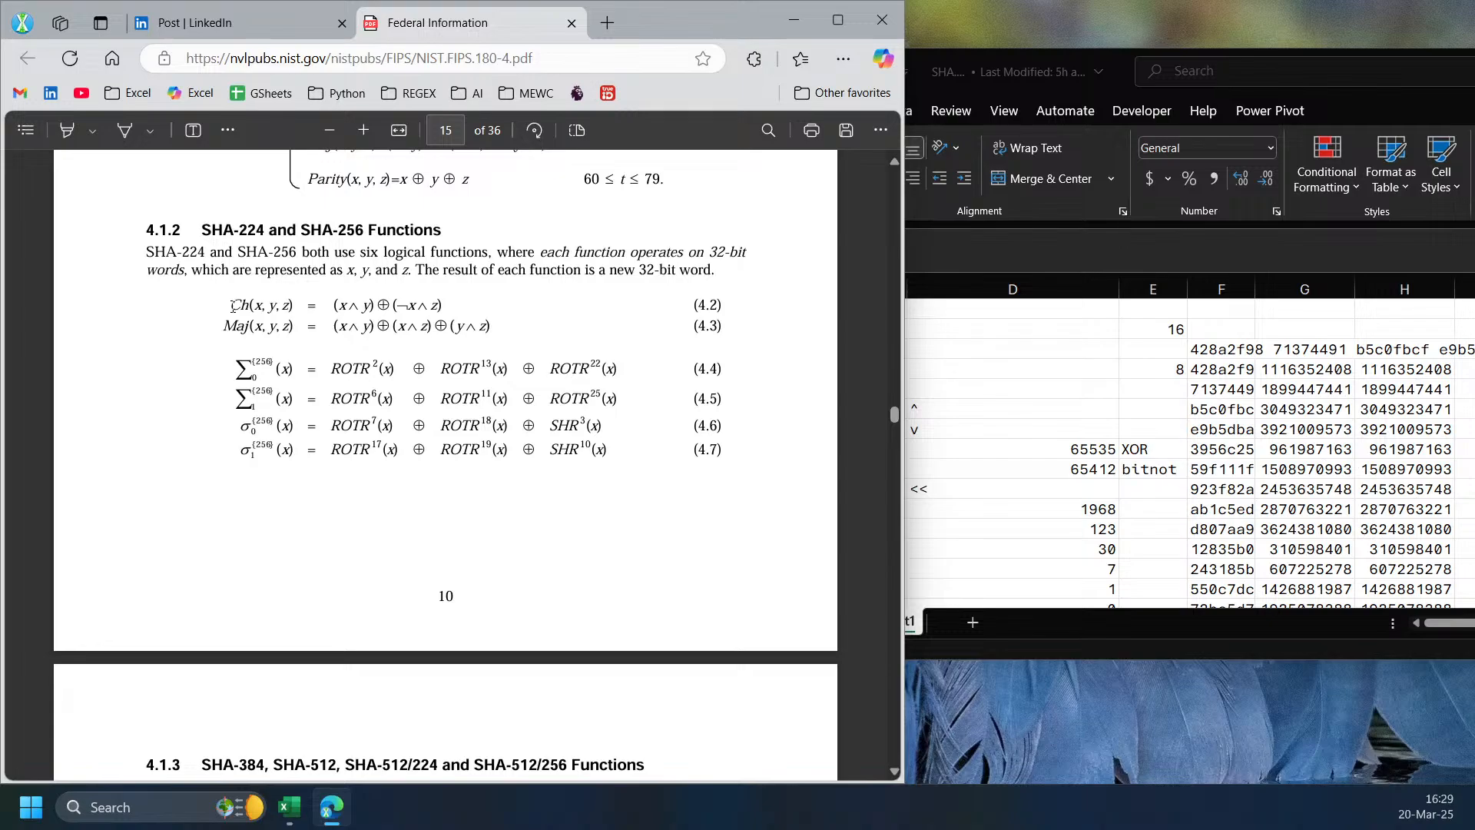
pyautogui.moveTo(234, 305); pyautogui.dragTo(294, 307)
pyautogui.click(368, 355)
pyautogui.click(958, 418)
pyautogui.moveTo(334, 306); pyautogui.dragTo(437, 307)
pyautogui.click(422, 375)
pyautogui.moveTo(335, 305); pyautogui.dragTo(442, 307)
pyautogui.click(538, 327)
pyautogui.moveTo(331, 327); pyautogui.dragTo(455, 326)
# - Highlight the XOR operators in the lower-case sigma functions, then continue to the SHA-1 and SHA-256 constants in section 4.2
pyautogui.scroll(-1, 448, 456)
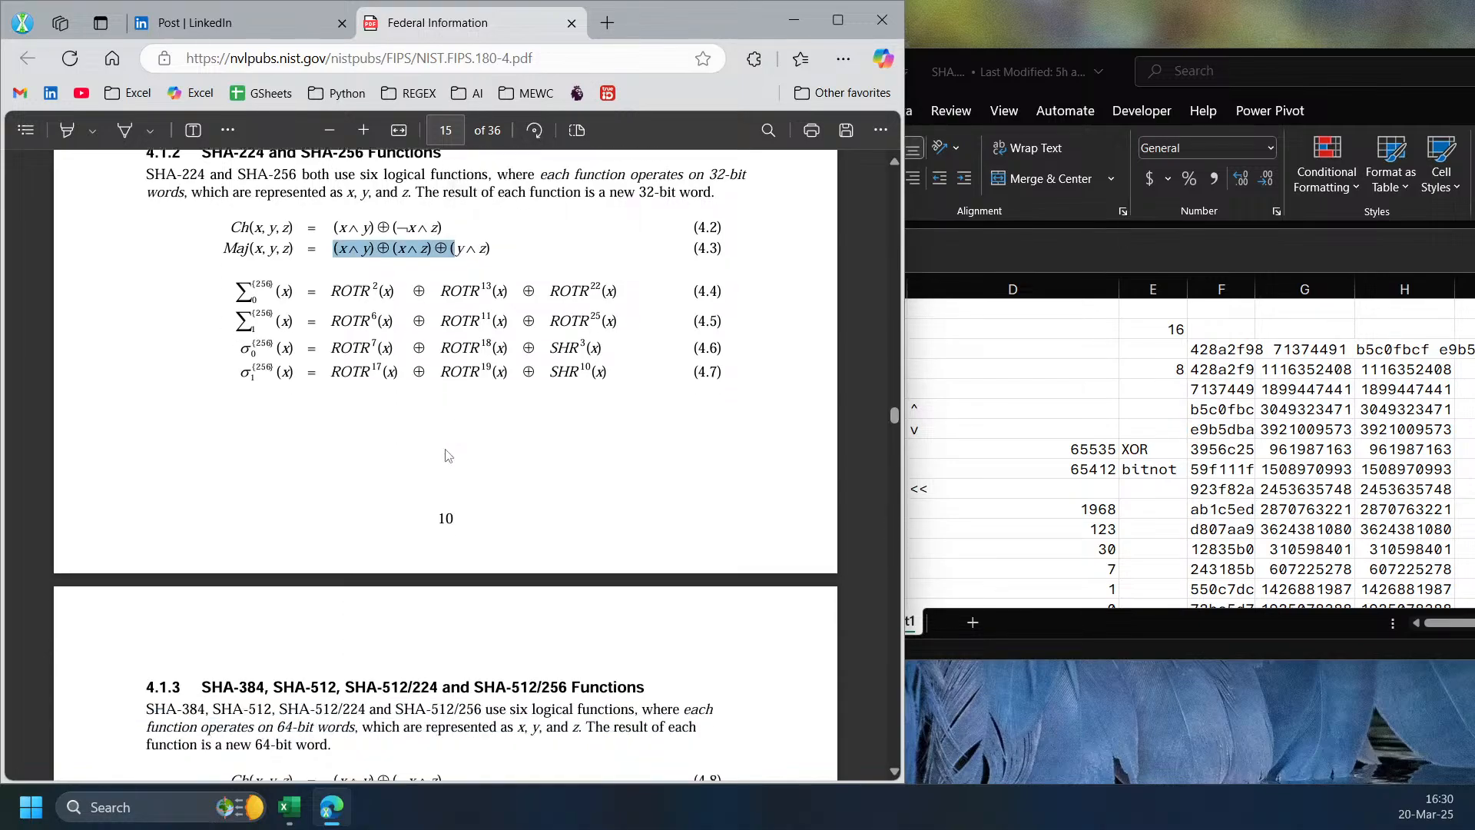
pyautogui.doubleClick(419, 353)
pyautogui.doubleClick(419, 328)
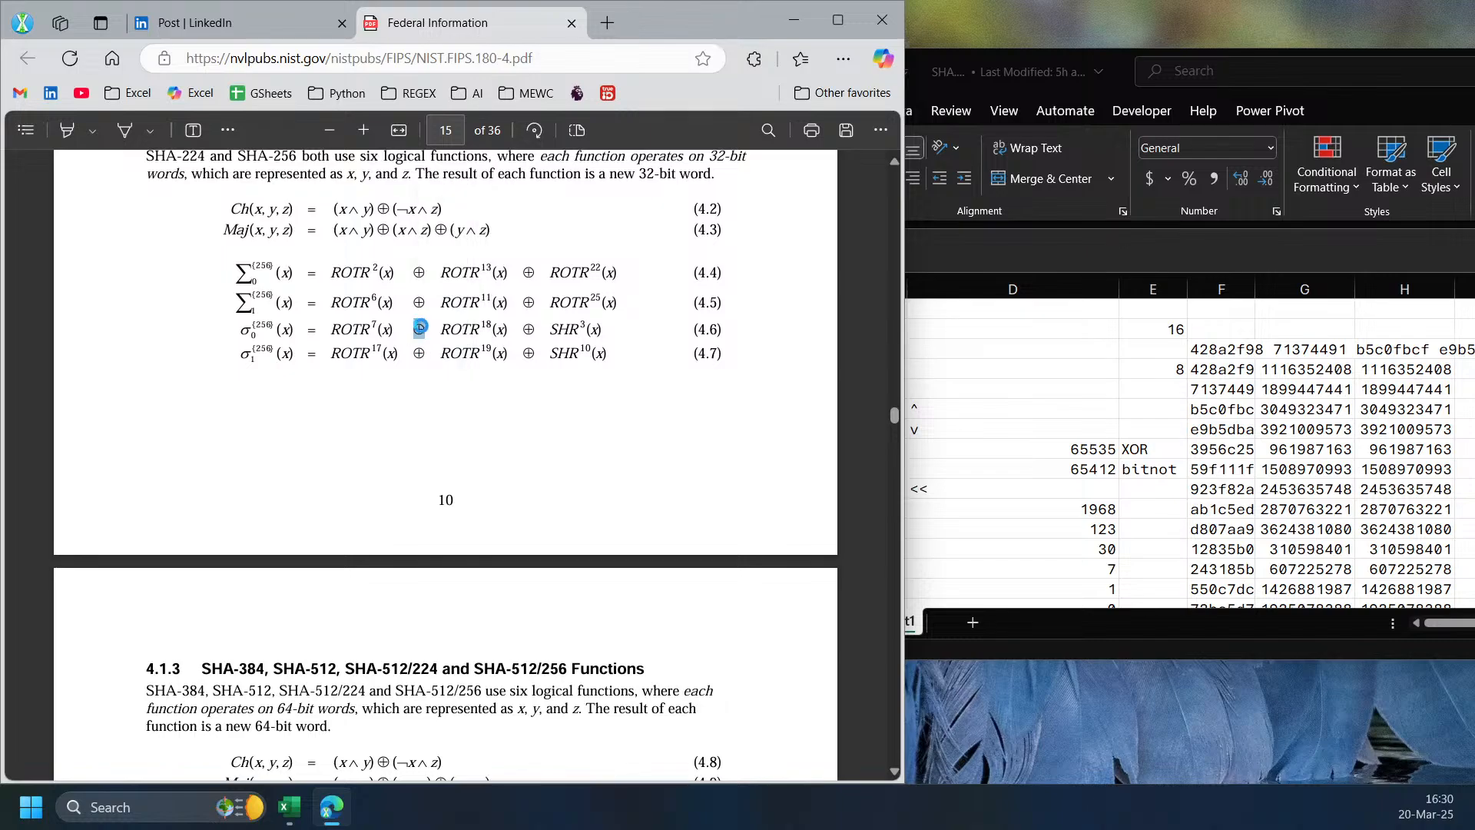
pyautogui.scroll(-5, 449, 401)
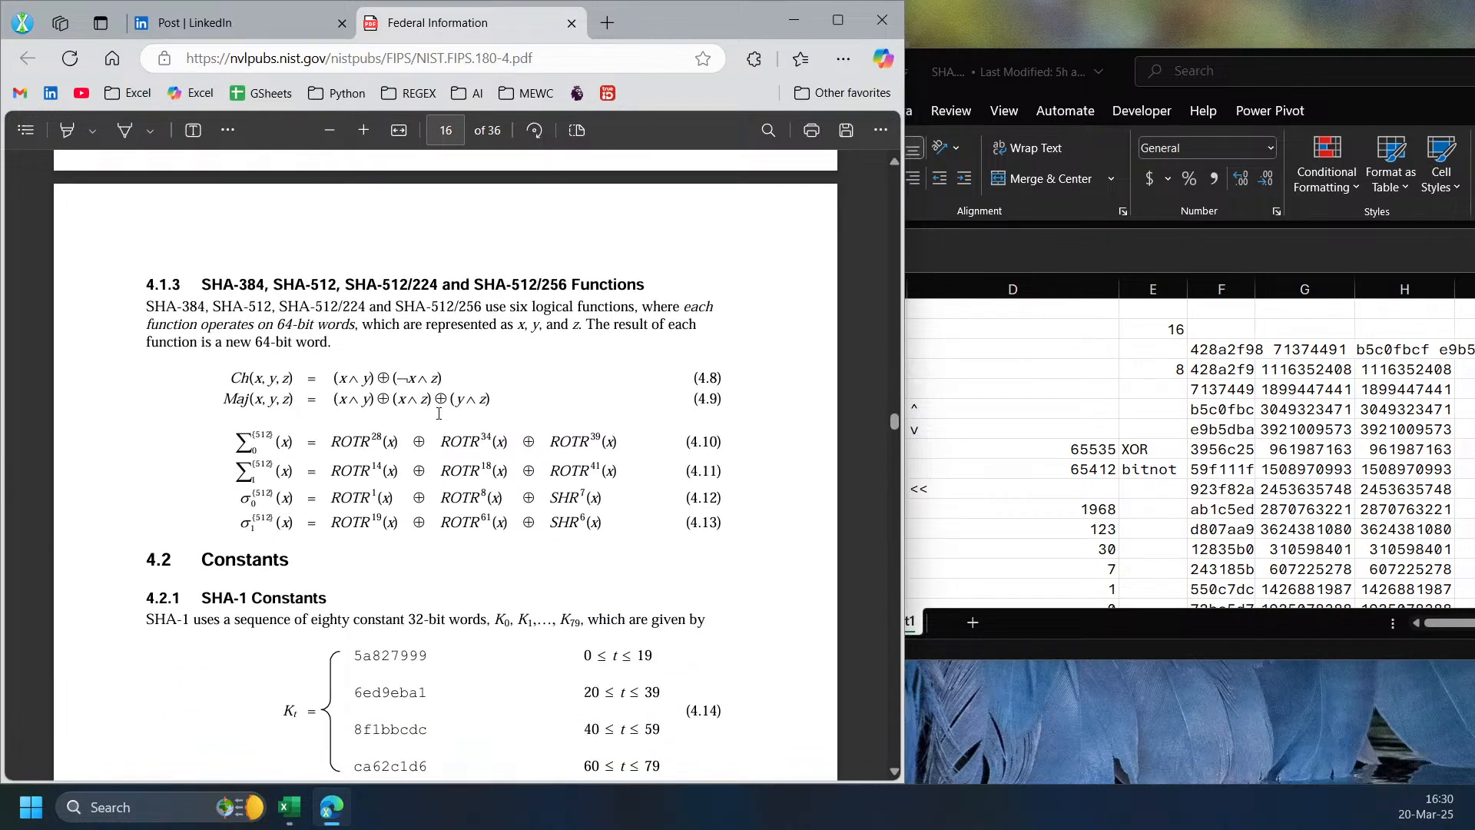
pyautogui.scroll(-10, 439, 413)
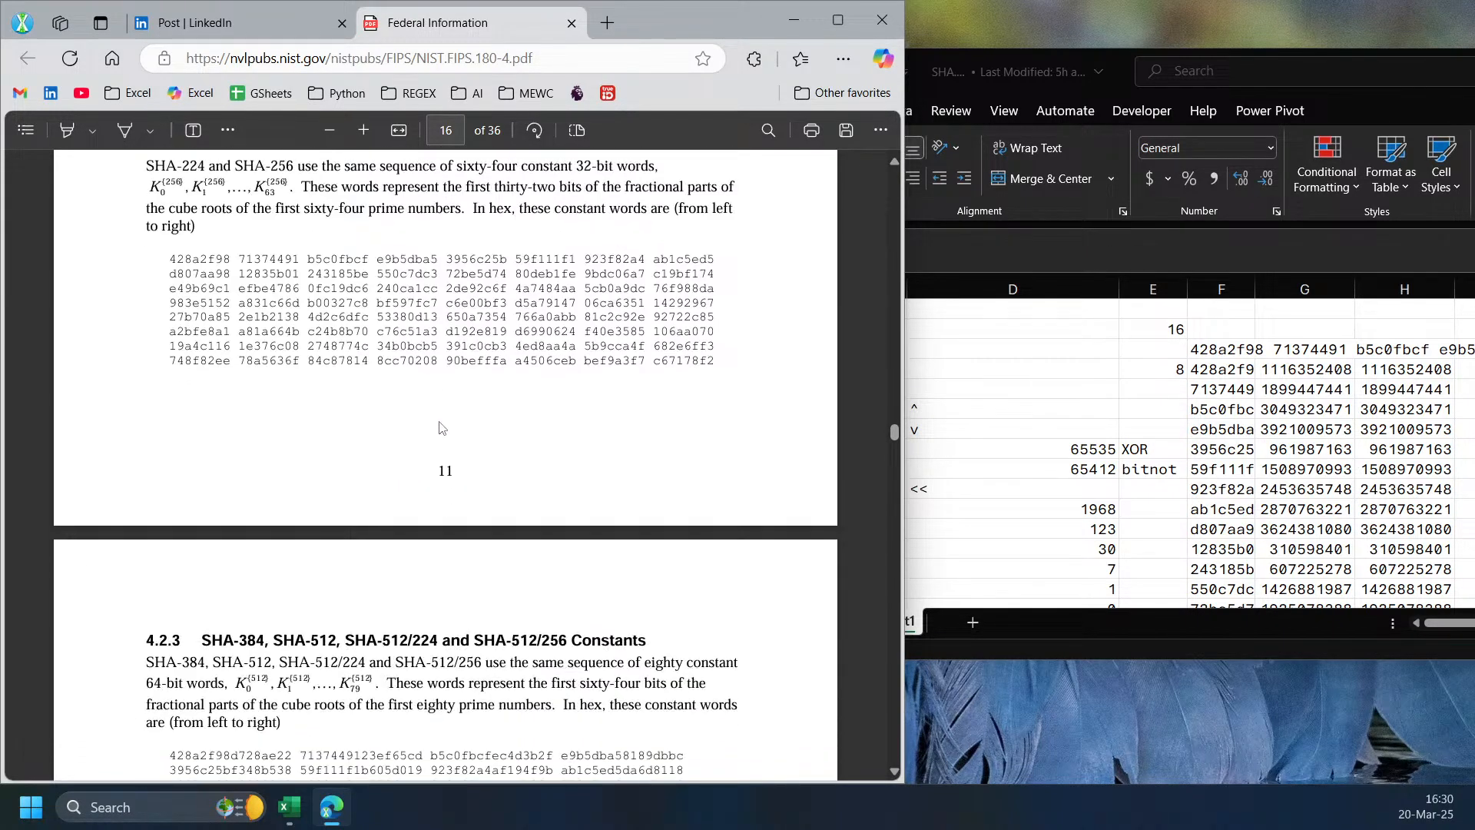
pyautogui.scroll(4, 446, 431)
# - Switch to the Excel workbook, reposition its window to show more columns, and select H4 to inspect its DECIMAL formula
pyautogui.click(1352, 484)
pyautogui.click(1333, 371)
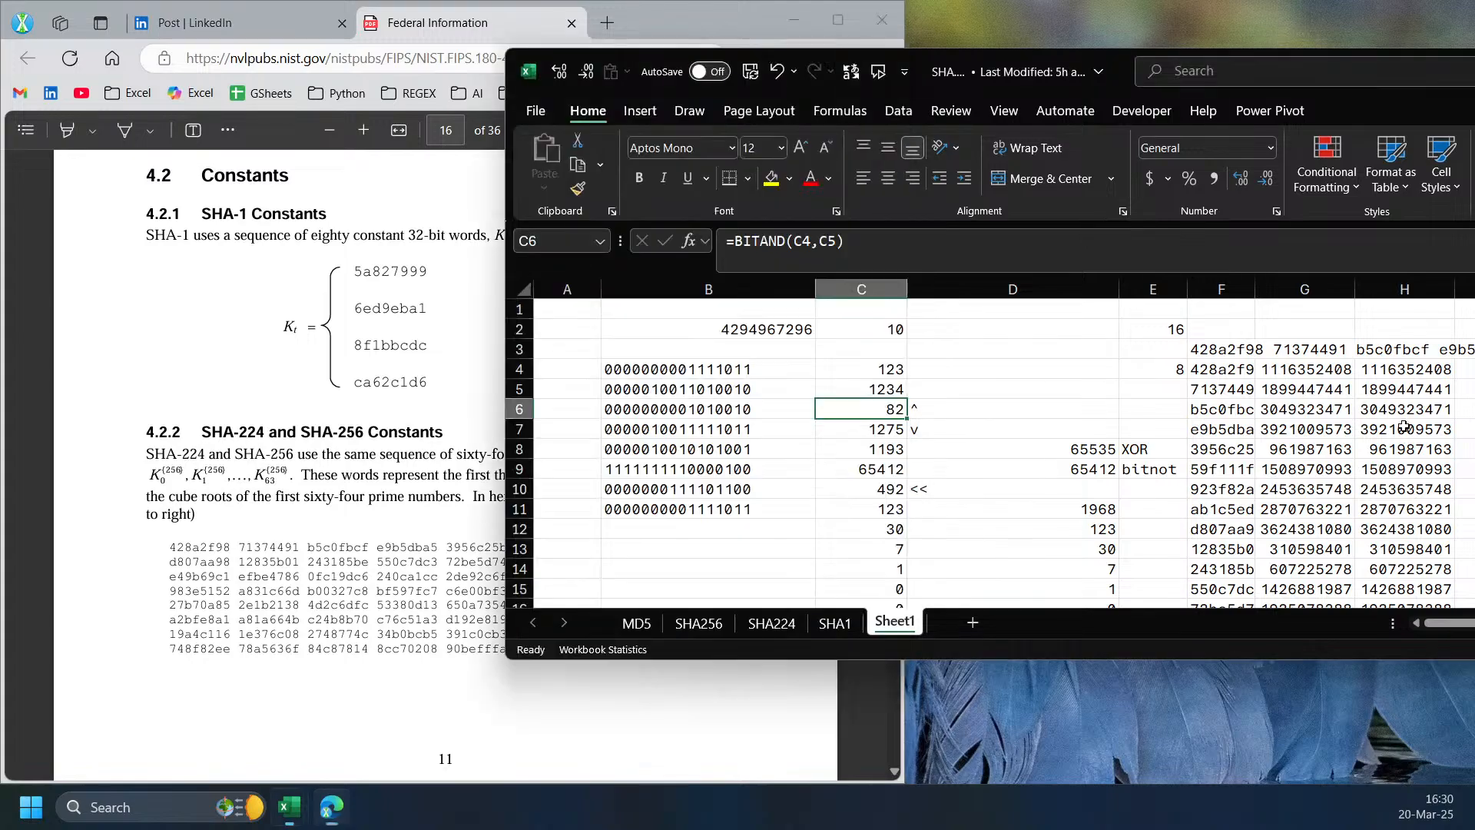
pyautogui.press('Right')
pyautogui.press('Right')
pyautogui.press('Right')
pyautogui.moveTo(1352, 113); pyautogui.dragTo(1066, 93)
pyautogui.click(1116, 341)
pyautogui.click(1118, 349)
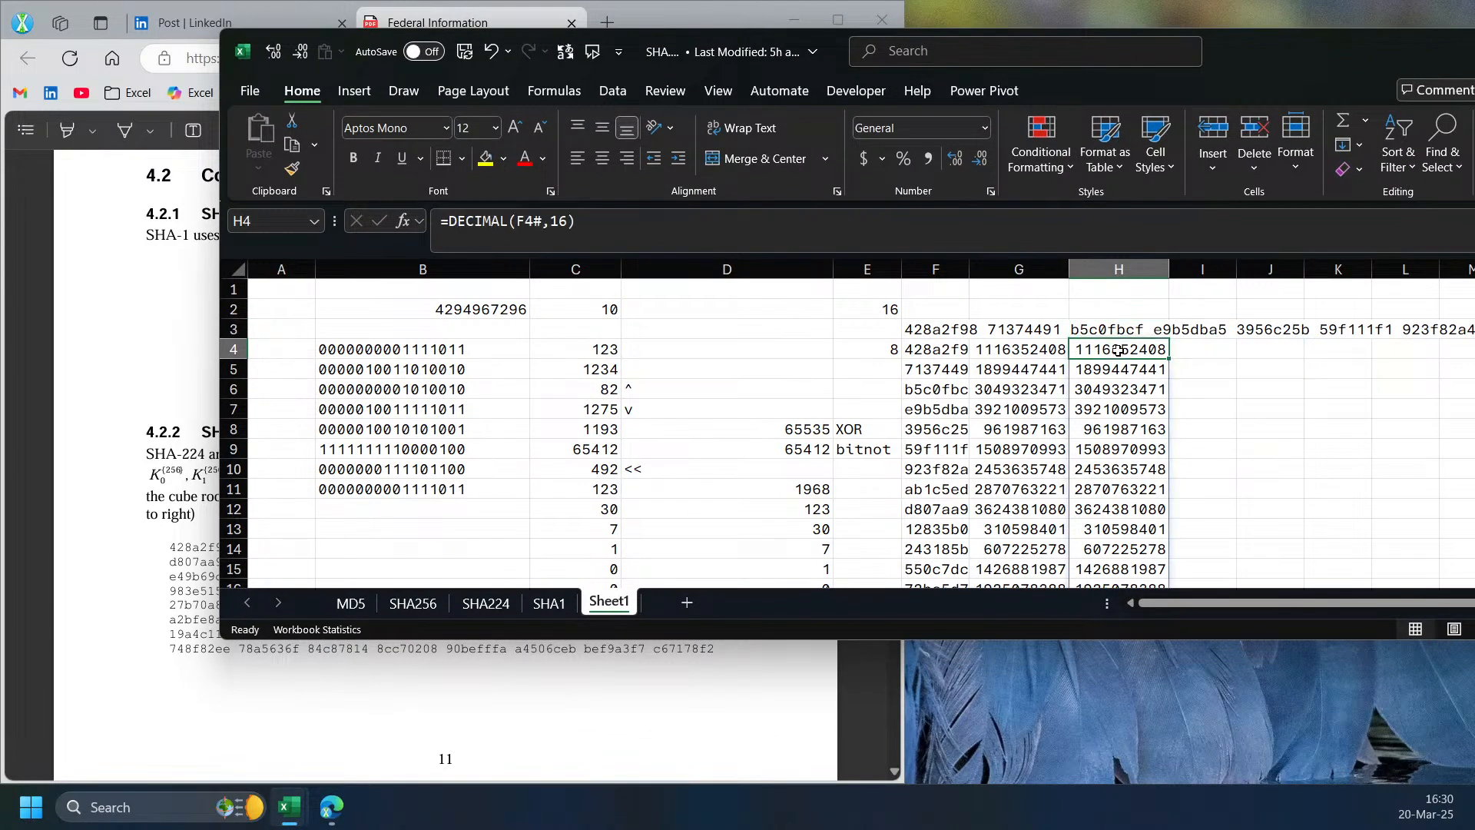
# - Check the BITOR formula in C7, the BITRSHIFT formula in C11 and the DECIMAL formula in H4
pyautogui.click(594, 409)
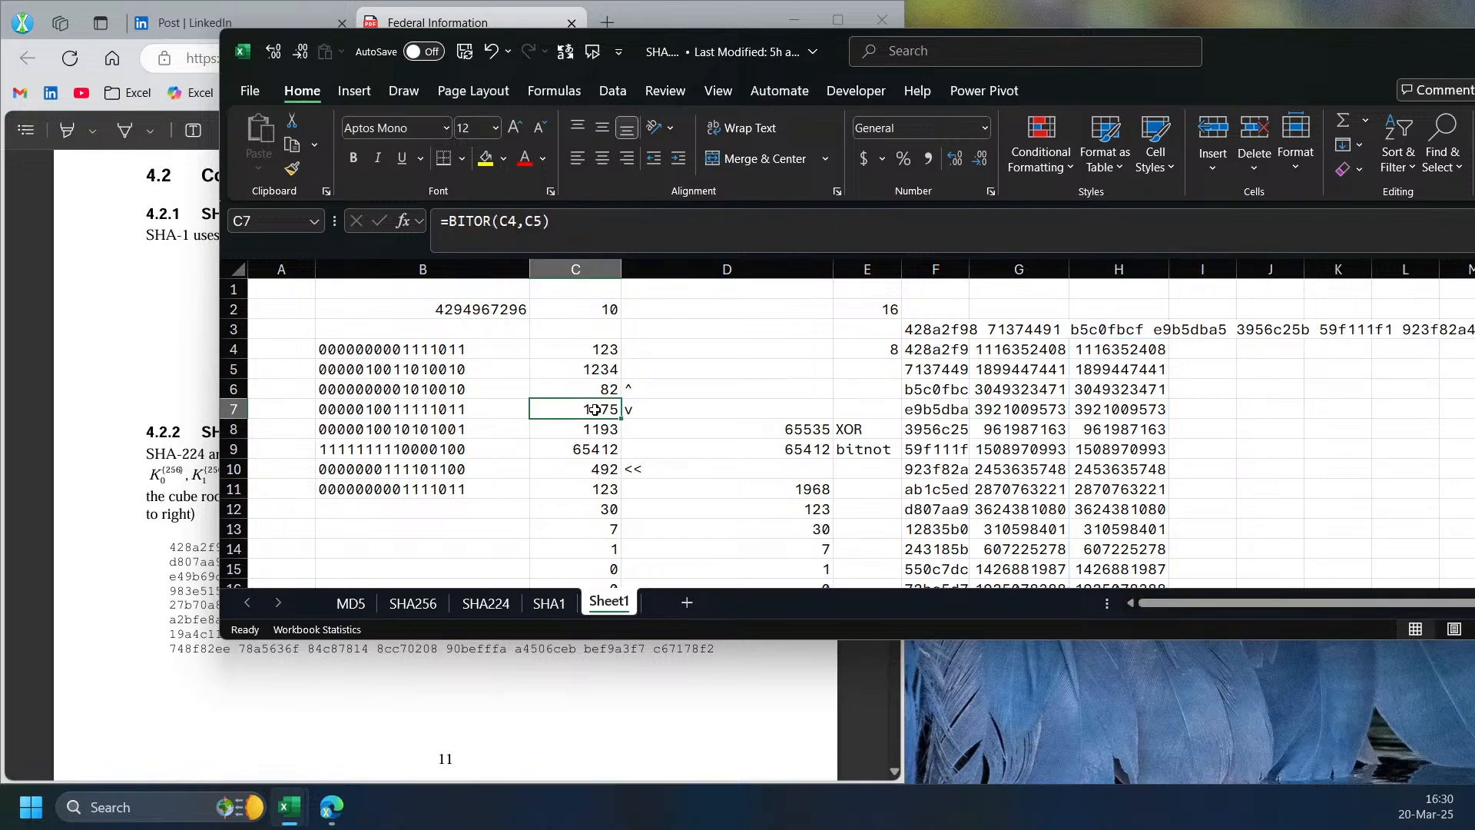
pyautogui.click(600, 482)
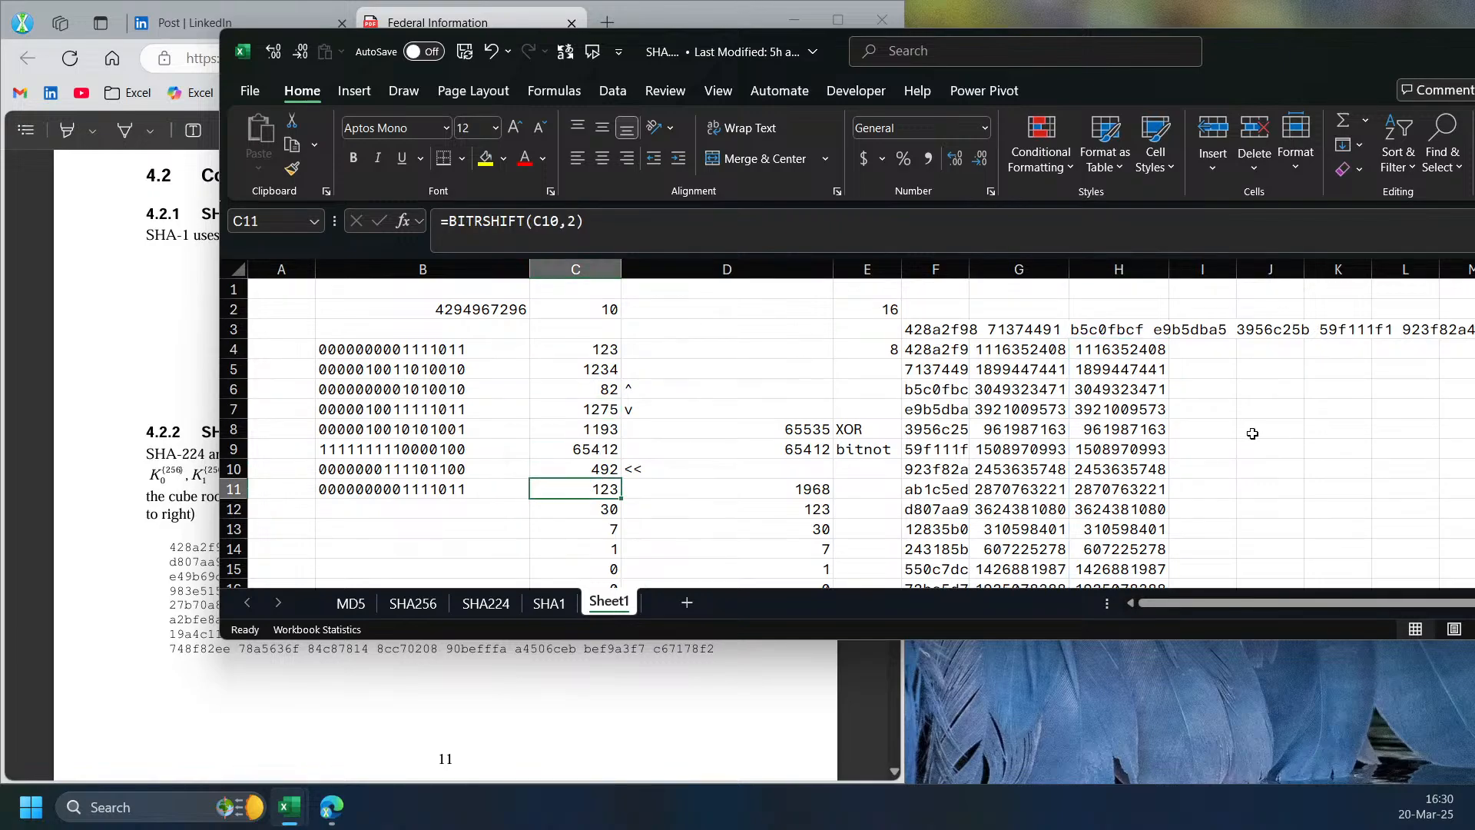
pyautogui.click(1125, 356)
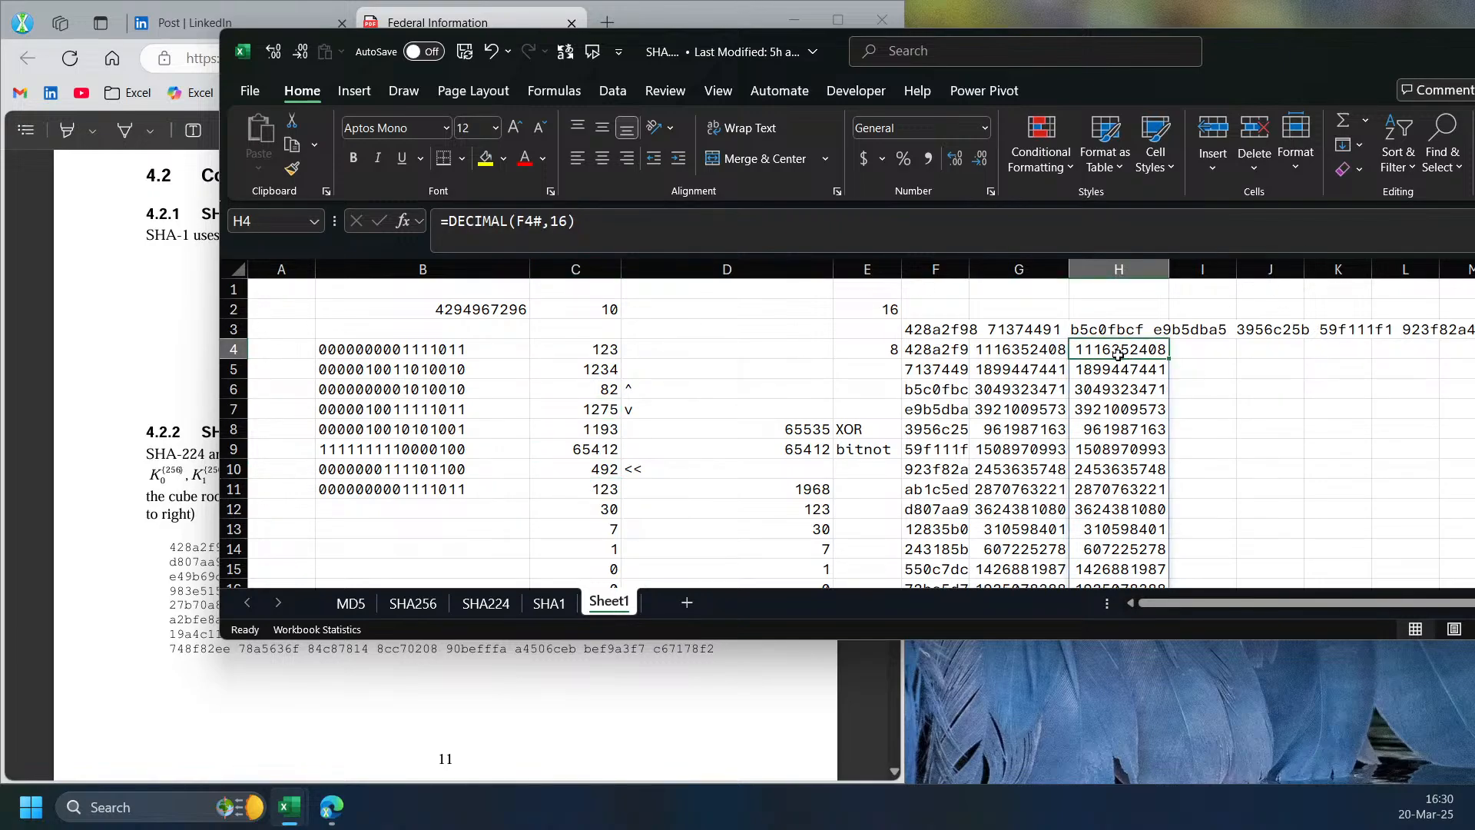
# - Enter =ROWS(H4#) in H2 to count the converted SHA-256 constants, and reselect the DECIMAL formula in H4
pyautogui.click(185, 485)
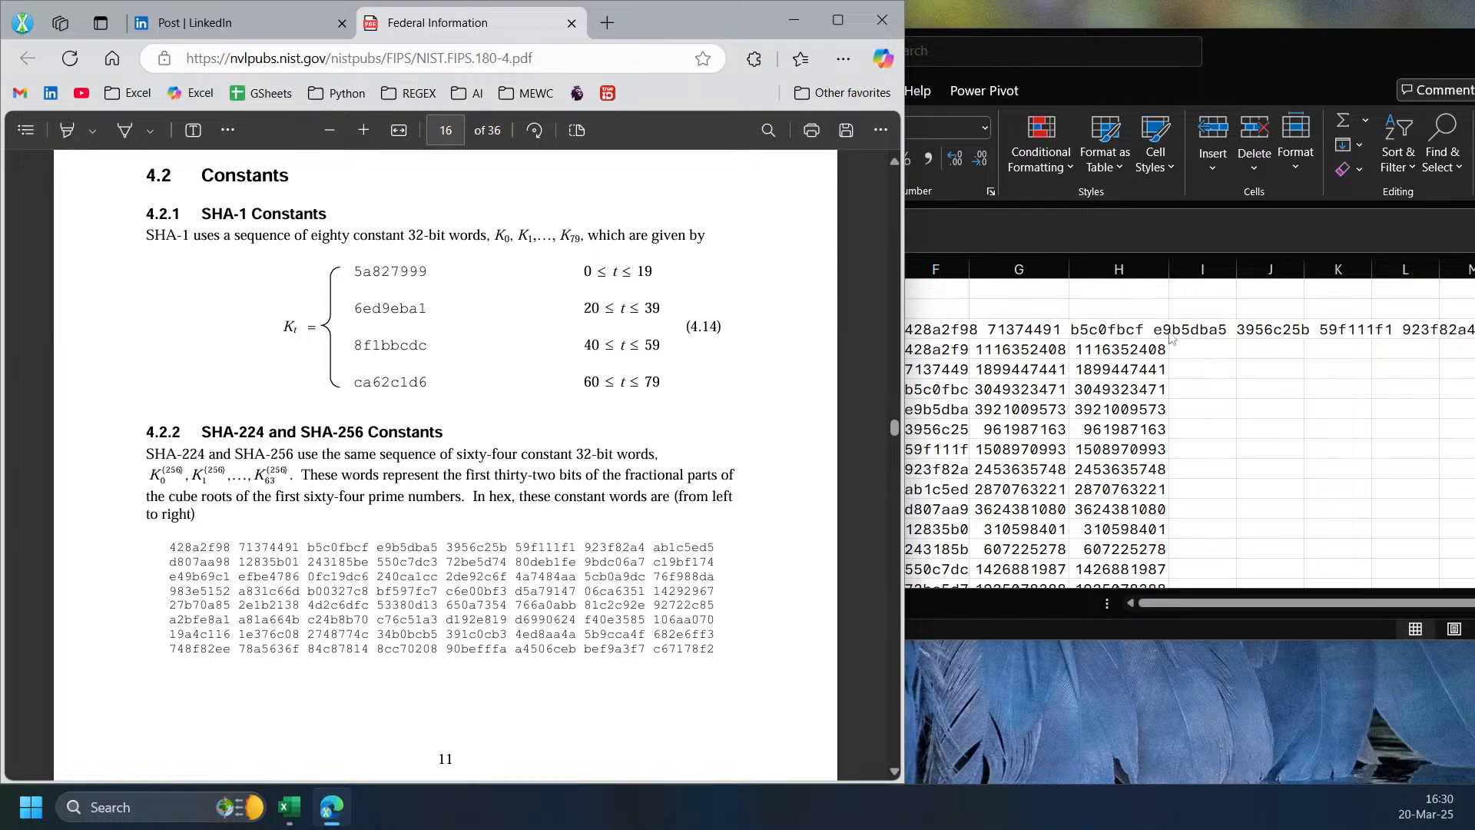
pyautogui.click(1140, 312)
pyautogui.write('ROWS(H4#')
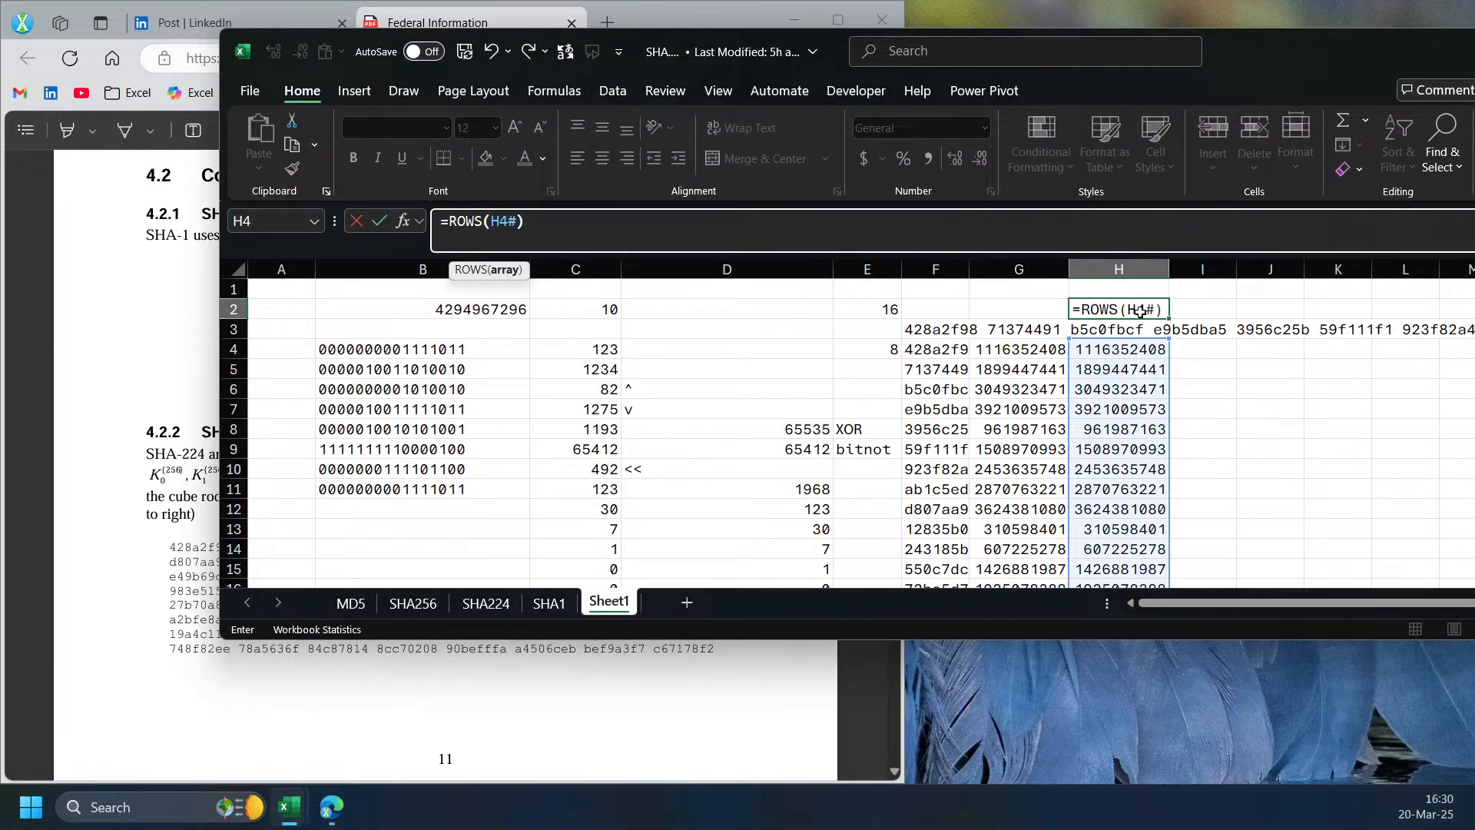
pyautogui.write(')')
pyautogui.press('Return')
pyautogui.click(1140, 311)
pyautogui.click(1134, 348)
# - Return to the NIST PDF, continue to section 5.1.1 on message padding, and highlight "ASCII" in the "abc" example
pyautogui.click(110, 467)
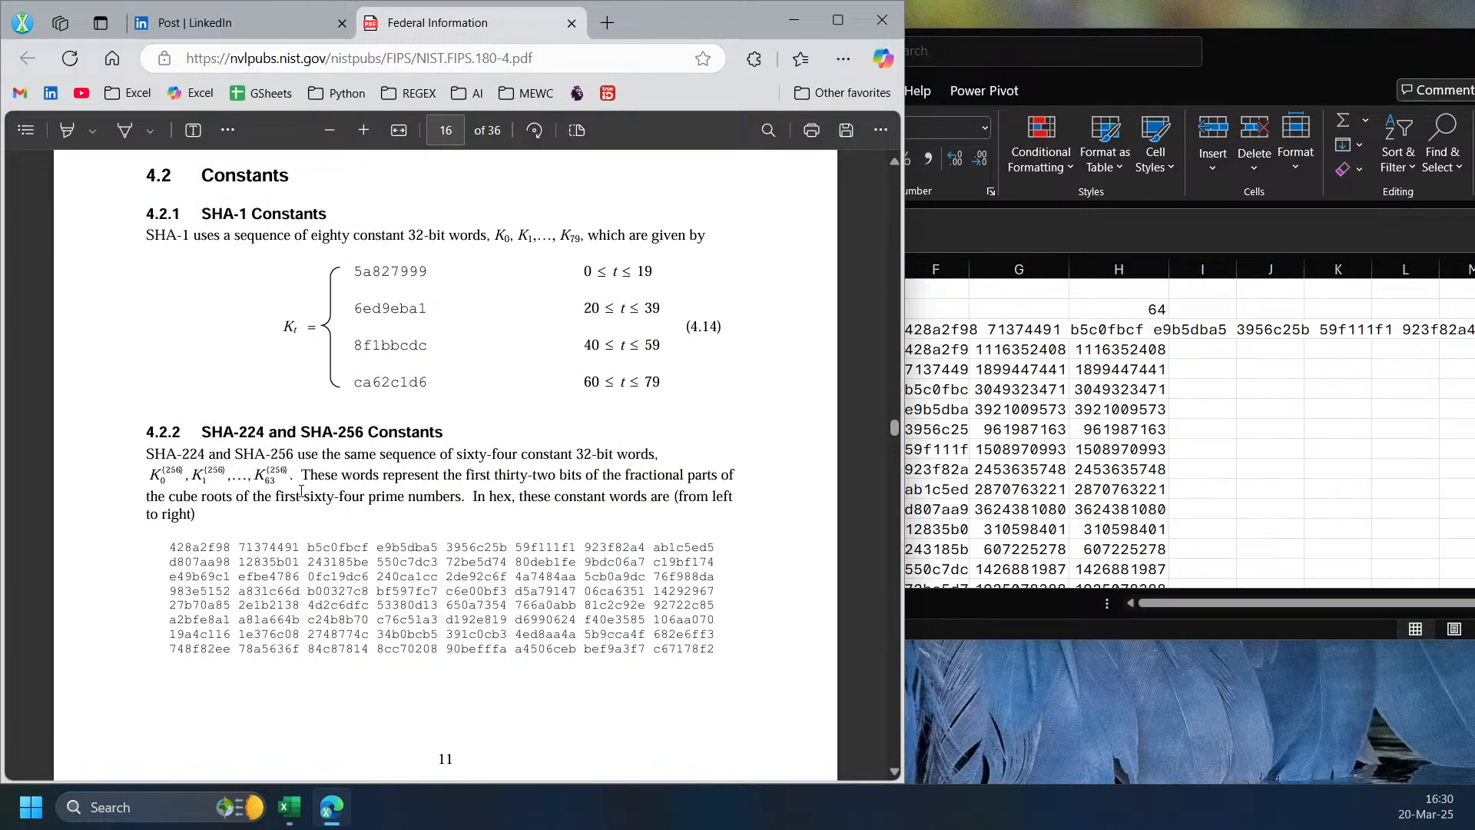
pyautogui.scroll(-7, 347, 461)
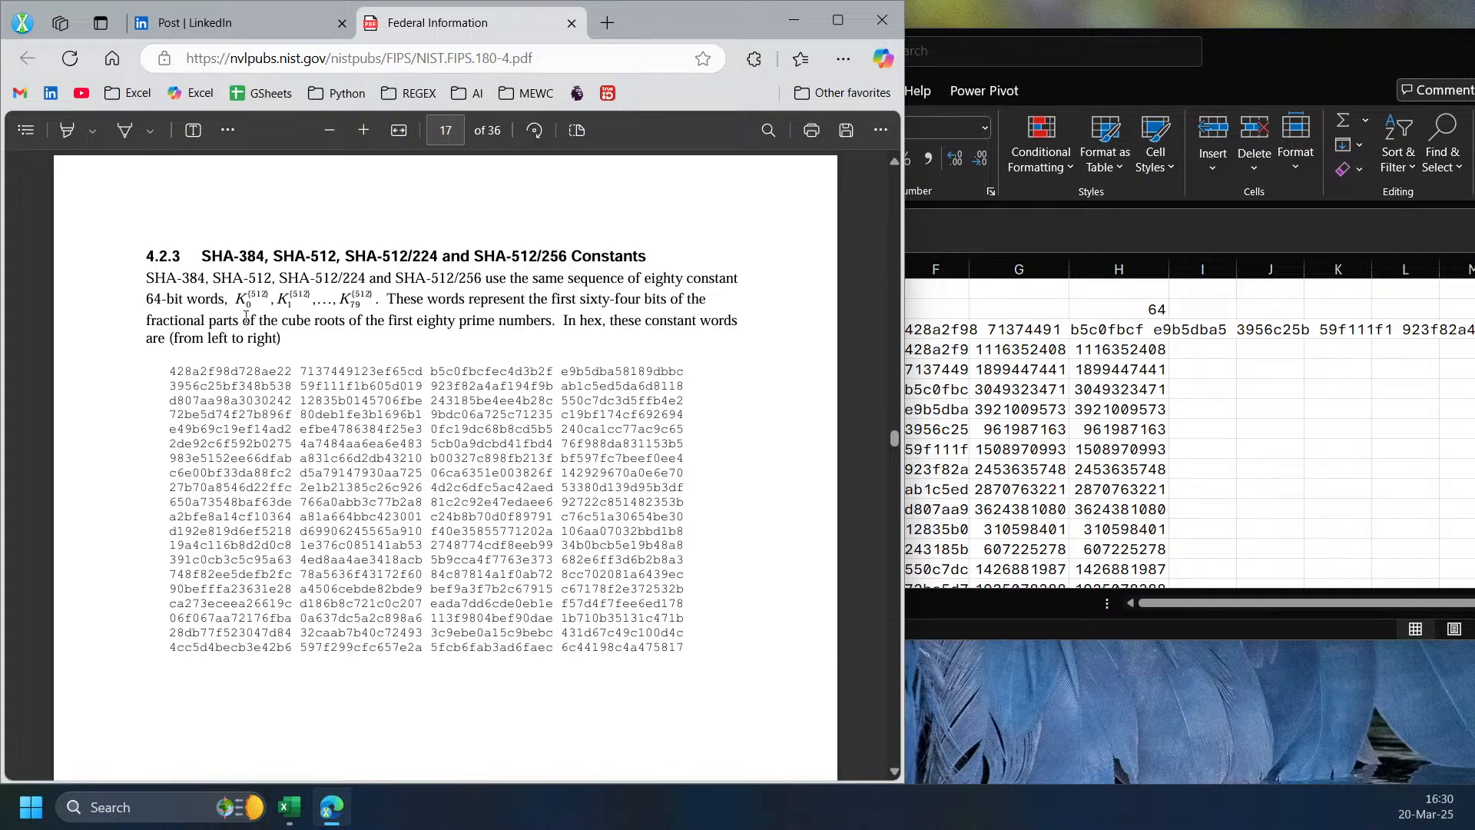
pyautogui.scroll(-8, 361, 408)
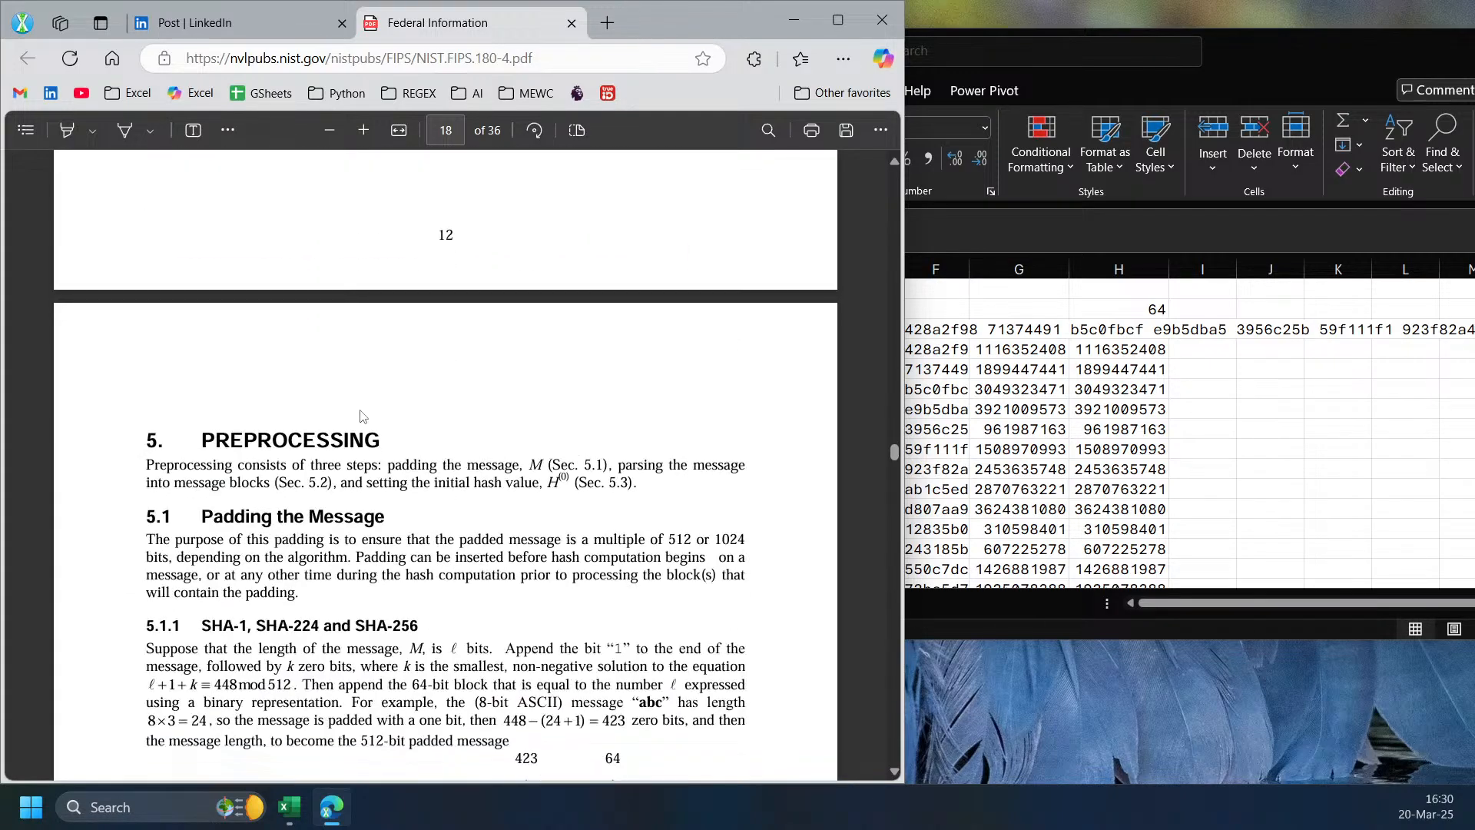
pyautogui.scroll(3, 364, 415)
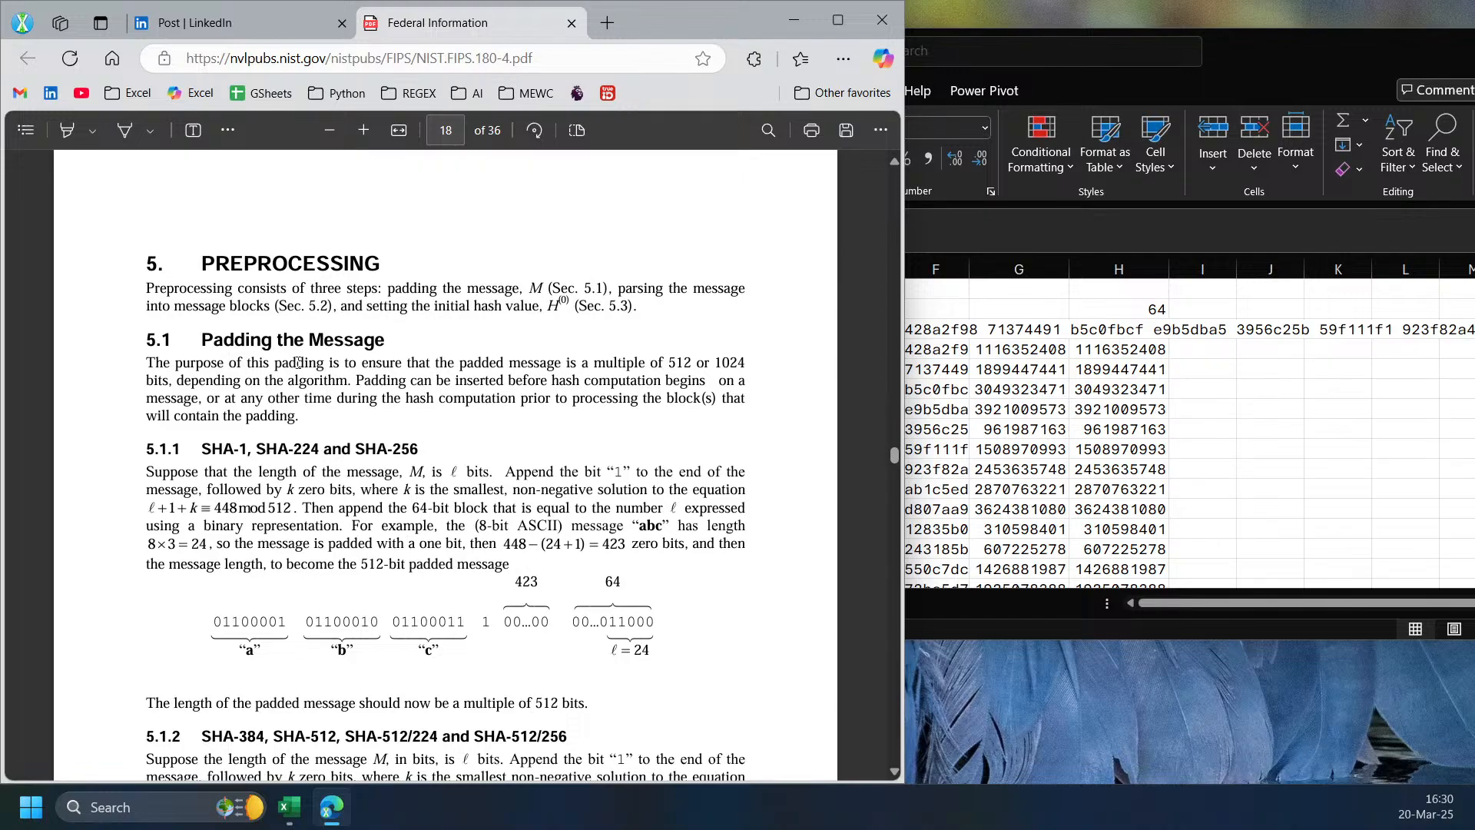
pyautogui.doubleClick(660, 527)
pyautogui.moveTo(561, 527); pyautogui.dragTo(513, 527)
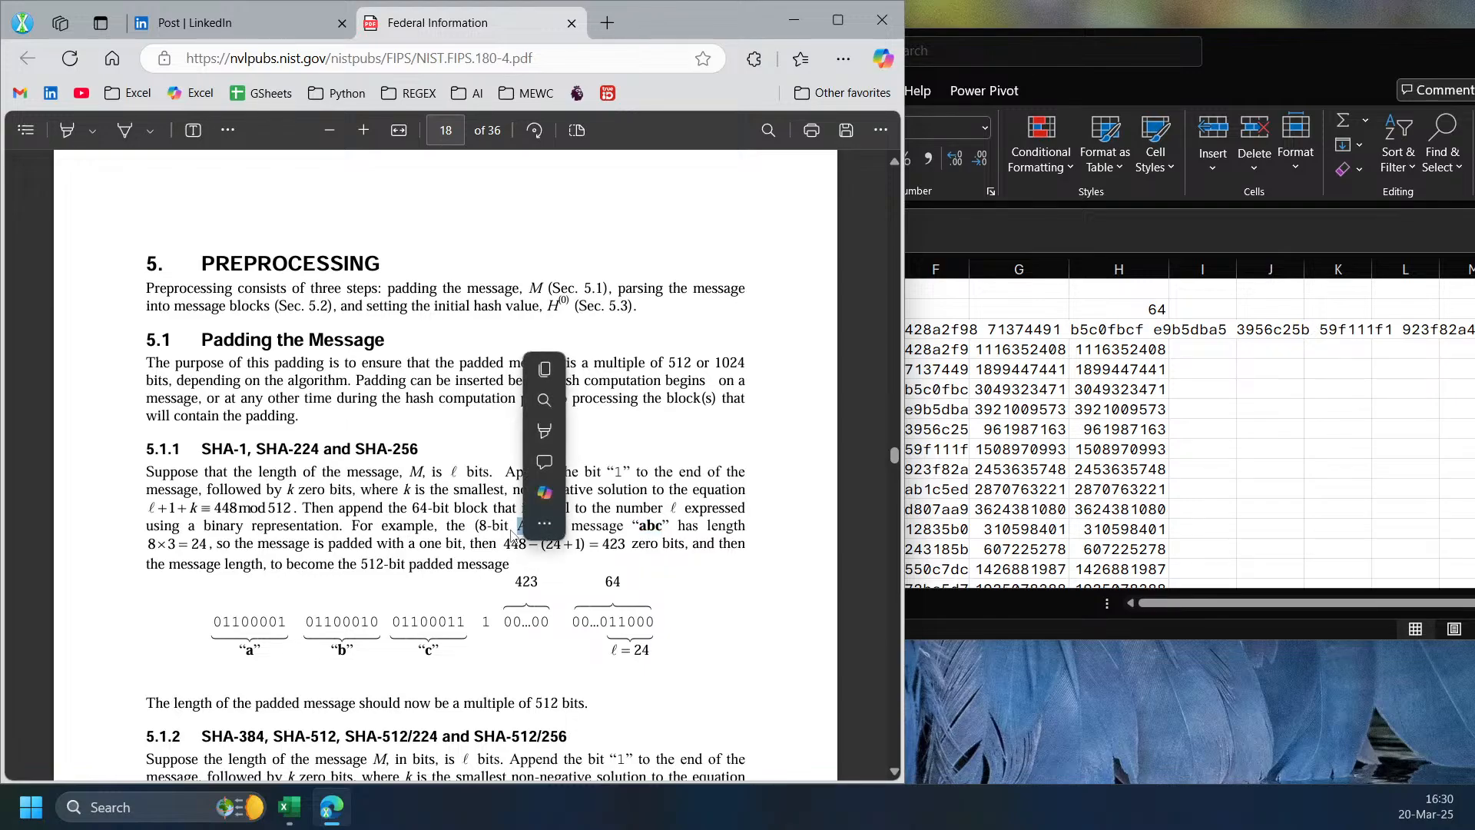
# - Switch to the Excel workbook and make its window taller to show more rows of Sheet1
pyautogui.click(1238, 475)
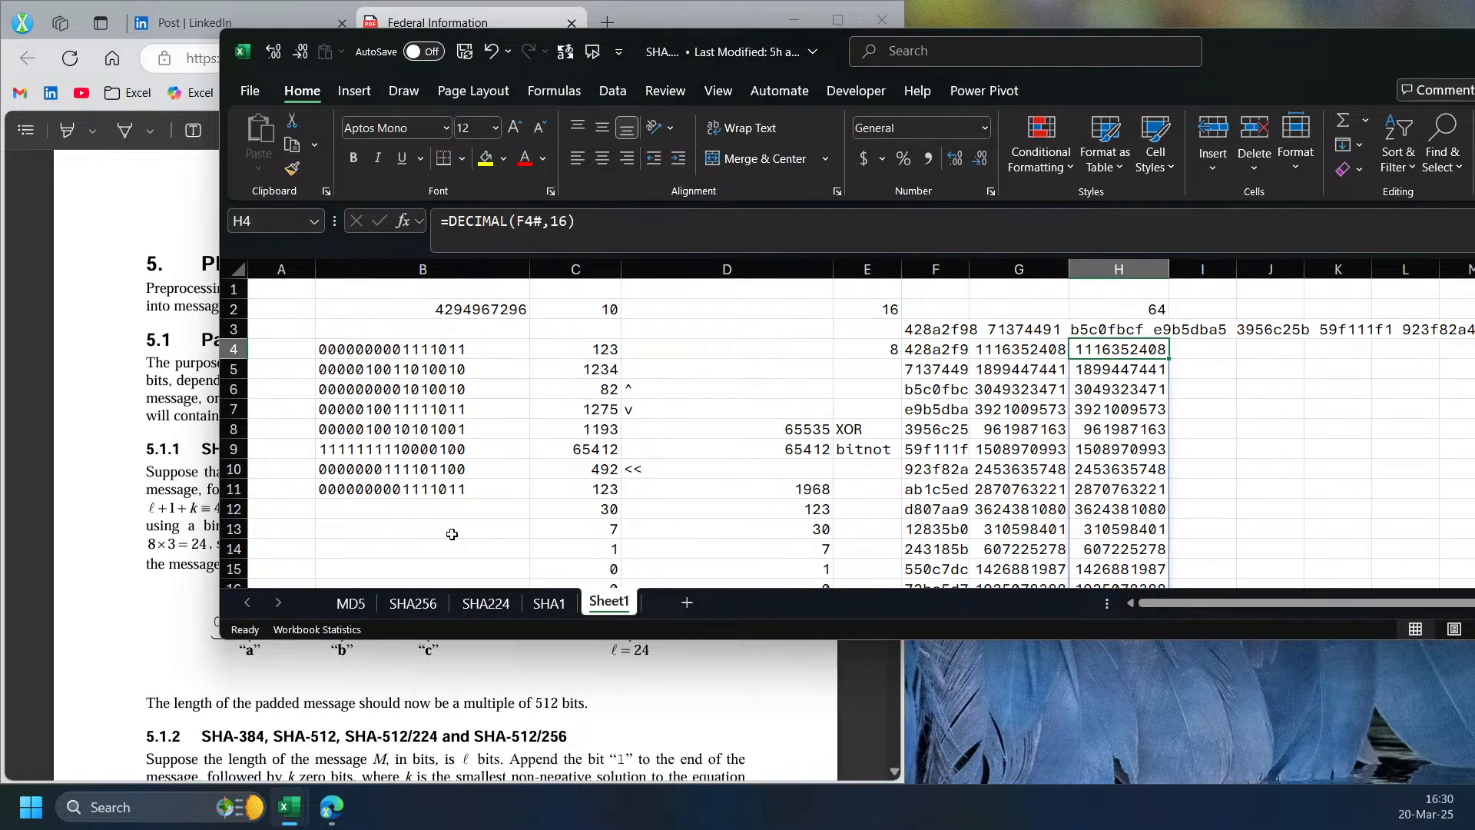
pyautogui.click(491, 538)
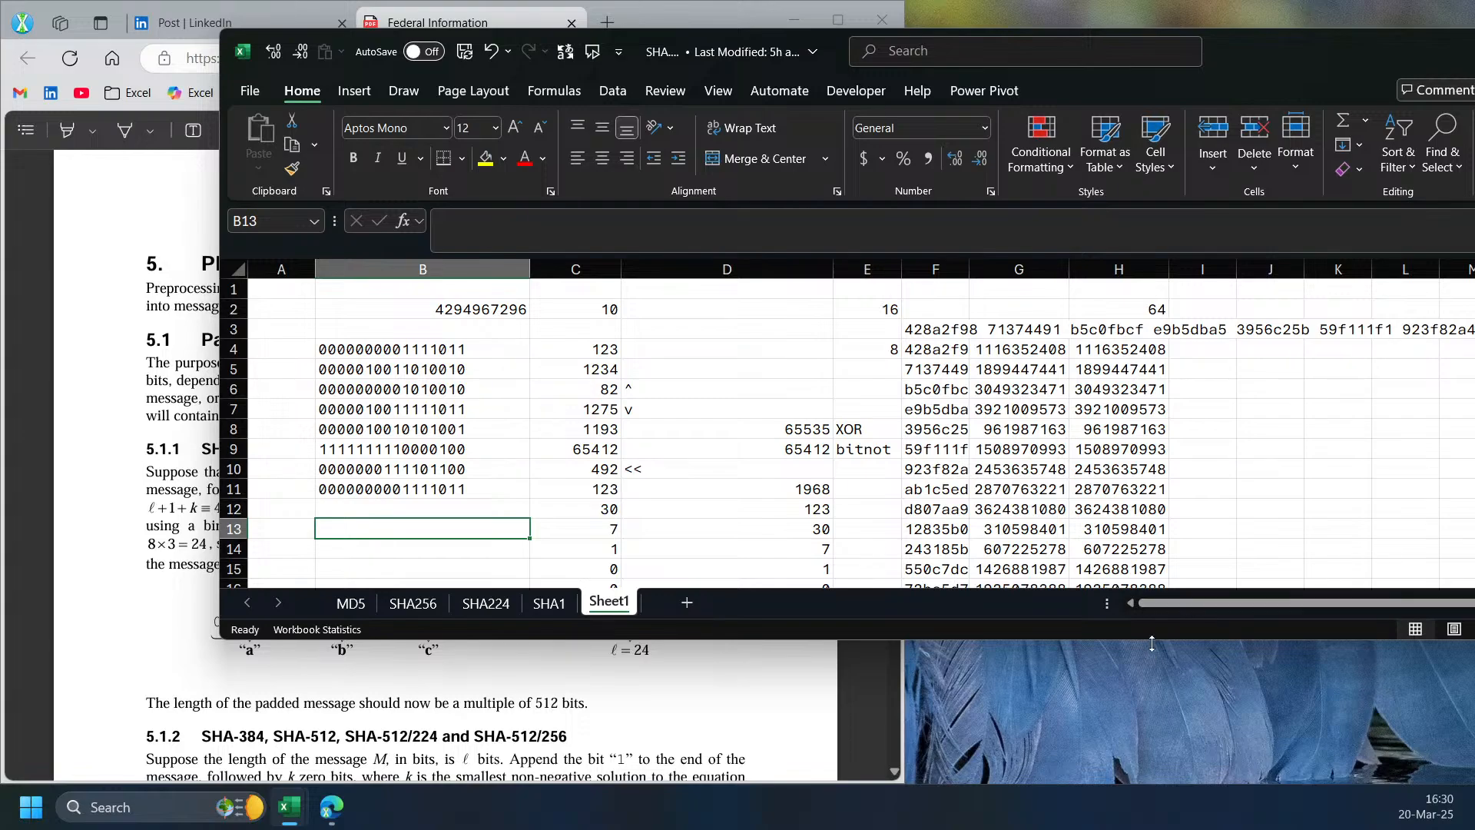
pyautogui.moveTo(1151, 639); pyautogui.dragTo(1150, 749)
pyautogui.click(1260, 388)
pyautogui.hscroll(1, 1256, 376)
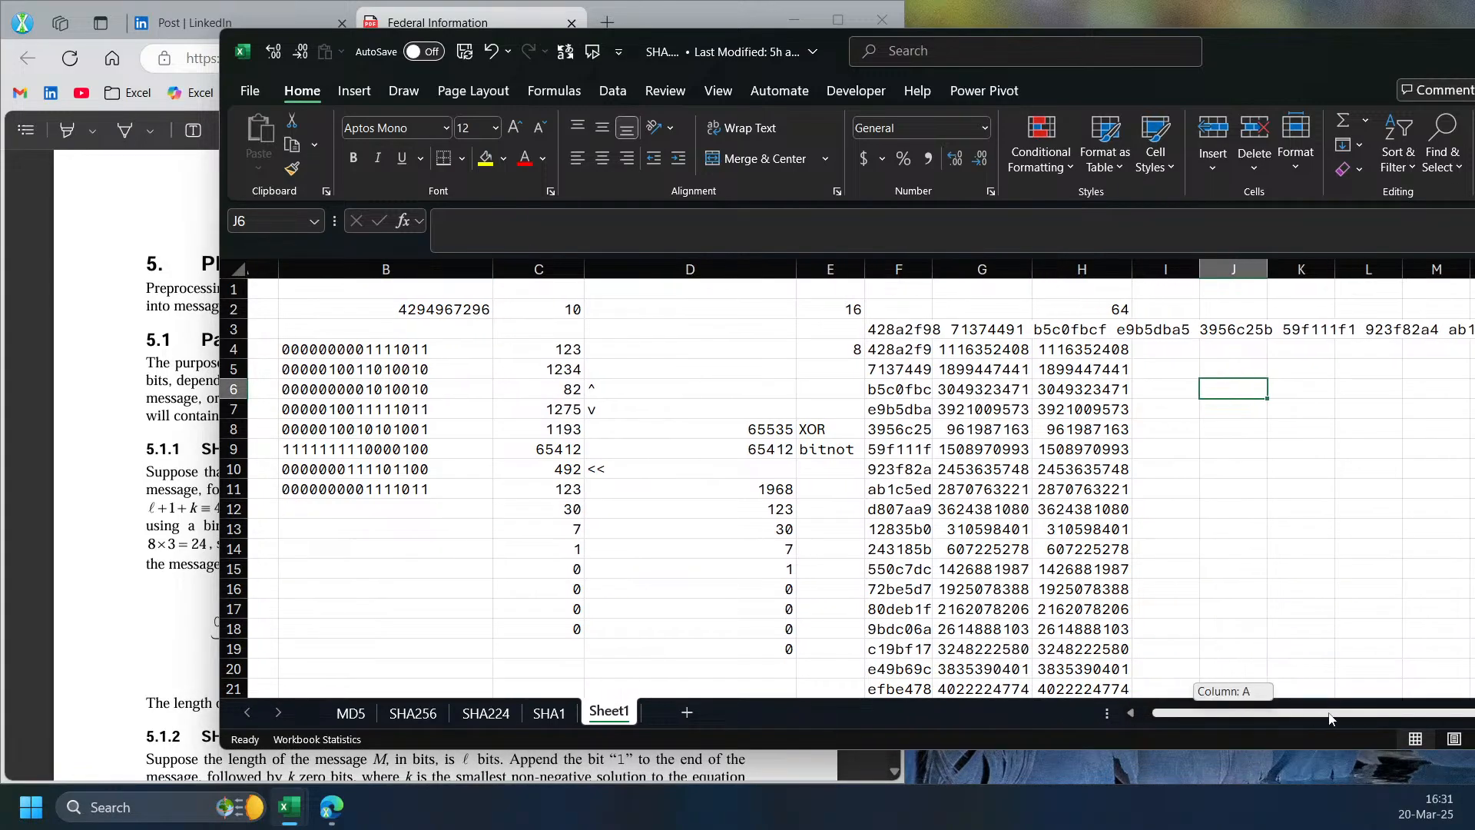
pyautogui.click(1240, 368)
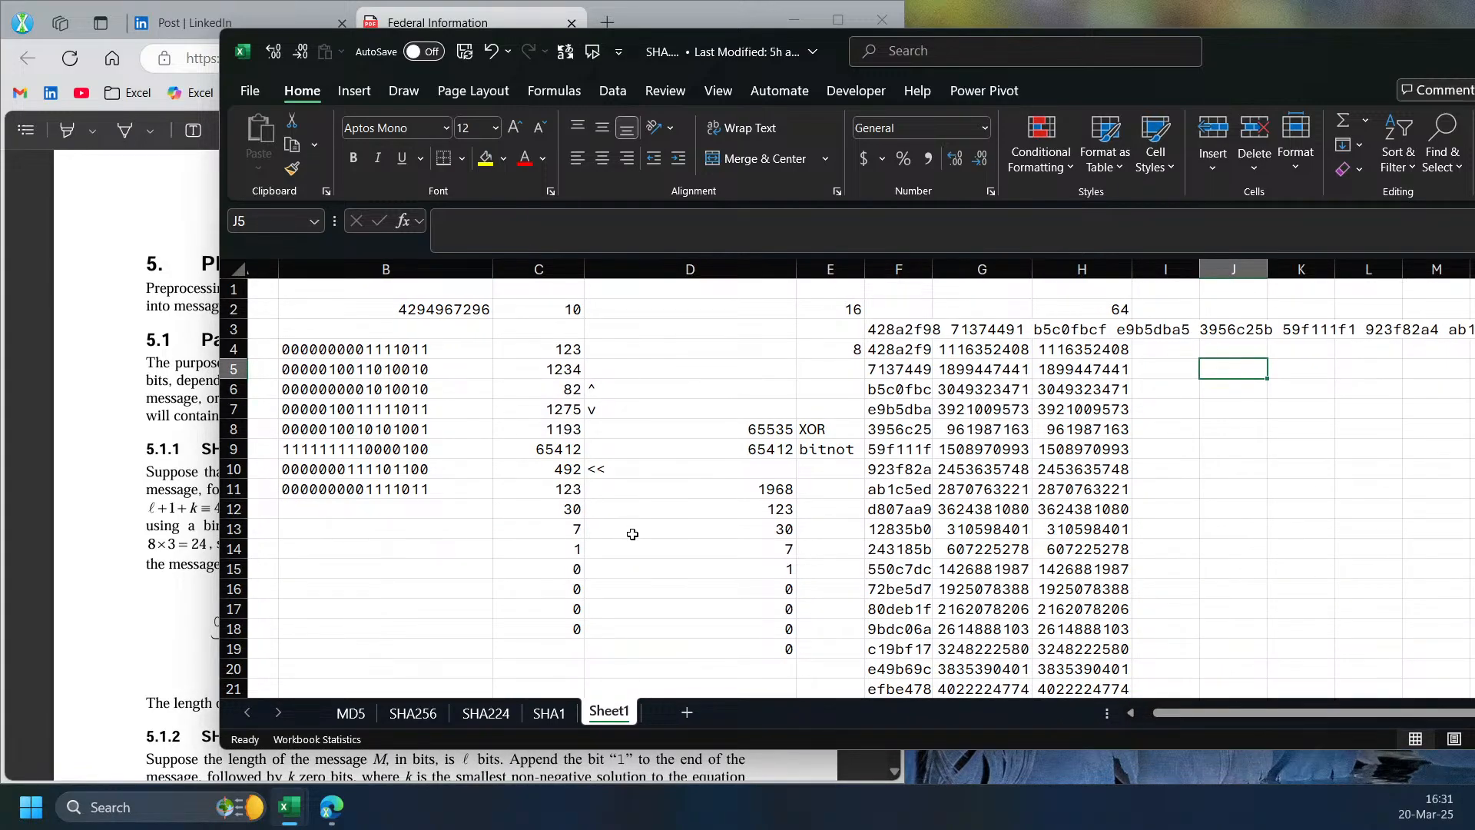
pyautogui.scroll(-7, 603, 538)
pyautogui.scroll(7, 1291, 430)
pyautogui.press('Up')
pyautogui.press('Up')
pyautogui.press('Up')
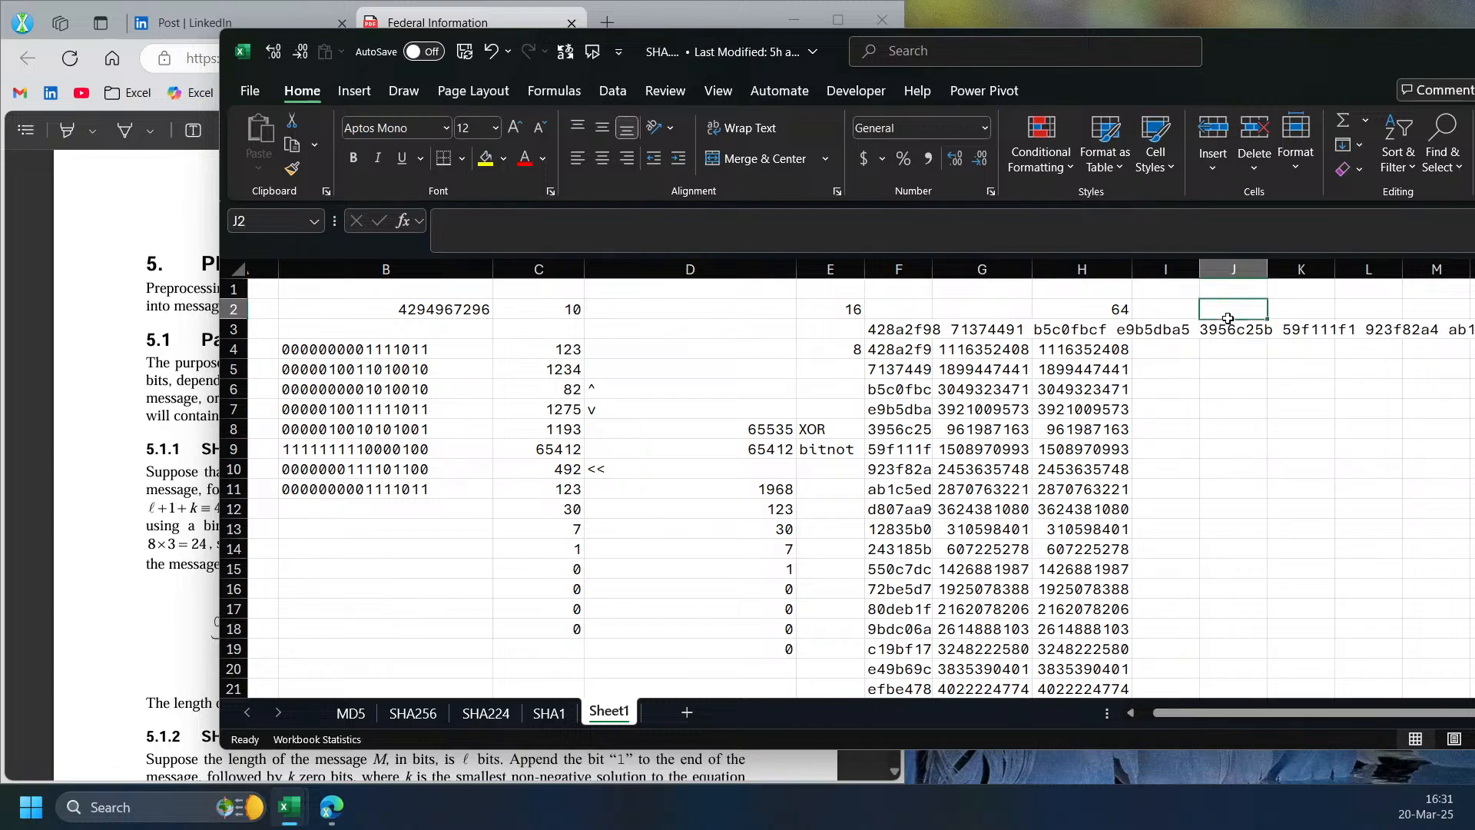
pyautogui.press('Right')
pyautogui.press('Right')
pyautogui.press('Right')
pyautogui.press('Right')
pyautogui.press('Right')
pyautogui.press('Right')
pyautogui.click(1399, 389)
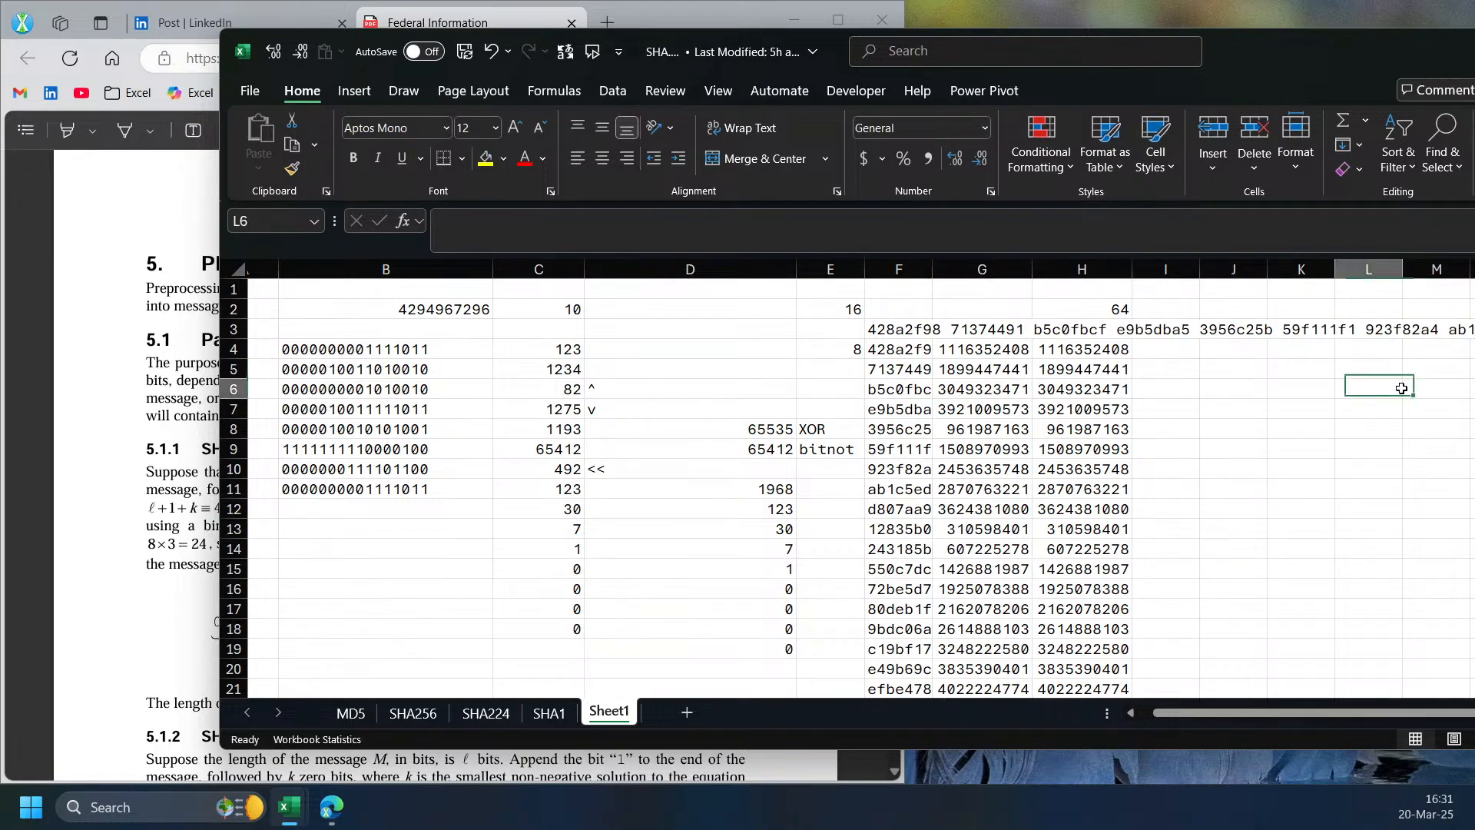
pyautogui.press('Right')
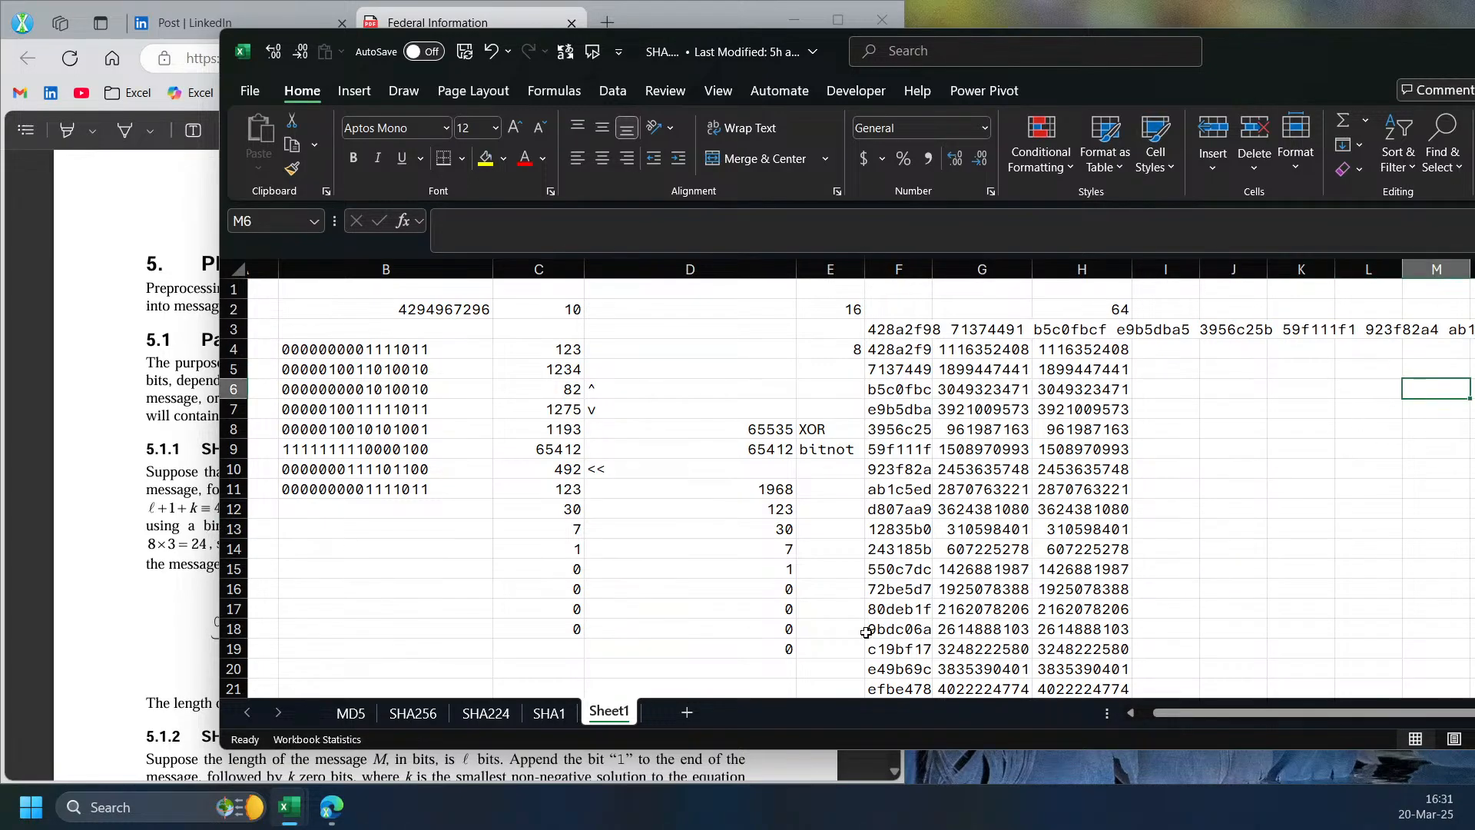
# - Add a new worksheet, enter abc in A1, select B1, and move the workbook window beside the PDF's padding example
pyautogui.click(687, 713)
pyautogui.click(350, 303)
pyautogui.click(305, 290)
pyautogui.write('abc')
pyautogui.click(342, 289)
pyautogui.moveTo(720, 55); pyautogui.dragTo(1266, 118)
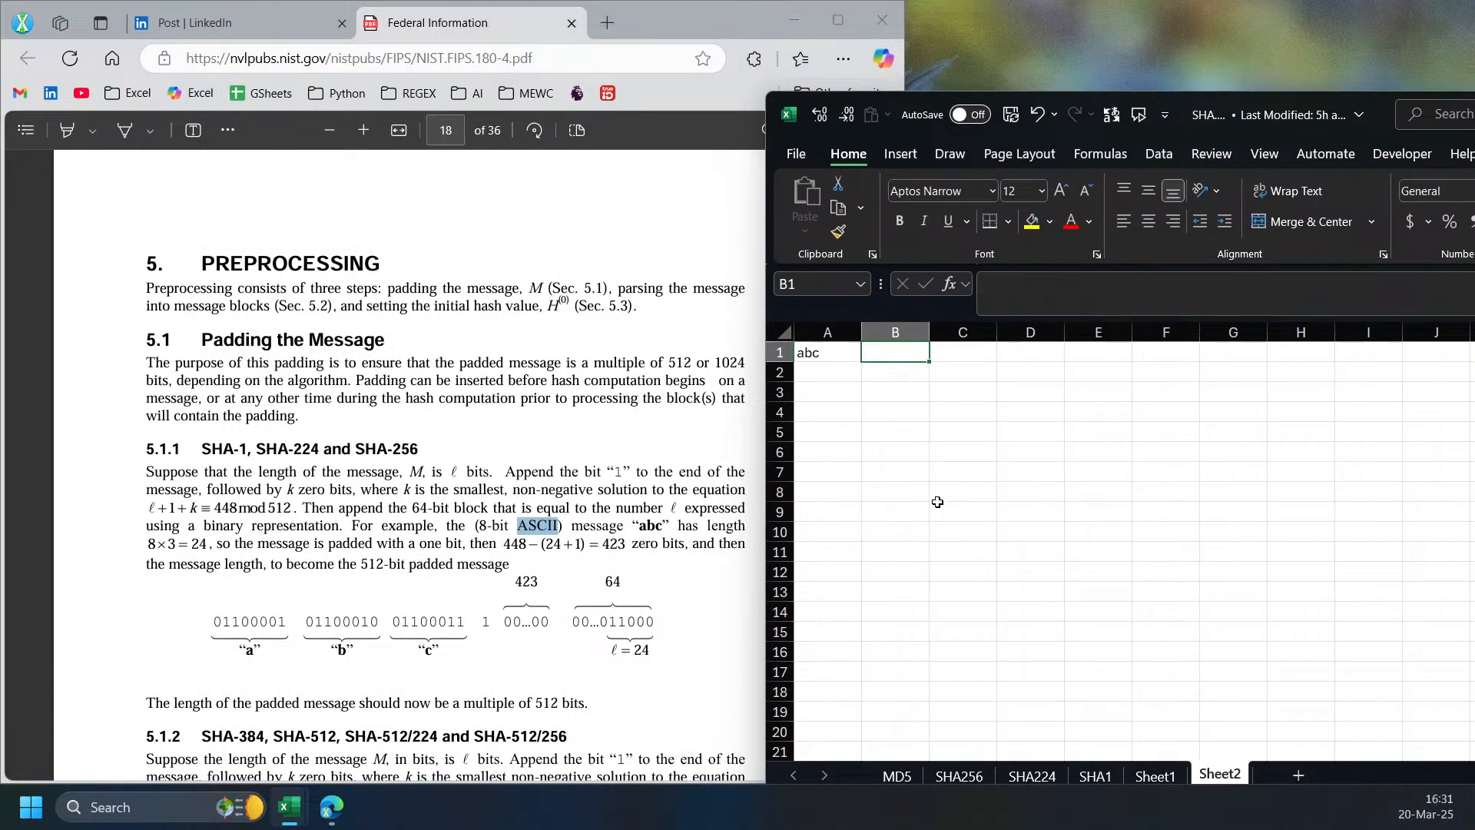
# - Begin a LET formula in B1 that names A1 as txt and calls UNICODE on txt
pyautogui.write('=let')
pyautogui.press('Tab')
pyautogui.write('txt')
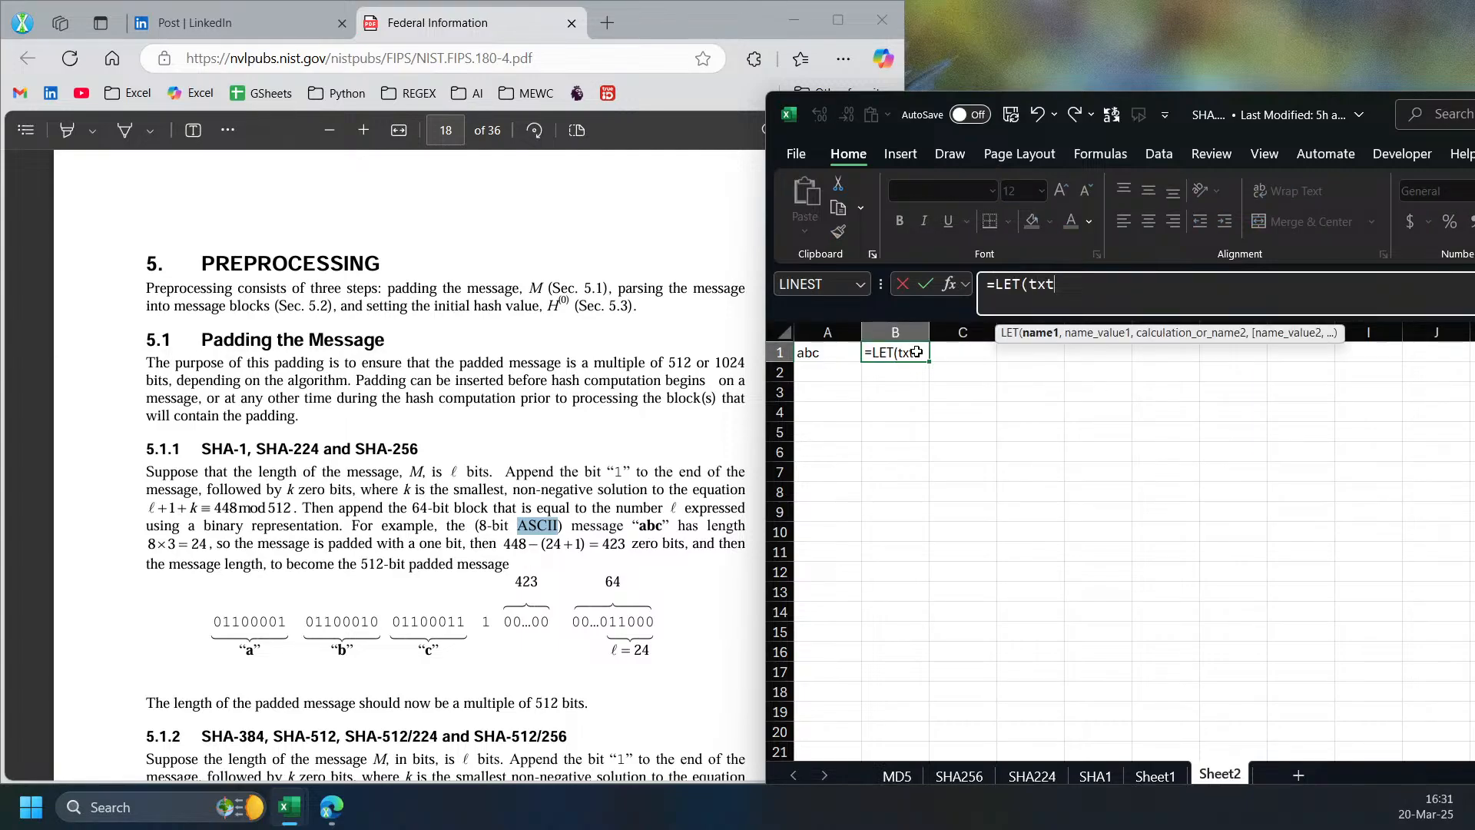
pyautogui.write(',A1,m')
pyautogui.press('BackSpace')
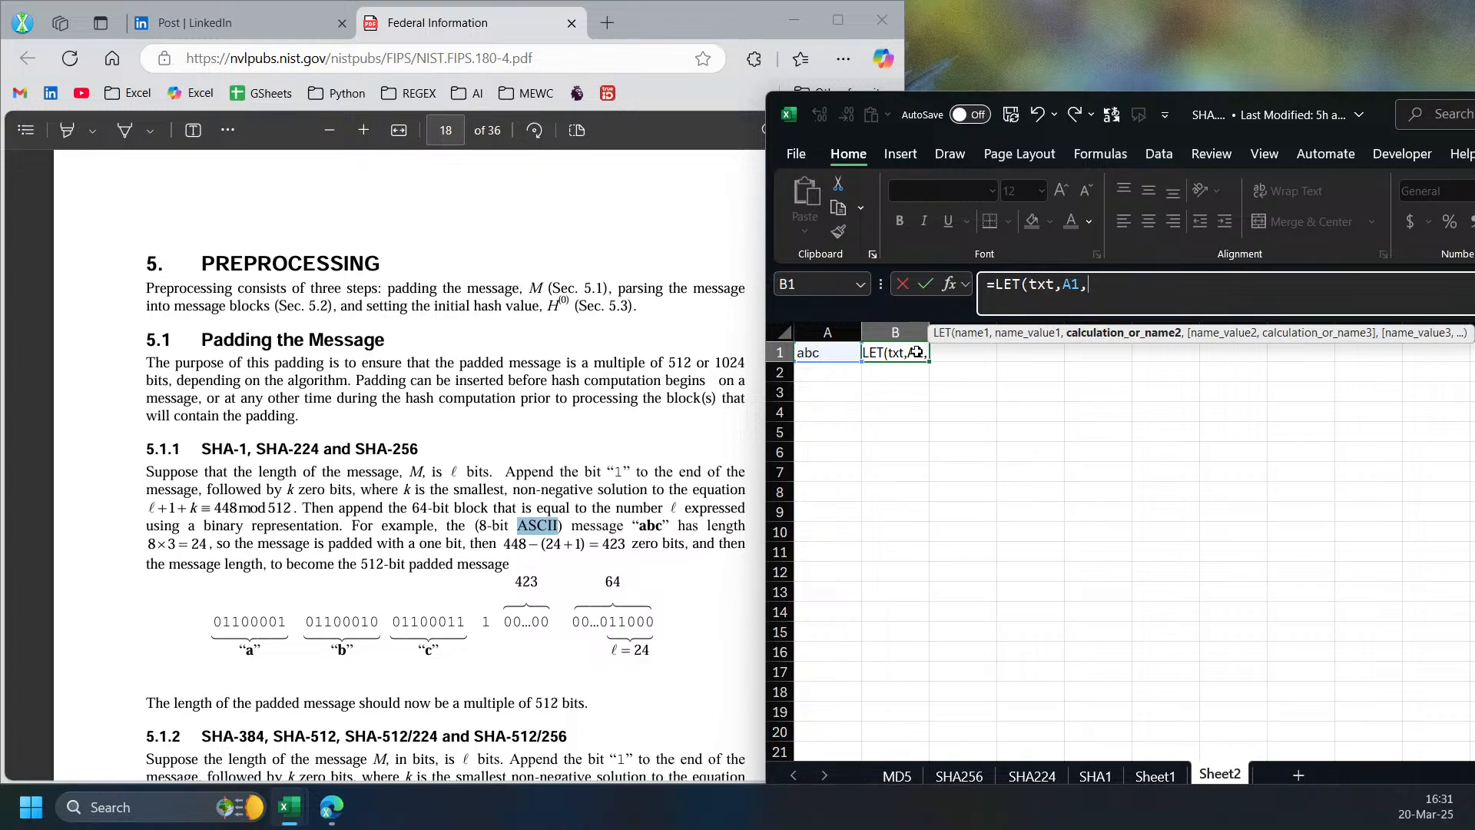
pyautogui.write('unico')
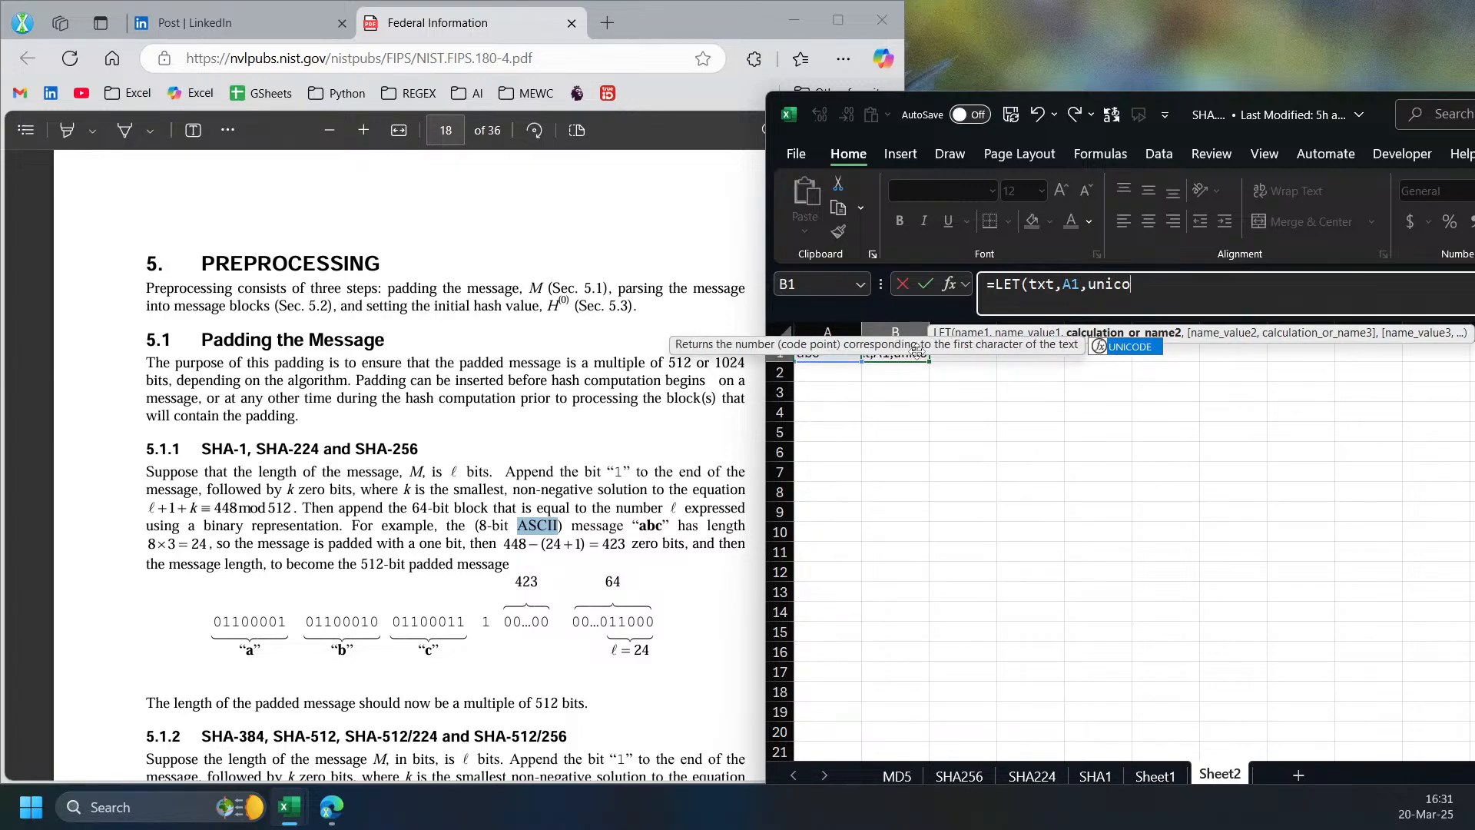
pyautogui.press('Tab')
pyautogui.write('txt,')
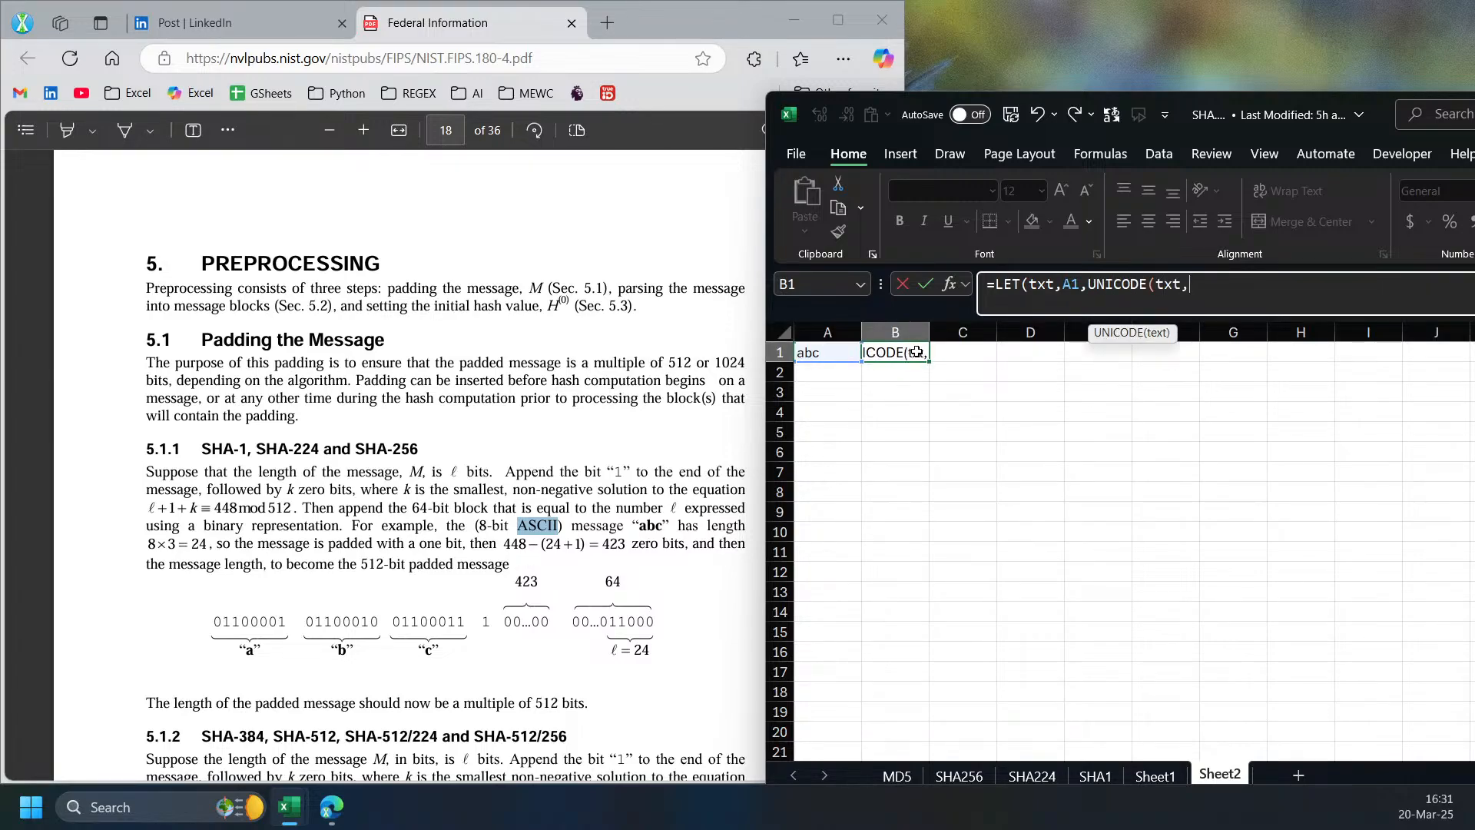
# - Nest MID(txt,SEQUENCE(LEN(txt)),1) inside UNICODE and commit the B1 formula to return each character's code
pyautogui.click(1159, 285)
pyautogui.write('mi')
pyautogui.press('Tab')
pyautogui.press('End')
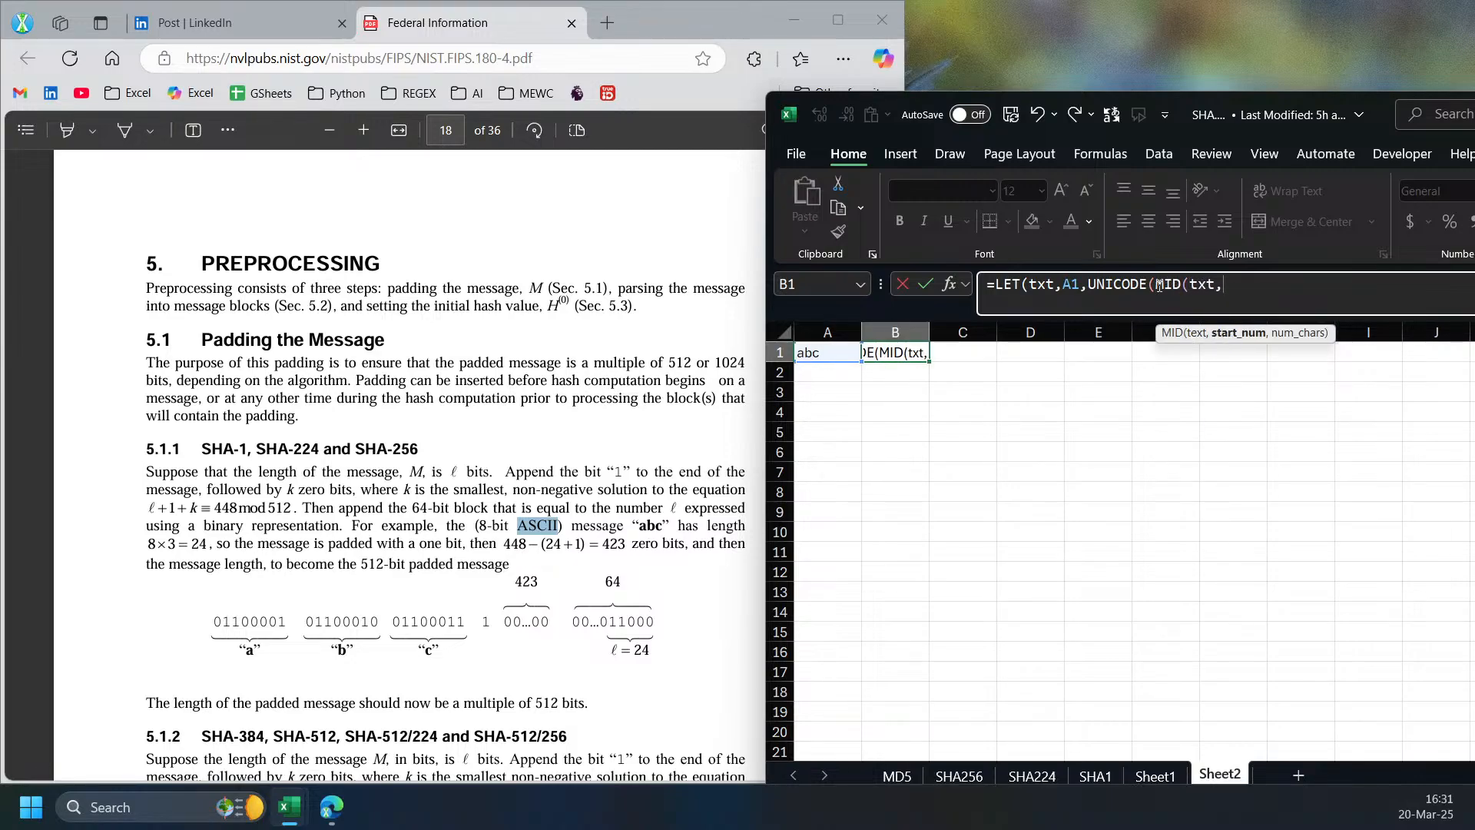
pyautogui.write('seq')
pyautogui.press('Tab')
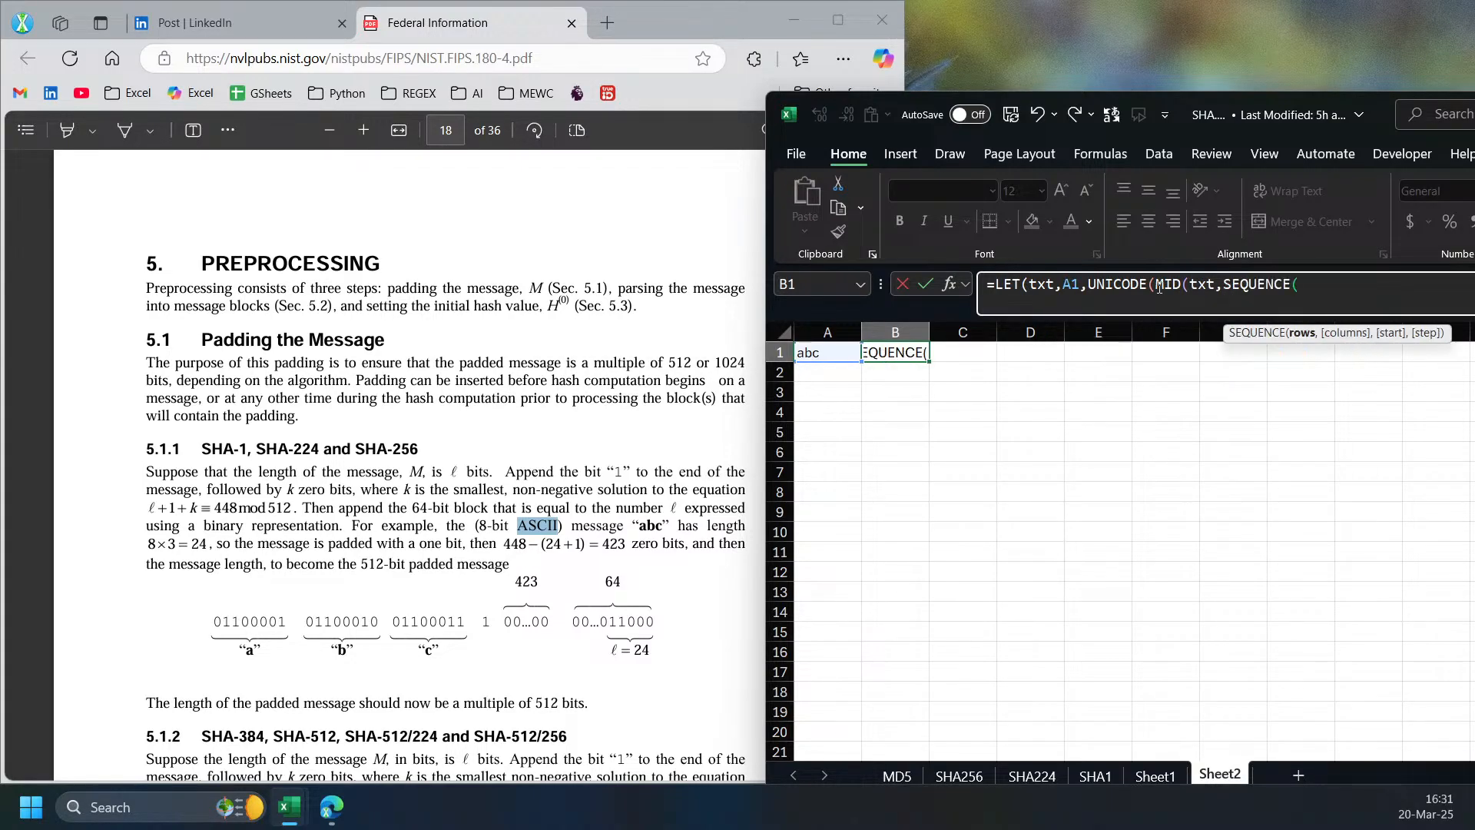
pyautogui.write('len')
pyautogui.press('Tab')
pyautogui.write('txt')
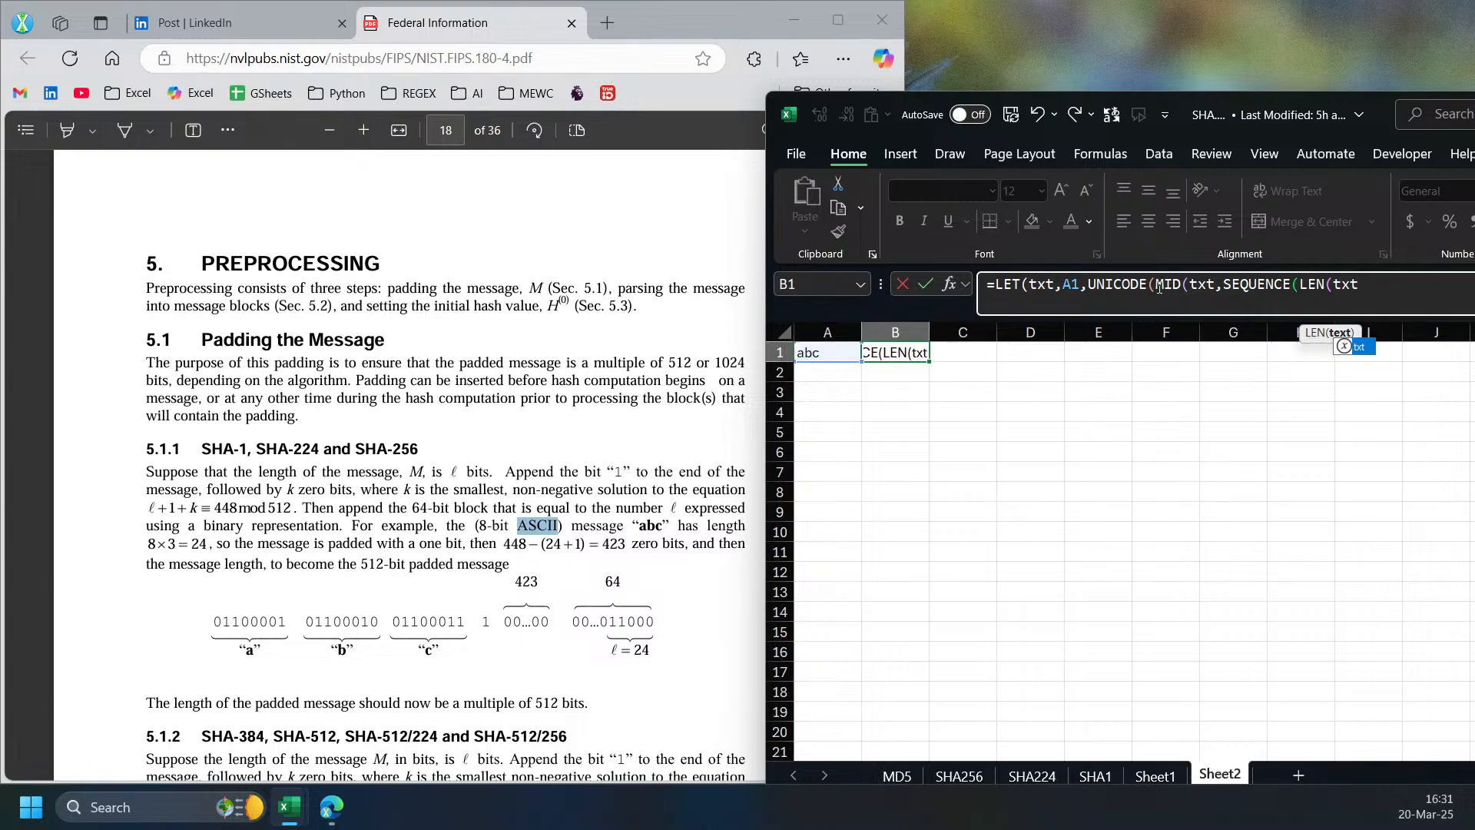
pyautogui.write(')),1))')
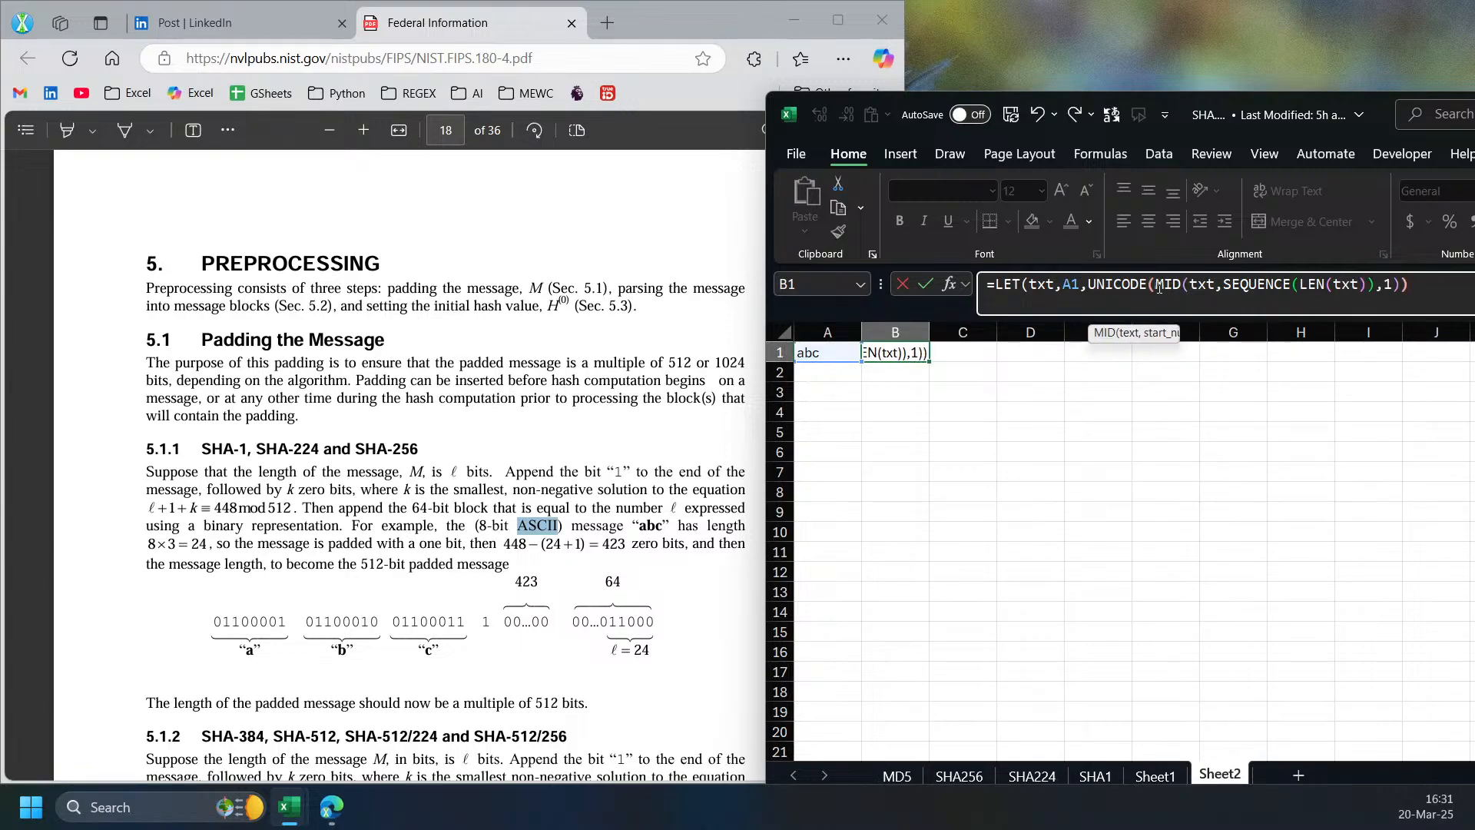
pyautogui.press('Return')
pyautogui.press('Return')
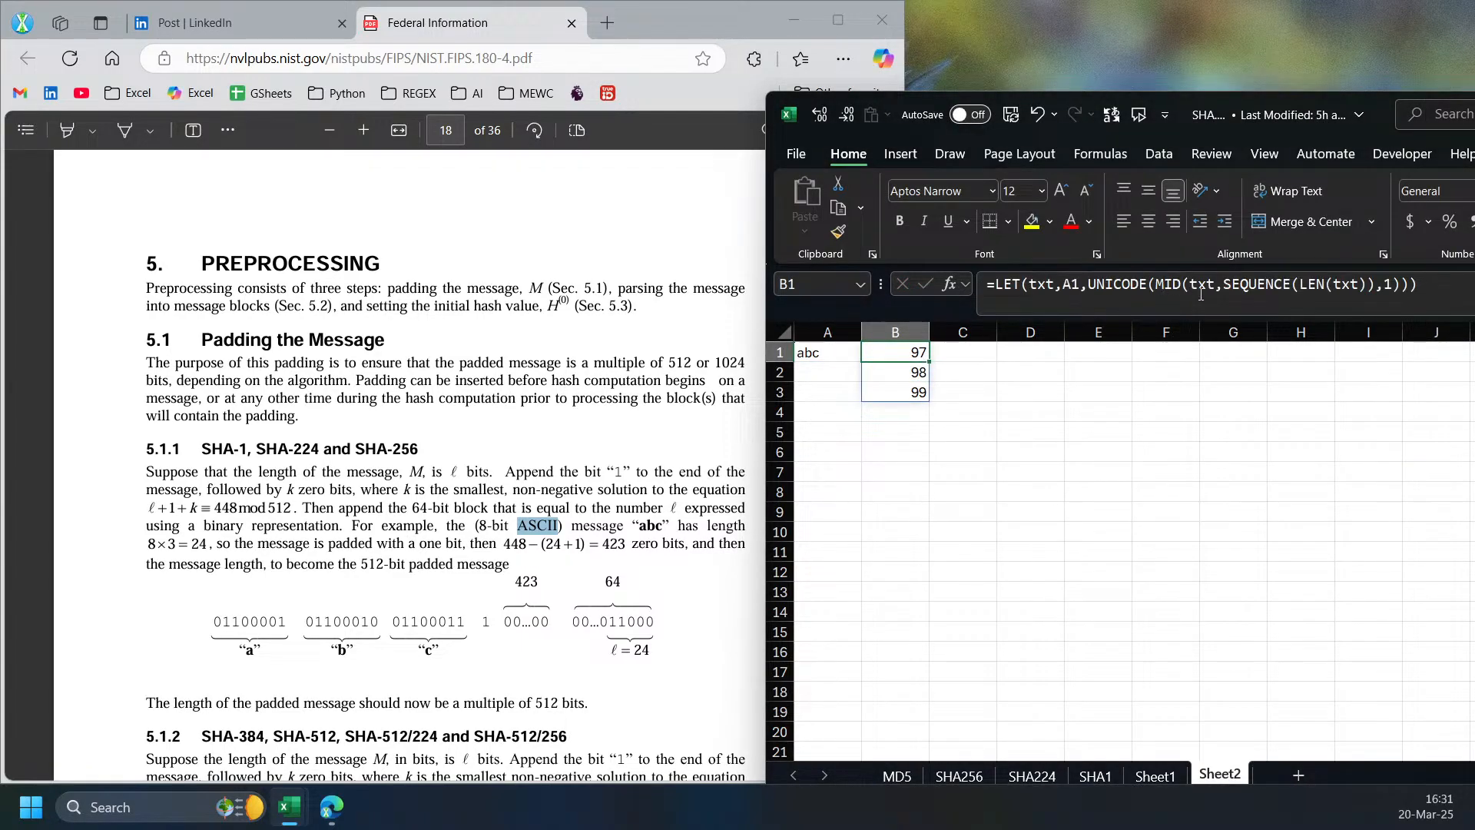
# - Show more of the workbook window and wrap B1's UNICODE expression in BASE with radix 2 and minimum length 8
pyautogui.moveTo(1217, 115); pyautogui.dragTo(986, 109)
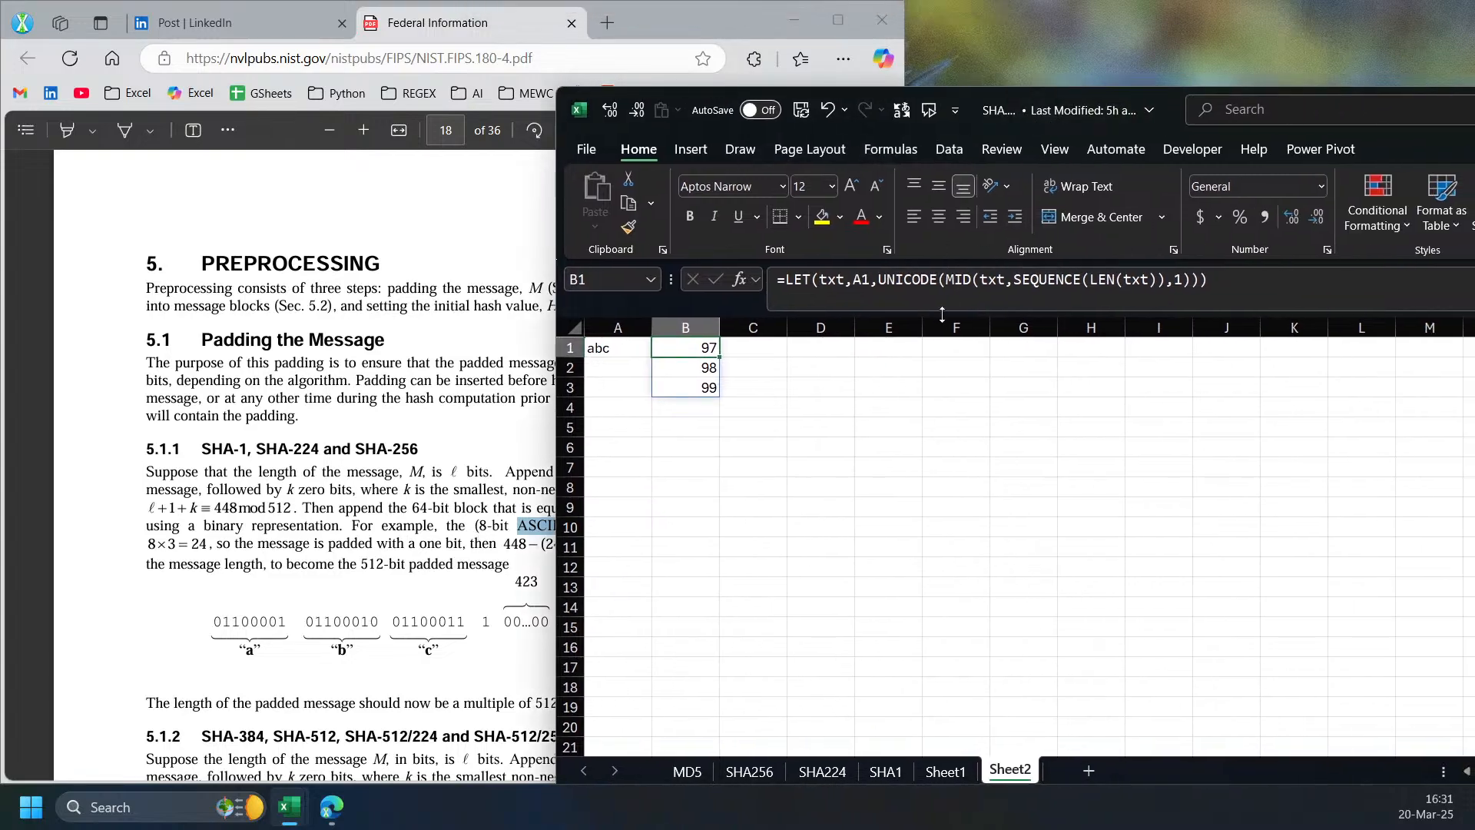
pyautogui.click(883, 281)
pyautogui.write('bas')
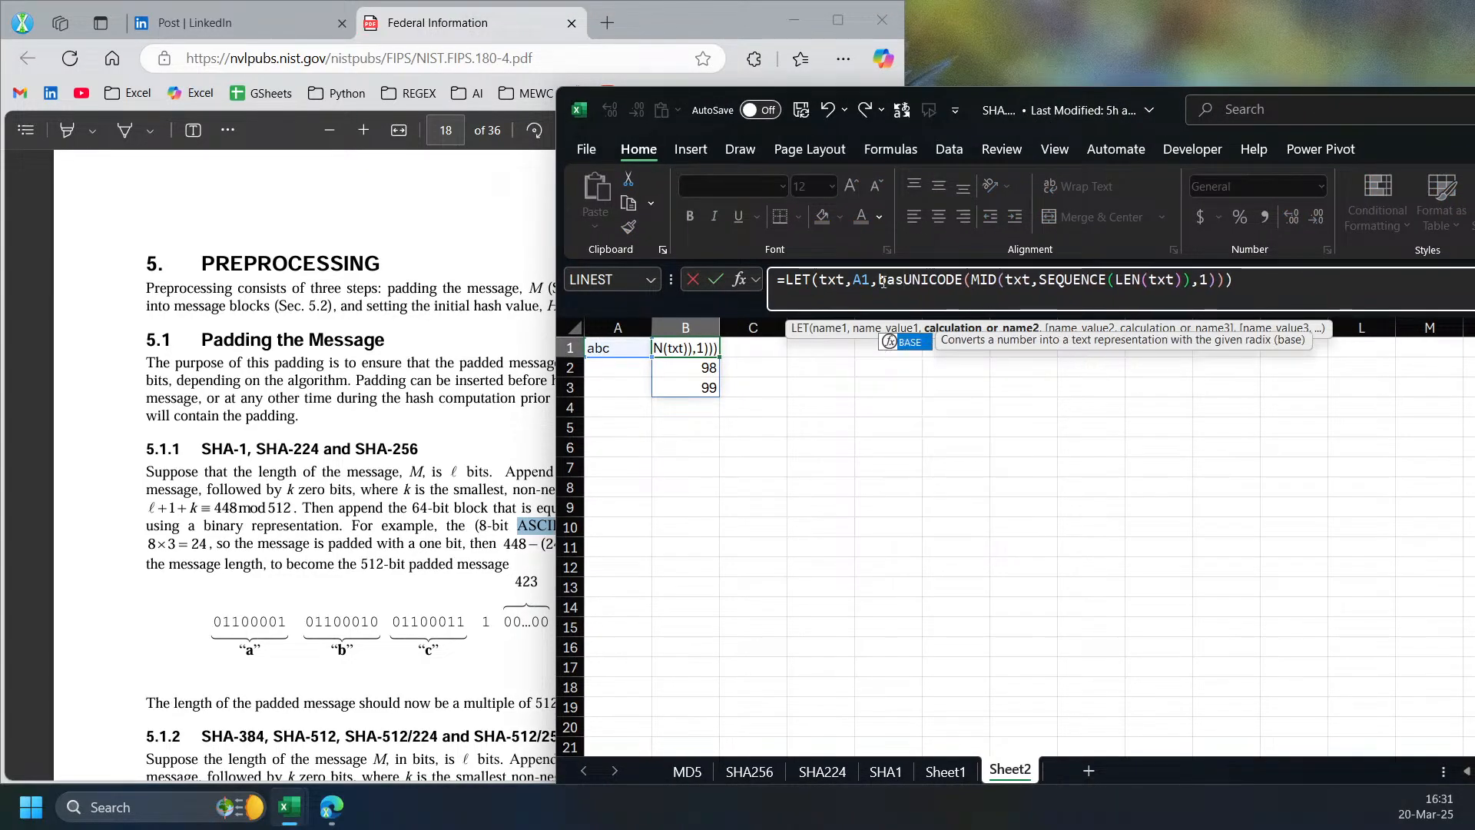
pyautogui.write('e')
pyautogui.press('Tab')
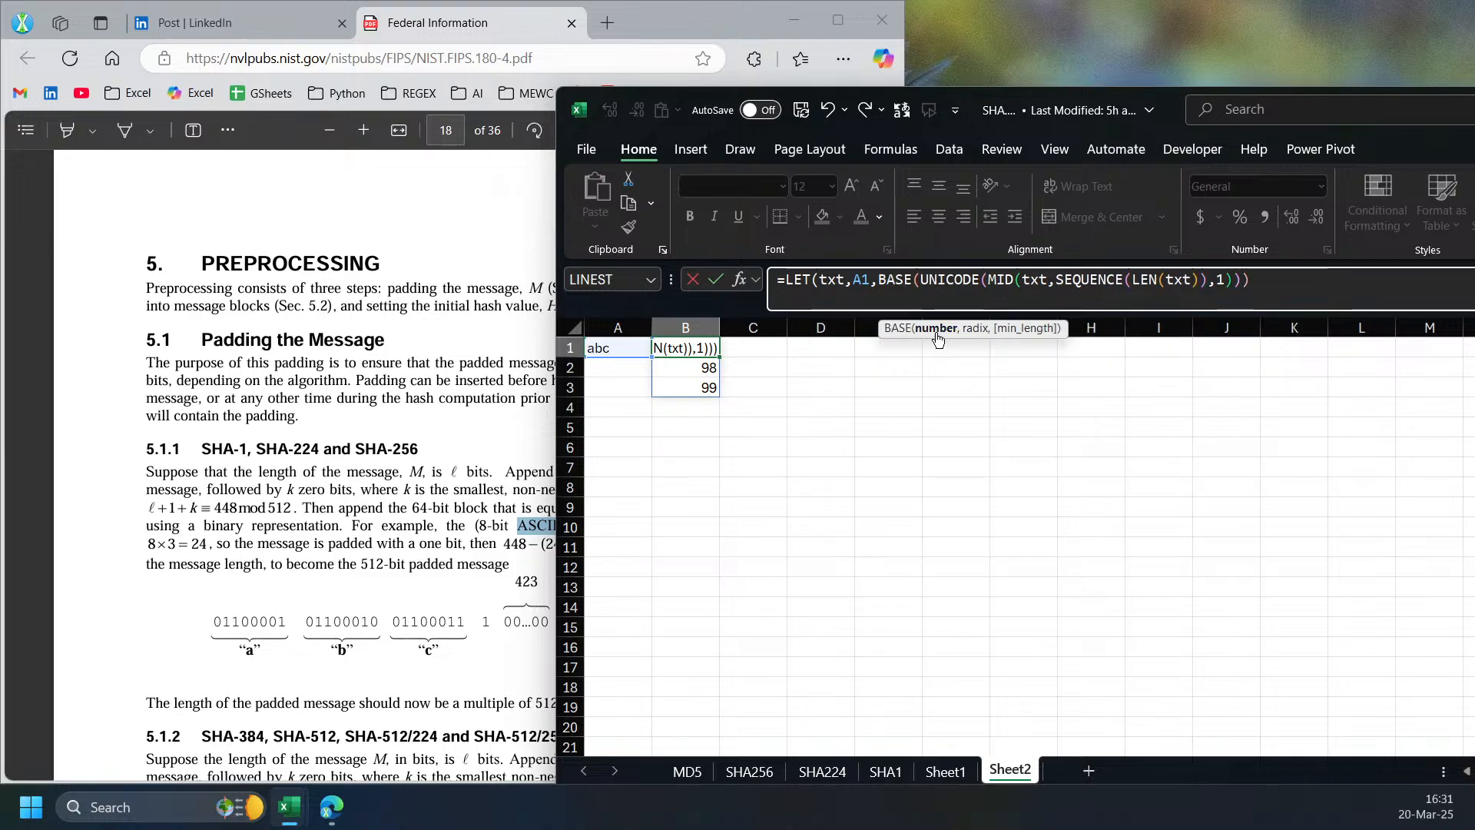
pyautogui.write(',2')
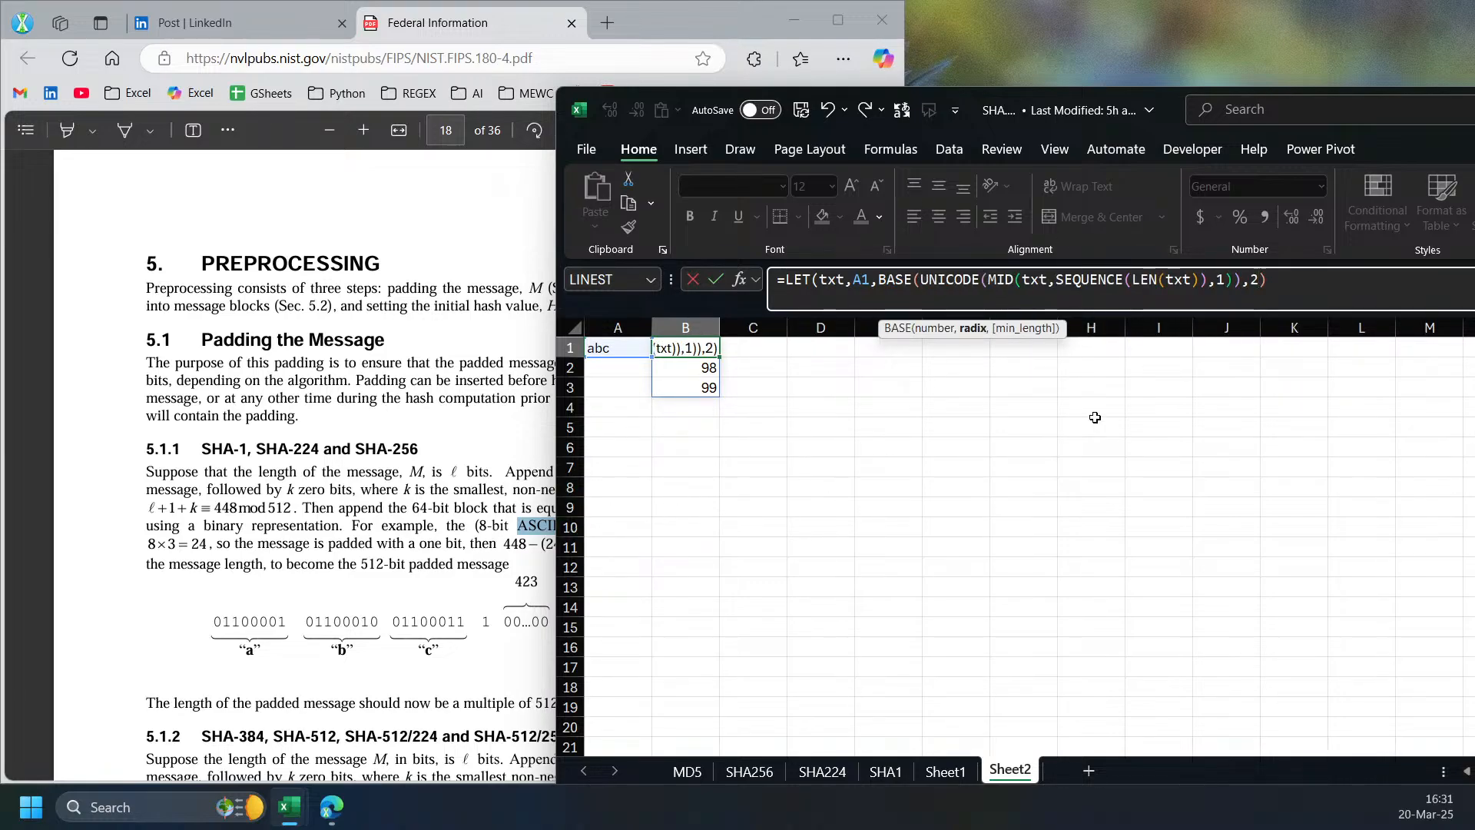
pyautogui.write(',8)')
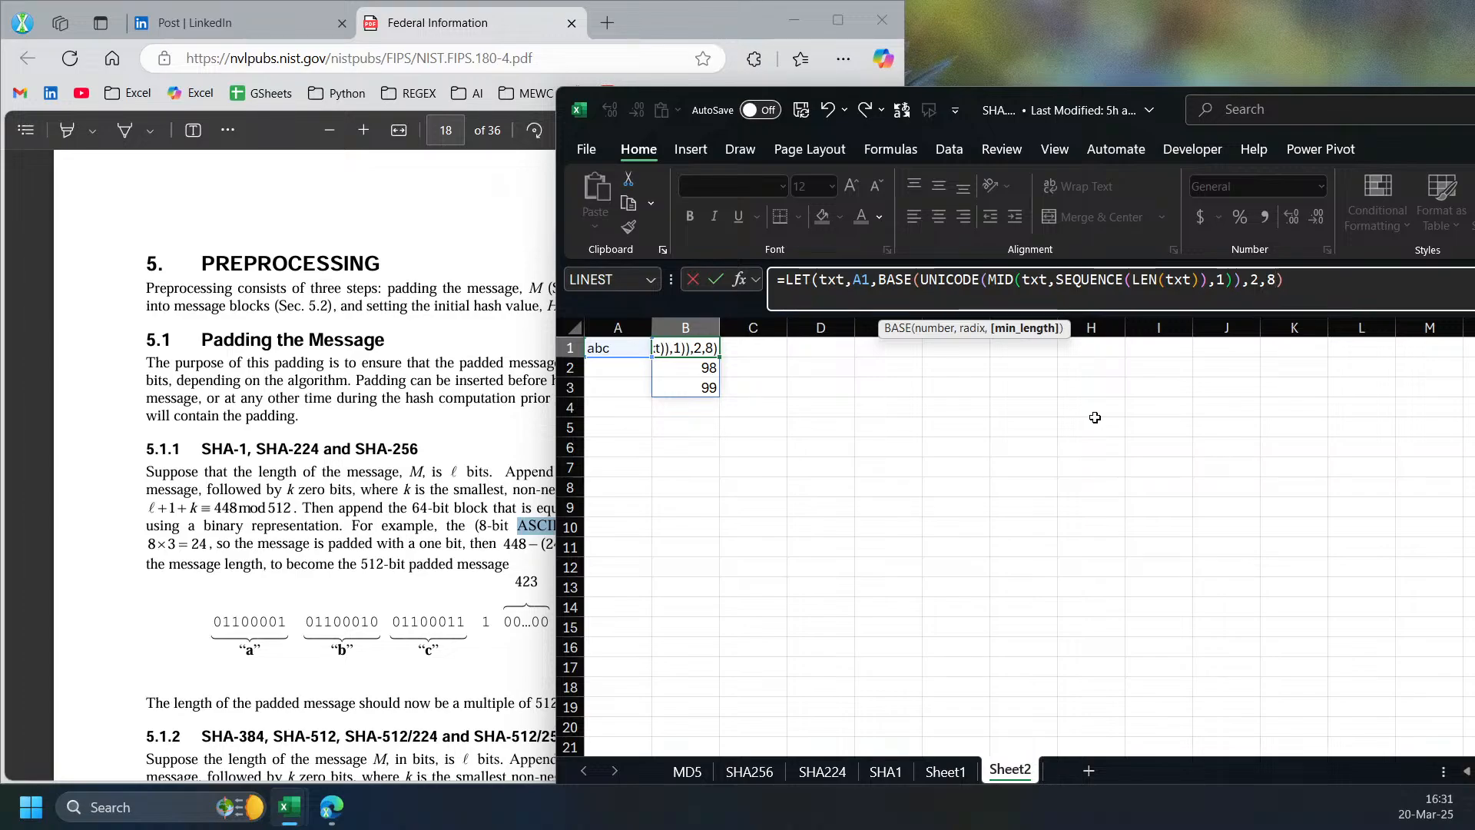
pyautogui.hotkey('ctrl', 'Return')
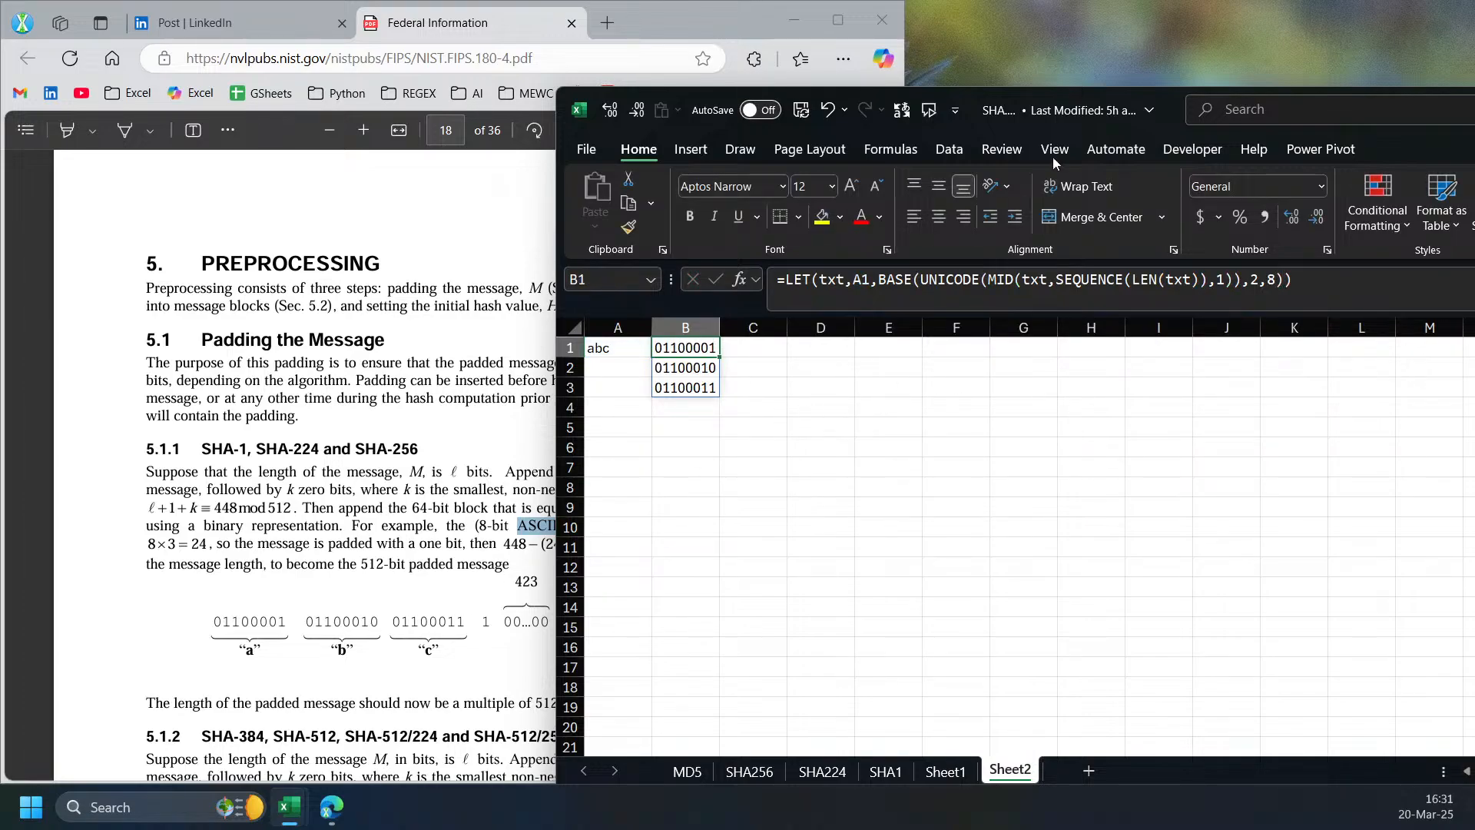
# - Wrap the BASE expression of the LET formula in B1 in CONCAT to join the binary codes into one string
pyautogui.moveTo(1091, 116); pyautogui.dragTo(1260, 210)
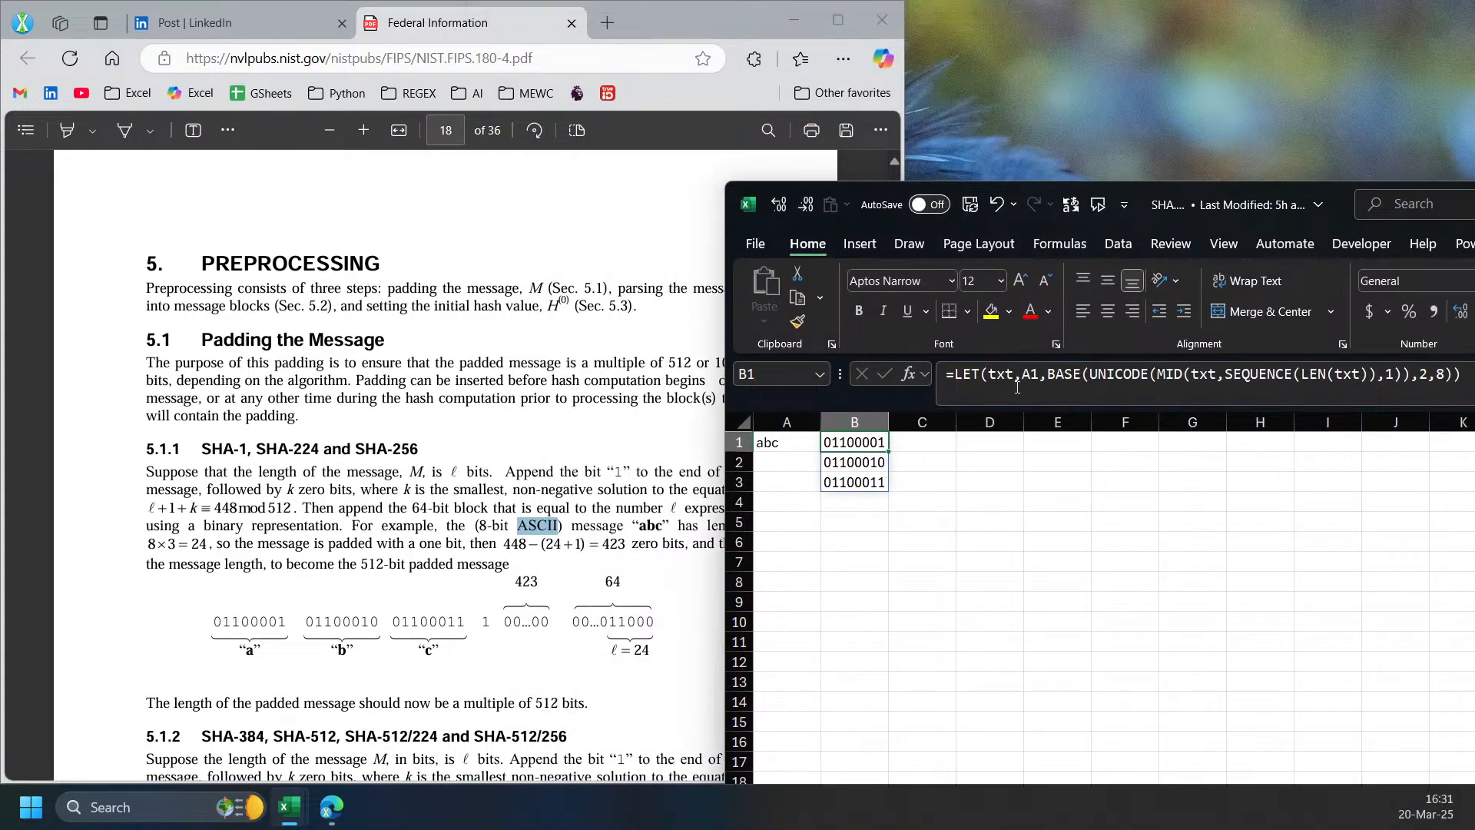
pyautogui.click(1048, 376)
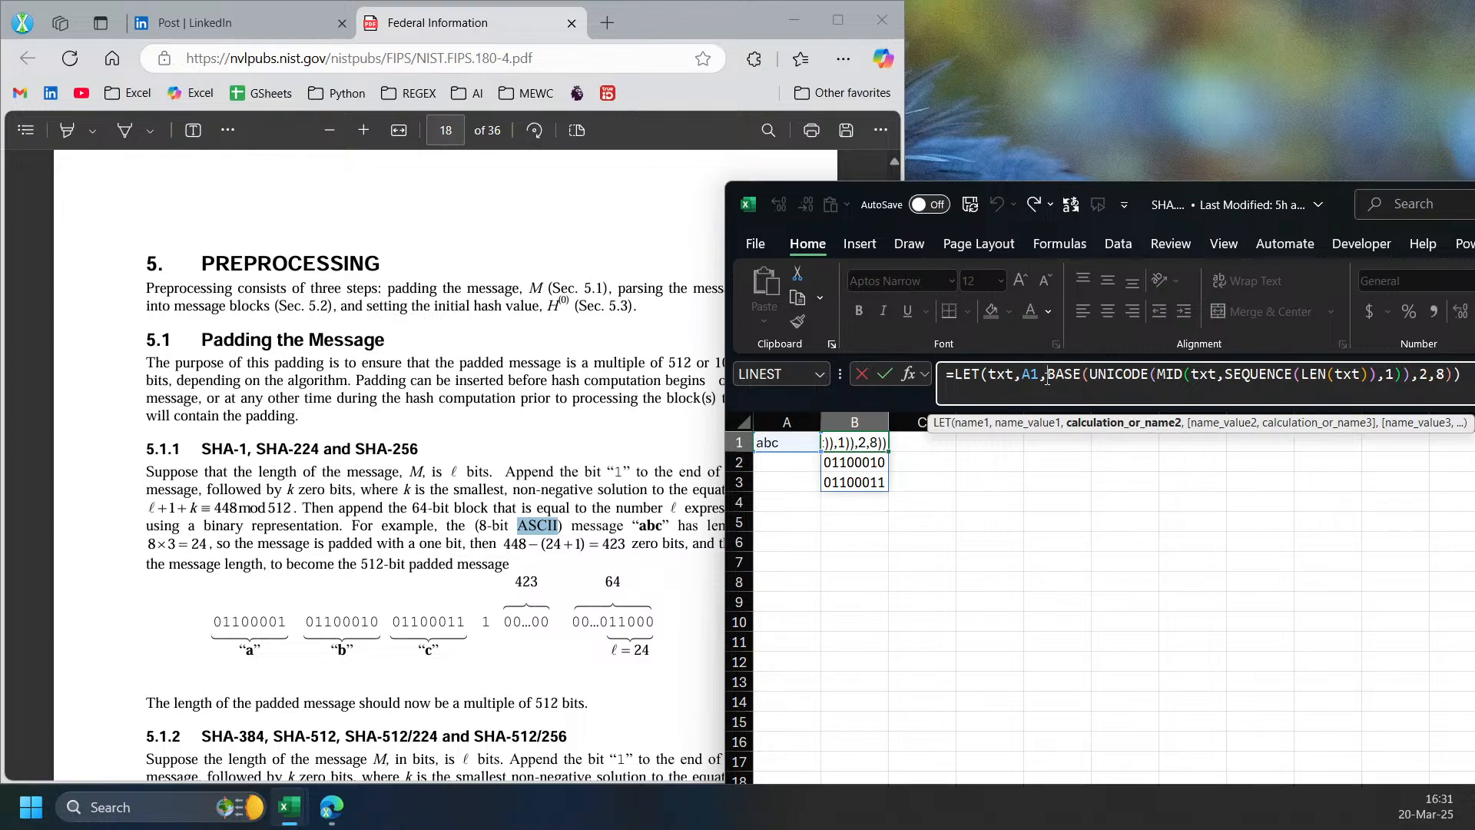
pyautogui.write('CONCAT(')
pyautogui.press('End')
pyautogui.write(')')
pyautogui.press('Return')
# - Examine the appended 1 bit and the 64-bit length block in the PDF's padded message example
pyautogui.moveTo(1246, 219); pyautogui.dragTo(1129, 145)
pyautogui.click(382, 513)
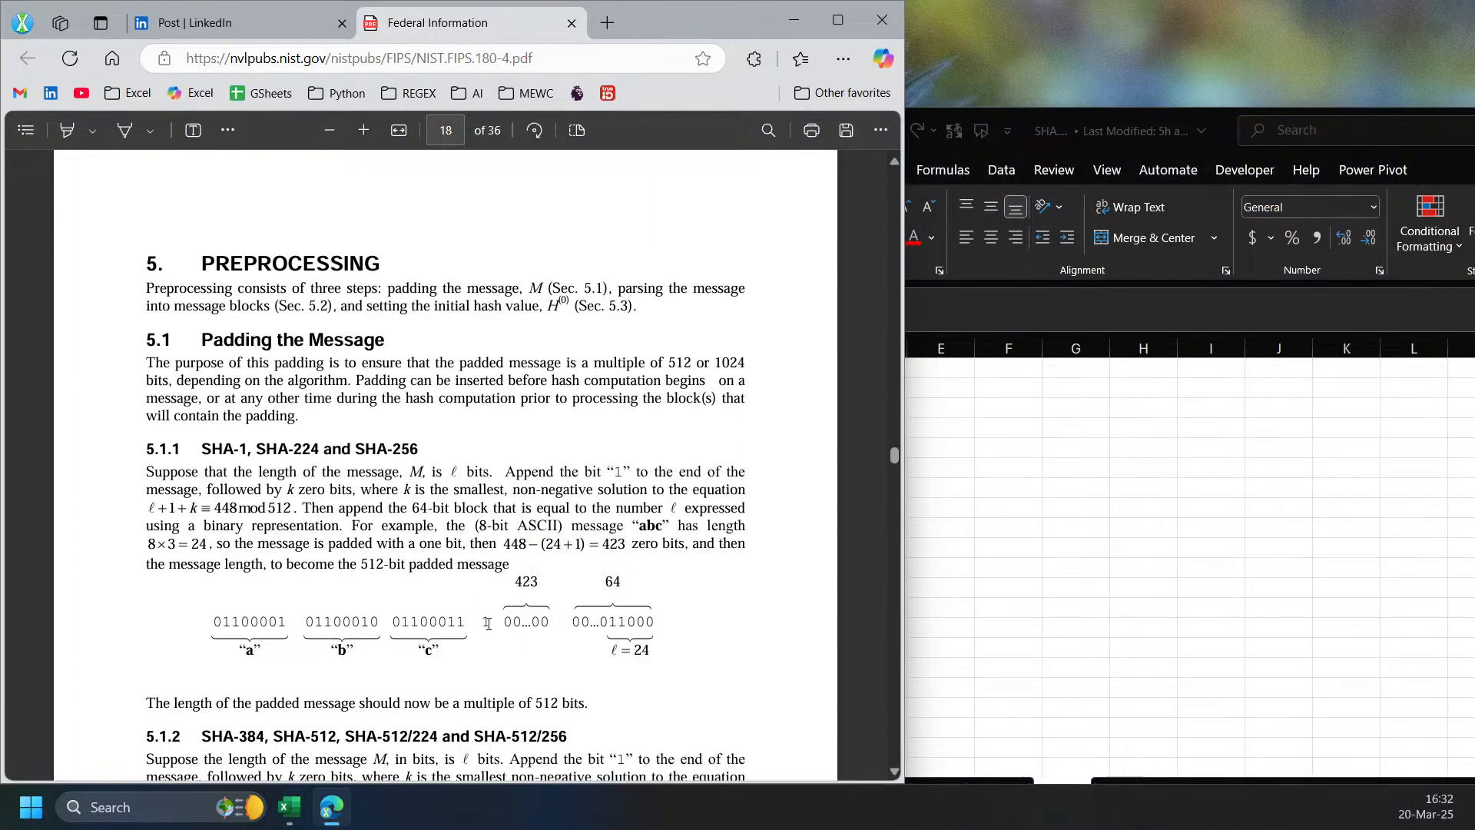
pyautogui.moveTo(488, 624); pyautogui.dragTo(480, 622)
pyautogui.rightClick(484, 624)
pyautogui.click(676, 686)
pyautogui.moveTo(606, 584); pyautogui.dragTo(623, 584)
# - Name the CONCAT expression bi within B1's LET formula and return bi as the result
pyautogui.click(1004, 606)
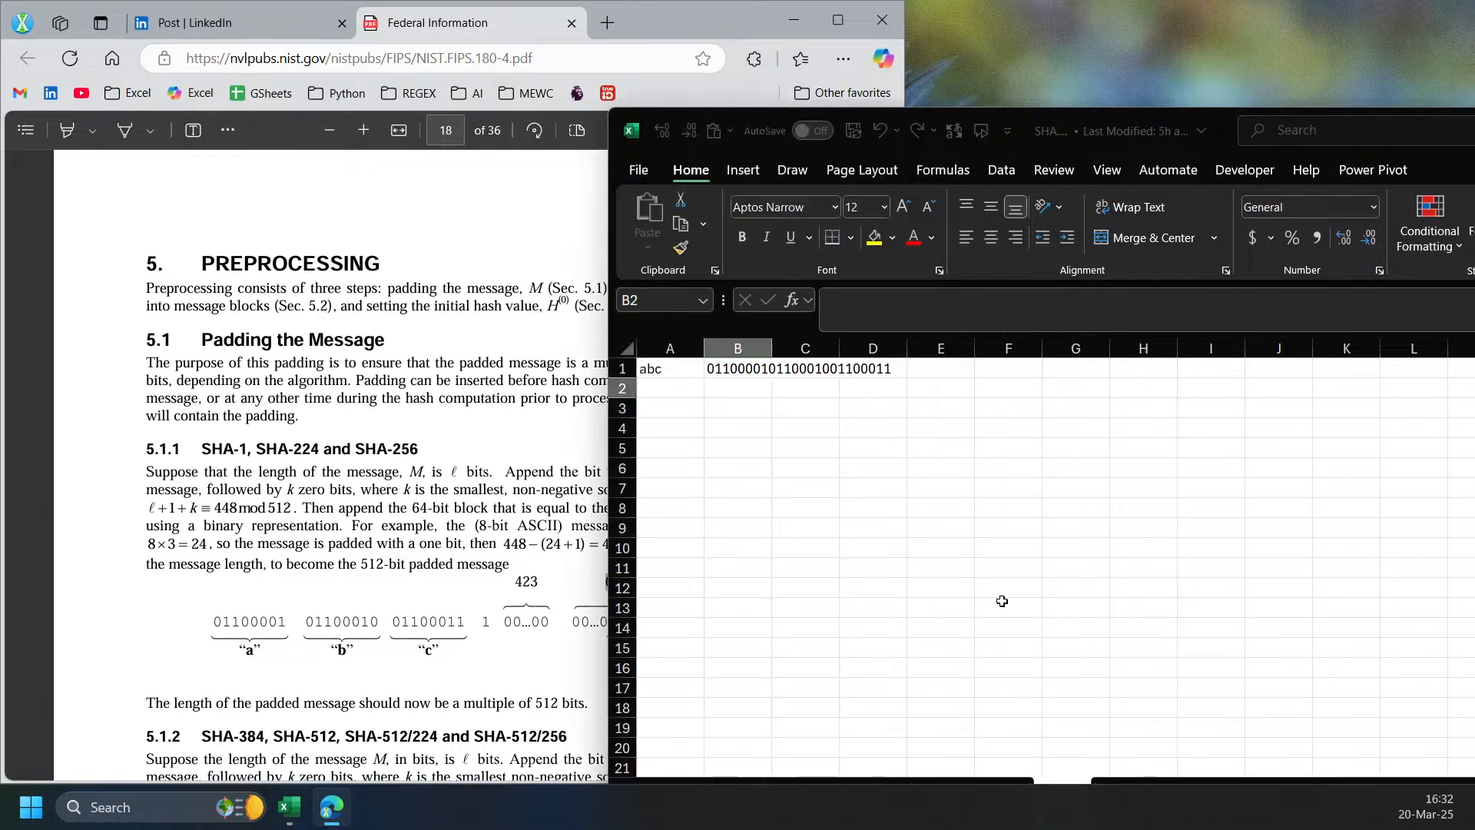
pyautogui.press('Up')
pyautogui.moveTo(1417, 302); pyautogui.dragTo(830, 302)
pyautogui.hotkey('ctrl', 'c')
pyautogui.click(929, 301)
pyautogui.write('bi,')
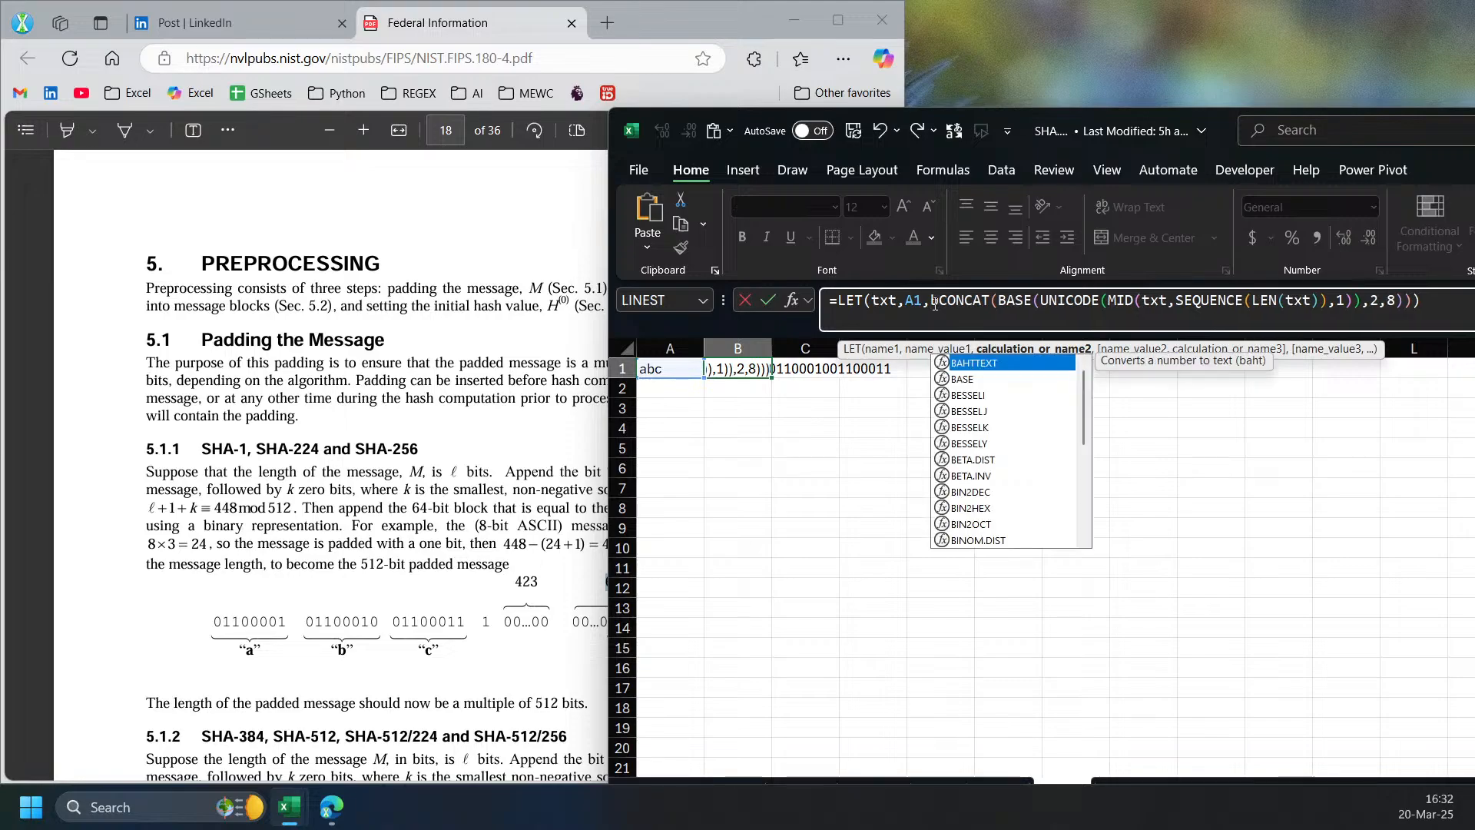
pyautogui.press('End')
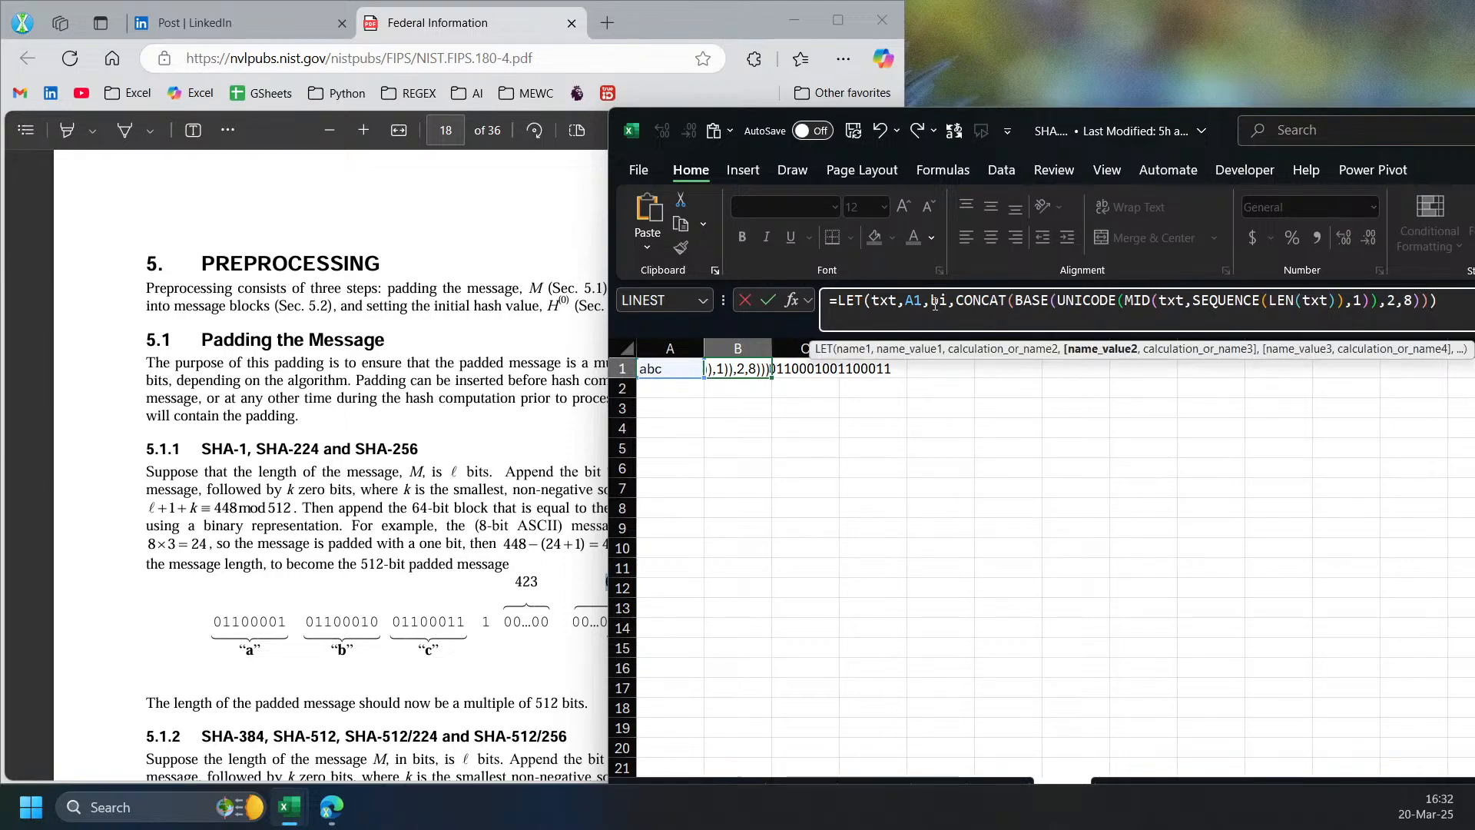
pyautogui.press('Left')
pyautogui.write(',bi')
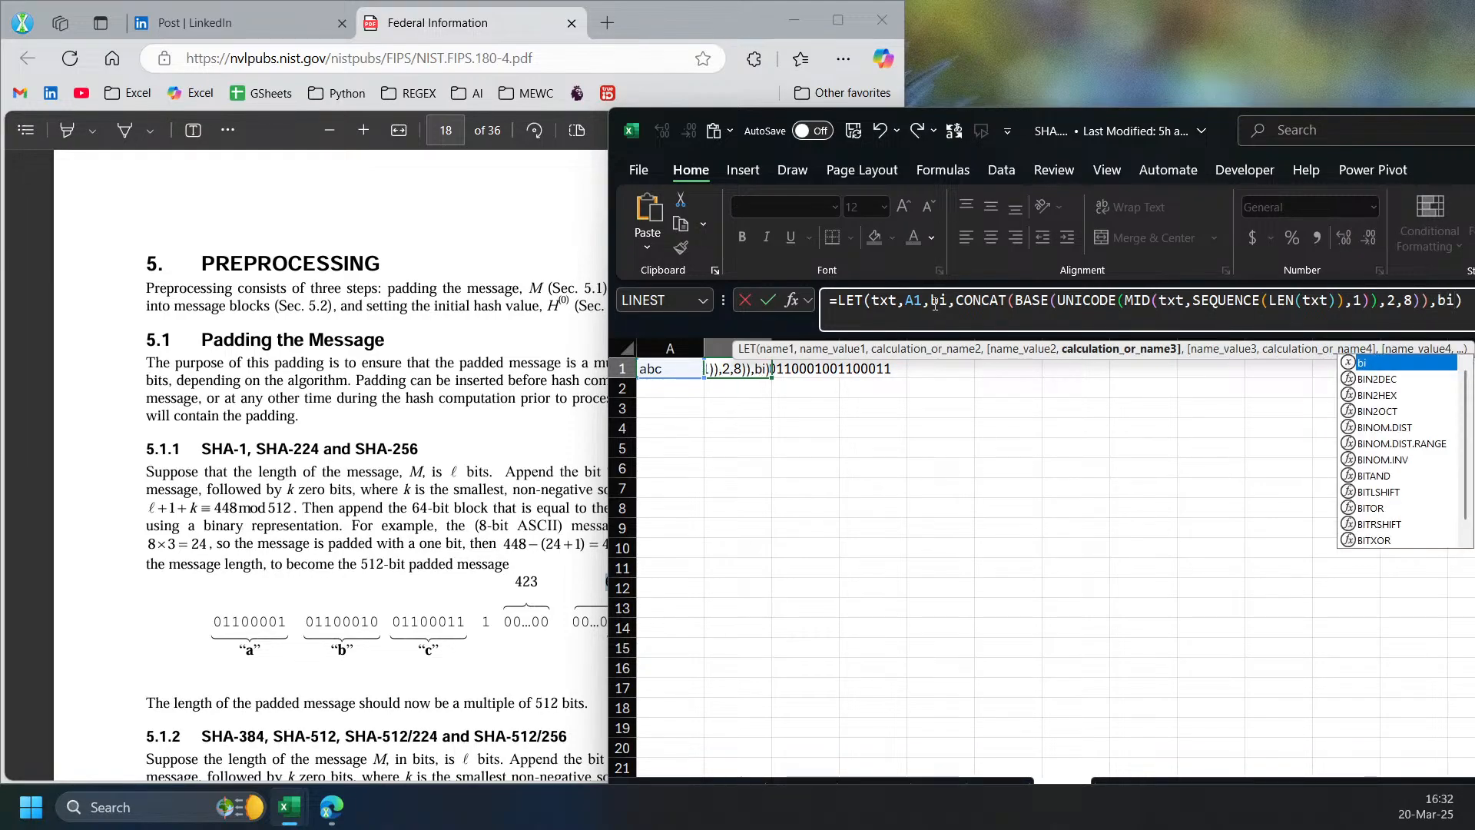
pyautogui.press('Return')
# - Copy B1's LET formula text into B2 unchanged and put the final bi on its own line
pyautogui.moveTo(830, 302); pyautogui.dragTo(1460, 311)
pyautogui.hotkey('ctrl', 'c')
pyautogui.press('Escape')
pyautogui.click(757, 391)
pyautogui.click(873, 314)
pyautogui.hotkey('ctrl', 'v')
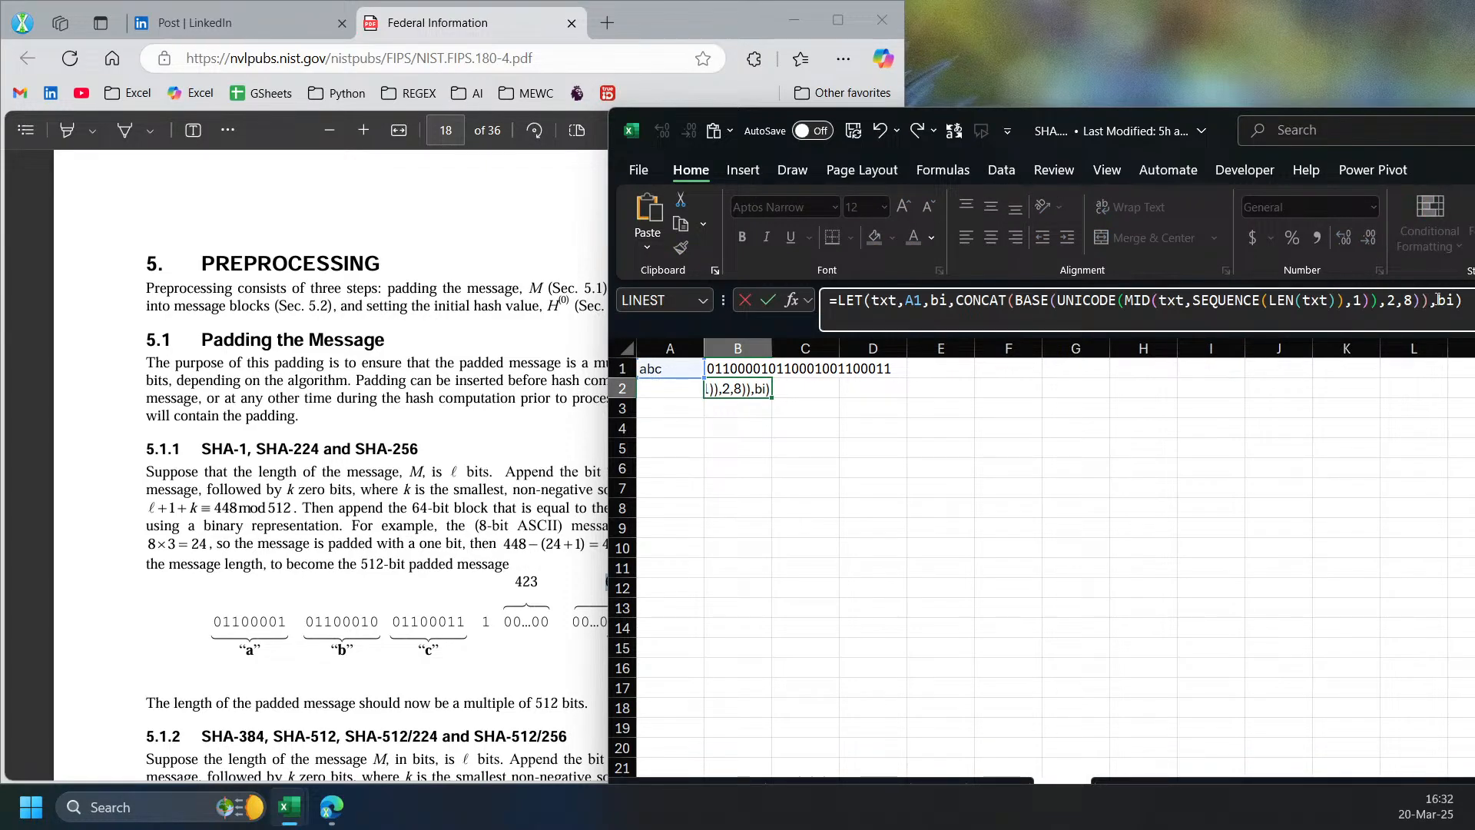
pyautogui.click(1439, 300)
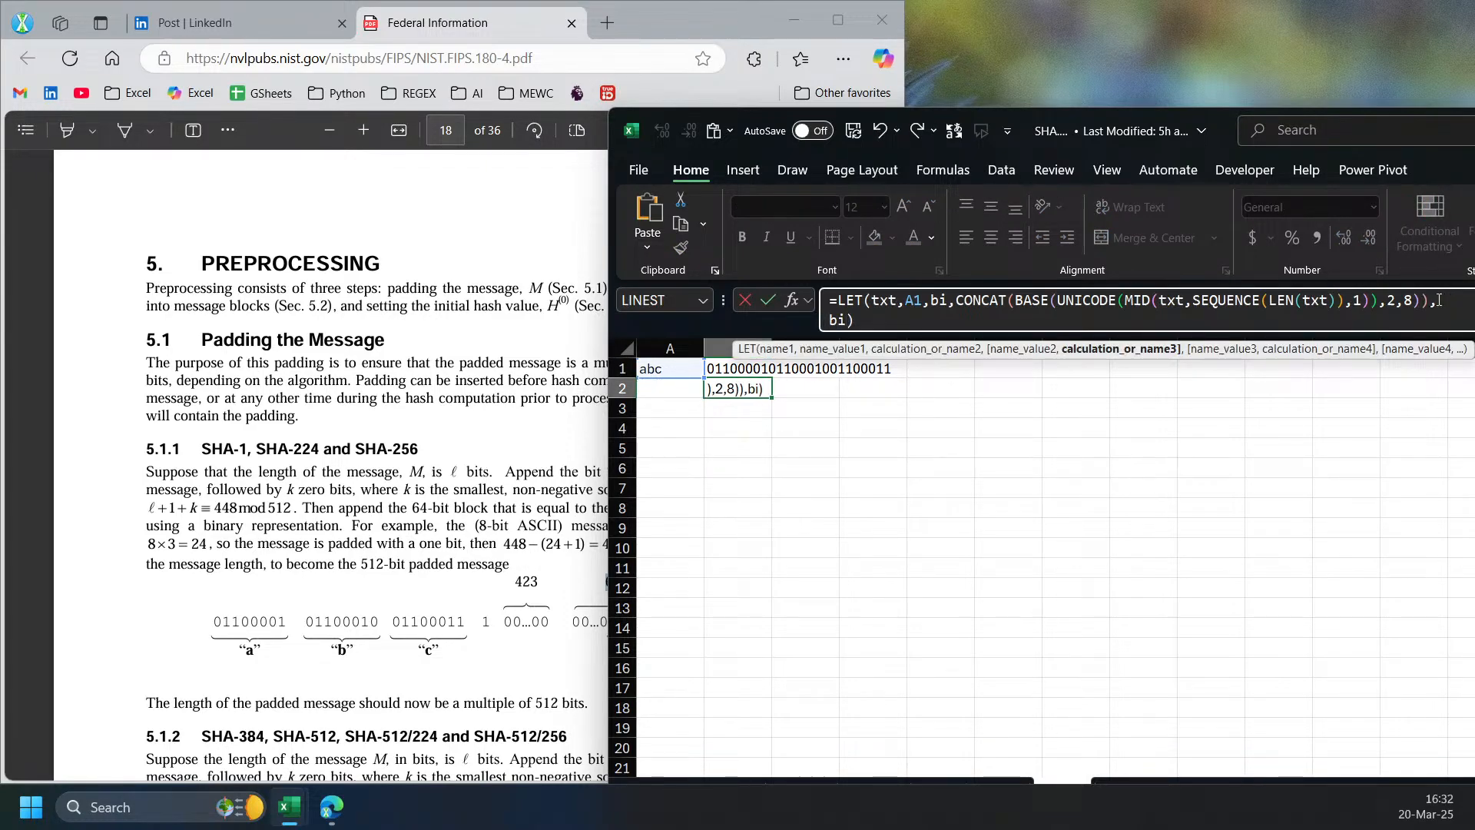
# - Examine the zero-padding equation ℓ+1+k ≡ 448 mod 512 in section 5.1.1 of the PDF
pyautogui.moveTo(1174, 135); pyautogui.dragTo(997, 147)
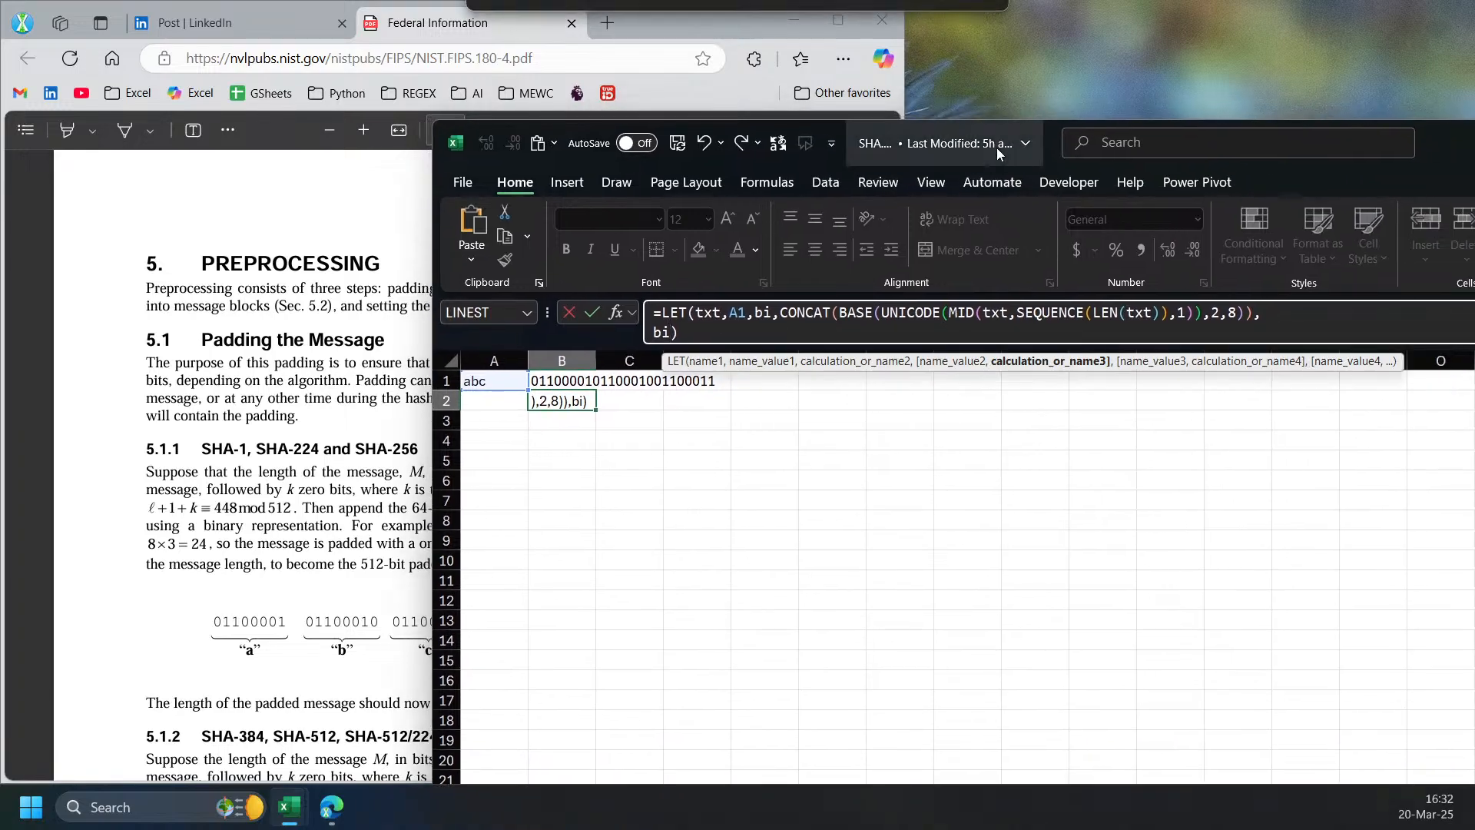
pyautogui.click(831, 142)
pyautogui.moveTo(1057, 161); pyautogui.dragTo(1247, 691)
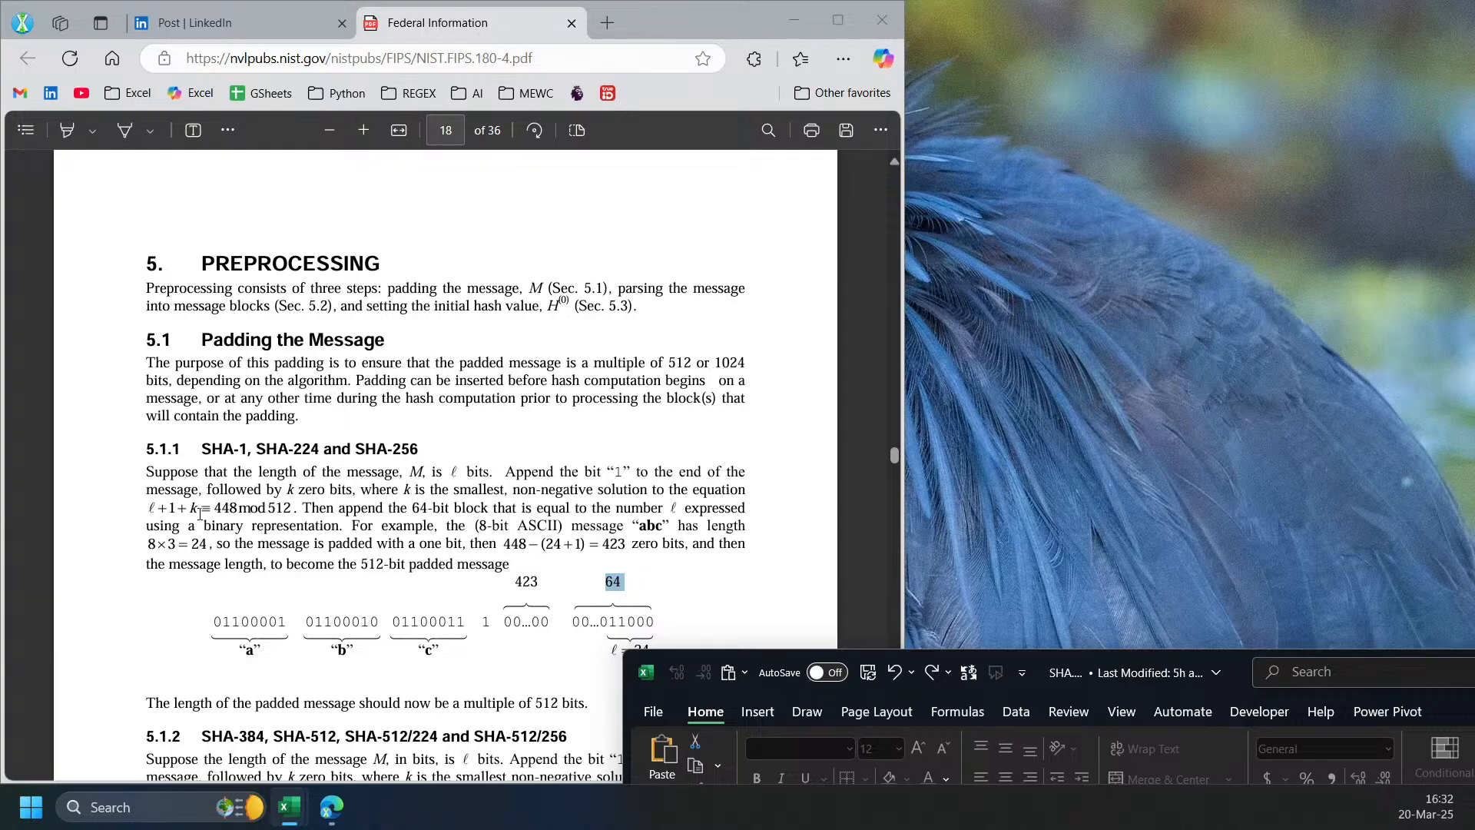
pyautogui.click(1022, 673)
pyautogui.click(1089, 389)
pyautogui.moveTo(1269, 668); pyautogui.dragTo(1061, 164)
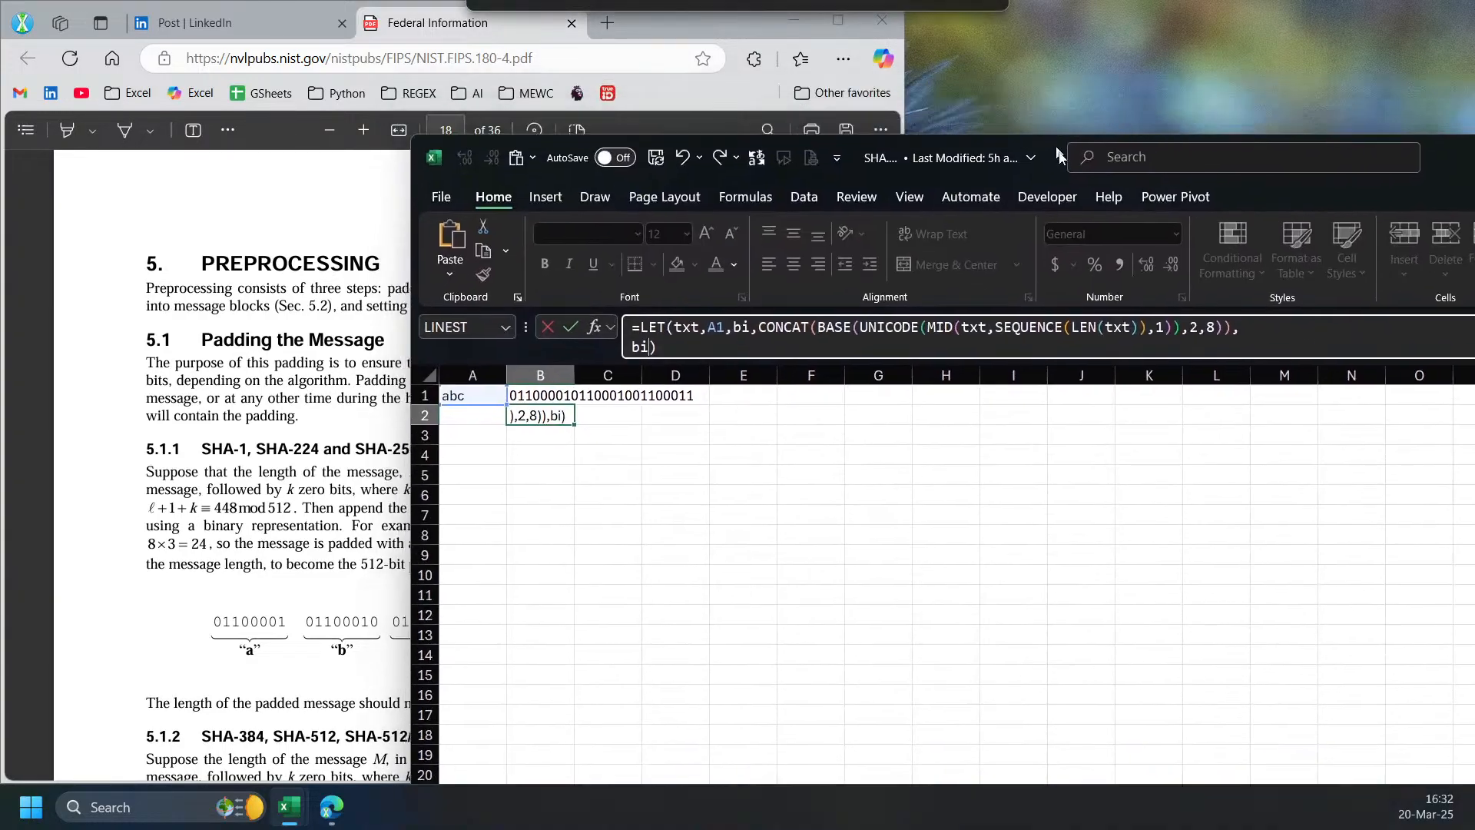
# - Add a variable l defined as LEN(bi) to the LET formula in B2
pyautogui.click(1268, 341)
pyautogui.write('l,len')
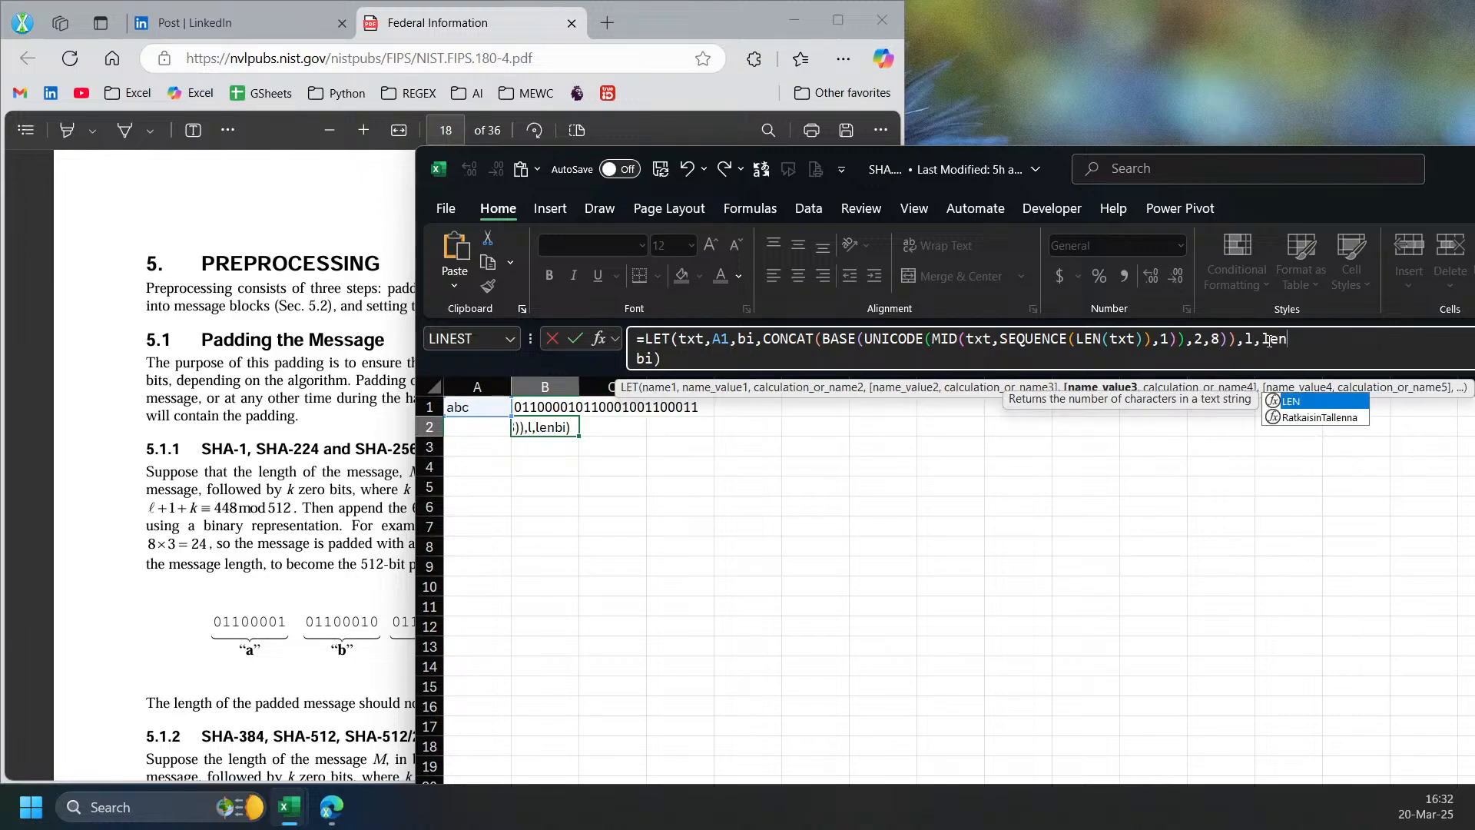
pyautogui.press('Tab')
pyautogui.write('bi)')
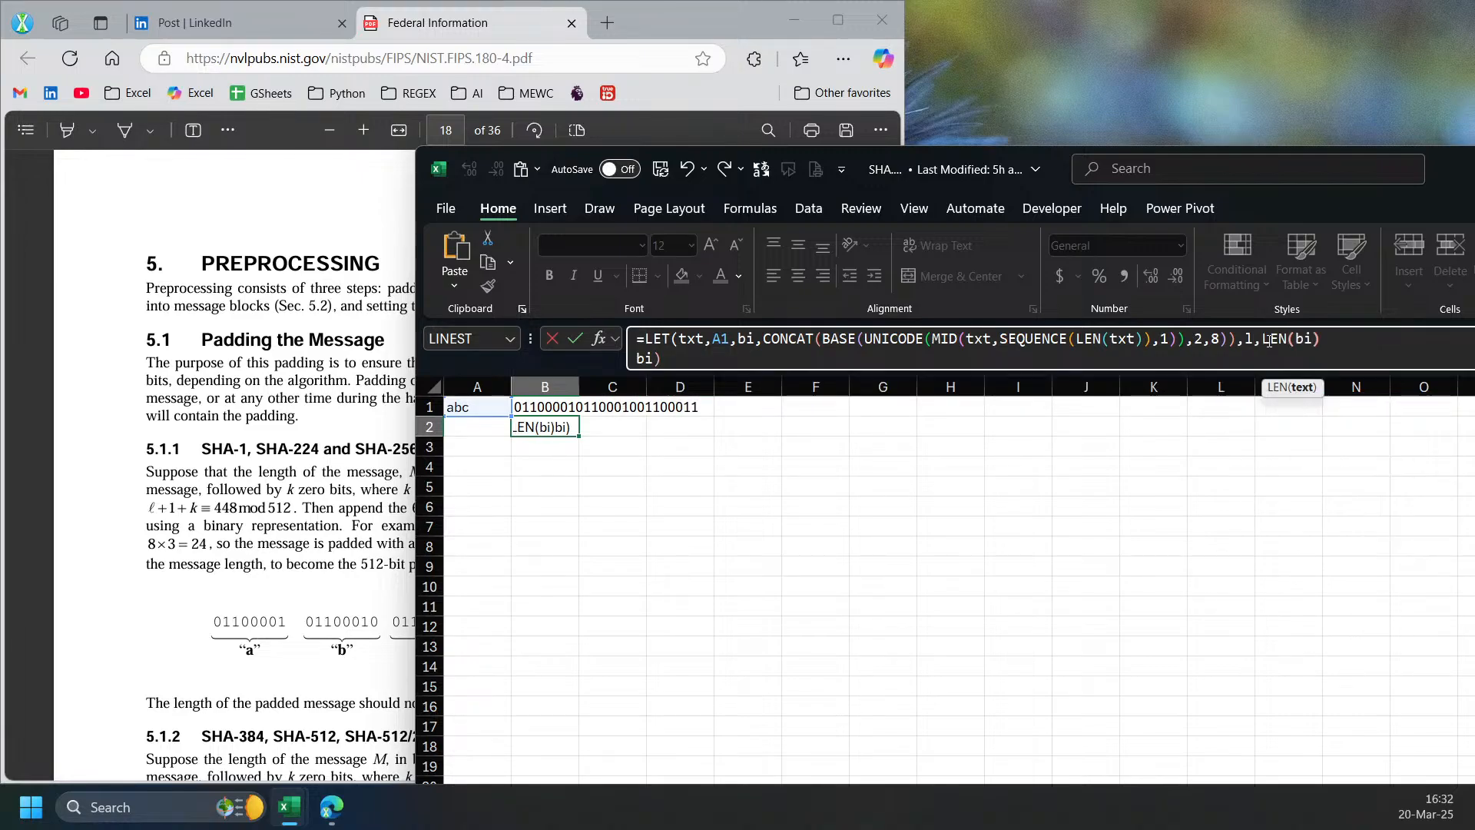
# - Replace the final bi in B2's formula with MOD(448-1-l,512) and insert the missing comma after LEN(bi)
pyautogui.moveTo(654, 358); pyautogui.dragTo(626, 358)
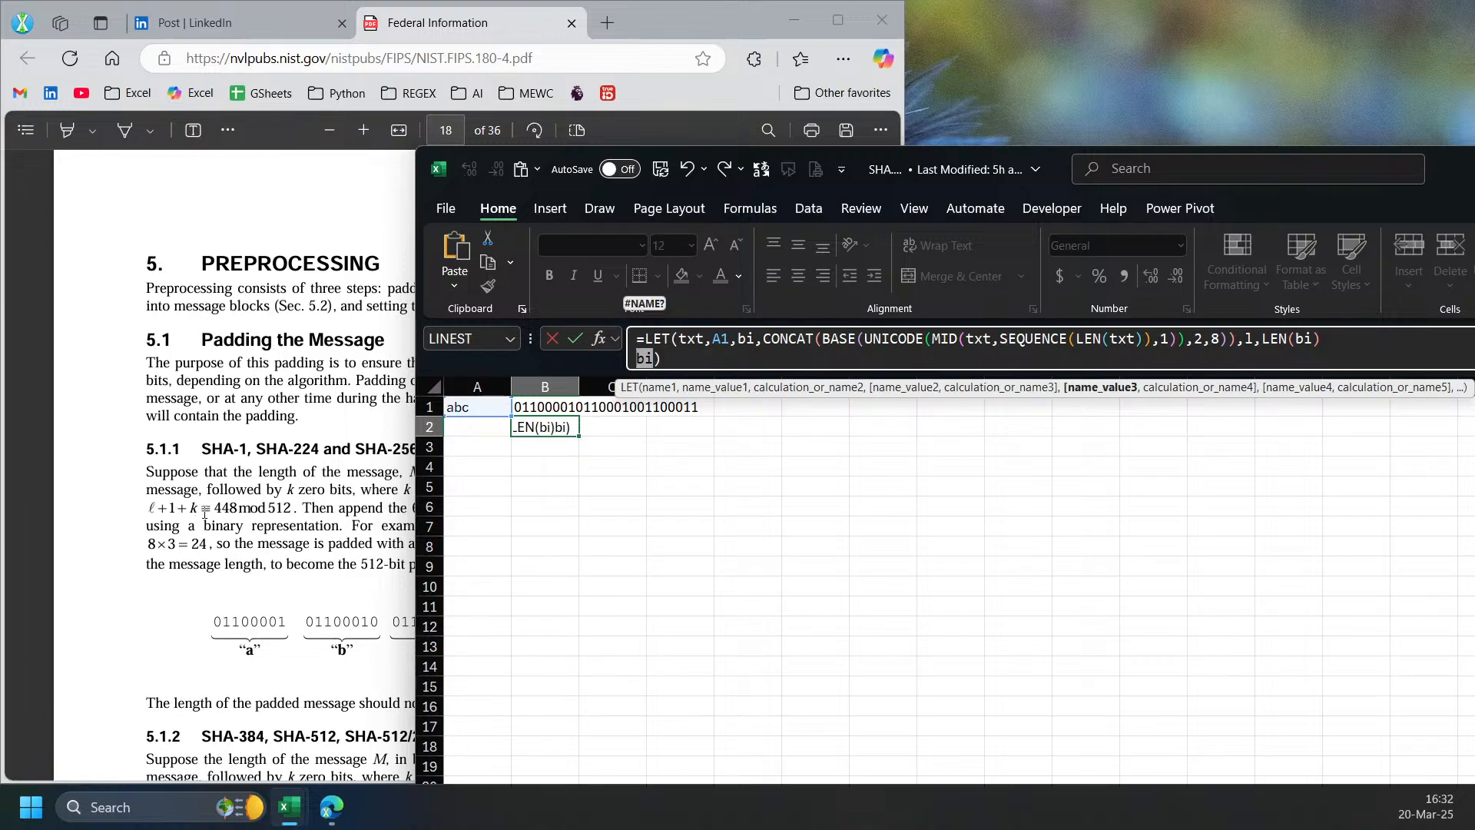
pyautogui.write('448-1-l')
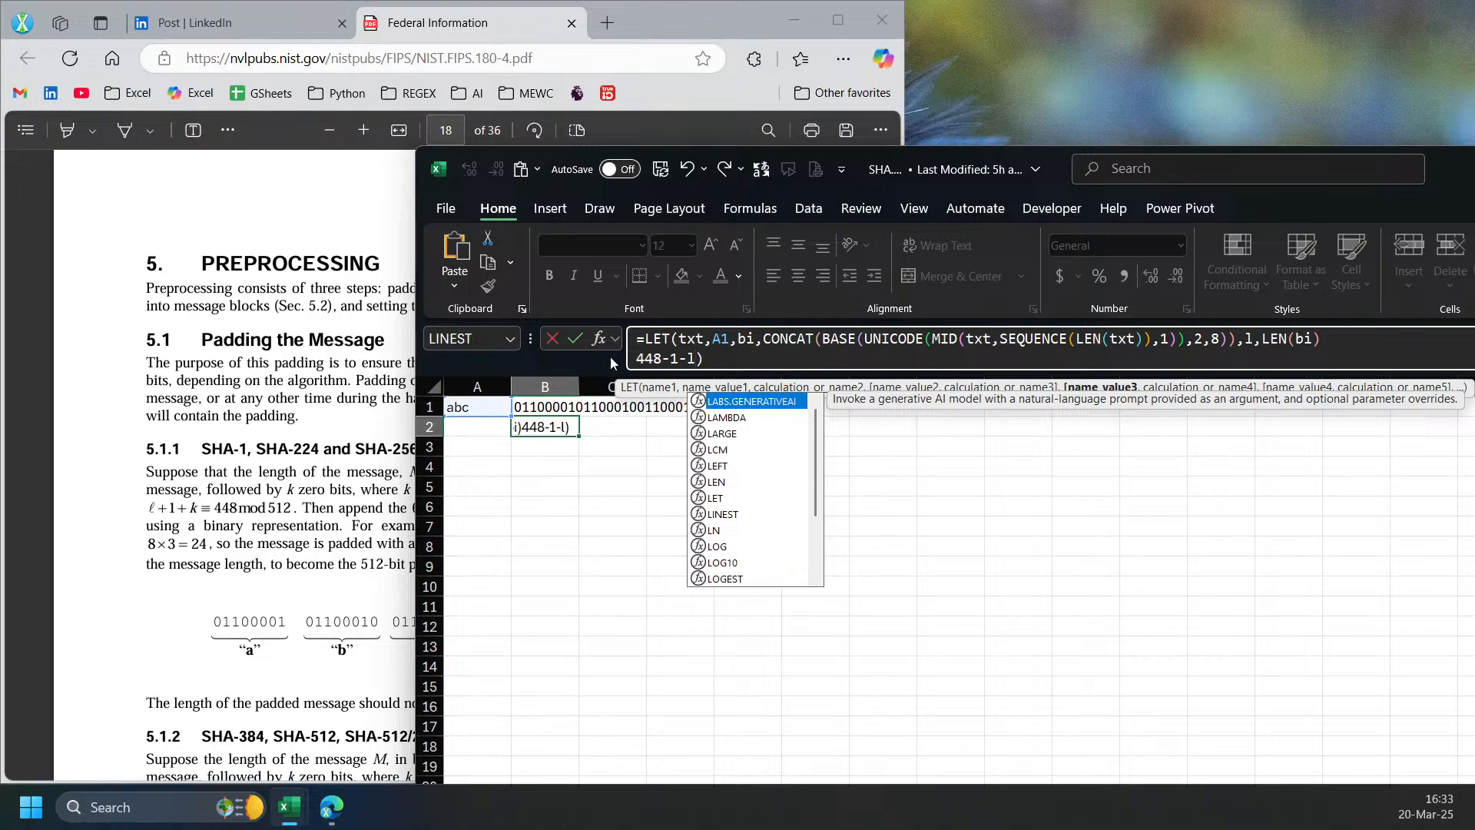
pyautogui.click(637, 357)
pyautogui.write('MOD(')
pyautogui.press('End')
pyautogui.press('Left')
pyautogui.write(',512)')
pyautogui.press('Return')
pyautogui.press('Return')
pyautogui.click(1360, 332)
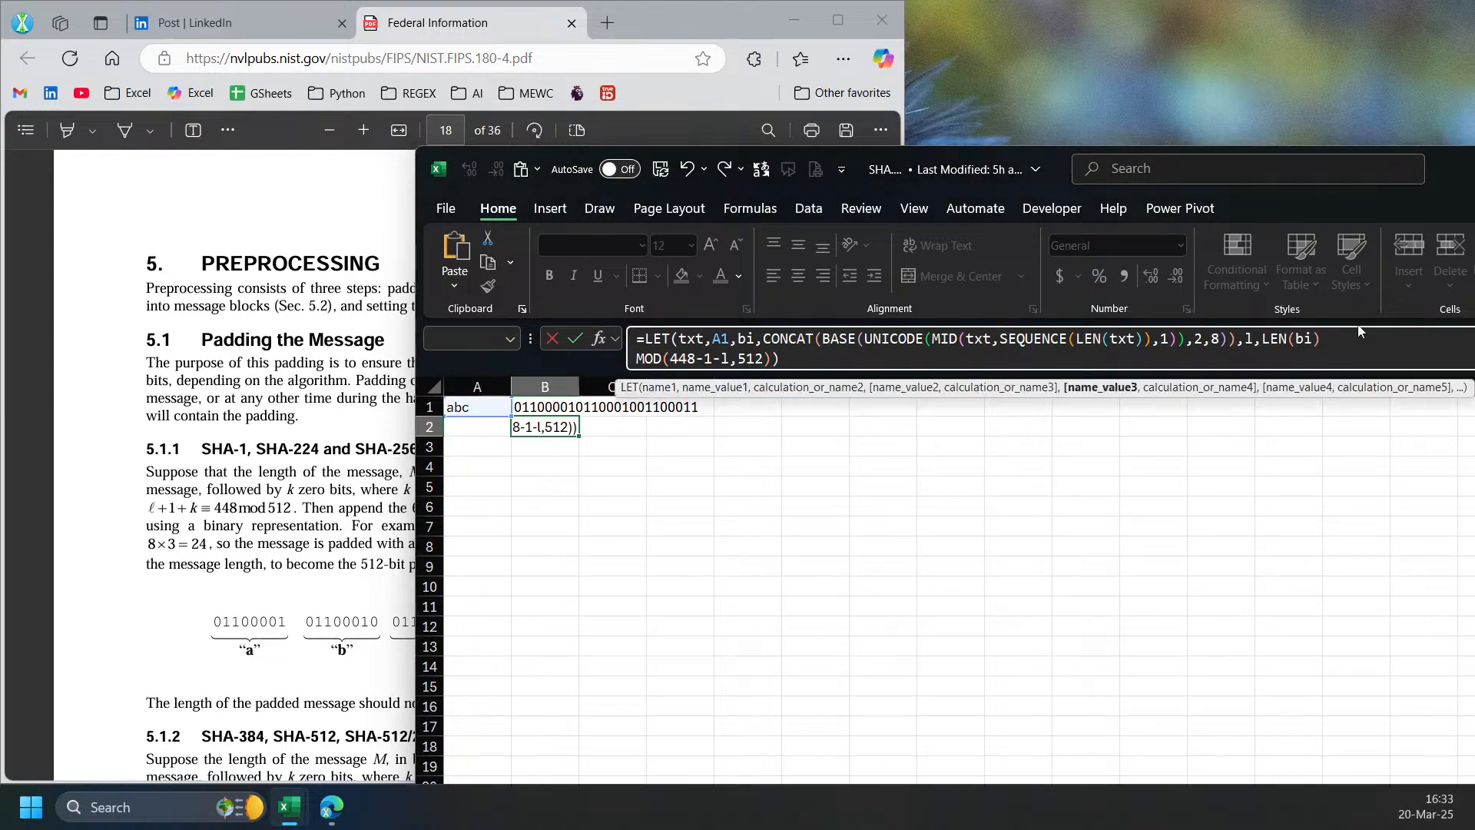
pyautogui.write(',')
pyautogui.press('Return')
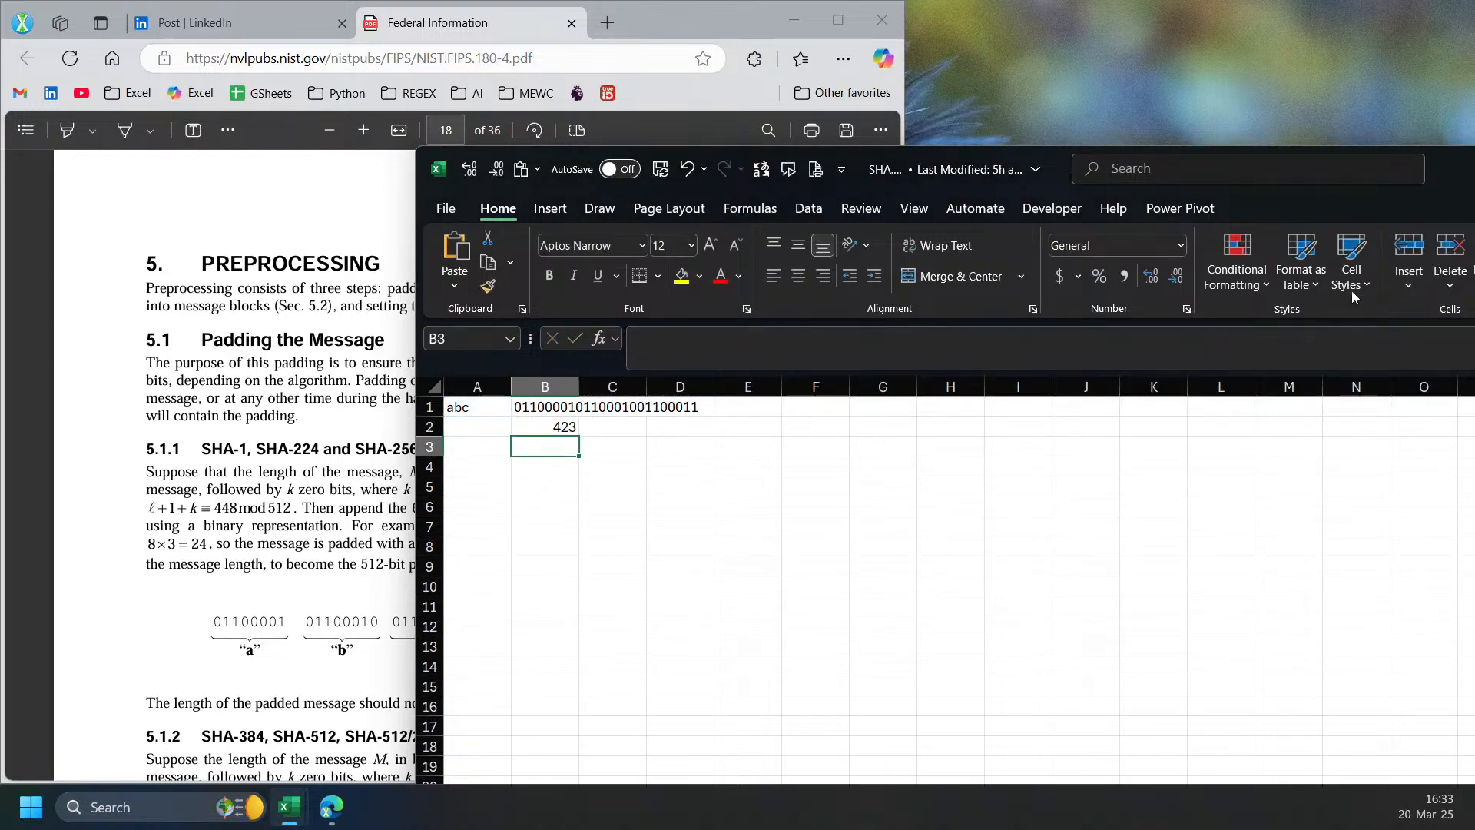
# - Inspect the 448 term of B2's MOD expression alongside the padded message diagram in the PDF
pyautogui.click(553, 424)
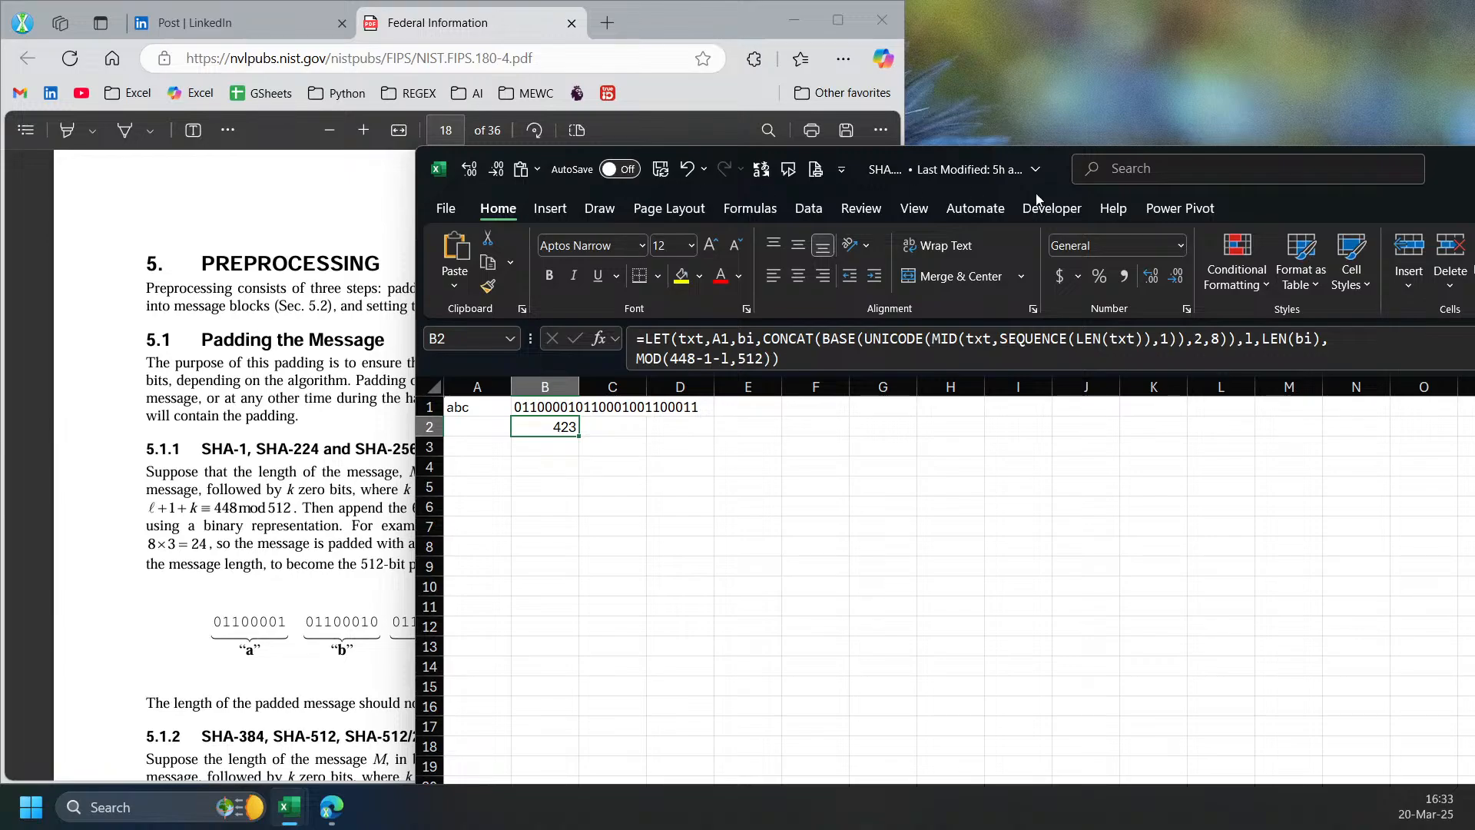
pyautogui.moveTo(1014, 187); pyautogui.dragTo(1302, 322)
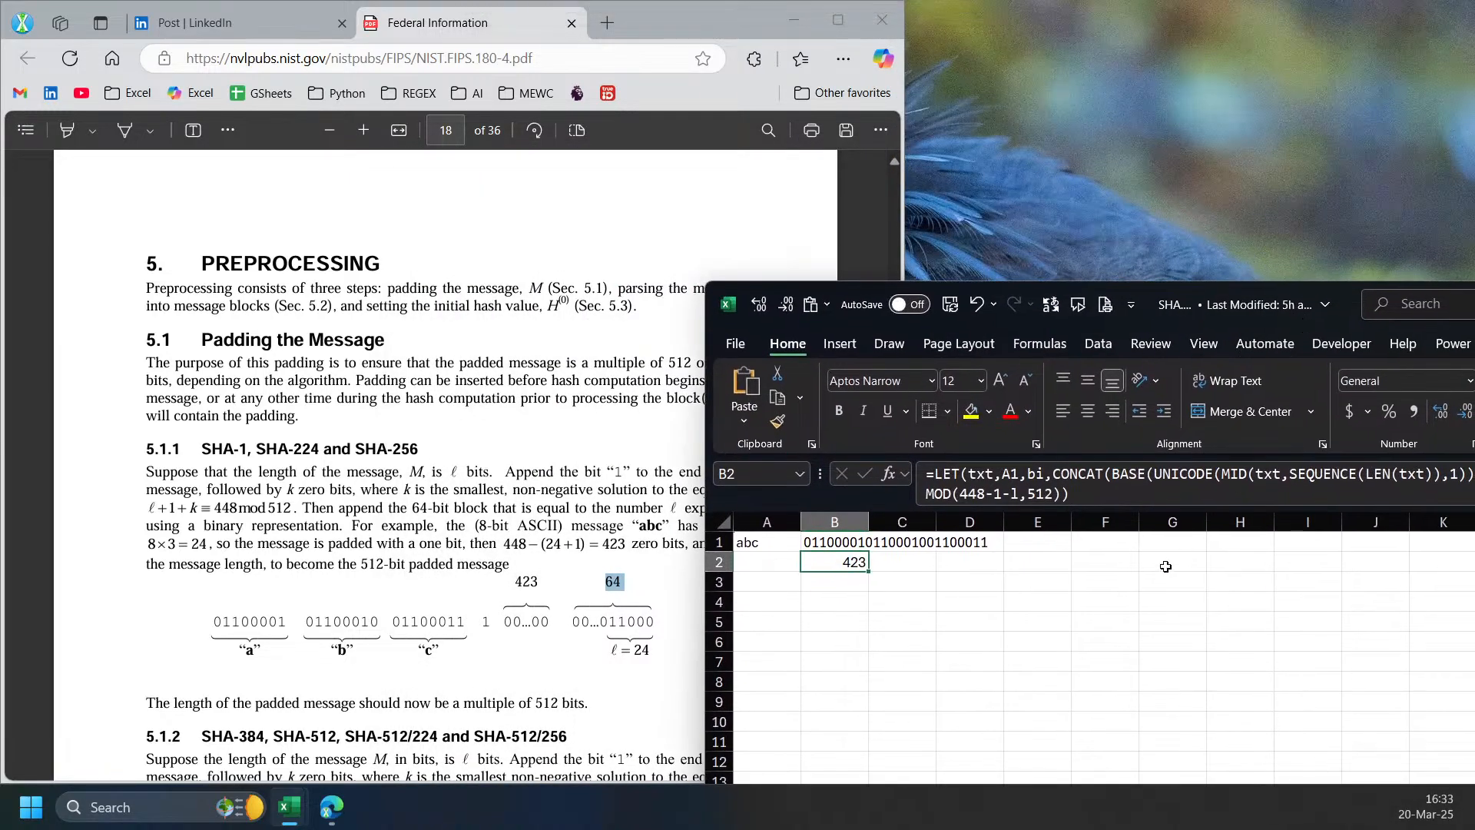
pyautogui.click(996, 494)
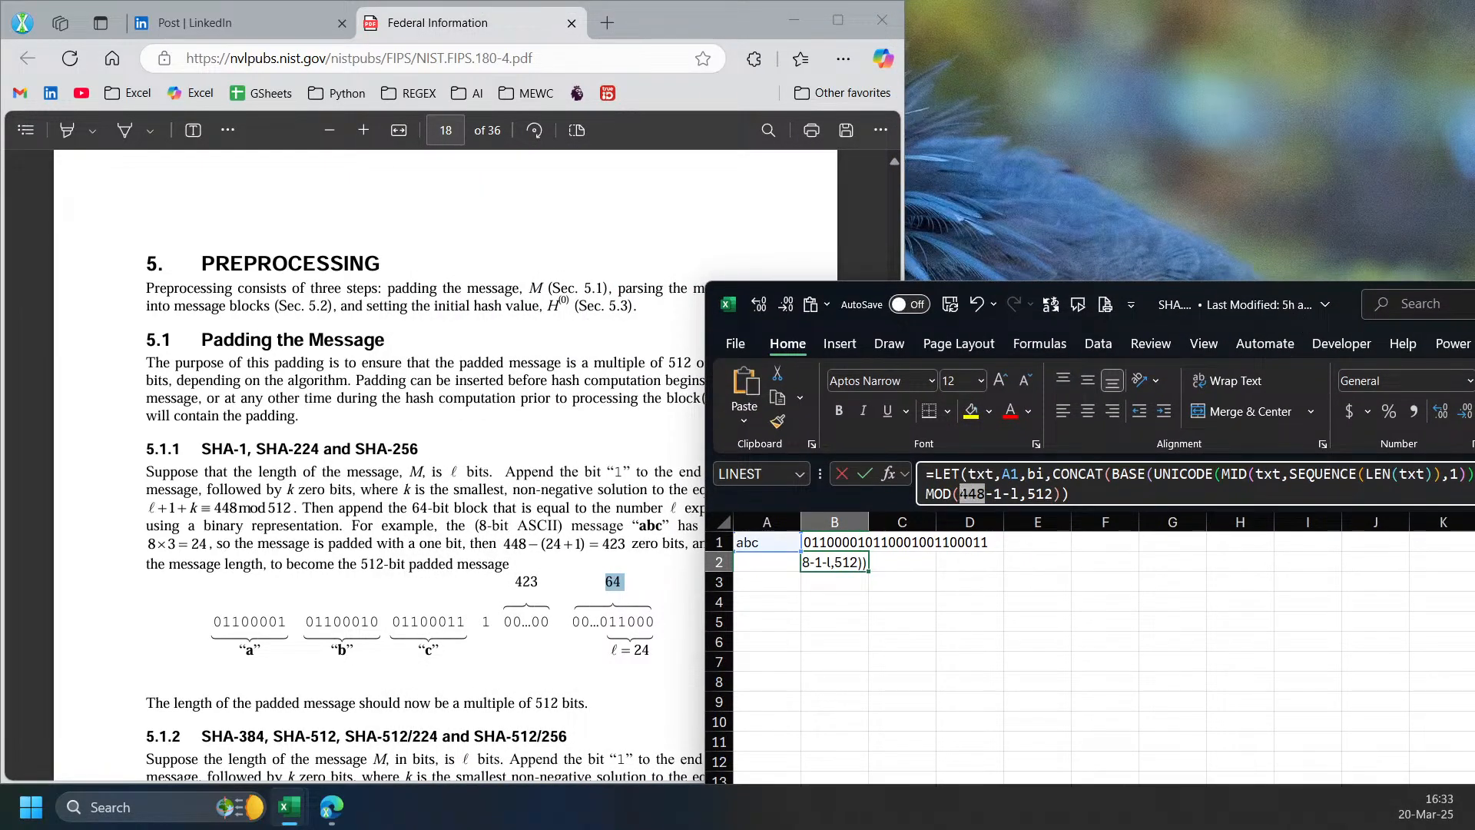
pyautogui.doubleClick(970, 495)
pyautogui.press('Return')
# - Enter the formula =512-64-1 in cell B4
pyautogui.click(853, 598)
pyautogui.write('512-')
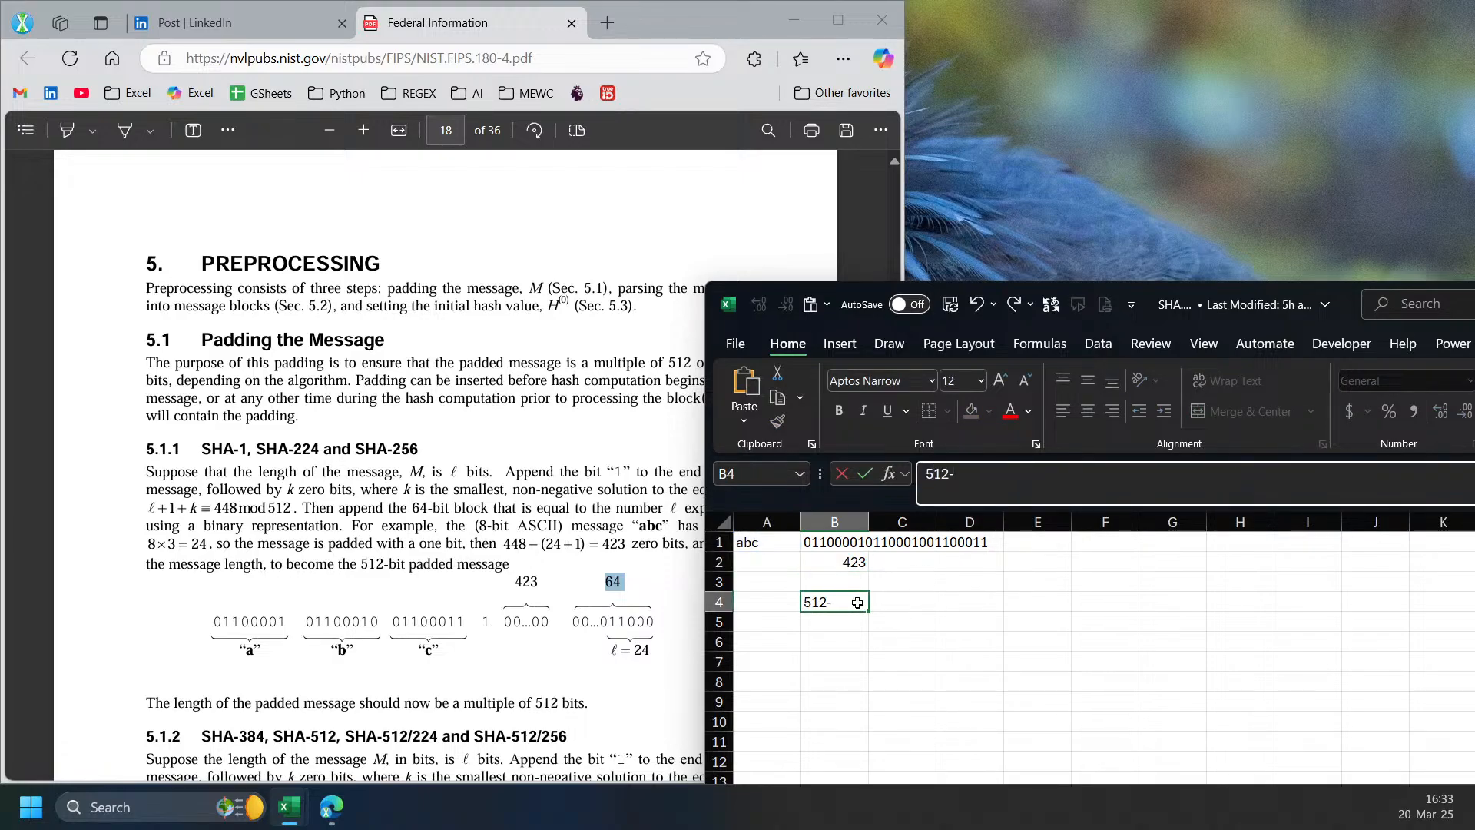
pyautogui.write('64-1')
pyautogui.press('Return')
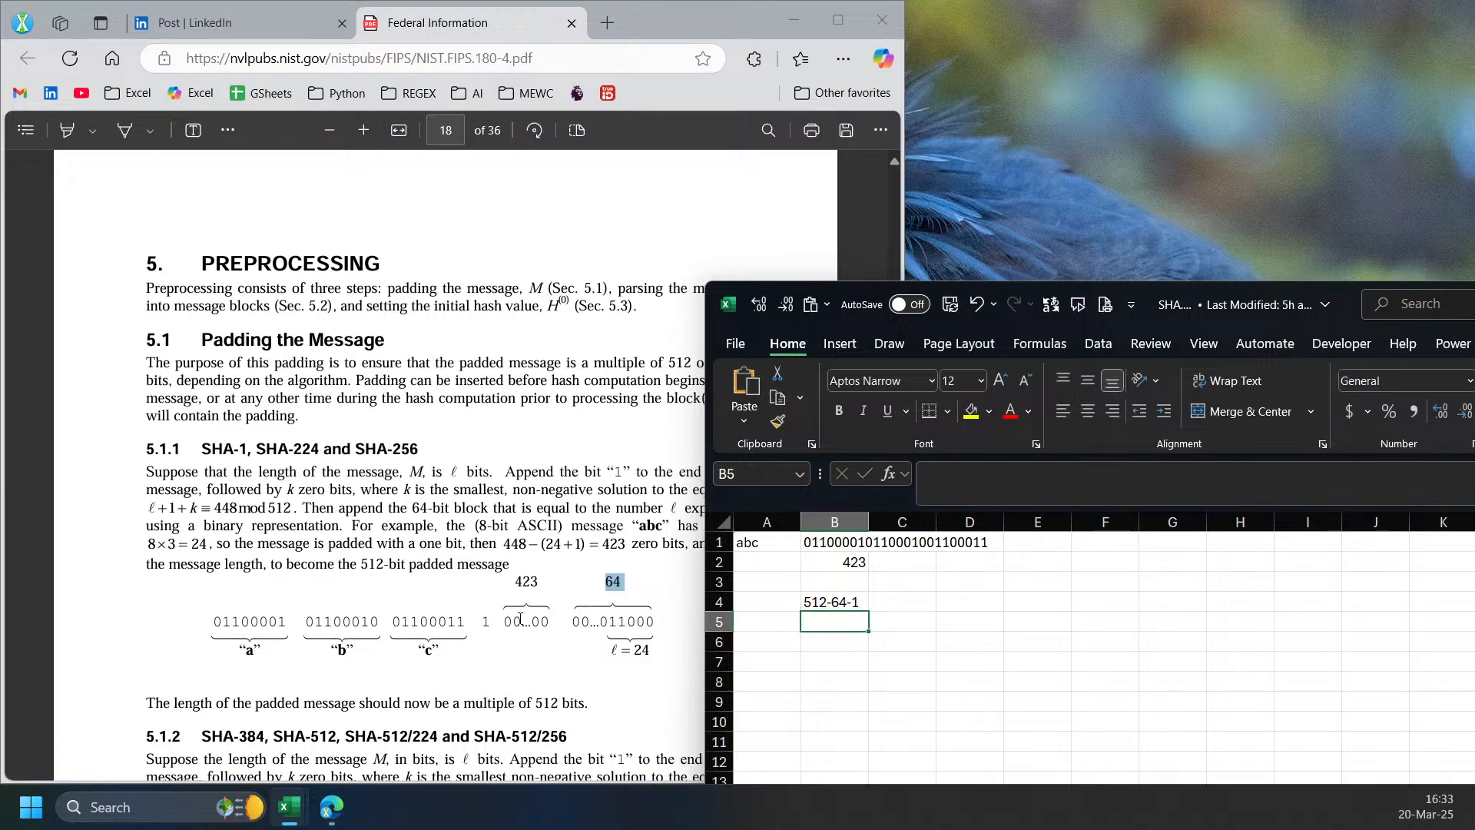
pyautogui.press('Up')
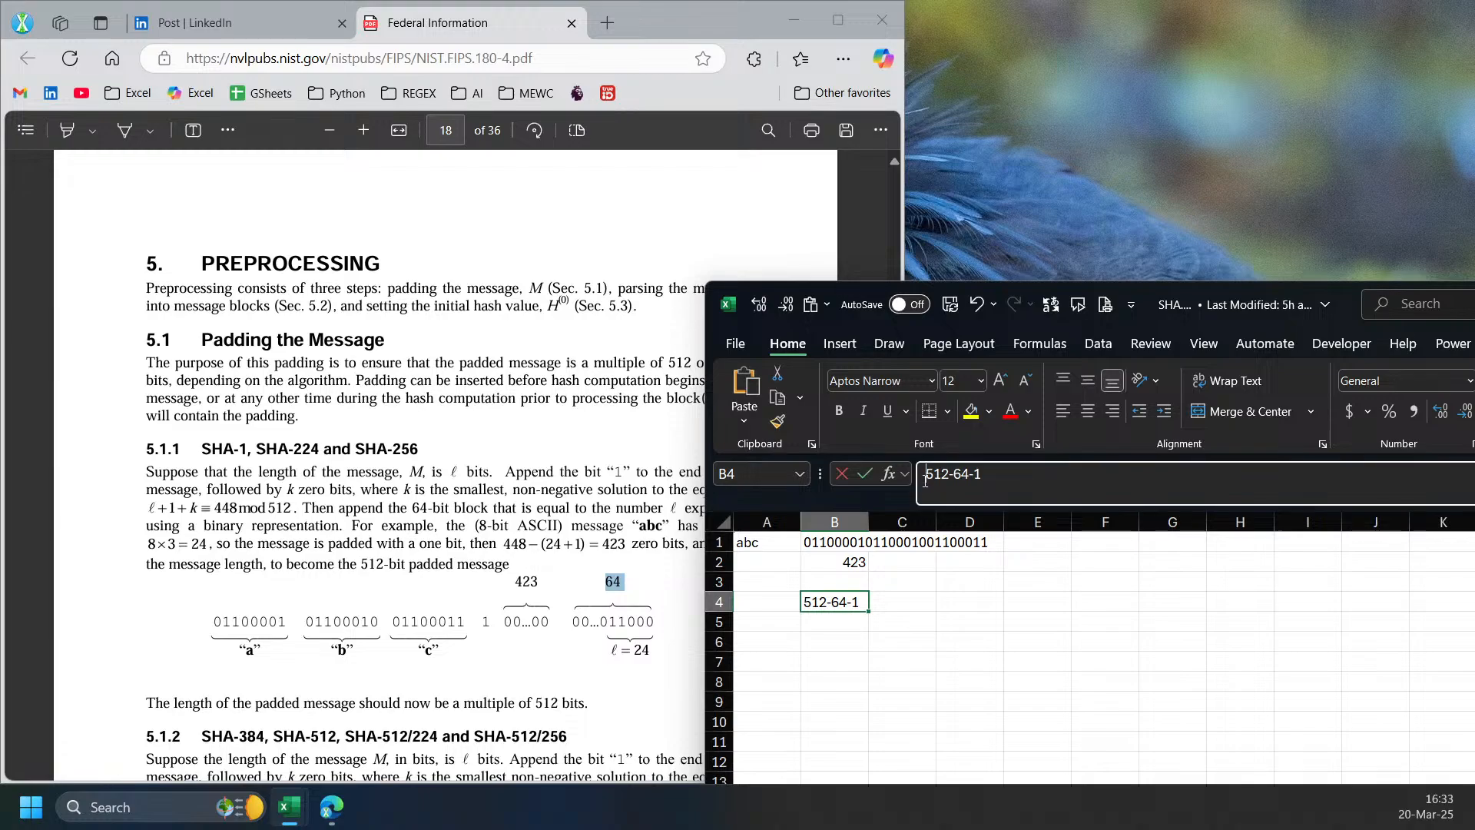
pyautogui.click(924, 488)
pyautogui.write('=')
pyautogui.press('Return')
pyautogui.click(859, 602)
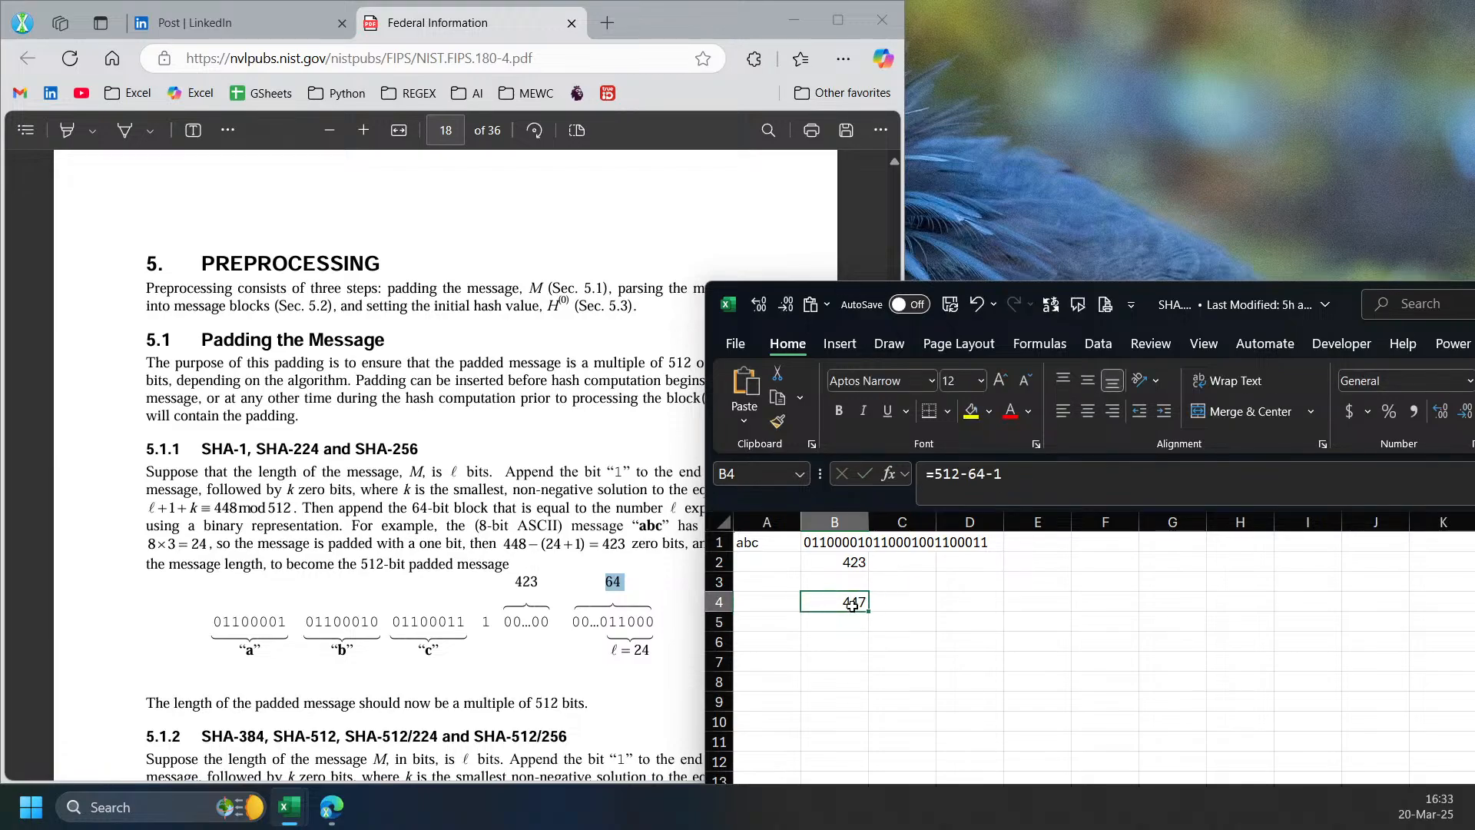
# - Evaluate 448-1 in B2's MOD expression to the constant 447
pyautogui.click(858, 562)
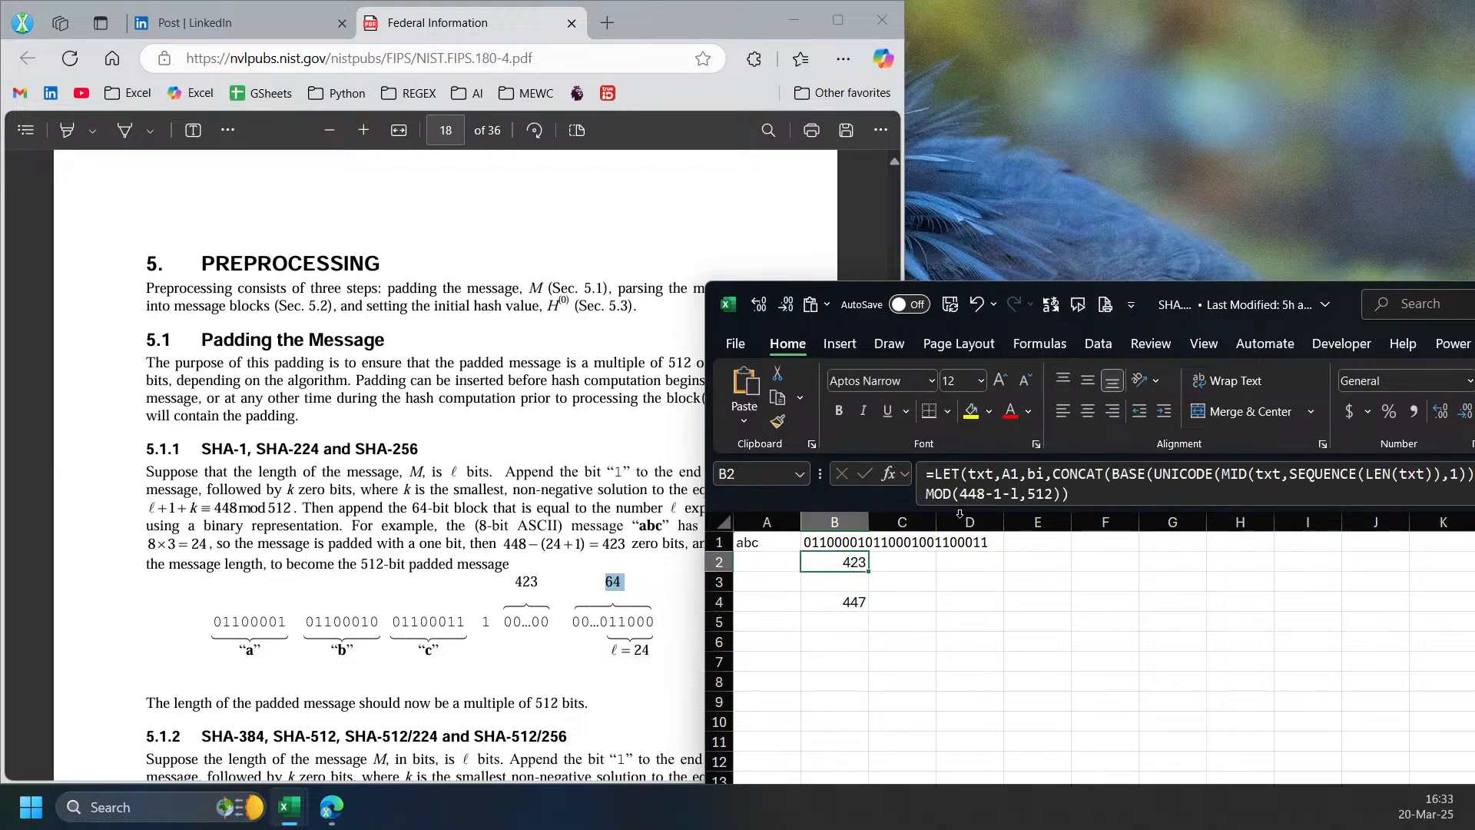
pyautogui.click(997, 494)
pyautogui.moveTo(997, 493); pyautogui.dragTo(961, 494)
pyautogui.press('F9')
pyautogui.press('Return')
pyautogui.click(863, 563)
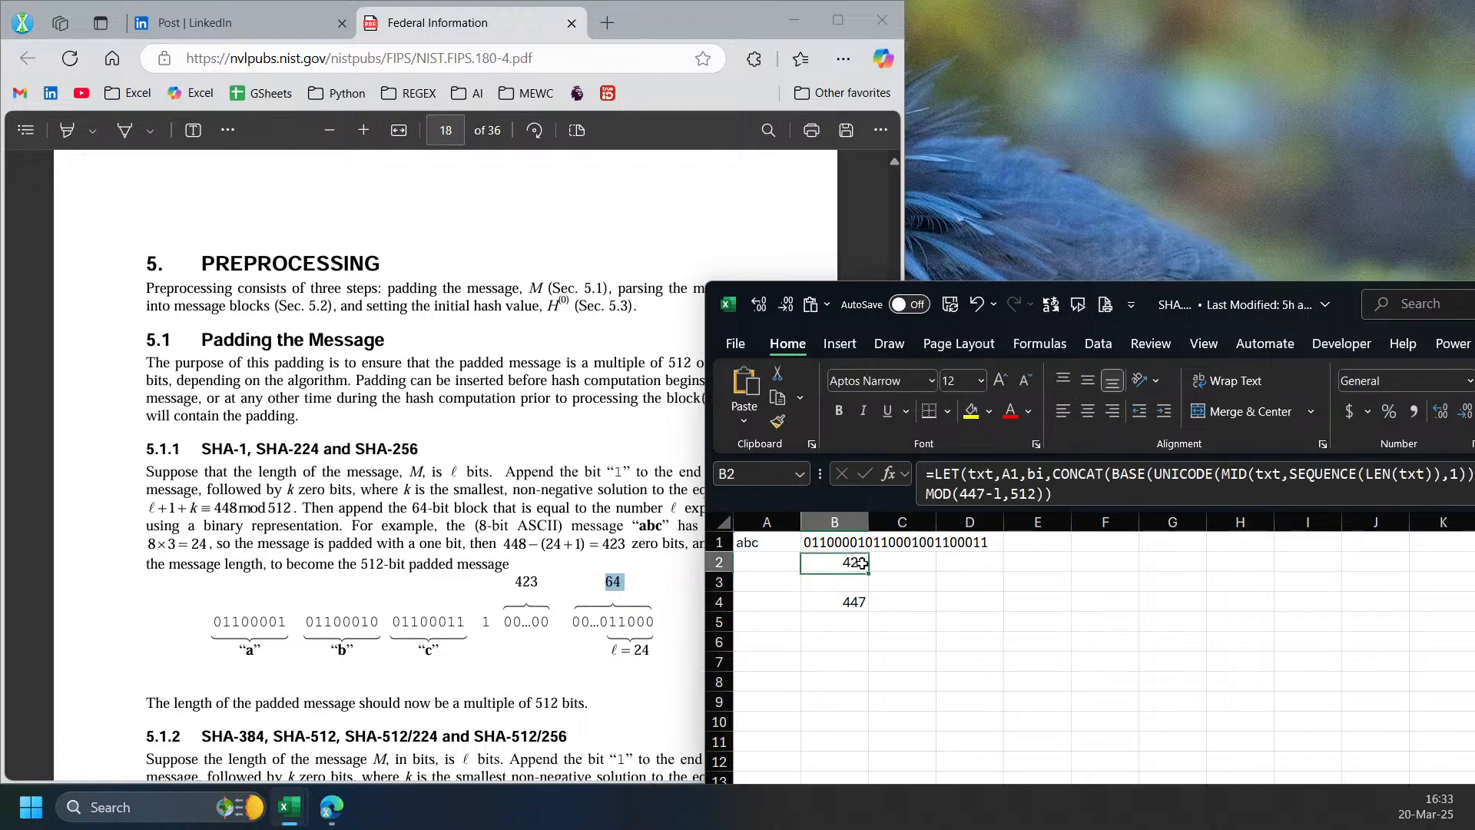
# - Compare the 447 constant in B2's formula with the calculation in B4
pyautogui.doubleClick(972, 493)
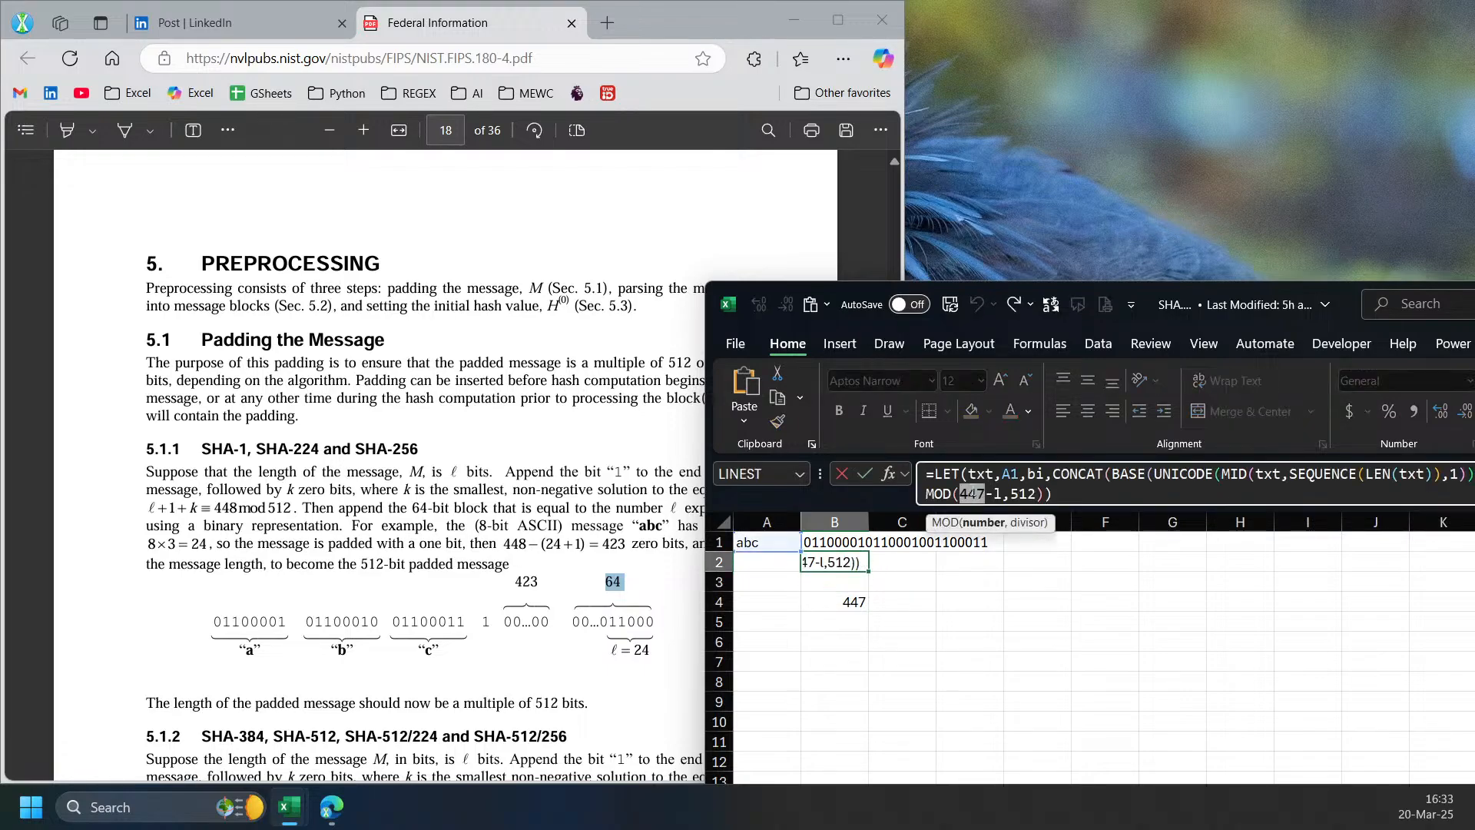
pyautogui.press('Escape')
pyautogui.click(842, 601)
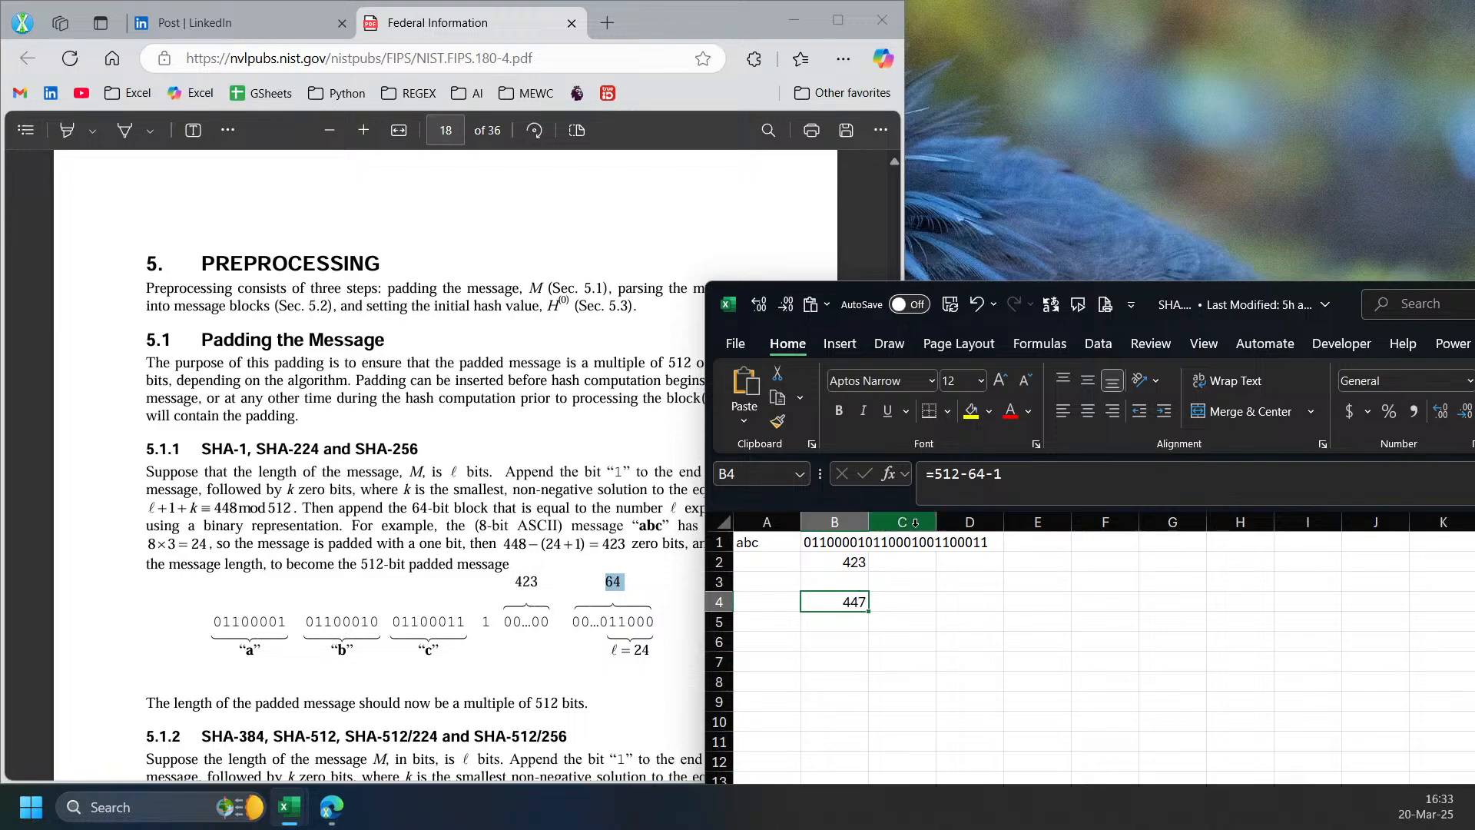
# - Wrap the MOD expression in B2 in REPT with 0 as the repeated text to generate the zero padding
pyautogui.click(863, 563)
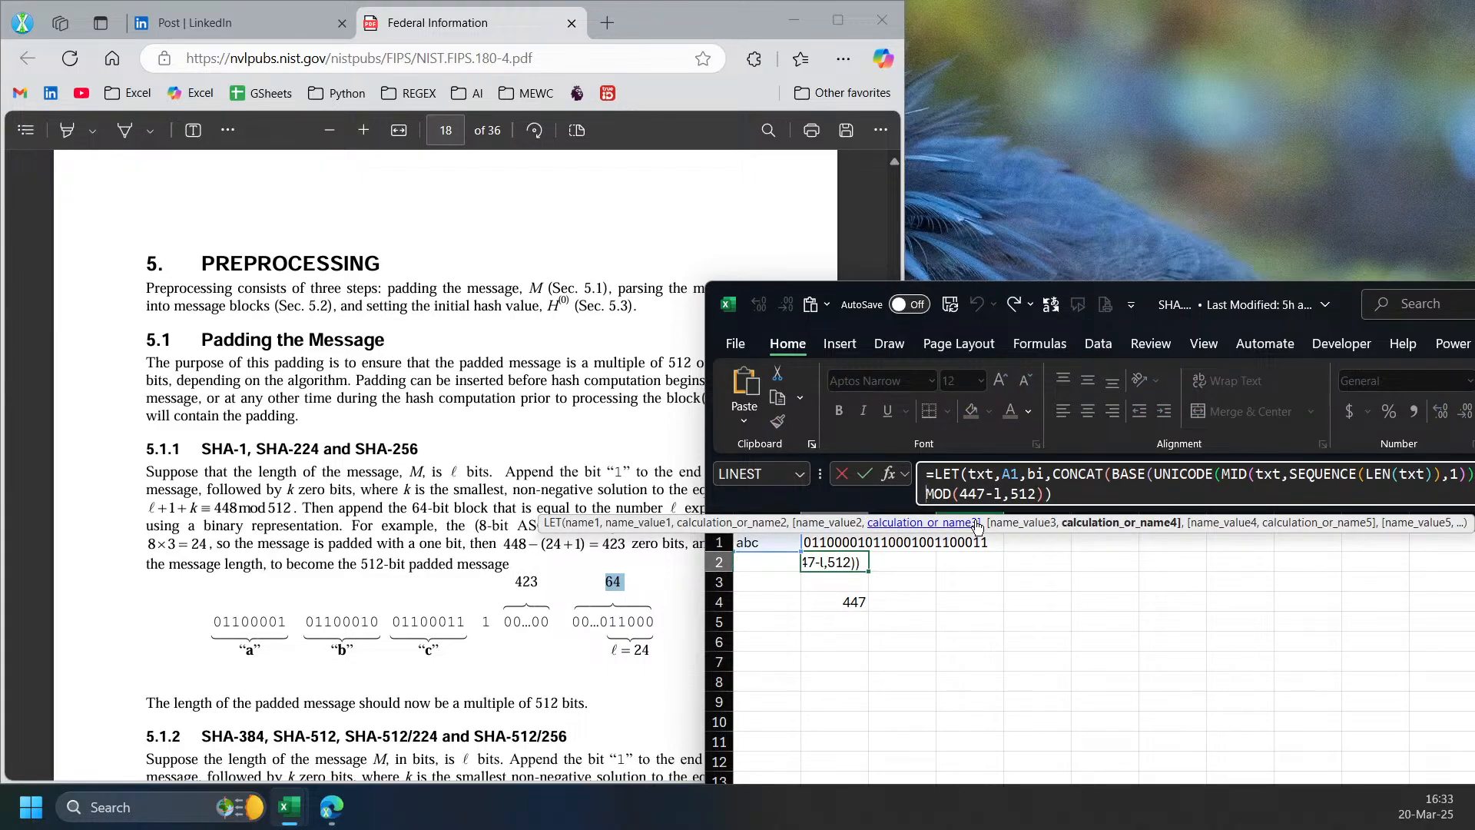
pyautogui.write('rep')
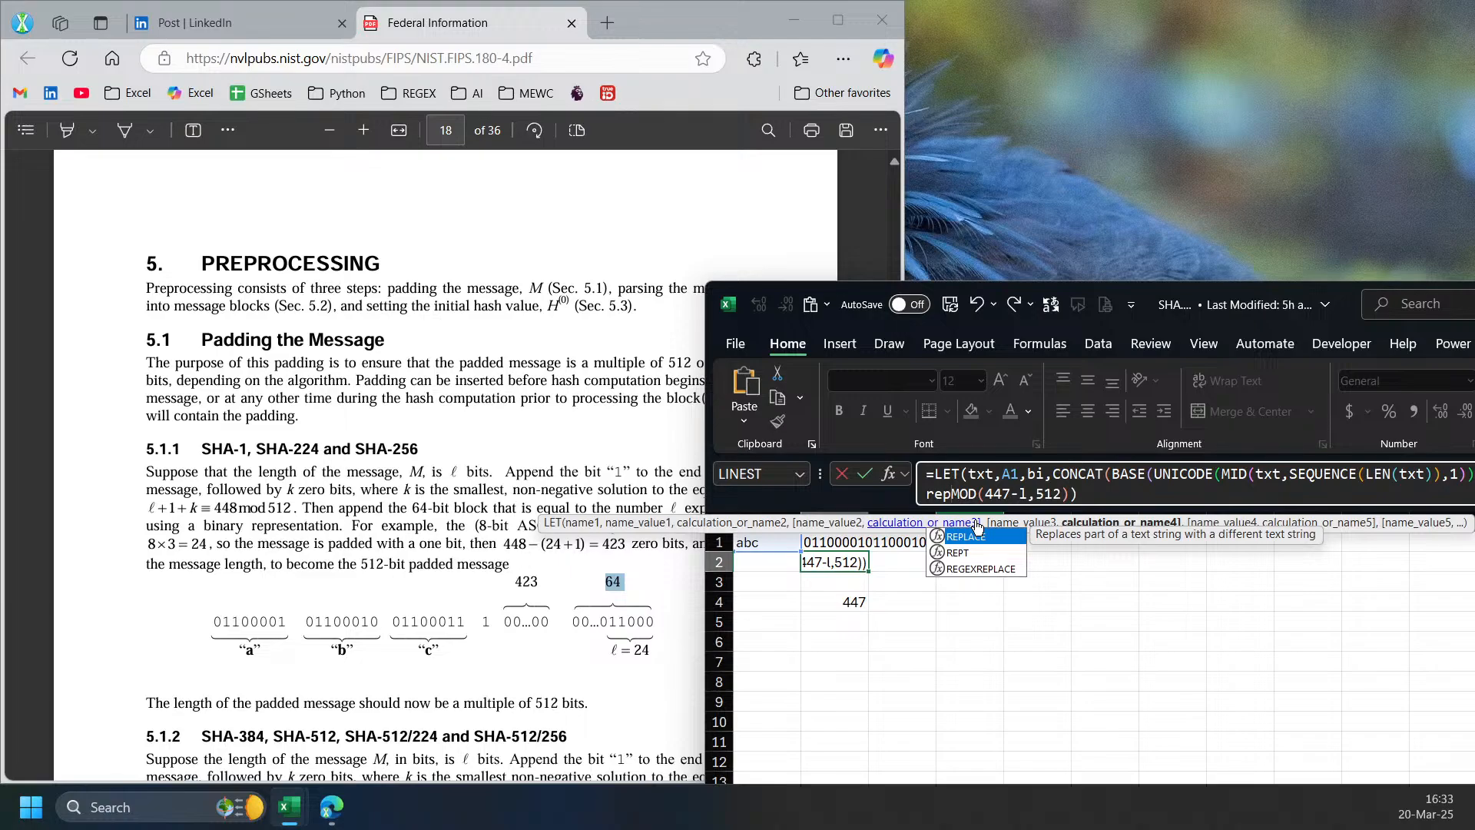
pyautogui.write('t')
pyautogui.press('Tab')
pyautogui.write('0,')
pyautogui.press('End')
pyautogui.write(')')
pyautogui.press('Return')
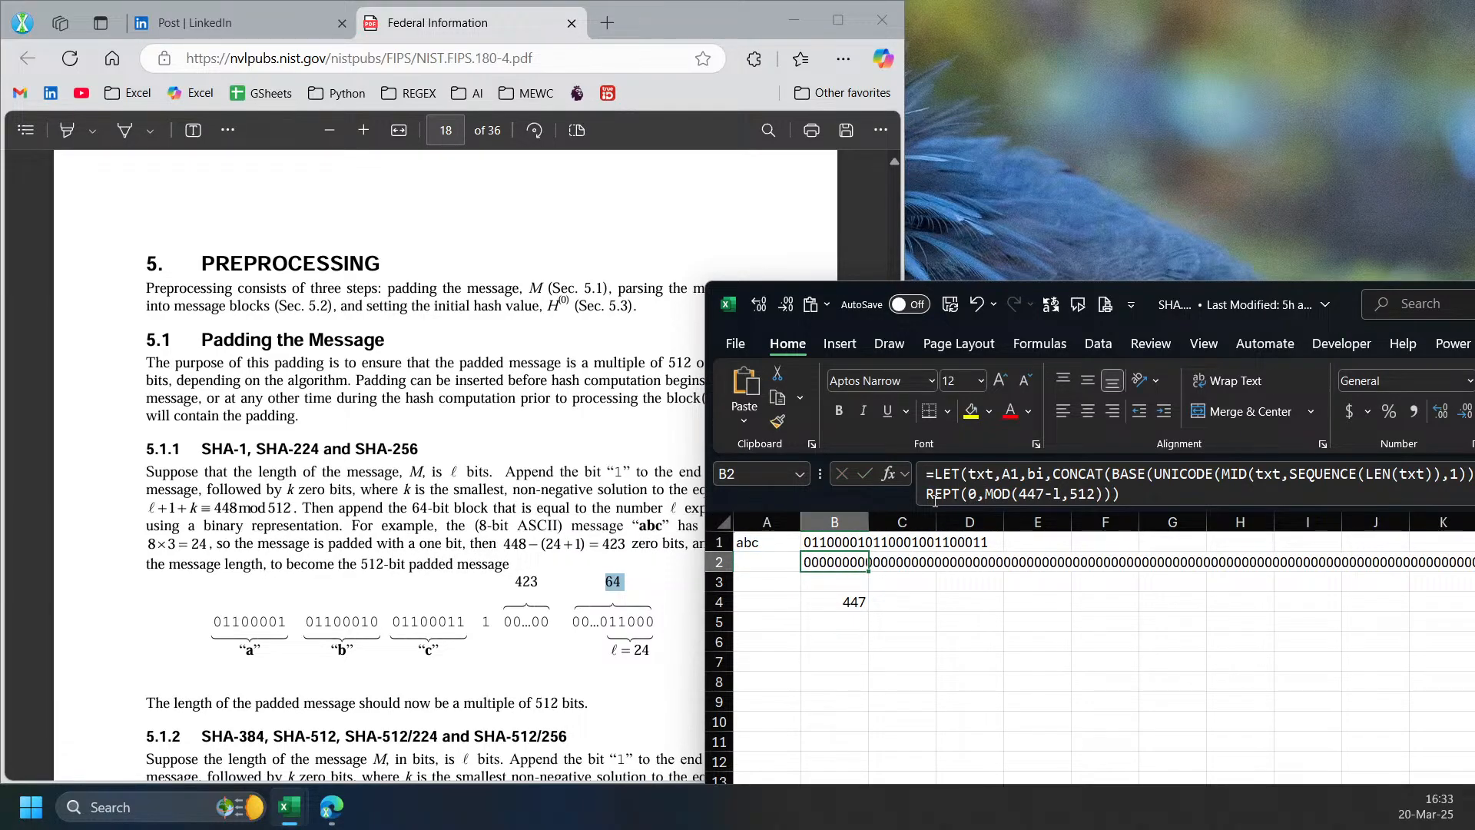
# - Prepend bi&1& to the REPT expression in B2 to join the message bits, the 1 bit and the zeros
pyautogui.click(929, 495)
pyautogui.write('bi')
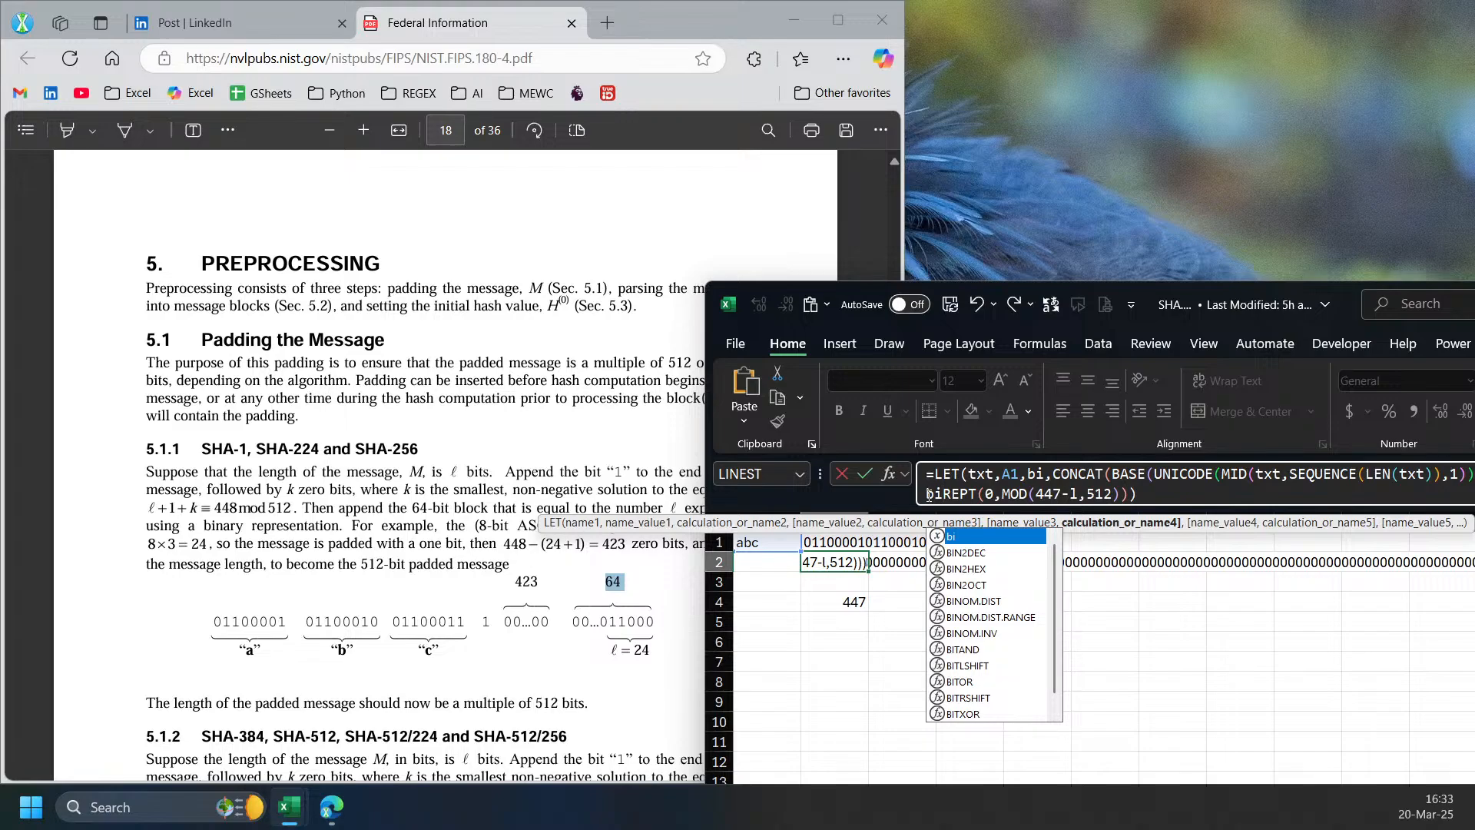
pyautogui.write('&1&')
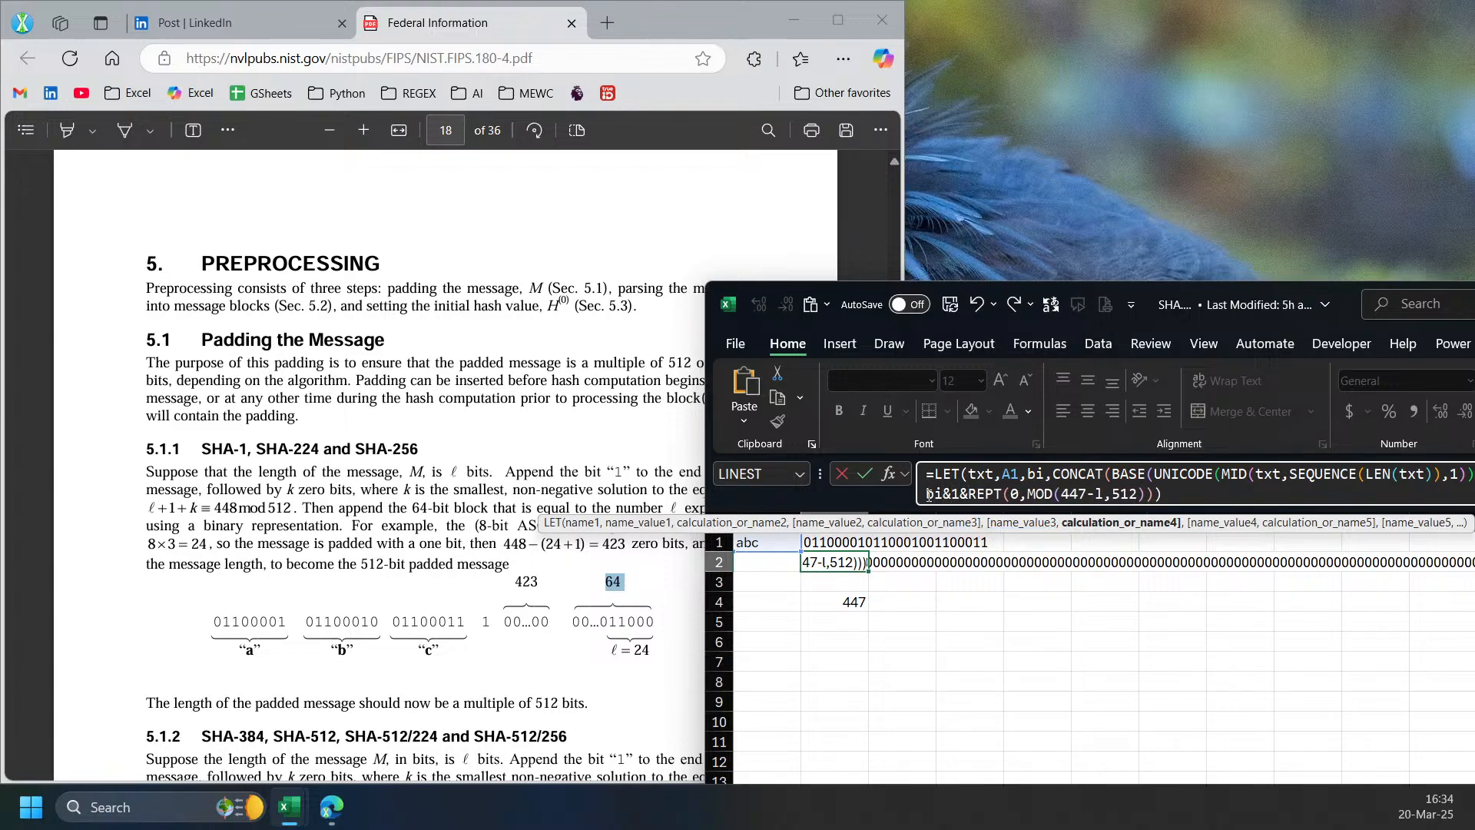
pyautogui.press('Return')
pyautogui.press('Up')
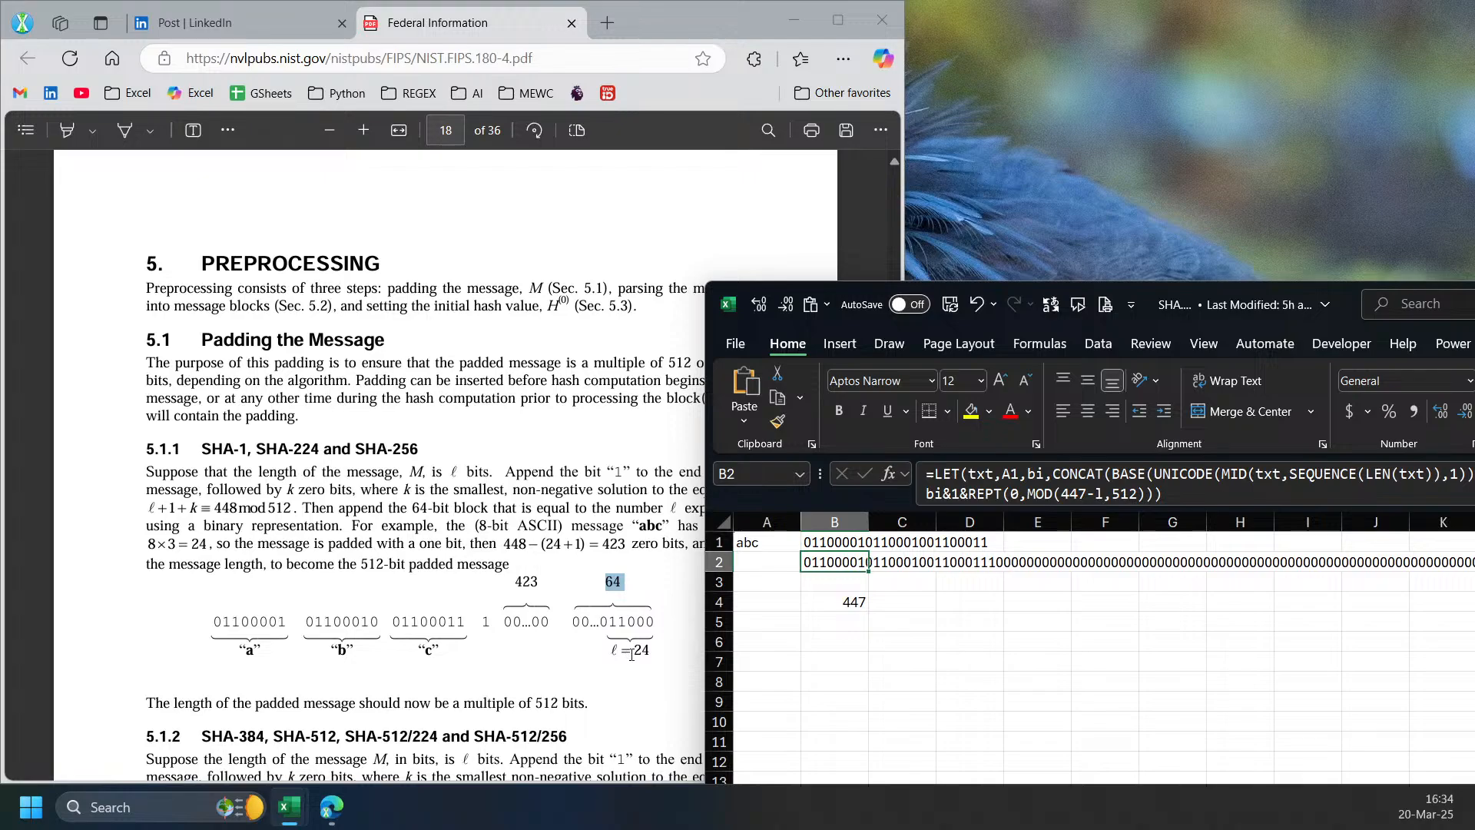
# - Append &BASE(l,2,64) after the REPT expression in B2 to add the message length as a 64-bit block
pyautogui.click(1148, 494)
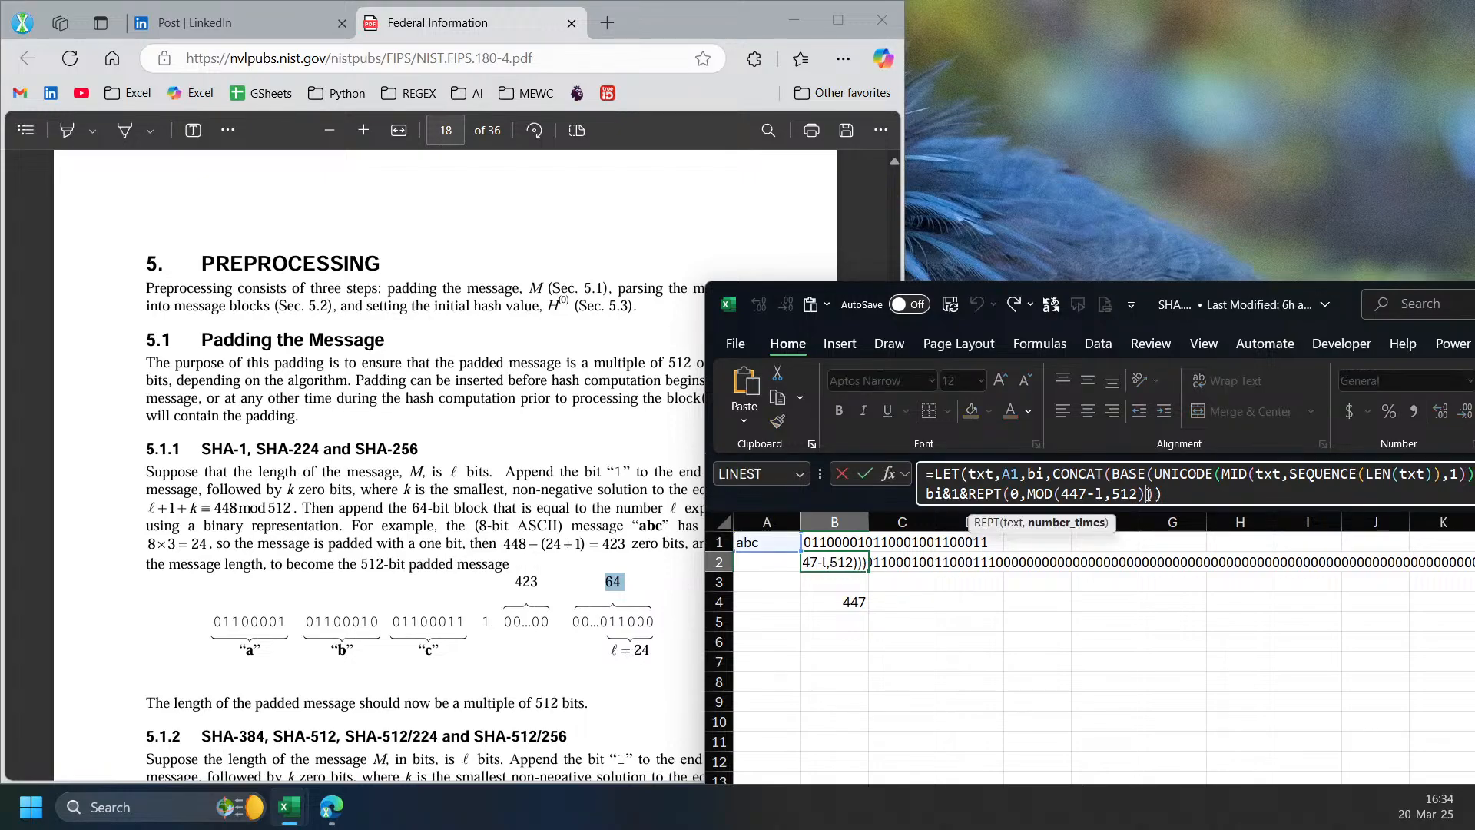
pyautogui.write(',')
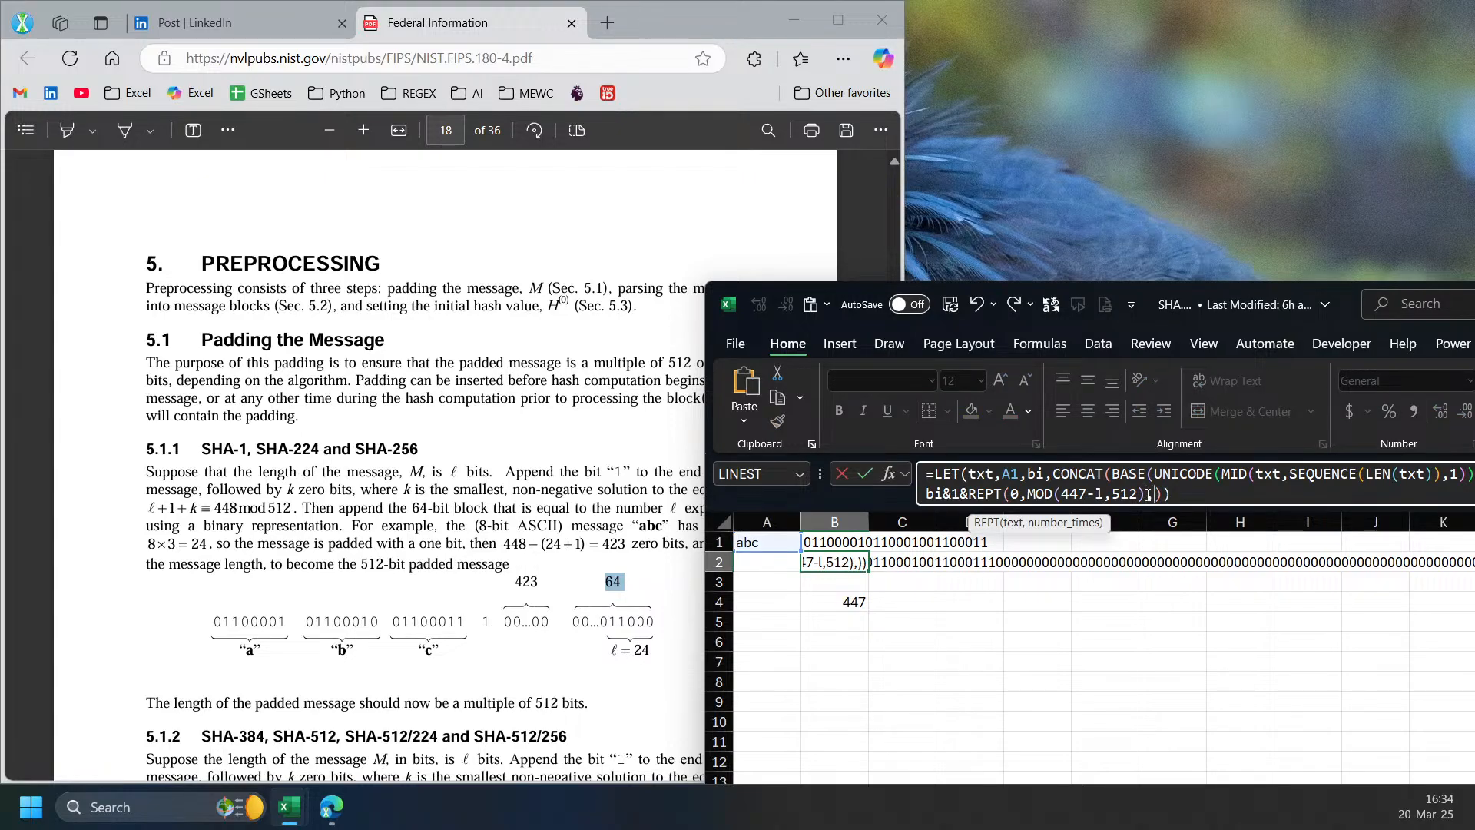
pyautogui.press('BackSpace')
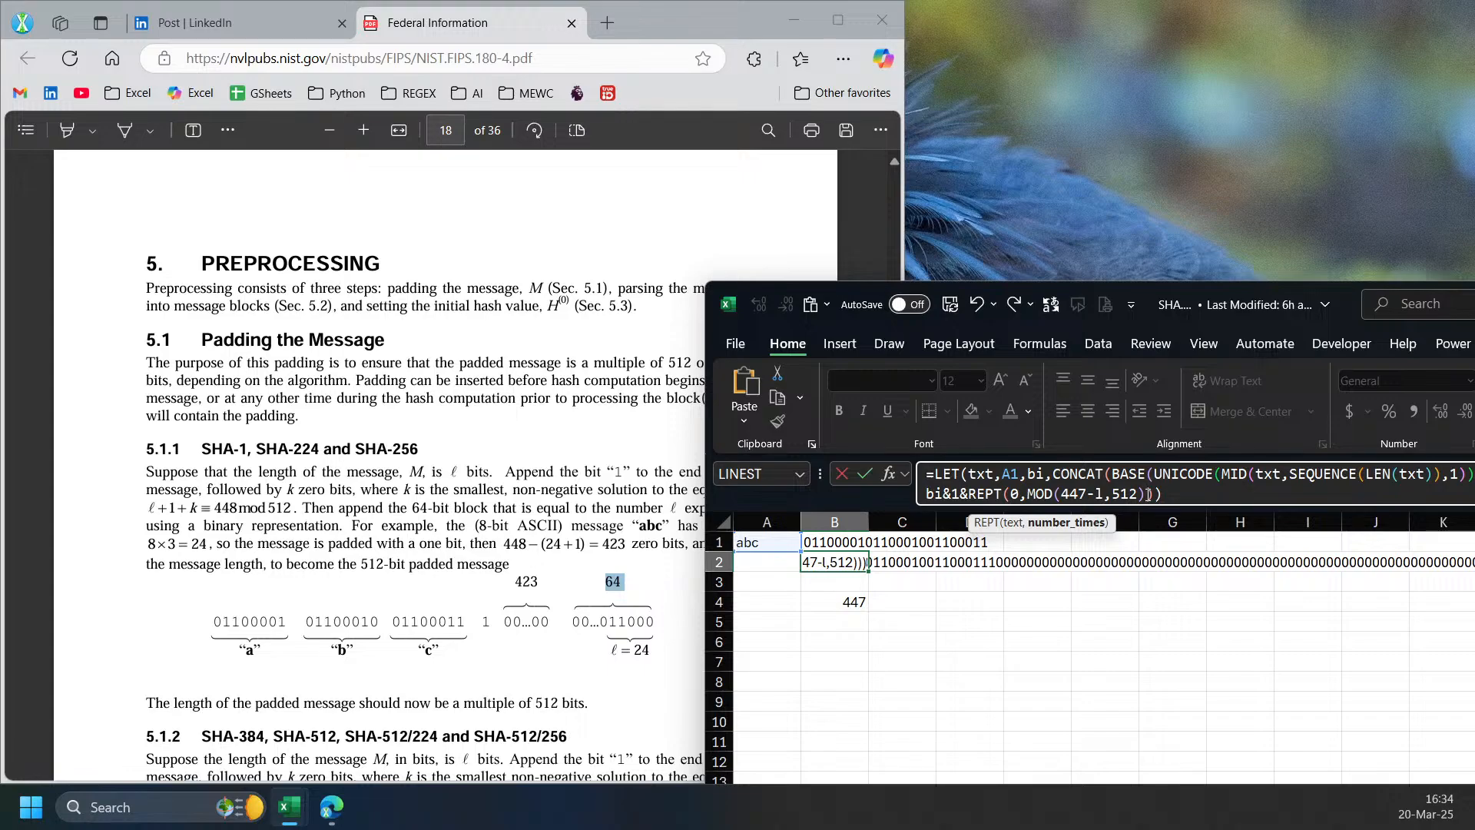
pyautogui.write('&bsa')
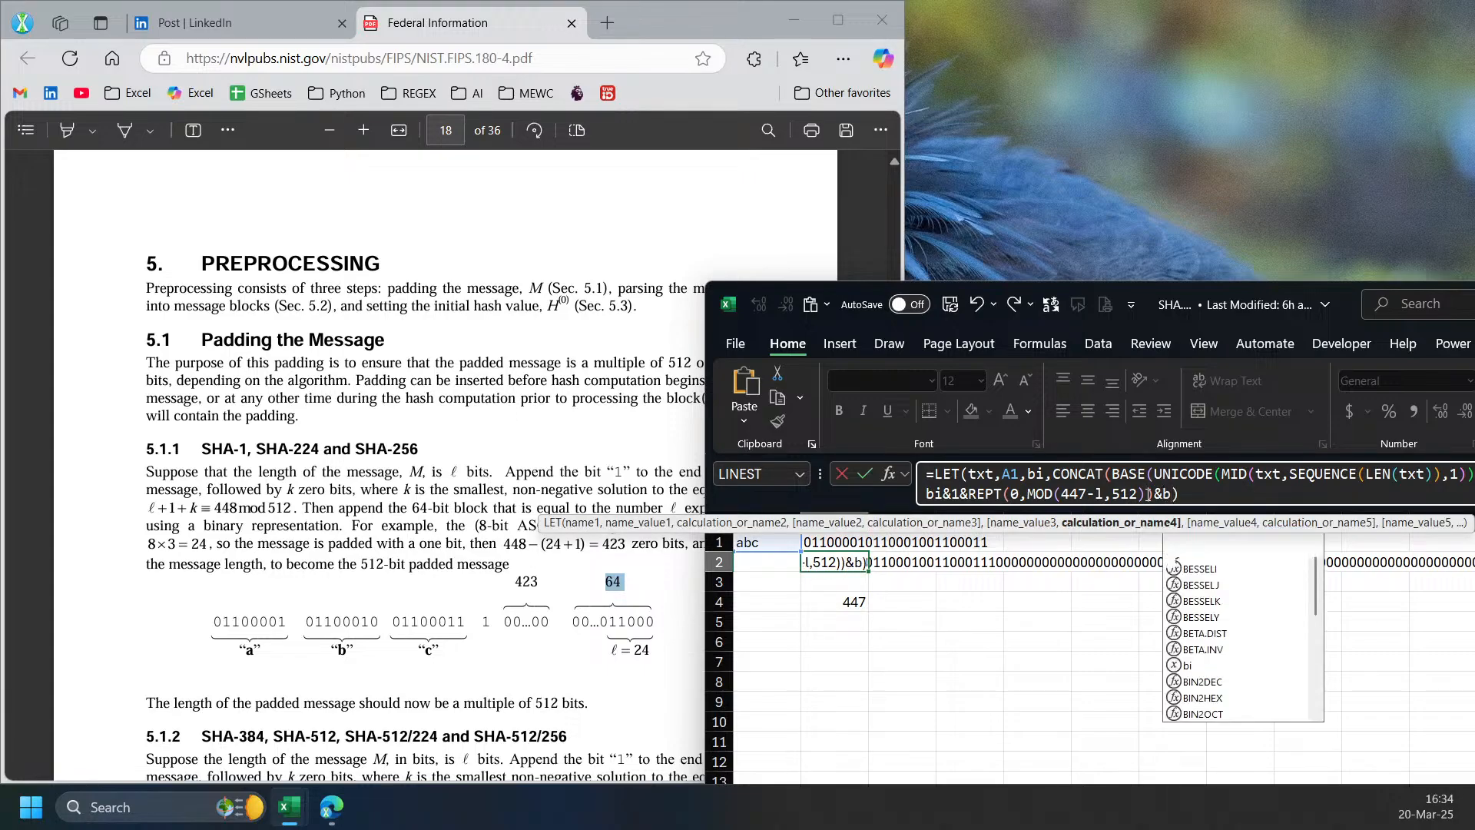
pyautogui.press('BackSpace')
pyautogui.press('BackSpace')
pyautogui.press('BackSpace')
pyautogui.write('bas')
pyautogui.press('Tab')
pyautogui.write('l,2')
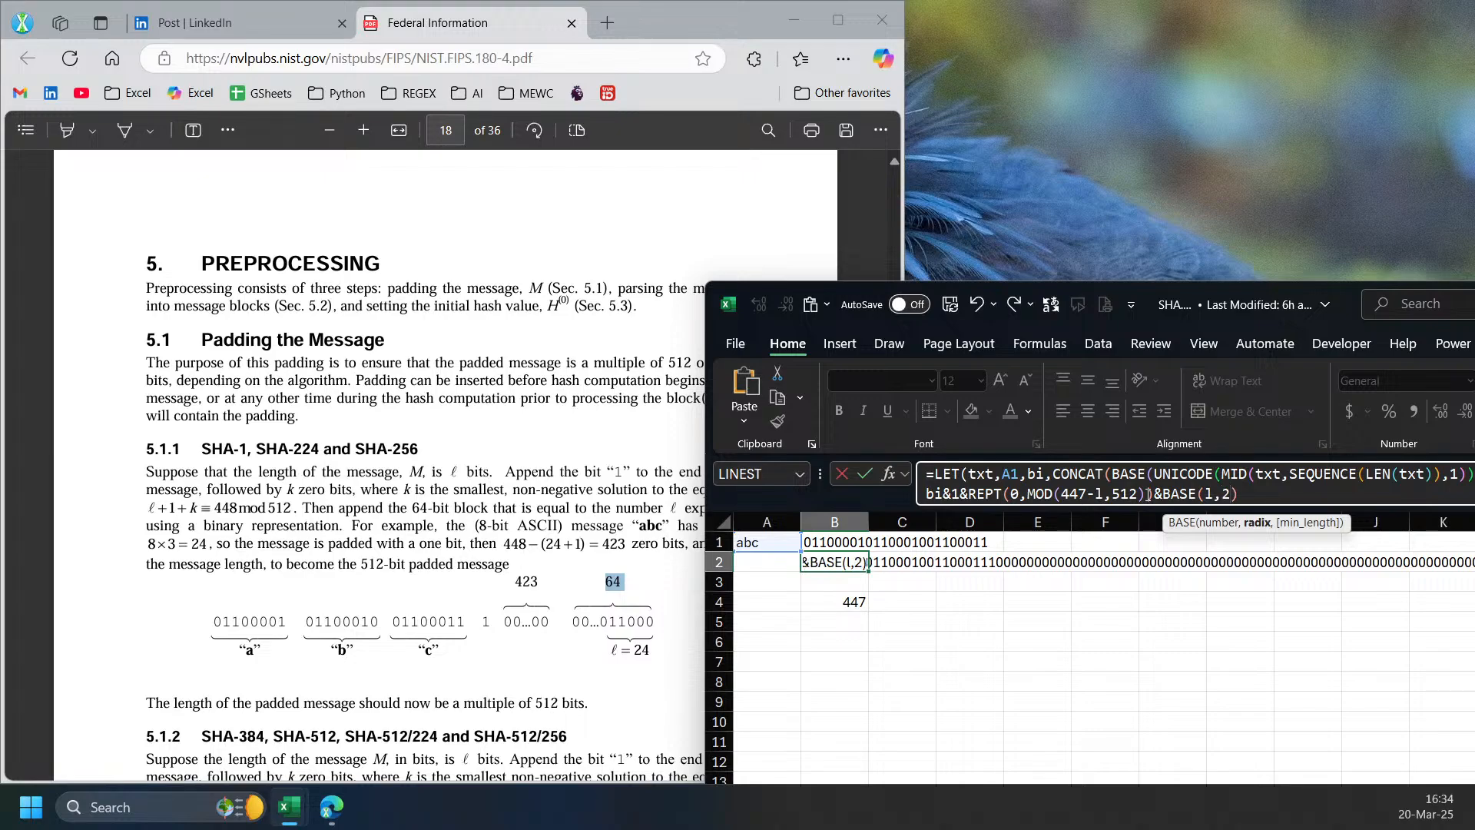
pyautogui.write(',64)')
pyautogui.press('Return')
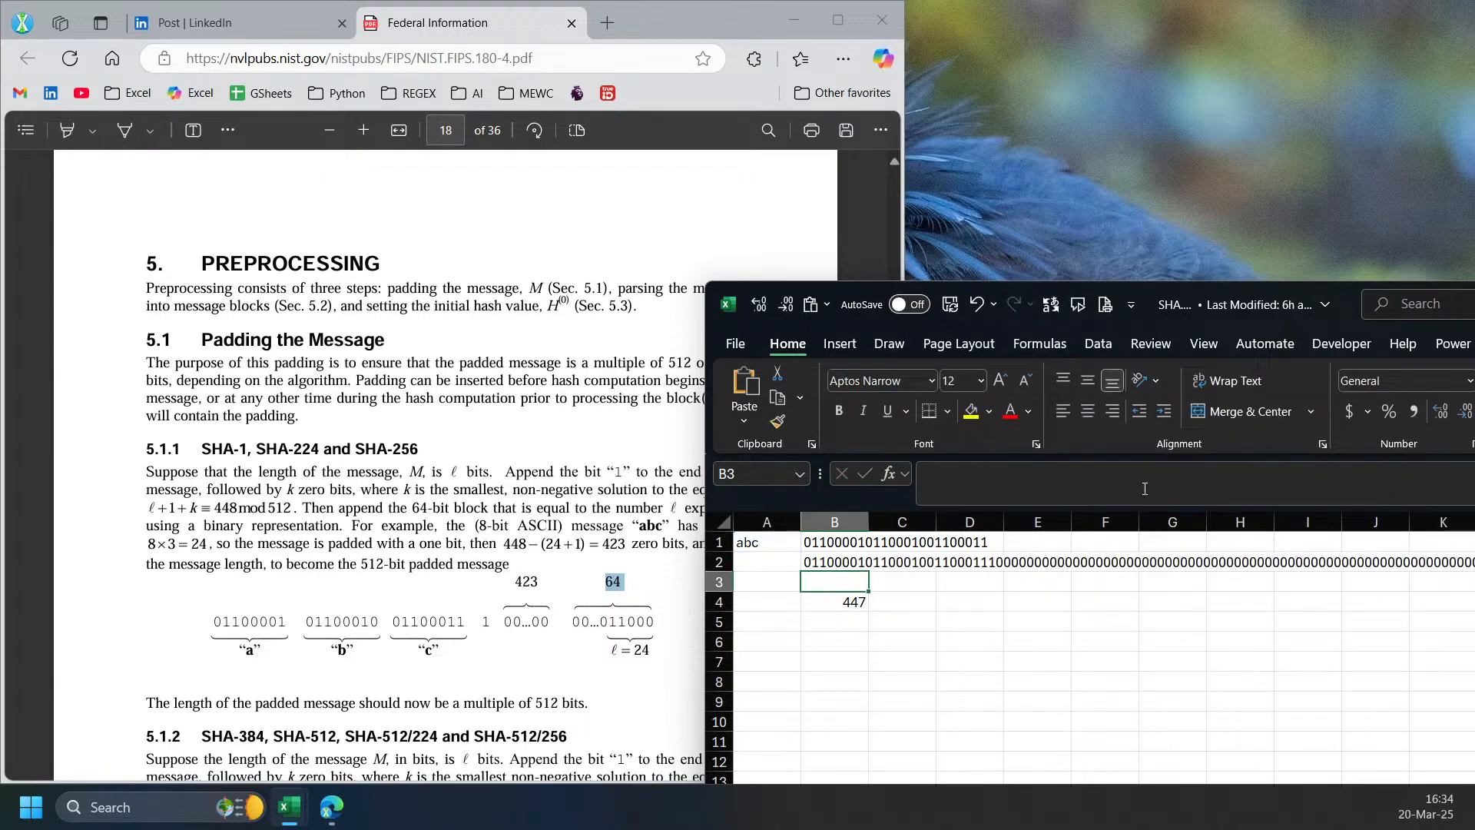
# - Enter =LEN(B2) in A2 to count the bits of the padded message
pyautogui.press('Up')
pyautogui.click(761, 560)
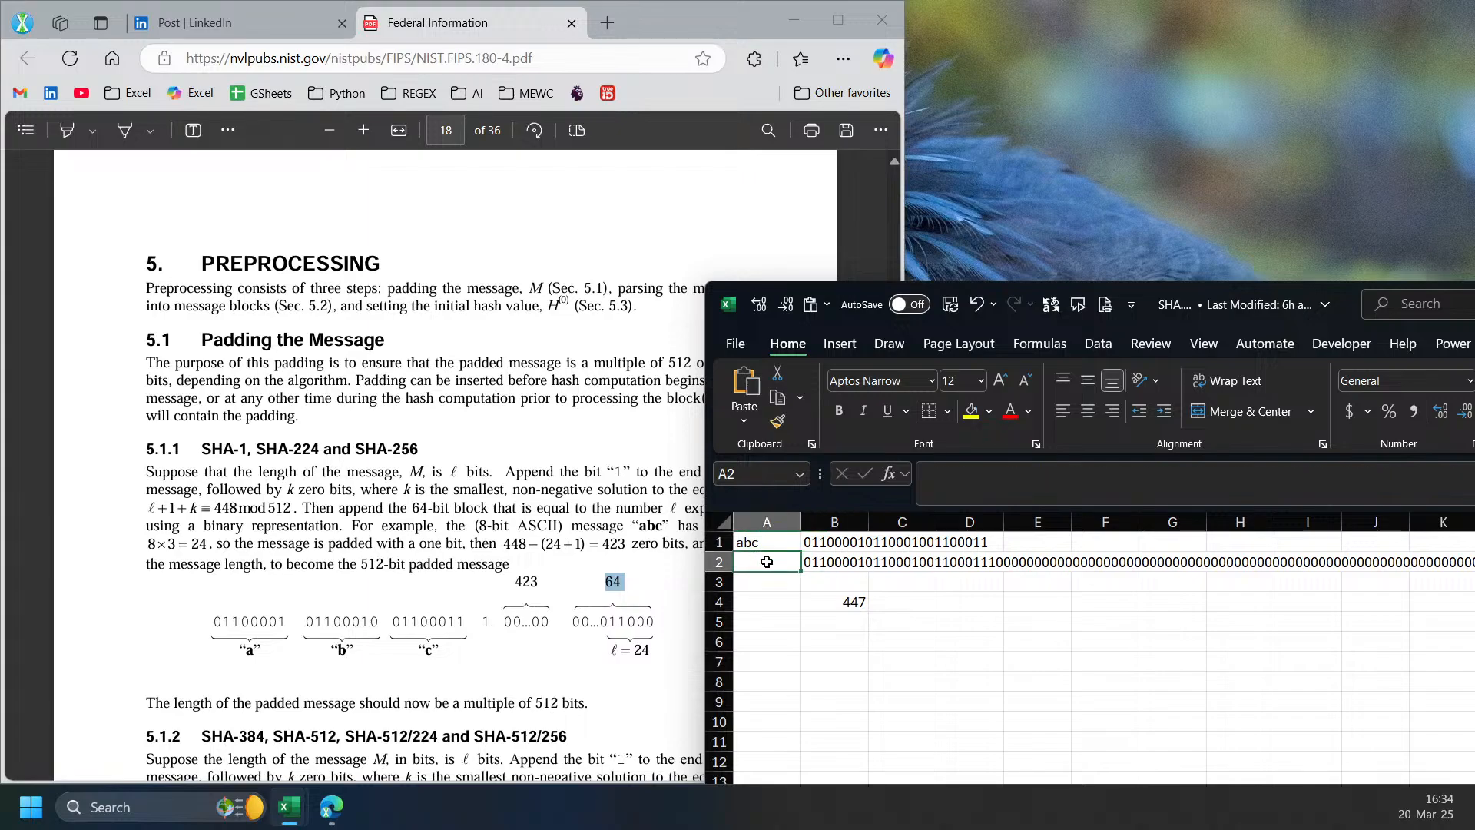
pyautogui.write('=LEN(B2)')
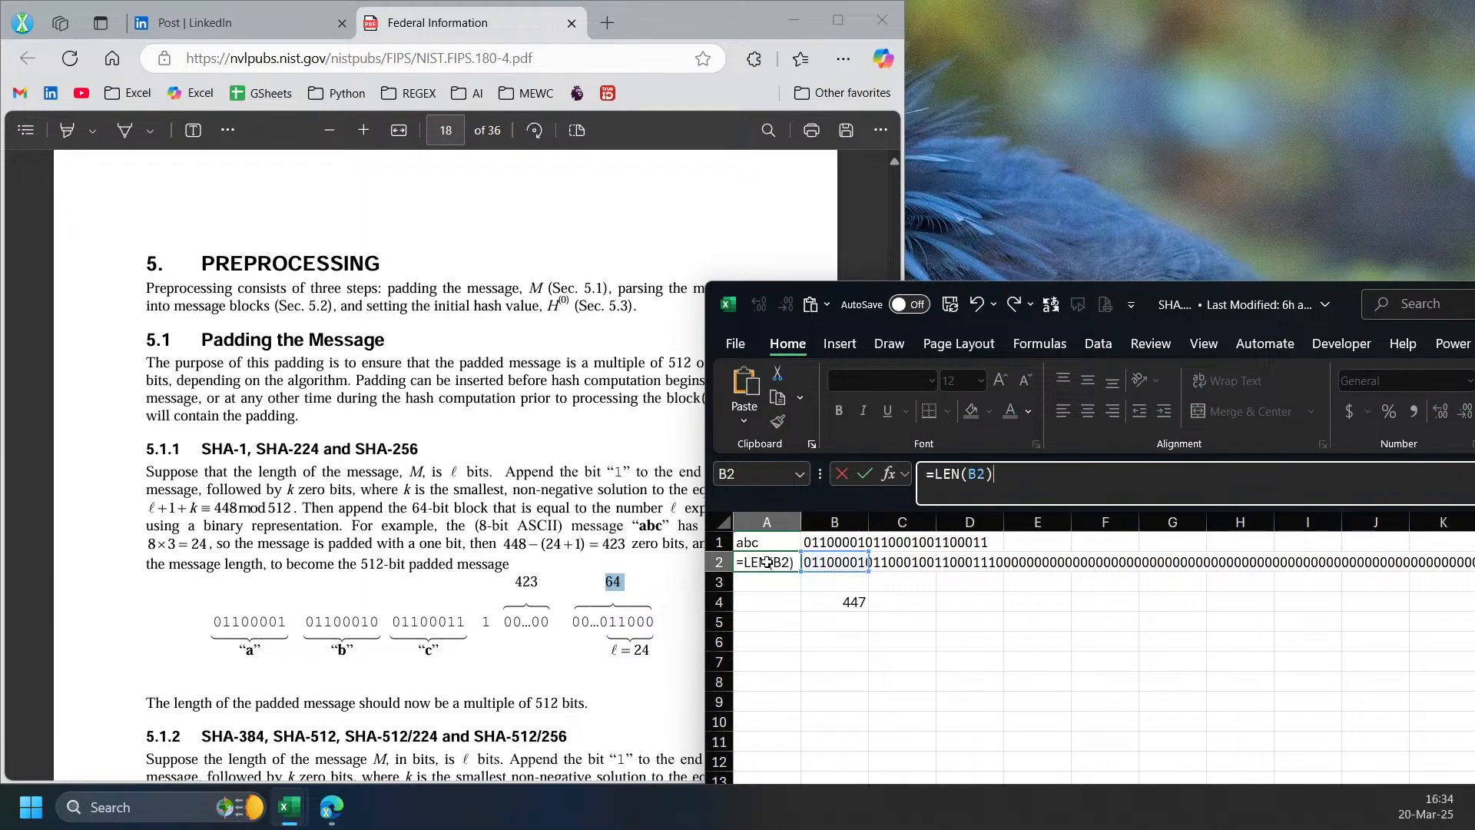
pyautogui.press('Return')
pyautogui.click(766, 561)
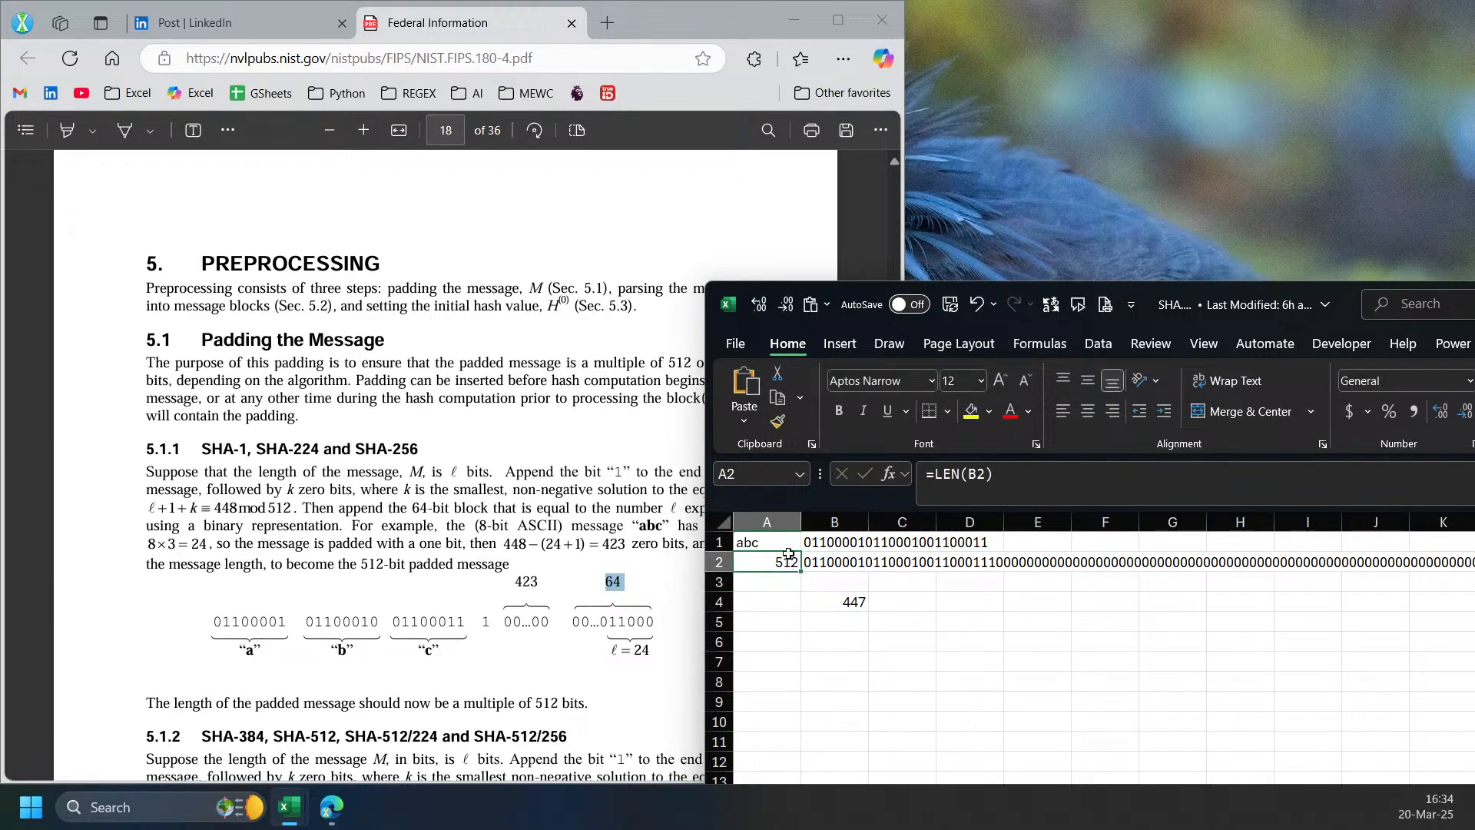
# - Move the workbook window aside to uncover section 5.1.1 of the standard, and select B2
pyautogui.scroll(-2, 304, 487)
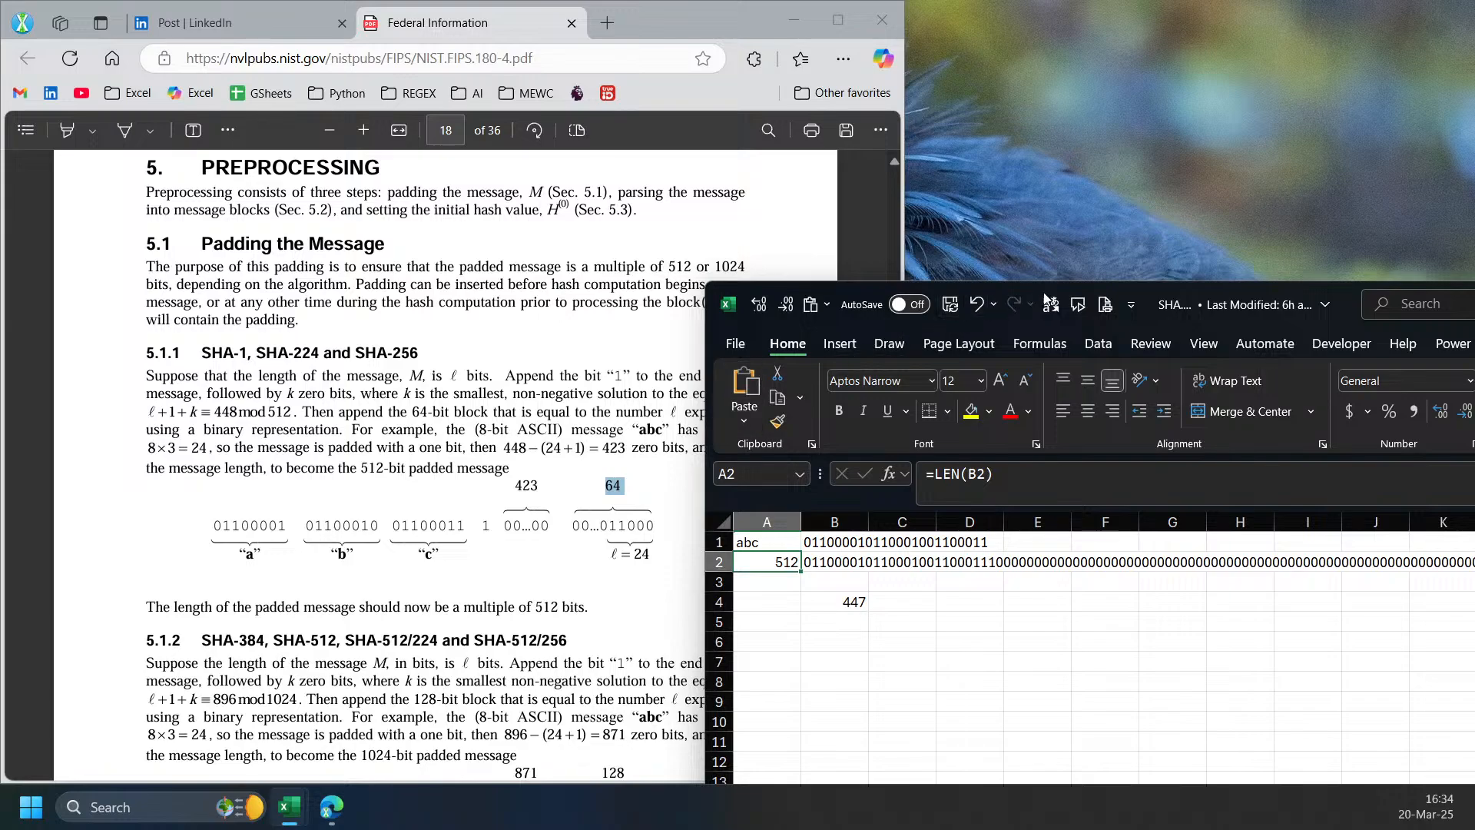
pyautogui.moveTo(1194, 306); pyautogui.dragTo(1282, 112)
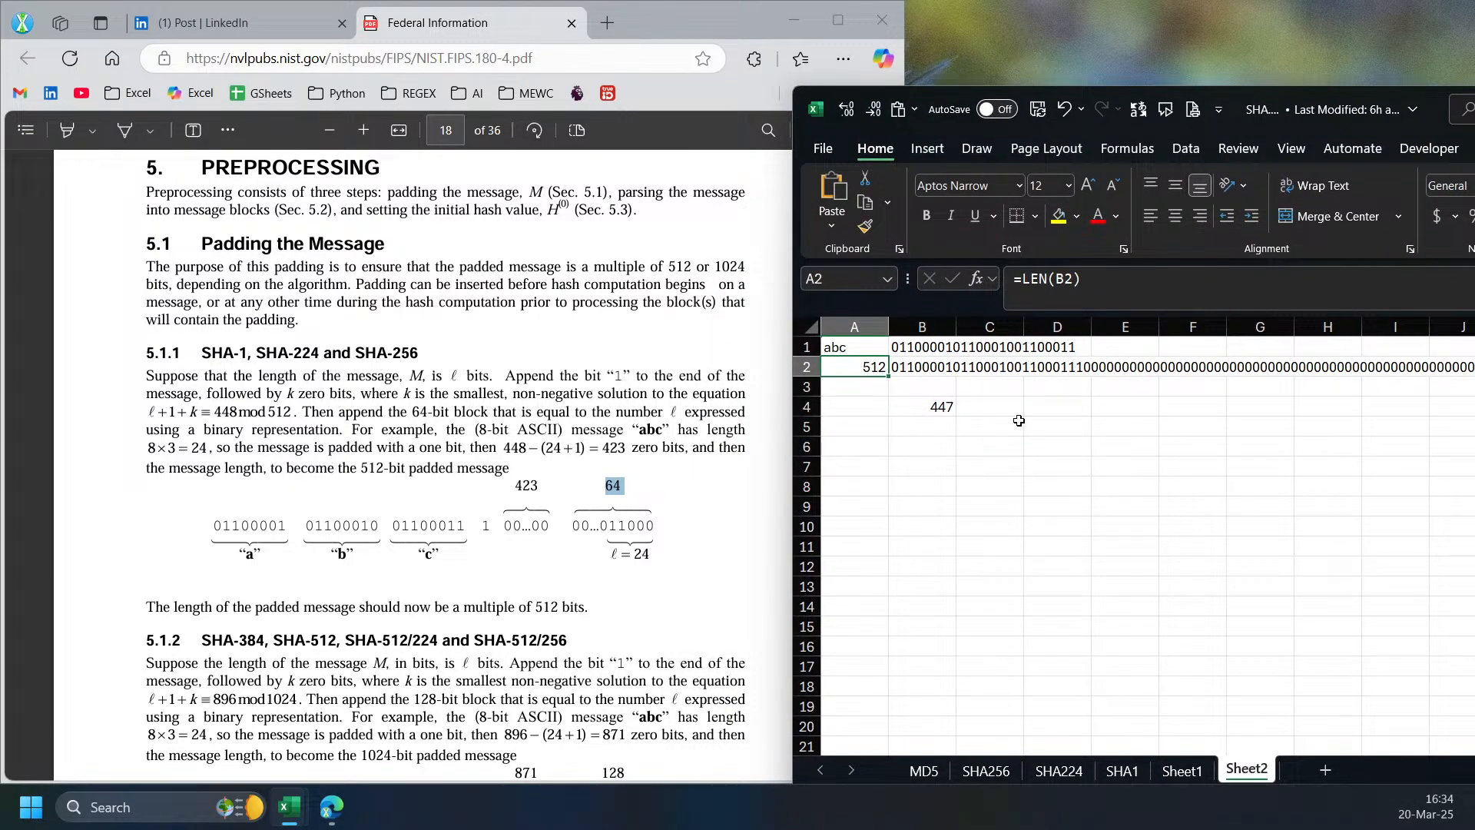
pyautogui.click(926, 367)
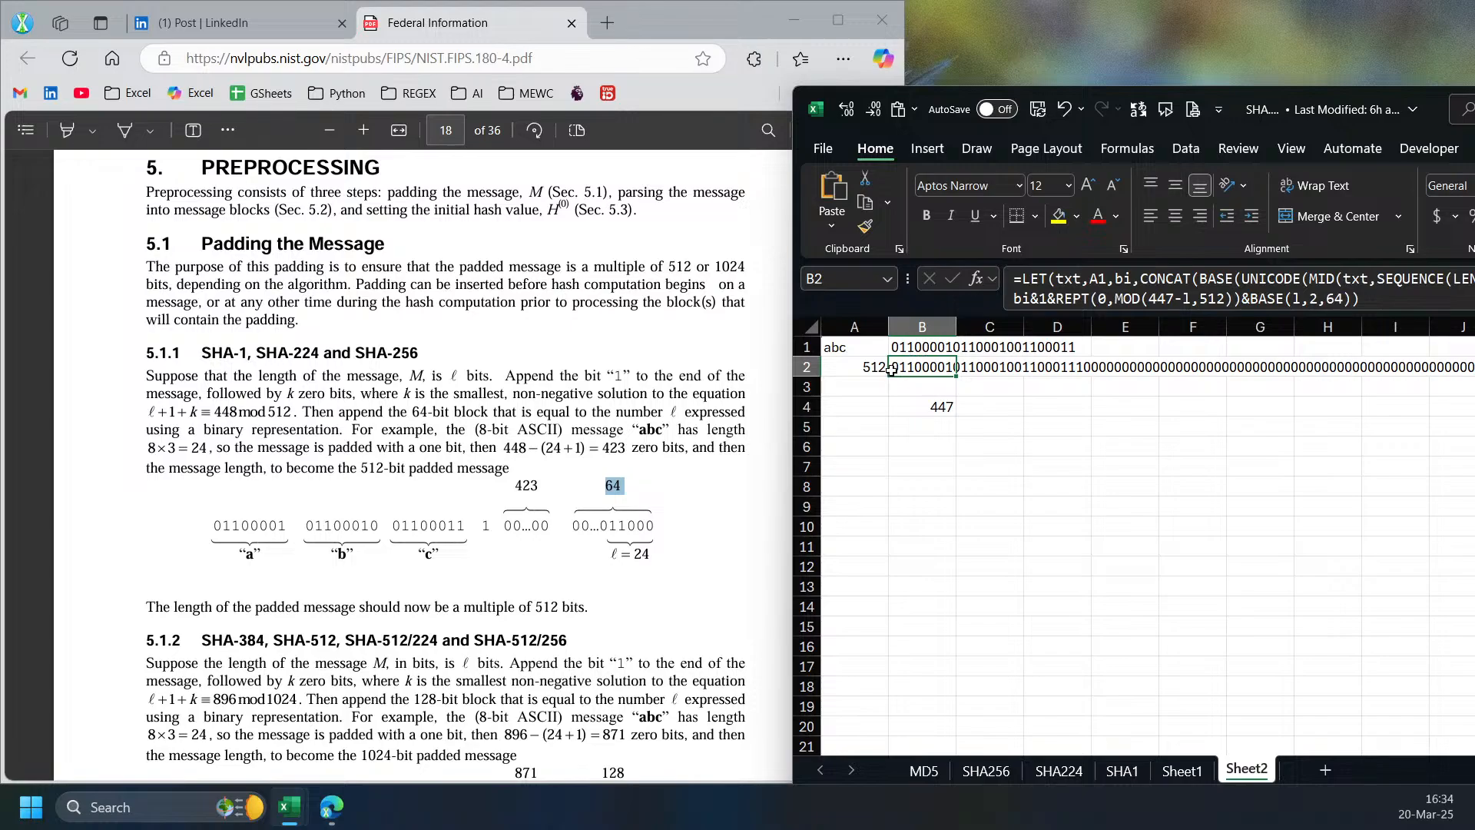
# - Lengthen the message in A1 by repeating abc several times
pyautogui.click(858, 348)
pyautogui.click(1042, 284)
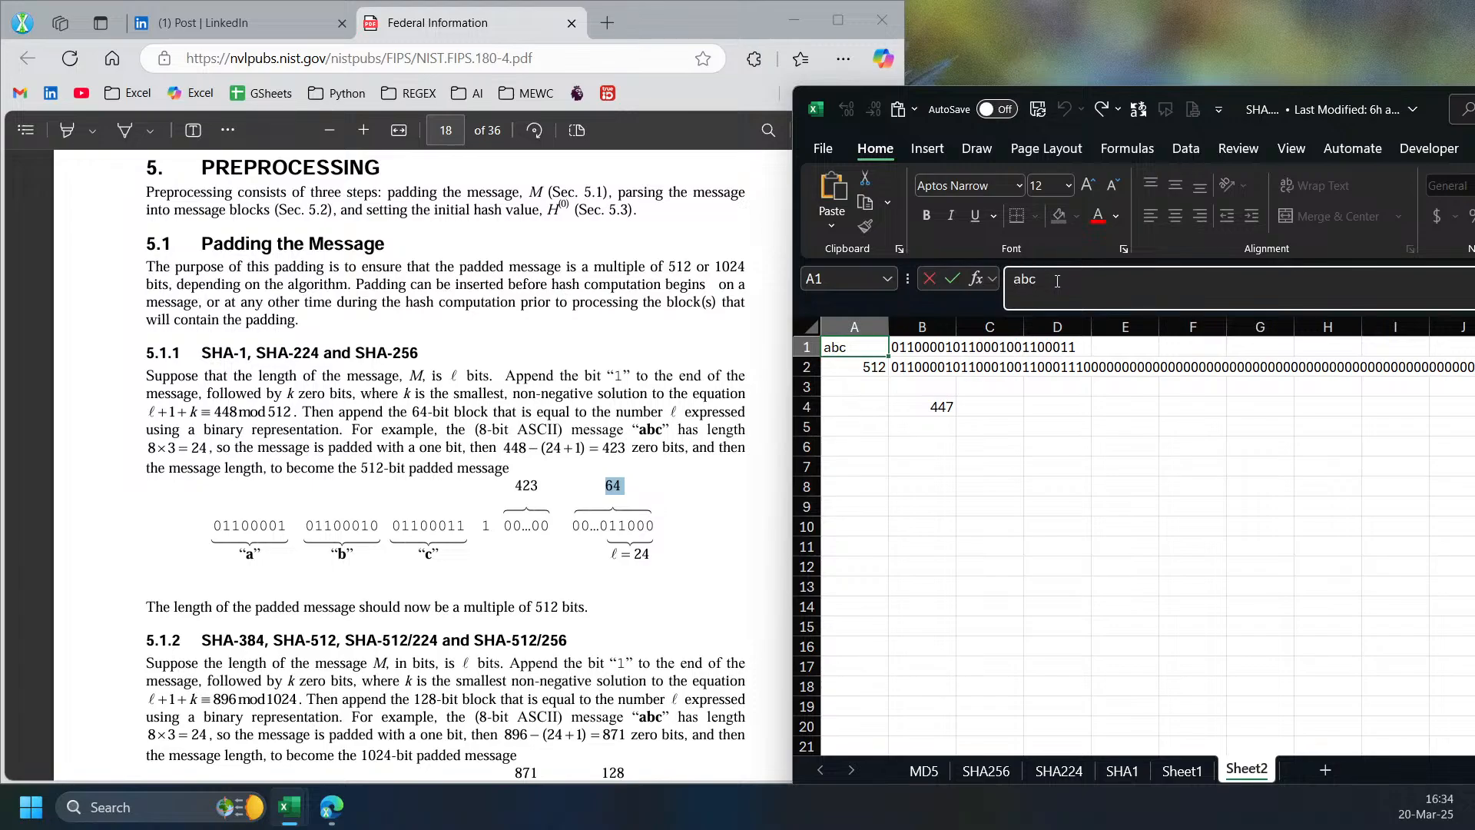
pyautogui.doubleClick(1057, 281)
pyautogui.hotkey('ctrl', 'c')
pyautogui.hotkey('ctrl', 'v')
pyautogui.hotkey('ctrl', 'v')
pyautogui.hotkey('ctrl', 'v')
pyautogui.hotkey('ctrl', 'v')
pyautogui.press('Return')
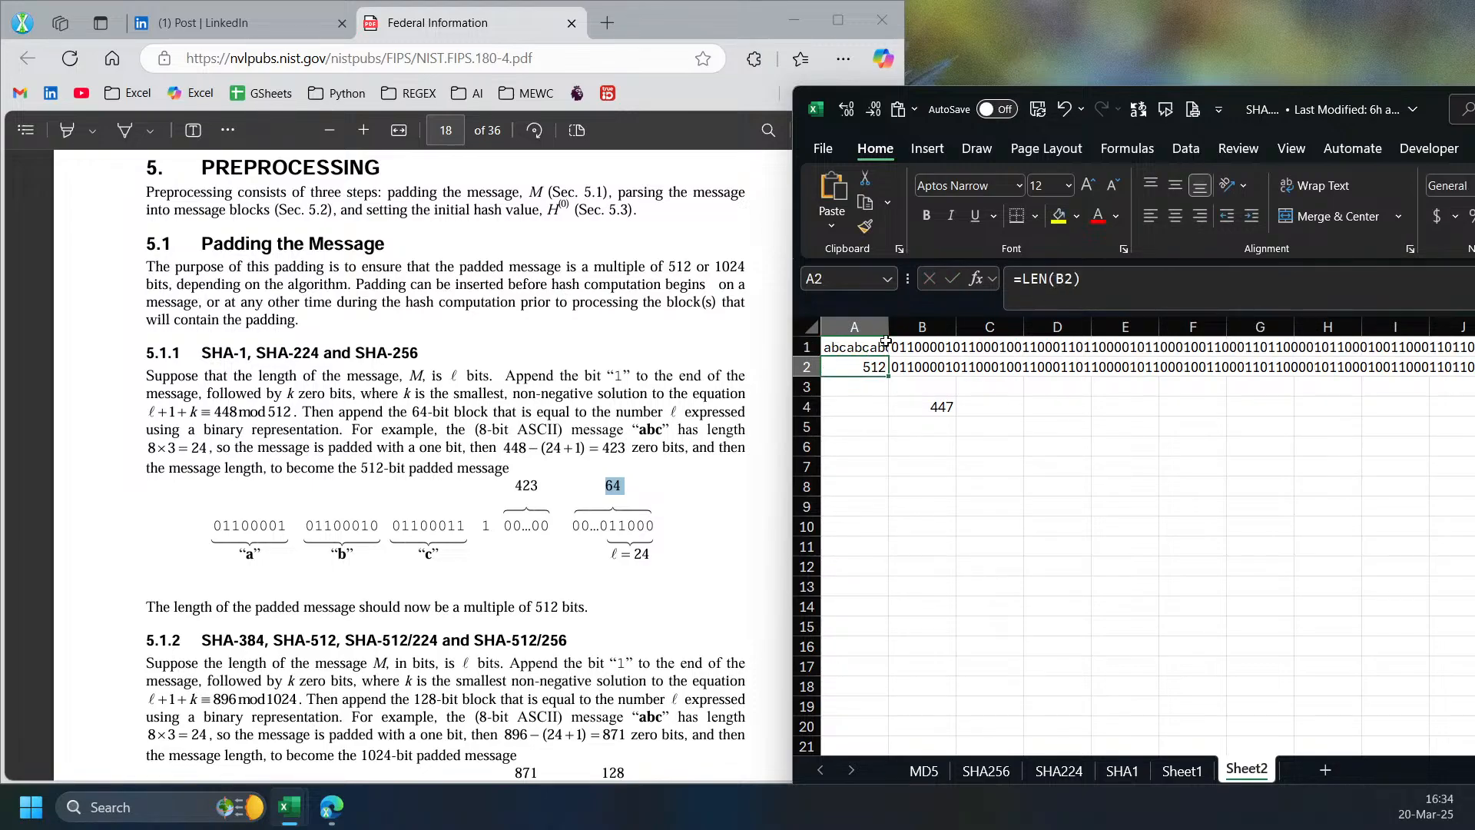
# - Append many more copies of abc to the message in A1 to test input beyond one 512-bit block
pyautogui.click(885, 344)
pyautogui.click(1274, 277)
pyautogui.hotkey('ctrl', 'v')
pyautogui.hotkey('ctrl', 'v')
pyautogui.hotkey('ctrl', 'v')
pyautogui.hotkey('ctrl', 'v')
pyautogui.hotkey('ctrl', 'v')
pyautogui.hotkey('ctrl', 'v')
pyautogui.hotkey('ctrl', 'v')
pyautogui.hotkey('ctrl', 'v')
pyautogui.hotkey('ctrl', 'v')
pyautogui.hotkey('ctrl', 'v')
pyautogui.hotkey('ctrl', 'v')
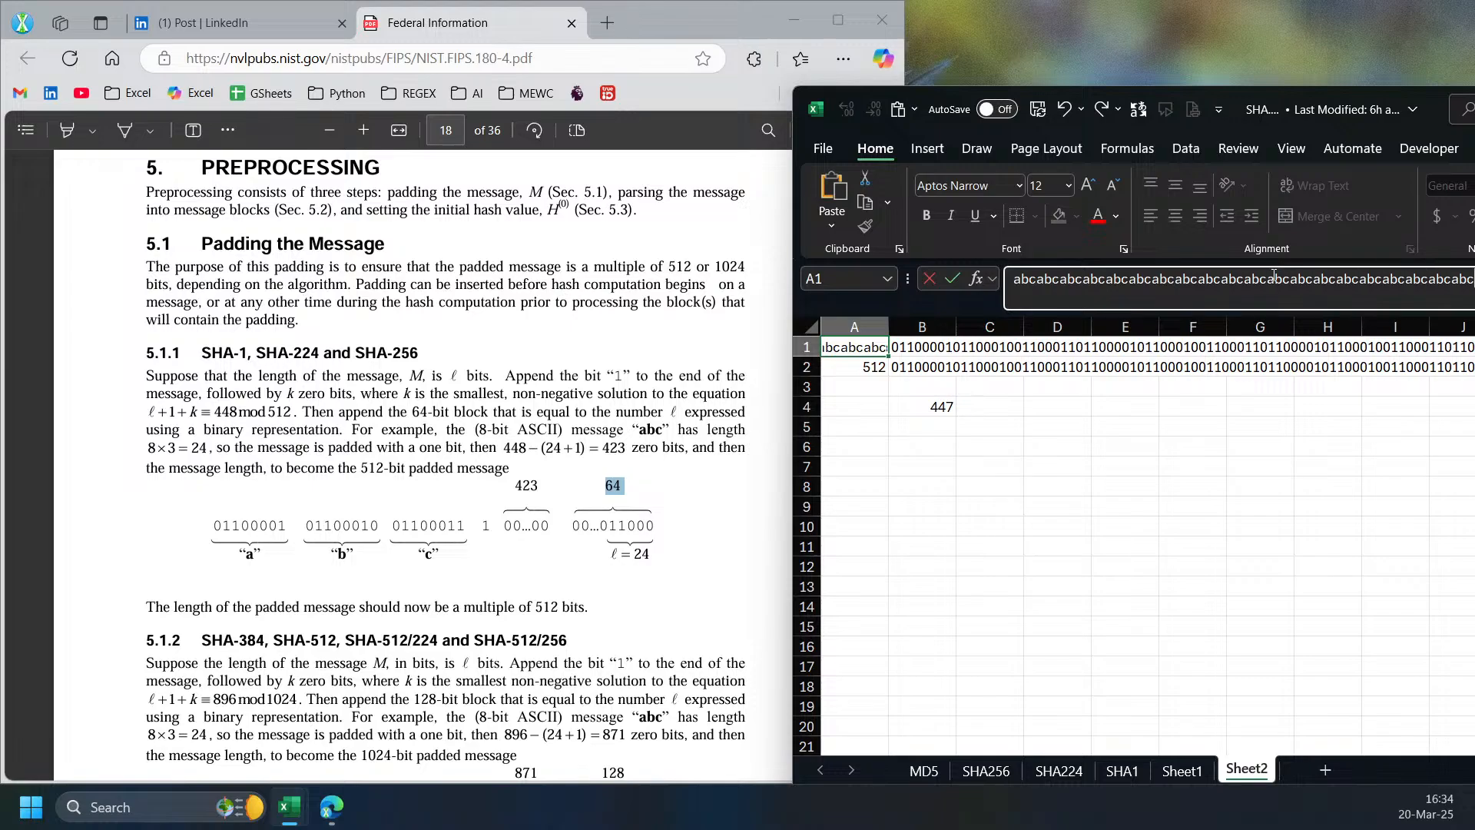
pyautogui.press('Return')
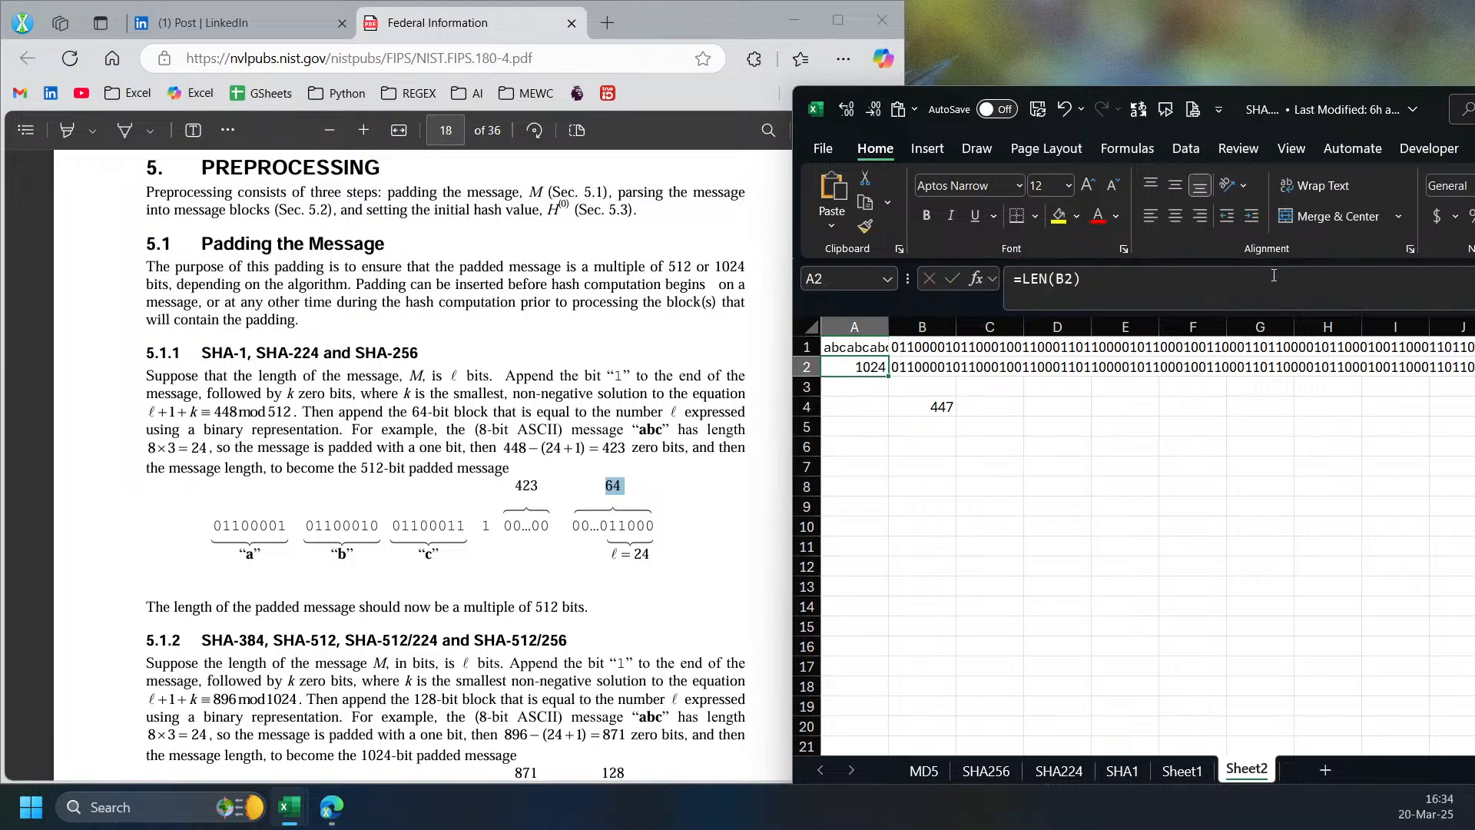
# - Begin a MID formula in B3 on the text of B2, with LEN(B2)/512 in the start position argument
pyautogui.click(949, 366)
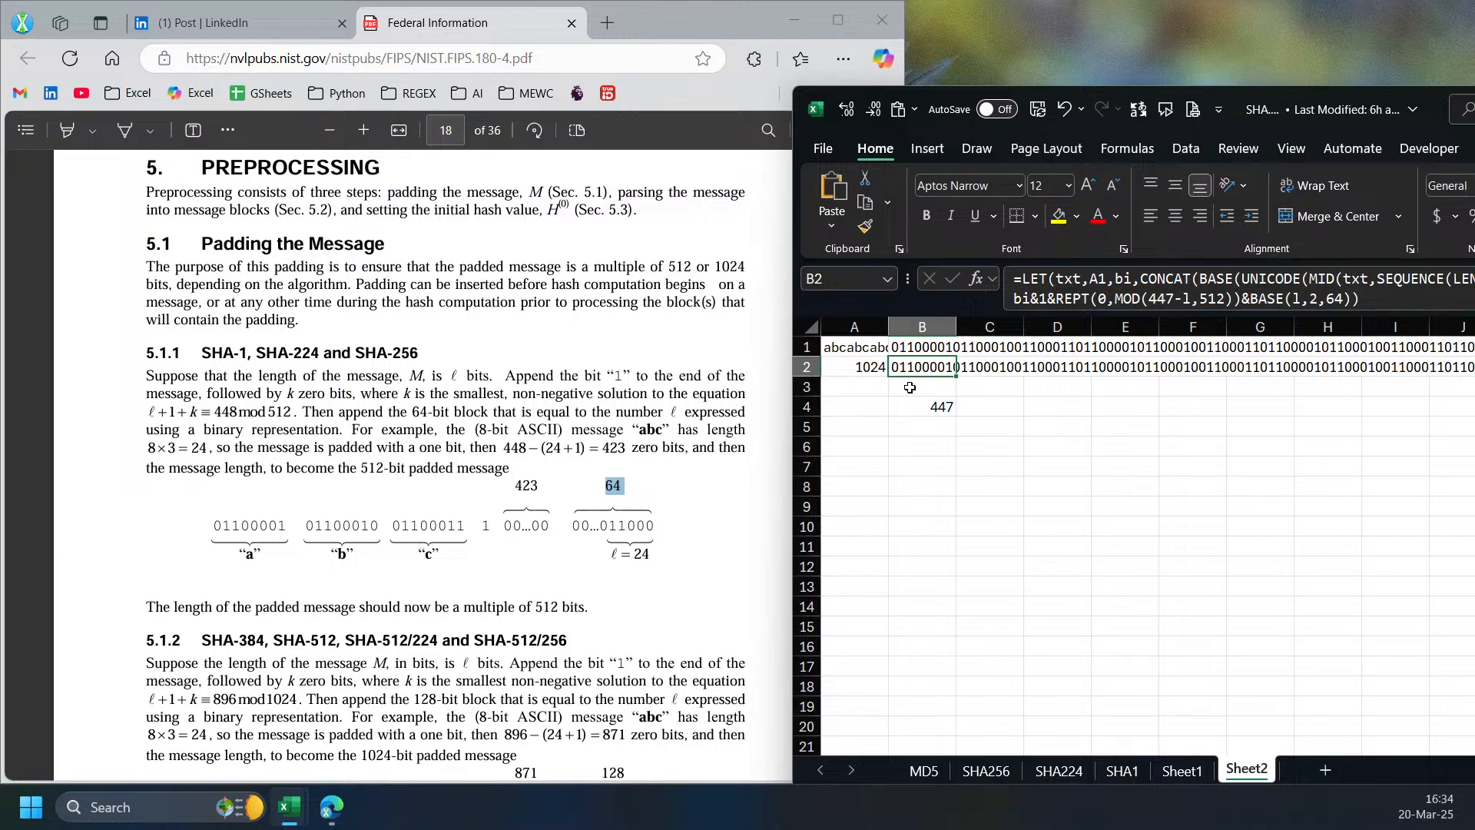
pyautogui.click(910, 388)
pyautogui.write('=')
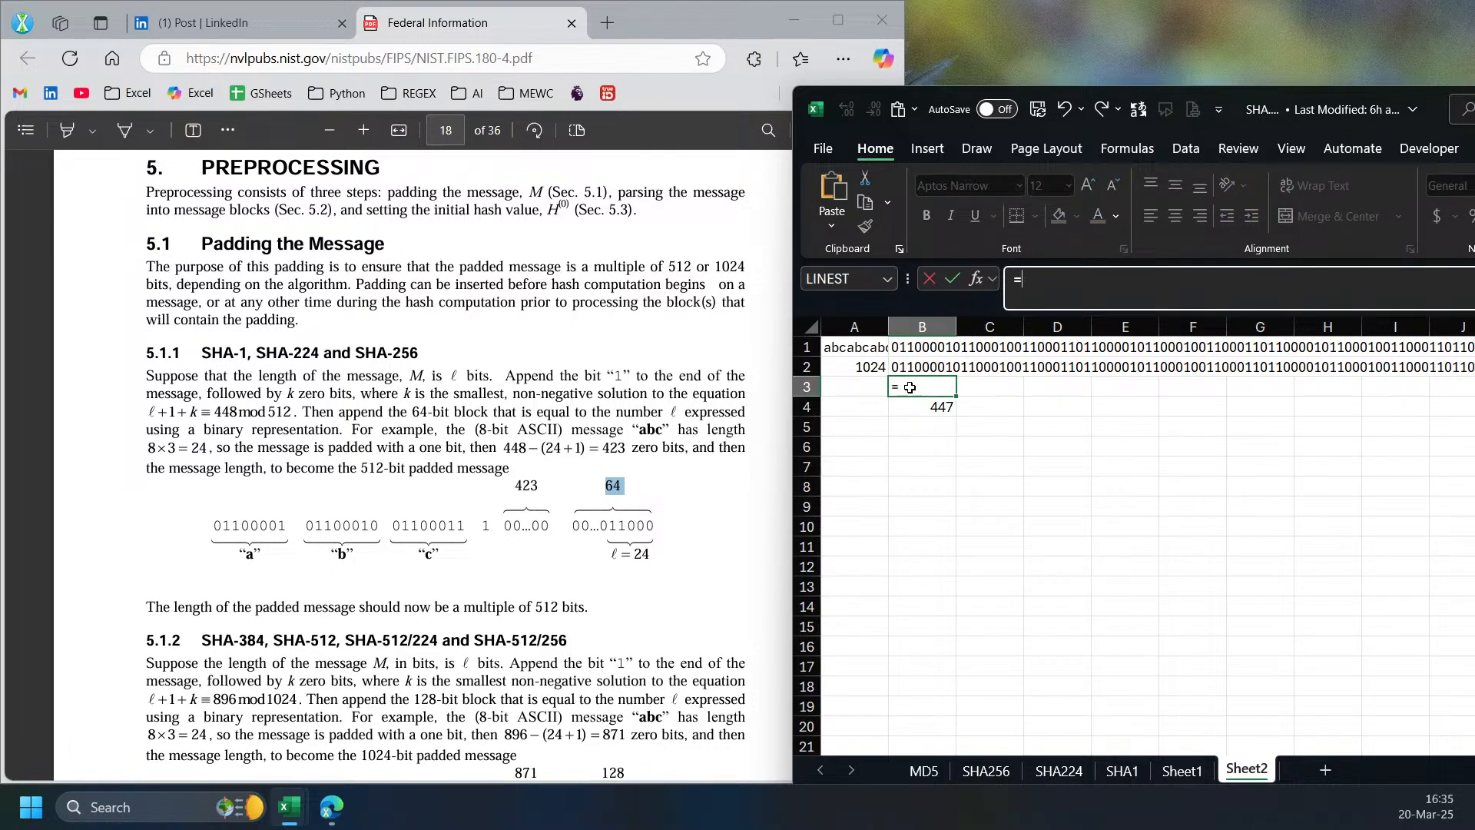
pyautogui.write('MID(')
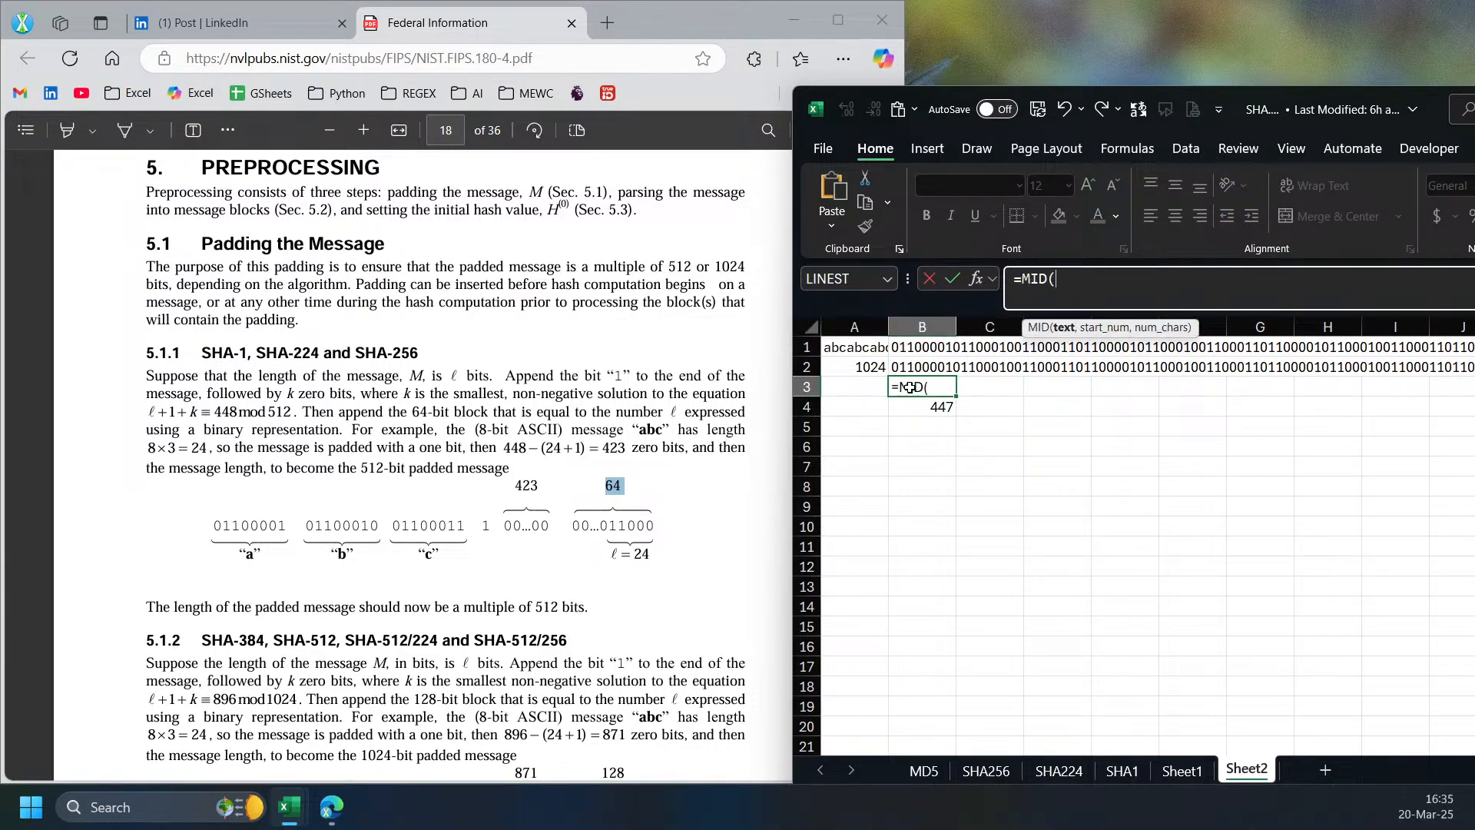
pyautogui.press('Up')
pyautogui.write(',')
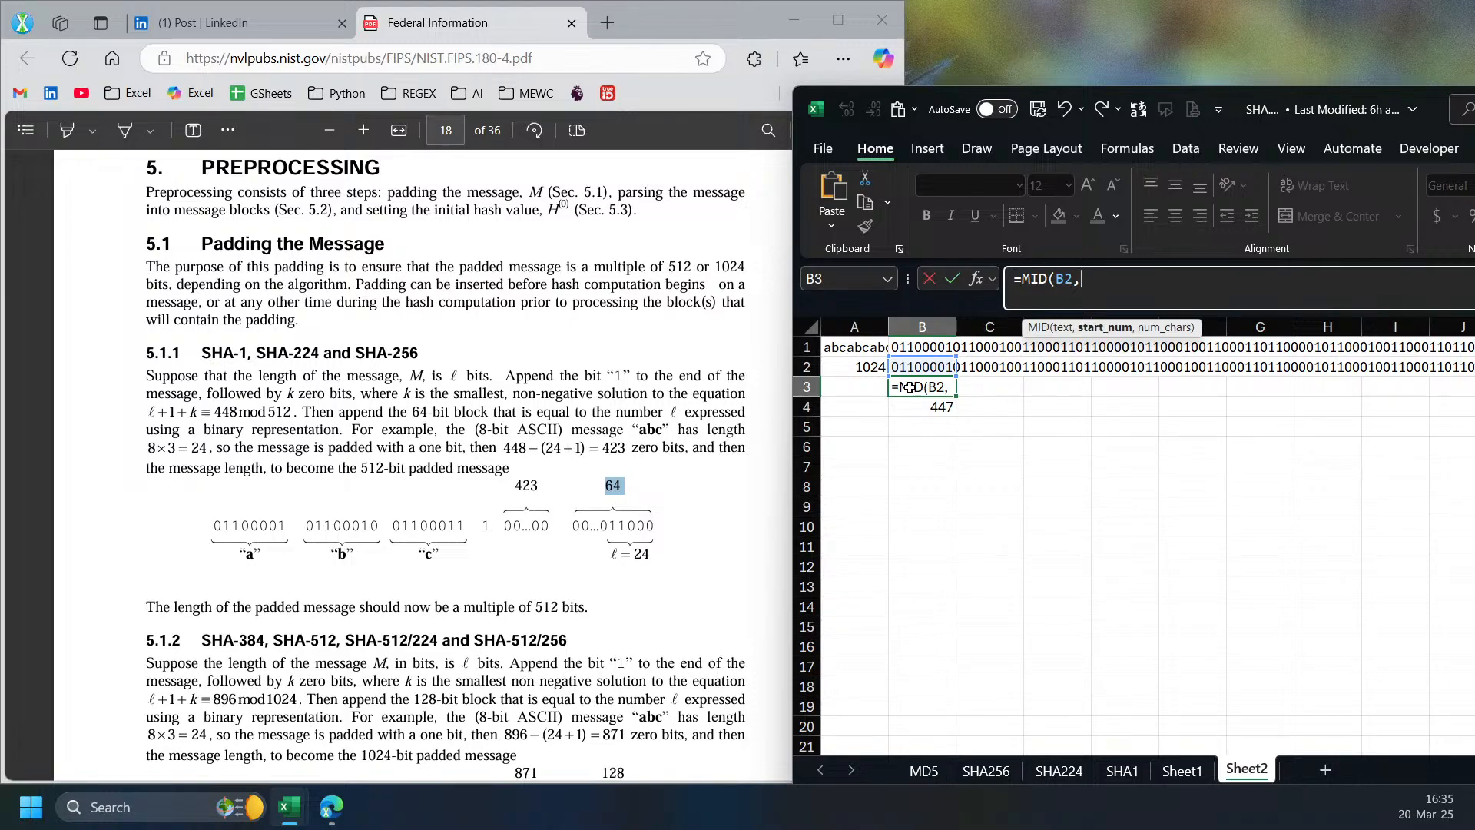
pyautogui.write('LEN(')
pyautogui.press('Up')
pyautogui.write(')/1')
pyautogui.press('BackSpace')
pyautogui.write('512,')
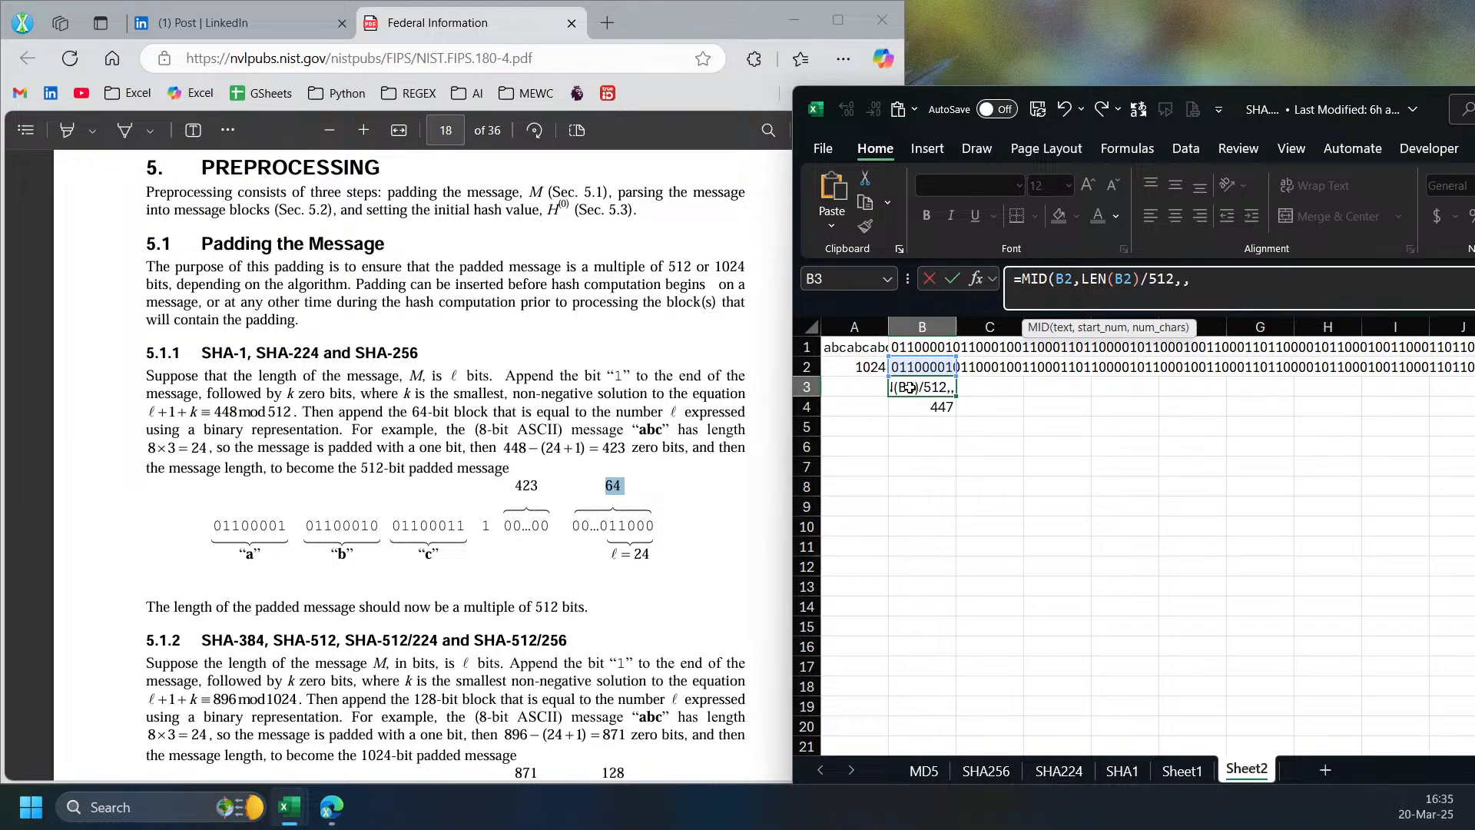
# - Wrap LEN(B2)/512 in SEQUENCE with a step of 512 to give the start position of each block in B3
pyautogui.click(1084, 280)
pyautogui.write('seq')
pyautogui.press('Tab')
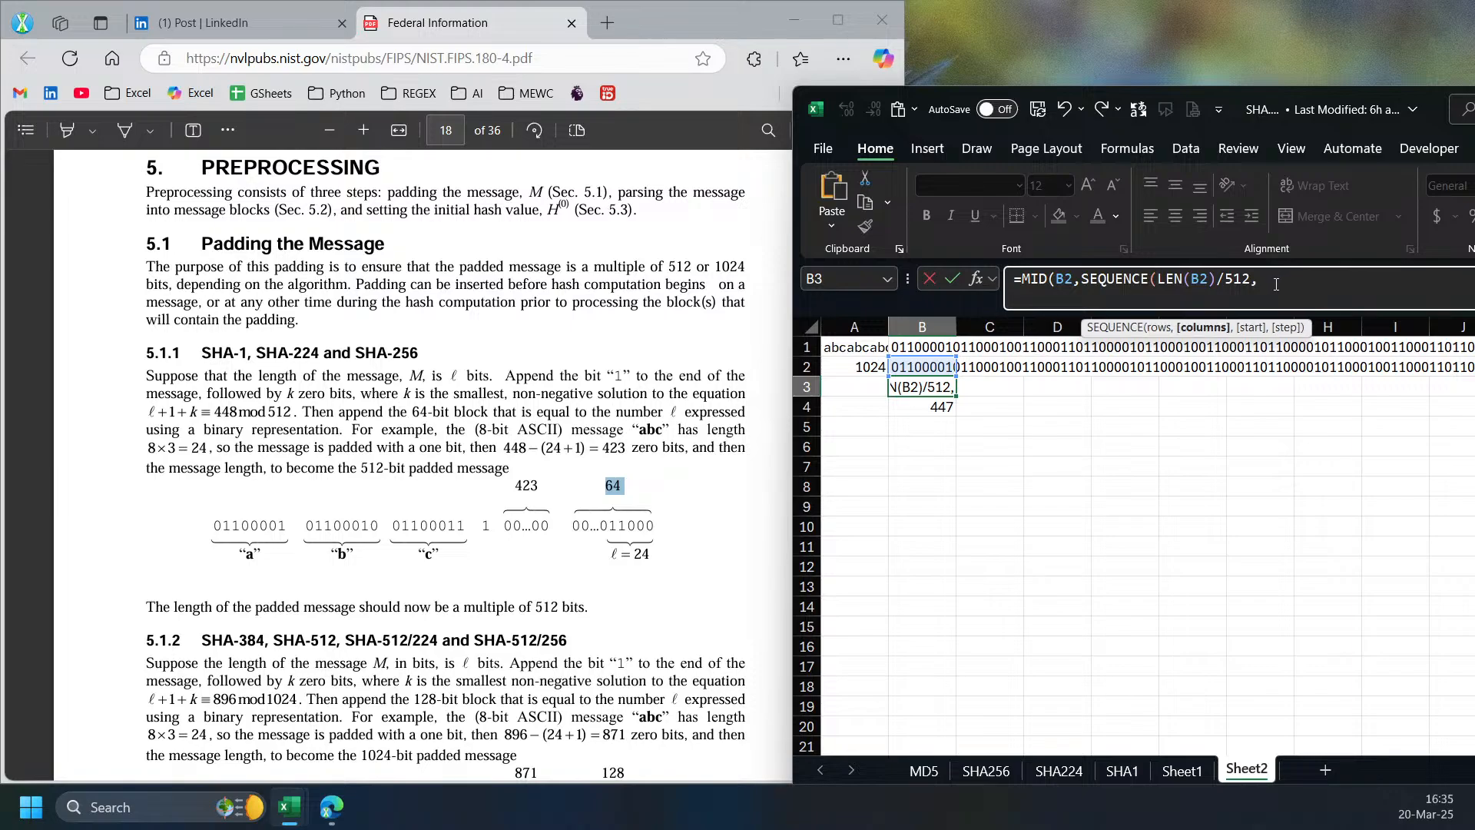
pyautogui.press('BackSpace')
pyautogui.write(')')
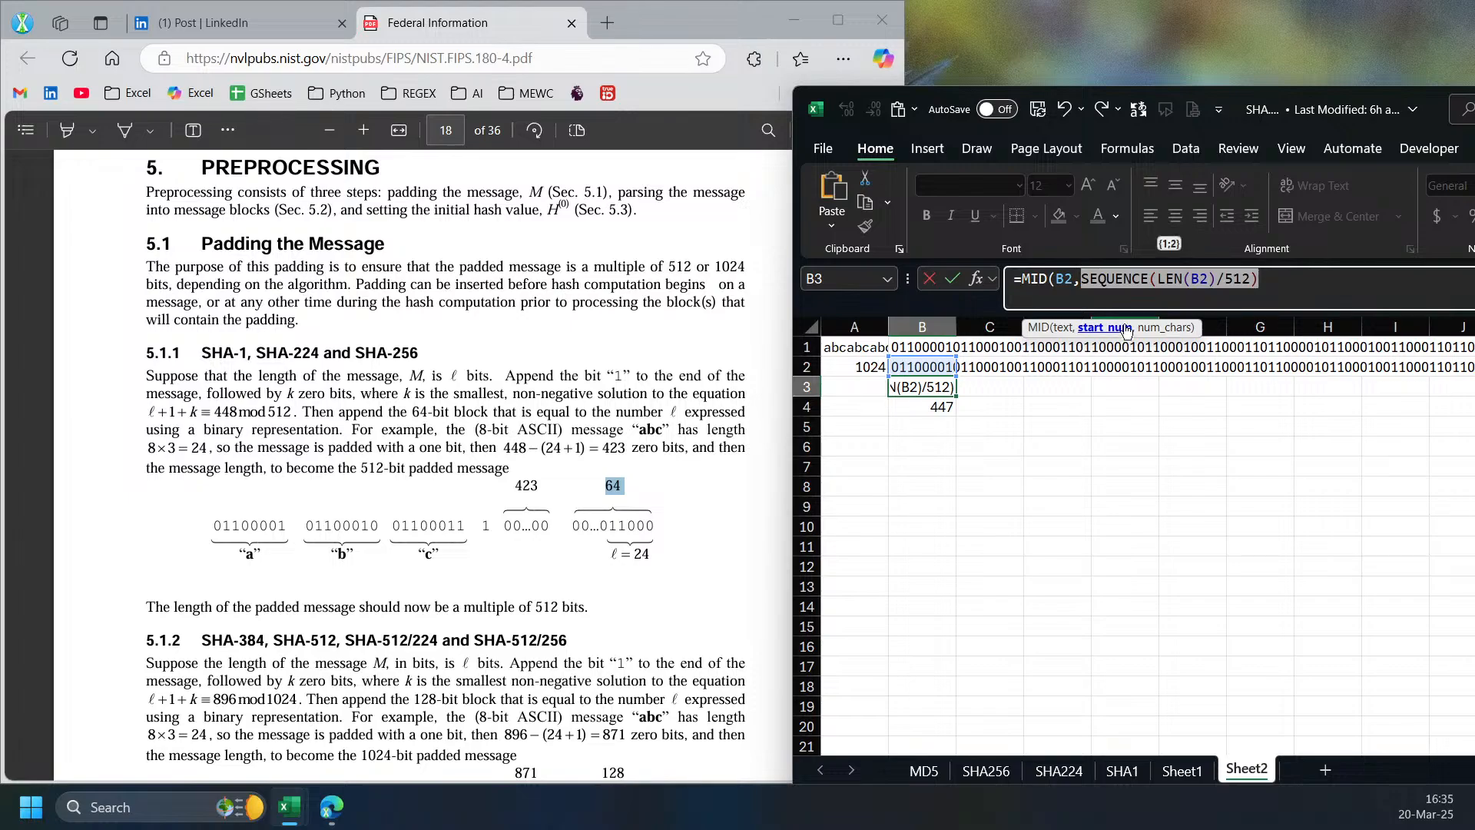
pyautogui.press('Left')
pyautogui.write(',,')
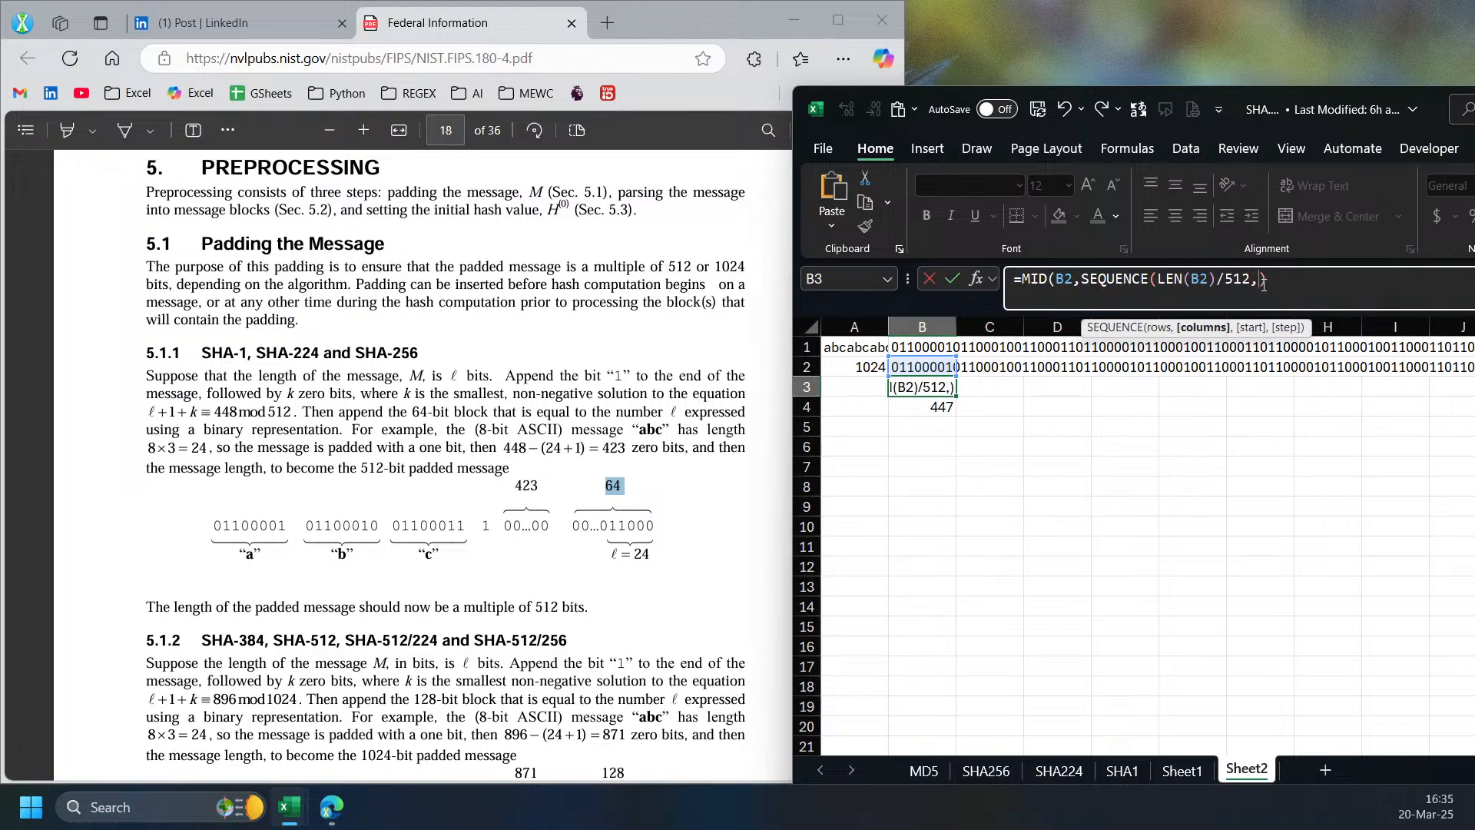
pyautogui.write(',512')
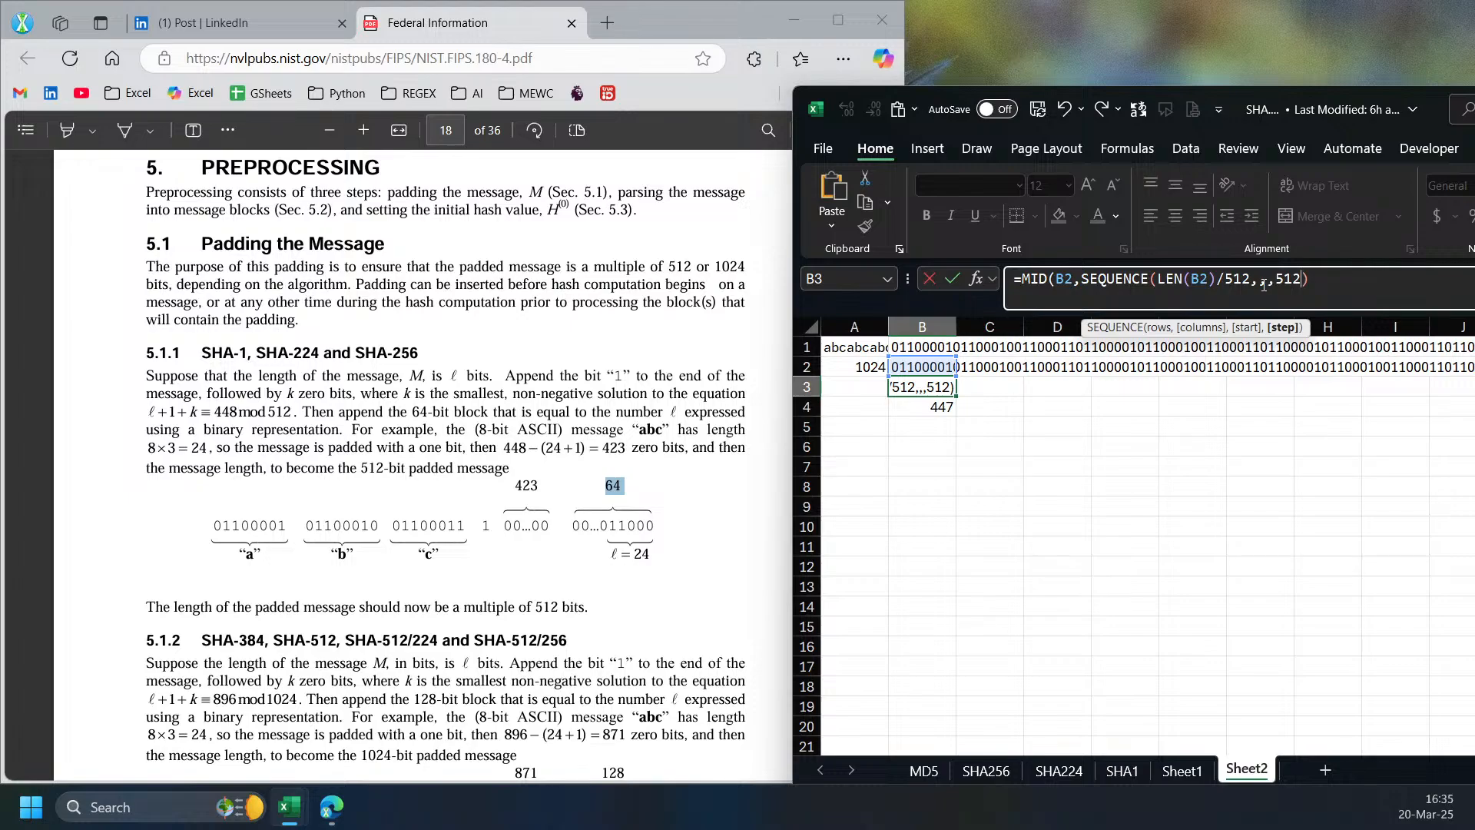
# - Complete B3's MID formula with 512 characters per block, and clear B4 so the blocks can spill
pyautogui.press('Right')
pyautogui.write(',512')
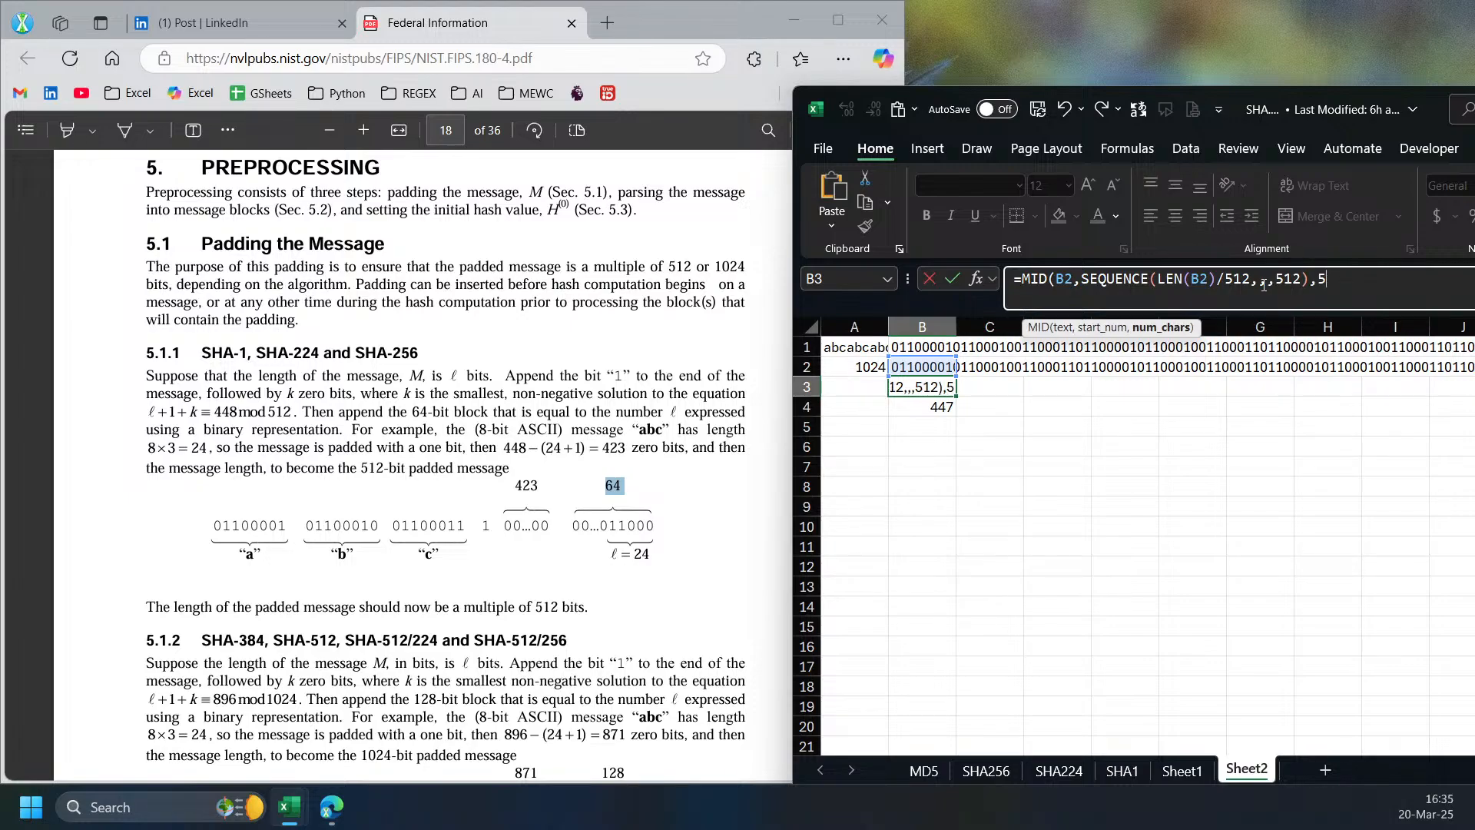
pyautogui.write(')')
pyautogui.press('Return')
pyautogui.press('Delete')
# - Clear the block-splitting test from A3:B4 and select B2 again
pyautogui.click(921, 372)
pyautogui.click(870, 369)
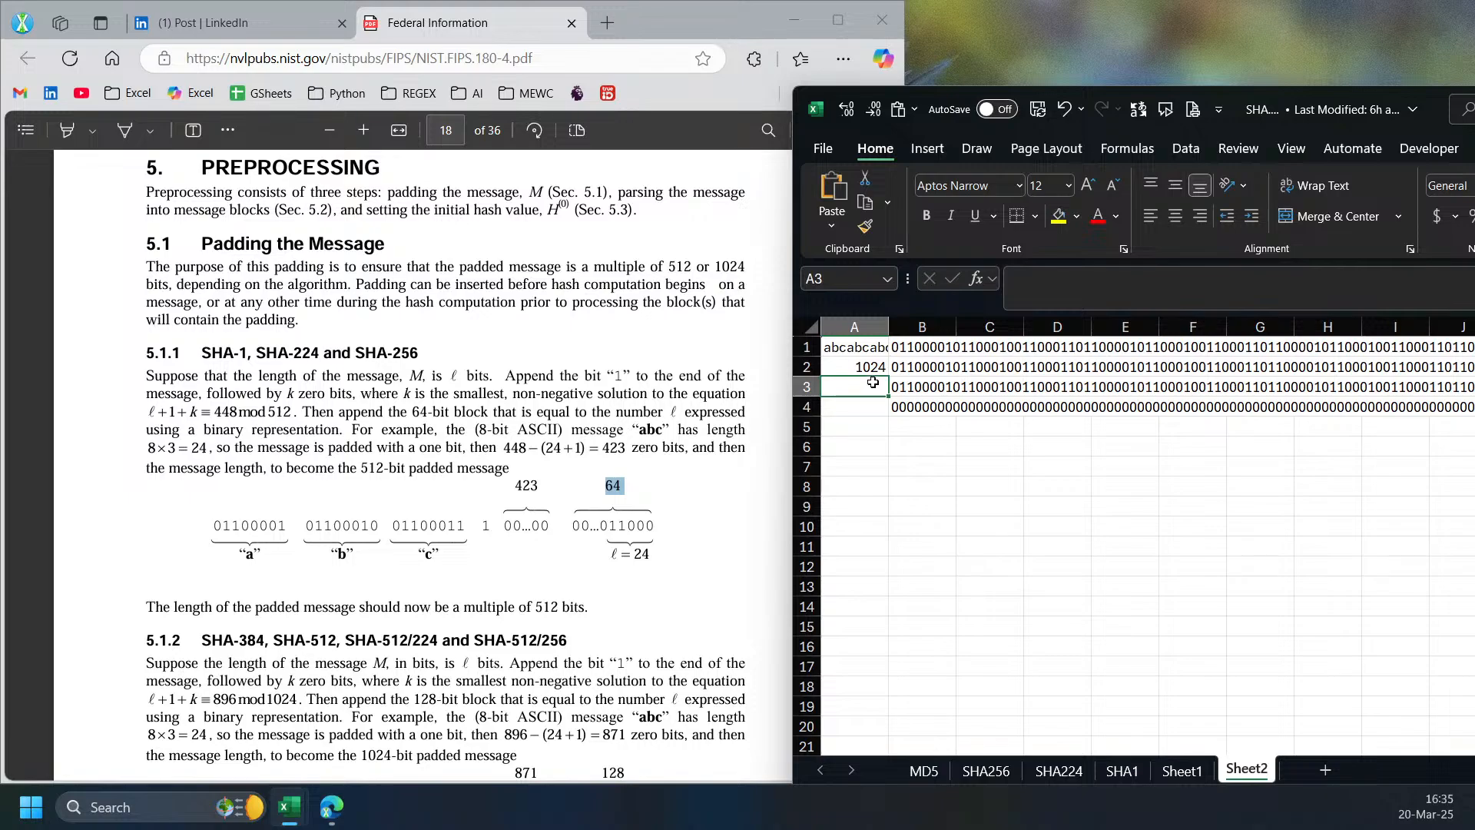
pyautogui.doubleClick(889, 378)
pyautogui.click(875, 388)
pyautogui.moveTo(876, 388); pyautogui.dragTo(917, 406)
pyautogui.press('Delete')
pyautogui.click(922, 367)
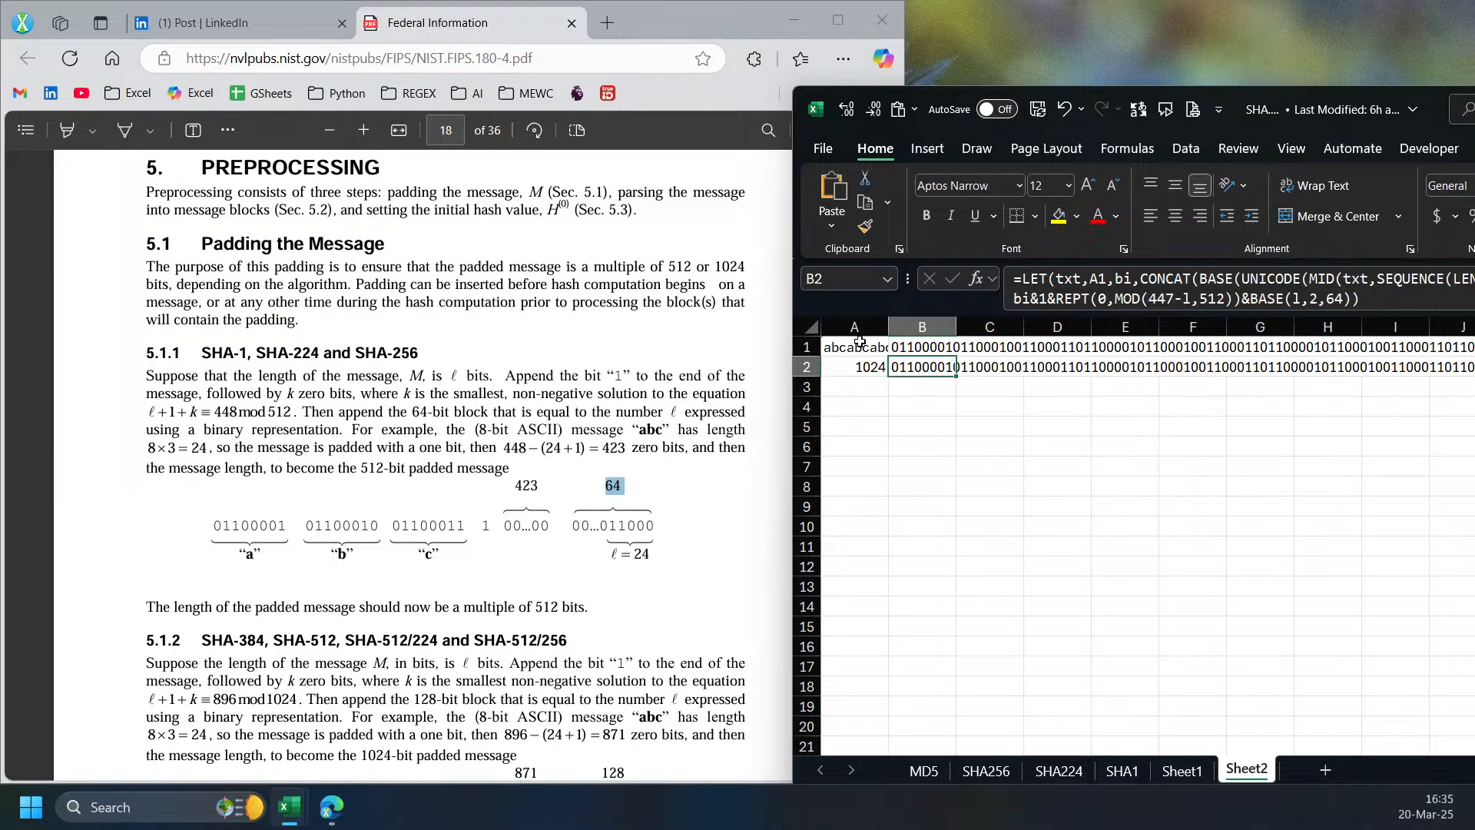
# - Shorten the message in A1 back to a single abc
pyautogui.click(854, 347)
pyautogui.click(1046, 279)
pyautogui.hotkey('shift', 'End')
pyautogui.press('Delete')
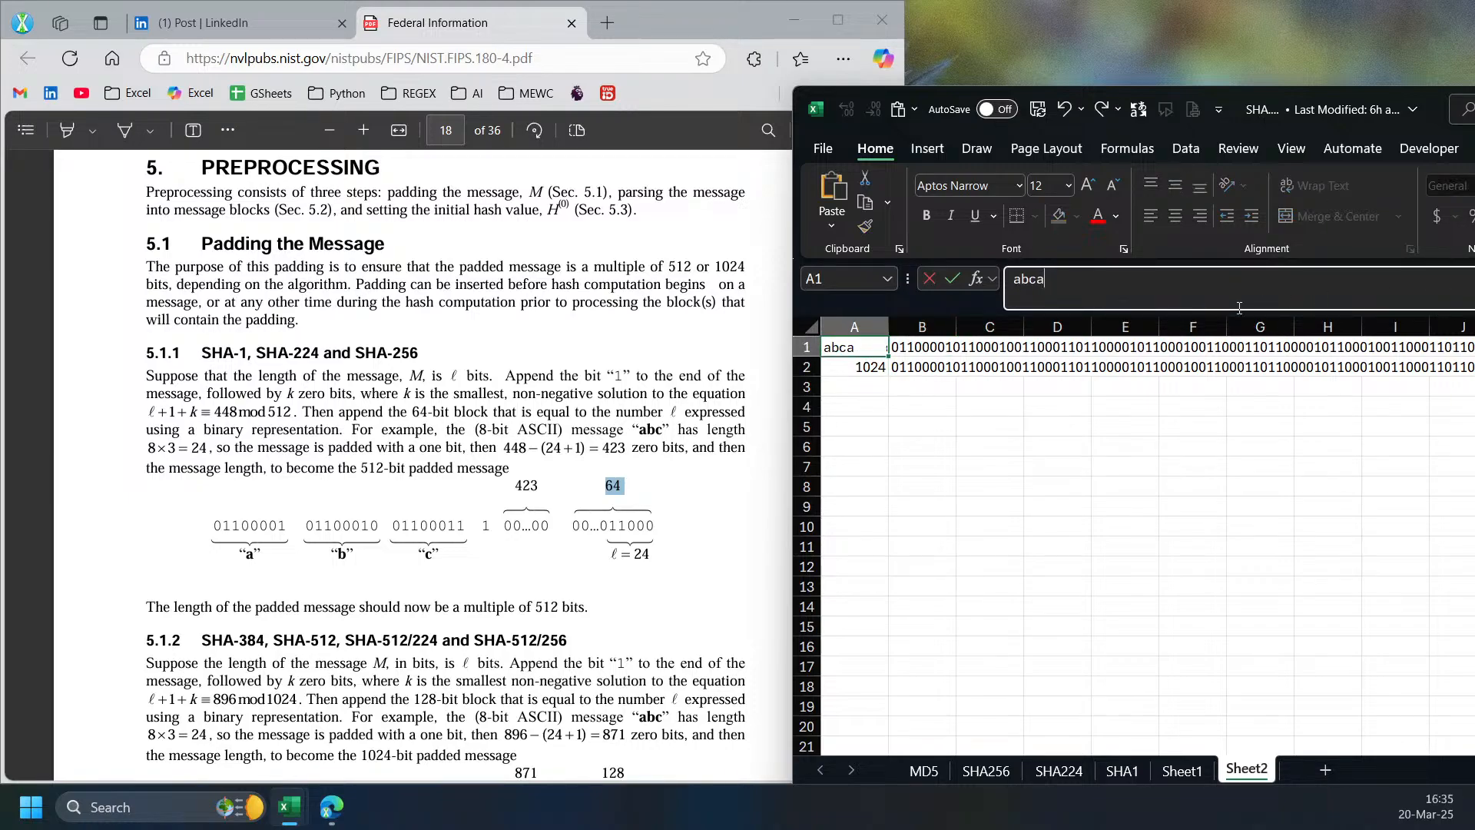
pyautogui.press('BackSpace')
pyautogui.press('BackSpace')
pyautogui.press('Return')
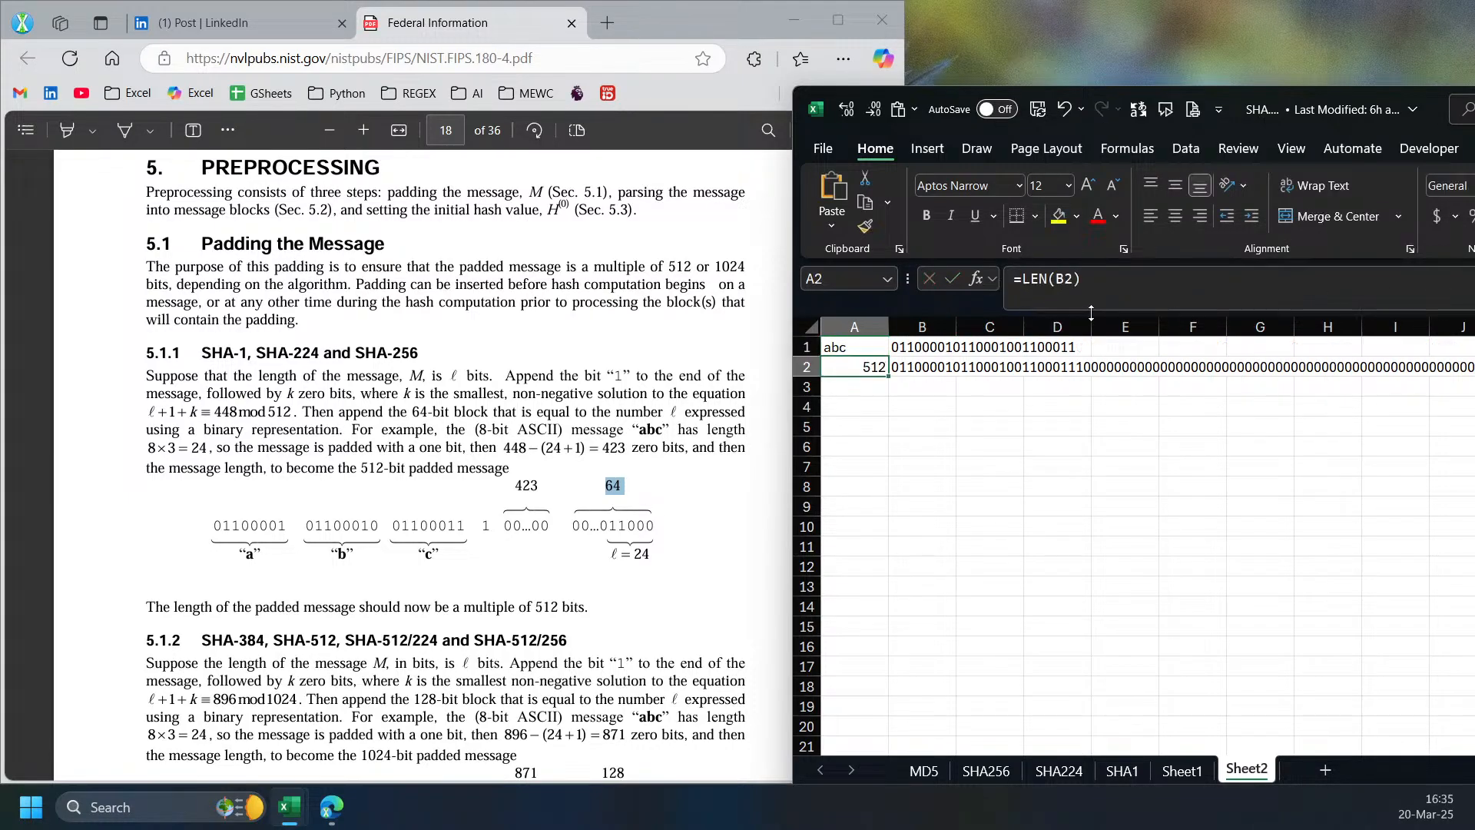
# - Find section 5.3.3 SHA-256 in the standard and highlight its eight initial hash values, H0 to H7
pyautogui.click(946, 368)
pyautogui.scroll(-3, 318, 498)
pyautogui.scroll(3, 318, 497)
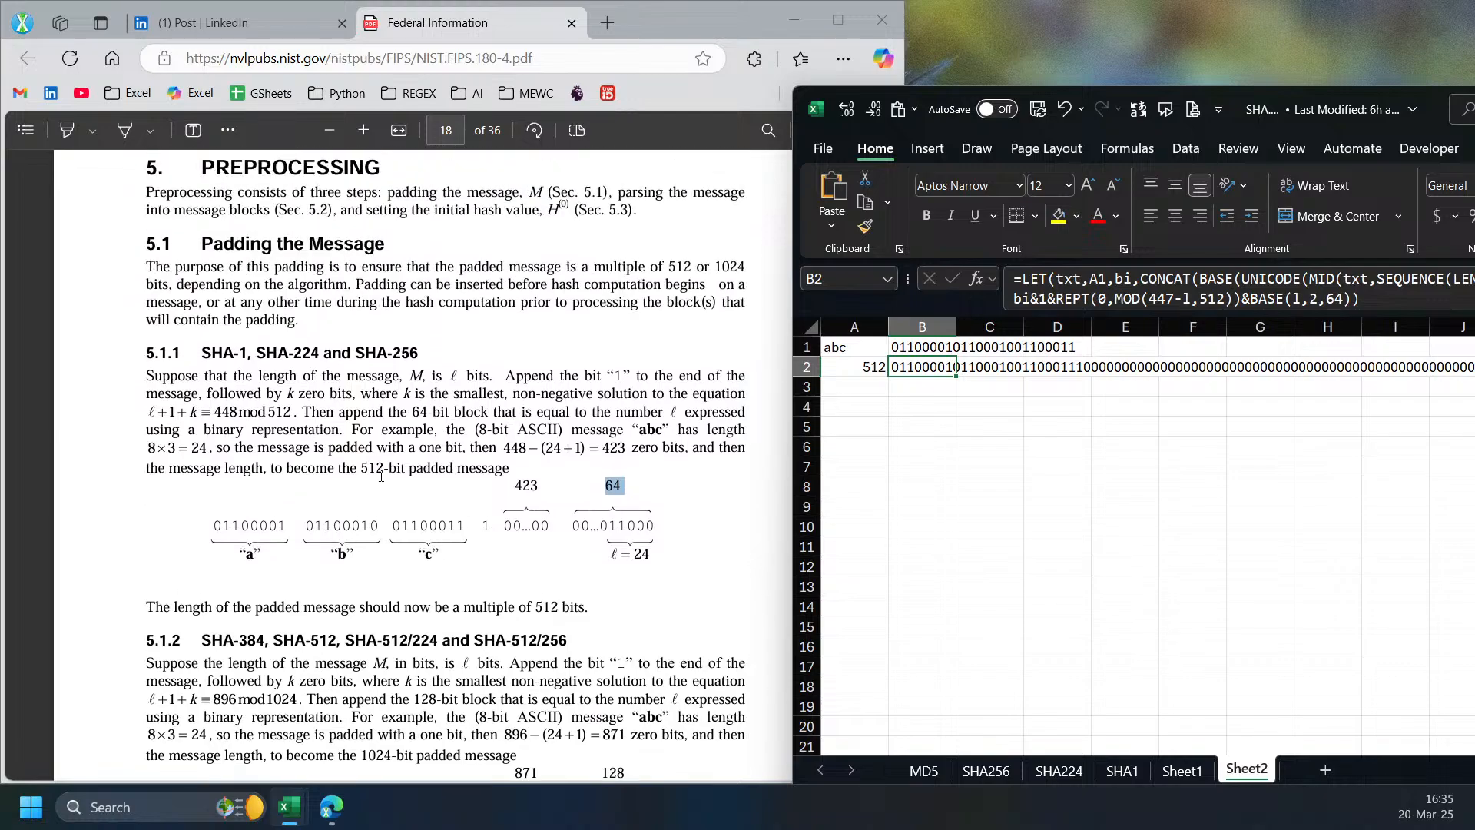
pyautogui.scroll(-5, 338, 504)
pyautogui.scroll(-10, 529, 535)
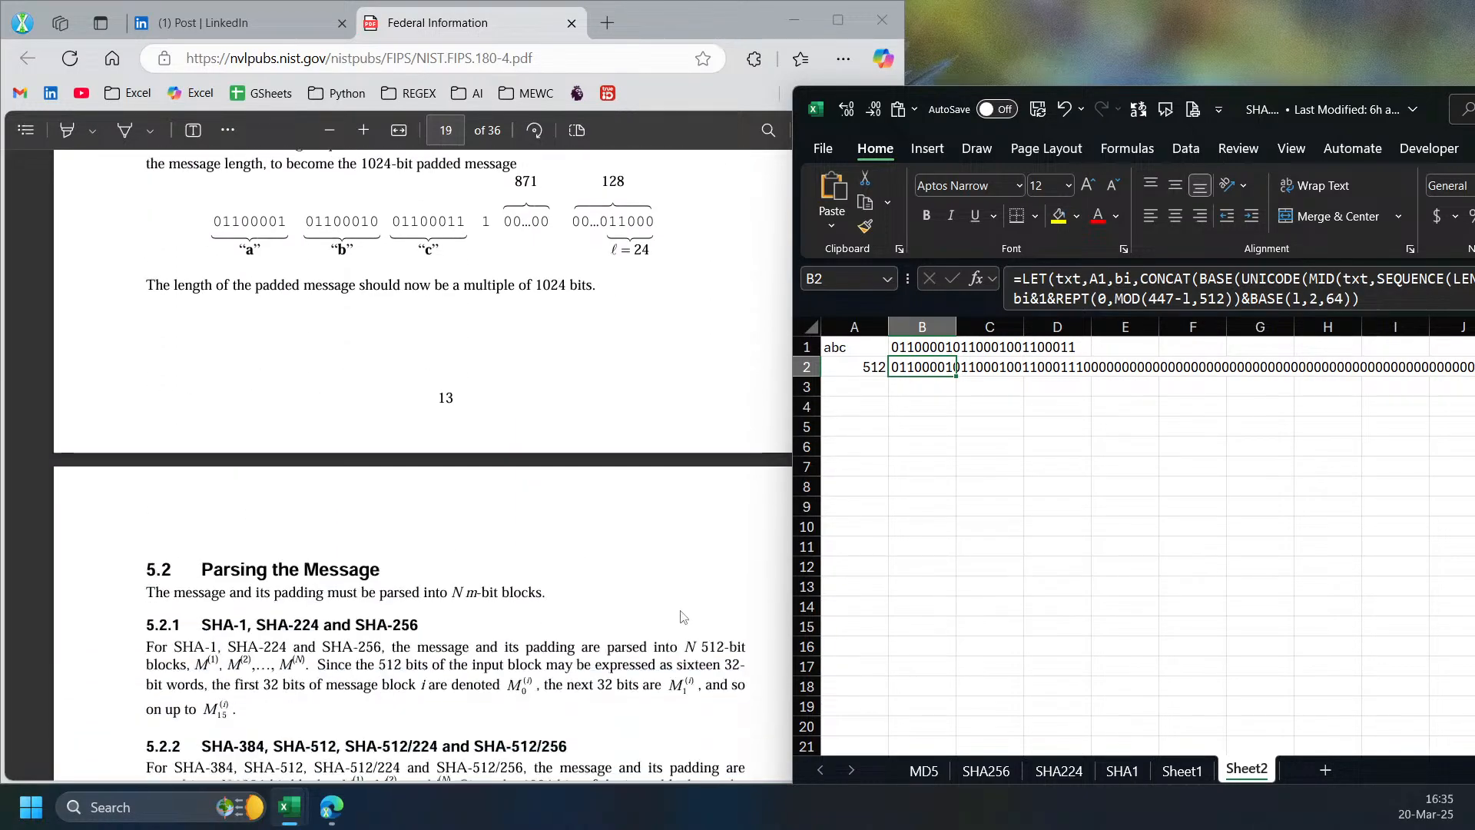
pyautogui.scroll(-3, 608, 490)
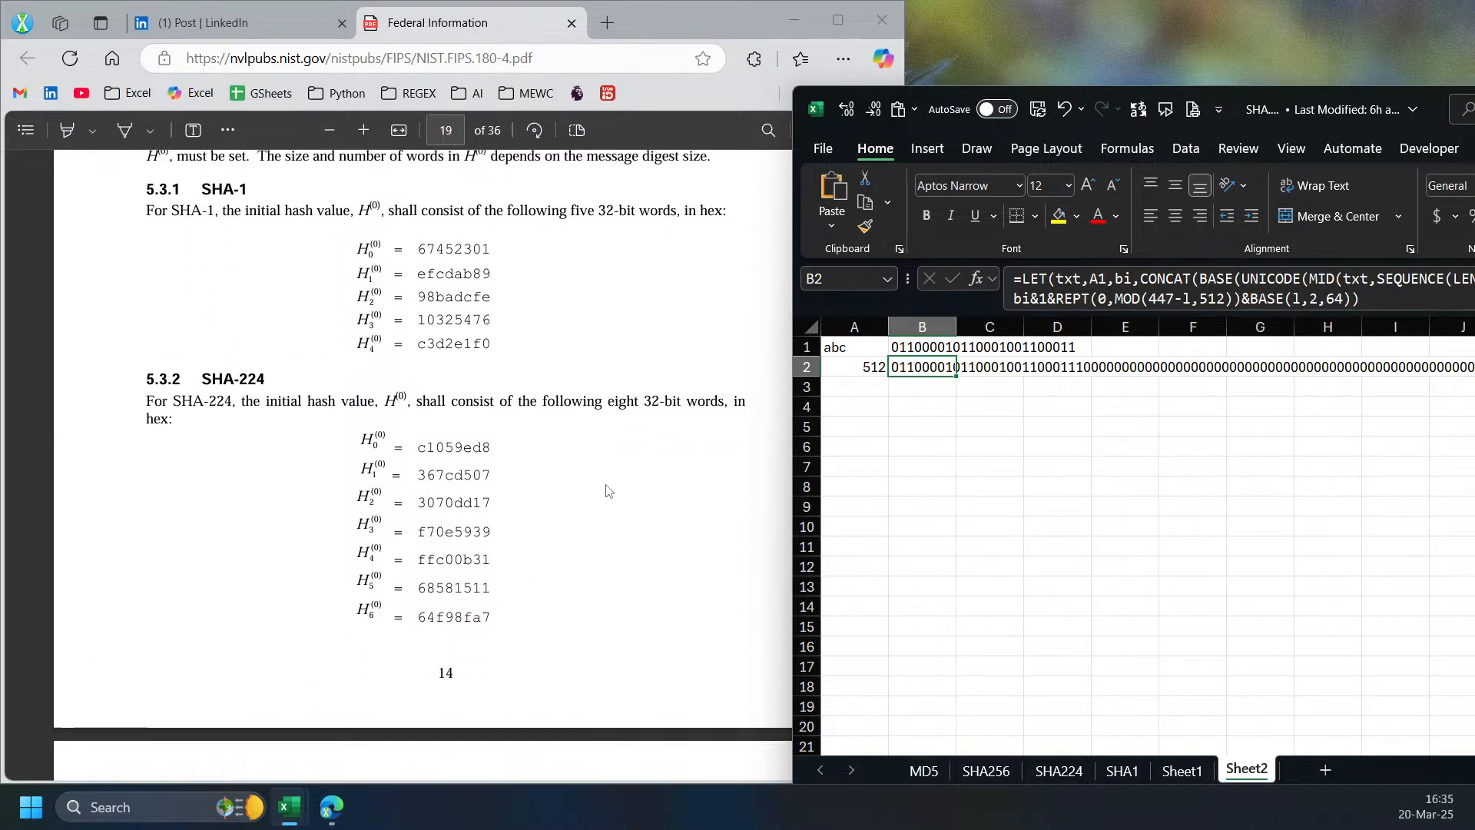
pyautogui.scroll(-9, 489, 465)
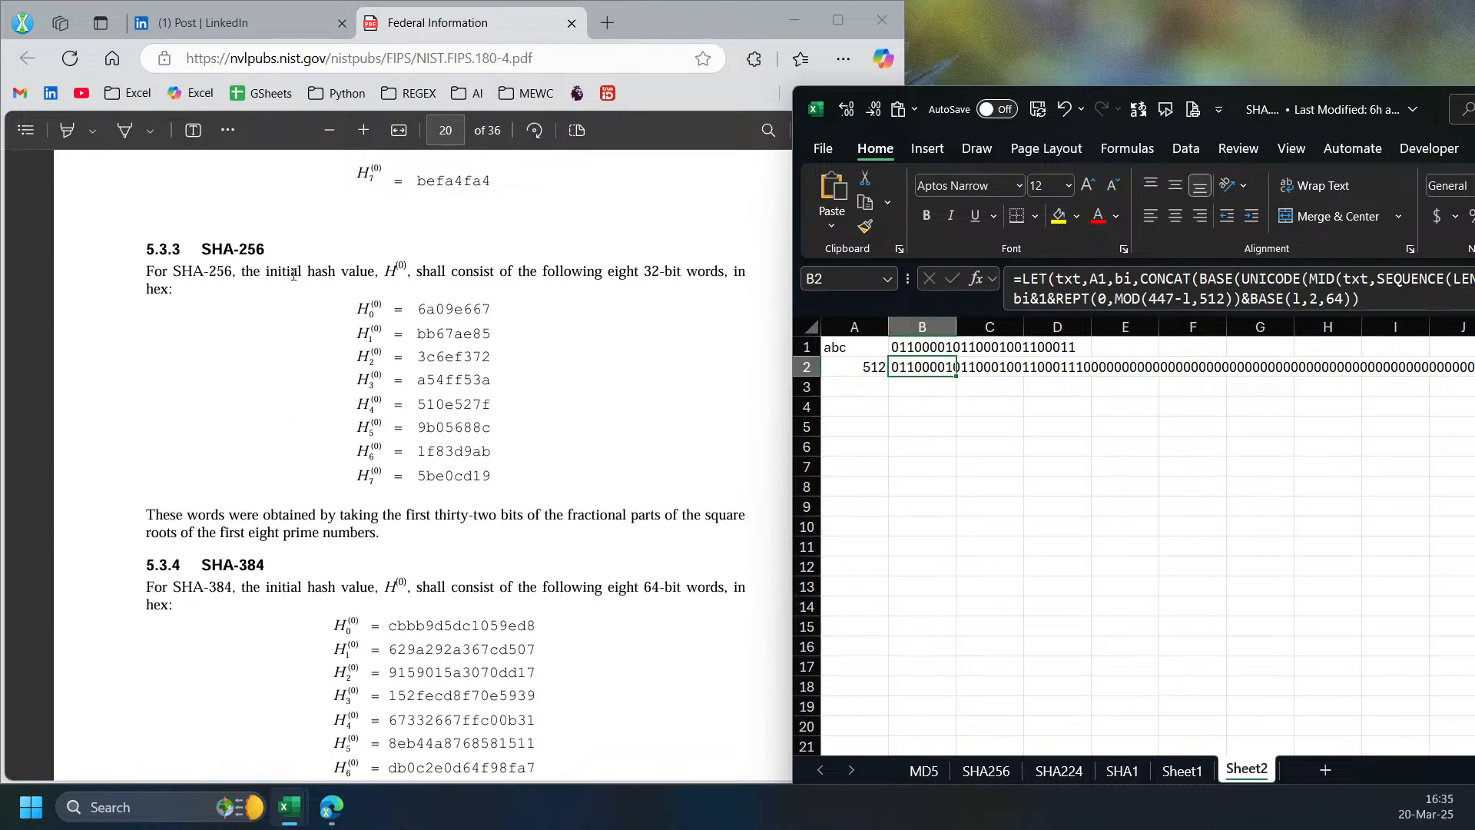
pyautogui.click(419, 308)
pyautogui.moveTo(419, 308); pyautogui.dragTo(513, 477)
pyautogui.click(363, 307)
pyautogui.moveTo(362, 307); pyautogui.dragTo(491, 477)
# - Paste the eight copied SHA-256 initial hash values as text into cell G2 and turn off its text wrapping
pyautogui.click(1238, 367)
pyautogui.doubleClick(1238, 367)
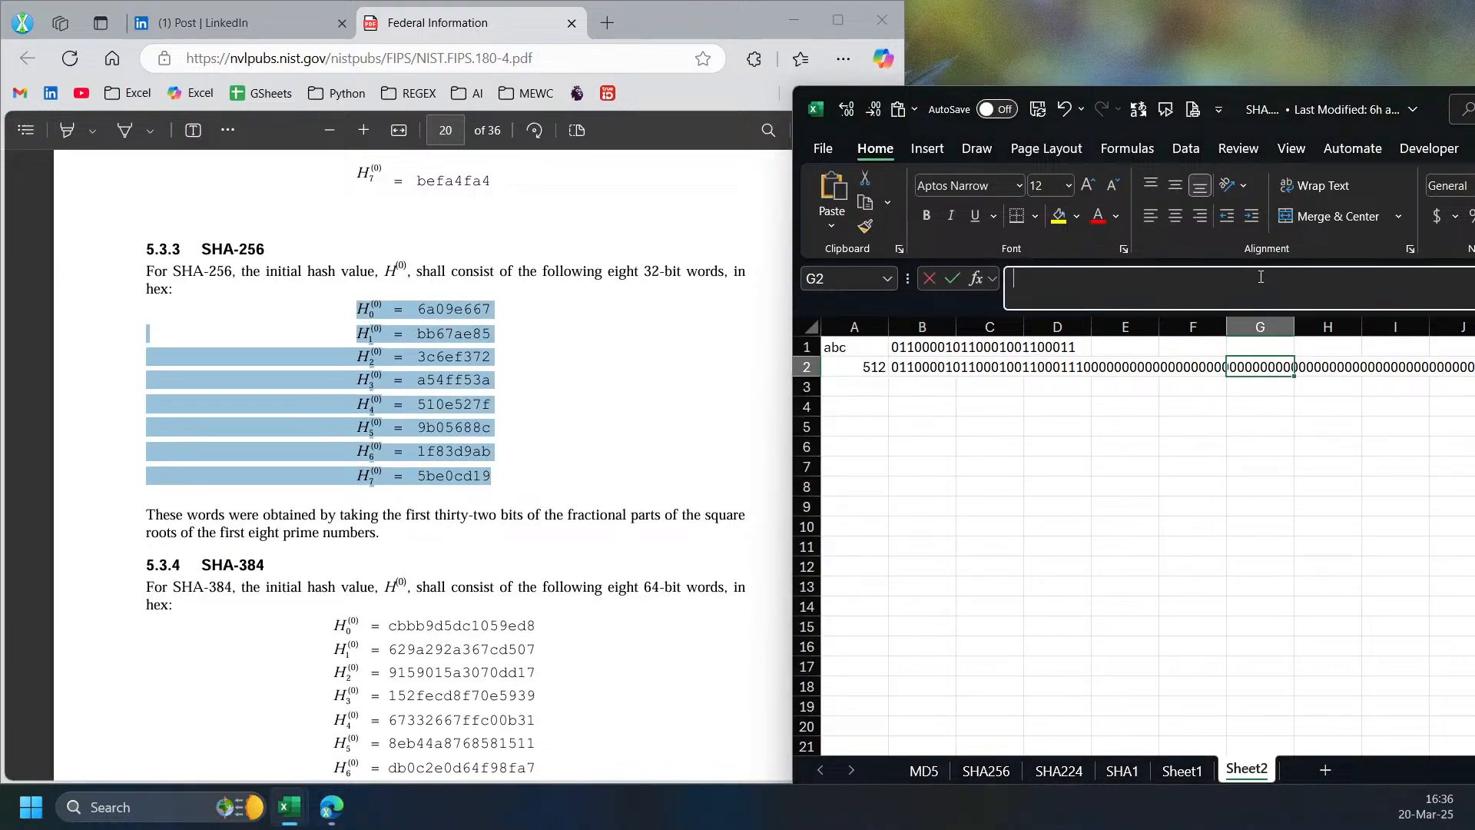
pyautogui.hotkey('ctrl', 'v')
pyautogui.click(1220, 106)
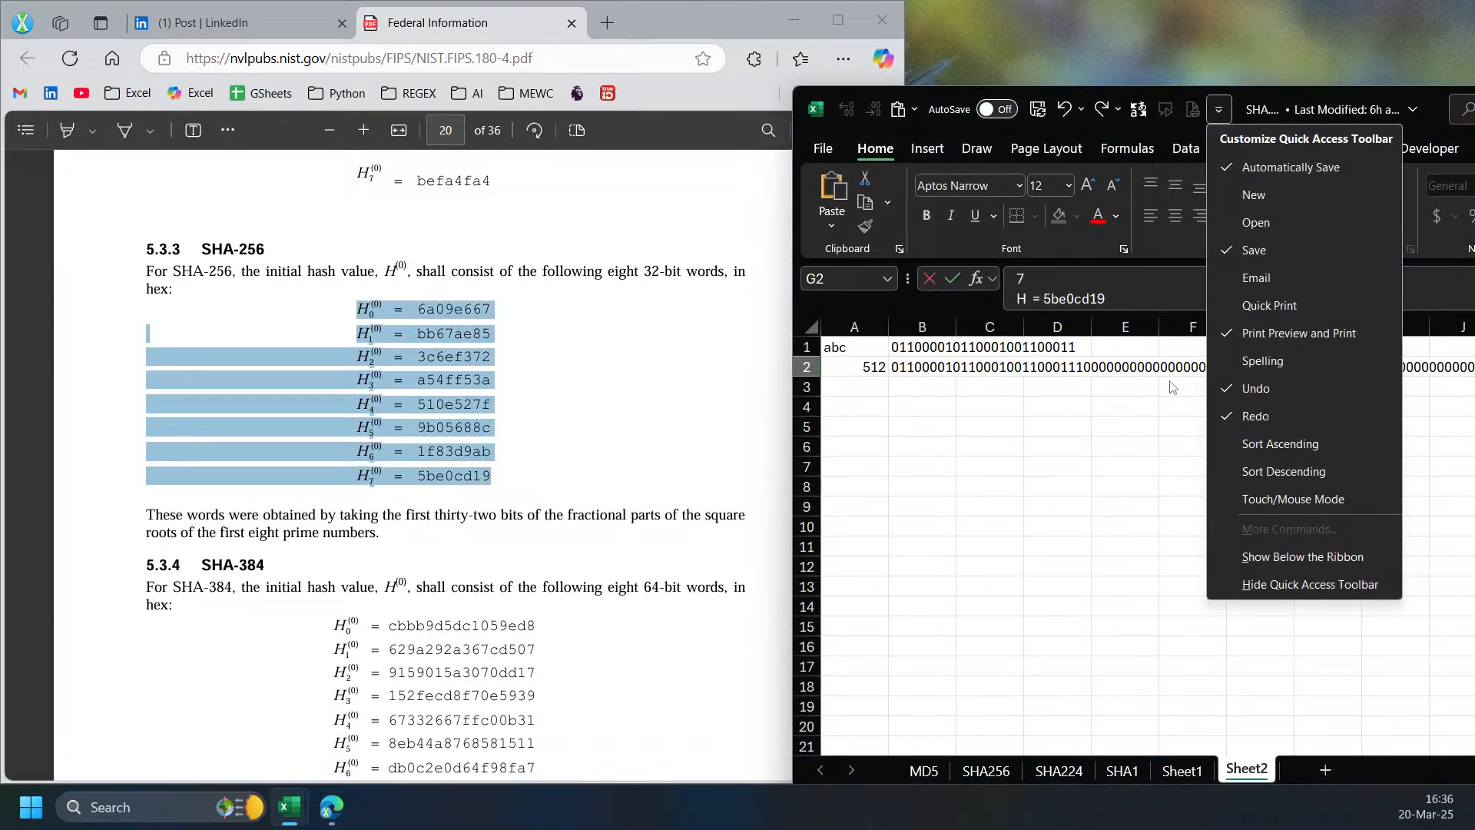
pyautogui.click(1172, 384)
pyautogui.hotkey('ctrl', 'Return')
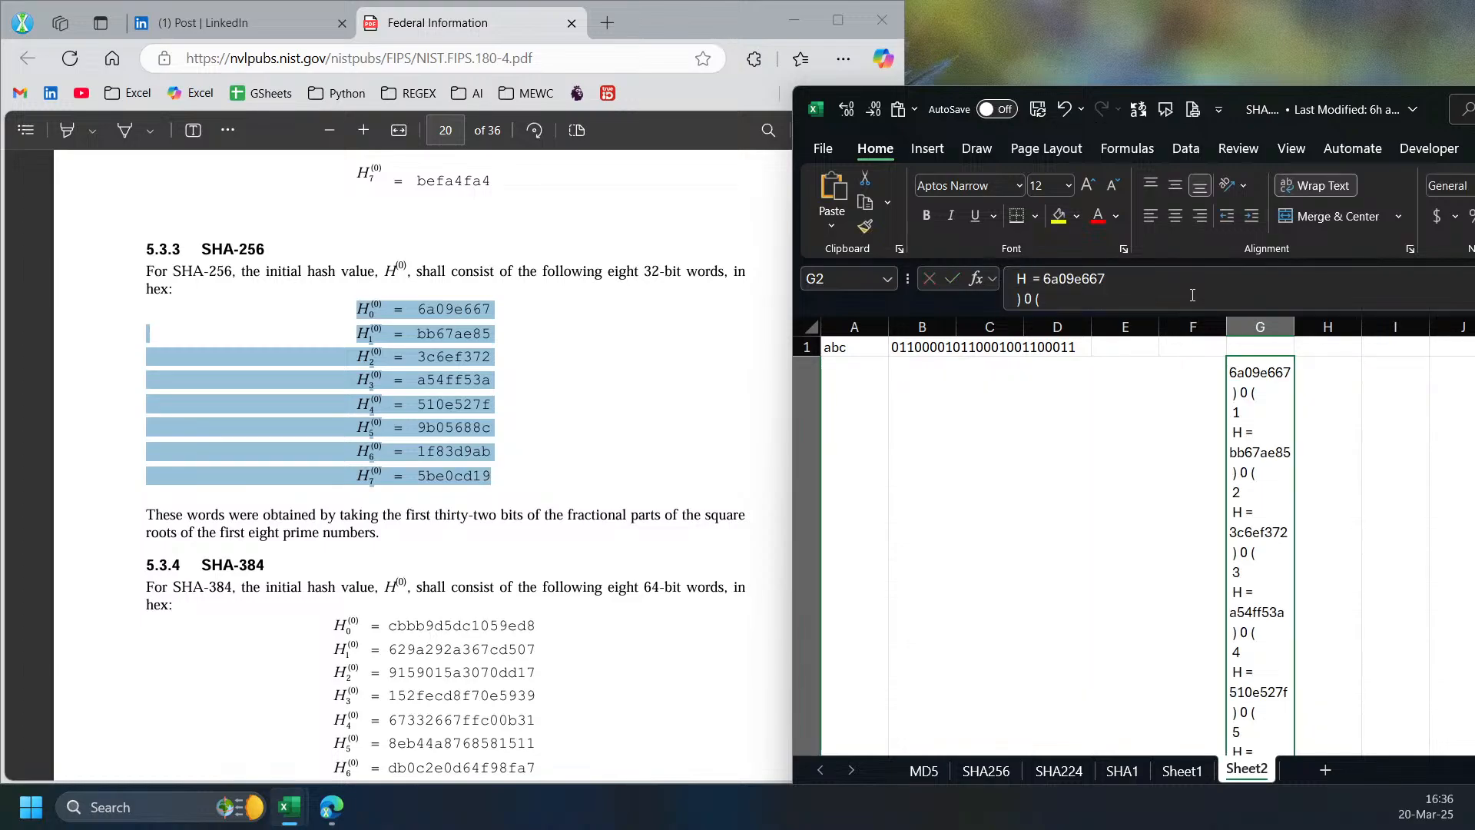
pyautogui.click(1299, 192)
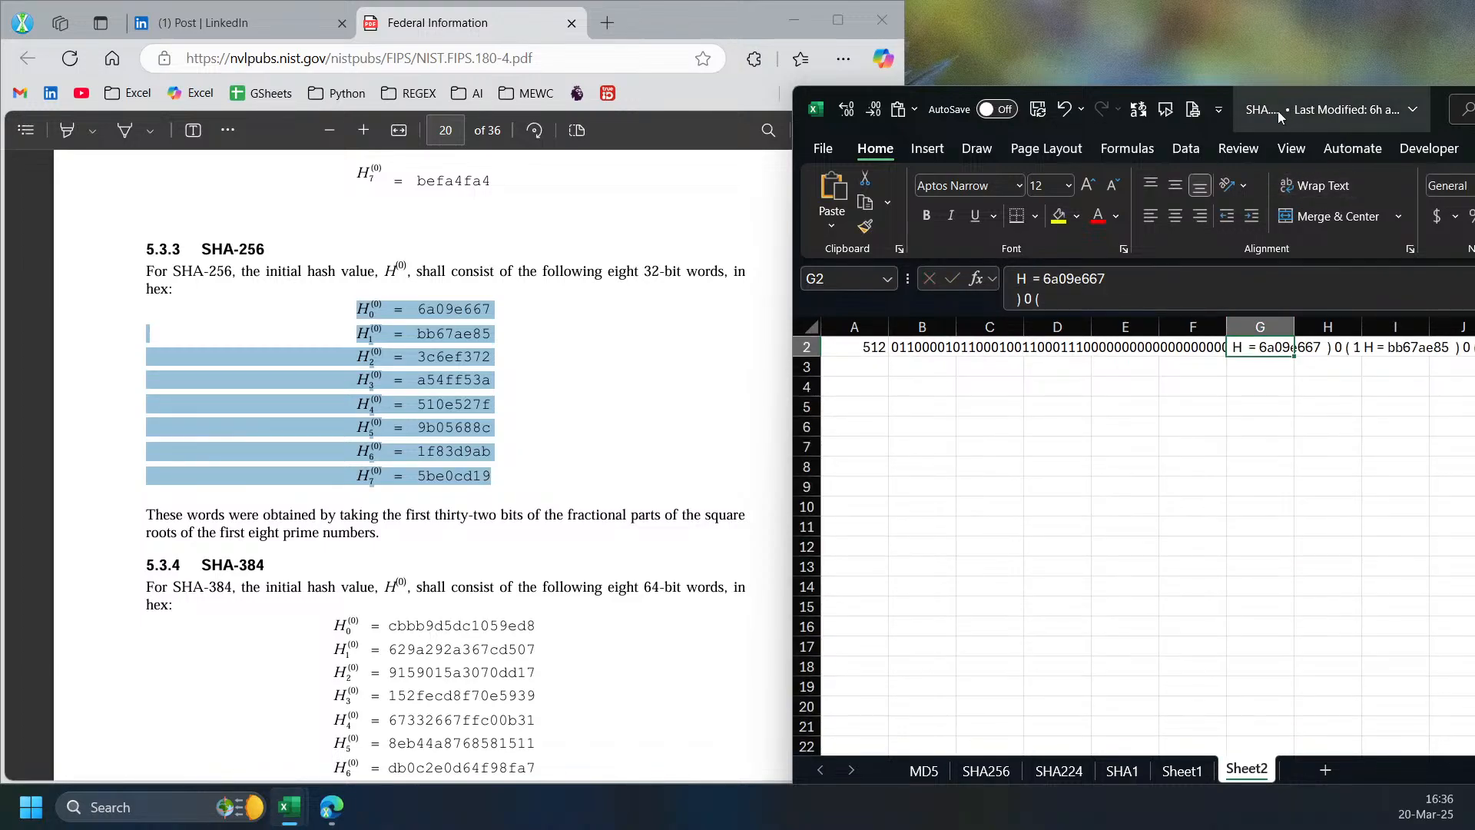
pyautogui.click(1218, 109)
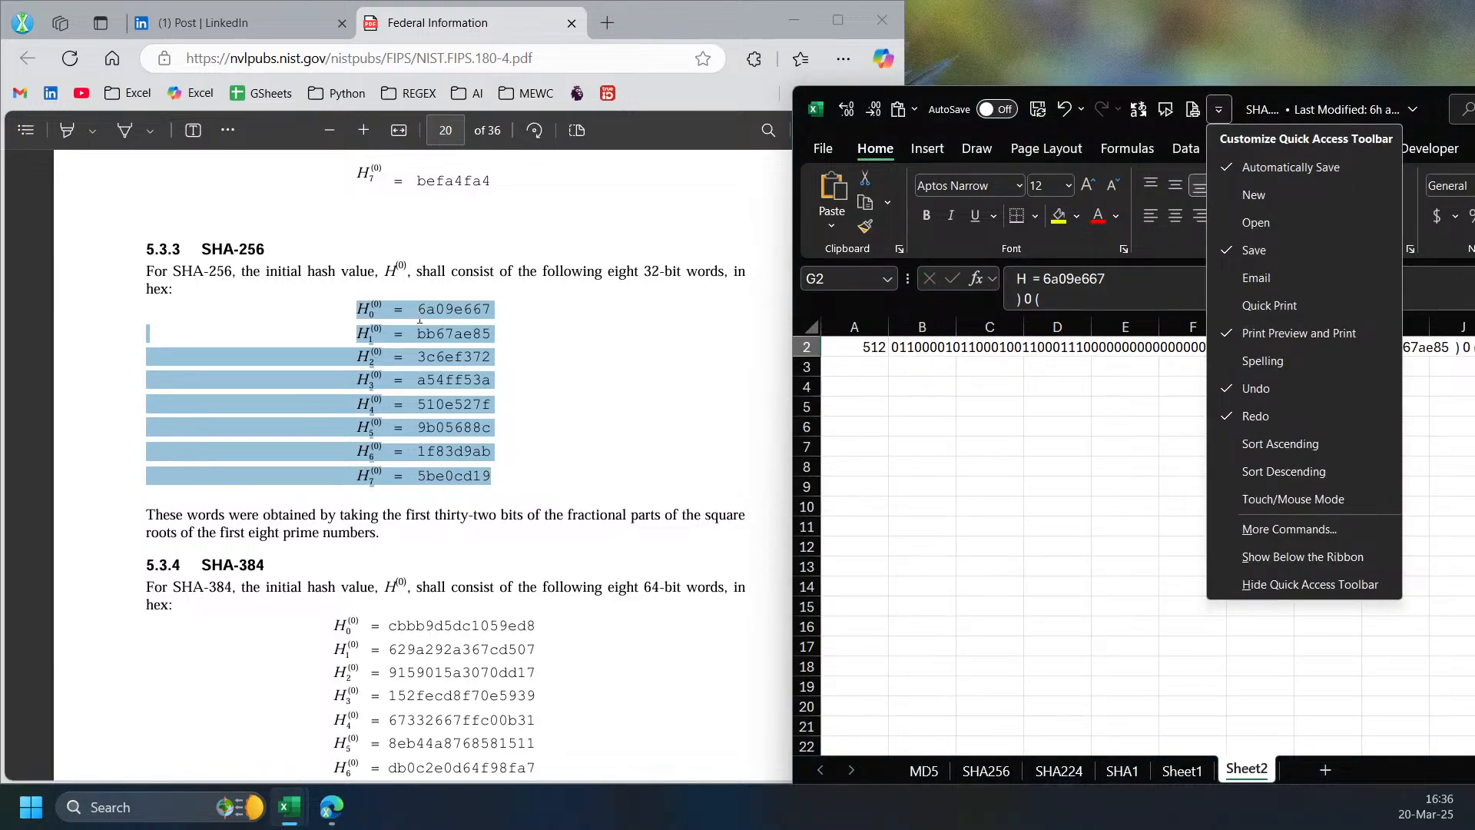
pyautogui.click(1148, 396)
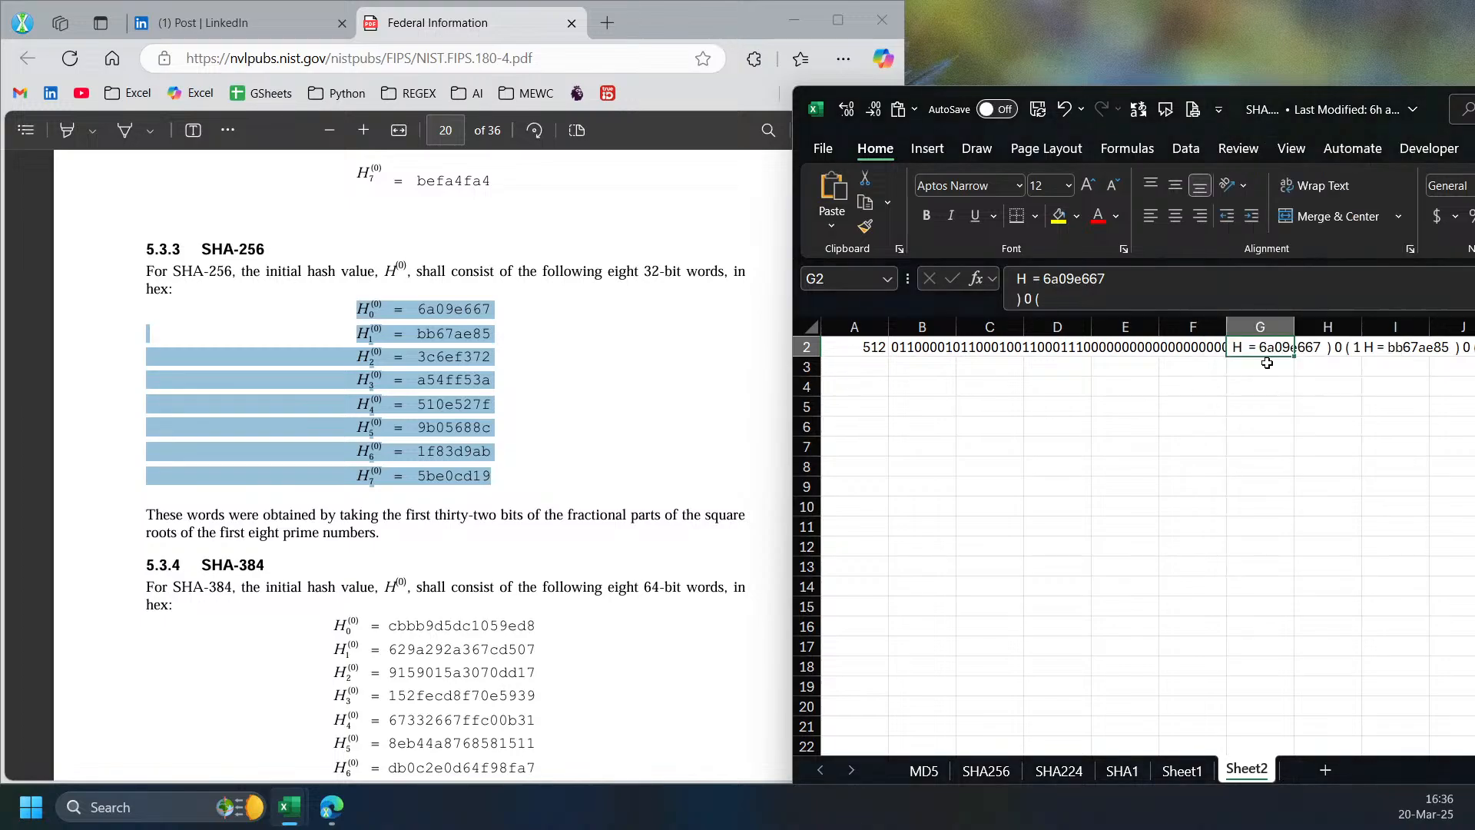
# - Enter =TOCOL(REGEXEXTRACT(G2,"= \K\w+",1)) in G3 to extract the hex words into a column
pyautogui.click(1260, 367)
pyautogui.write('=reg')
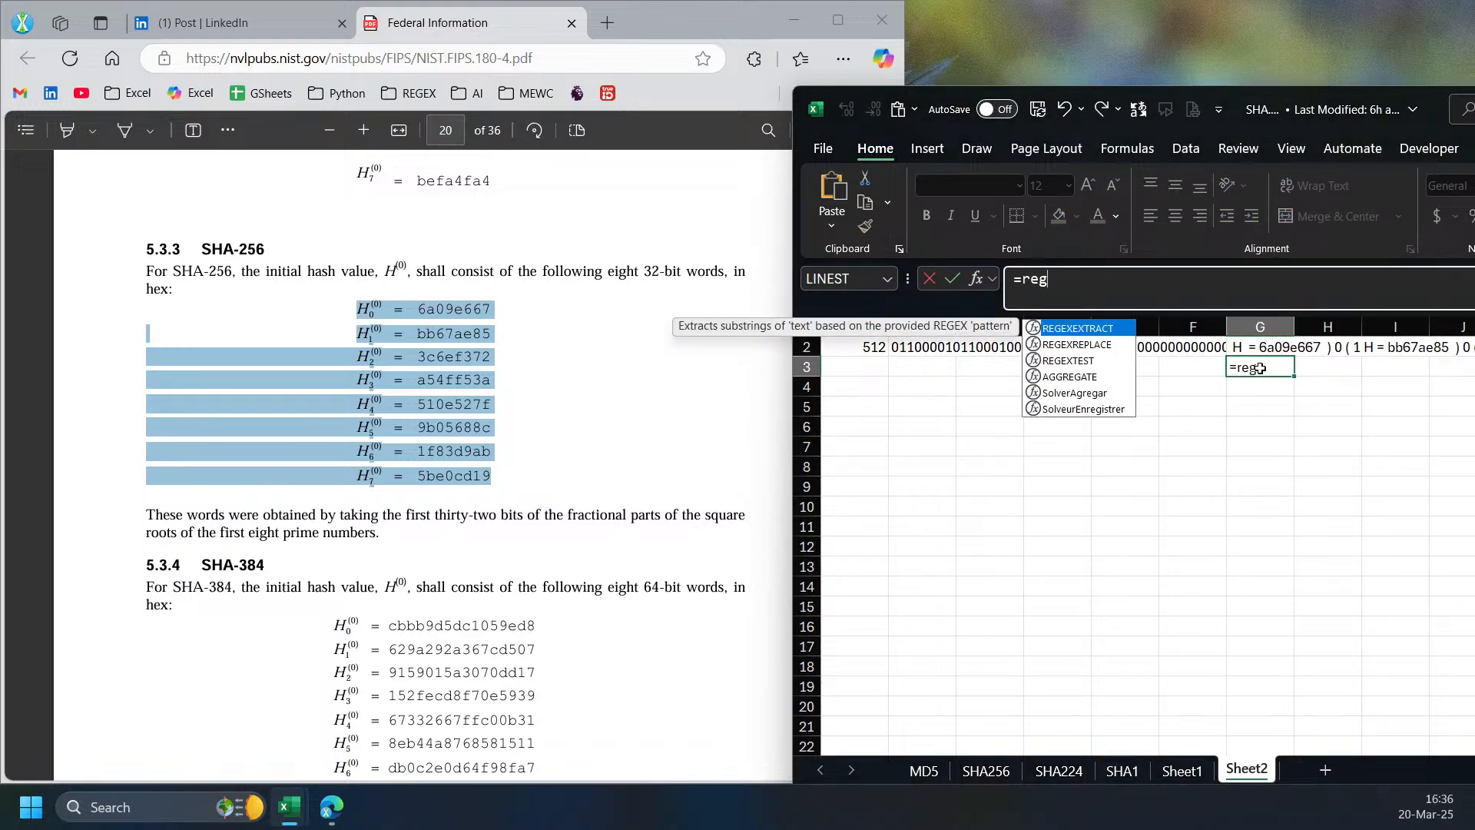
pyautogui.press('BackSpace')
pyautogui.press('BackSpace')
pyautogui.press('BackSpace')
pyautogui.write('to')
pyautogui.press('Tab')
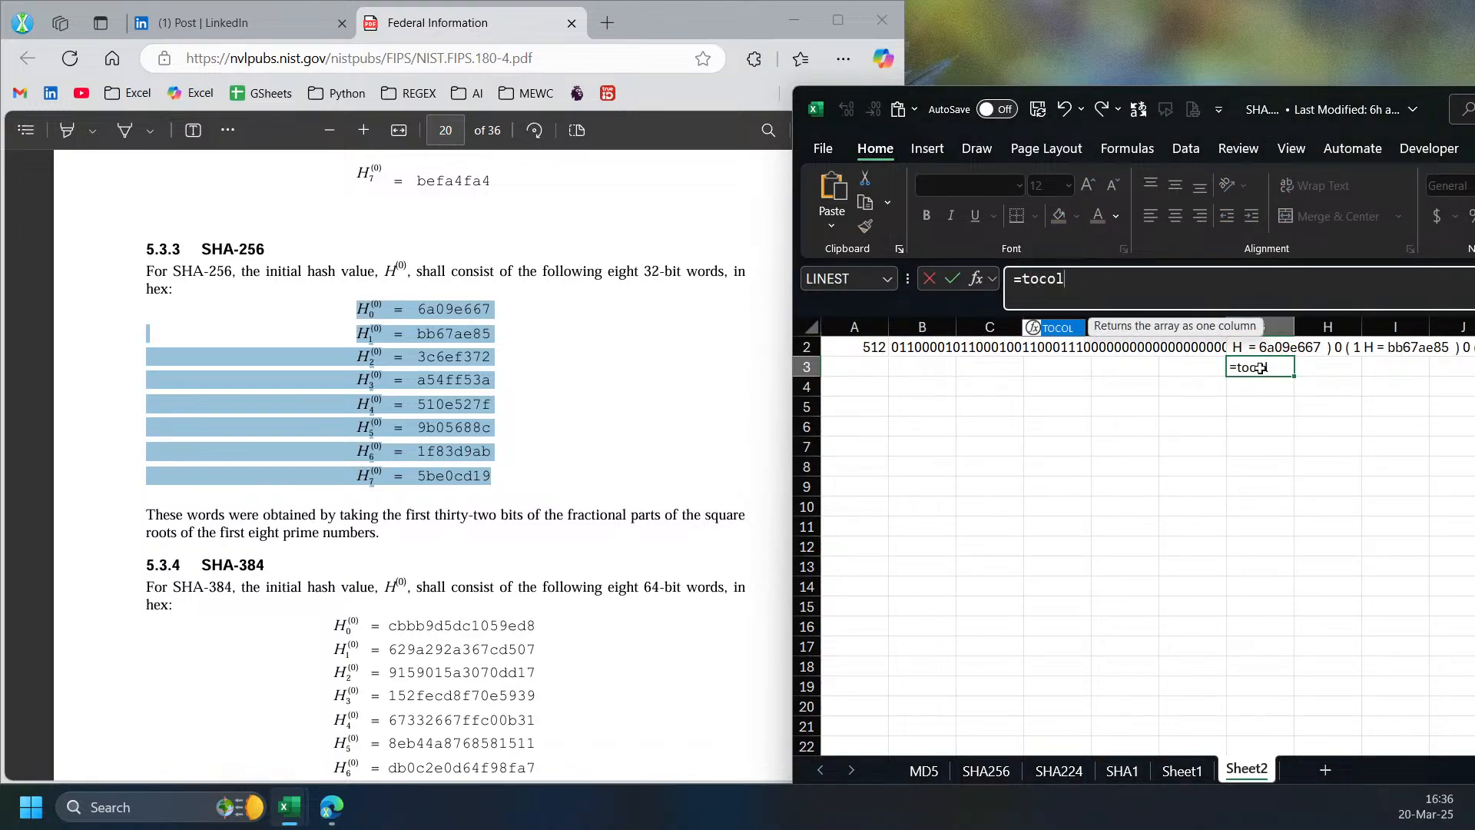
pyautogui.write('reg')
pyautogui.press('Tab')
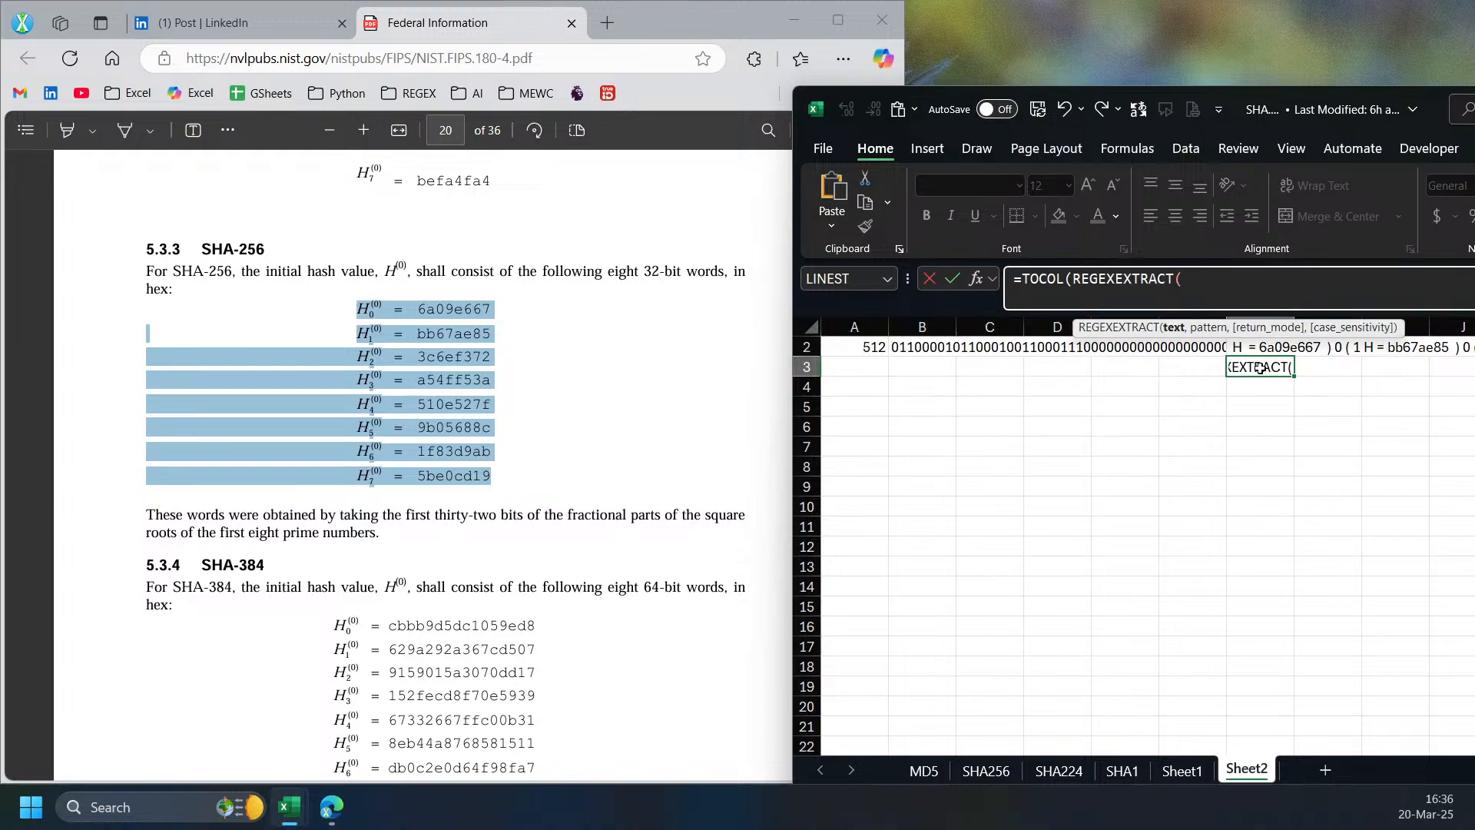
pyautogui.write('G2,')
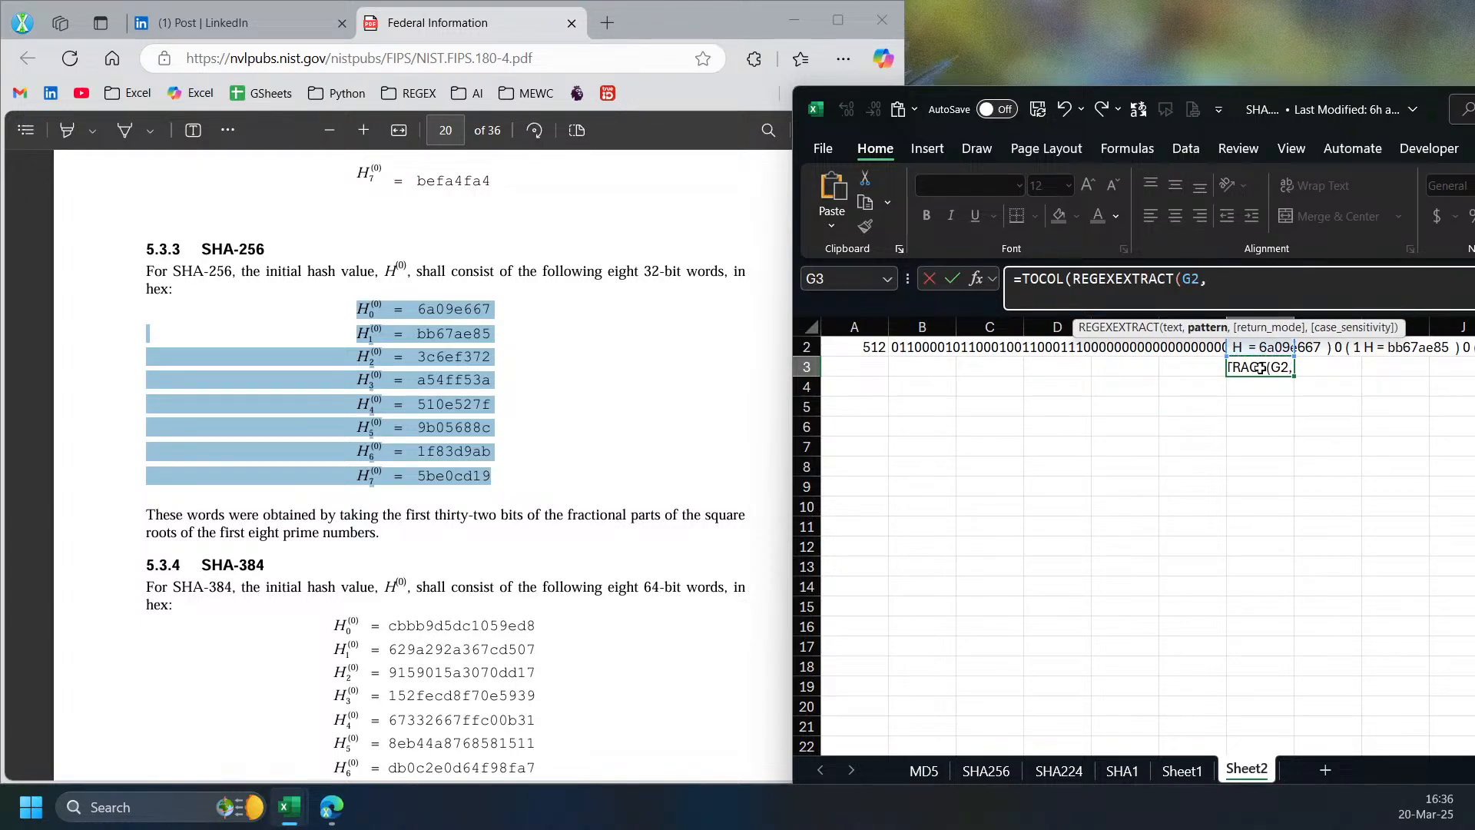
pyautogui.write('"= \\K\\w+",1))')
pyautogui.press('Return')
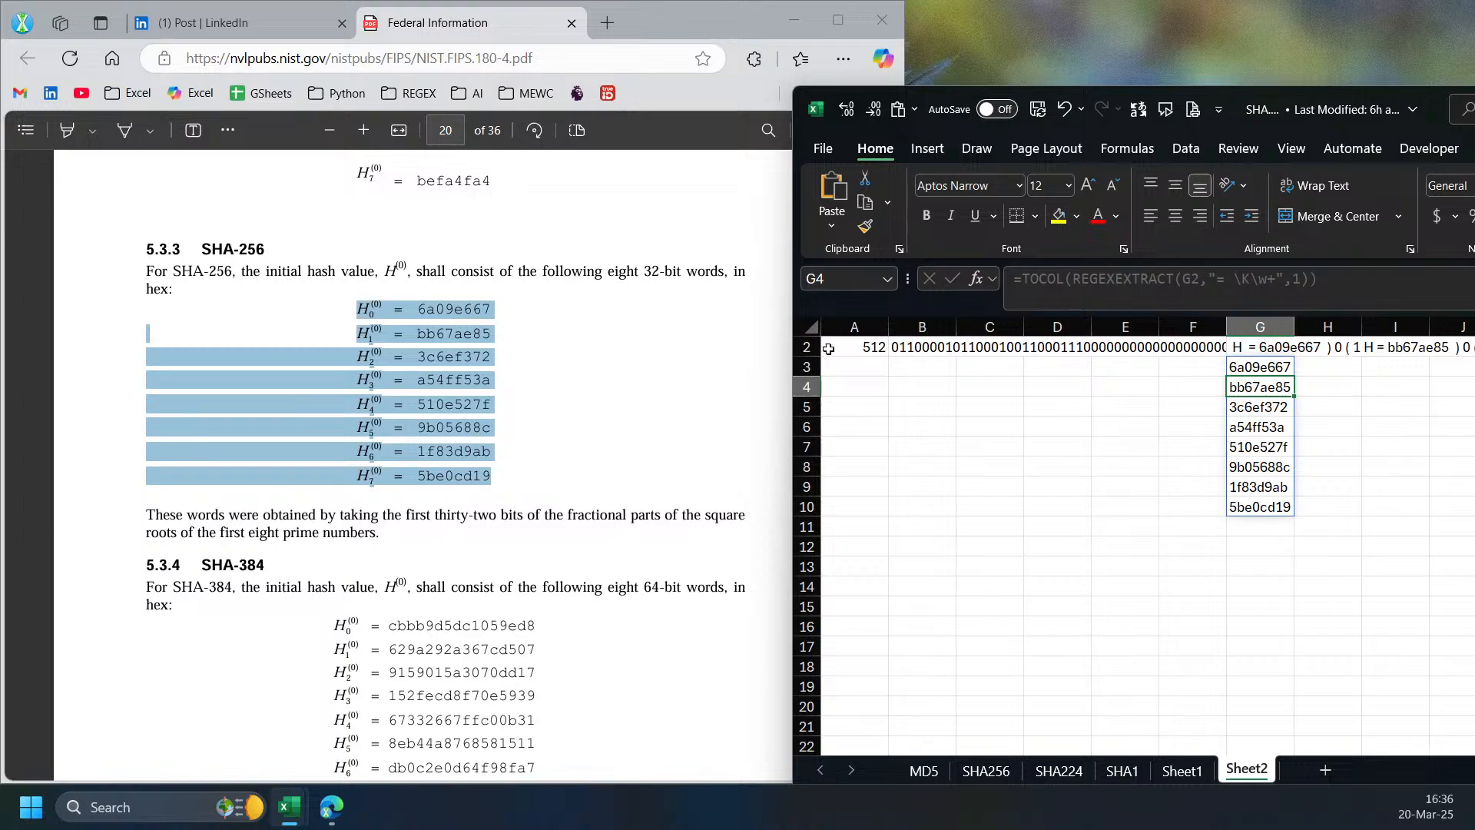
# - Convert the extracted hex words to decimal with =HEX2DEC(+G3#) in H3 and select the spilled results
pyautogui.click(1321, 370)
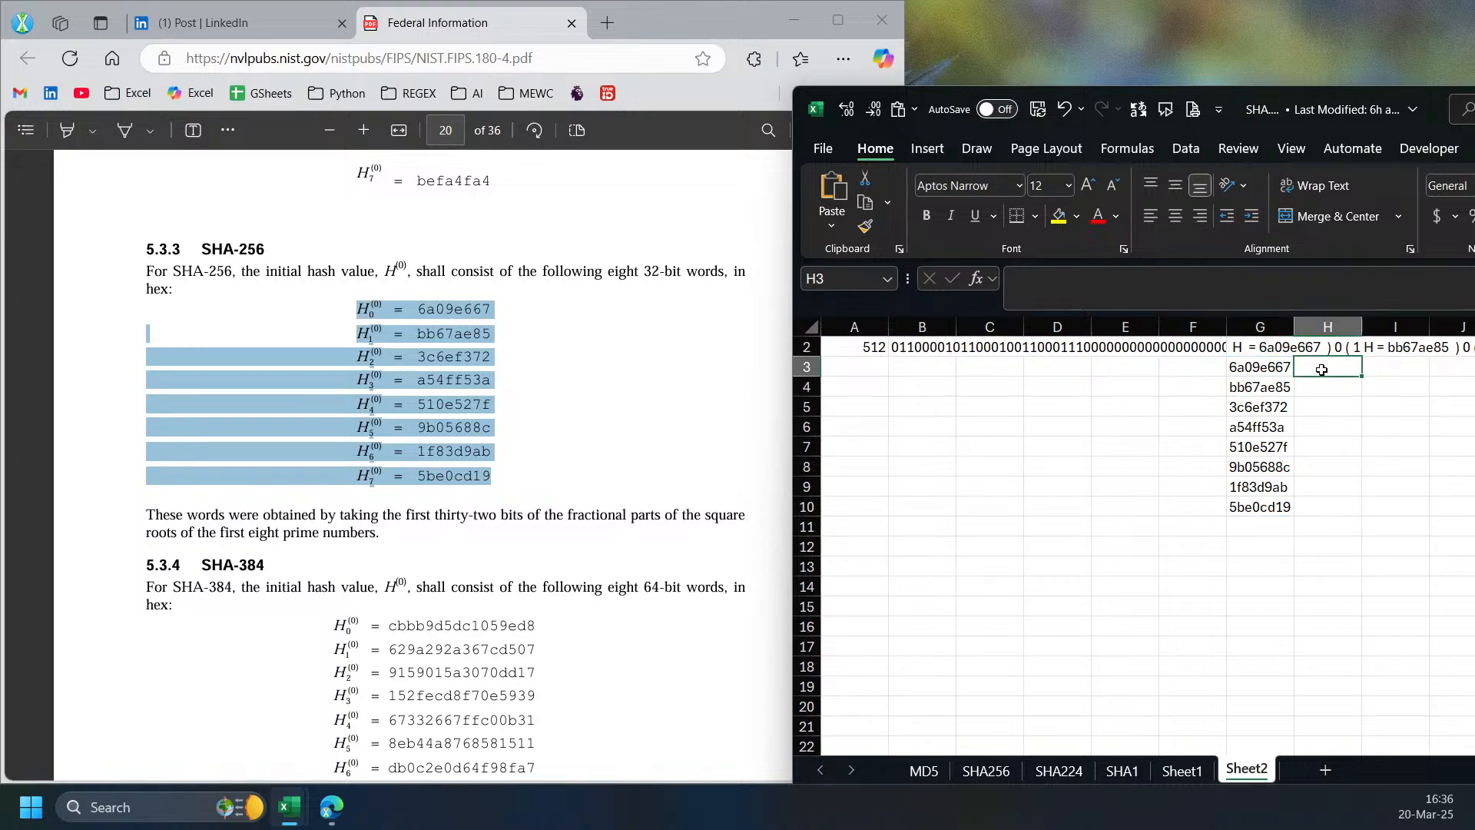
pyautogui.write('=')
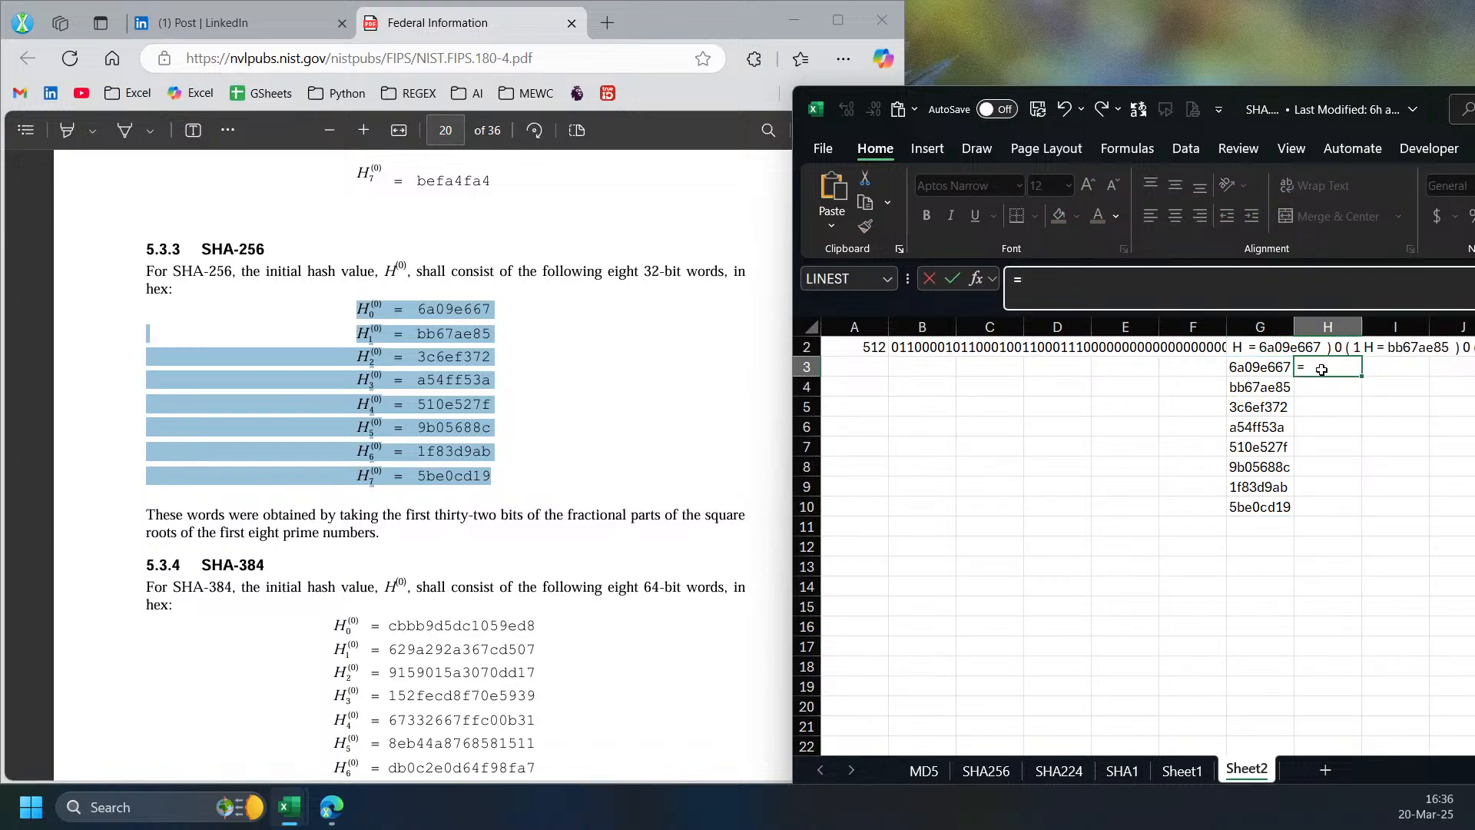
pyautogui.write('hex')
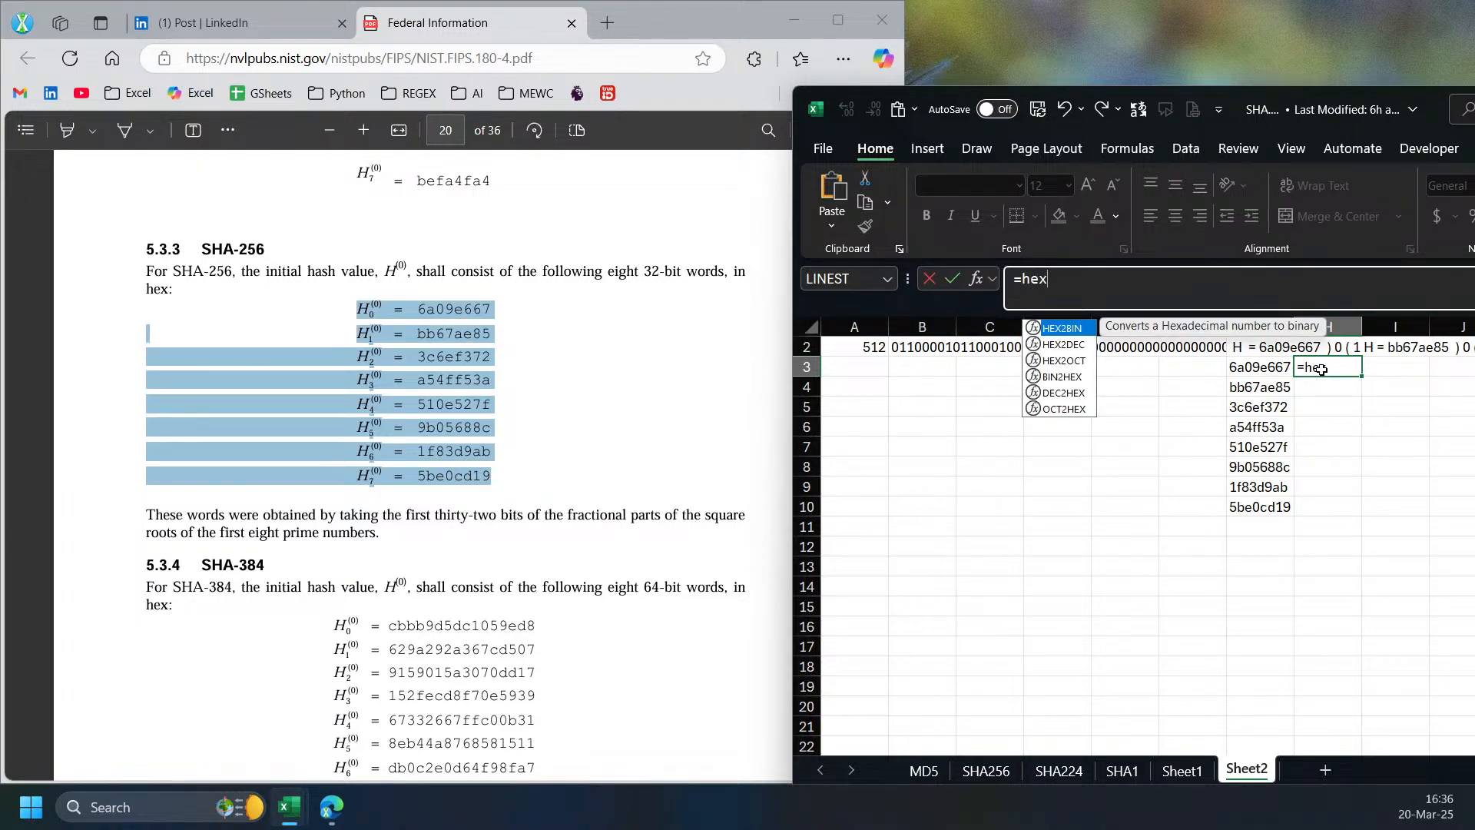
pyautogui.press('Down')
pyautogui.press('Tab')
pyautogui.press('Left')
pyautogui.write('#')
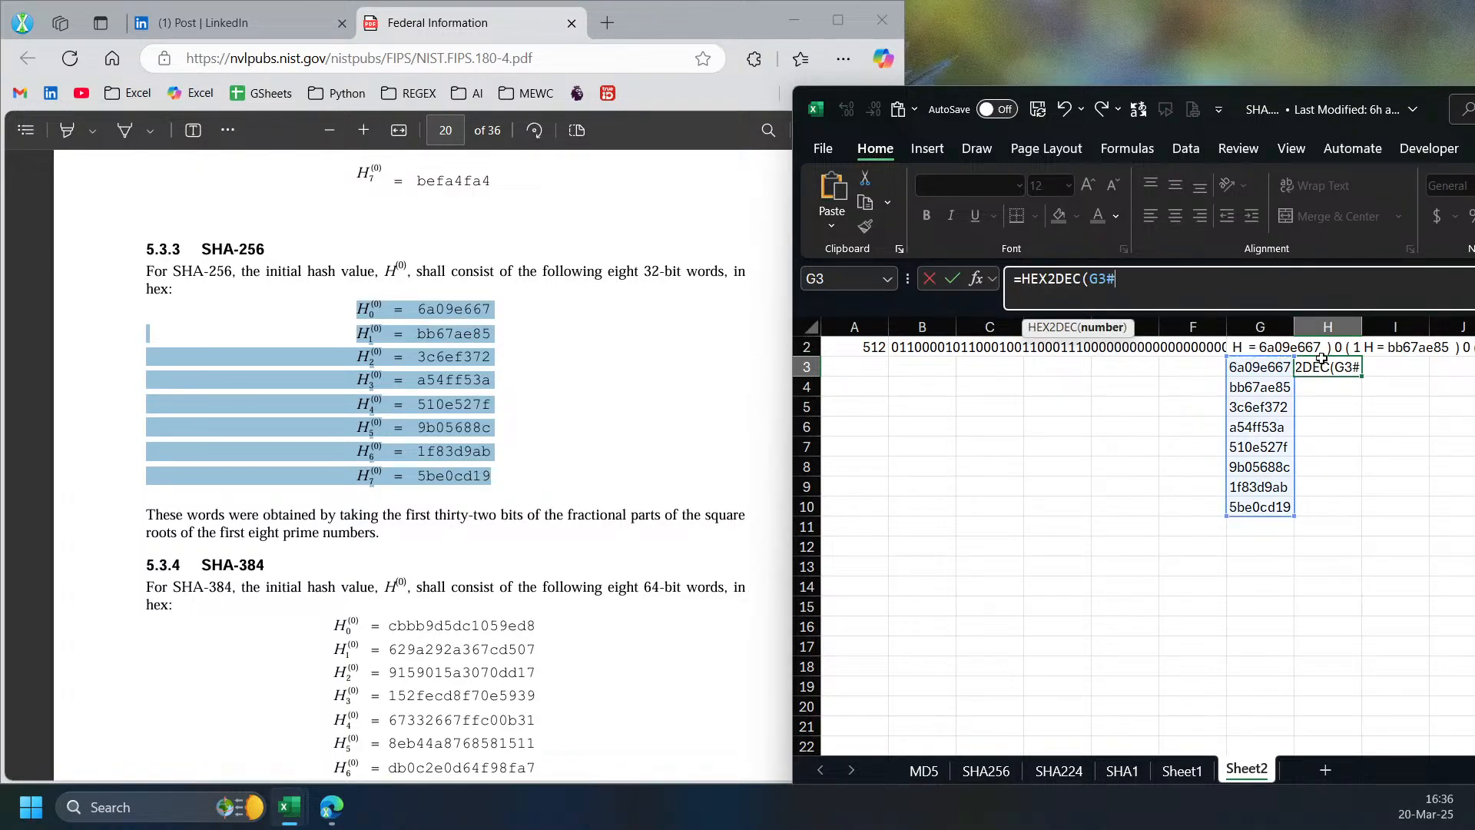
pyautogui.click(1090, 279)
pyautogui.write('+')
pyautogui.press('Return')
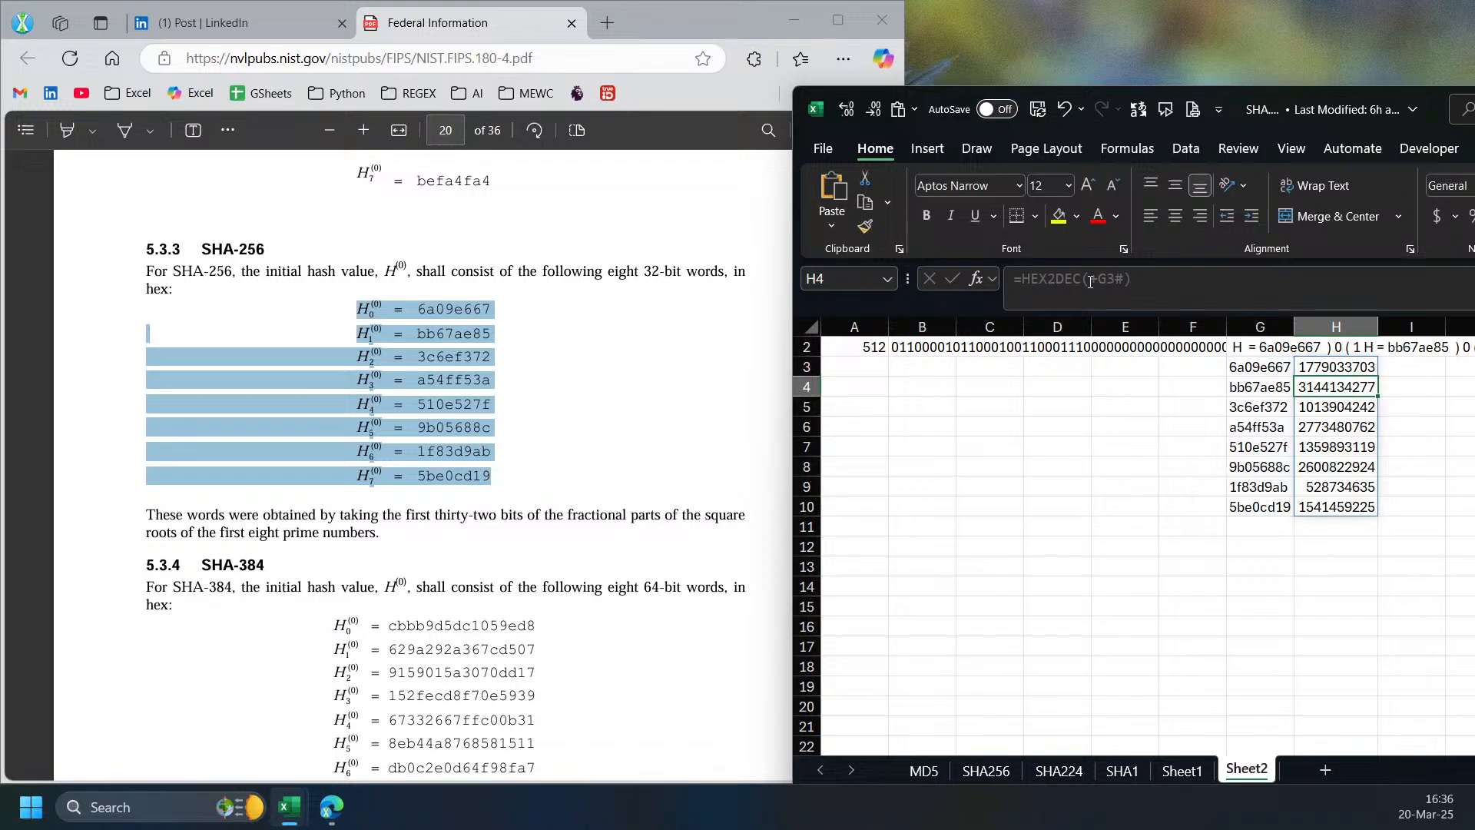
pyautogui.moveTo(1328, 369); pyautogui.dragTo(1336, 509)
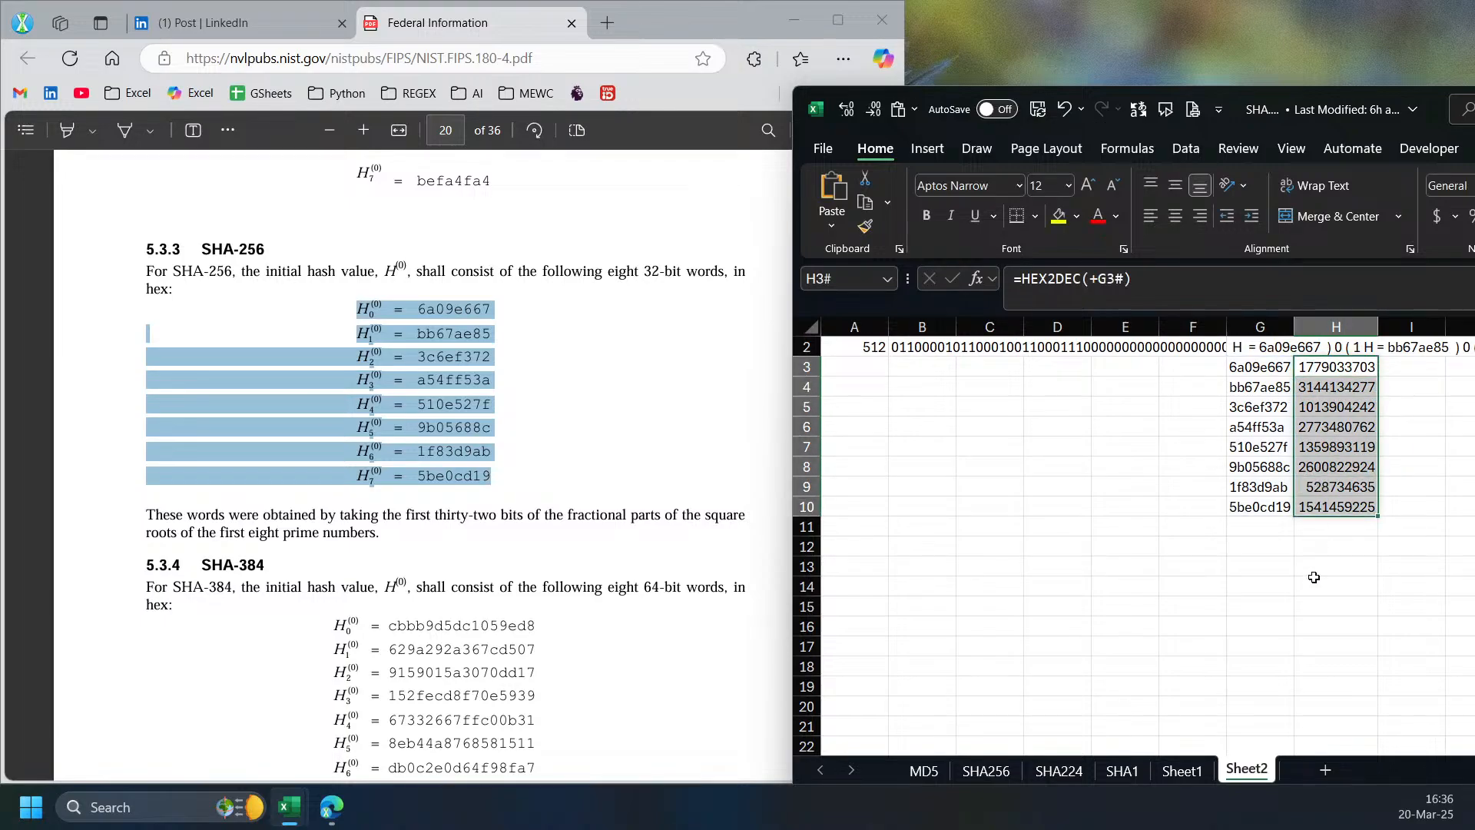
# - Look through the standard for section 6.2.2, SHA-256 Hash Computation
pyautogui.scroll(-12, 310, 413)
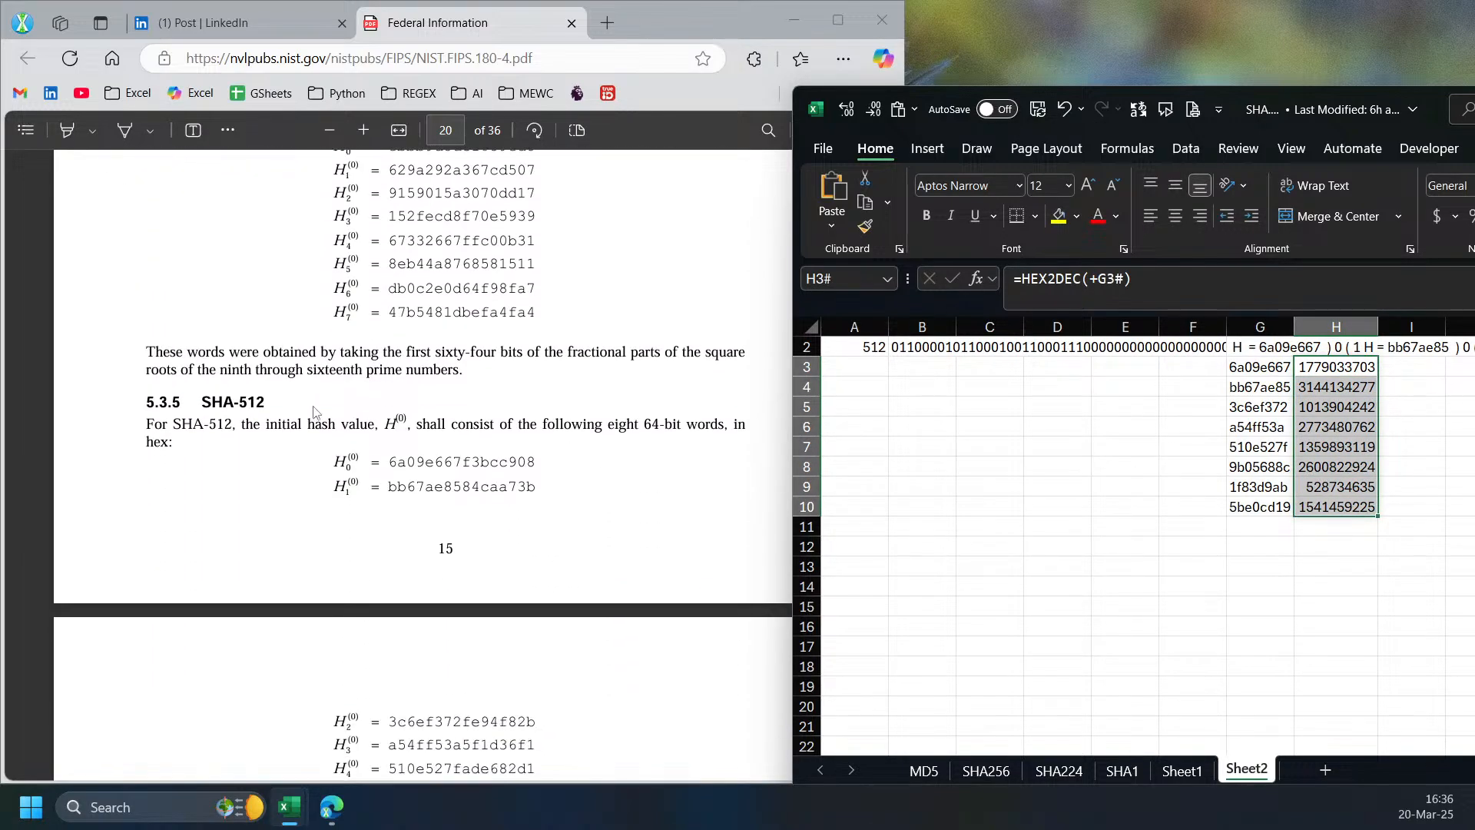
pyautogui.scroll(-12, 318, 409)
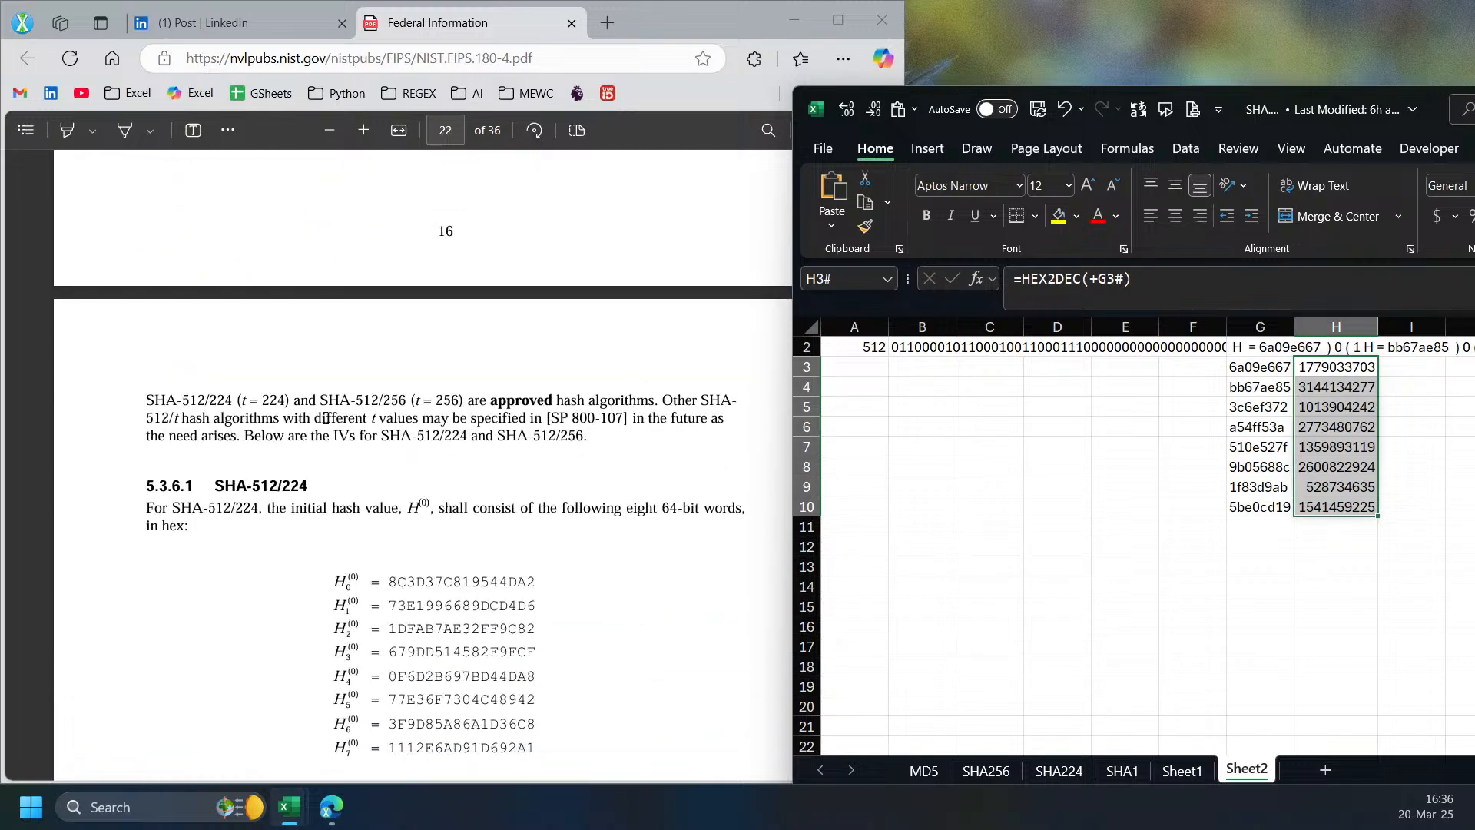
pyautogui.scroll(-12, 326, 418)
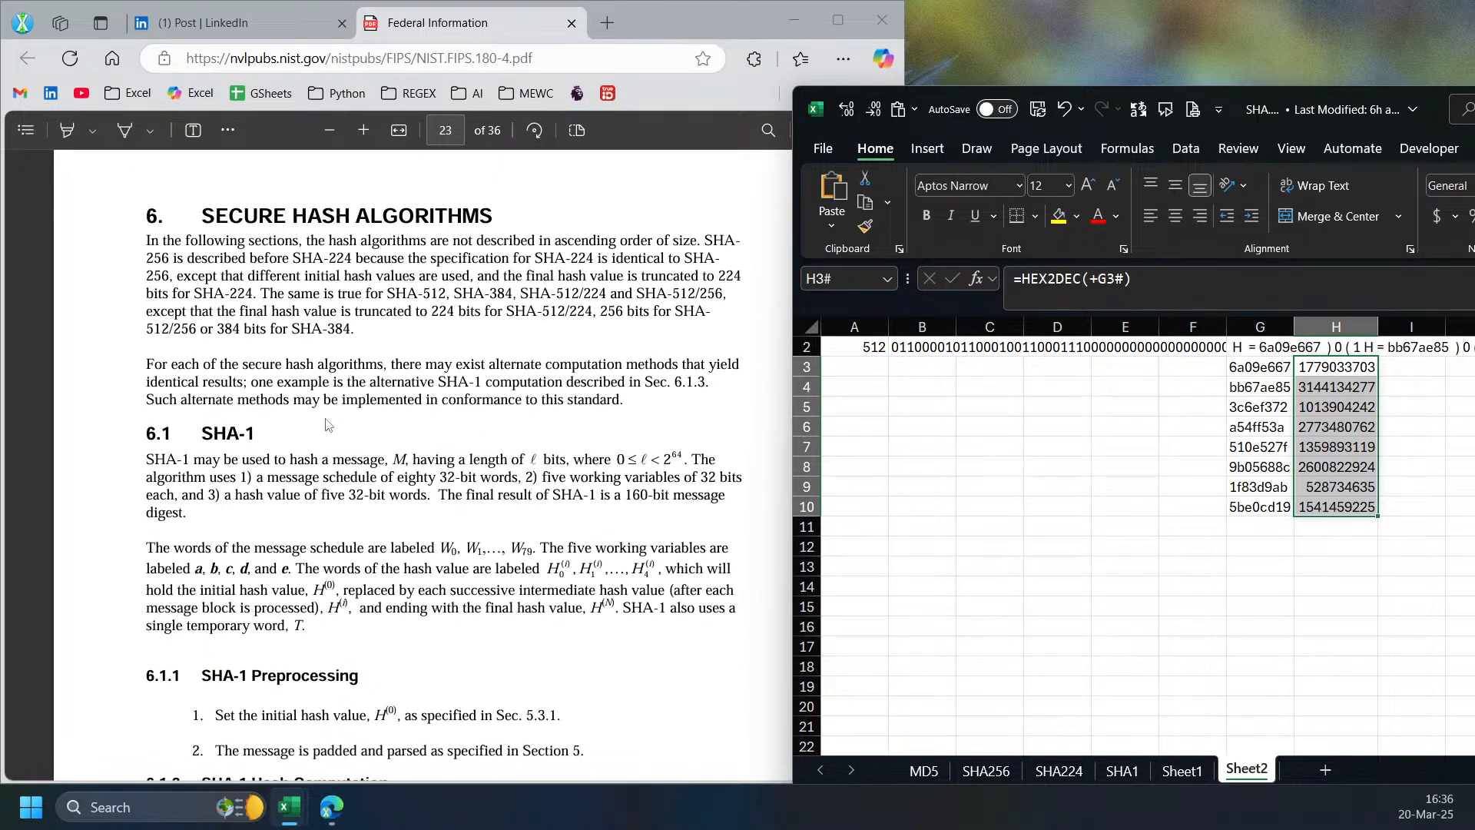
pyautogui.scroll(-10, 404, 456)
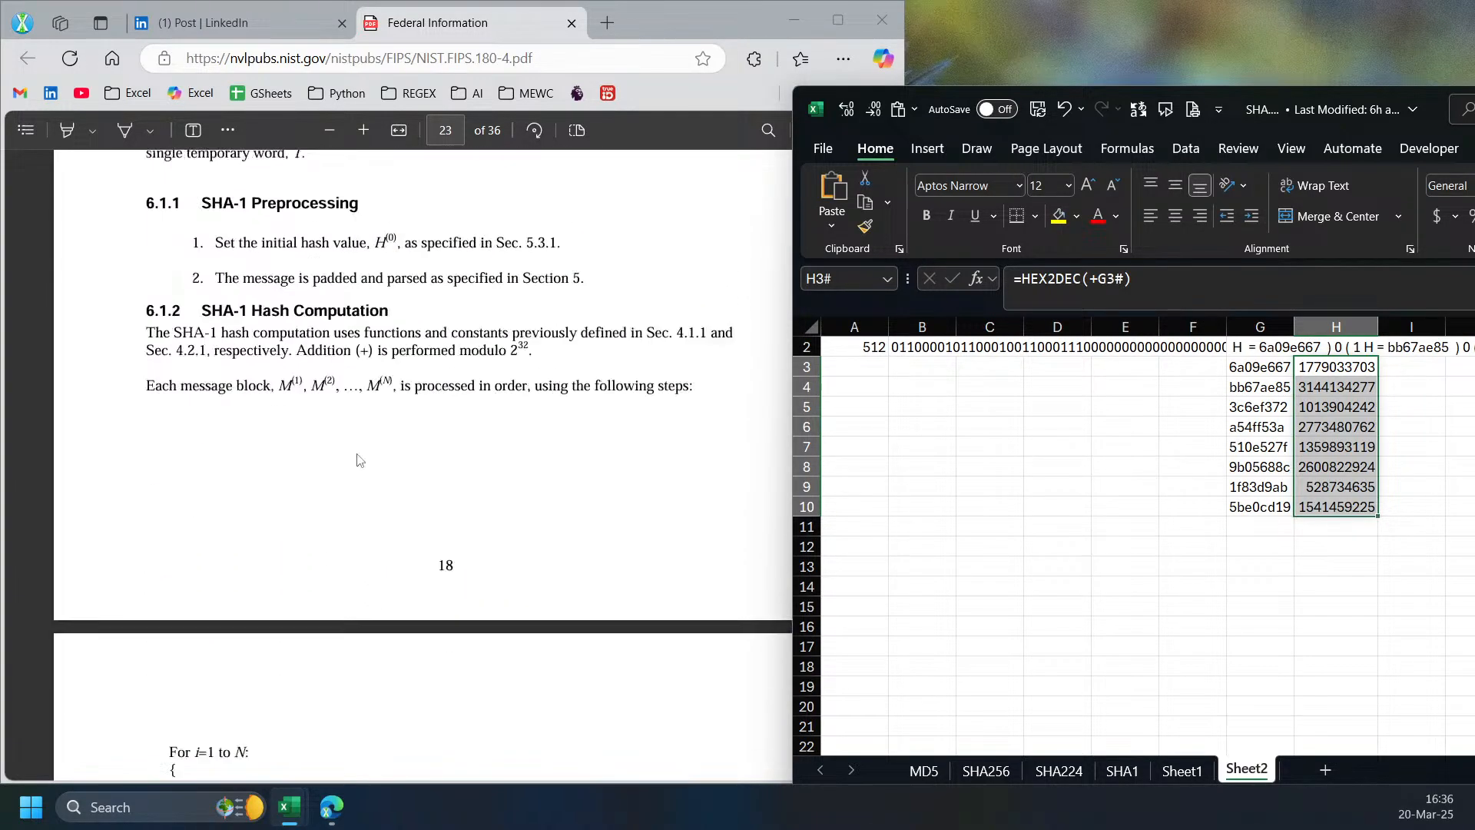
pyautogui.scroll(-10, 366, 464)
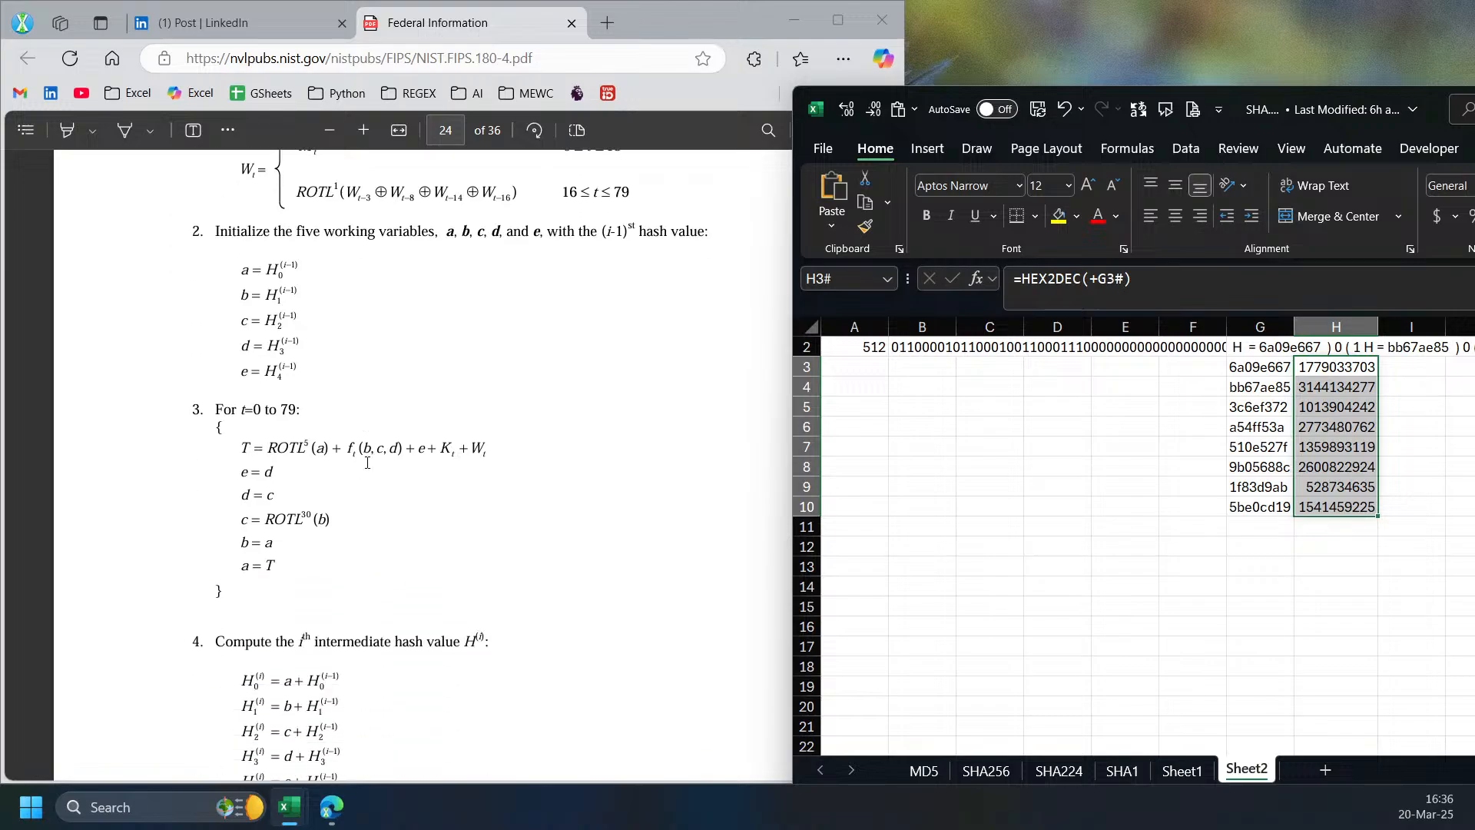
pyautogui.scroll(-10, 366, 463)
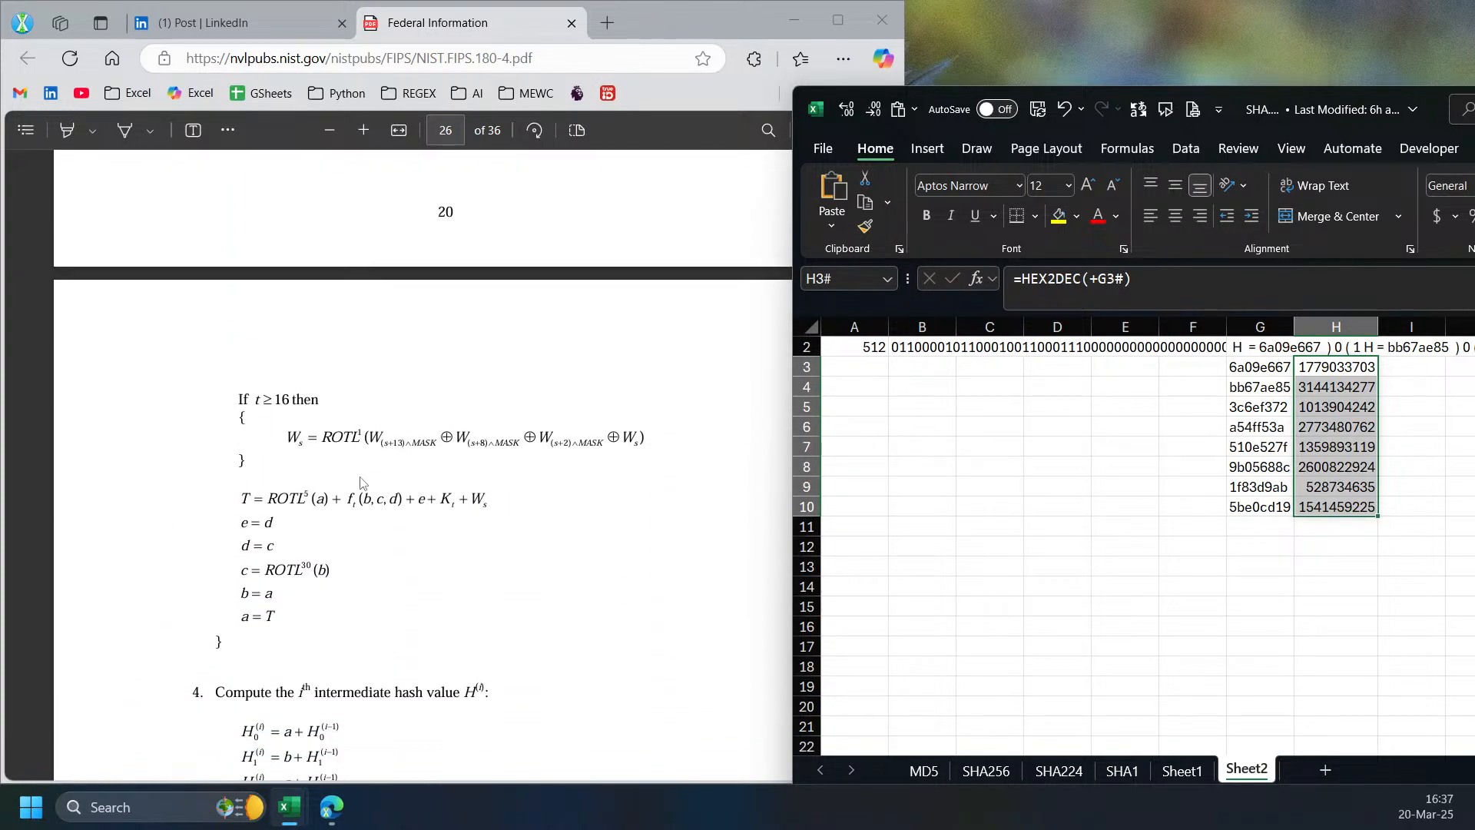
pyautogui.scroll(5, 361, 470)
pyautogui.scroll(5, 374, 474)
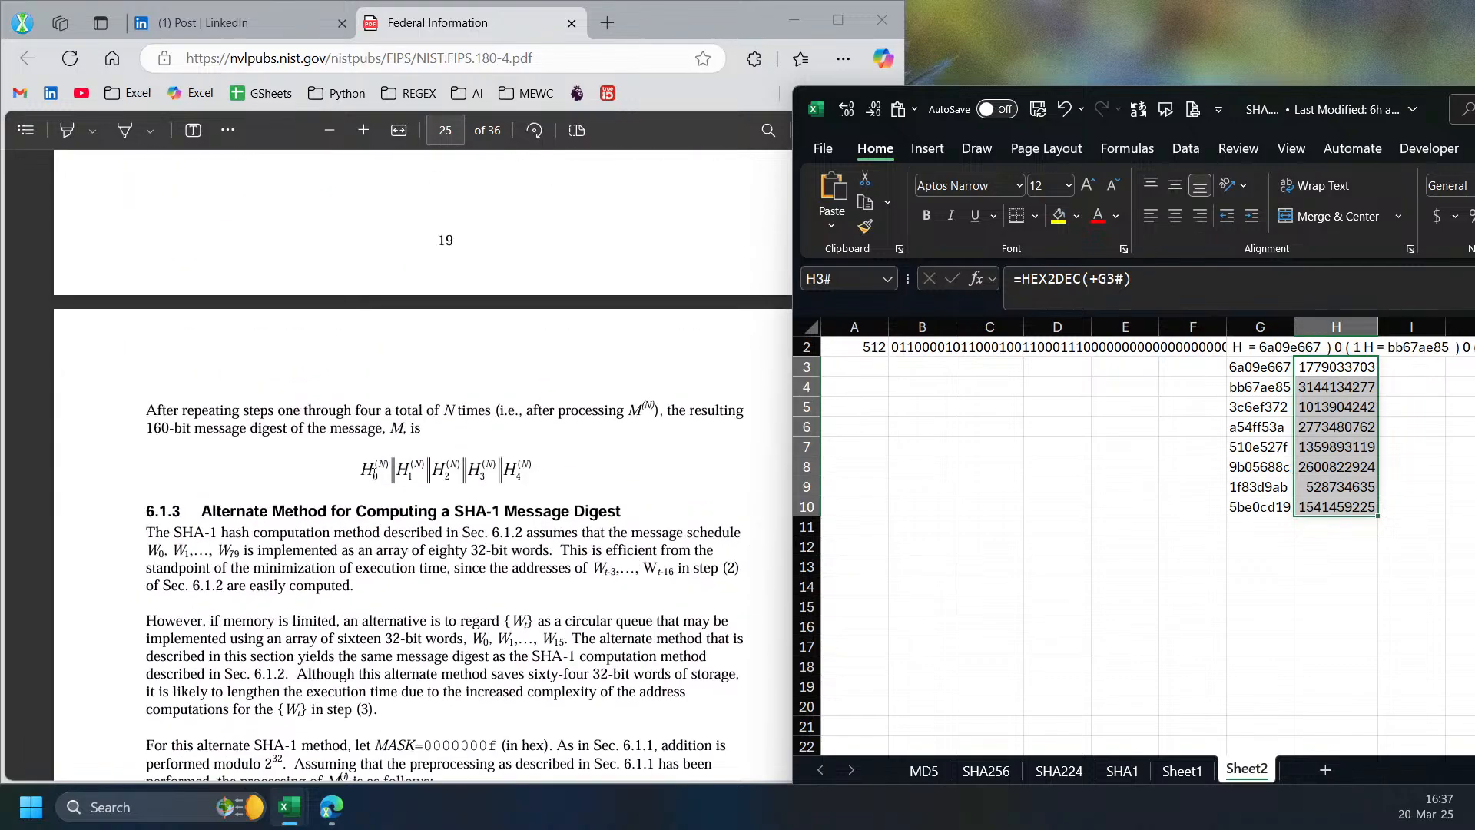
pyautogui.scroll(-10, 374, 474)
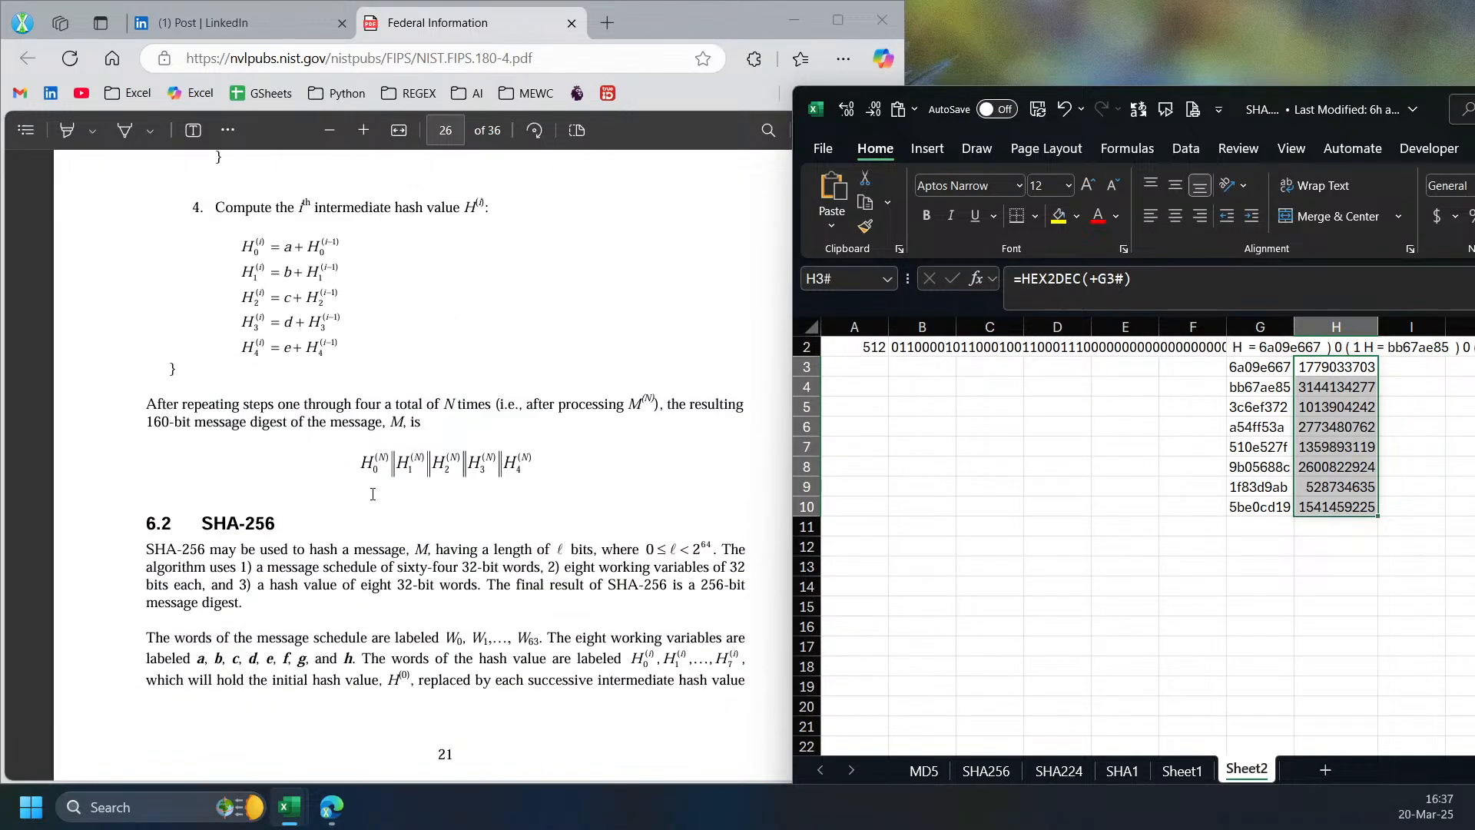
pyautogui.scroll(-5, 372, 494)
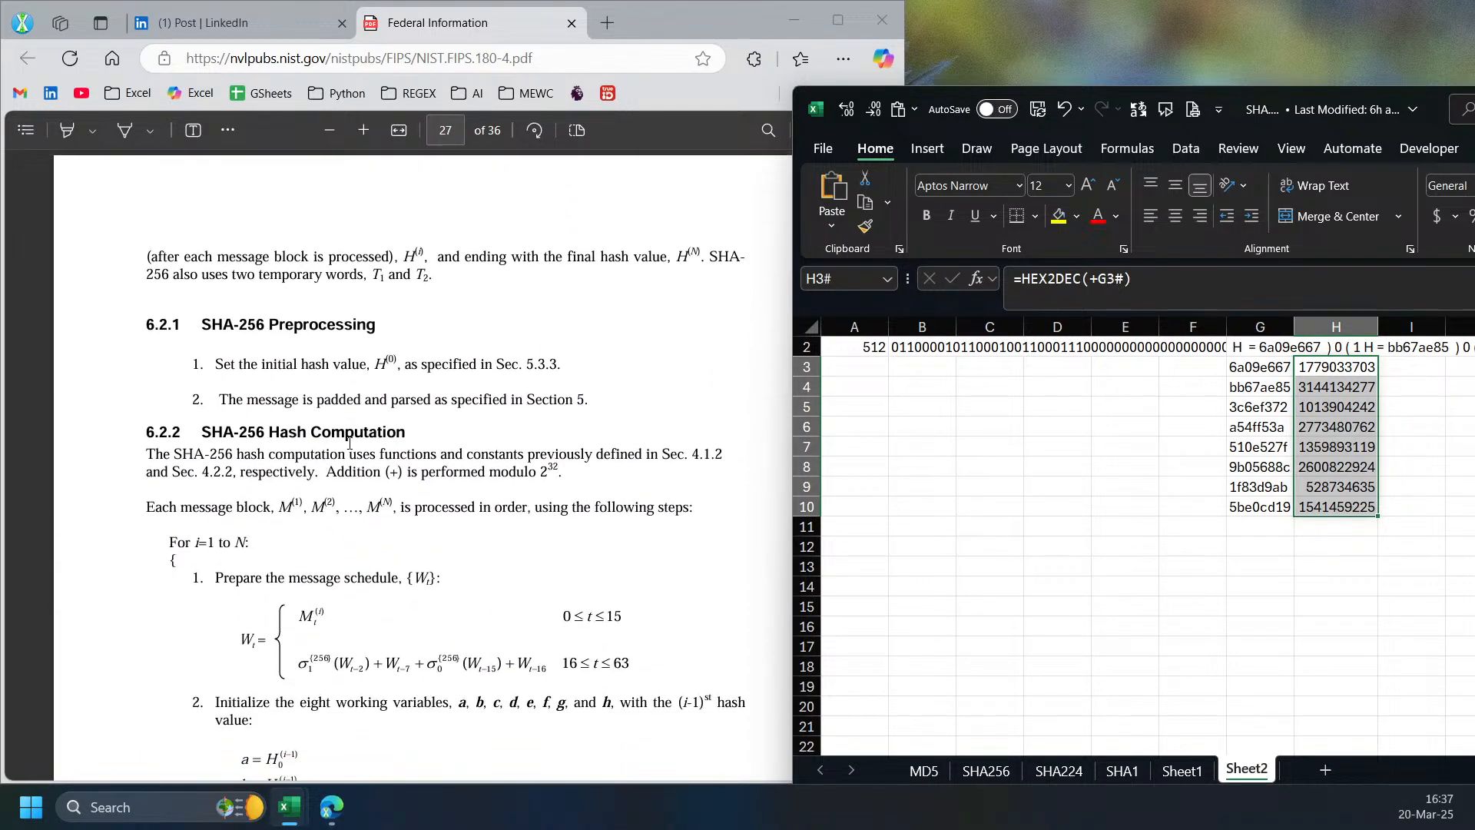
# - Examine the message schedule in section 6.2.2, highlighting its M term, and select the padded message in B2
pyautogui.click(392, 561)
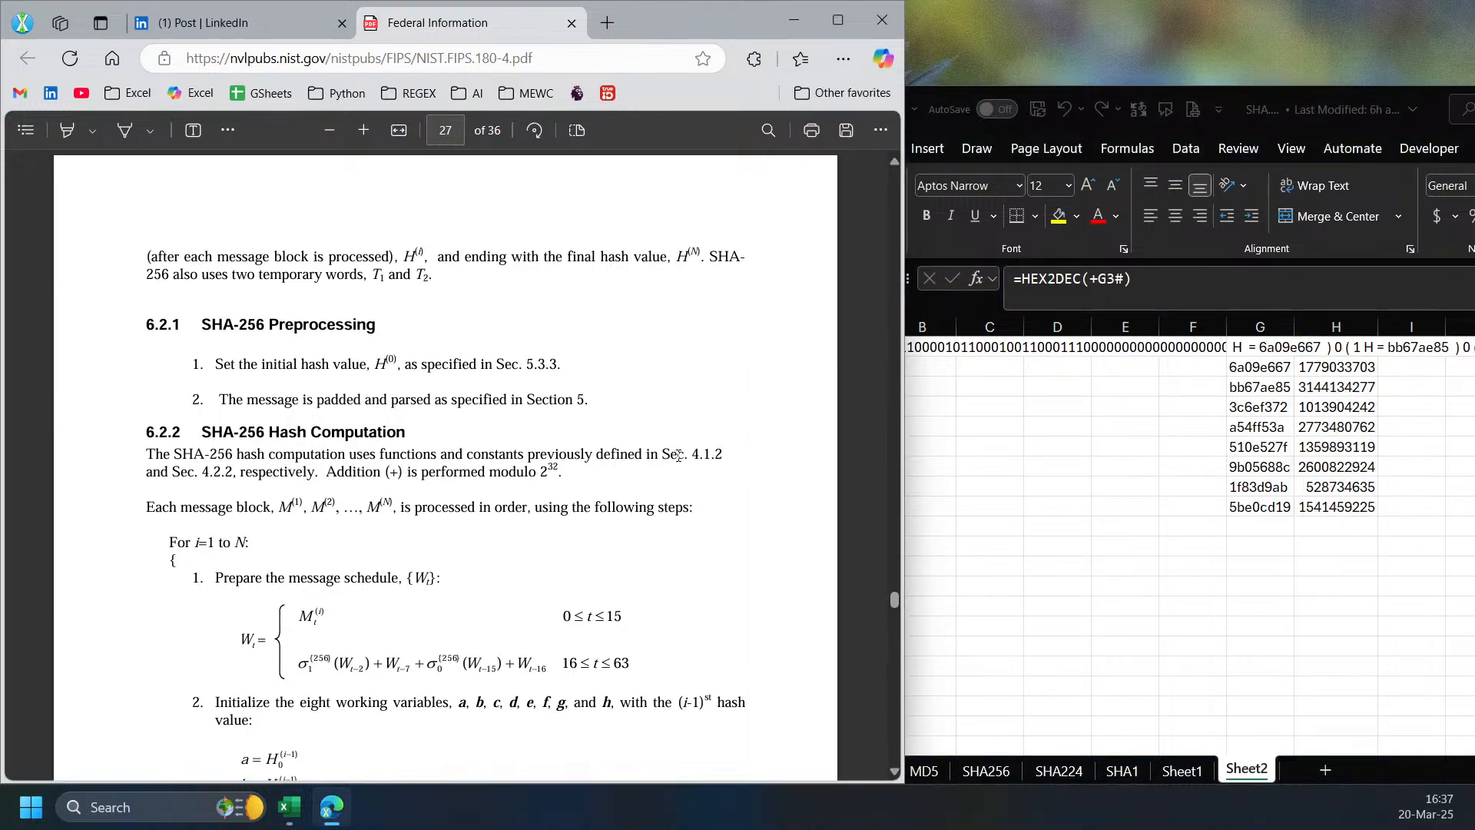
pyautogui.moveTo(324, 619); pyautogui.dragTo(299, 617)
pyautogui.click(506, 612)
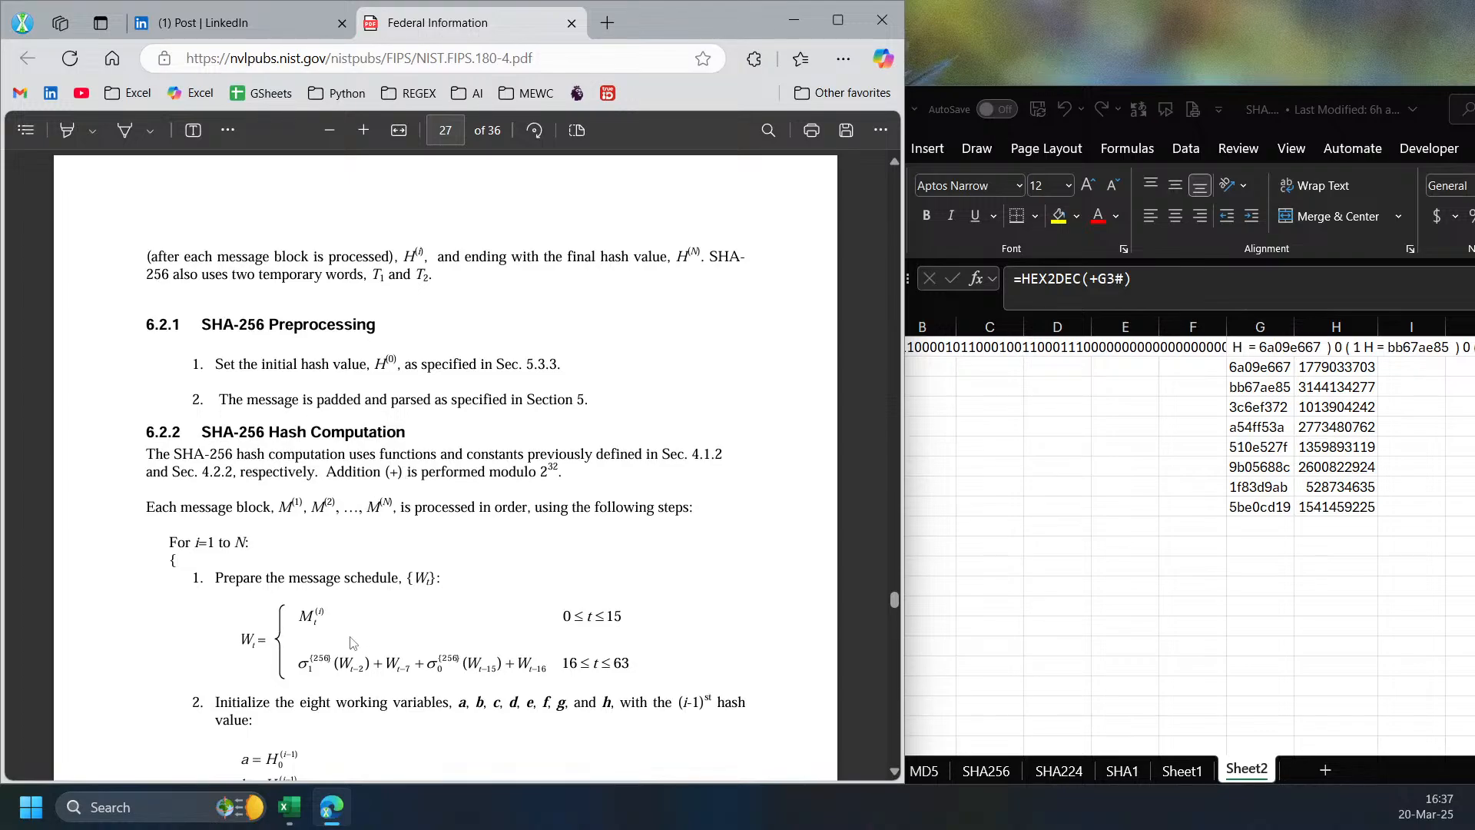
pyautogui.moveTo(308, 619); pyautogui.dragTo(323, 615)
pyautogui.click(915, 346)
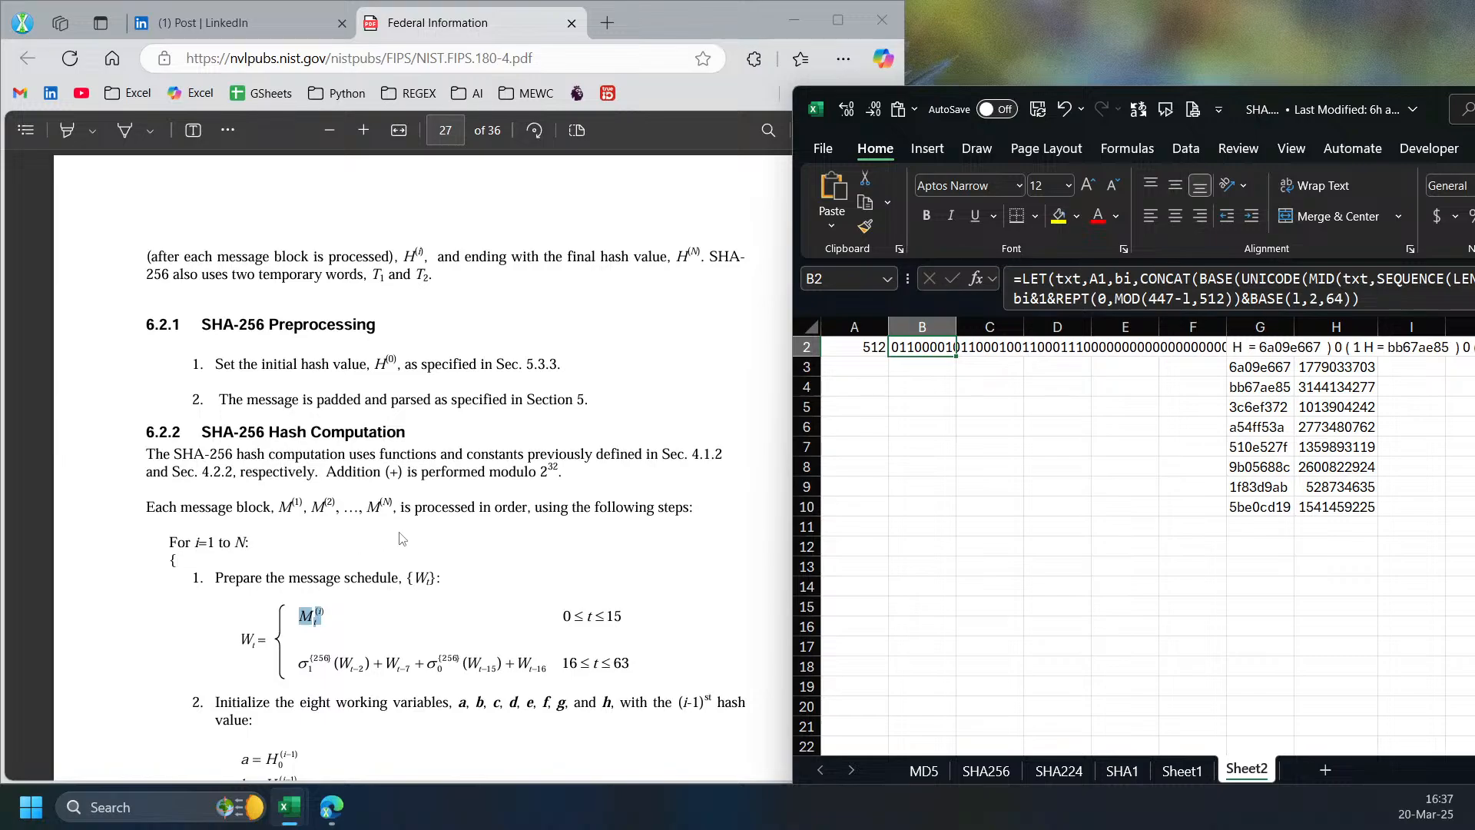
# - Go back to section 4.1.2, SHA-224 and SHA-256 Functions, and highlight the 32-bit word size in its description
pyautogui.doubleClick(692, 453)
pyautogui.moveTo(893, 603); pyautogui.dragTo(891, 536)
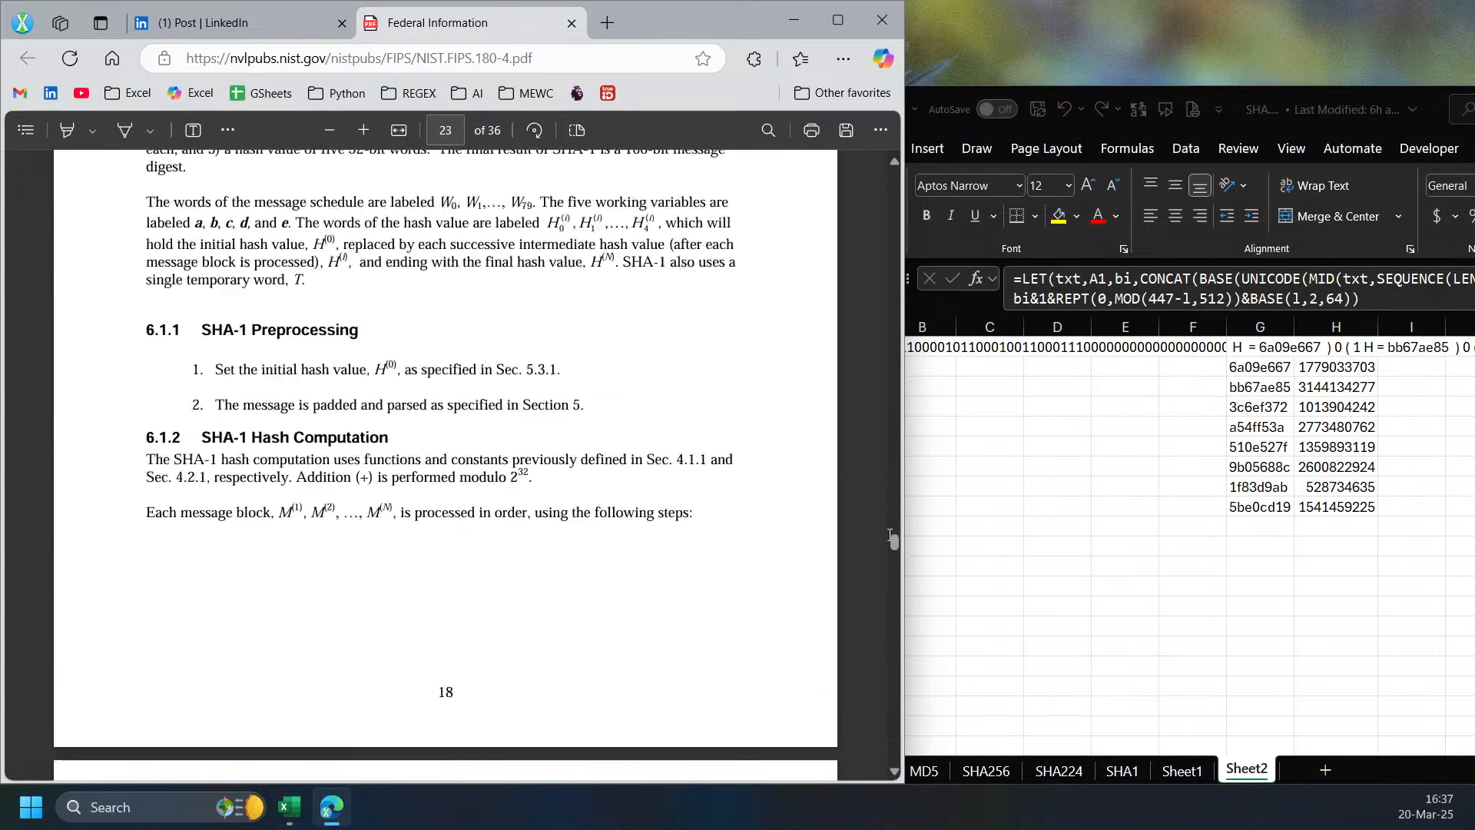
pyautogui.scroll(5, 570, 560)
pyautogui.scroll(20, 608, 541)
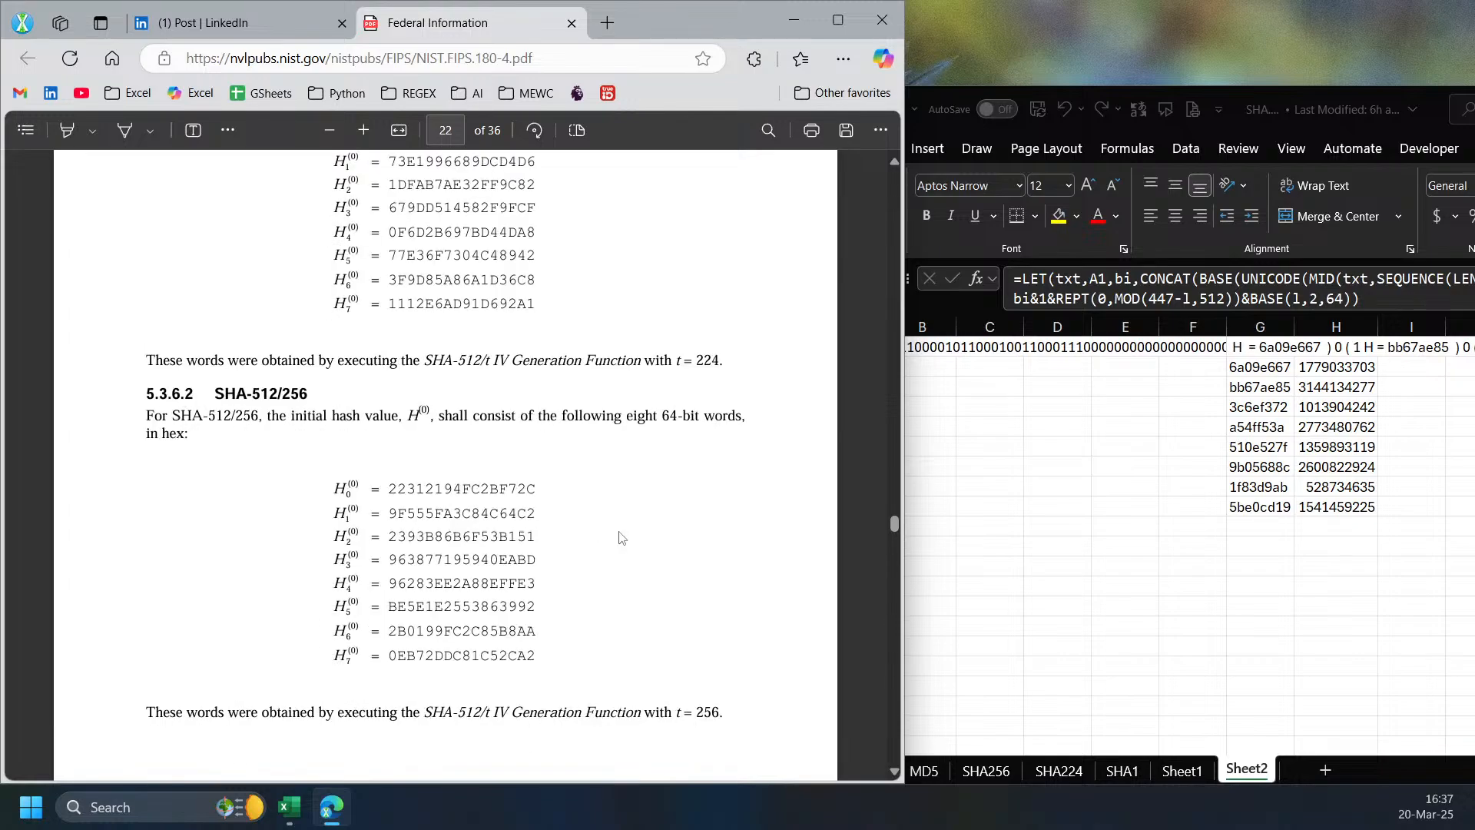
pyautogui.scroll(15, 608, 547)
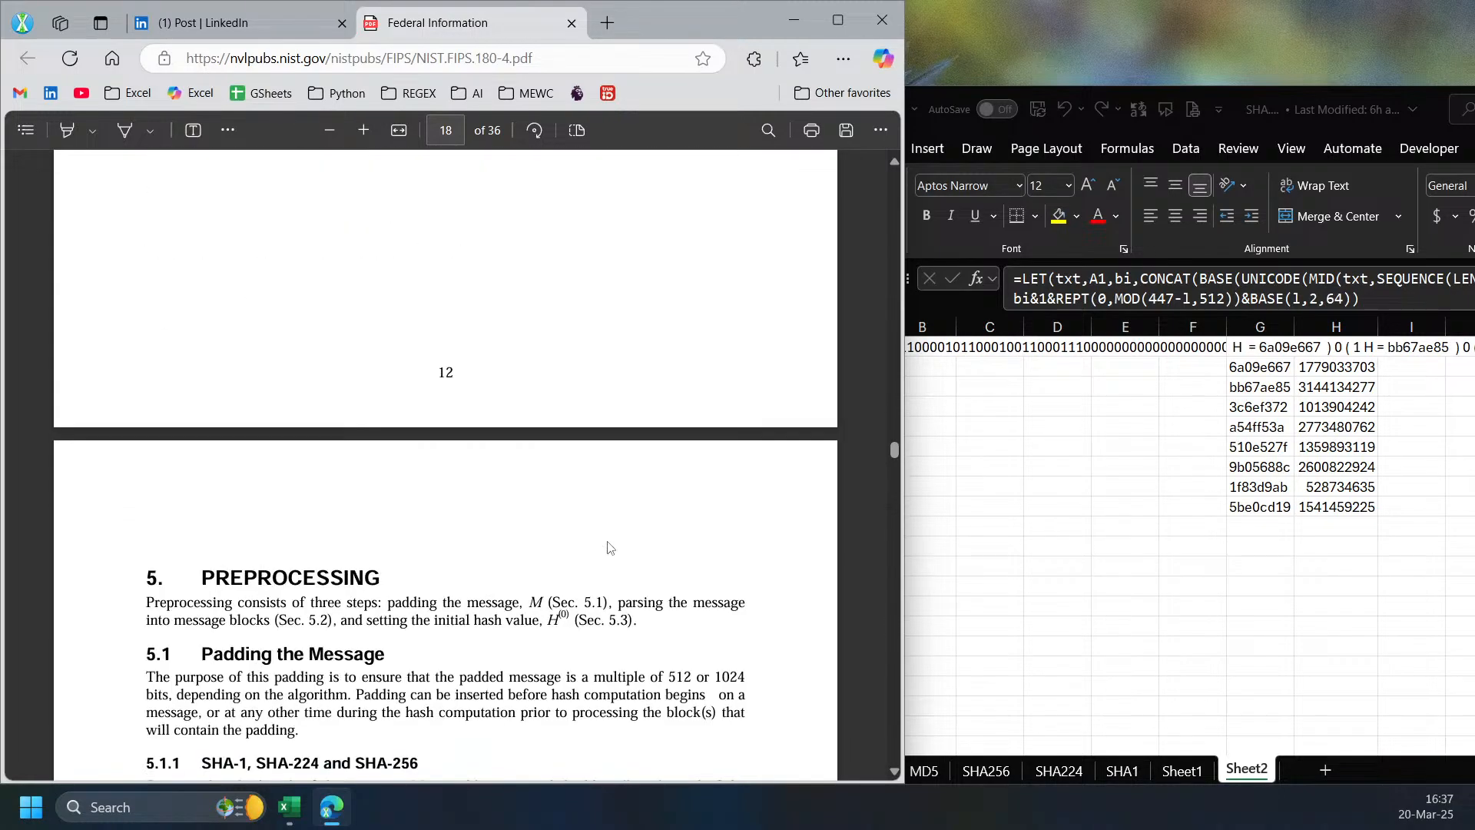
pyautogui.scroll(4, 543, 540)
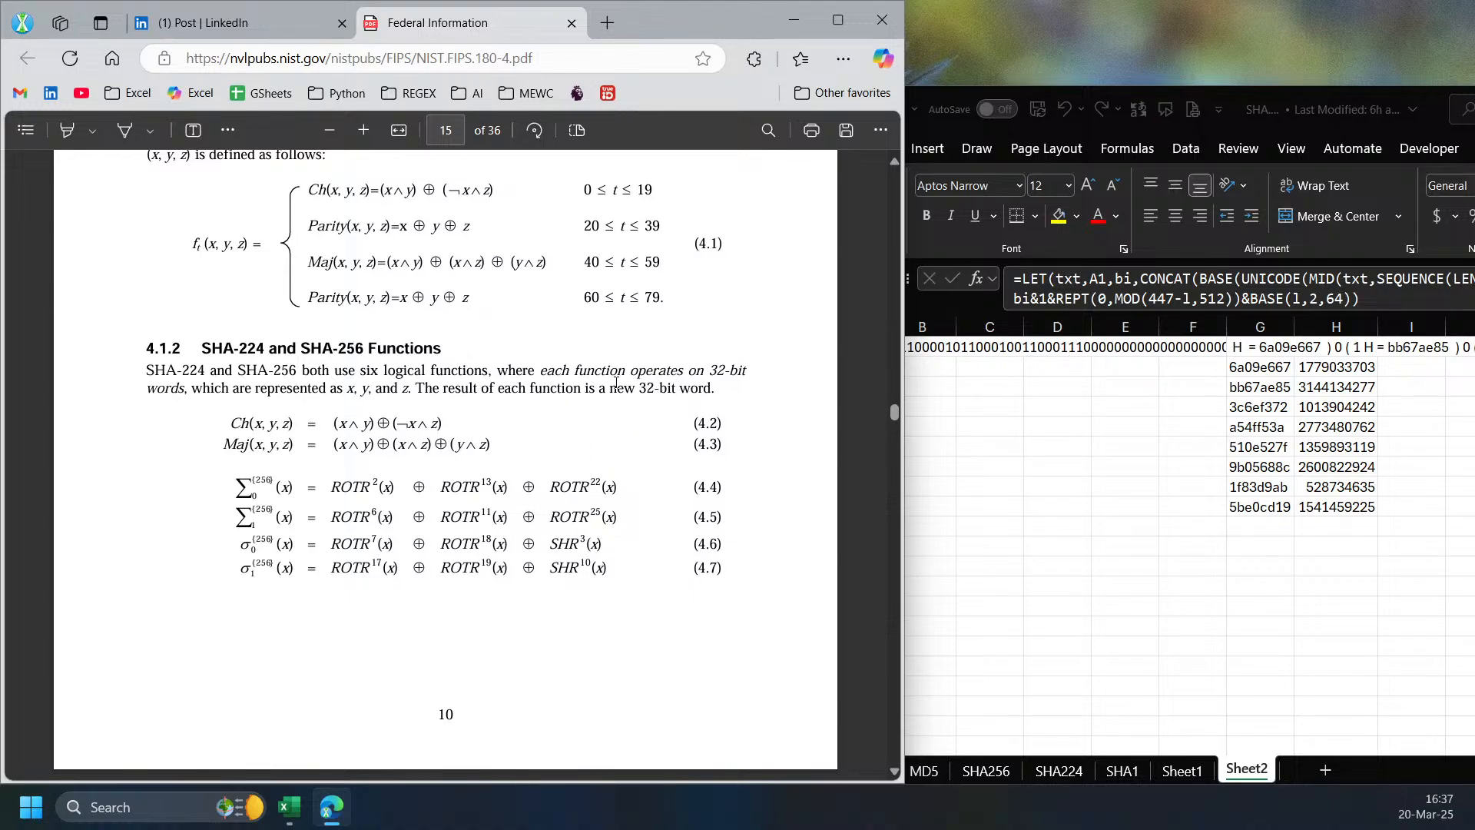
pyautogui.moveTo(706, 372); pyautogui.dragTo(752, 371)
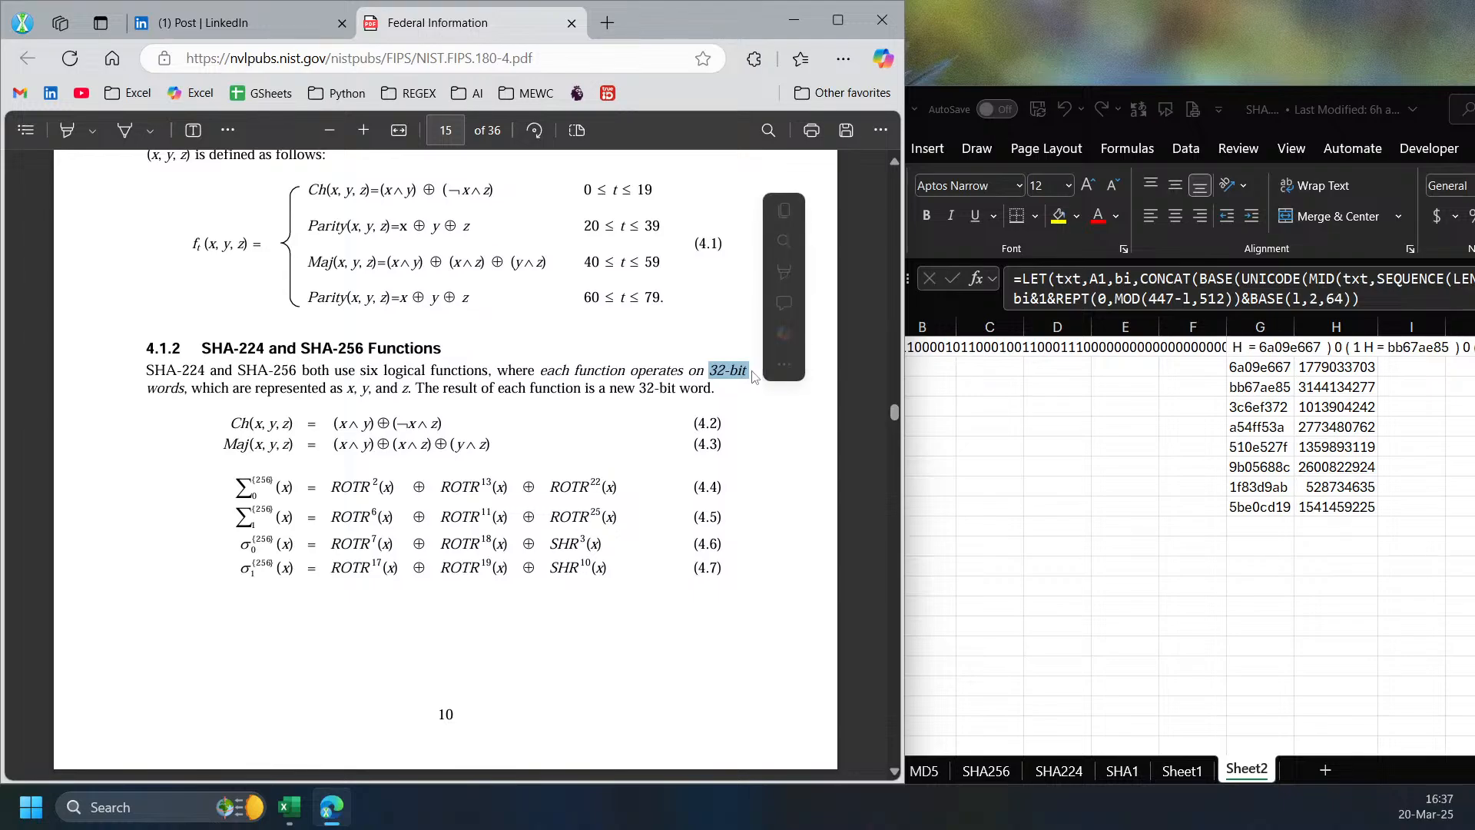
pyautogui.click(733, 387)
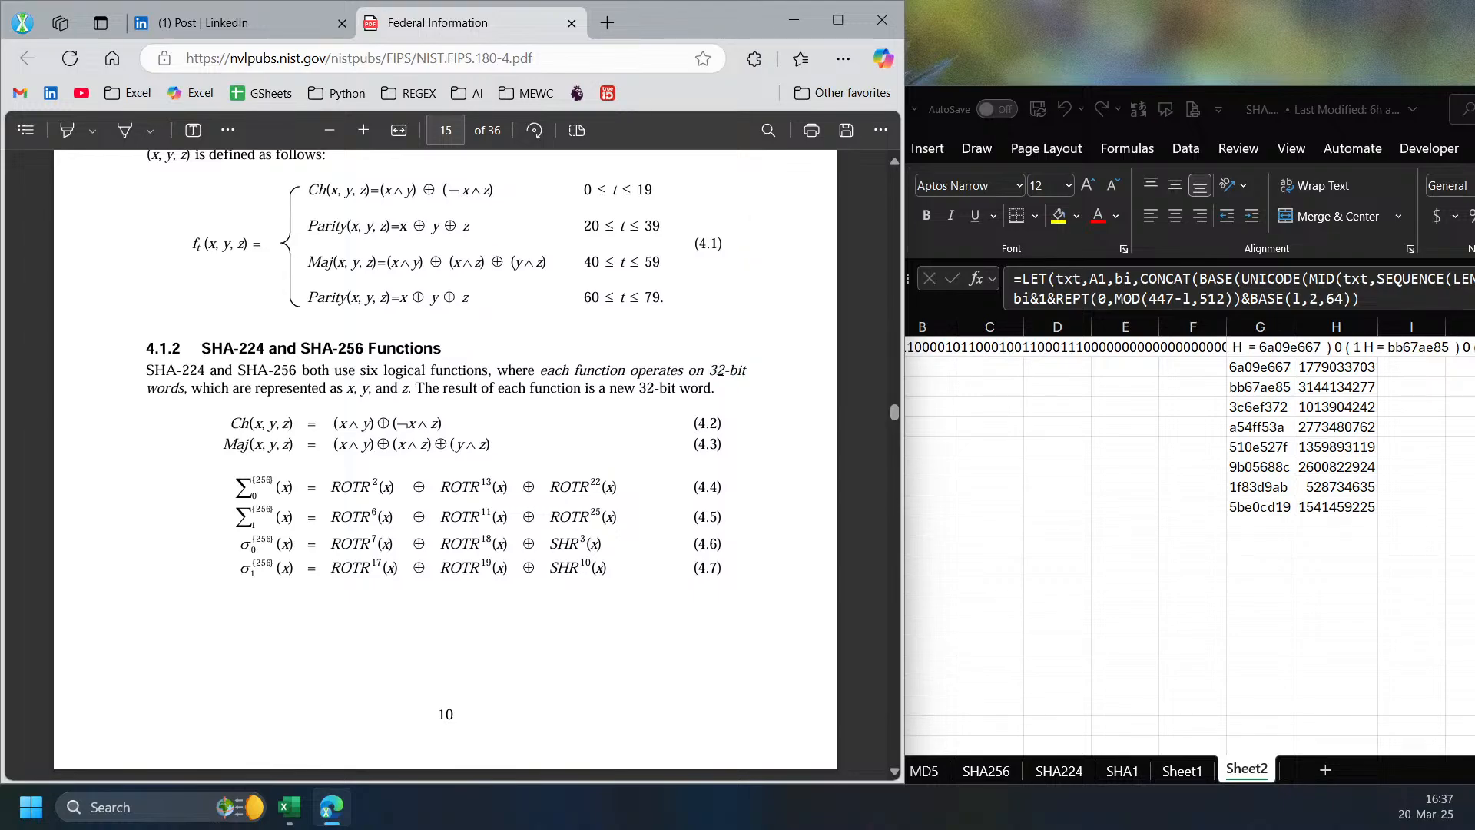
pyautogui.click(1144, 438)
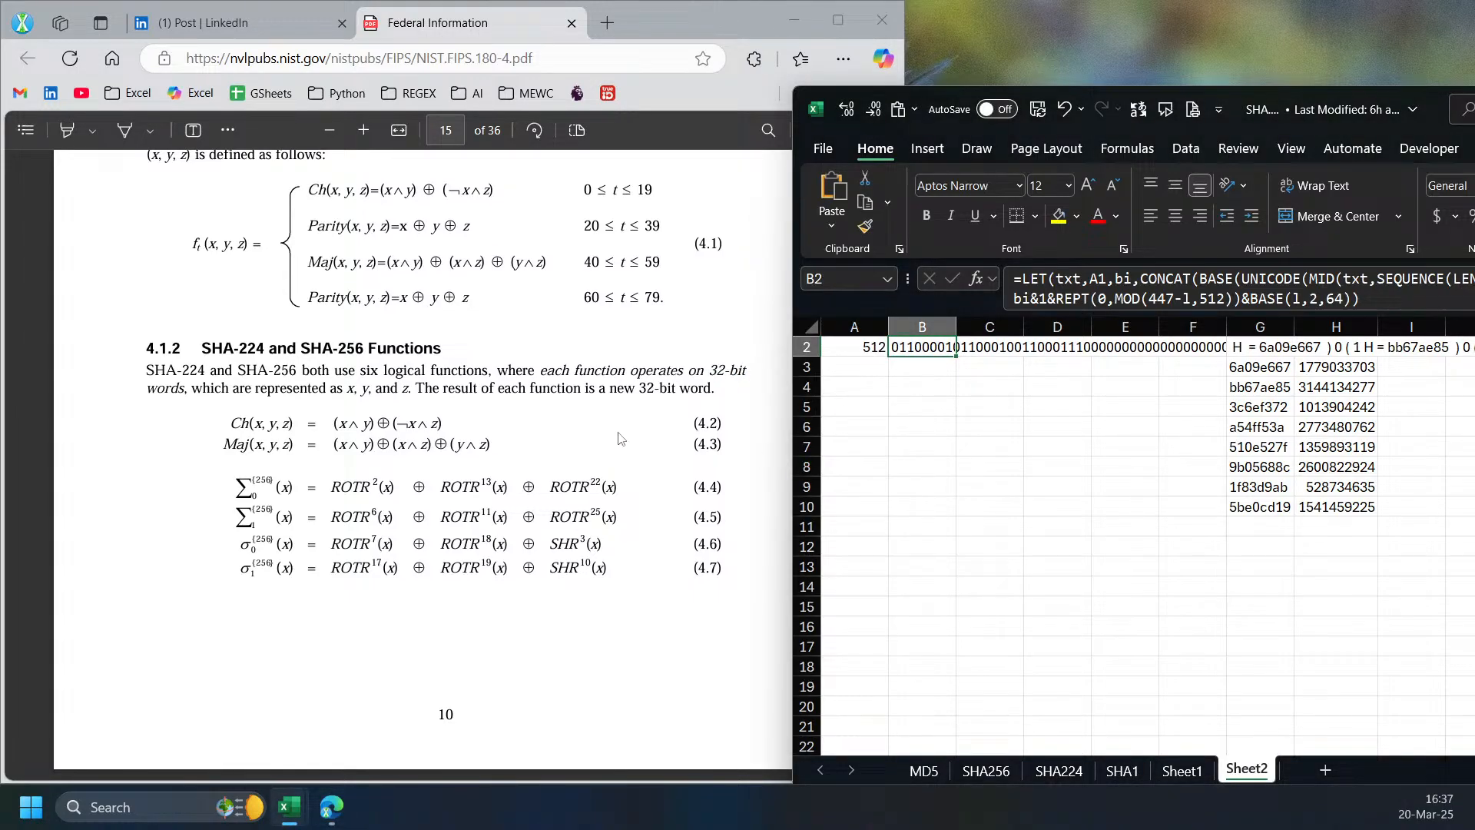
pyautogui.scroll(1, 634, 484)
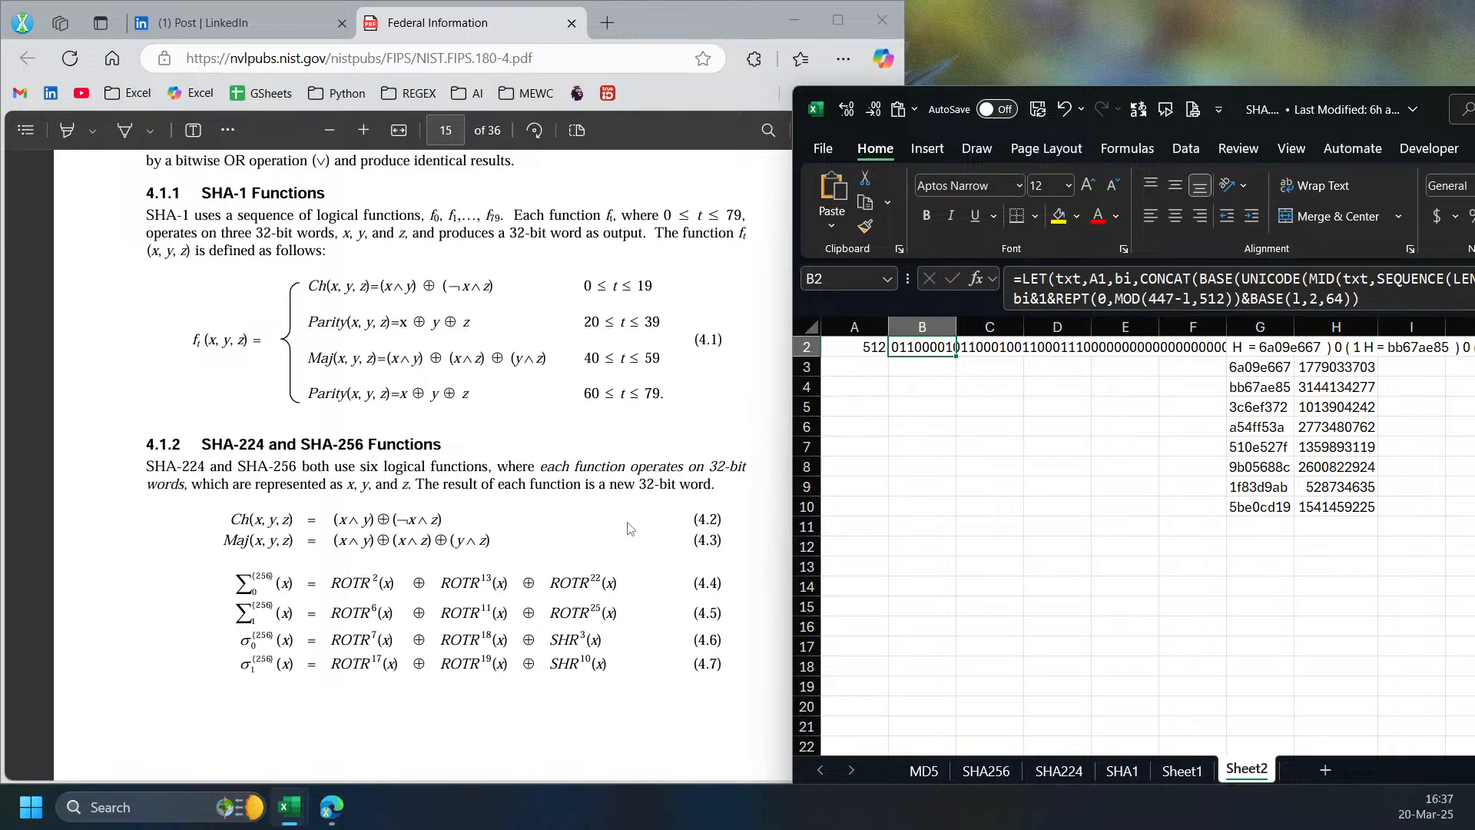
pyautogui.click(679, 444)
pyautogui.click(955, 367)
pyautogui.click(935, 371)
pyautogui.click(931, 348)
pyautogui.click(919, 366)
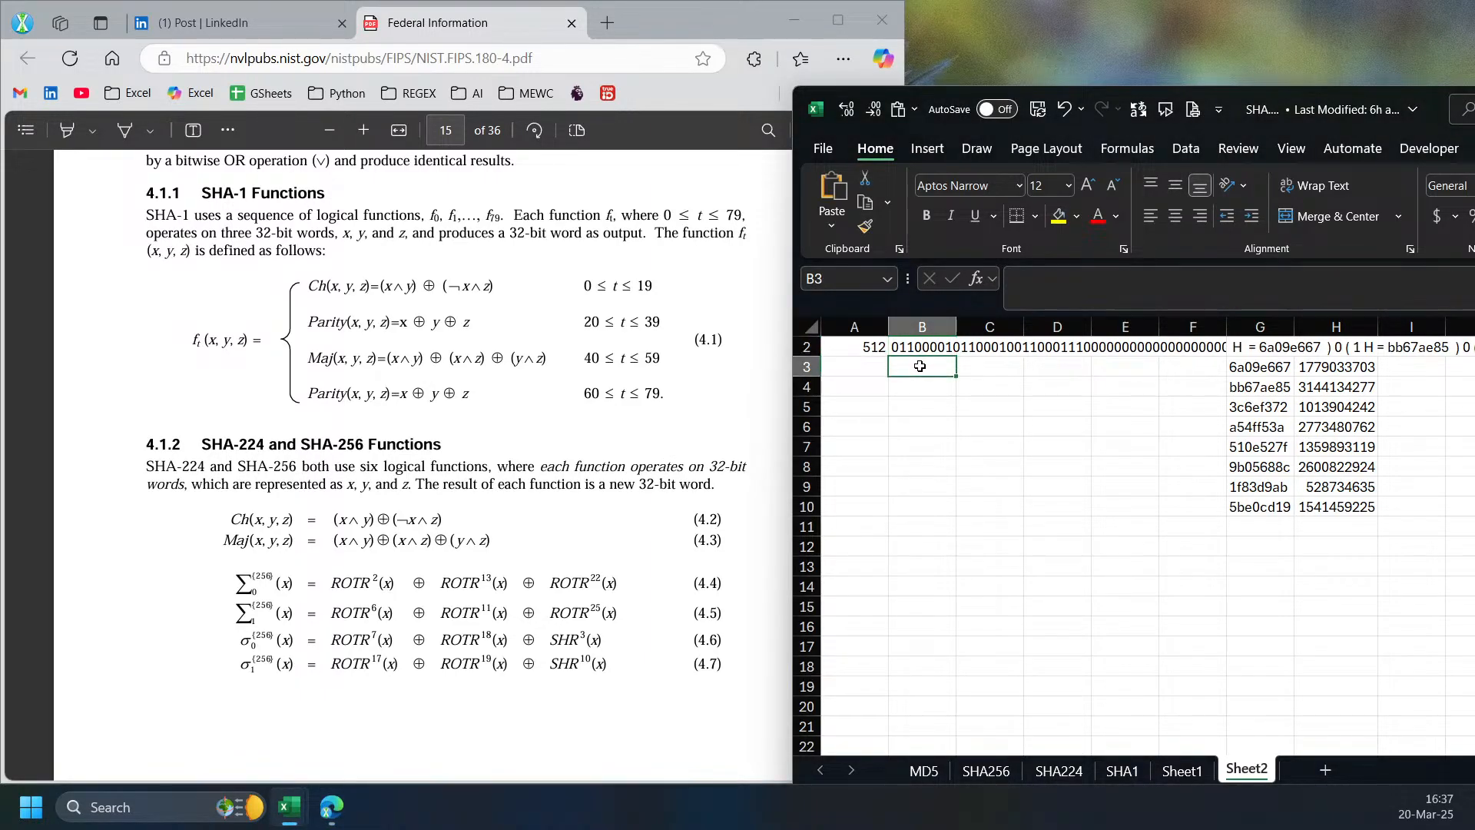
pyautogui.write('=')
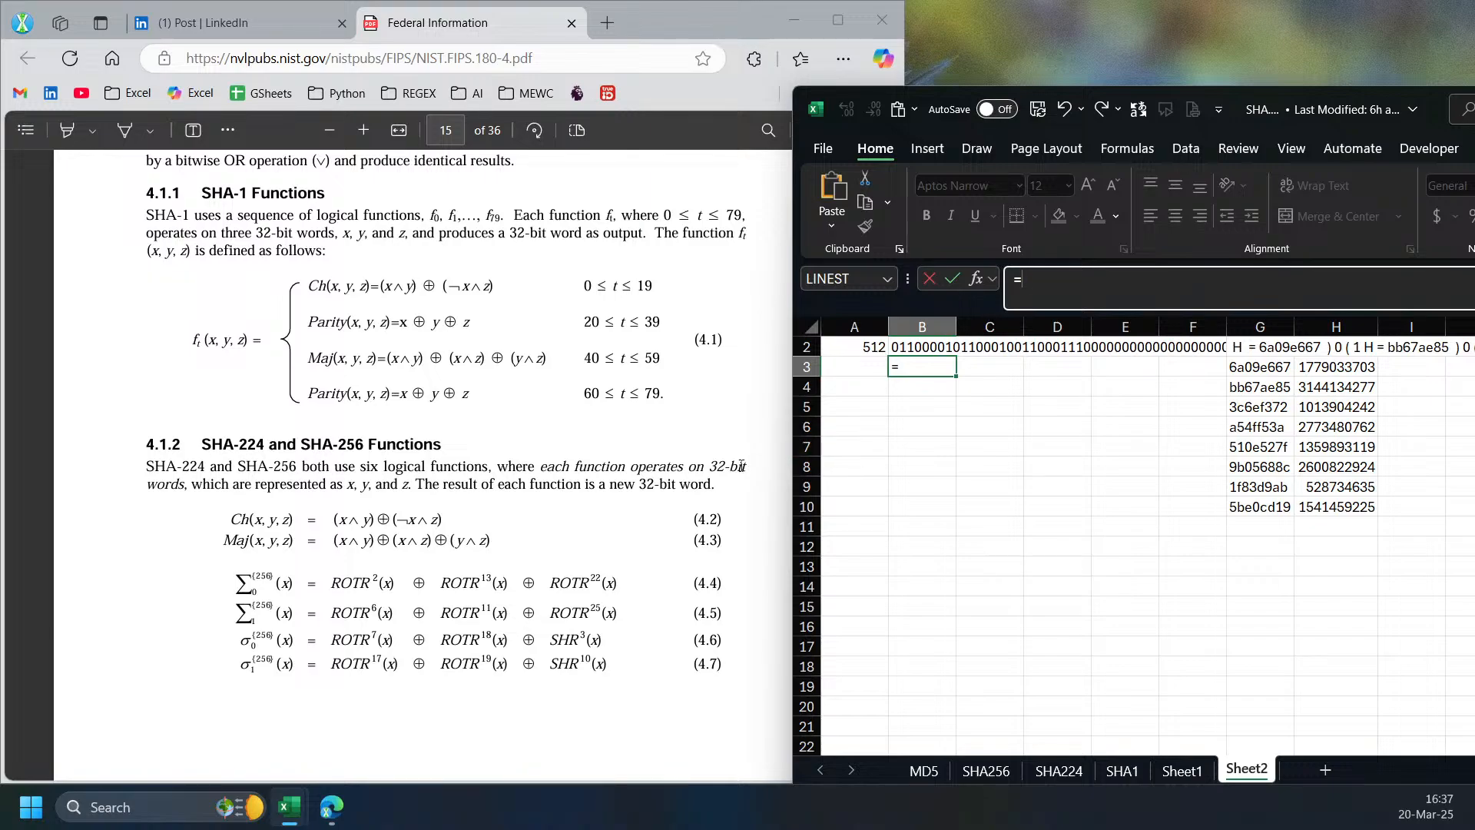
pyautogui.press('Escape')
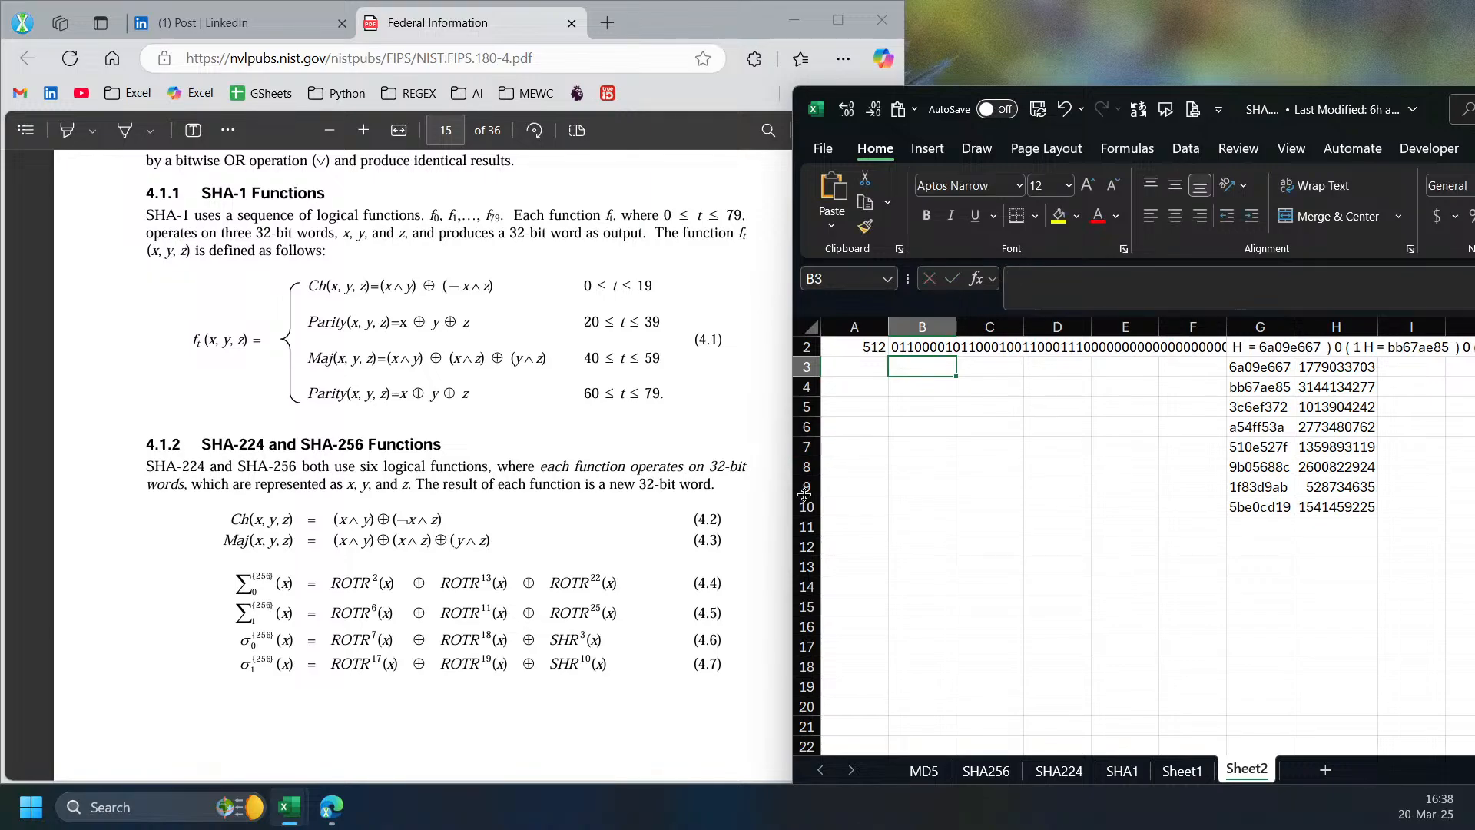
# - Calculate the number of 32-bit words in A3 by dividing the padded length with =A2/32
pyautogui.click(871, 369)
pyautogui.write('=')
pyautogui.click(874, 348)
pyautogui.write('/32')
pyautogui.press('Return')
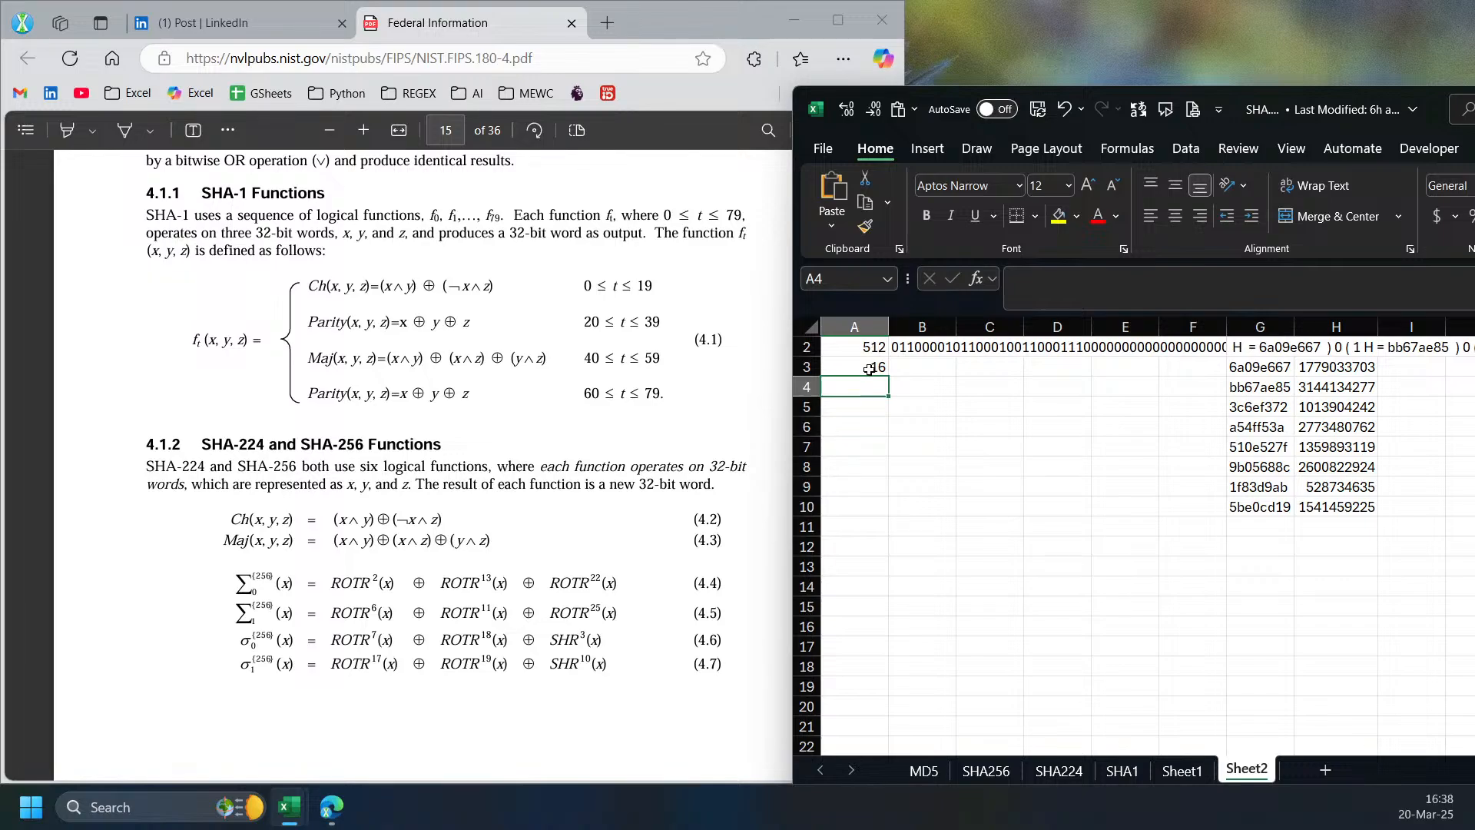
pyautogui.click(872, 369)
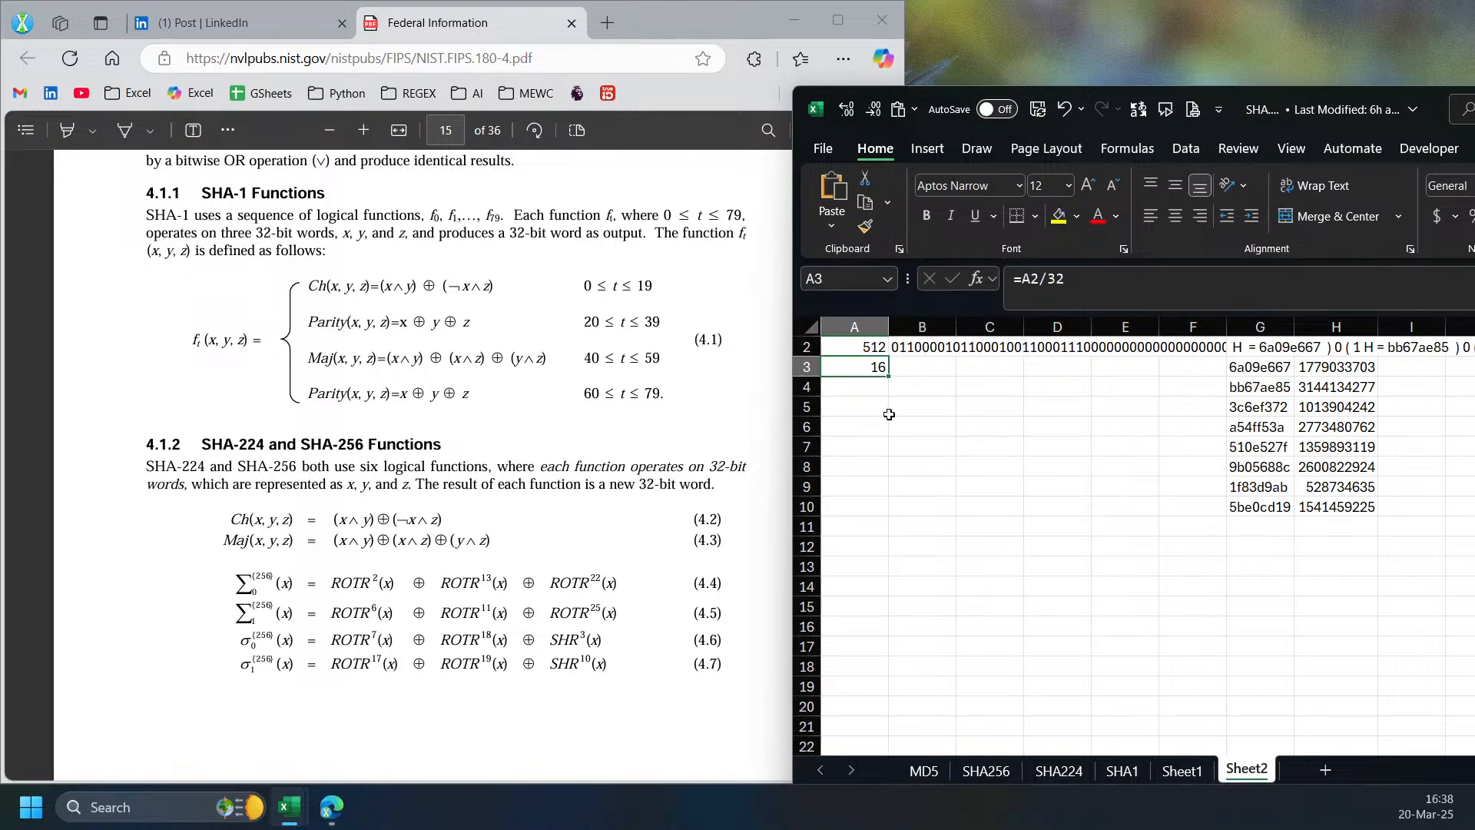
# - Split the padded message into sixteen 32-bit words in B3 with =MID(B2,SEQUENCE(16,,,32),32)
pyautogui.click(925, 377)
pyautogui.write('=mi')
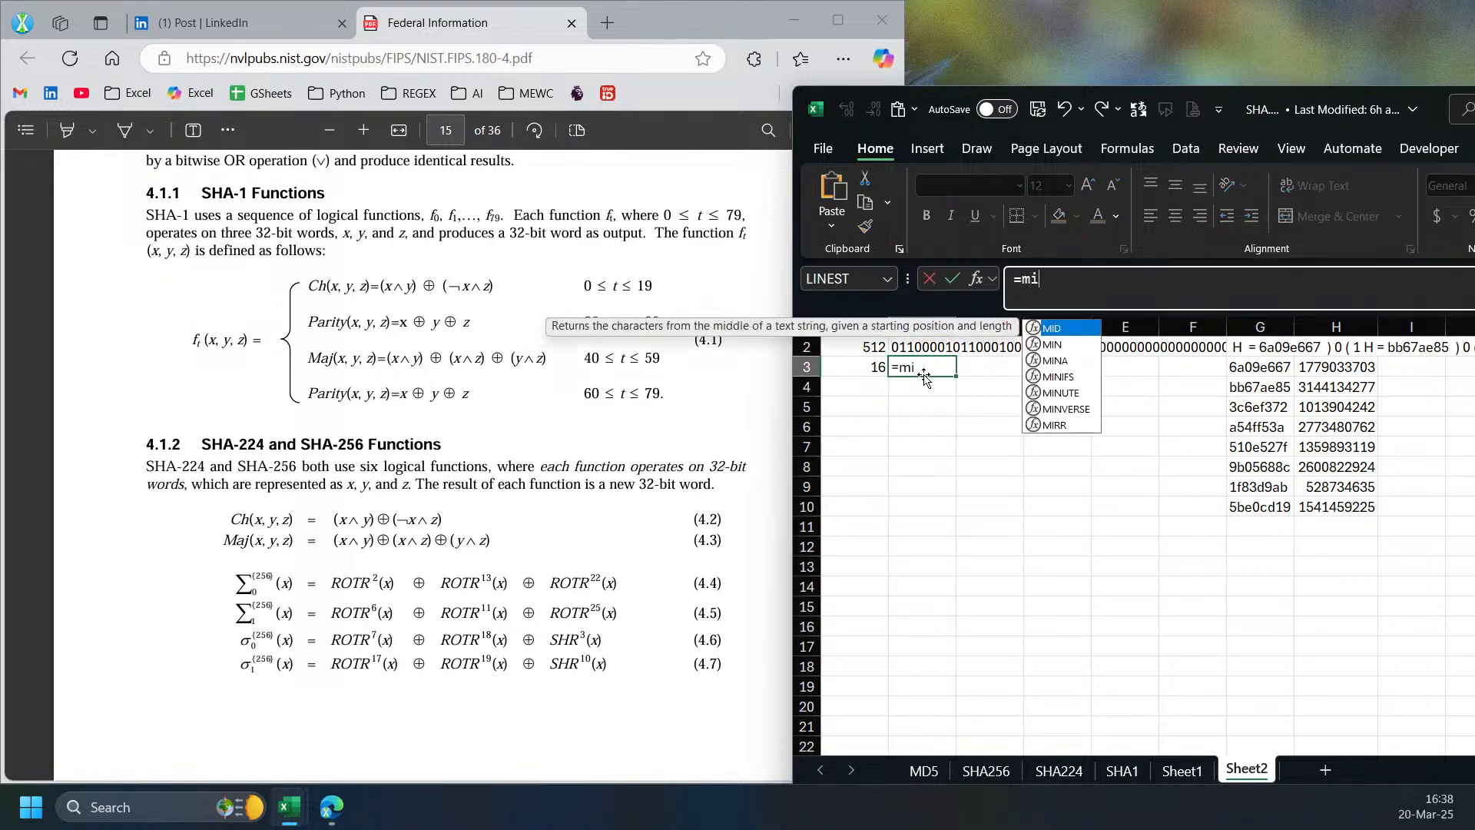
pyautogui.press('Tab')
pyautogui.write('B2')
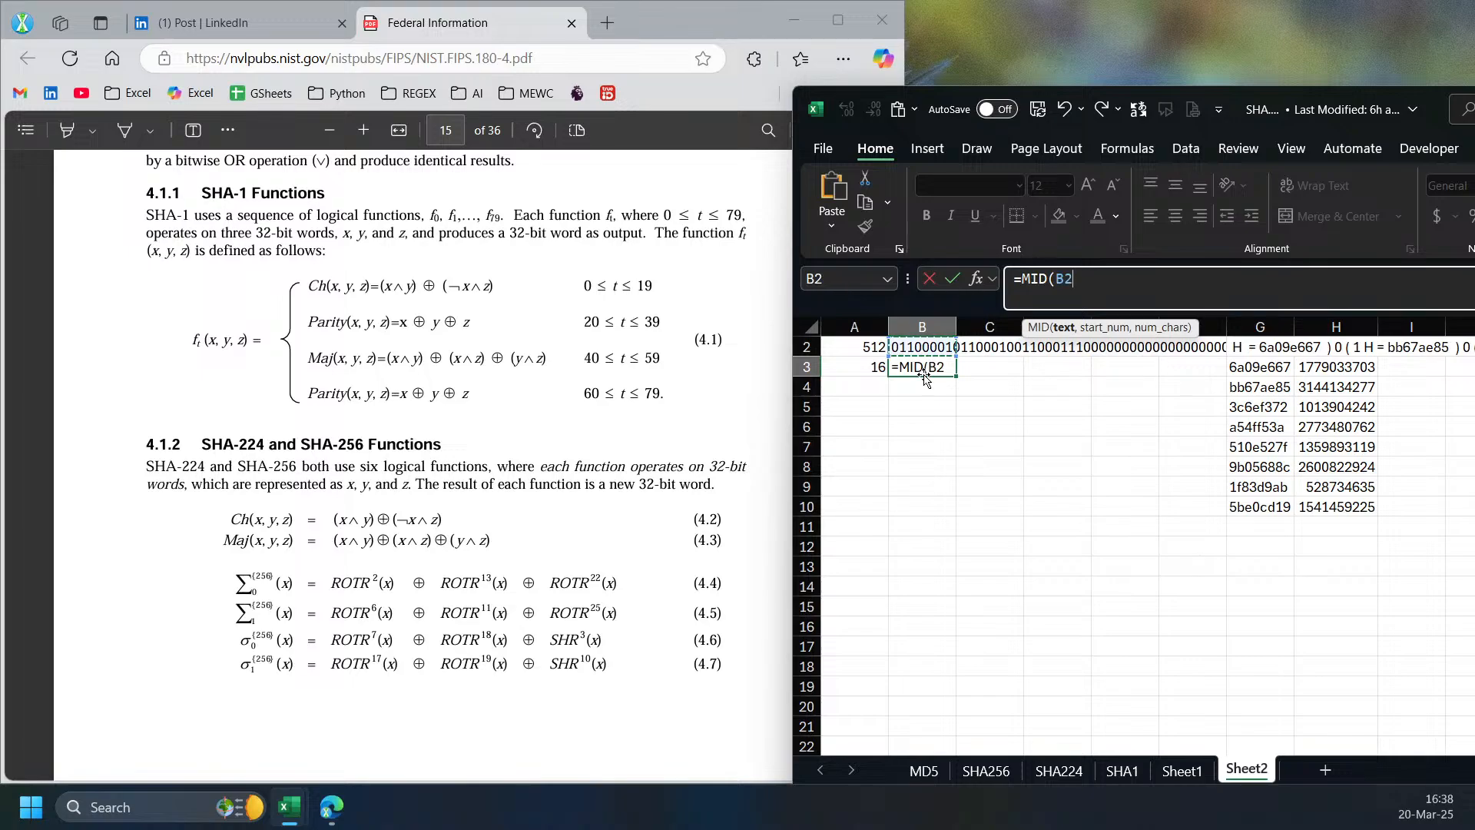
pyautogui.write(',SEQUENCE(16')
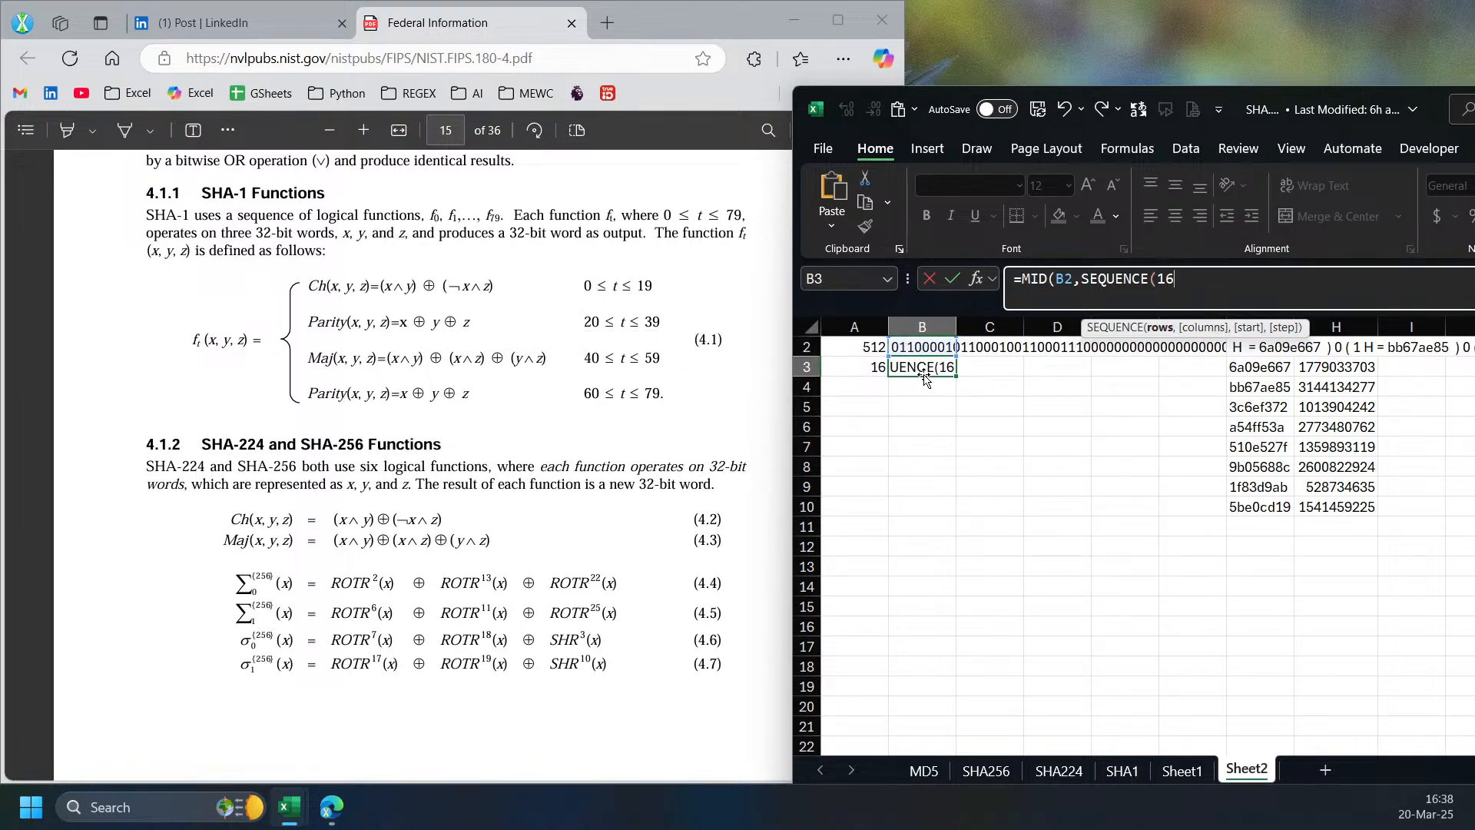
pyautogui.write(',,')
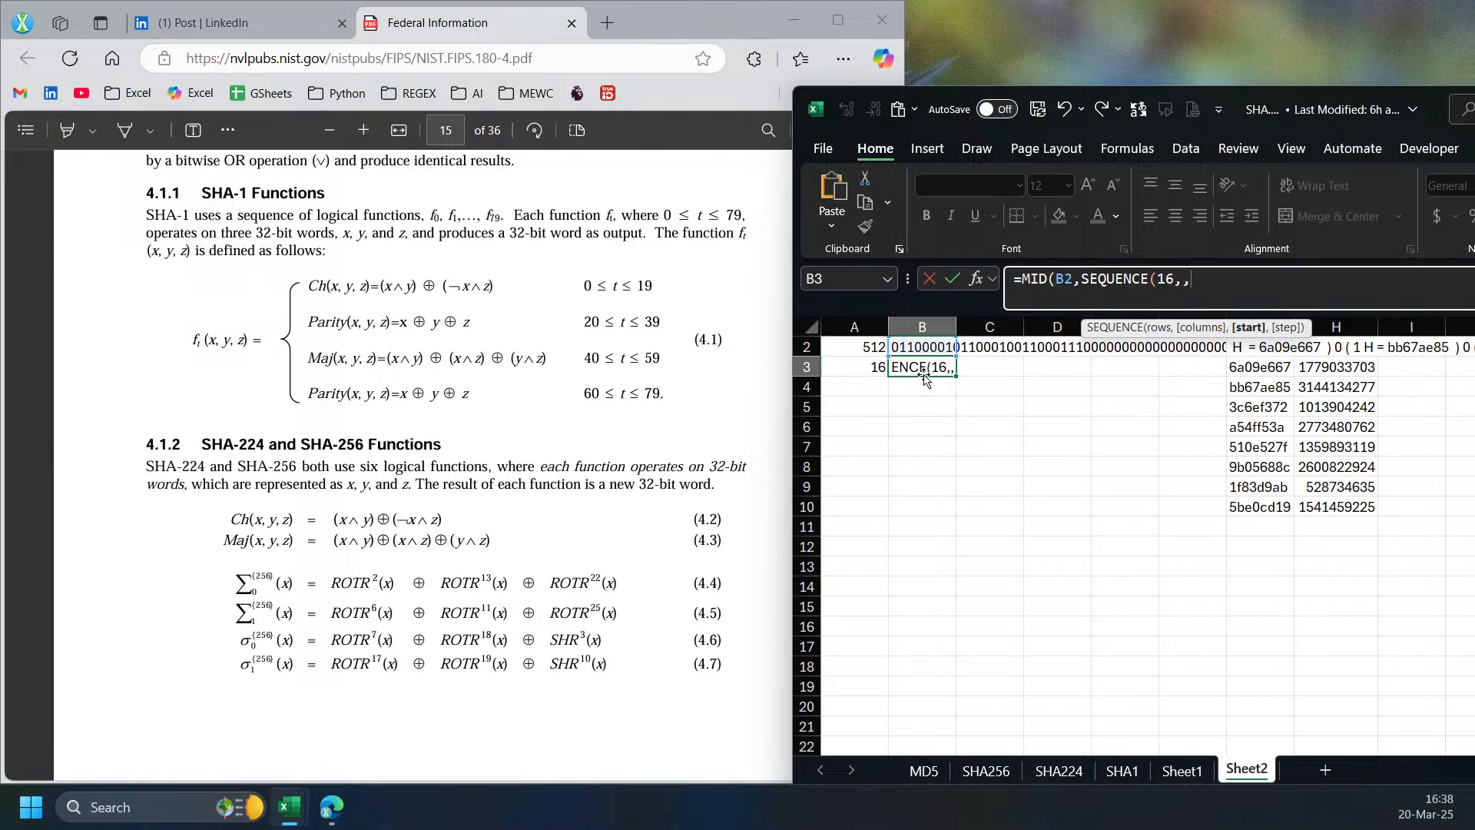
pyautogui.write(',')
pyautogui.write('3')
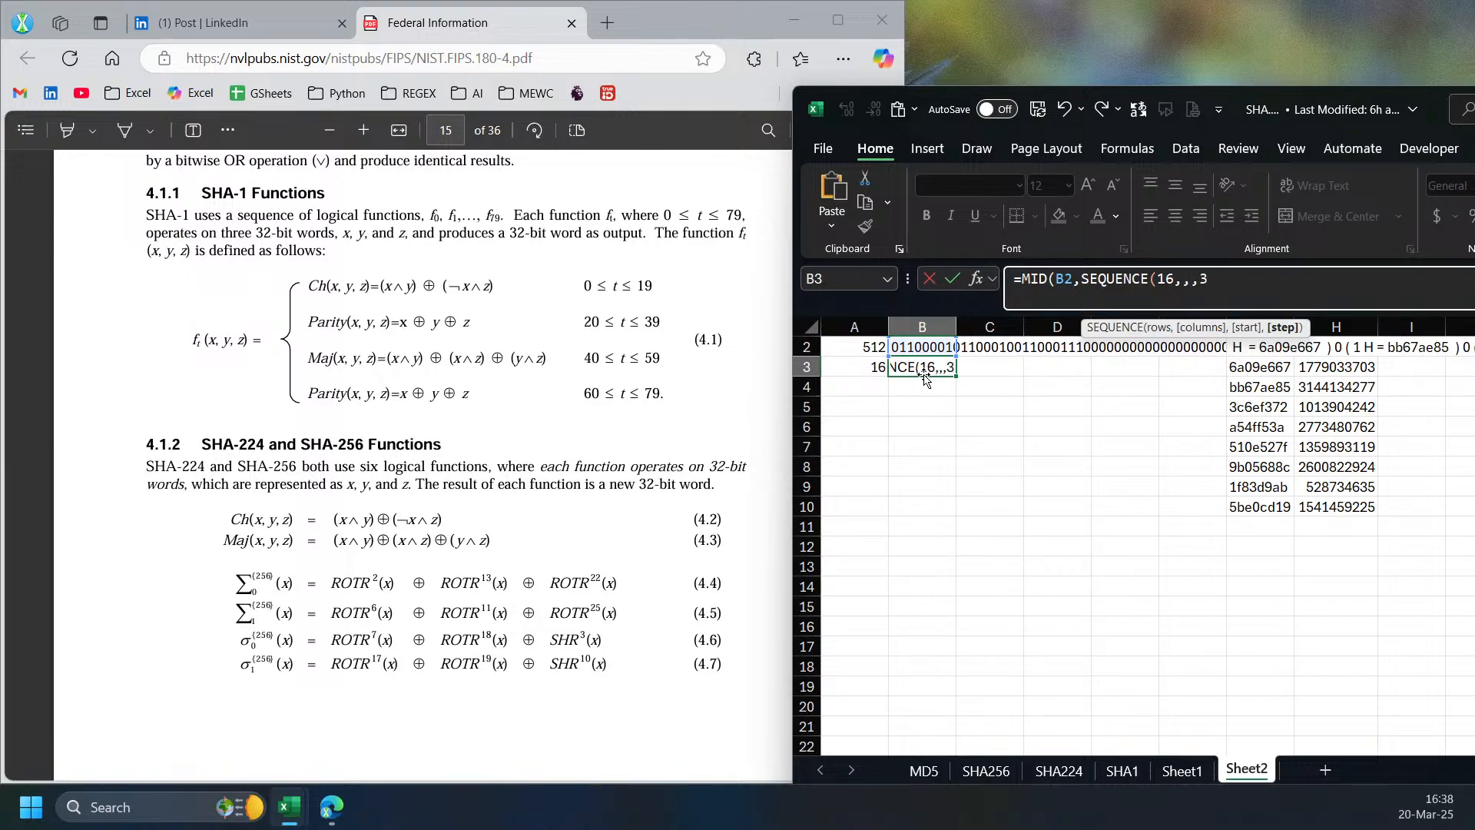
pyautogui.write('2),')
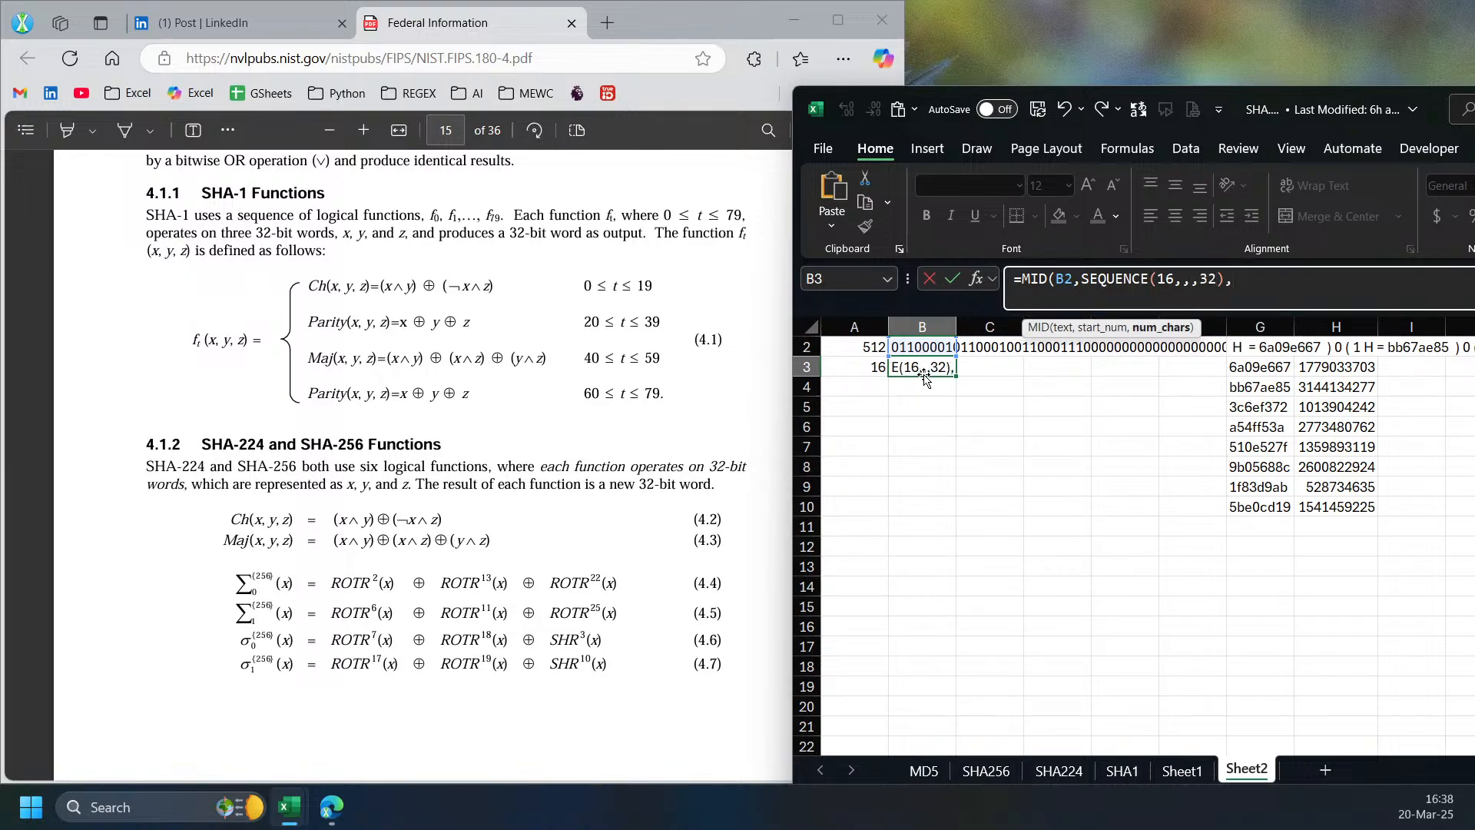
pyautogui.write('32)')
pyautogui.press('Return')
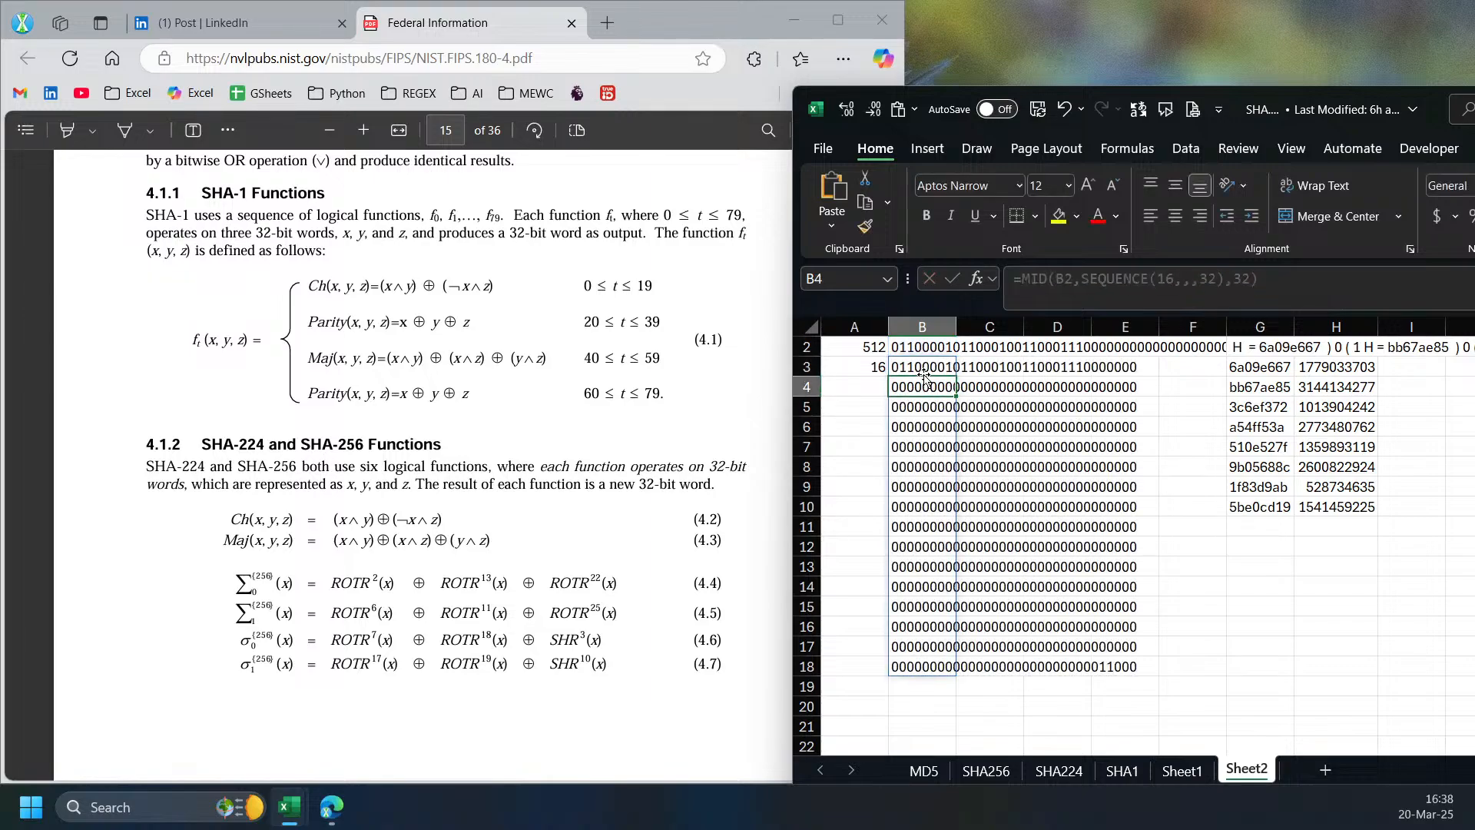
pyautogui.click(925, 370)
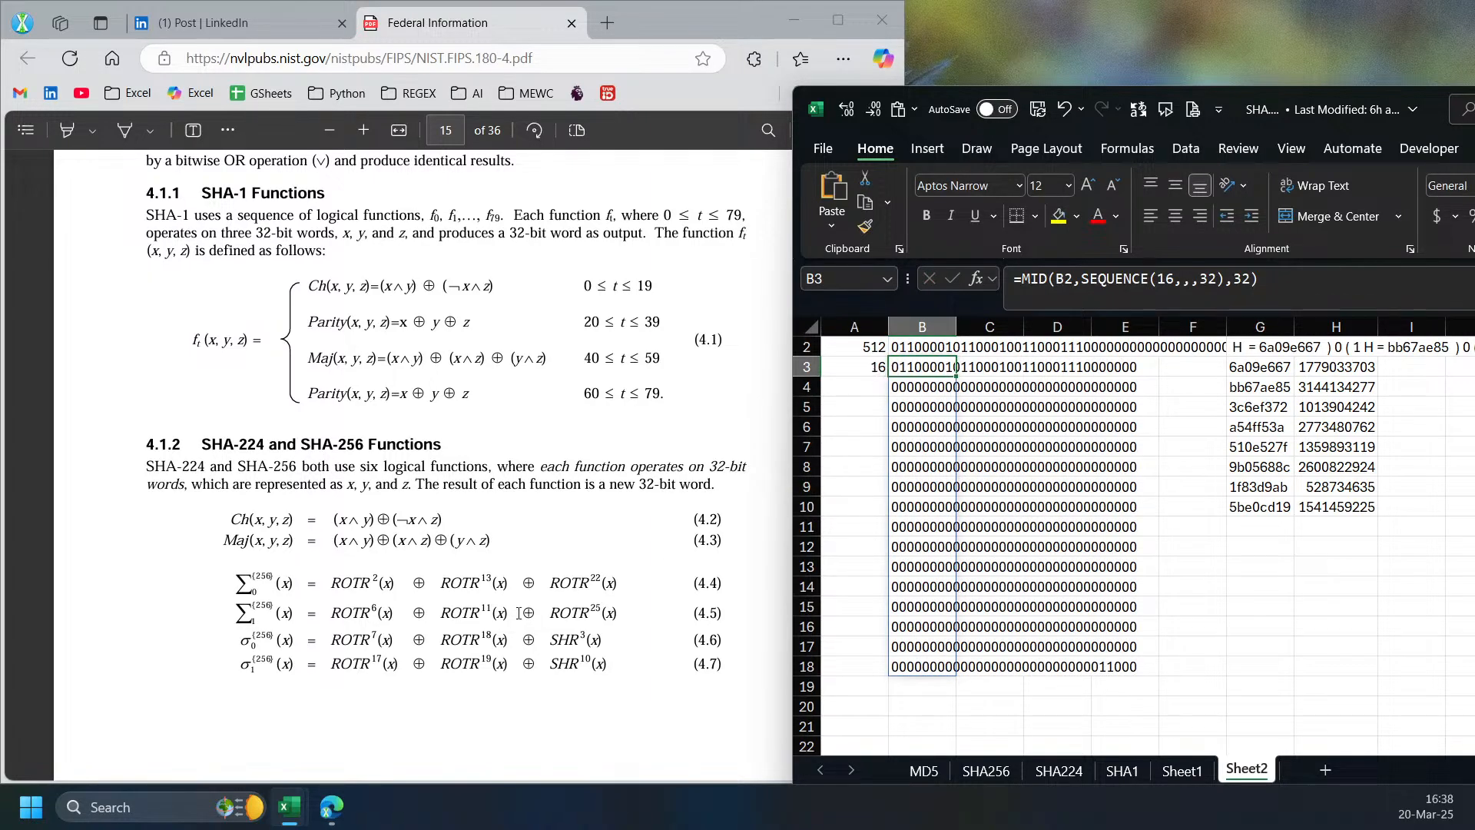
# - Return to the message schedule in section 6.2.2, SHA-256 Hash Computation, of the standard
pyautogui.scroll(-15, 544, 603)
pyautogui.scroll(-20, 448, 529)
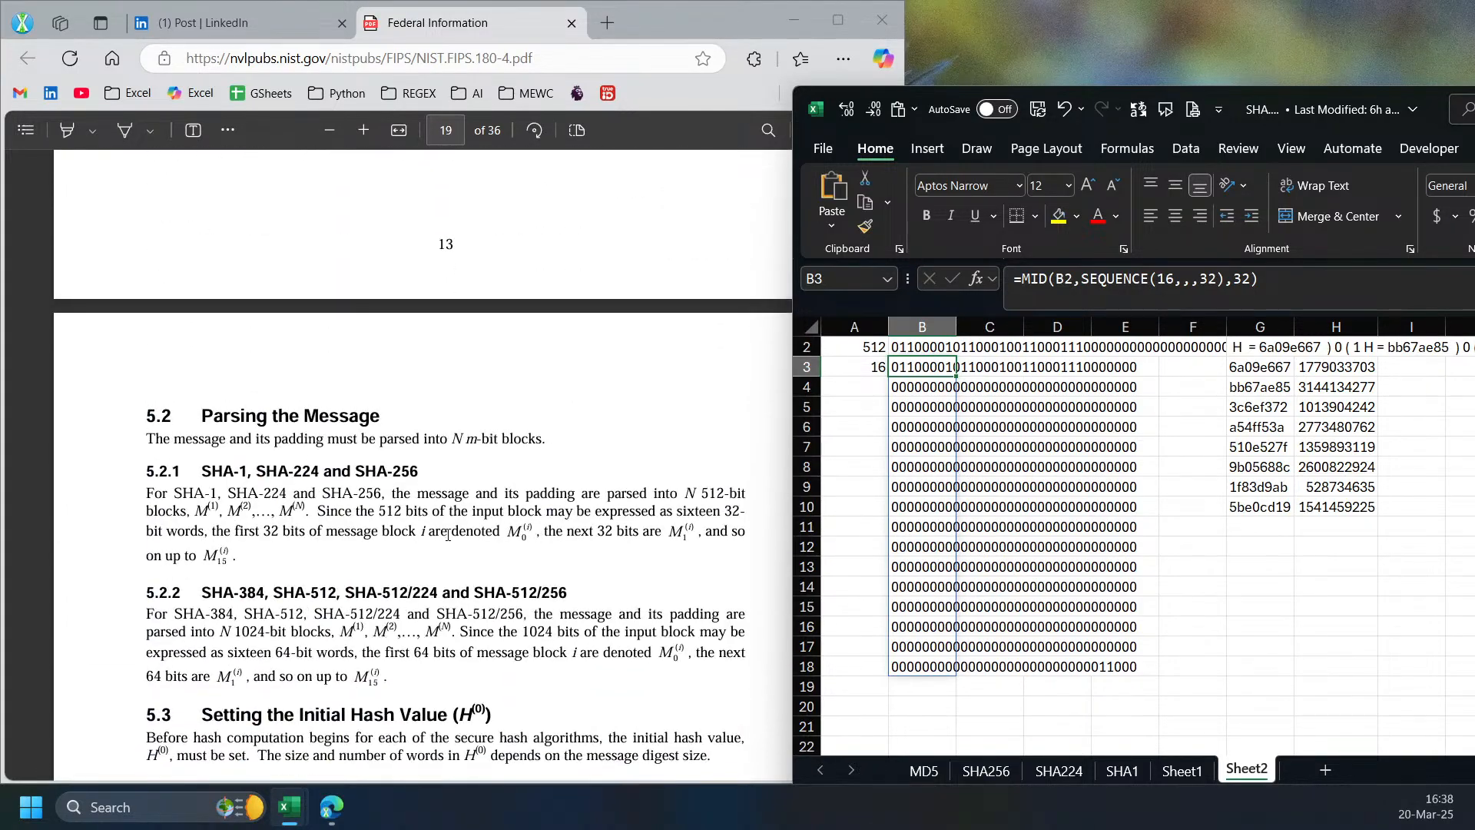
pyautogui.scroll(-1, 448, 534)
pyautogui.scroll(-15, 447, 534)
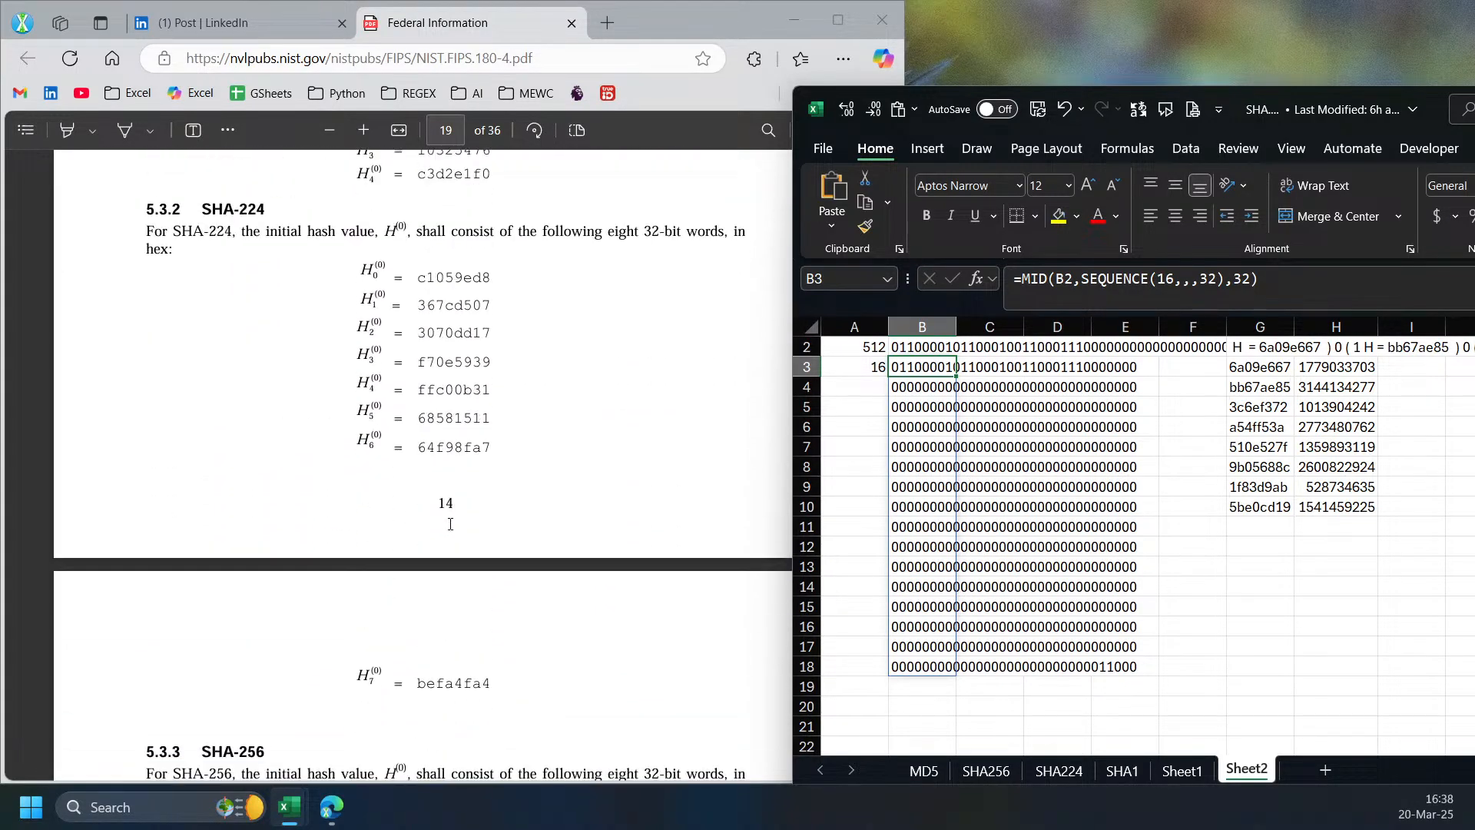
pyautogui.scroll(-15, 448, 513)
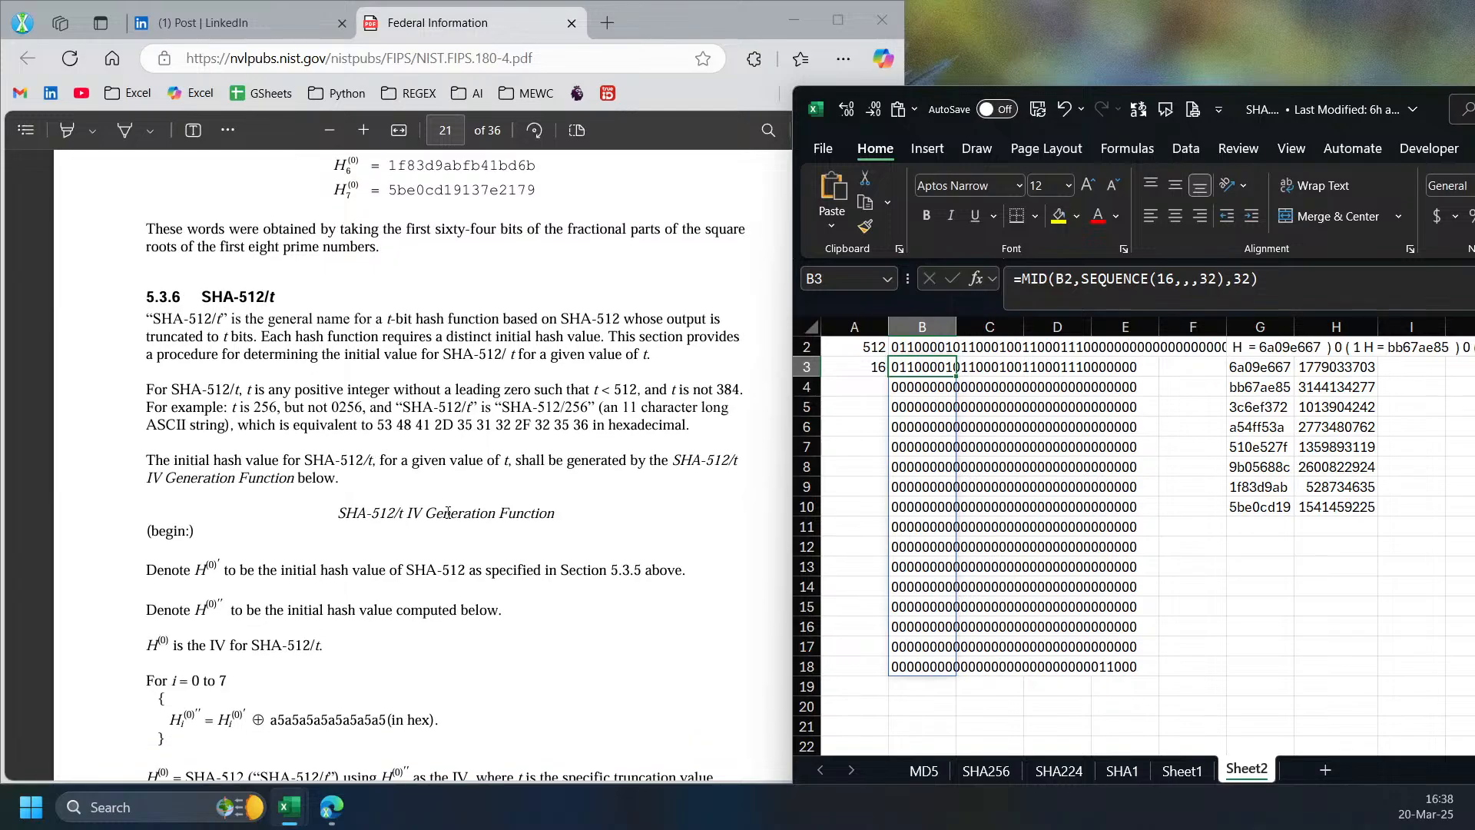
pyautogui.scroll(-4, 448, 512)
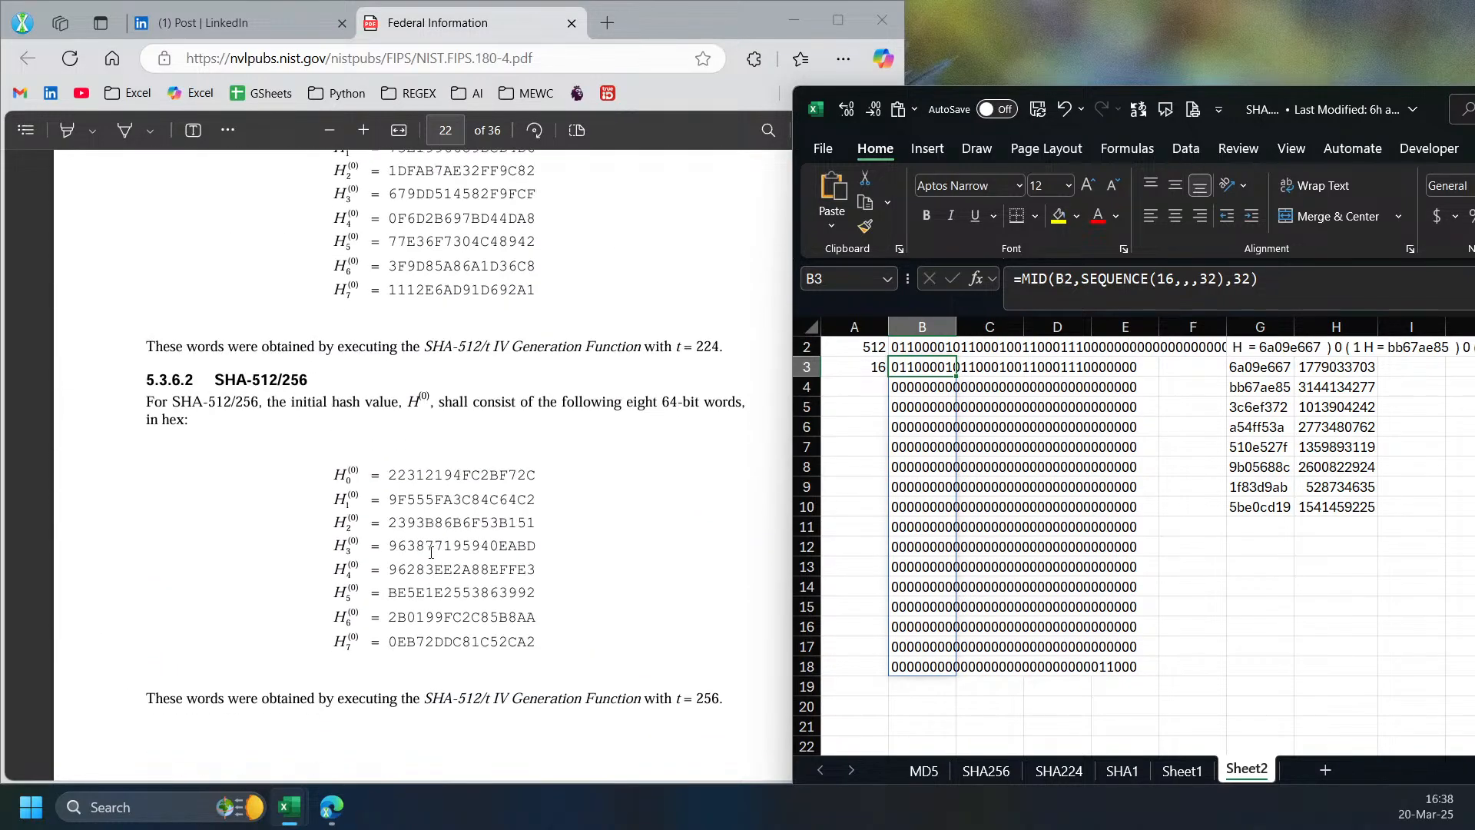
pyautogui.scroll(-6, 448, 516)
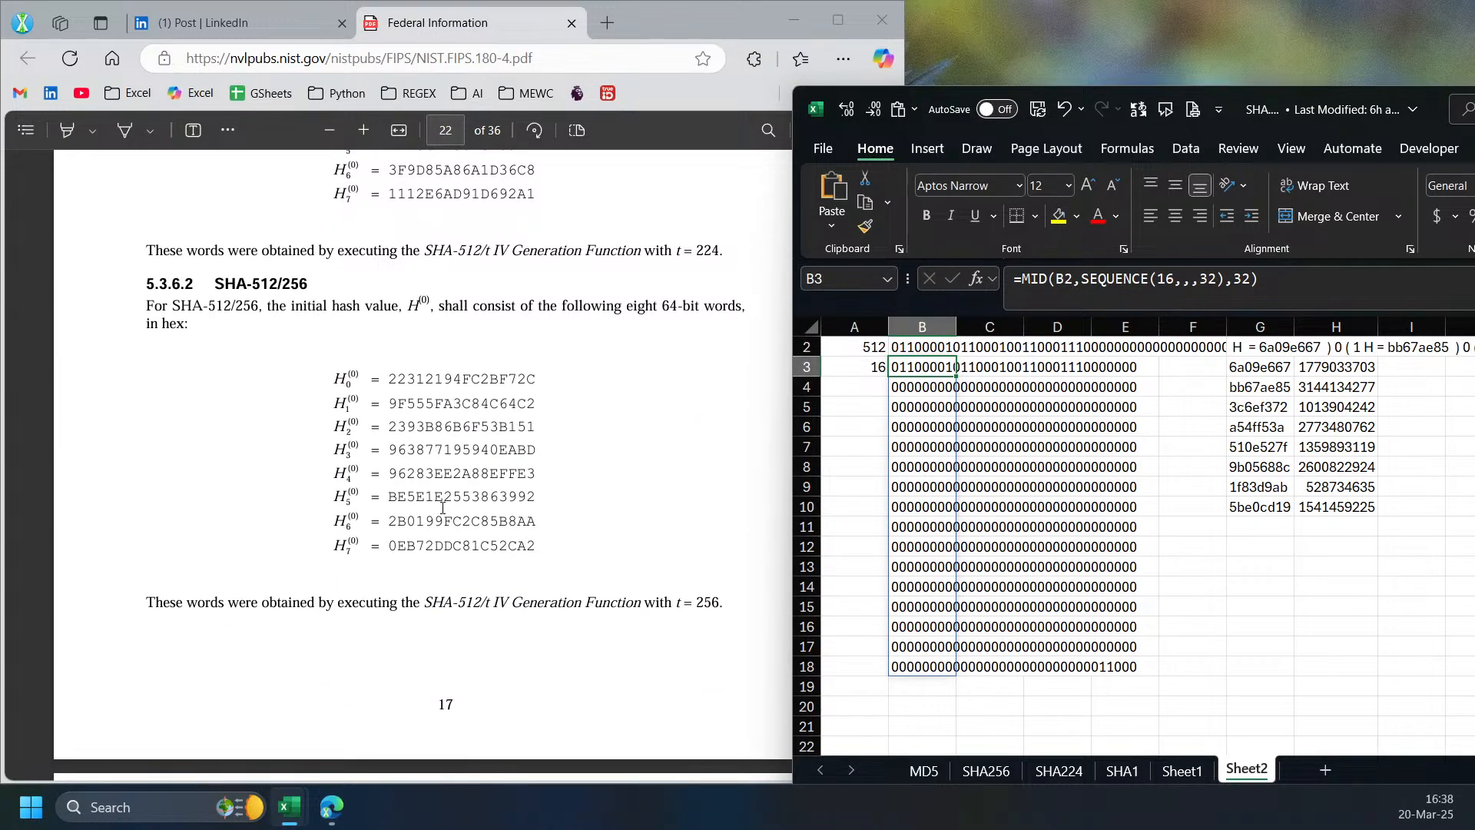
pyautogui.scroll(-15, 442, 513)
pyautogui.scroll(10, 442, 510)
pyautogui.scroll(-9, 446, 498)
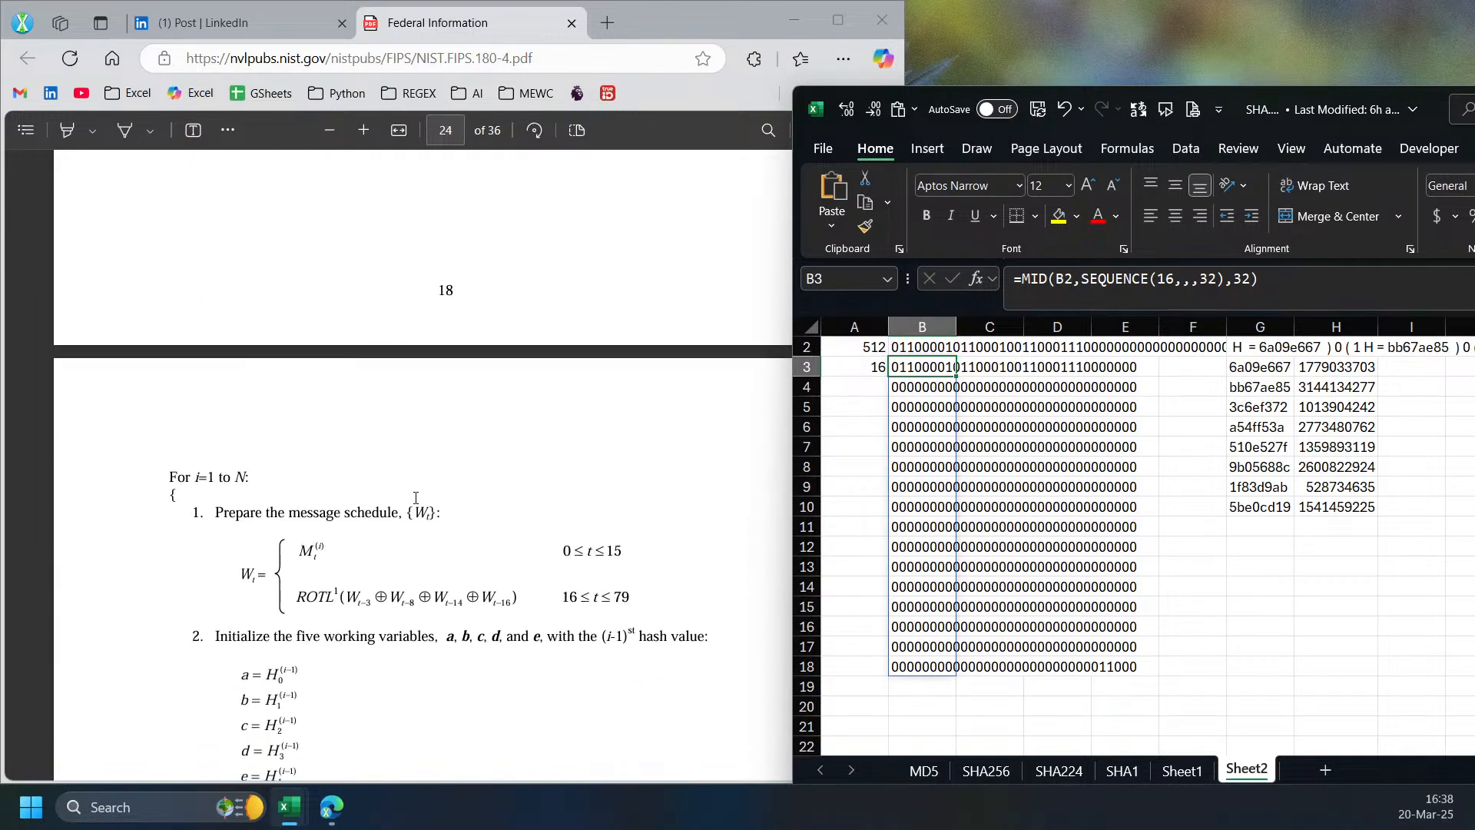
pyautogui.scroll(3, 419, 503)
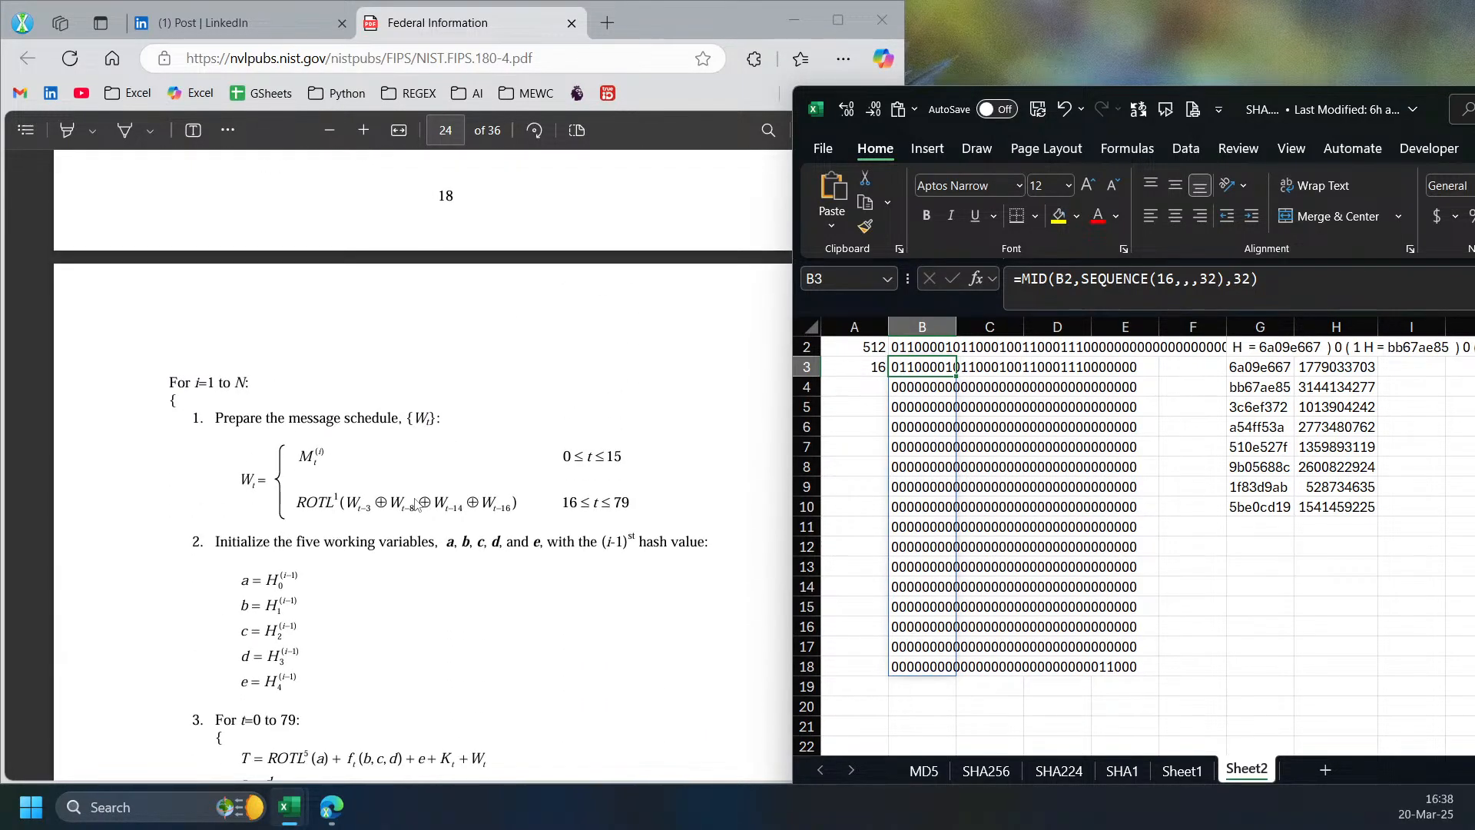
pyautogui.scroll(6, 418, 499)
pyautogui.scroll(-14, 424, 511)
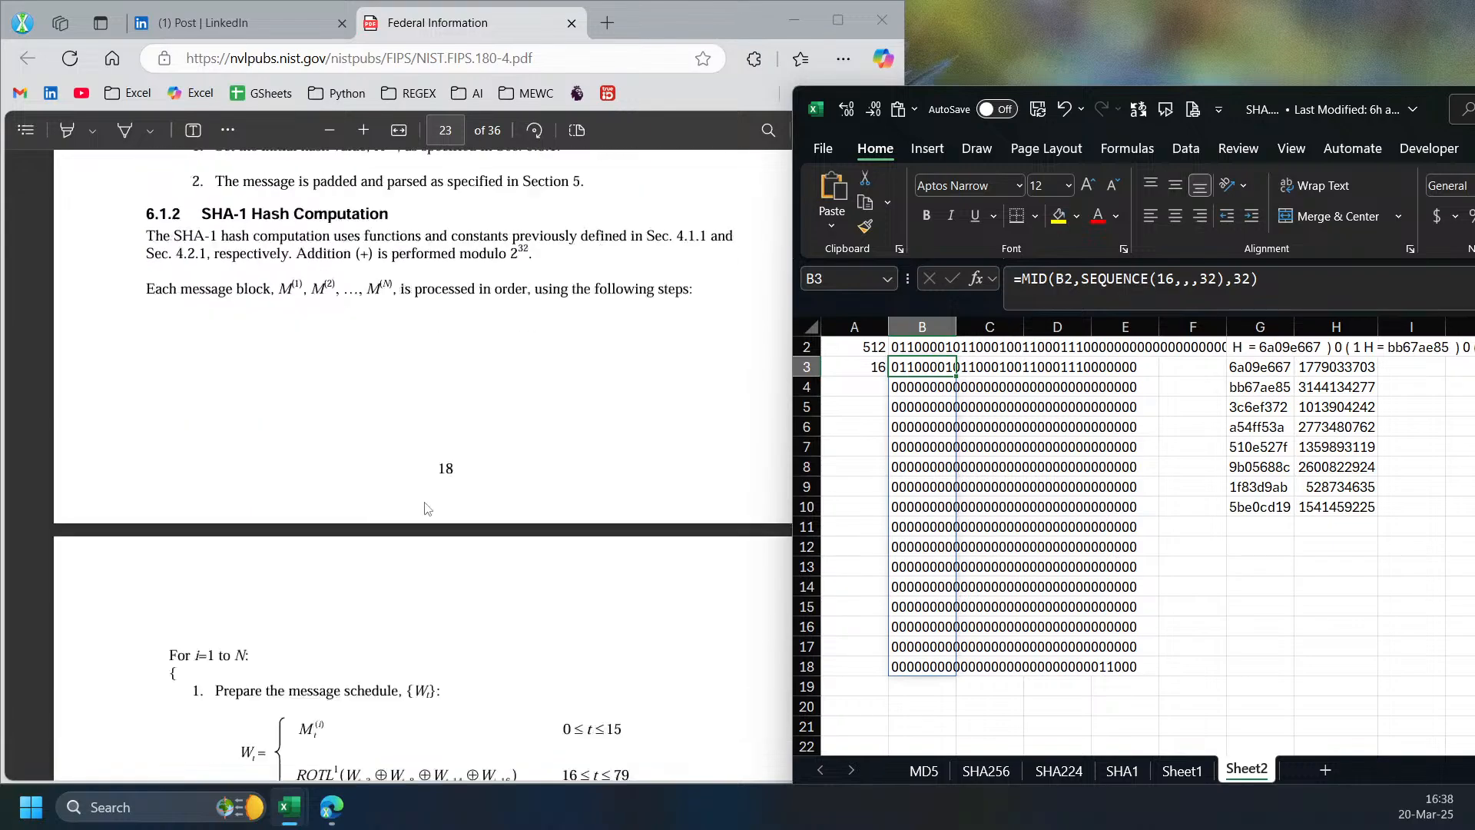
pyautogui.scroll(-18, 435, 537)
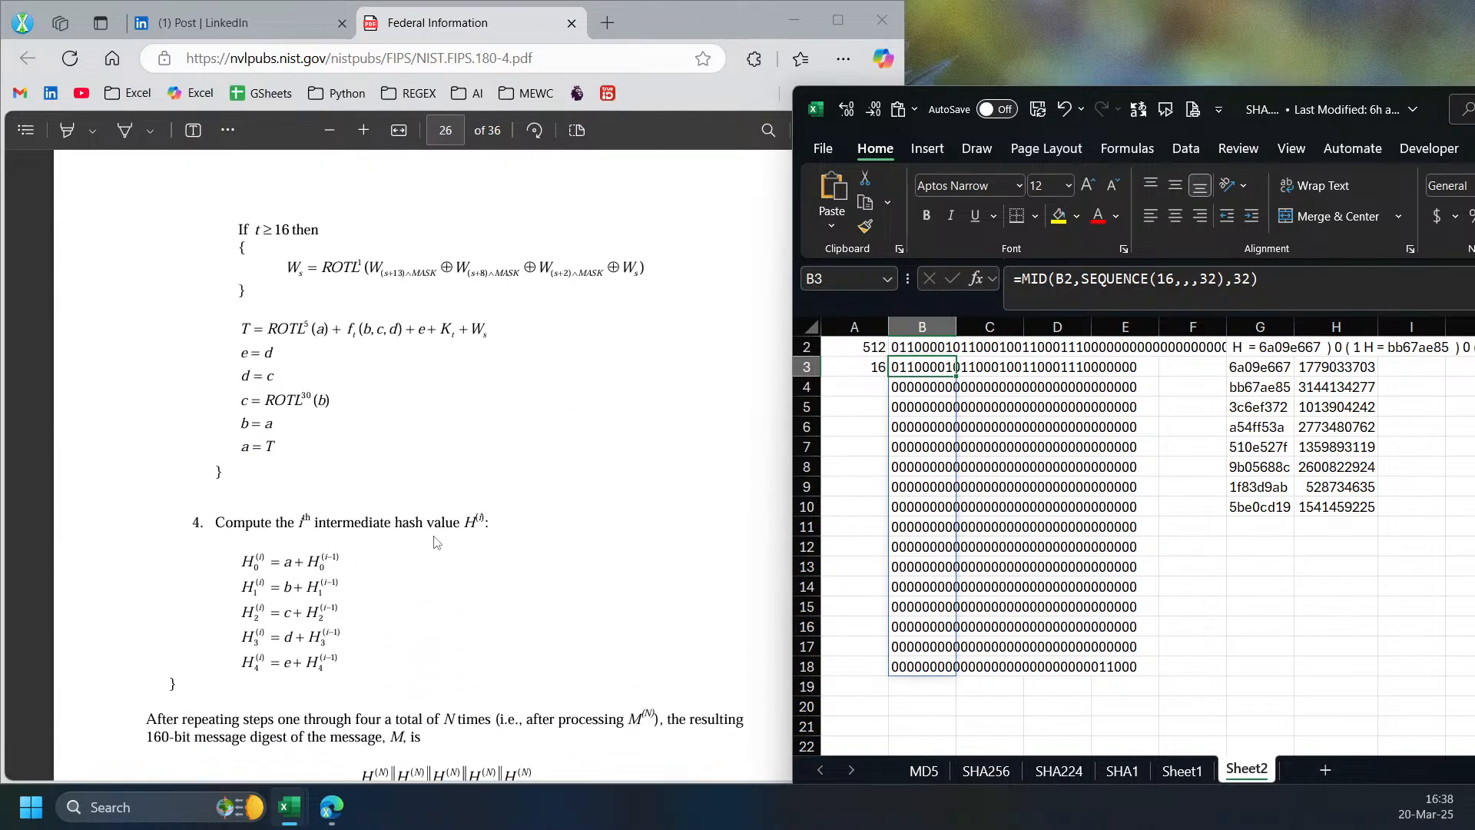
pyautogui.scroll(-12, 434, 541)
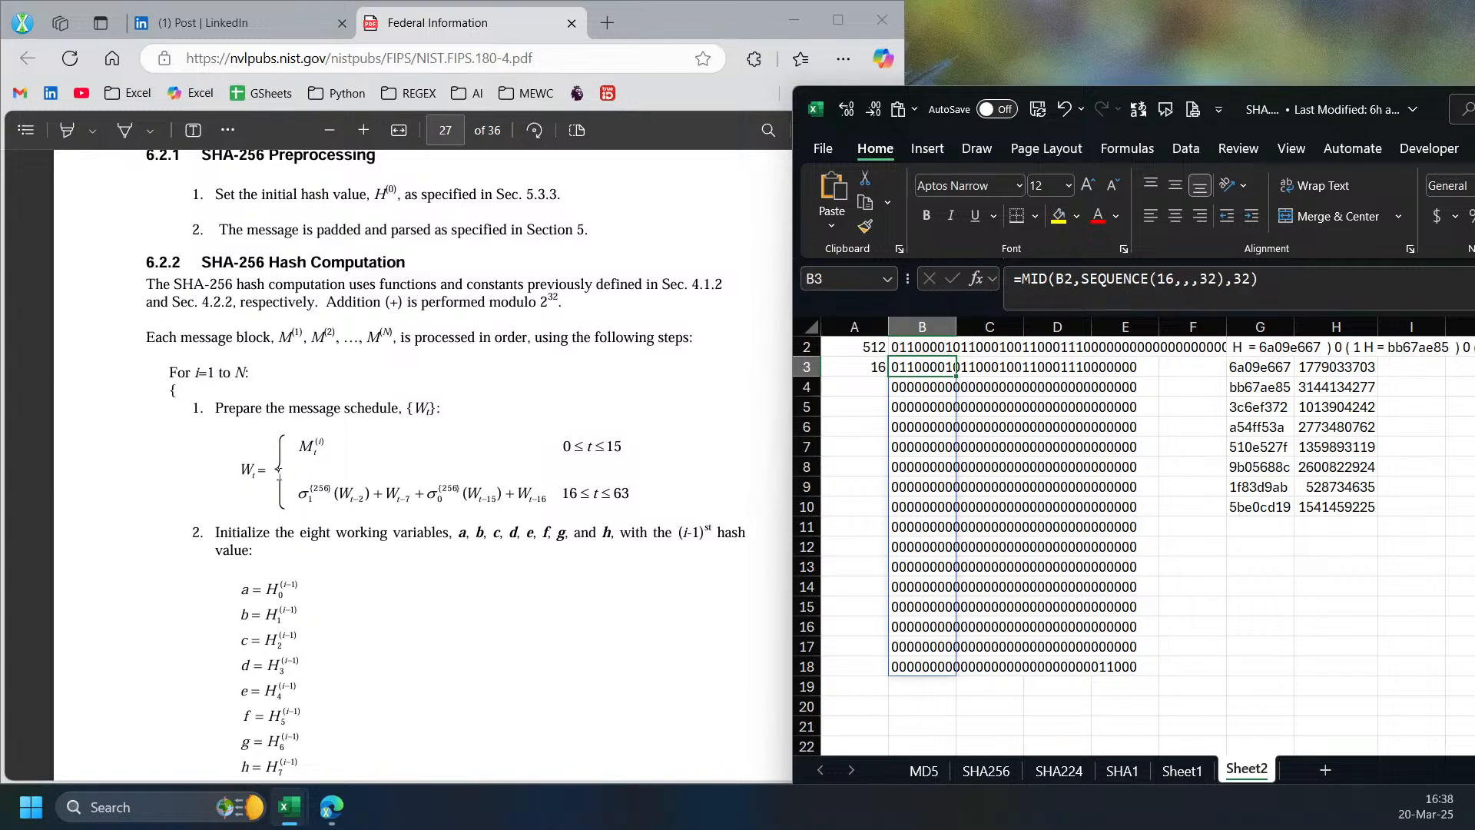
# - Highlight the M term of the message schedule and select the matching 32-bit words in B3:B18
pyautogui.doubleClick(303, 452)
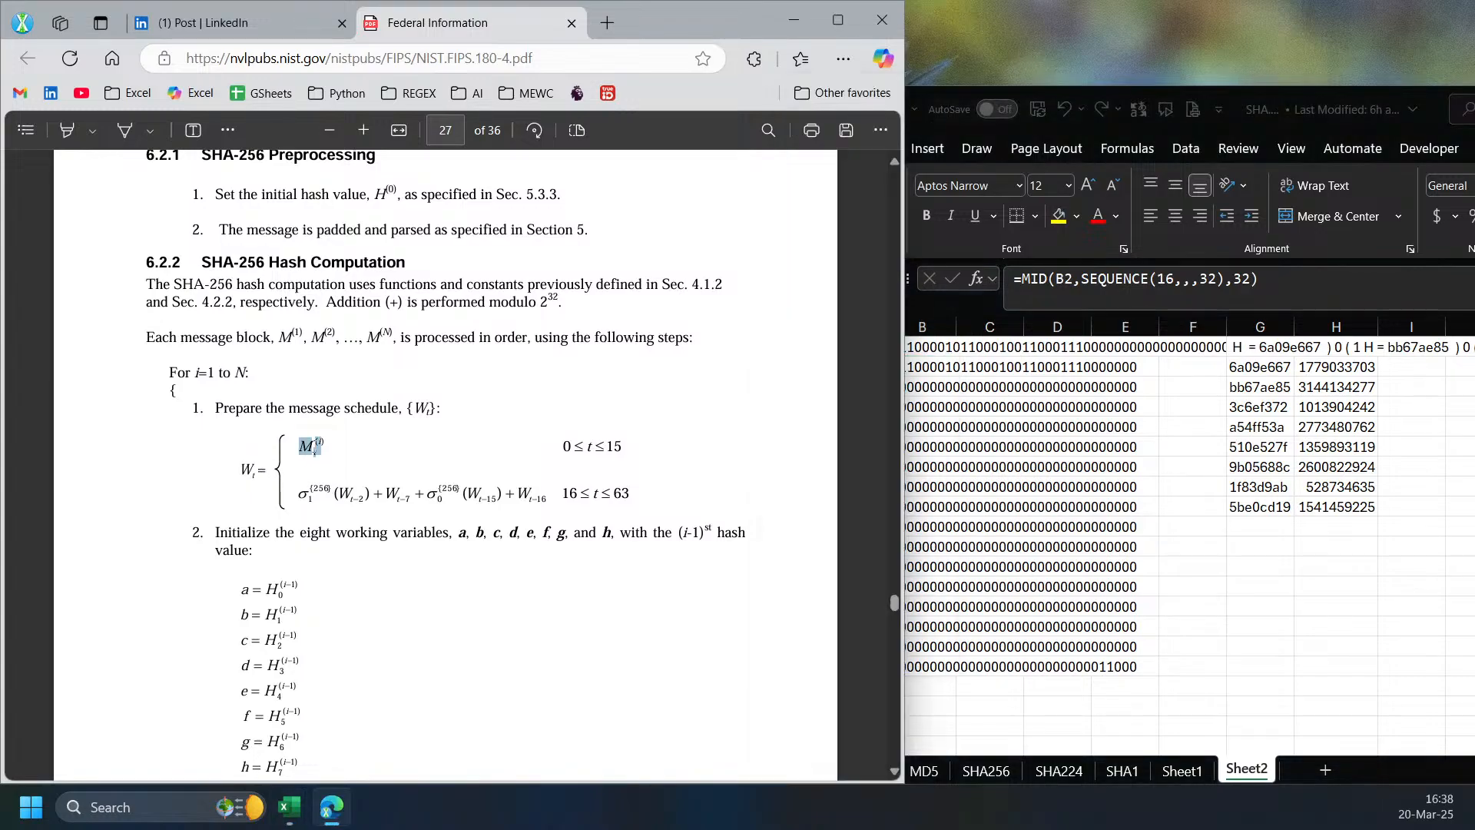
pyautogui.click(1096, 401)
pyautogui.moveTo(916, 368); pyautogui.dragTo(918, 667)
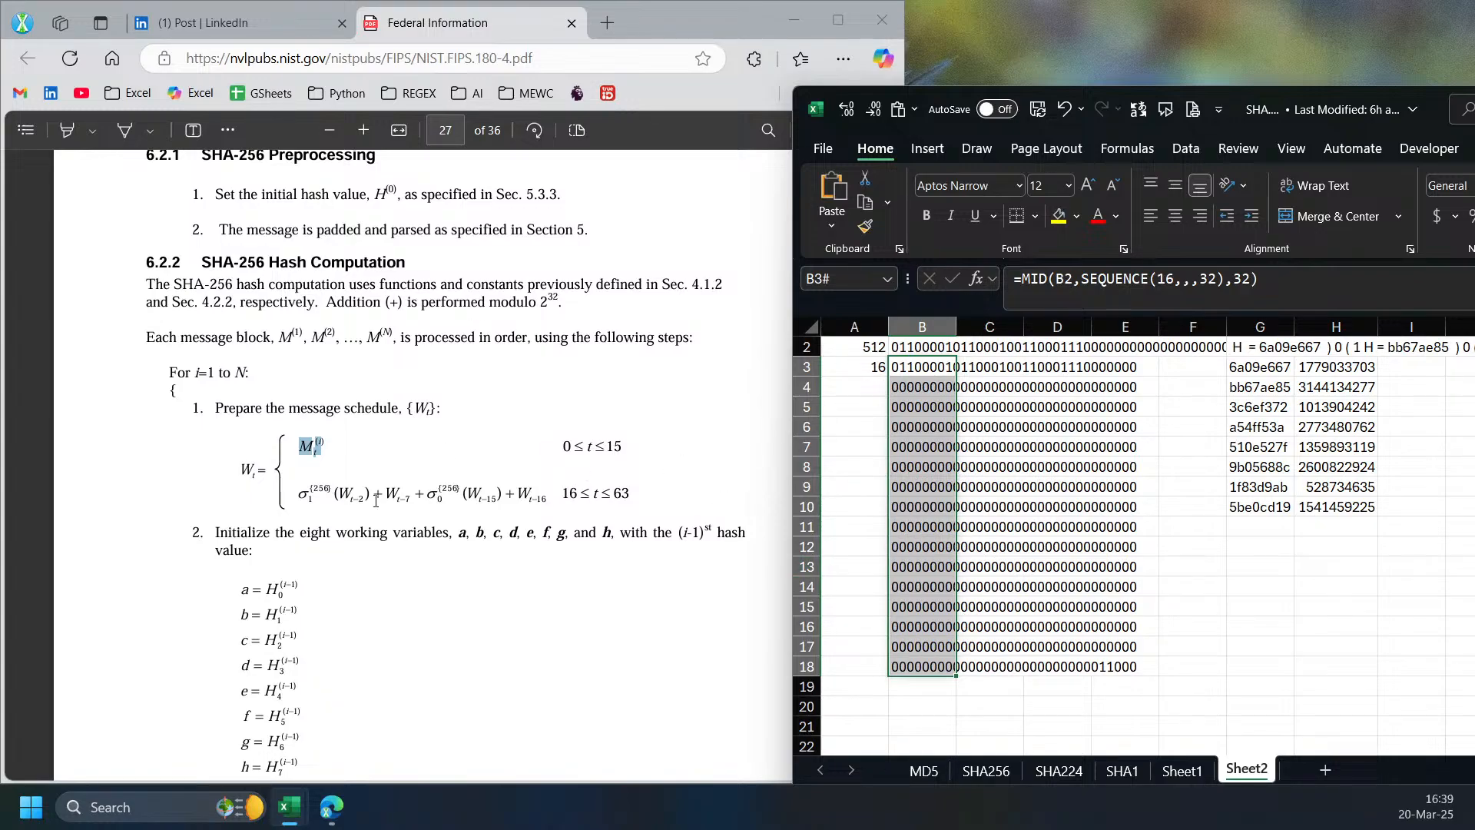
# - Examine the message schedule expression for 16 ≤ t ≤ 63, highlighting the whole expression and the lower bound 16
pyautogui.click(428, 463)
pyautogui.click(428, 463)
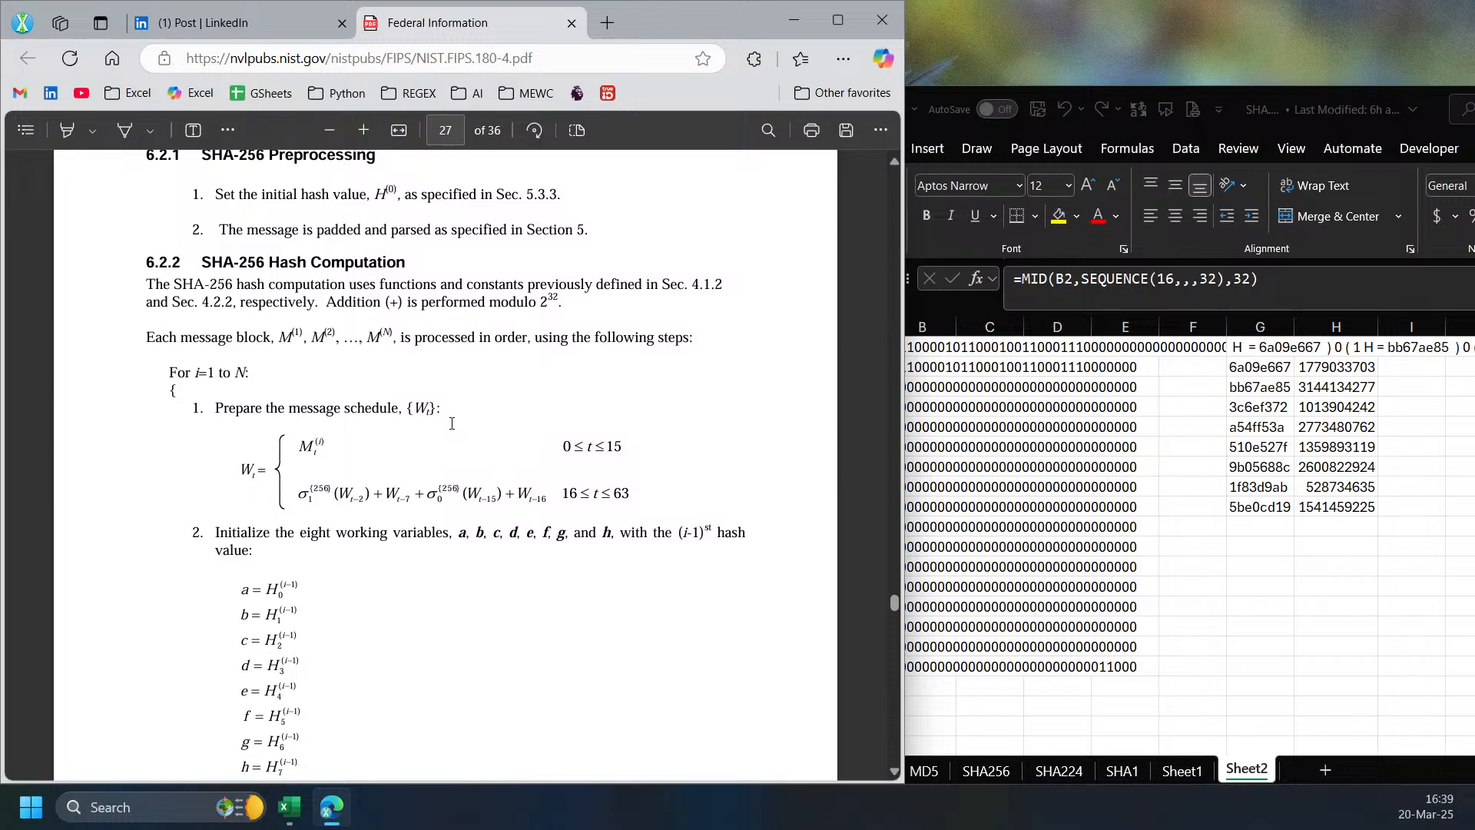
pyautogui.moveTo(300, 495); pyautogui.dragTo(328, 488)
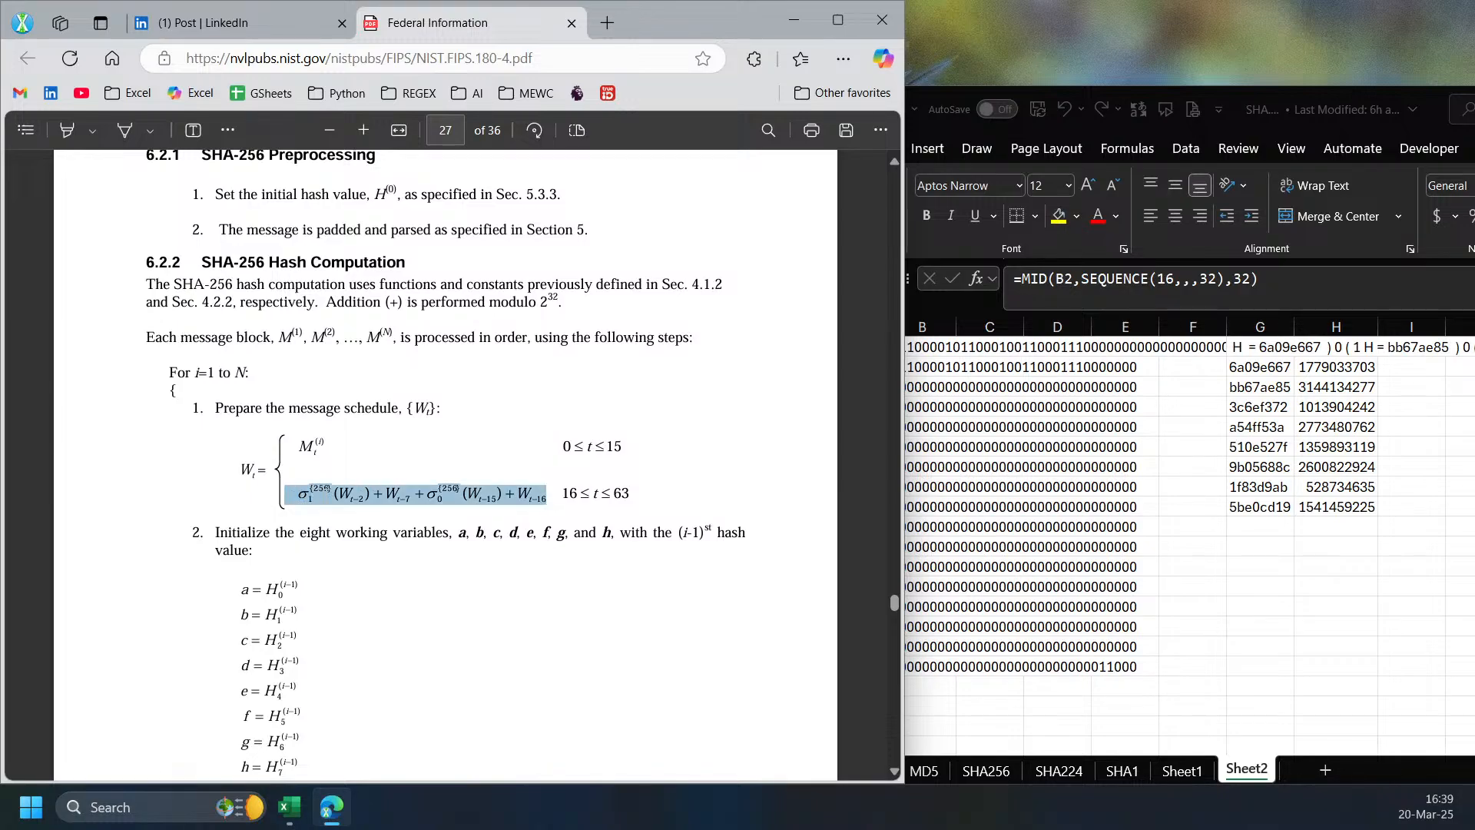
pyautogui.click(306, 504)
pyautogui.doubleClick(307, 497)
pyautogui.click(314, 502)
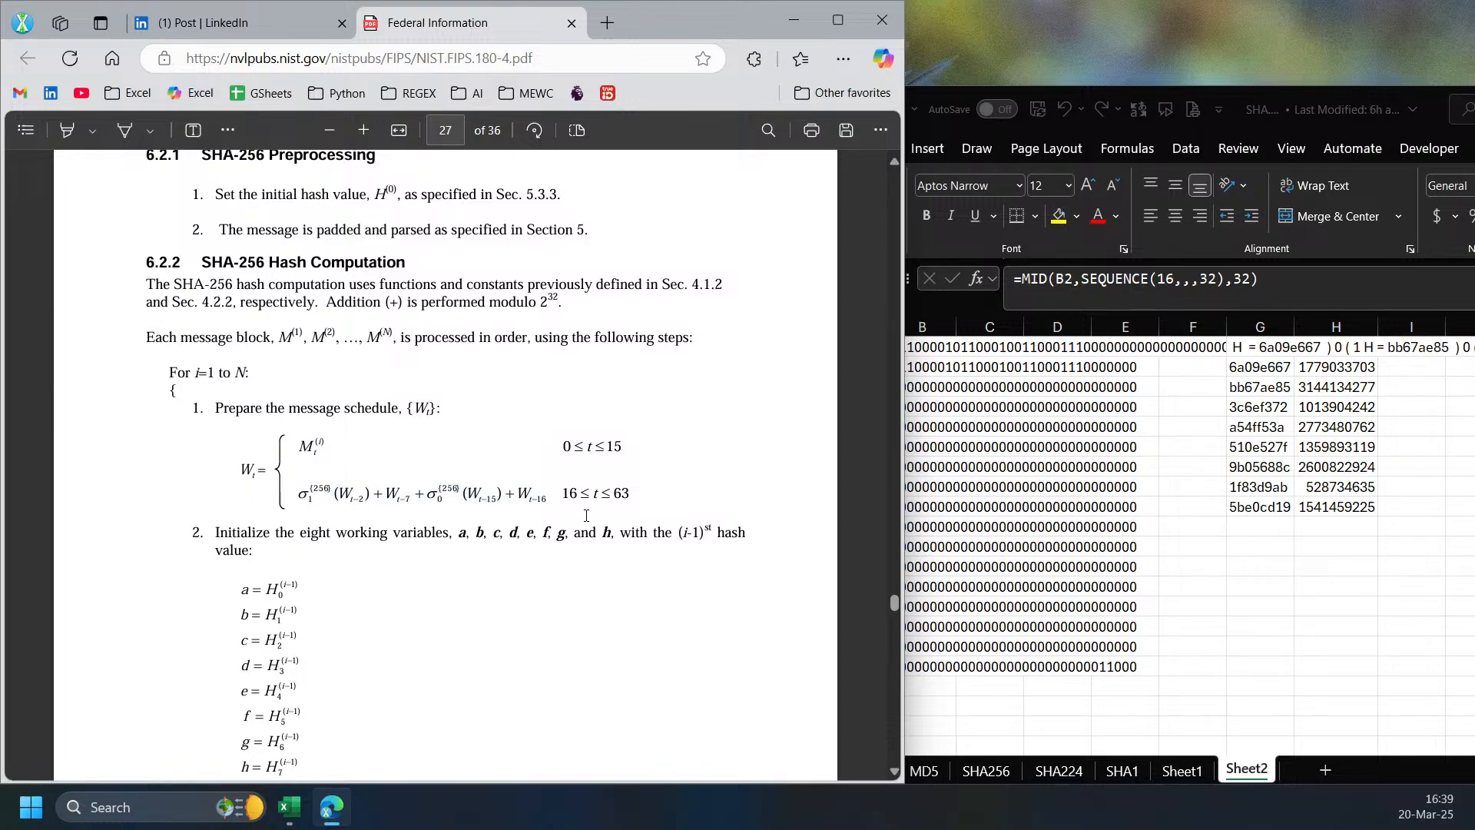
pyautogui.doubleClick(567, 493)
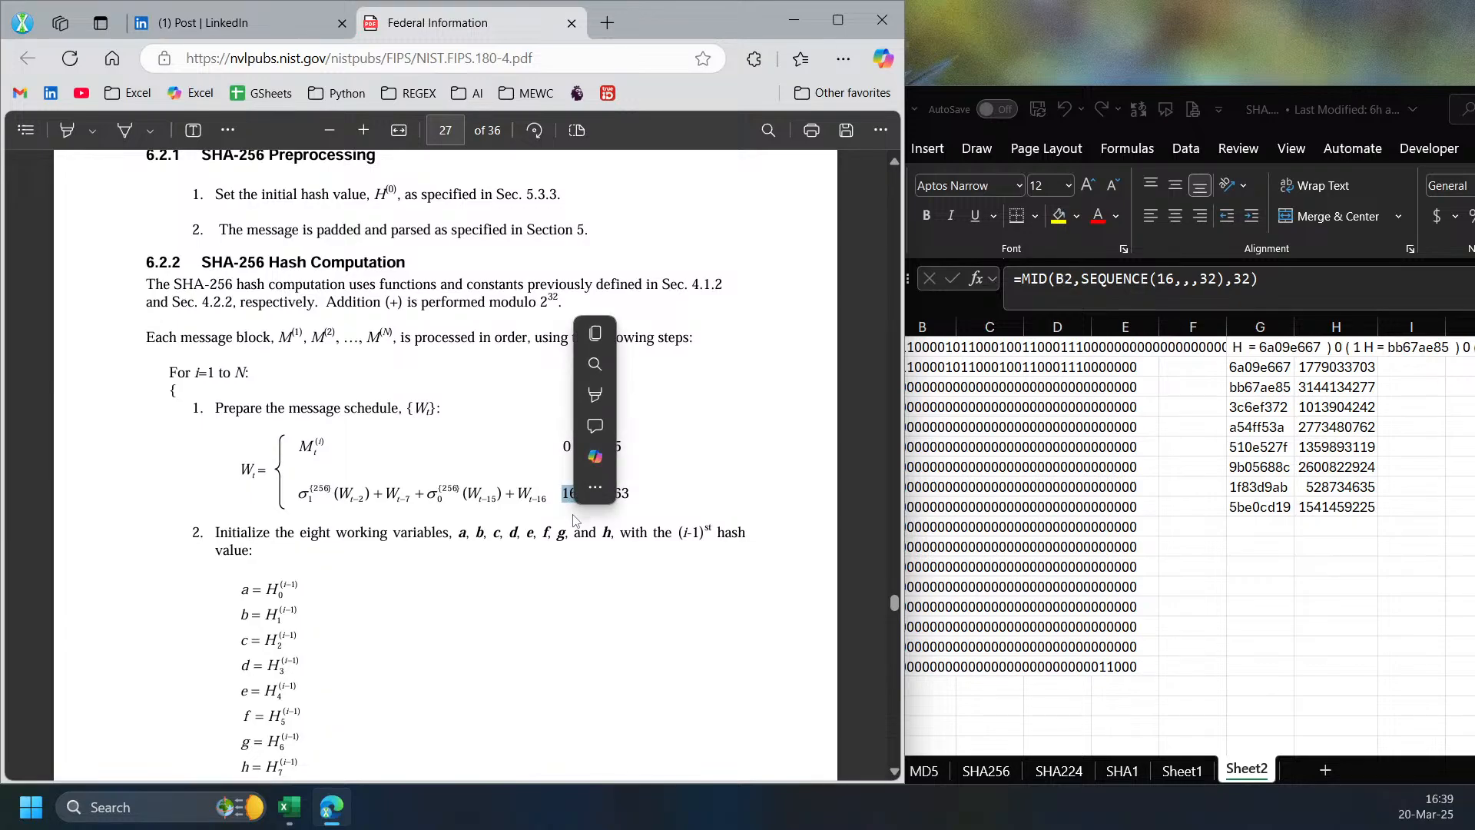
pyautogui.click(357, 505)
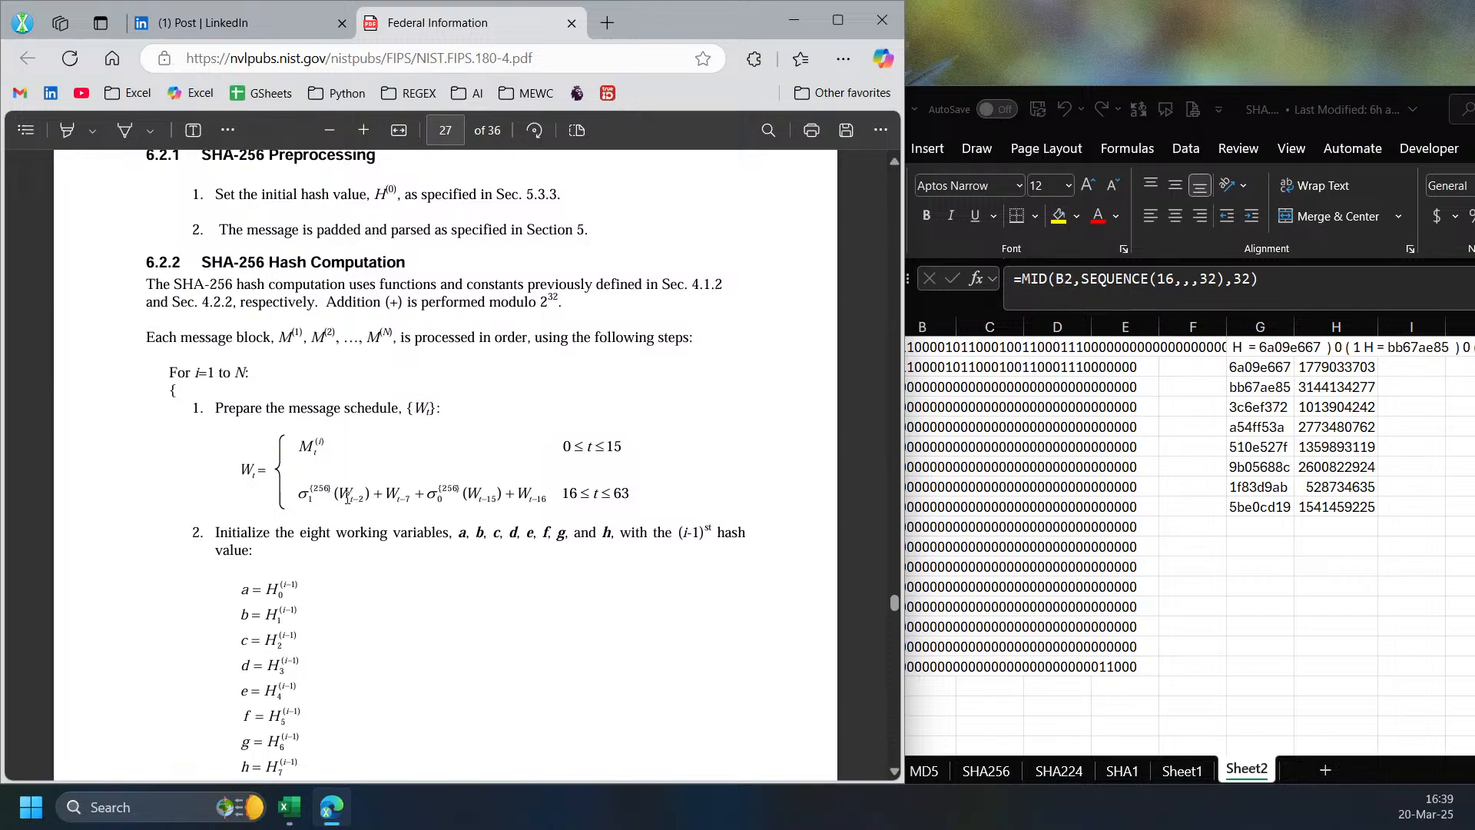
# - Enter 17 in cell B20 as the index of the next schedule word
pyautogui.click(942, 701)
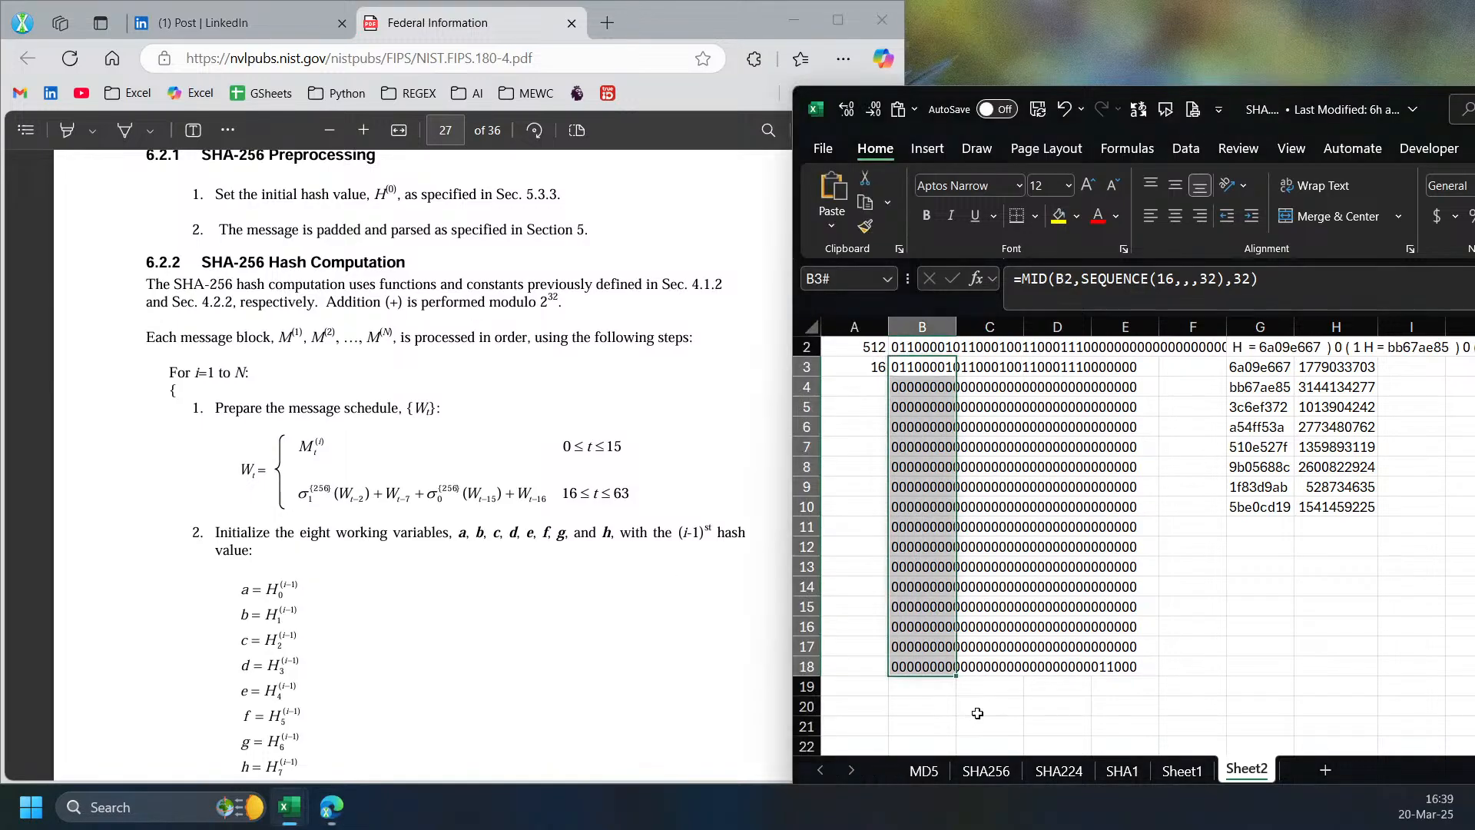
pyautogui.write('17')
pyautogui.press('Tab')
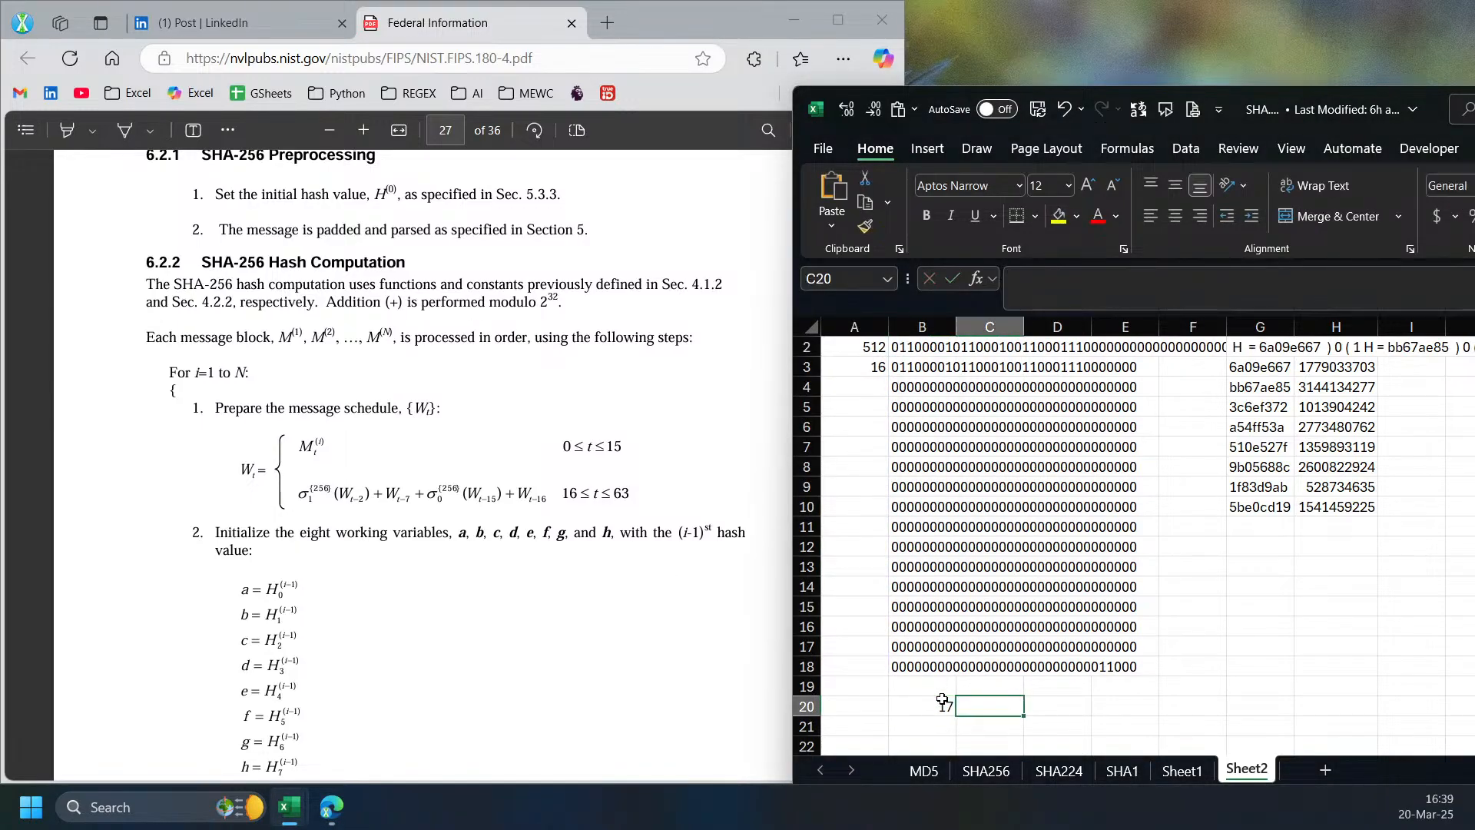
pyautogui.write('1')
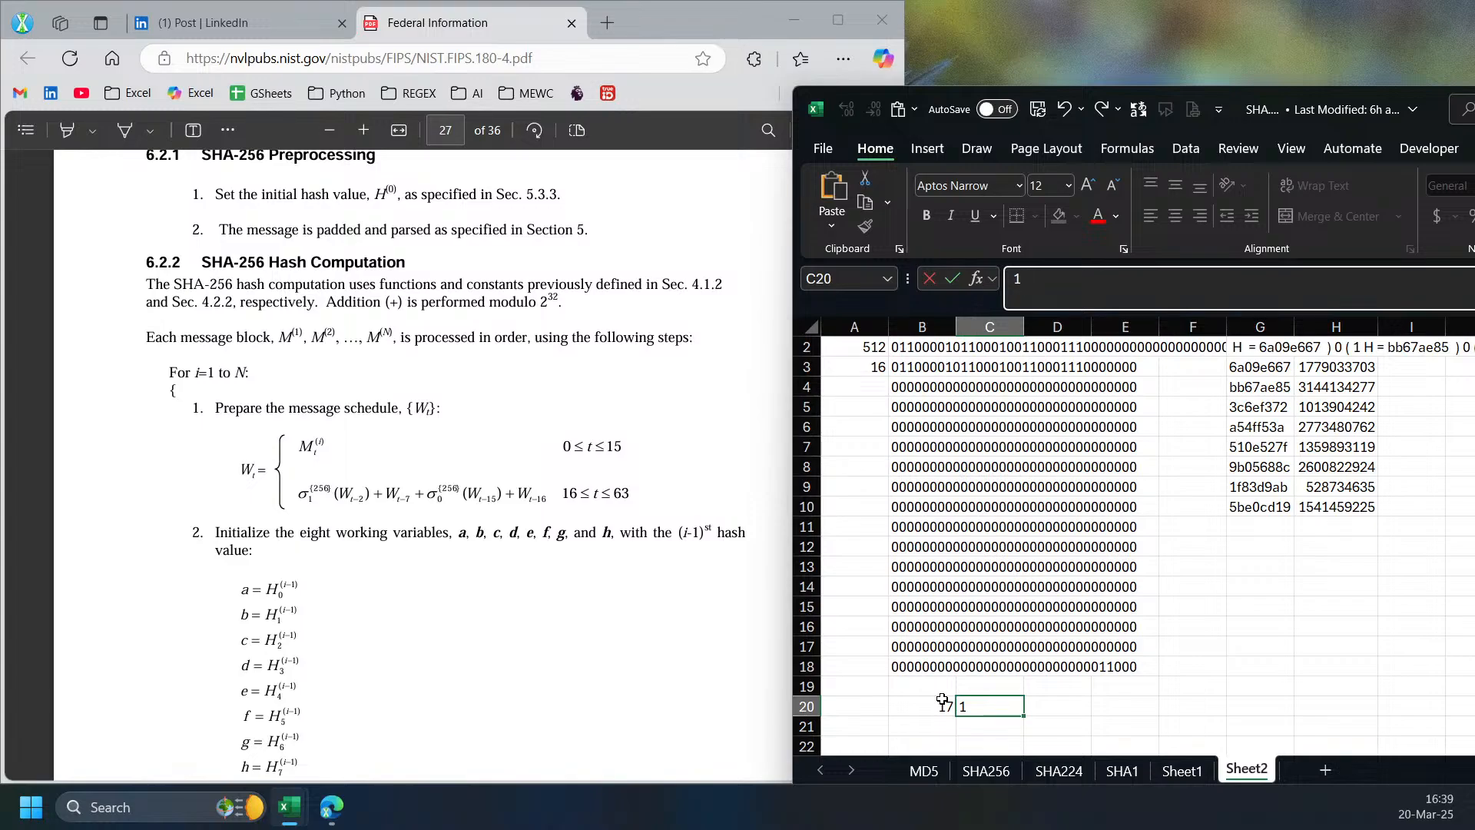
pyautogui.write('7-02-2')
pyautogui.press('BackSpace')
pyautogui.press('BackSpace')
pyautogui.write('2')
pyautogui.press('Return')
pyautogui.press('Up')
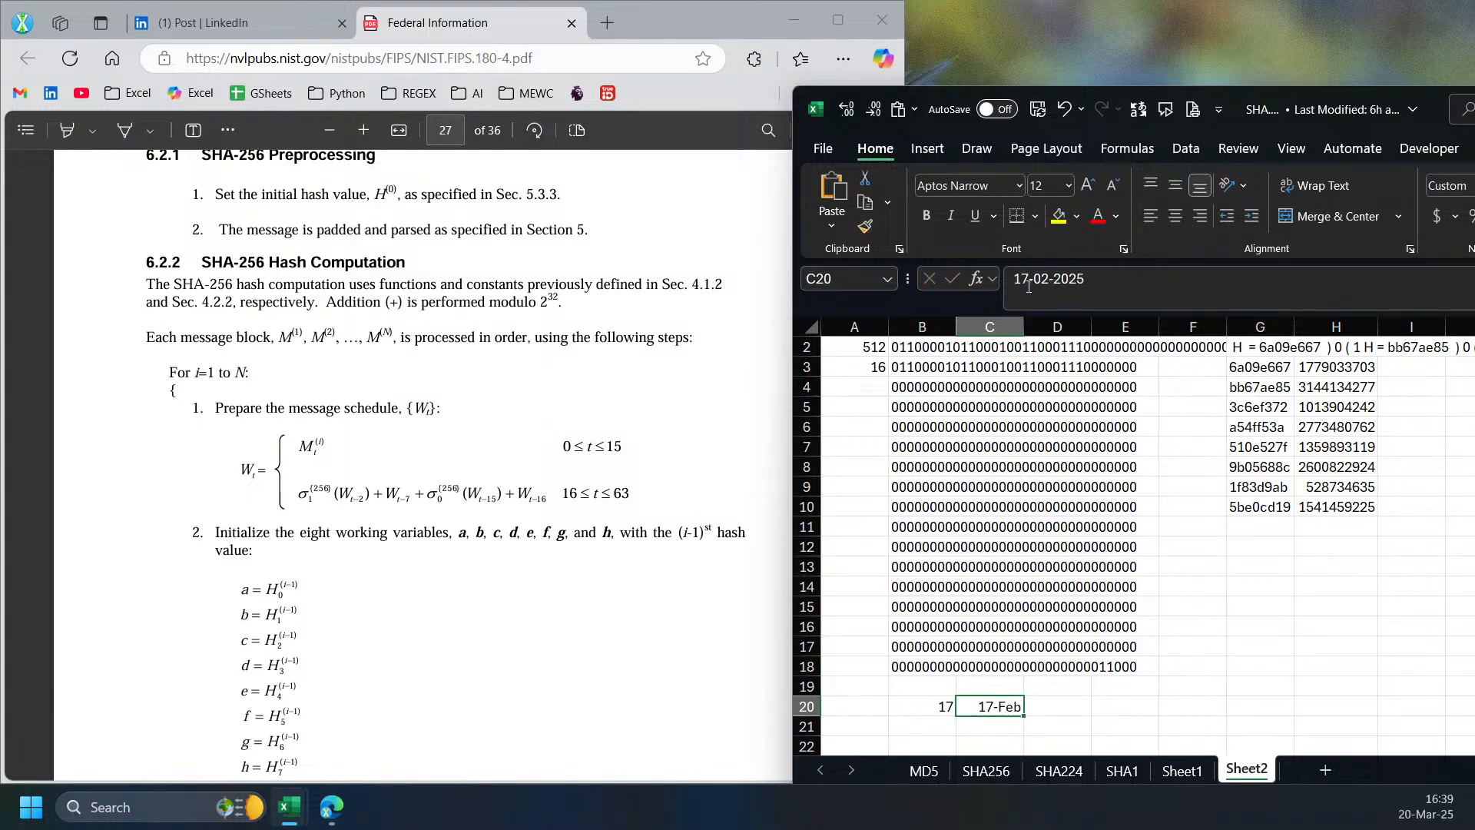
# - Calculate the four referenced word indices in C20 with =B20-{2,7,15,16}
pyautogui.tripleClick(1303, 270)
pyautogui.write('=')
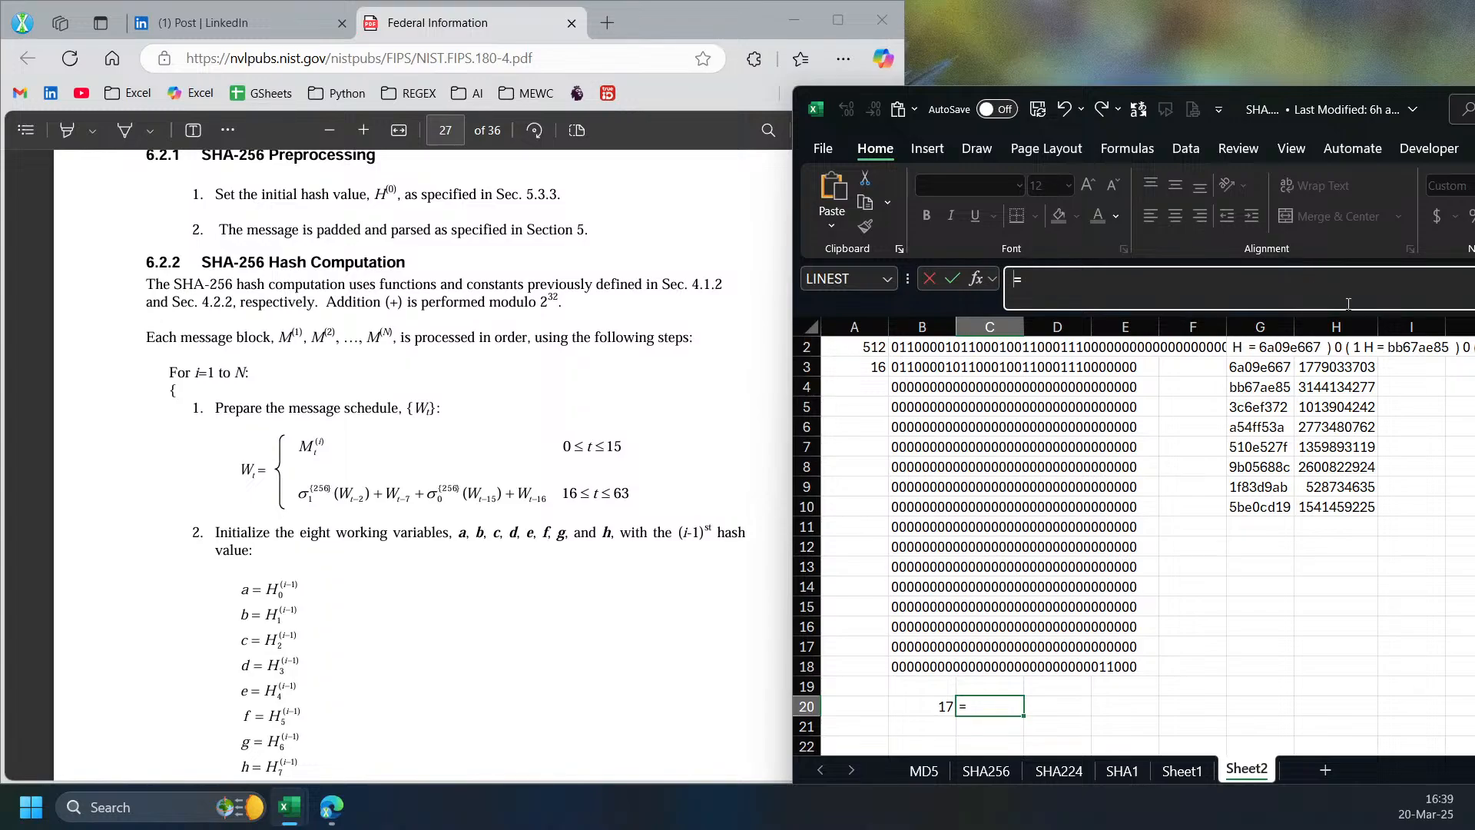
pyautogui.click(942, 697)
pyautogui.write('-{2,')
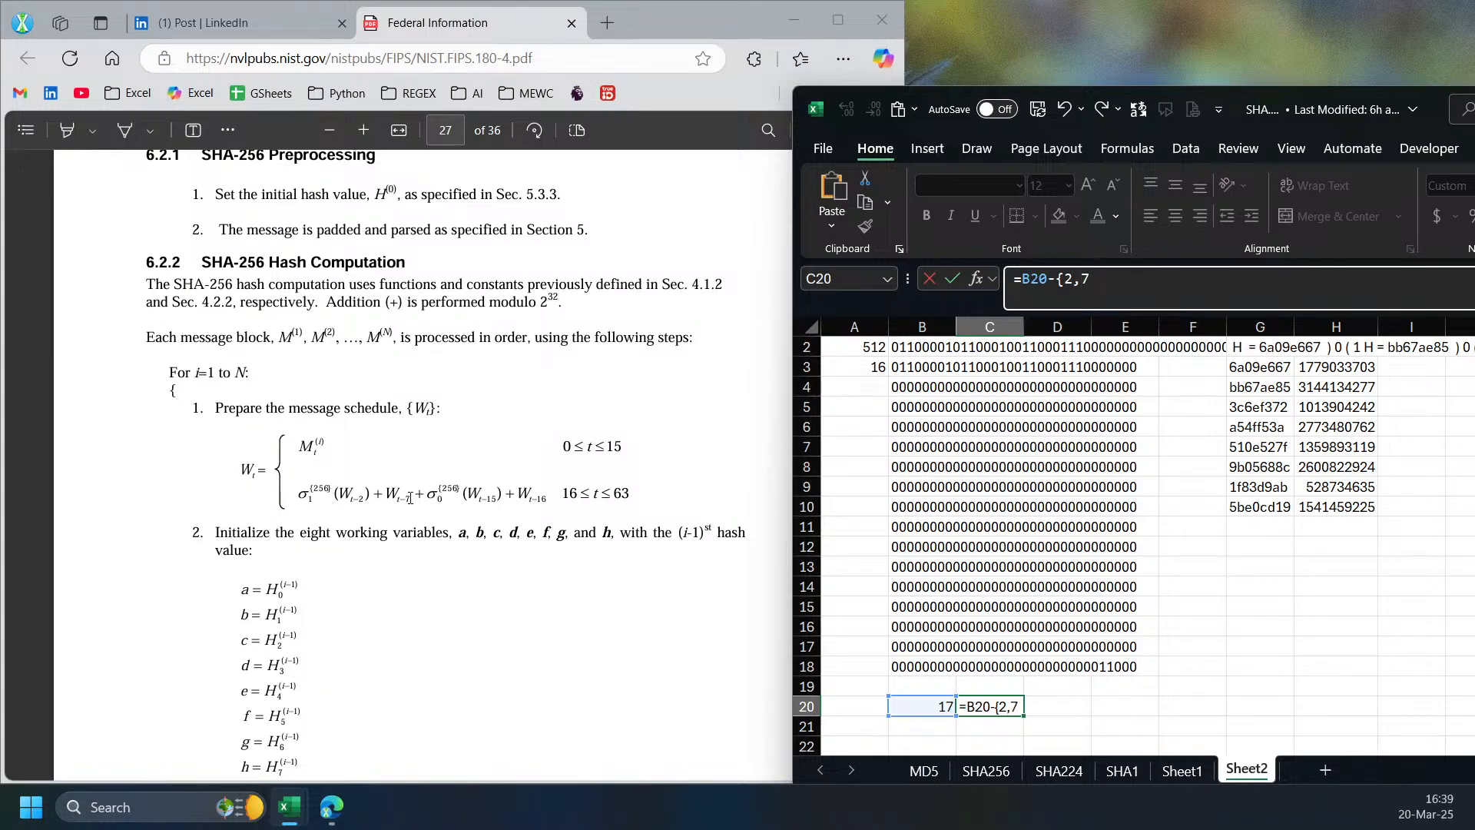
pyautogui.write('7,15,16}')
pyautogui.press('Return')
# - Copy the plain number formatting of D20 onto C20 to replace its date format
pyautogui.click(1025, 710)
pyautogui.hotkey('ctrl', 'c')
pyautogui.rightClick(1008, 707)
pyautogui.click(1174, 197)
pyautogui.press('Escape')
# - Number the sixteen message words in column A by entering =SEQUENCE(16) in A3
pyautogui.click(859, 366)
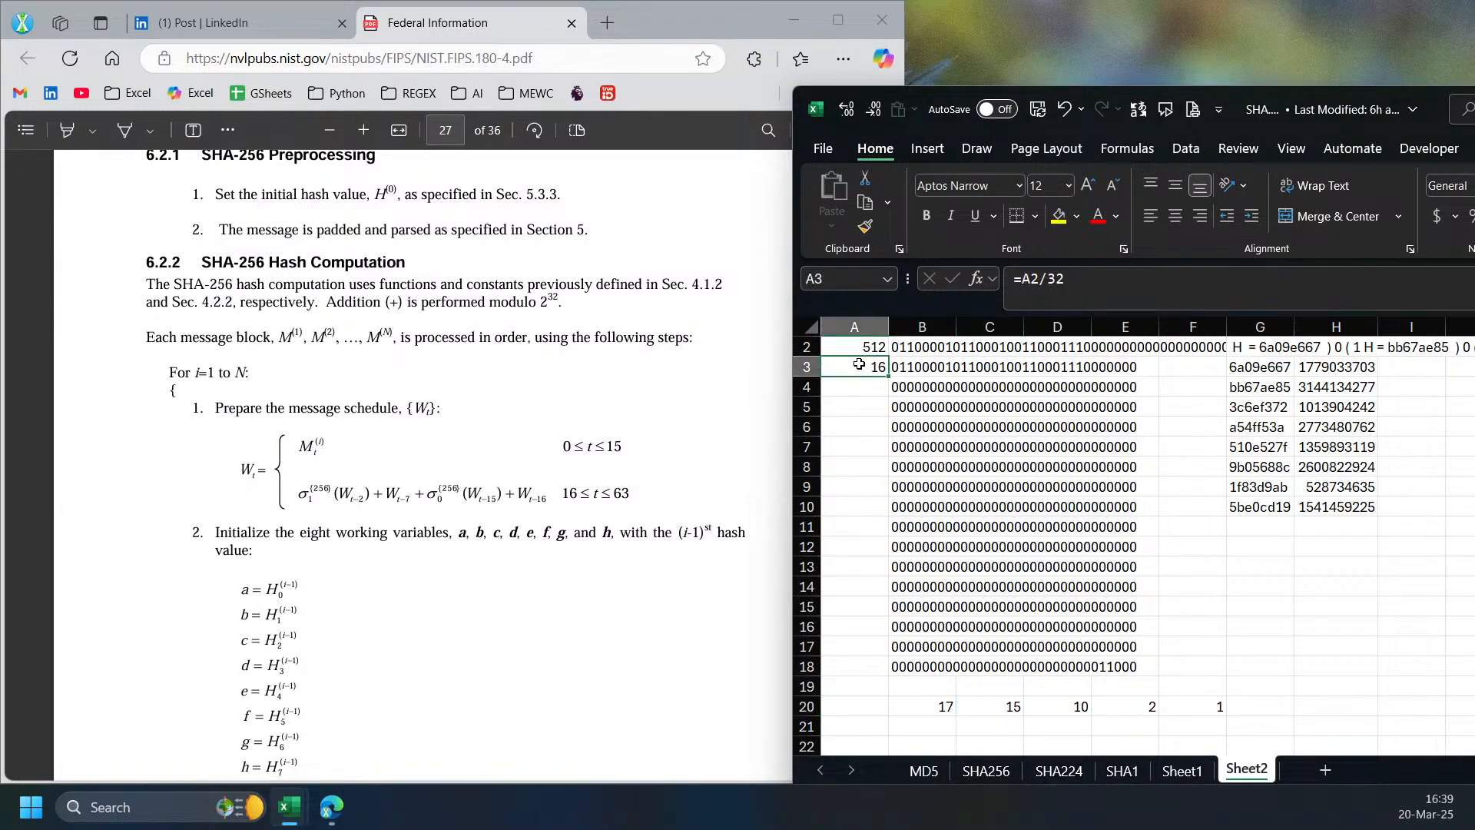
pyautogui.write('=SEQUENCE(16)')
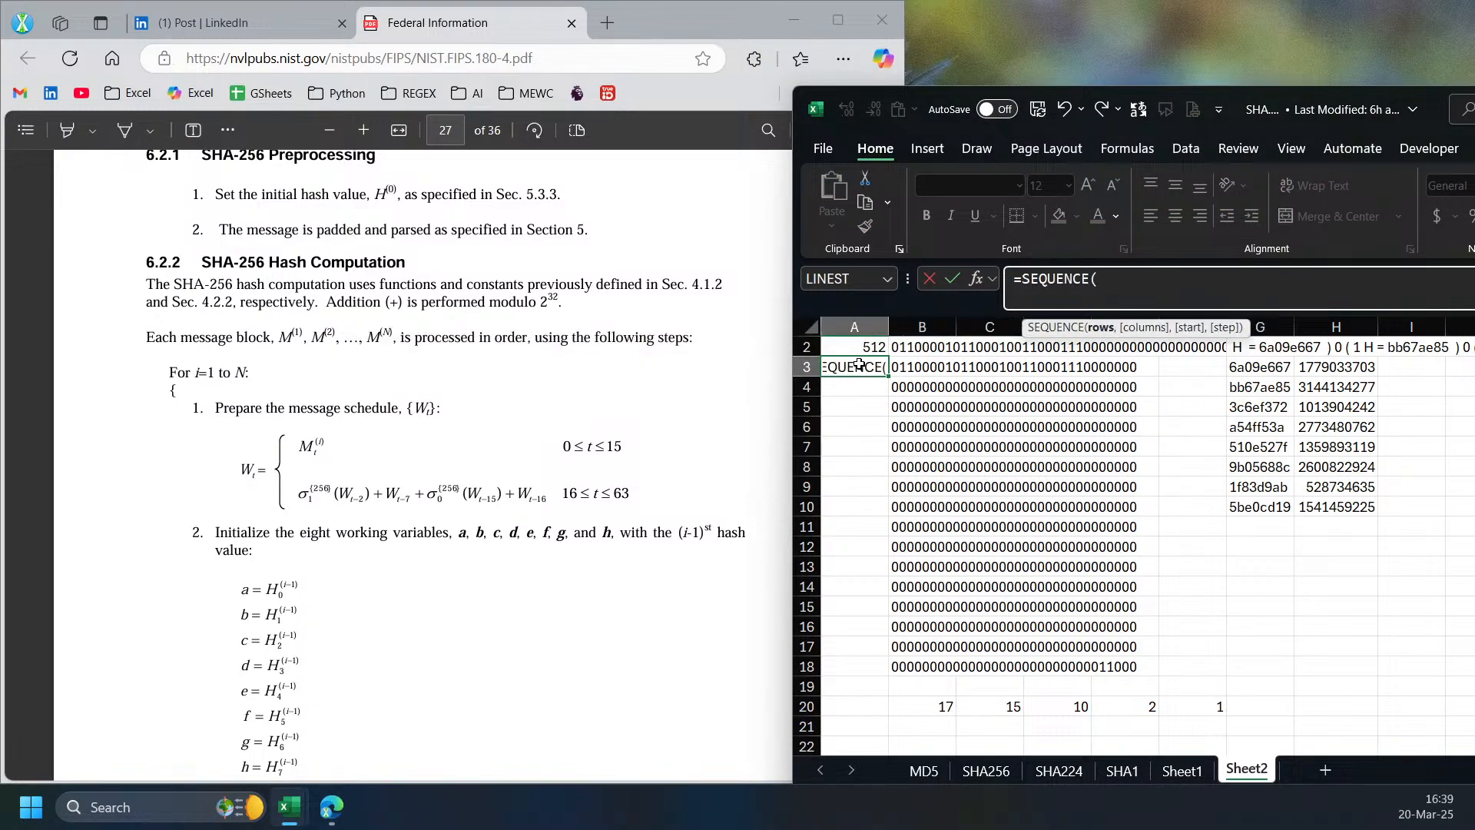
pyautogui.press('Return')
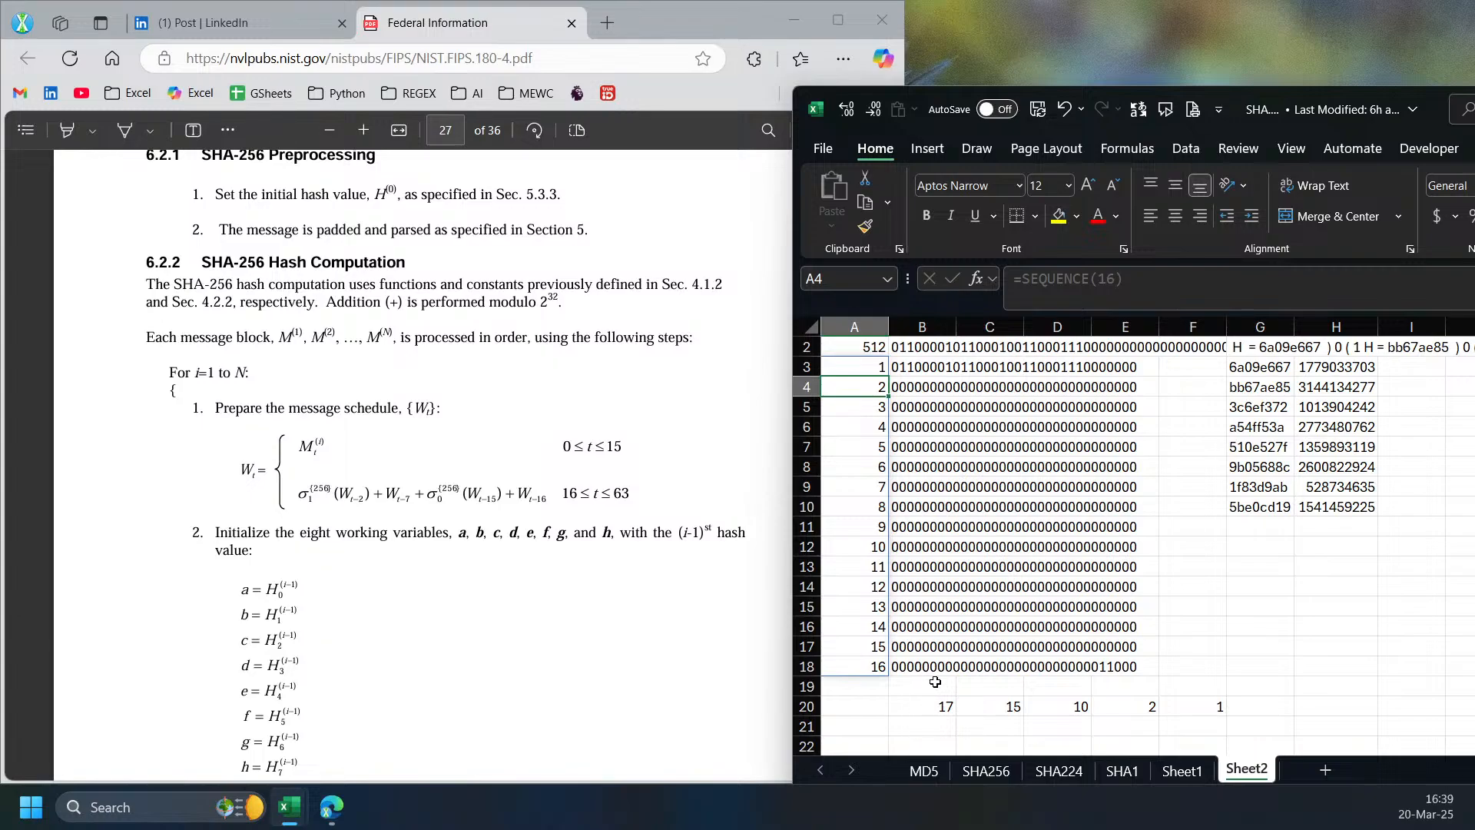
# - Fill the words numbered 10, 15, 2 and 1 (cells B12, B17, B4 and B3) with yellow
pyautogui.click(930, 689)
pyautogui.moveTo(907, 646); pyautogui.dragTo(1046, 644)
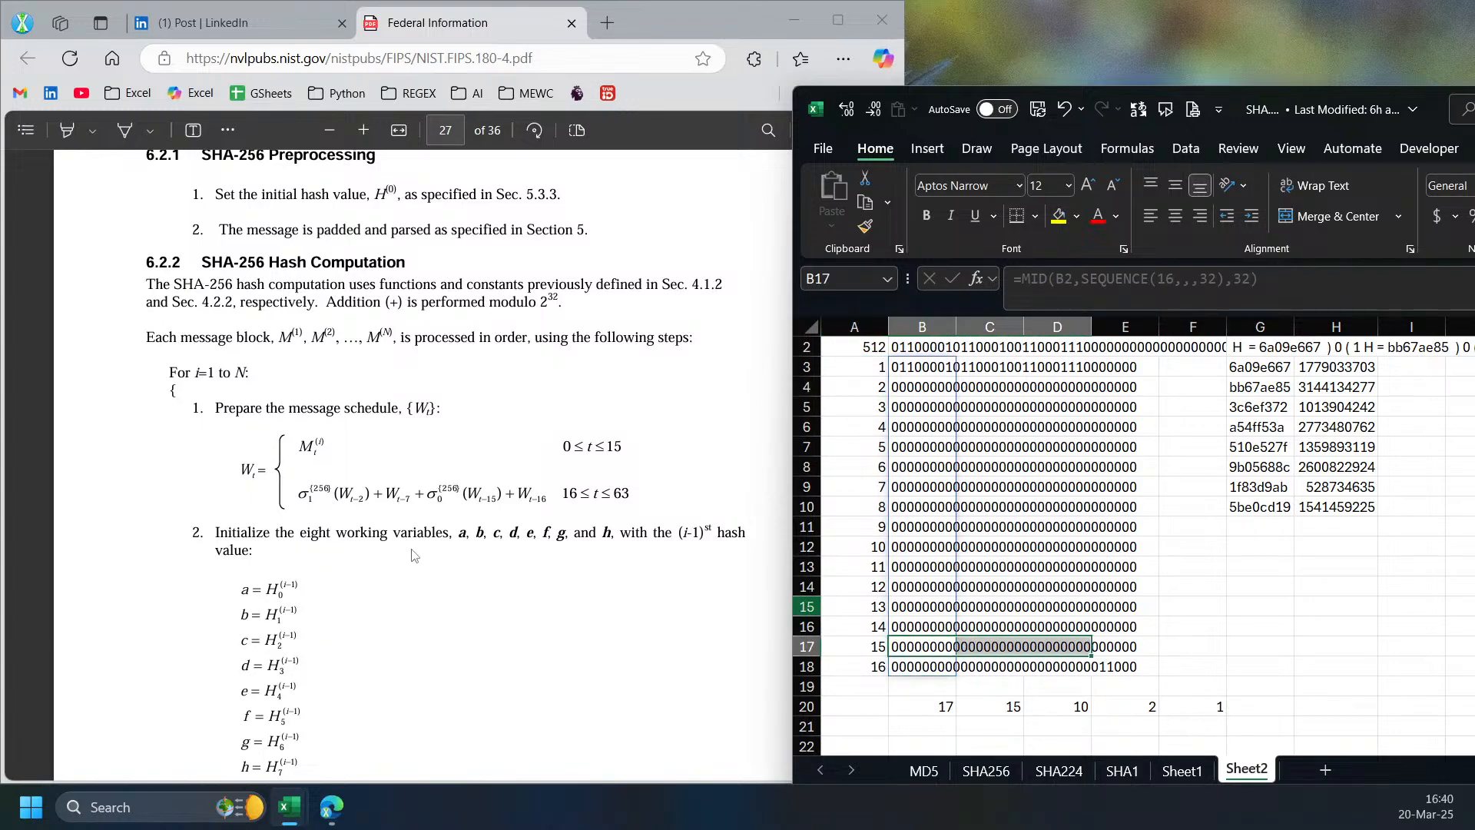
pyautogui.hotkey('alt', 'Tab')
pyautogui.hotkey('alt', 'Tab')
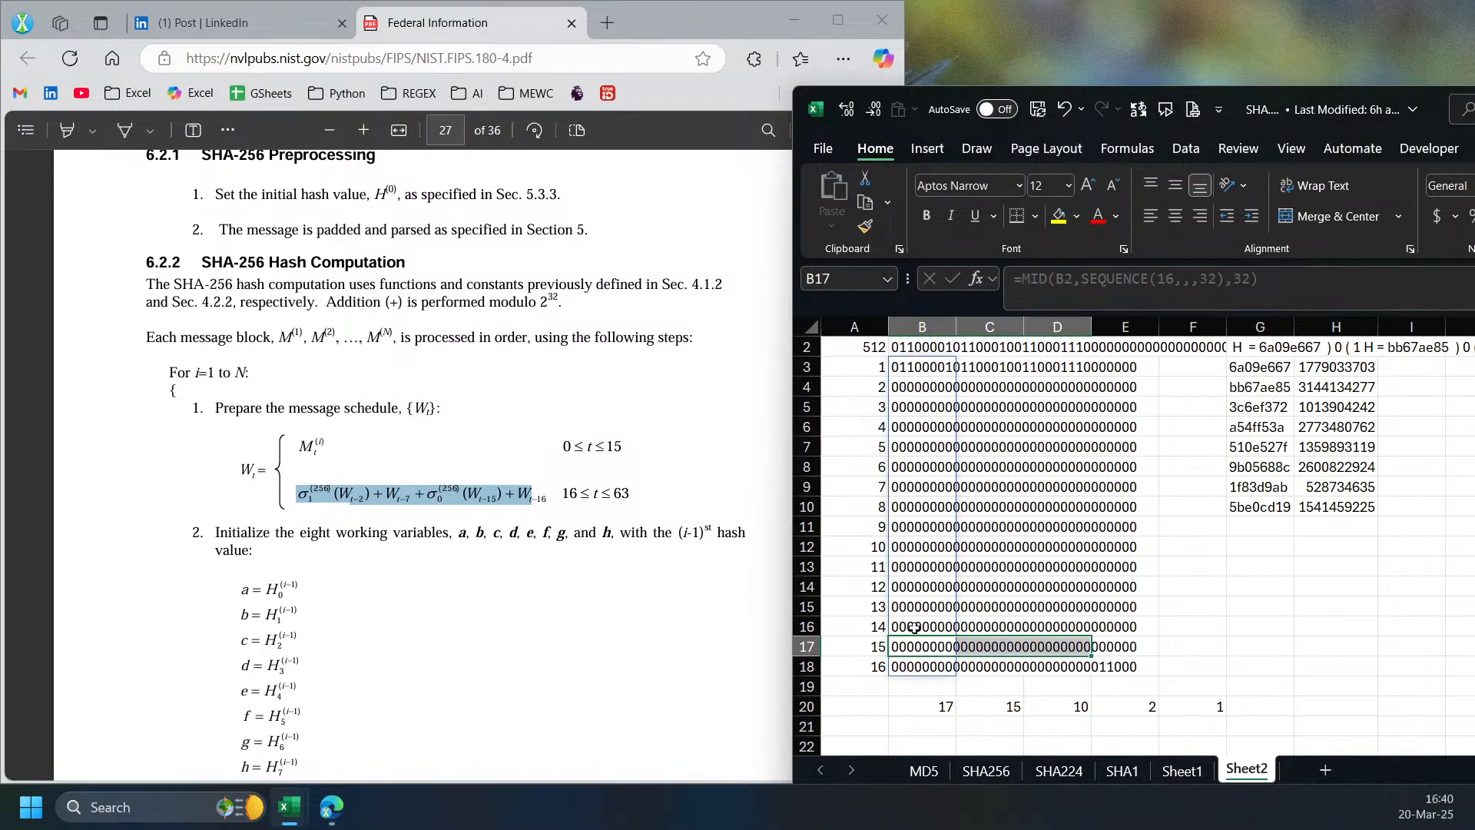
pyautogui.click(900, 488)
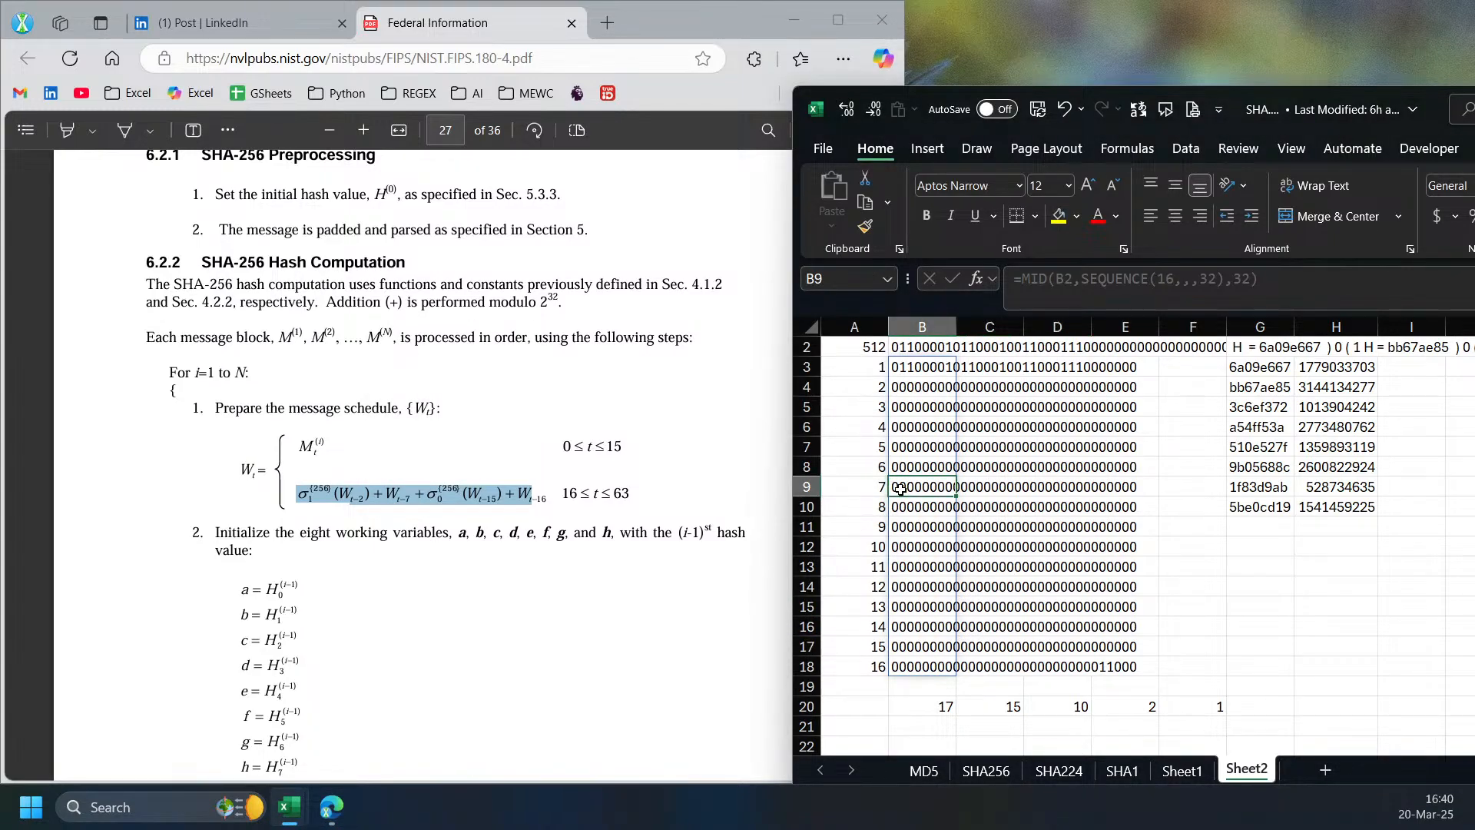
pyautogui.click(898, 547)
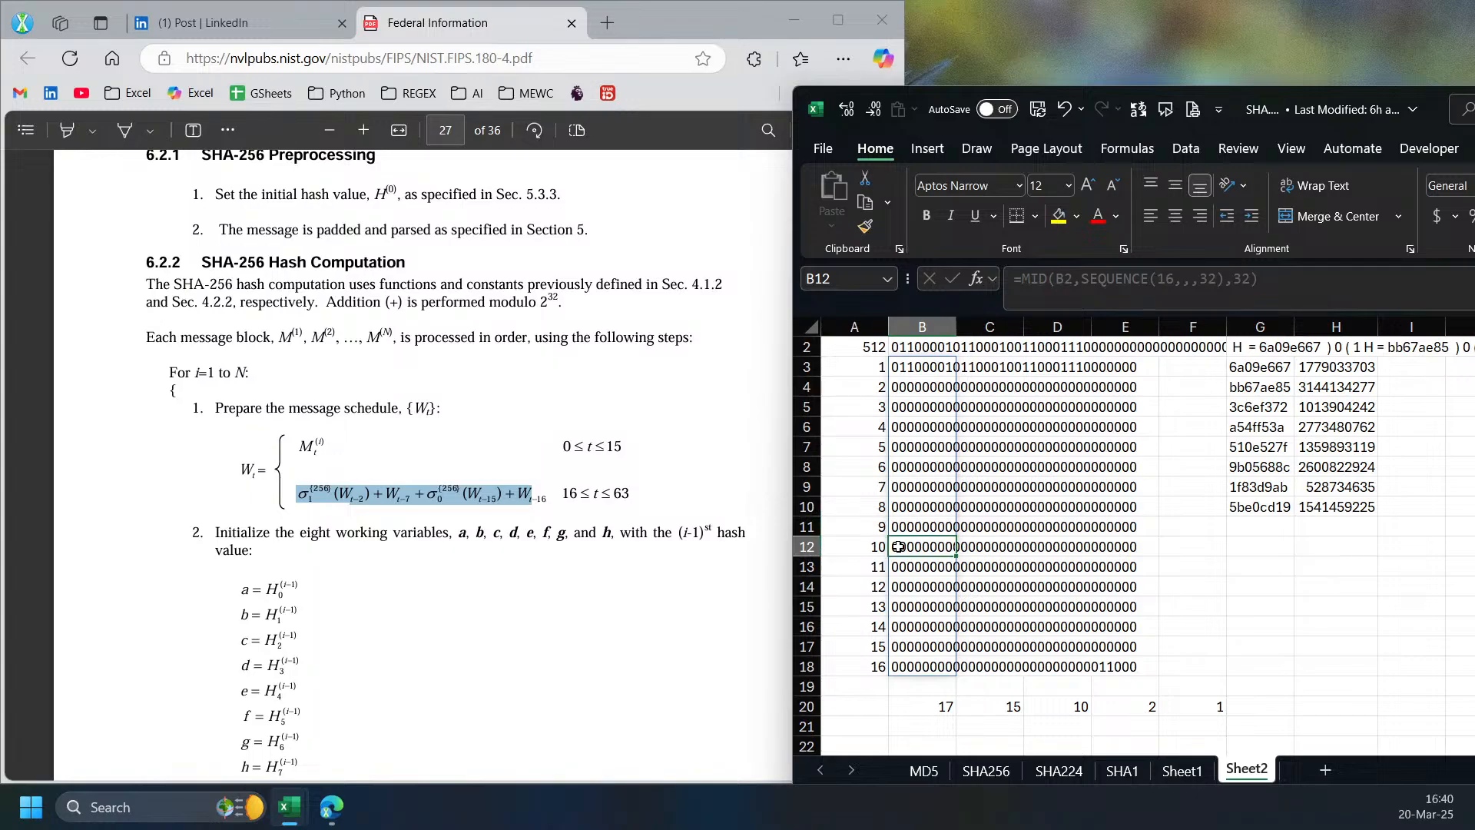
pyautogui.keyDown('ctrl'); pyautogui.click(914, 646); pyautogui.keyUp('ctrl')
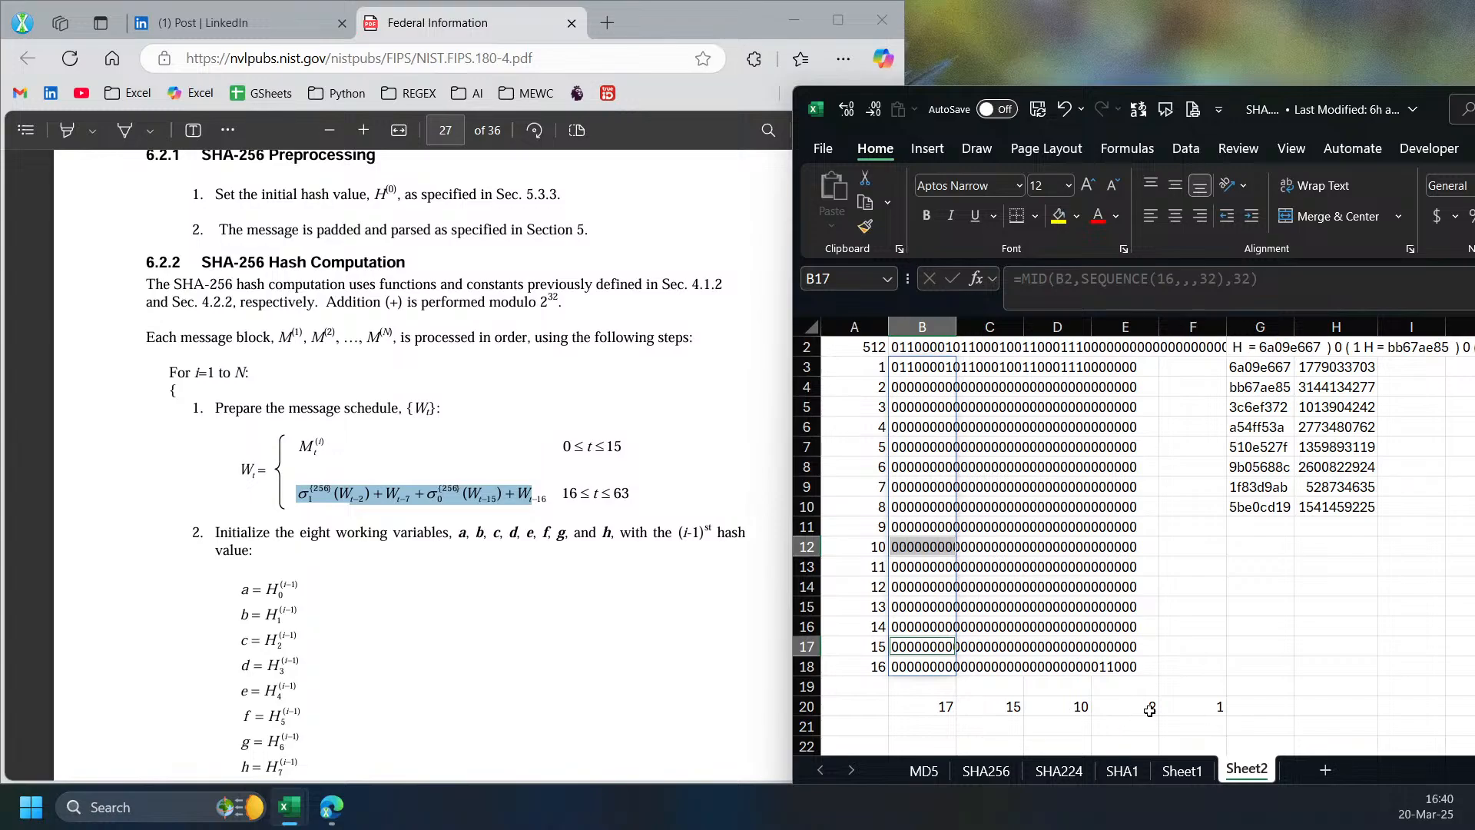
pyautogui.keyDown('ctrl'); pyautogui.click(908, 388); pyautogui.keyUp('ctrl')
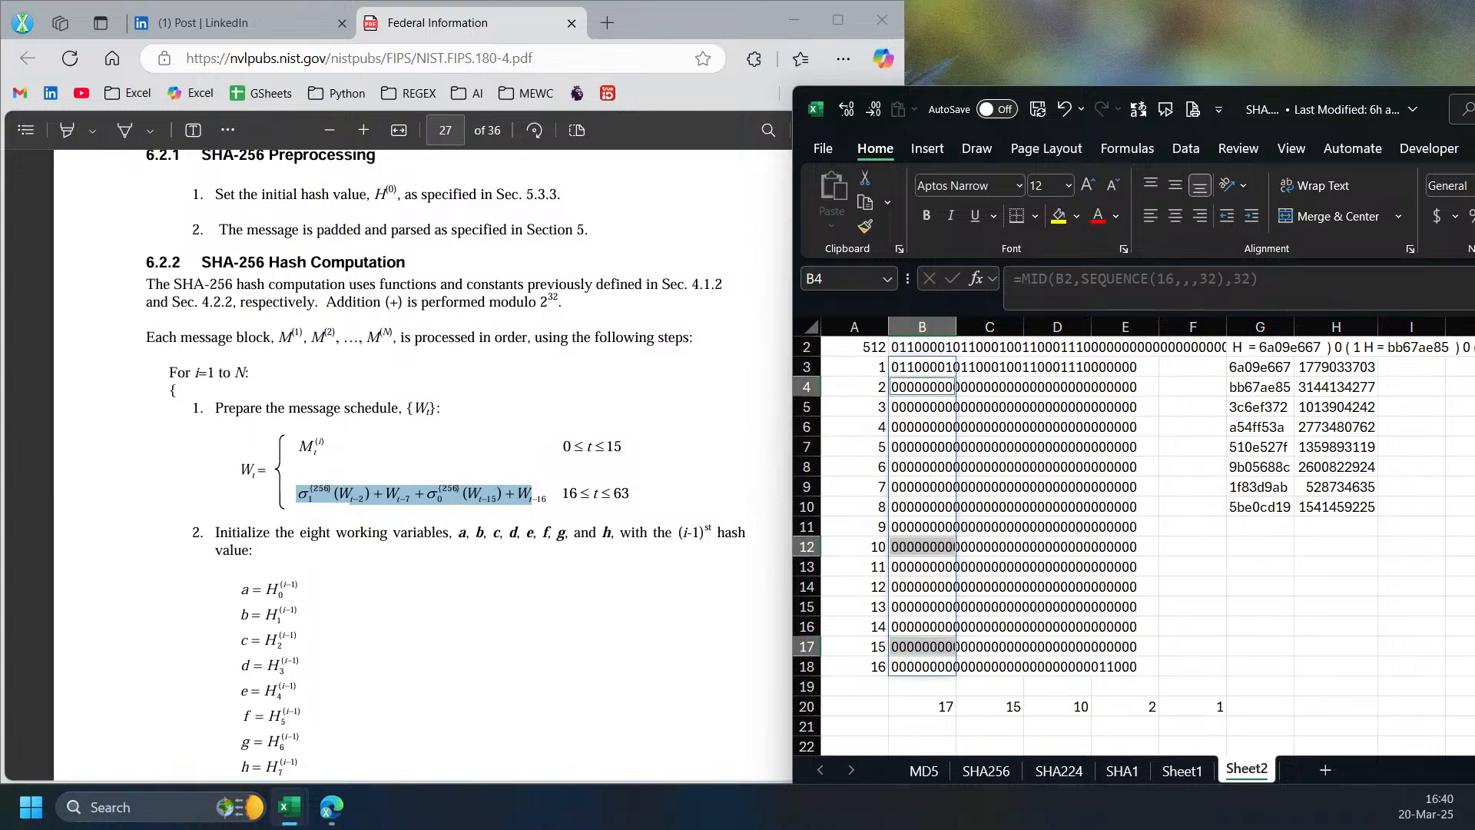
pyautogui.keyDown('ctrl'); pyautogui.click(912, 364); pyautogui.keyUp('ctrl')
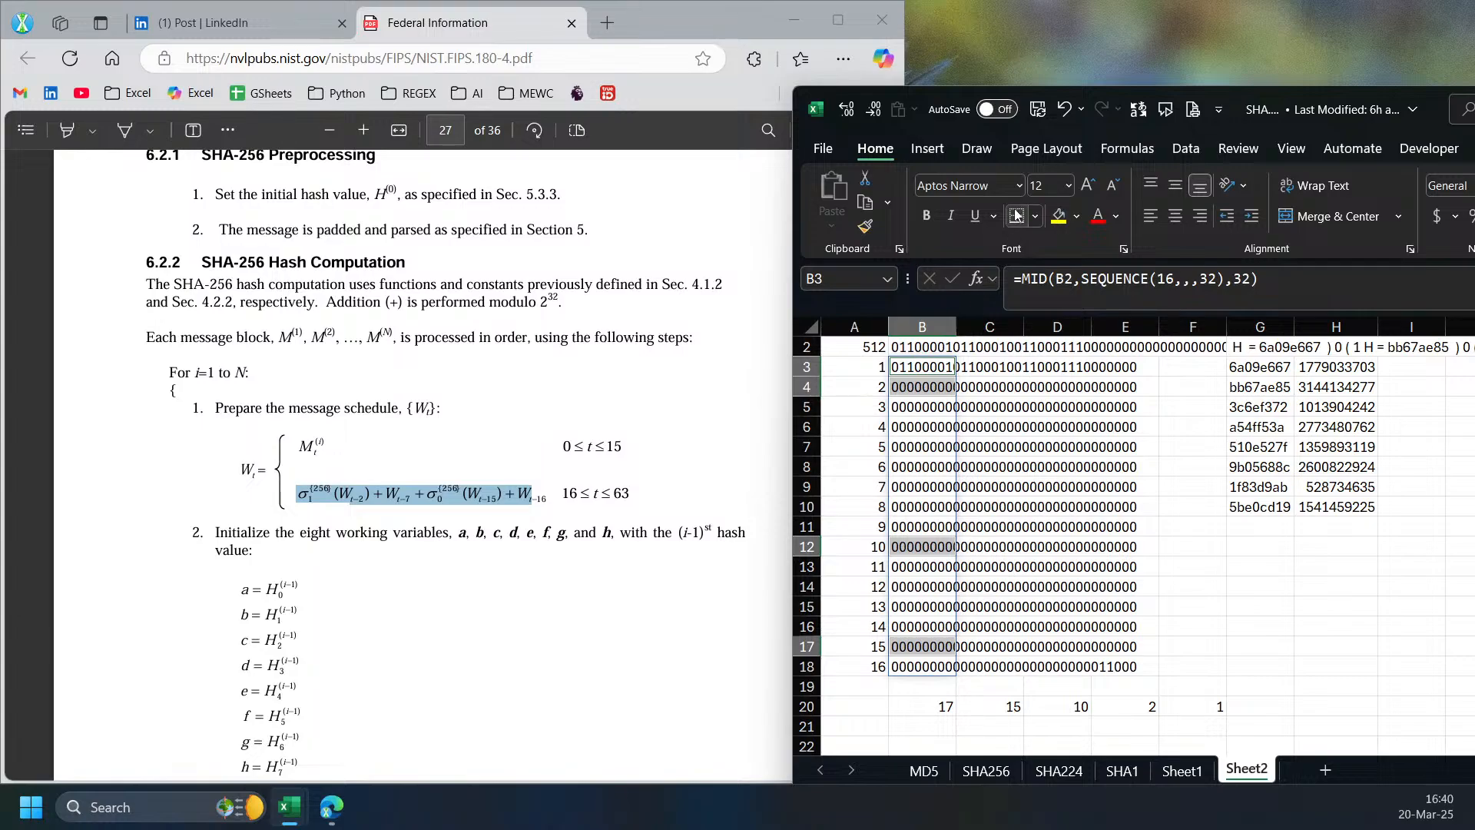
pyautogui.click(1063, 217)
# - Enter 18 beneath the 17 in column B and move the index rows up to start at B19, leaving column A beside them empty
pyautogui.click(941, 705)
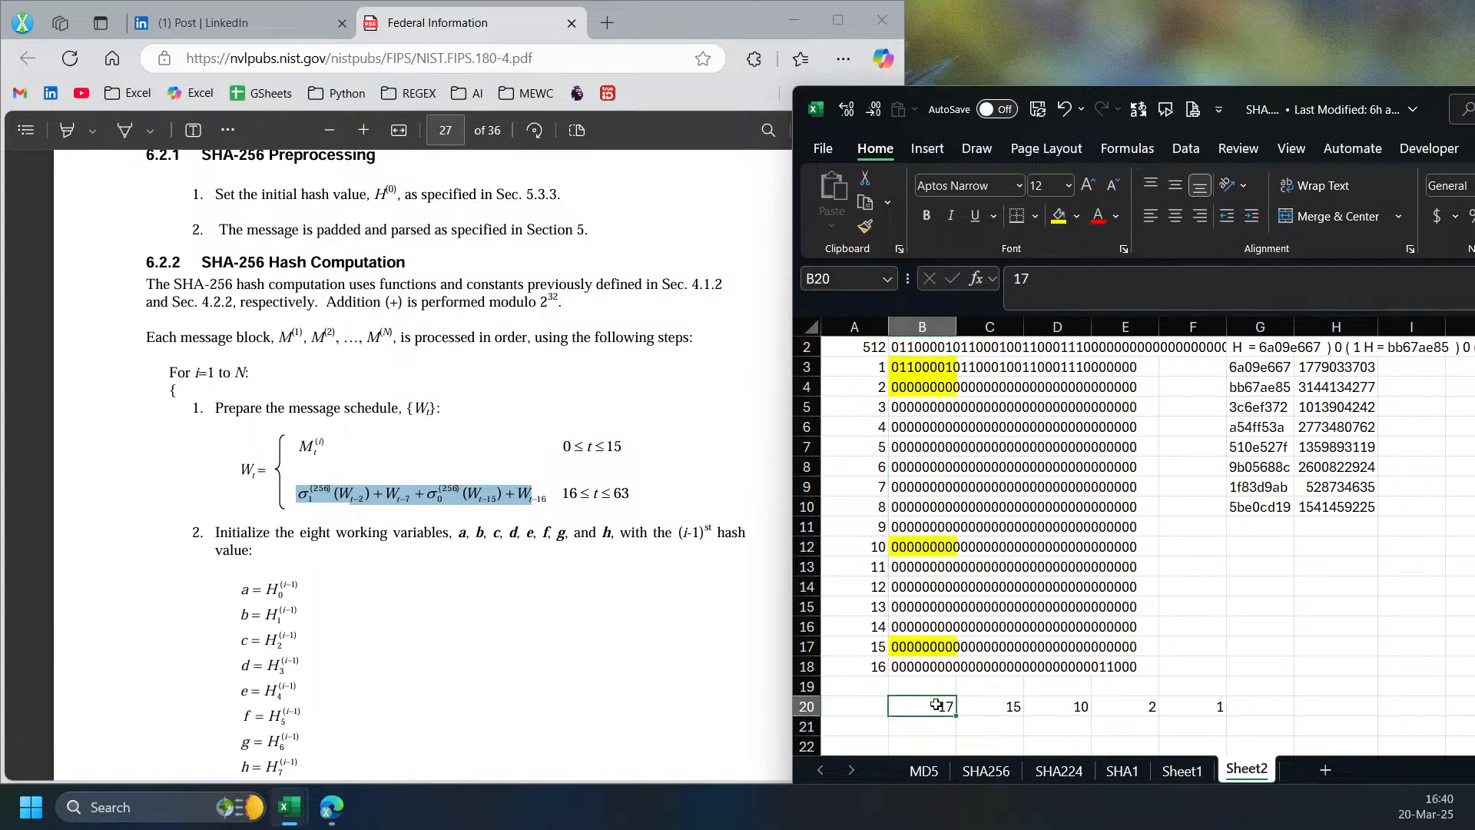
pyautogui.click(935, 689)
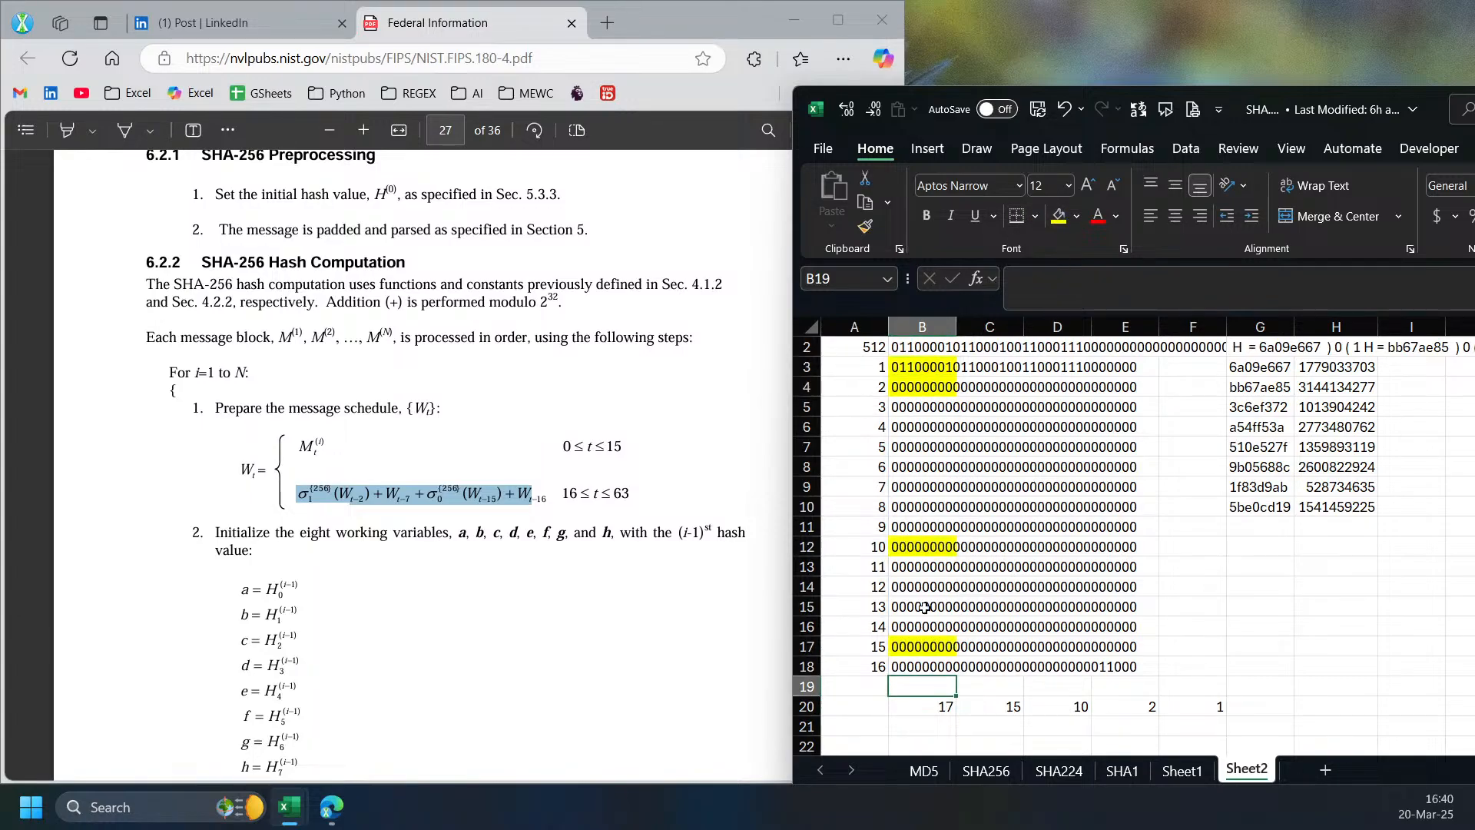
pyautogui.click(898, 700)
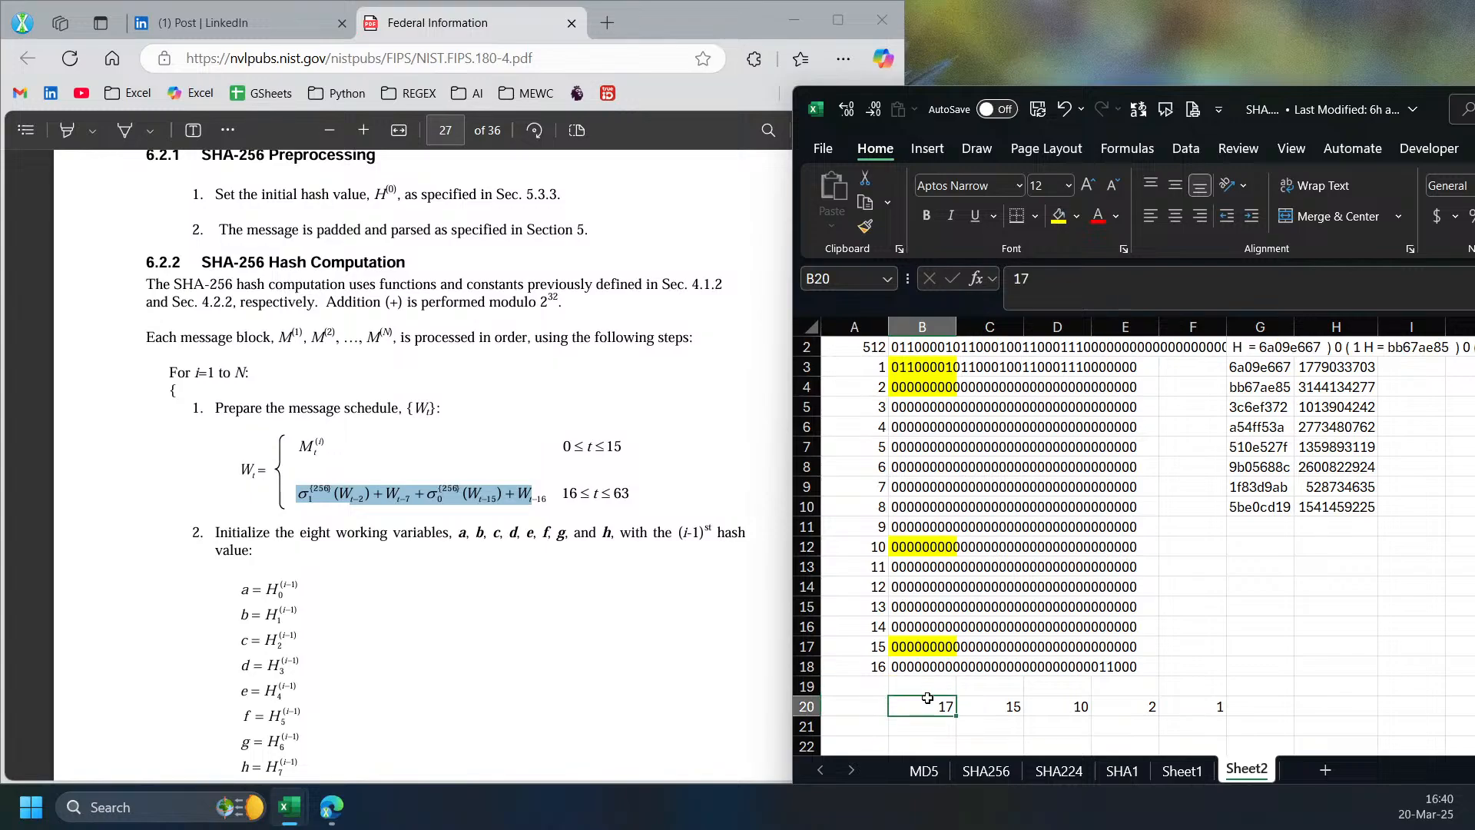
pyautogui.hotkey('shift', 'Right')
pyautogui.hotkey('shift', 'Right')
pyautogui.hotkey('shift', 'Right')
pyautogui.click(877, 700)
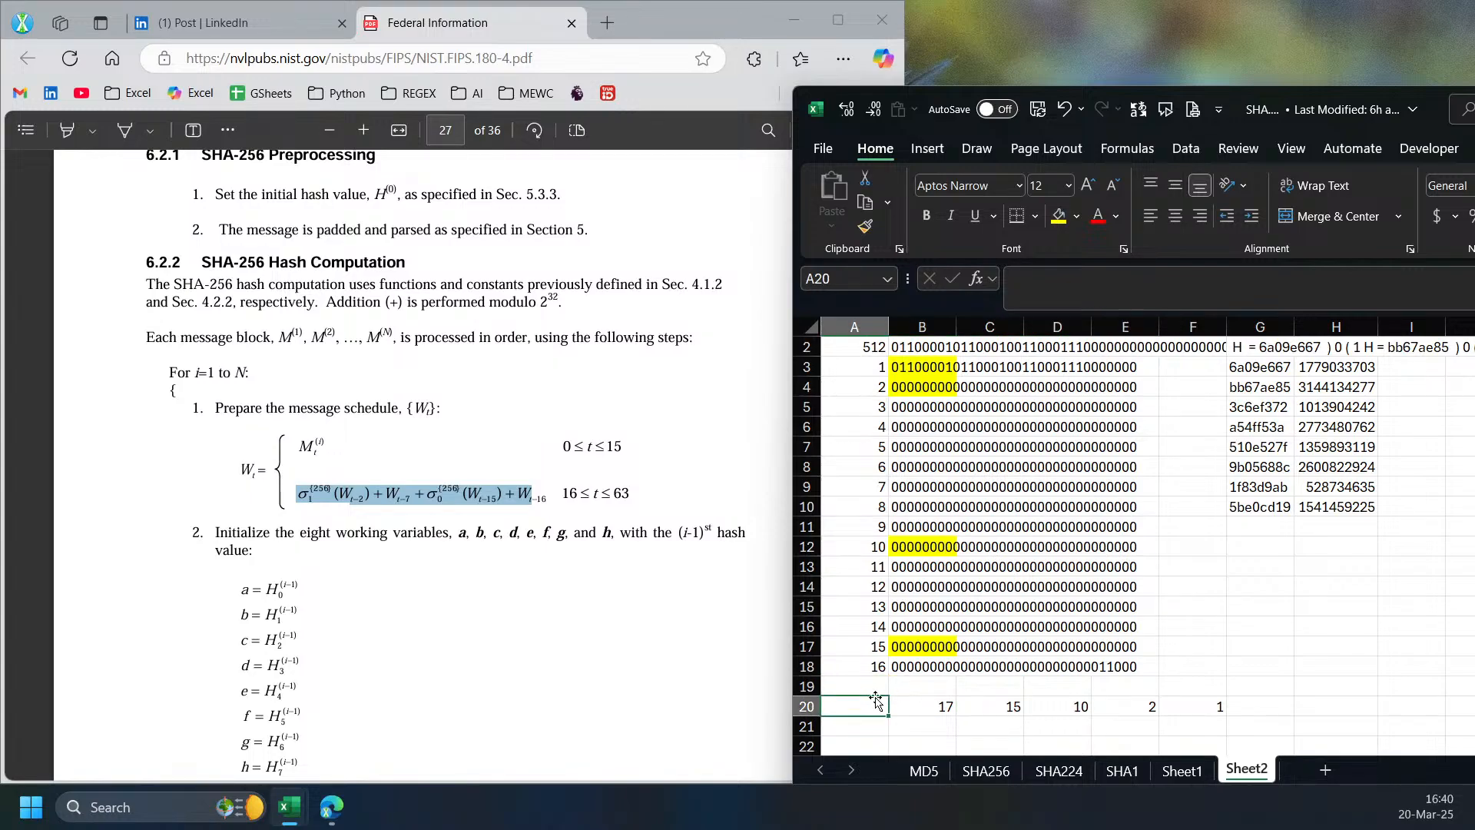
pyautogui.write('18')
pyautogui.press('Return')
pyautogui.click(936, 724)
pyautogui.write('18')
pyautogui.press('Return')
pyautogui.click(868, 706)
pyautogui.press('Delete')
pyautogui.moveTo(933, 706); pyautogui.dragTo(1195, 682)
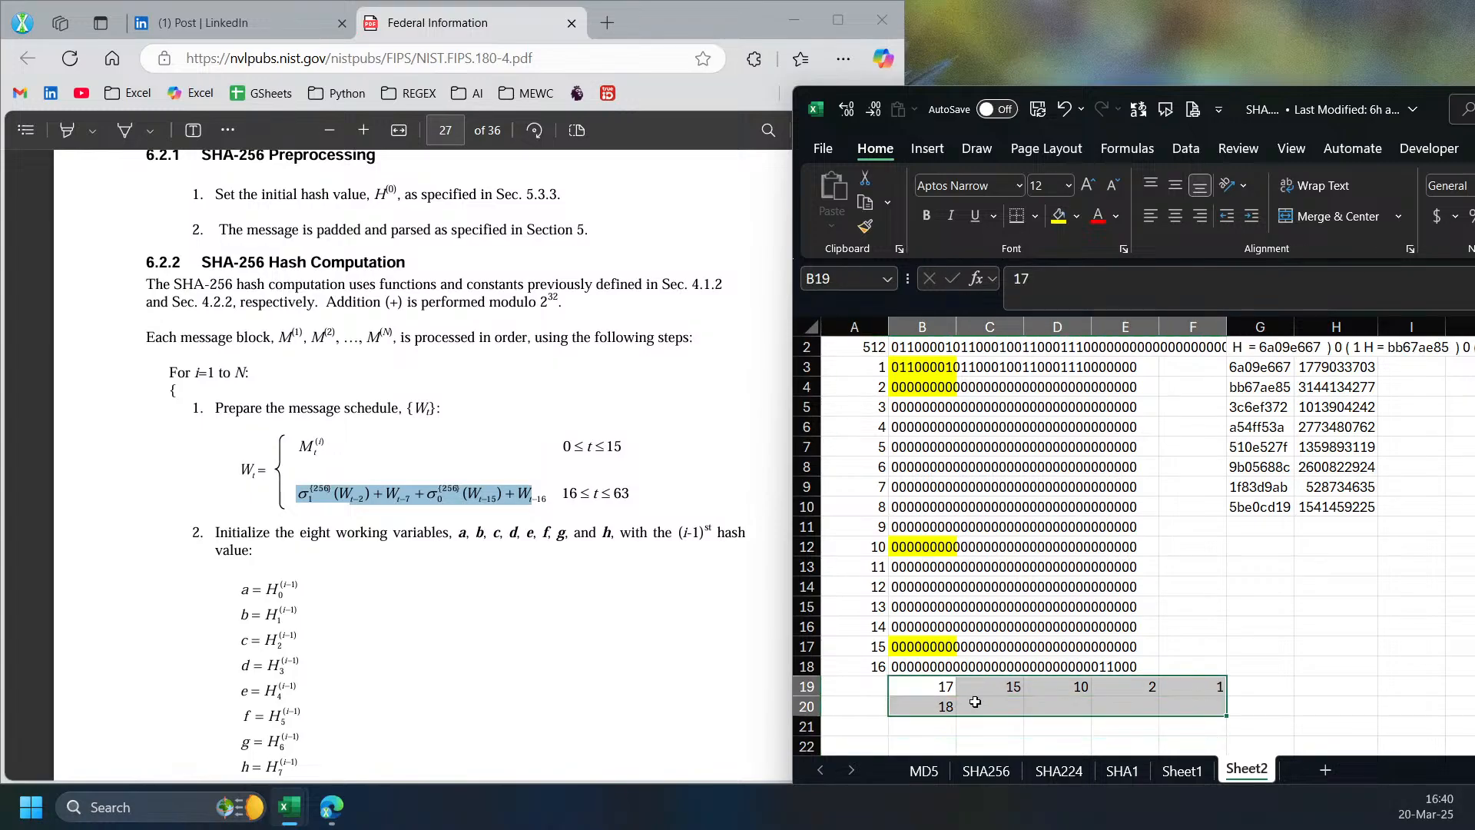
# - Fill the index offset formula from C19 down to C20
pyautogui.click(1016, 688)
pyautogui.moveTo(1023, 696); pyautogui.dragTo(1019, 709)
pyautogui.click(995, 703)
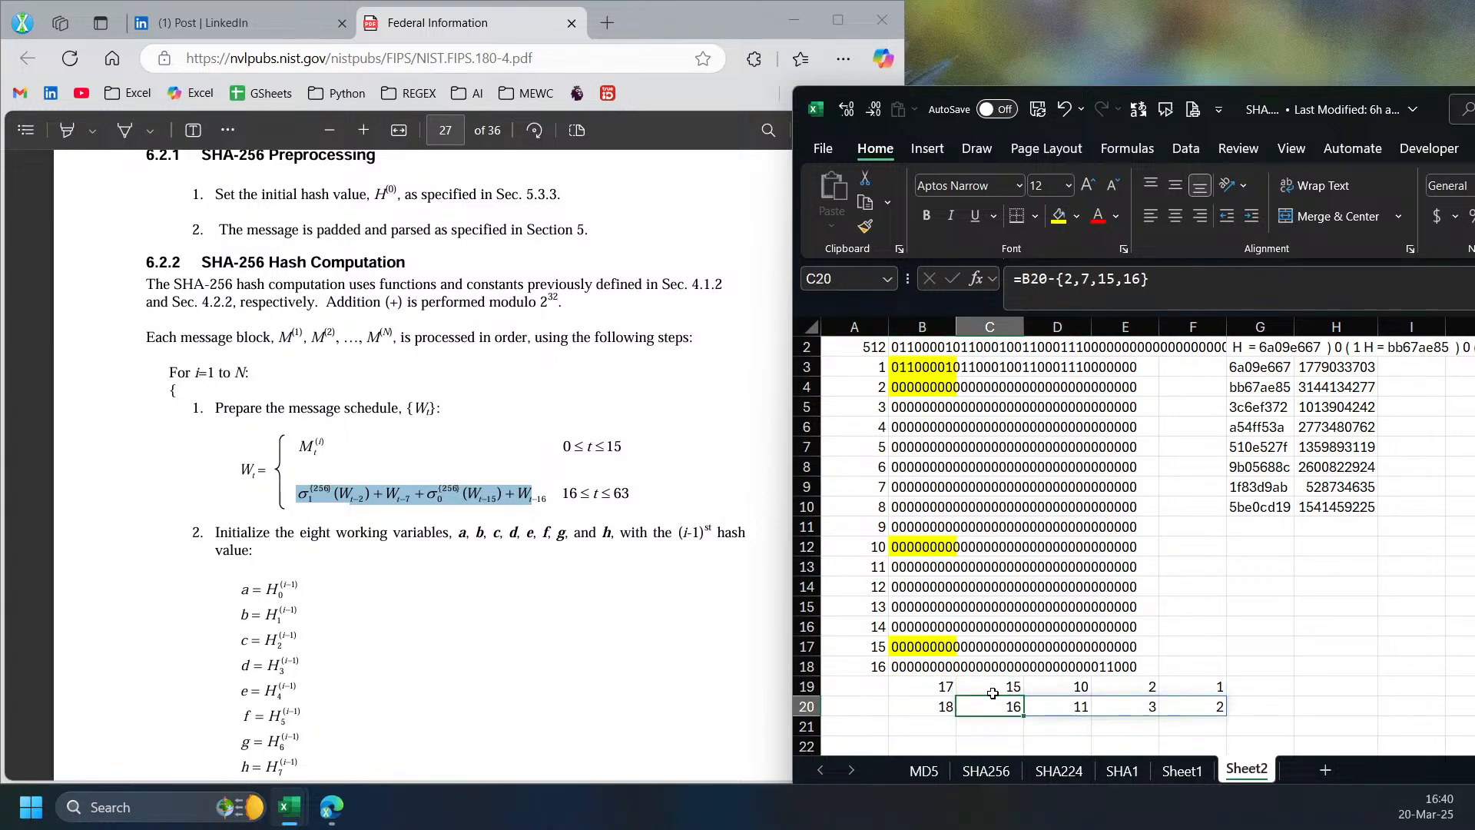
# - Trace the word indices for 18 to words 16, 11, 3 and 2 in column B, and select the index rows B19:F20
pyautogui.click(913, 667)
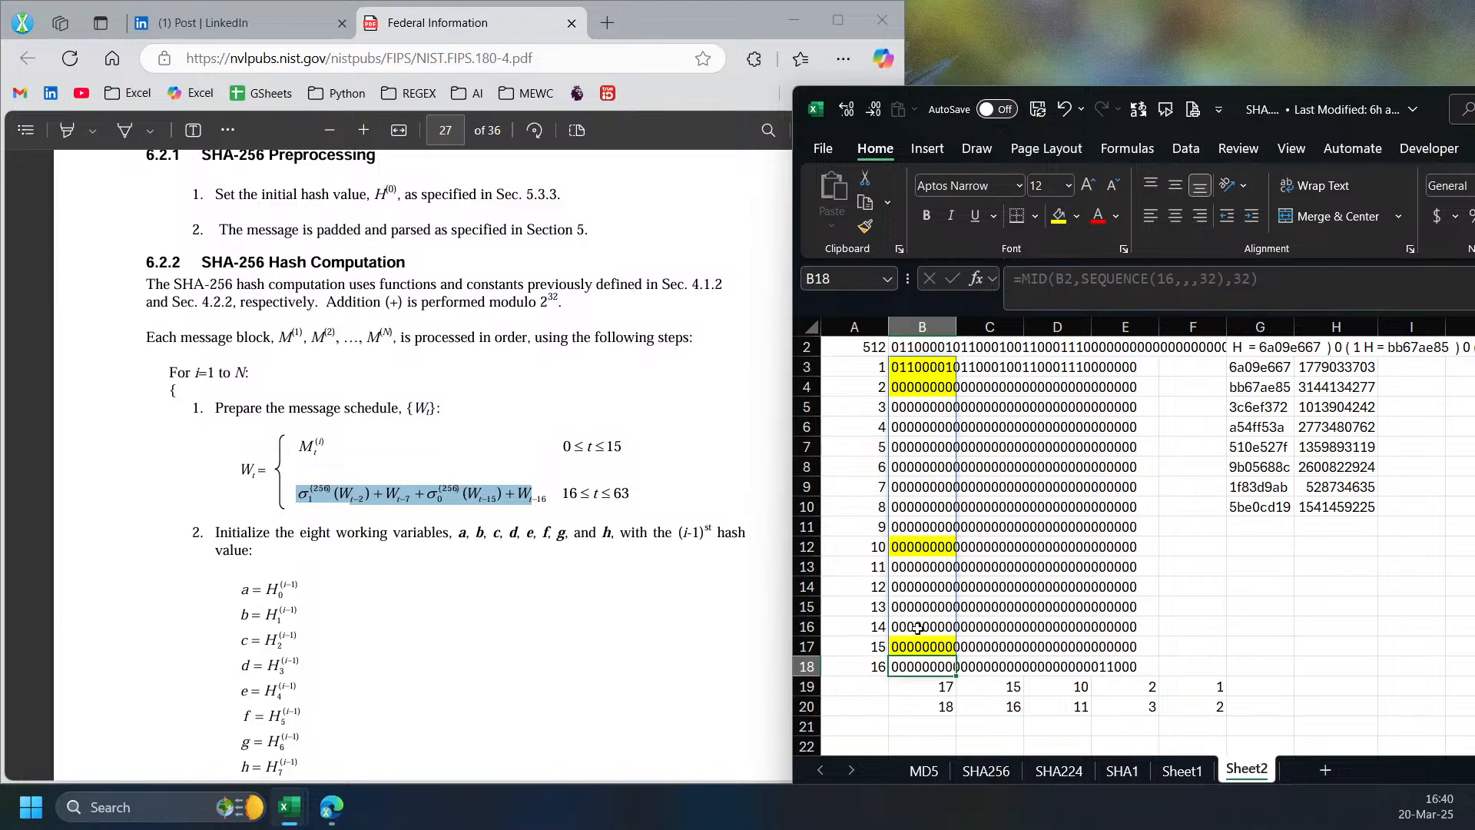
pyautogui.click(922, 568)
pyautogui.click(922, 407)
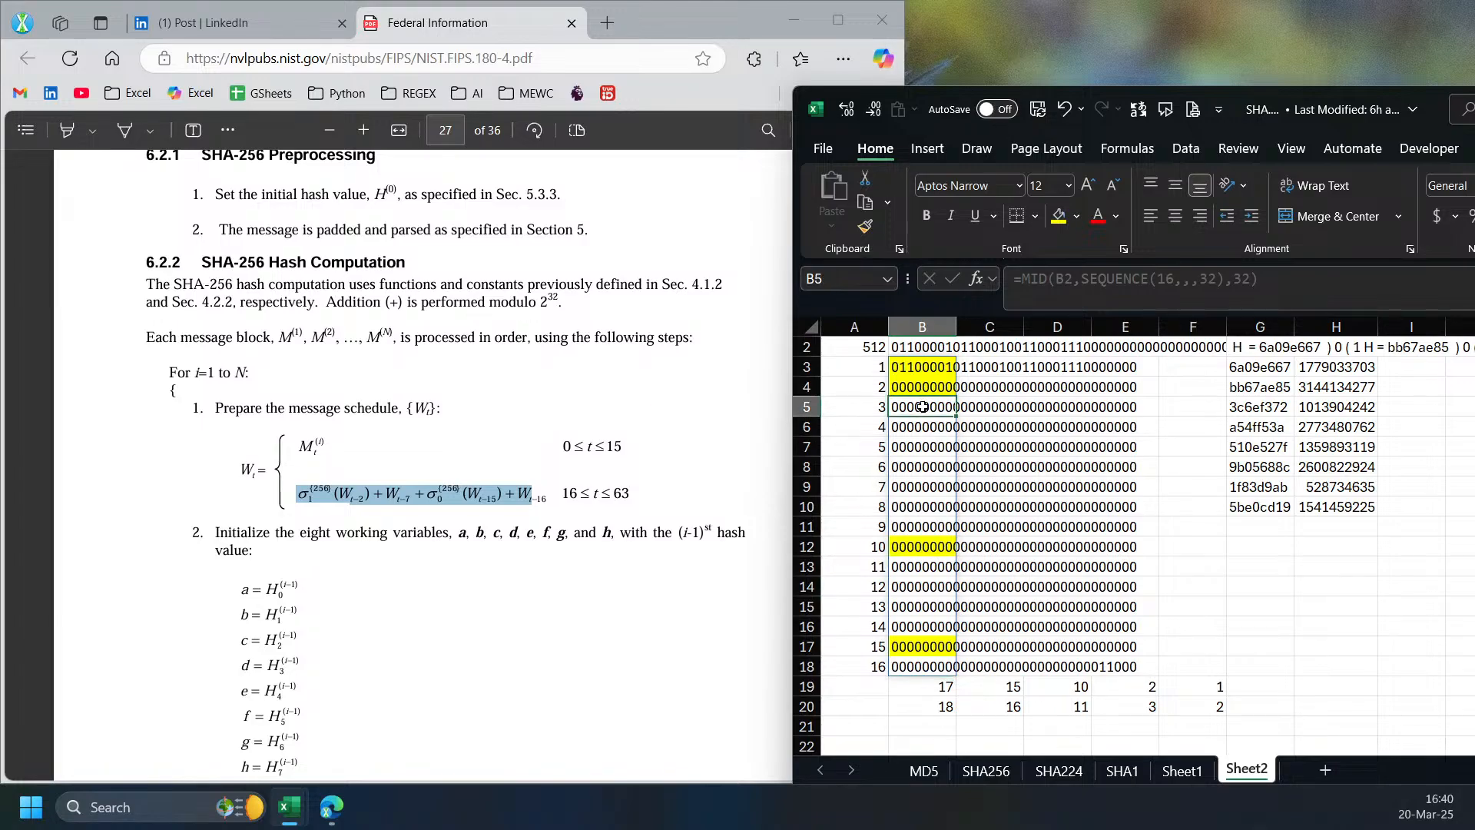
pyautogui.click(923, 388)
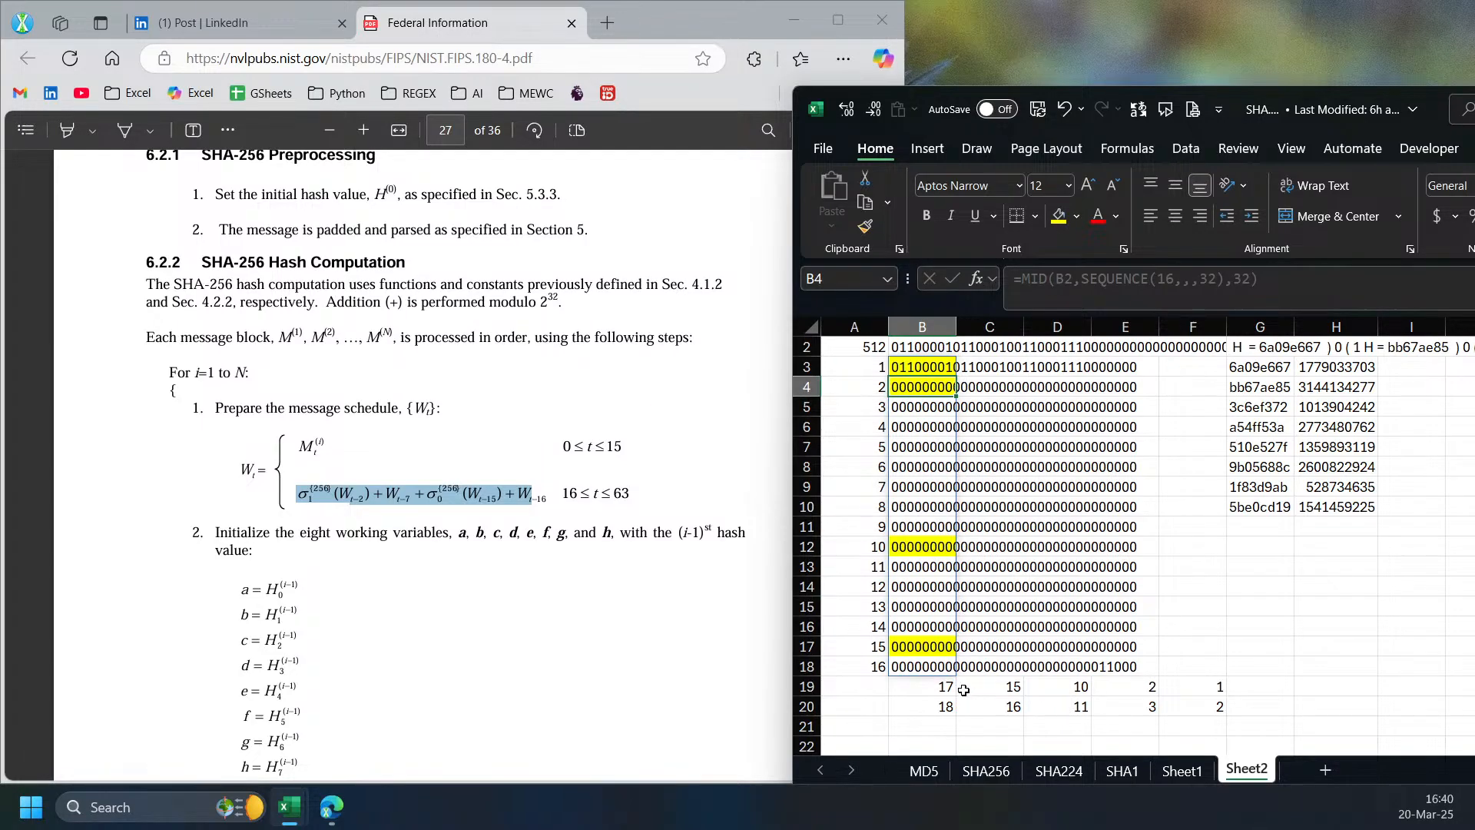
pyautogui.click(1230, 608)
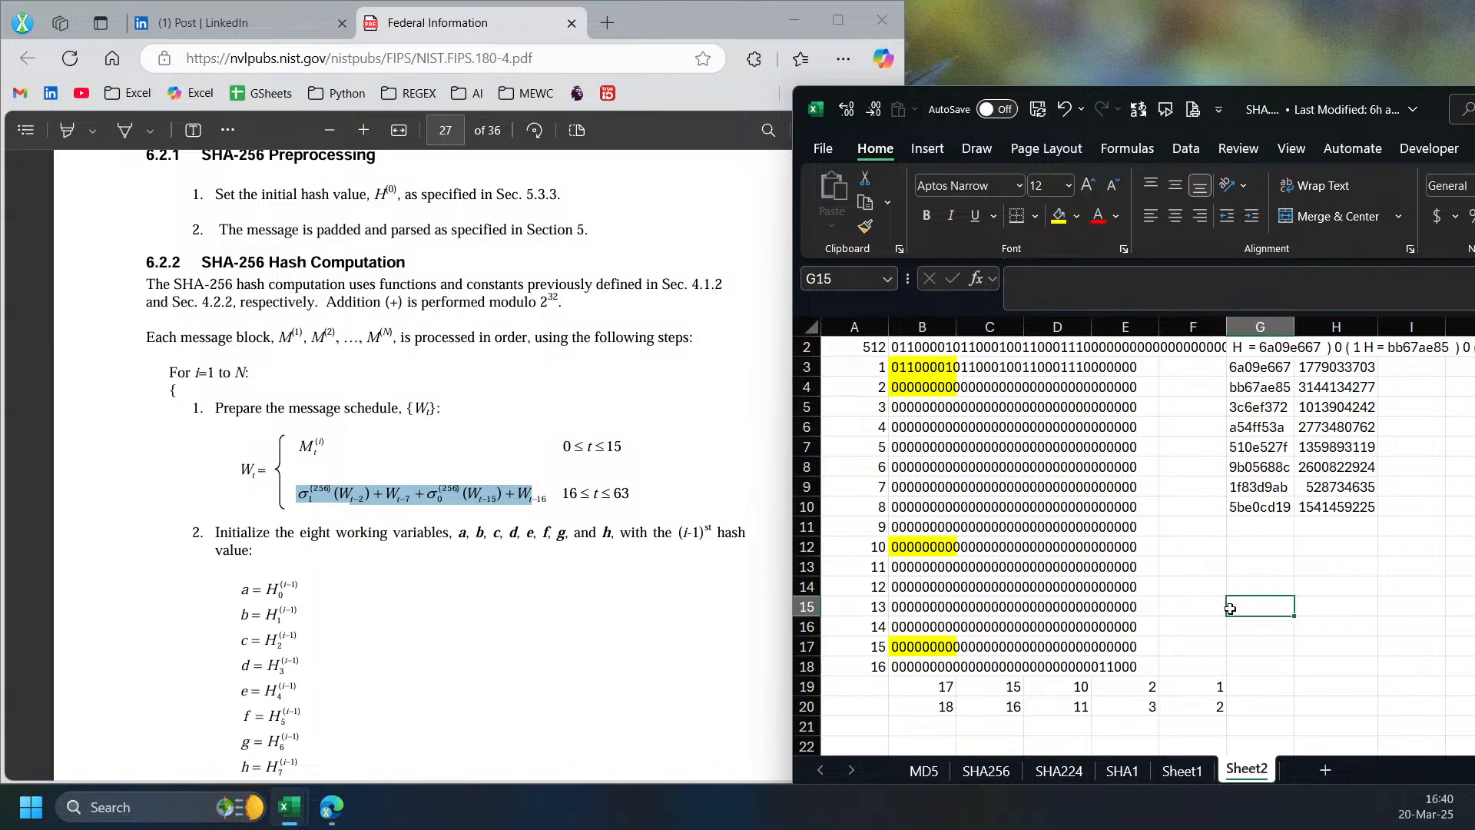
pyautogui.moveTo(935, 689); pyautogui.dragTo(1177, 705)
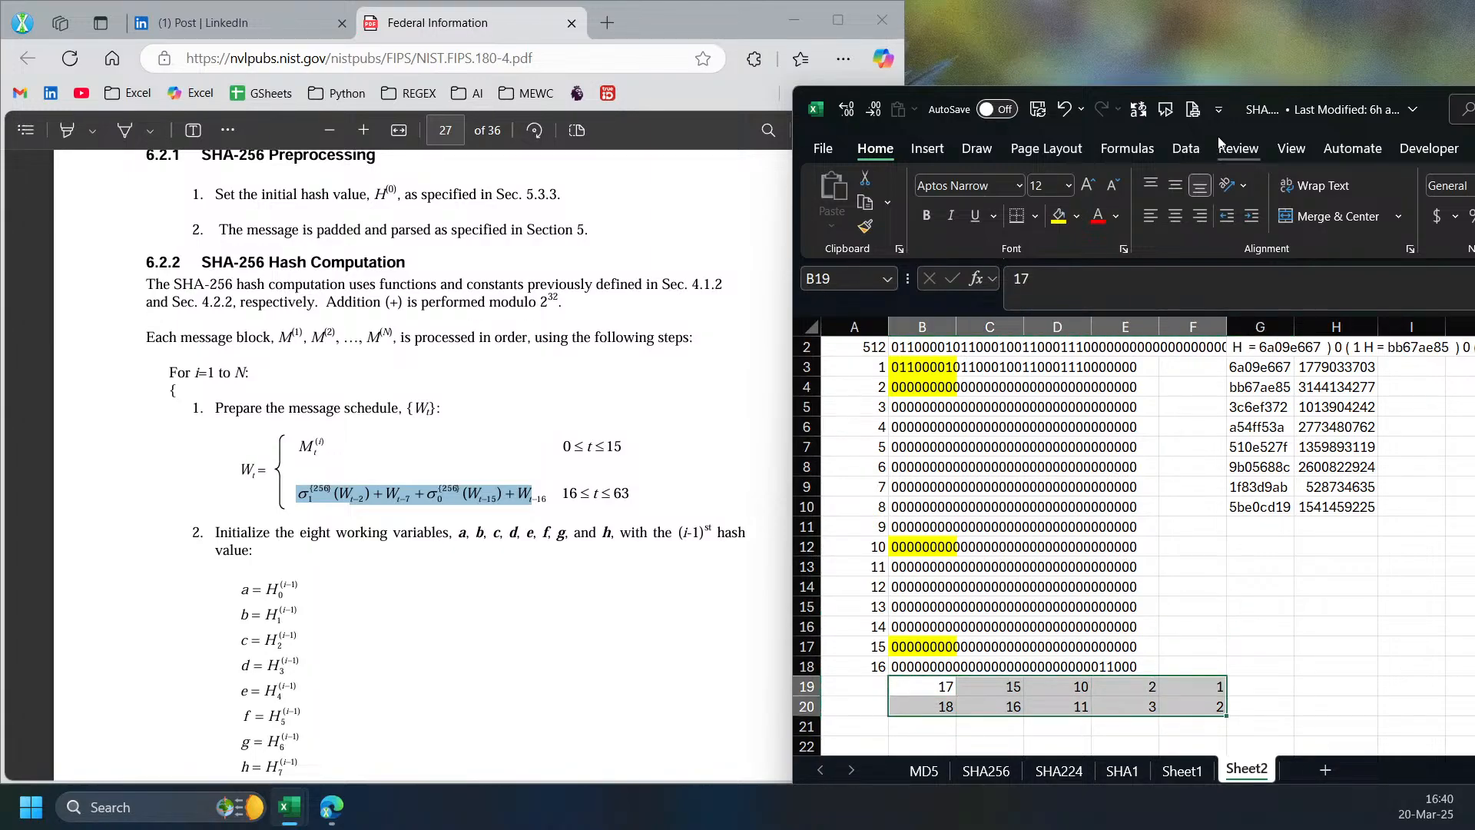
# - Reposition the workbook window and review the message schedule values in column C of the SHA256 sheet
pyautogui.moveTo(1418, 126); pyautogui.dragTo(1218, 62)
pyautogui.click(786, 708)
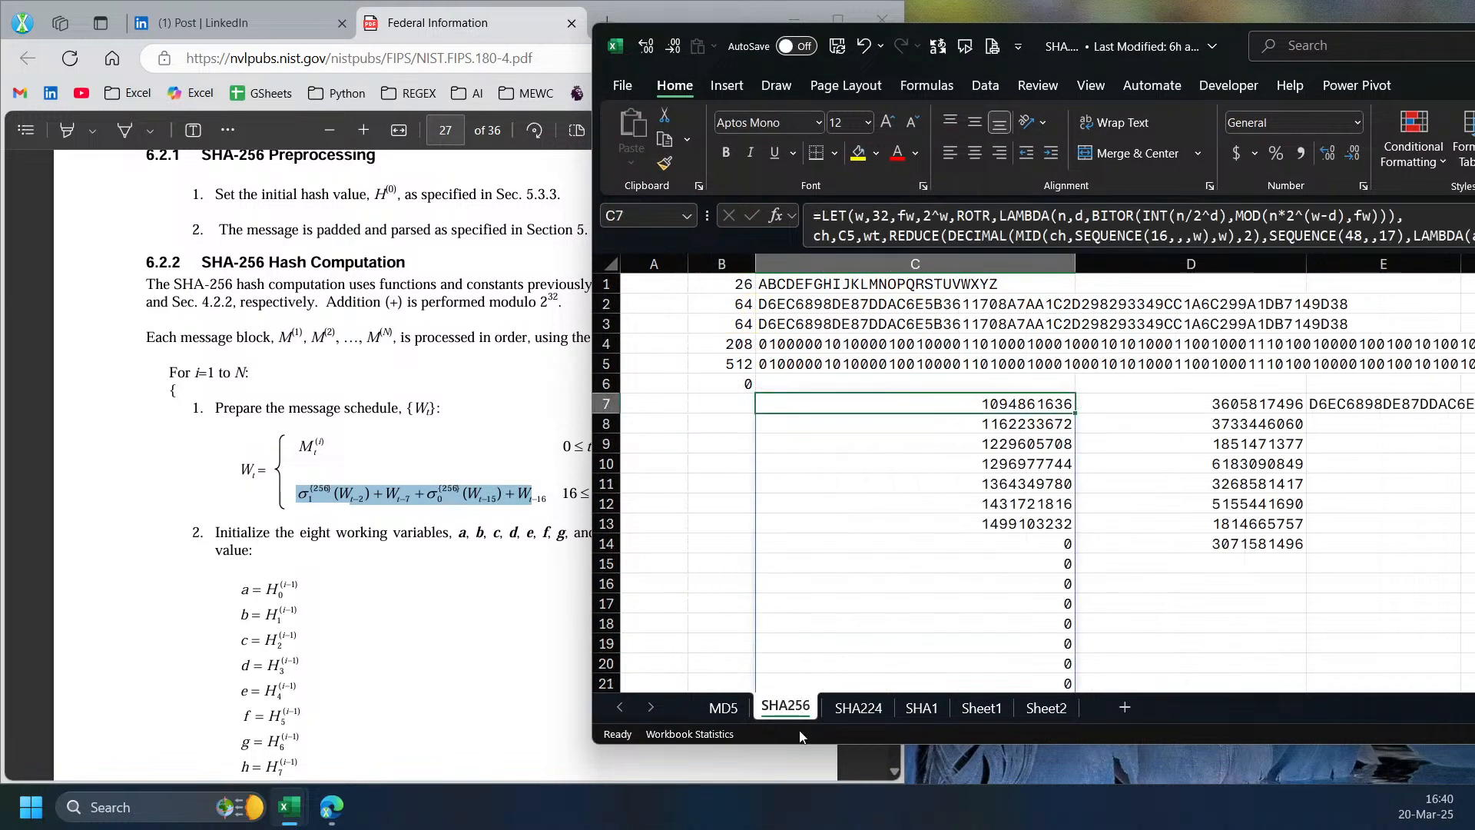
pyautogui.scroll(-2, 920, 513)
pyautogui.scroll(-1, 920, 514)
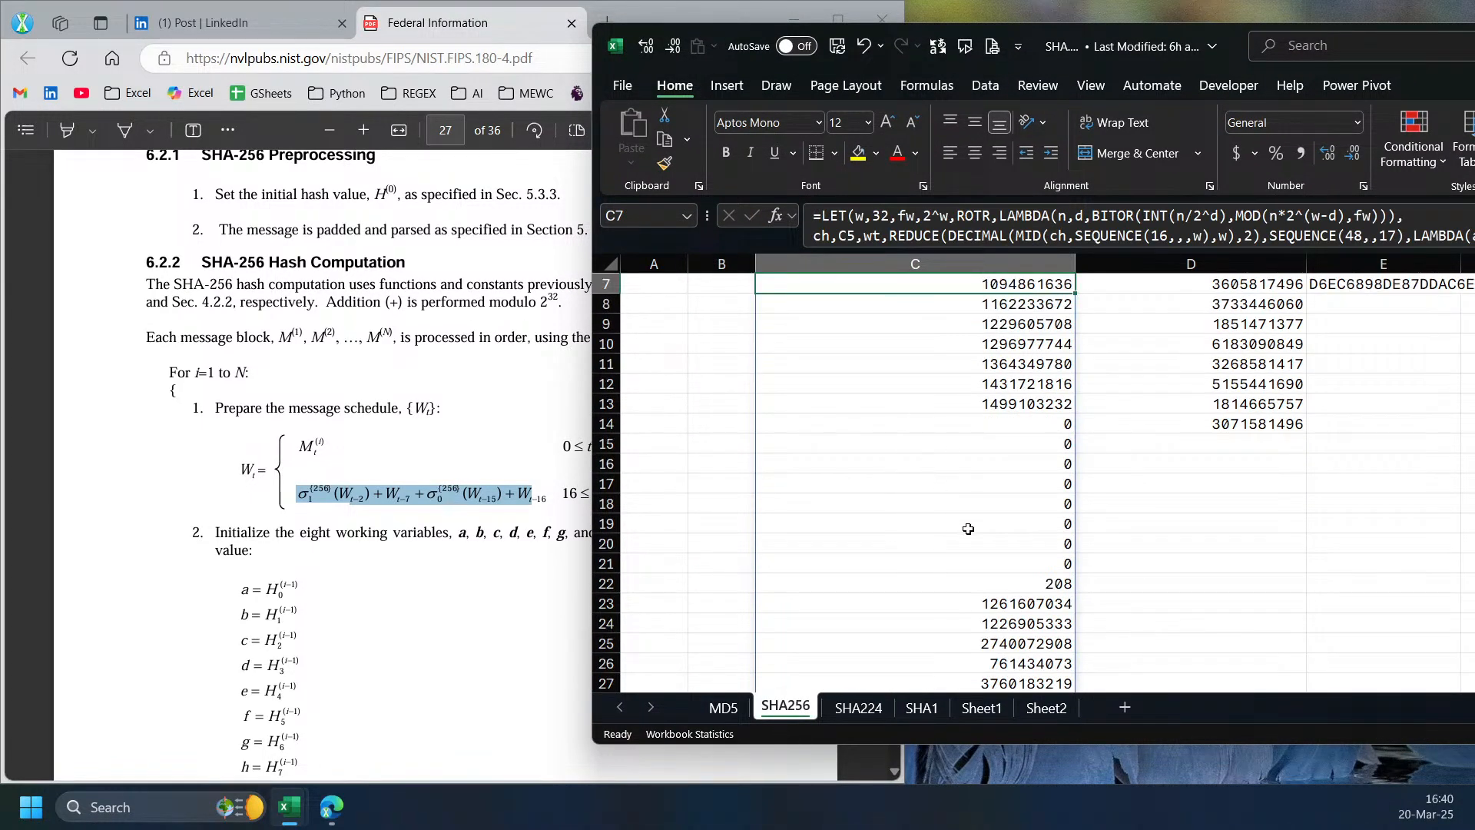
pyautogui.scroll(2, 917, 468)
# - Show the complete LAMBDA formula of C3 on the SHA256 sheet by enlarging the formula bar and widening the window
pyautogui.moveTo(1064, 251); pyautogui.dragTo(1064, 529)
pyautogui.click(917, 583)
pyautogui.click(916, 603)
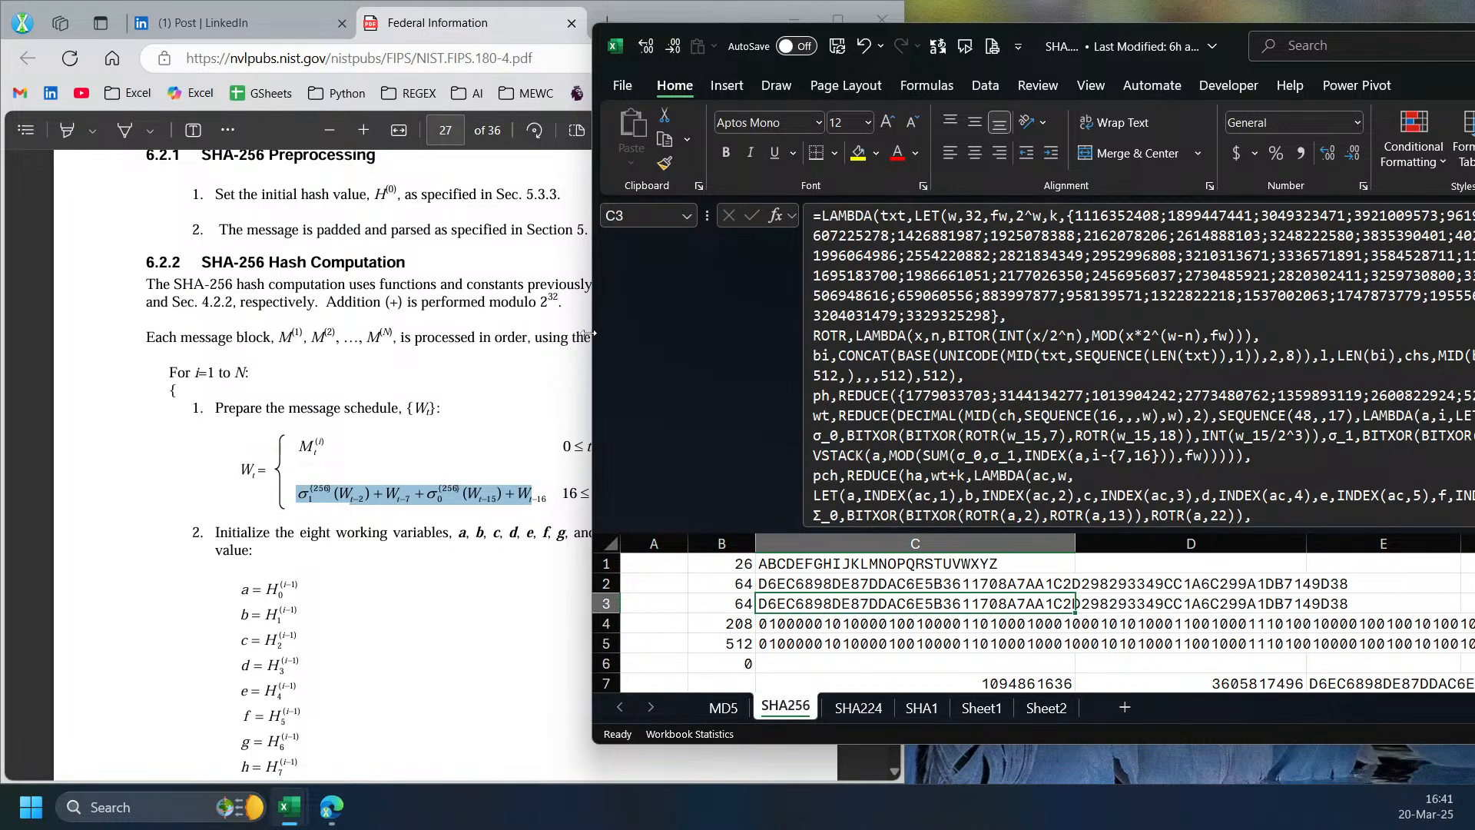
pyautogui.moveTo(596, 334); pyautogui.dragTo(111, 333)
# - Highlight the initial value argument of REDUCE in the wt line of C3's formula, leave the formula unedited and switch to the SHA224 sheet
pyautogui.click(650, 395)
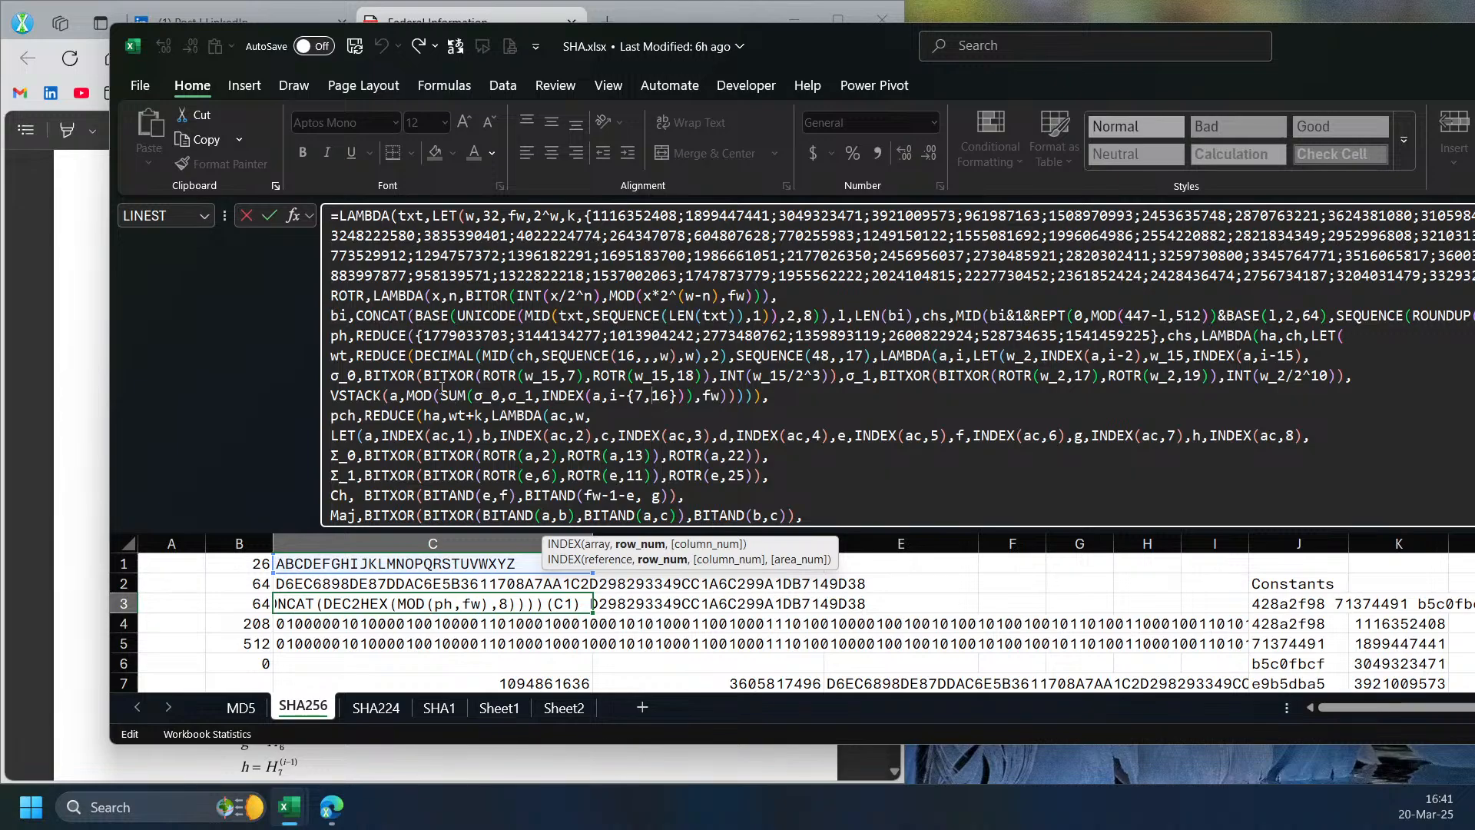
pyautogui.click(405, 356)
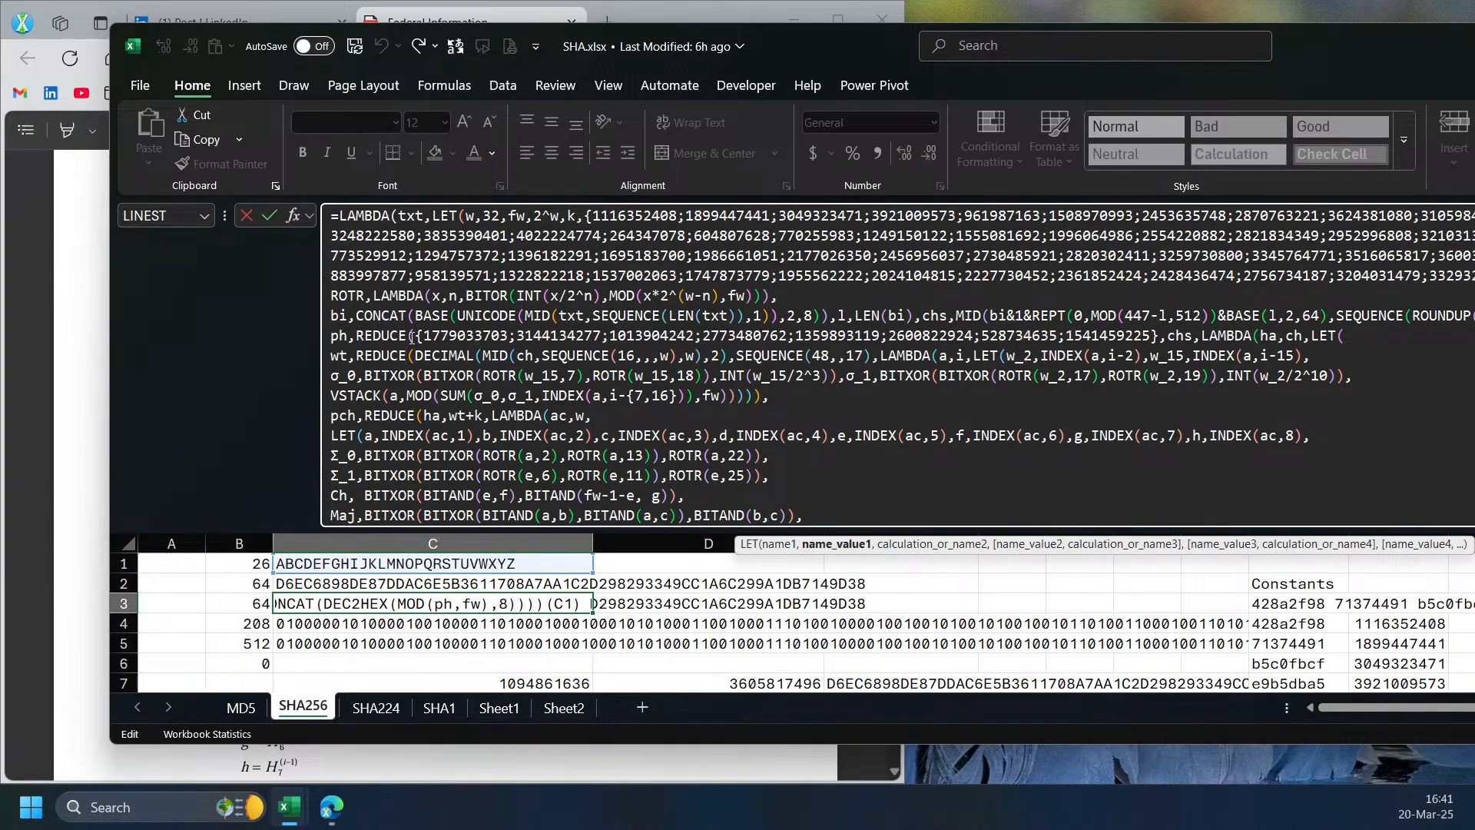
pyautogui.click(427, 336)
pyautogui.click(394, 357)
pyautogui.click(438, 356)
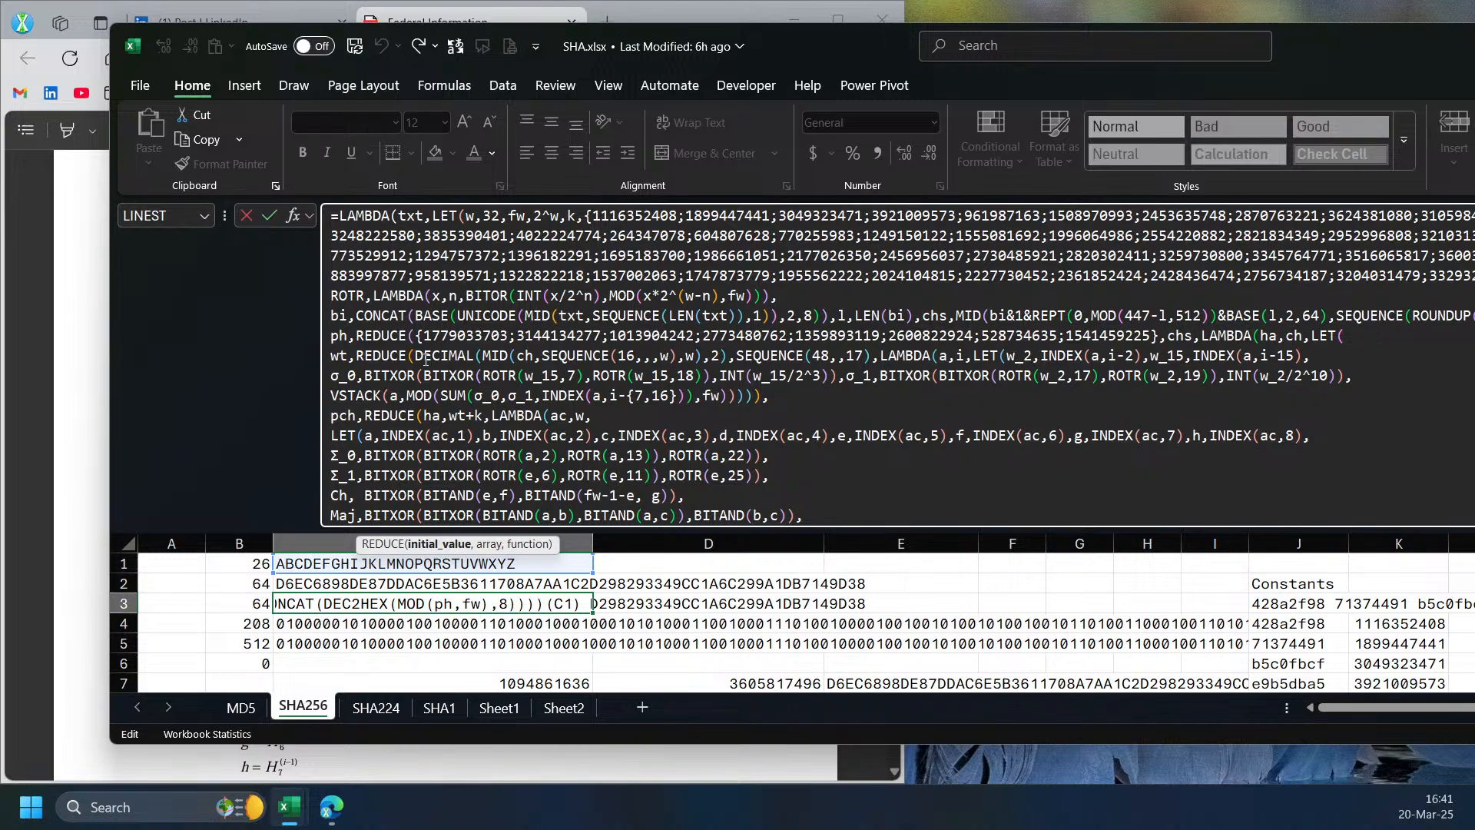
pyautogui.click(451, 545)
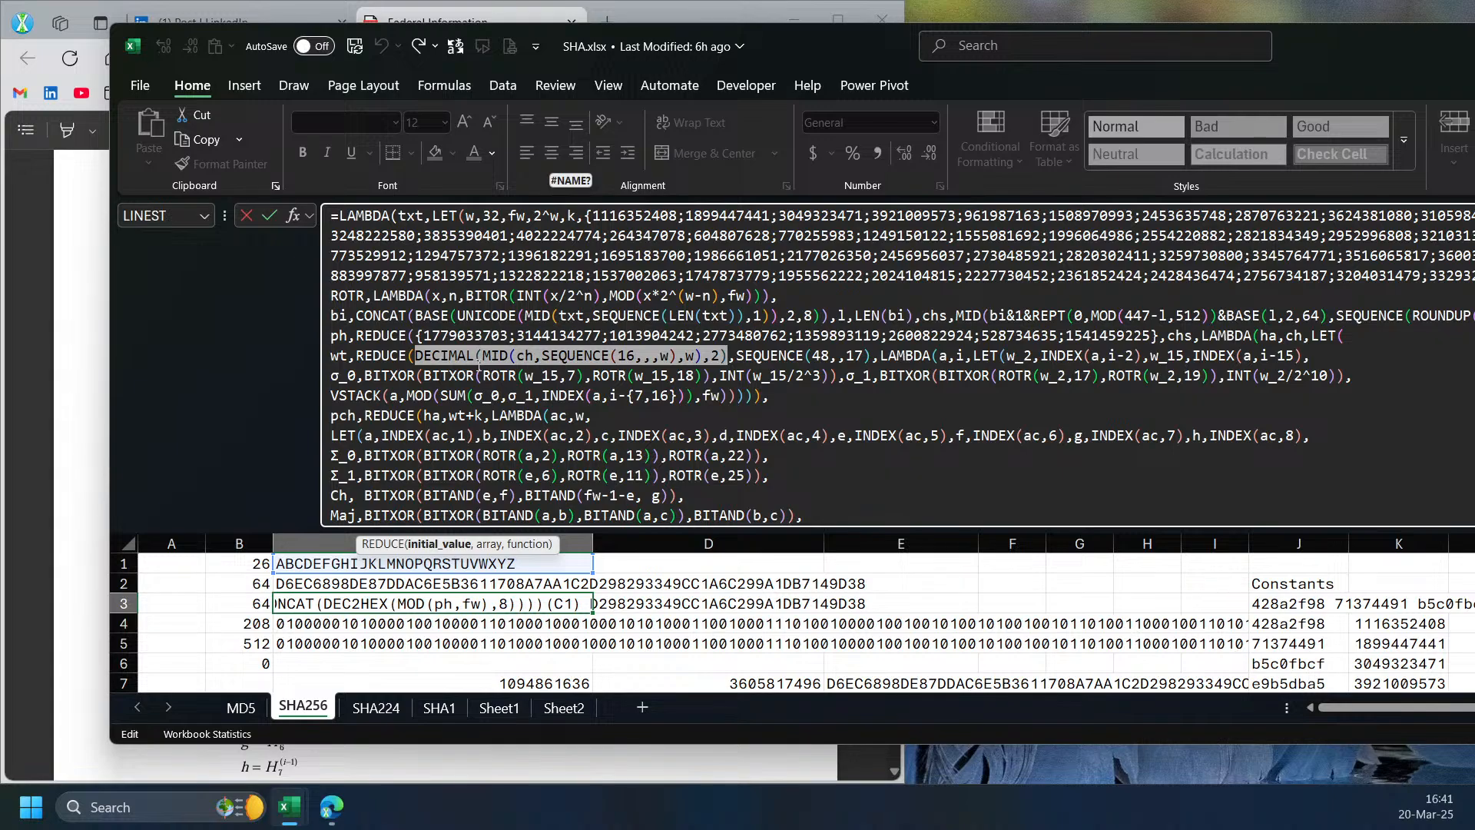
pyautogui.press('Escape')
pyautogui.click(375, 708)
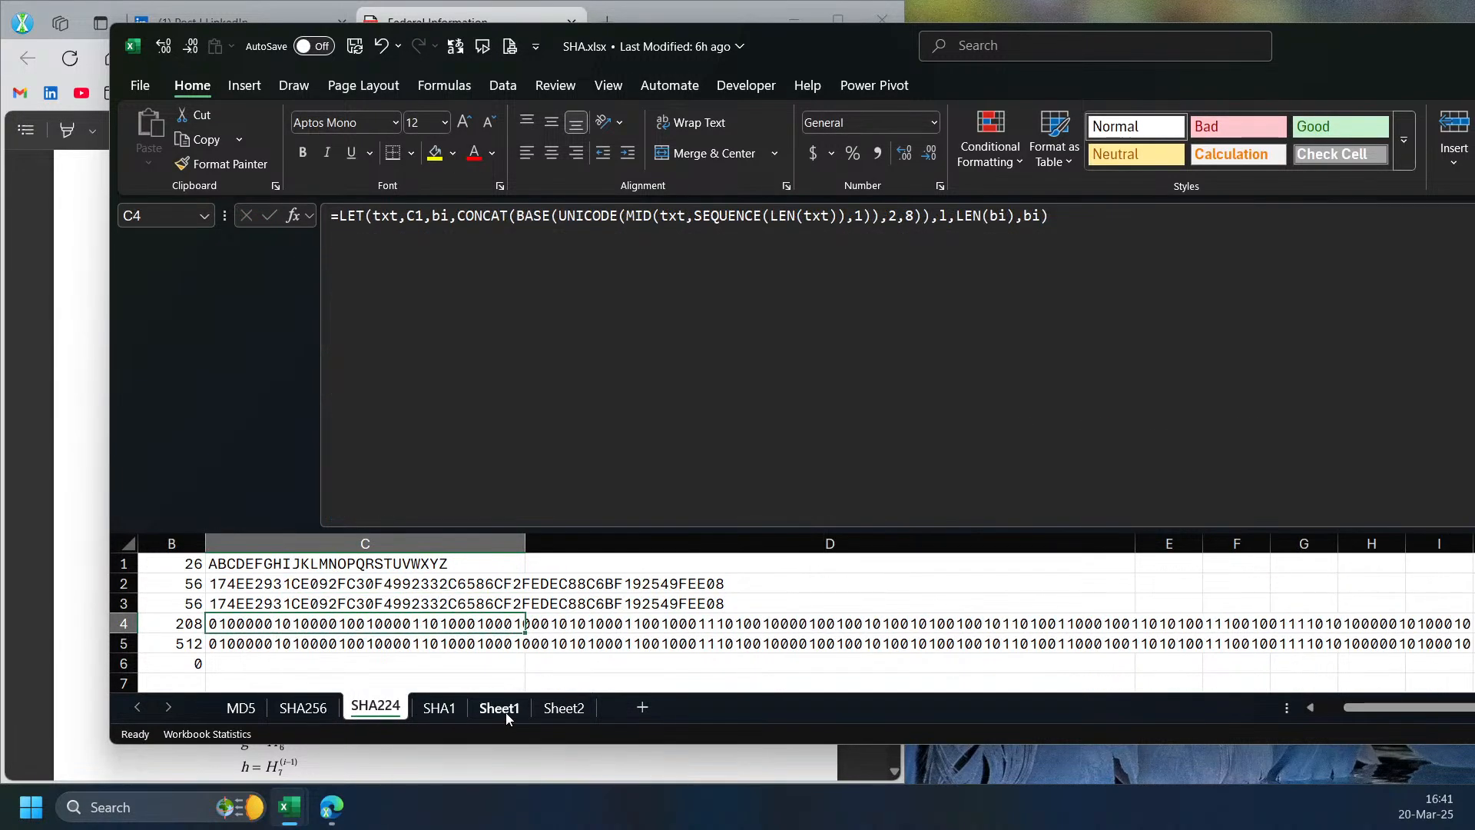
# - Wrap the MID formula in B3 of Sheet2 in DECIMAL with radix 2 to convert the 32-bit words to numbers
pyautogui.click(499, 708)
pyautogui.click(563, 707)
pyautogui.click(240, 591)
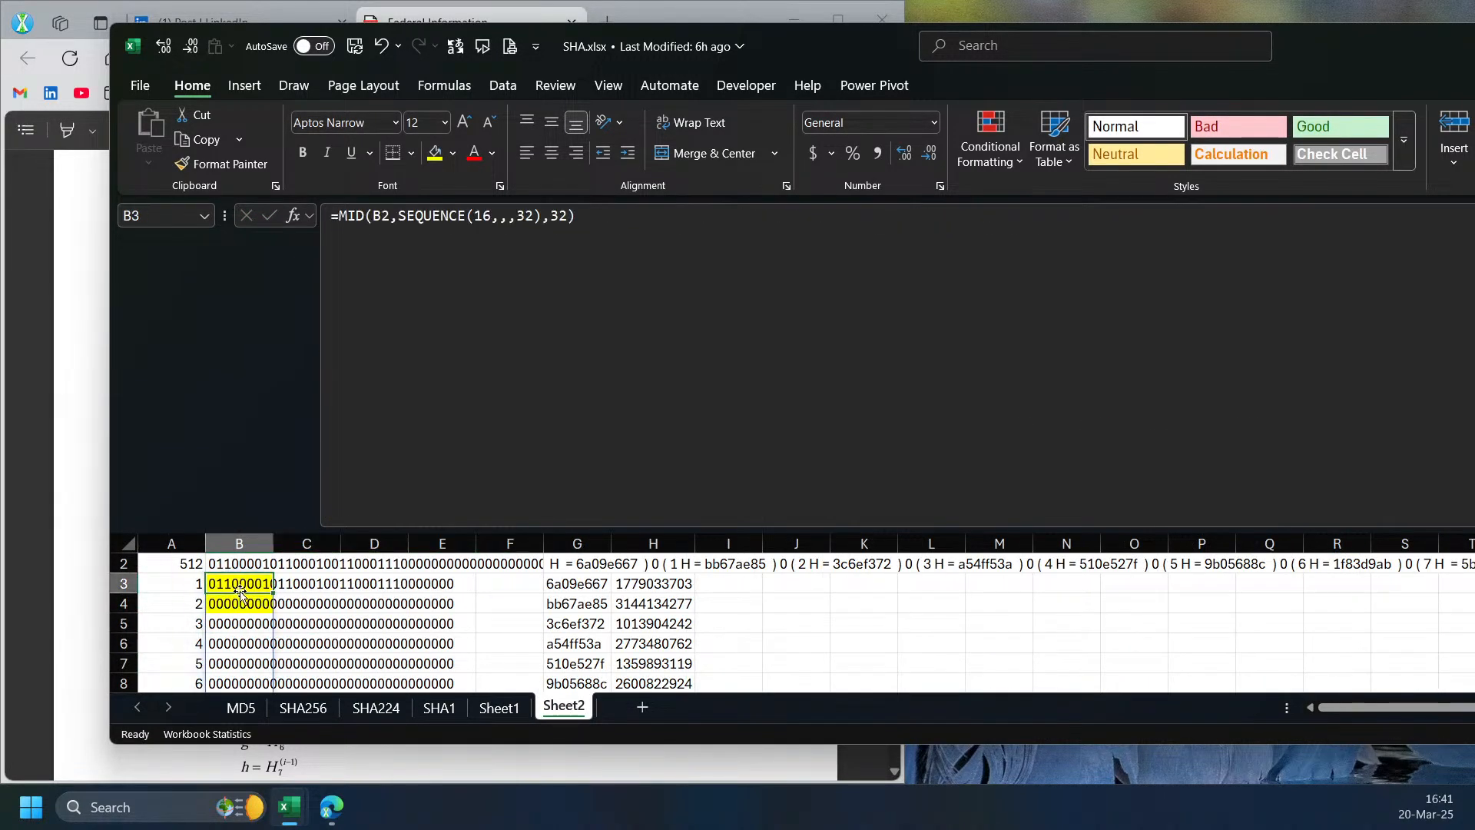
pyautogui.click(340, 223)
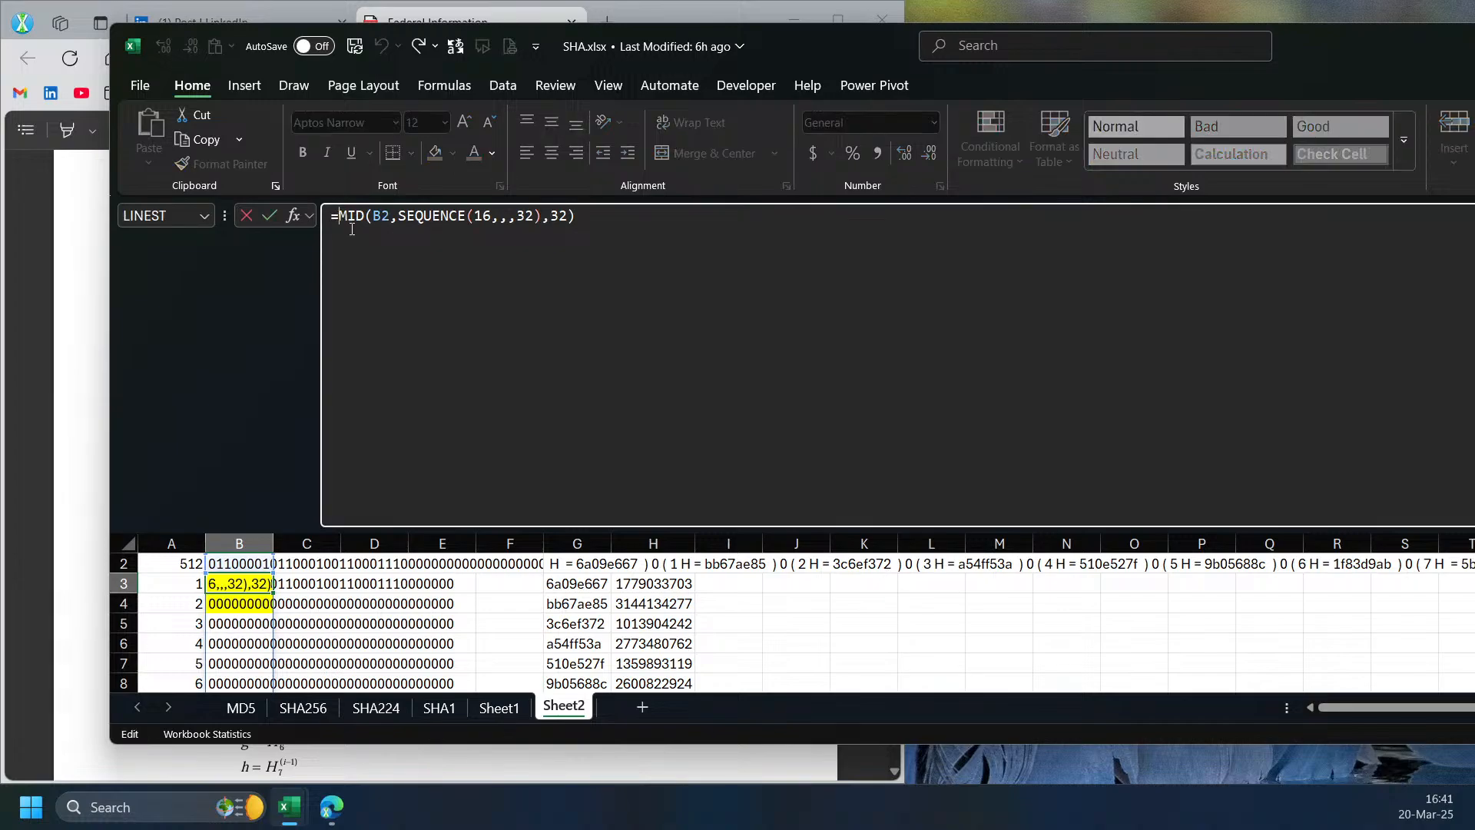
pyautogui.write('deicm')
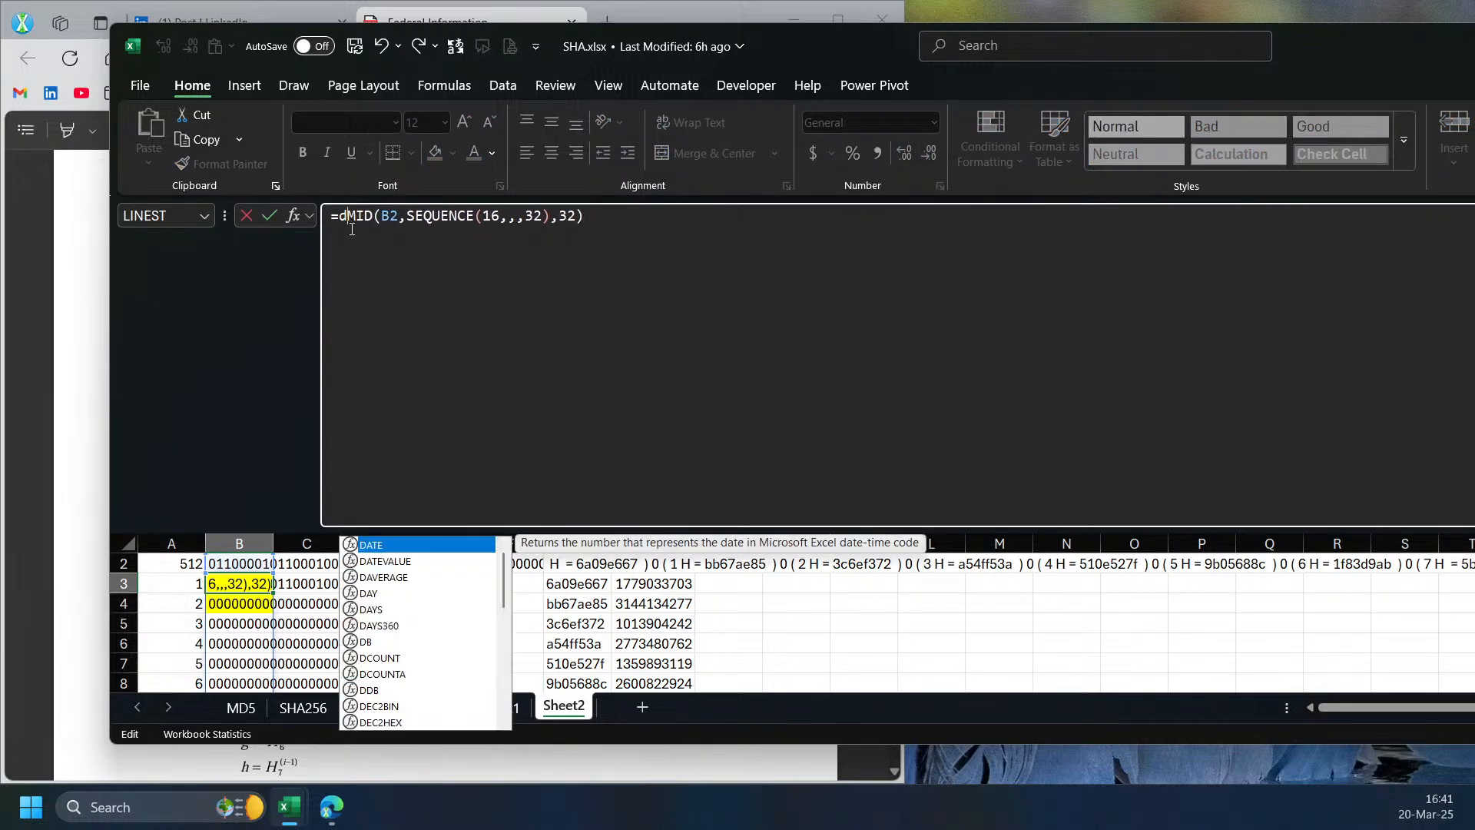
pyautogui.press('BackSpace')
pyautogui.write('al')
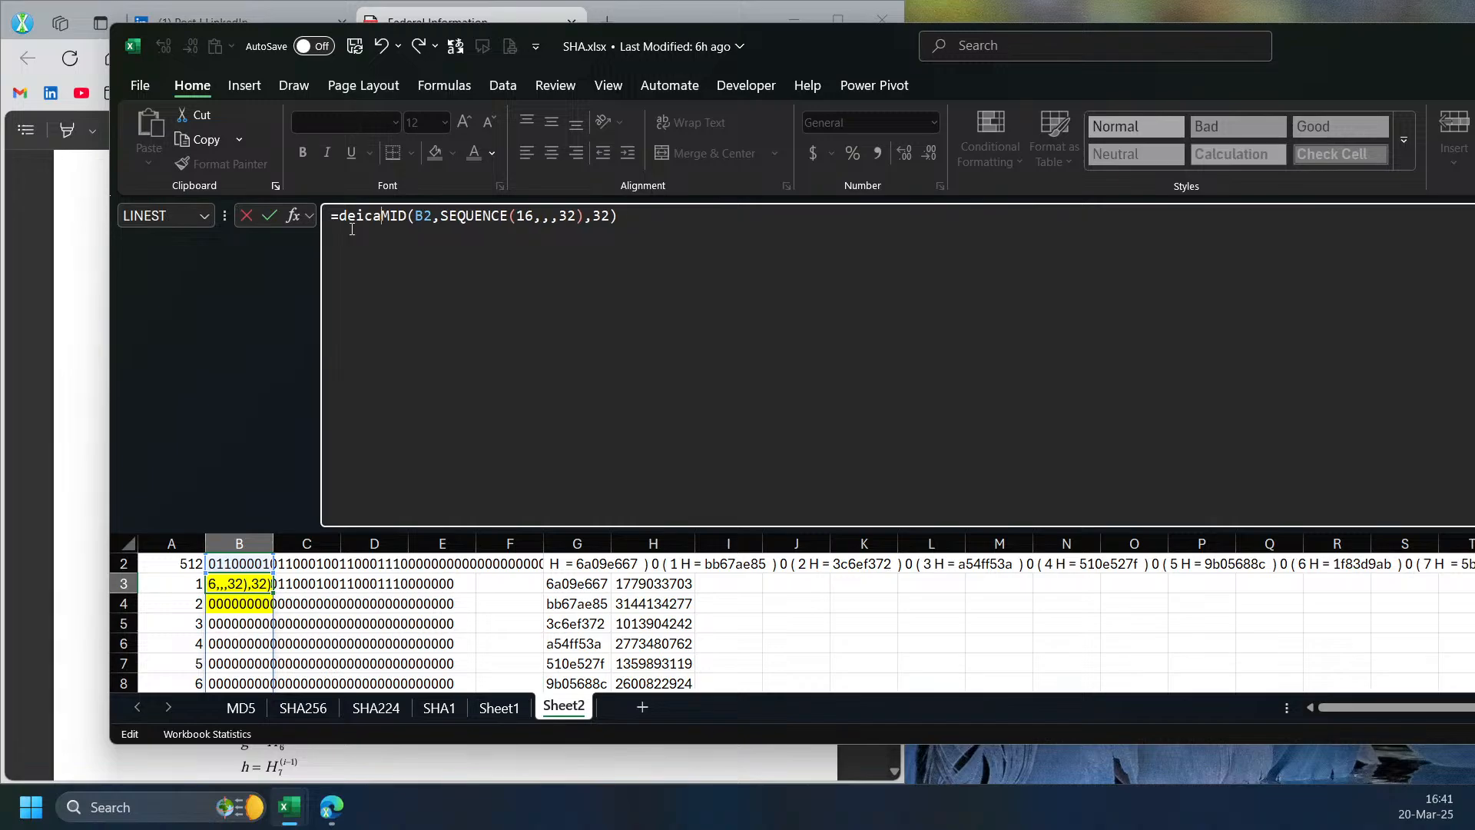
pyautogui.press('BackSpace')
pyautogui.press('BackSpace')
pyautogui.press('BackSpace')
pyautogui.press('BackSpace')
pyautogui.write('cim')
pyautogui.press('Tab')
pyautogui.write(',')
pyautogui.write('2)')
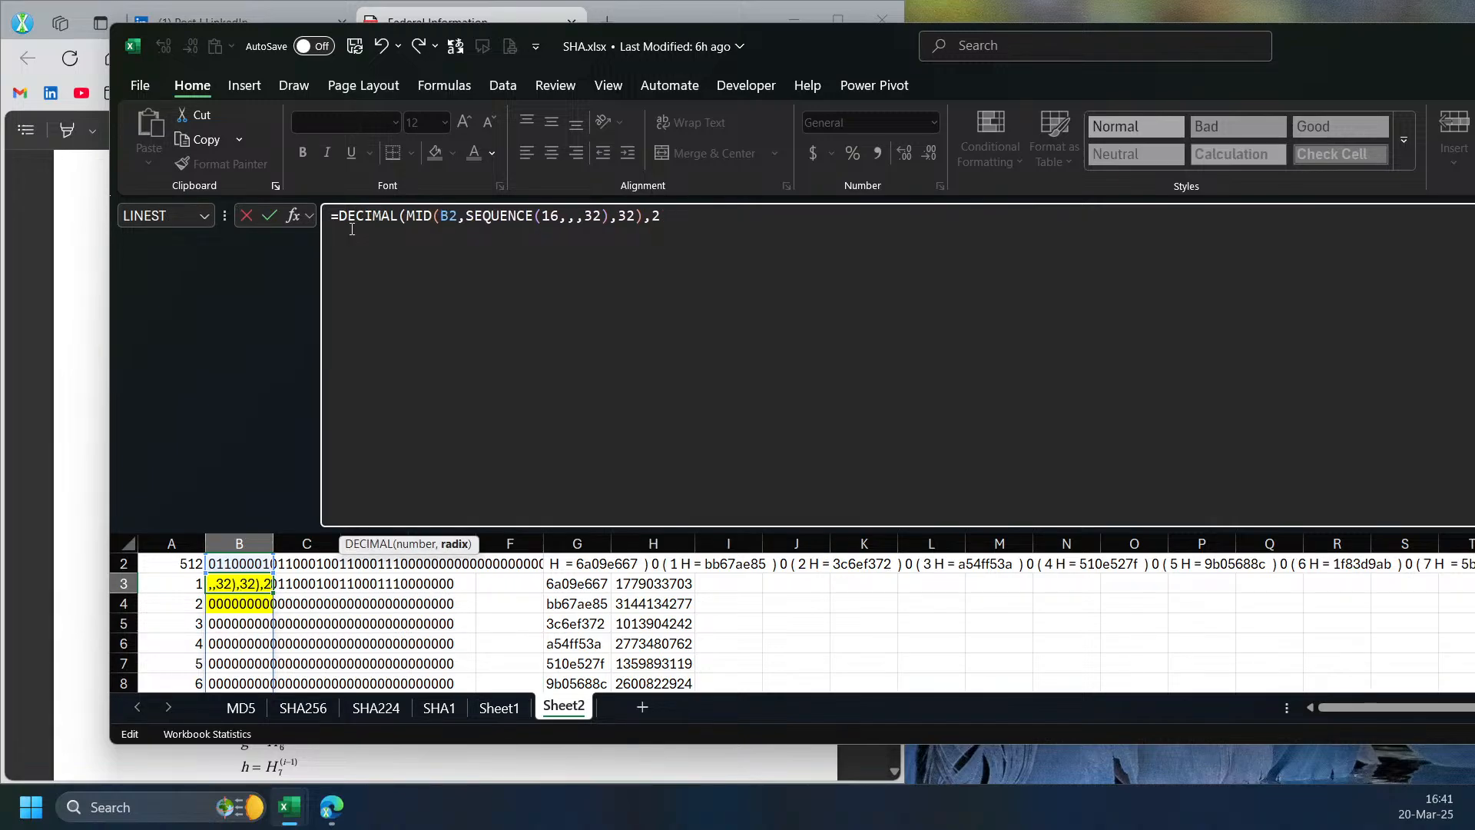
pyautogui.press('Return')
pyautogui.press('Up')
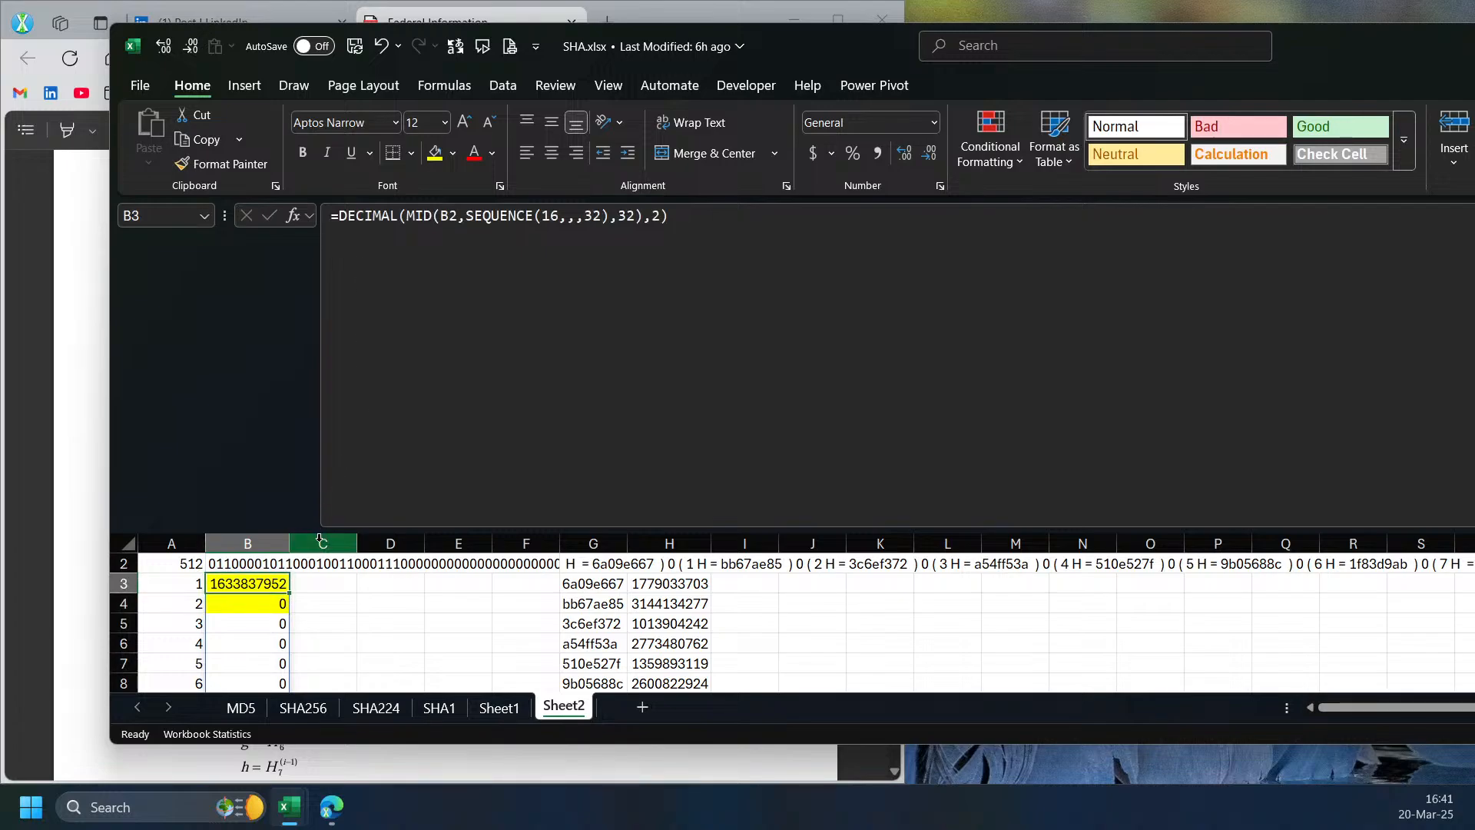
# - Copy the complete REDUCE expression assigned to wt from C3's formula on the SHA256 sheet
pyautogui.click(378, 708)
pyautogui.click(304, 707)
pyautogui.click(636, 460)
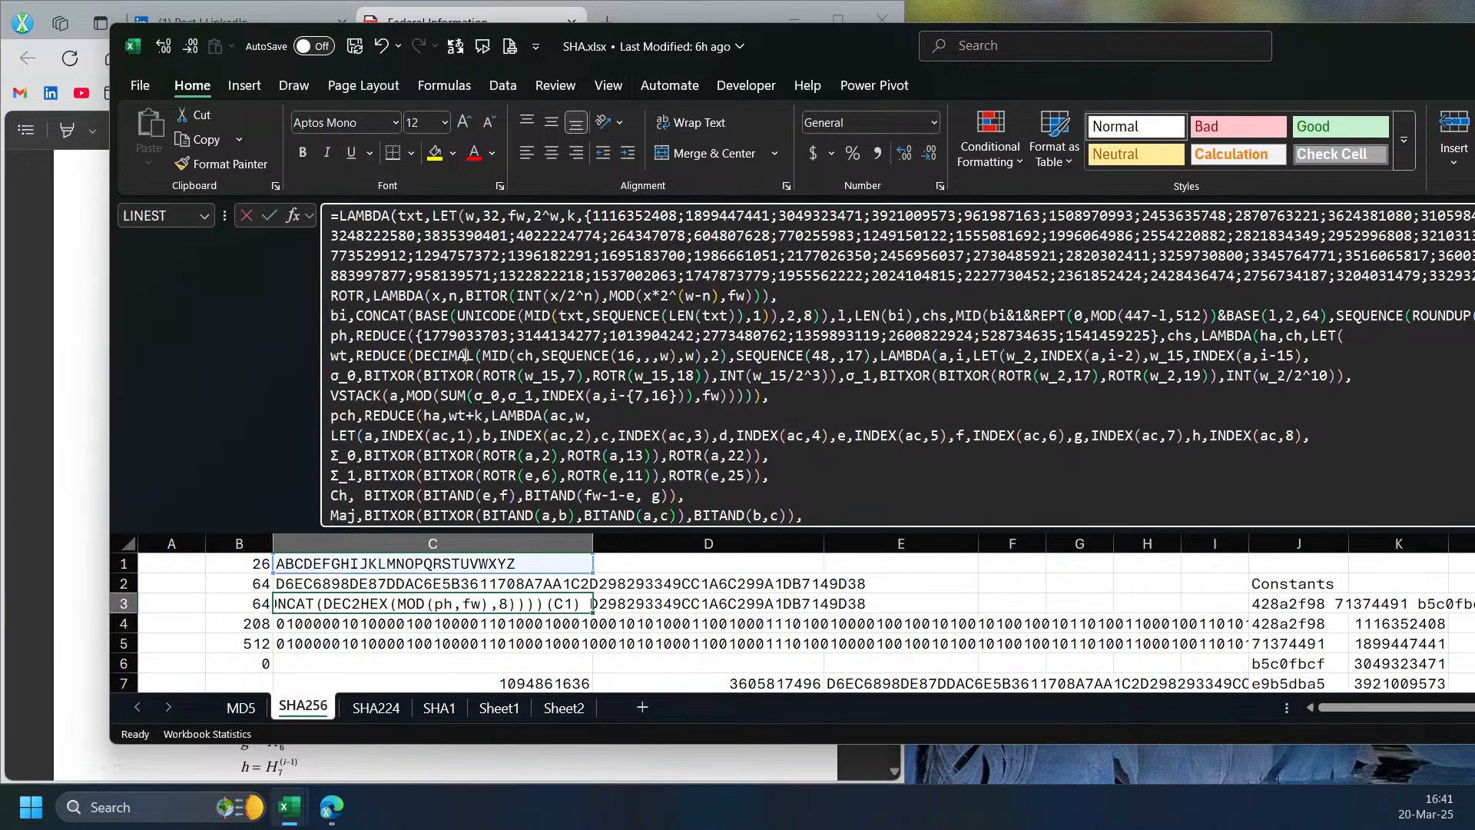
pyautogui.click(401, 355)
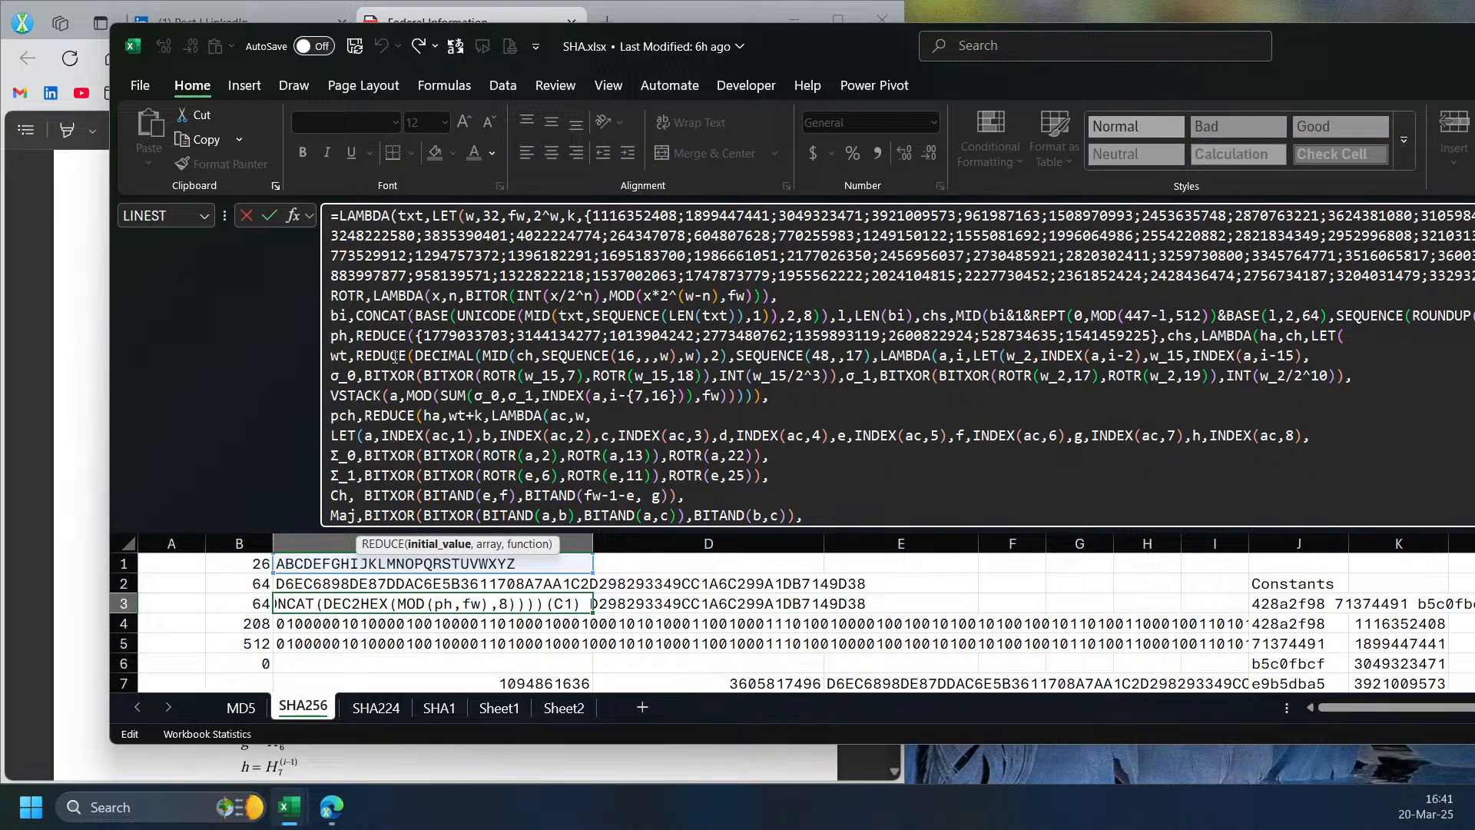
pyautogui.click(392, 354)
pyautogui.click(833, 543)
pyautogui.hotkey('ctrl', 'c')
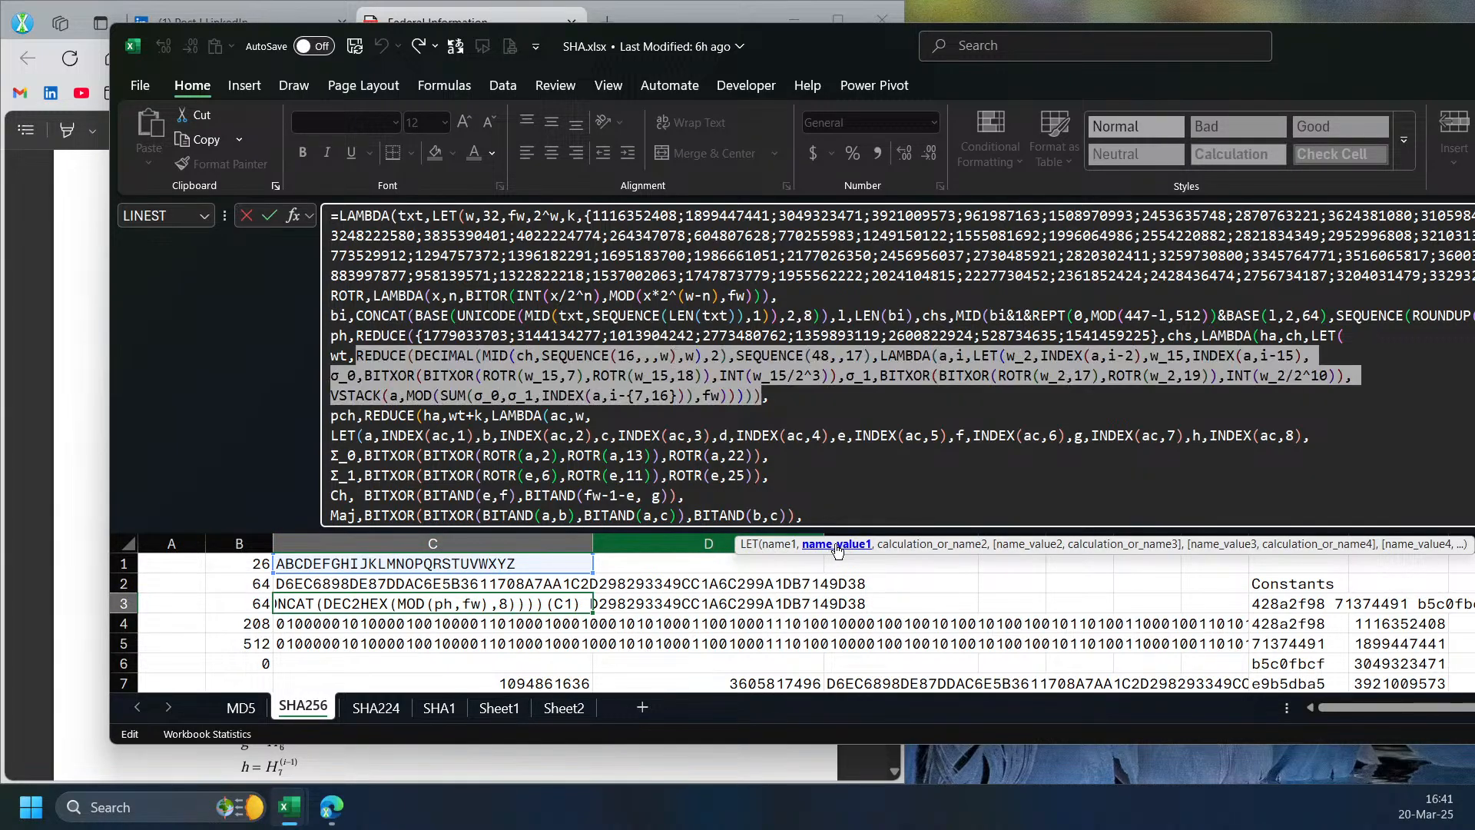
# - Paste the REDUCE expression into C3 of Sheet2 as a formula and replace its initial value with B3#
pyautogui.click(542, 710)
pyautogui.click(332, 586)
pyautogui.click(458, 356)
pyautogui.hotkey('ctrl', 'v')
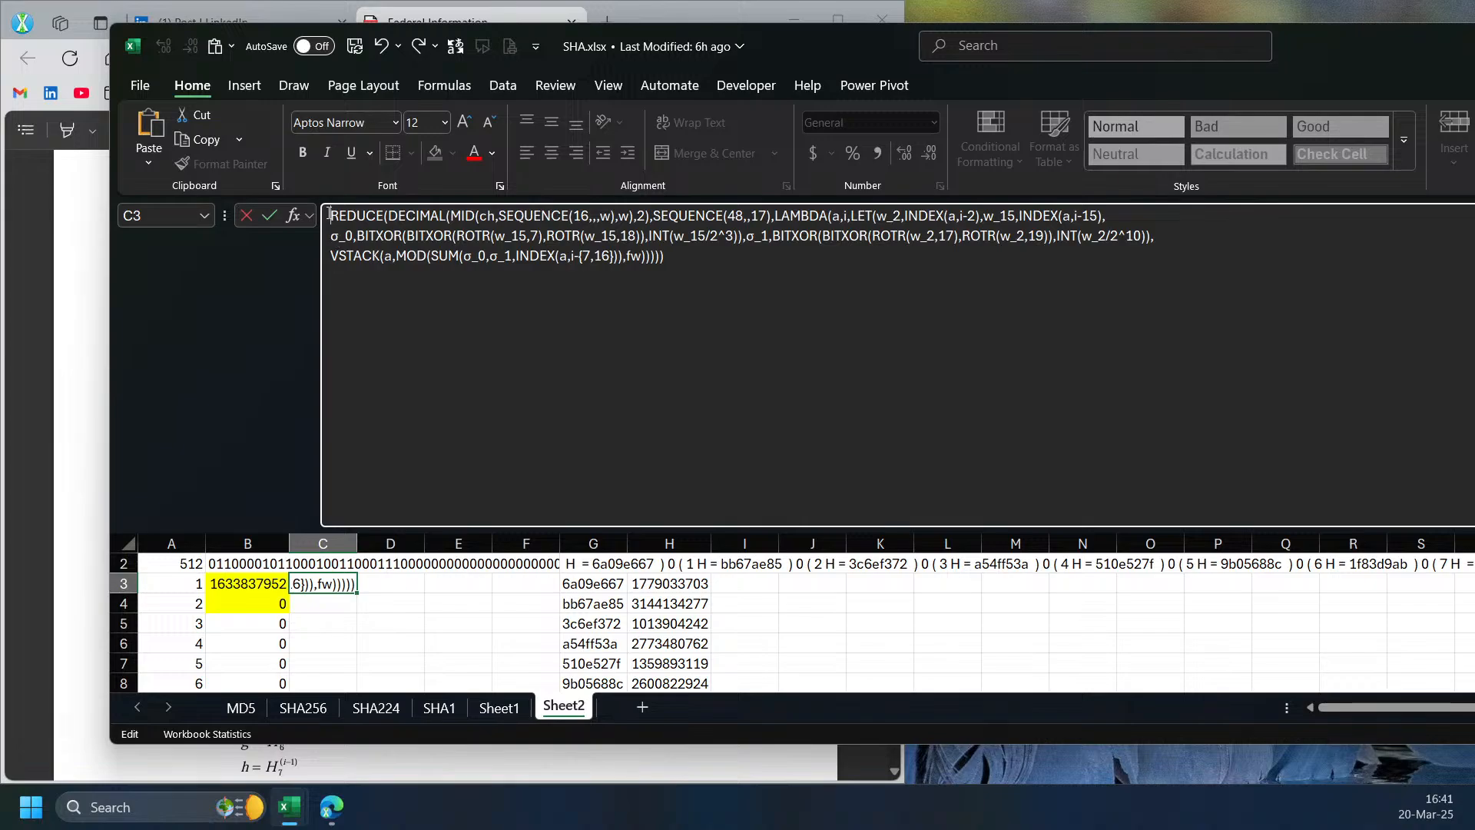
pyautogui.click(329, 216)
pyautogui.write('=')
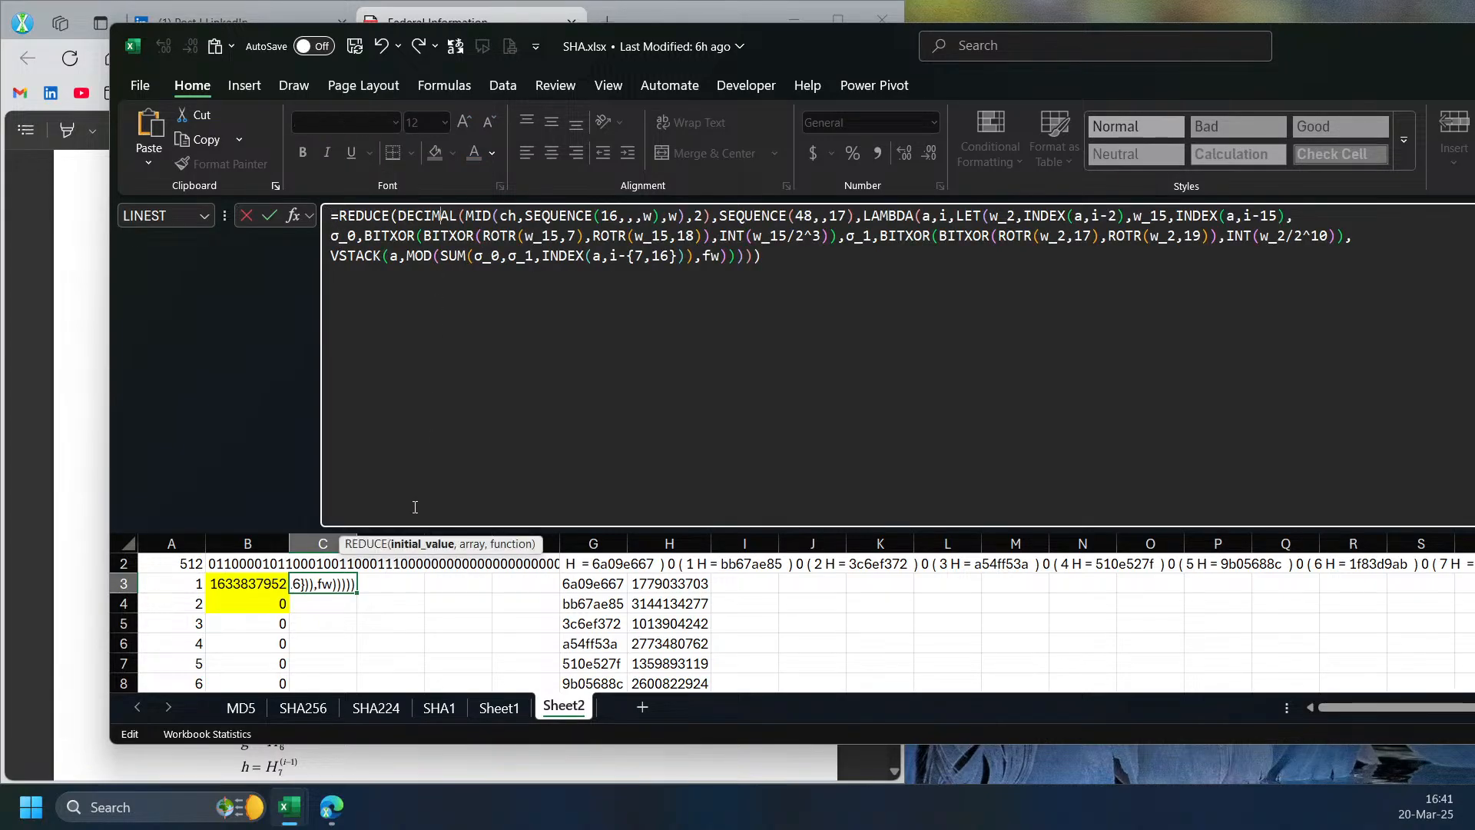
pyautogui.click(390, 544)
pyautogui.click(264, 592)
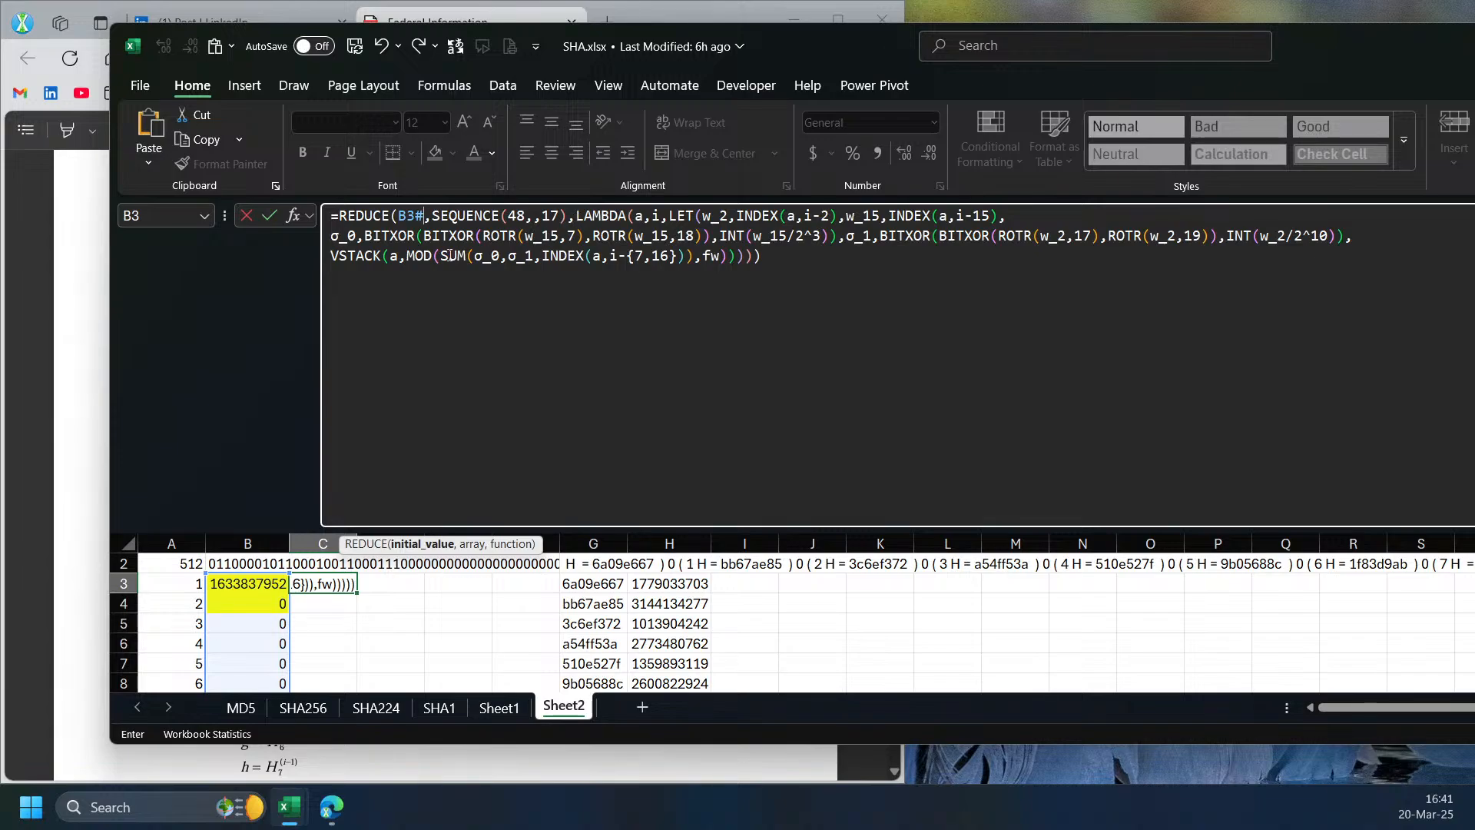
# - Find the section 4.1.2 SHA-224 and SHA-256 Functions in the FIPS PDF and place the workbook window below its equations
pyautogui.click(357, 236)
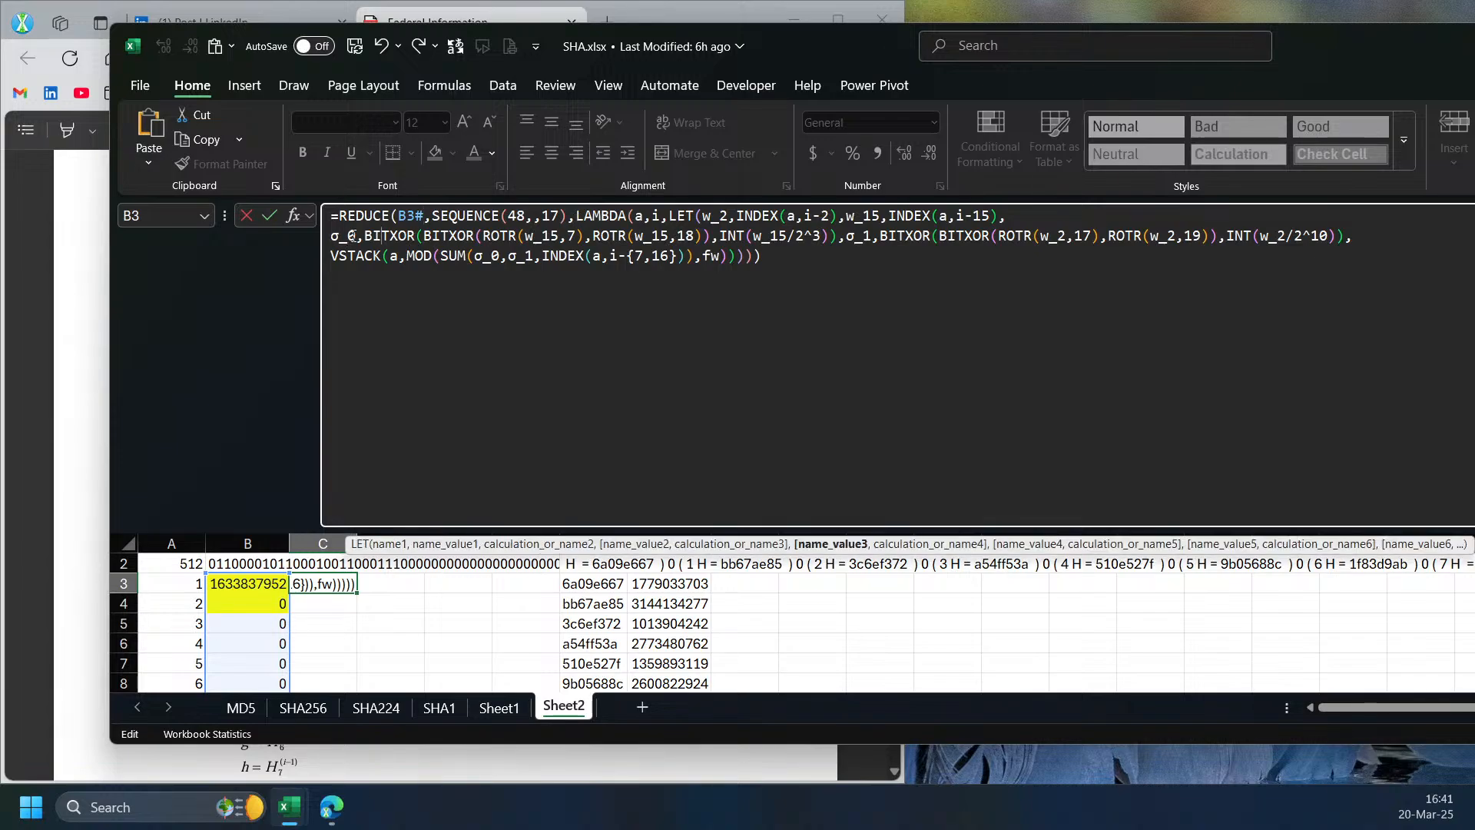
pyautogui.doubleClick(340, 235)
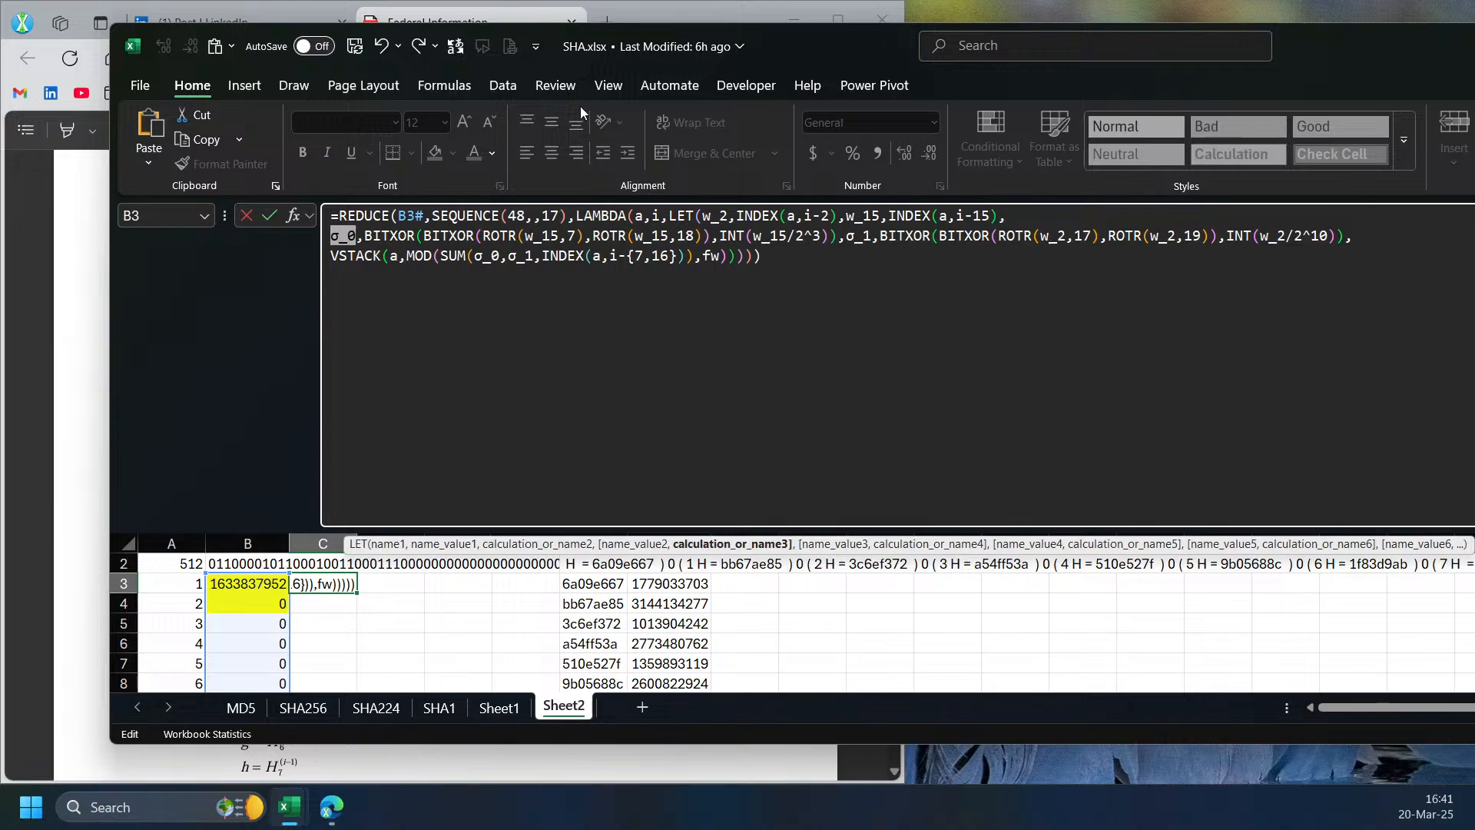
pyautogui.moveTo(795, 44); pyautogui.dragTo(1235, 269)
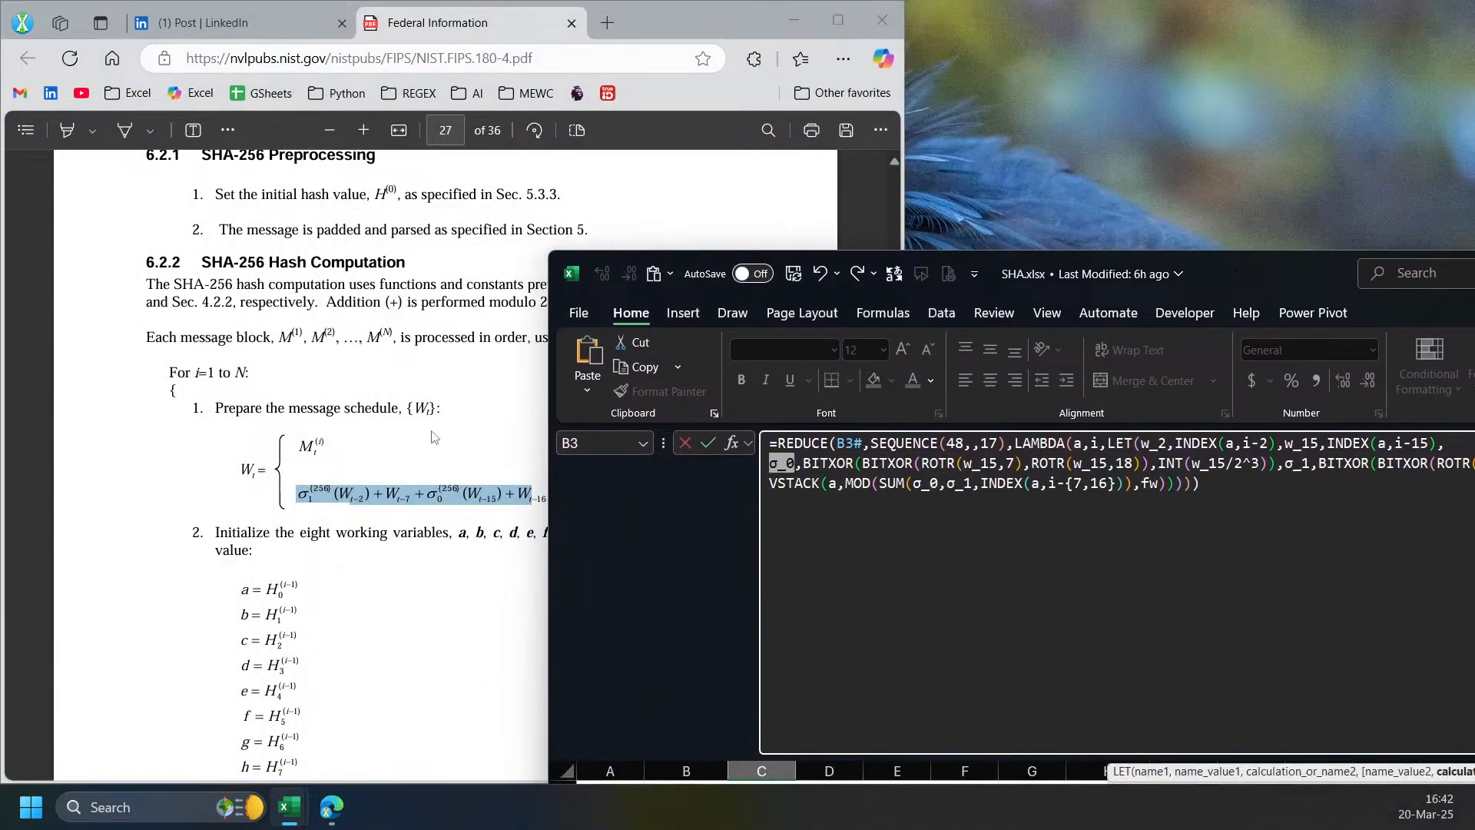
pyautogui.scroll(10, 536, 506)
pyautogui.scroll(10, 535, 505)
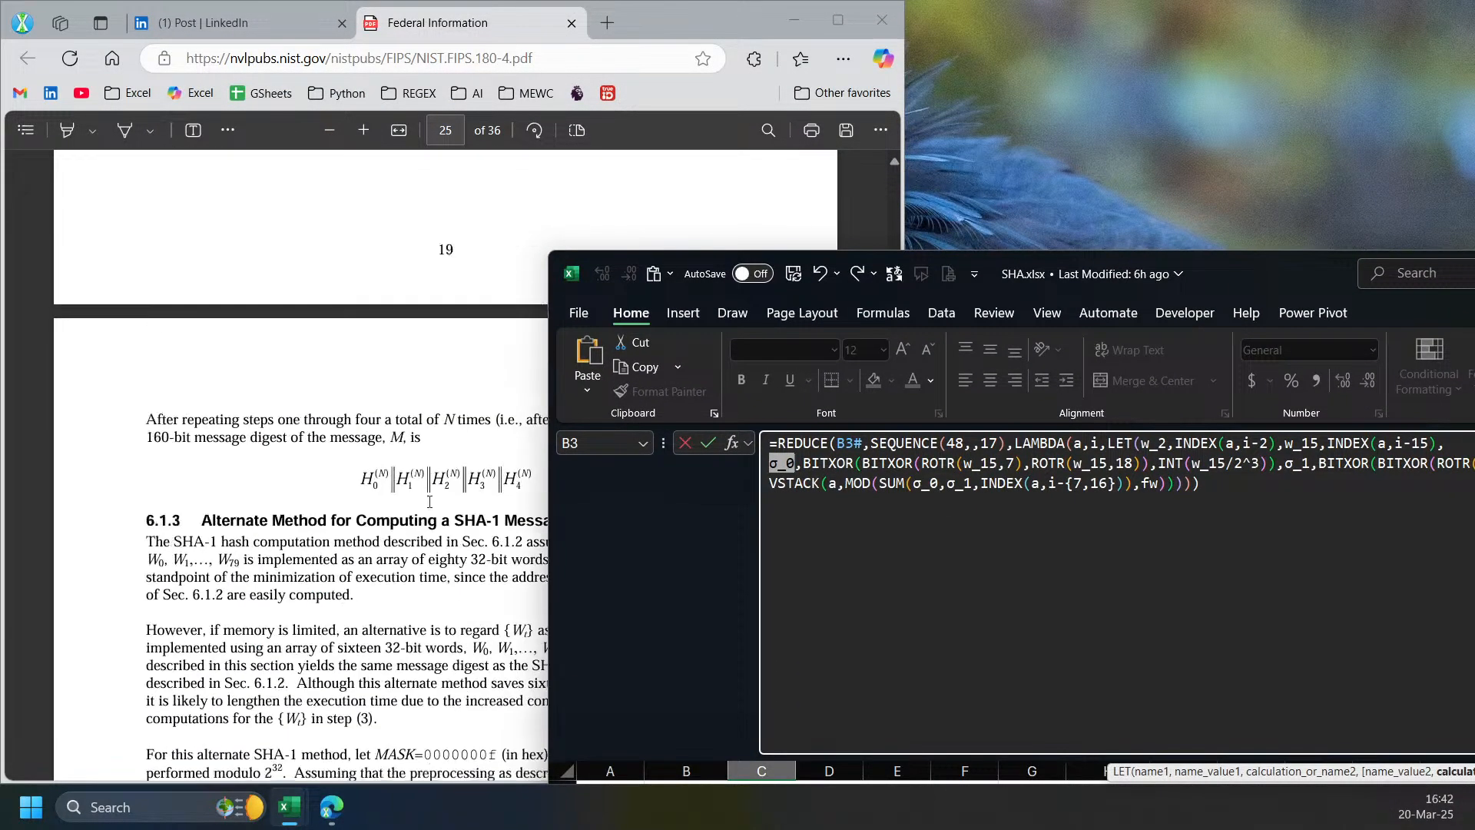
pyautogui.scroll(20, 486, 668)
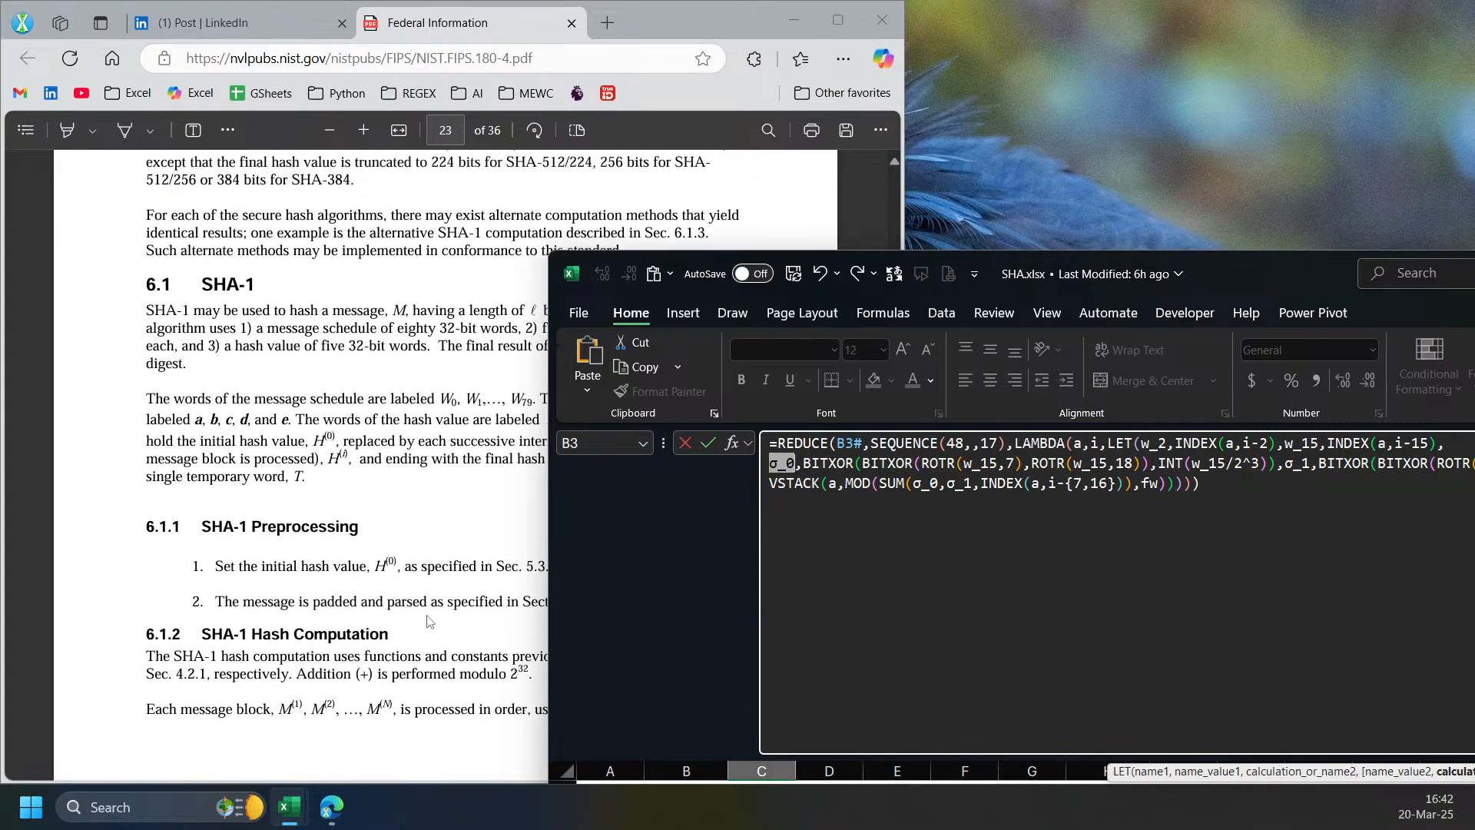
pyautogui.scroll(12, 414, 595)
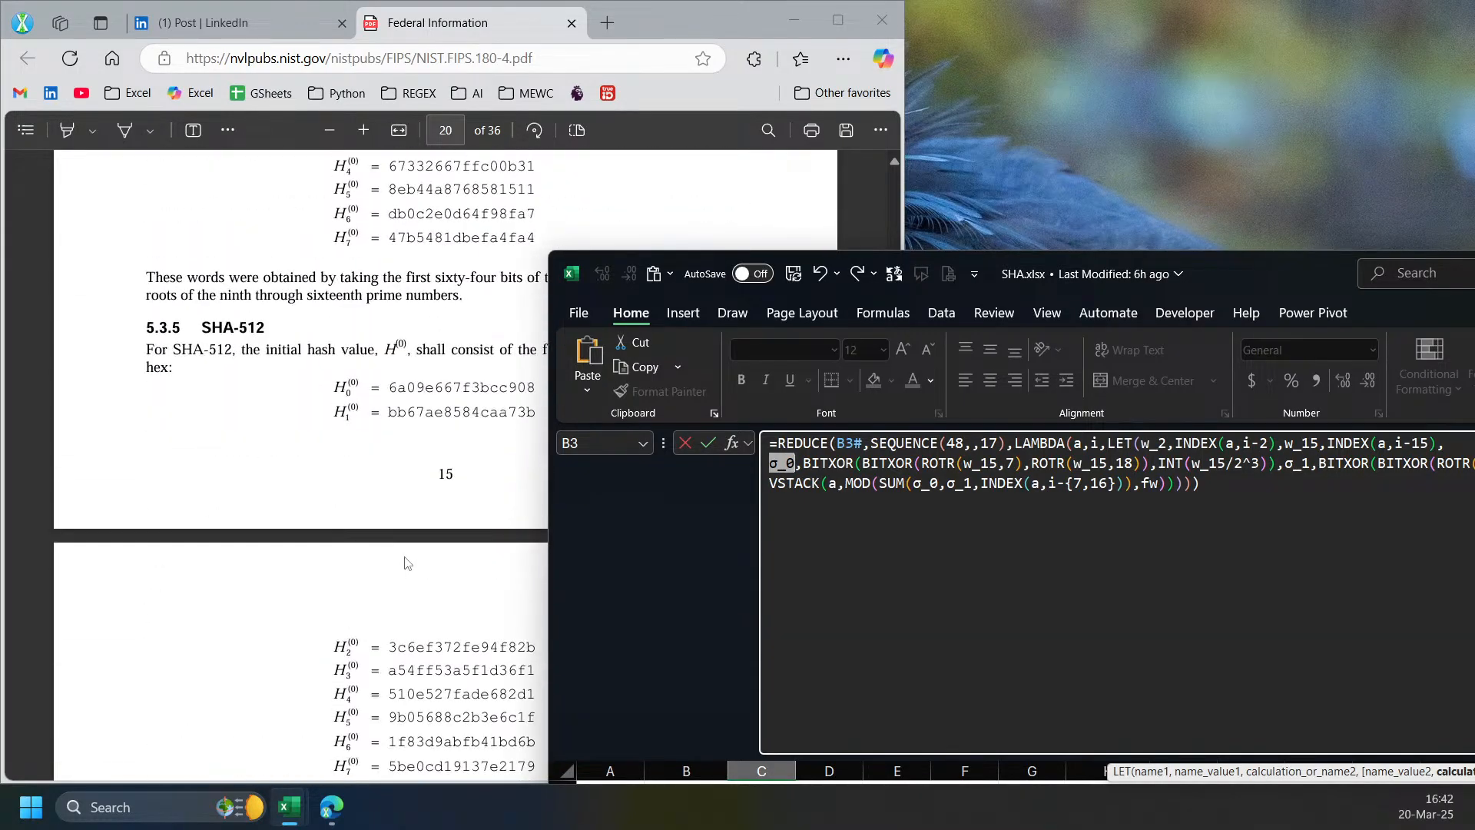
pyautogui.scroll(12, 397, 562)
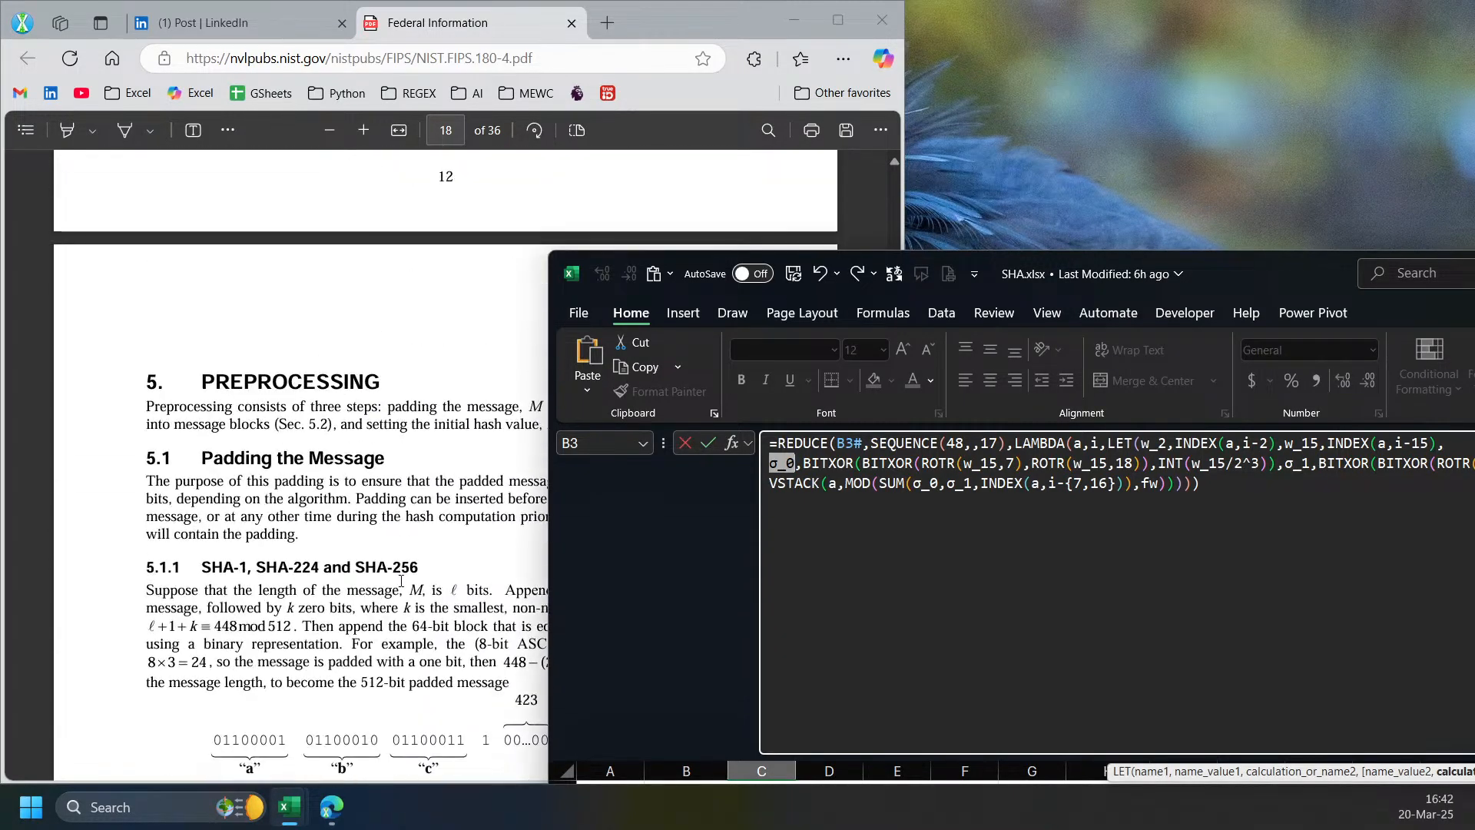
pyautogui.click(392, 431)
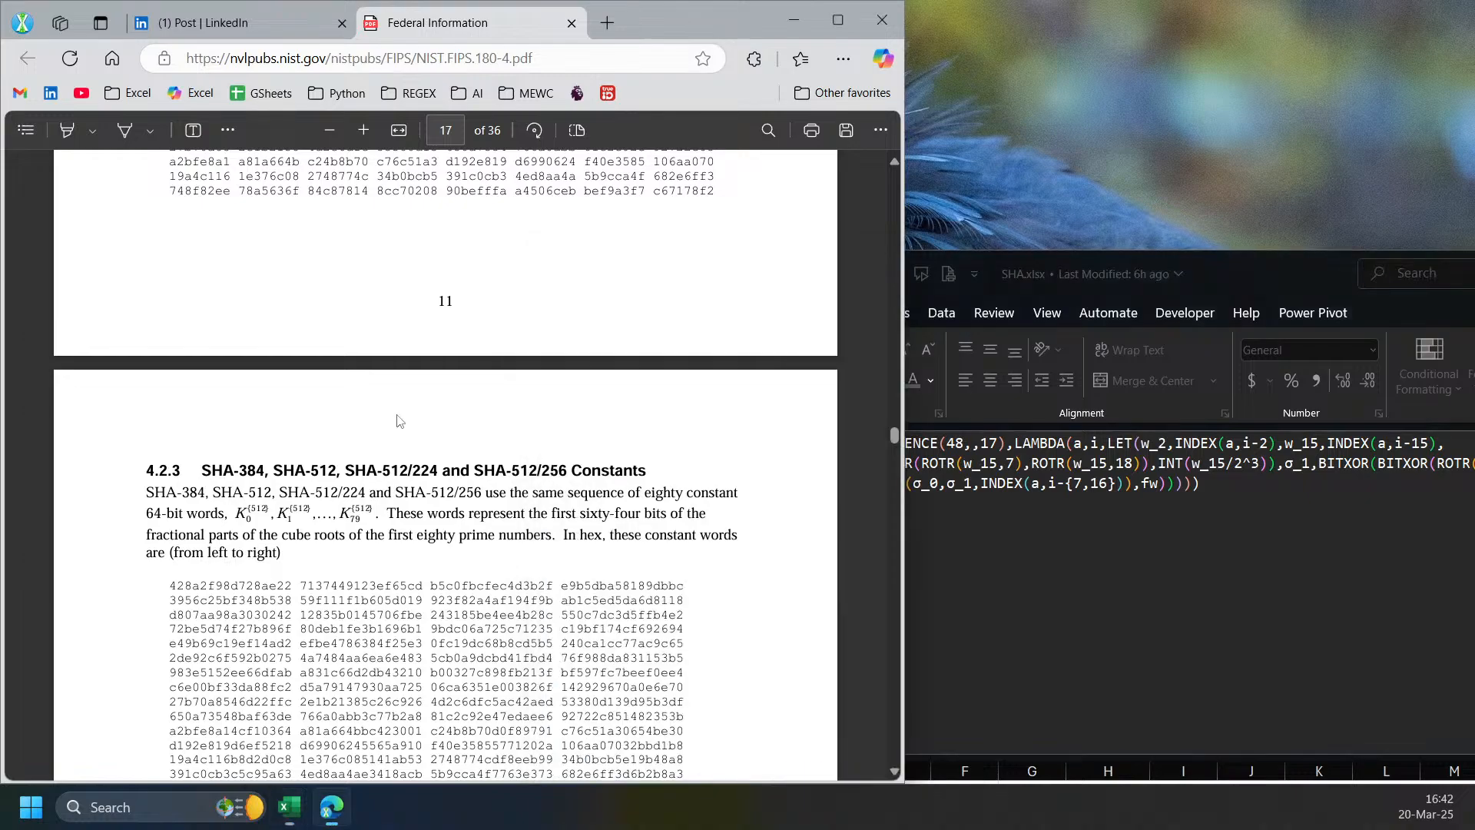
pyautogui.scroll(12, 419, 445)
pyautogui.click(1050, 269)
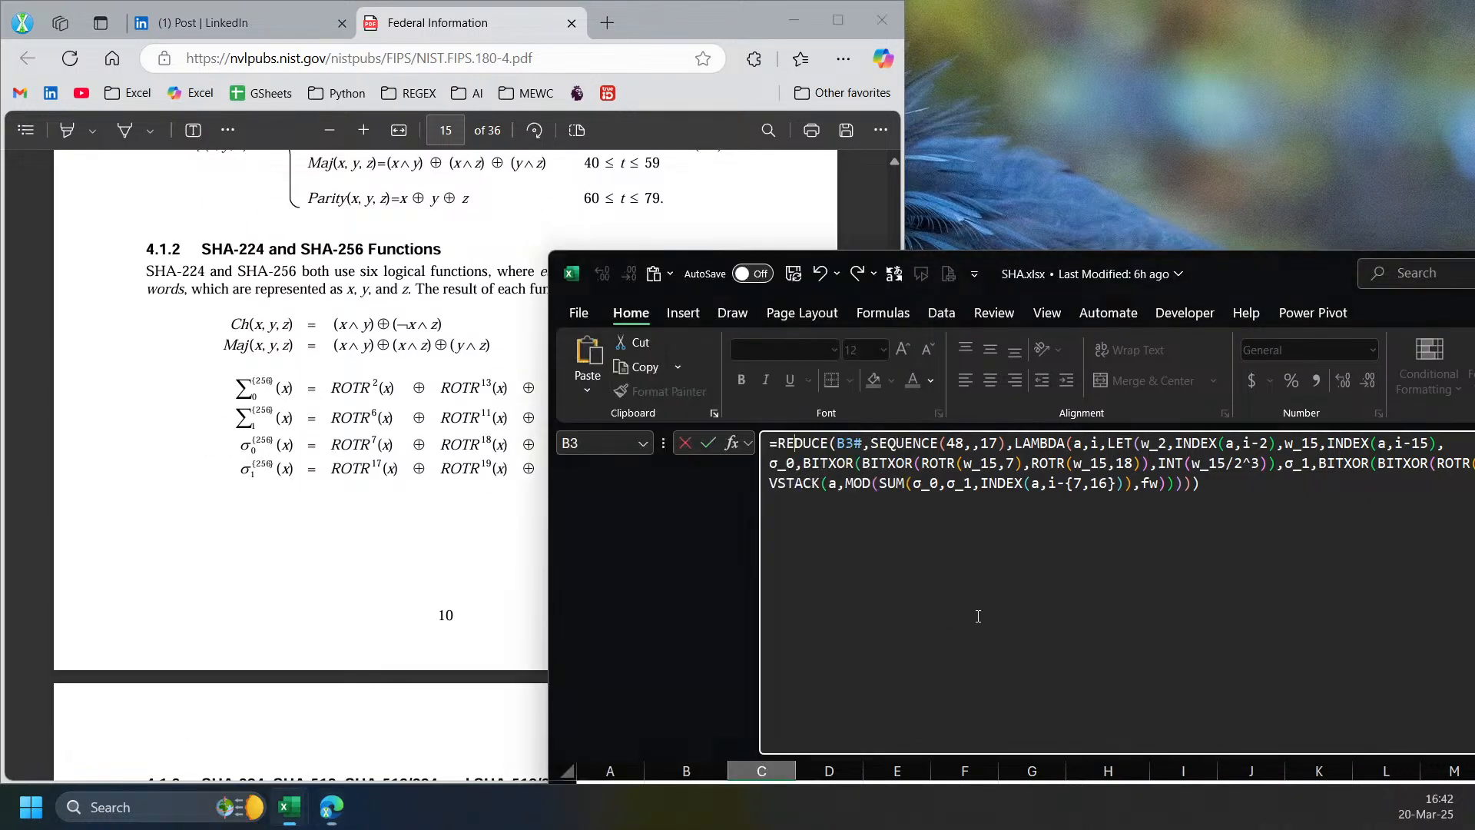
pyautogui.moveTo(1050, 269); pyautogui.dragTo(509, 520)
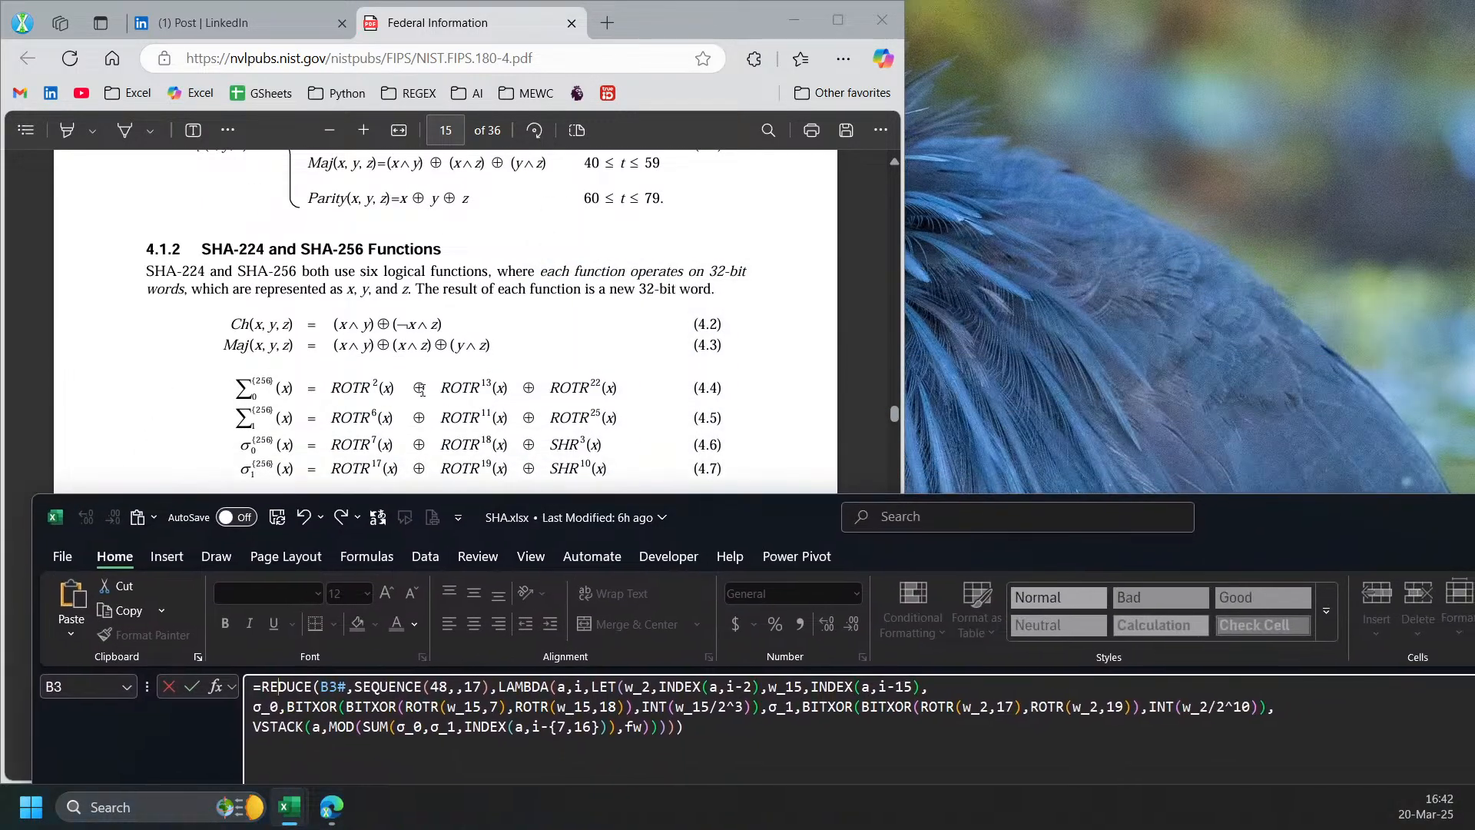
pyautogui.scroll(-3, 638, 430)
pyautogui.moveTo(772, 519); pyautogui.dragTo(742, 343)
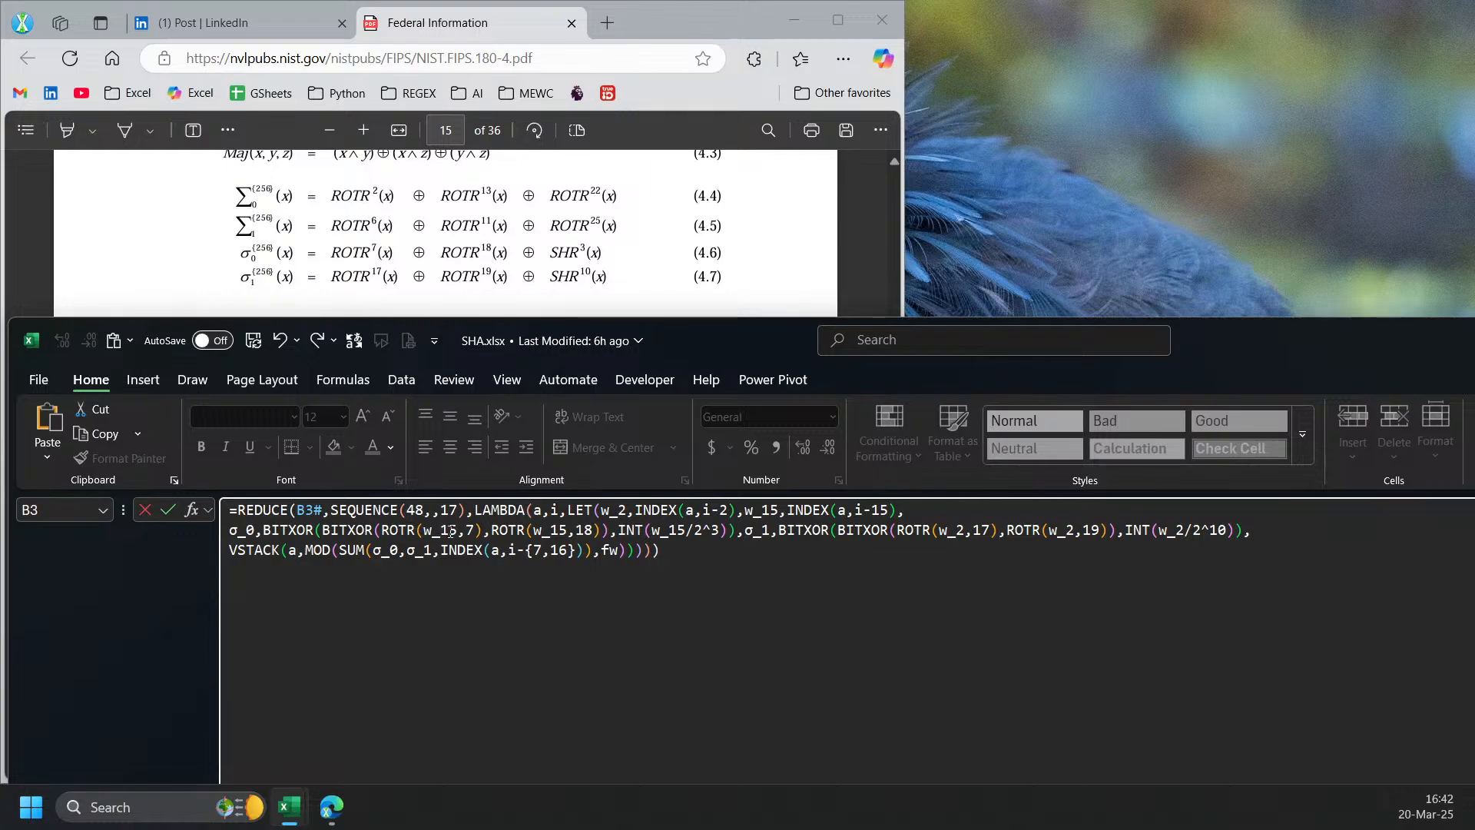
# - Compare the w_15 rotations and the 2^3 shift of σ_0 in the formula with equation 4.6 in the PDF
pyautogui.moveTo(459, 529); pyautogui.dragTo(423, 528)
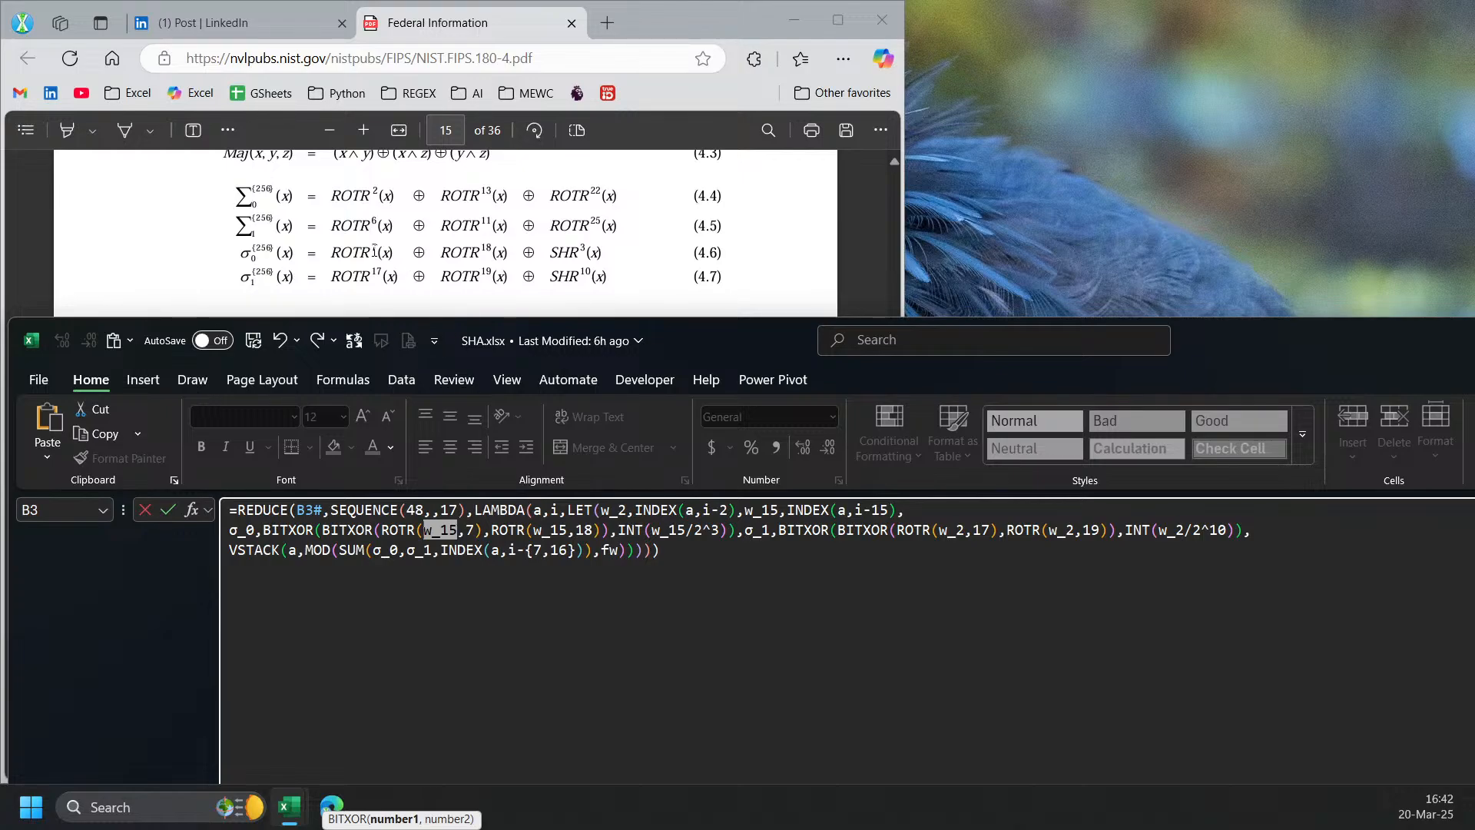
pyautogui.click(478, 530)
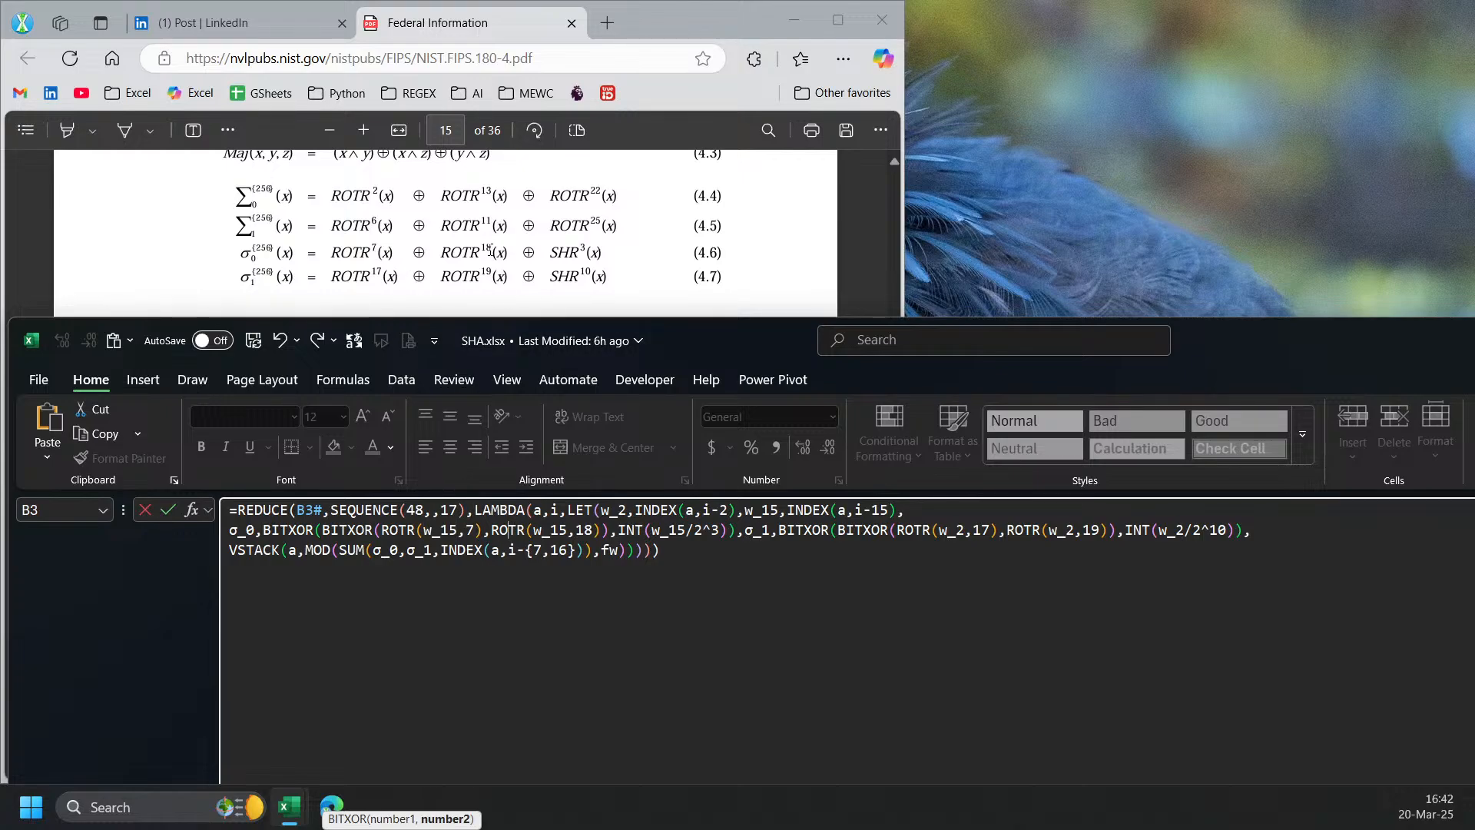
pyautogui.doubleClick(580, 530)
pyautogui.doubleClick(716, 531)
pyautogui.click(678, 533)
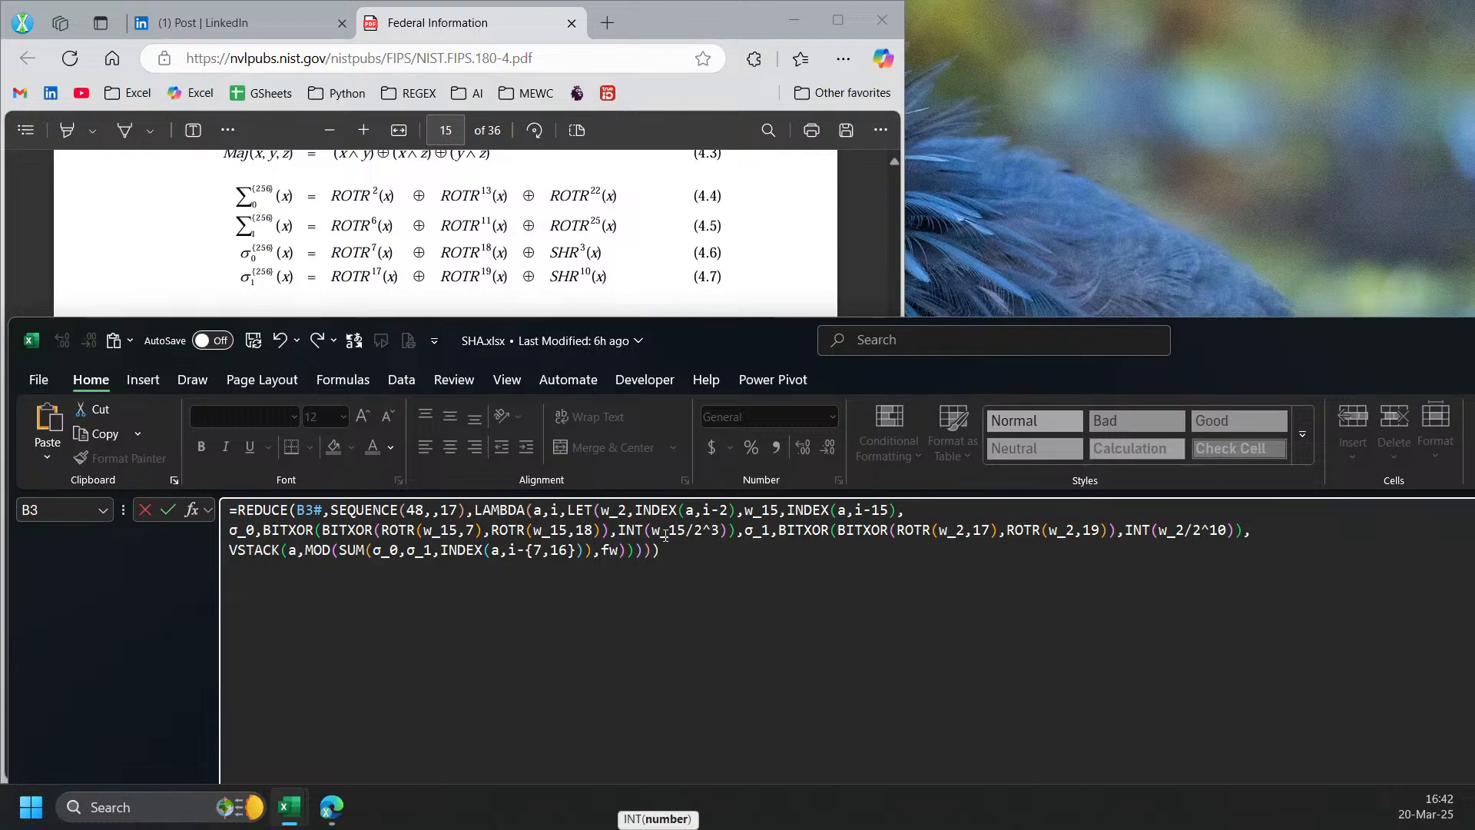
pyautogui.moveTo(696, 531); pyautogui.dragTo(719, 530)
pyautogui.moveTo(257, 531); pyautogui.dragTo(229, 531)
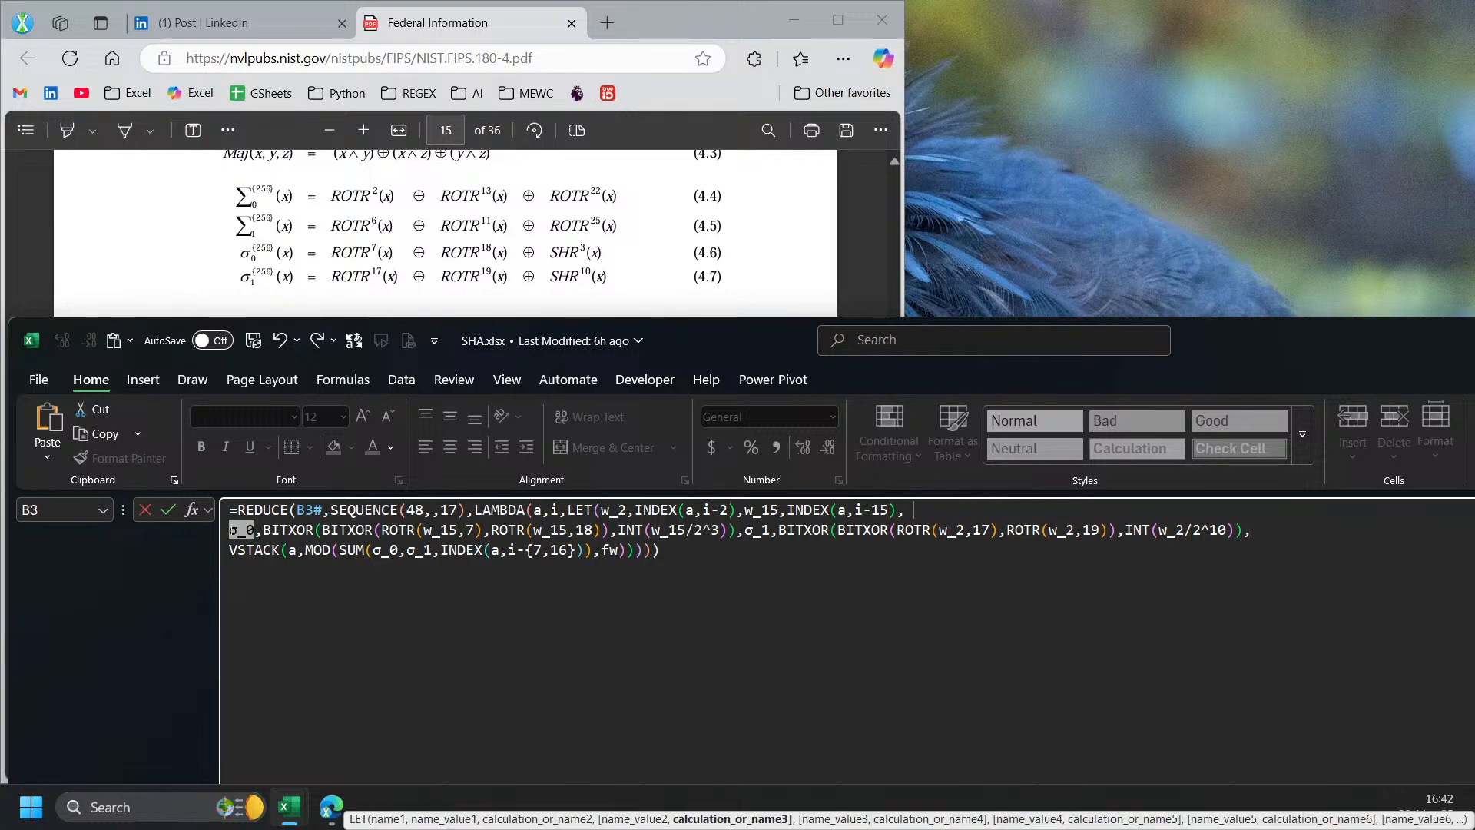
# - Insert a line break before σ_1 in the REDUCE formula so its definition starts on its own line
pyautogui.click(743, 531)
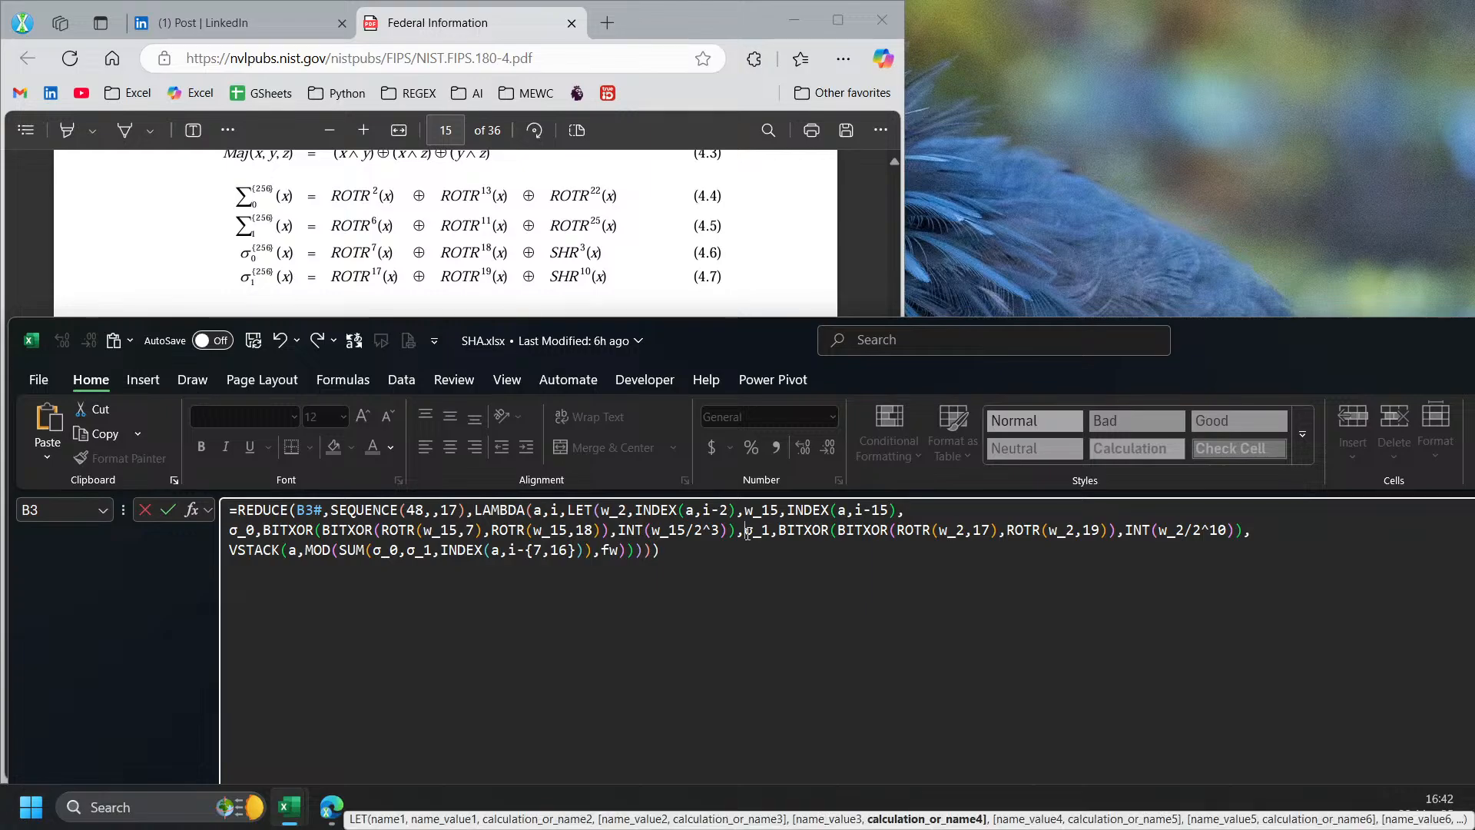
pyautogui.hotkey('alt', 'Return')
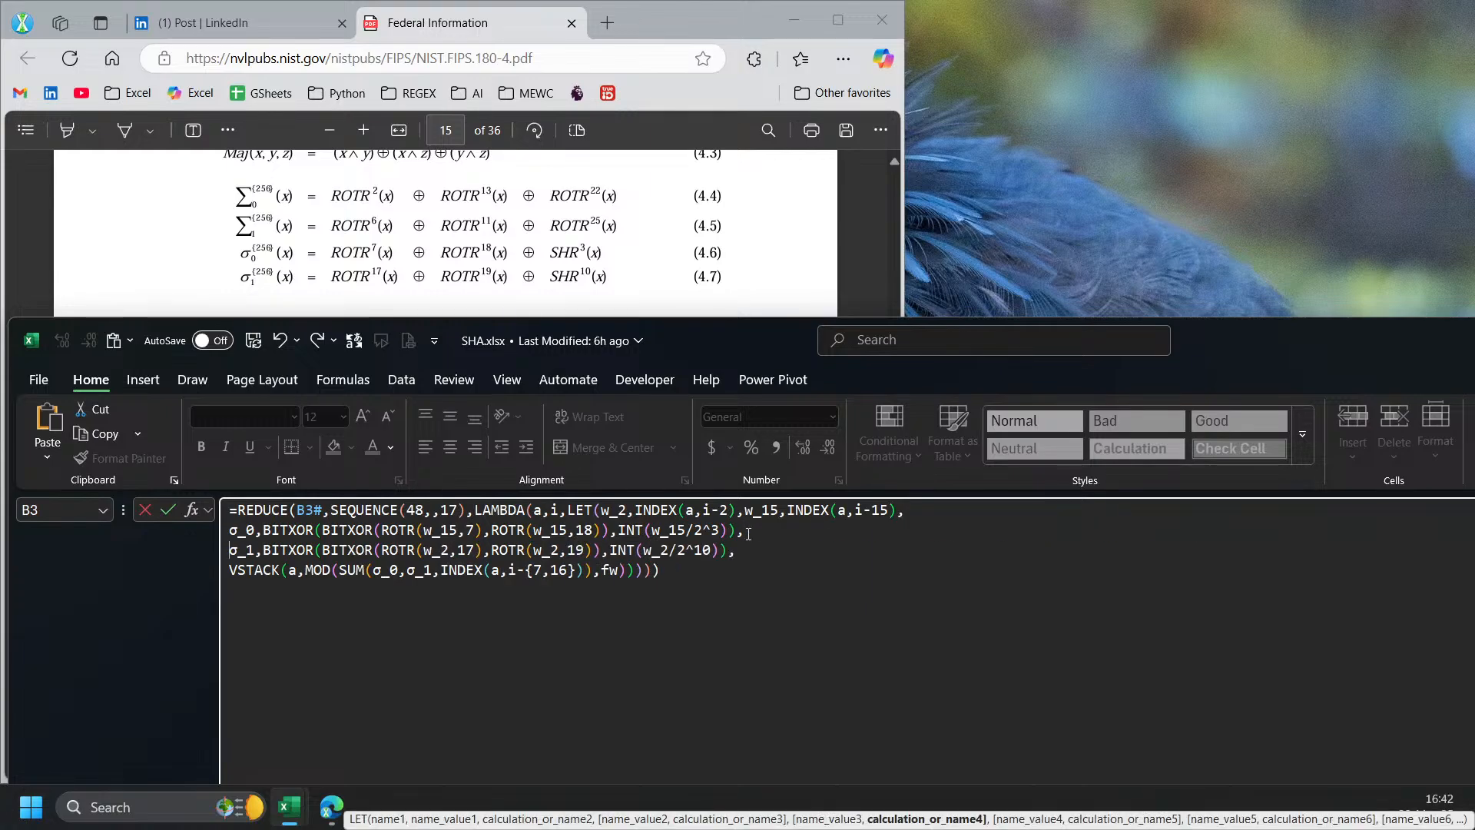
pyautogui.click(342, 533)
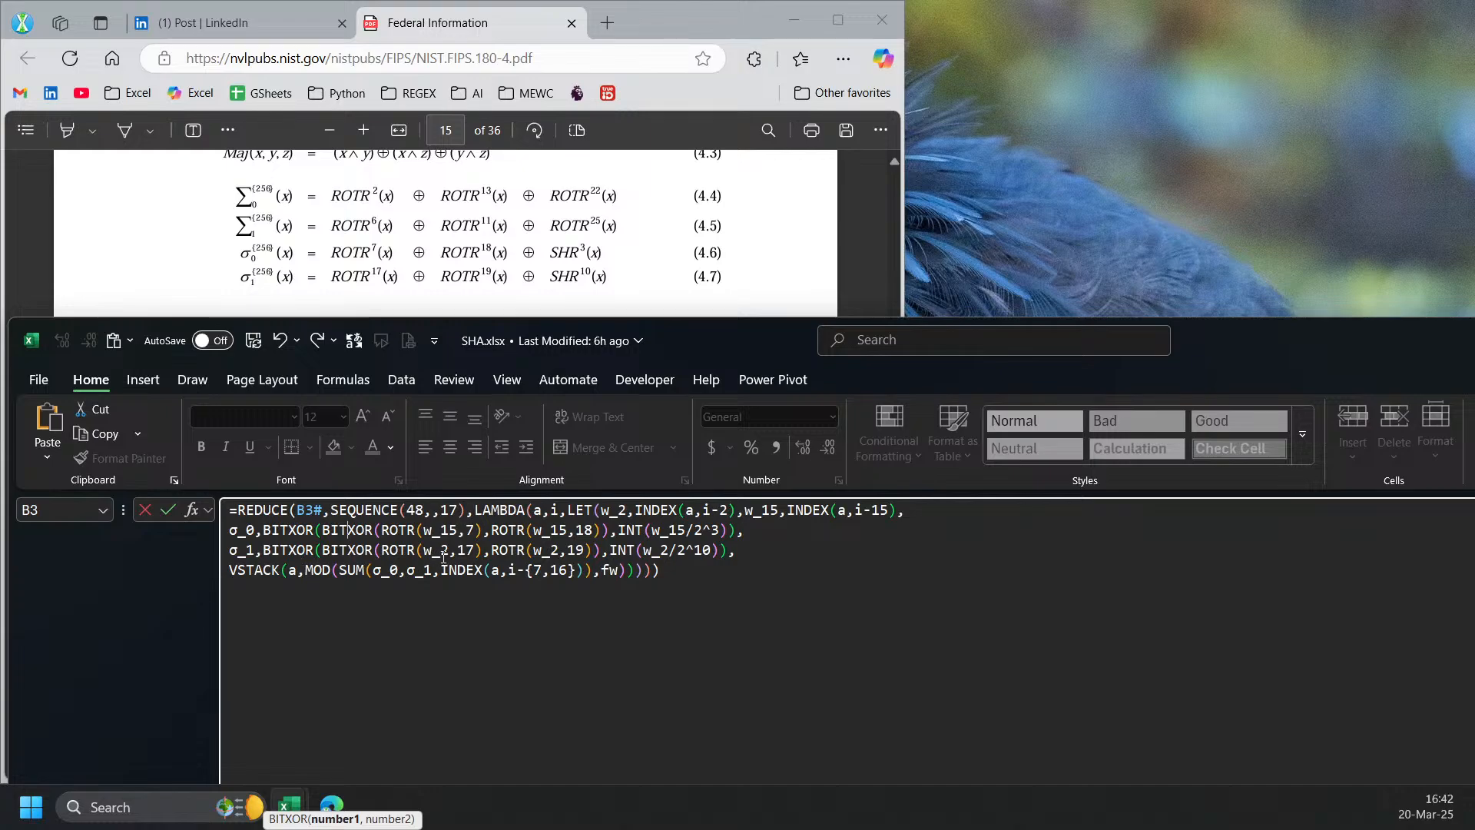
# - Compare the w_2 rotations and the 2^10 shift of σ_1 in the formula with equation 4.7 in the PDF
pyautogui.doubleClick(466, 549)
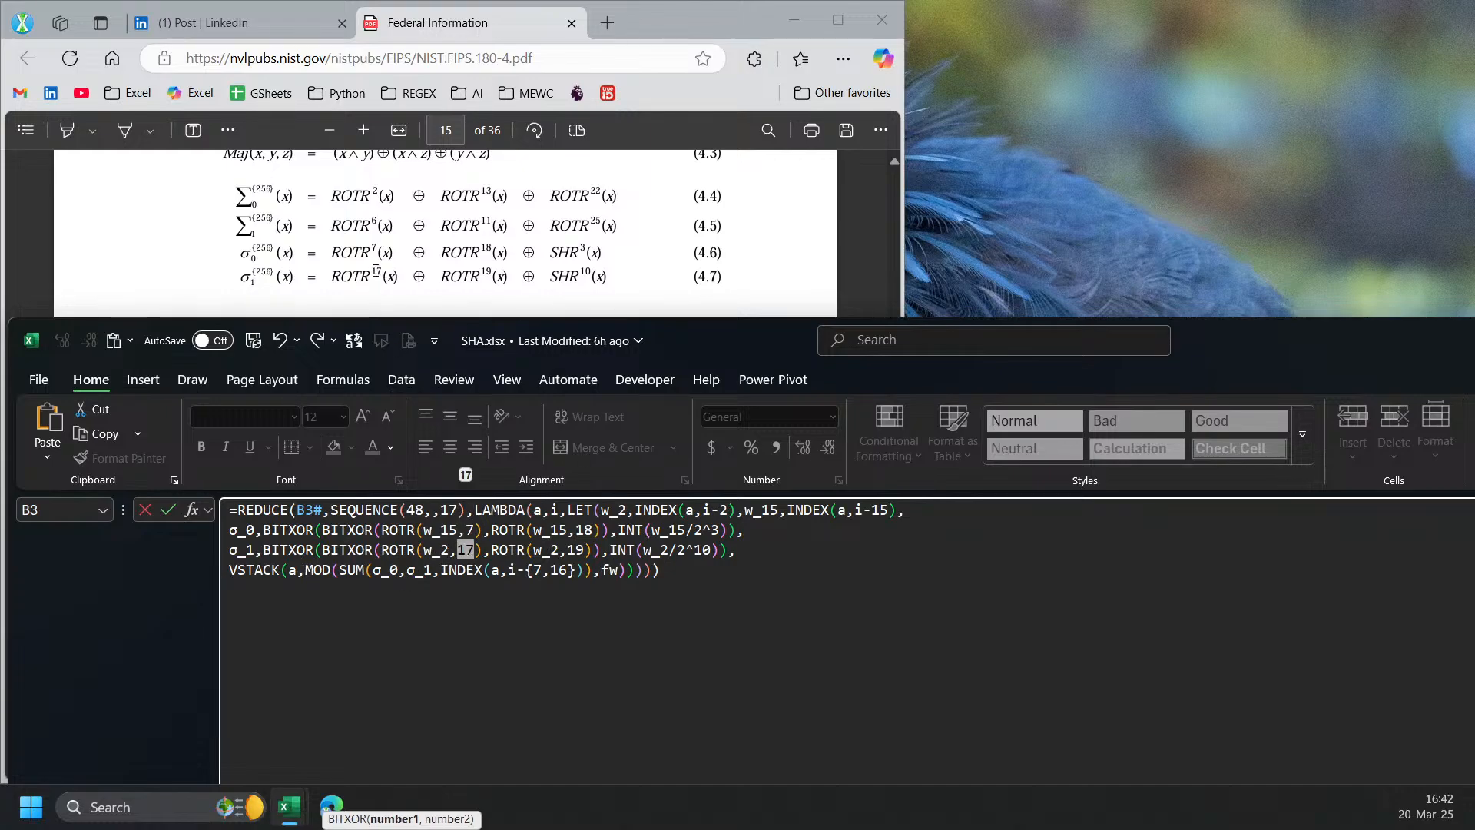
pyautogui.doubleClick(376, 272)
pyautogui.click(521, 337)
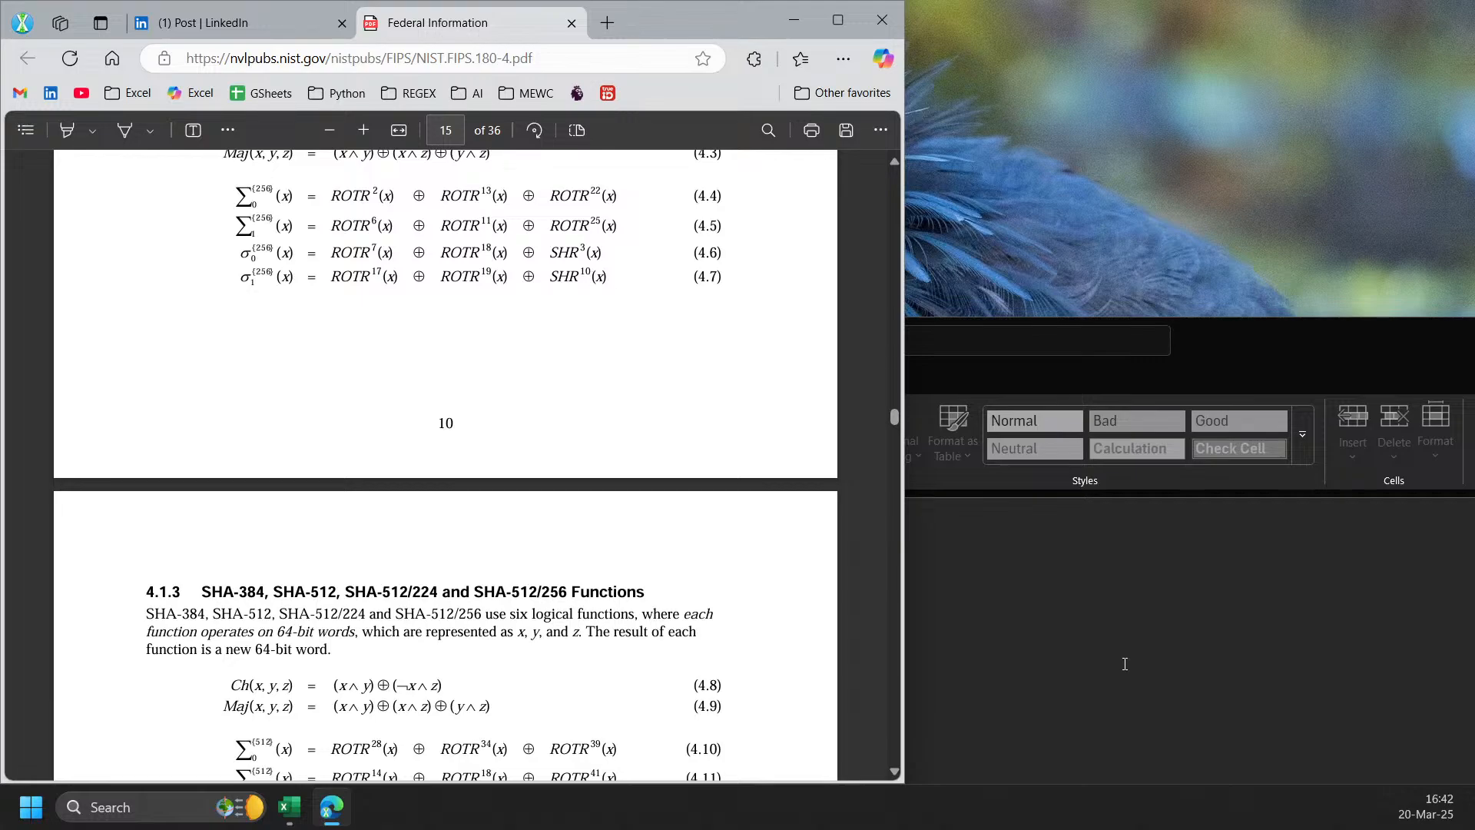
pyautogui.hotkey('alt', 'Tab')
pyautogui.doubleClick(575, 549)
pyautogui.click(695, 550)
# - Move the workbook window to uncover the Sheet2 cells and commit the REDUCE formula in C3
pyautogui.click(704, 590)
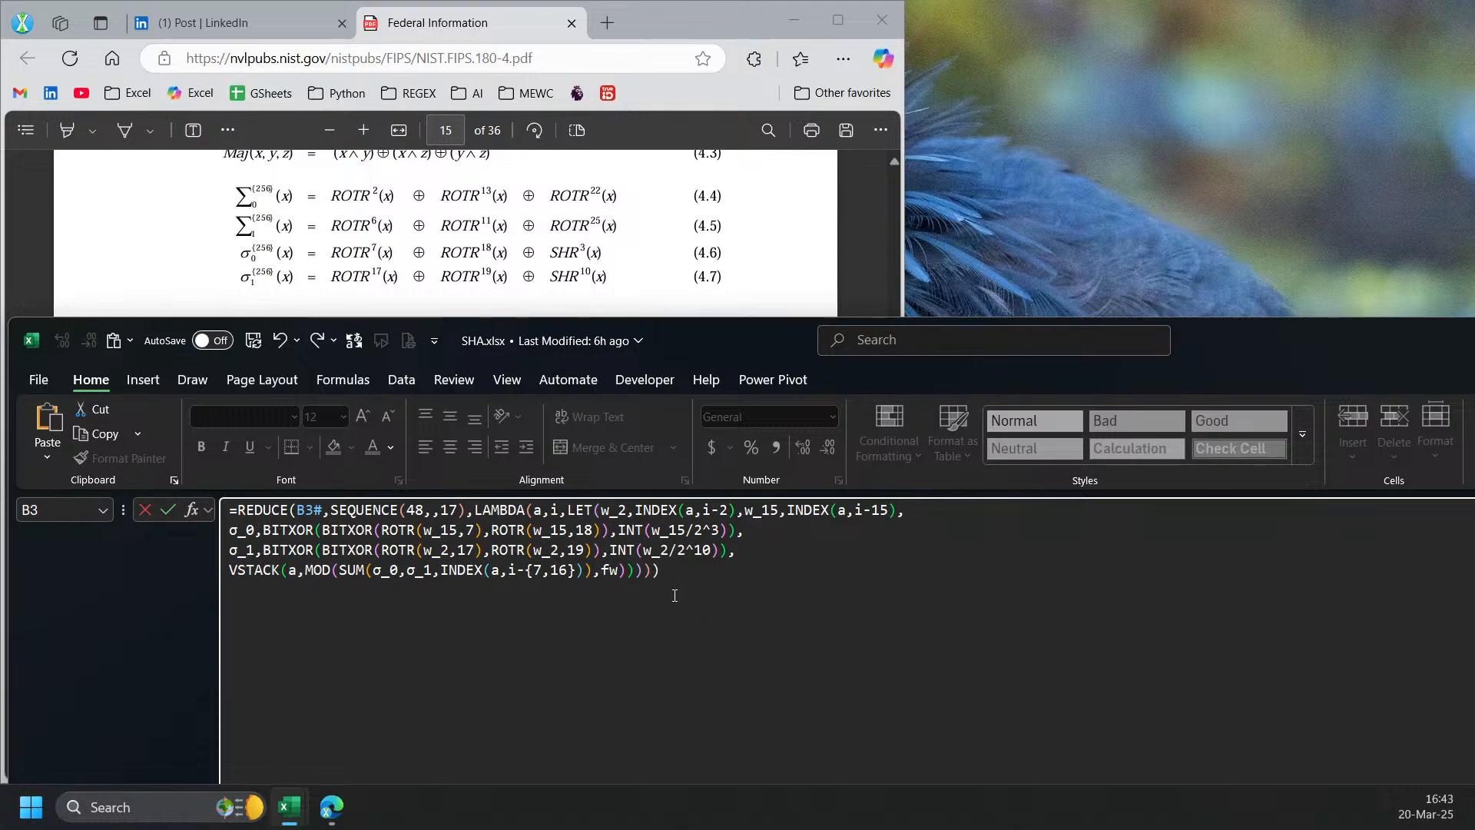
pyautogui.moveTo(756, 344); pyautogui.dragTo(956, 182)
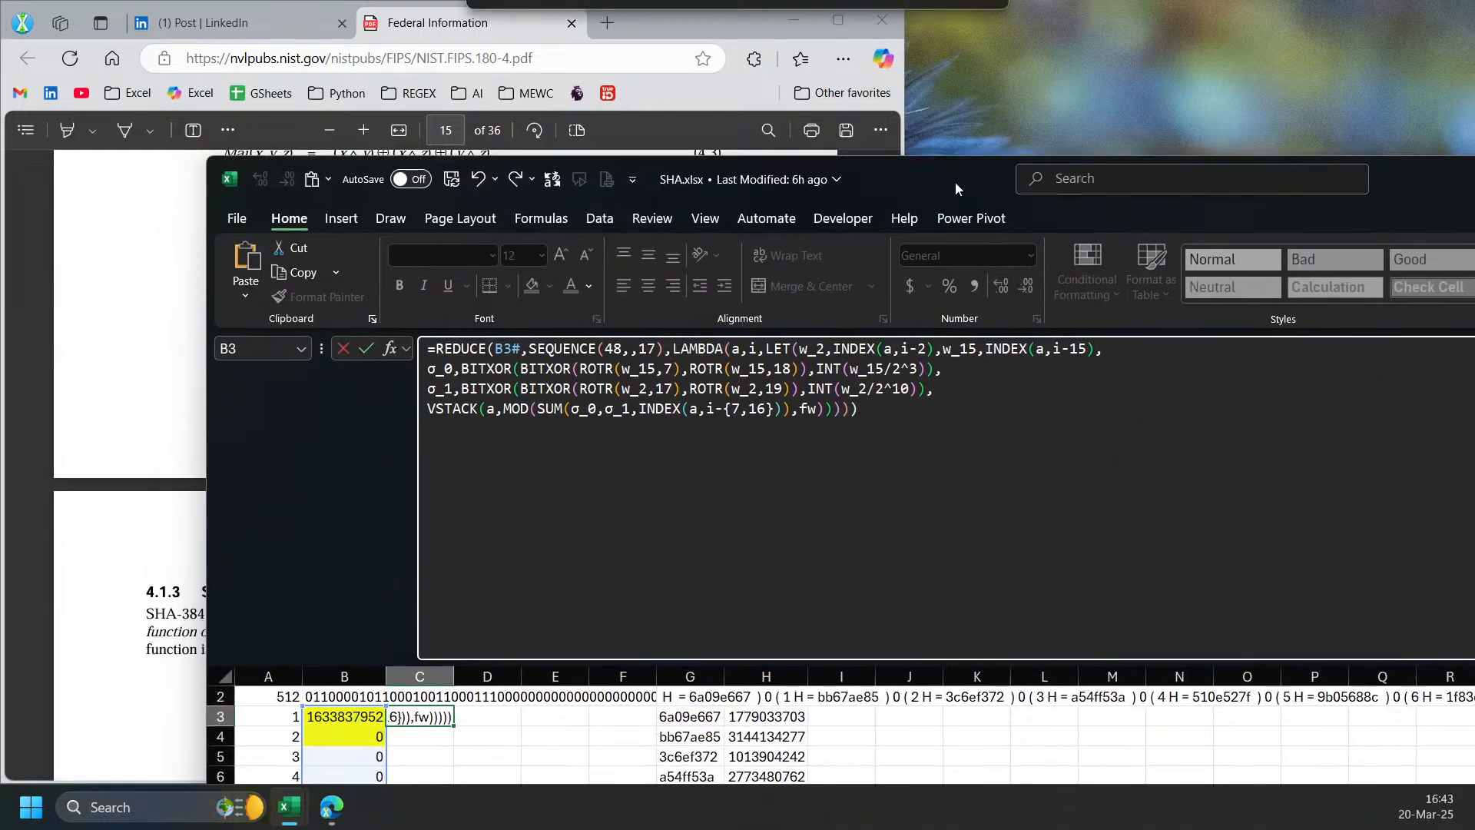
pyautogui.hotkey('ctrl', 'Return')
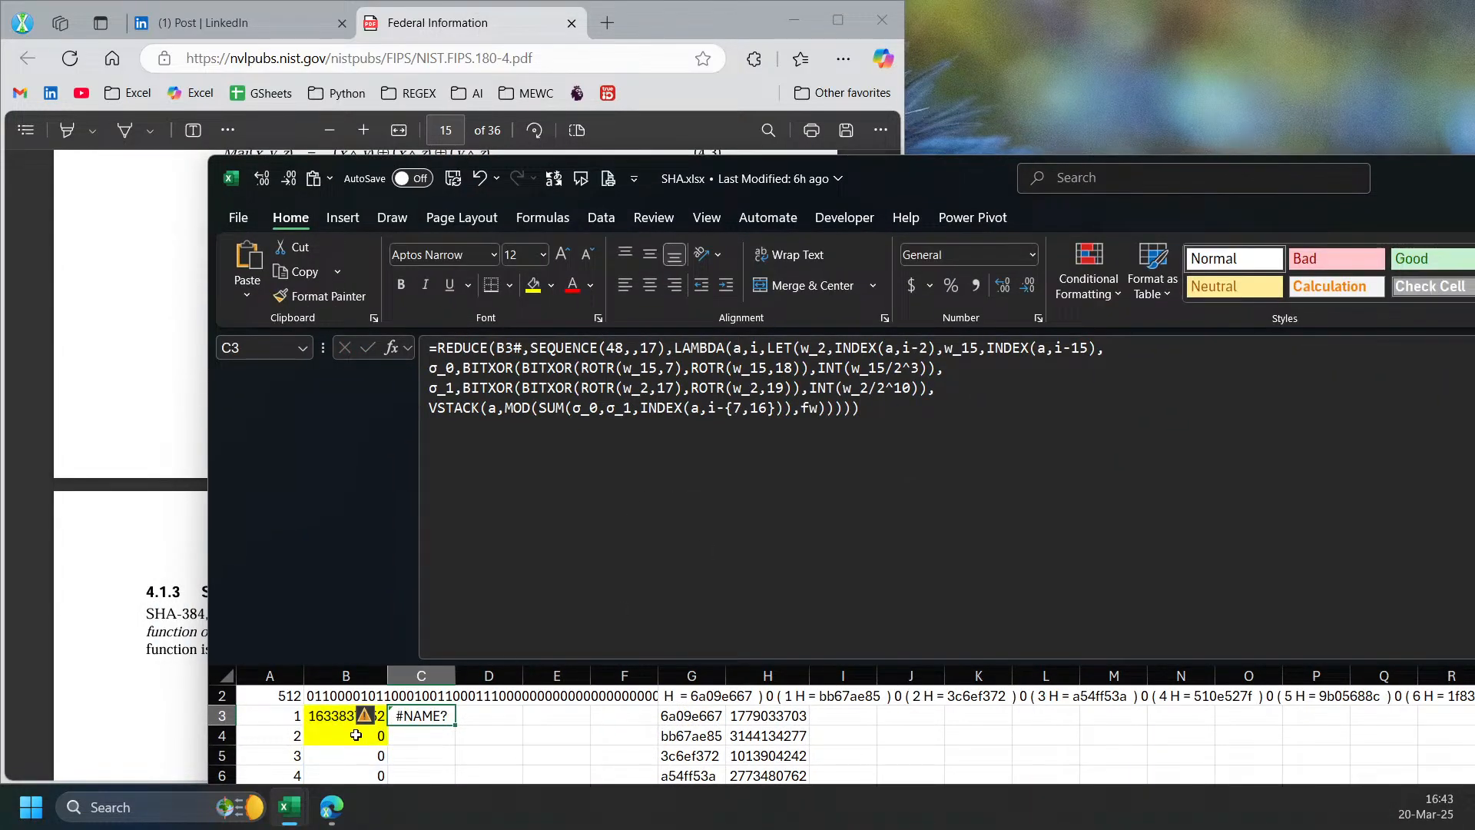
# - Check how the finished formula on the SHA256 sheet begins its LET with the w and fw definitions, and return to Sheet2
pyautogui.moveTo(869, 178); pyautogui.dragTo(866, 99)
pyautogui.click(397, 760)
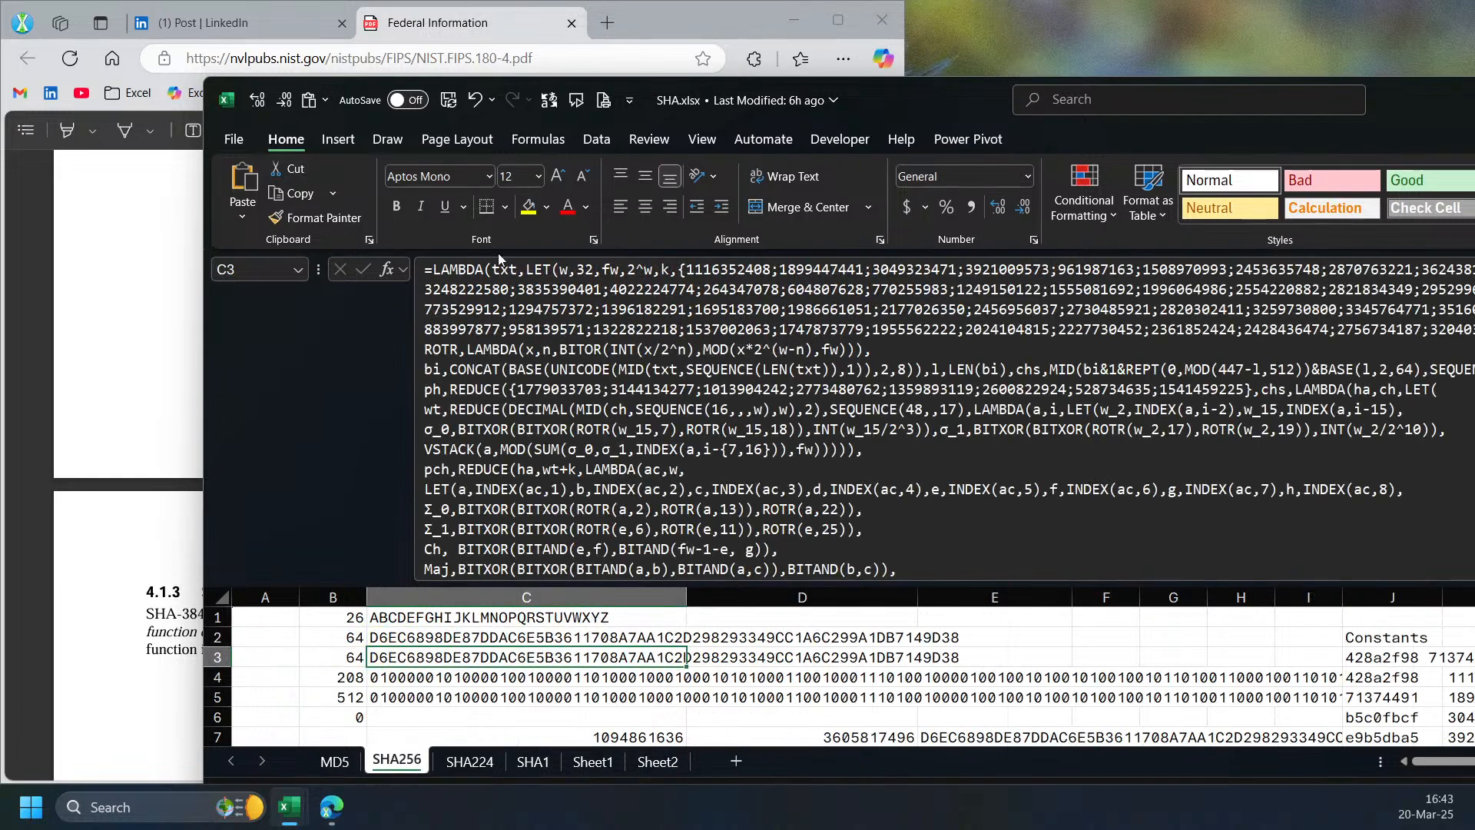
pyautogui.click(664, 269)
pyautogui.moveTo(665, 271); pyautogui.dragTo(559, 269)
pyautogui.press('Escape')
pyautogui.click(657, 760)
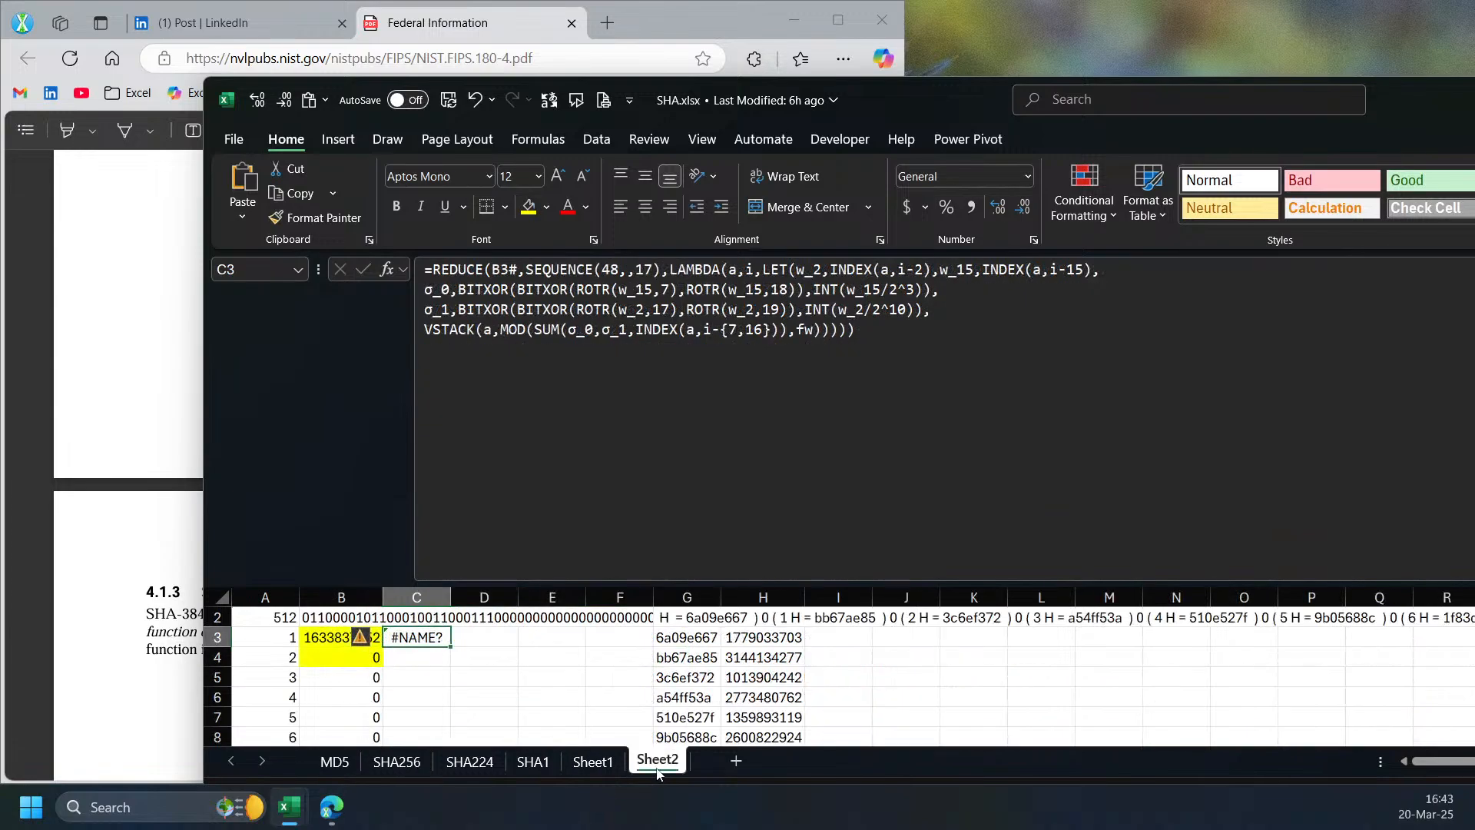
pyautogui.moveTo(431, 269); pyautogui.dragTo(417, 271)
pyautogui.write('let')
pyautogui.press('Tab')
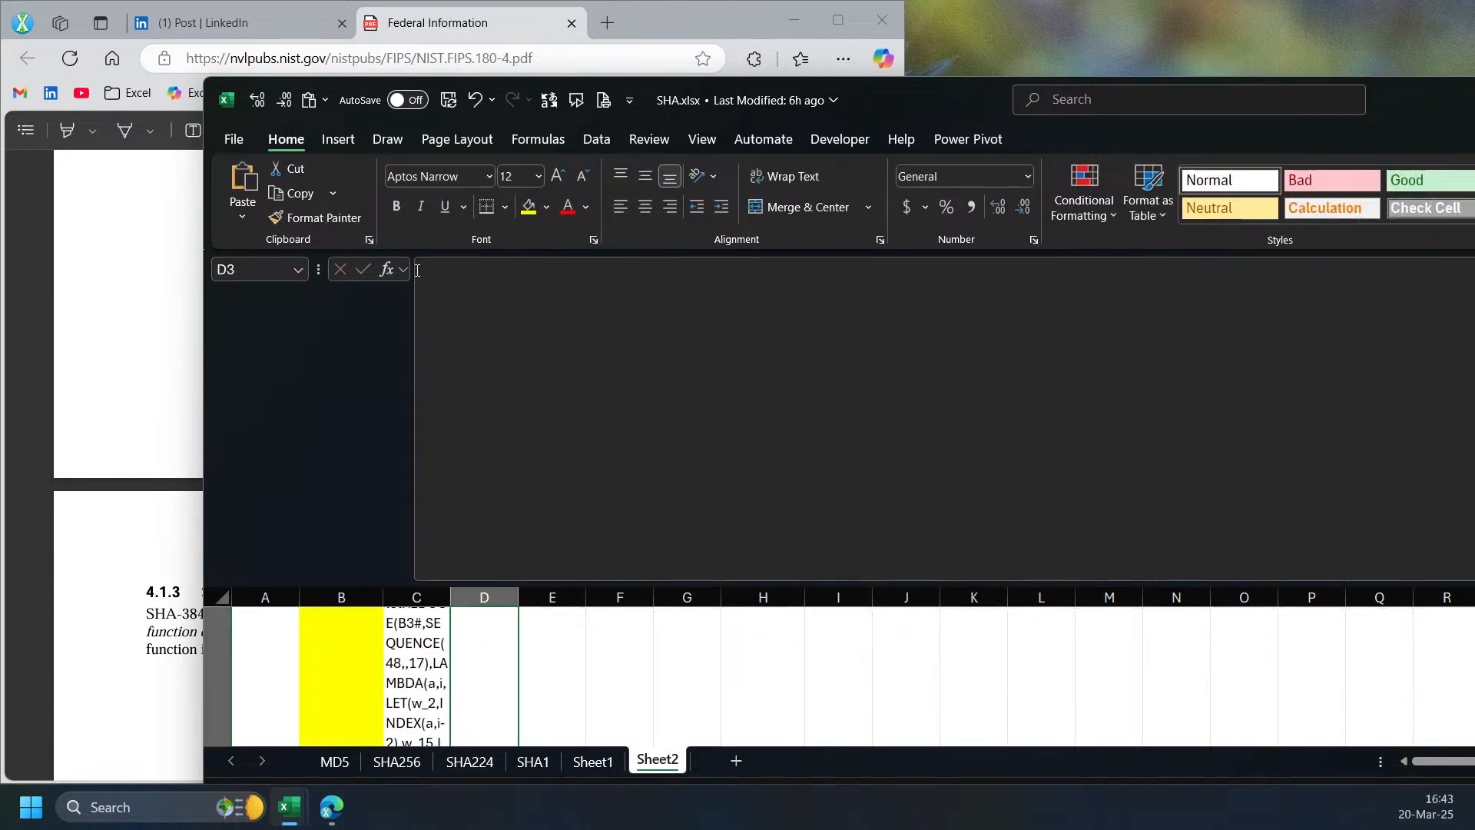
pyautogui.hotkey('ctrl', 'z')
# - Wrap the REDUCE formula in C3 in a LET defining w as 32 and fw as 2^w, on its own first line
pyautogui.click(436, 268)
pyautogui.write('le')
pyautogui.press('Tab')
pyautogui.write('w,32,fw,2^w,k,,')
pyautogui.press('BackSpace')
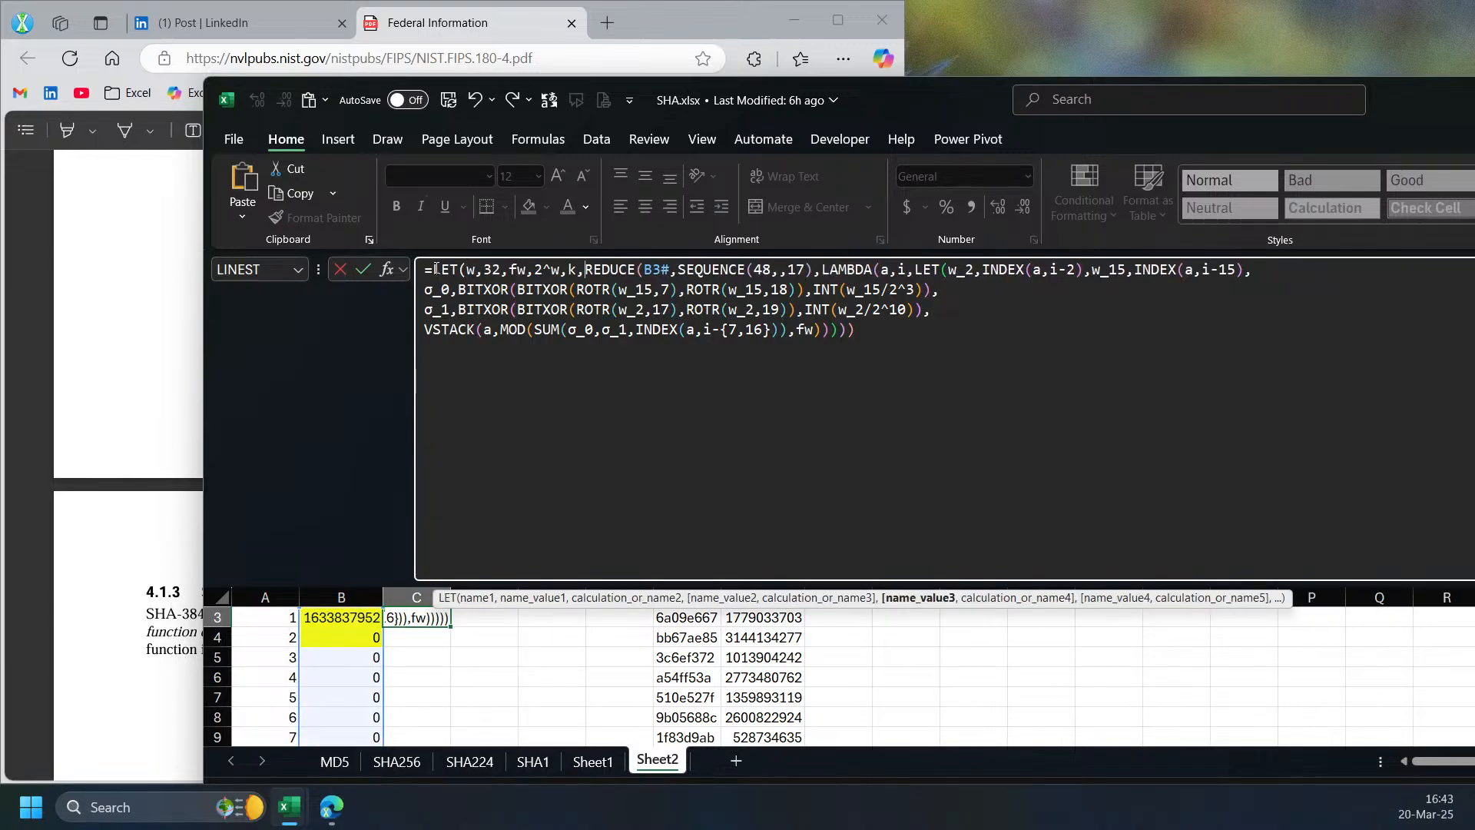
pyautogui.hotkey('alt', 'Return')
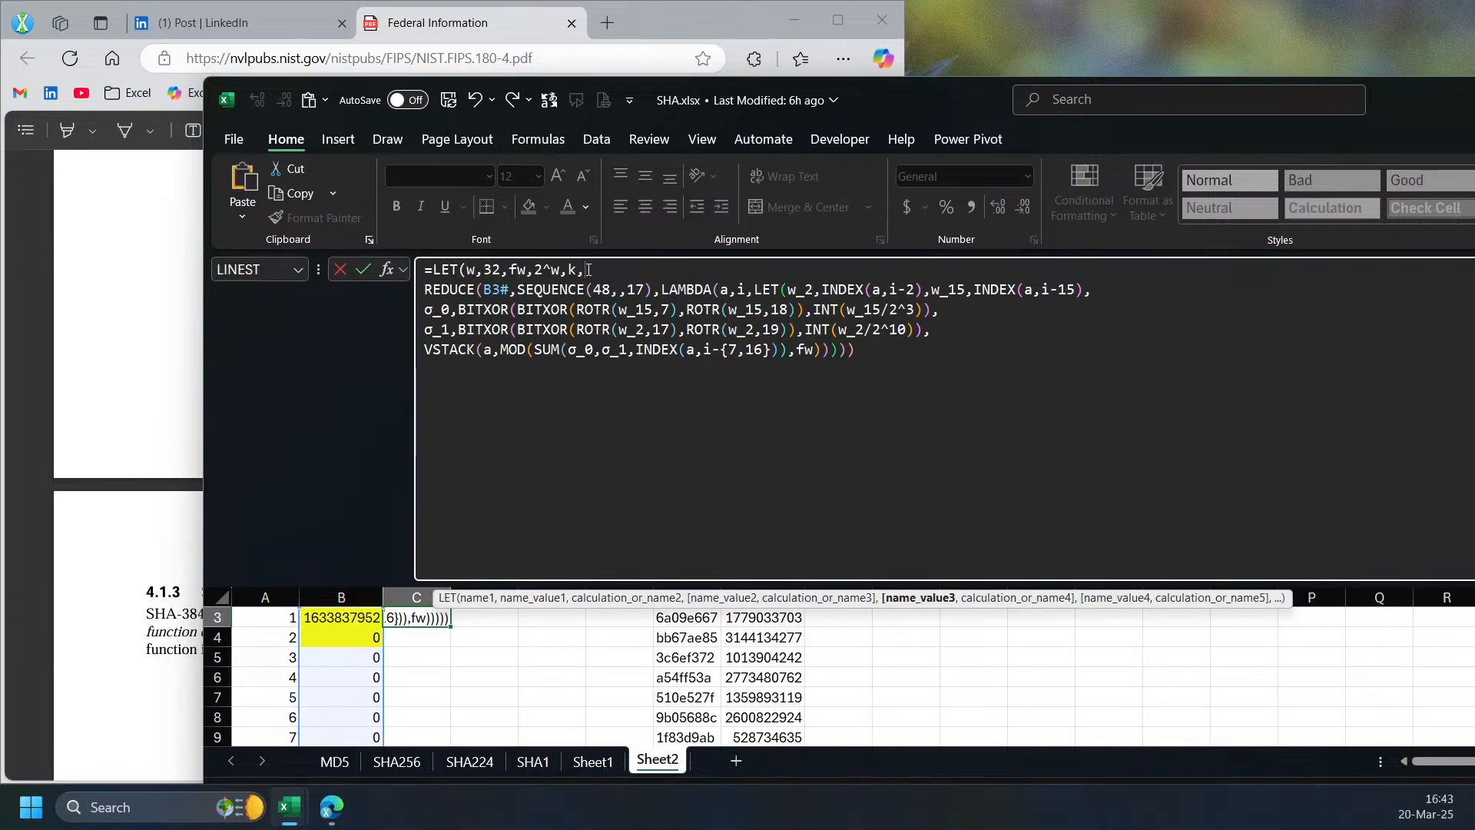
pyautogui.press('BackSpace')
pyautogui.press('BackSpace')
# - Review the w and fw definitions and commit the C3 formula, accepting the correction that adds the missing closing parenthesis
pyautogui.moveTo(508, 269); pyautogui.dragTo(466, 270)
pyautogui.click(490, 270)
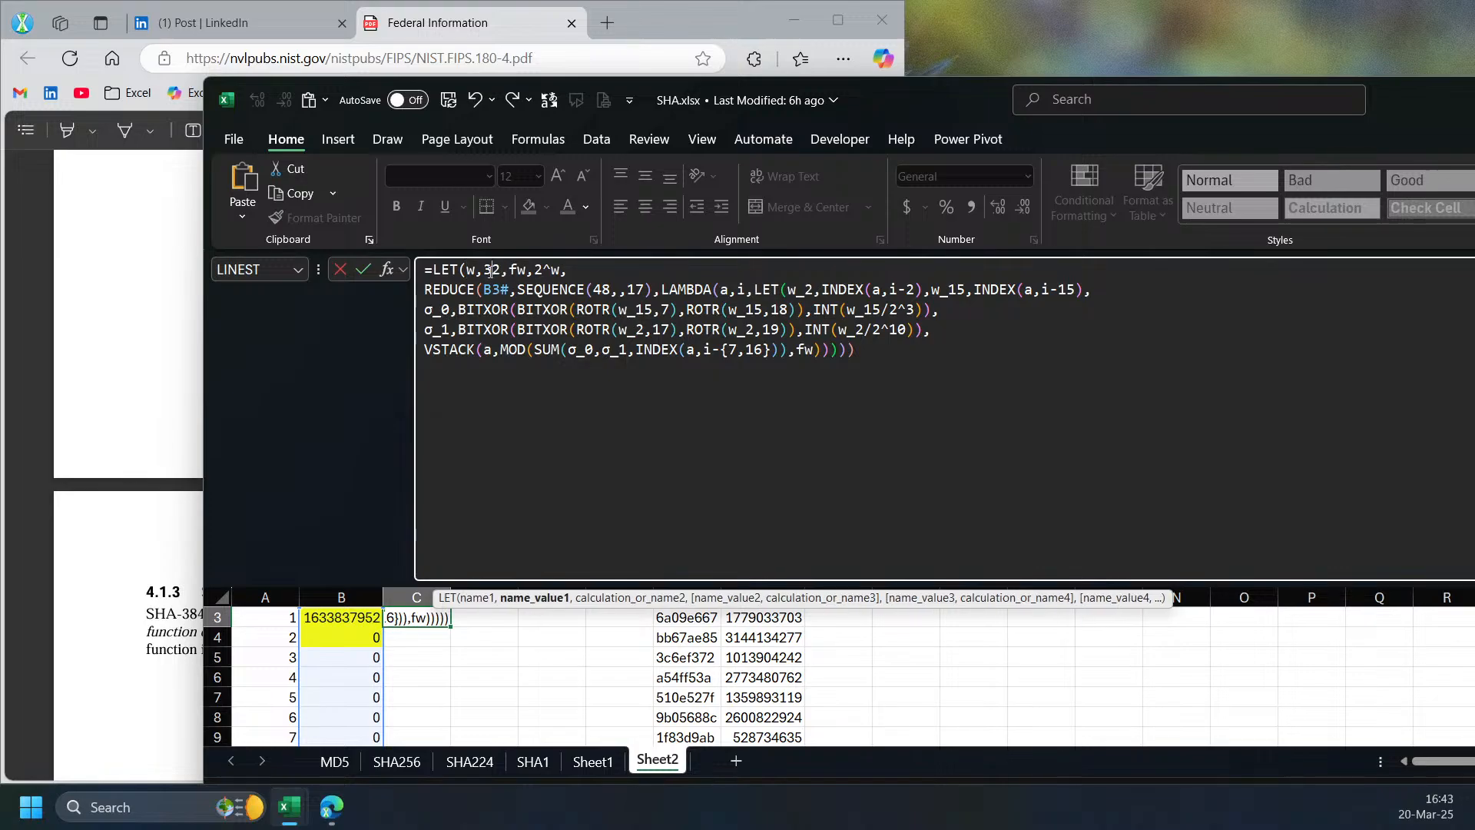
pyautogui.click(536, 270)
pyautogui.moveTo(562, 270); pyautogui.dragTo(508, 270)
pyautogui.click(586, 272)
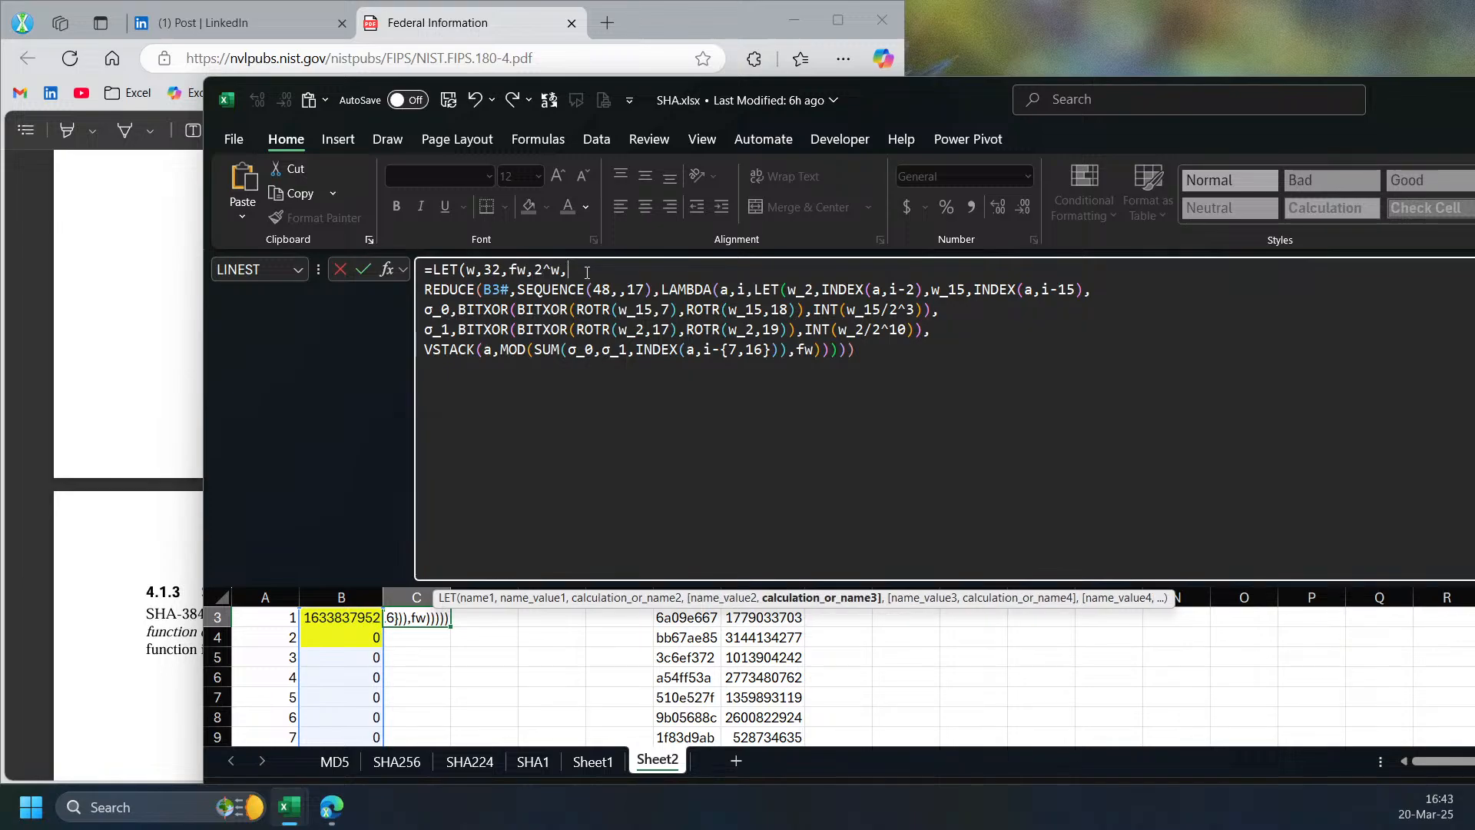
pyautogui.press('Return')
pyautogui.press('Return')
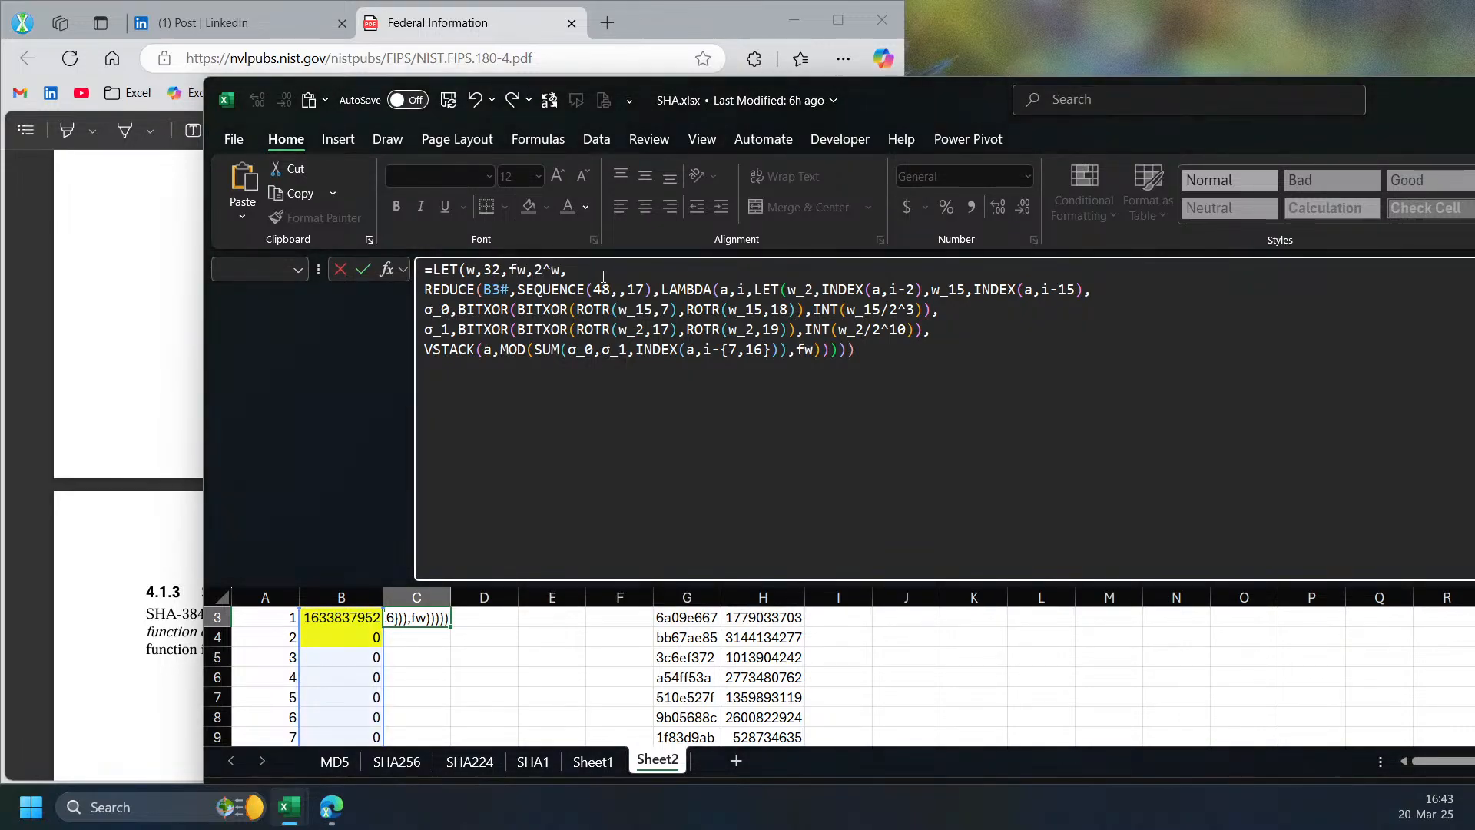
pyautogui.press('Return')
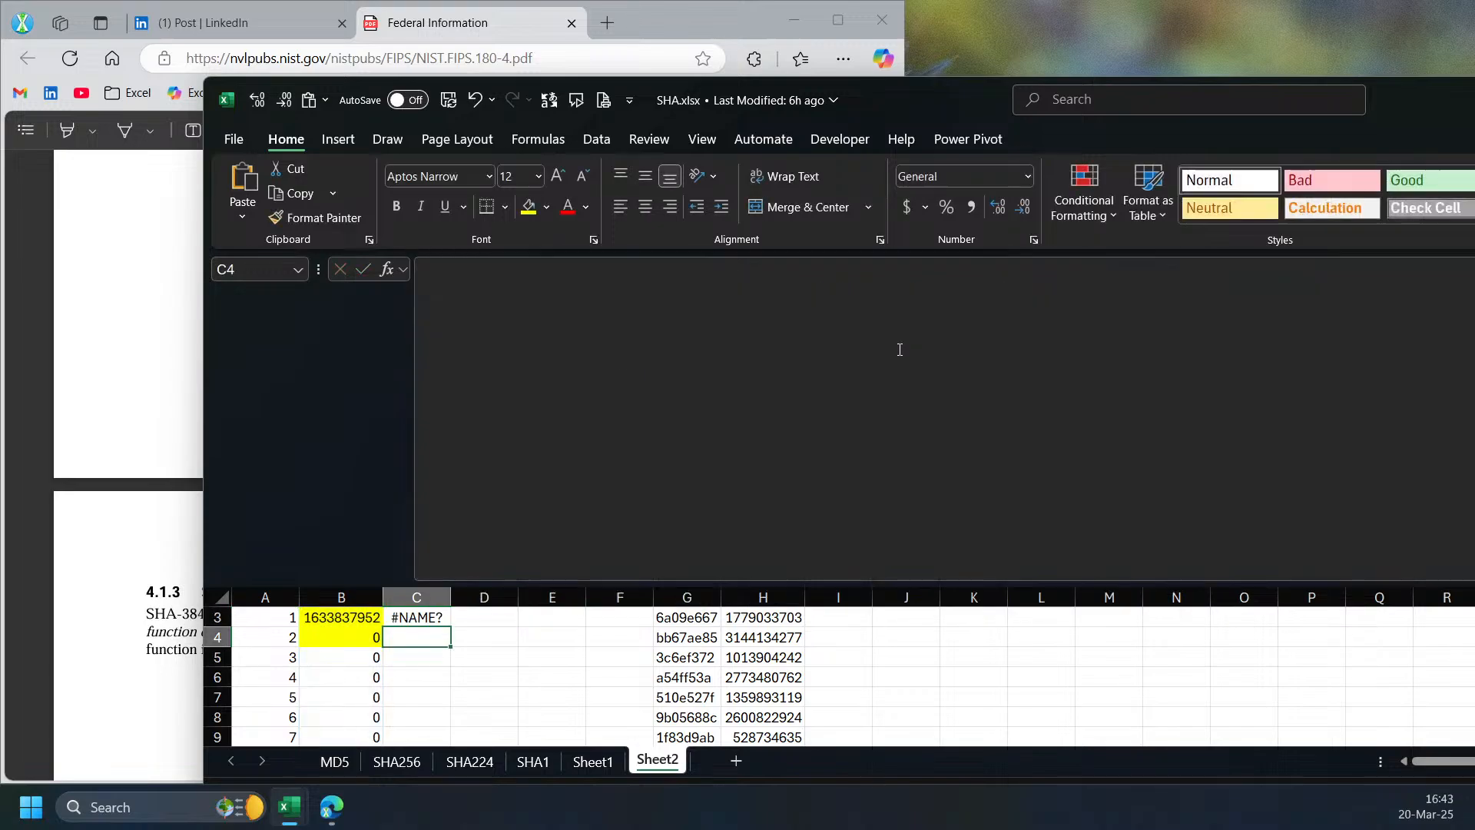
# - Copy the ROTR,LAMBDA(x,n,BITOR(INT(x/2^n),MOD(x*2^(w-n),fw))) definition from the SHA256 sheet's formula into the LET in Sheet2 C3, after 2^w
pyautogui.click(396, 761)
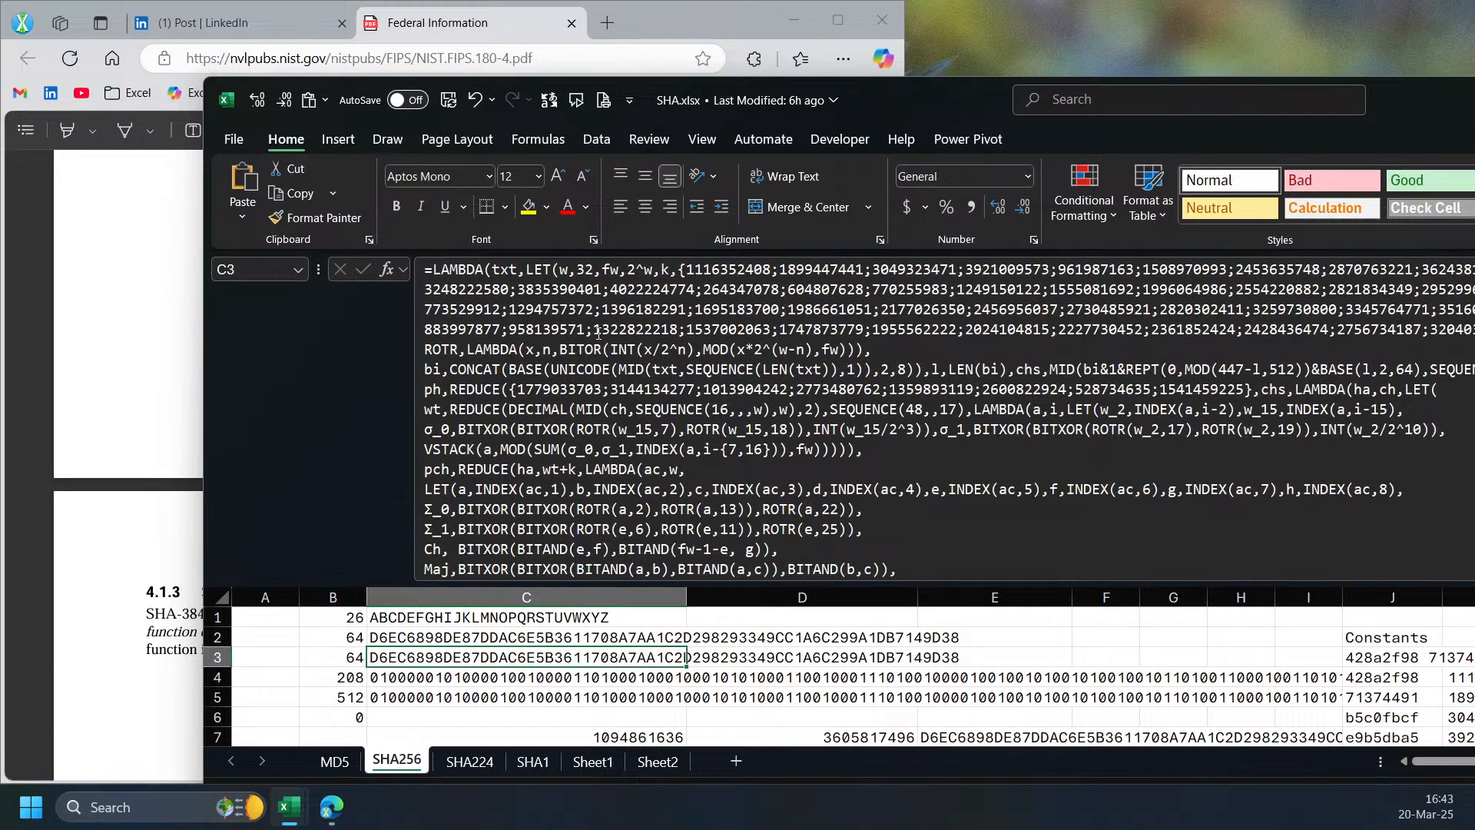
pyautogui.moveTo(424, 350); pyautogui.dragTo(873, 351)
pyautogui.hotkey('ctrl', 'c')
pyautogui.press('Escape')
pyautogui.click(640, 766)
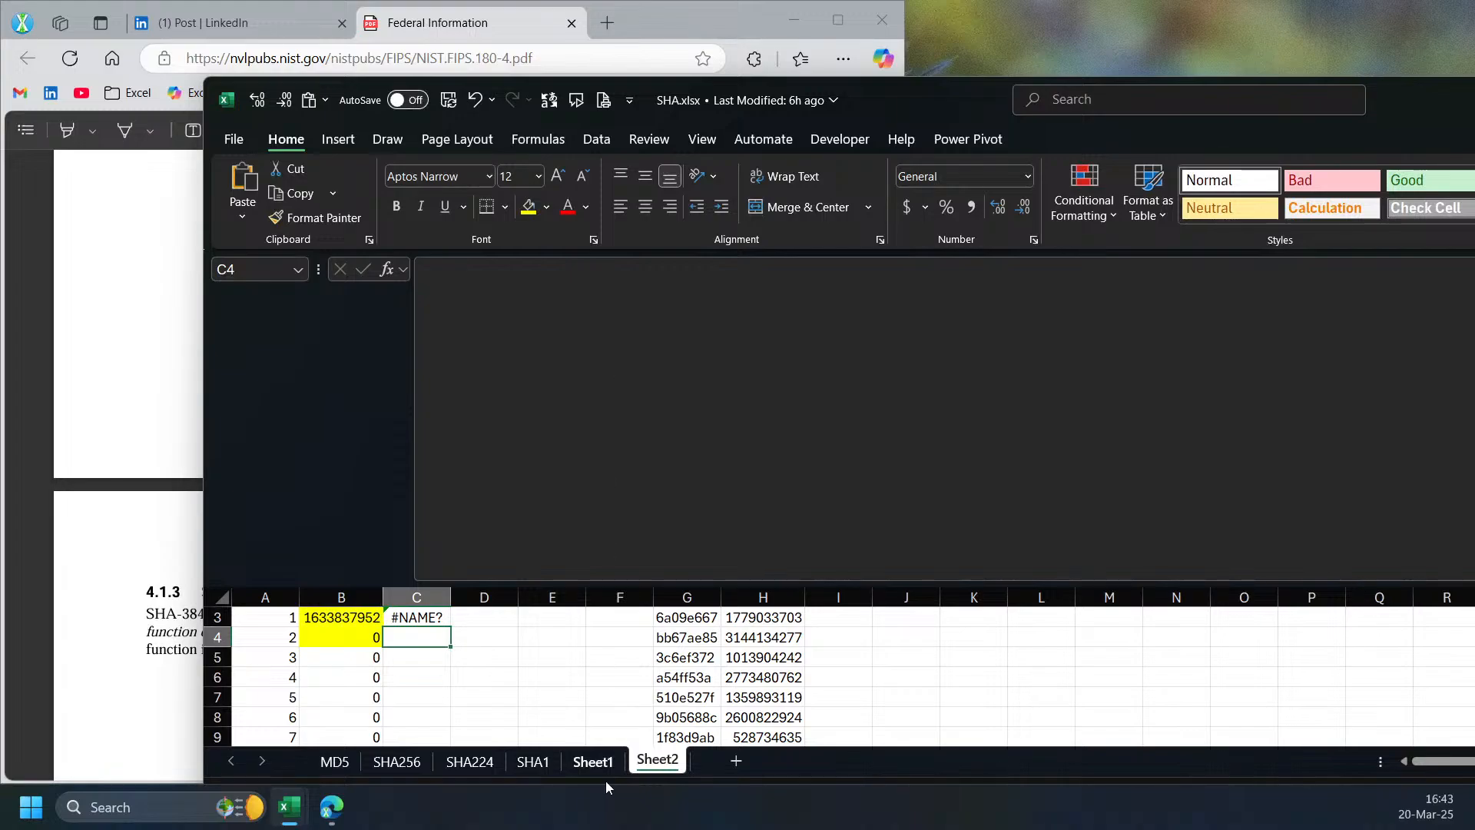
pyautogui.click(419, 618)
pyautogui.click(645, 263)
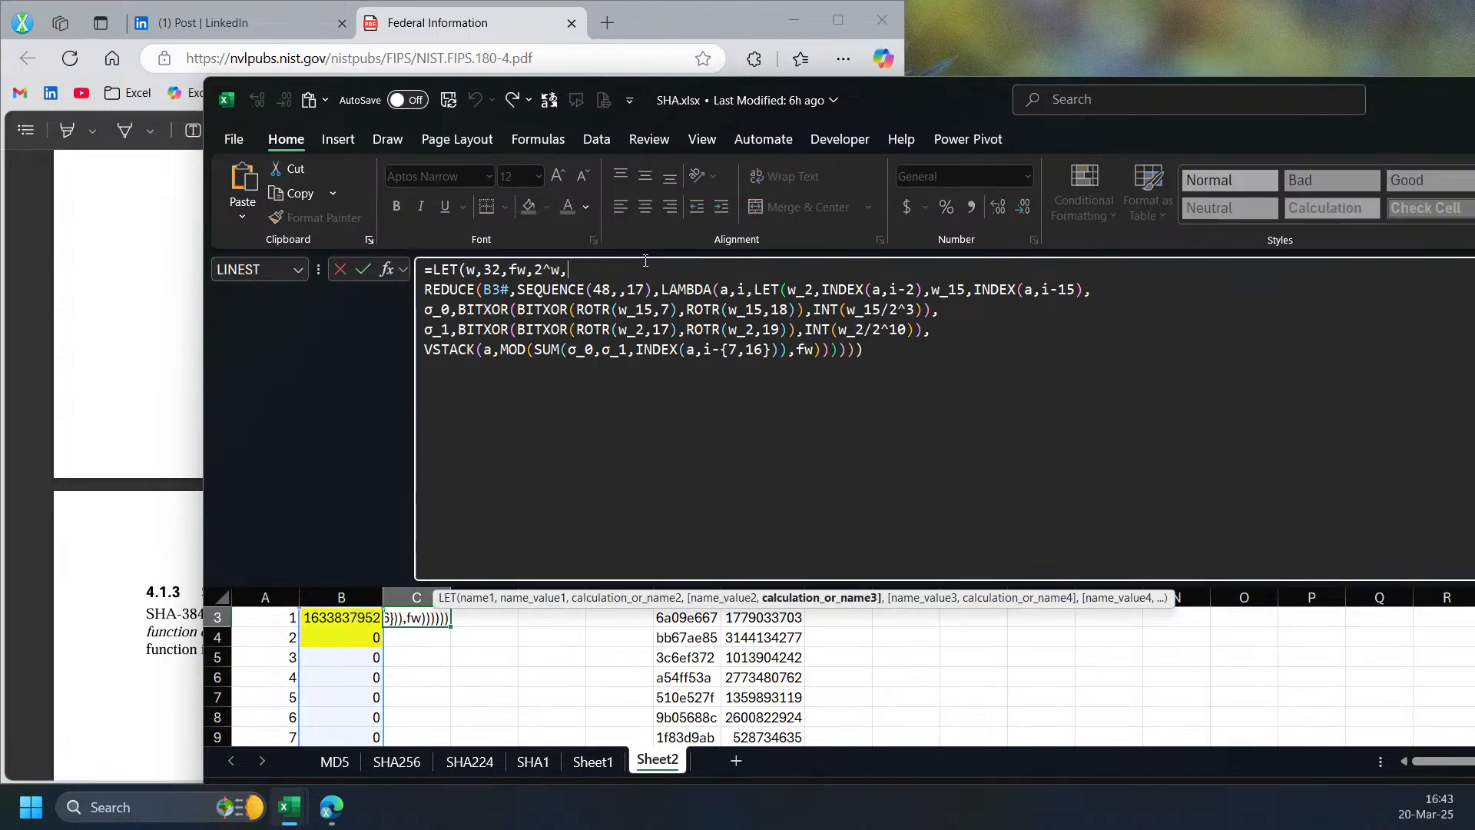
pyautogui.hotkey('ctrl', 'v')
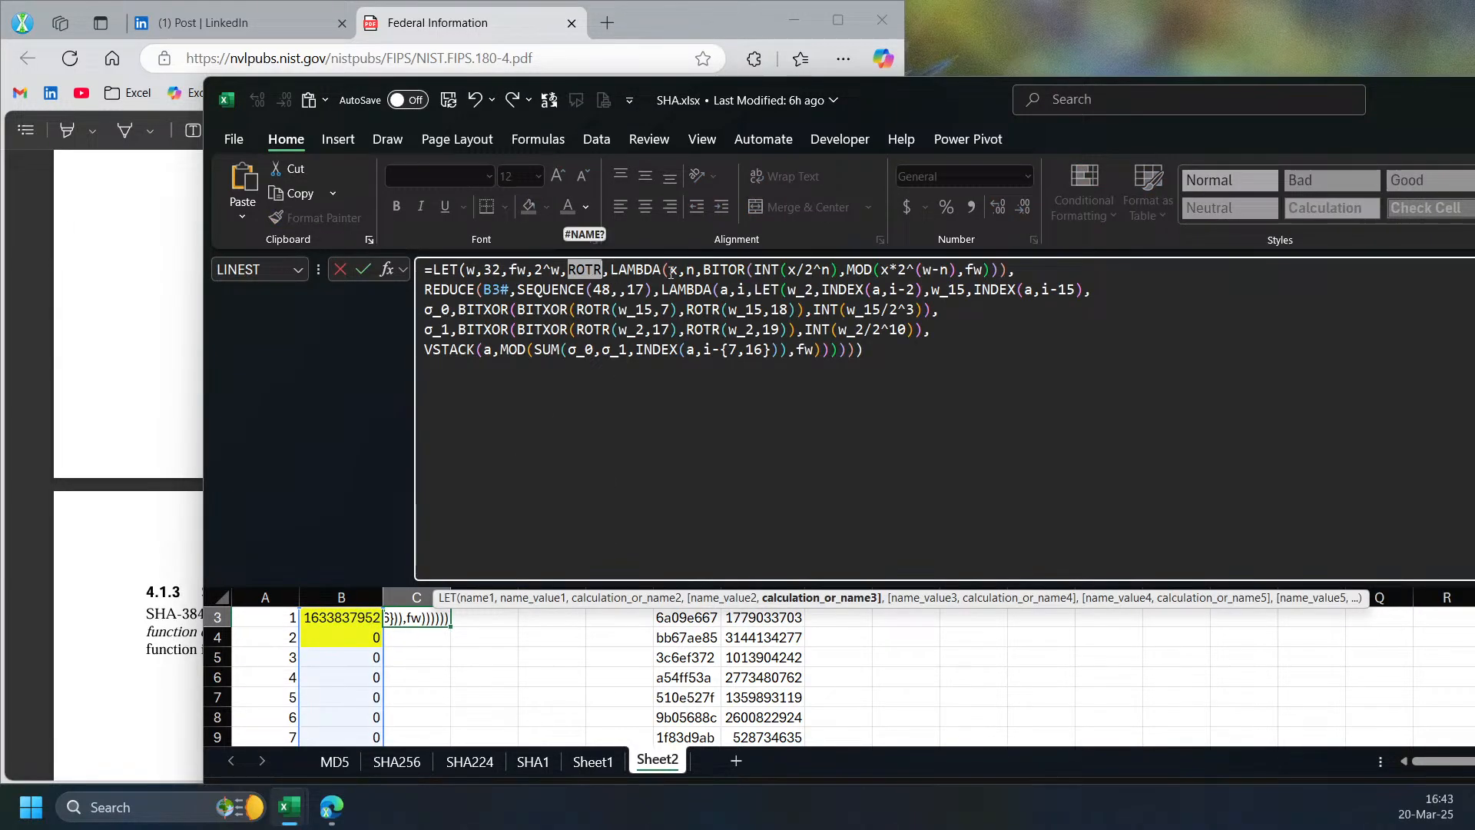
# - Examine the ROTR definition's BITOR arguments: the INT(x/2^n) right shift and the MOD(x*2^(w-n),fw) wraparound
pyautogui.click(724, 266)
pyautogui.click(768, 268)
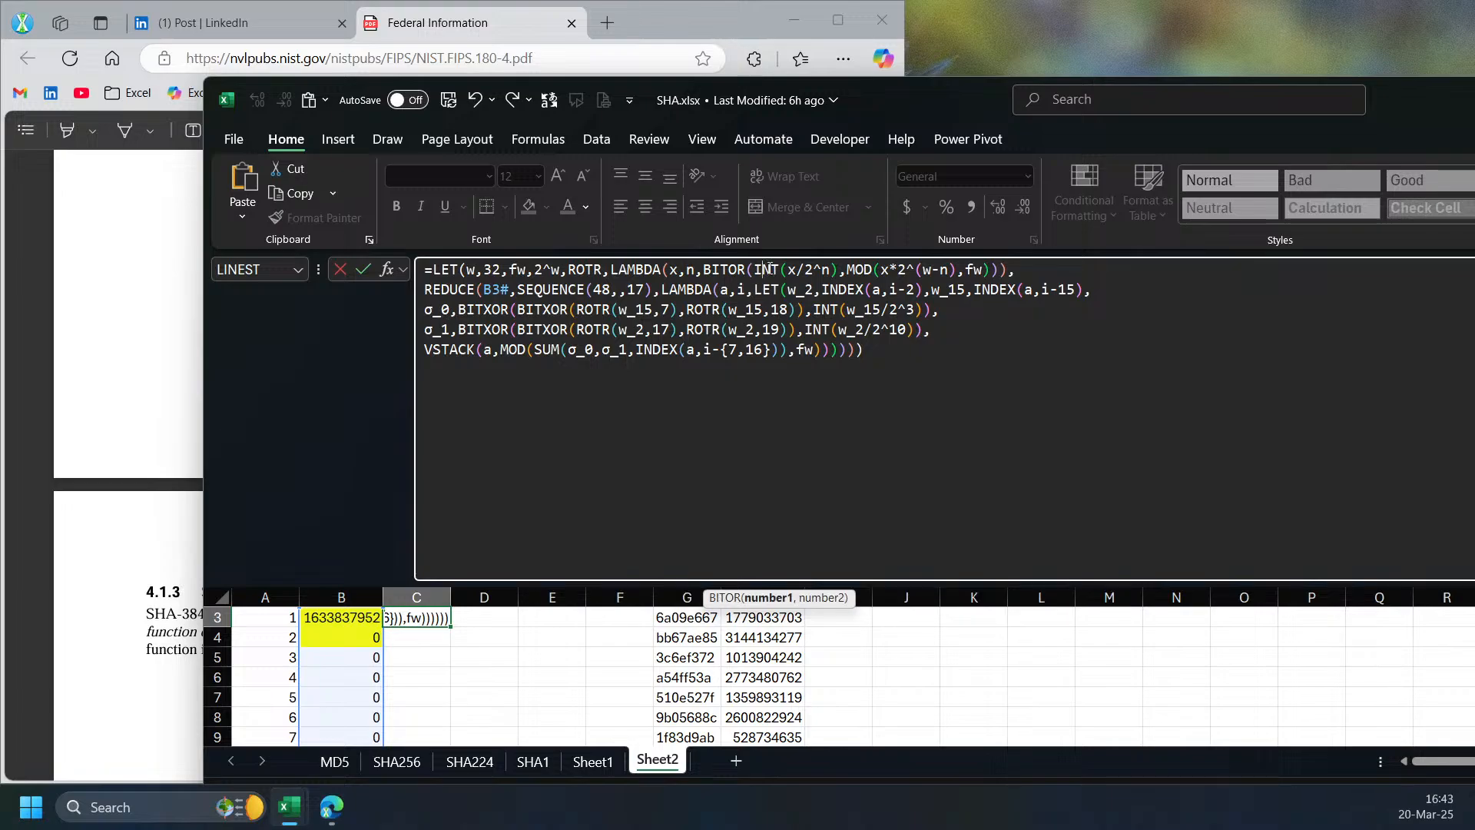
pyautogui.click(759, 598)
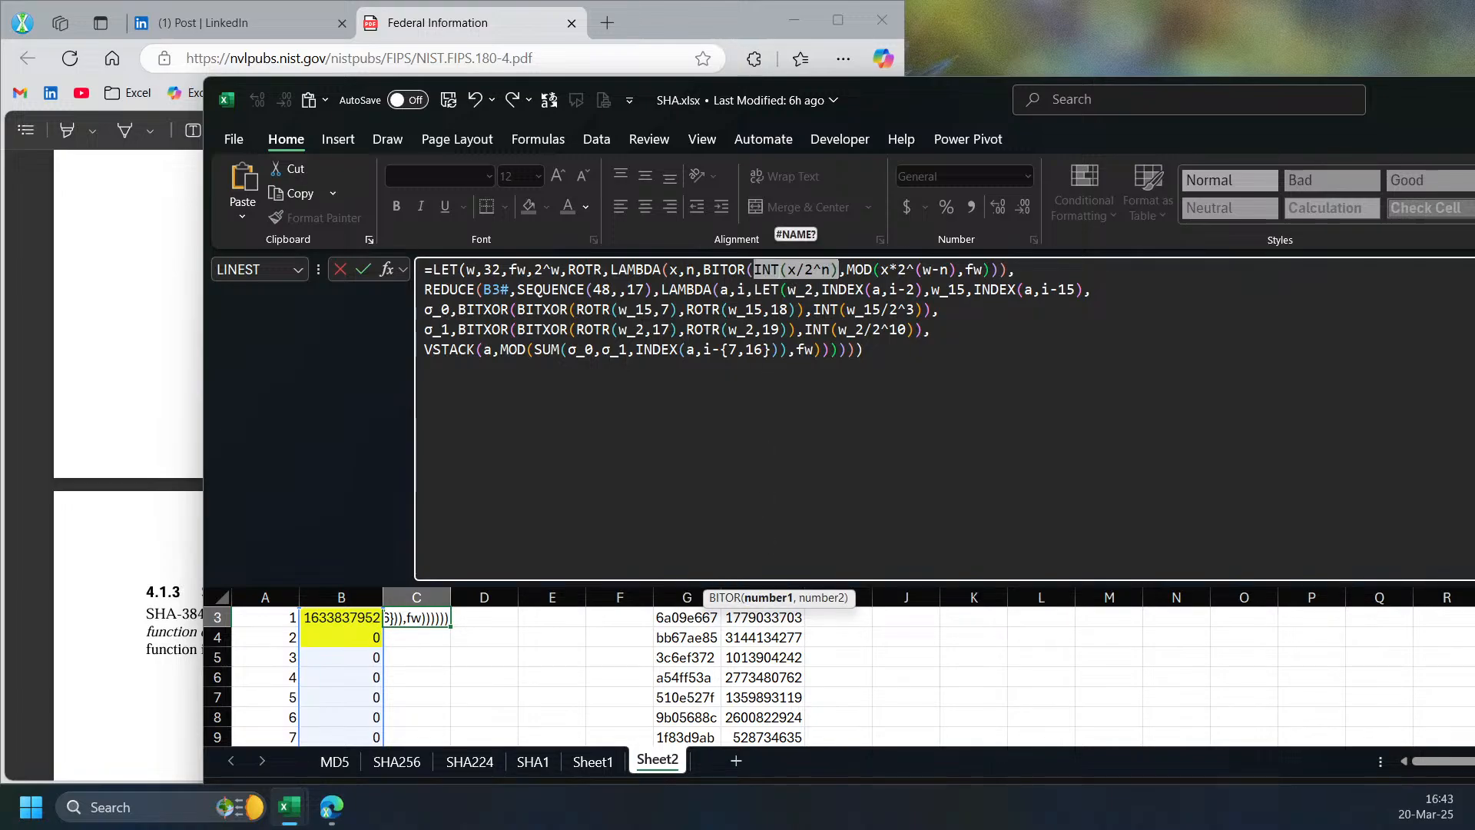
pyautogui.click(776, 269)
pyautogui.click(772, 598)
pyautogui.click(773, 270)
pyautogui.click(885, 266)
pyautogui.click(902, 599)
pyautogui.click(933, 271)
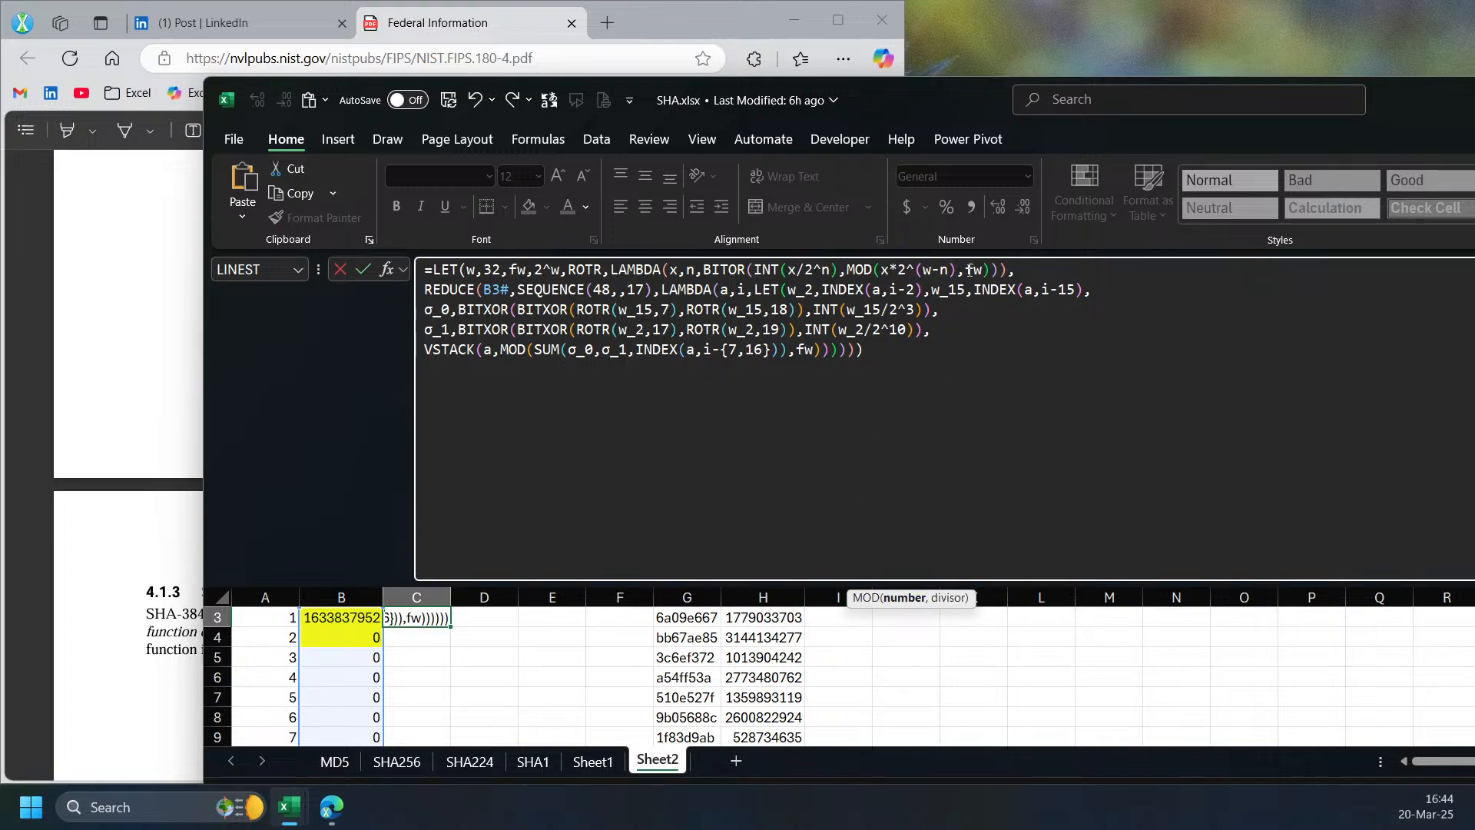
pyautogui.click(977, 270)
pyautogui.doubleClick(974, 270)
pyautogui.click(892, 266)
pyautogui.click(967, 378)
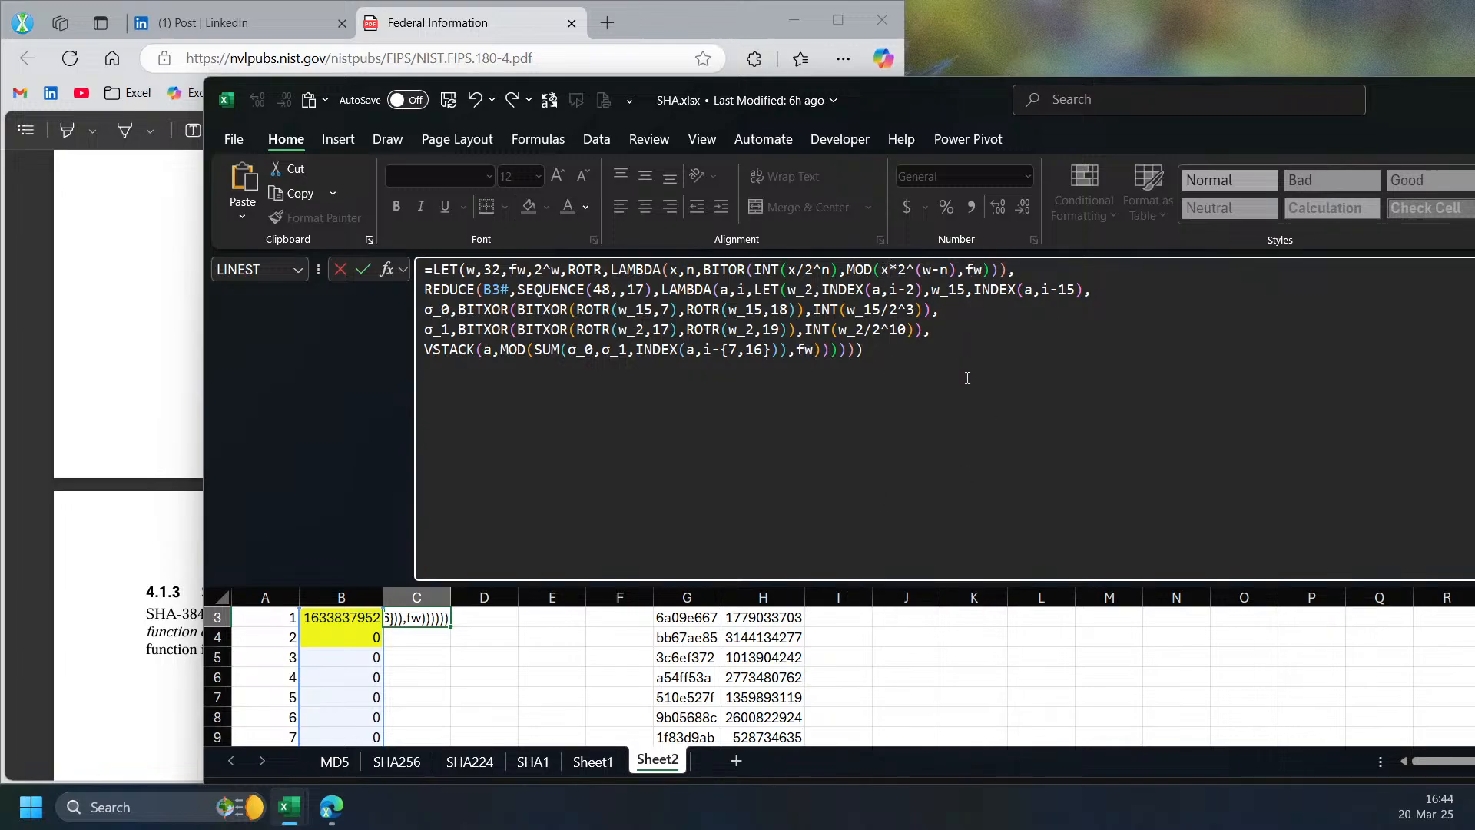
# - Commit the LET formula in C3 and widen column C to fit the spilled values
pyautogui.press('Return')
pyautogui.click(430, 617)
pyautogui.moveTo(451, 596); pyautogui.dragTo(493, 597)
# - Clear the leftover cells just below the 16 message words and shrink the formula bar to three lines
pyautogui.scroll(-5, 471, 653)
pyautogui.moveTo(346, 637); pyautogui.dragTo(601, 681)
pyautogui.press('Delete')
pyautogui.scroll(3, 601, 681)
pyautogui.moveTo(566, 584); pyautogui.dragTo(573, 326)
# - Examine column C, comparing the 16 original message words with the schedule words appended from C19 downward
pyautogui.scroll(3, 455, 468)
pyautogui.scroll(1, 468, 507)
pyautogui.scroll(-2, 484, 511)
pyautogui.click(465, 577)
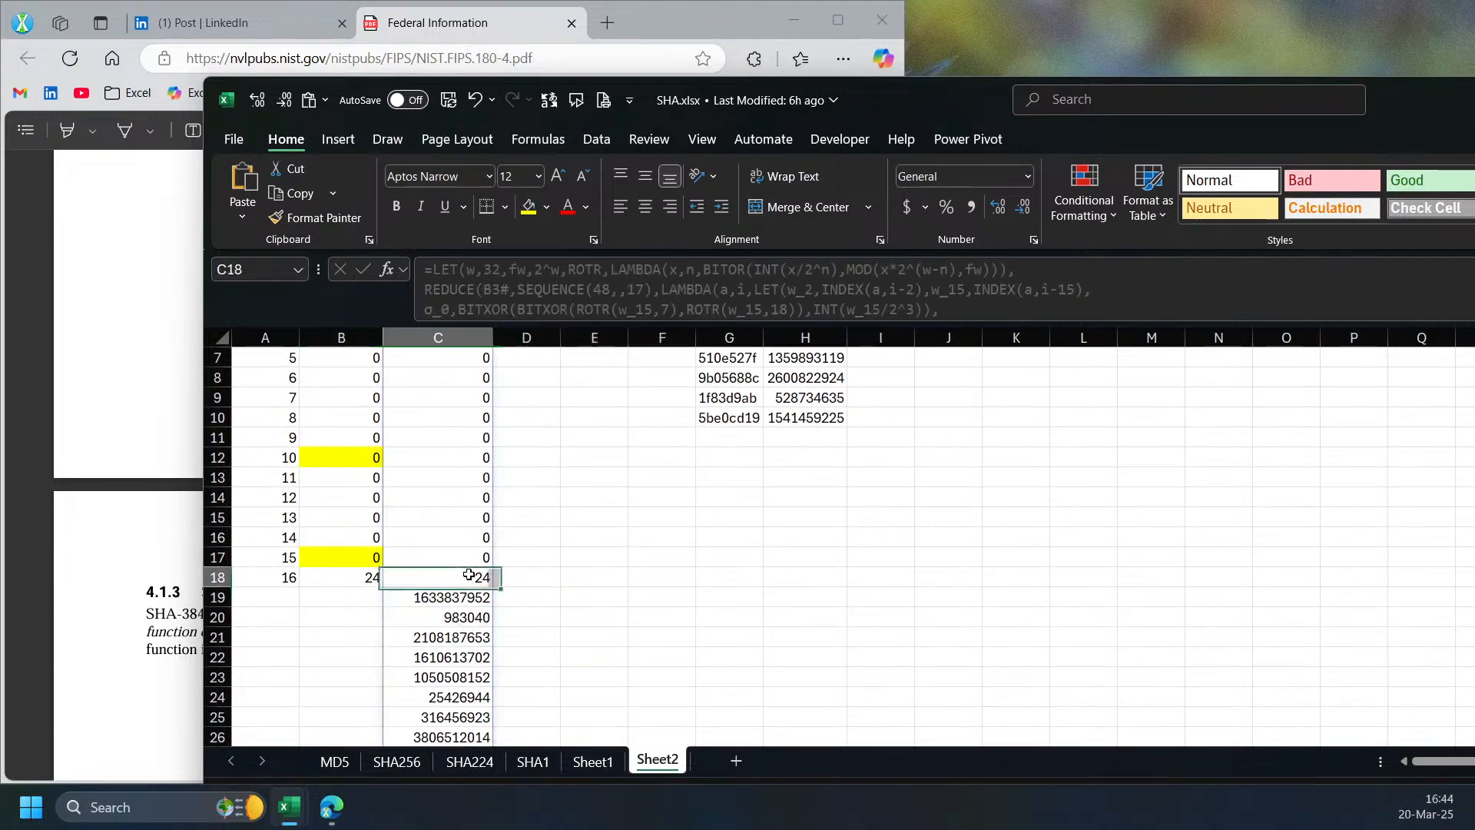
pyautogui.click(465, 599)
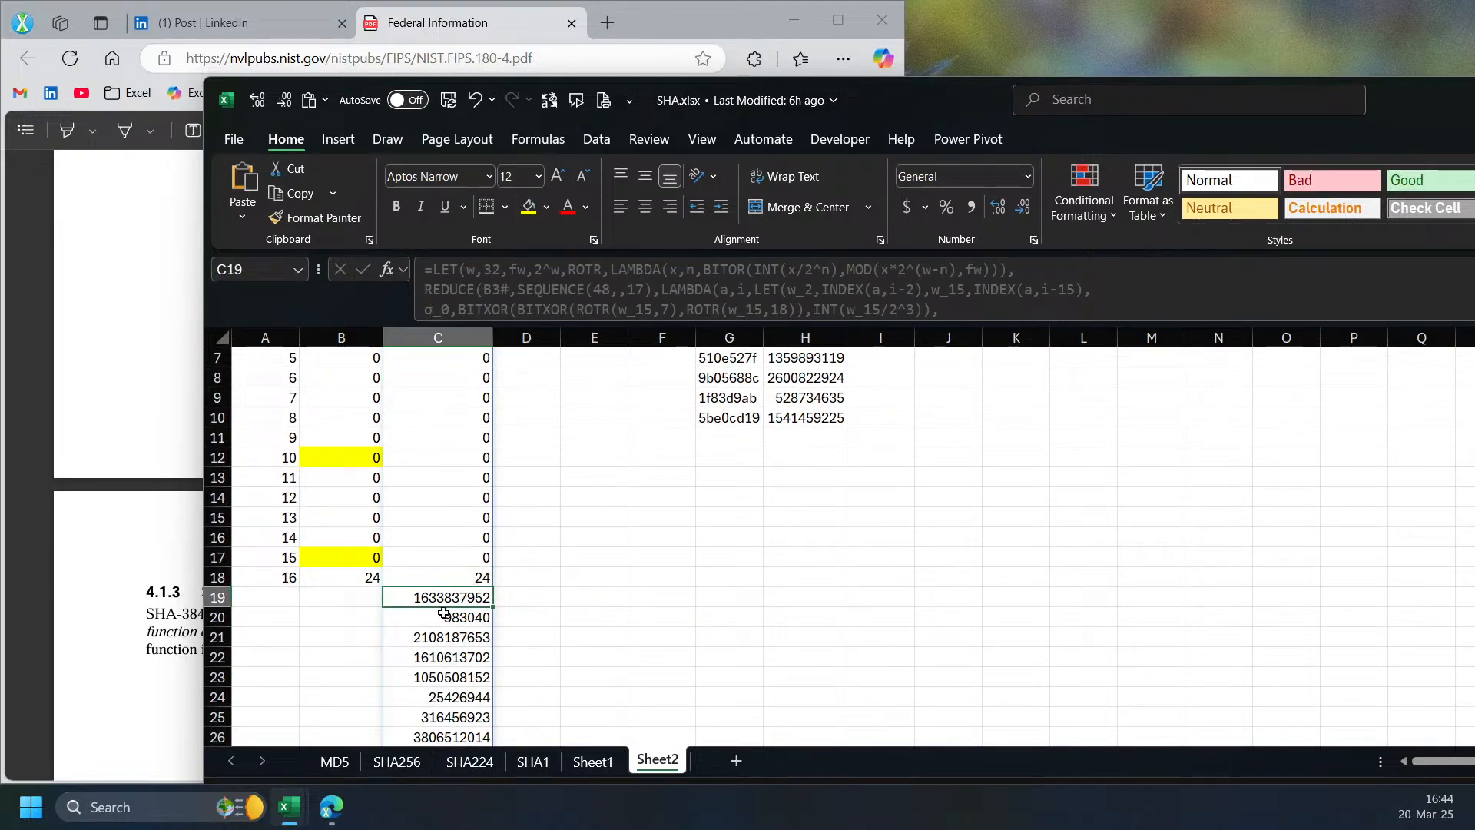
pyautogui.scroll(-11, 452, 612)
pyautogui.scroll(13, 451, 613)
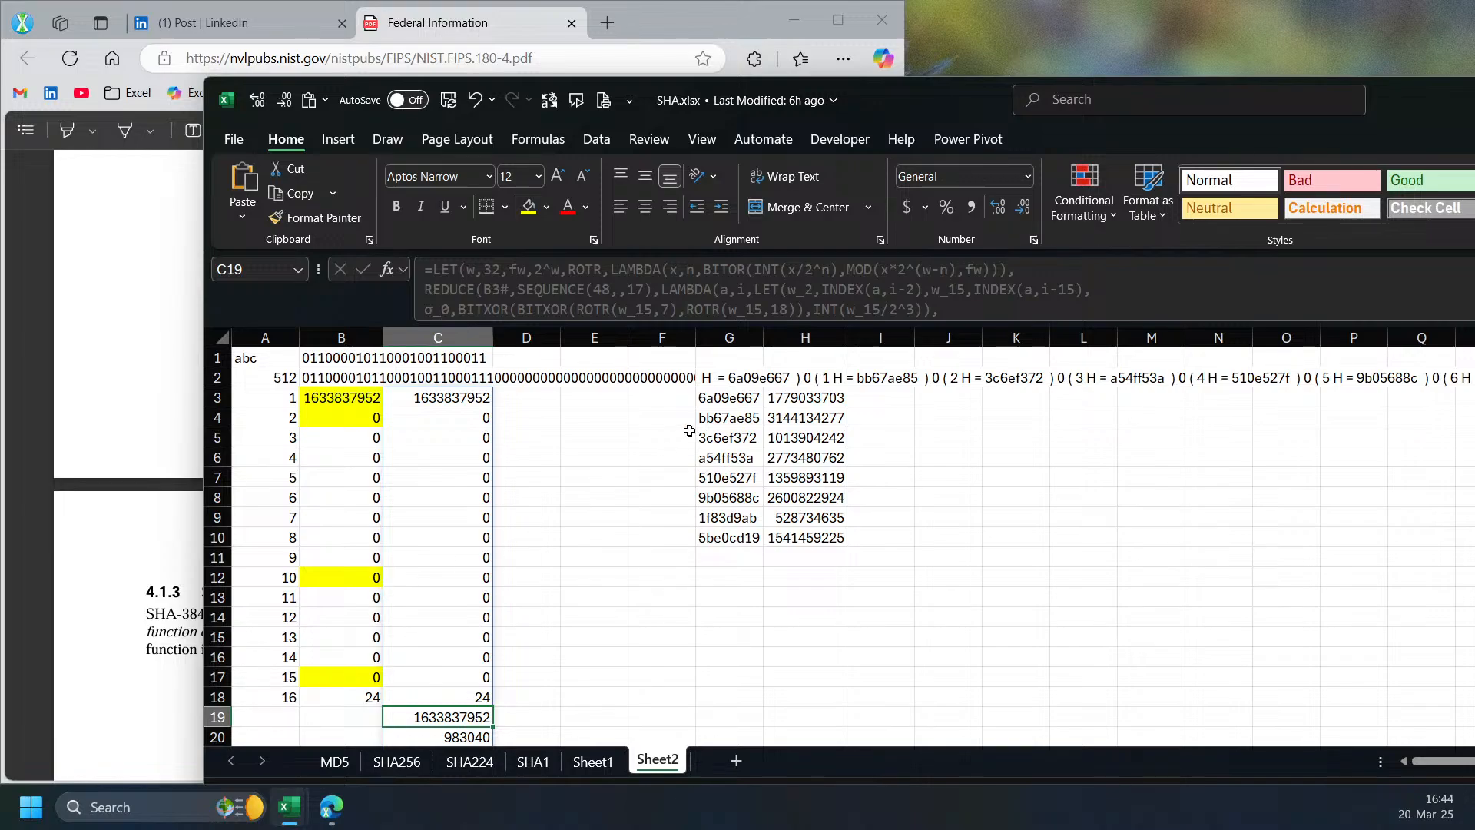
pyautogui.scroll(-2, 653, 461)
pyautogui.scroll(2, 701, 537)
# - Move the workbook clear of the PDF's function definitions and check the full extent of the schedule spilled from C3
pyautogui.moveTo(691, 99); pyautogui.dragTo(948, 70)
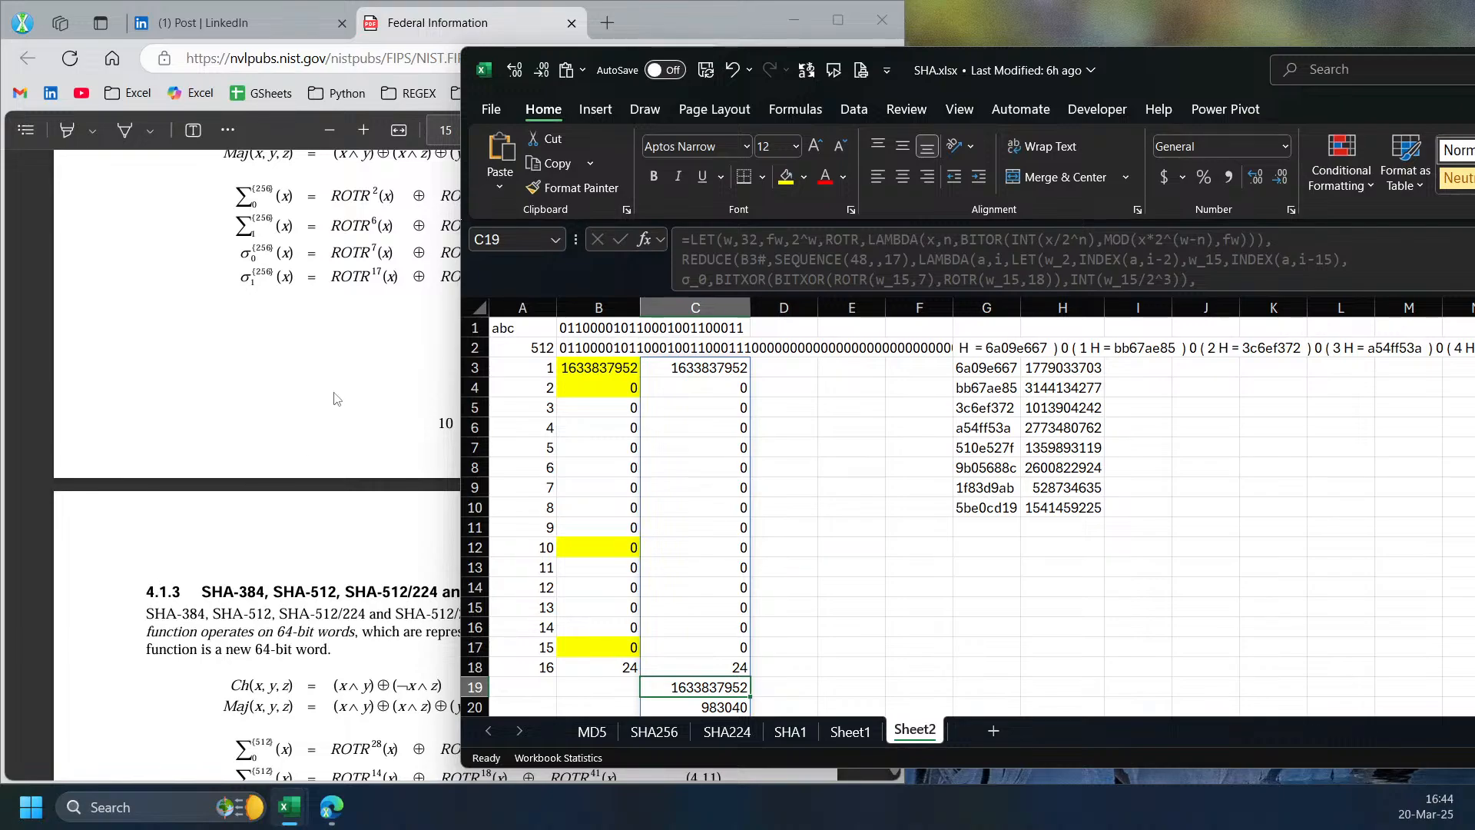
pyautogui.click(337, 398)
pyautogui.scroll(2, 431, 434)
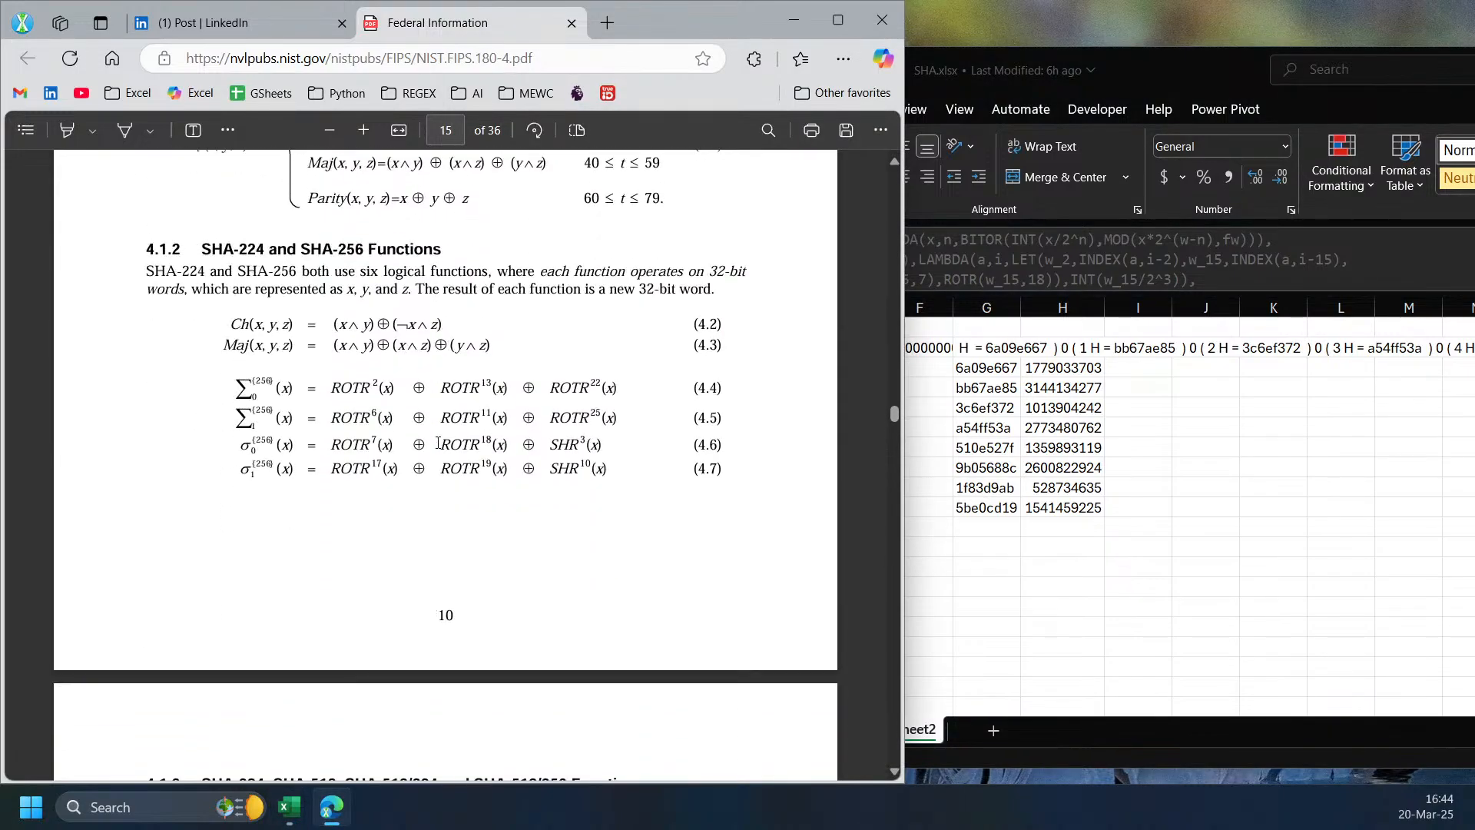
pyautogui.click(1045, 530)
pyautogui.click(729, 368)
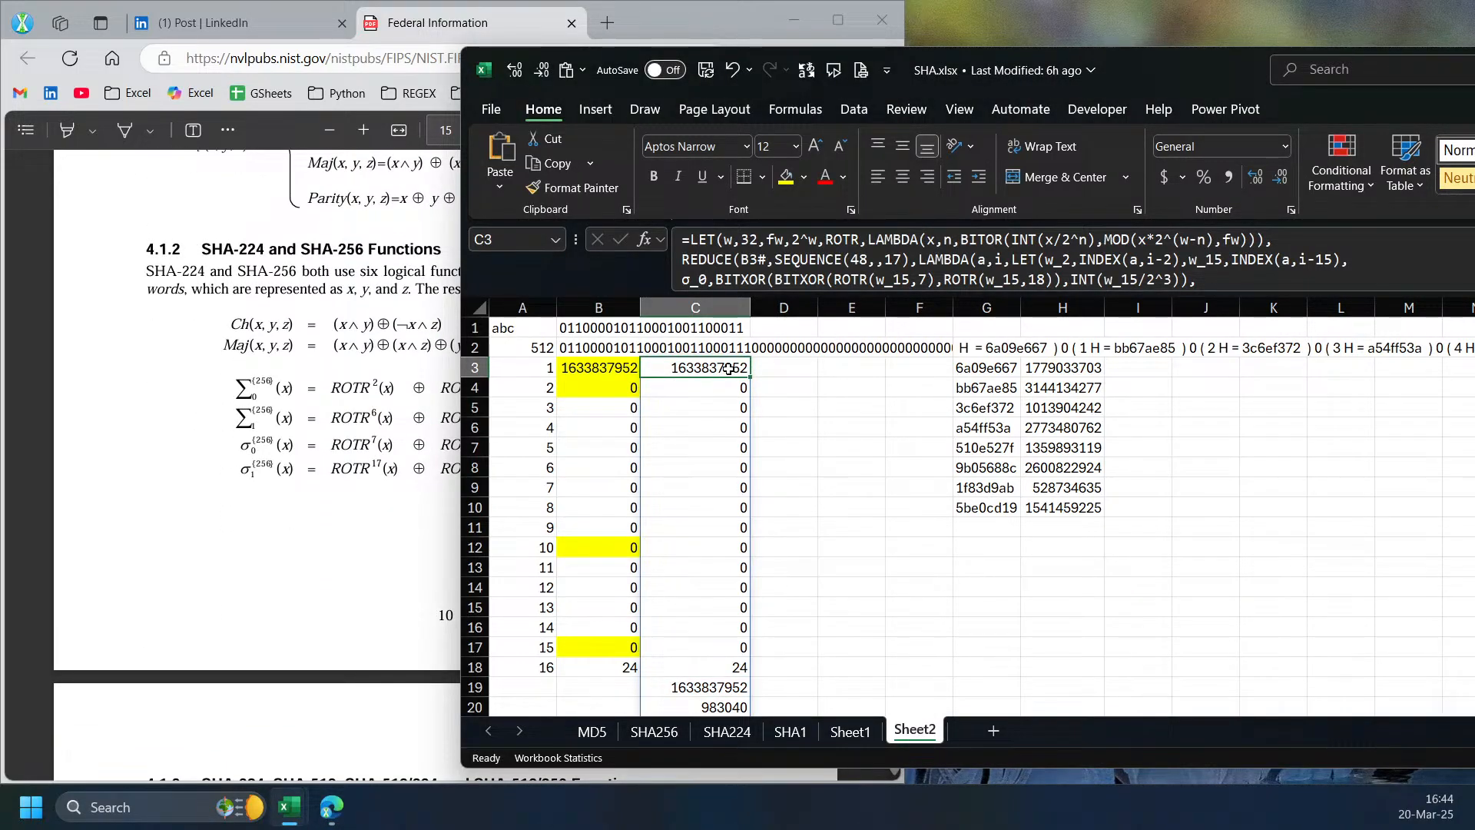
pyautogui.hotkey('ctrl', 'shift', 'Down')
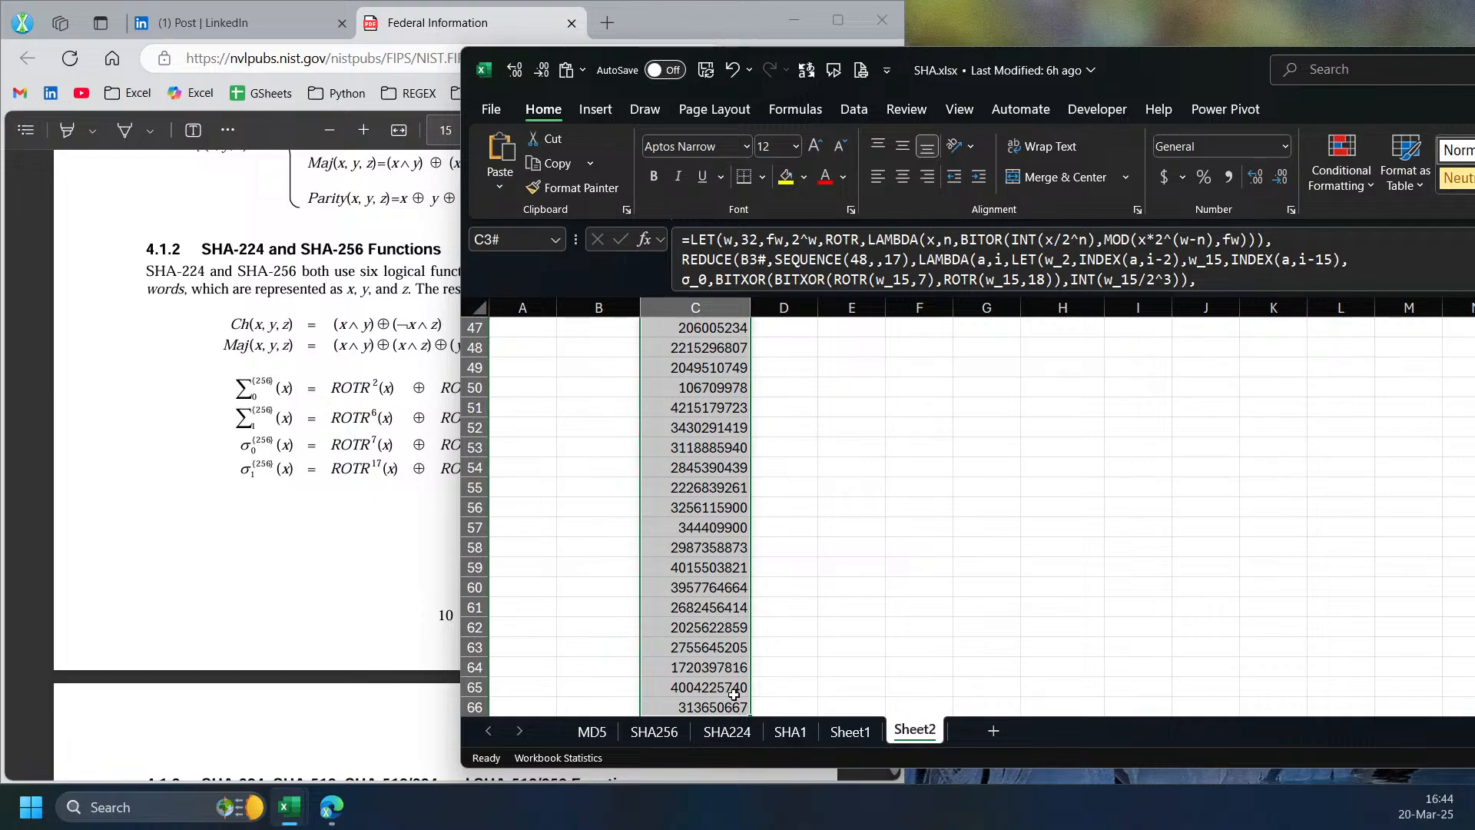
pyautogui.click(733, 700)
pyautogui.hotkey('ctrl', 'Up')
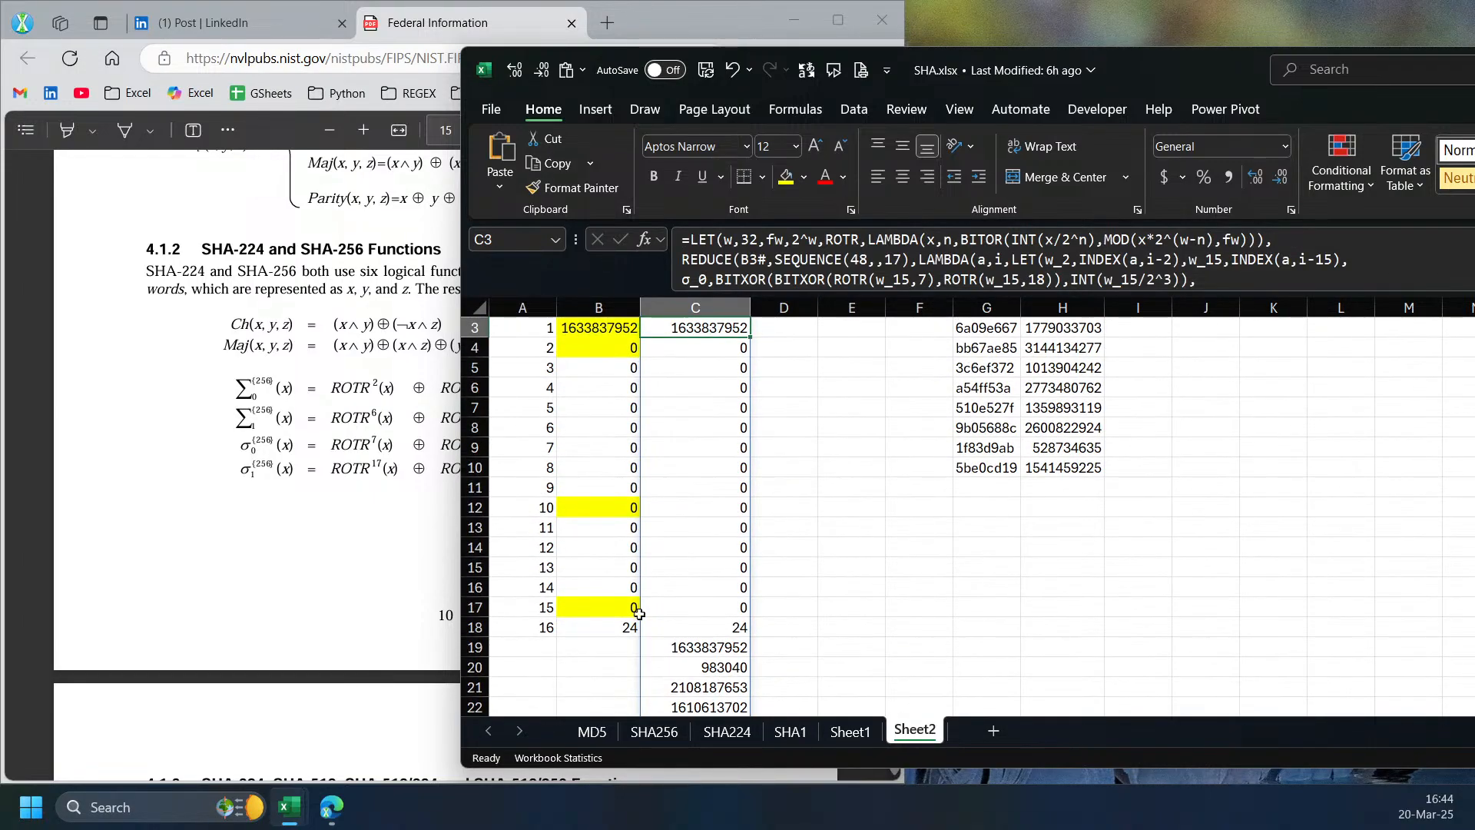
# - Find section 6.2.2, SHA-256 Hash Computation, in the PDF and read the message schedule and working variable steps
pyautogui.click(277, 607)
pyautogui.scroll(-20, 662, 464)
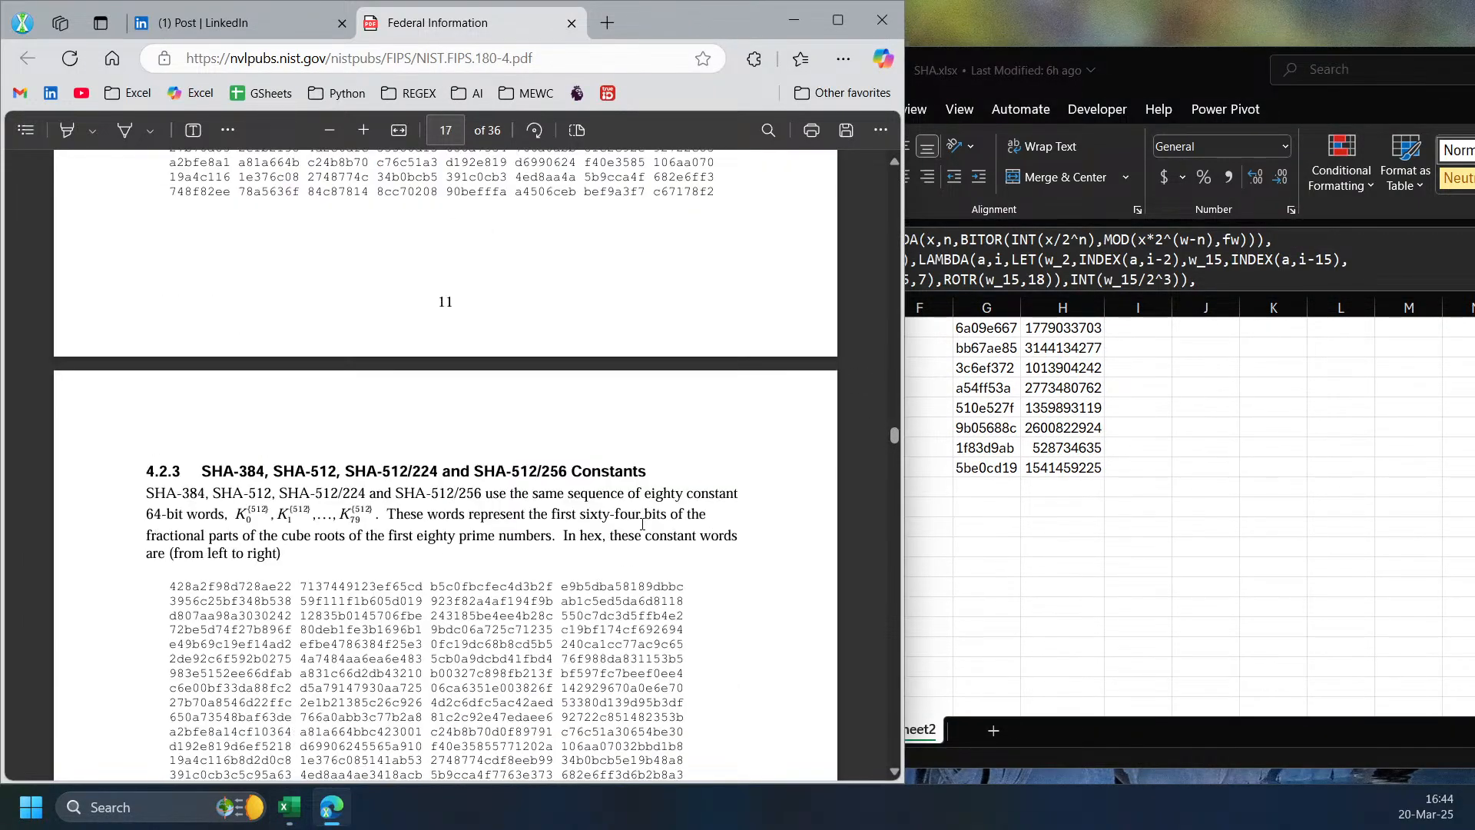
pyautogui.scroll(-20, 642, 524)
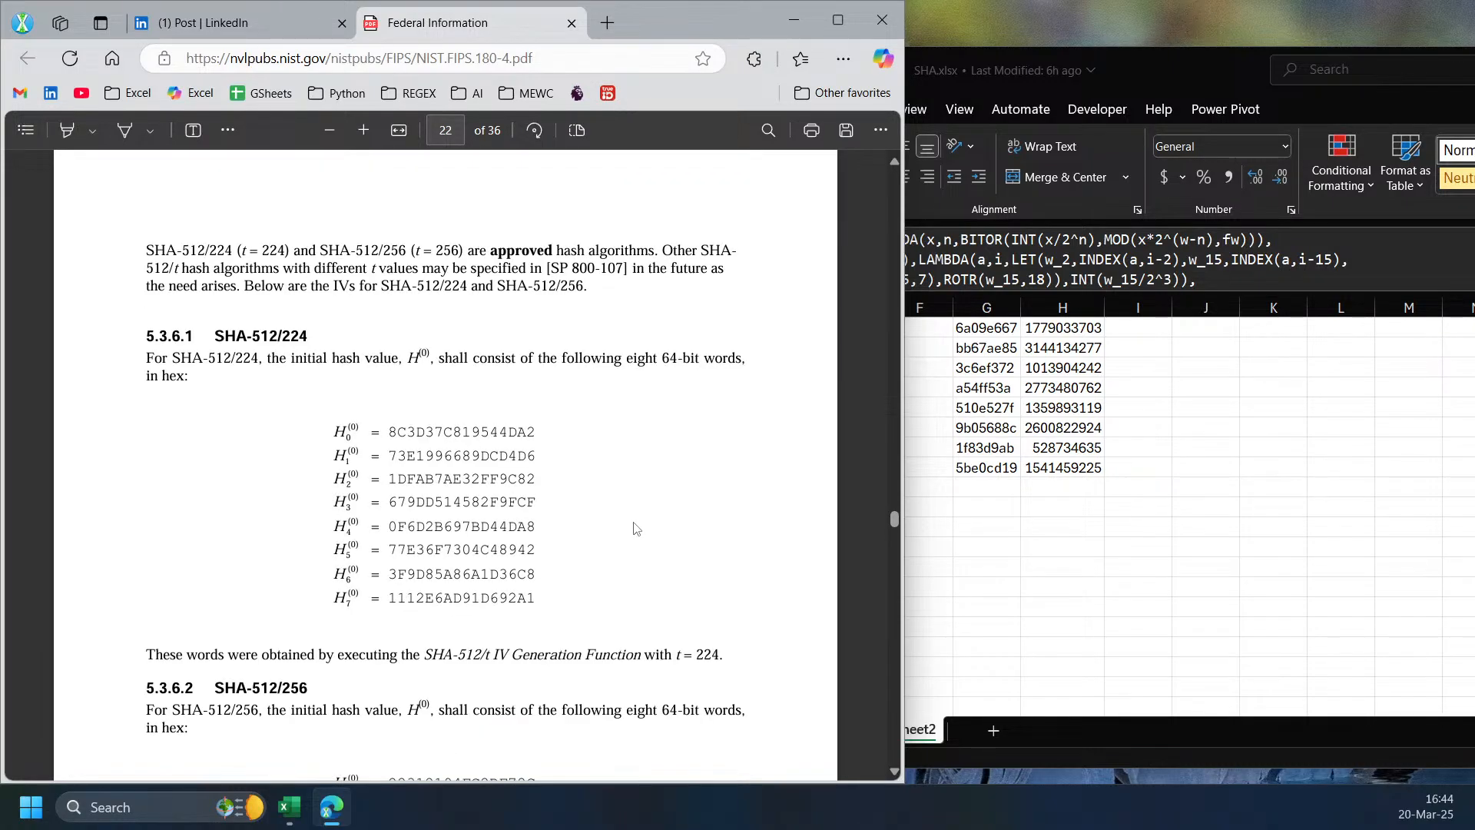
pyautogui.scroll(-20, 636, 528)
pyautogui.scroll(-8, 541, 572)
pyautogui.scroll(8, 476, 530)
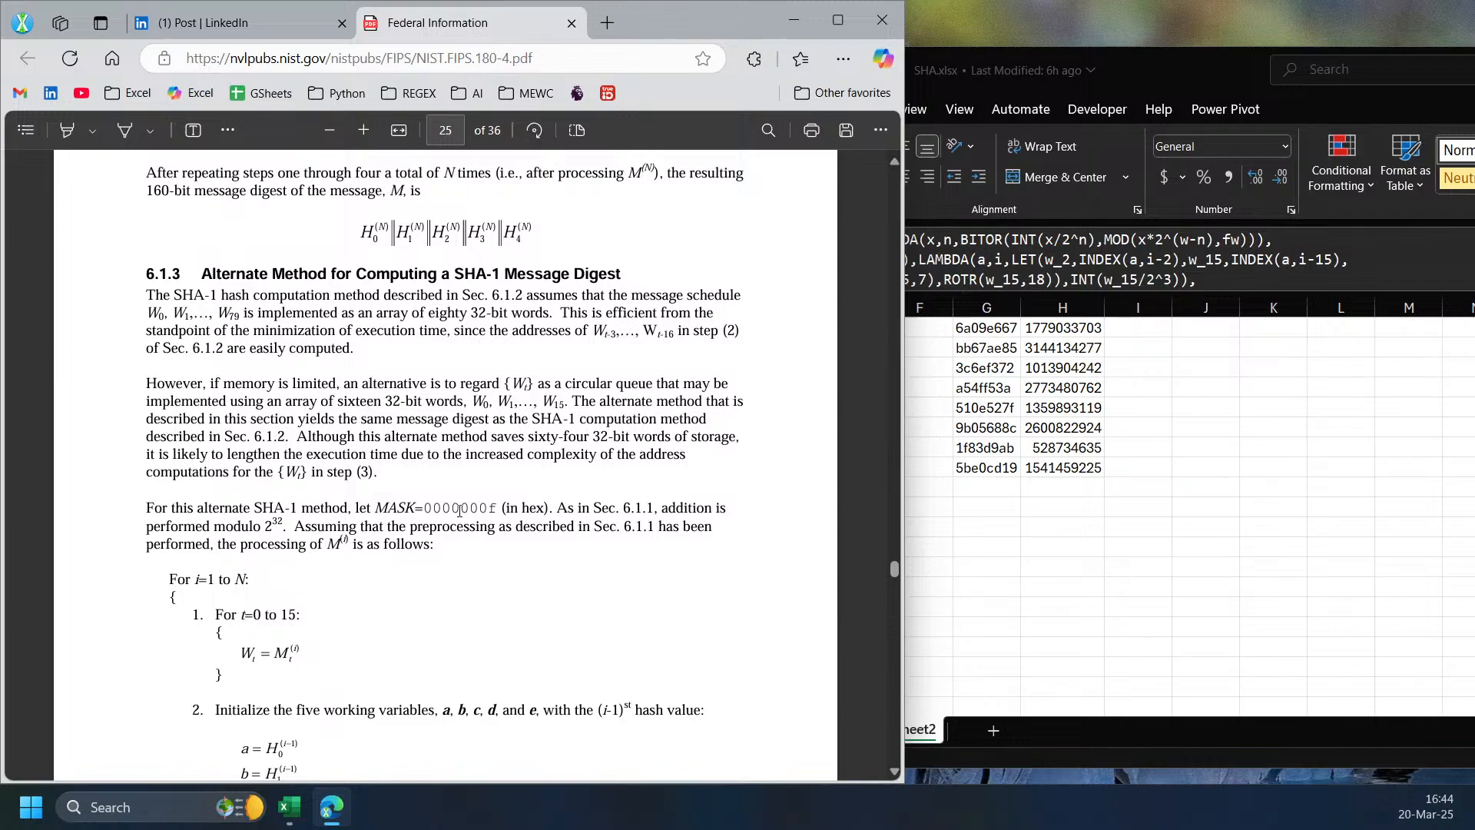
pyautogui.scroll(-8, 563, 547)
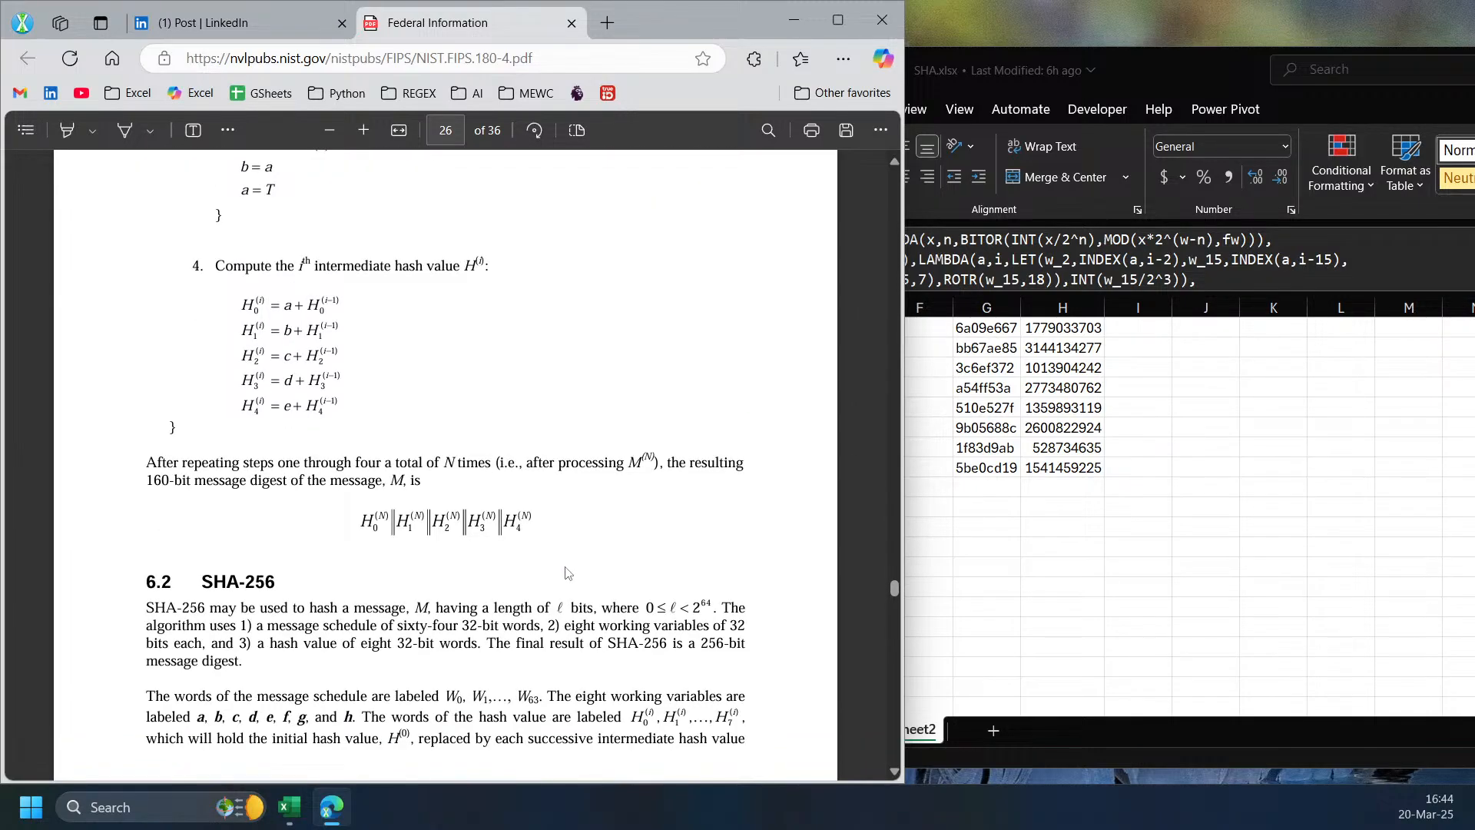
pyautogui.scroll(-10, 568, 573)
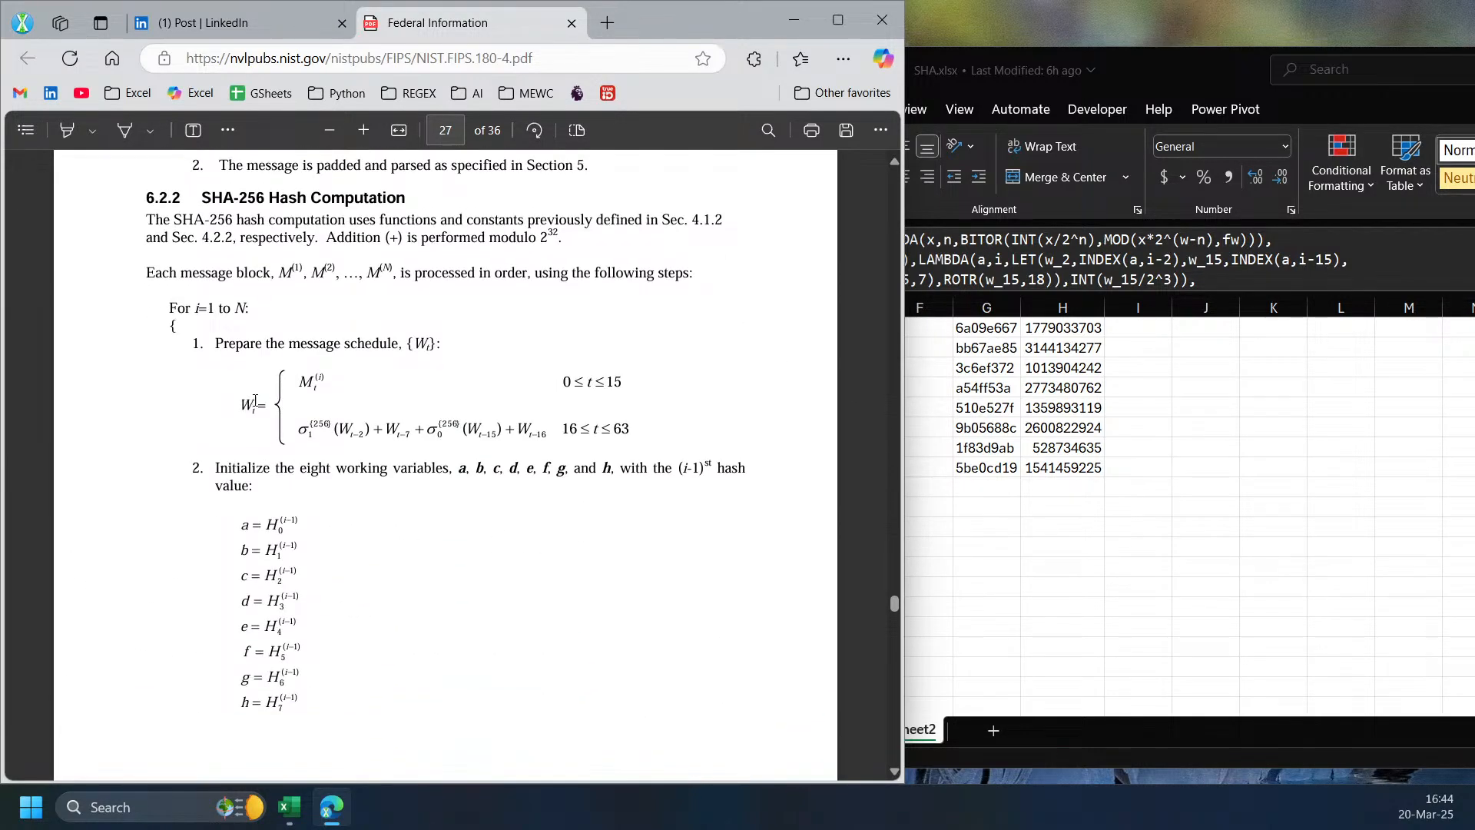
# - Place the workbook beside section 6.2.2 and match the initial hash values in H3:H10 with working variables a to h
pyautogui.hotkey('alt', 'Tab')
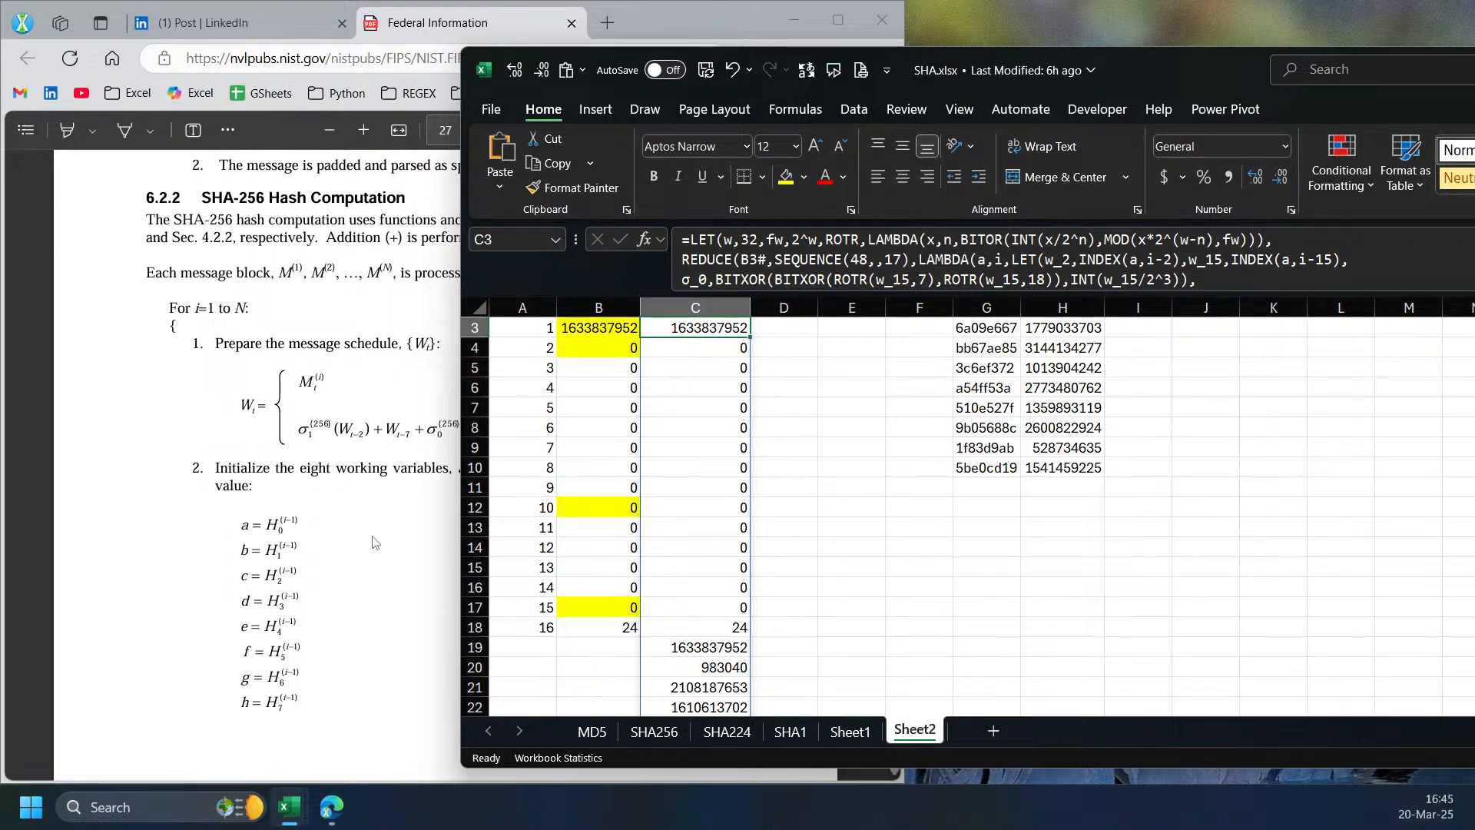
pyautogui.moveTo(947, 72); pyautogui.dragTo(1022, 66)
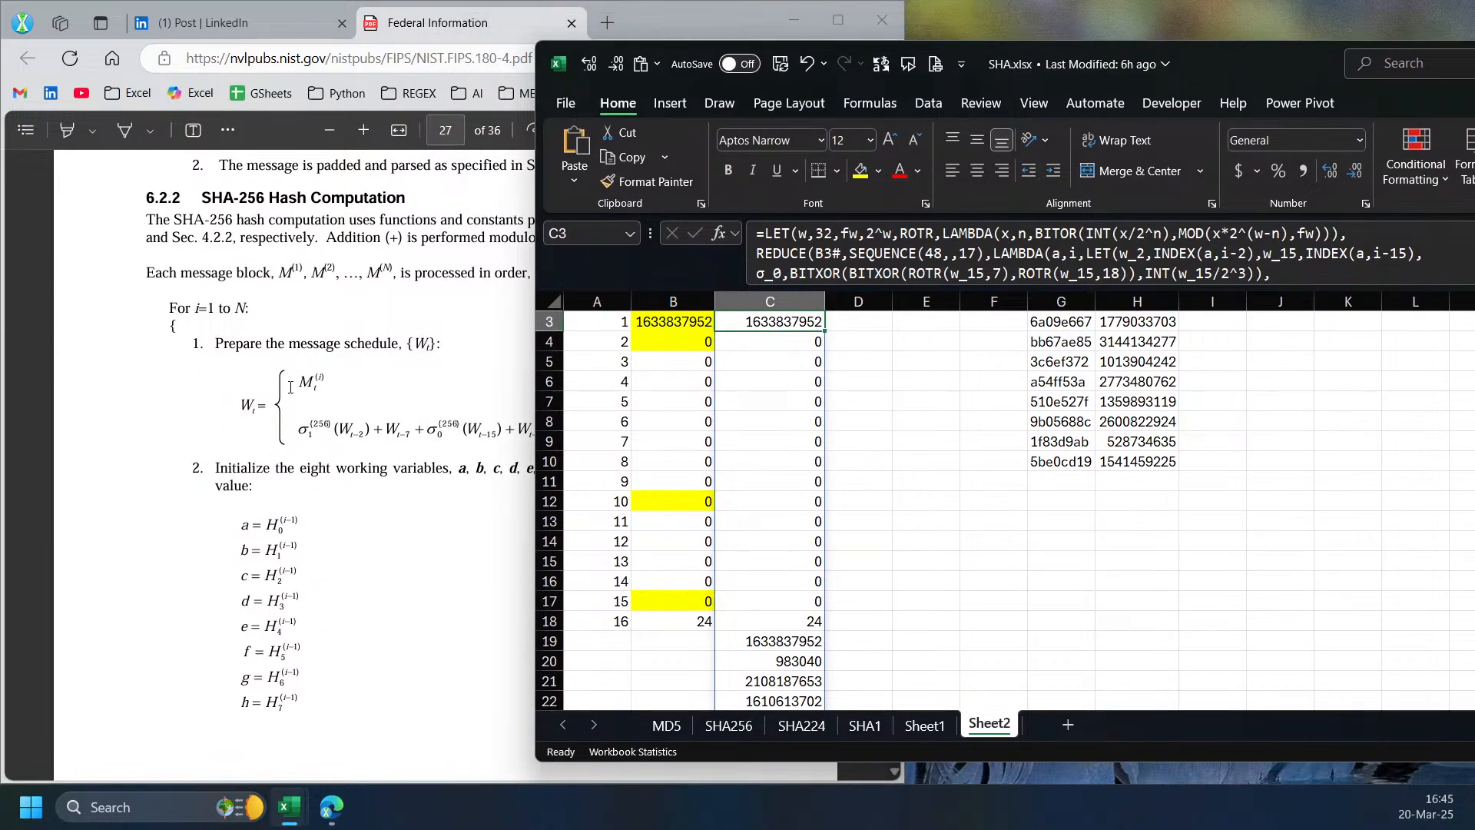
pyautogui.click(328, 525)
pyautogui.hotkey('alt', 'Tab')
pyautogui.click(328, 529)
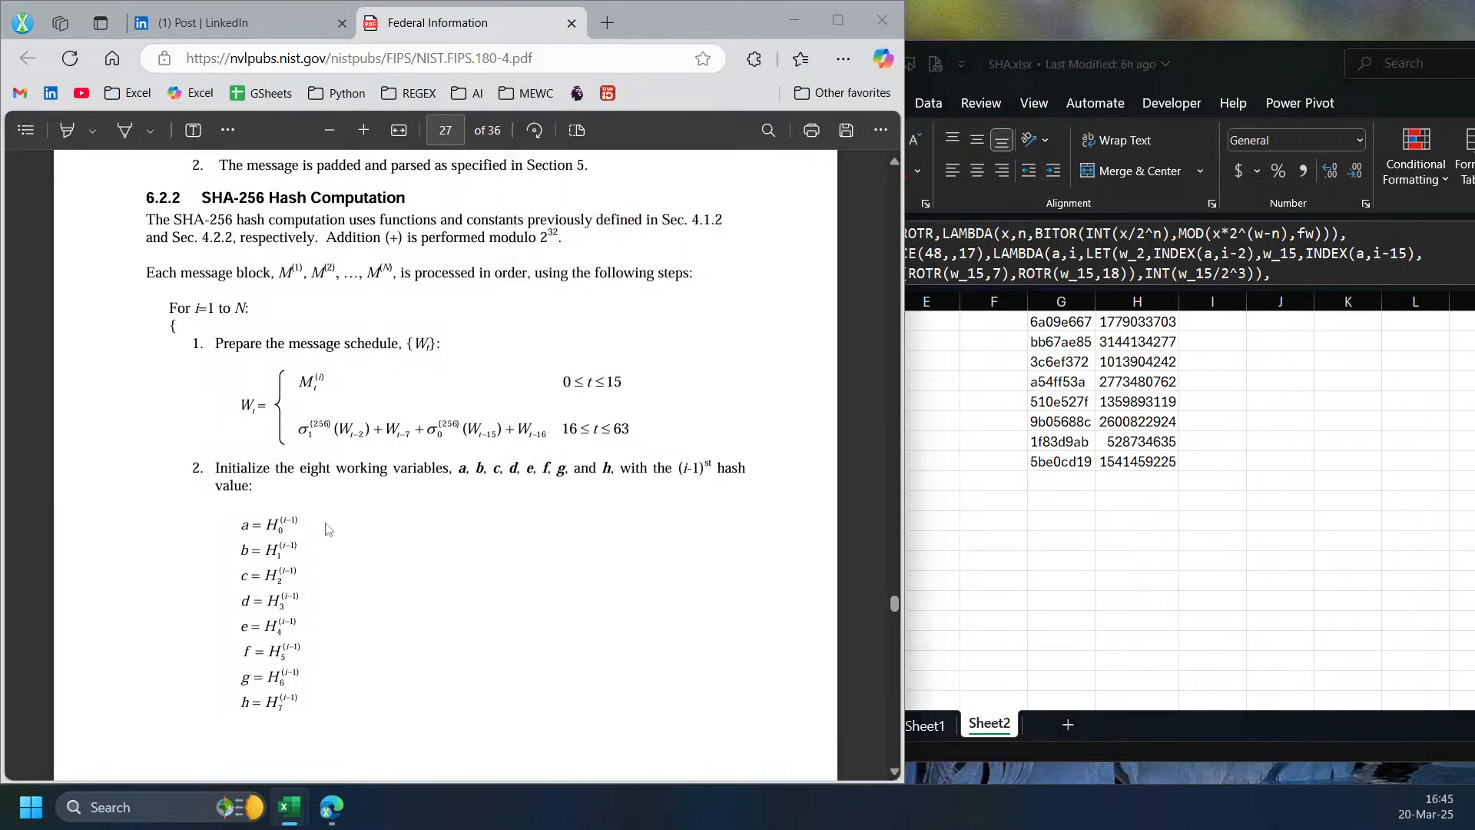
pyautogui.hotkey('alt', 'Tab')
pyautogui.moveTo(1139, 323); pyautogui.dragTo(1135, 463)
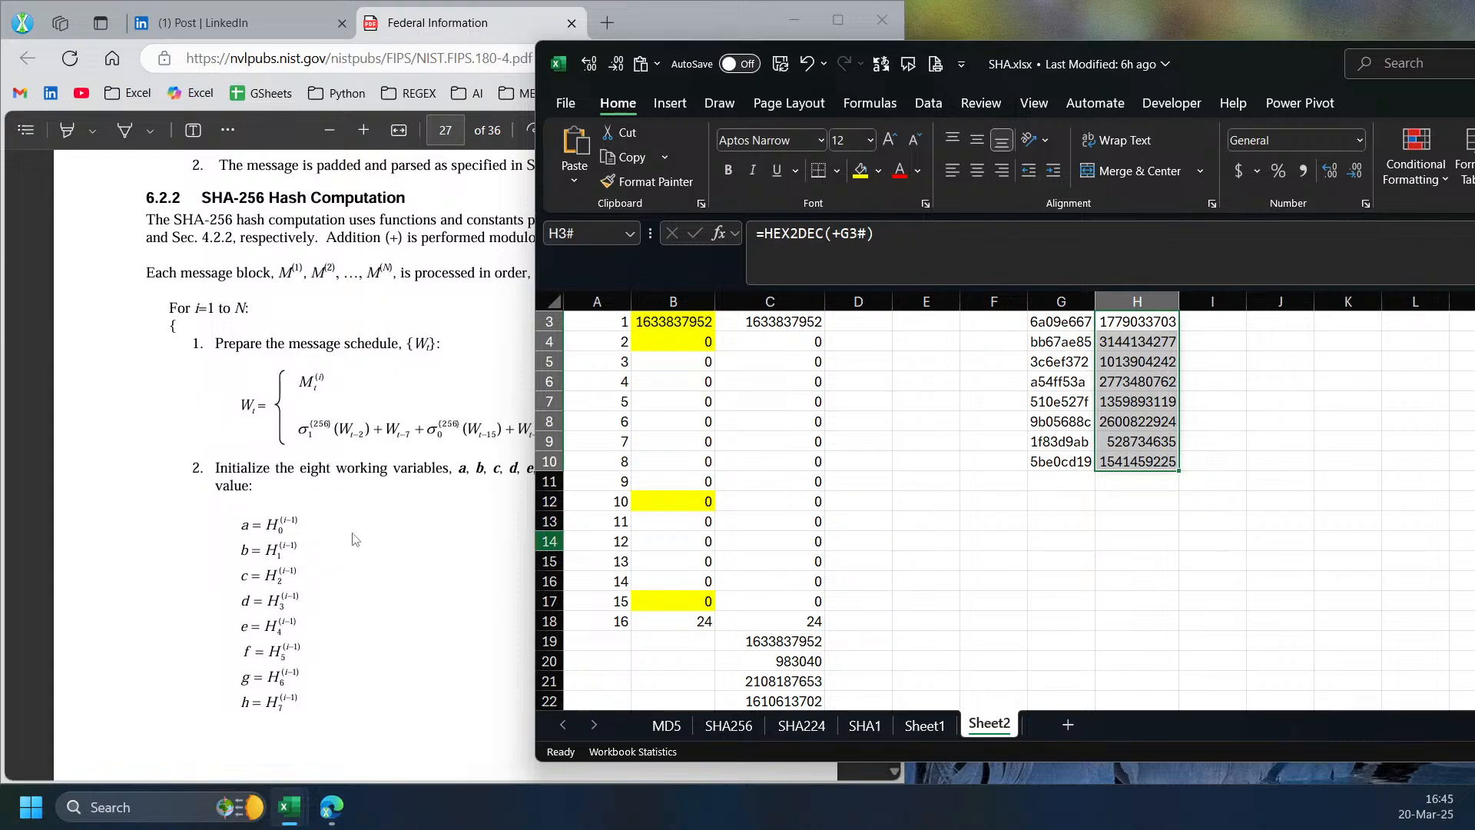
pyautogui.scroll(-2, 365, 538)
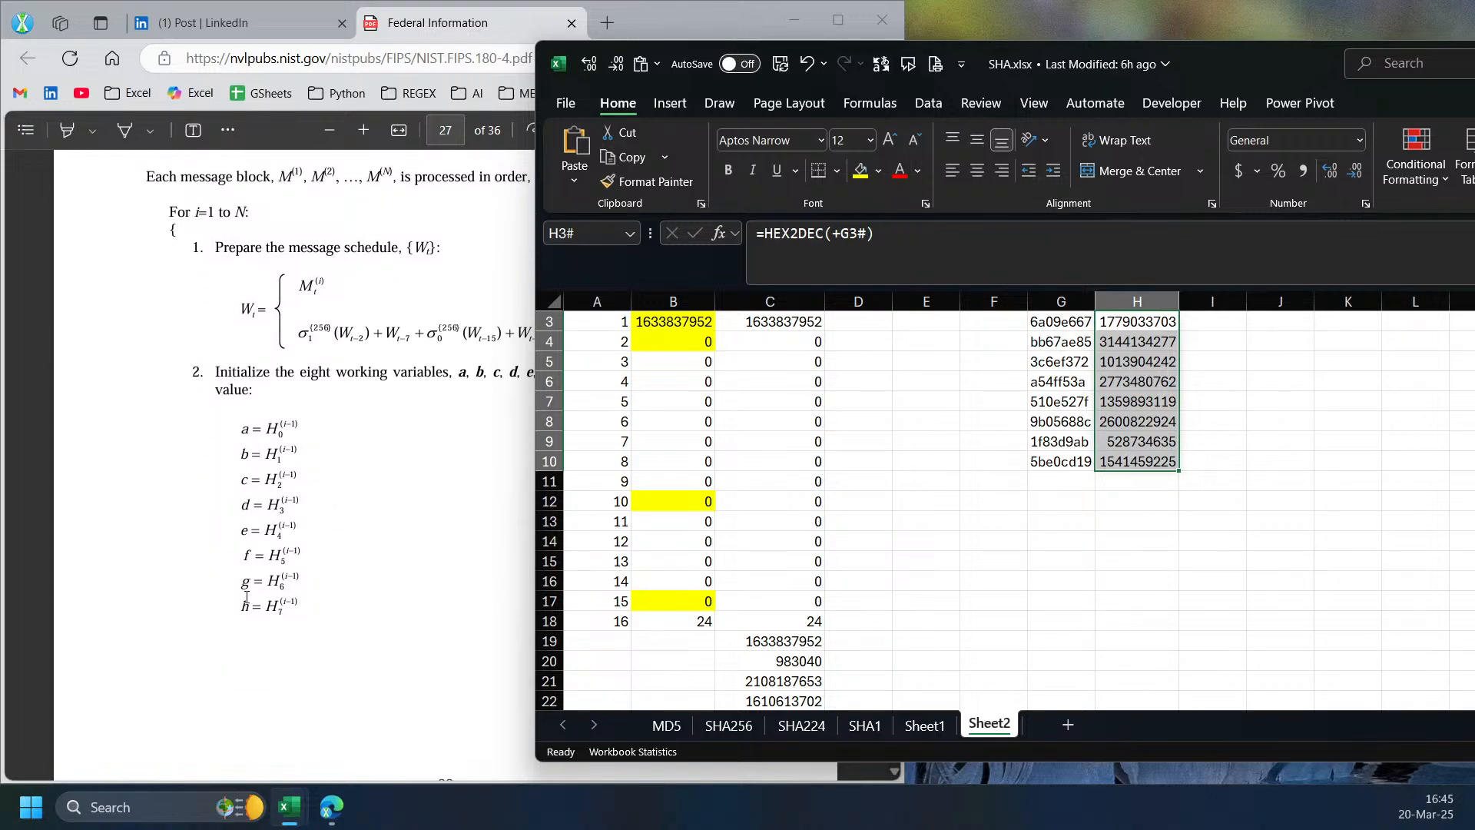
# - Compare the initial hash values in H3:H10 with the PDF's working variables and find step 3, the loop for t=0 to 63
pyautogui.scroll(1, 1160, 401)
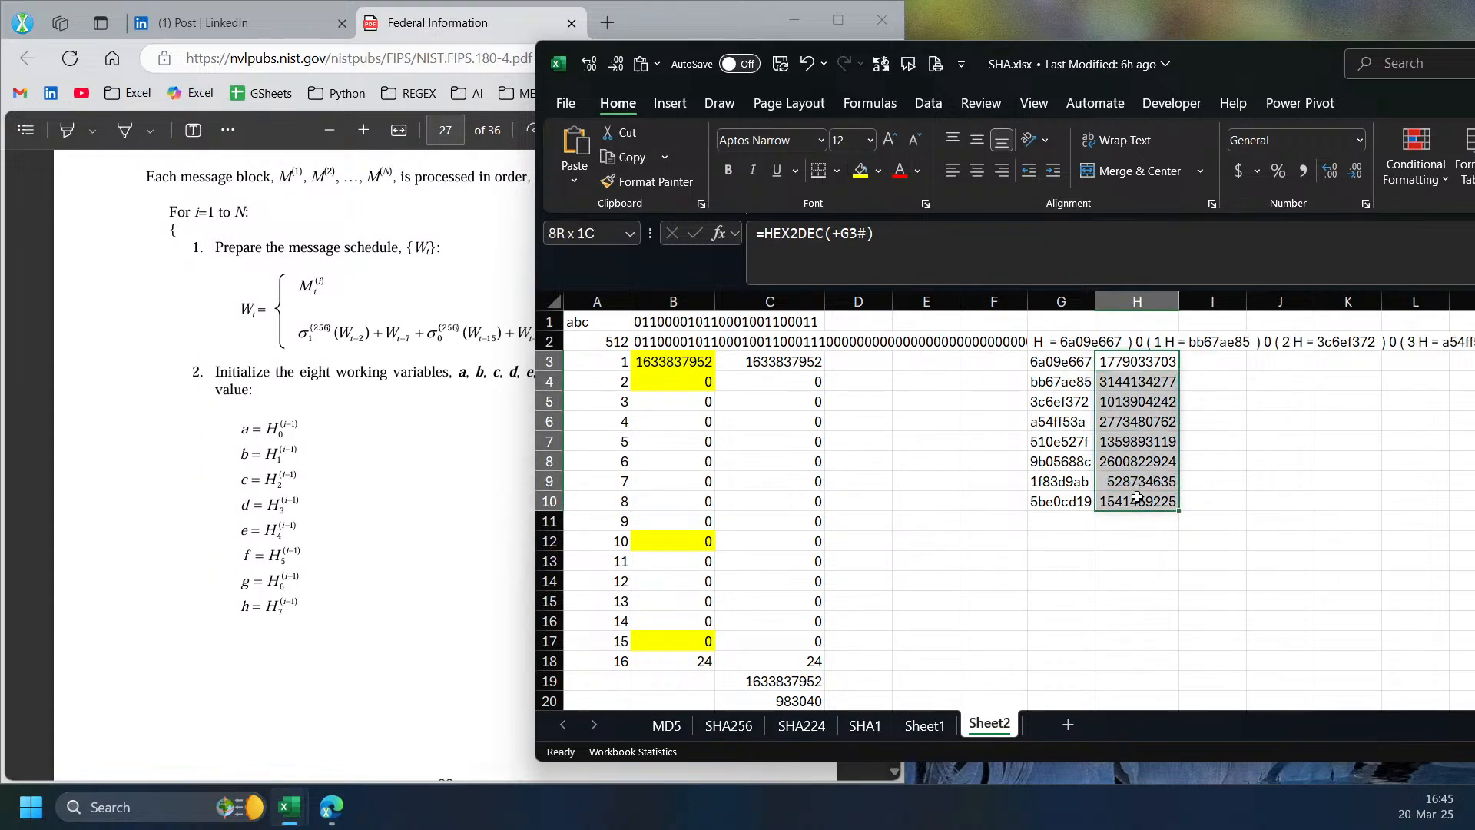
pyautogui.click(372, 563)
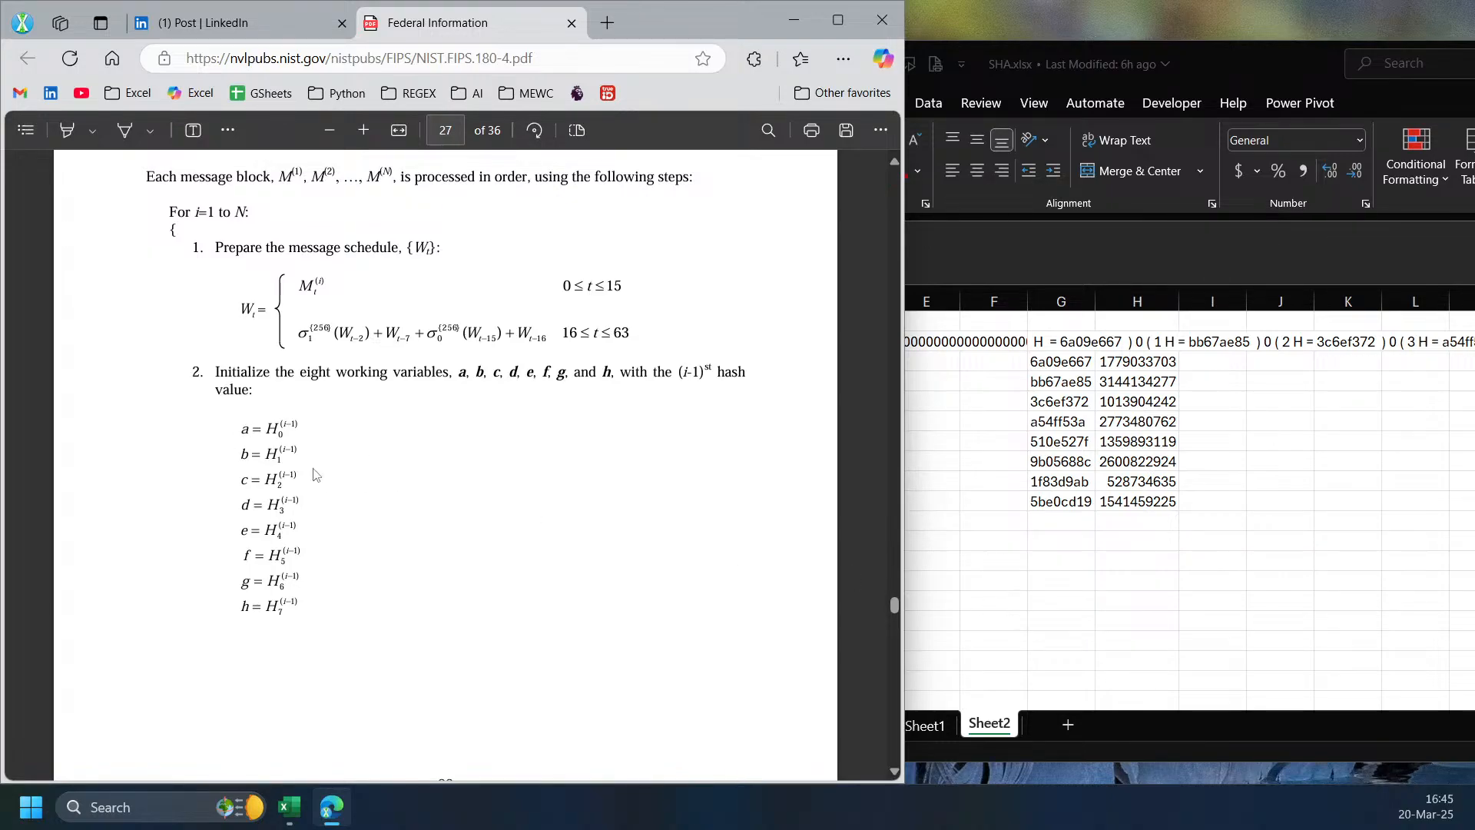
pyautogui.scroll(-6, 318, 475)
pyautogui.scroll(-2, 318, 503)
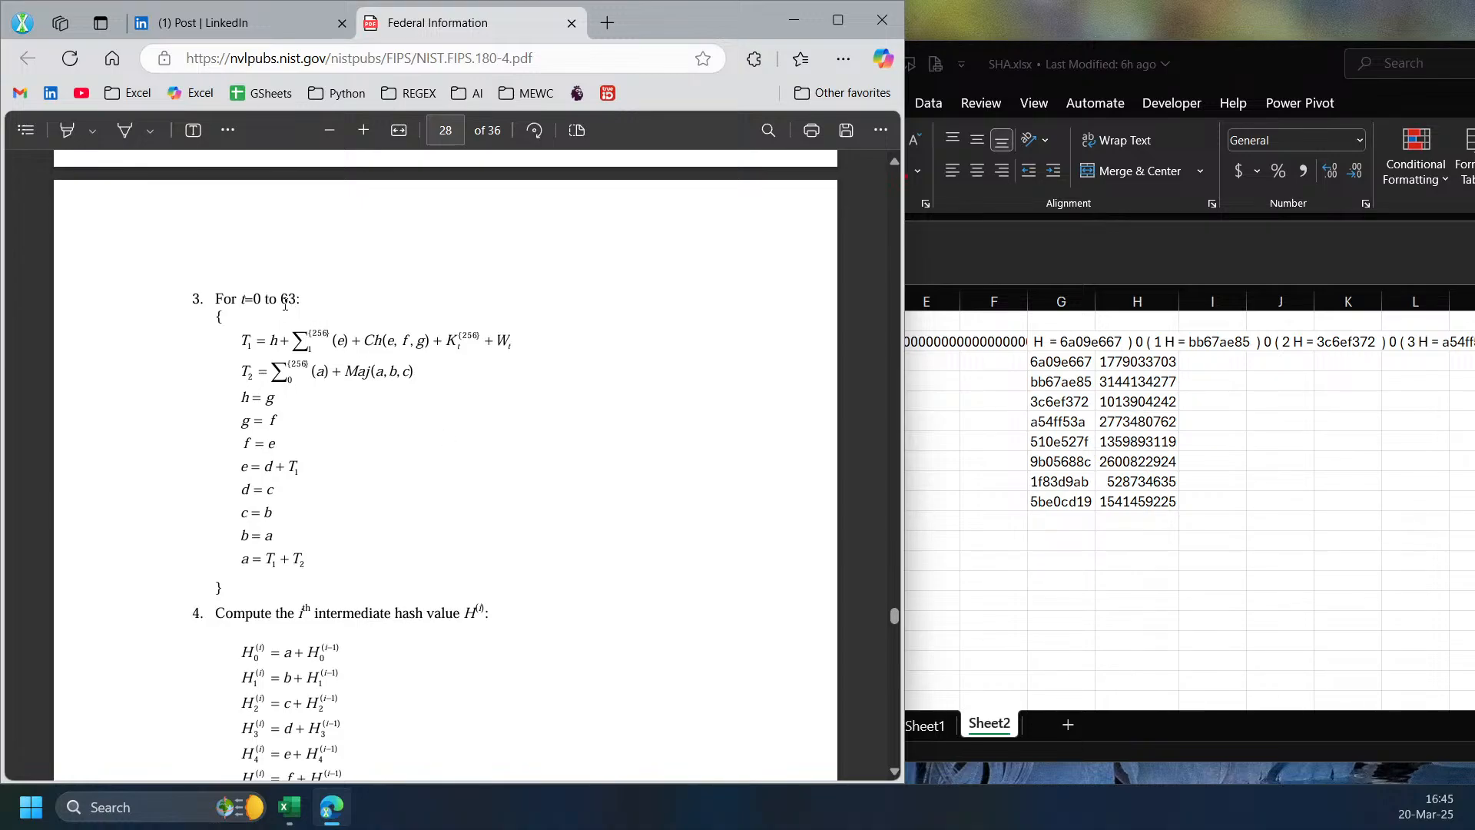
# - Relate the step 3 loop to the message schedule words in column C and read its T1 and T2 formulas and variable reassignments
pyautogui.click(964, 541)
pyautogui.click(796, 680)
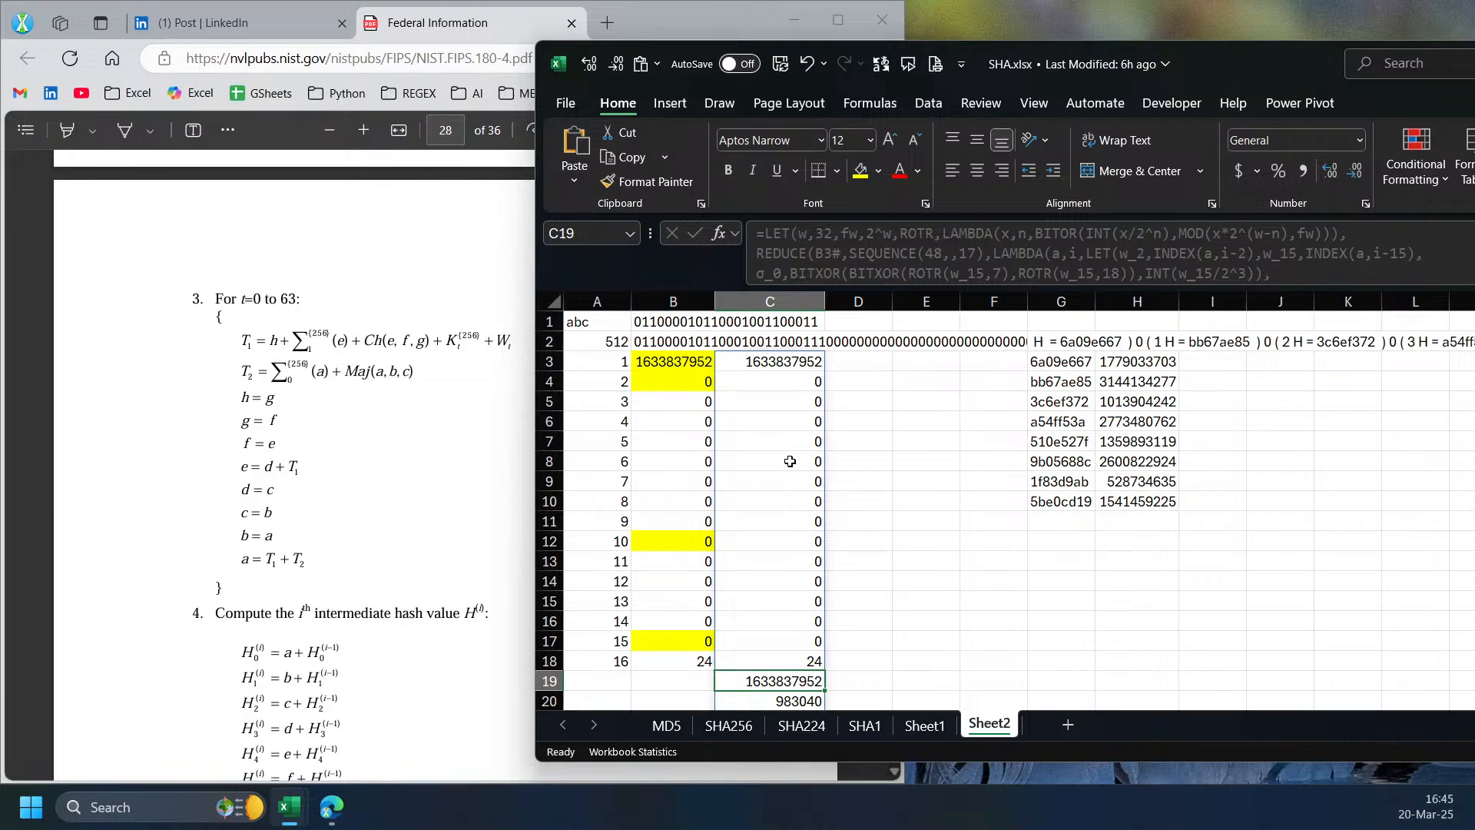
pyautogui.moveTo(783, 361); pyautogui.dragTo(785, 484)
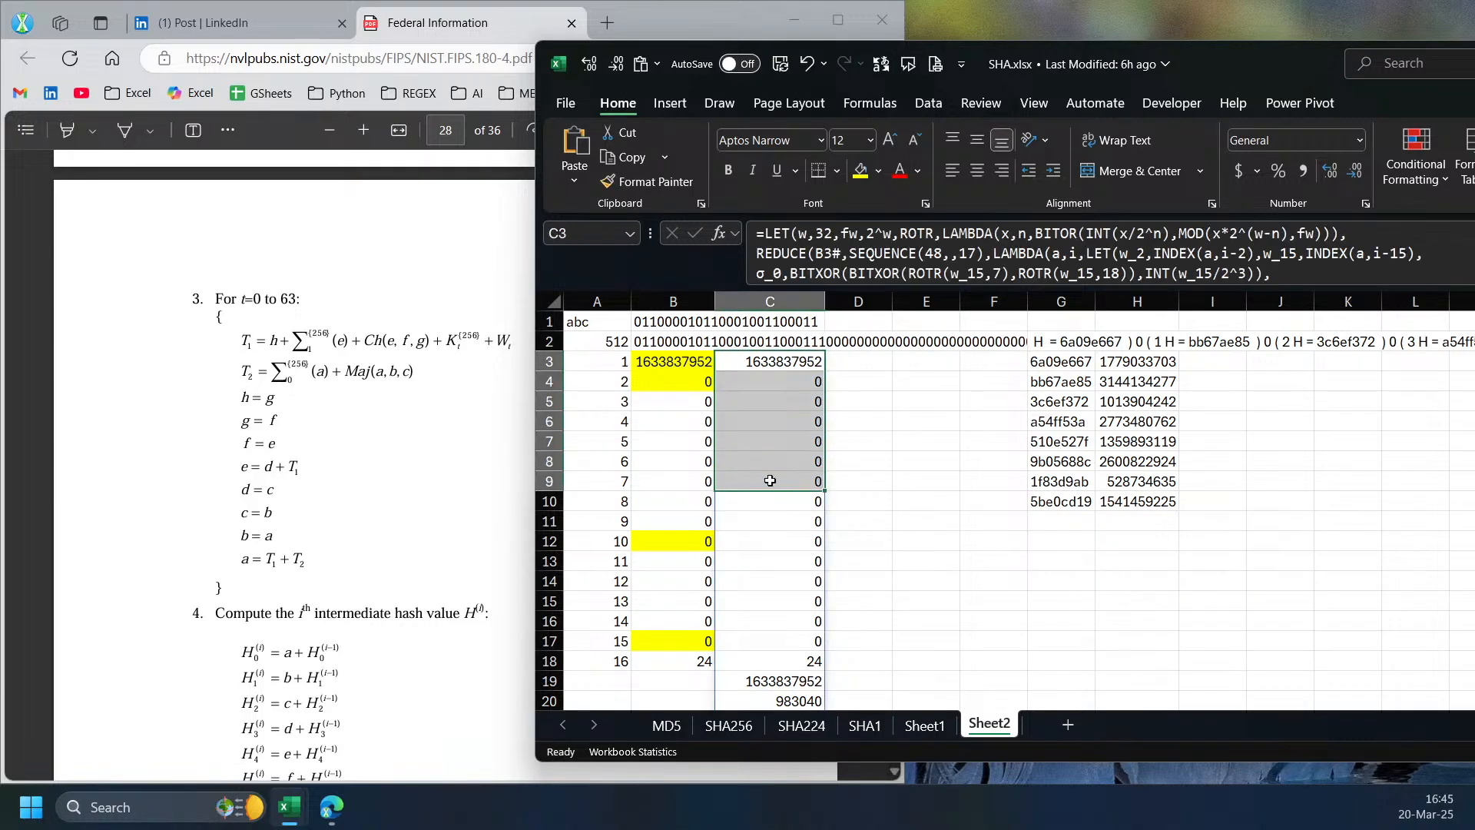
pyautogui.click(794, 369)
pyautogui.click(392, 444)
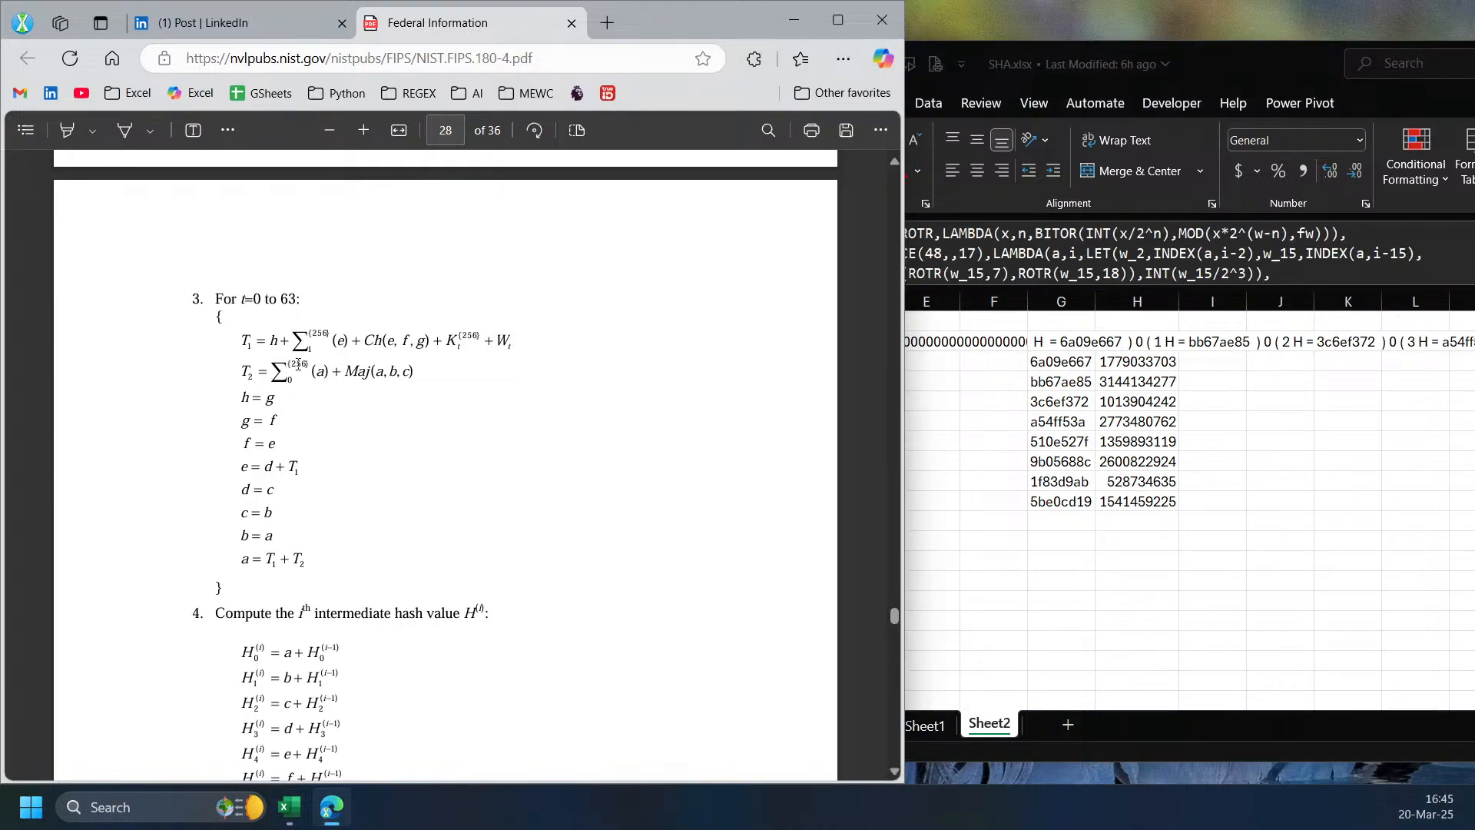
pyautogui.tripleClick(346, 339)
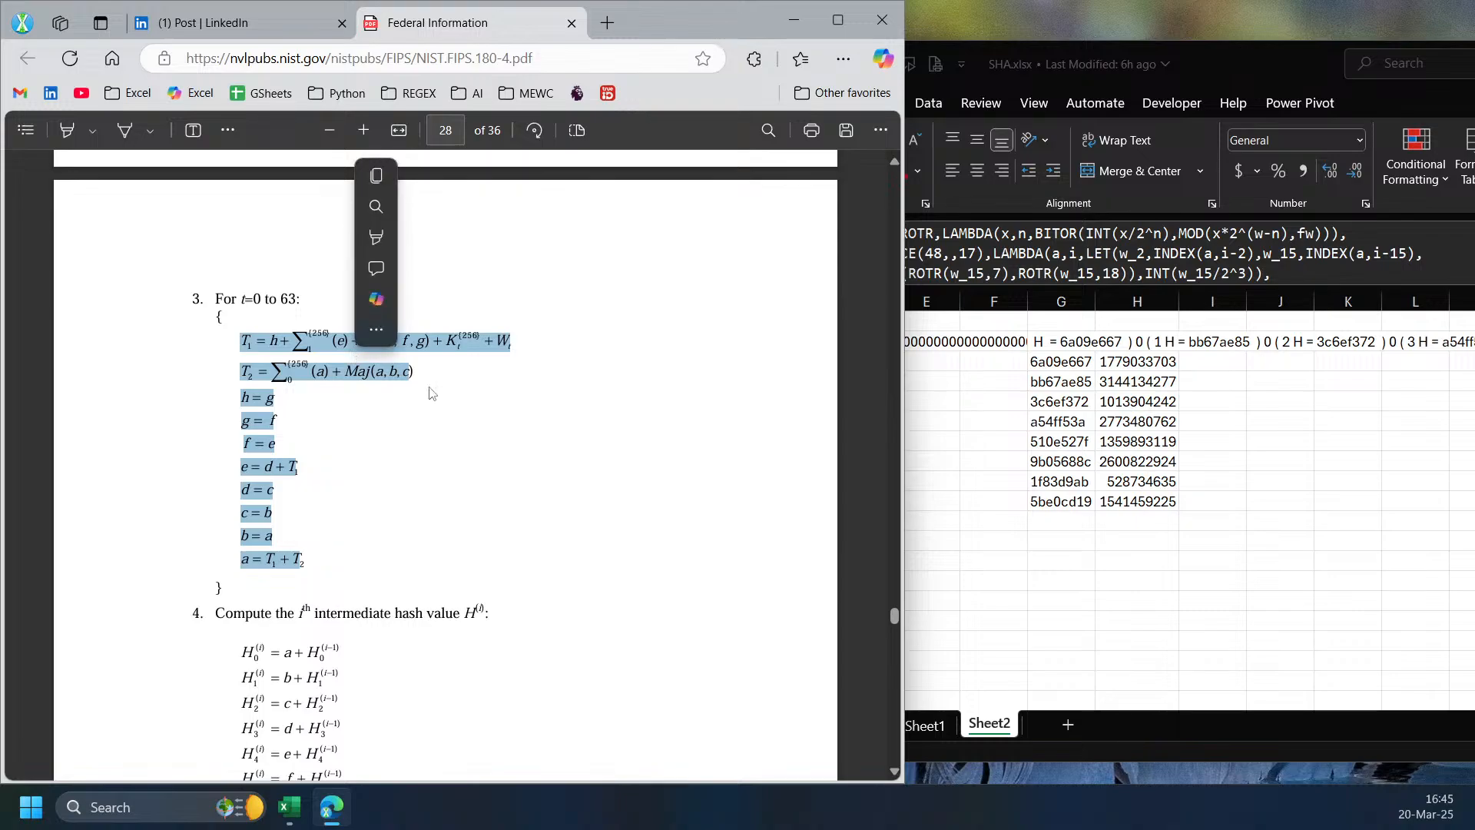
pyautogui.click(1093, 548)
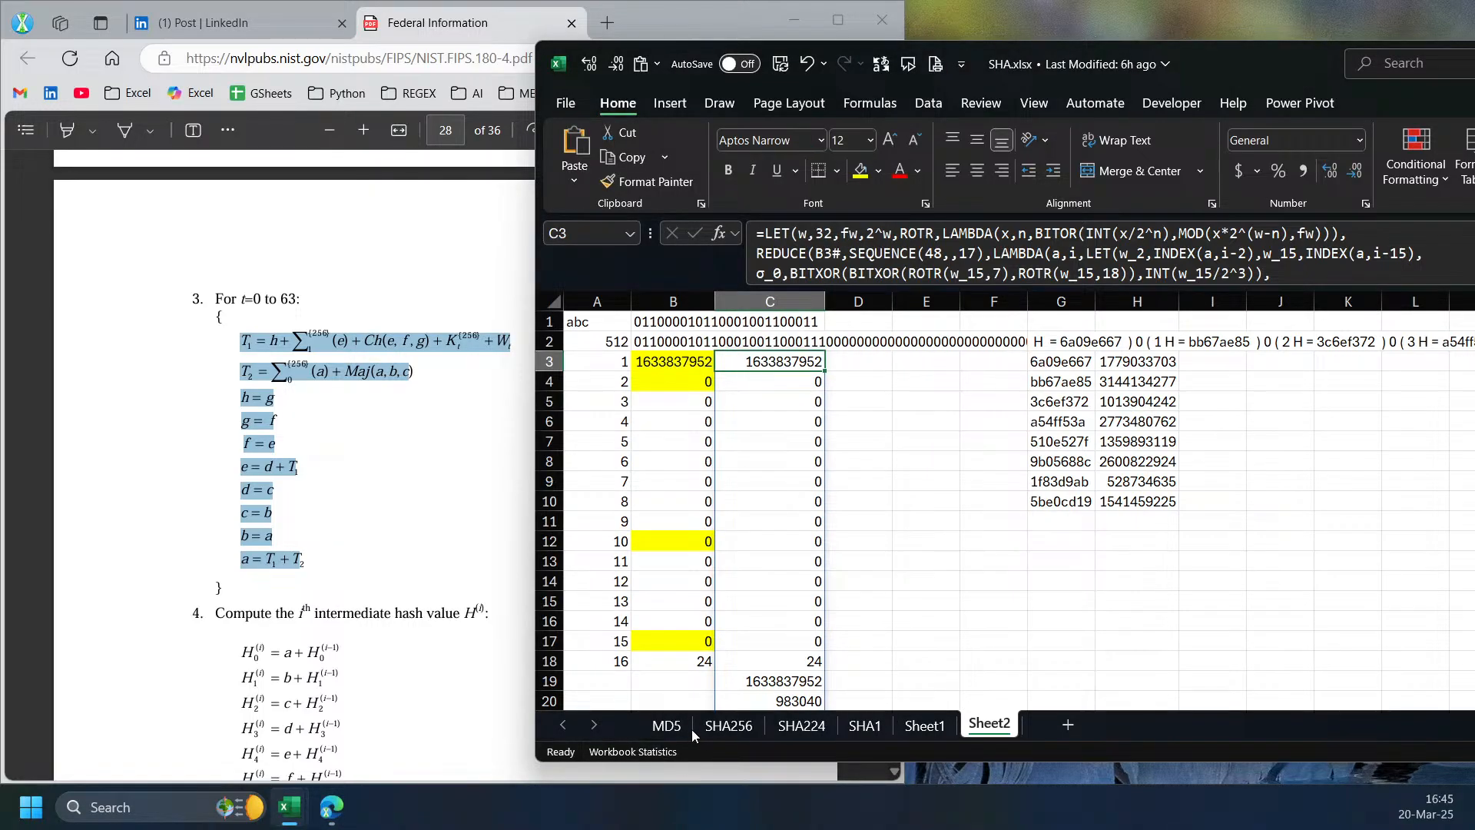
pyautogui.click(392, 486)
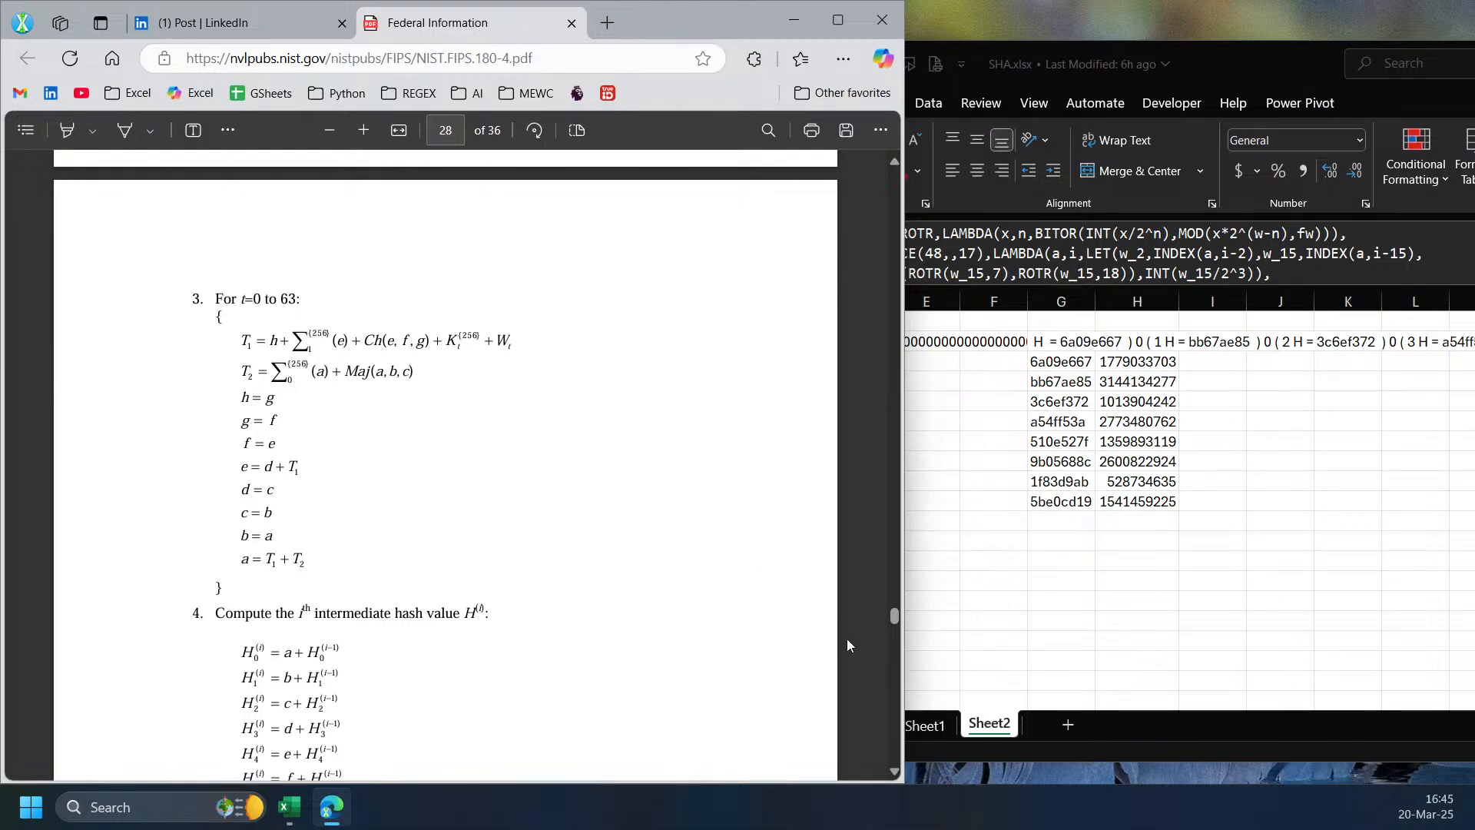
# - Capture equations 4.2 to 4.7 from PDF section 4.1.2 as an image and paste it into Sheet2 over the lower rows
pyautogui.moveTo(894, 614); pyautogui.dragTo(892, 415)
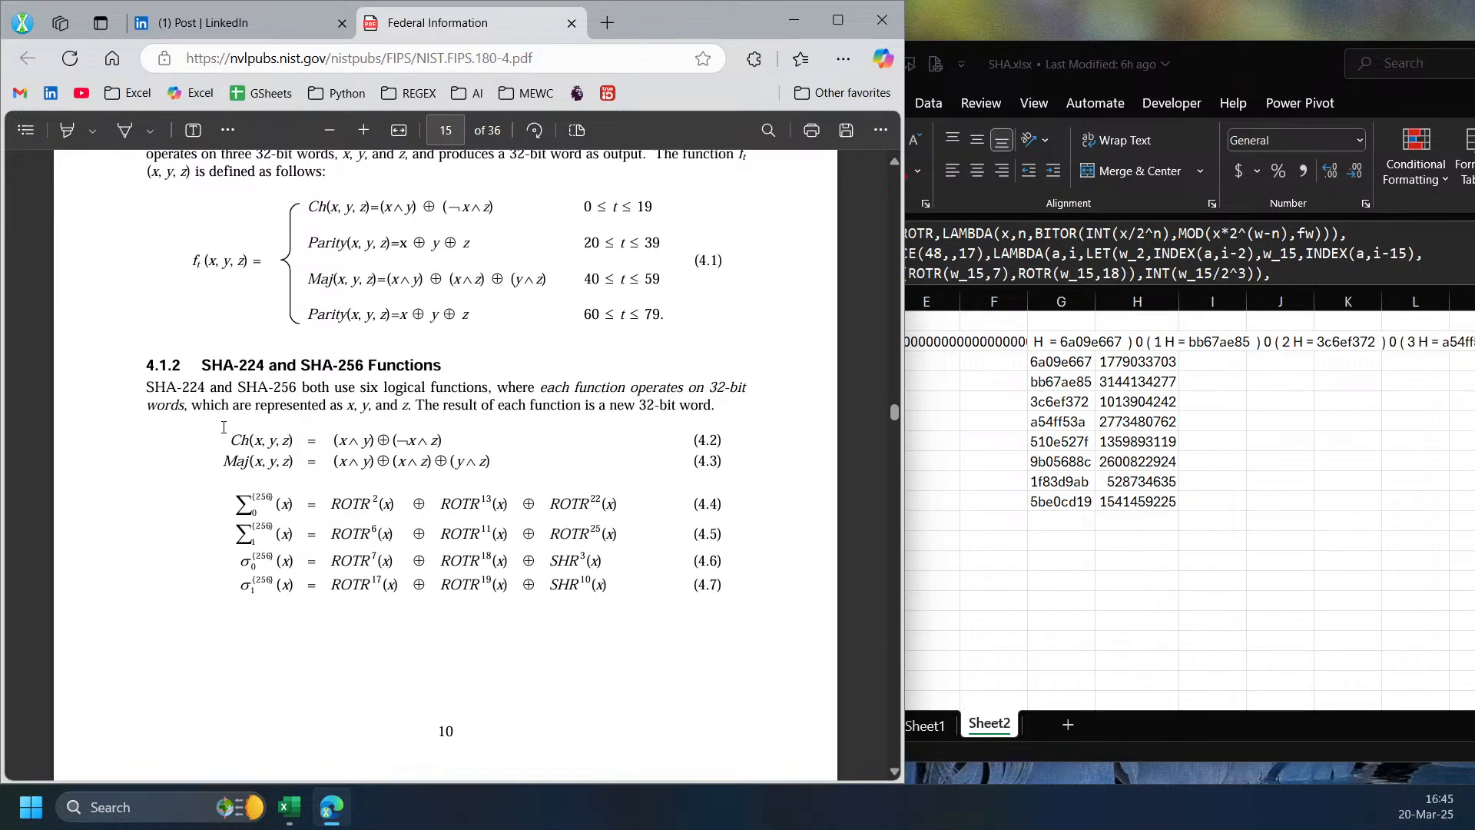
pyautogui.press('Print')
pyautogui.moveTo(205, 410); pyautogui.dragTo(764, 632)
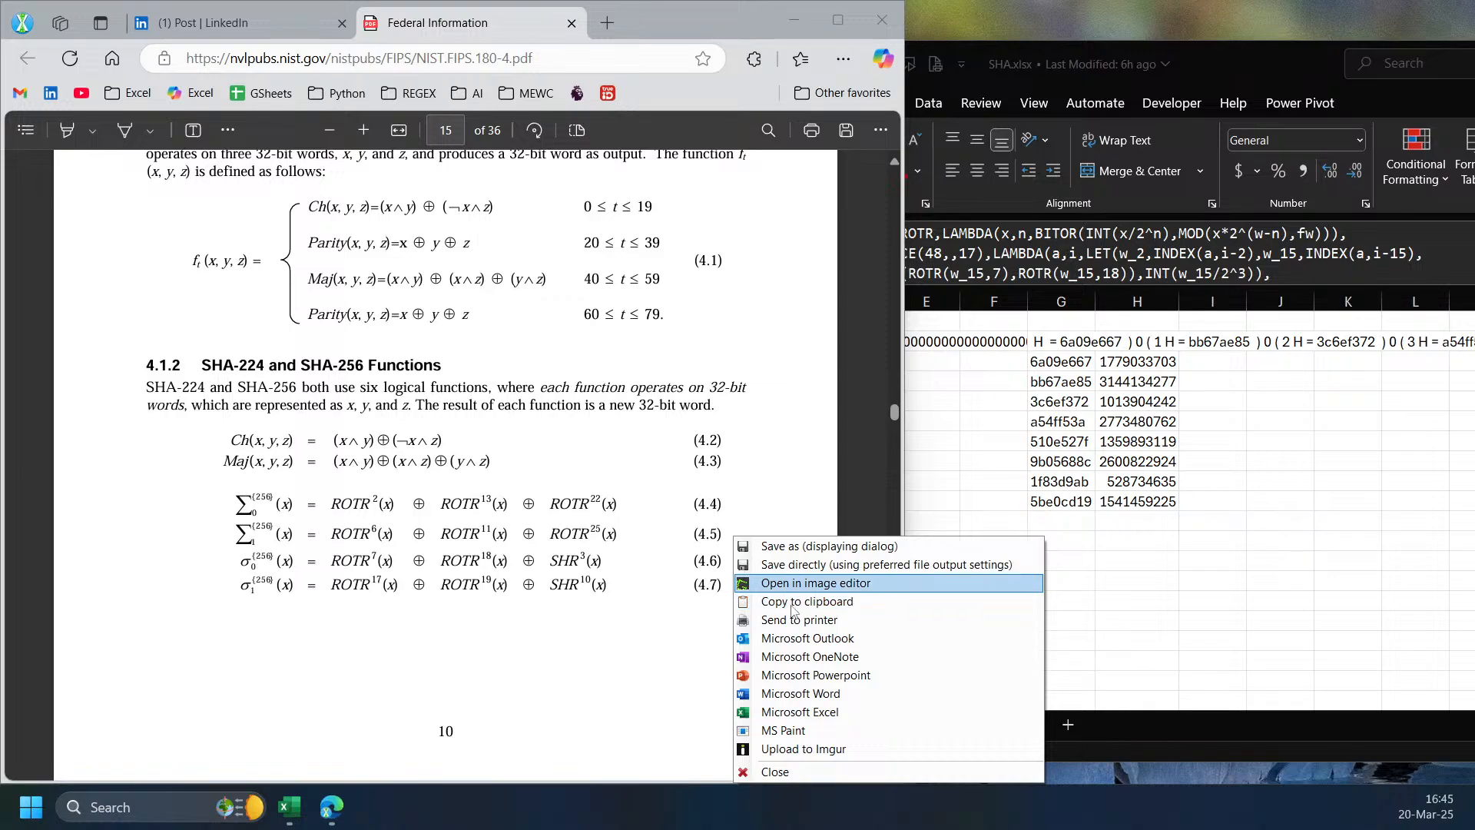
pyautogui.click(795, 604)
pyautogui.click(1375, 513)
pyautogui.hotkey('ctrl', 'v')
pyautogui.moveTo(878, 376); pyautogui.dragTo(1036, 524)
# - Find step 3 of the SHA-256 hash computation in the PDF again, past the SHA-1 section
pyautogui.click(400, 667)
pyautogui.scroll(-20, 399, 667)
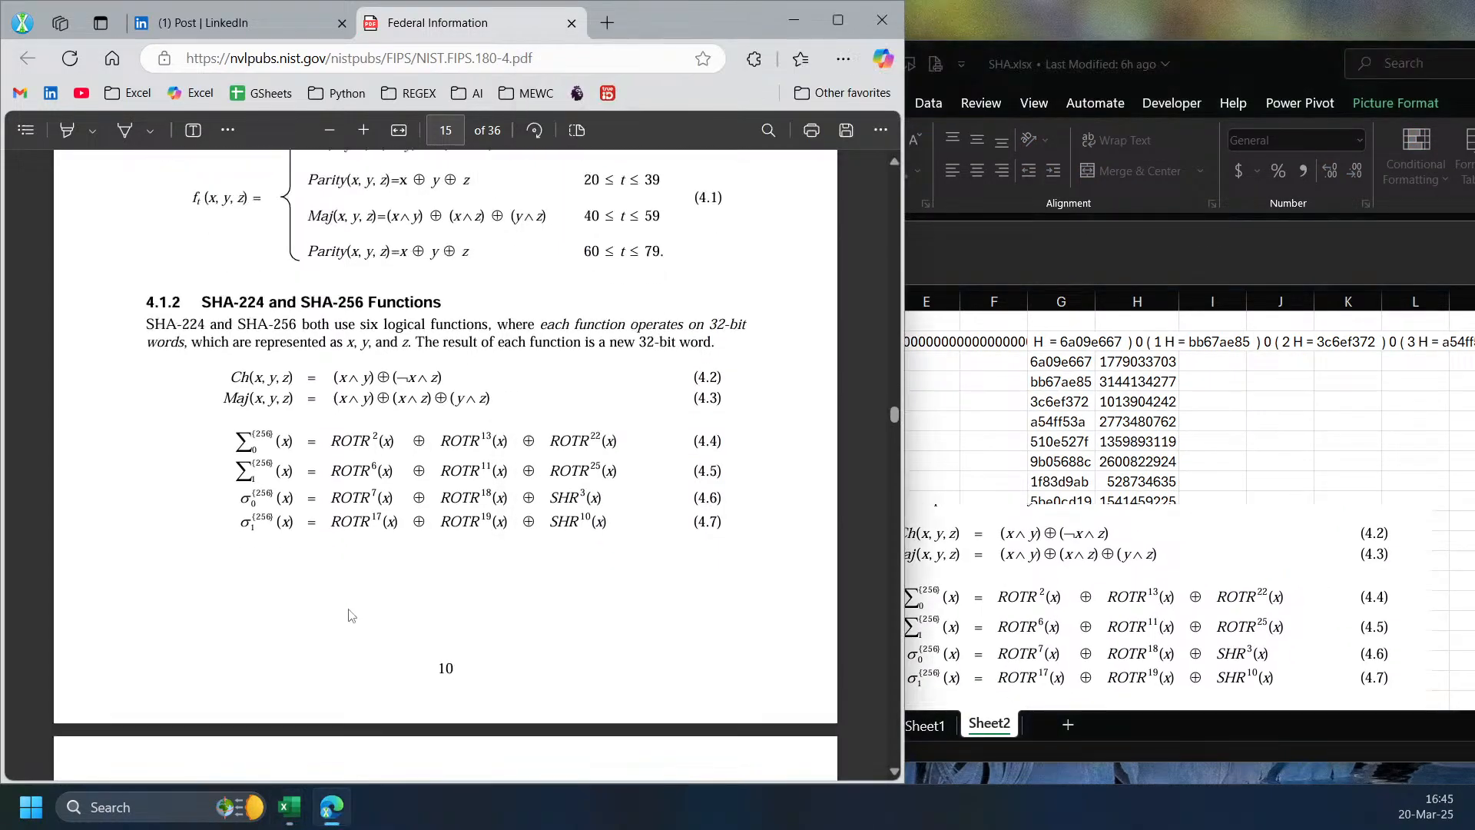
pyautogui.scroll(-15, 400, 667)
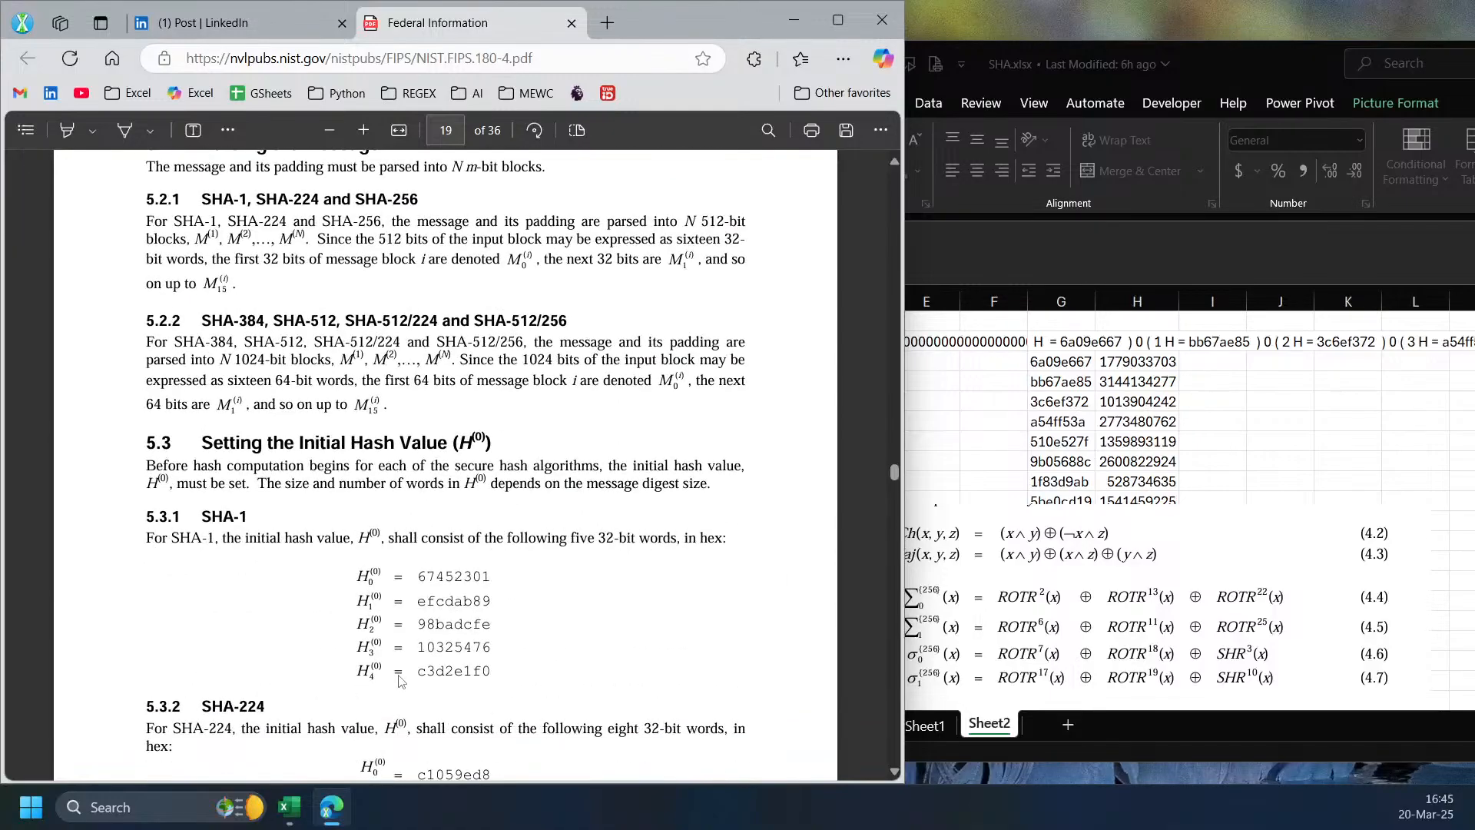
pyautogui.scroll(-15, 400, 697)
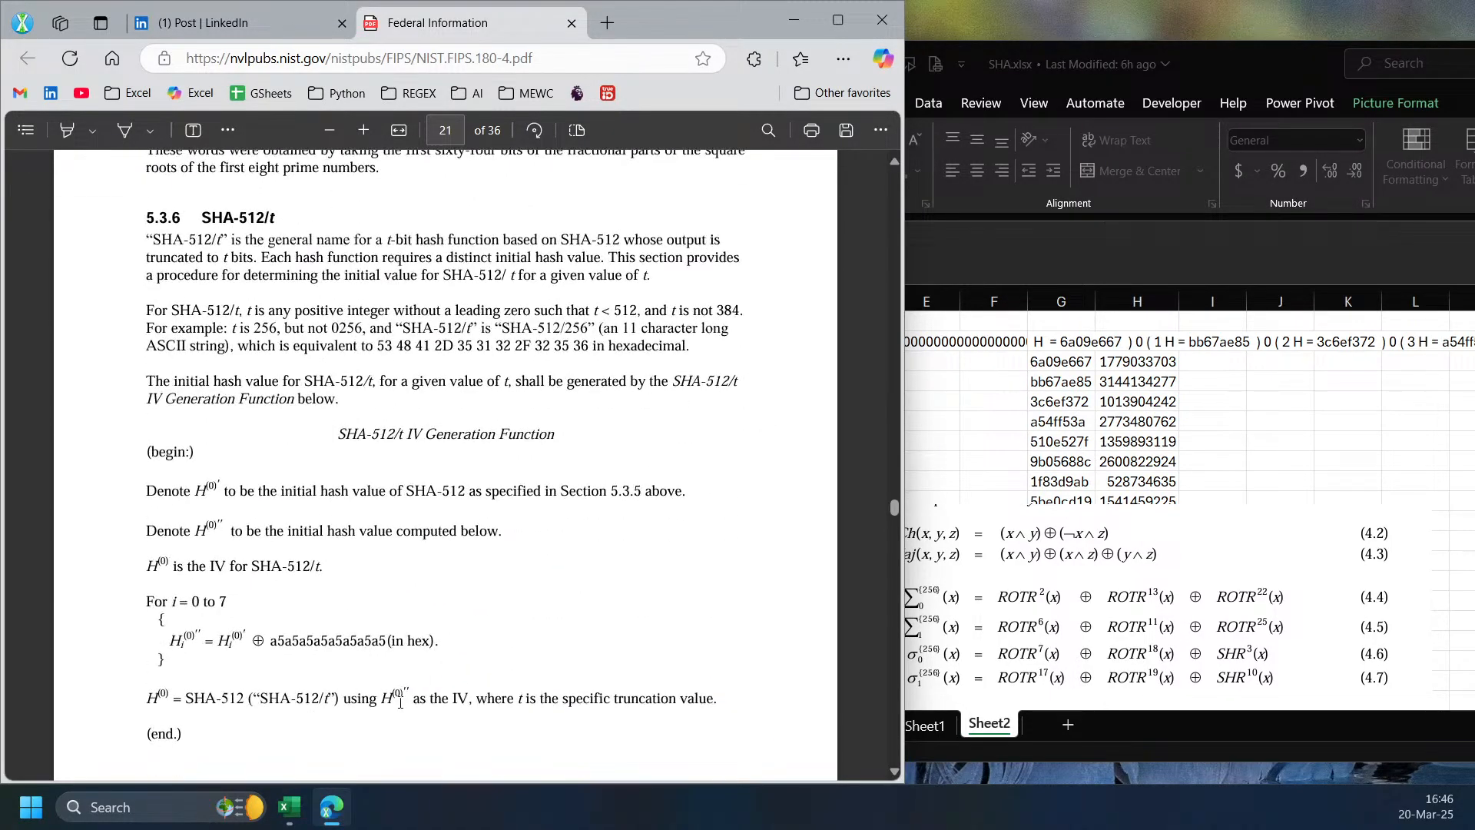
pyautogui.scroll(-15, 398, 707)
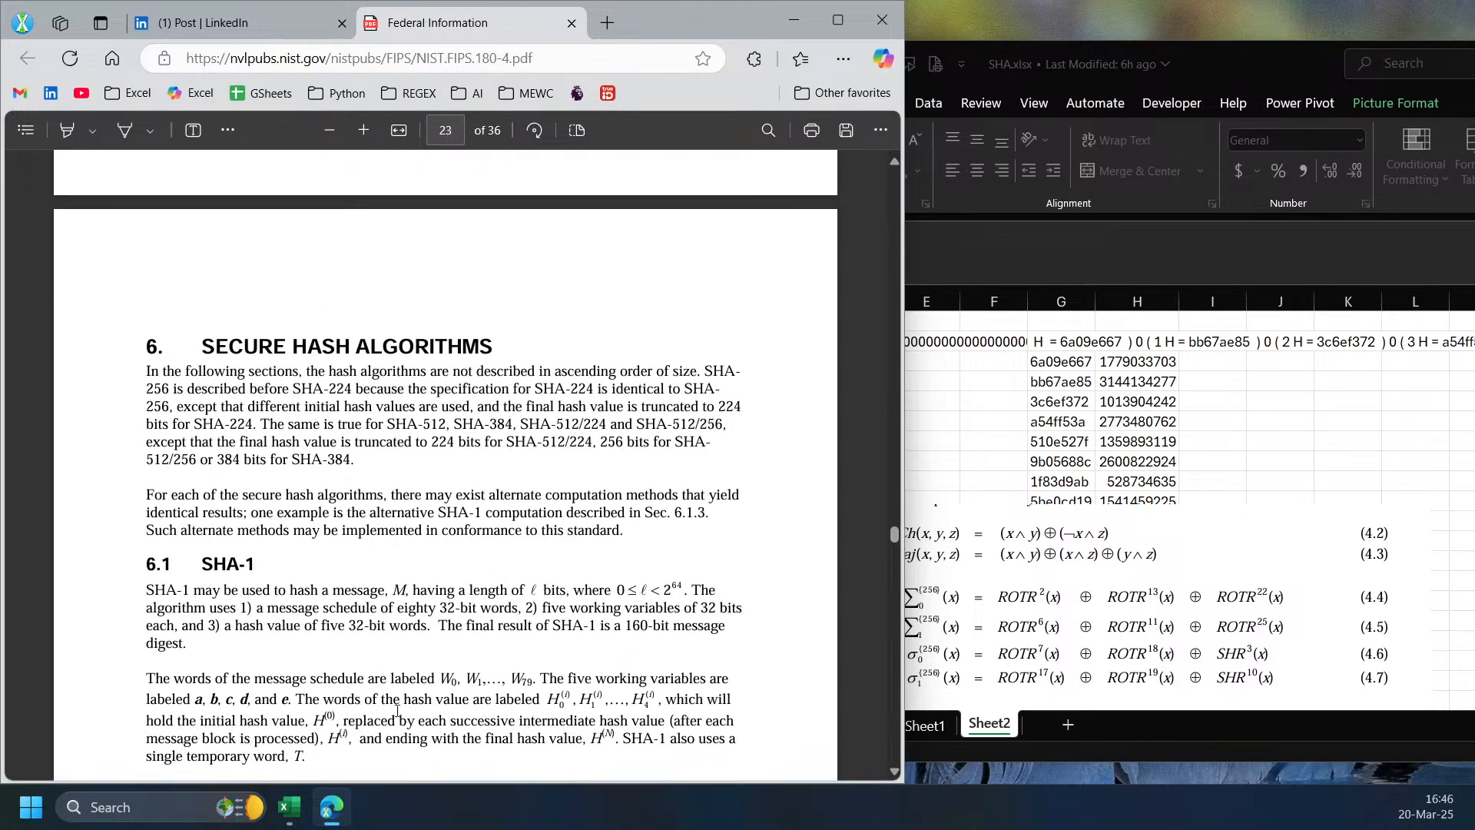
pyautogui.scroll(-15, 413, 701)
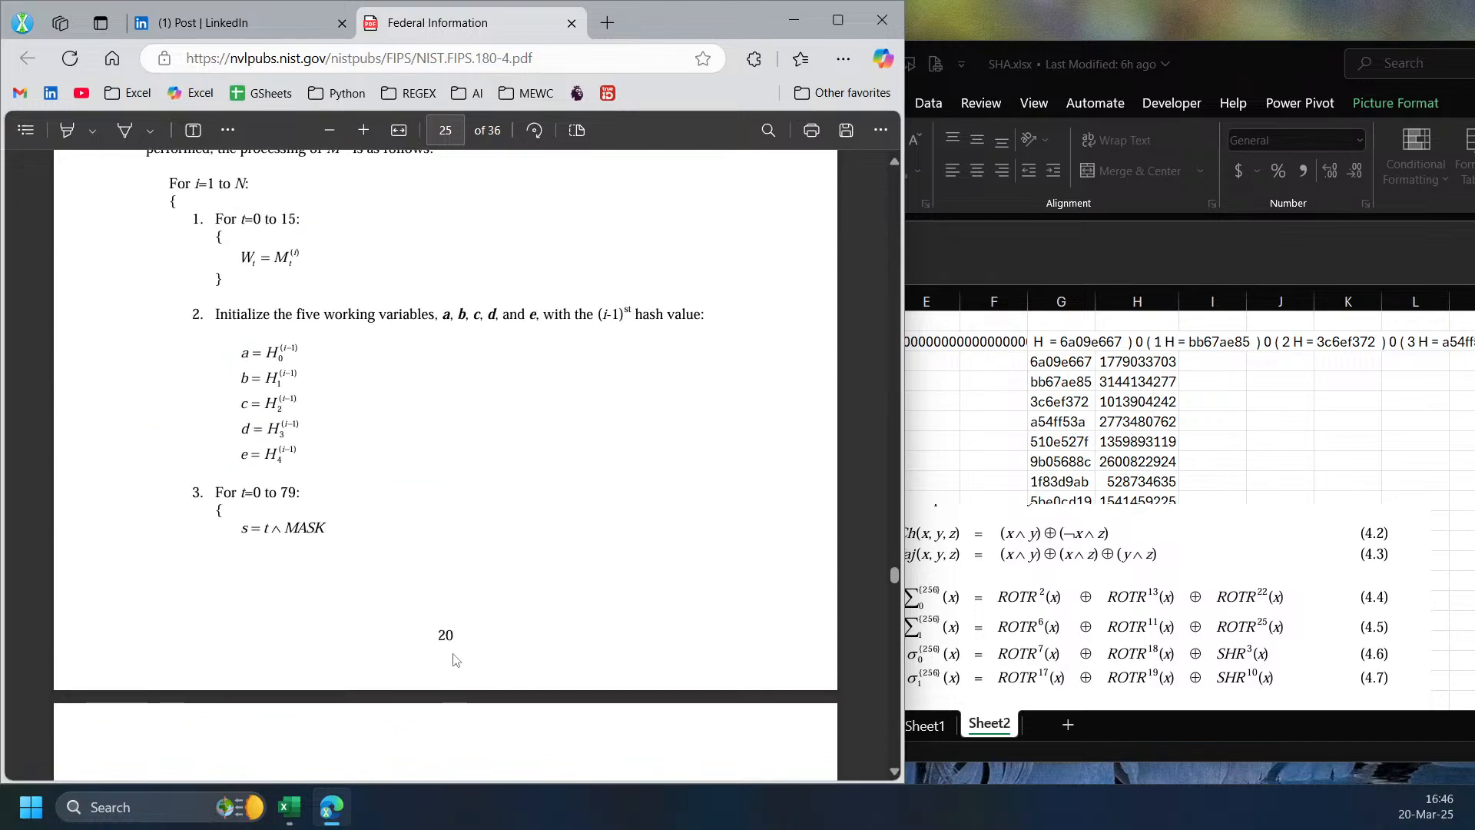
pyautogui.scroll(-15, 455, 663)
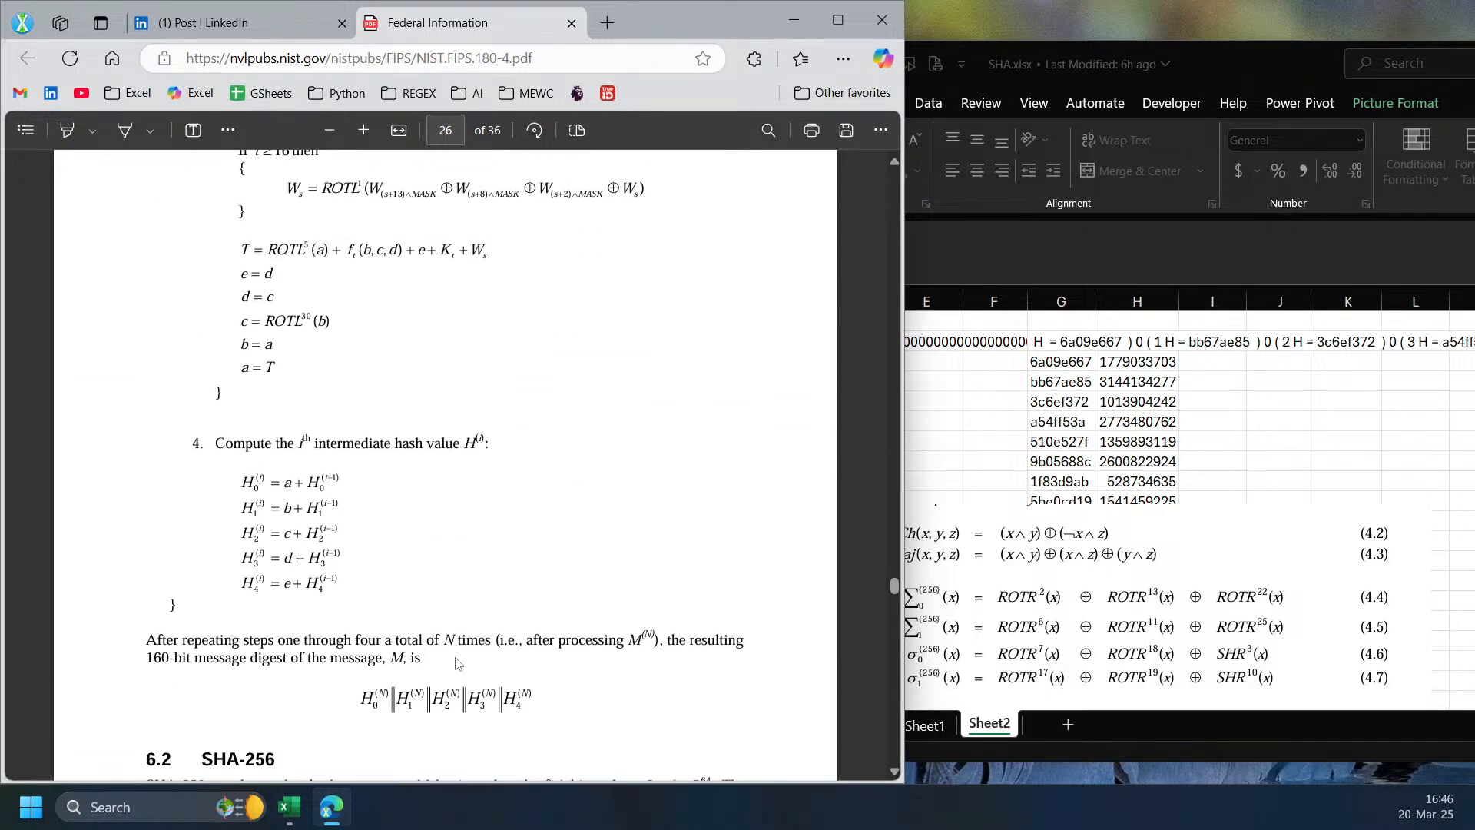
pyautogui.scroll(-6, 455, 667)
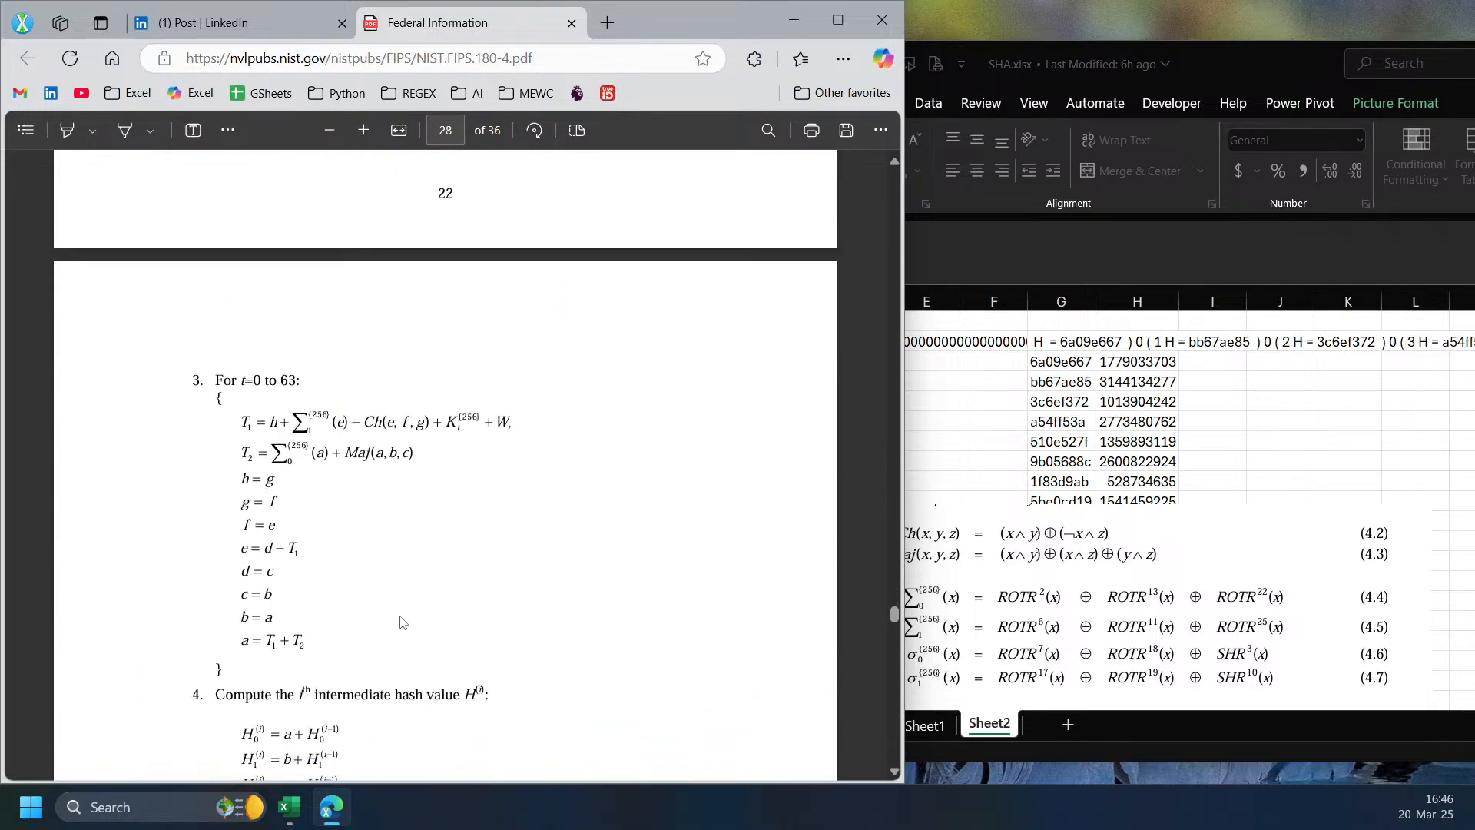
# - Move the function definitions picture up on Sheet2 and shift the workbook window further away from the PDF's step 3
pyautogui.click(1028, 524)
pyautogui.moveTo(999, 520); pyautogui.dragTo(1001, 384)
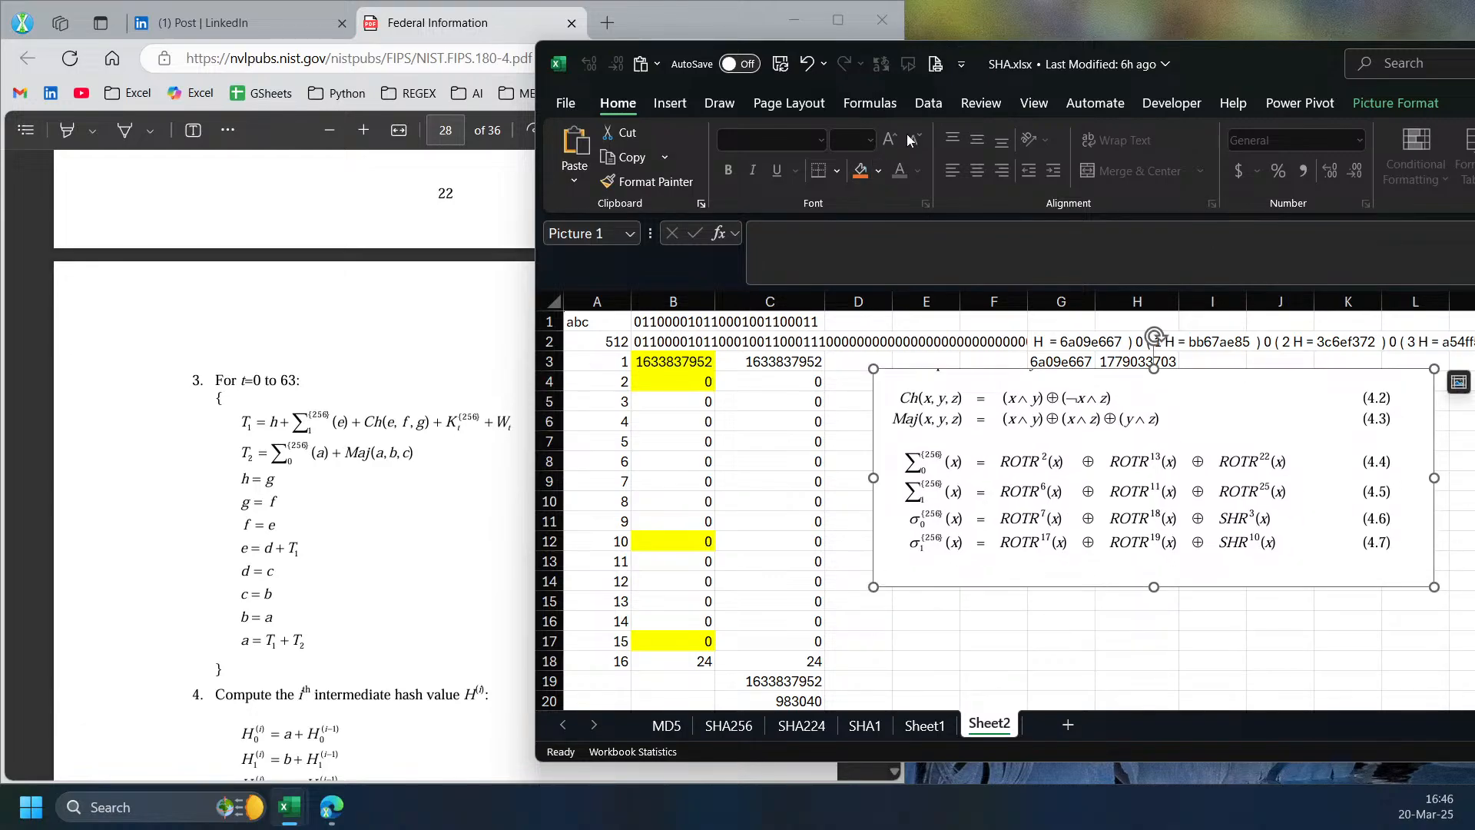
pyautogui.click(961, 64)
pyautogui.moveTo(1014, 54); pyautogui.dragTo(1112, 61)
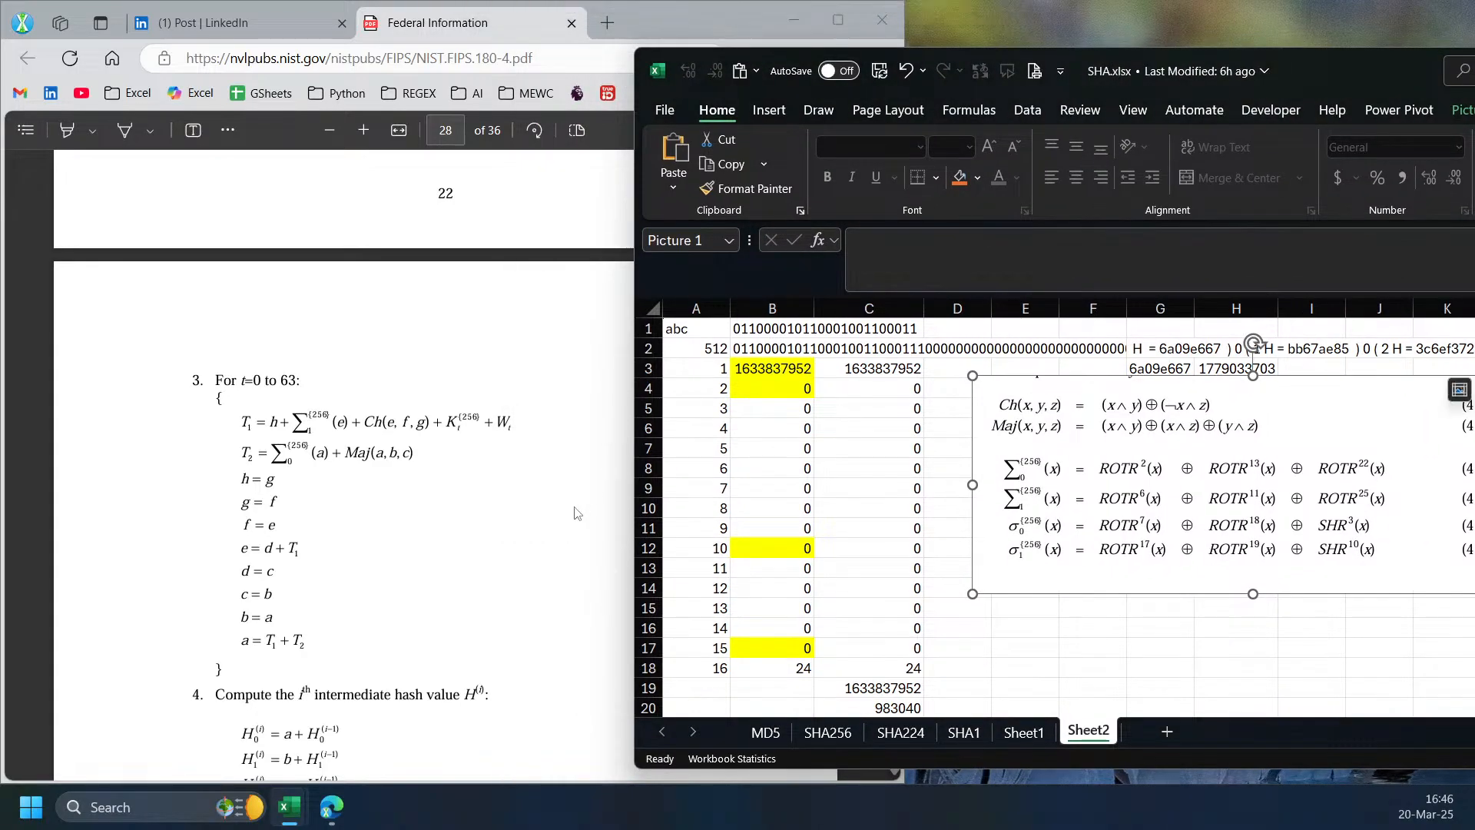
pyautogui.click(509, 496)
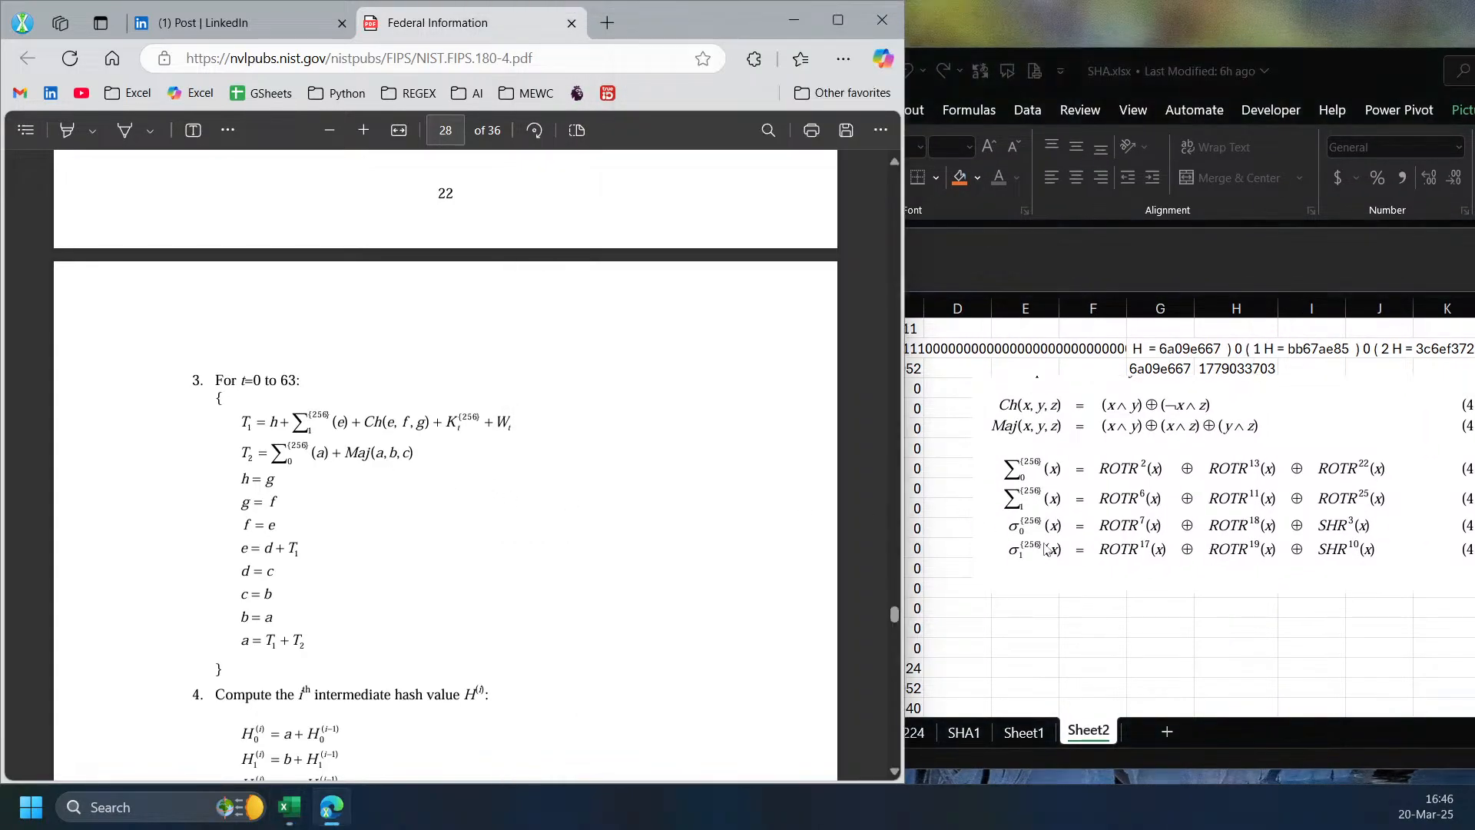
pyautogui.click(1152, 475)
# - Uncover H3:H10 to match the hash values with the PDF's working variables a to h, and return to step 3
pyautogui.scroll(3, 411, 510)
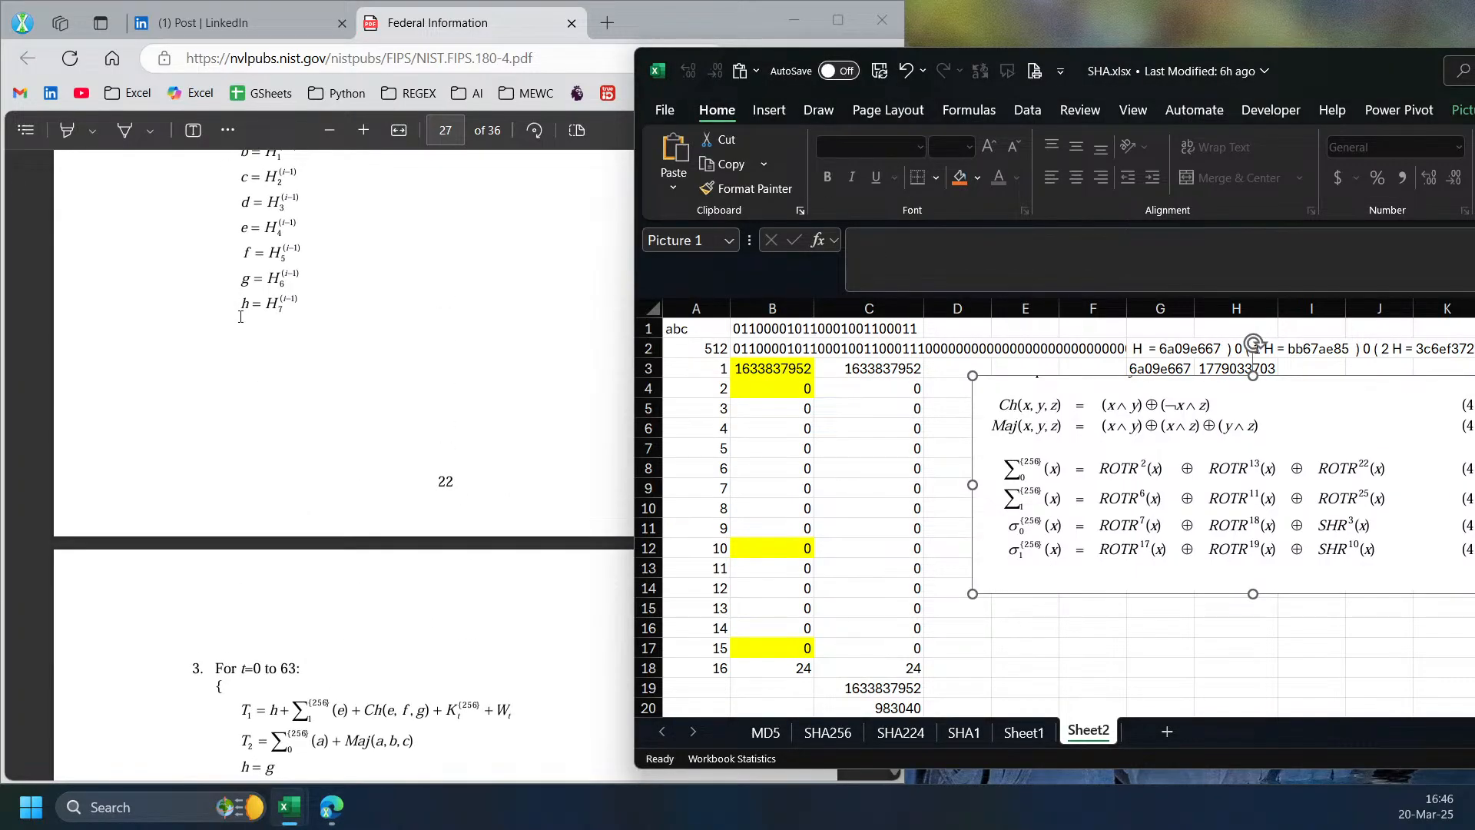
pyautogui.moveTo(1199, 401); pyautogui.dragTo(1211, 637)
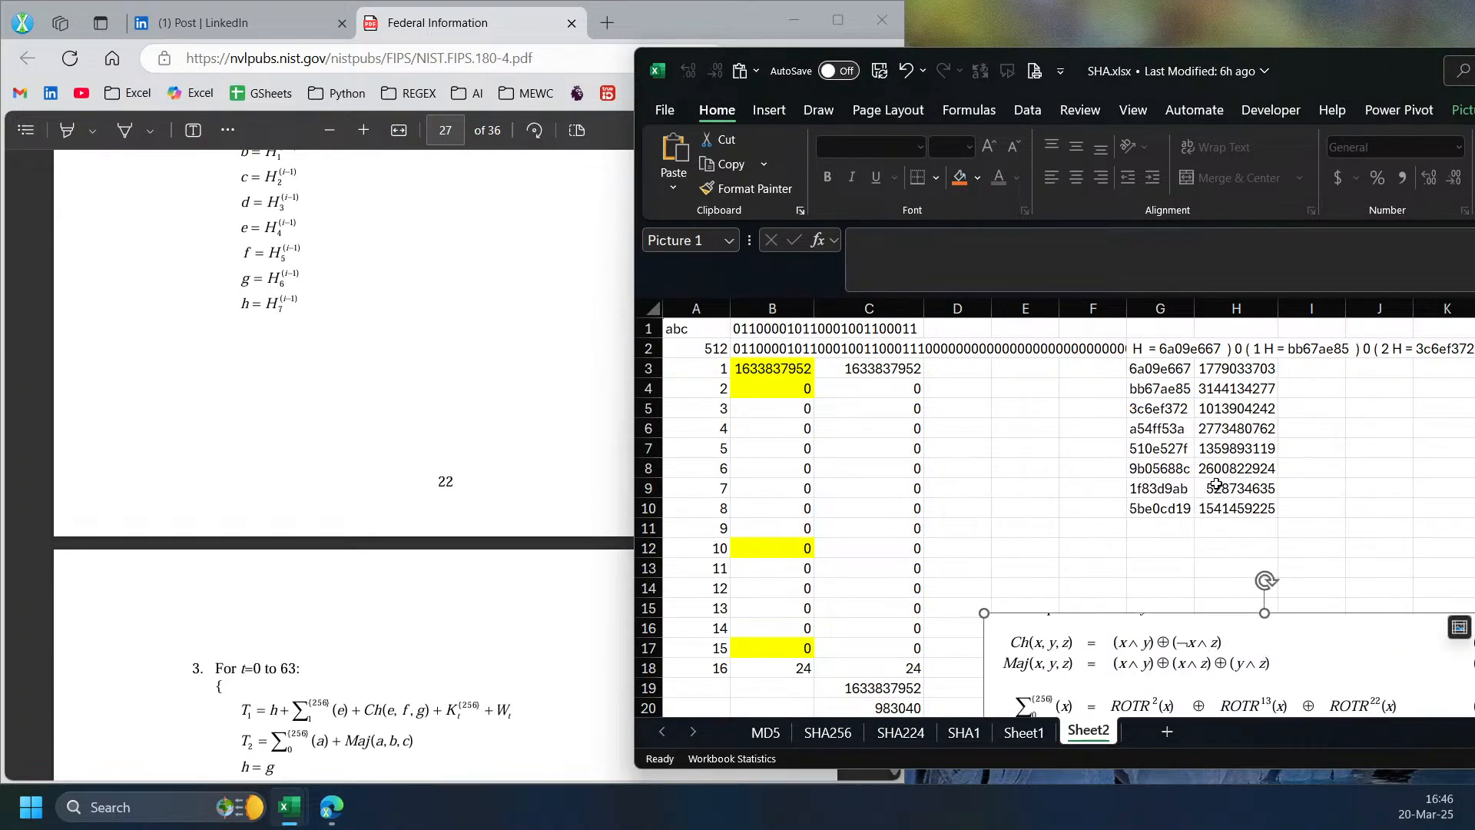
pyautogui.click(1224, 505)
pyautogui.click(459, 364)
pyautogui.click(1161, 674)
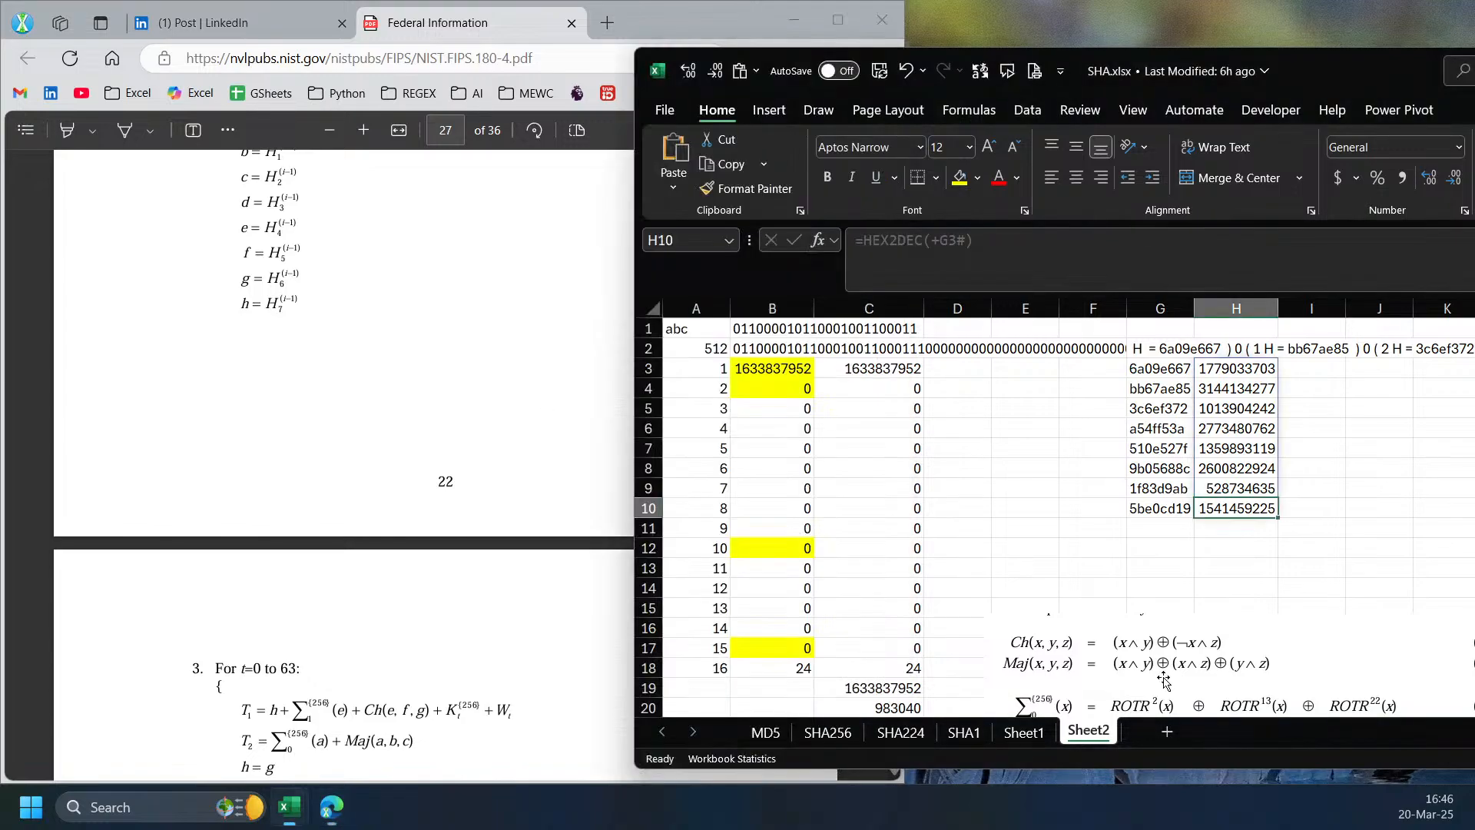
pyautogui.moveTo(1134, 614); pyautogui.dragTo(1134, 463)
pyautogui.click(339, 610)
pyautogui.scroll(-5, 336, 603)
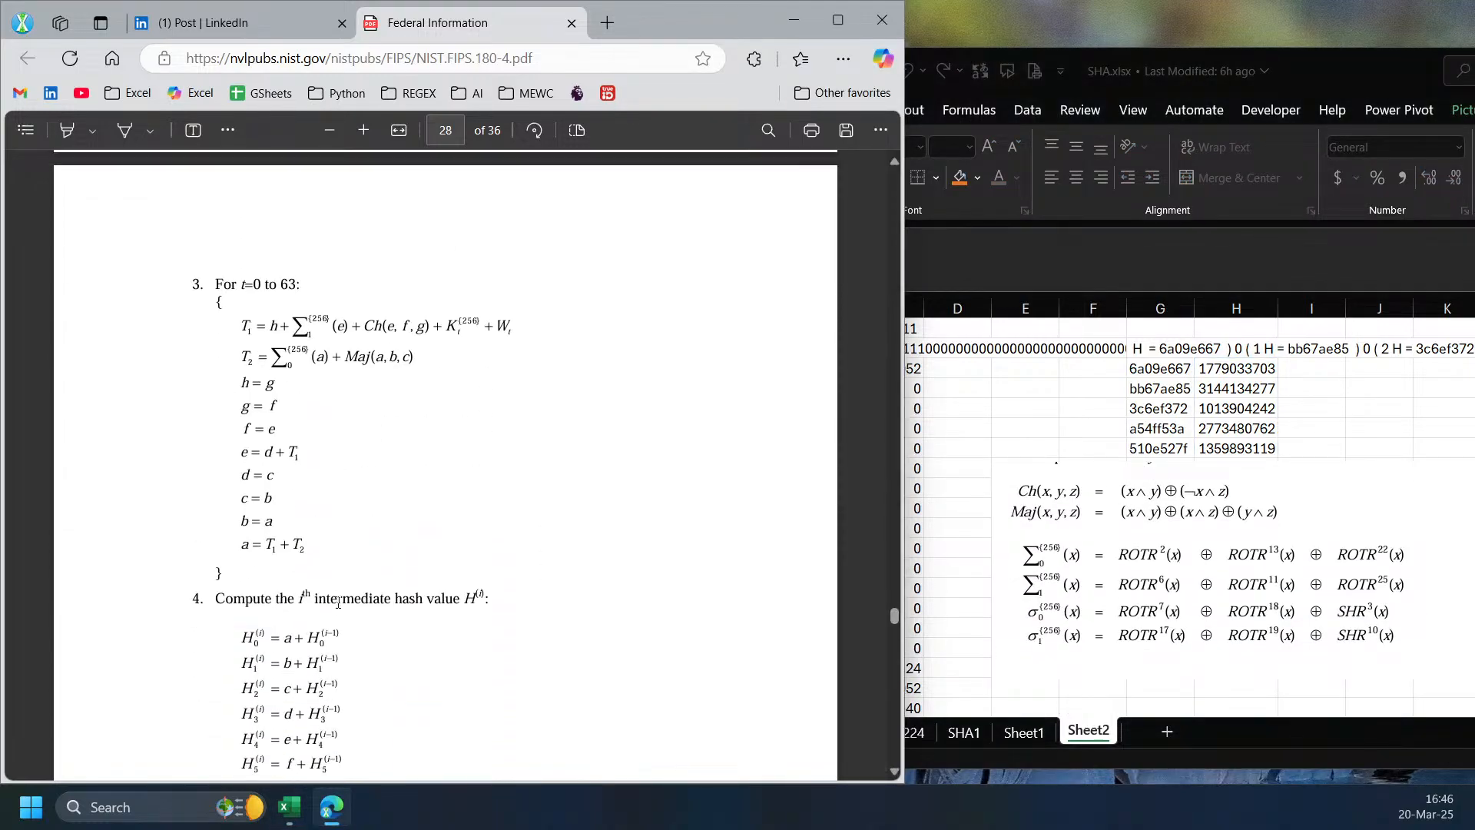
# - Move the function definitions picture below the hash values and label them in I3:I10 with the letters a to h
pyautogui.moveTo(1051, 469); pyautogui.dragTo(987, 574)
pyautogui.click(1298, 370)
pyautogui.write('a')
pyautogui.press('Return')
pyautogui.write('b')
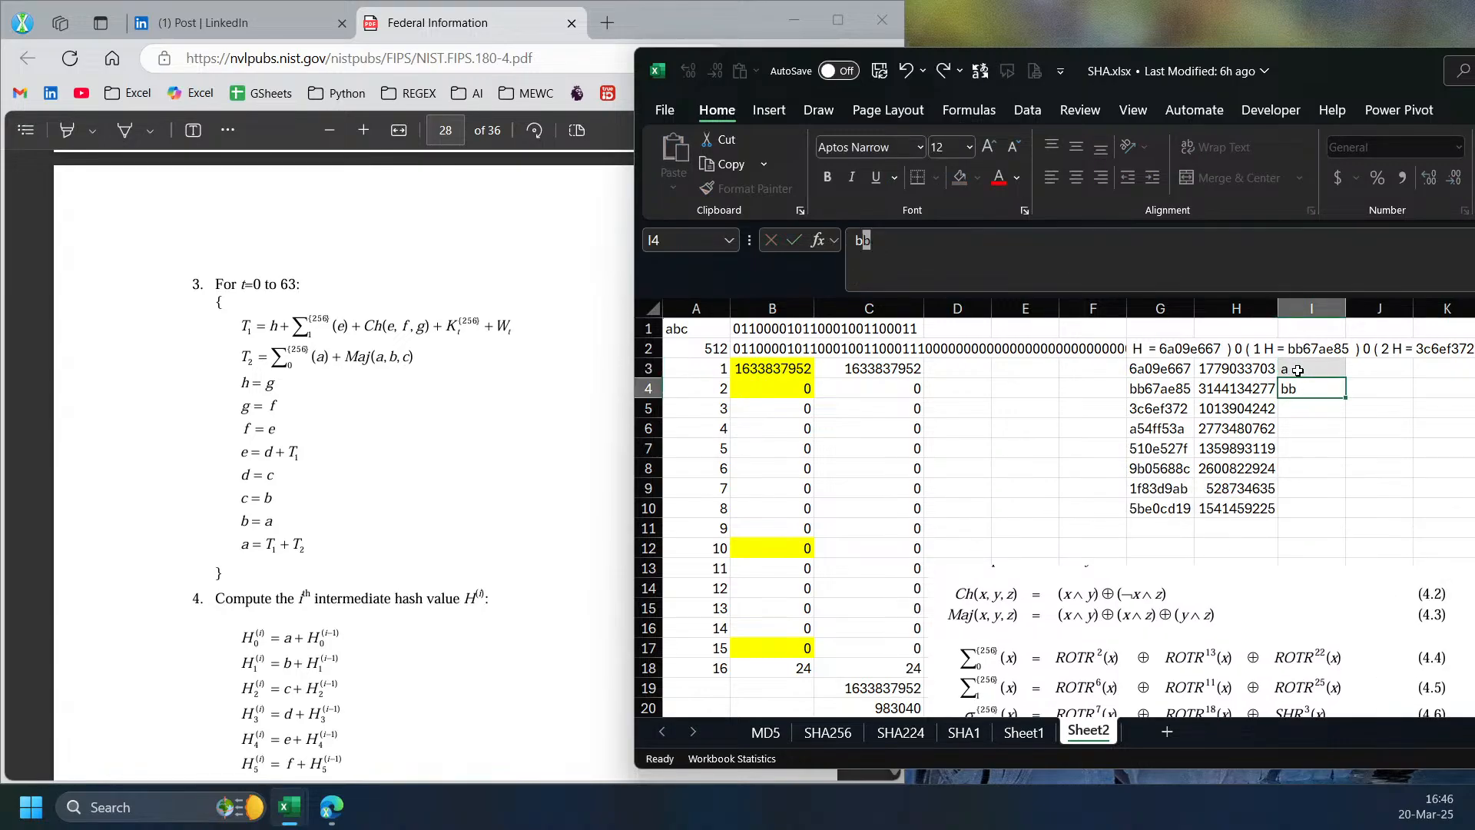
pyautogui.press('Return')
pyautogui.write('c')
pyautogui.press('Return')
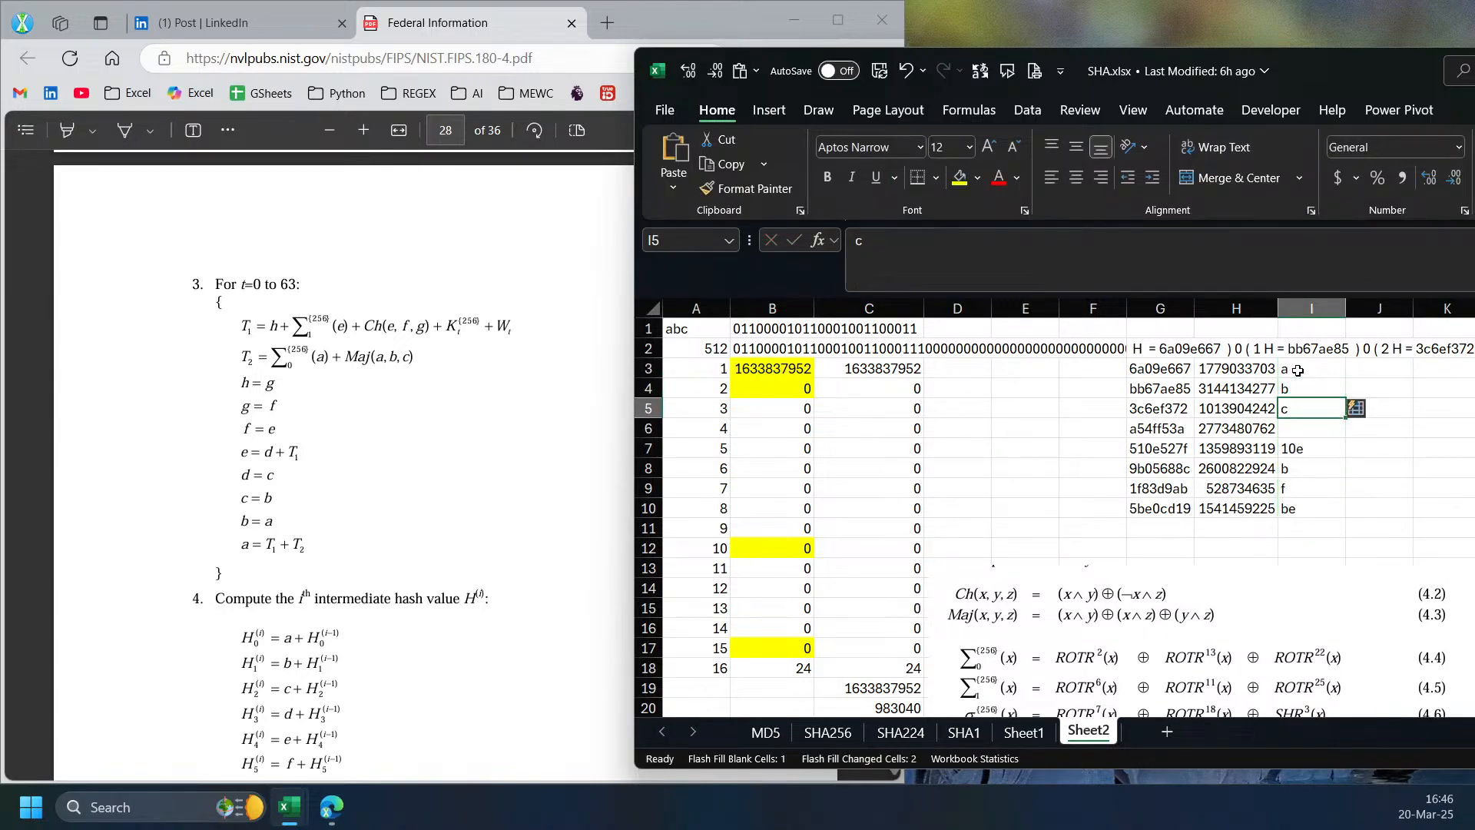
pyautogui.press('Return')
pyautogui.write('d')
pyautogui.press('Return')
pyautogui.write('e')
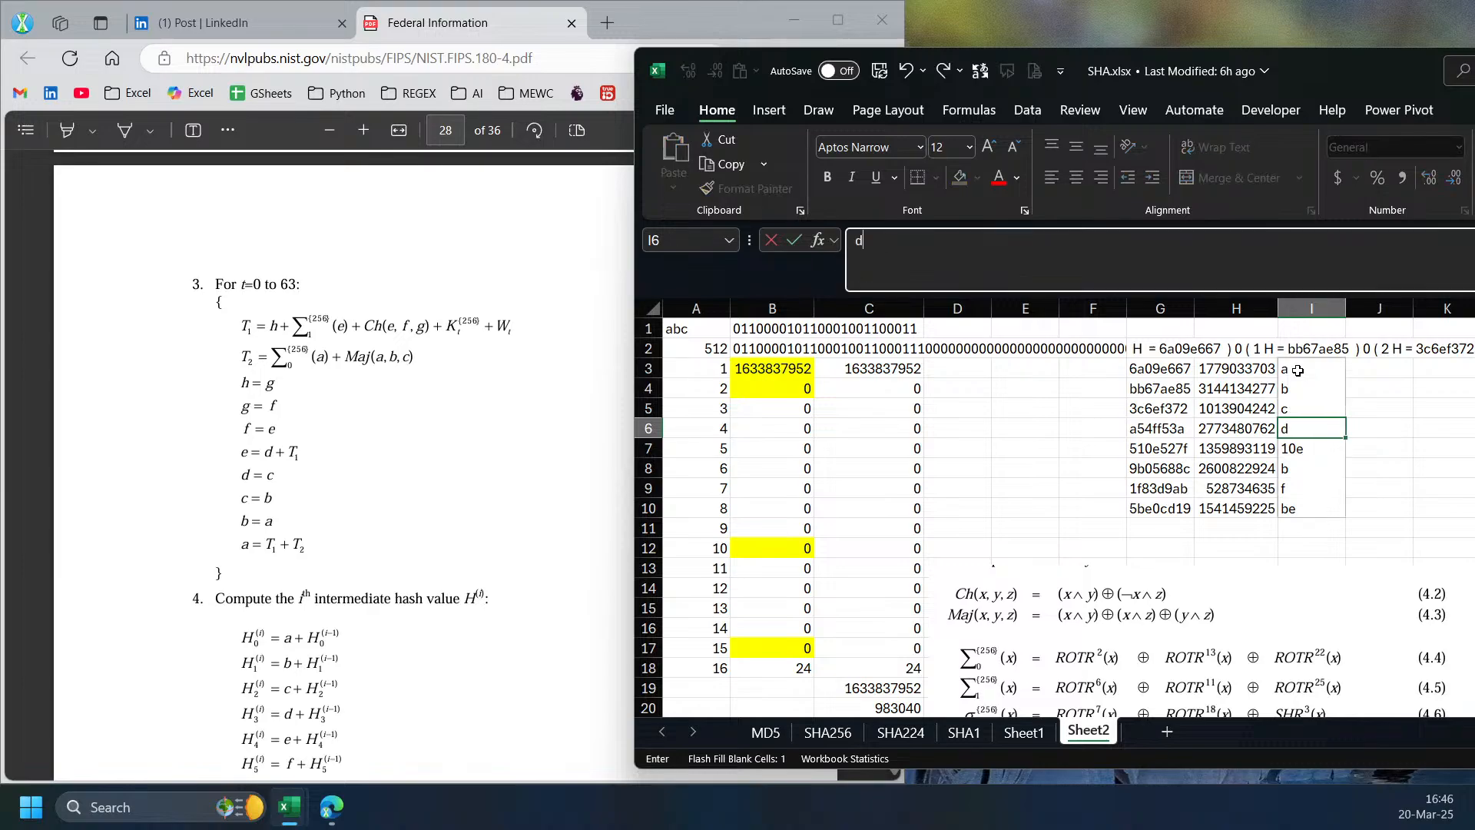
pyautogui.press('Return')
pyautogui.write('f')
pyautogui.press('Return')
pyautogui.write('g')
pyautogui.press('Return')
pyautogui.write('h')
pyautogui.press('Return')
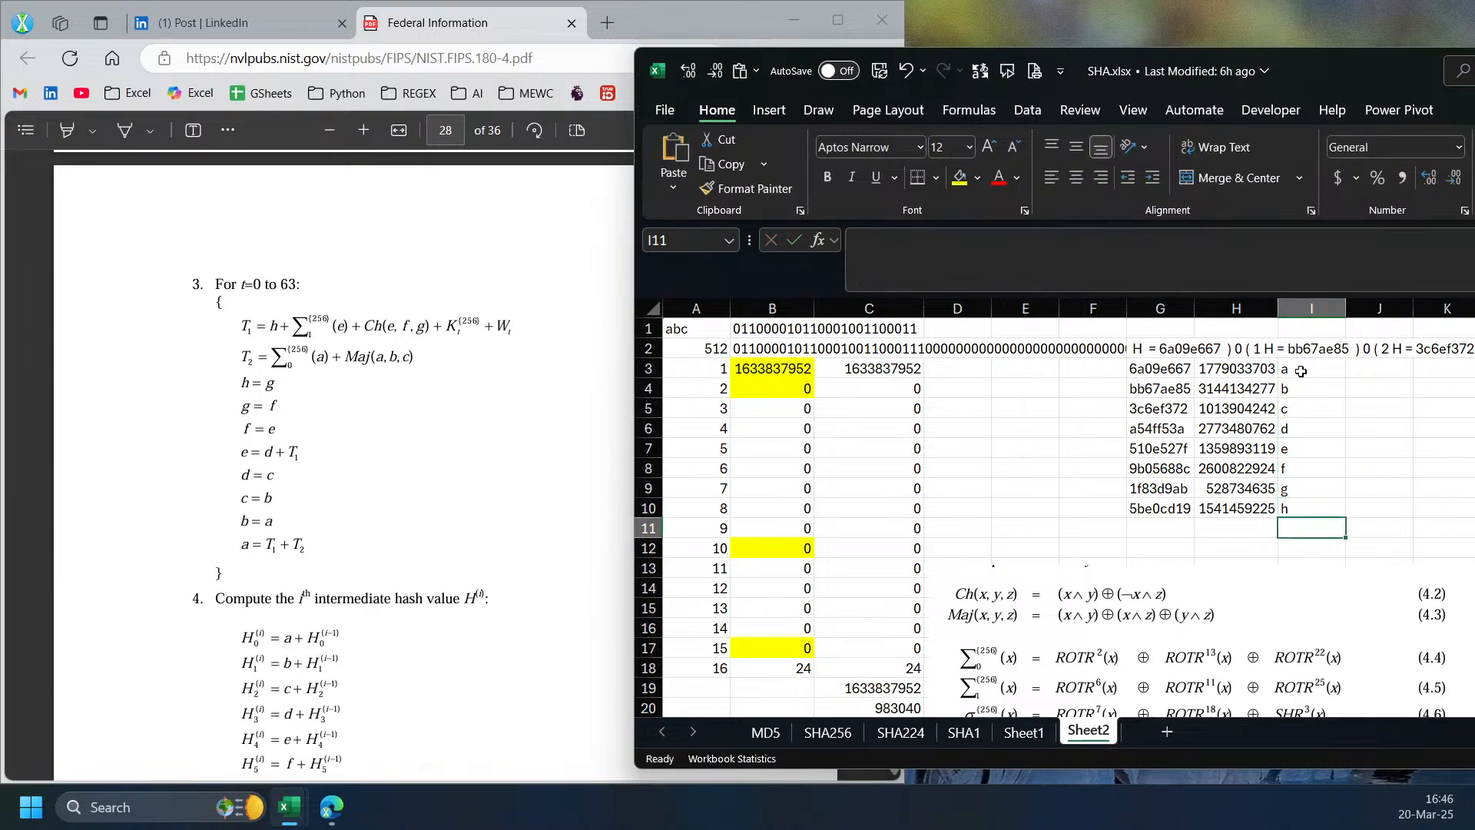
# - Reposition the function definitions picture on Sheet2 so that equations 4.2 to 4.7 are all in view
pyautogui.click(1288, 451)
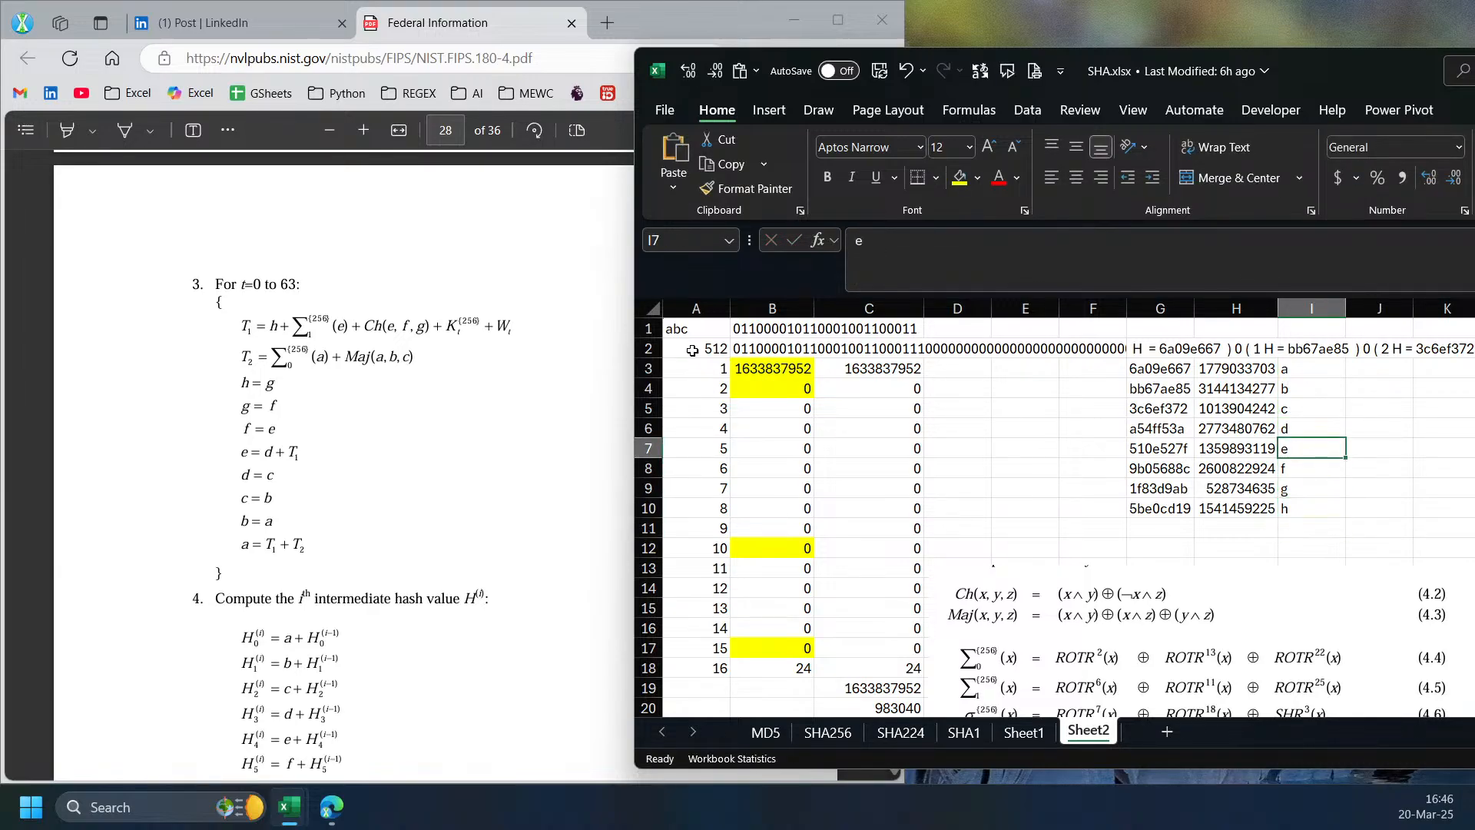
pyautogui.click(1214, 594)
pyautogui.moveTo(1213, 593); pyautogui.dragTo(1160, 508)
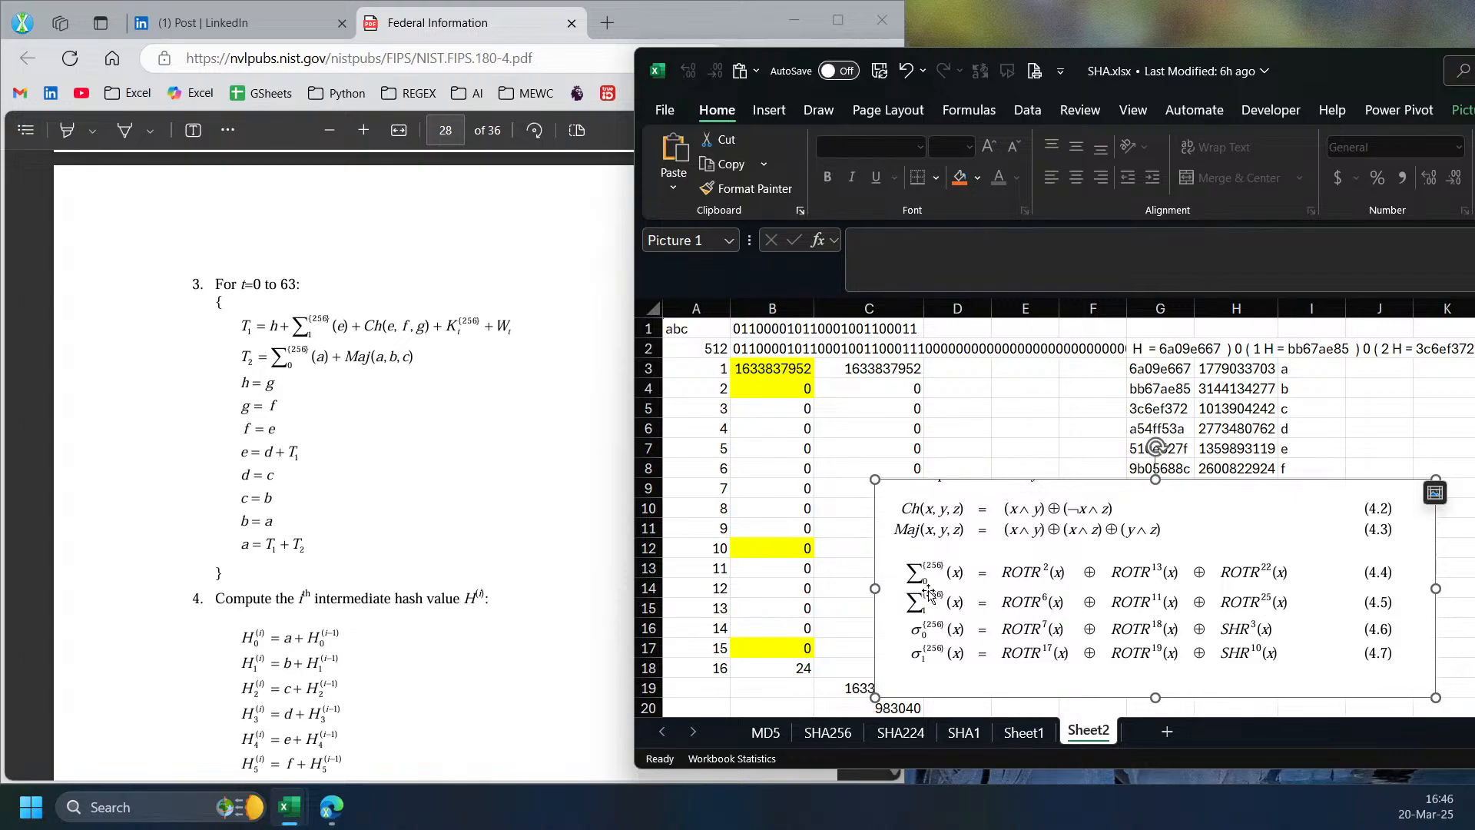
# - Compare the T1 terms in step 3, including Σ1(e), Ch(e, f, g), Kt and Wt, with the function definitions on Sheet2
pyautogui.click(369, 342)
pyautogui.moveTo(333, 327); pyautogui.dragTo(305, 546)
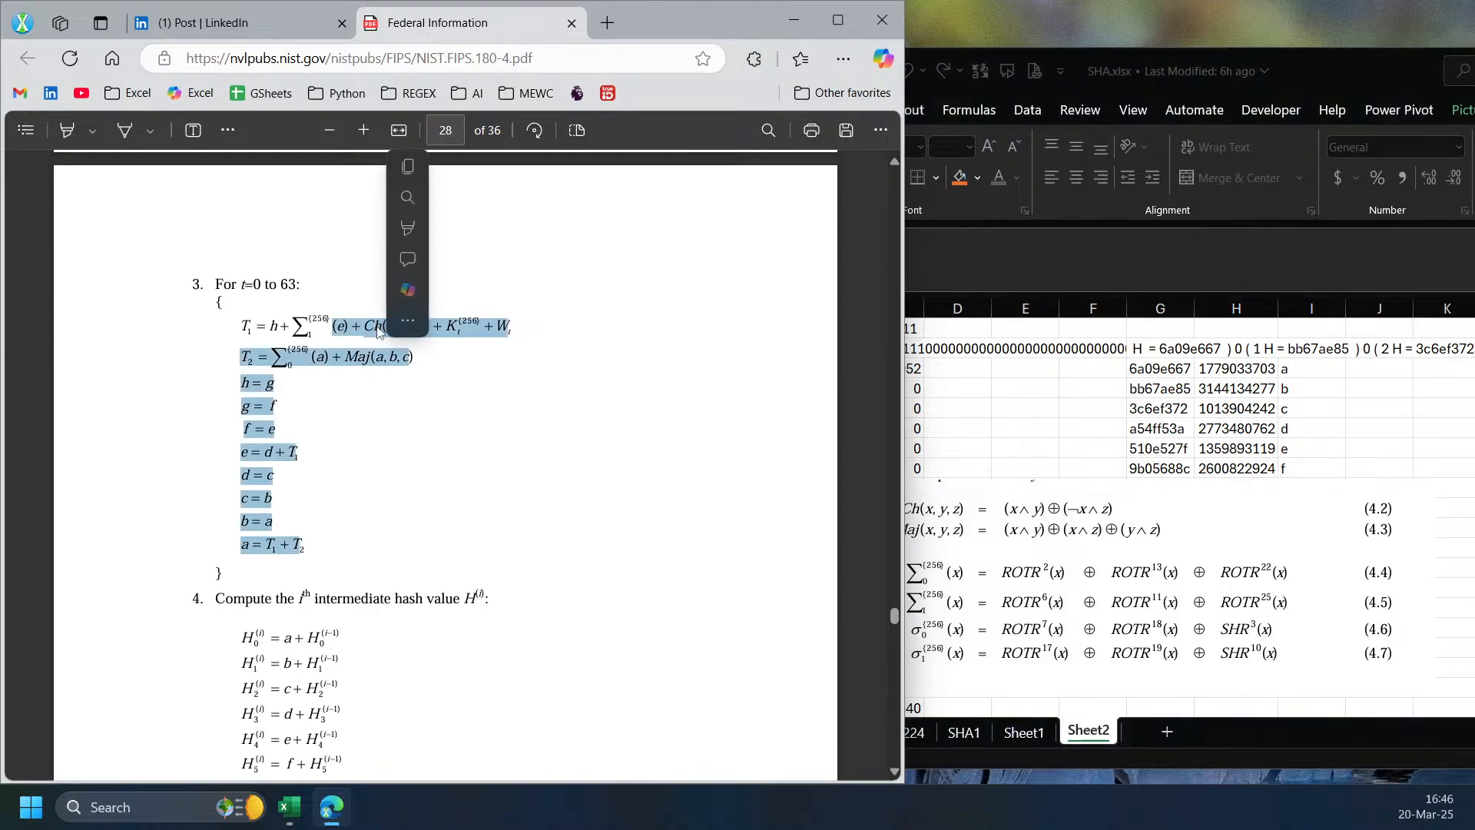
pyautogui.click(952, 521)
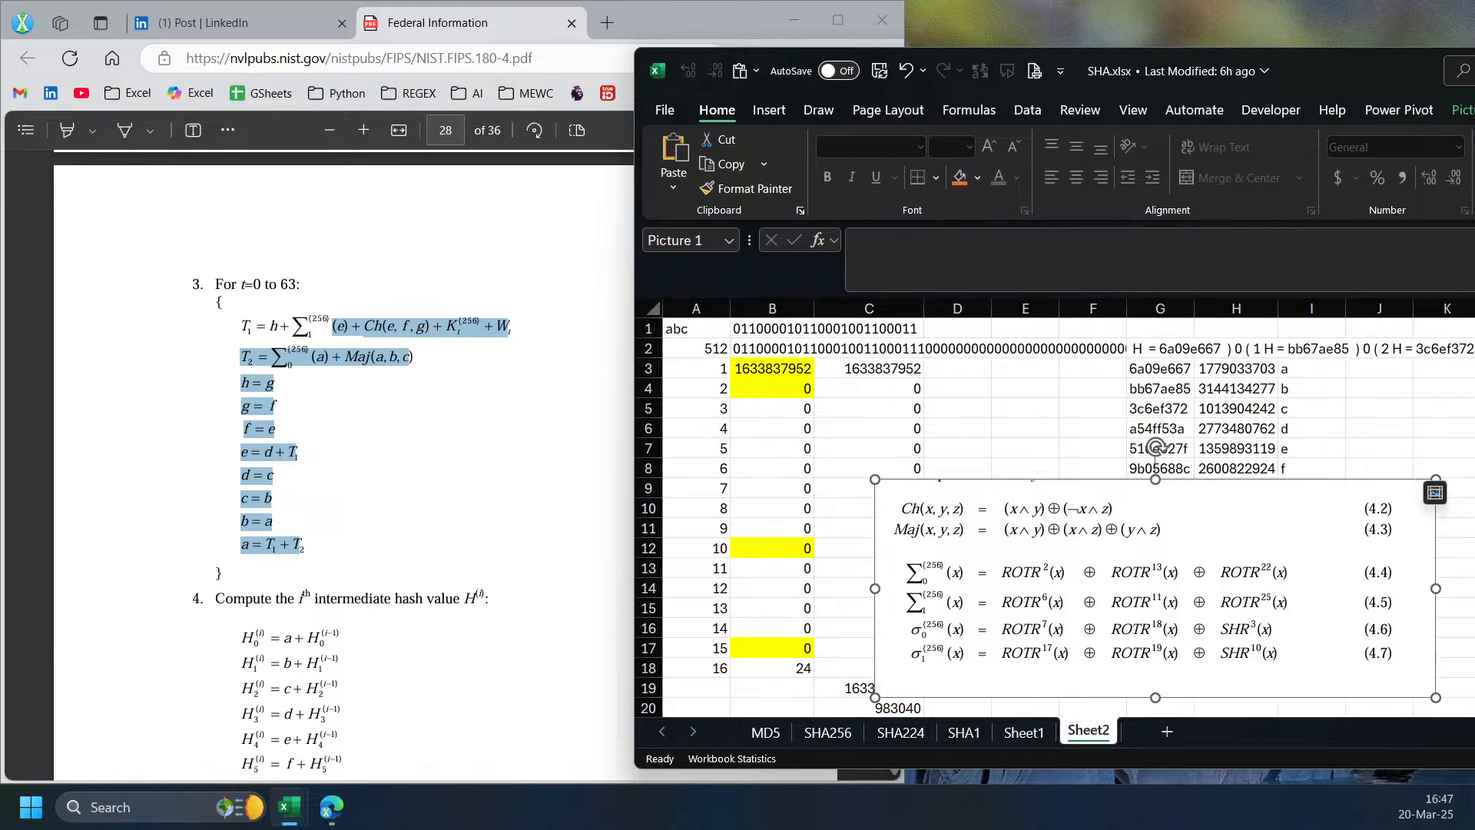
pyautogui.click(458, 348)
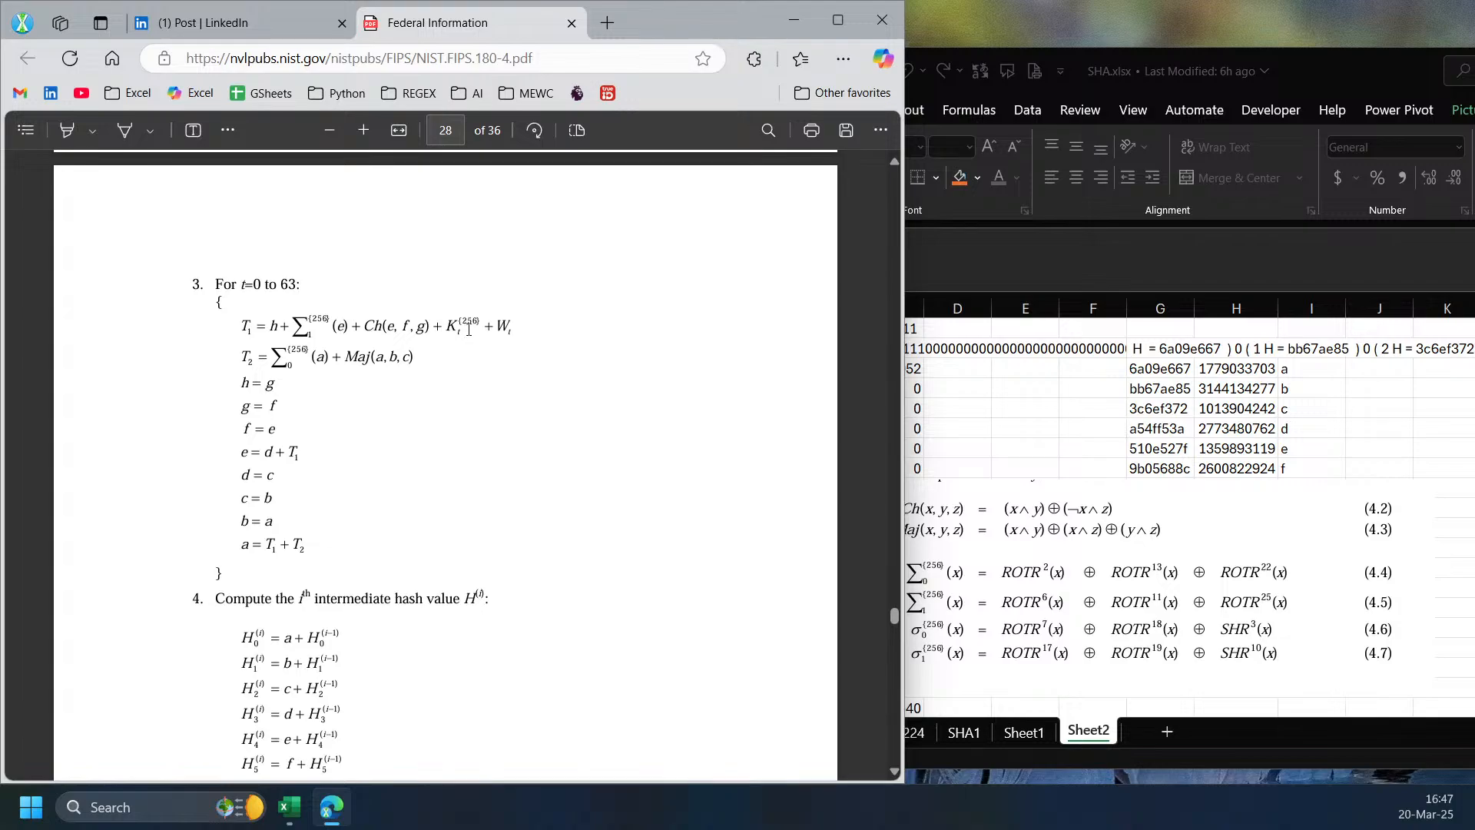
pyautogui.click(907, 399)
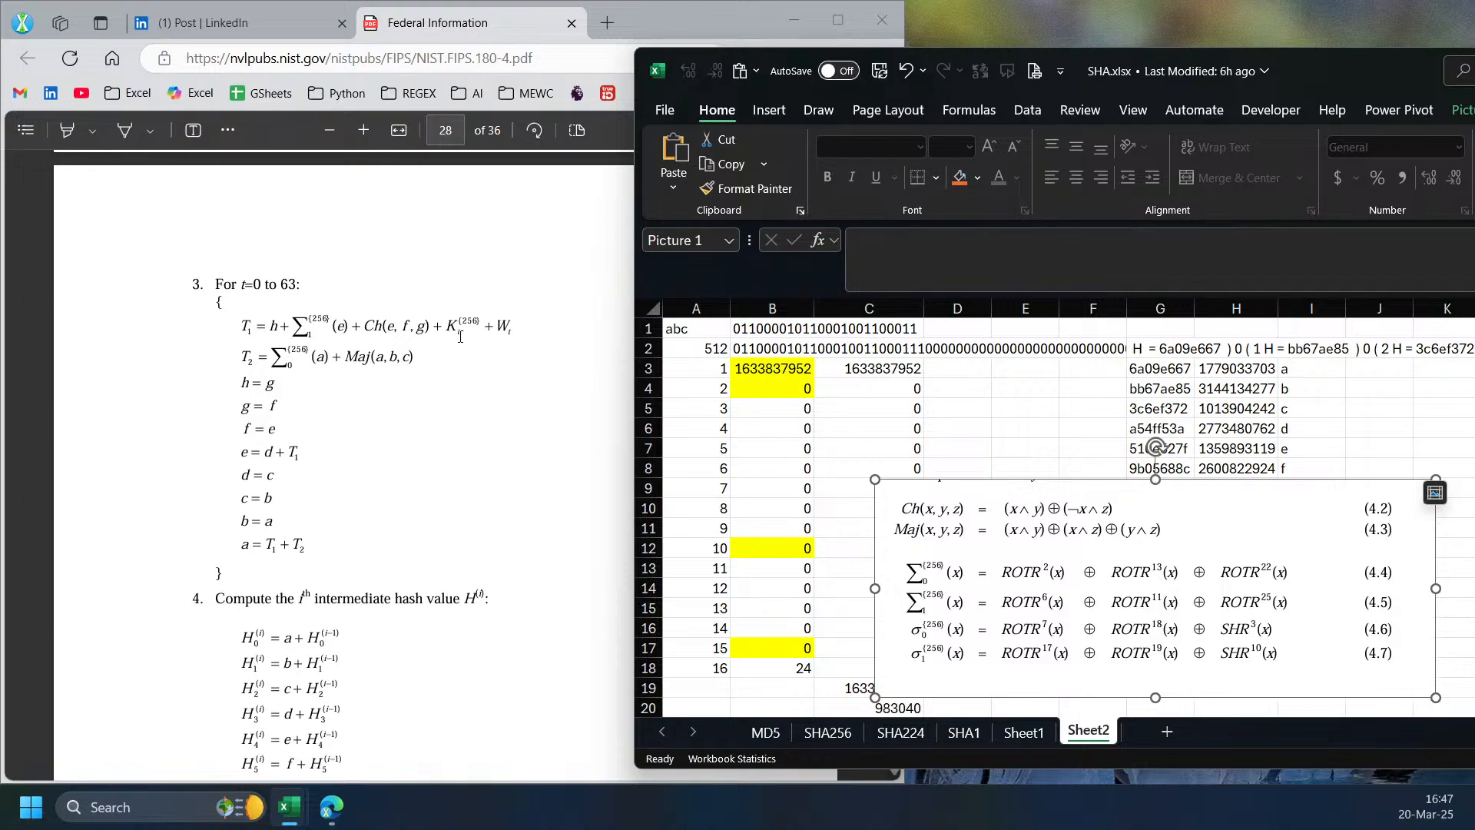
# - Locate the Kt constants in column H of Sheet1 and the Wt values in column C of Sheet2
pyautogui.click(1023, 732)
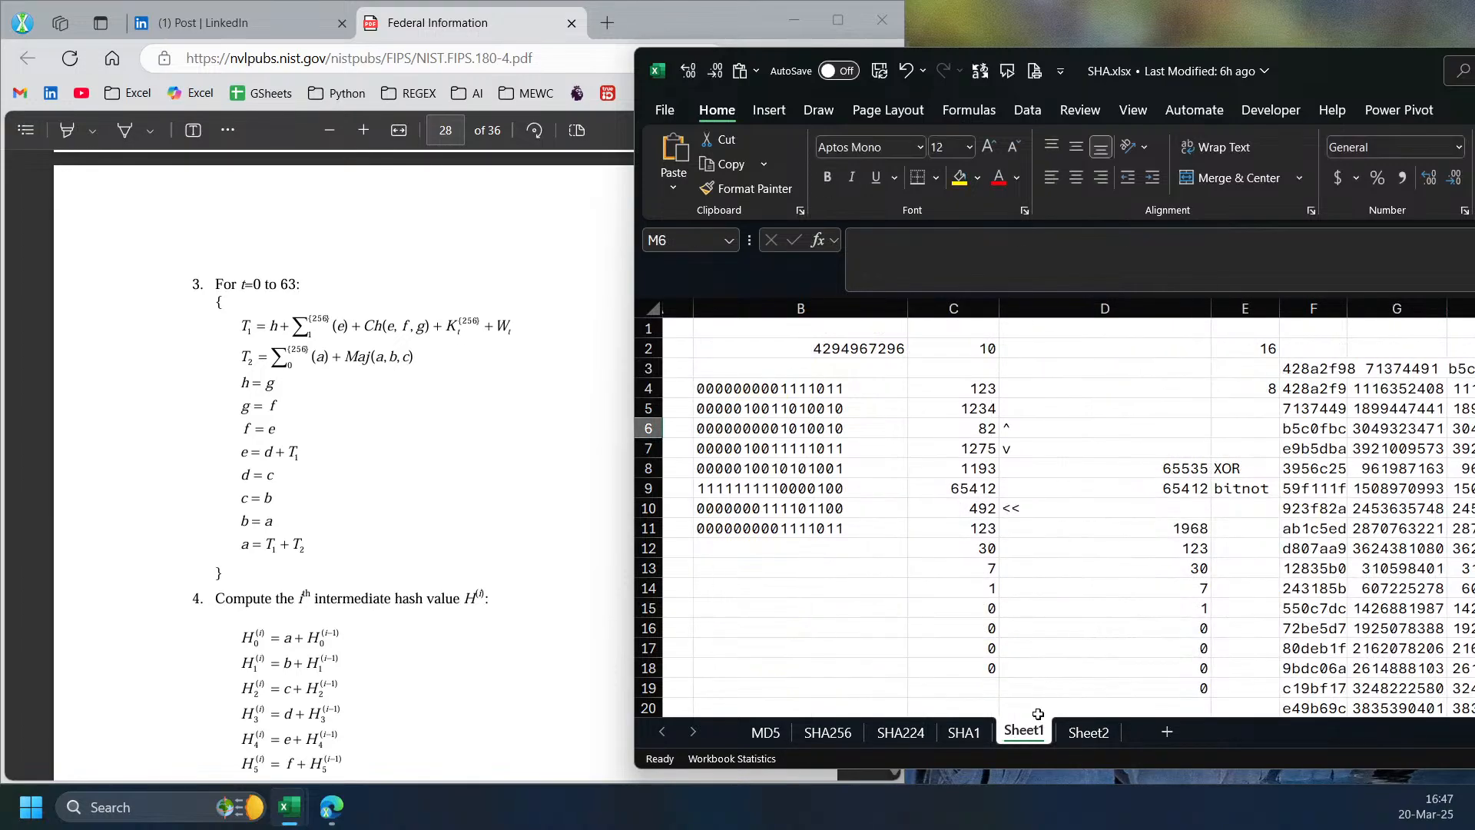
pyautogui.moveTo(1309, 71); pyautogui.dragTo(995, 63)
pyautogui.click(1177, 378)
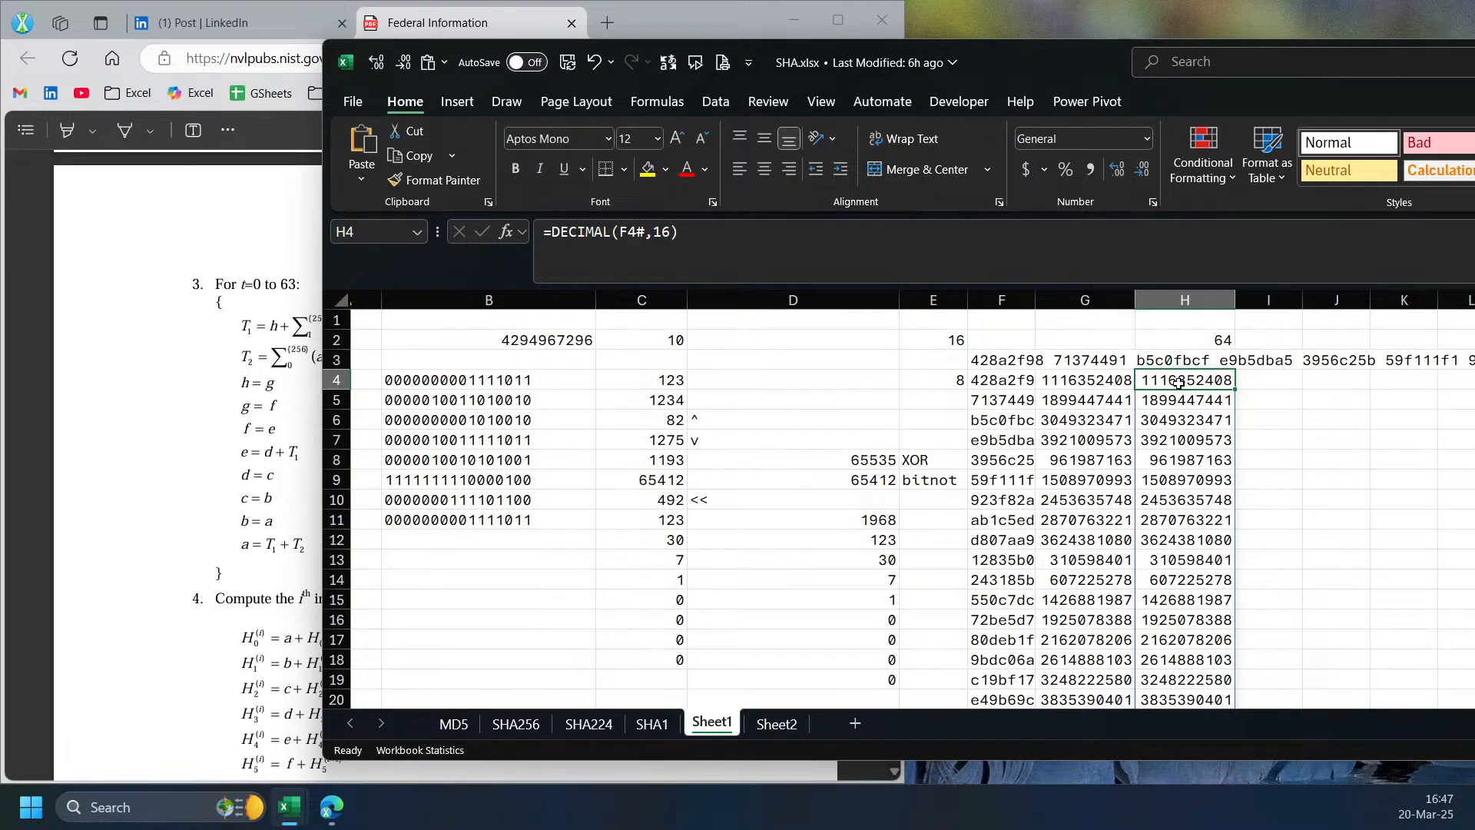
pyautogui.click(290, 381)
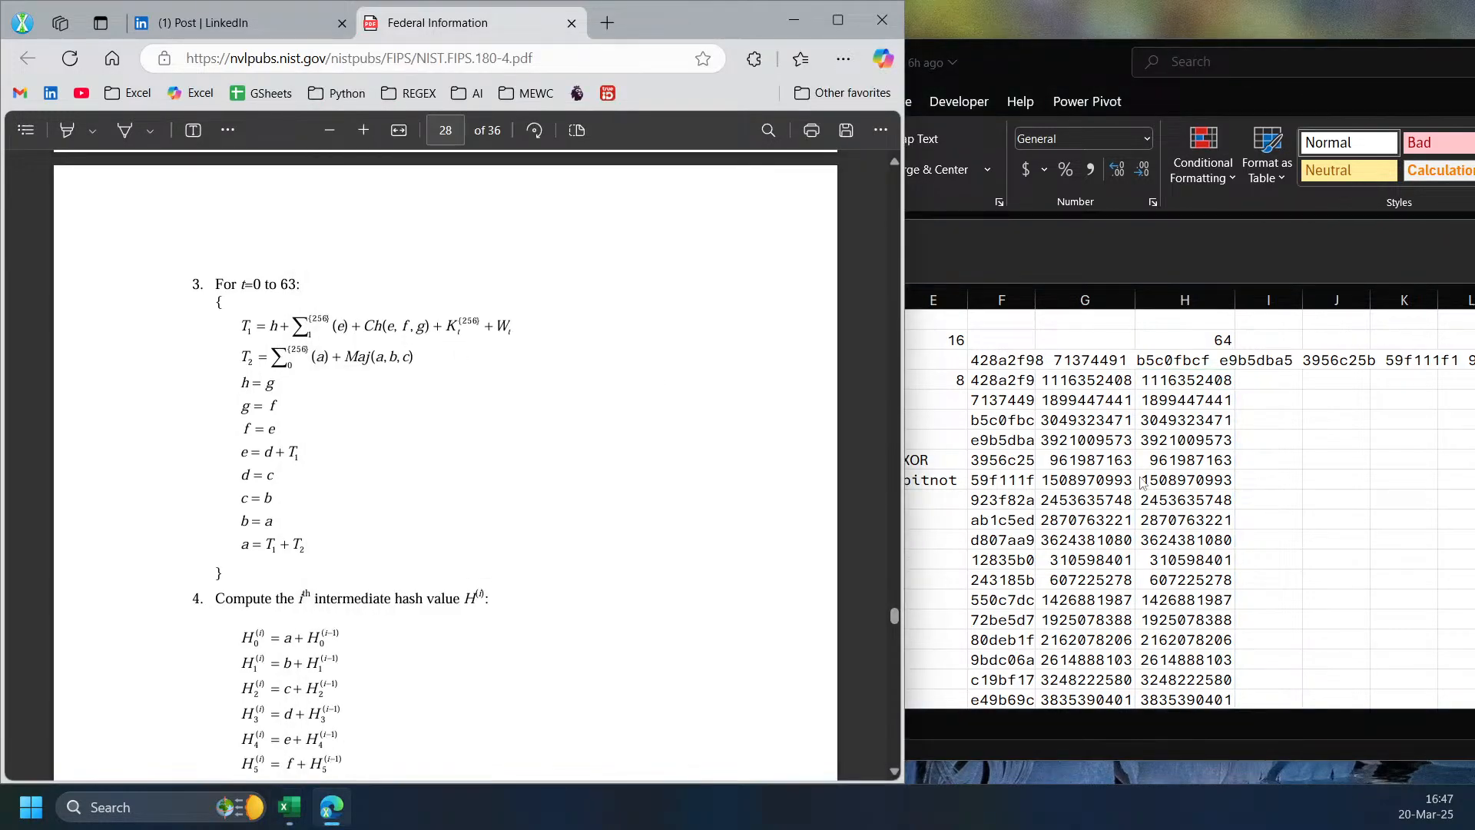
pyautogui.click(1067, 465)
pyautogui.click(775, 723)
pyautogui.click(567, 360)
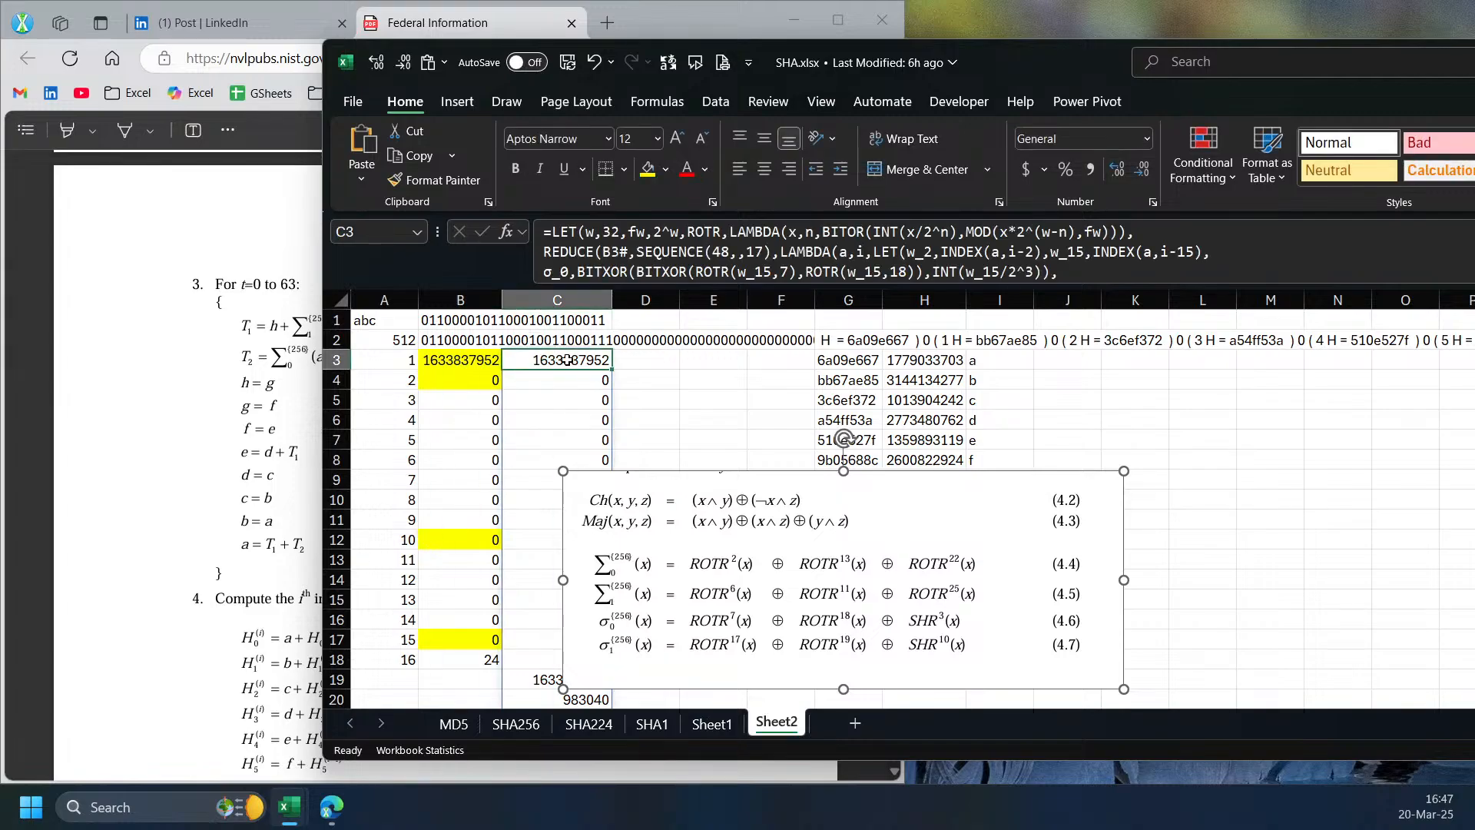
# - Move the function definitions picture away from columns C to F on Sheet2 and label D3 as T1
pyautogui.click(1004, 484)
pyautogui.moveTo(1004, 484); pyautogui.dragTo(1343, 491)
pyautogui.click(620, 365)
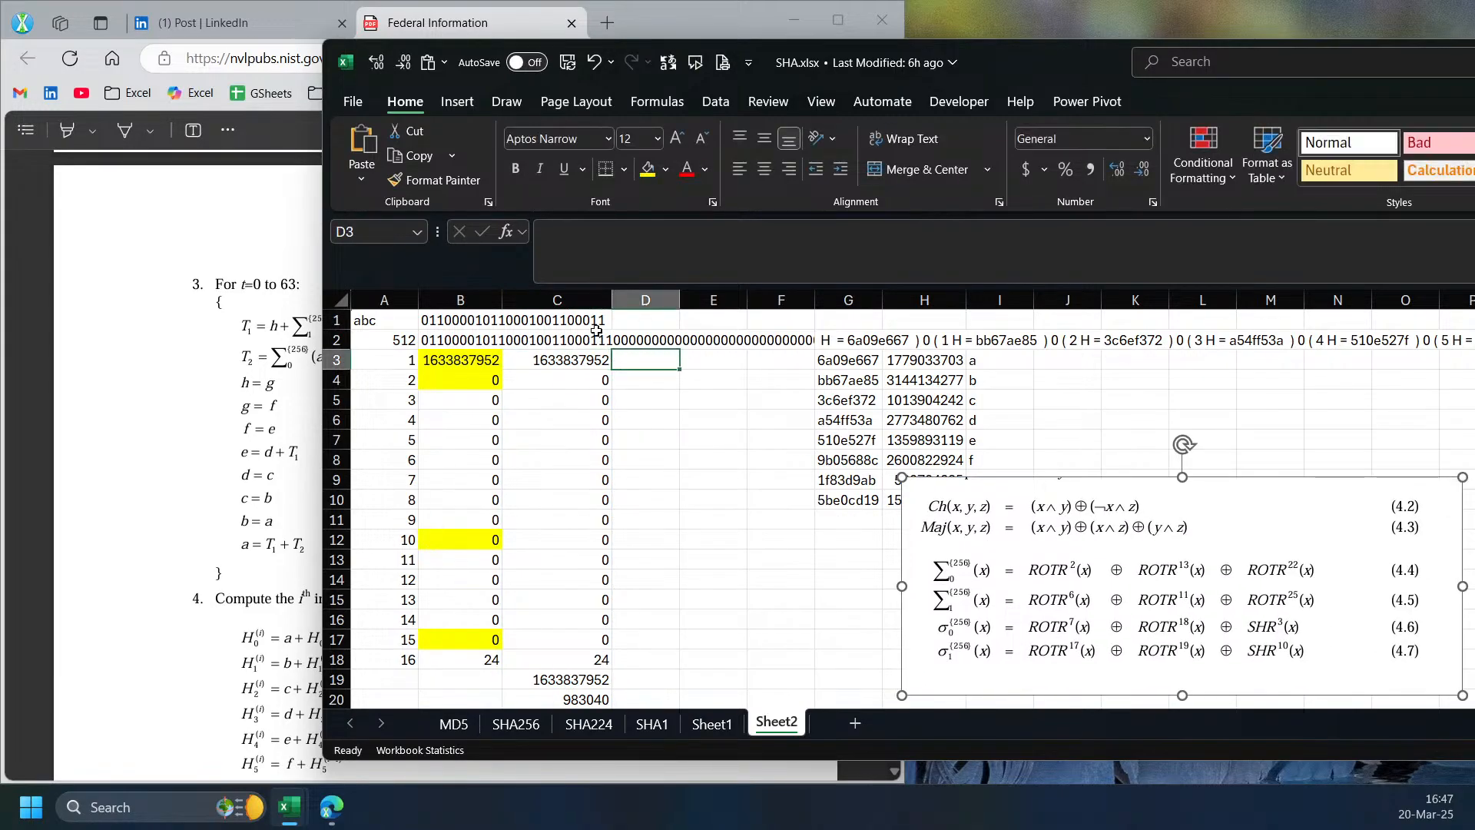
pyautogui.moveTo(813, 83); pyautogui.dragTo(960, 95)
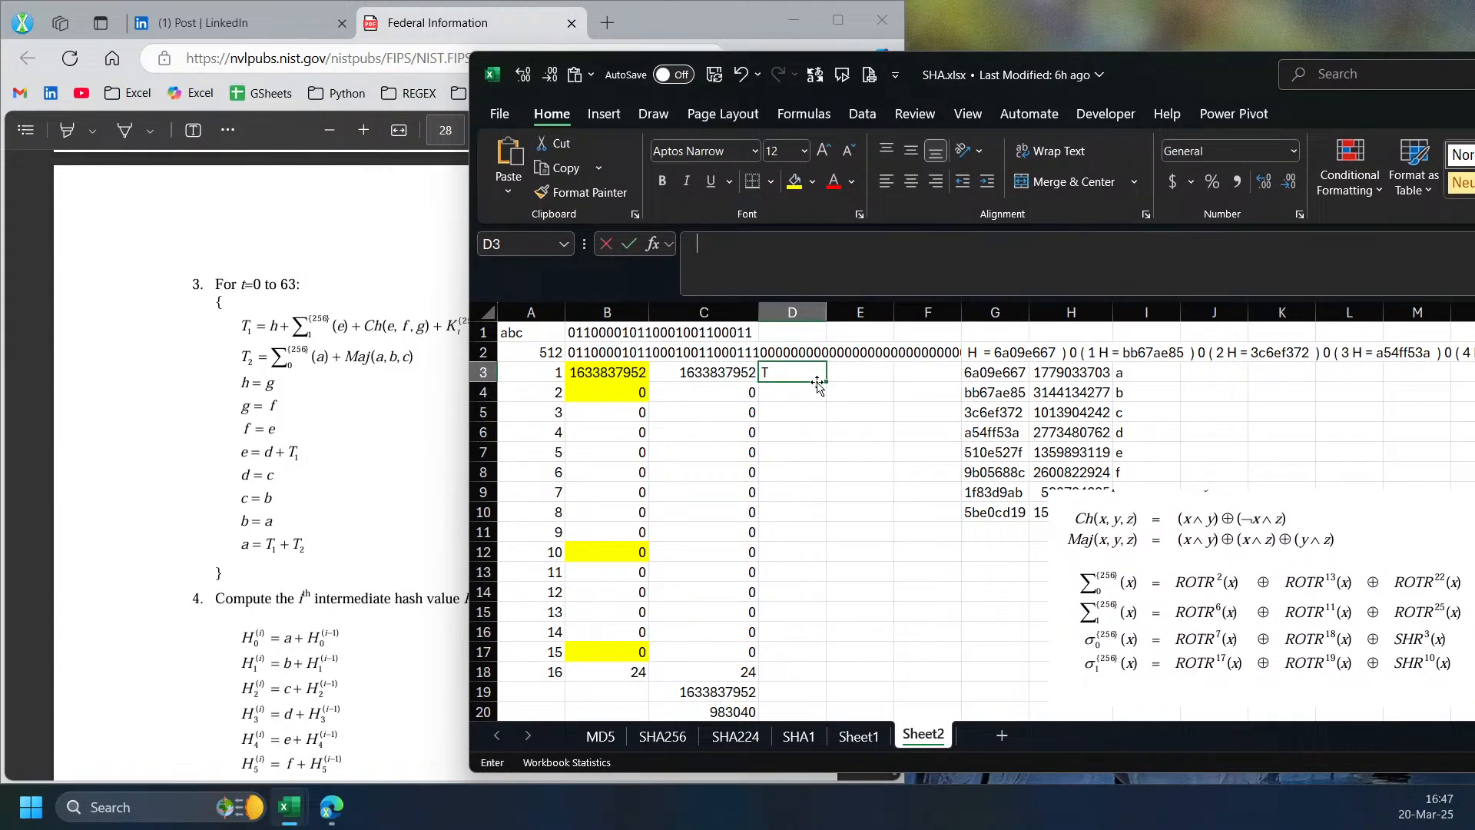
pyautogui.write('T1')
pyautogui.press('Tab')
pyautogui.press('Tab')
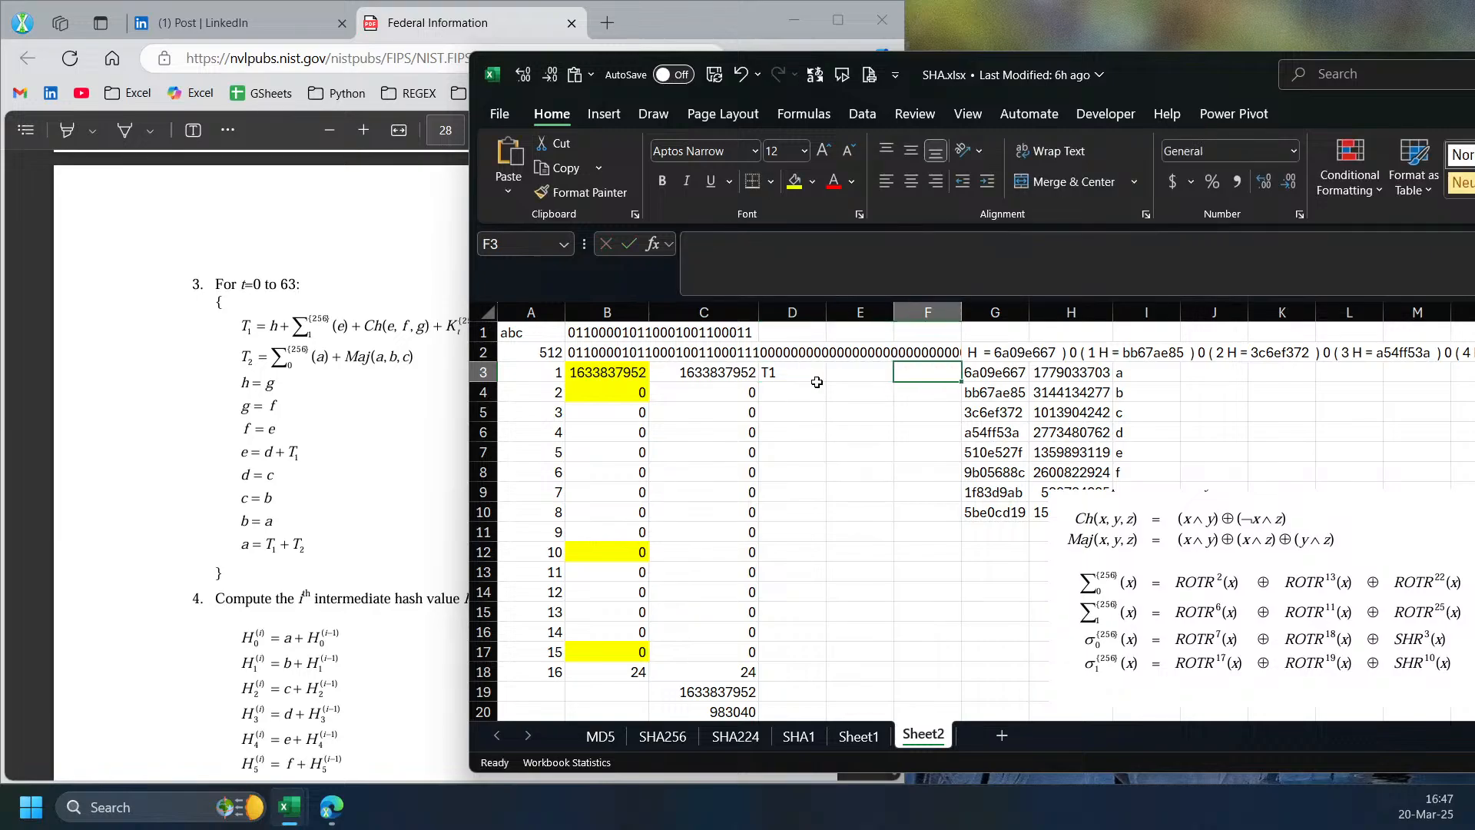
# - Begin the T1 formula in E3 as =H10+rort(H7), moving the definitions picture below the values labelled g and h
pyautogui.press('Left')
pyautogui.write('=')
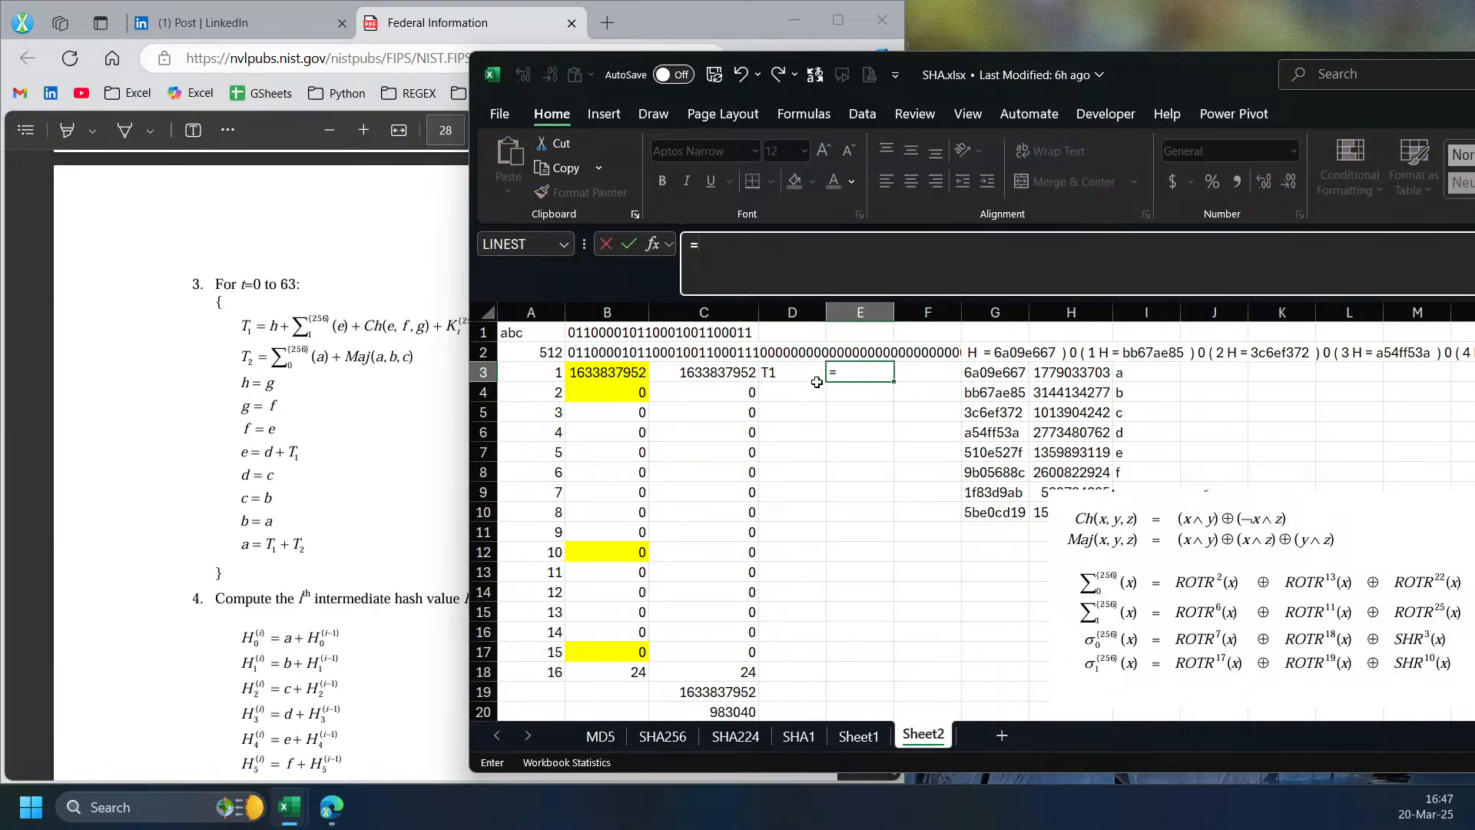
pyautogui.moveTo(1082, 512); pyautogui.dragTo(1090, 628)
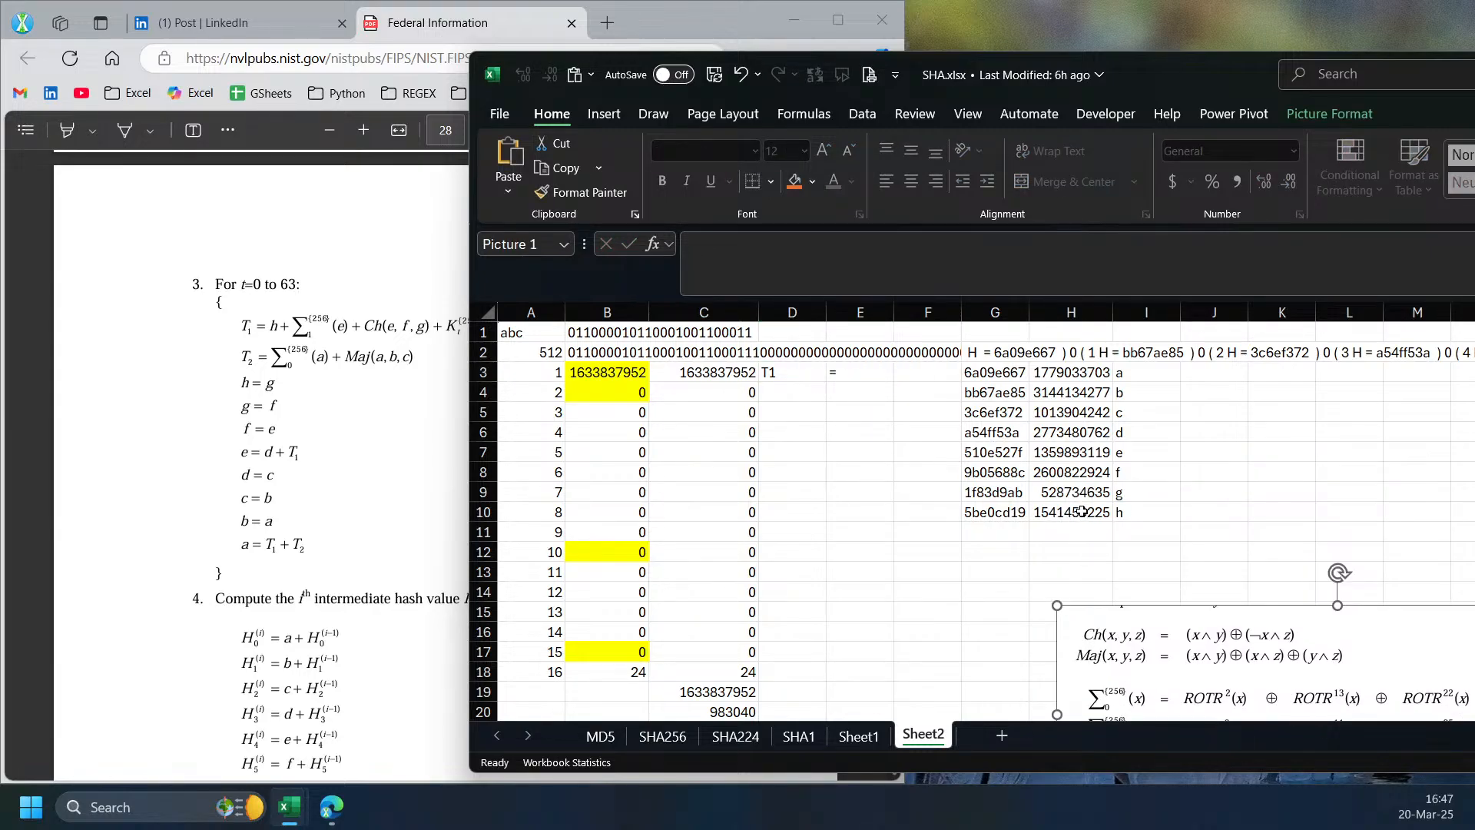
pyautogui.click(1082, 511)
pyautogui.click(875, 372)
pyautogui.doubleClick(862, 371)
pyautogui.click(1070, 513)
pyautogui.write('+')
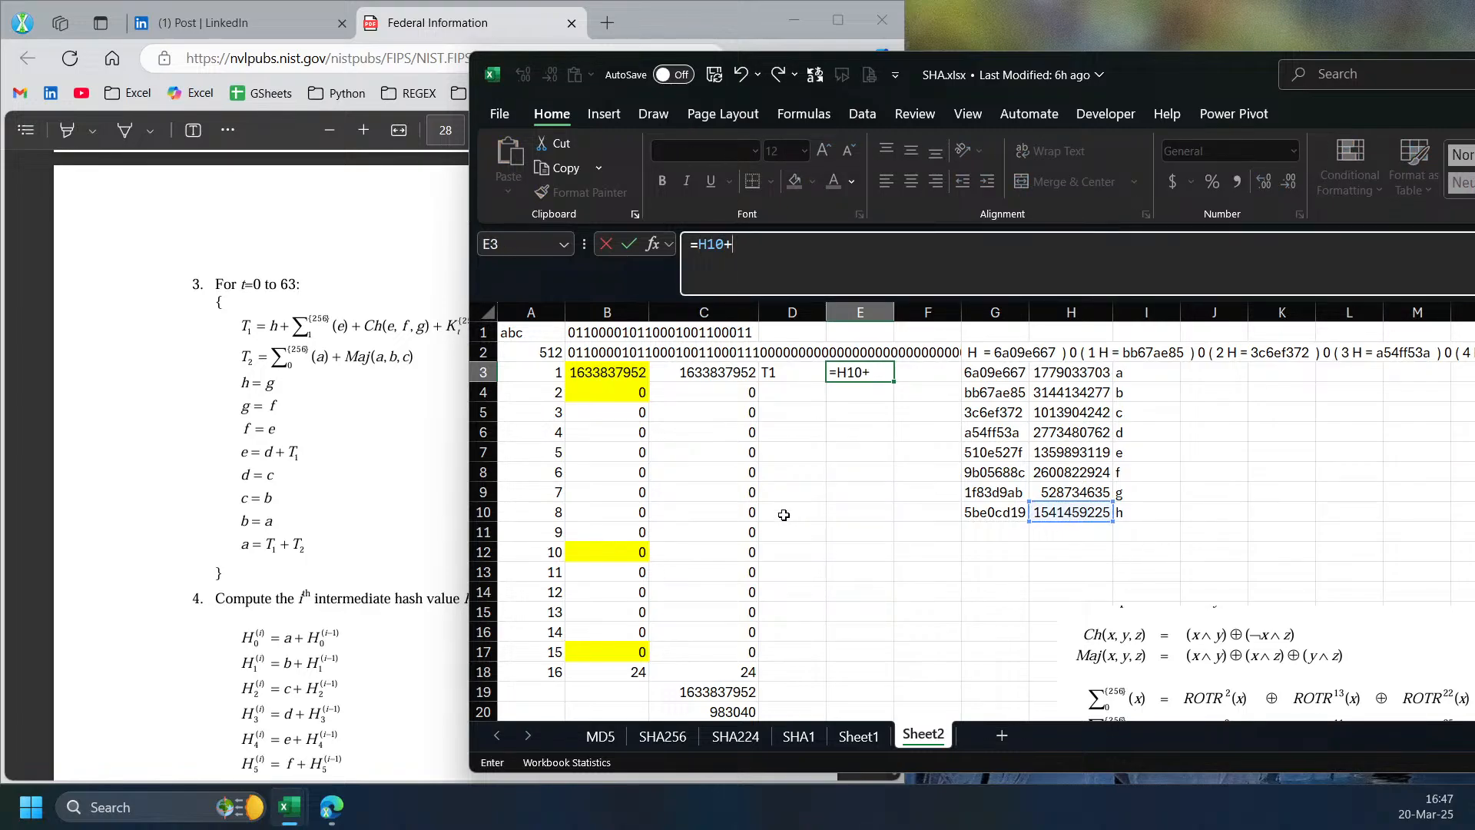
pyautogui.write('rort(')
pyautogui.click(1070, 451)
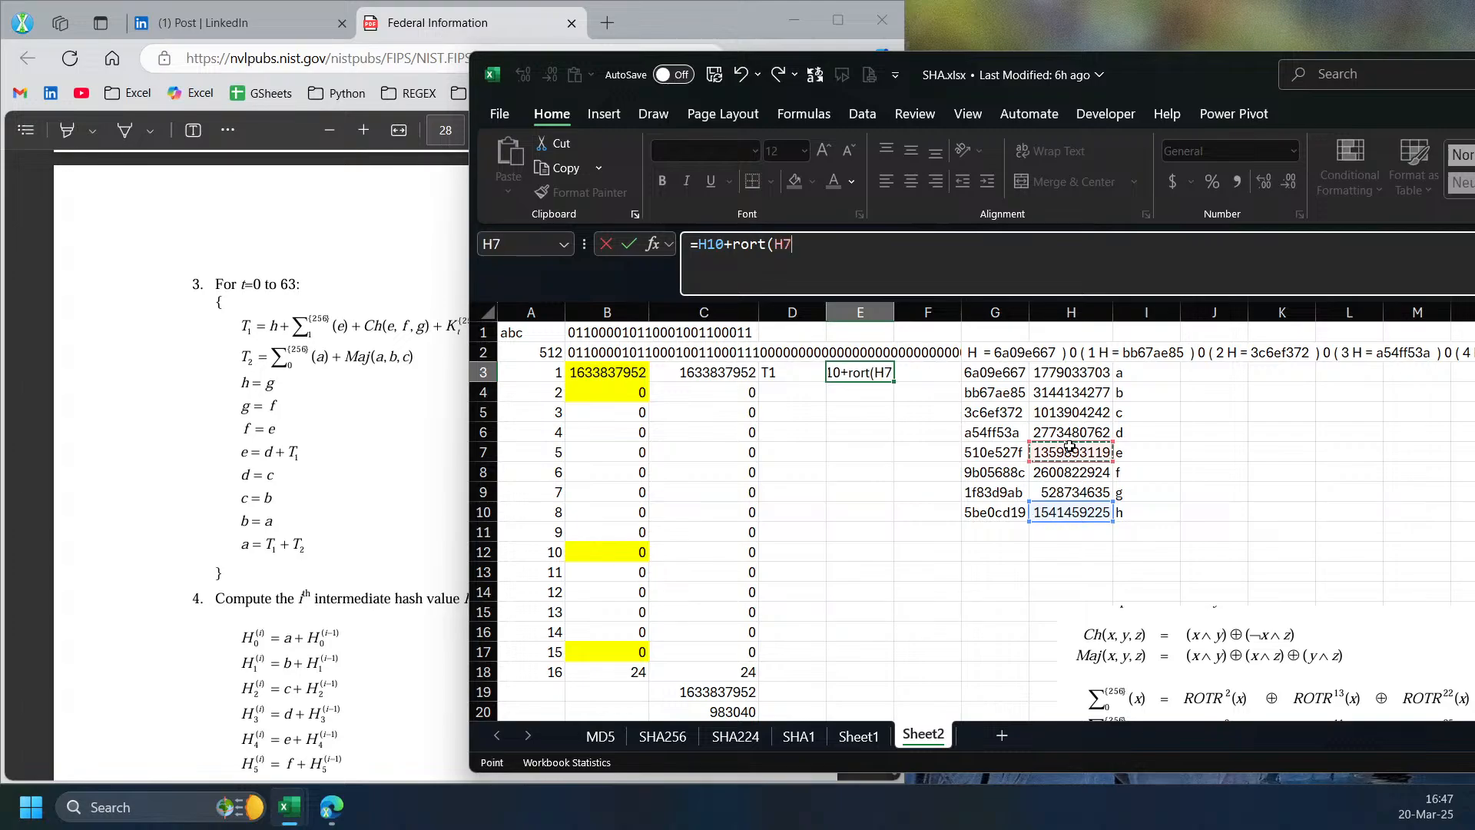
pyautogui.write(')')
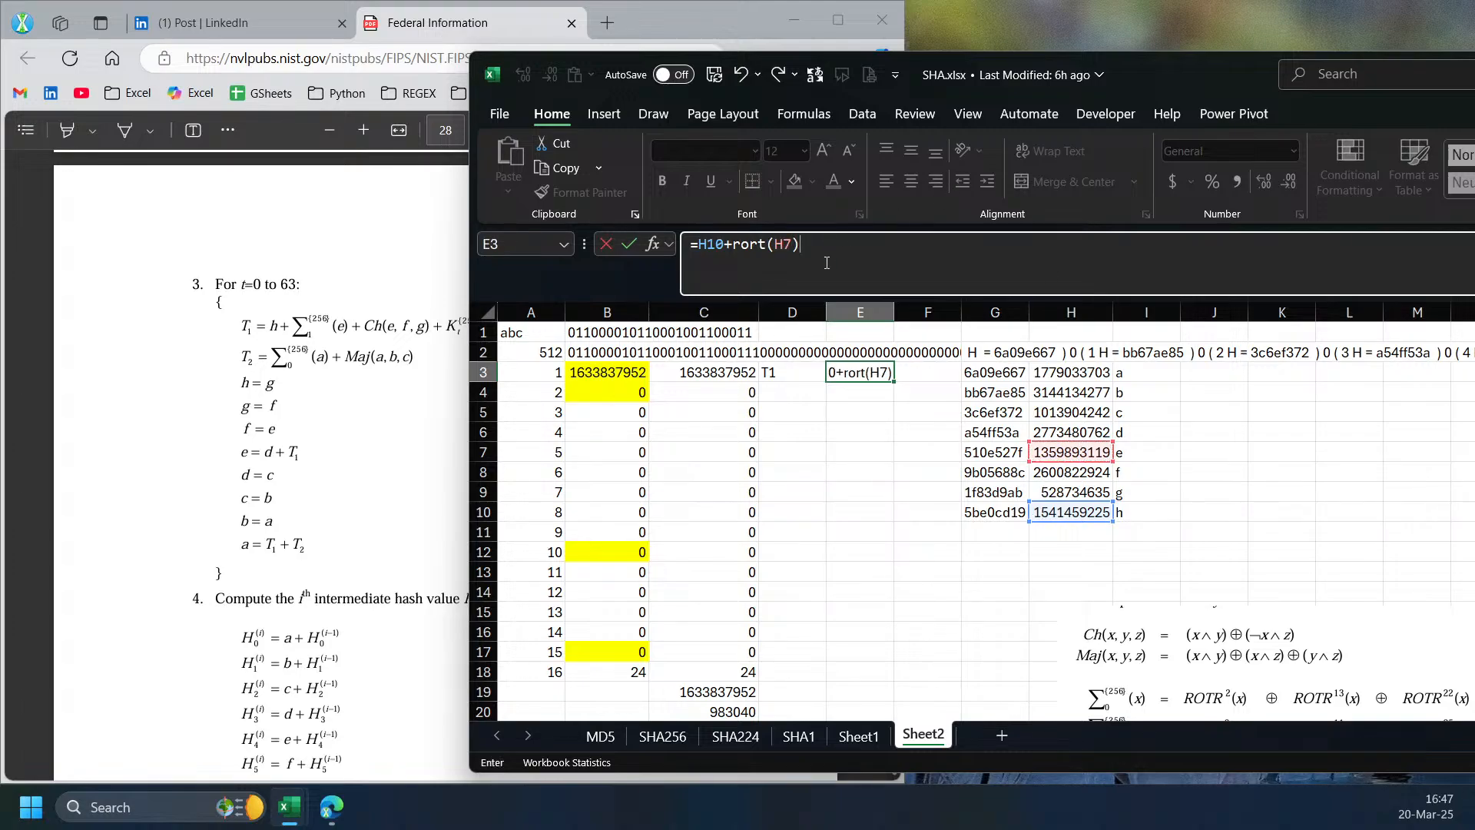
# - Check Σ1 in the definitions picture, move it clear of the labels, and append +che(I7,I8,I9) to the formula in E3
pyautogui.moveTo(1221, 666); pyautogui.dragTo(922, 514)
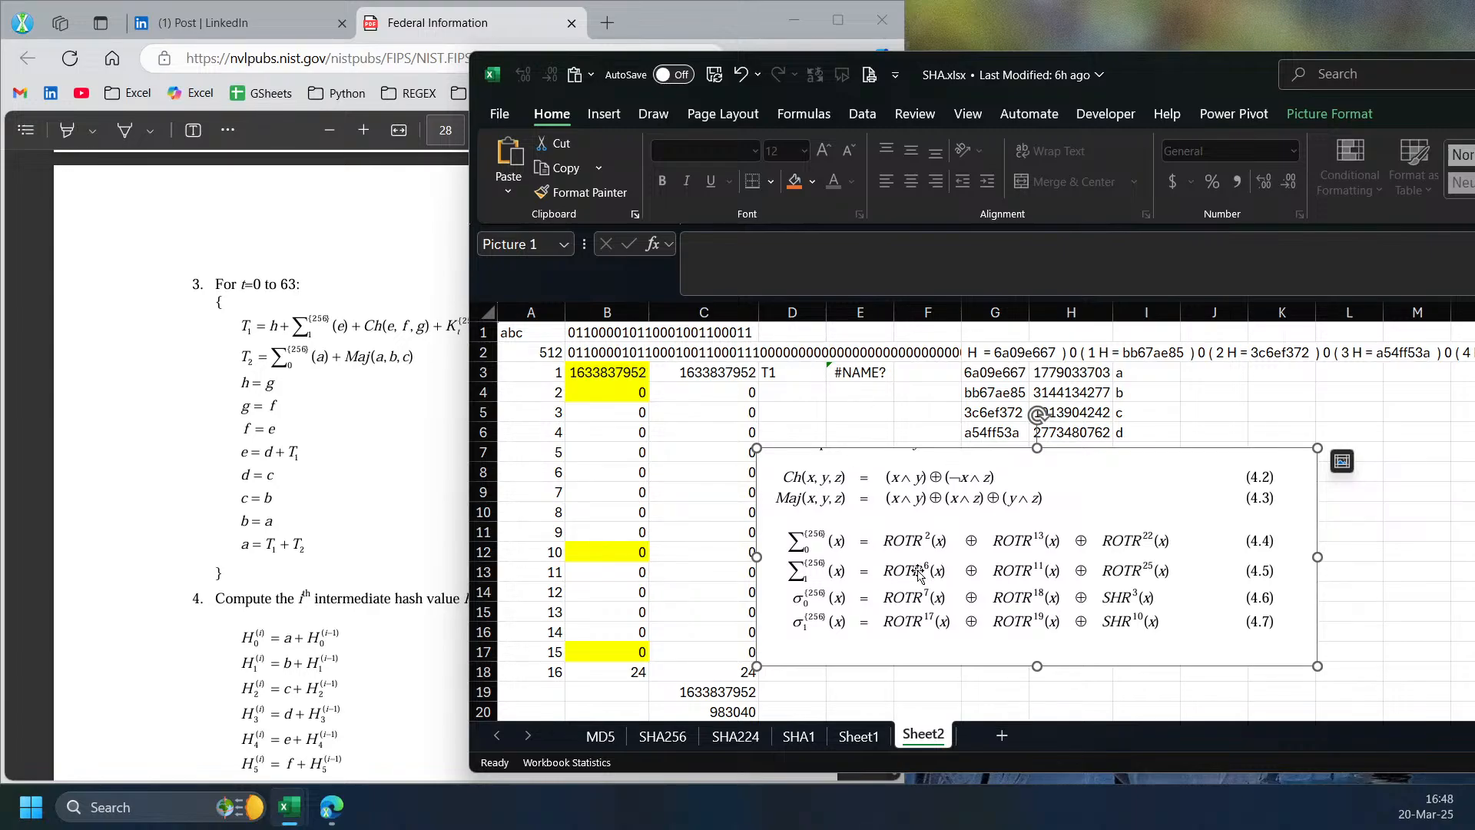
pyautogui.moveTo(967, 458); pyautogui.dragTo(1196, 587)
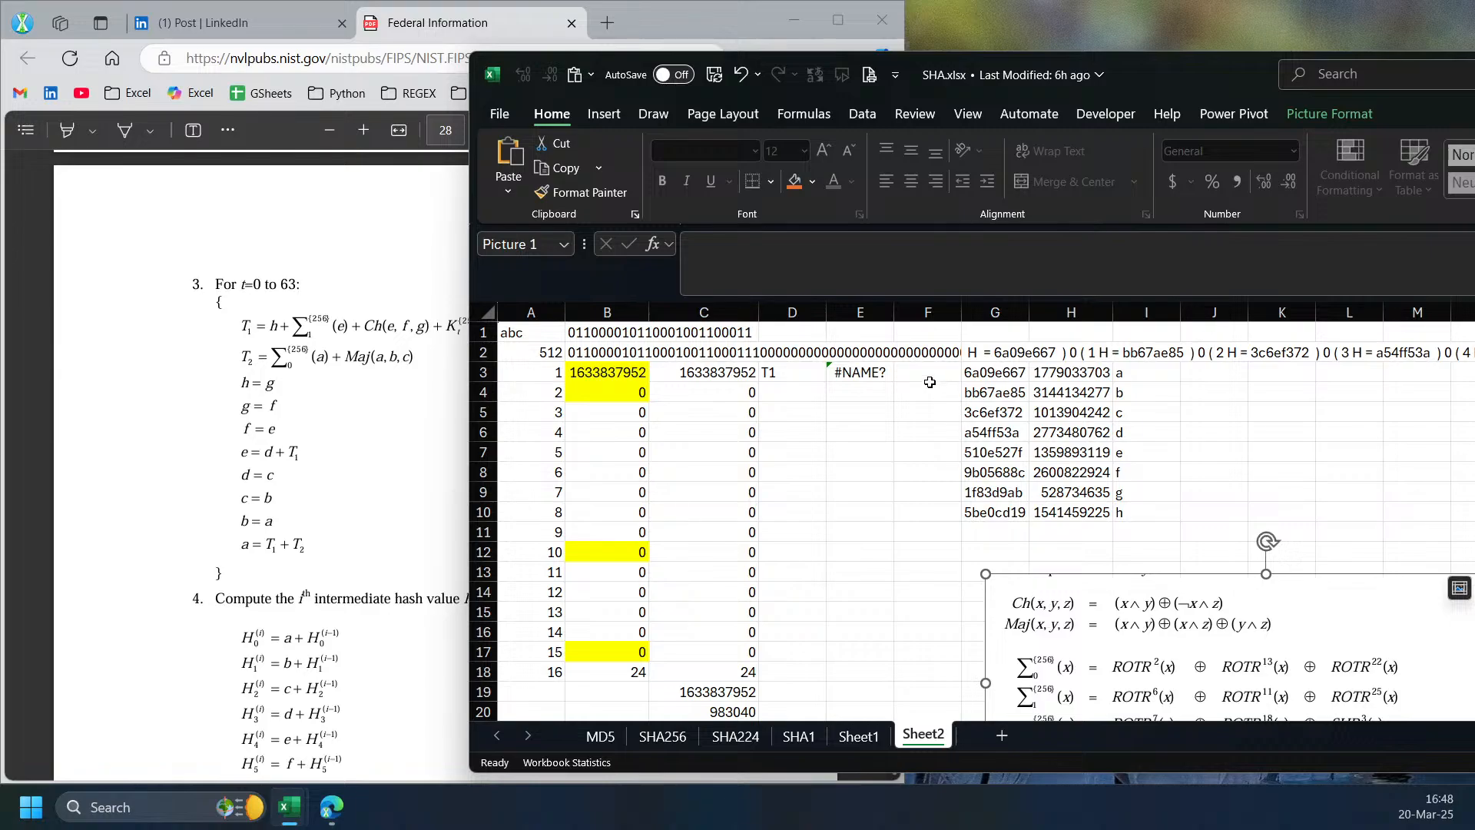
pyautogui.doubleClick(874, 377)
pyautogui.write('+')
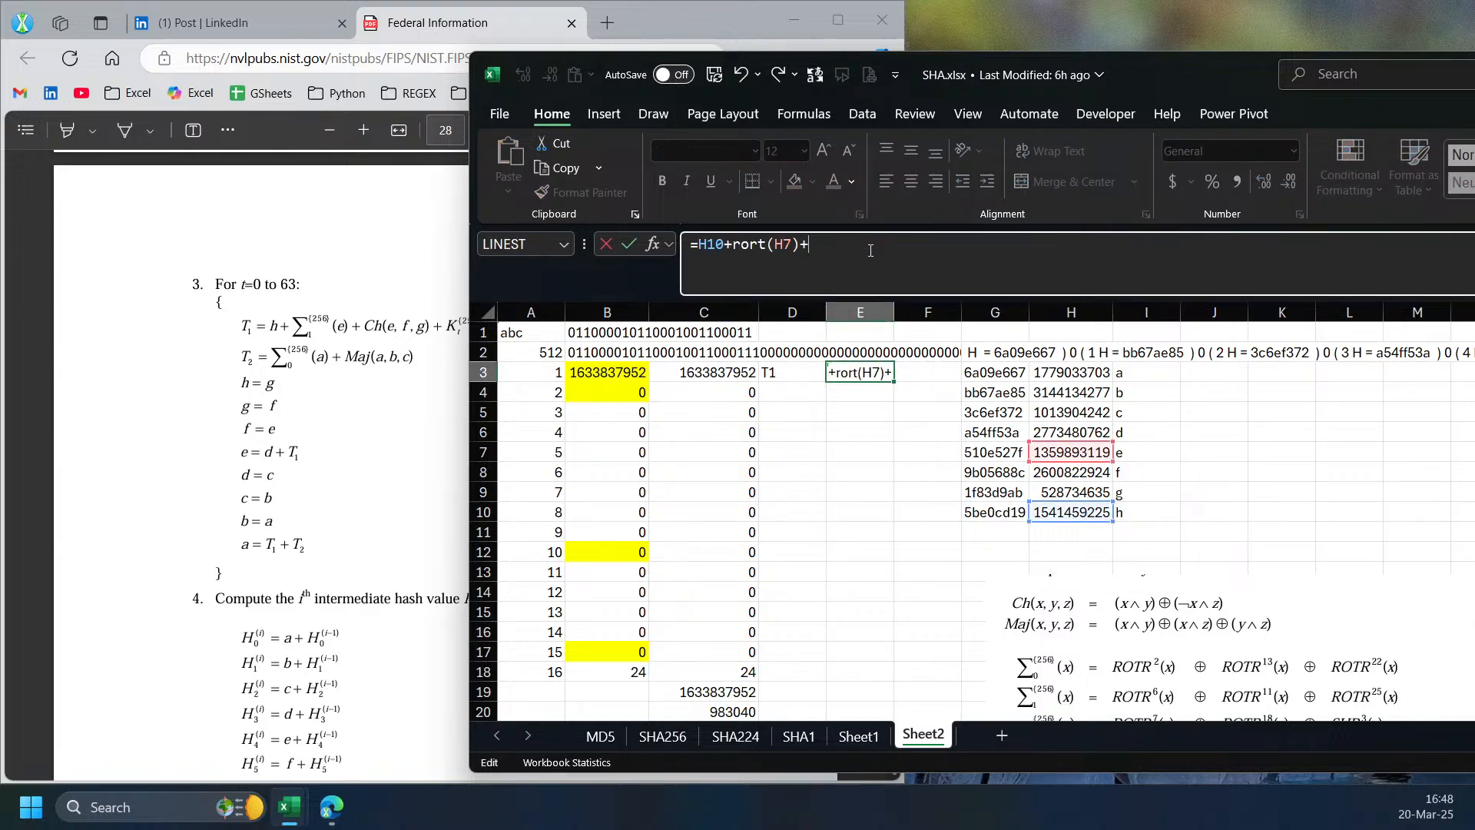
pyautogui.write('che(')
pyautogui.click(1143, 452)
pyautogui.write(',')
pyautogui.click(1143, 472)
pyautogui.write(',')
pyautogui.click(1142, 492)
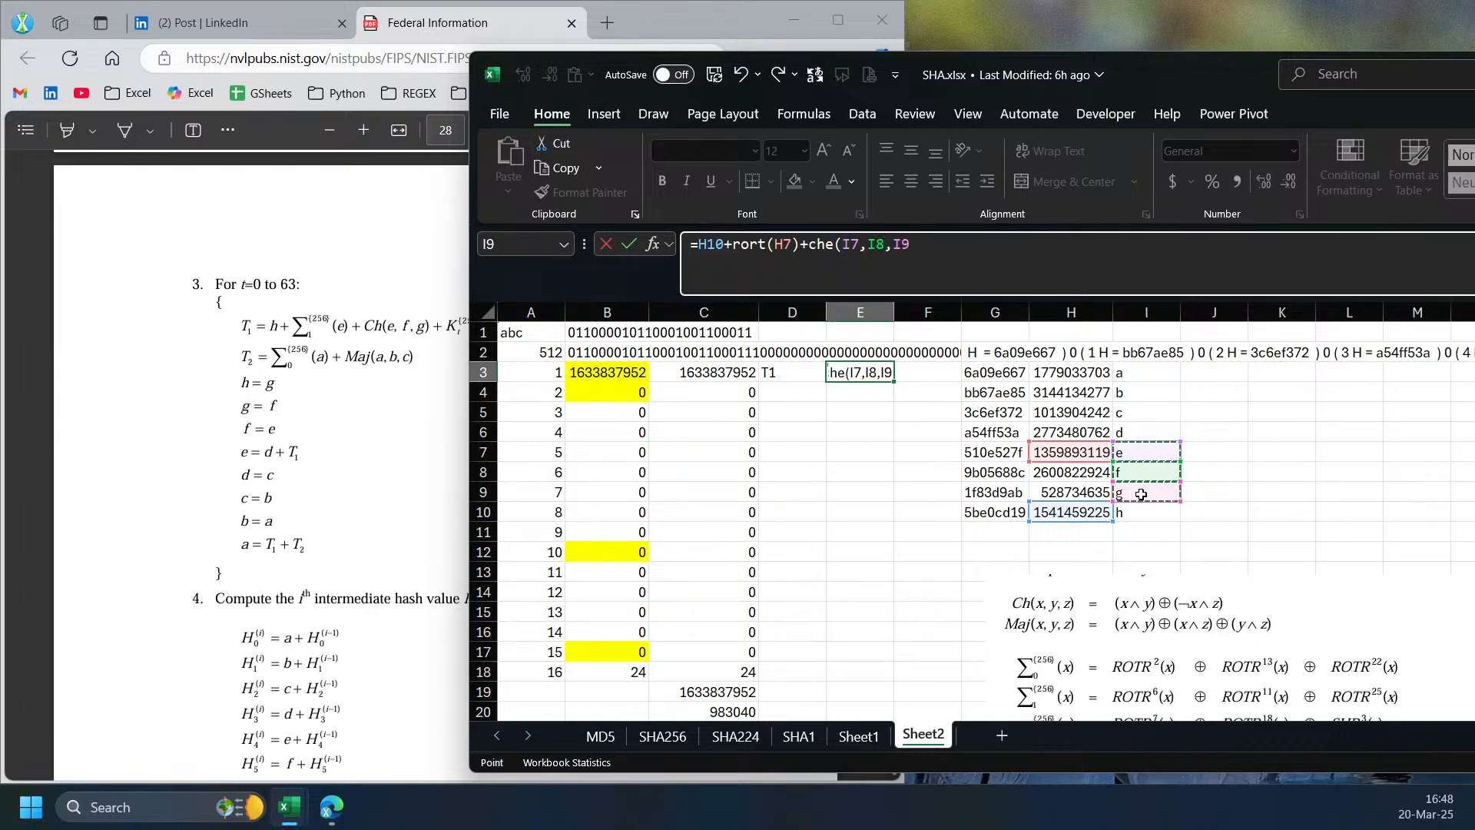
pyautogui.write(')')
# - Append the Kt and Wt terms to the T1 formula in E3 as +Sheet1!H4+Sheet2!C3
pyautogui.moveTo(1119, 66); pyautogui.dragTo(1203, 95)
pyautogui.write('+')
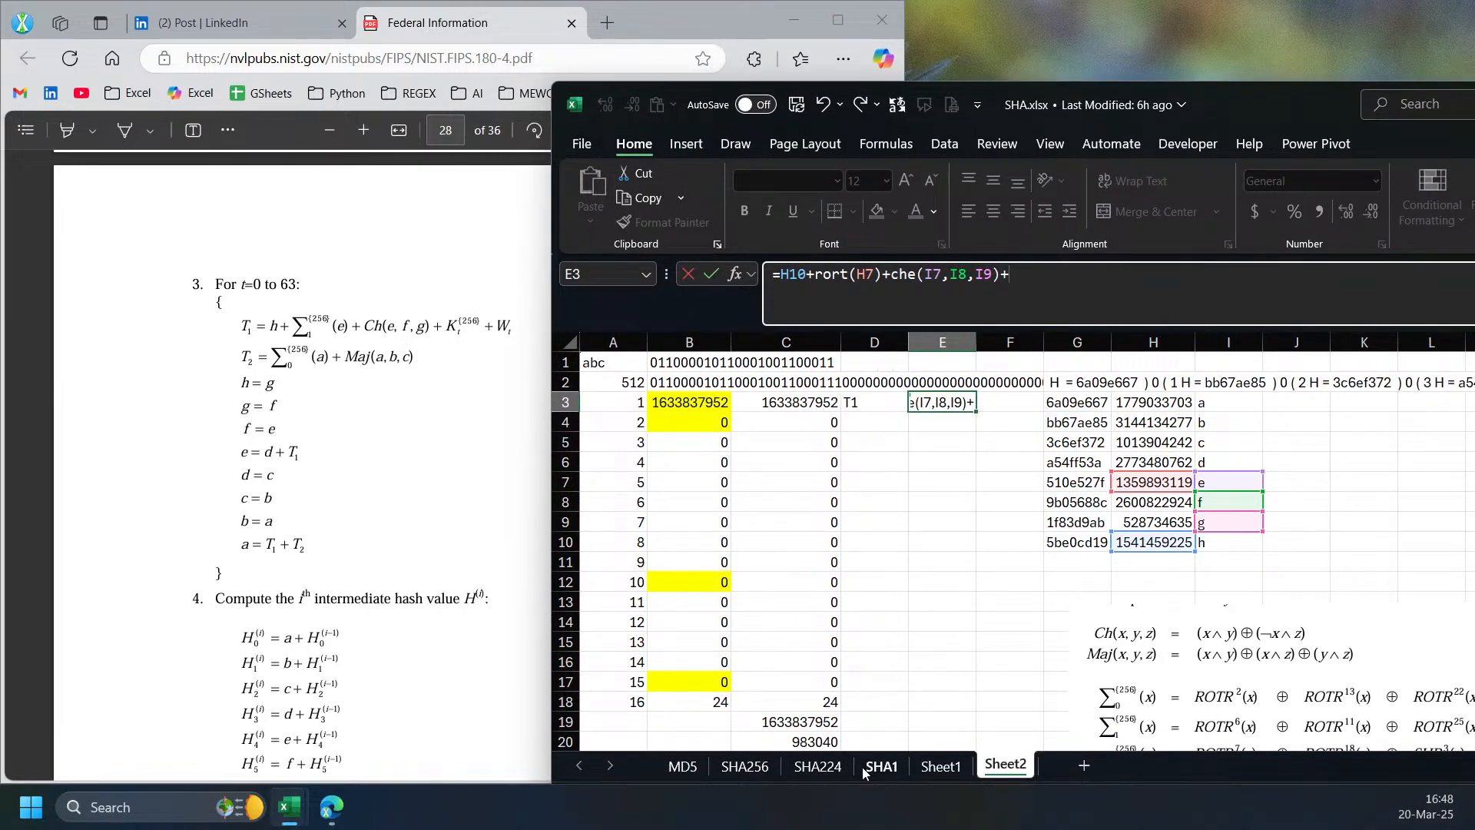
pyautogui.click(930, 767)
pyautogui.click(1430, 422)
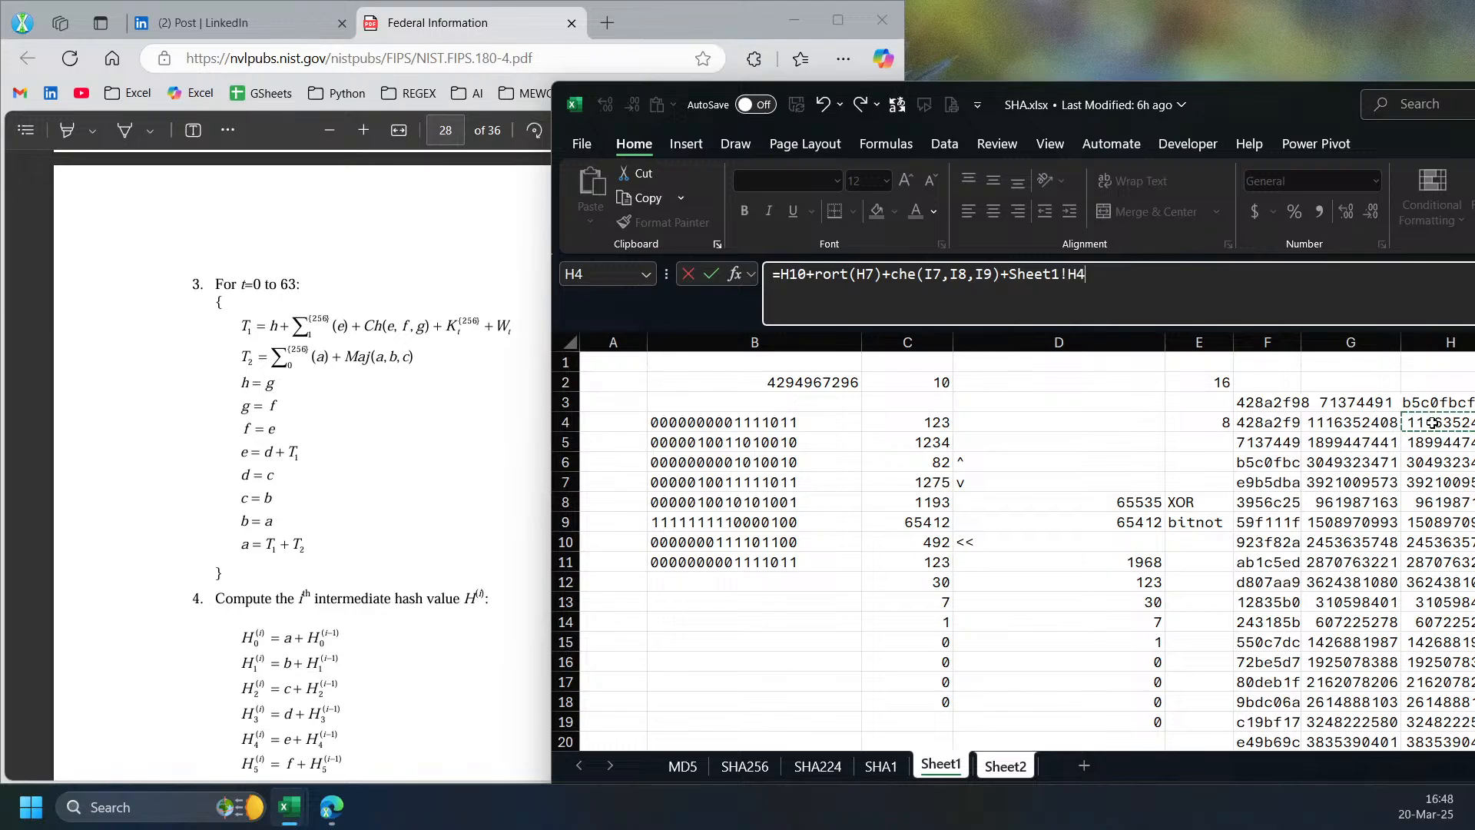
pyautogui.write('+')
pyautogui.click(1004, 766)
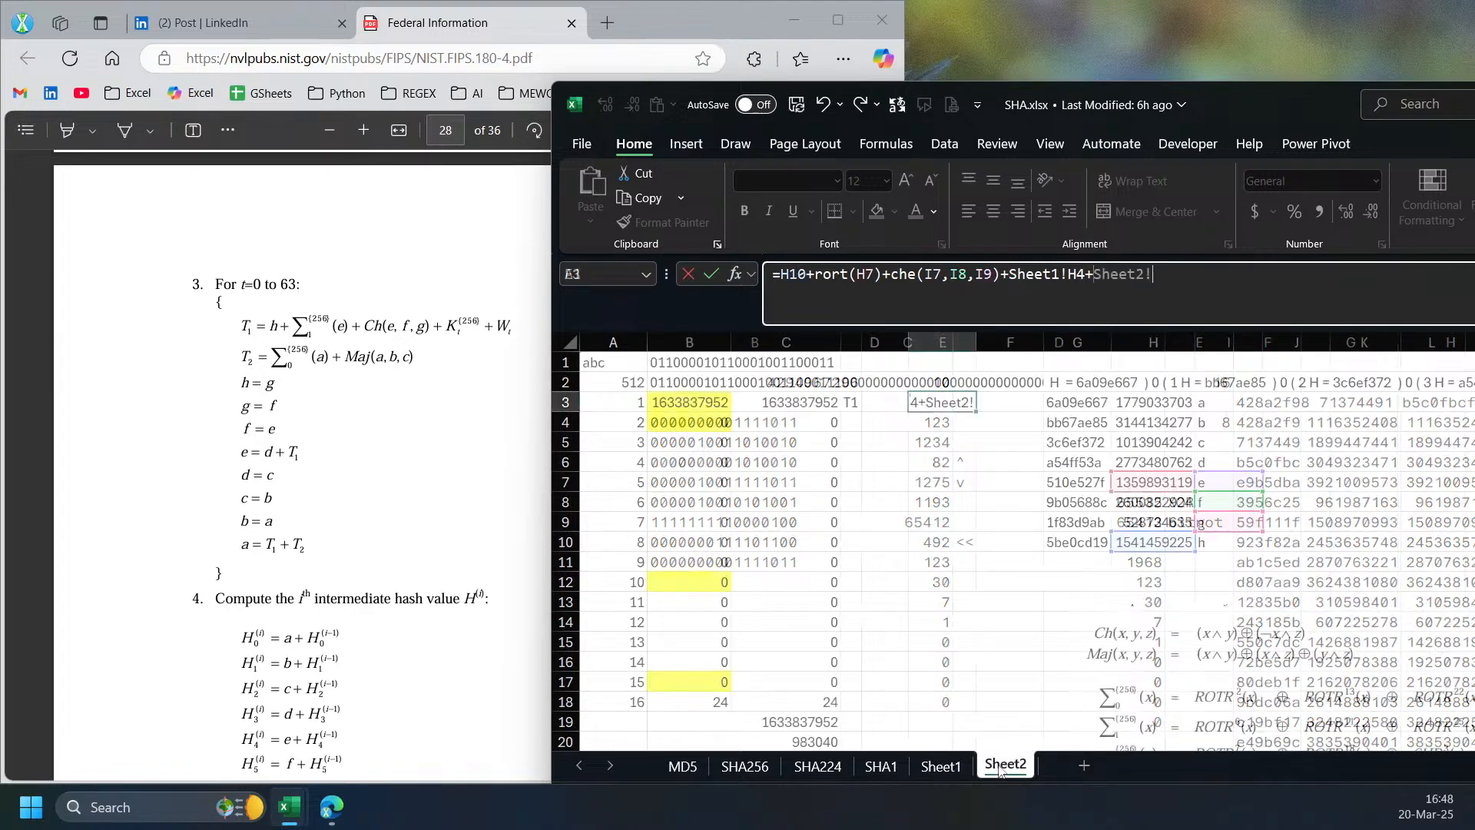
pyautogui.click(805, 406)
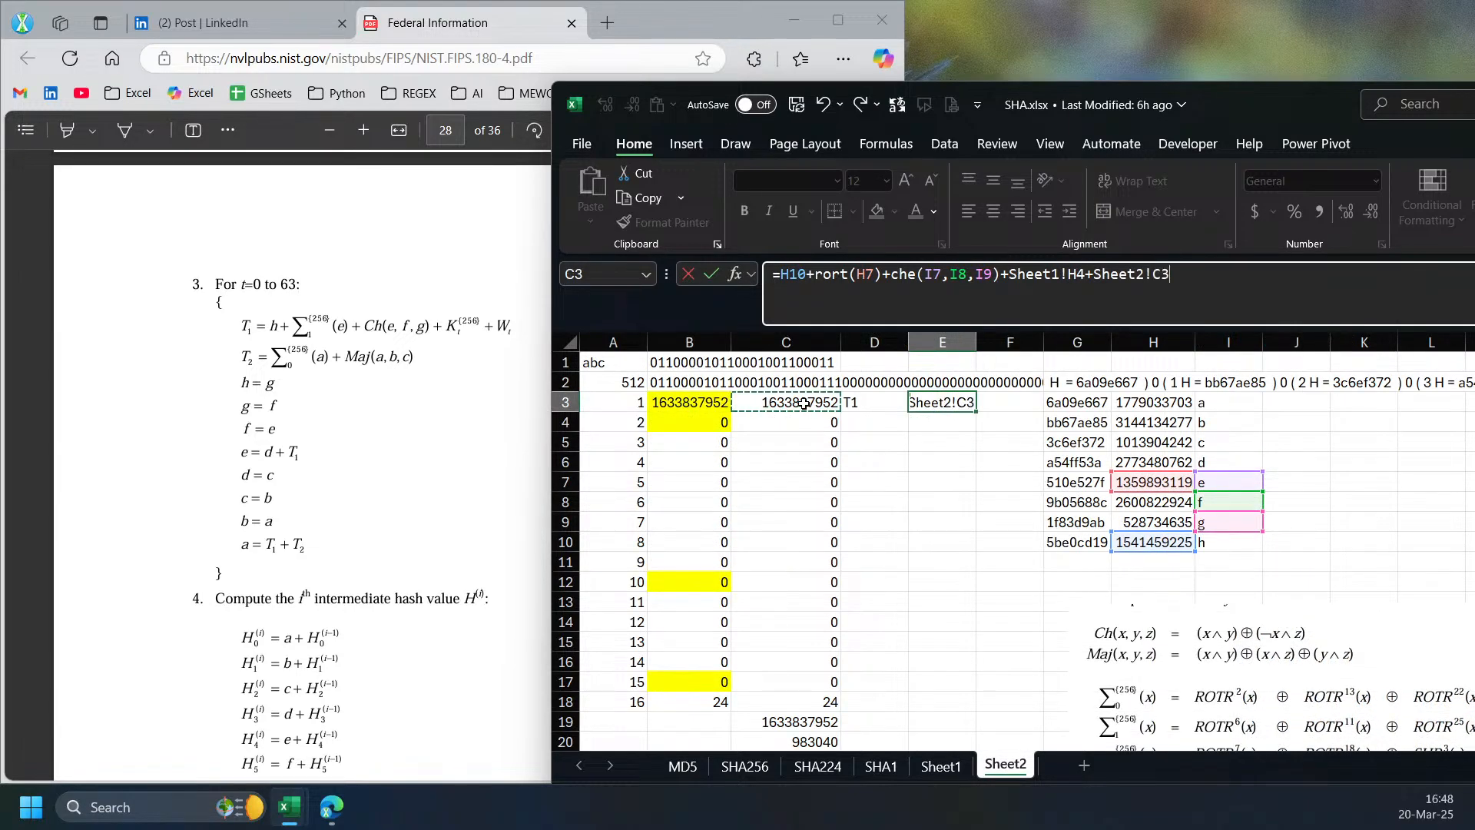
# - Remove the leading equals sign from E3 so the T1 expression is stored as plain text
pyautogui.write(')')
pyautogui.press('Return')
pyautogui.press('Return')
pyautogui.press('End')
pyautogui.press('BackSpace')
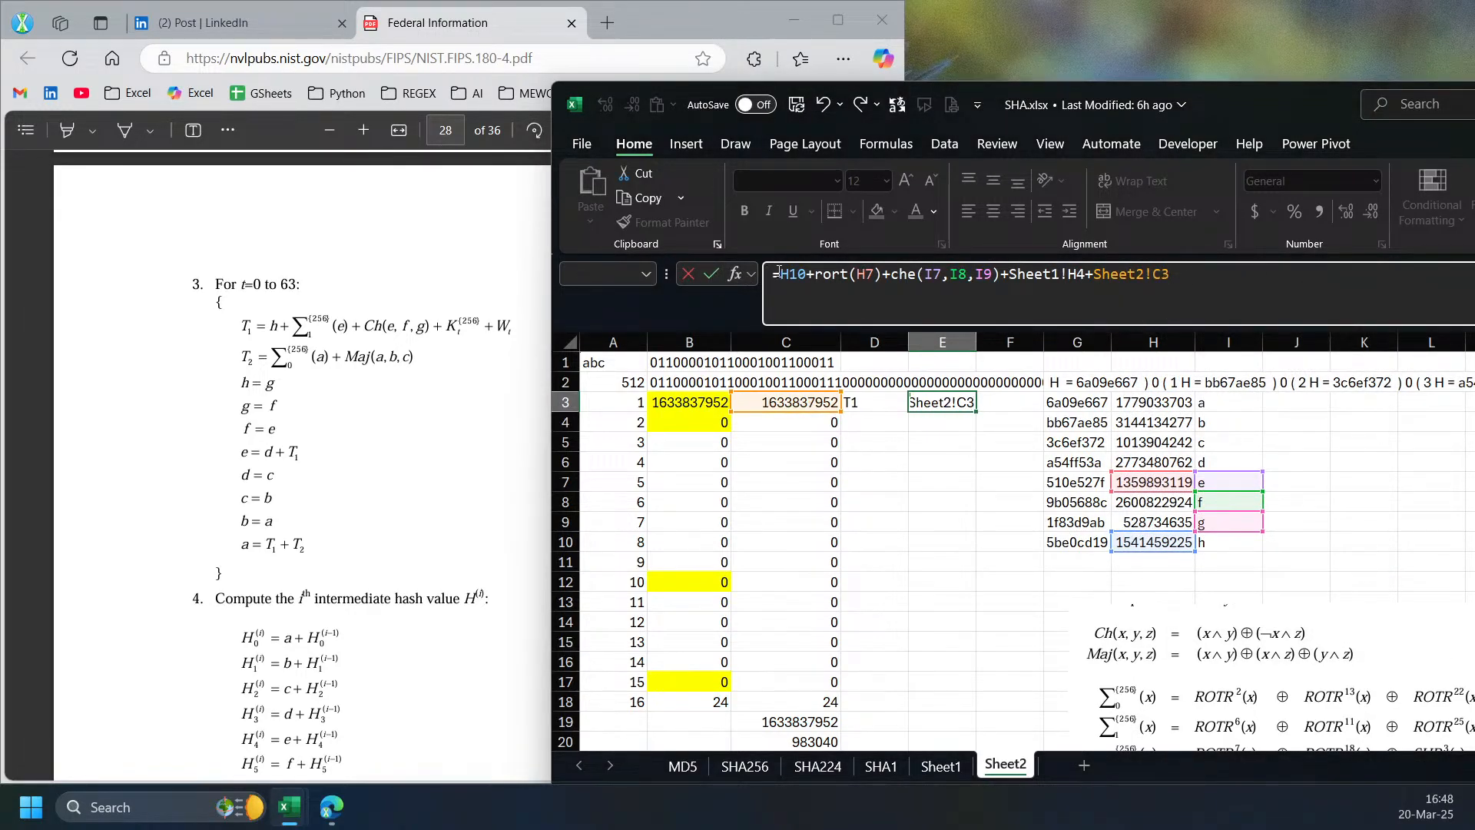
pyautogui.press('BackSpace')
pyautogui.hotkey('ctrl', 'Return')
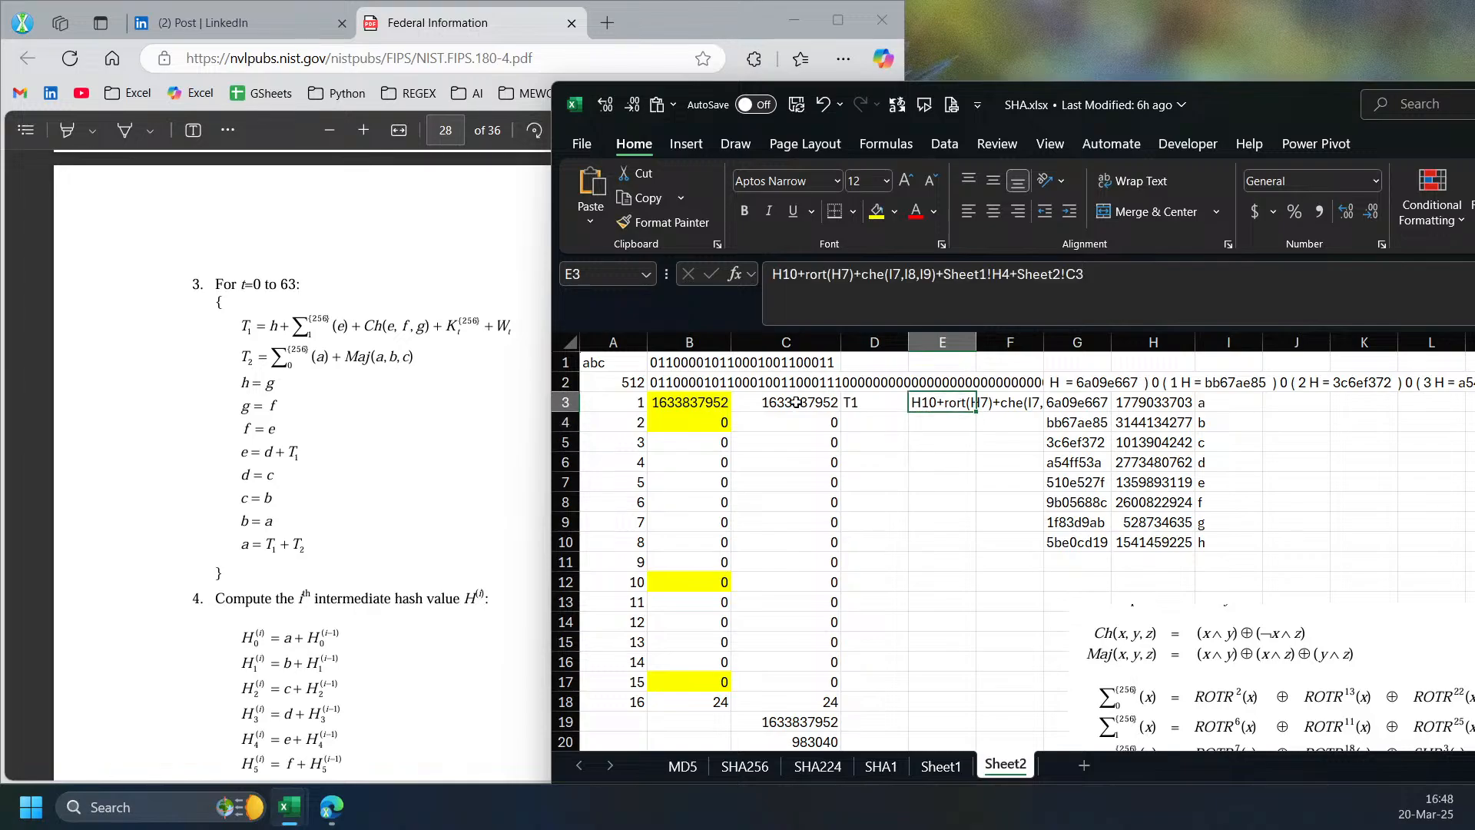
# - Enter t1+t2 in J3 as the new value for working variable a, following step 3 of the PDF
pyautogui.click(256, 359)
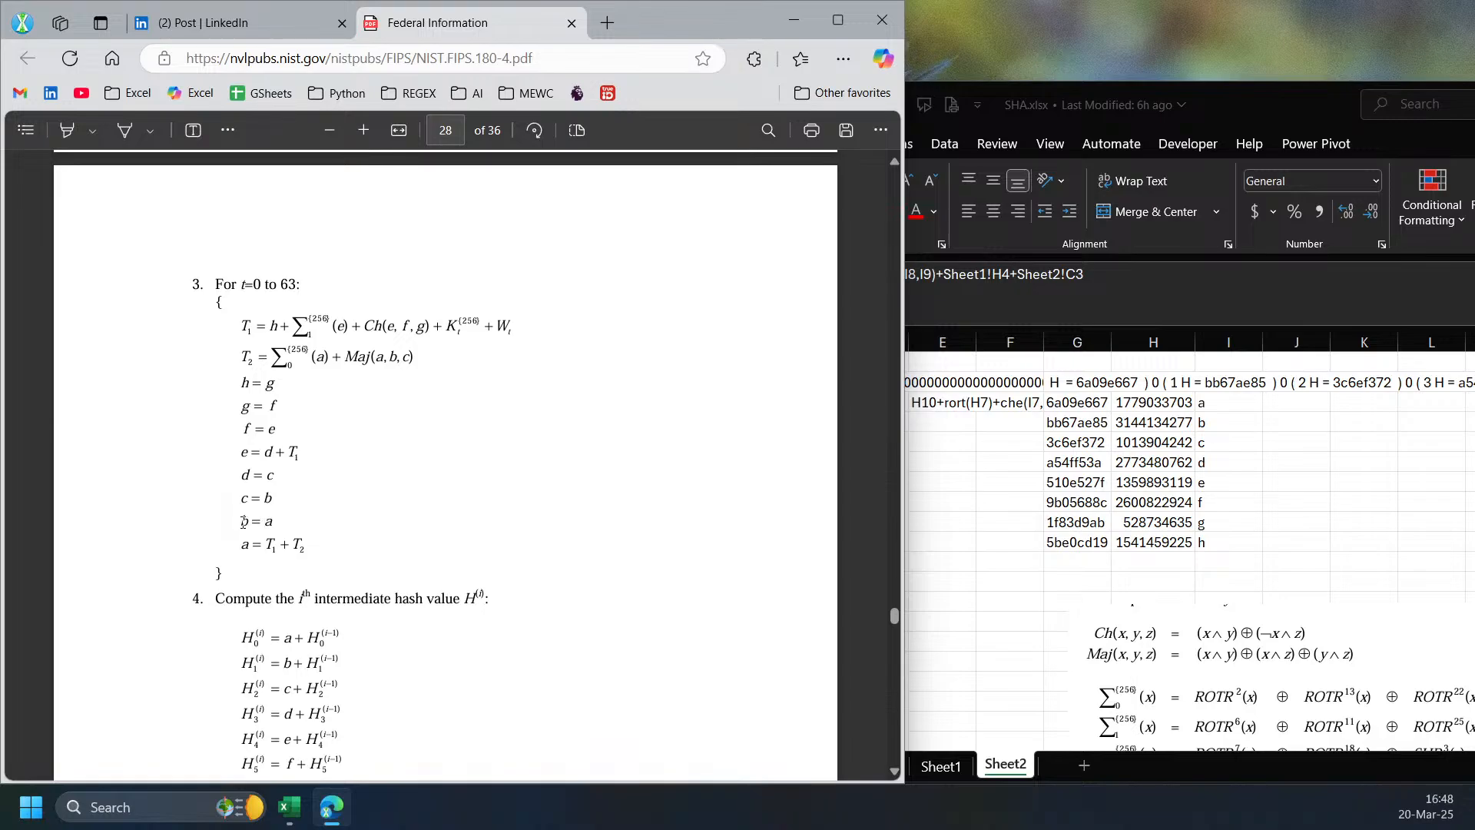
pyautogui.click(954, 462)
pyautogui.click(931, 427)
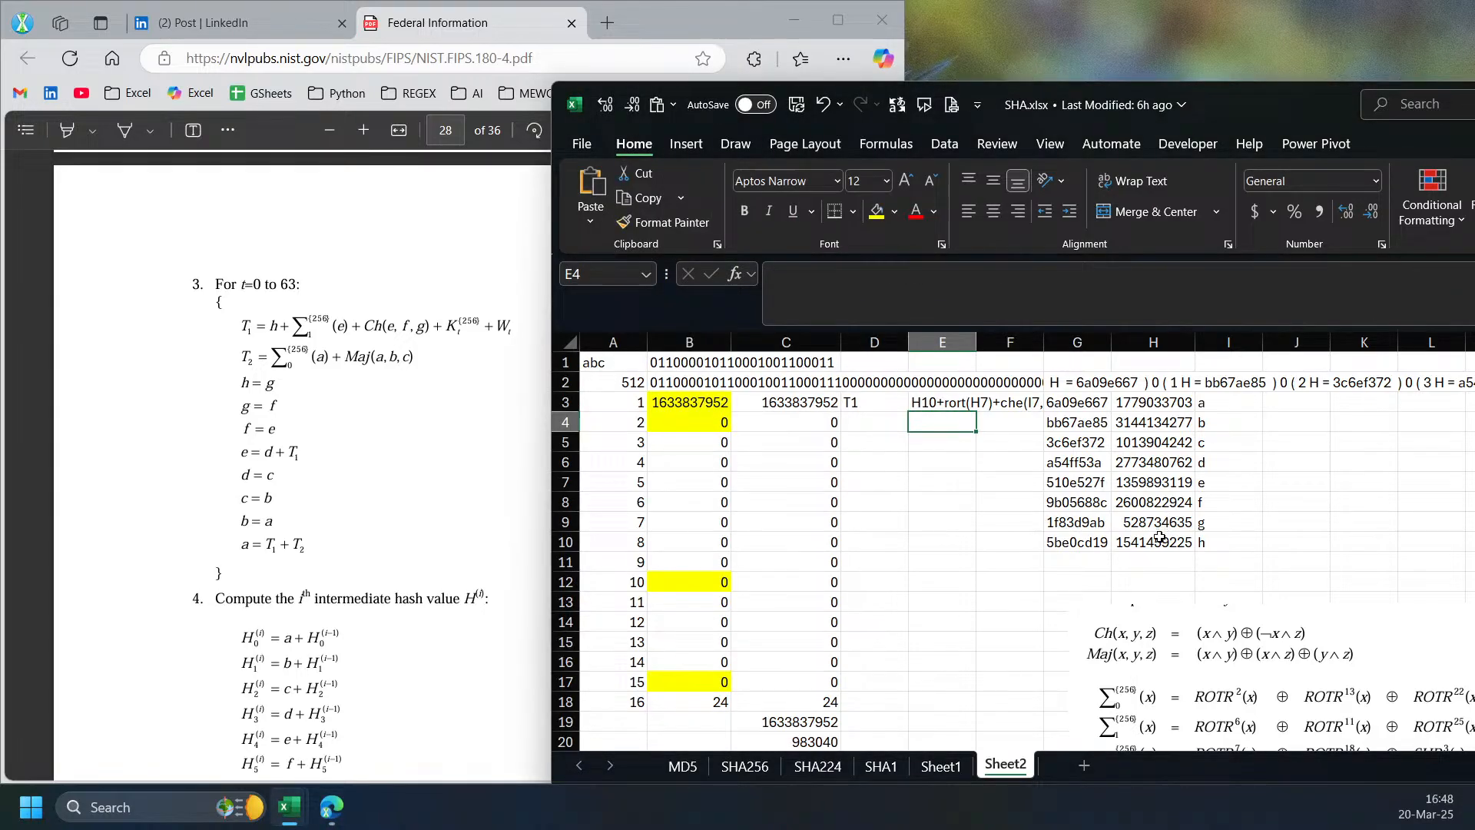
pyautogui.click(1285, 403)
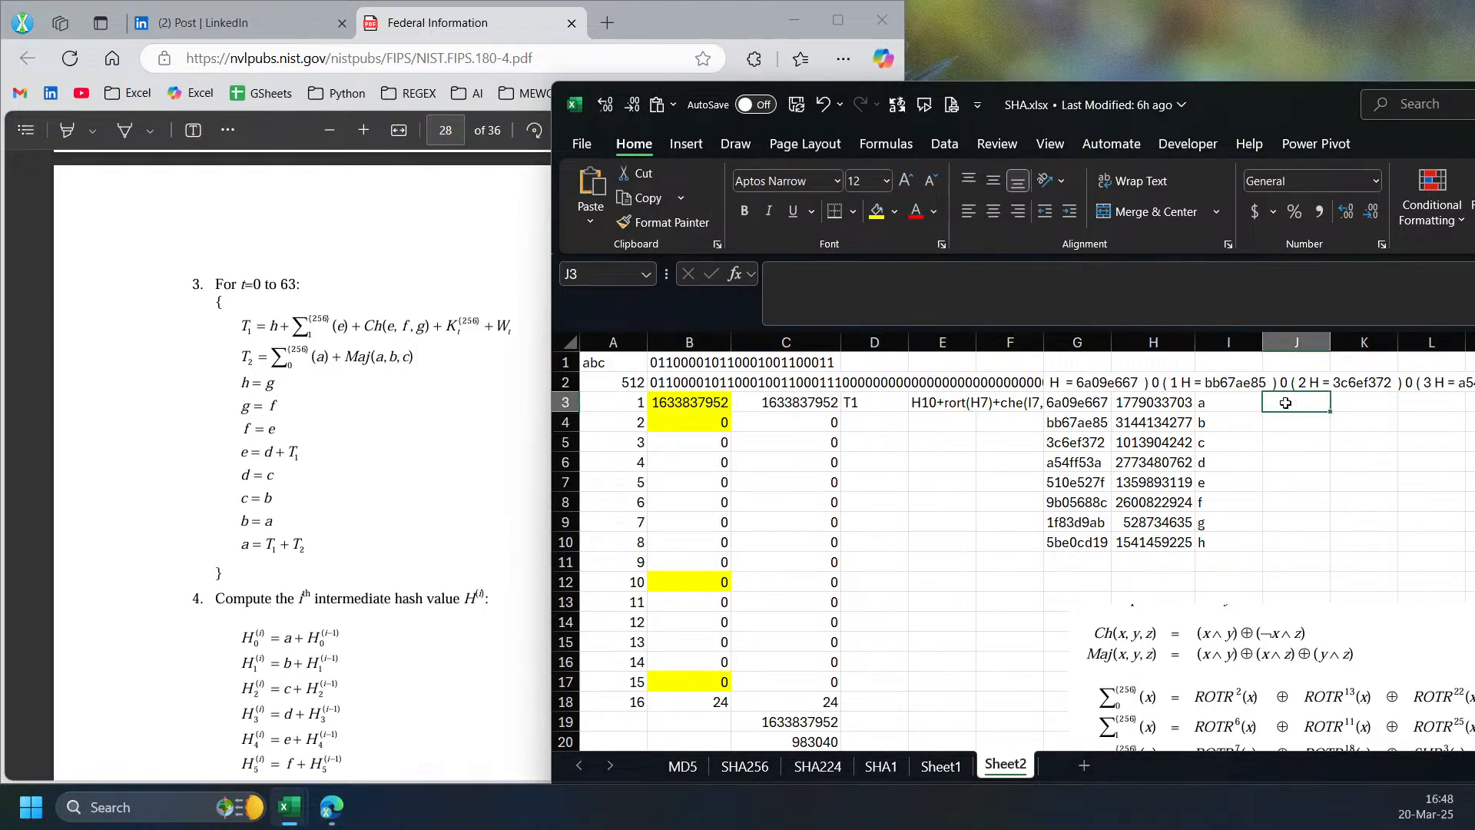
pyautogui.write('t1+')
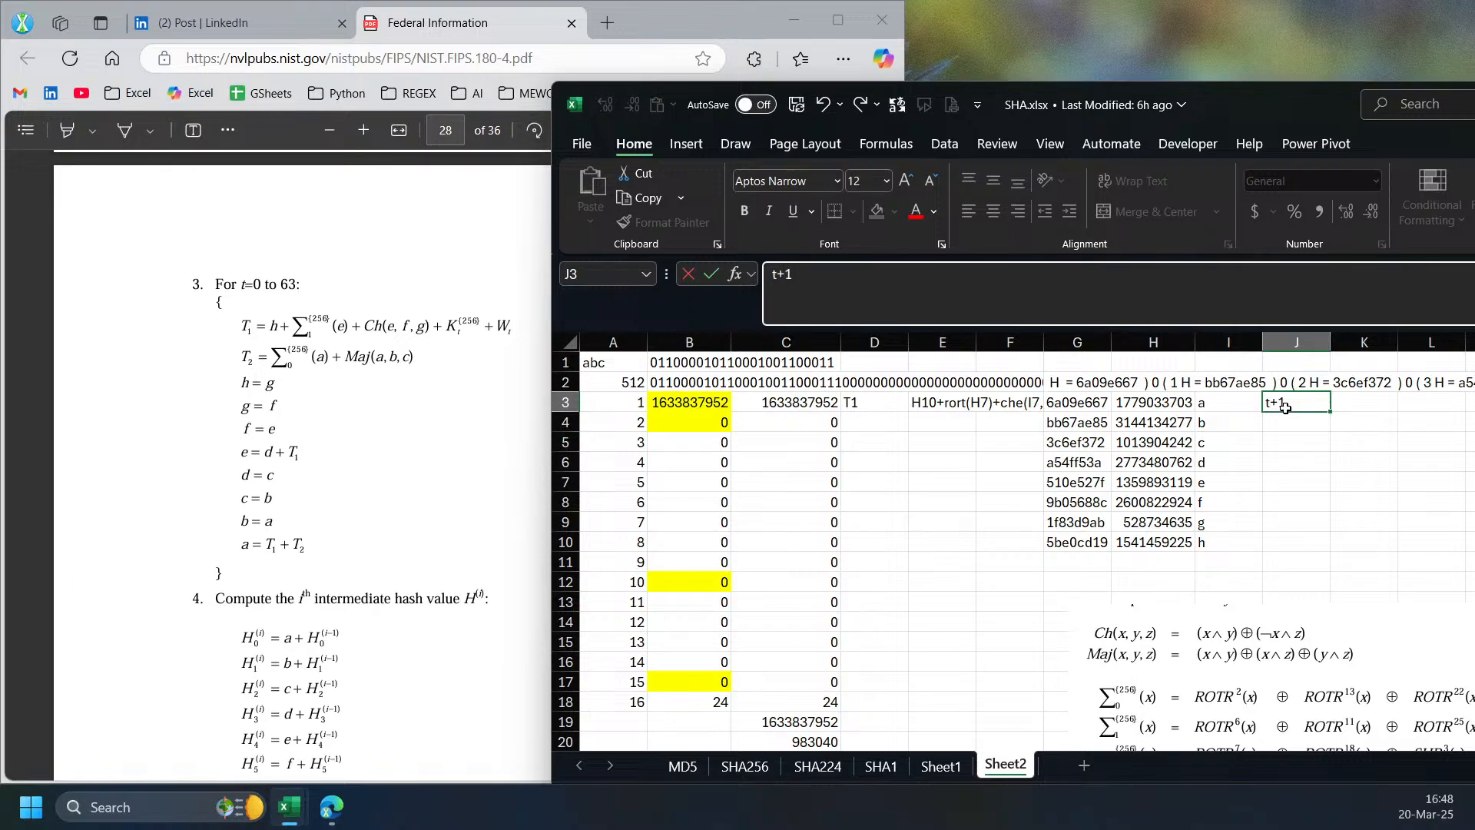
pyautogui.write('t2')
pyautogui.press('Return')
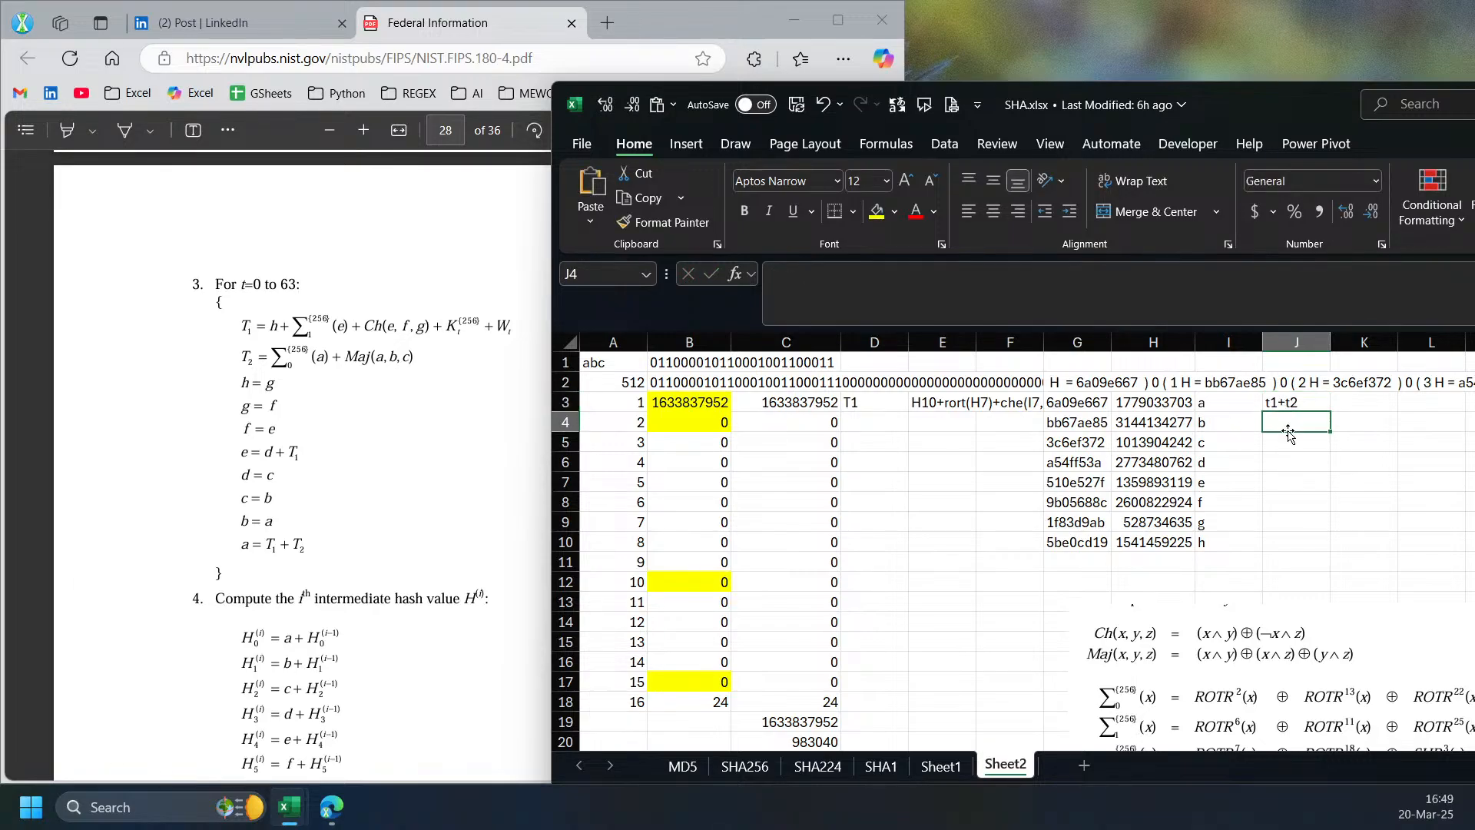
# - Fill J4:J6 with the shifted working variables by referencing I3, I4 and I5 respectively
pyautogui.write('=')
pyautogui.click(1211, 400)
pyautogui.press('Return')
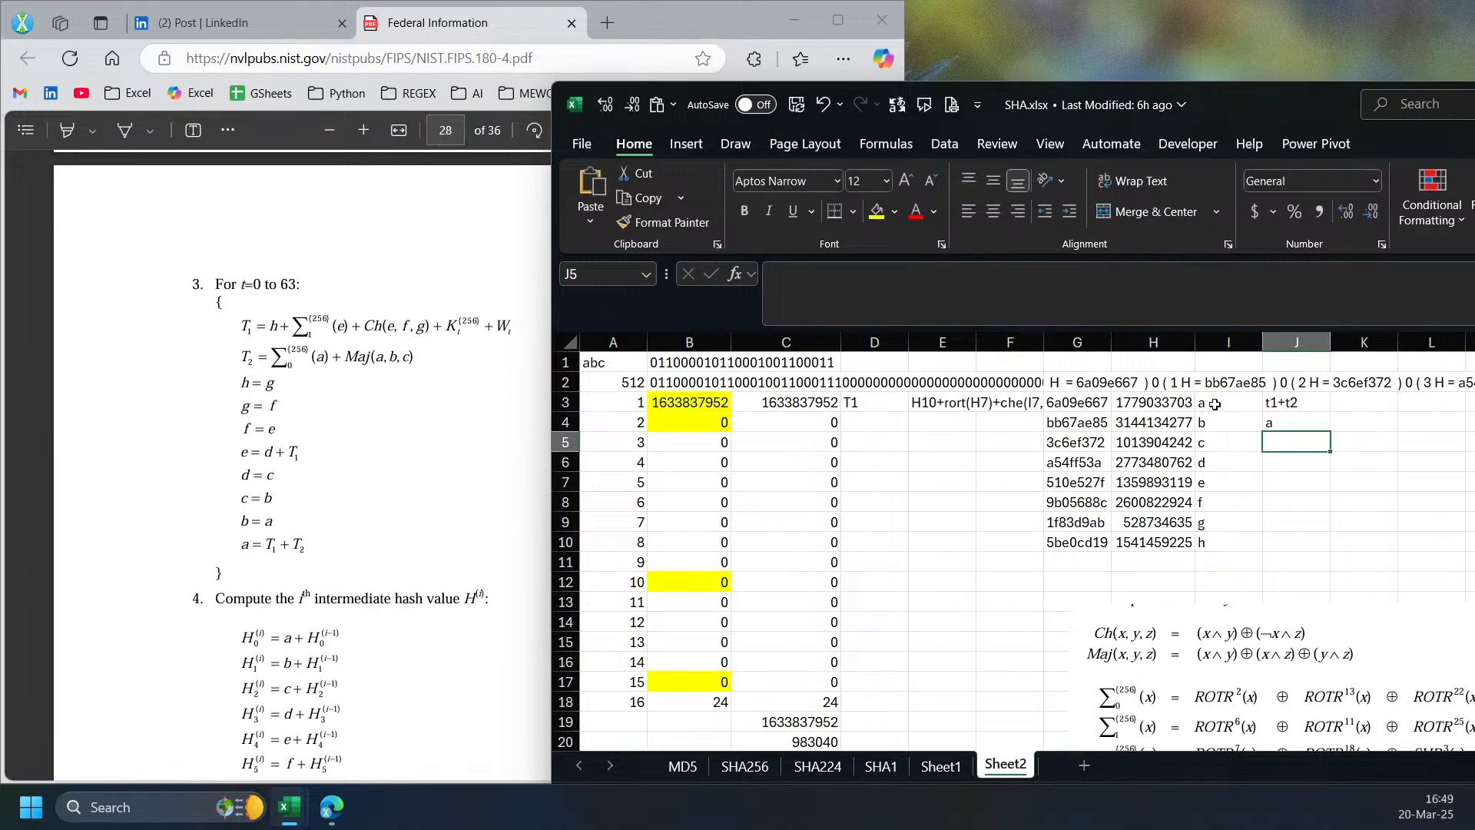
pyautogui.write('=')
pyautogui.click(1212, 423)
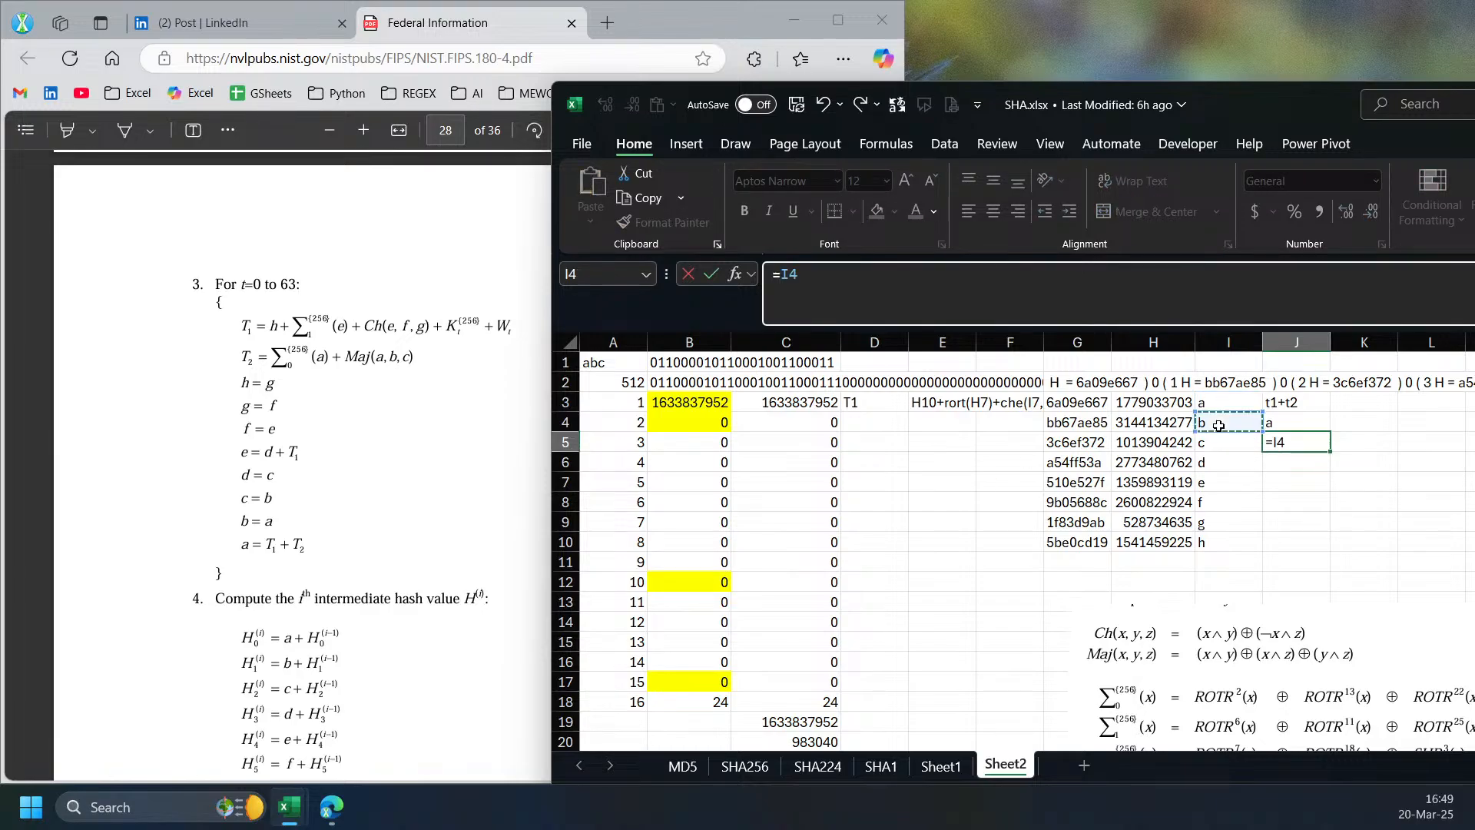
pyautogui.press('Return')
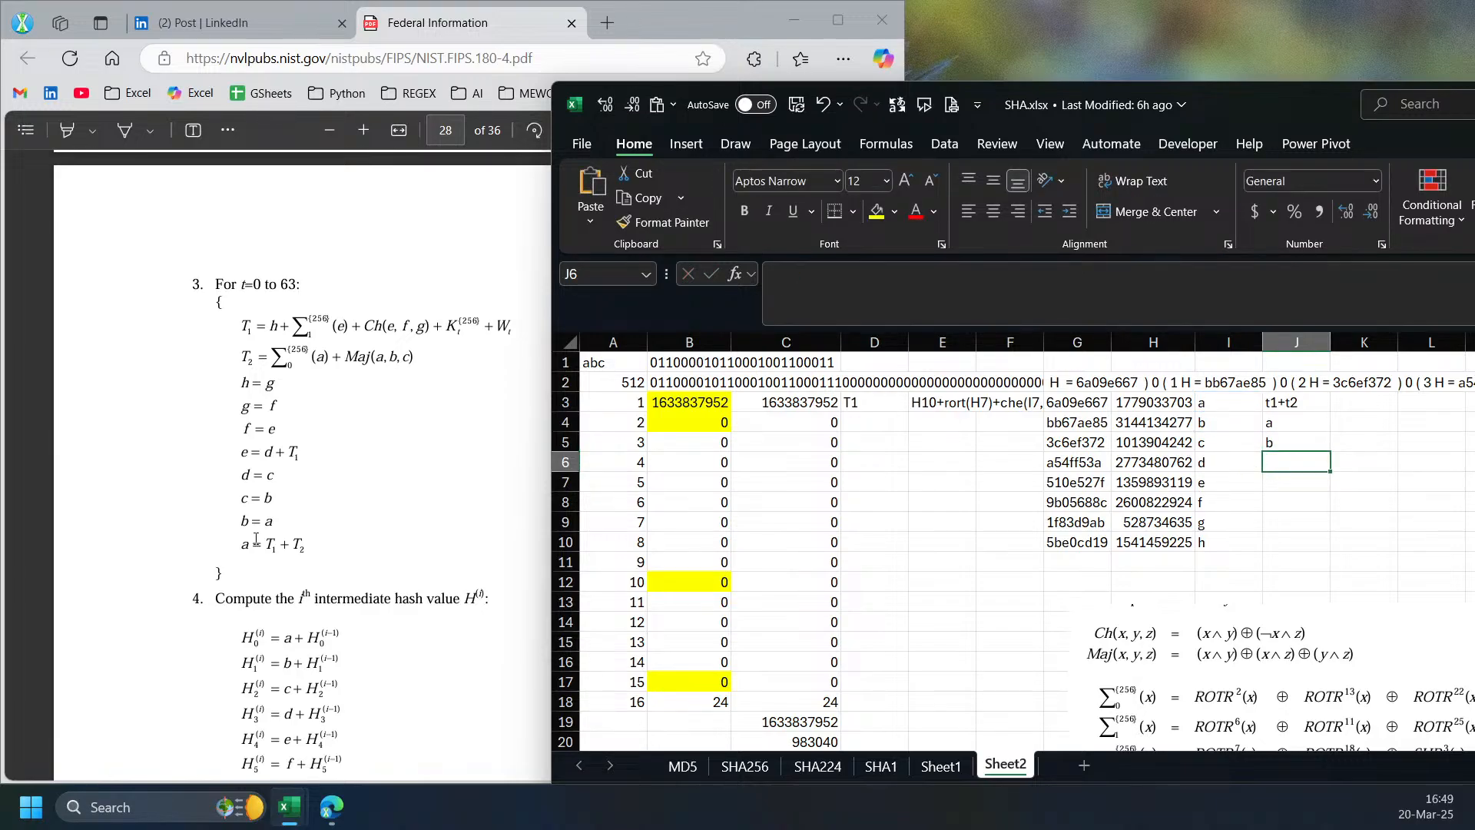
pyautogui.write('=')
pyautogui.click(1213, 446)
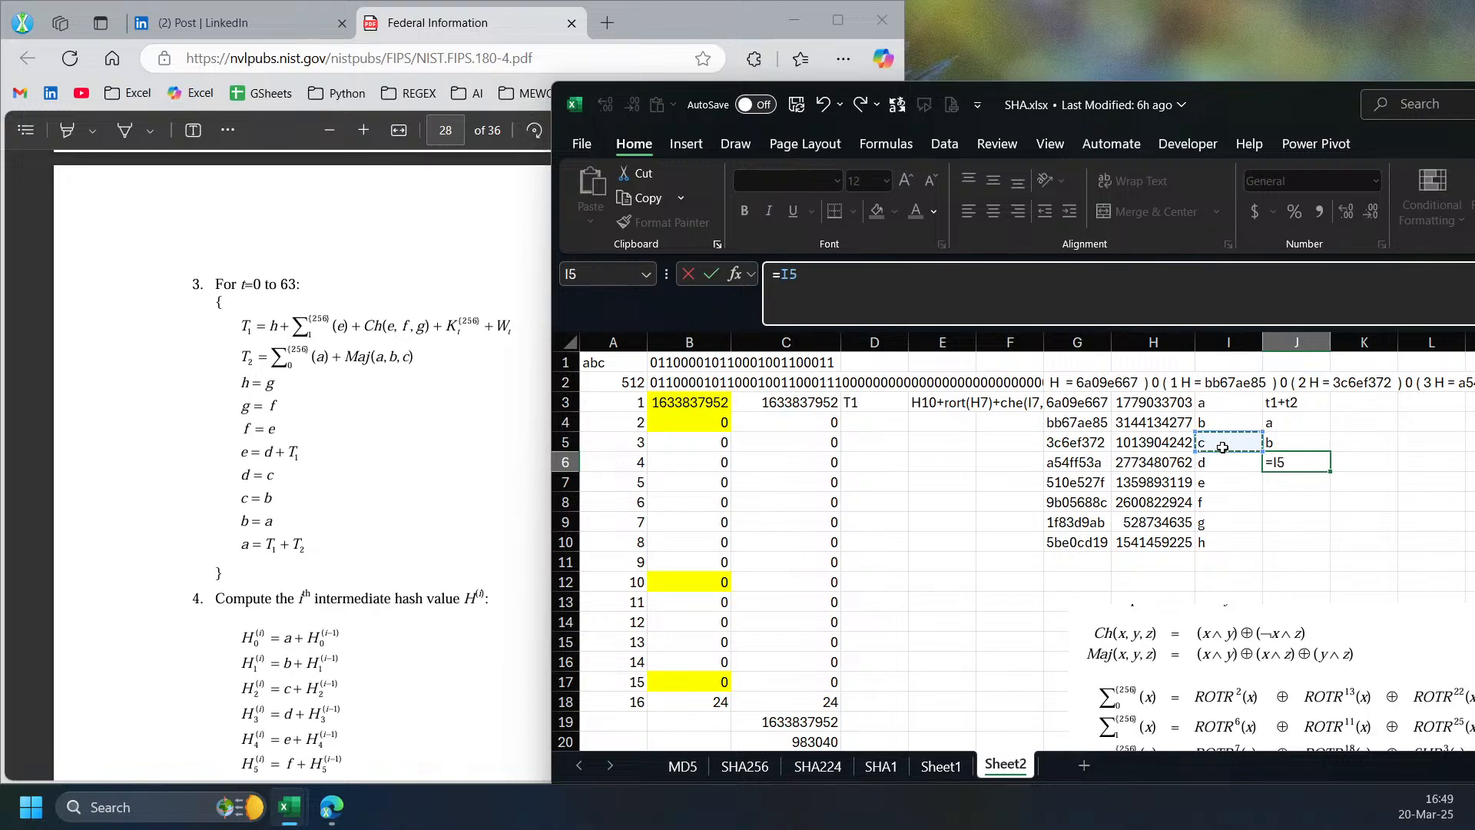
pyautogui.press('Return')
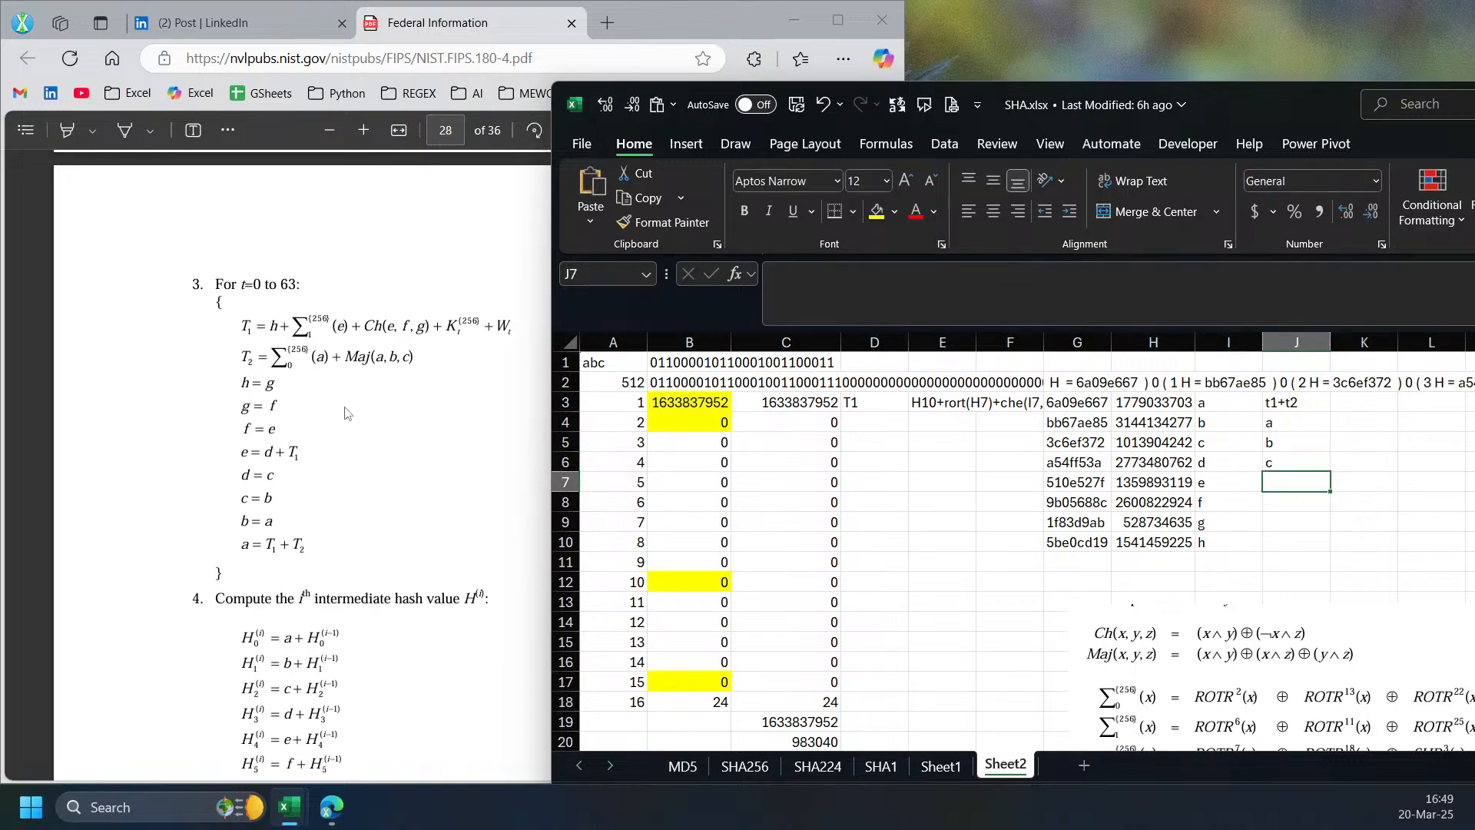
# - Enter =I6&"+t1" in J7 as the new value for working variable e
pyautogui.write('=')
pyautogui.click(1216, 461)
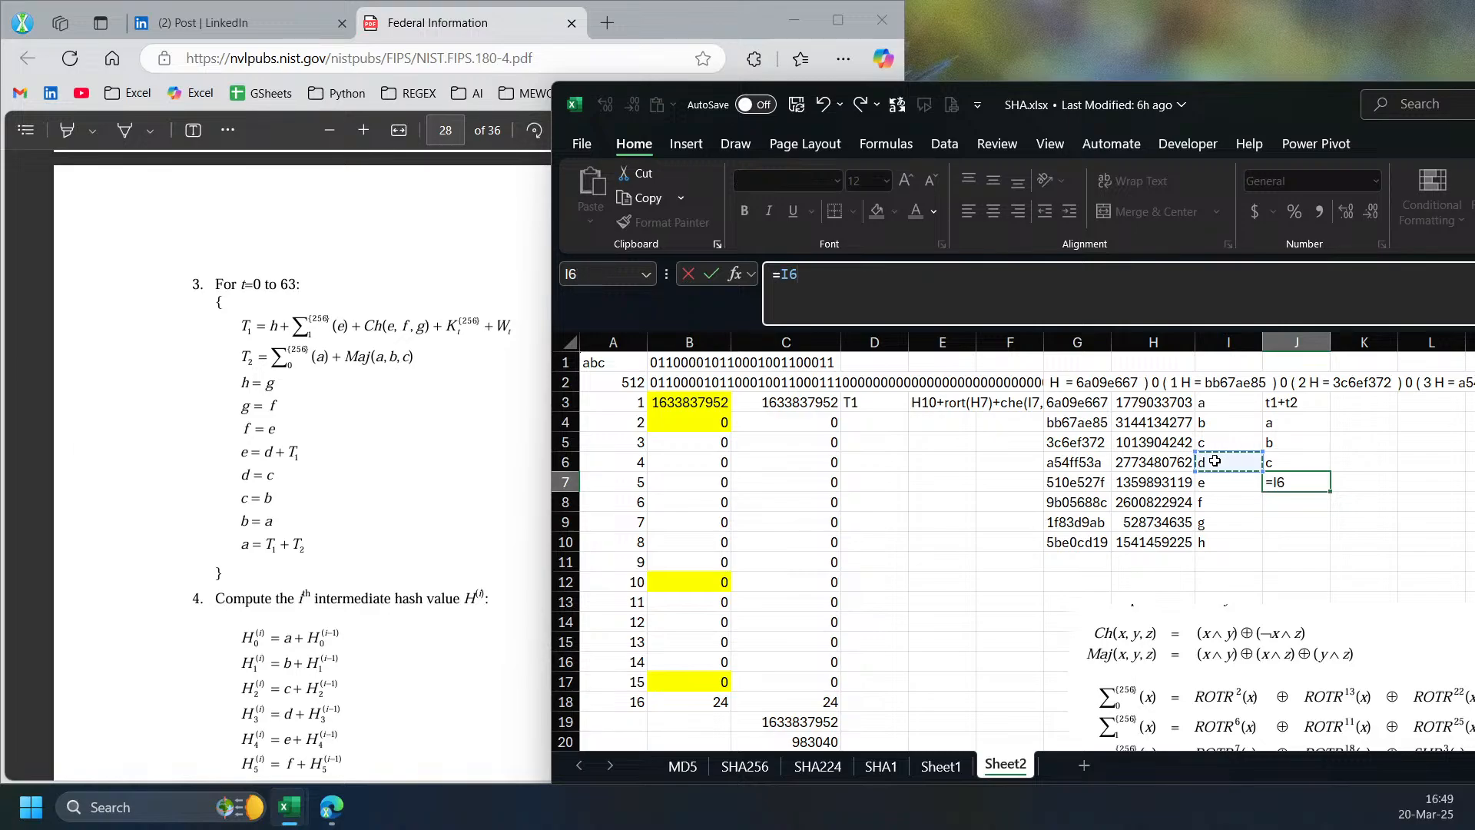
pyautogui.write('&')
pyautogui.press('Return')
pyautogui.press('Escape')
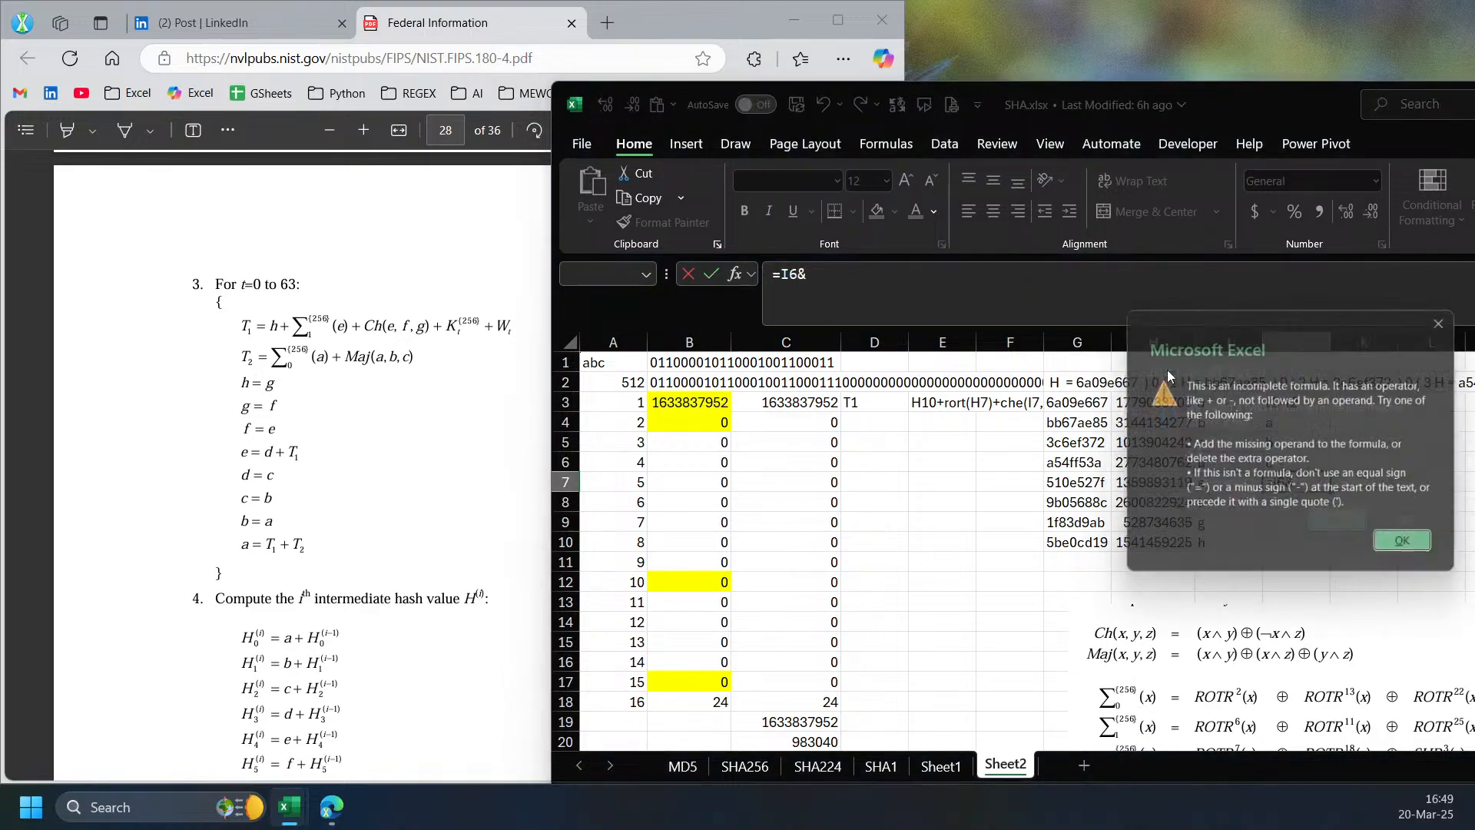
pyautogui.press('Escape')
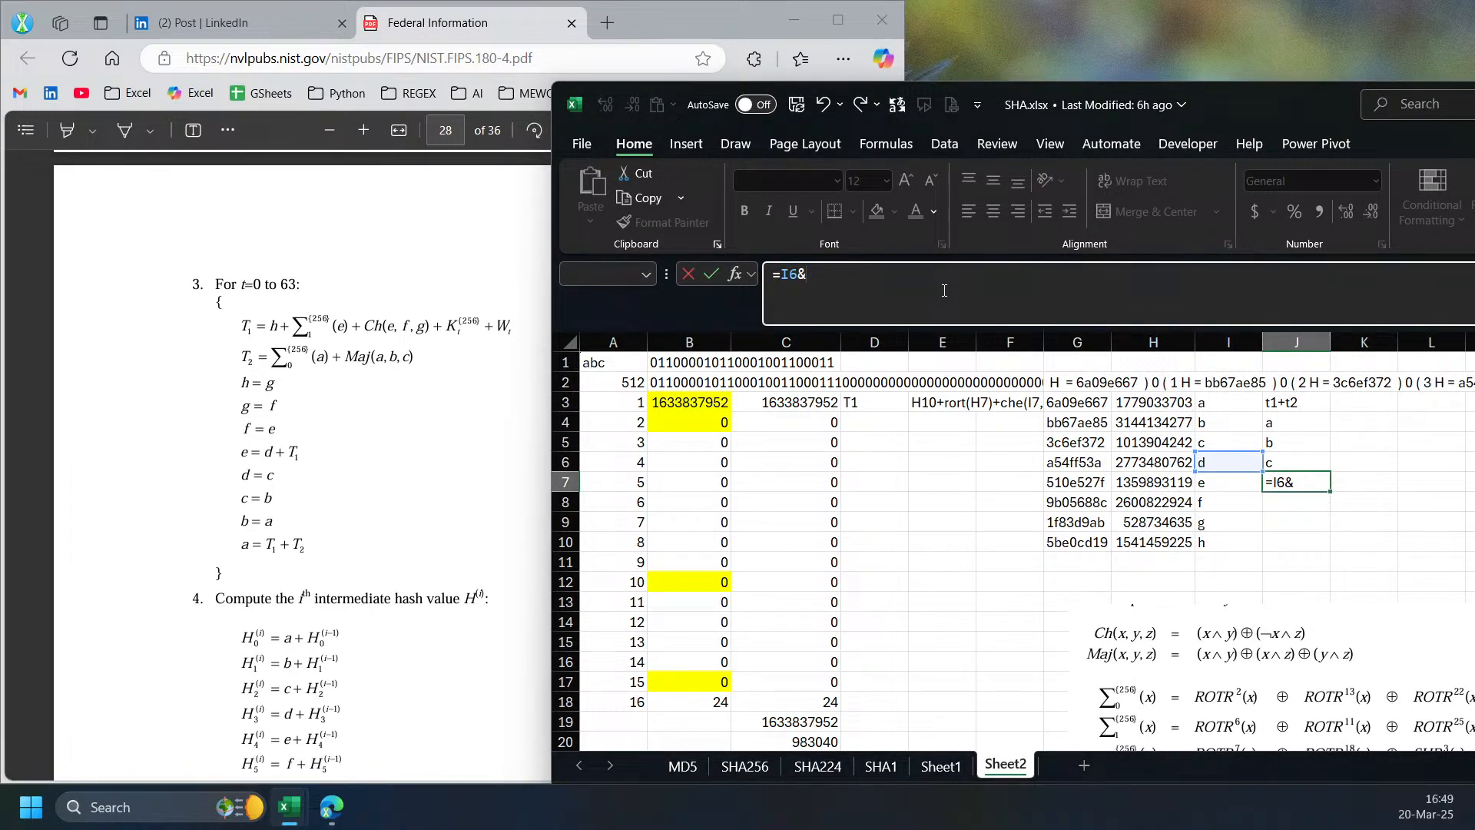
pyautogui.write('"+"T1=')
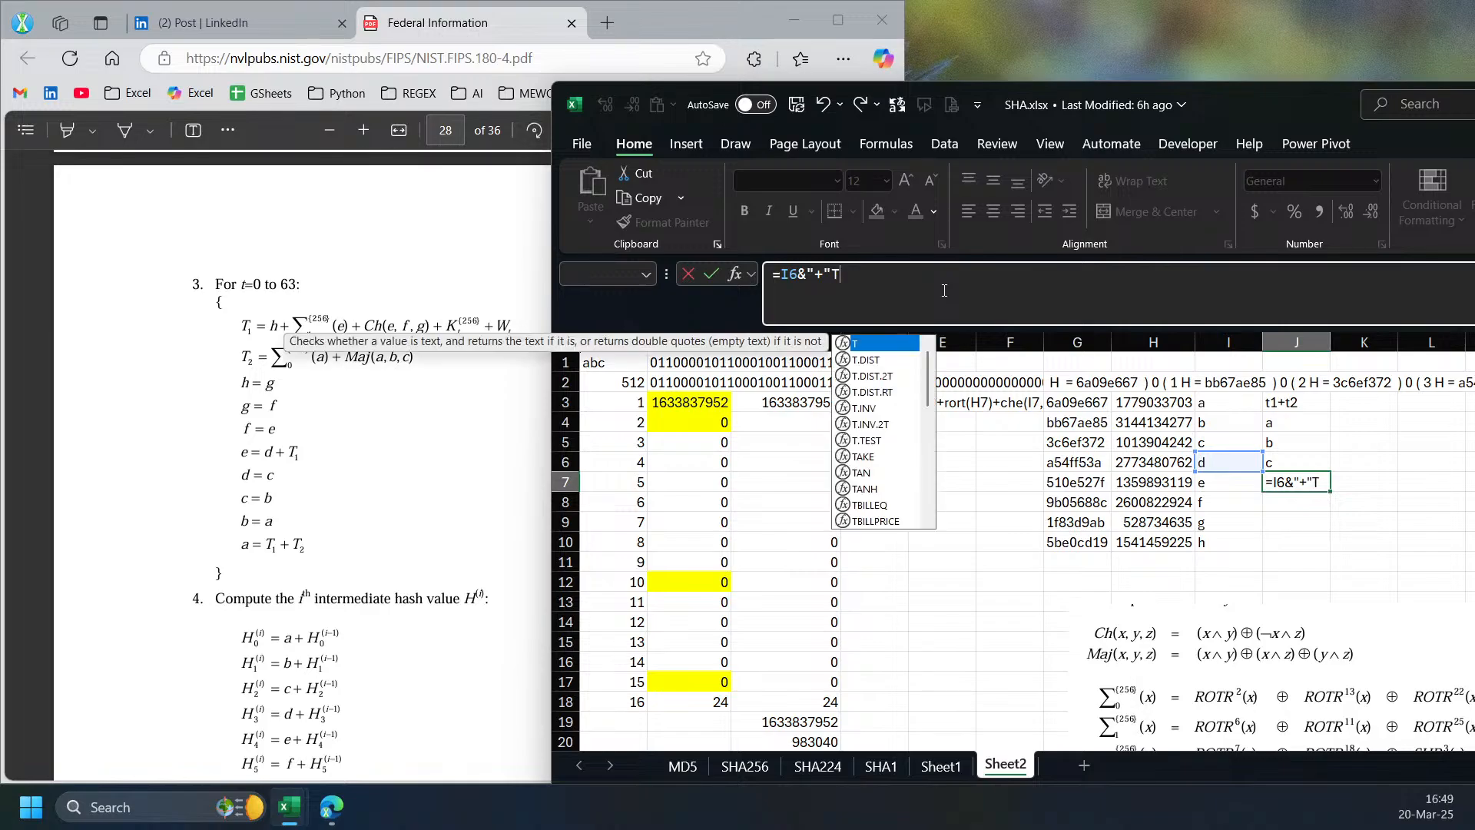
pyautogui.press('BackSpace')
pyautogui.press('BackSpace')
pyautogui.press('BackSpace')
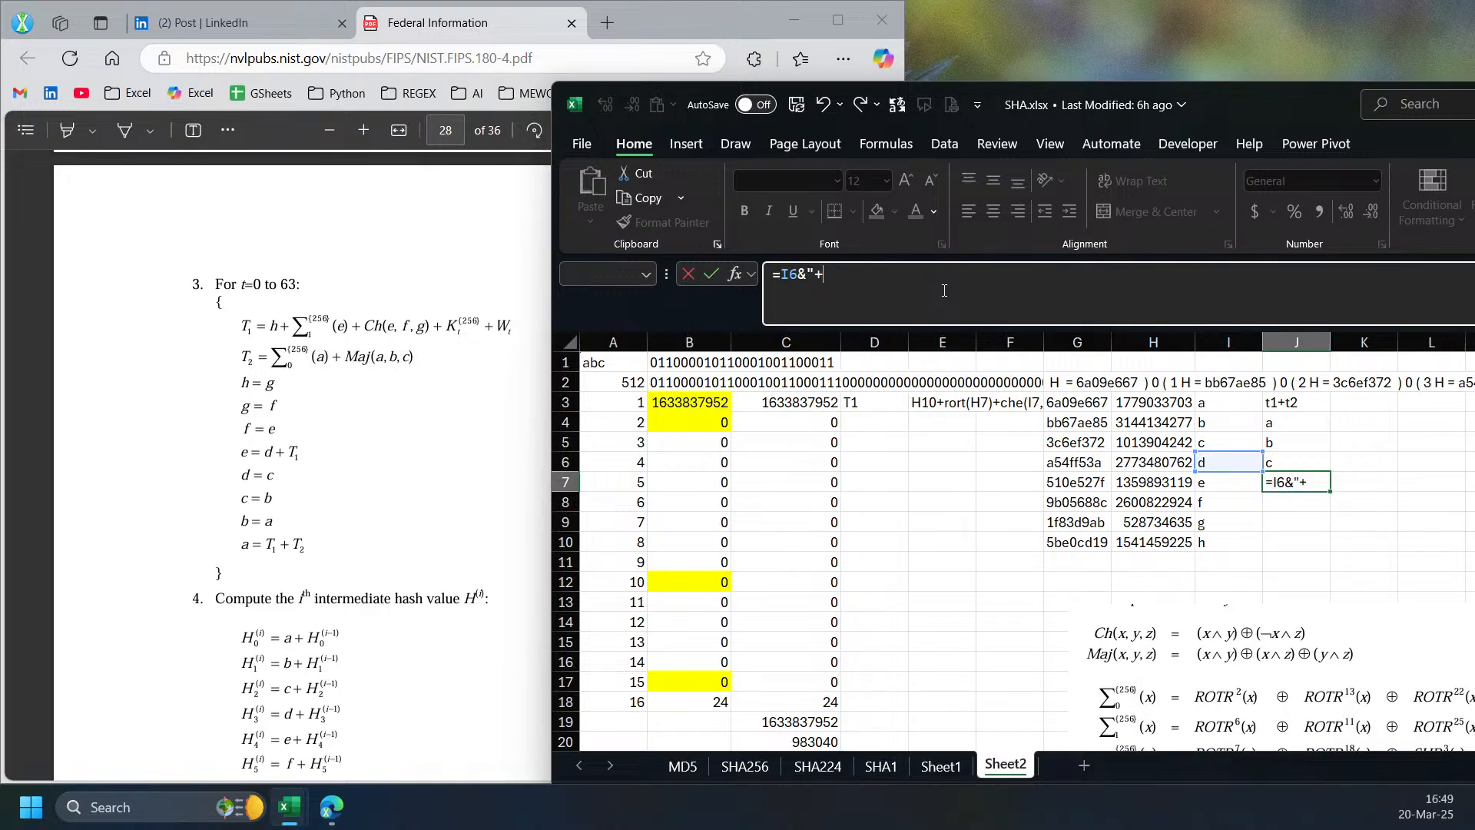
pyautogui.press('Return')
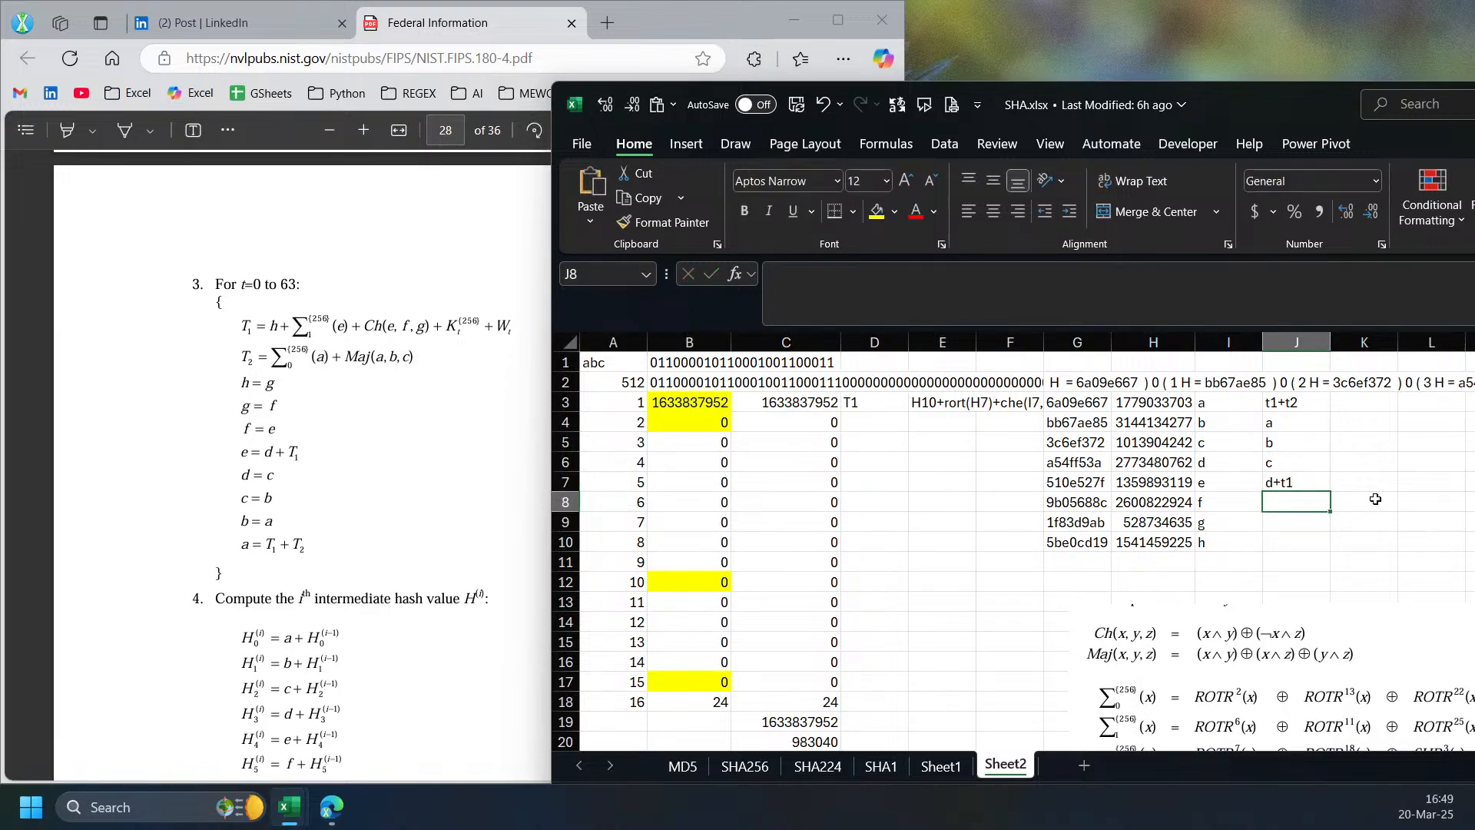
pyautogui.click(945, 401)
pyautogui.click(1298, 483)
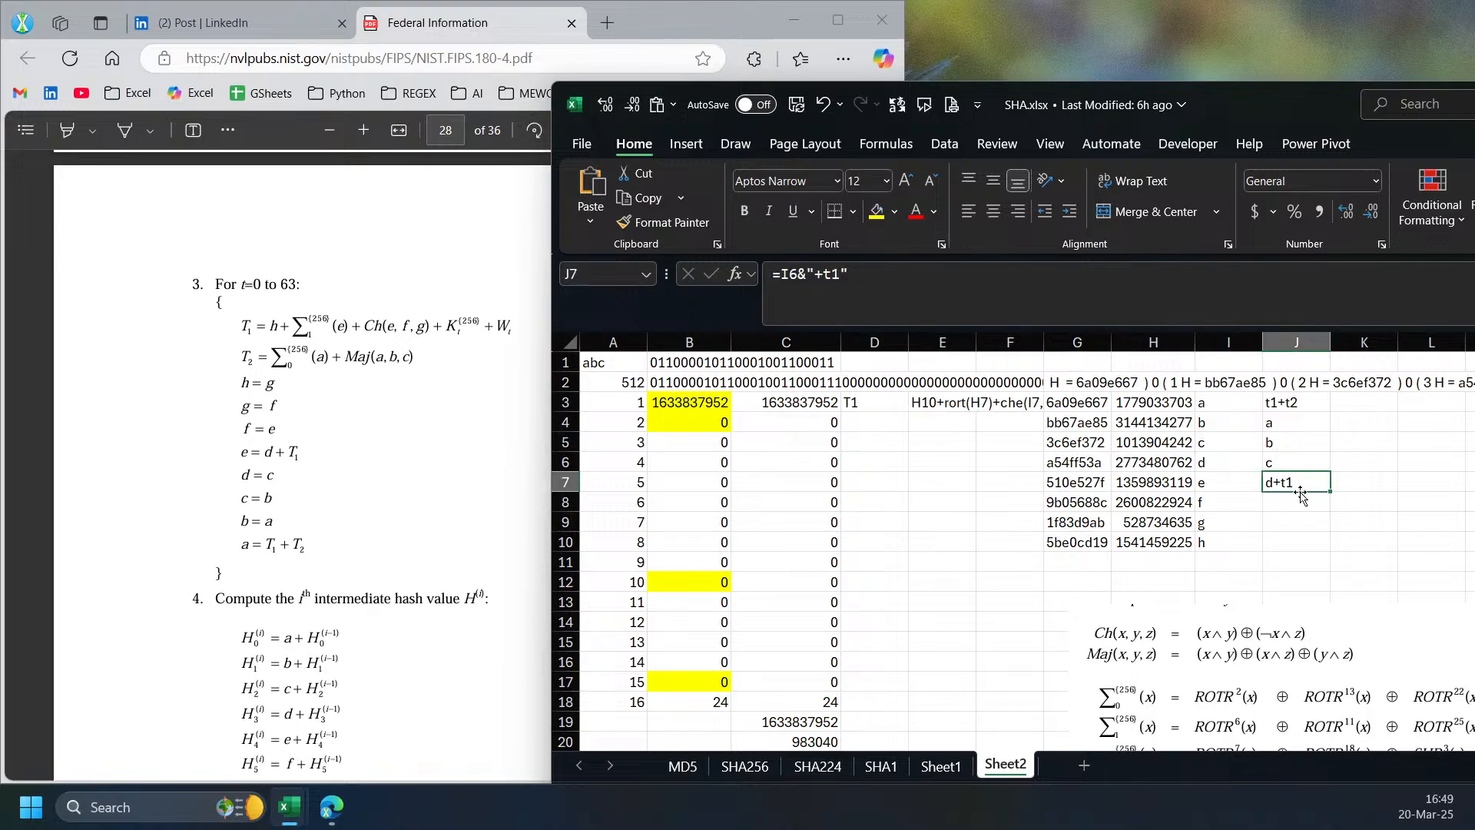
# - Fill J8:J10 with the shifted working variables e, f and g by referencing I7, I8 and I9 respectively
pyautogui.click(1231, 501)
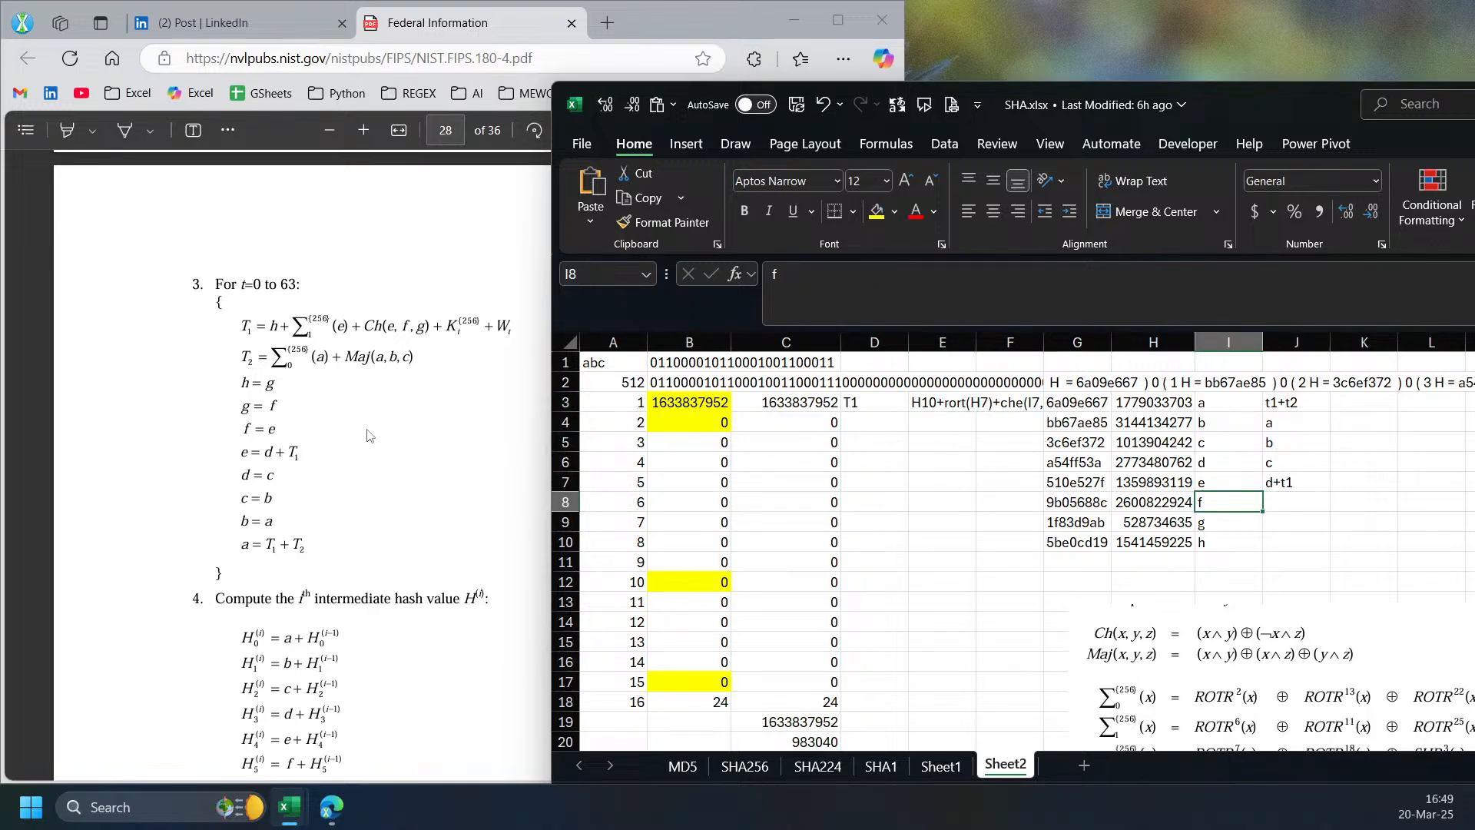
pyautogui.press('Right')
pyautogui.write('=')
pyautogui.press('Left')
pyautogui.press('Up')
pyautogui.press('Return')
pyautogui.write('=')
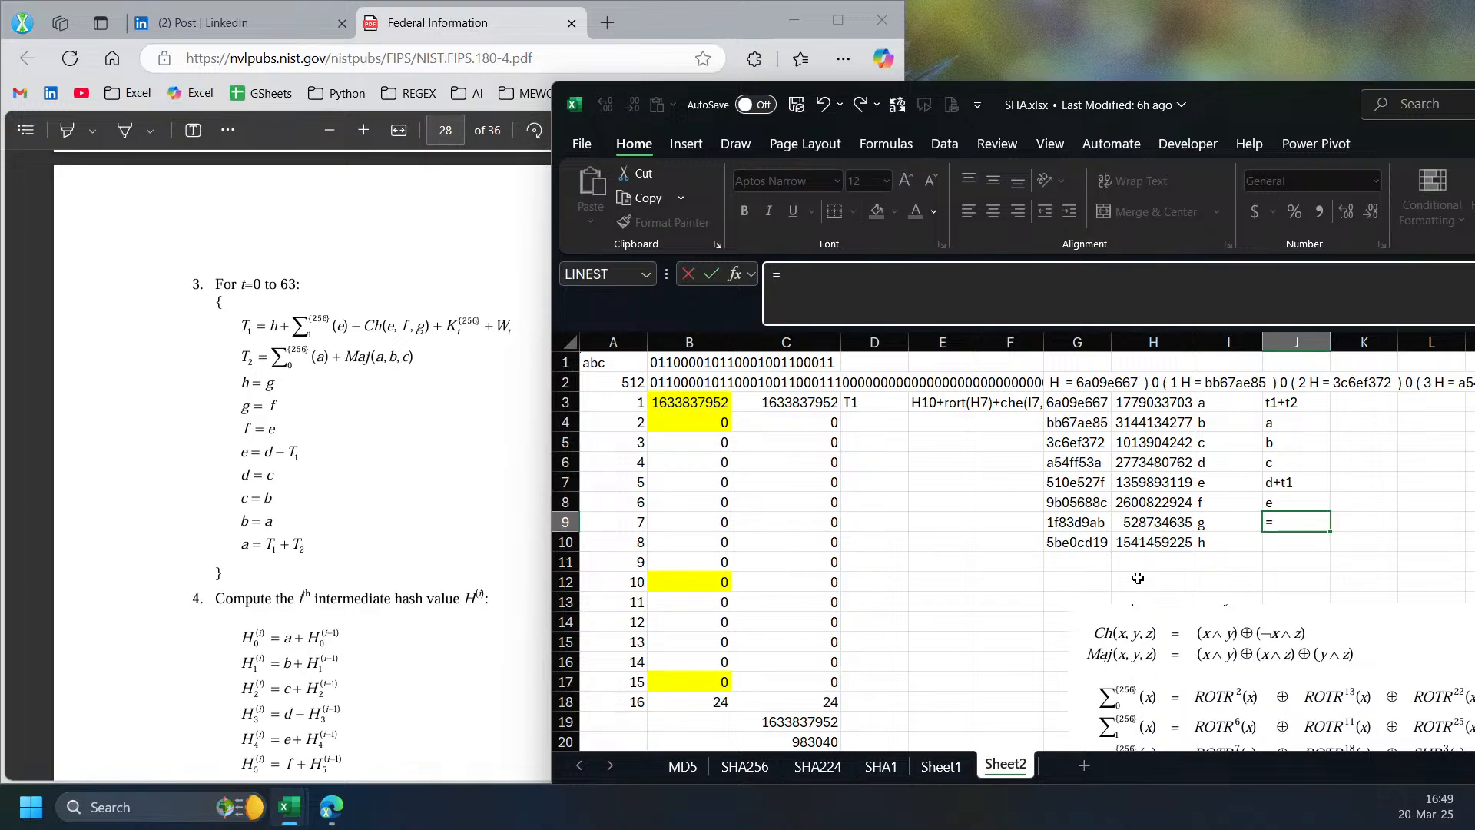
pyautogui.press('Left')
pyautogui.press('Up')
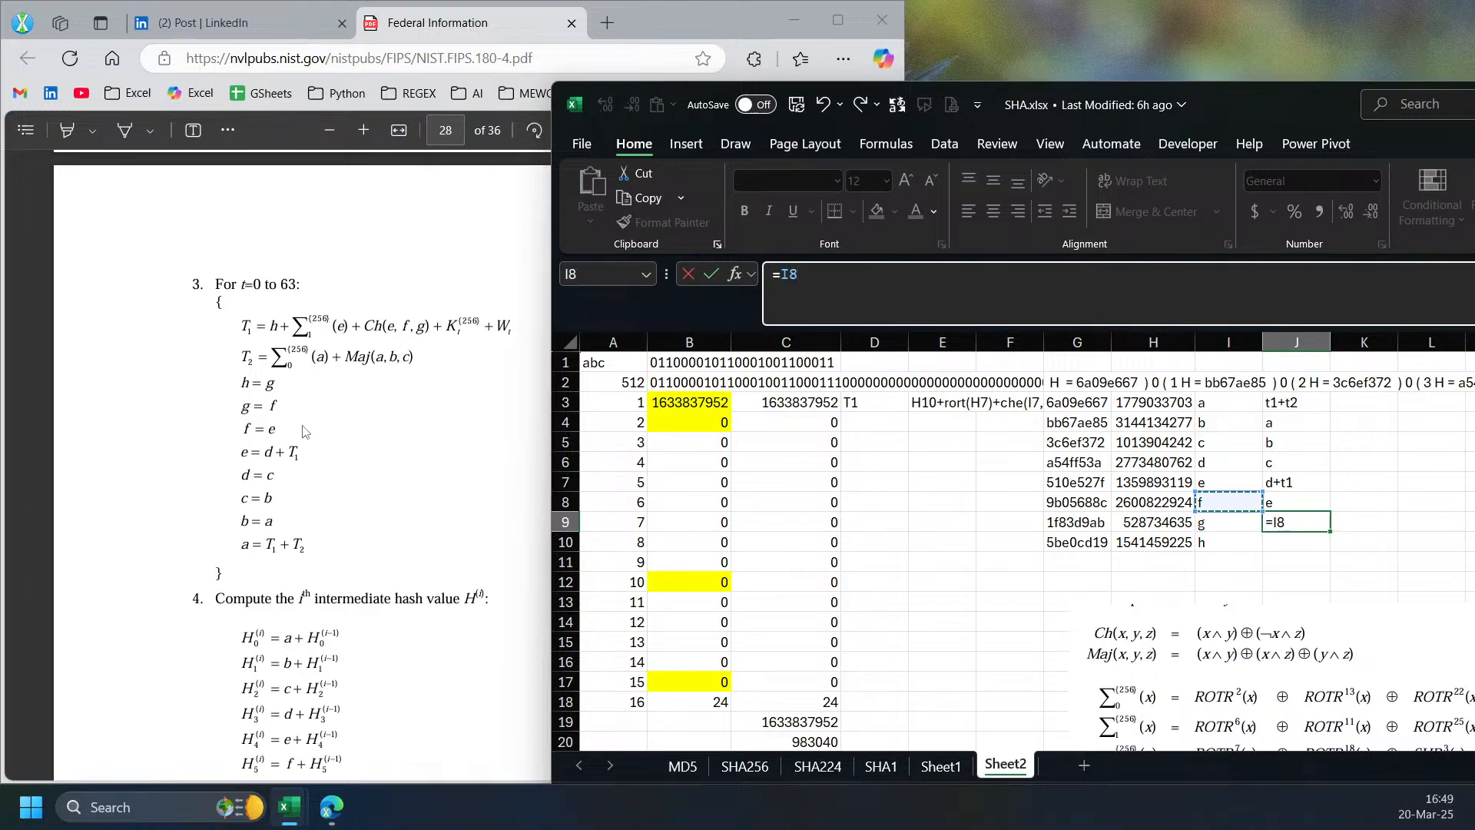
pyautogui.press('Return')
pyautogui.write('=')
pyautogui.press('Left')
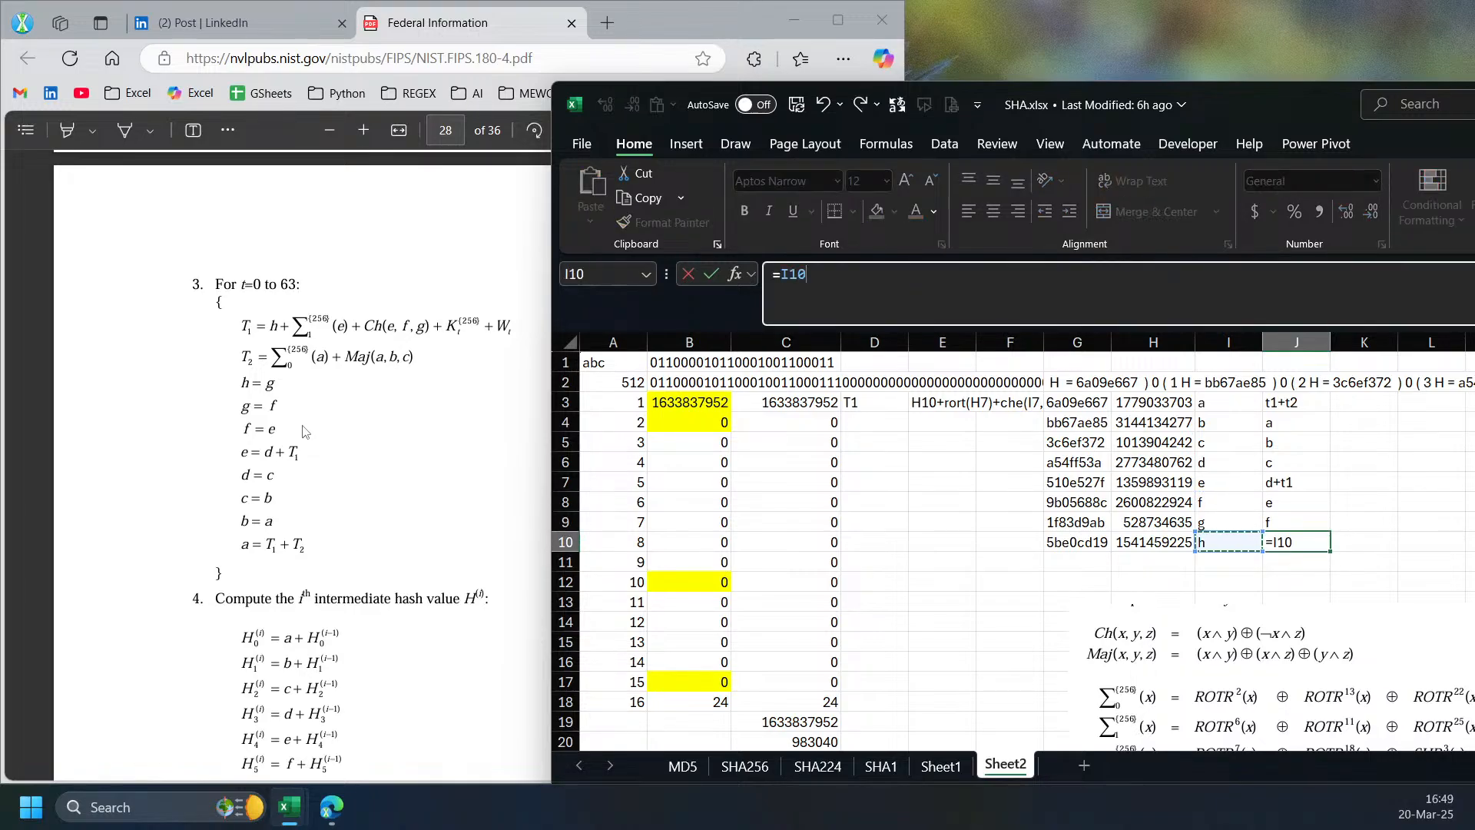
pyautogui.press('Up')
pyautogui.press('Return')
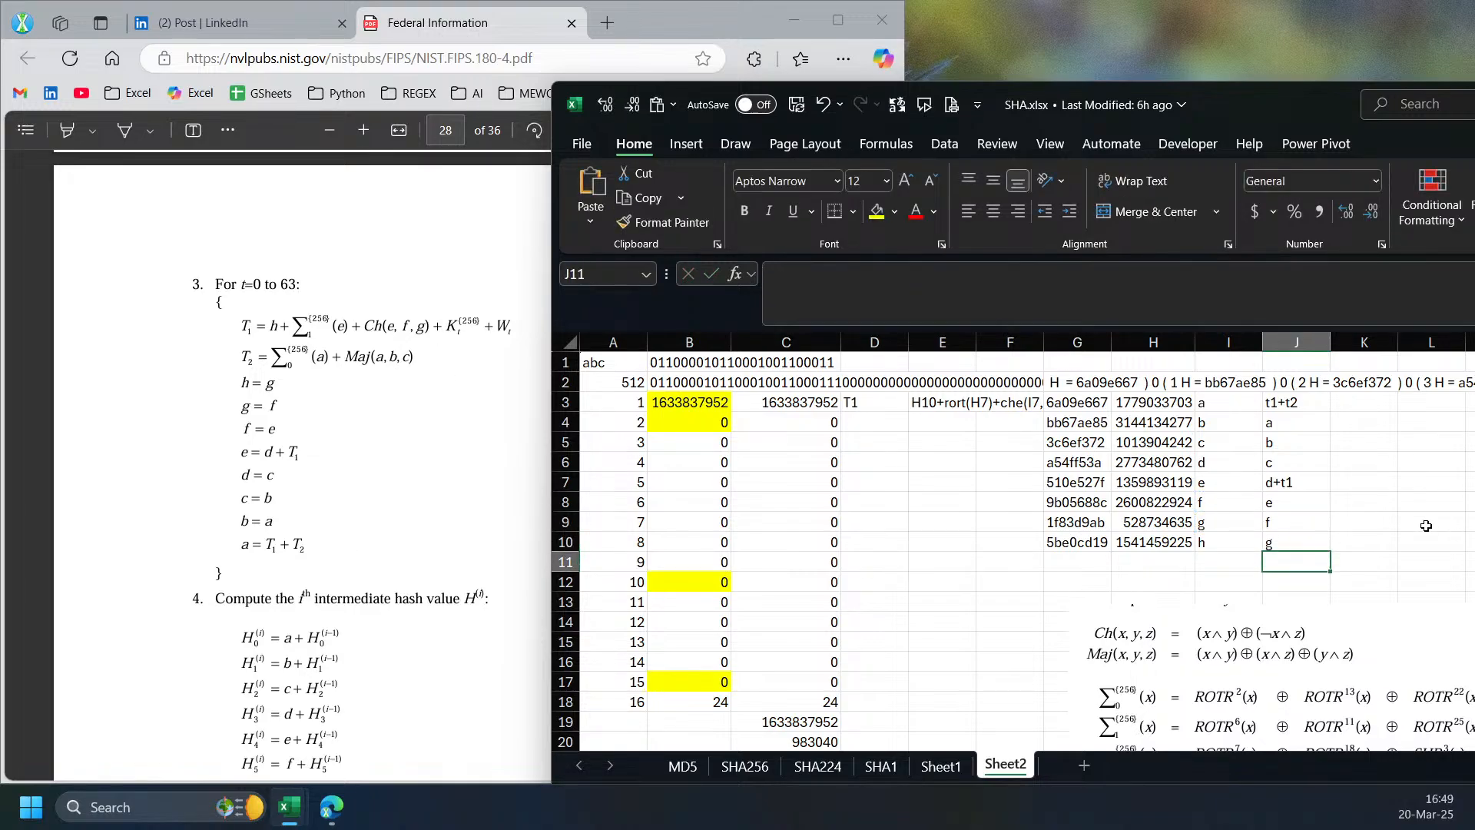
# - Extend the updated working variables in J3:J10 one column across into K3:K10 to show a further round
pyautogui.click(1212, 546)
pyautogui.moveTo(1126, 547); pyautogui.dragTo(1208, 544)
pyautogui.moveTo(1322, 407)
pyautogui.mouseDown()
pyautogui.moveTo(1305, 415)
pyautogui.moveTo(1299, 544)
pyautogui.moveTo(1390, 548)
pyautogui.mouseUp()
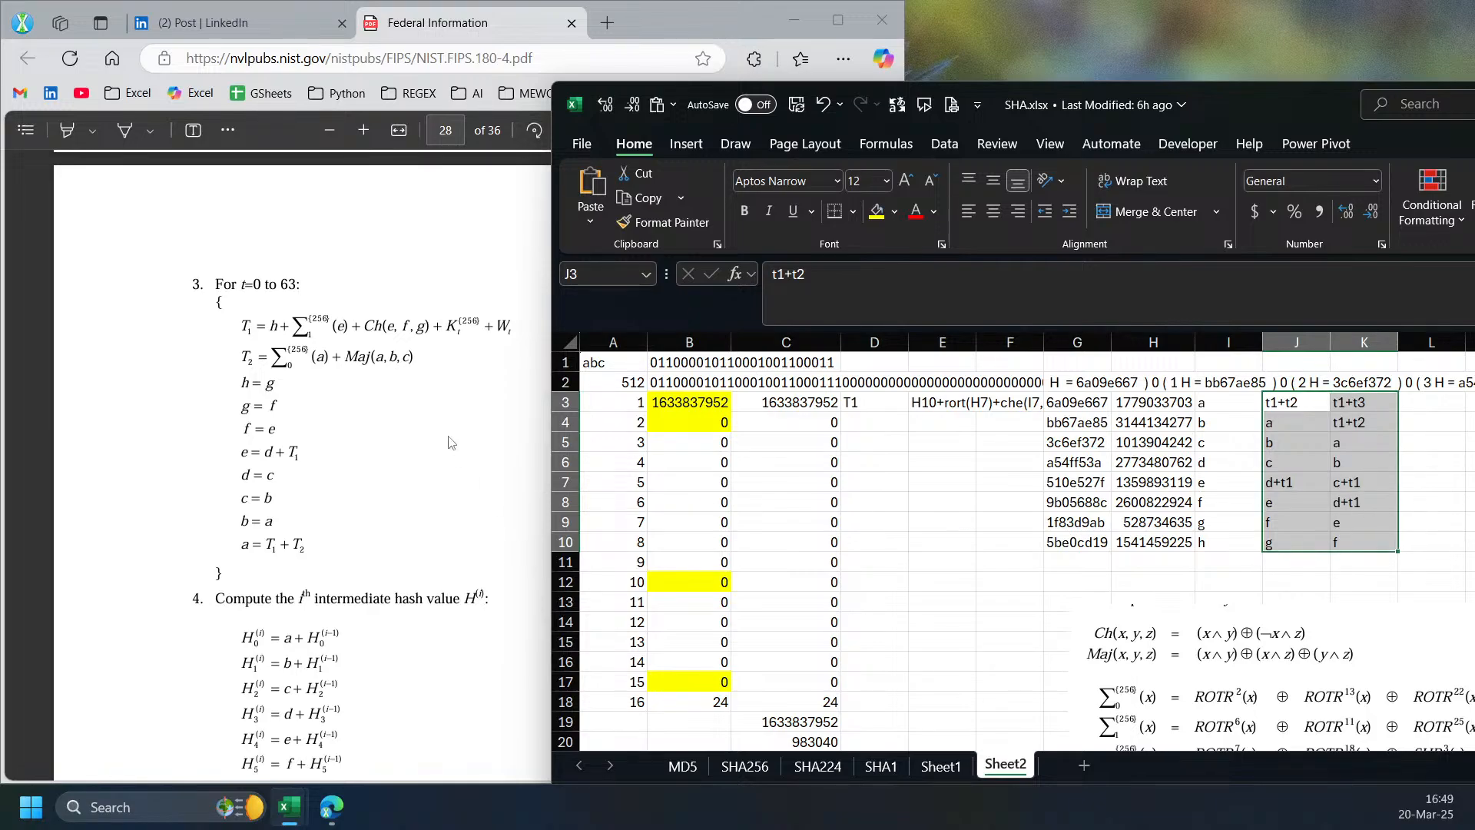
pyautogui.click(467, 335)
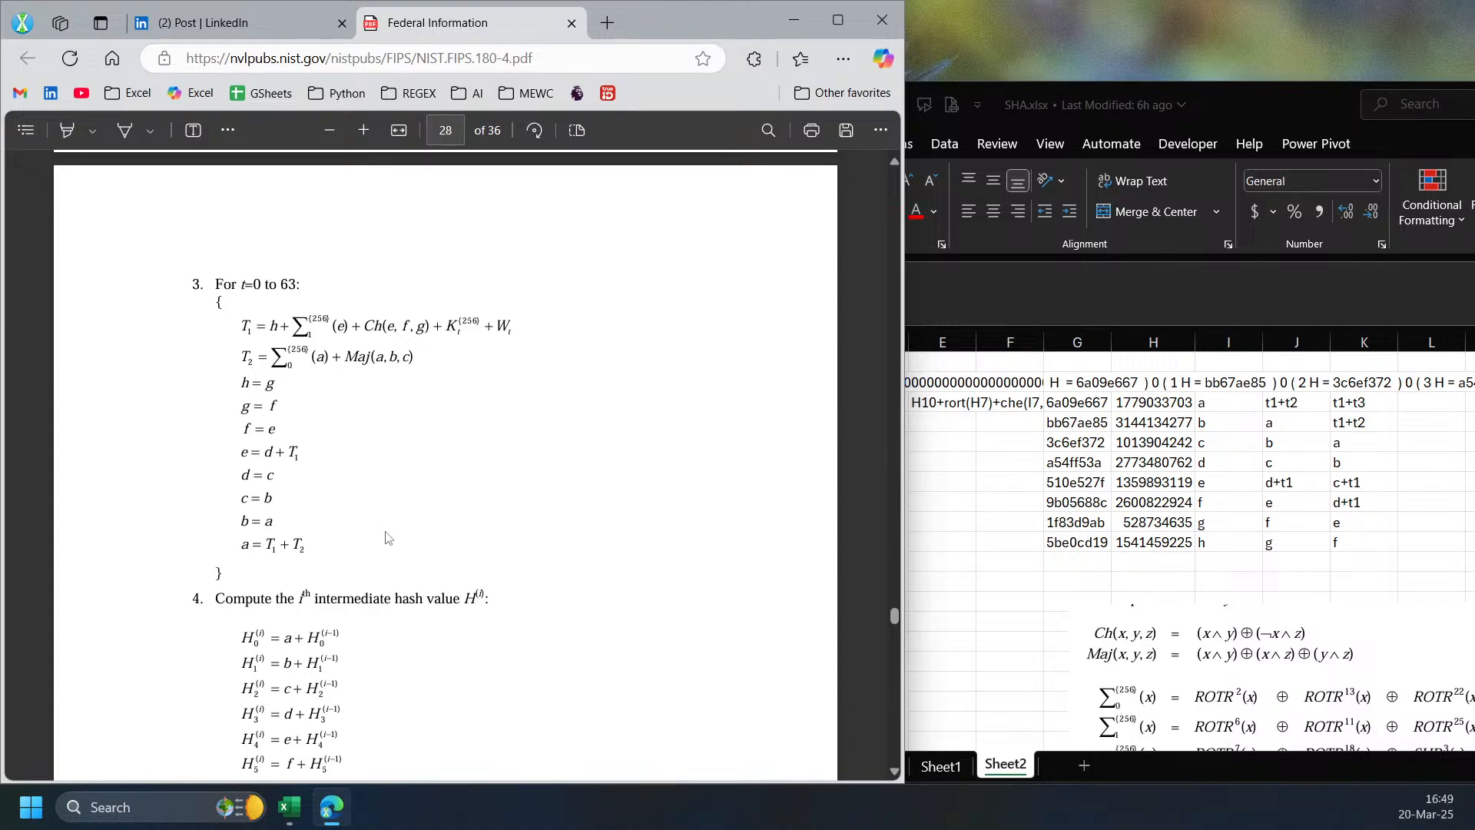
# - Open the LAMBDA formula in C3 of the SHA256 sheet for inspection, with the formula bar expanded to show its full length
pyautogui.click(1107, 550)
pyautogui.click(816, 766)
pyautogui.click(772, 774)
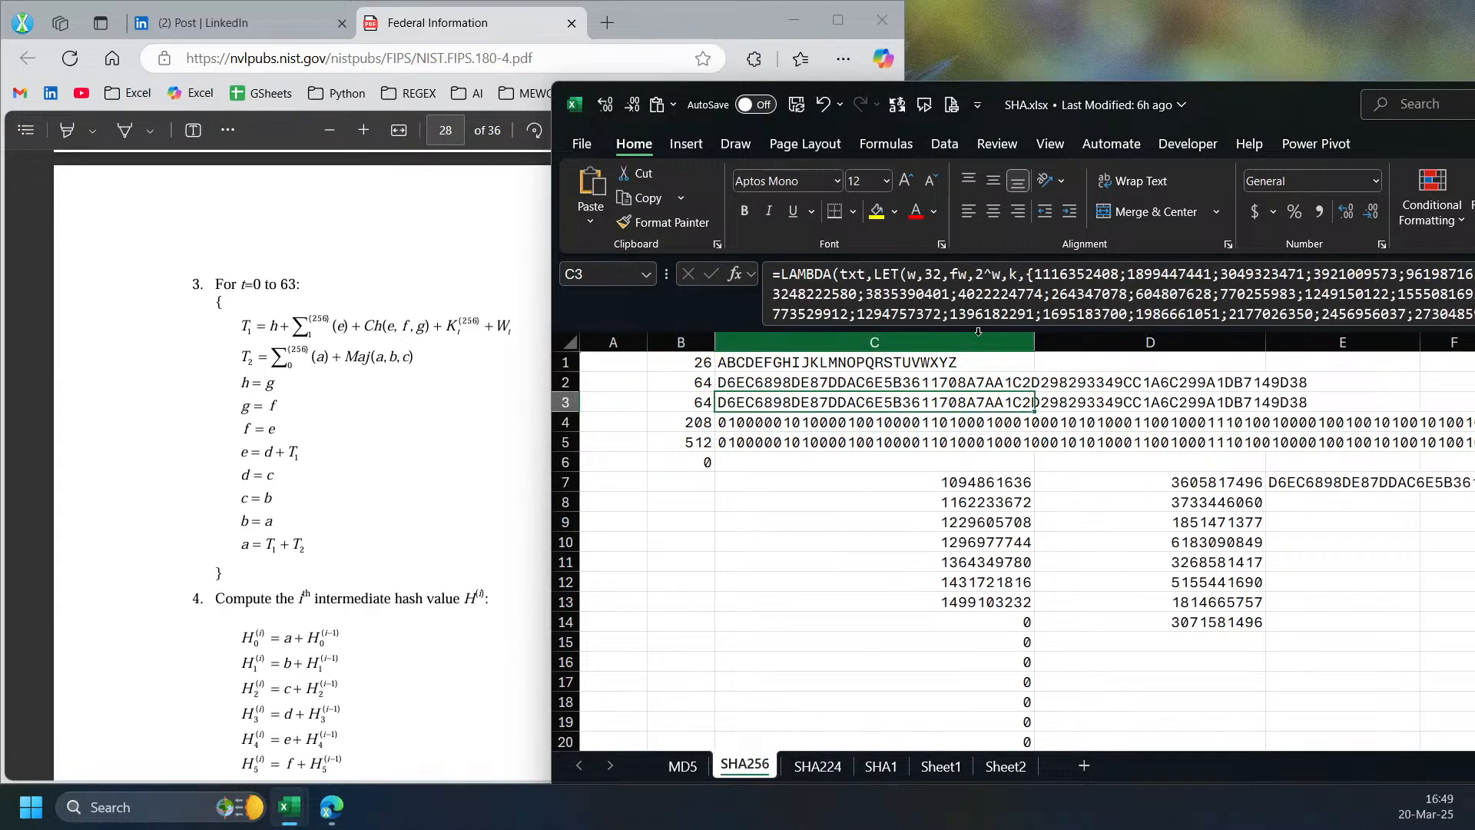
pyautogui.doubleClick(974, 328)
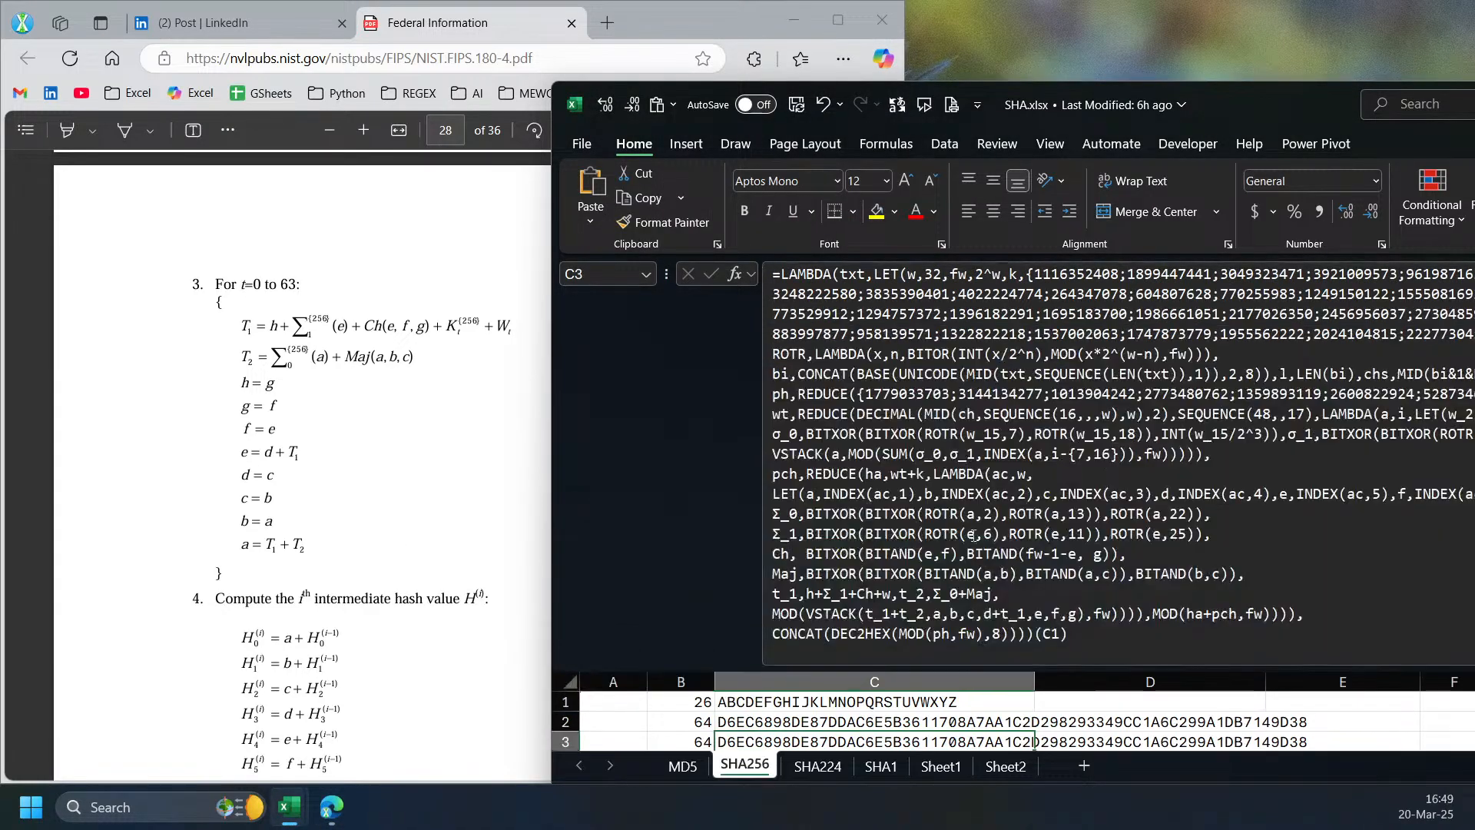
pyautogui.click(888, 508)
pyautogui.moveTo(1206, 98); pyautogui.dragTo(1062, 40)
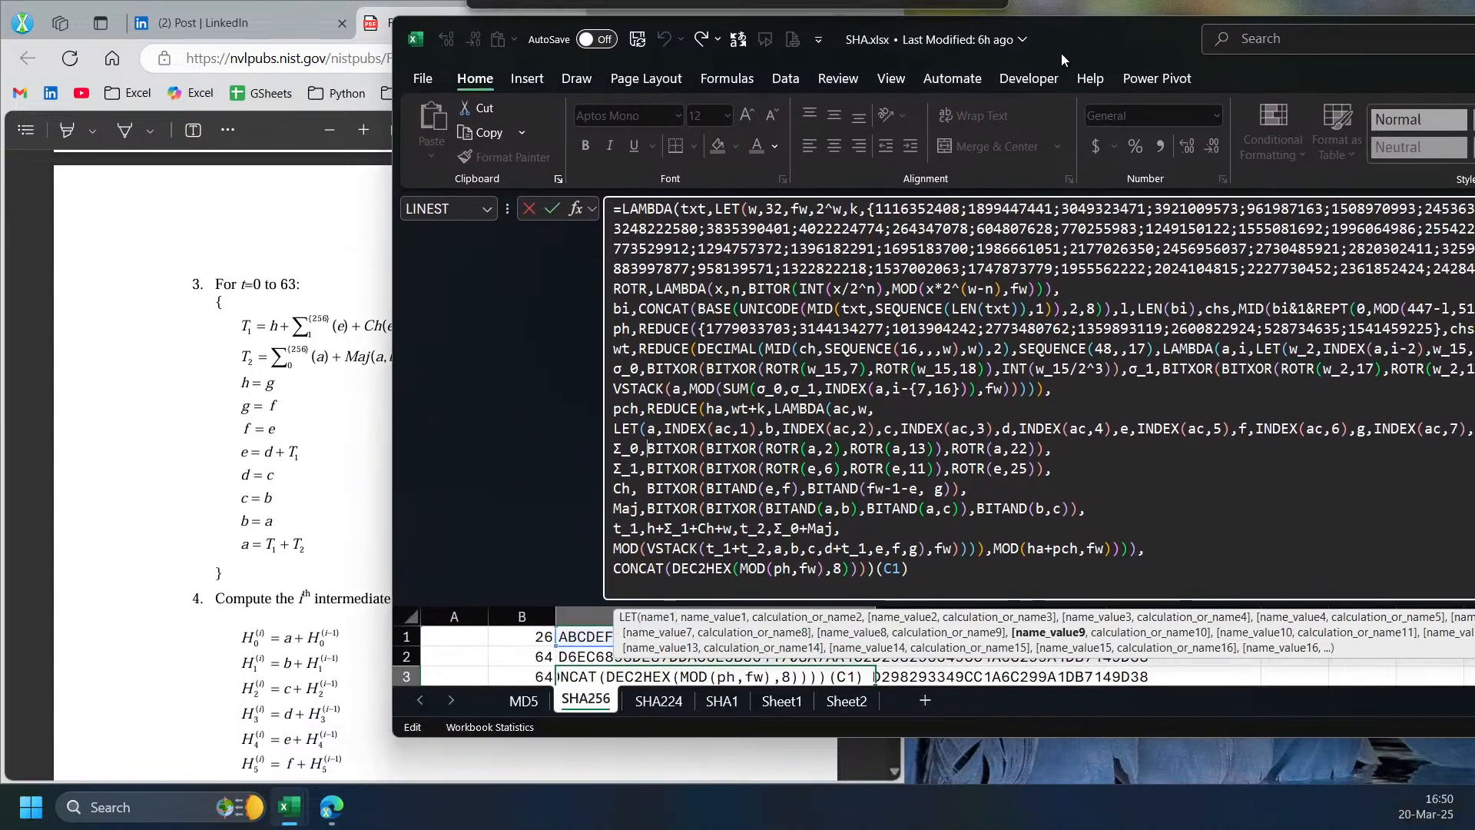
# - Highlight wt+k as the array argument of the pch REDUCE and compare it with the T1 terms in the PDF
pyautogui.click(655, 428)
pyautogui.click(664, 409)
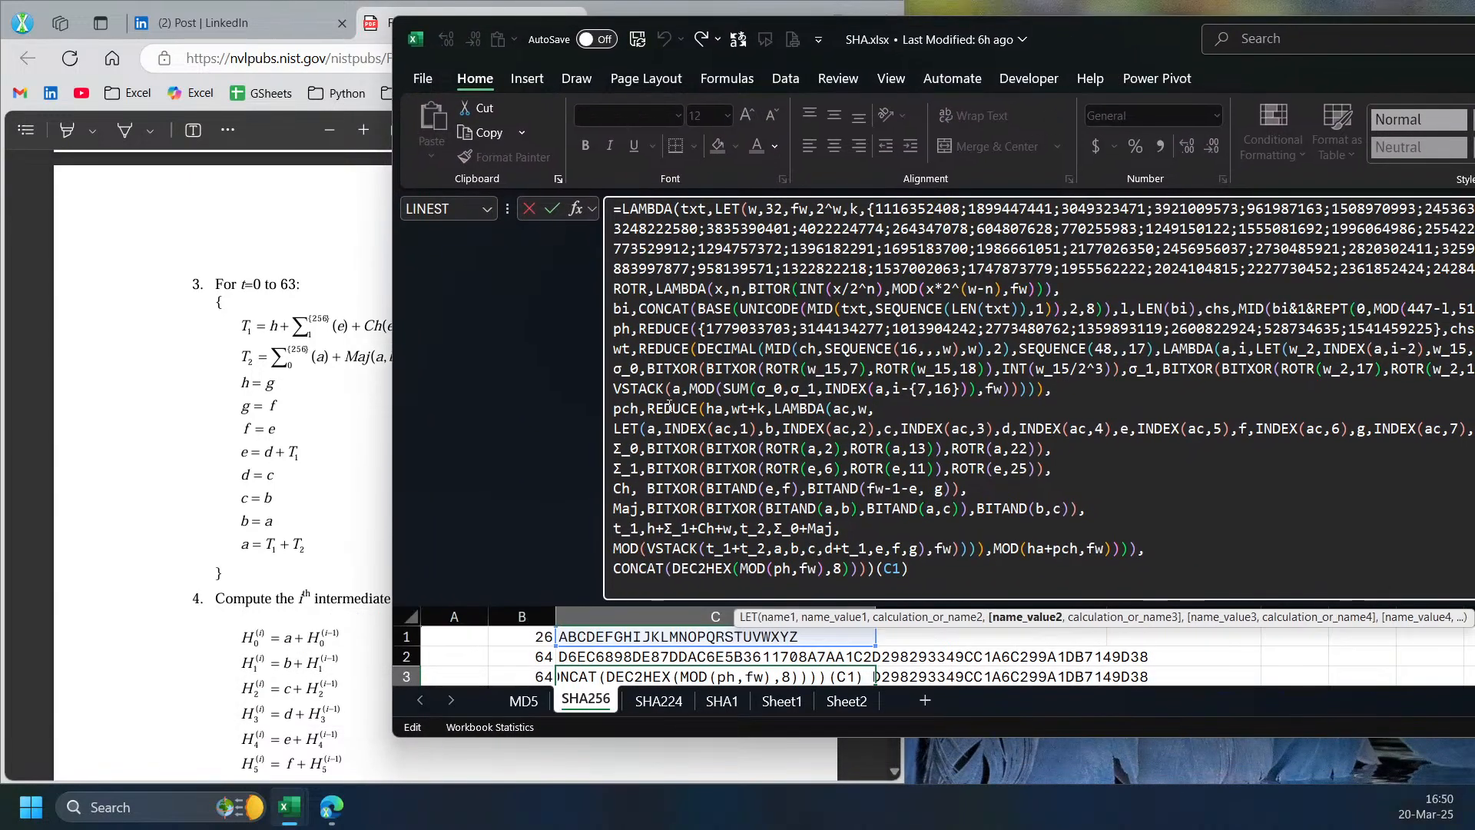
pyautogui.doubleClick(739, 409)
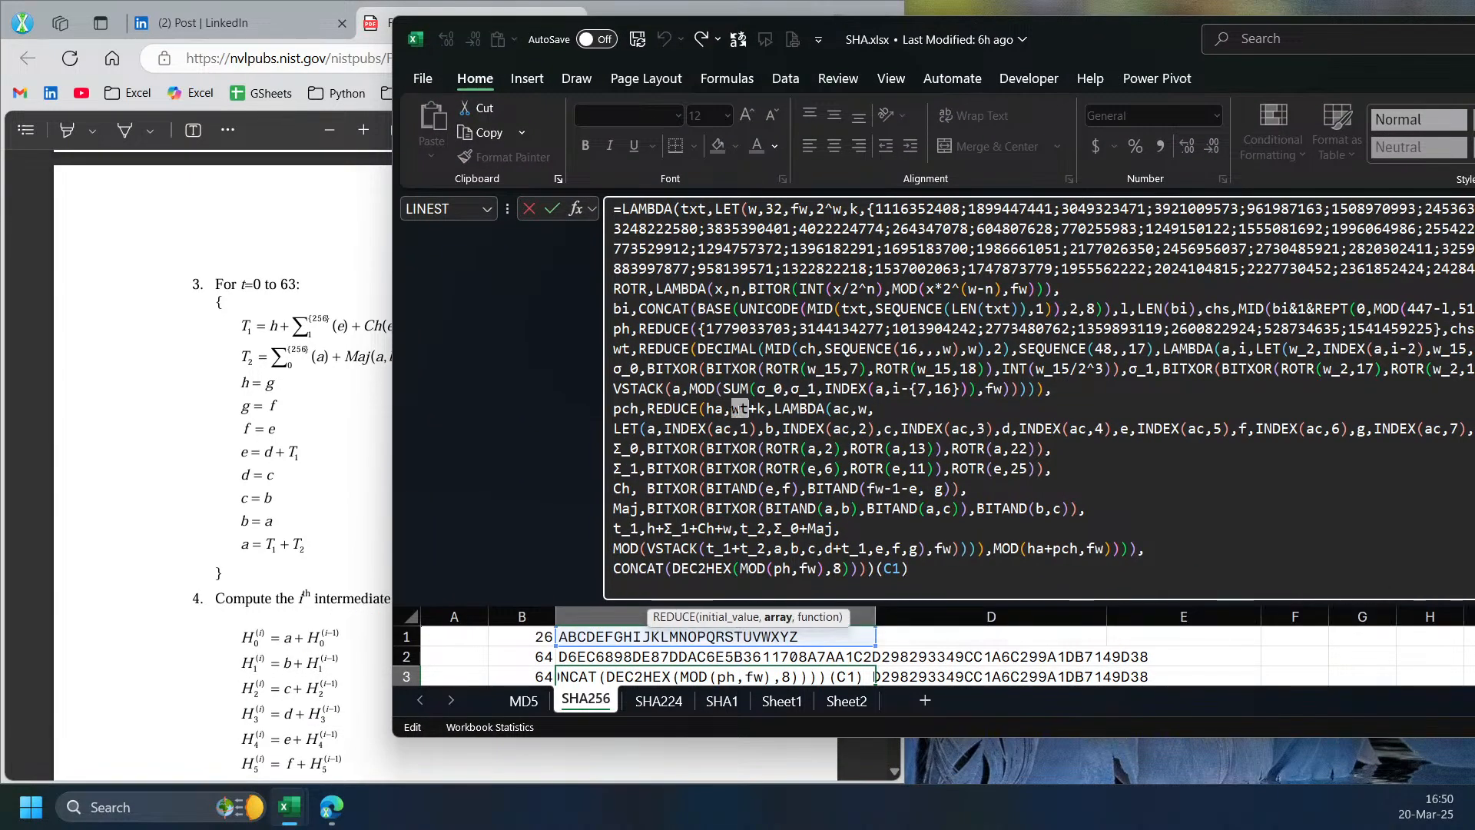
pyautogui.click(776, 618)
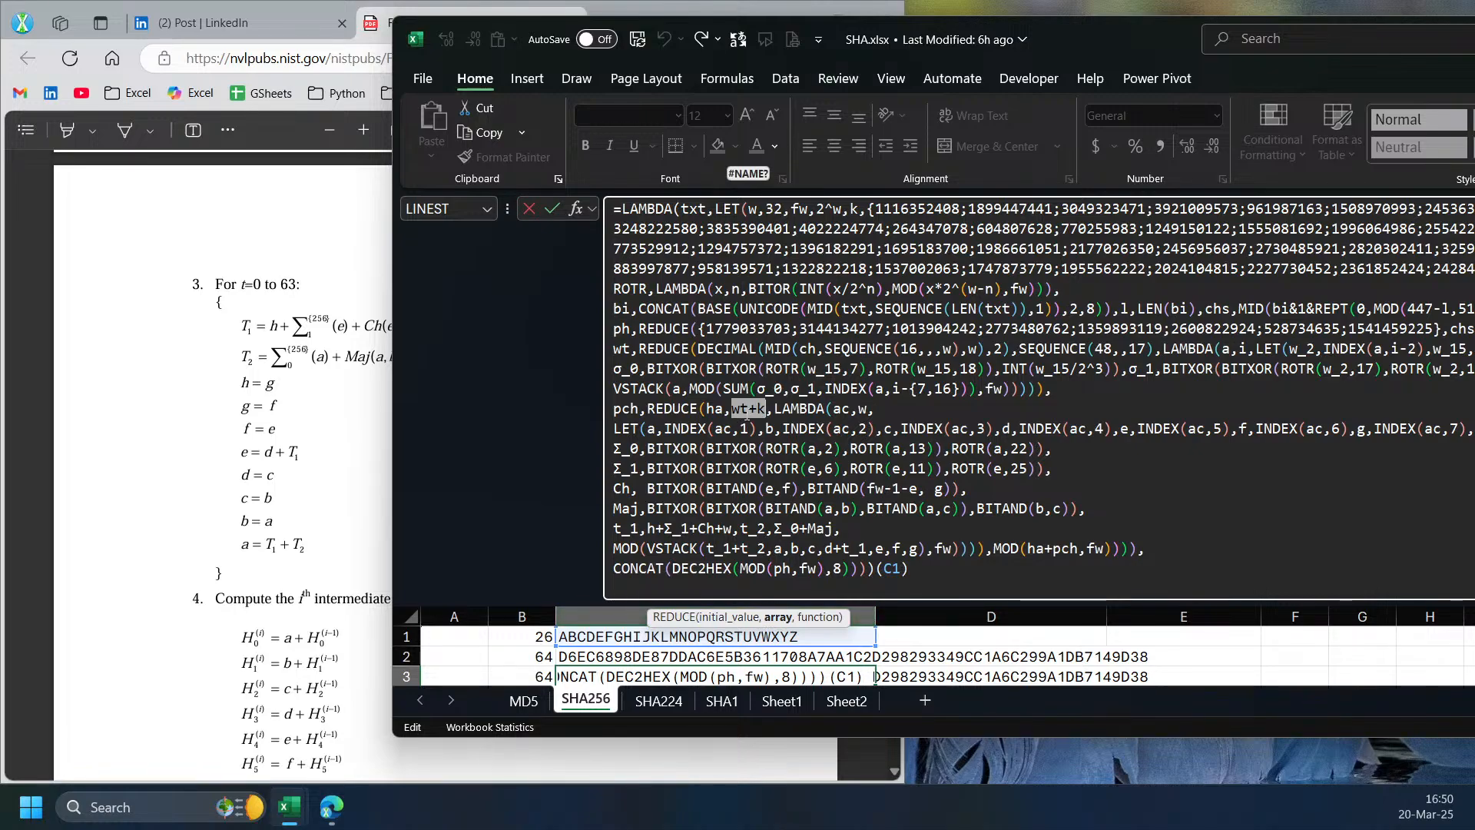
pyautogui.moveTo(906, 54); pyautogui.dragTo(1086, 79)
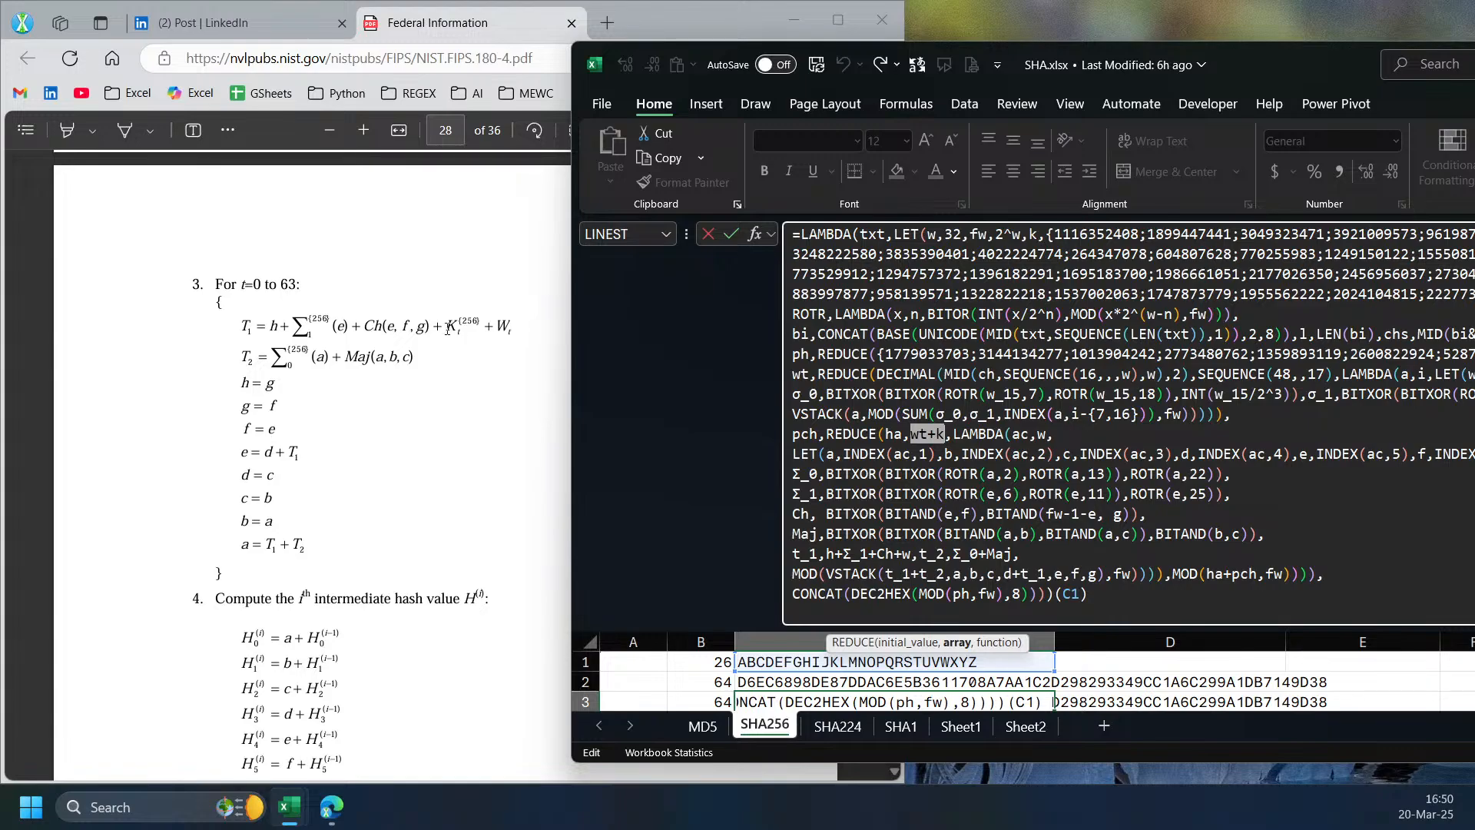
# - Examine the Σ_0, Σ_1, Ch and Maj definitions in the LET of the compression LAMBDA
pyautogui.click(865, 458)
pyautogui.click(846, 477)
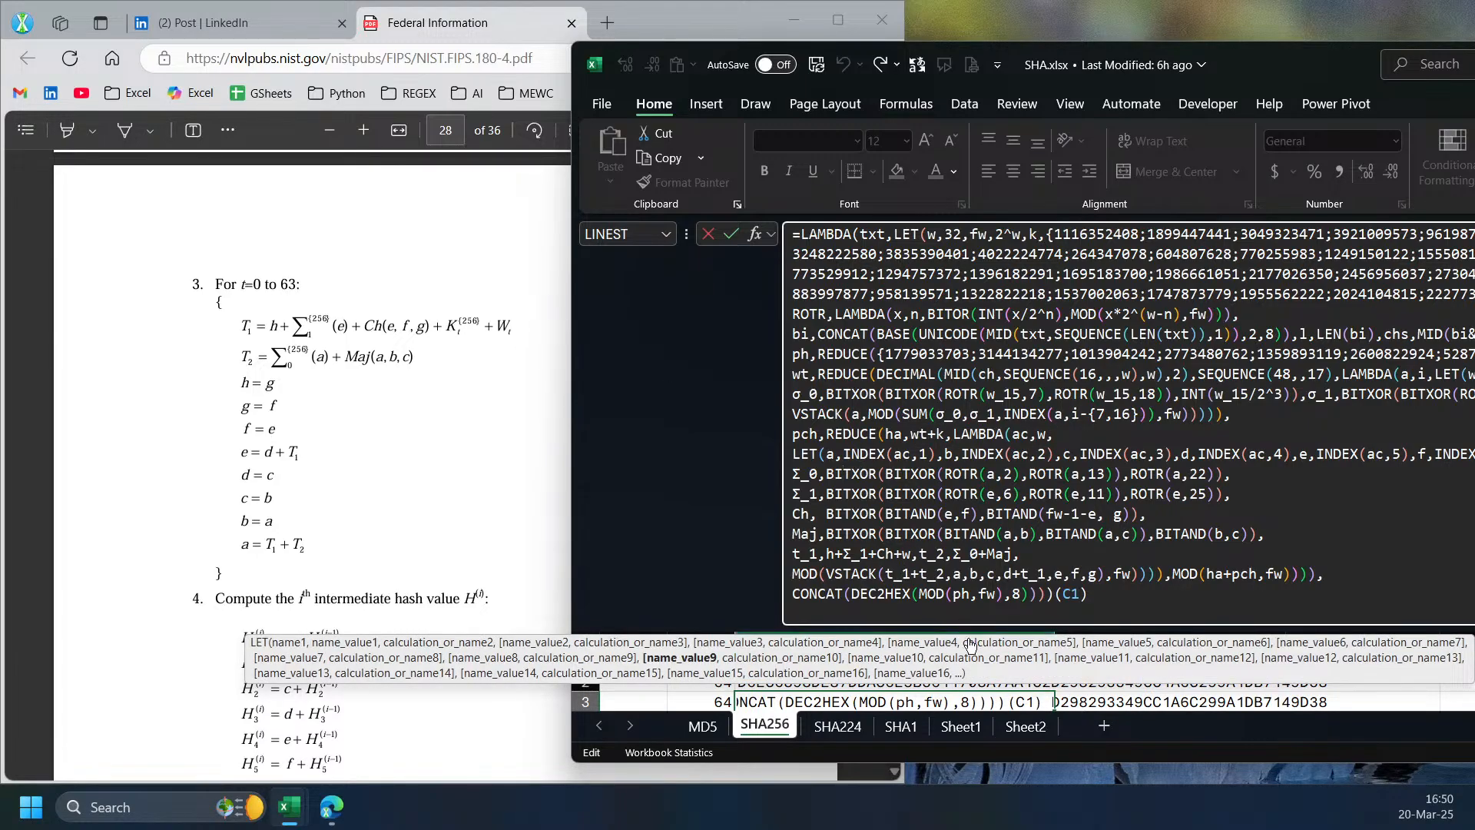
pyautogui.click(680, 657)
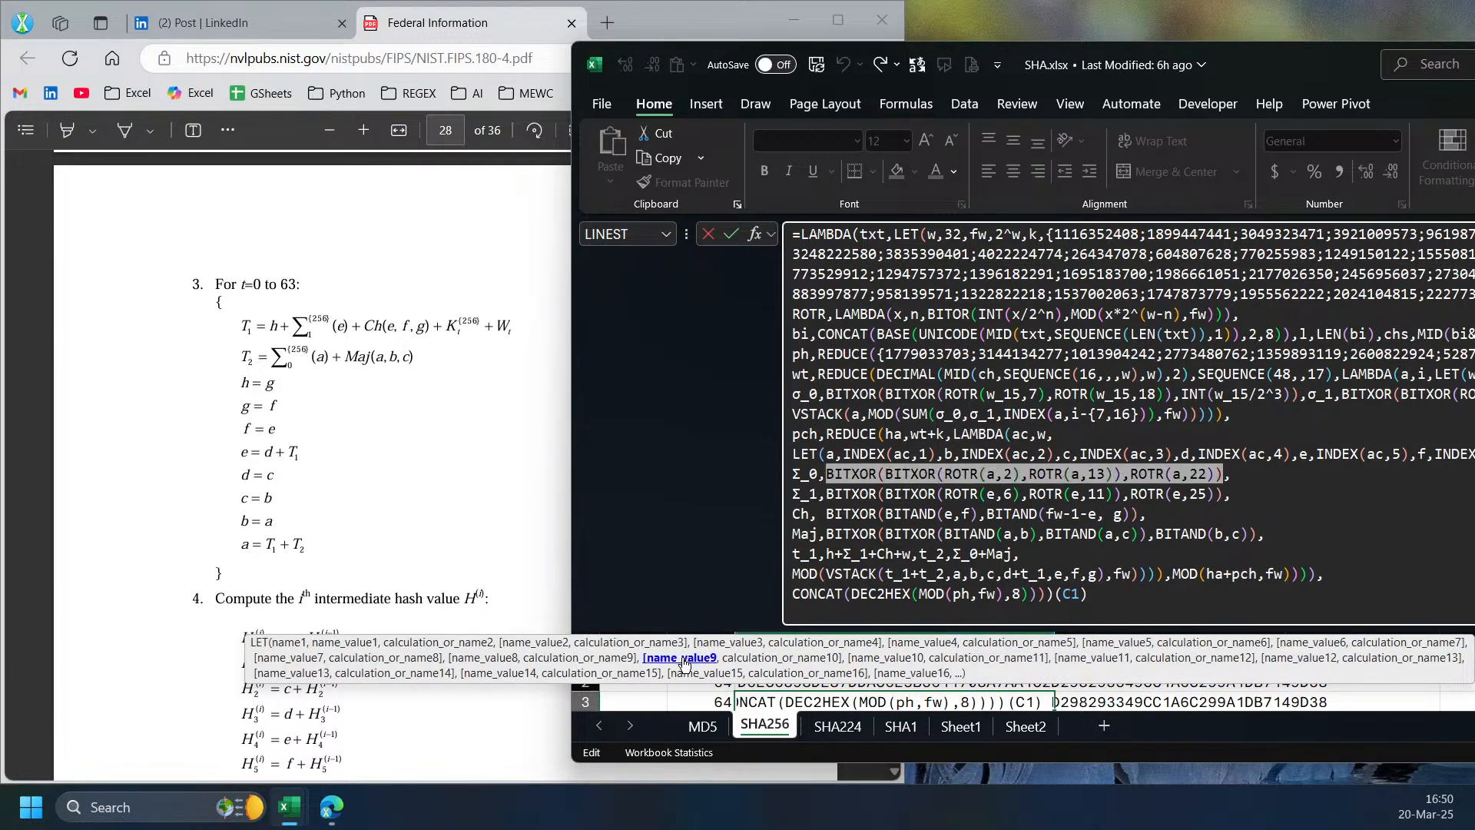
pyautogui.click(850, 493)
pyautogui.click(881, 659)
pyautogui.click(853, 514)
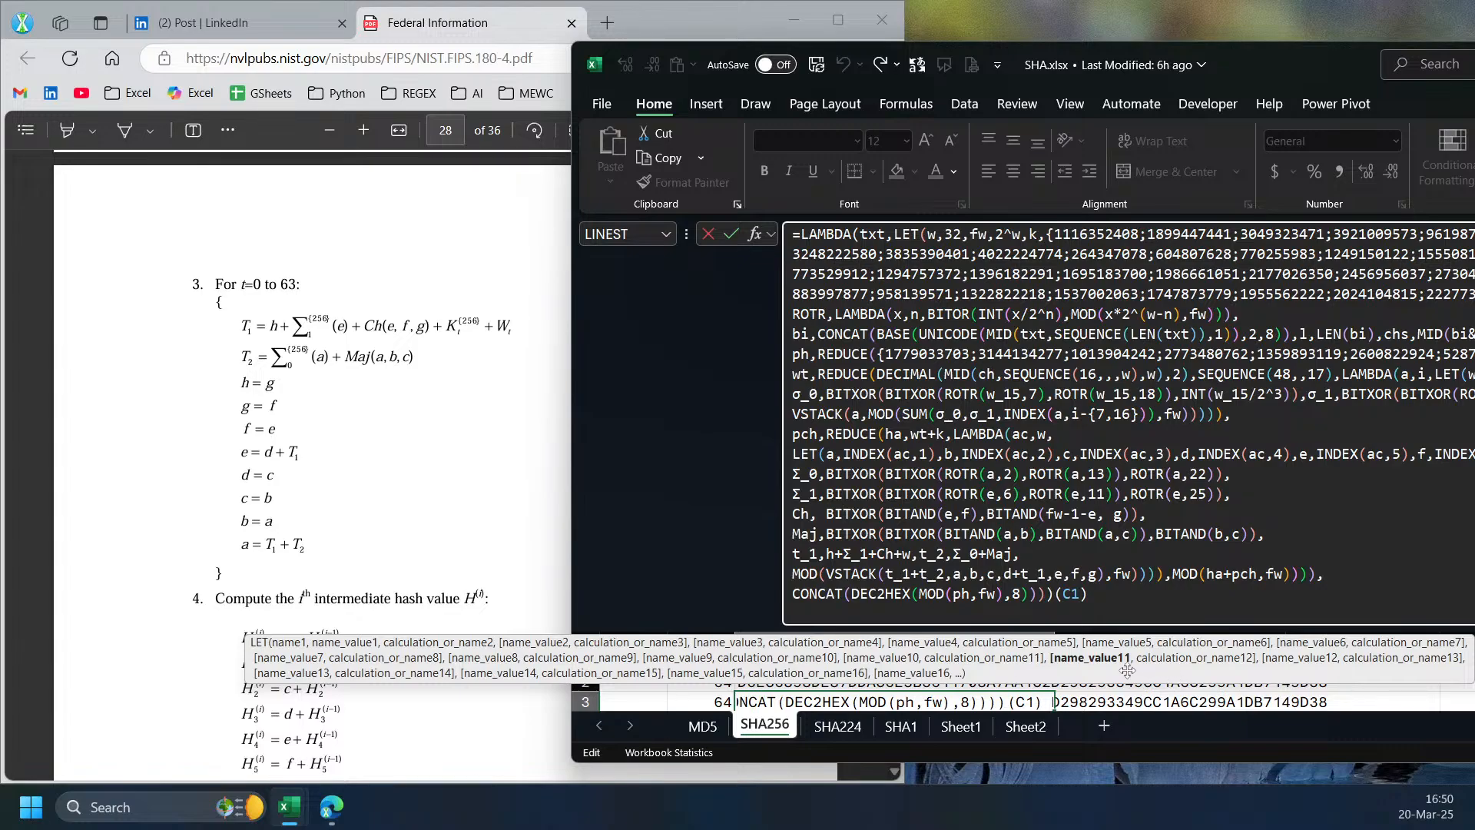
pyautogui.click(1085, 658)
pyautogui.click(852, 533)
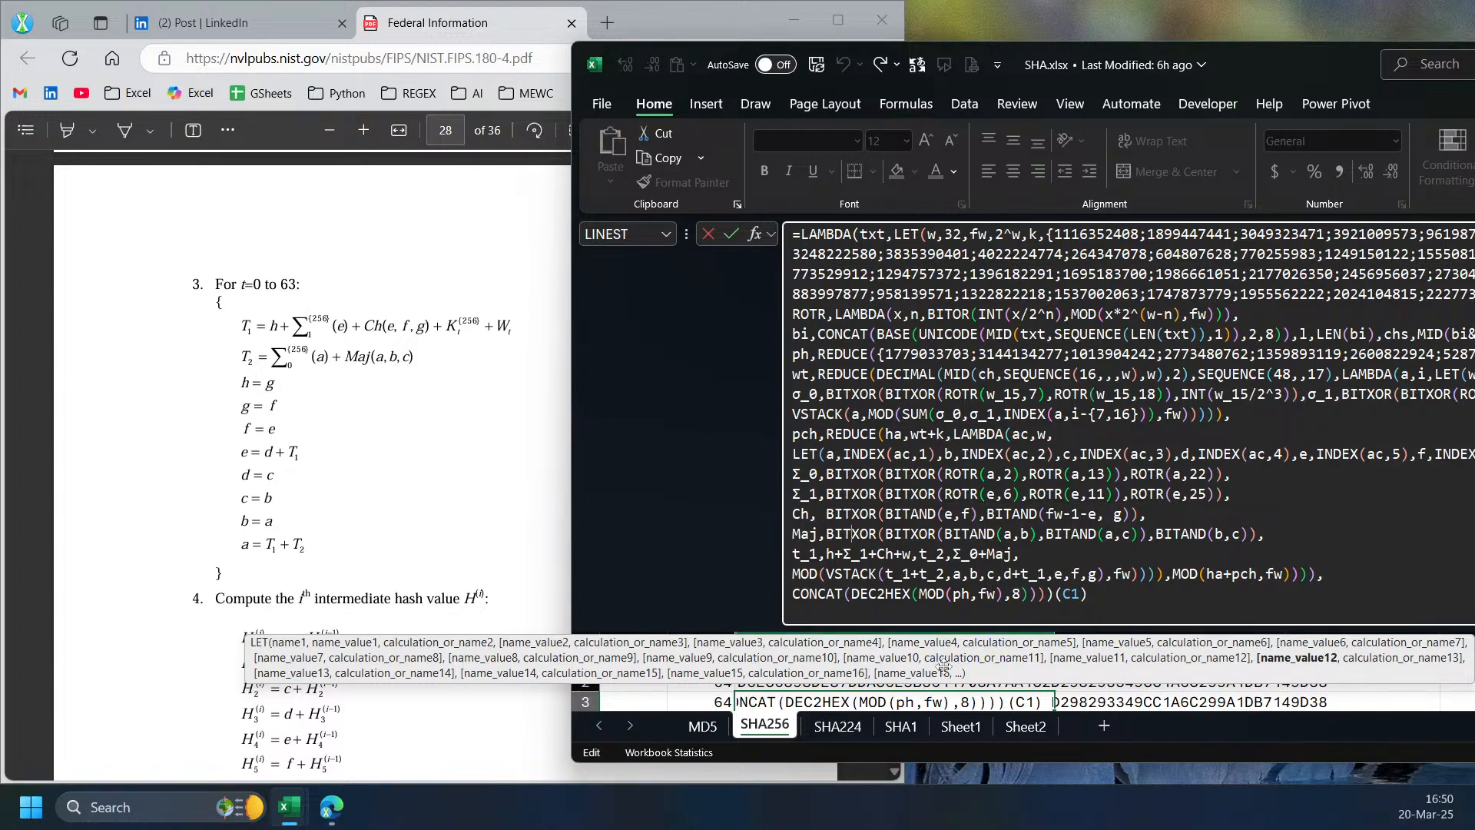
# - Highlight the terms of t_1 and t_2 in the formula and compare them with the PDF's T1 and T2 equations
pyautogui.click(823, 552)
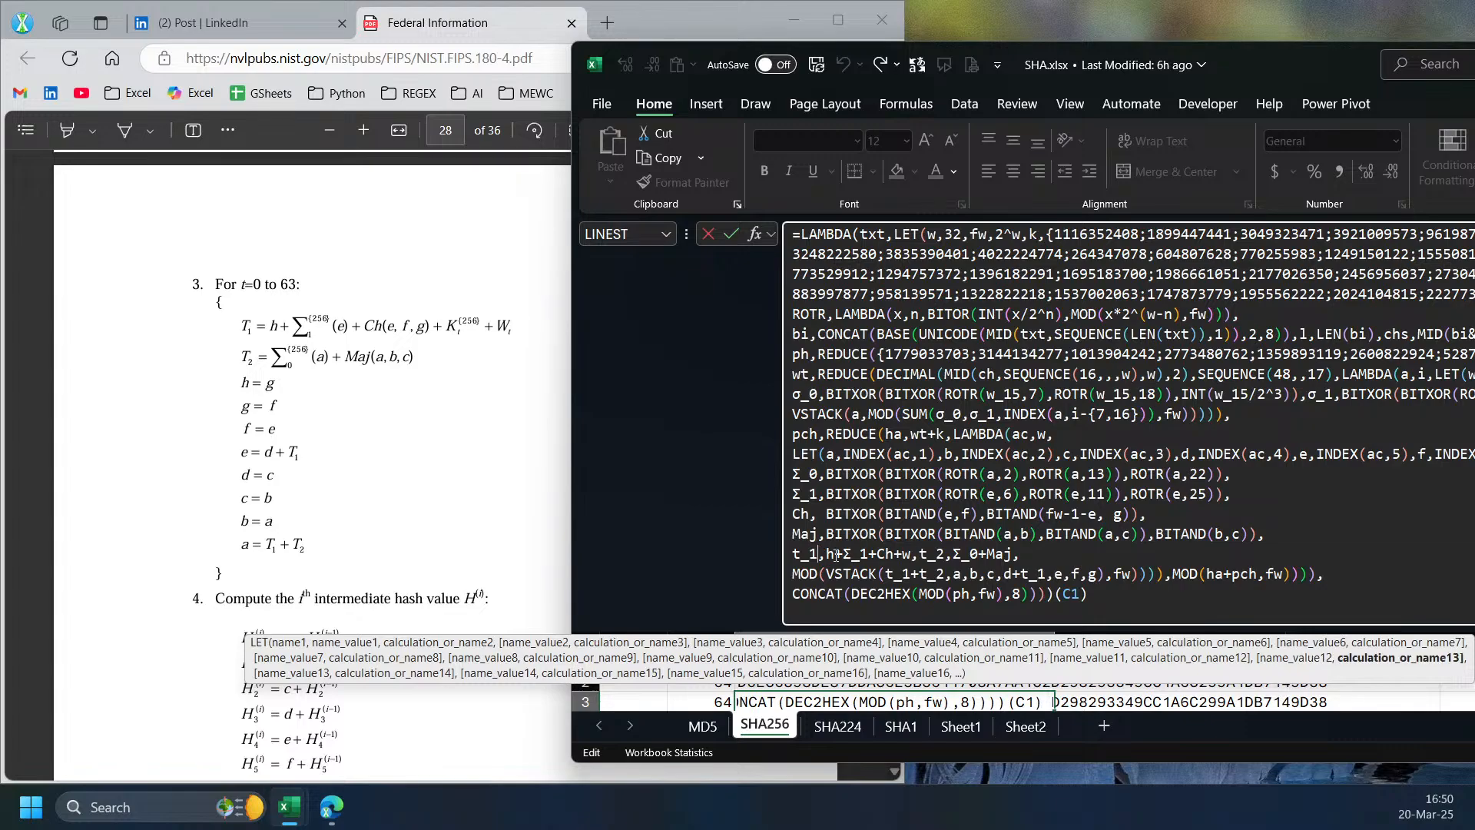
pyautogui.click(909, 554)
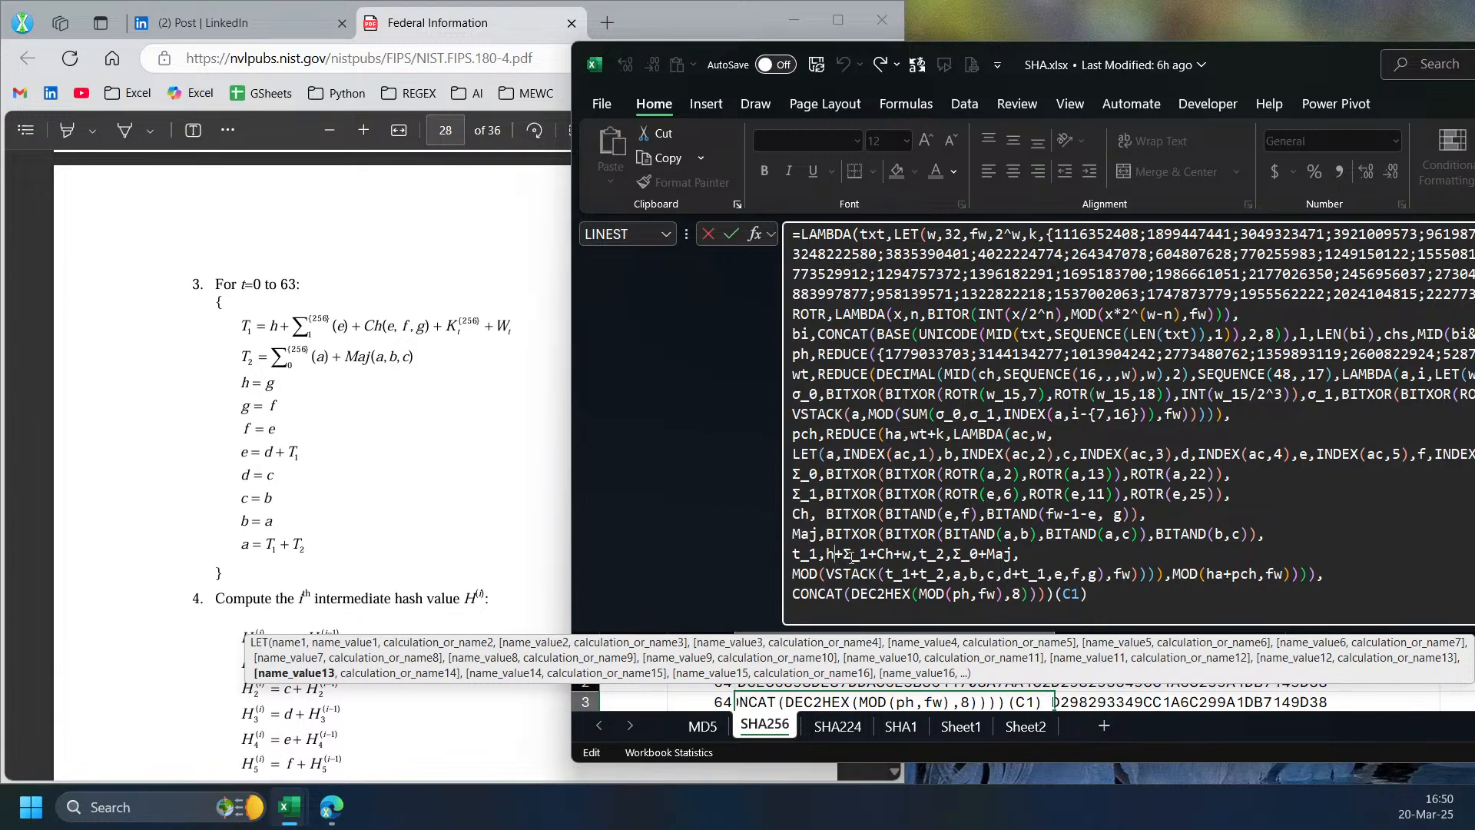
pyautogui.moveTo(876, 553); pyautogui.dragTo(905, 556)
pyautogui.moveTo(928, 554); pyautogui.dragTo(1020, 554)
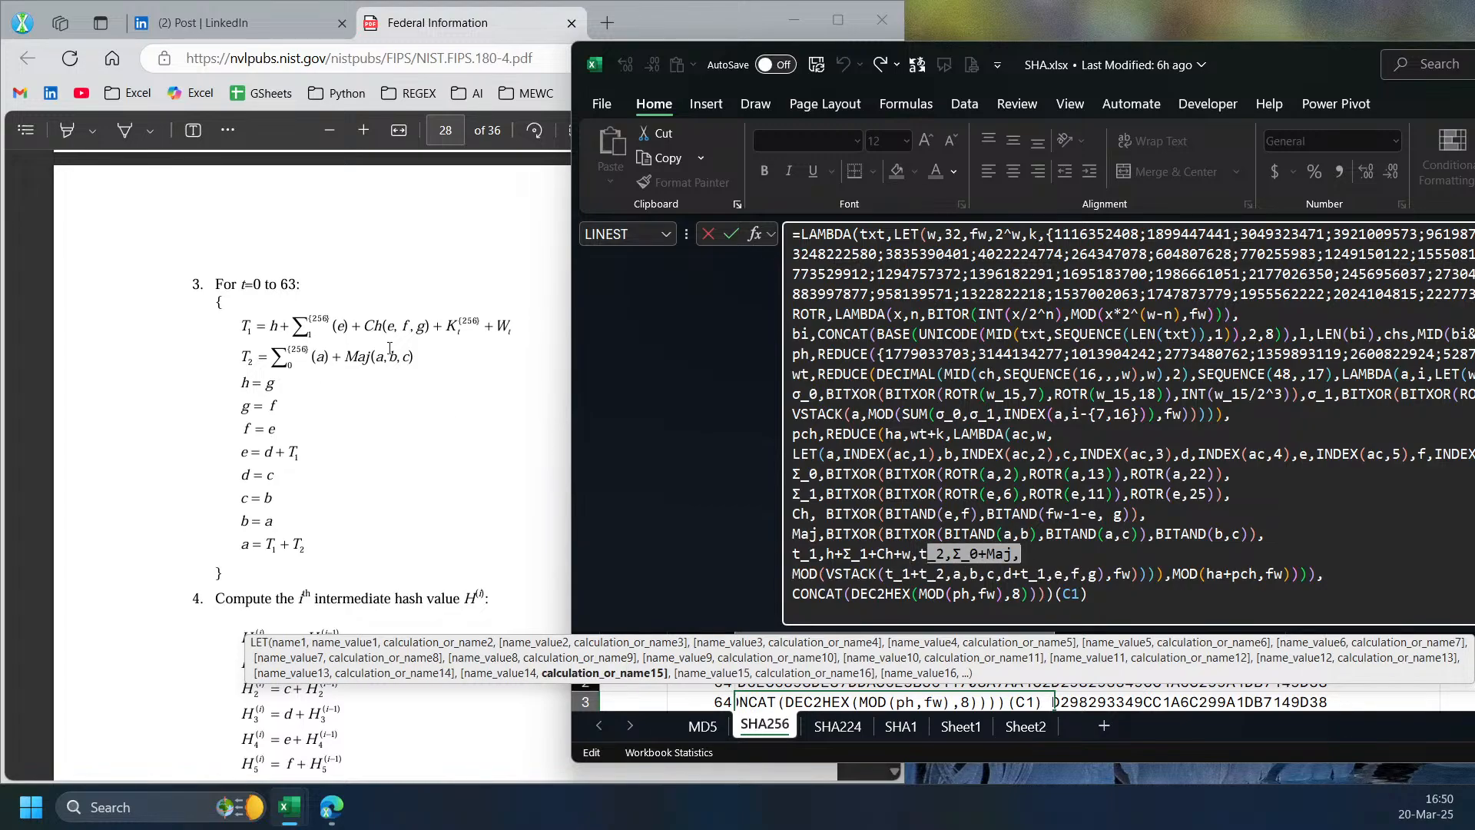
# - Go through the VSTACK arguments from t_1+t_2 to f, matching them to the PDF's working variable updates
pyautogui.click(902, 537)
pyautogui.moveTo(889, 573); pyautogui.dragTo(945, 573)
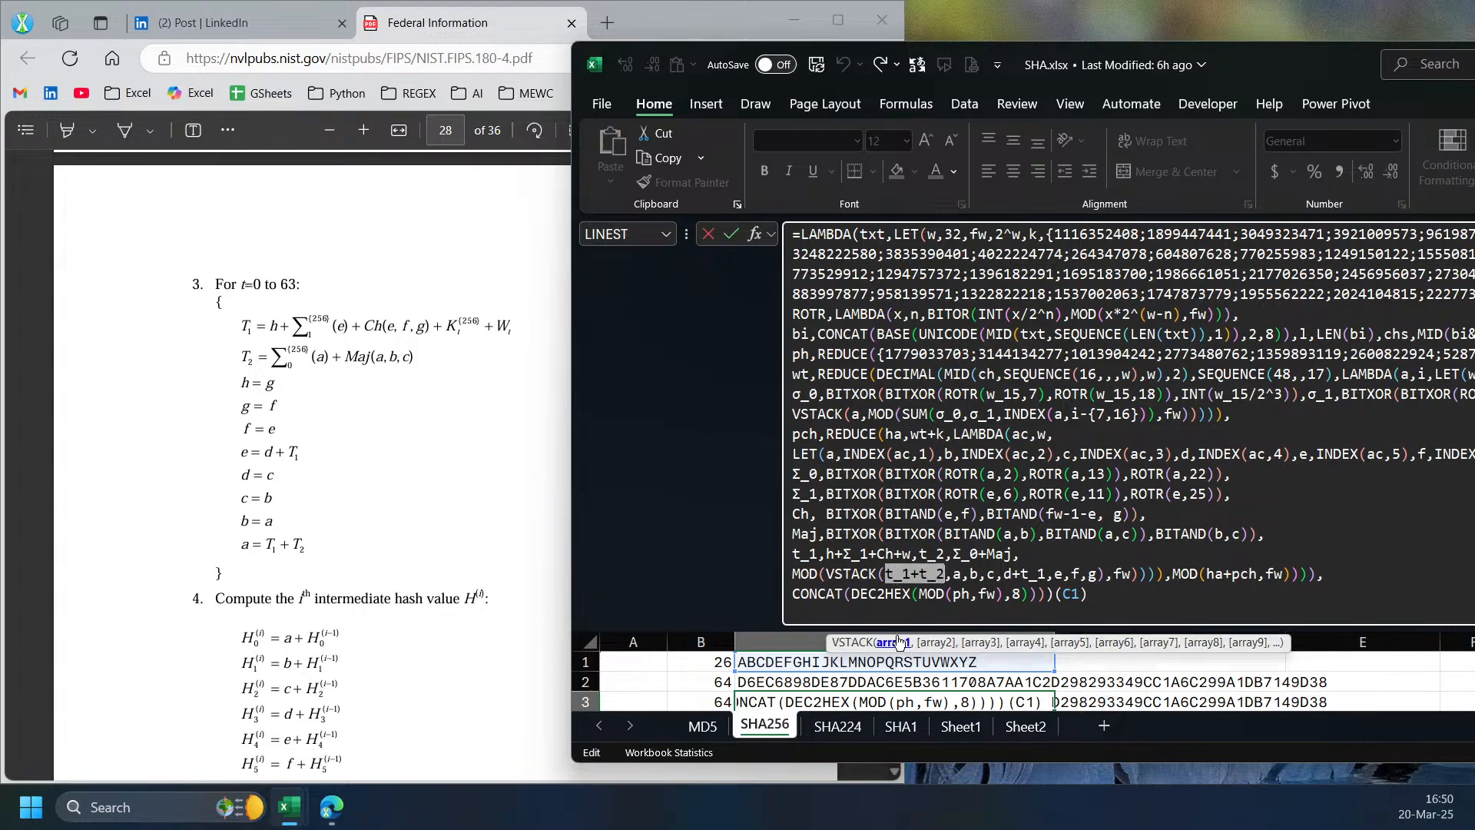
pyautogui.click(936, 642)
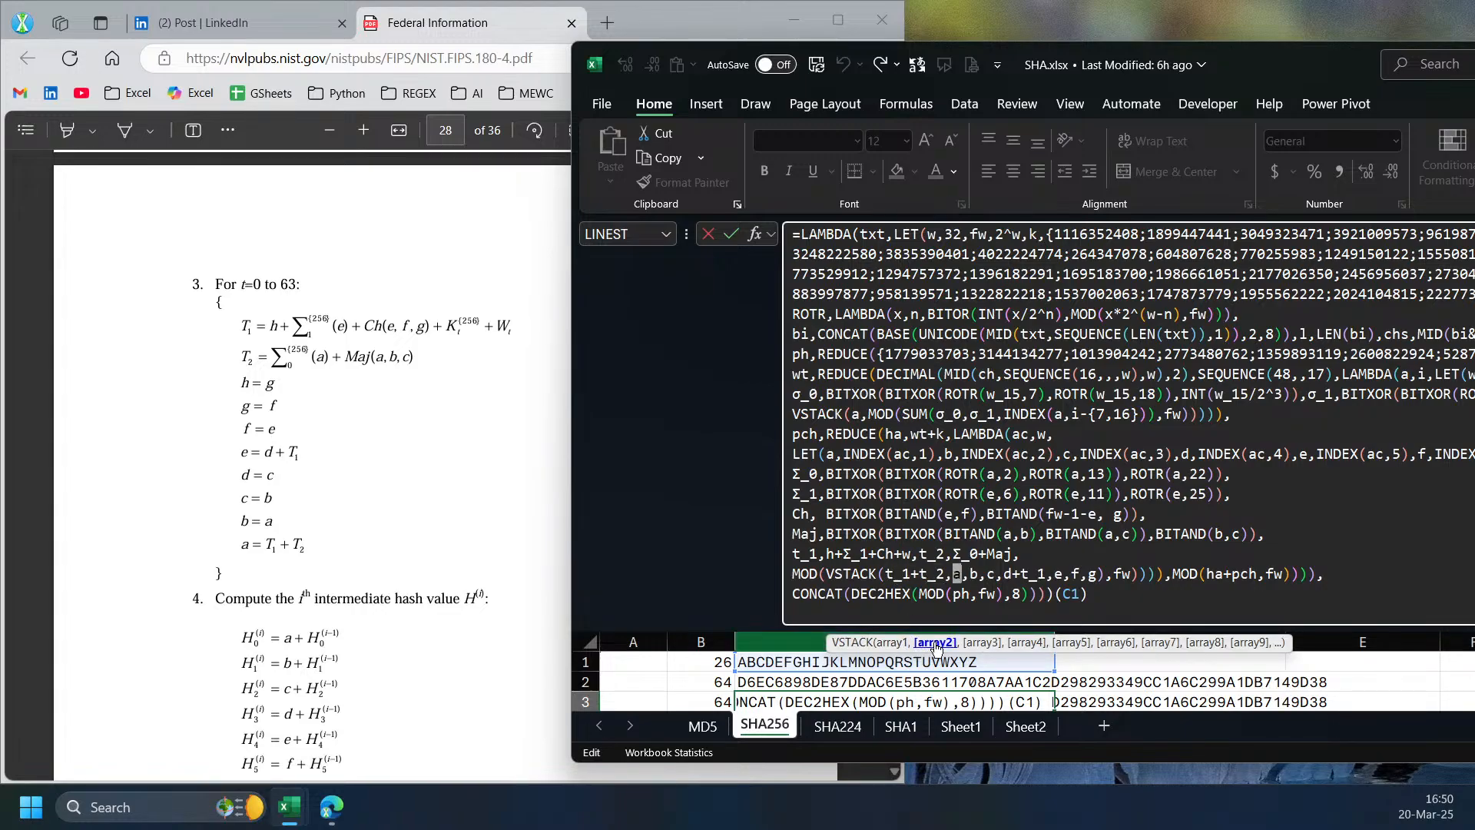
pyautogui.click(991, 643)
pyautogui.click(1024, 642)
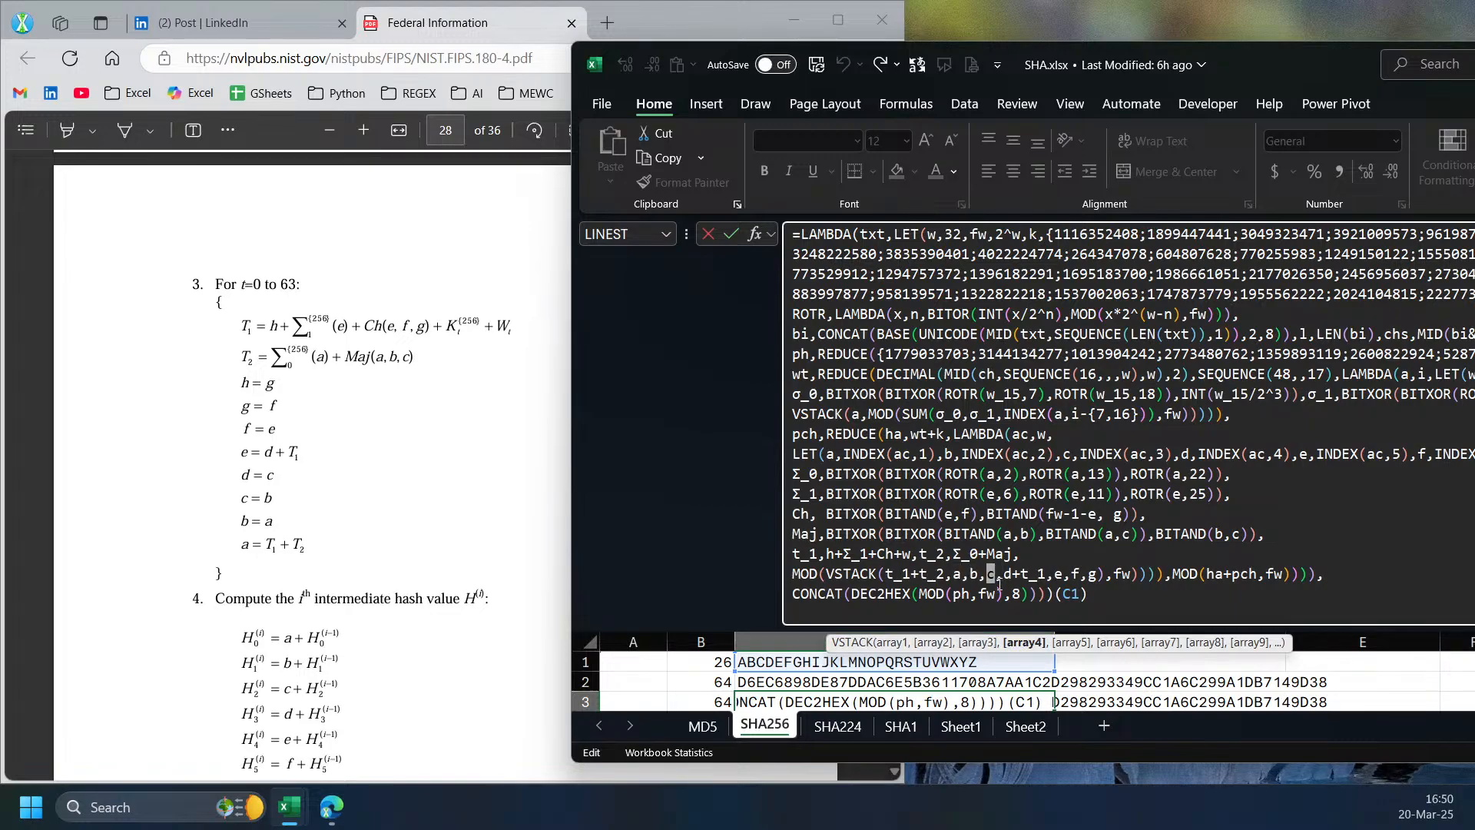
pyautogui.click(1070, 642)
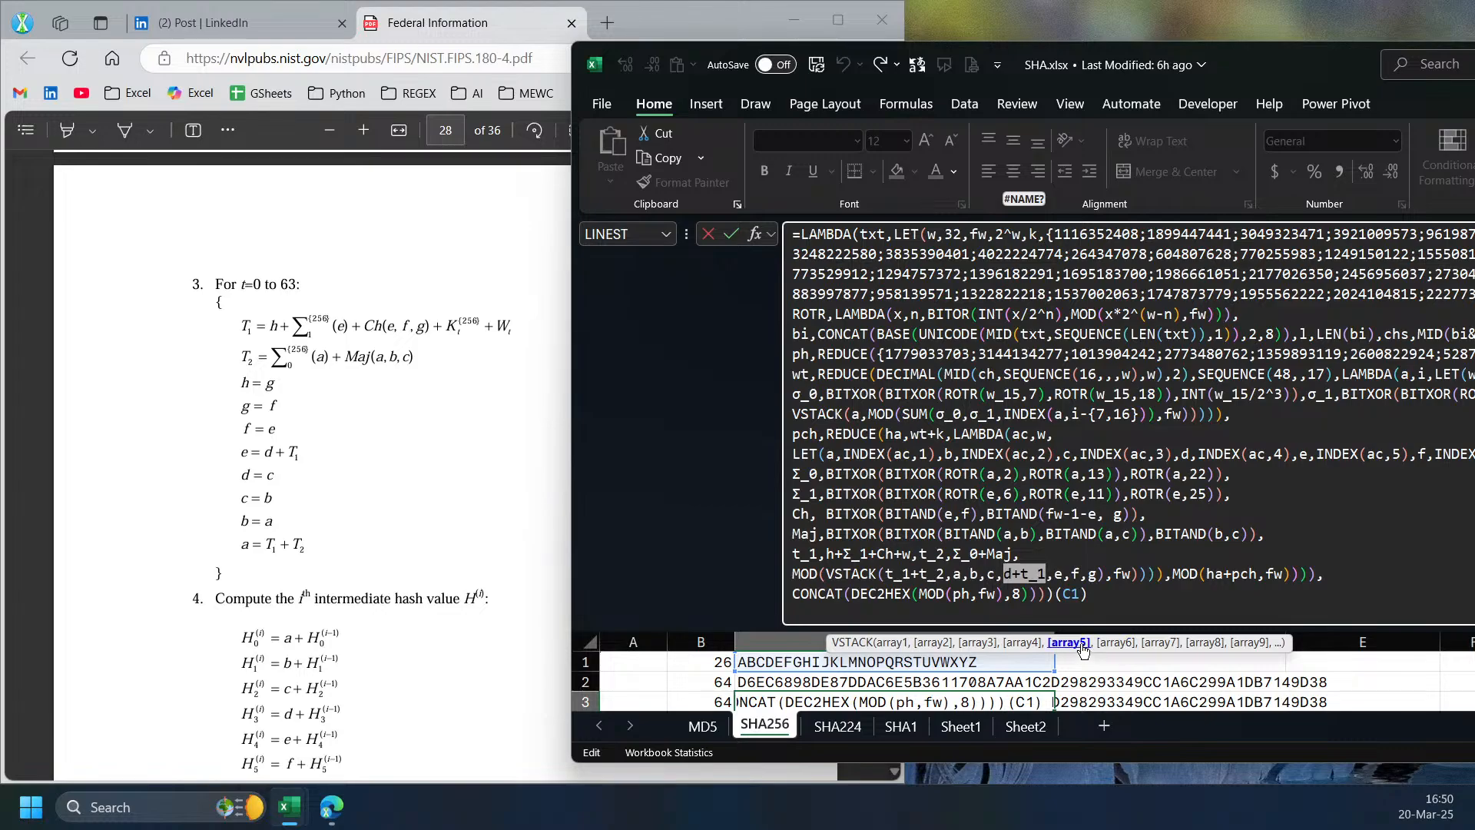
pyautogui.click(1121, 642)
pyautogui.click(1171, 642)
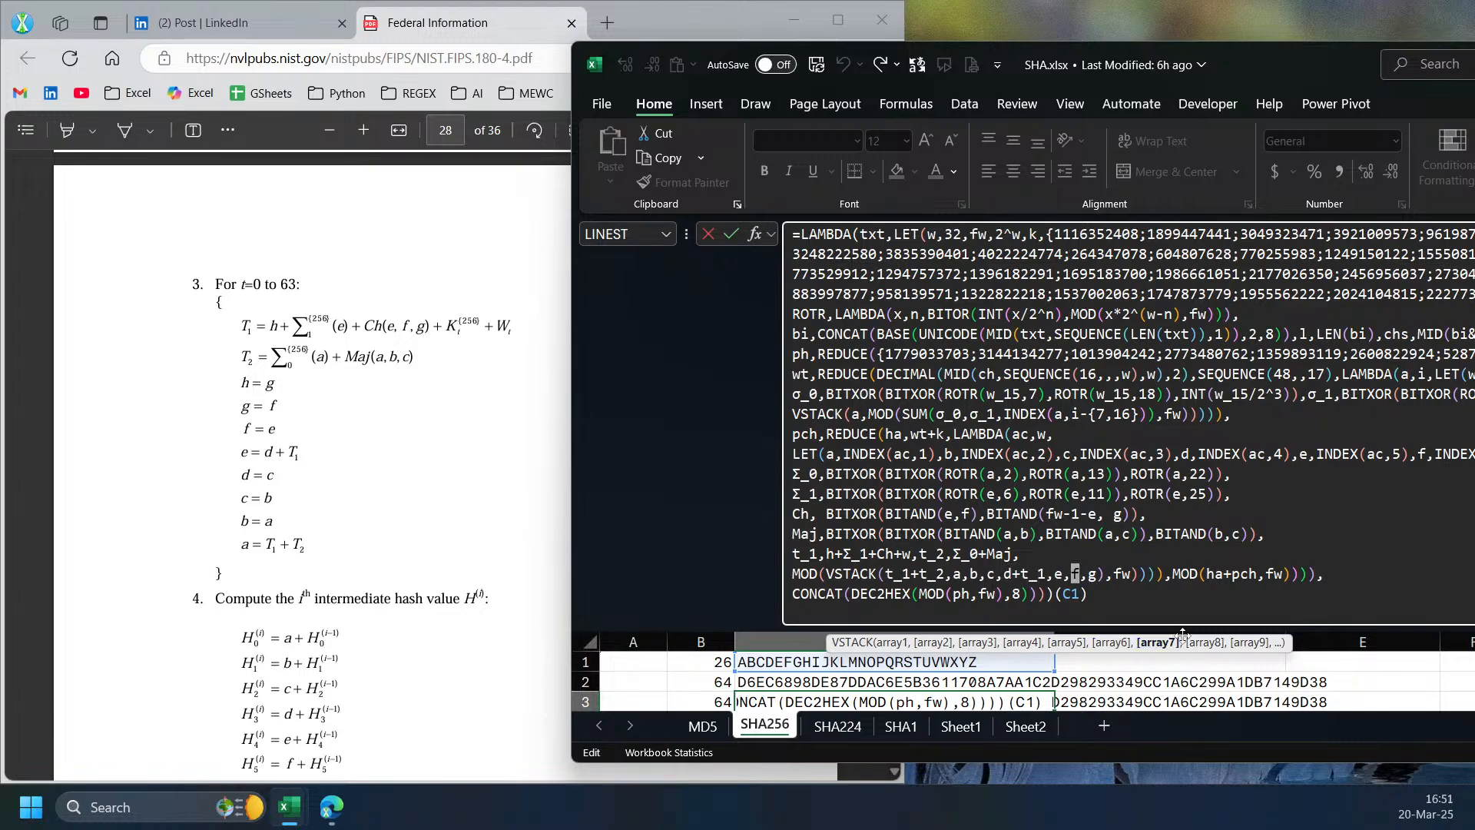
# - Return to the pch REDUCE and highlight its wt+k array argument again
pyautogui.click(1146, 573)
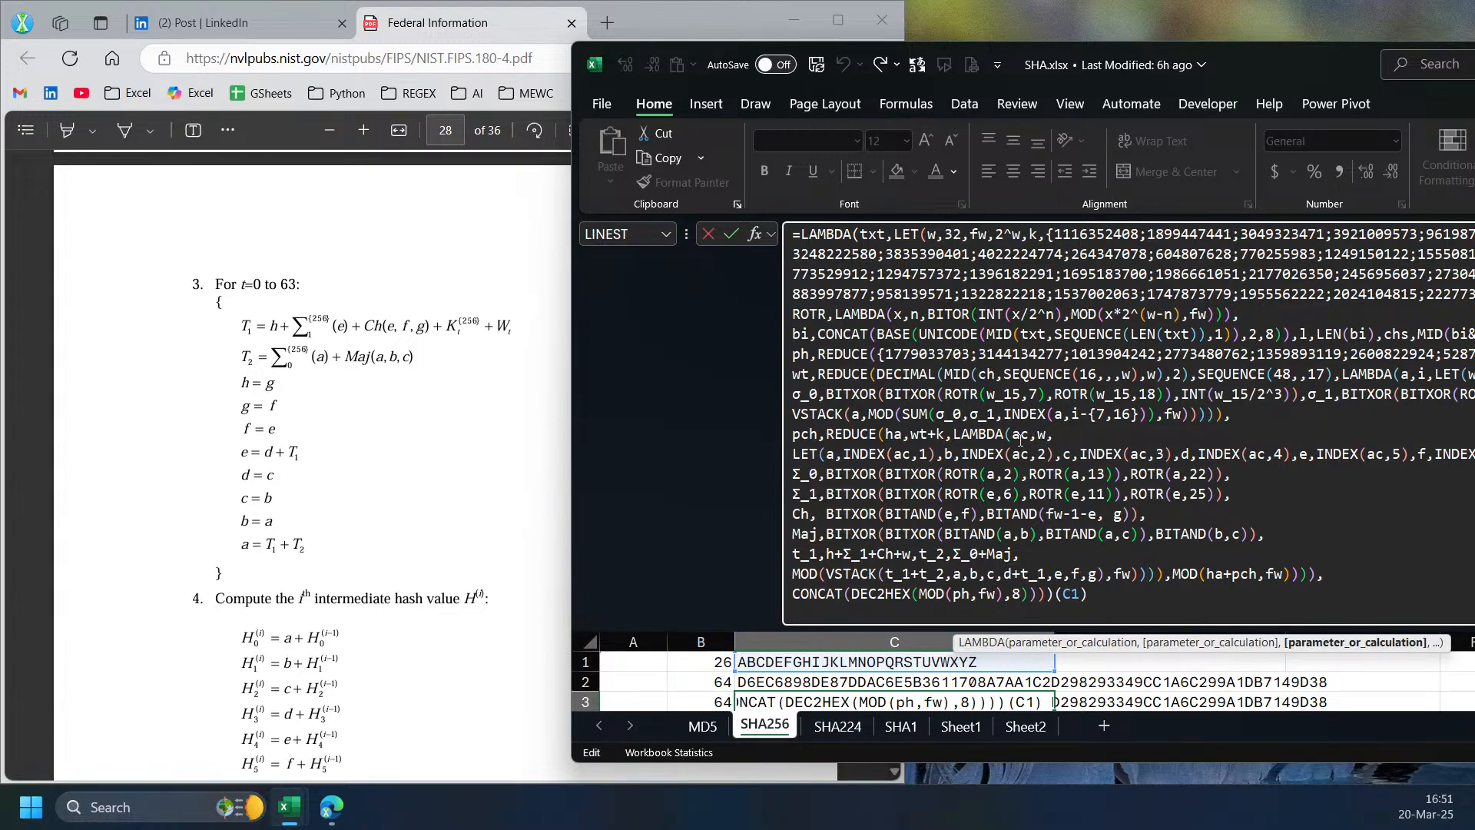
pyautogui.click(922, 434)
pyautogui.click(958, 643)
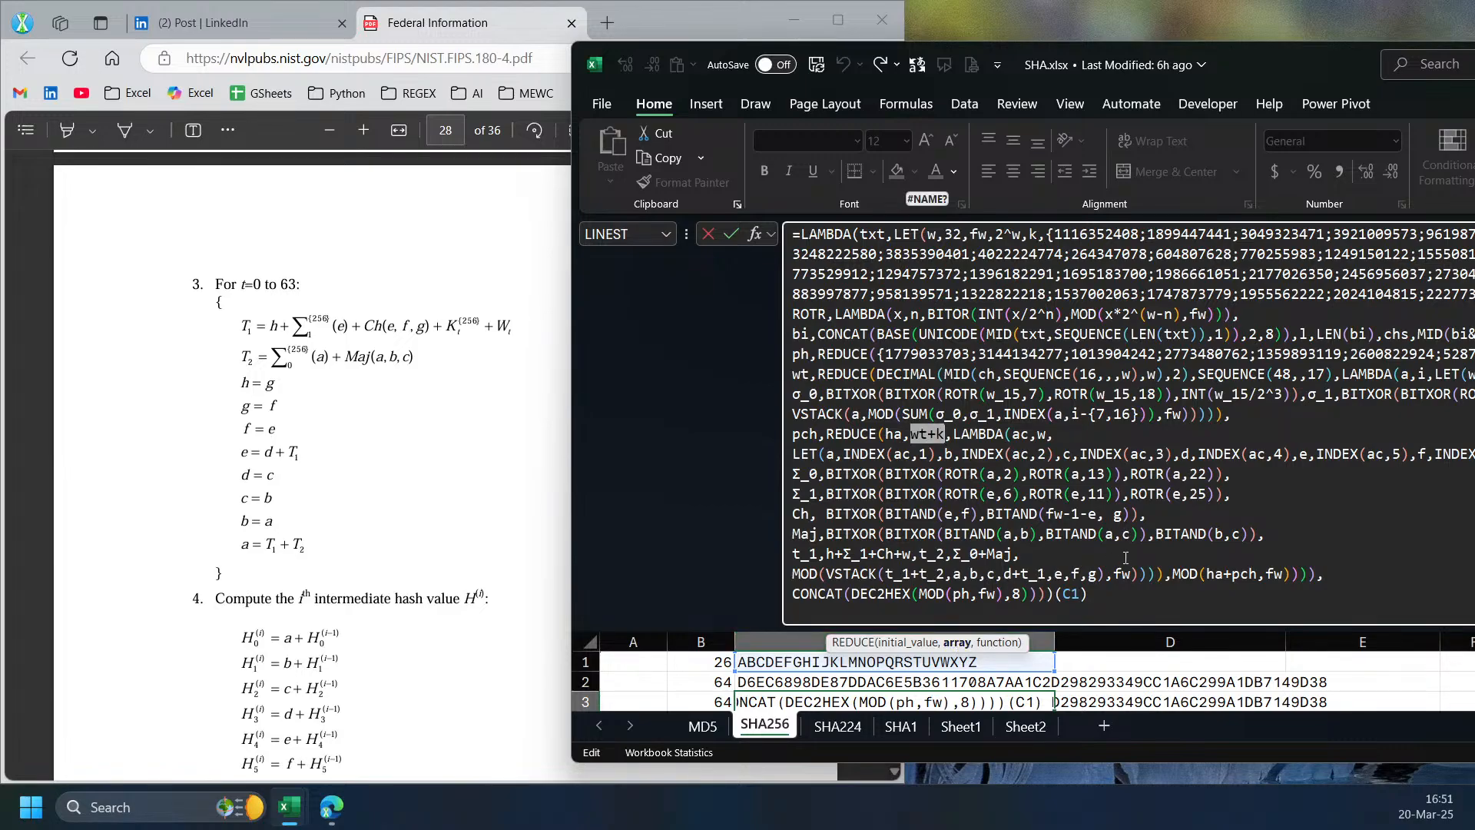
# - Compare MOD(ha+pch,fw) with the PDF's intermediate hash value equations, highlighting ha and the initial hash array in the ph REDUCE
pyautogui.click(1161, 575)
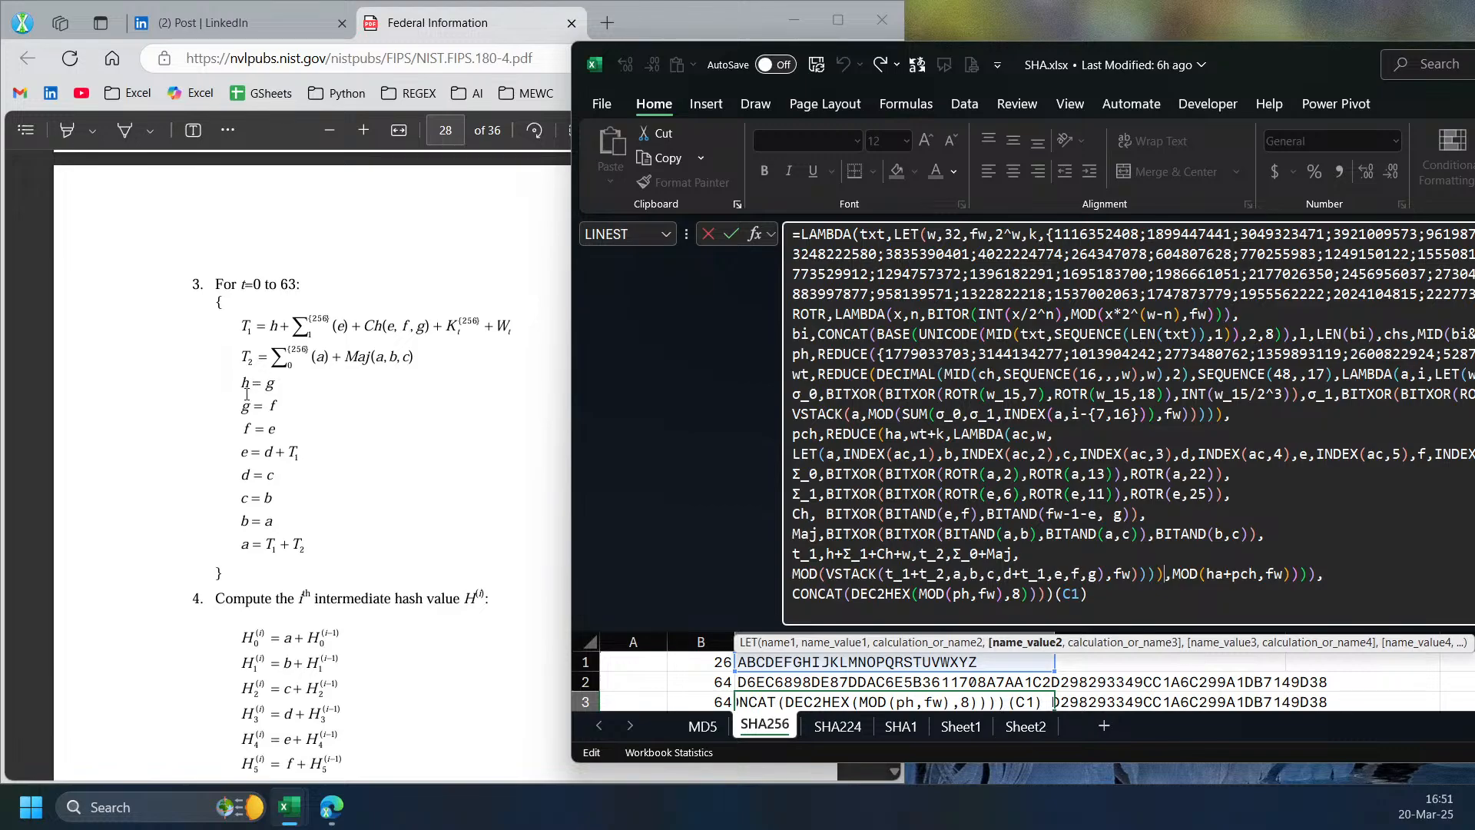
pyautogui.scroll(-3, 353, 533)
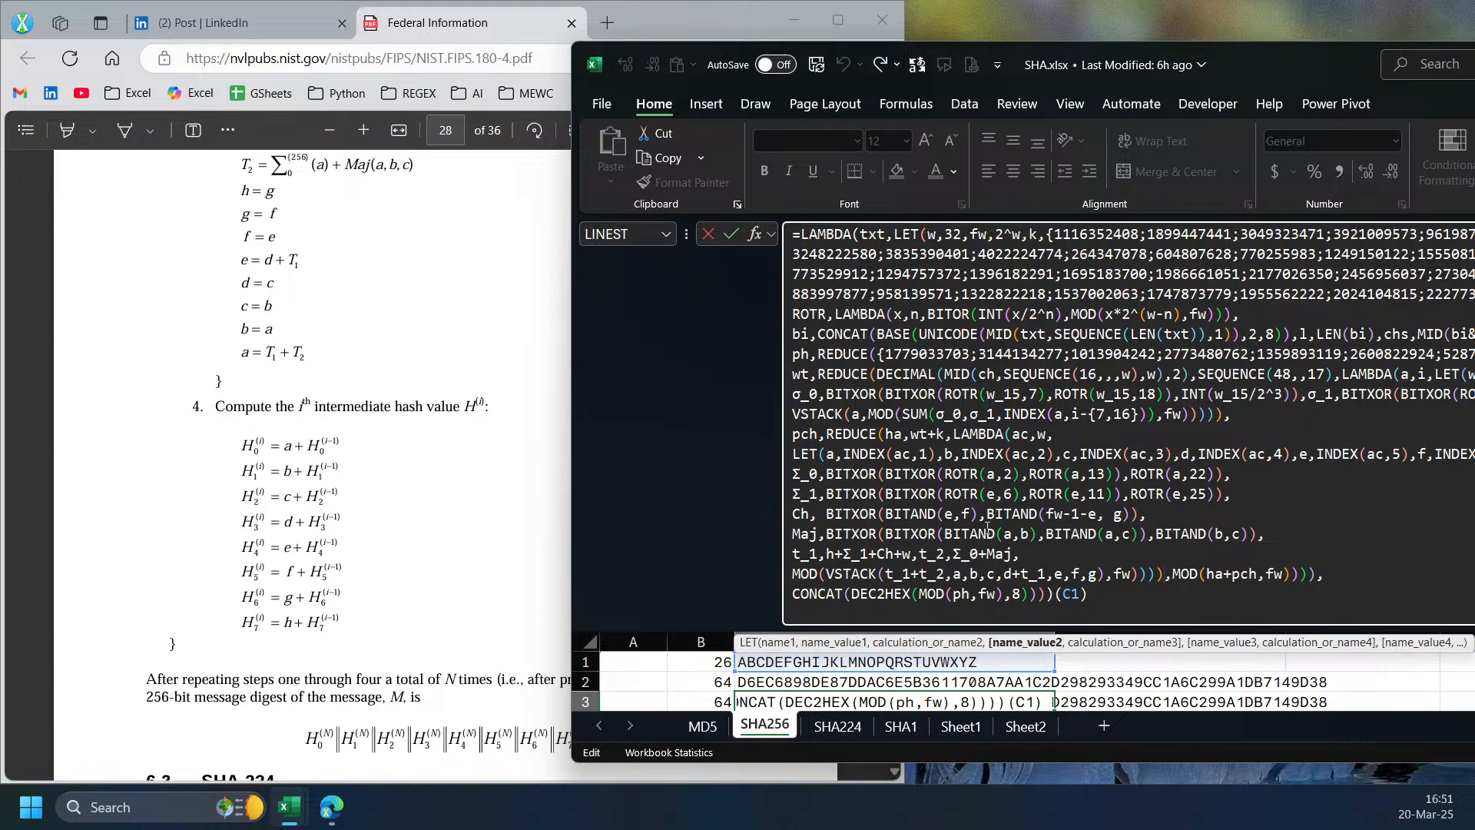
pyautogui.click(1245, 575)
pyautogui.doubleClick(1214, 575)
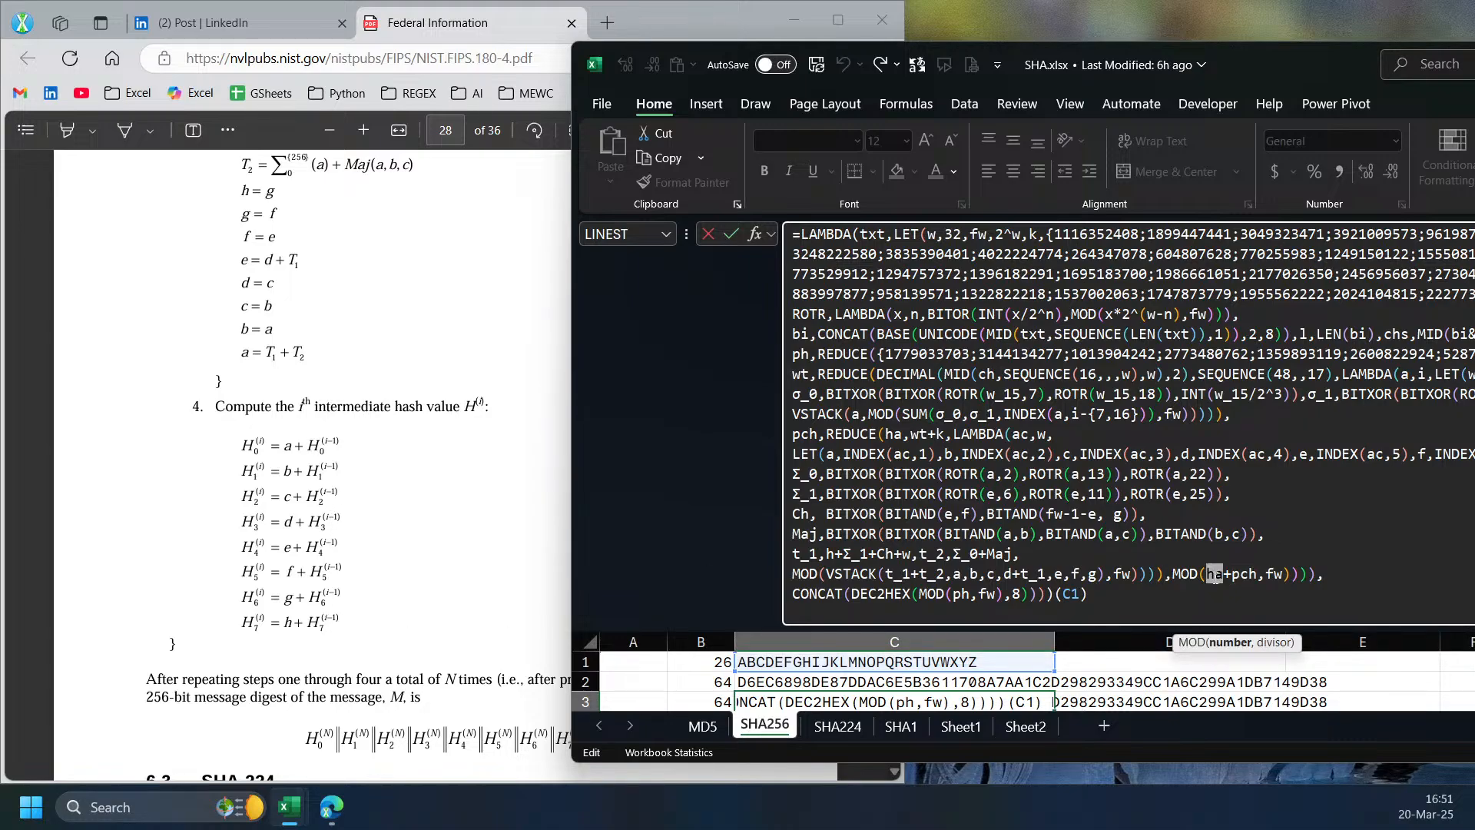
pyautogui.click(905, 354)
pyautogui.click(908, 643)
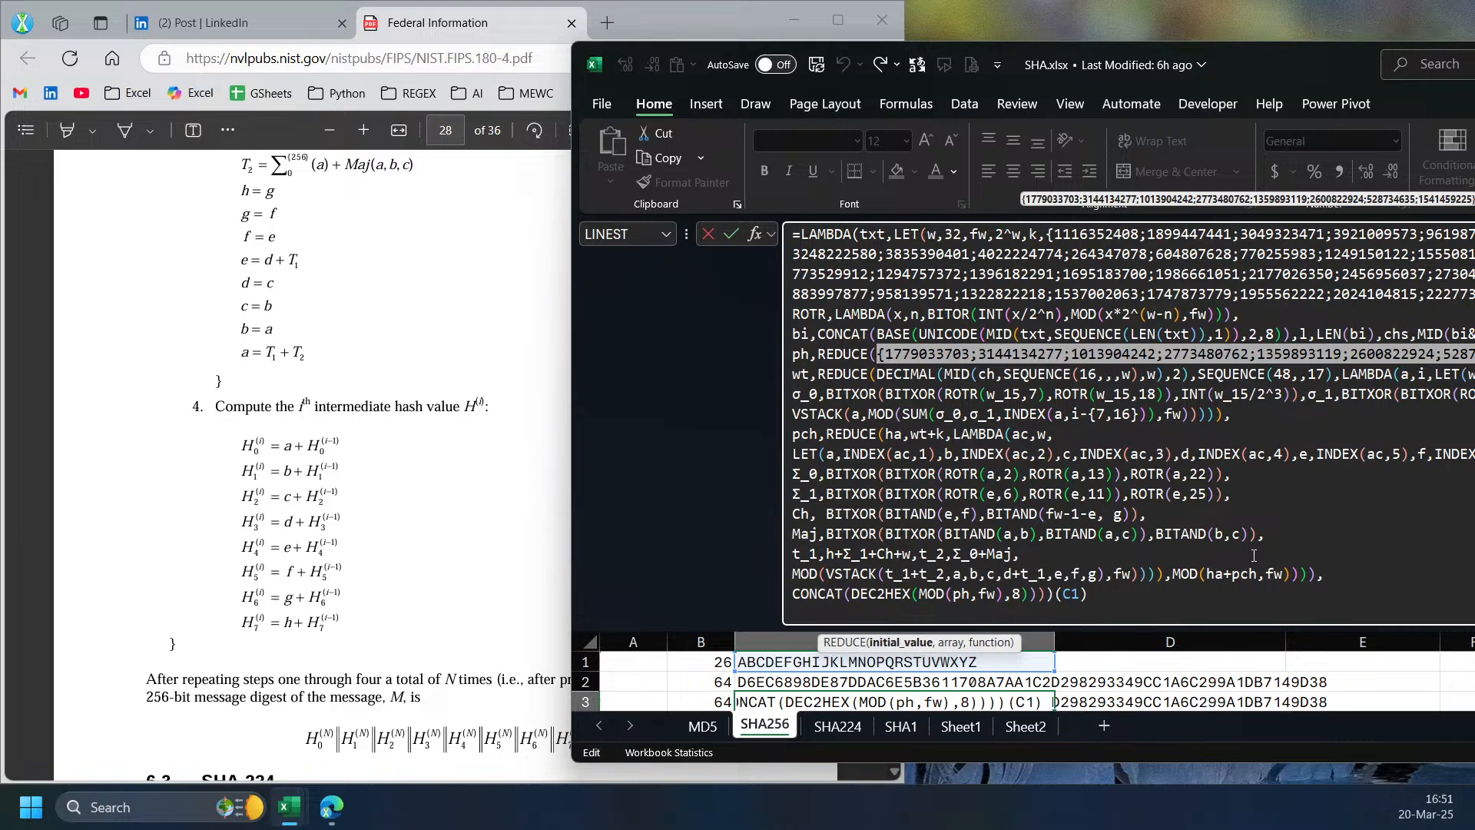
pyautogui.click(1075, 415)
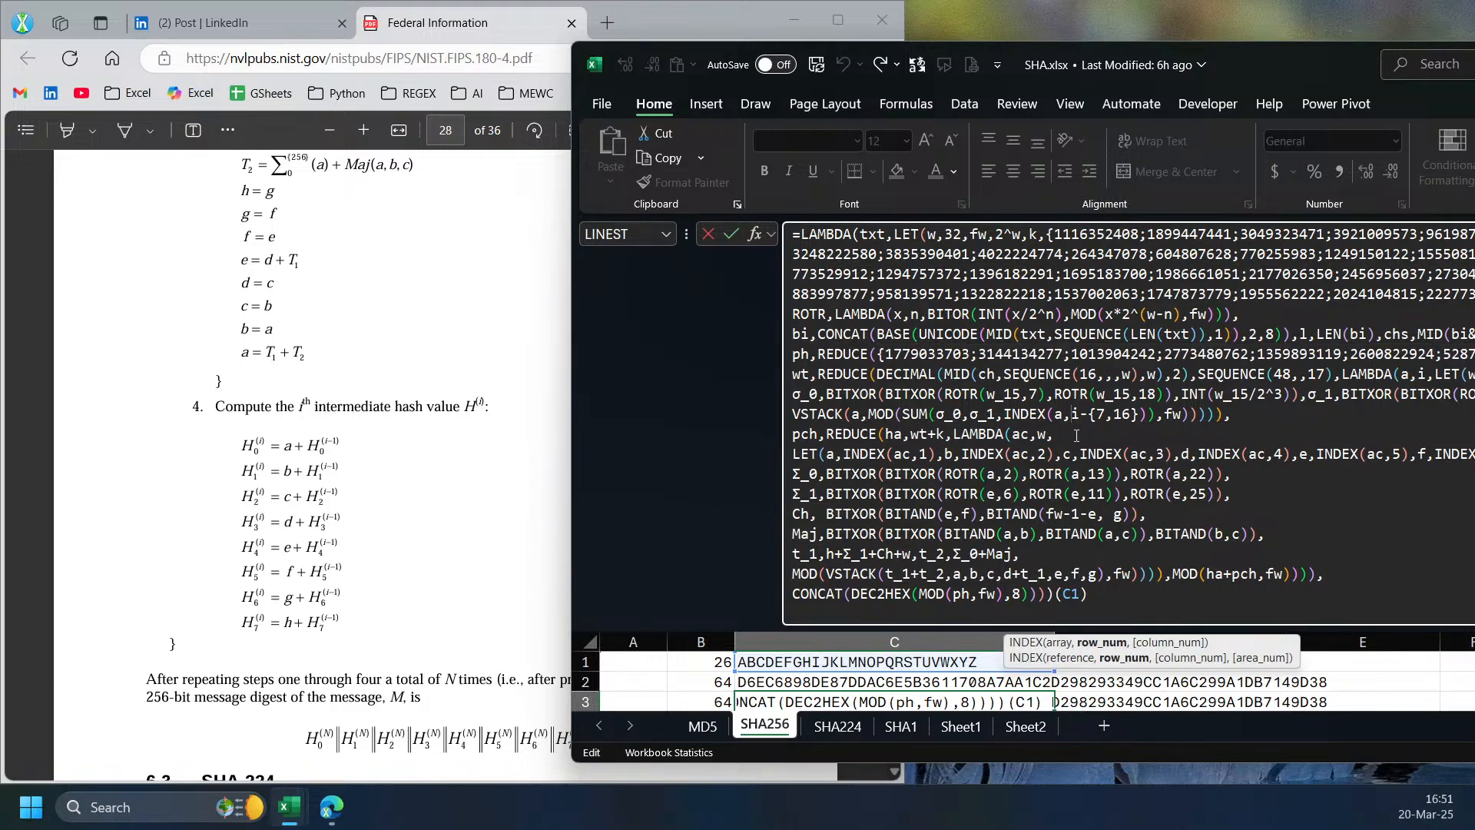
# - Move and enlarge the workbook window, and copy the entire SHA-256 LAMBDA formula from C3 without changing it
pyautogui.moveTo(1266, 67); pyautogui.dragTo(1156, 35)
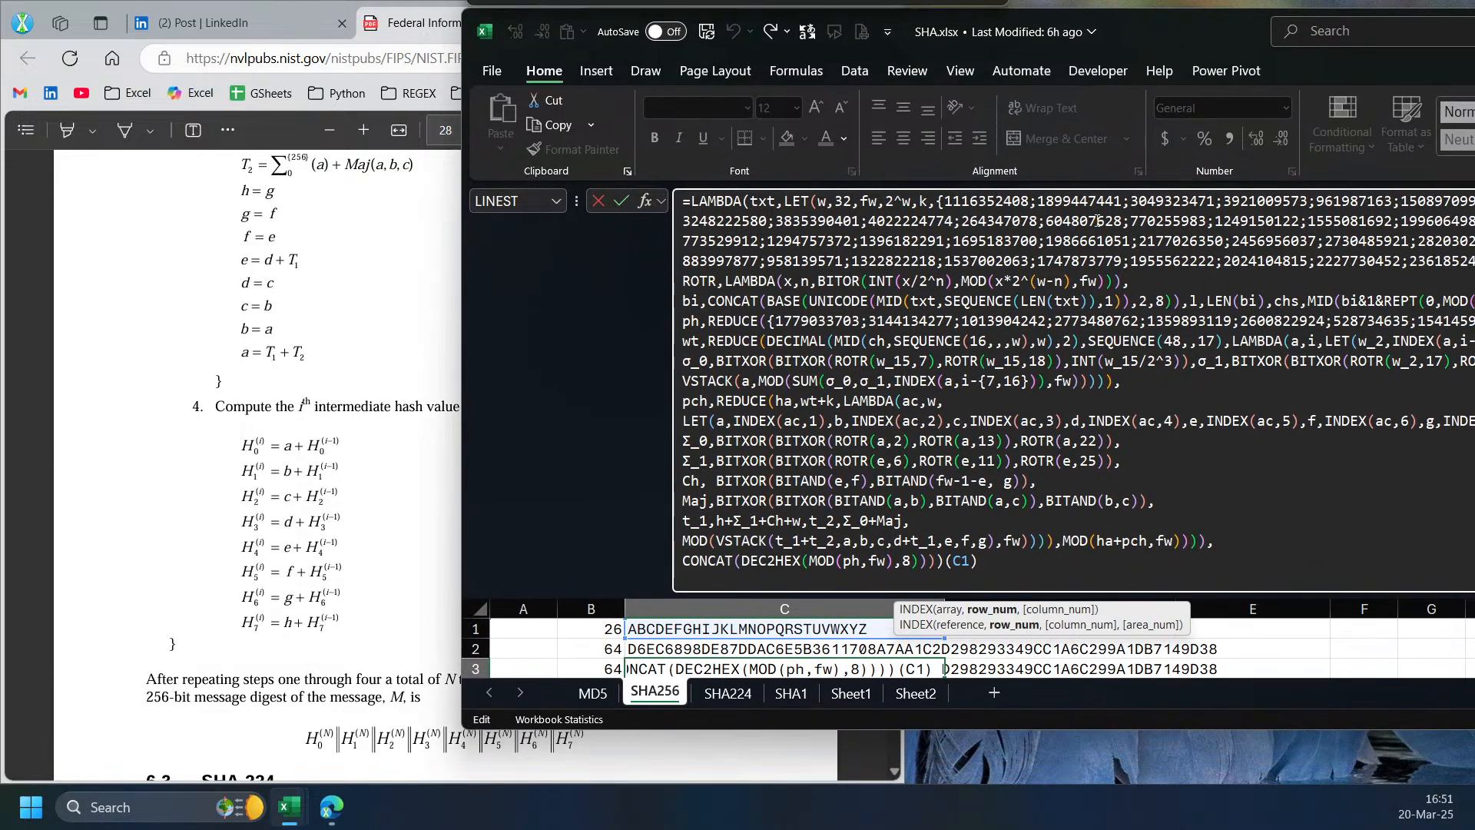
pyautogui.doubleClick(1016, 732)
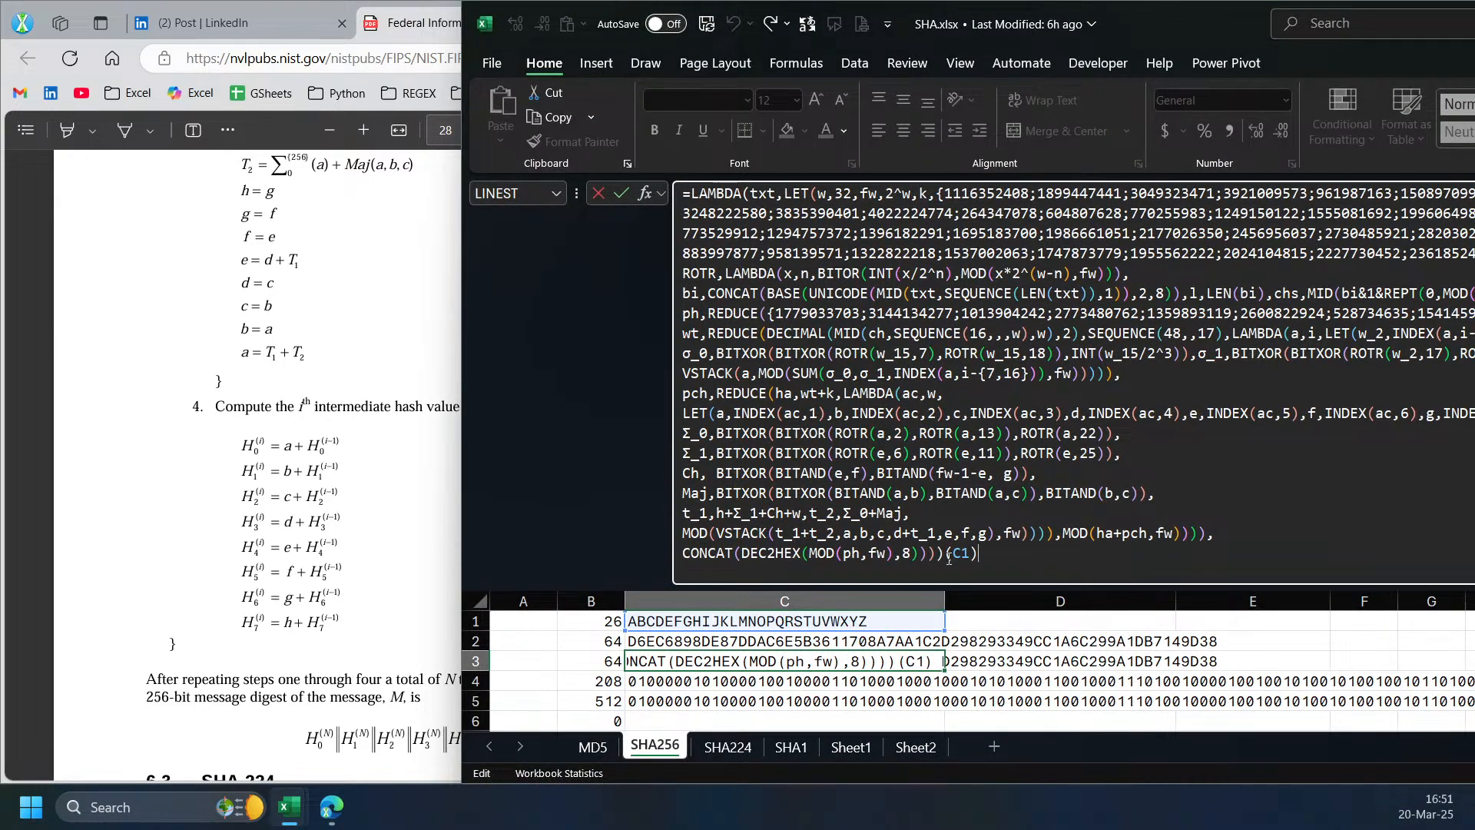
pyautogui.hotkey('ctrl', 'a')
pyautogui.hotkey('ctrl', 'c')
pyautogui.press('Escape')
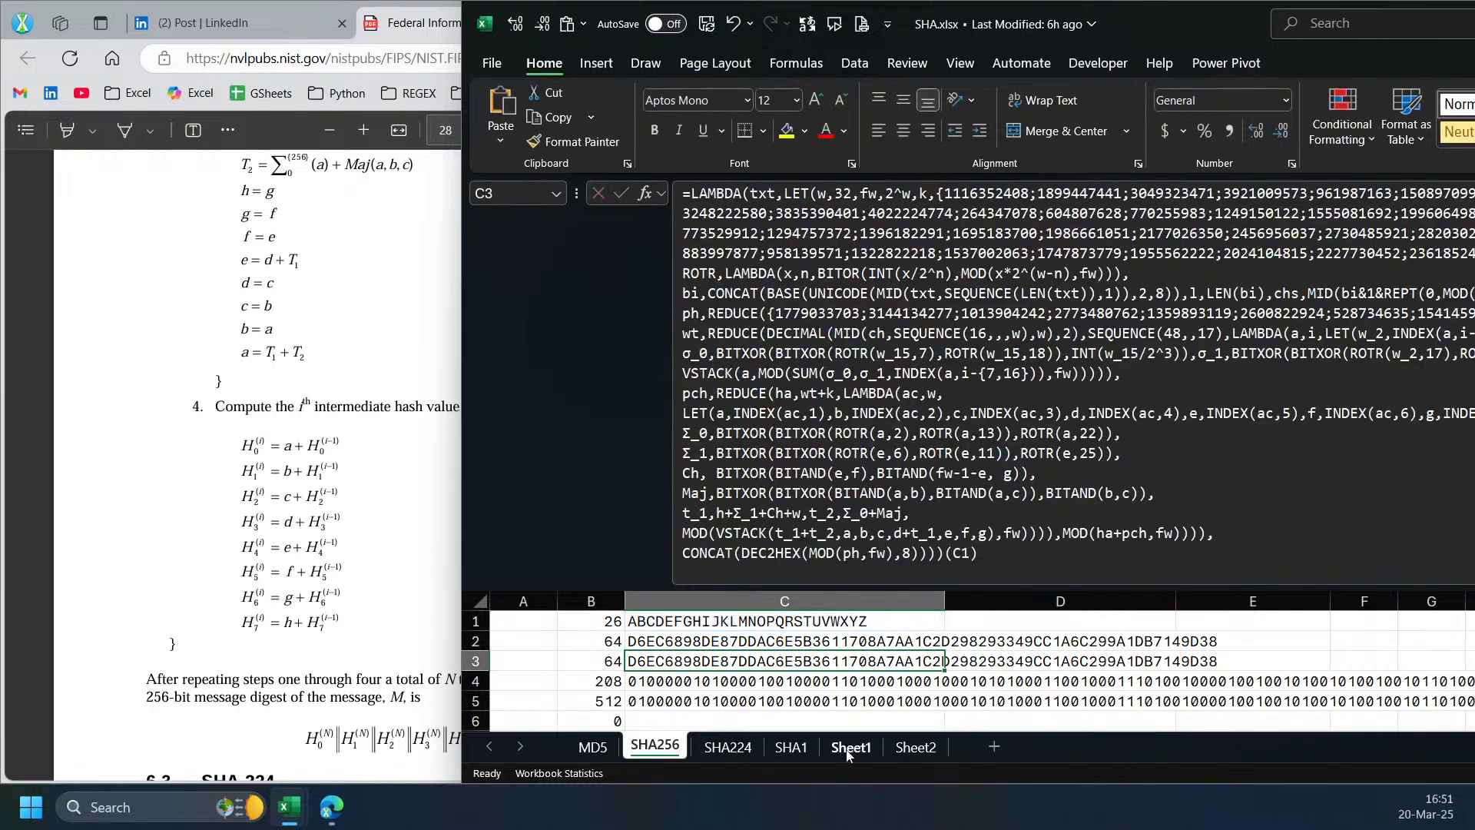
# - Check the other sheets through to Sheet2 and shrink the formula bar to one line to see Sheet2's working cells
pyautogui.click(851, 747)
pyautogui.click(791, 746)
pyautogui.click(916, 747)
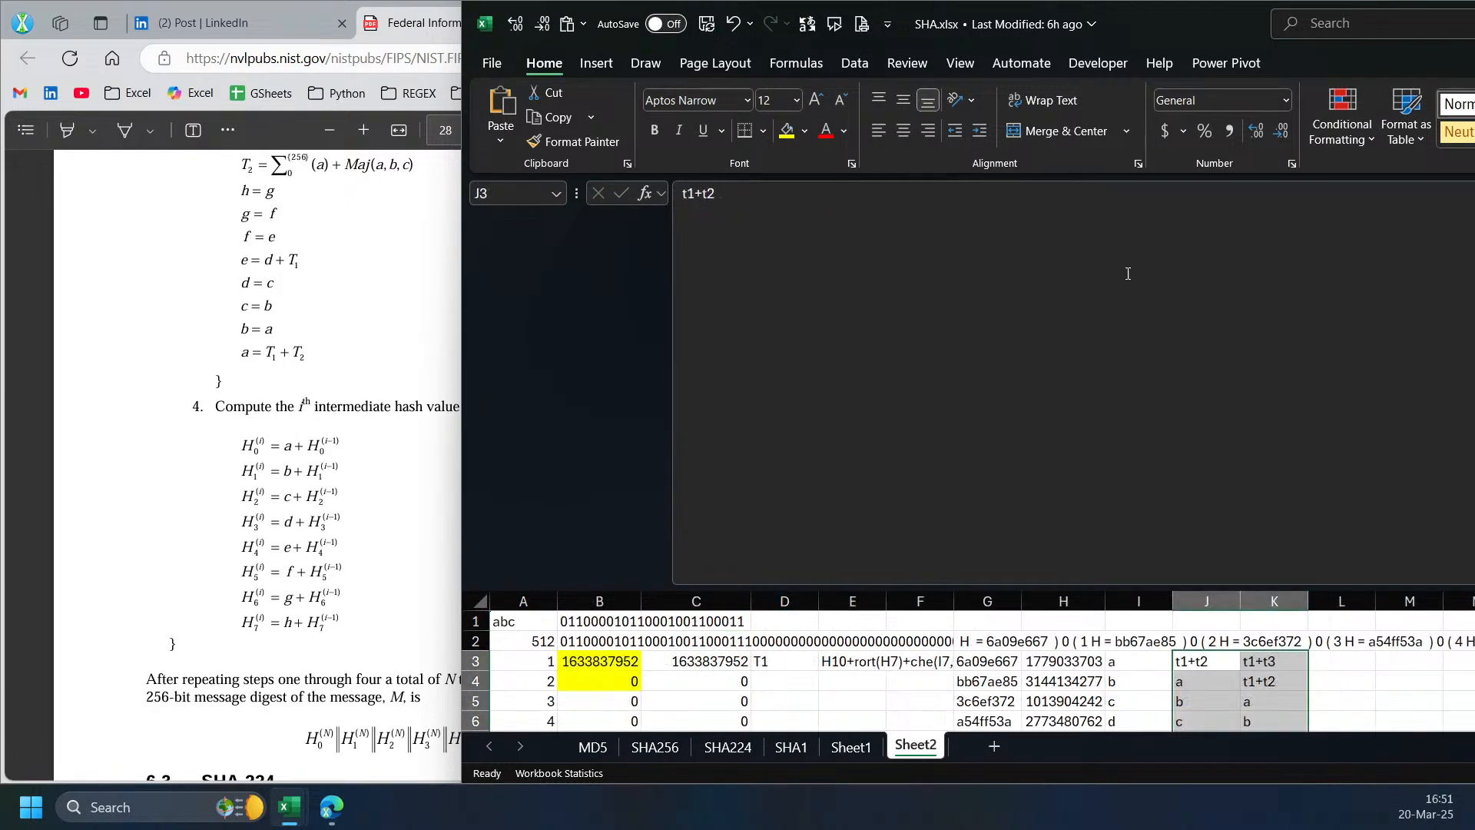
pyautogui.moveTo(903, 586); pyautogui.dragTo(901, 216)
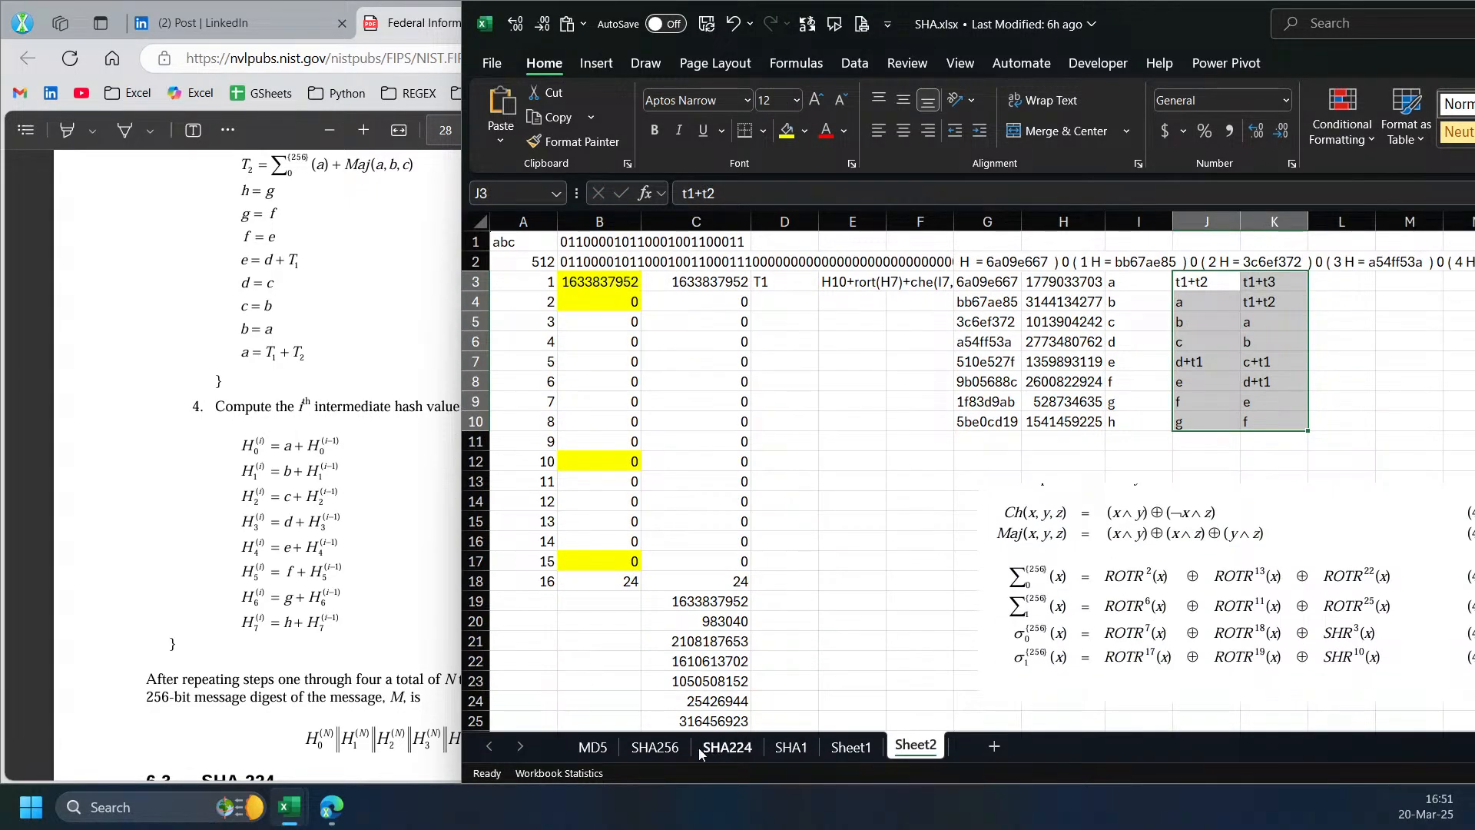
# - Return to the SHA256 sheet and show the full message schedule formula in C7 in an enlarged formula bar
pyautogui.click(654, 747)
pyautogui.click(890, 359)
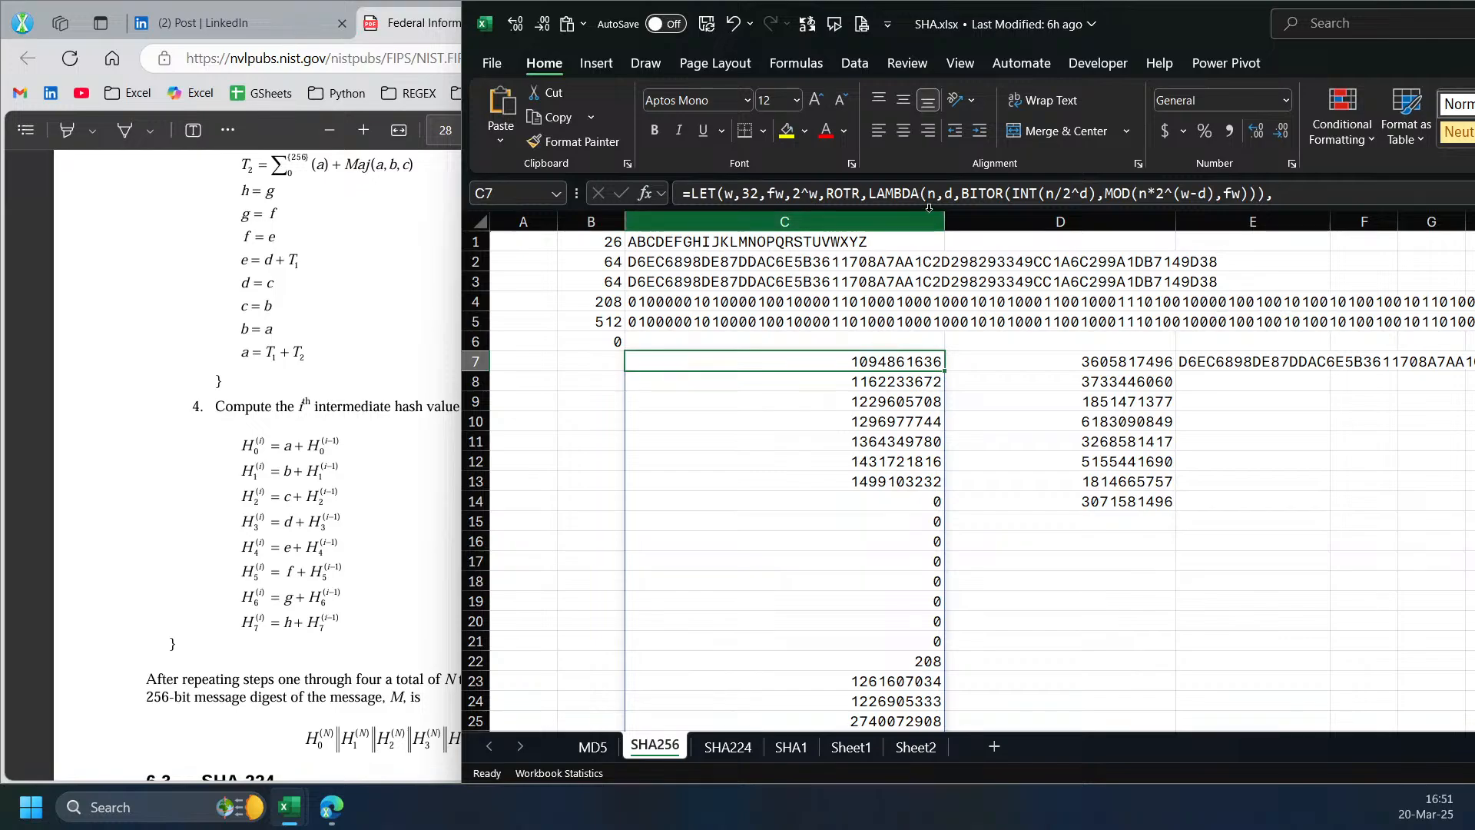
pyautogui.moveTo(905, 206); pyautogui.dragTo(905, 326)
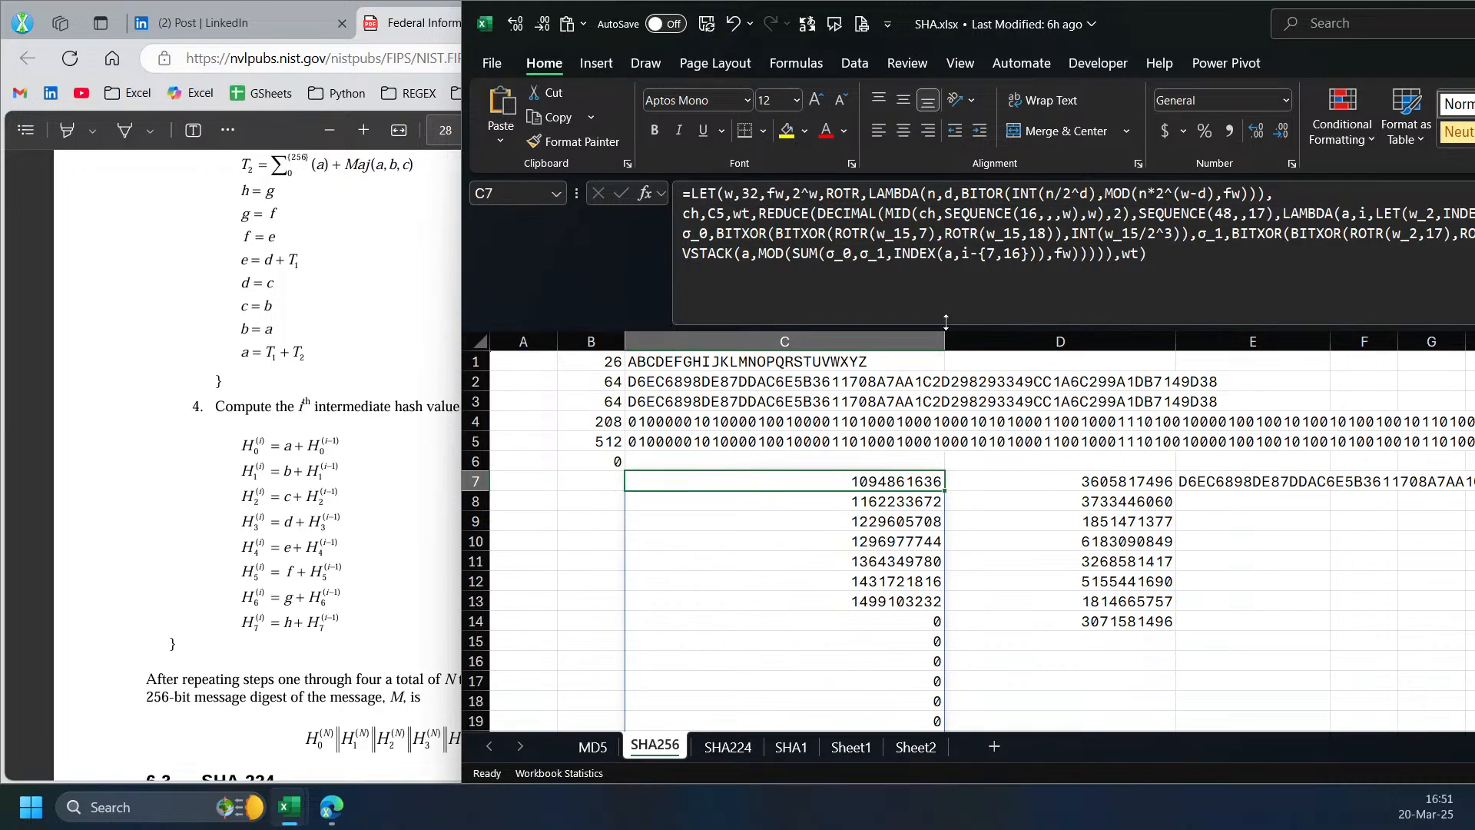
# - Show the single-chunk compression formula in D7, enlarging the formula bar further to read its ha and phc parts
pyautogui.click(581, 481)
pyautogui.click(1107, 484)
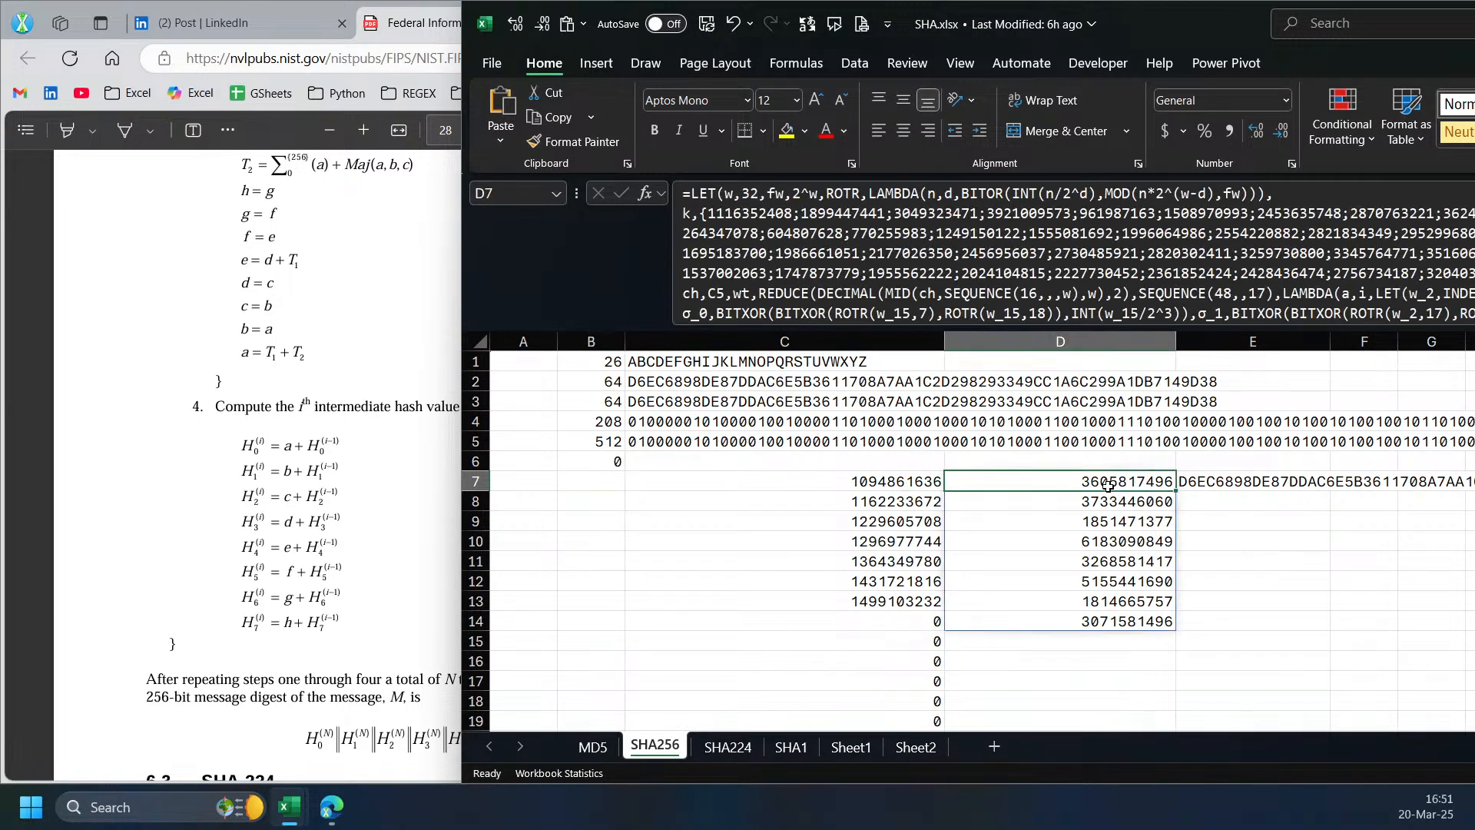
pyautogui.click(1103, 460)
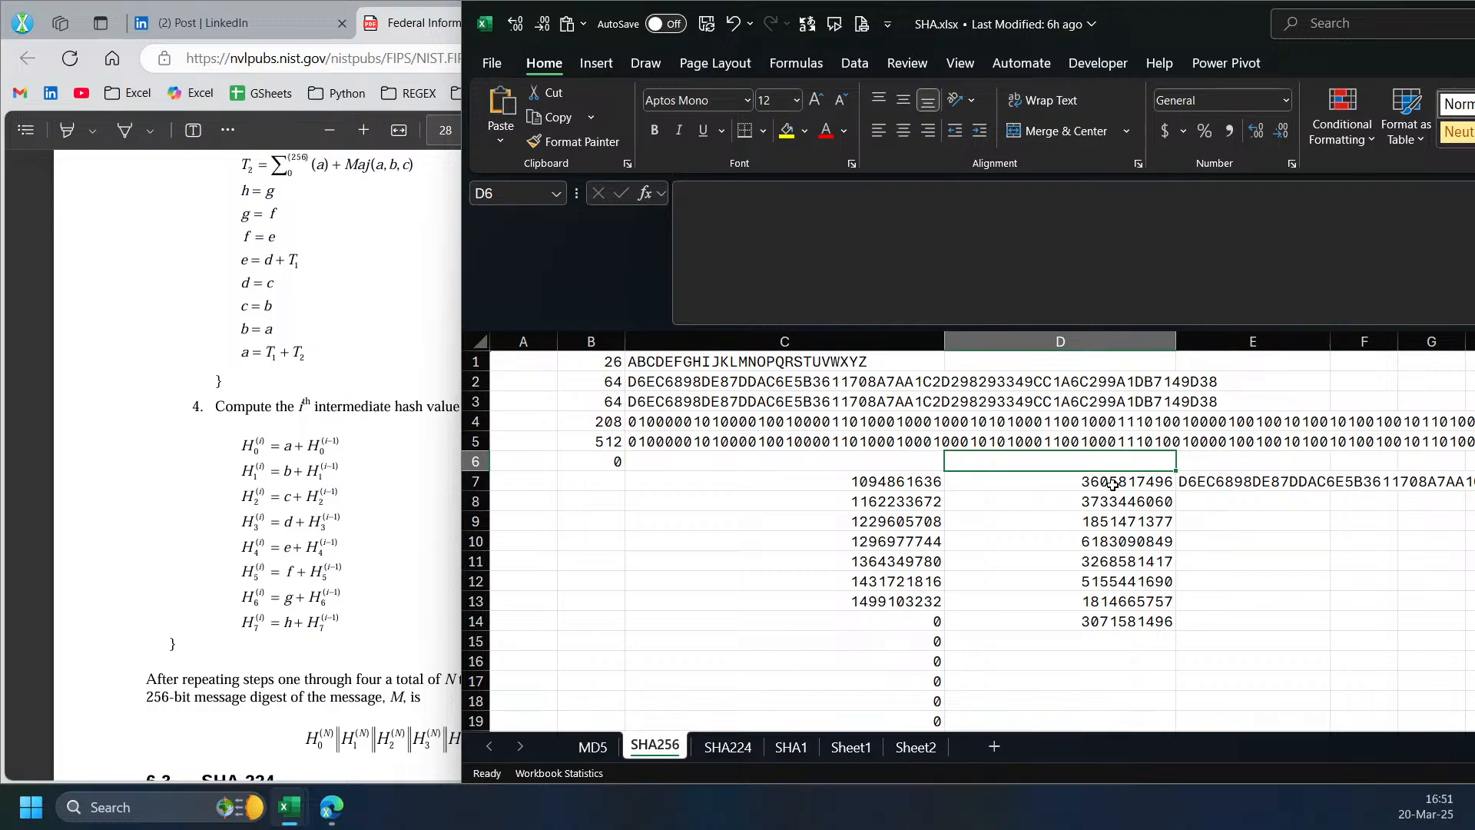
pyautogui.click(1108, 484)
pyautogui.moveTo(886, 326); pyautogui.dragTo(886, 448)
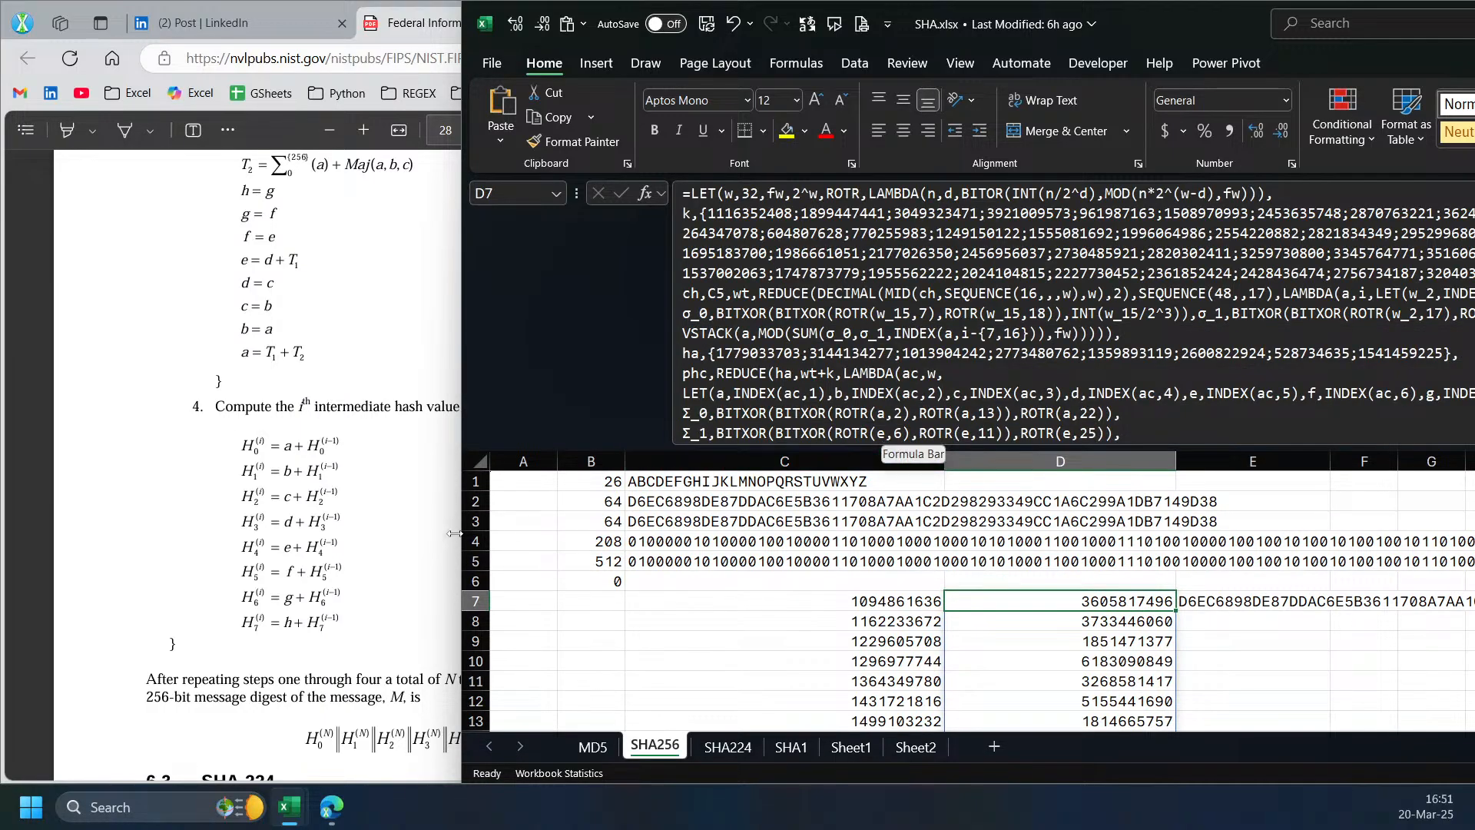
# - Compare the final phc+ha calculation in D7's formula with the intermediate hash value equations in step 4 of the standard
pyautogui.scroll(-2, 1157, 393)
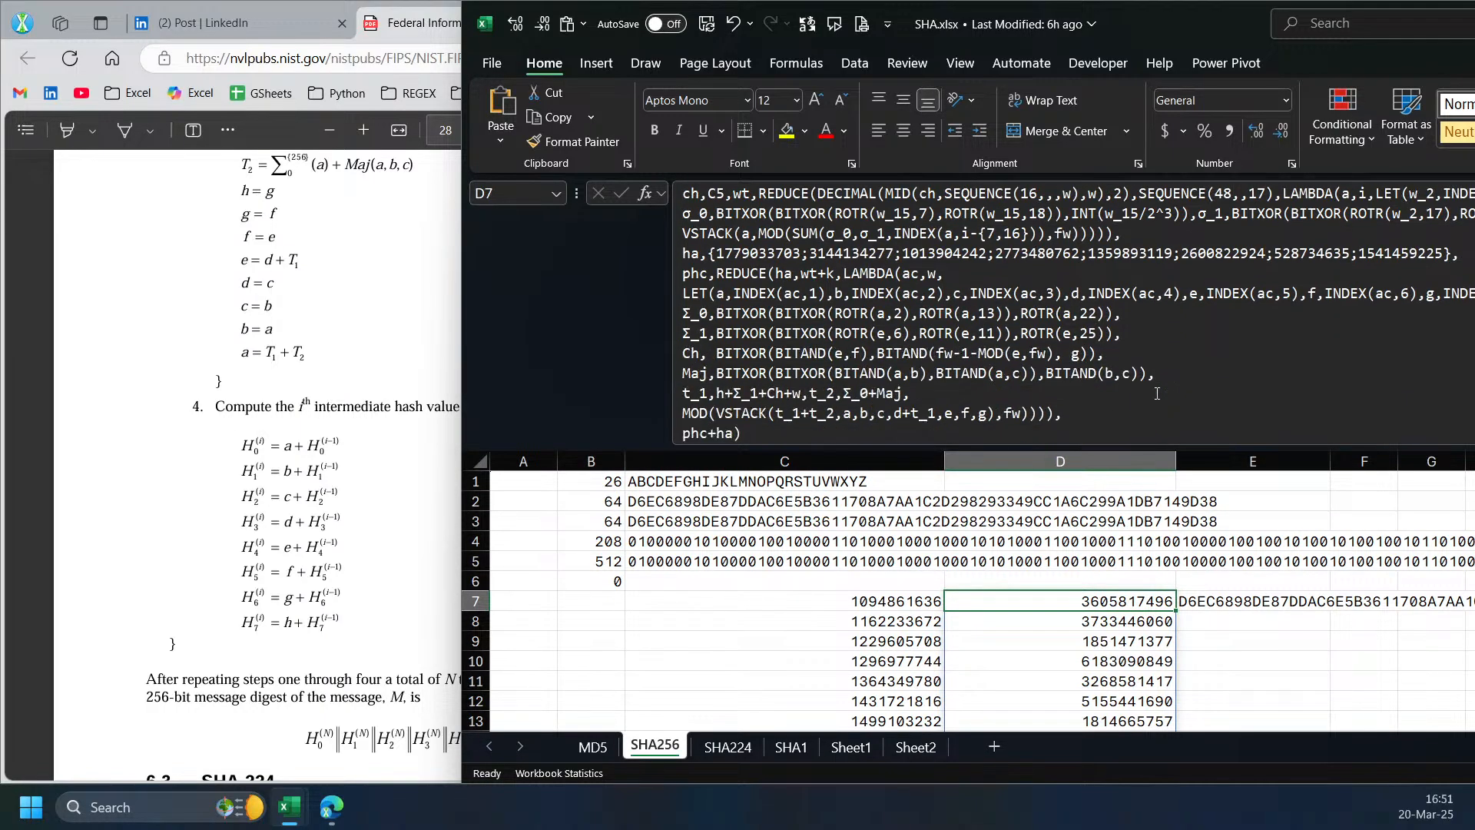
pyautogui.doubleClick(693, 433)
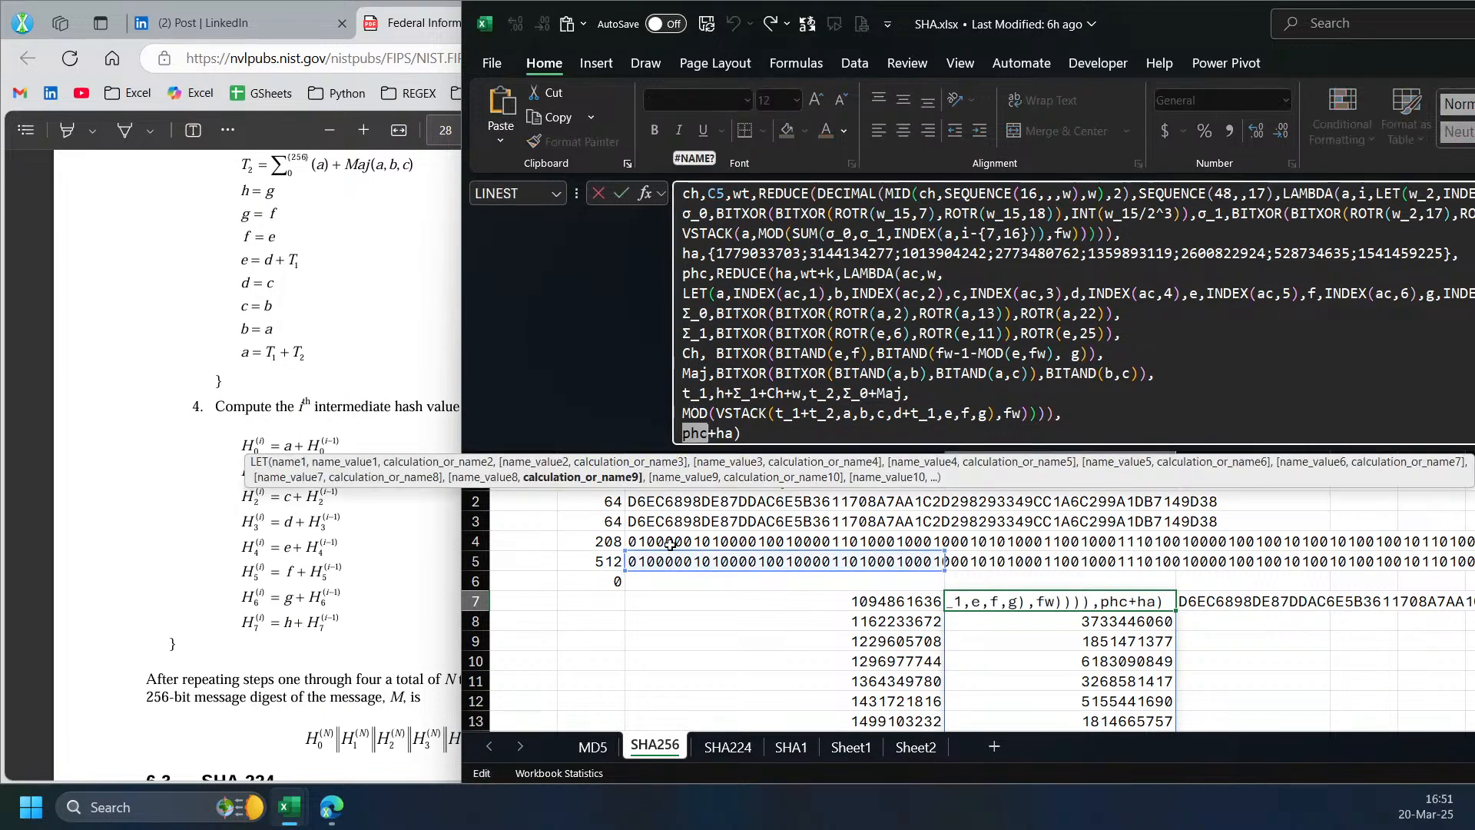
pyautogui.click(393, 554)
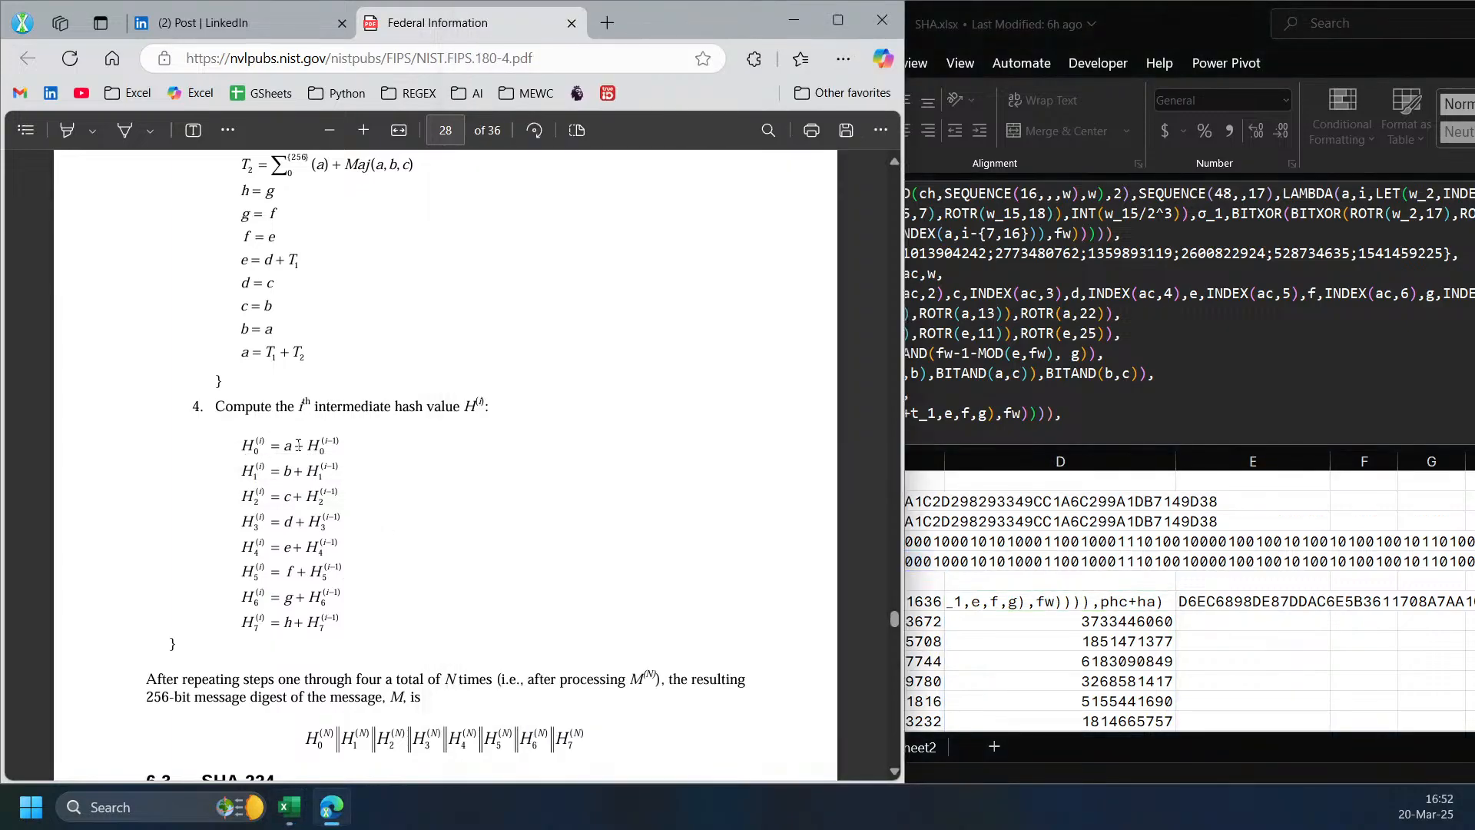
pyautogui.click(1057, 470)
pyautogui.doubleClick(725, 433)
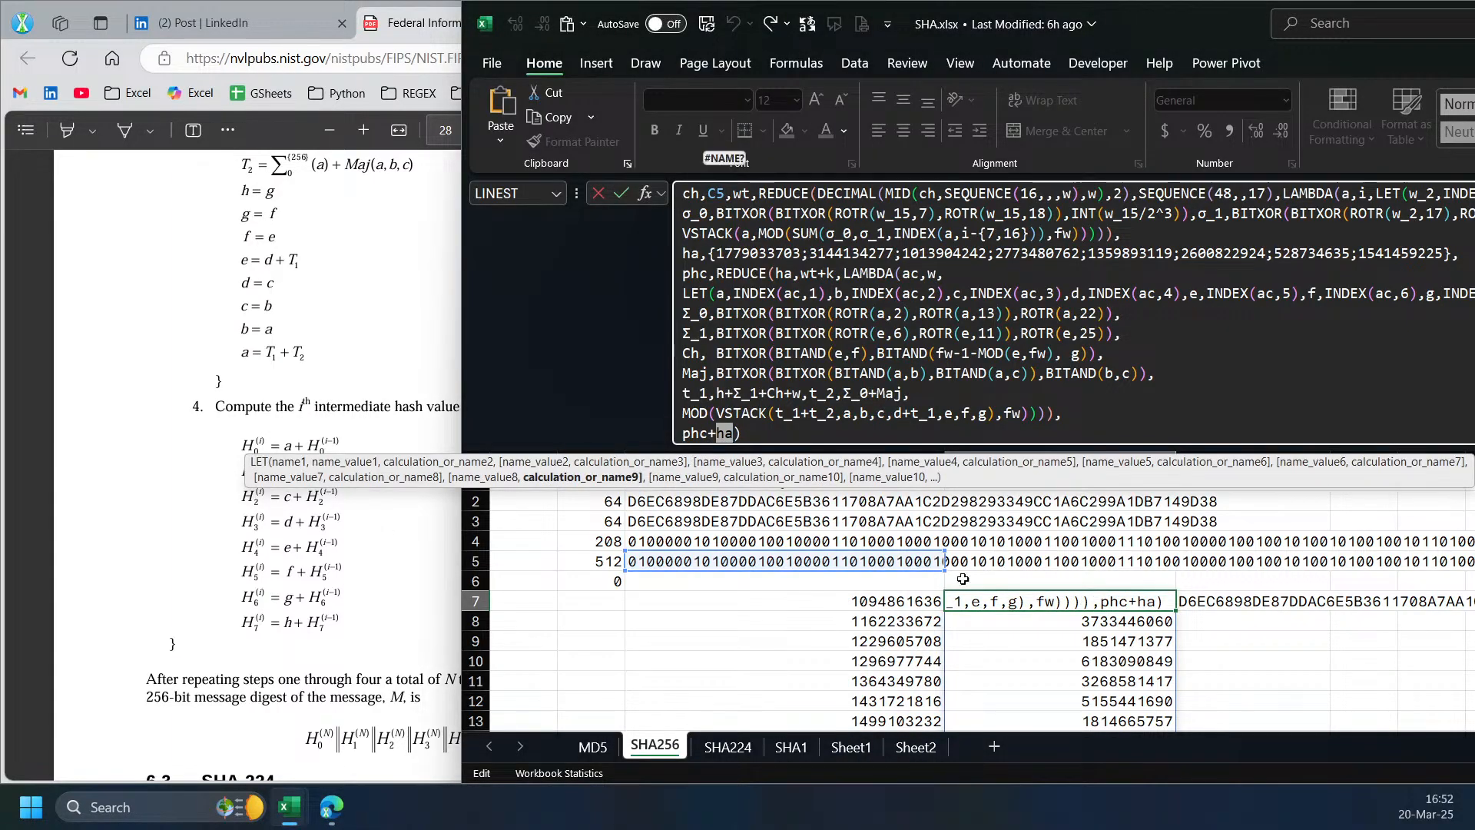
pyautogui.press('Escape')
pyautogui.click(1211, 601)
pyautogui.click(1125, 605)
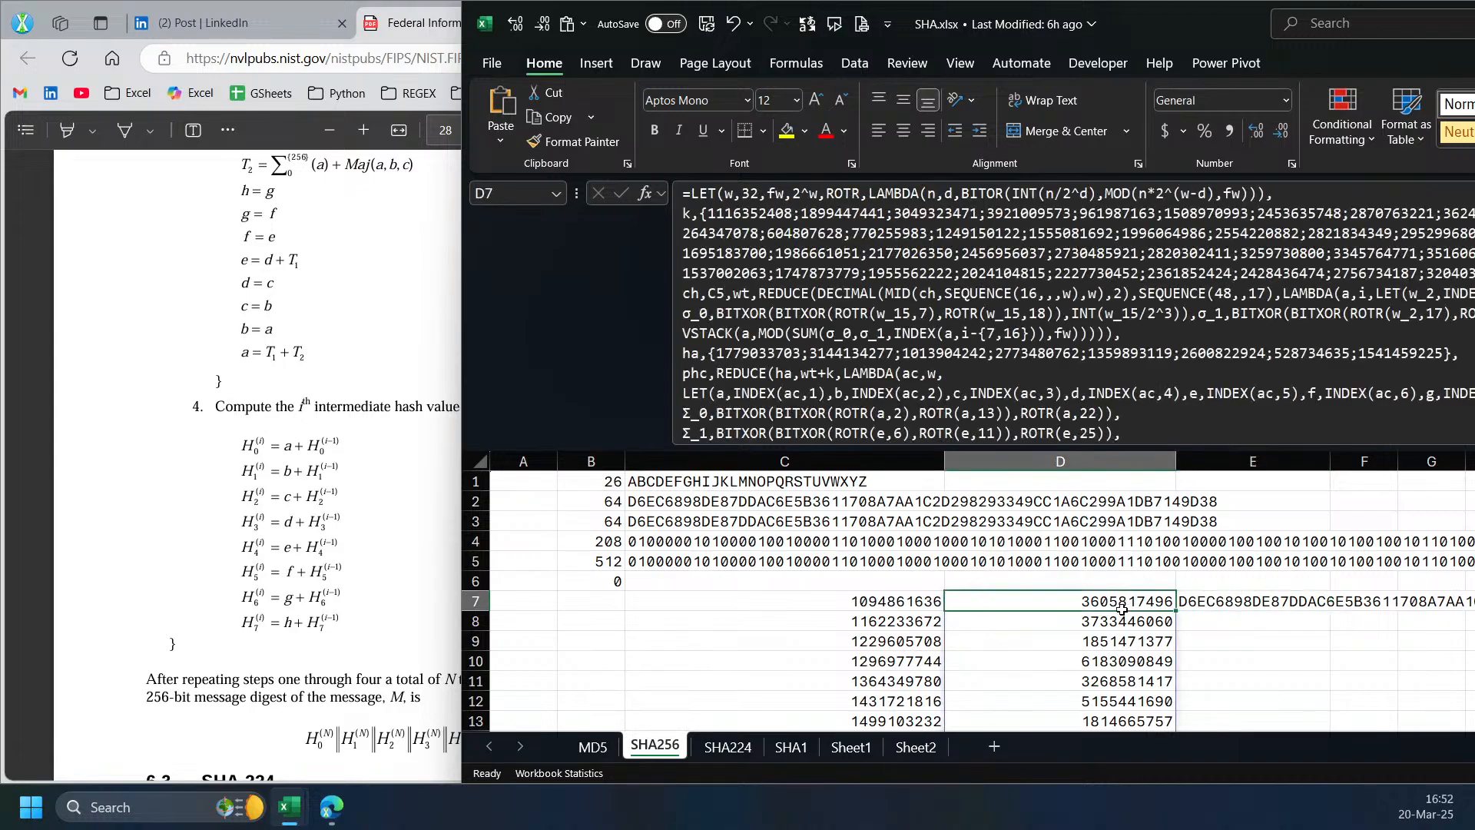
# - Compare the standard's message digest concatenation with E7's formula, examining its CONCAT, DEC2HEX and MOD parts, the 2^32 divisor and the 8 places
pyautogui.scroll(-2, 1124, 605)
pyautogui.click(409, 600)
pyautogui.scroll(-2, 422, 618)
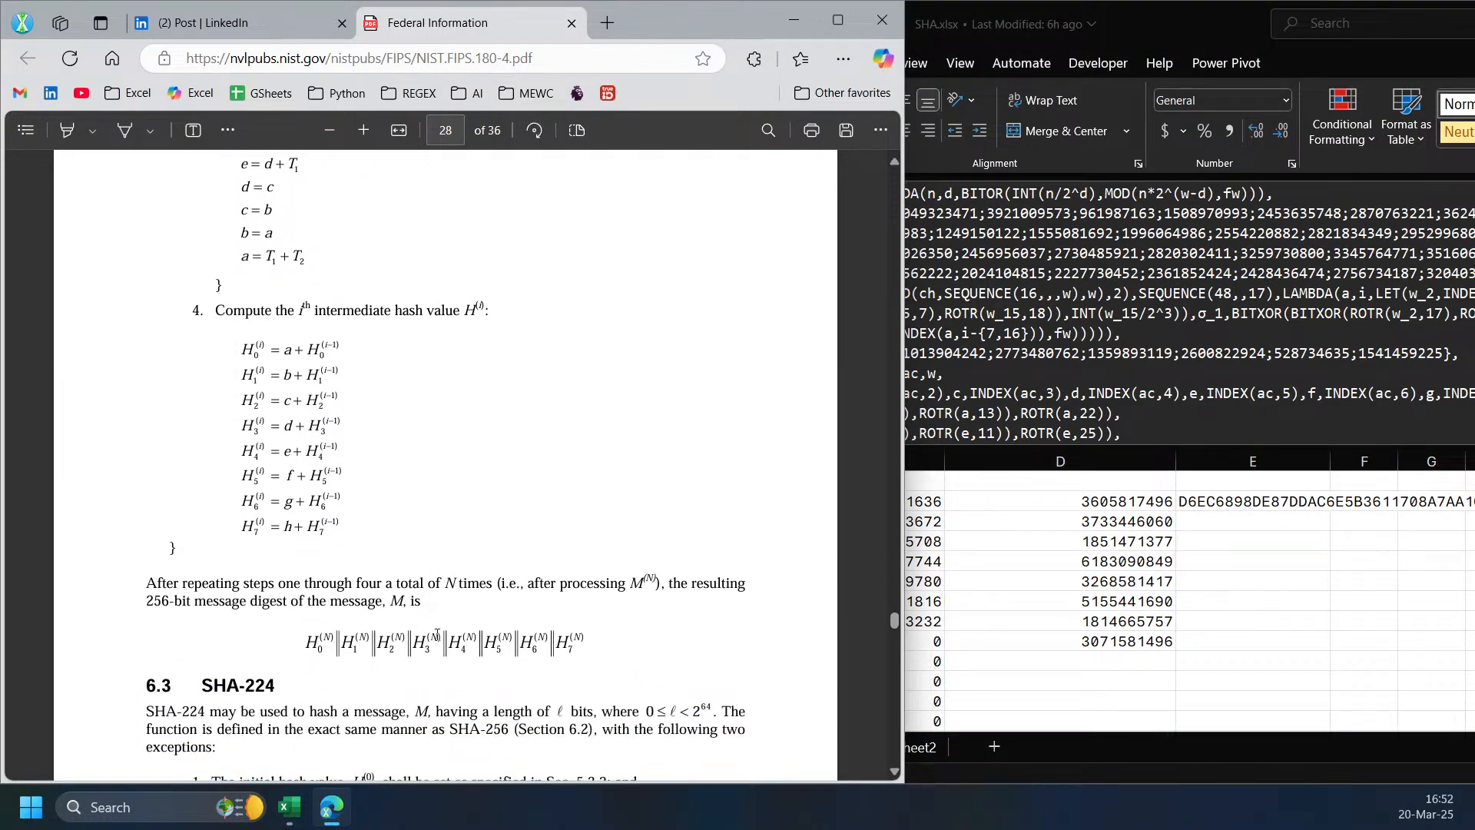
pyautogui.click(1185, 513)
pyautogui.click(1233, 501)
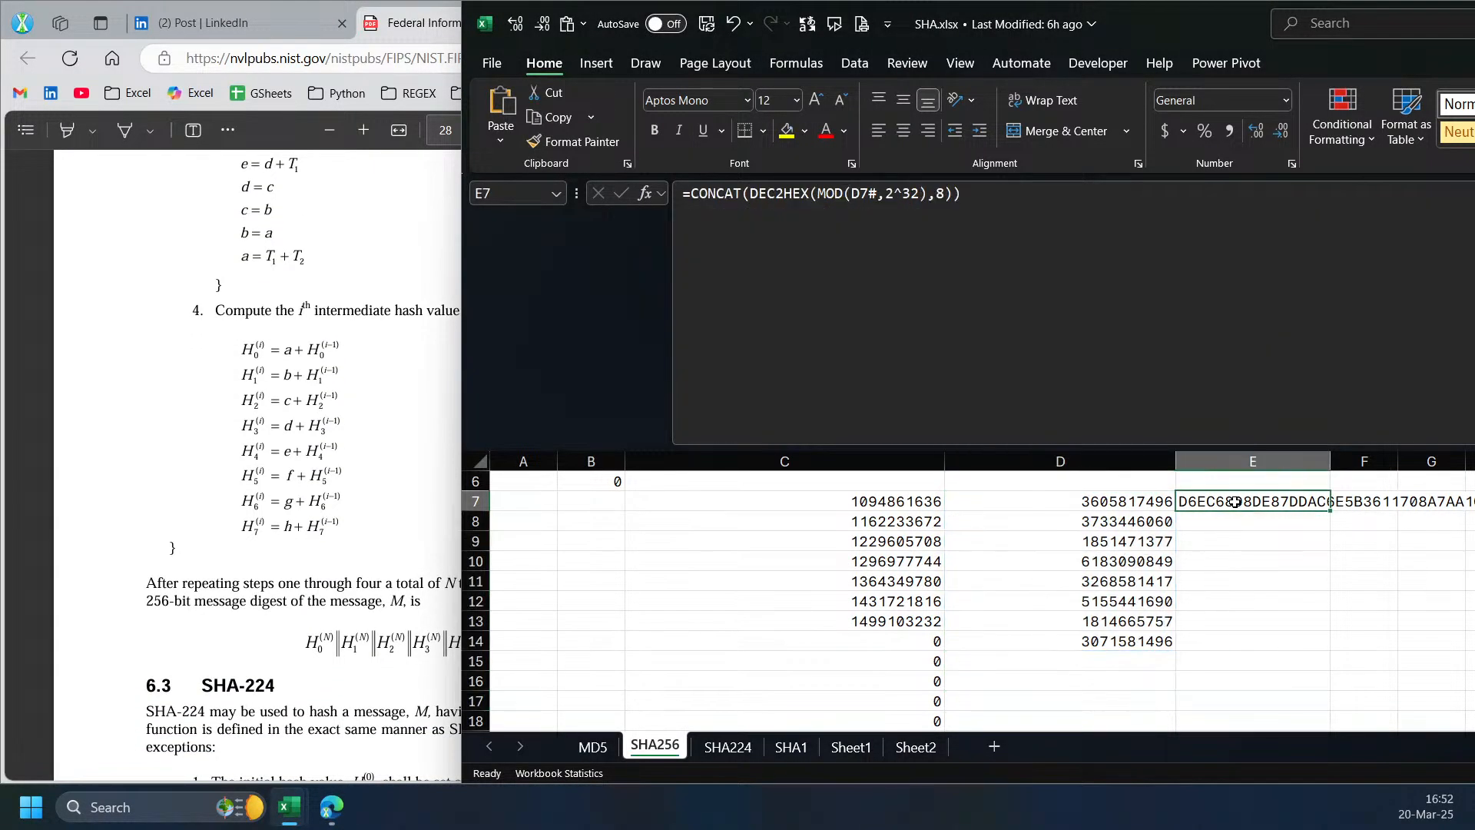
pyautogui.click(854, 193)
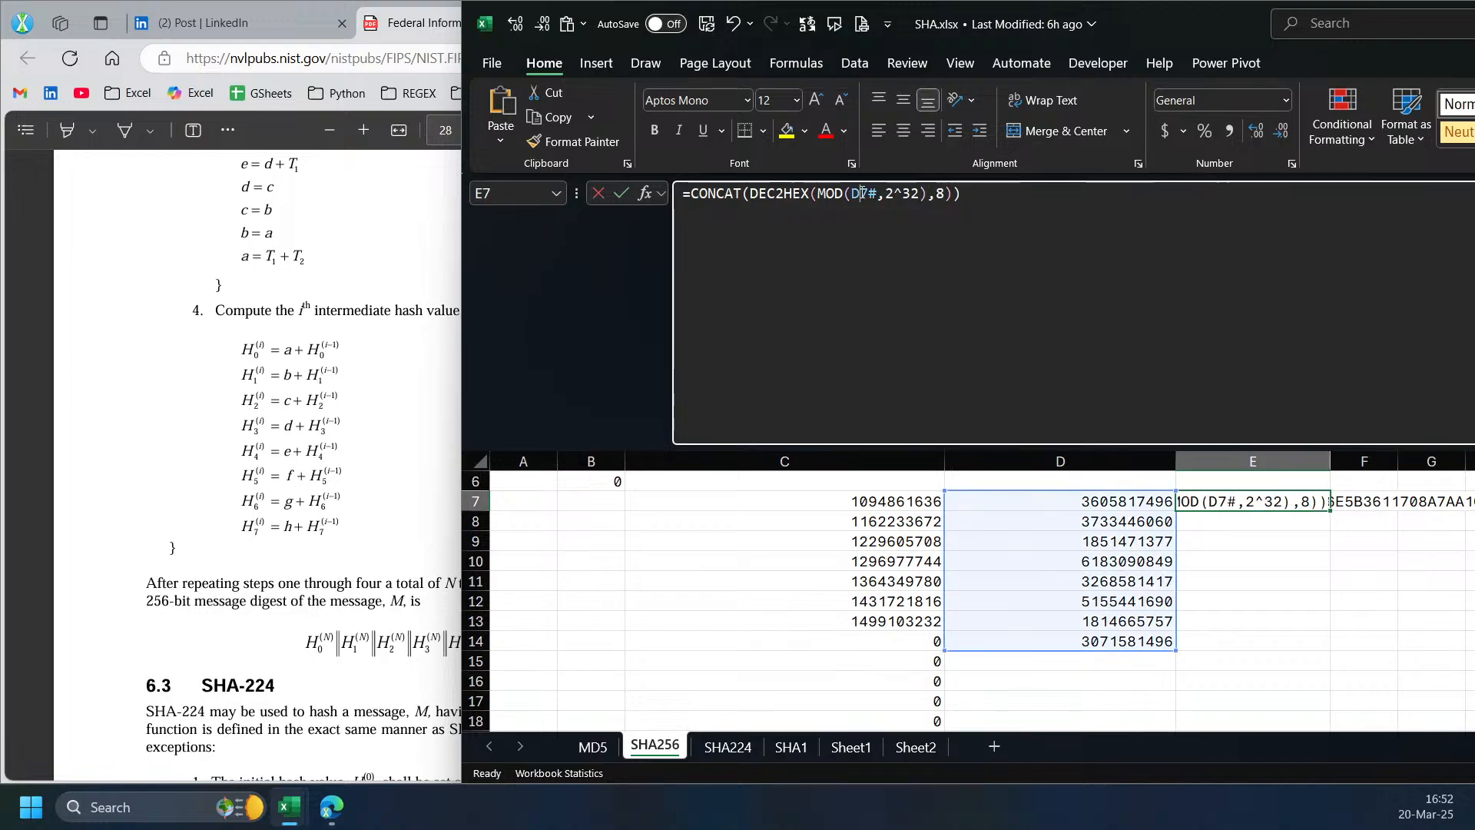
pyautogui.doubleClick(897, 197)
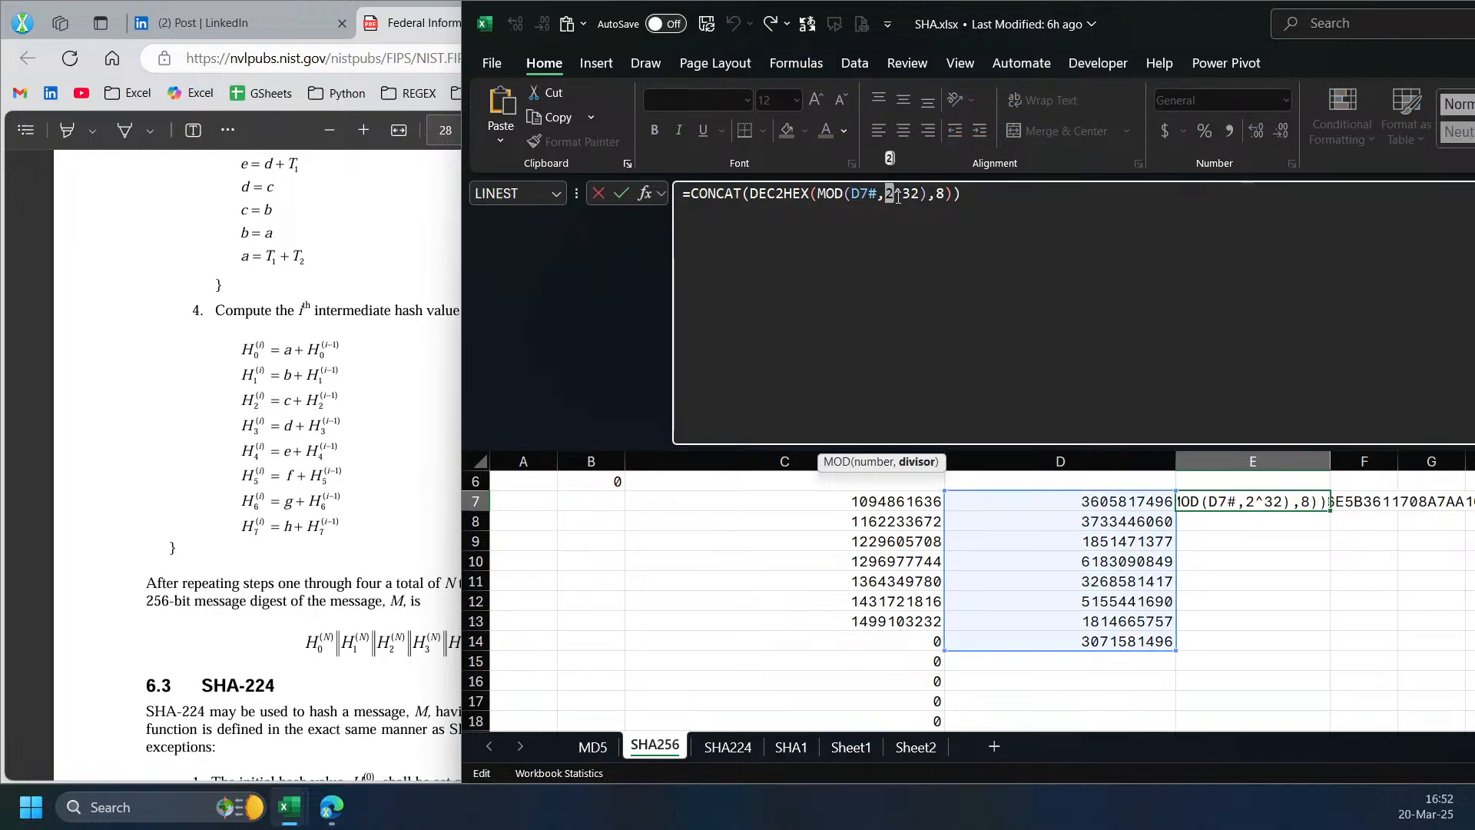
pyautogui.doubleClick(779, 193)
pyautogui.click(888, 190)
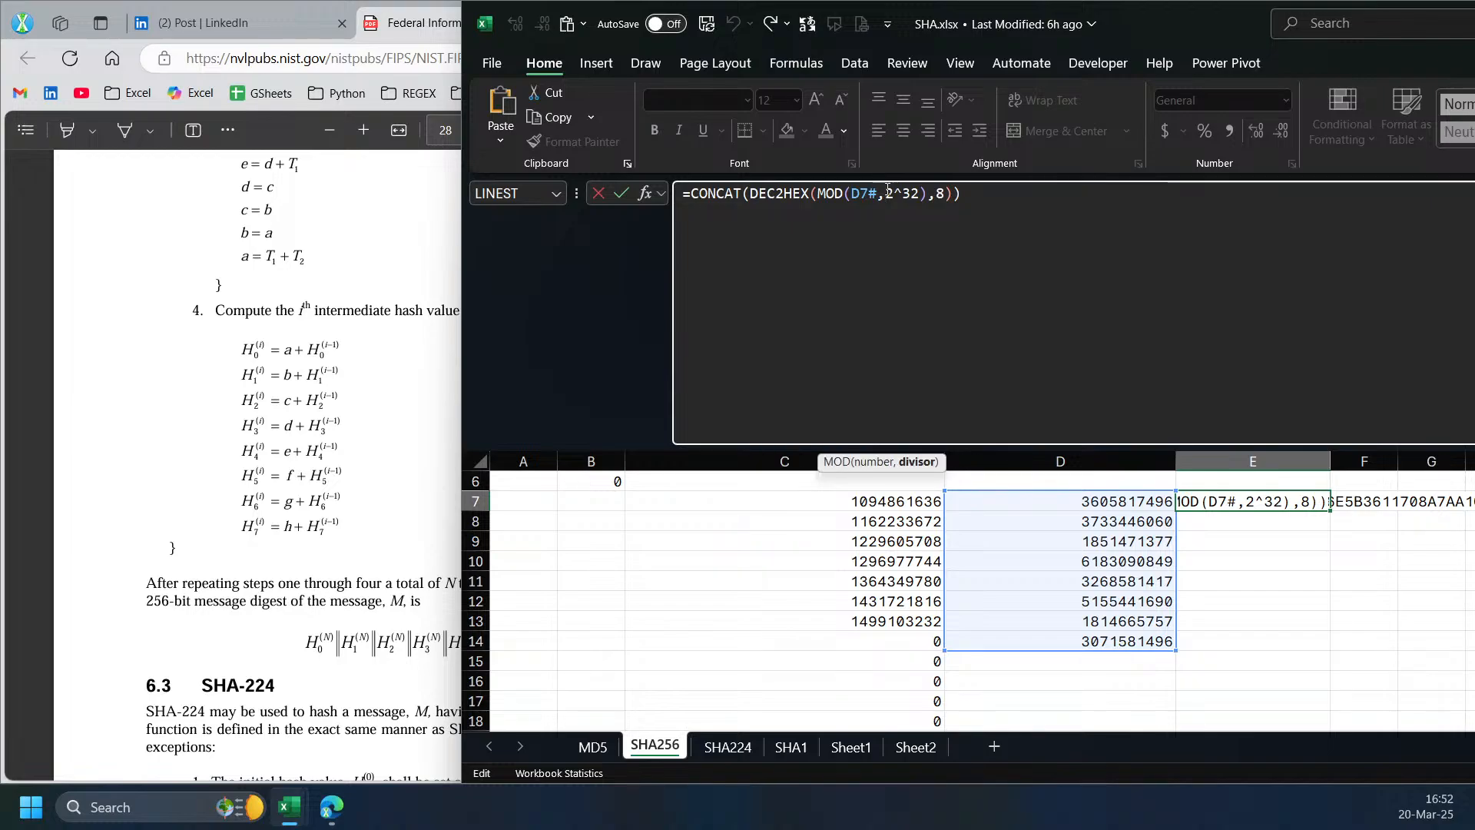
pyautogui.click(915, 463)
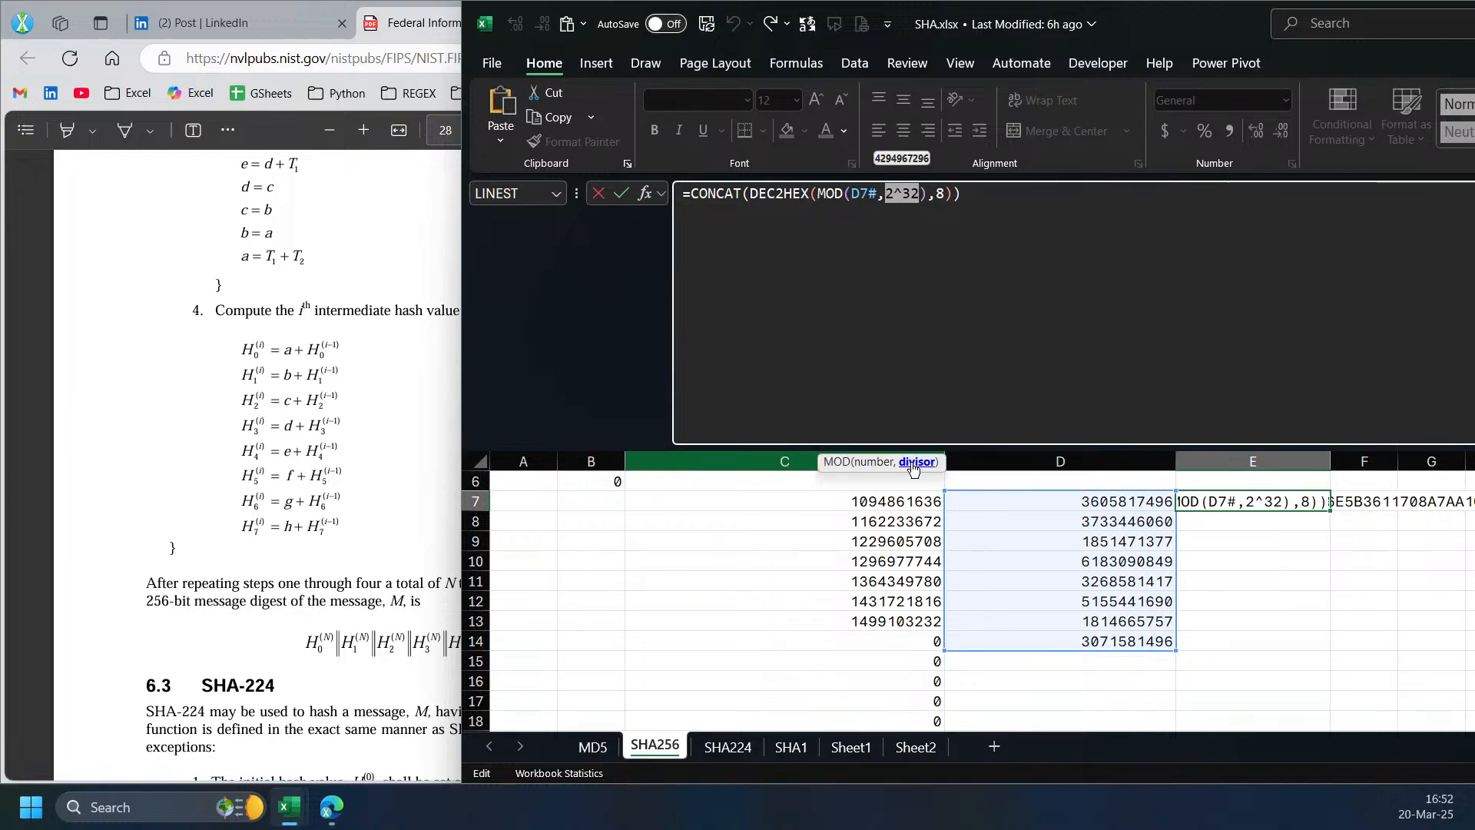
pyautogui.moveTo(945, 193); pyautogui.dragTo(939, 193)
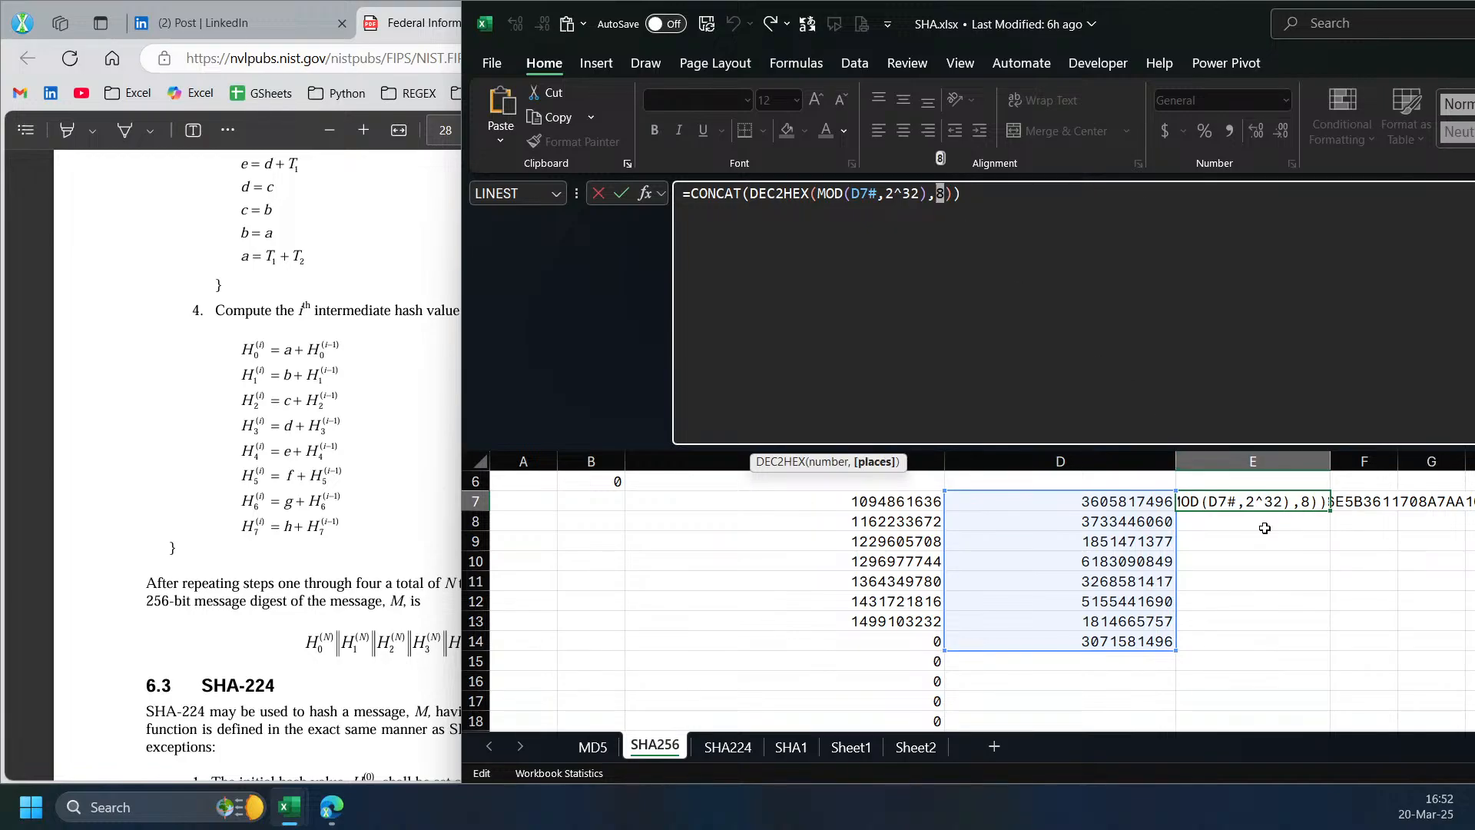
pyautogui.hotkey('ctrl', 'Return')
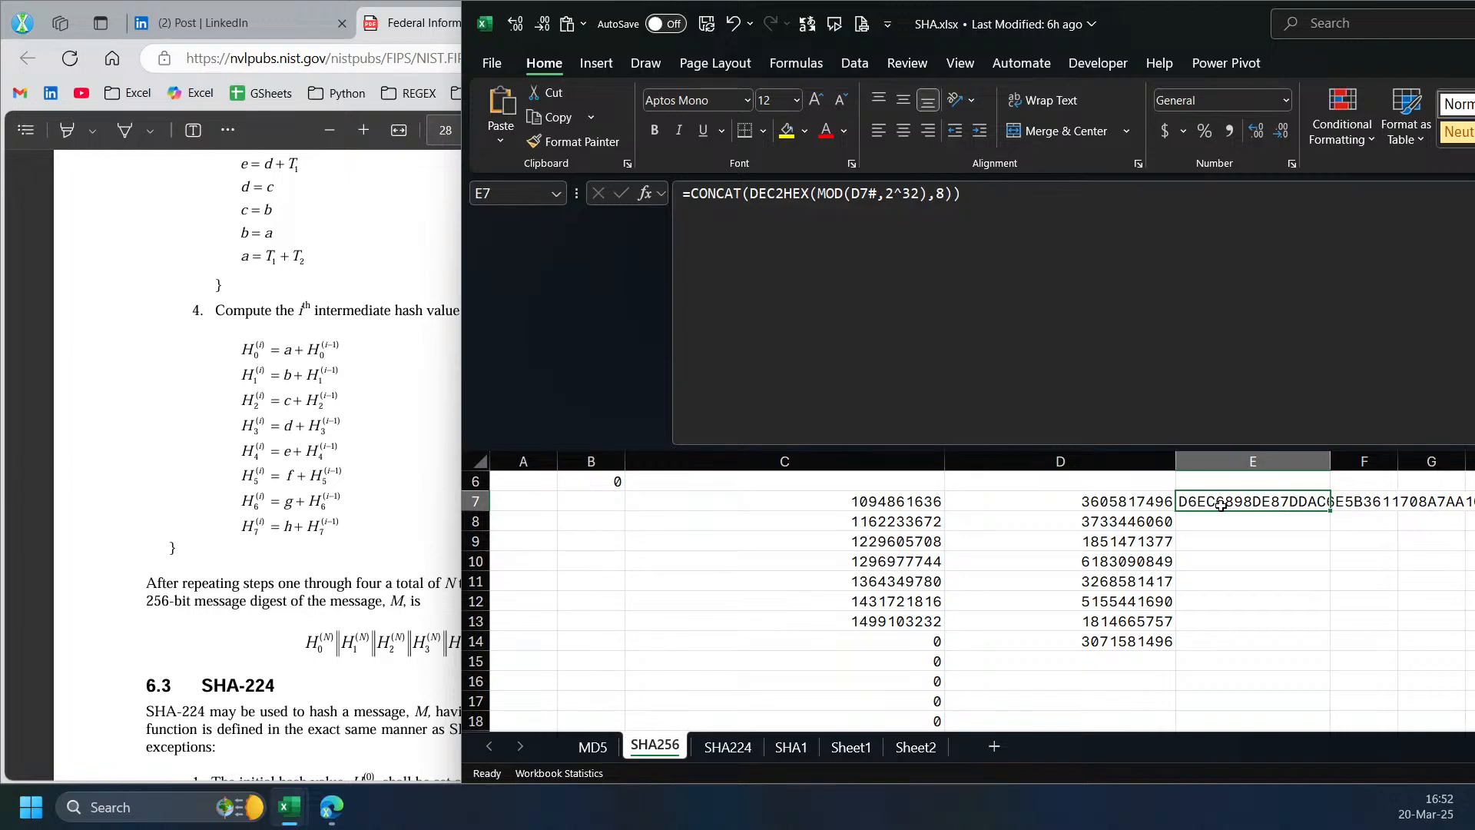
# - Review the message padding formula in C5 and the complete LAMBDA formula in C3, enlarging the formula bar to show it in full
pyautogui.scroll(2, 1227, 584)
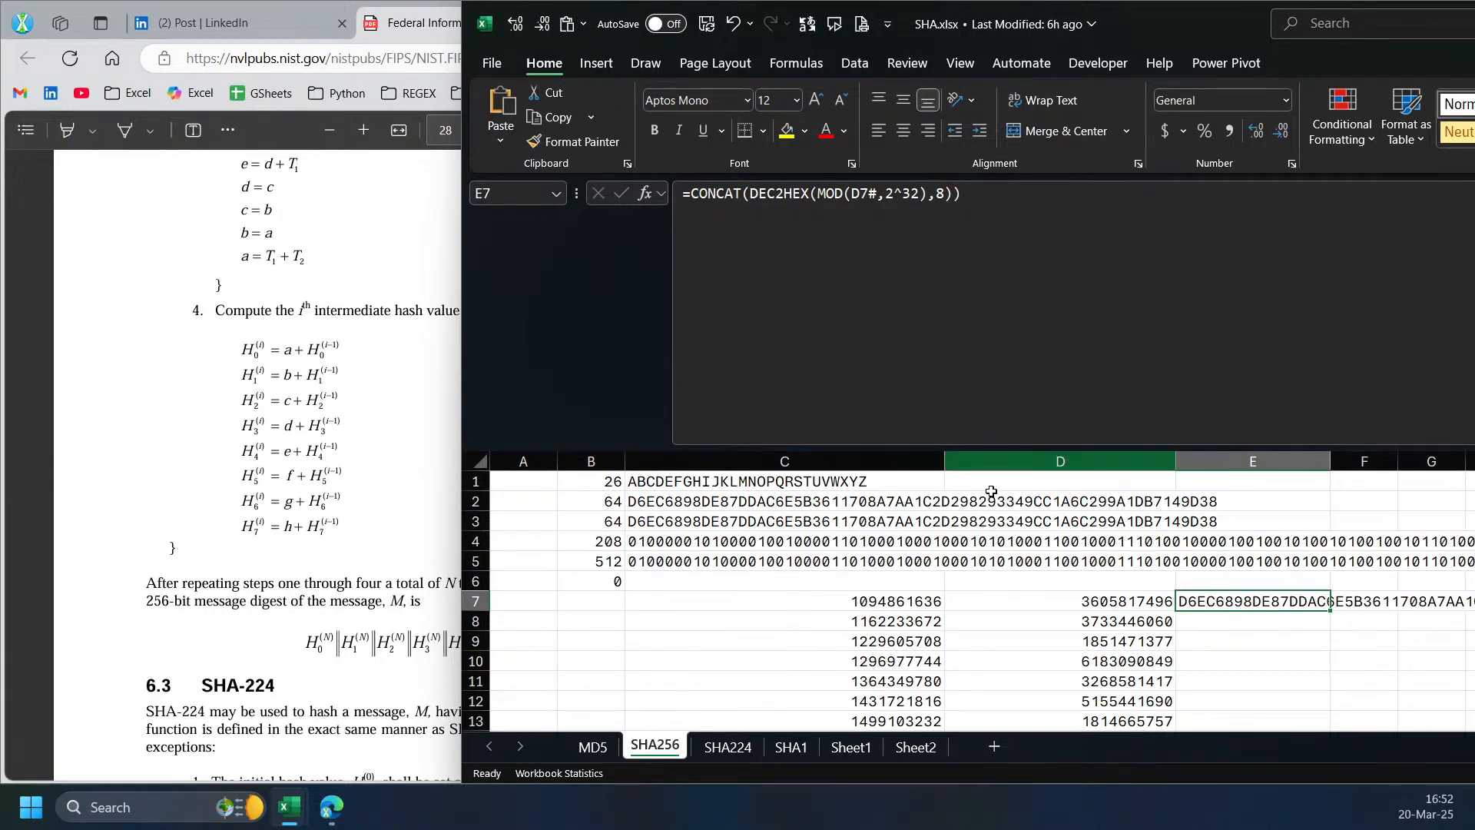
pyautogui.moveTo(993, 451); pyautogui.dragTo(973, 289)
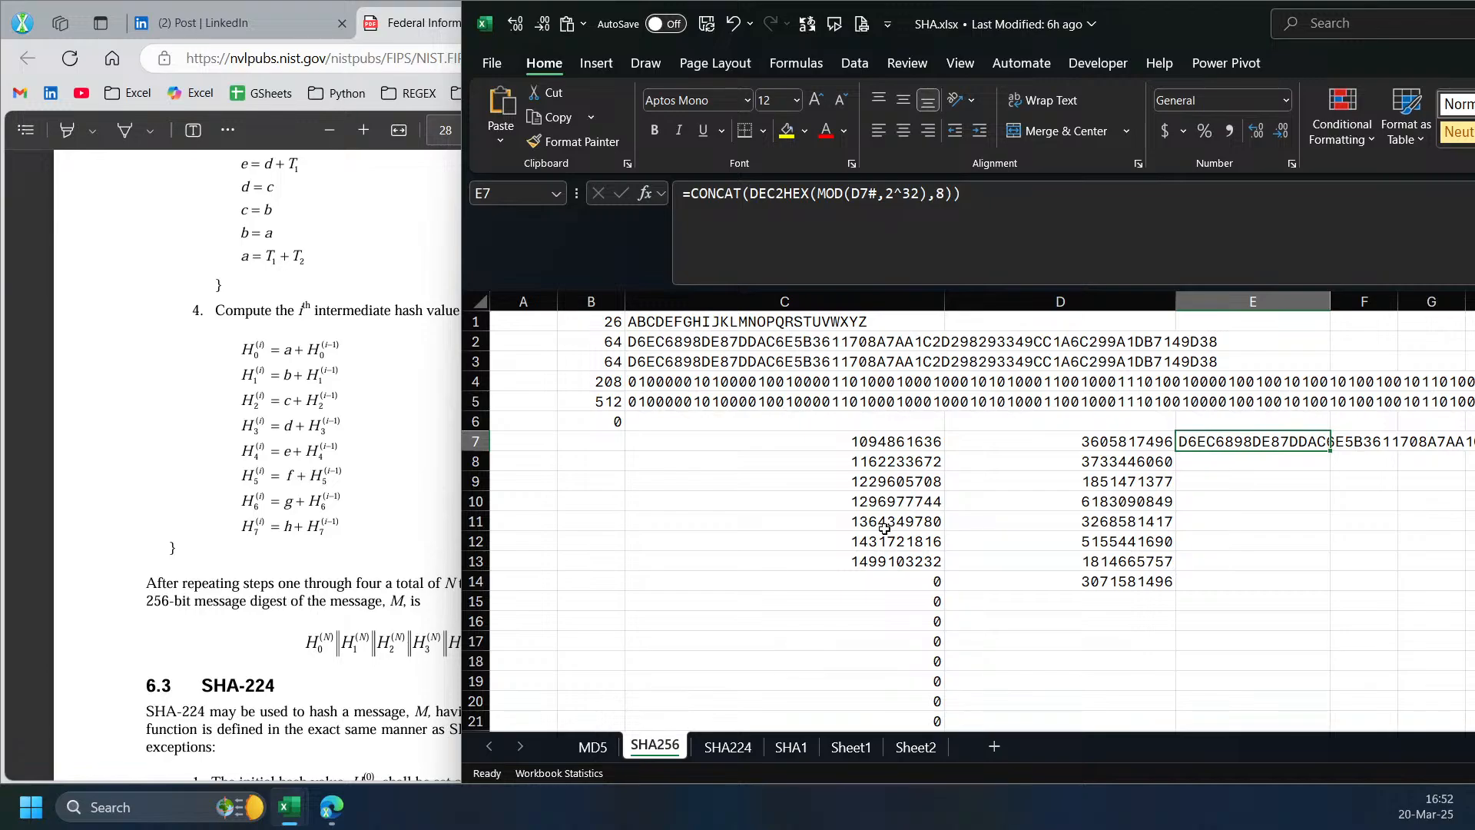
pyautogui.click(712, 396)
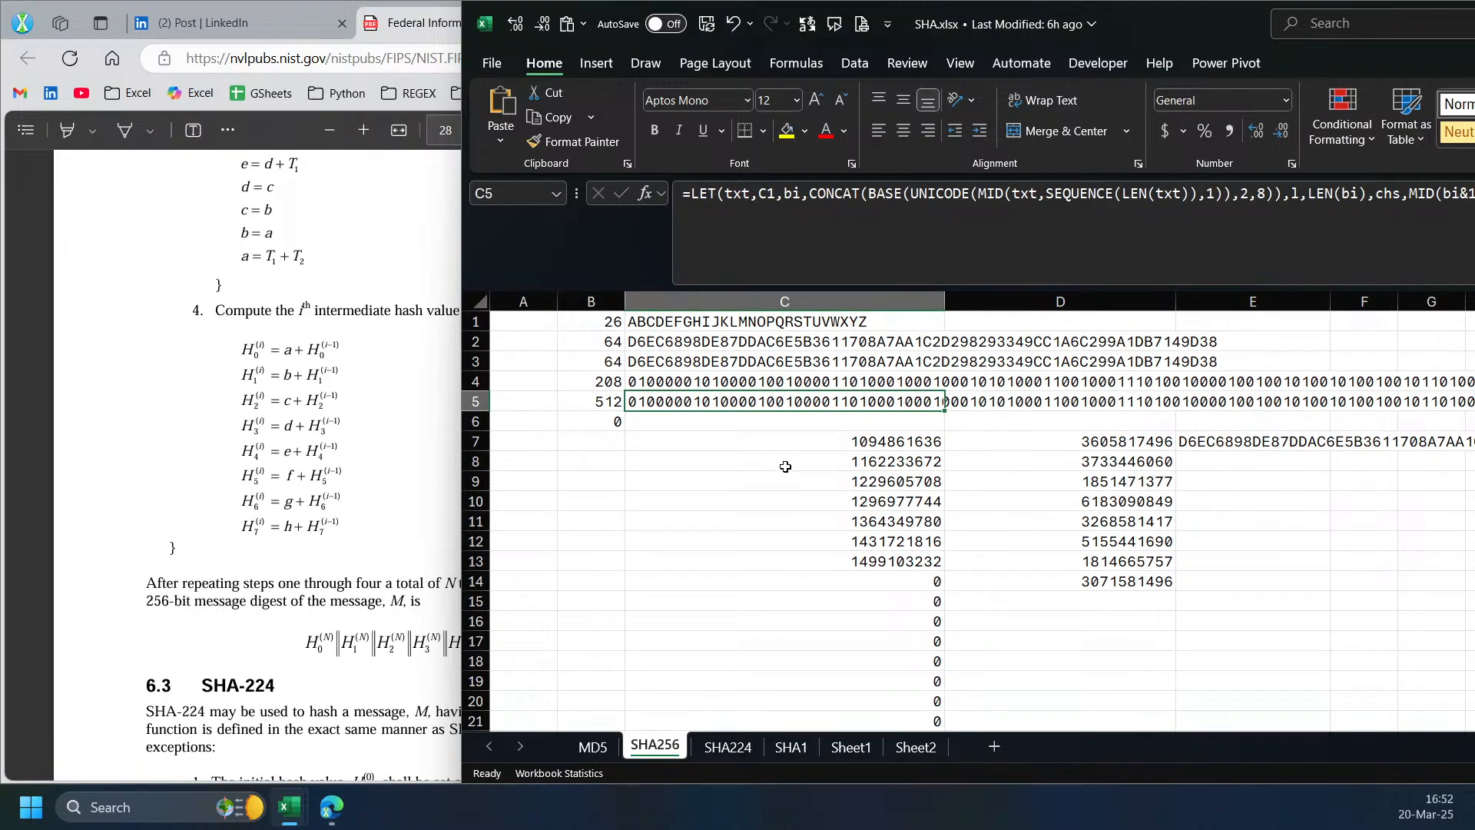
pyautogui.moveTo(751, 341); pyautogui.dragTo(750, 361)
pyautogui.click(749, 361)
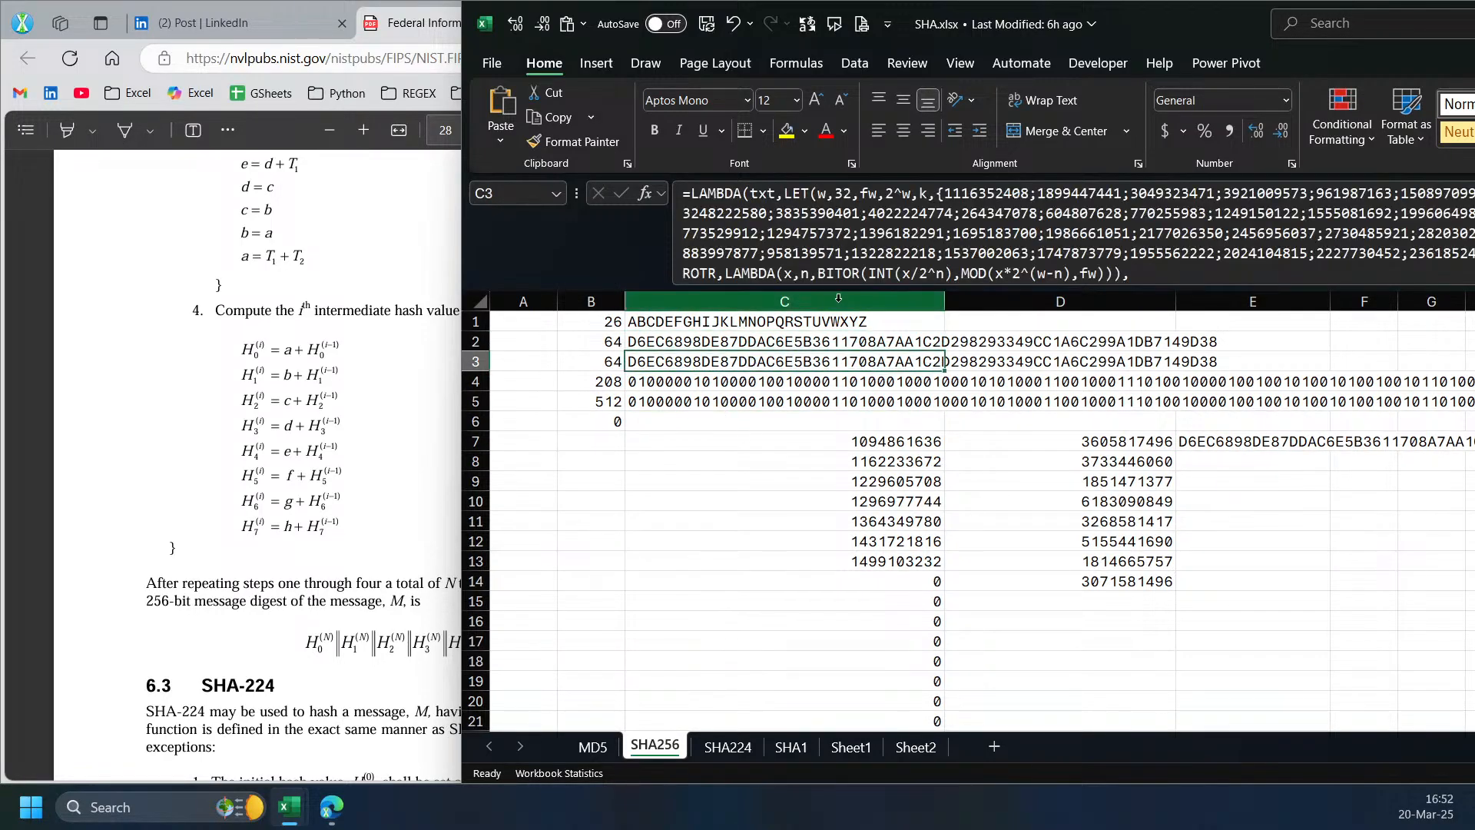
pyautogui.moveTo(842, 290); pyautogui.dragTo(867, 590)
pyautogui.moveTo(945, 556); pyautogui.dragTo(684, 193)
pyautogui.press('Escape')
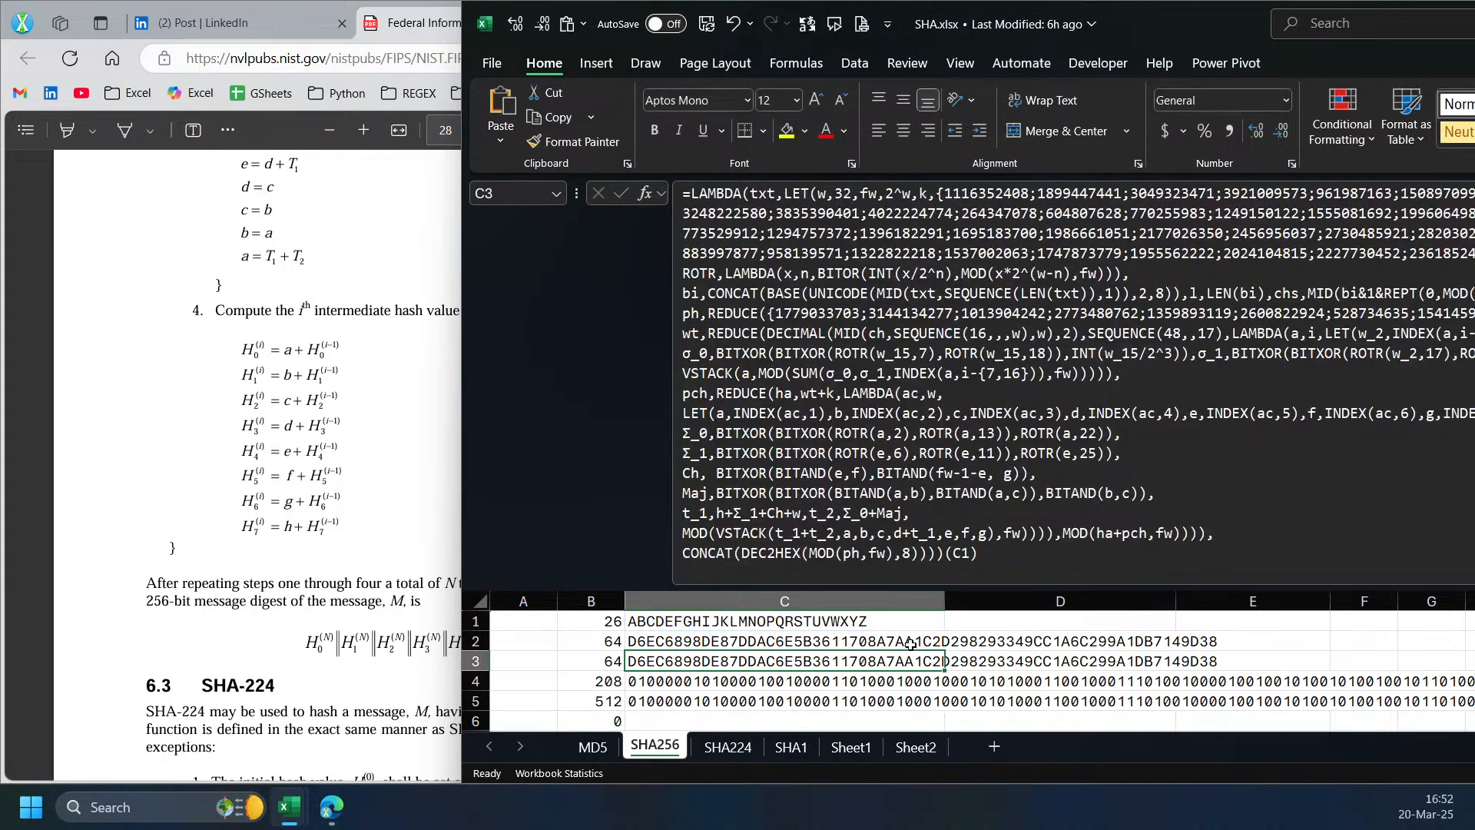
# - Inspect the SHA_256 function call in C2 and the formula that generates the alphabet text in C1
pyautogui.click(911, 643)
pyautogui.click(736, 192)
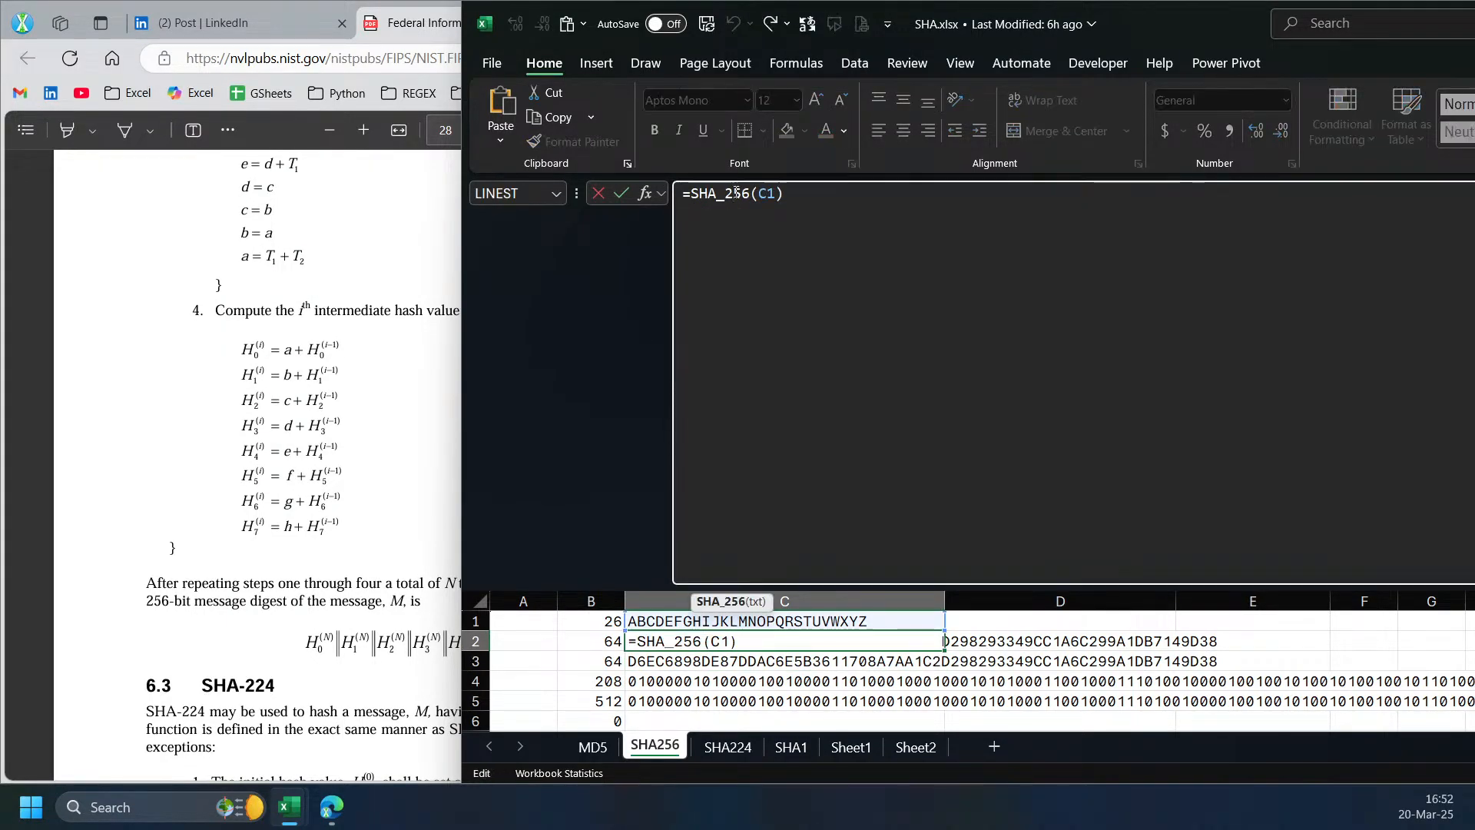
pyautogui.press('Escape')
pyautogui.click(883, 623)
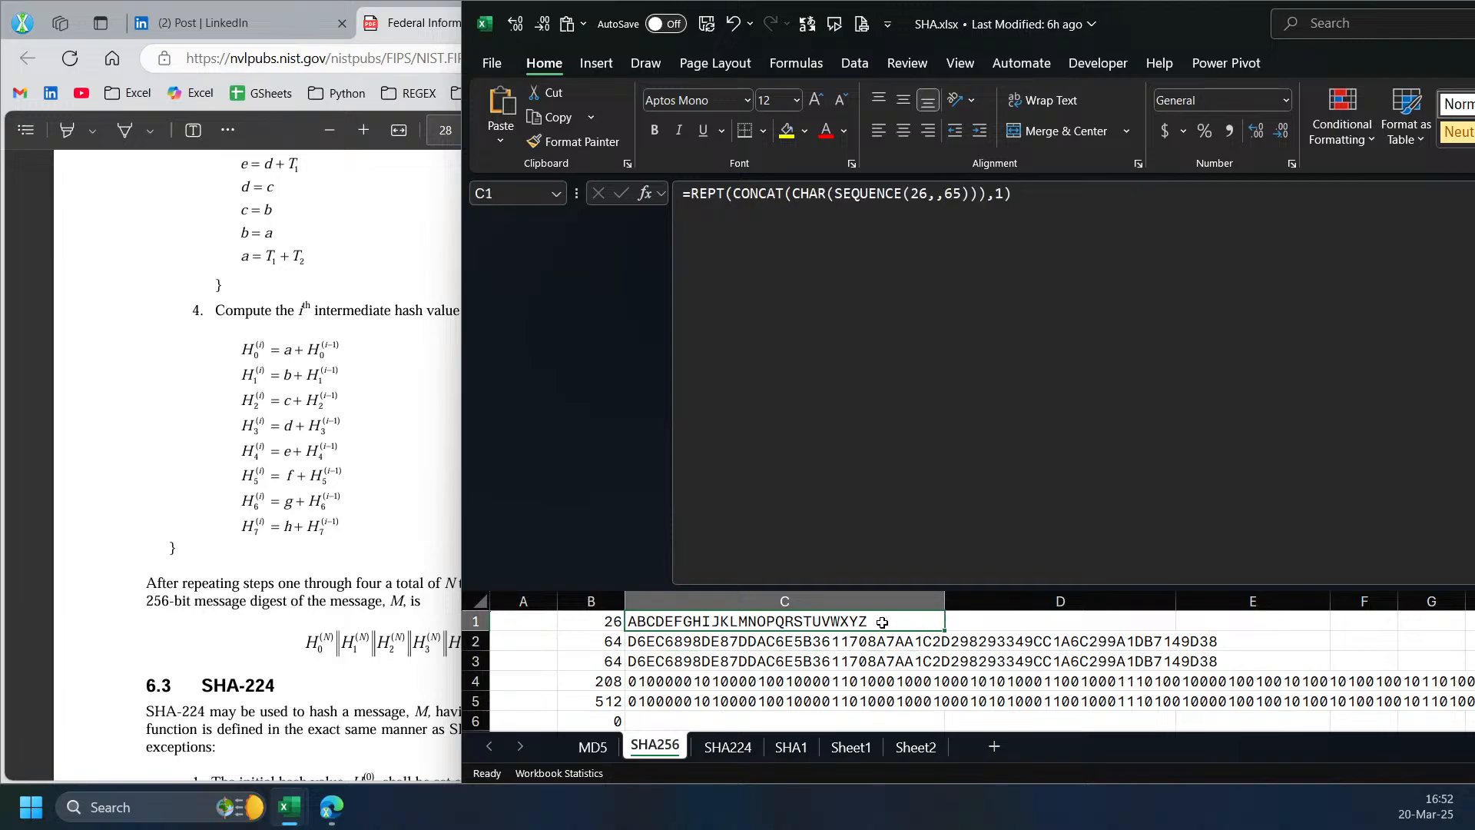
# - Follow the emn178 online-tools link on the MD5 sheet and open the site's SHA256 tool in the browser
pyautogui.click(593, 749)
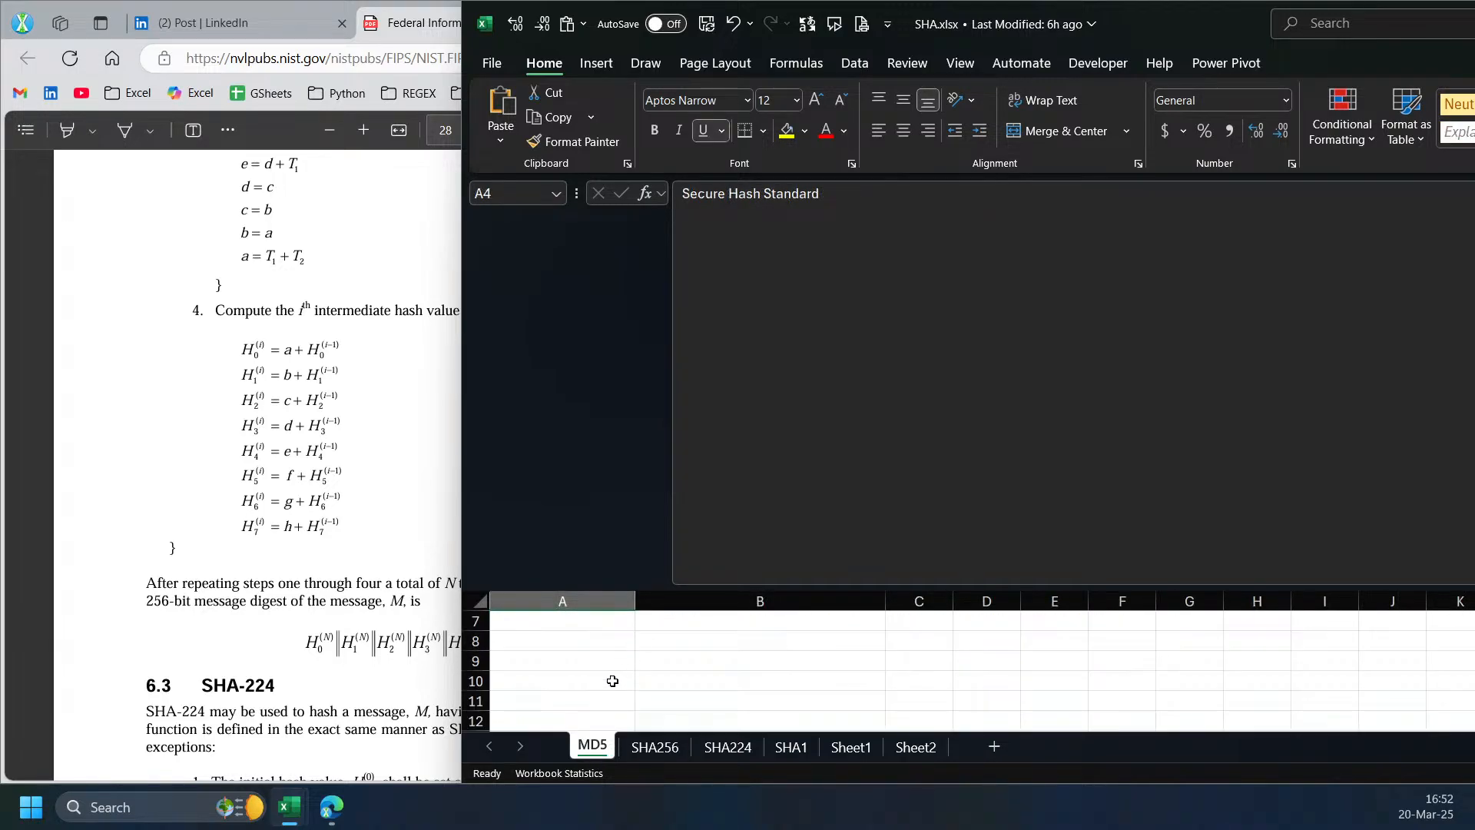
pyautogui.click(517, 722)
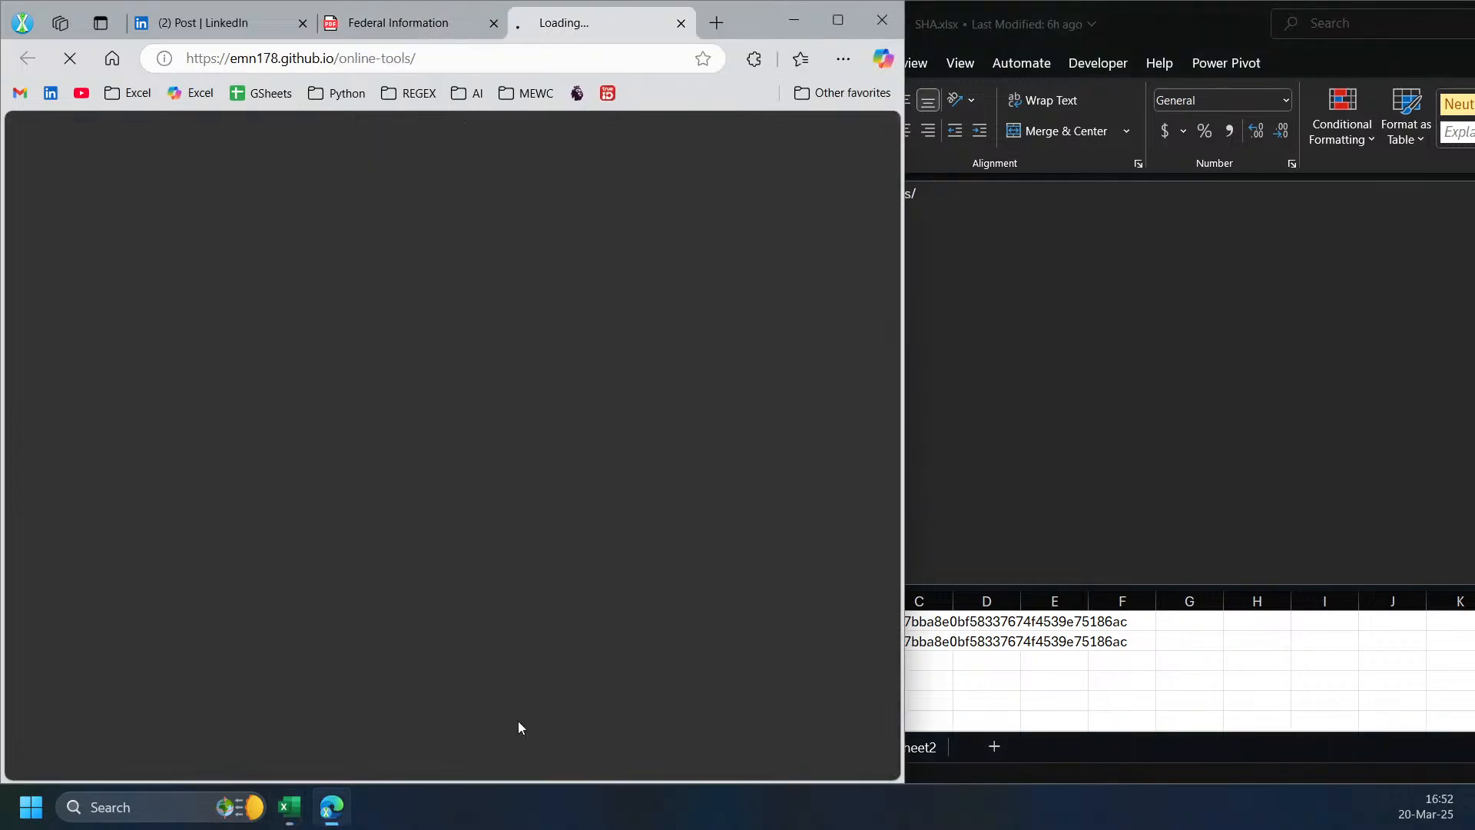
pyautogui.scroll(-4, 656, 471)
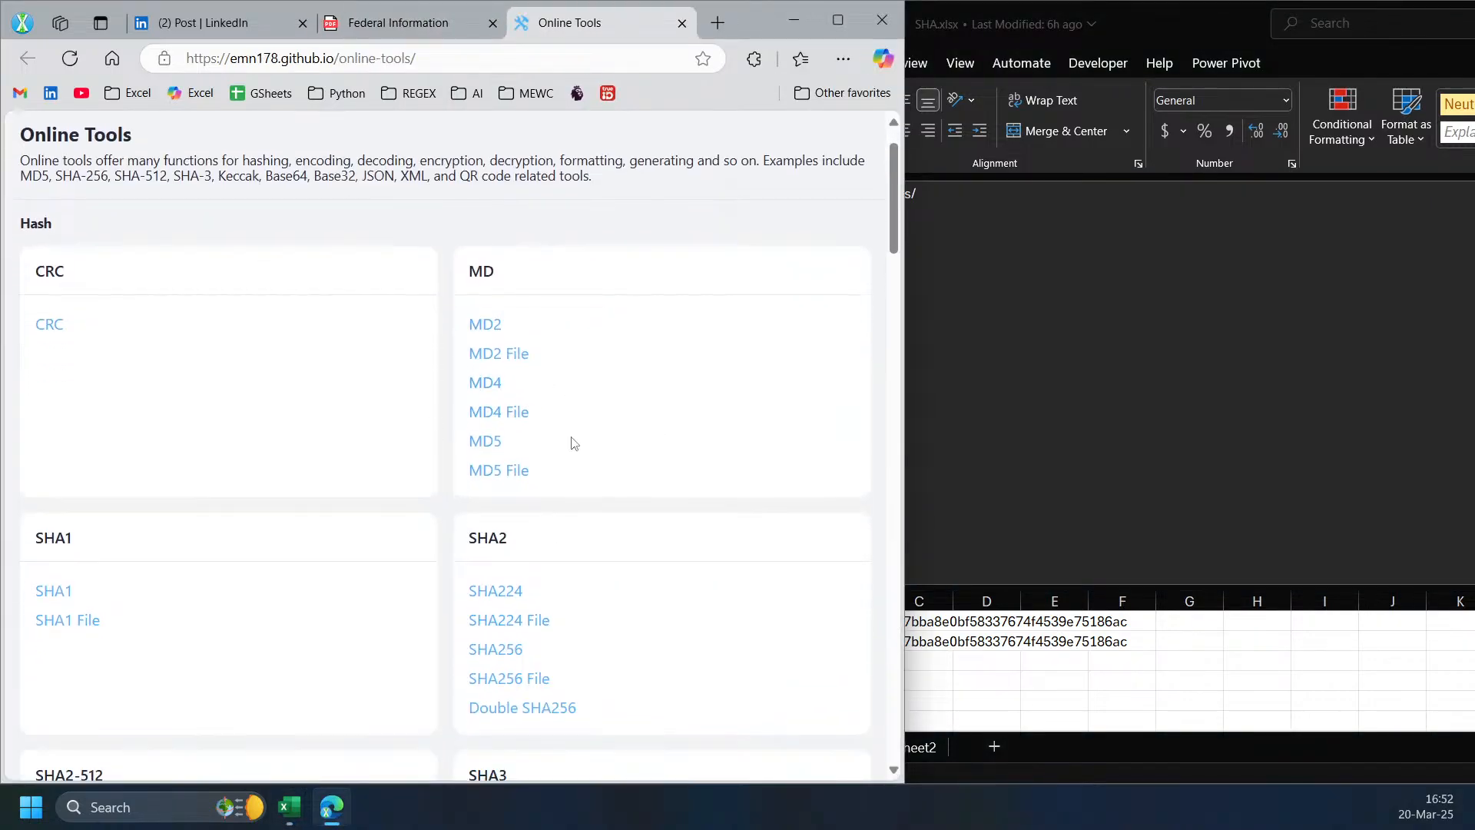
pyautogui.scroll(-1, 385, 427)
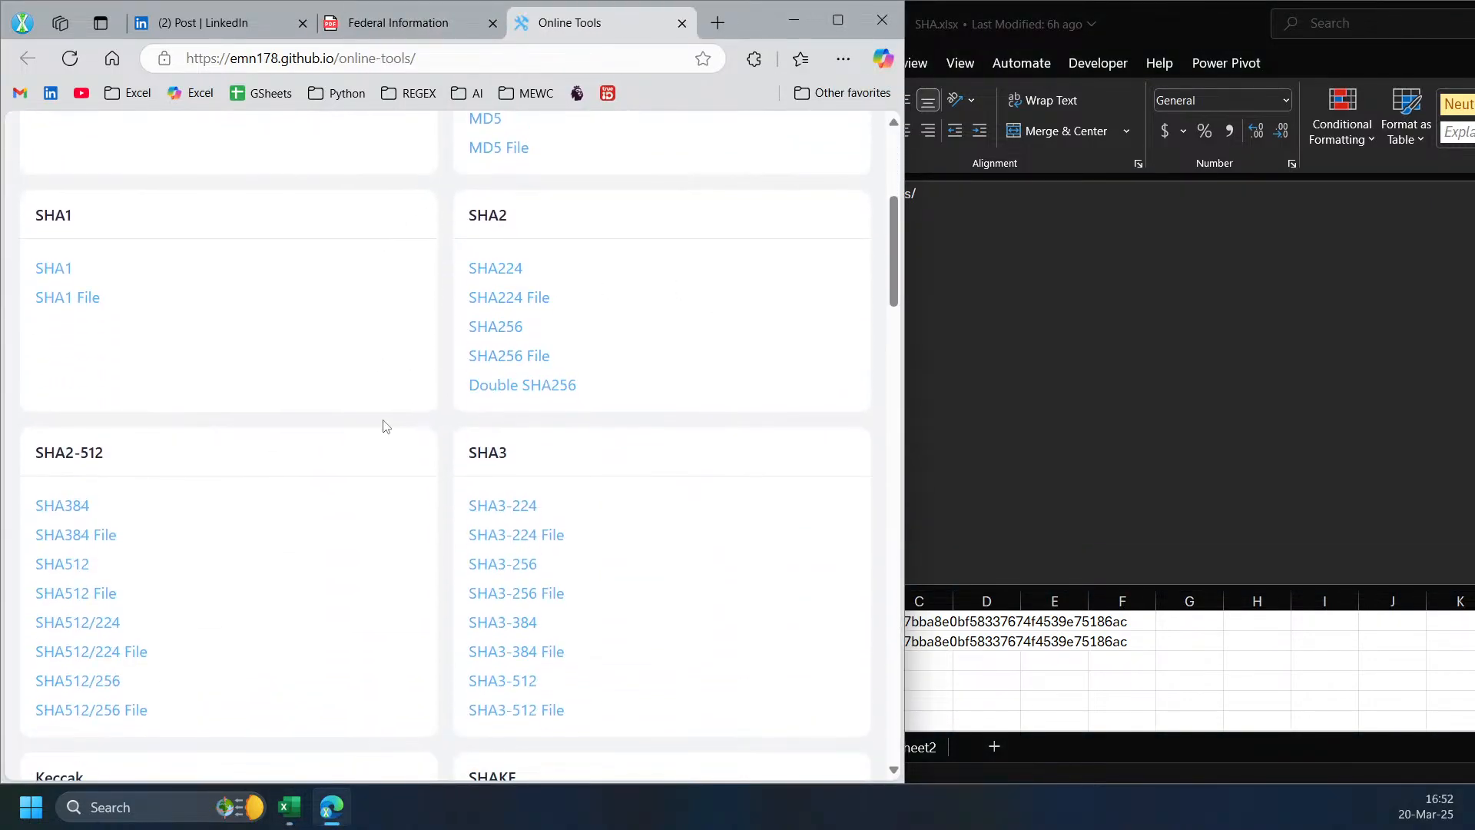
pyautogui.click(511, 338)
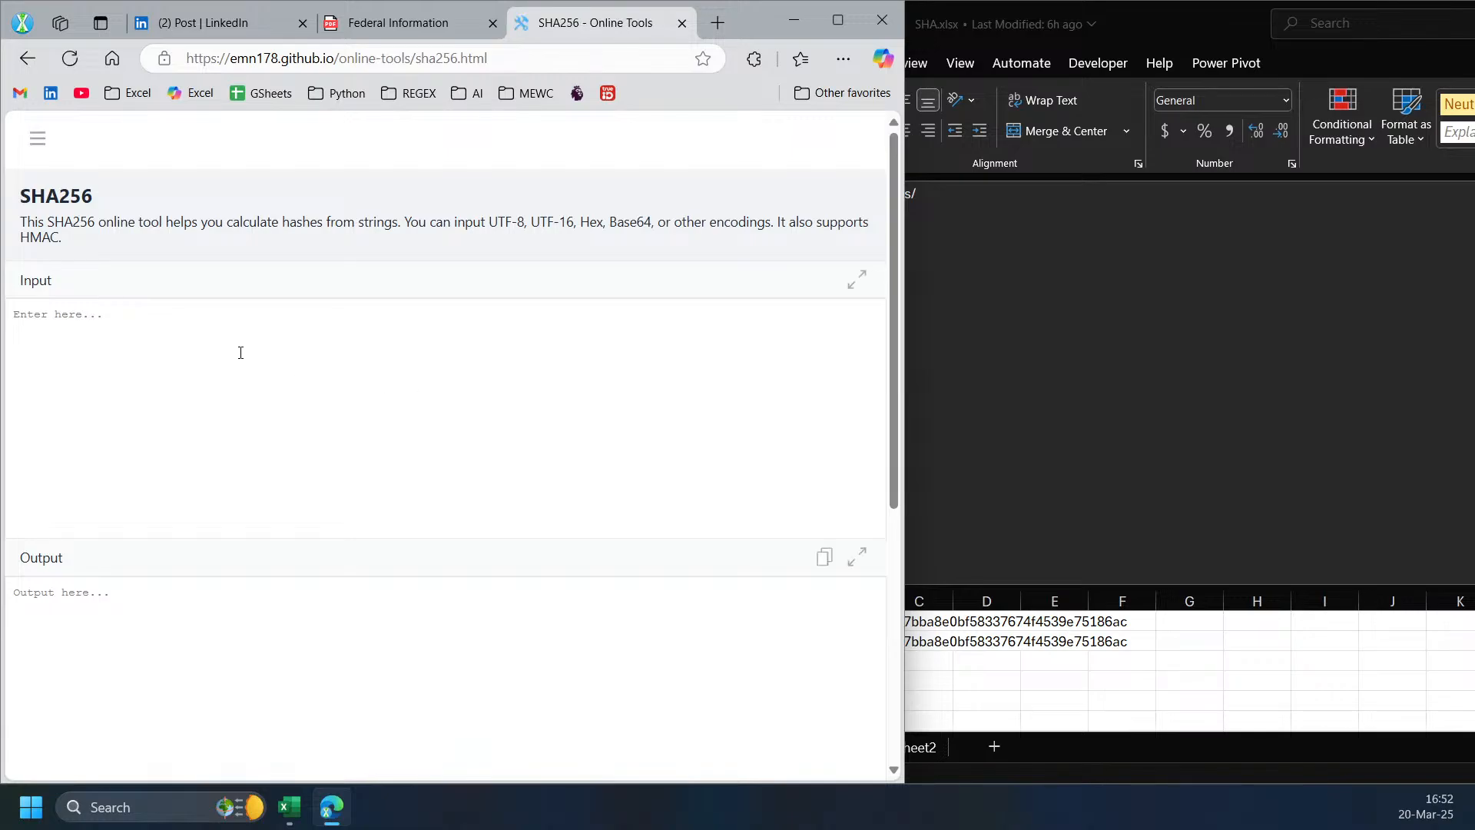
# - Copy the alphabet string from B1 of the MD5 sheet into the online SHA256 tool's input without a trailing line break
pyautogui.hotkey('alt', 'Tab')
pyautogui.click(775, 614)
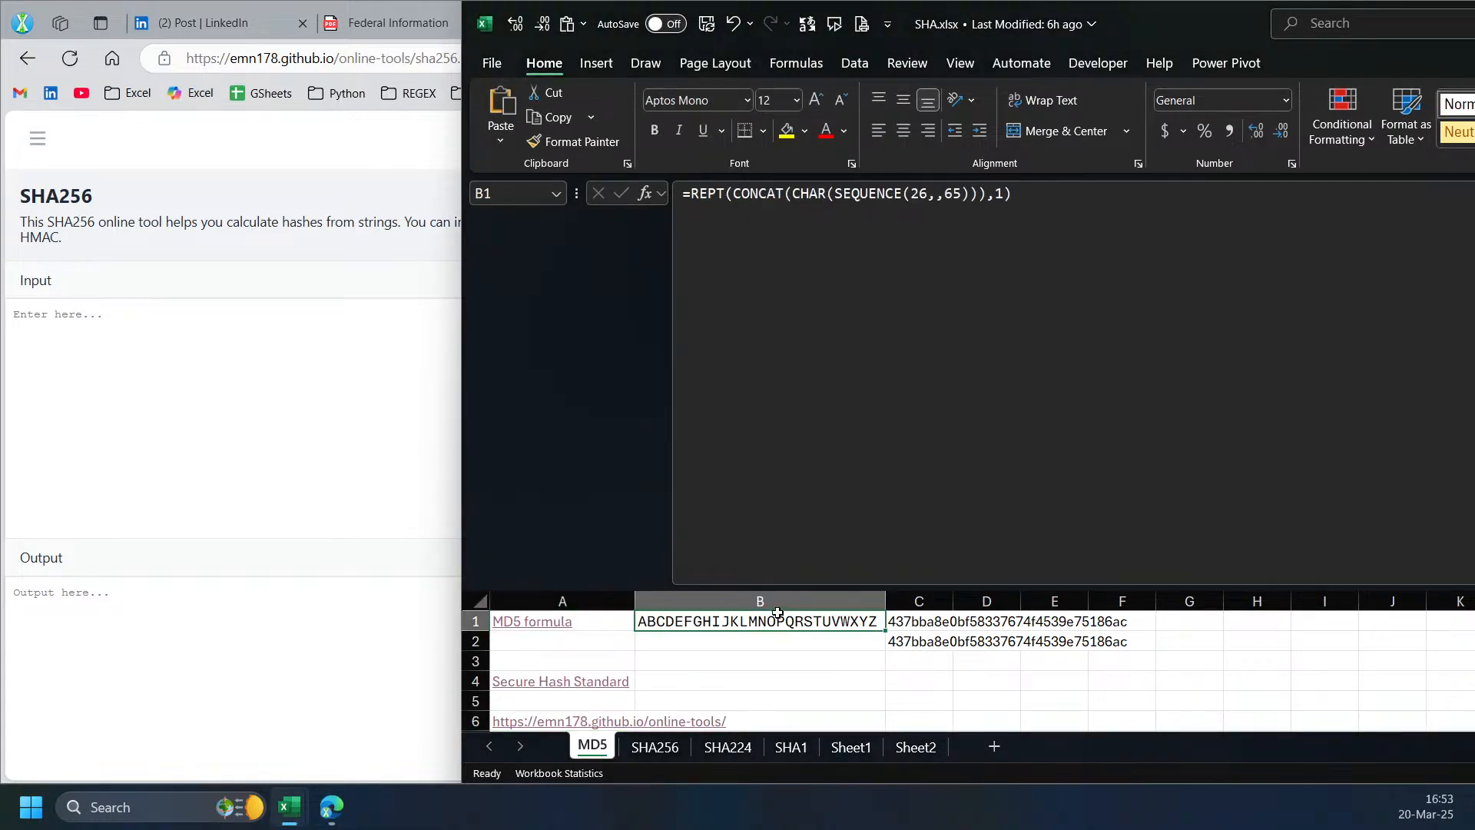
pyautogui.hotkey('ctrl', 'c')
pyautogui.click(224, 333)
pyautogui.hotkey('ctrl', 'v')
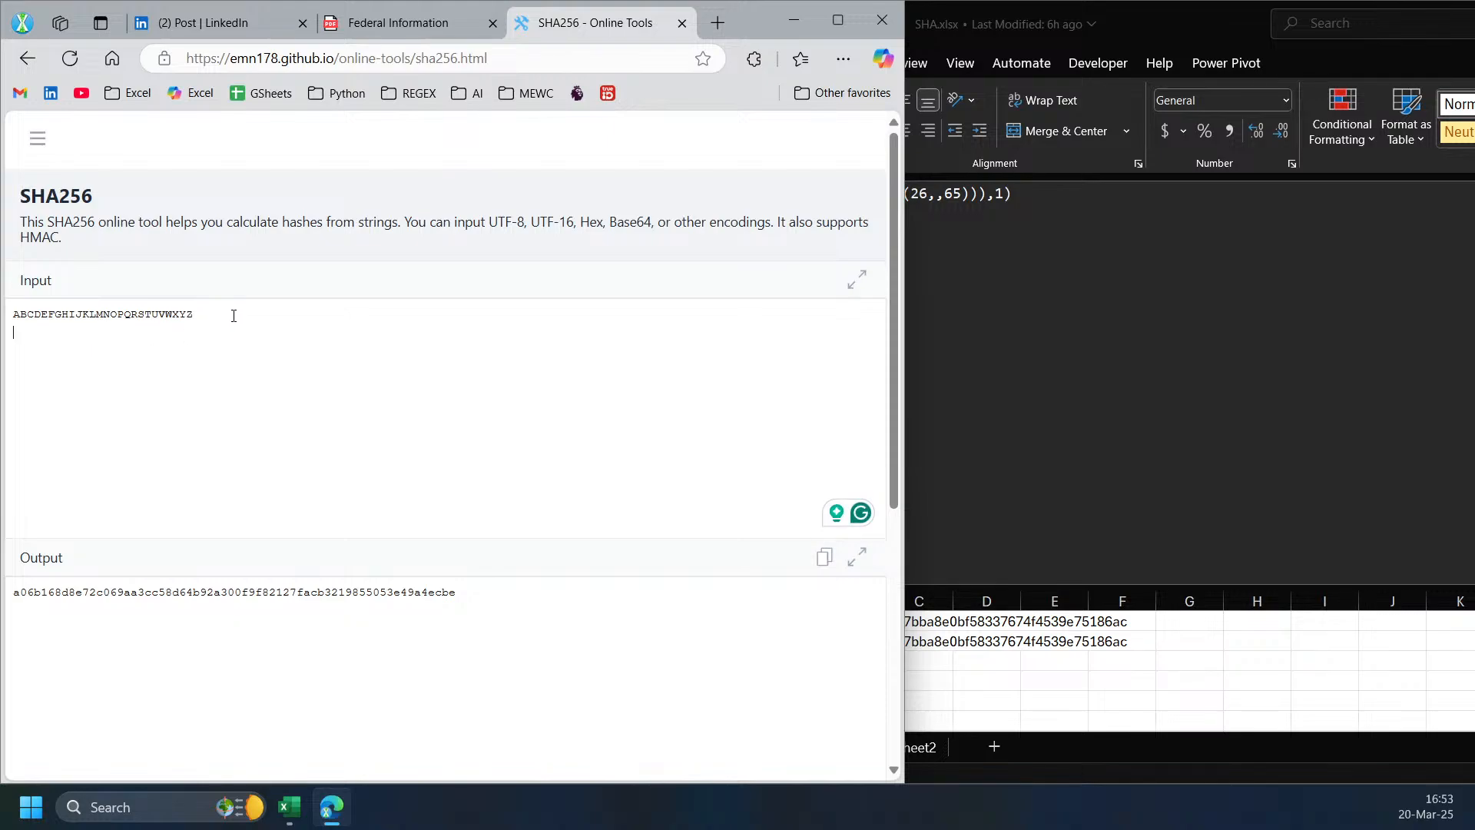
pyautogui.press('BackSpace')
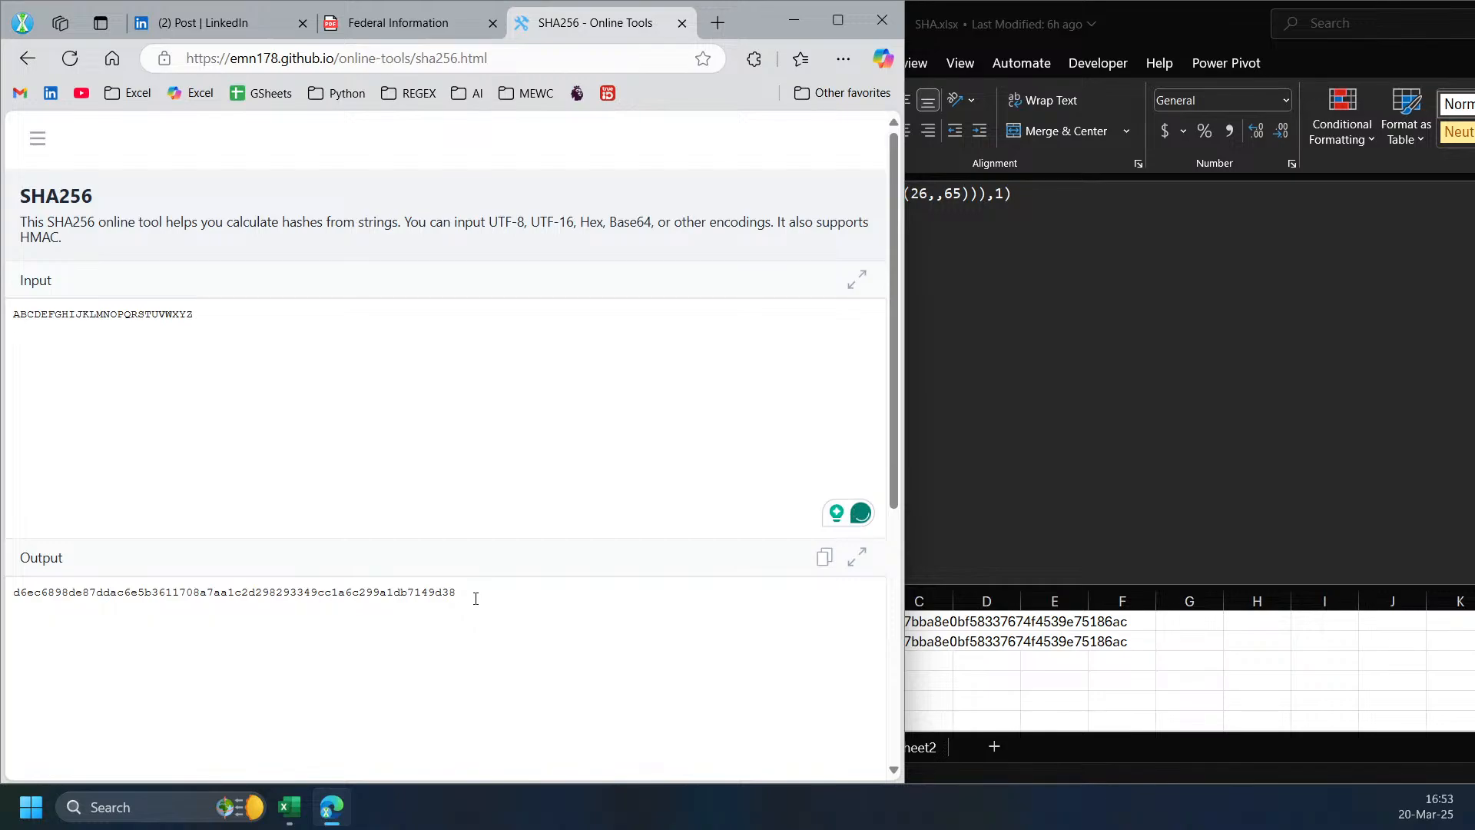
# - Copy the hash from the online tool's output and paste it into cell C6 of the SHA256 sheet in Excel
pyautogui.moveTo(468, 596); pyautogui.dragTo(12, 575)
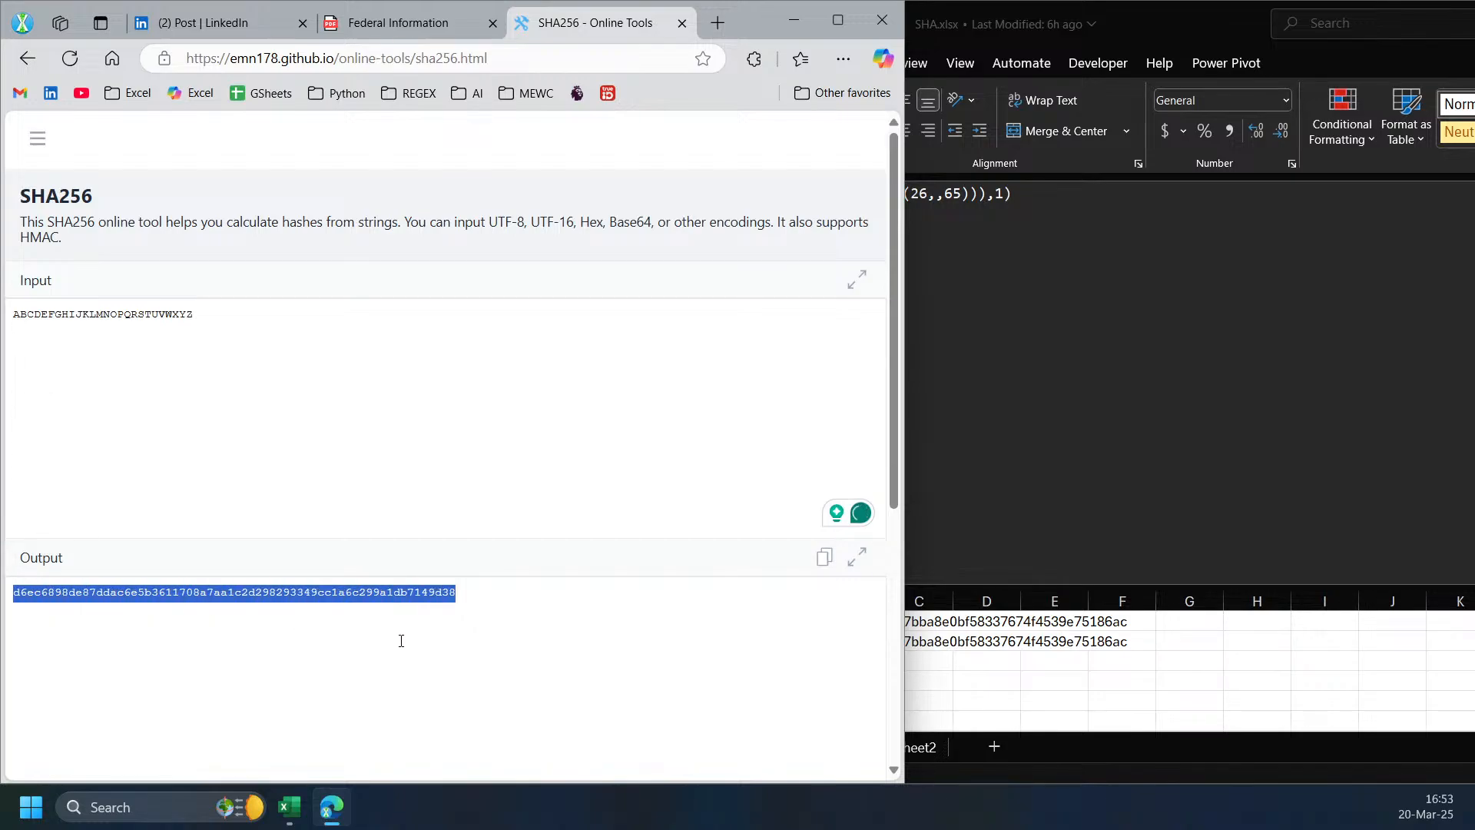
pyautogui.click(1103, 739)
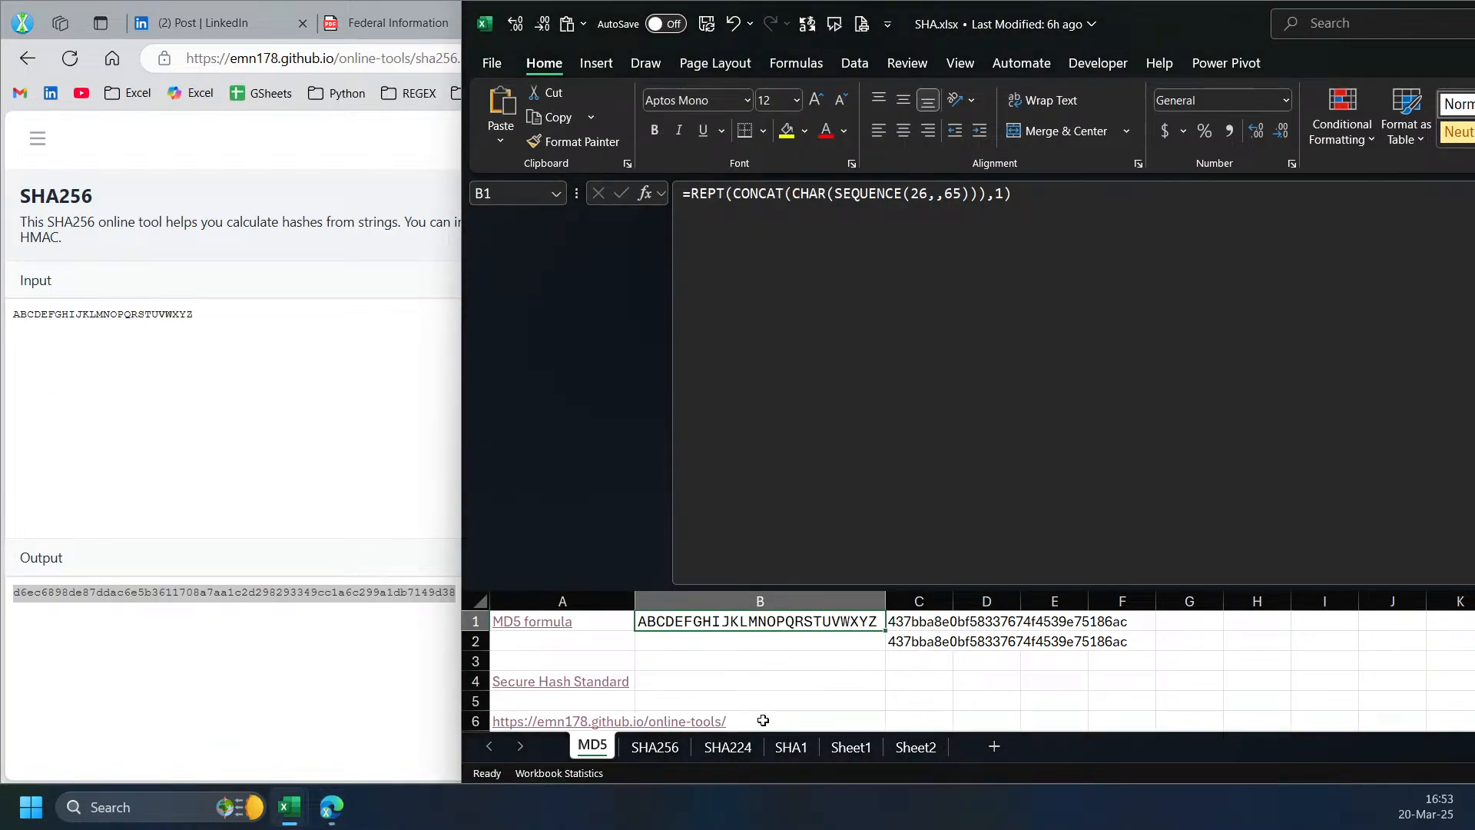
pyautogui.click(662, 746)
pyautogui.click(702, 722)
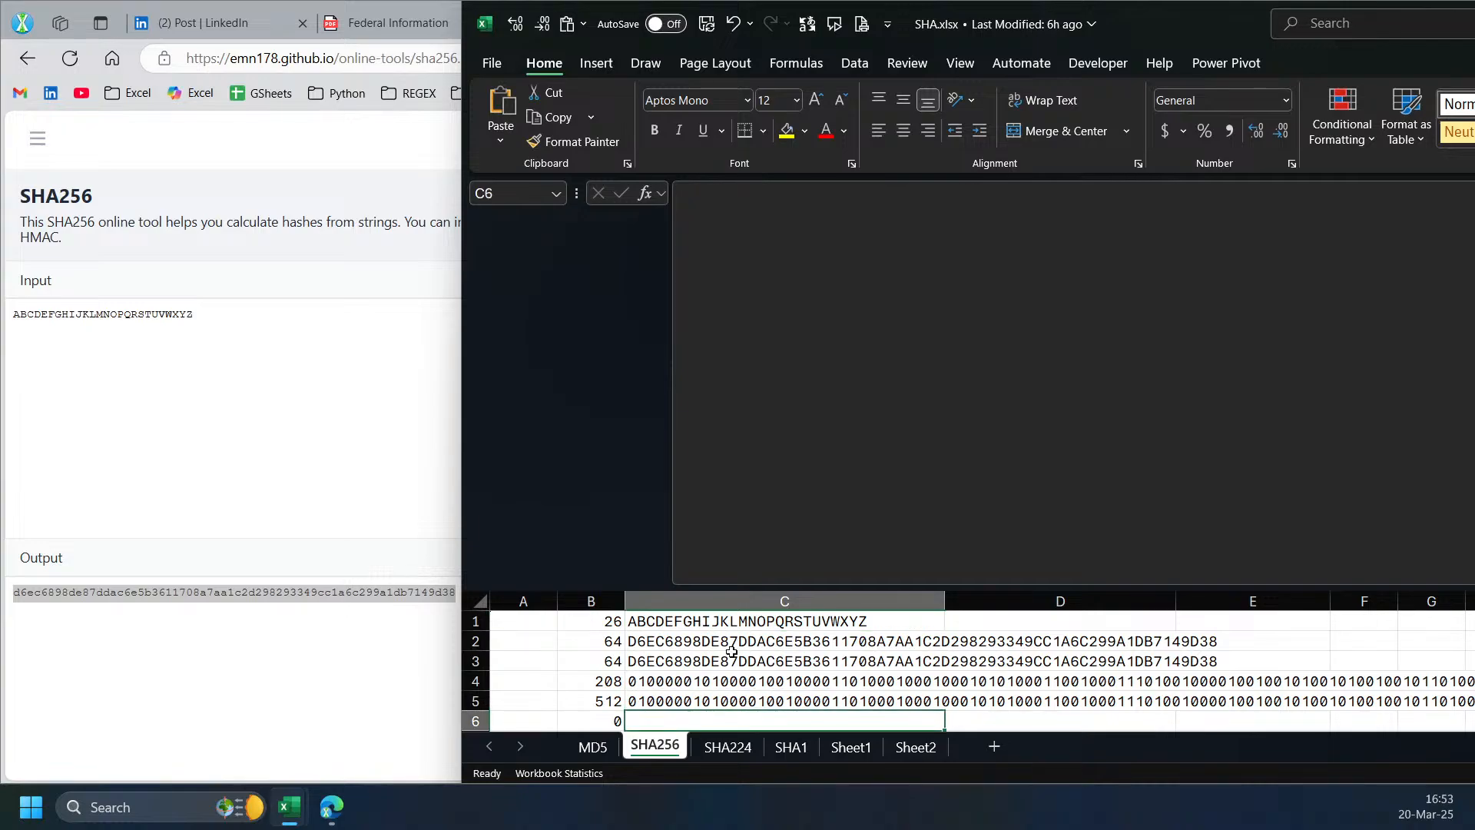
pyautogui.hotkey('ctrl', 'v')
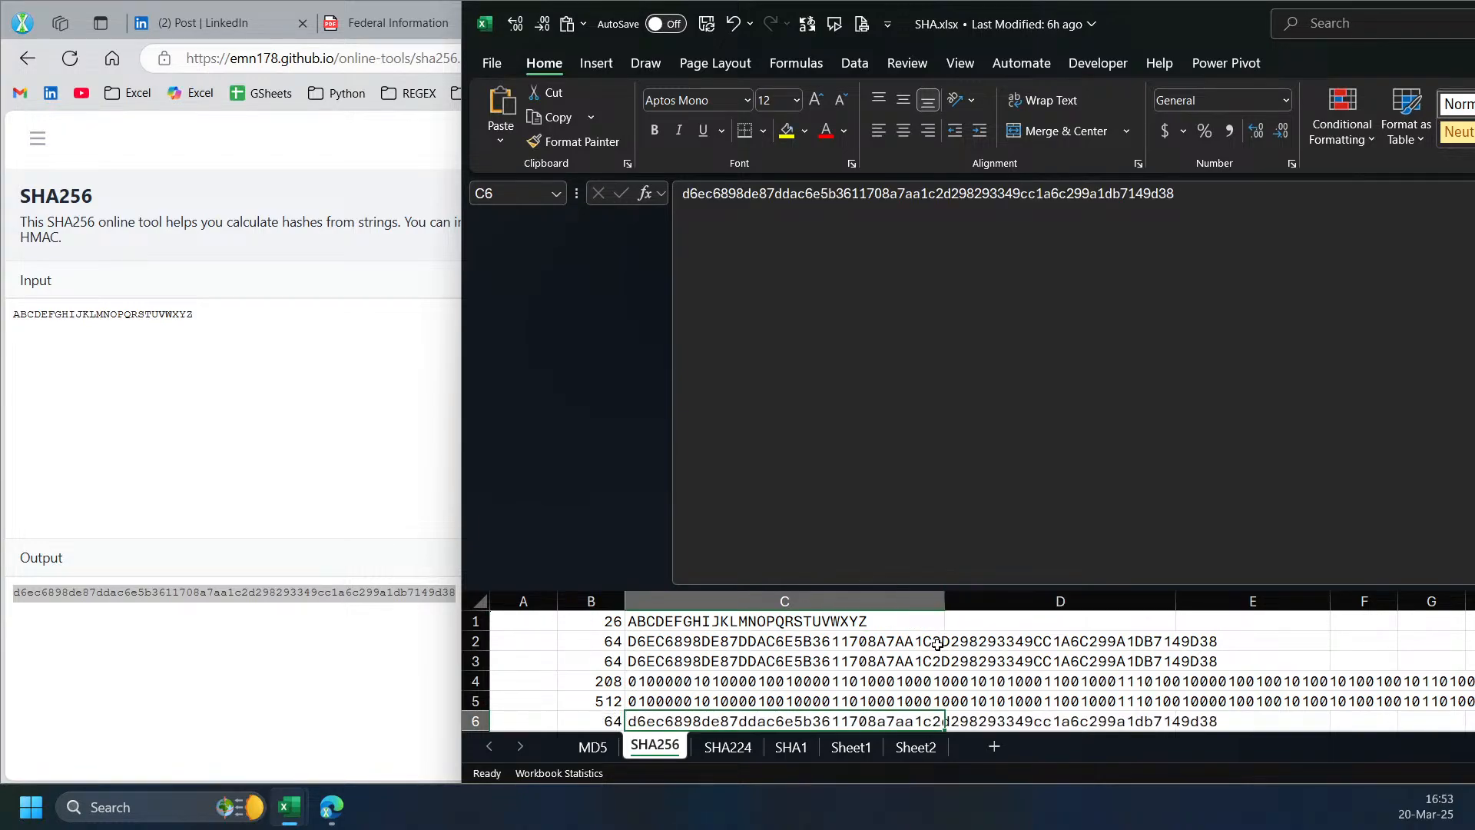
# - Shorten the formula bar on the SHA256 sheet to bring the rows beneath the pasted hash in C6 into view
pyautogui.moveTo(863, 598); pyautogui.dragTo(851, 407)
pyautogui.click(860, 577)
pyautogui.click(667, 532)
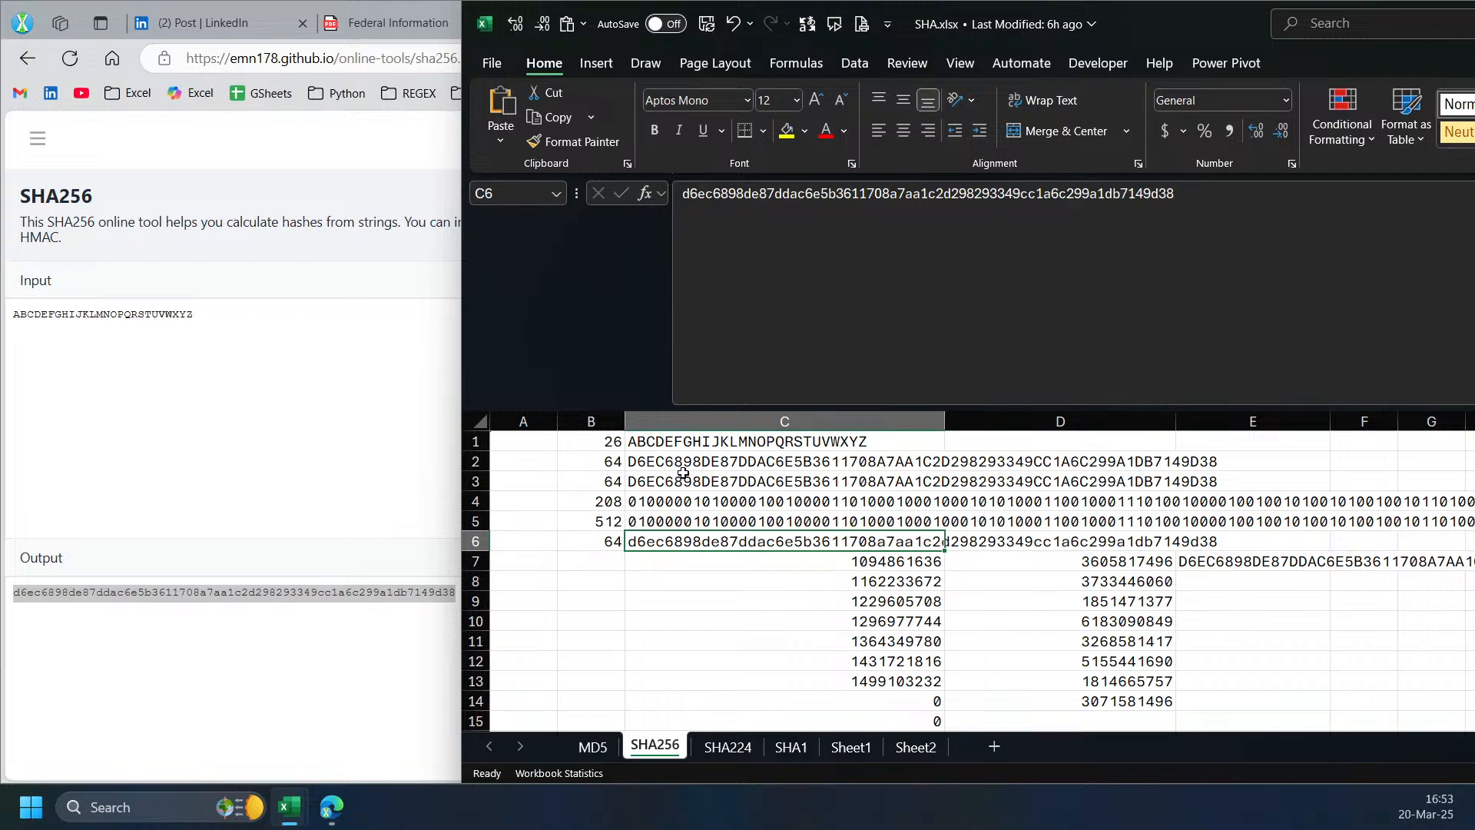
pyautogui.click(678, 465)
pyautogui.moveTo(860, 549); pyautogui.dragTo(781, 567)
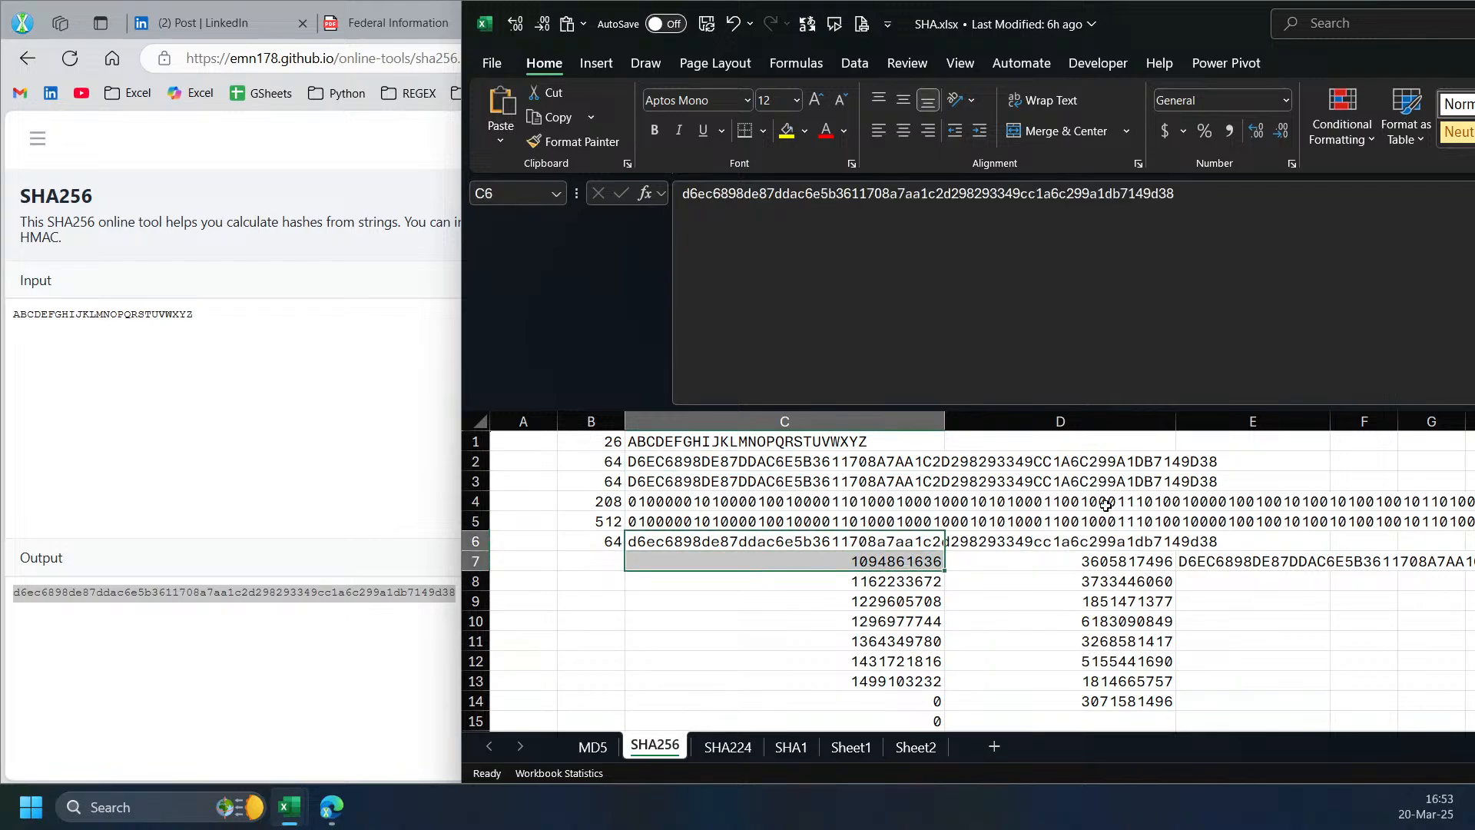
# - Test whether the computed hash matches the pasted one with =C2=C6 in D2, and clear the test cell
pyautogui.click(1066, 461)
pyautogui.write('=')
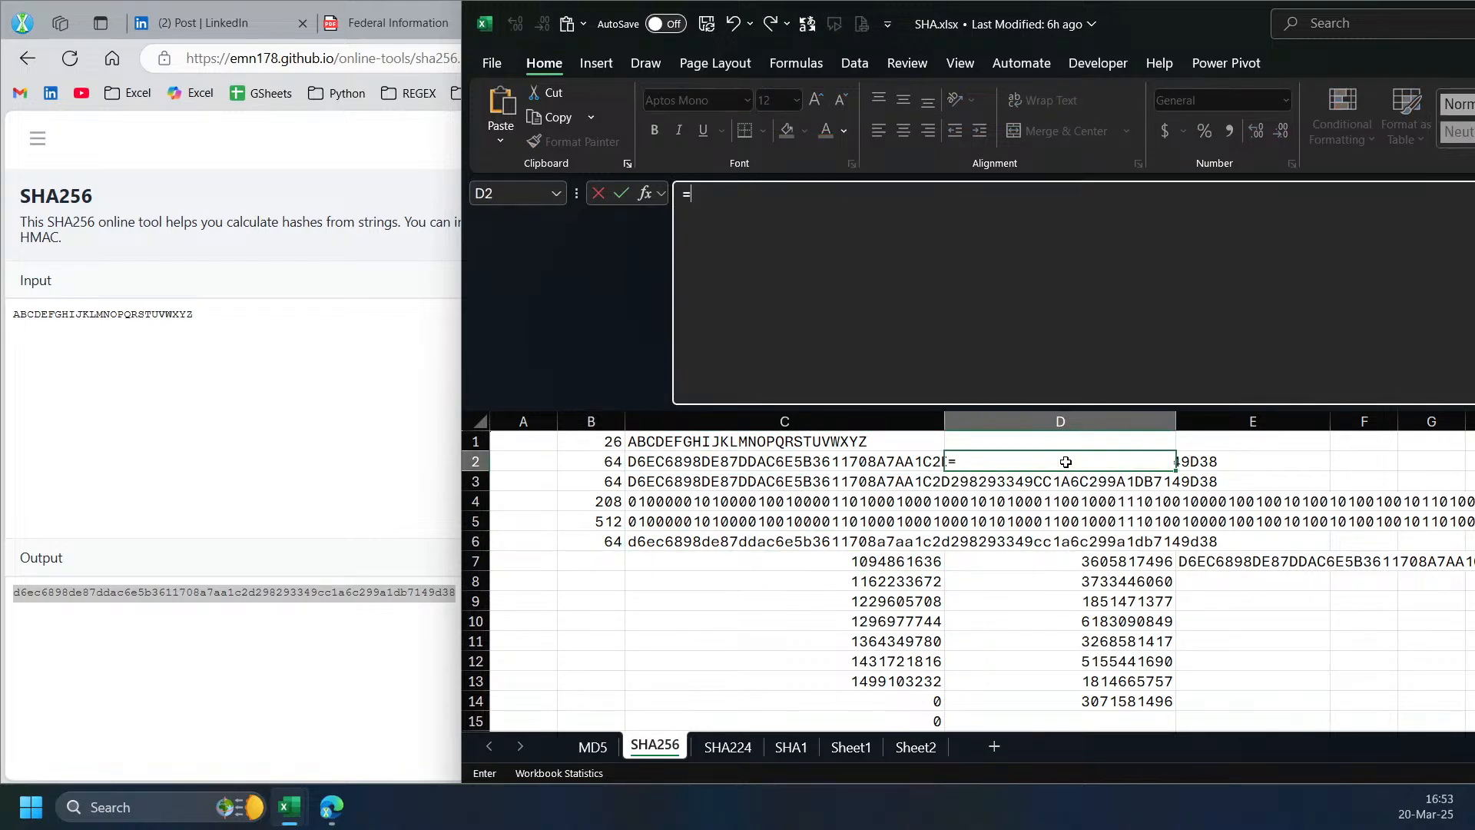
pyautogui.click(924, 459)
pyautogui.write('=')
pyautogui.click(742, 544)
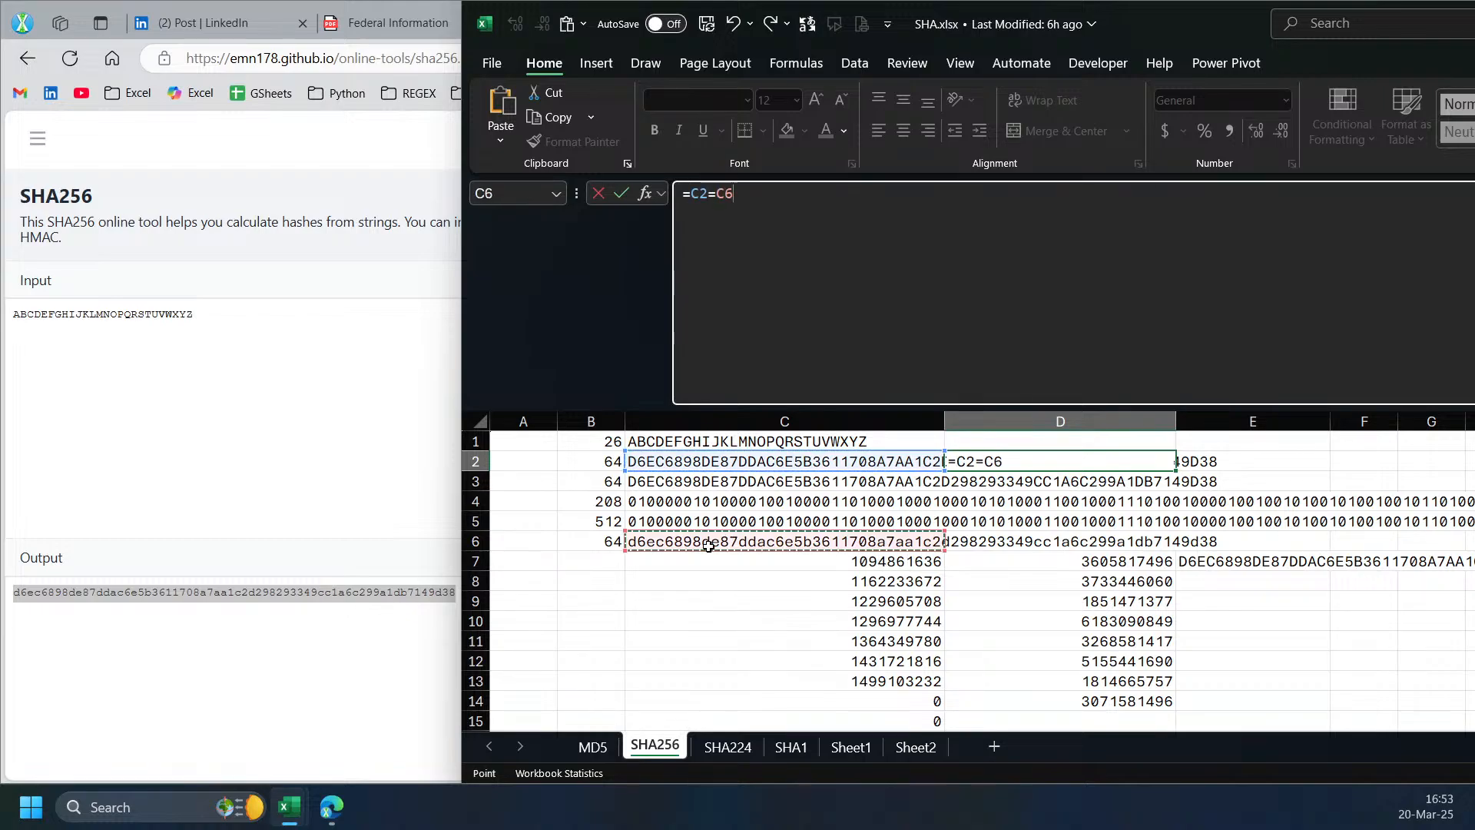
pyautogui.press('Return')
pyautogui.click(1014, 455)
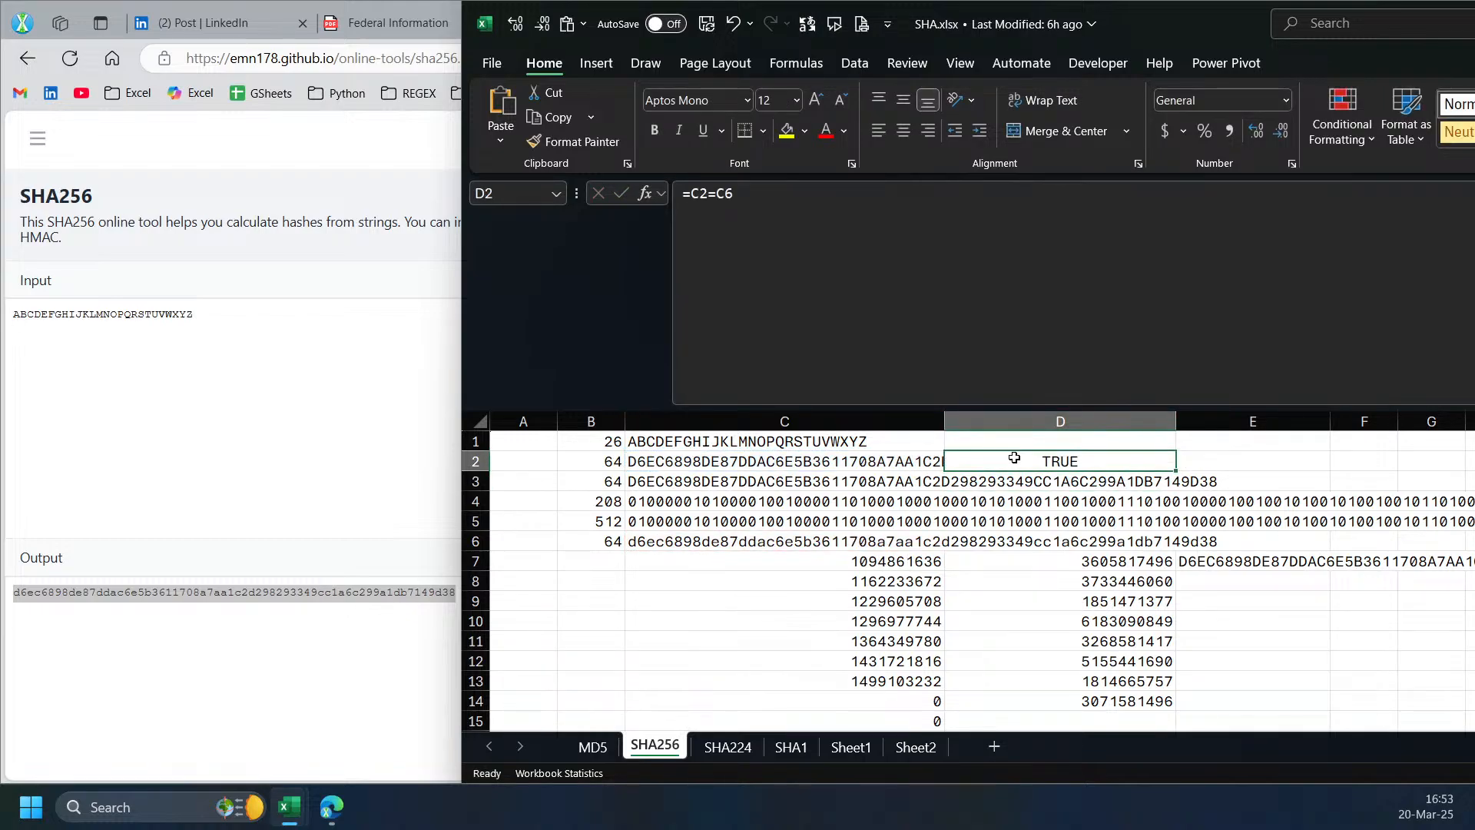
pyautogui.press('Delete')
# - Wrap the CONCAT formula in E7 of the SHA256 sheet in LOWER to output the hash in lowercase
pyautogui.click(828, 461)
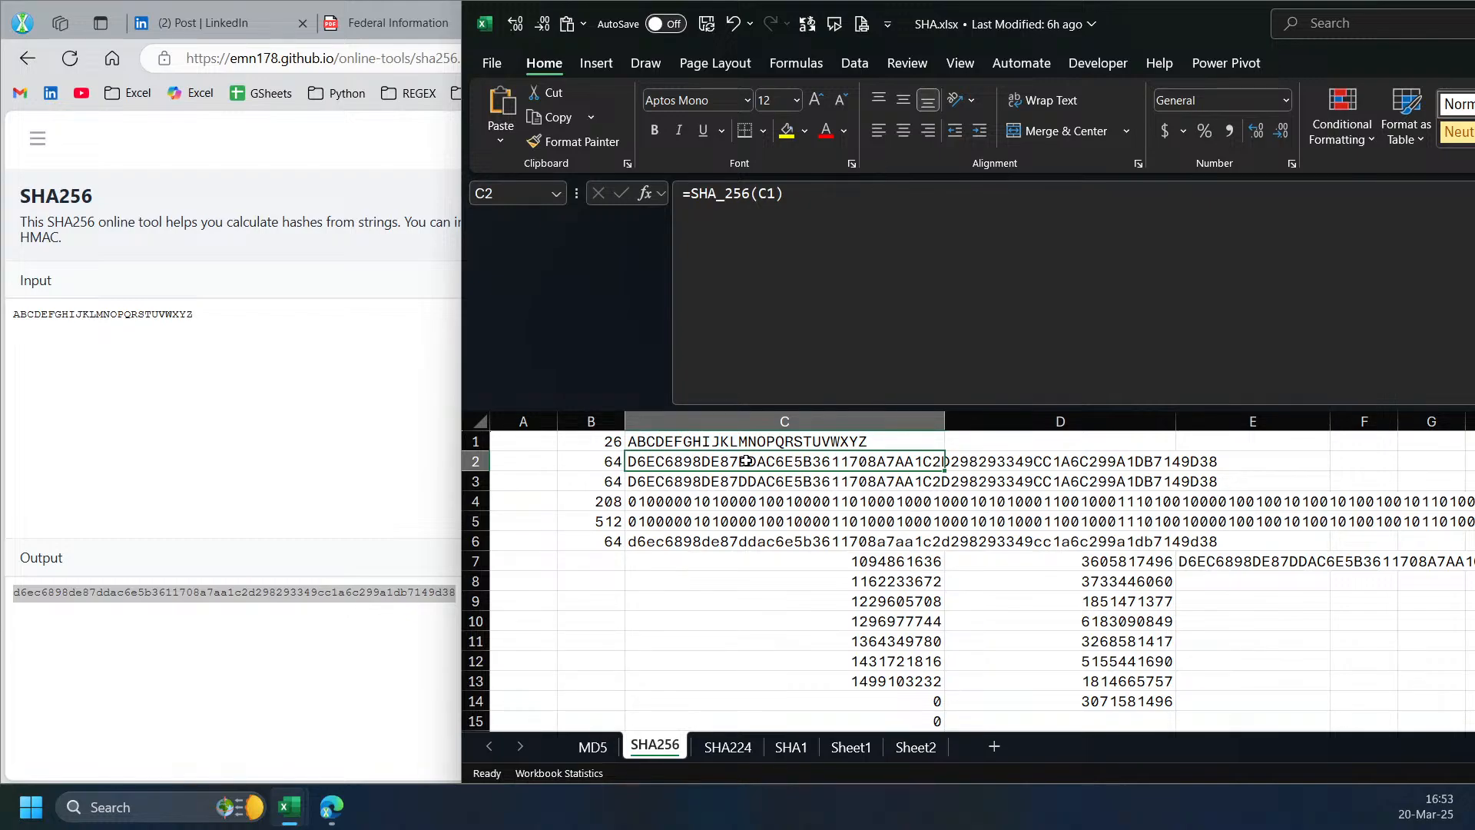
pyautogui.click(1203, 555)
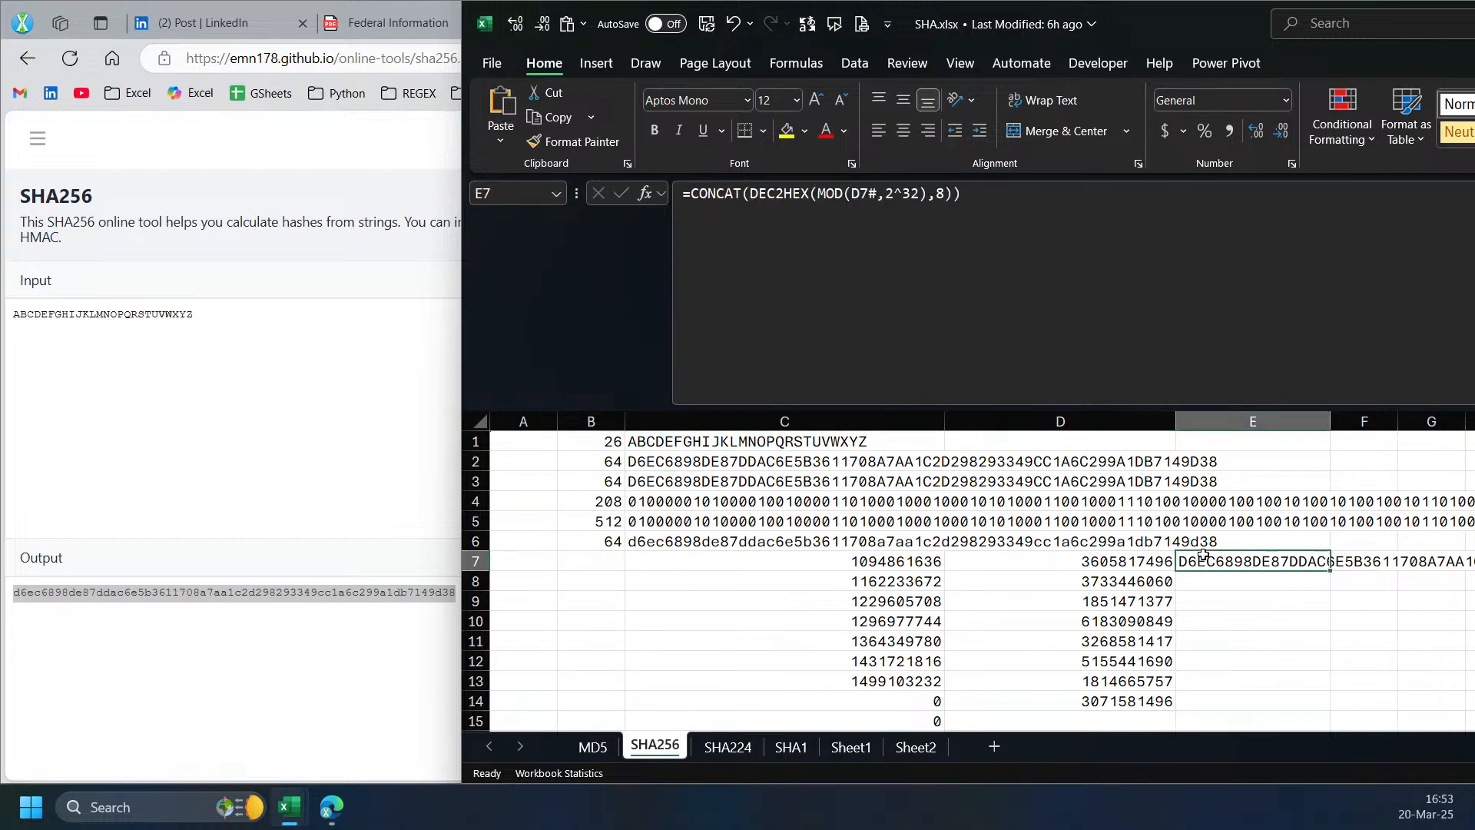
pyautogui.click(780, 199)
pyautogui.click(762, 422)
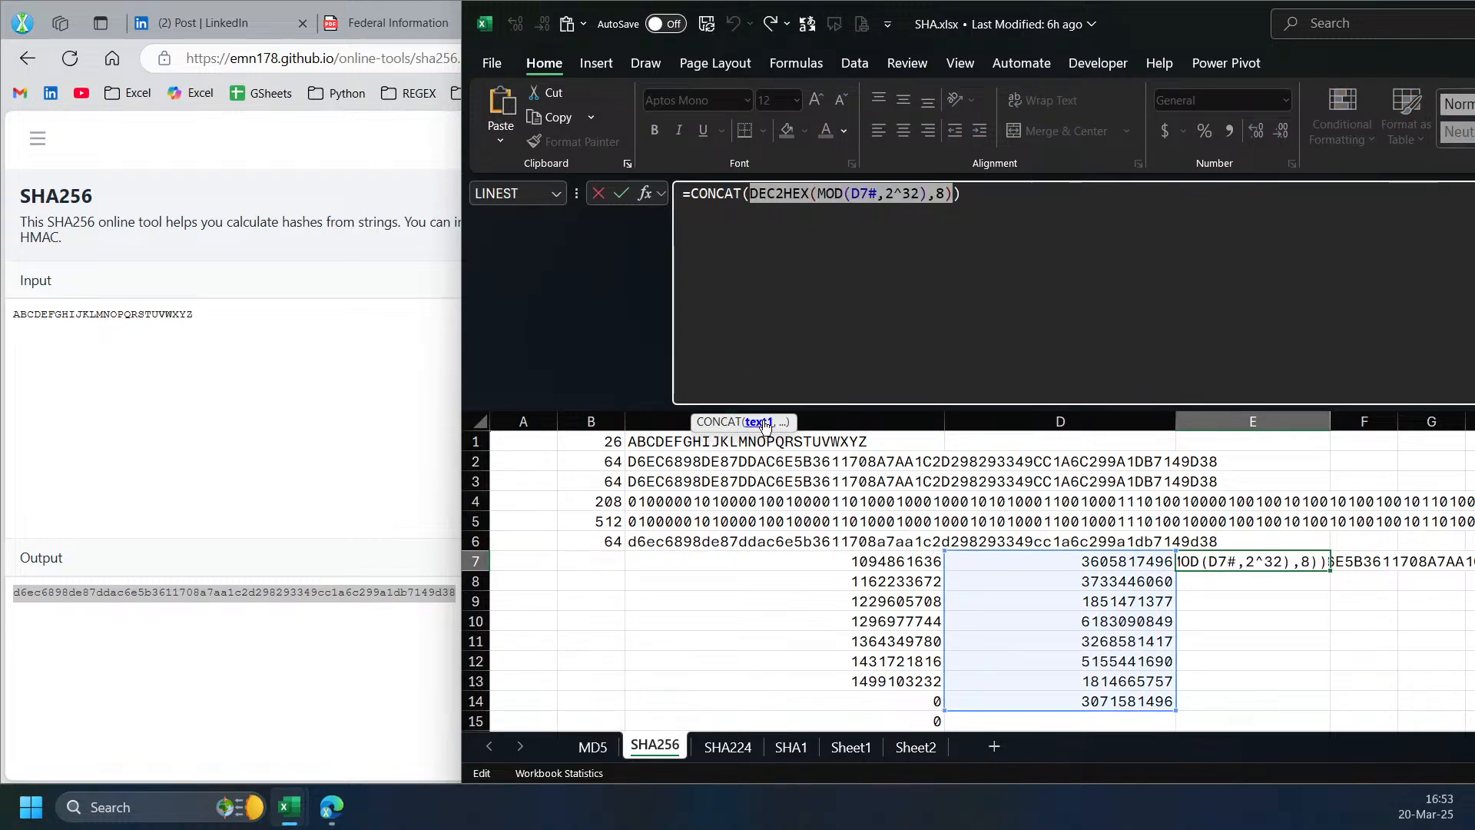
pyautogui.press('Escape')
pyautogui.click(699, 203)
pyautogui.write('l')
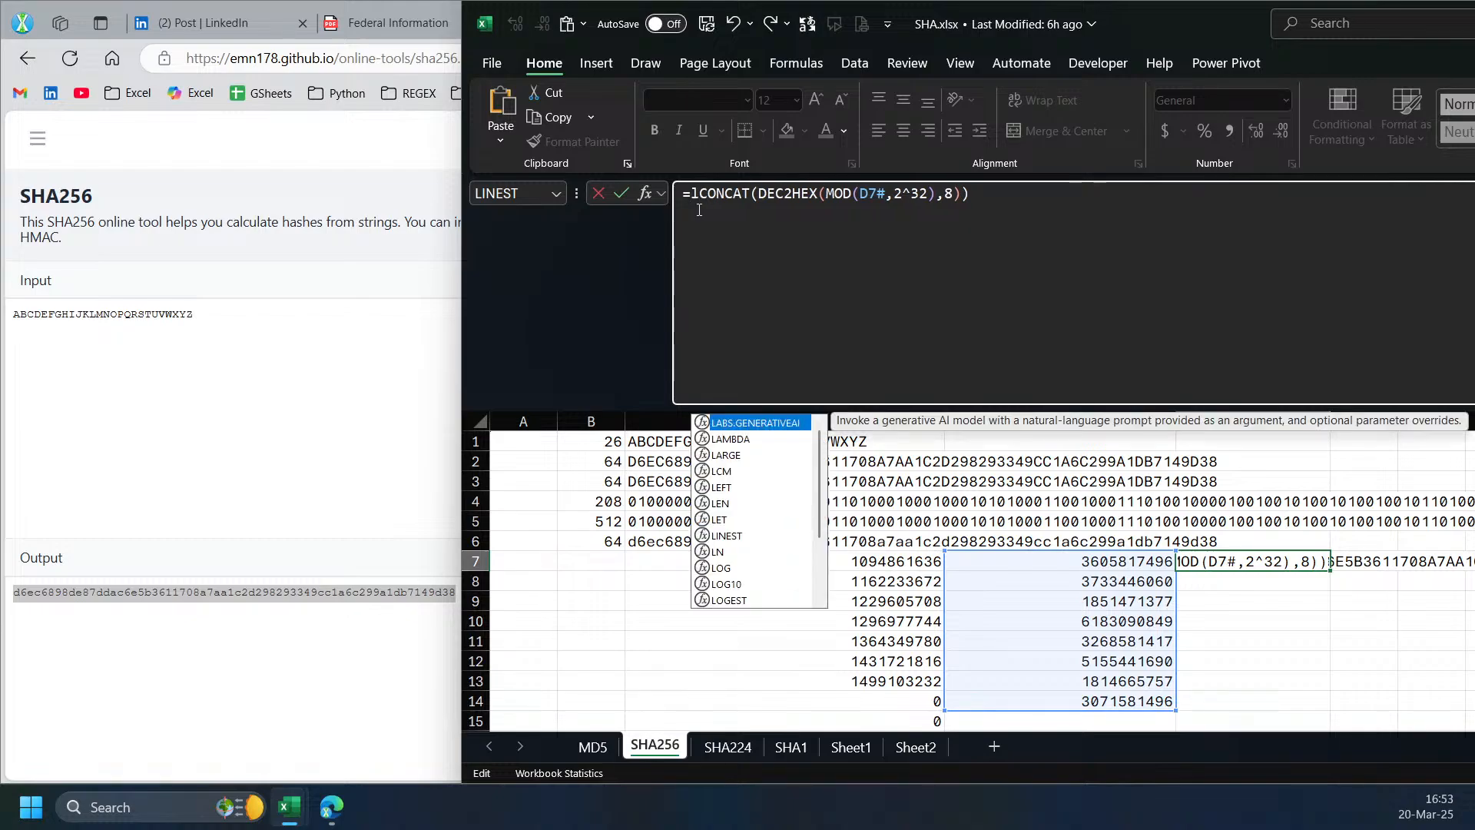
pyautogui.write('ower')
pyautogui.press('Tab')
pyautogui.press('End')
pyautogui.write(')')
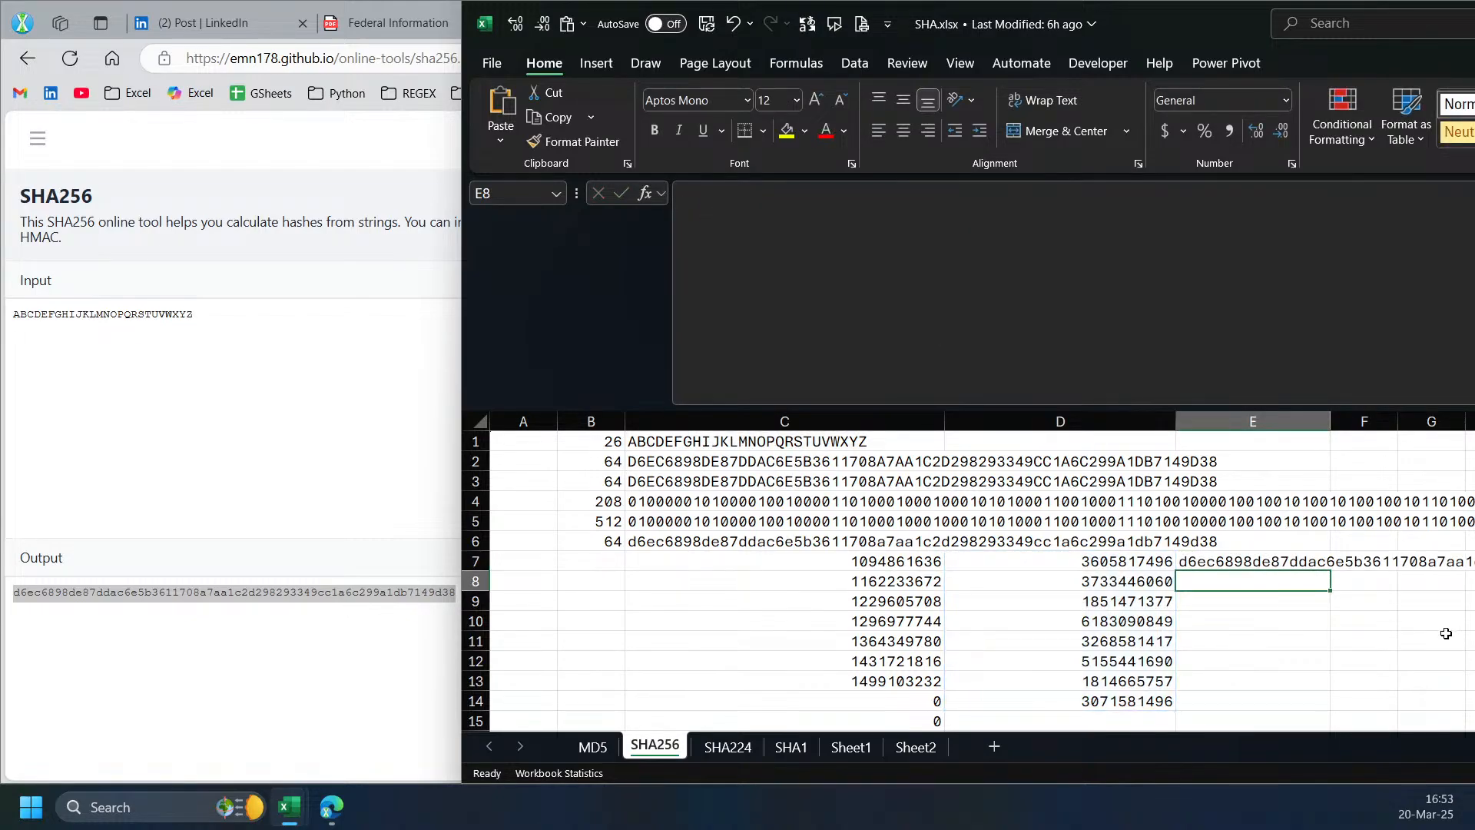
pyautogui.click(1259, 566)
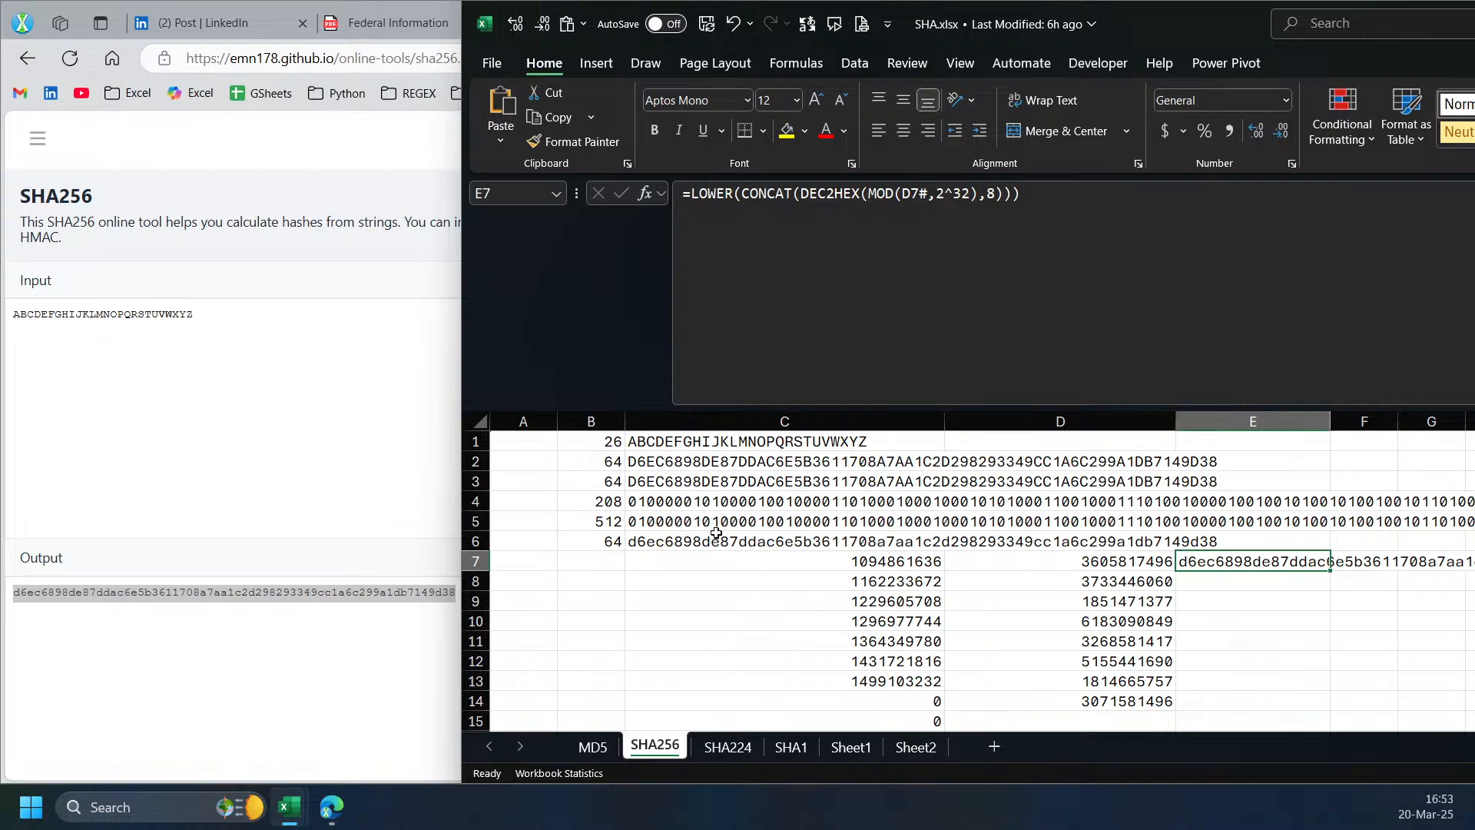
# - Shift the browser window holding the SHA256 tool slightly to the right and return to cell E7 in Excel
pyautogui.click(173, 714)
pyautogui.click(541, 217)
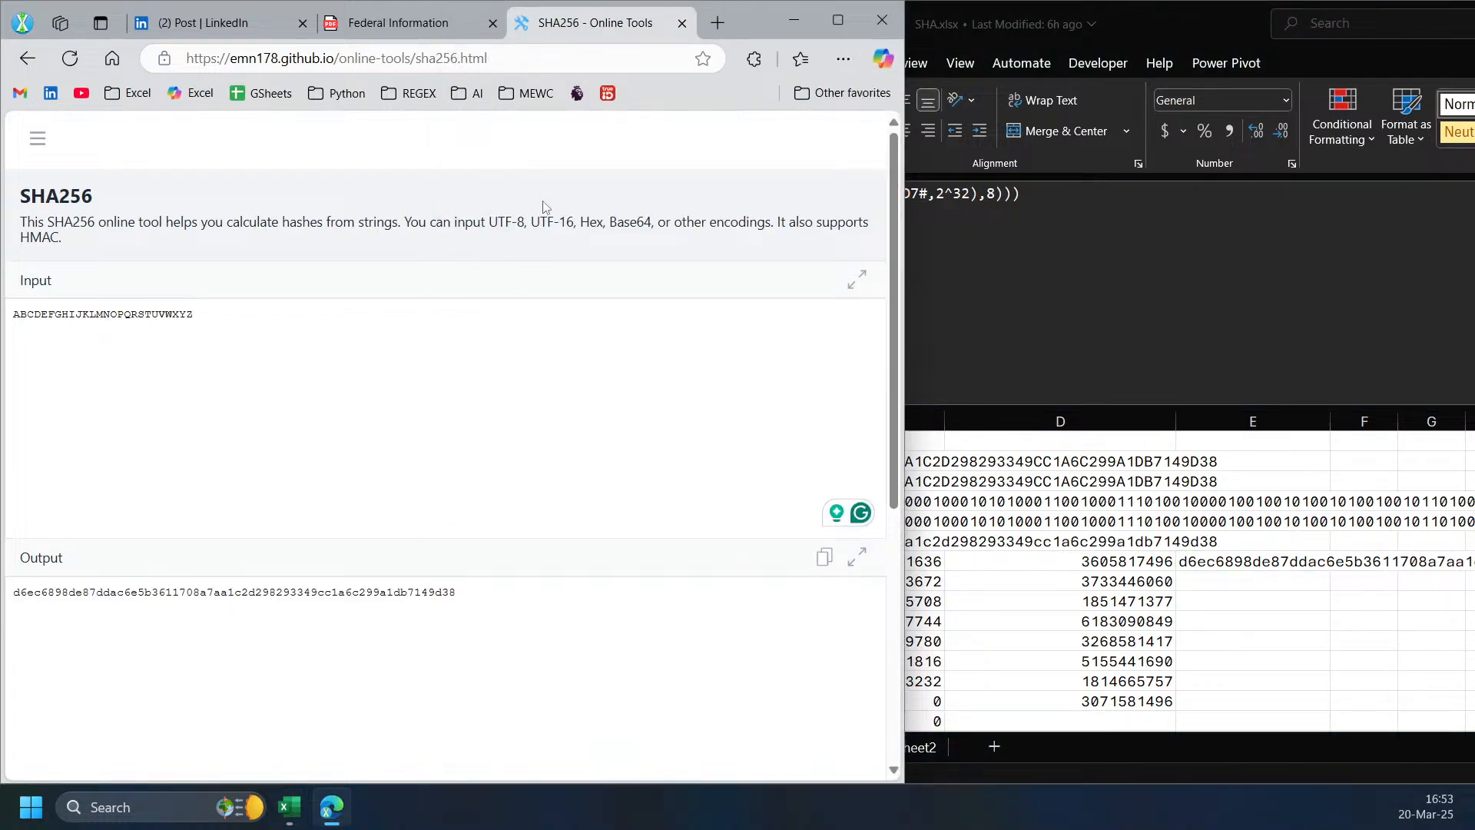
pyautogui.moveTo(720, 24); pyautogui.dragTo(803, 25)
pyautogui.click(1210, 564)
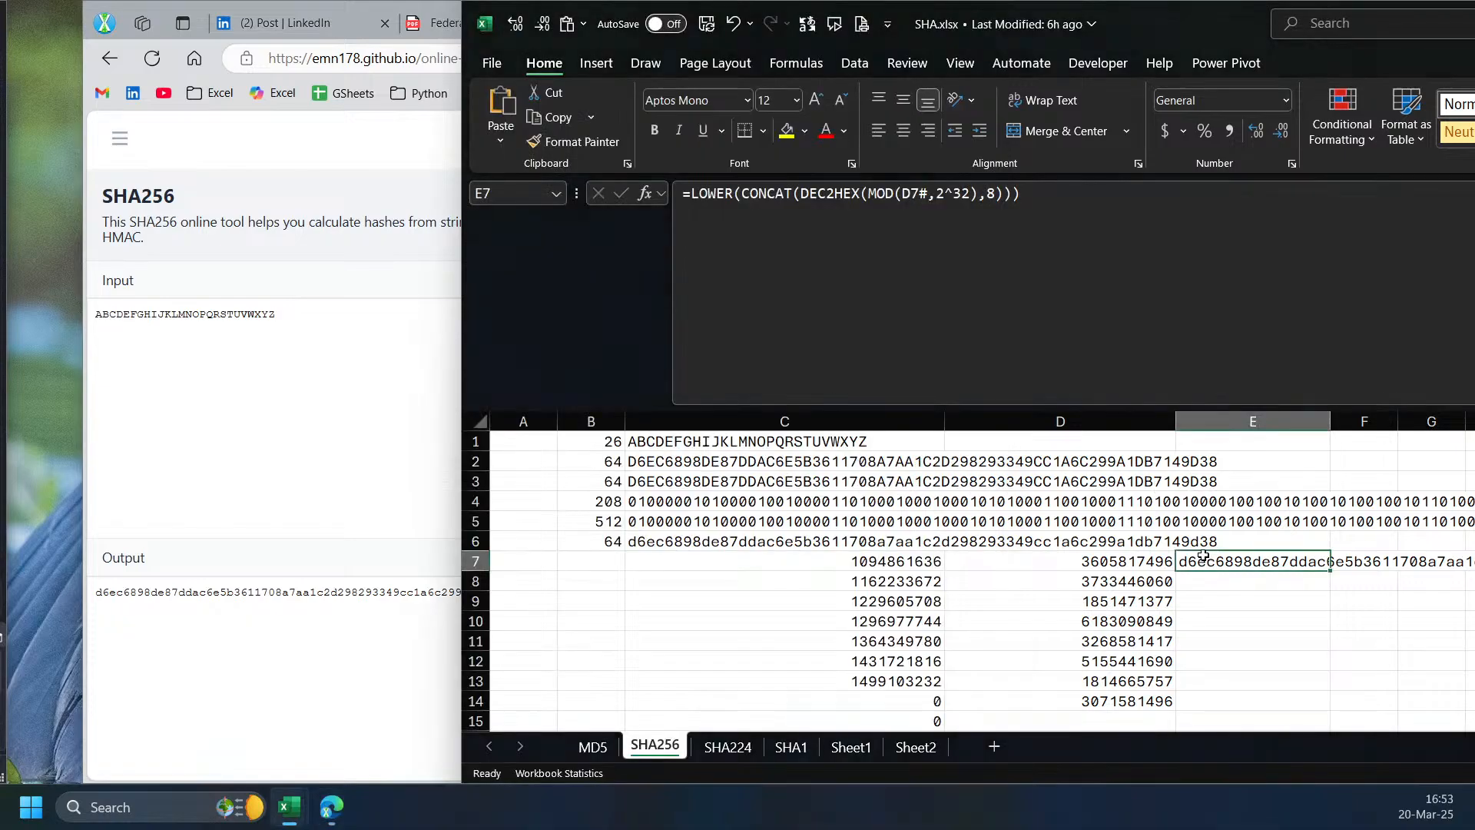
# - Look through the SHA224, Sheet1 and SHA256 sheets with a shorter formula bar, ending on the SHA224 sheet
pyautogui.click(726, 746)
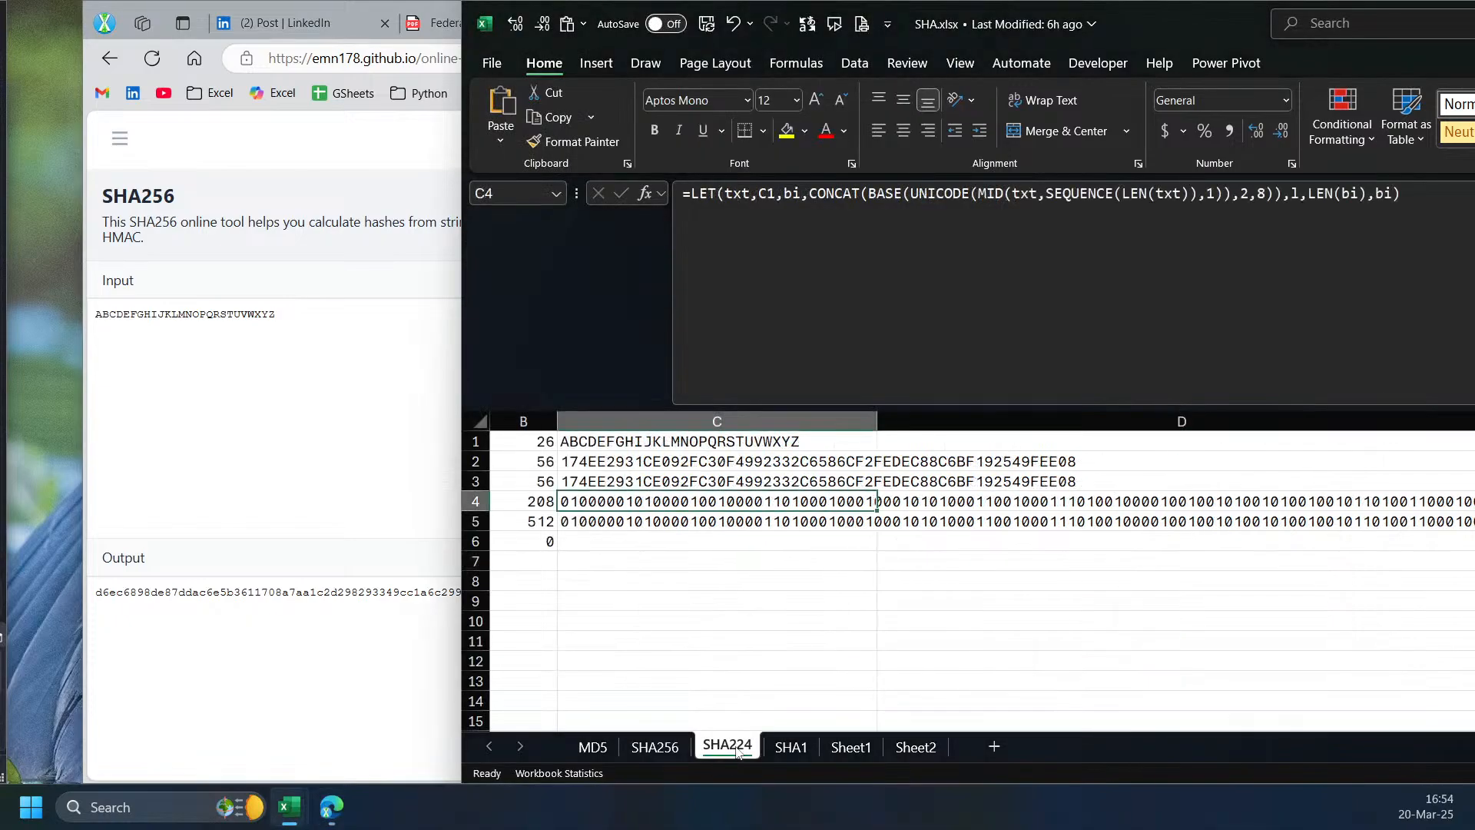
pyautogui.click(862, 753)
pyautogui.scroll(-3, 1214, 641)
pyautogui.scroll(3, 1257, 633)
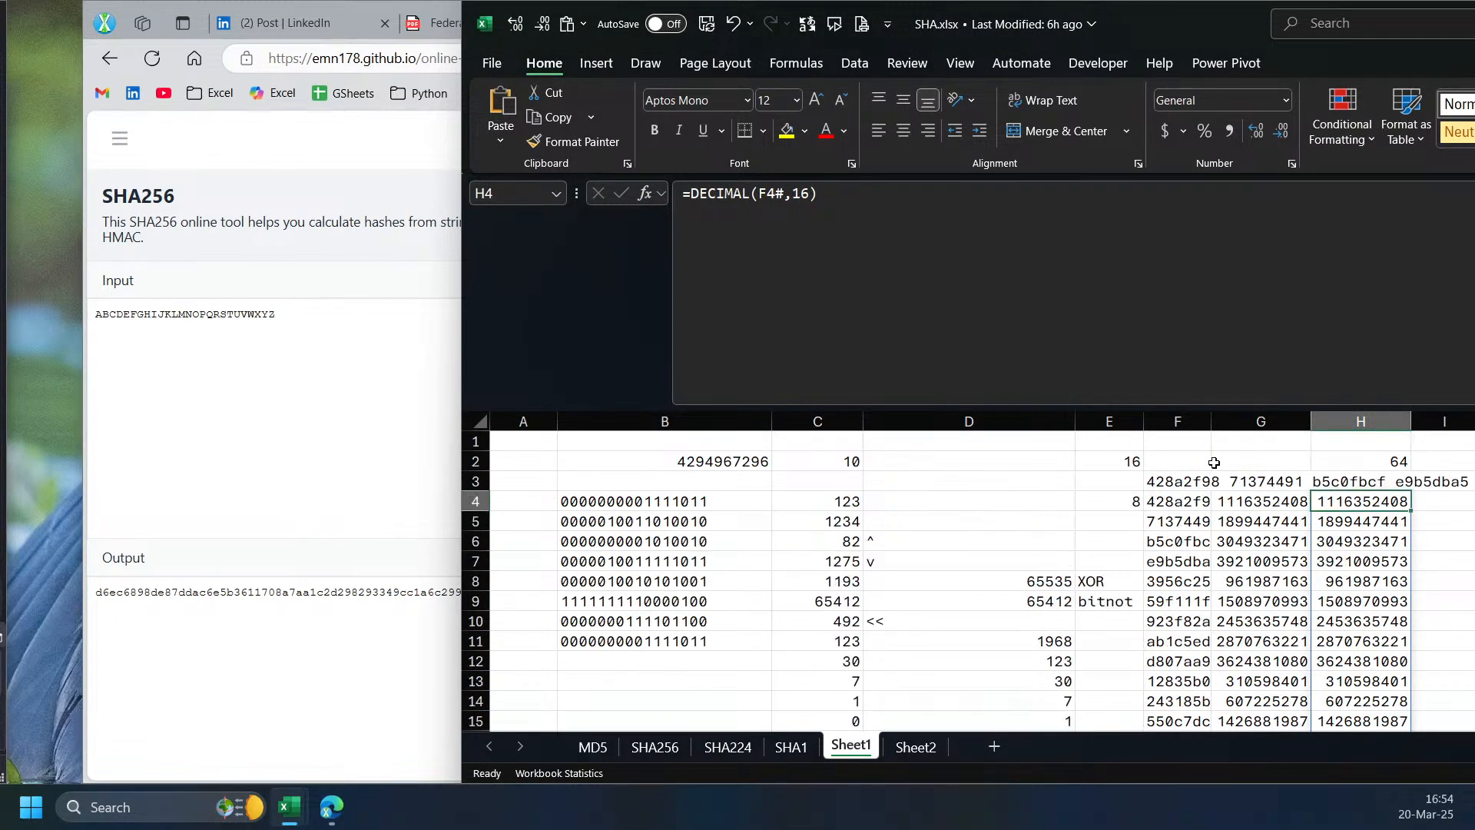
pyautogui.moveTo(1203, 407); pyautogui.dragTo(1140, 228)
pyautogui.click(260, 431)
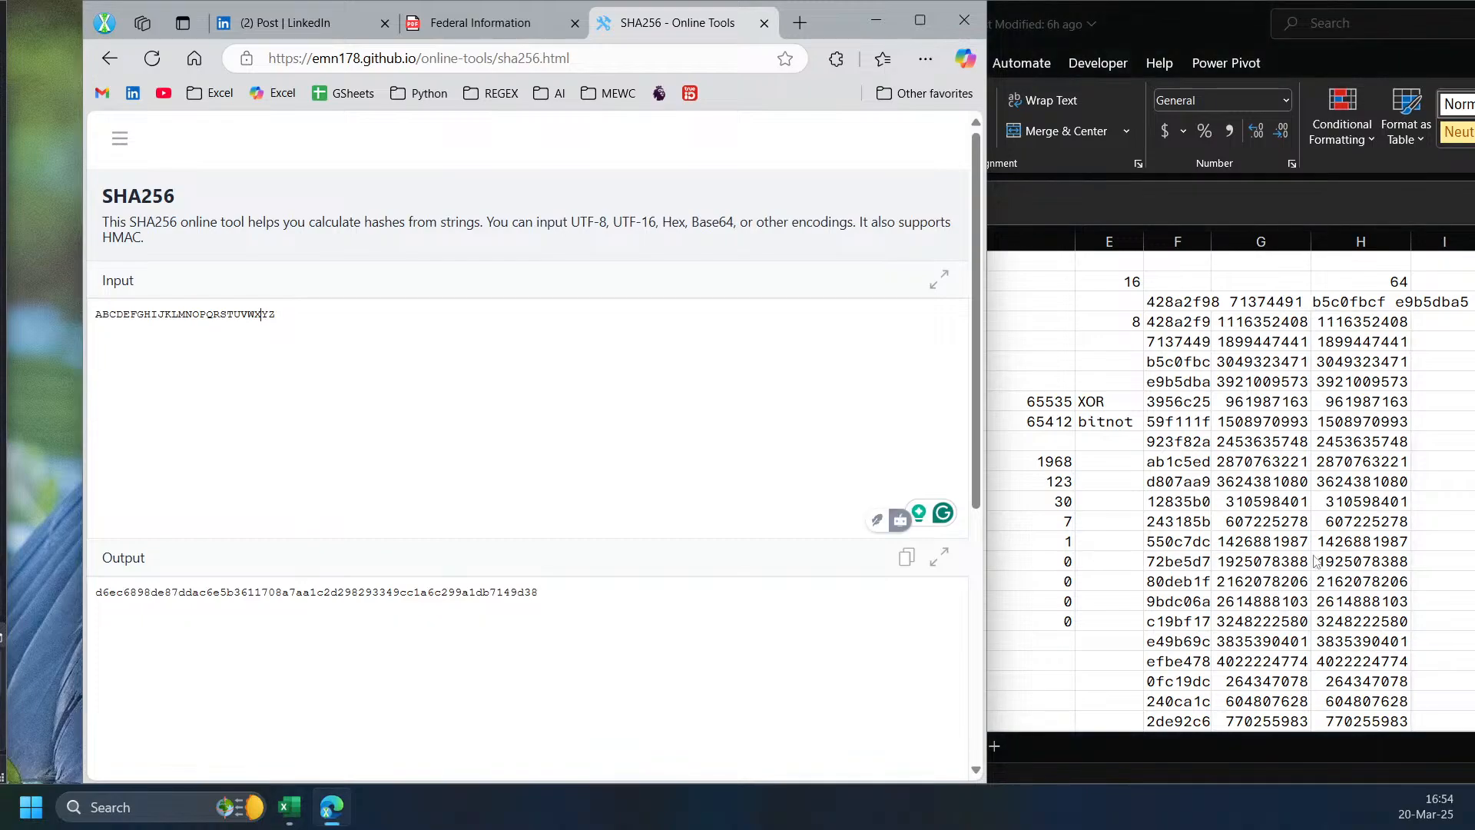
pyautogui.click(1309, 559)
pyautogui.click(656, 751)
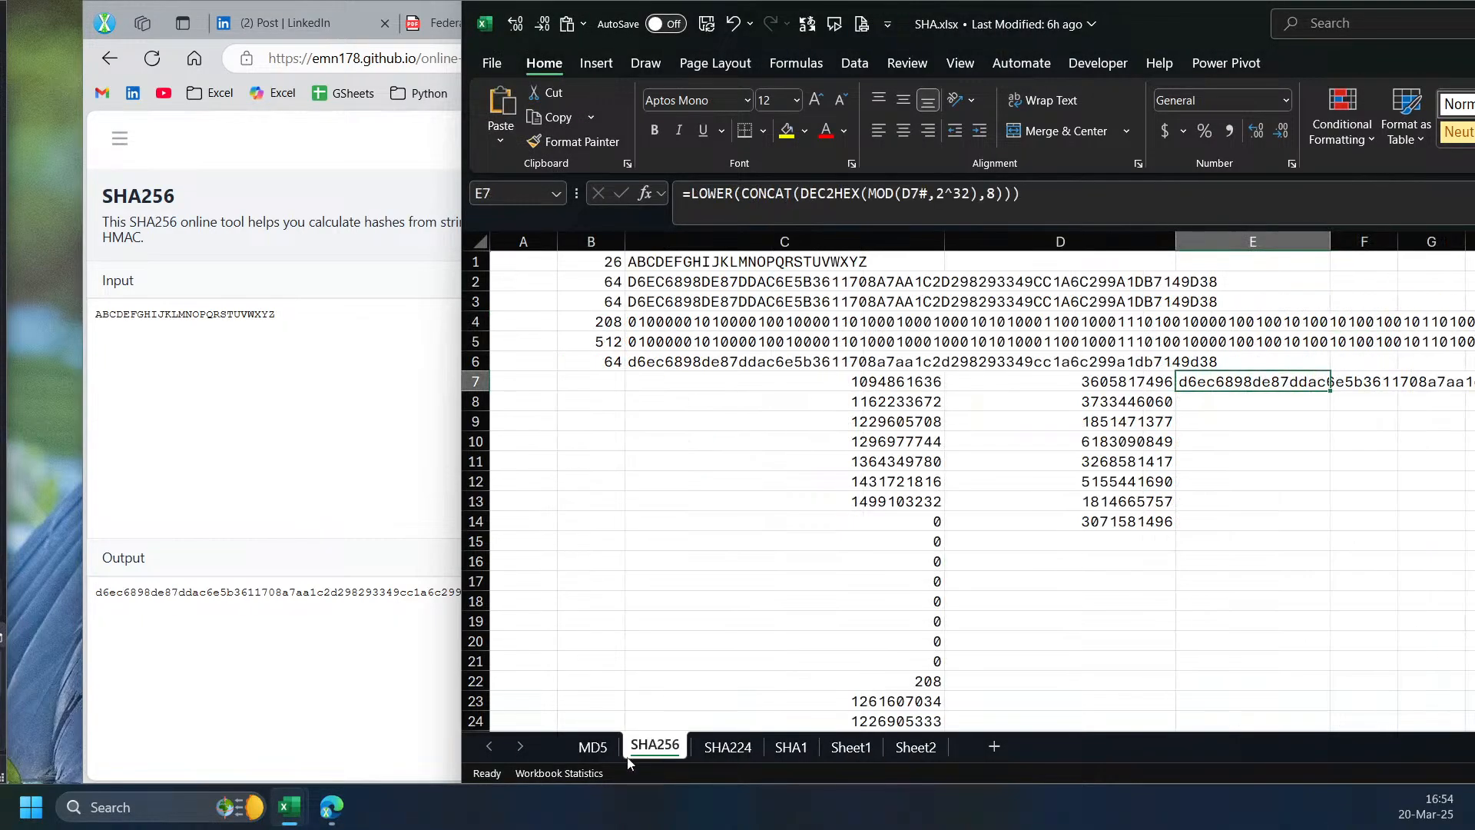
pyautogui.click(730, 749)
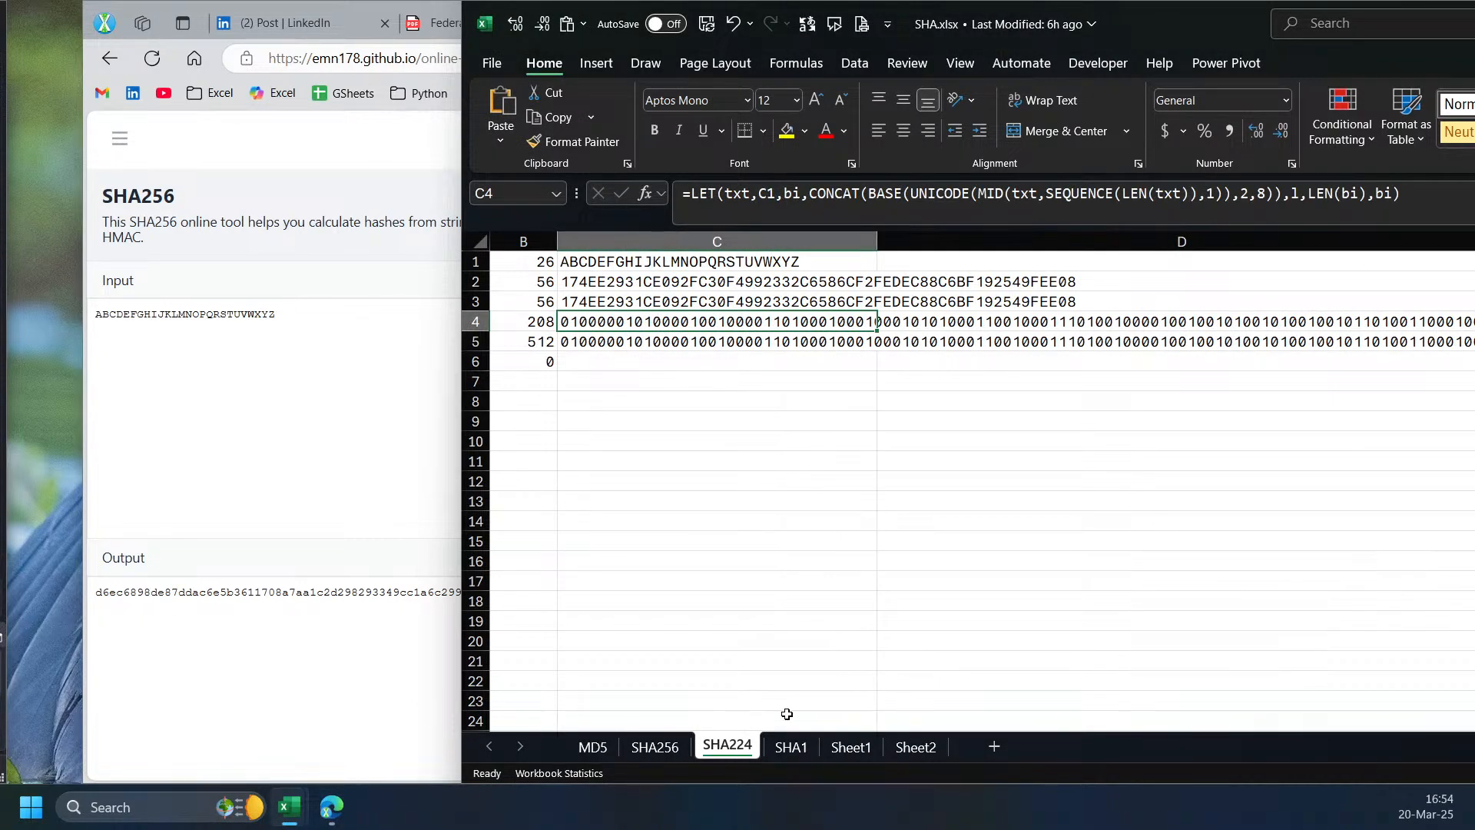
pyautogui.click(1041, 487)
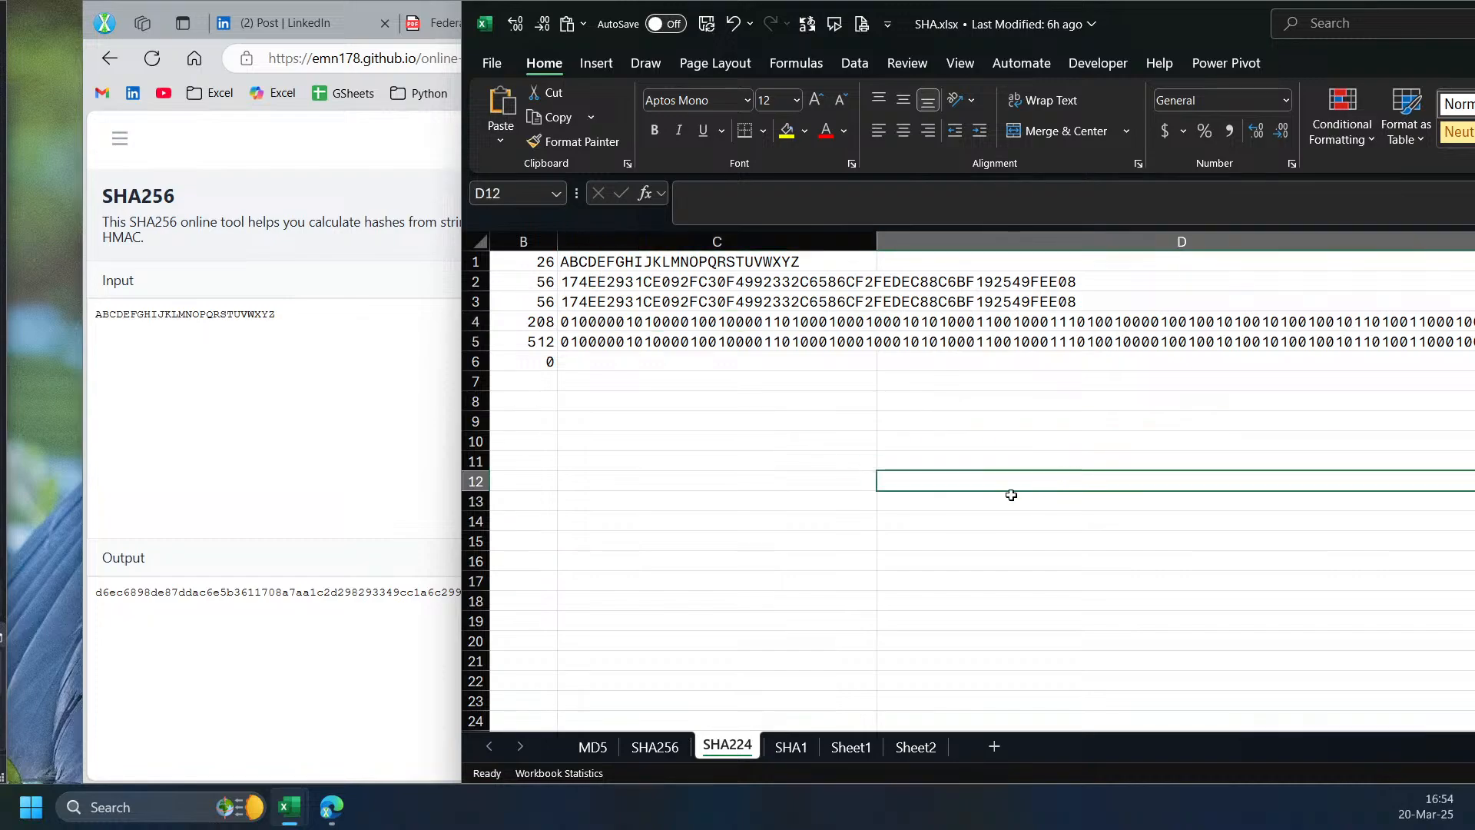
# - Switch to the NIST FIPS 180-4 PDF in the browser and highlight the SHA-224 and SHA-256 constant words in section 4.2.2
pyautogui.click(432, 22)
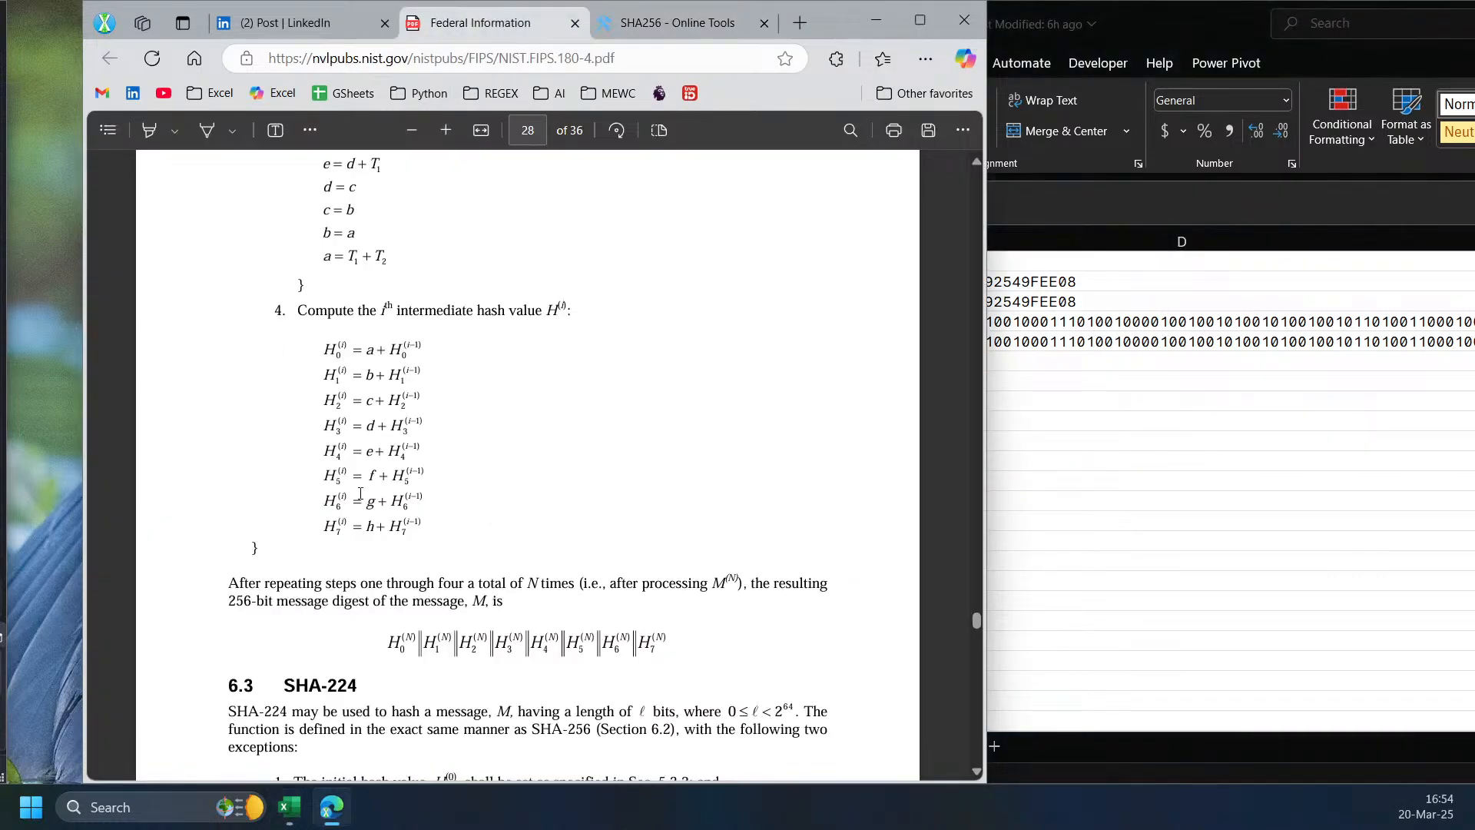
pyautogui.moveTo(978, 622); pyautogui.dragTo(977, 541)
pyautogui.scroll(6, 665, 576)
pyautogui.scroll(-15, 628, 584)
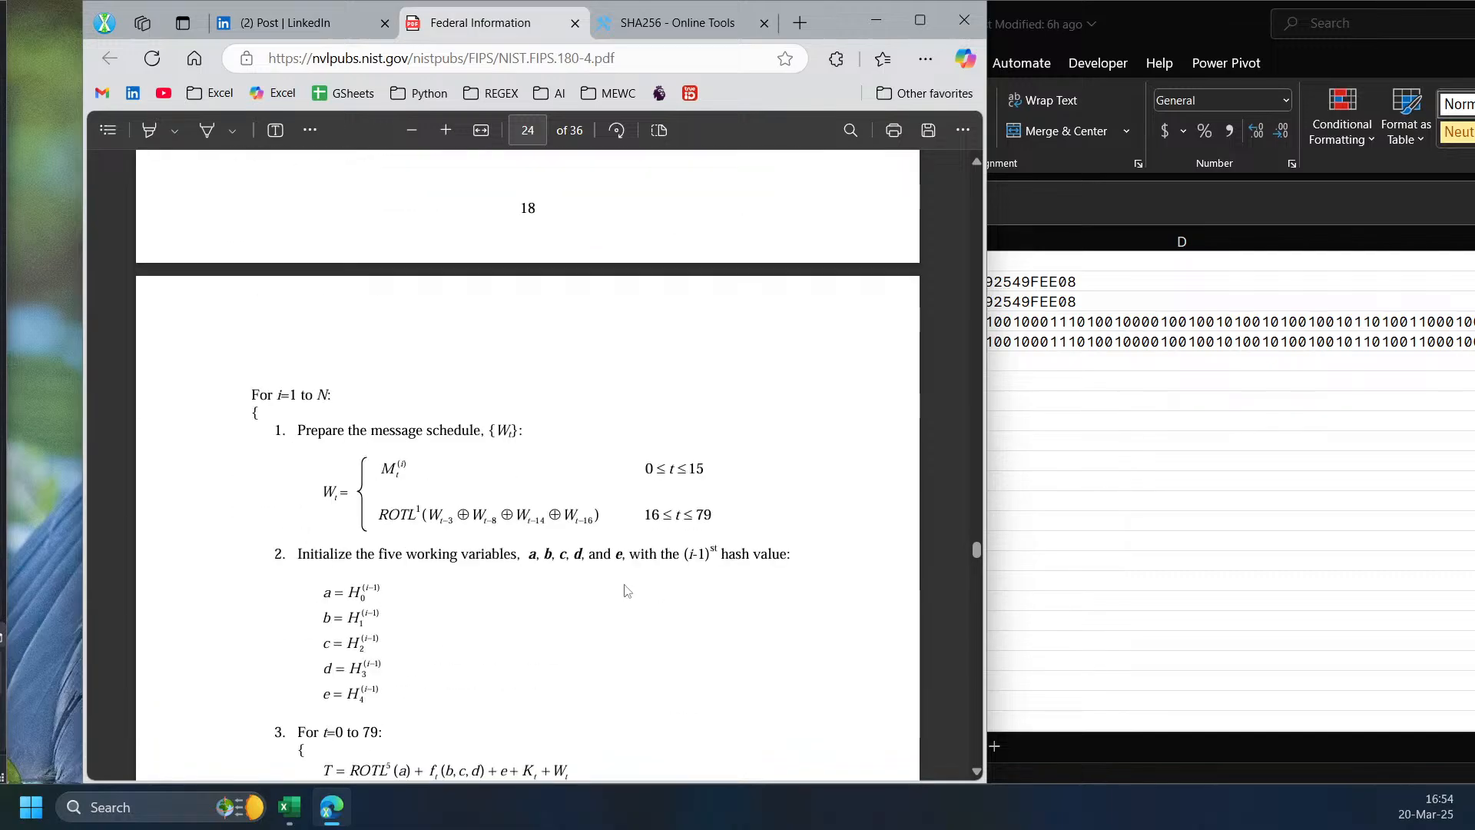
pyautogui.moveTo(973, 565); pyautogui.dragTo(957, 438)
pyautogui.scroll(5, 313, 547)
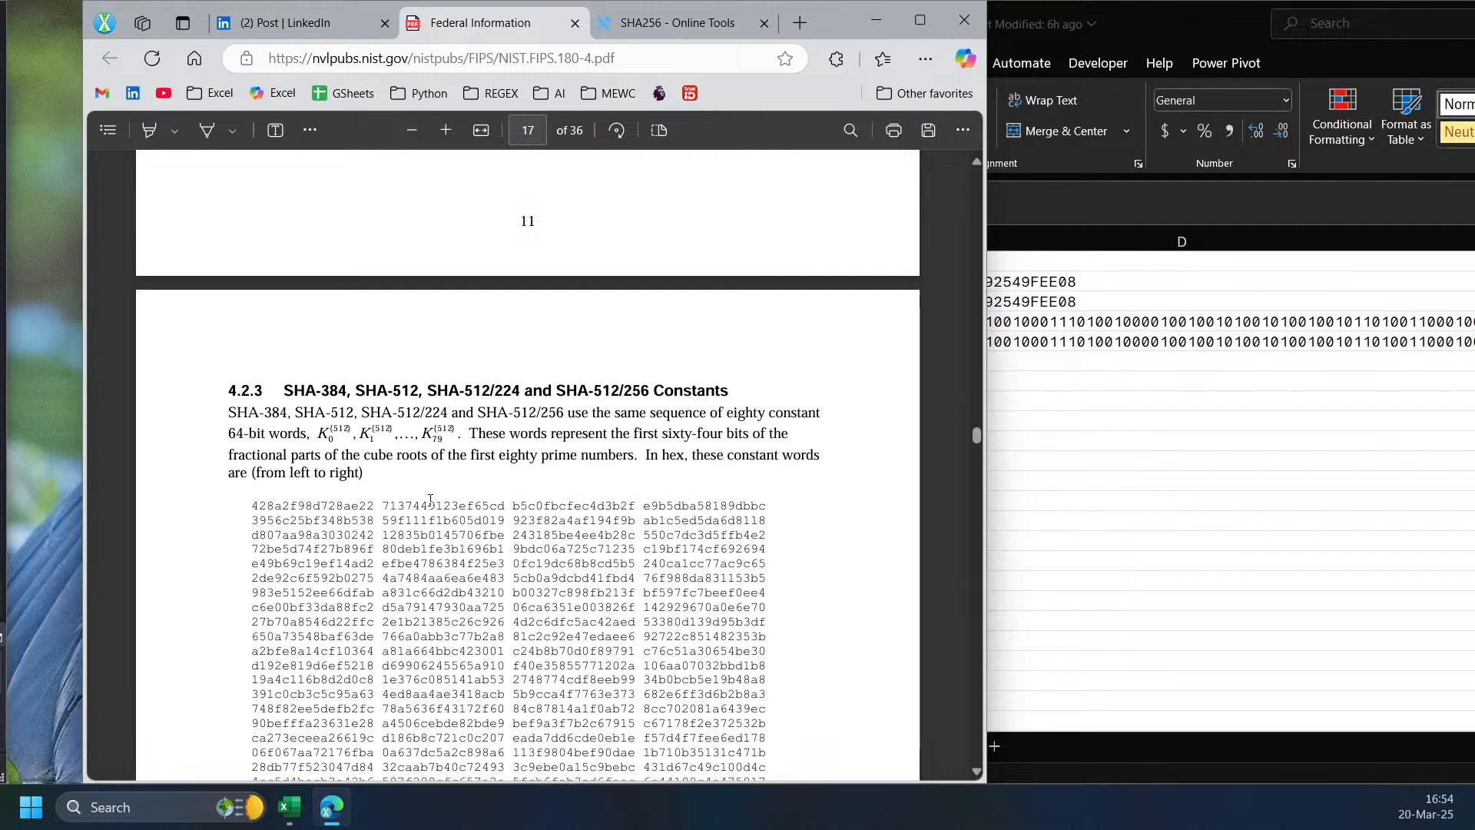
pyautogui.moveTo(256, 483); pyautogui.dragTo(799, 590)
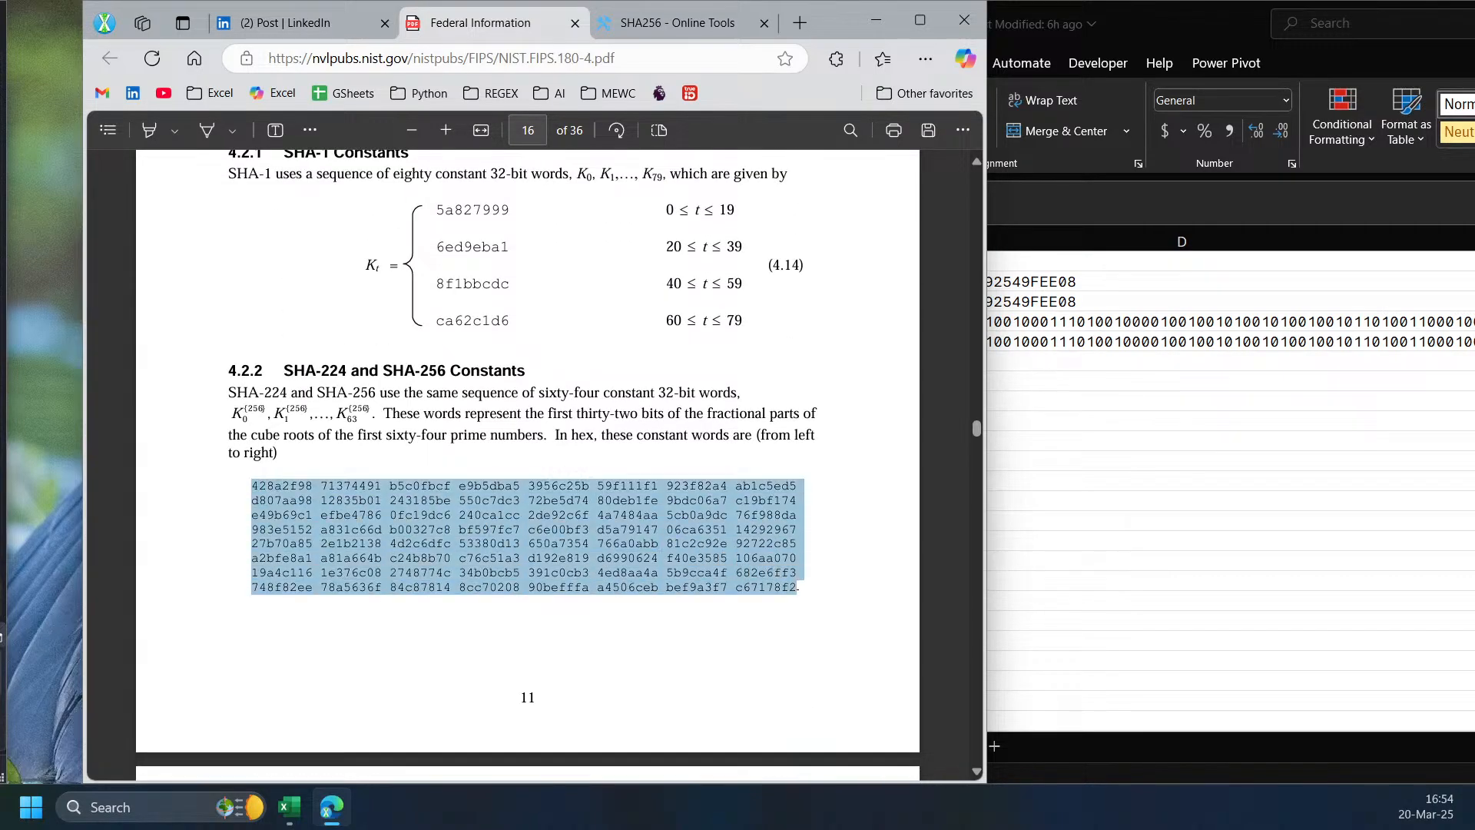
# - Review the SHA-224 and SHA-256 functions in section 4.1.2, the operations on words in section 3.2 and the preceding symbol definitions
pyautogui.scroll(8, 615, 593)
pyautogui.scroll(15, 803, 507)
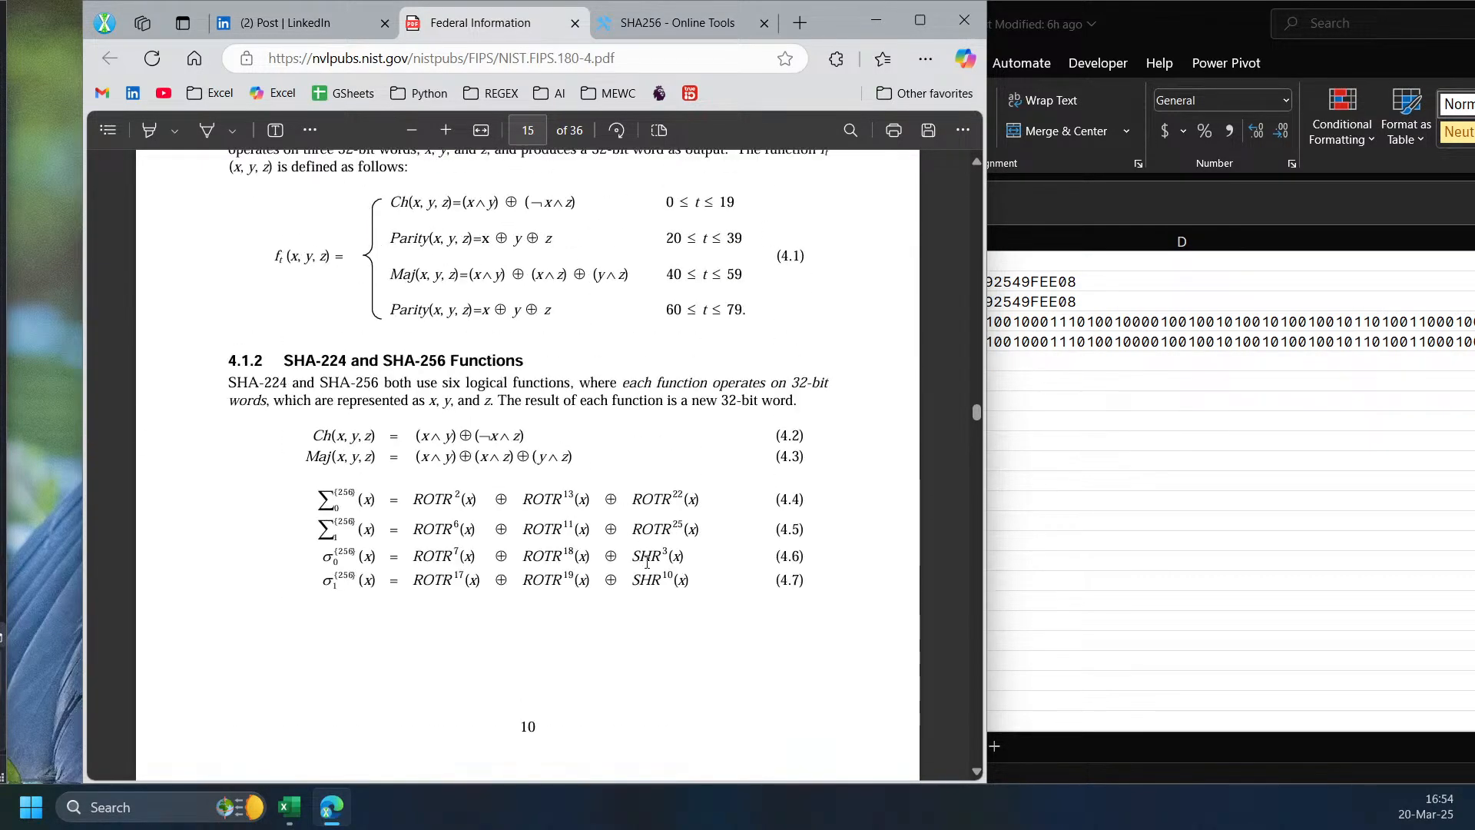
pyautogui.scroll(20, 580, 577)
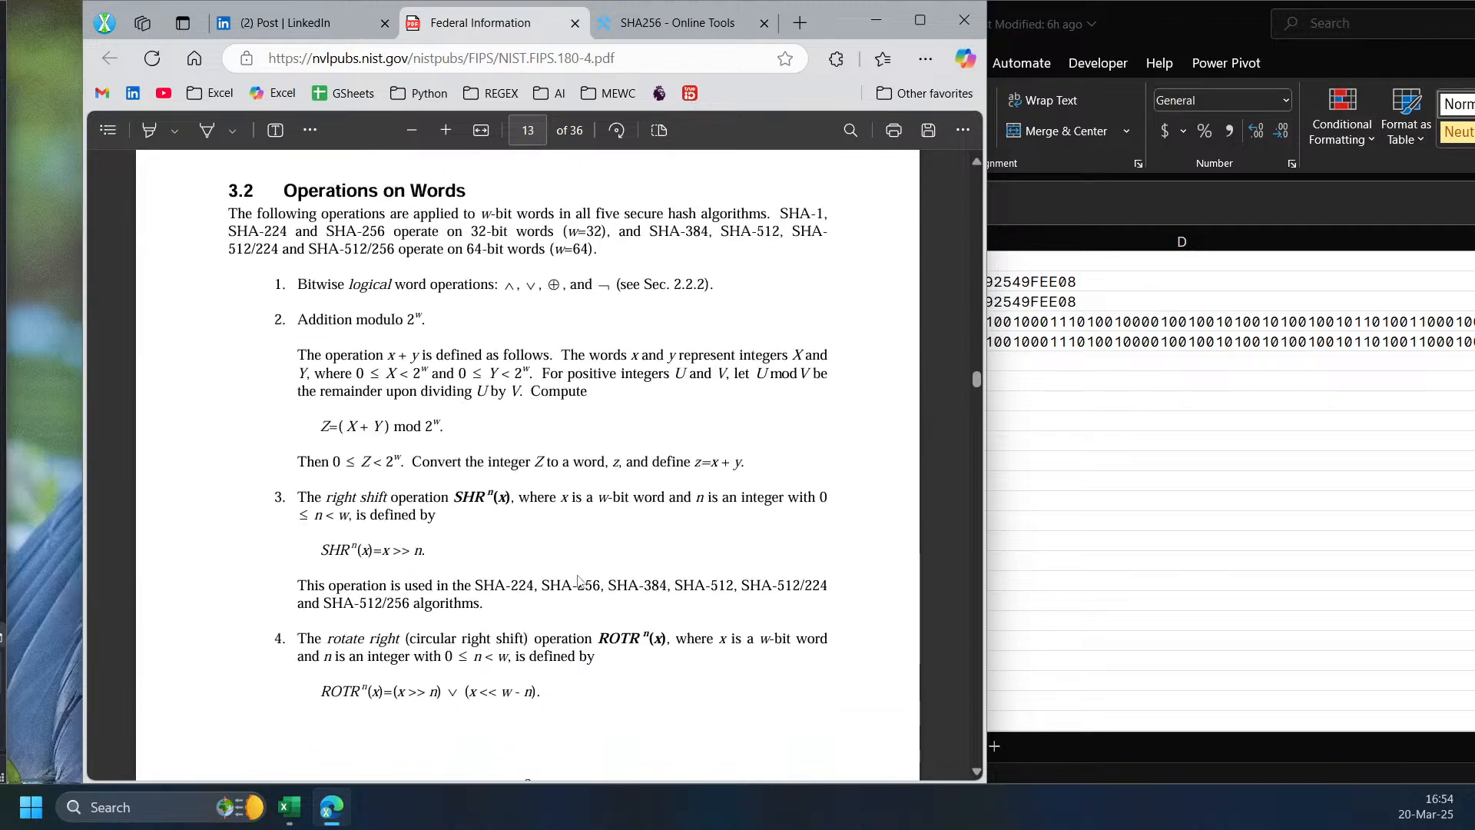
pyautogui.scroll(20, 504, 568)
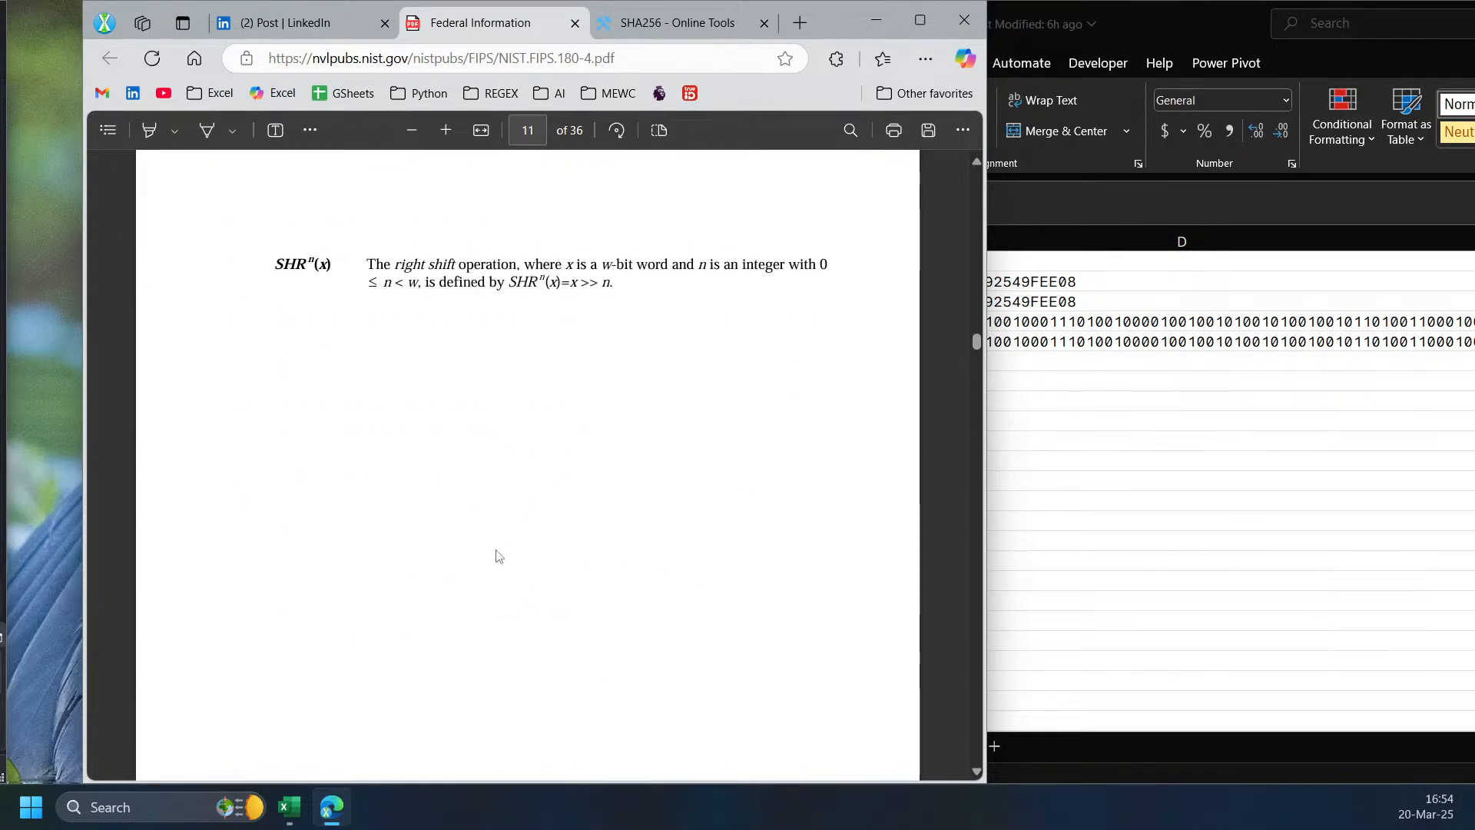
pyautogui.scroll(-20, 502, 533)
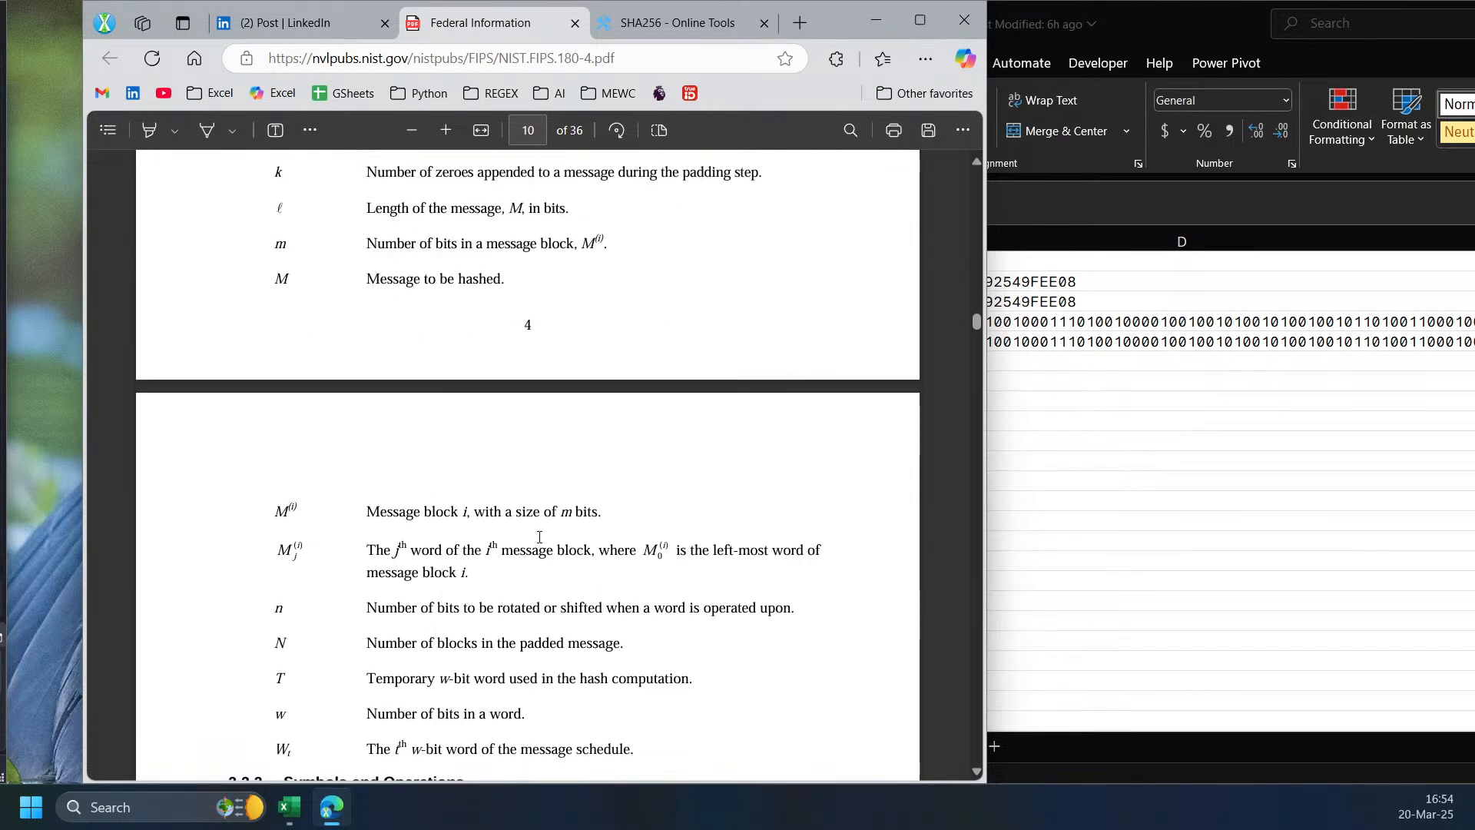
pyautogui.scroll(-20, 598, 573)
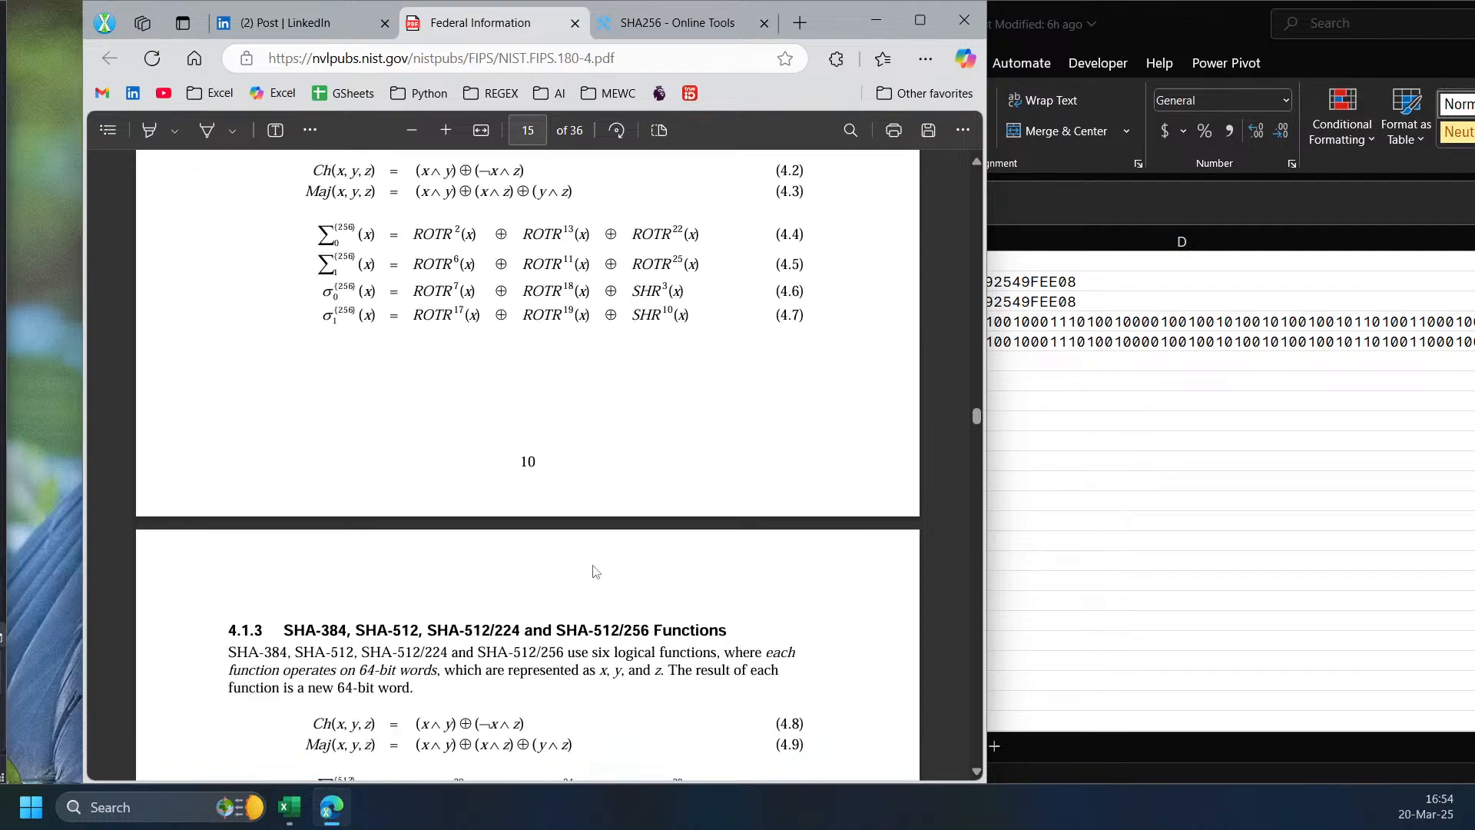
# - Examine the initial hash values for SHA-224 and SHA-256 in sections 5.3.2 and 5.3.3 of the standard
pyautogui.scroll(-10, 594, 570)
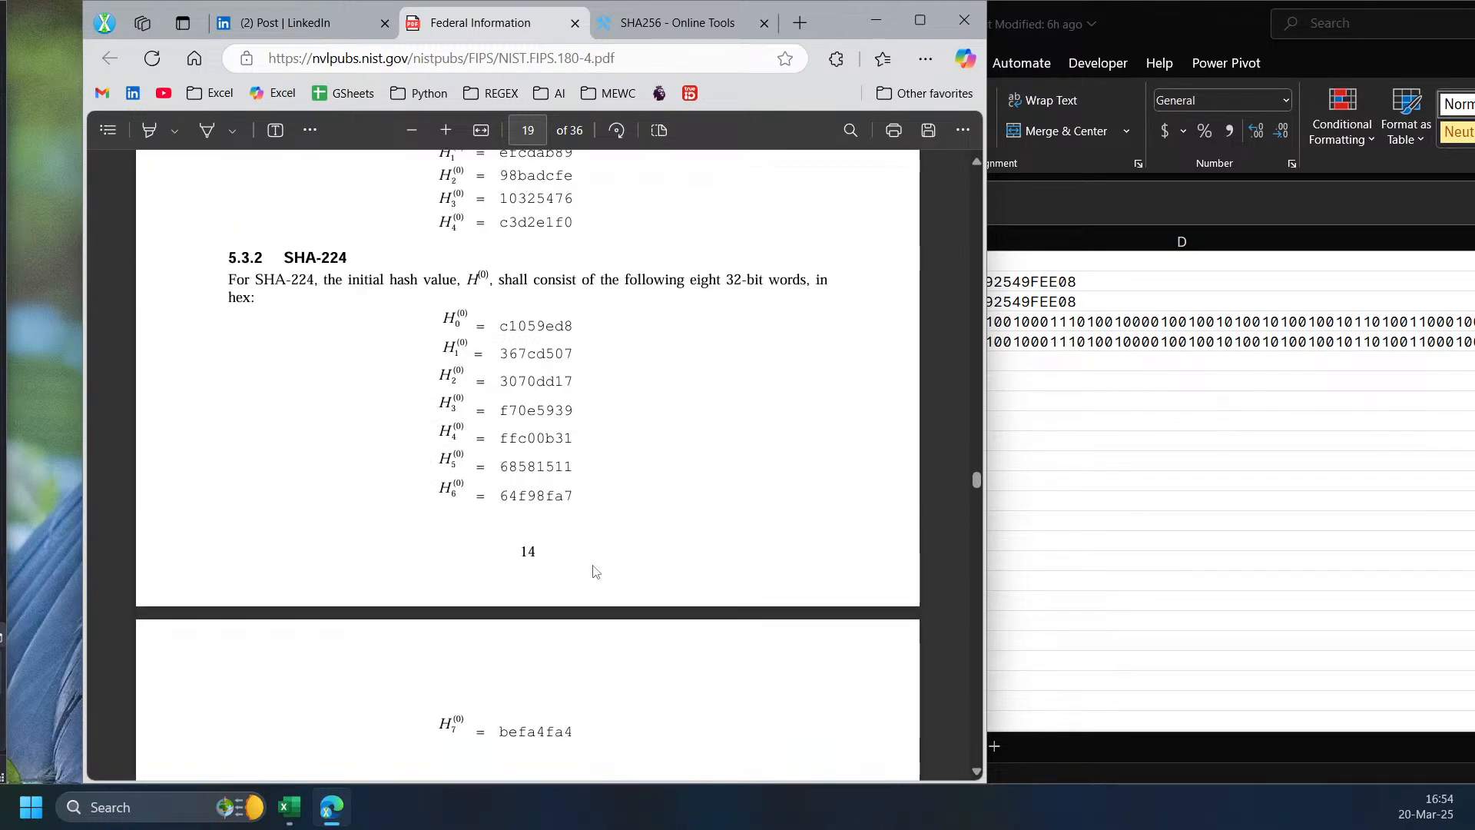
pyautogui.scroll(3, 592, 570)
pyautogui.scroll(-3, 544, 451)
pyautogui.scroll(-5, 642, 473)
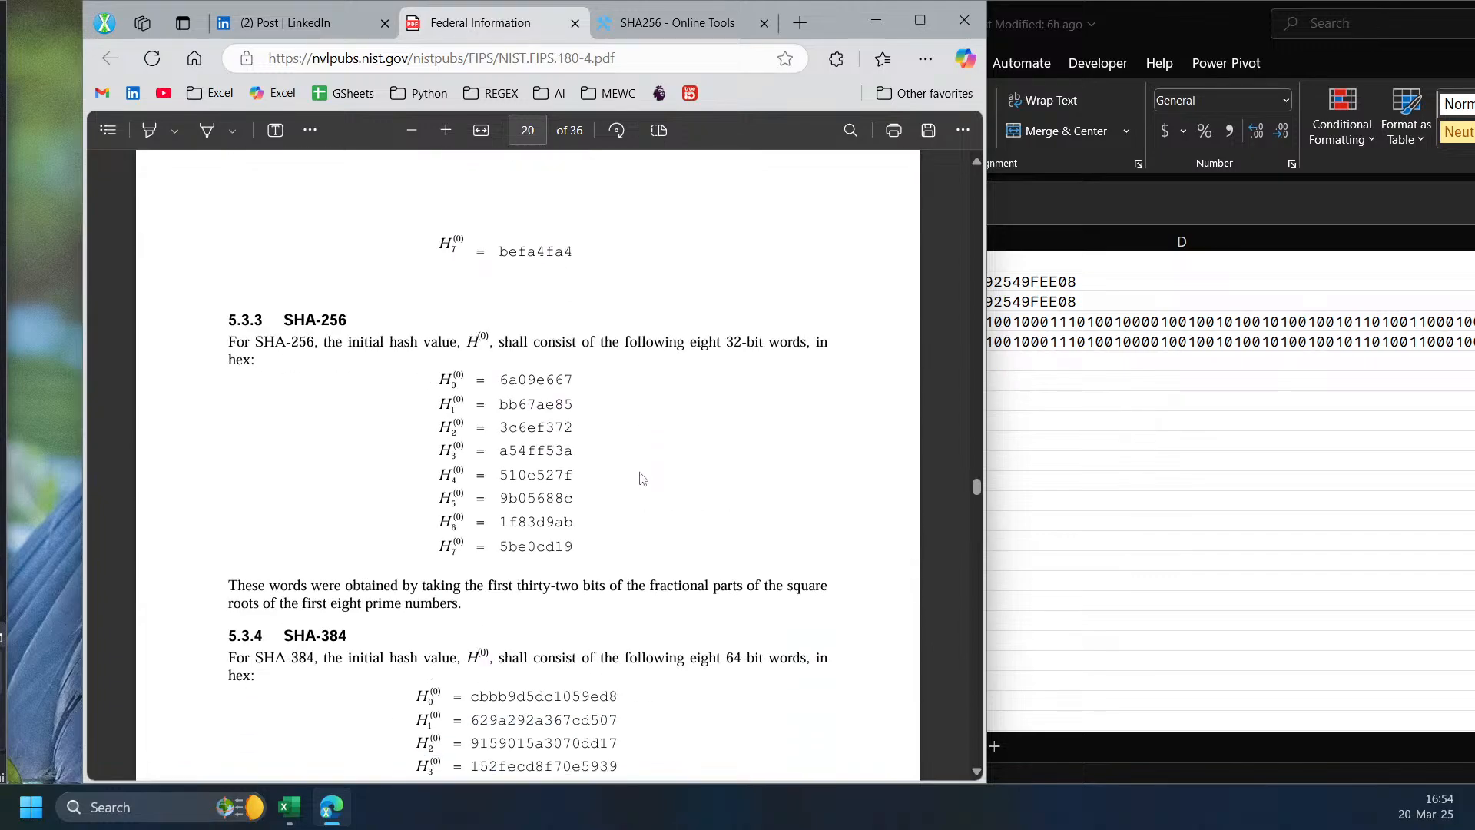
pyautogui.scroll(-15, 641, 481)
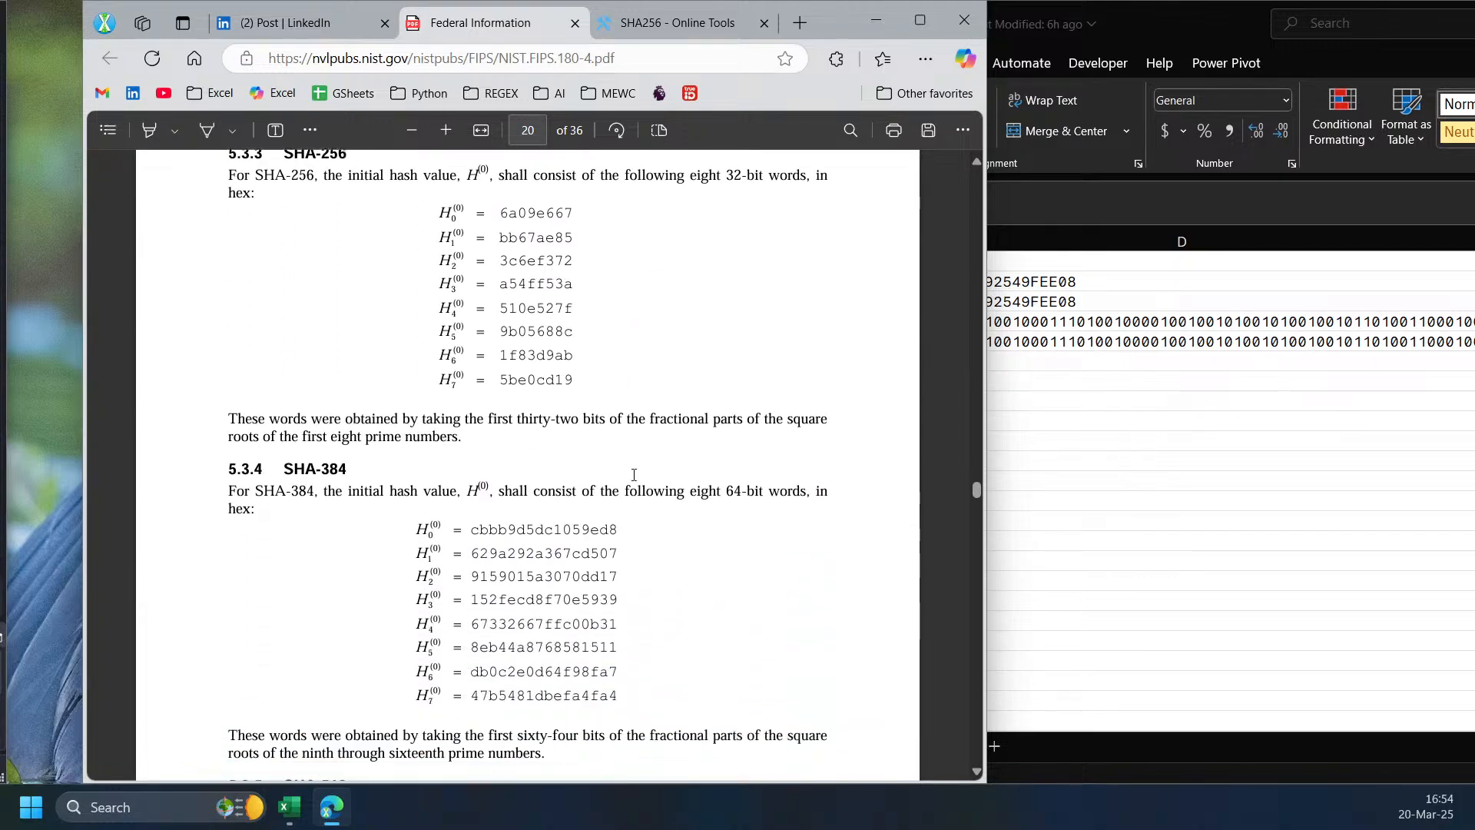
pyautogui.scroll(3, 632, 514)
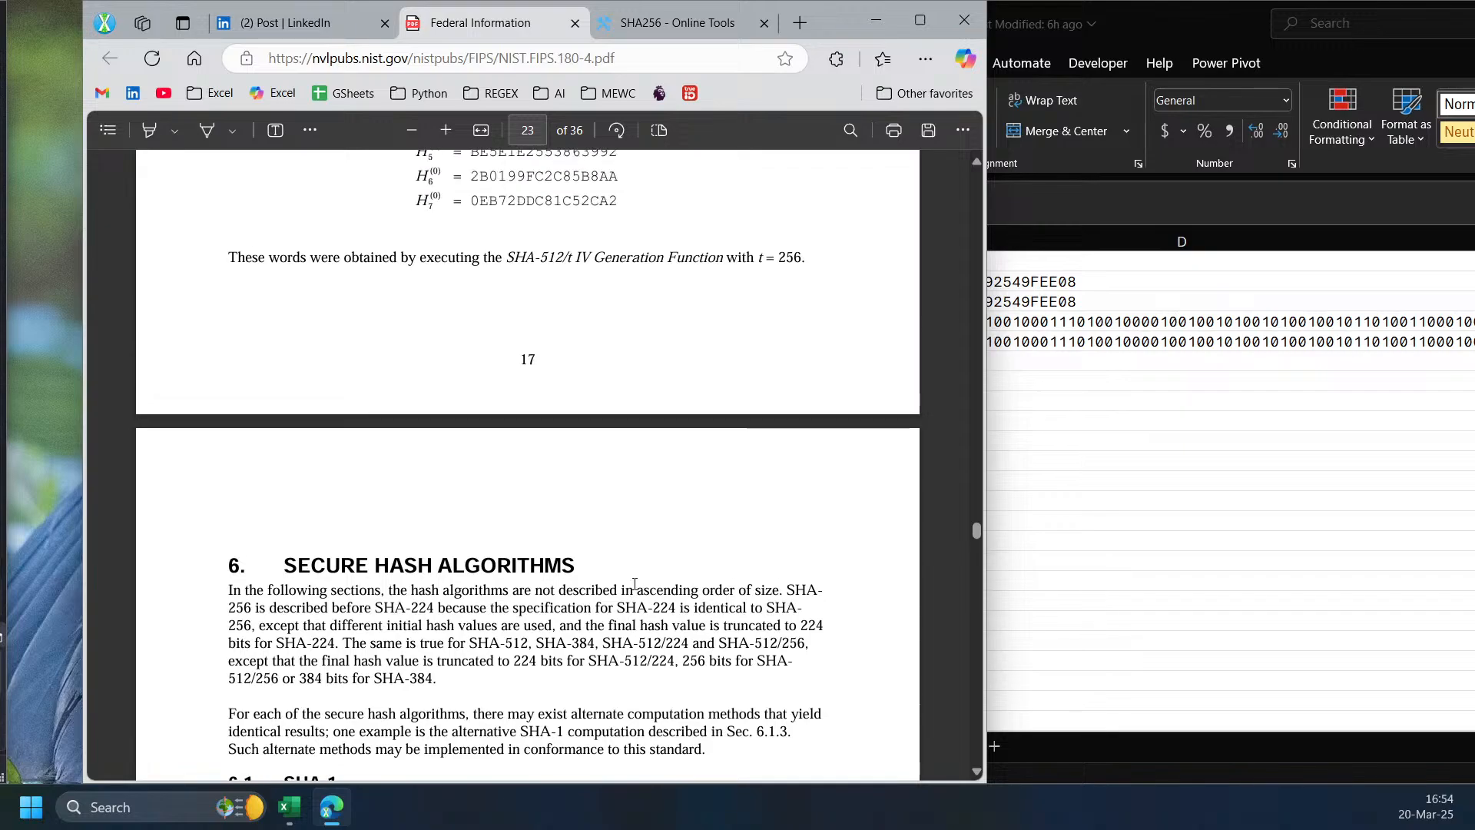
# - Find the end of the SHA-256 algorithm, just before section 6.3, and highlight the concatenated H0 to H7 message digest expression
pyautogui.scroll(-12, 624, 576)
pyautogui.scroll(-20, 624, 576)
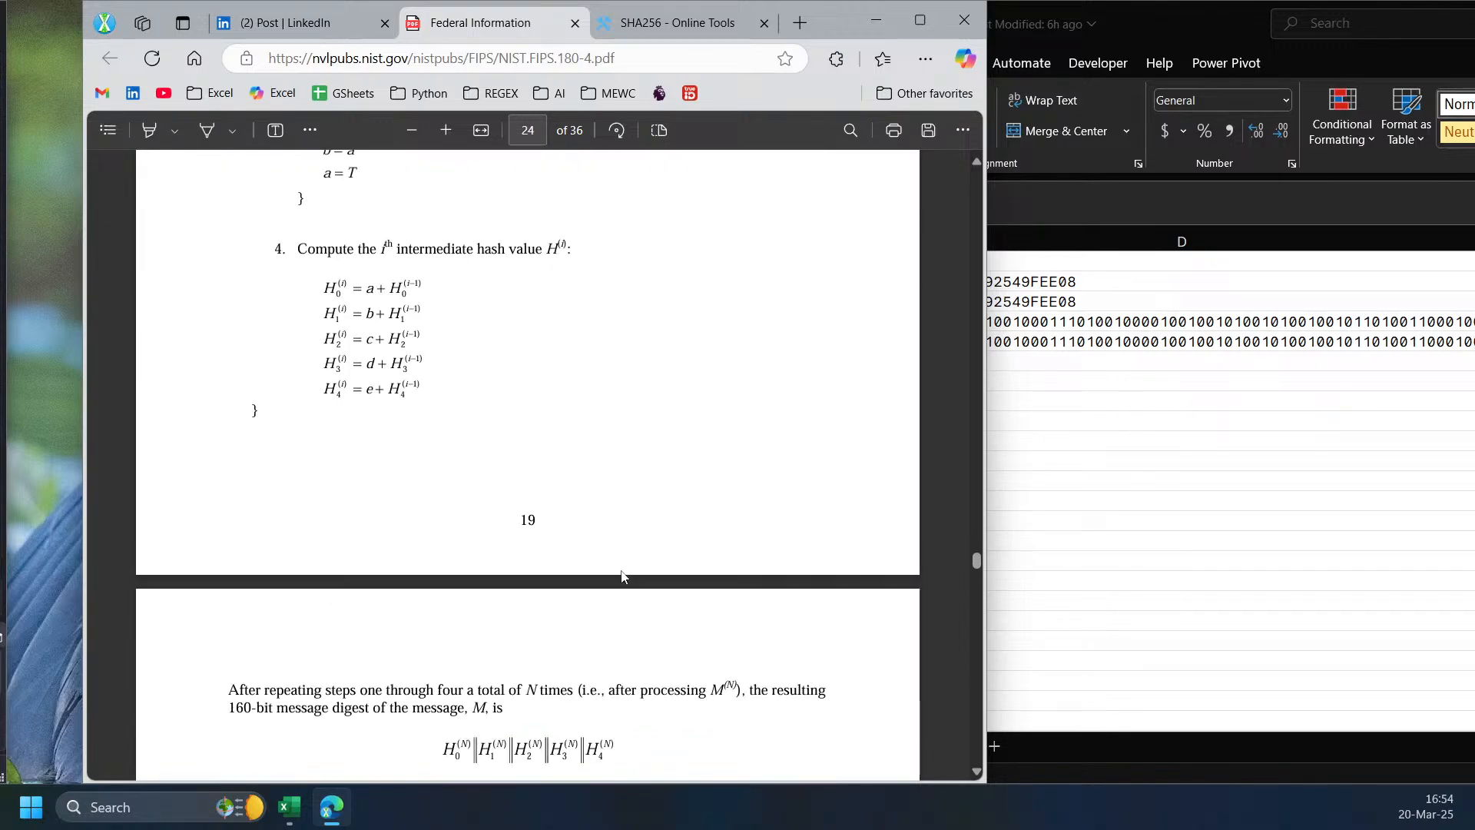
pyautogui.scroll(-20, 623, 576)
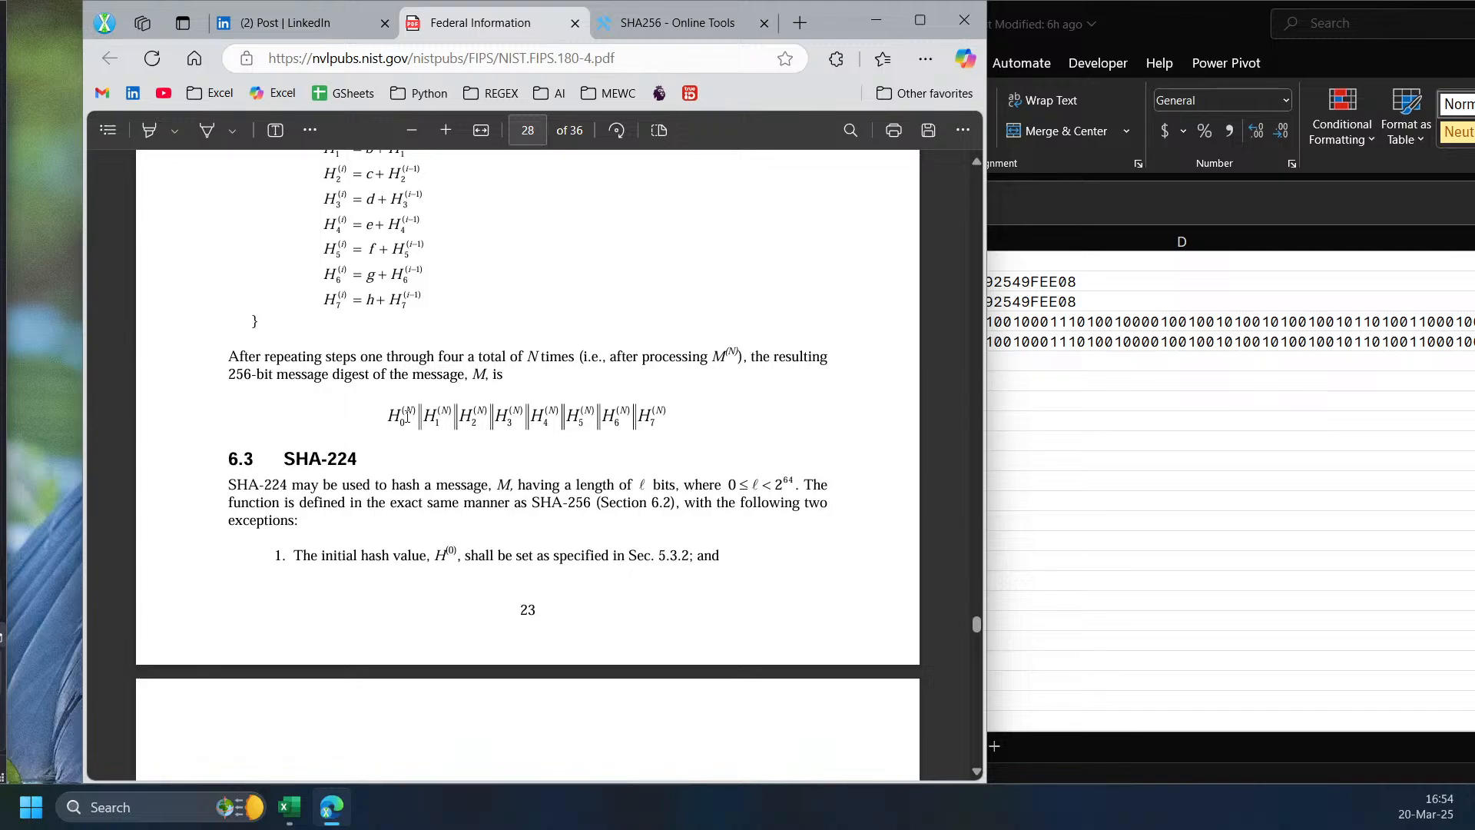
pyautogui.moveTo(389, 415); pyautogui.dragTo(558, 444)
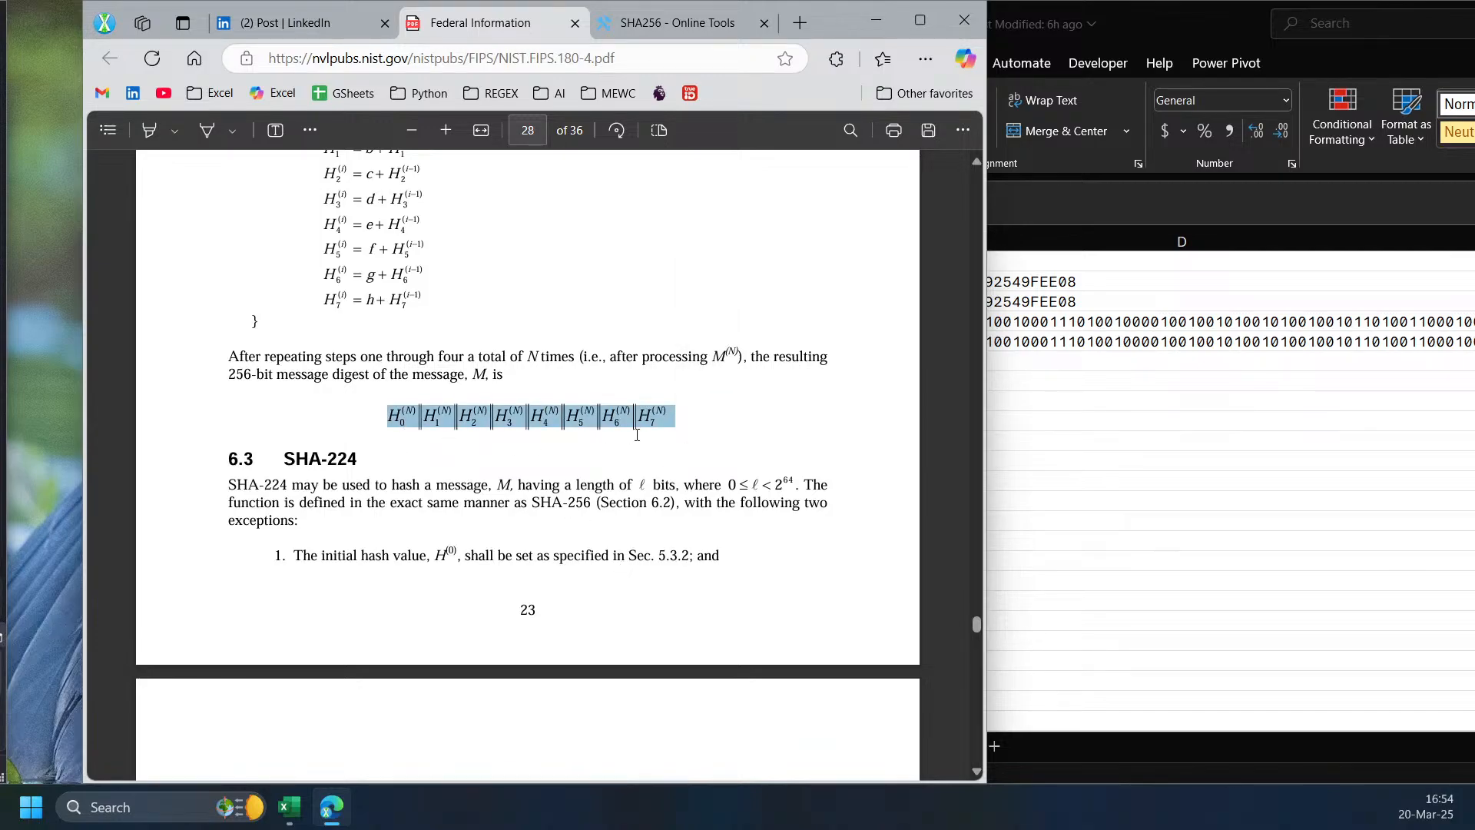
# - Examine the two SHA-224 exceptions in section 6.3 and highlight the first H of the truncated message digest expression
pyautogui.scroll(-3, 667, 431)
pyautogui.moveTo(322, 266); pyautogui.dragTo(383, 263)
pyautogui.click(331, 279)
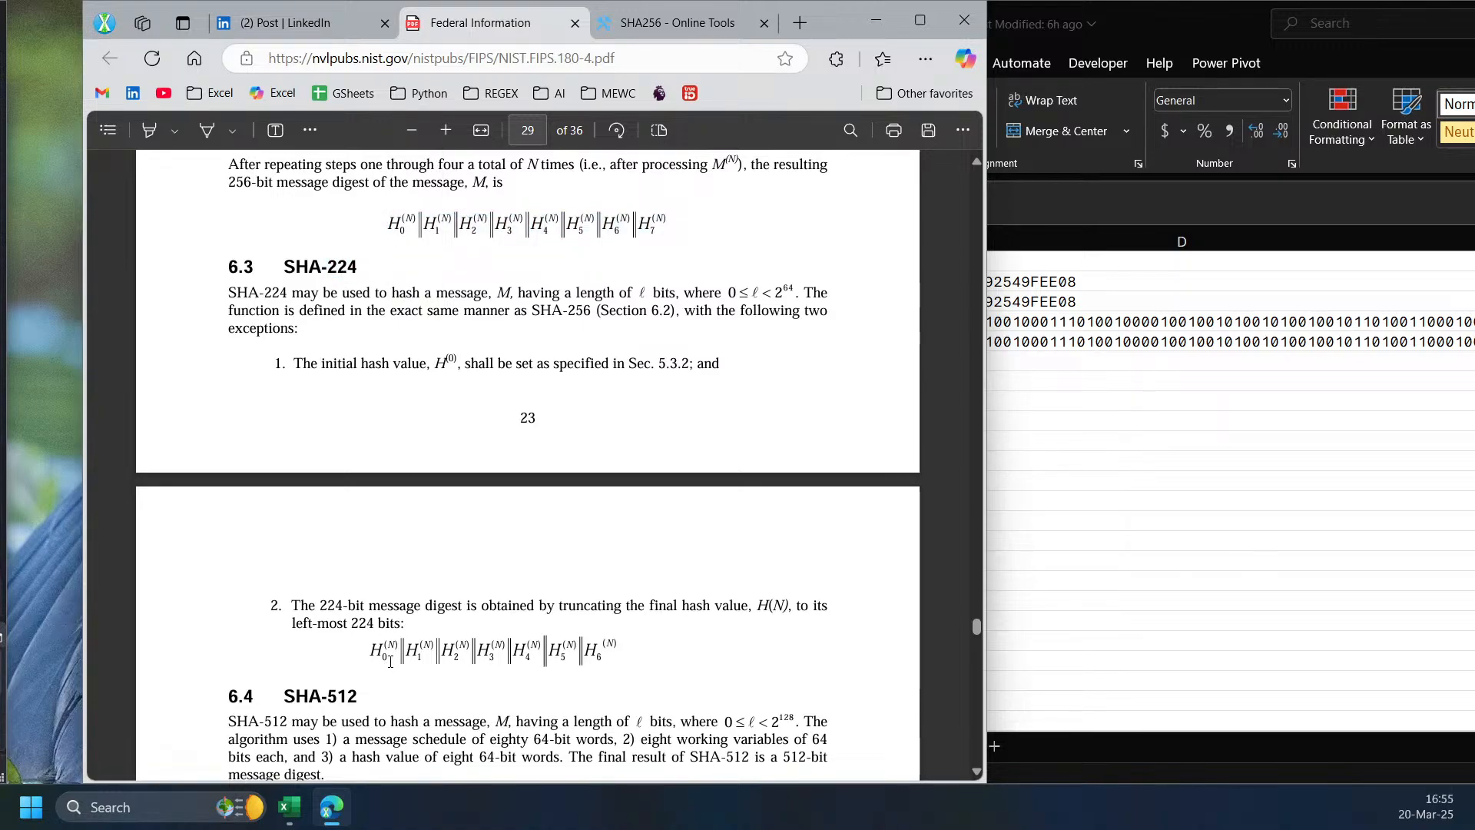
pyautogui.moveTo(370, 650); pyautogui.dragTo(382, 650)
# - Switch to Excel's SHA224 sheet, calculate the hash length plus 8 with =B3+8 in cell B9, and clear that cell
pyautogui.click(1300, 482)
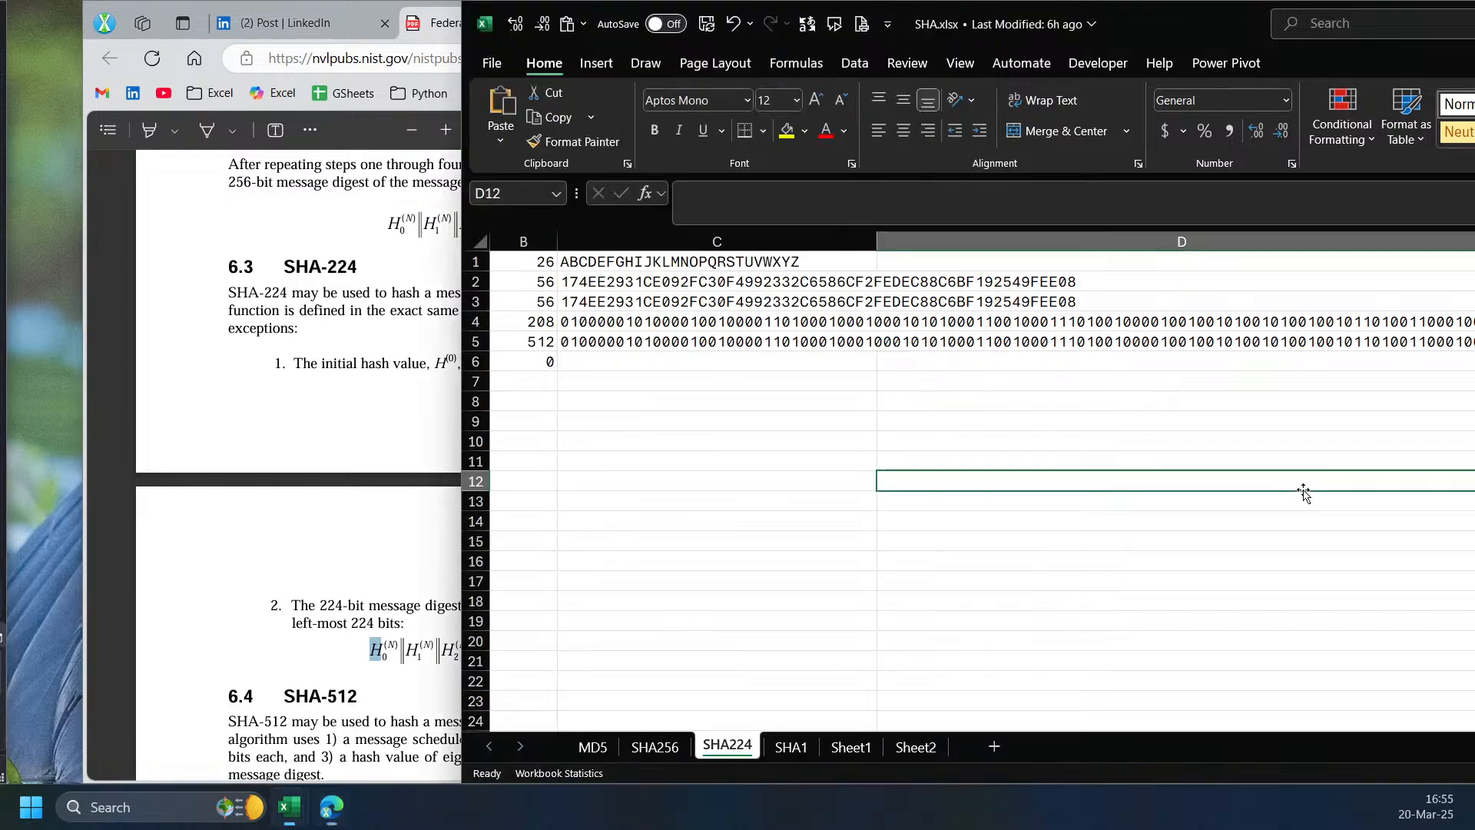
pyautogui.click(703, 300)
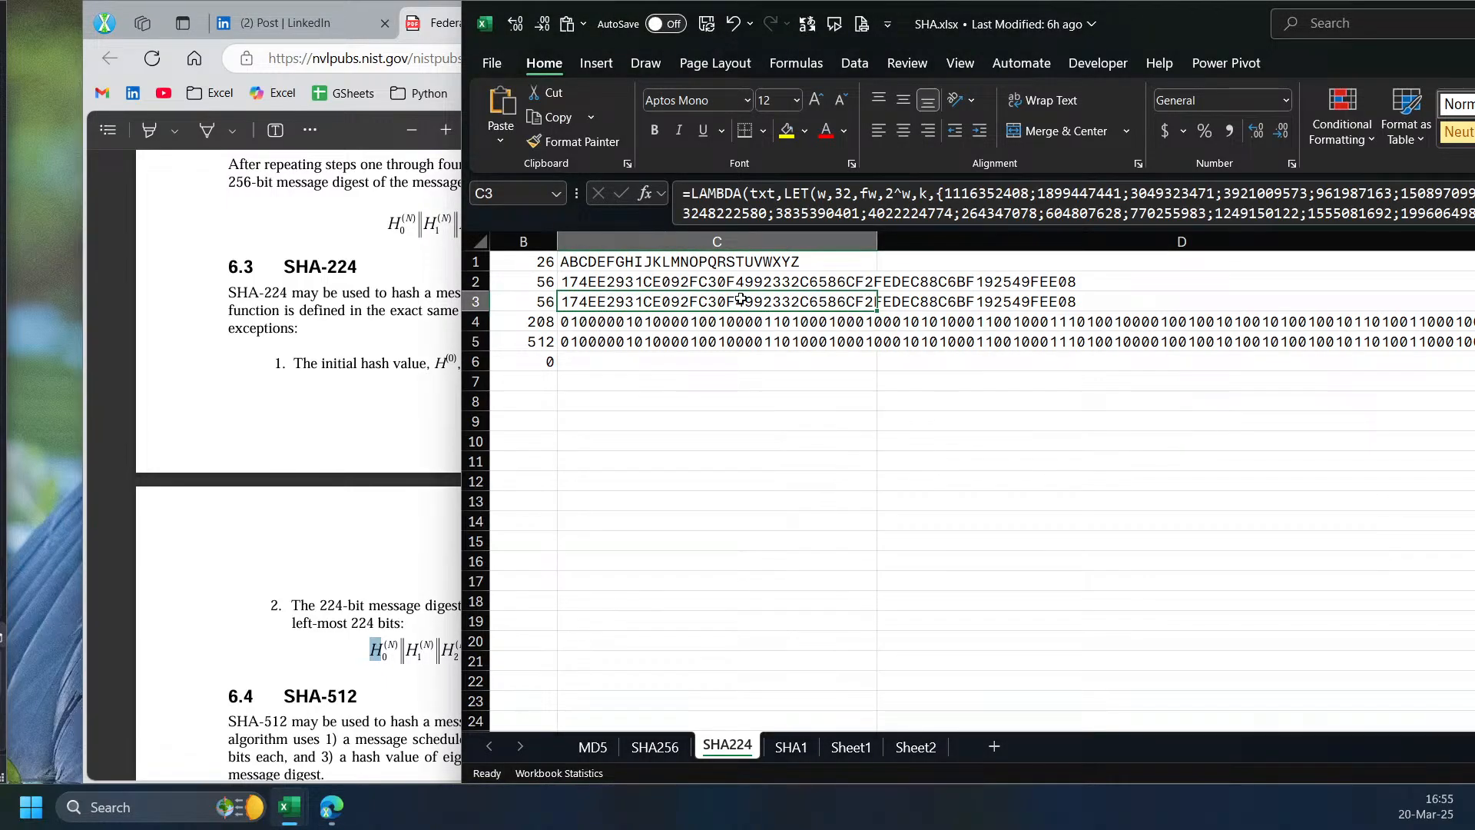
pyautogui.click(527, 419)
pyautogui.write('=')
pyautogui.click(542, 305)
pyautogui.write('+8')
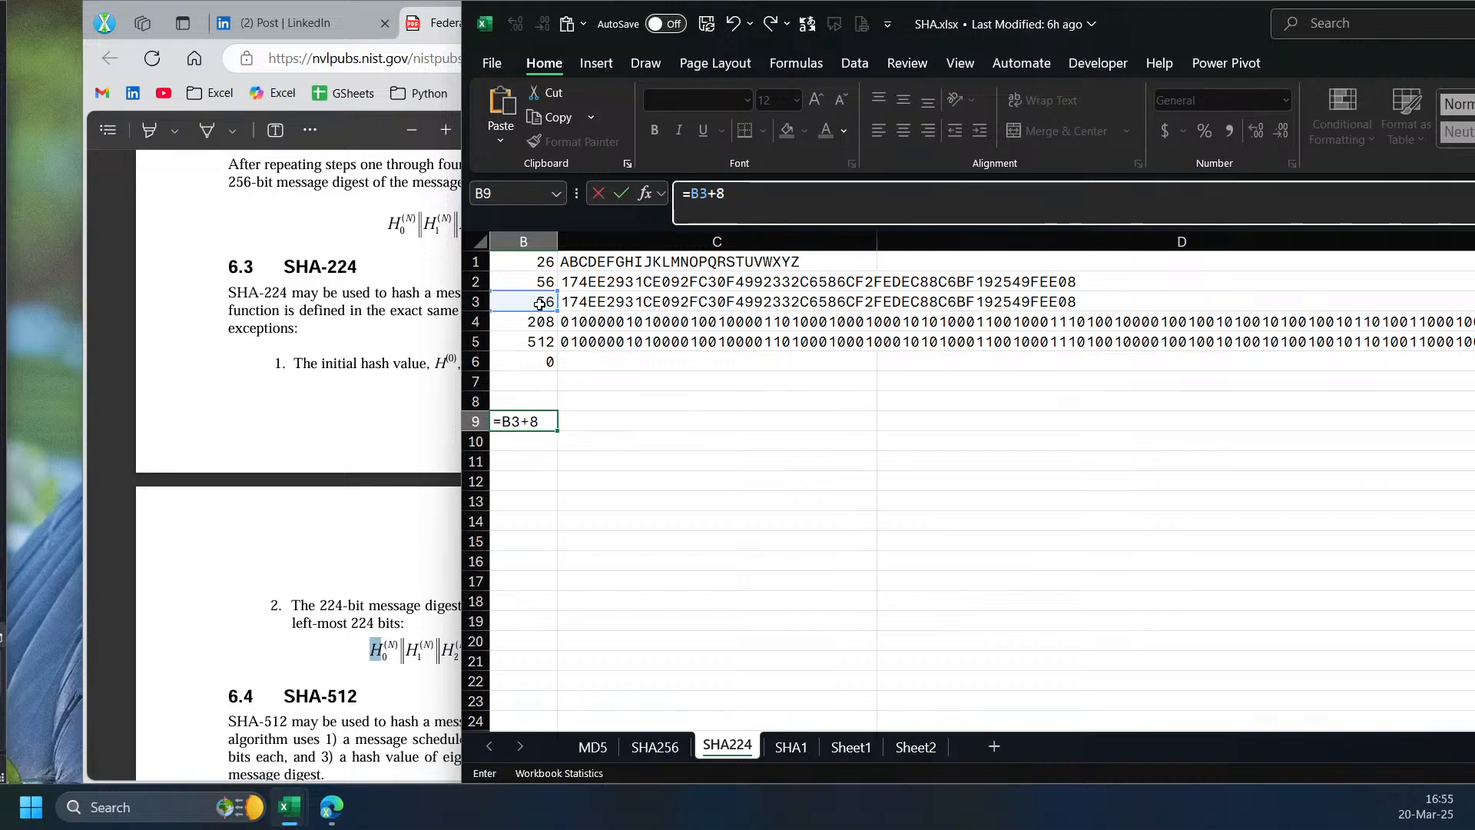
pyautogui.press('Return')
pyautogui.click(542, 421)
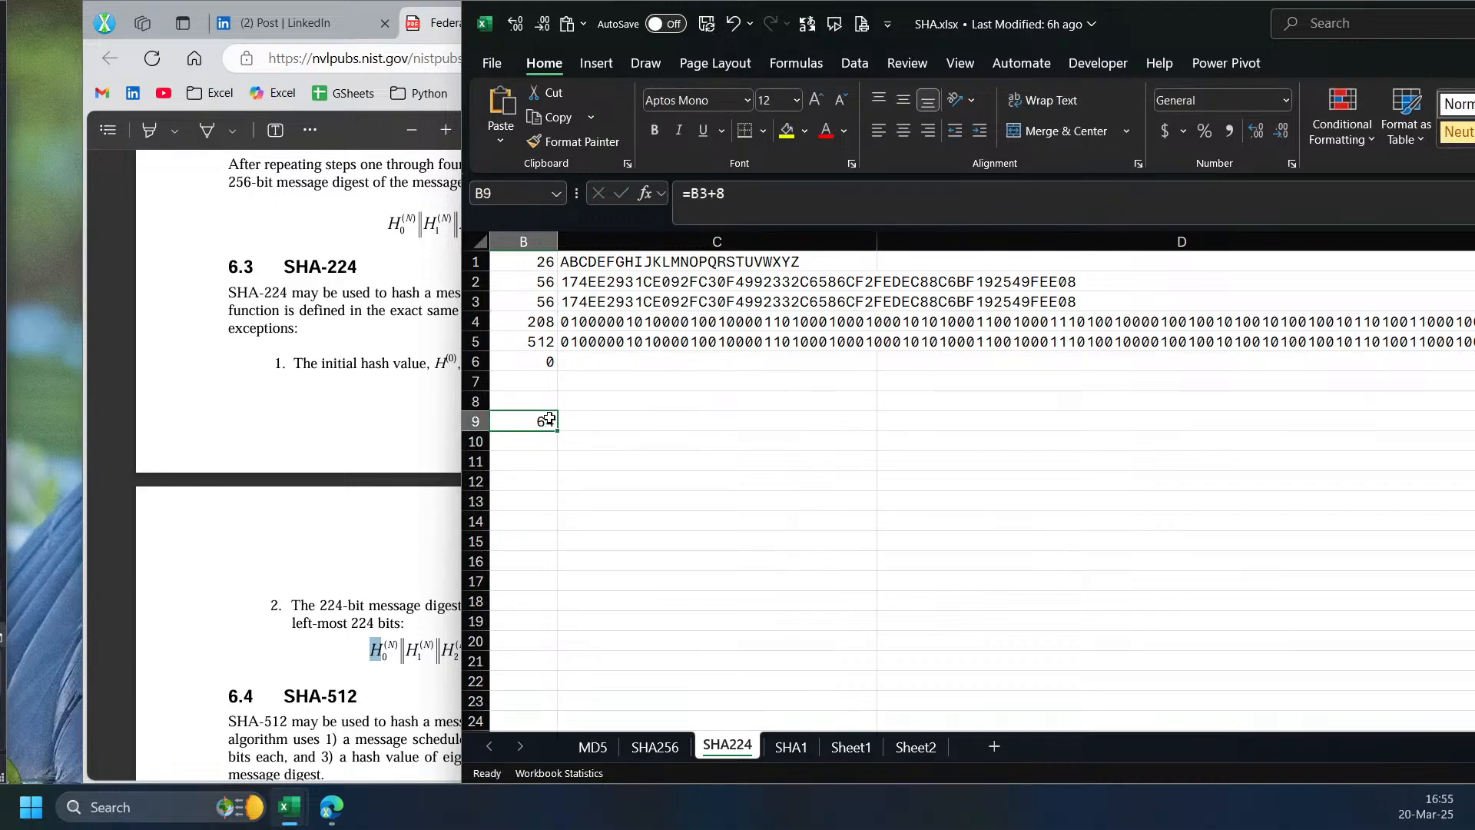
pyautogui.press('Delete')
pyautogui.click(599, 302)
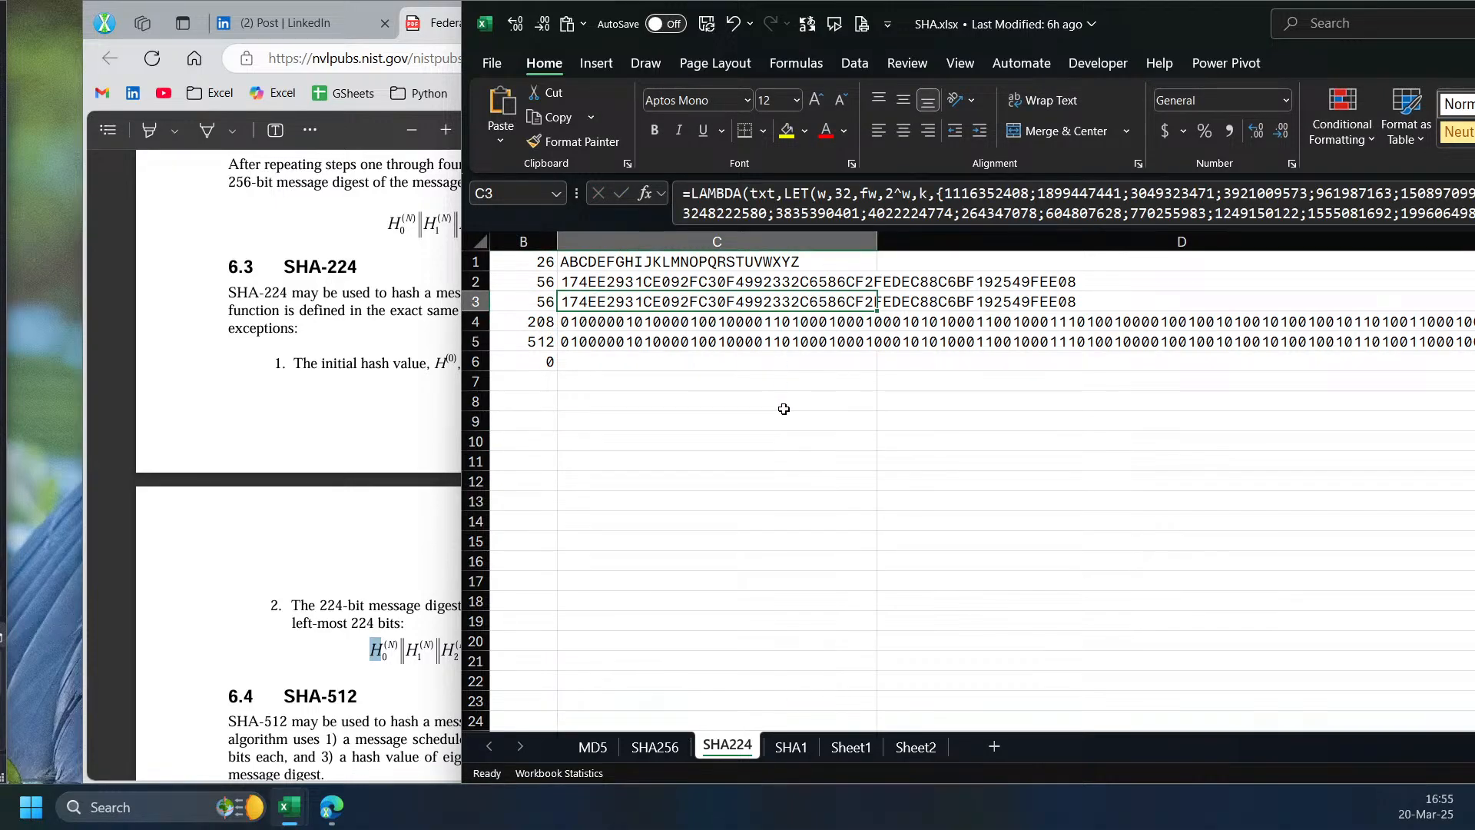
# - Switch to the SHA256 online tool in the browser and select its whole input string ABCDEFGHIJKLMNOPQRSTUVWXYZ for copying
pyautogui.click(759, 262)
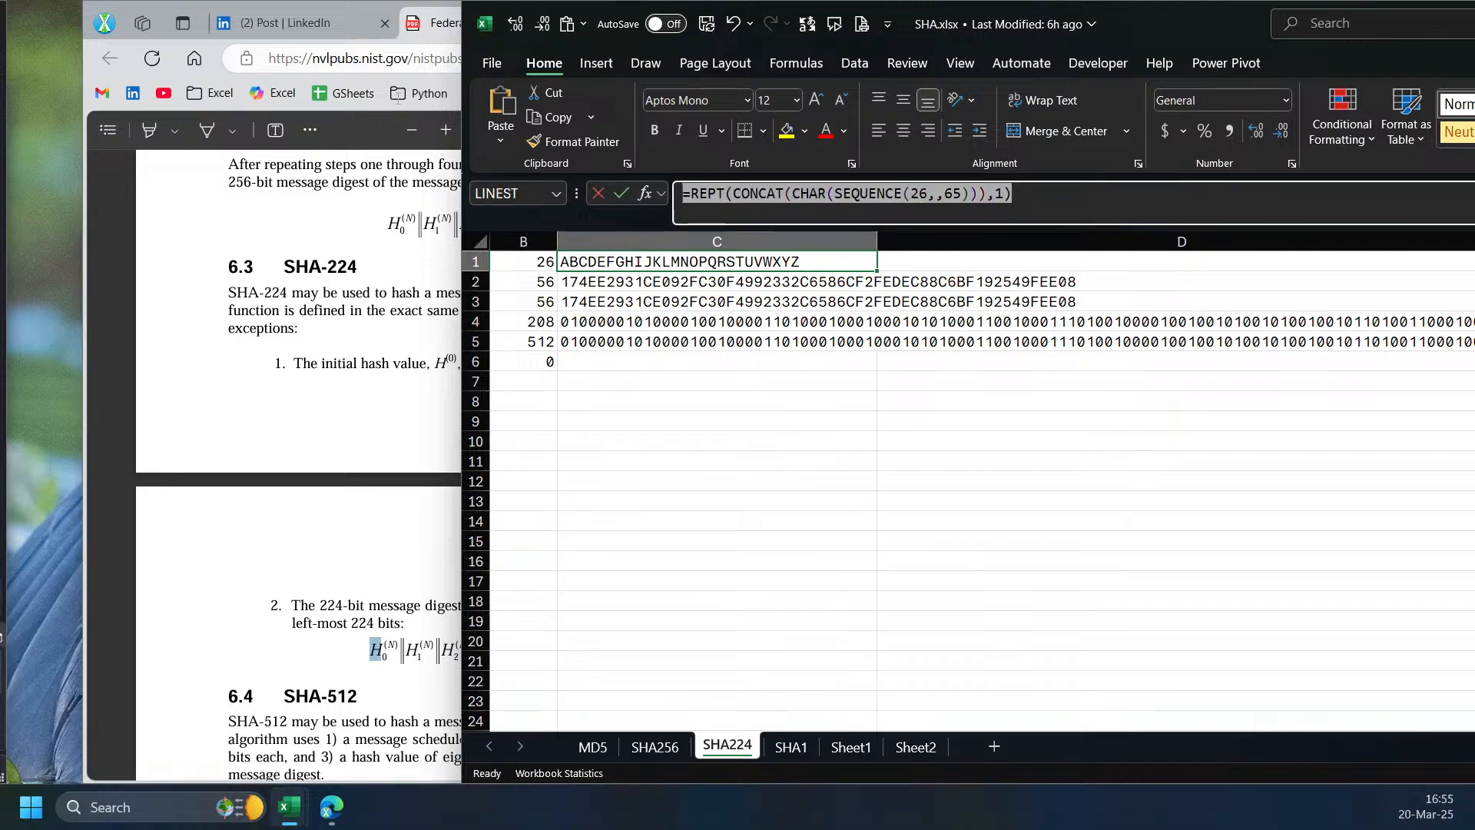
pyautogui.click(444, 29)
pyautogui.click(653, 23)
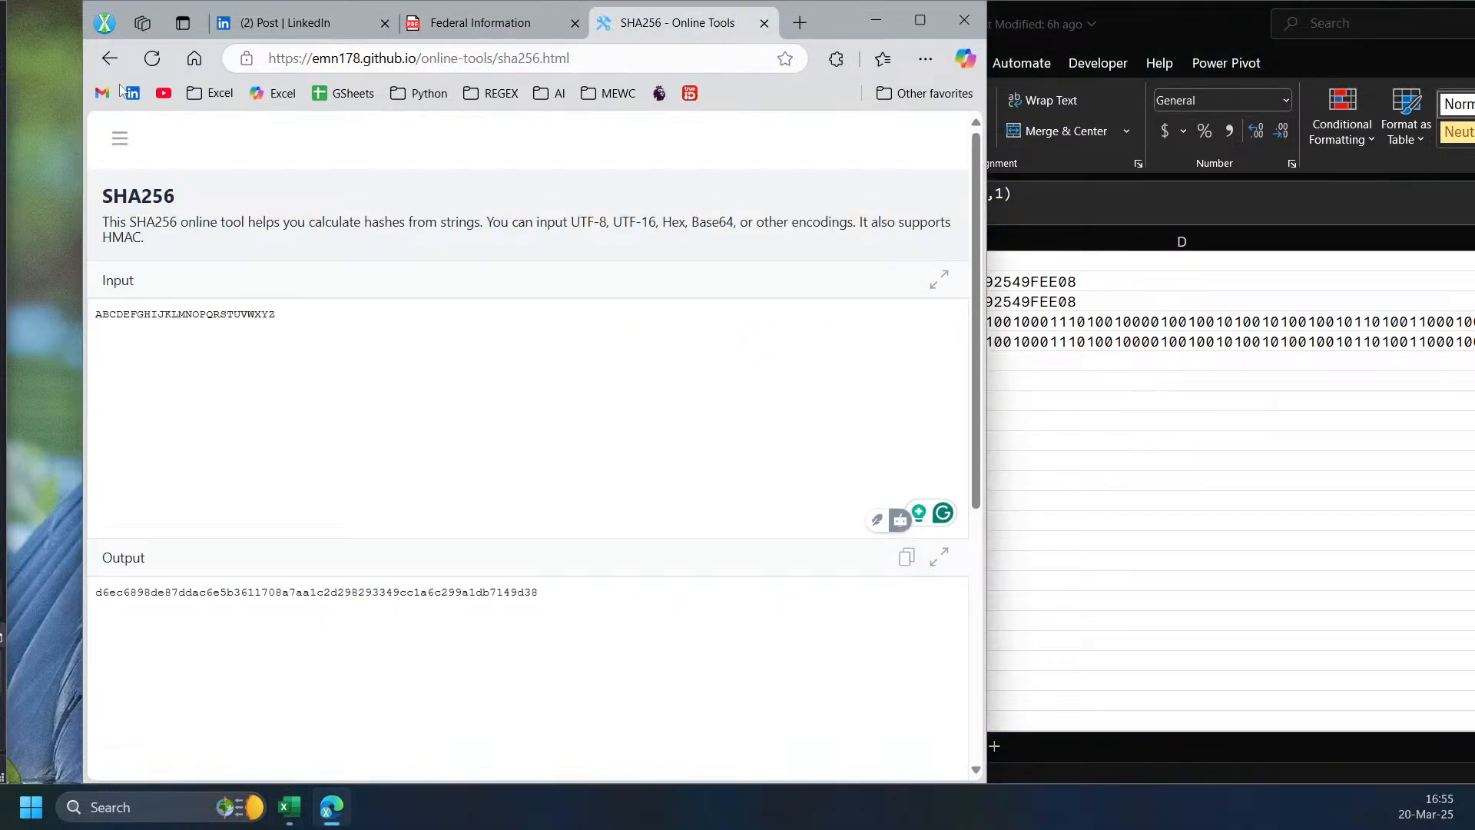
pyautogui.click(111, 59)
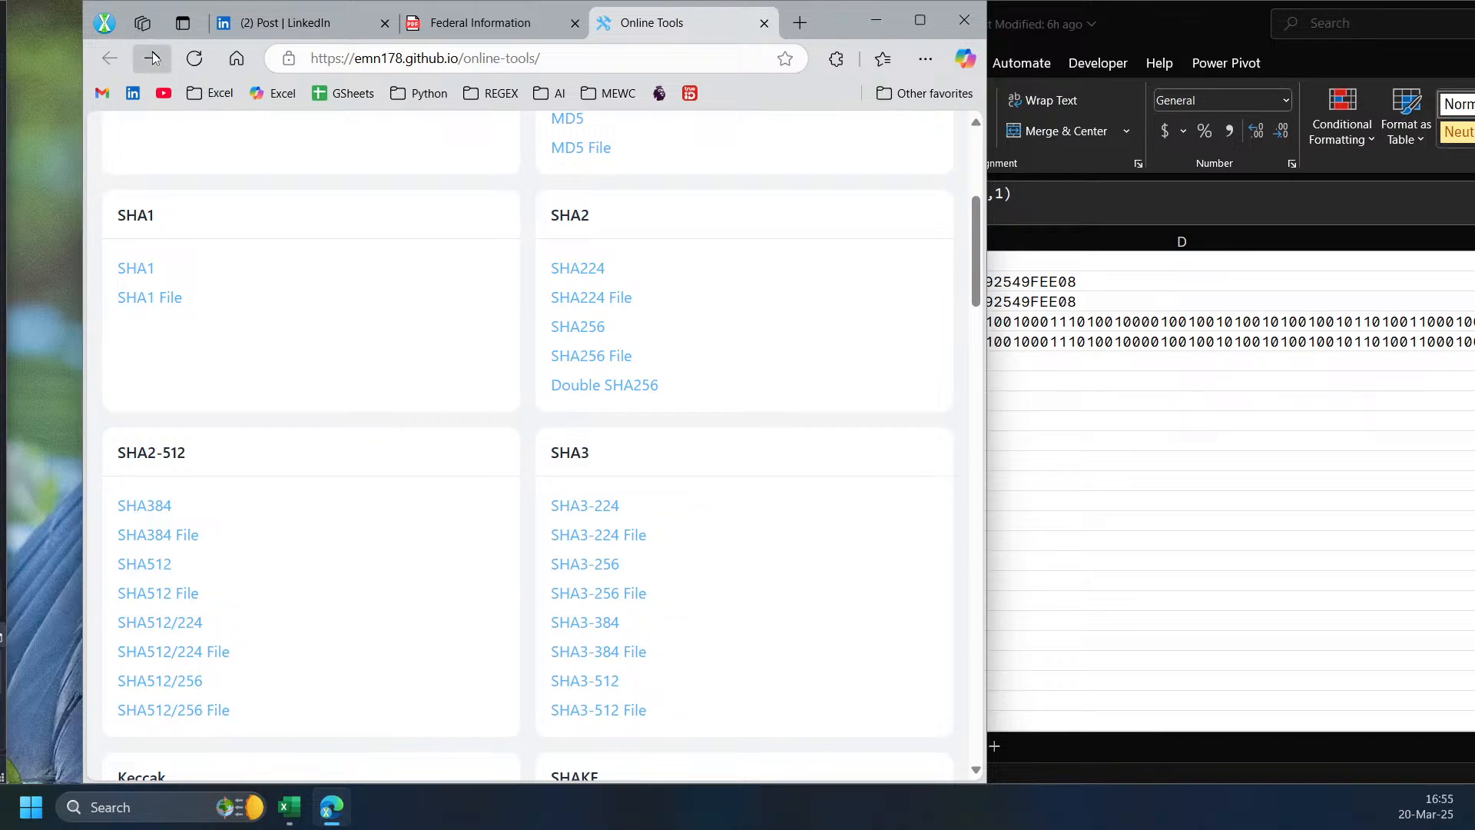
pyautogui.click(152, 58)
pyautogui.hotkey('ctrl', 'a')
# - Open the SHA224 tool from the online tools list and paste ABCDEFGHIJKLMNOPQRSTUVWXYZ as its input
pyautogui.click(480, 23)
pyautogui.click(668, 24)
pyautogui.click(107, 62)
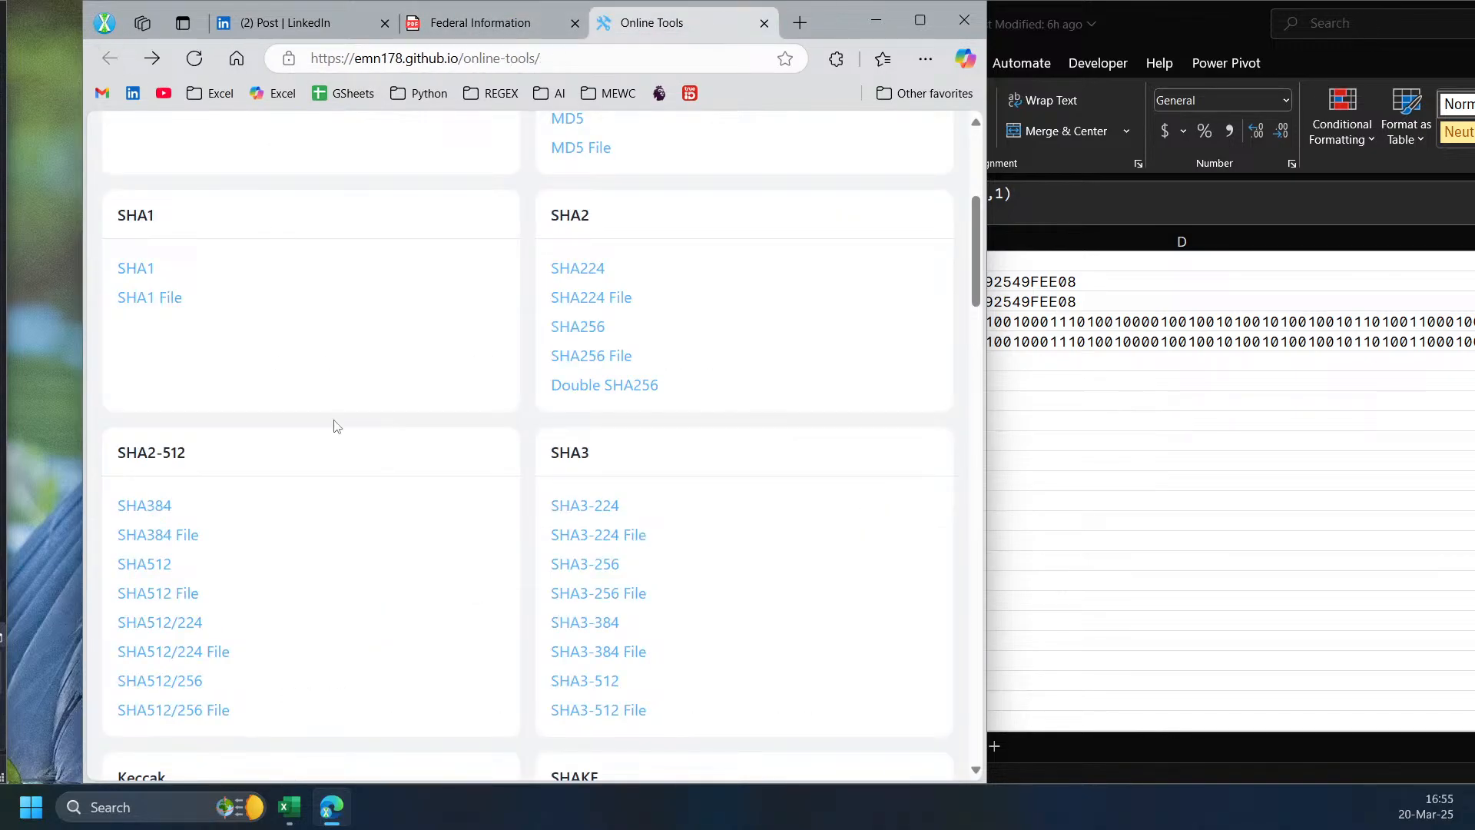
pyautogui.click(598, 267)
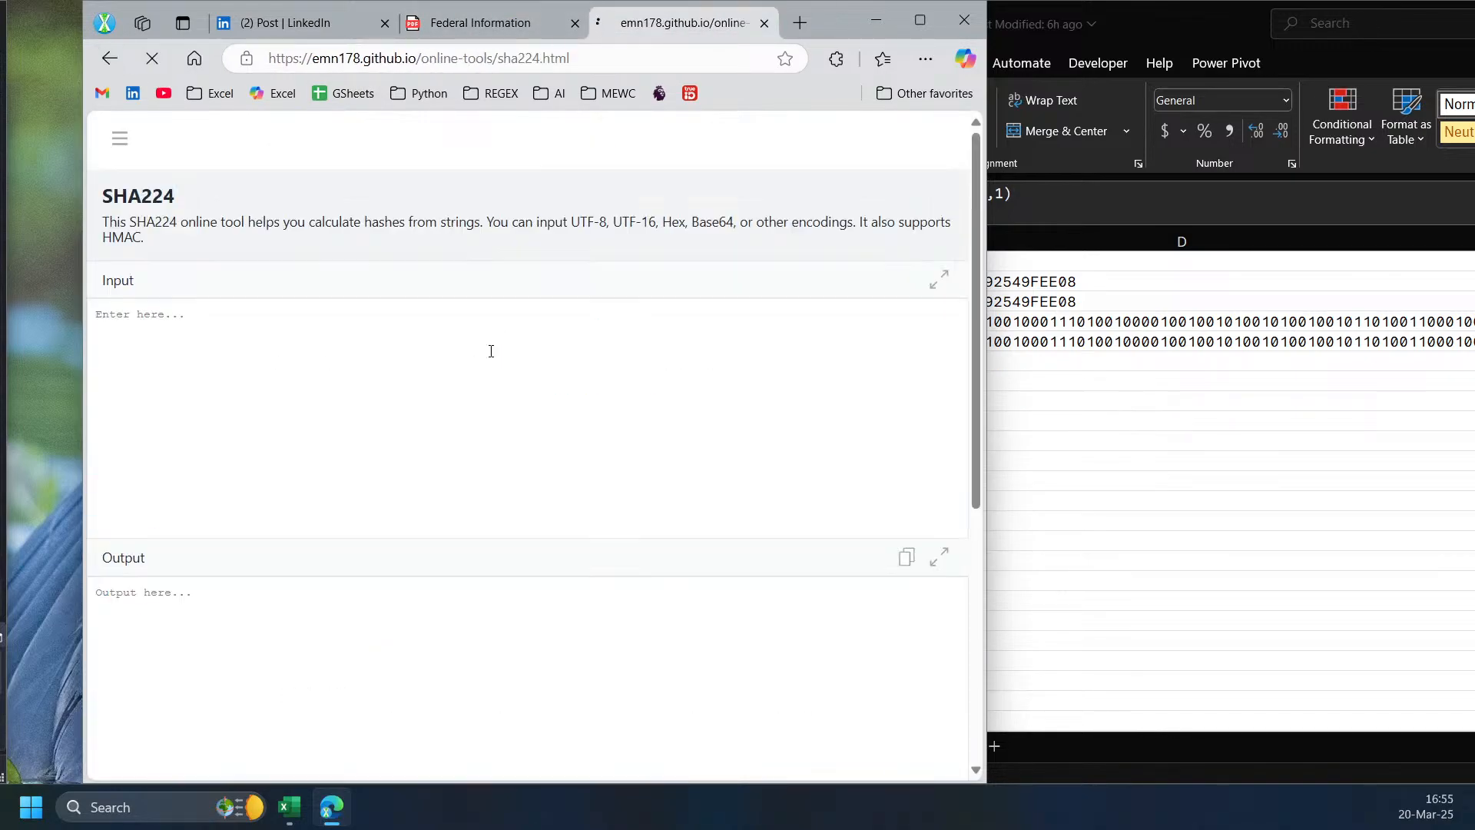
pyautogui.click(198, 335)
pyautogui.hotkey('ctrl', 'v')
# - Compare the start of the online SHA224 output with the SHA_224 result in cell C2 of the Excel SHA224 sheet
pyautogui.moveTo(98, 594); pyautogui.dragTo(126, 593)
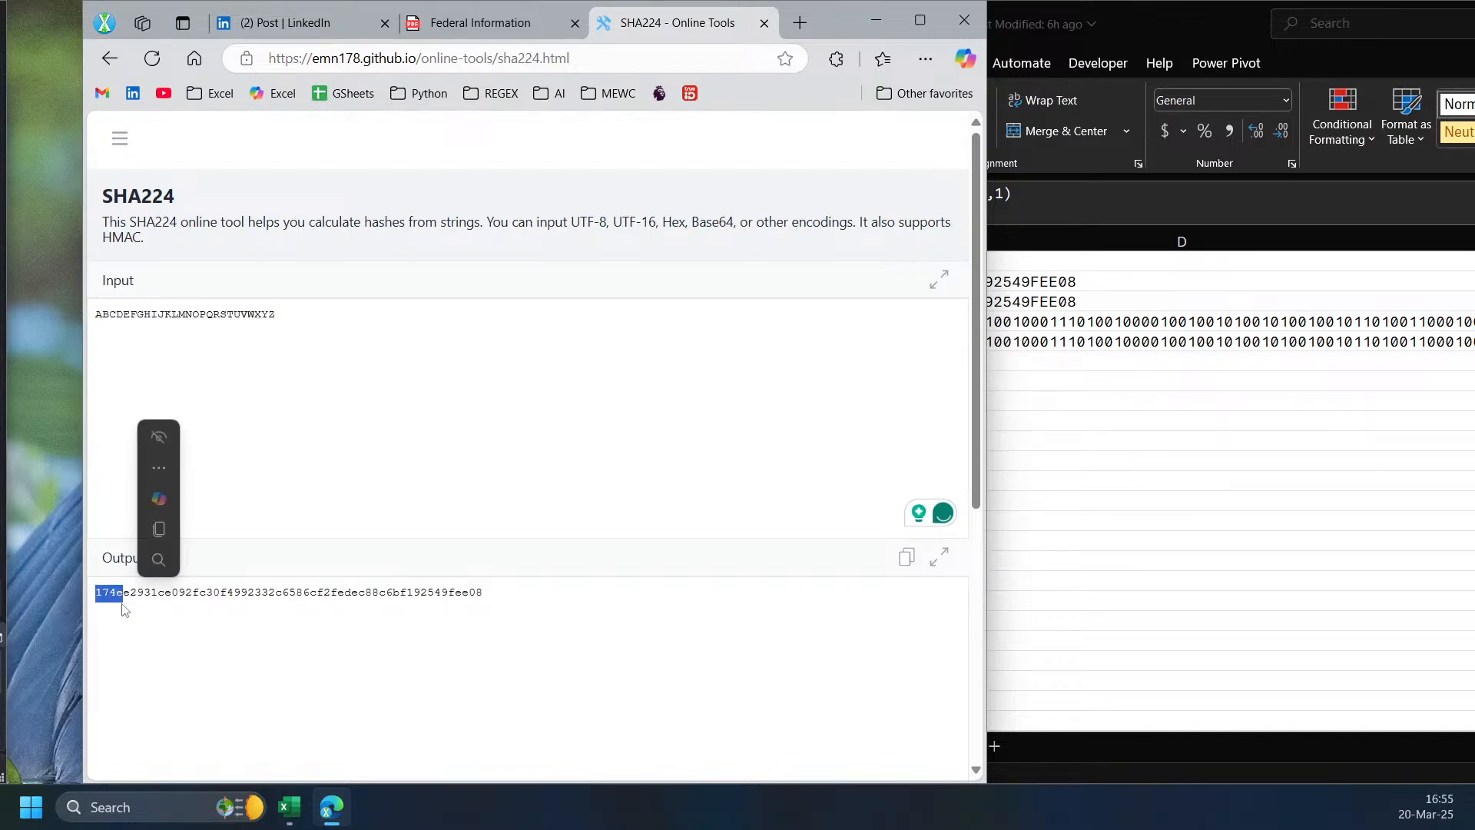
pyautogui.hotkey('alt', 'Tab')
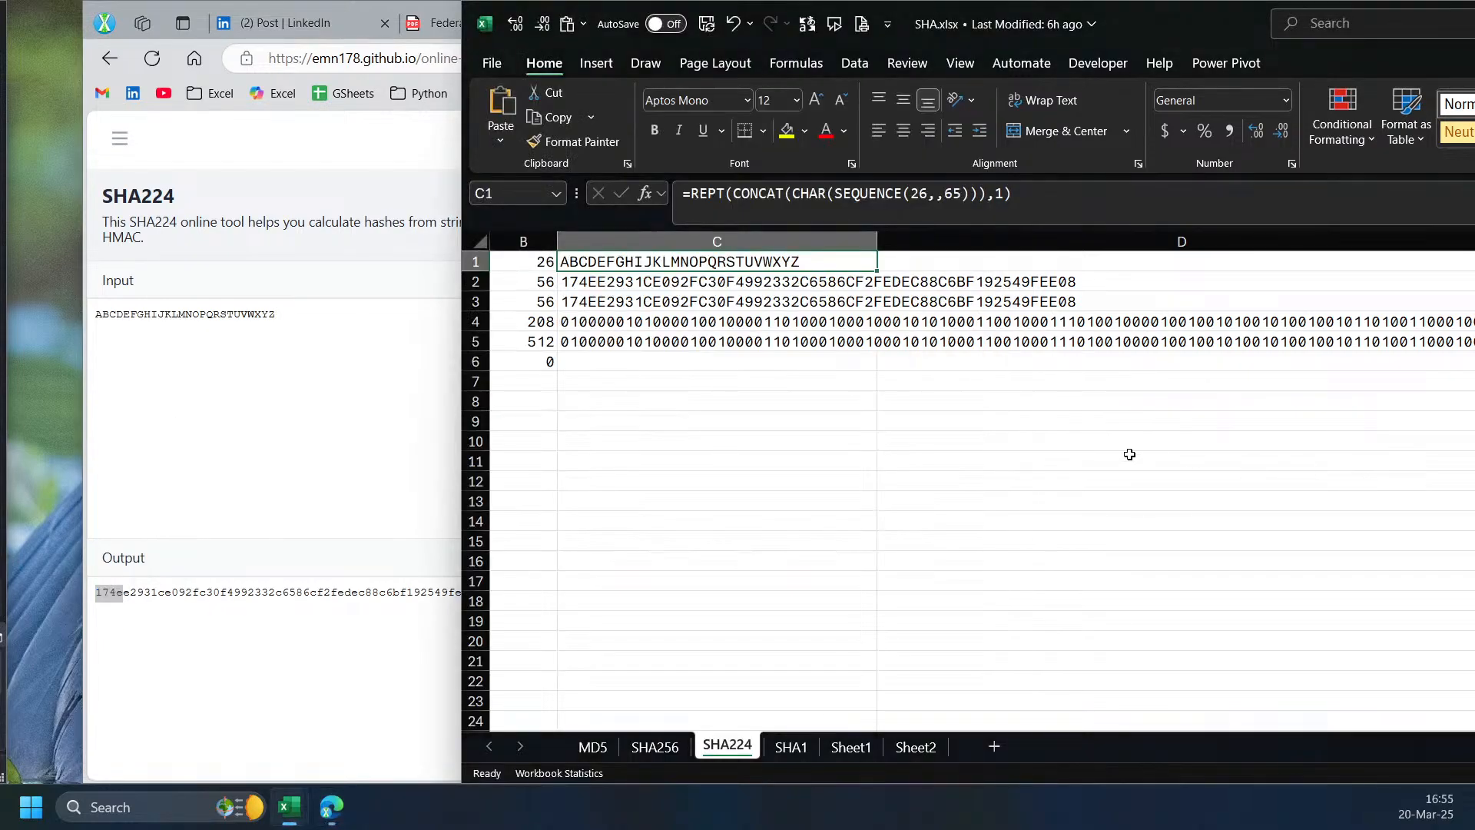
pyautogui.click(581, 284)
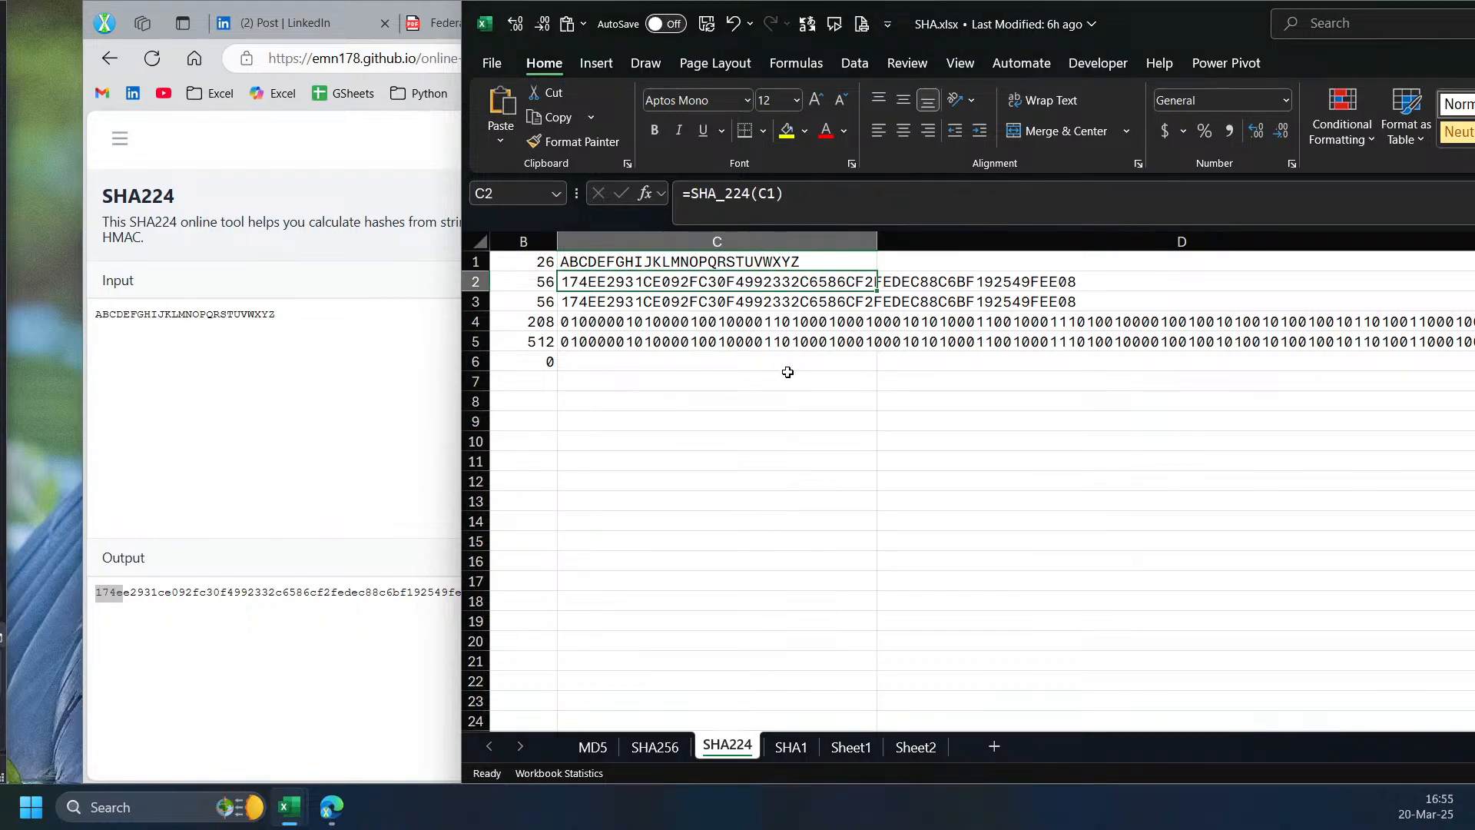
# - Open the SHA1 sheet of the workbook and select the empty cell D15
pyautogui.click(782, 402)
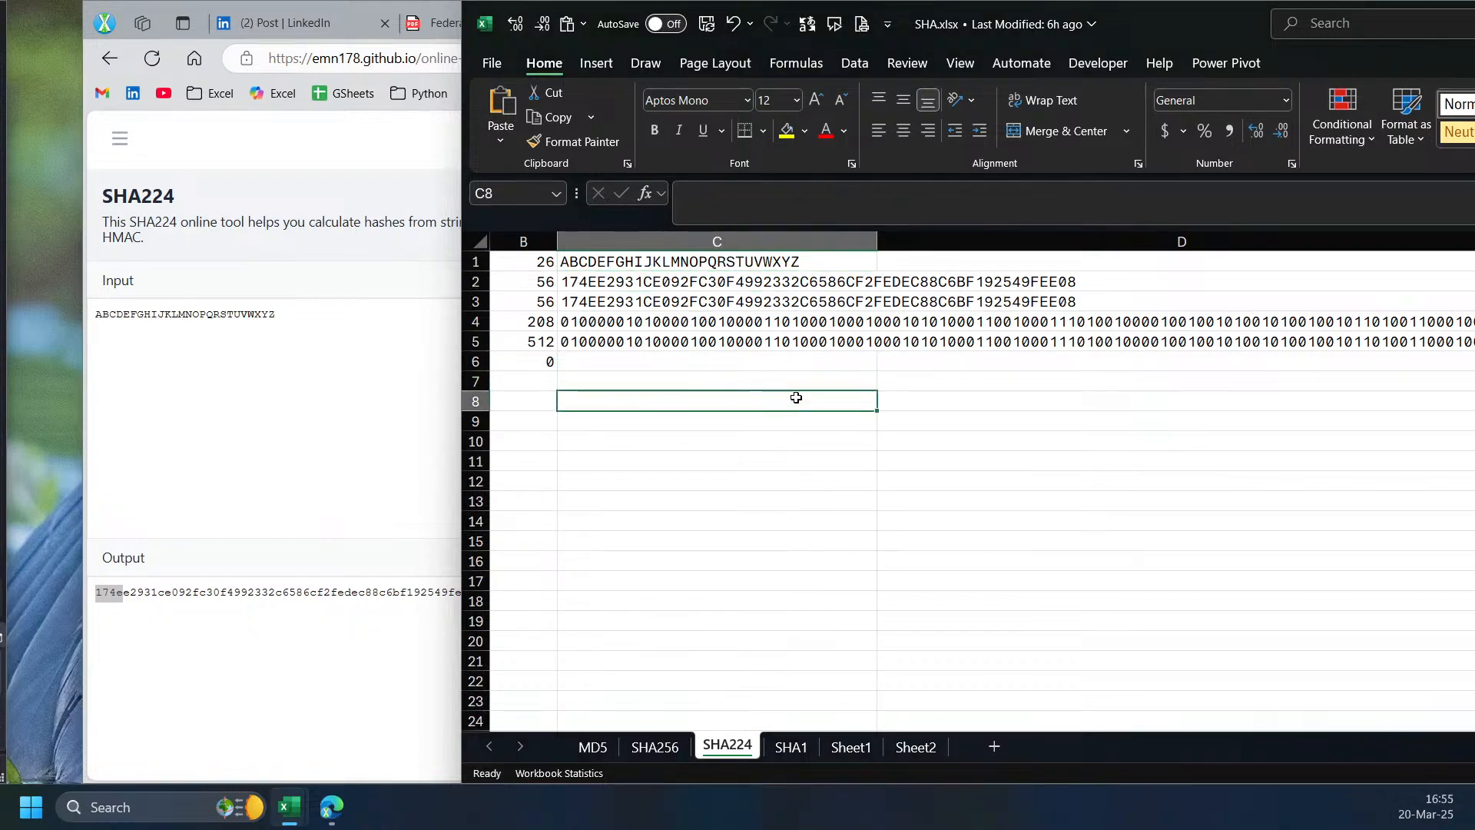
pyautogui.click(791, 747)
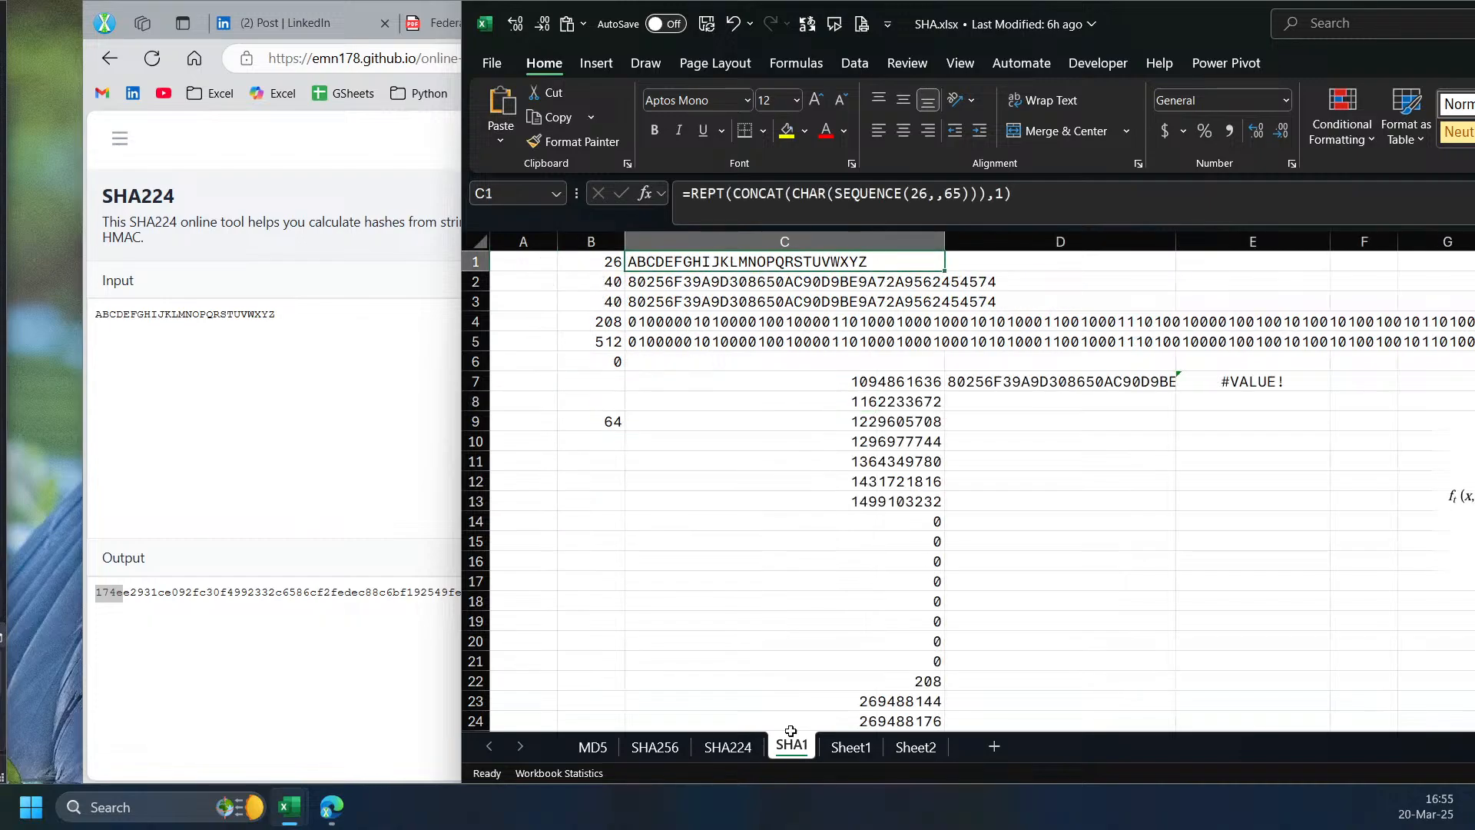
pyautogui.click(999, 544)
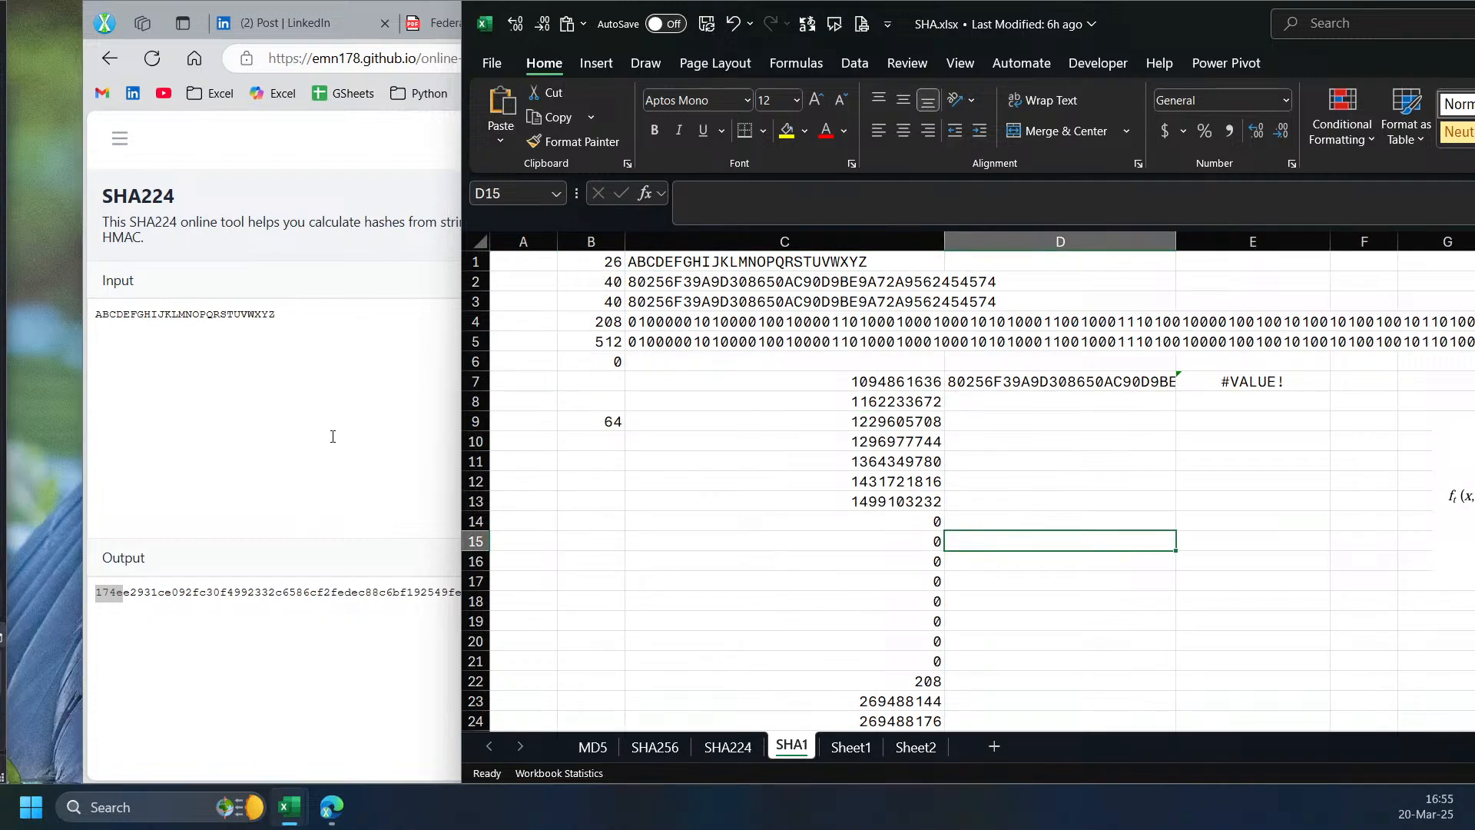
# - Return to the NIST FIPS 180-4 PDF in the browser and find the SHA-1 functions in section 4.1.1
pyautogui.click(333, 436)
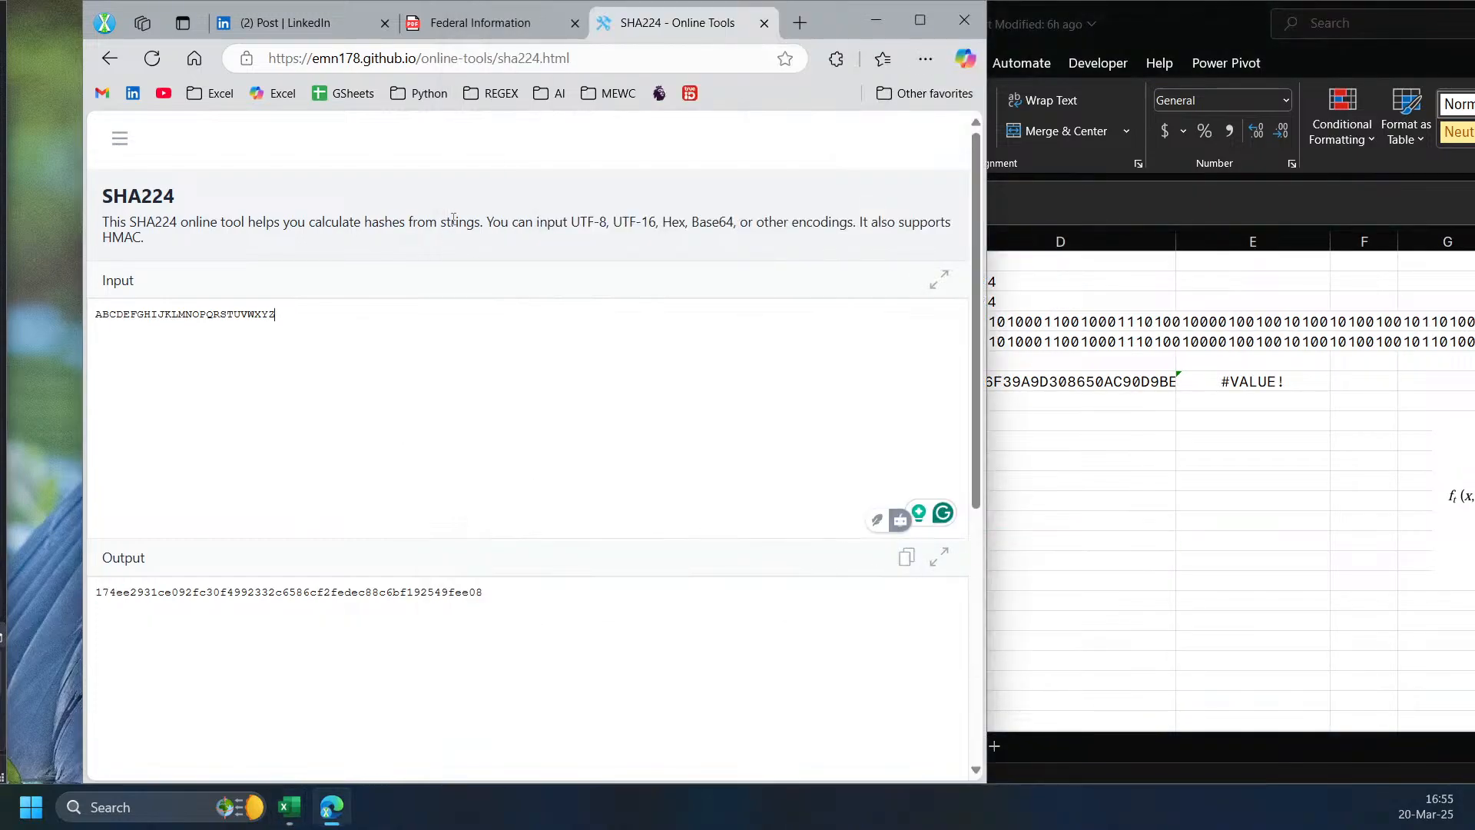
pyautogui.click(464, 23)
pyautogui.moveTo(970, 636); pyautogui.dragTo(964, 334)
pyautogui.scroll(20, 914, 430)
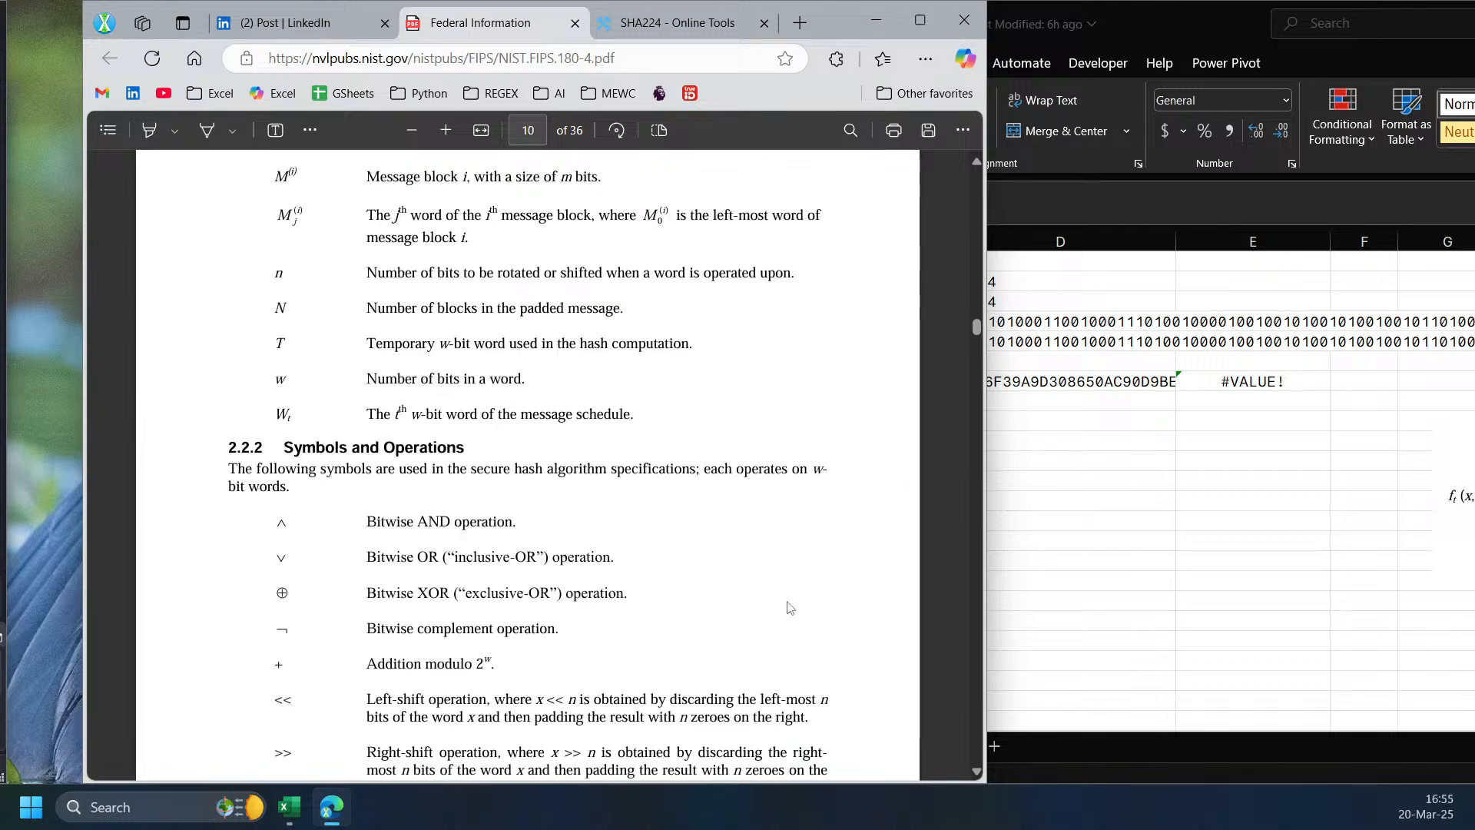
pyautogui.scroll(-20, 775, 595)
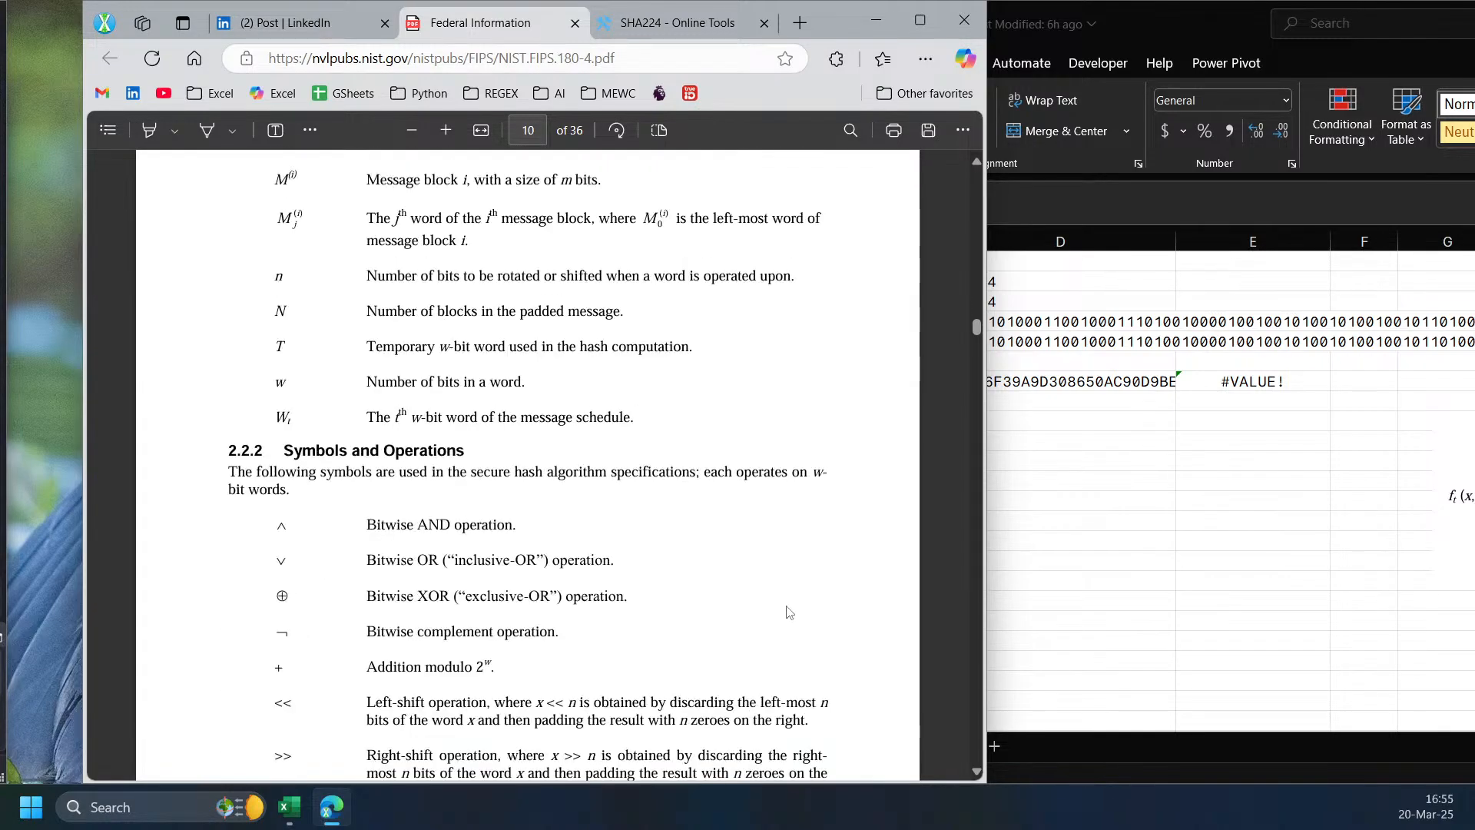
pyautogui.scroll(-15, 771, 591)
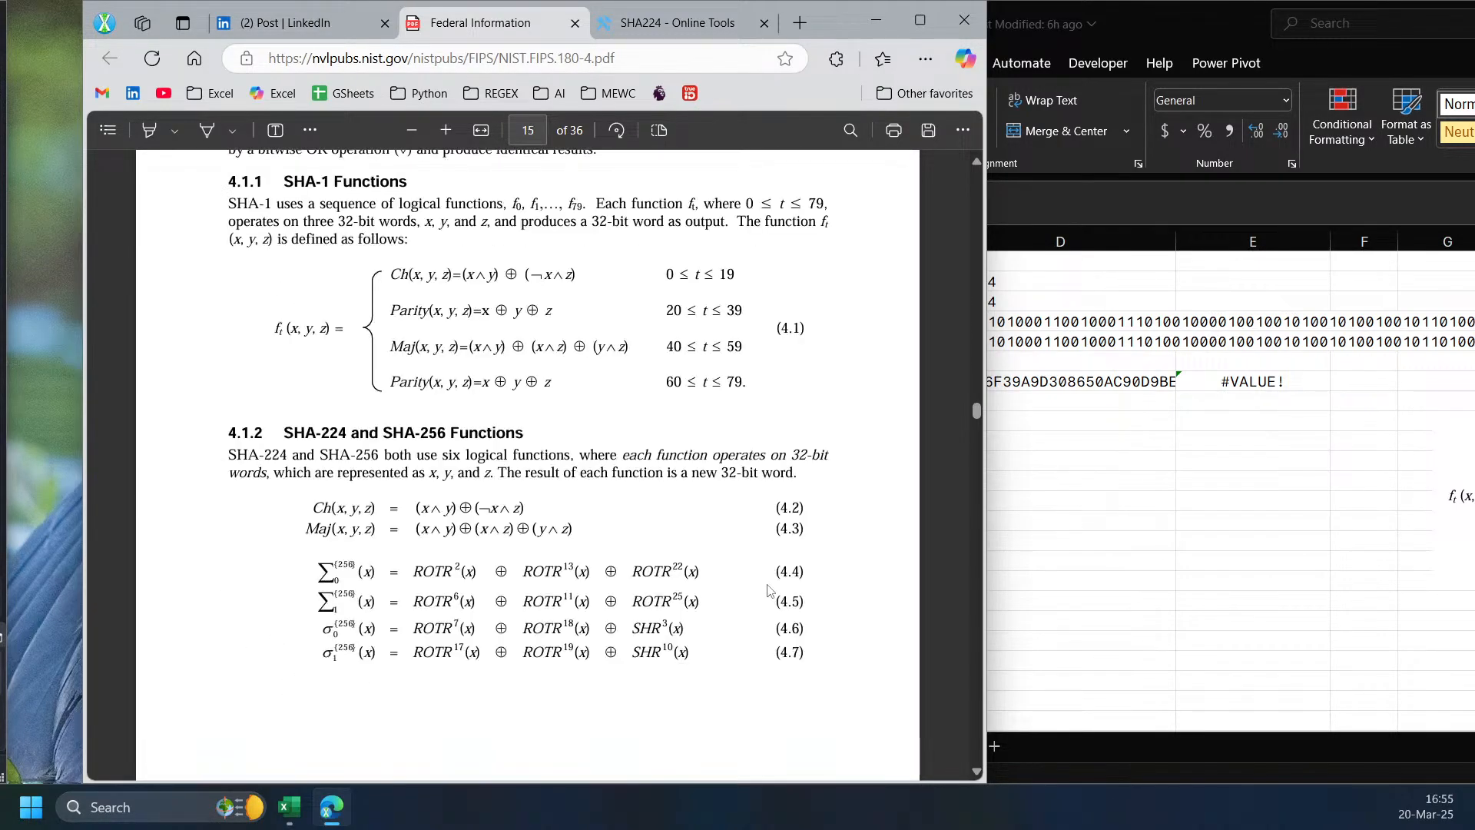
pyautogui.scroll(20, 753, 587)
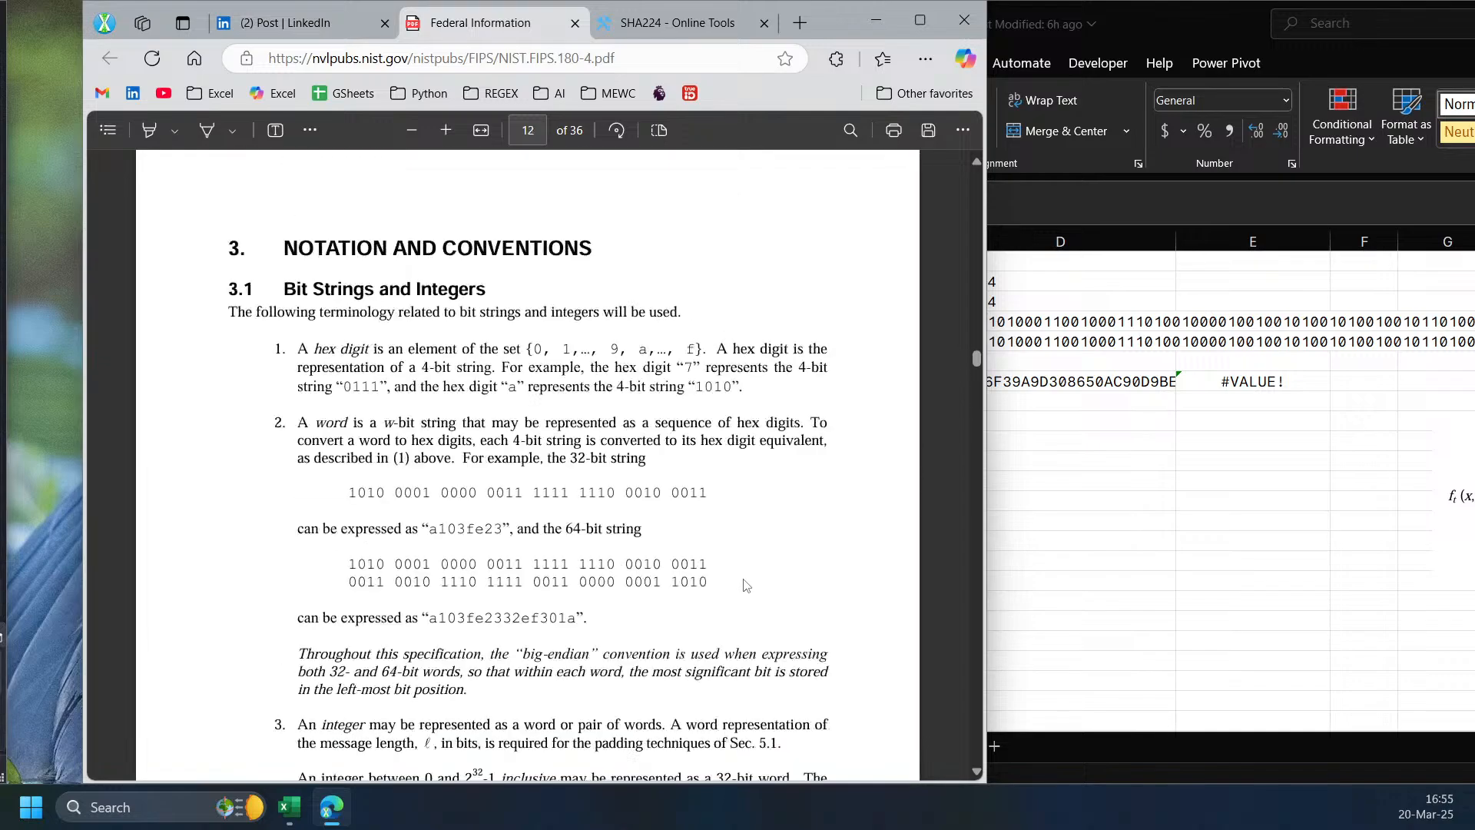
pyautogui.scroll(-20, 716, 588)
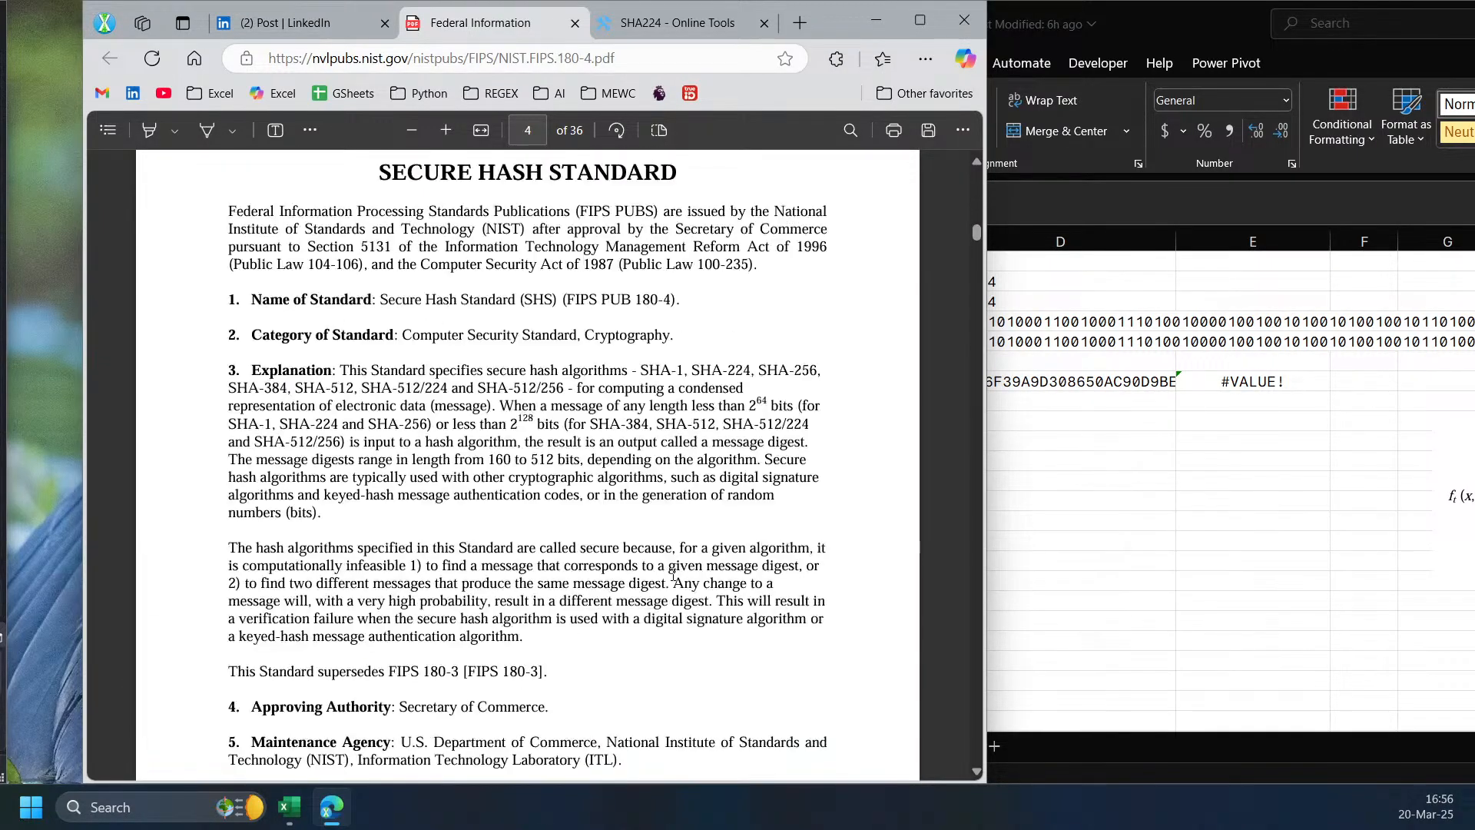
pyautogui.scroll(-20, 657, 567)
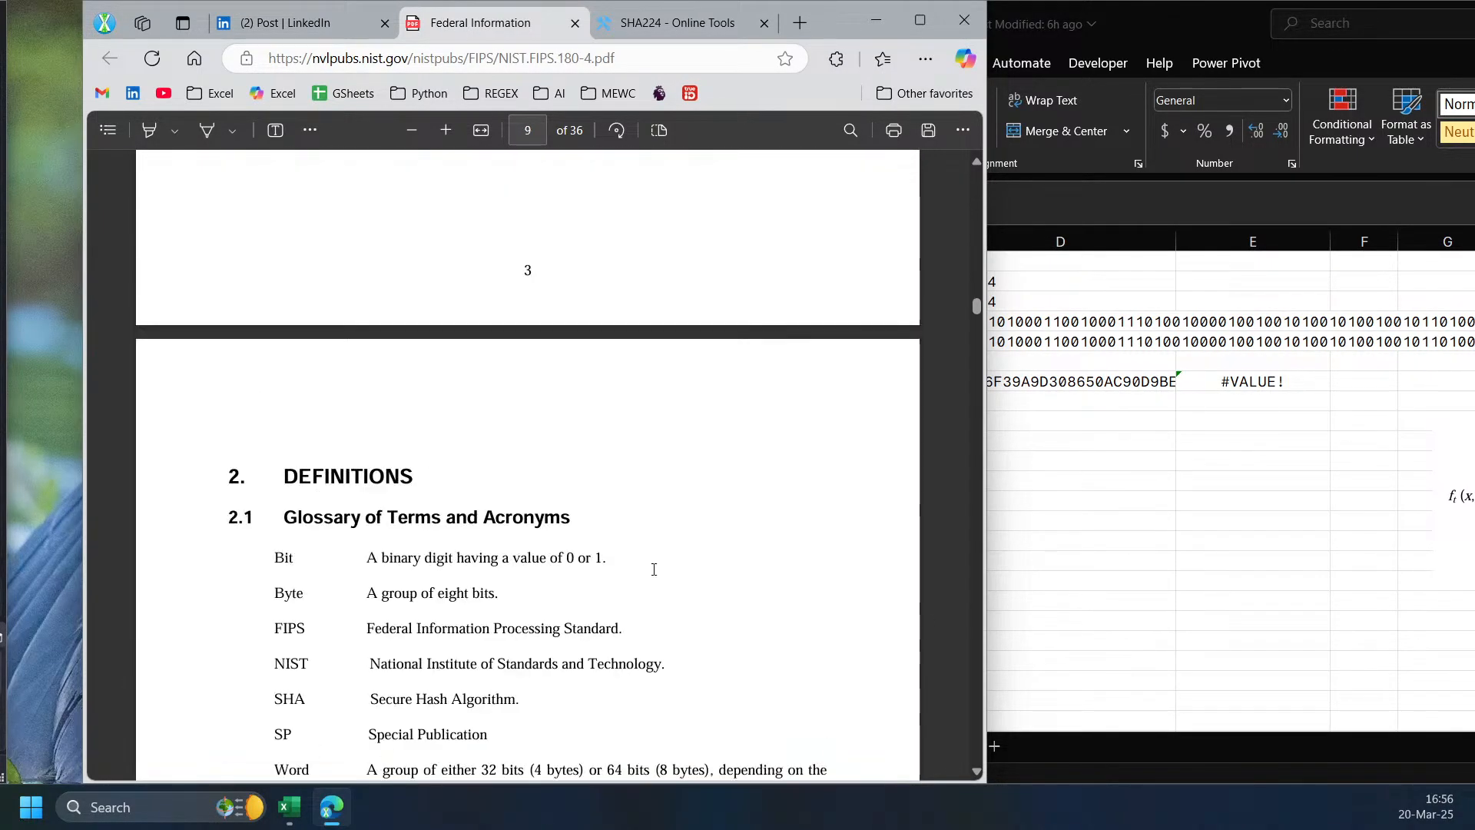
pyautogui.scroll(-20, 654, 569)
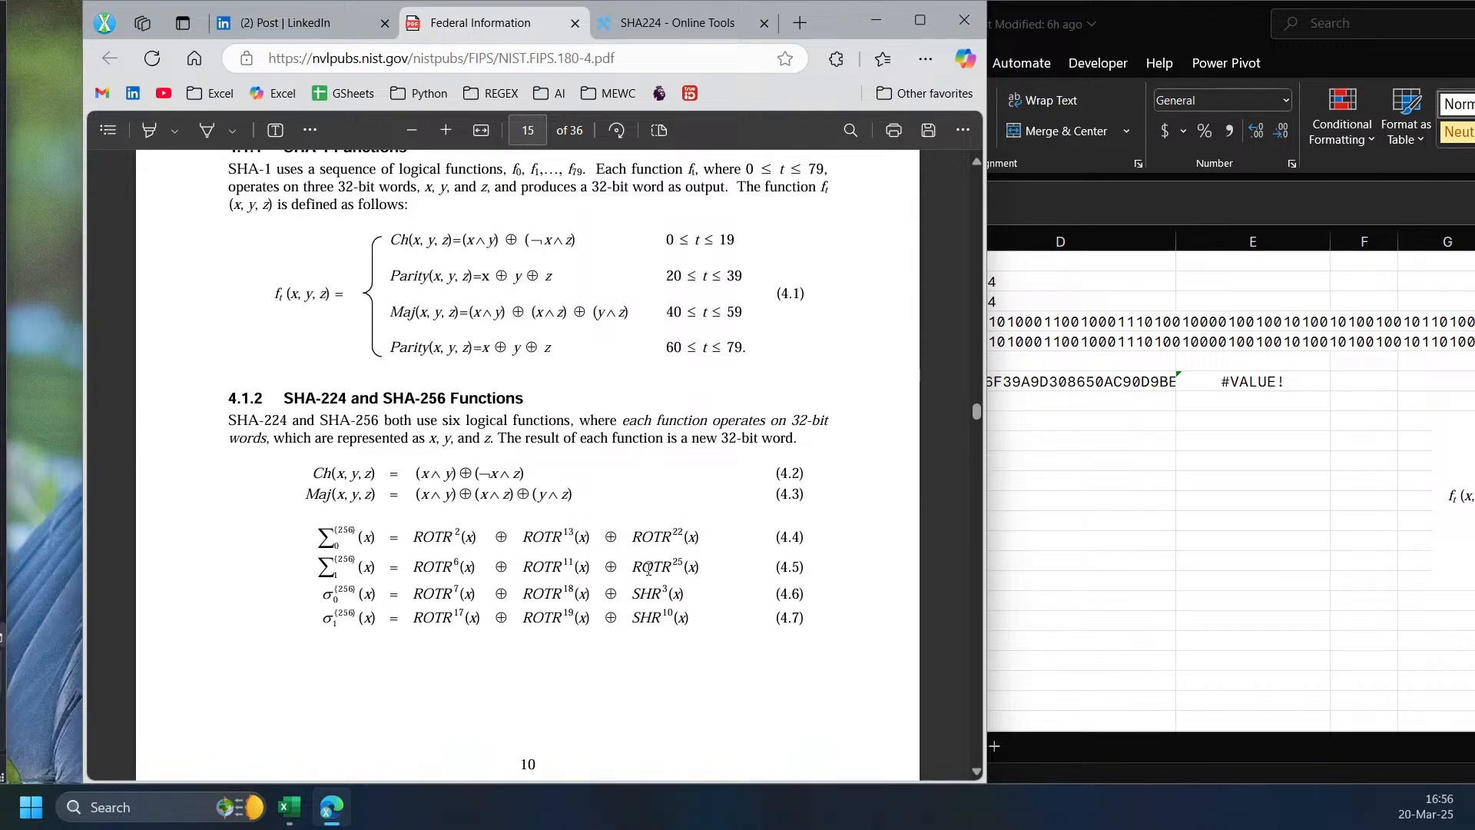
pyautogui.scroll(1, 447, 421)
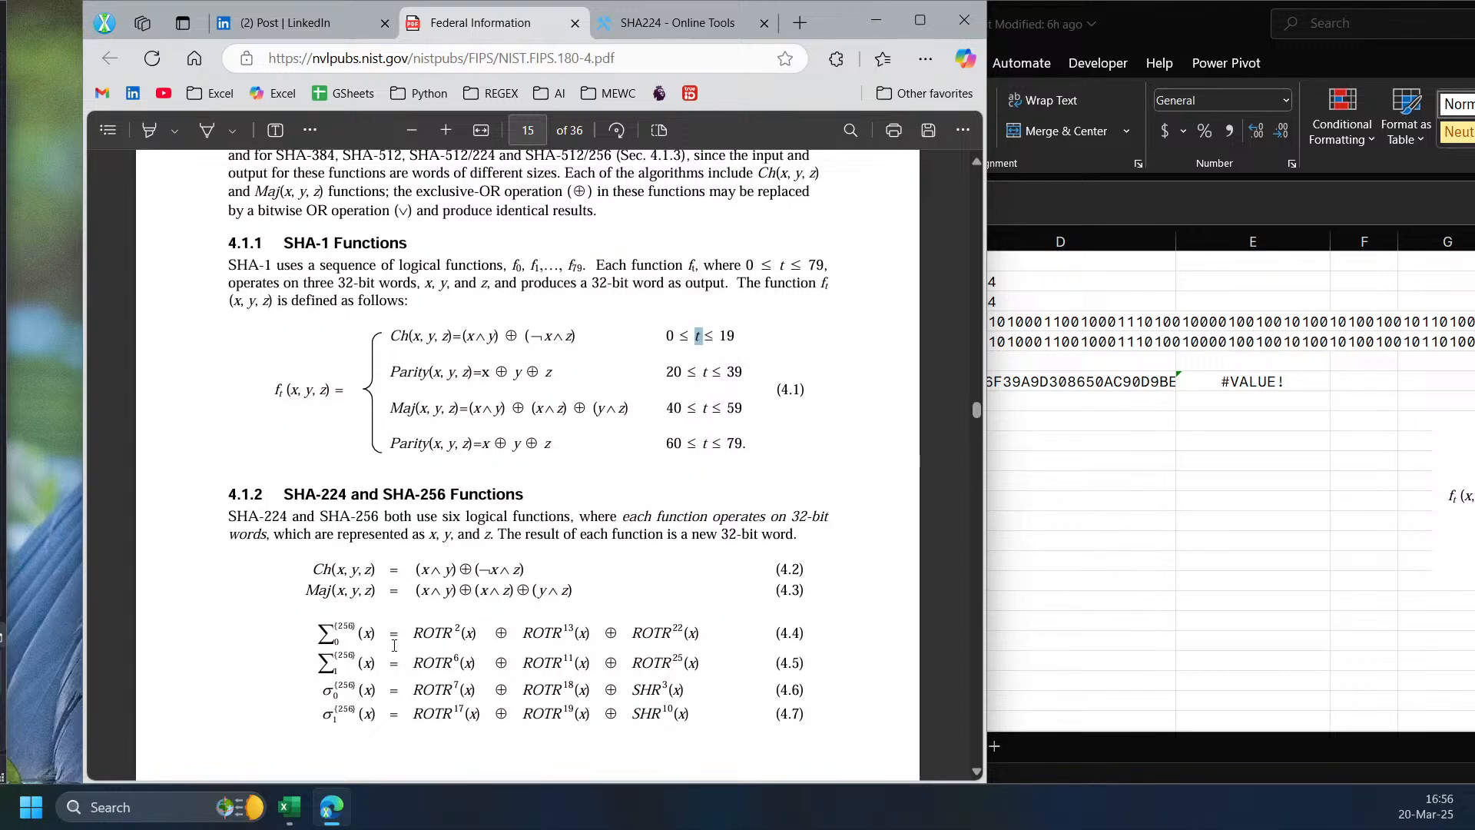
# - Switch to Excel's SHA1 sheet and select the first sixteen schedule words in C7:C22, followed by the next word in C23
pyautogui.click(1105, 525)
pyautogui.moveTo(893, 385); pyautogui.dragTo(886, 678)
pyautogui.scroll(-2, 825, 614)
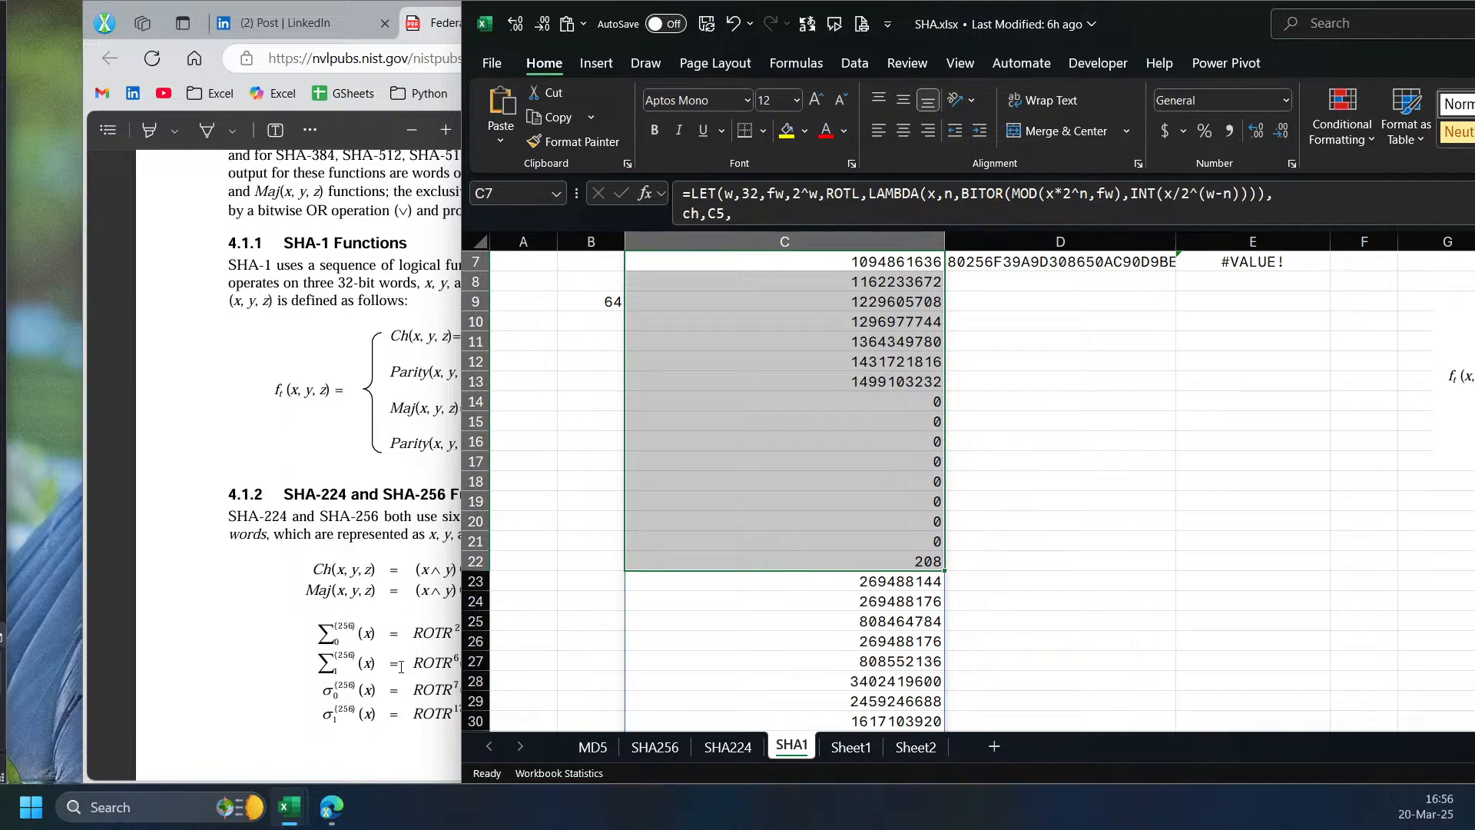
pyautogui.click(823, 586)
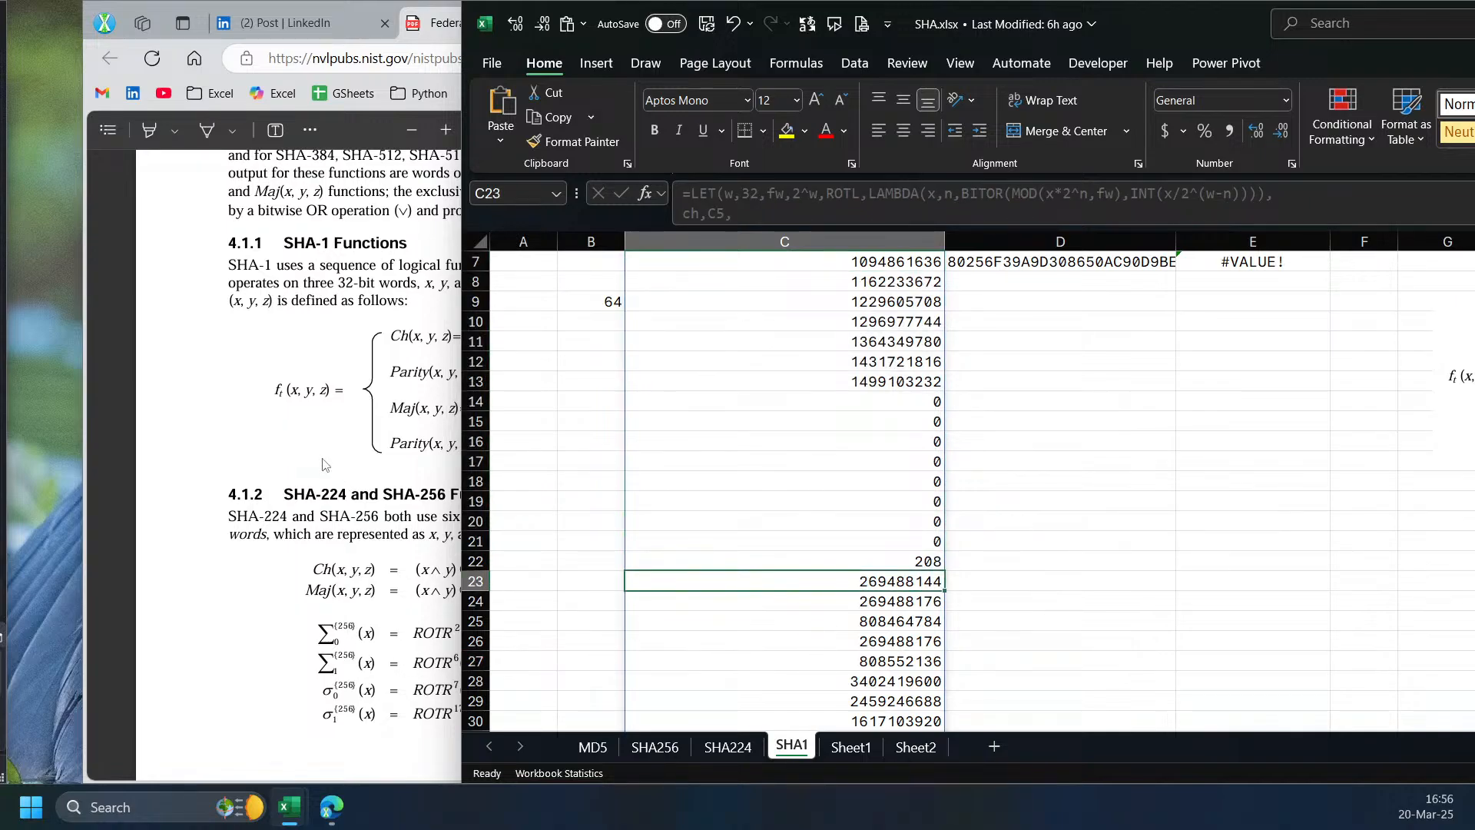
# - Return to the NIST PDF and highlight the SHA-1 constants 5a827999, 6ed9eba1 and 8f1bbcdc in turn in section 4.2.1
pyautogui.click(452, 372)
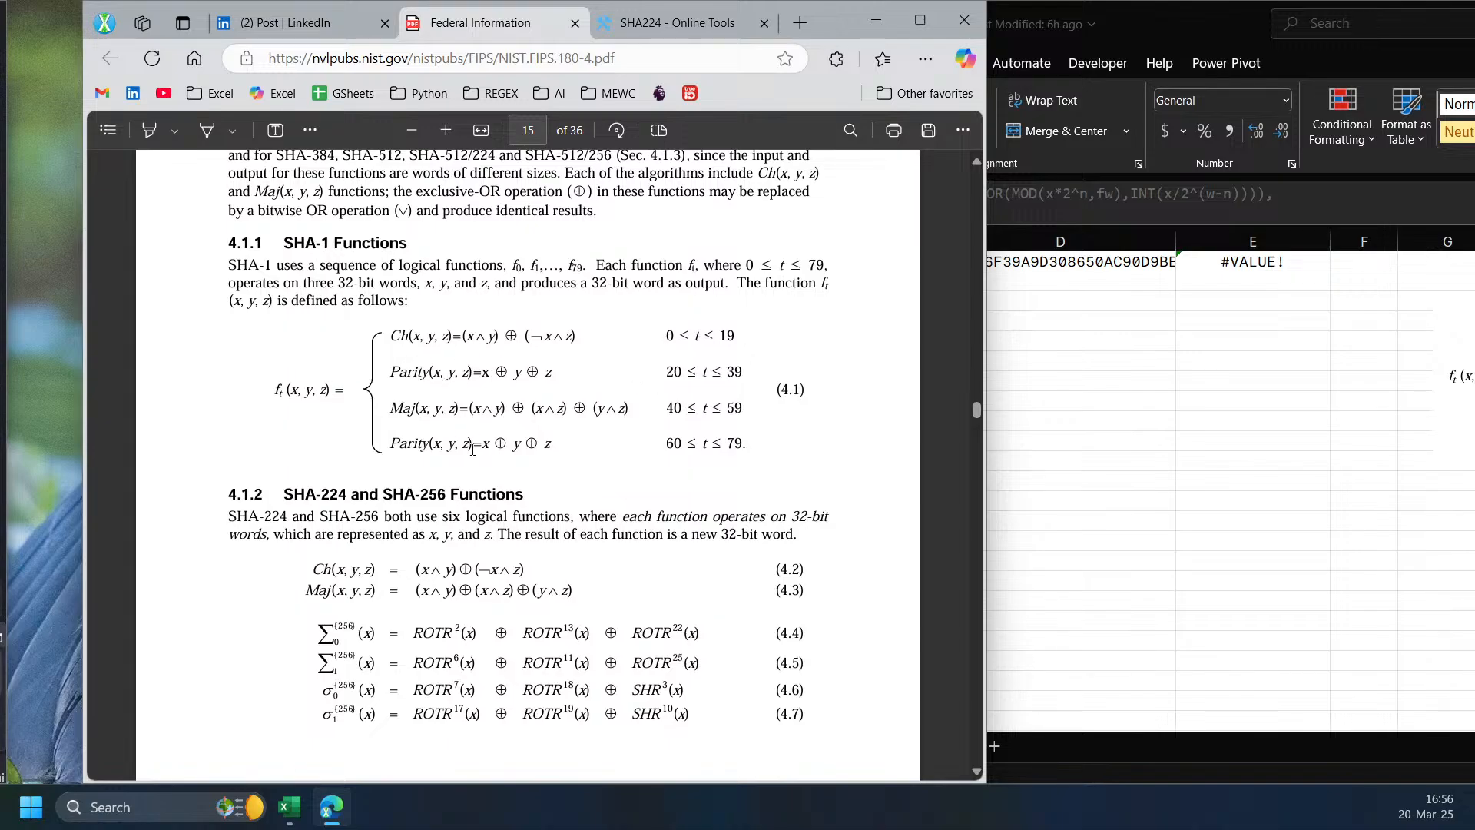
pyautogui.scroll(-14, 516, 420)
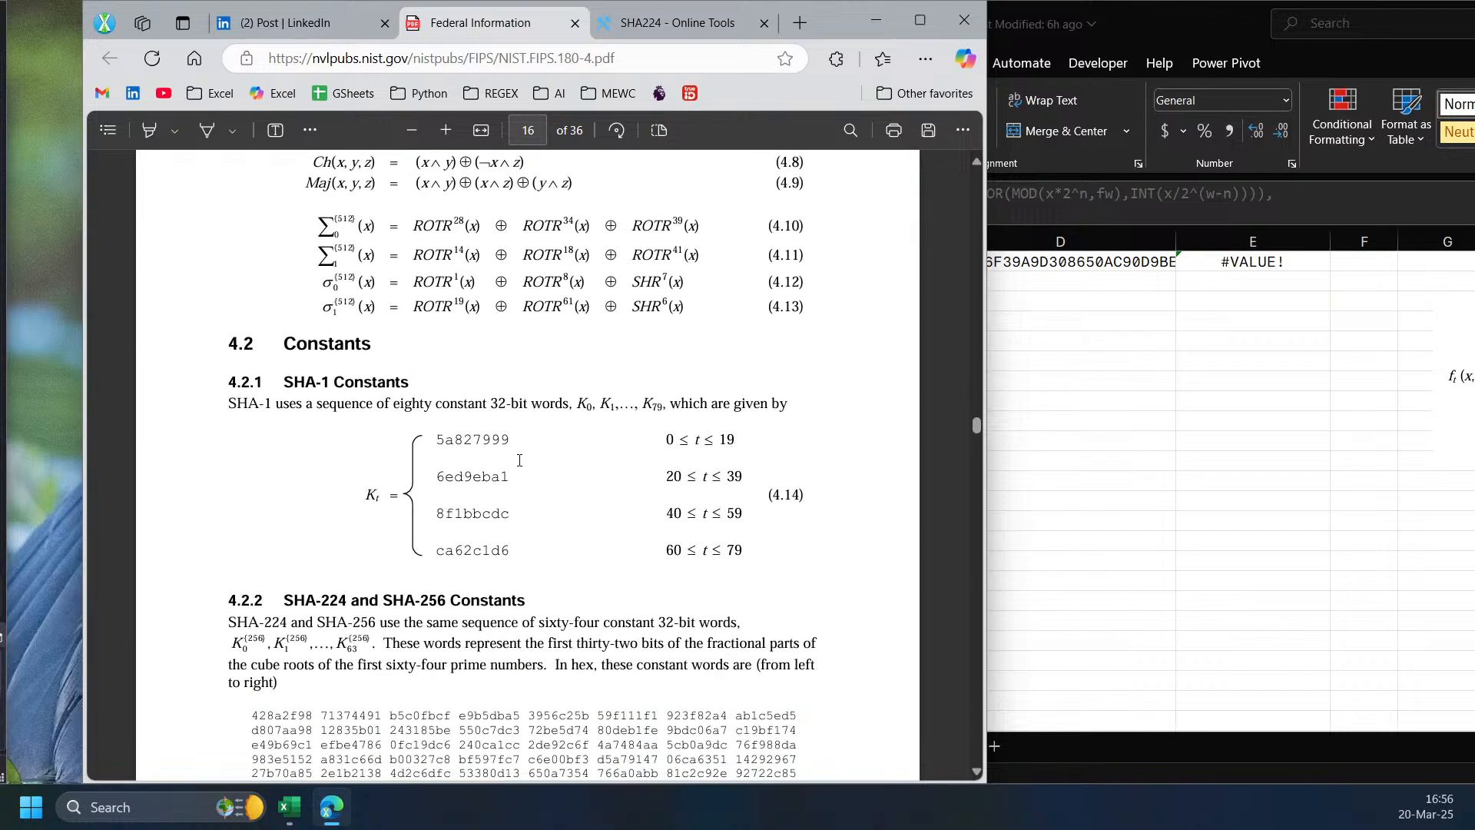
pyautogui.scroll(-6, 512, 526)
pyautogui.scroll(5, 510, 527)
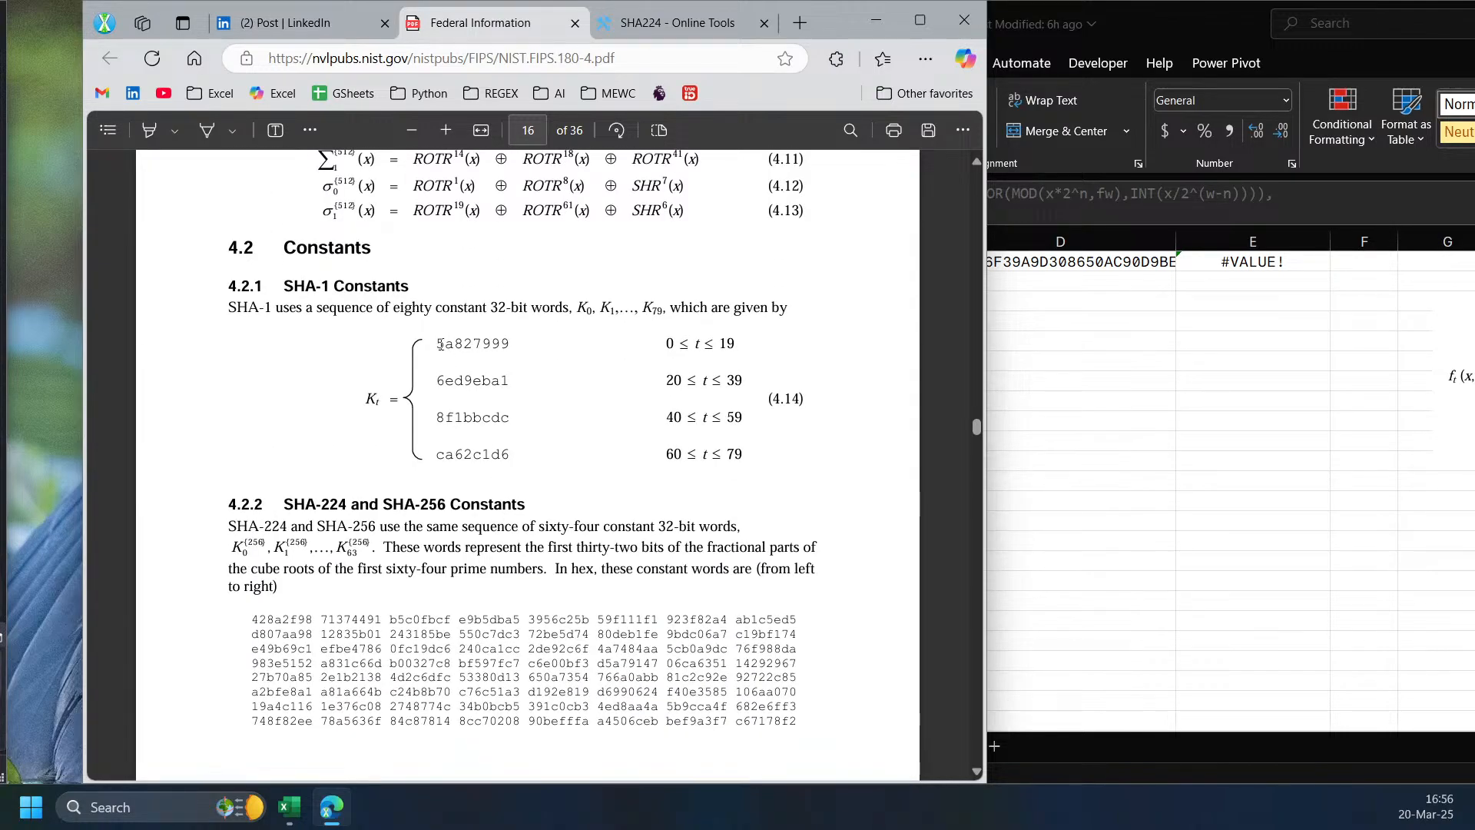
pyautogui.moveTo(436, 344); pyautogui.dragTo(513, 346)
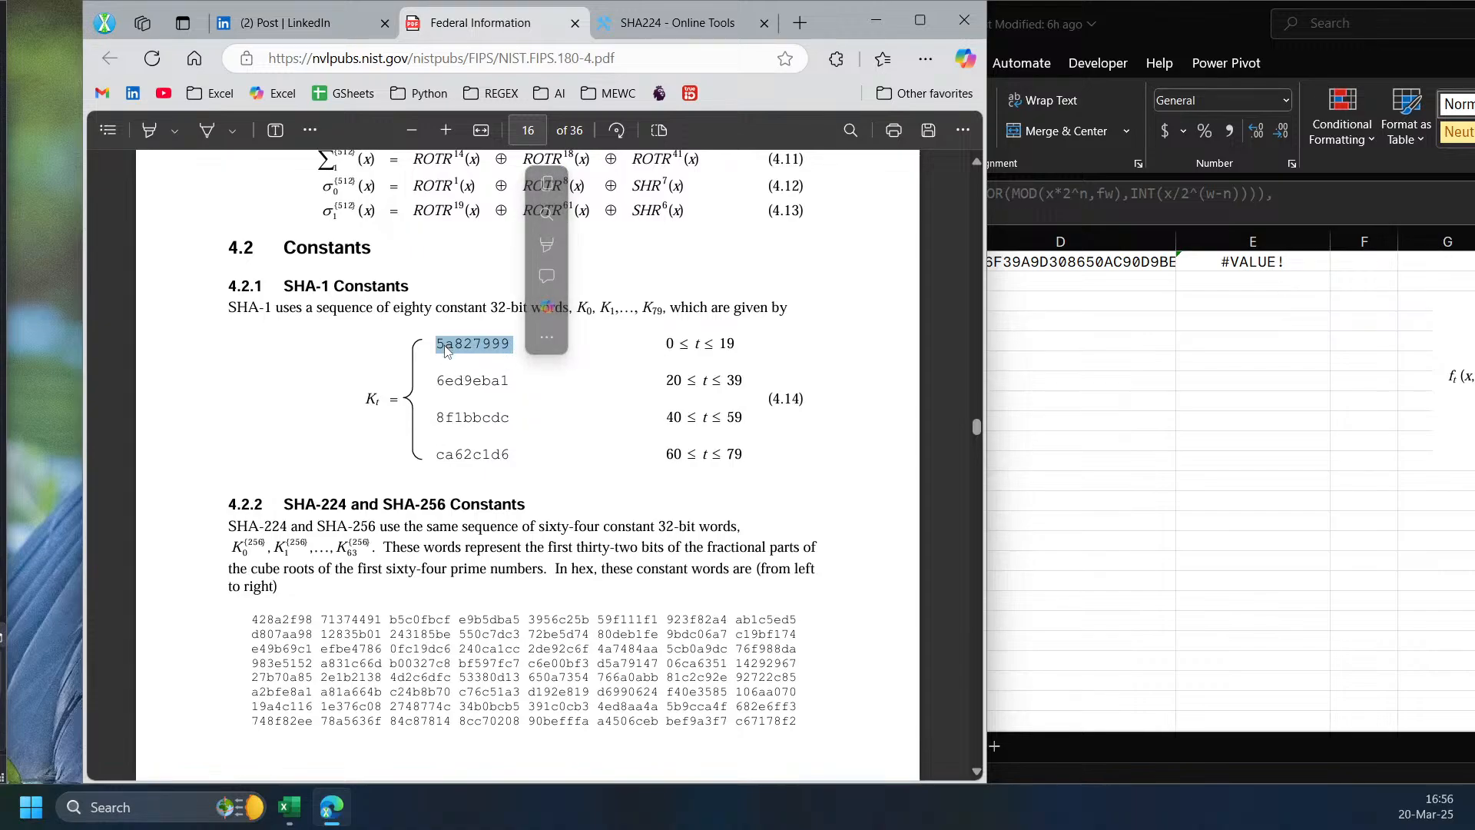
pyautogui.moveTo(436, 381); pyautogui.dragTo(514, 382)
pyautogui.moveTo(436, 418); pyautogui.dragTo(505, 419)
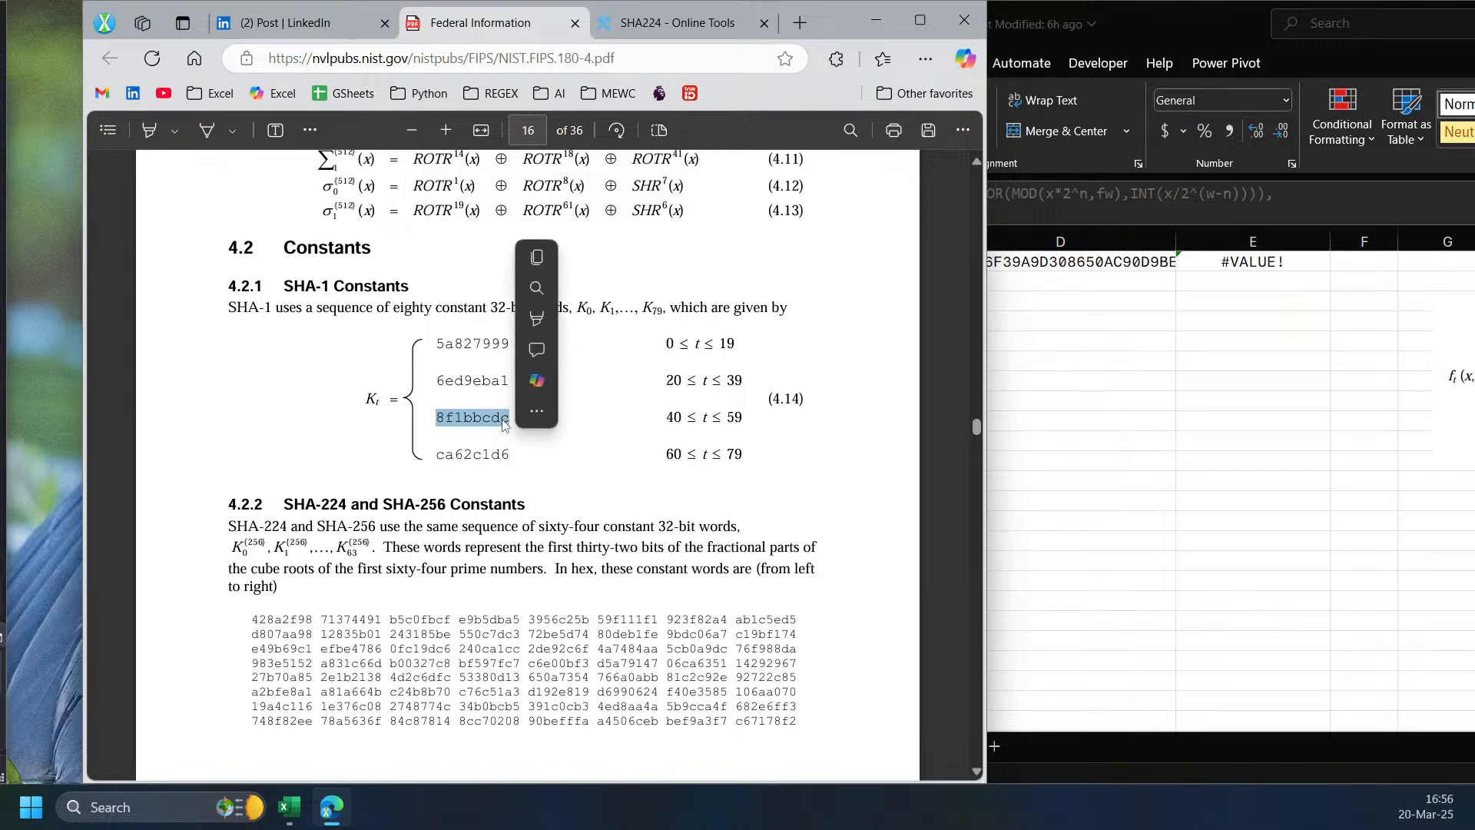
# - View the top rows of Excel's SHA1 sheet and return to the SHA-1 constants in the PDF
pyautogui.hotkey('alt', 'Tab')
pyautogui.scroll(2, 887, 506)
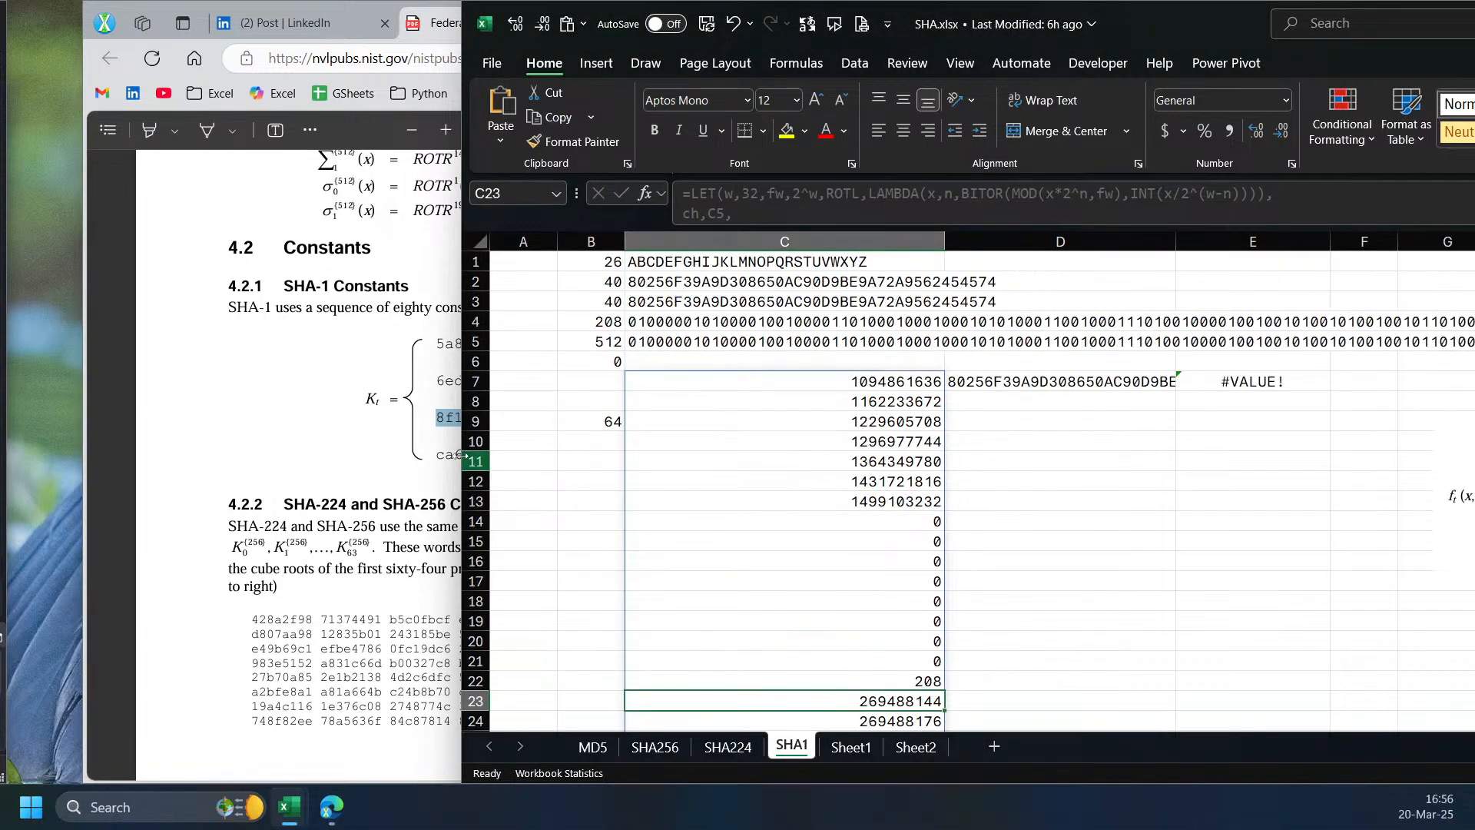
pyautogui.click(448, 419)
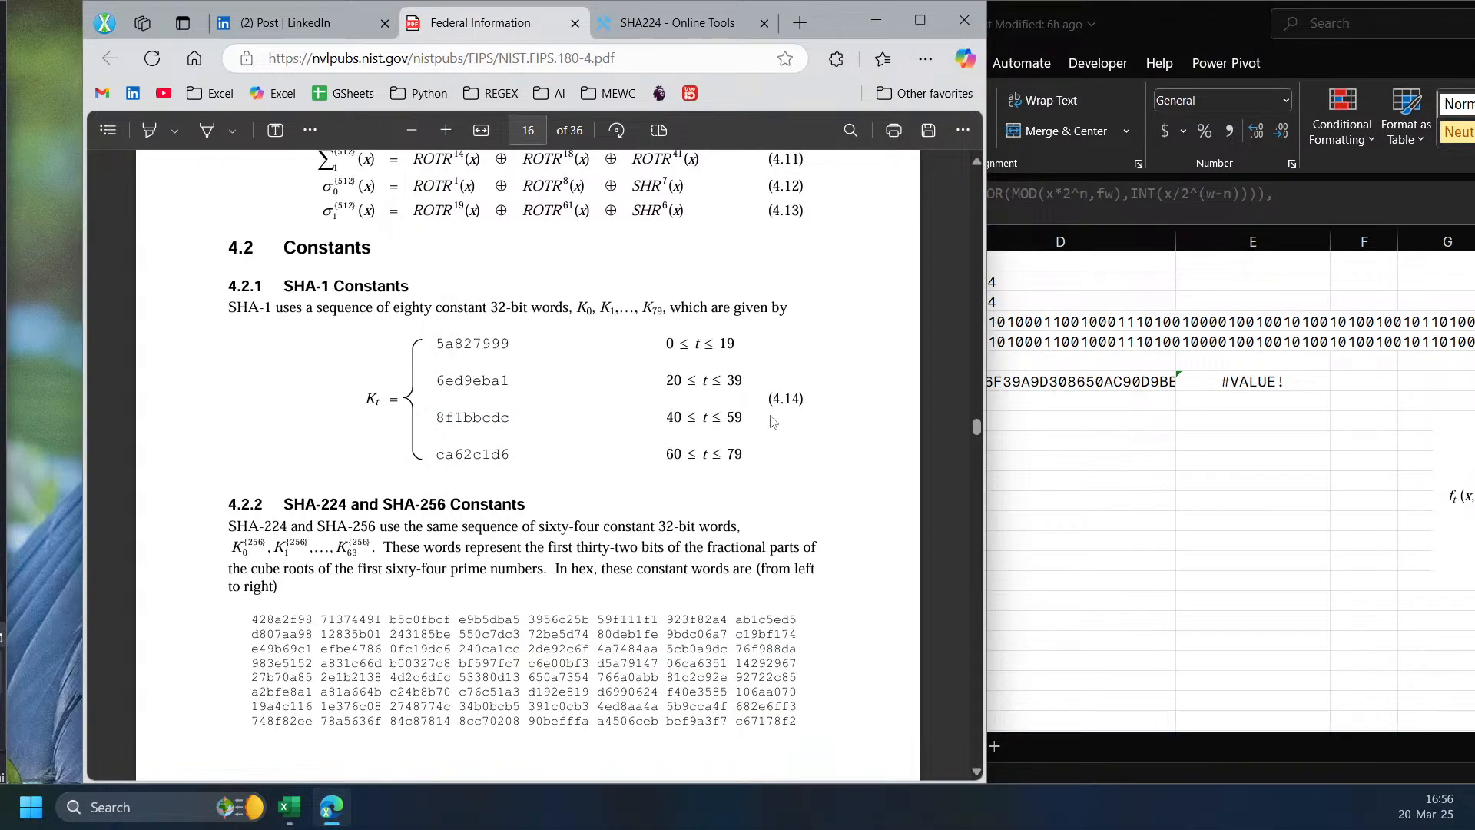
# - Highlight the SHA-224/SHA-256 constants in section 4.2.2, then find the SHA-1 message schedule and highlight its two Wt expressions
pyautogui.moveTo(260, 624); pyautogui.dragTo(799, 726)
pyautogui.click(678, 487)
pyautogui.scroll(-15, 797, 454)
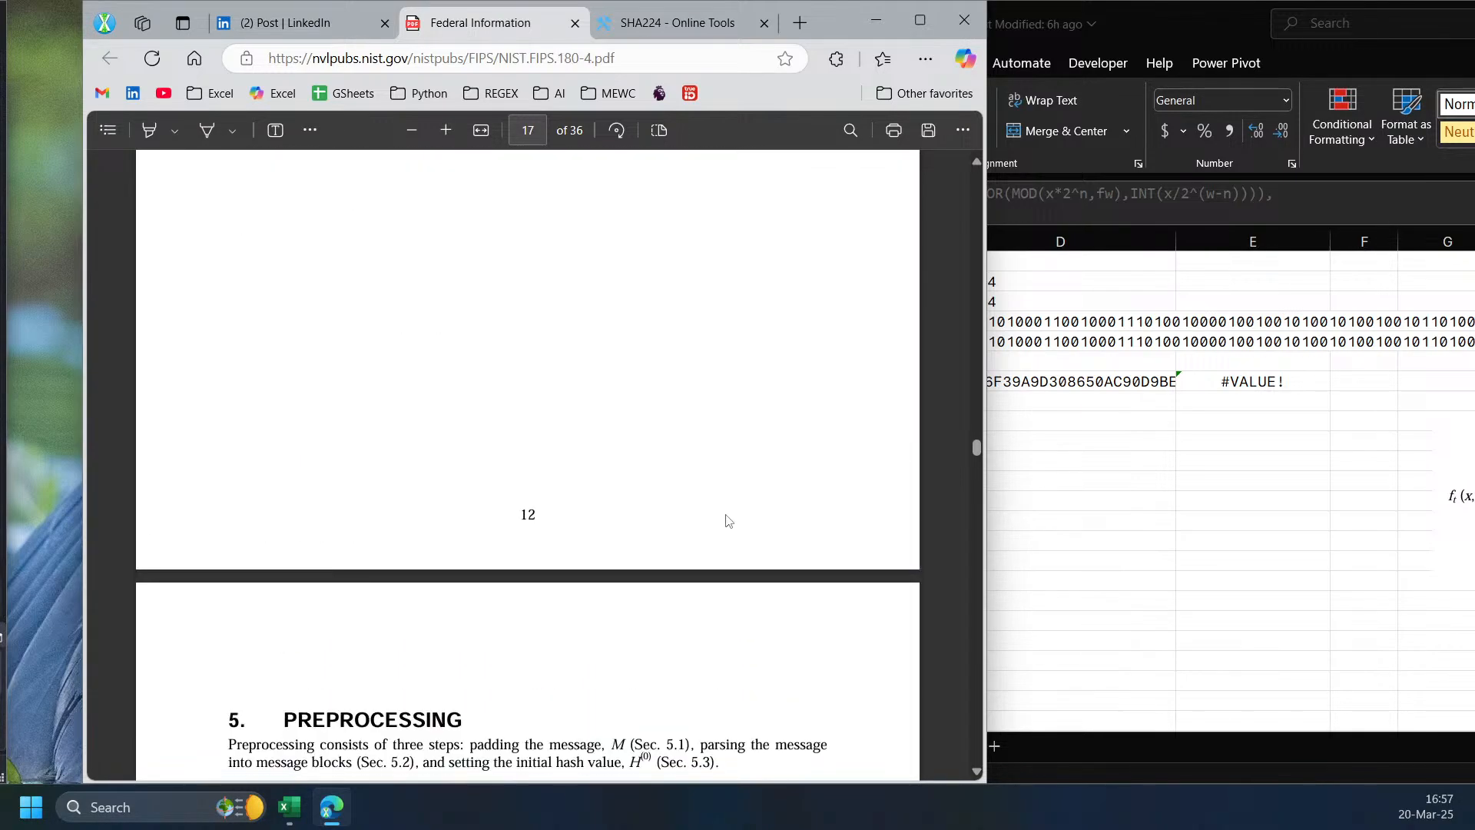
pyautogui.scroll(-15, 672, 527)
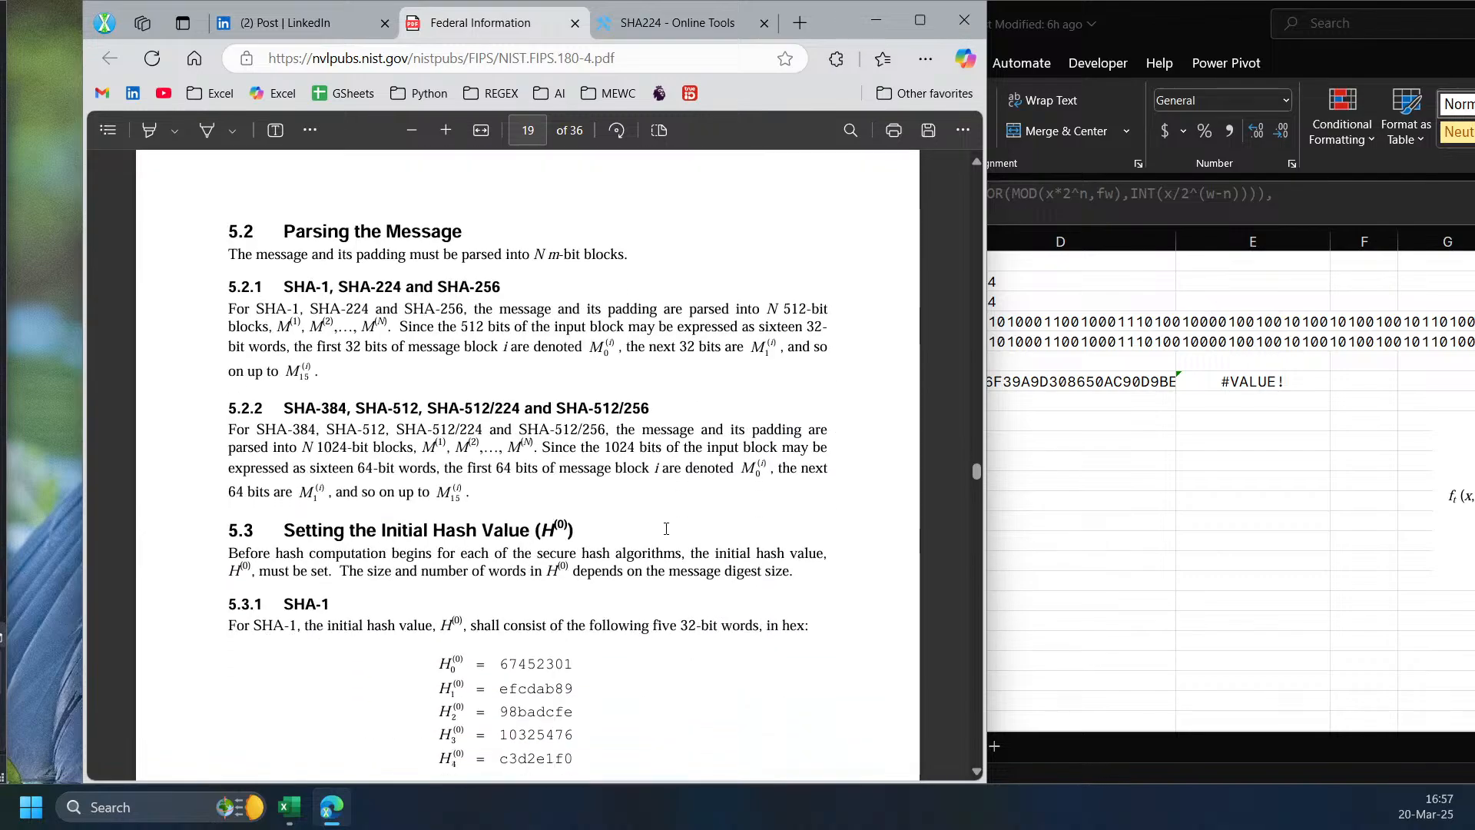
pyautogui.scroll(-15, 666, 540)
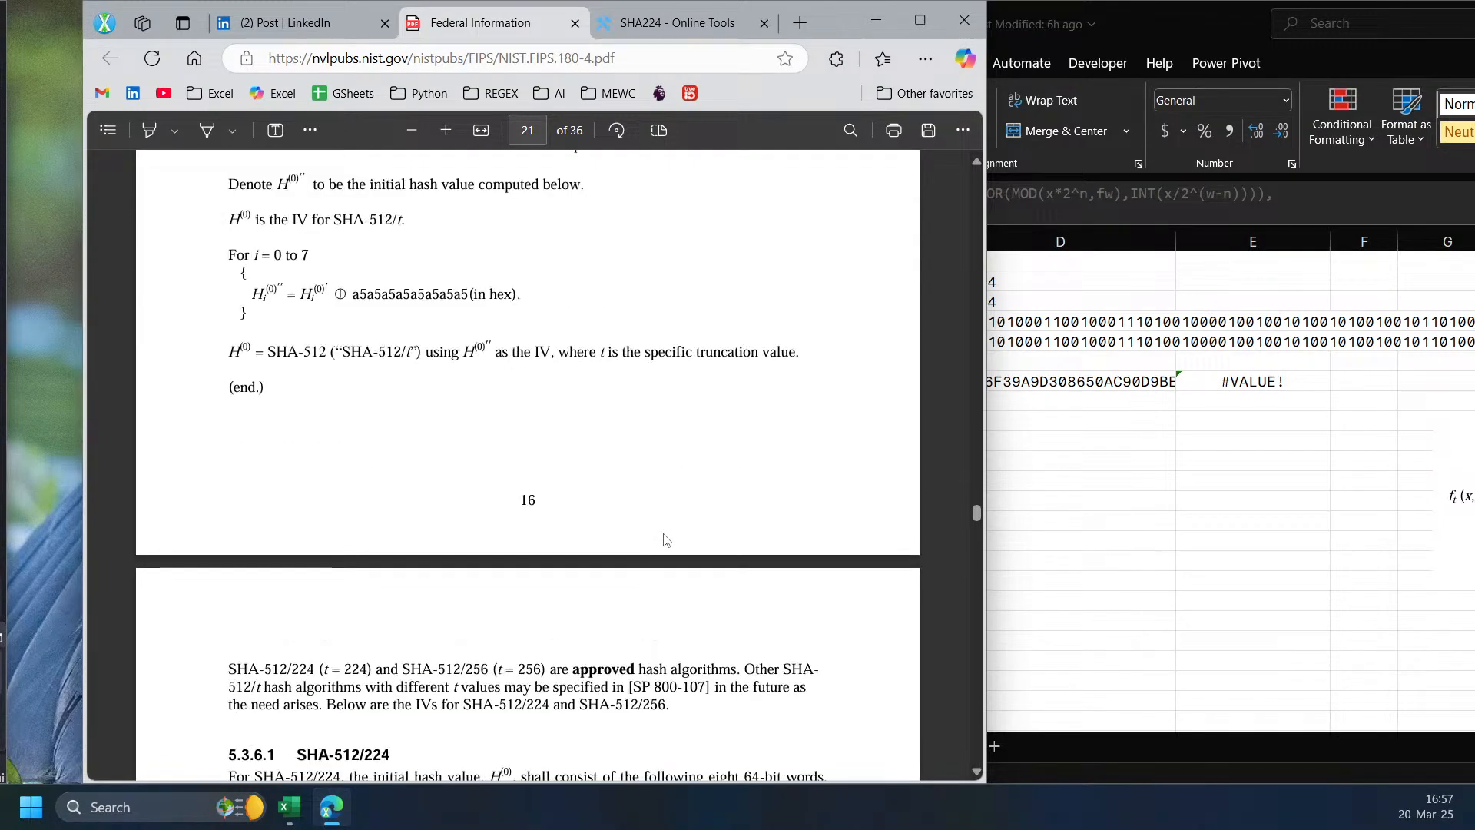
pyautogui.scroll(-15, 662, 548)
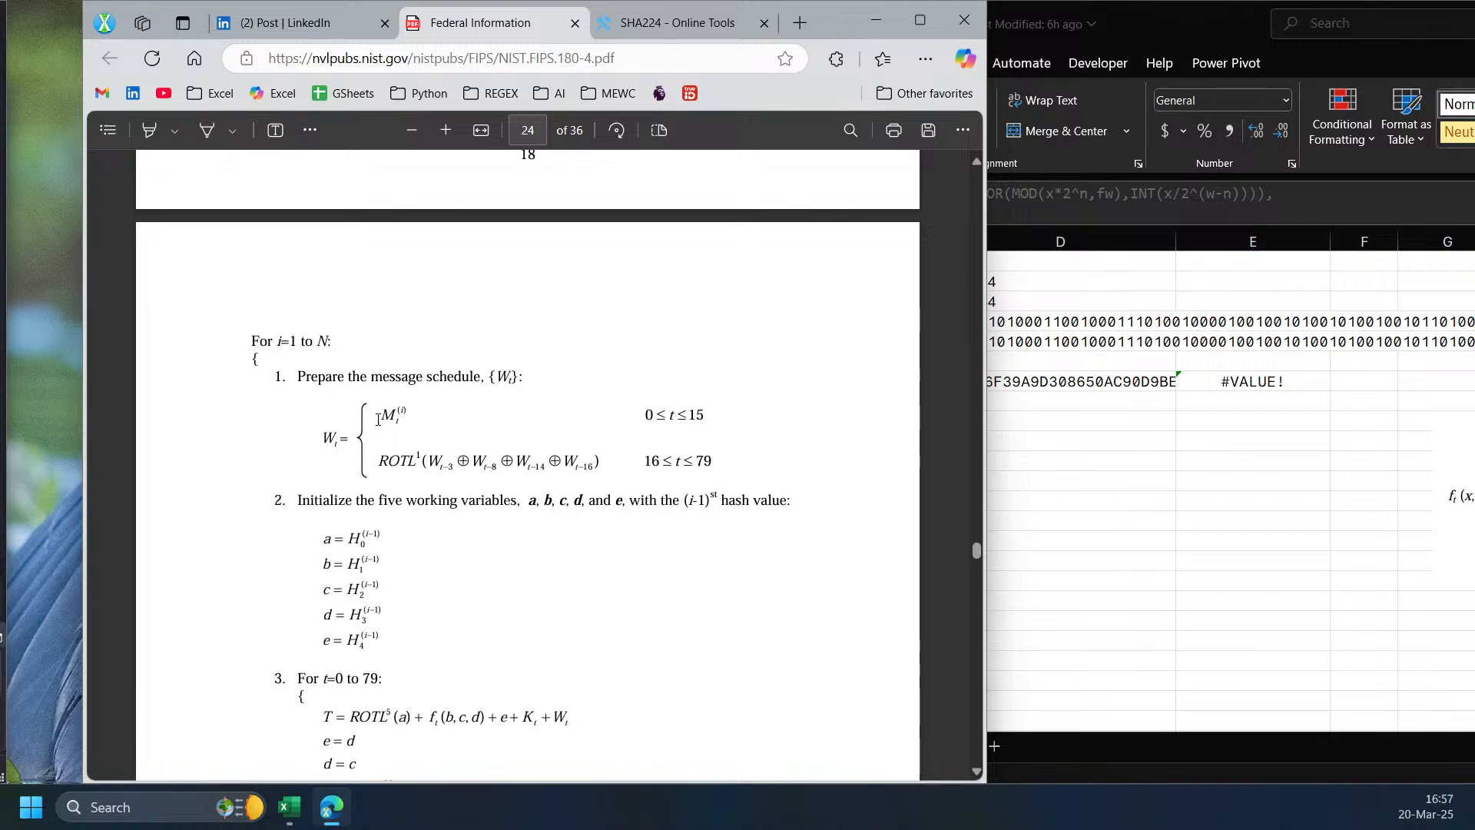
pyautogui.moveTo(372, 415); pyautogui.dragTo(389, 414)
pyautogui.moveTo(377, 467); pyautogui.dragTo(596, 463)
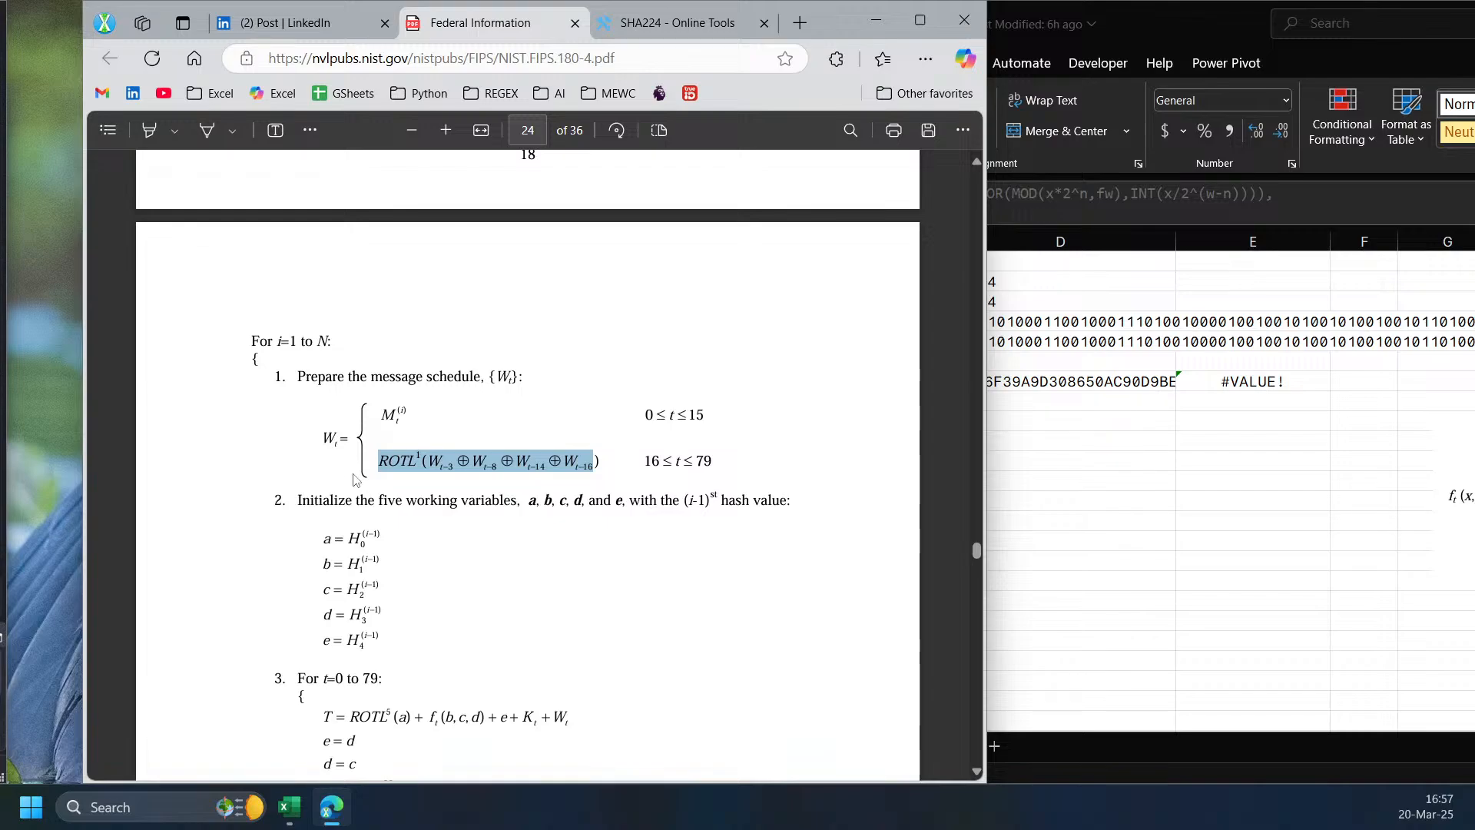
# - Select schedule words C7:C21 in Excel's SHA1 sheet, then return to the PDF and highlight the XORed W terms in the ROTL expression
pyautogui.click(1183, 507)
pyautogui.moveTo(872, 384); pyautogui.dragTo(865, 659)
pyautogui.click(419, 459)
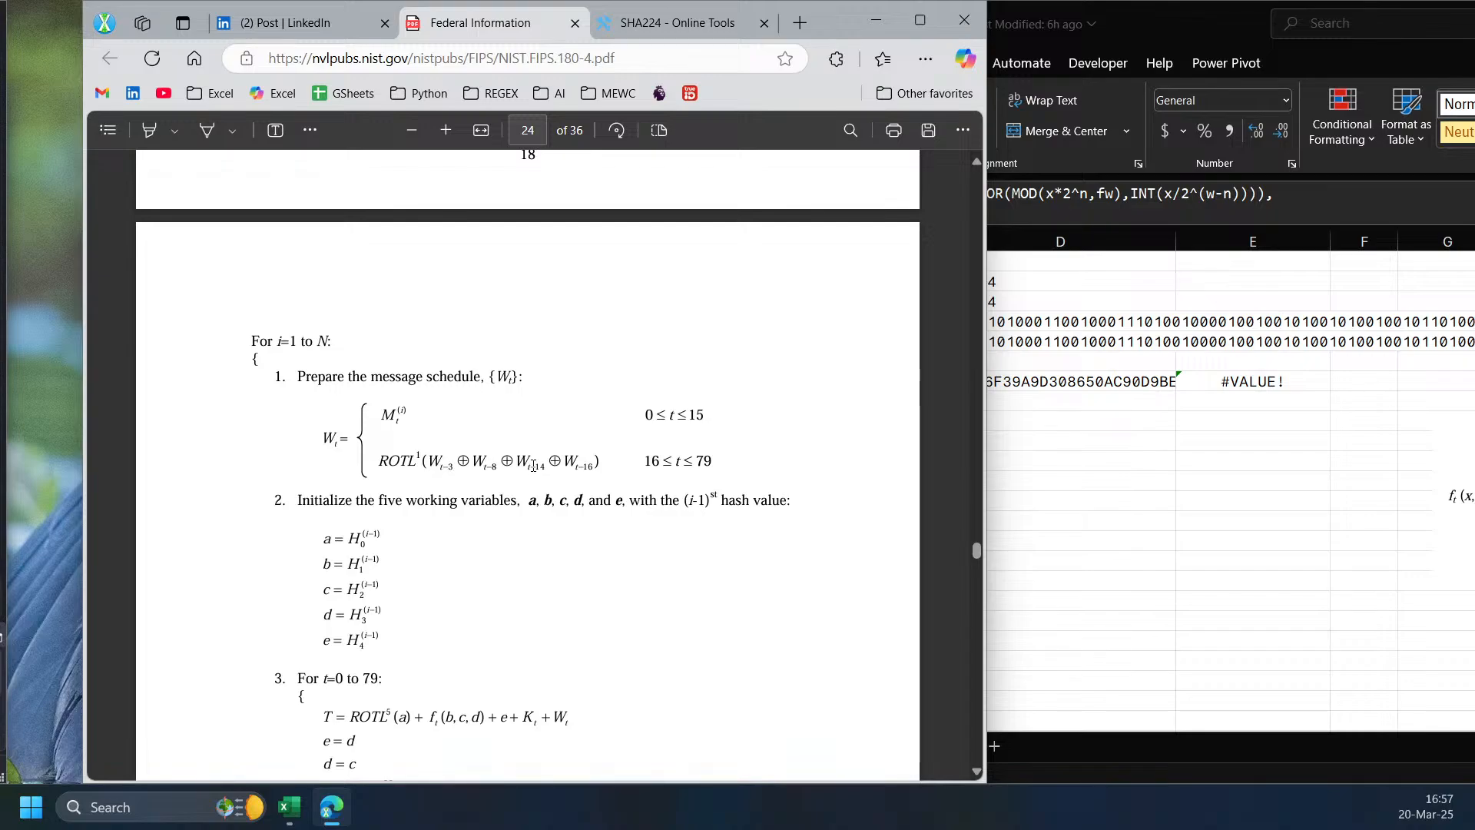
pyautogui.moveTo(590, 466); pyautogui.dragTo(419, 463)
# - Switch to Excel's SHA1 sheet, select C3 and enlarge the formula bar to show the full SHA-1 LAMBDA formula
pyautogui.click(1156, 530)
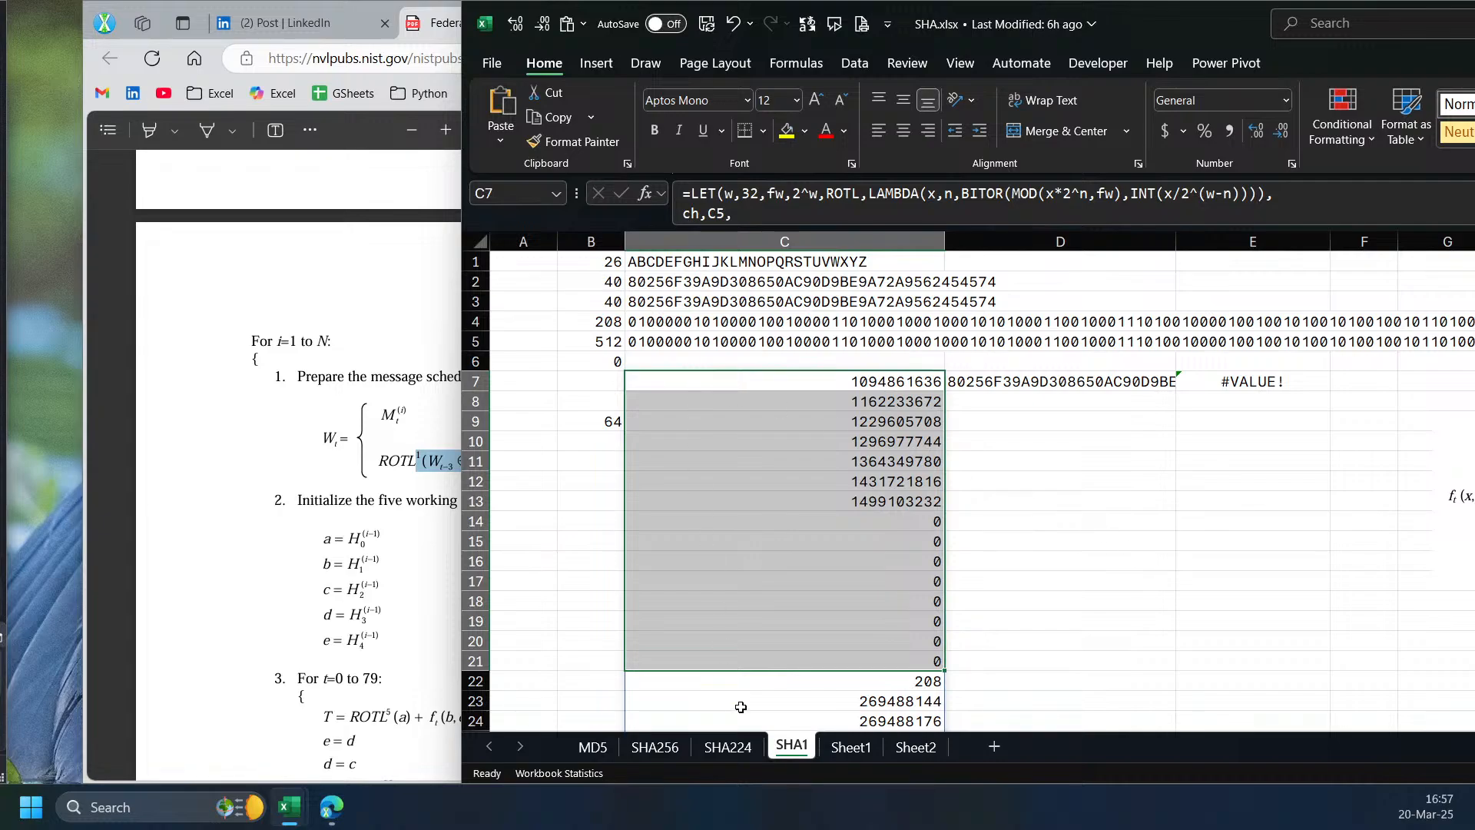
pyautogui.click(813, 265)
pyautogui.click(806, 296)
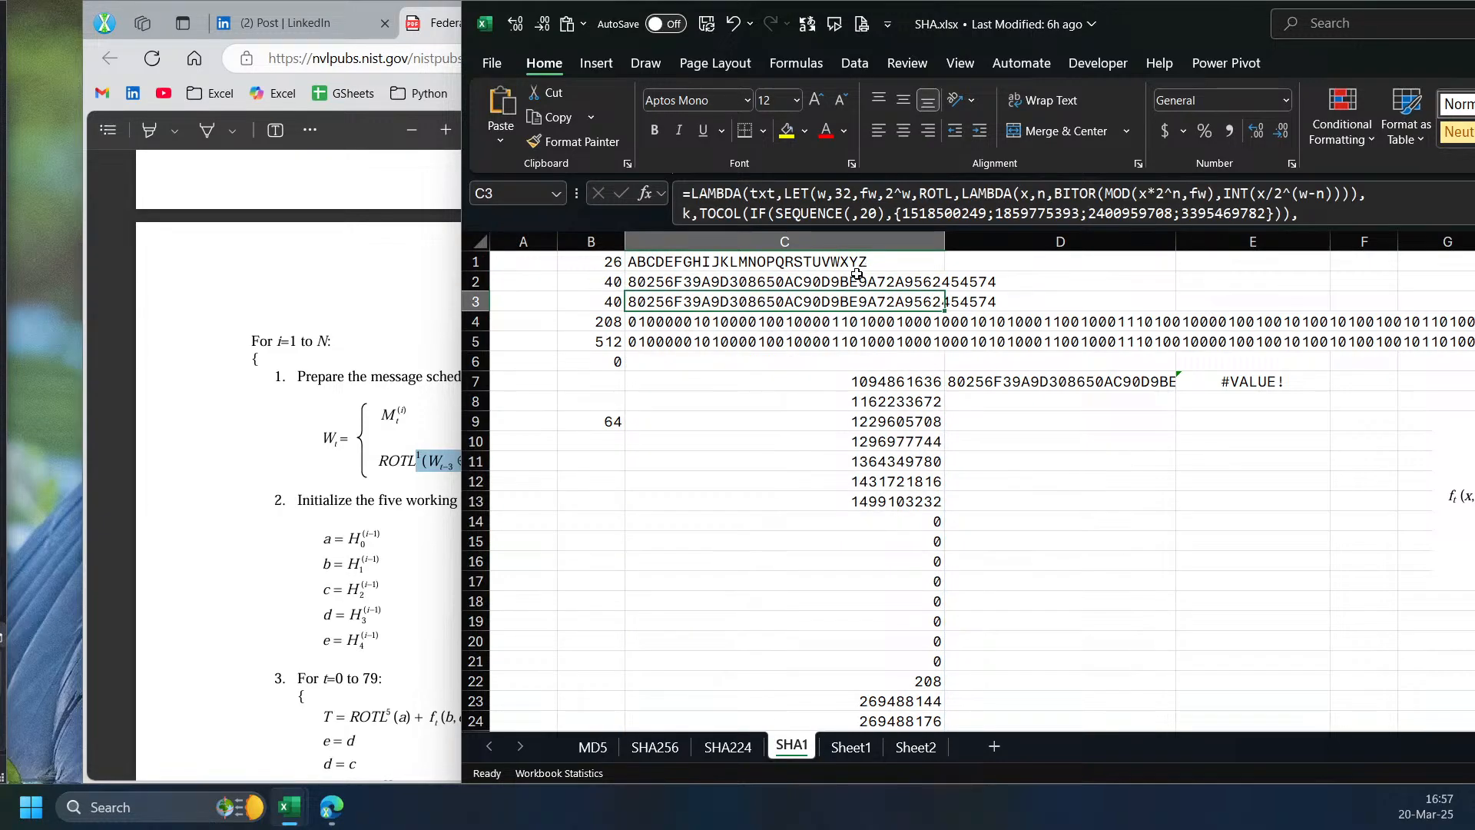
pyautogui.moveTo(984, 233); pyautogui.dragTo(994, 439)
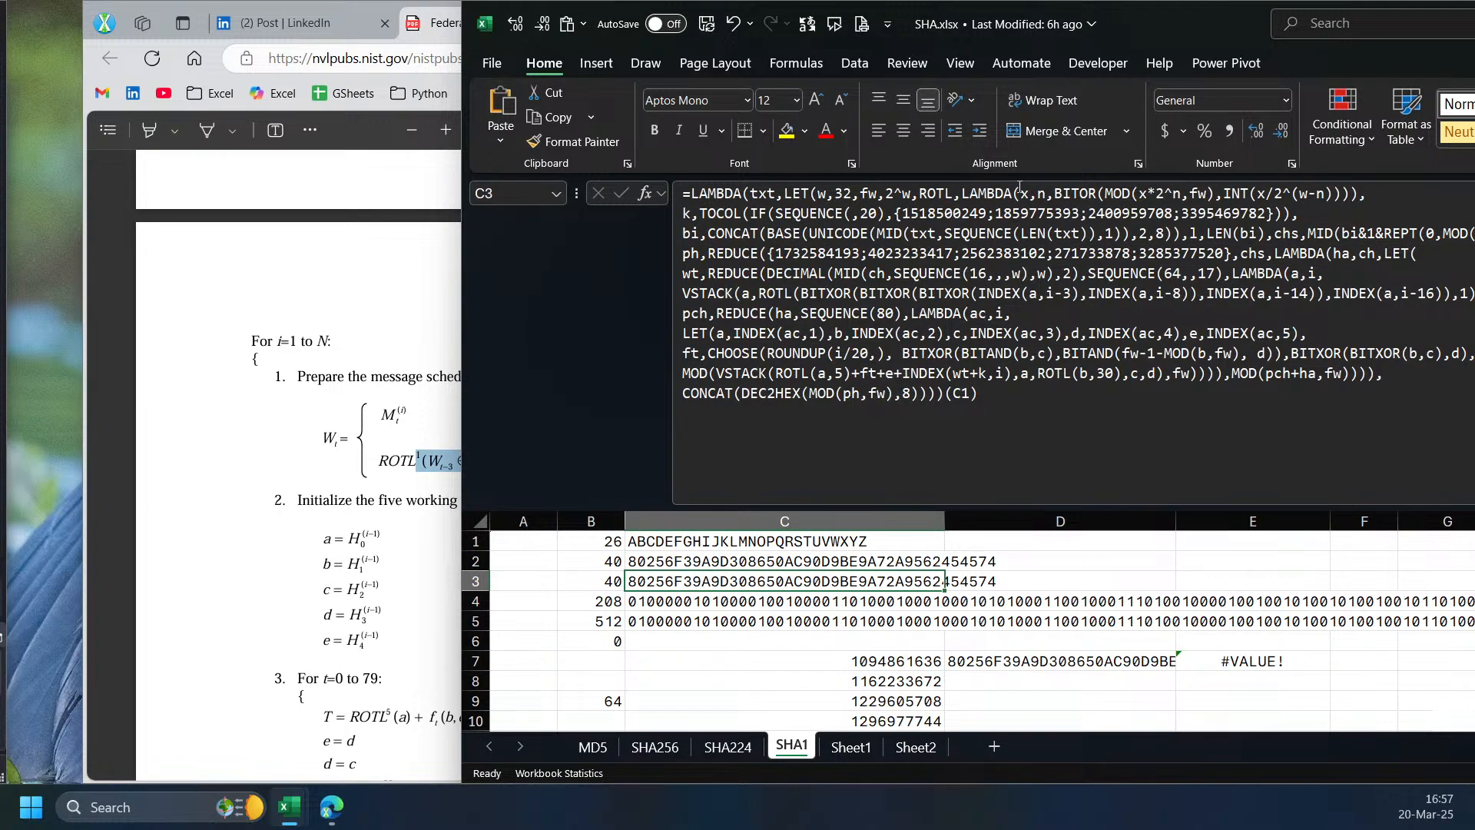
# - Move the Excel window aside to expose the PDF formula and highlight the ROTL LAMBDA definition in C3's formula
pyautogui.moveTo(1059, 37); pyautogui.dragTo(1172, 37)
pyautogui.click(1108, 212)
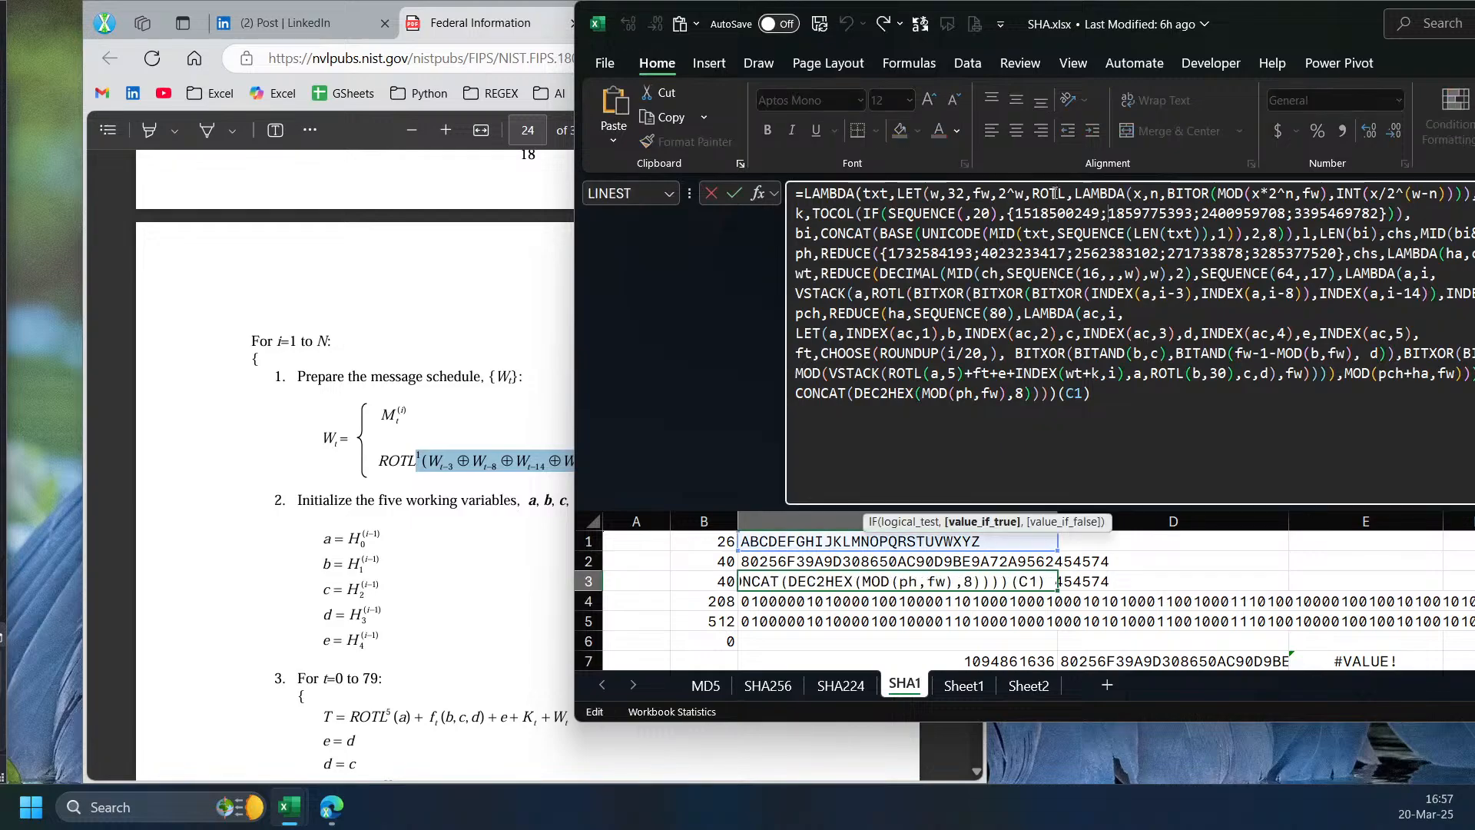
pyautogui.click(1054, 194)
pyautogui.click(1091, 193)
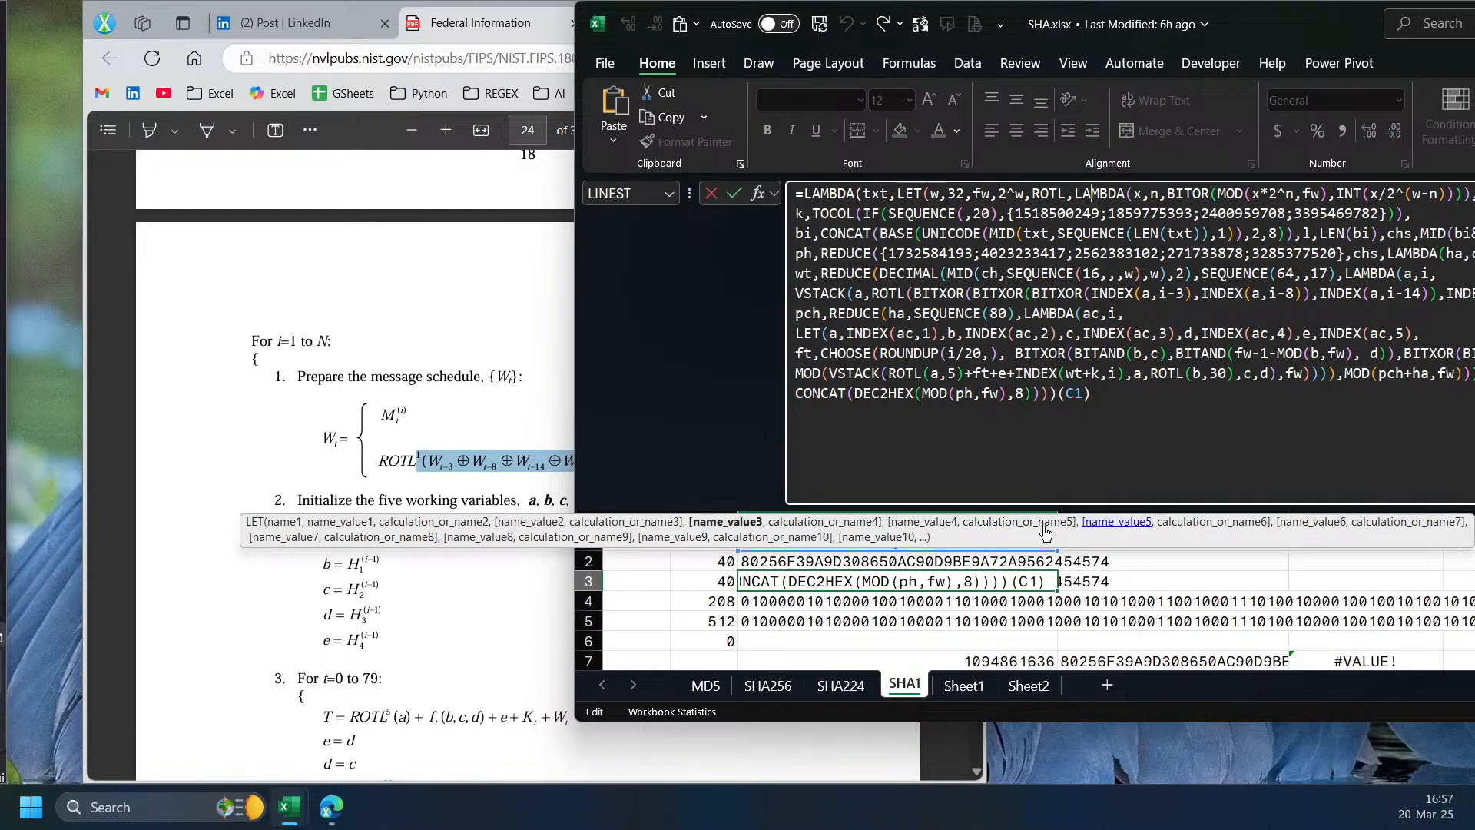
pyautogui.click(725, 521)
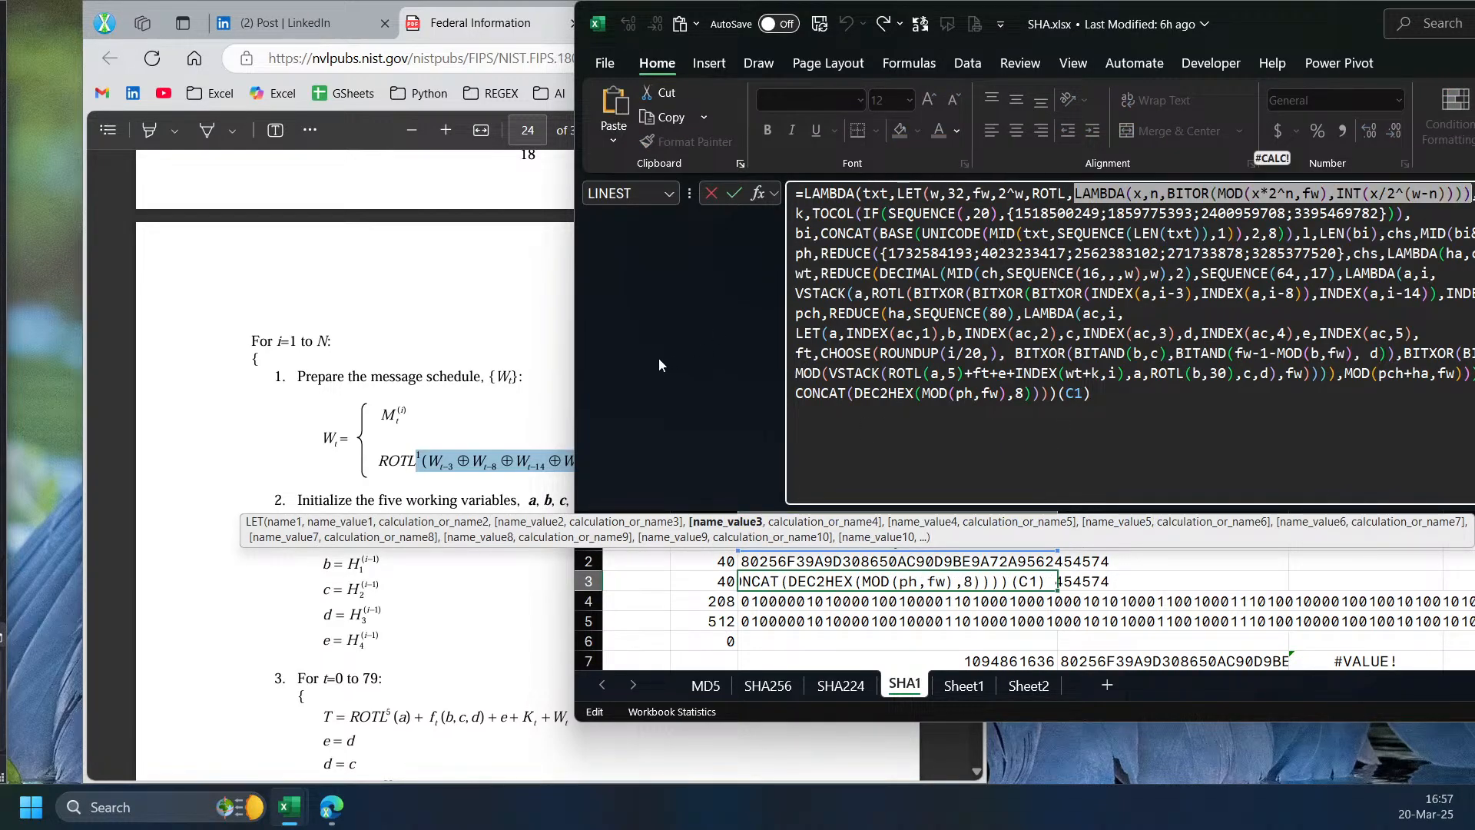
# - Examine the wt REDUCE expression in C3's formula against the PDF schedule, highlighting the nested BITXOR of the i-3, i-8 and i-14 terms
pyautogui.moveTo(576, 335); pyautogui.dragTo(529, 332)
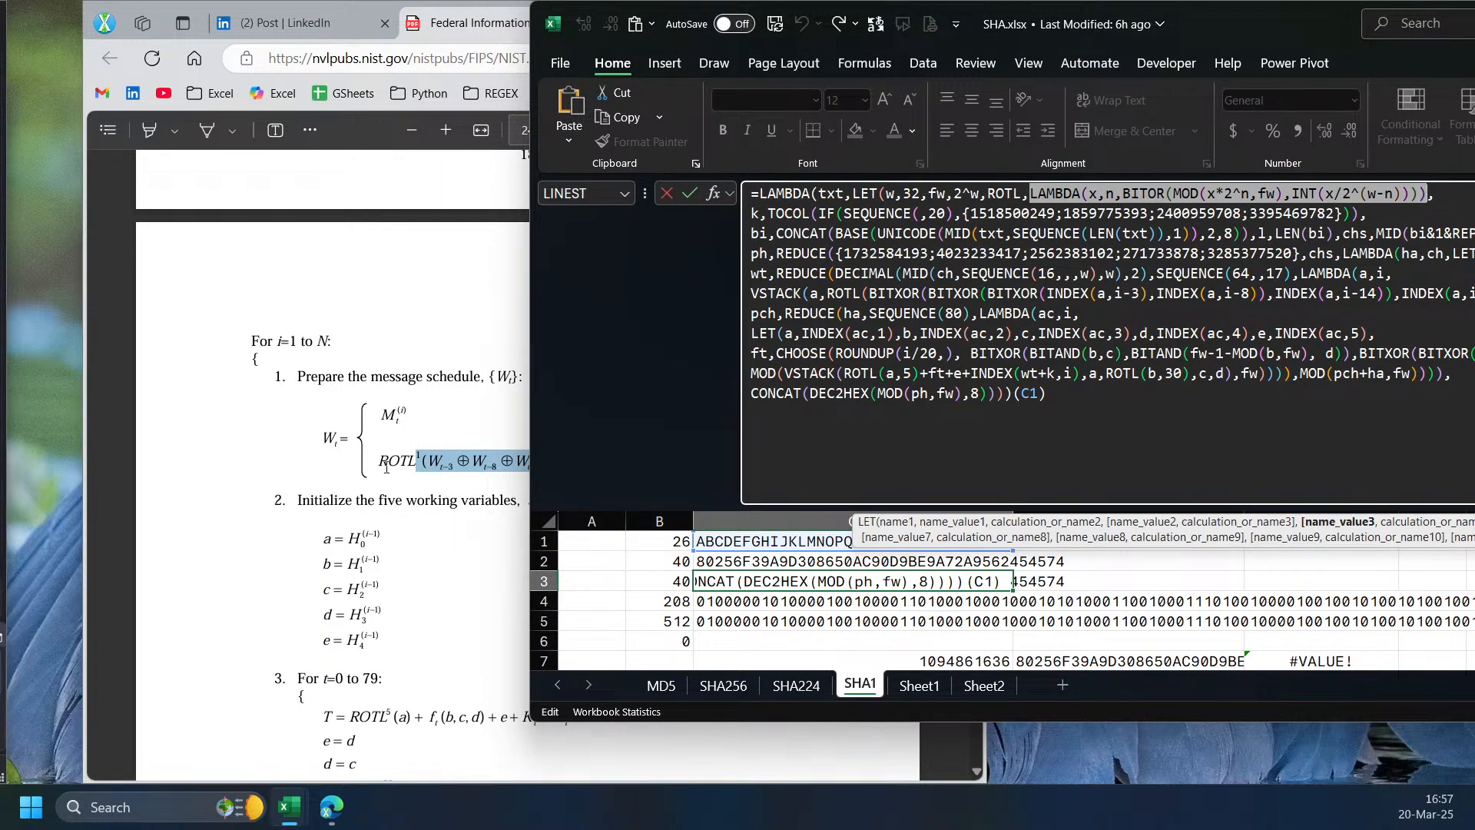
pyautogui.click(793, 332)
pyautogui.click(804, 274)
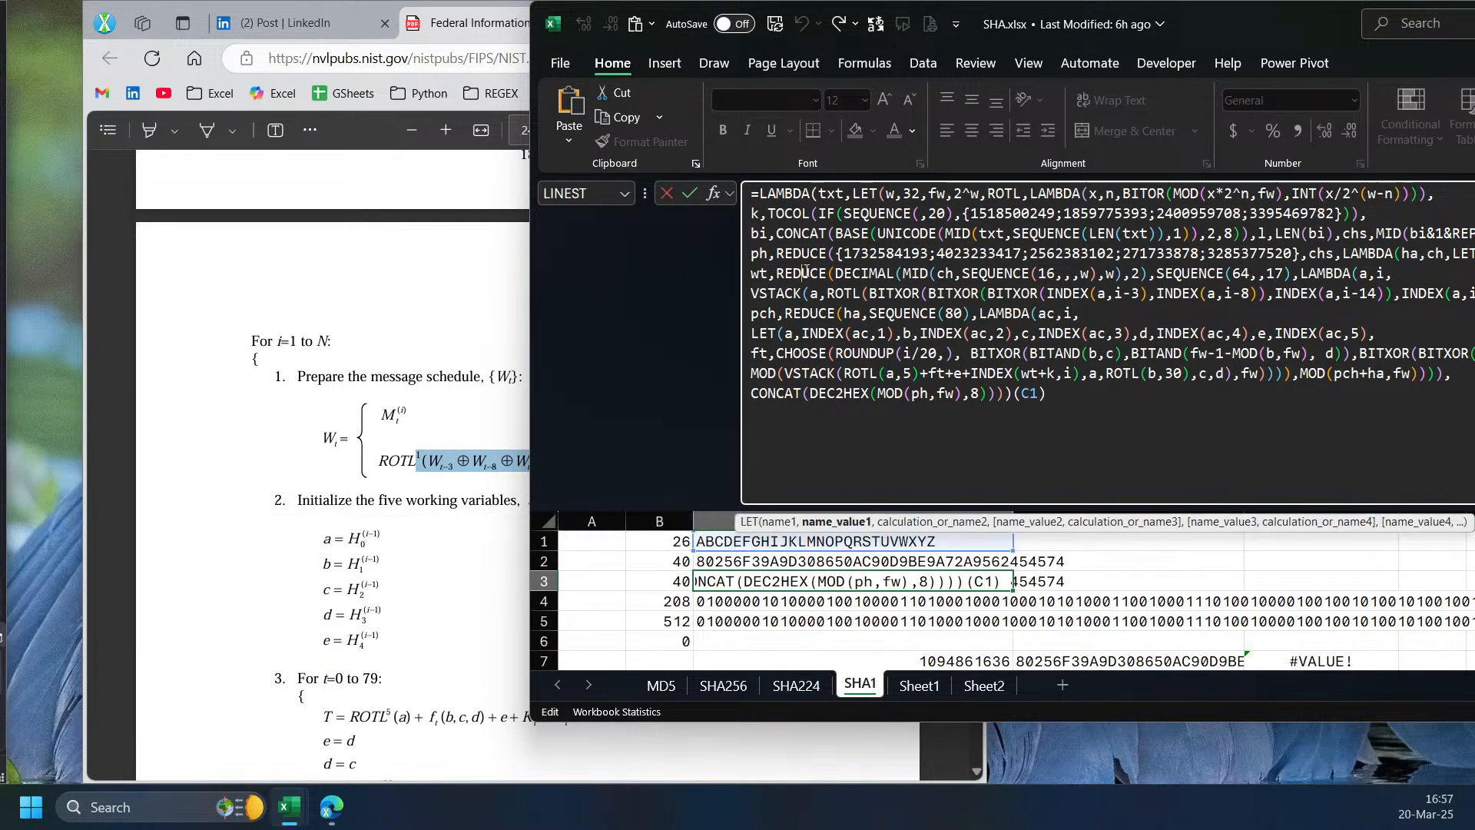
pyautogui.click(867, 273)
pyautogui.click(955, 285)
pyautogui.click(959, 522)
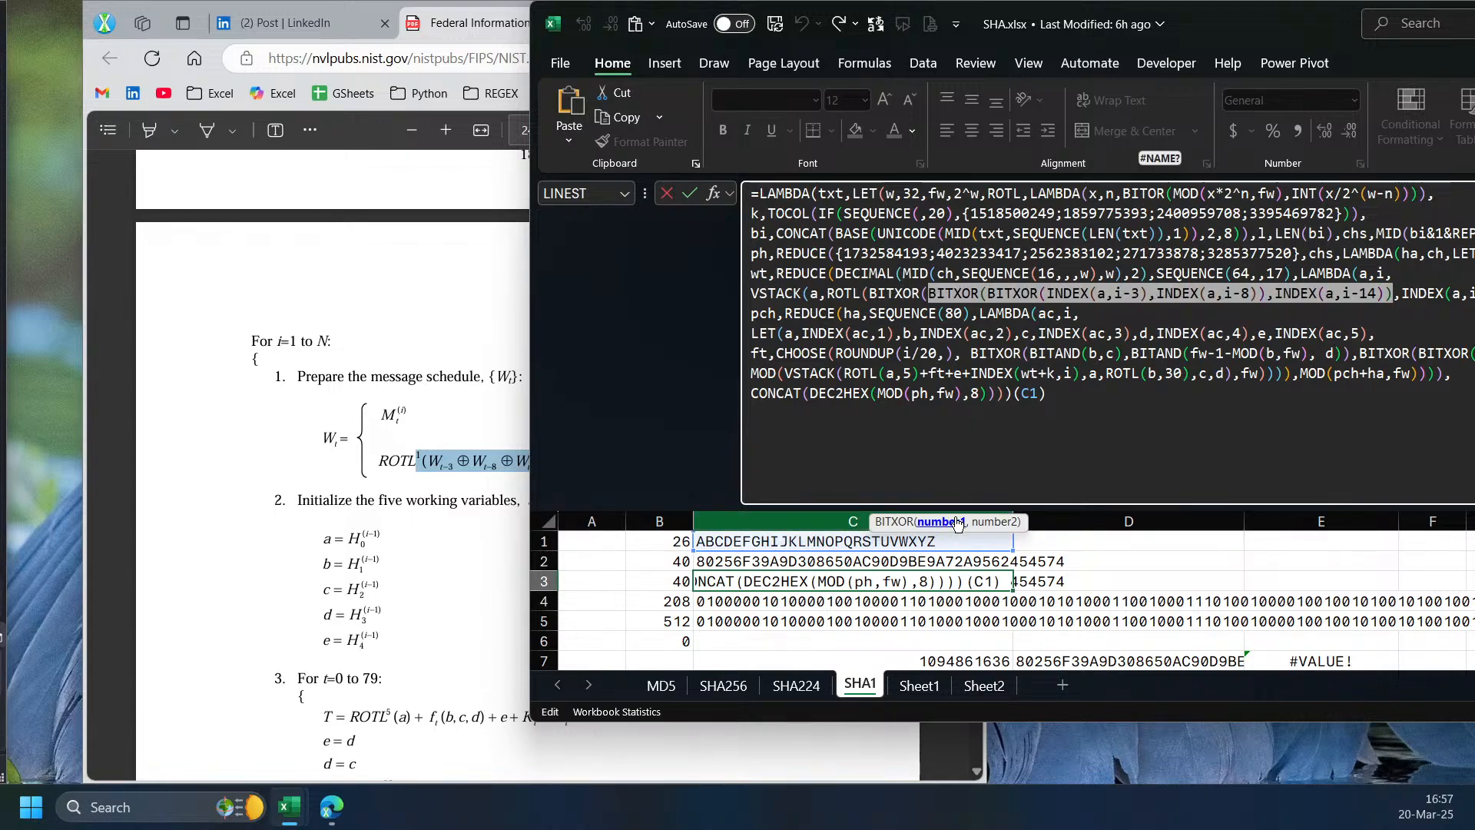
pyautogui.click(1007, 294)
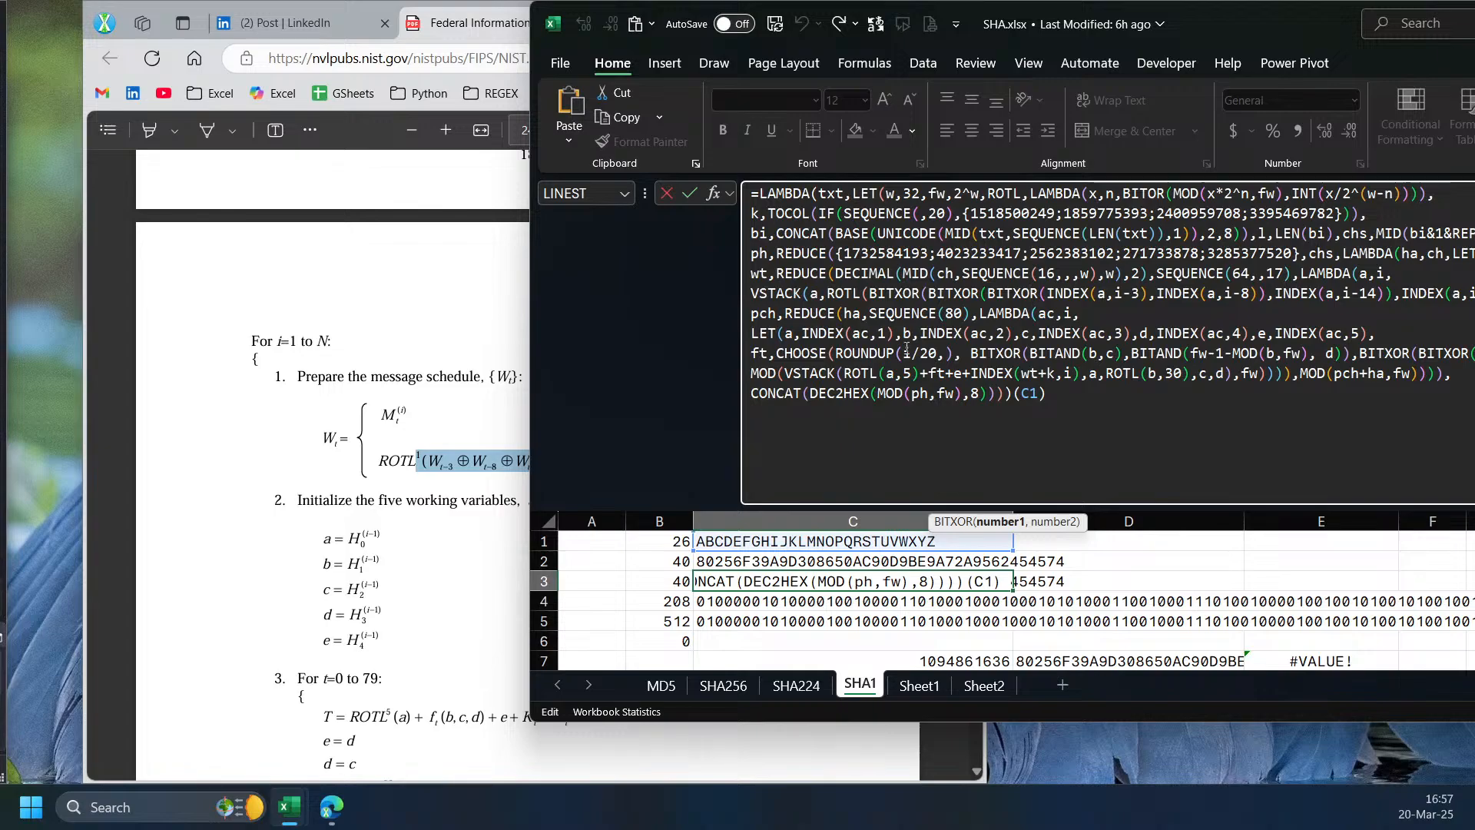
pyautogui.click(971, 273)
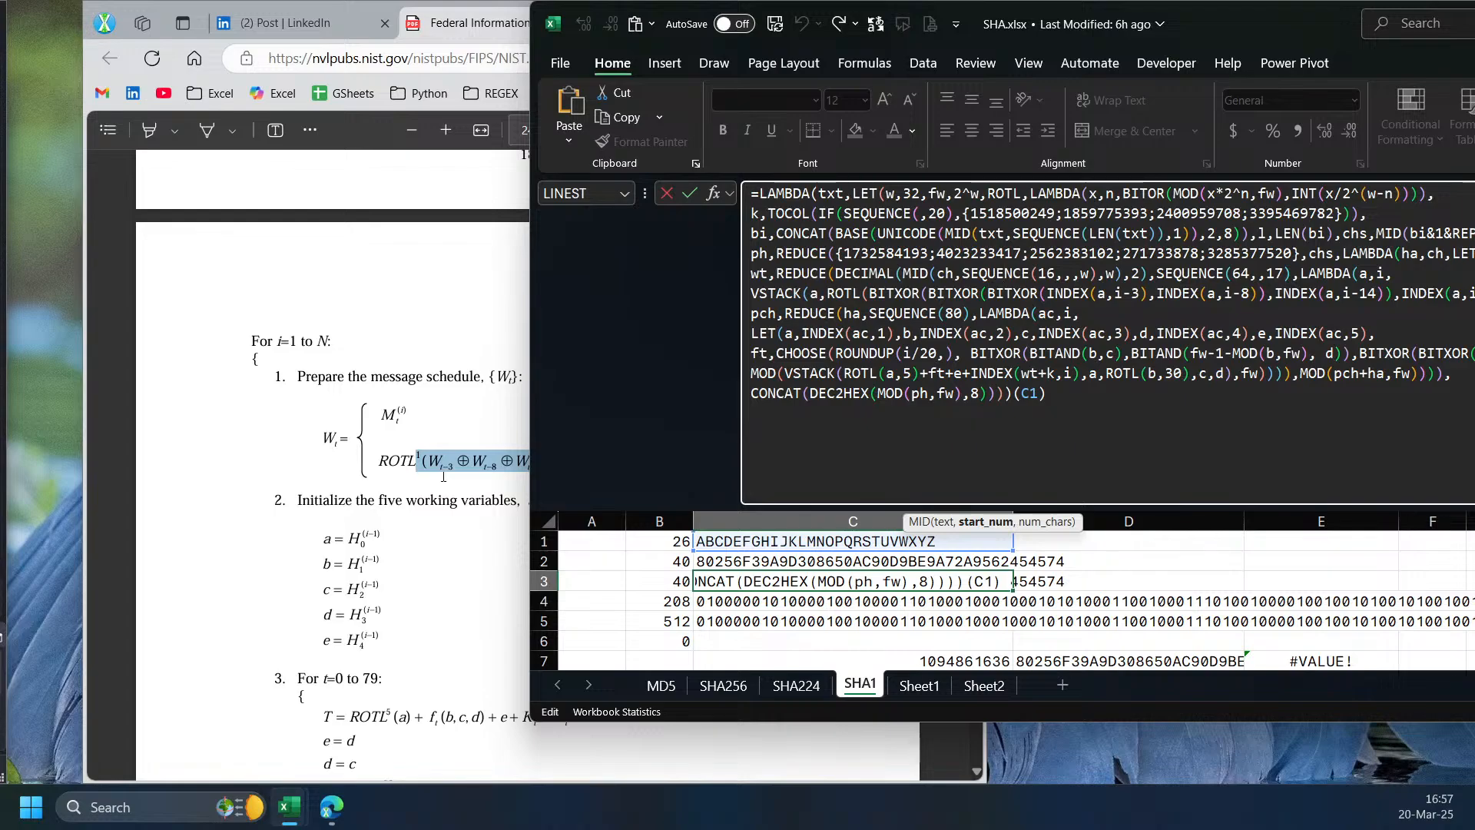
# - Highlight the offsets i-3, i-8, i-14 and i-16 in turn within the wt expression
pyautogui.moveTo(1140, 293); pyautogui.dragTo(1107, 294)
pyautogui.moveTo(1251, 295); pyautogui.dragTo(1218, 295)
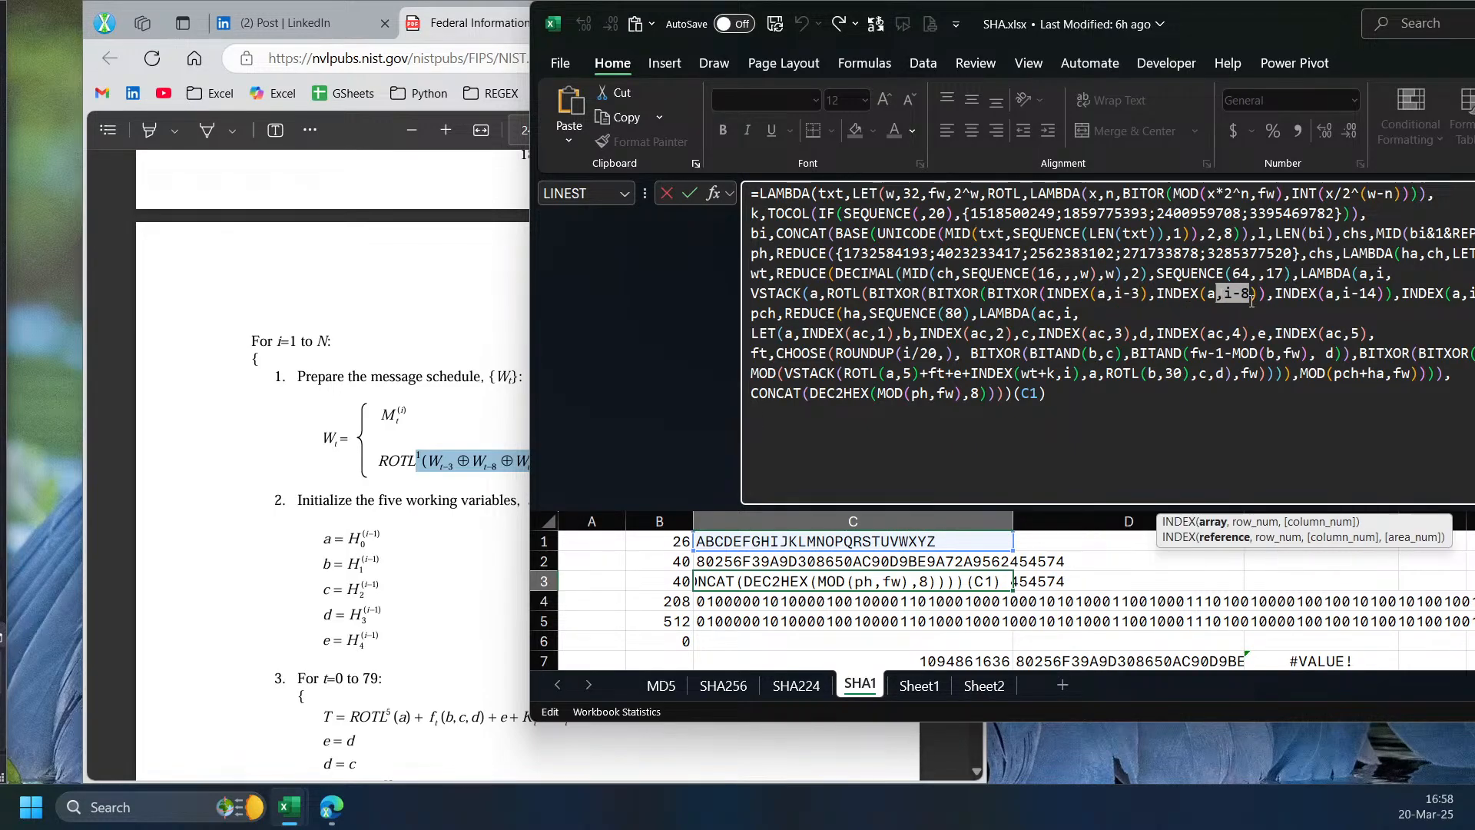
pyautogui.moveTo(1380, 293); pyautogui.dragTo(1343, 294)
pyautogui.moveTo(1349, 43); pyautogui.dragTo(1054, 71)
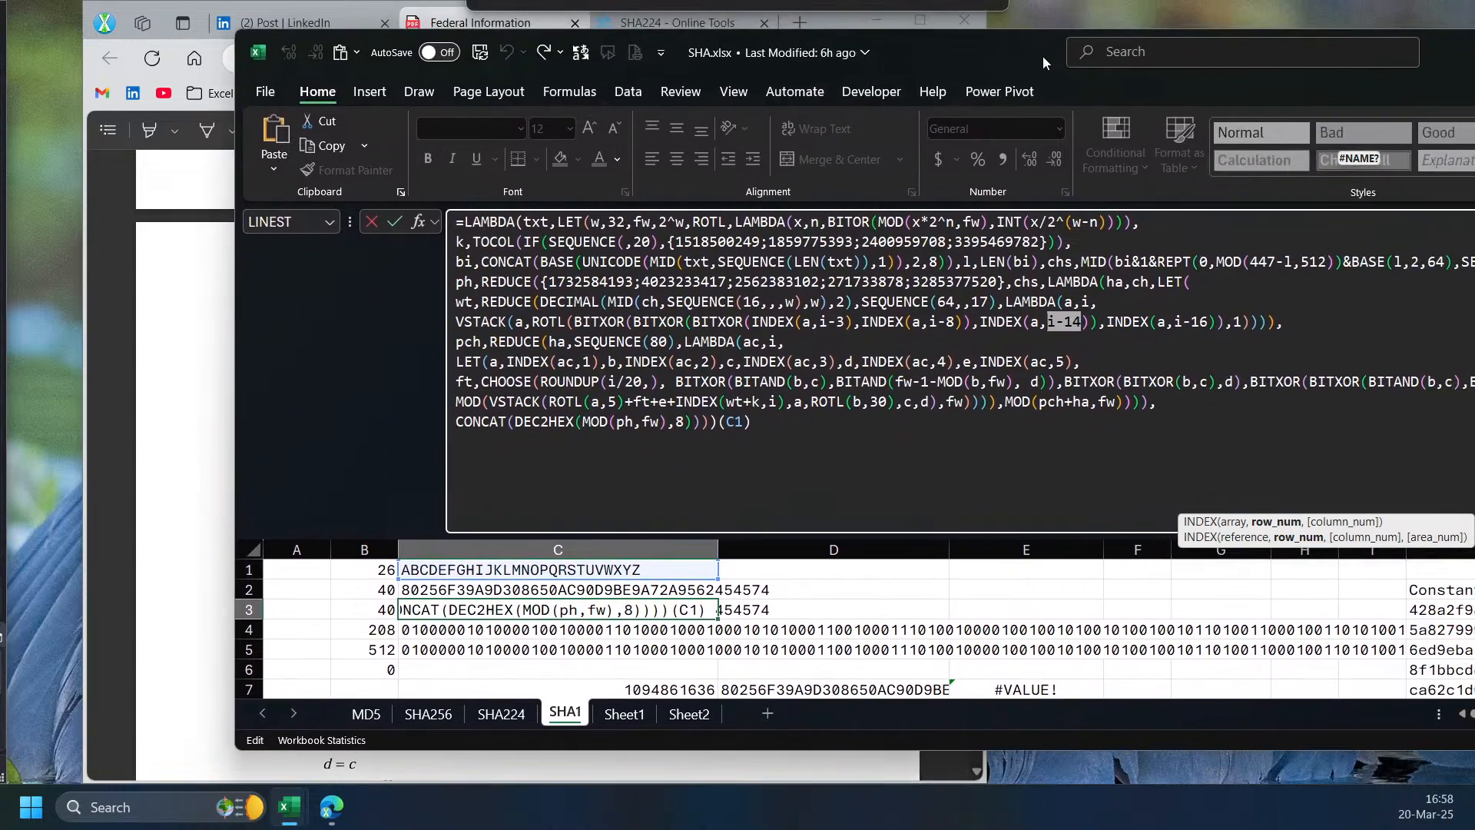
pyautogui.moveTo(1211, 331); pyautogui.dragTo(1156, 322)
# - Move the Excel window clear of the PDF and view SHA-1 steps 2 and 3 for the working variables
pyautogui.moveTo(838, 55); pyautogui.dragTo(1109, 587)
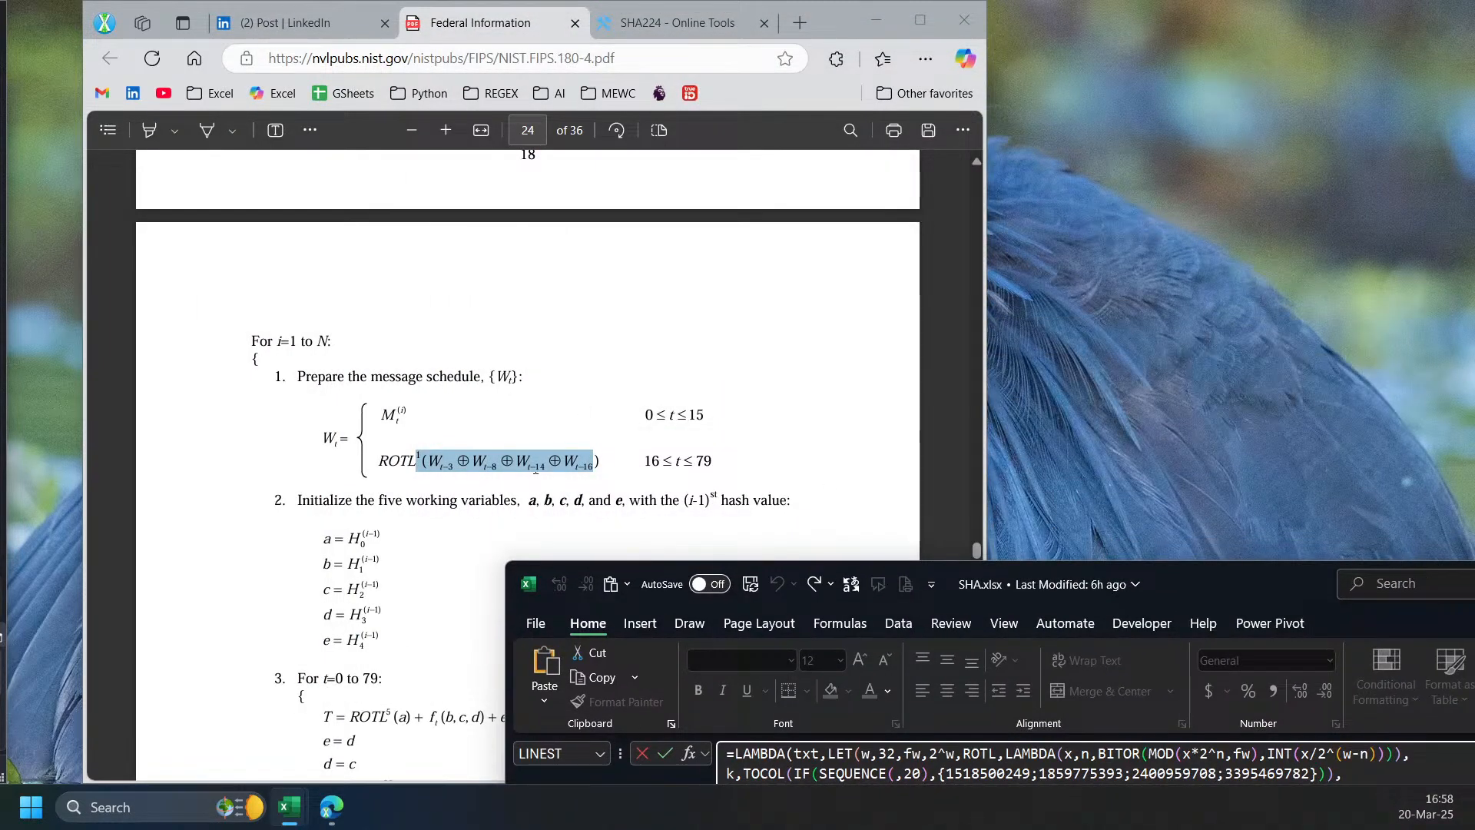
pyautogui.scroll(-3, 519, 425)
pyautogui.moveTo(1177, 593); pyautogui.dragTo(1203, 393)
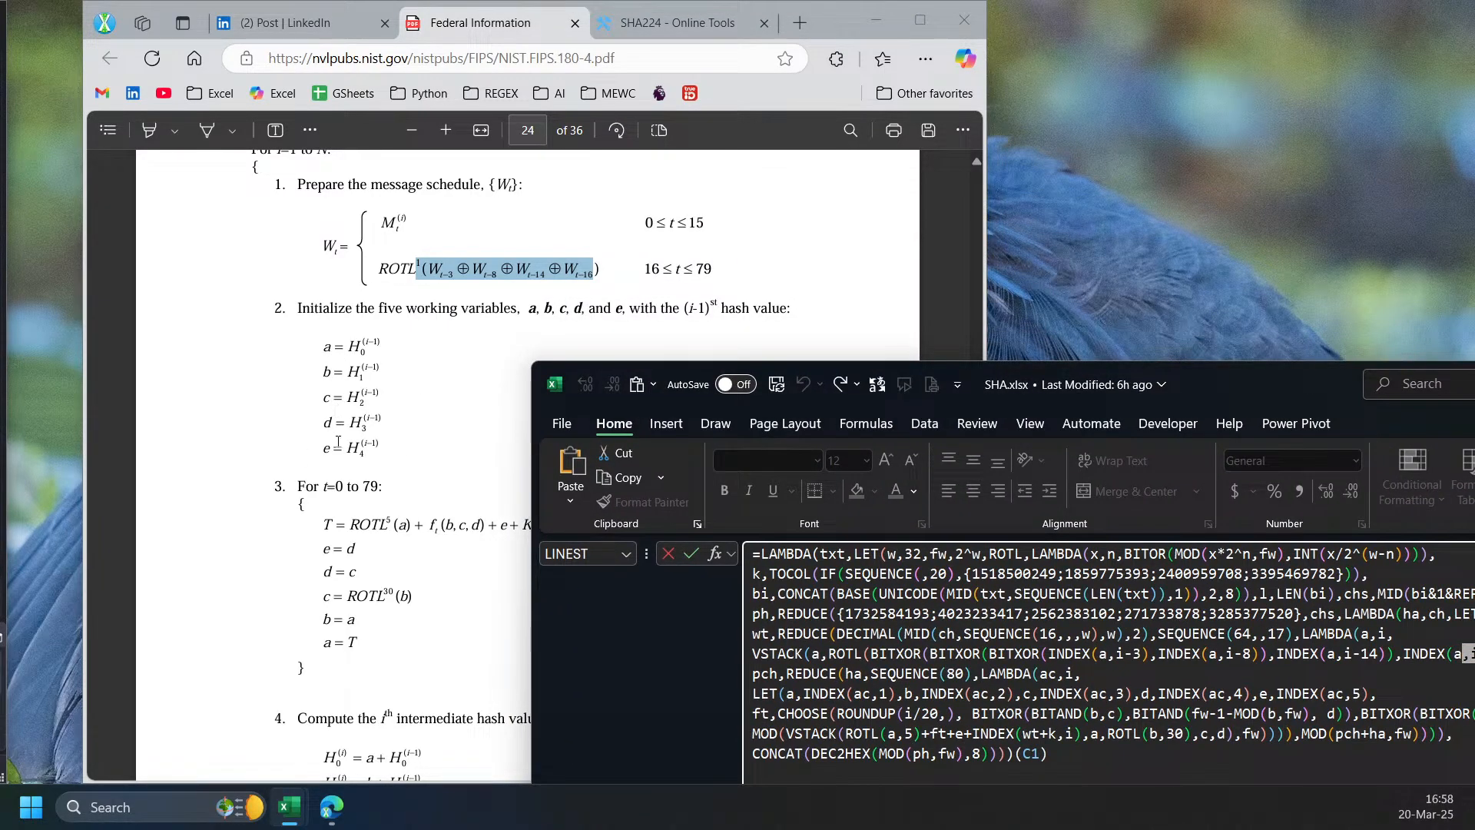
# - Maximize the Excel window and bring the Constants and Hn columns of the SHA1 sheet into view
pyautogui.moveTo(1053, 384); pyautogui.dragTo(646, 61)
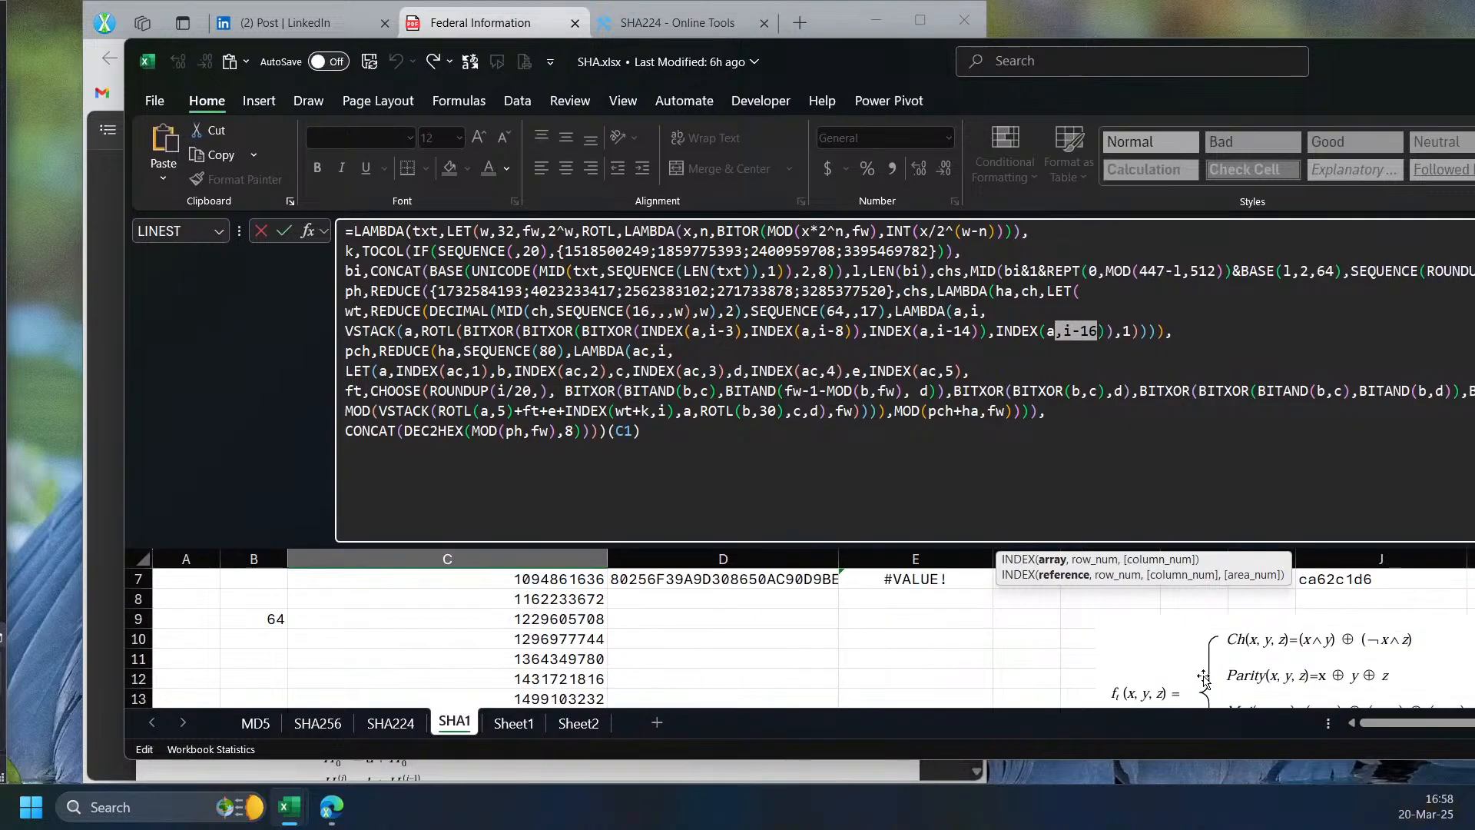
pyautogui.moveTo(1376, 728); pyautogui.dragTo(1388, 728)
pyautogui.doubleClick(1302, 81)
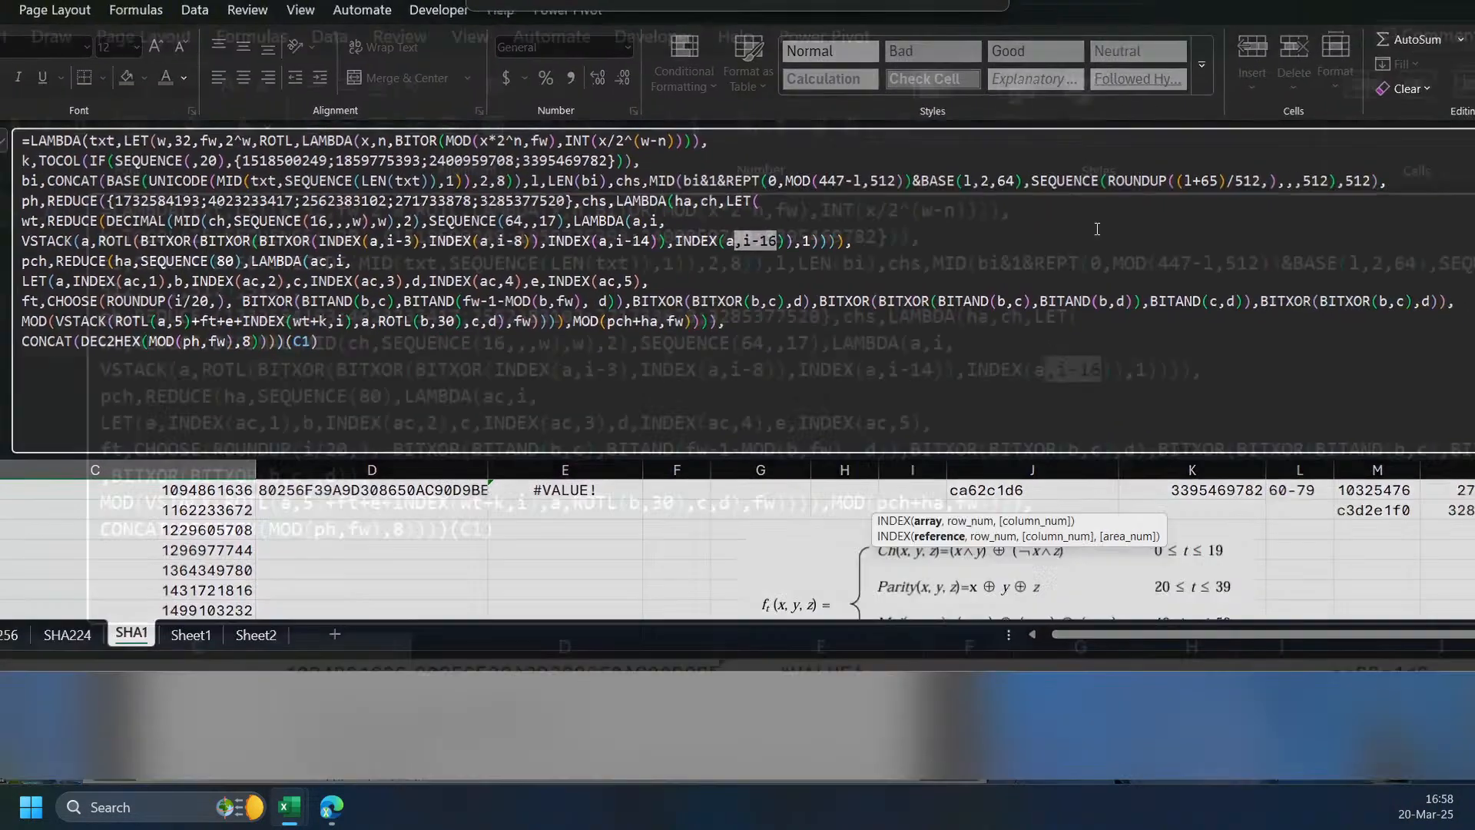
pyautogui.moveTo(1291, 755); pyautogui.dragTo(1405, 755)
pyautogui.scroll(2, 1324, 626)
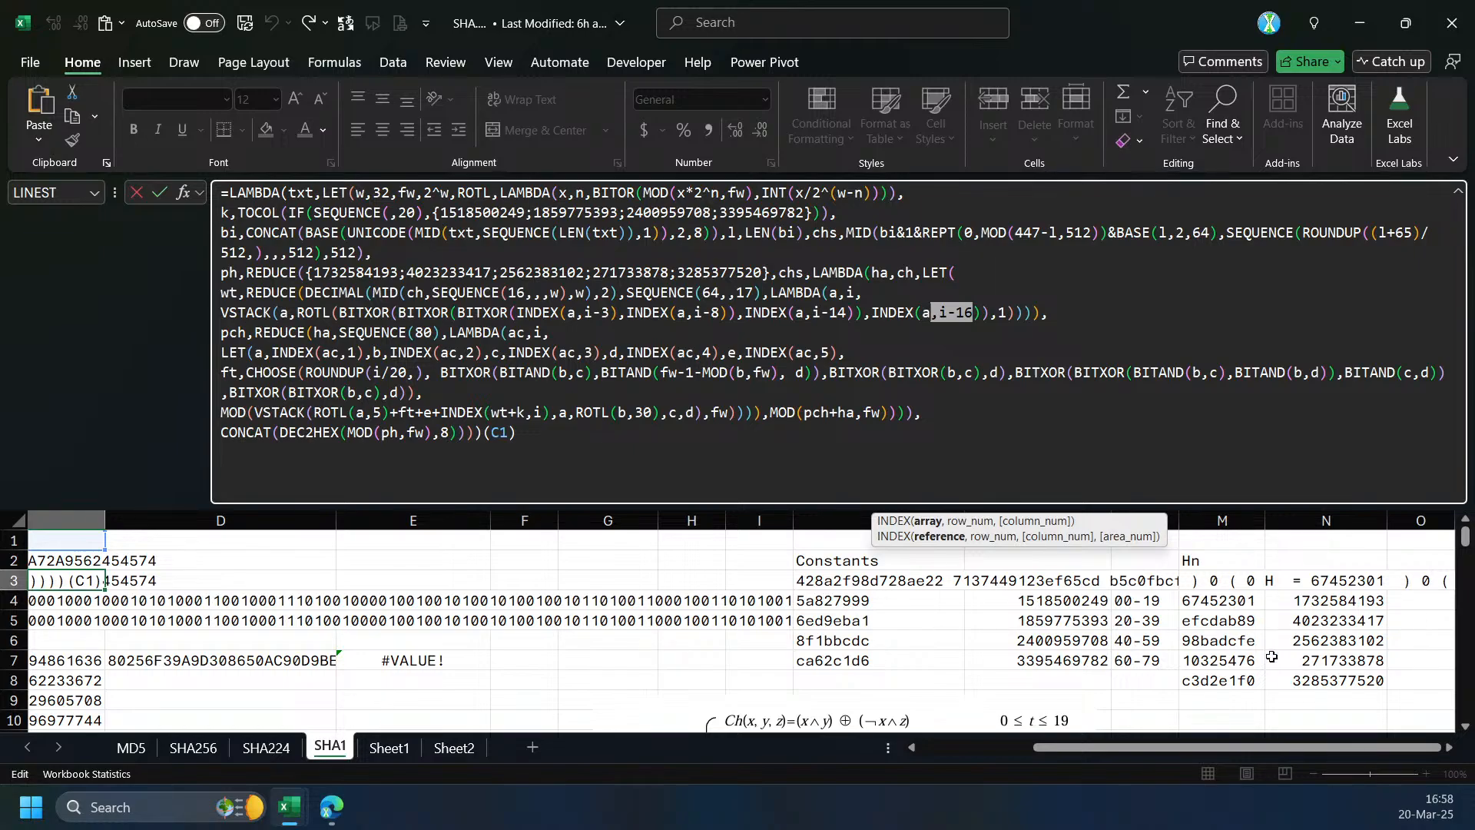
# - Shrink the Excel window beside the browser and read SHA-1 steps 2 to 4 in the PDF, through the intermediate hash values
pyautogui.moveTo(1026, 40); pyautogui.dragTo(566, 50)
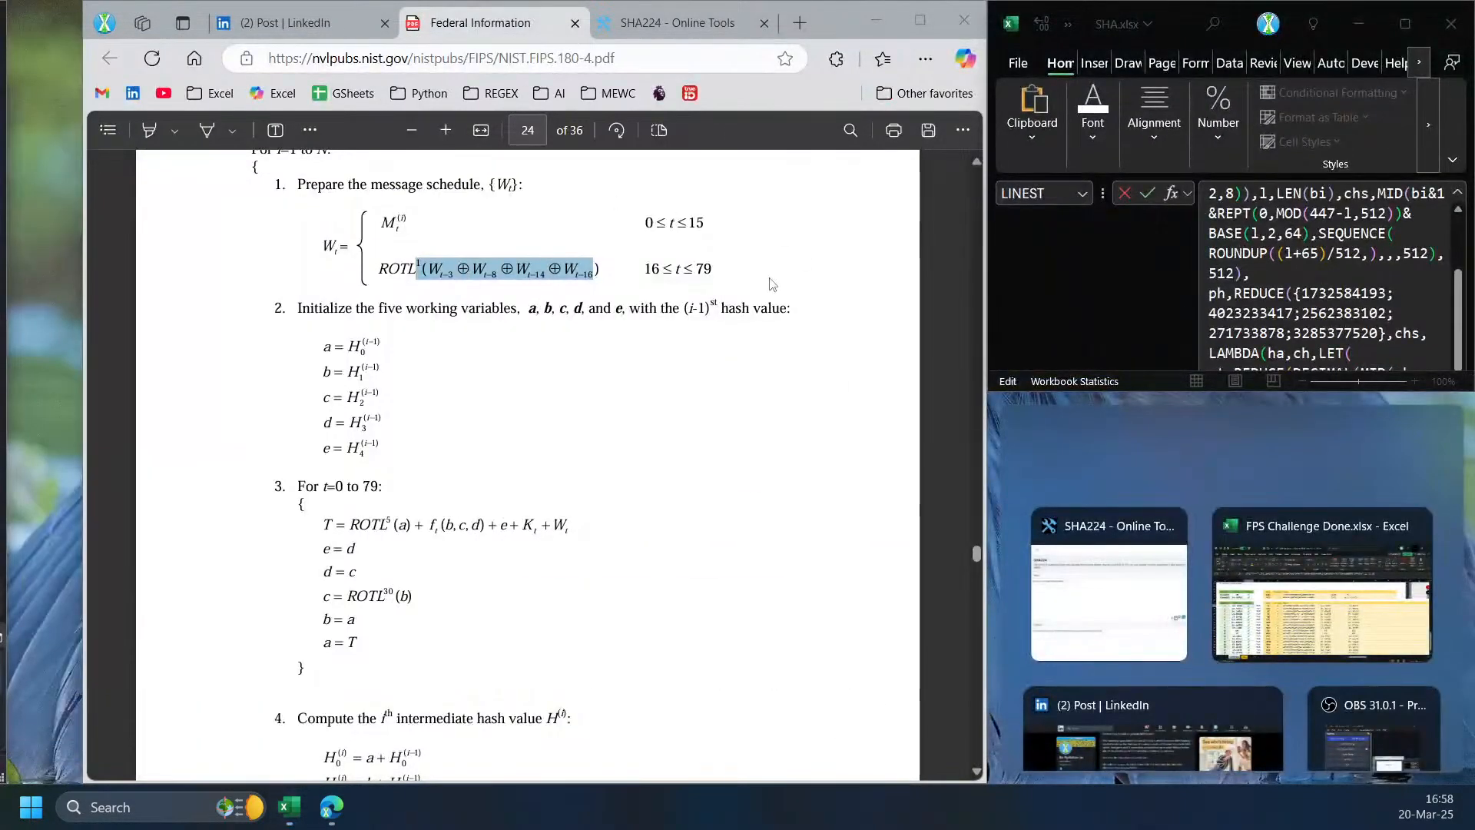
pyautogui.click(629, 448)
pyautogui.scroll(-2, 628, 449)
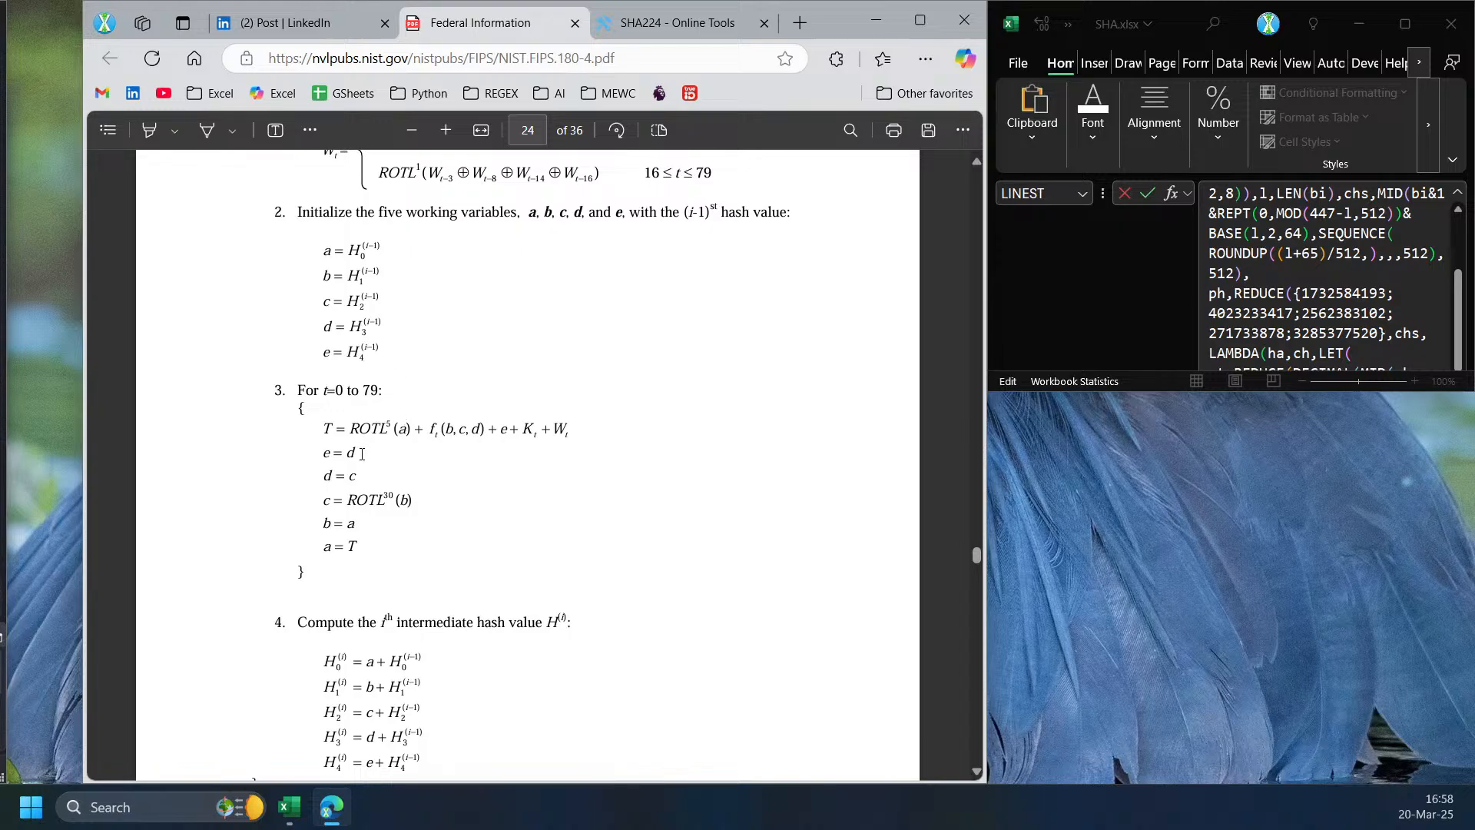
pyautogui.scroll(2, 443, 445)
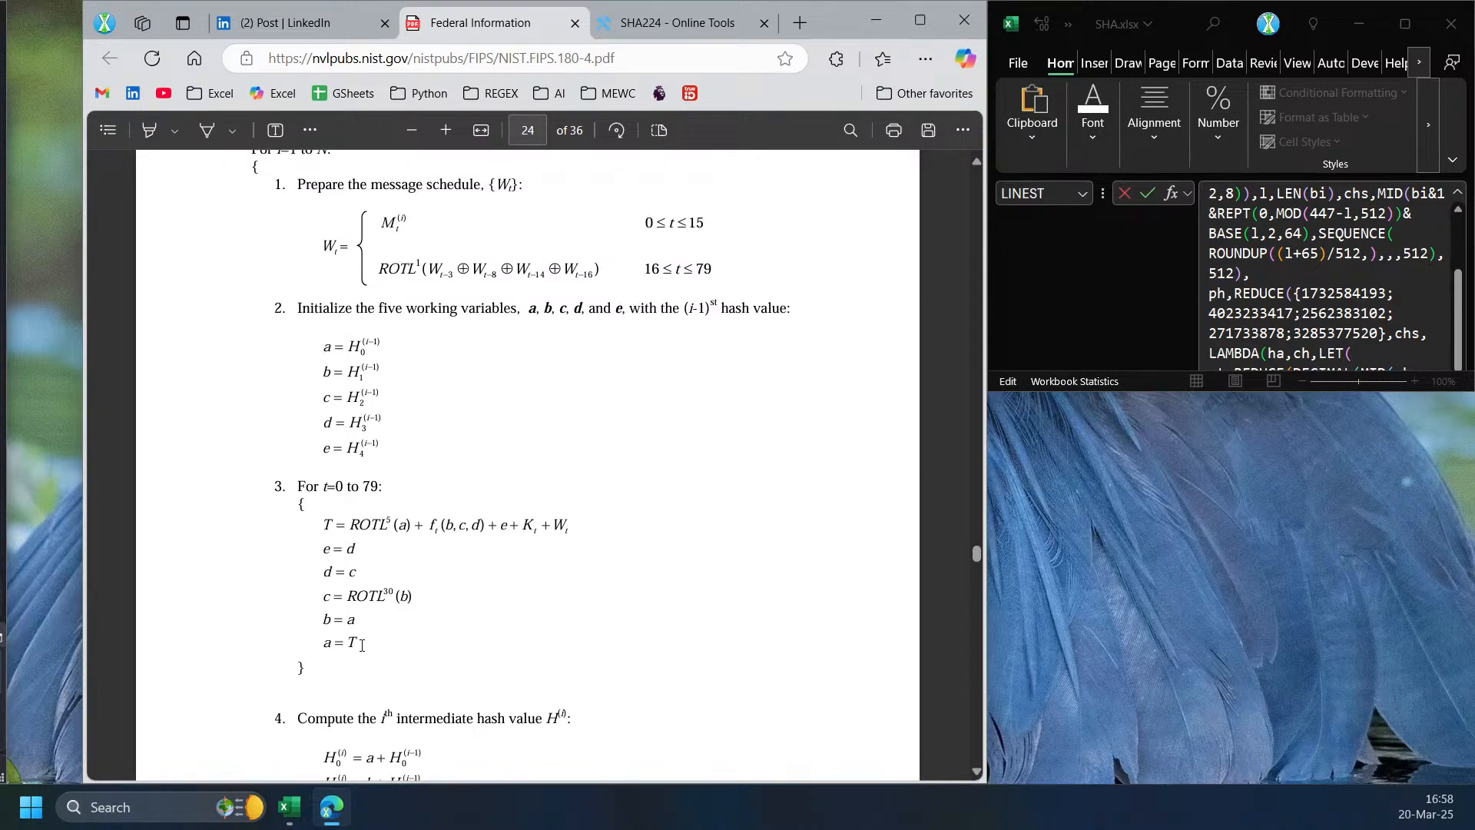
pyautogui.scroll(-10, 356, 638)
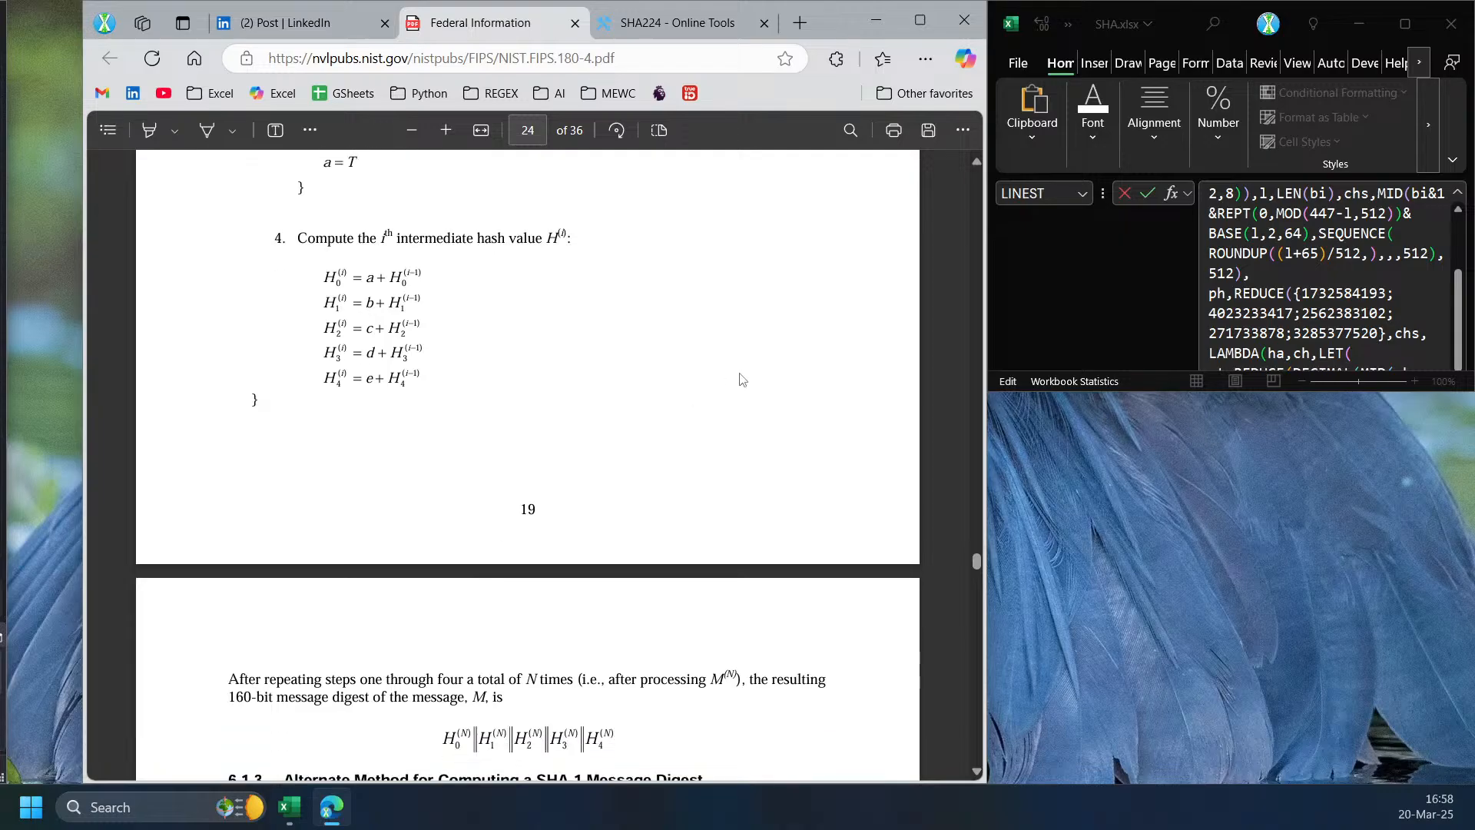
# - Maximize Excel, leave C3's formula unedited and view the SHA_1 formula in C2
pyautogui.click(1399, 25)
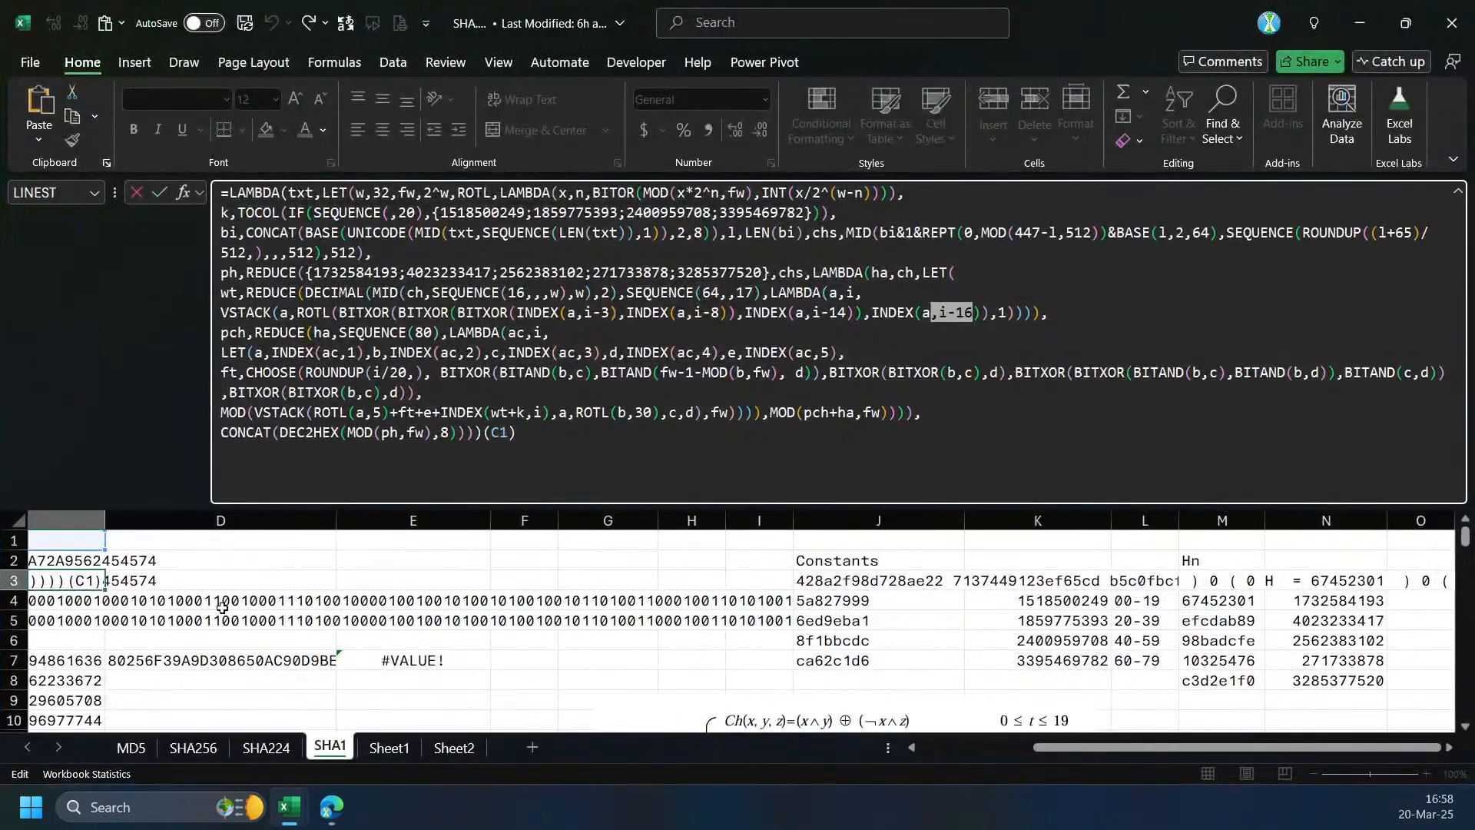
pyautogui.press('Escape')
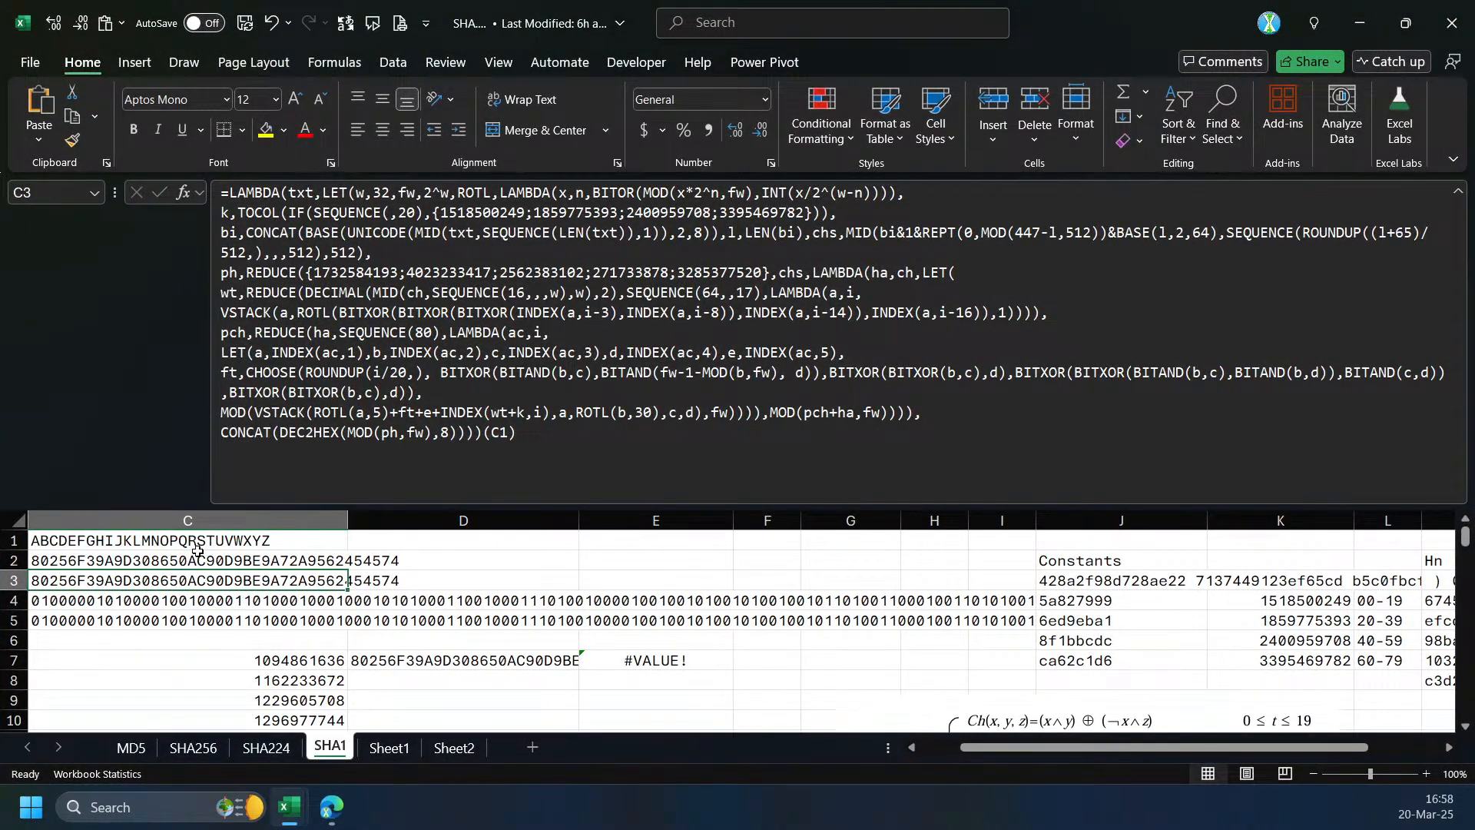
pyautogui.click(197, 551)
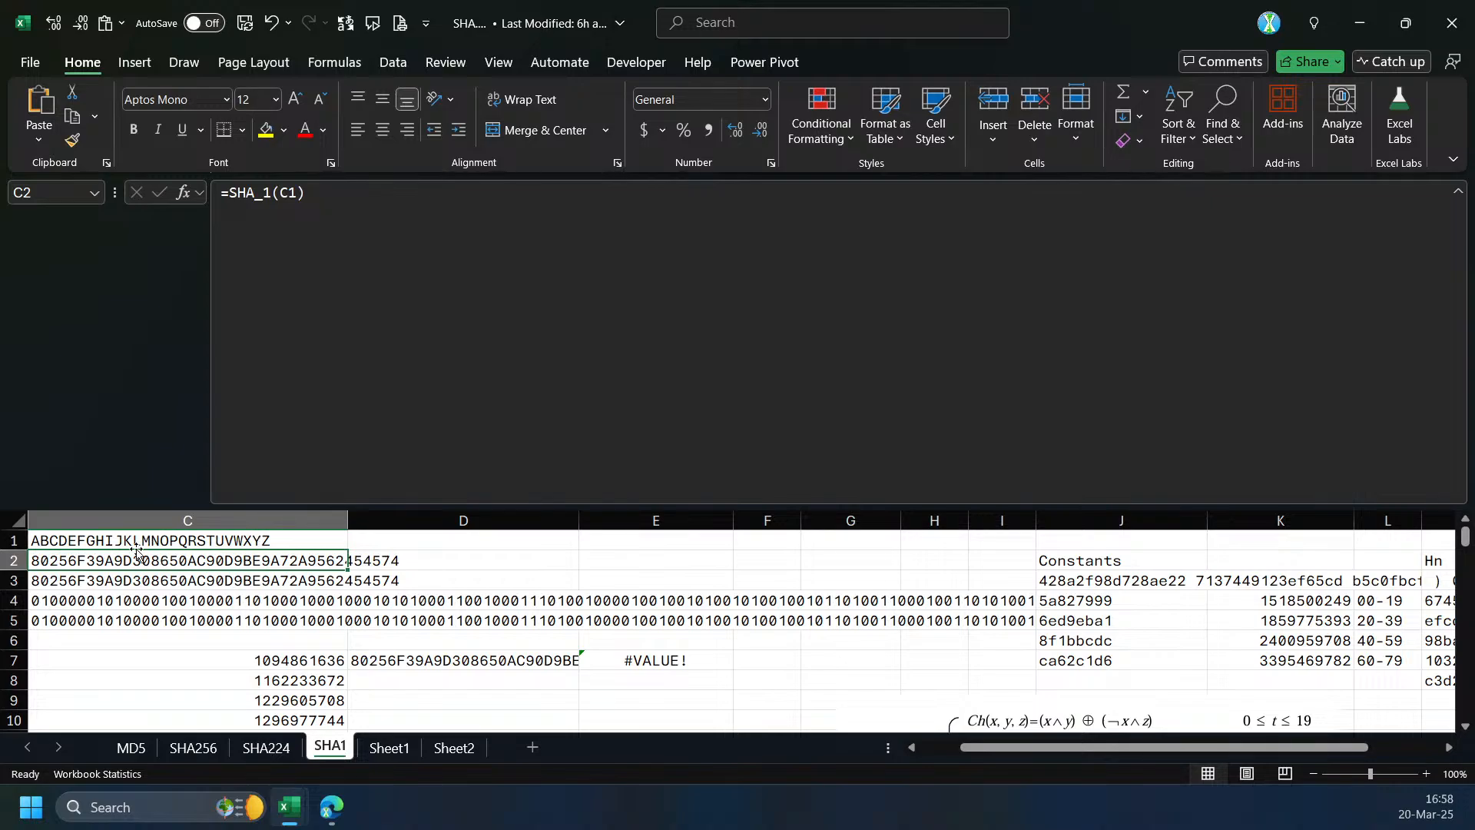
pyautogui.click(768, 697)
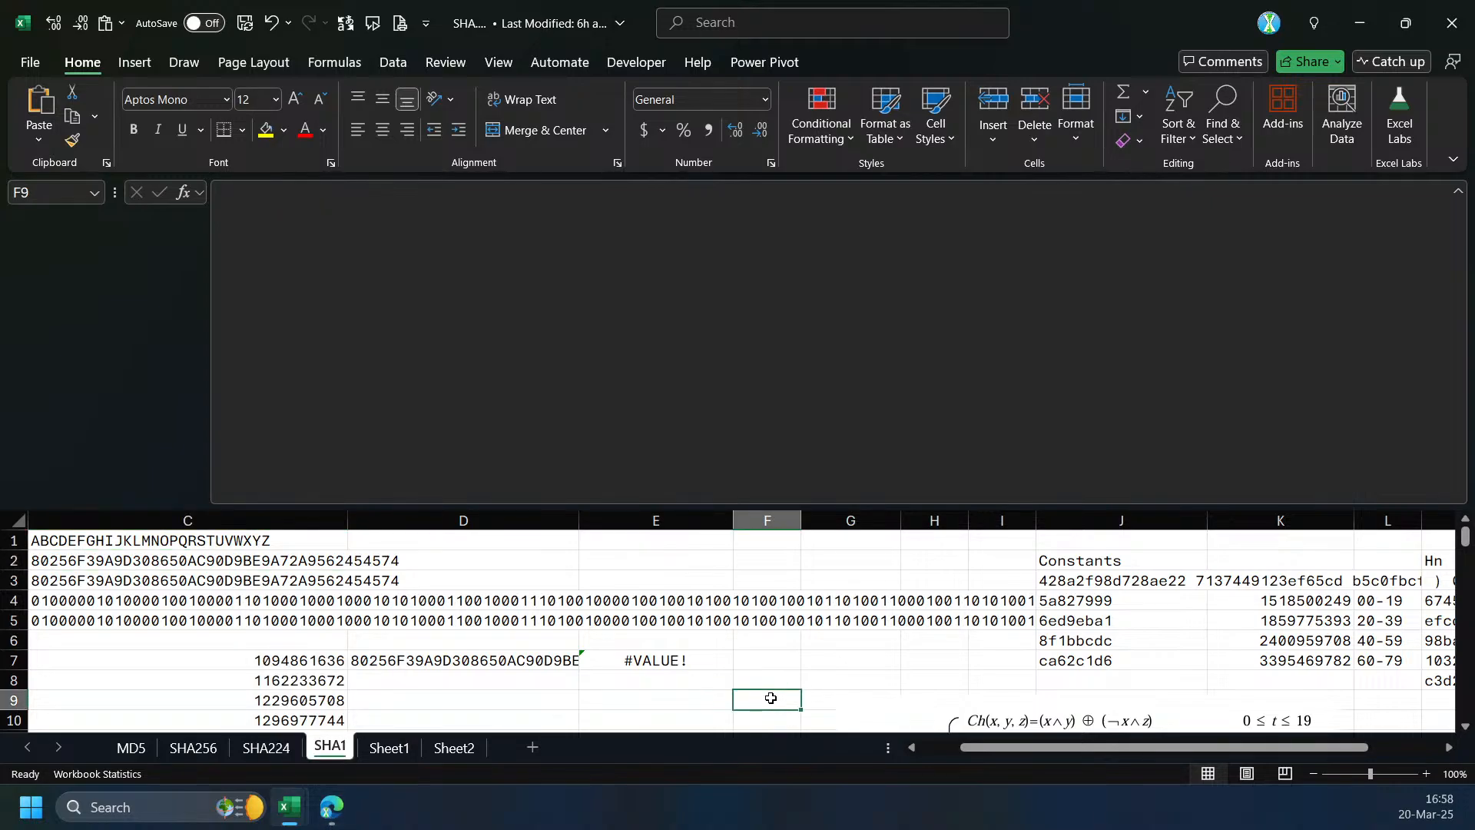
# - Restore the Excel window, reduce the formula bar's height and place the window beside the PDF with column C visible
pyautogui.moveTo(1065, 36); pyautogui.dragTo(1352, 77)
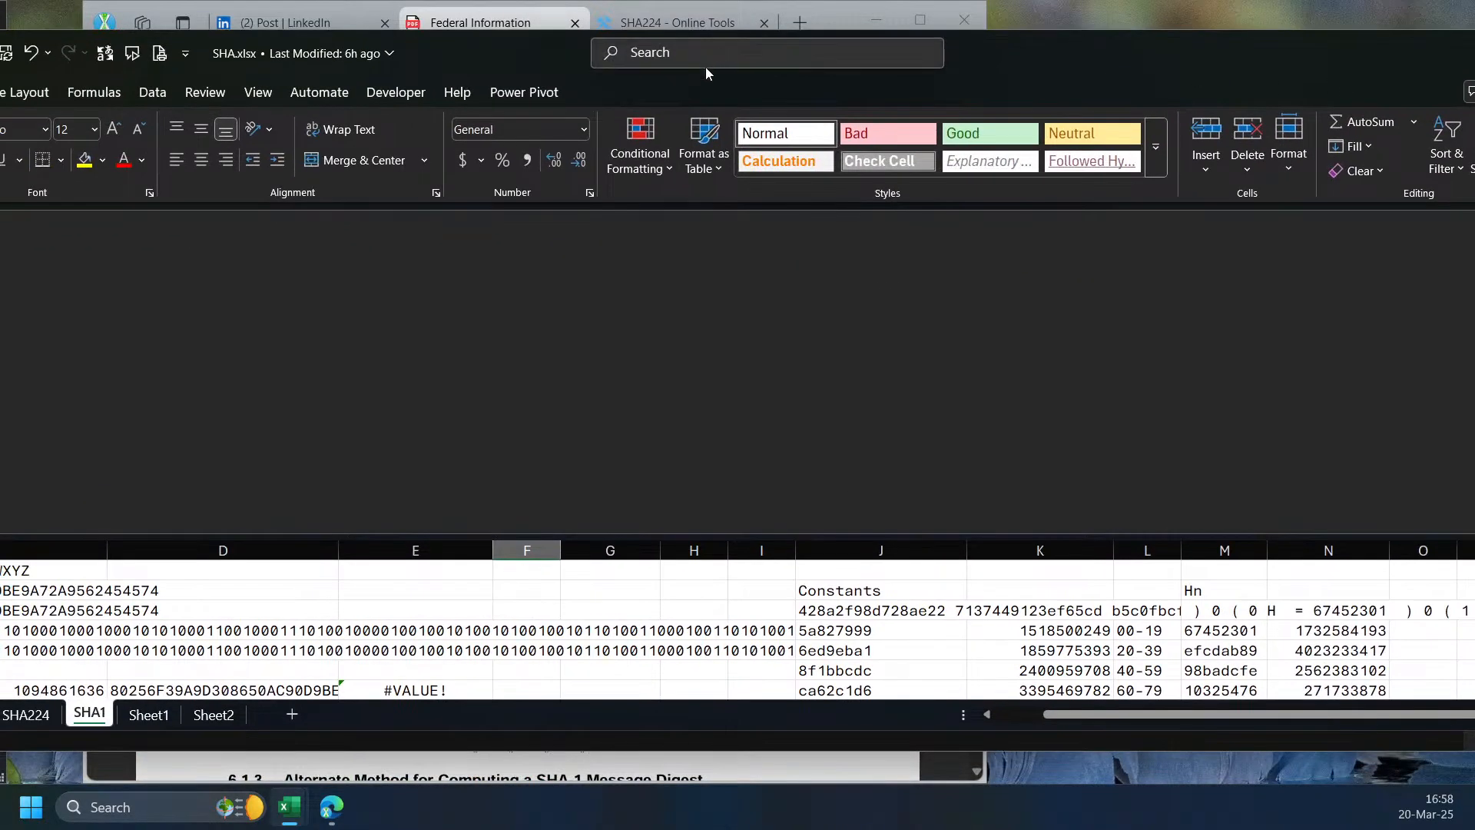
pyautogui.moveTo(760, 535); pyautogui.dragTo(803, 284)
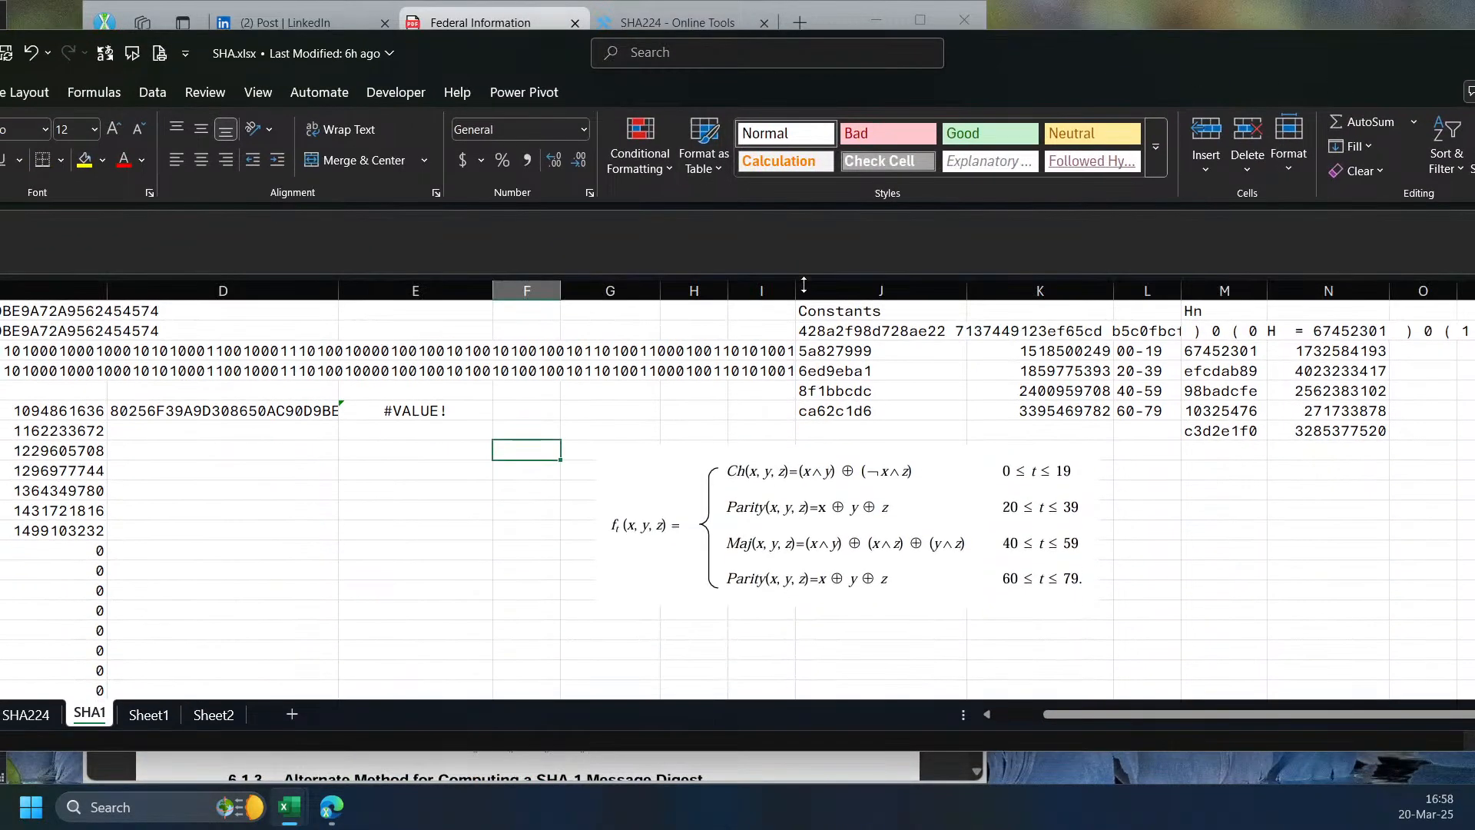
pyautogui.click(538, 89)
pyautogui.moveTo(542, 58); pyautogui.dragTo(1237, 48)
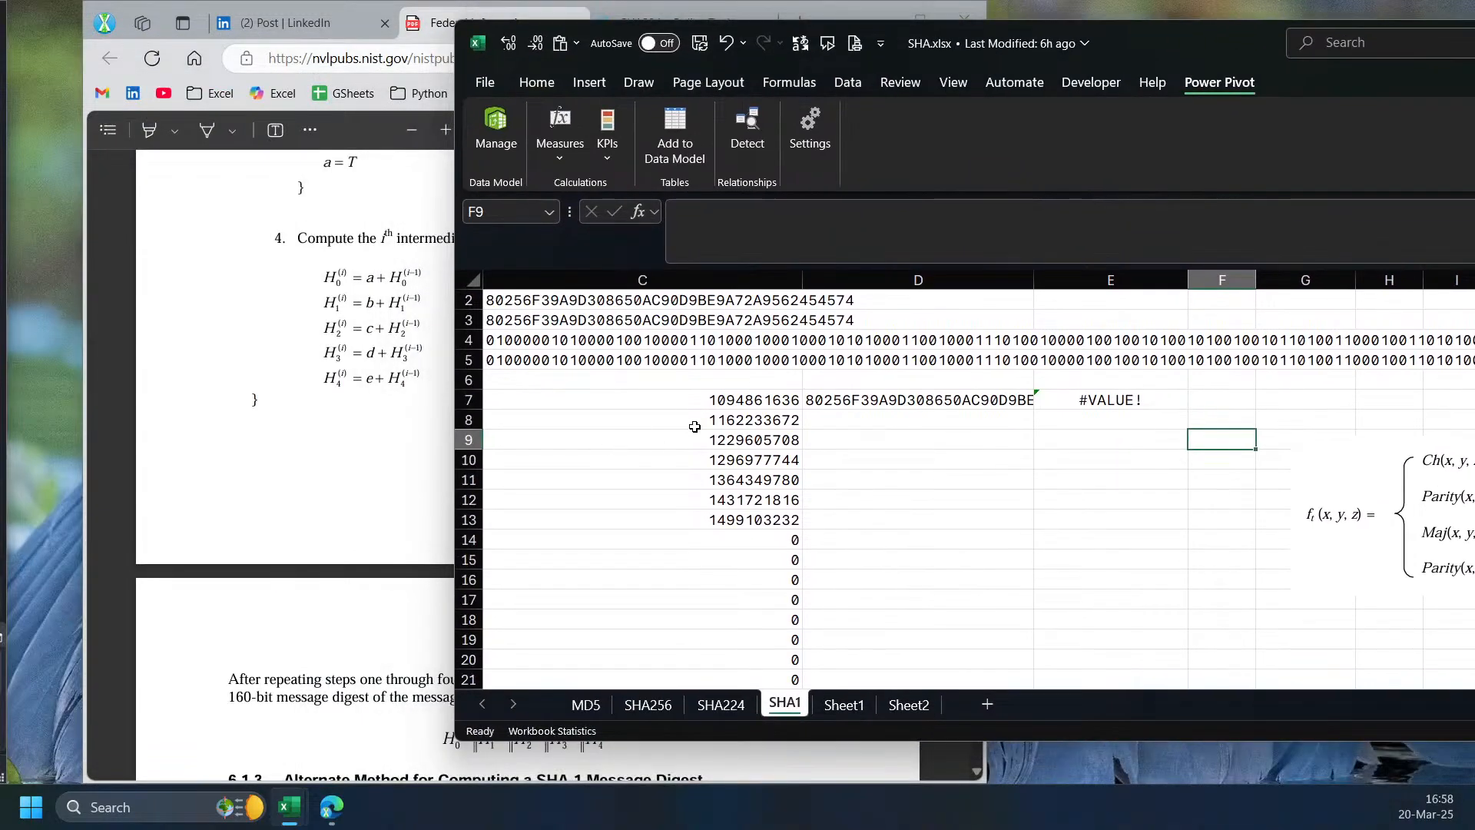
# - Bring columns A and B of the SHA1 sheet into view, open Sheet1, and examine the alternate SHA-1 method in the PDF
pyautogui.click(657, 361)
pyautogui.press('Left')
pyautogui.press('Left')
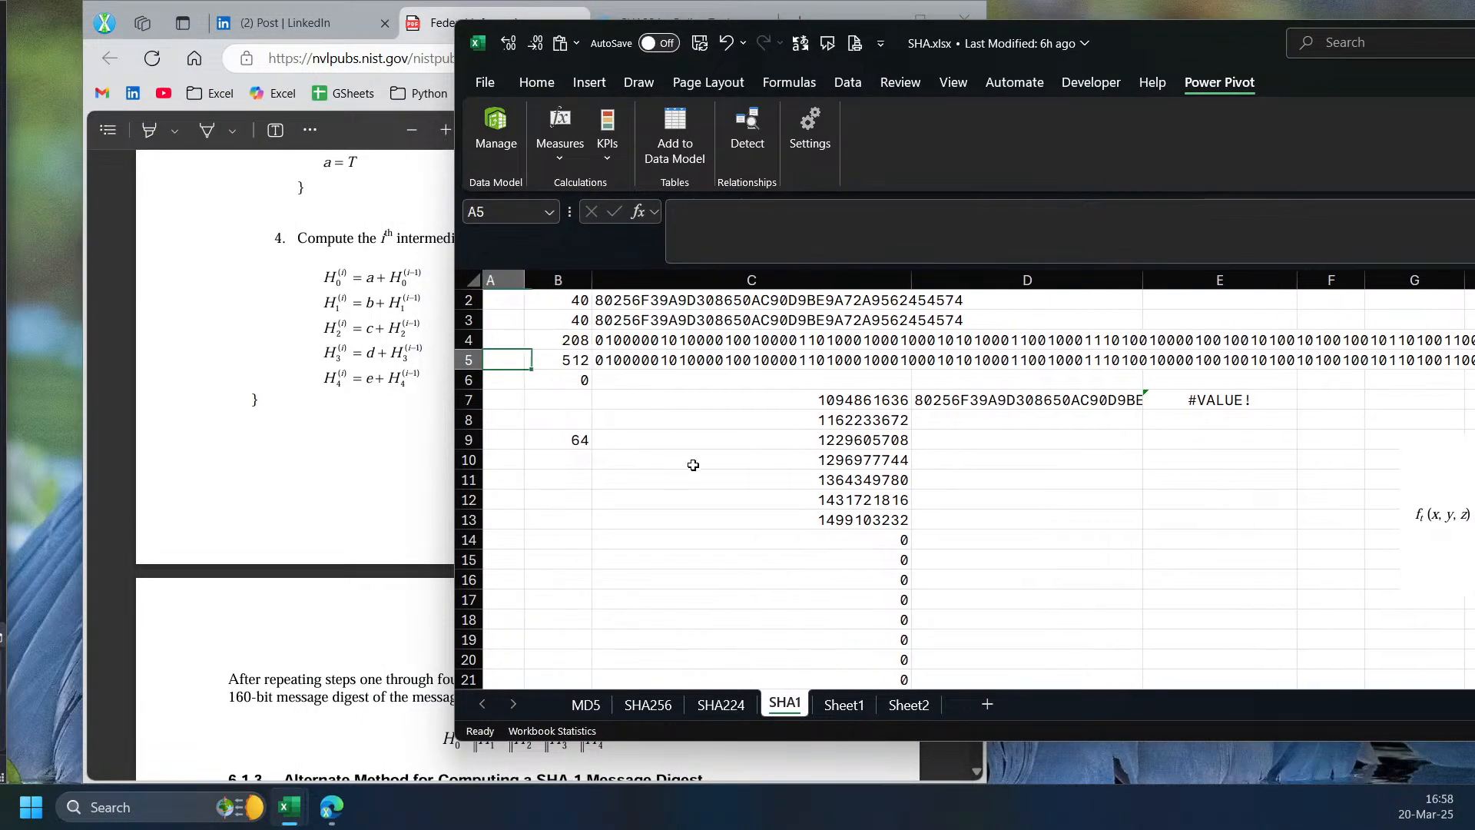
pyautogui.click(851, 716)
pyautogui.click(323, 487)
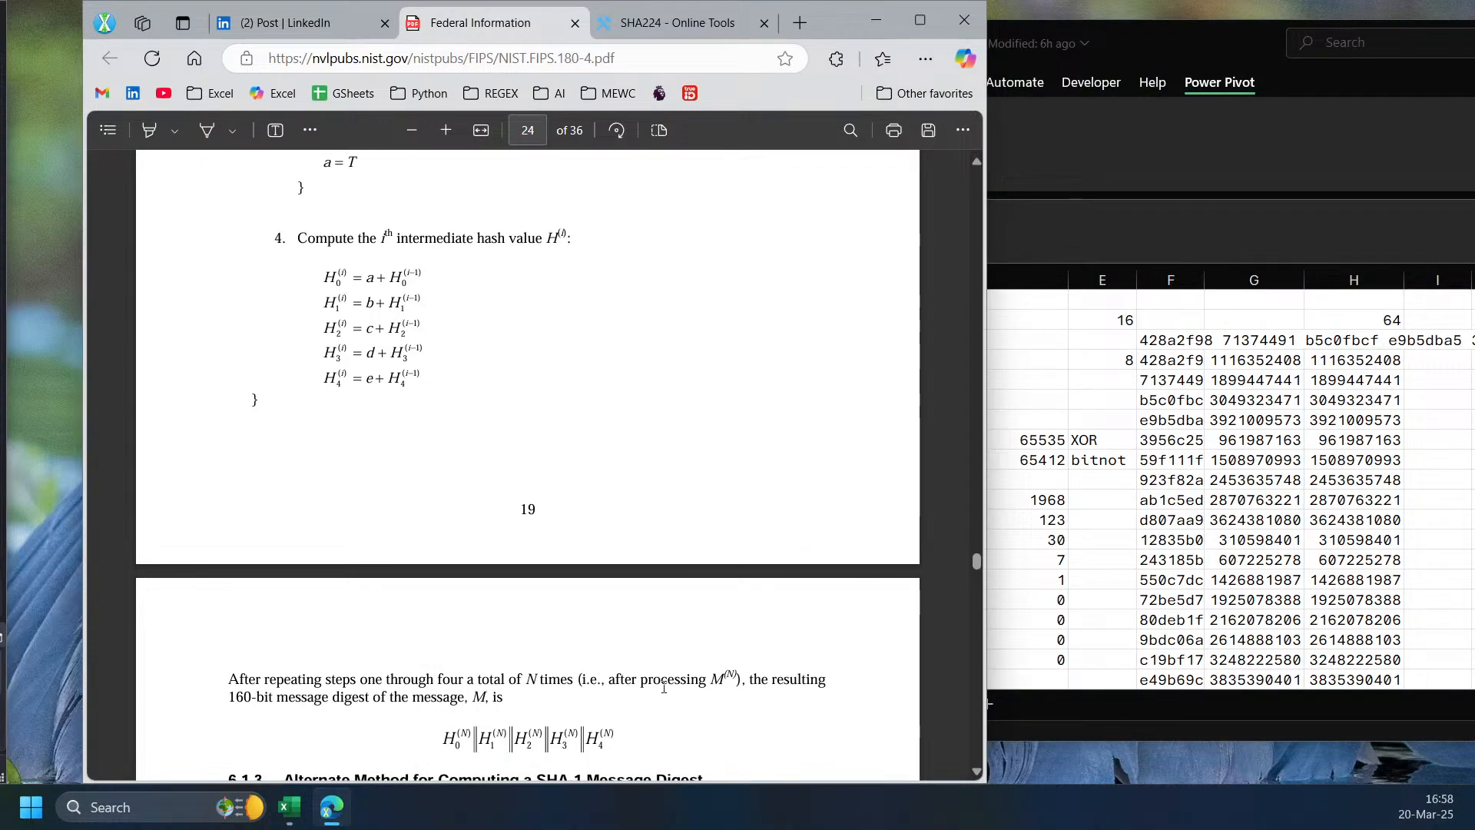
pyautogui.scroll(-11, 637, 713)
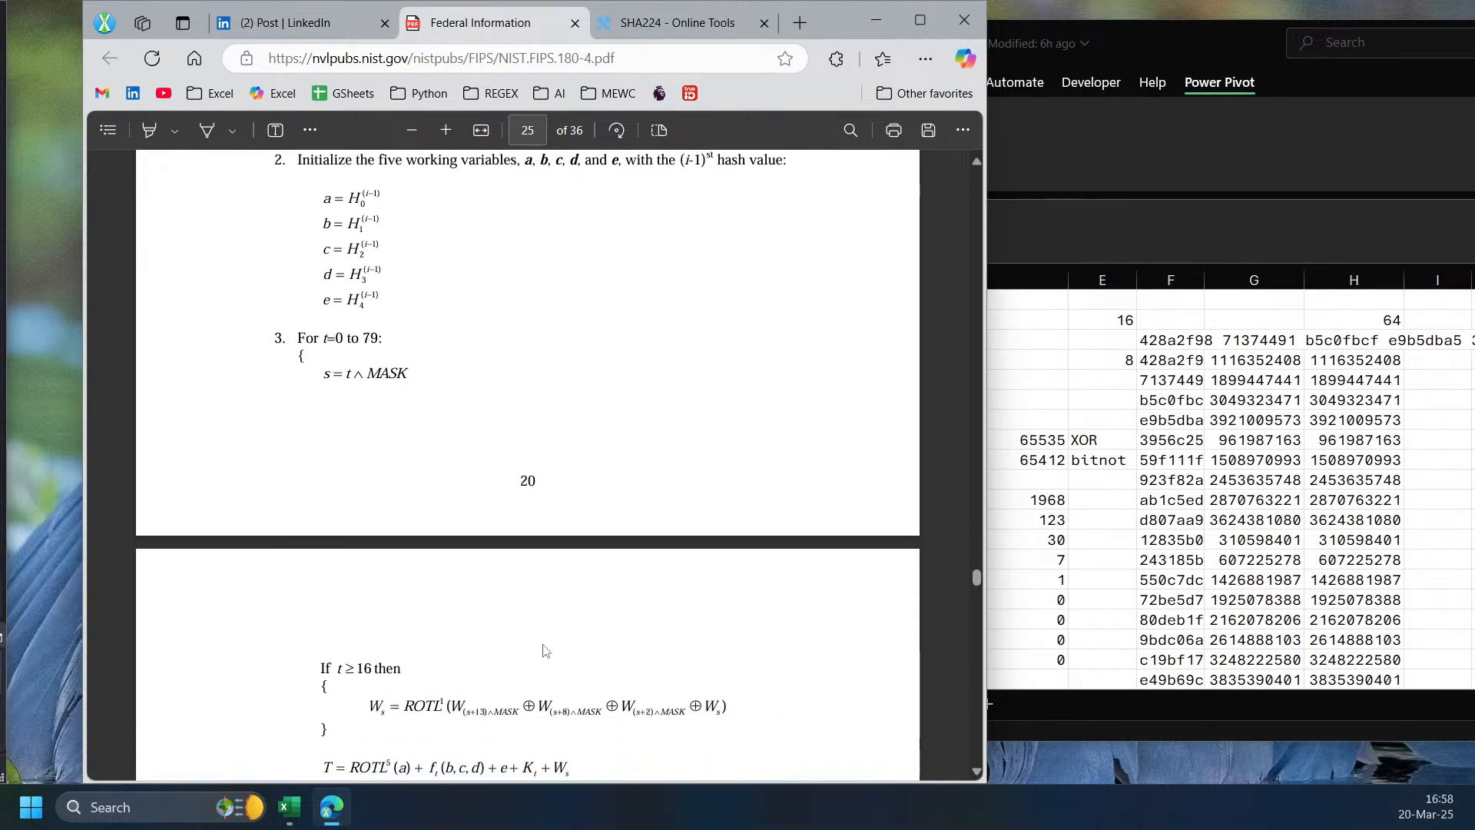
# - Return to Excel, view the SHA224 sheet, and go back to the bitwise examples on Sheet1
pyautogui.click(1256, 555)
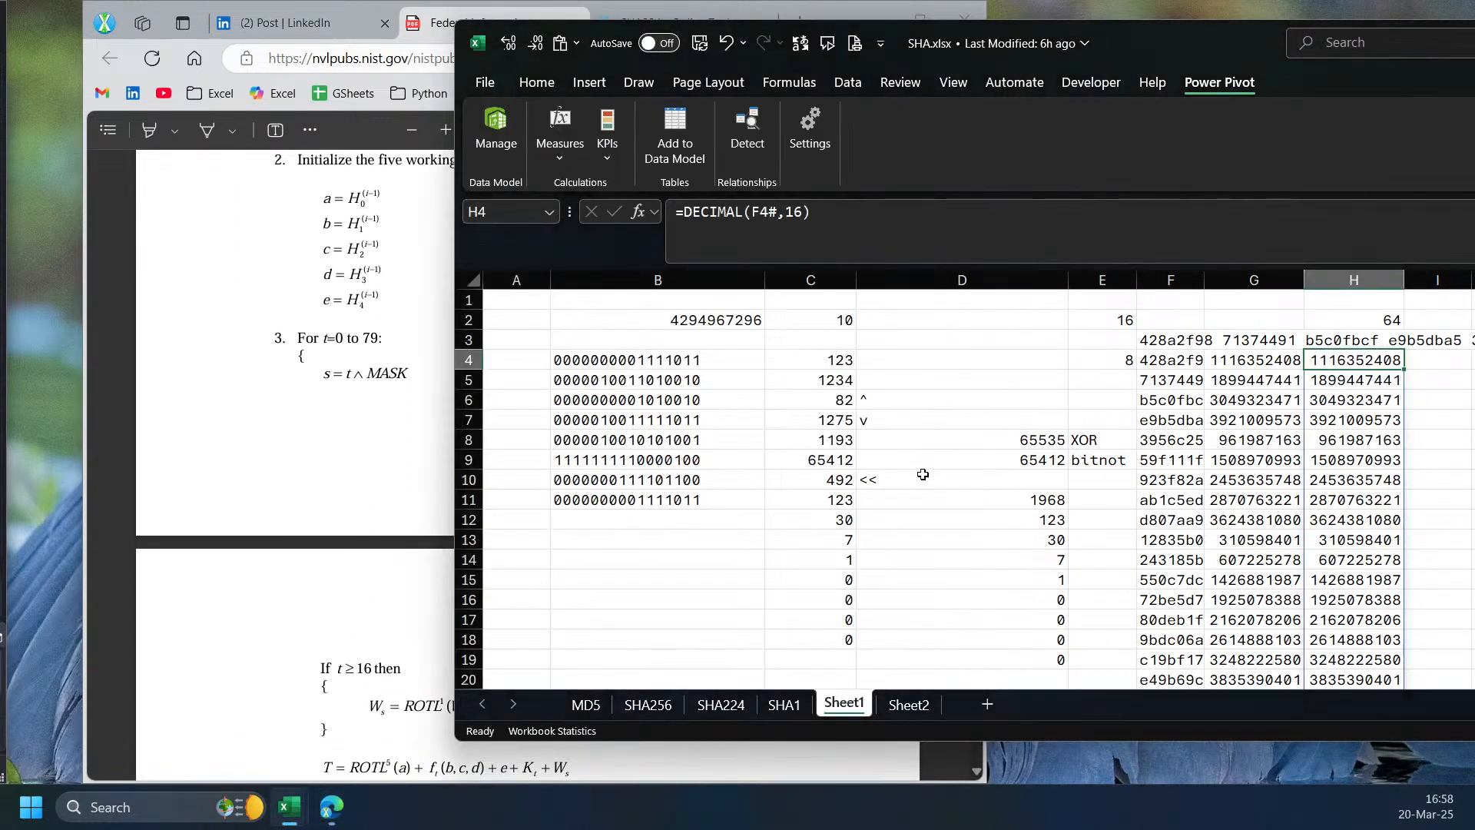
pyautogui.click(348, 496)
pyautogui.click(1320, 378)
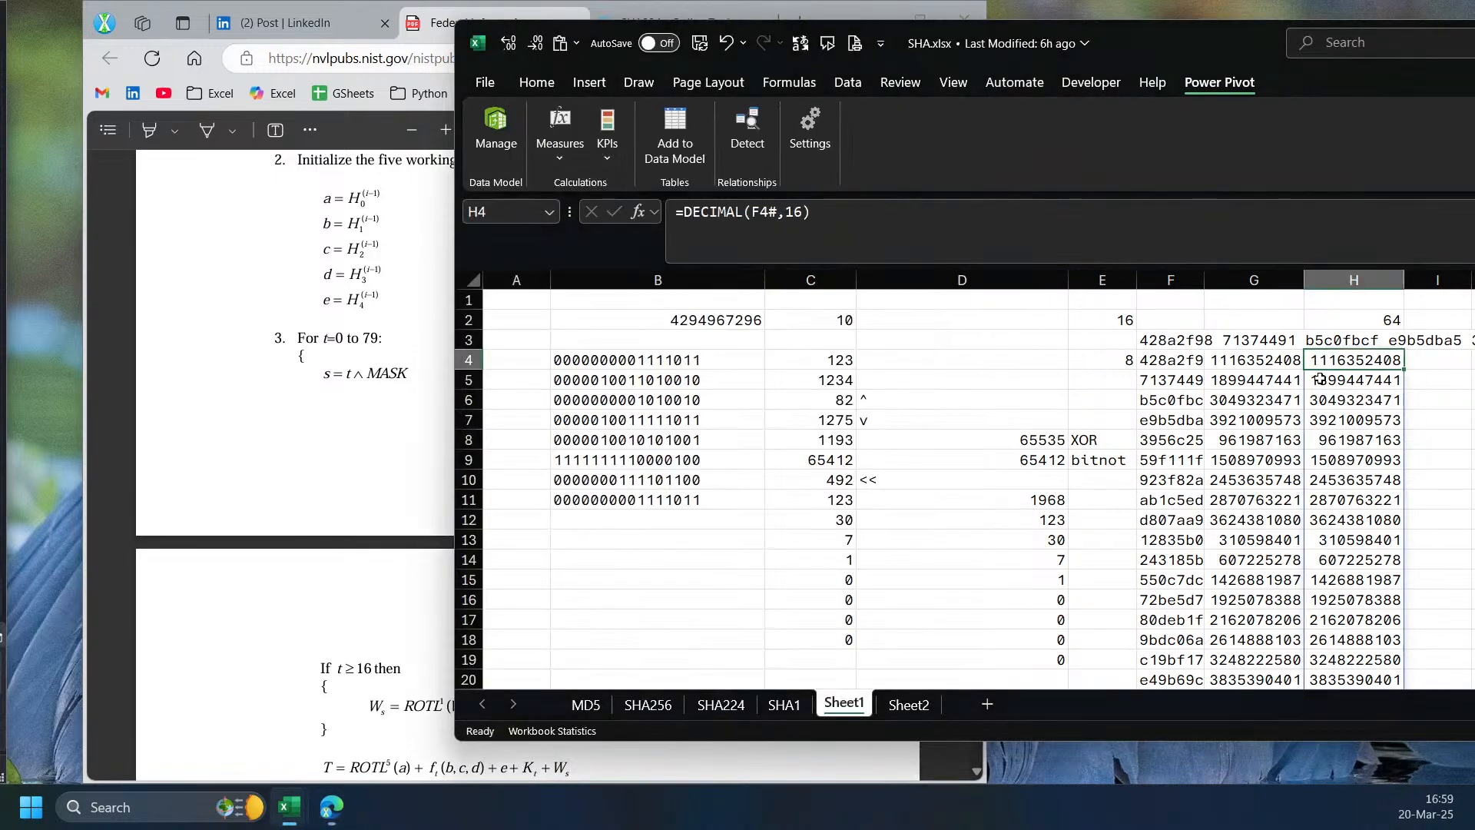
pyautogui.click(783, 706)
pyautogui.click(742, 711)
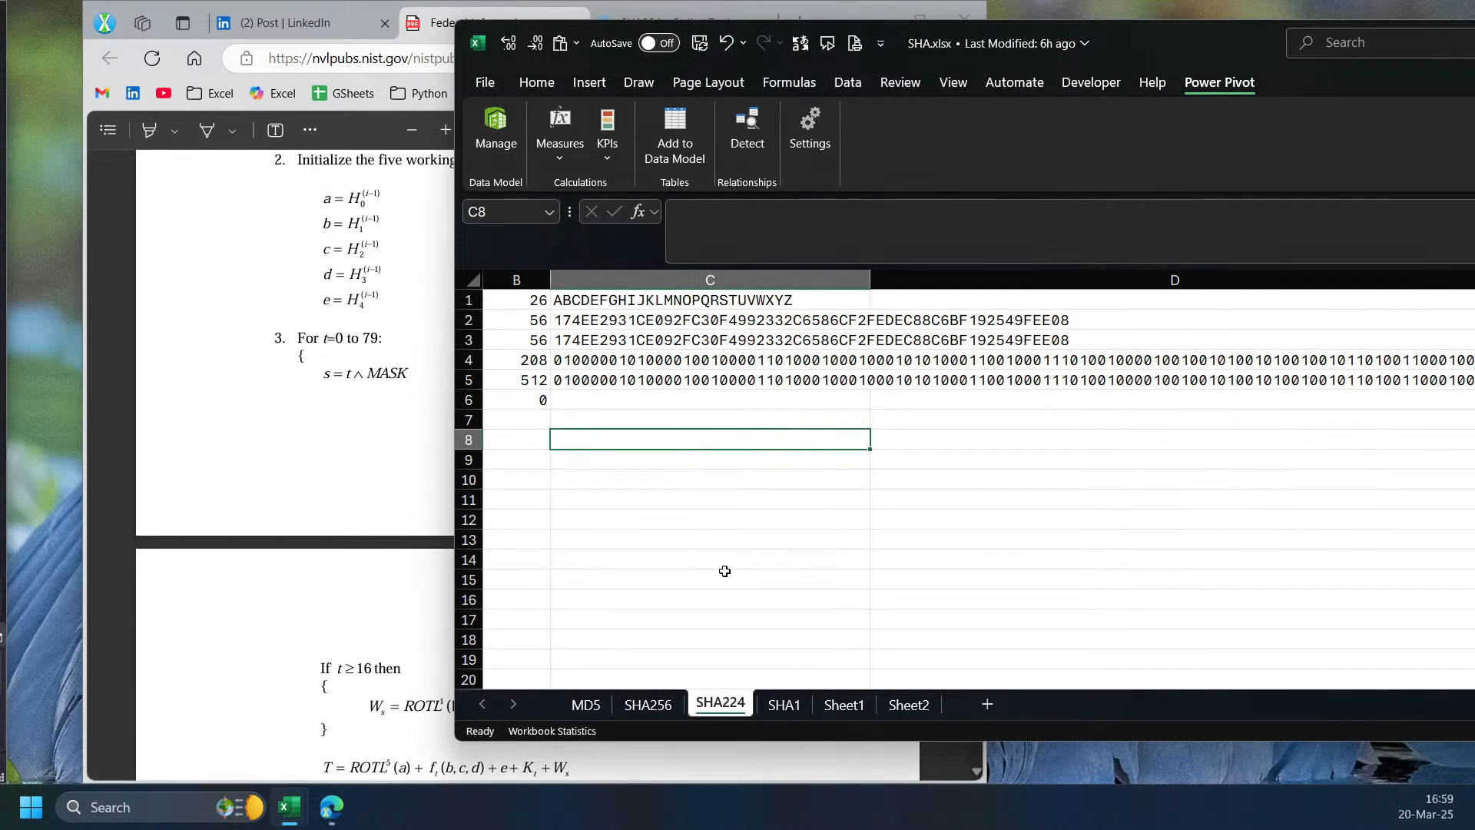
pyautogui.click(844, 706)
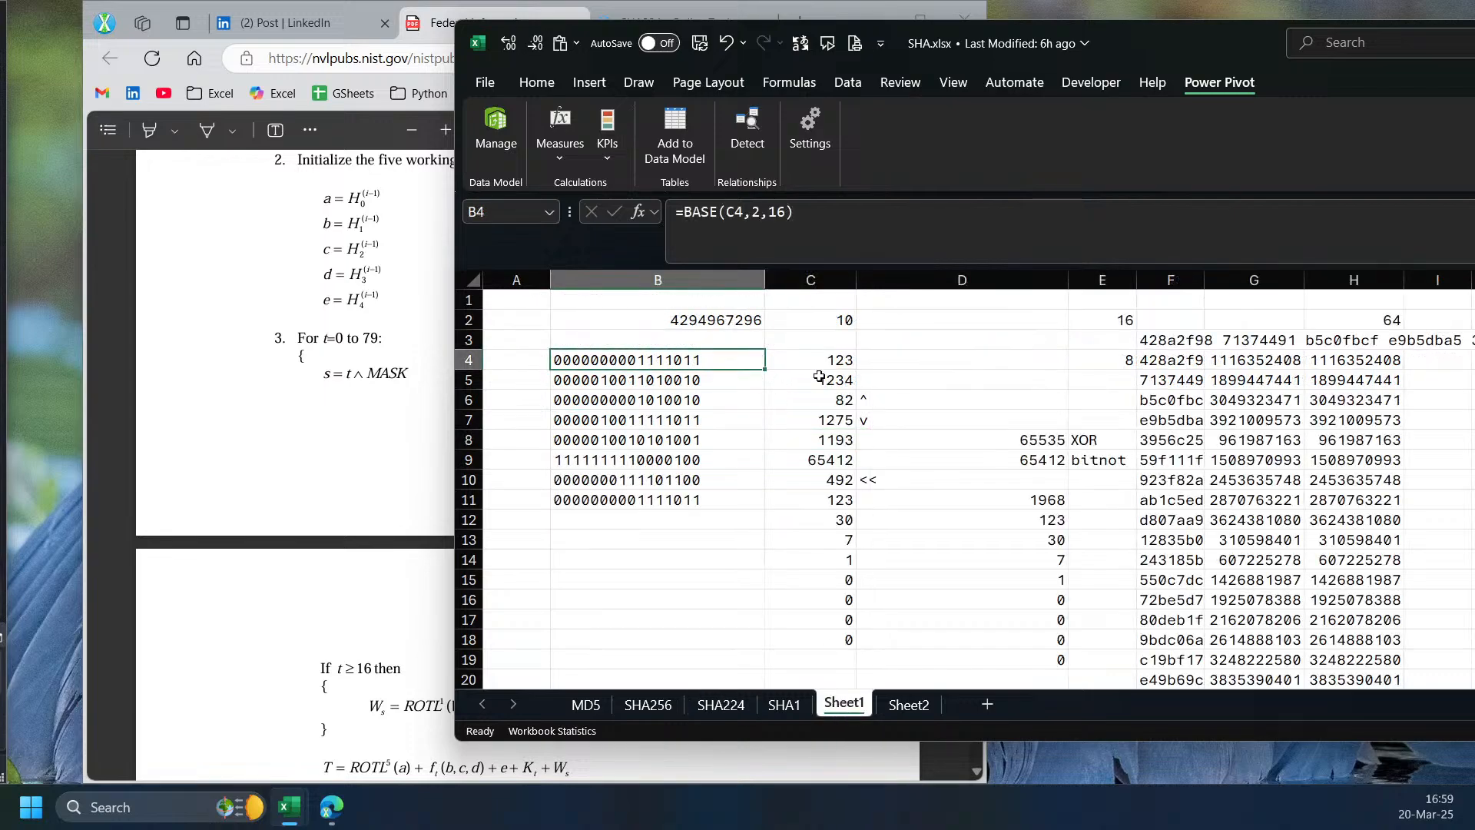
# - Examine cells C4 to C7 on Sheet1 and the BITOR formula in C7, leaving it unedited
pyautogui.click(828, 360)
pyautogui.click(828, 380)
pyautogui.click(826, 400)
pyautogui.click(828, 422)
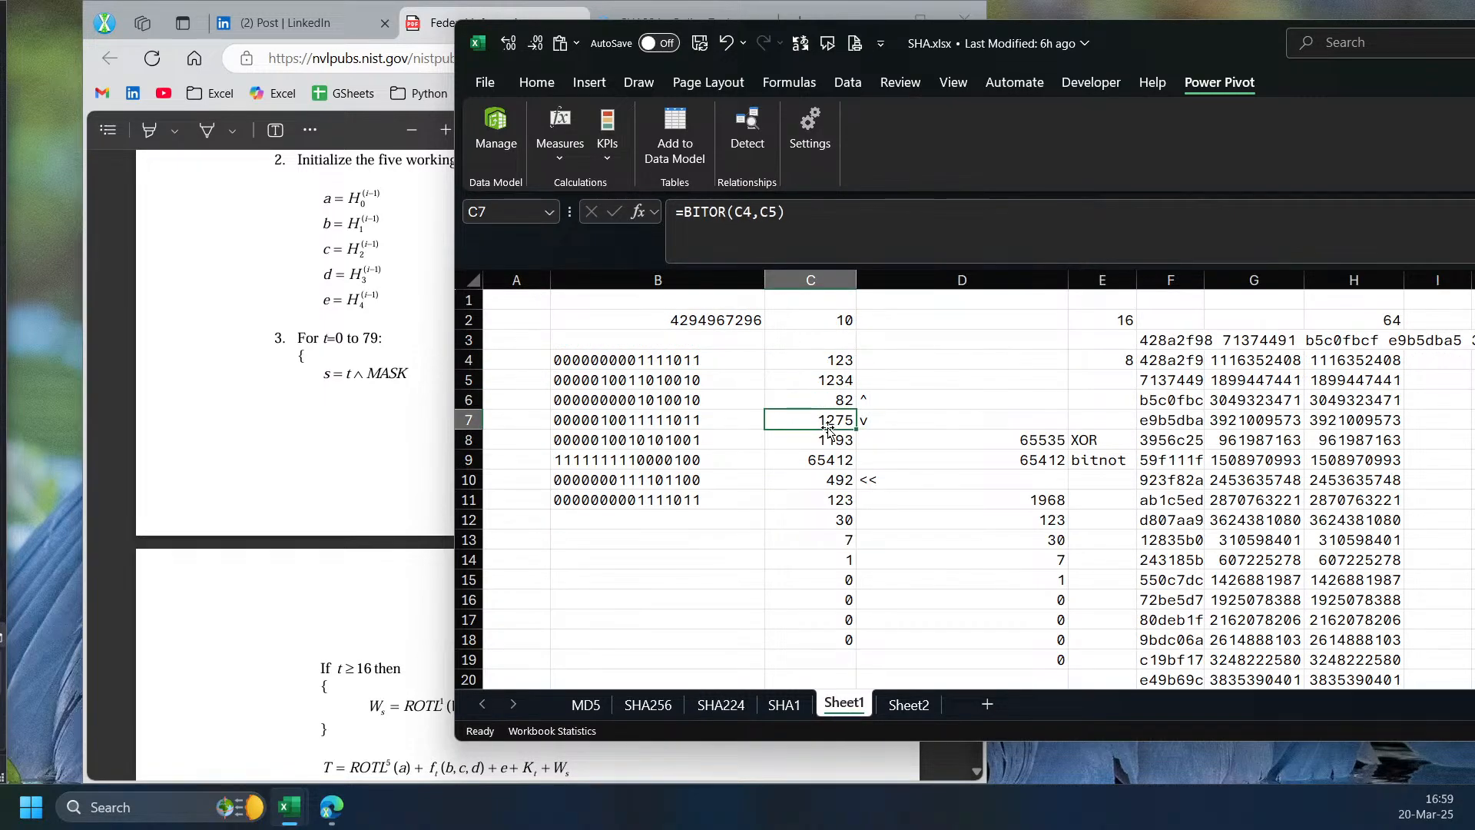
pyautogui.click(715, 213)
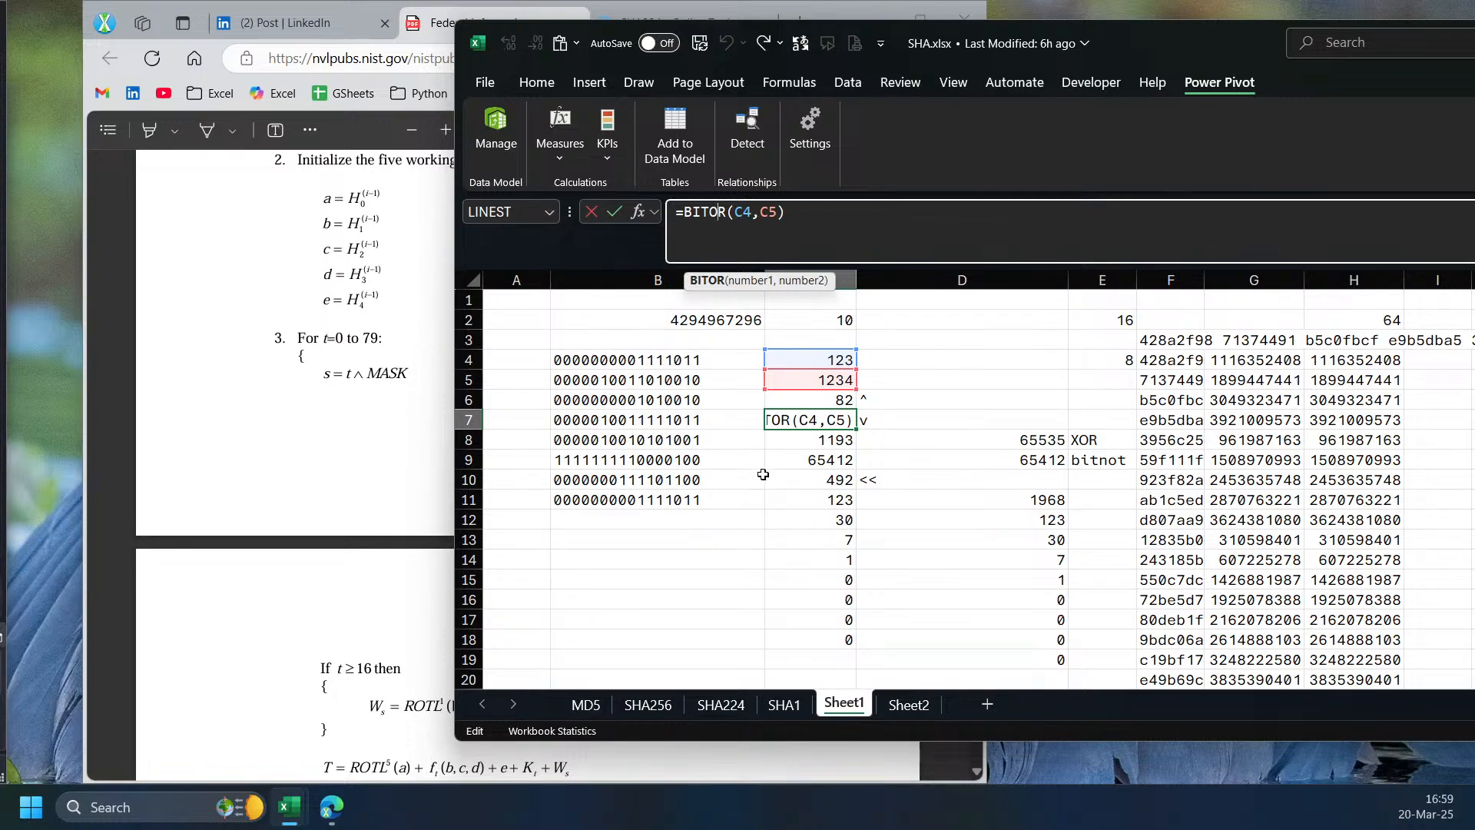
pyautogui.hotkey('ctrl', 'Return')
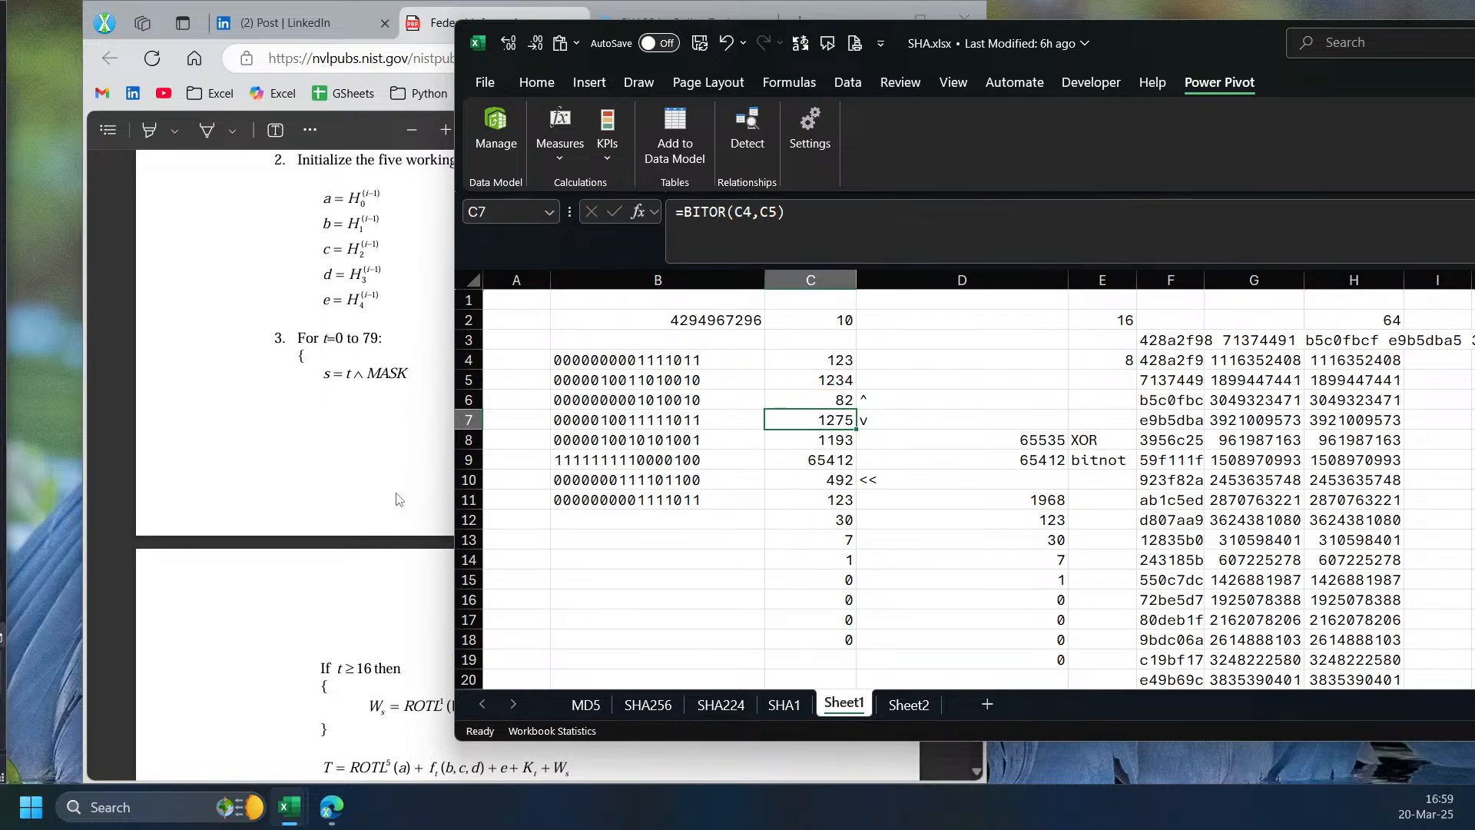
# - Maximize the Excel window, view the decimal constants formula in H4 on Sheet1, and open Sheet2
pyautogui.click(397, 494)
pyautogui.moveTo(1232, 35); pyautogui.dragTo(901, 2)
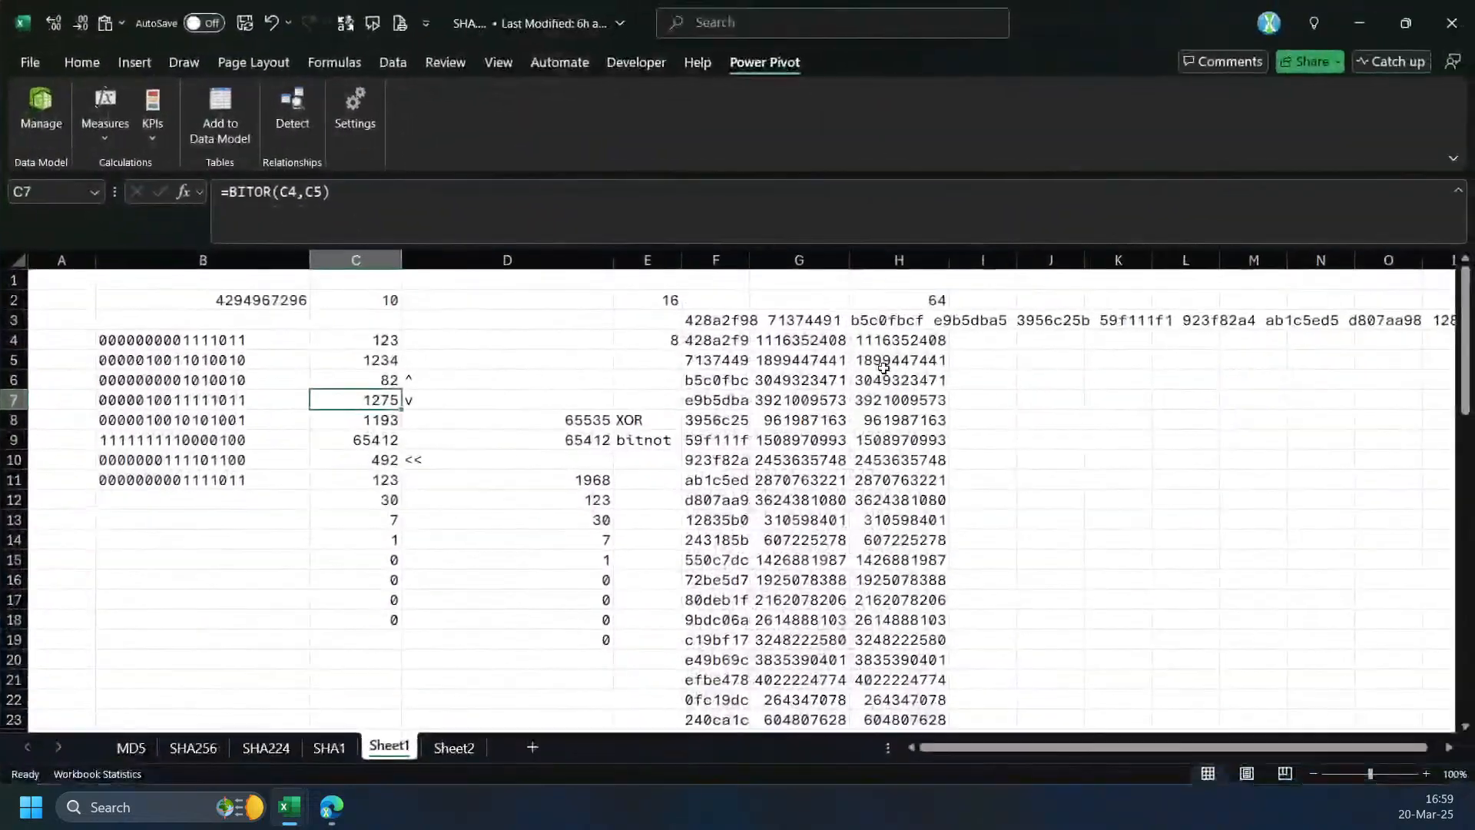
pyautogui.click(927, 342)
pyautogui.click(457, 753)
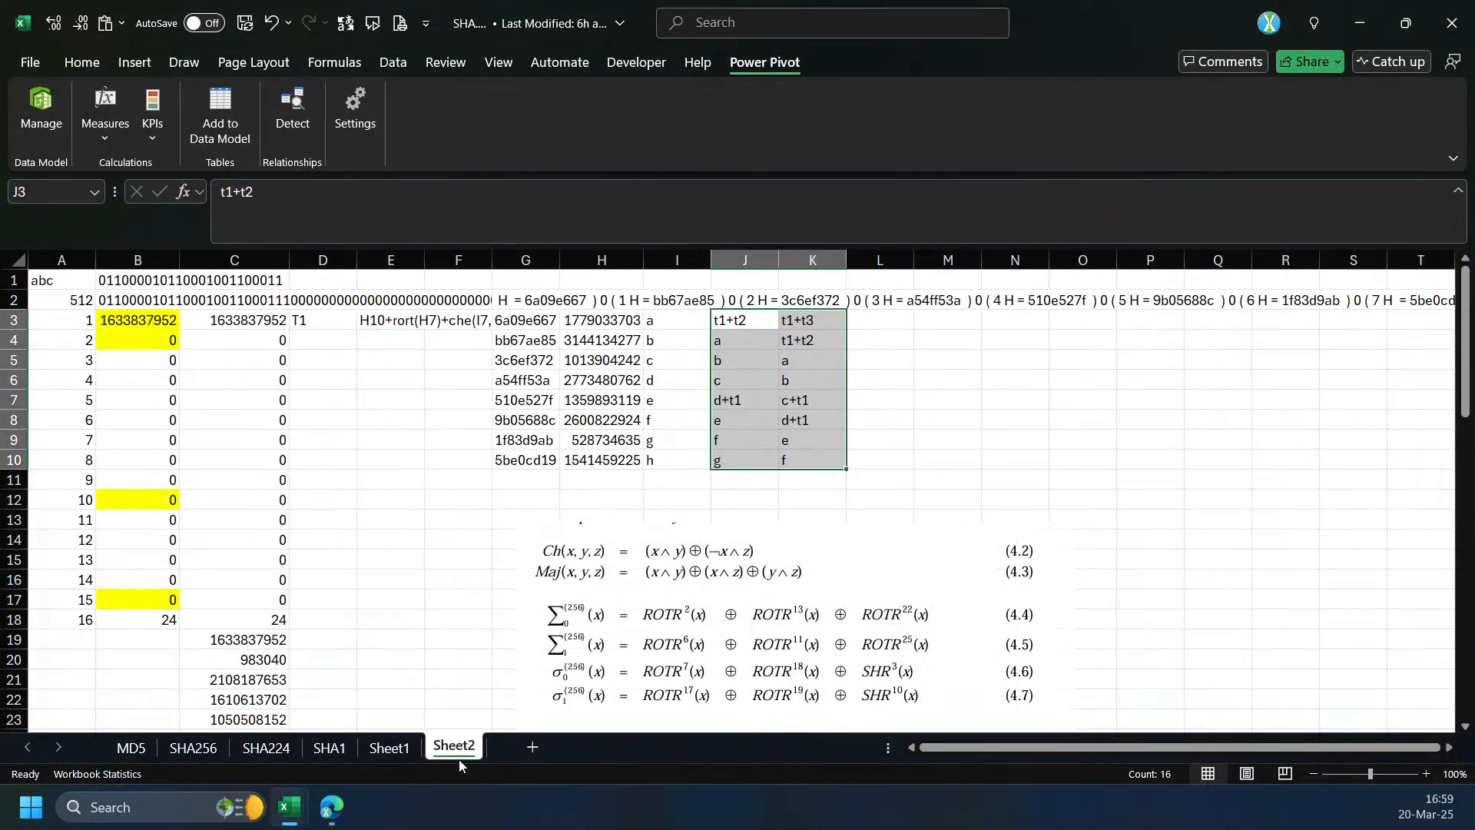
# - Restore the Excel window behind the browser and find the SHA-384 and SHA-512 constants in section 4.2.3 of the PDF
pyautogui.moveTo(1071, 46); pyautogui.dragTo(734, 443)
pyautogui.click(517, 338)
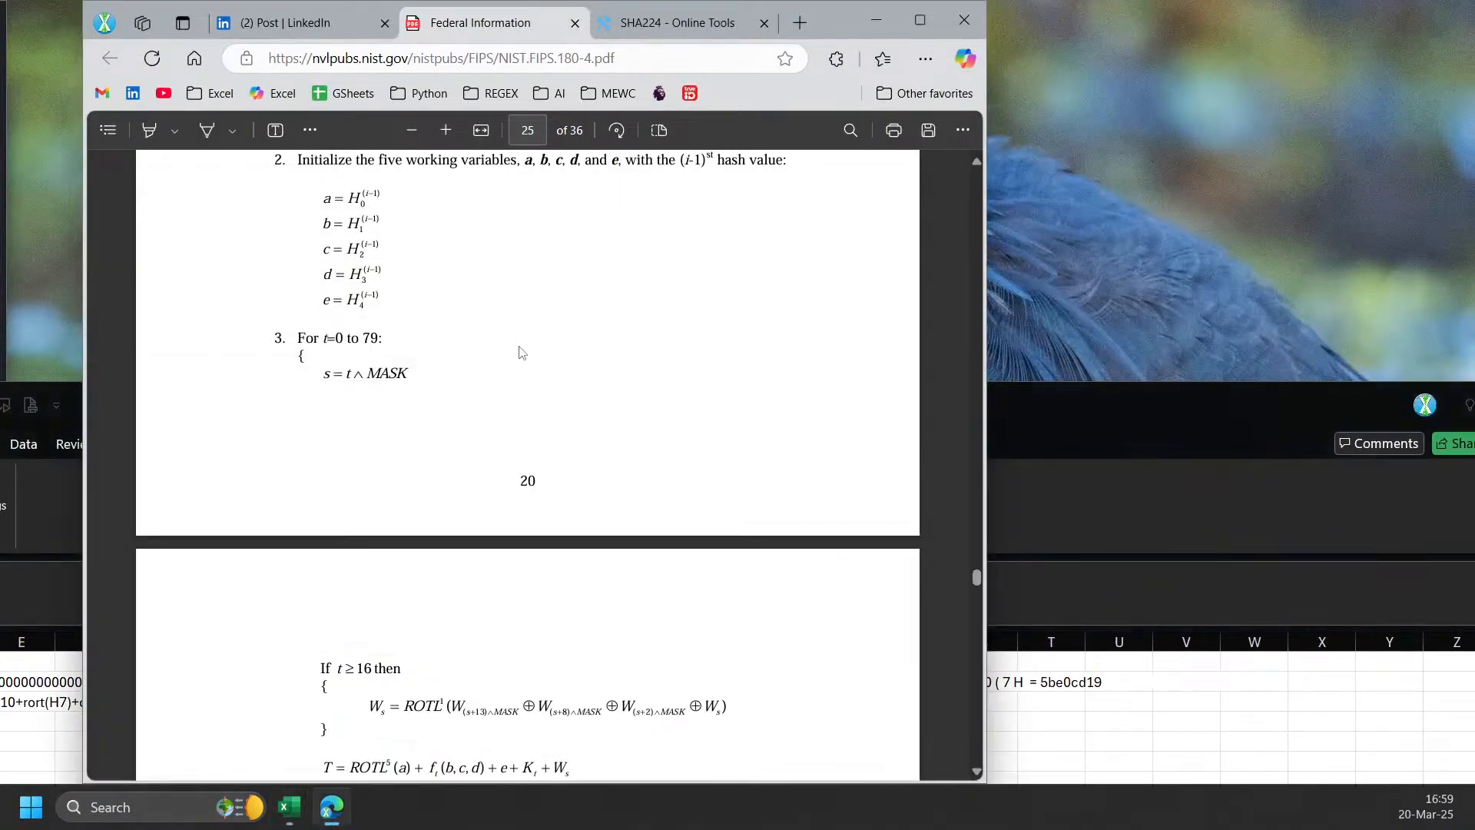
pyautogui.scroll(-20, 480, 500)
pyautogui.scroll(-20, 485, 540)
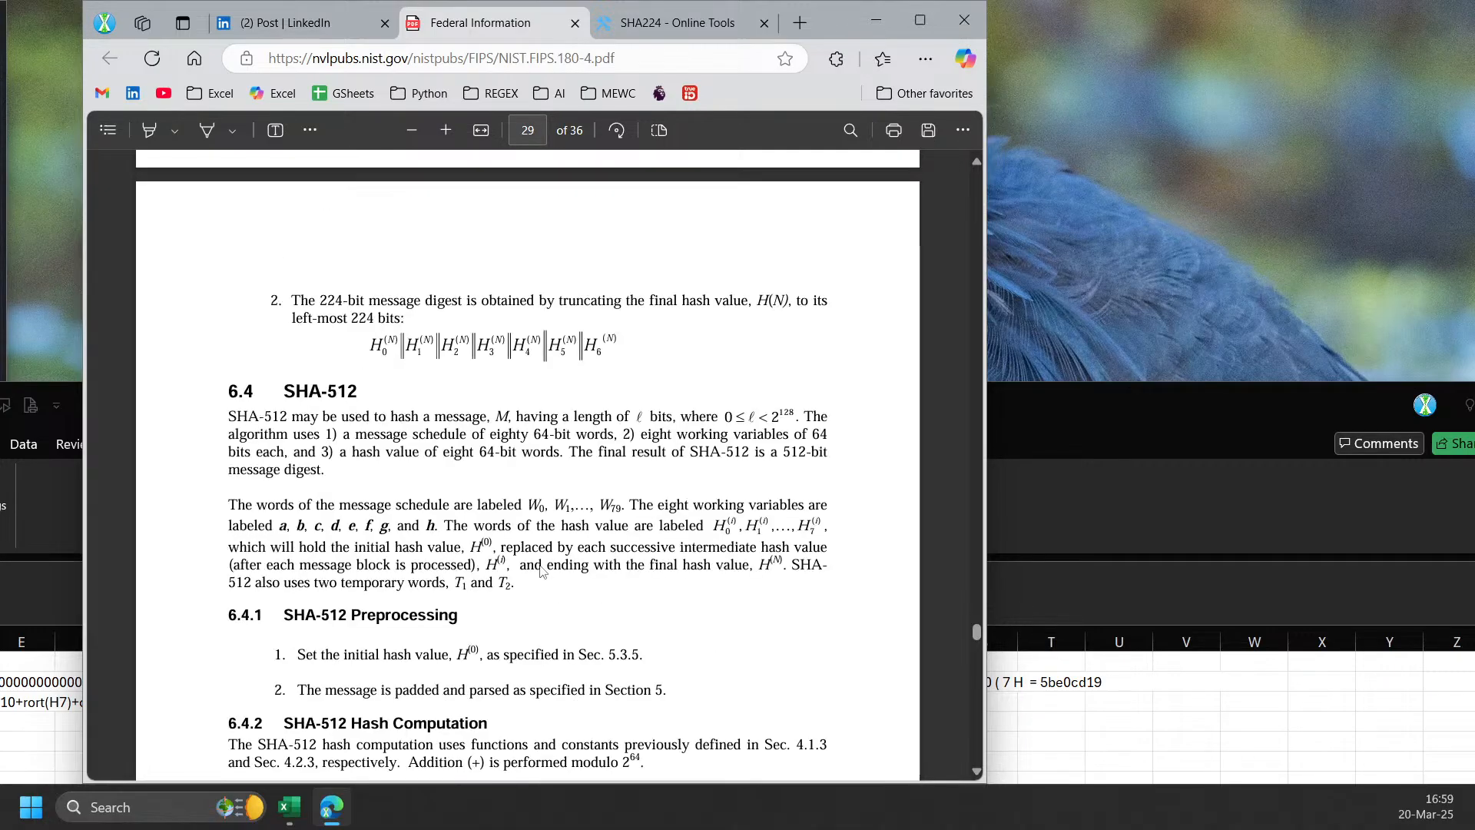
pyautogui.scroll(-20, 525, 584)
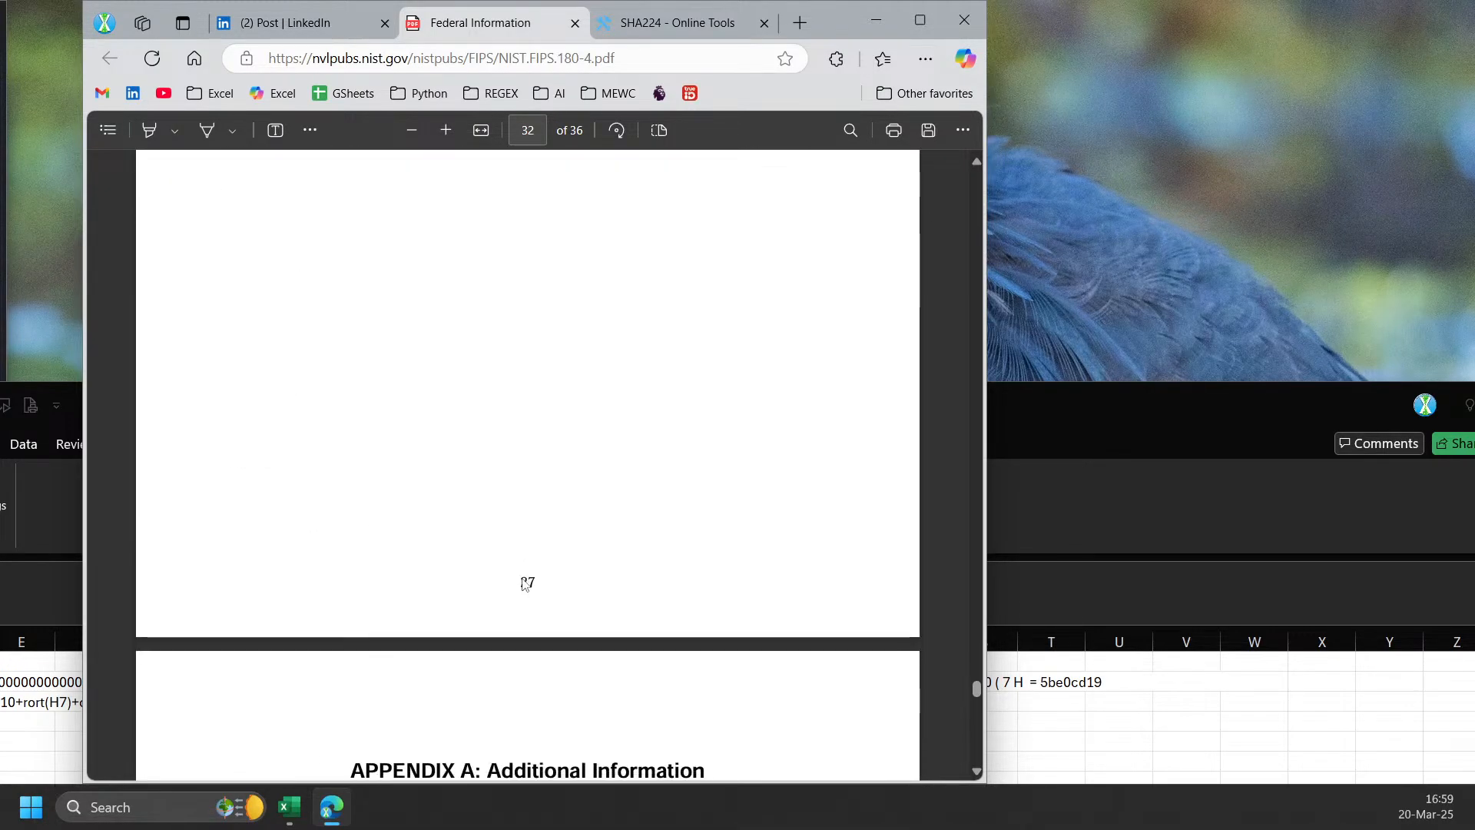
pyautogui.scroll(20, 524, 590)
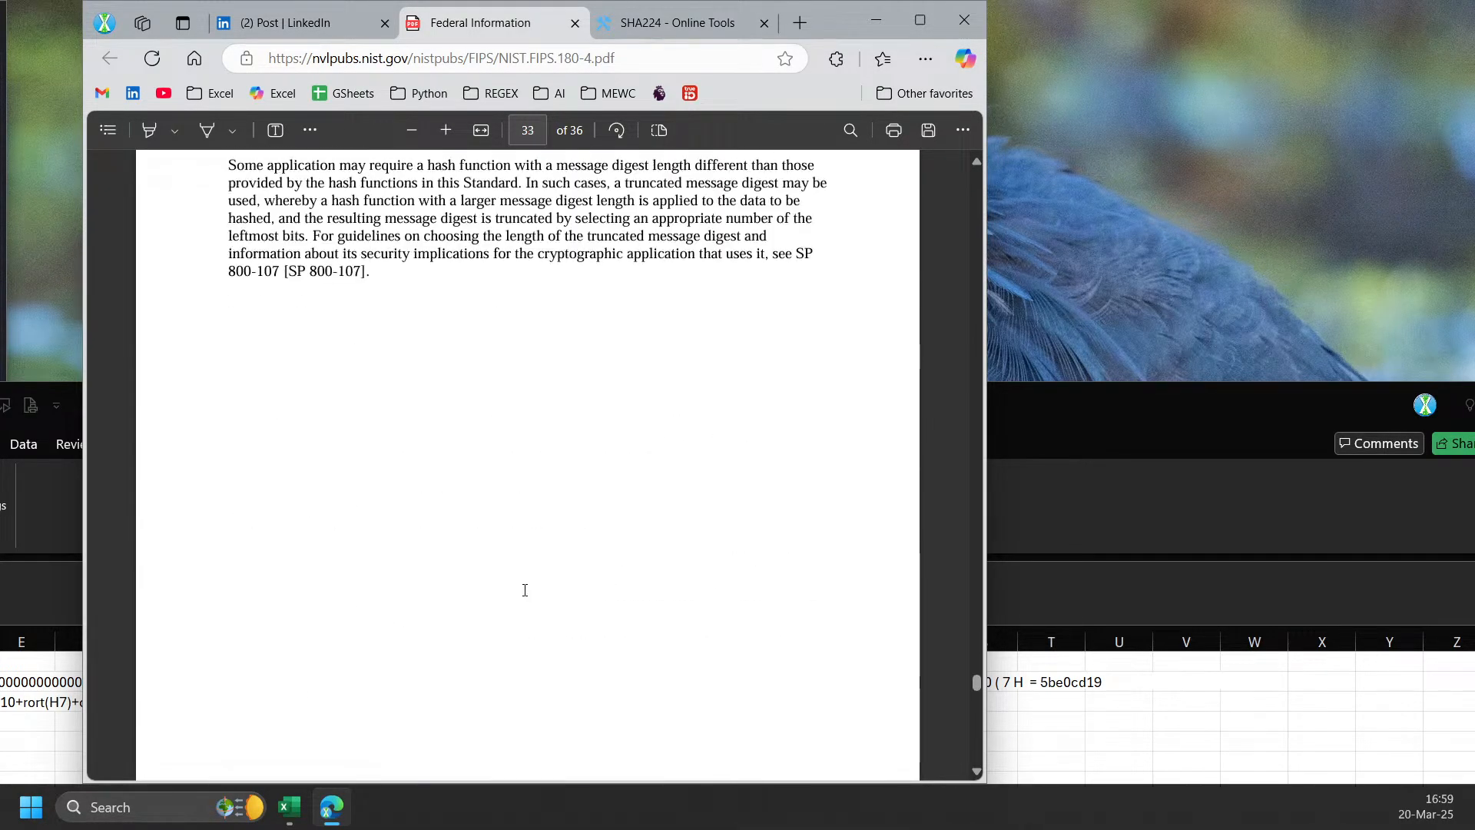
pyautogui.scroll(10, 542, 593)
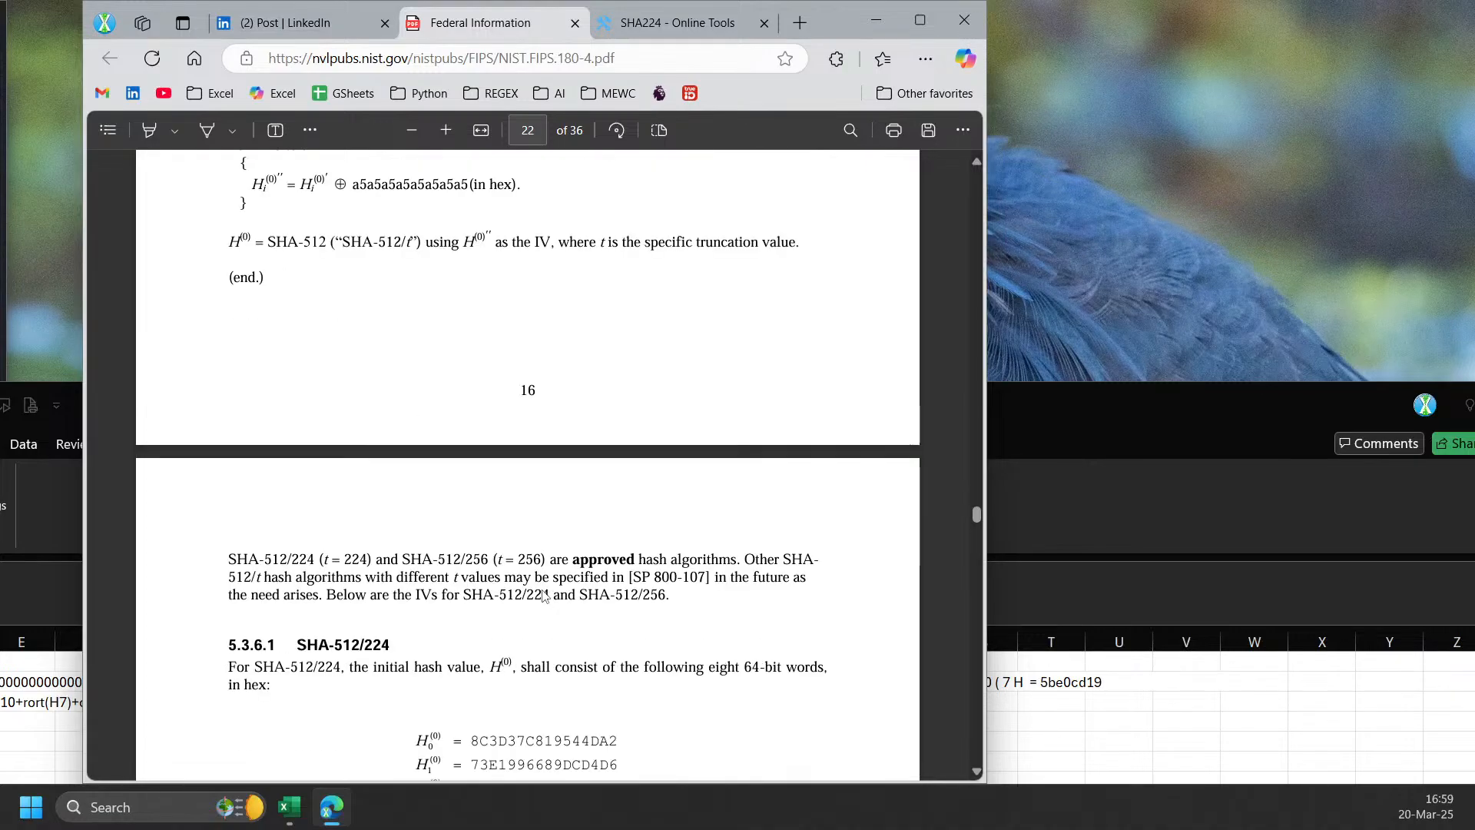
pyautogui.scroll(20, 515, 582)
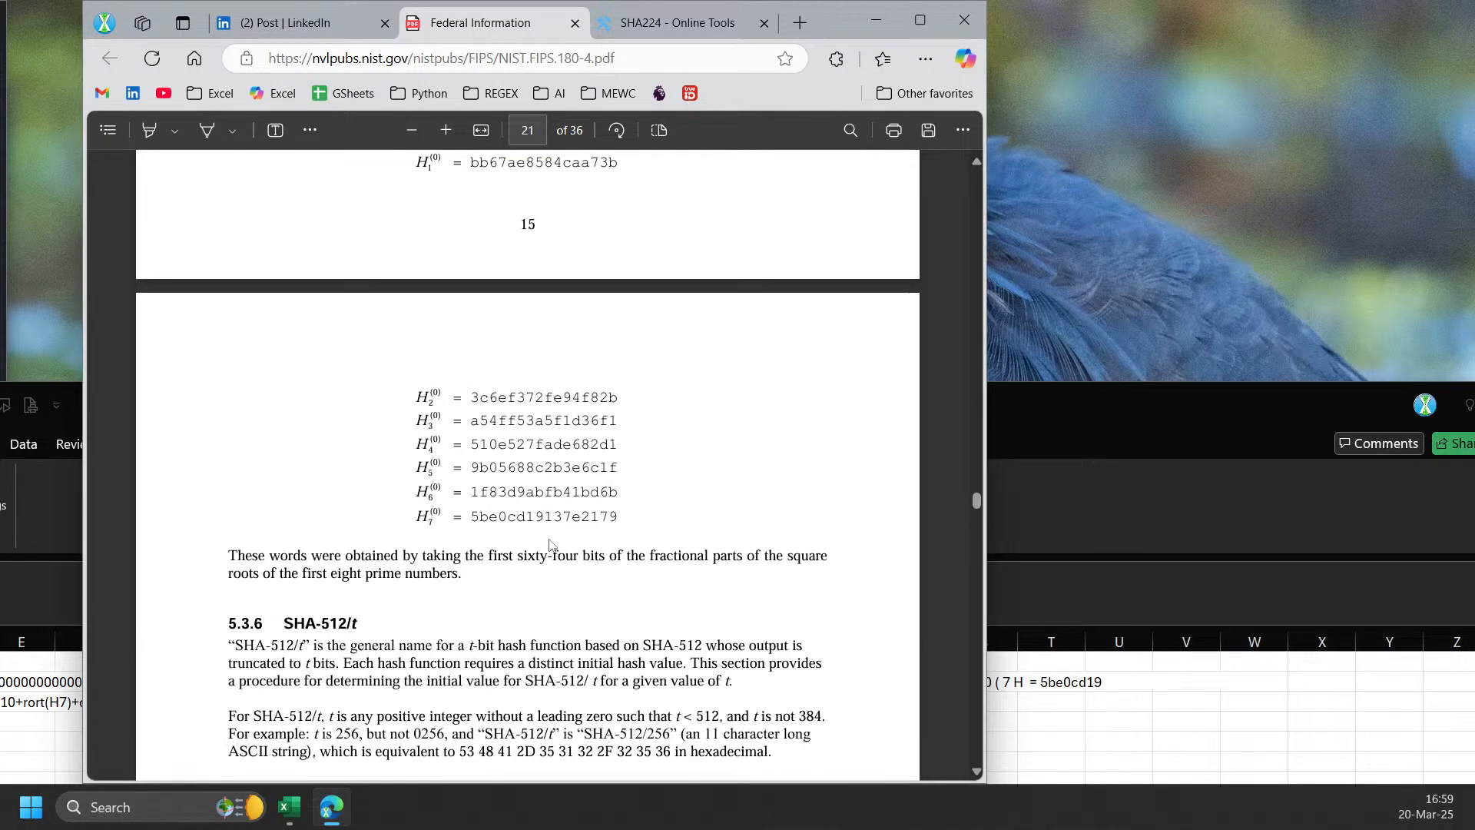
pyautogui.scroll(8, 546, 543)
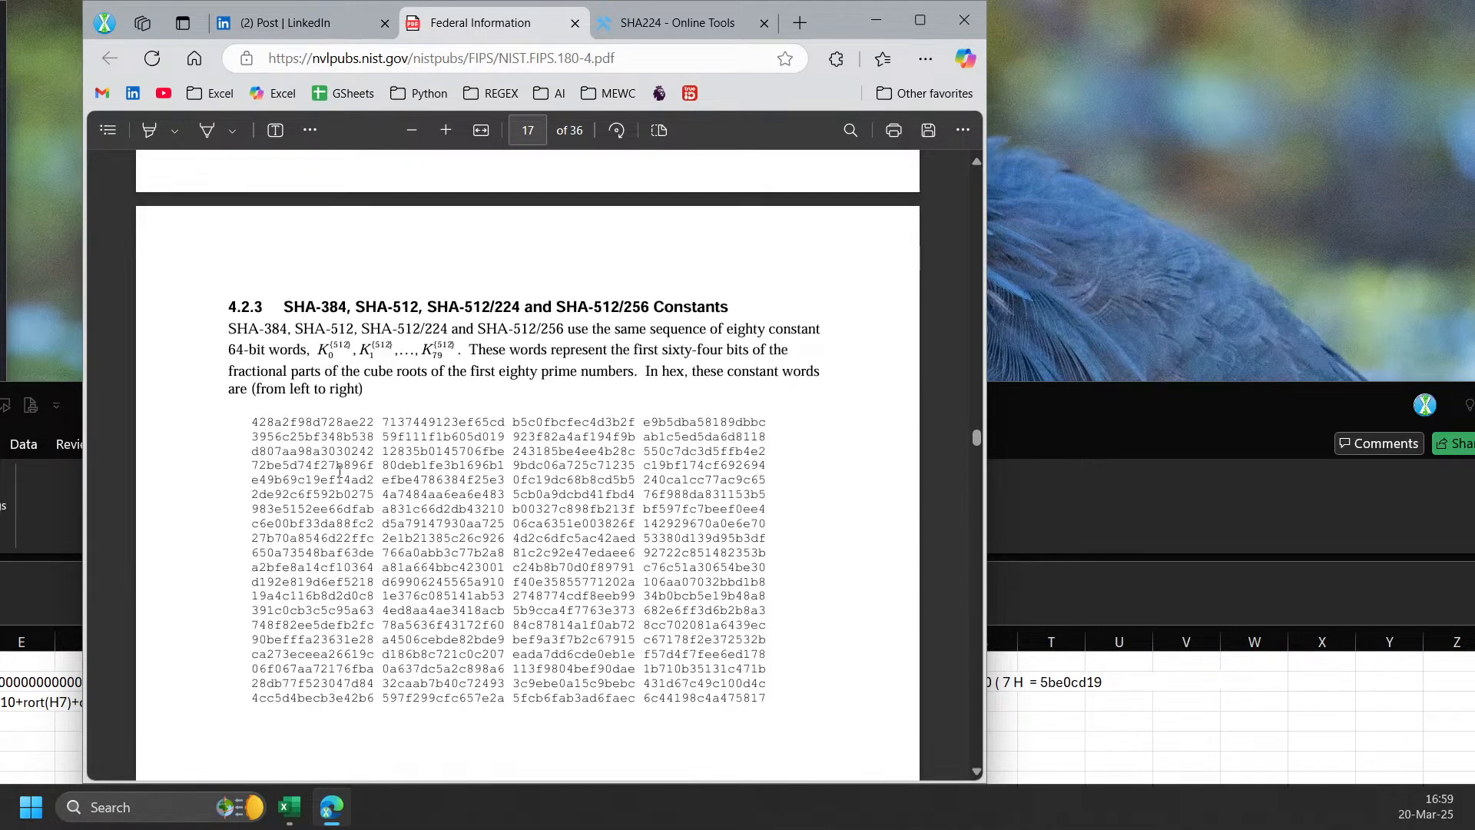
# - Copy the first two 64-bit constants from the PDF and paste them into C2 of a new sheet in the maximized workbook
pyautogui.moveTo(249, 419); pyautogui.dragTo(505, 421)
pyautogui.hotkey('ctrl', 'c')
pyautogui.doubleClick(1196, 435)
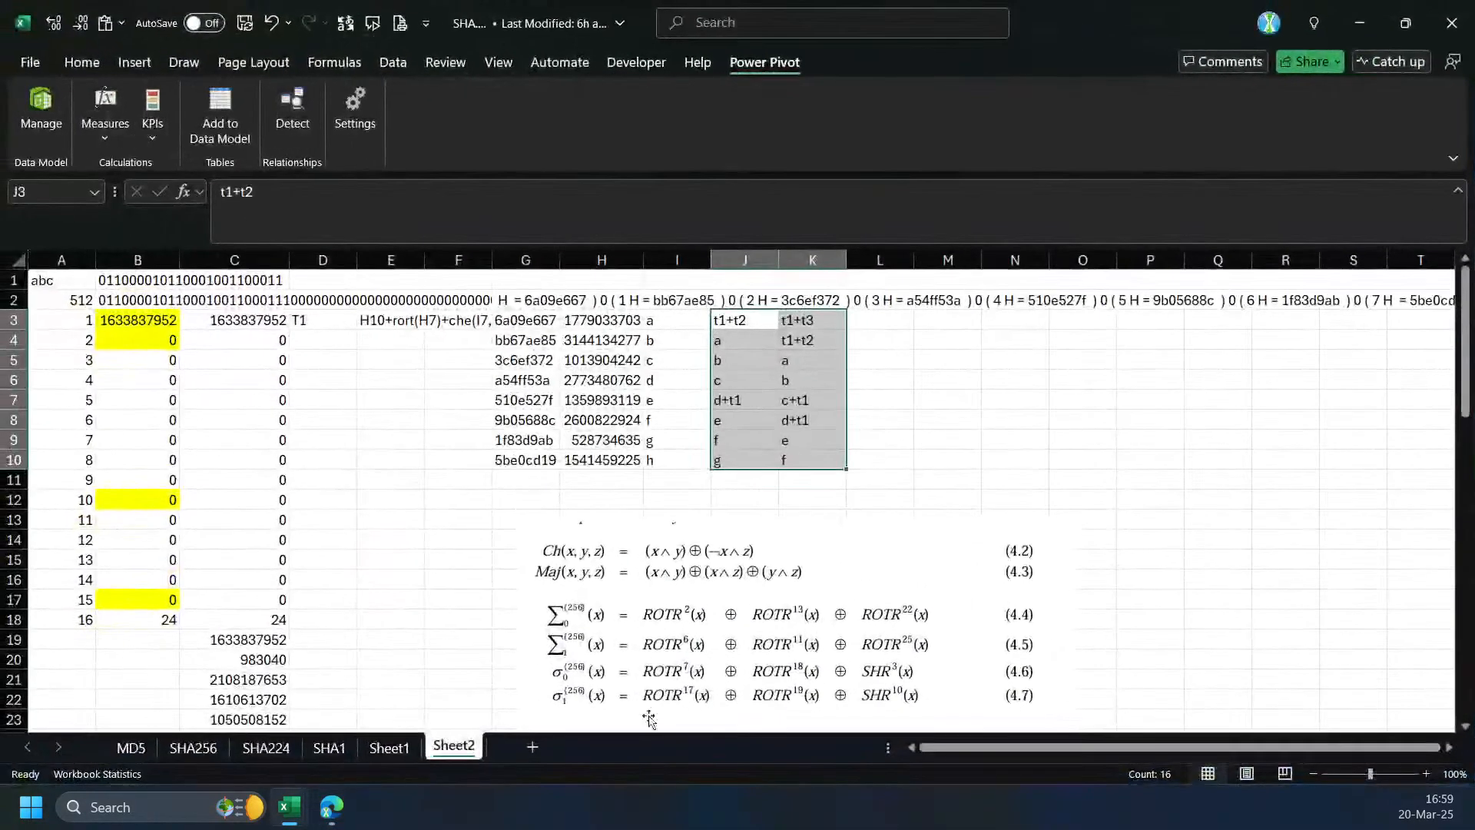
pyautogui.click(521, 747)
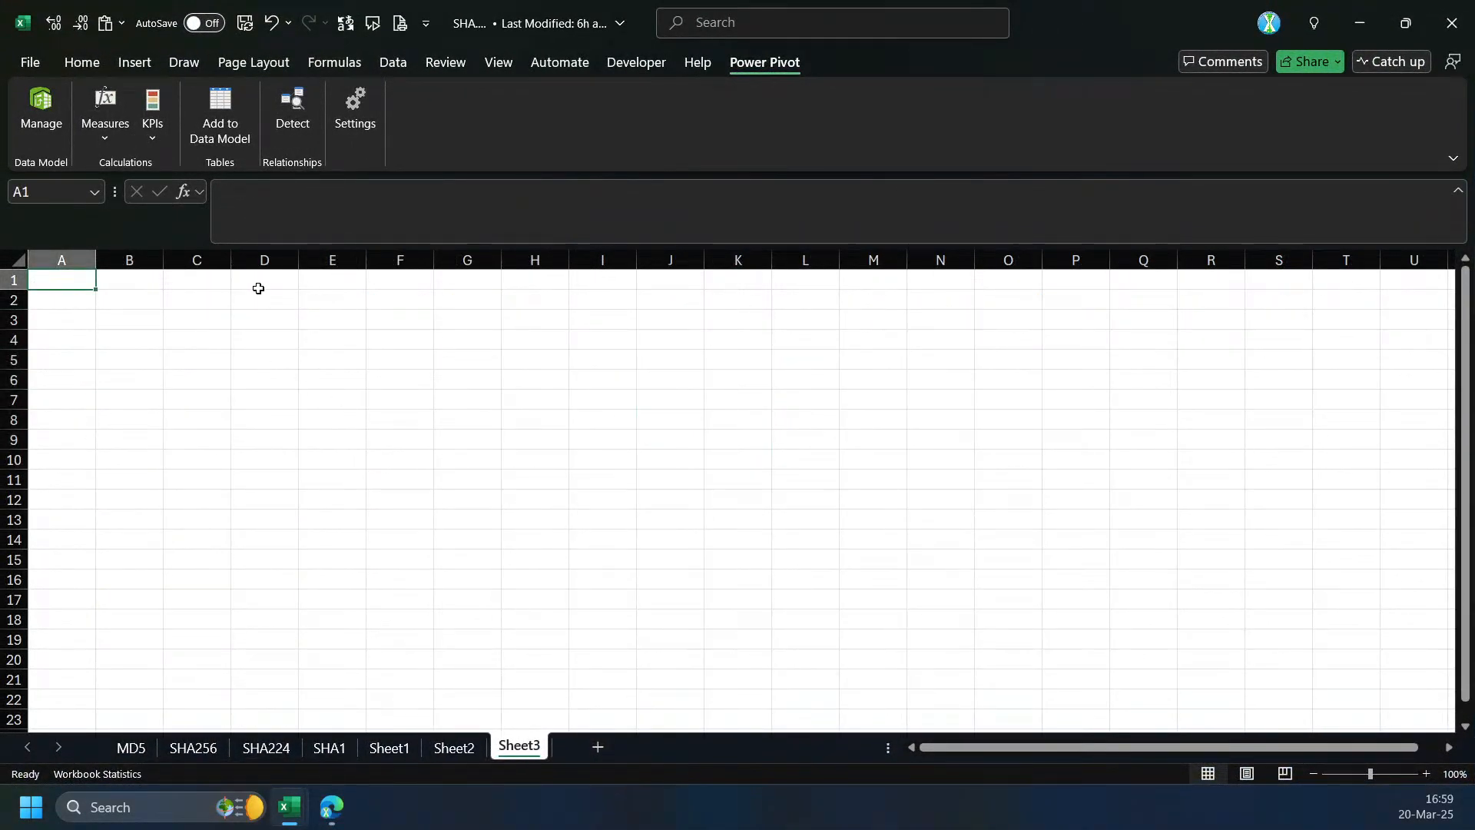
pyautogui.click(198, 298)
pyautogui.hotkey('ctrl', 'v')
# - Split the constants in C3 with =REGEXEXTRACT(C2,"\w+",1) and autofit column C
pyautogui.click(207, 317)
pyautogui.write('=')
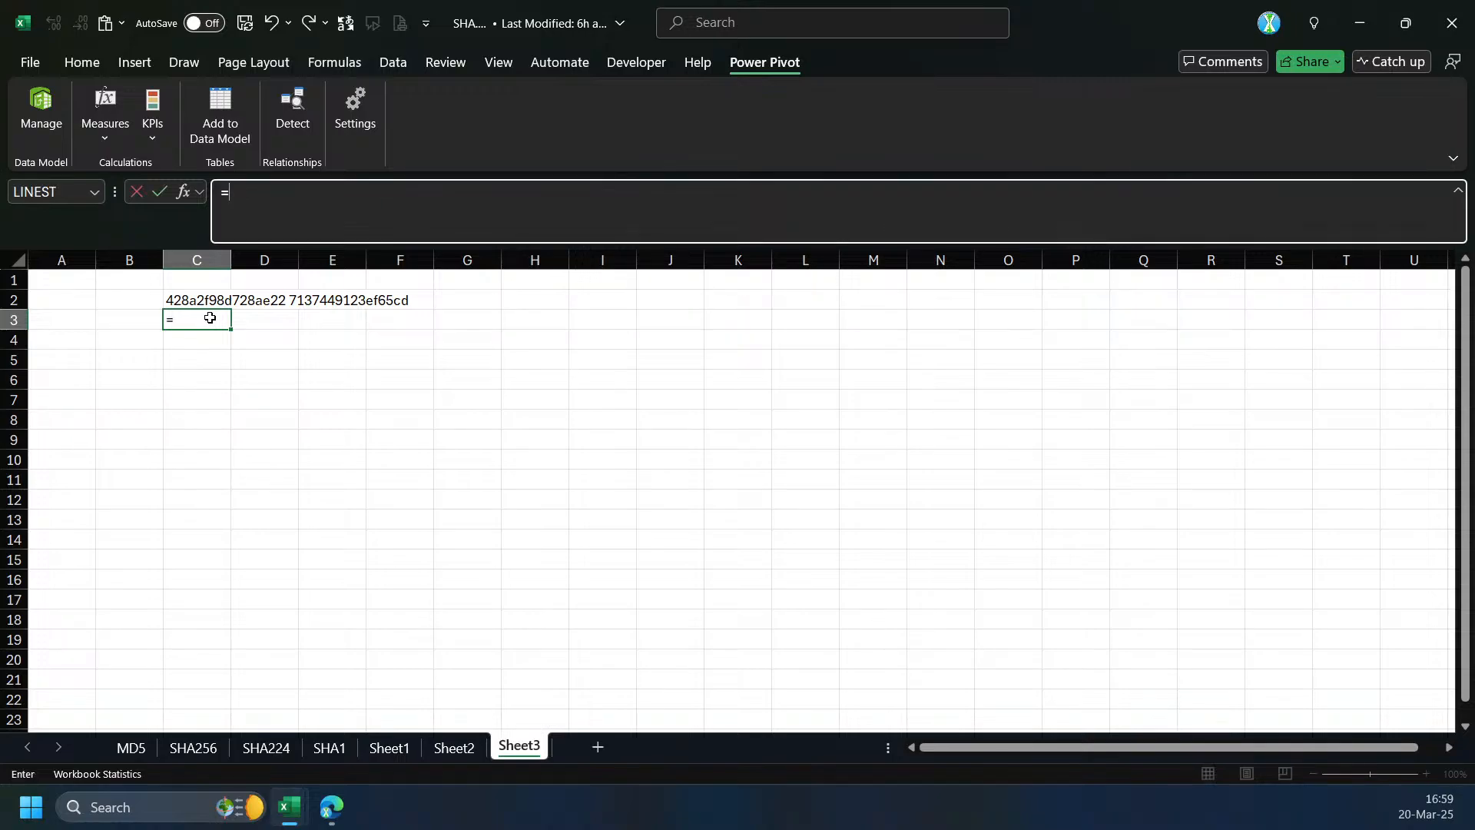
pyautogui.write('reg')
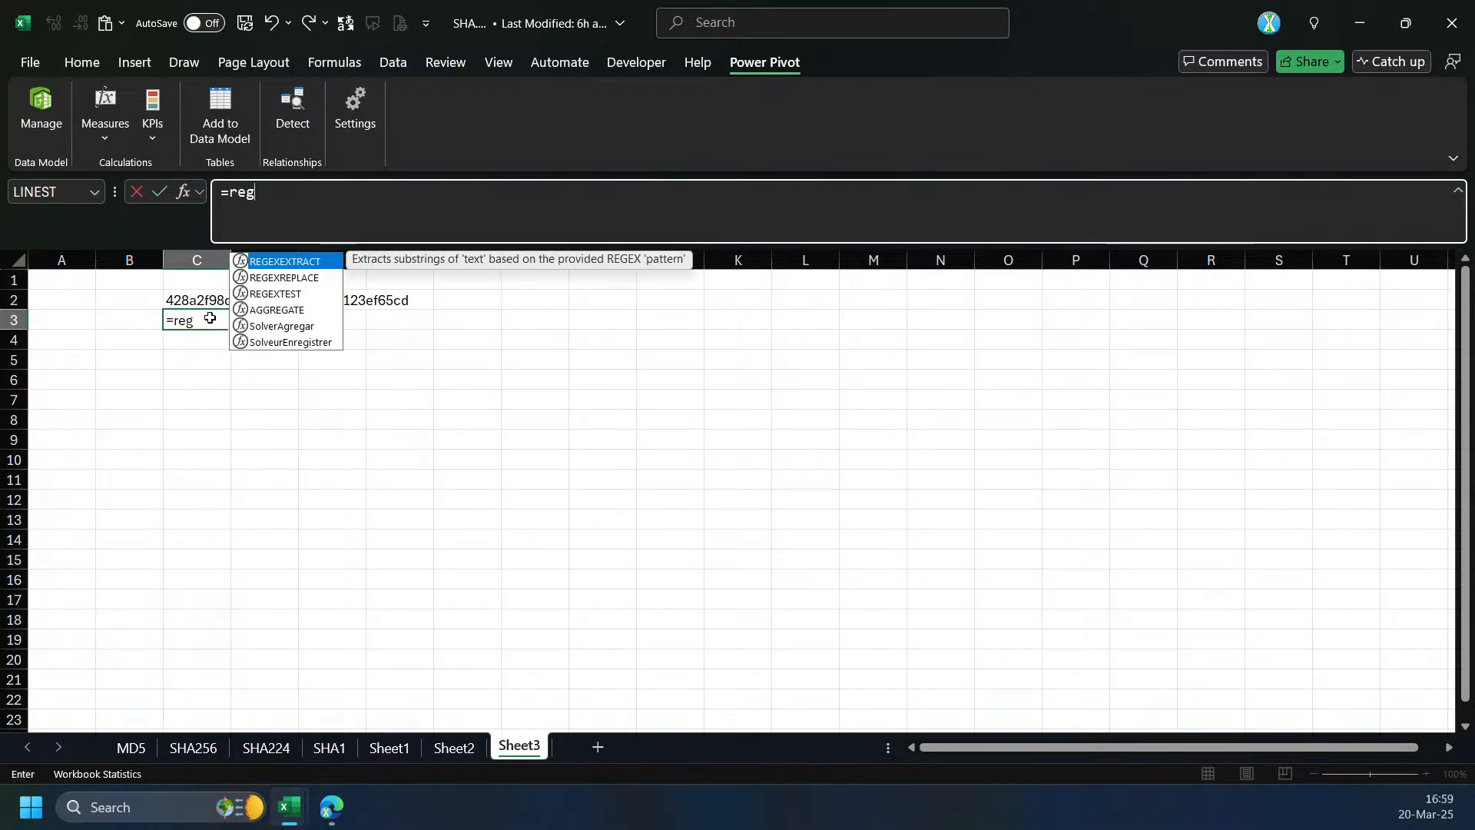
pyautogui.press('Tab')
pyautogui.write('C2,"')
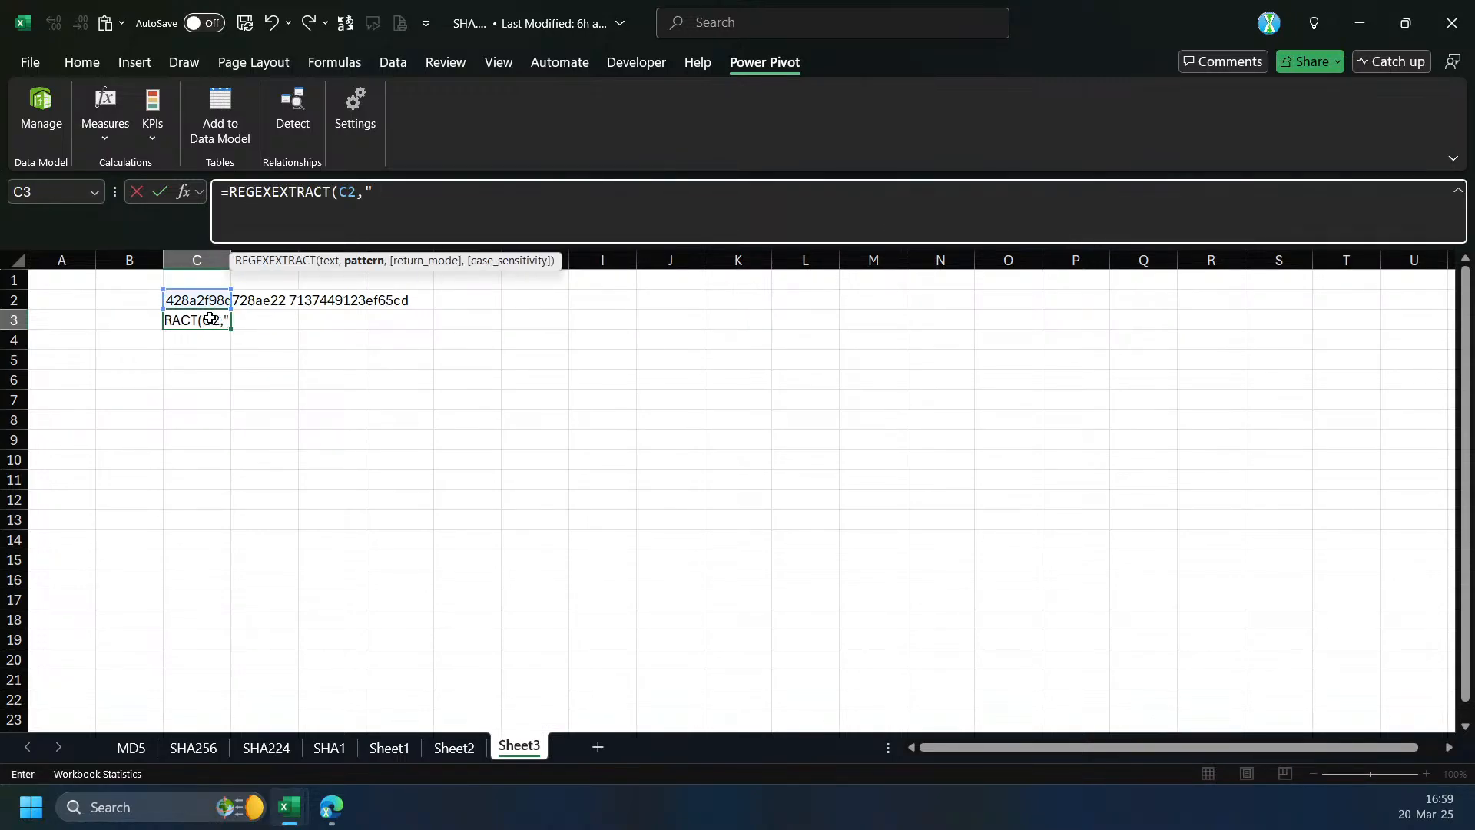
pyautogui.write('\\w+",1)')
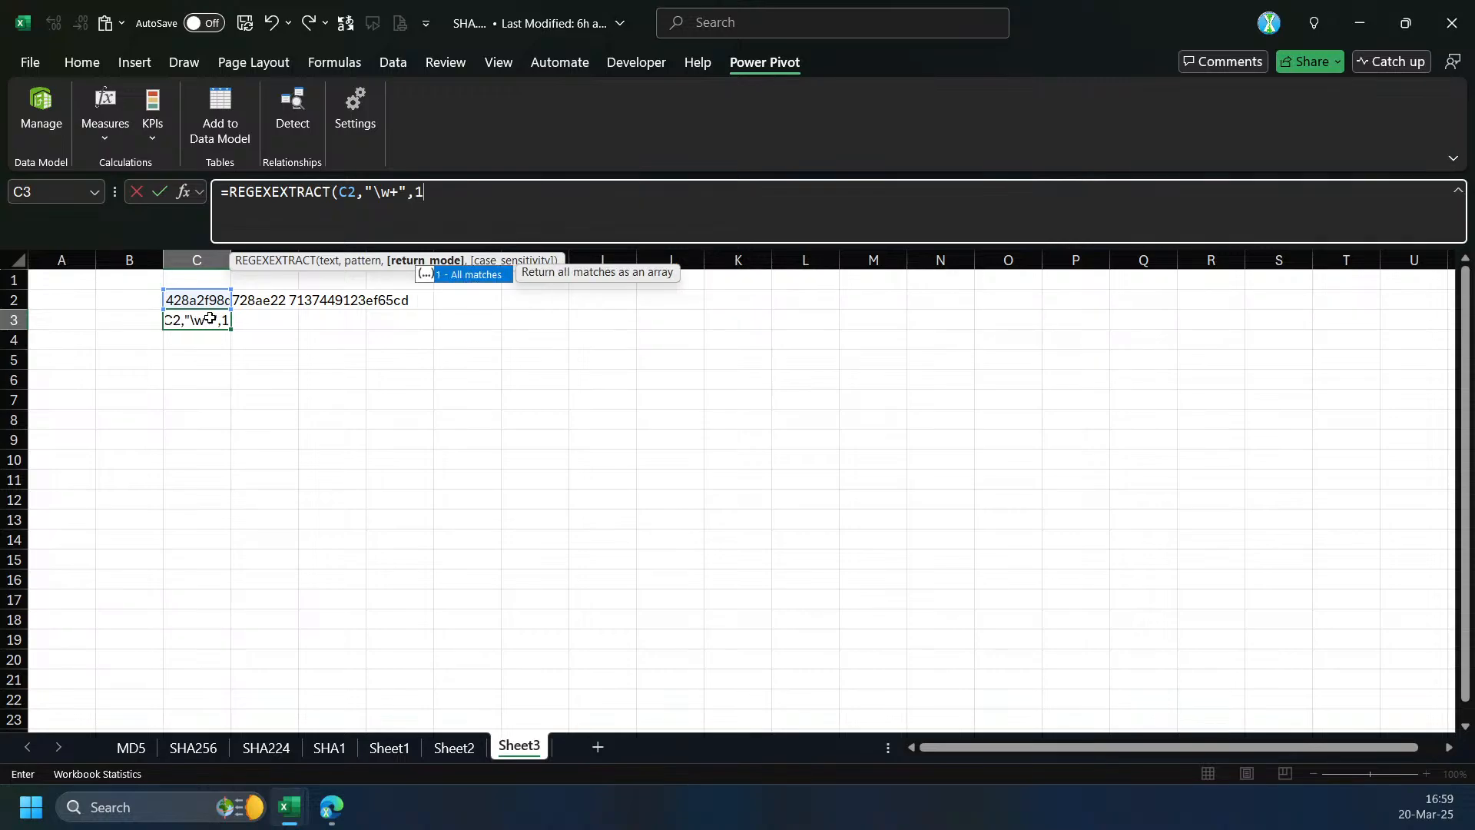
pyautogui.hotkey('ctrl', 'Return')
pyautogui.doubleClick(230, 261)
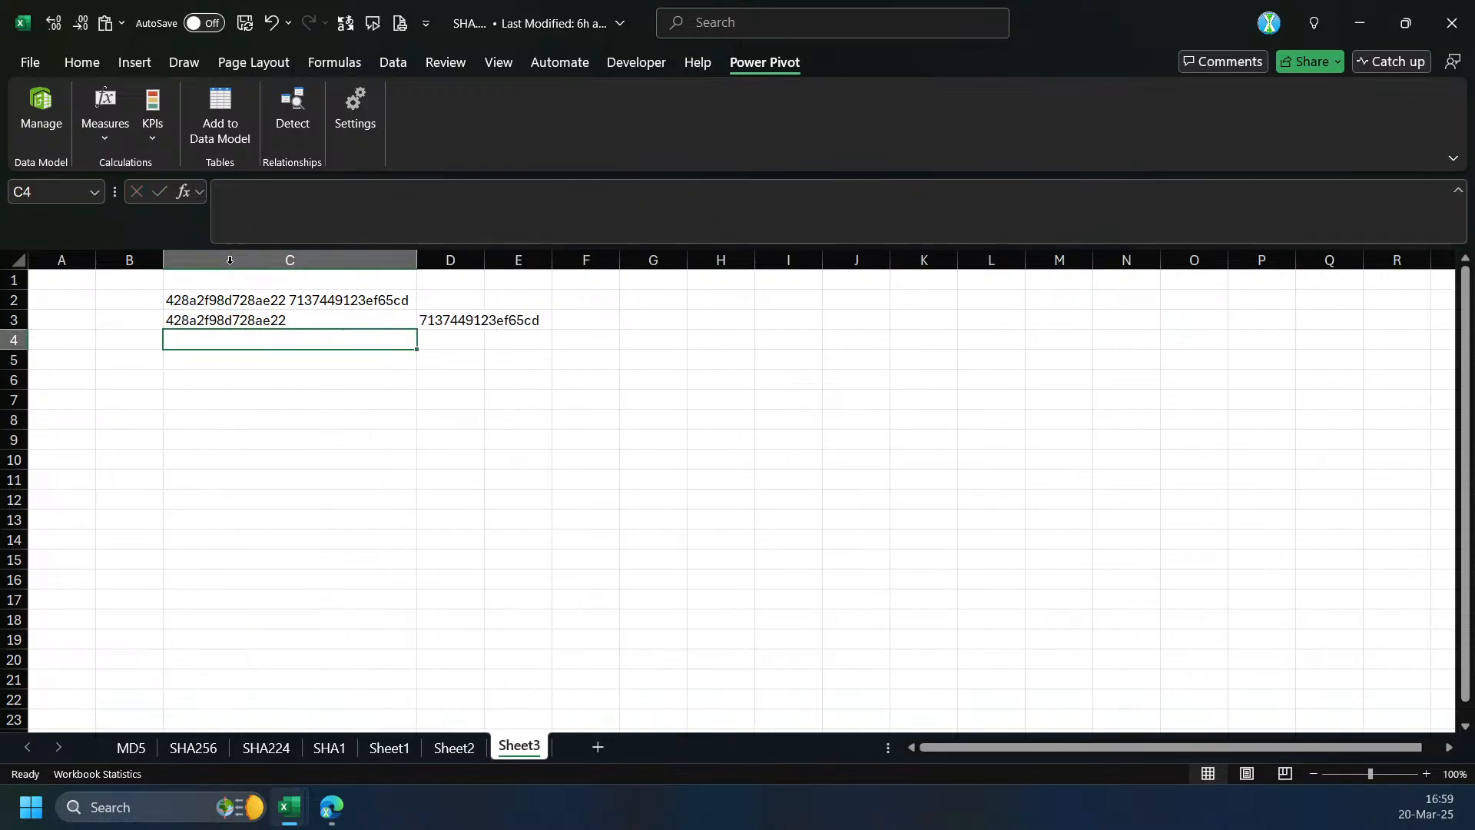
# - Wrap C3's formula in TOCOL to stack the extracted constants vertically
pyautogui.click(394, 323)
pyautogui.click(226, 191)
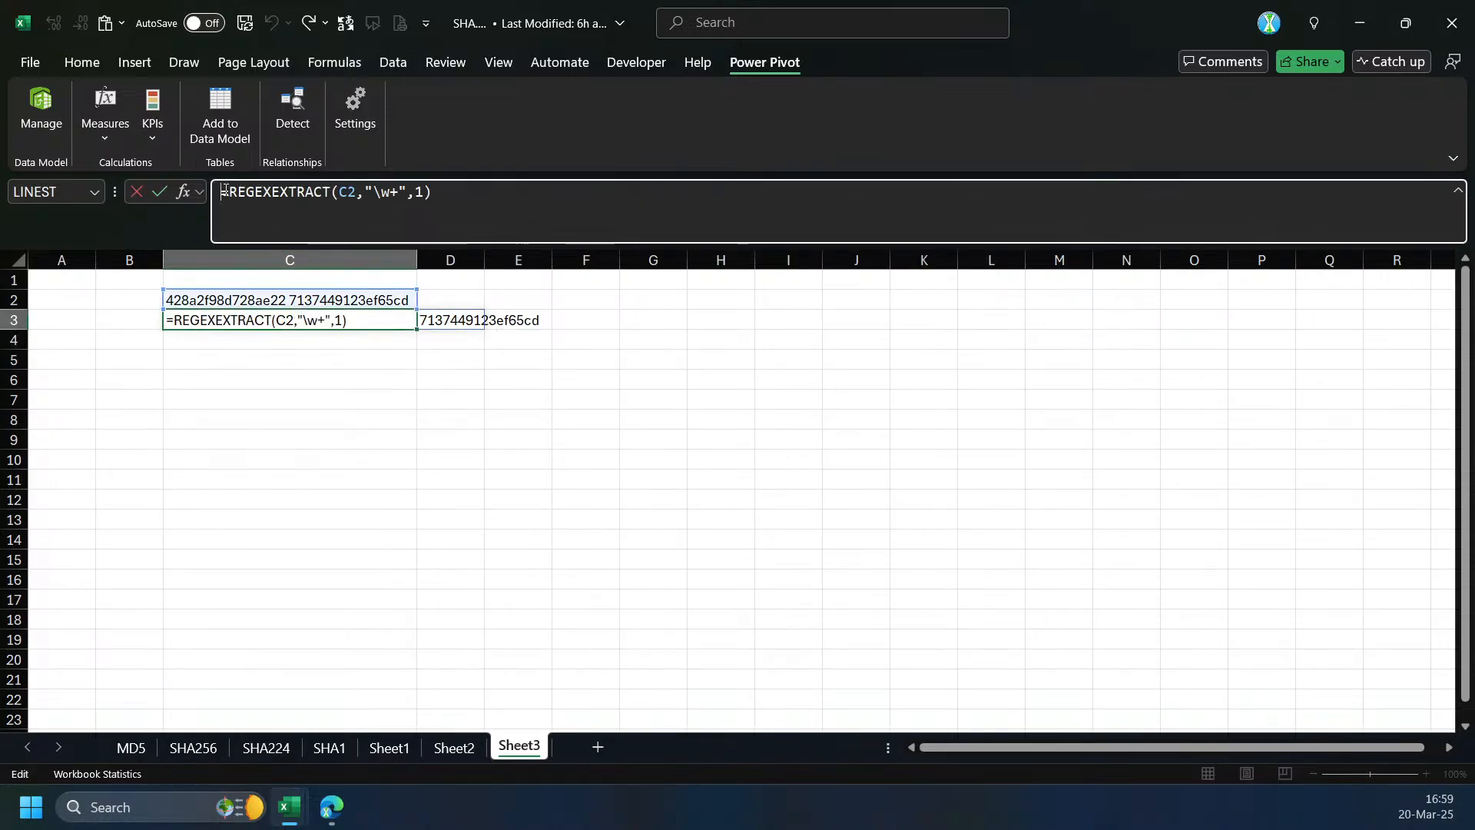
pyautogui.write('toc')
pyautogui.press('Tab')
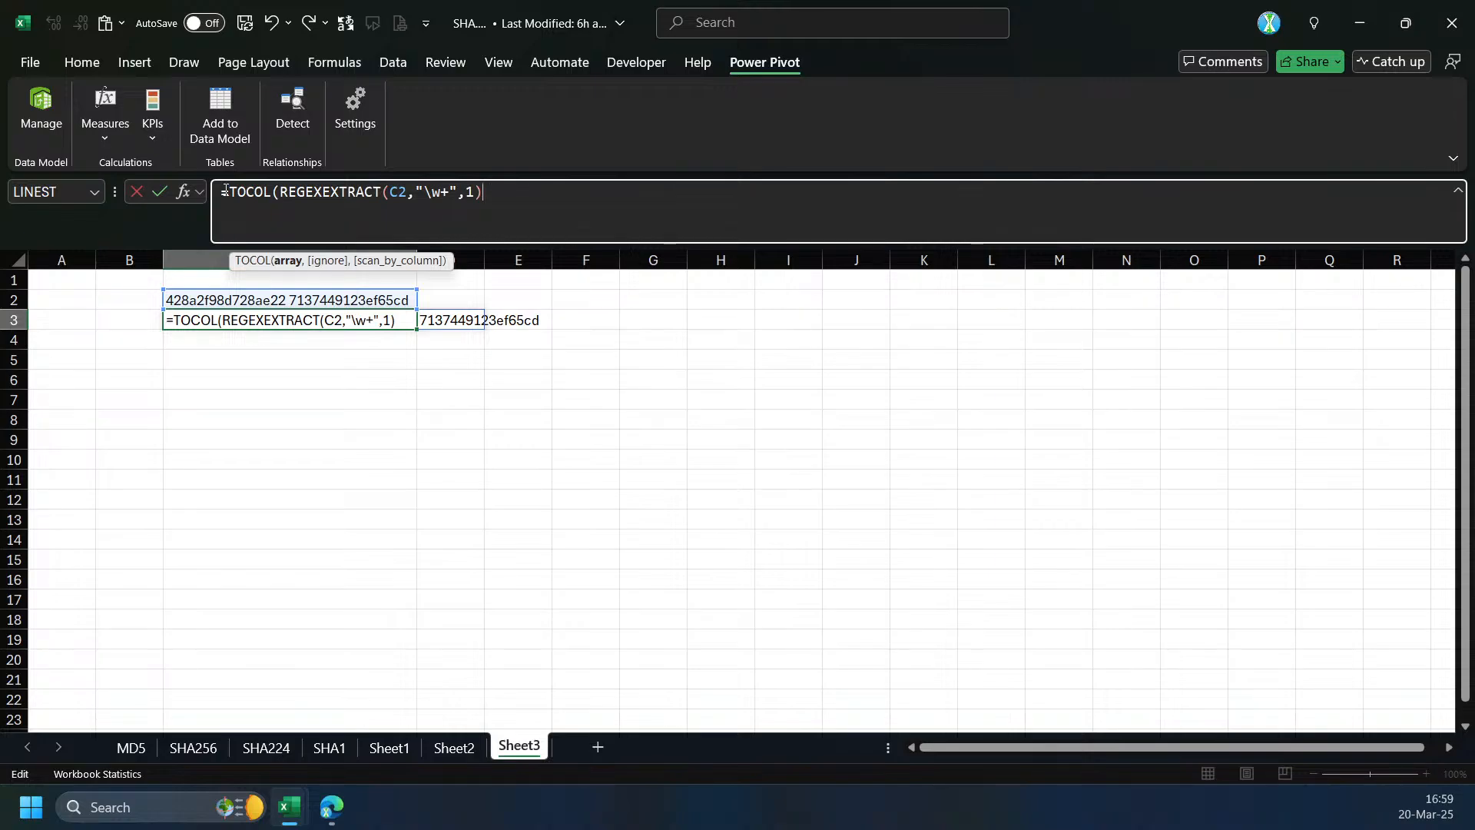
pyautogui.press('Return')
pyautogui.click(295, 321)
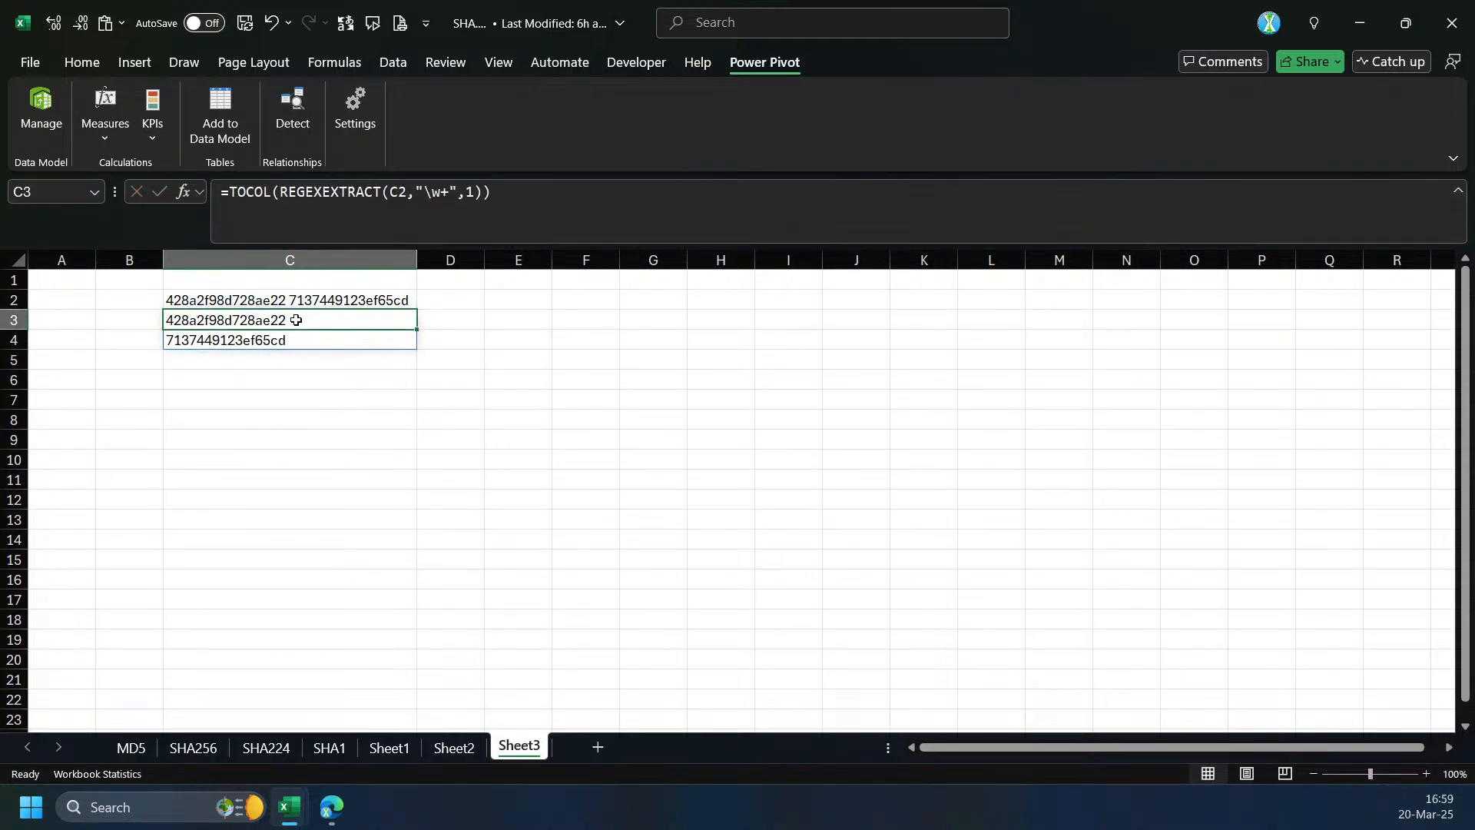
# - Convert the first hexadecimal constant to decimal in D3 with =DECIMAL(C3,16)
pyautogui.click(438, 322)
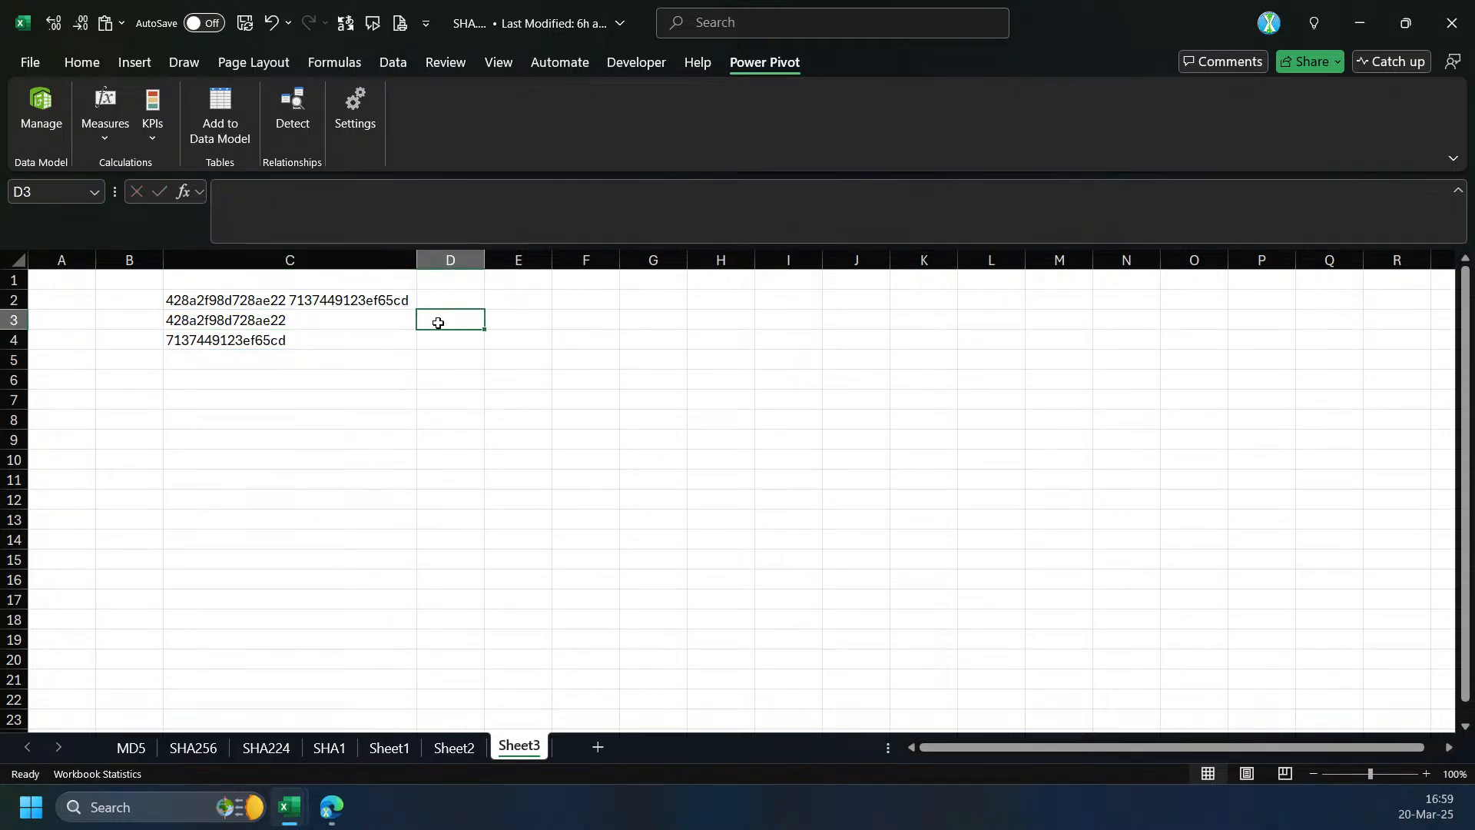
pyautogui.write('=dec')
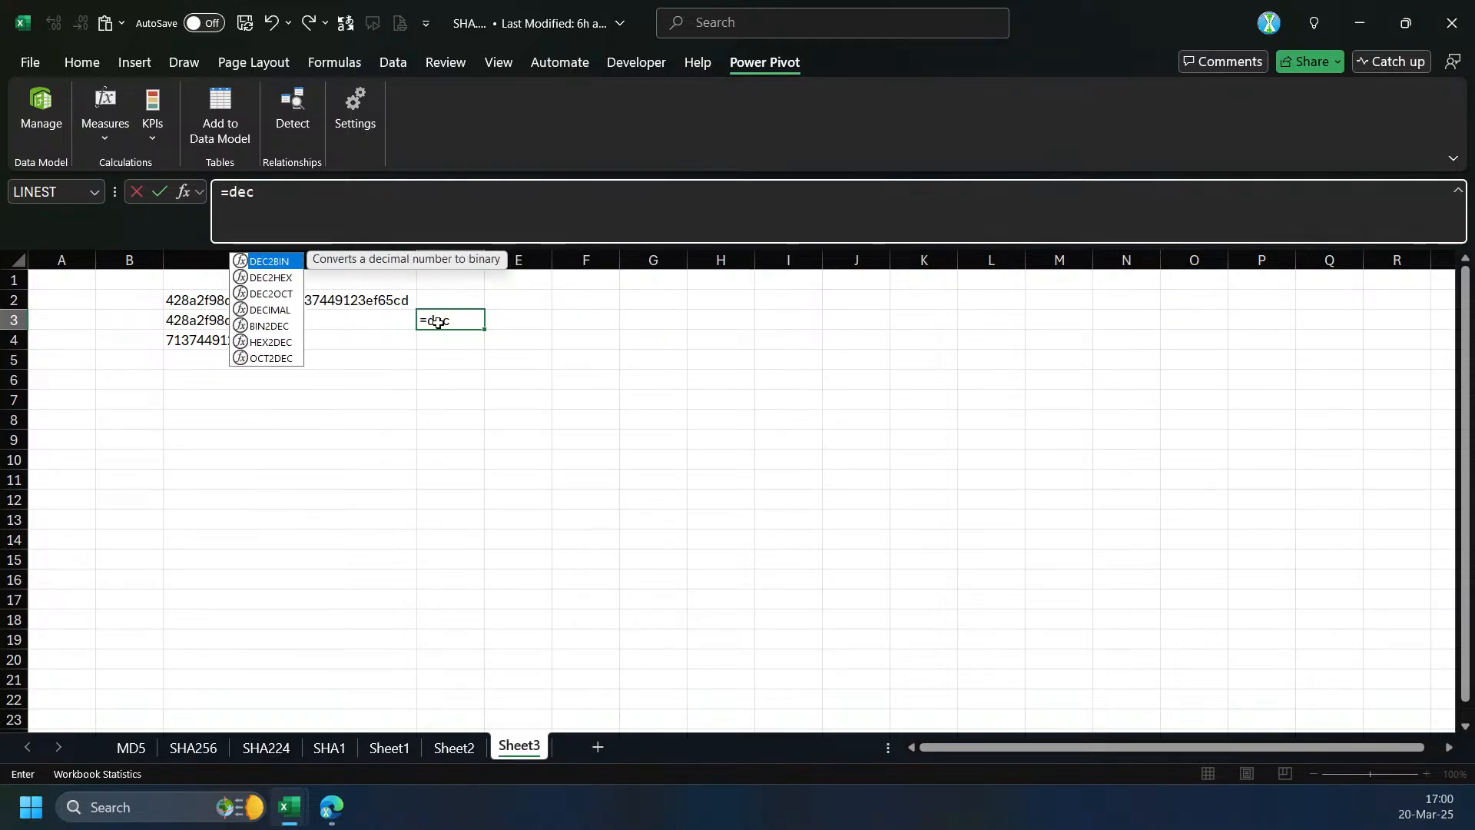
pyautogui.write('m')
pyautogui.press('BackSpace')
pyautogui.write('im')
pyautogui.press('Tab')
pyautogui.press('Left')
pyautogui.write(',')
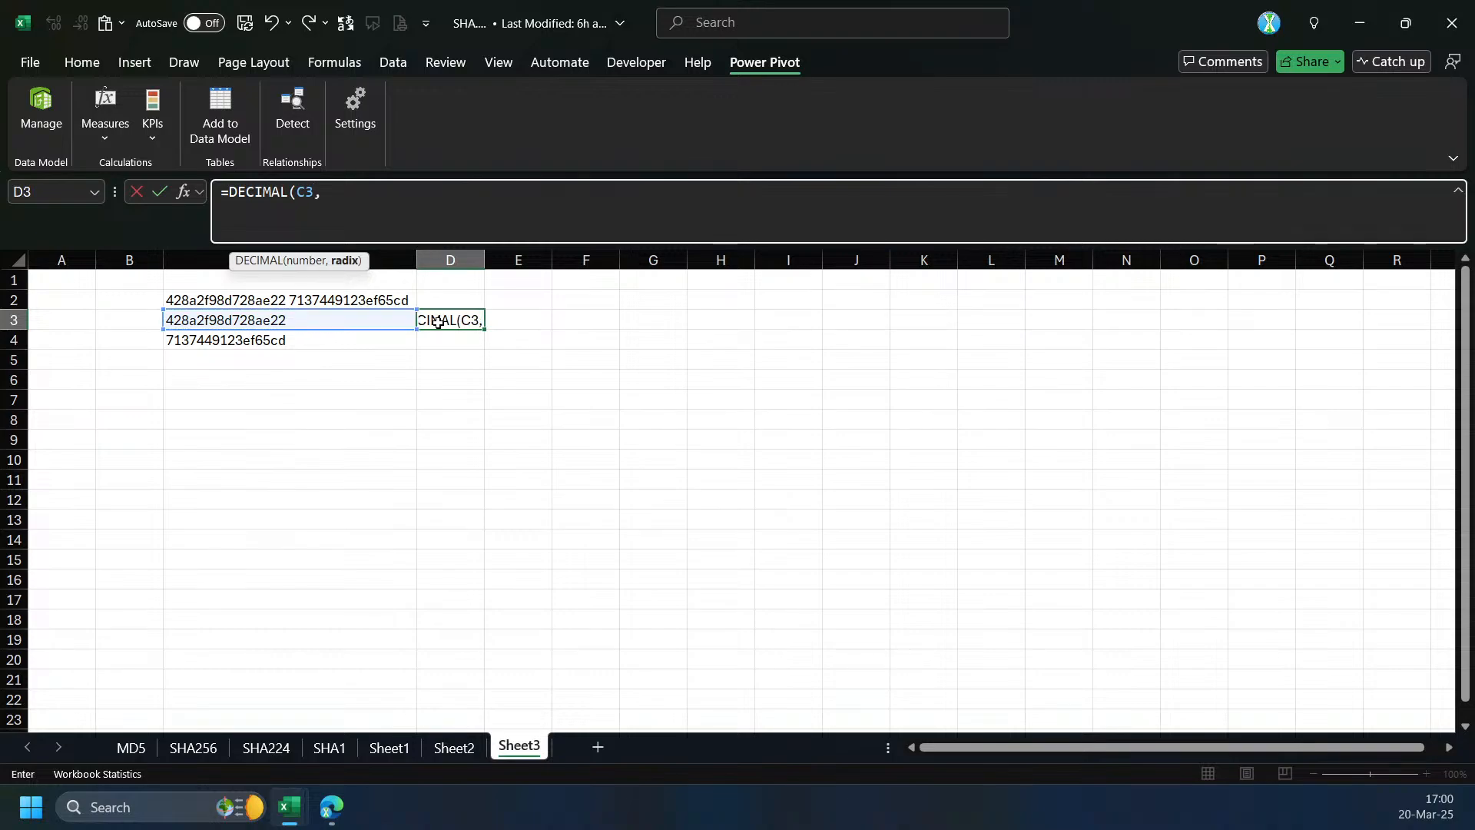
pyautogui.write('16)')
pyautogui.press('Return')
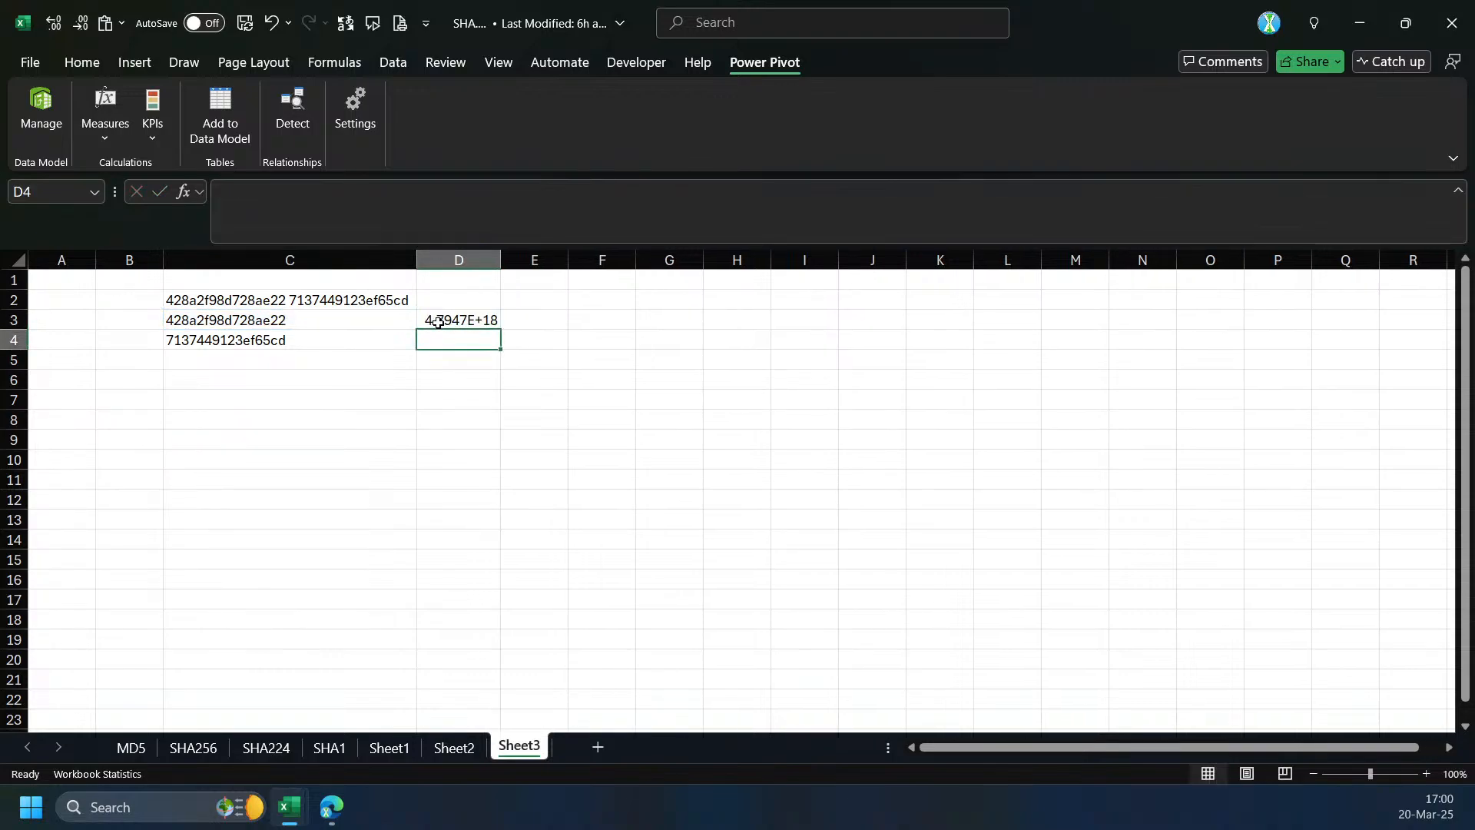
# - Widen column D to inspect the converted constant in D3, and return to Sheet1
pyautogui.moveTo(500, 260); pyautogui.dragTo(589, 301)
pyautogui.click(571, 319)
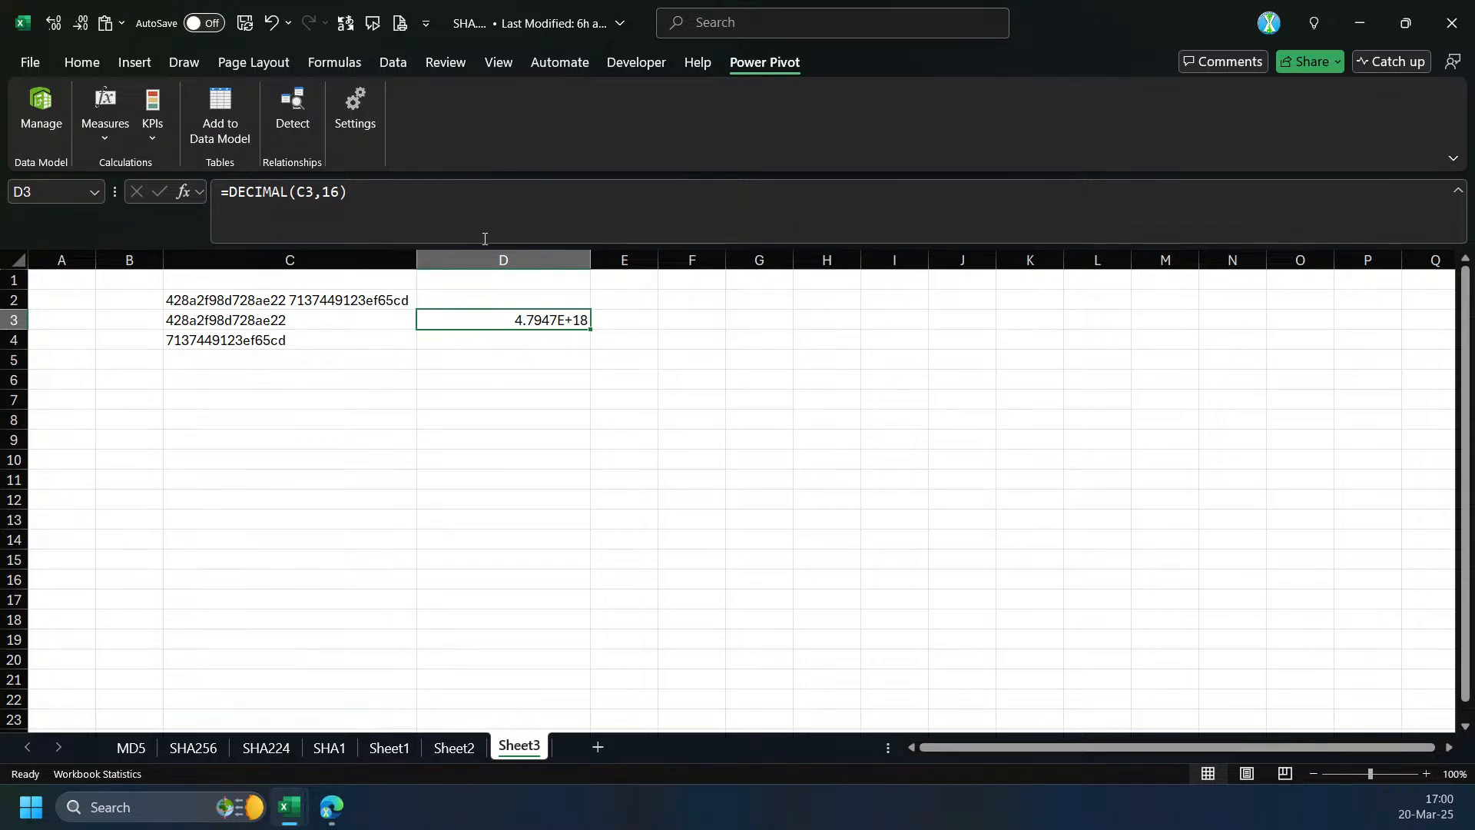
pyautogui.click(388, 747)
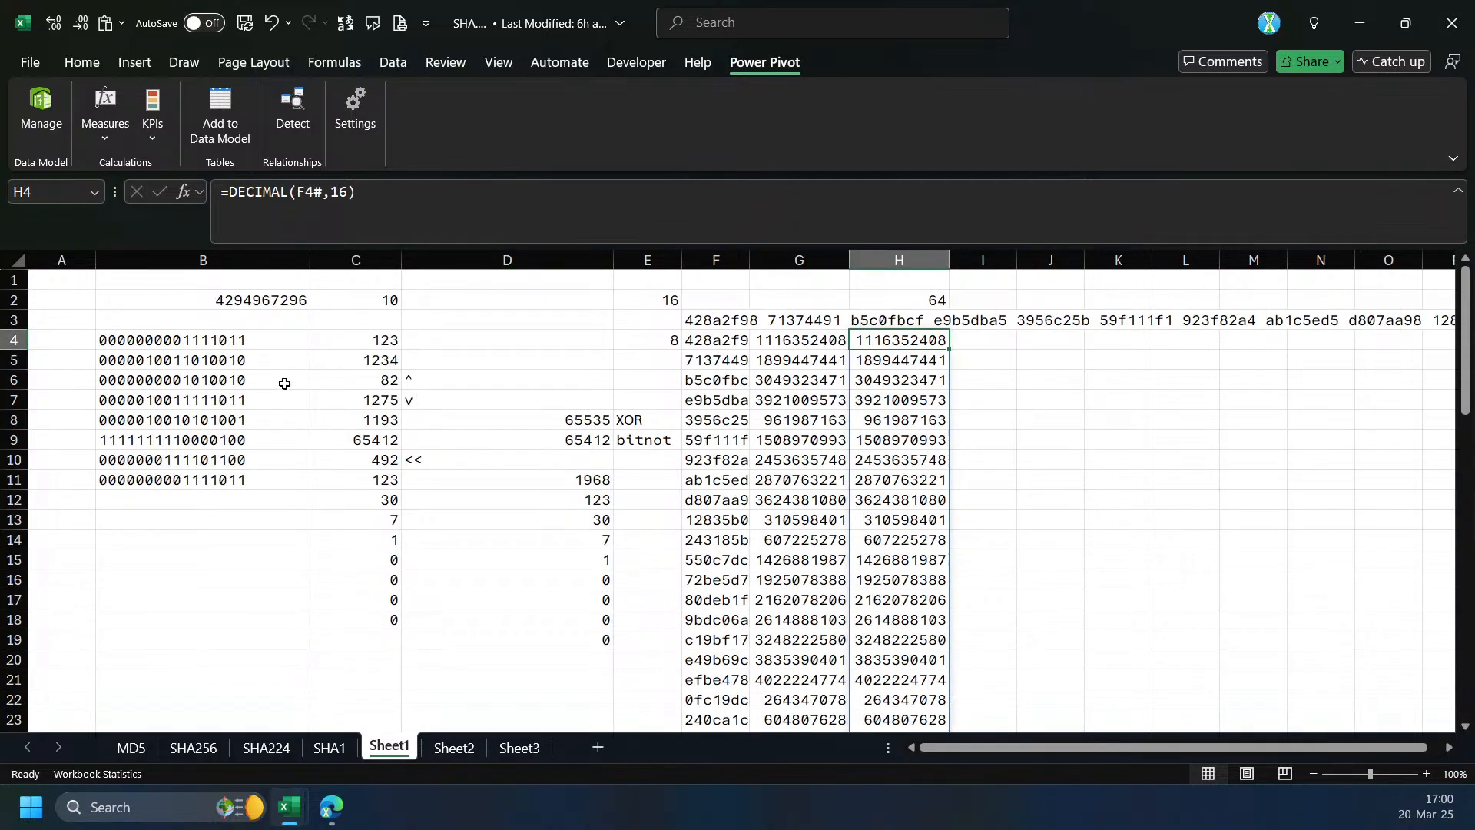
# - Format the converted constant in D3 on Sheet3 as Number with no decimal places
pyautogui.click(454, 747)
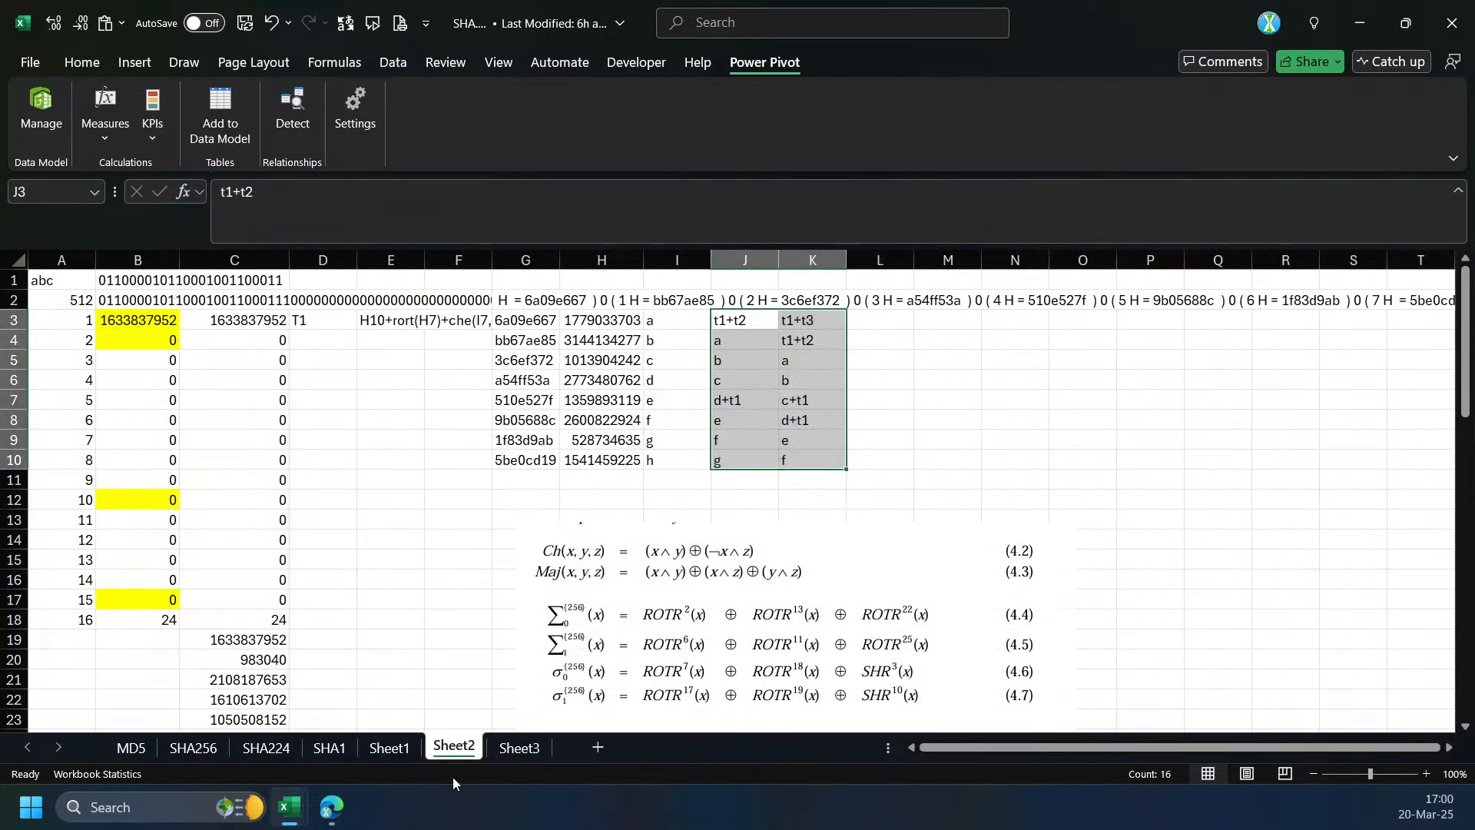
pyautogui.click(519, 746)
pyautogui.click(100, 65)
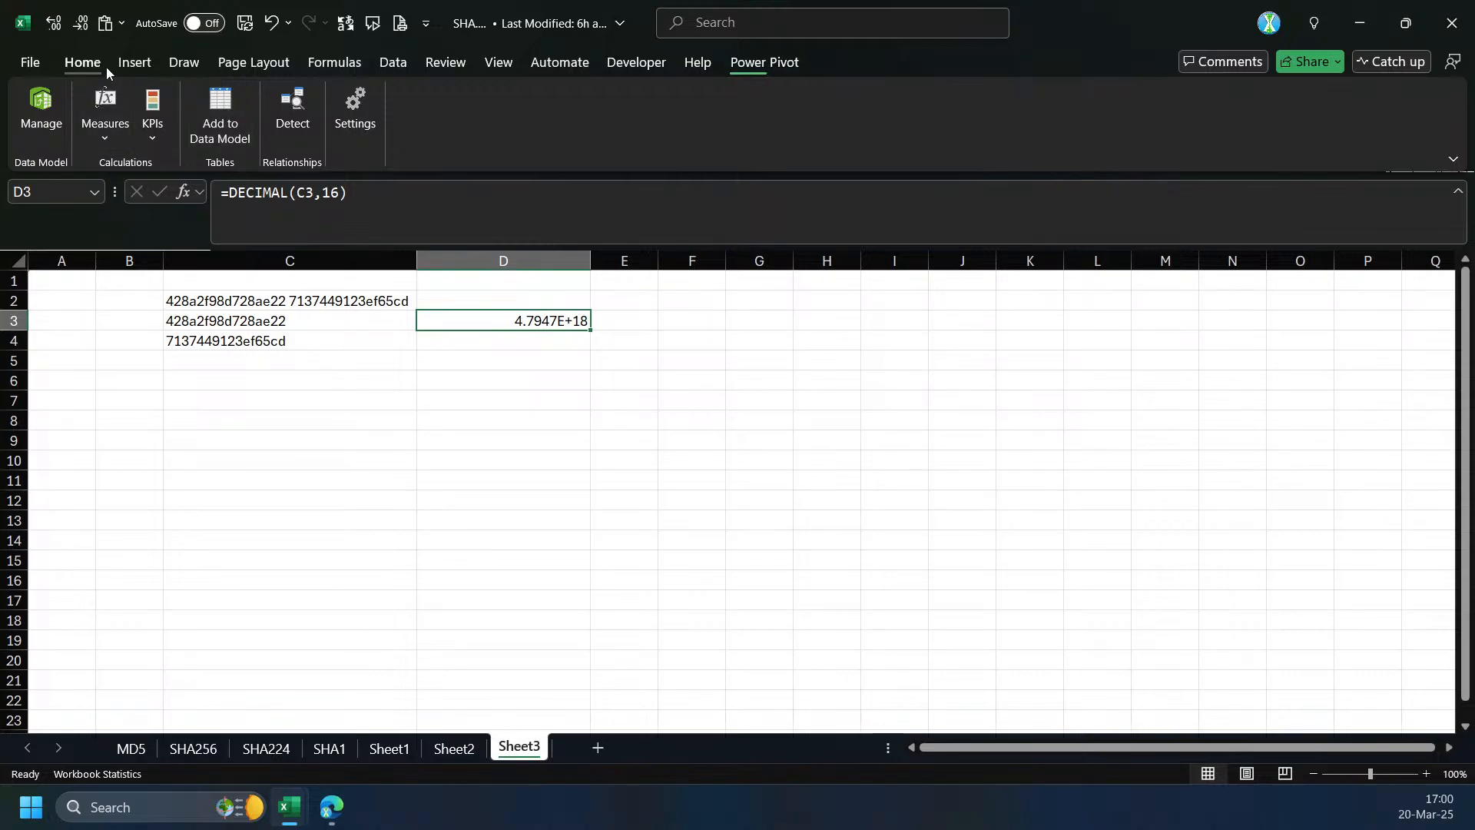
pyautogui.click(765, 100)
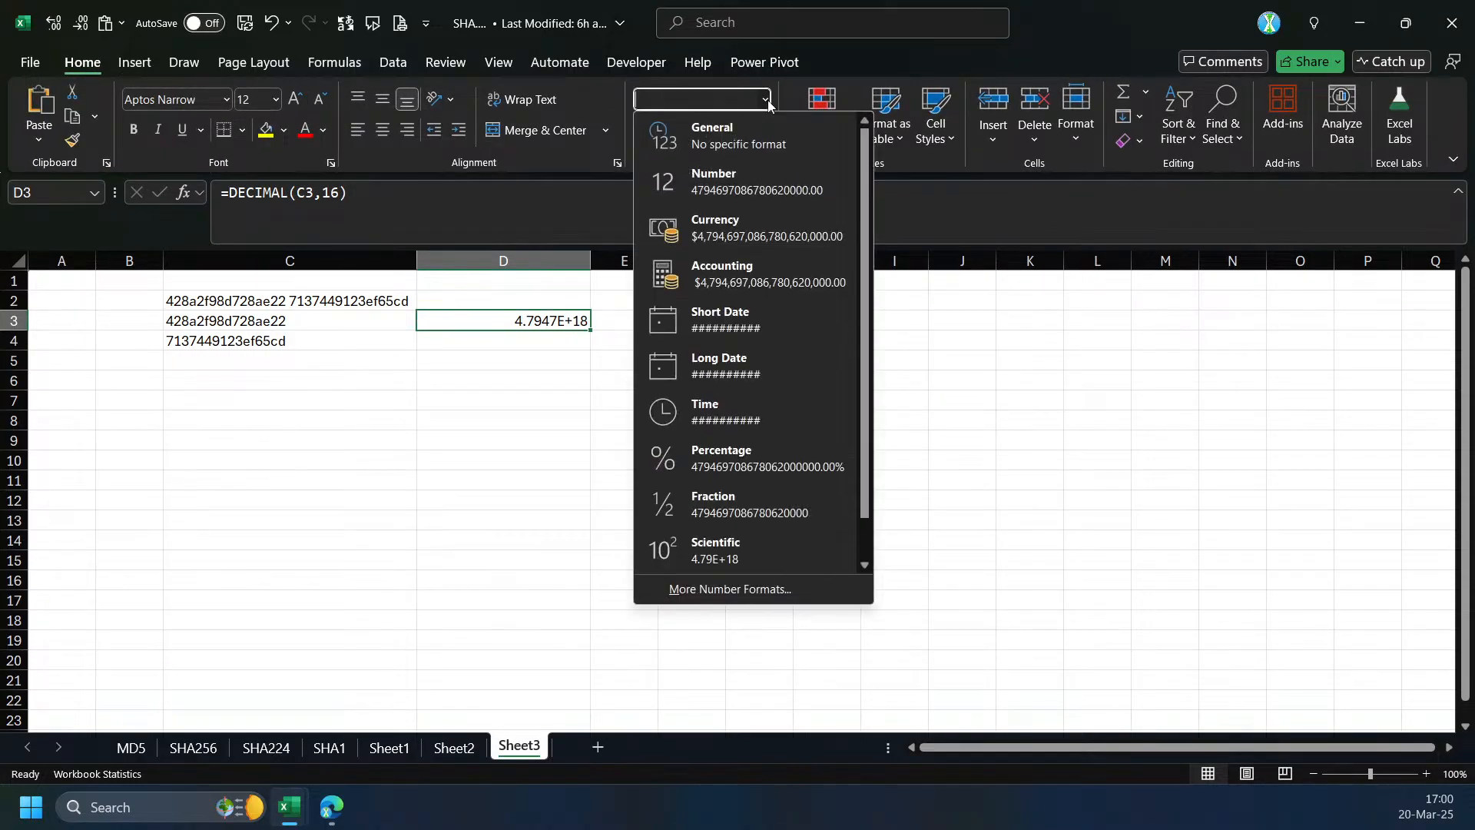
pyautogui.click(676, 173)
pyautogui.hotkey('alt', 'h')
pyautogui.press('9')
pyautogui.hotkey('alt', 'h')
pyautogui.press('9')
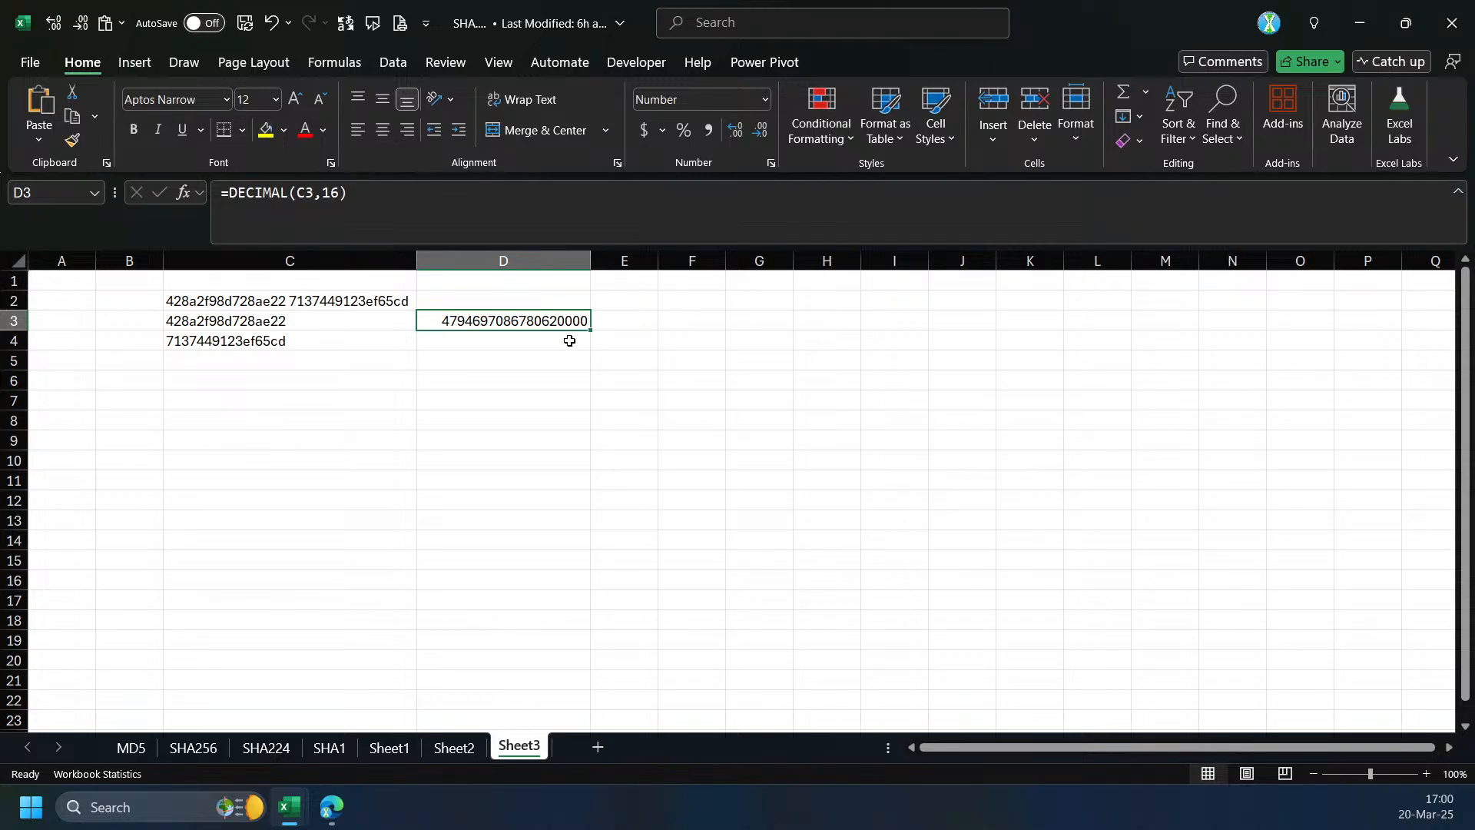
# - Widen column E to roughly twice its width and select E3, beside the converted constant
pyautogui.click(278, 321)
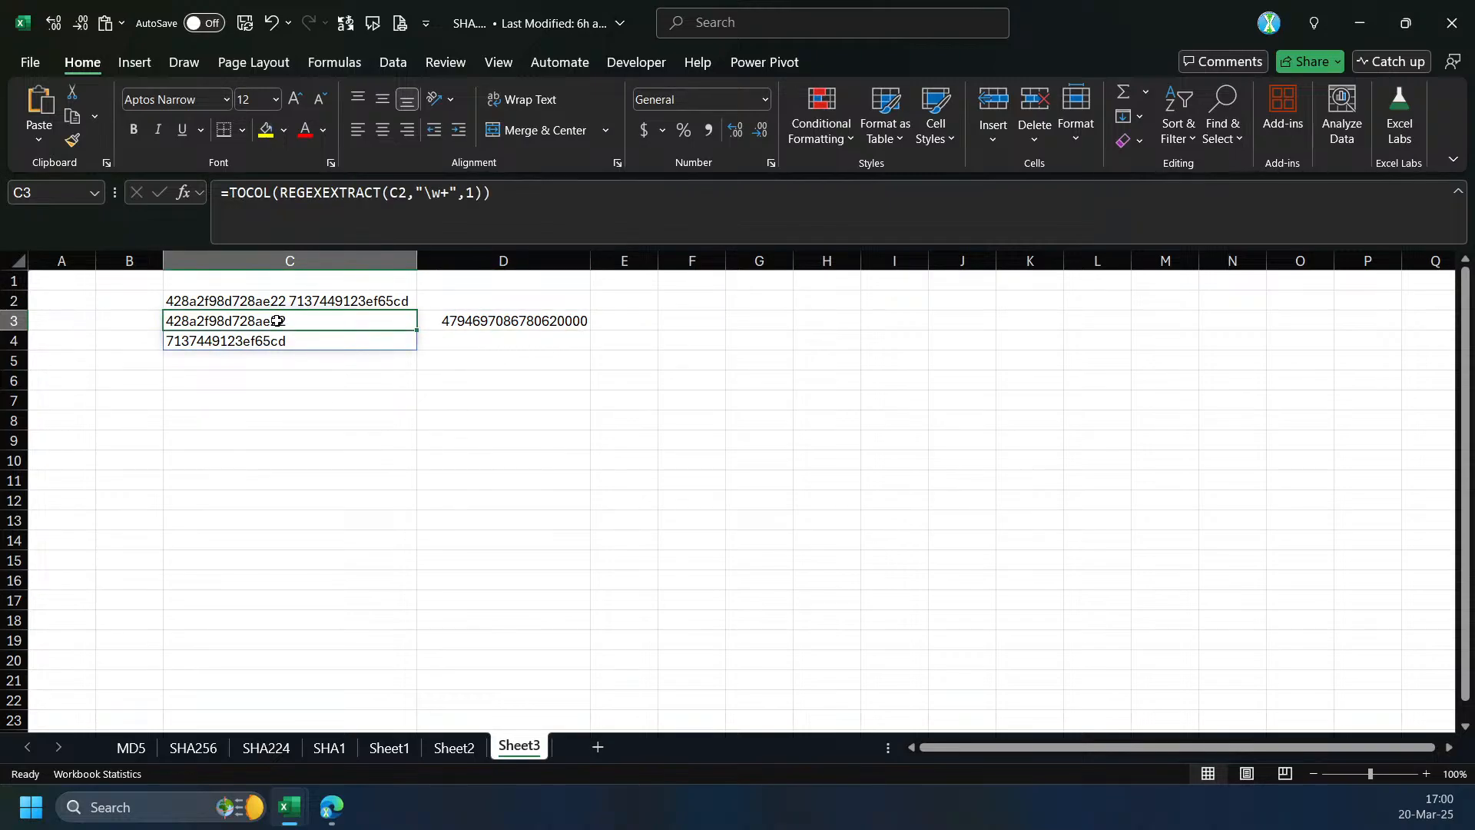
pyautogui.click(639, 318)
pyautogui.moveTo(659, 261); pyautogui.dragTo(725, 265)
pyautogui.click(201, 325)
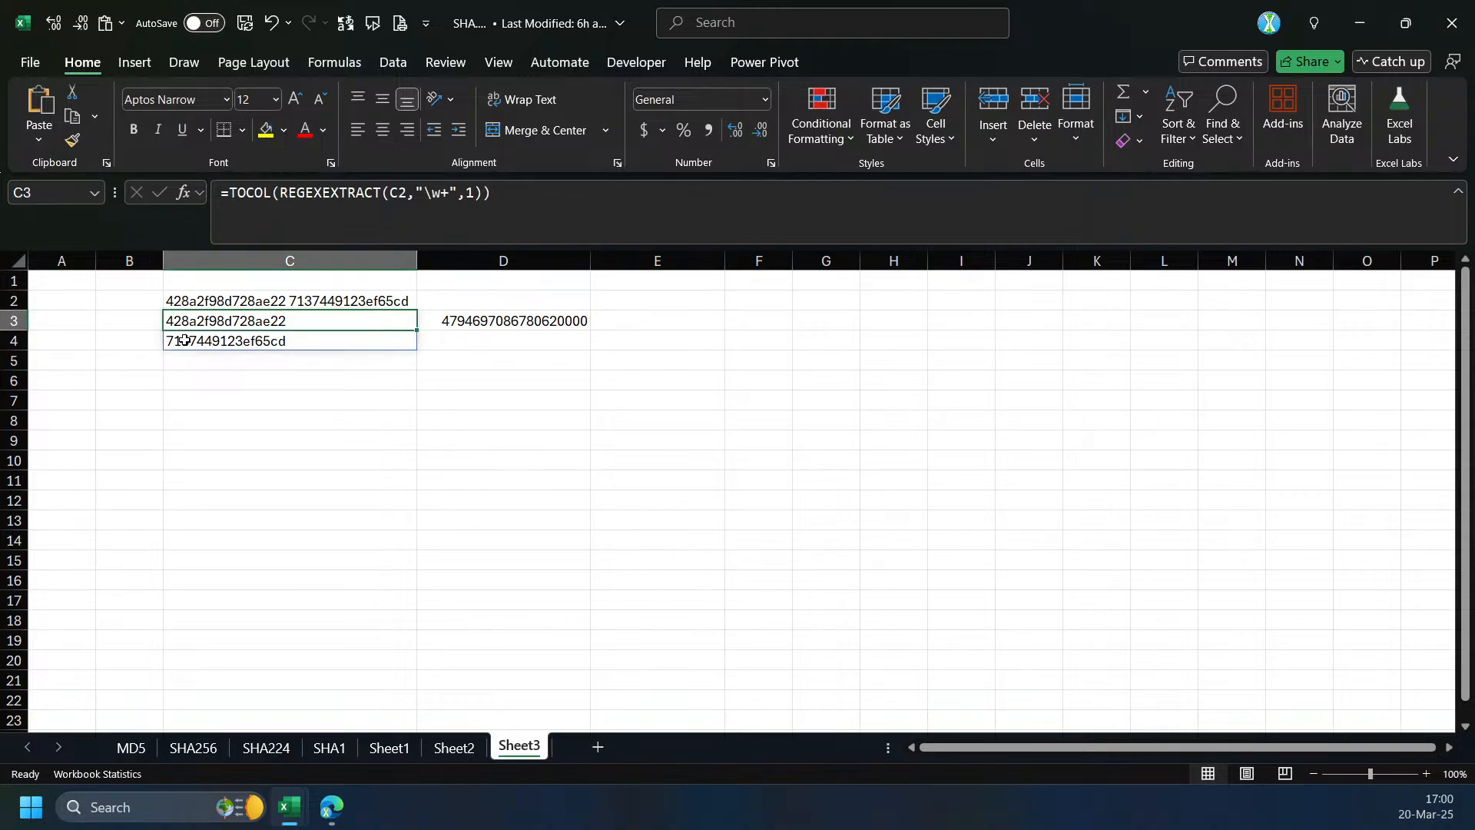
pyautogui.click(627, 323)
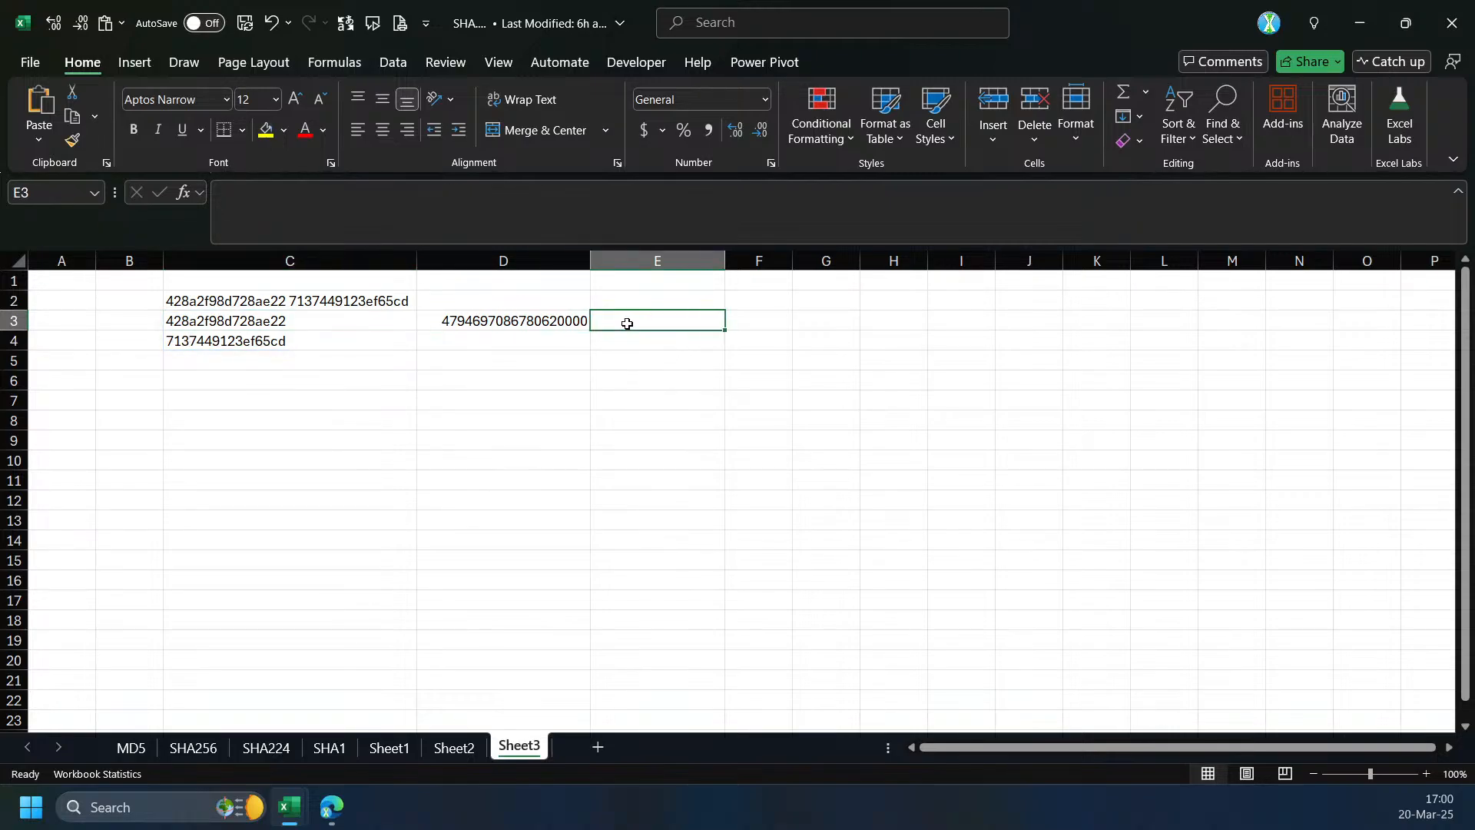
pyautogui.write('=mid')
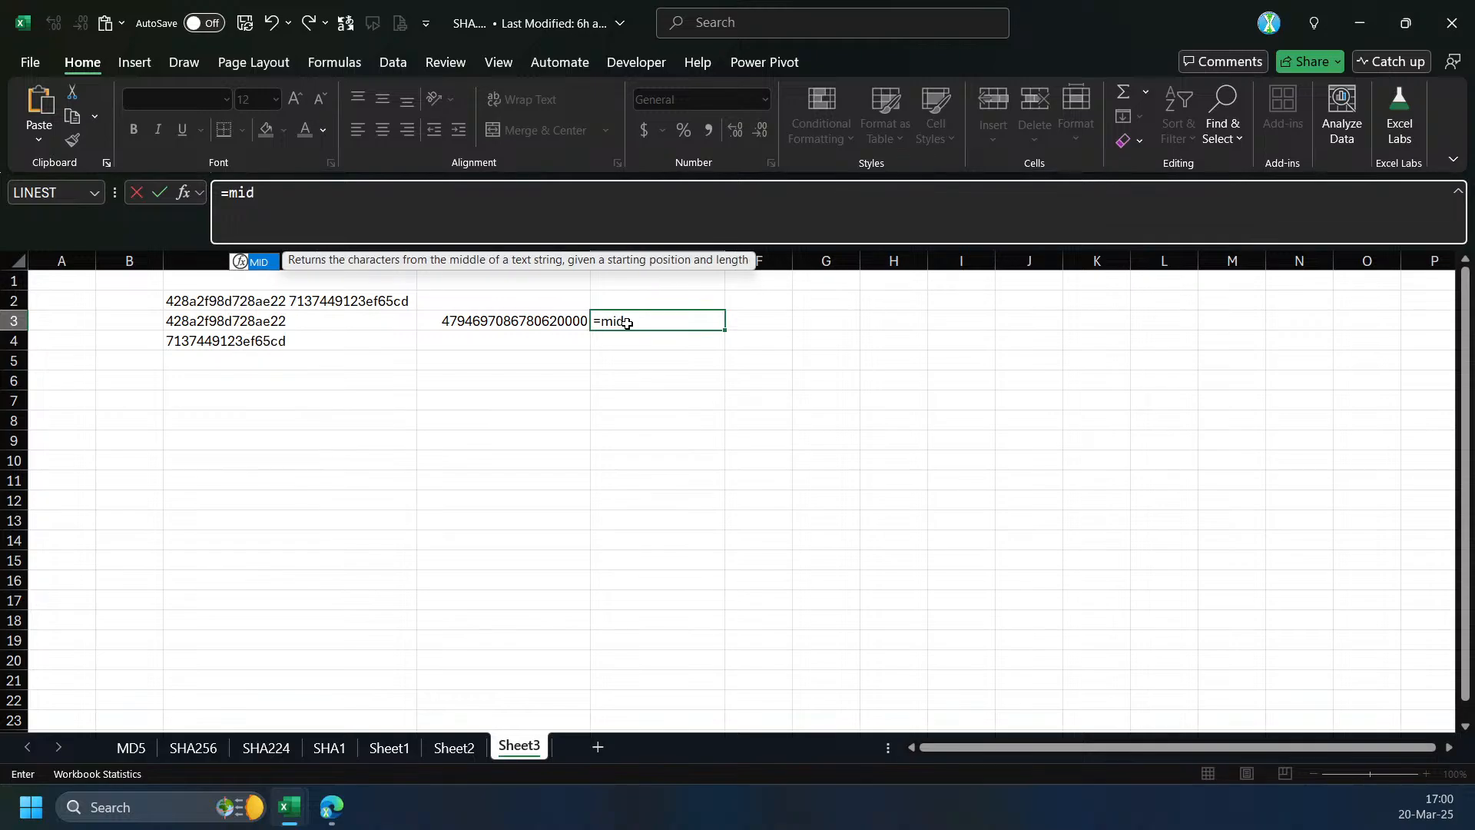
pyautogui.press('Tab')
pyautogui.press('Escape')
# - Start a LET formula in E3 that names the first hexadecimal constant in C3 as hex
pyautogui.write('=le')
pyautogui.press('Tab')
pyautogui.write('h')
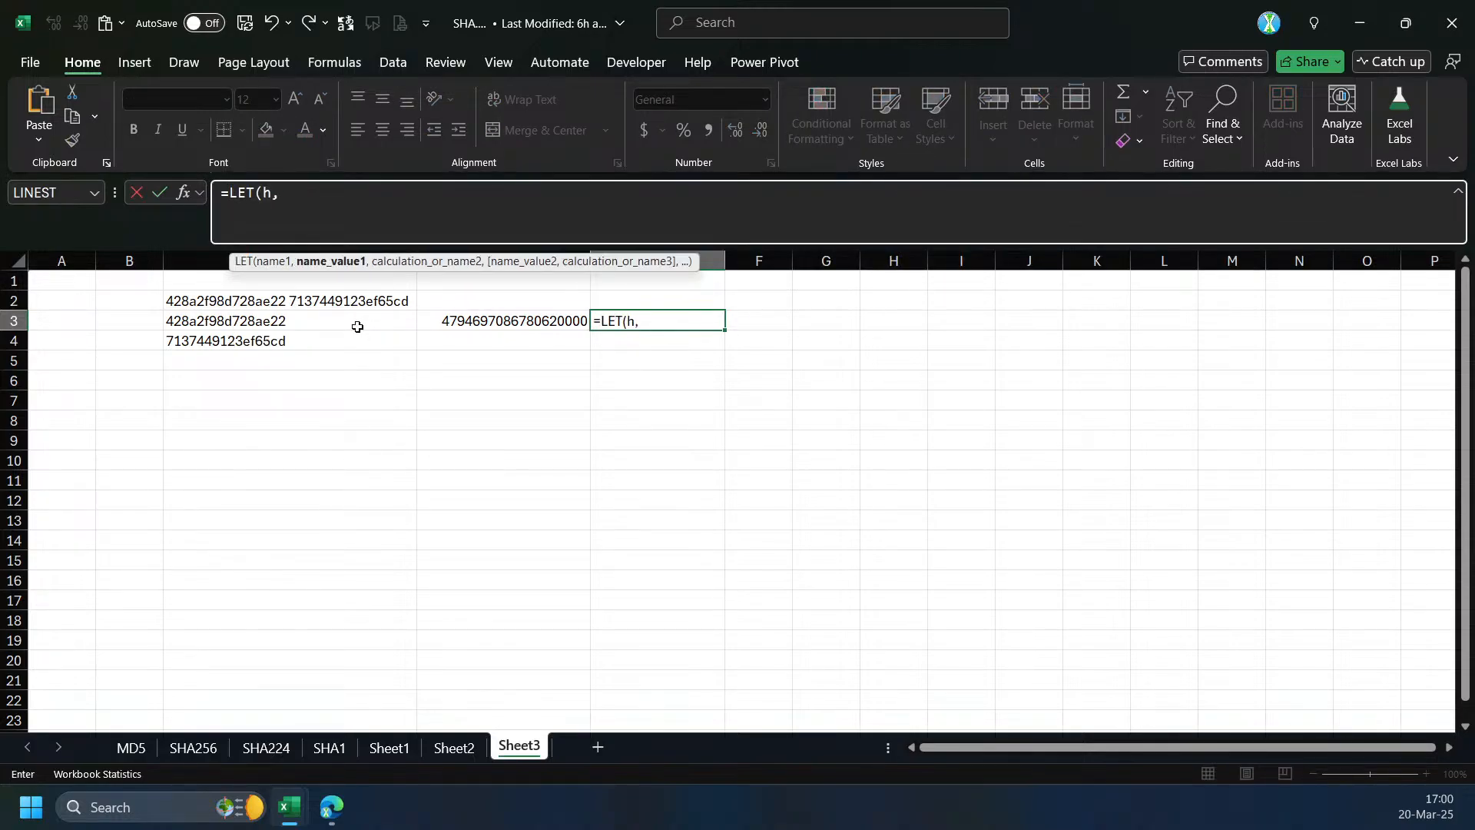
pyautogui.write('e')
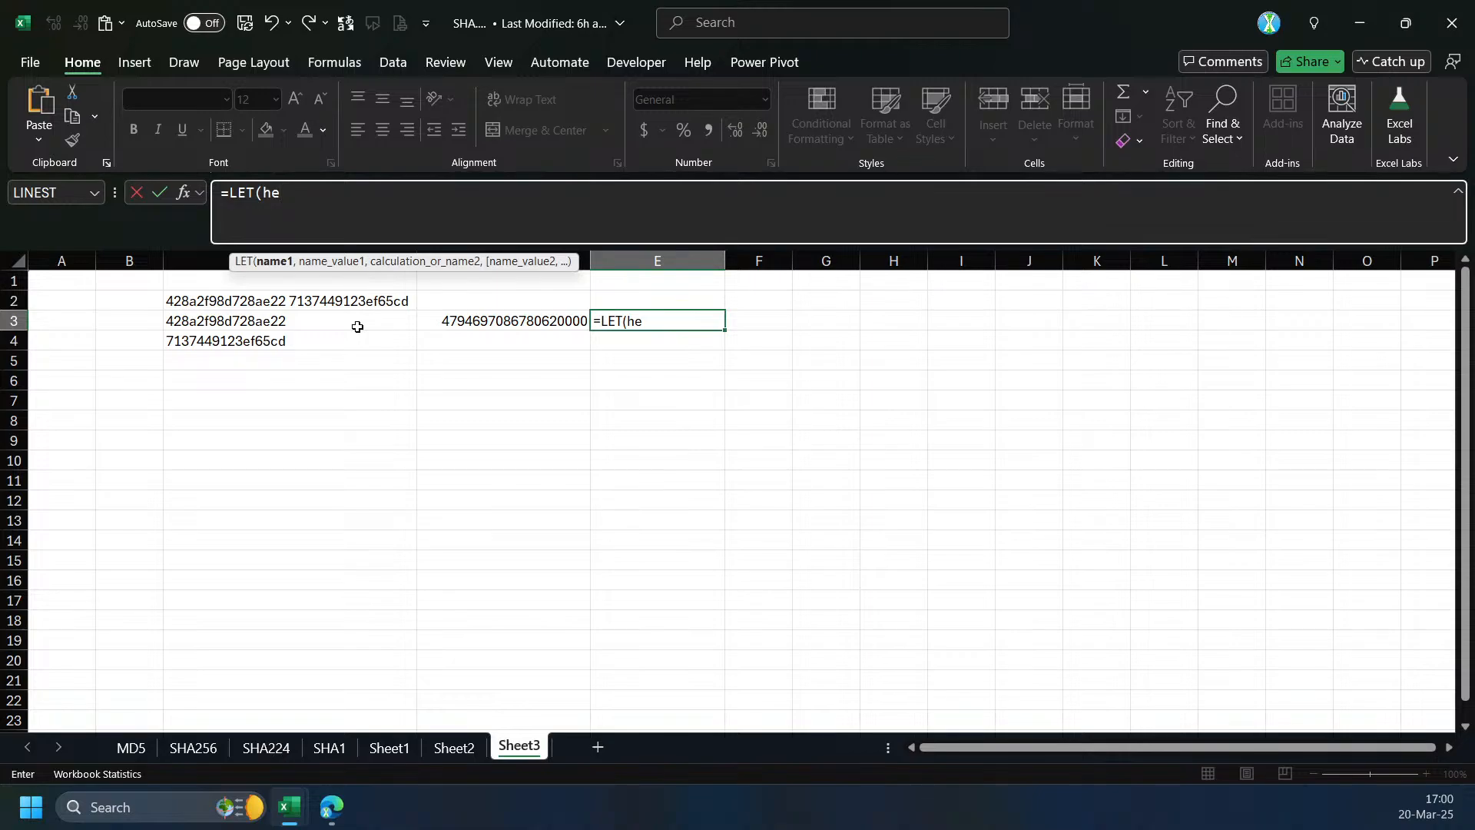
pyautogui.write('x,')
pyautogui.press('Left')
pyautogui.press('Left')
# - Complete E3's LET formula with the calculation MID(x,SEQUENCE(LEN(hex)),1) and enter it
pyautogui.write(',mind')
pyautogui.press('BackSpace')
pyautogui.press('BackSpace')
pyautogui.press('Tab')
pyautogui.write('x,')
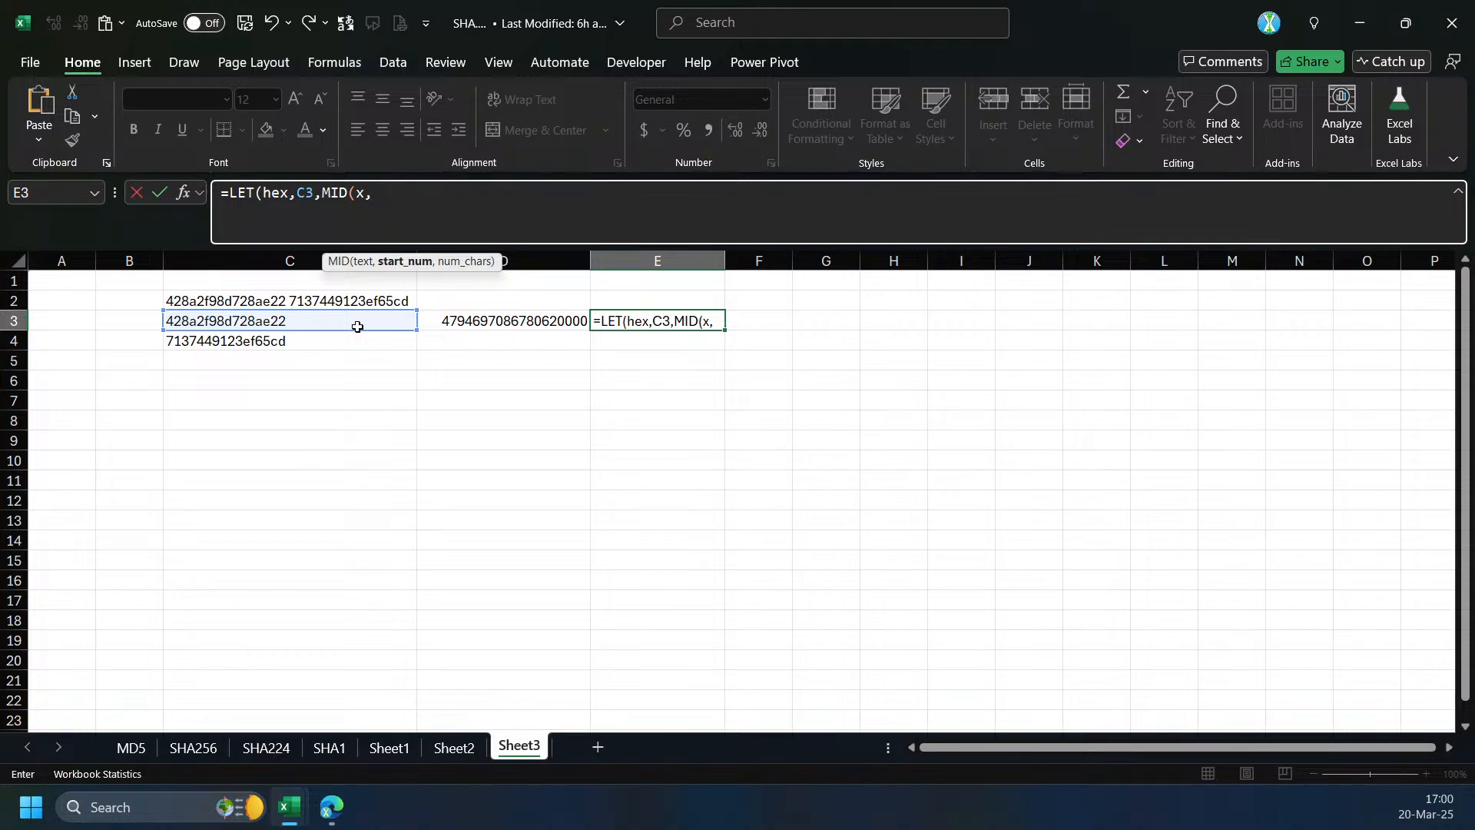
pyautogui.write('seq')
pyautogui.press('Tab')
pyautogui.write('len')
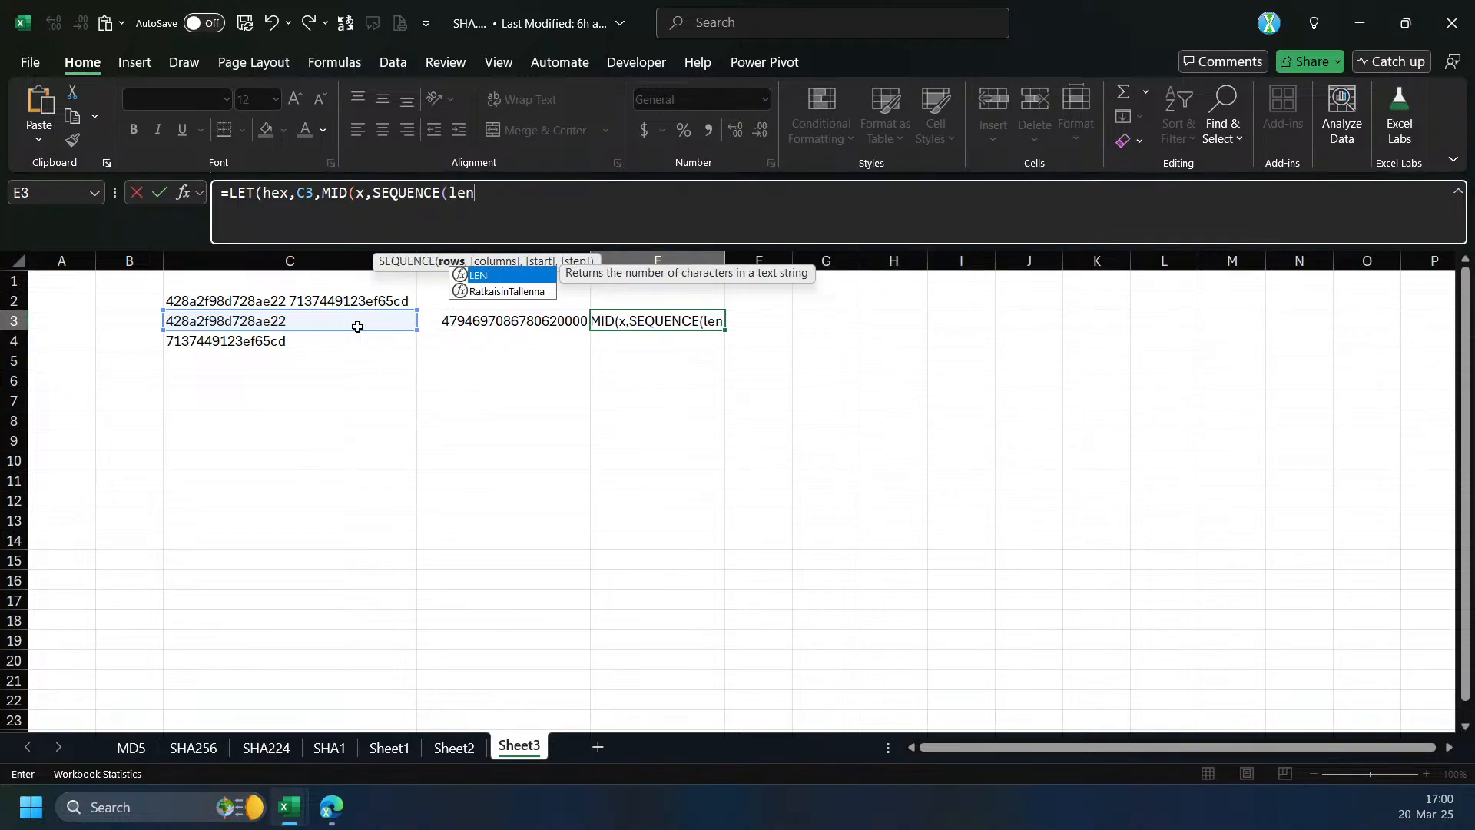
pyautogui.press('Tab')
pyautogui.write('x')
pyautogui.press('BackSpace')
pyautogui.write('hex')
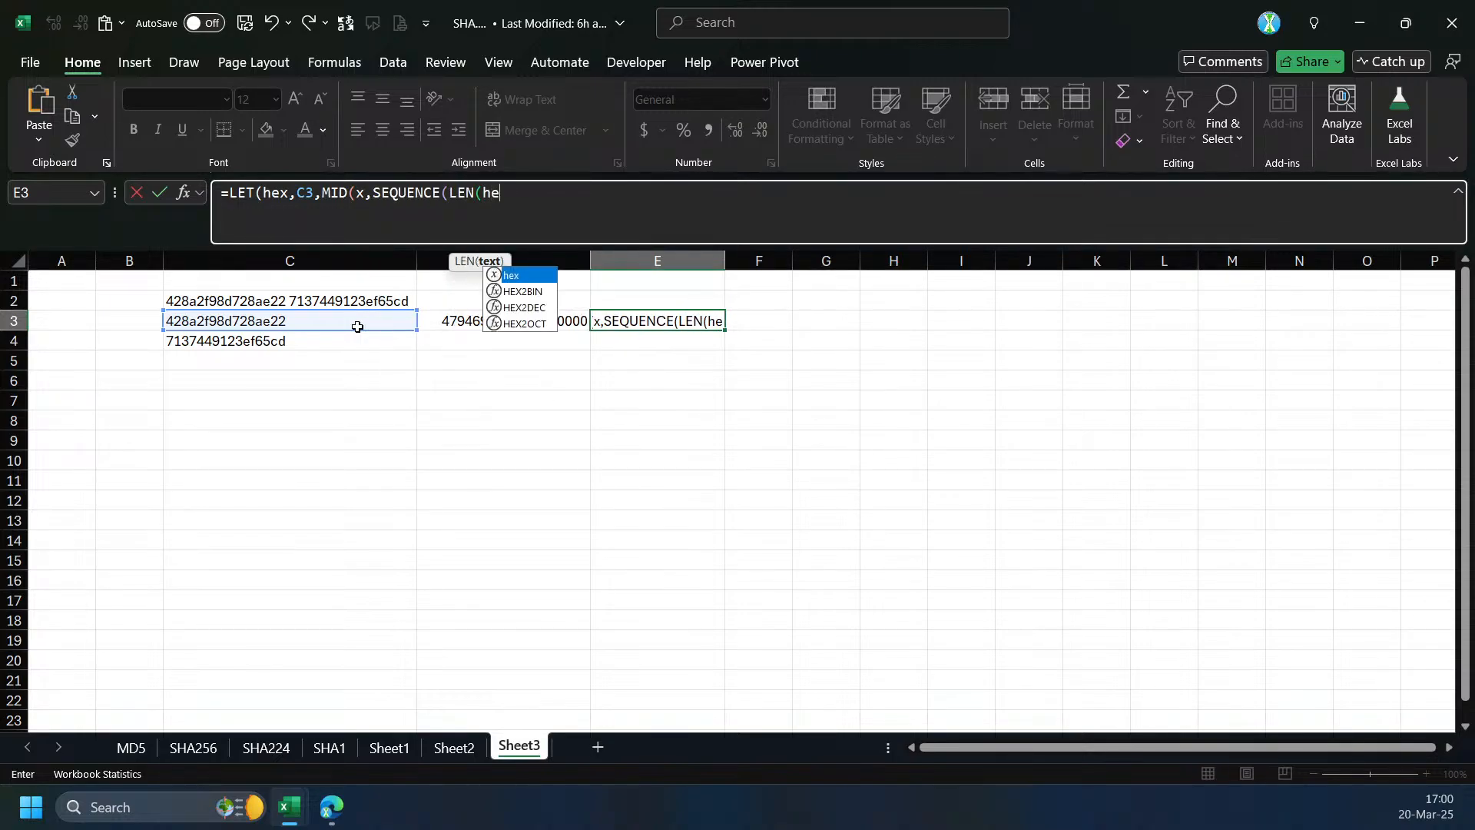
pyautogui.write(')),1)')
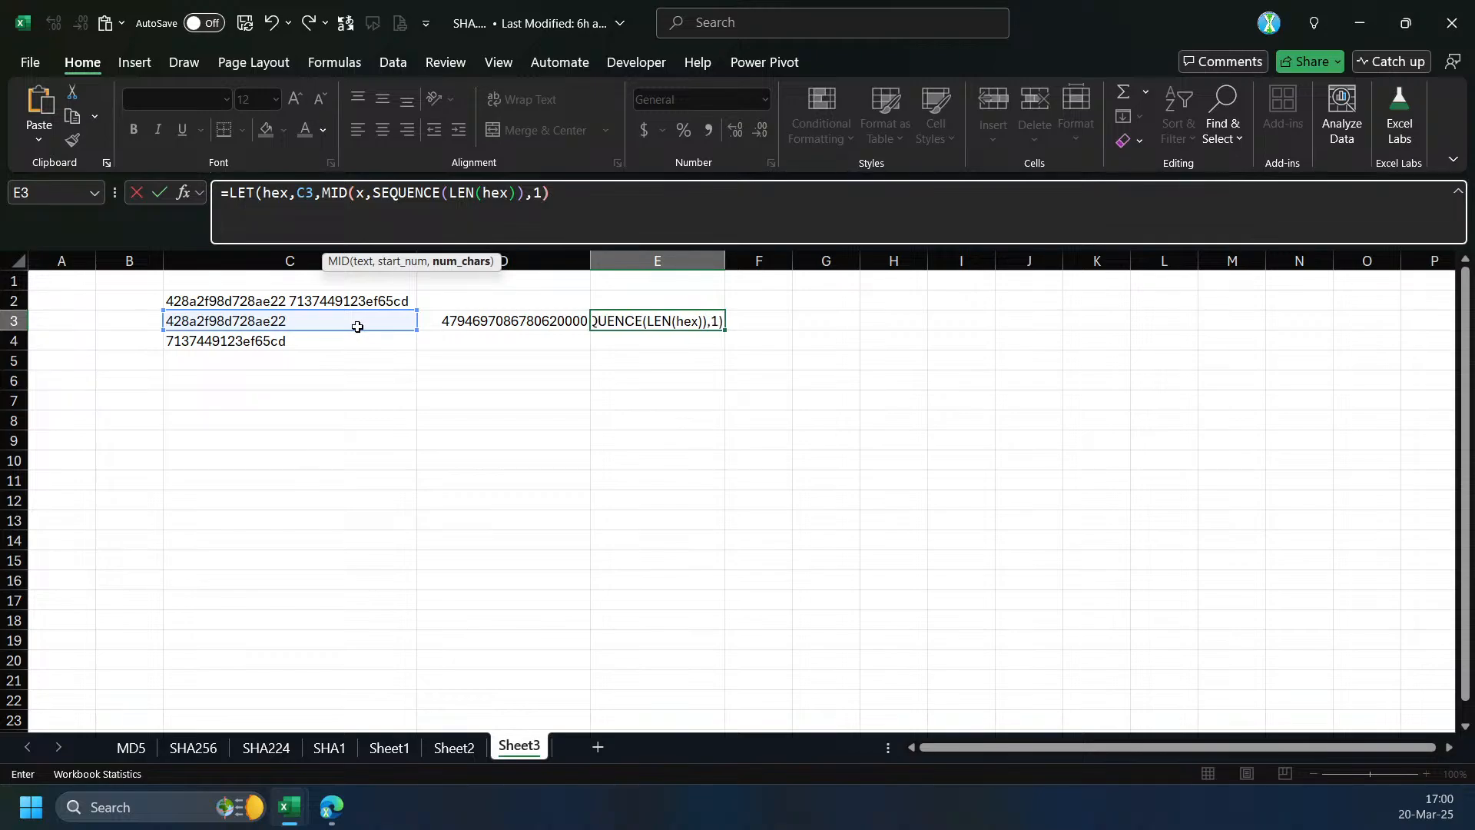
pyautogui.press('Return')
pyautogui.press('Return')
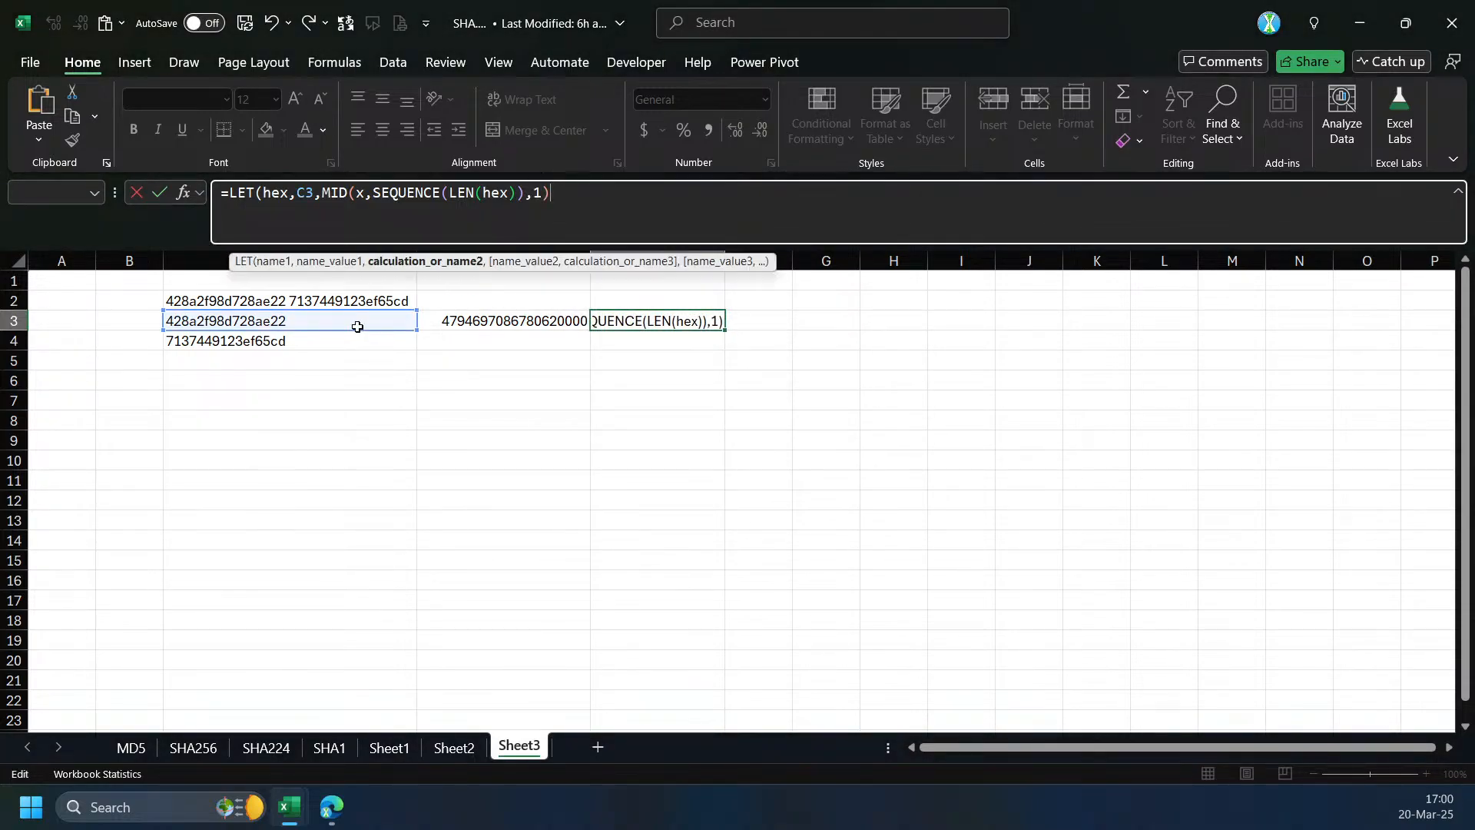
pyautogui.write(')')
pyautogui.press('Return')
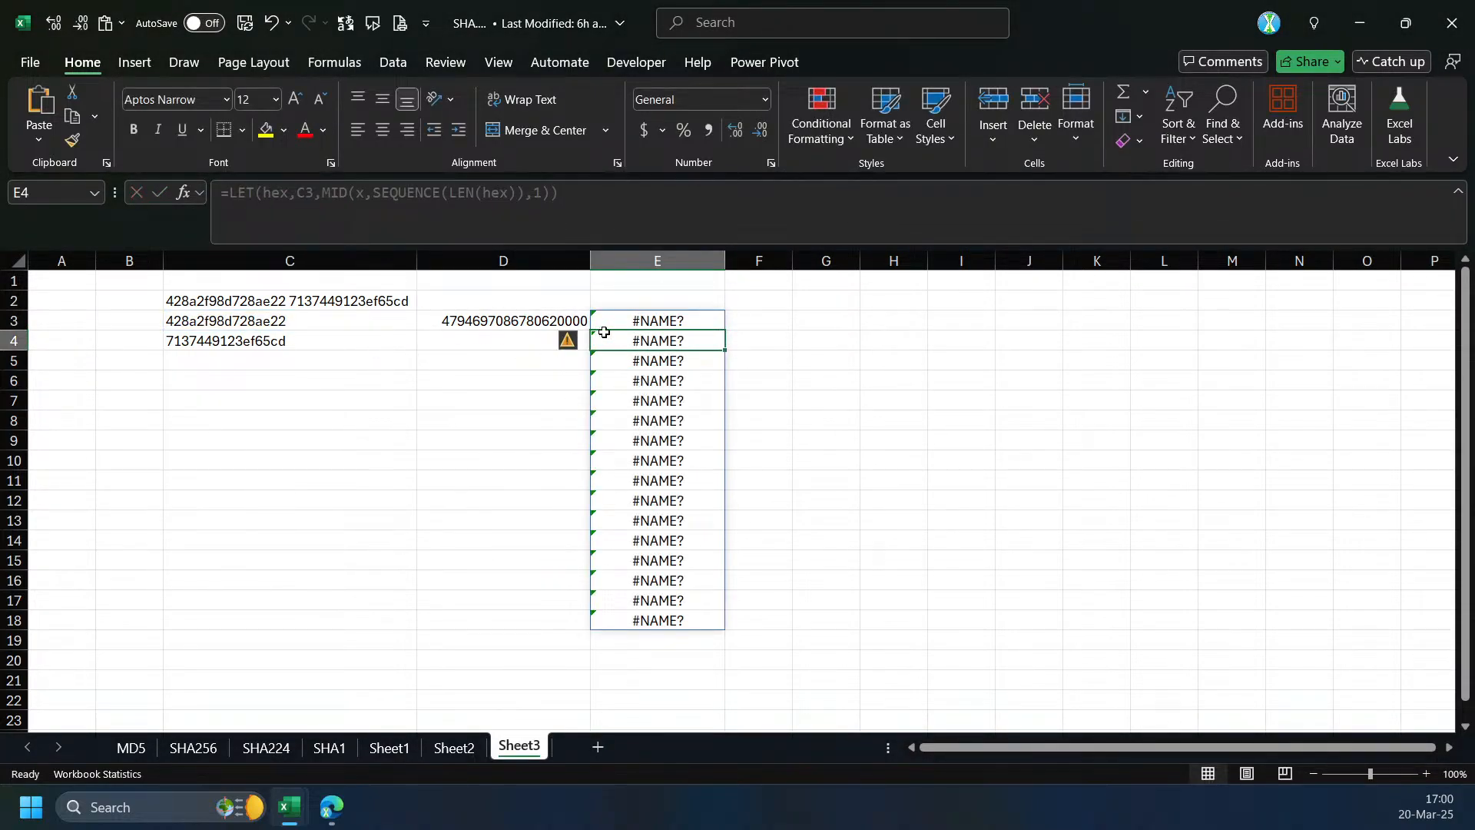
# - Correct the MID function's text argument in E3 from x to hex
pyautogui.doubleClick(627, 322)
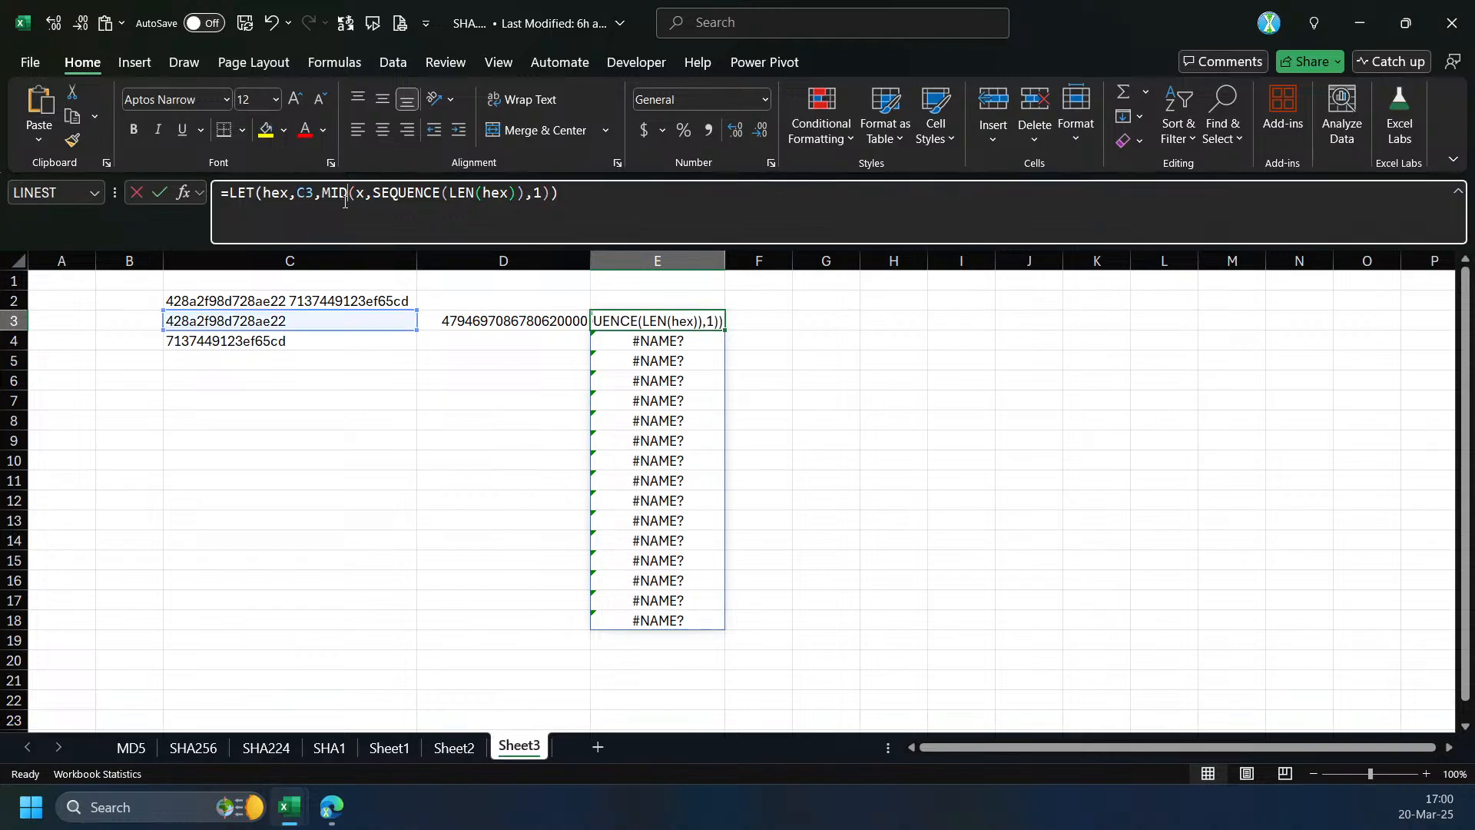
pyautogui.click(366, 198)
pyautogui.press('BackSpace')
pyautogui.write('hex')
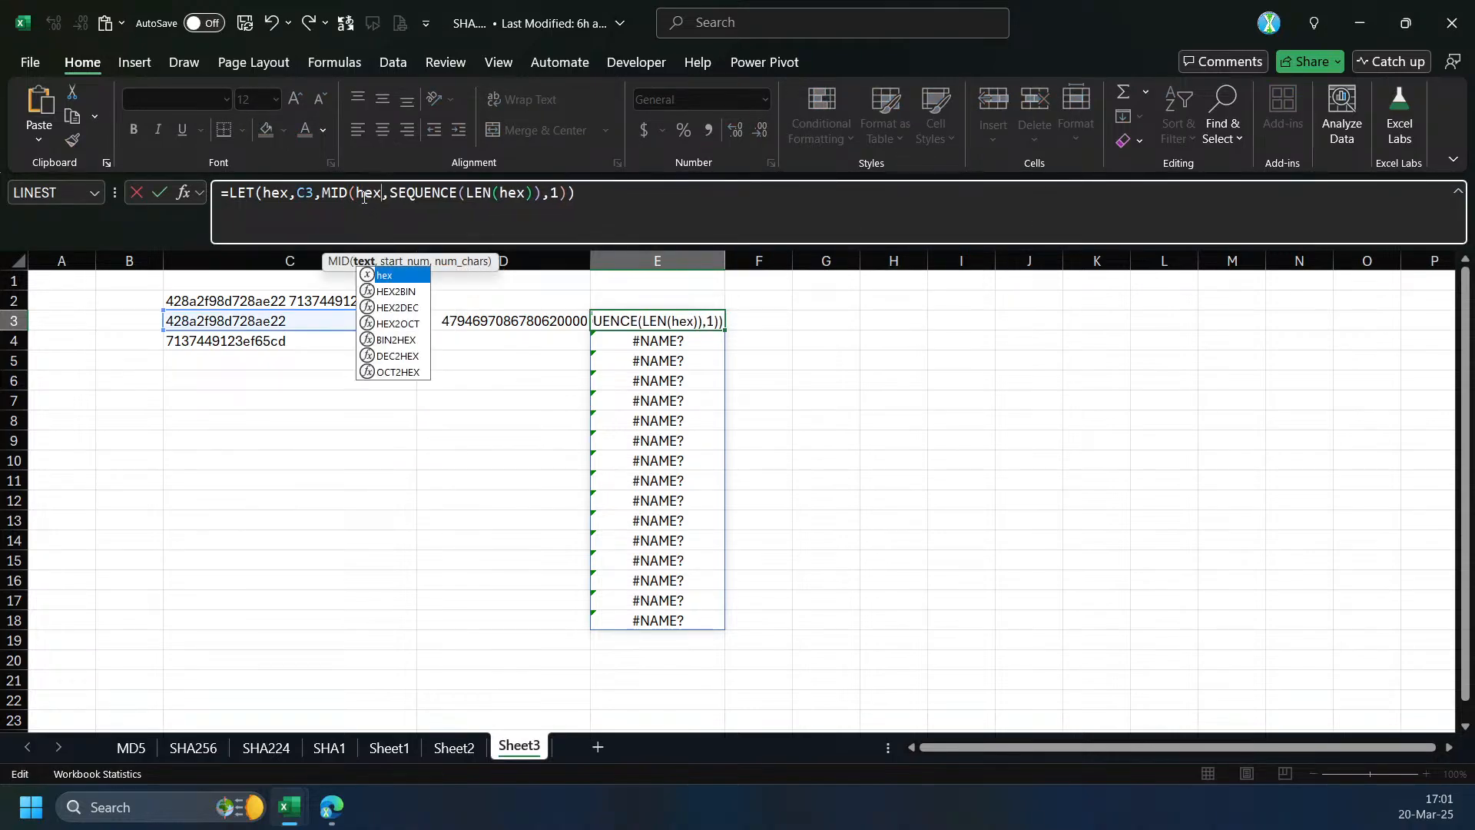
pyautogui.press('Return')
# - Wrap the MID expression in E3 in HEX2DEC to convert each hexadecimal digit to decimal
pyautogui.click(671, 326)
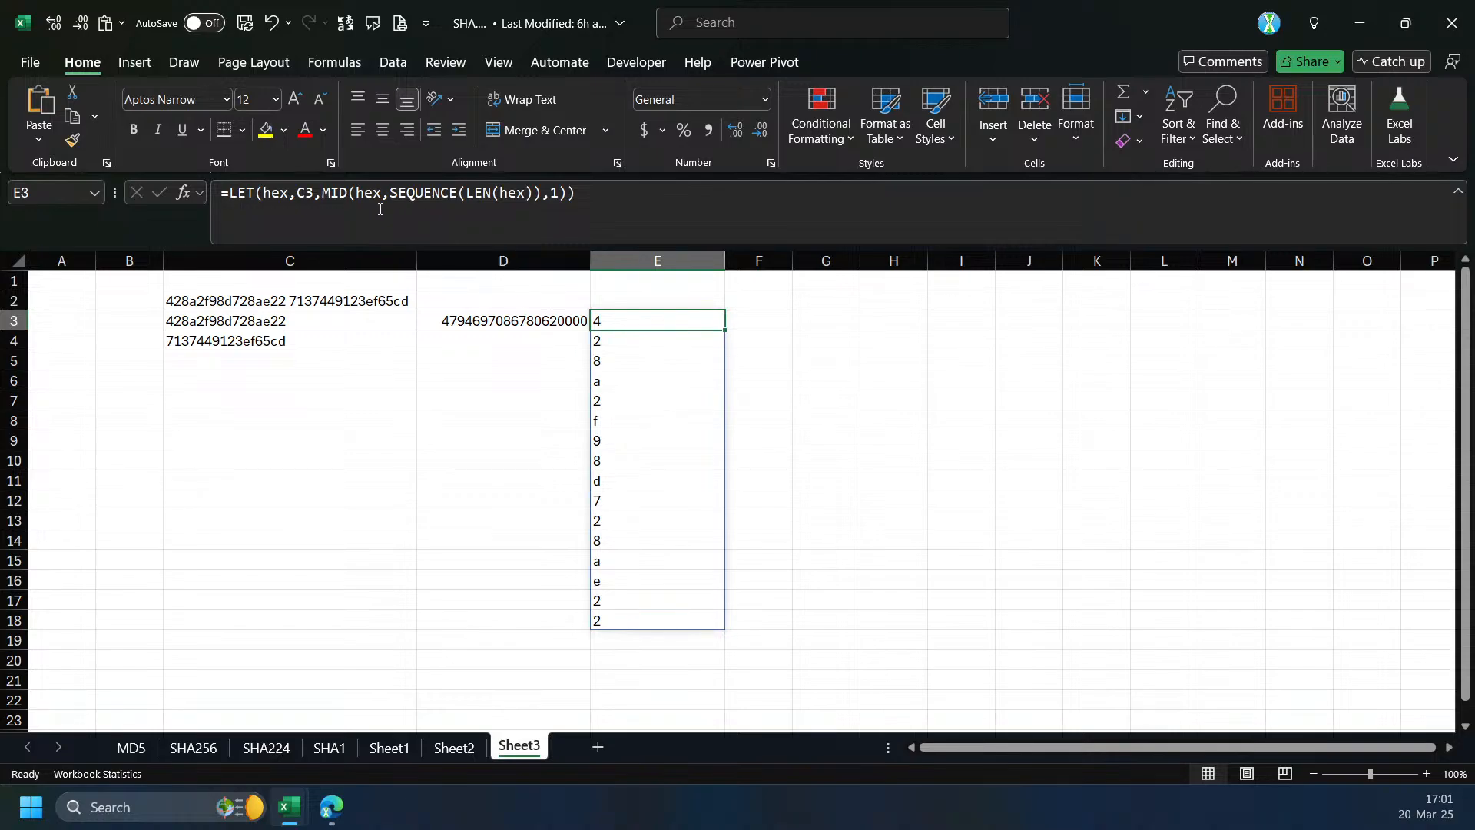
pyautogui.click(333, 197)
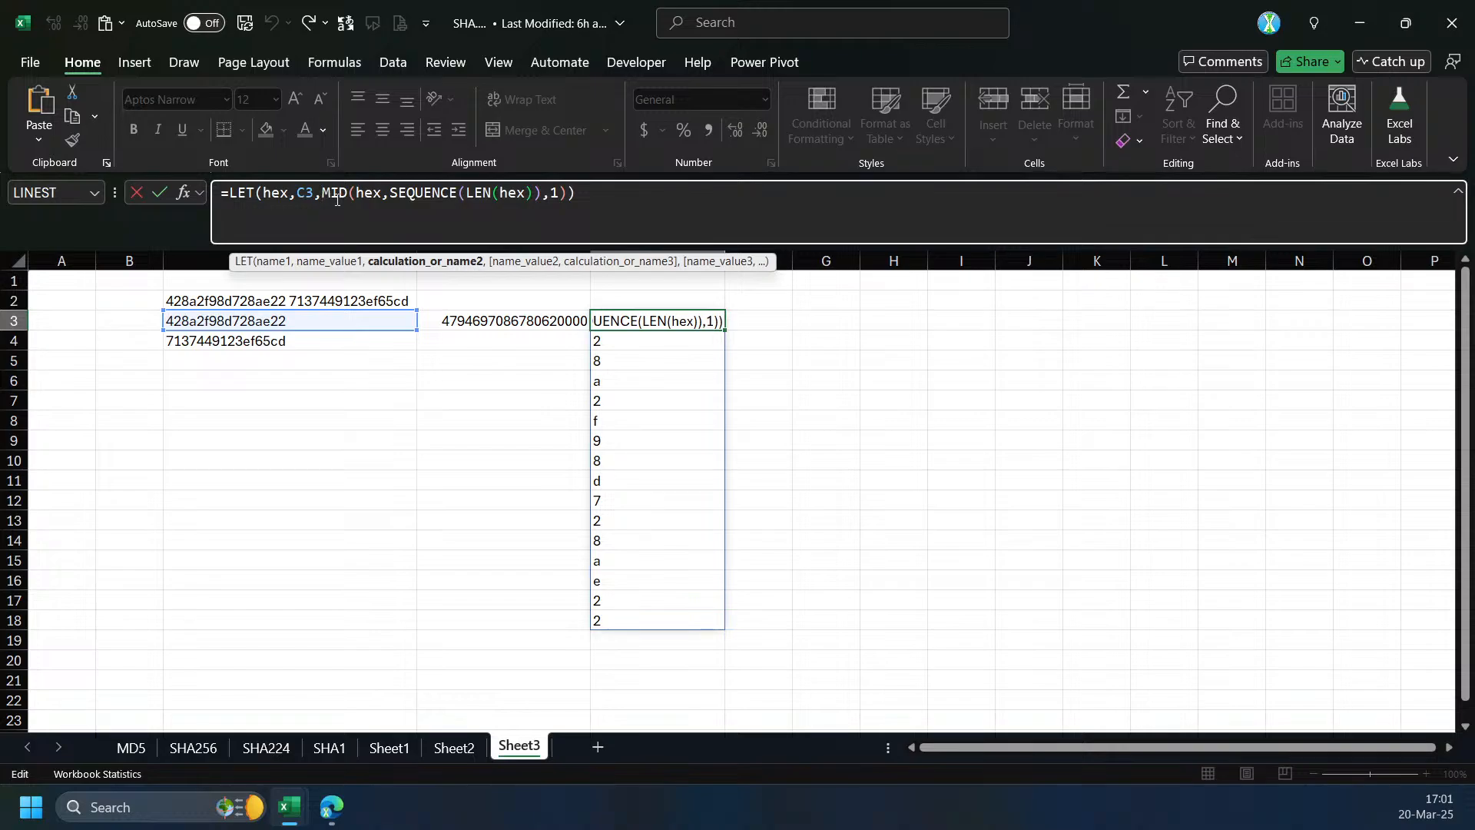
pyautogui.write('d')
pyautogui.press('BackSpace')
pyautogui.write('hex')
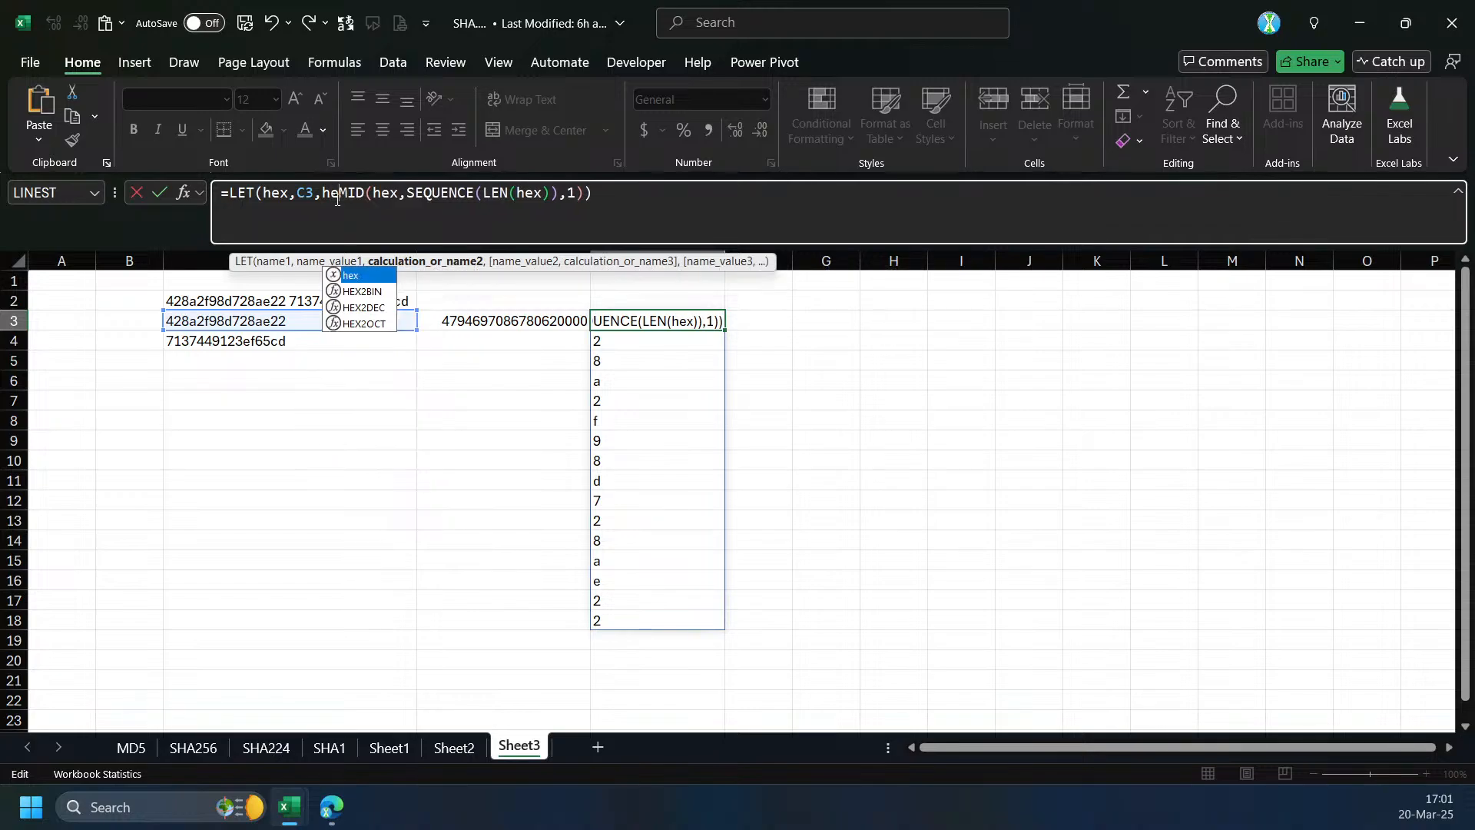
pyautogui.press('Down')
pyautogui.press('Down')
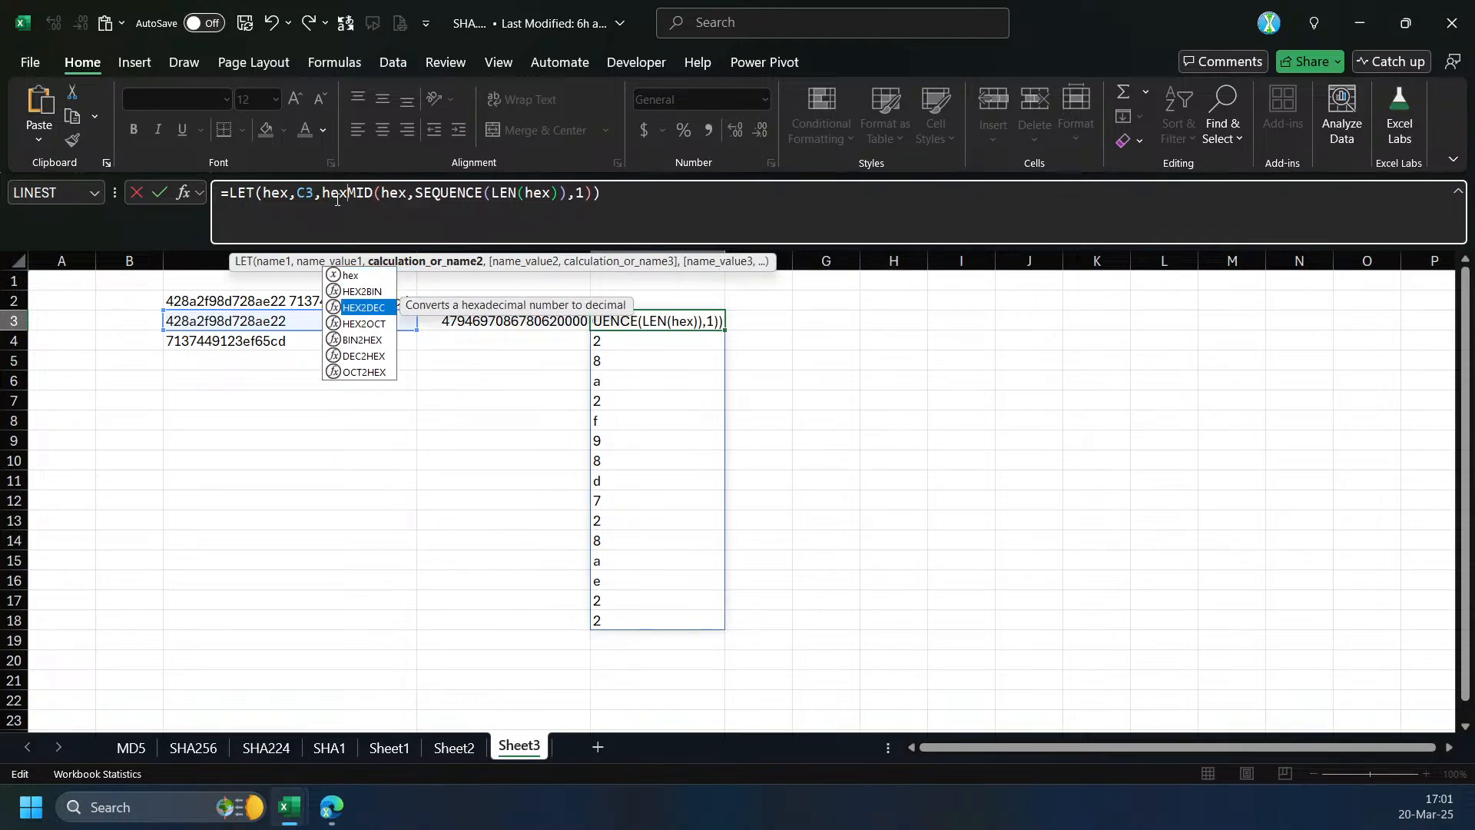
pyautogui.press('Tab')
pyautogui.write(')')
pyautogui.press('Return')
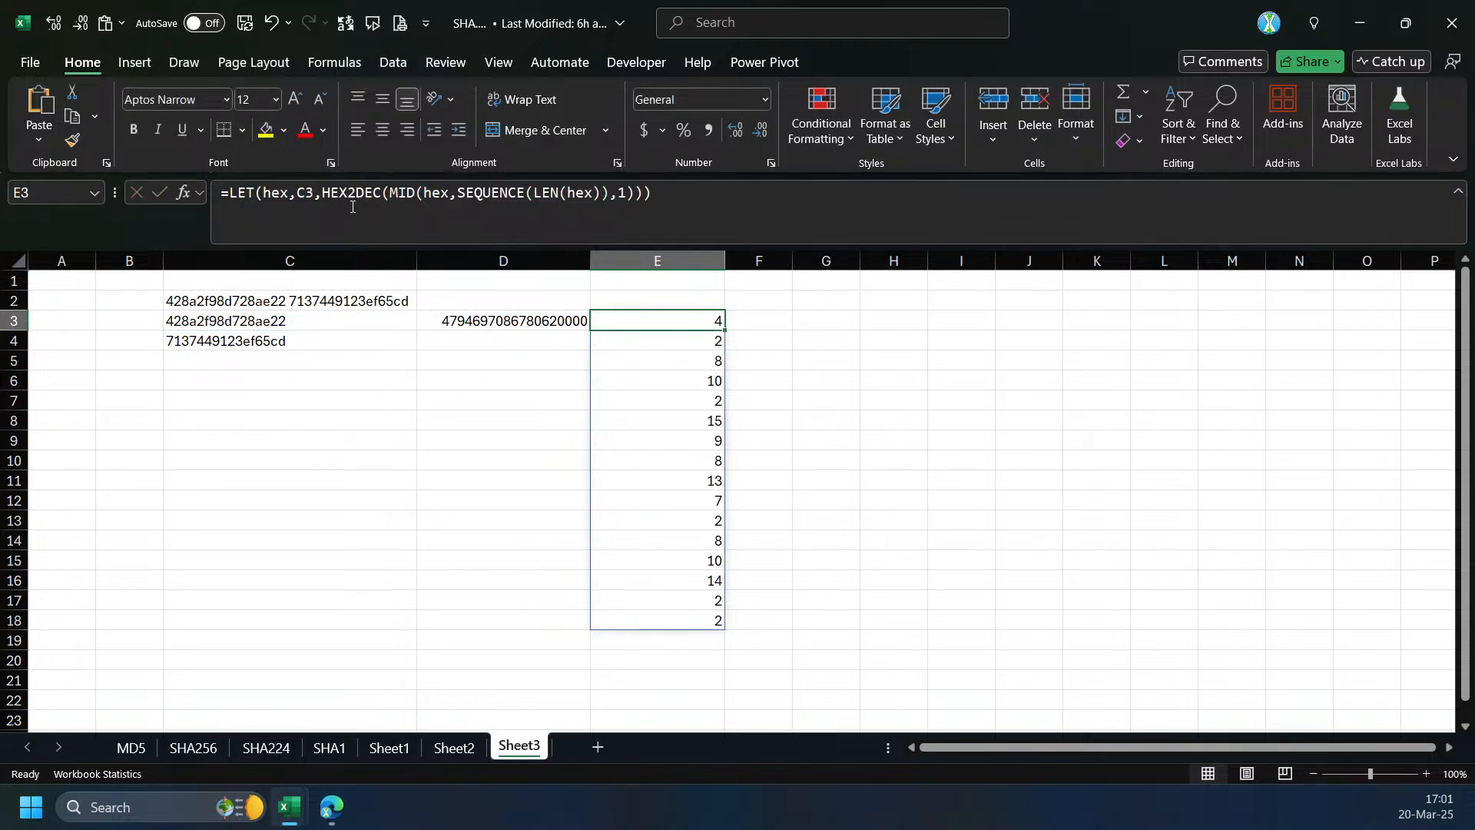
# - Wrap the HEX2DEC expression in E3 in DEC2BIN to turn each digit into binary
pyautogui.click(322, 197)
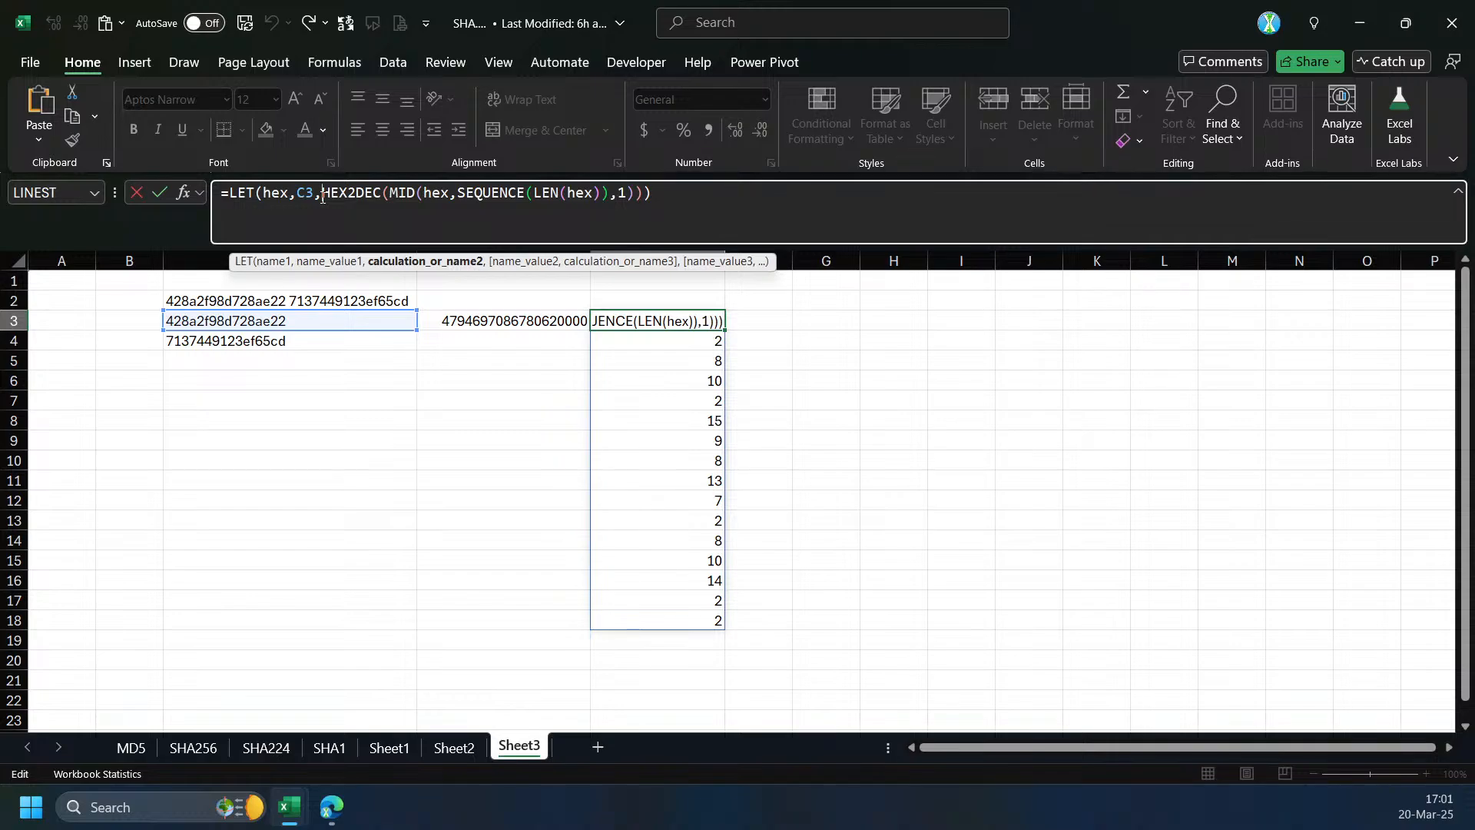
pyautogui.write('b')
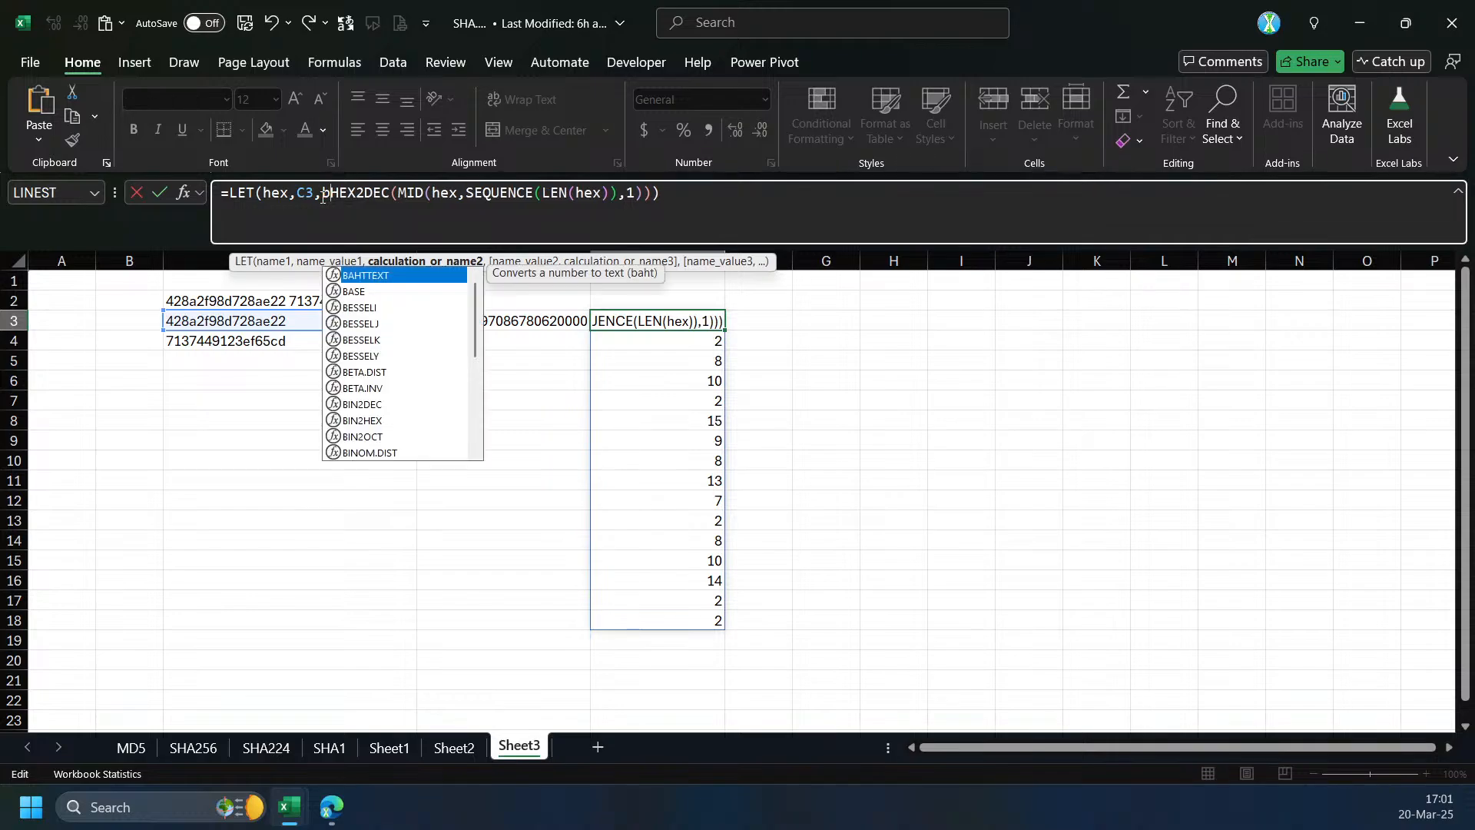
pyautogui.write('i')
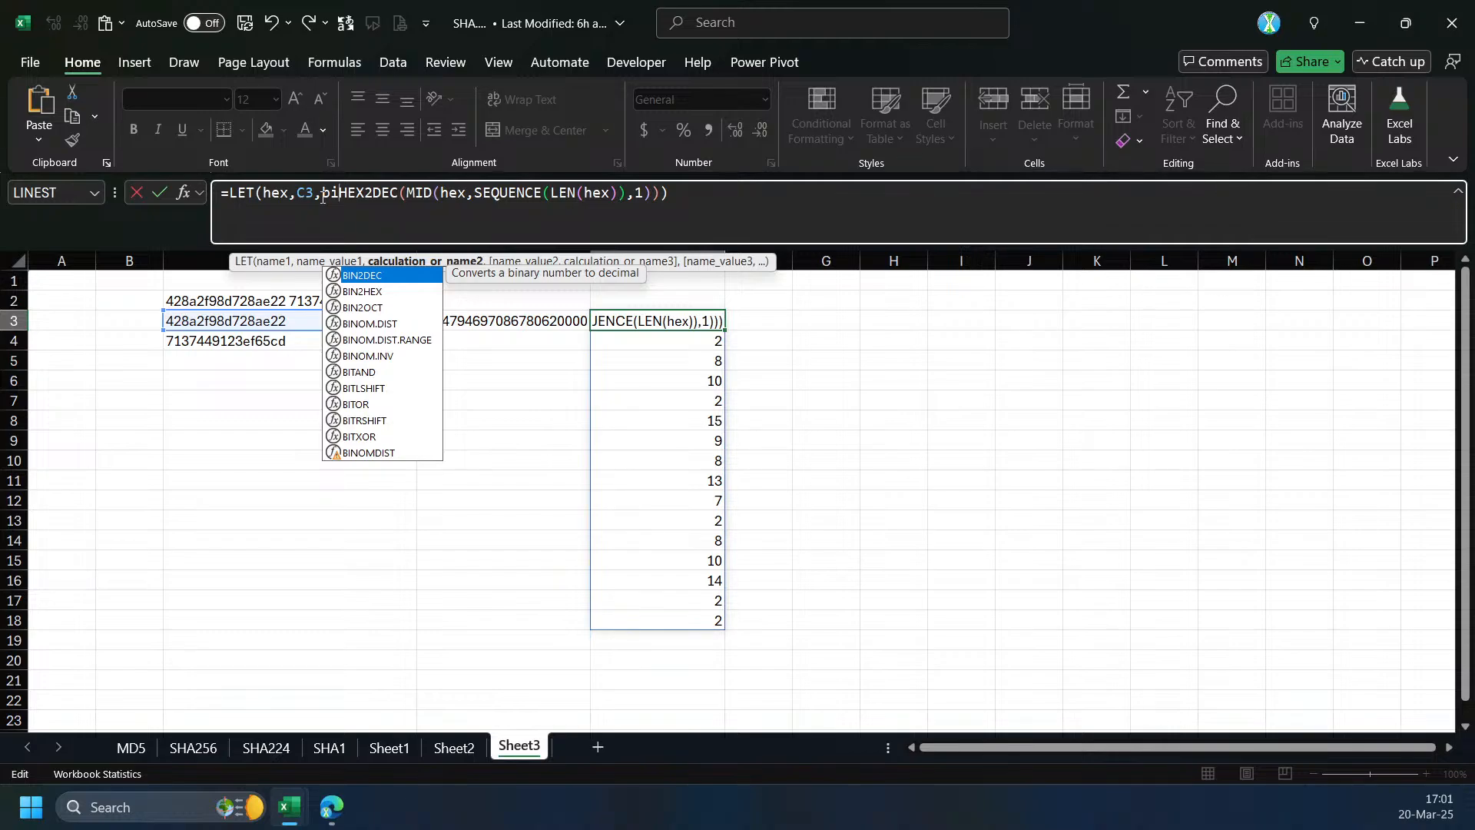
pyautogui.press('BackSpace')
pyautogui.press('BackSpace')
pyautogui.write('di')
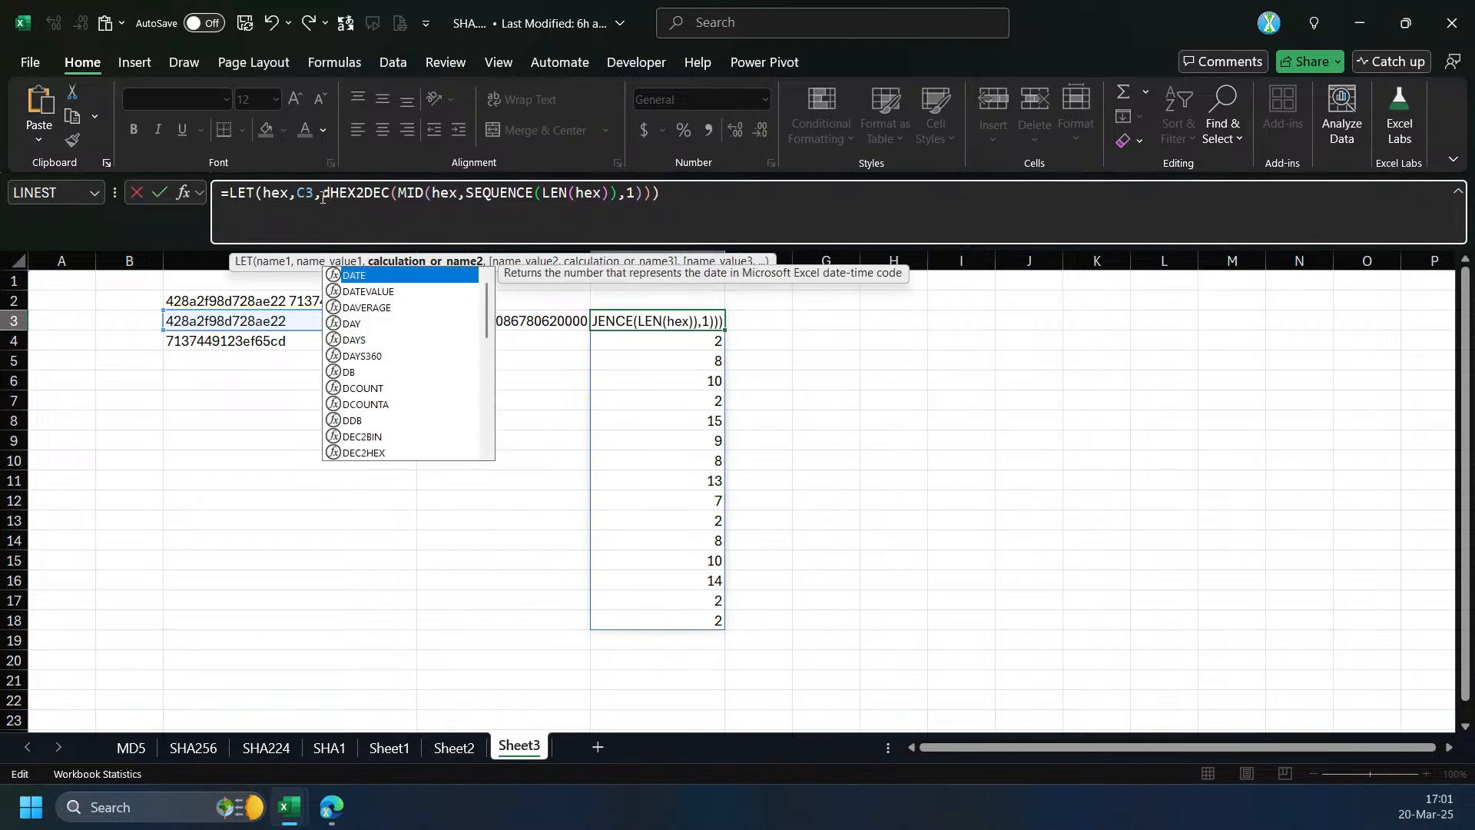
pyautogui.press('BackSpace')
pyautogui.press('BackSpace')
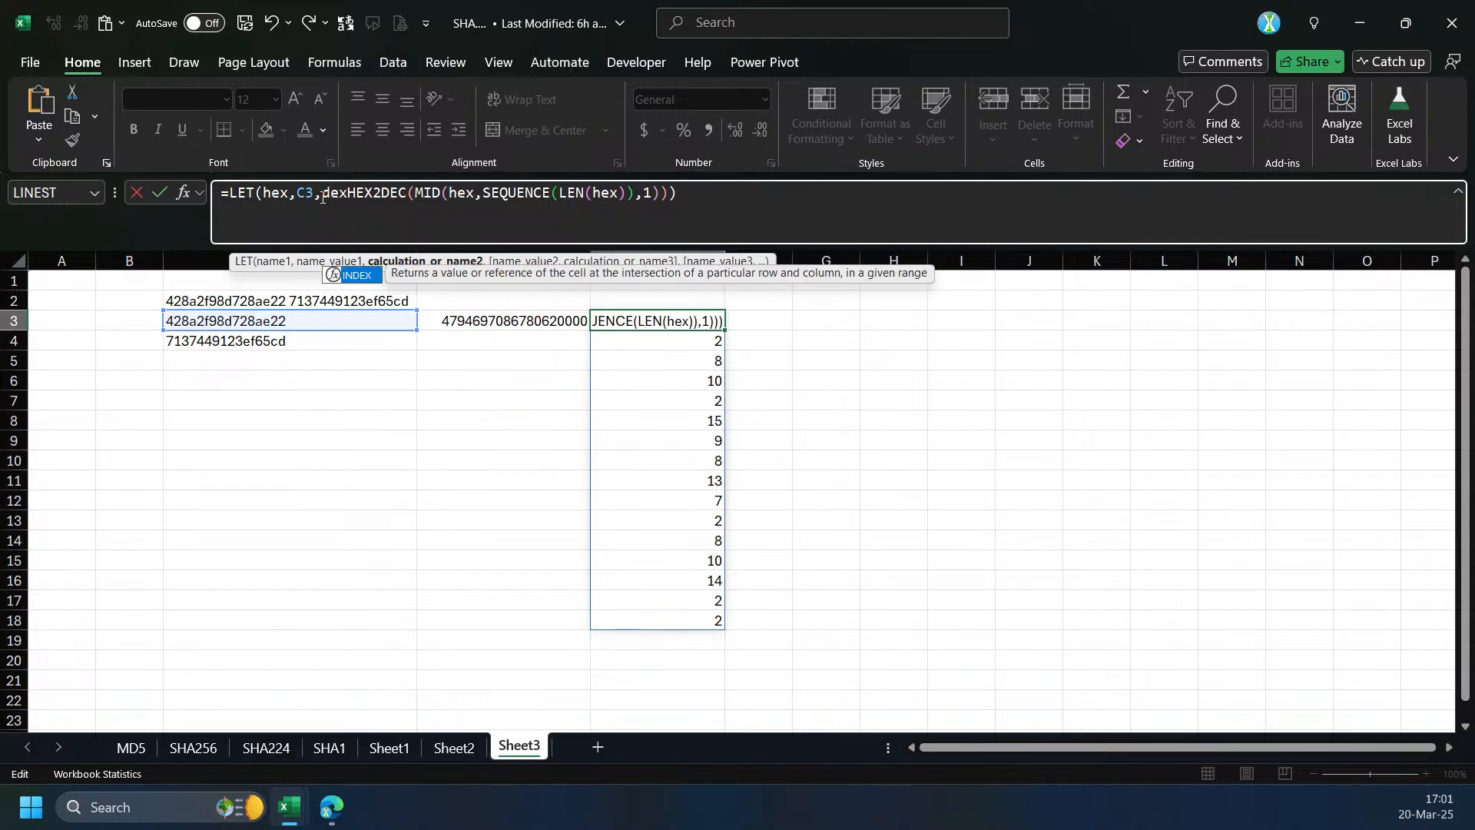
pyautogui.write('dec')
pyautogui.press('Tab')
pyautogui.press('End')
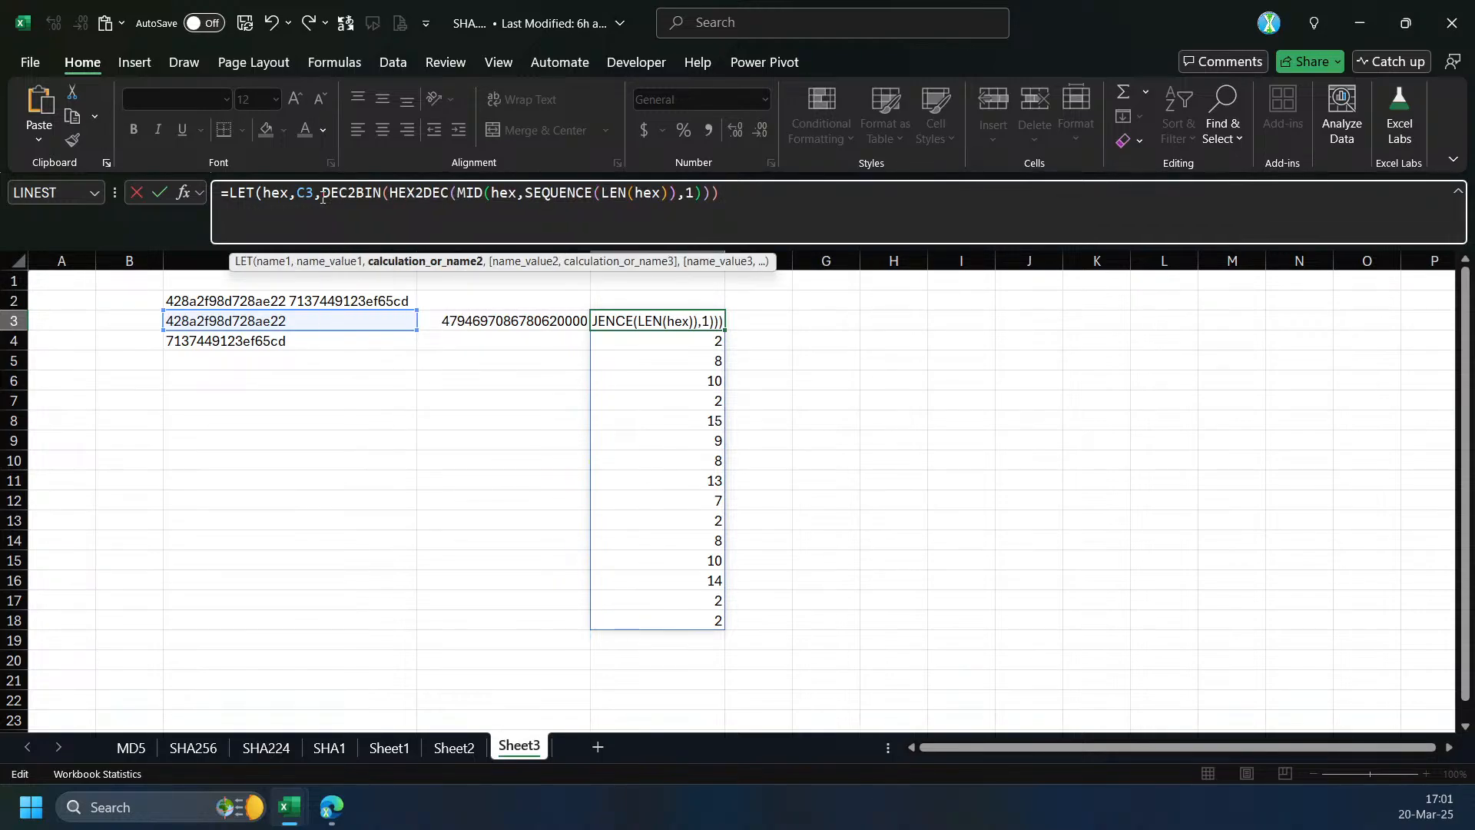
pyautogui.write(')')
pyautogui.press('Return')
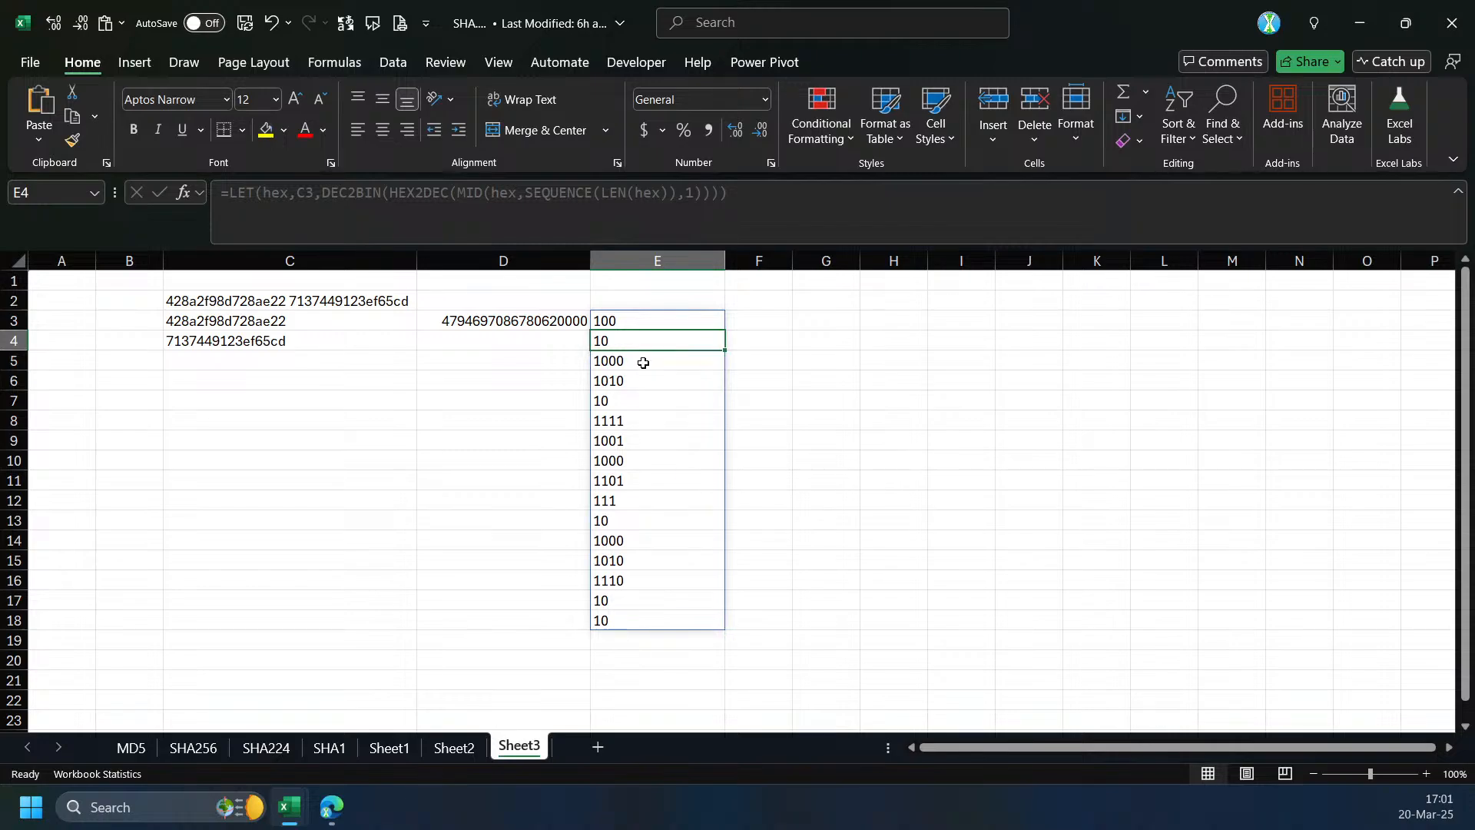
# - Set the places argument of DEC2BIN in E3 to 4 so every digit is padded to four bits
pyautogui.click(656, 323)
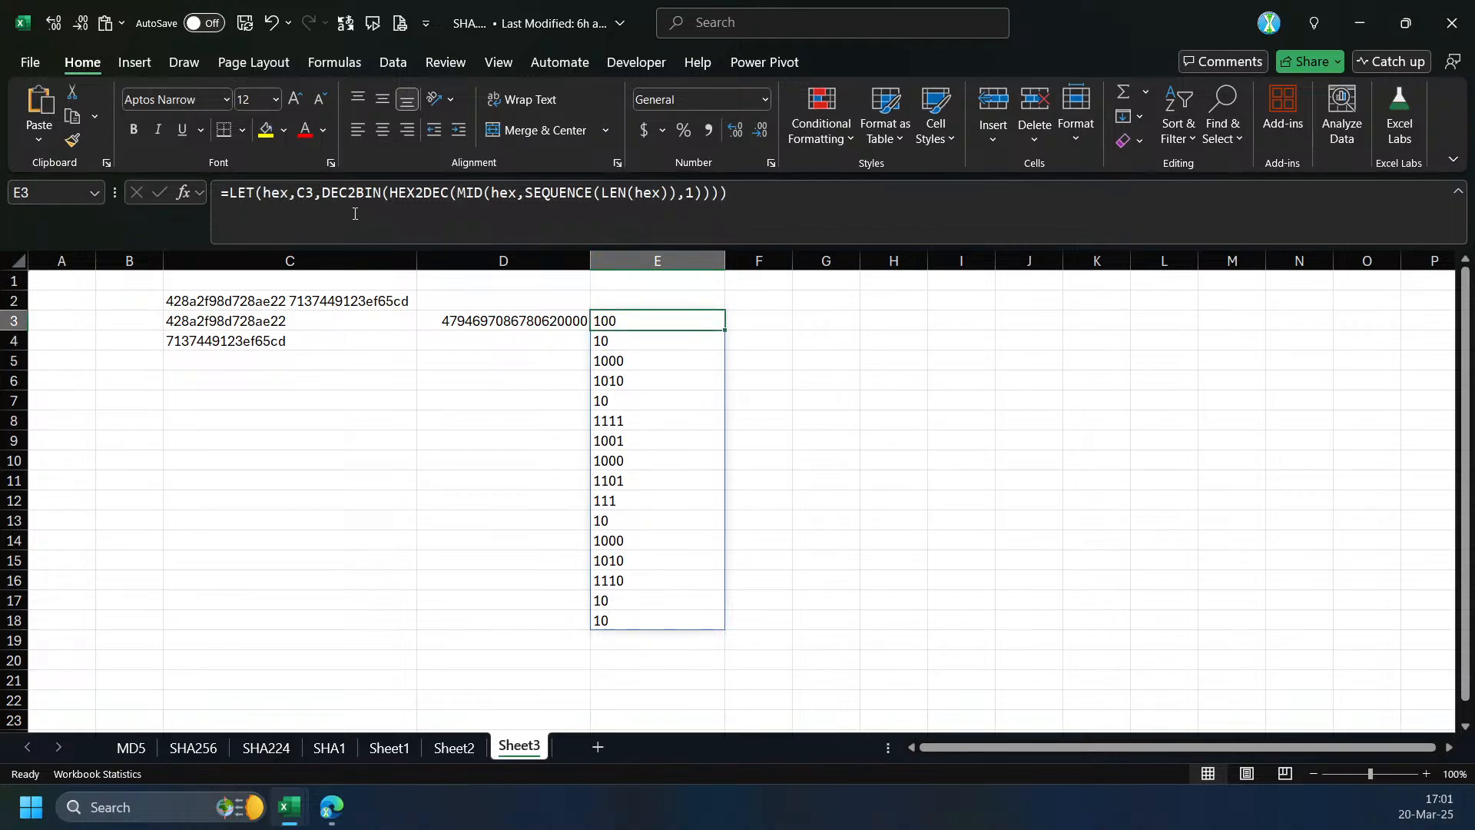
pyautogui.click(354, 216)
pyautogui.click(361, 261)
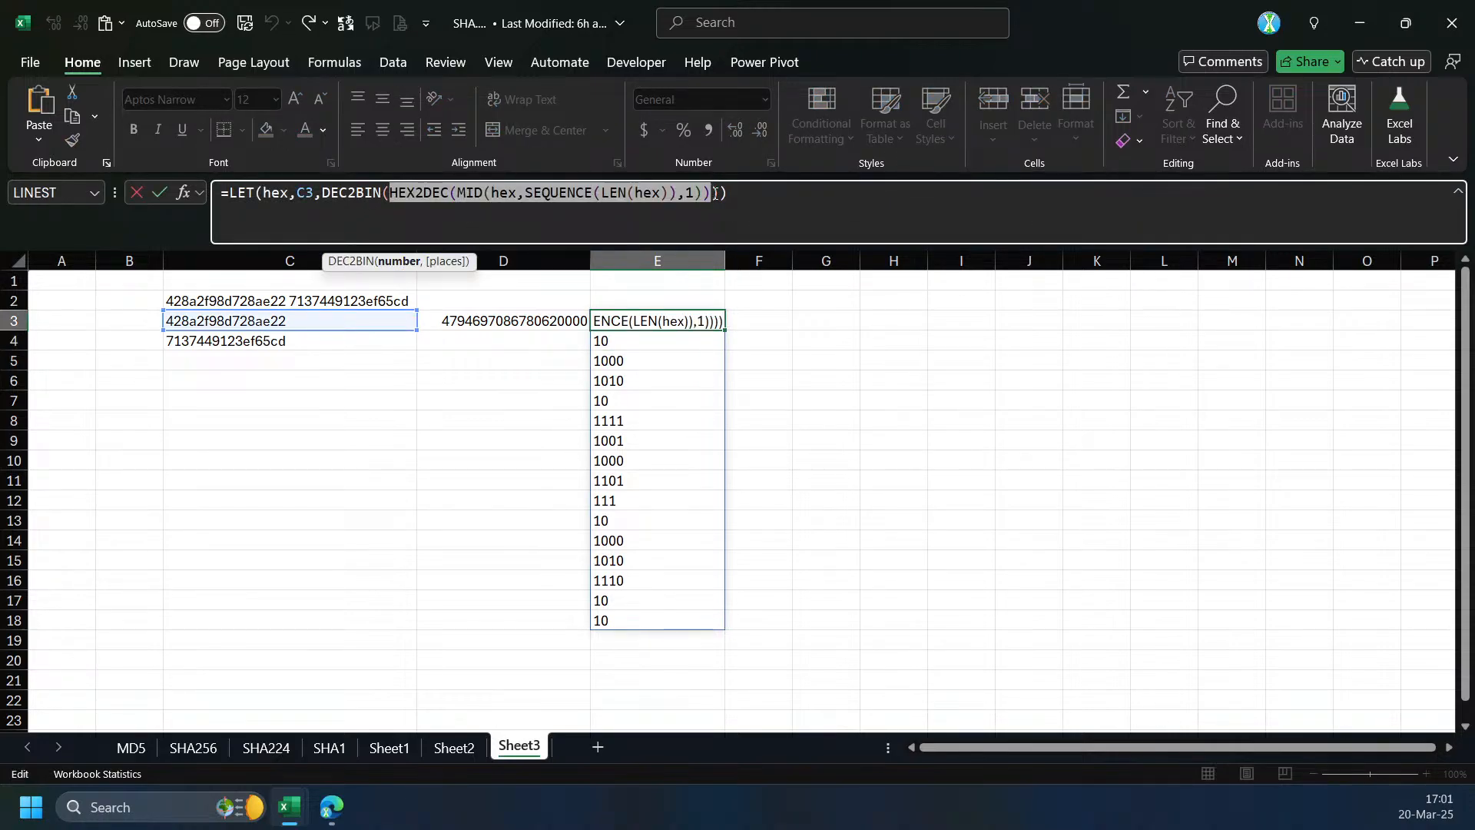
pyautogui.click(714, 193)
pyautogui.write(',4')
pyautogui.press('Return')
pyautogui.press('Up')
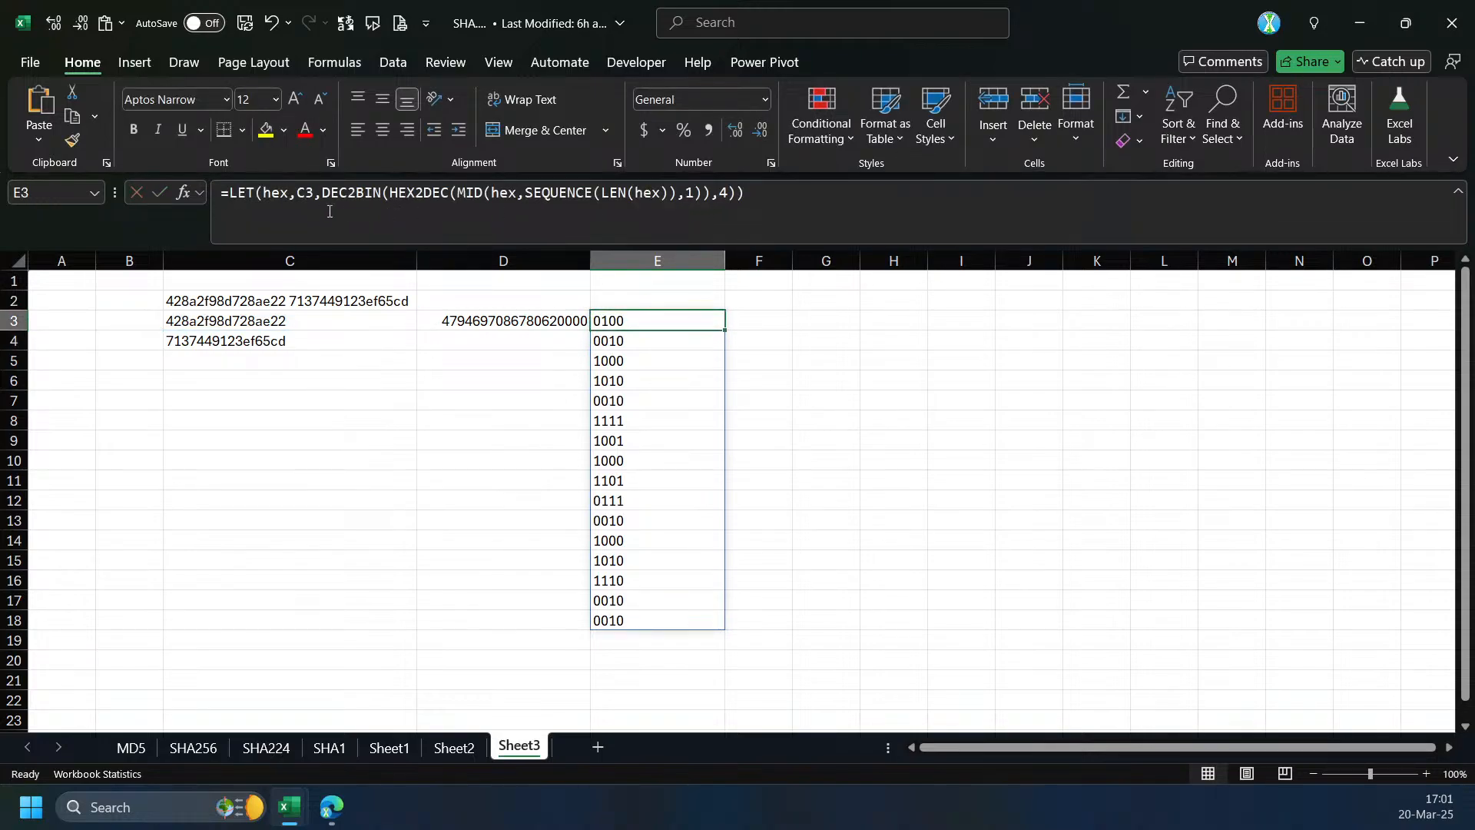
# - Wrap the DEC2BIN expression in E3 in CONCAT to join the bits into one binary string
pyautogui.click(326, 193)
pyautogui.write('conca')
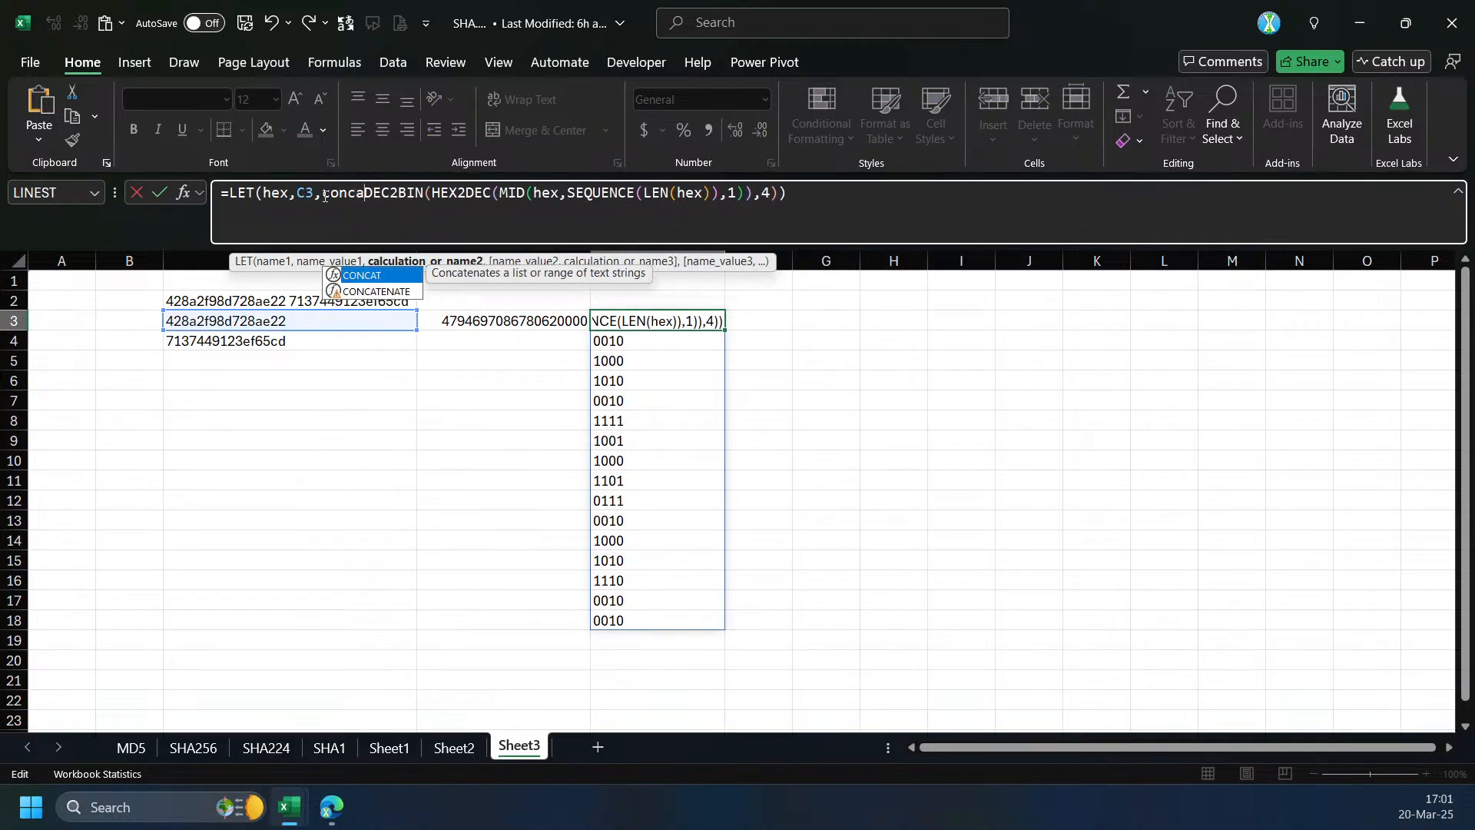
pyautogui.press('Tab')
pyautogui.write(')')
pyautogui.press('Return')
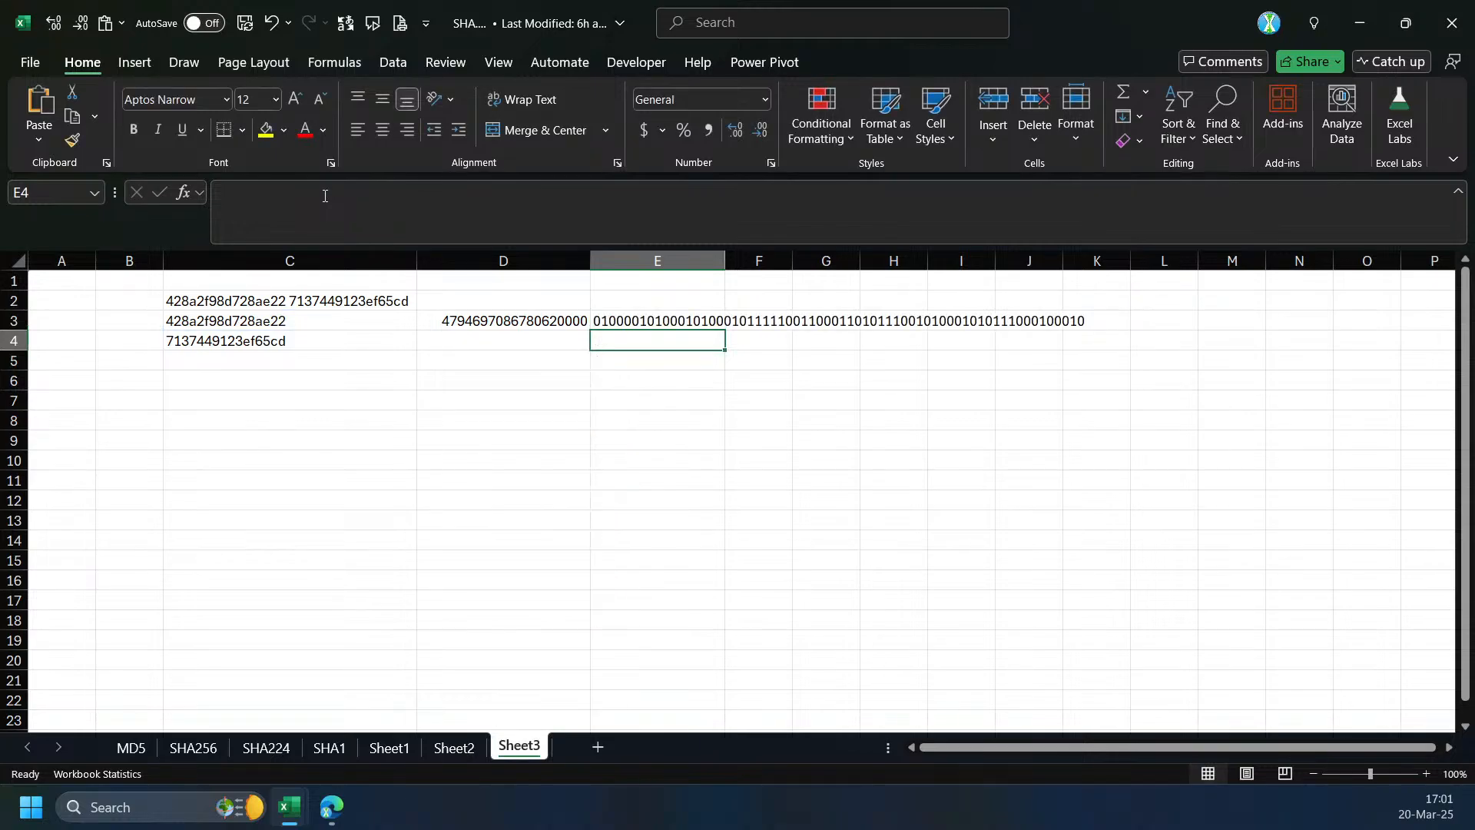
# - Fill the hexadecimal-to-binary formula from E3 down to E4
pyautogui.click(346, 325)
pyautogui.click(662, 323)
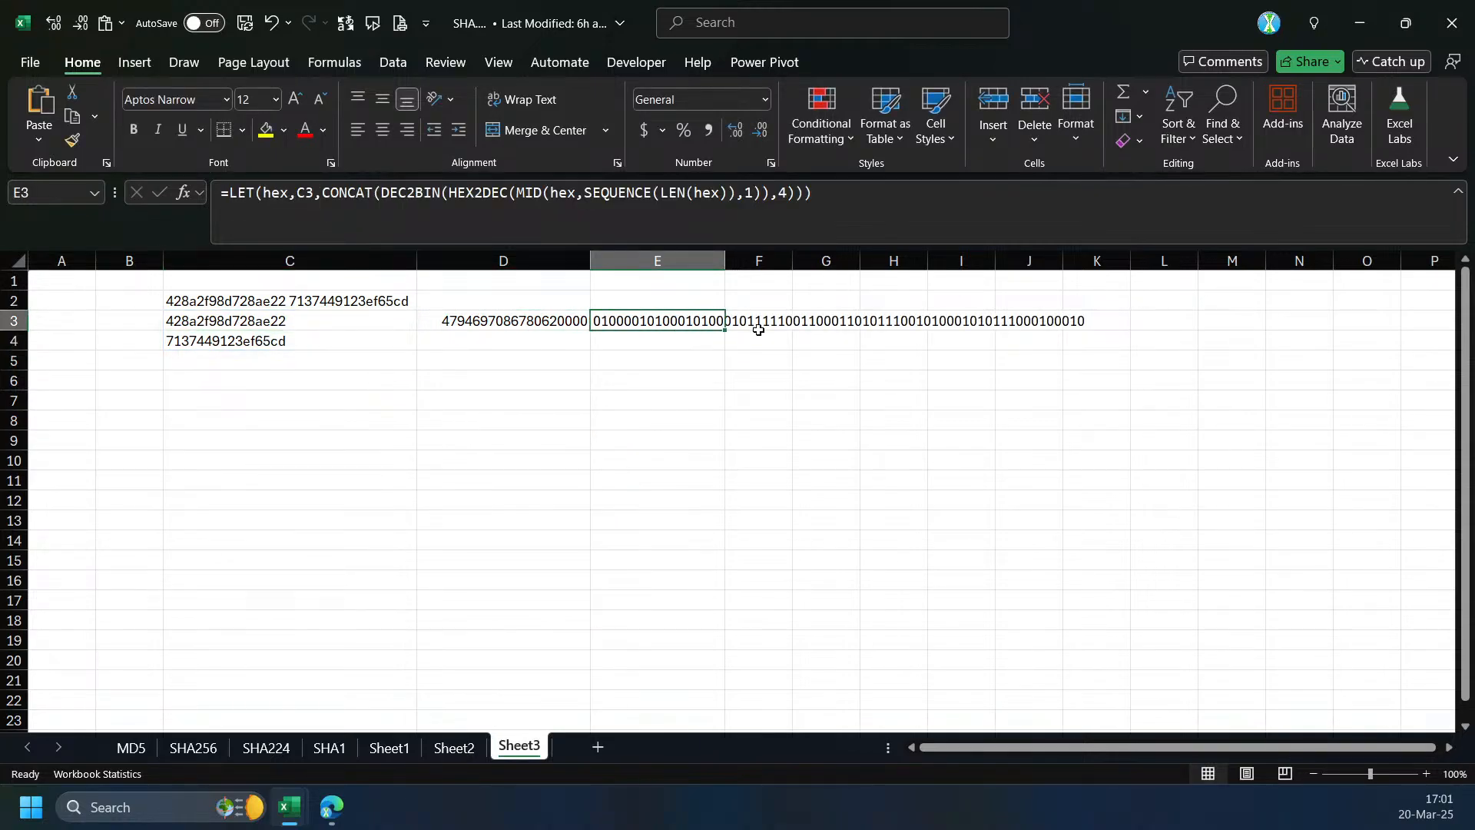
pyautogui.moveTo(724, 331); pyautogui.dragTo(724, 346)
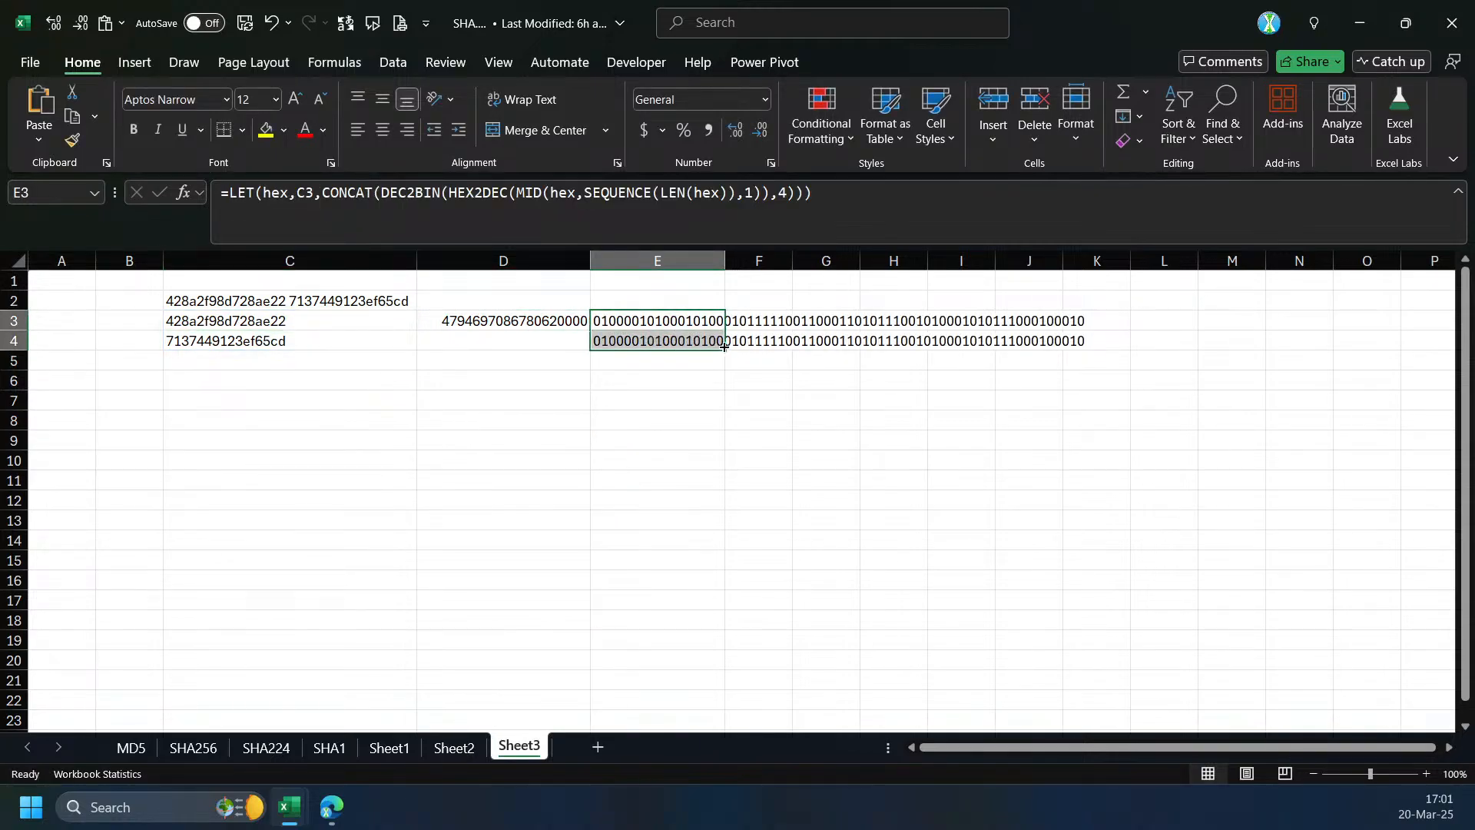
pyautogui.click(676, 342)
pyautogui.click(662, 362)
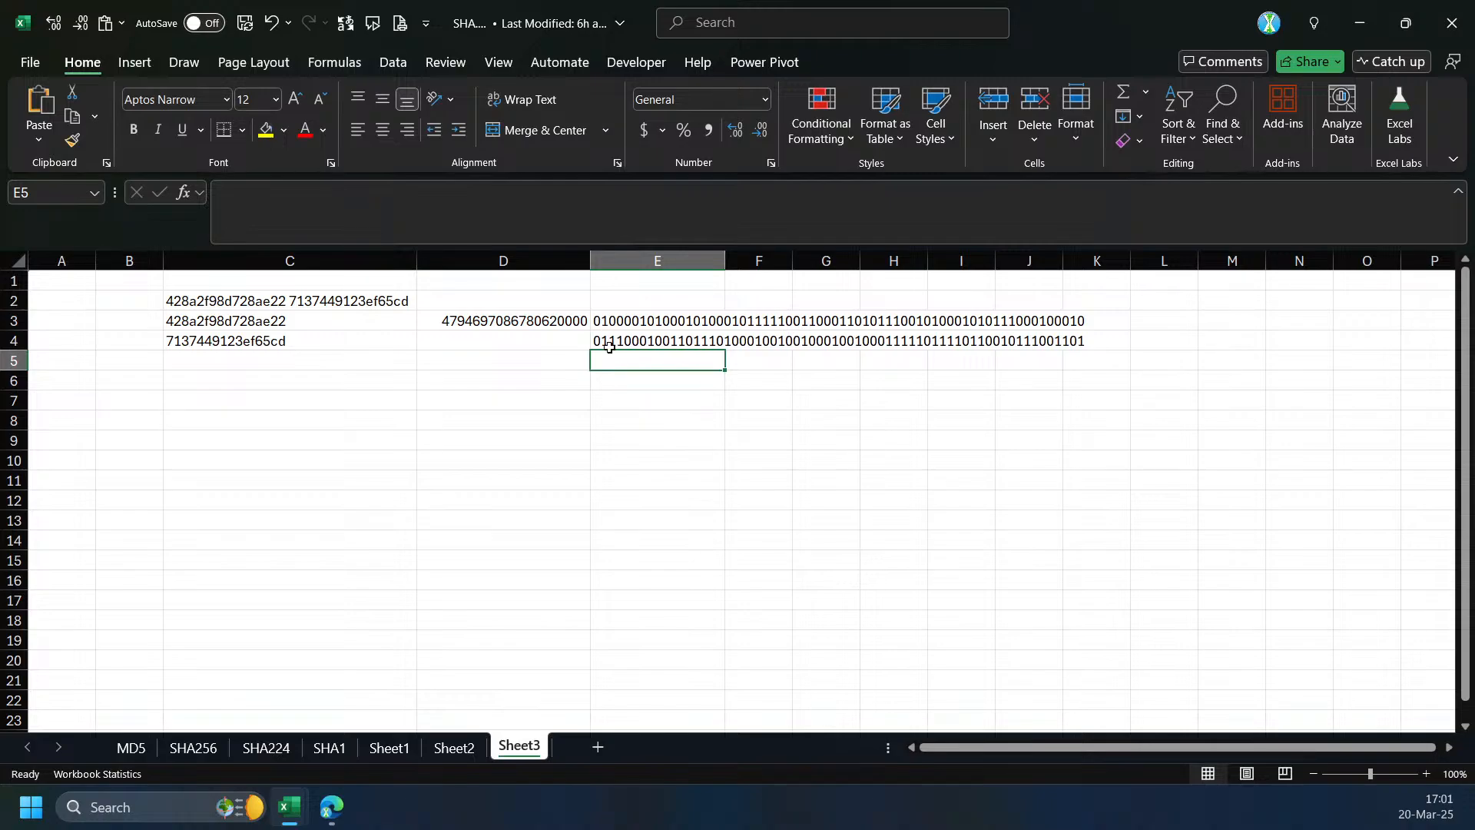
# - Start a LET formula in E5 that names E3 as a and E4 as b
pyautogui.write('=')
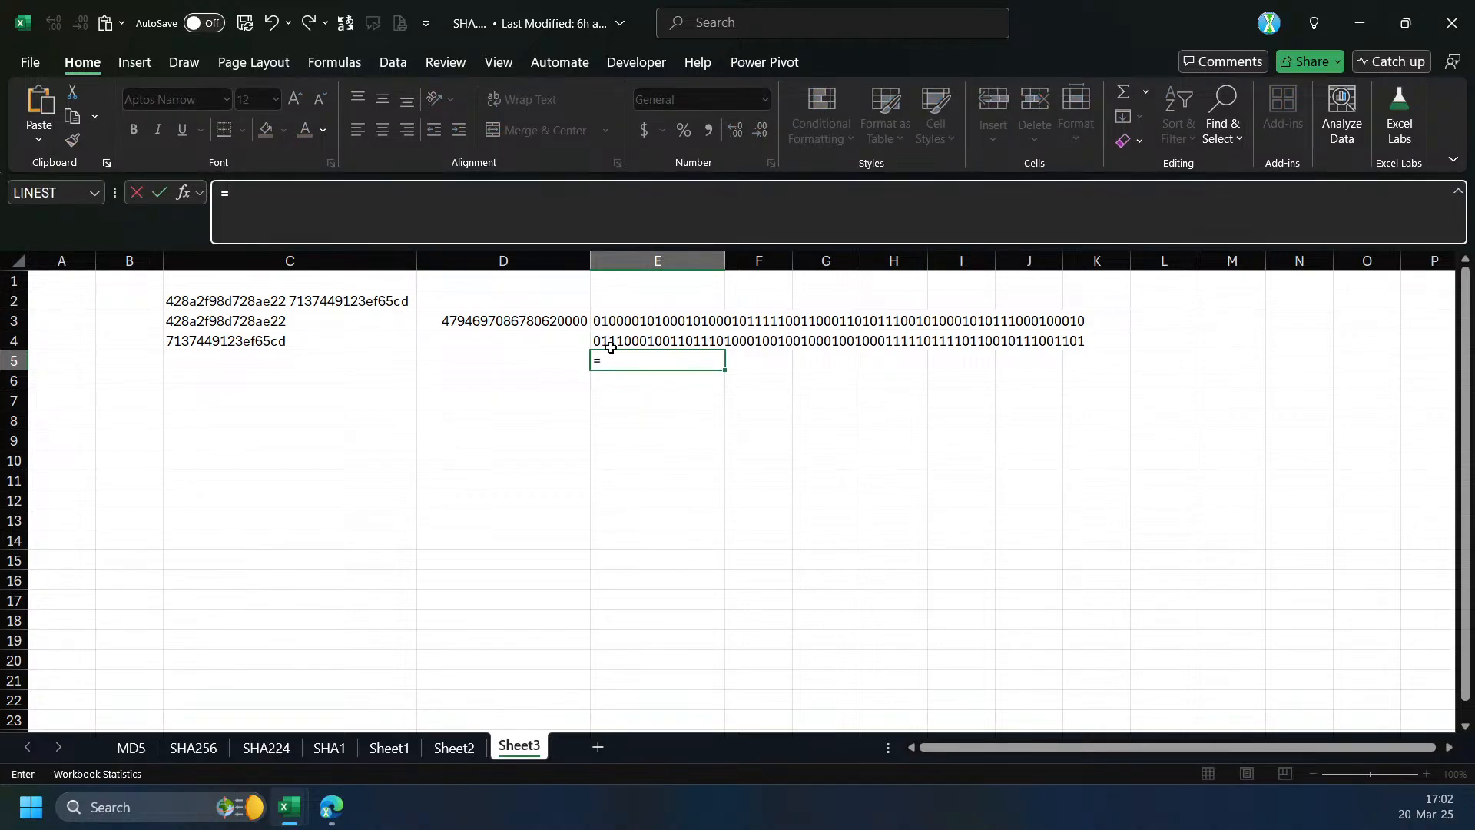
pyautogui.press('Escape')
pyautogui.click(652, 343)
pyautogui.click(660, 364)
pyautogui.write('=LET(a,')
pyautogui.press('Up')
pyautogui.press('Up')
pyautogui.write(',b,')
pyautogui.press('Up')
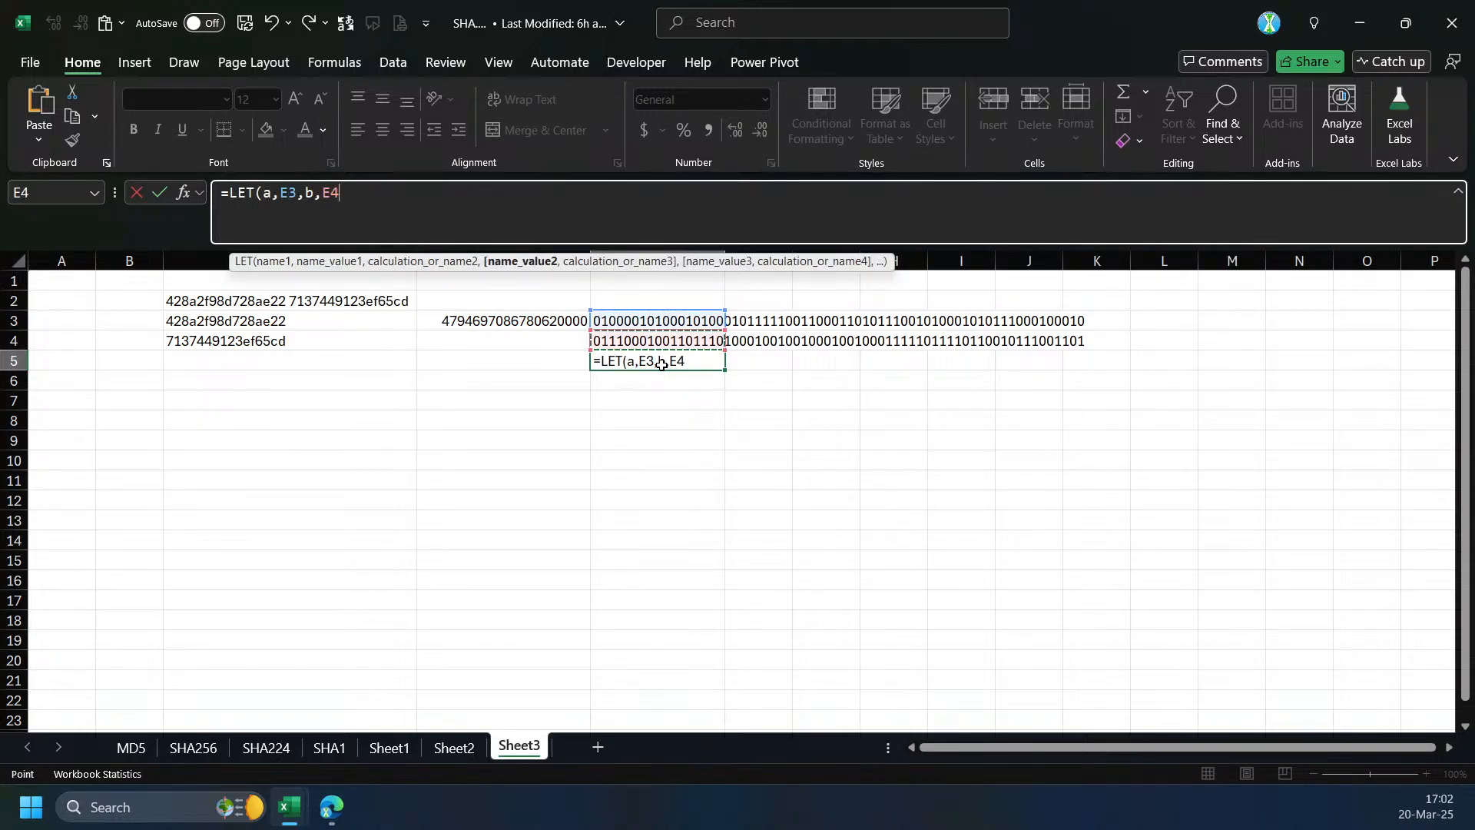
pyautogui.write(',')
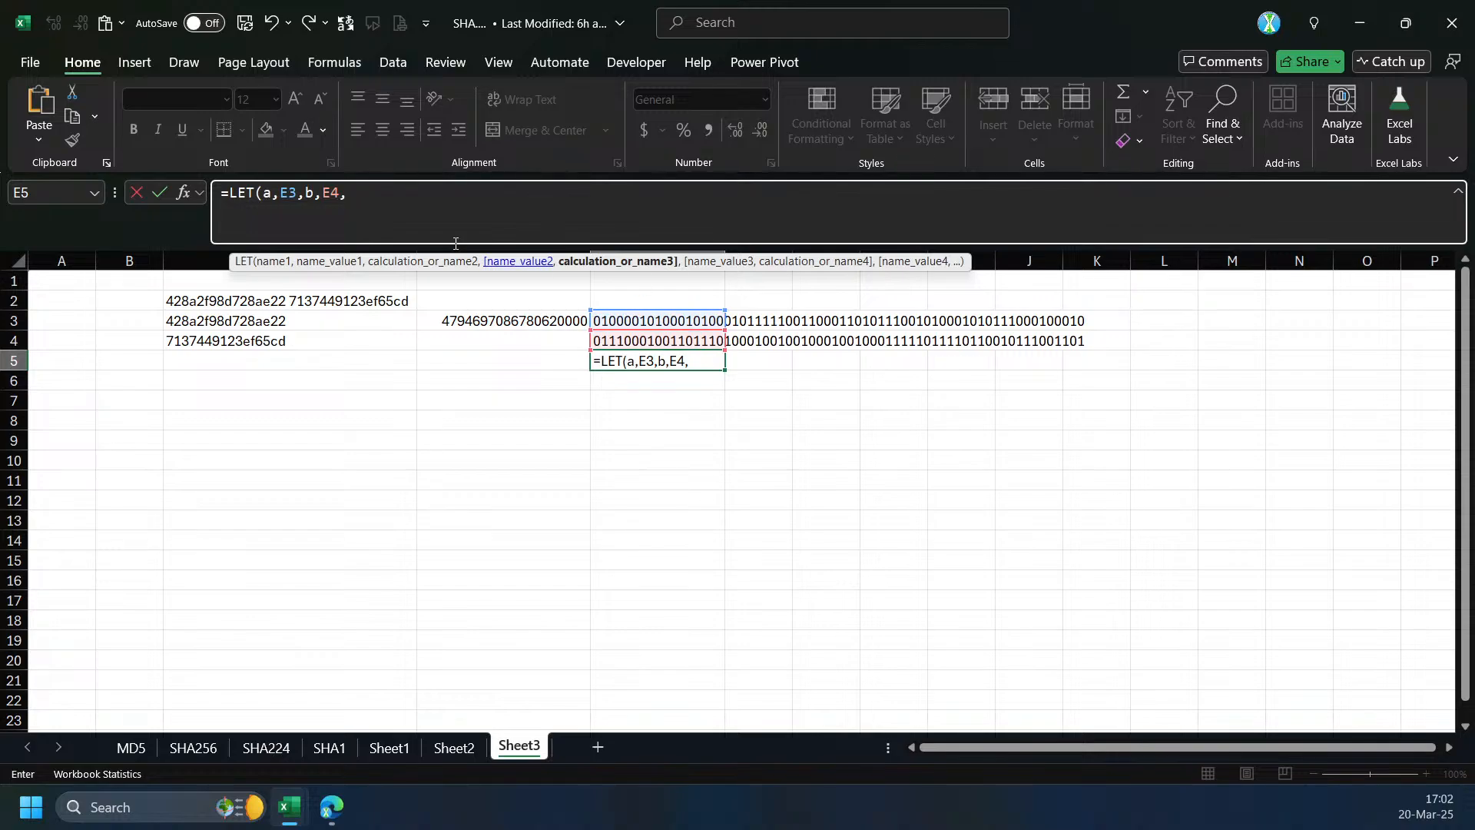
# - Define x as MAX(LEN(a),LEN(b)) in the E5 LET formula and return x
pyautogui.write('m')
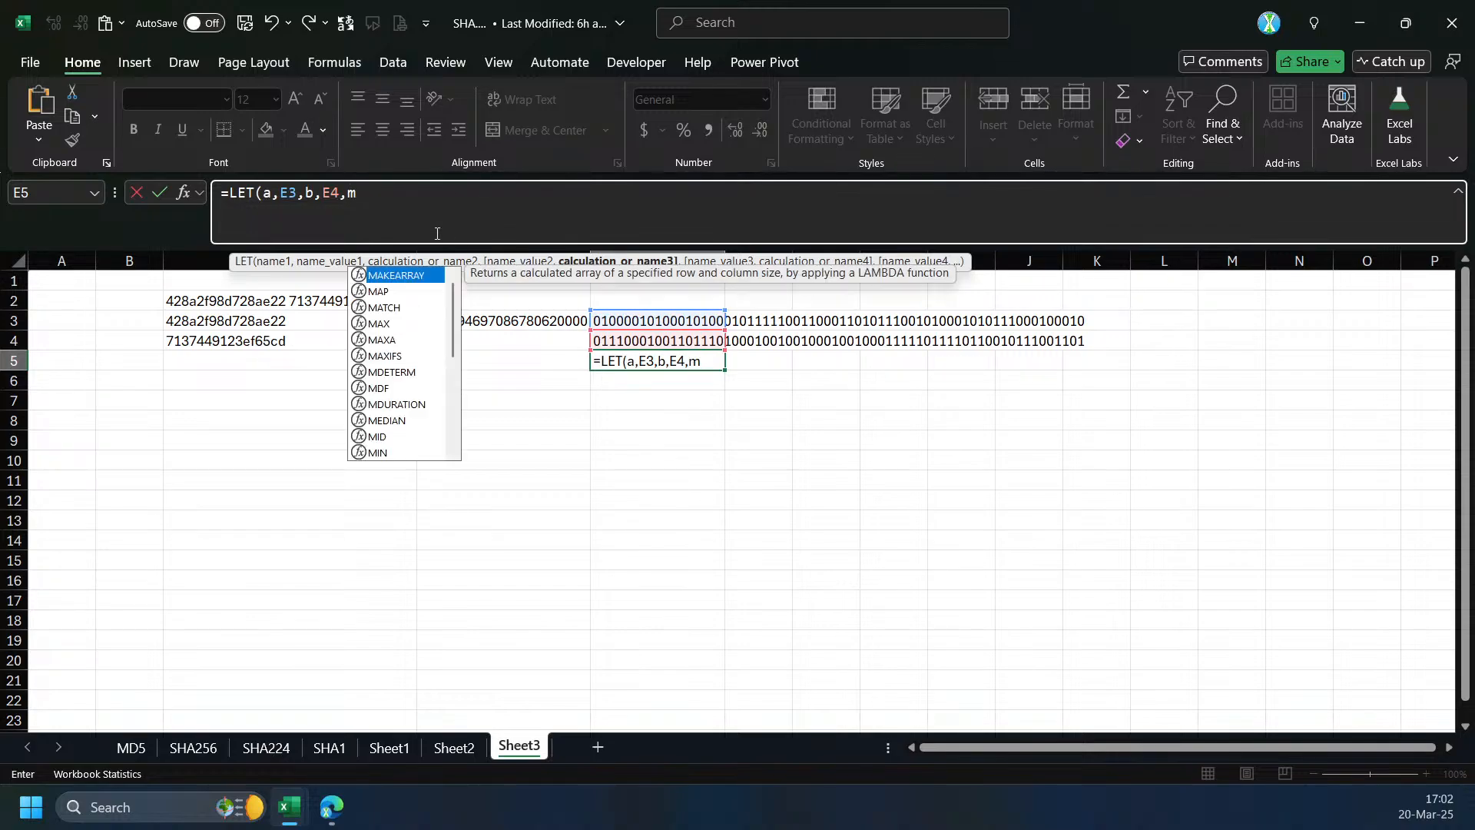
pyautogui.press('BackSpace')
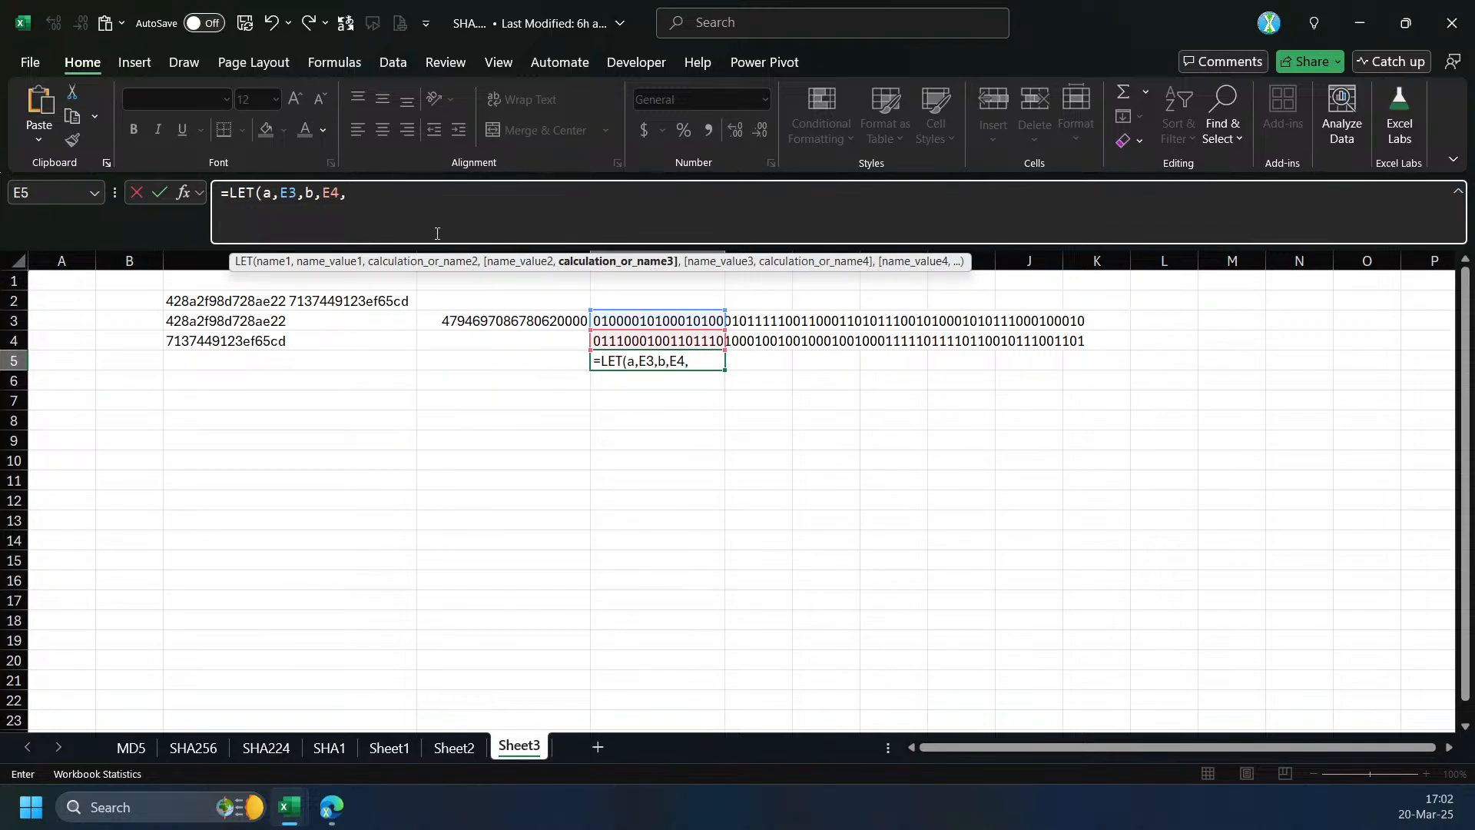
pyautogui.write('max')
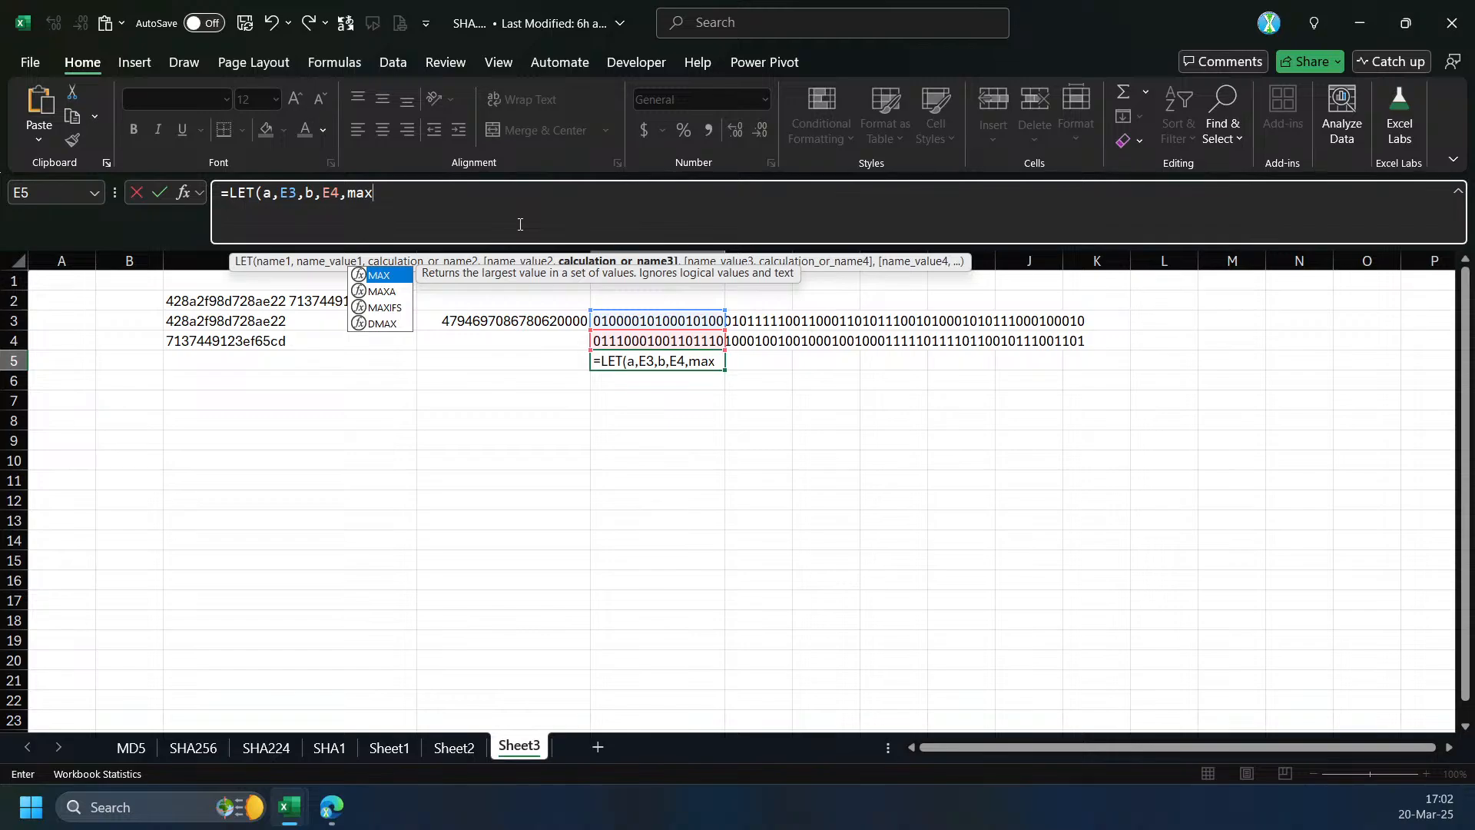
pyautogui.press('Tab')
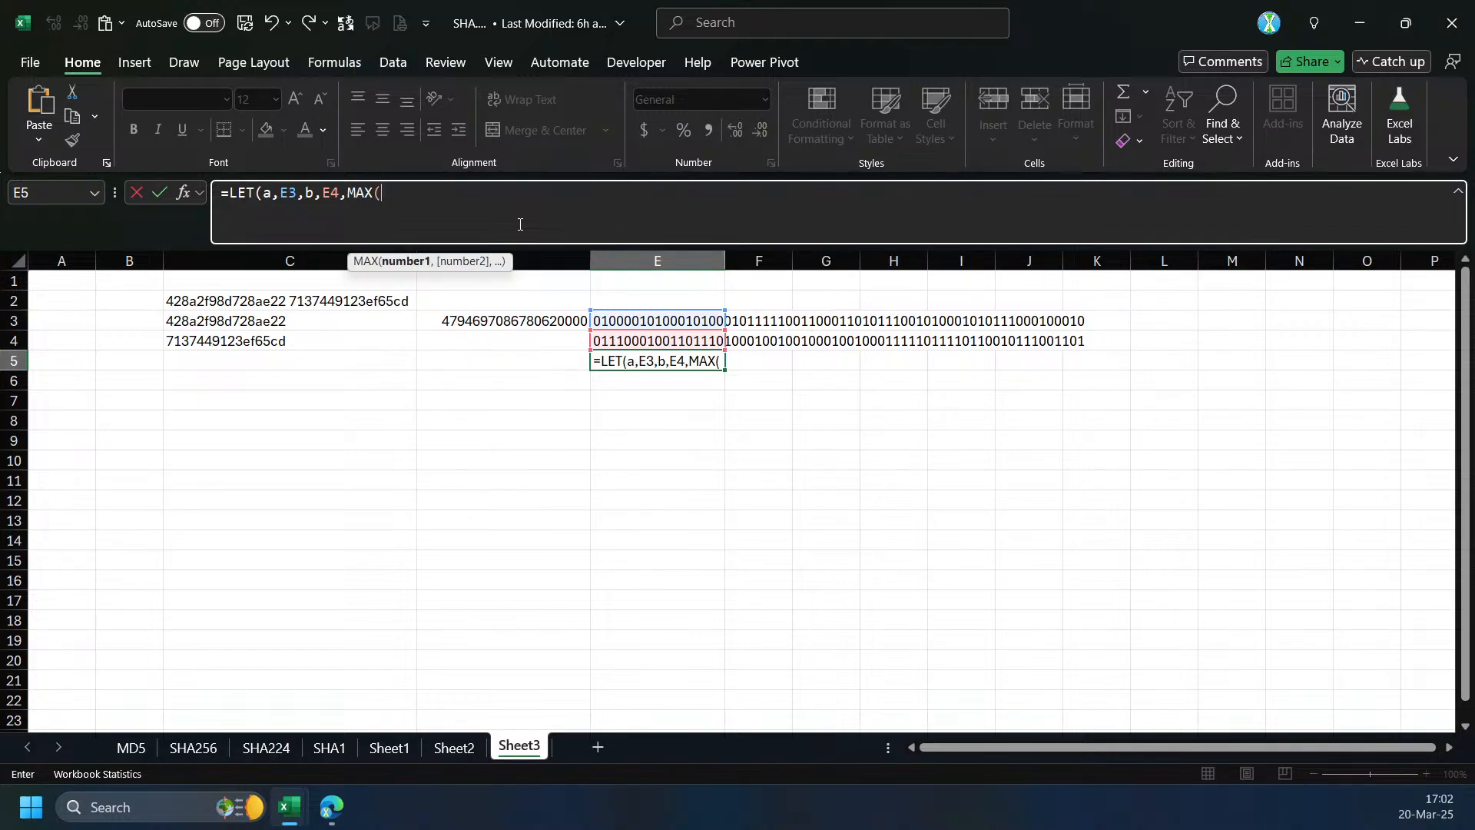
pyautogui.write('len')
pyautogui.press('Tab')
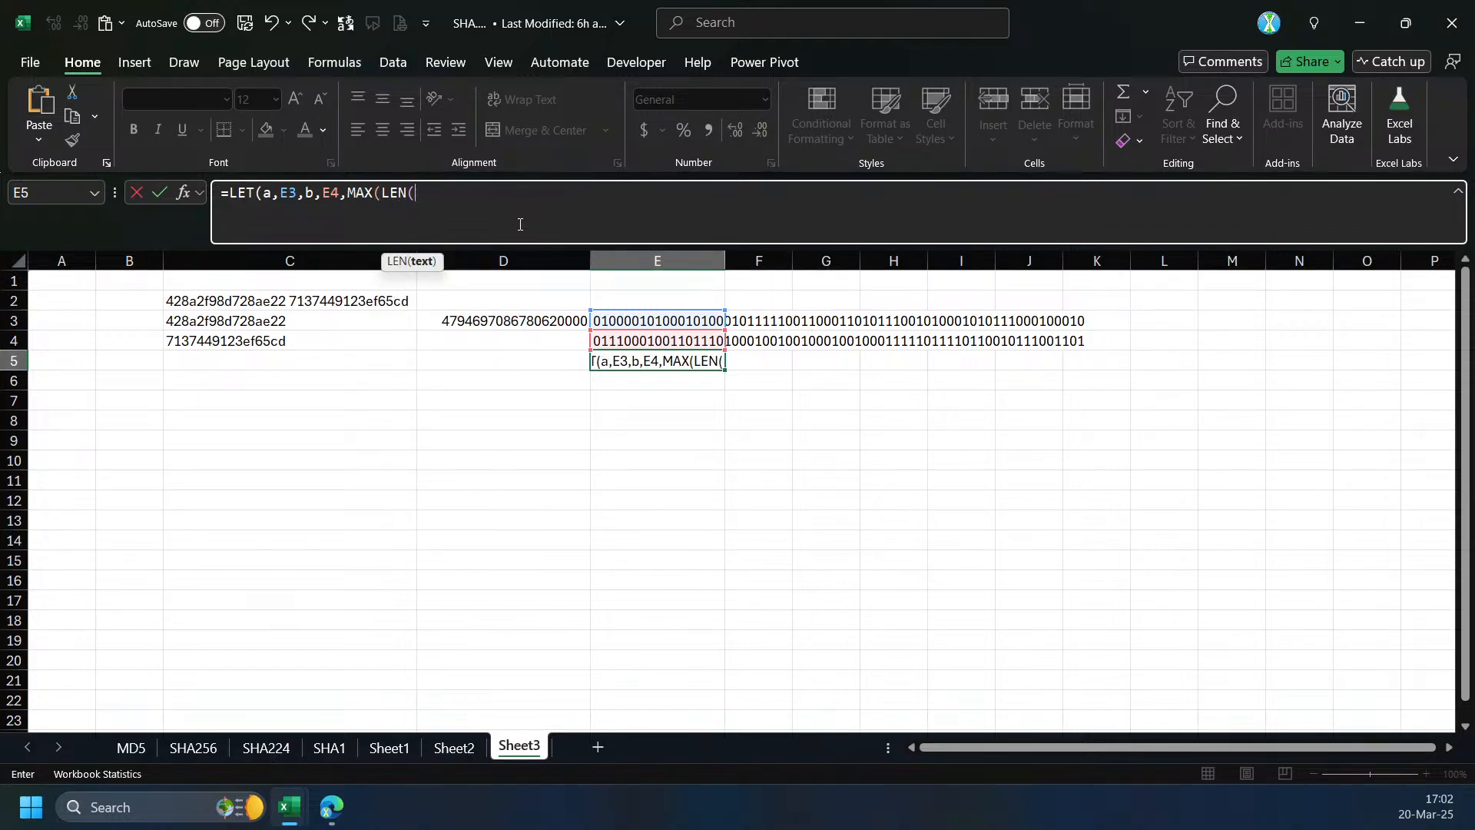
pyautogui.click(350, 202)
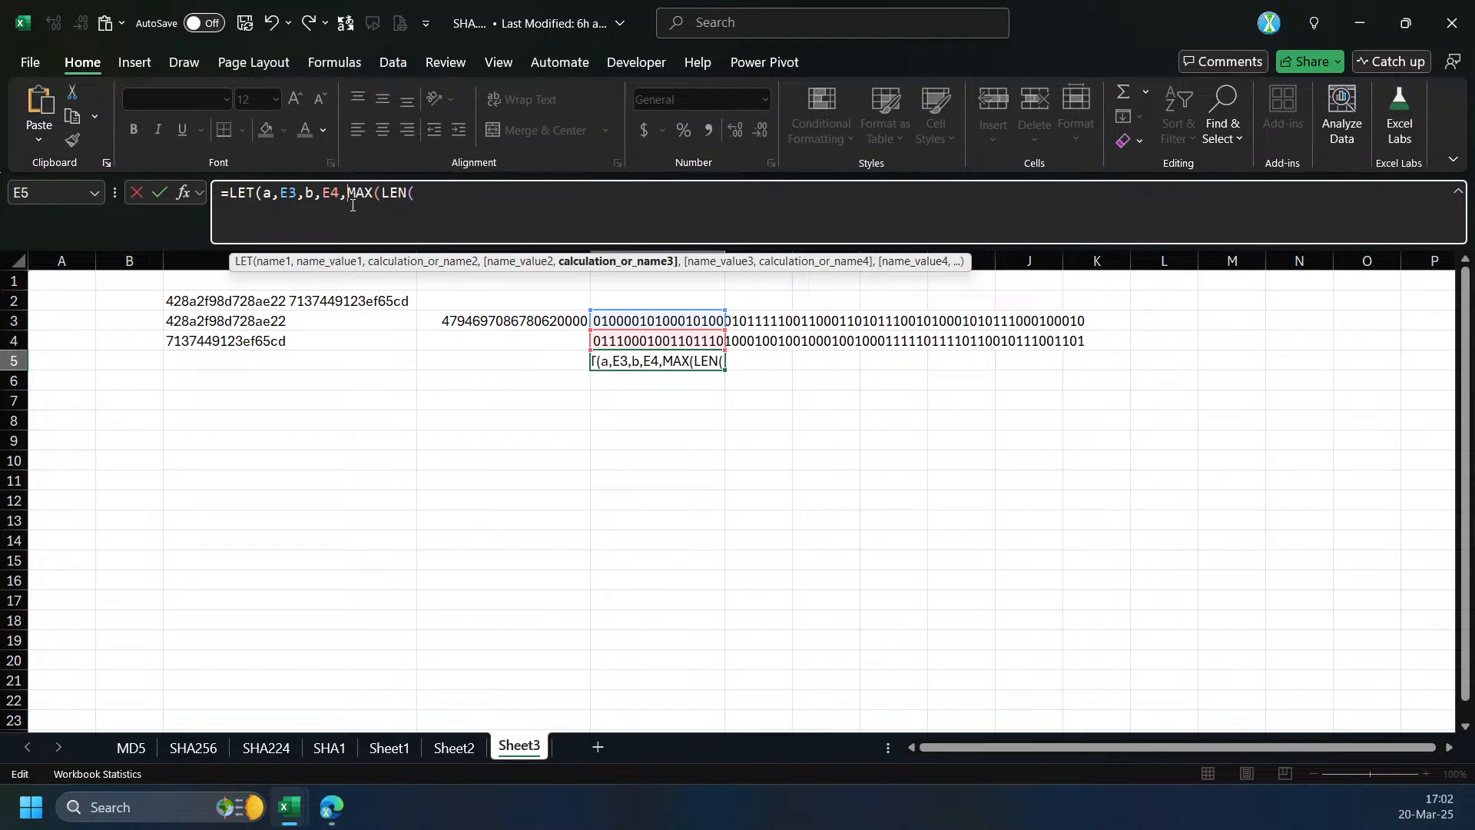
pyautogui.write('x,')
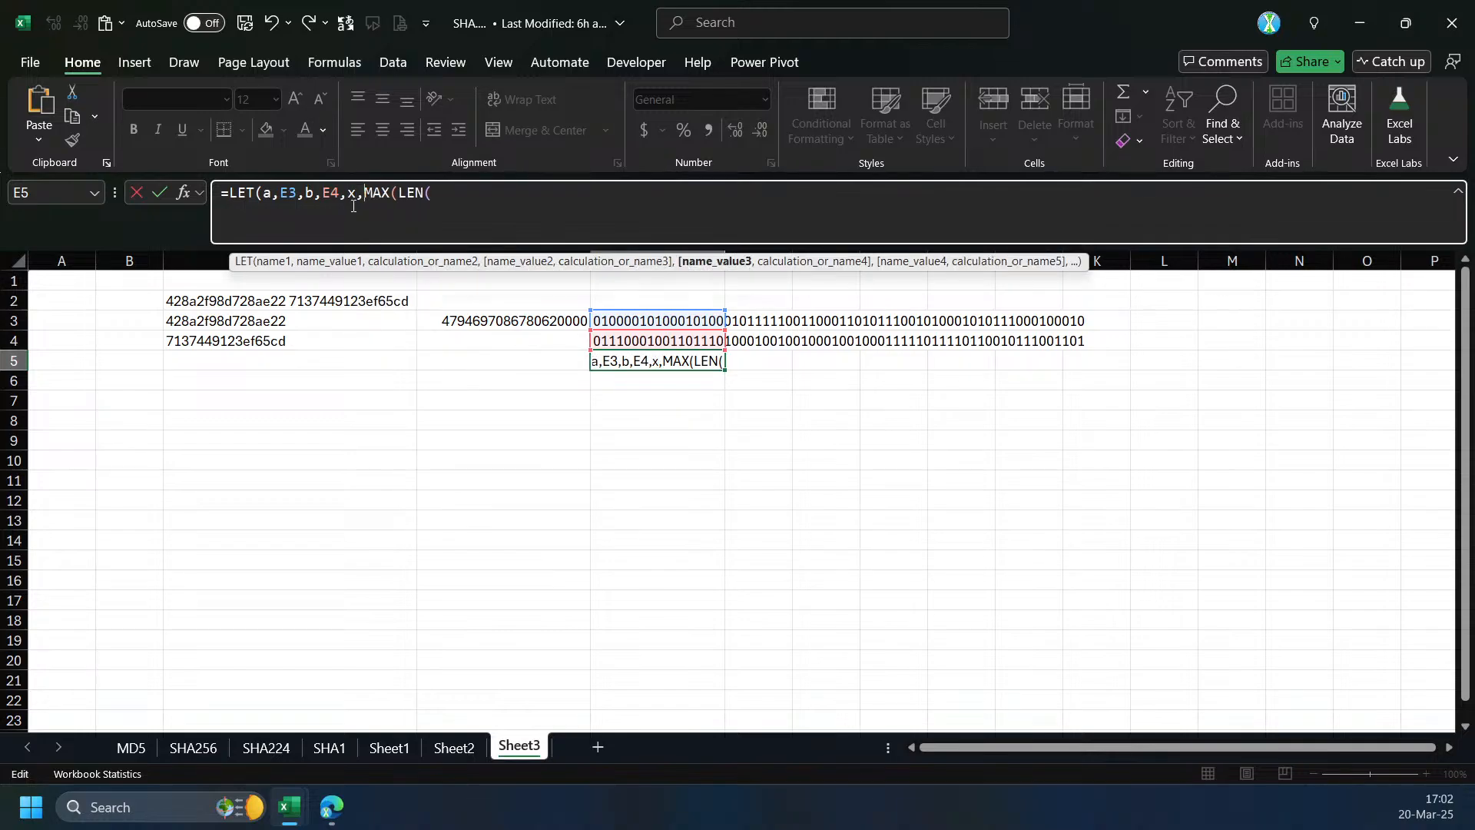
pyautogui.write('a),len')
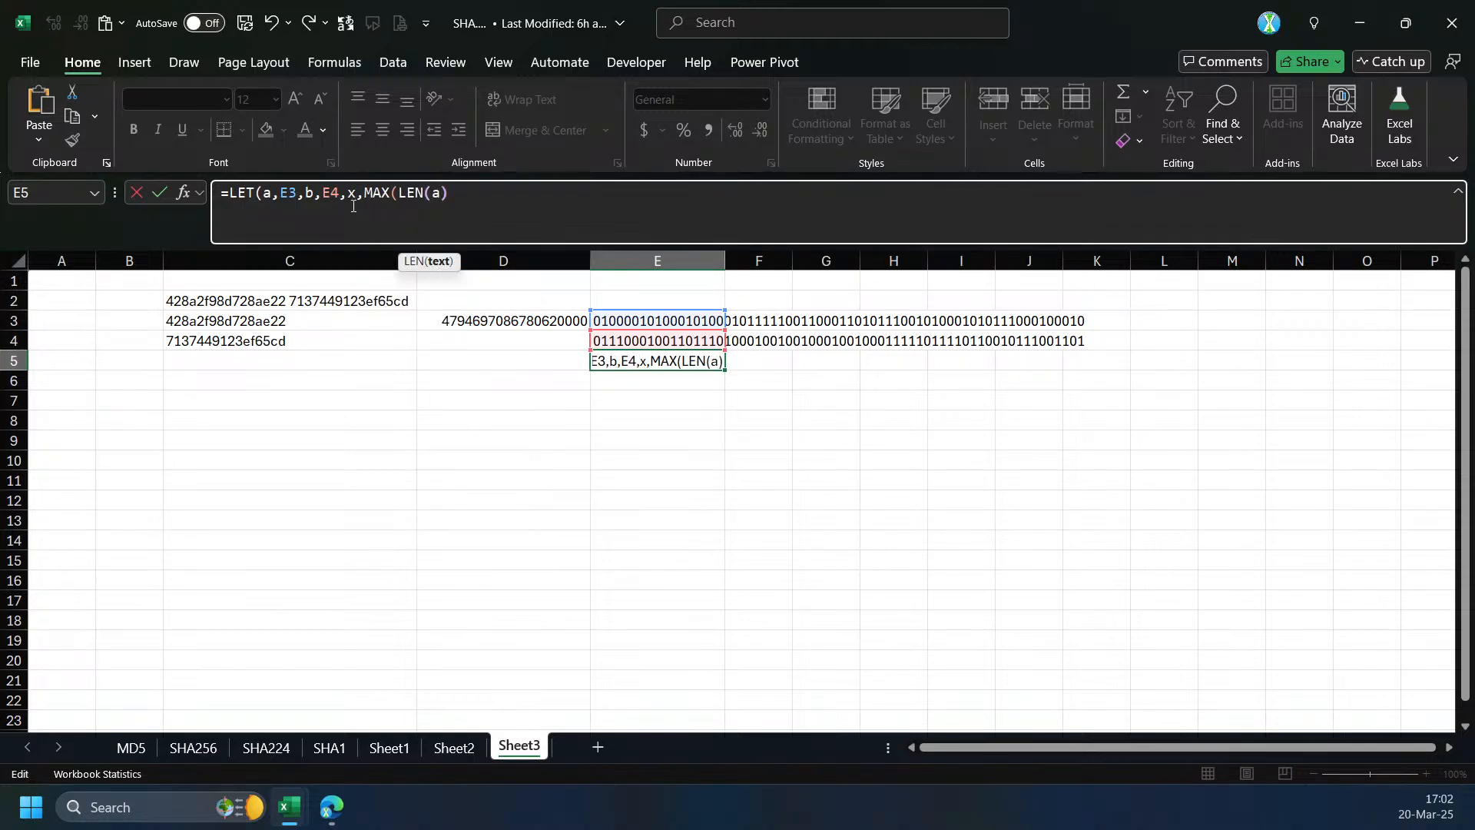
pyautogui.press('Tab')
pyautogui.write('b)),x)')
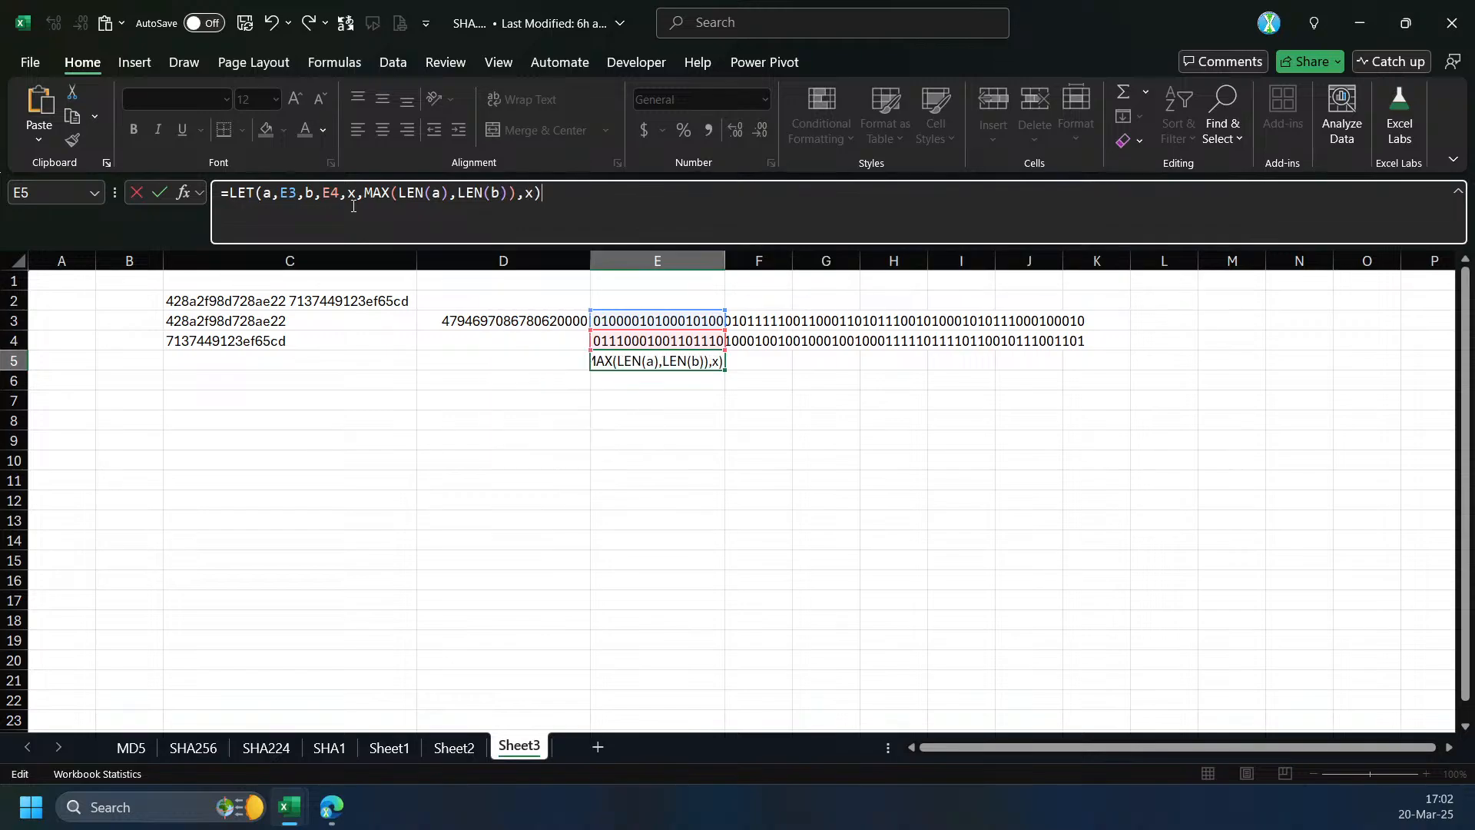
pyautogui.press('Return')
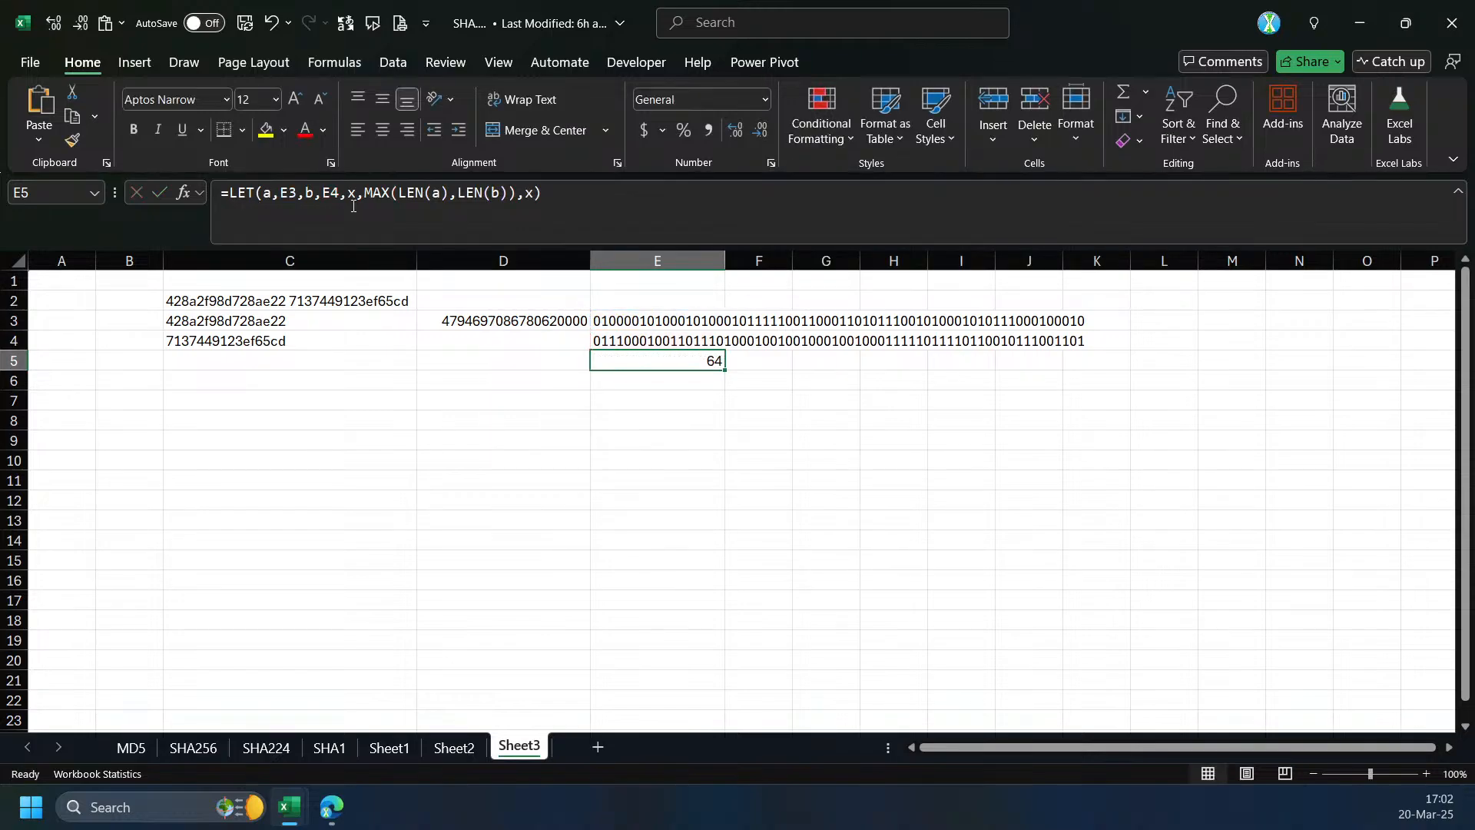
# - Replace the returned x in E5 with RIGHT(REPT(0,x)&a,x) to pad a with leading zeros to the maximum length
pyautogui.click(514, 207)
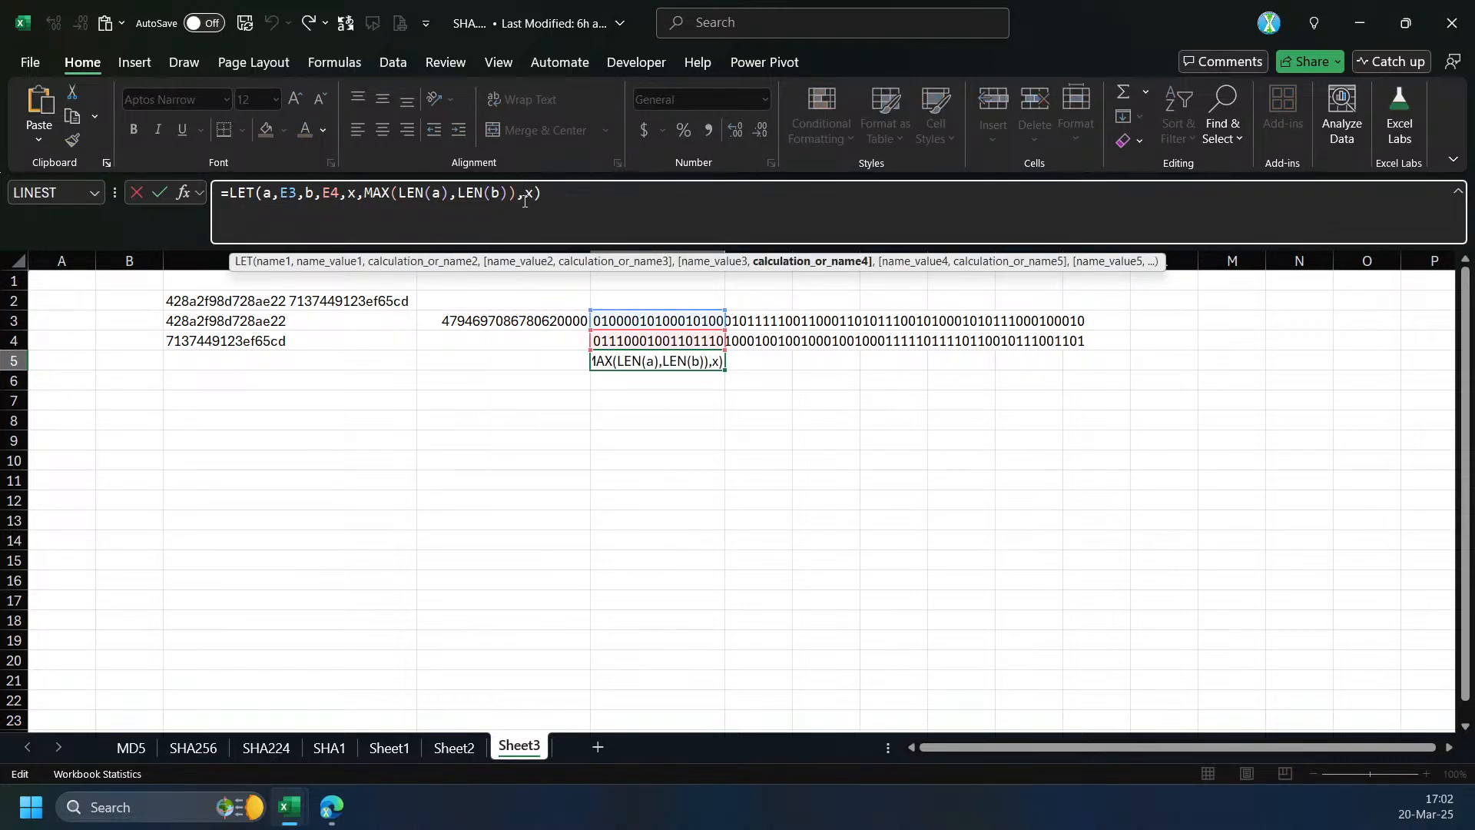
pyautogui.press('Escape')
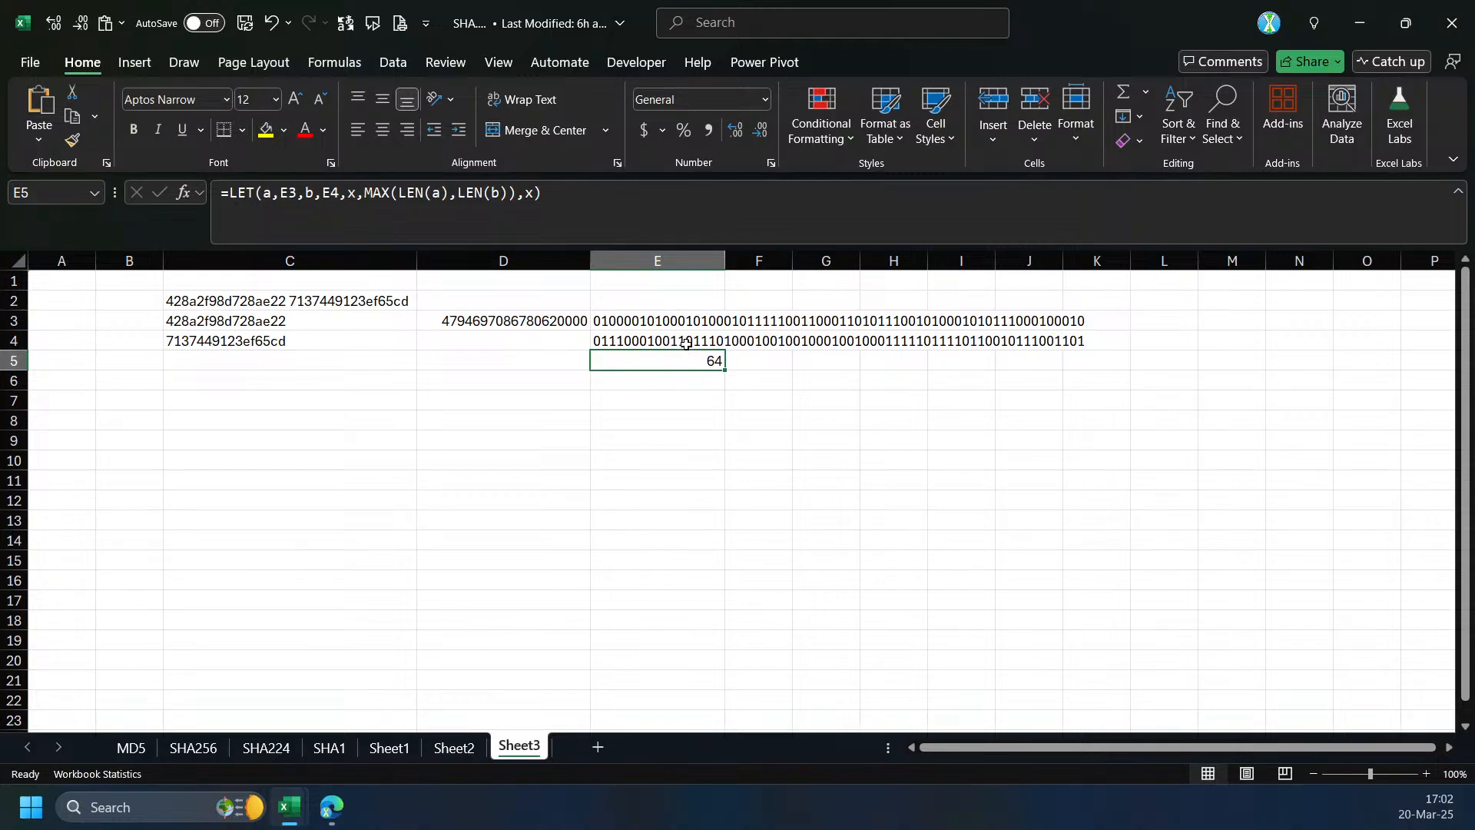
pyautogui.click(566, 225)
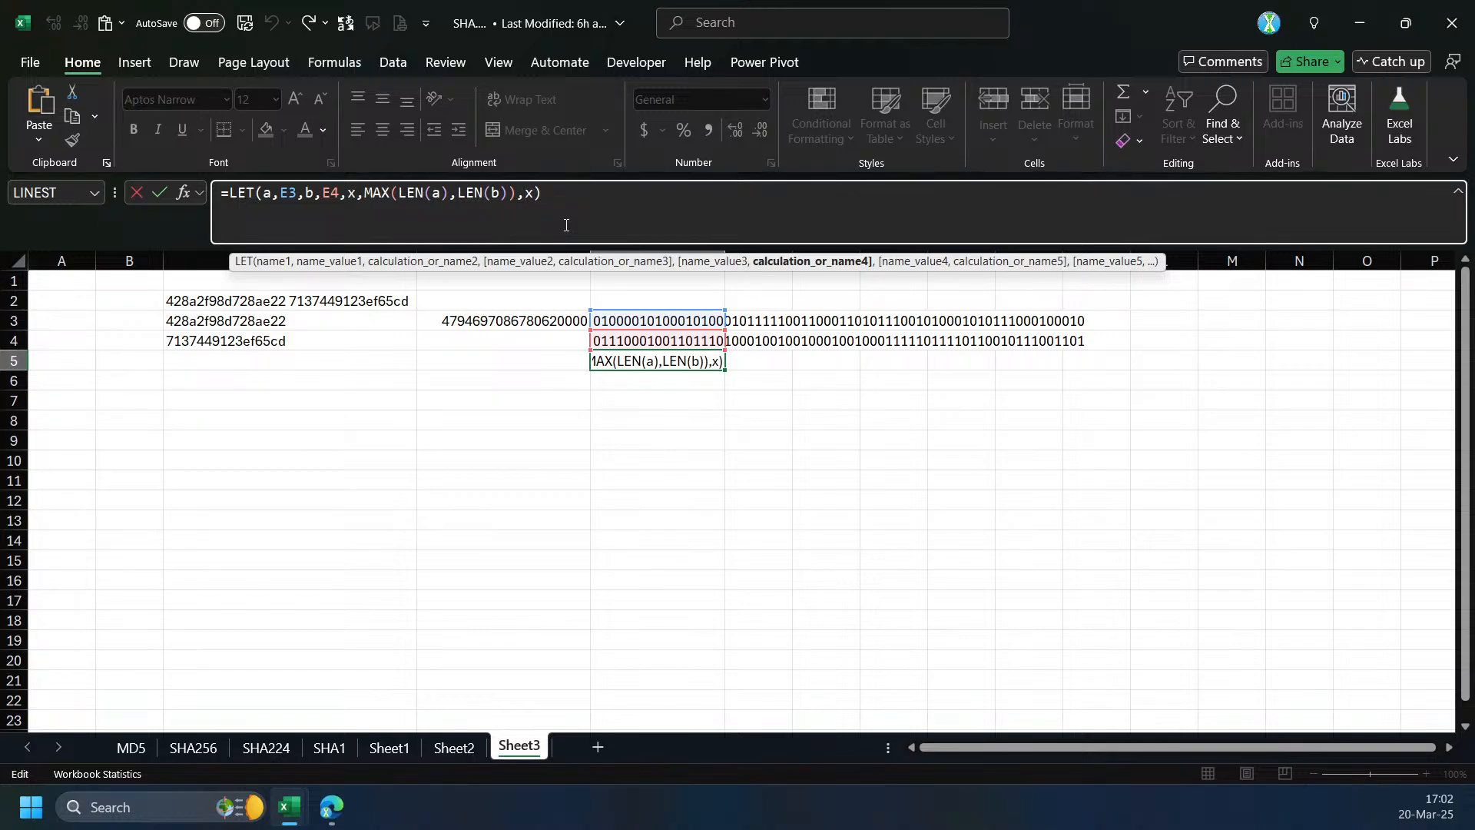
pyautogui.write('RIGHT(REPT(0,')
pyautogui.press('End')
pyautogui.write('&')
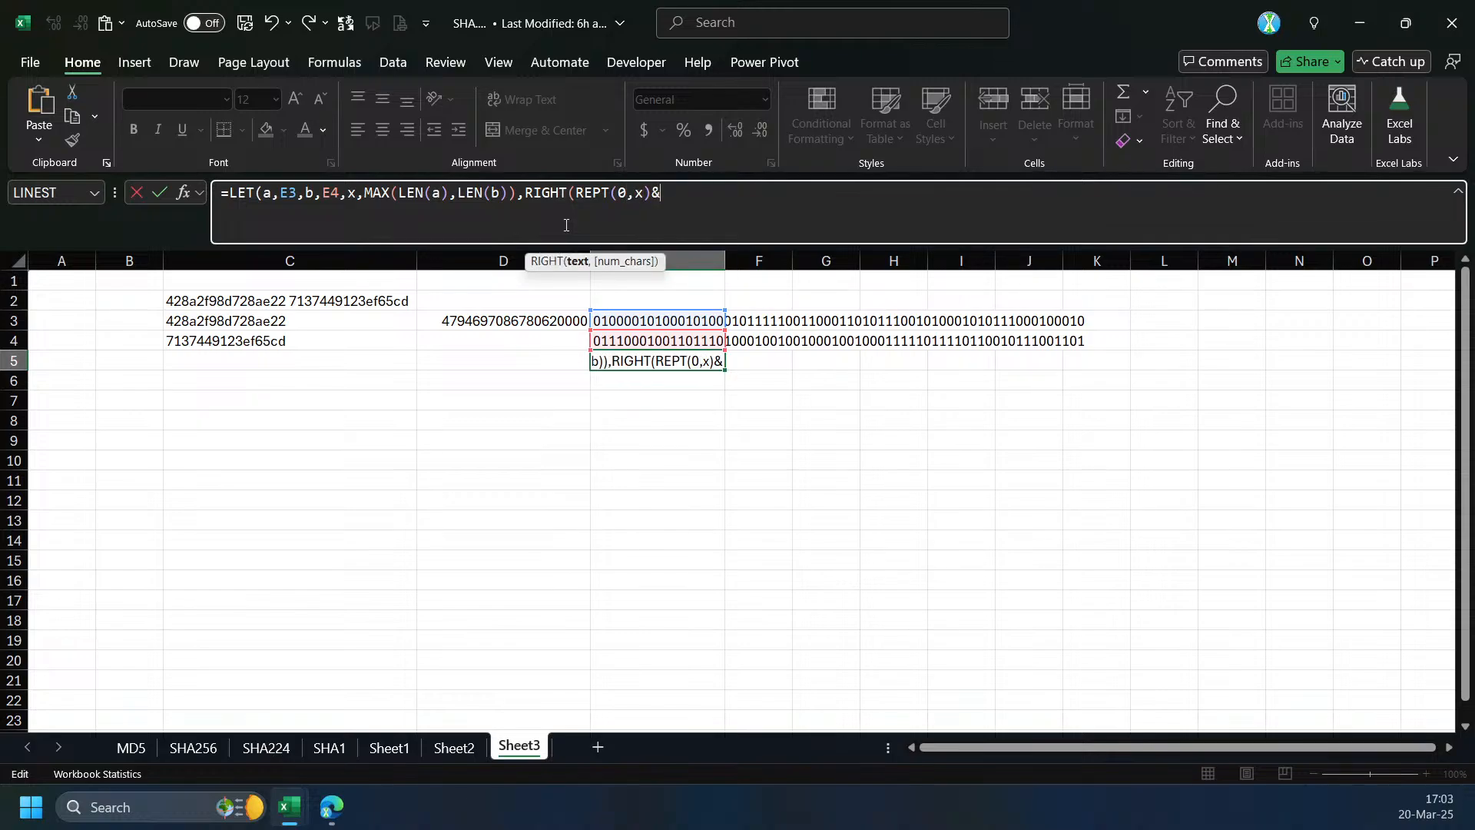
pyautogui.write('a)')
pyautogui.press('Return')
pyautogui.press('Return')
pyautogui.press('Right')
pyautogui.write(',x')
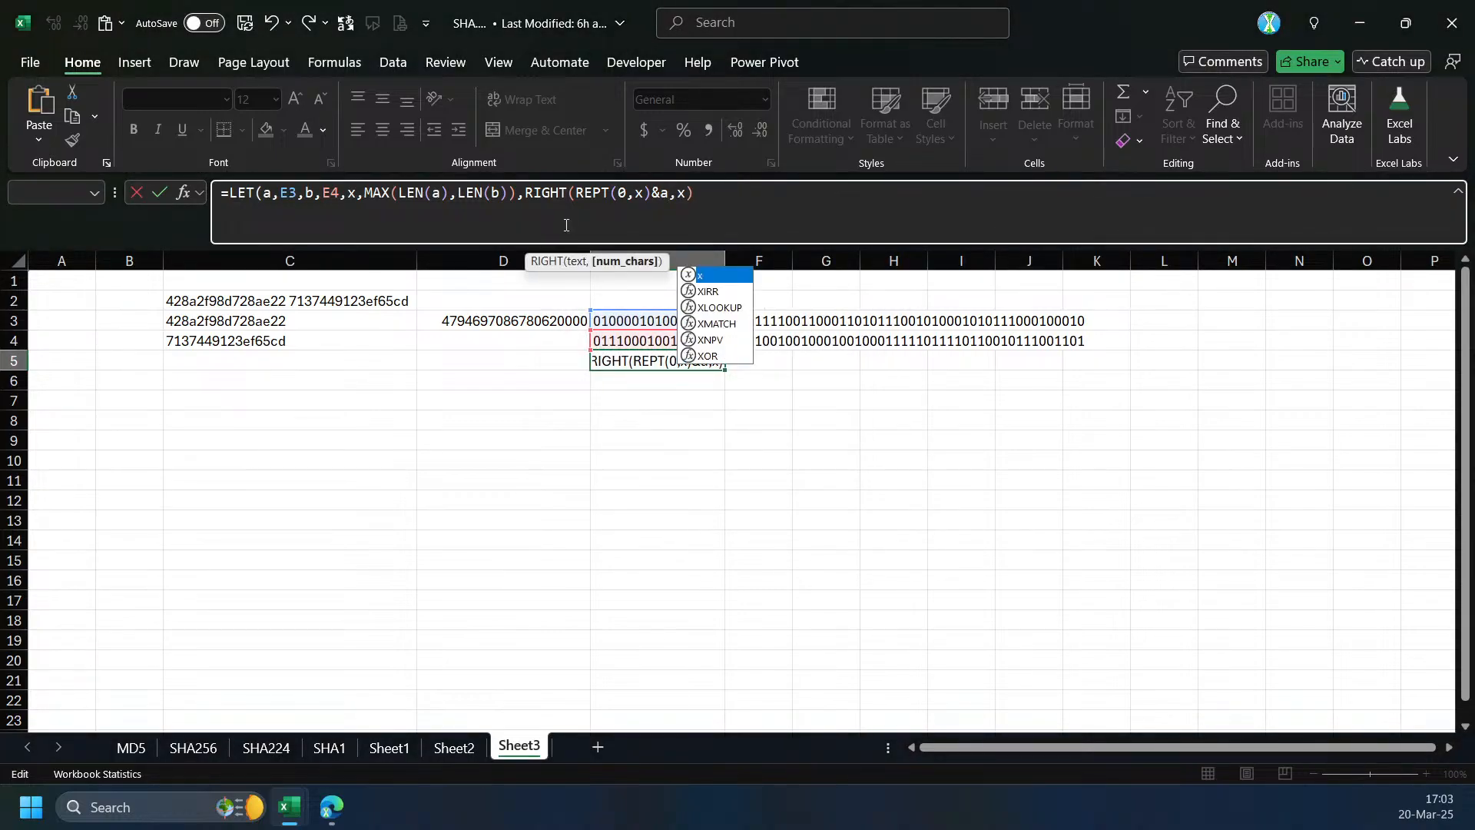
pyautogui.press('Return')
pyautogui.press('Return')
pyautogui.press('Right')
pyautogui.press('Right')
pyautogui.write(')')
pyautogui.press('Return')
pyautogui.press('Up')
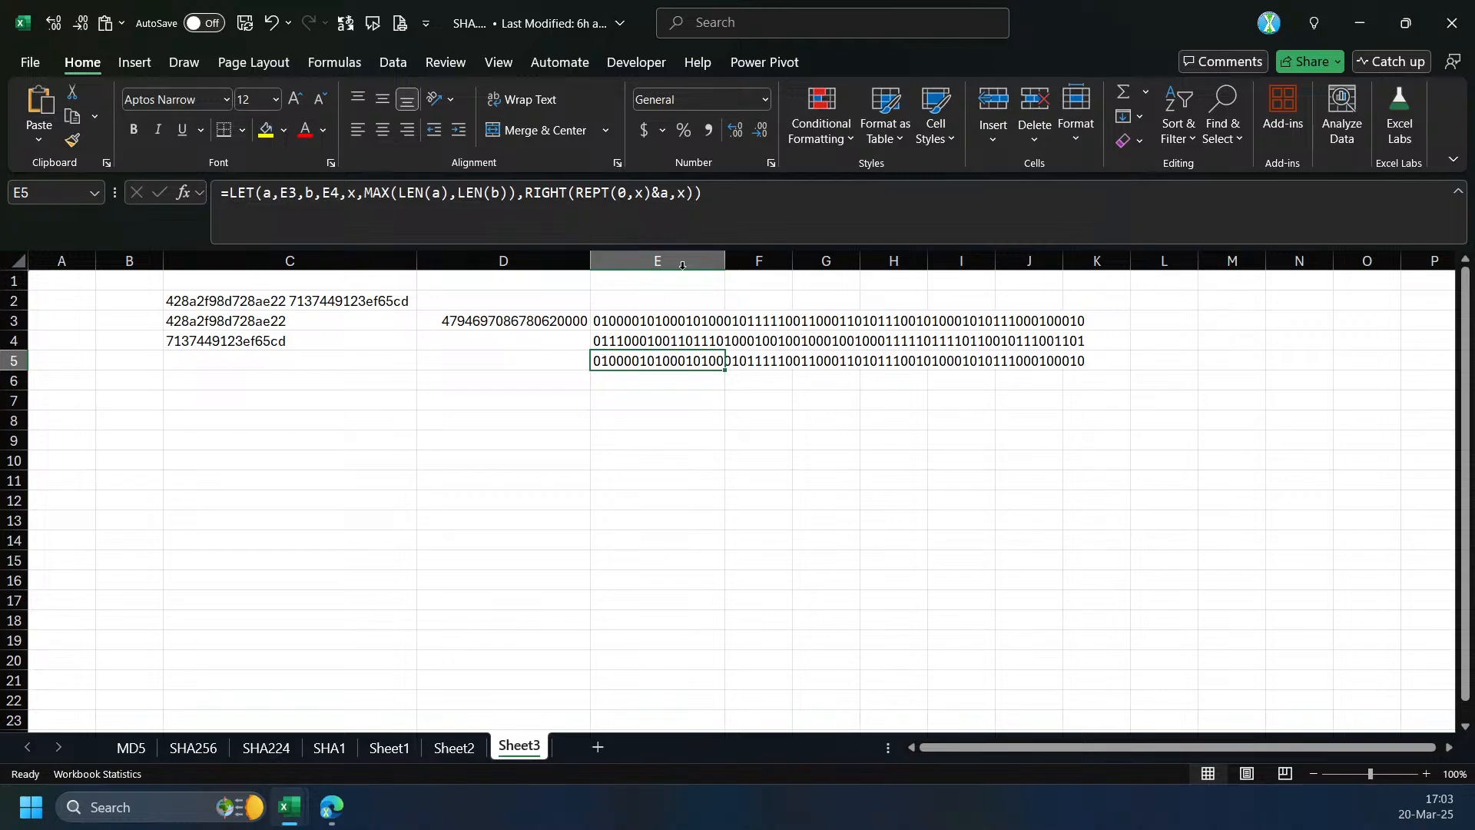
# - Replace a inside E5's RIGHT expression with VSTACK(a,b) to return both padded binary strings
pyautogui.click(606, 193)
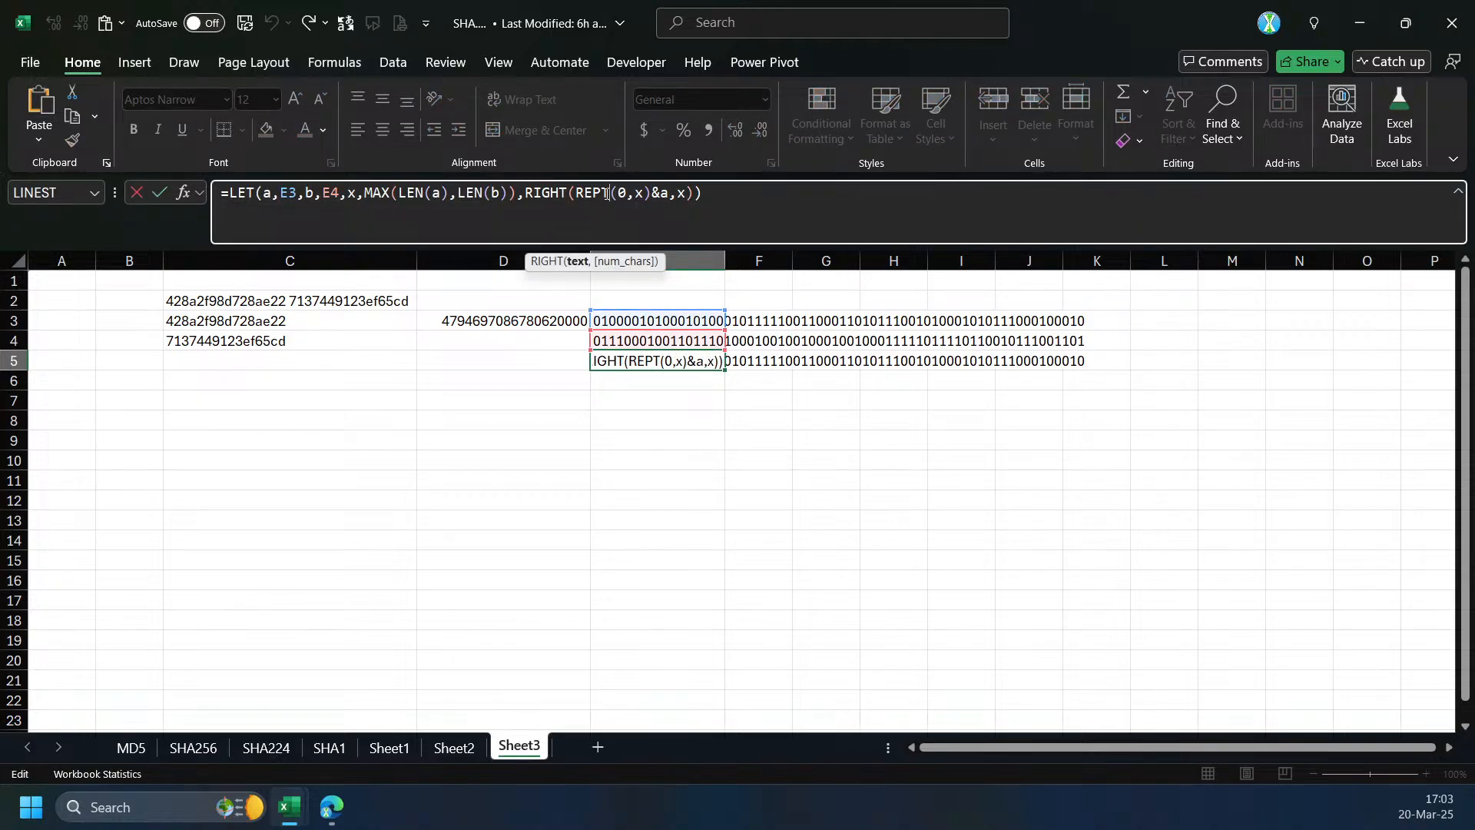
pyautogui.press('Escape')
pyautogui.click(697, 340)
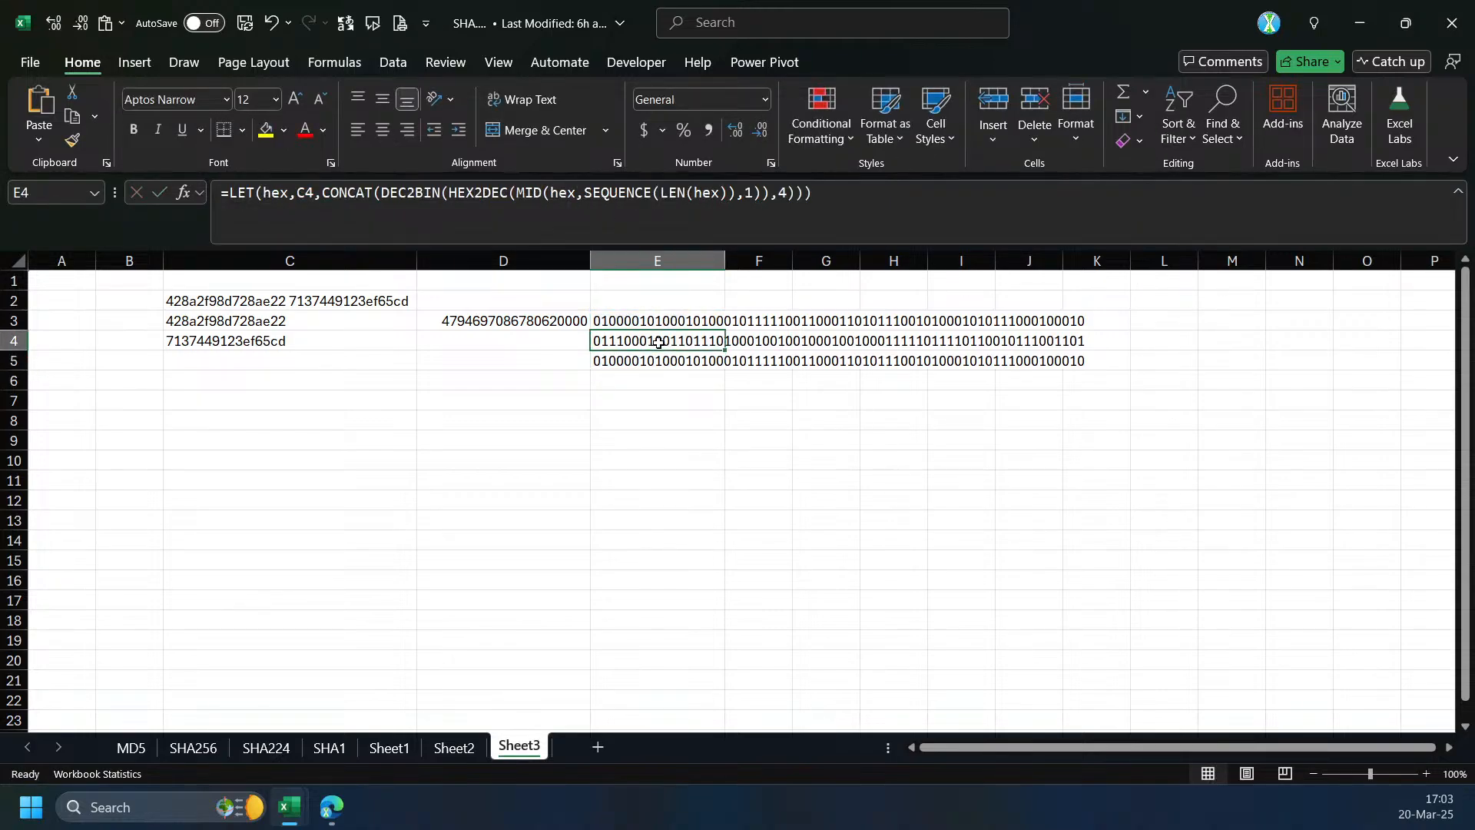
pyautogui.click(716, 362)
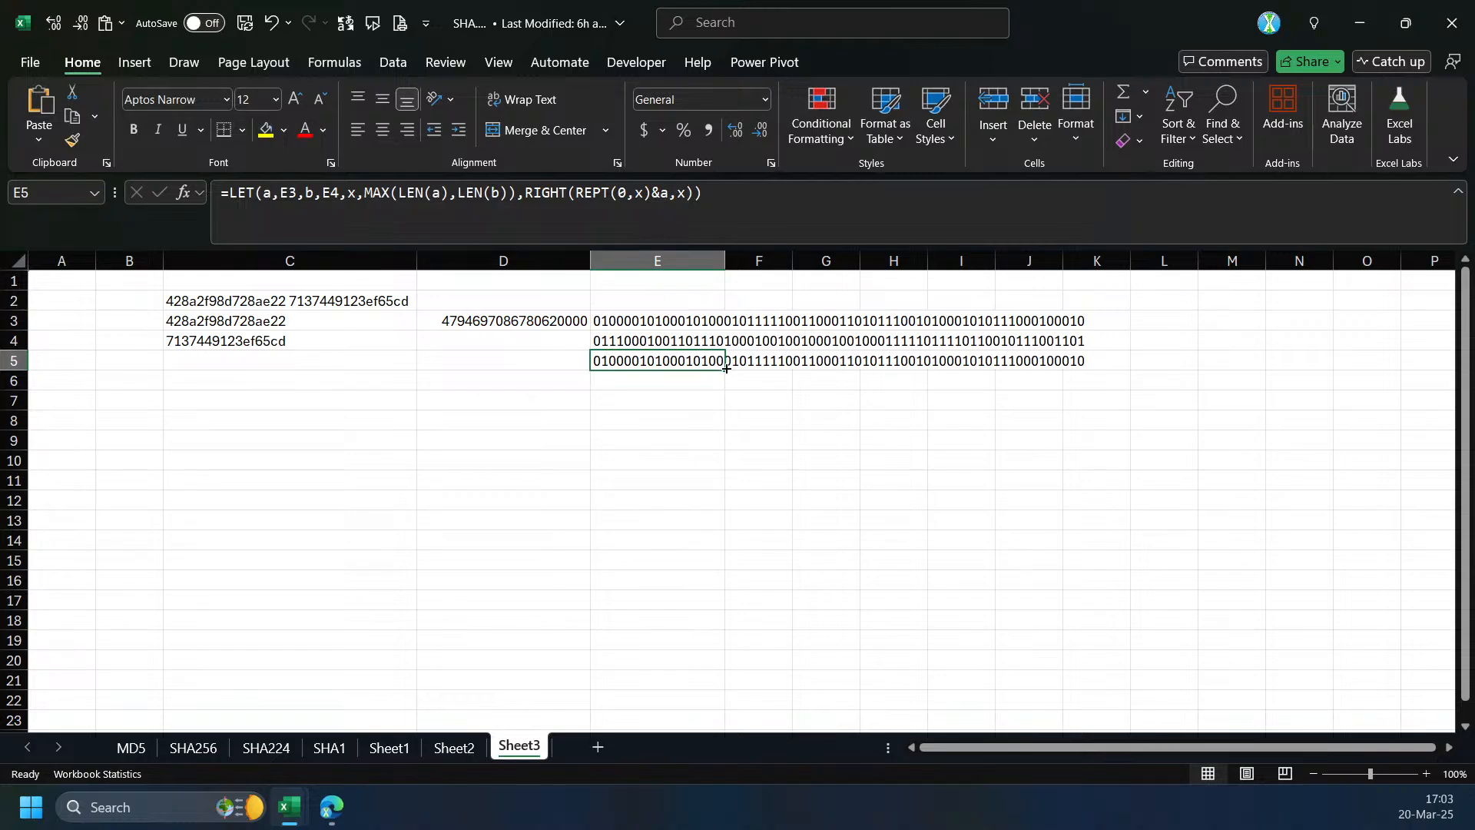
pyautogui.click(661, 192)
pyautogui.write('VSTACK(a')
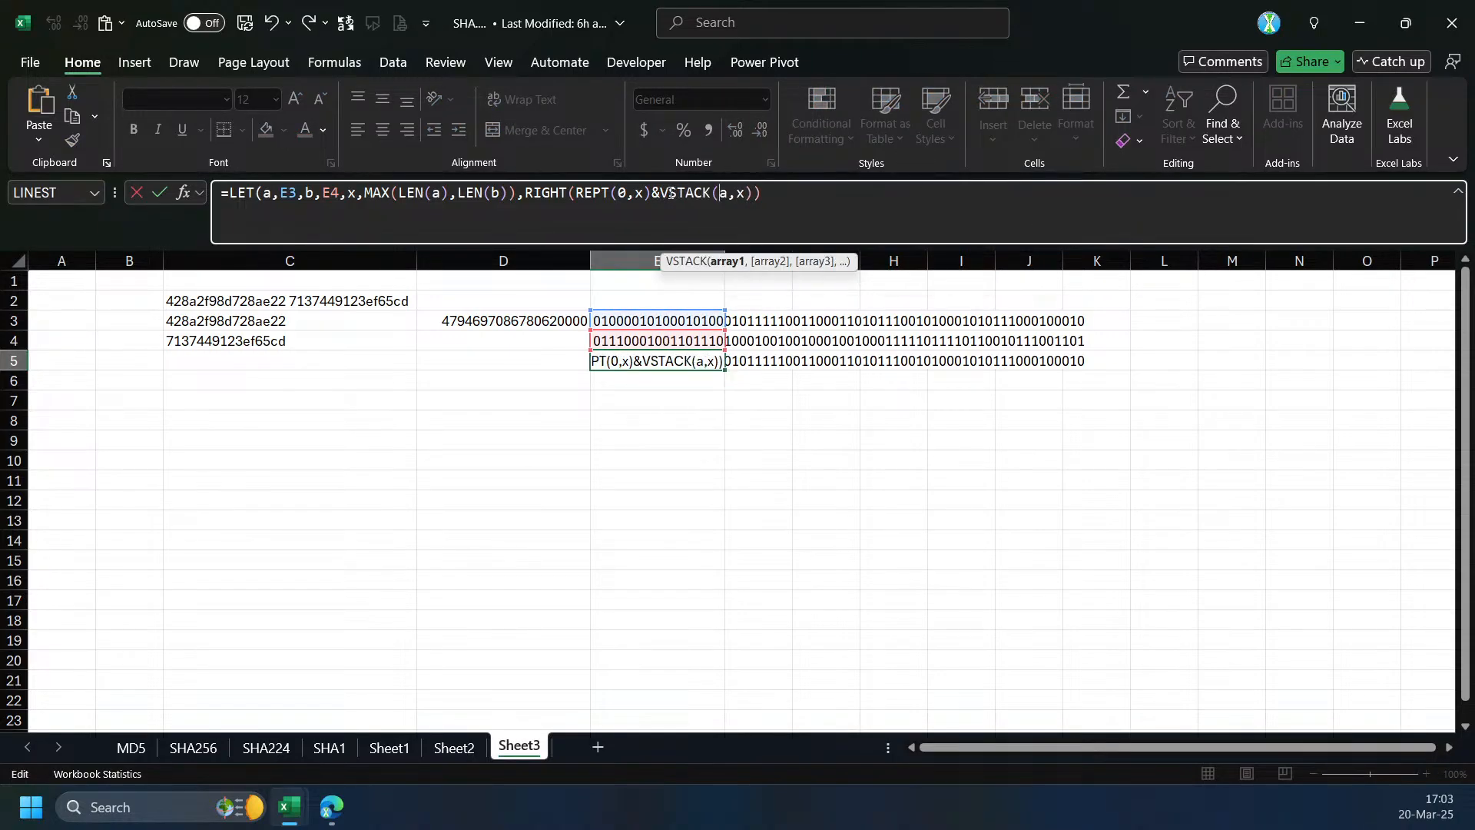
pyautogui.write(',b)')
pyautogui.press('Return')
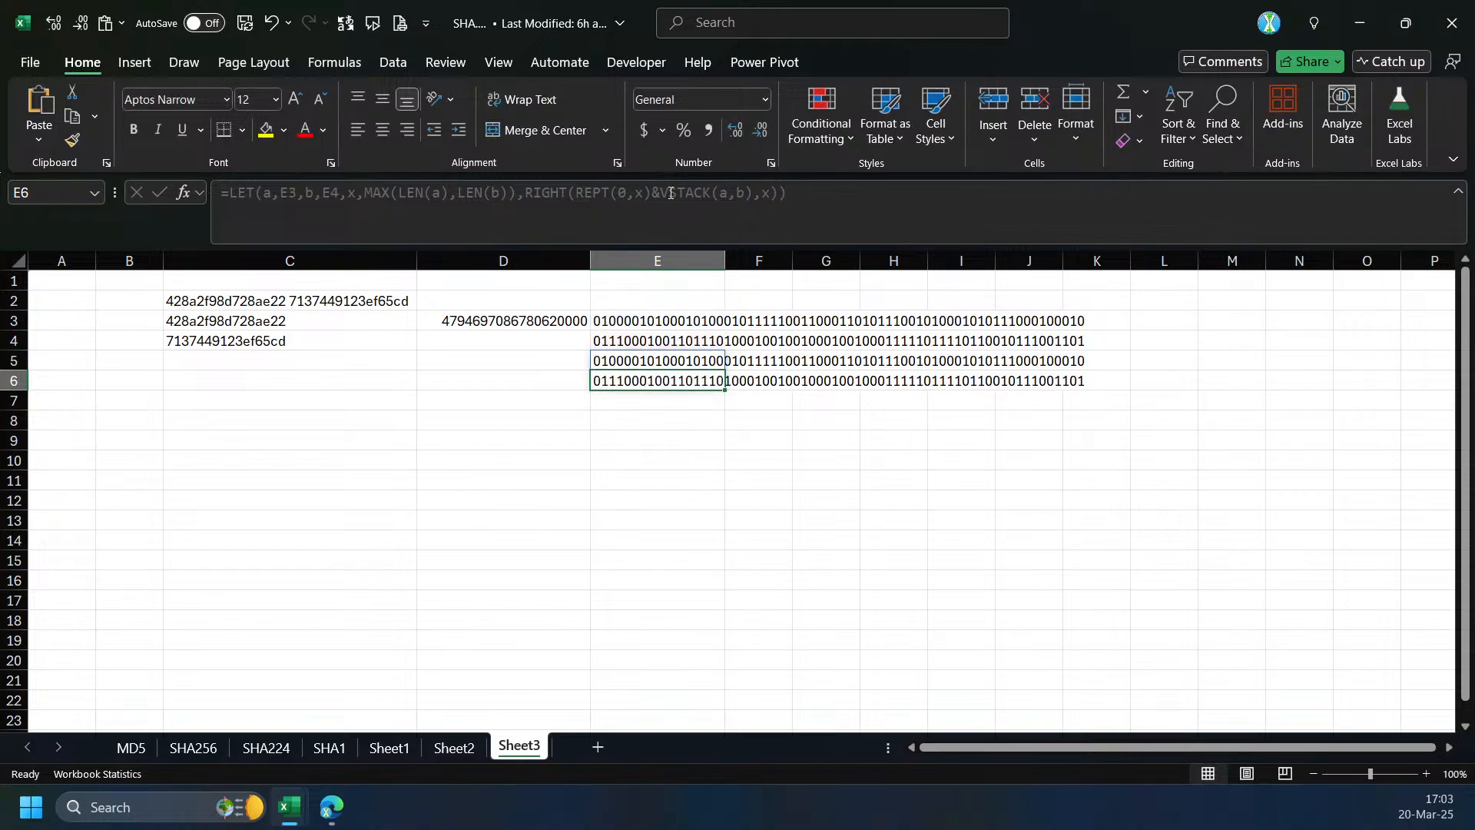
pyautogui.press('Up')
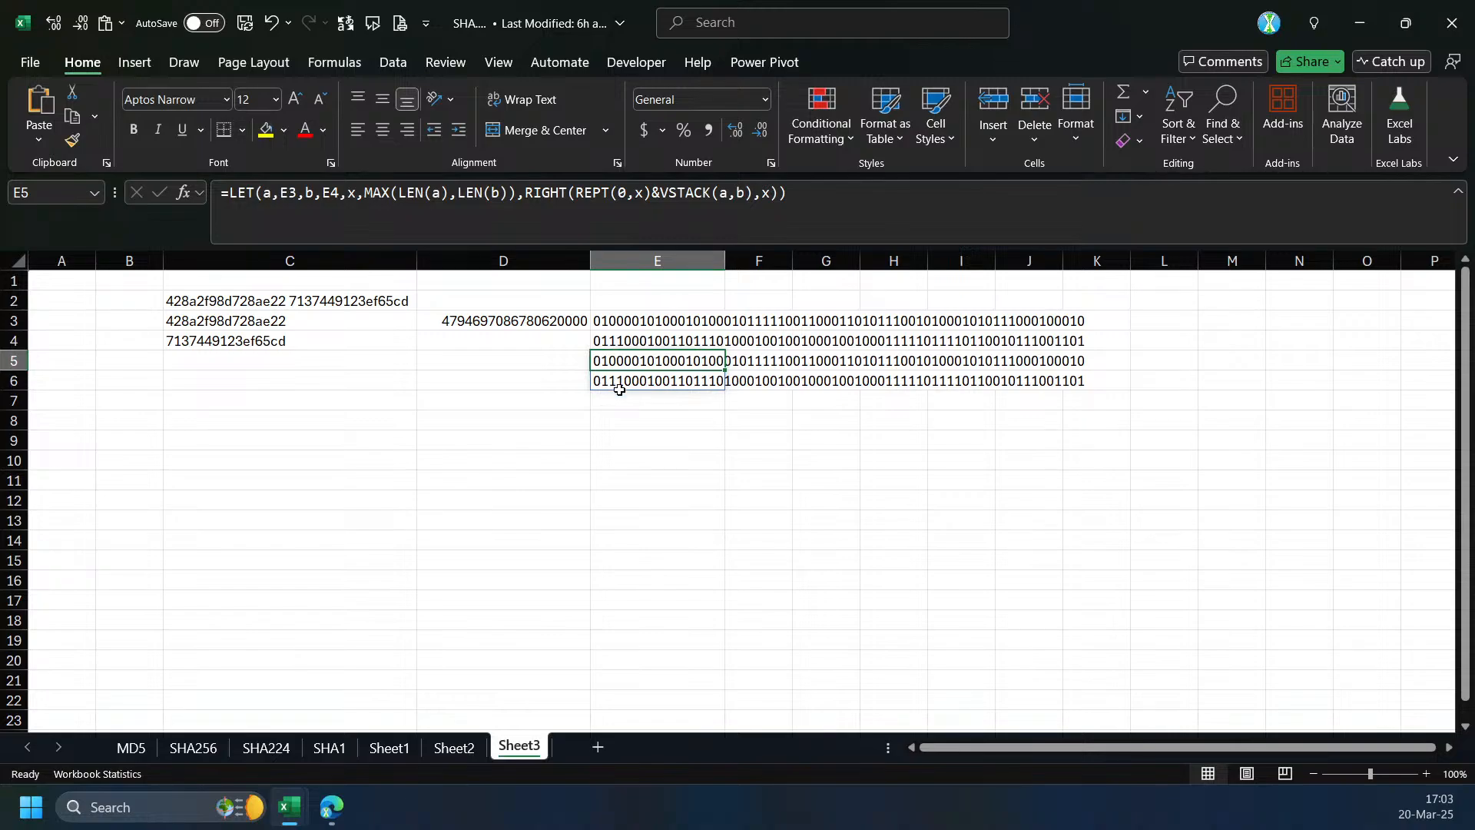
pyautogui.click(535, 198)
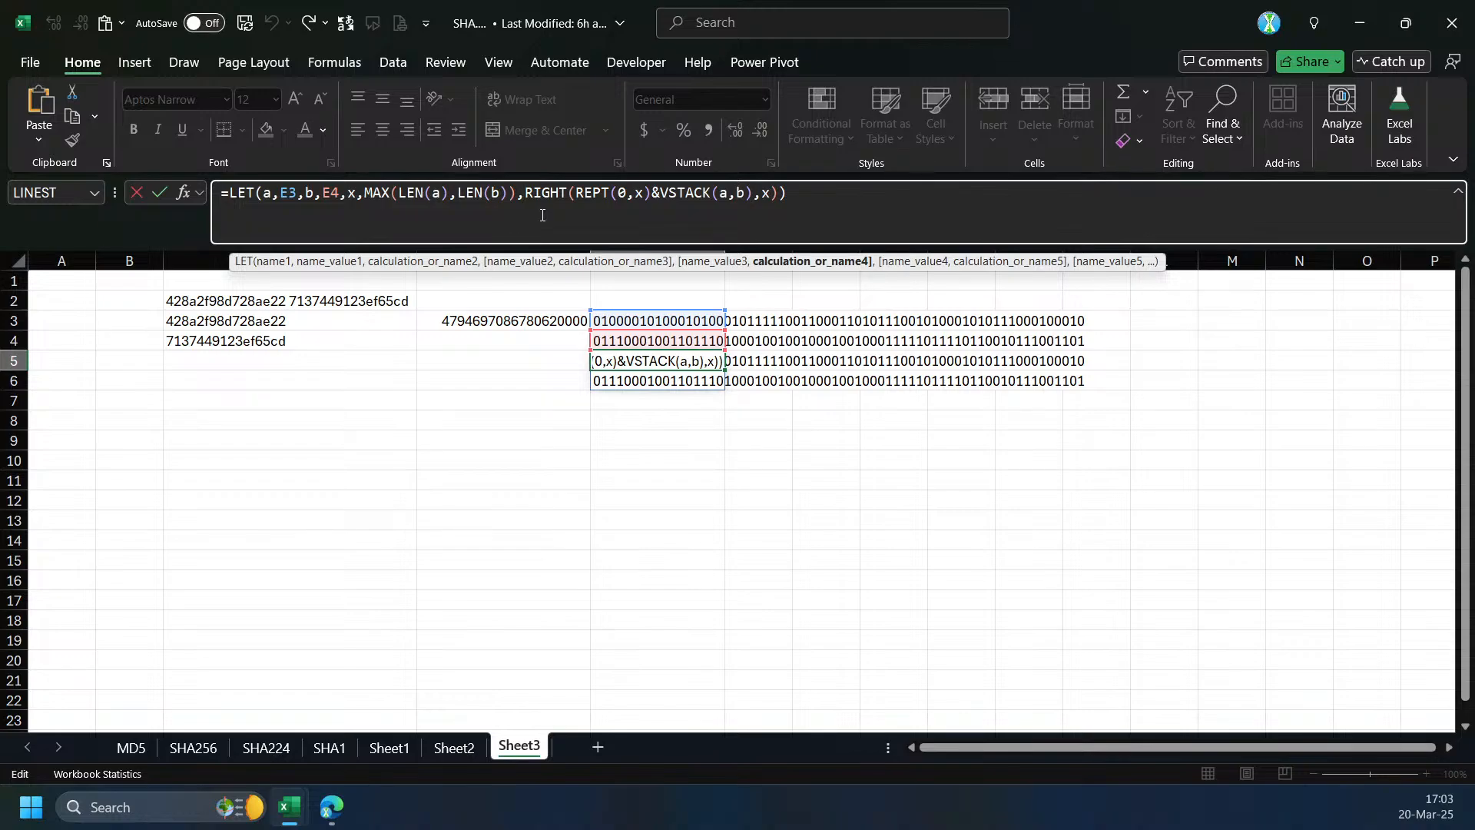
pyautogui.write('MID(')
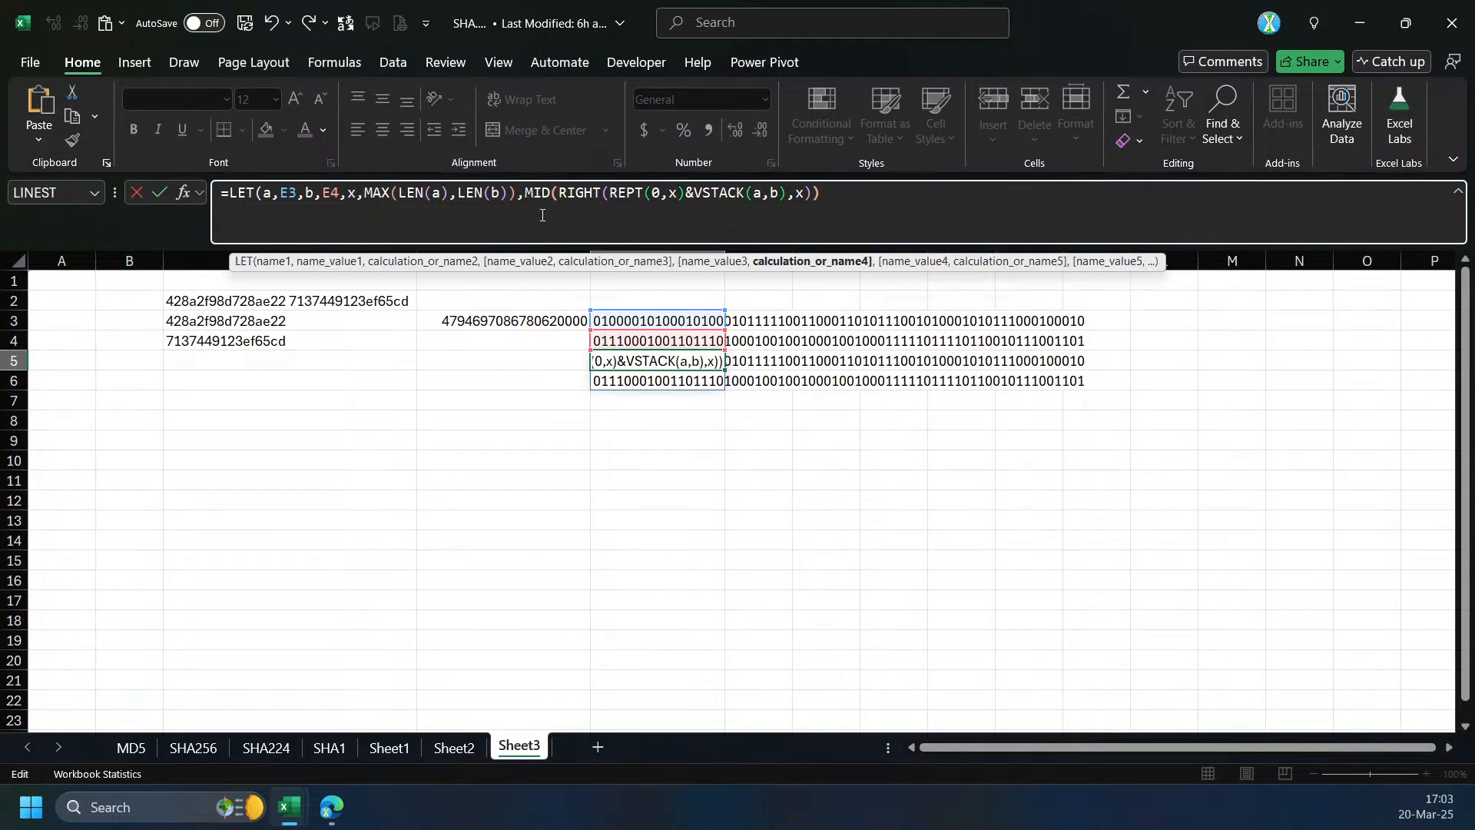
pyautogui.press('Left')
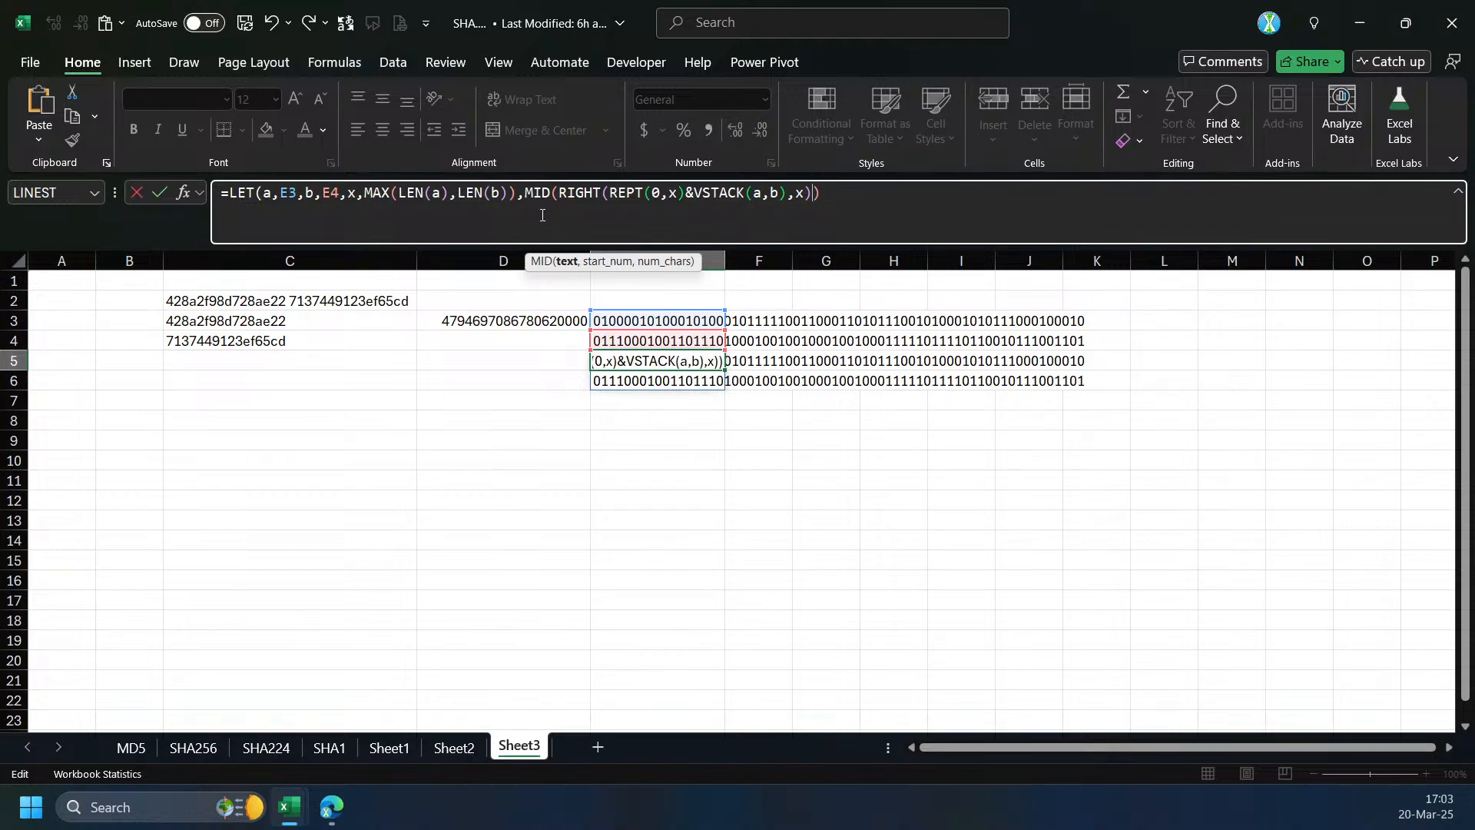
# - Change VSTACK to HSTACK in E5 and leave out the MID wrapper, so the padded strings a and b sit side by side
pyautogui.click(704, 199)
pyautogui.press('BackSpace')
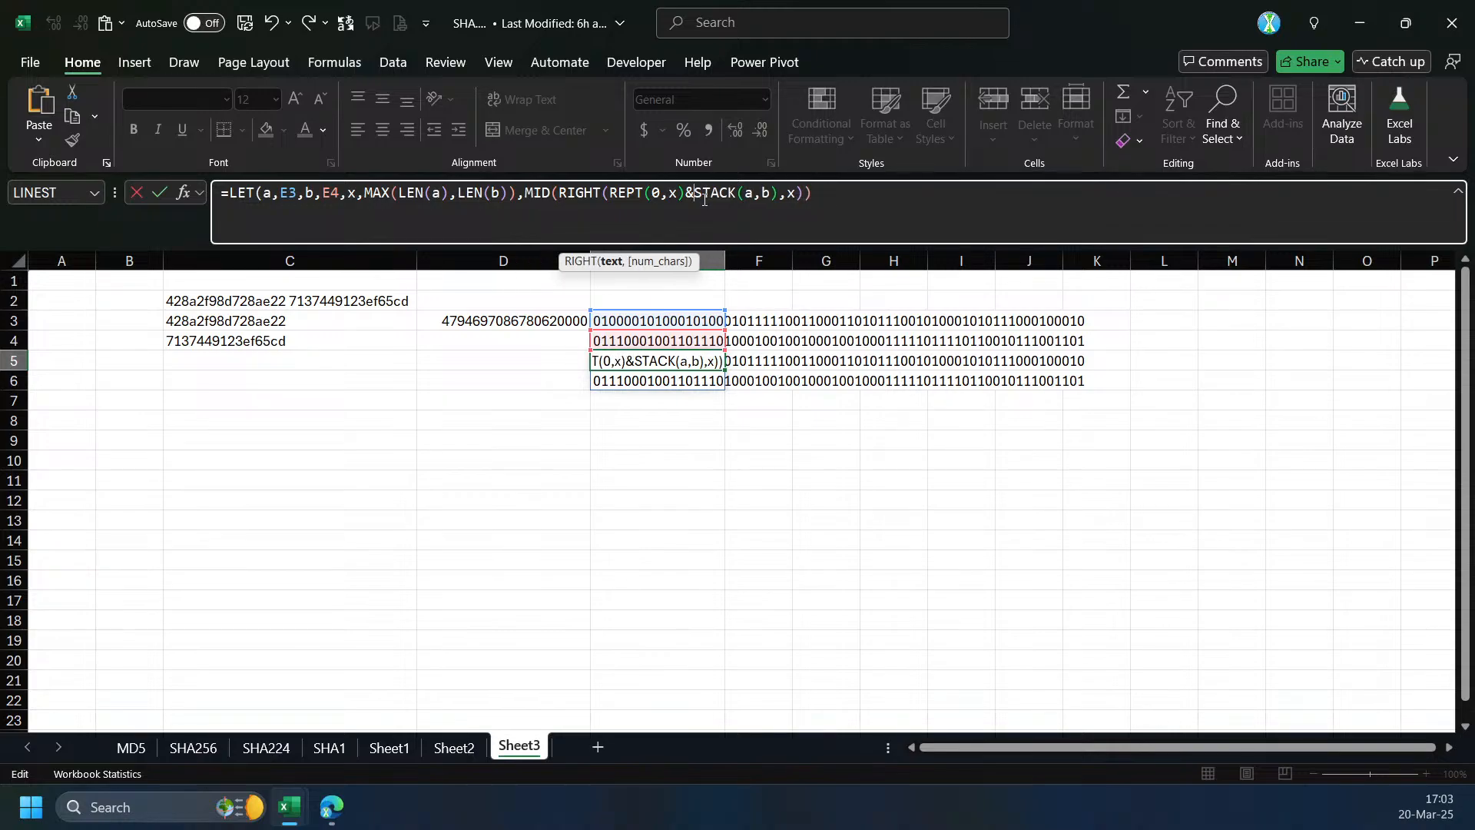
pyautogui.write('h')
pyautogui.press('Return')
pyautogui.press('Return')
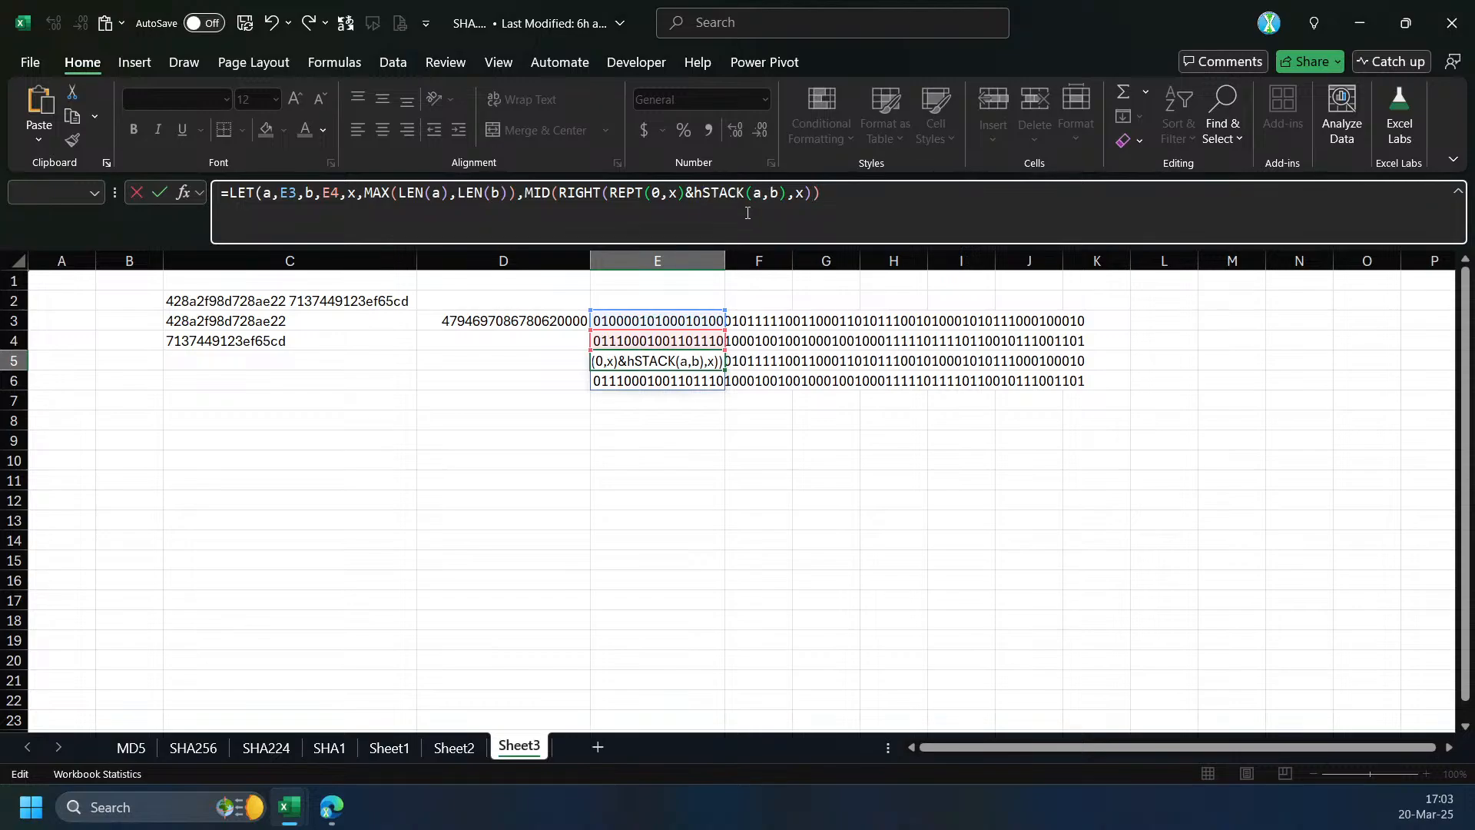
pyautogui.press('Return')
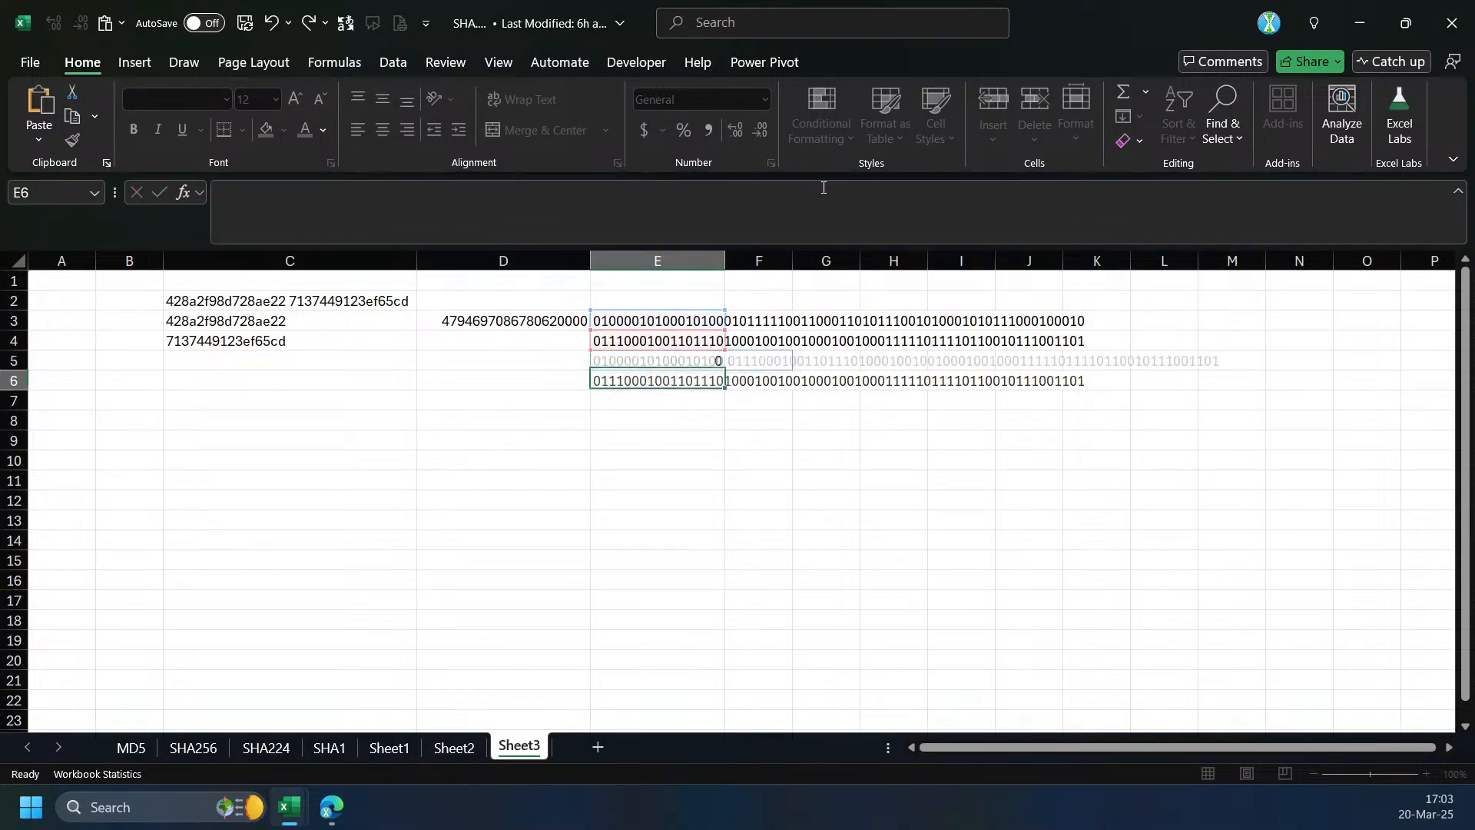
pyautogui.press('Up')
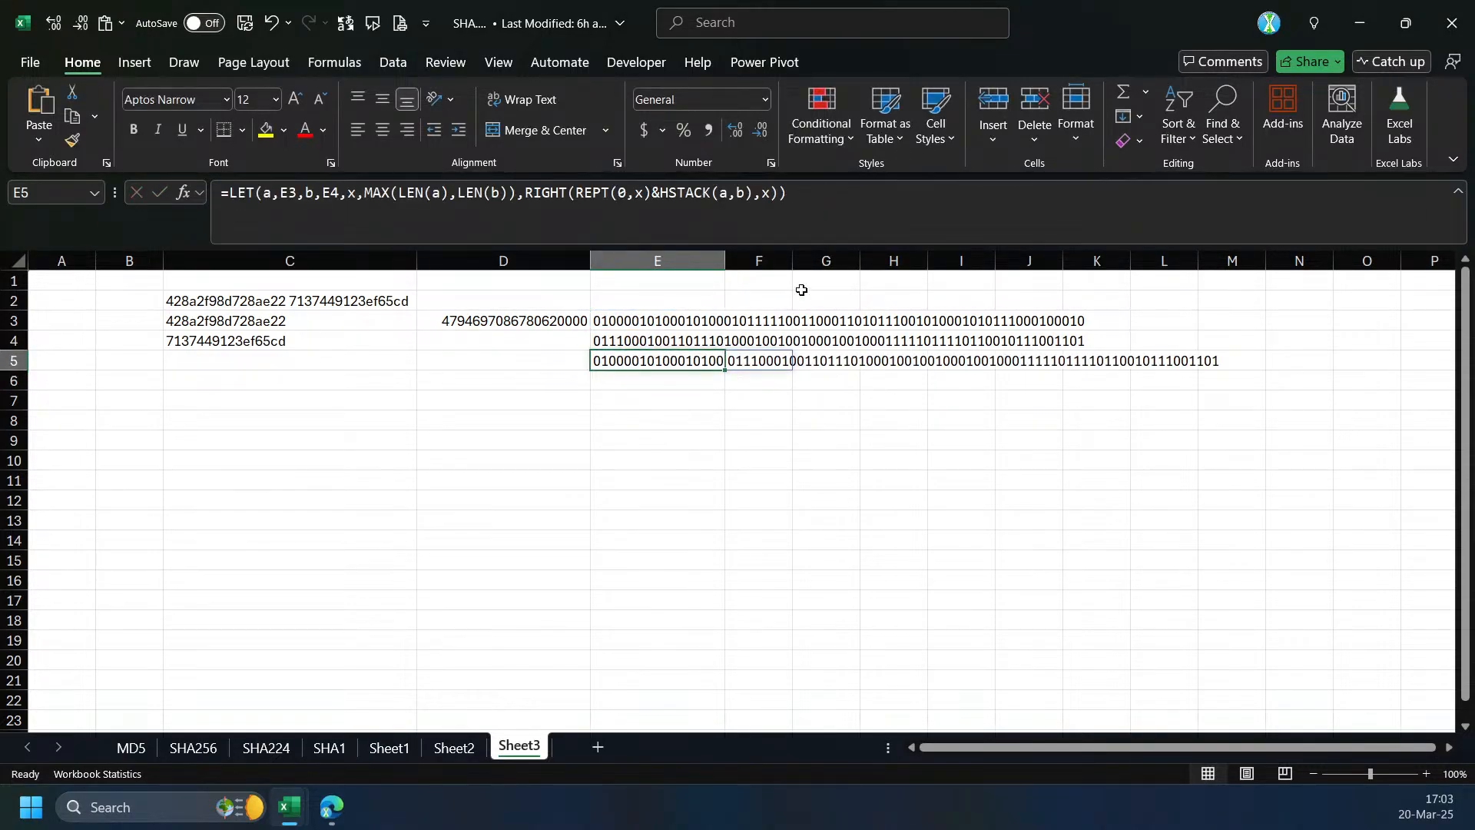
# - Autofit column F, and wrap E5's RIGHT expression in MID with SEQUENCE(x) and 1 to split both strings into single bits
pyautogui.doubleClick(792, 260)
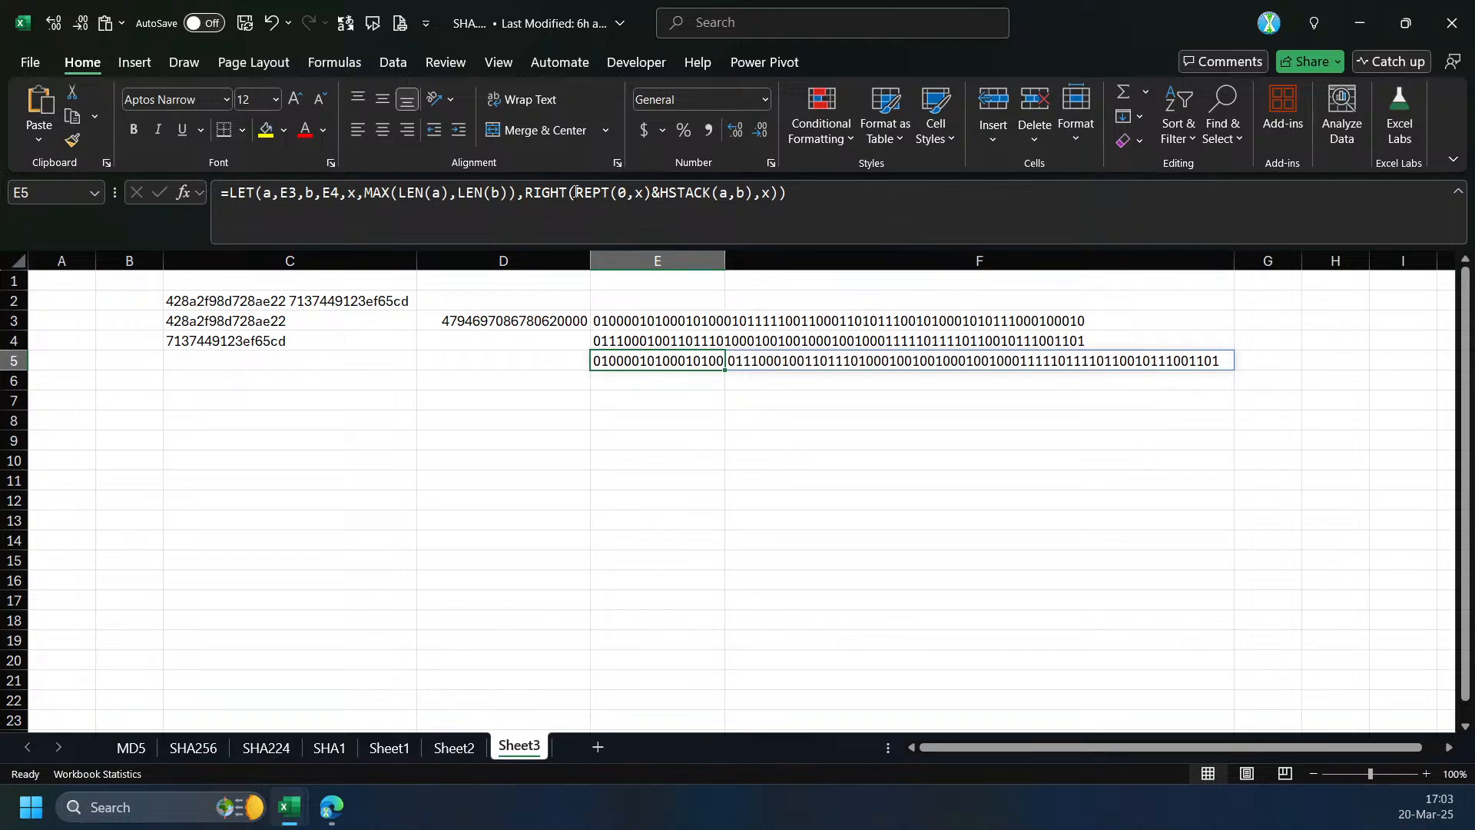
pyautogui.click(529, 194)
pyautogui.write('MID(')
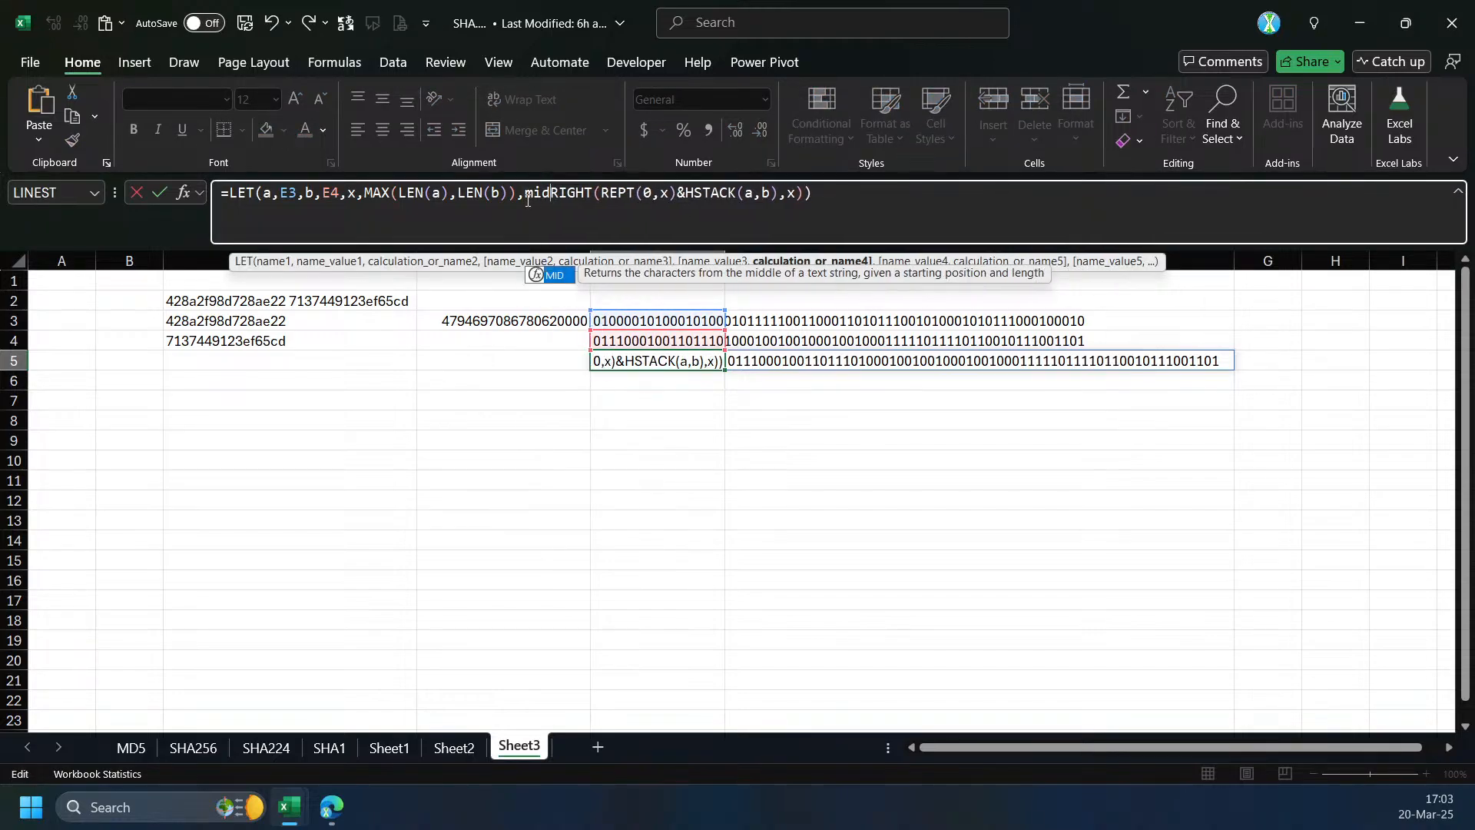
pyautogui.press('End')
pyautogui.press('Left')
pyautogui.write(',SEQUENCE(')
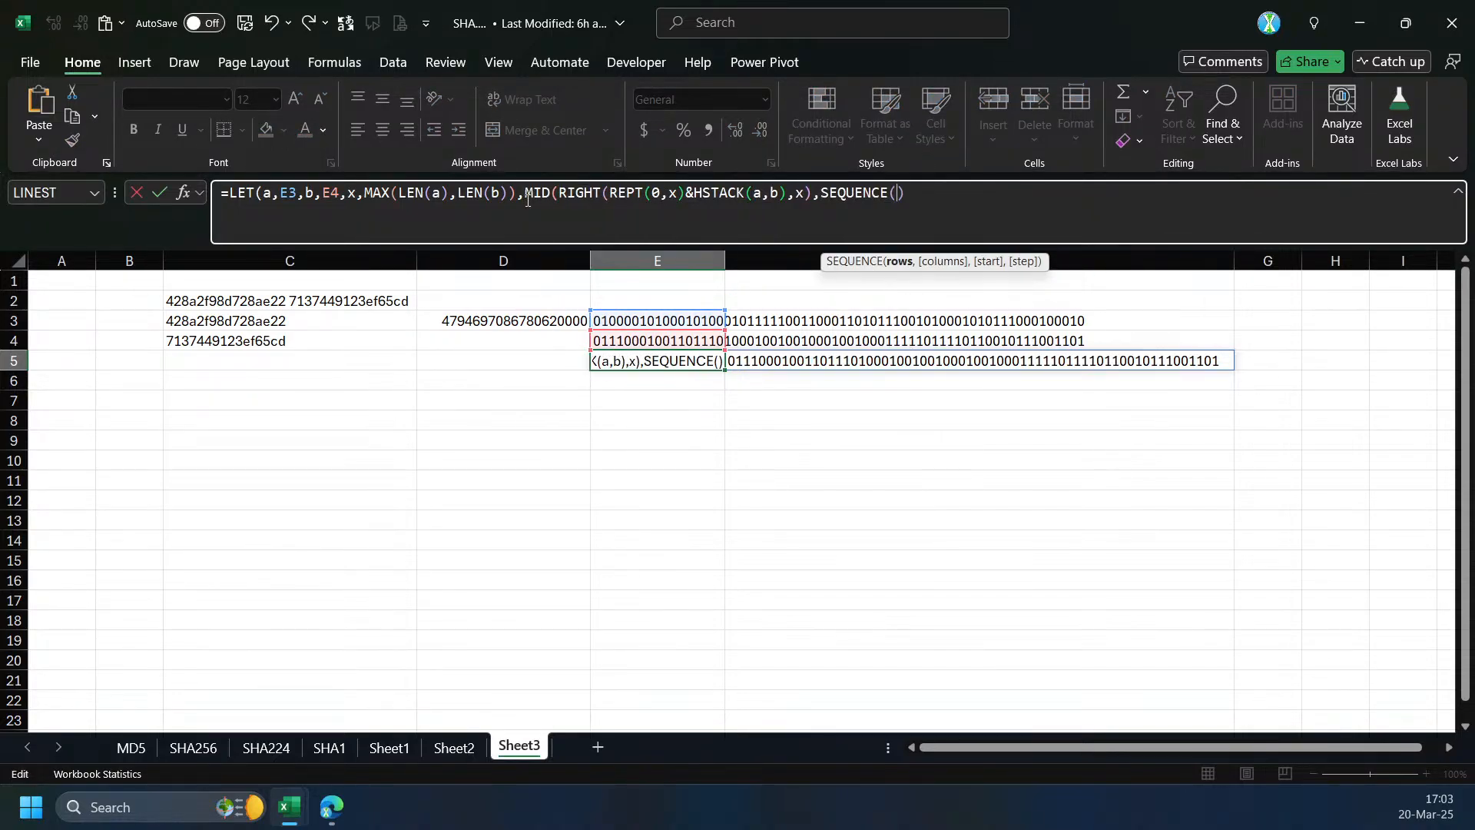
pyautogui.write('x),1')
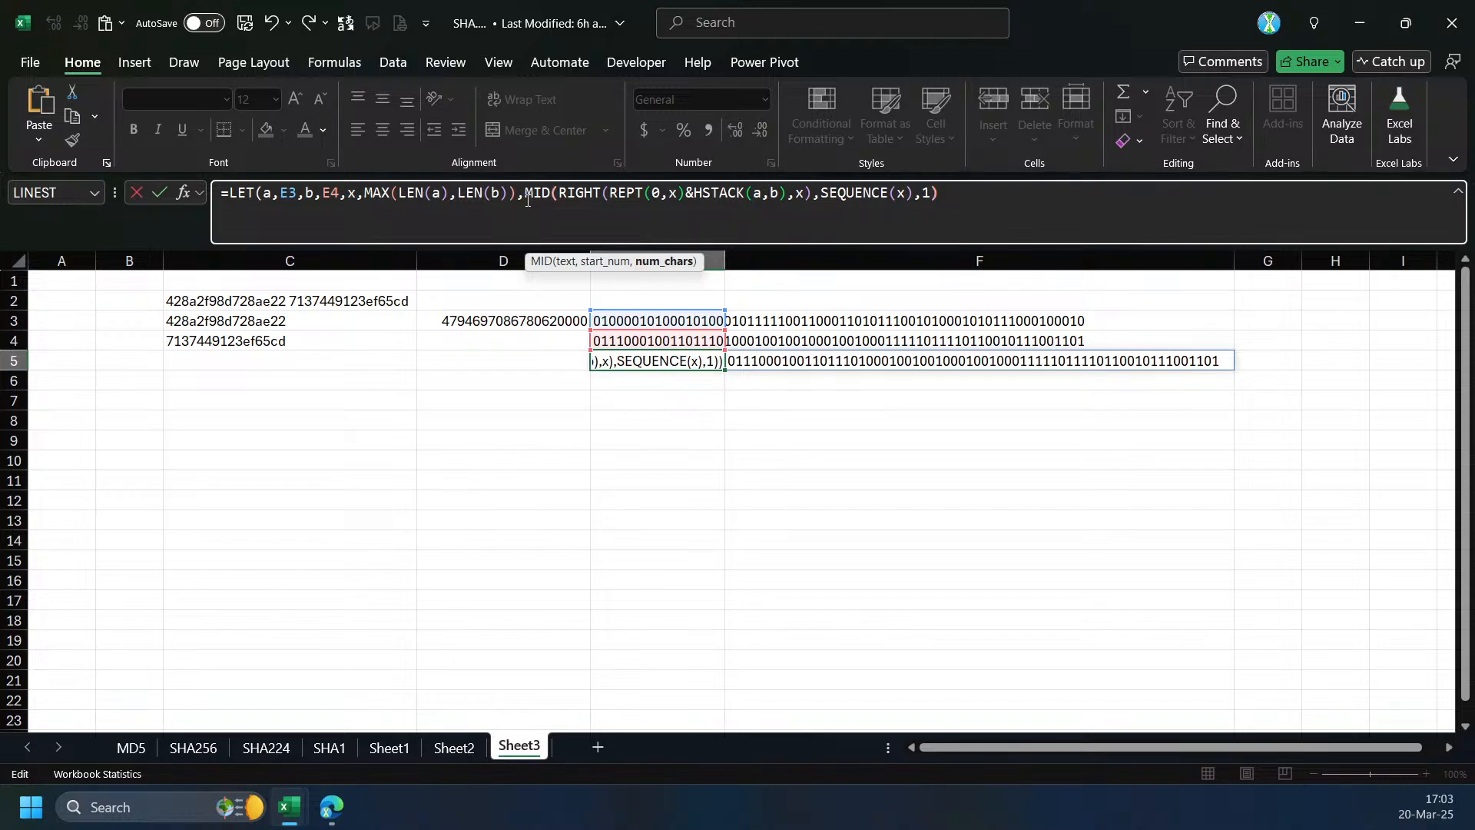
pyautogui.press('Return')
pyautogui.press('Up')
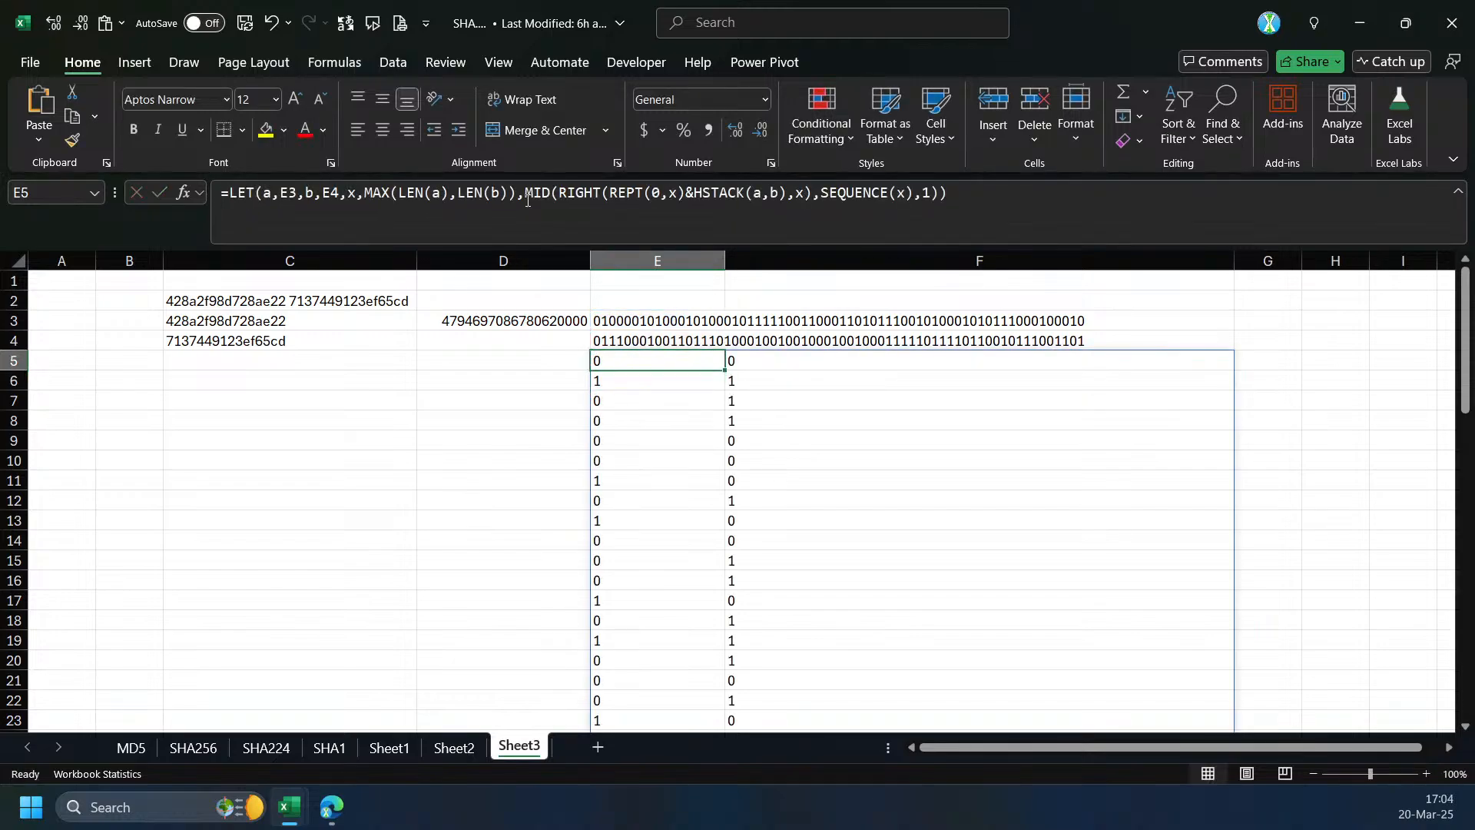
# - Append ="1" after E5's MID expression to turn each bit into a TRUE or FALSE value
pyautogui.click(937, 192)
pyautogui.write('="1"')
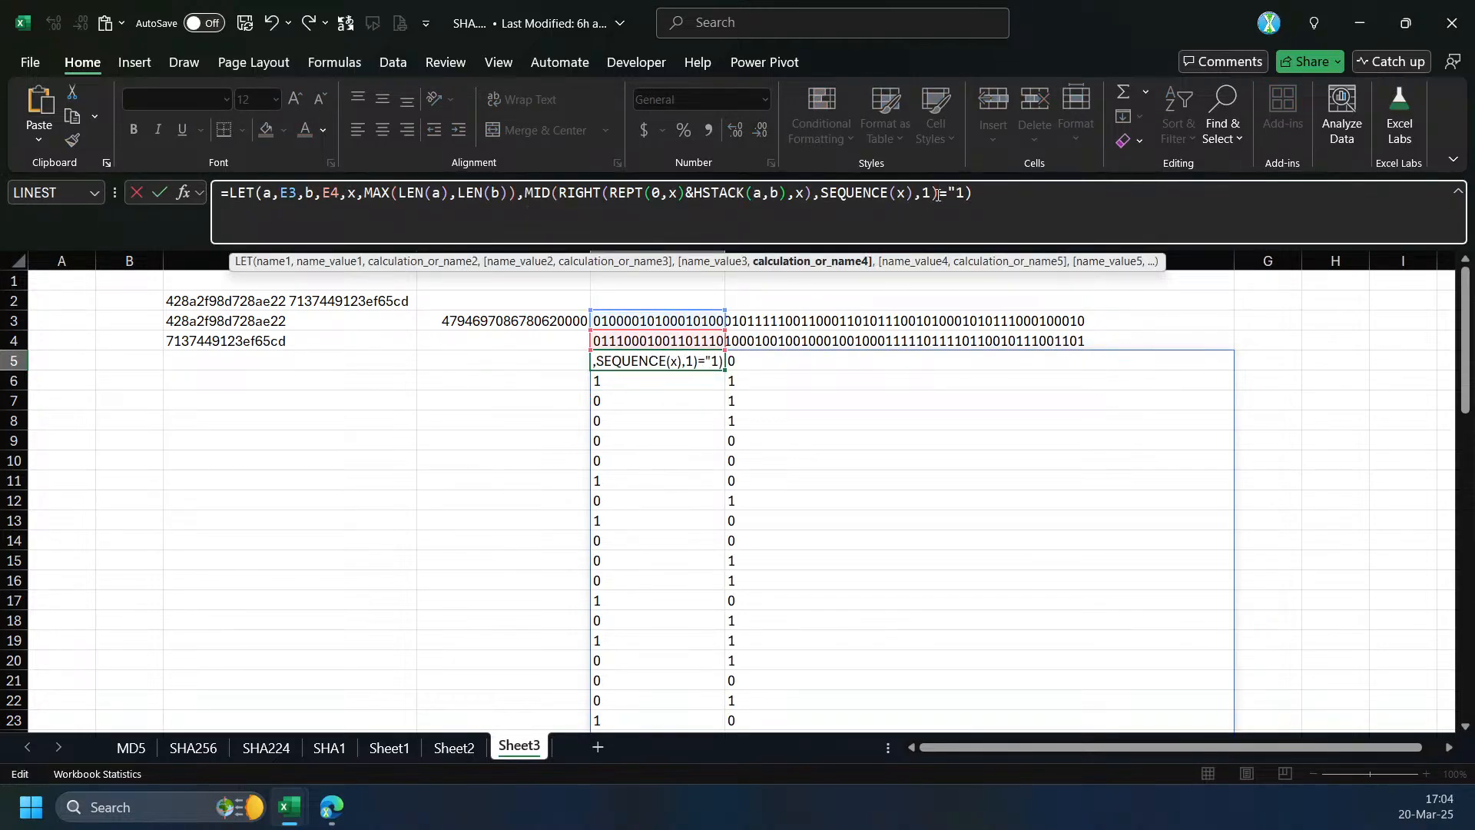
pyautogui.write('"')
pyautogui.hotkey('ctrl', 'Return')
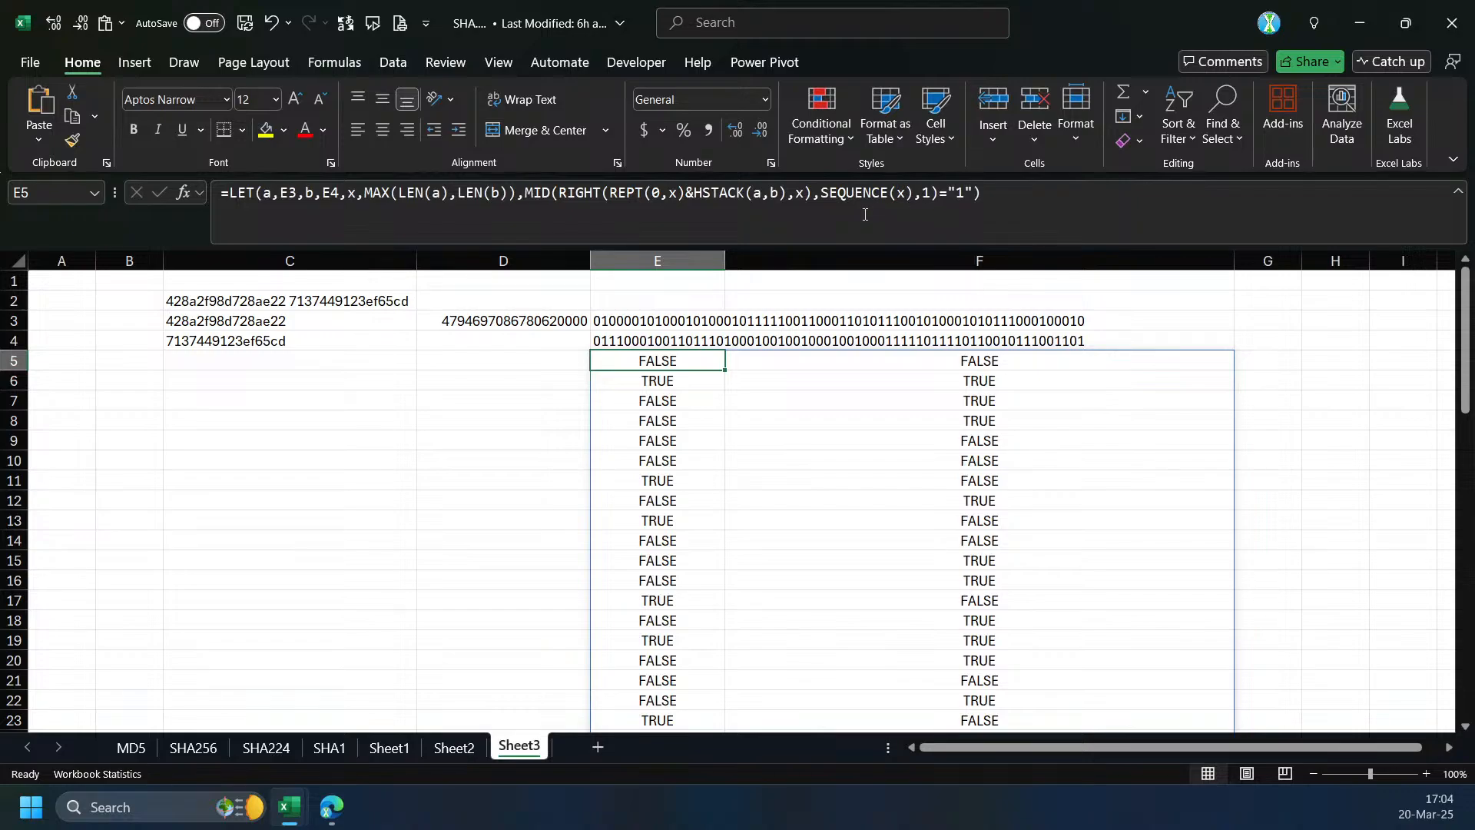
# - Wrap E5's MID comparison in BYROW with the AND function to combine the two bit columns row by row
pyautogui.click(525, 191)
pyautogui.write('by')
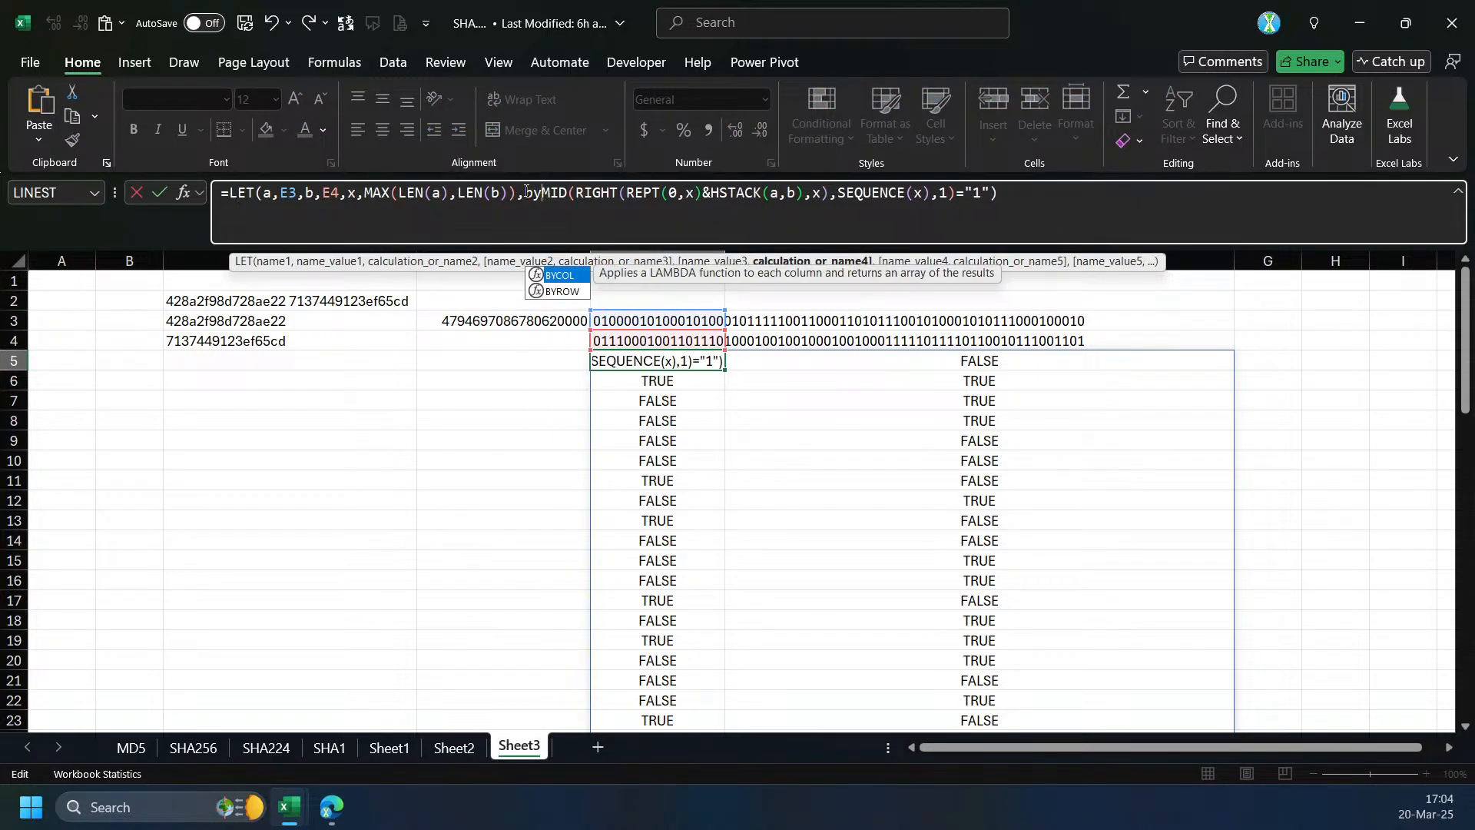
pyautogui.press('Down')
pyautogui.press('Tab')
pyautogui.press('End')
pyautogui.press('Left')
pyautogui.write(',and(')
pyautogui.hotkey('ctrl', 'Return')
pyautogui.press('Up')
pyautogui.press('Down')
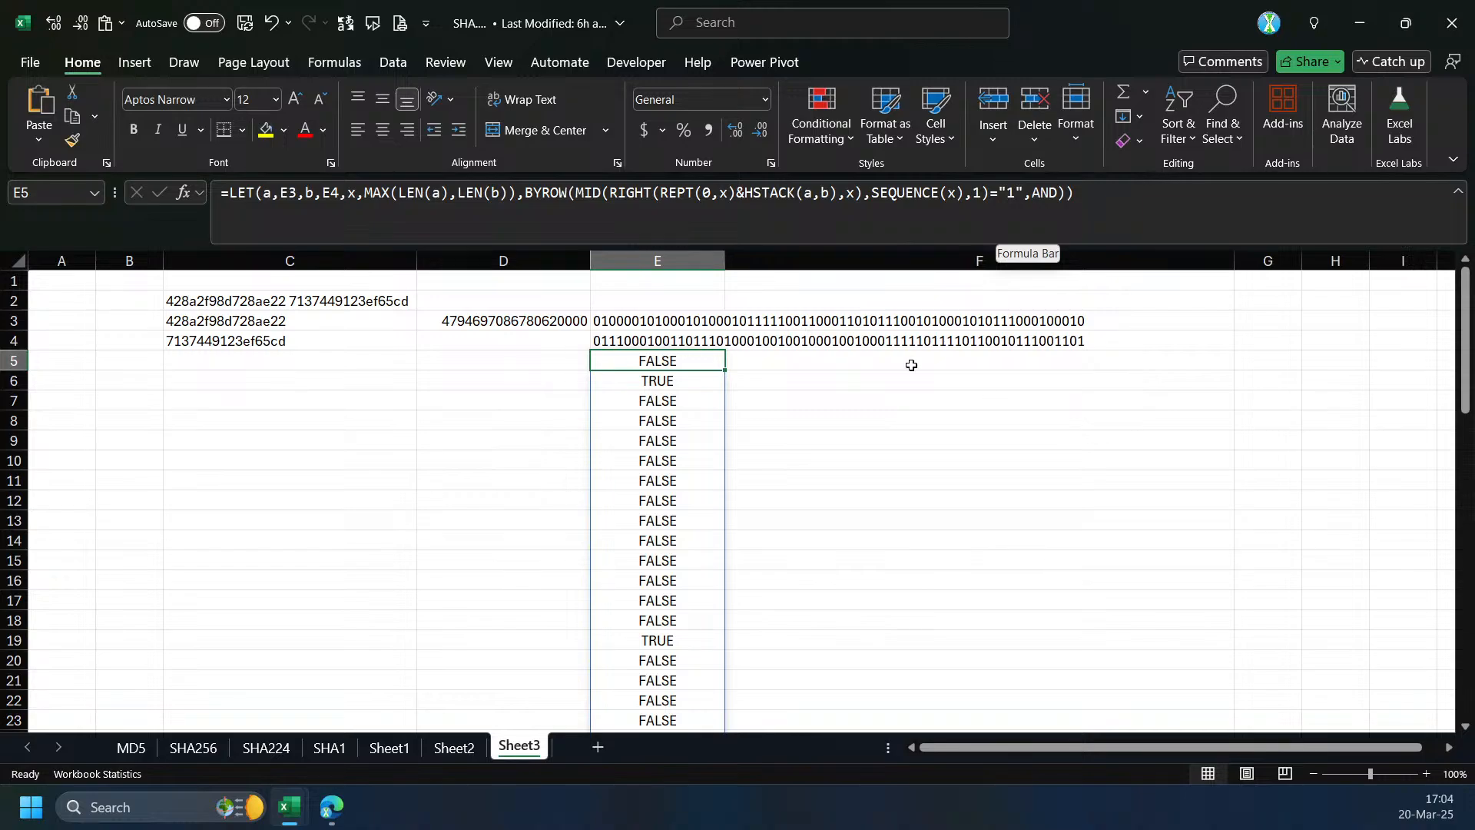
# - Put a double minus before BYROW in E5 to convert the logical results to ones and zeros
pyautogui.click(527, 193)
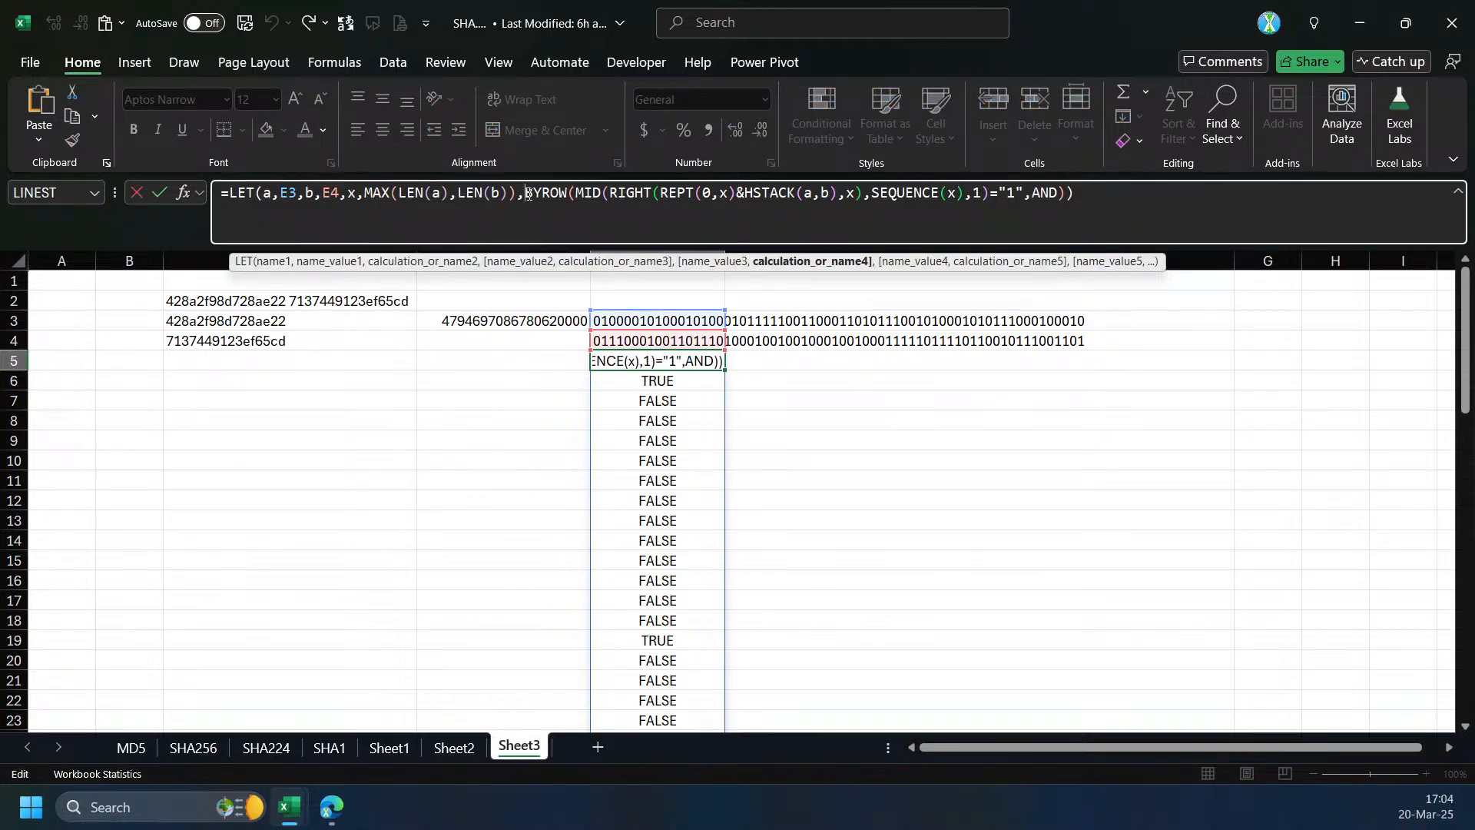
pyautogui.write('--')
pyautogui.press('Return')
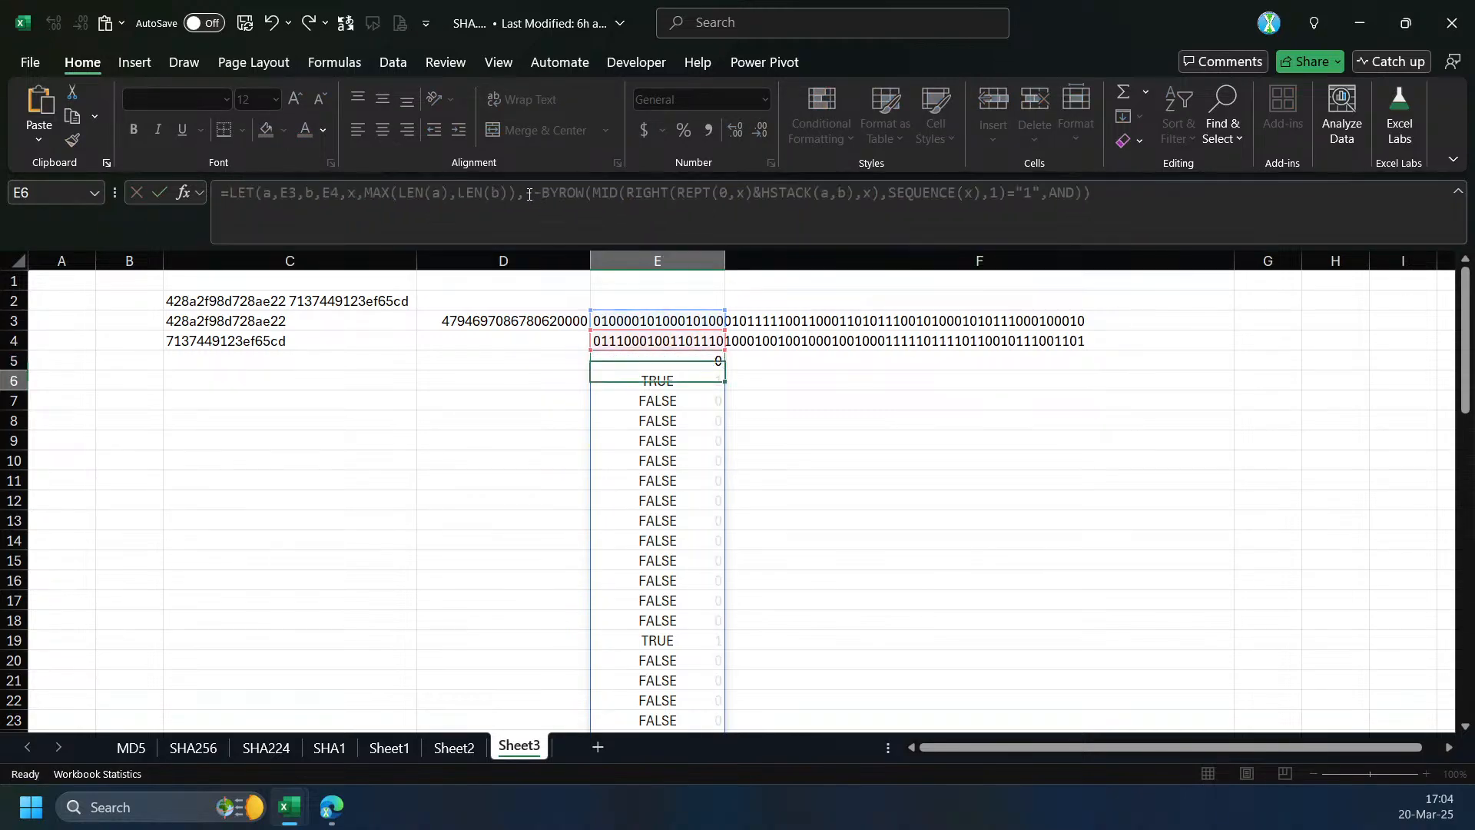
pyautogui.press('Up')
# - Wrap E5's --BYROW expression in CONCAT to join the bits into one binary string
pyautogui.click(525, 195)
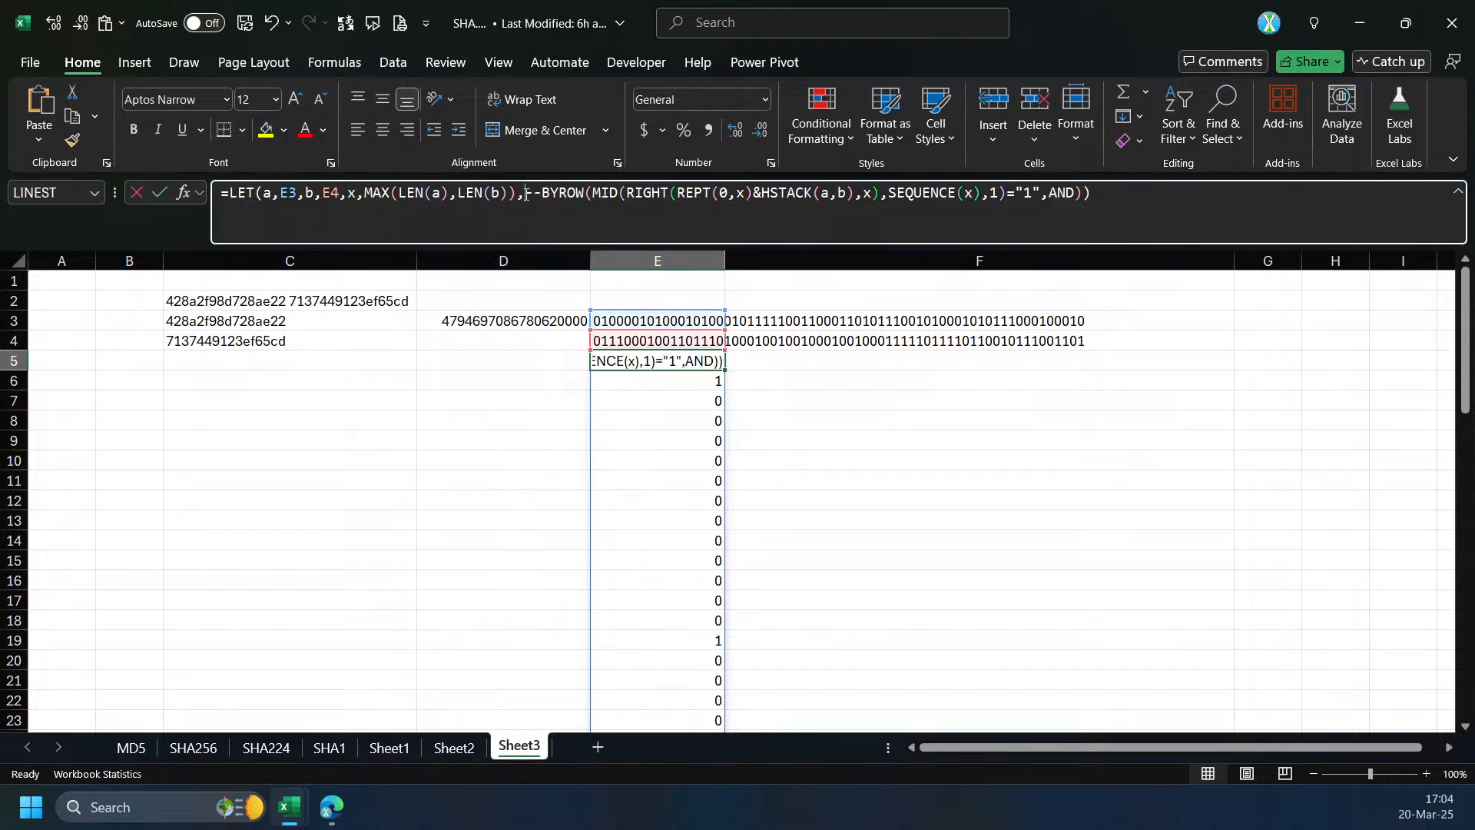
pyautogui.write('concat')
pyautogui.press('Tab')
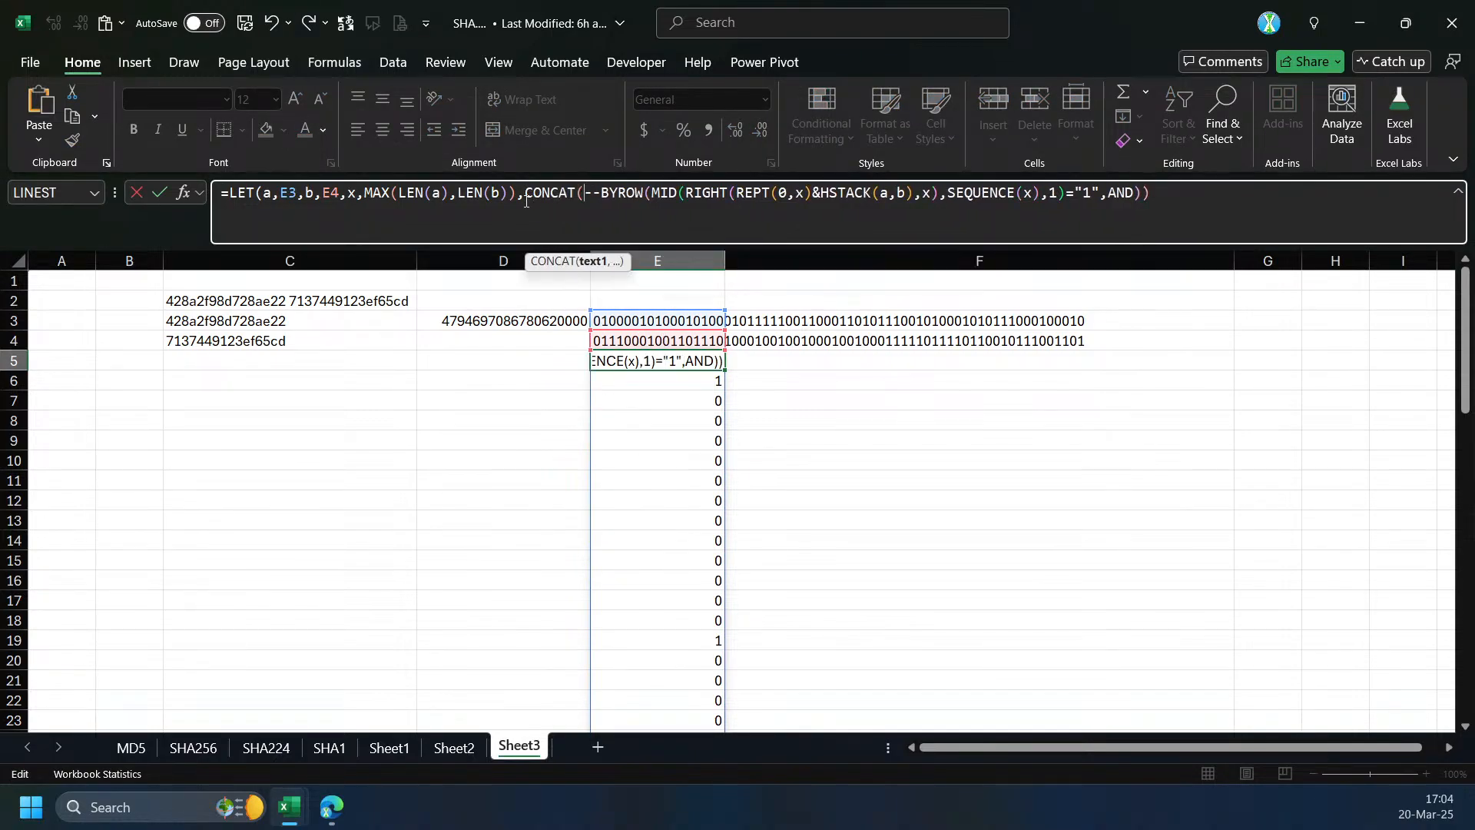
pyautogui.write(')')
pyautogui.press('Return')
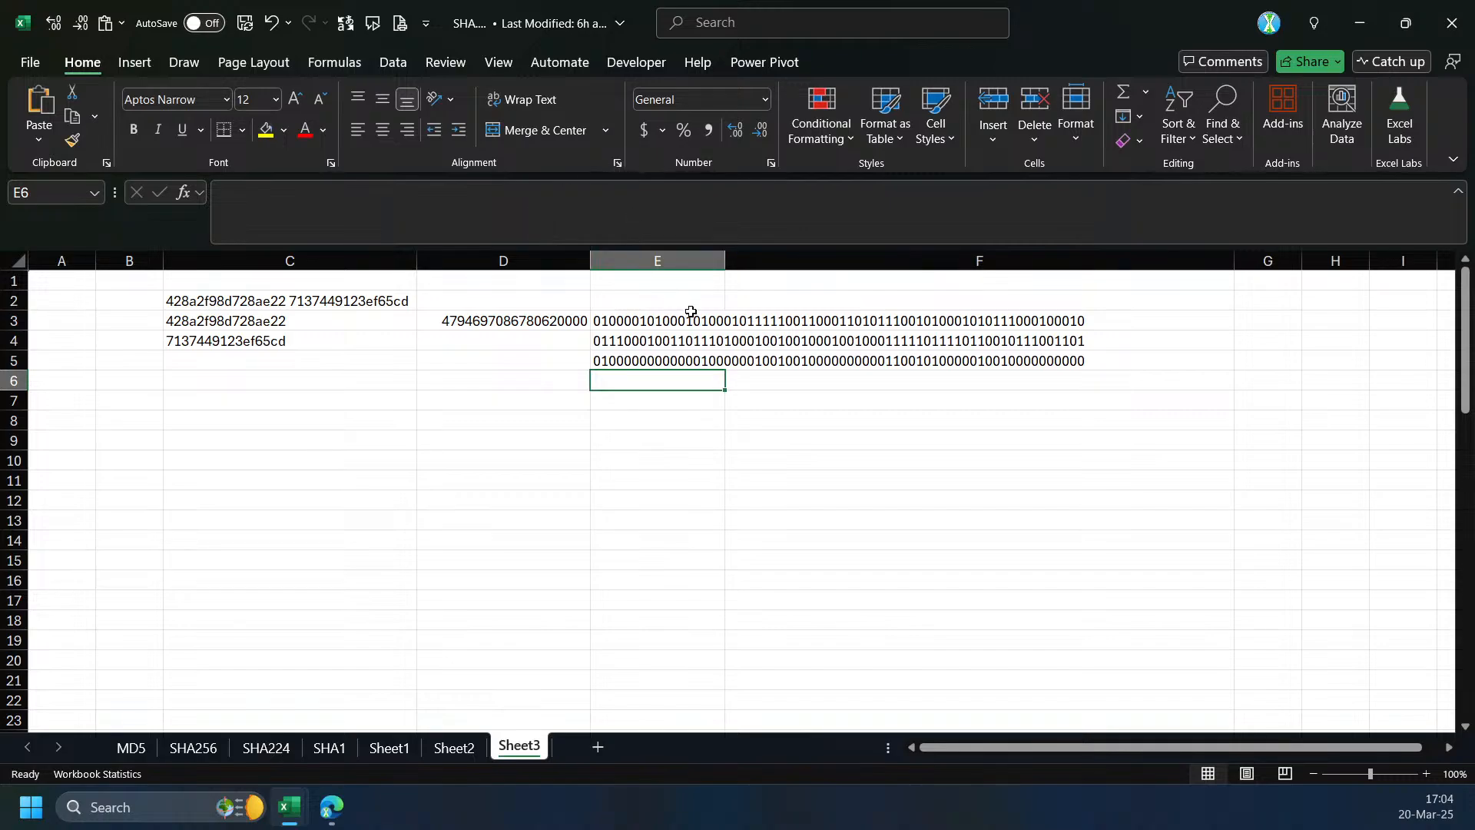
# - Copy the E5 formula text into E6 and change its BYROW function from AND to OR
pyautogui.click(631, 361)
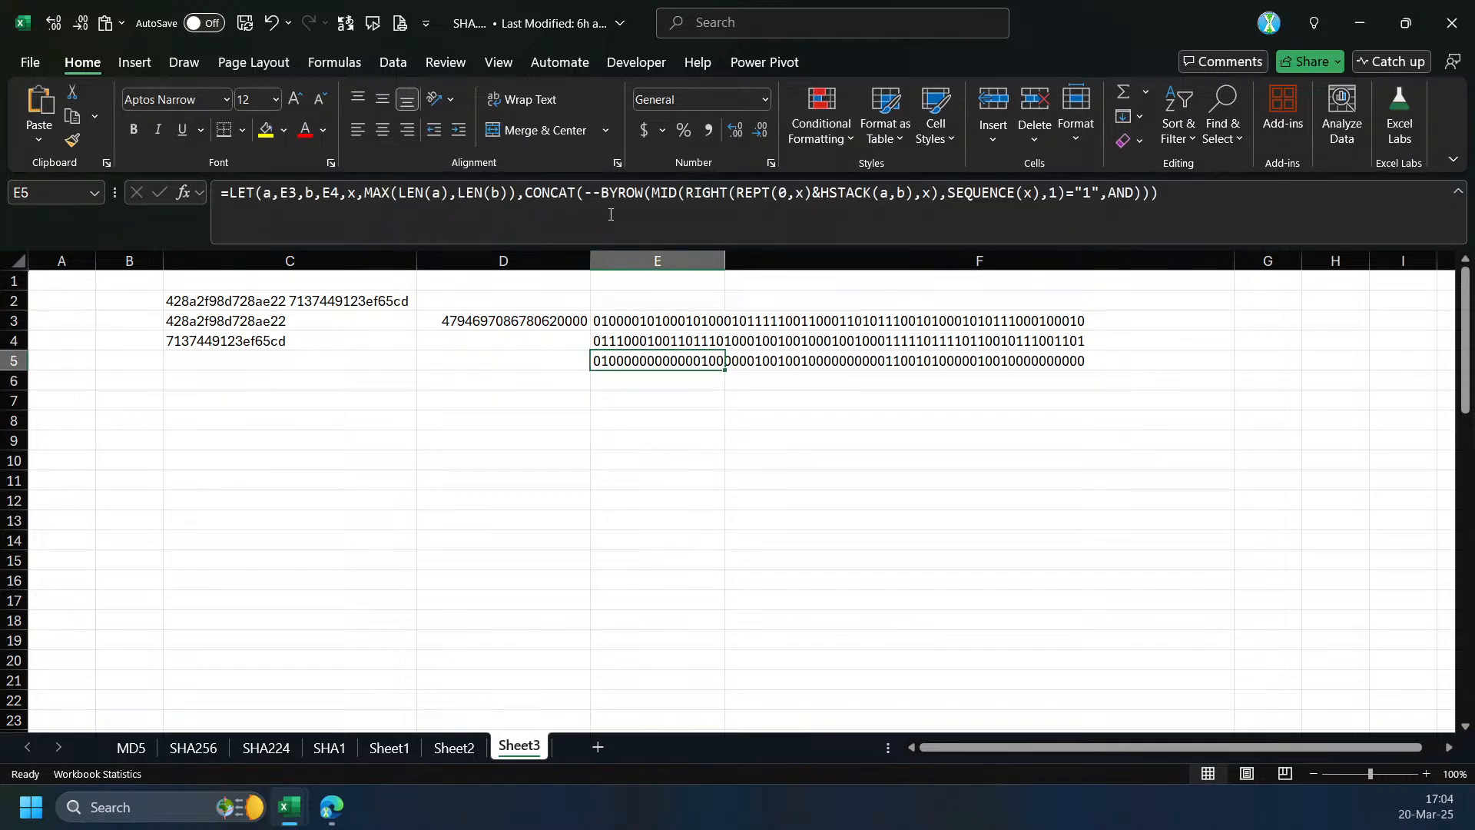
pyautogui.click(691, 229)
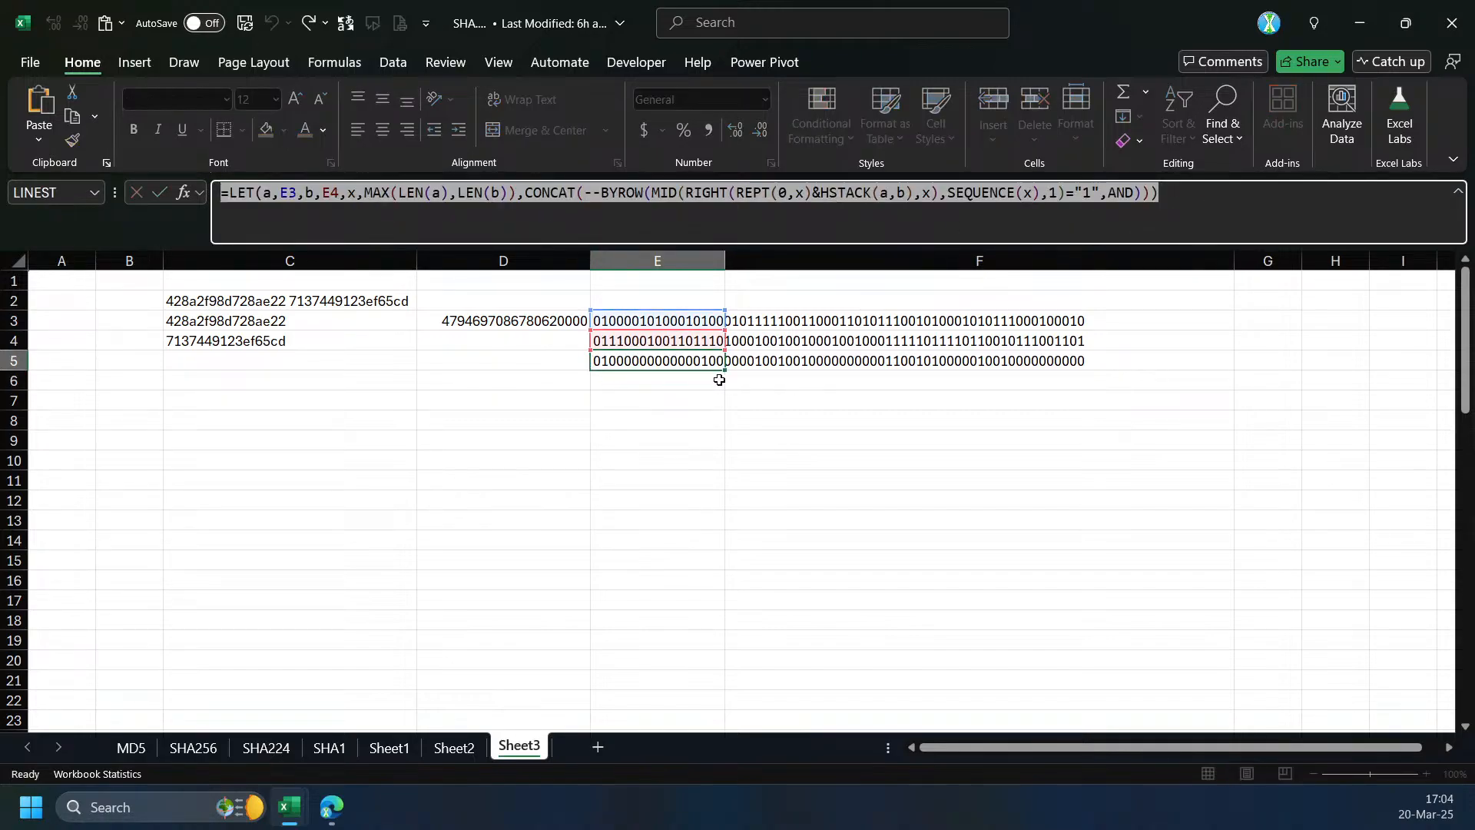
pyautogui.press('Escape')
pyautogui.click(661, 375)
pyautogui.click(731, 221)
pyautogui.write('=LET(a,E3,b,E4,x,MAX(LEN(a),LEN(b)),CONCAT(--BYROW(MID(RIGHT(REPT(0,x)&HSTACK(a,b),x),SEQUENCE(x),1)="1",AND)))')
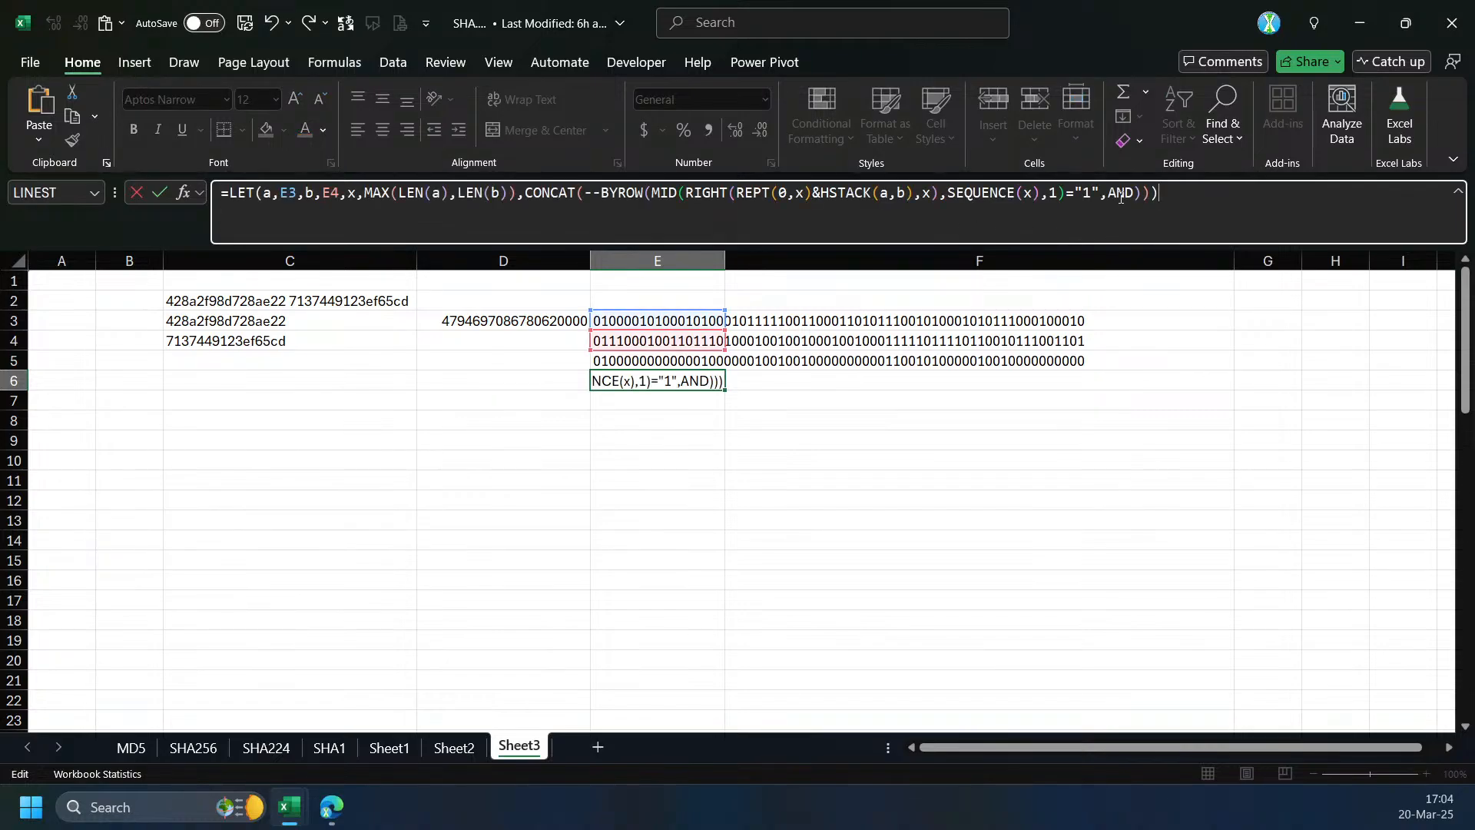
pyautogui.doubleClick(1119, 193)
pyautogui.write('or')
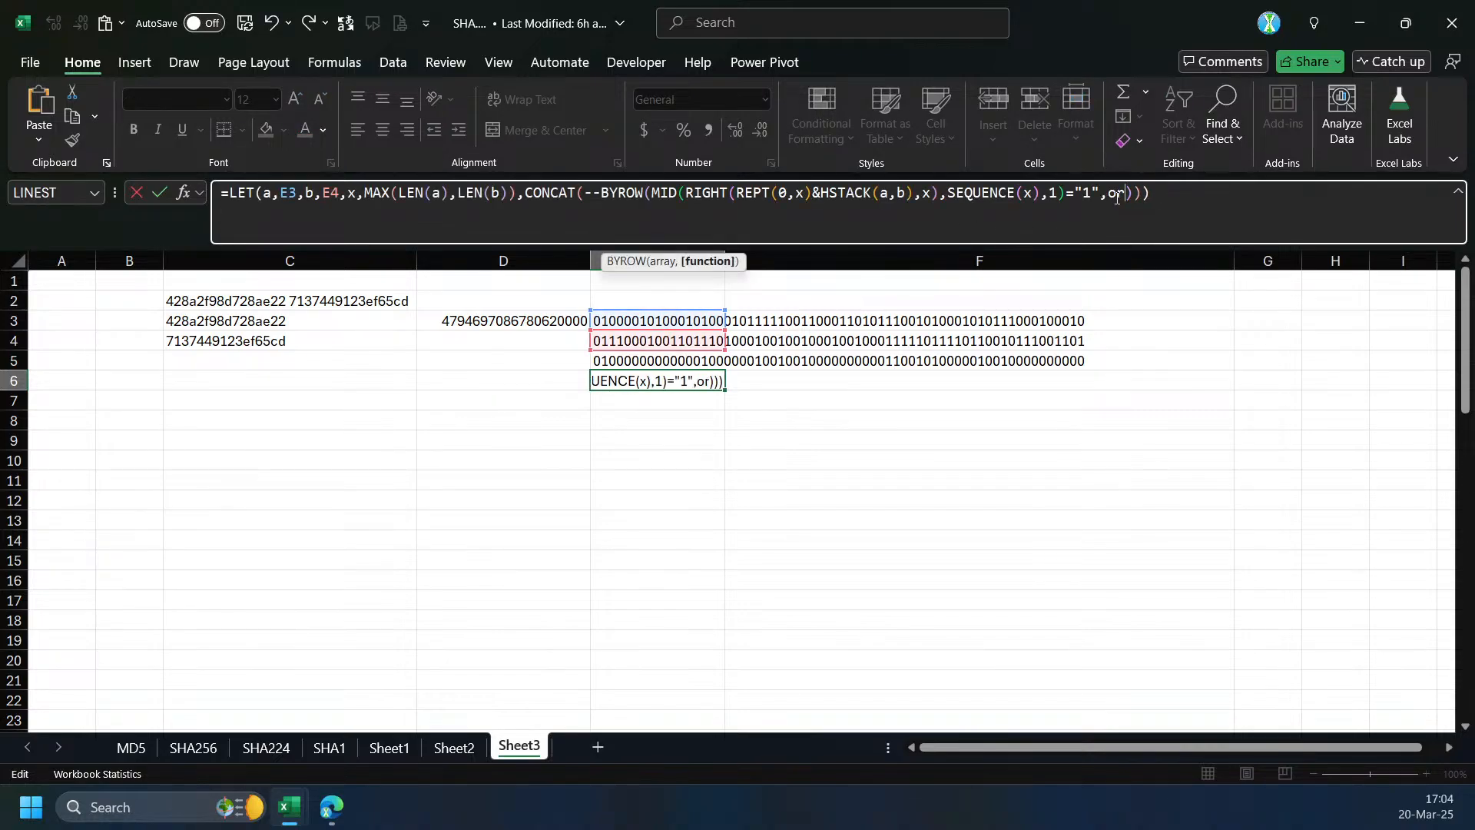
pyautogui.press('Return')
# - Copy the E6 formula text into E7 and change its BYROW function from OR to XOR
pyautogui.click(680, 375)
pyautogui.moveTo(1209, 212); pyautogui.dragTo(221, 196)
pyautogui.hotkey('ctrl', 'c')
pyautogui.press('Escape')
pyautogui.click(694, 396)
pyautogui.click(734, 214)
pyautogui.hotkey('ctrl', 'v')
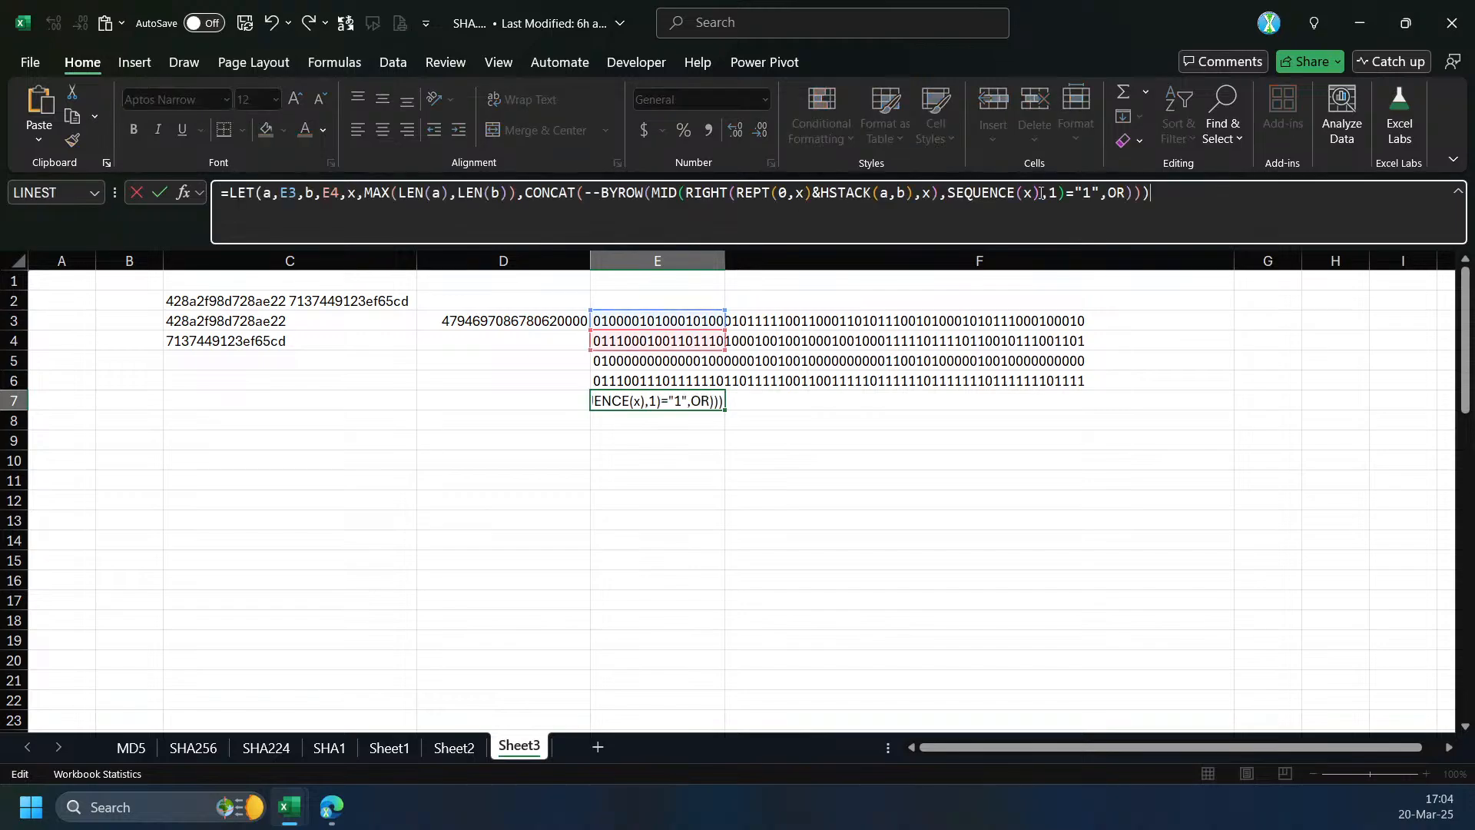
pyautogui.press('Return')
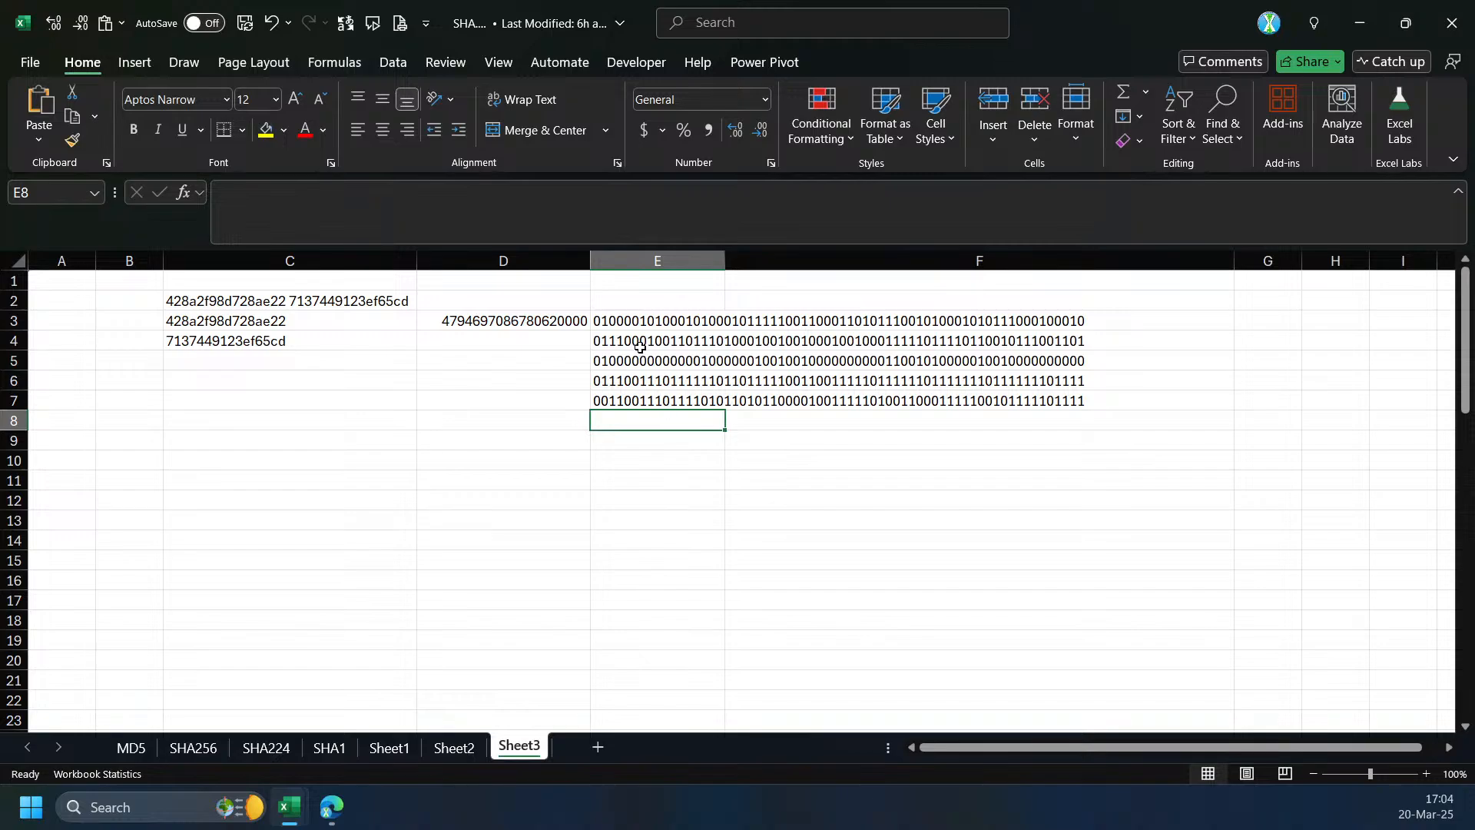
# - Paste the OR formula into E8, remove the b,E4 pair and replace x's MAX(LEN(a),LEN(b)) definition with 64
pyautogui.click(735, 230)
pyautogui.hotkey('ctrl', 'v')
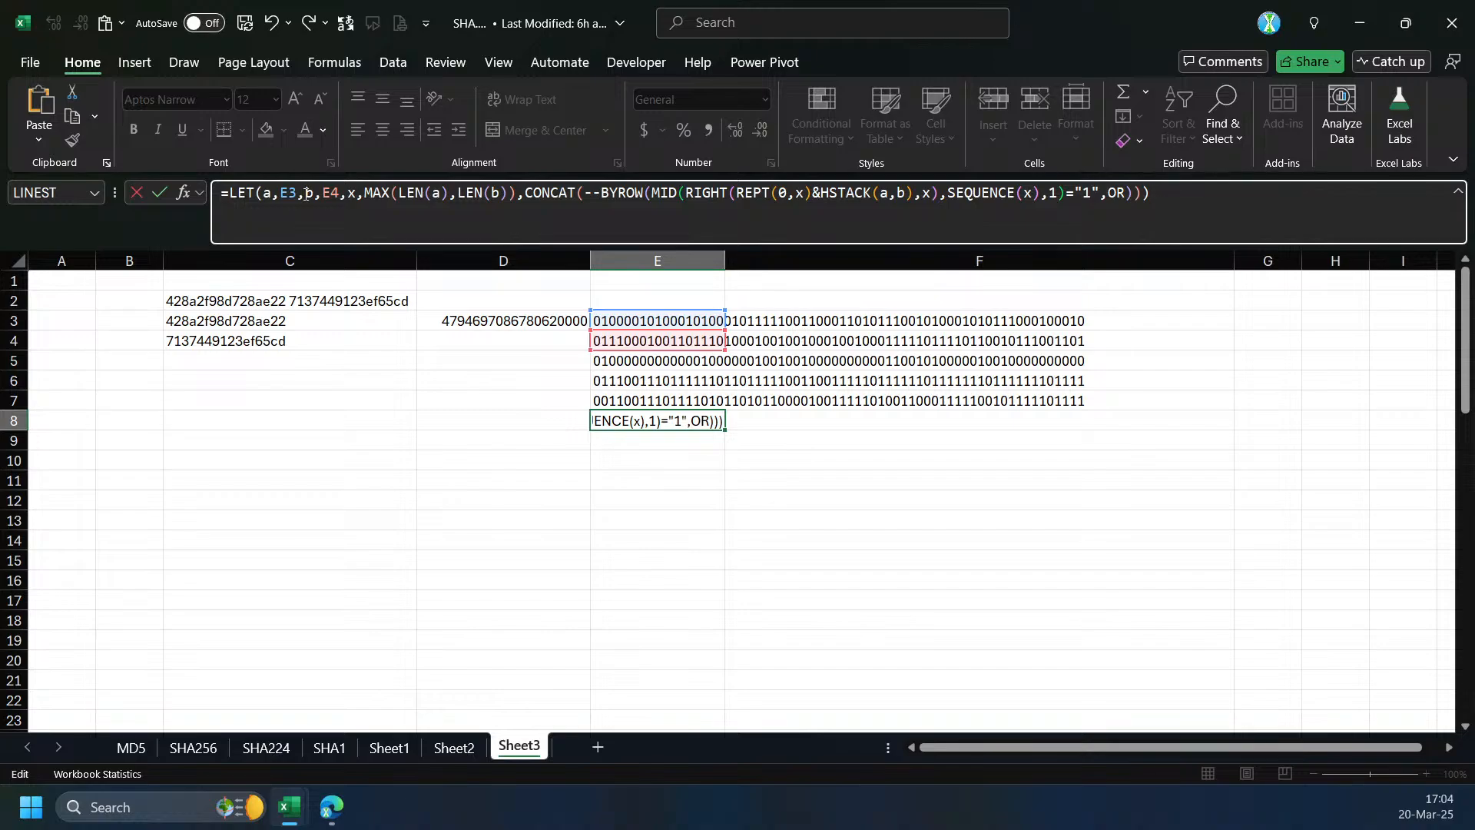
pyautogui.moveTo(348, 192); pyautogui.dragTo(306, 192)
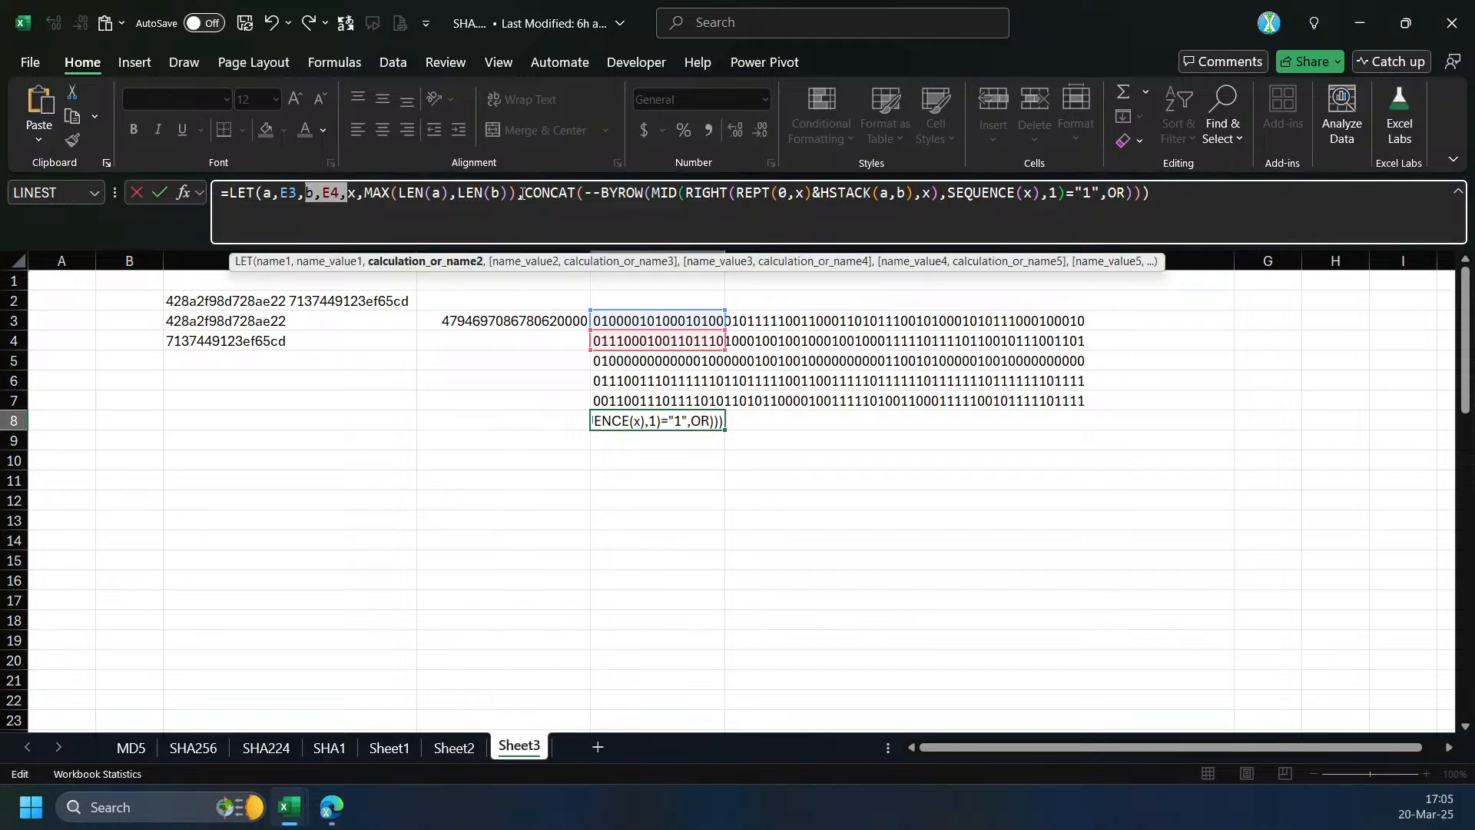
pyautogui.press('BackSpace')
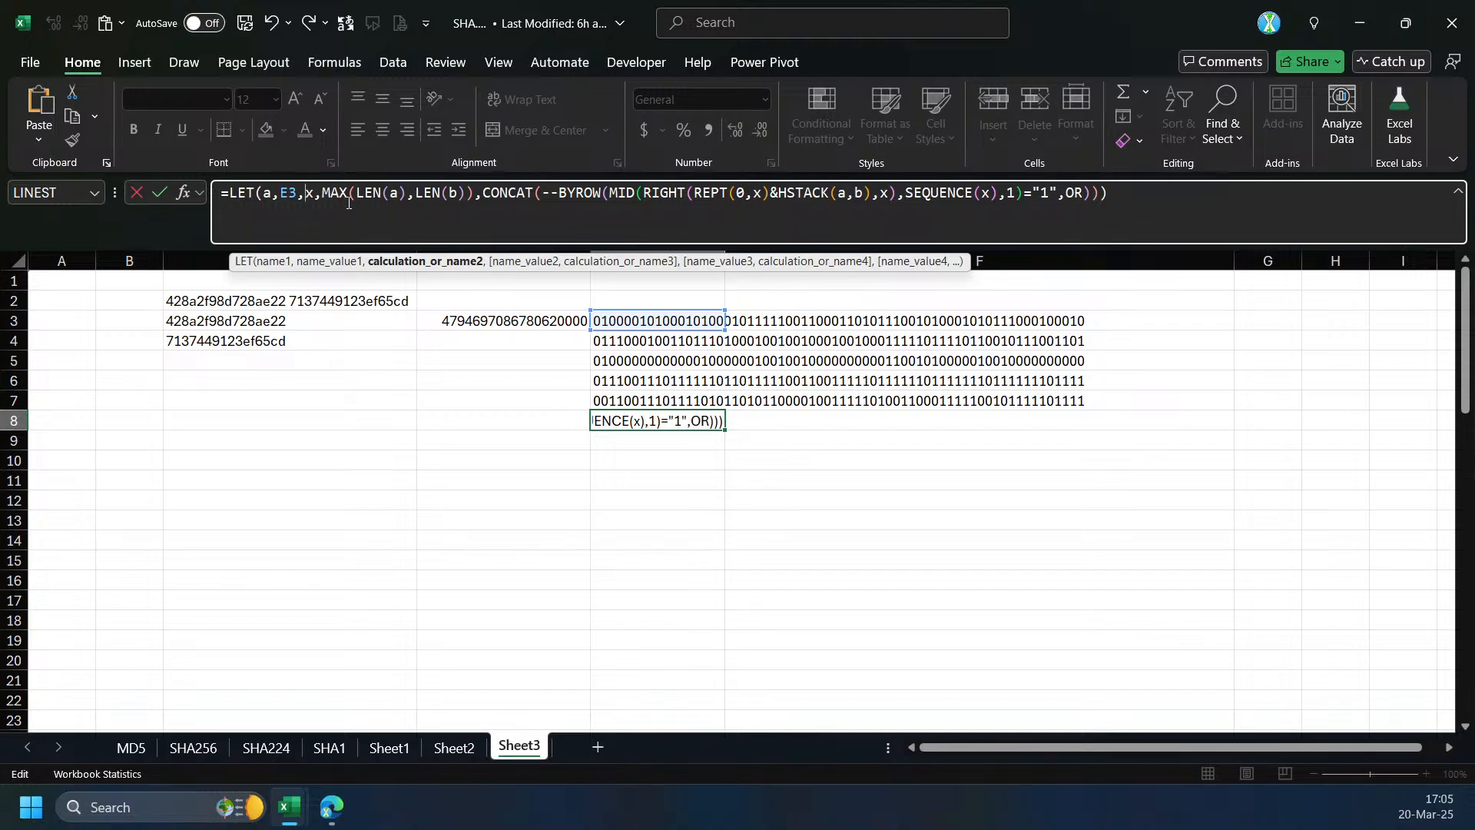
pyautogui.moveTo(355, 192); pyautogui.dragTo(435, 198)
pyautogui.press('BackSpace')
pyautogui.press('BackSpace')
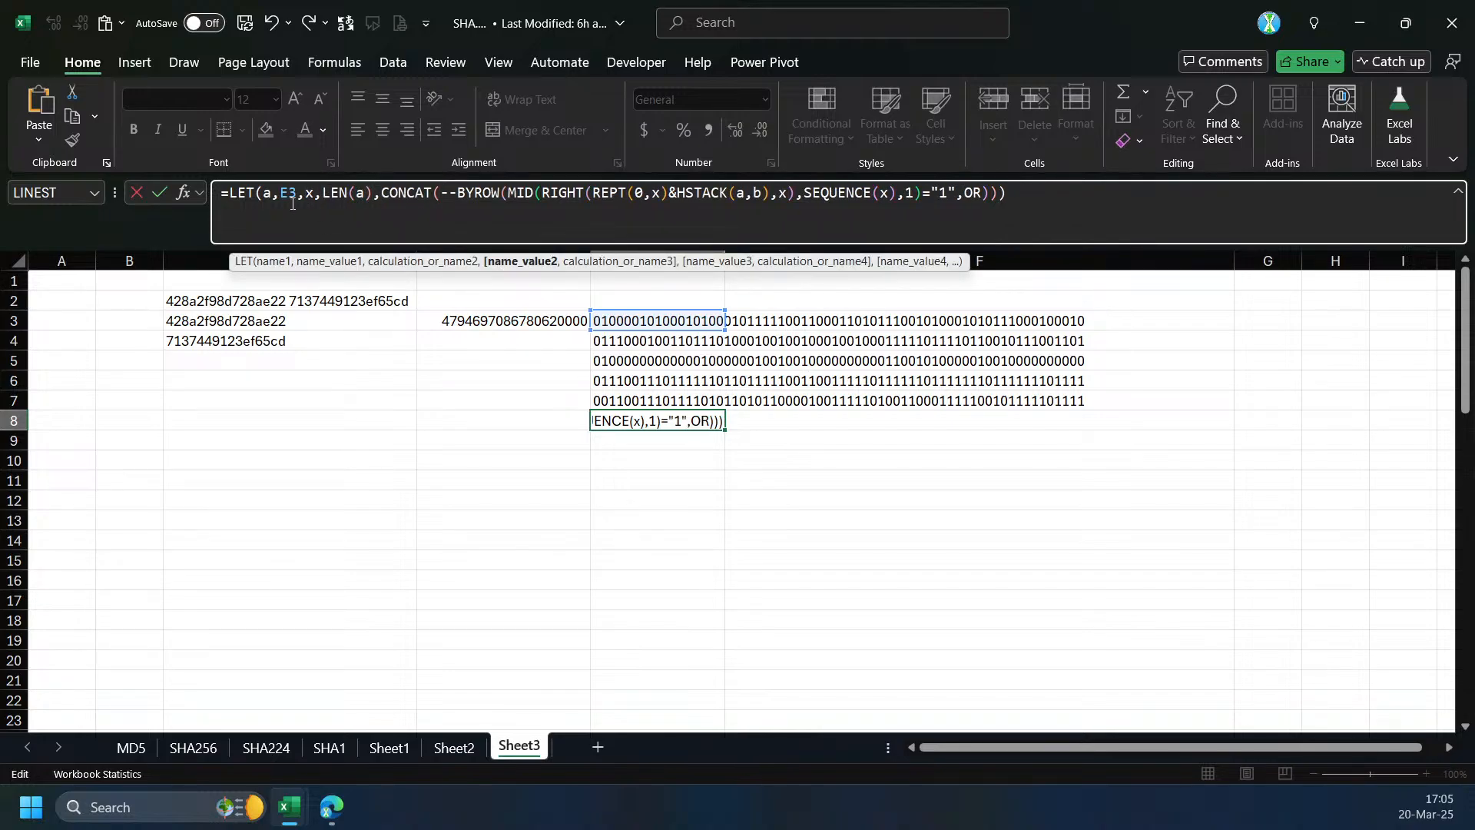
pyautogui.click(315, 192)
pyautogui.moveTo(320, 192); pyautogui.dragTo(371, 198)
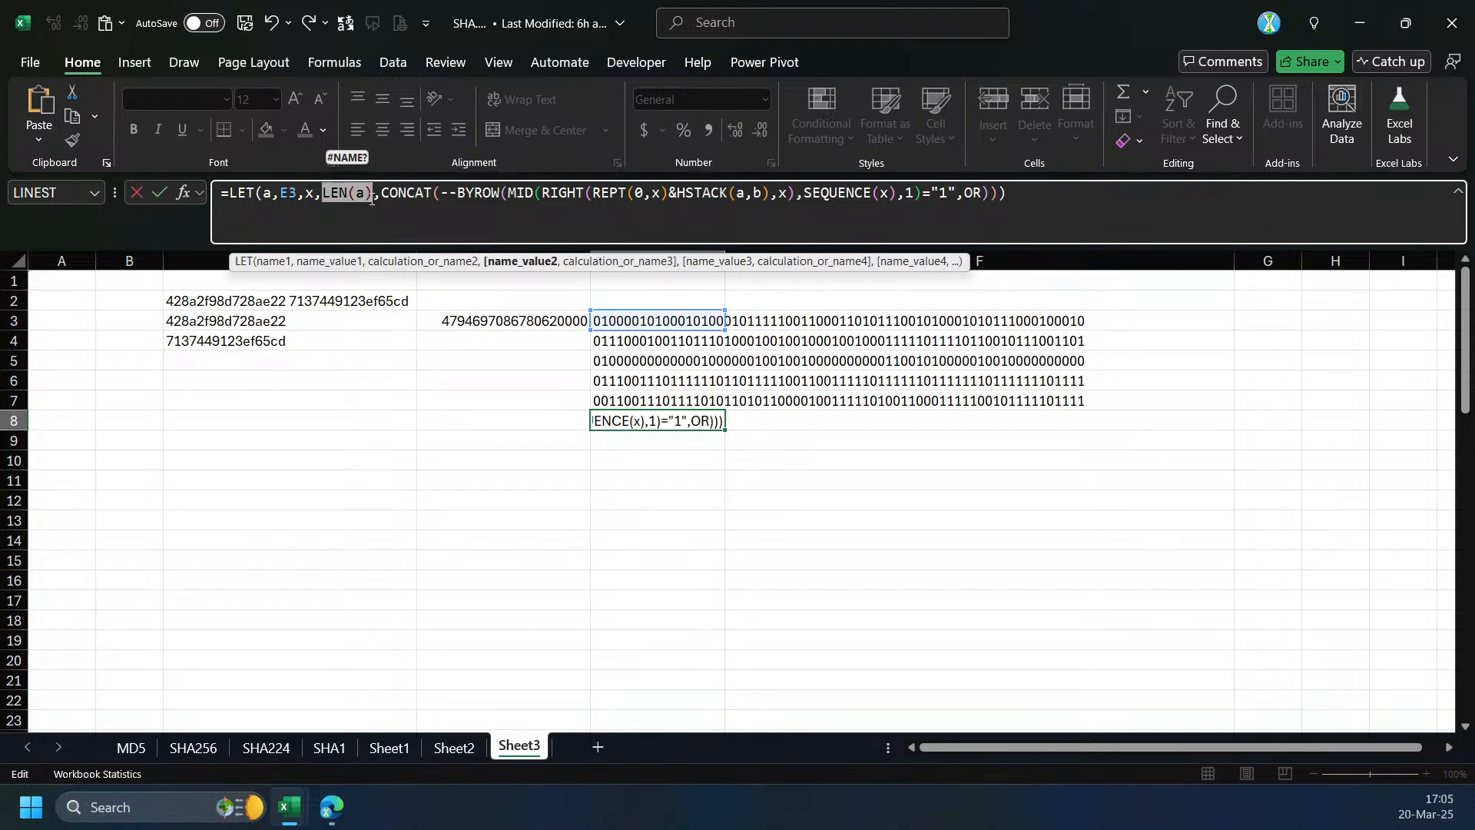
pyautogui.write('64')
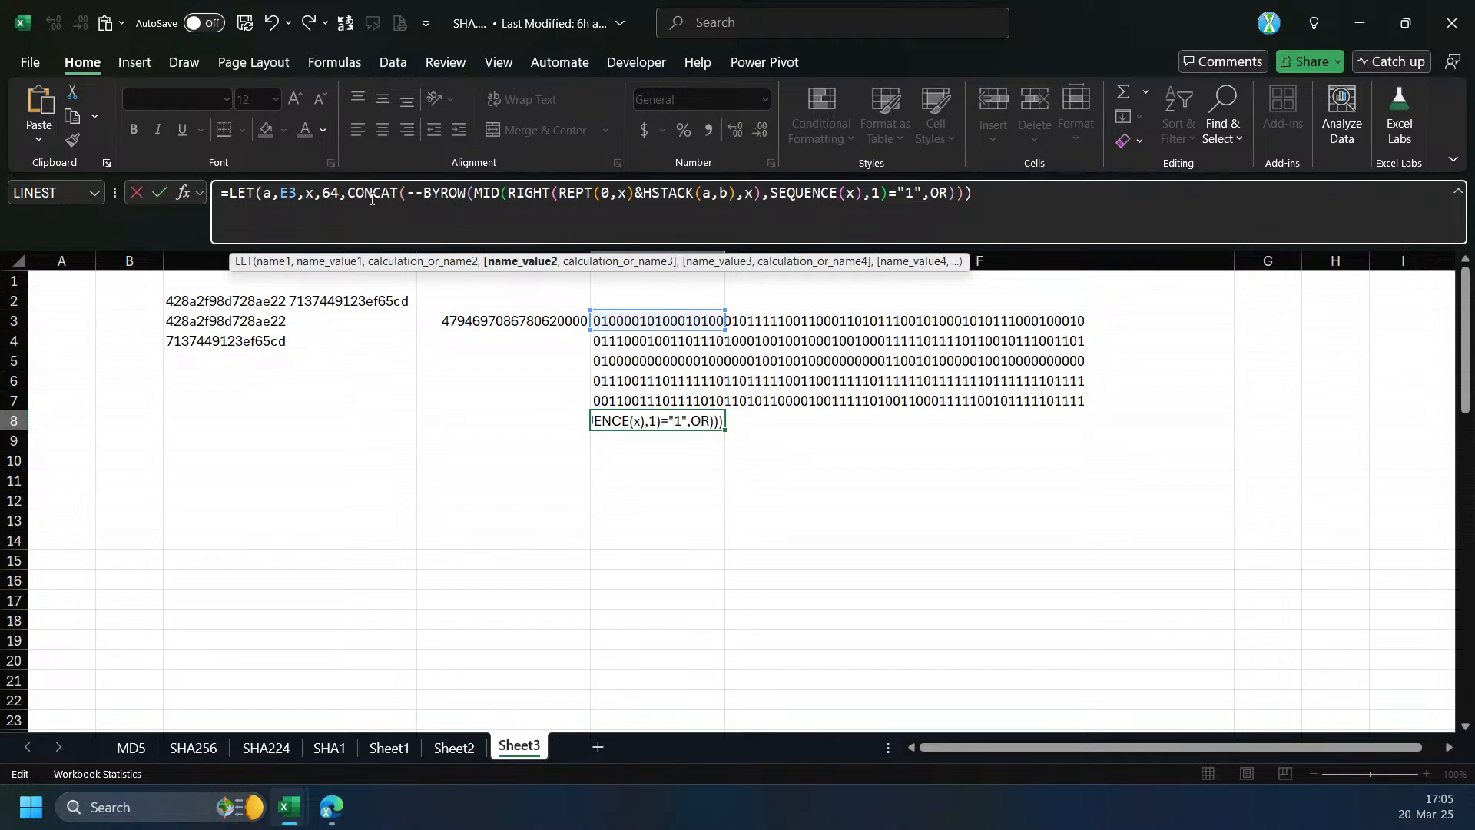
# - Delete the opening CONCAT(--BYROW( from E8's formula so that MID directly follows the 64
pyautogui.click(417, 193)
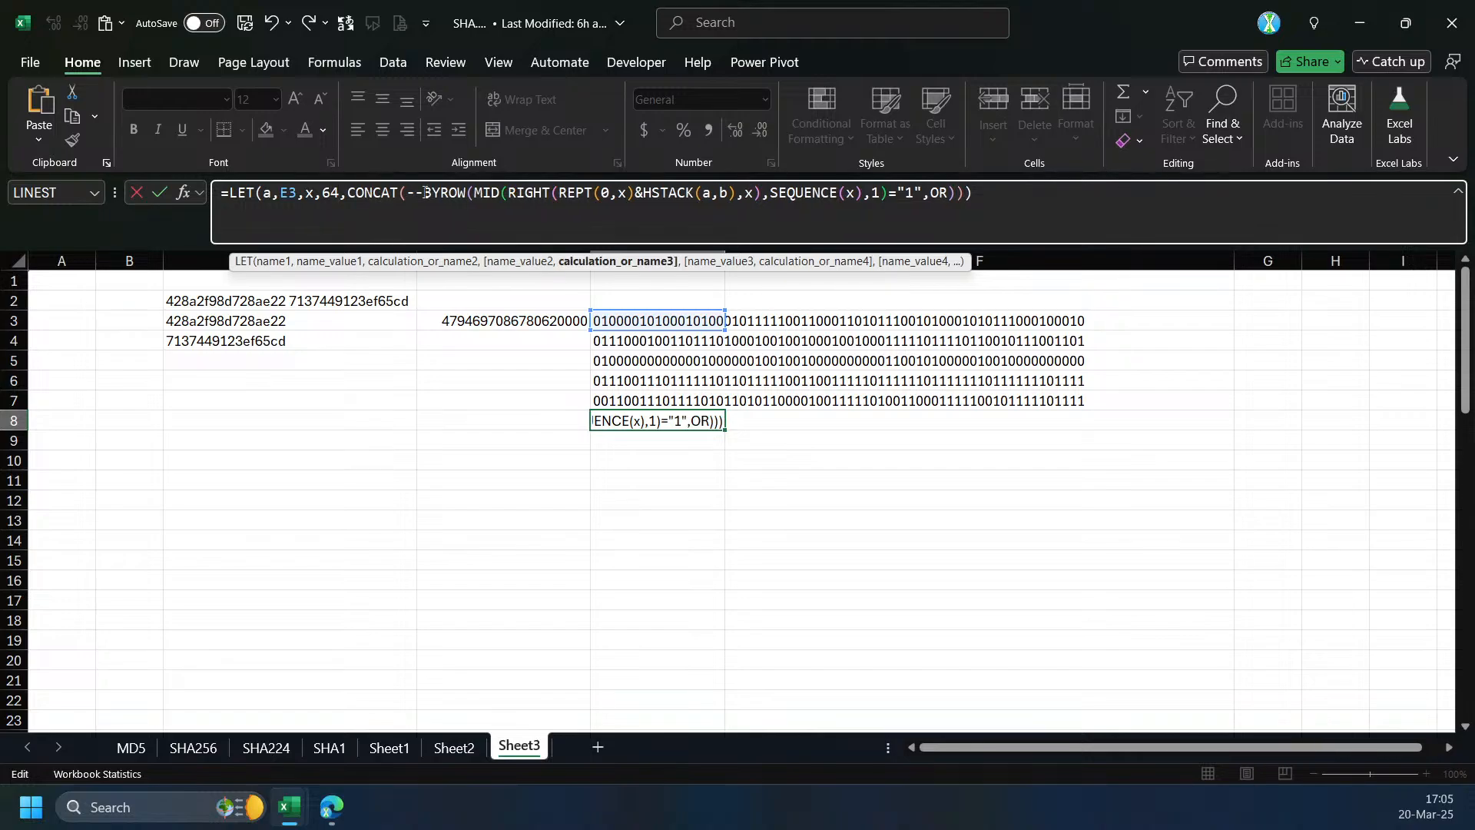
pyautogui.moveTo(475, 196); pyautogui.dragTo(355, 197)
pyautogui.press('BackSpace')
pyautogui.press('BackSpace')
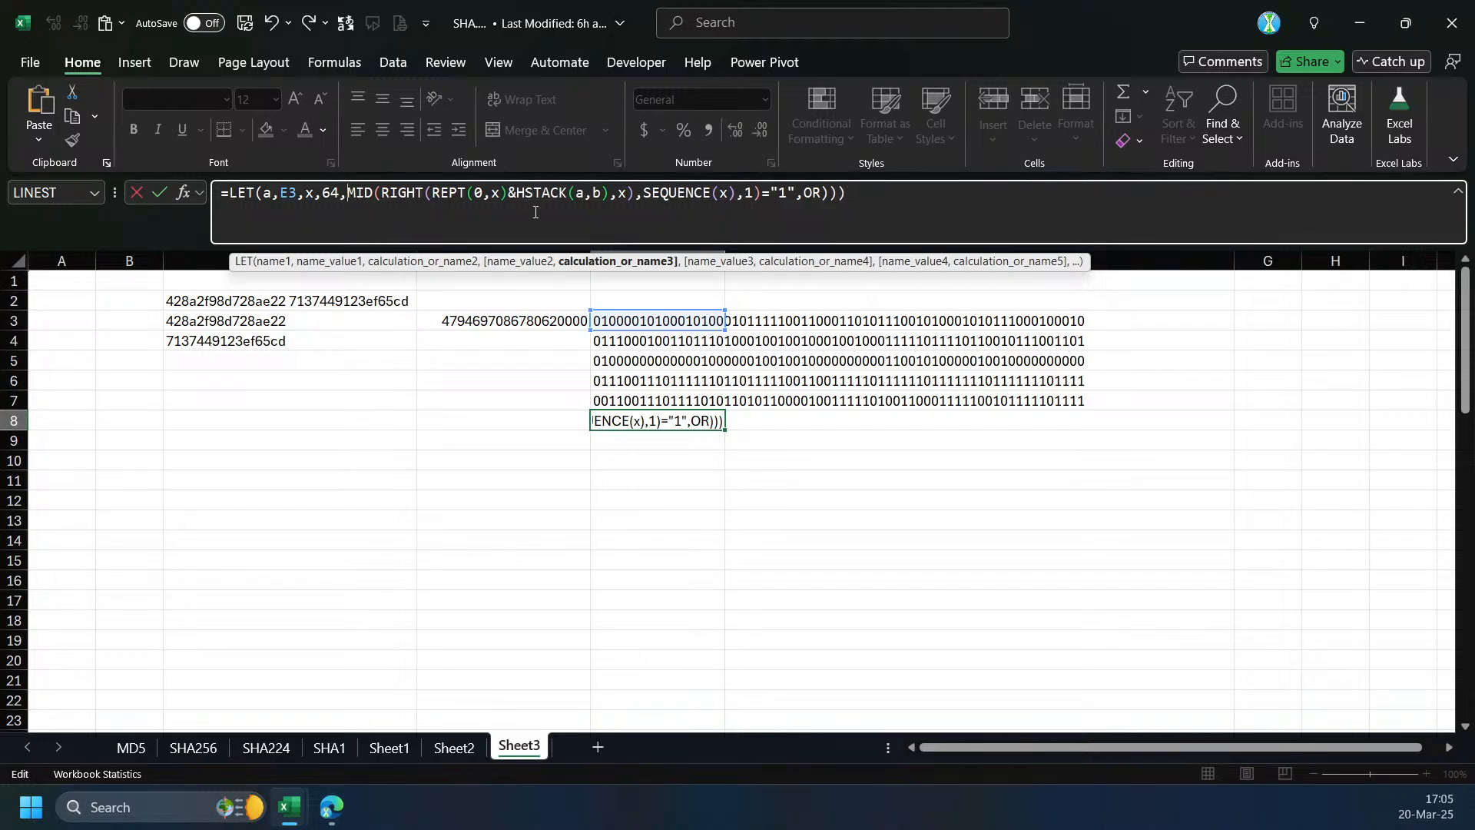
# - Replace HSTACK(a,b) with a inside the RIGHT expression of E8's formula
pyautogui.click(561, 197)
pyautogui.moveTo(603, 194); pyautogui.dragTo(584, 193)
pyautogui.click(450, 195)
pyautogui.click(433, 261)
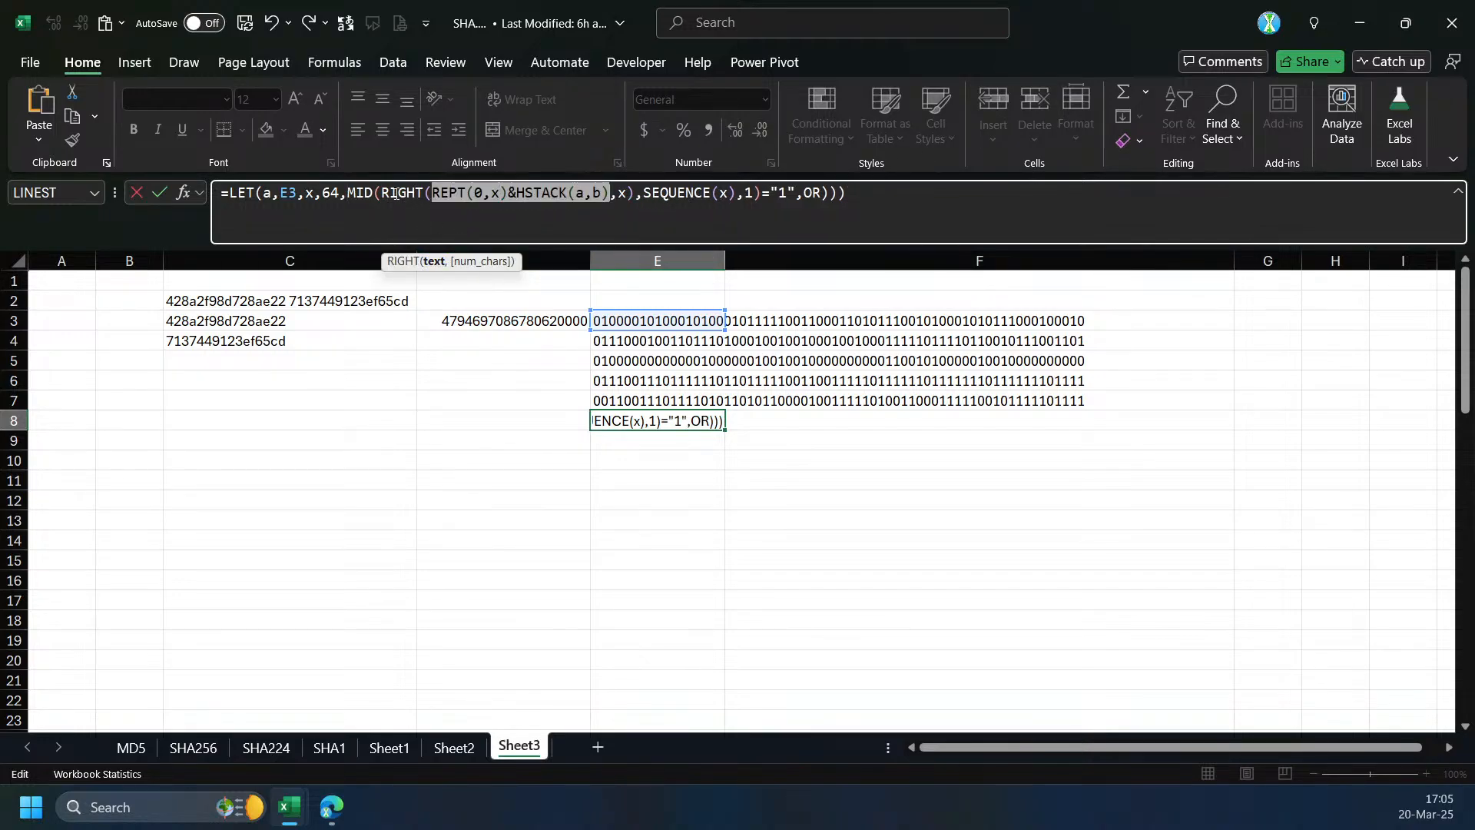
pyautogui.click(392, 263)
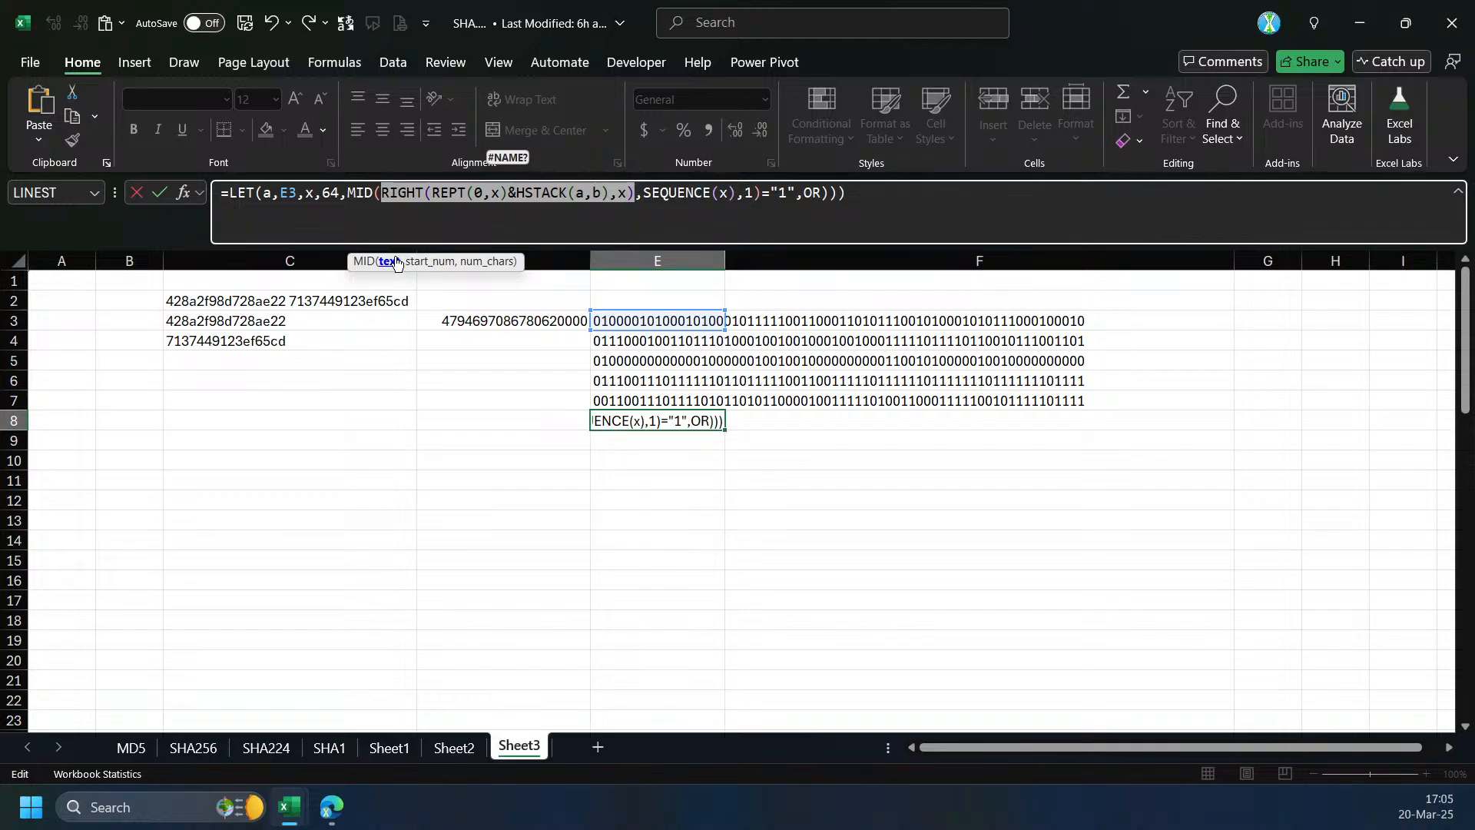
pyautogui.click(460, 193)
pyautogui.moveTo(603, 193); pyautogui.dragTo(517, 193)
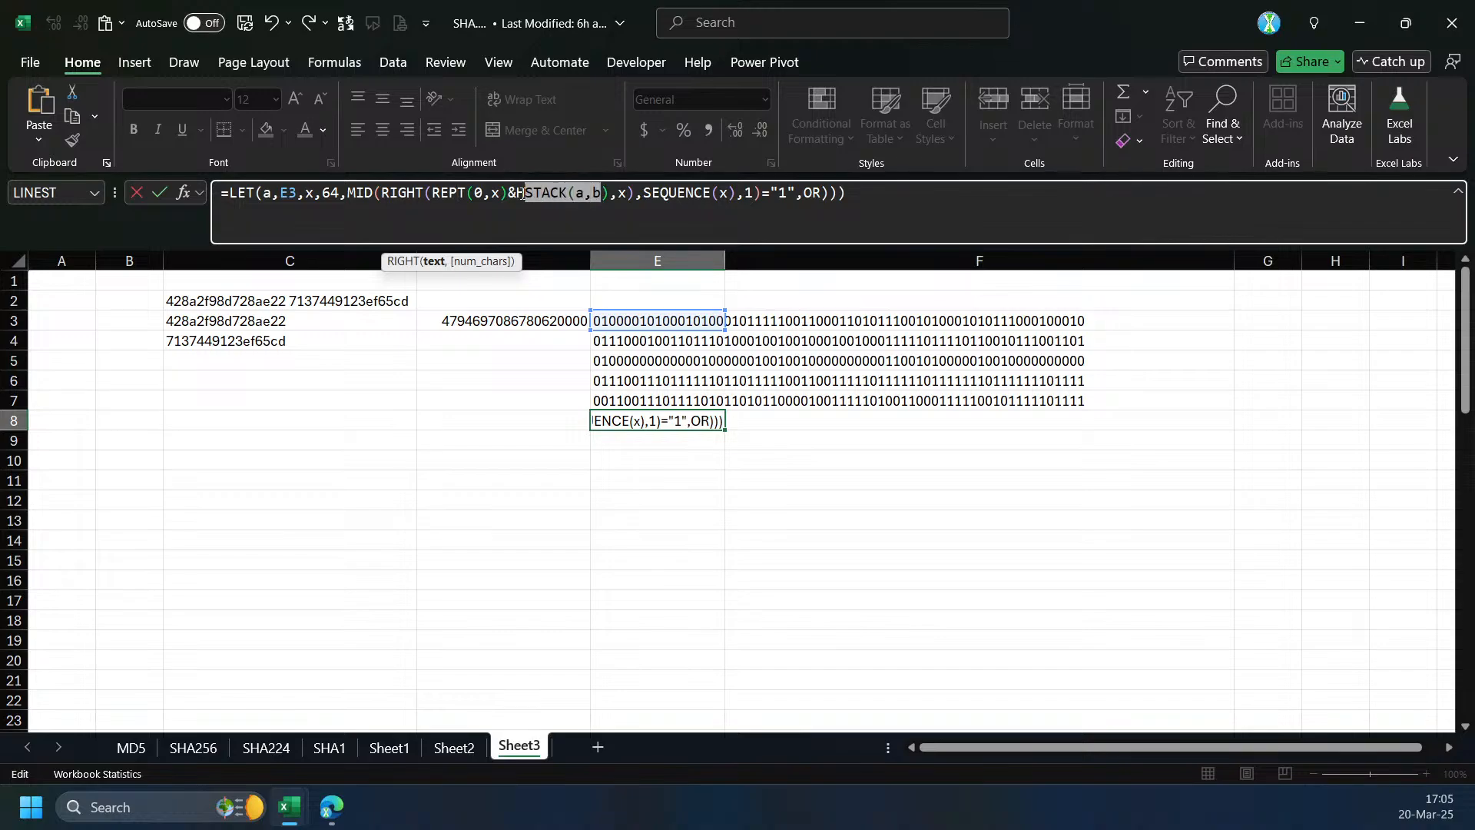
pyautogui.write('a')
pyautogui.press('Delete')
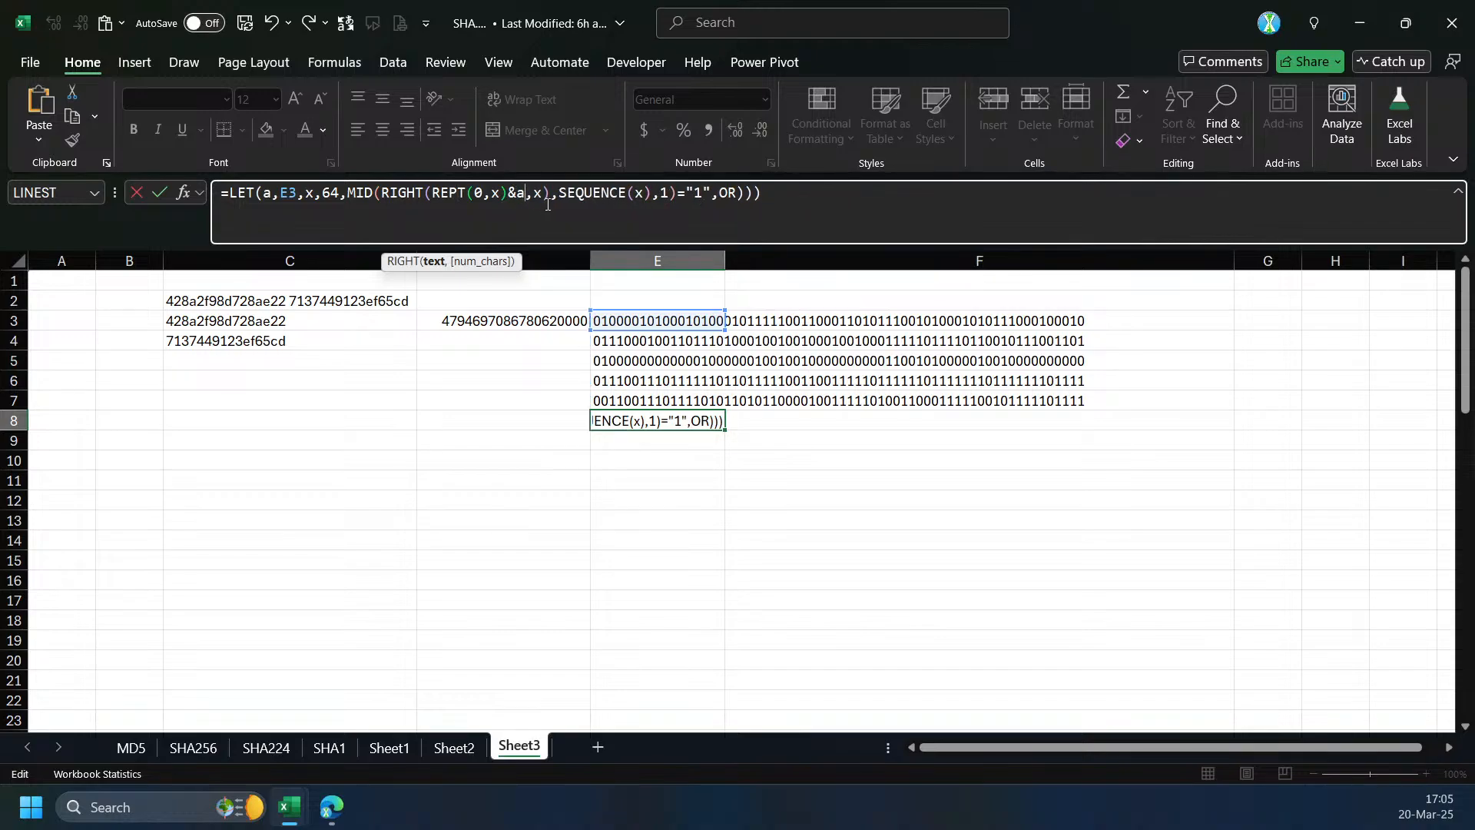
# - Remove the trailing ="1",OR))) comparison from E8's formula, keeping its RIGHT function in place
pyautogui.hotkey('shift', 'End')
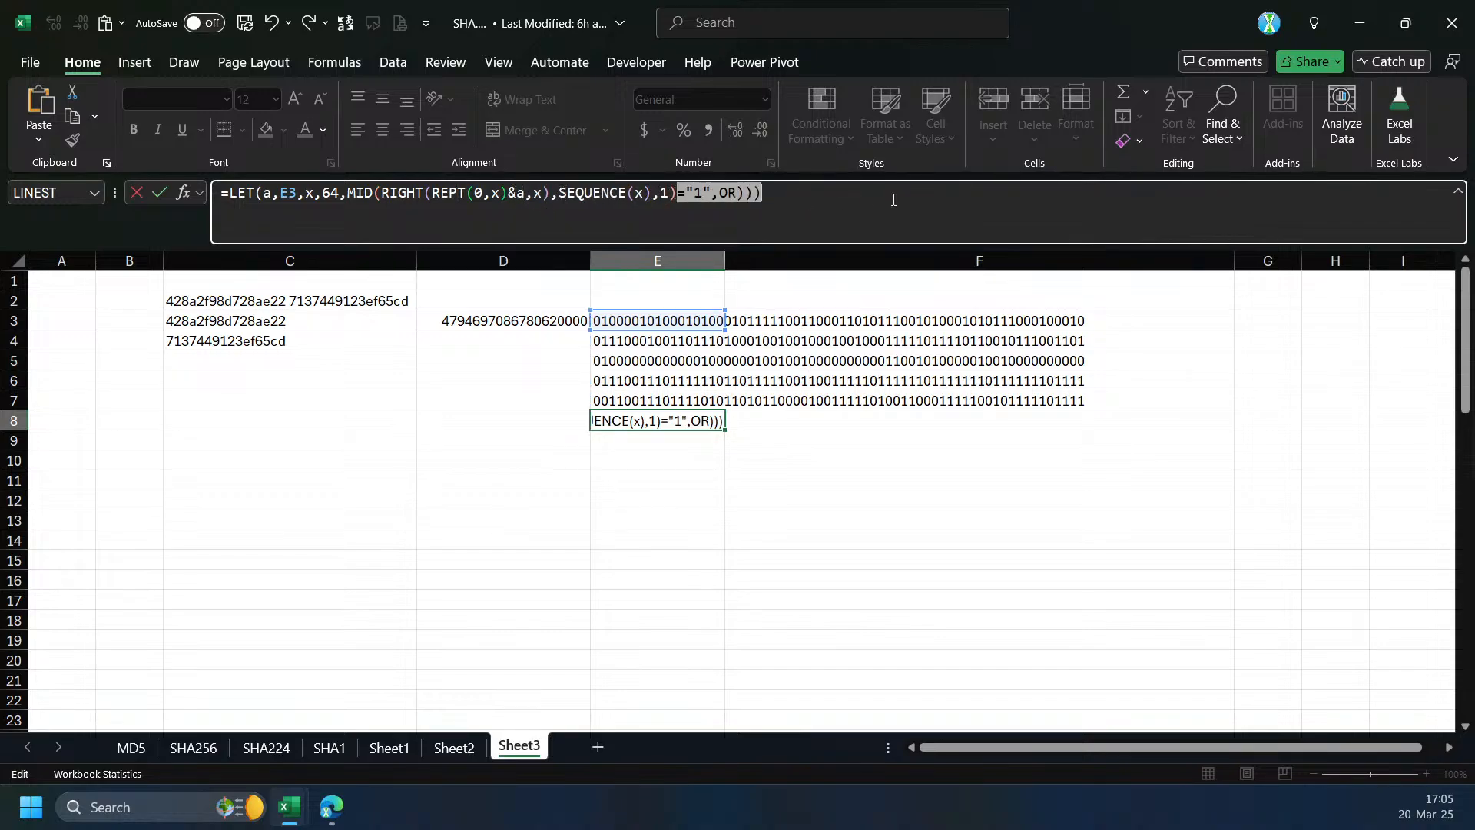
pyautogui.press('Delete')
pyautogui.doubleClick(379, 195)
pyautogui.press('Delete')
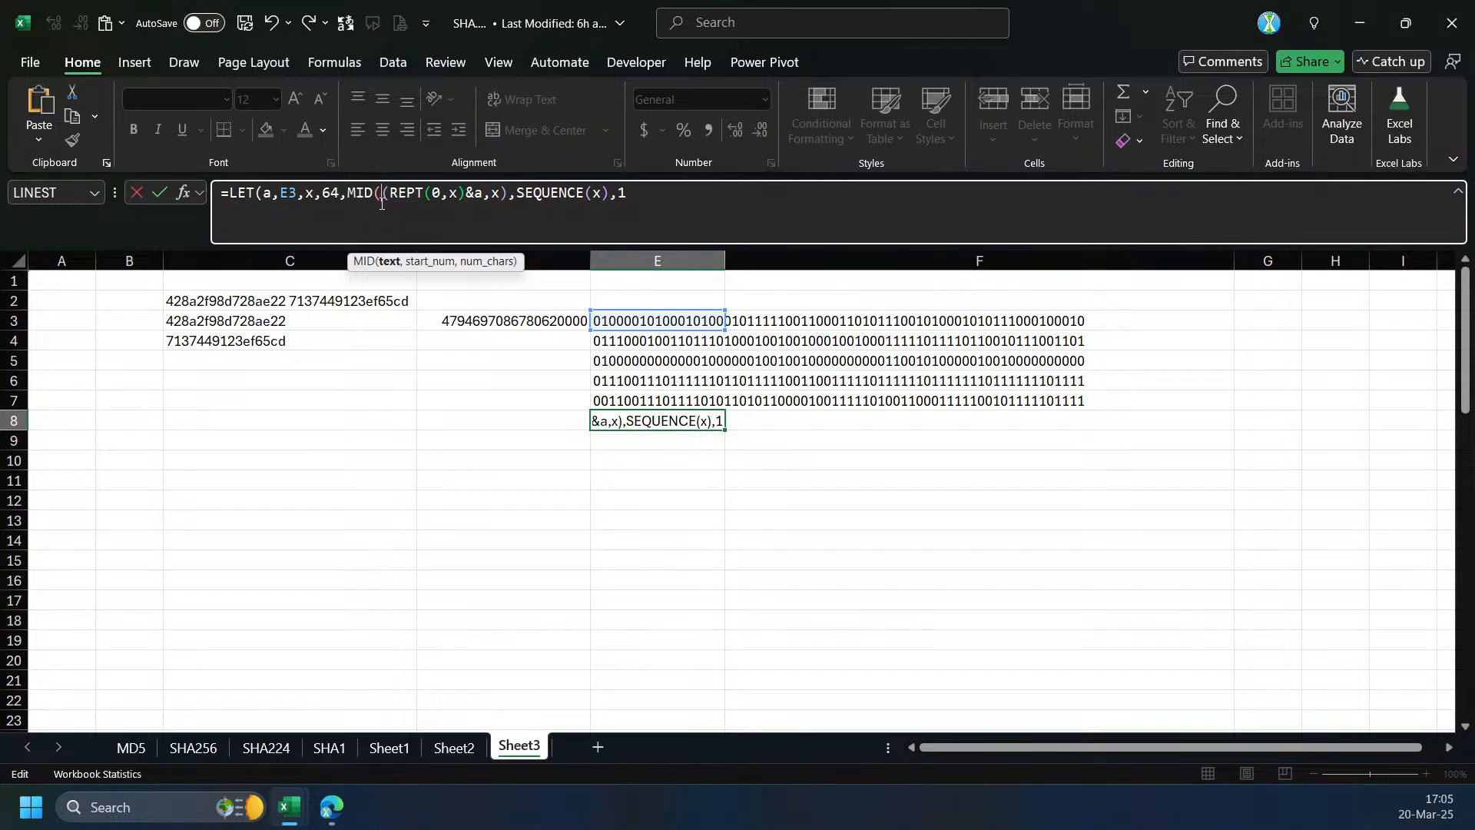
pyautogui.hotkey('ctrl', 'z')
pyautogui.click(440, 193)
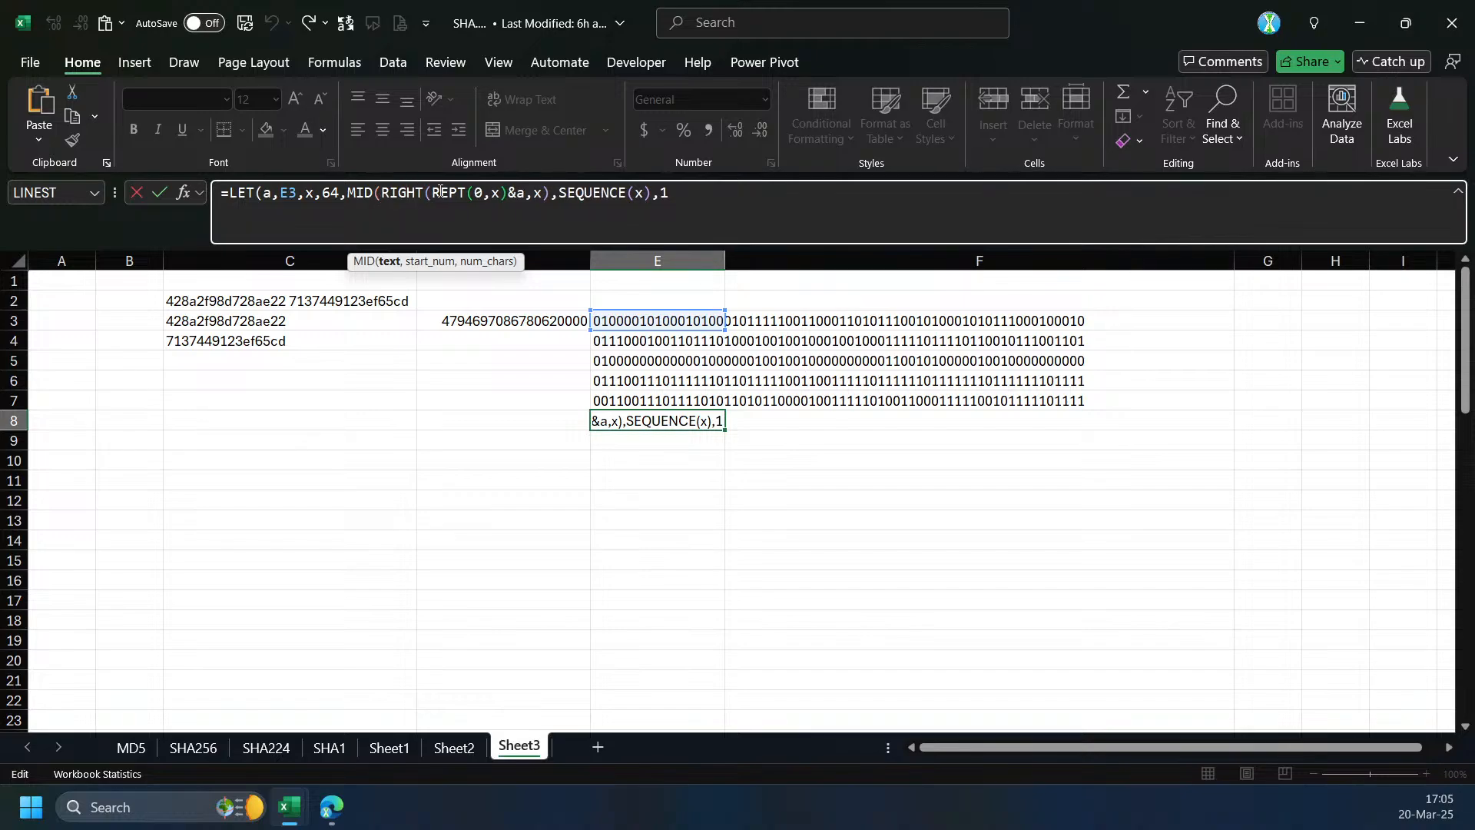
# - Strip the MID function and its SEQUENCE(x),1 arguments from E8's formula, leaving =LET(a,E3,x,64,RIGHT(REPT(0,x)&a,x))
pyautogui.doubleClick(356, 193)
pyautogui.press('Delete')
pyautogui.press('Delete')
pyautogui.moveTo(519, 194); pyautogui.dragTo(836, 204)
pyautogui.press('BackSpace')
pyautogui.write(')')
pyautogui.press('Return')
pyautogui.press('Up')
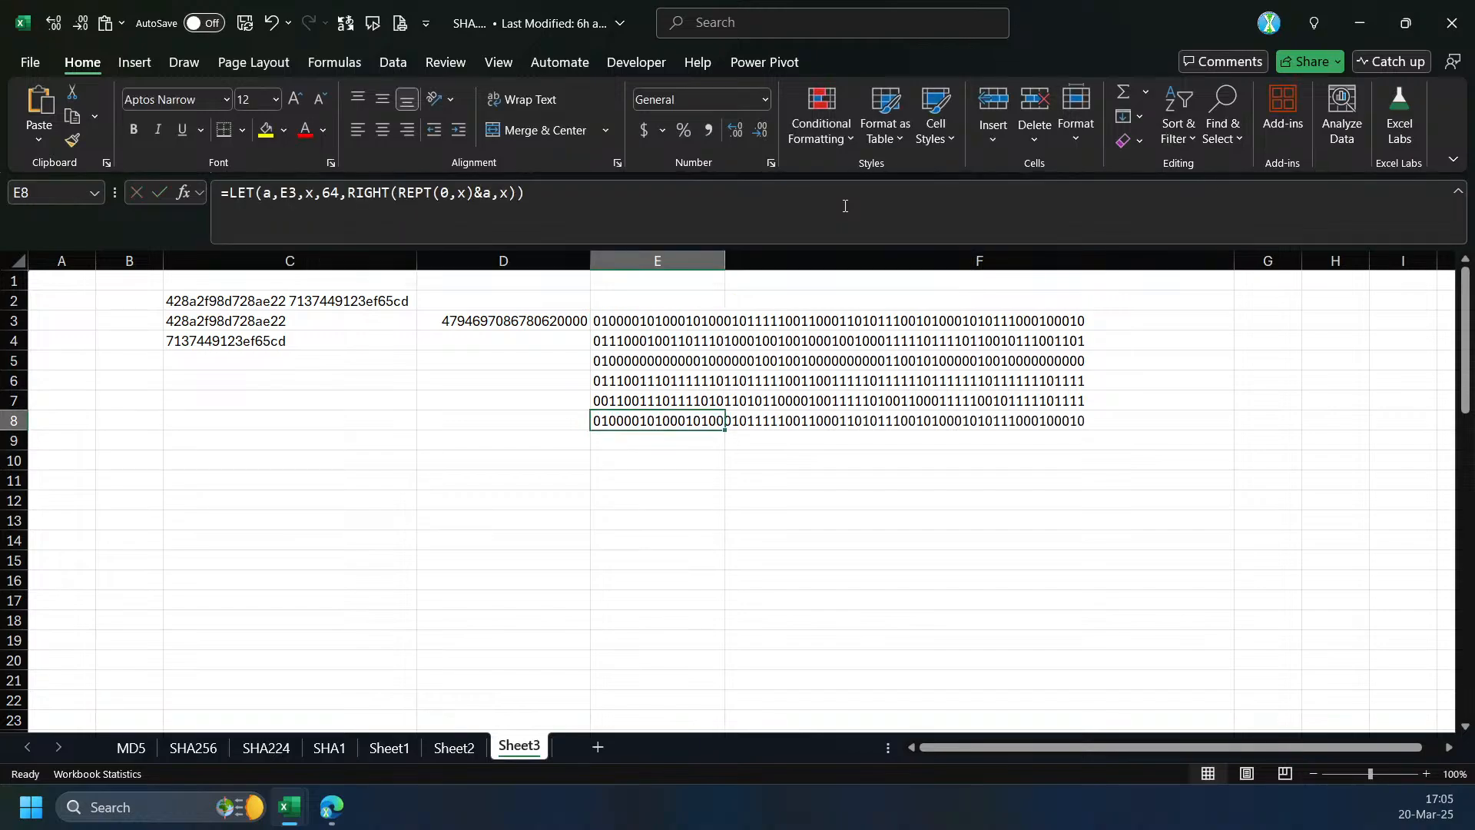
# - Wrap the RIGHT expression in E8 in MID with SEQUENCE(x) as start and 1 character, splitting the string into digits
pyautogui.click(352, 194)
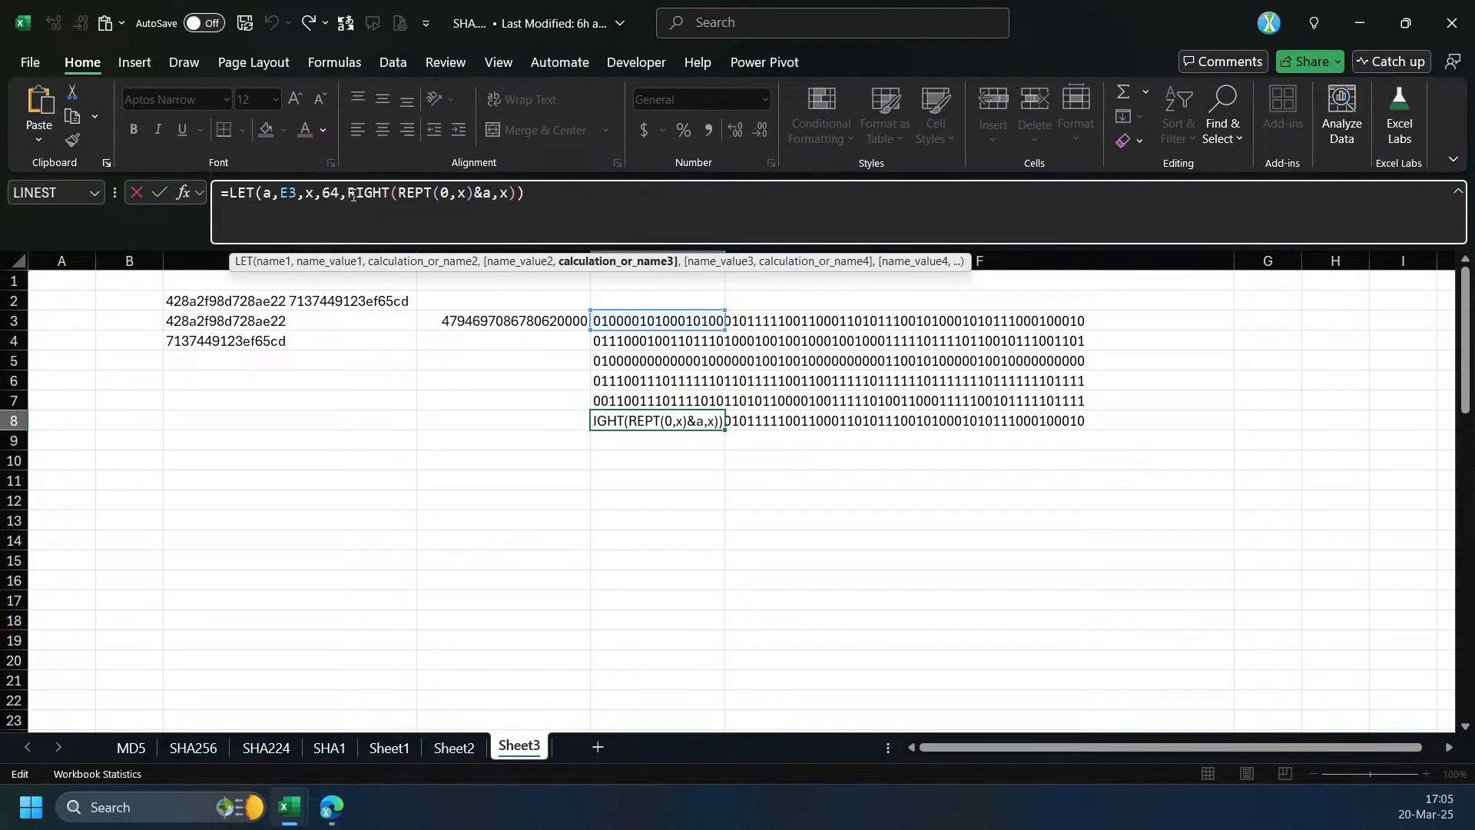
pyautogui.write('MID(')
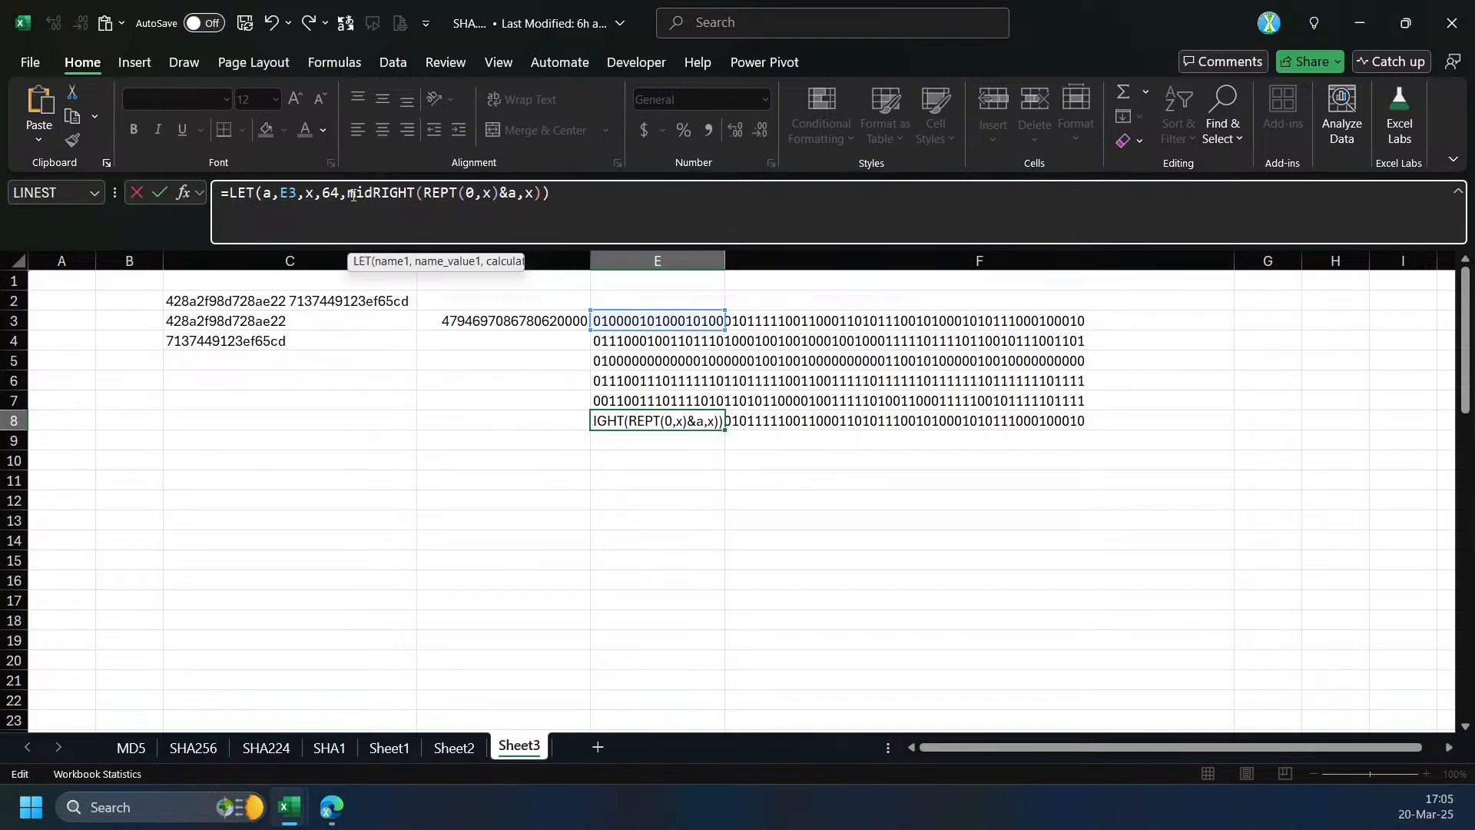
pyautogui.write(',')
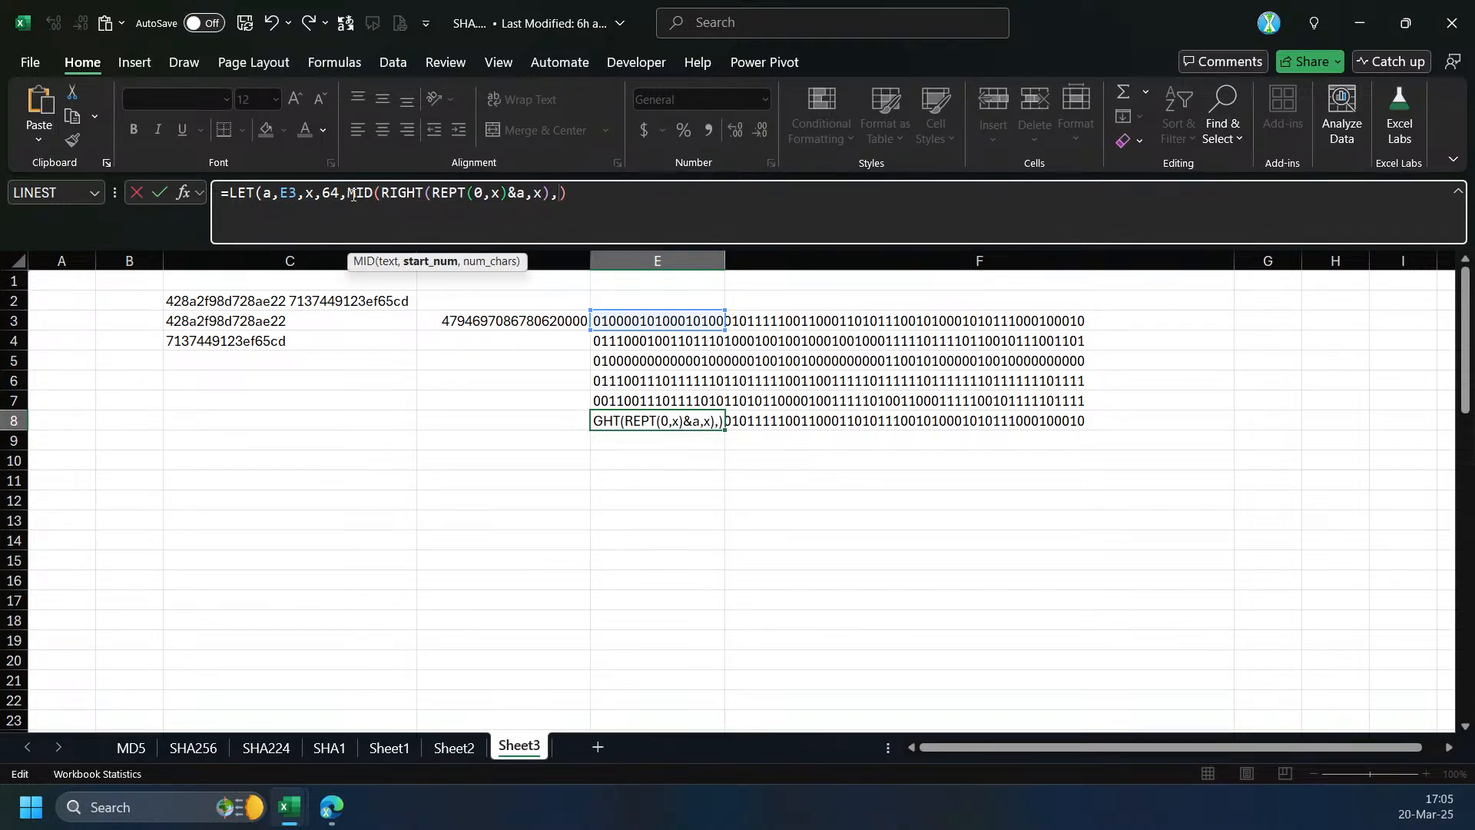
pyautogui.write('se')
pyautogui.press('Tab')
pyautogui.write('x),1)')
pyautogui.hotkey('ctrl', 'Return')
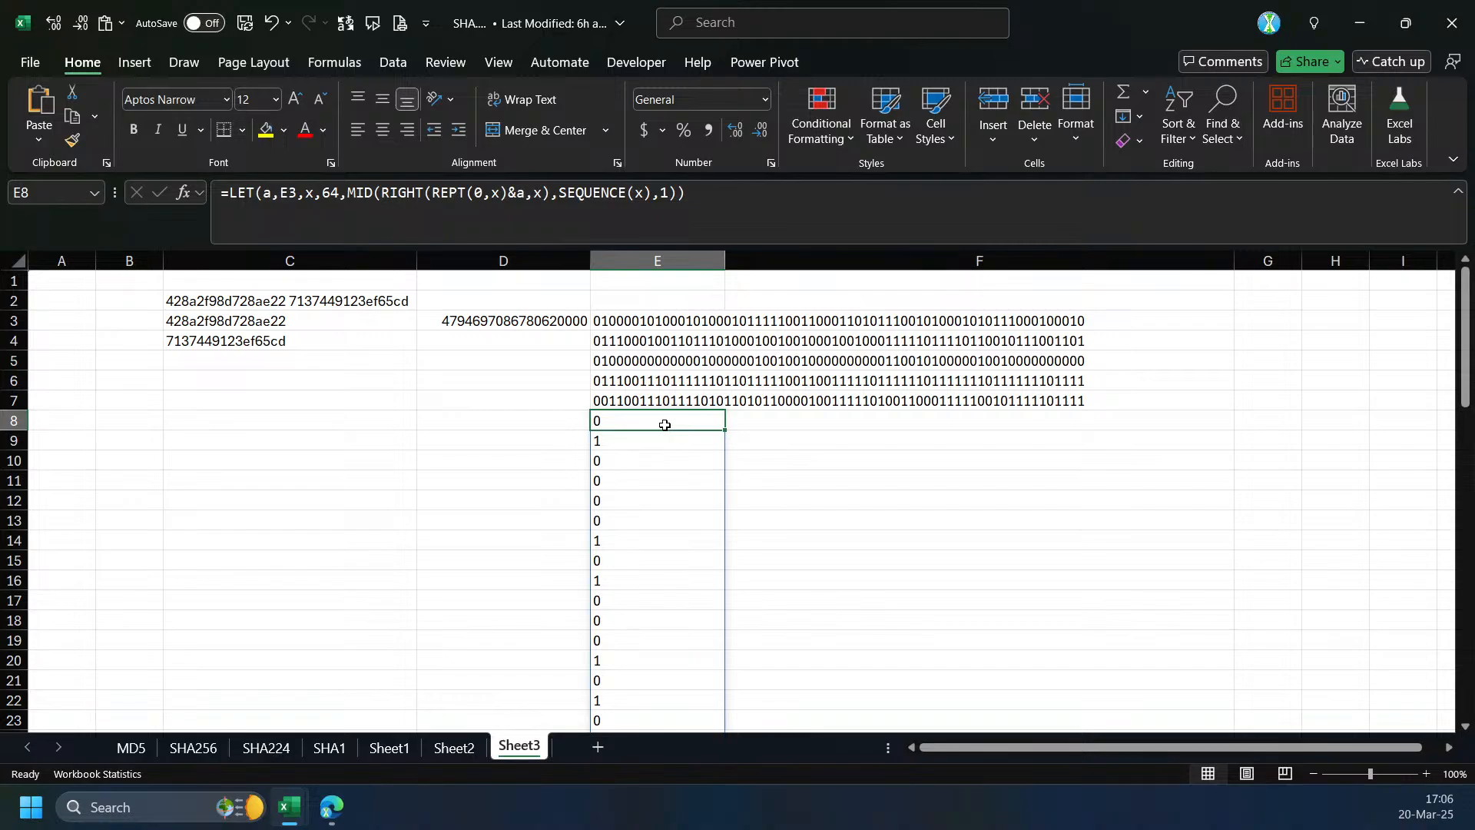
# - Subtract the MID result from 1 in E8's formula to flip each bit
pyautogui.click(348, 194)
pyautogui.write('1-')
pyautogui.hotkey('ctrl', 'Return')
# - Wrap the 1-MID expression in E8's formula in CONCAT to join the flipped bits into one string
pyautogui.click(343, 203)
pyautogui.write('concat')
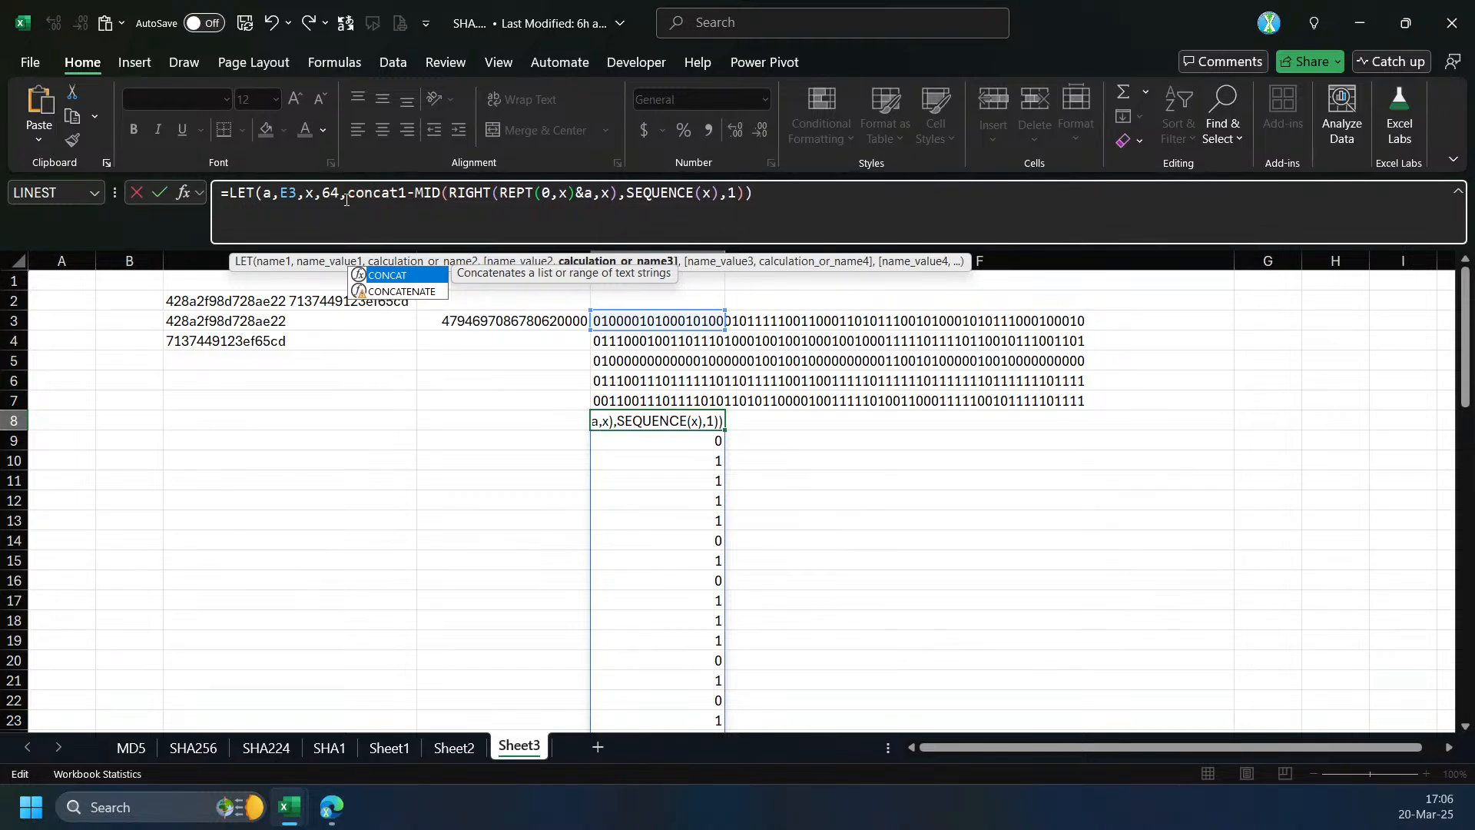
pyautogui.press('Tab')
pyautogui.press('End')
pyautogui.write(')')
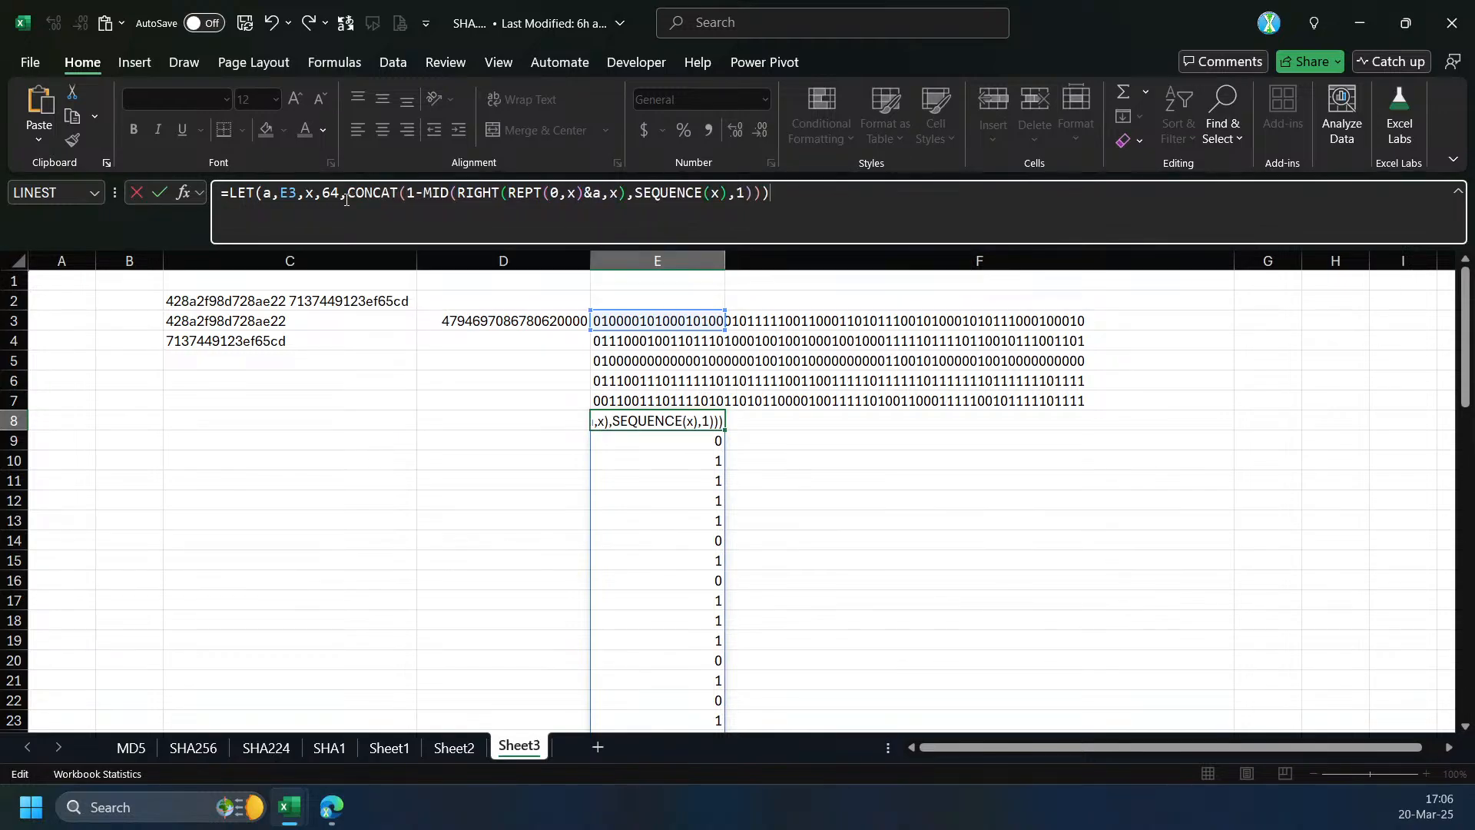
pyautogui.hotkey('ctrl', 'Return')
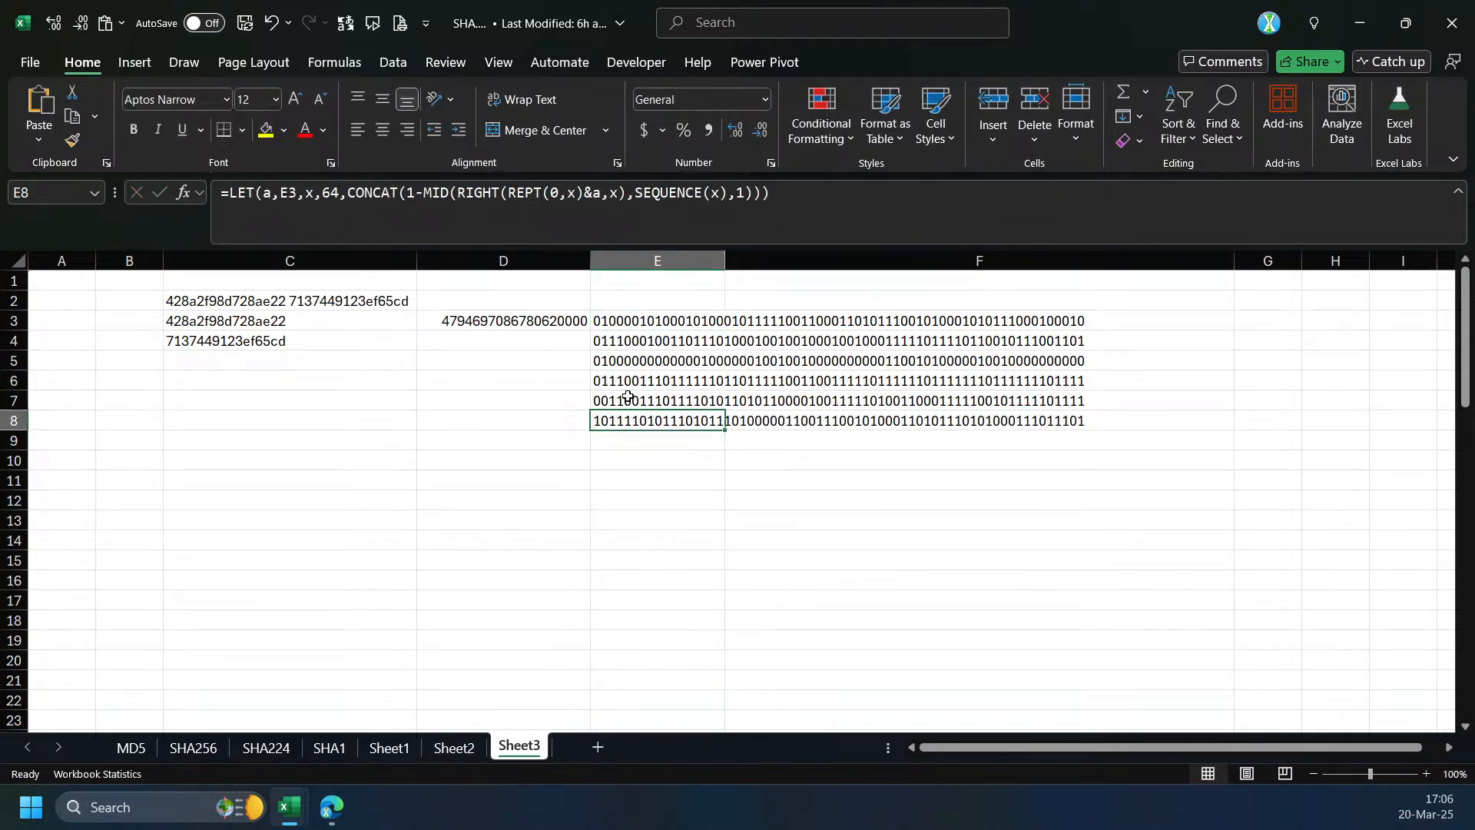
# - Move the E8 formula down to E9 and make E8 reference E3 for comparison
pyautogui.click(654, 432)
pyautogui.moveTo(654, 431); pyautogui.dragTo(653, 450)
pyautogui.click(656, 424)
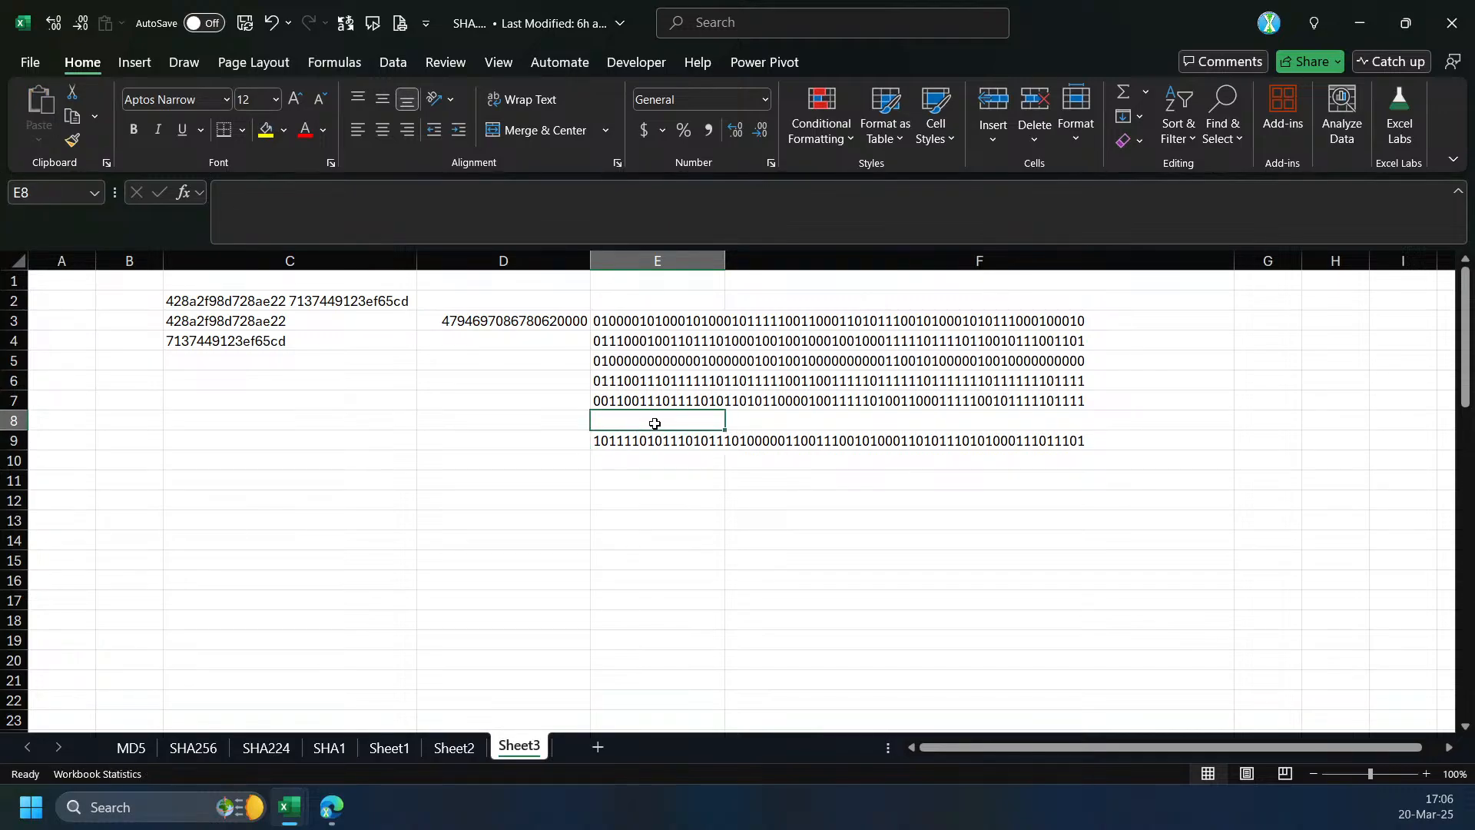
pyautogui.write('=')
pyautogui.click(654, 322)
pyautogui.press('Return')
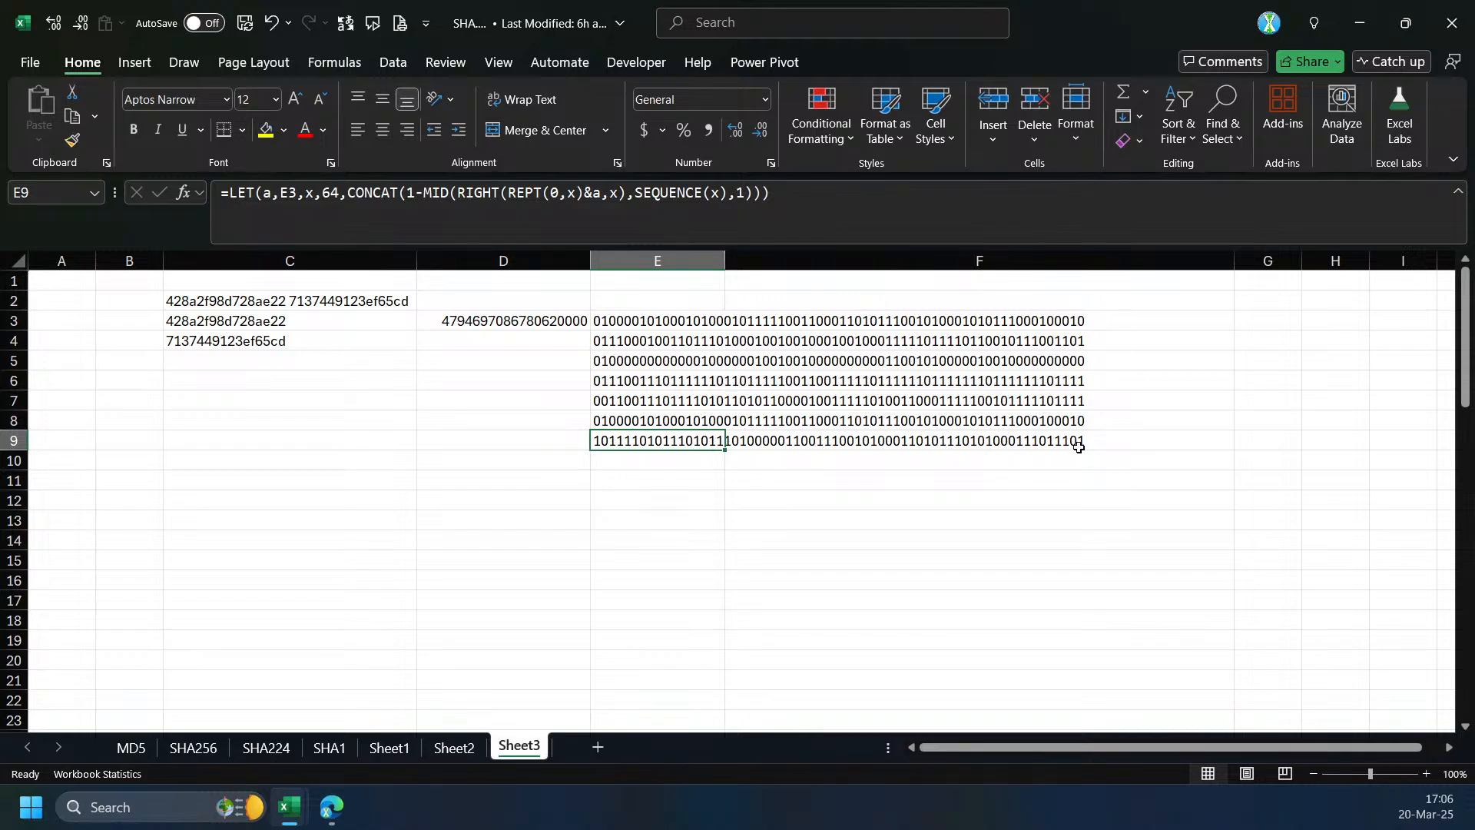
# - Label the formula rows with "not" in D9 and "xor" in D7
pyautogui.click(657, 421)
pyautogui.click(547, 425)
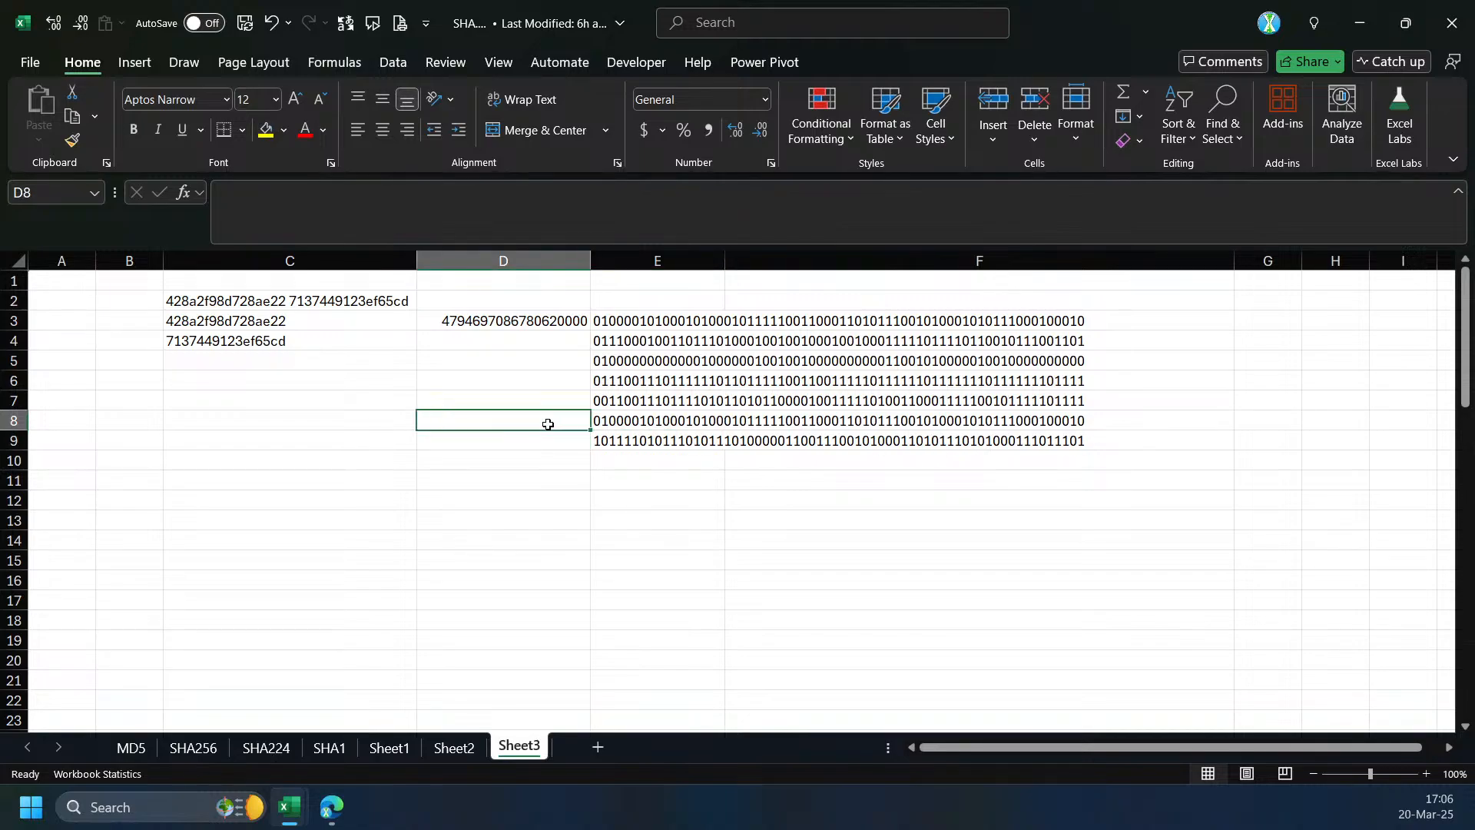
pyautogui.press('Right')
pyautogui.press('Down')
pyautogui.press('Left')
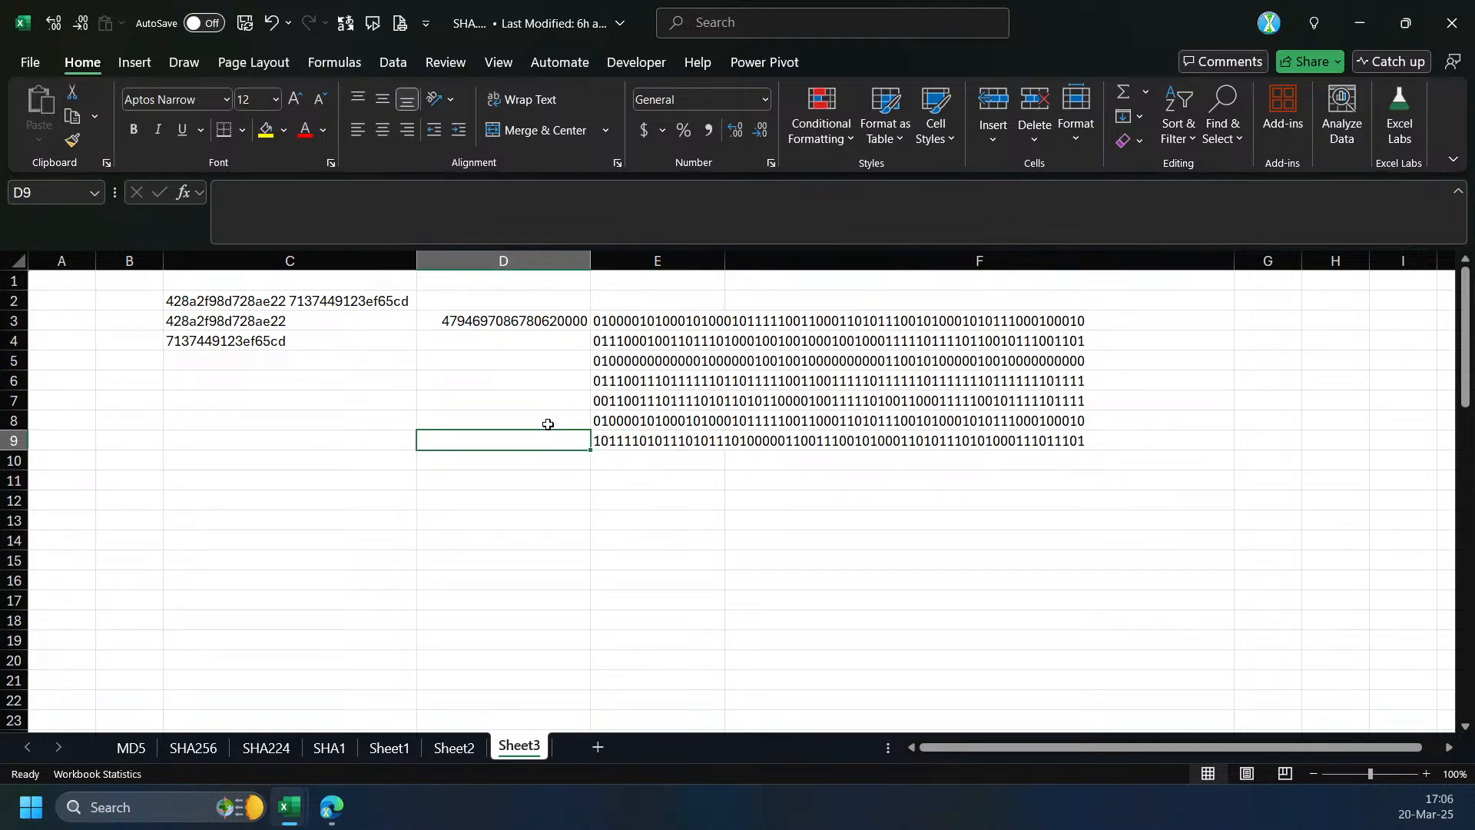
pyautogui.write('not')
pyautogui.press('Up')
pyautogui.press('Up')
pyautogui.press('Right')
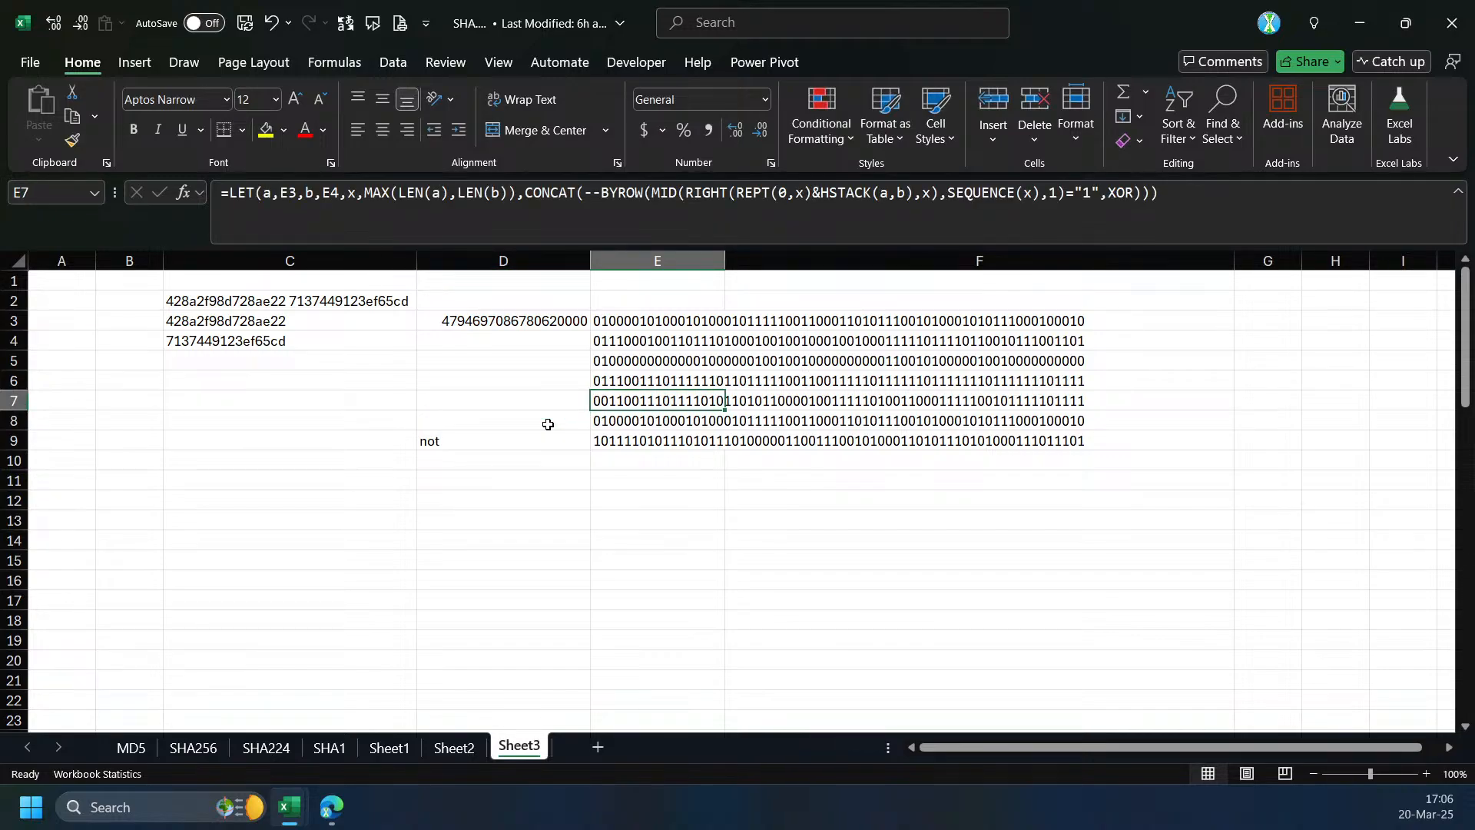
pyautogui.press('Left')
pyautogui.write('xor')
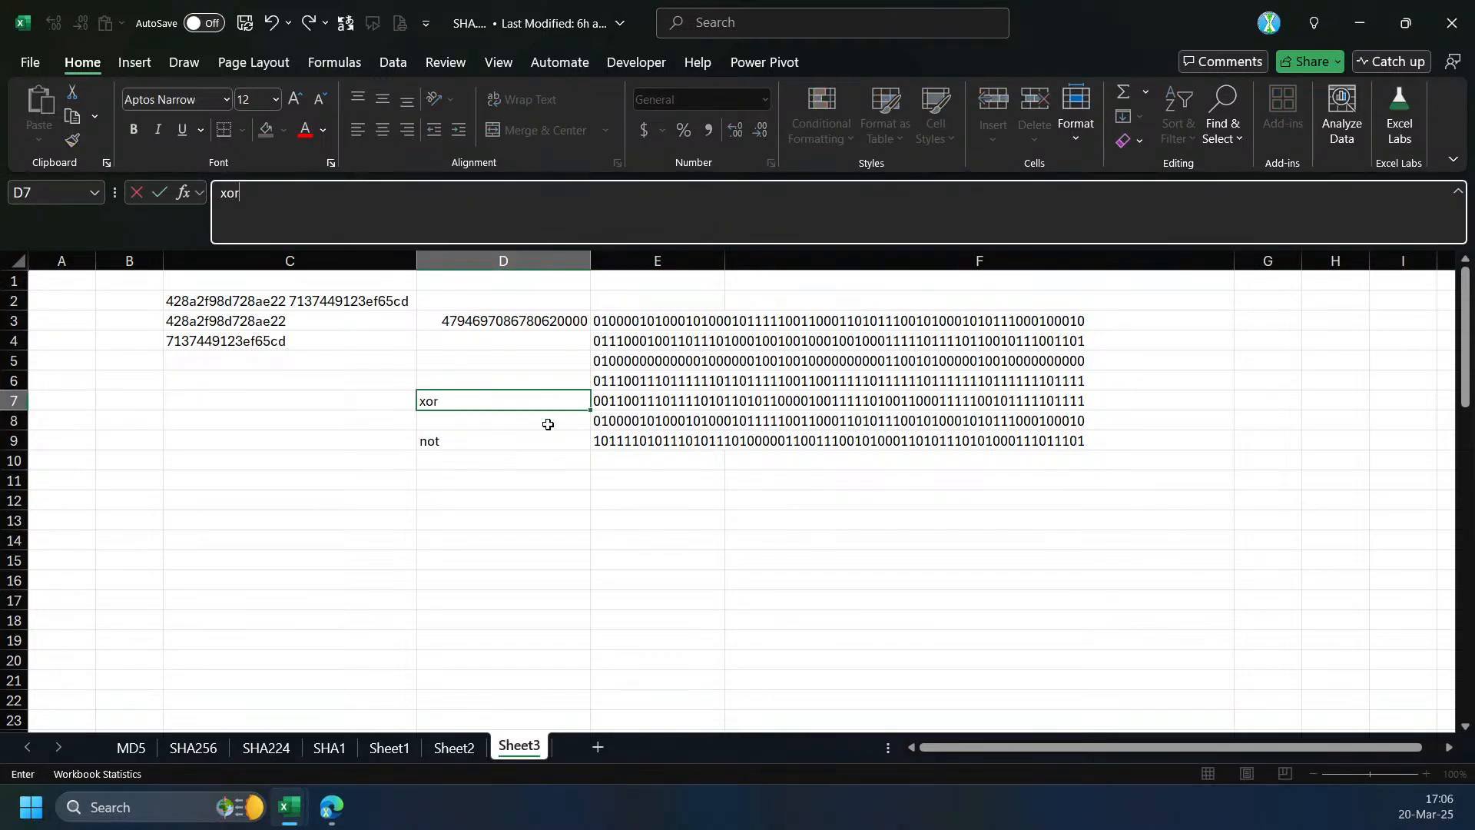
# - Label the formula rows with "or" in D6 and "and" in D5
pyautogui.press('Up')
pyautogui.press('Right')
pyautogui.press('Left')
pyautogui.write('or')
pyautogui.press('Up')
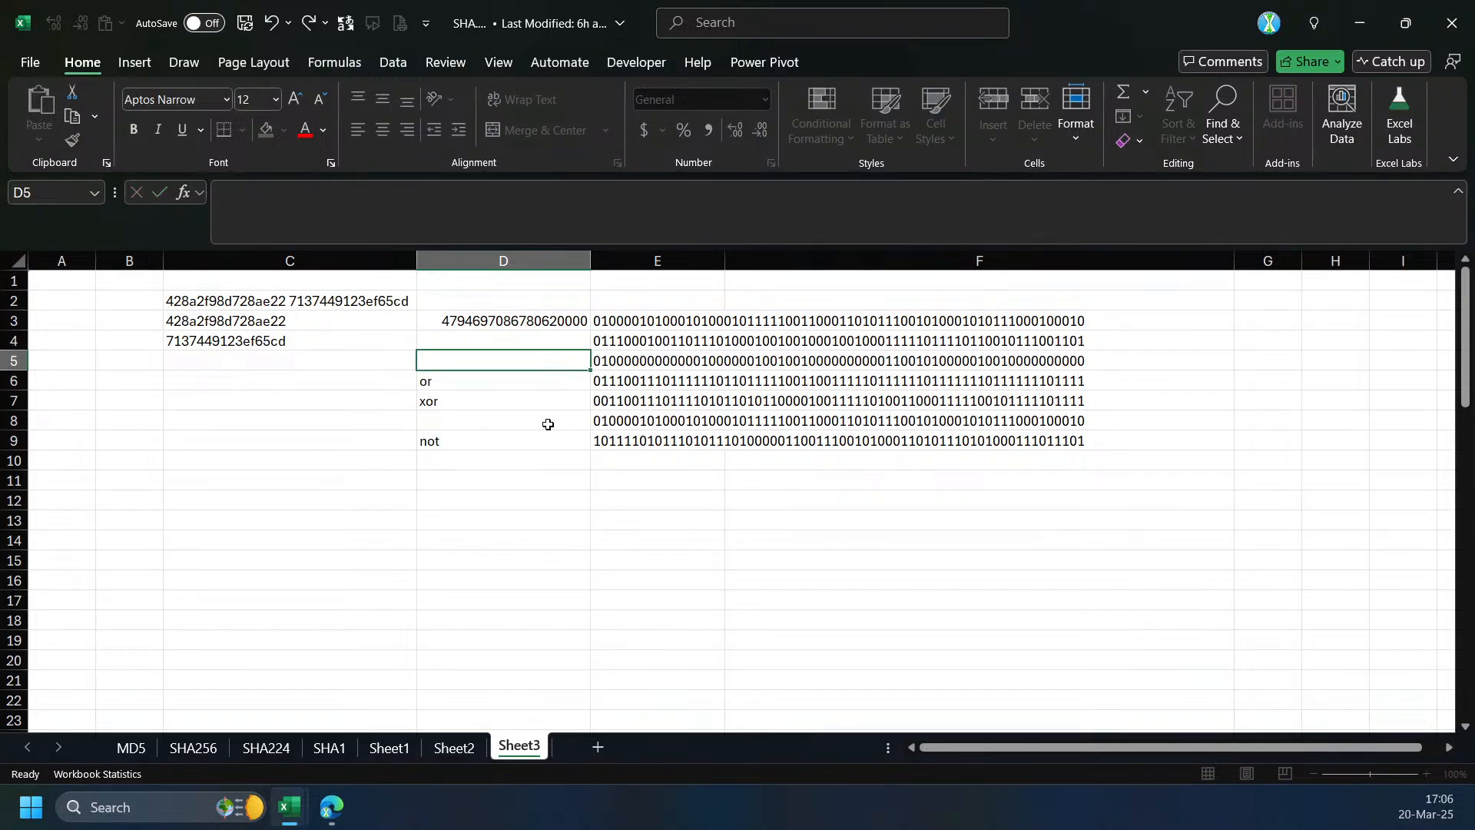
pyautogui.press('Right')
pyautogui.press('Left')
pyautogui.write('and')
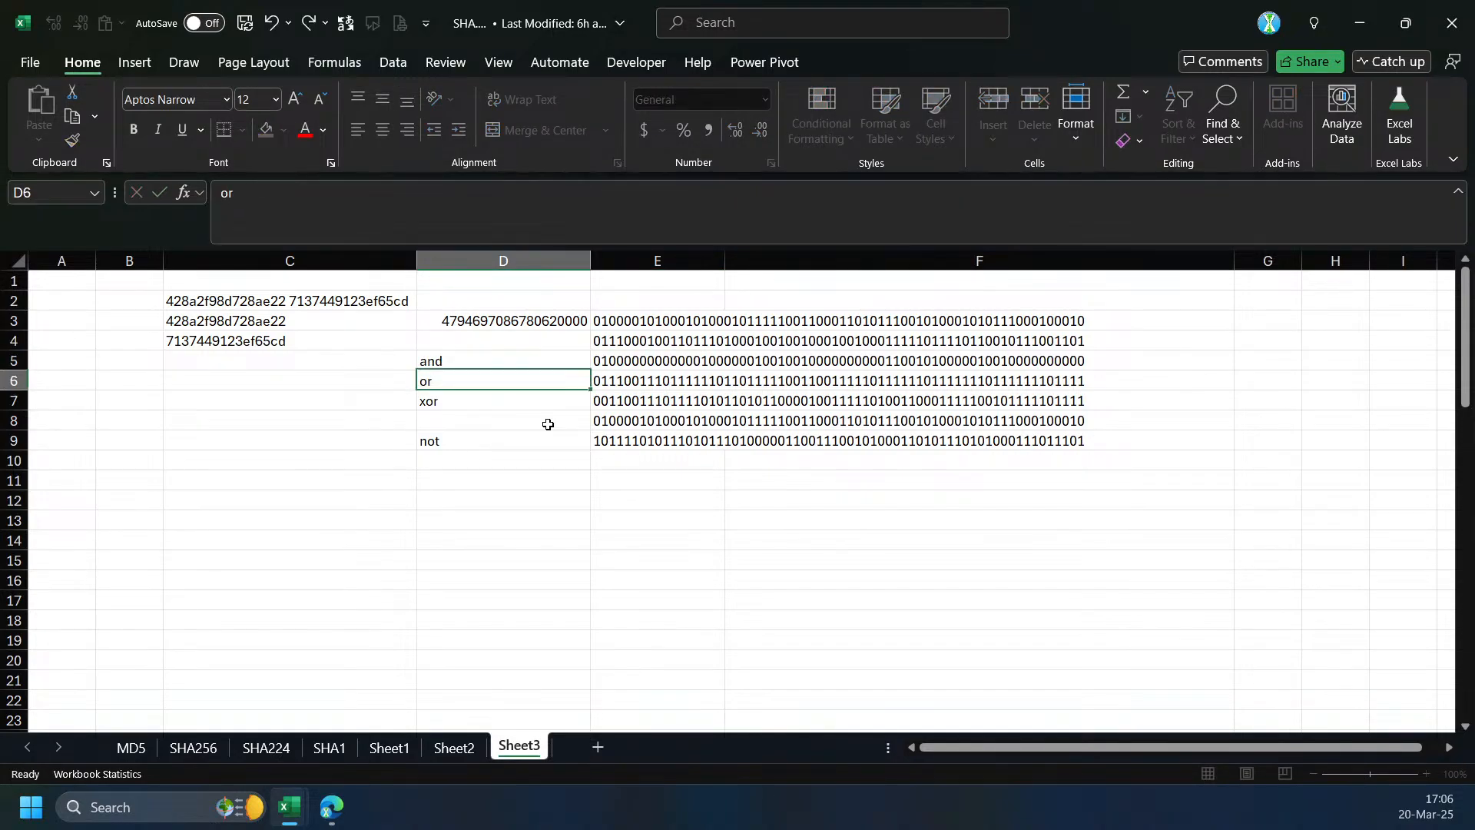
pyautogui.press('Return')
pyautogui.click(613, 461)
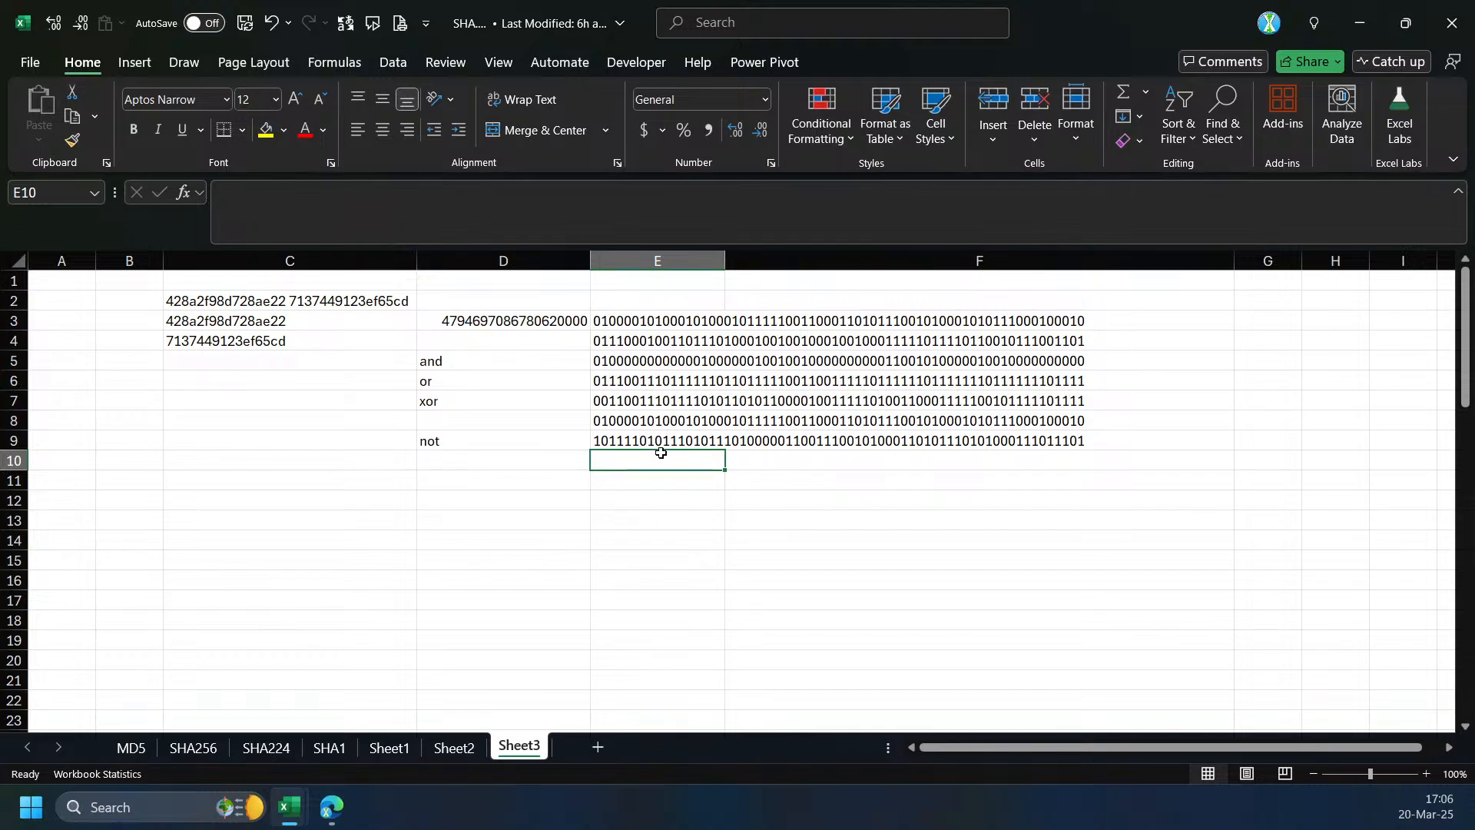
pyautogui.write('=')
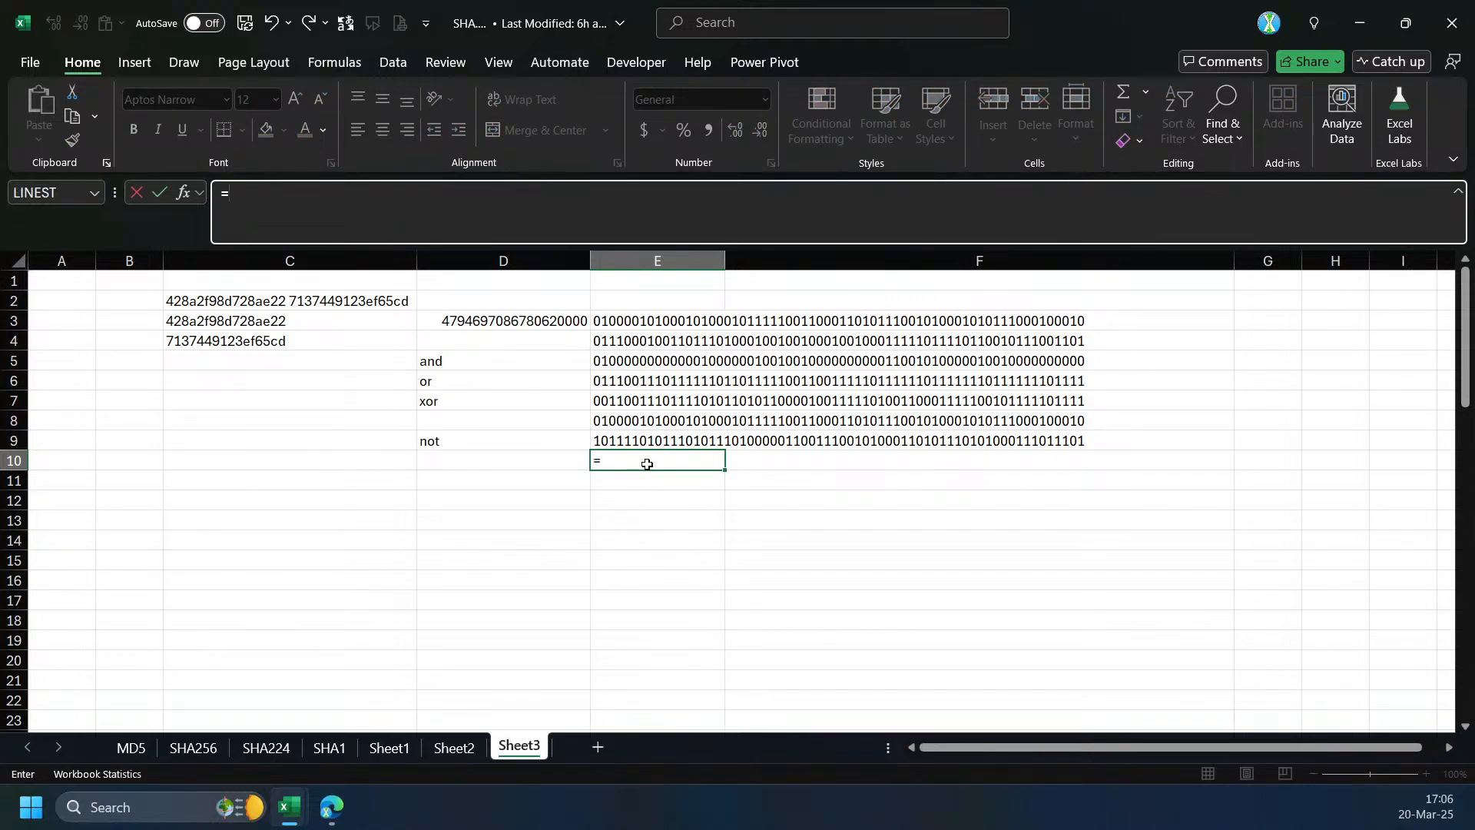
pyautogui.press('Escape')
# - Enter the shift labels "Lsh" in D10 and "Rsh" in D11
pyautogui.press('Left')
pyautogui.write('l')
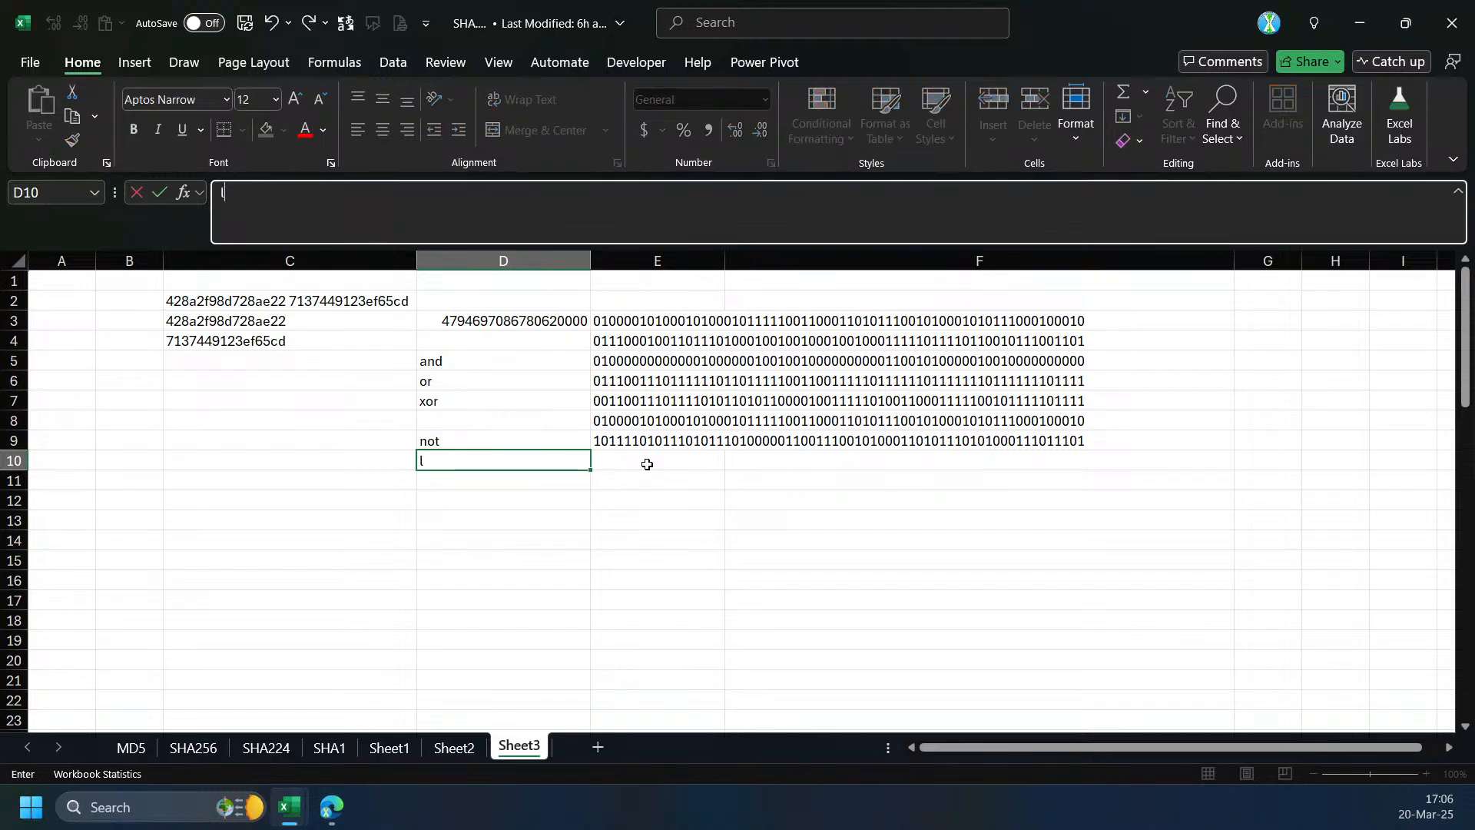
pyautogui.press('BackSpace')
pyautogui.write('sh')
pyautogui.press('BackSpace')
pyautogui.write('sh')
pyautogui.press('Return')
pyautogui.write('Rsh')
# - Enter =LET(a,E9,n,2,a&REPT(0,n)) in E10 to append two zeros to the NOT string
pyautogui.click(647, 464)
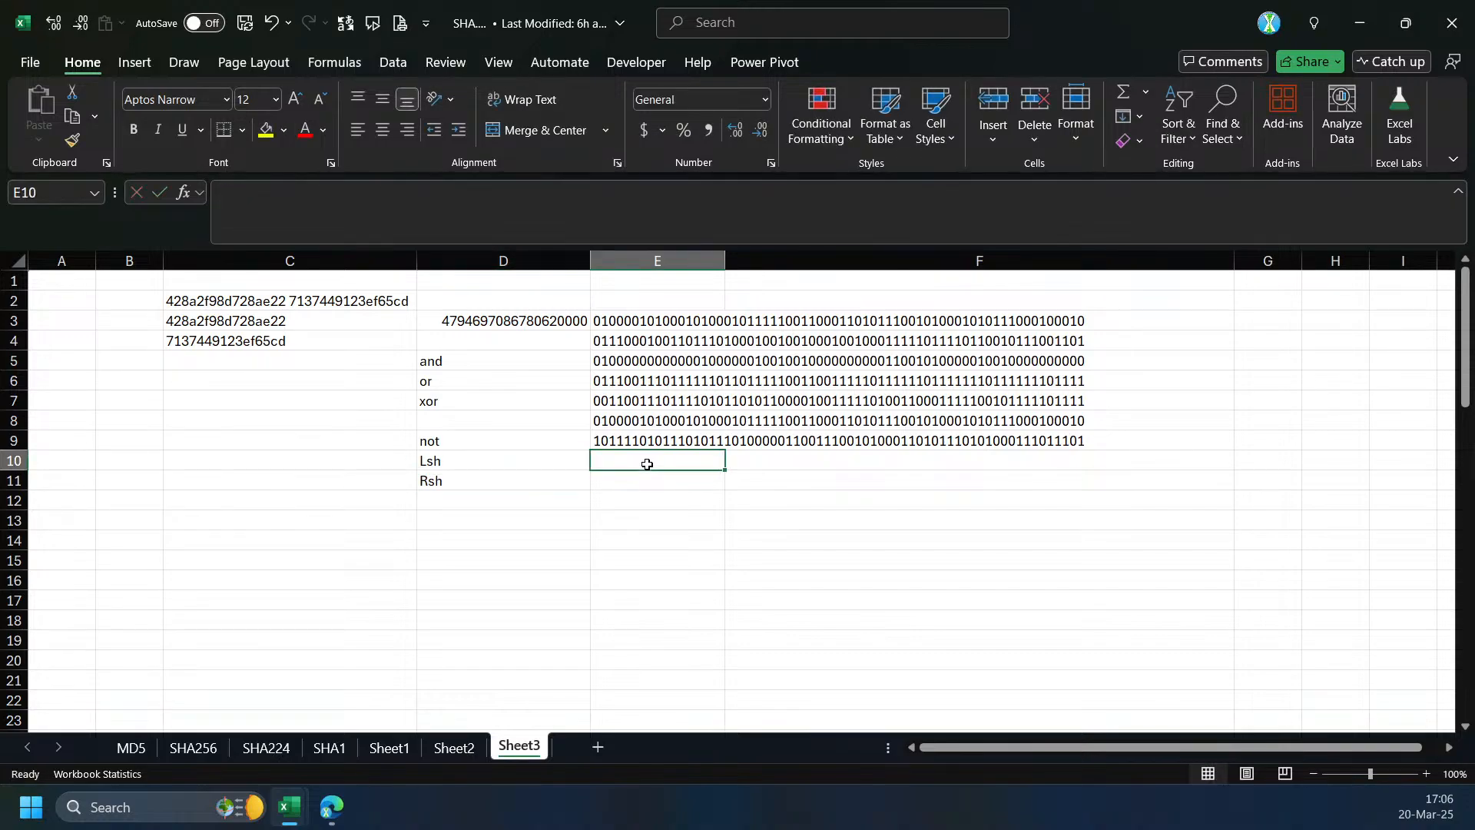
pyautogui.write('=')
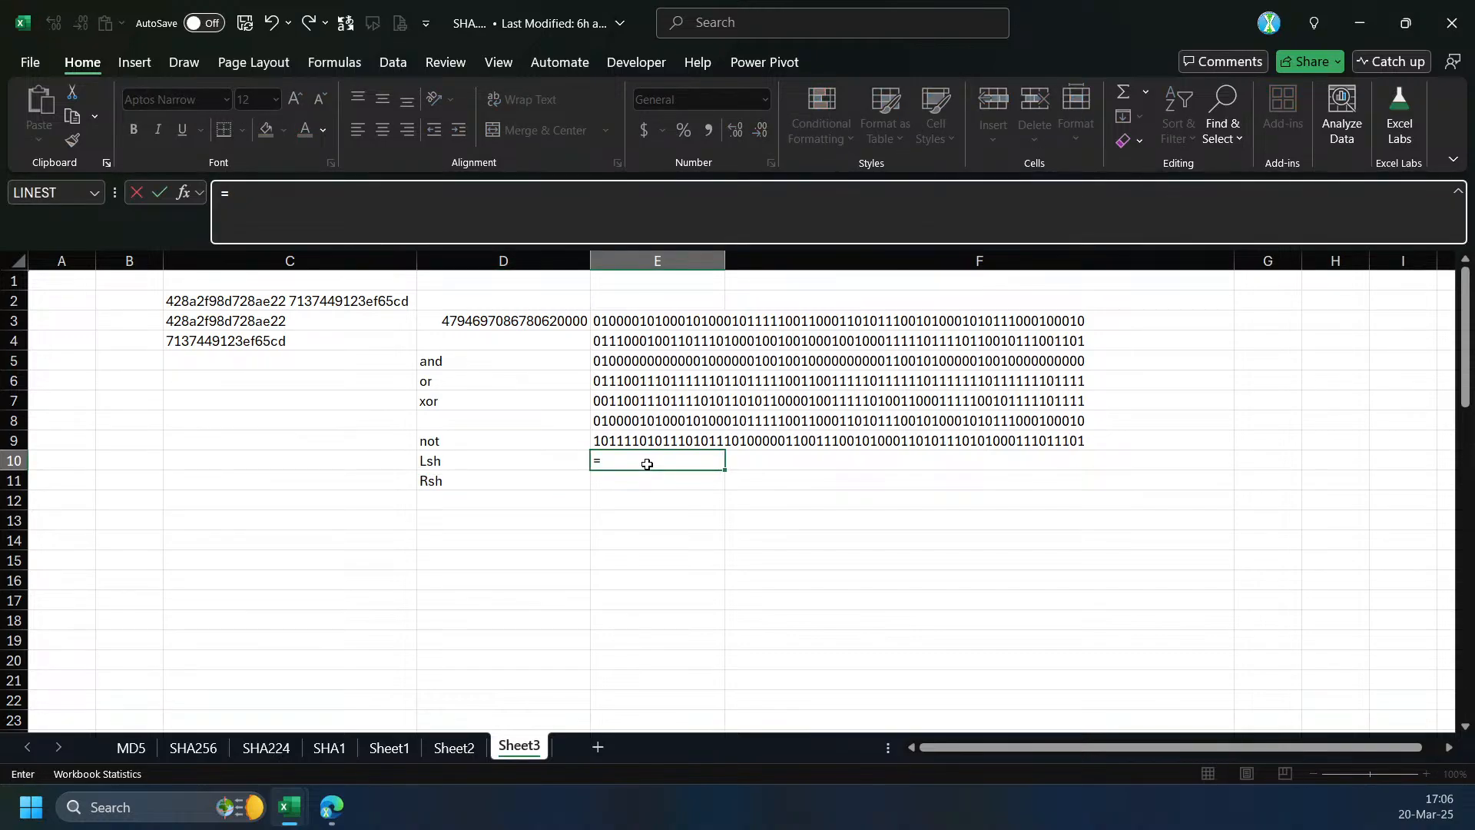
pyautogui.write('LET(a')
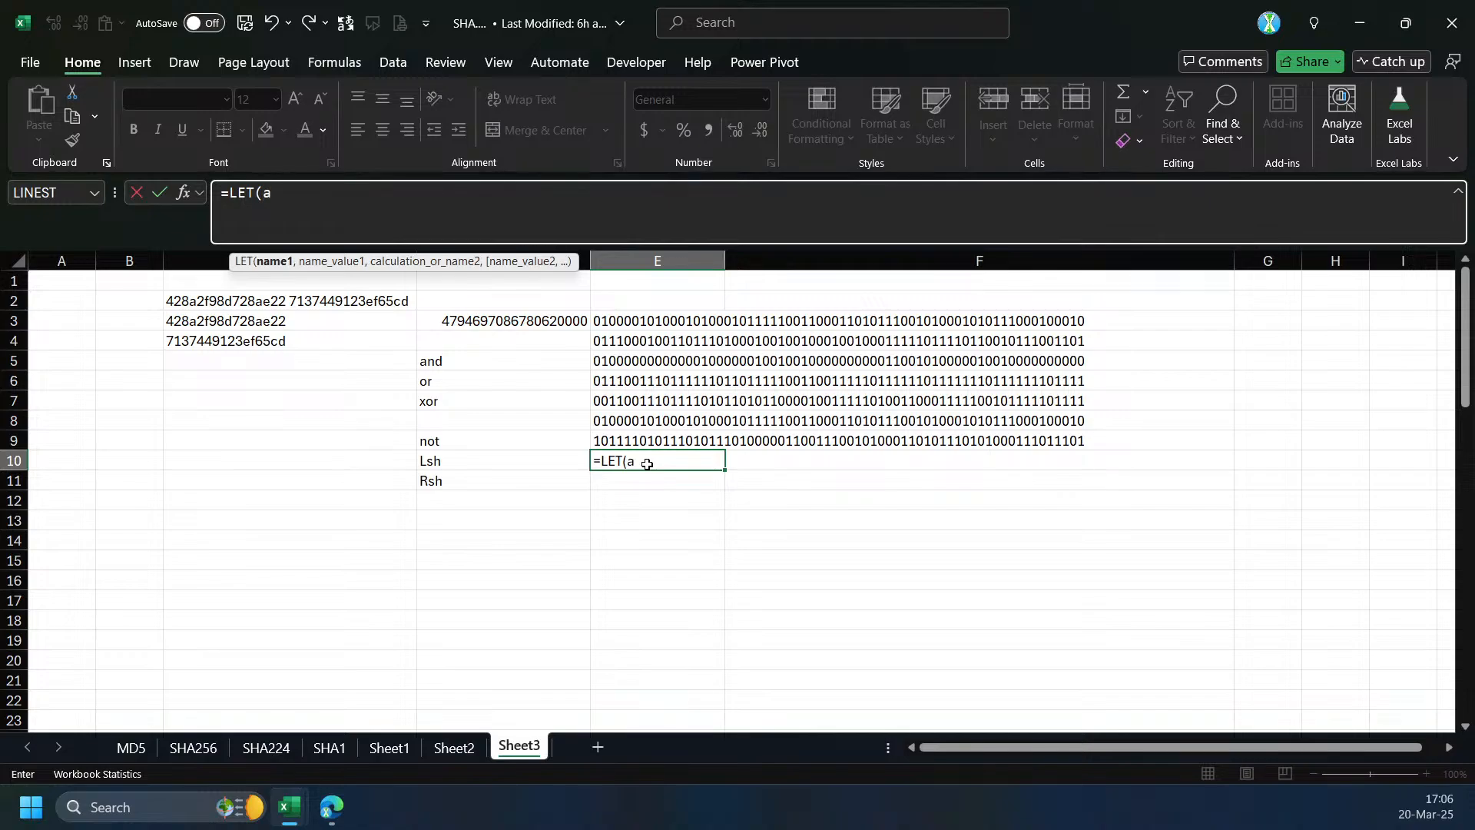
pyautogui.write(',E9,n2')
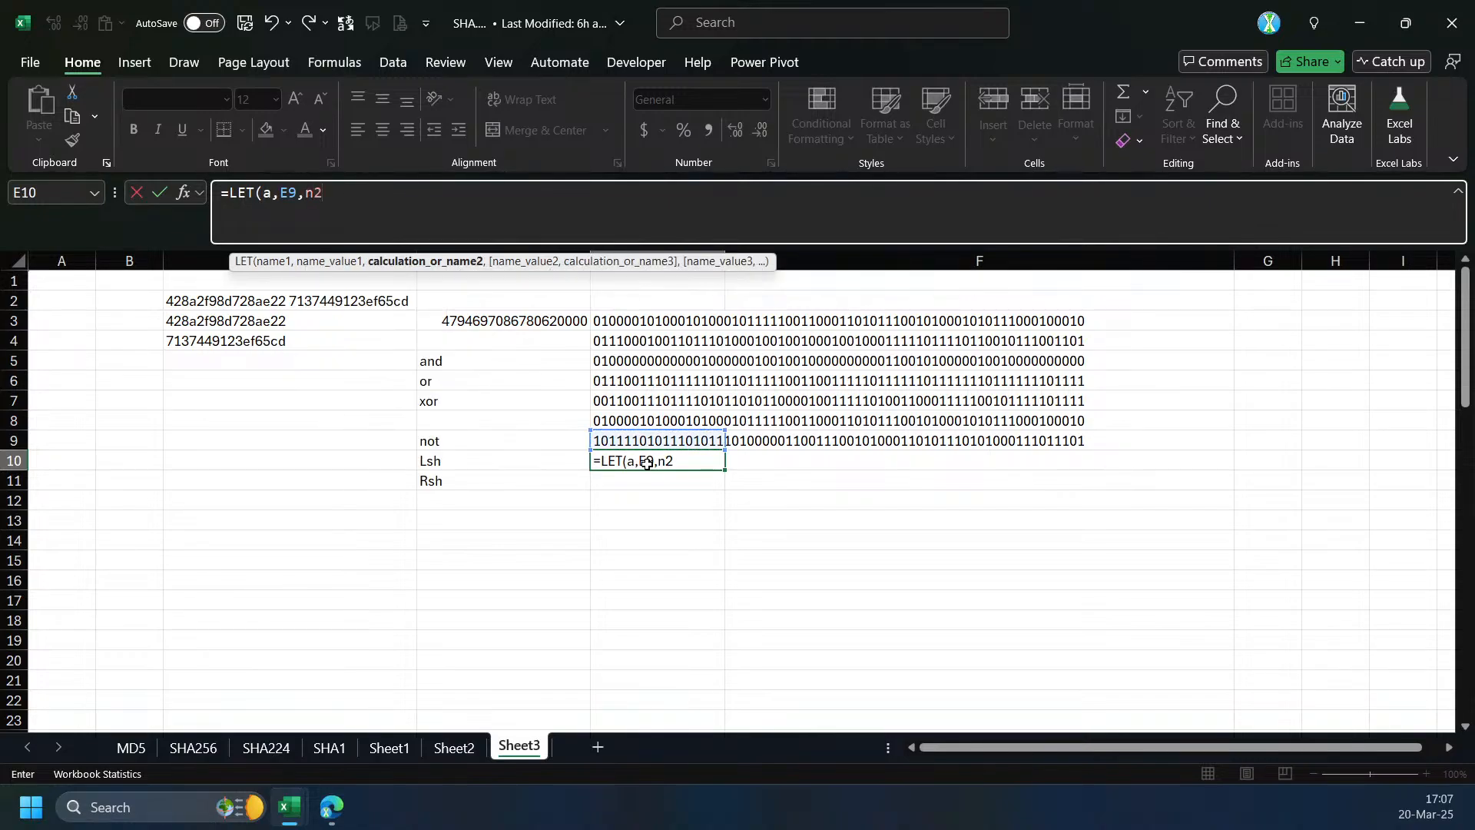
pyautogui.press('BackSpace')
pyautogui.write(',2,a')
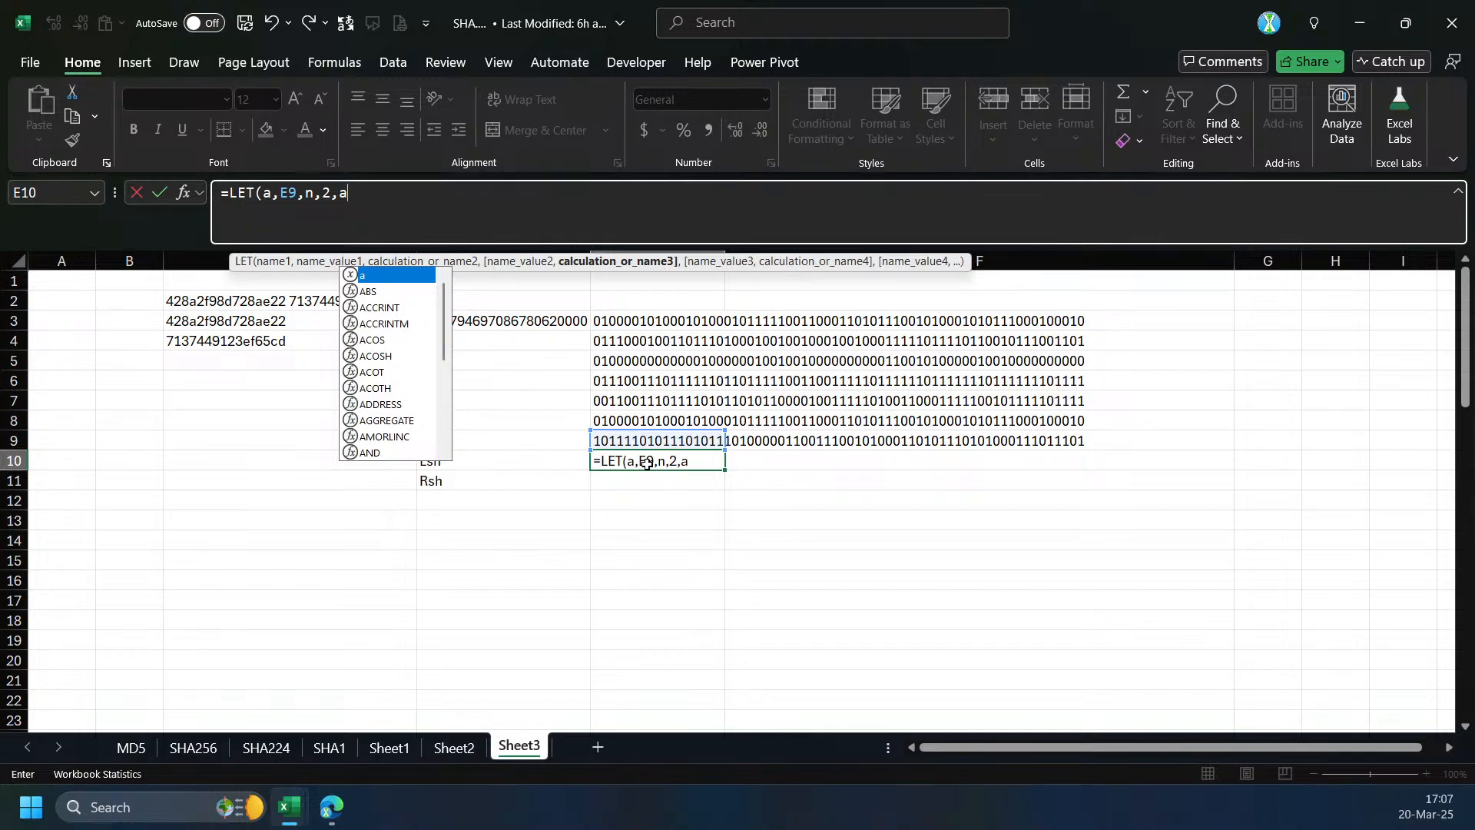
pyautogui.write('&REPT(0,n')
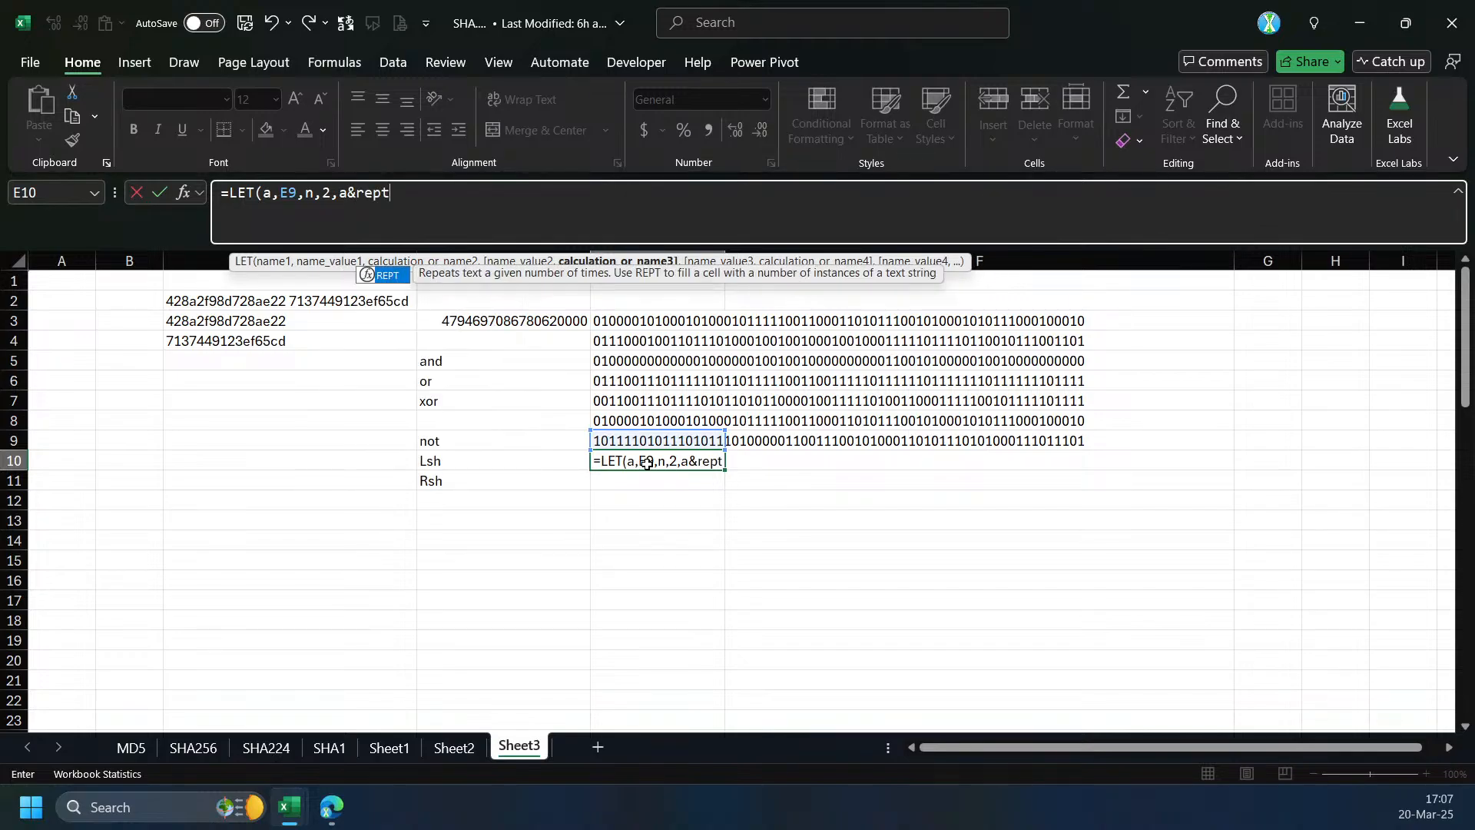
pyautogui.write('))')
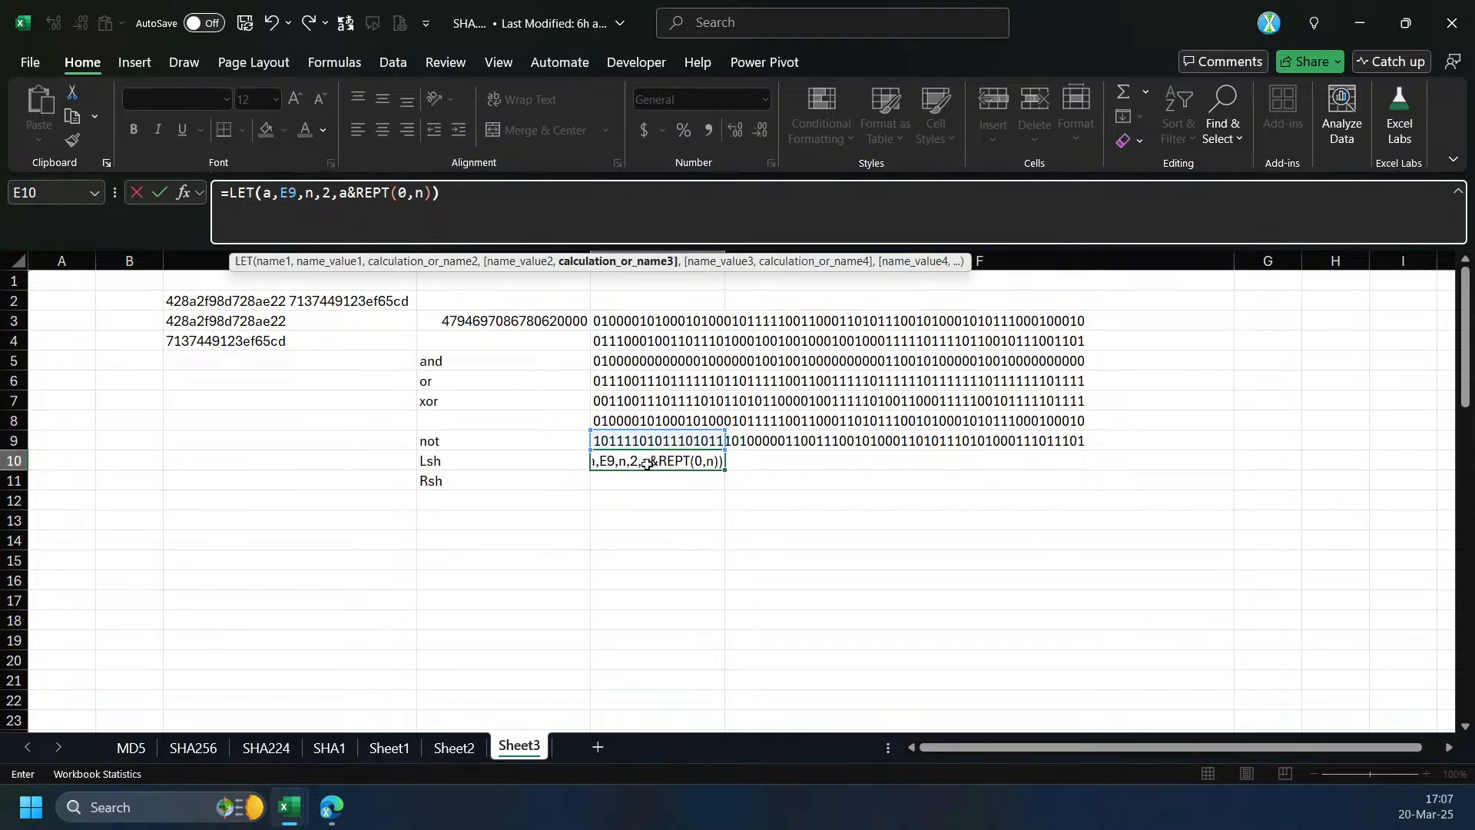
pyautogui.press('Return')
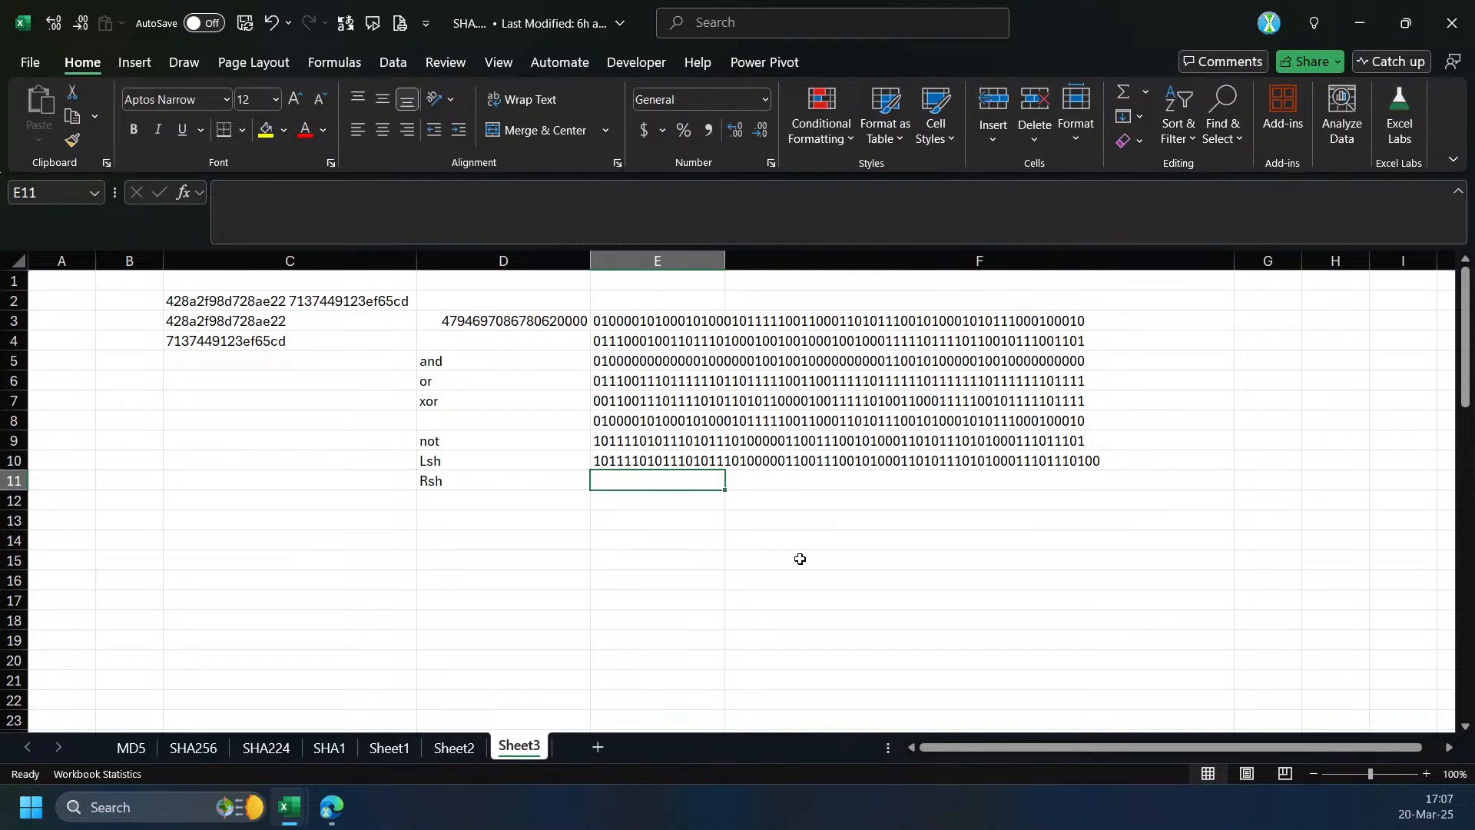
# - Wrap a&REPT(0,n) in E10's formula in RIGHT with 64 characters to complete the left shift
pyautogui.click(621, 463)
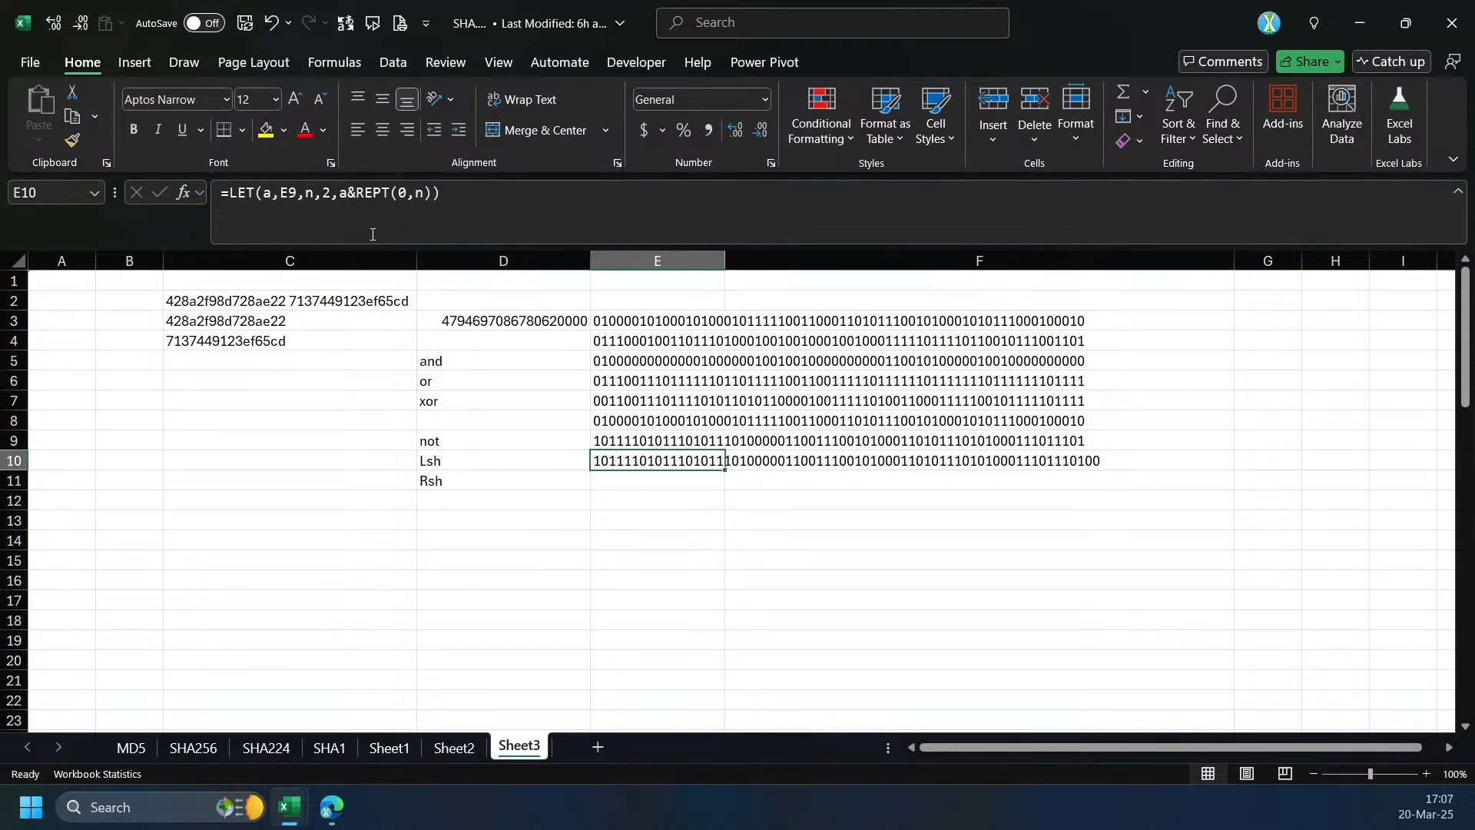
pyautogui.click(339, 193)
pyautogui.write('RIGHT(')
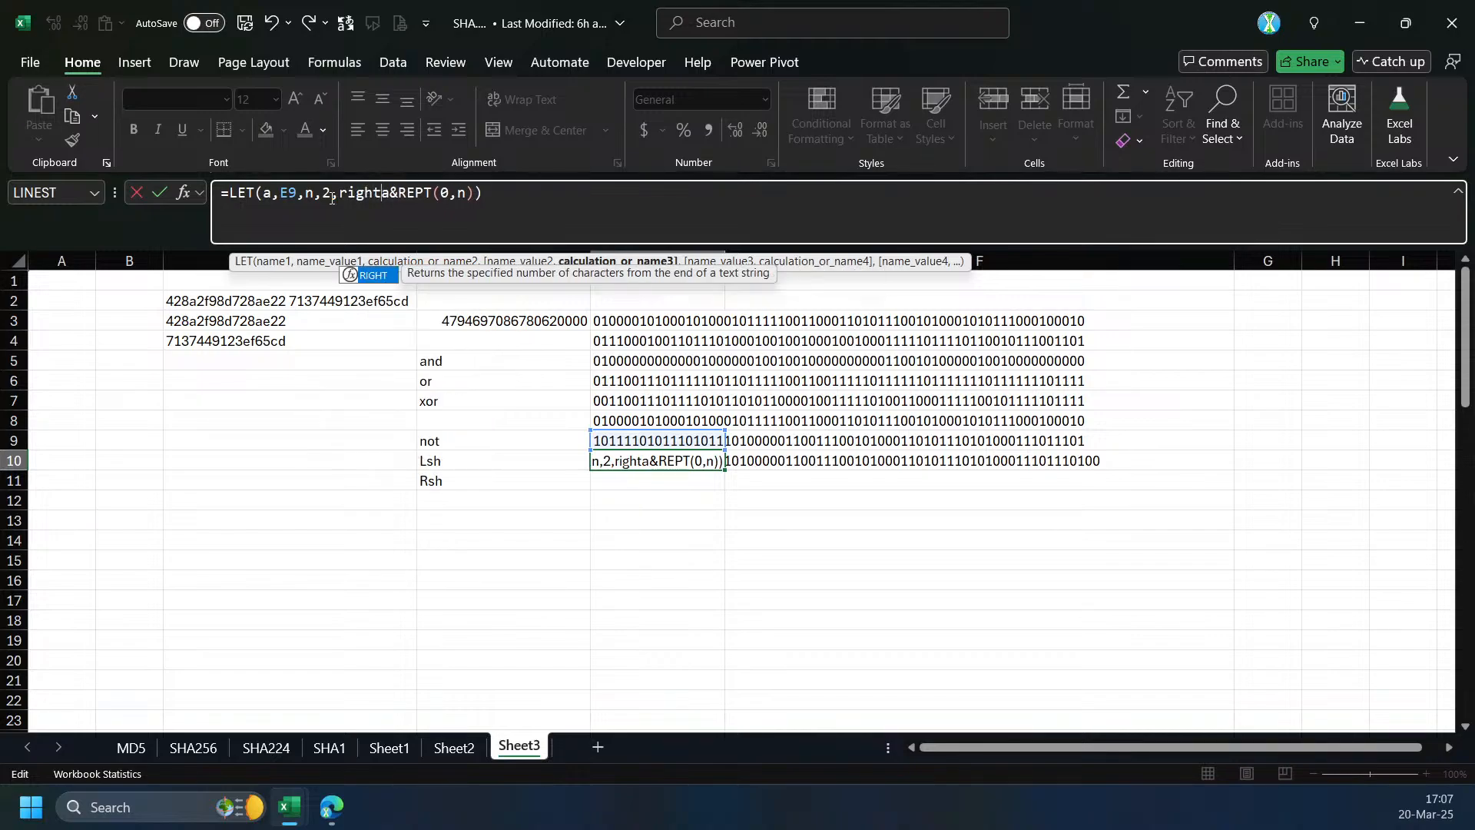
pyautogui.press('End')
pyautogui.press('Left')
pyautogui.write(',64)')
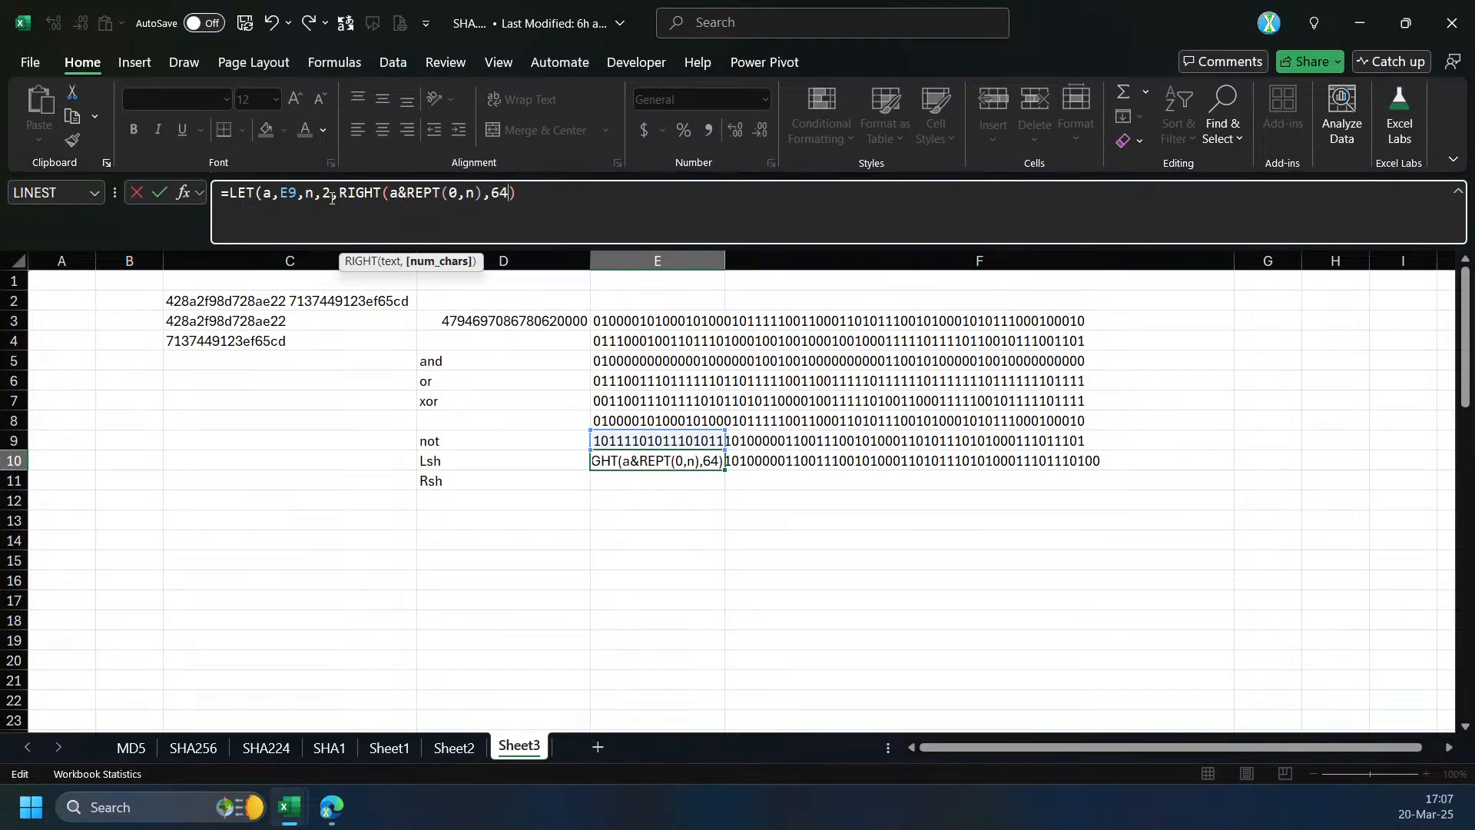
pyautogui.press('Return')
pyautogui.press('Up')
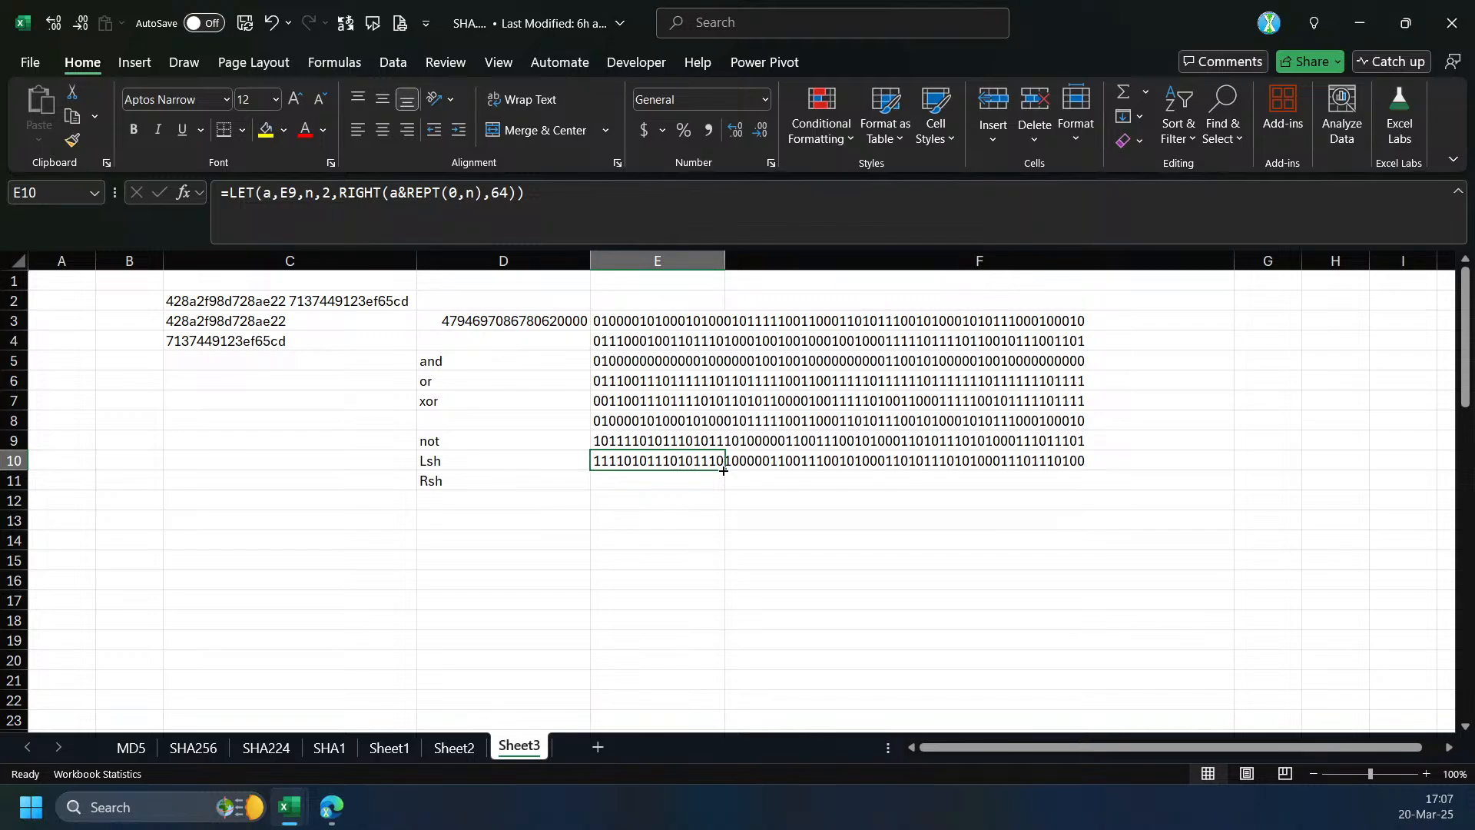
pyautogui.click(693, 481)
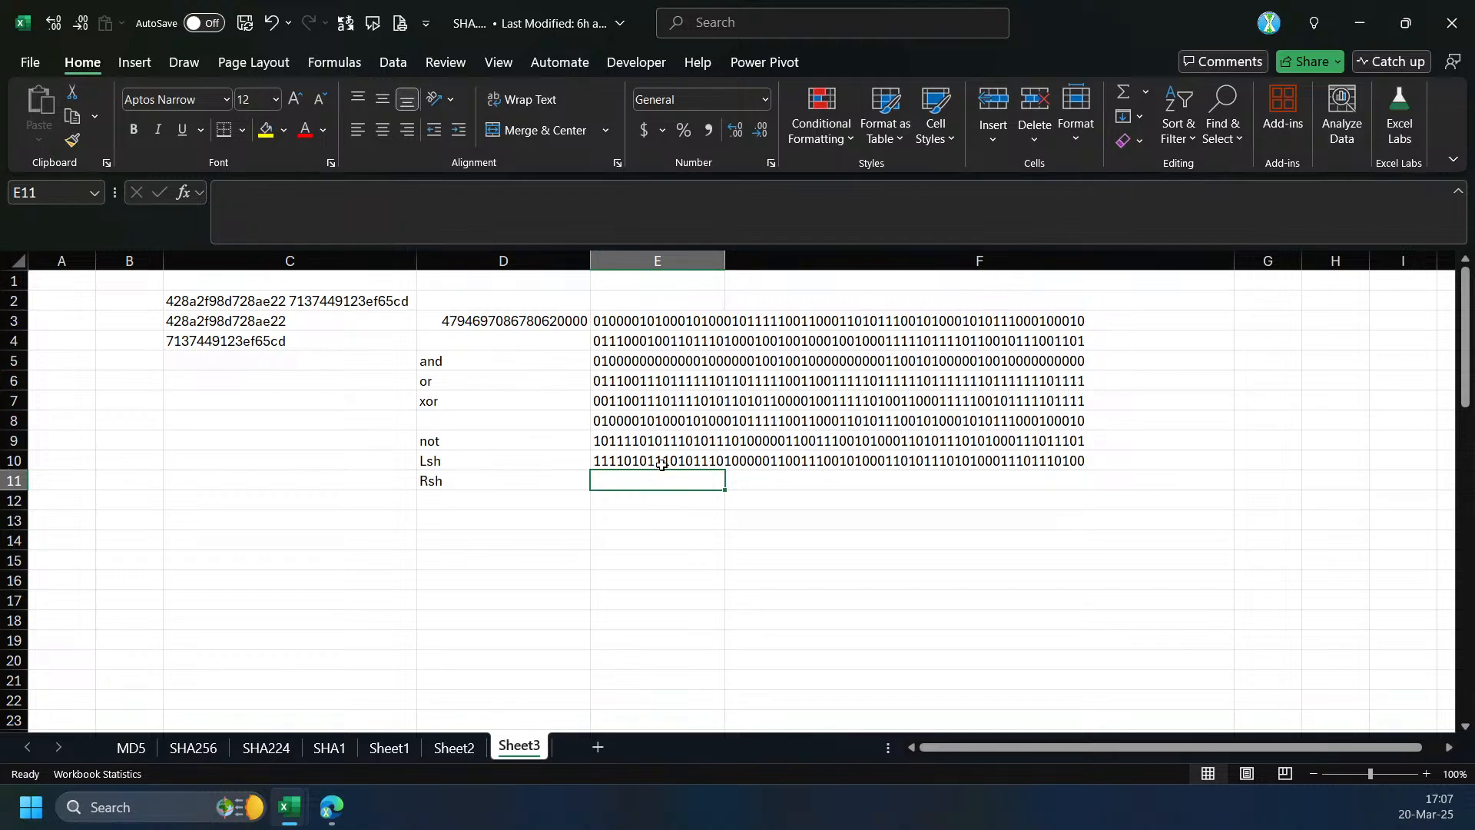
# - Copy the left-shift formula from E10 into E11 and cut &REPT(0,n) out of its RIGHT argument
pyautogui.click(658, 462)
pyautogui.press('F2')
pyautogui.hotkey('shift', 'Home')
pyautogui.hotkey('ctrl', 'c')
pyautogui.press('Return')
pyautogui.click(404, 206)
pyautogui.hotkey('ctrl', 'v')
pyautogui.moveTo(482, 194); pyautogui.dragTo(399, 193)
pyautogui.press('Delete')
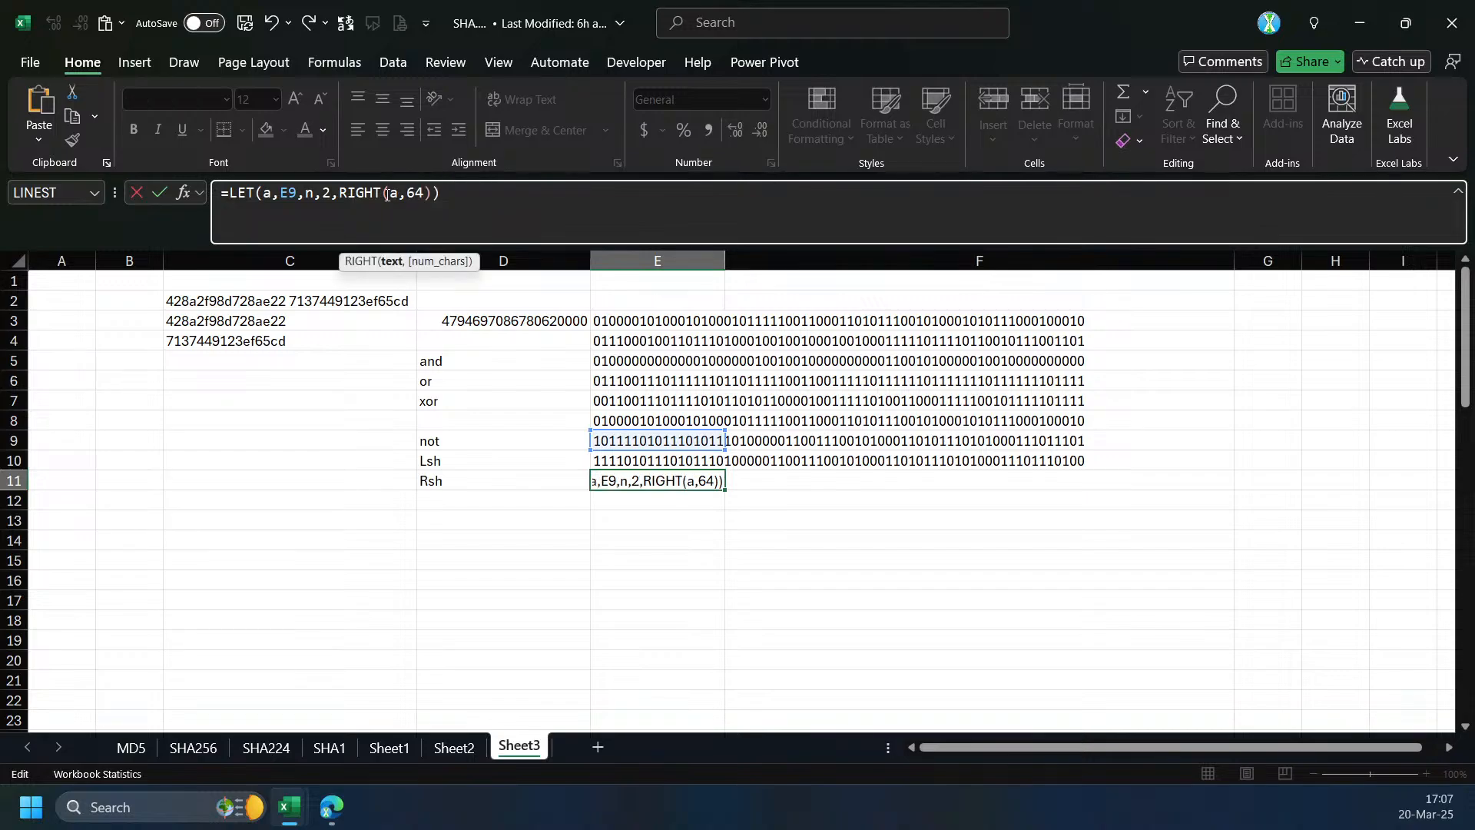
# - Complete the right shift in E11 by prepending the zeros and replacing RIGHT with LEFT: =LET(a,E9,n,2,LEFT(REPT(0,n)&a,64))
pyautogui.click(389, 193)
pyautogui.hotkey('ctrl', 'v')
pyautogui.write('&')
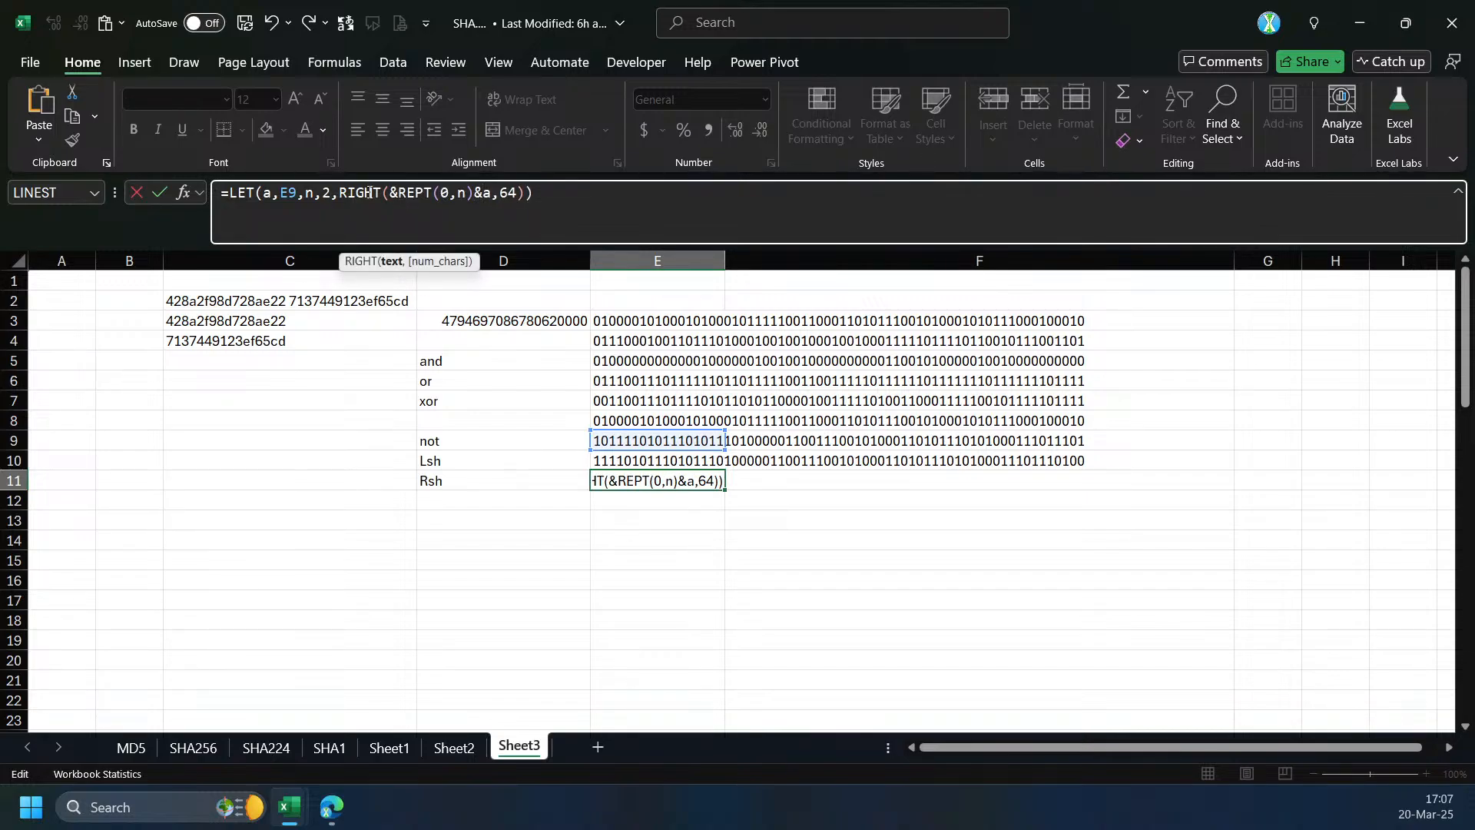
pyautogui.doubleClick(369, 193)
pyautogui.write('left')
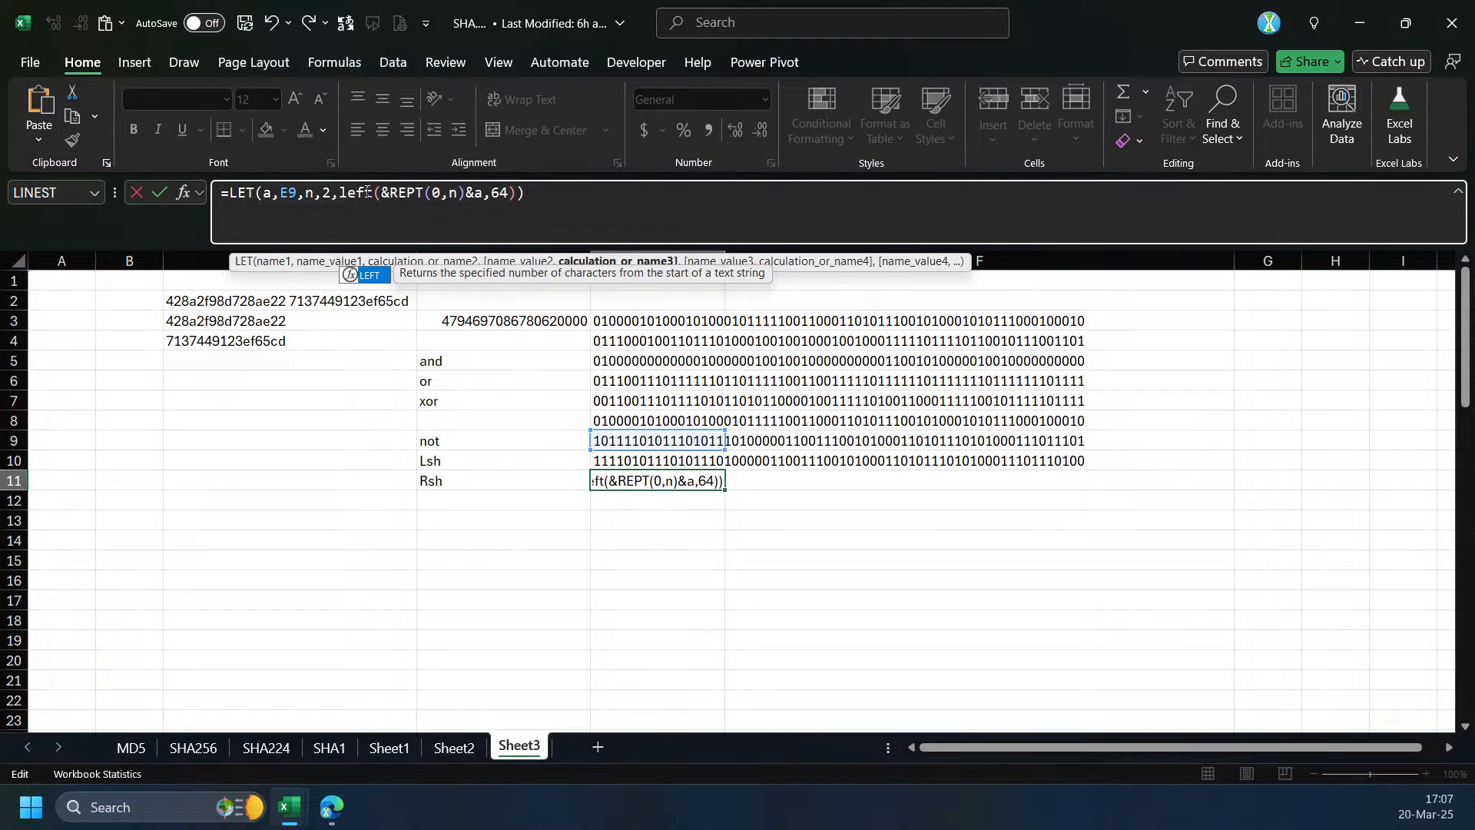
pyautogui.press('Return')
pyautogui.press('Return')
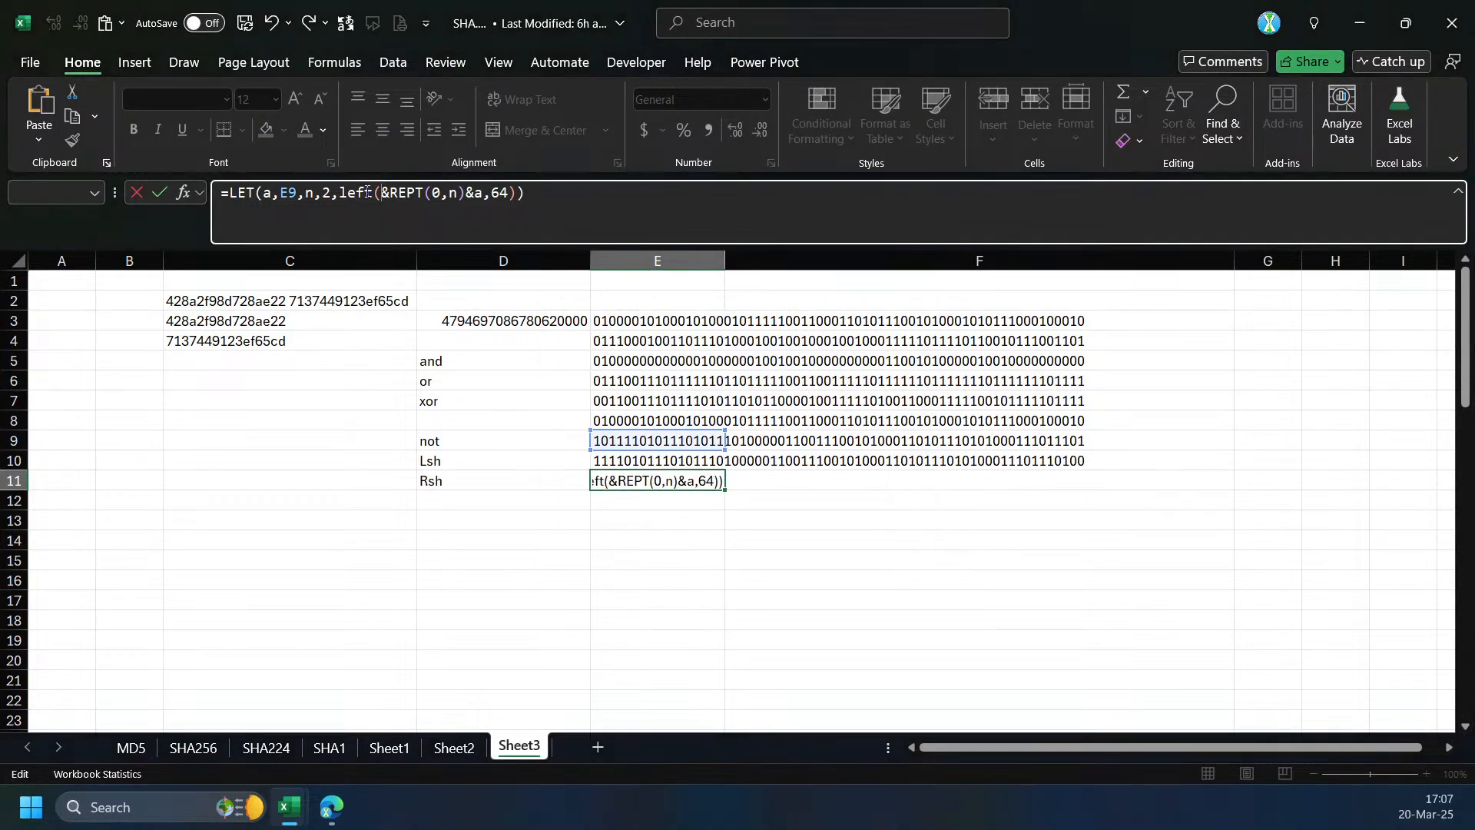
pyautogui.click(391, 194)
pyautogui.press('BackSpace')
pyautogui.press('Return')
pyautogui.press('Up')
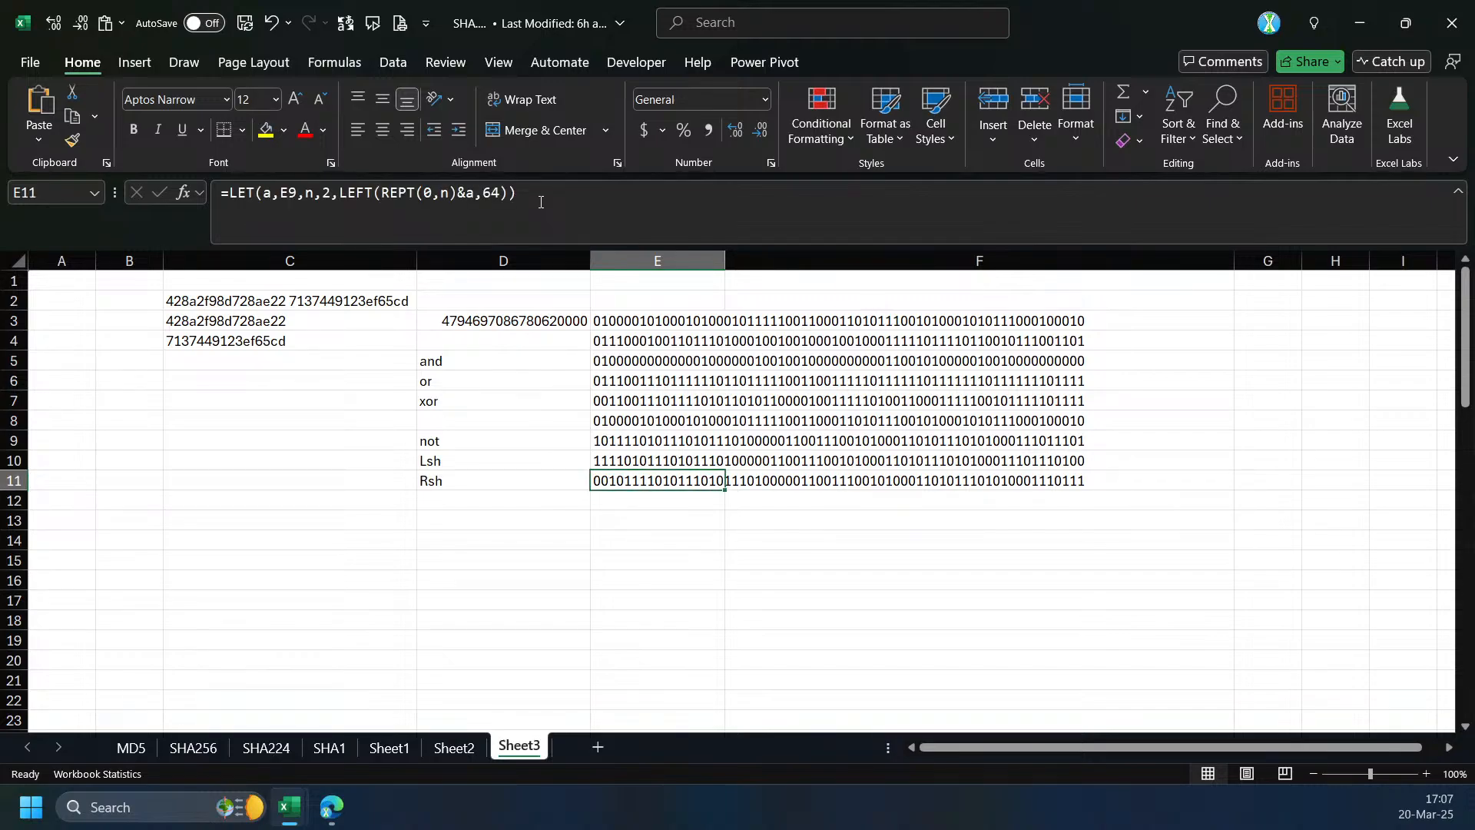
# - Move the workbook aside, switch to the FIPS 180-4 PDF in the browser and compare its shift definitions with the formulas in E10 and E11
pyautogui.moveTo(626, 459)
pyautogui.mouseDown()
pyautogui.moveTo(626, 500)
pyautogui.moveTo(626, 481)
pyautogui.mouseUp()
pyautogui.moveTo(621, 17); pyautogui.dragTo(1192, 70)
pyautogui.click(380, 489)
pyautogui.scroll(-6, 333, 587)
pyautogui.scroll(-15, 332, 589)
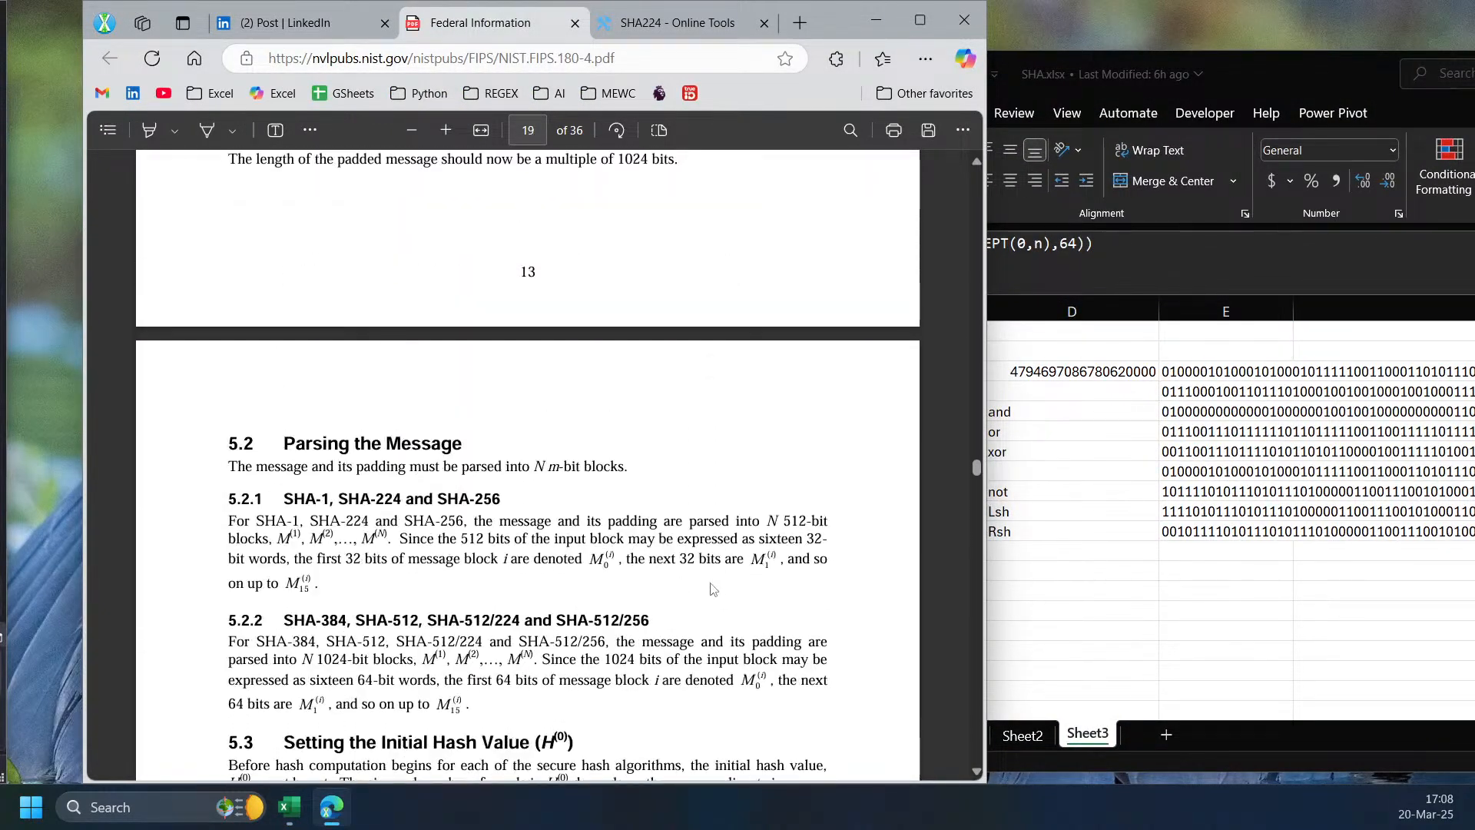
pyautogui.scroll(-5, 711, 588)
pyautogui.moveTo(974, 467); pyautogui.dragTo(974, 326)
pyautogui.scroll(-2, 903, 421)
pyautogui.click(1226, 494)
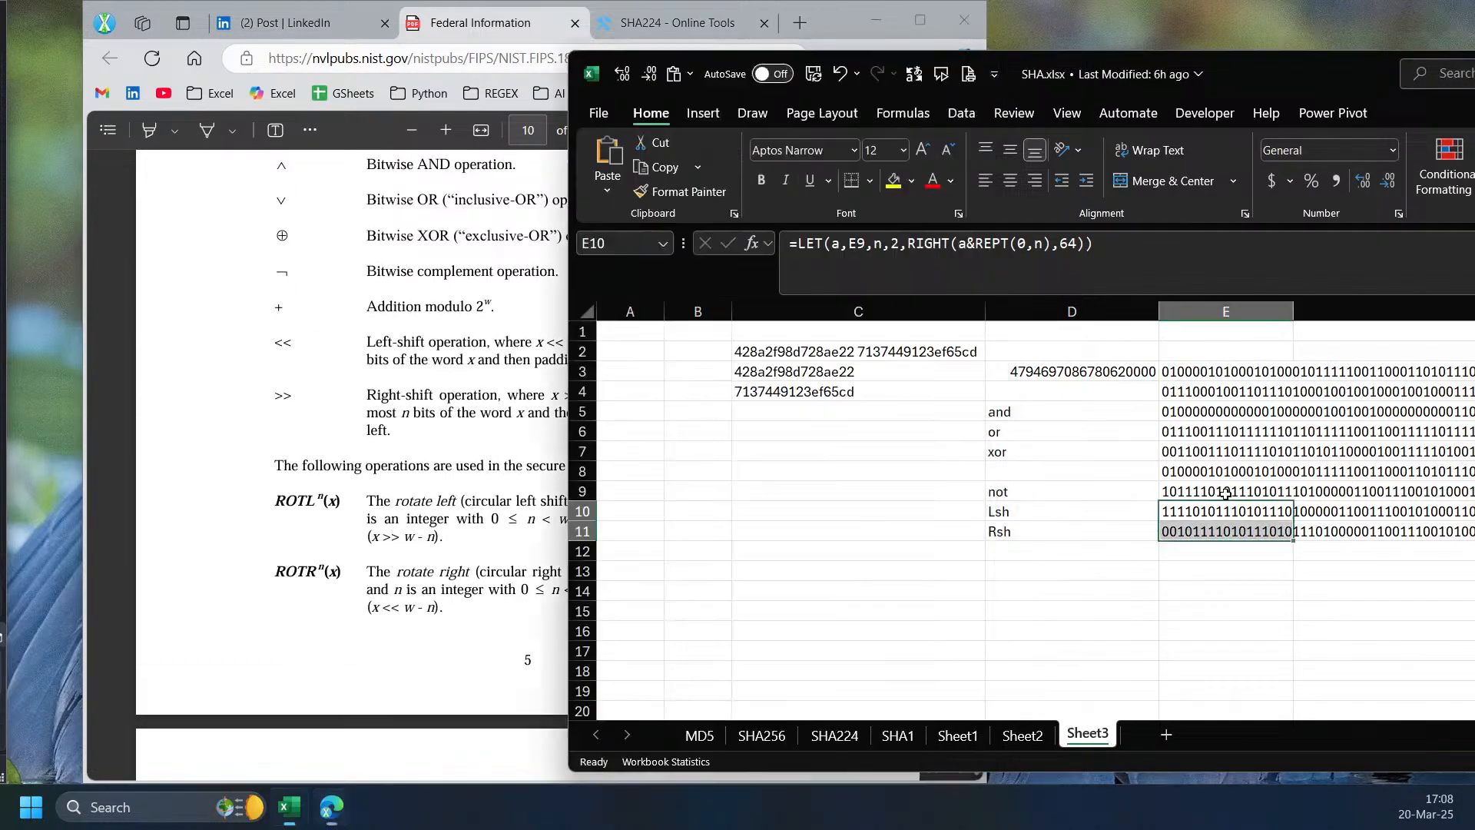
pyautogui.click(1214, 510)
pyautogui.click(1208, 532)
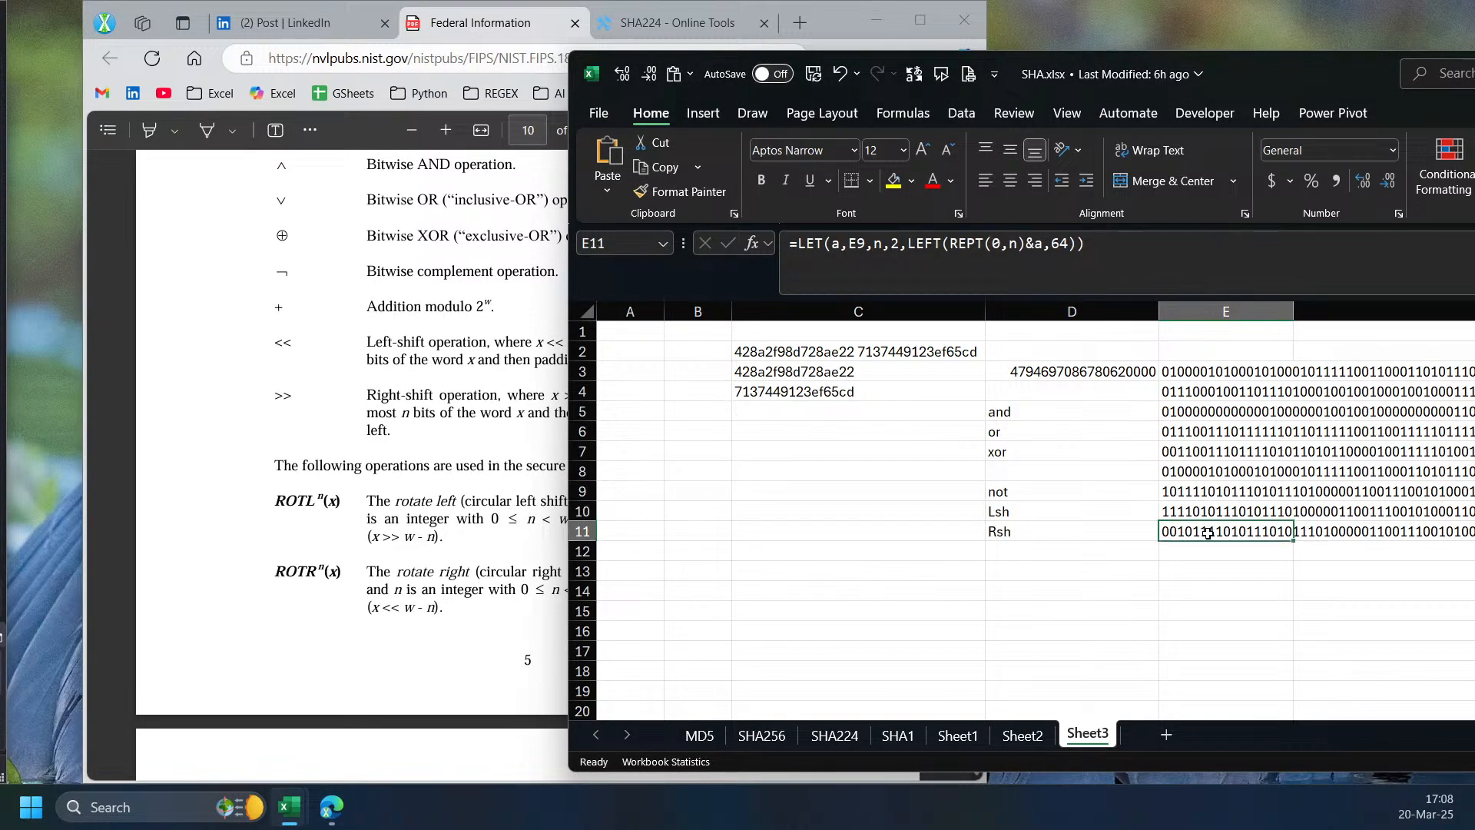
# - Examine the ROTL and ROTR rotation definitions in the PDF alongside the worksheet's shift formulas
pyautogui.click(474, 546)
pyautogui.scroll(2, 415, 400)
pyautogui.scroll(-4, 420, 485)
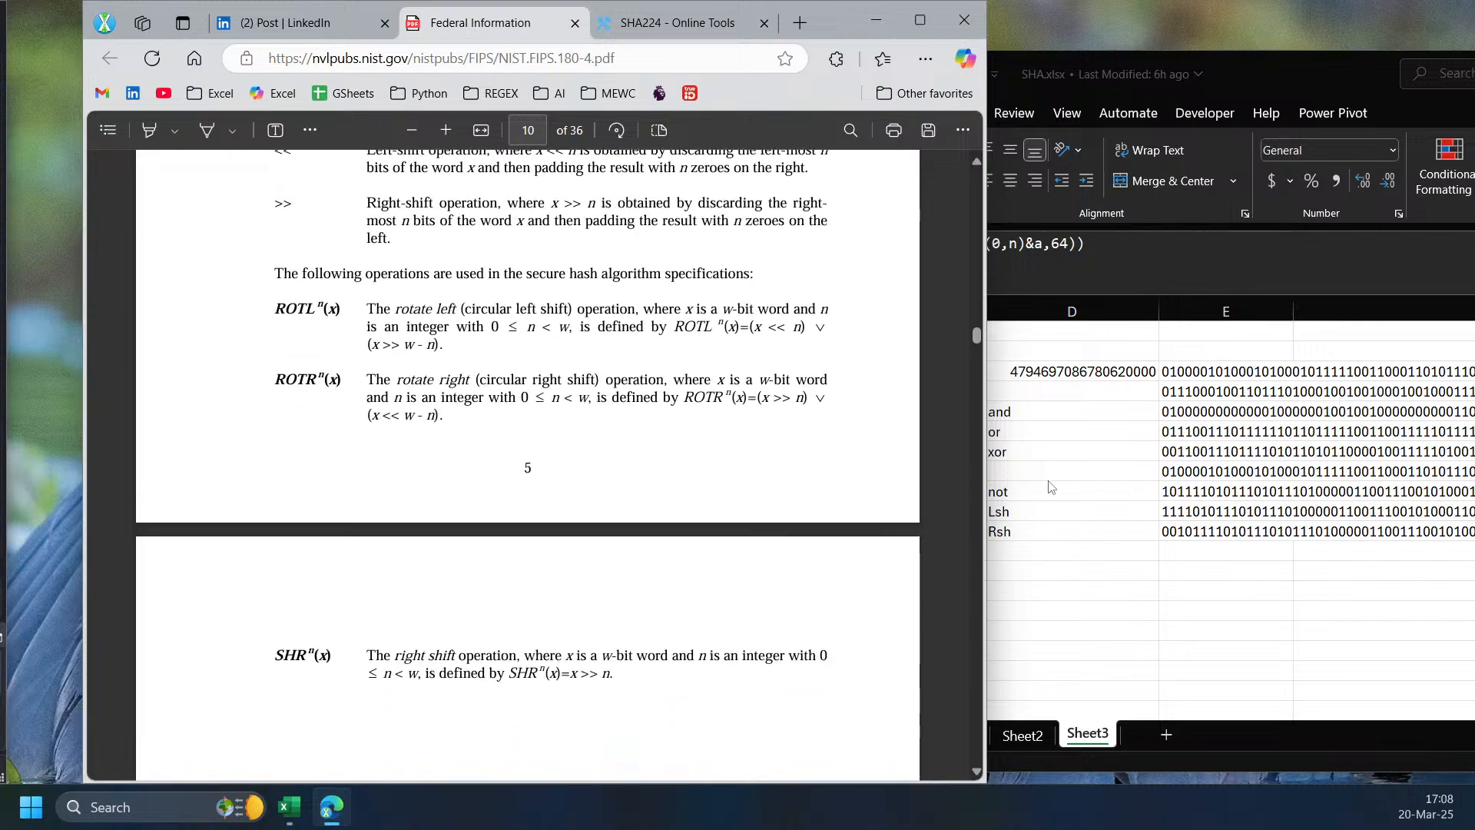
pyautogui.click(1143, 478)
pyautogui.click(458, 591)
pyautogui.scroll(2, 541, 467)
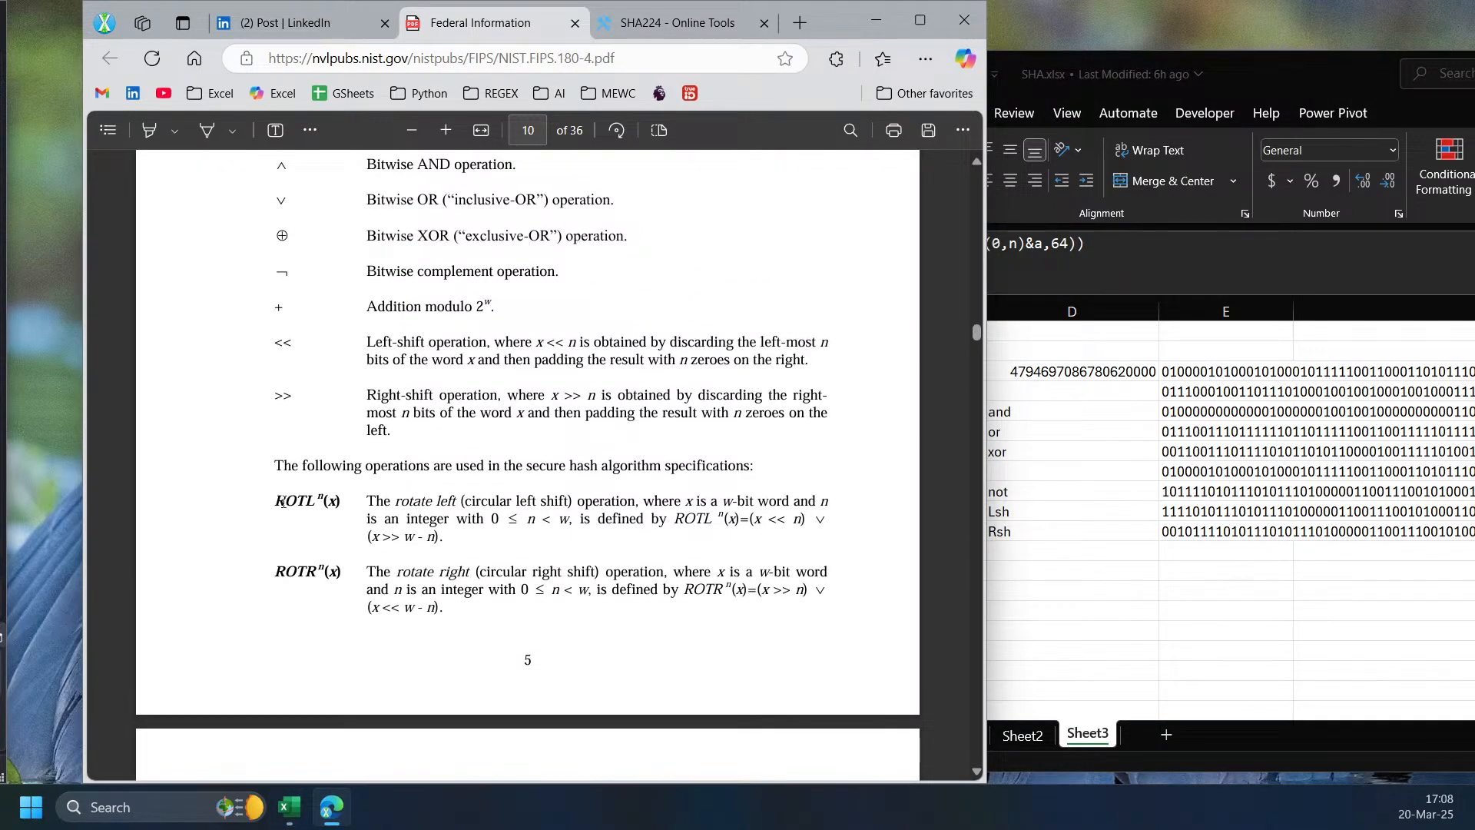
pyautogui.moveTo(276, 499); pyautogui.dragTo(360, 501)
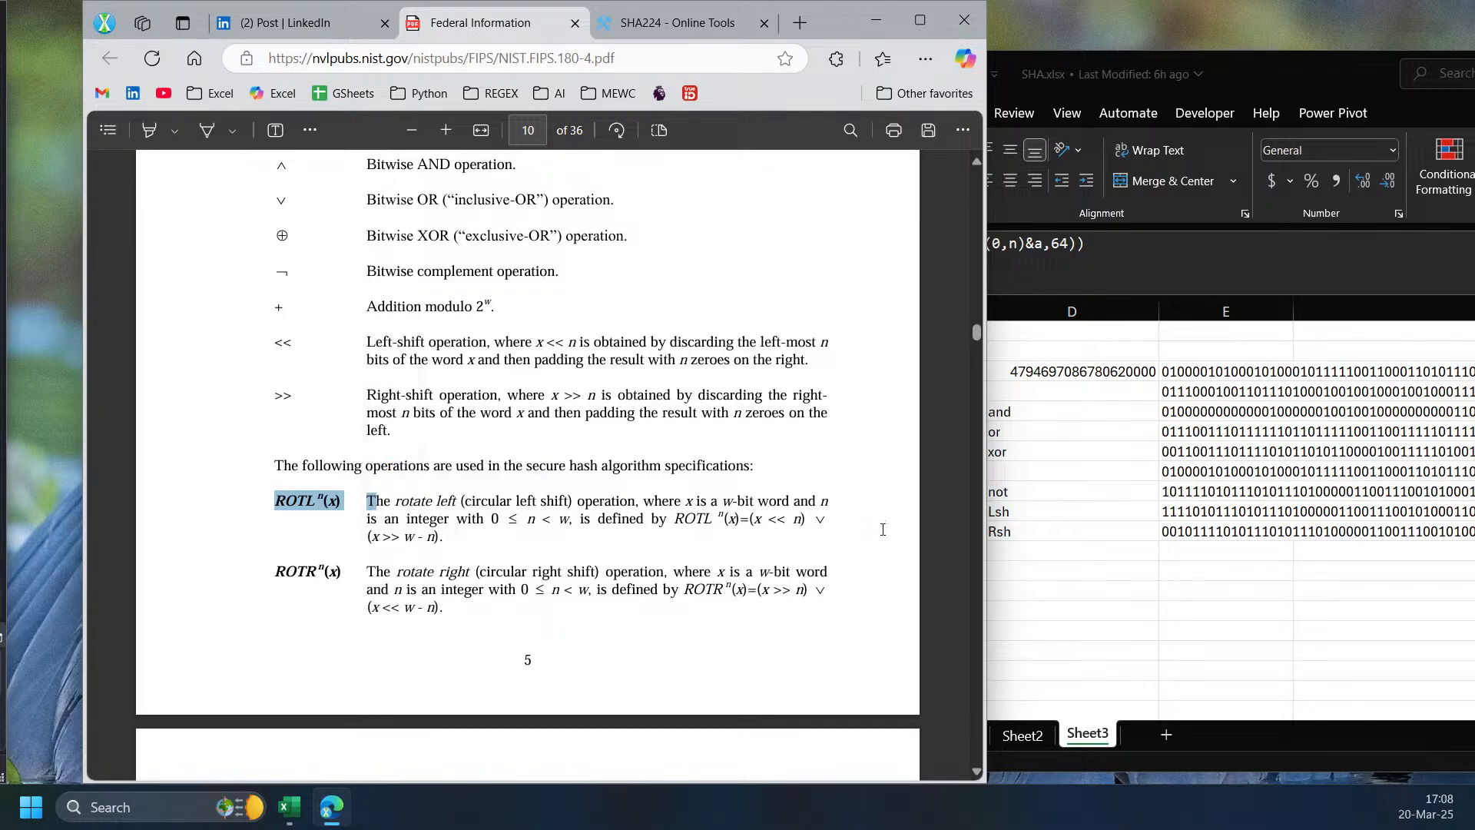
pyautogui.click(1189, 532)
pyautogui.scroll(-8, 206, 534)
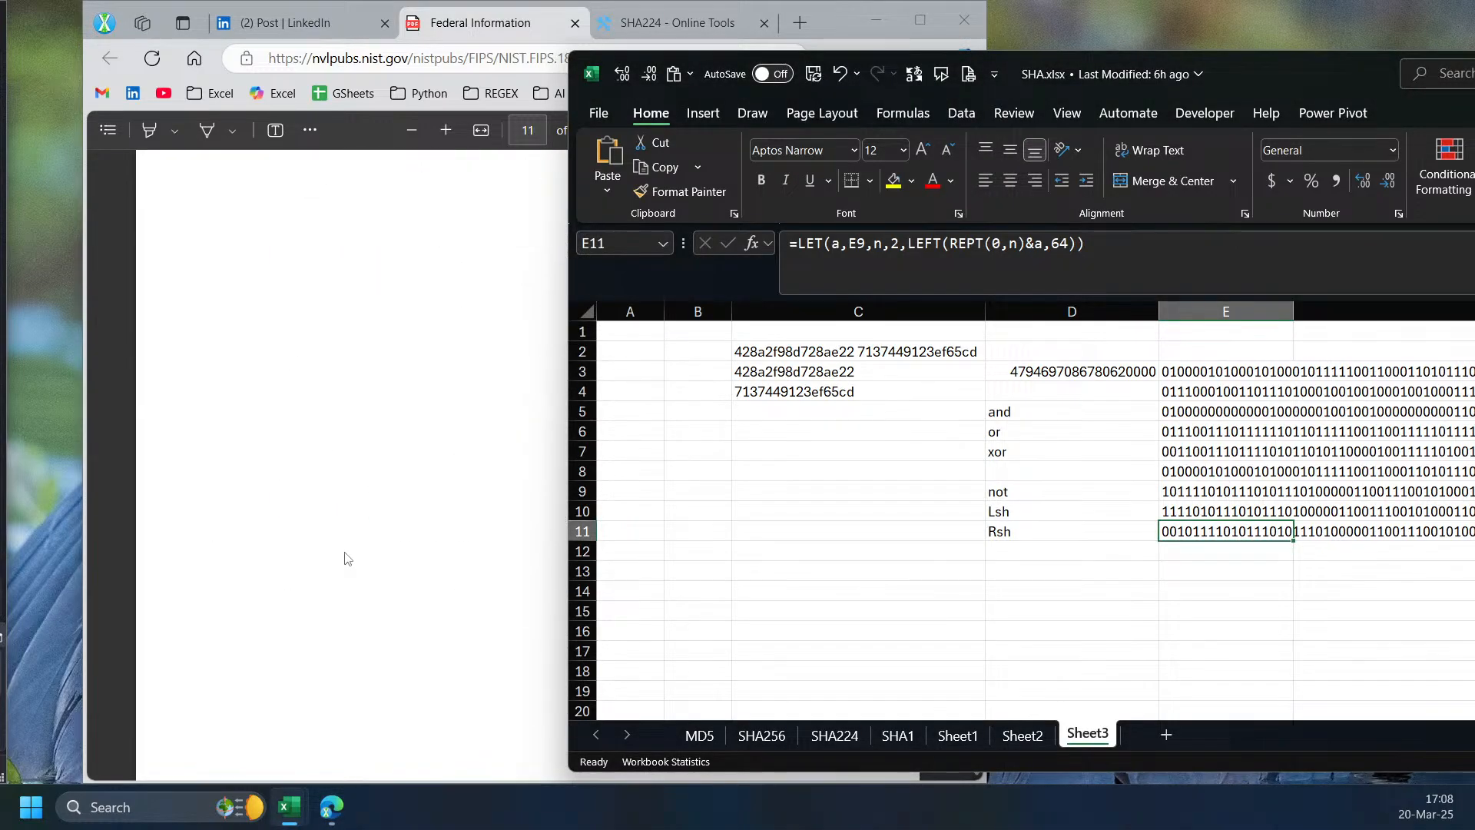
# - Go through the PDF's functions, constants and padding sections to the SHA-512/224 initial hash values in section 5.3.6.1, highlighting them
pyautogui.click(330, 555)
pyautogui.scroll(-11, 355, 600)
pyautogui.scroll(-20, 356, 615)
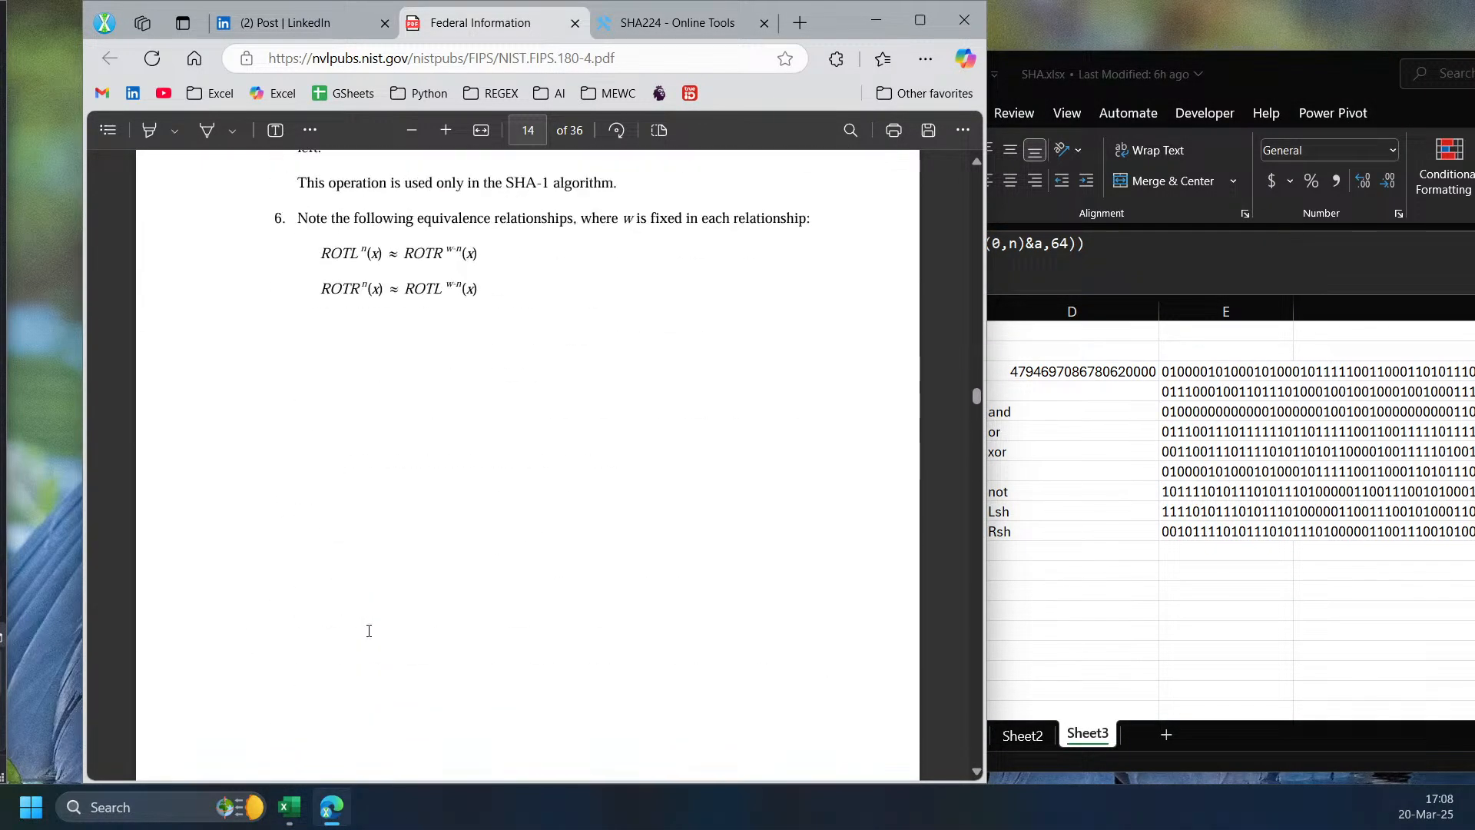
pyautogui.scroll(-20, 368, 633)
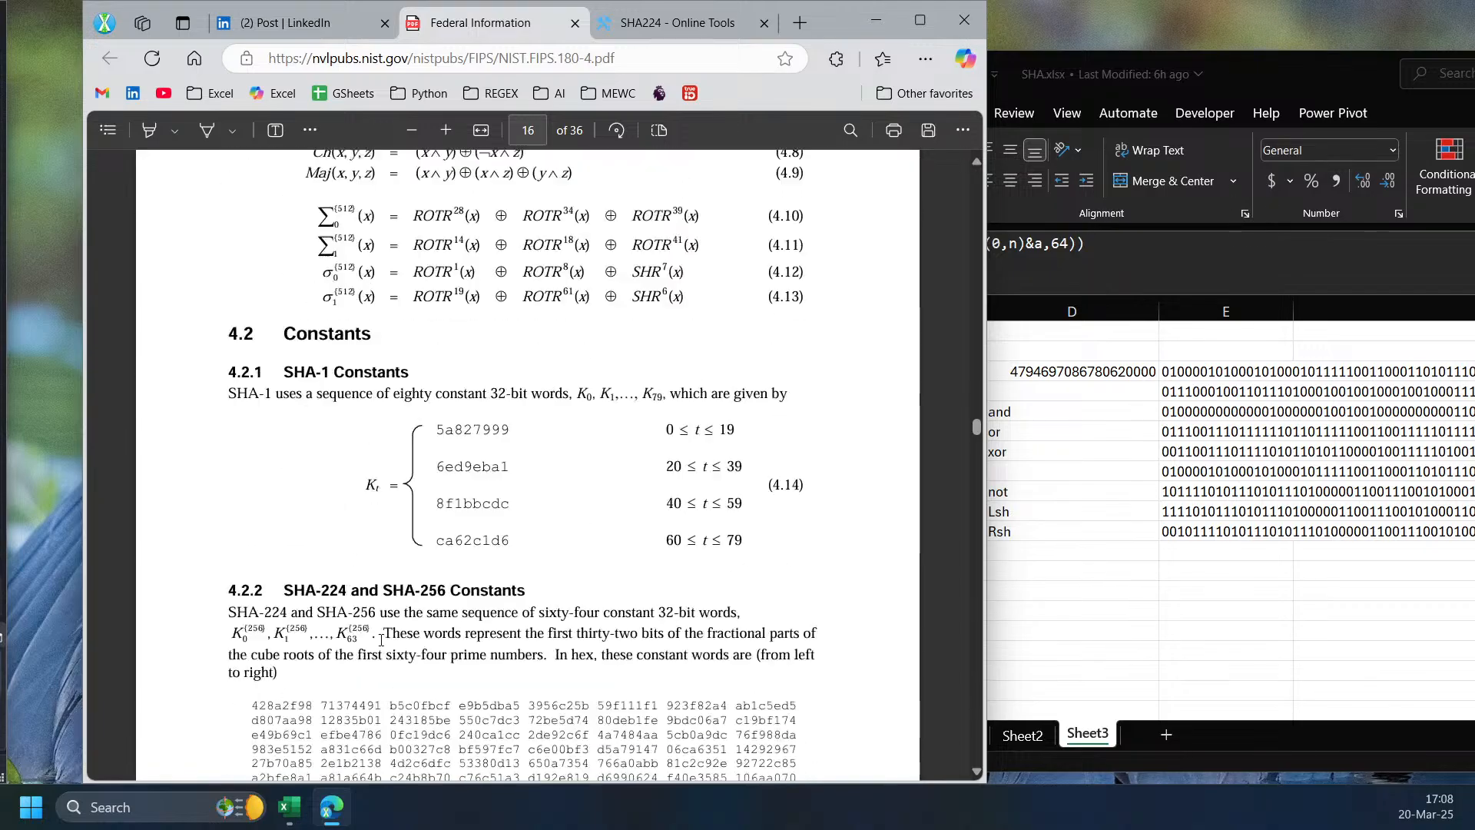
pyautogui.scroll(-20, 384, 645)
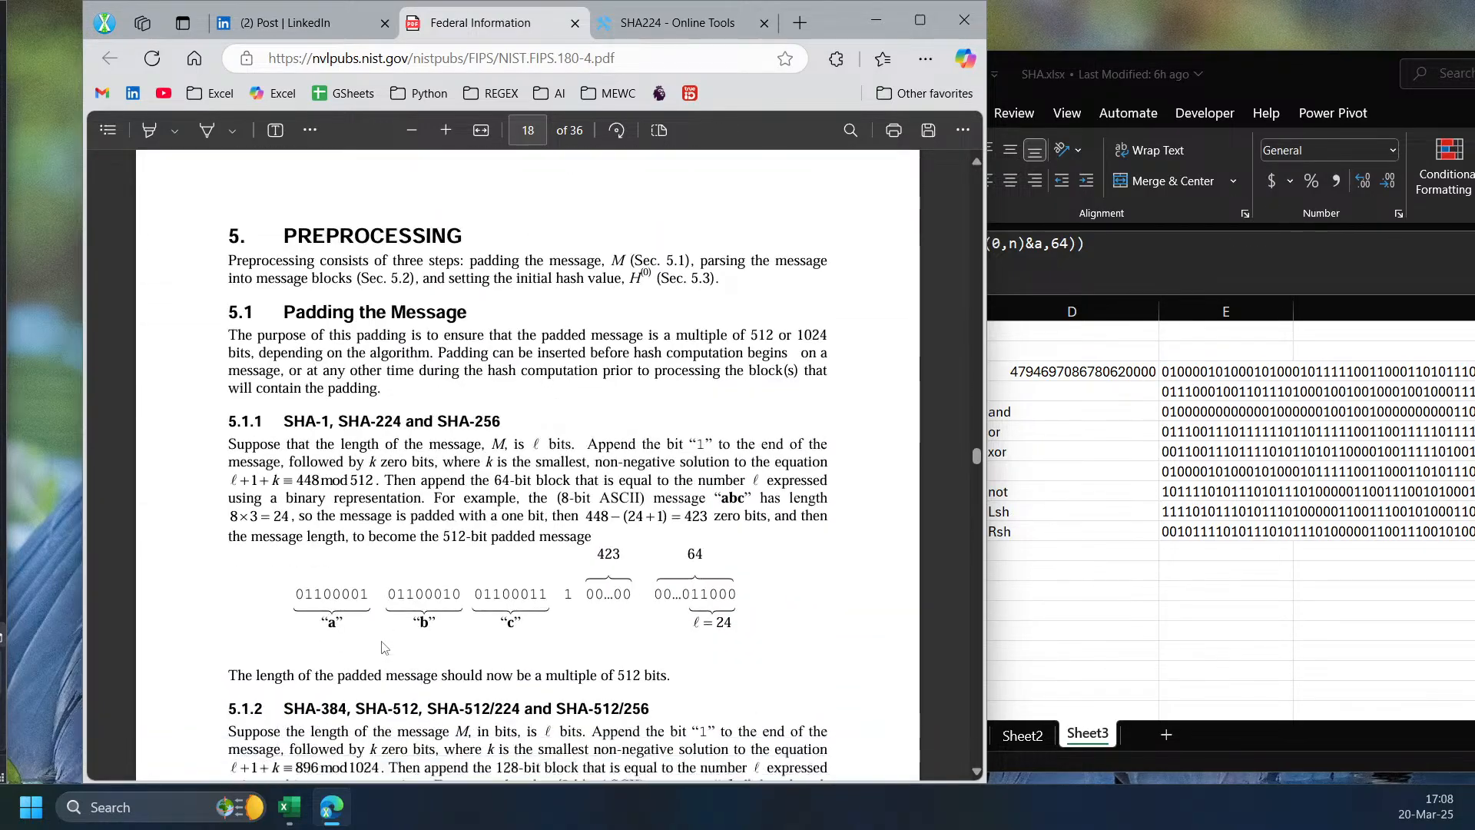
pyautogui.scroll(-20, 394, 640)
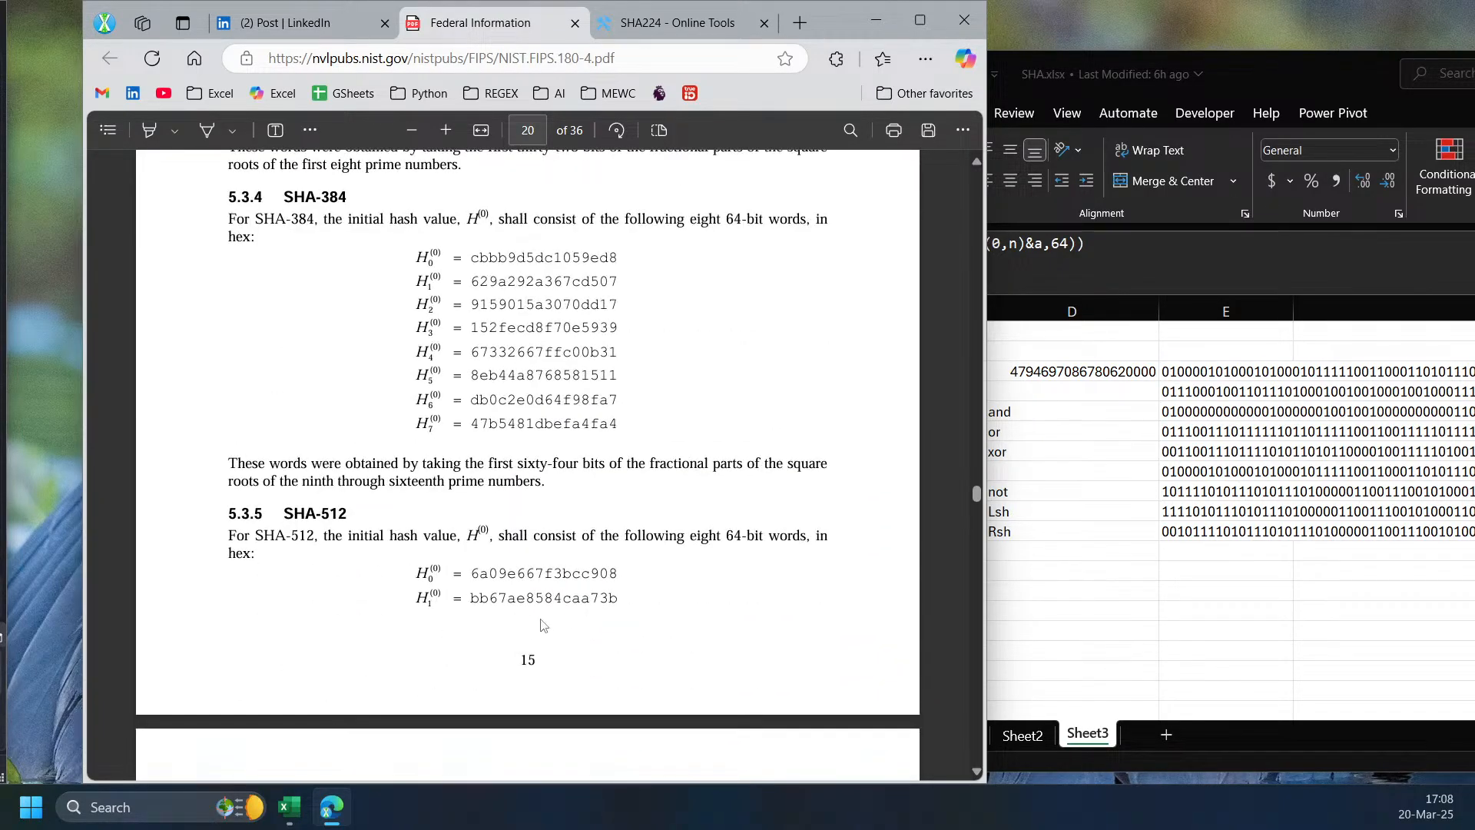
pyautogui.scroll(-2, 598, 615)
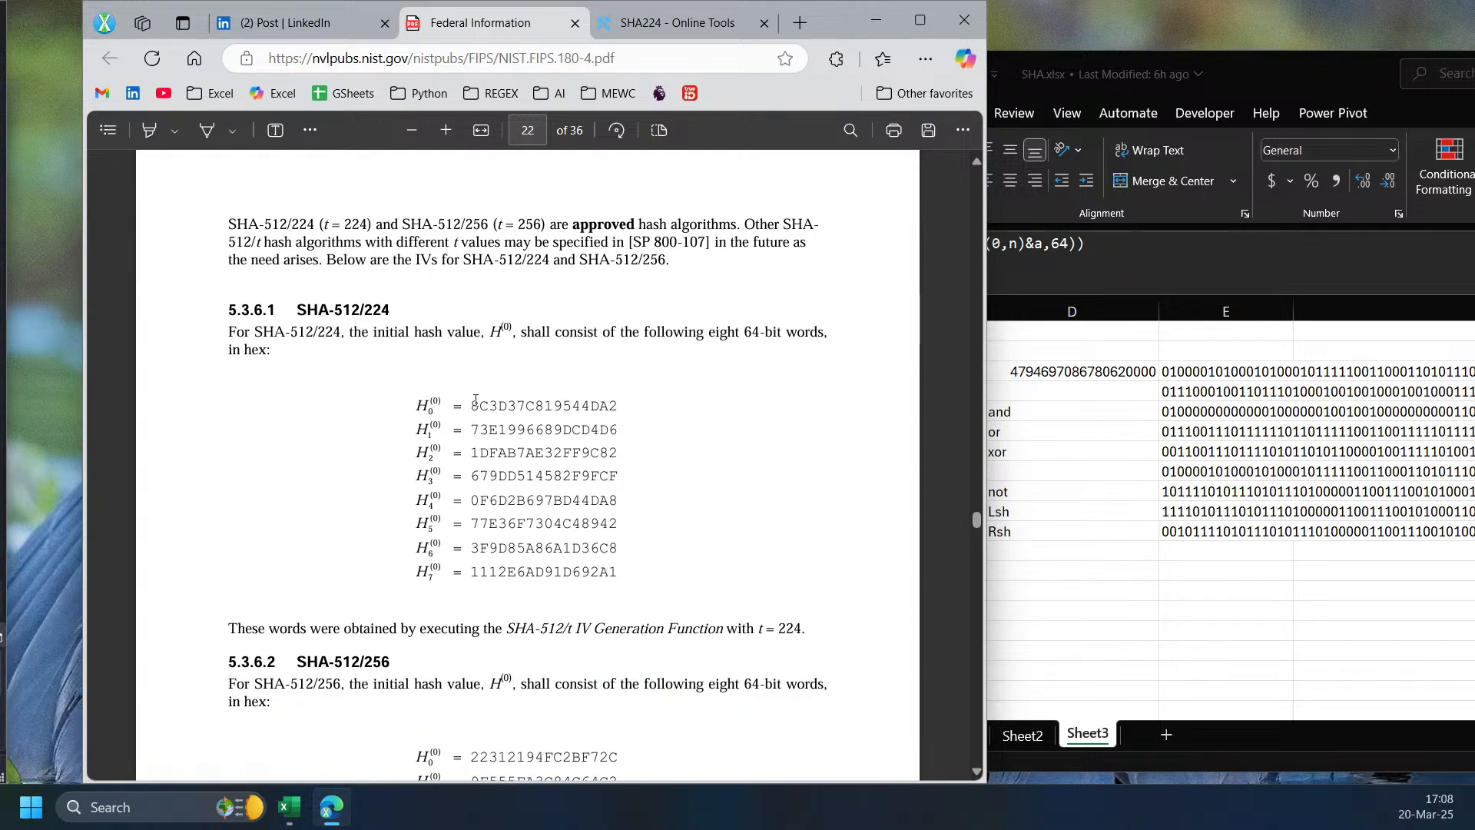
pyautogui.moveTo(471, 401); pyautogui.dragTo(619, 407)
pyautogui.moveTo(470, 429); pyautogui.dragTo(624, 574)
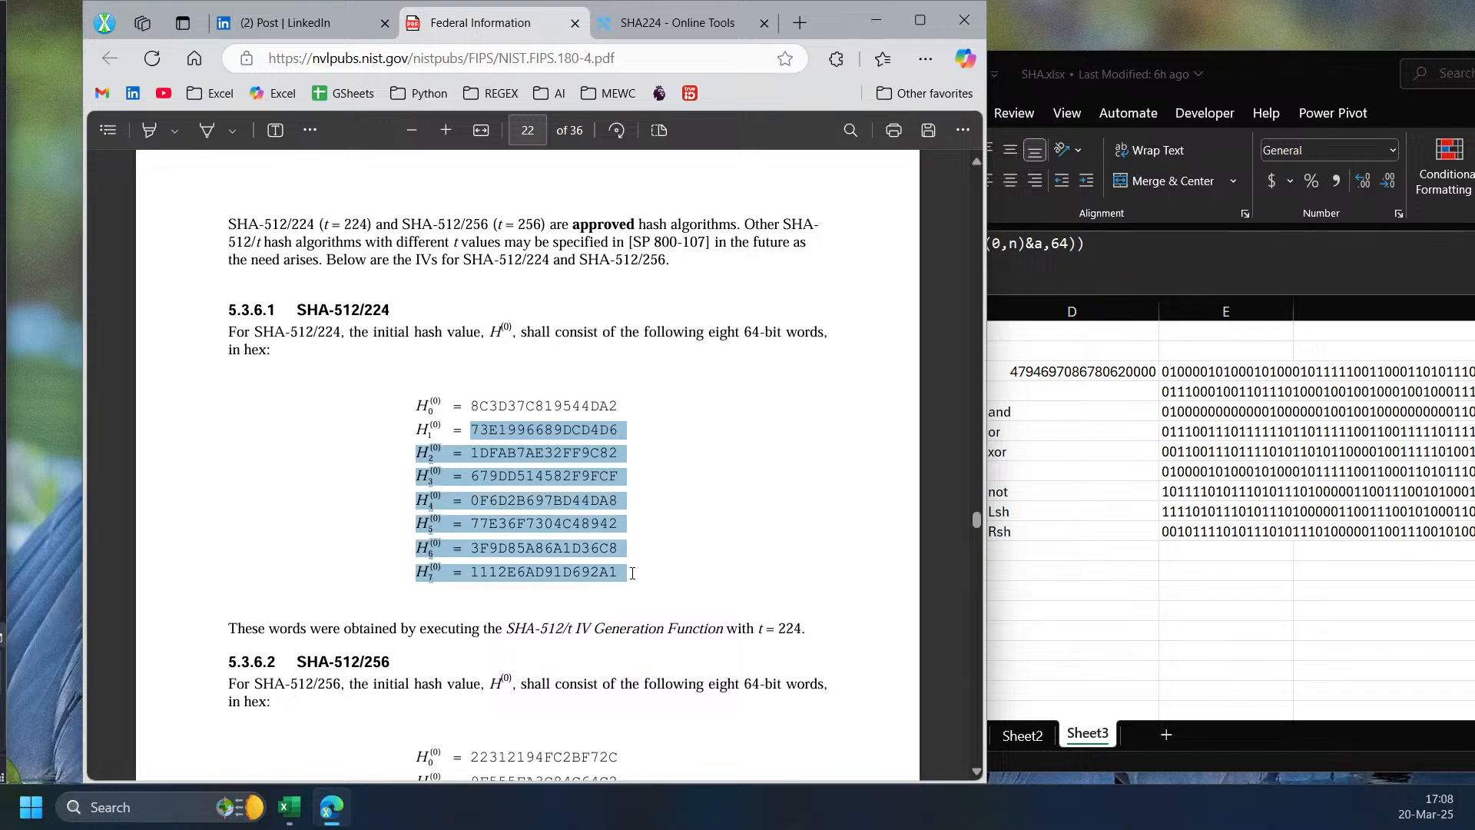
# - Review the hash computation sections of the PDF through to SHA-512/224 in section 6.6, highlighting its message length and algorithm definition
pyautogui.scroll(-6, 586, 561)
pyautogui.scroll(-20, 586, 562)
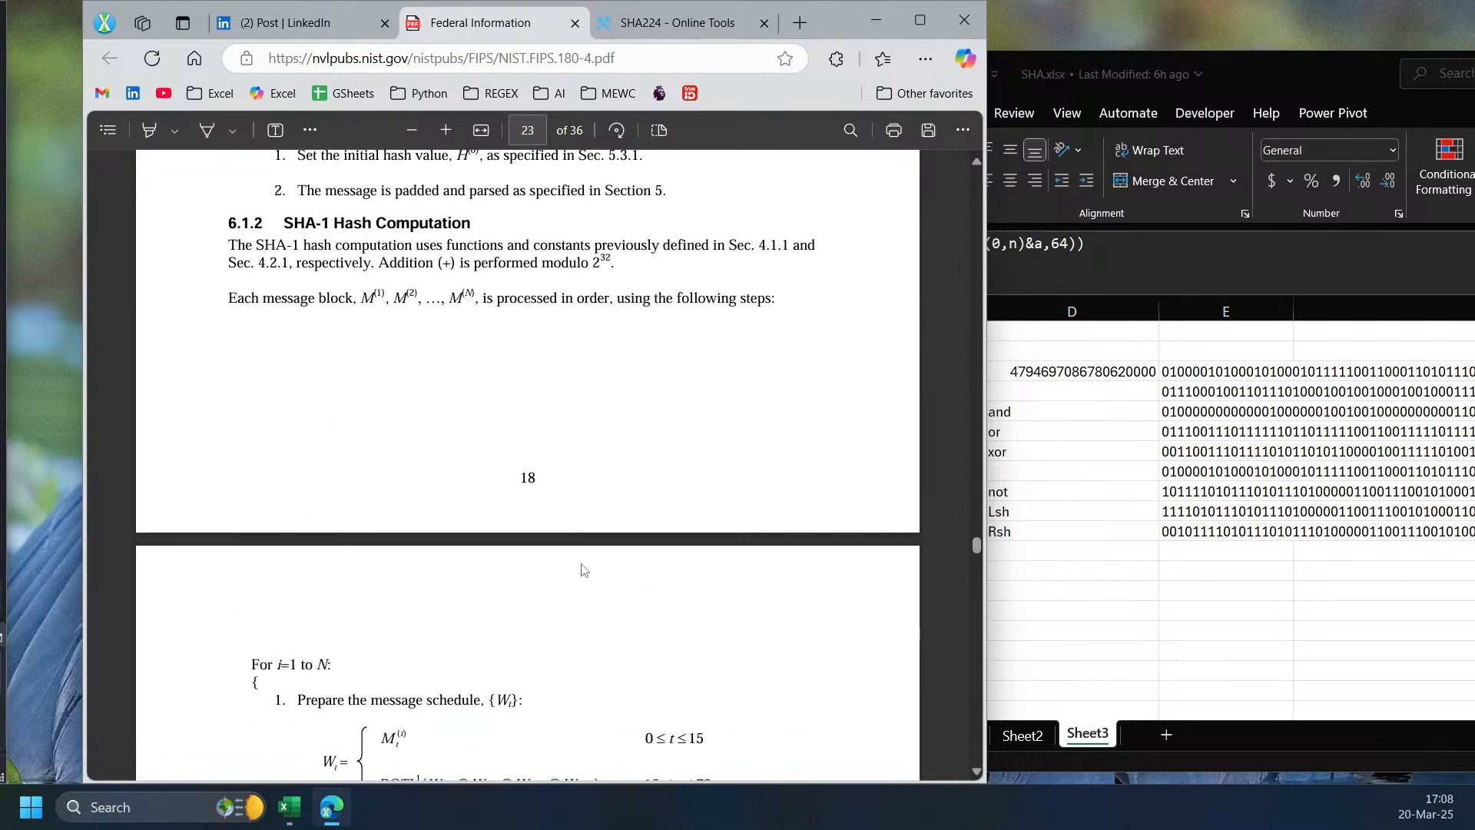
pyautogui.scroll(-20, 585, 576)
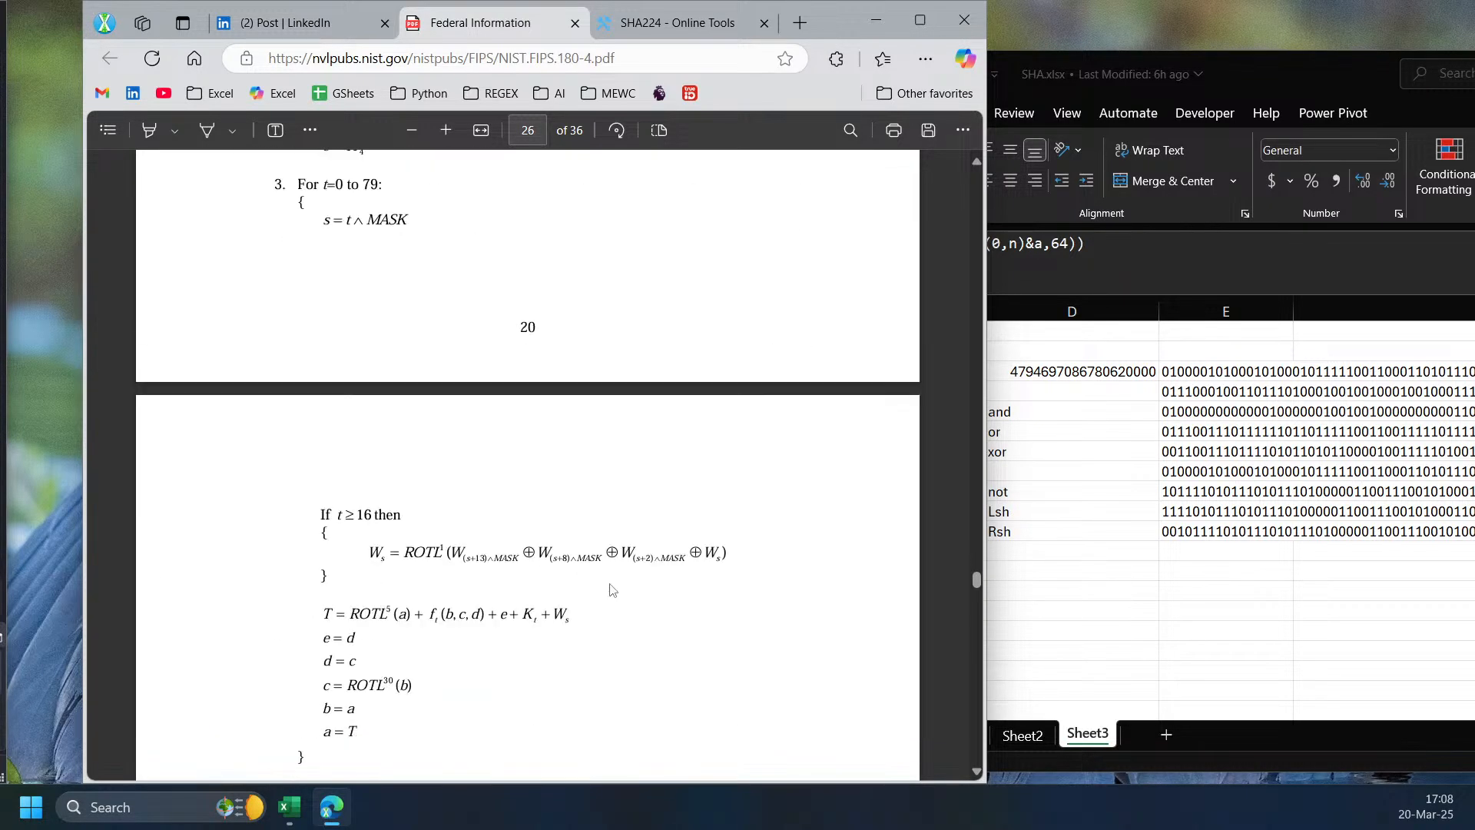
pyautogui.scroll(-20, 627, 590)
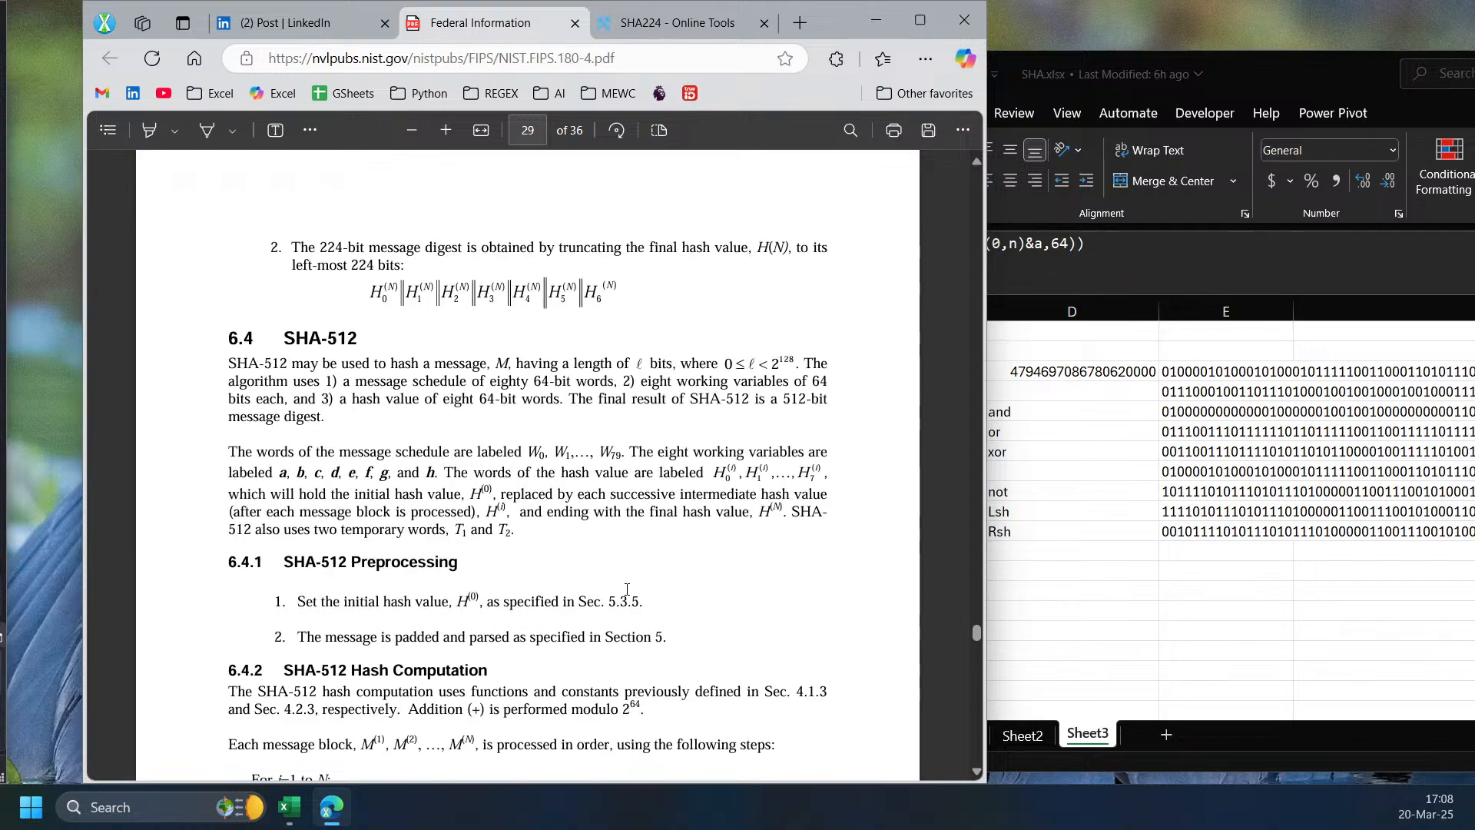
pyautogui.scroll(-10, 623, 595)
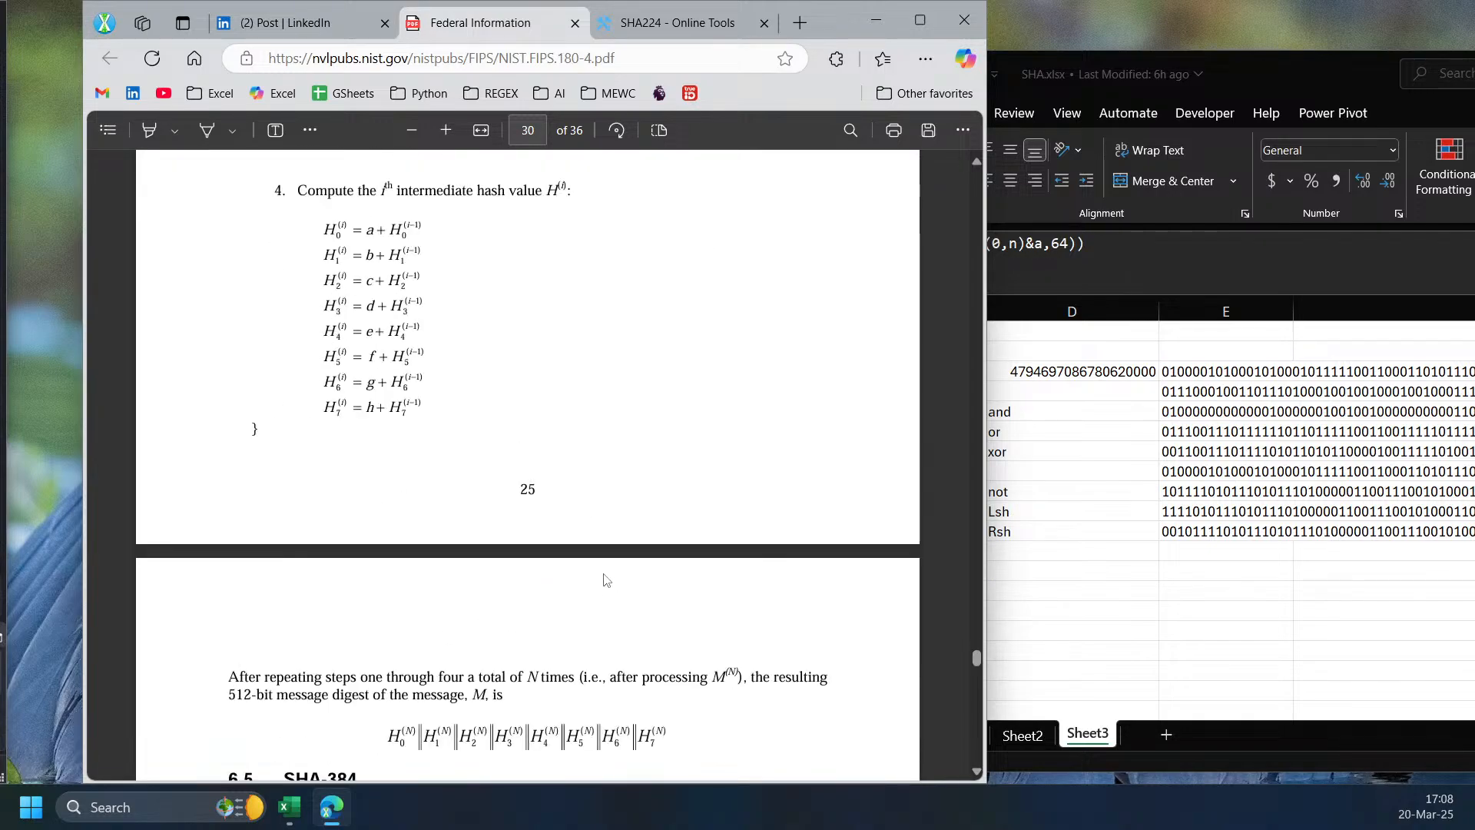
pyautogui.scroll(-5, 607, 580)
pyautogui.scroll(15, 583, 591)
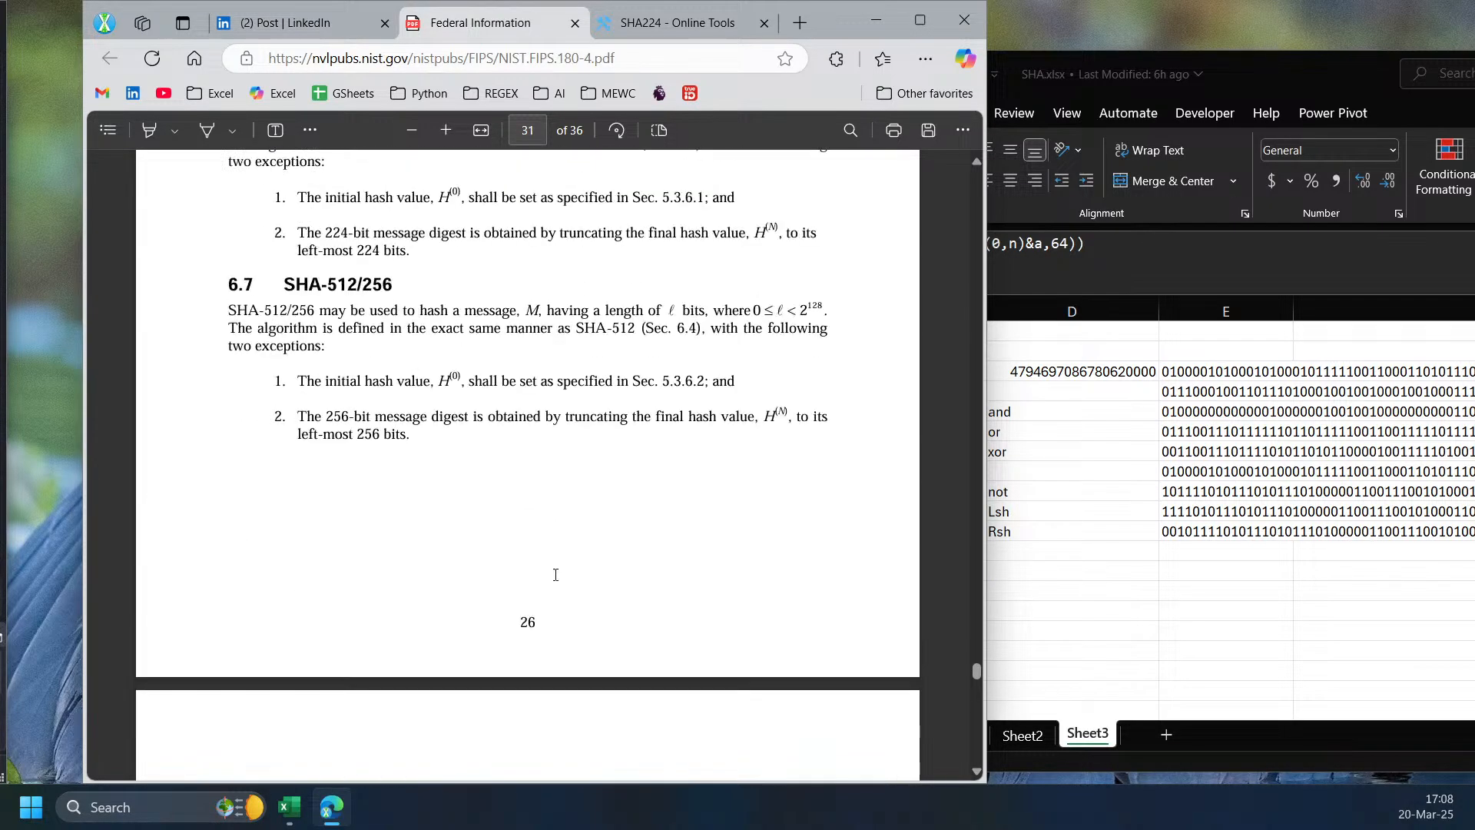
pyautogui.scroll(-5, 553, 599)
pyautogui.scroll(10, 549, 592)
pyautogui.scroll(-7, 541, 580)
pyautogui.scroll(-7, 540, 578)
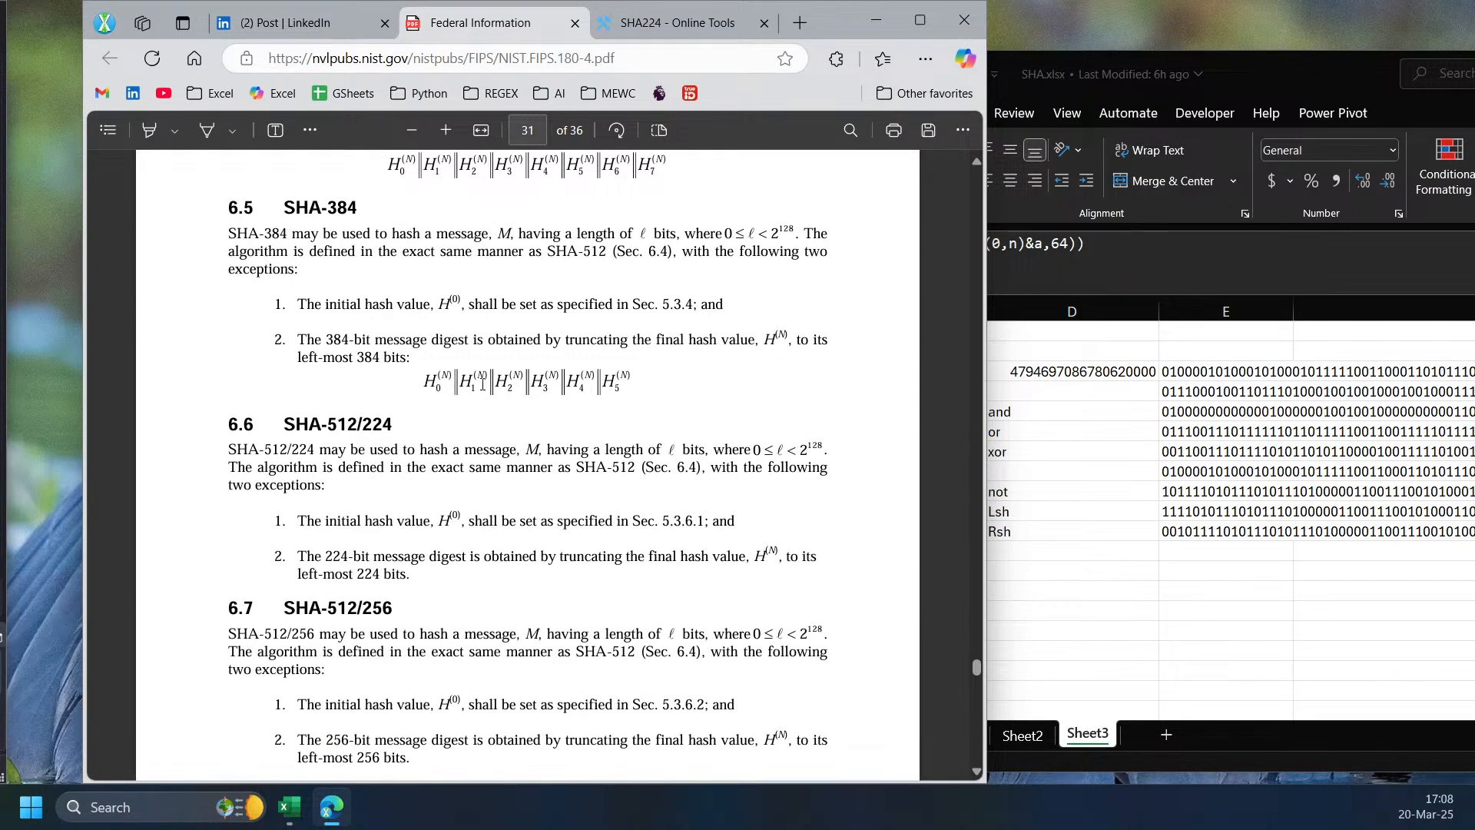
pyautogui.moveTo(465, 453); pyautogui.dragTo(771, 474)
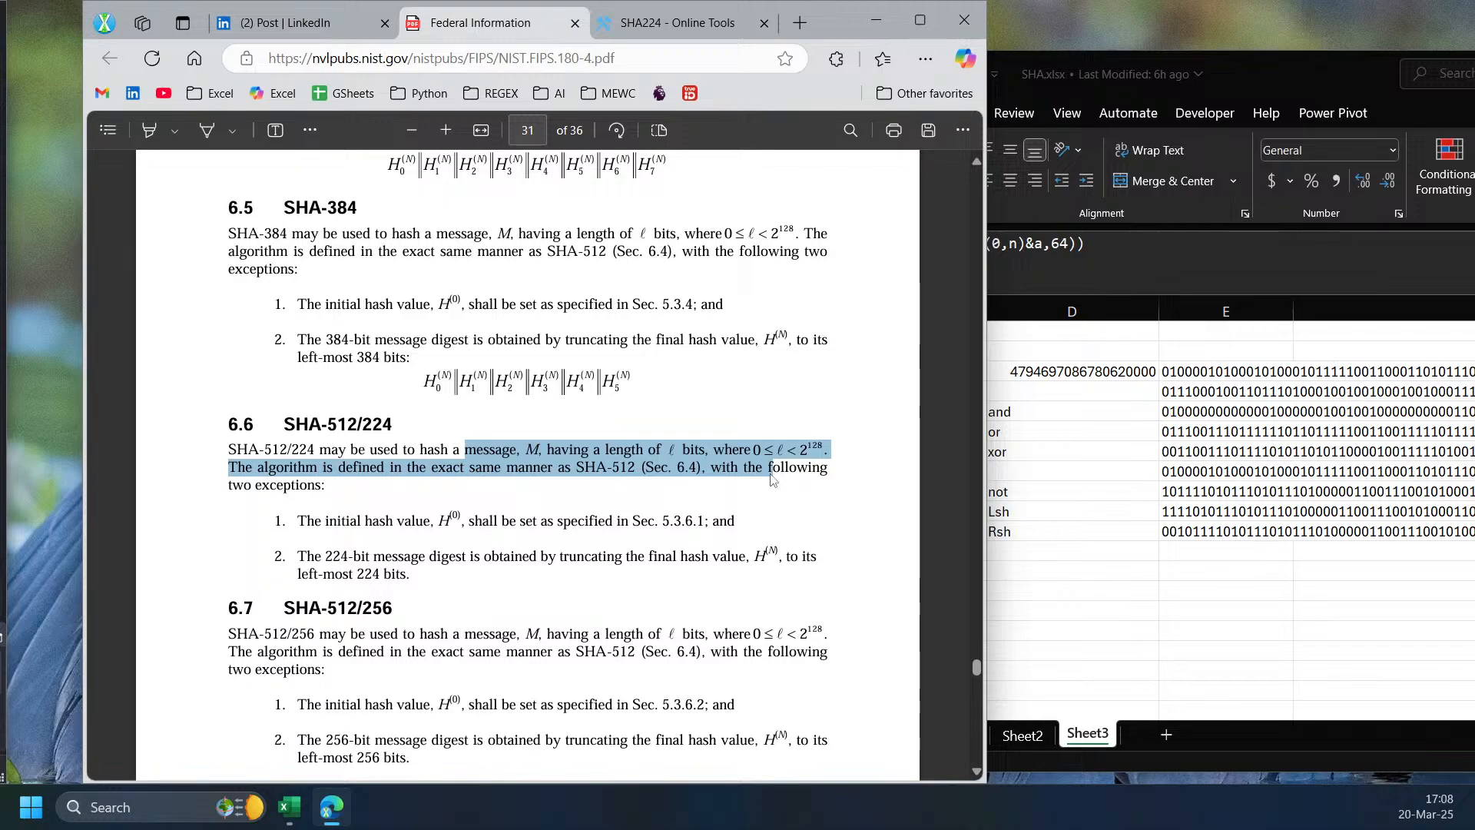
pyautogui.click(409, 571)
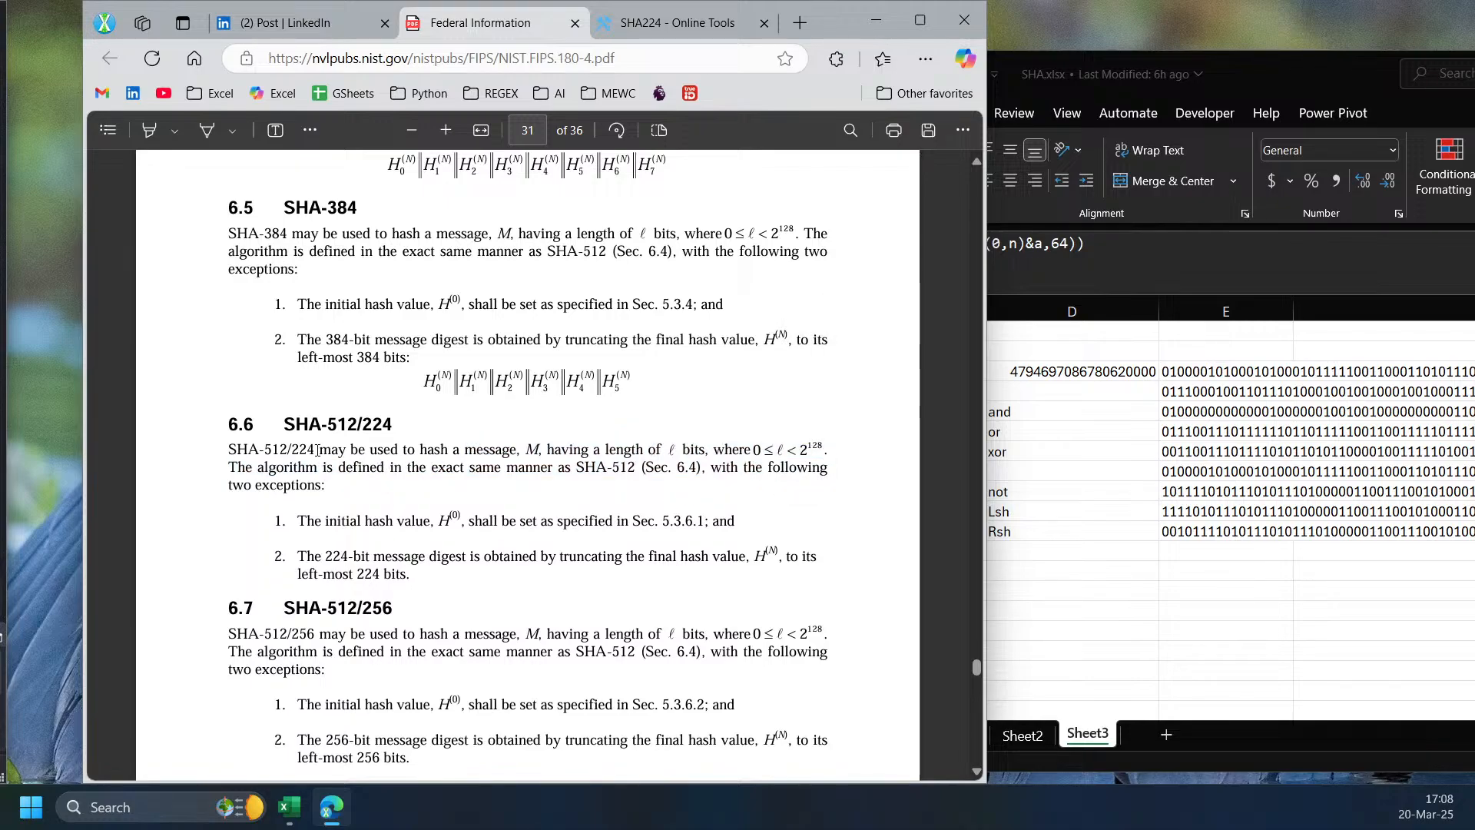
# - Read section 6.5 on SHA-384, highlighting its message length limit and its reference to SHA-512
pyautogui.scroll(6, 422, 496)
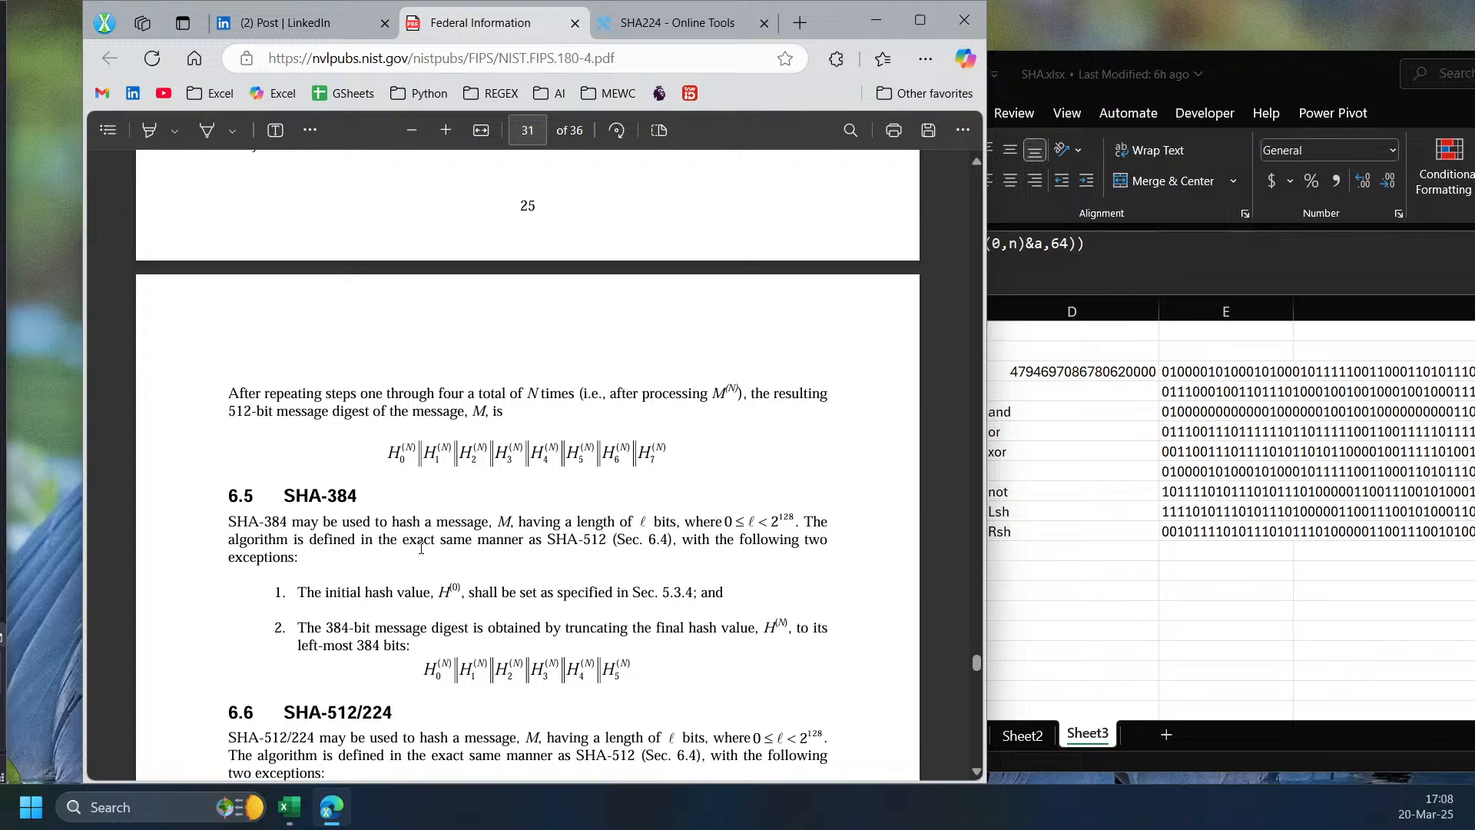
pyautogui.scroll(-5, 442, 552)
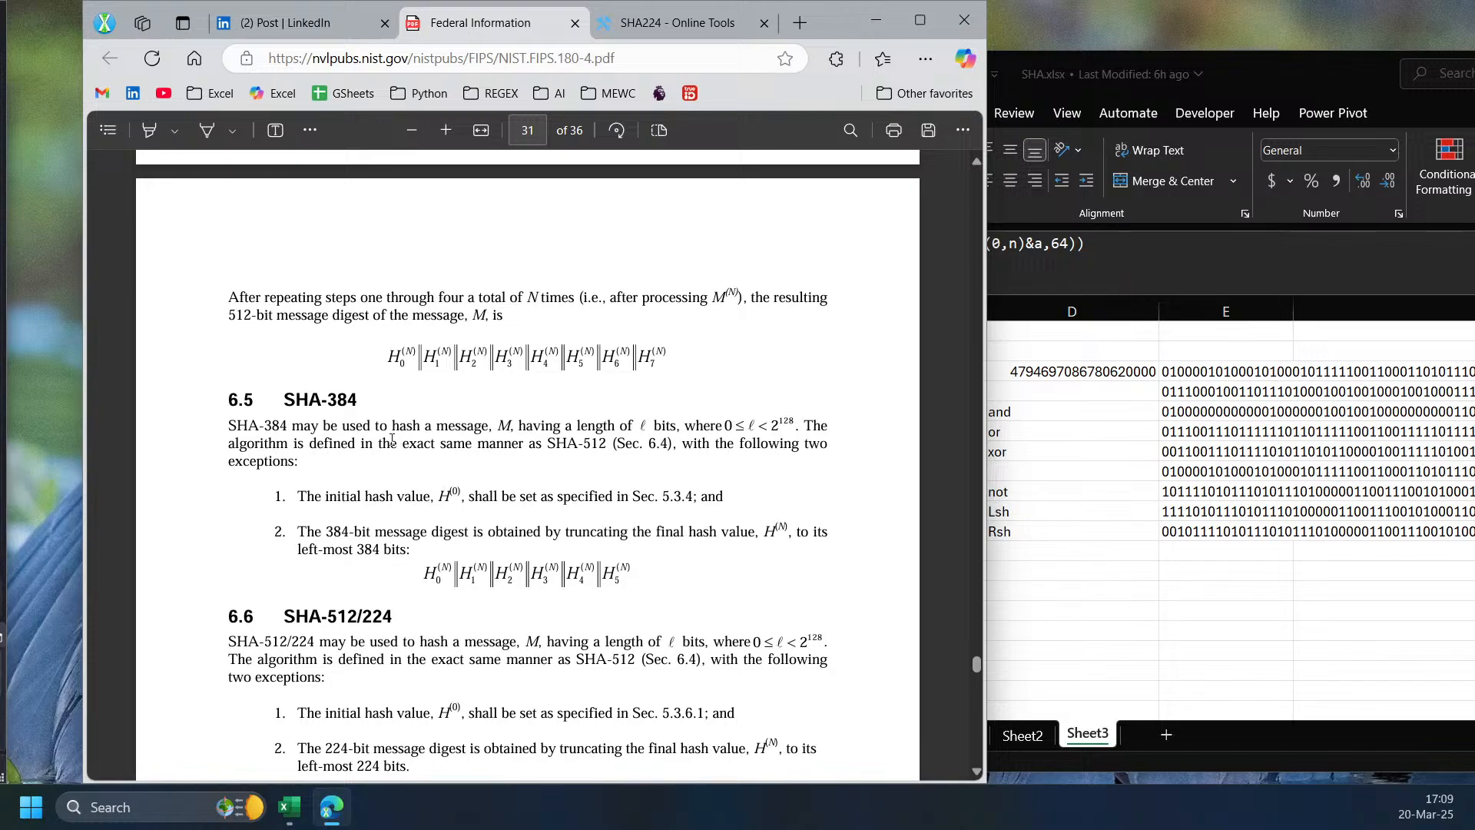
pyautogui.moveTo(523, 426); pyautogui.dragTo(795, 427)
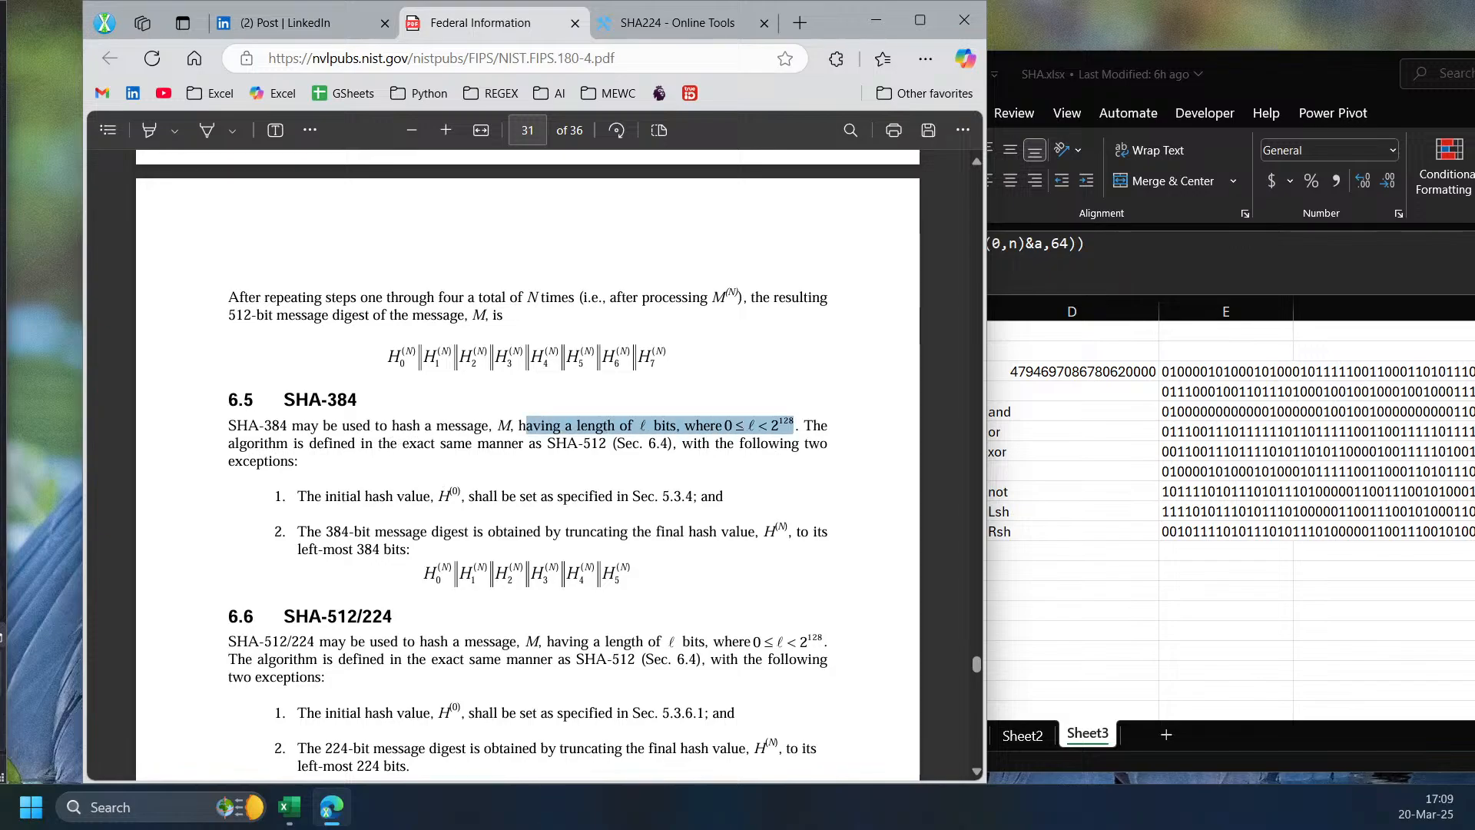
pyautogui.click(444, 469)
pyautogui.moveTo(552, 443); pyautogui.dragTo(611, 444)
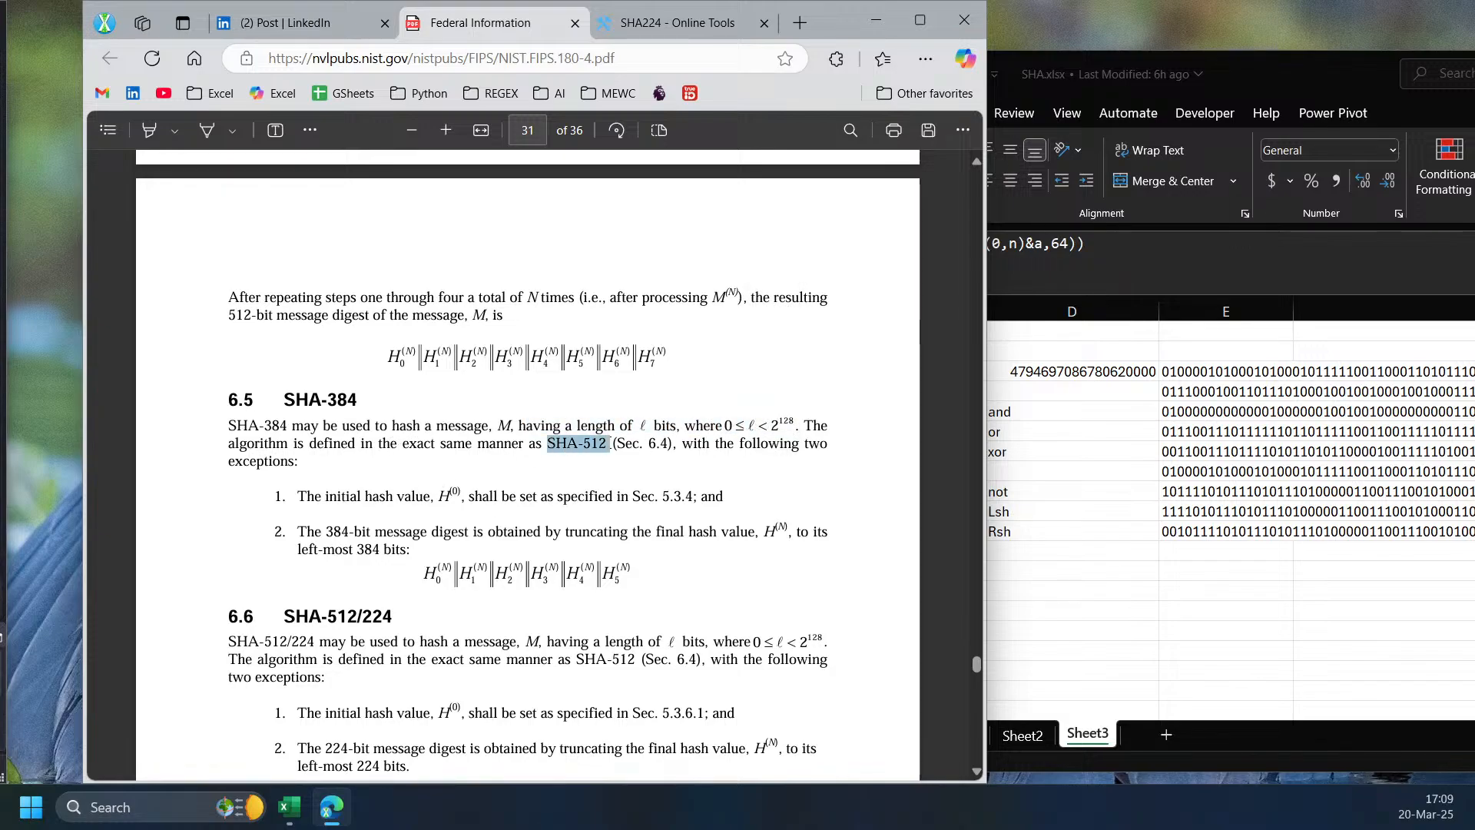
# - Examine the SHA-512 hash computation in section 6.4.2, highlighting the message schedule formula for 16 ≤ t ≤ 79
pyautogui.scroll(15, 537, 499)
pyautogui.scroll(6, 496, 511)
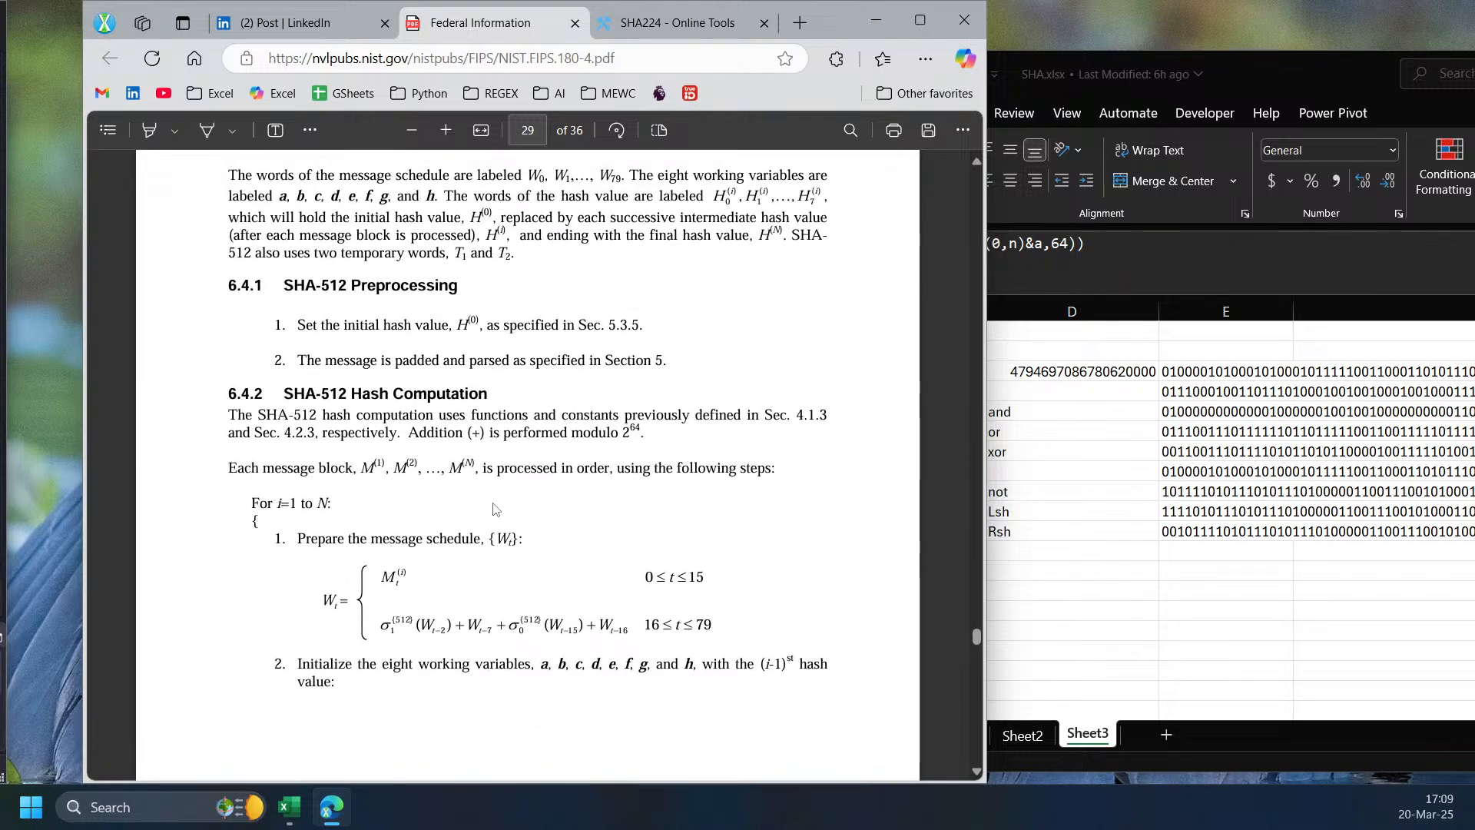
pyautogui.scroll(-2, 495, 511)
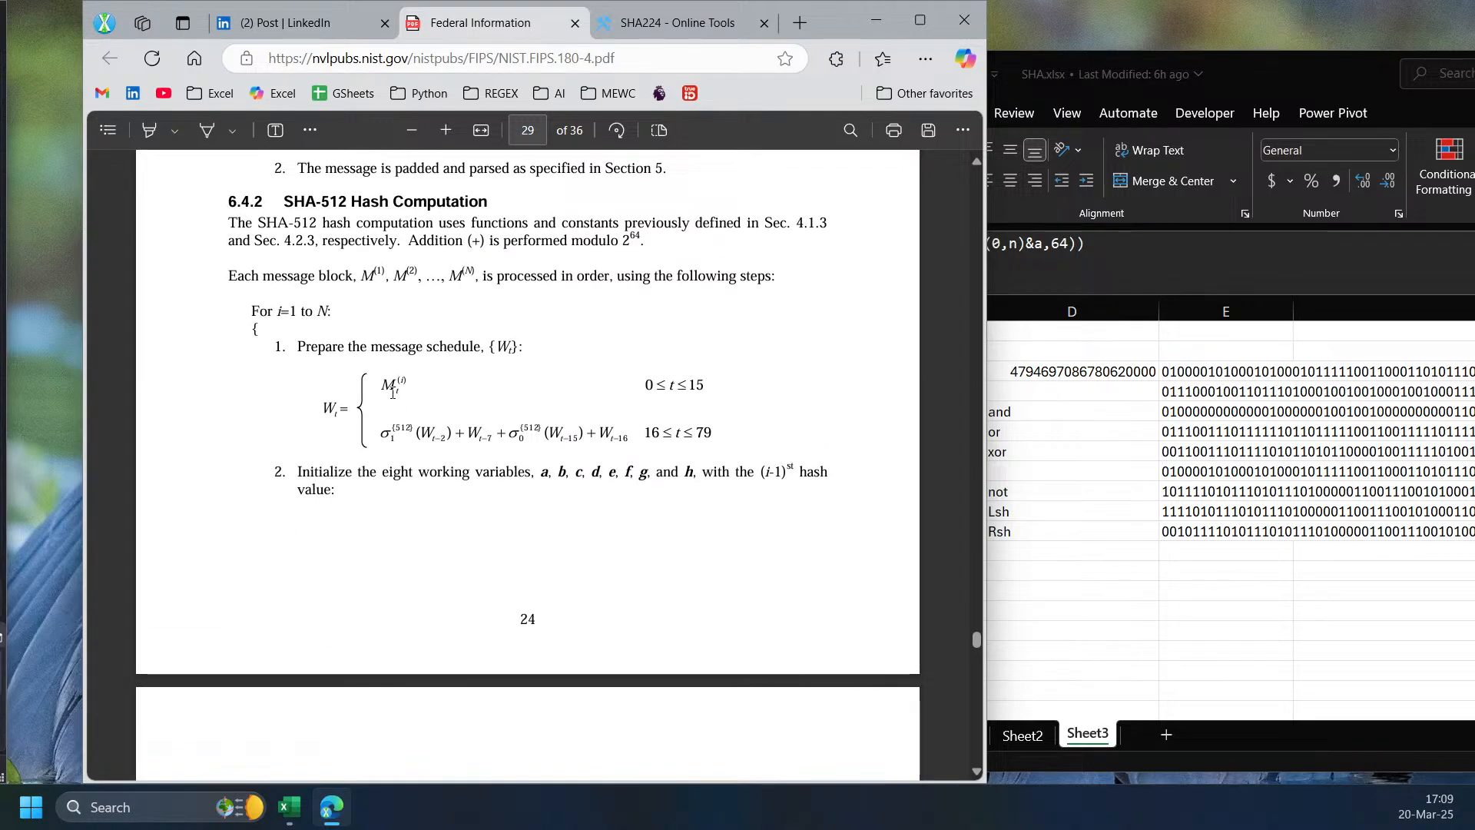
pyautogui.moveTo(377, 438); pyautogui.dragTo(626, 440)
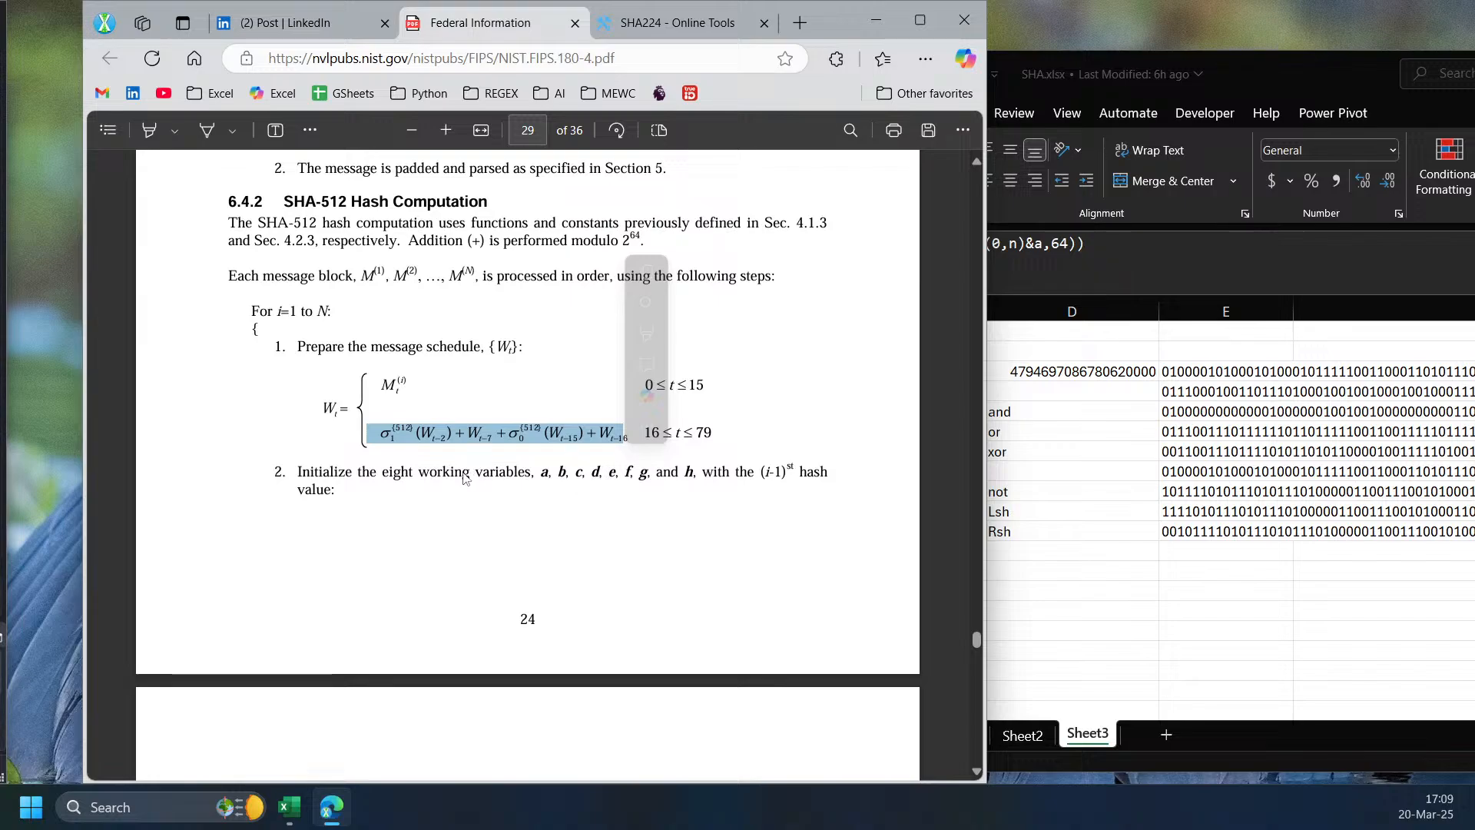
pyautogui.click(470, 522)
pyautogui.moveTo(630, 438); pyautogui.dragTo(427, 436)
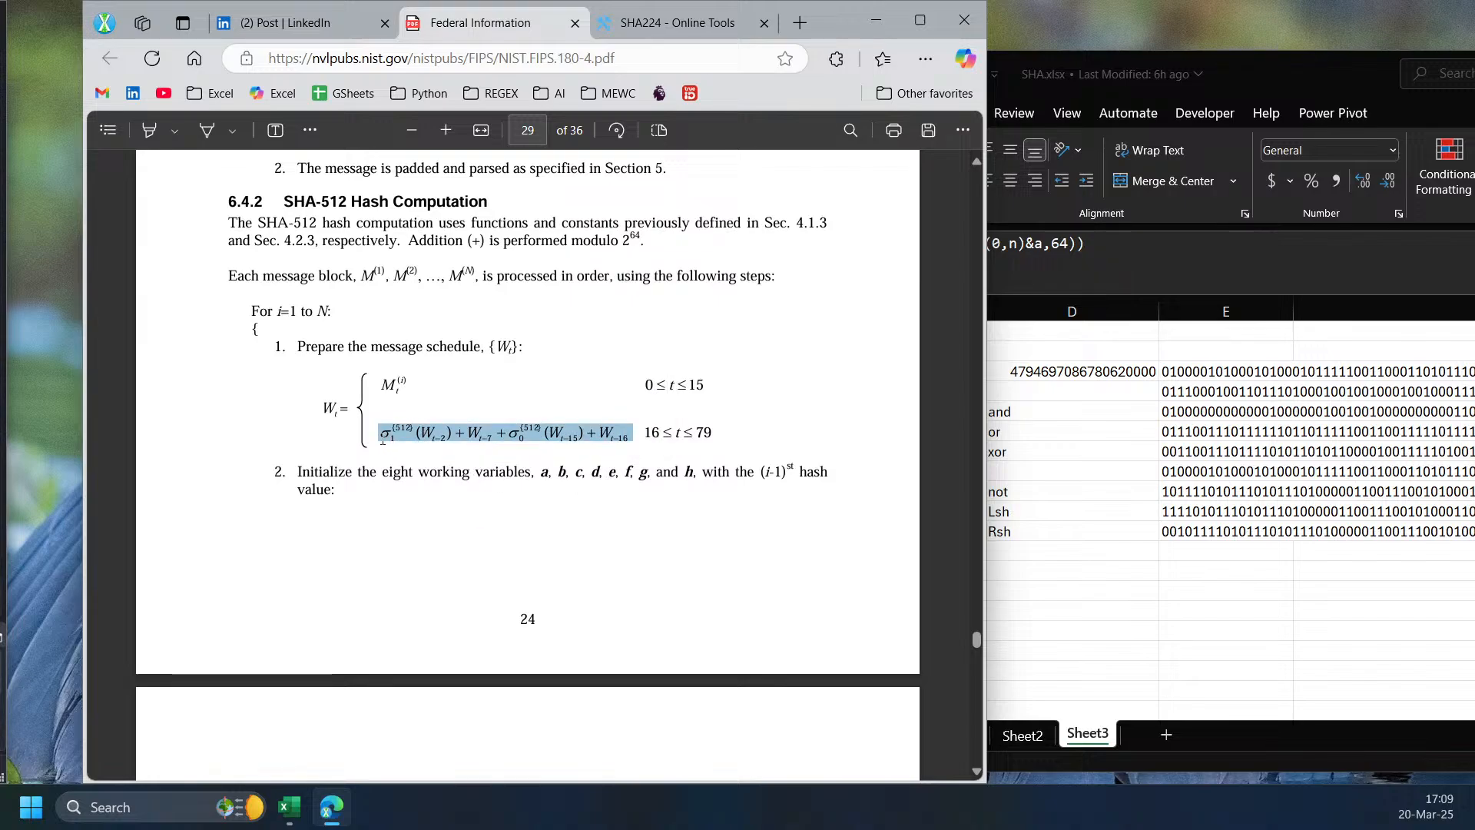
pyautogui.click(378, 537)
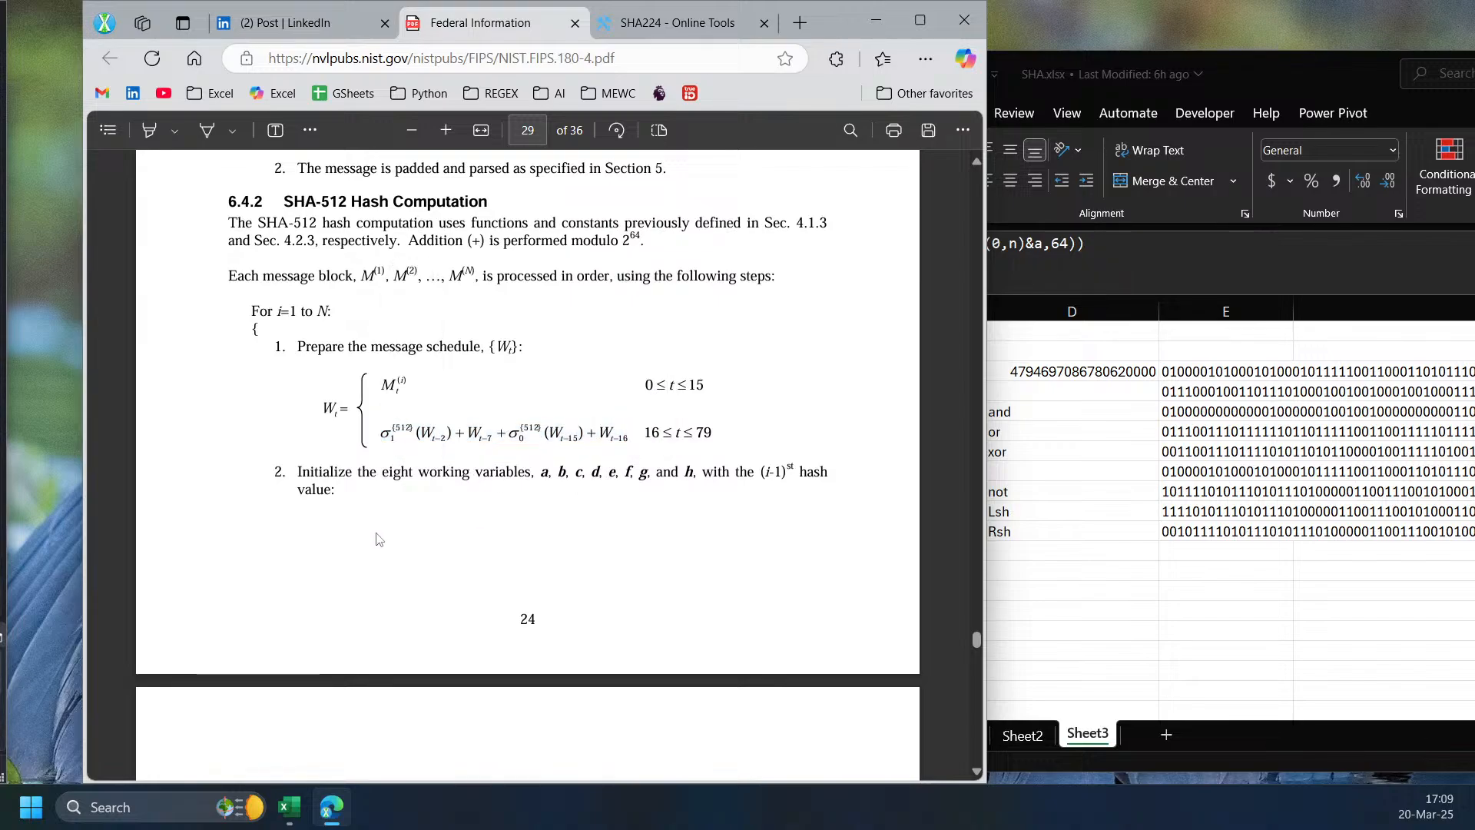
# - Examine the SHA-512 working variable initialization and the t=0 to 79 loop in section 6.4.2, highlighting the T1 and T2 formulas
pyautogui.doubleClick(332, 409)
pyautogui.scroll(-6, 438, 488)
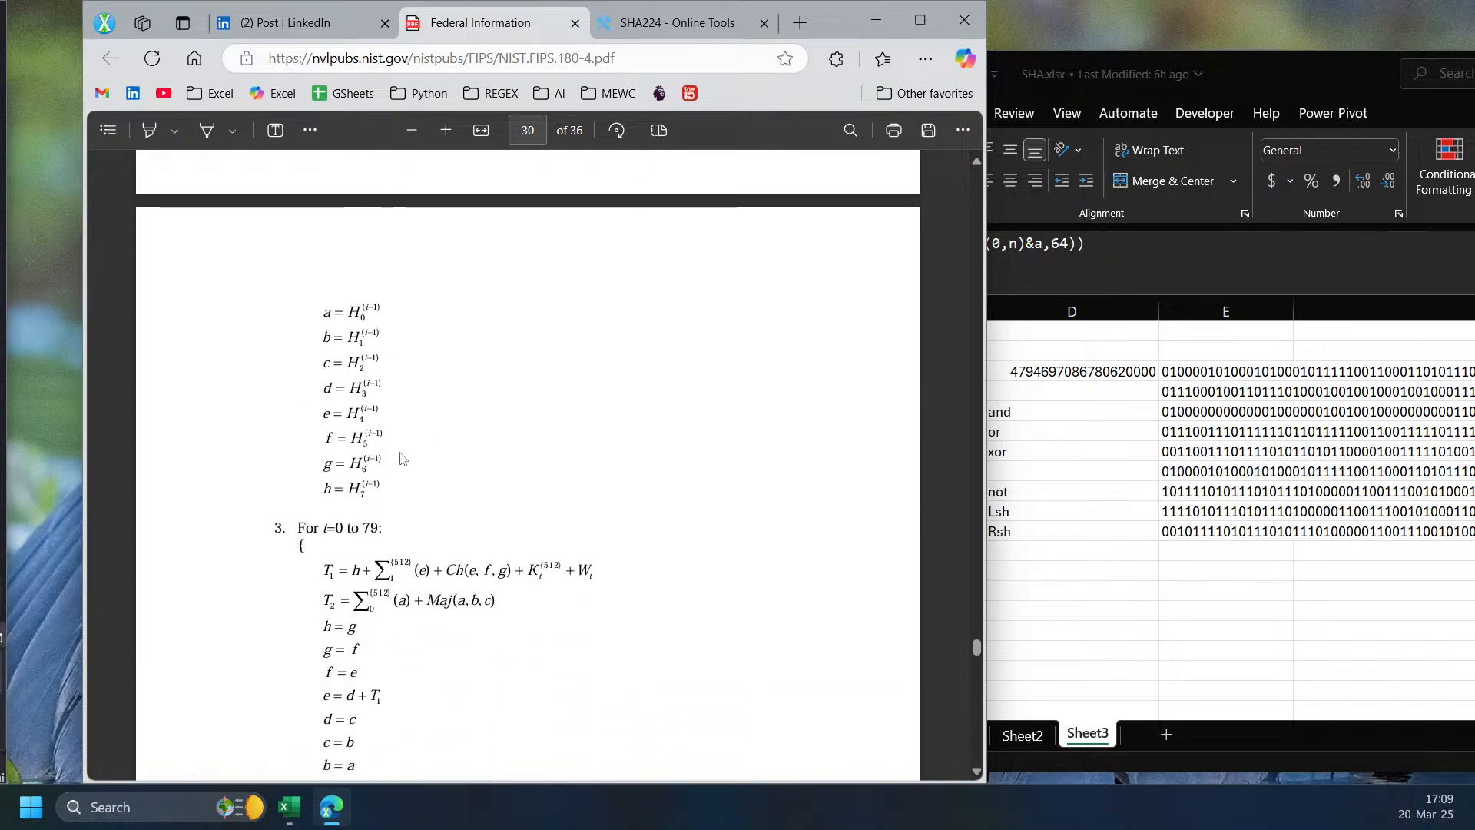
pyautogui.scroll(-3, 396, 468)
pyautogui.moveTo(353, 384); pyautogui.dragTo(540, 409)
pyautogui.click(439, 491)
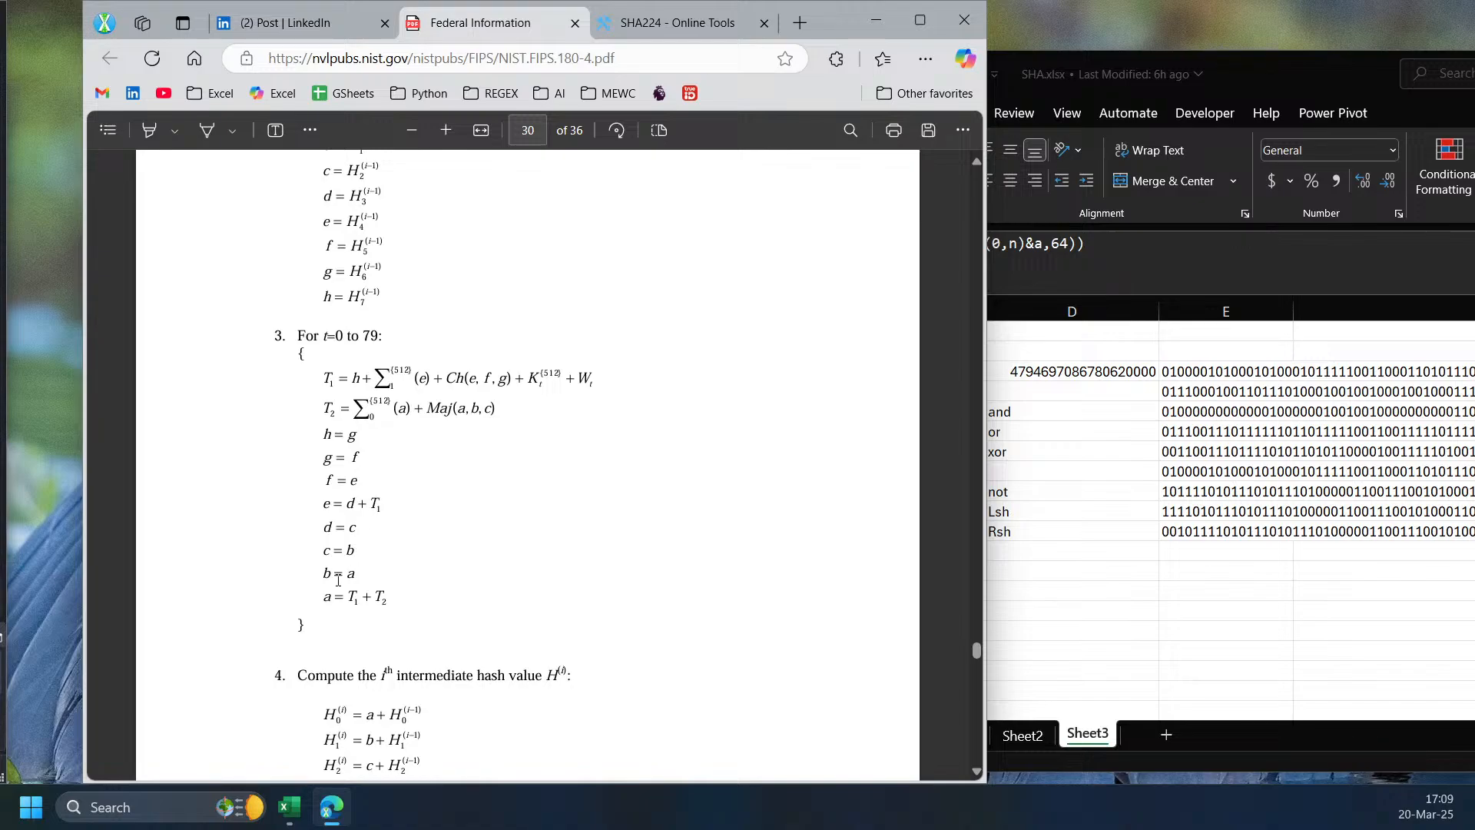
# - Examine the SHA-512 intermediate hash value computation in step 4, highlighting its formulas, and the final message digest concatenation
pyautogui.scroll(-3, 382, 593)
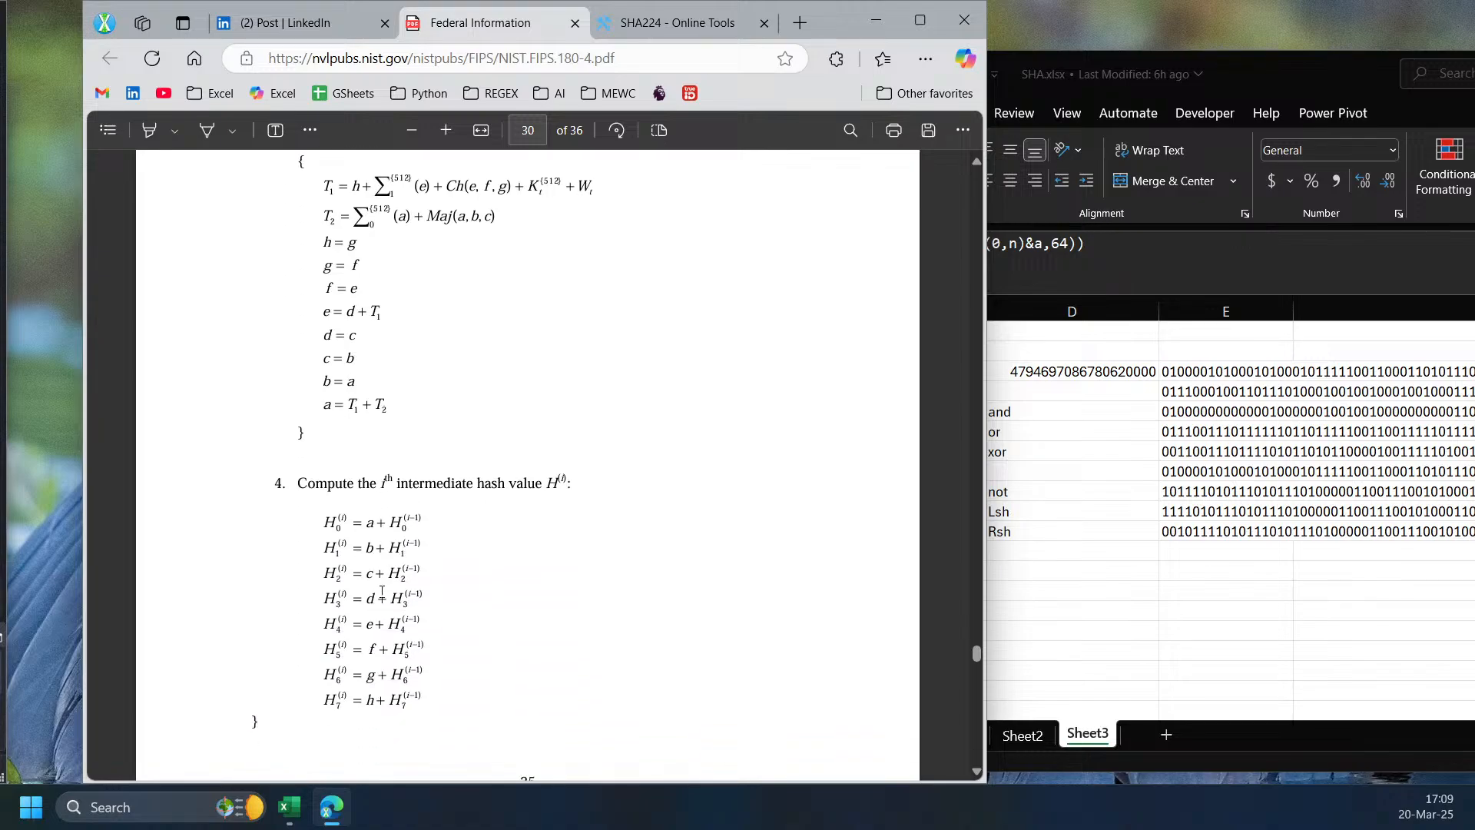
pyautogui.moveTo(335, 546); pyautogui.dragTo(438, 669)
pyautogui.click(475, 717)
pyautogui.scroll(-9, 474, 716)
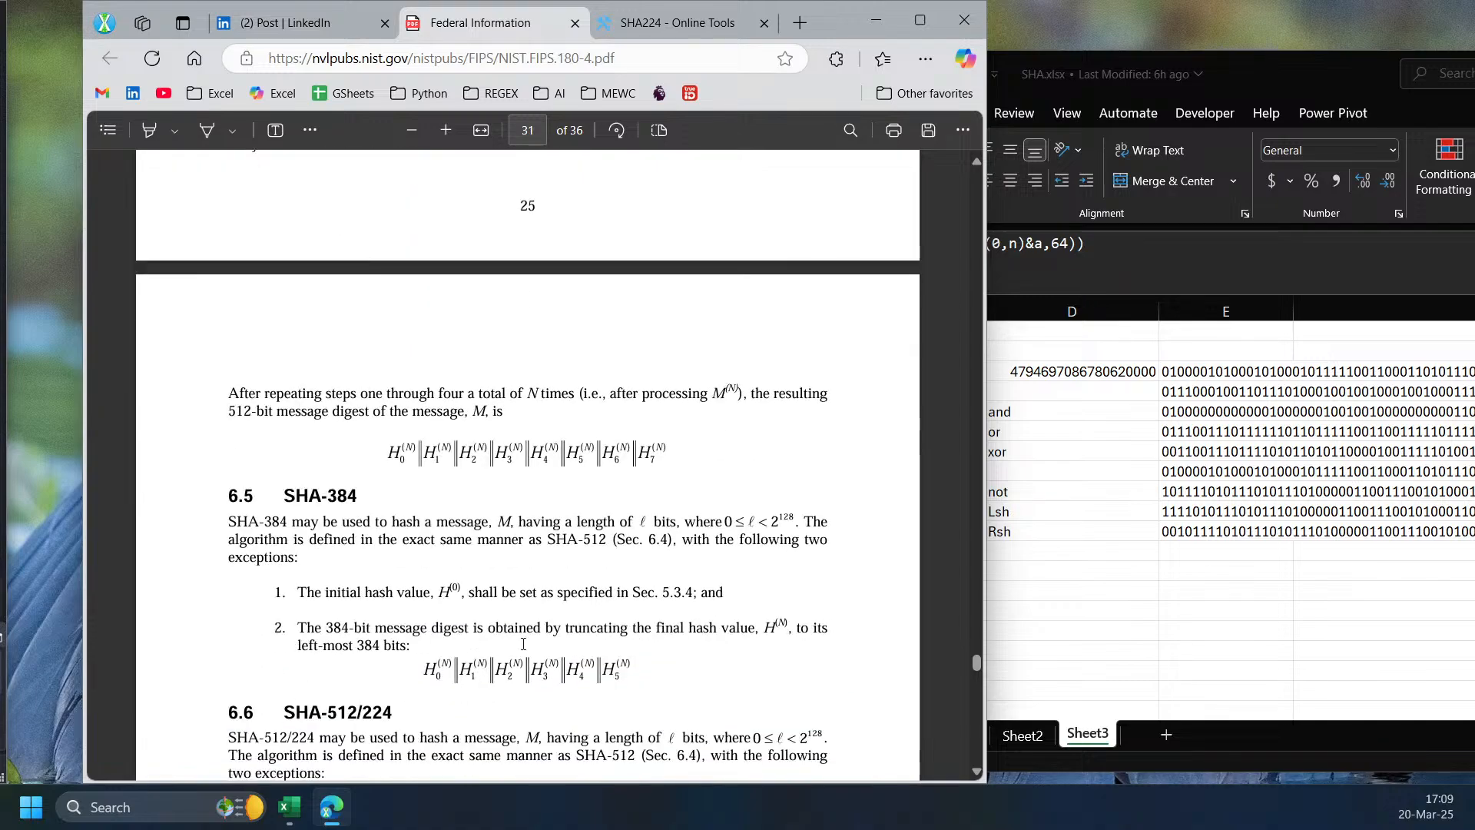
pyautogui.scroll(5, 524, 641)
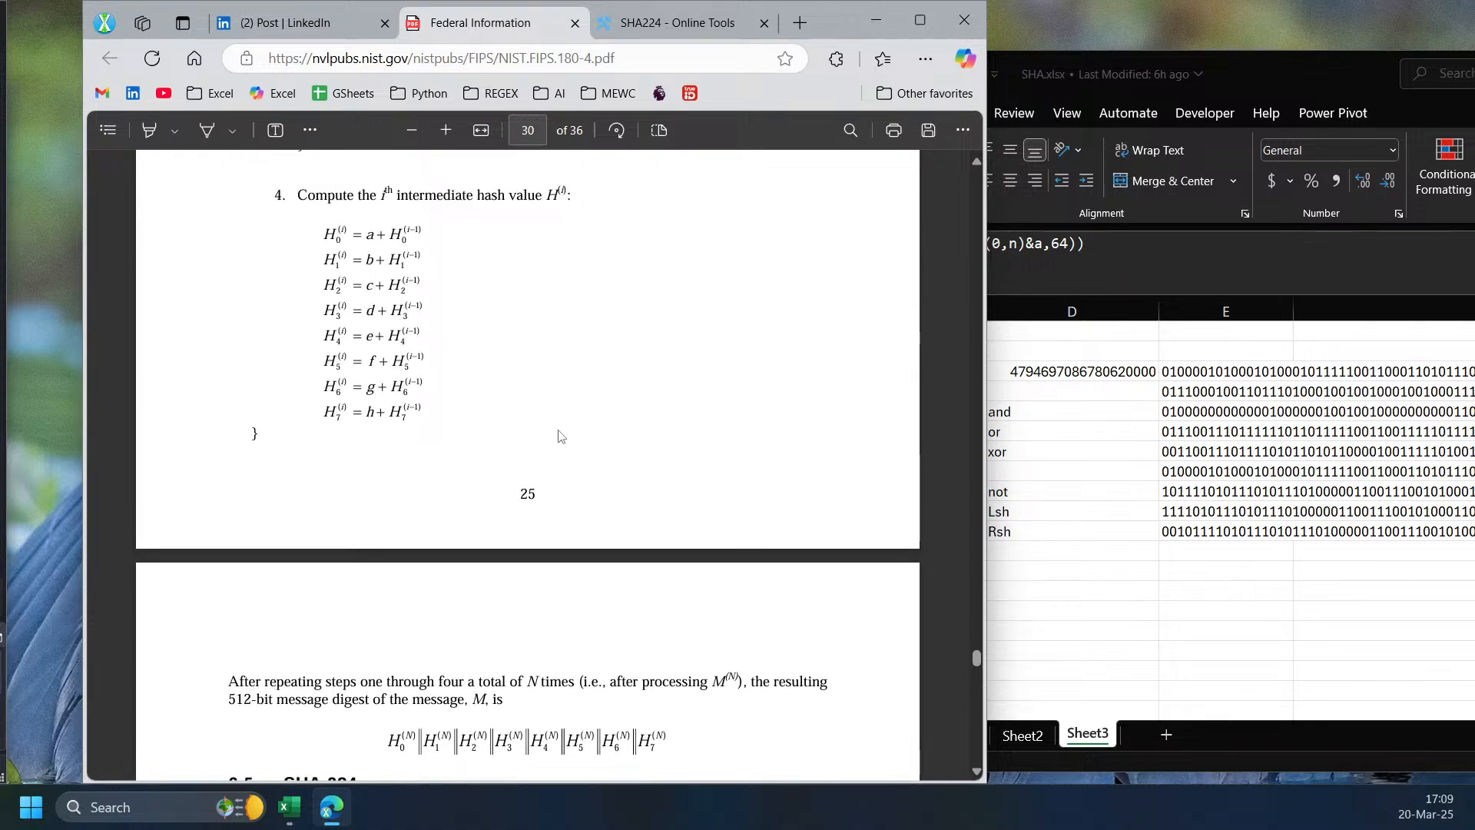
# - Switch to the Excel workbook and review the hex-to-binary, and, or, Lsh and Rsh formulas in column E of Sheet3
pyautogui.click(1023, 729)
pyautogui.click(969, 739)
pyautogui.click(1023, 735)
pyautogui.click(1087, 735)
pyautogui.click(1209, 374)
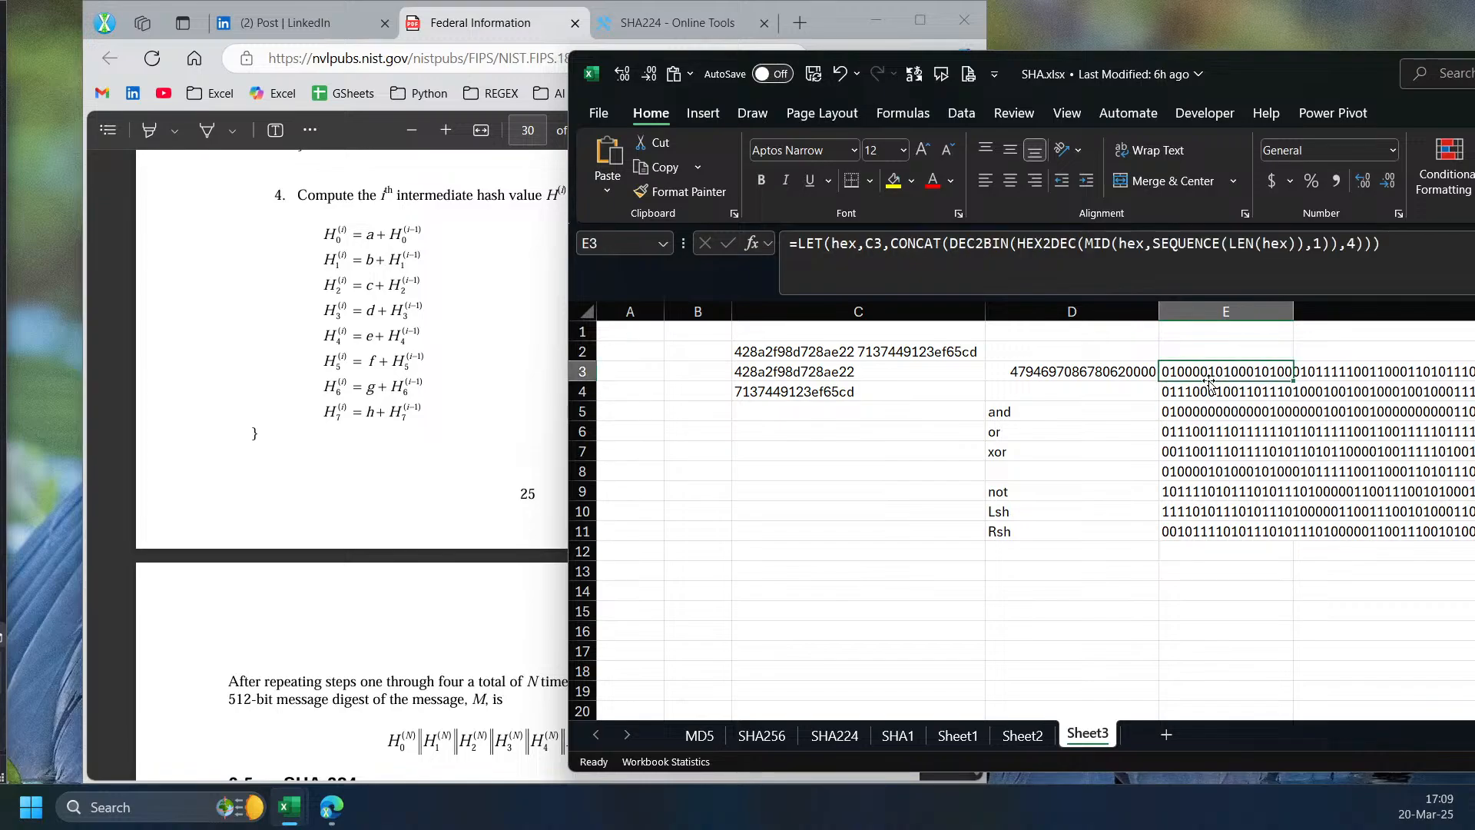
pyautogui.click(1212, 412)
pyautogui.click(1213, 431)
pyautogui.click(1214, 510)
pyautogui.click(1212, 532)
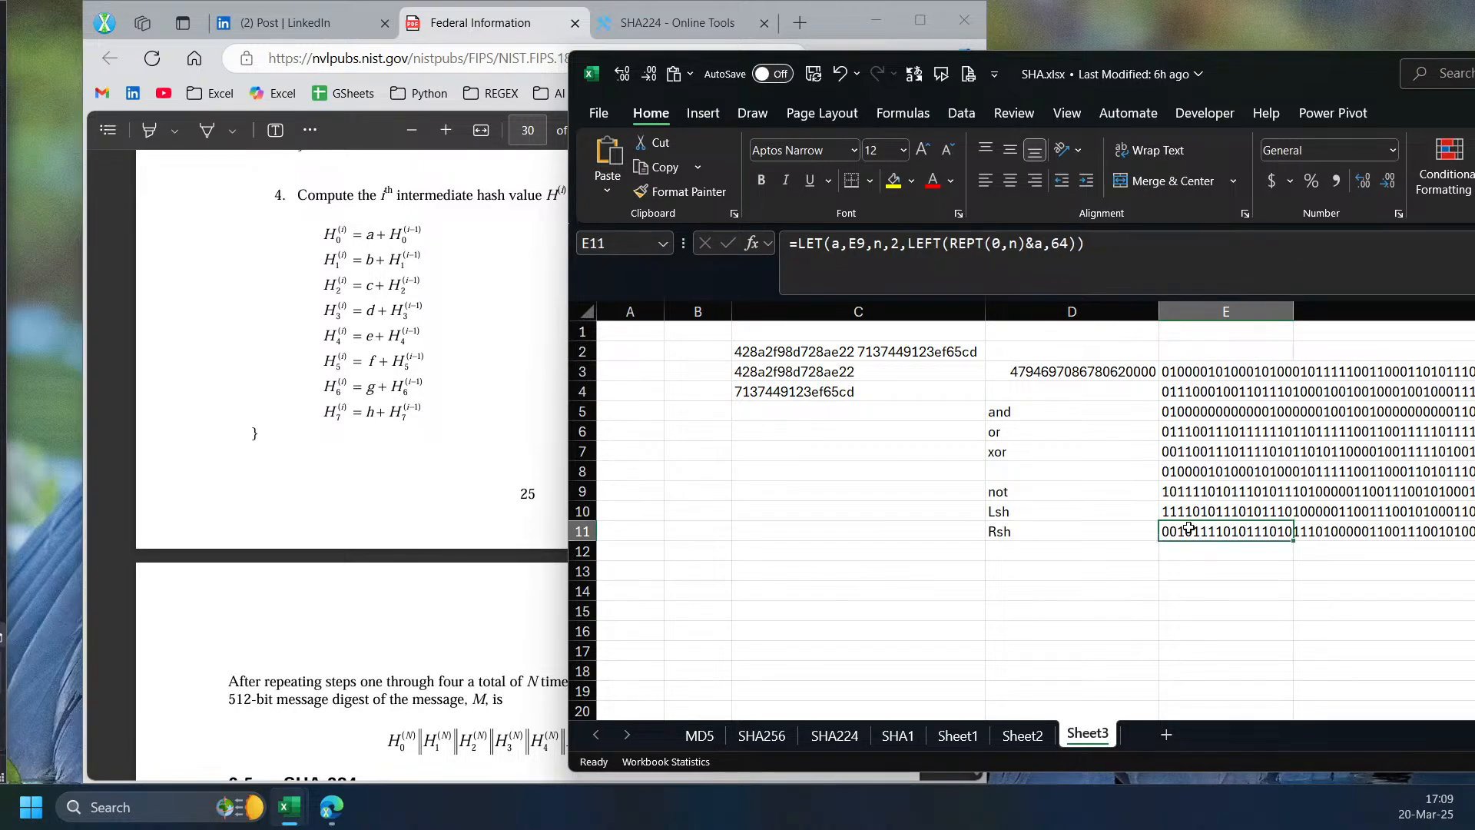
pyautogui.click(315, 263)
pyautogui.click(1179, 539)
pyautogui.click(802, 448)
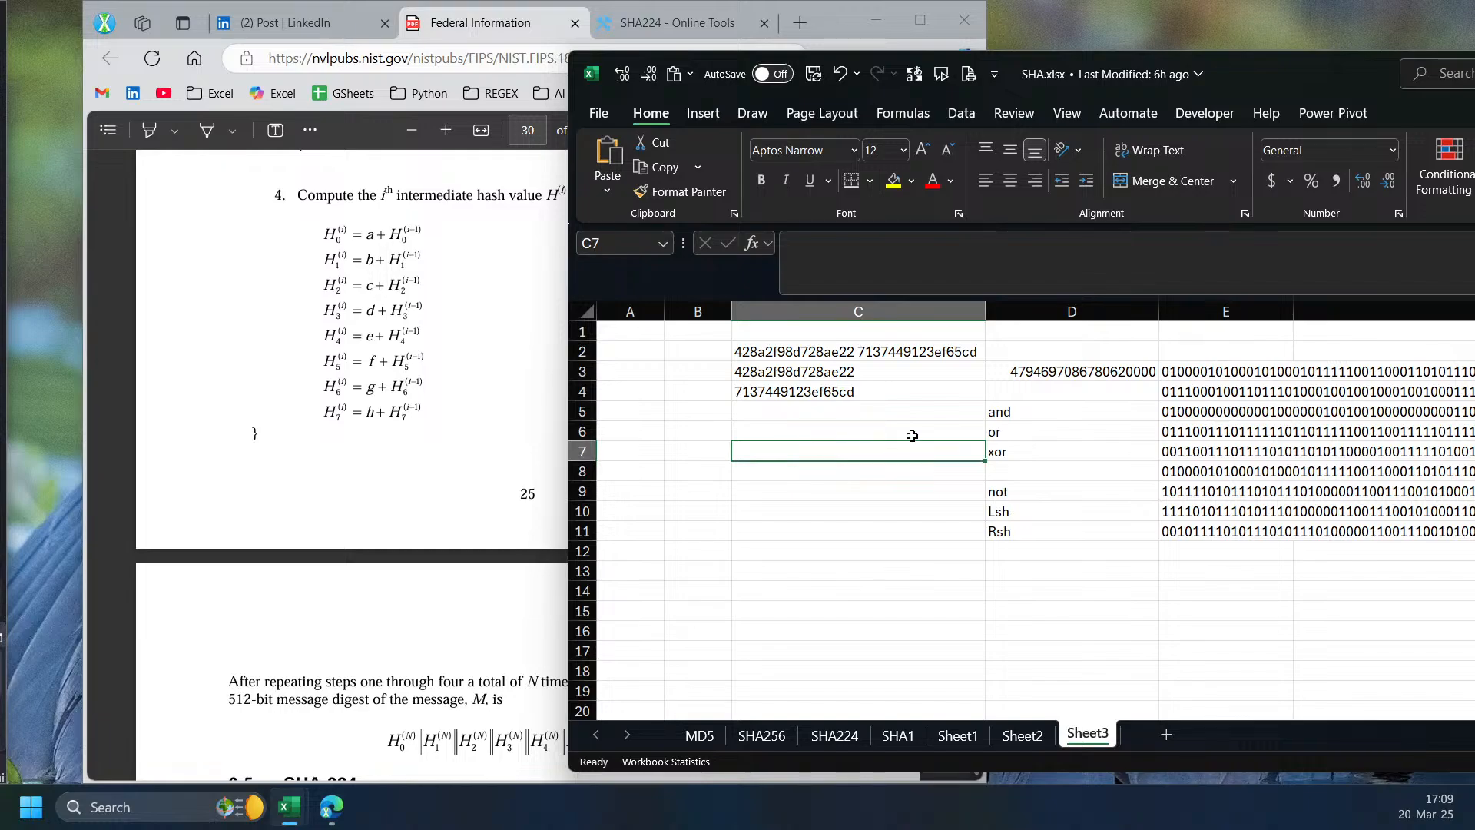
pyautogui.click(929, 417)
pyautogui.click(1030, 415)
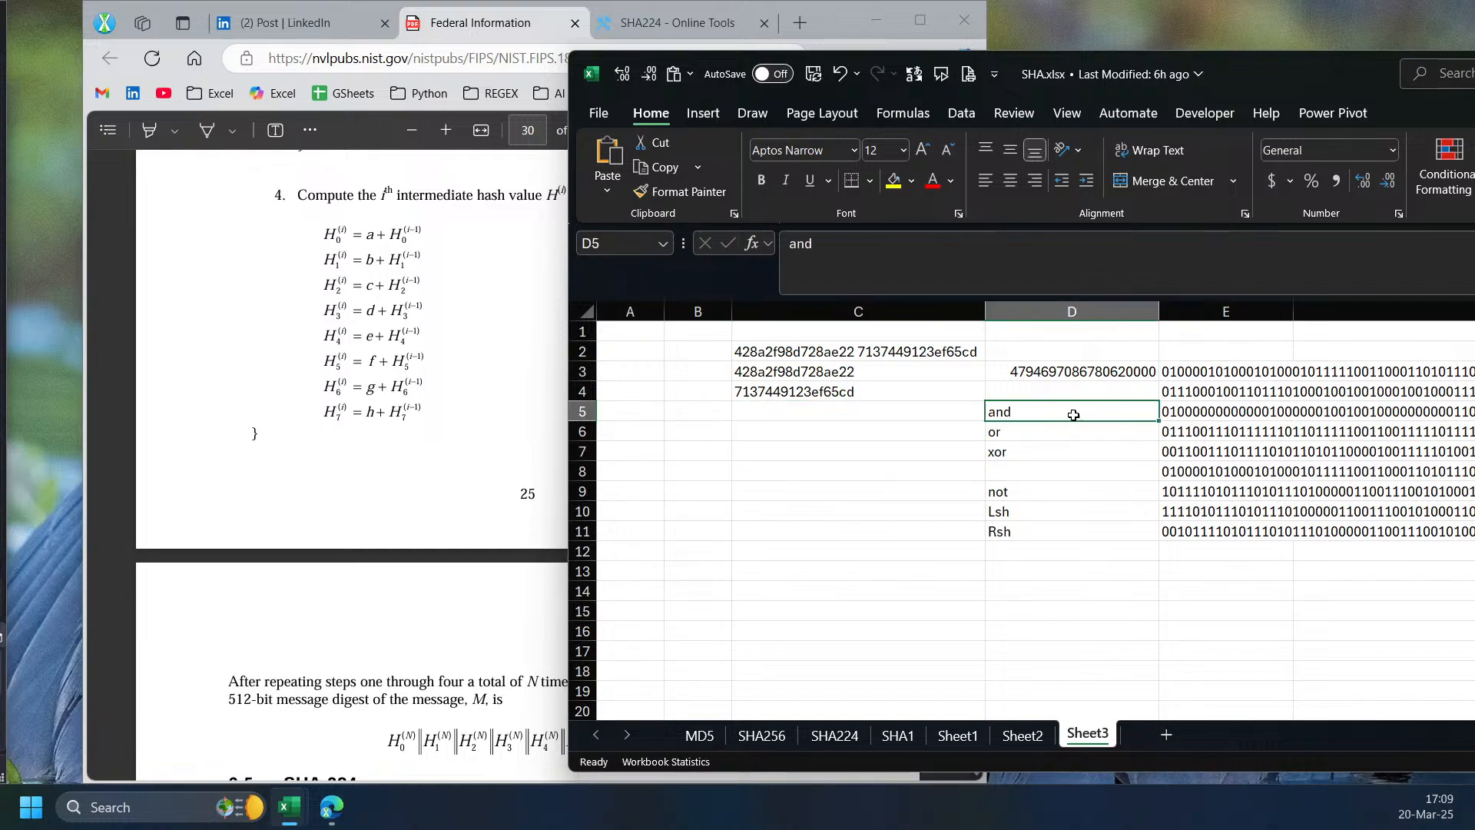
pyautogui.click(1186, 374)
# - Look through the MD5, SHA256 and SHA224 sheets, finishing on an empty cell of the MD5 sheet
pyautogui.click(700, 738)
pyautogui.click(762, 735)
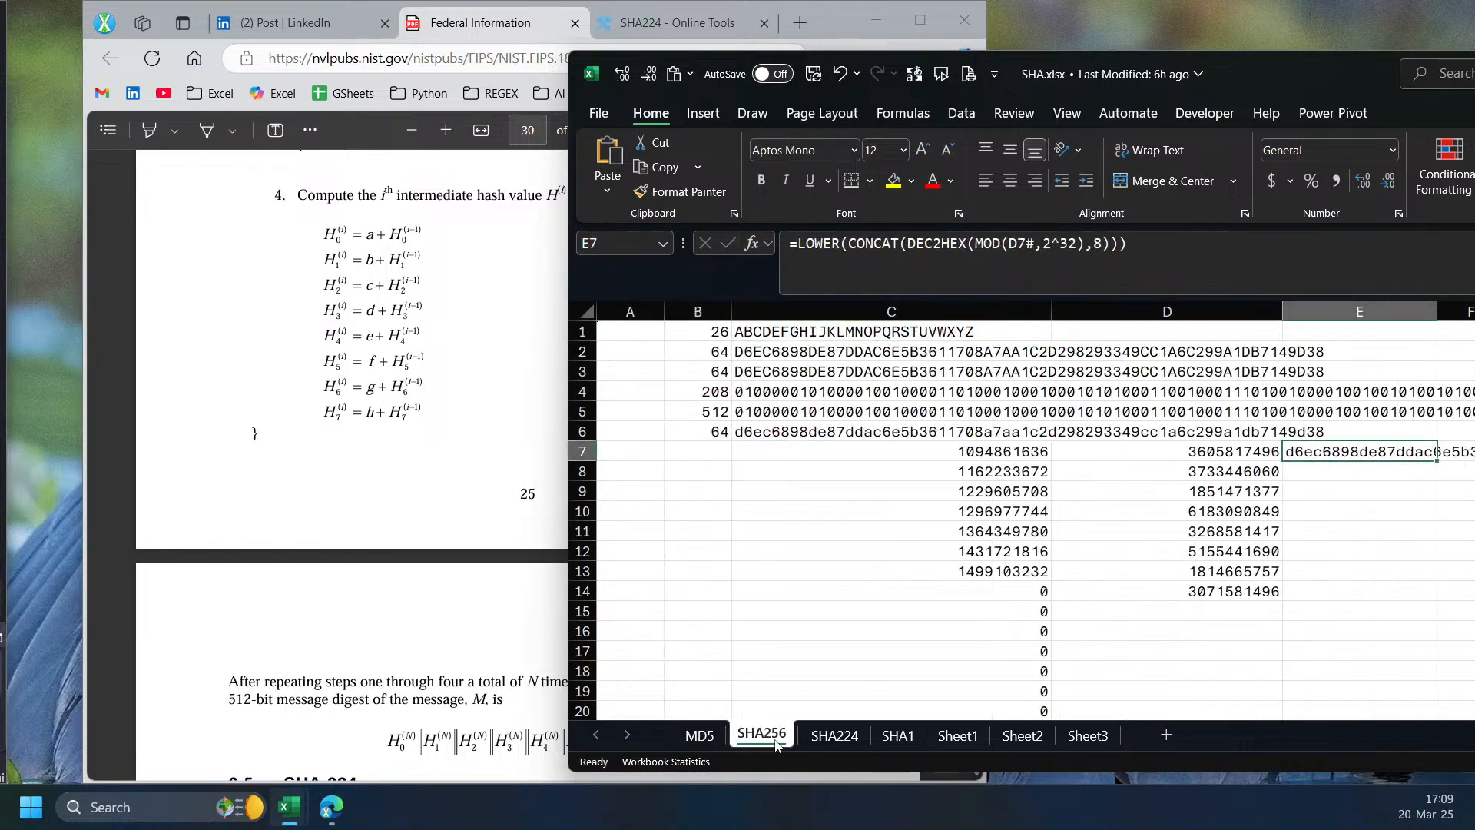
pyautogui.click(835, 735)
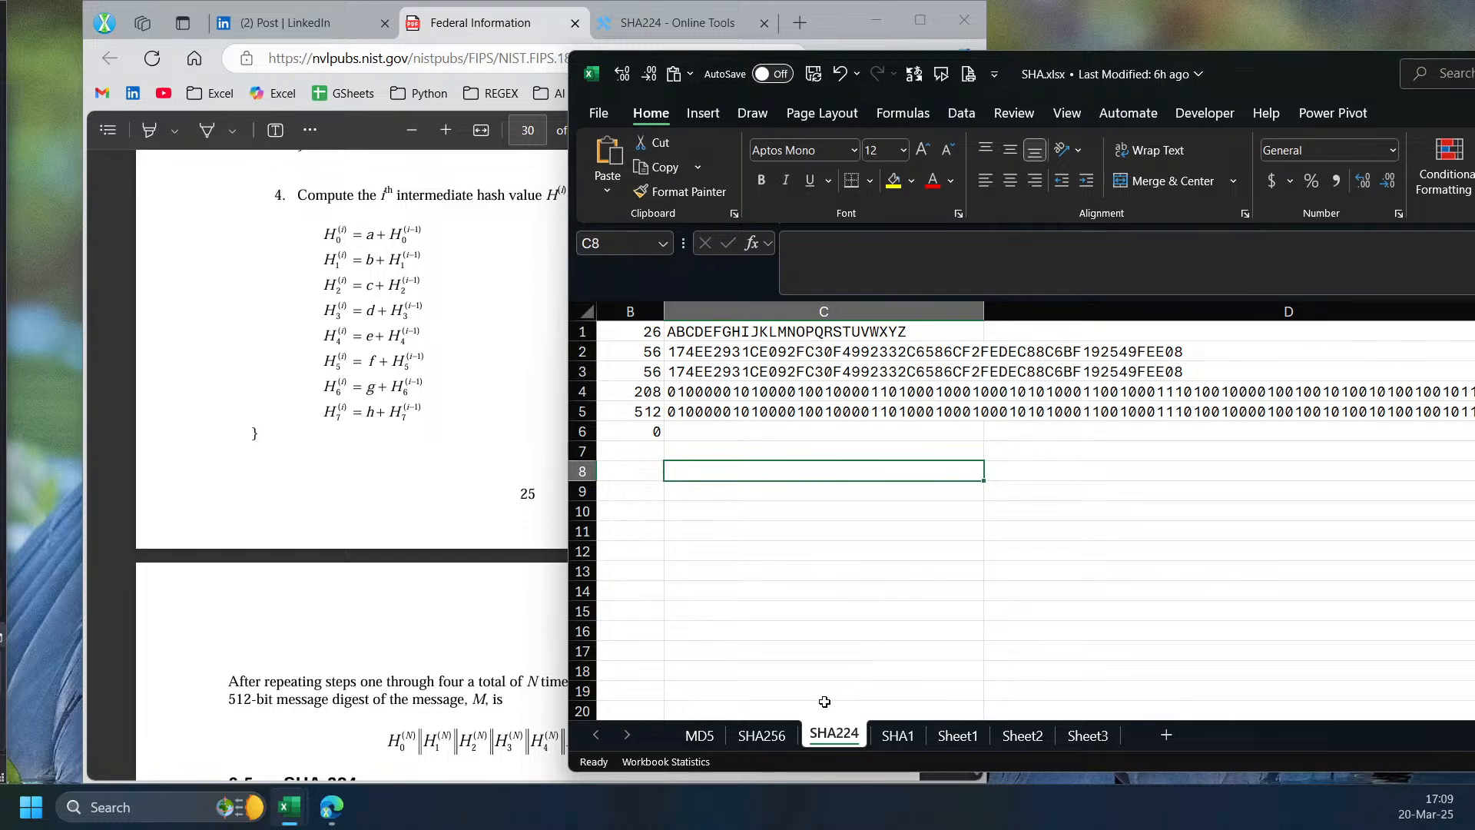
pyautogui.click(699, 735)
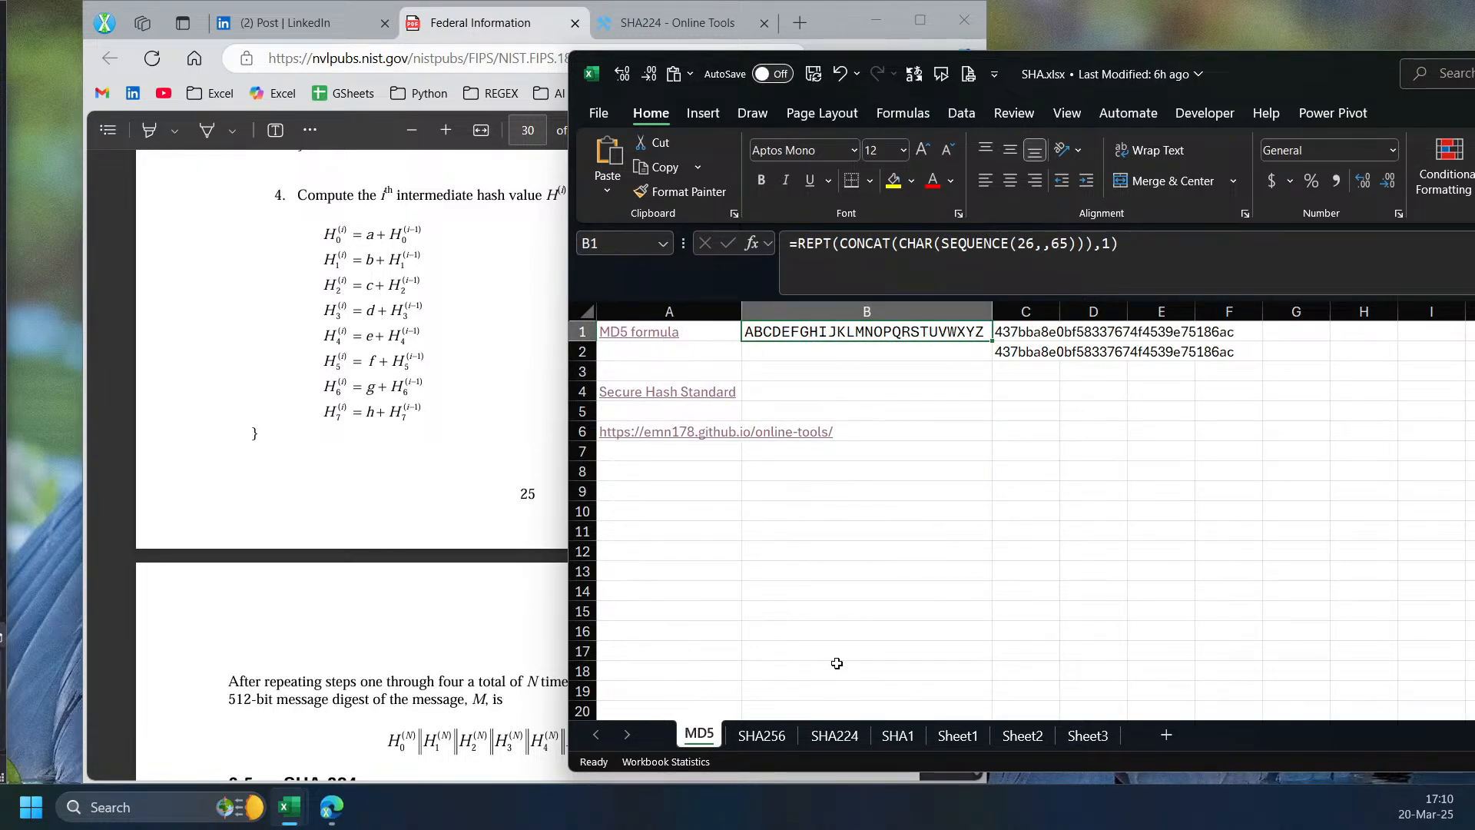
pyautogui.click(880, 617)
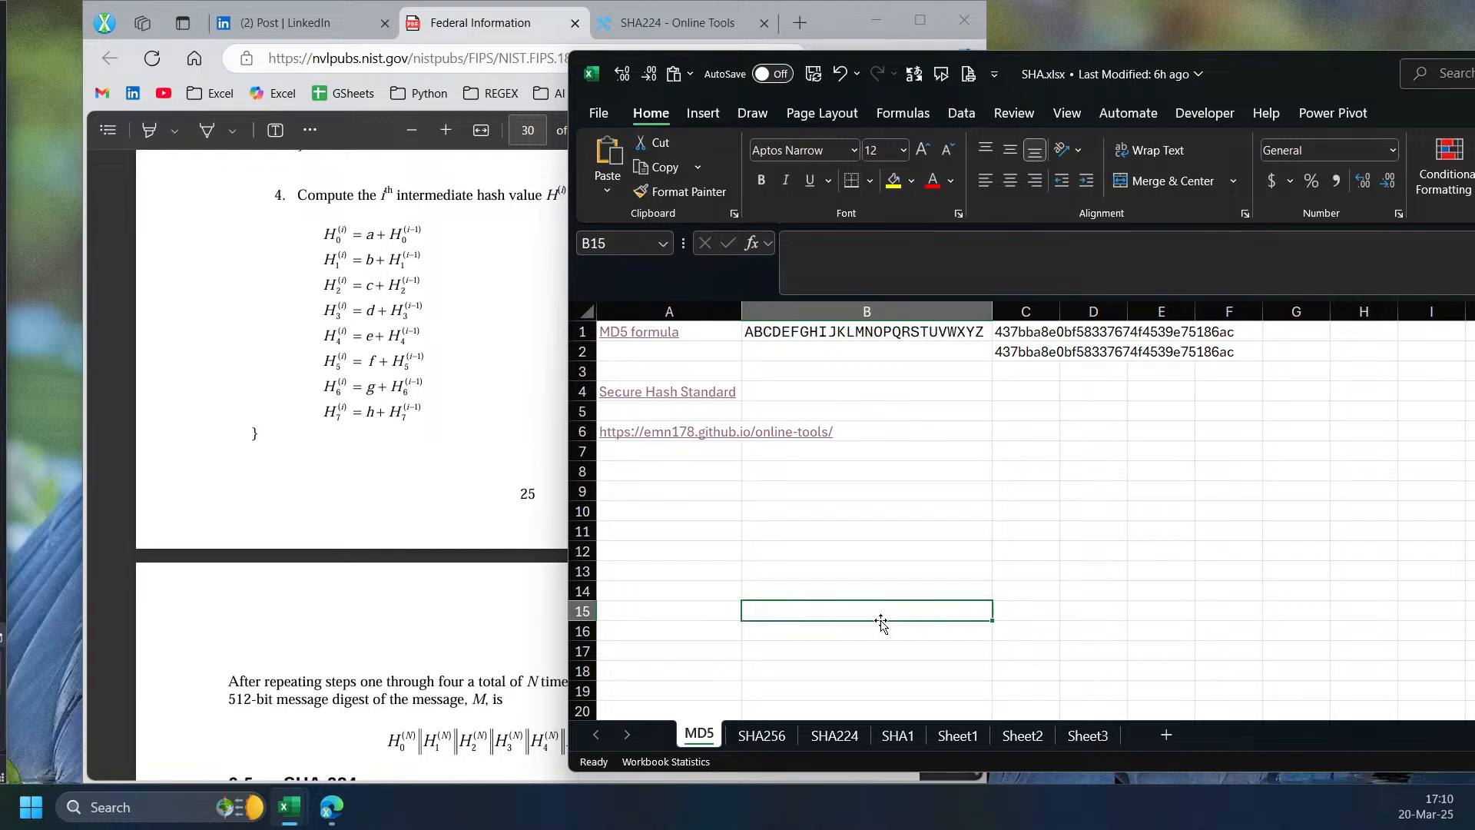